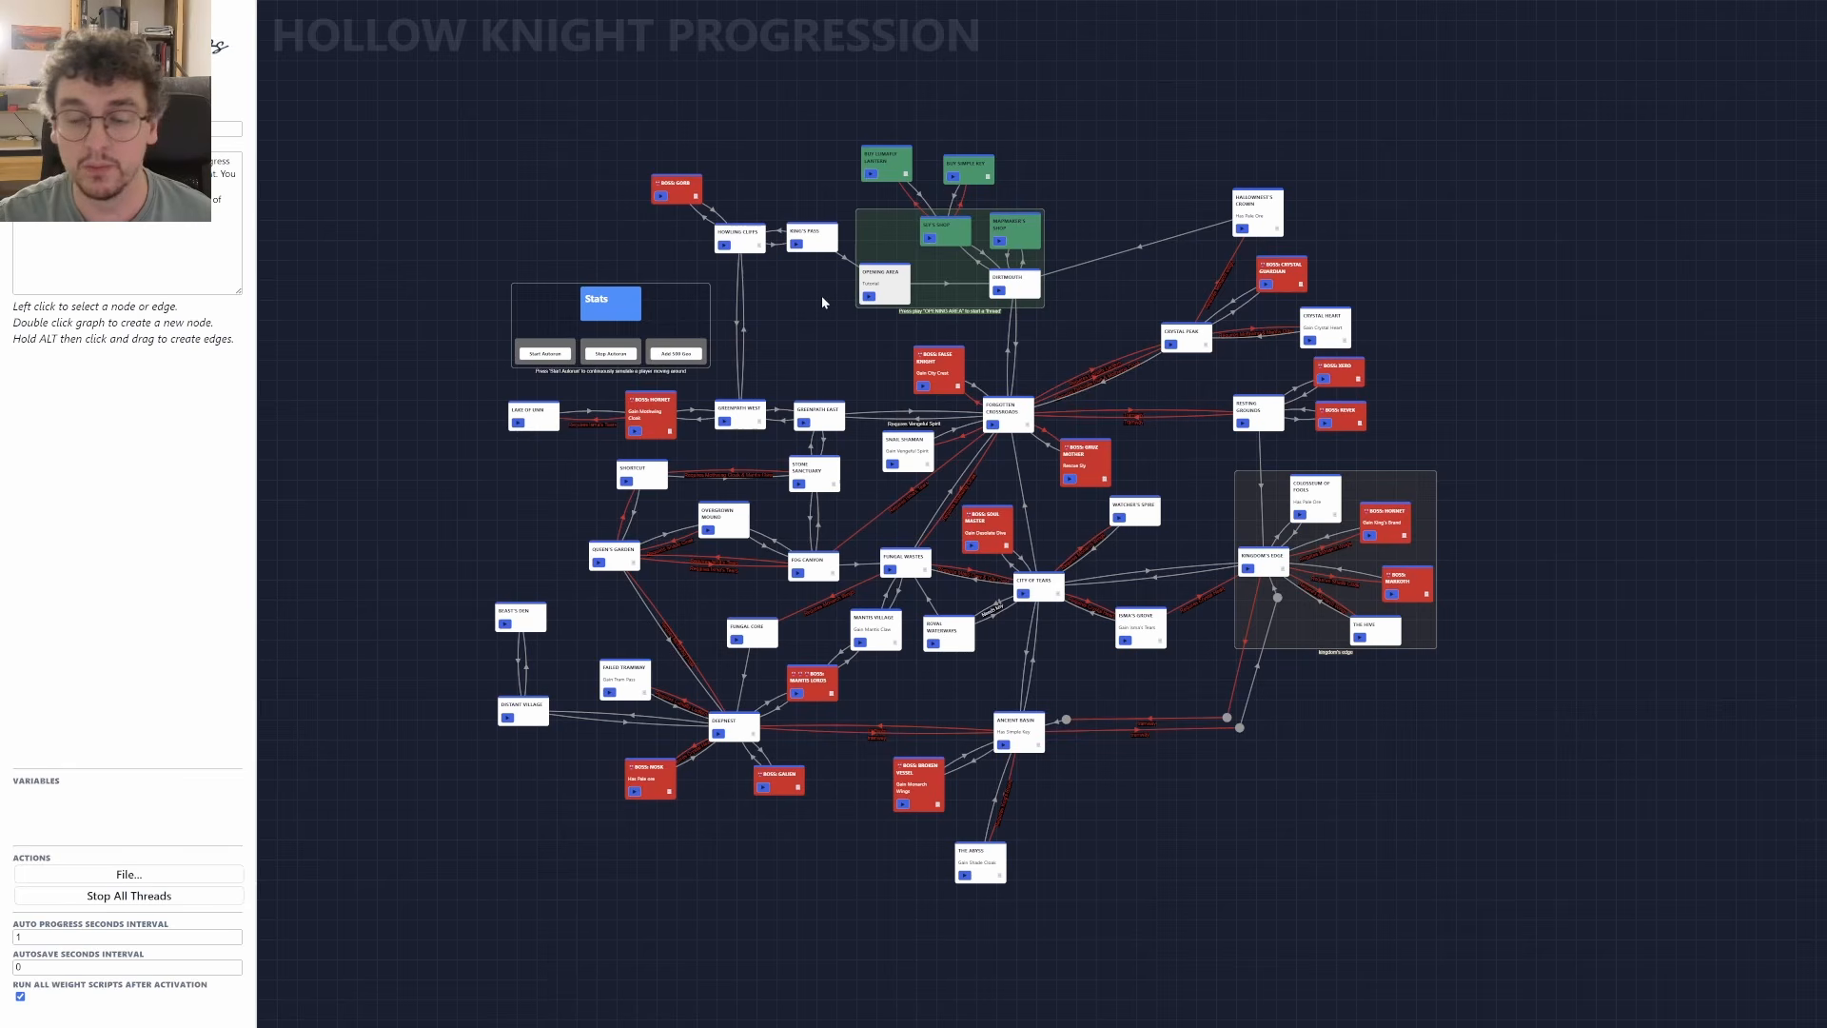
Examine the nodes, boss encounters and connections across the Hollow Knight progression graph.
{"action": "left_click_drag", "start_coordinate": [824, 303], "coordinate": [825, 325]}
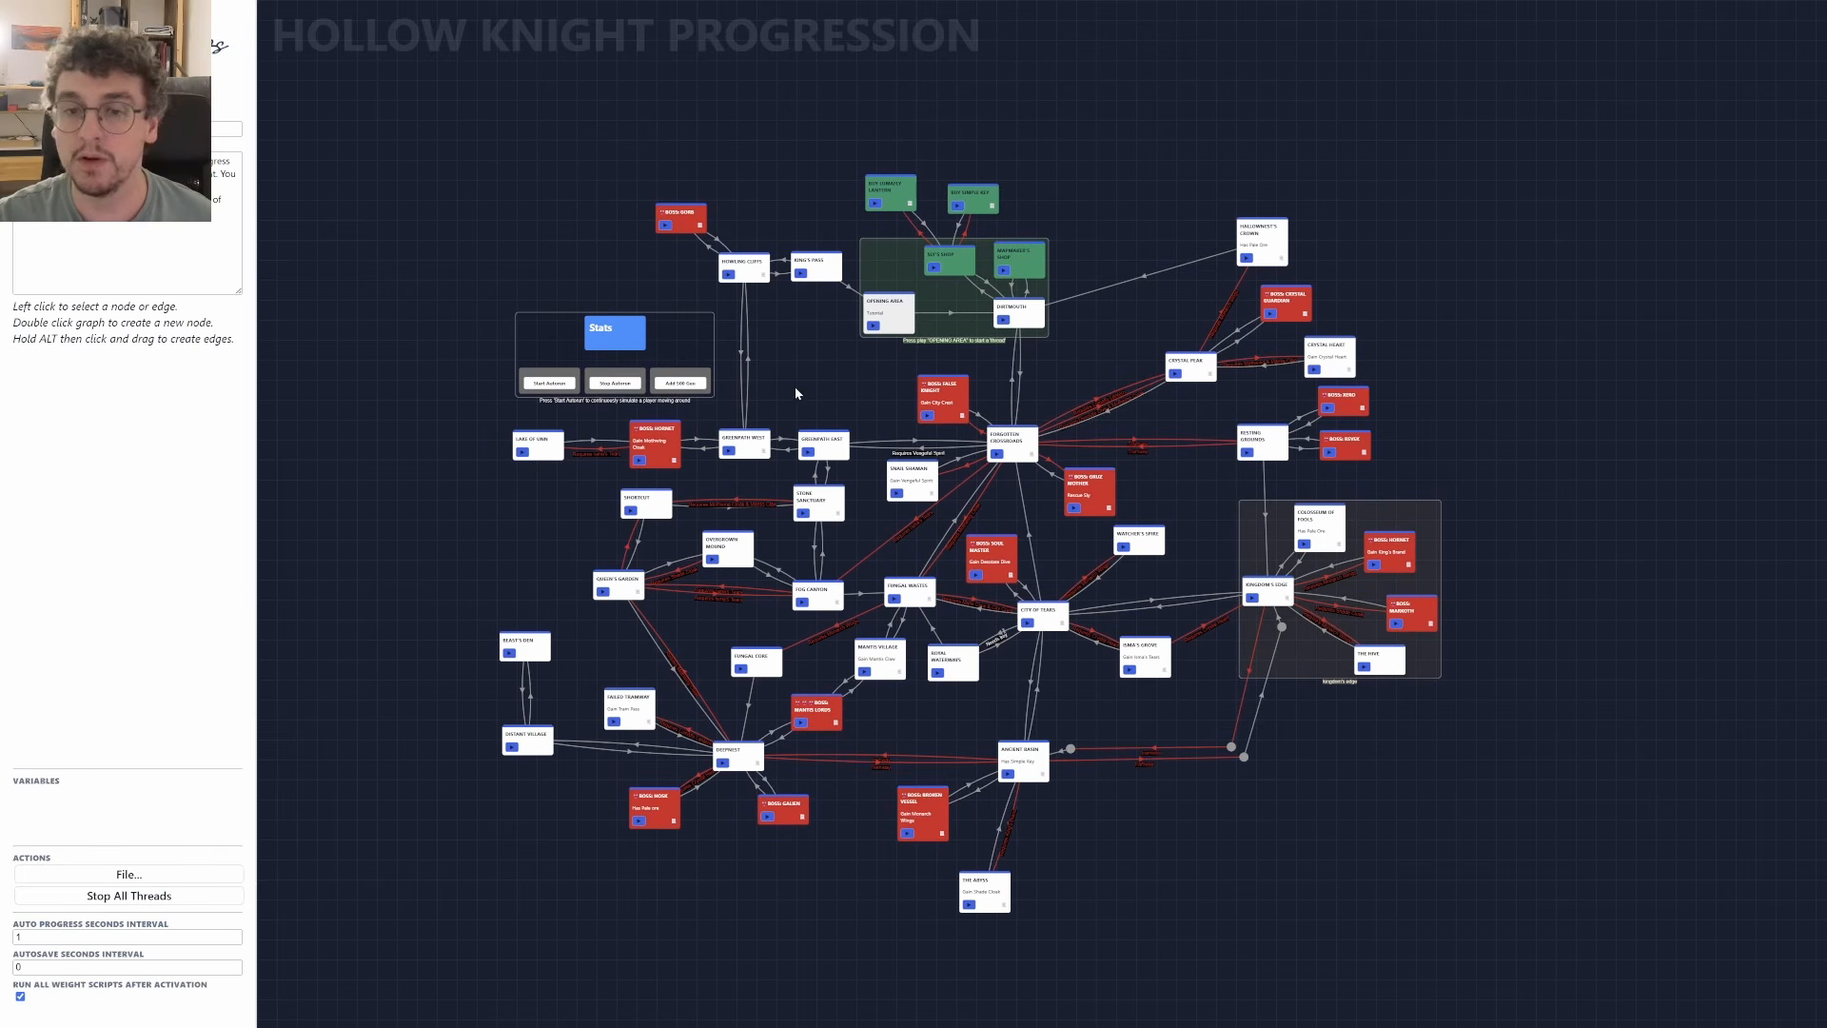
{"action": "scroll", "coordinate": [790, 386], "scroll_direction": "up", "scroll_amount": 1}
{"action": "left_click_drag", "start_coordinate": [804, 390], "coordinate": [815, 348]}
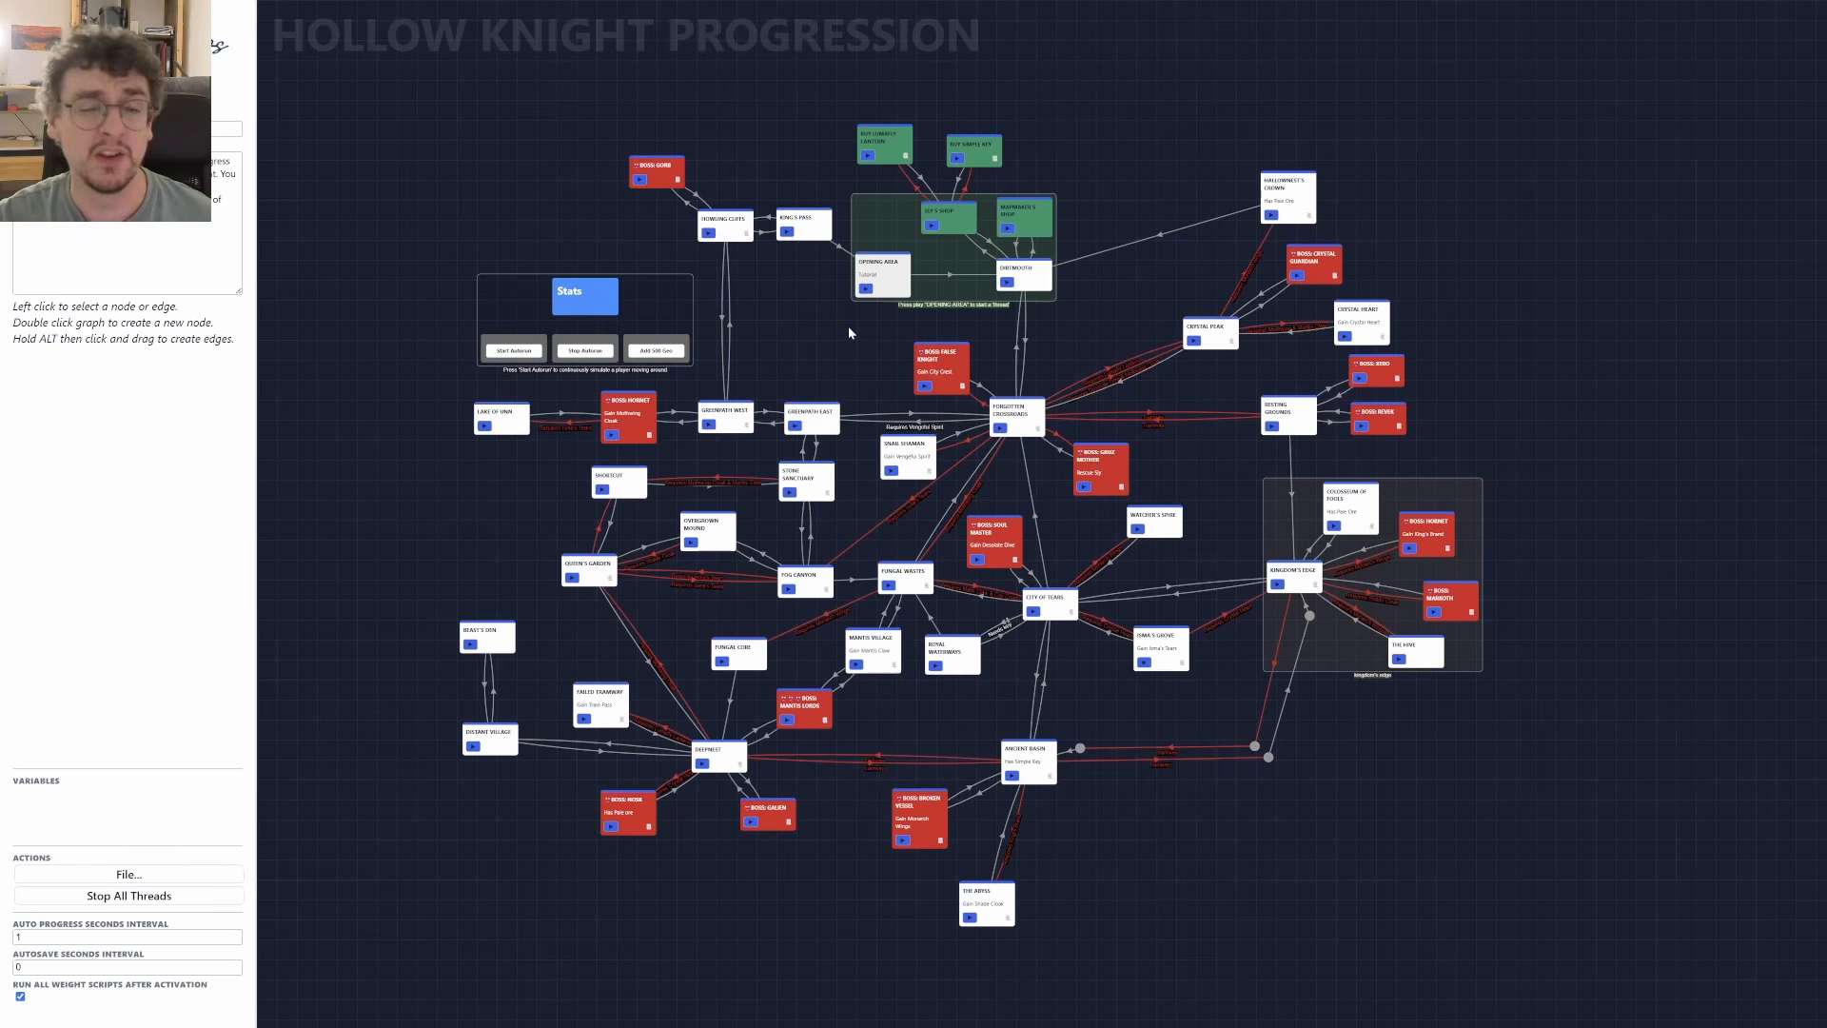
{"action": "scroll", "coordinate": [850, 332], "scroll_direction": "up", "scroll_amount": 1}
{"action": "scroll", "coordinate": [809, 338], "scroll_direction": "up", "scroll_amount": 3}
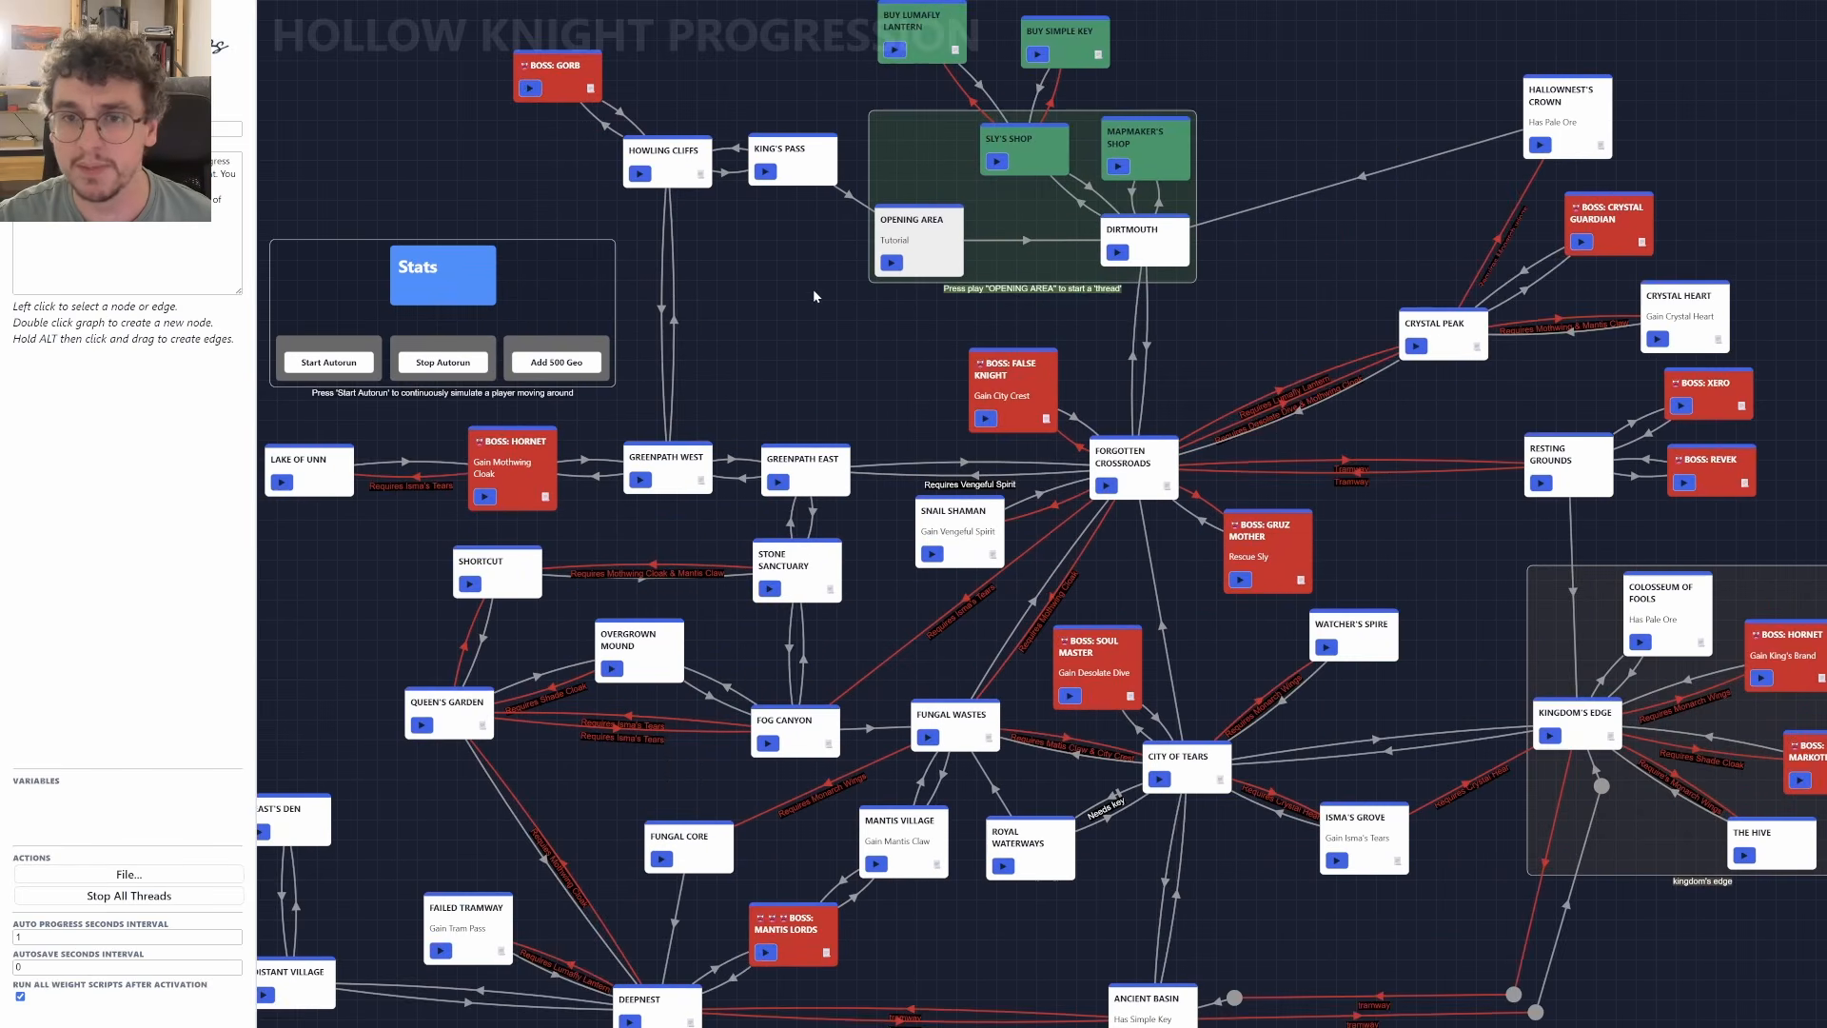
{"action": "left_click_drag", "start_coordinate": [813, 288], "coordinate": [841, 260]}
{"action": "scroll", "coordinate": [841, 259], "scroll_direction": "down", "scroll_amount": 2}
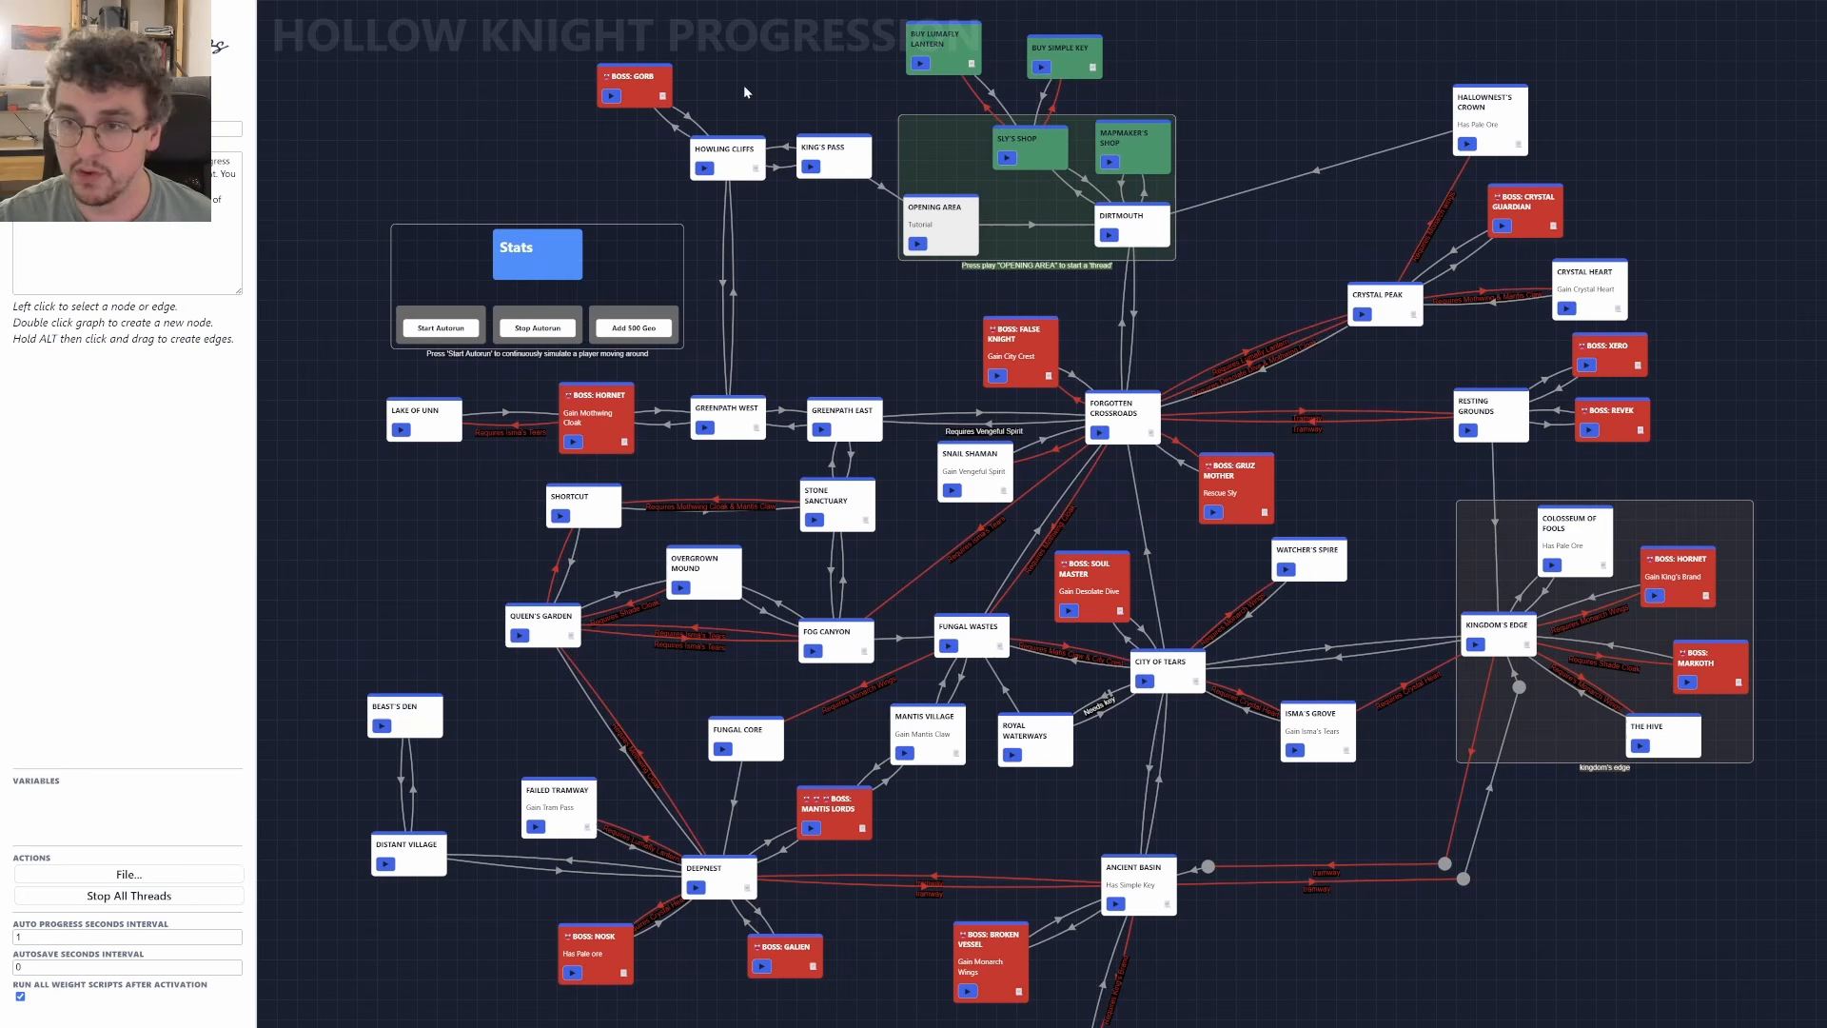
{"action": "left_click_drag", "start_coordinate": [869, 336], "coordinate": [811, 313]}
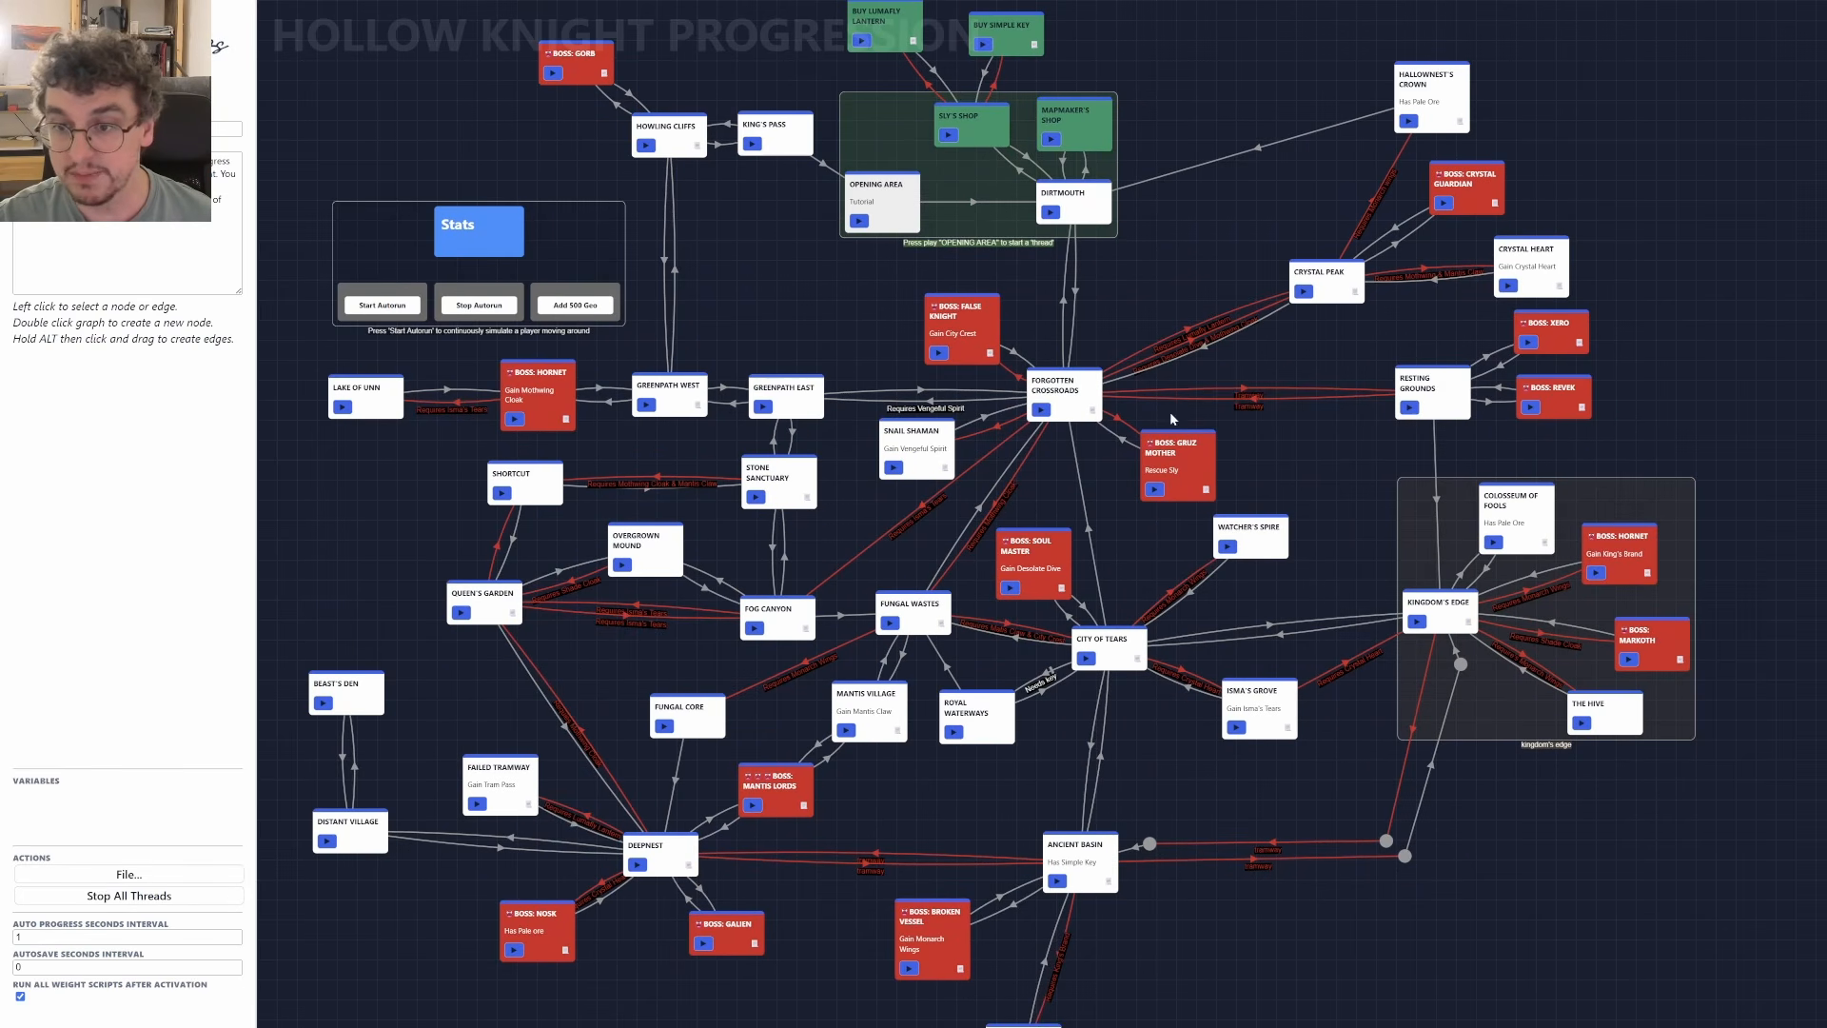
{"action": "mouse_move", "coordinate": [829, 288]}
{"action": "left_mouse_down"}
{"action": "mouse_move", "coordinate": [836, 335]}
{"action": "mouse_move", "coordinate": [840, 316]}
{"action": "left_mouse_up"}
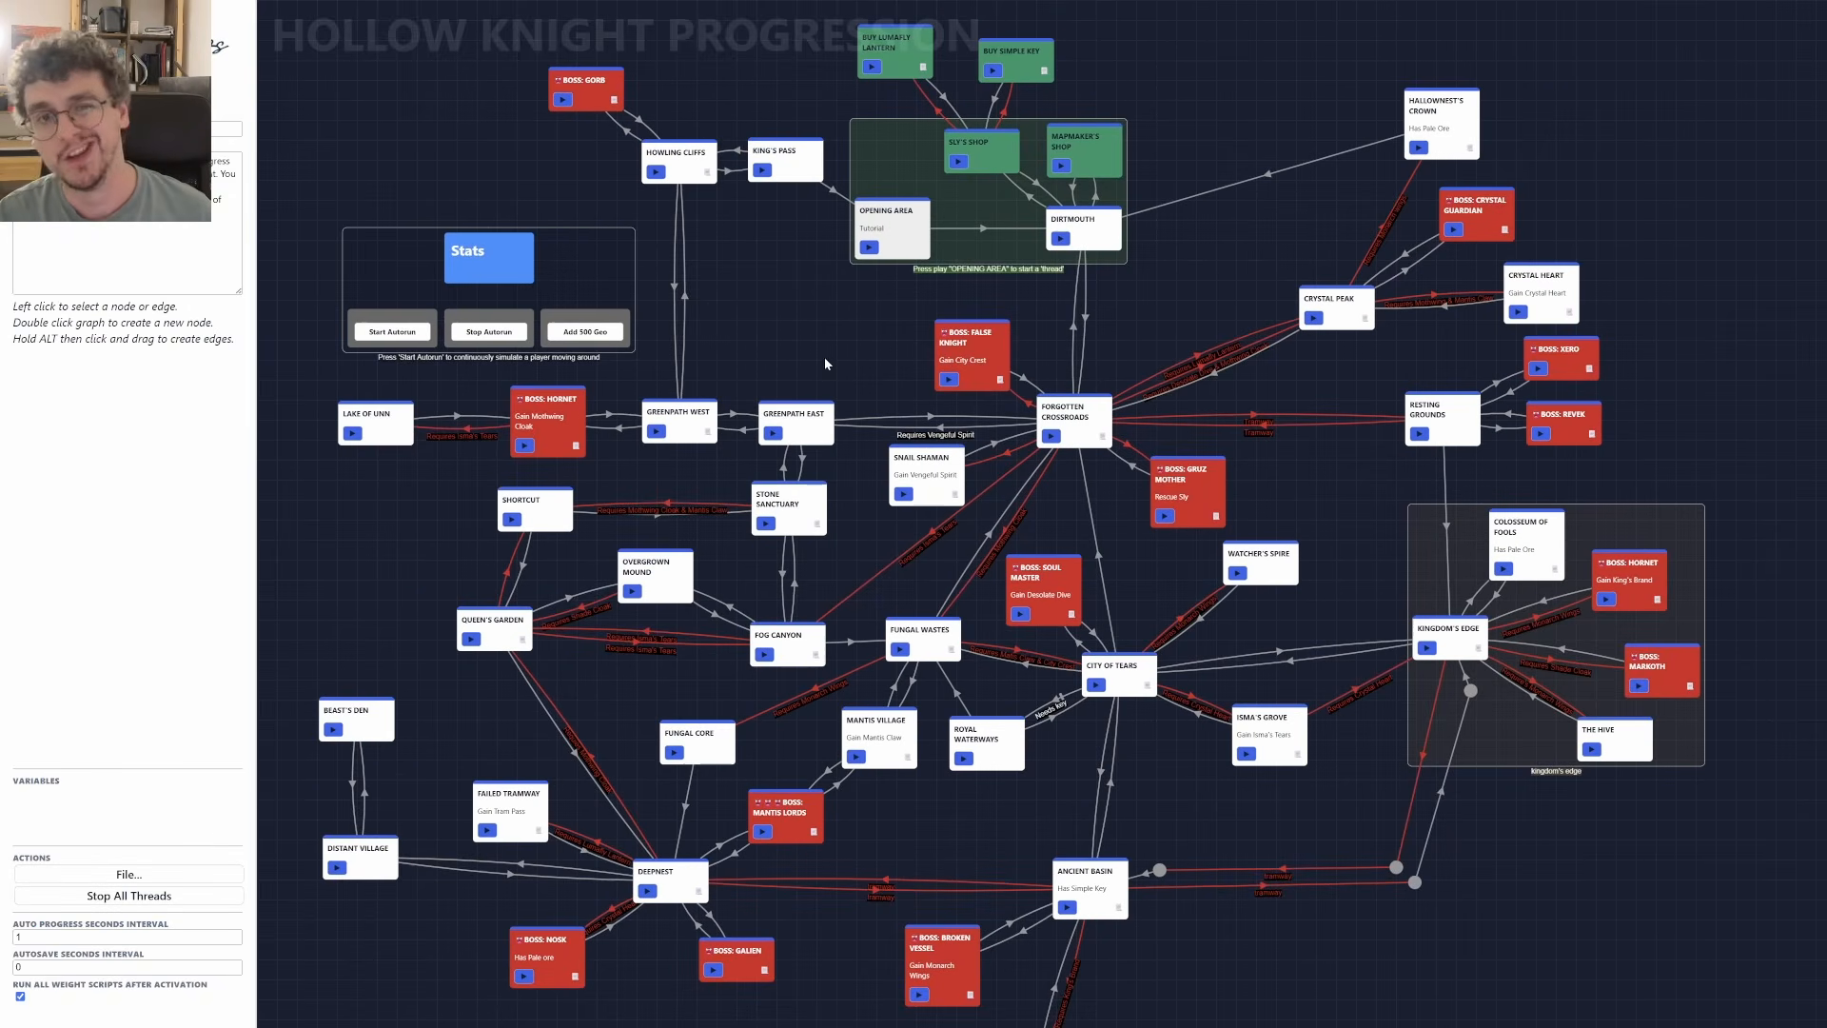
{"action": "scroll", "coordinate": [852, 364], "scroll_direction": "down", "scroll_amount": 5}
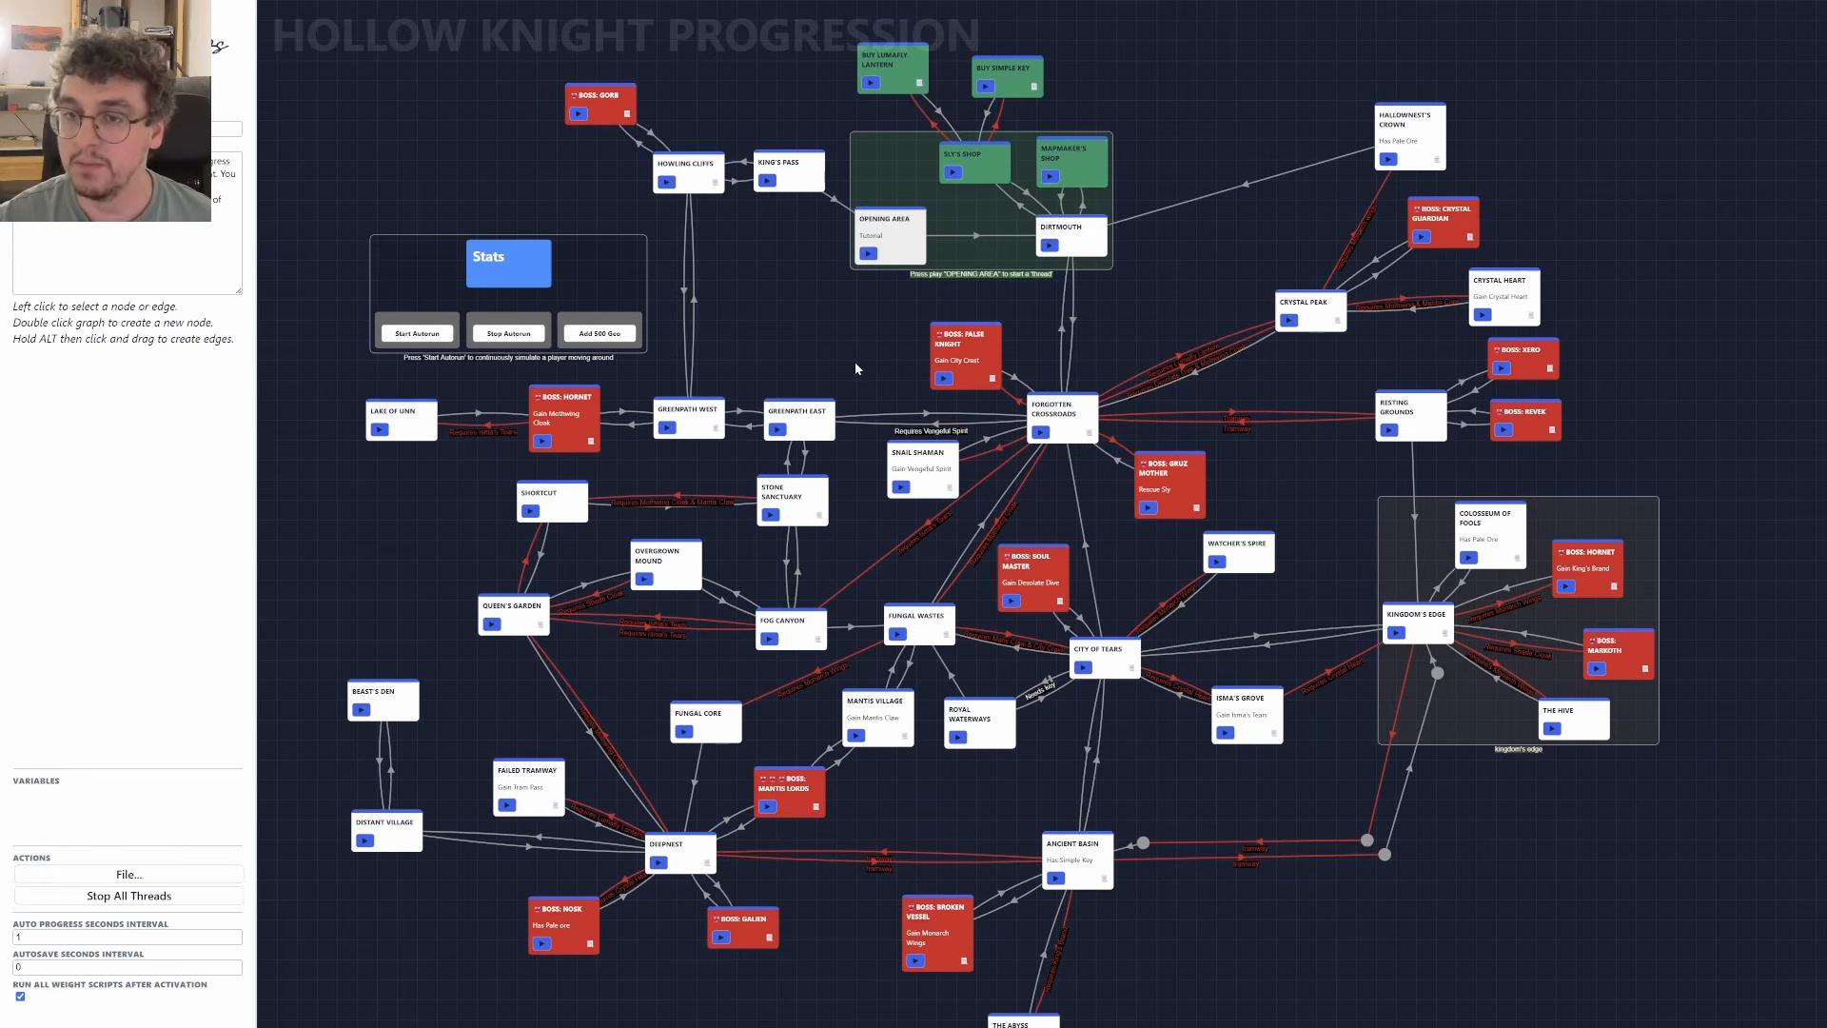
{"action": "left_click_drag", "start_coordinate": [824, 306], "coordinate": [823, 350]}
{"action": "scroll", "coordinate": [823, 350], "scroll_direction": "up", "scroll_amount": 1}
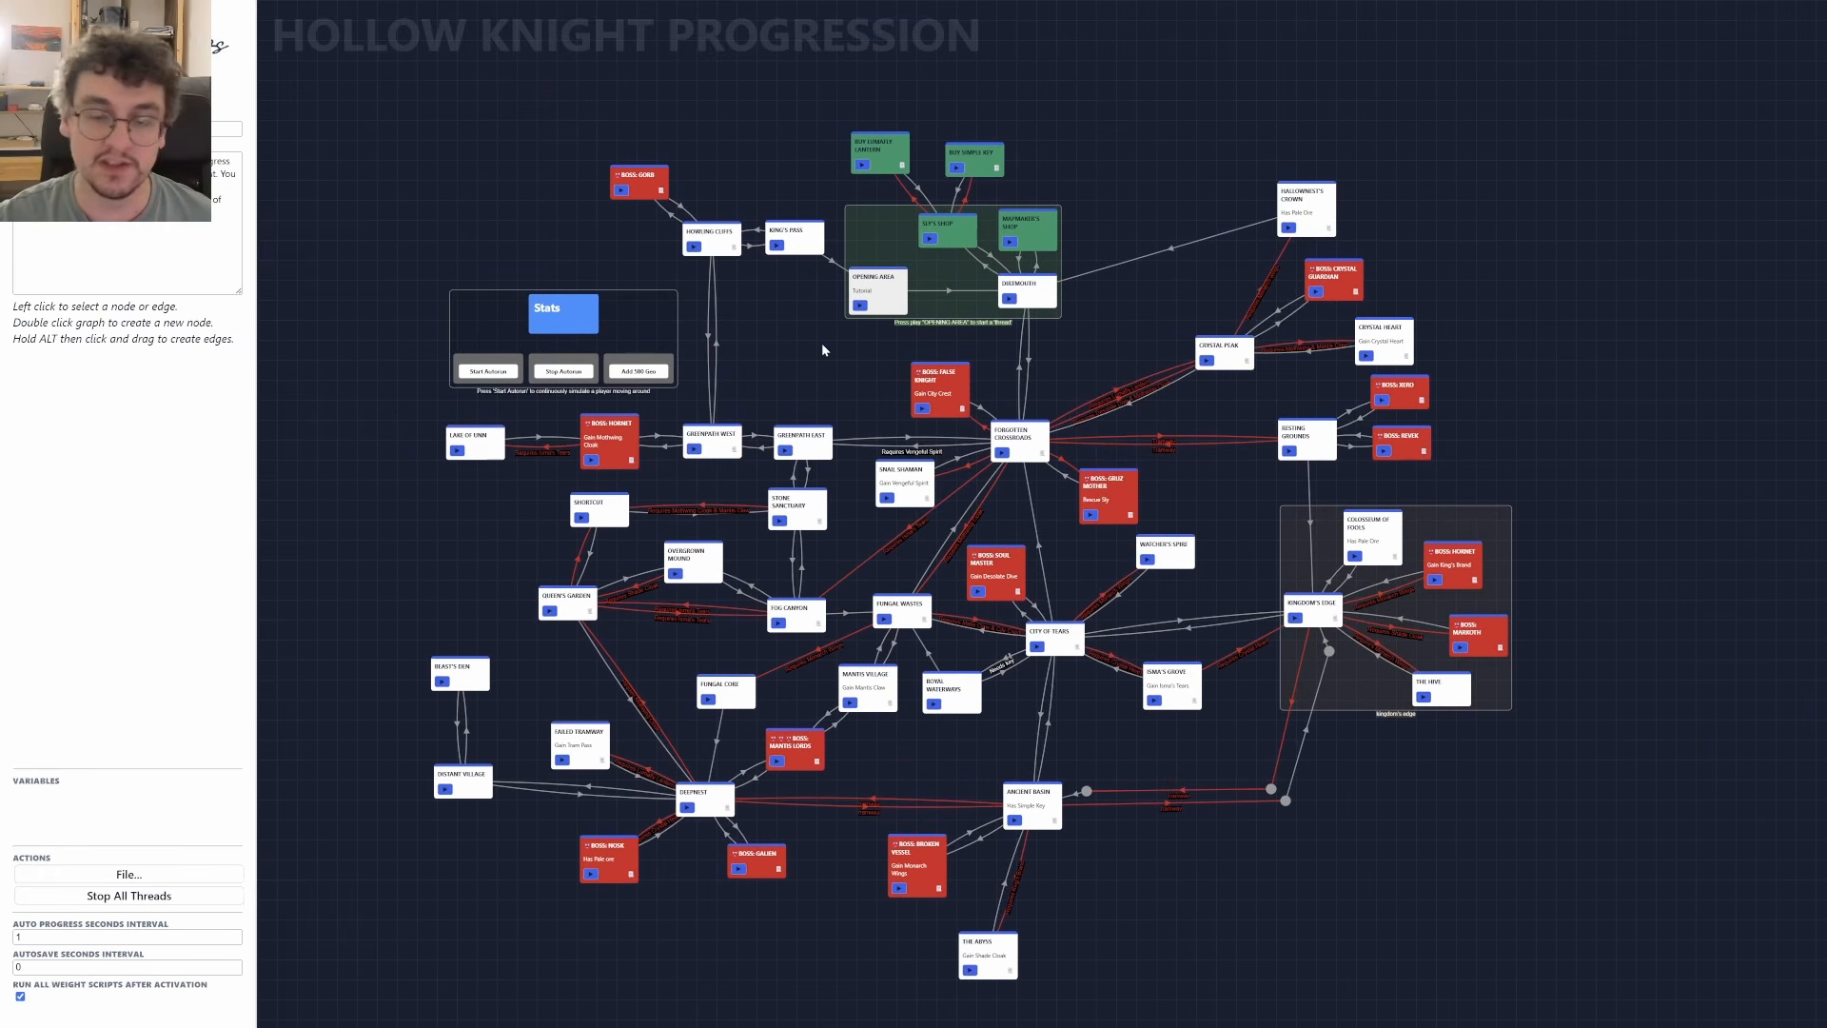
{"action": "scroll", "coordinate": [823, 350], "scroll_direction": "up", "scroll_amount": 2}
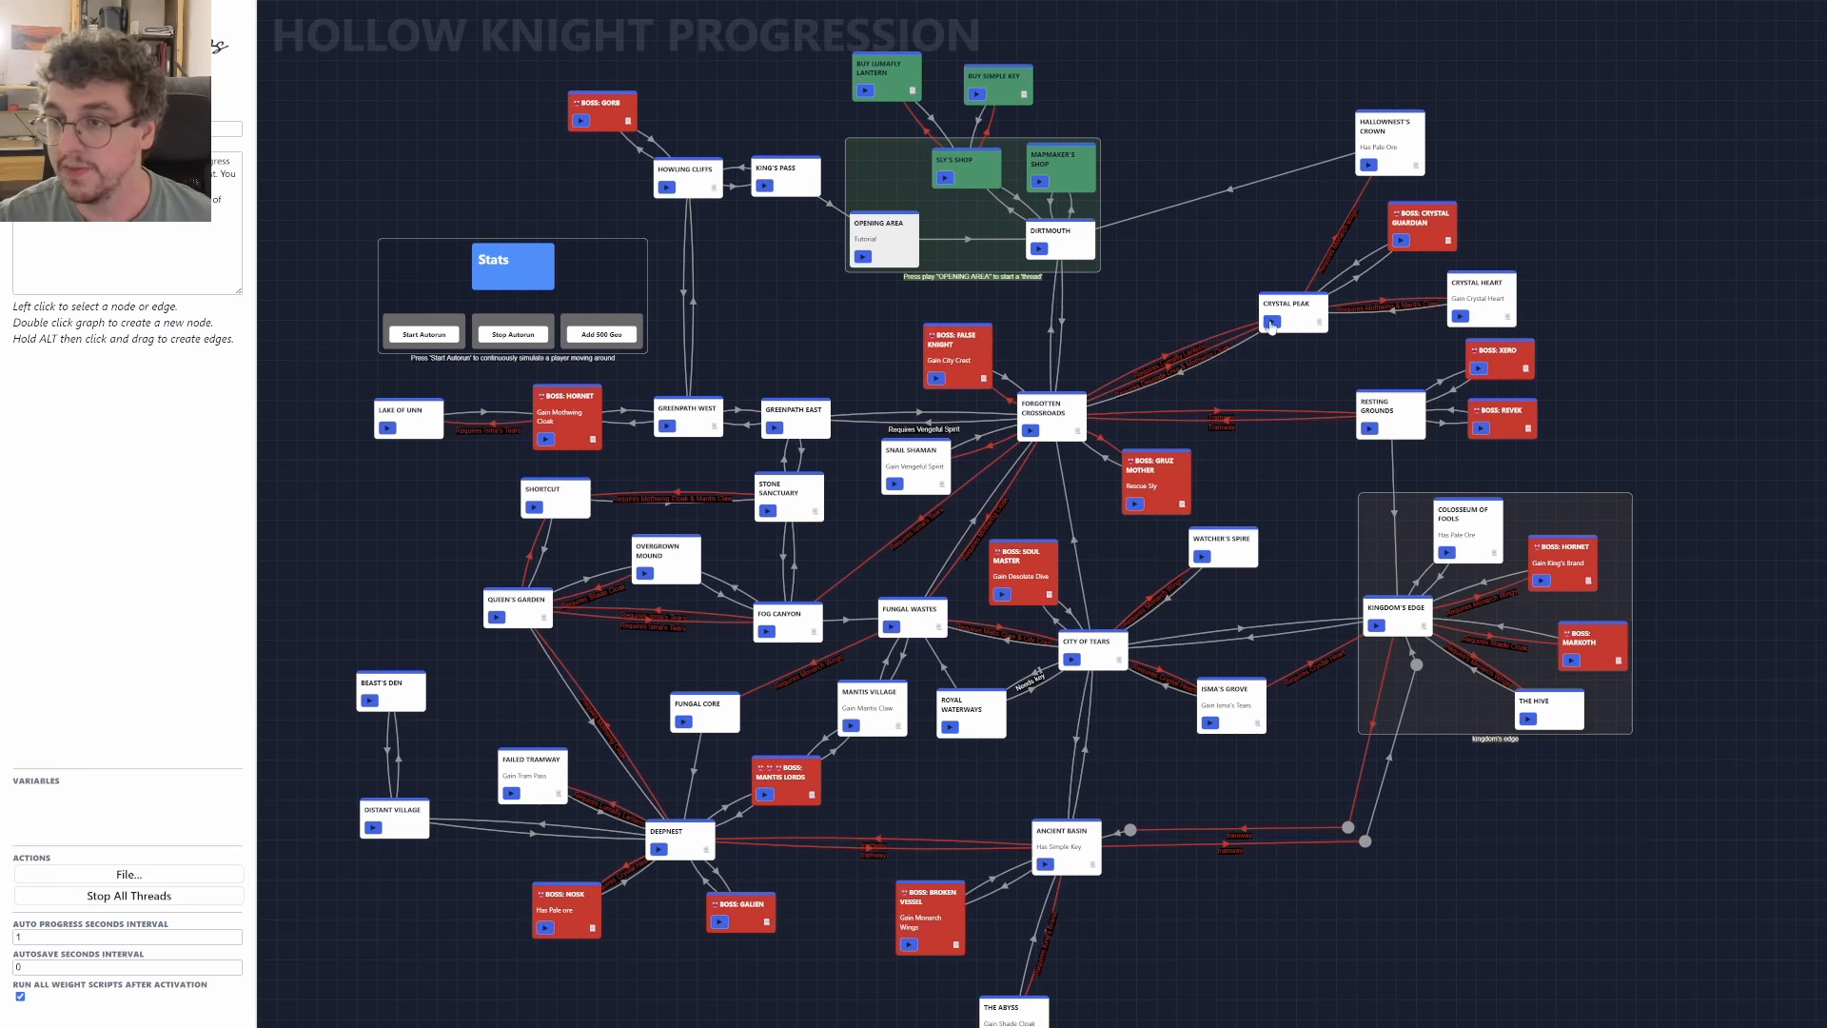
Simulate a thread from Opening Area through Dirtmouth to Forgotten Crossroads, ending by stopping all threads.
{"action": "left_click", "coordinate": [863, 257]}
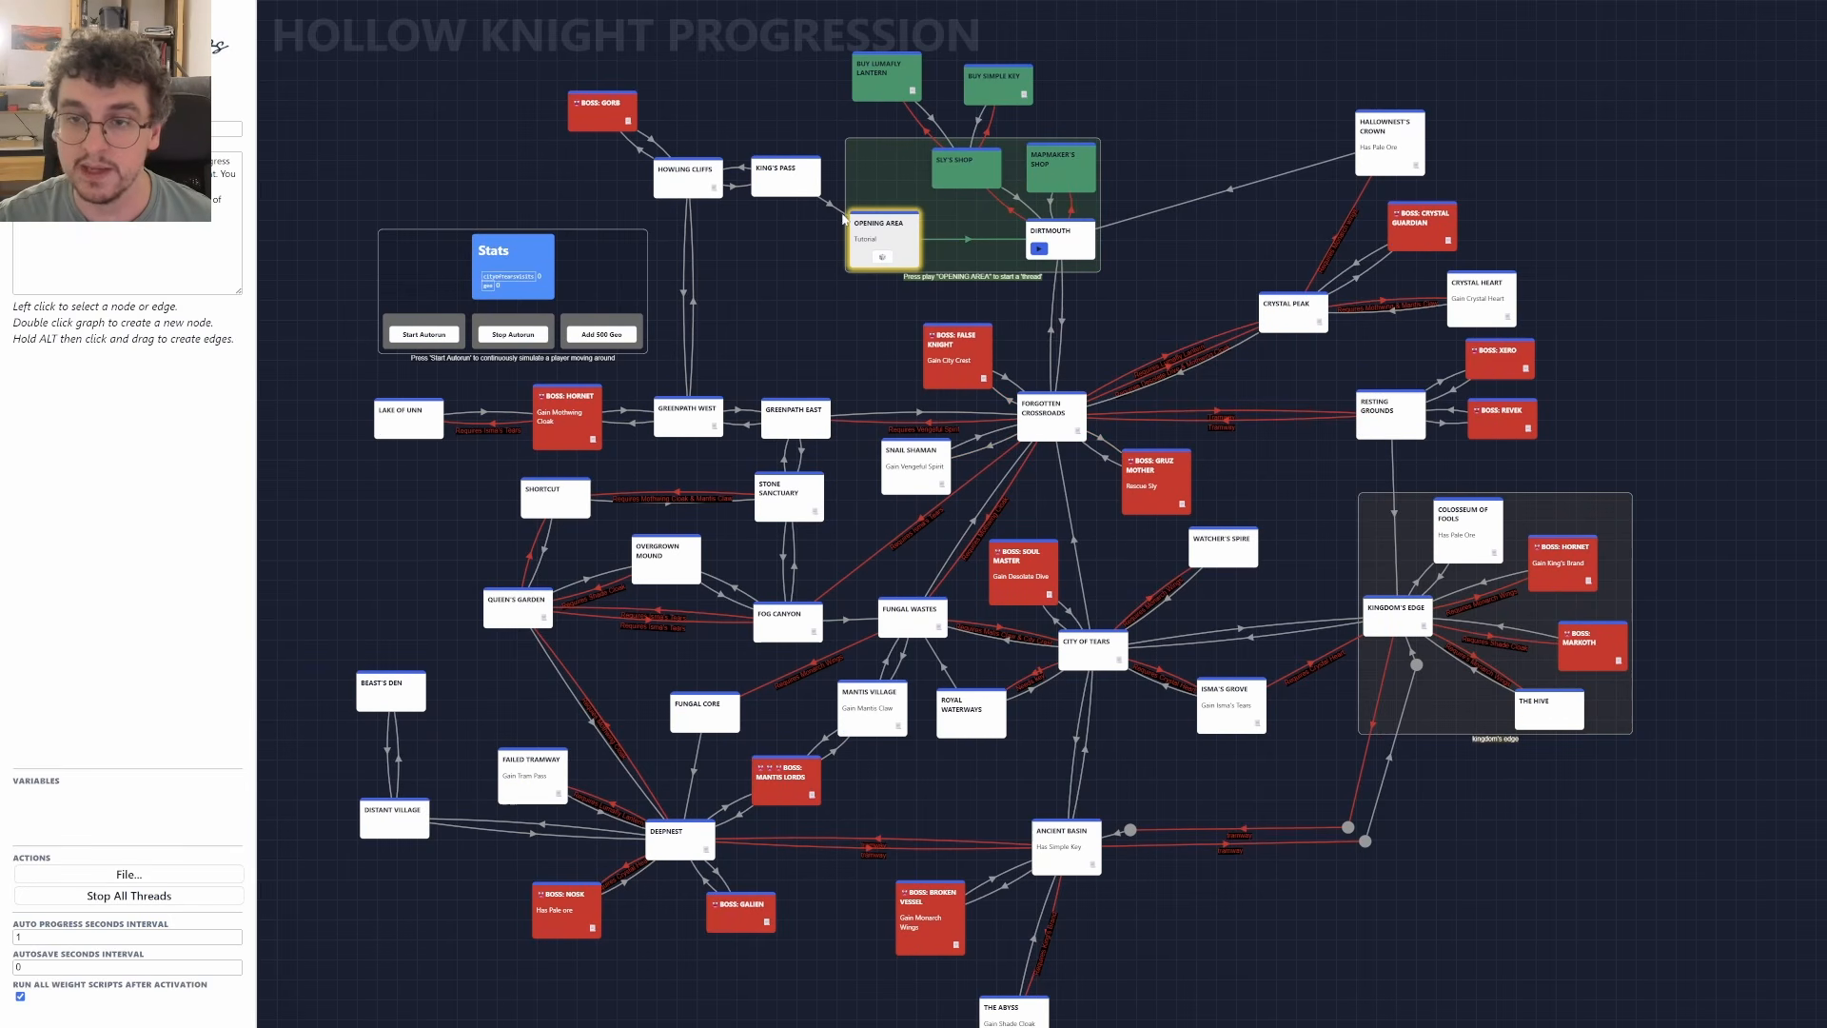
{"action": "scroll", "coordinate": [909, 239], "scroll_direction": "up", "scroll_amount": 3}
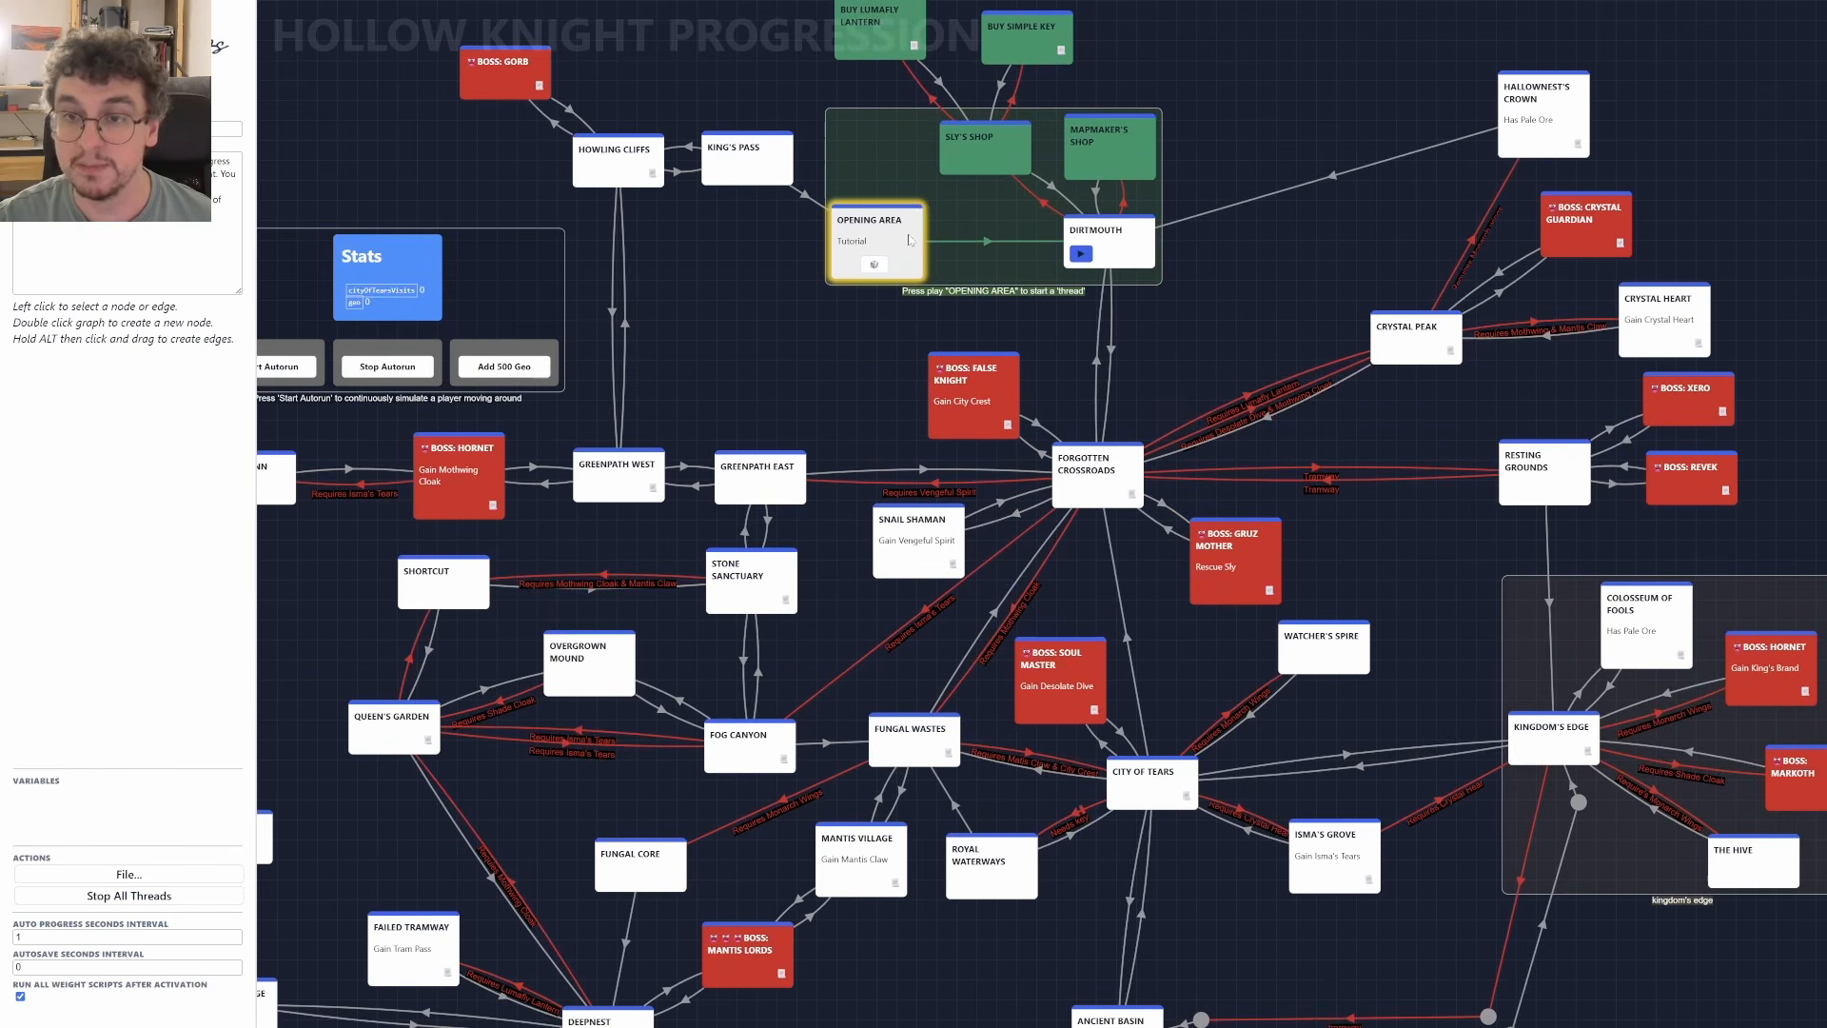
{"action": "scroll", "coordinate": [879, 283], "scroll_direction": "down", "scroll_amount": 3}
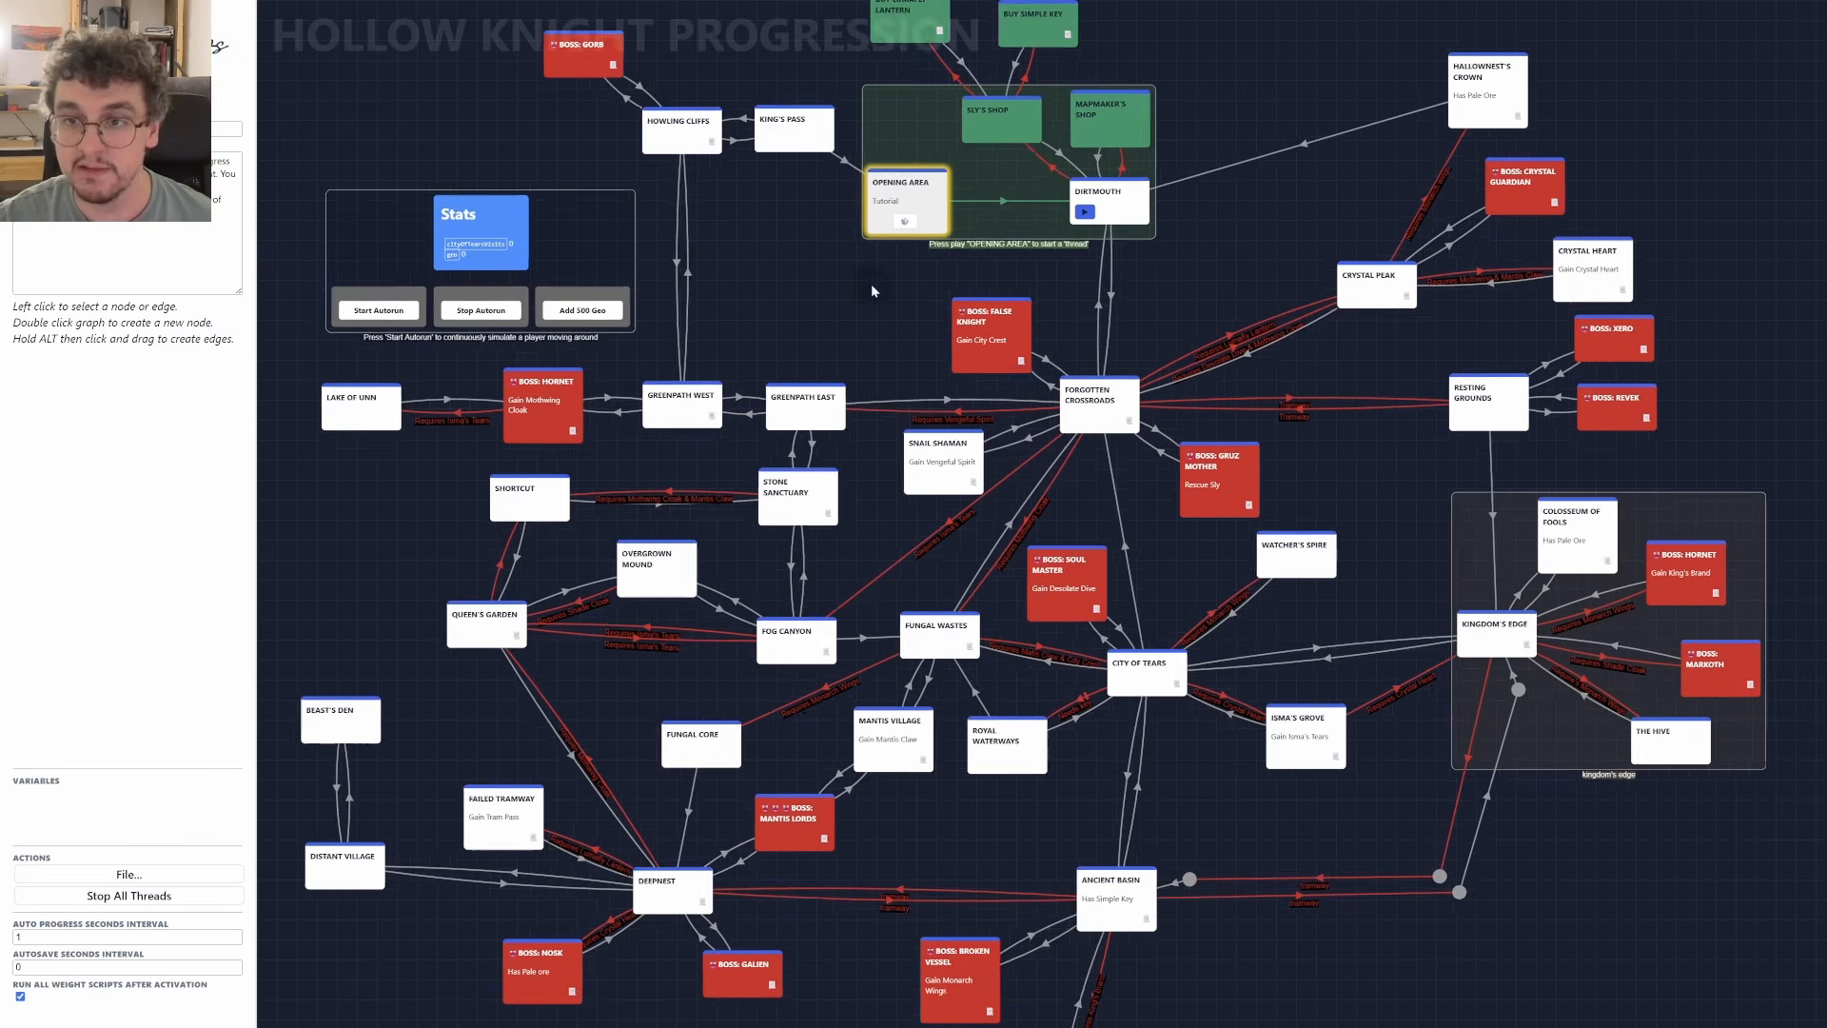
{"action": "left_click", "coordinate": [1081, 225]}
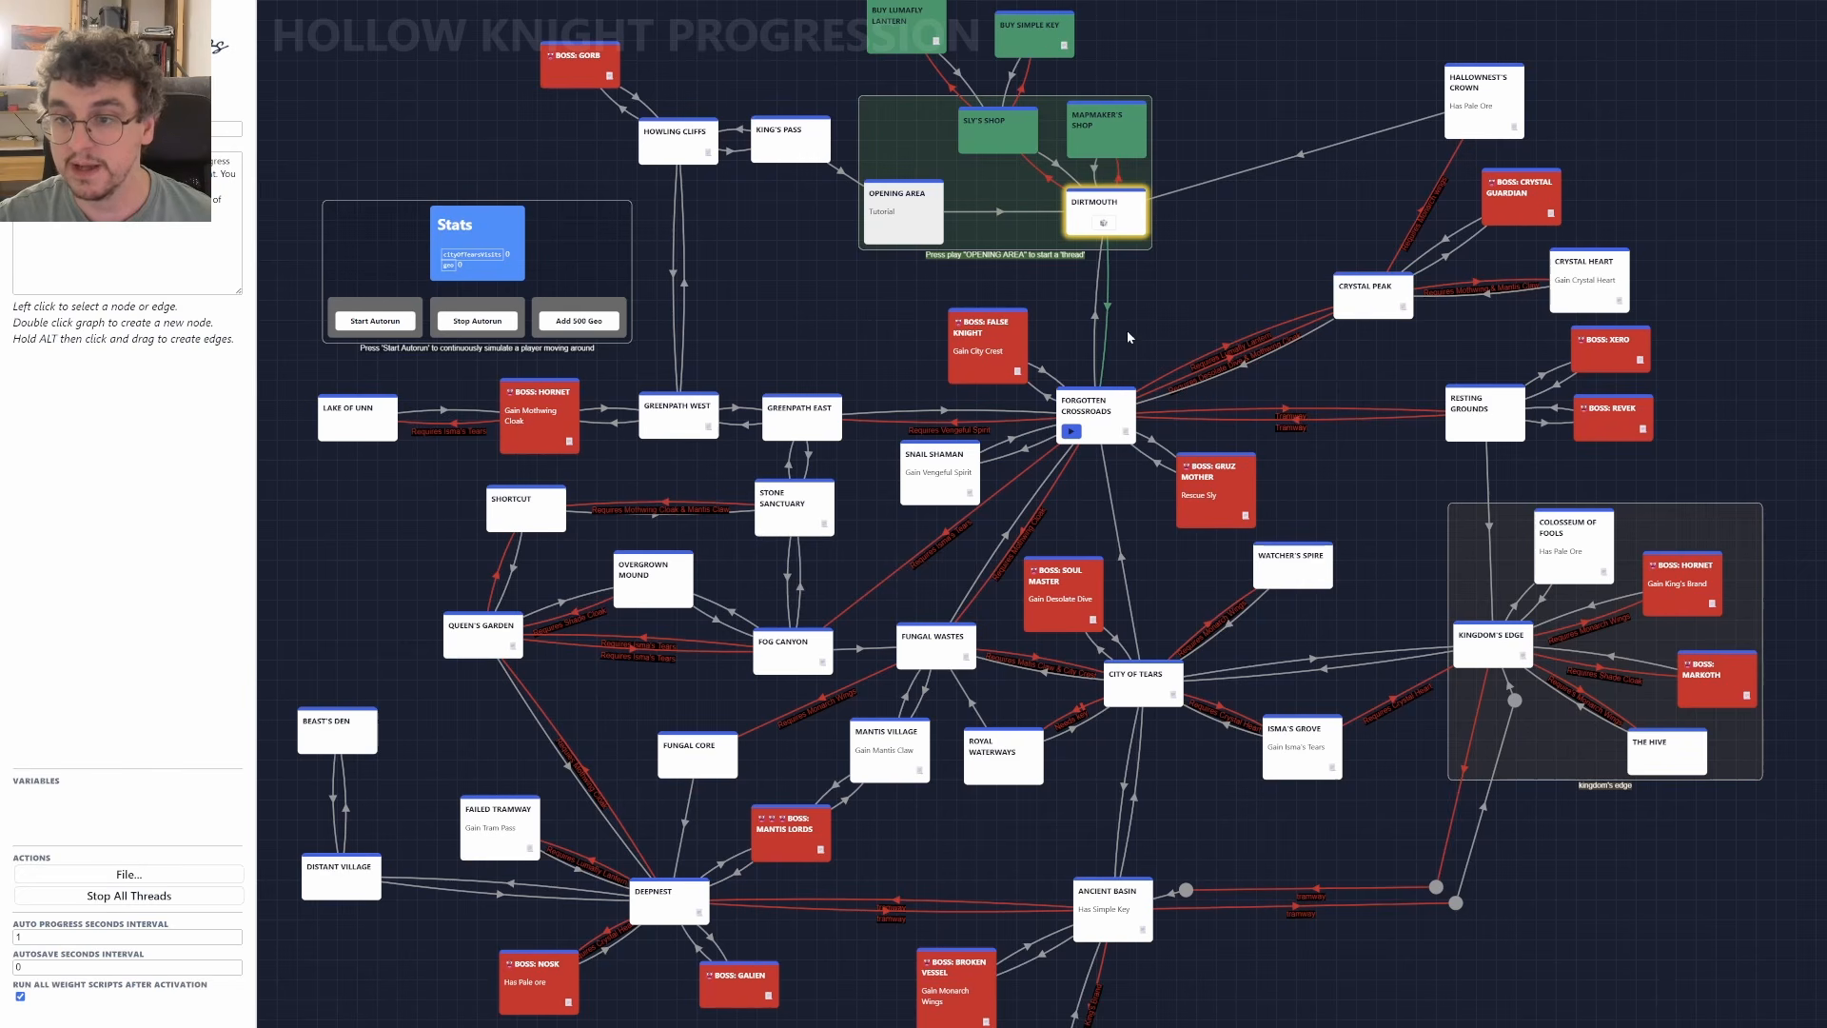
{"action": "left_click", "coordinate": [1072, 432]}
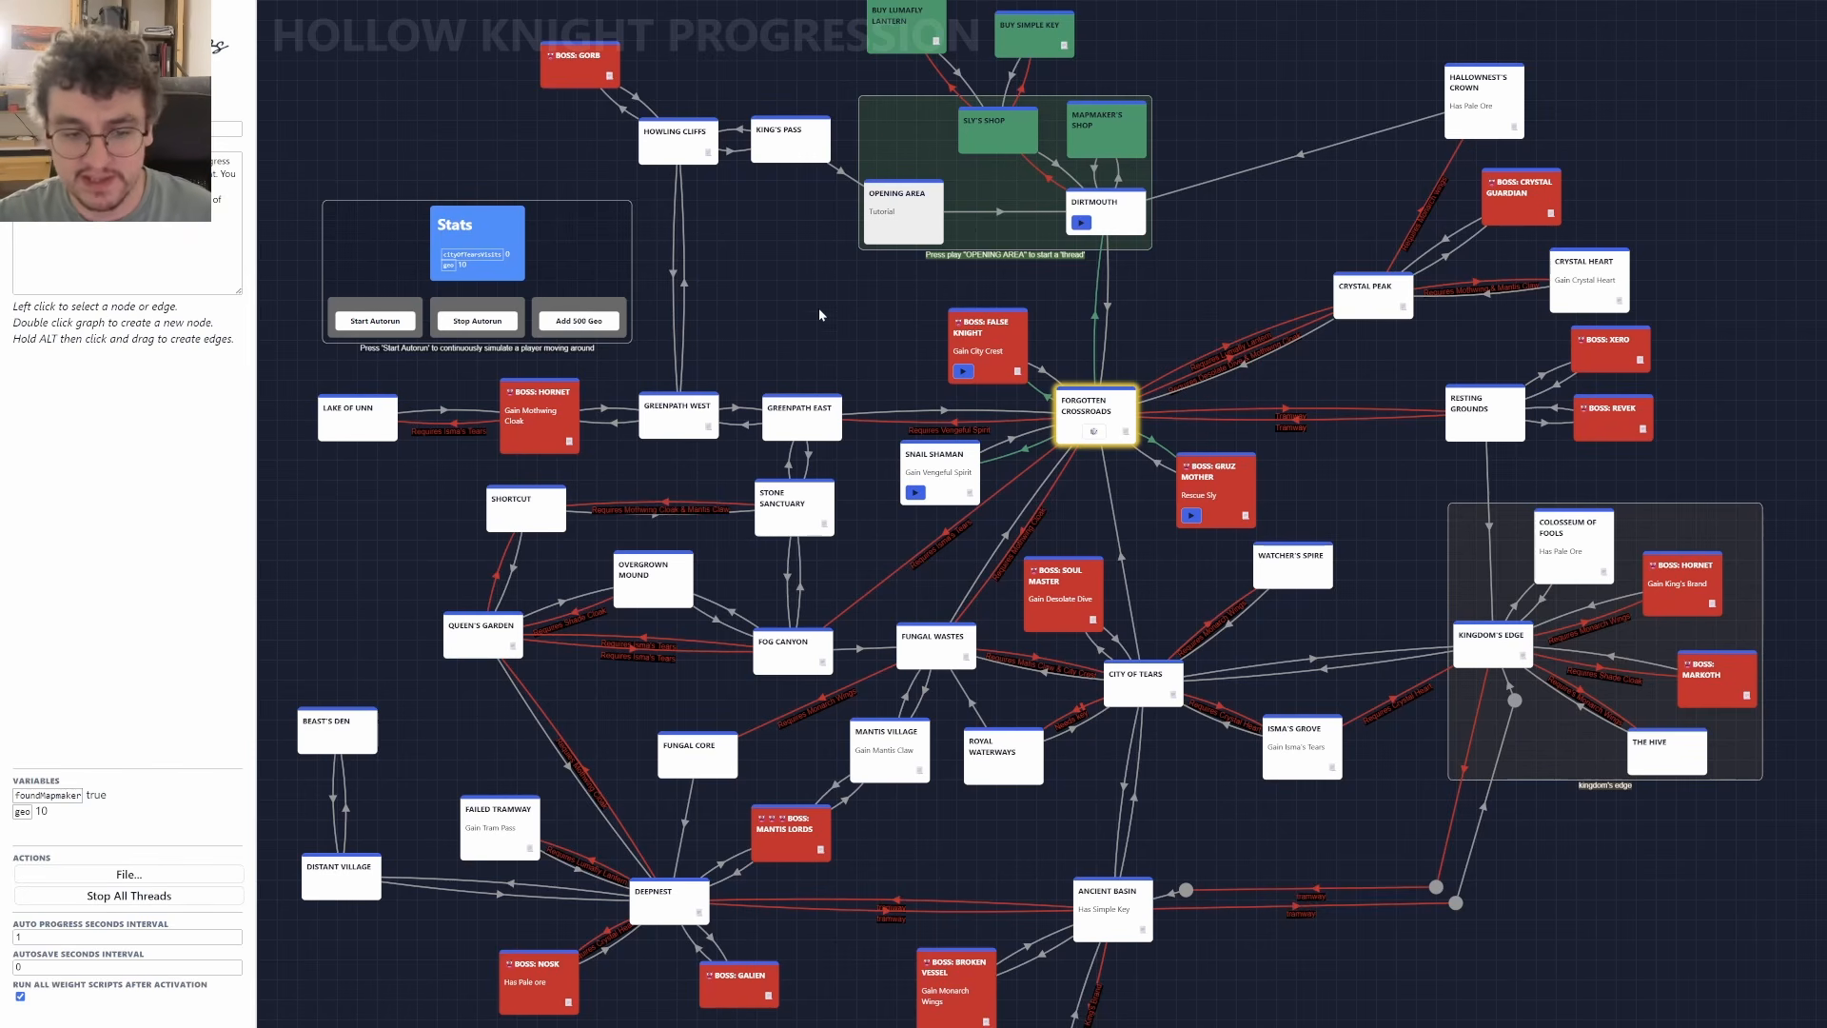
{"action": "scroll", "coordinate": [819, 311], "scroll_direction": "down", "scroll_amount": 2}
{"action": "left_click", "coordinate": [150, 897]}
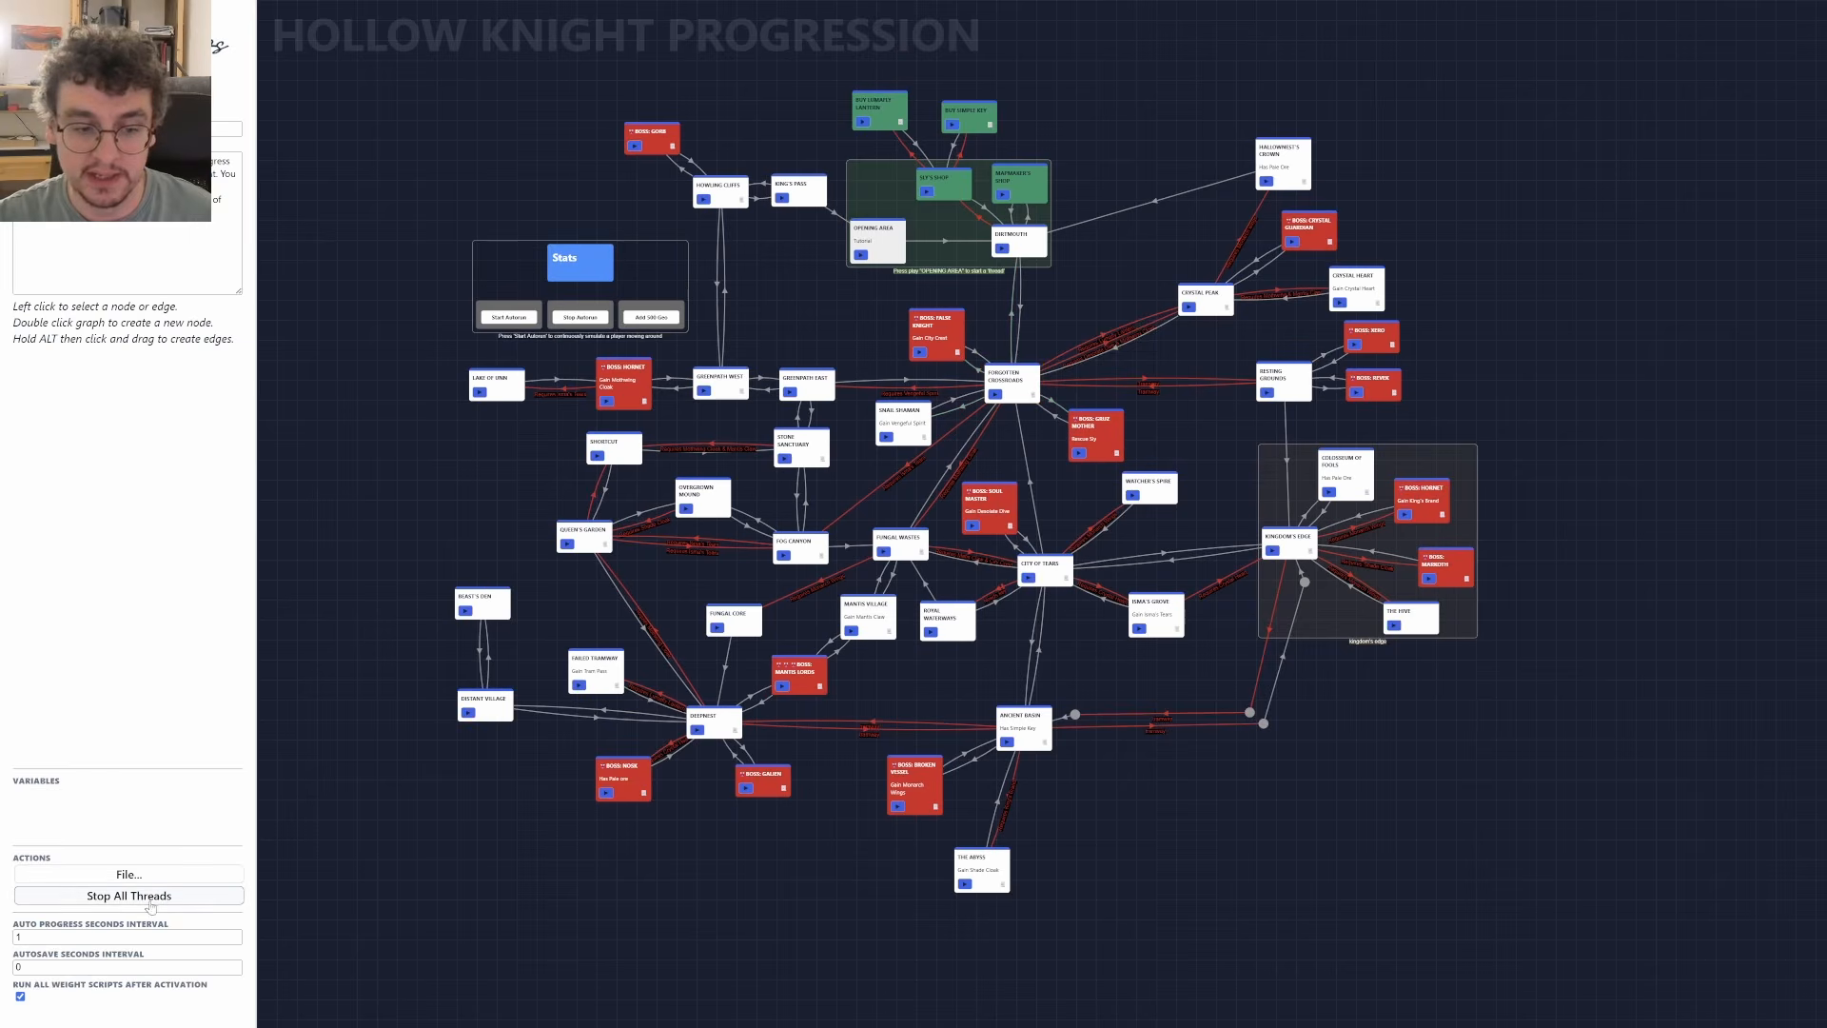
Create a new graph and title it "Shooter Game".
{"action": "left_click", "coordinate": [142, 877]}
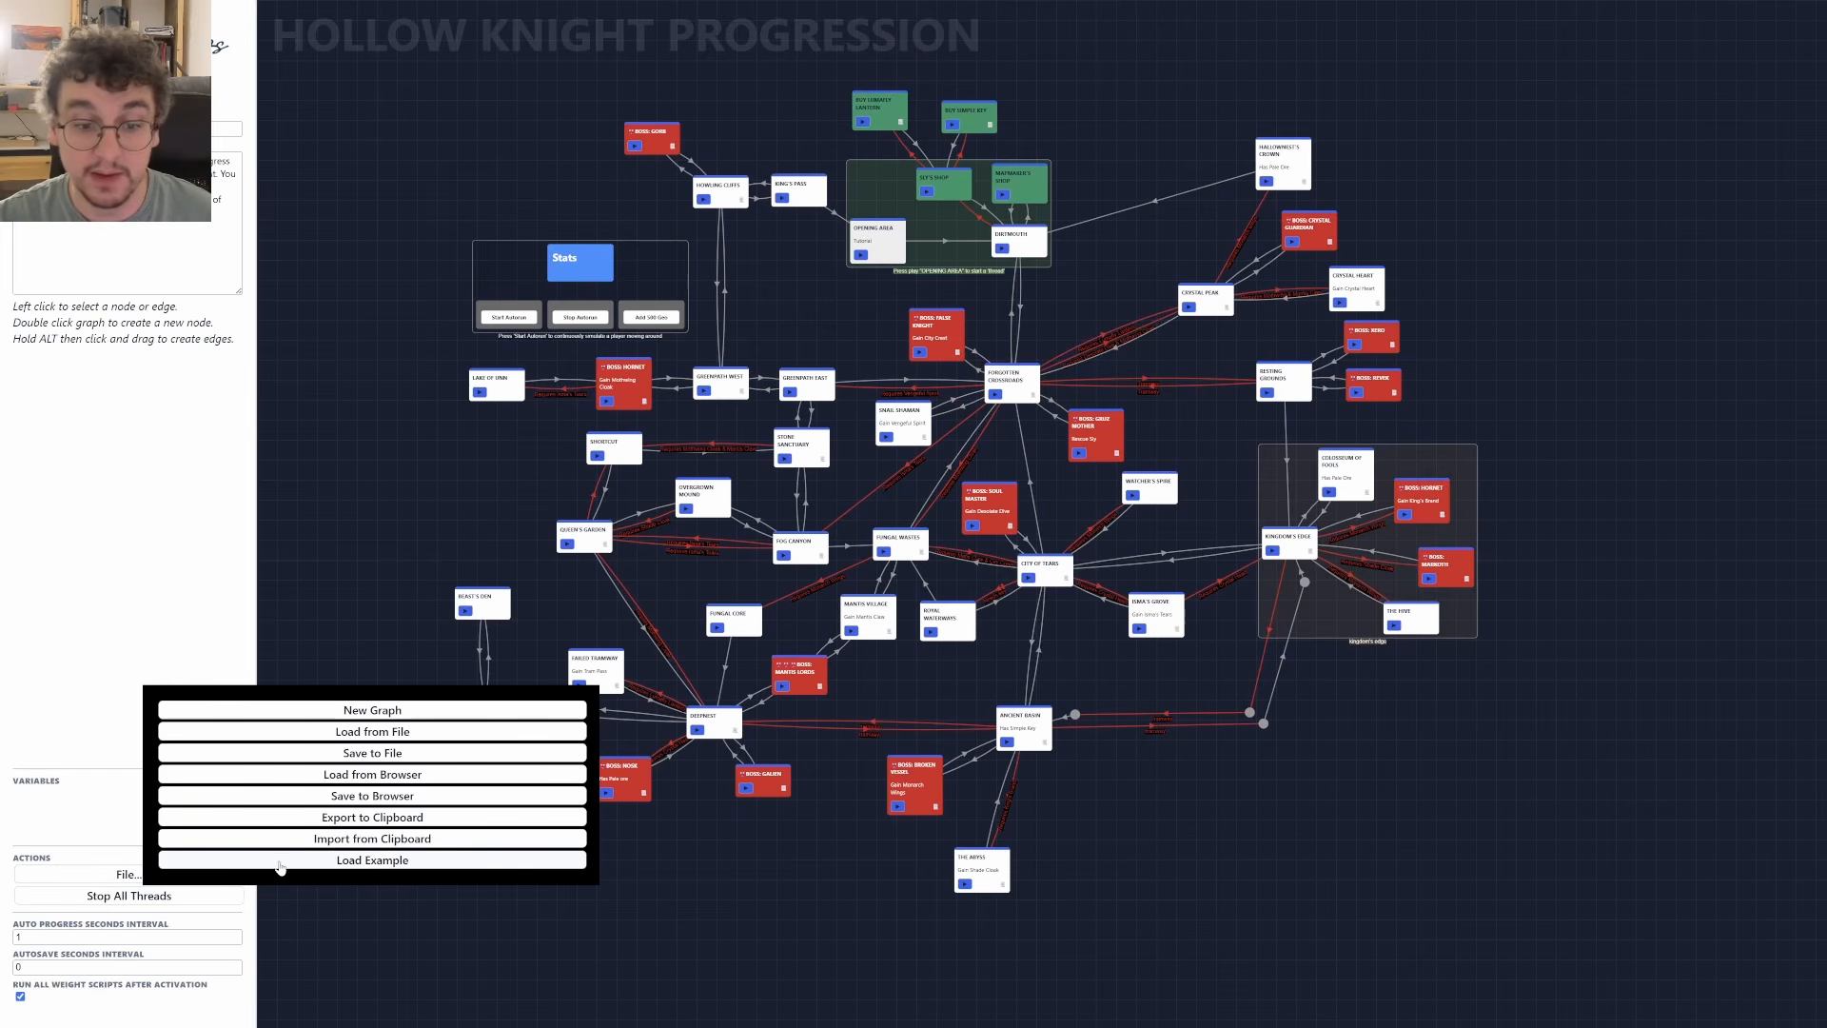
{"action": "left_click", "coordinate": [372, 710]}
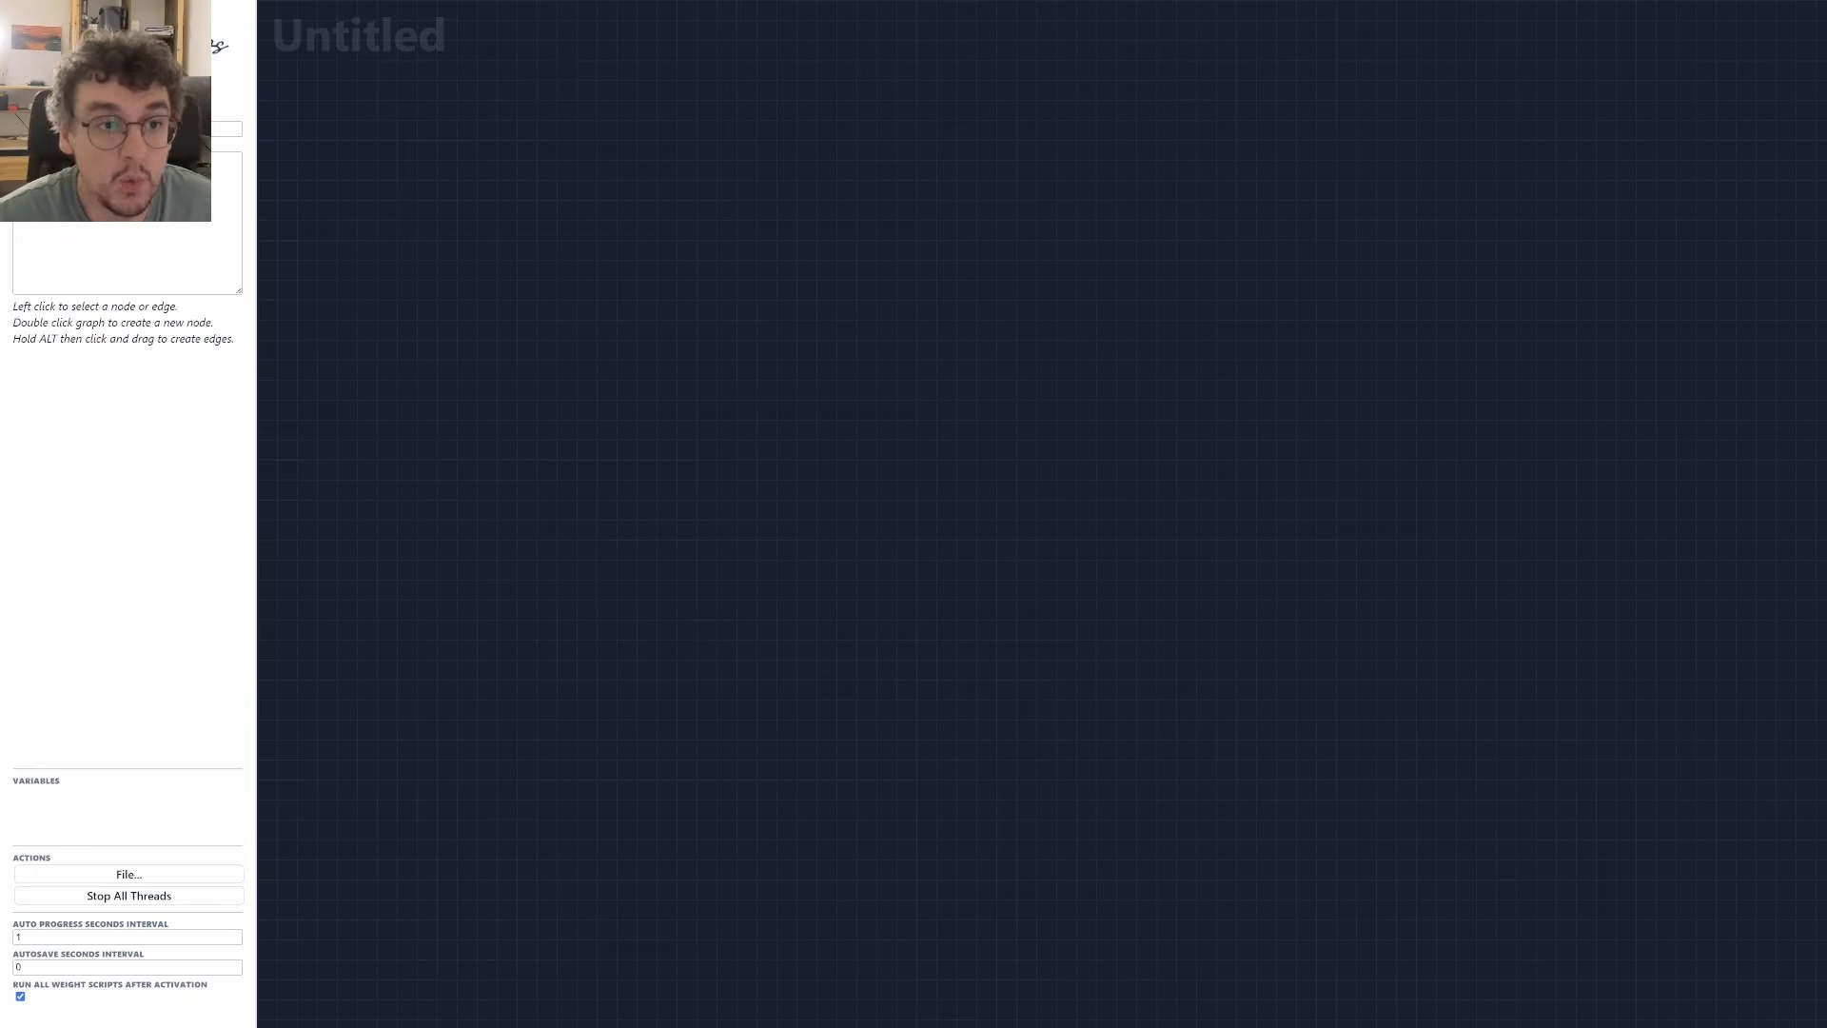
{"action": "left_click", "coordinate": [127, 129]}
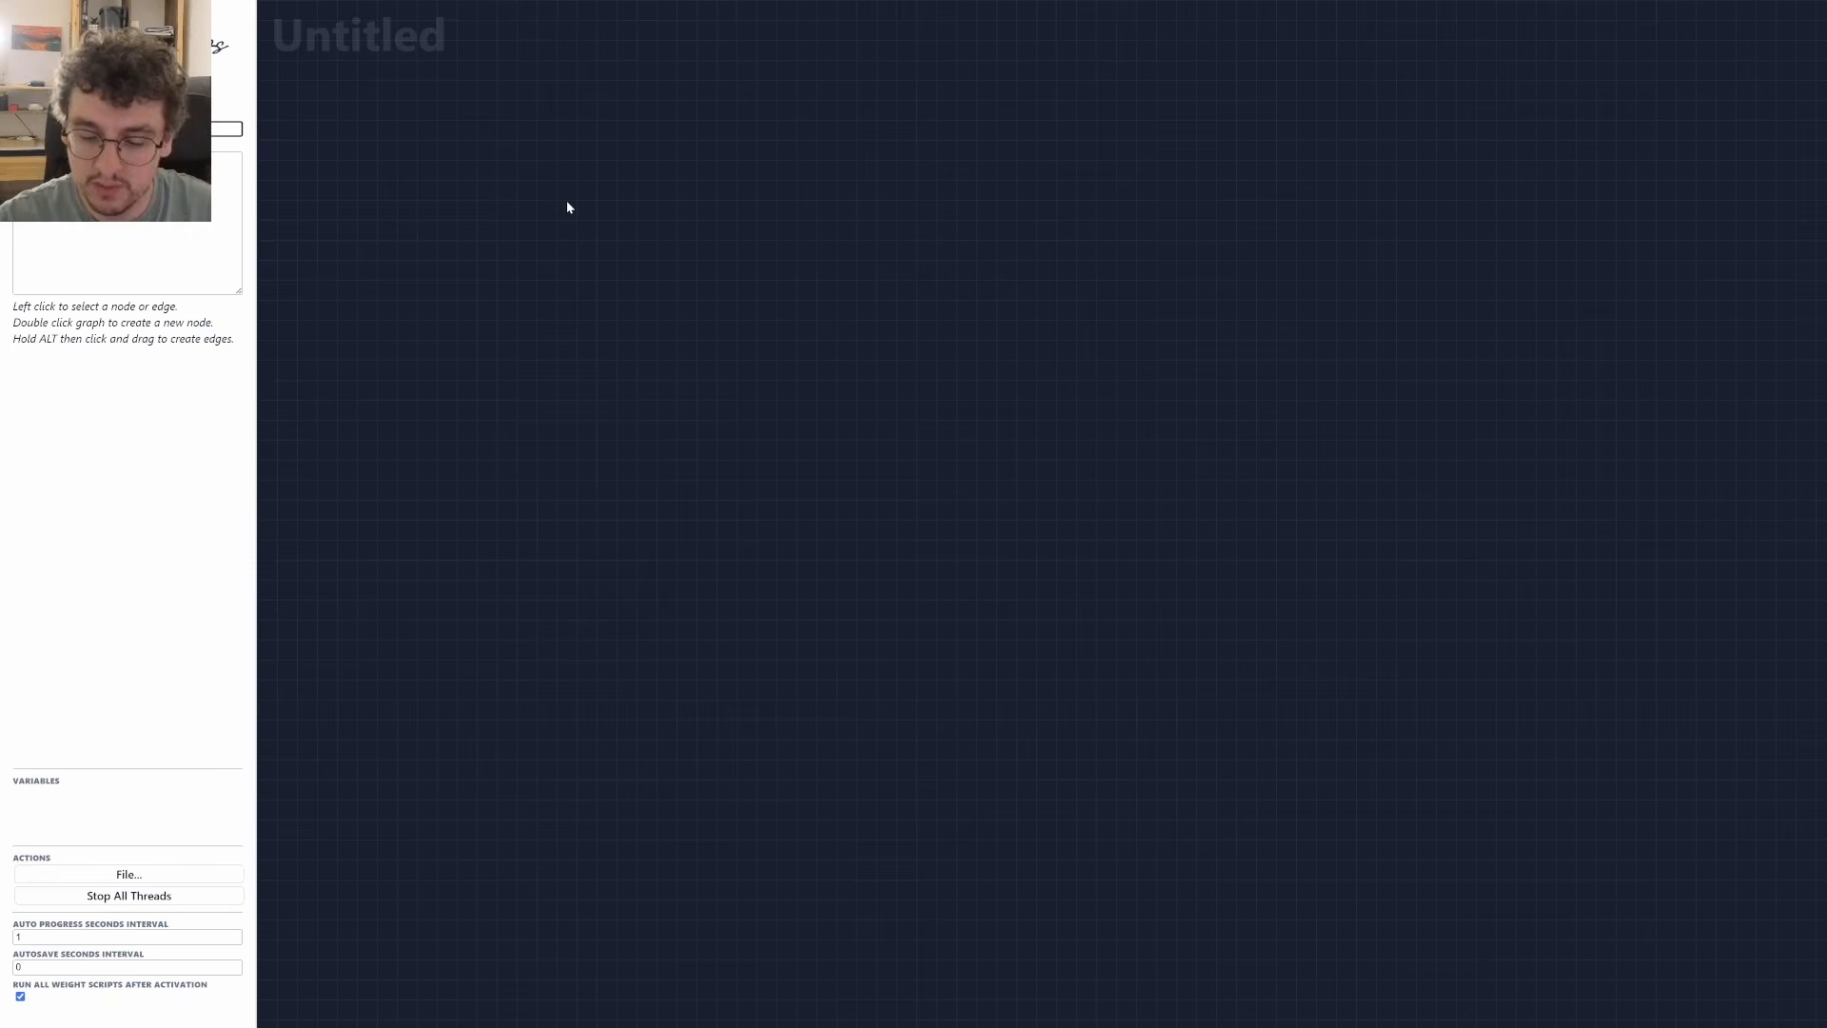
{"action": "type", "text": "Shoot"}
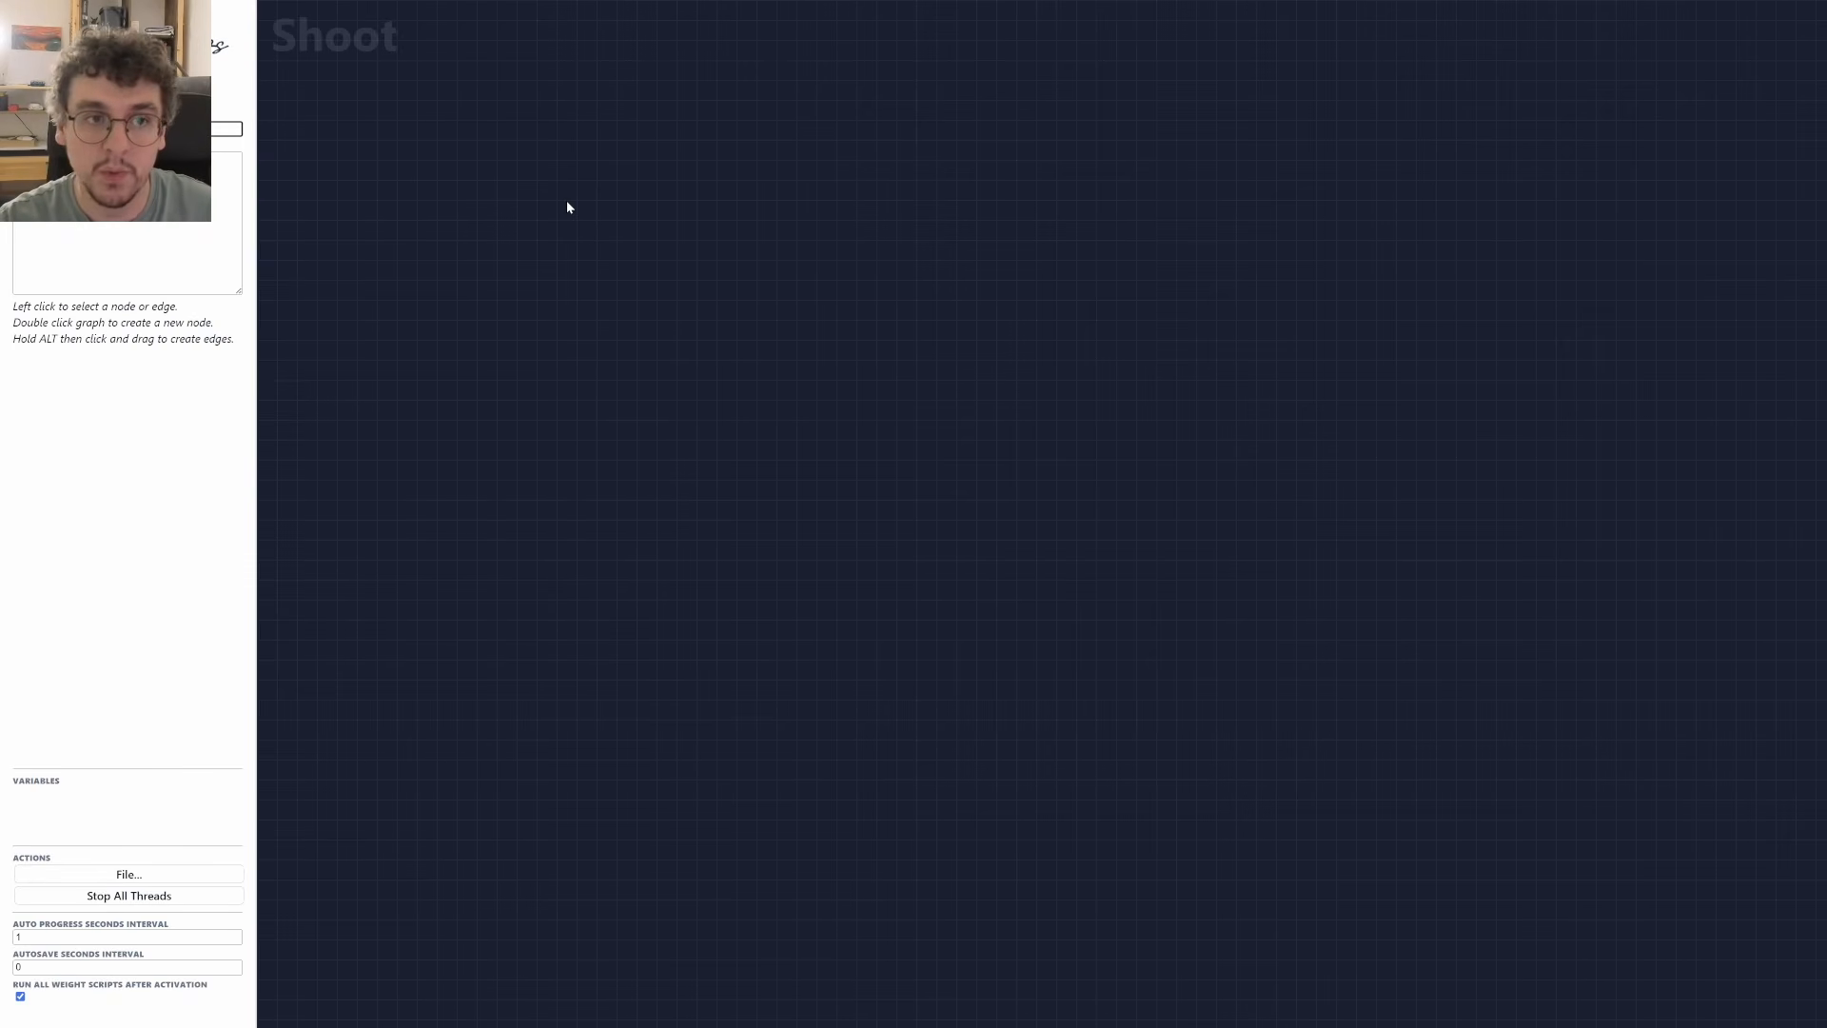
{"action": "type", "text": "er Game"}
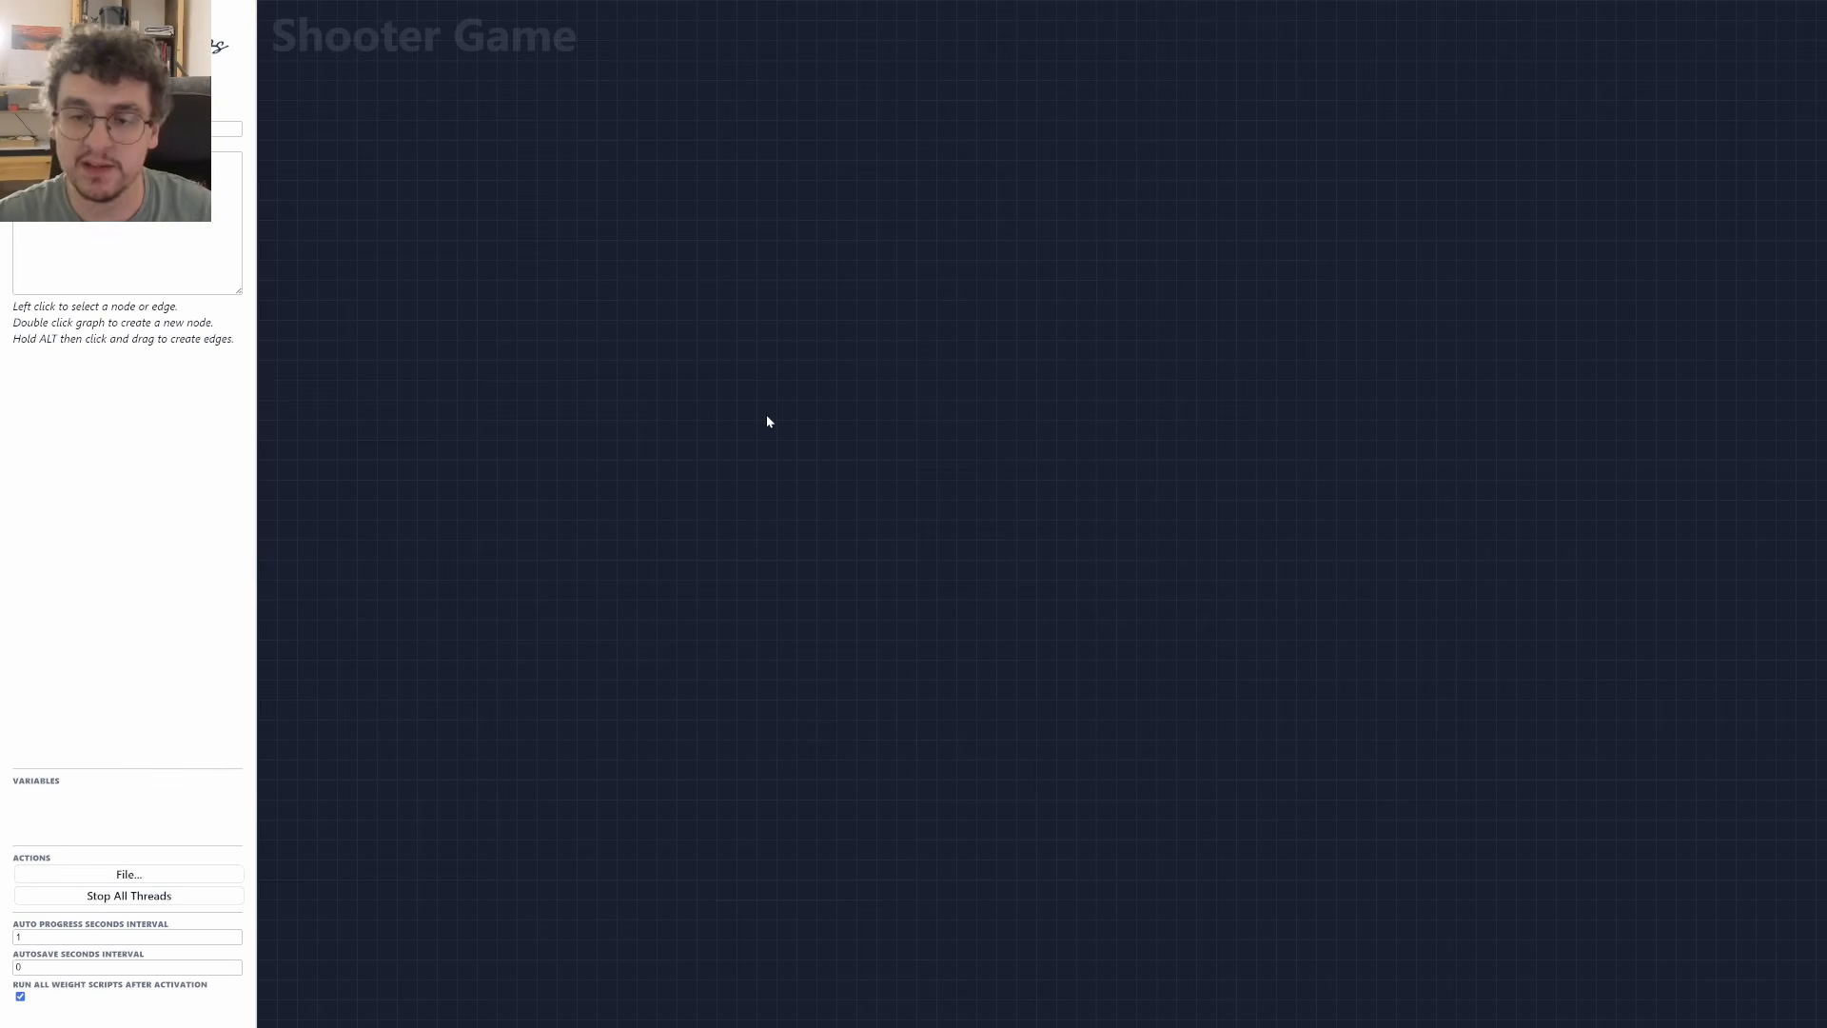
Create two nodes on the empty graph and place them roughly side by side.
{"action": "left_click", "coordinate": [706, 419]}
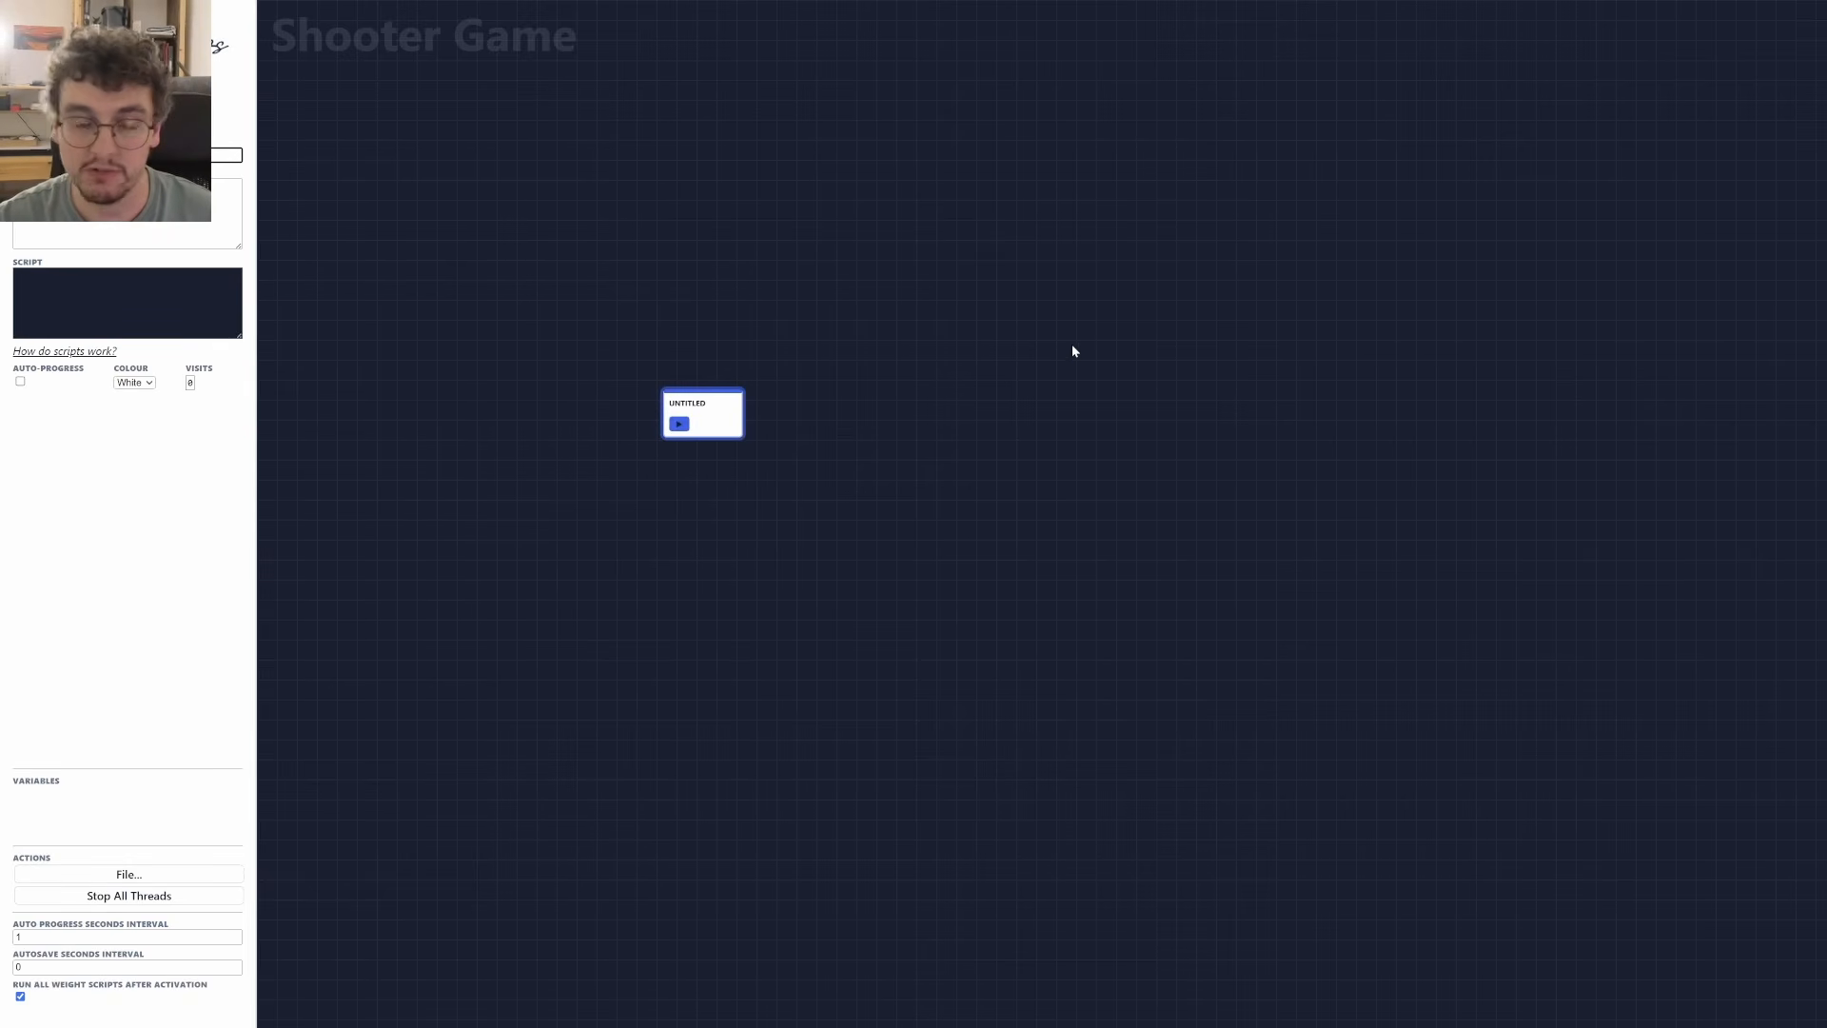
{"action": "double_click", "coordinate": [1168, 276]}
{"action": "left_click_drag", "start_coordinate": [1199, 263], "coordinate": [1002, 349]}
{"action": "left_click", "coordinate": [711, 420]}
{"action": "left_click_drag", "start_coordinate": [727, 410], "coordinate": [722, 392]}
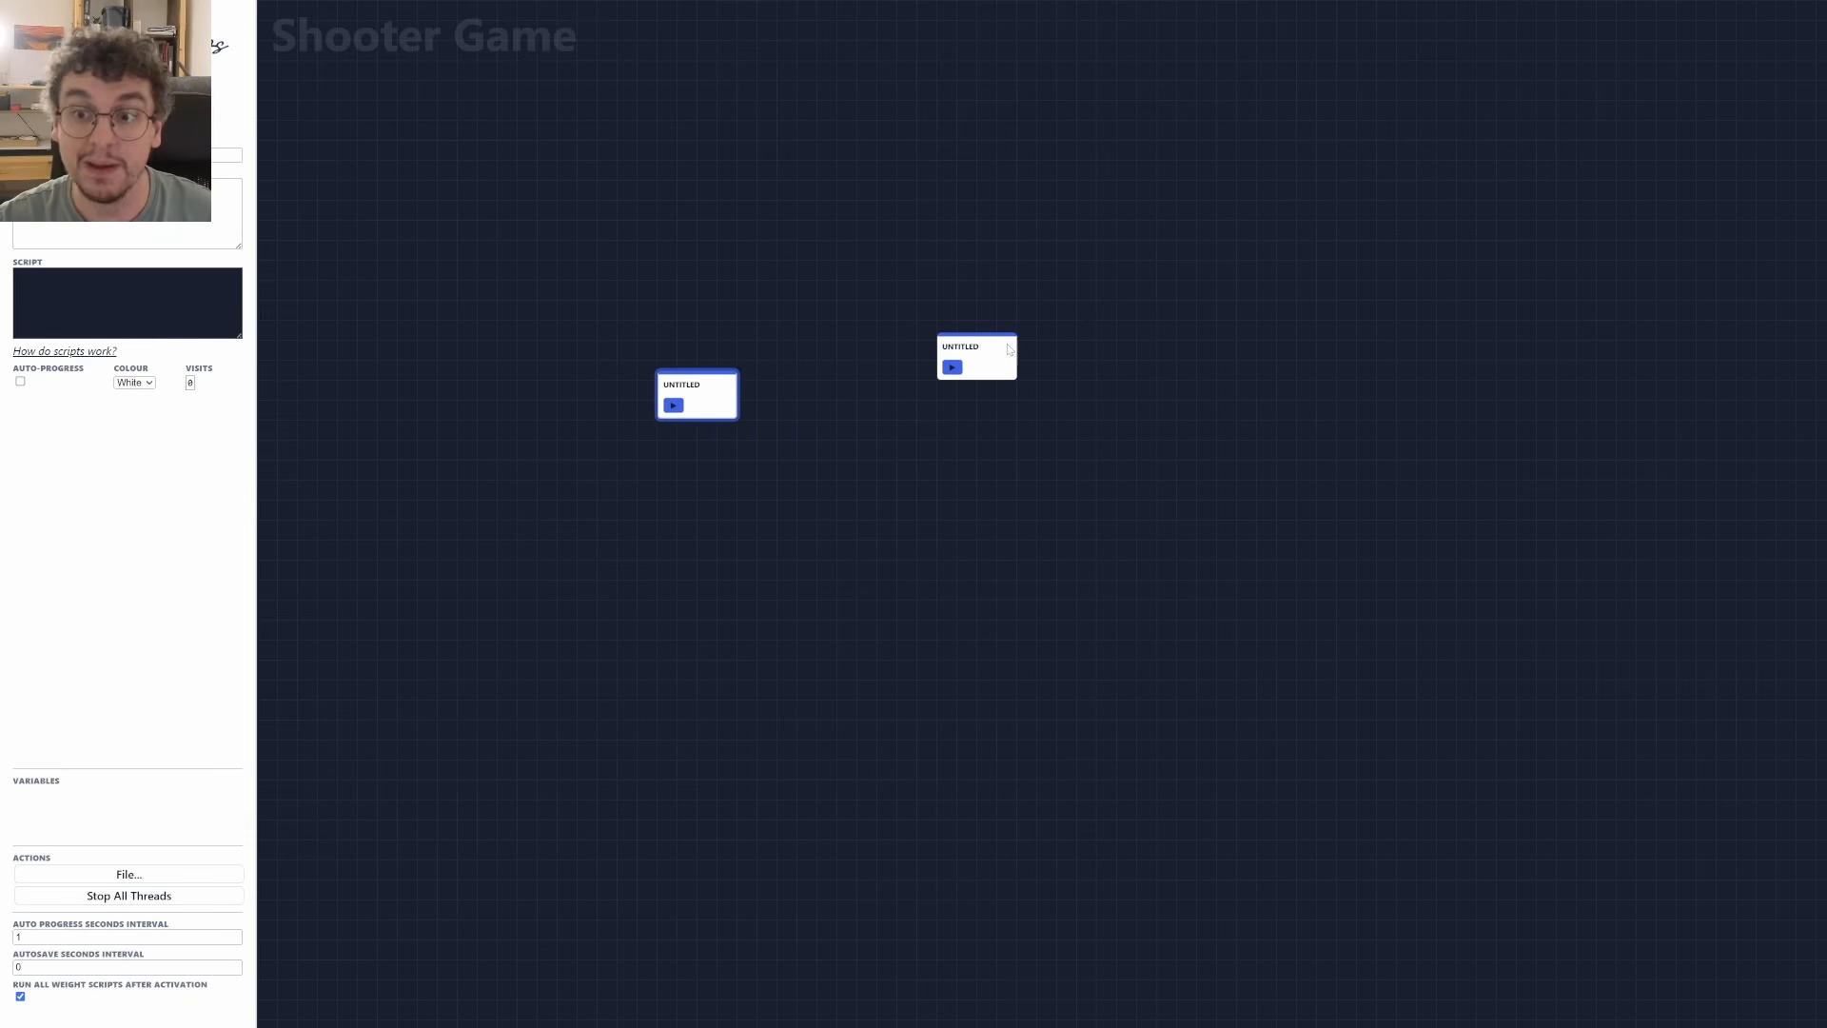
{"action": "left_click_drag", "start_coordinate": [1005, 346], "coordinate": [975, 366]}
Name the first node "Start Game" and the second node "Enter Level".
{"action": "left_click", "coordinate": [195, 155]}
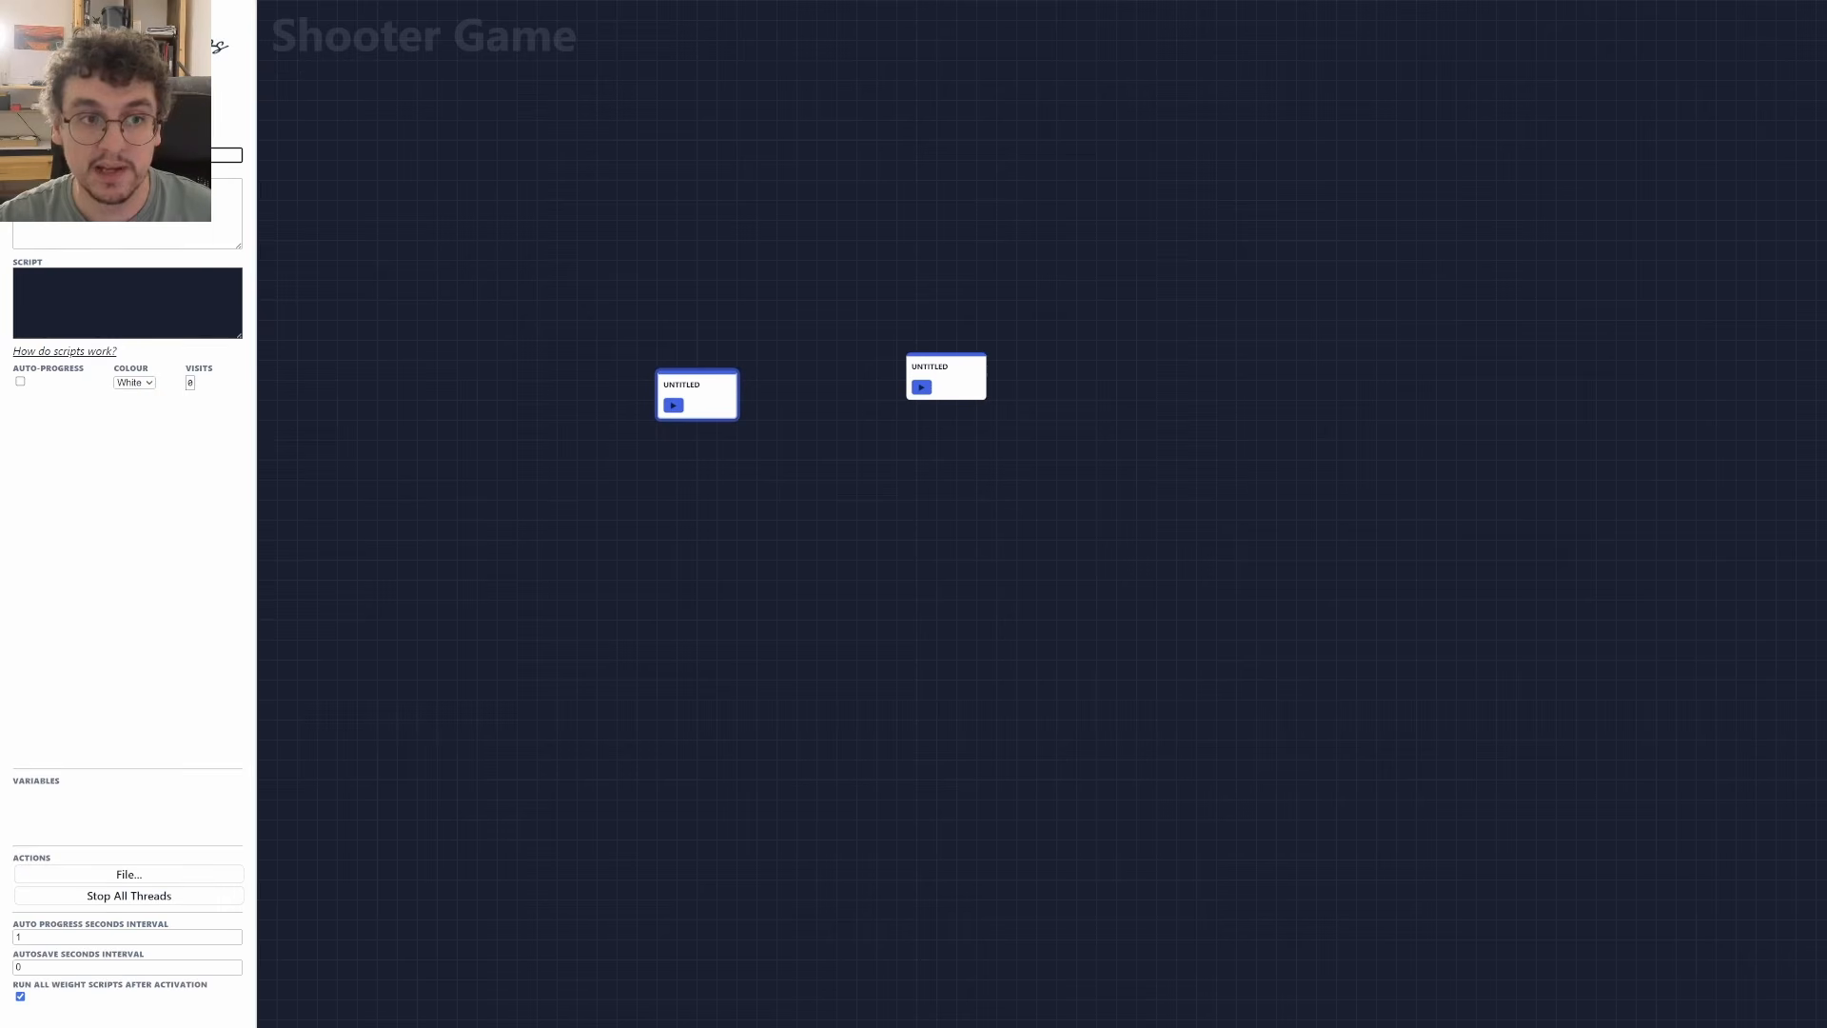
{"action": "type", "text": "Start Game"}
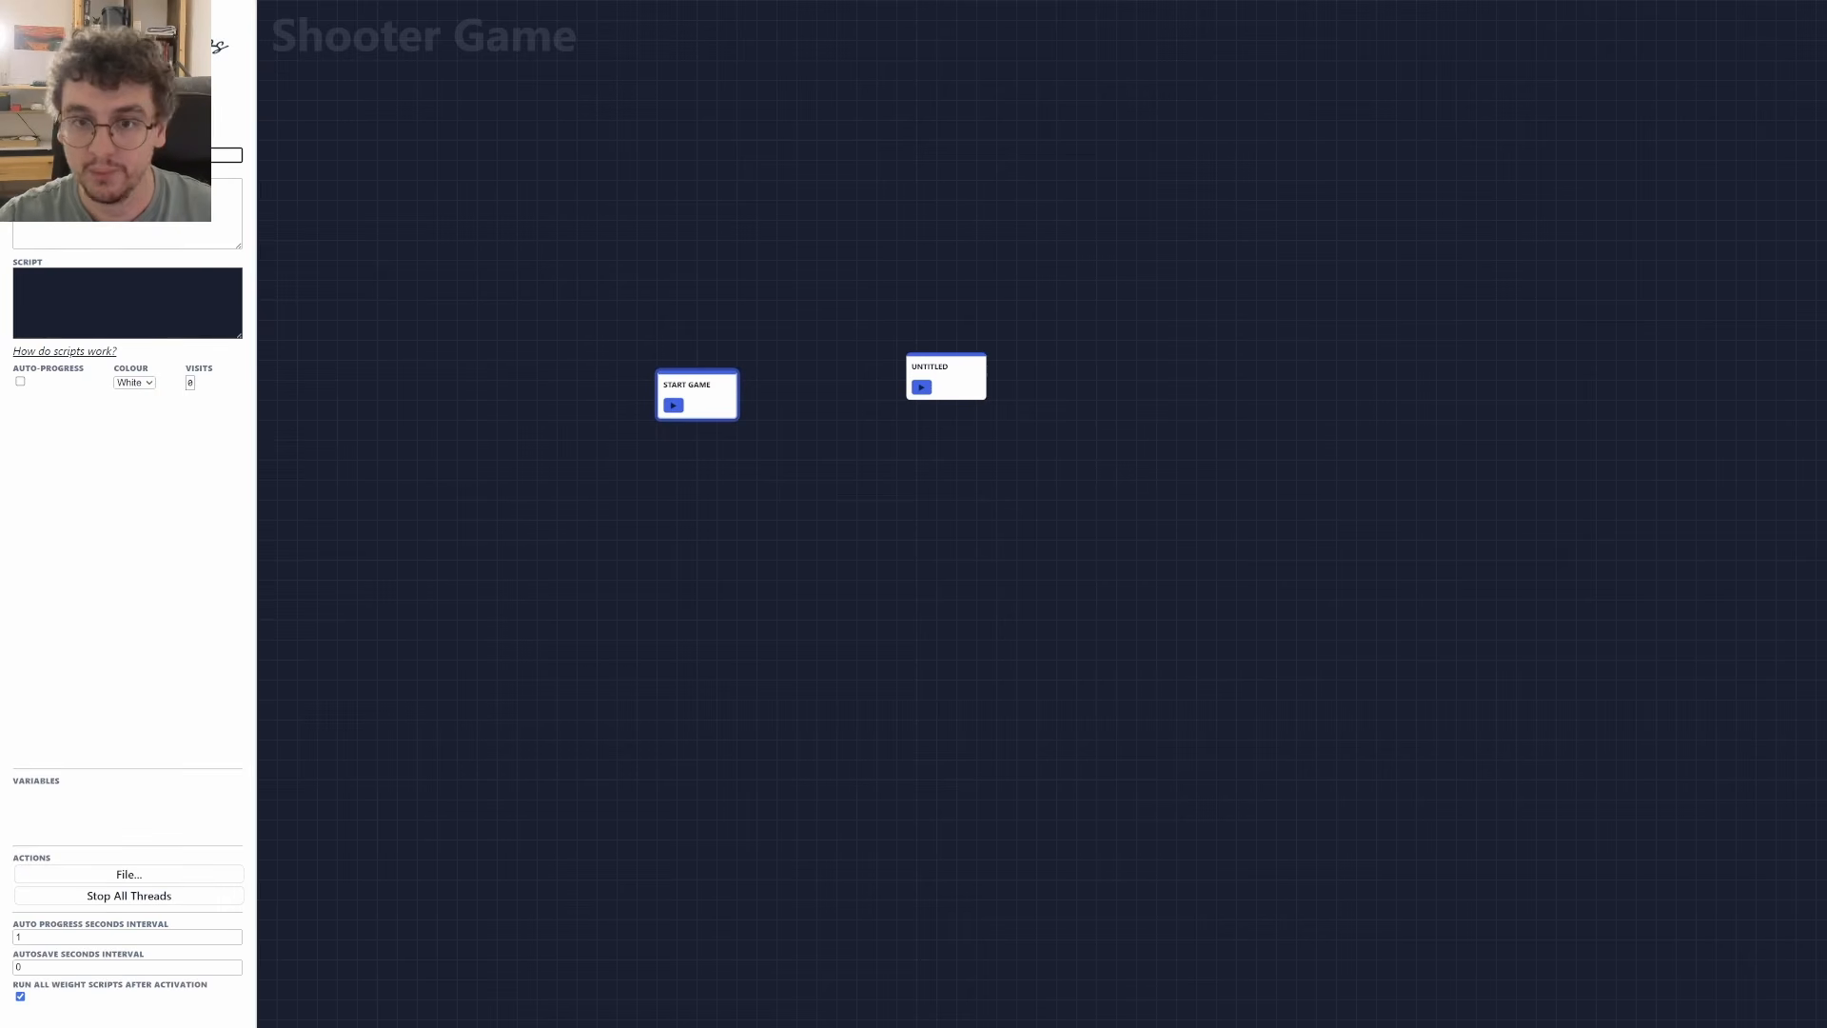
{"action": "left_click_drag", "start_coordinate": [825, 435], "coordinate": [773, 434]}
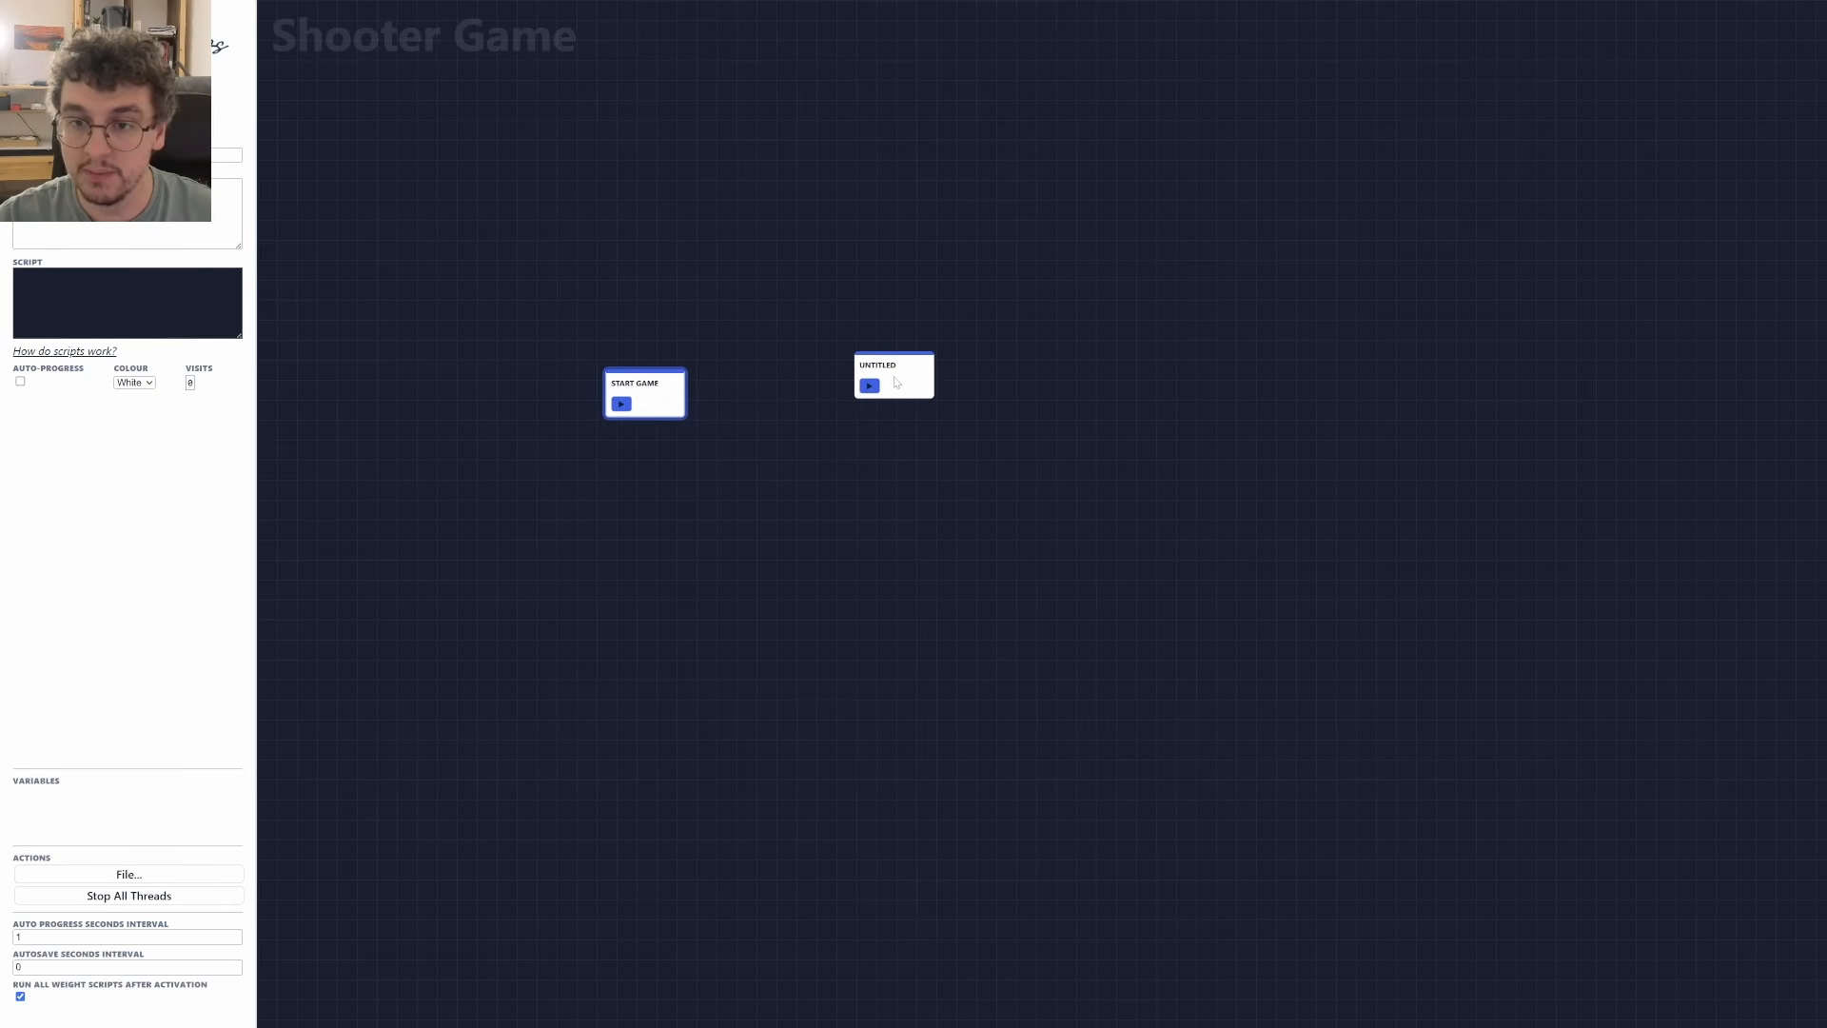
{"action": "left_click_drag", "start_coordinate": [900, 382], "coordinate": [863, 380]}
{"action": "double_click", "coordinate": [127, 155]}
{"action": "type", "text": "ENTER LEVEL"}
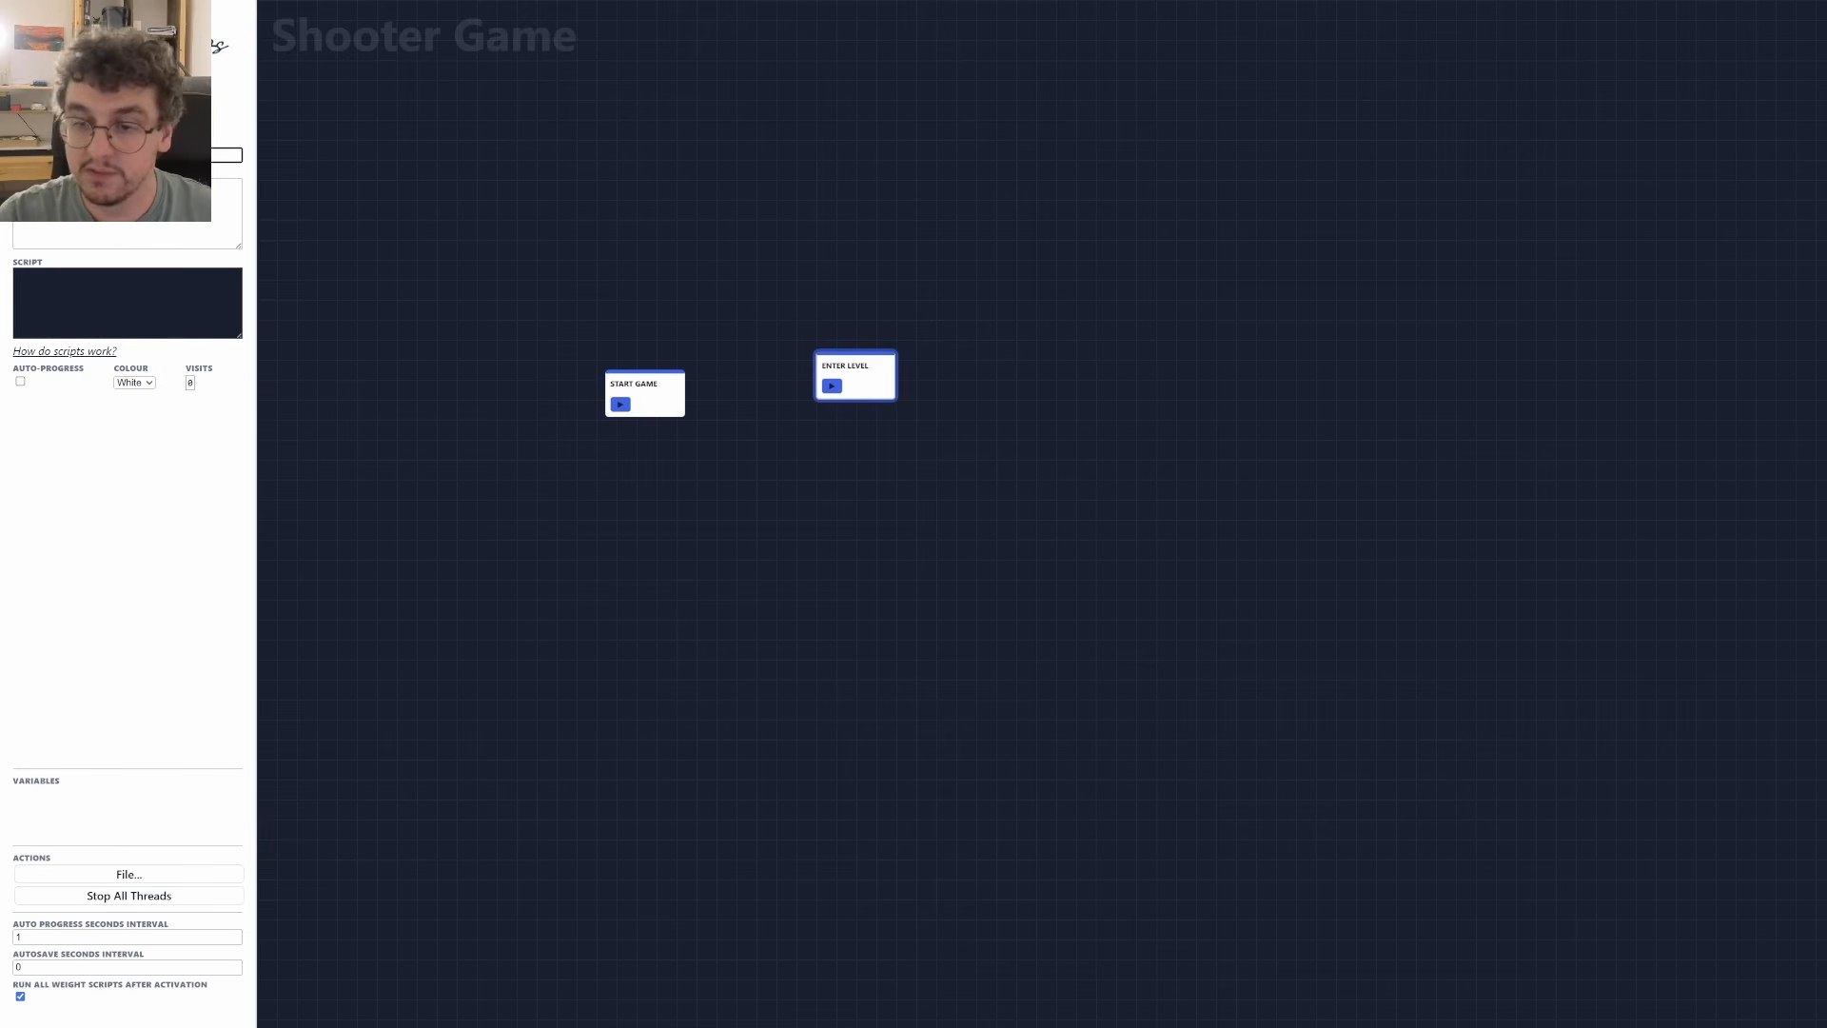
{"action": "left_click", "coordinate": [958, 399]}
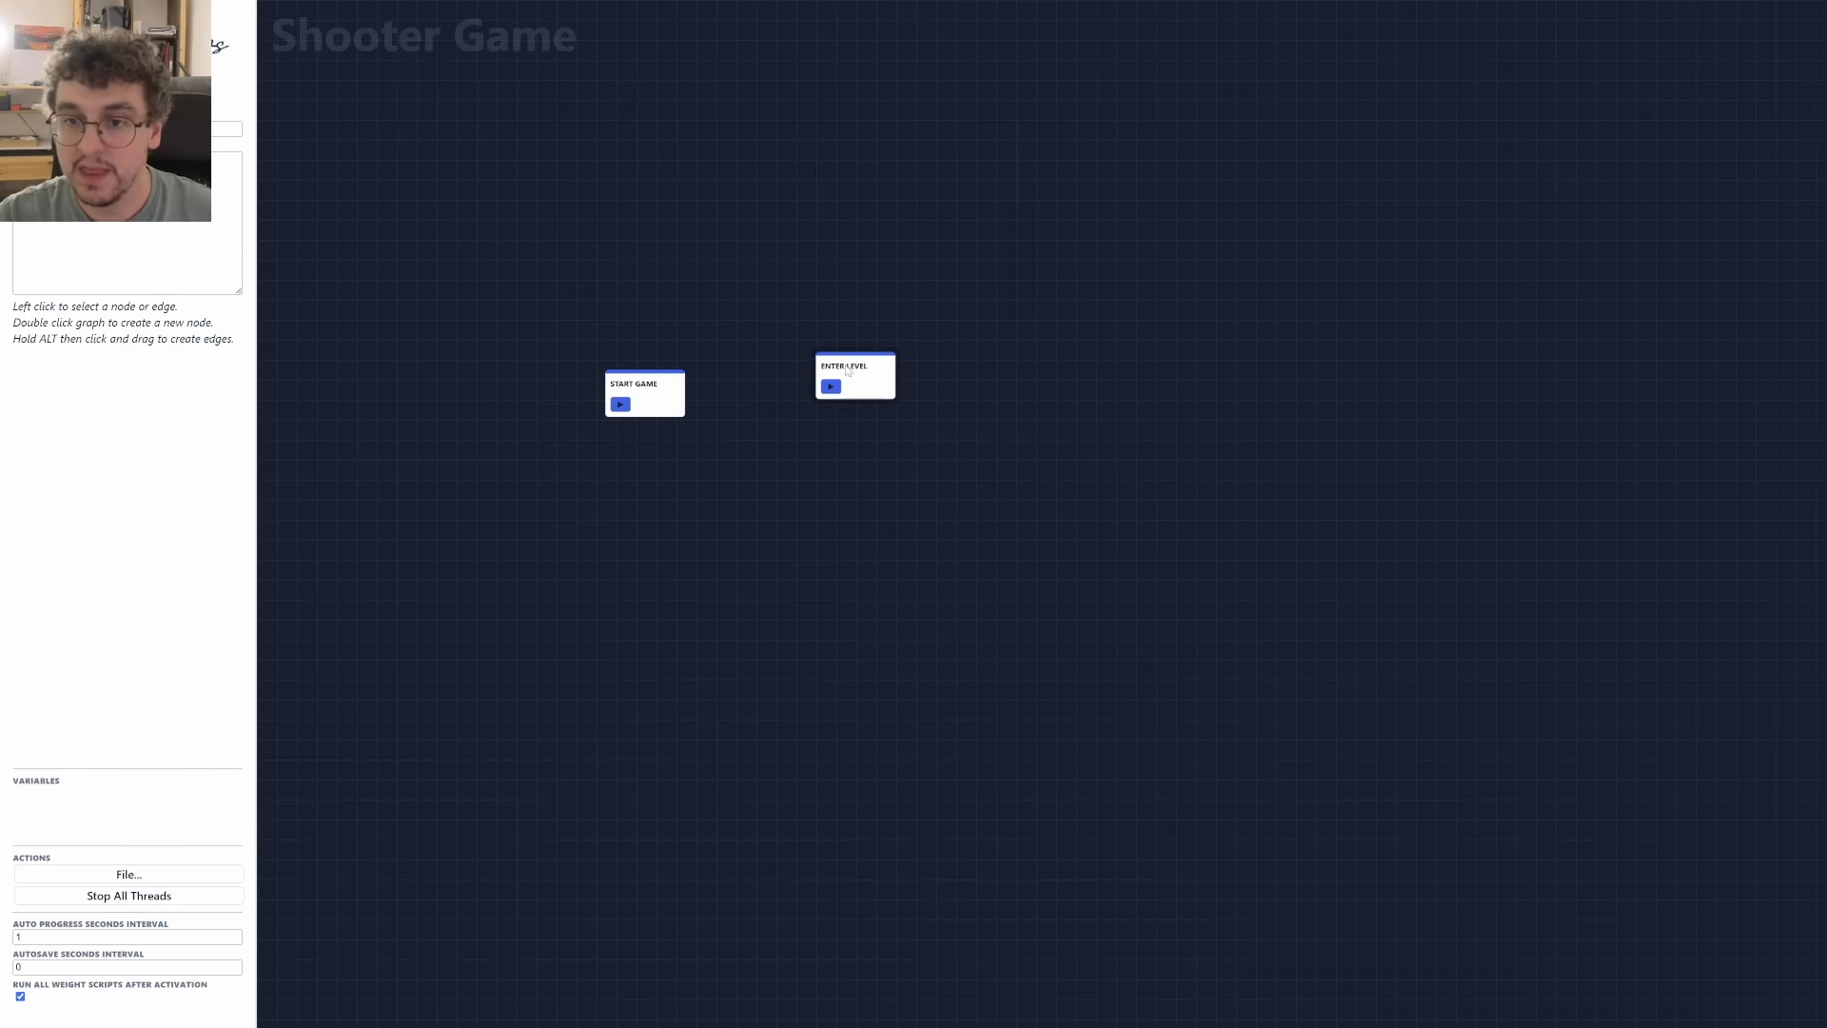
Line up the Enter Level node with Start Game and draw an edge from Start Game to Enter Level.
{"action": "left_click_drag", "start_coordinate": [887, 376], "coordinate": [796, 394]}
{"action": "scroll", "coordinate": [927, 367], "scroll_direction": "up", "scroll_amount": 2}
{"action": "left_click_drag", "start_coordinate": [561, 398], "coordinate": [554, 393]}
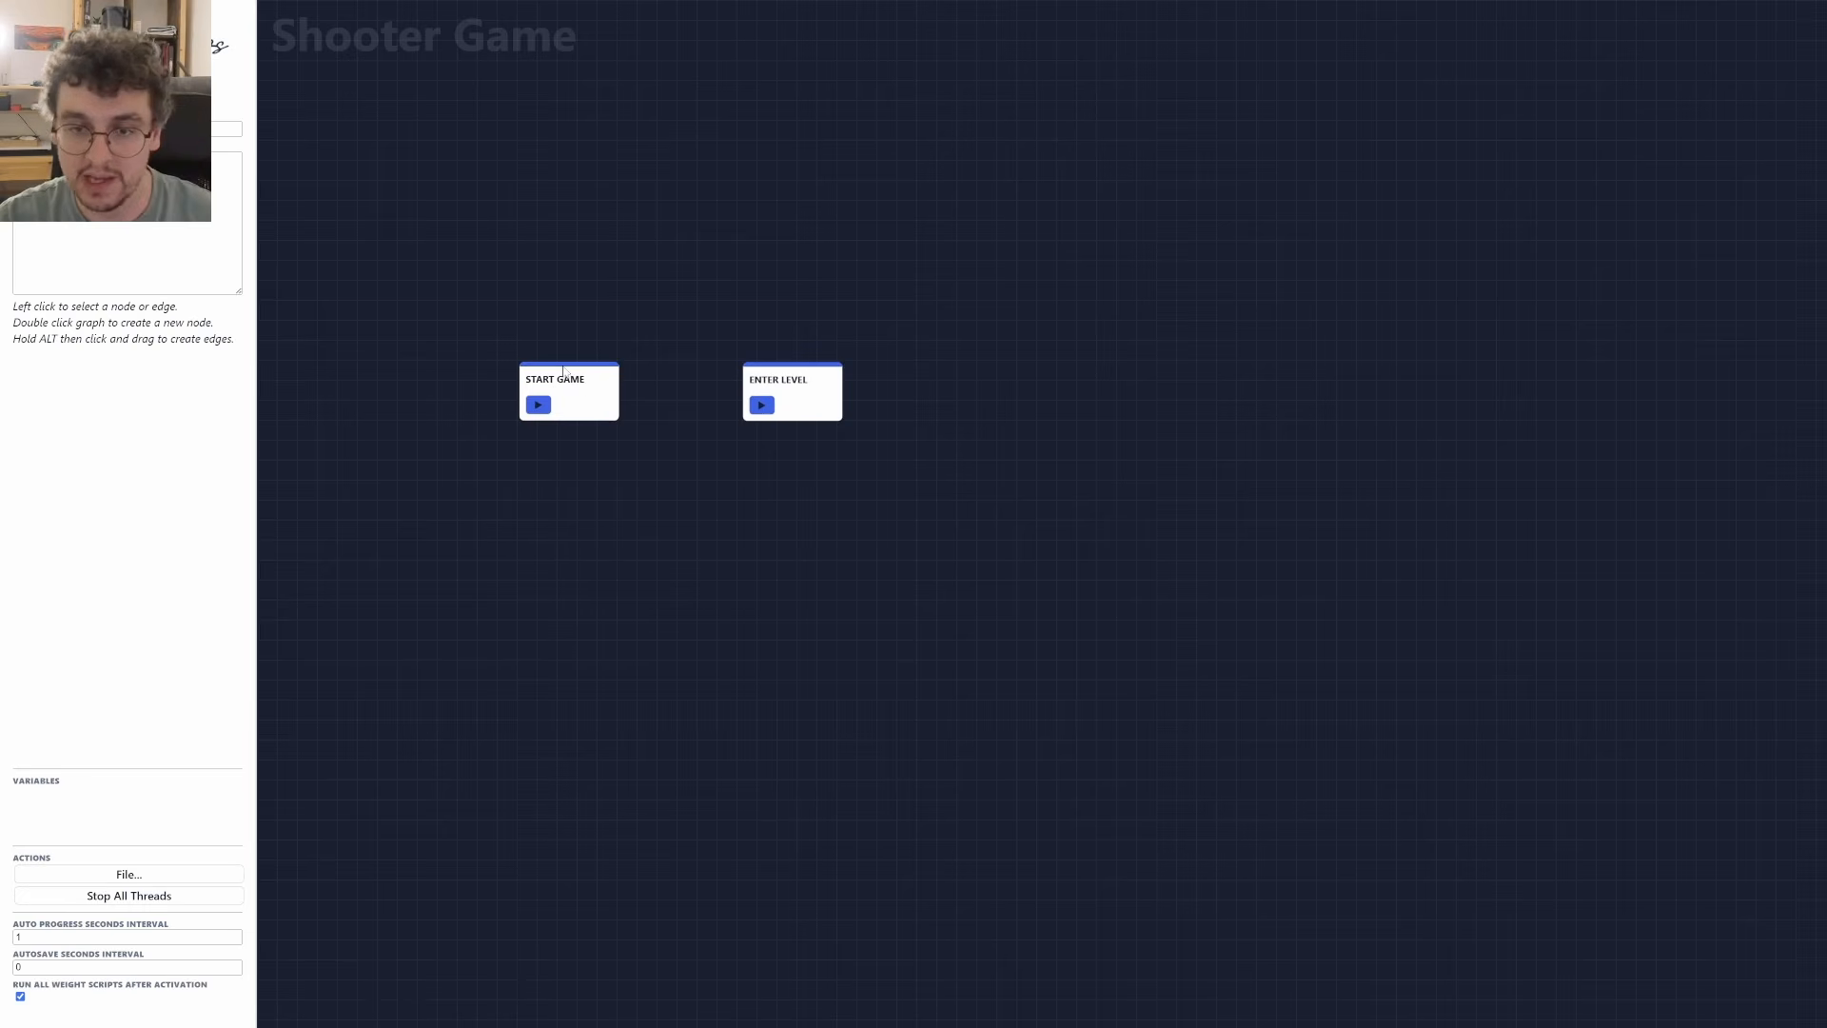
{"action": "left_click_drag", "start_coordinate": [786, 388], "coordinate": [806, 387]}
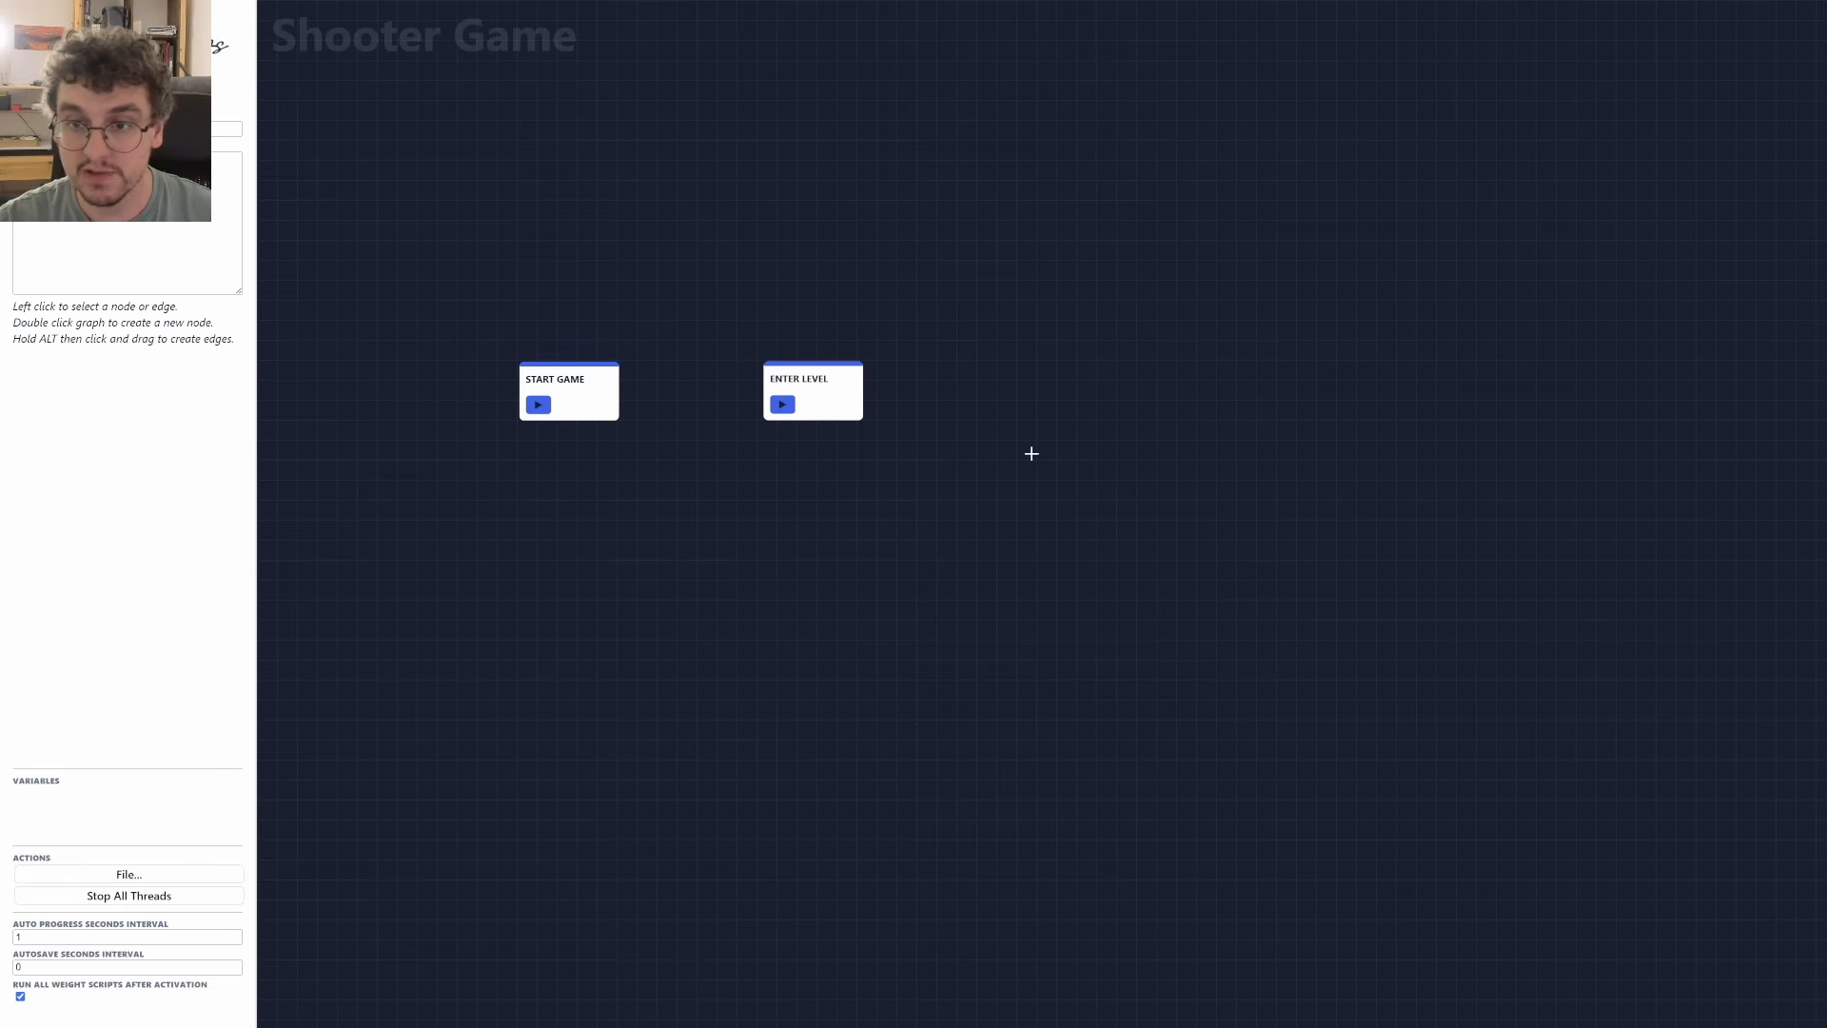
{"action": "left_click_drag", "start_coordinate": [584, 386], "coordinate": [792, 392]}
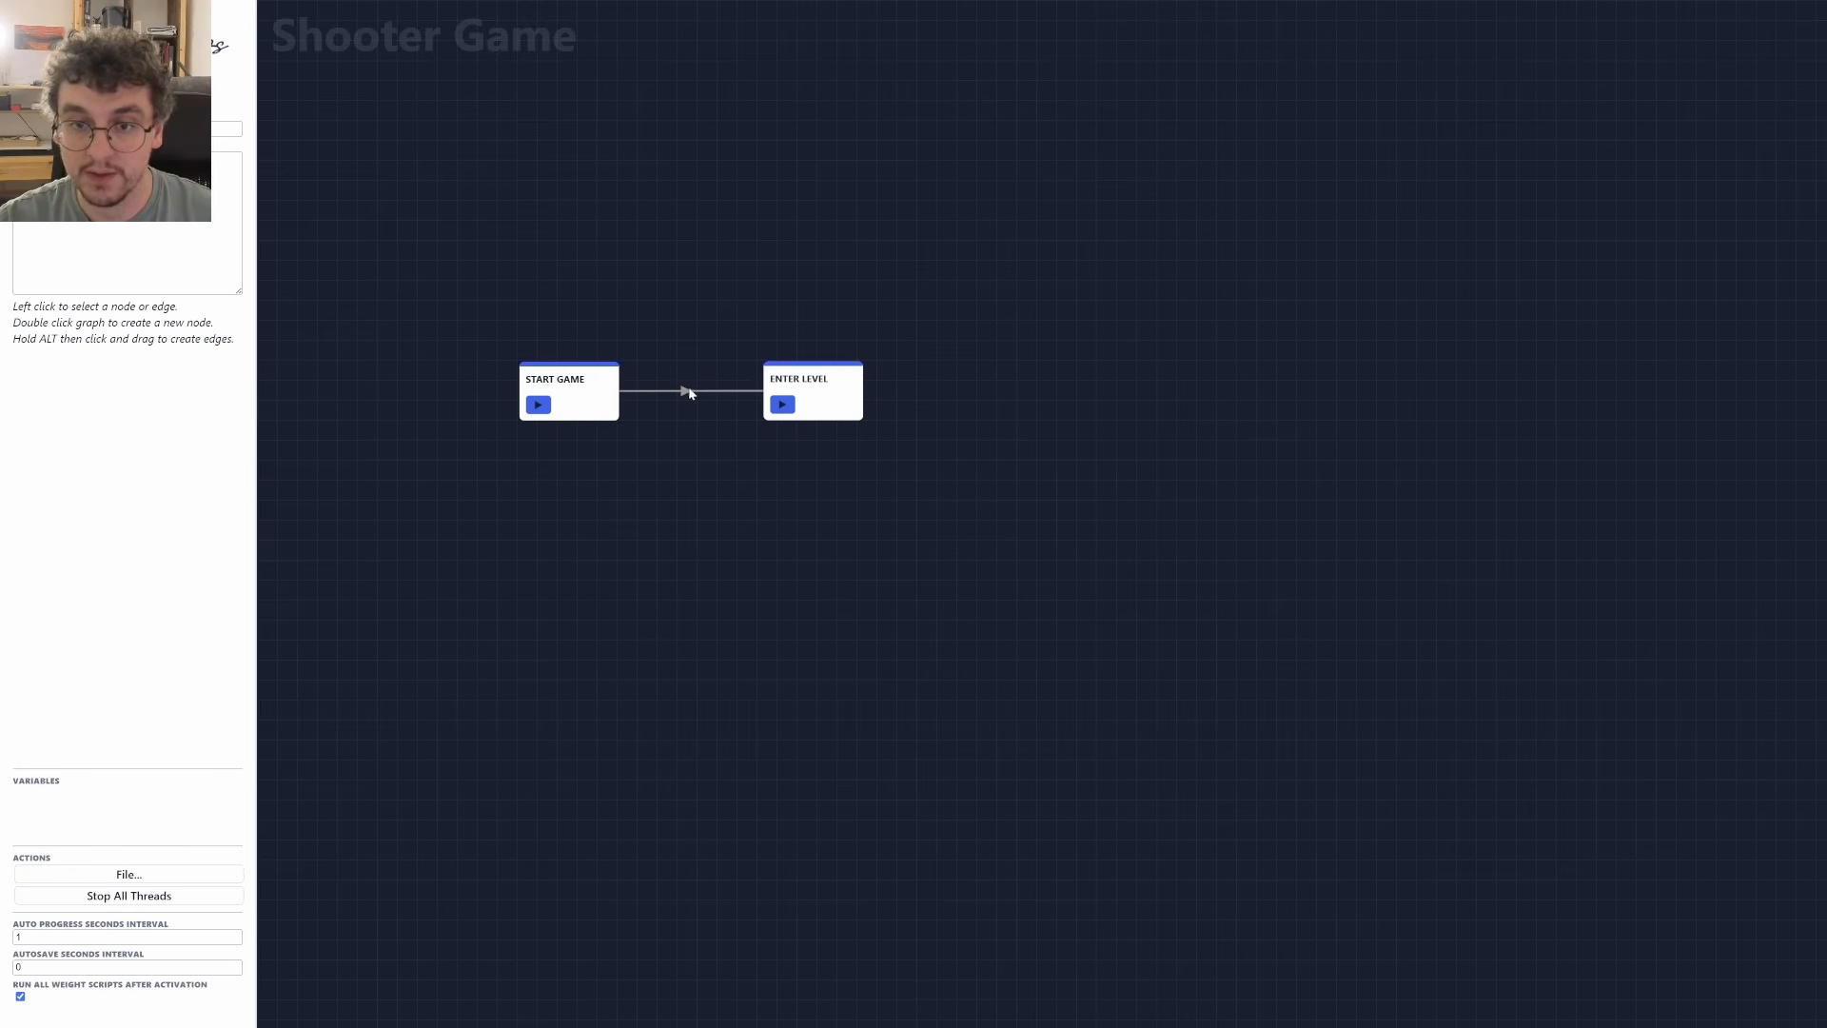
{"action": "left_click", "coordinate": [687, 391]}
{"action": "left_click", "coordinate": [693, 407]}
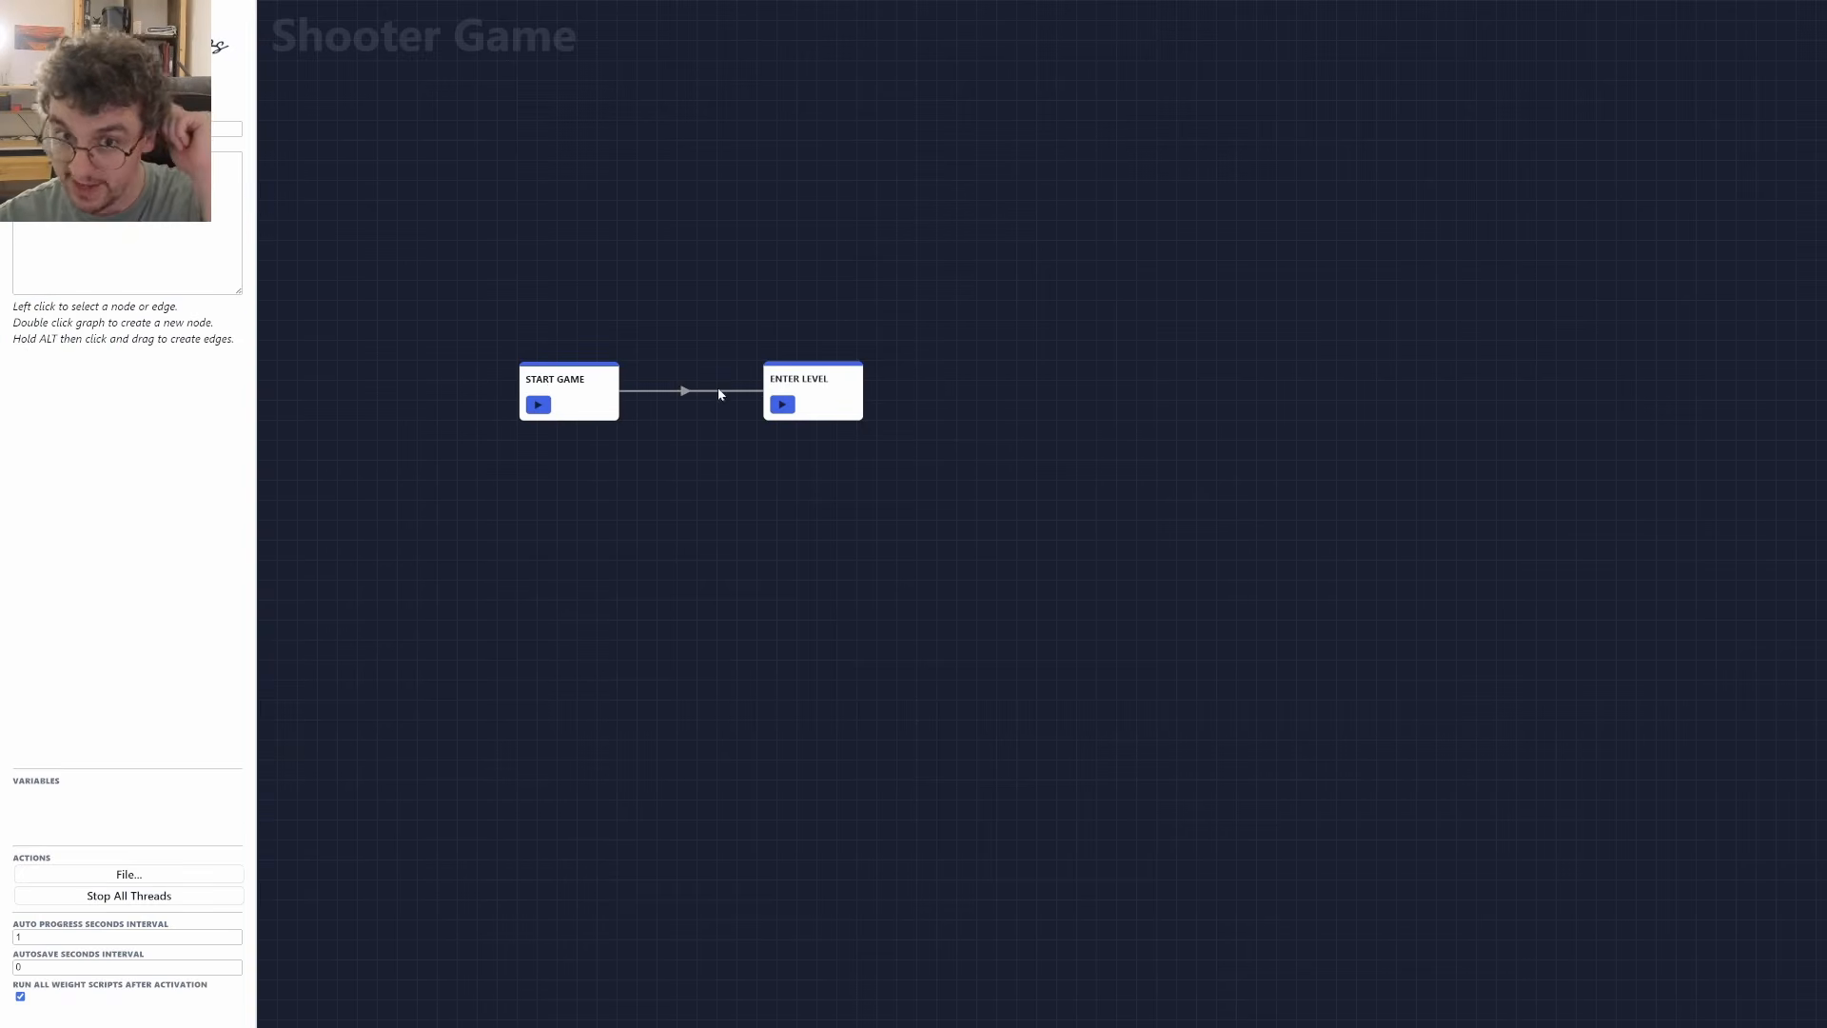
{"action": "left_click_drag", "start_coordinate": [806, 381], "coordinate": [808, 378]}
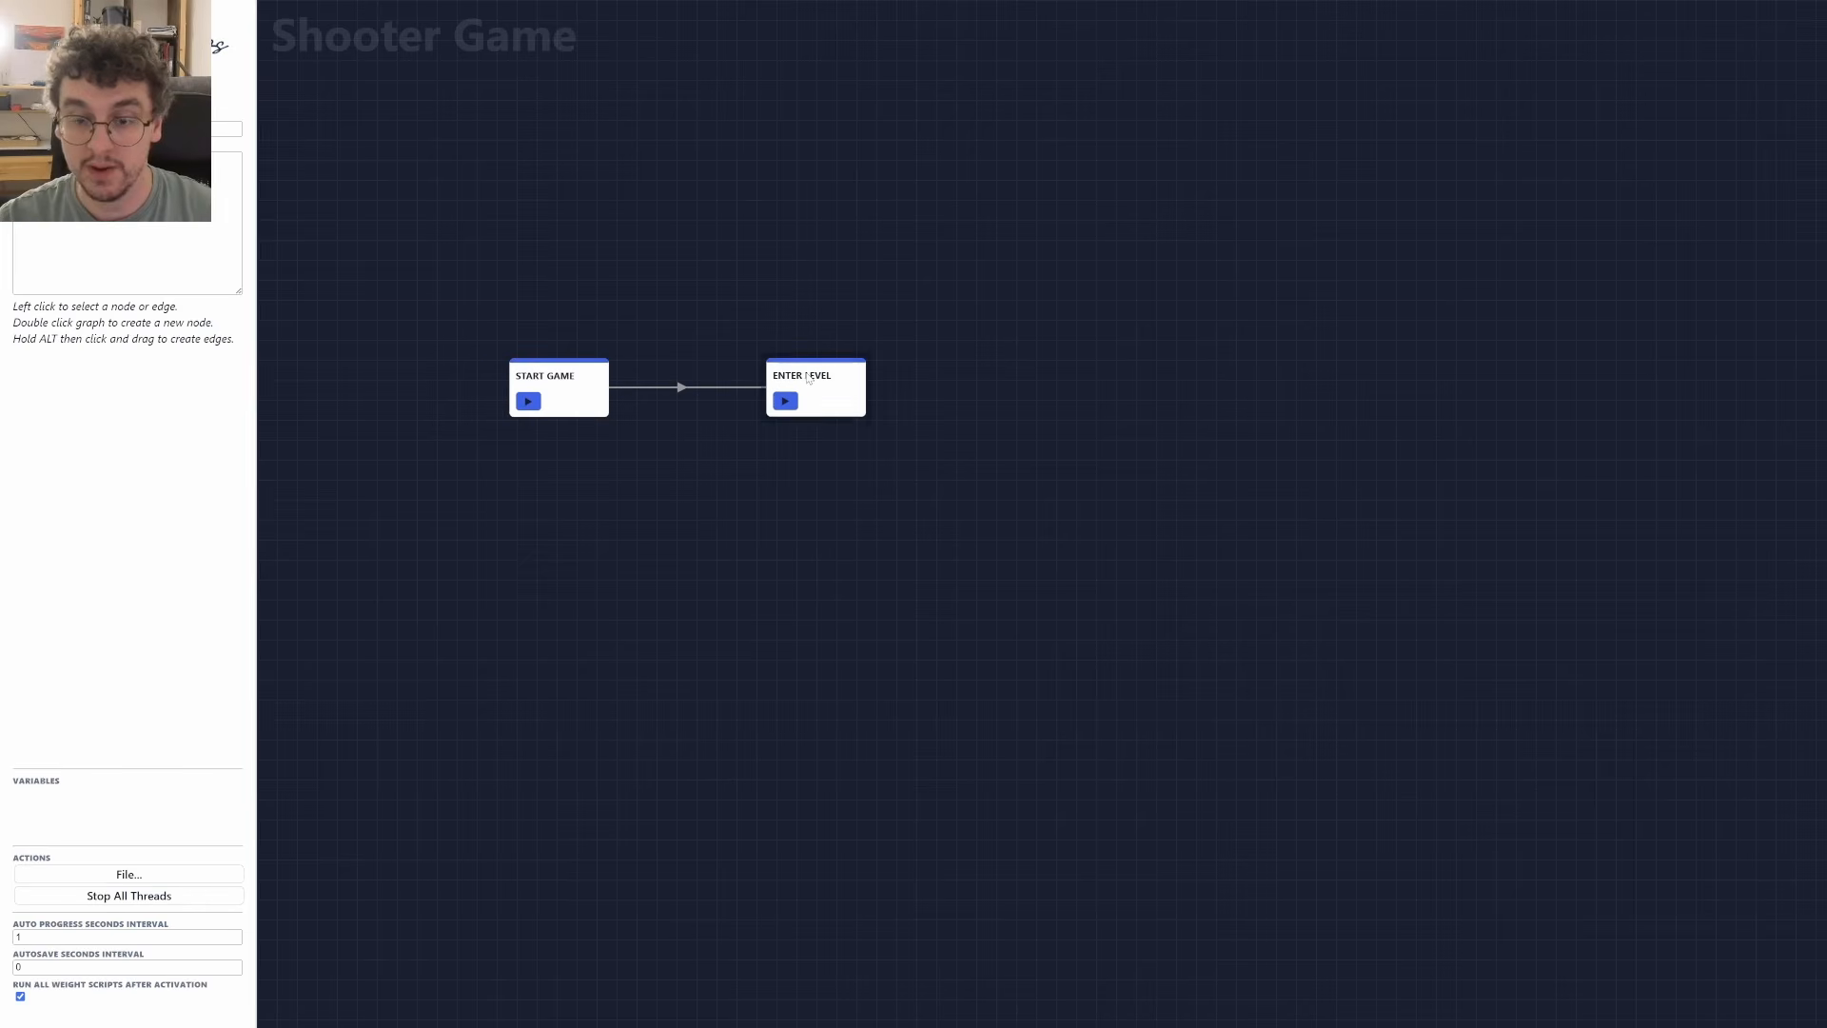
{"action": "left_click_drag", "start_coordinate": [588, 392], "coordinate": [604, 390]}
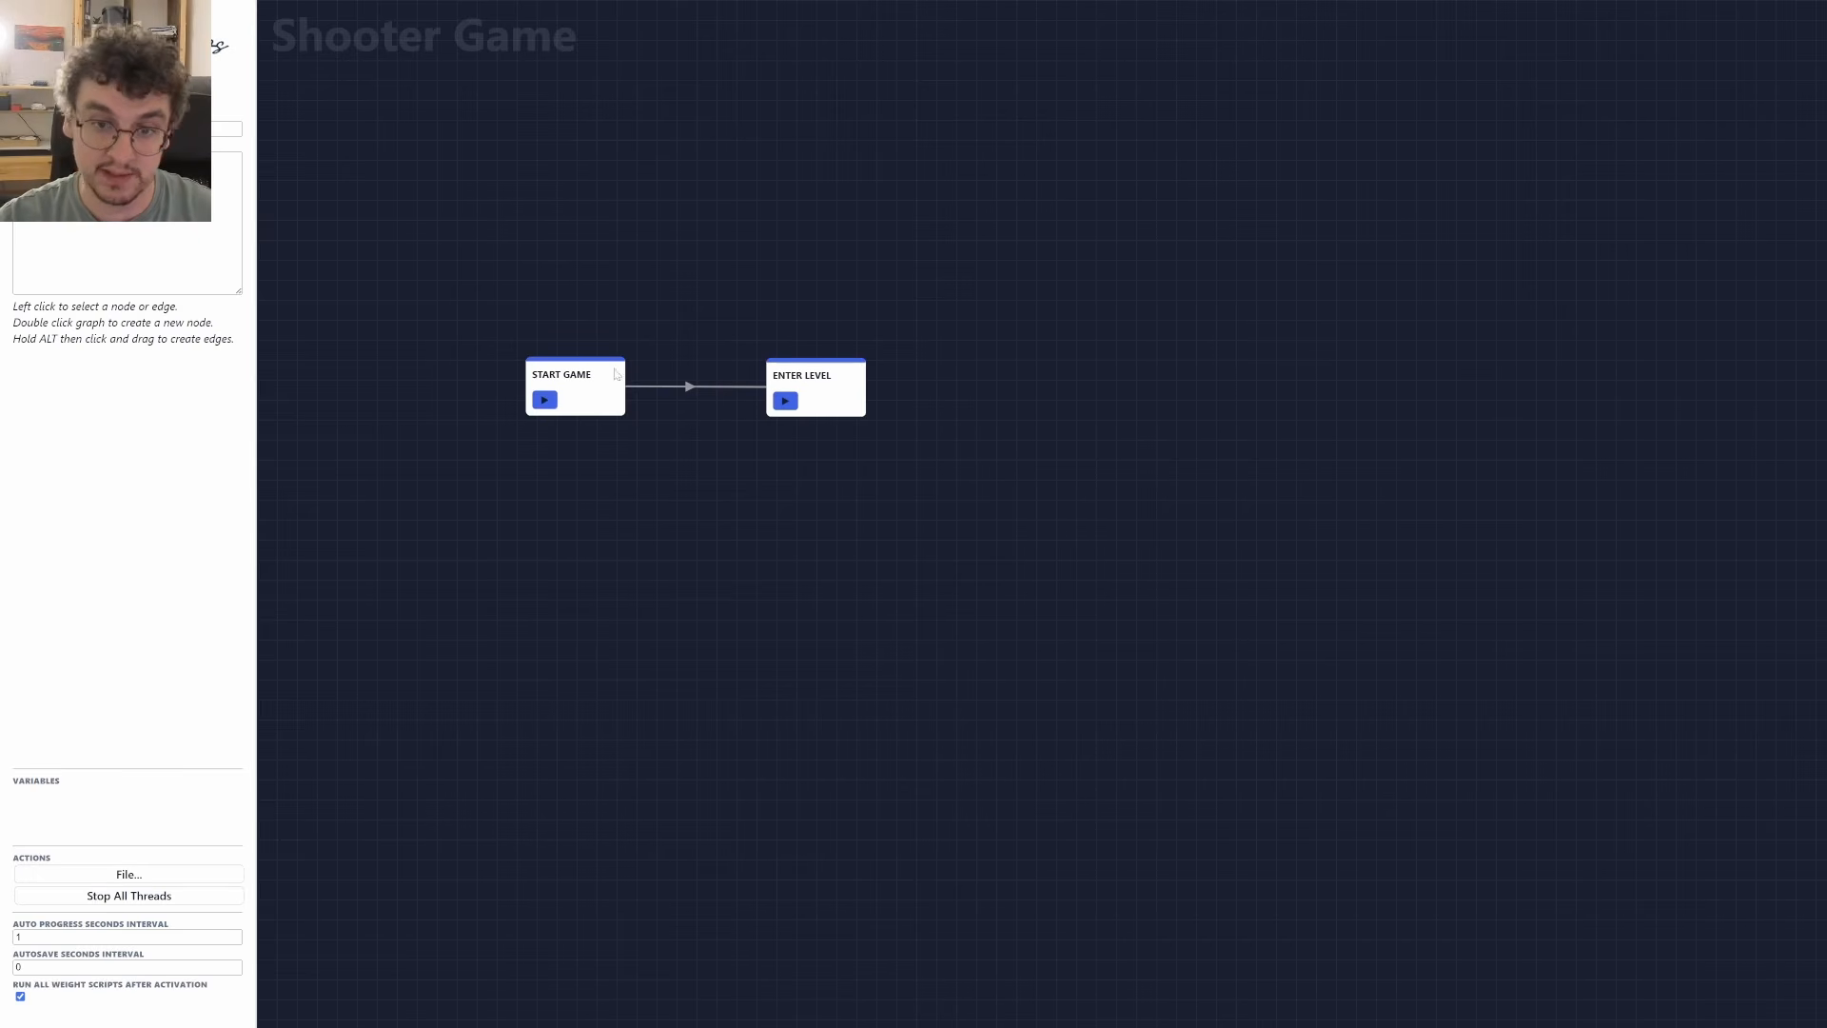
Test a thread from Start Game and add a return edge from Enter Level to Start Game.
{"action": "left_click", "coordinate": [544, 400]}
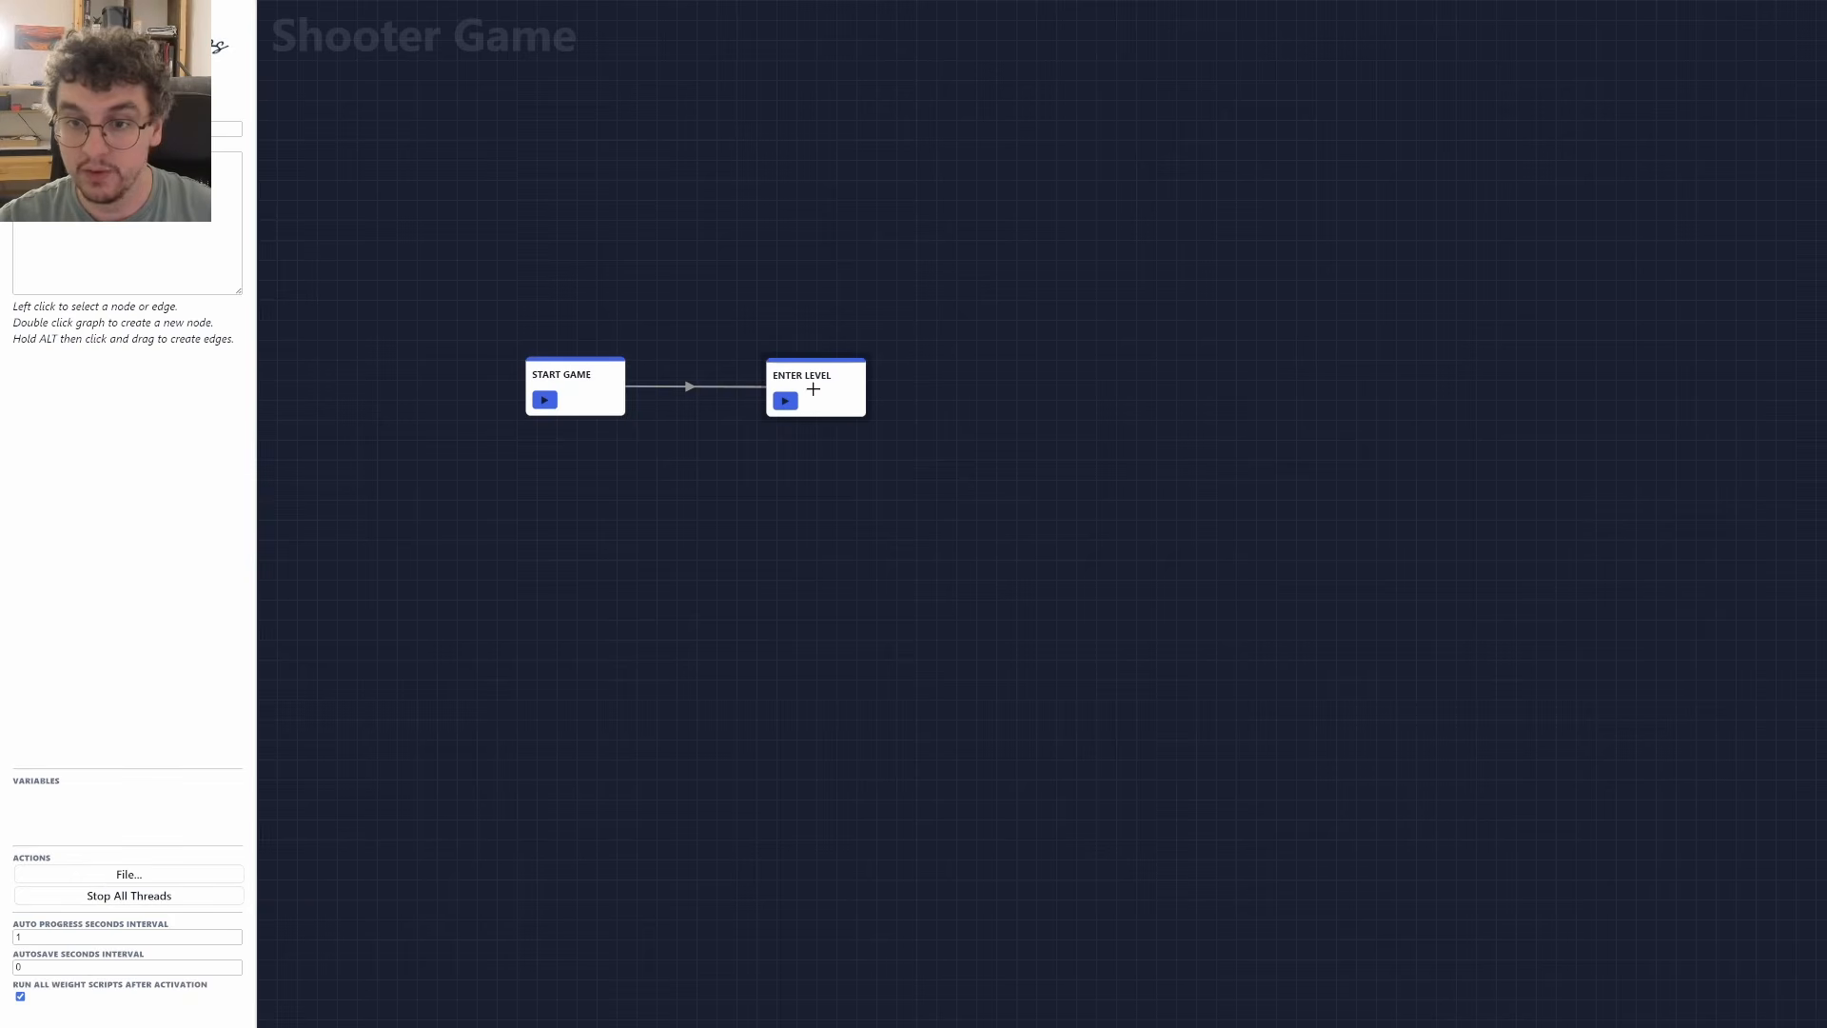
{"action": "left_click_drag", "start_coordinate": [812, 394], "coordinate": [577, 399]}
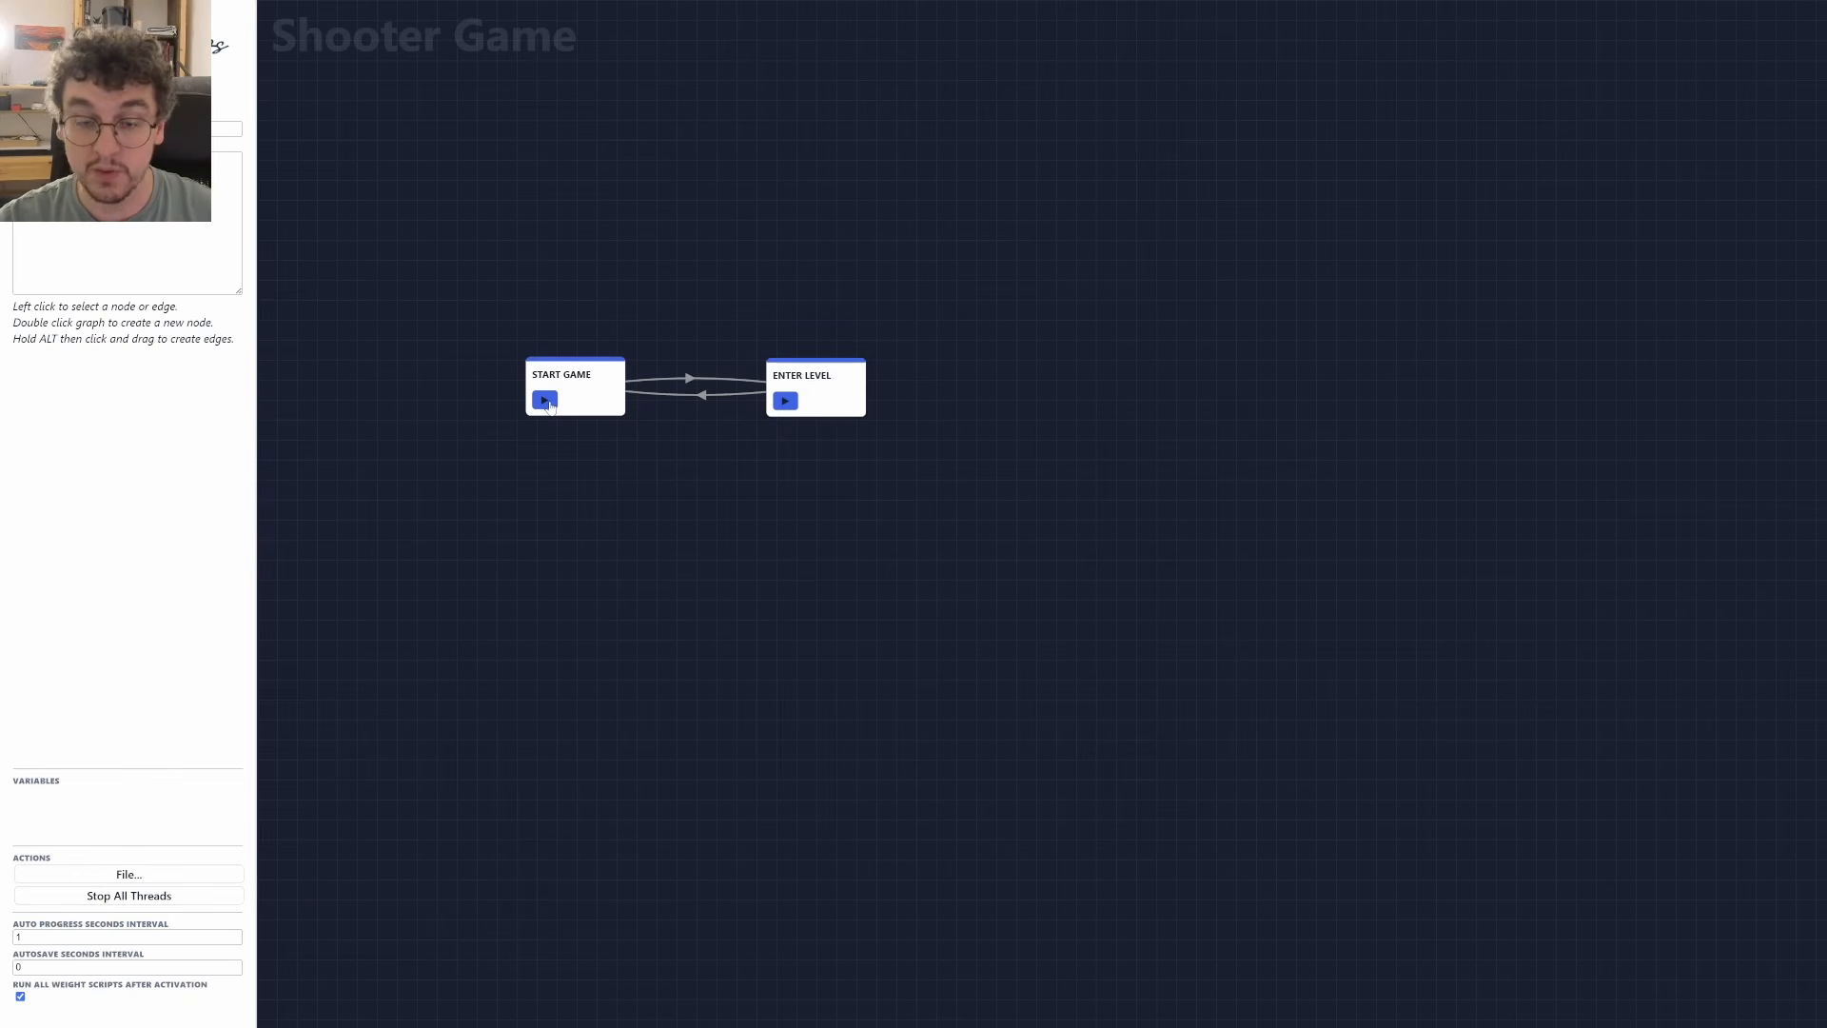
Start a test thread at Start Game, stop all threads, and delete the return edge from Enter Level to Start Game.
{"action": "left_click", "coordinate": [546, 402]}
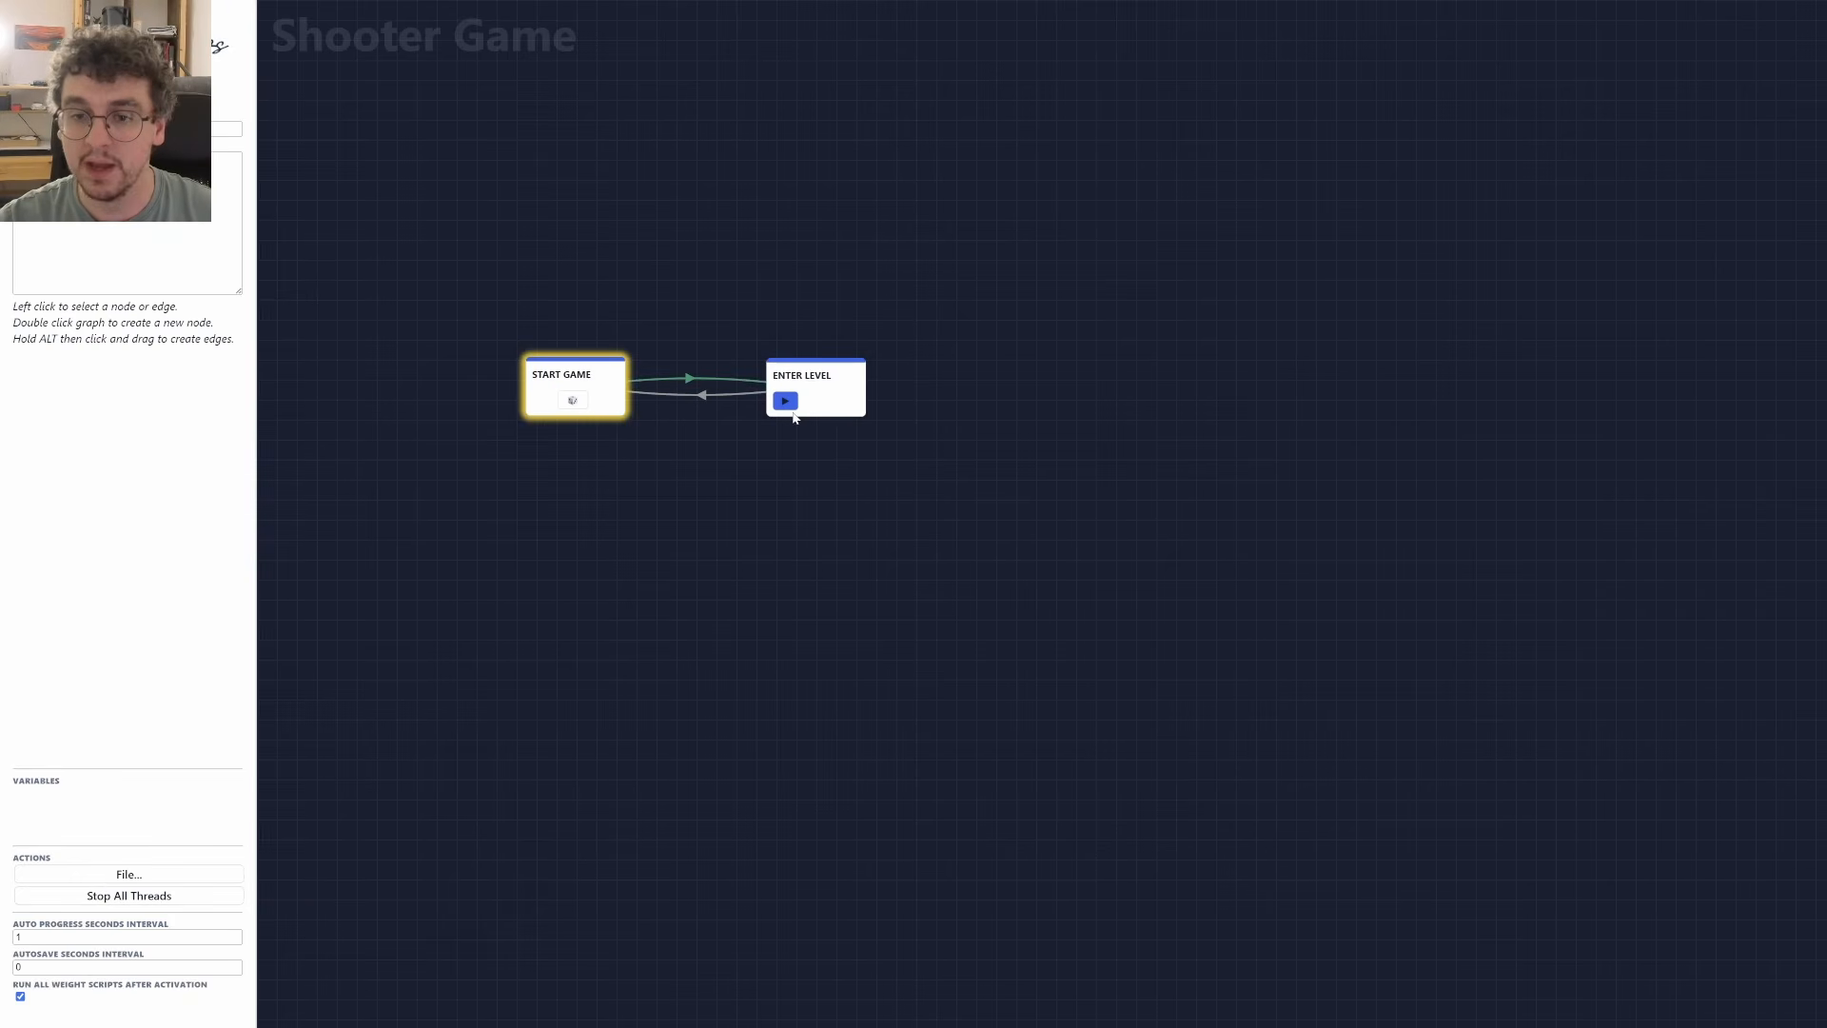
{"action": "left_click", "coordinate": [173, 900]}
{"action": "left_click", "coordinate": [692, 393]}
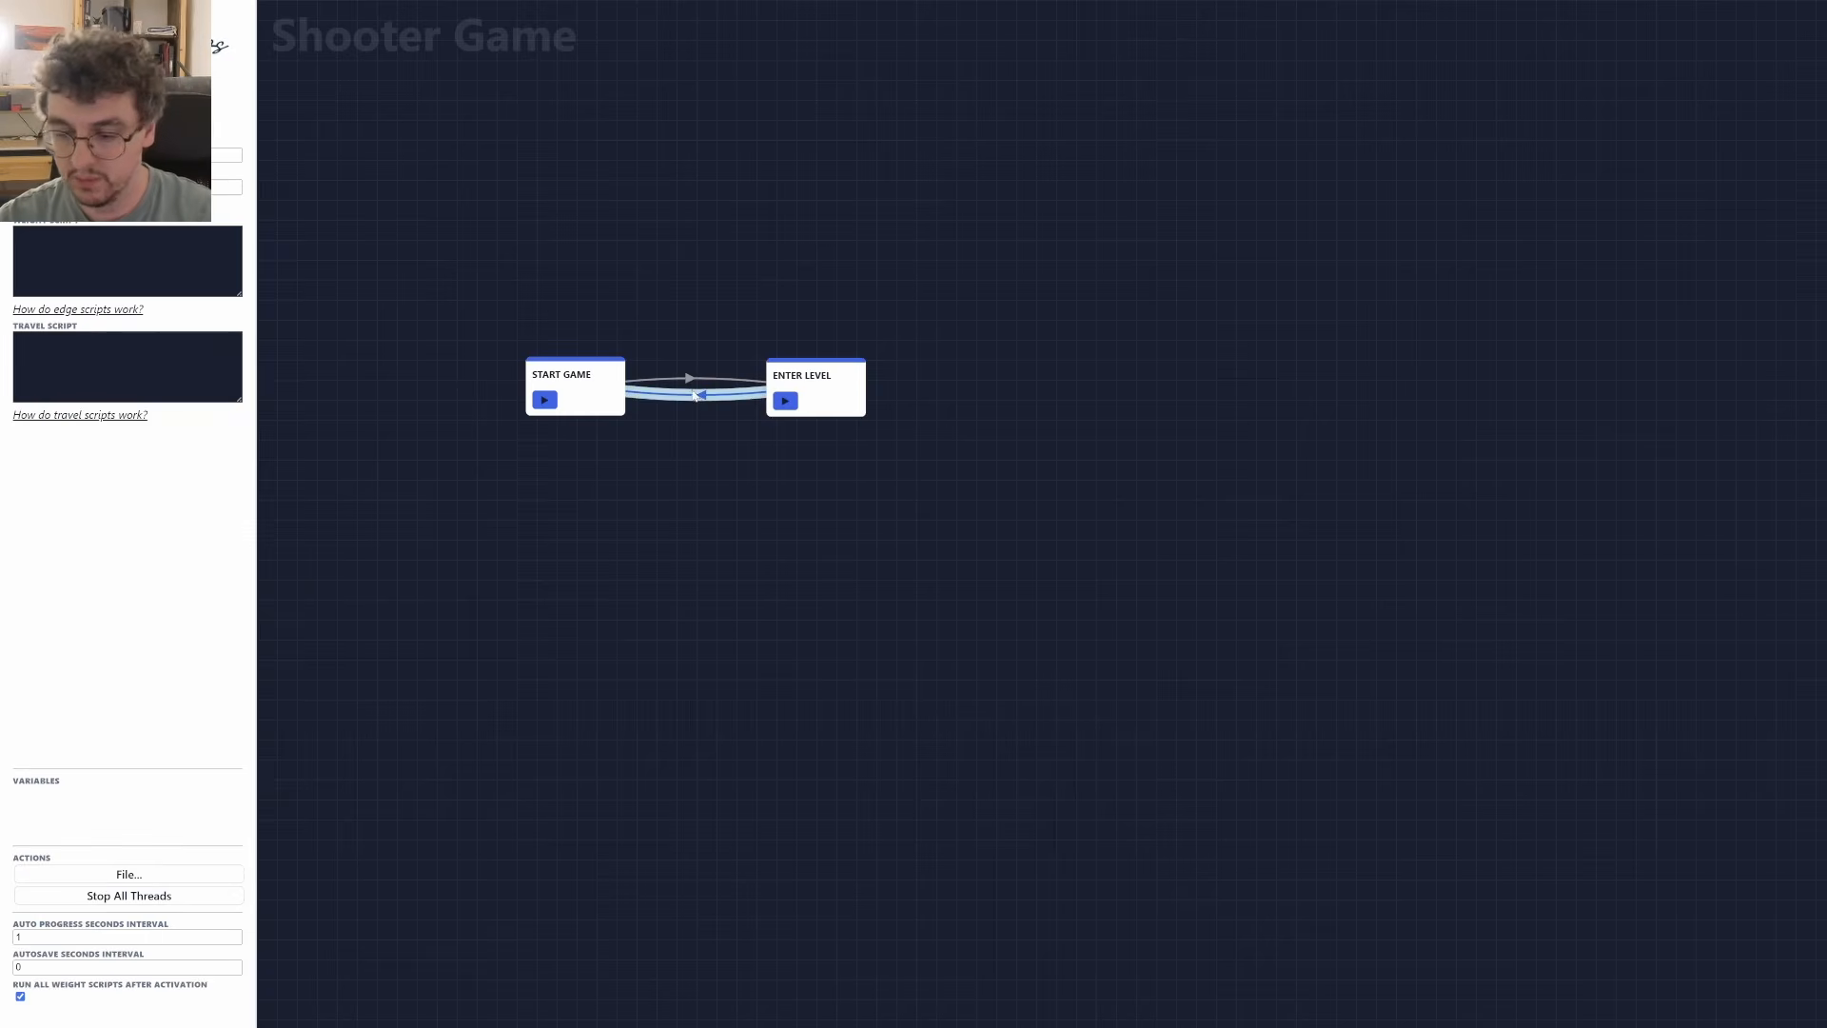
{"action": "key", "text": "Delete"}
Move Enter Level closer to Start Game and add a connected node named "Explore" in line after it.
{"action": "left_click_drag", "start_coordinate": [838, 371], "coordinate": [783, 368]}
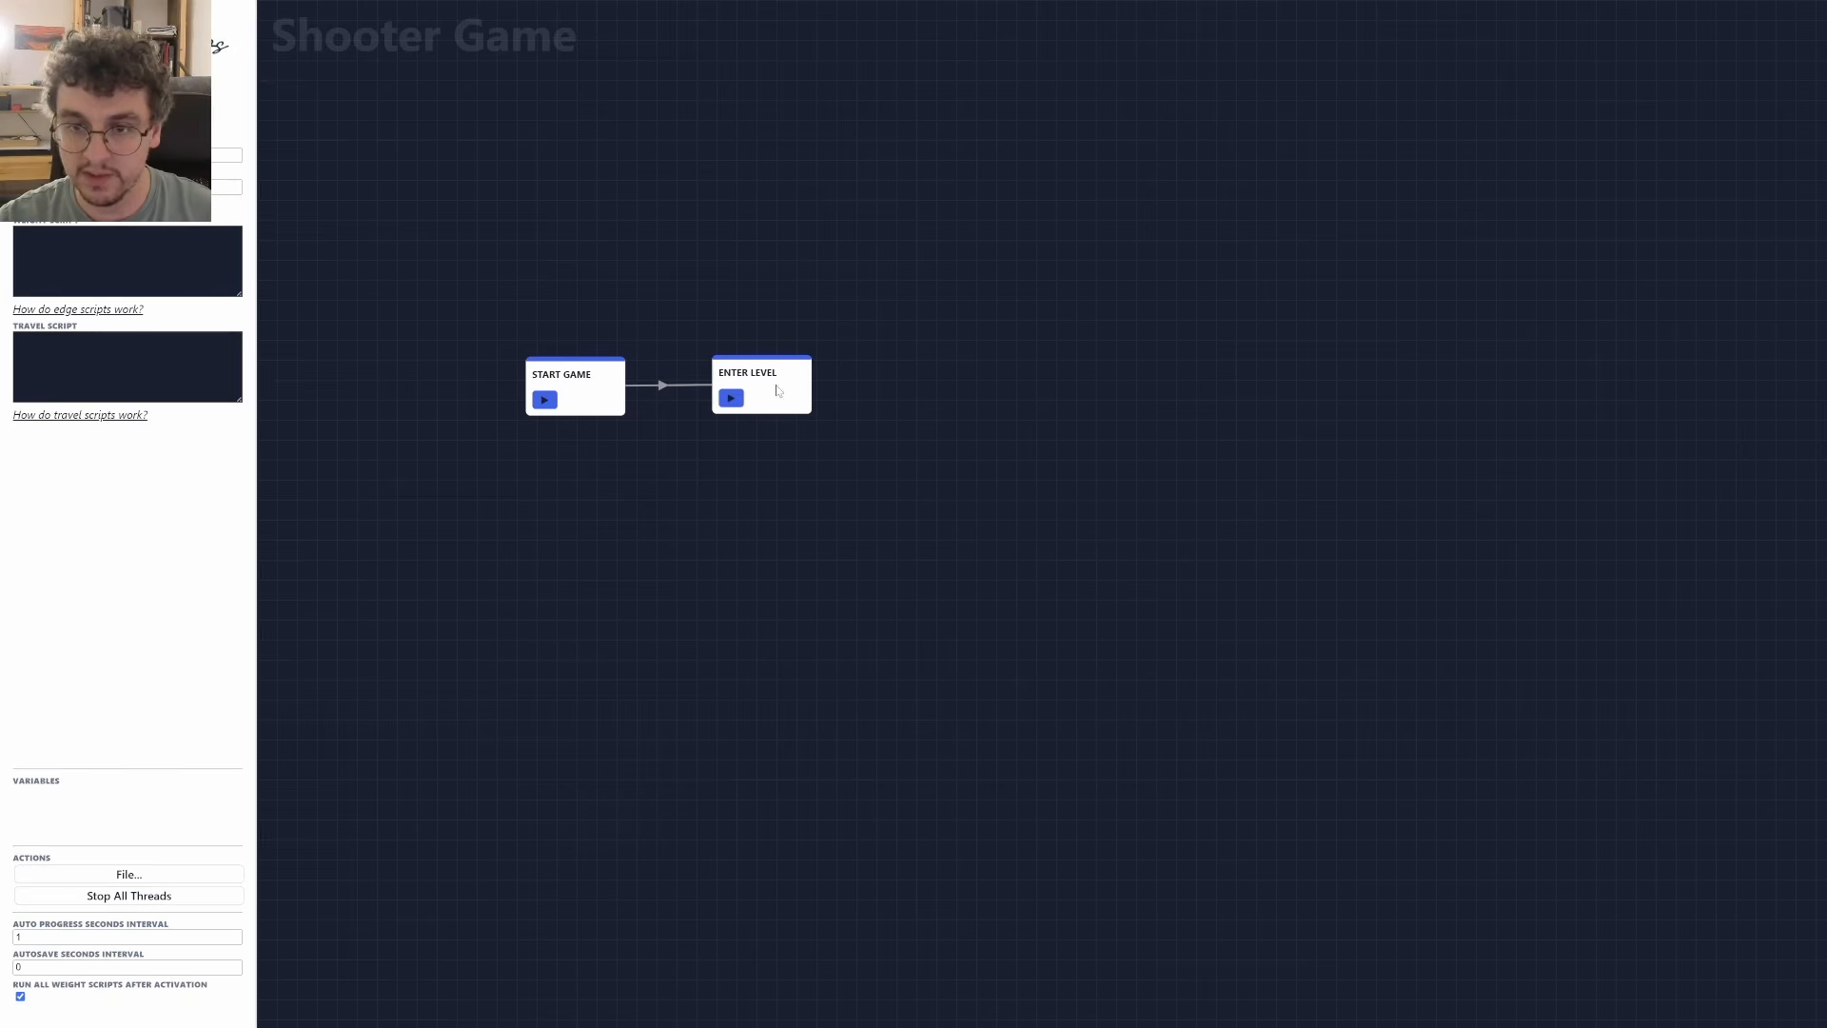
{"action": "mouse_move", "coordinate": [779, 390]}
{"action": "left_mouse_down"}
{"action": "mouse_move", "coordinate": [1120, 286]}
{"action": "mouse_move", "coordinate": [843, 312]}
{"action": "mouse_move", "coordinate": [1065, 213]}
{"action": "mouse_move", "coordinate": [1176, 563]}
{"action": "mouse_move", "coordinate": [1011, 286]}
{"action": "mouse_move", "coordinate": [966, 297]}
{"action": "left_mouse_up"}
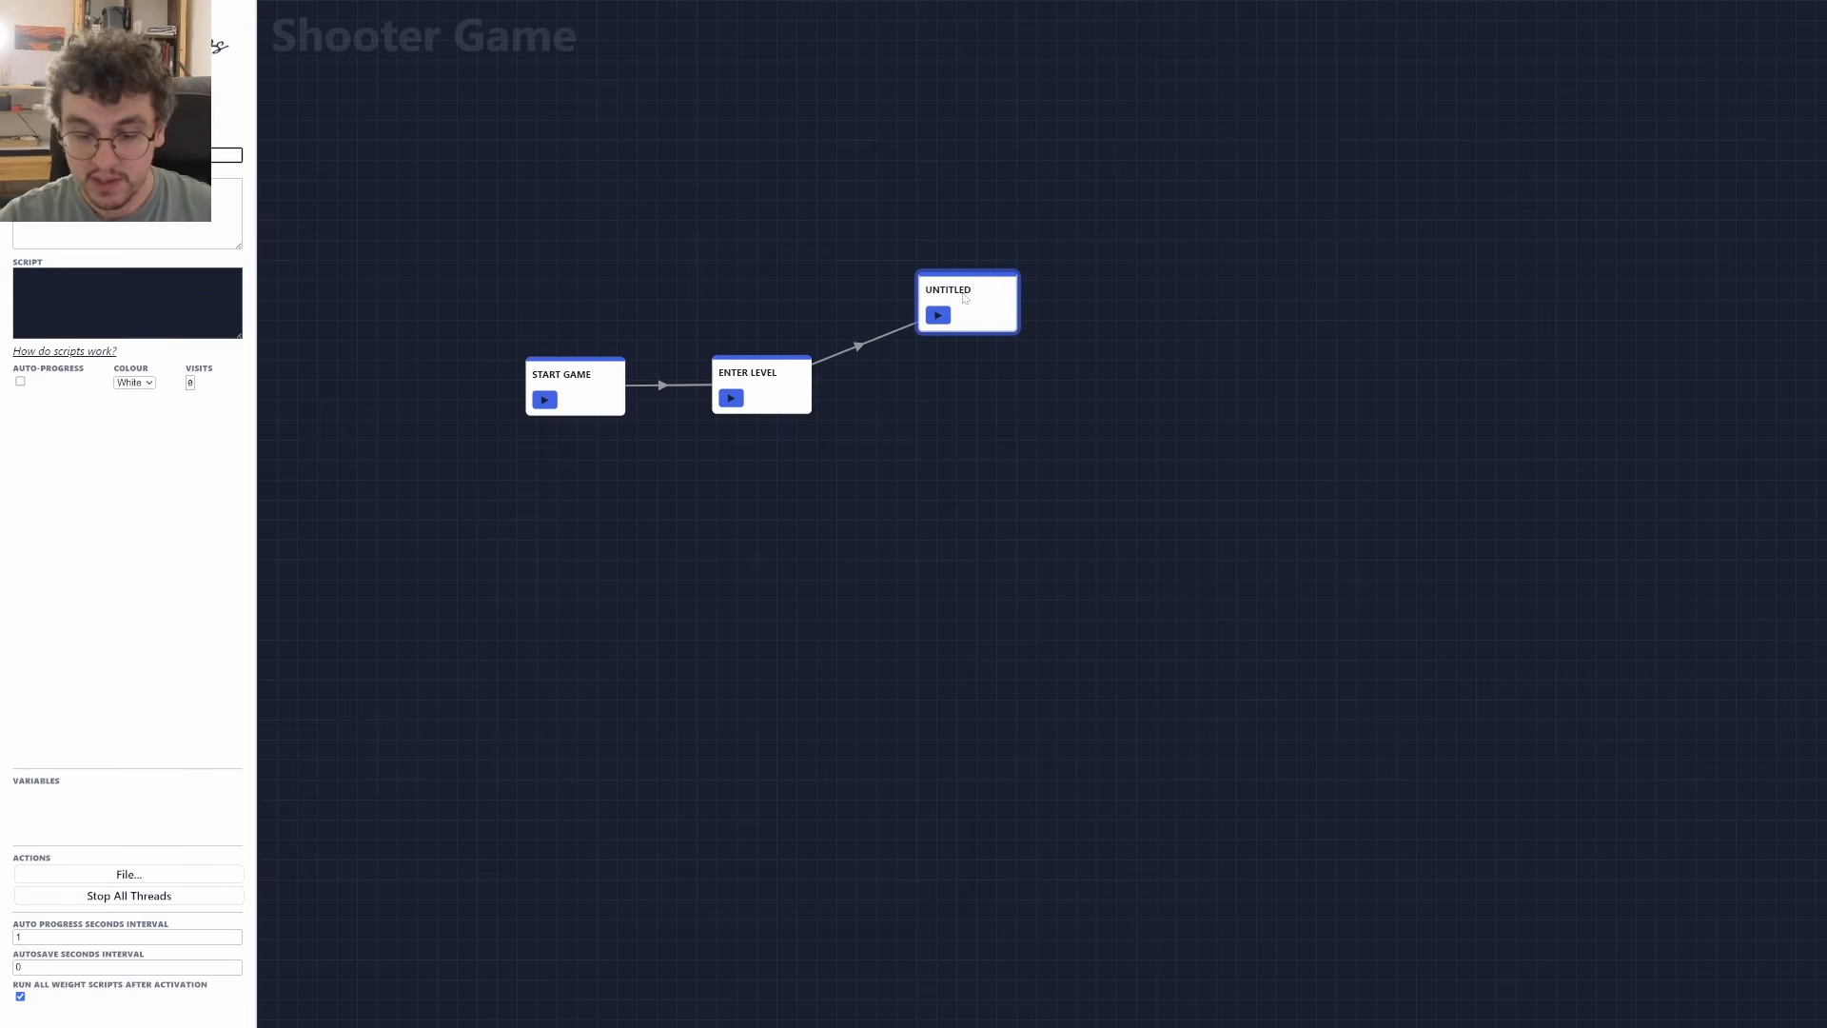
{"action": "type", "text": "EXPLORE"}
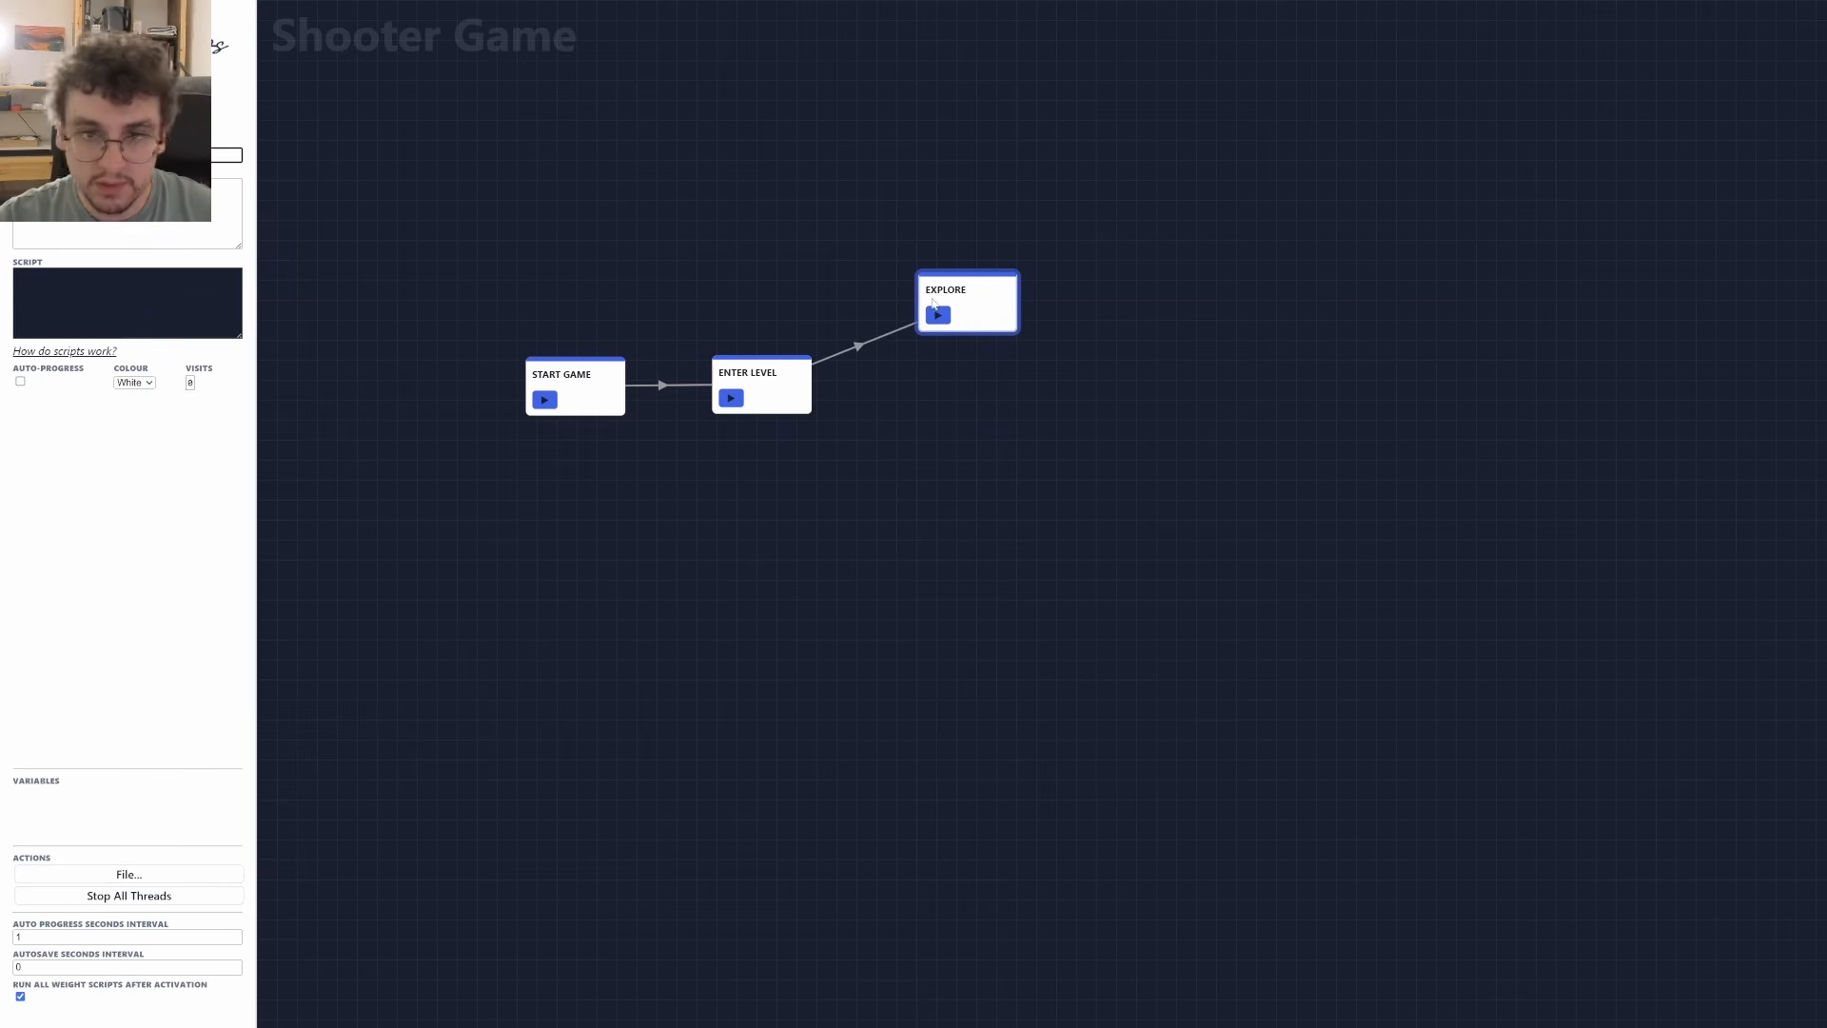
{"action": "left_click_drag", "start_coordinate": [932, 303], "coordinate": [914, 381]}
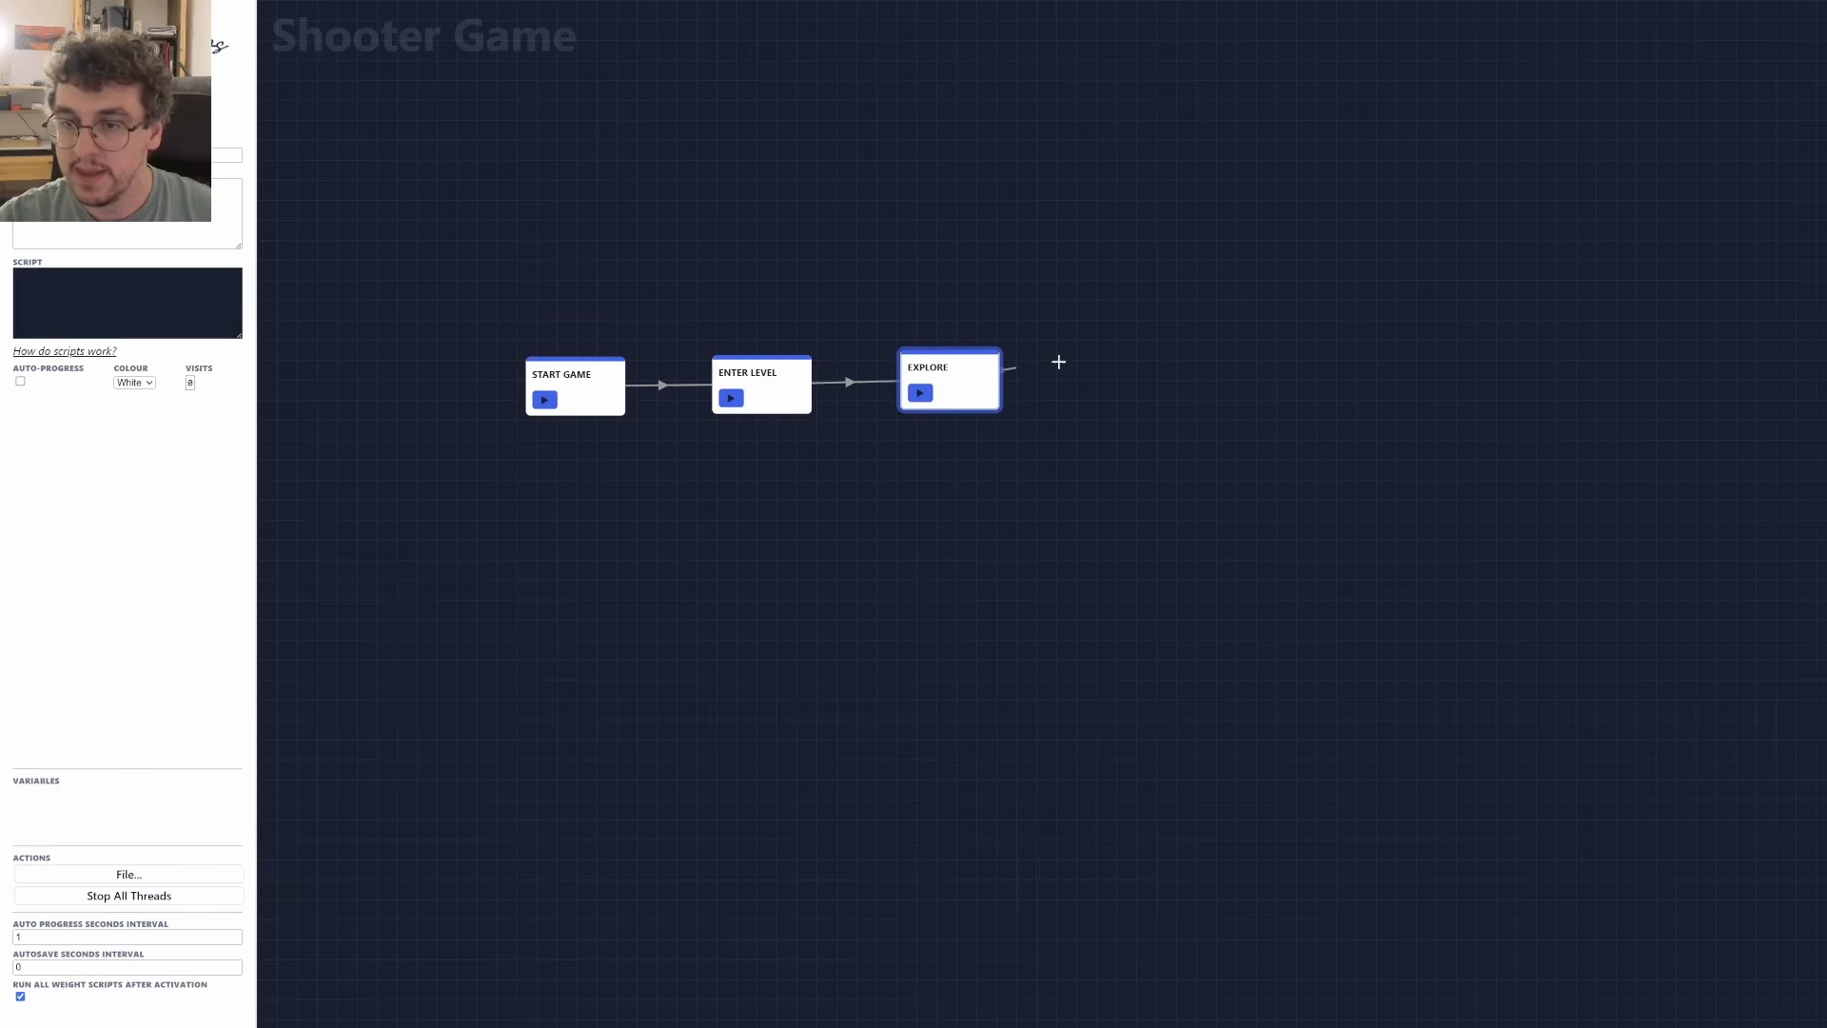
Add a node named "Encounter Enemies" connected from Explore and align it with the row.
{"action": "left_click_drag", "start_coordinate": [1058, 361], "coordinate": [1130, 354]}
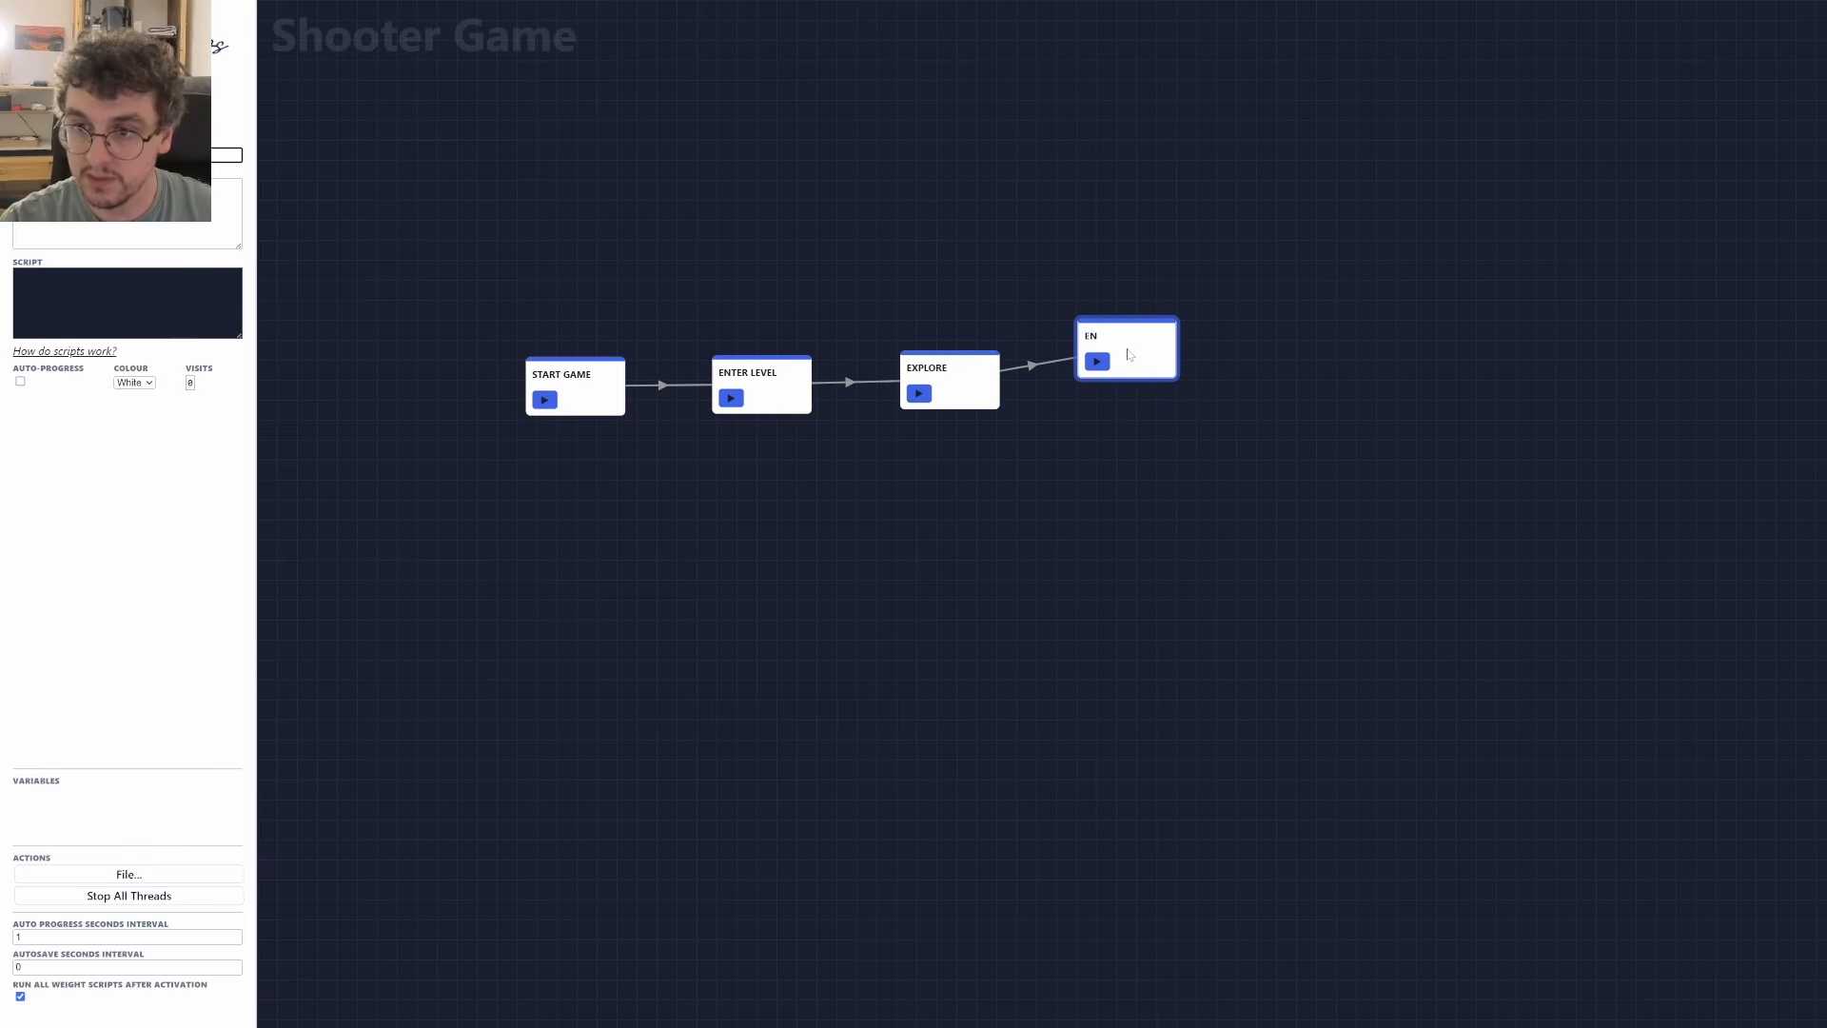
{"action": "type", "text": "COU"}
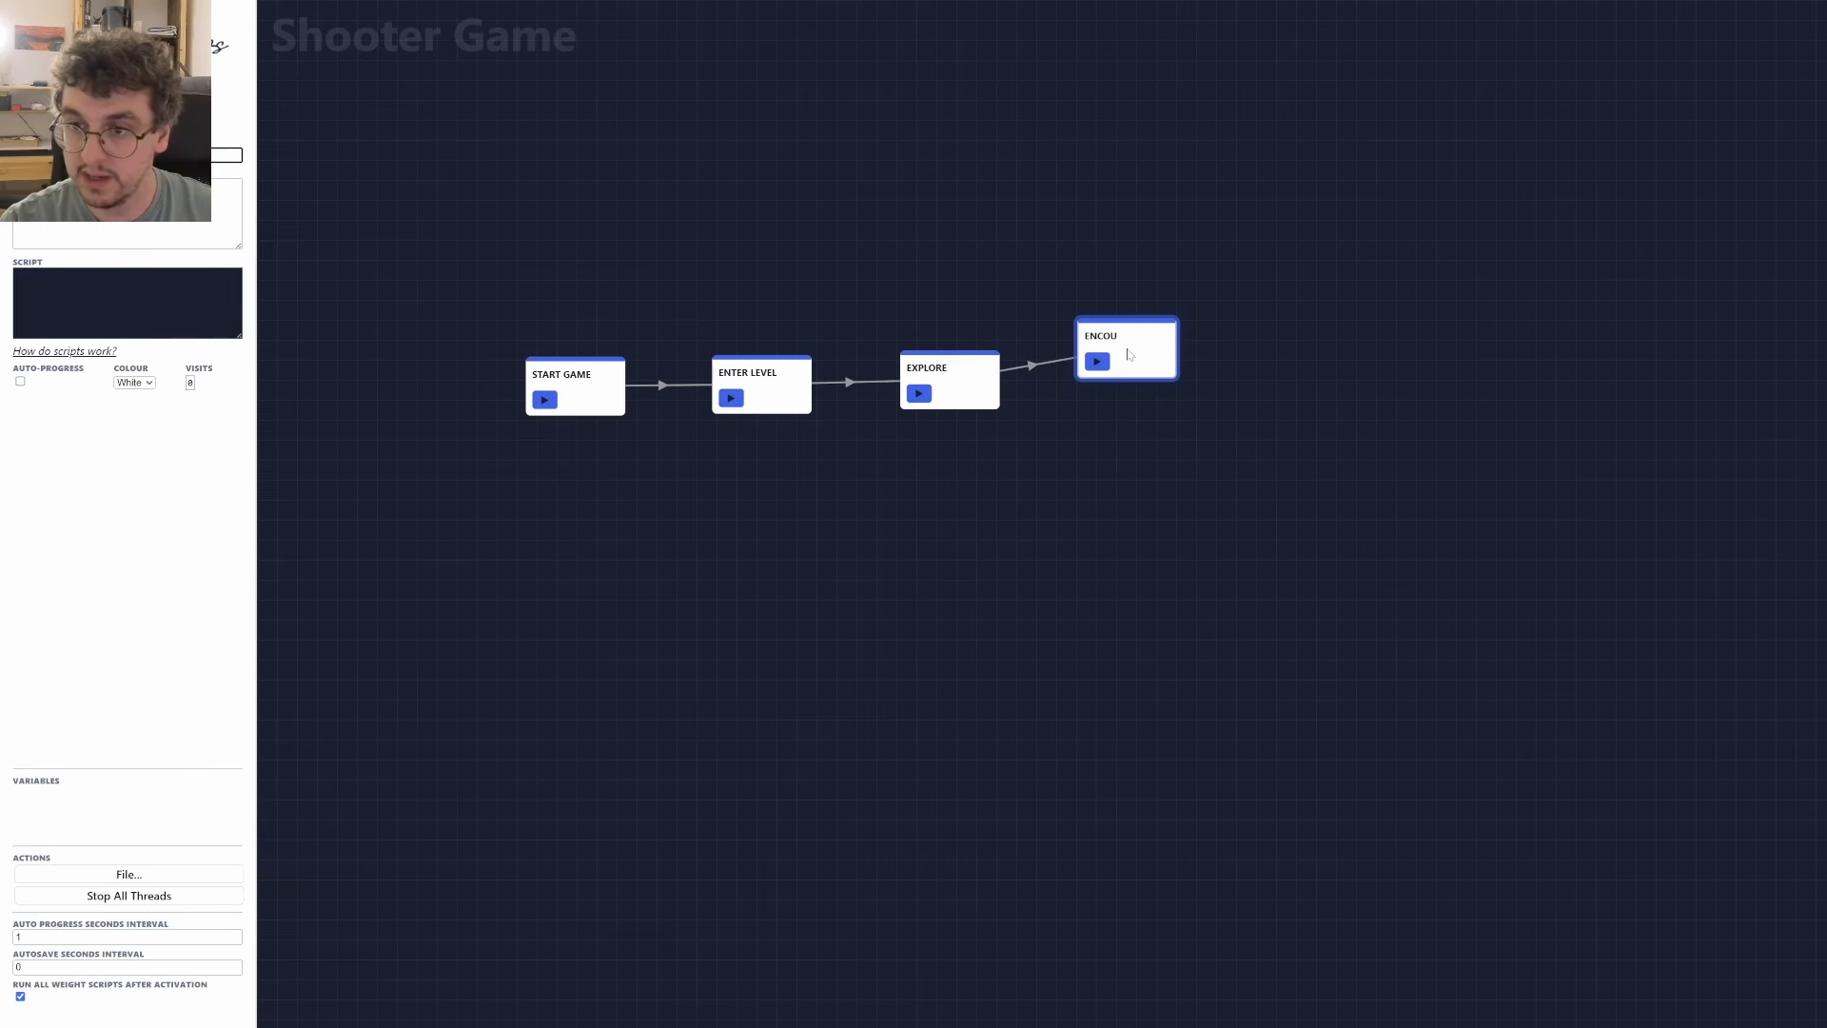
{"action": "type", "text": "NTER ENEMIES"}
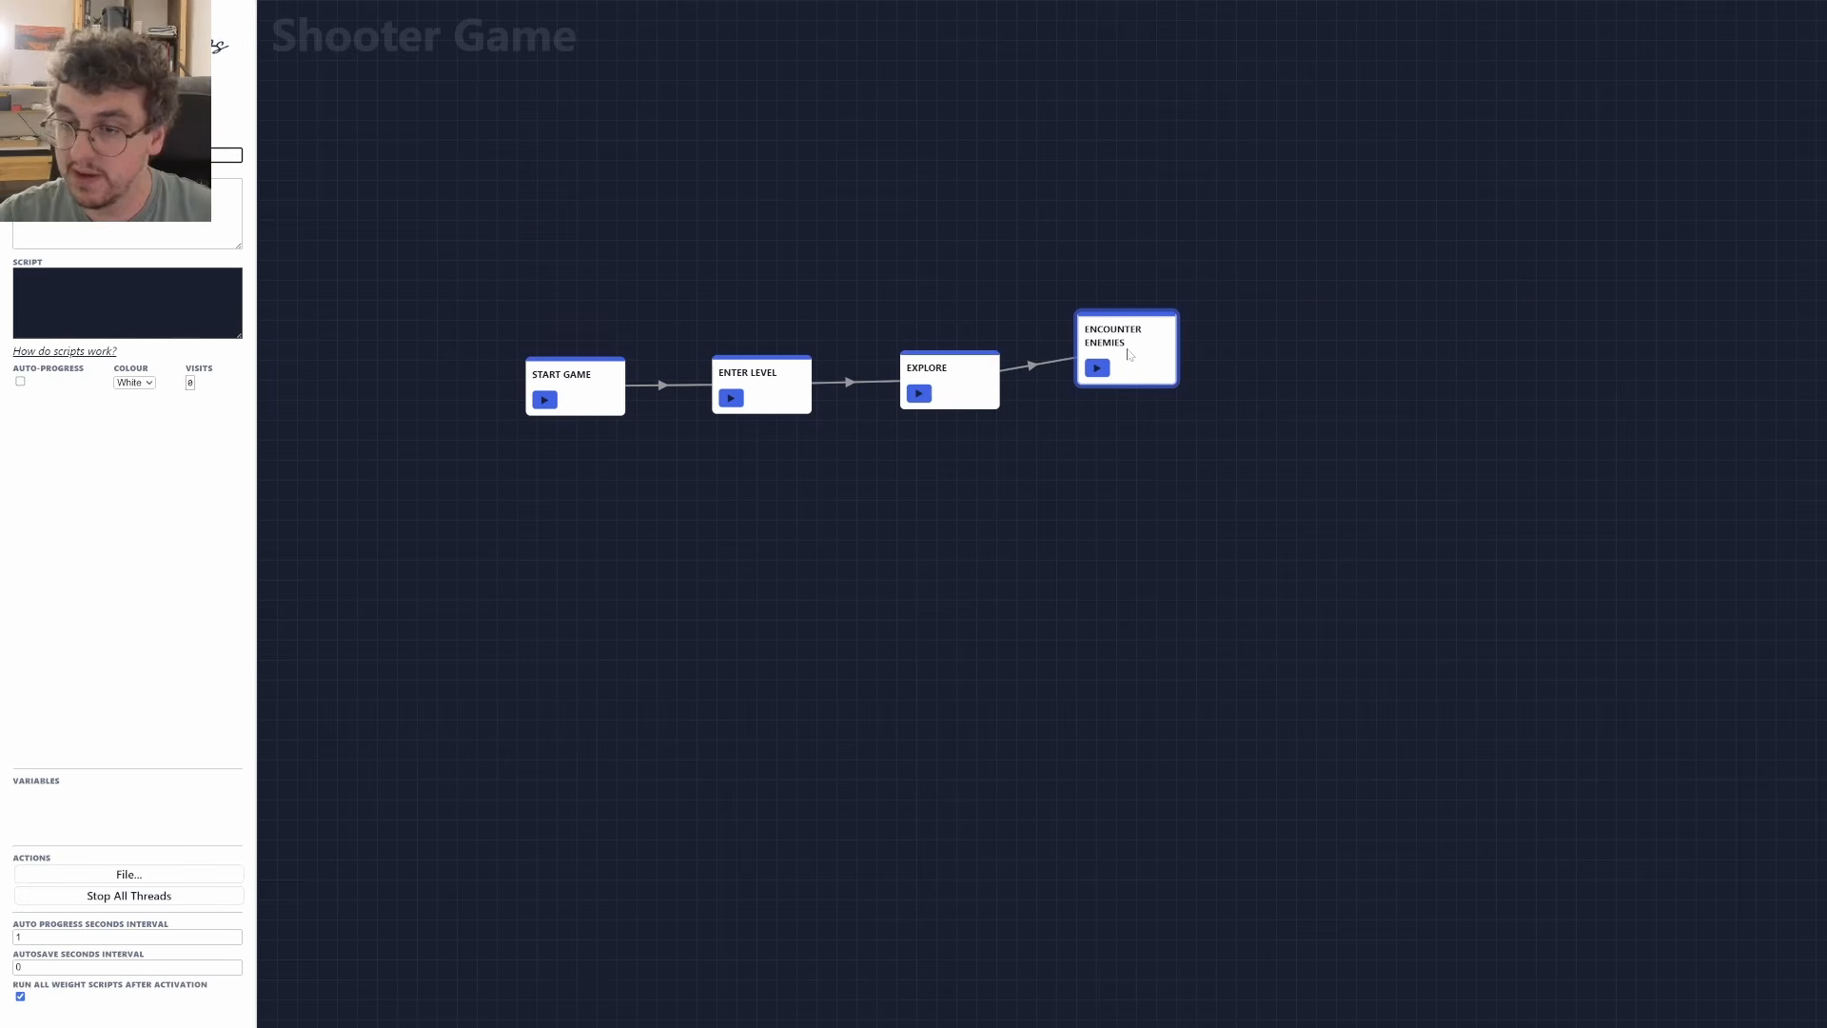
{"action": "left_click_drag", "start_coordinate": [1128, 354], "coordinate": [1151, 377]}
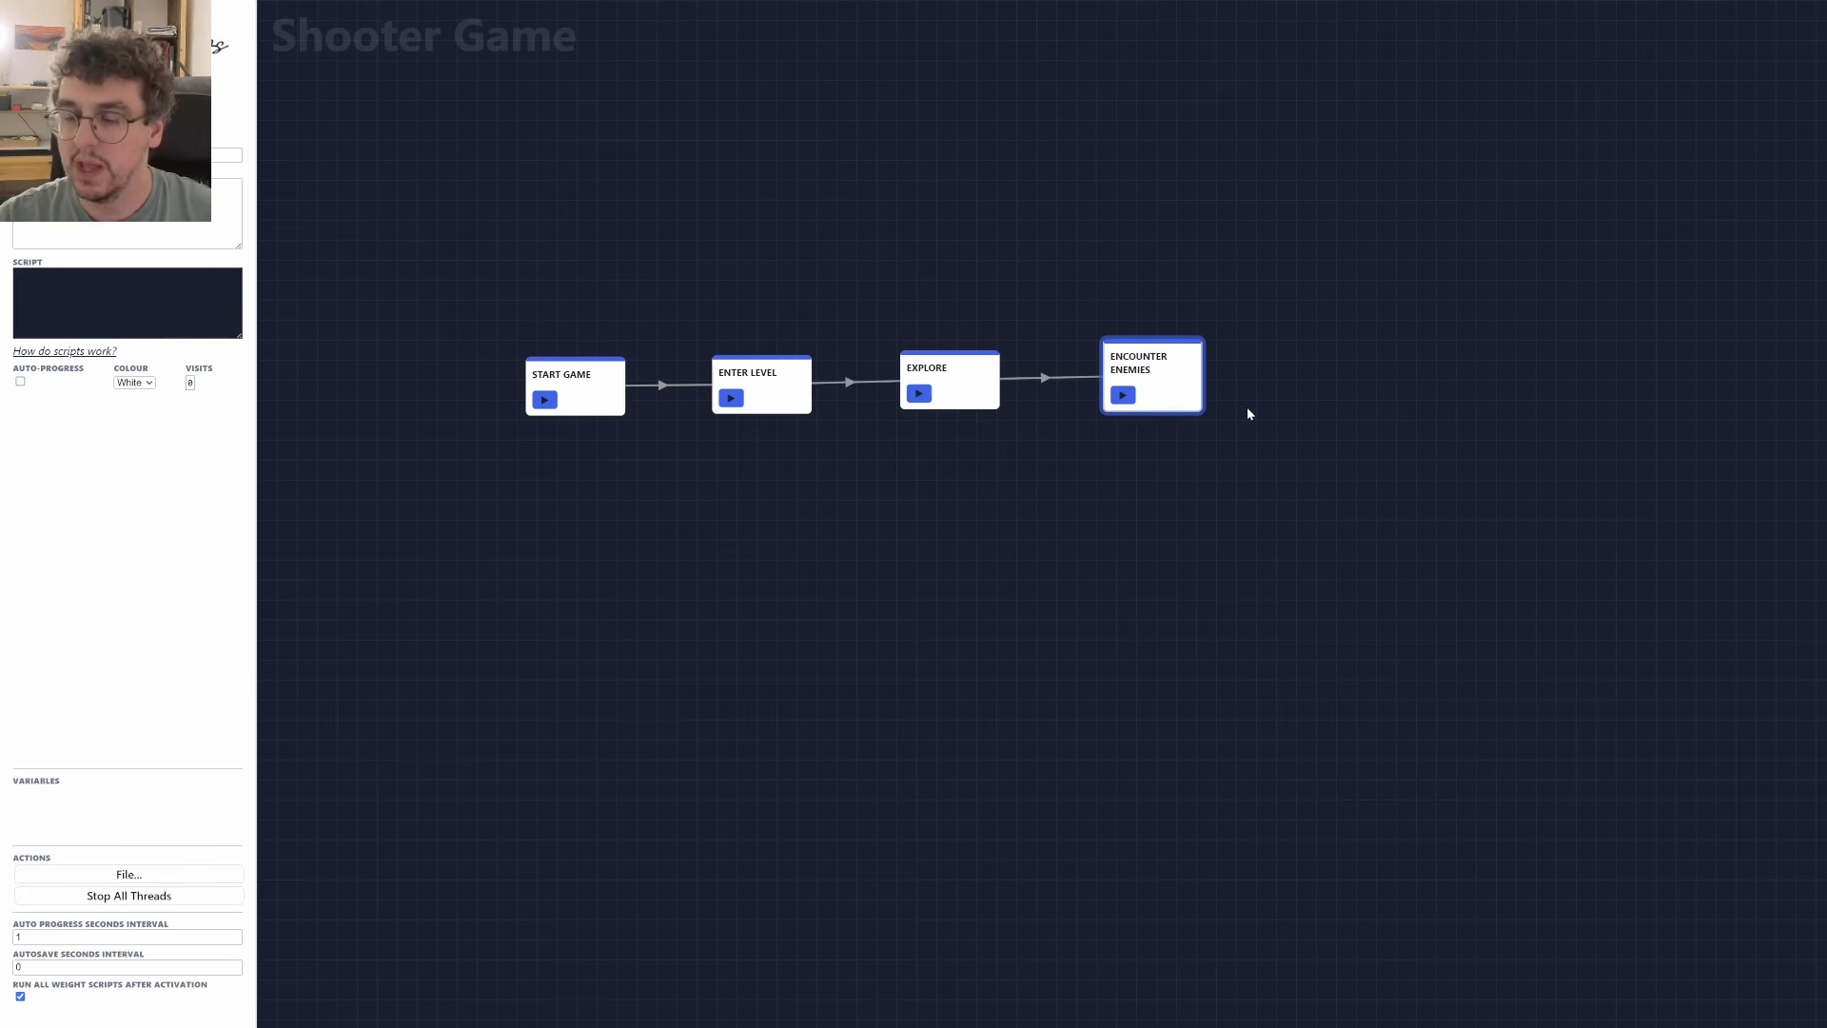
Add a node connected from Encounter Enemies and name it "Claim Loot".
{"action": "left_click_drag", "start_coordinate": [1200, 470], "coordinate": [983, 546]}
{"action": "scroll", "coordinate": [978, 543], "scroll_direction": "up", "scroll_amount": 1}
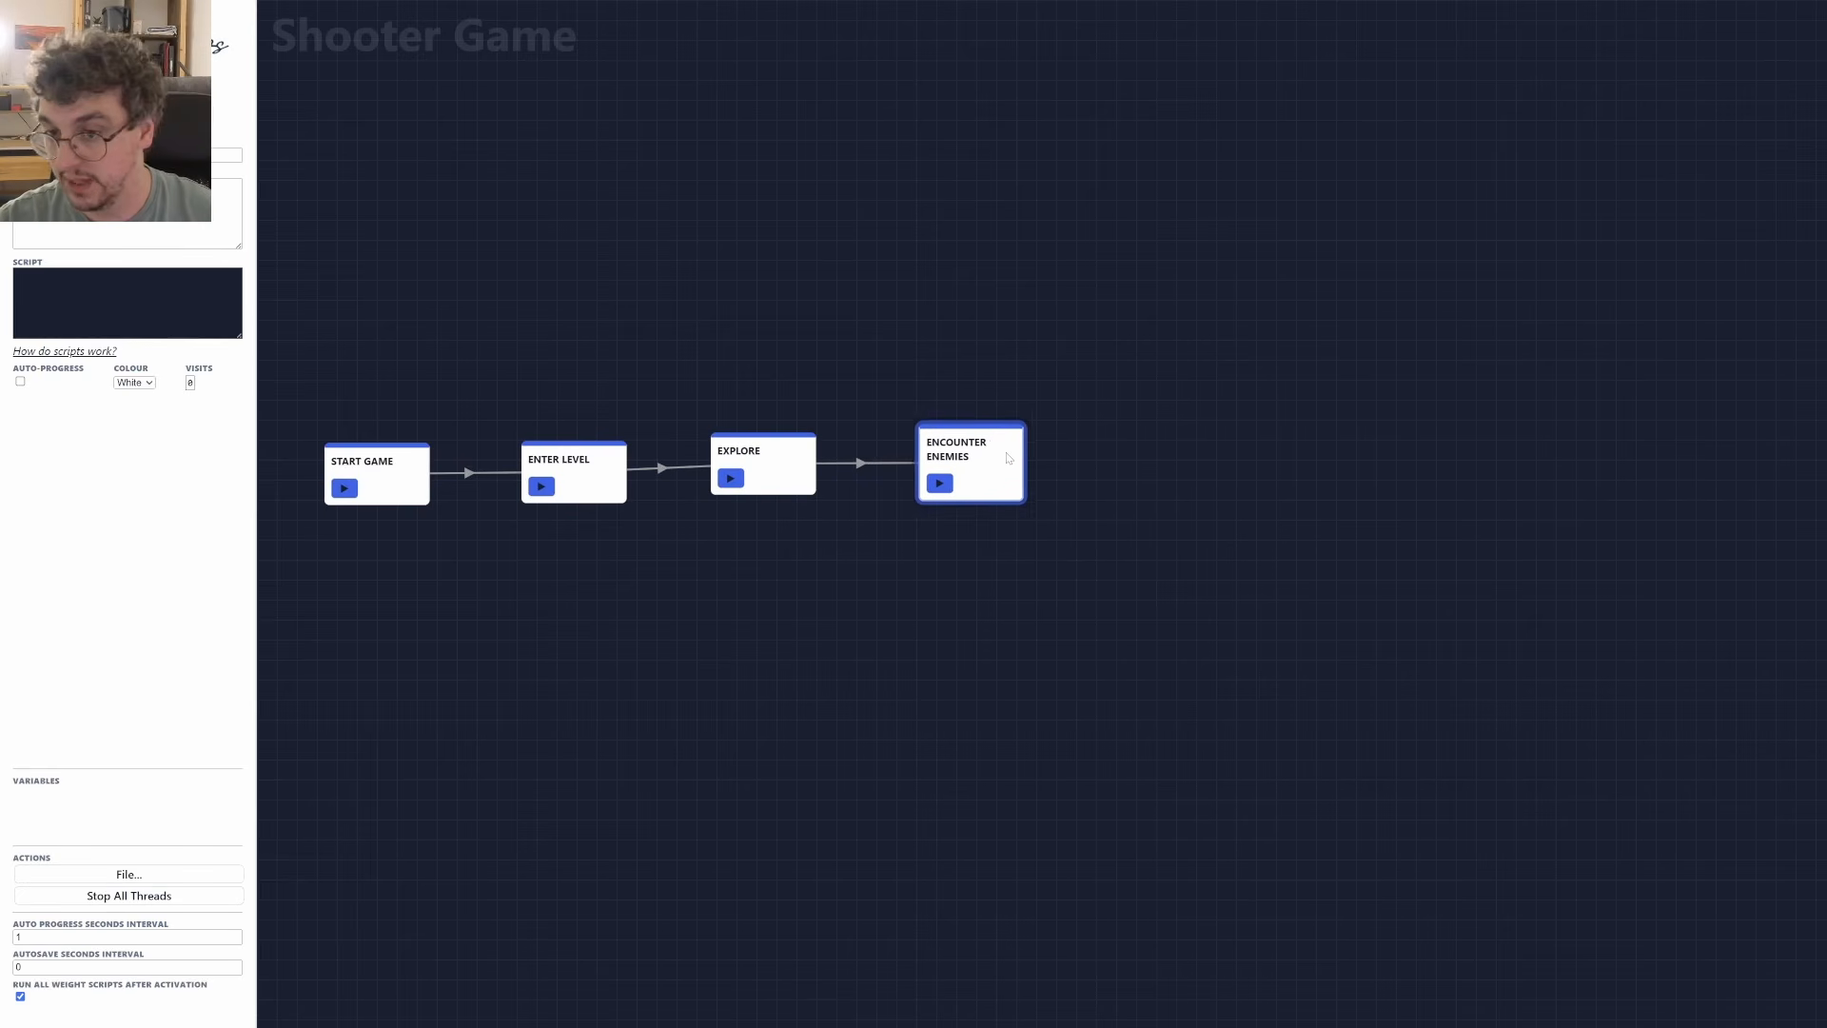
{"action": "left_click_drag", "start_coordinate": [1006, 460], "coordinate": [1168, 450]}
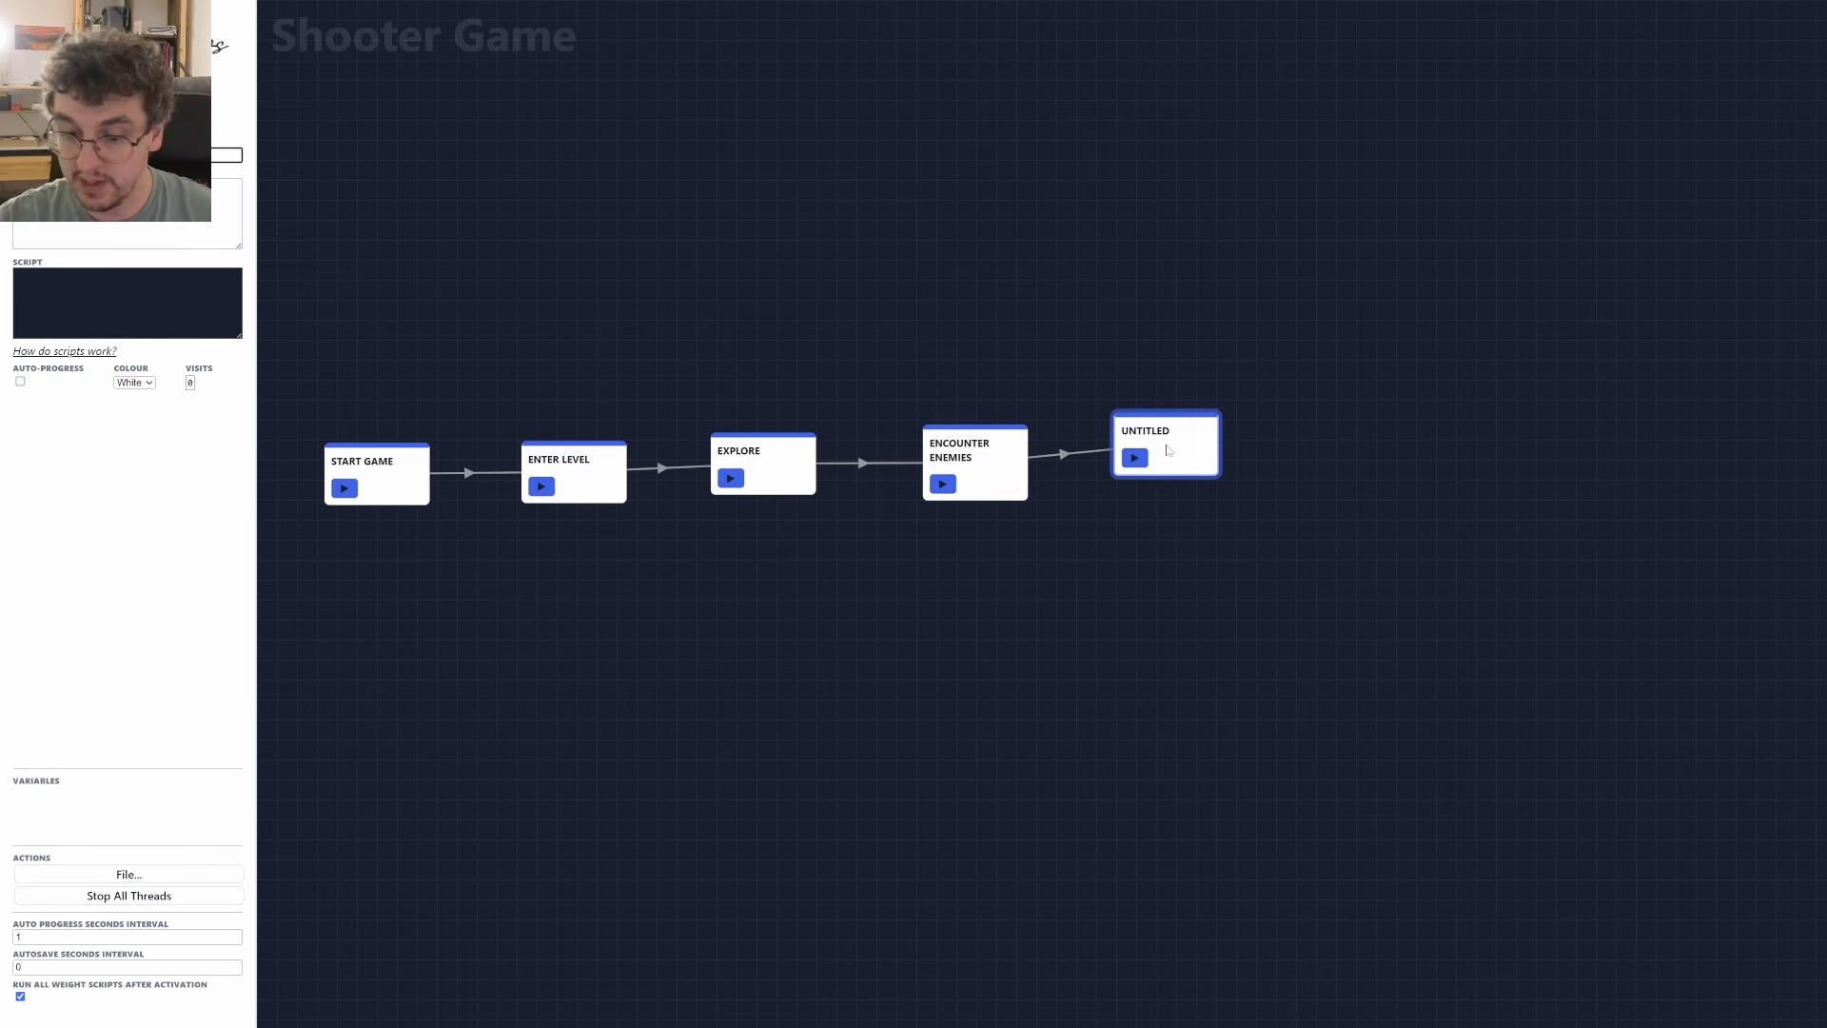
{"action": "type", "text": "Loot"}
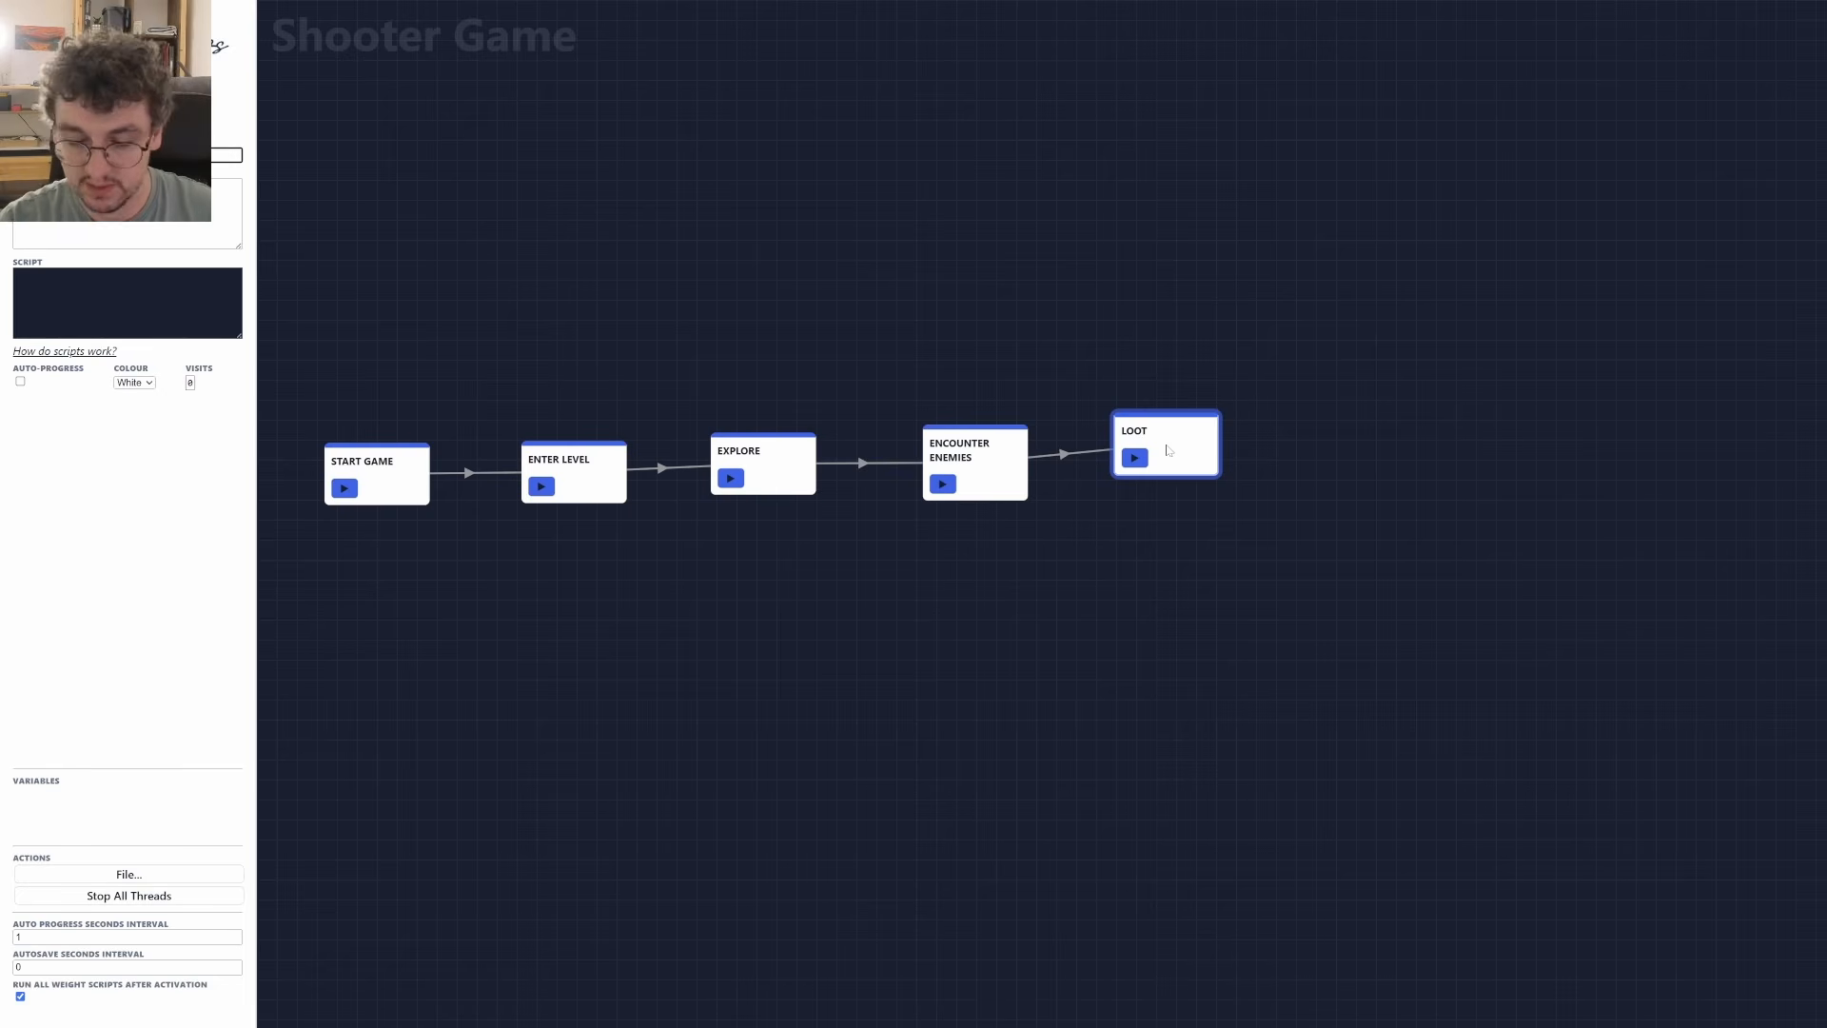
{"action": "key", "text": "ctrl+BackSpace"}
{"action": "type", "text": "cc"}
{"action": "key", "text": "BackSpace"}
{"action": "type", "text": "laim loot"}
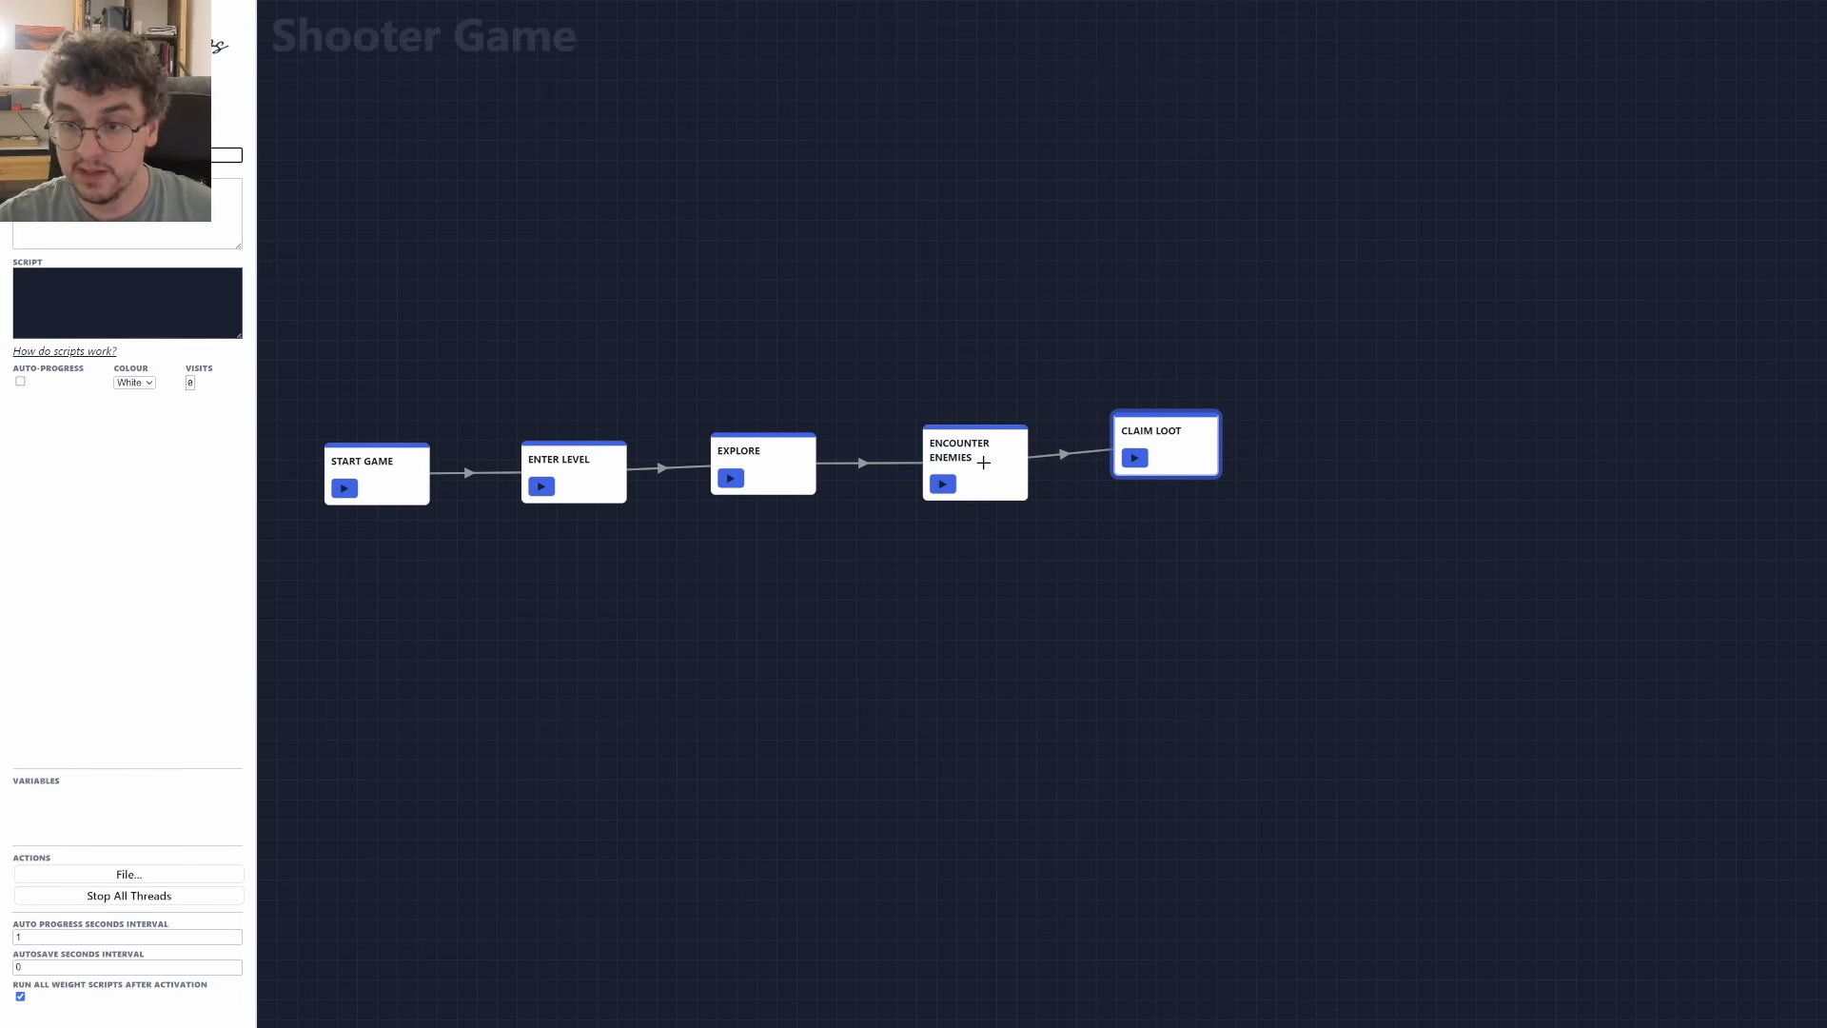
Add a "Die" node above, connected from Encounter Enemies, and draw an edge from it back to Enter Level.
{"action": "left_click_drag", "start_coordinate": [980, 462], "coordinate": [947, 326]}
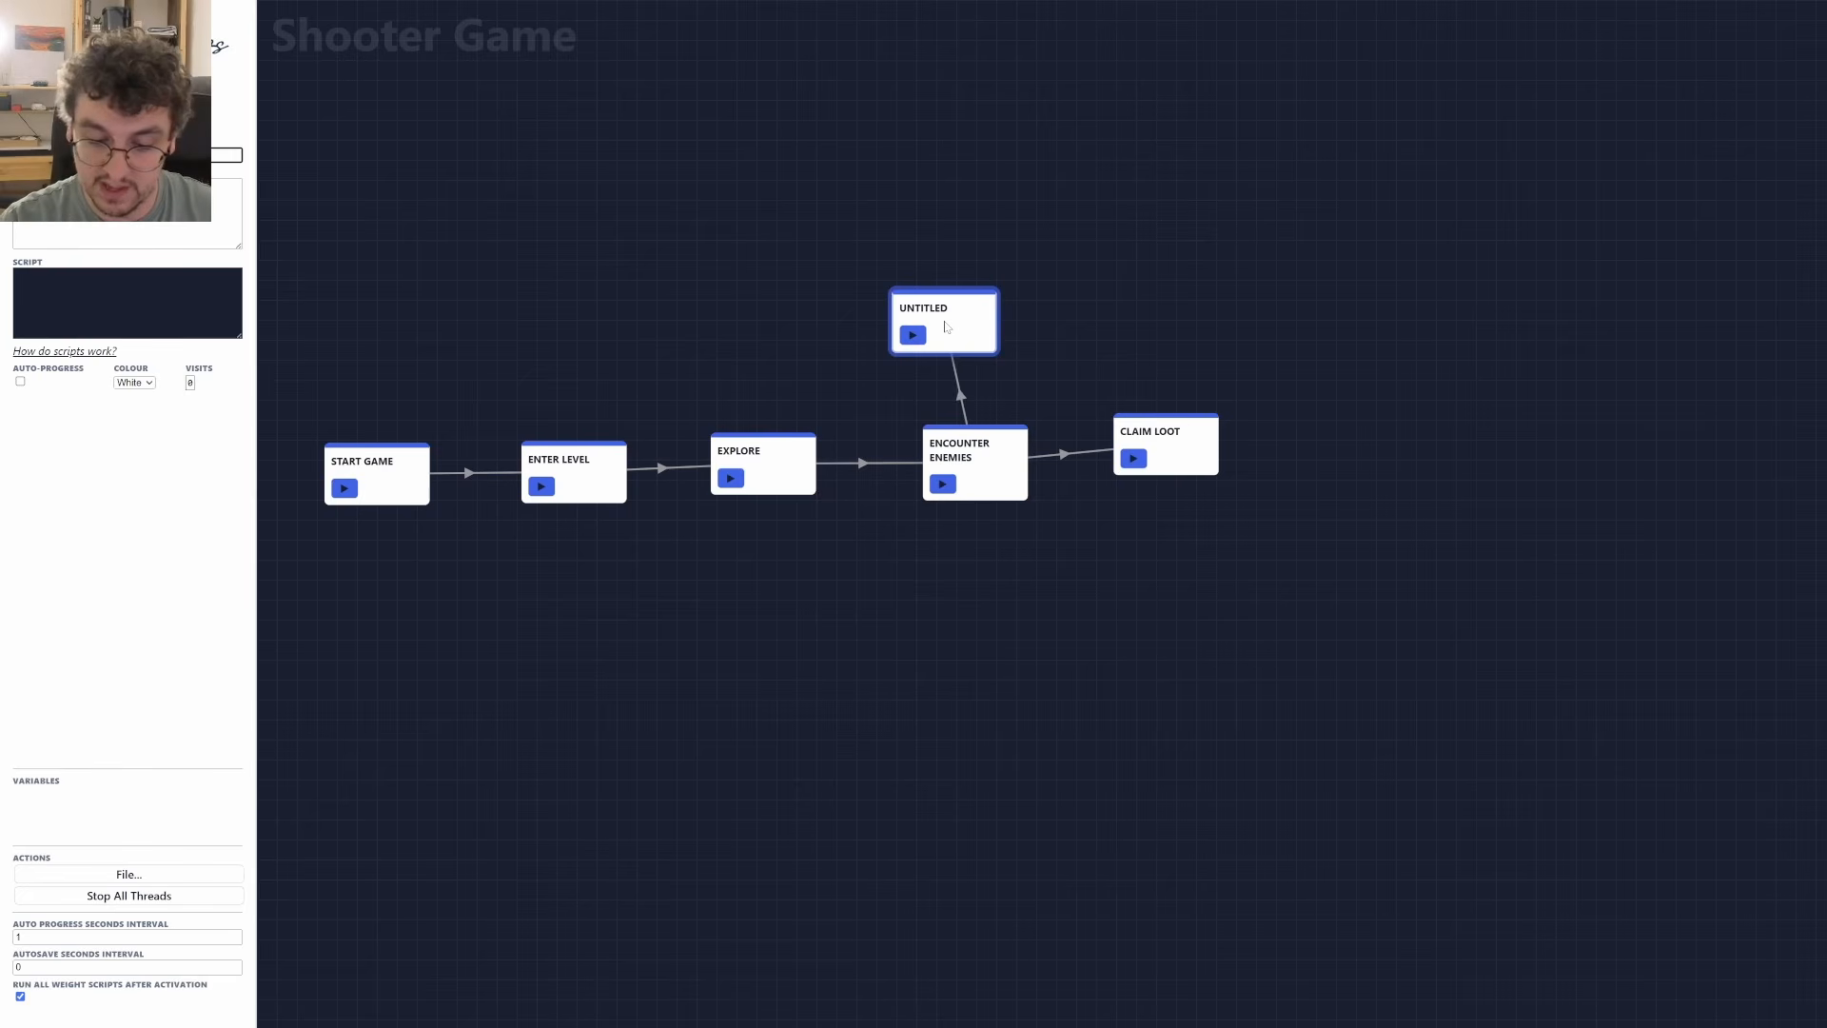
{"action": "key", "text": "ctrl+BackSpace"}
{"action": "type", "text": "die"}
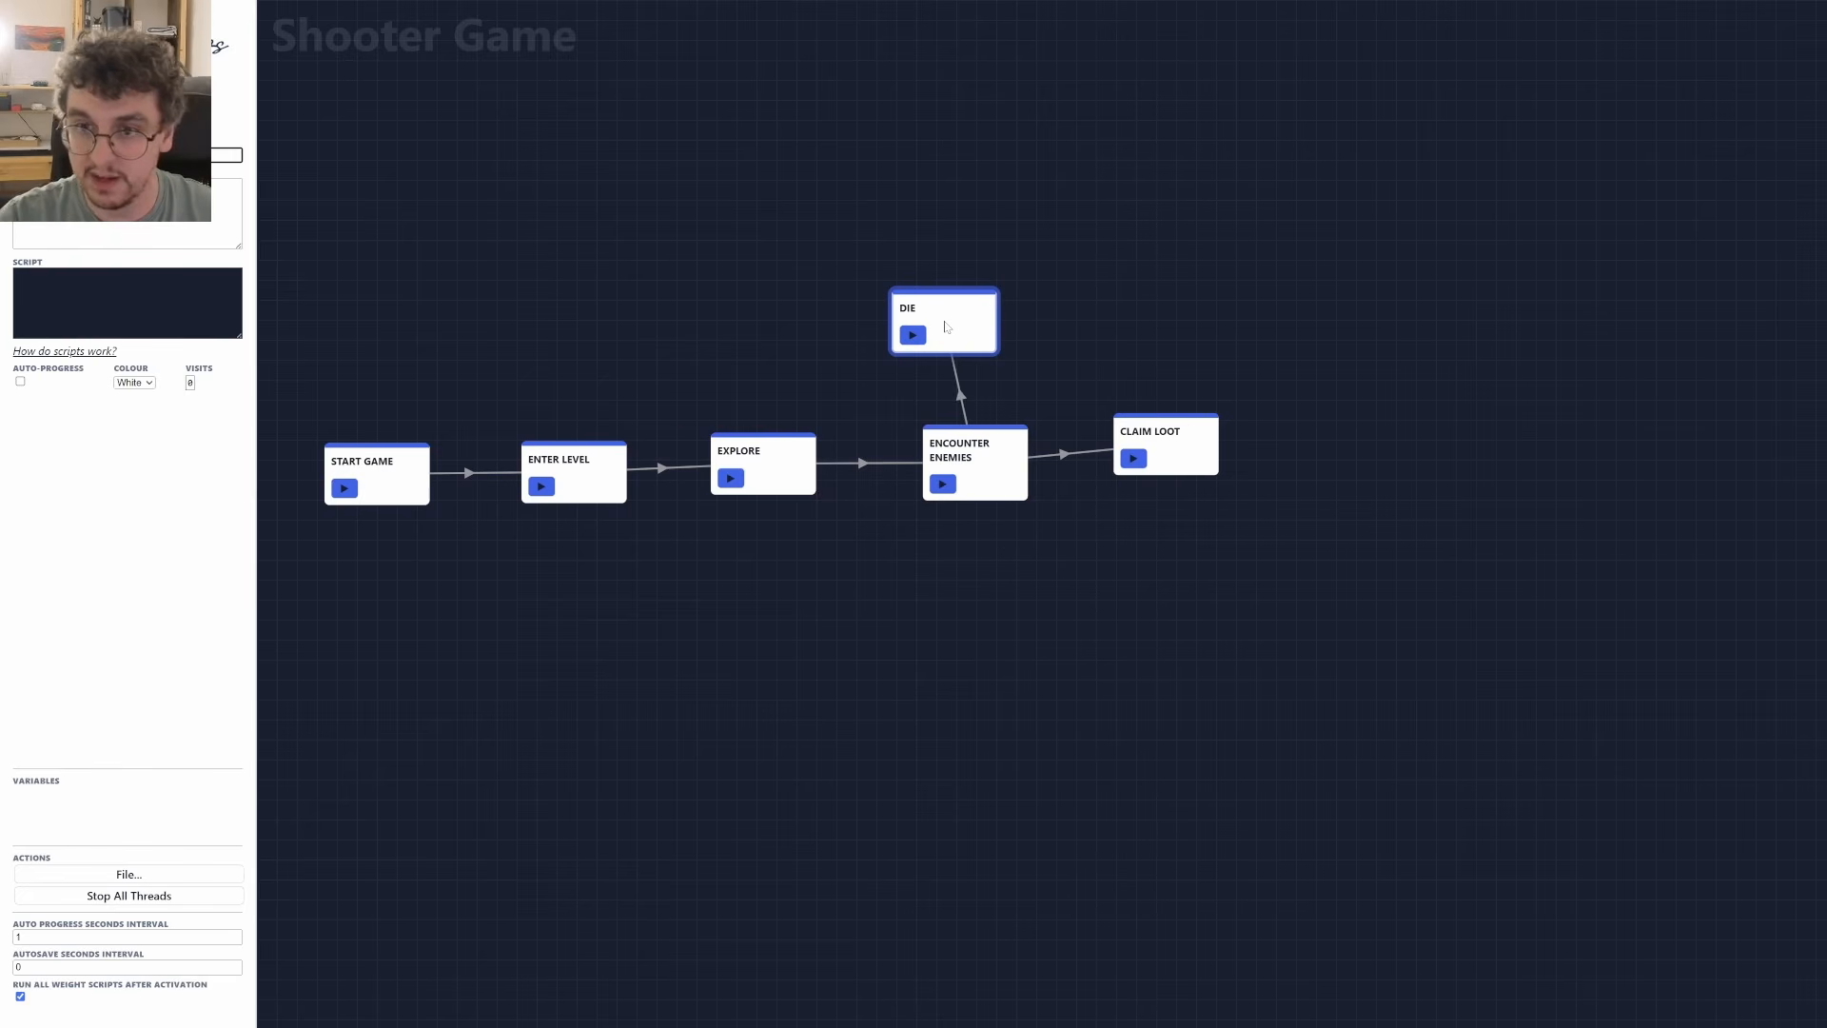
{"action": "left_click_drag", "start_coordinate": [954, 339], "coordinate": [549, 461]}
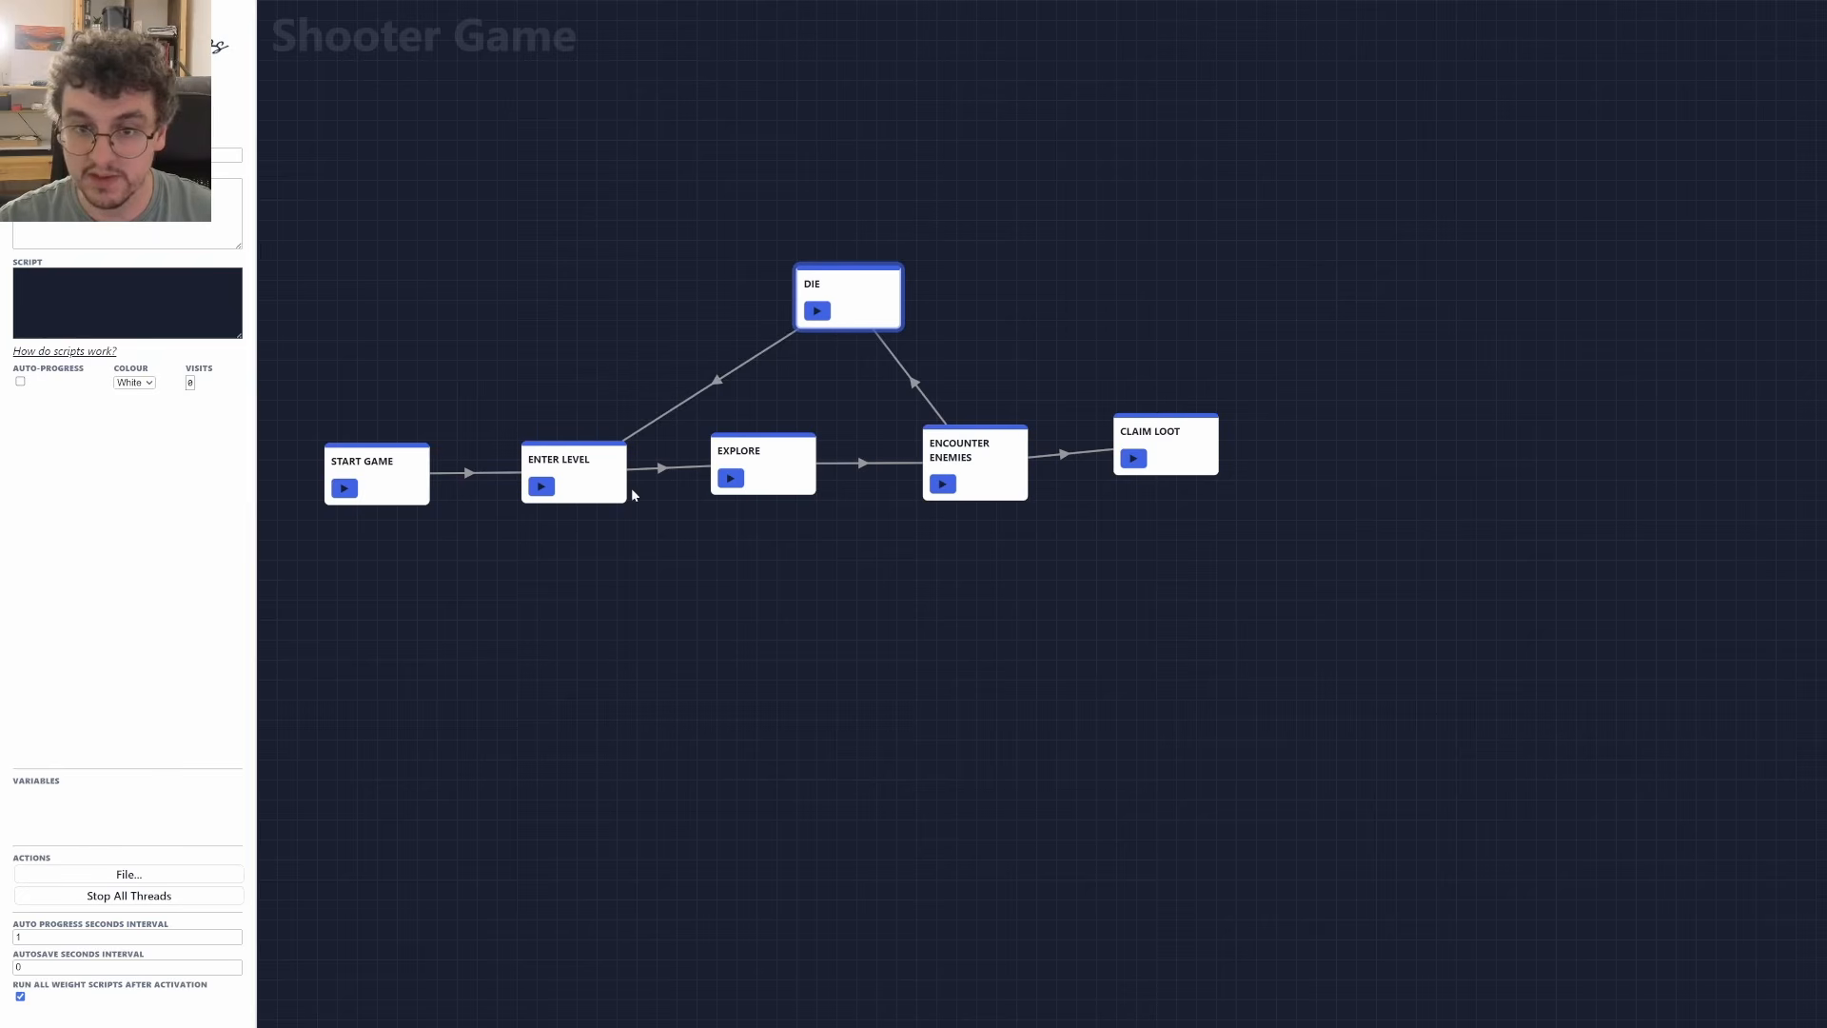
Even out the spacing of Explore and Encounter Enemies and move Claim Loot diagonally below Encounter Enemies.
{"action": "left_click_drag", "start_coordinate": [987, 450], "coordinate": [998, 458]}
{"action": "left_click_drag", "start_coordinate": [751, 453], "coordinate": [772, 457]}
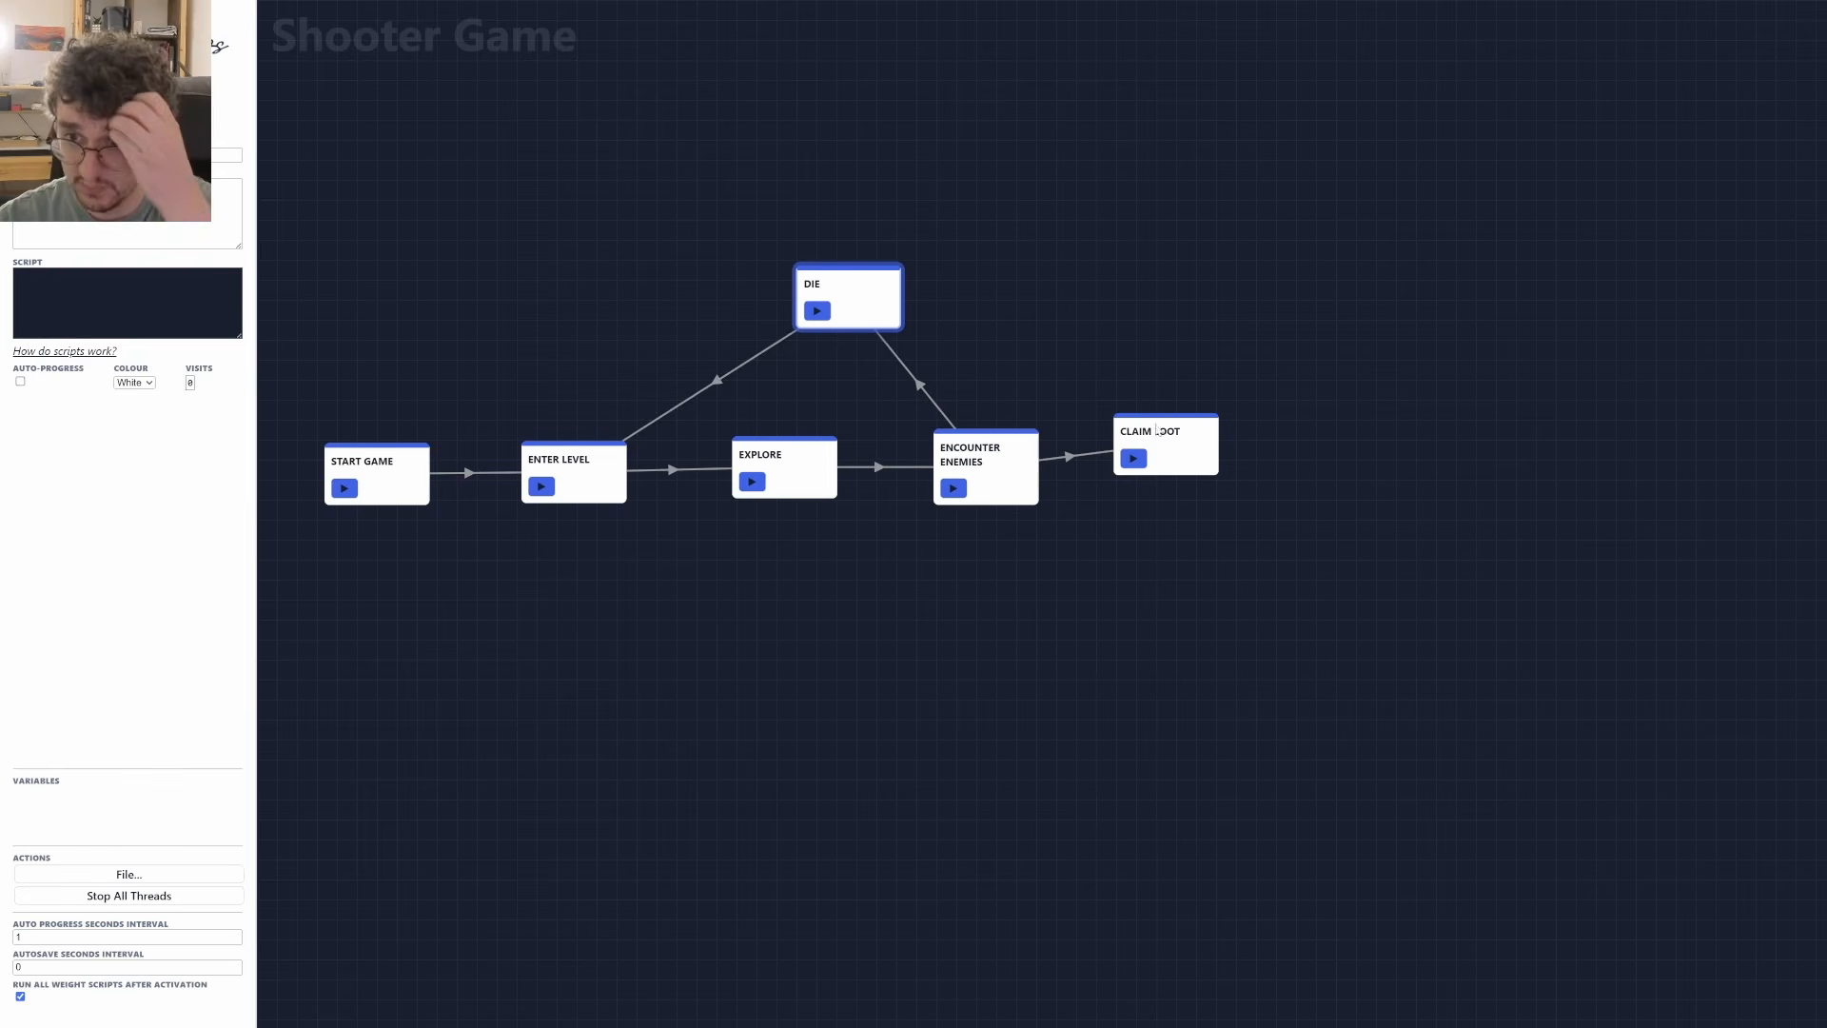
{"action": "left_click_drag", "start_coordinate": [1175, 425], "coordinate": [1132, 583]}
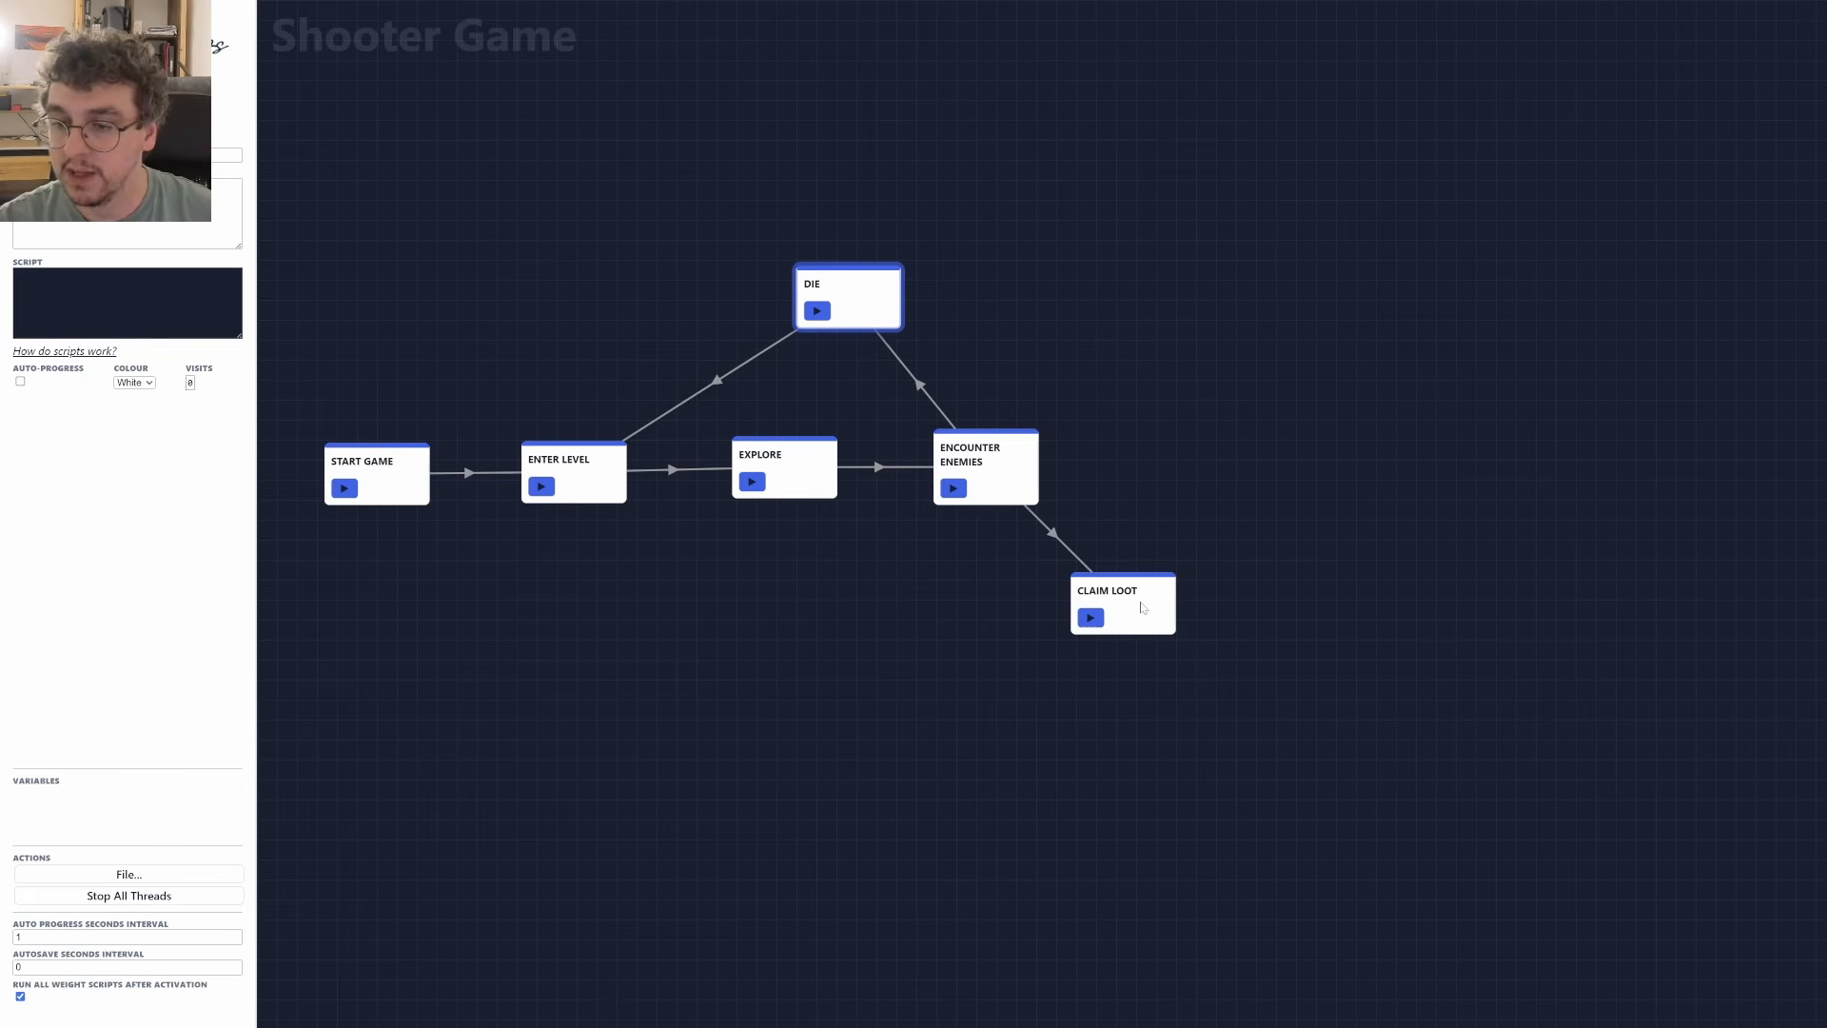
{"action": "left_click_drag", "start_coordinate": [1143, 607], "coordinate": [1146, 597]}
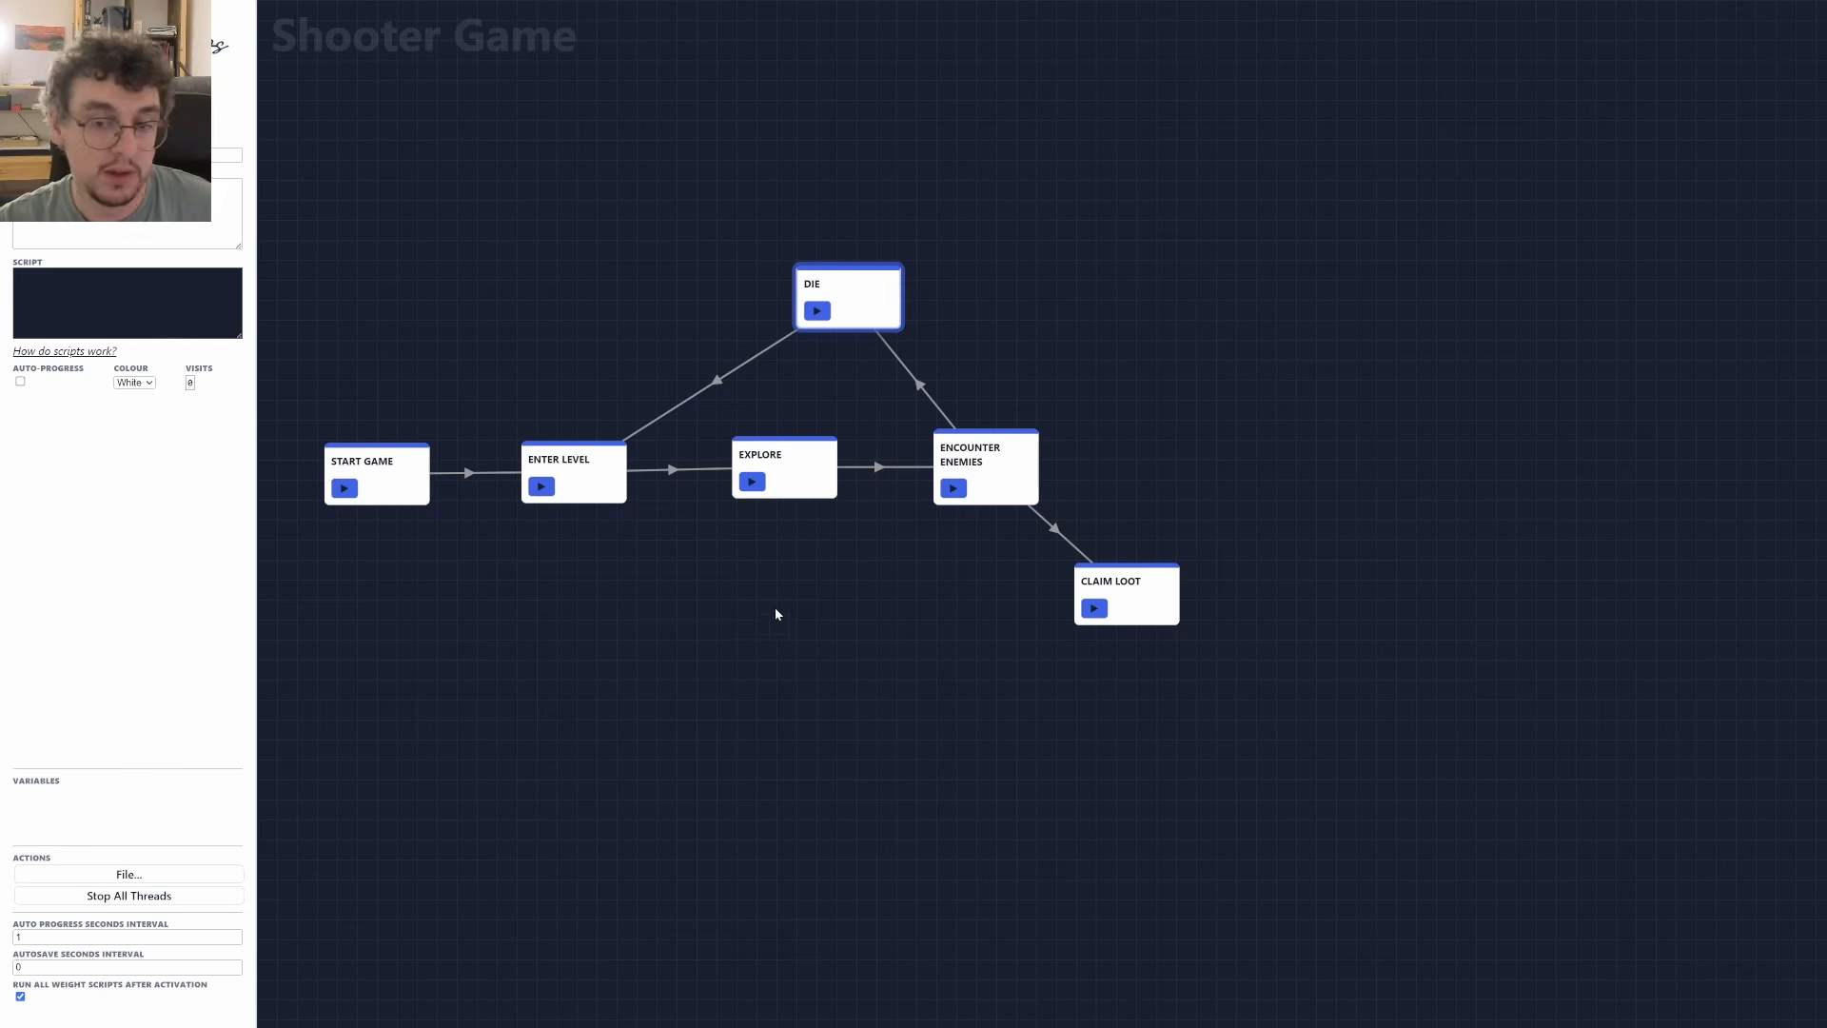
Add a node named "Complete Area" below and to the left of Claim Loot, connected from Claim Loot.
{"action": "left_click_drag", "start_coordinate": [777, 609], "coordinate": [845, 565]}
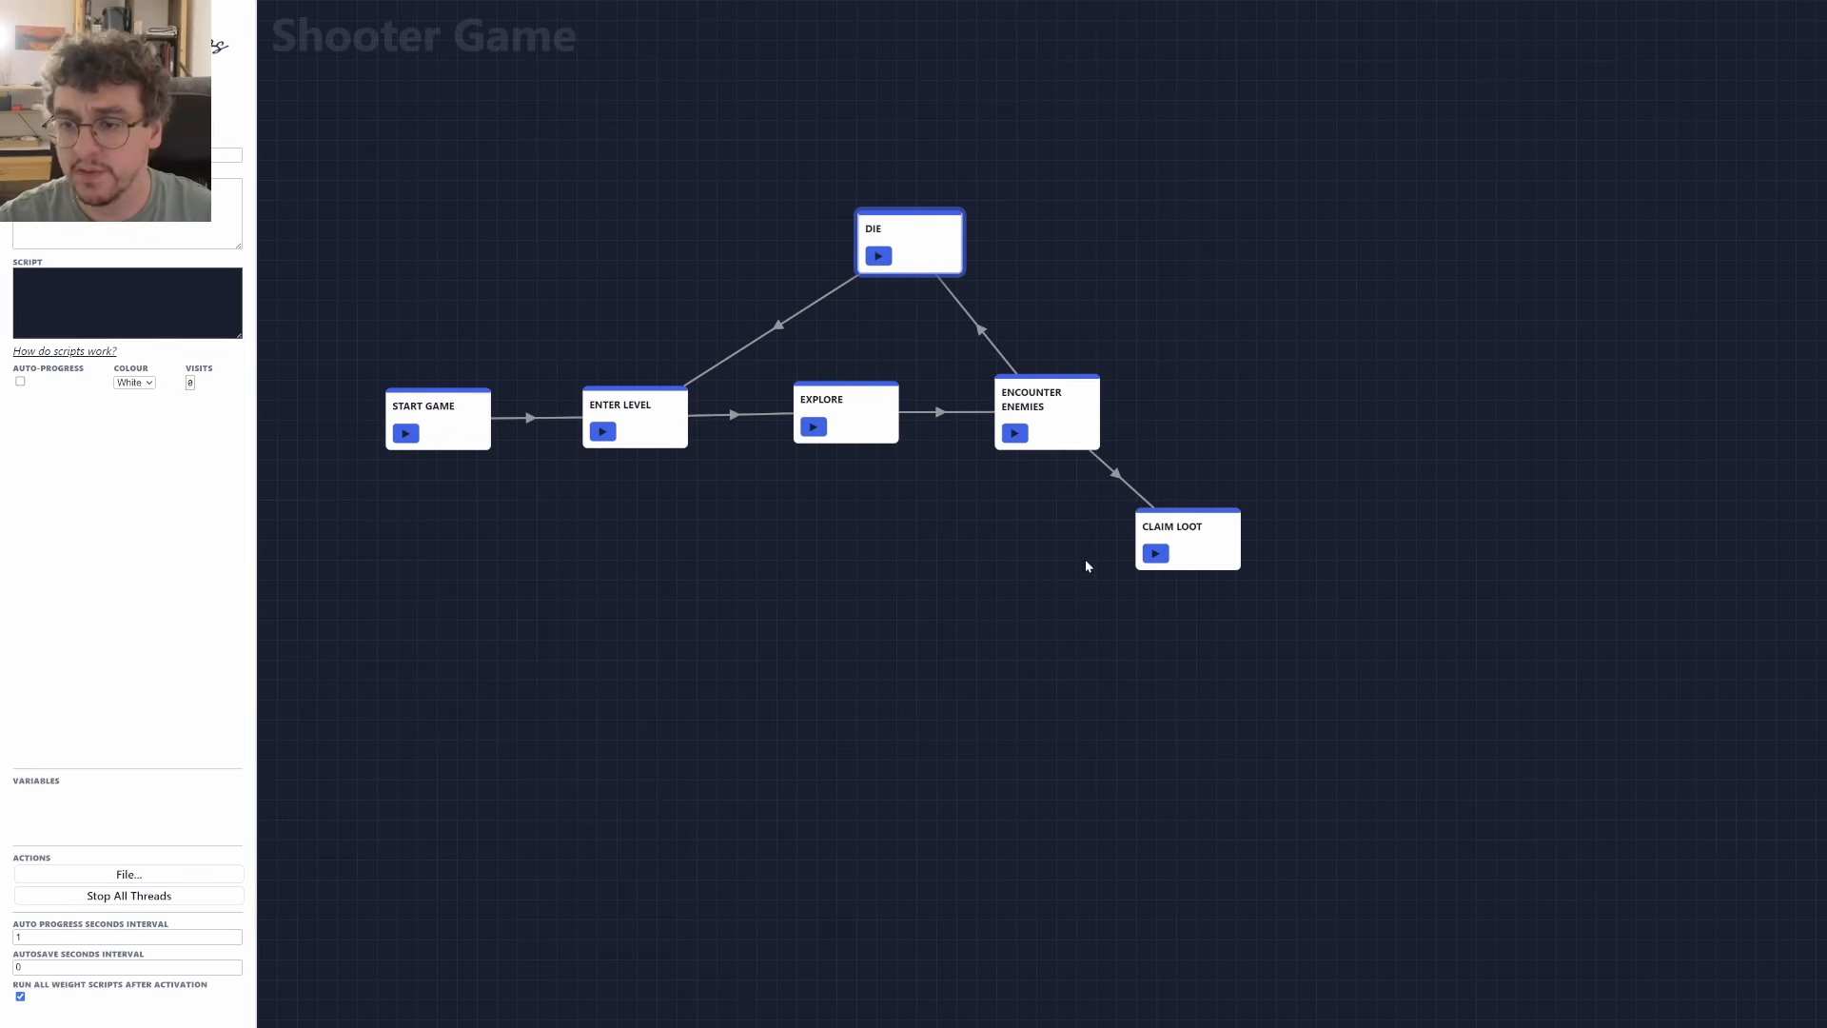
{"action": "left_click_drag", "start_coordinate": [1184, 542], "coordinate": [1044, 681]}
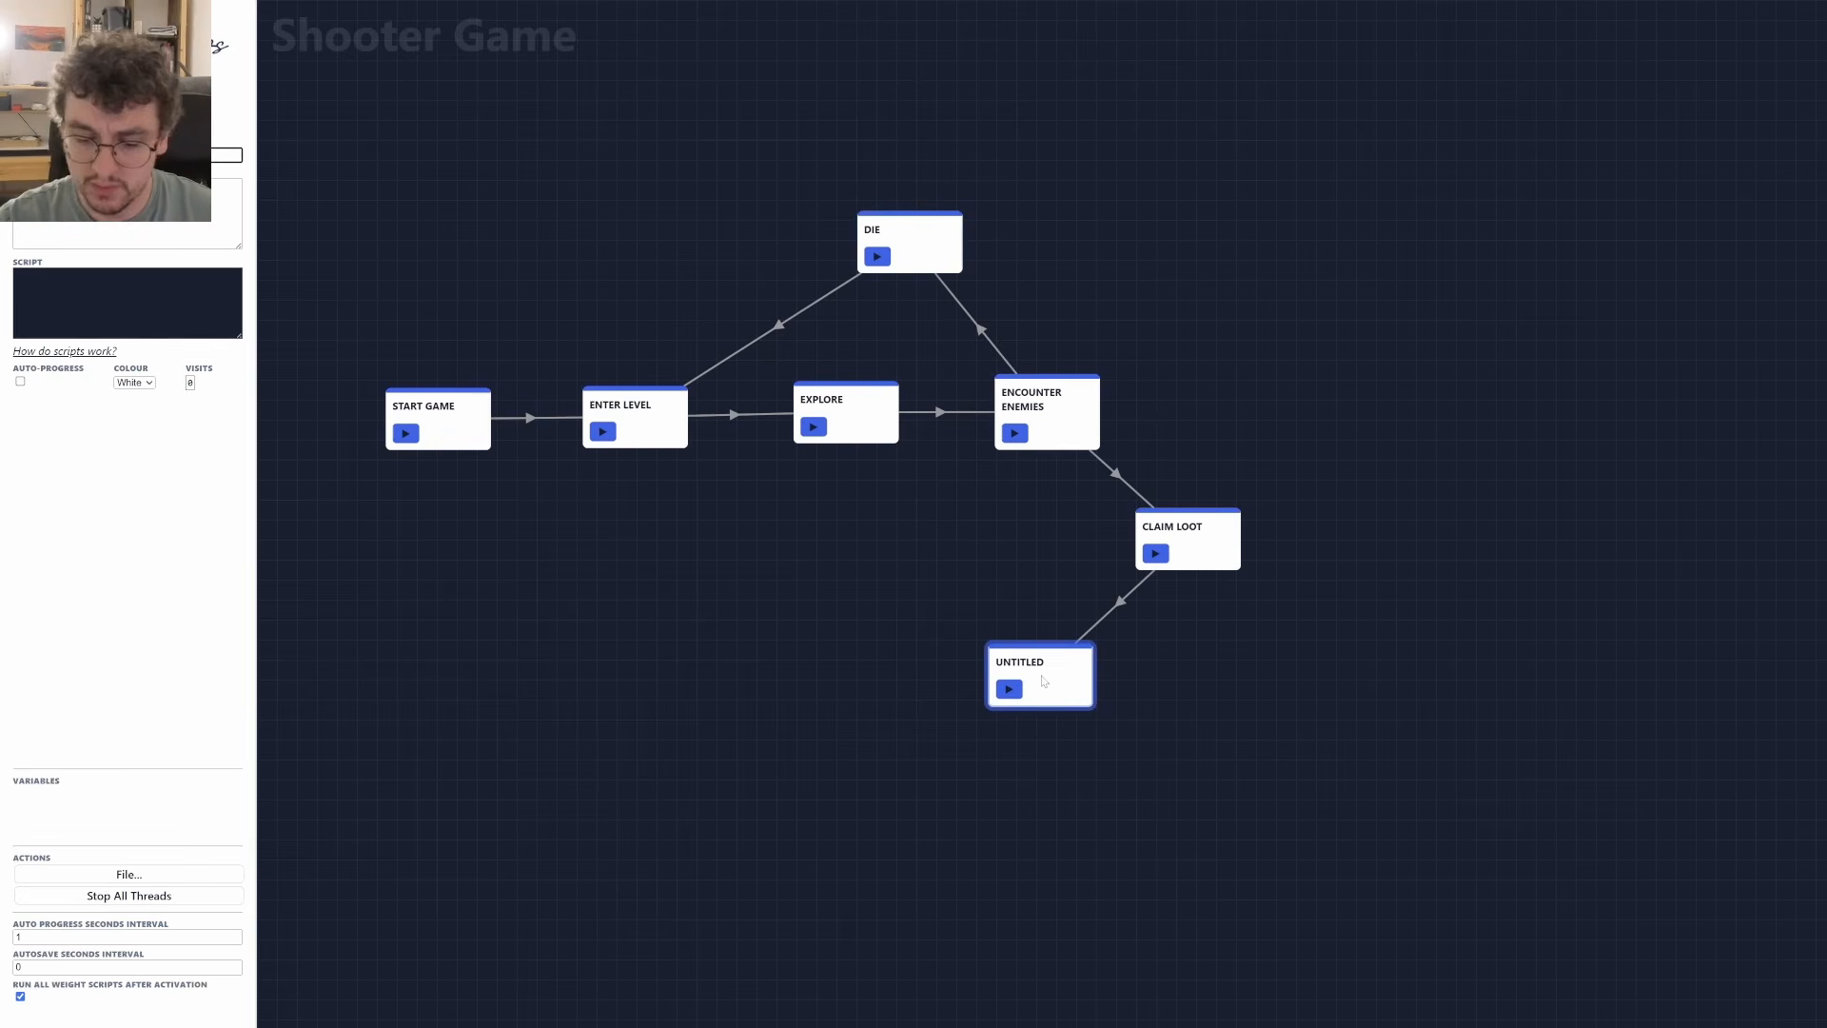
{"action": "type", "text": "Complete"}
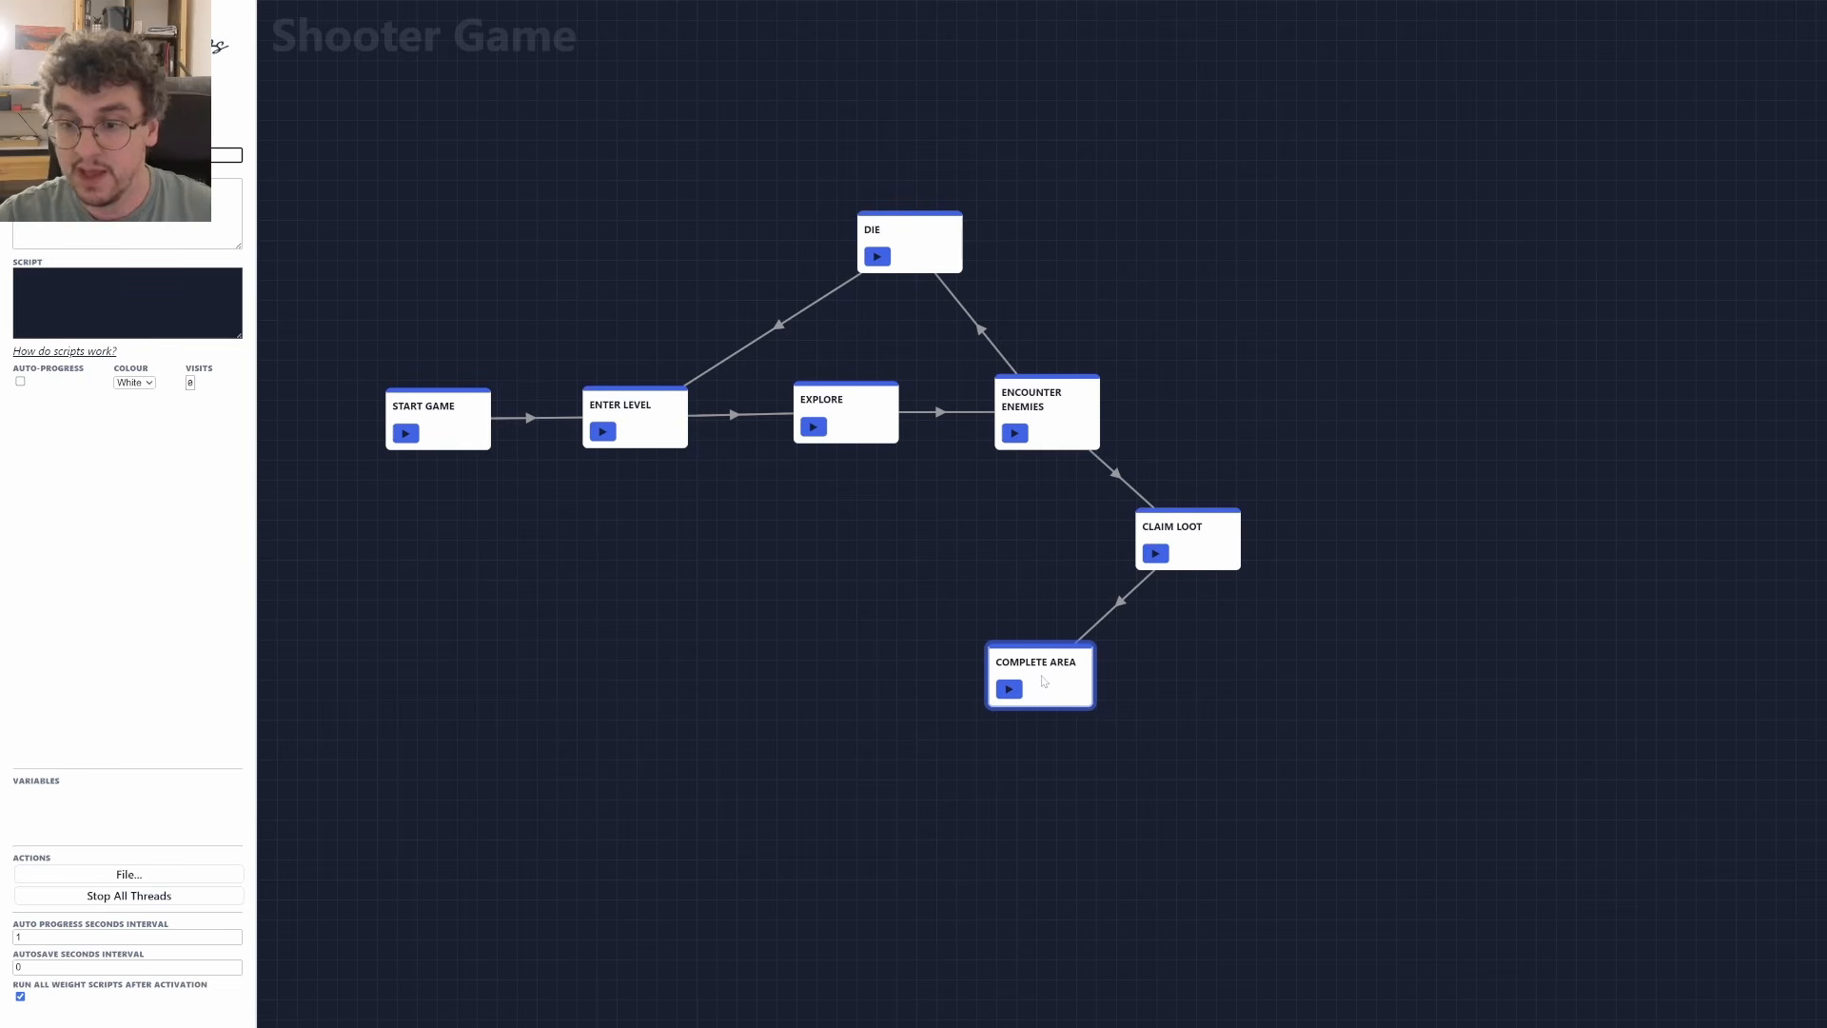
Add a node named "Move to next area" to the left of Complete Area, connected from Complete Area.
{"action": "left_click_drag", "start_coordinate": [1044, 681], "coordinate": [751, 689]}
{"action": "type", "text": "Move to ne"}
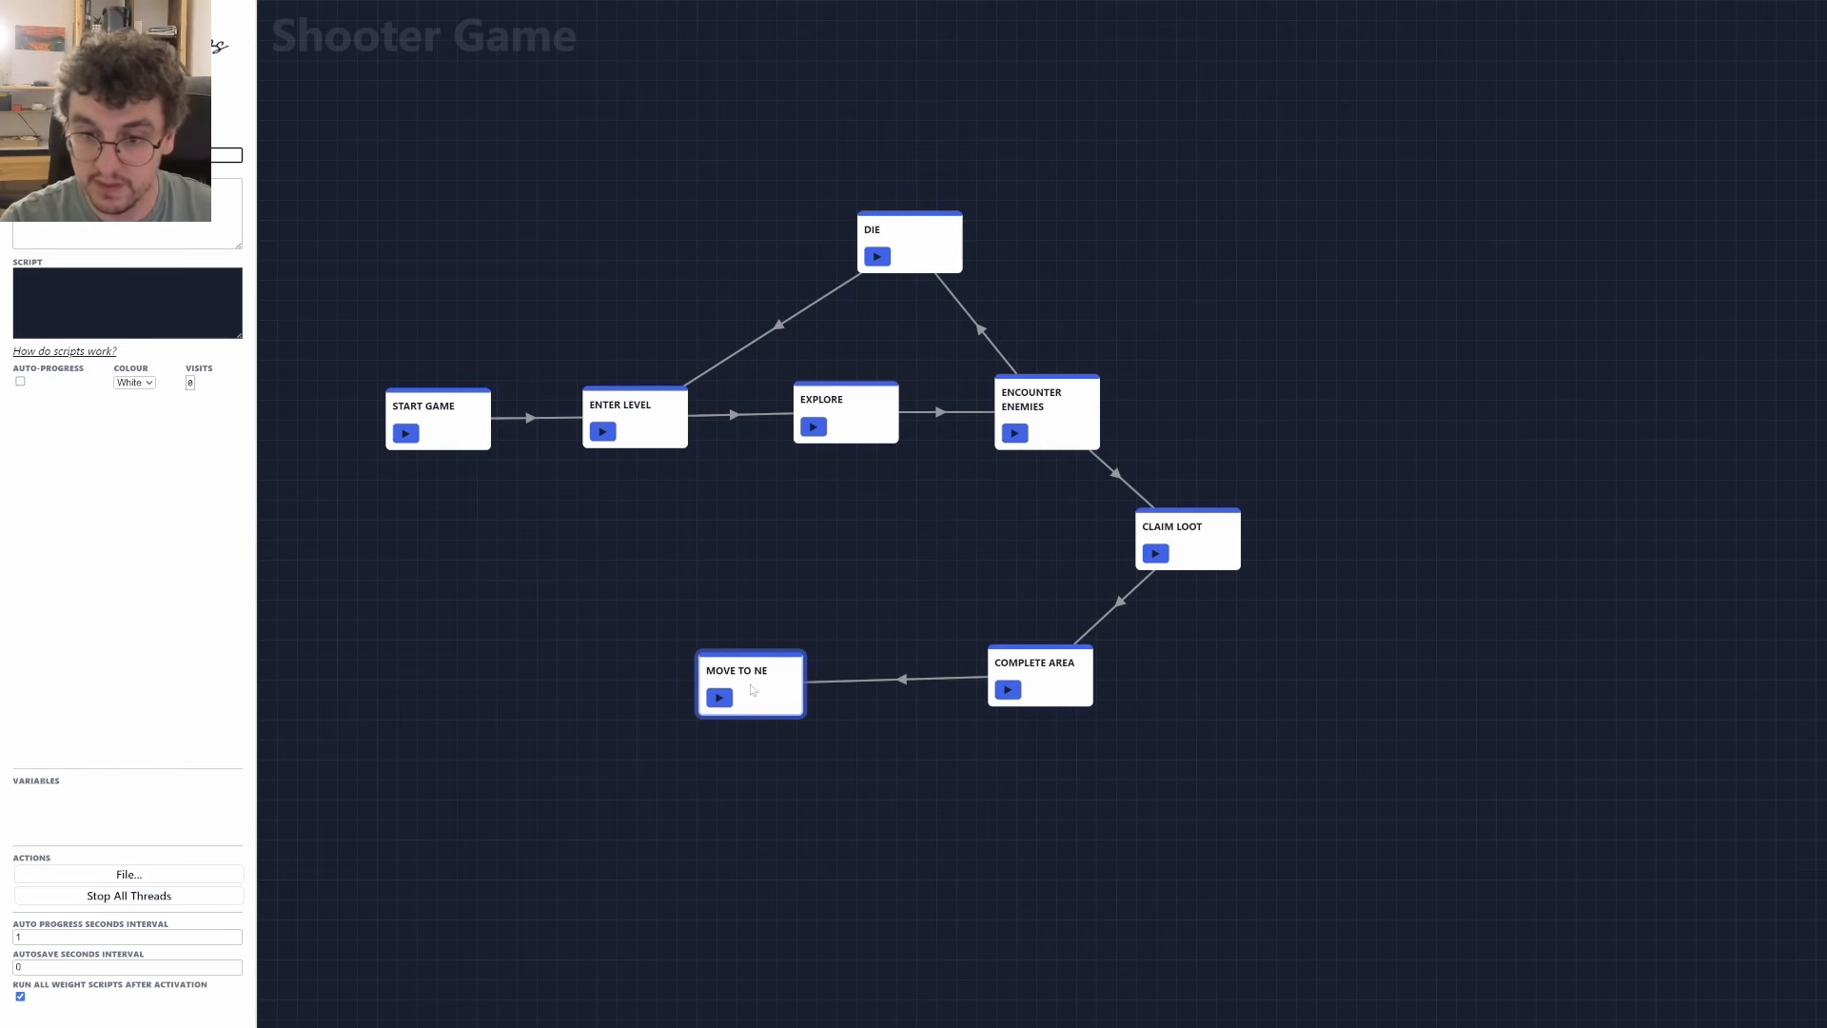
{"action": "type", "text": "xt area"}
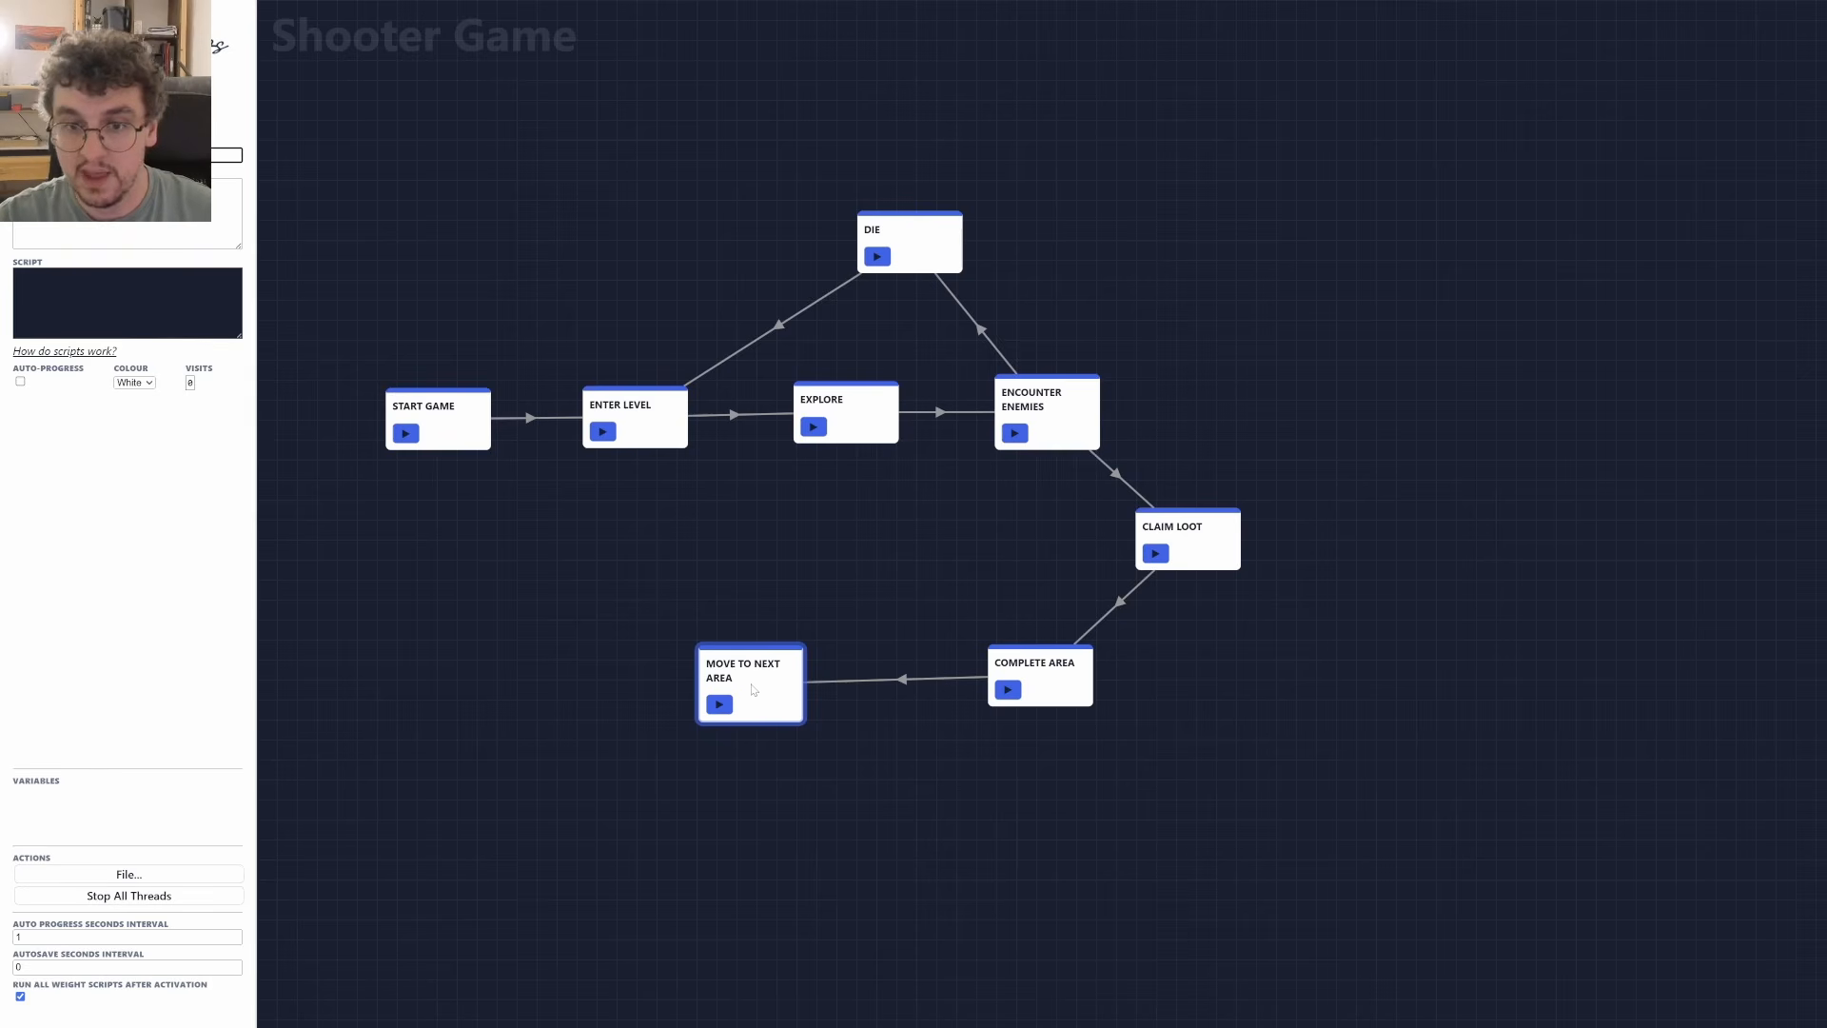
Draw an edge from Move to Next Area to Explore and arrange the lower nodes into a compact loop.
{"action": "mouse_move", "coordinate": [766, 687]}
{"action": "left_mouse_down"}
{"action": "mouse_move", "coordinate": [862, 682]}
{"action": "mouse_move", "coordinate": [869, 392]}
{"action": "left_mouse_up"}
{"action": "left_click_drag", "start_coordinate": [864, 660], "coordinate": [843, 571]}
{"action": "mouse_move", "coordinate": [1065, 676]}
{"action": "left_mouse_down"}
{"action": "mouse_move", "coordinate": [1094, 678]}
{"action": "mouse_move", "coordinate": [1067, 687]}
{"action": "left_mouse_up"}
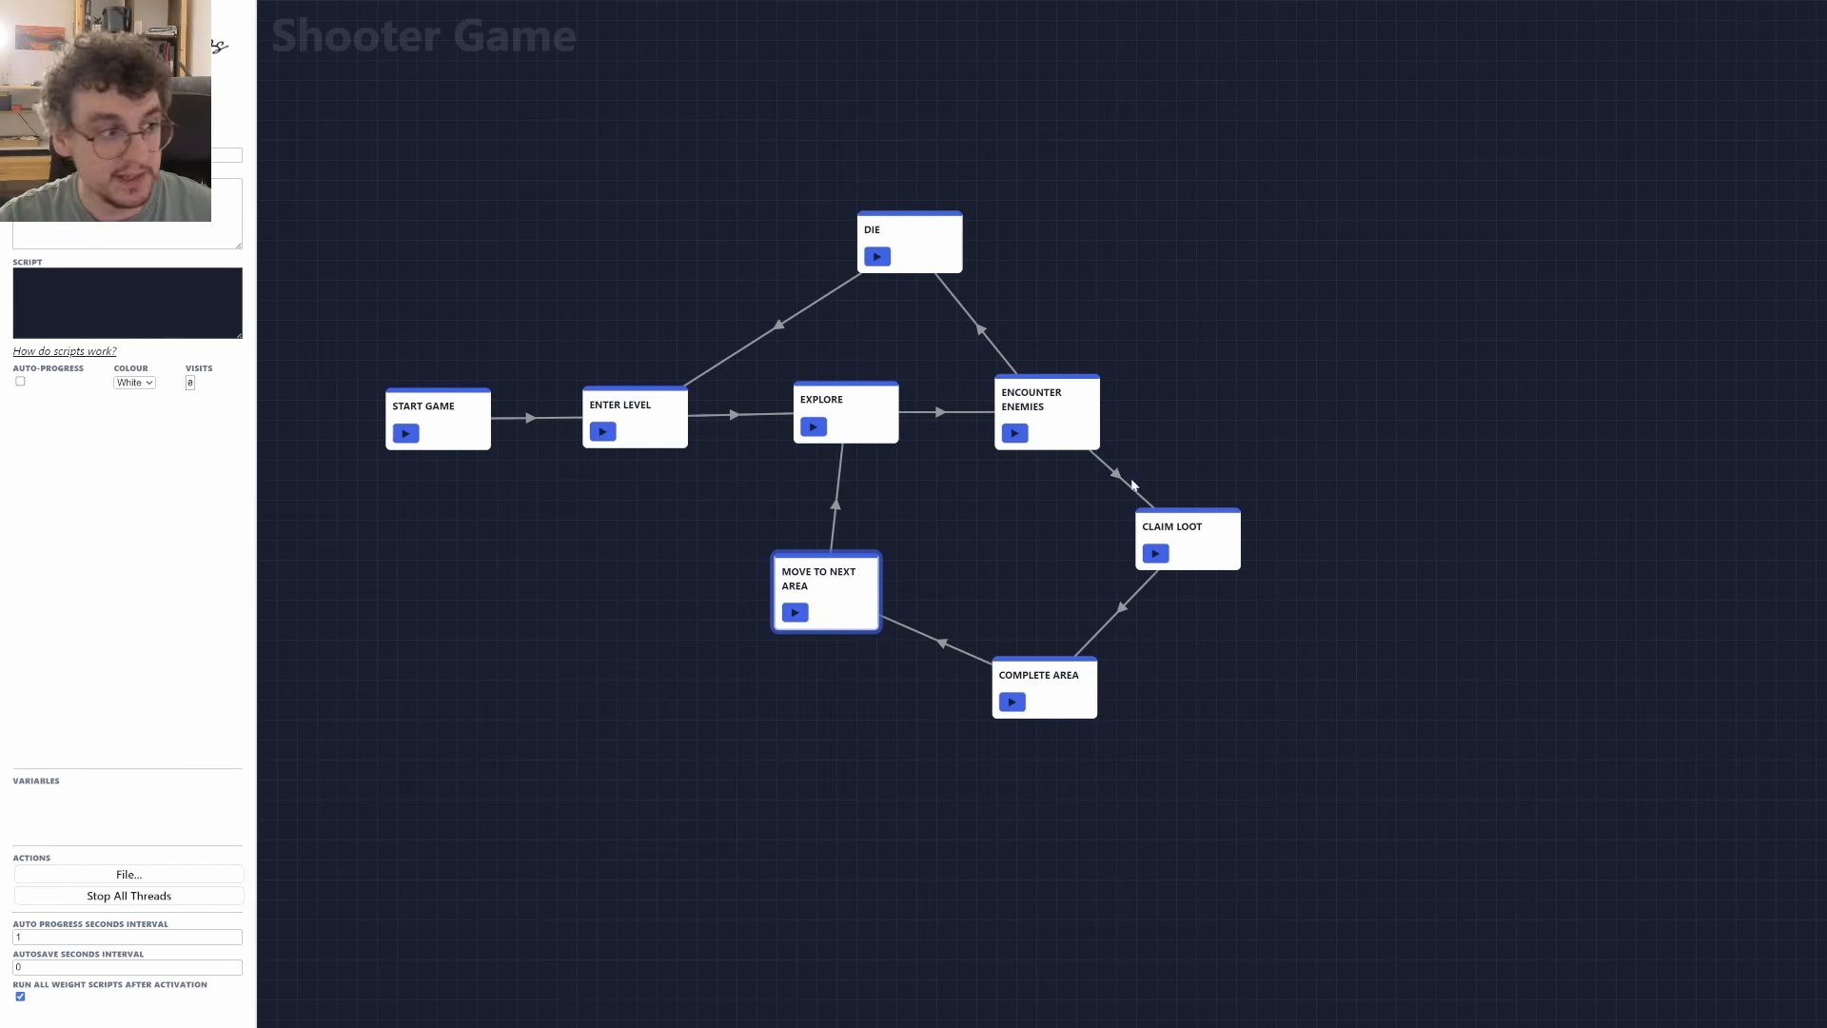
{"action": "scroll", "coordinate": [1085, 488], "scroll_direction": "down", "scroll_amount": 1}
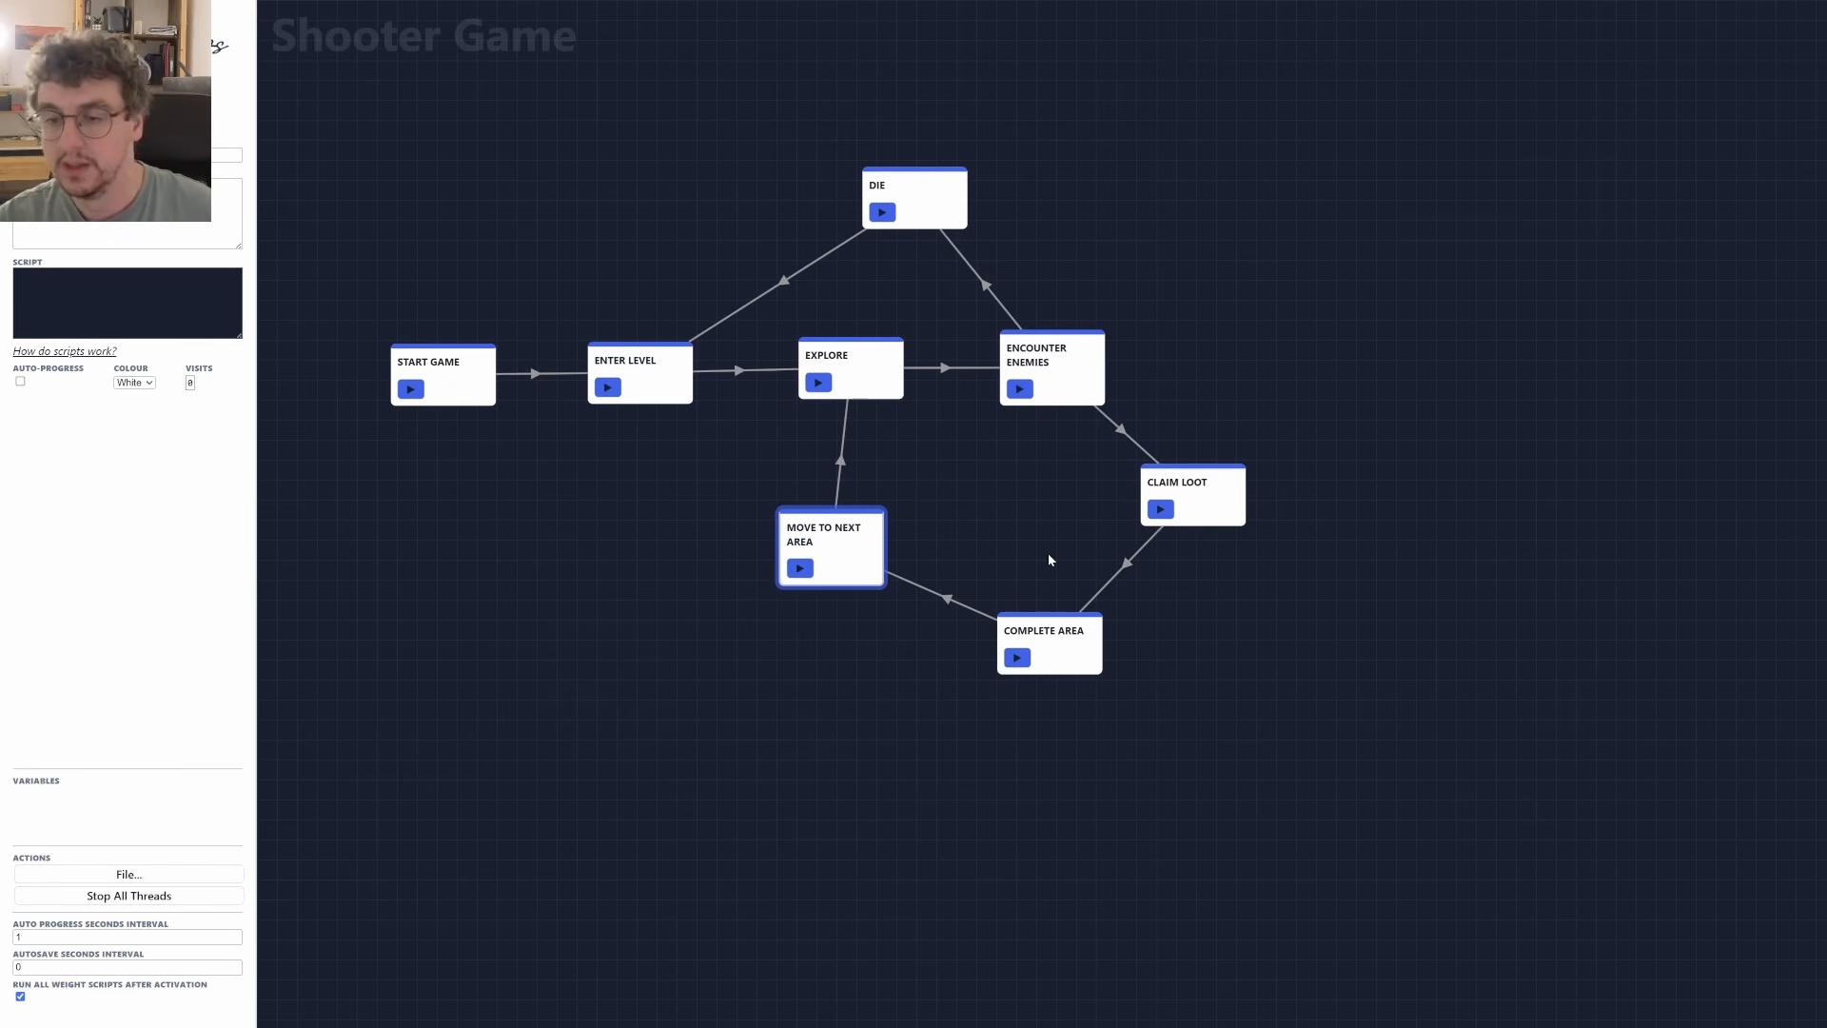
{"action": "left_click_drag", "start_coordinate": [887, 548], "coordinate": [880, 557]}
{"action": "left_click_drag", "start_coordinate": [1202, 498], "coordinate": [1215, 497]}
Start a thread at Start Game and advance it through Enter Level and once around the area loop back to Explore.
{"action": "scroll", "coordinate": [1030, 514], "scroll_direction": "up", "scroll_amount": 1}
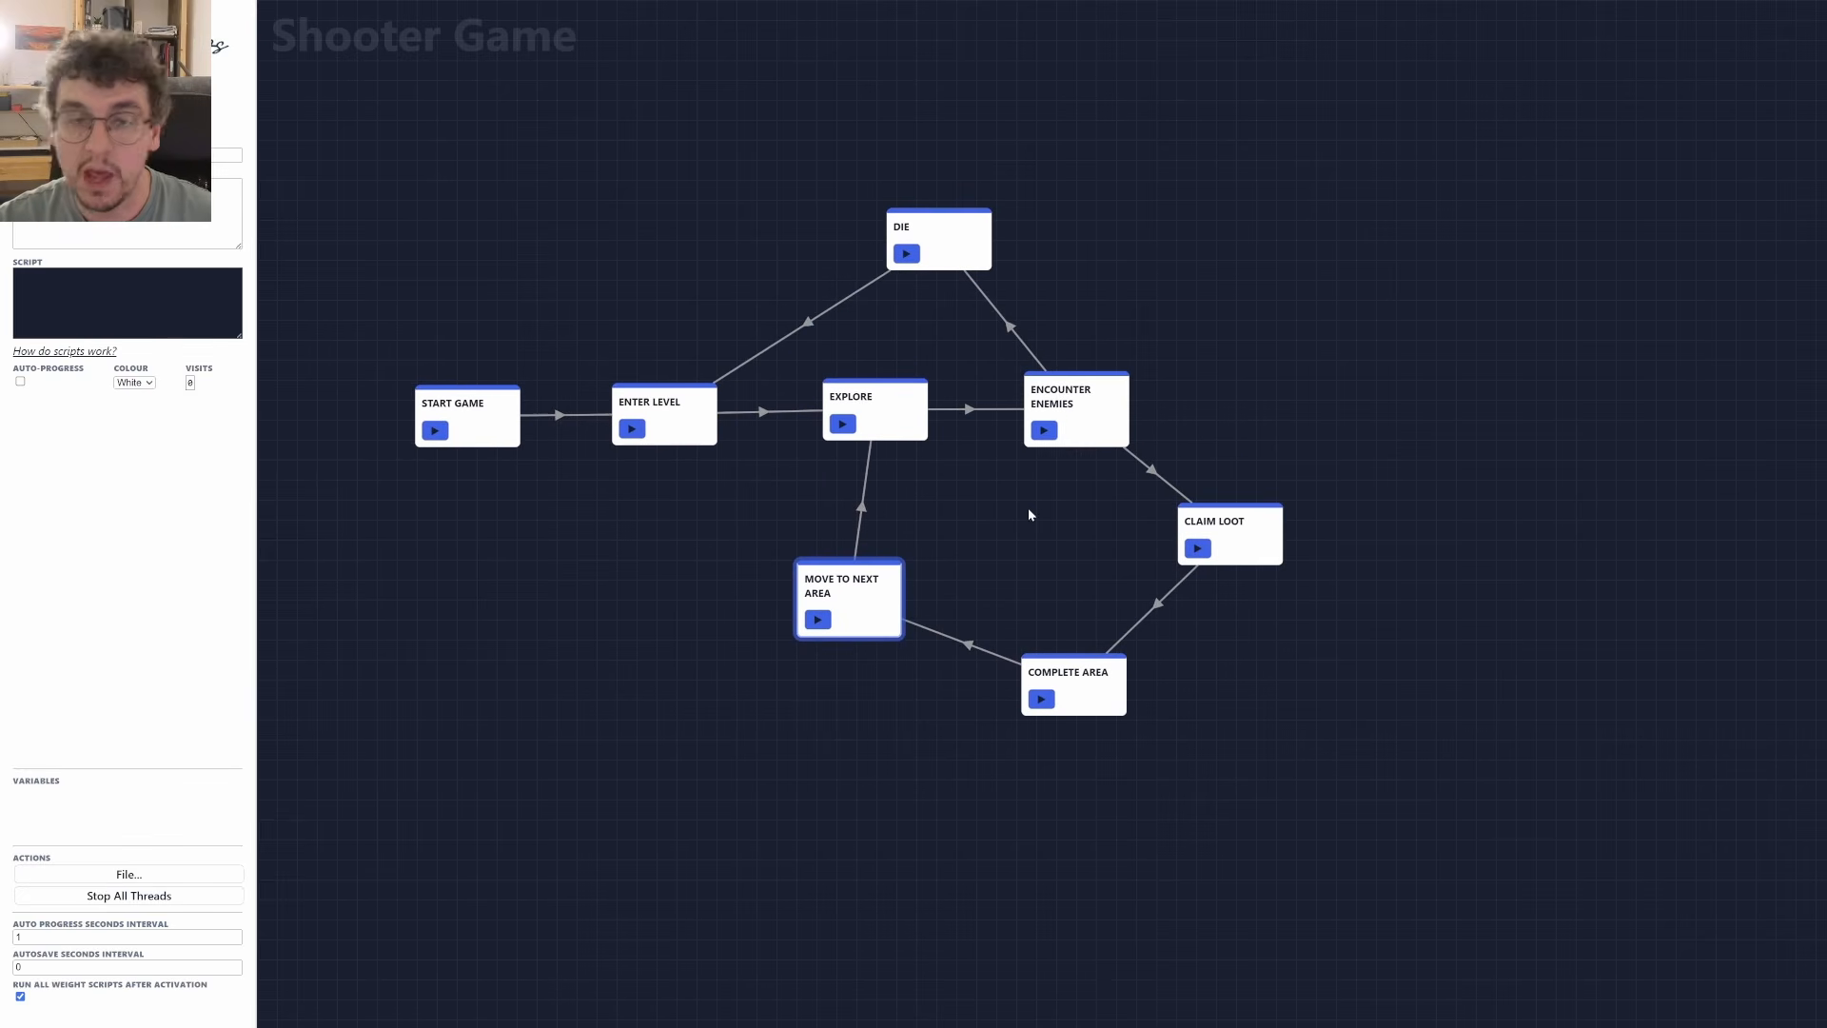
{"action": "scroll", "coordinate": [1032, 512], "scroll_direction": "down", "scroll_amount": 1}
{"action": "left_click_drag", "start_coordinate": [1048, 535], "coordinate": [1055, 519]}
{"action": "scroll", "coordinate": [1039, 537], "scroll_direction": "up", "scroll_amount": 2}
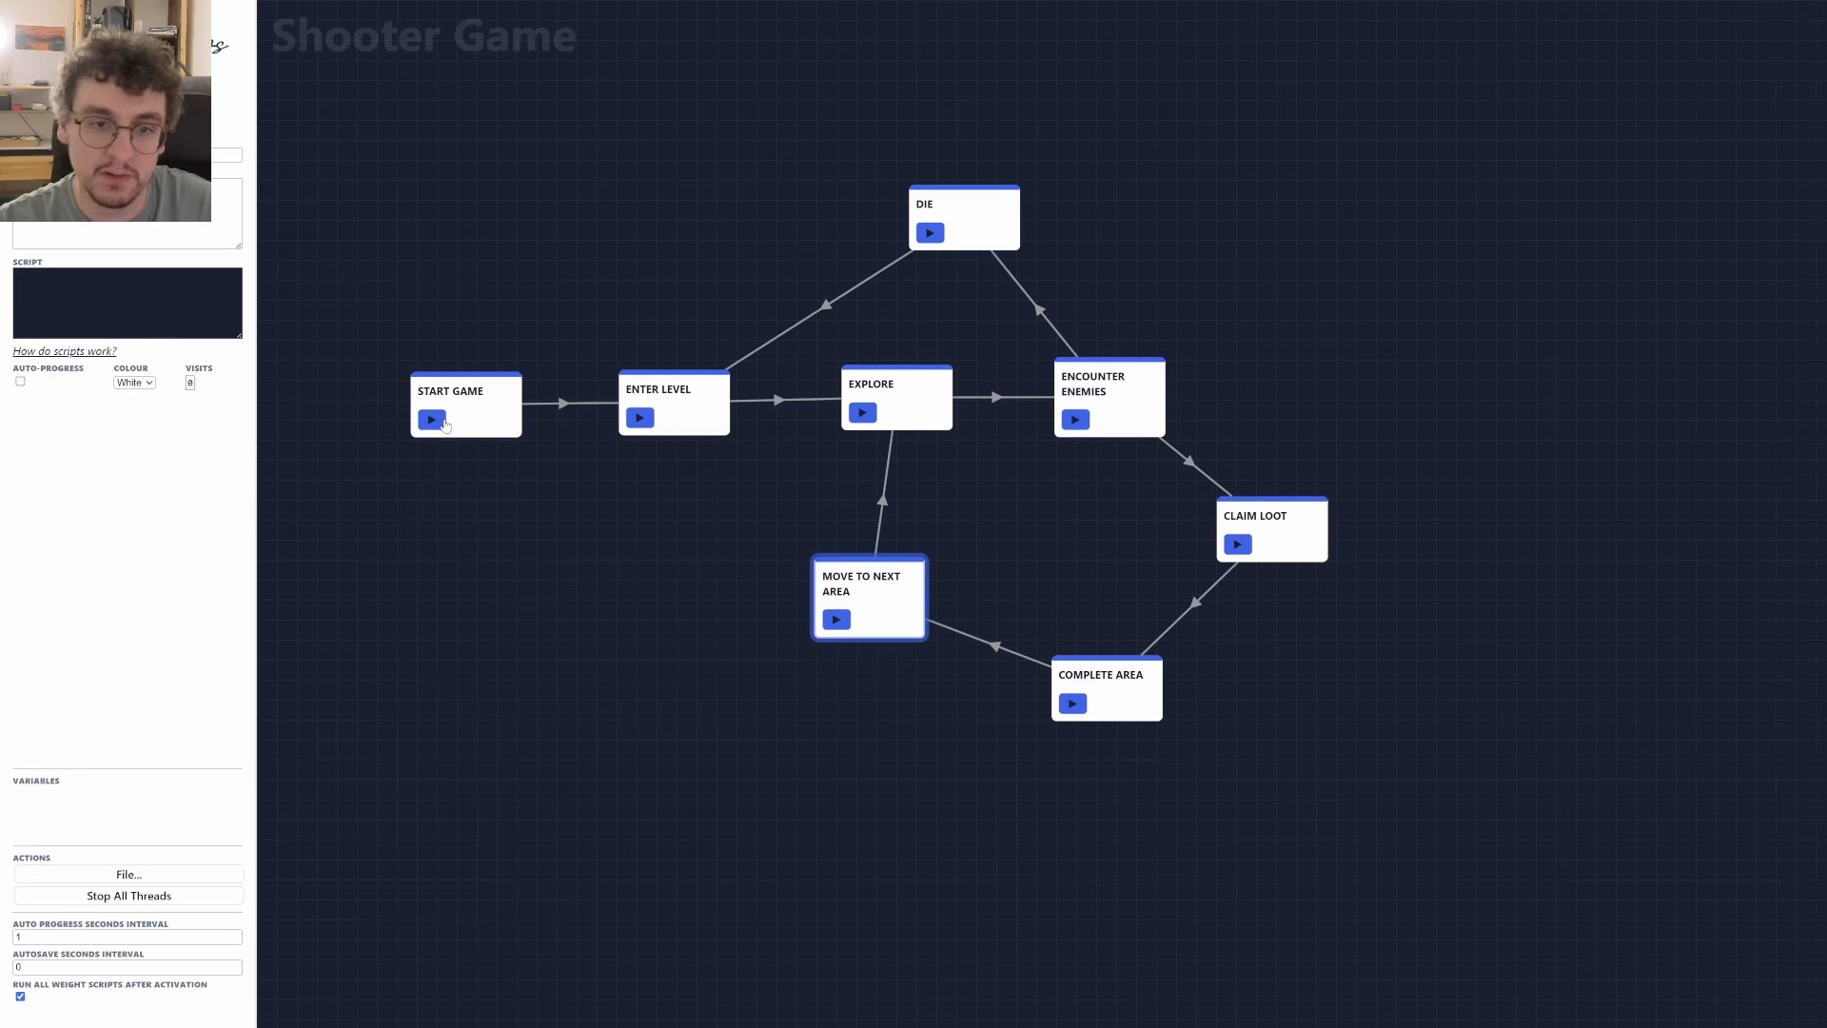
{"action": "left_click_drag", "start_coordinate": [450, 431], "coordinate": [440, 433]}
{"action": "left_click", "coordinate": [426, 424]}
{"action": "left_click", "coordinate": [640, 418]}
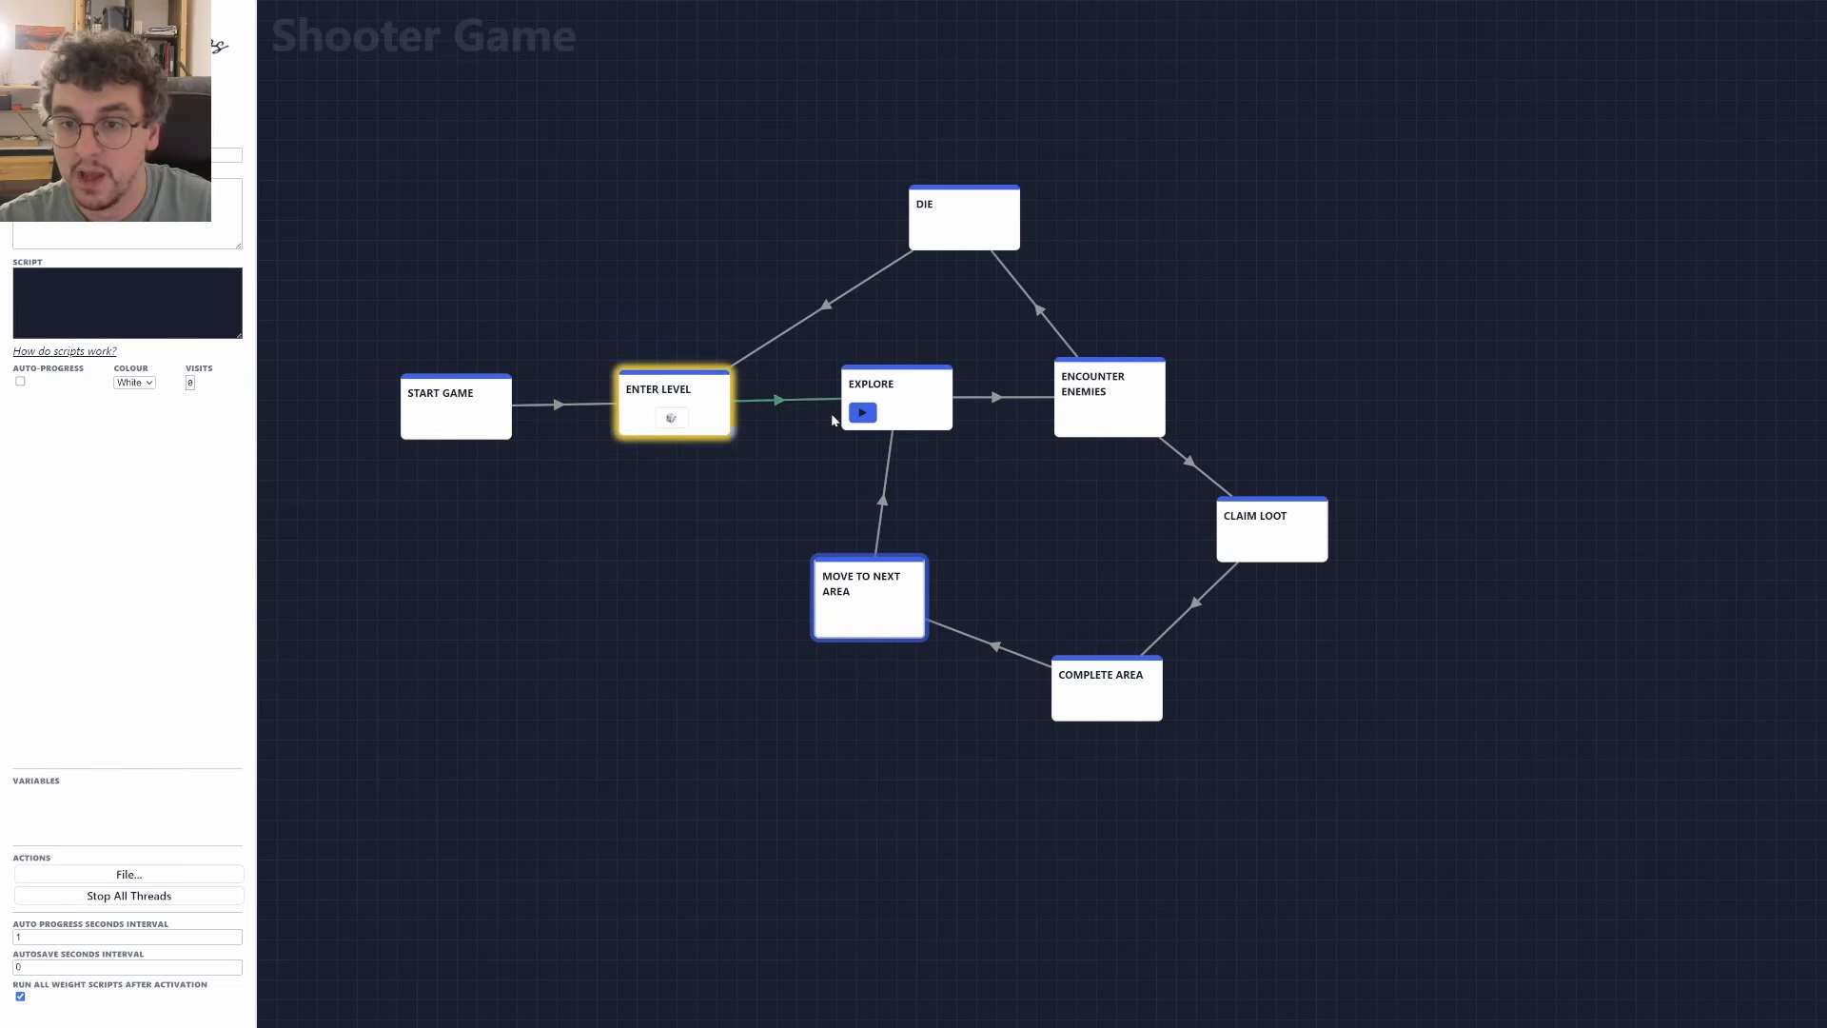
{"action": "left_click", "coordinate": [862, 412]}
{"action": "left_click", "coordinate": [1075, 420]}
{"action": "left_click", "coordinate": [1237, 544]}
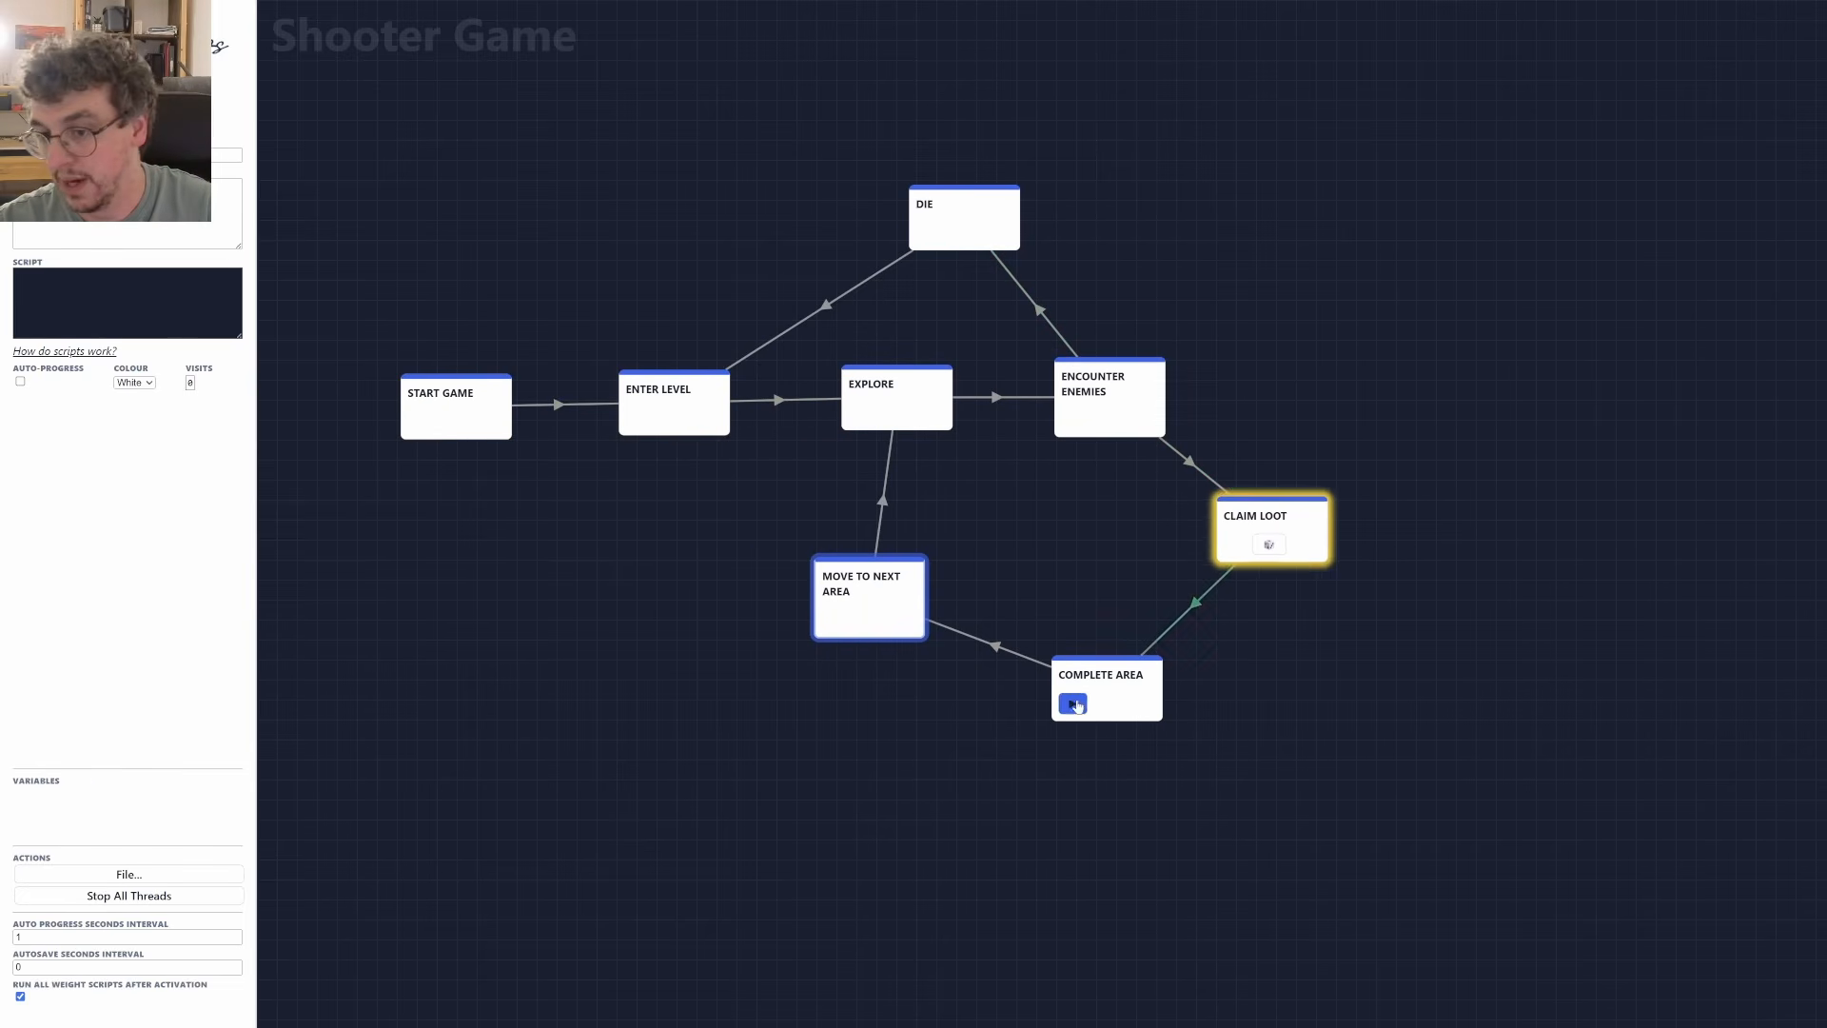
{"action": "left_click", "coordinate": [1072, 704]}
{"action": "left_click", "coordinate": [838, 619]}
{"action": "left_click", "coordinate": [862, 411]}
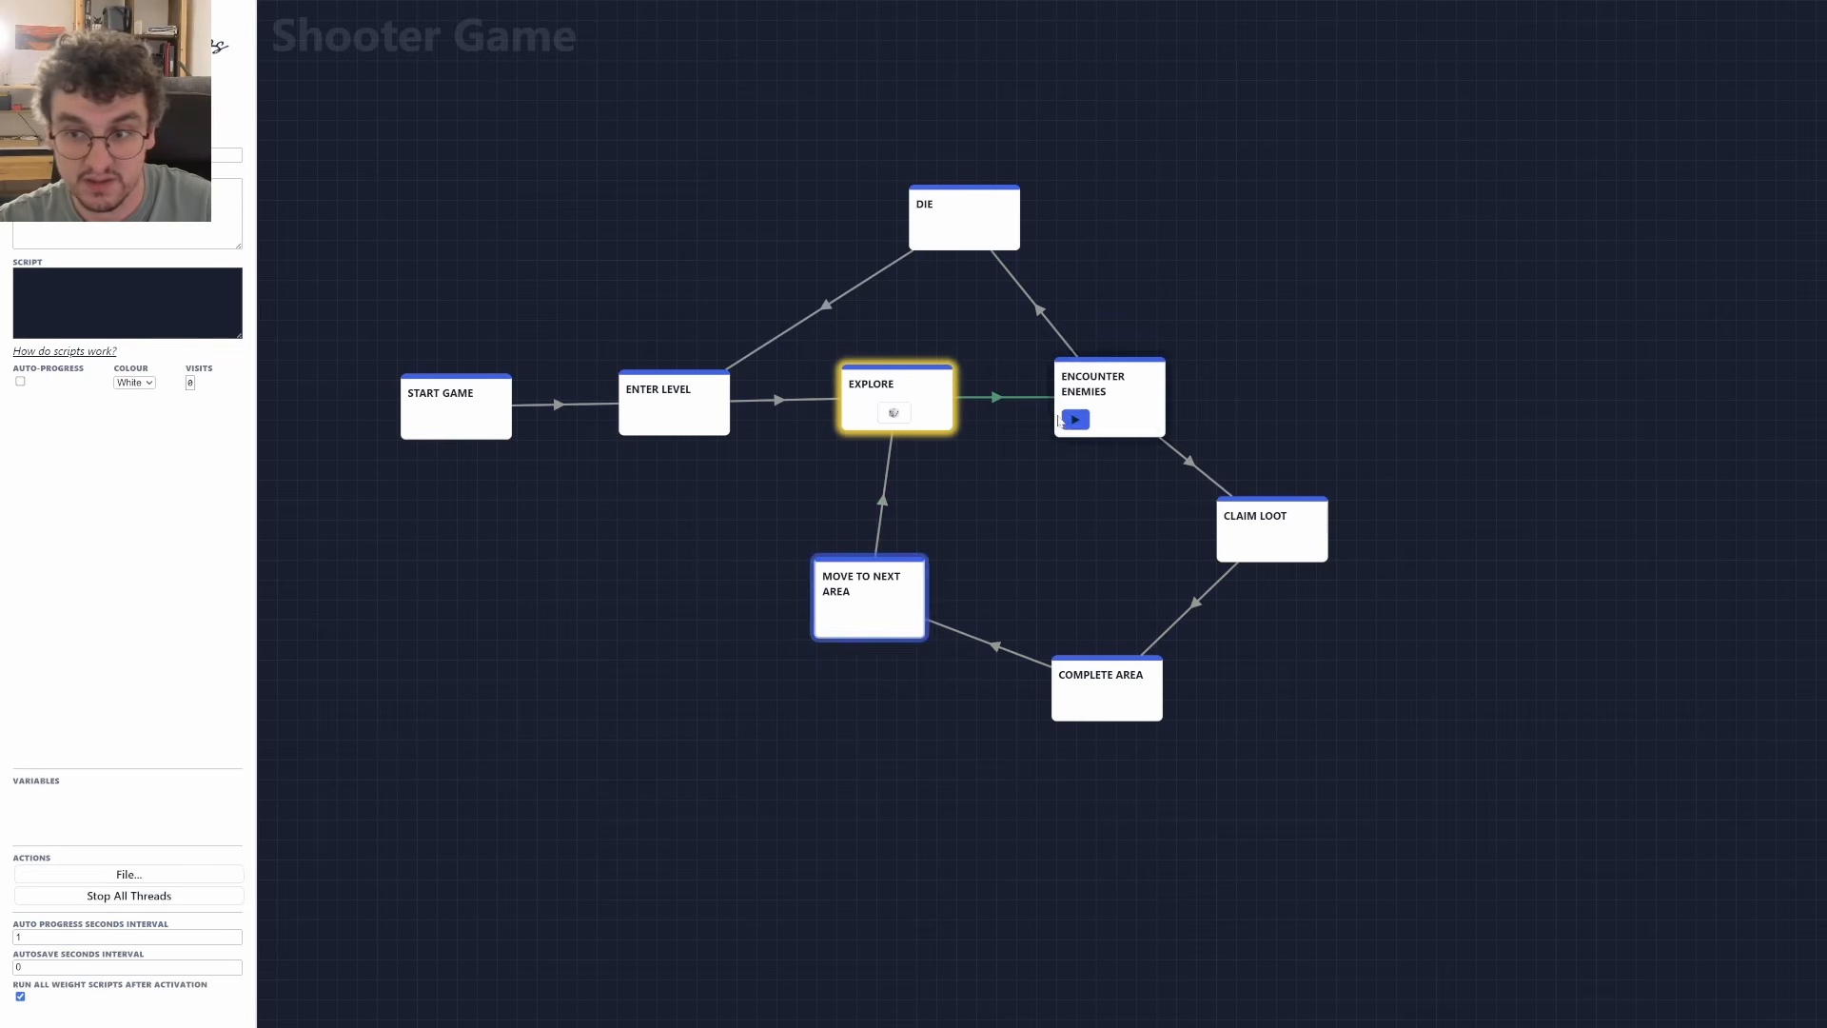
Advance the thread from Explore around the full area loop again and on through Encounter Enemies to Claim Loot.
{"action": "left_click", "coordinate": [1076, 419]}
{"action": "left_click", "coordinate": [1237, 545]}
{"action": "left_click", "coordinate": [1072, 703]}
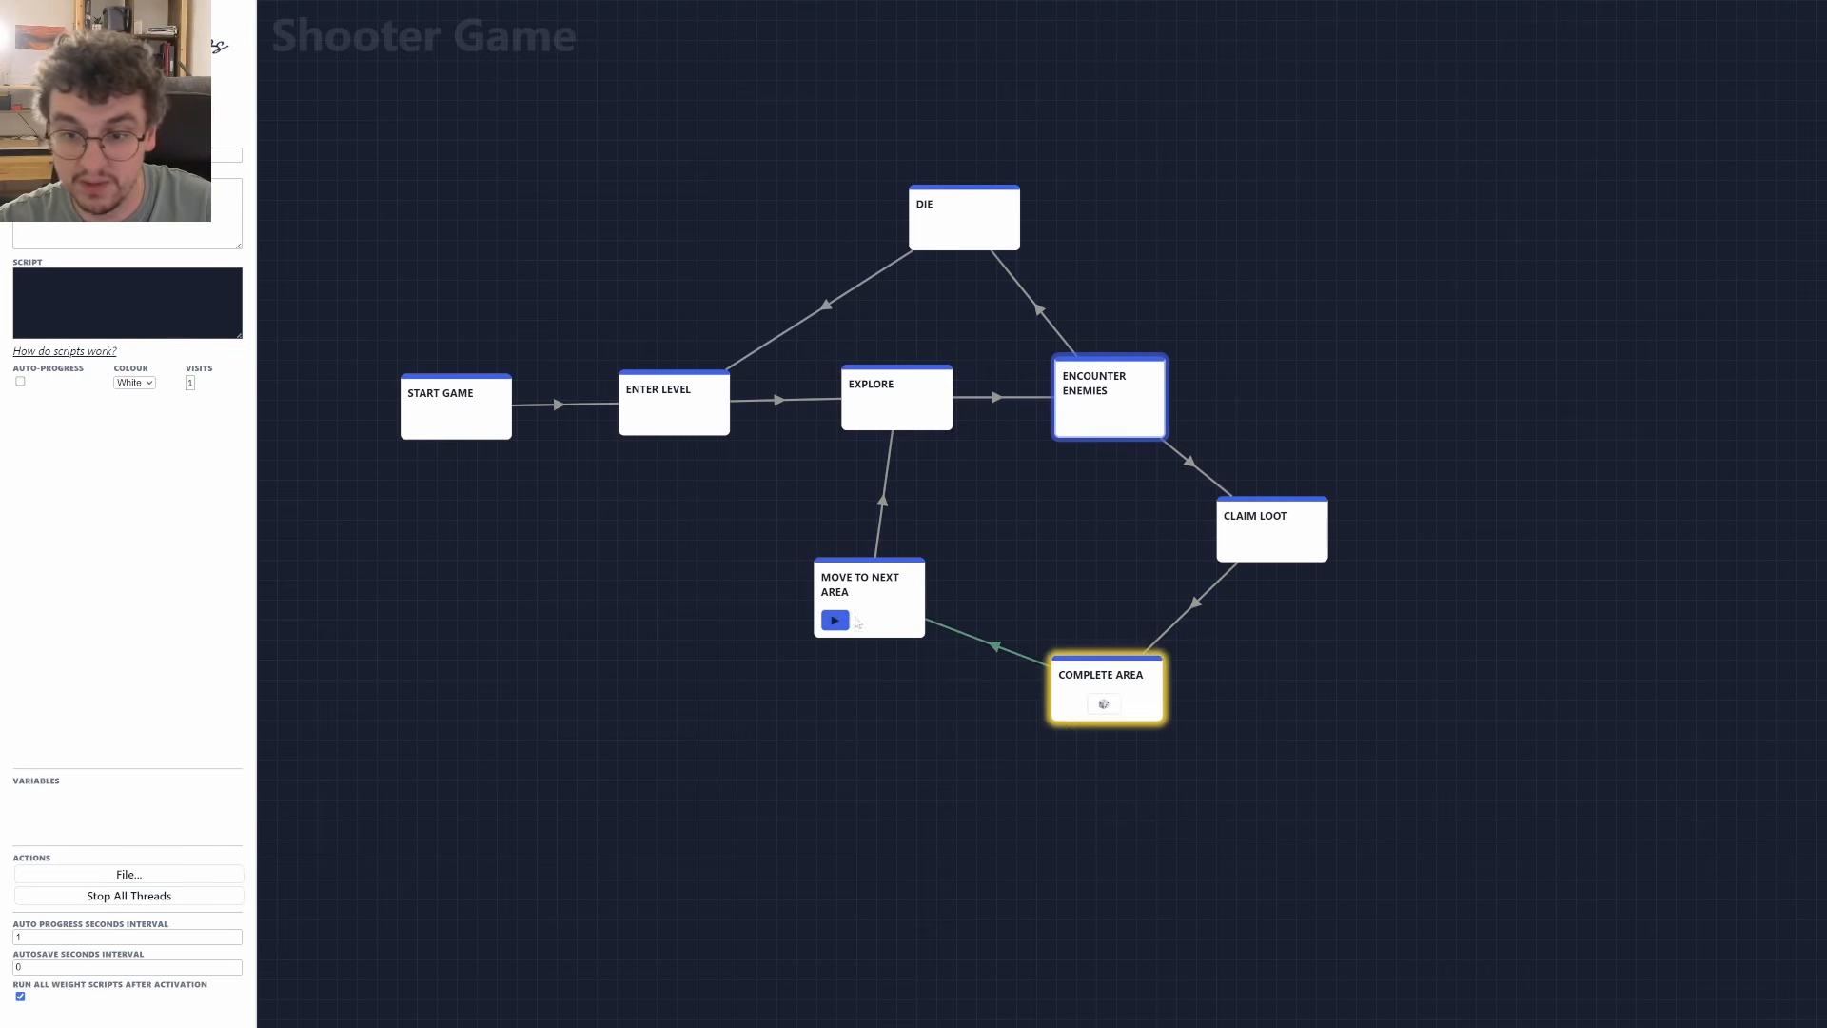
{"action": "left_click", "coordinate": [837, 619]}
{"action": "left_click", "coordinate": [862, 412]}
{"action": "left_click", "coordinate": [1076, 419]}
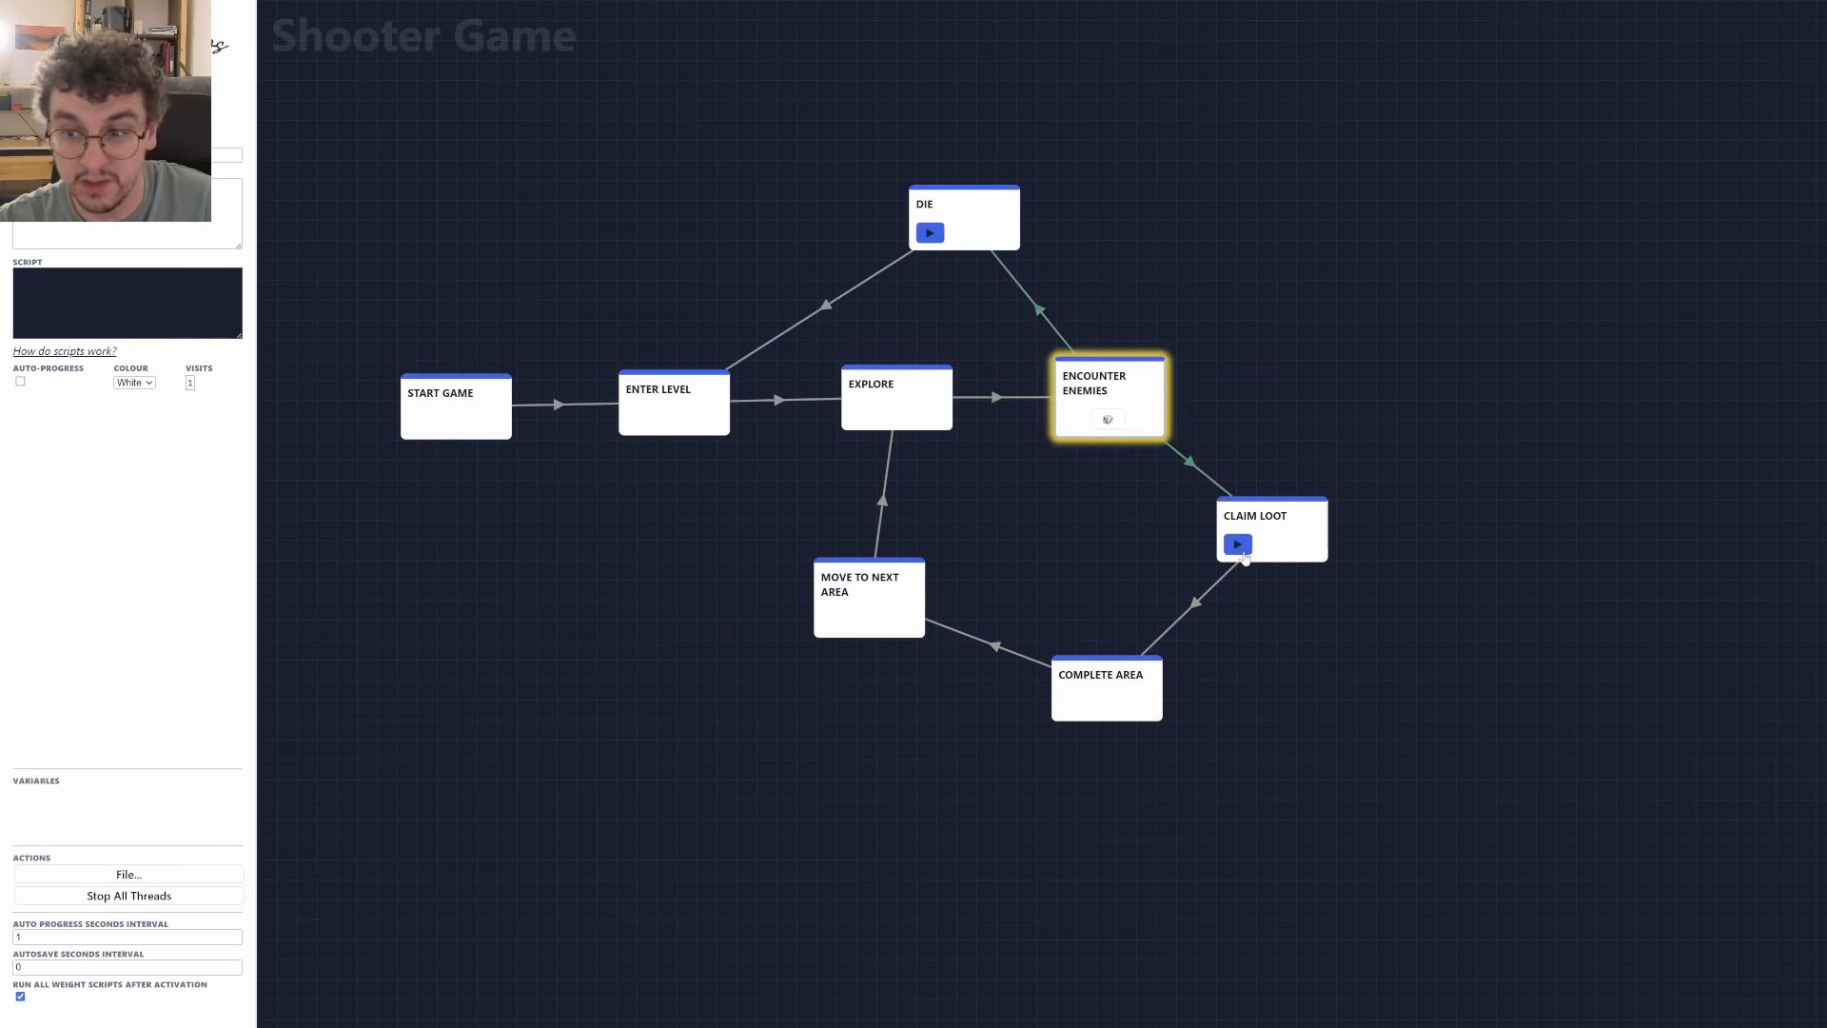
{"action": "left_click", "coordinate": [1237, 544]}
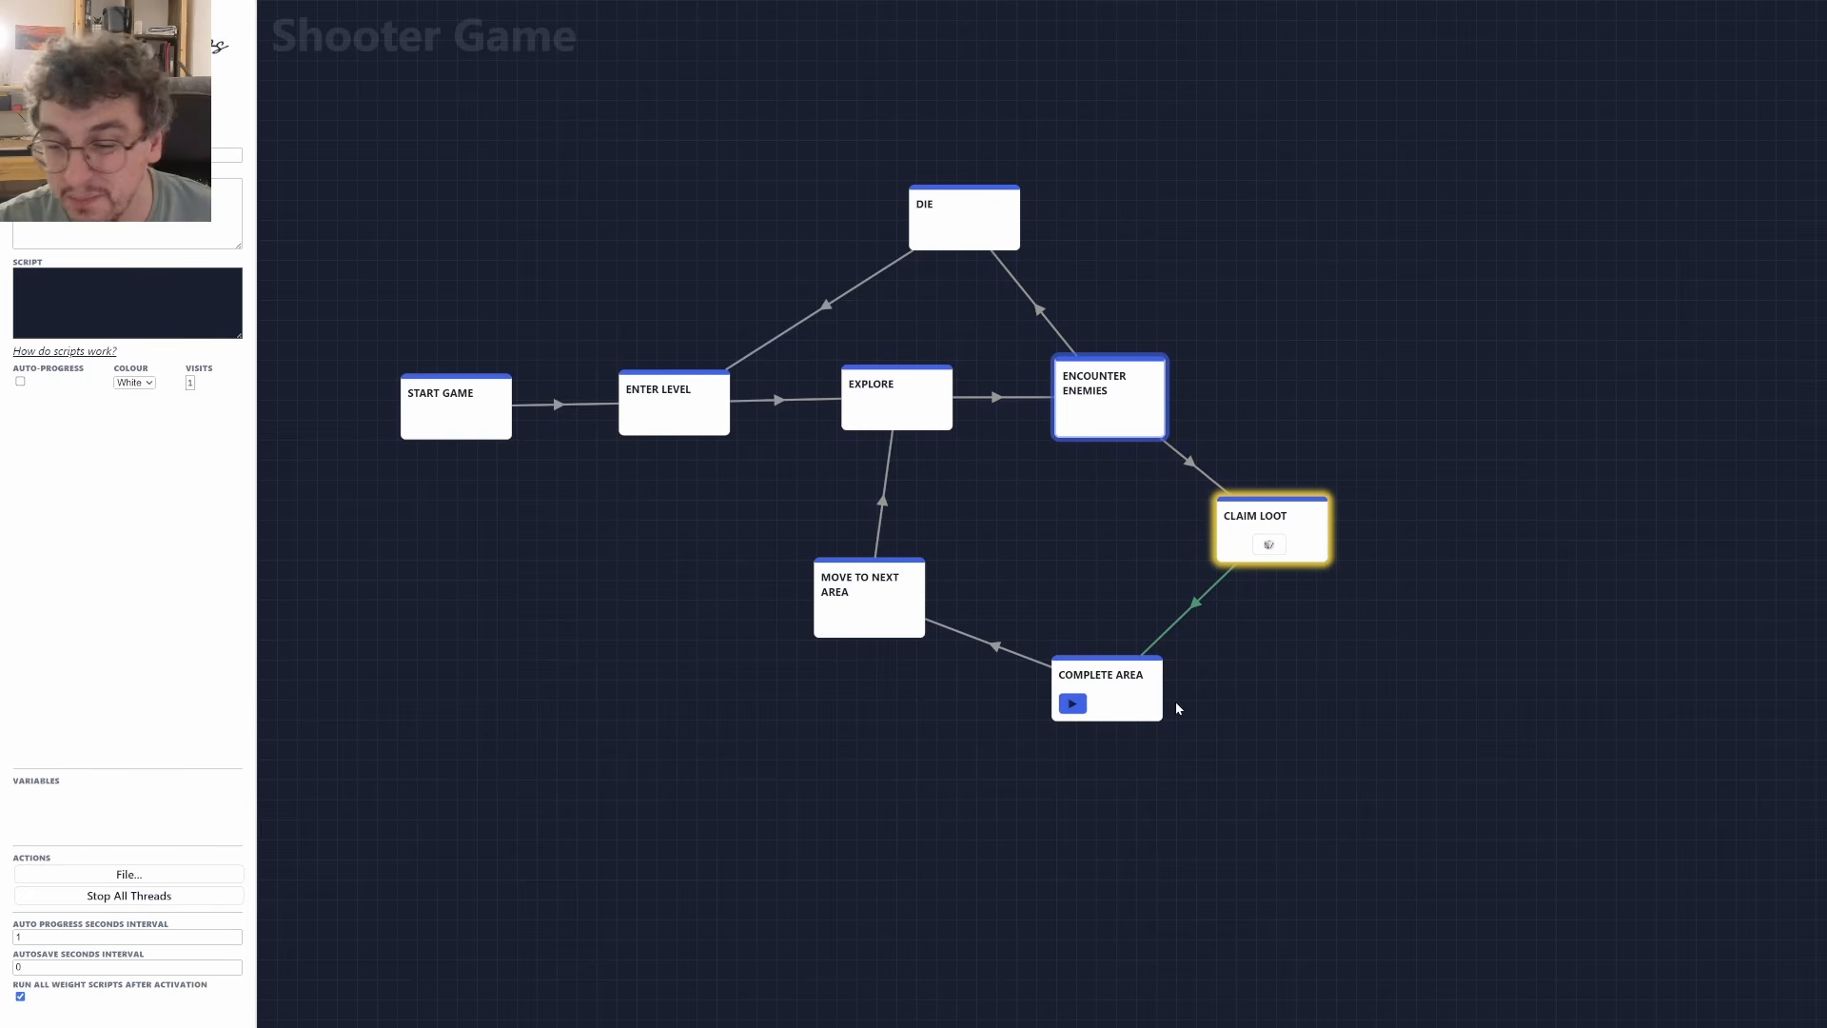
Advance the thread through Complete Area to Move to Next Area and save the graph to a file.
{"action": "left_click", "coordinate": [1073, 703]}
{"action": "left_click", "coordinate": [837, 620]}
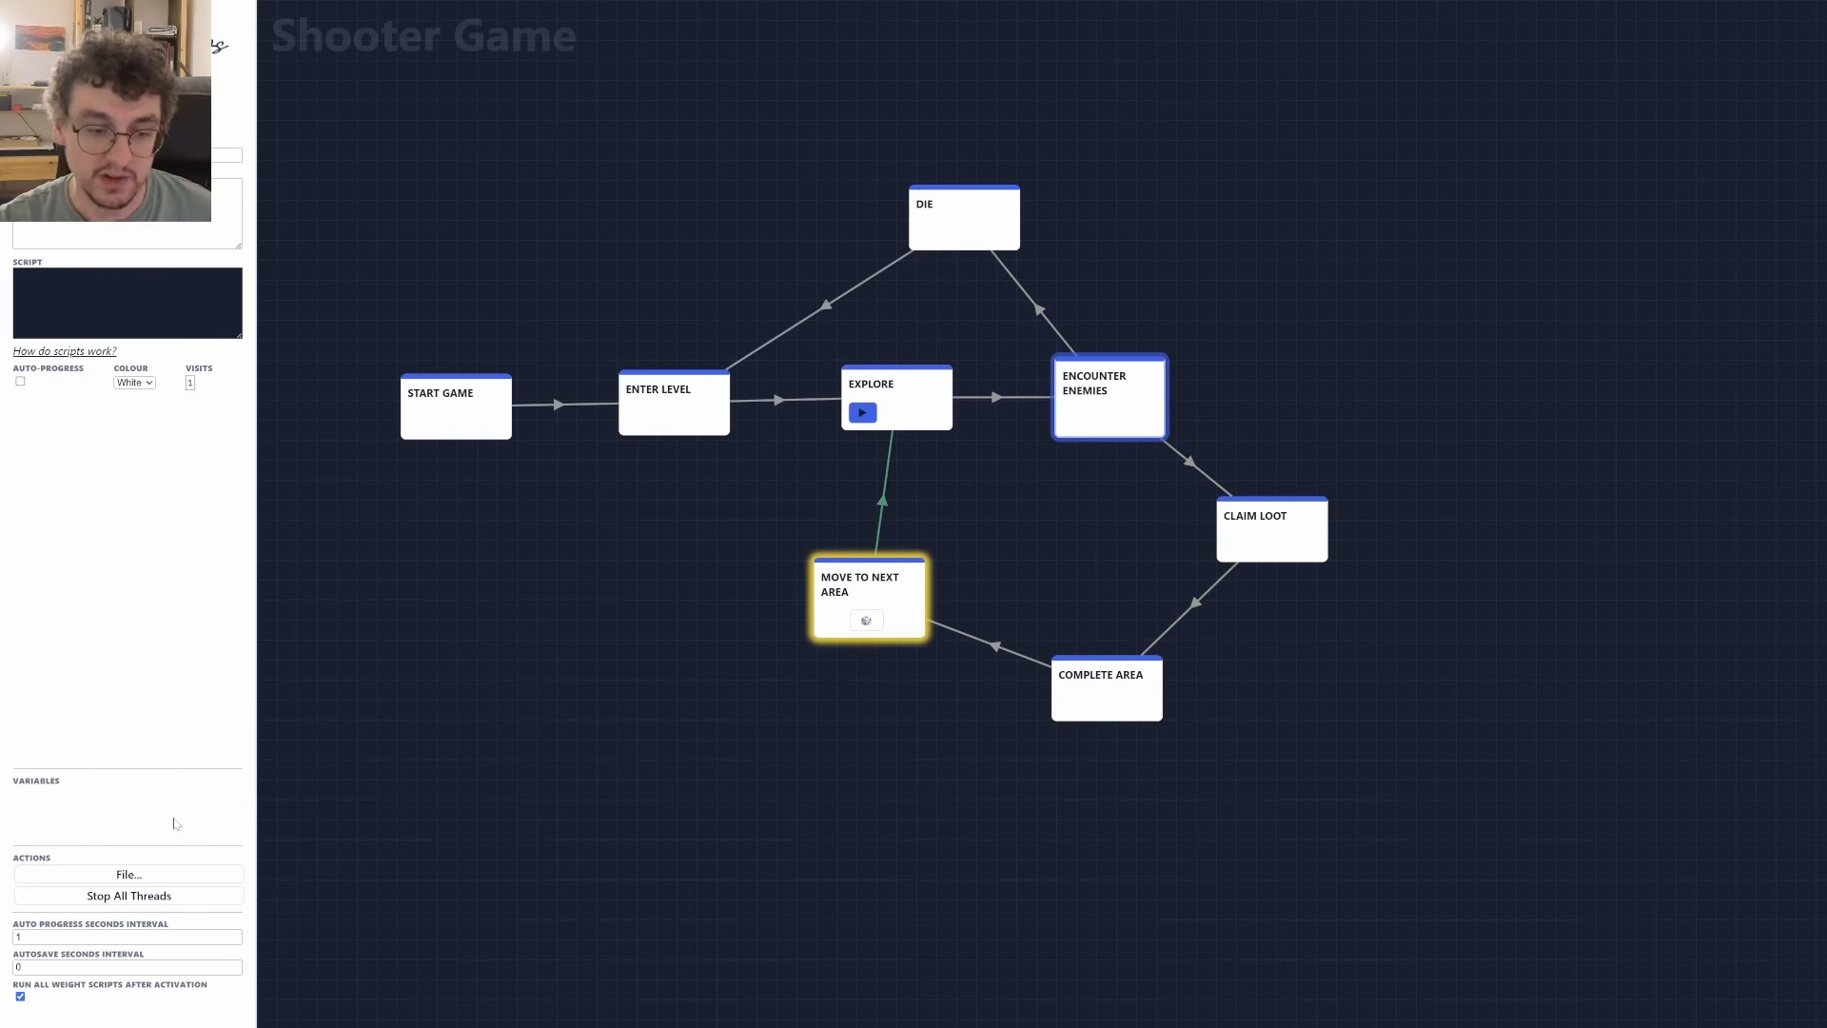
{"action": "left_click", "coordinate": [143, 873]}
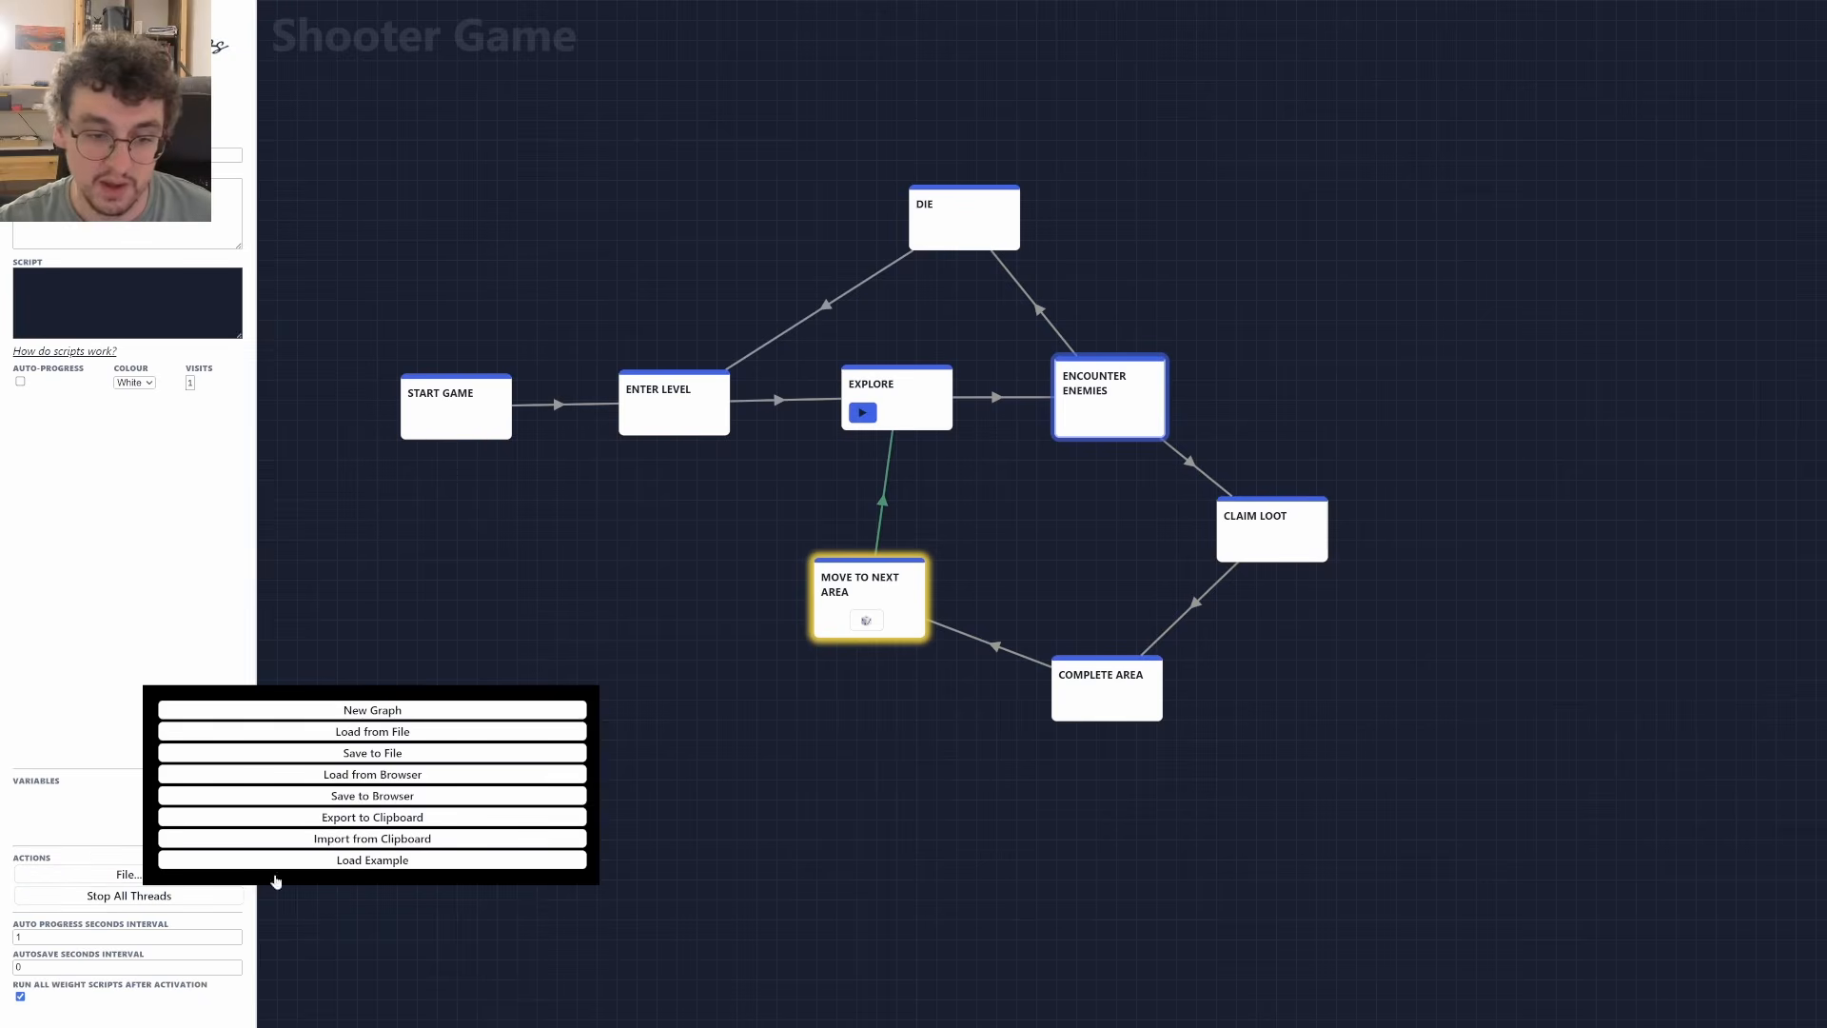
{"action": "left_click", "coordinate": [391, 753]}
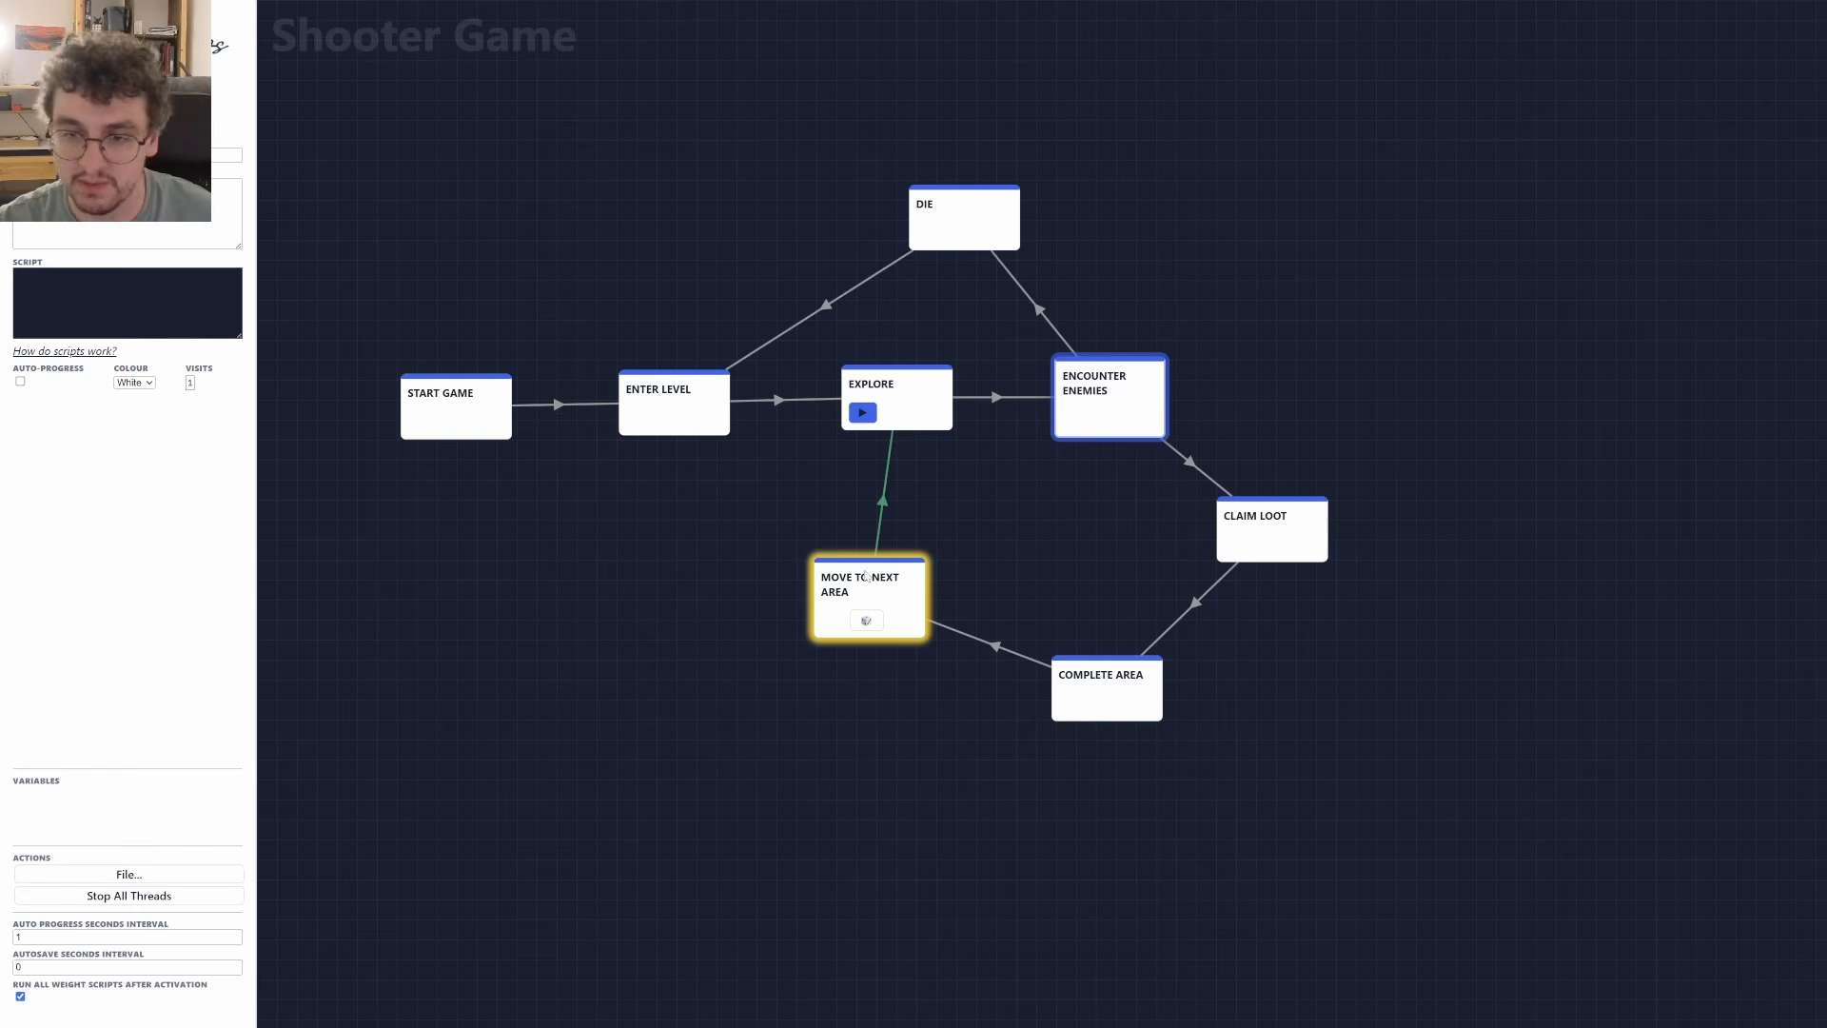
Advance the thread five full laps around the area loop, from Explore through Claim Loot and Complete Area to Move to Next Area.
{"action": "left_click", "coordinate": [862, 412]}
{"action": "left_click", "coordinate": [1076, 419]}
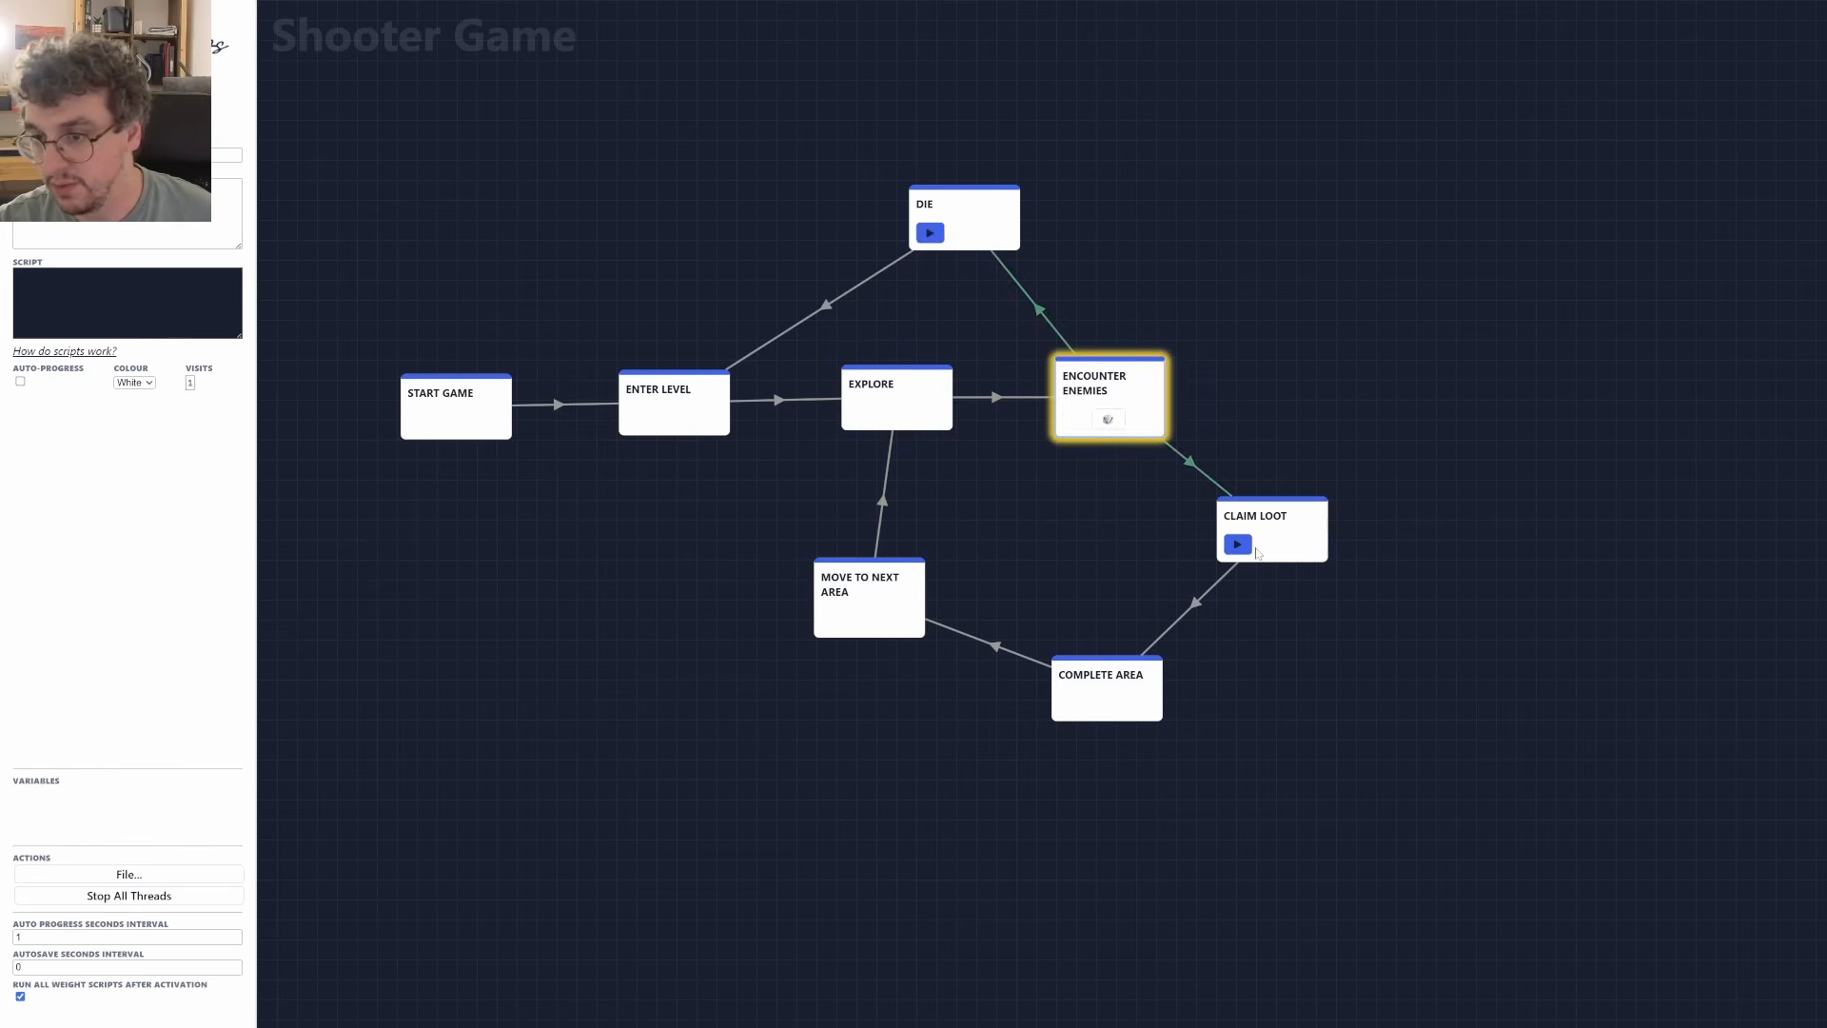
{"action": "left_click", "coordinate": [1238, 544]}
{"action": "left_click", "coordinate": [1074, 704]}
{"action": "left_click", "coordinate": [834, 619]}
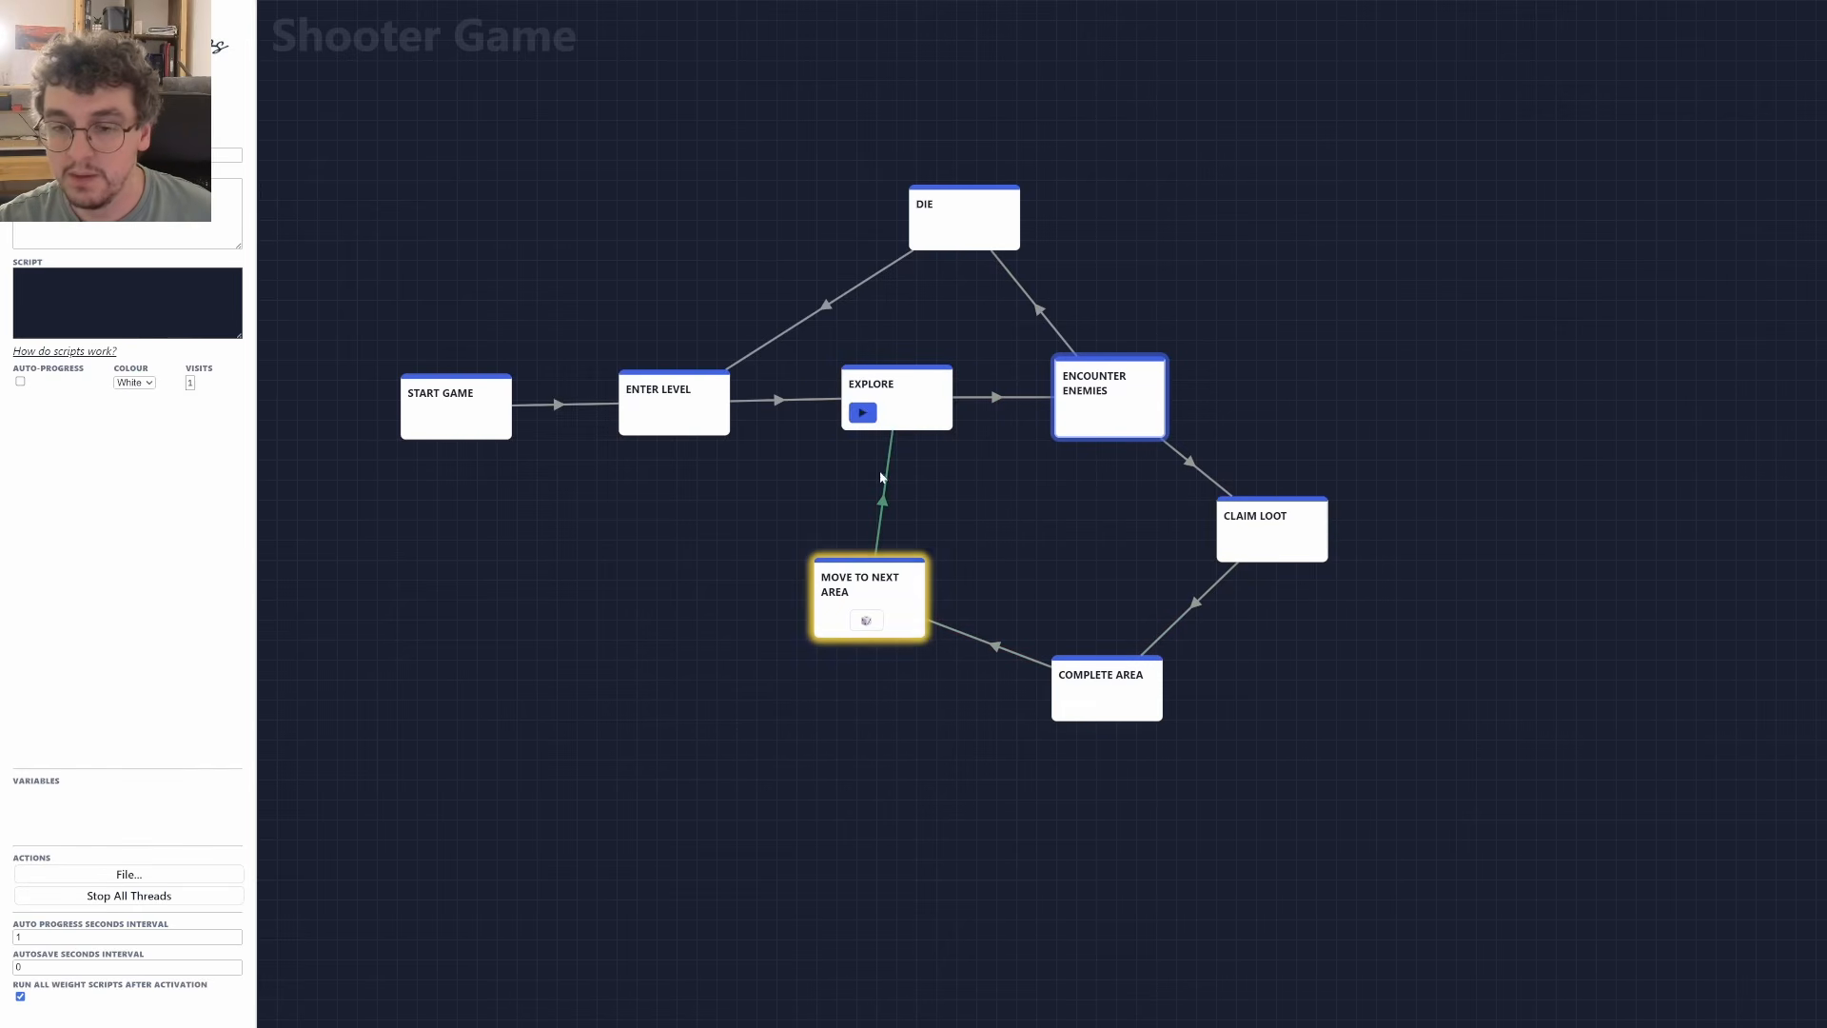
{"action": "left_click", "coordinate": [862, 412]}
{"action": "left_click", "coordinate": [1076, 418]}
{"action": "left_click", "coordinate": [1238, 544]}
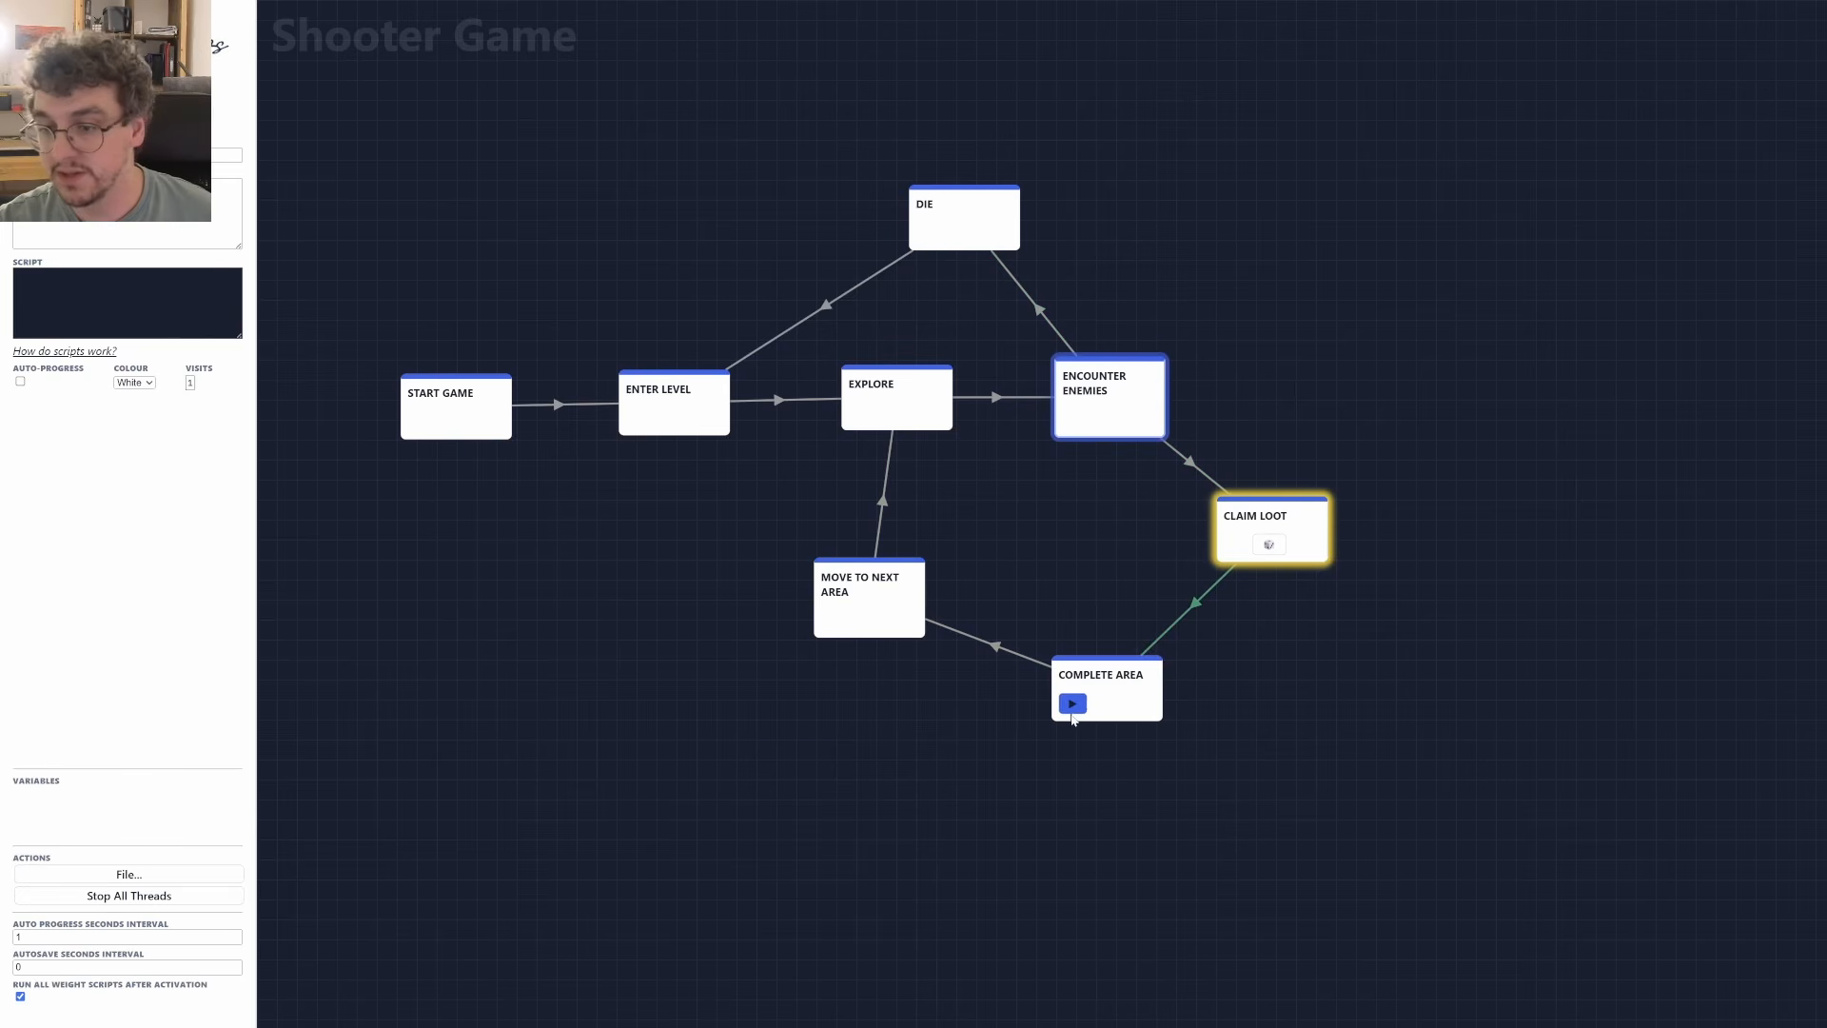
{"action": "left_click", "coordinate": [1074, 704]}
{"action": "left_click", "coordinate": [835, 619]}
{"action": "left_click", "coordinate": [862, 412]}
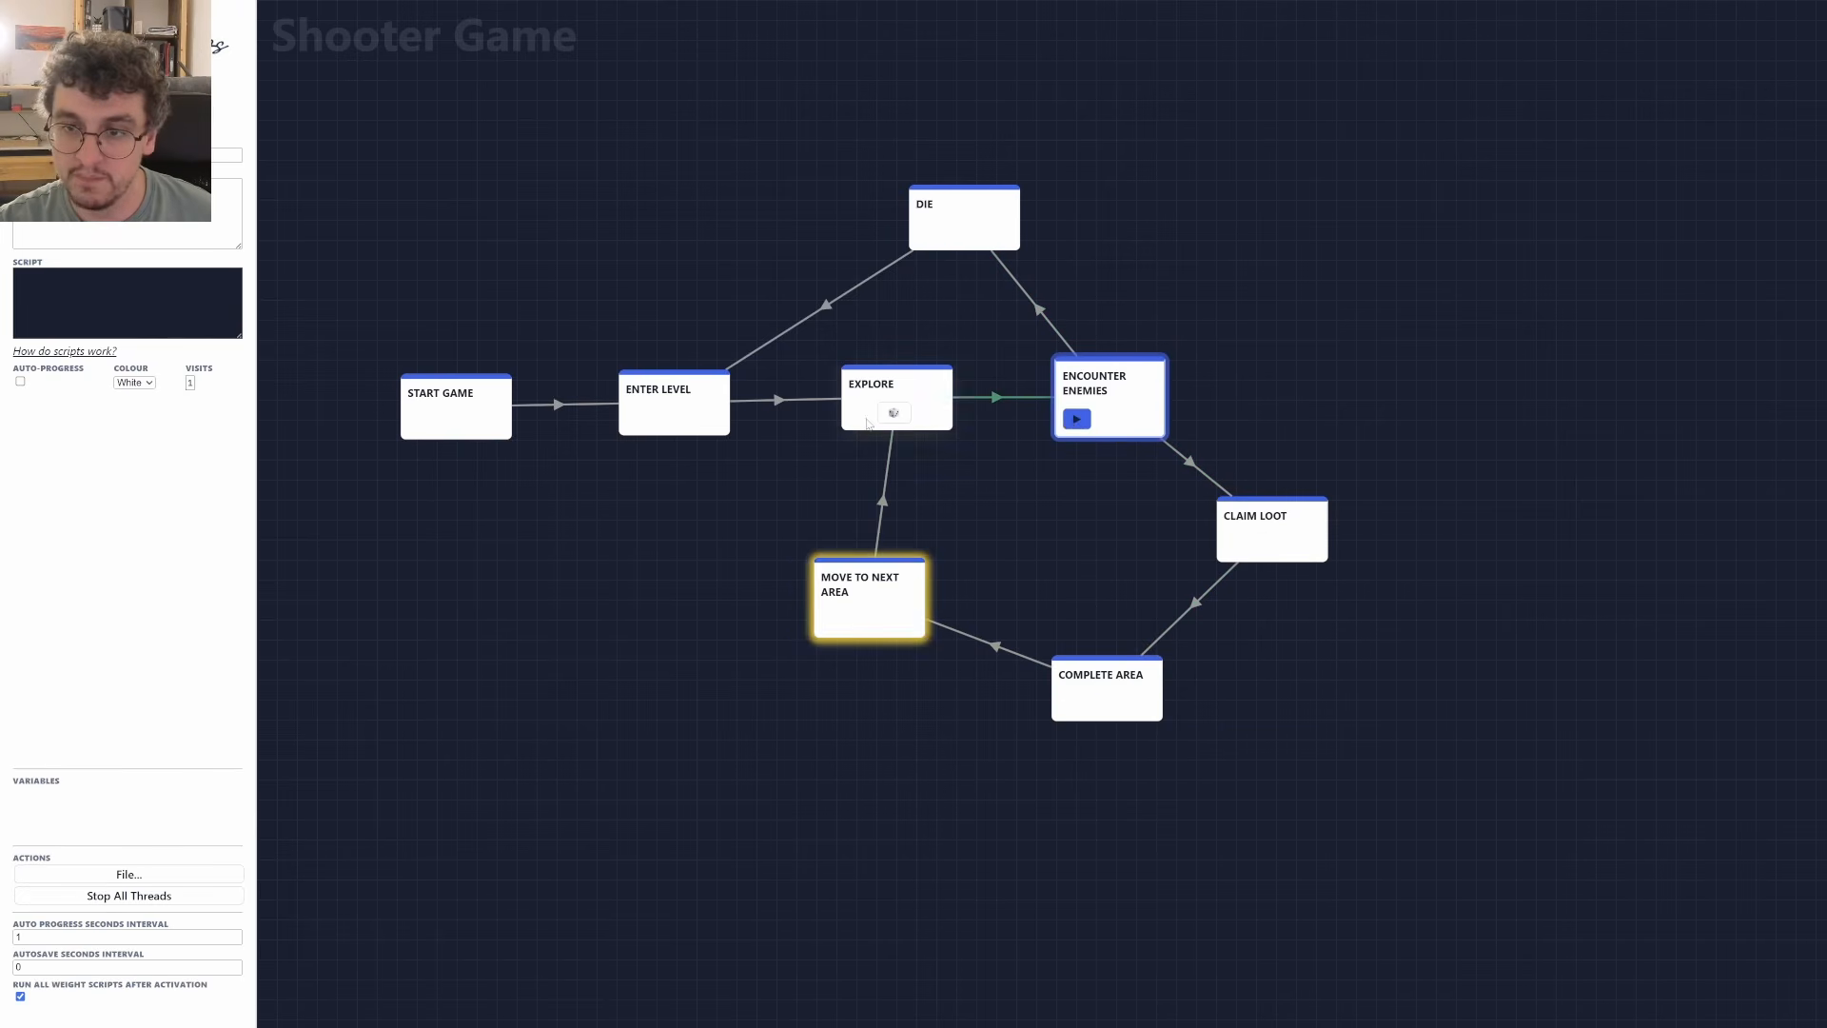
{"action": "left_click", "coordinate": [1076, 418]}
{"action": "left_click", "coordinate": [1238, 544]}
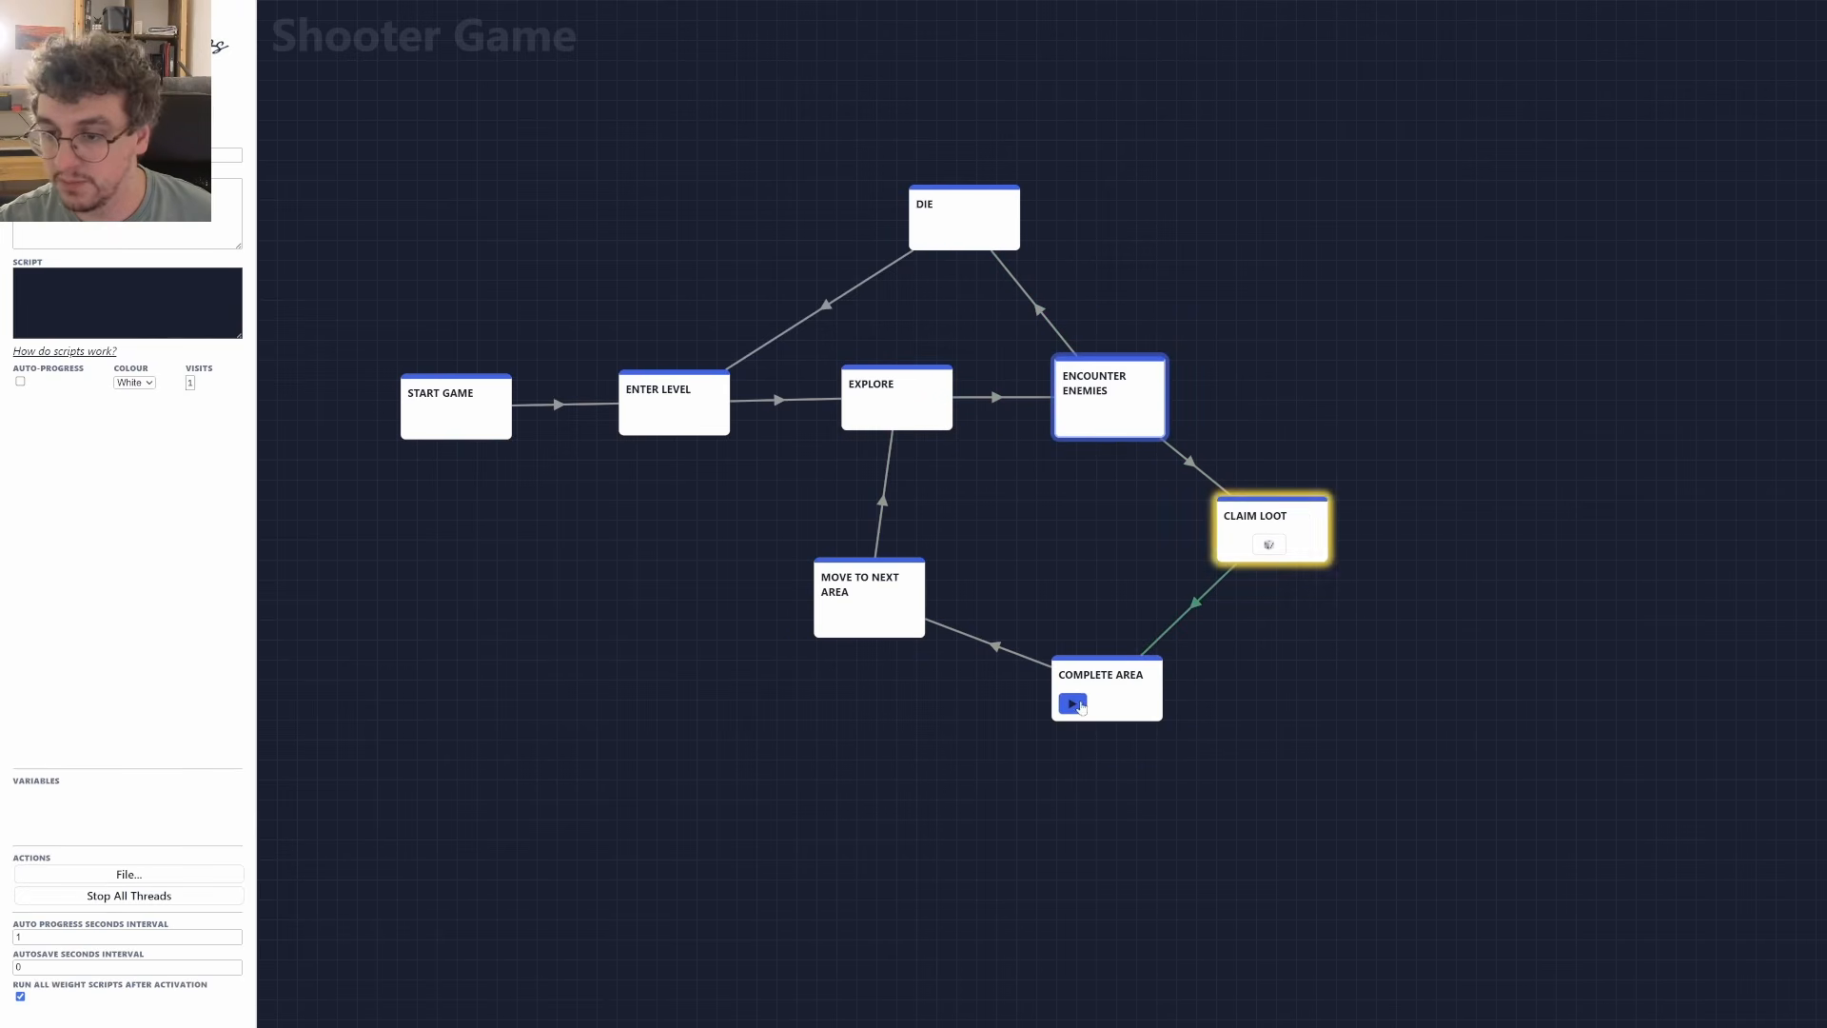
{"action": "left_click", "coordinate": [1073, 704]}
{"action": "left_click", "coordinate": [834, 620]}
{"action": "left_click", "coordinate": [862, 412]}
{"action": "left_click", "coordinate": [1076, 419]}
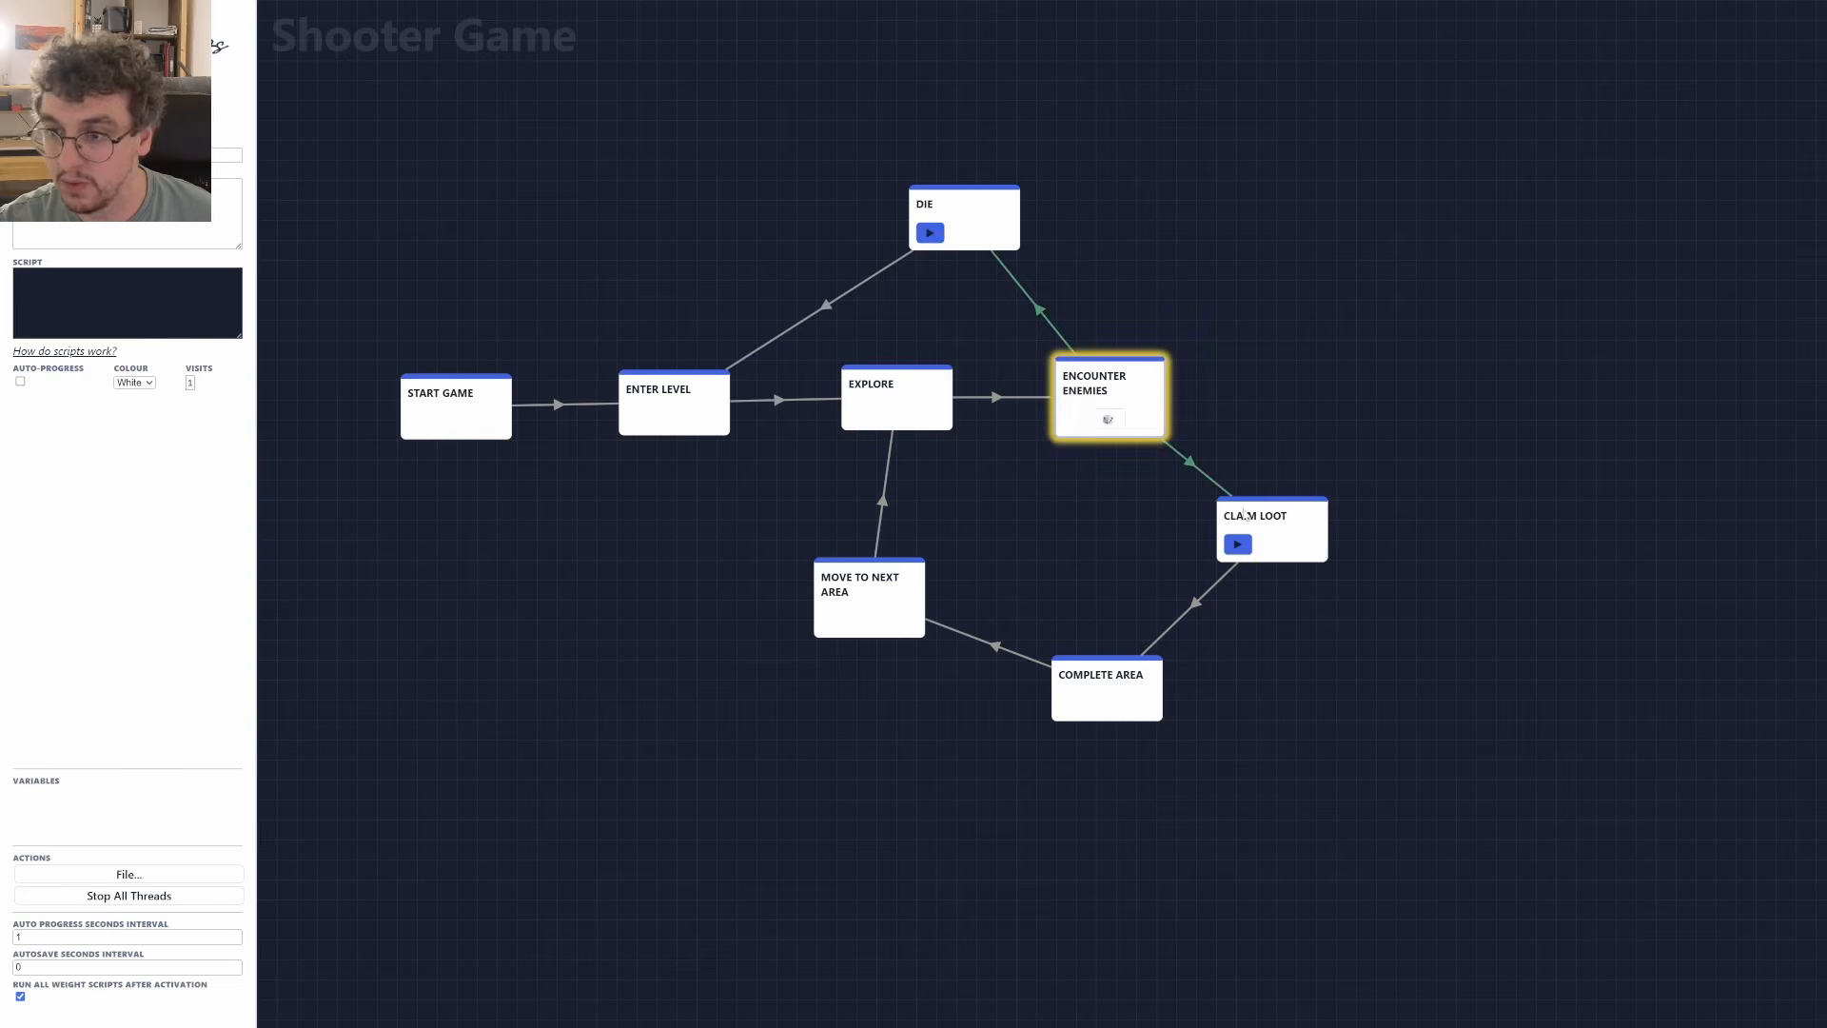
{"action": "left_click", "coordinate": [1235, 544]}
{"action": "left_click", "coordinate": [1074, 704]}
{"action": "left_click", "coordinate": [835, 619]}
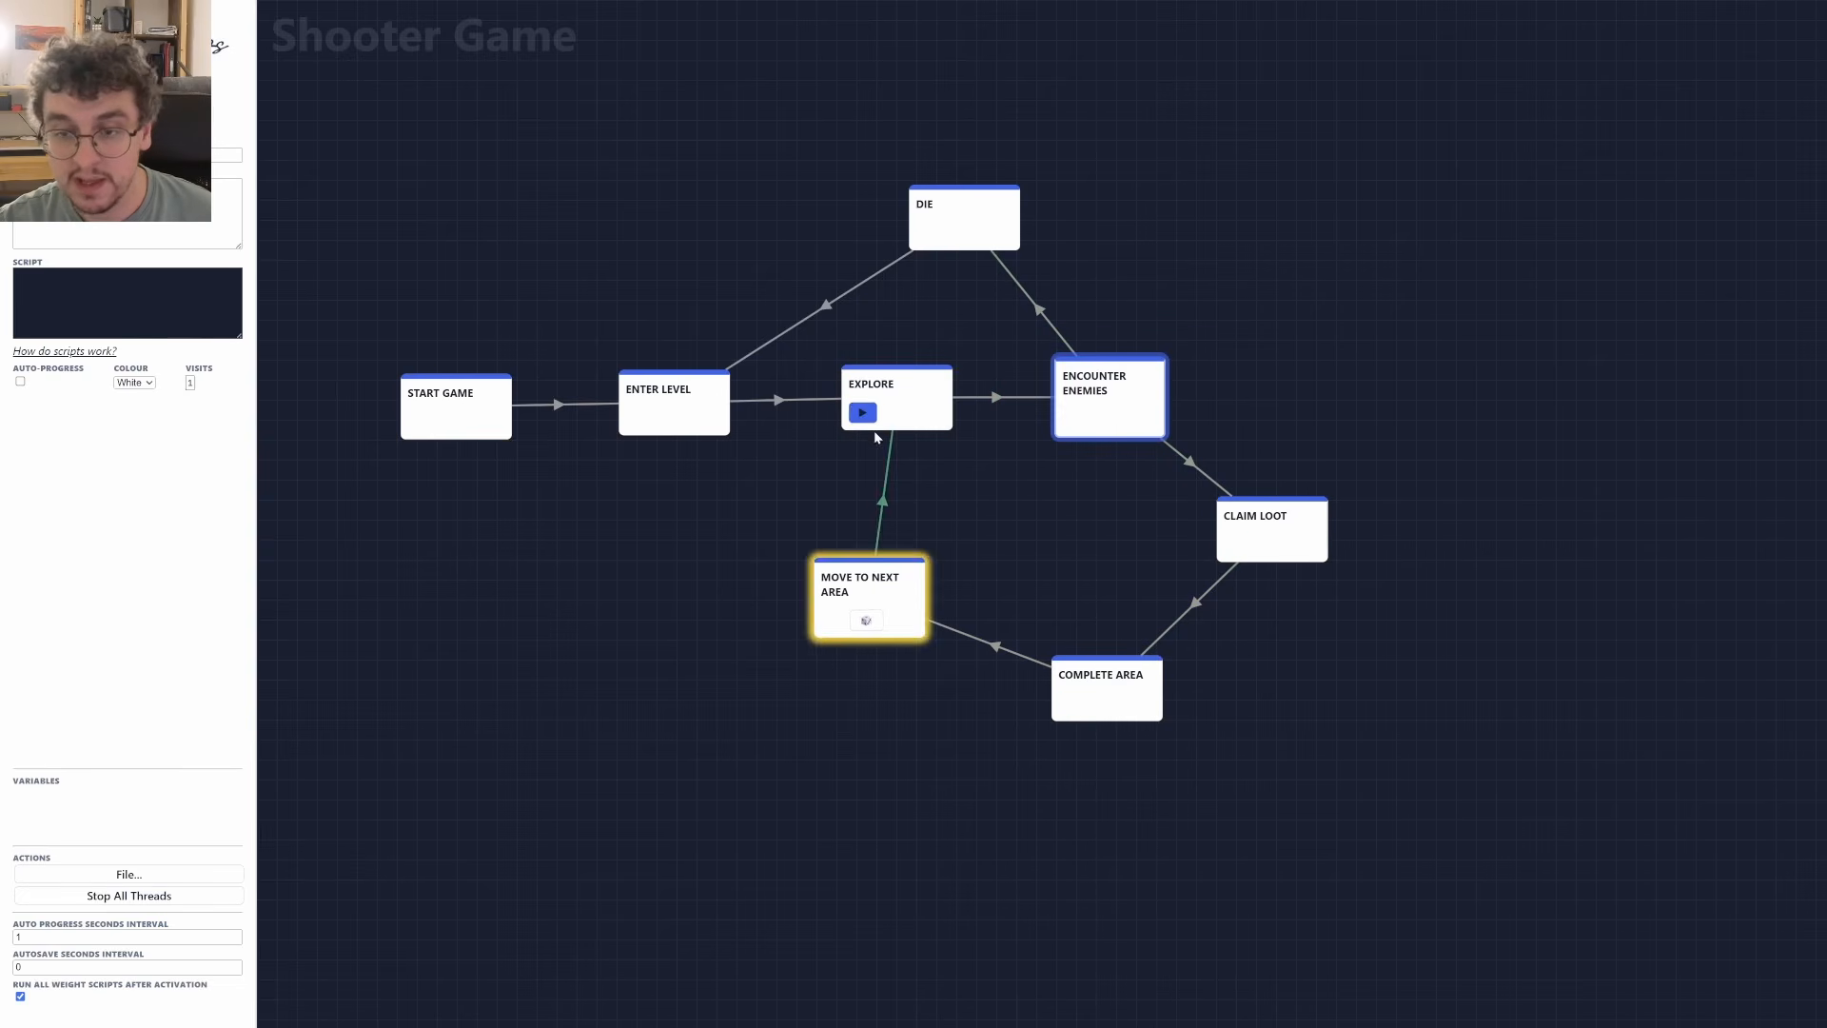
{"action": "left_click", "coordinate": [862, 412]}
{"action": "left_click", "coordinate": [1076, 419]}
{"action": "left_click", "coordinate": [1237, 544]}
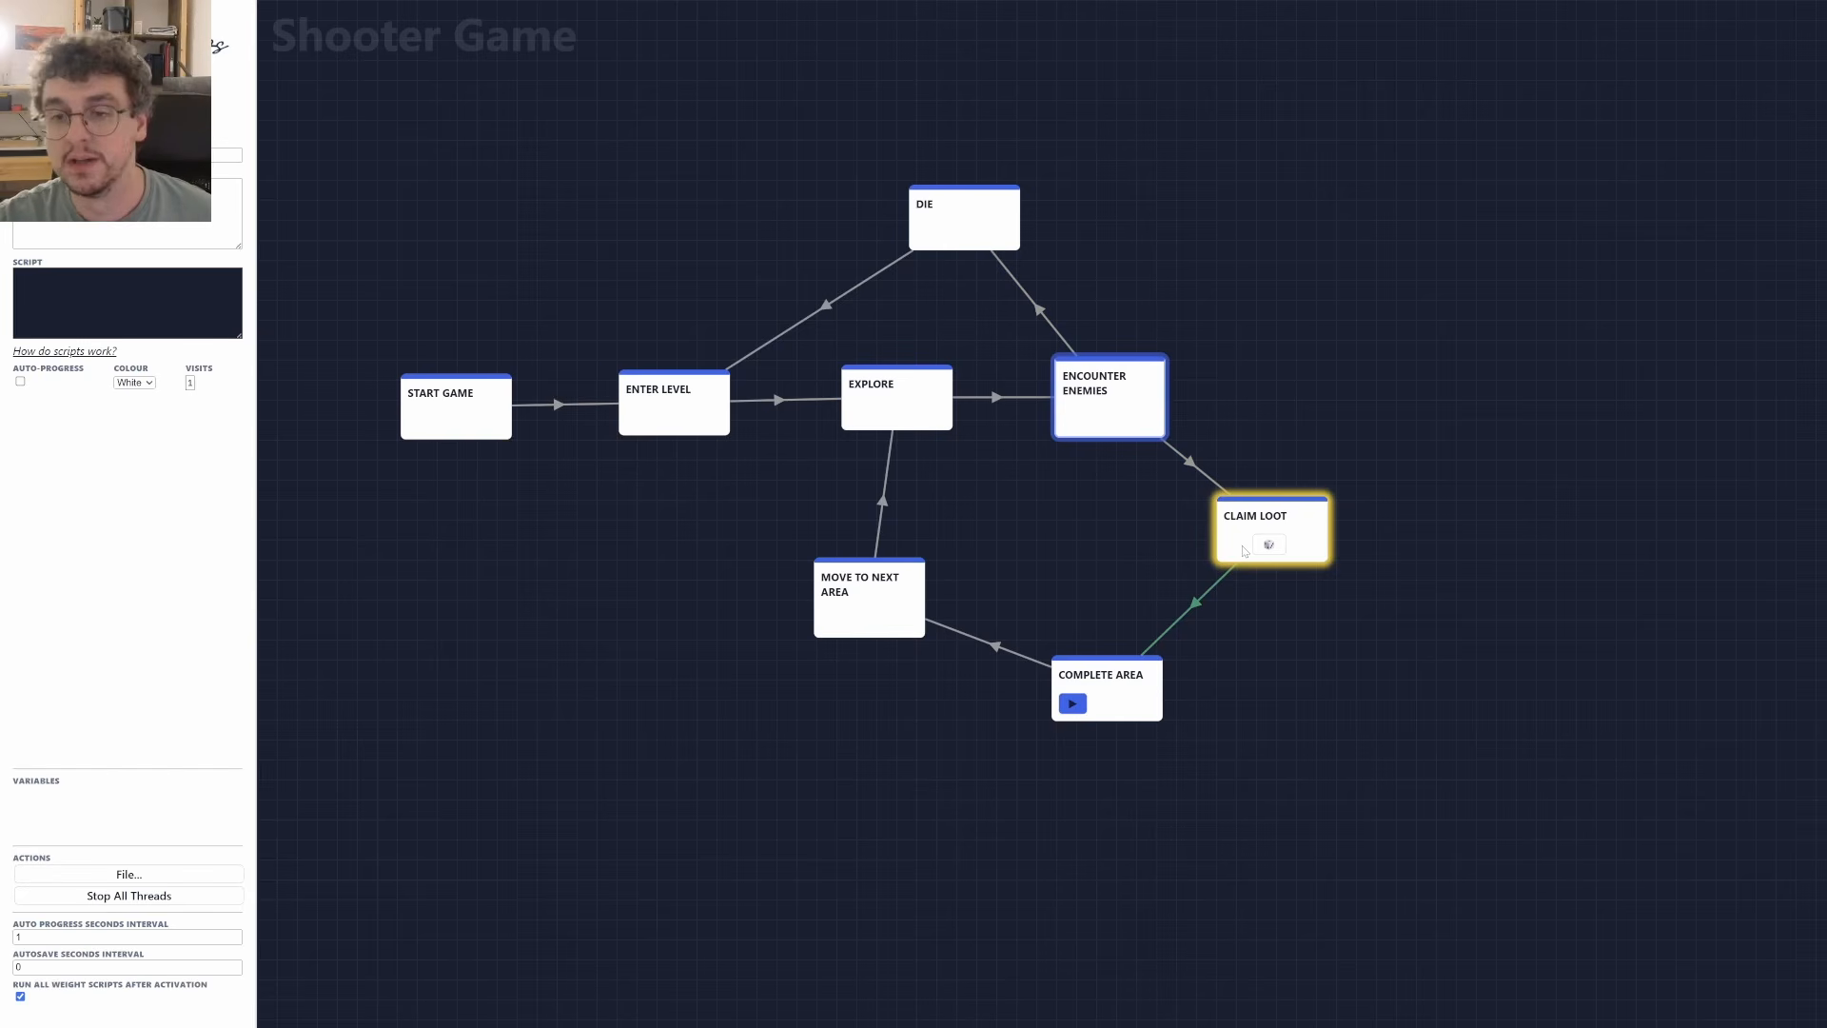
{"action": "left_click", "coordinate": [1073, 704]}
{"action": "left_click", "coordinate": [834, 621]}
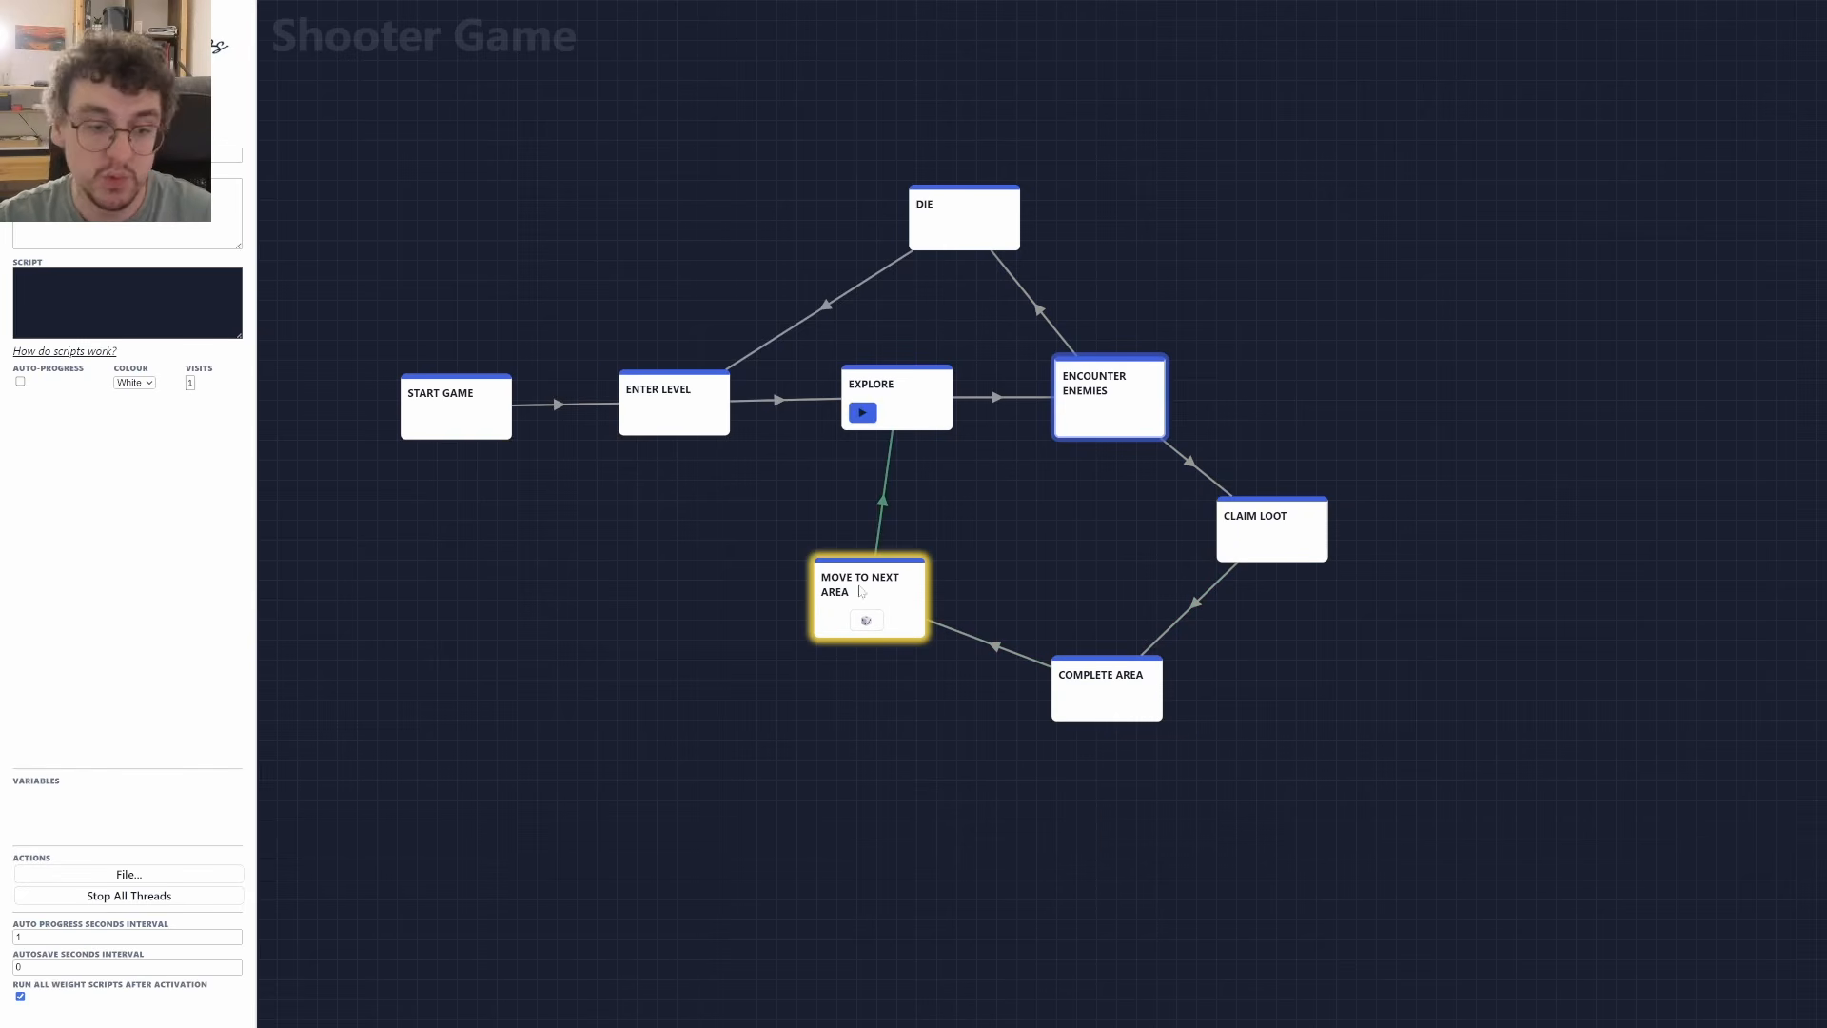
Stop all threads and shift the Claim Loot node slightly to the right.
{"action": "left_click", "coordinate": [128, 895]}
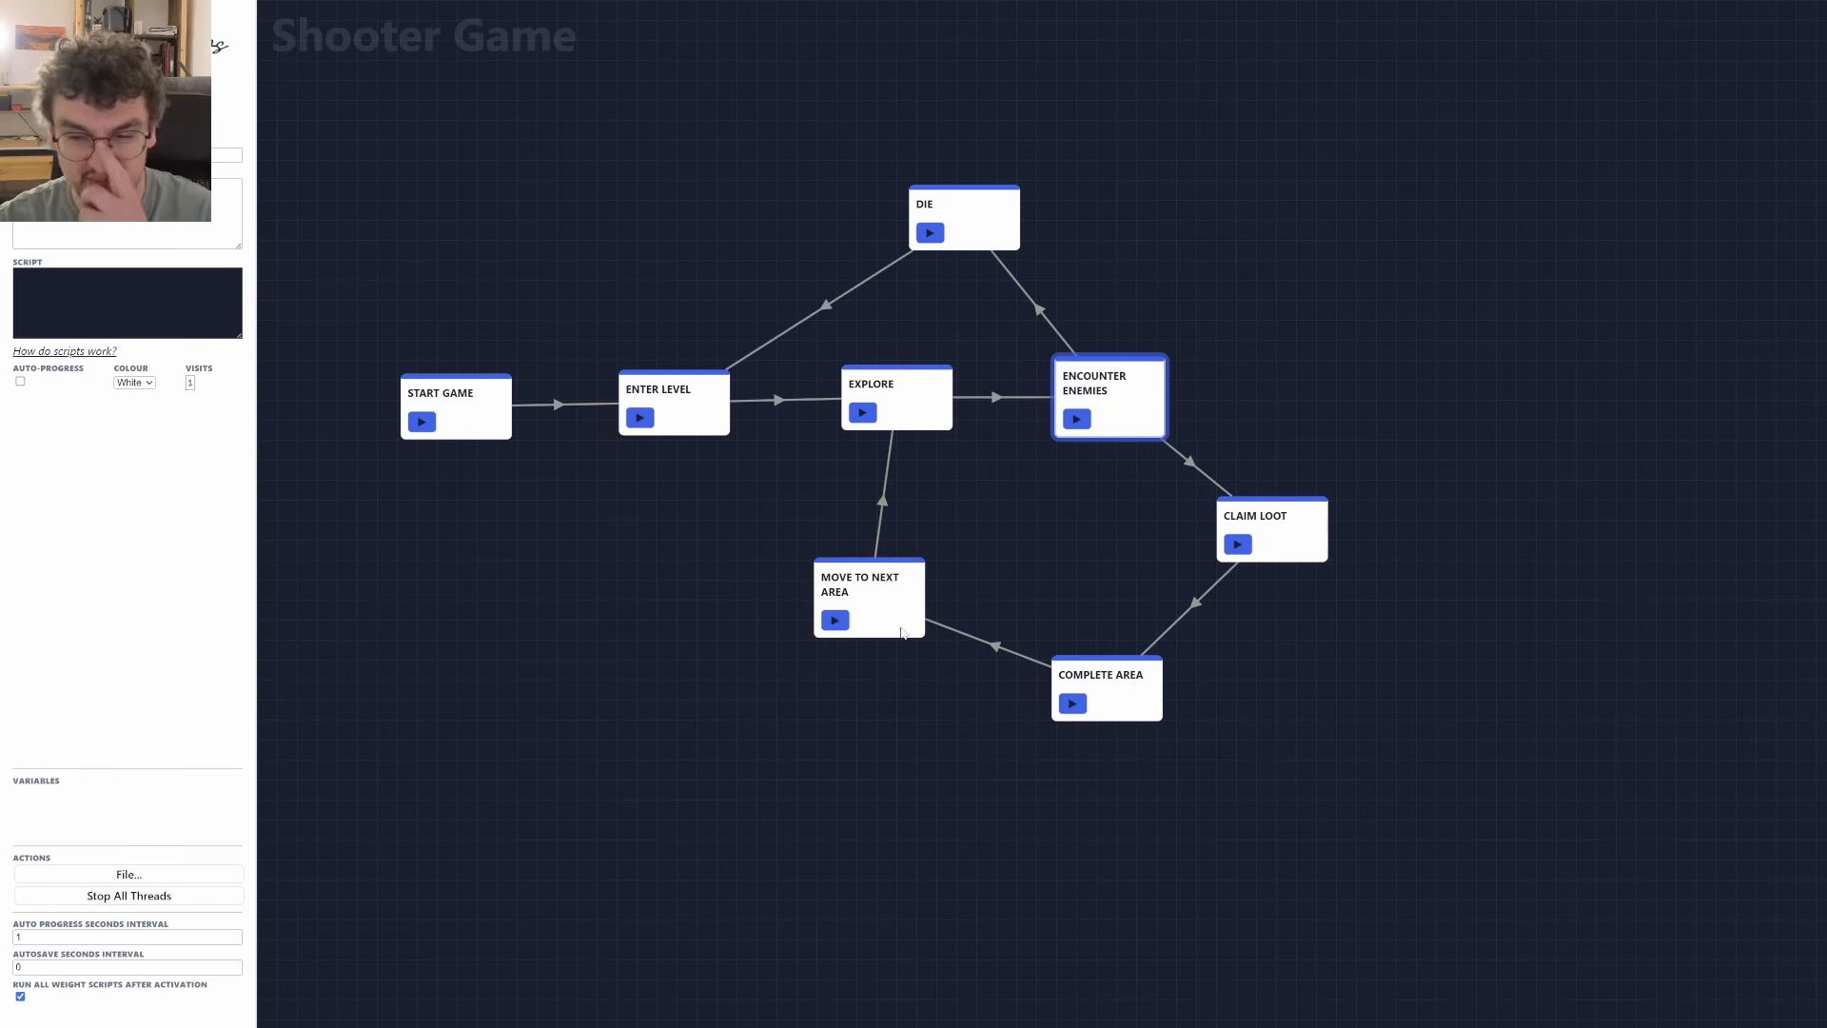
{"action": "left_click_drag", "start_coordinate": [1315, 511], "coordinate": [1352, 511]}
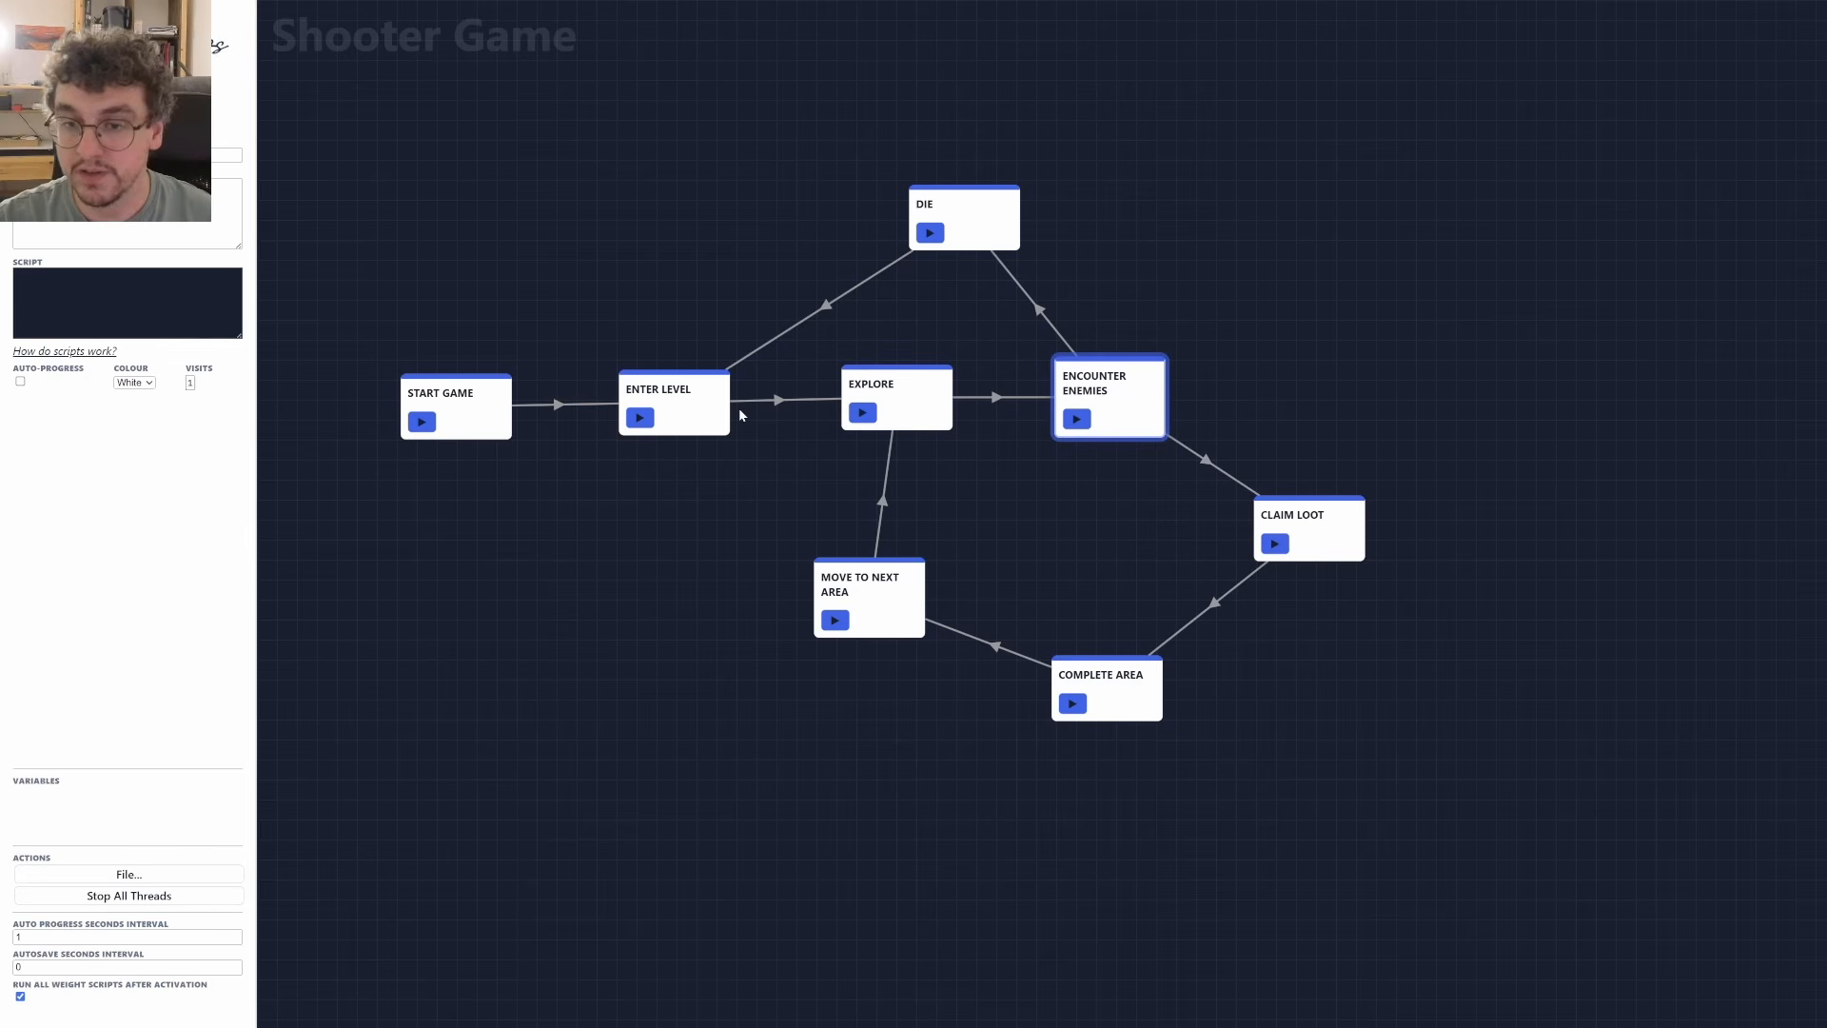
Give the Enter Level node the description "Add a description" and clear it again.
{"action": "left_click", "coordinate": [707, 409]}
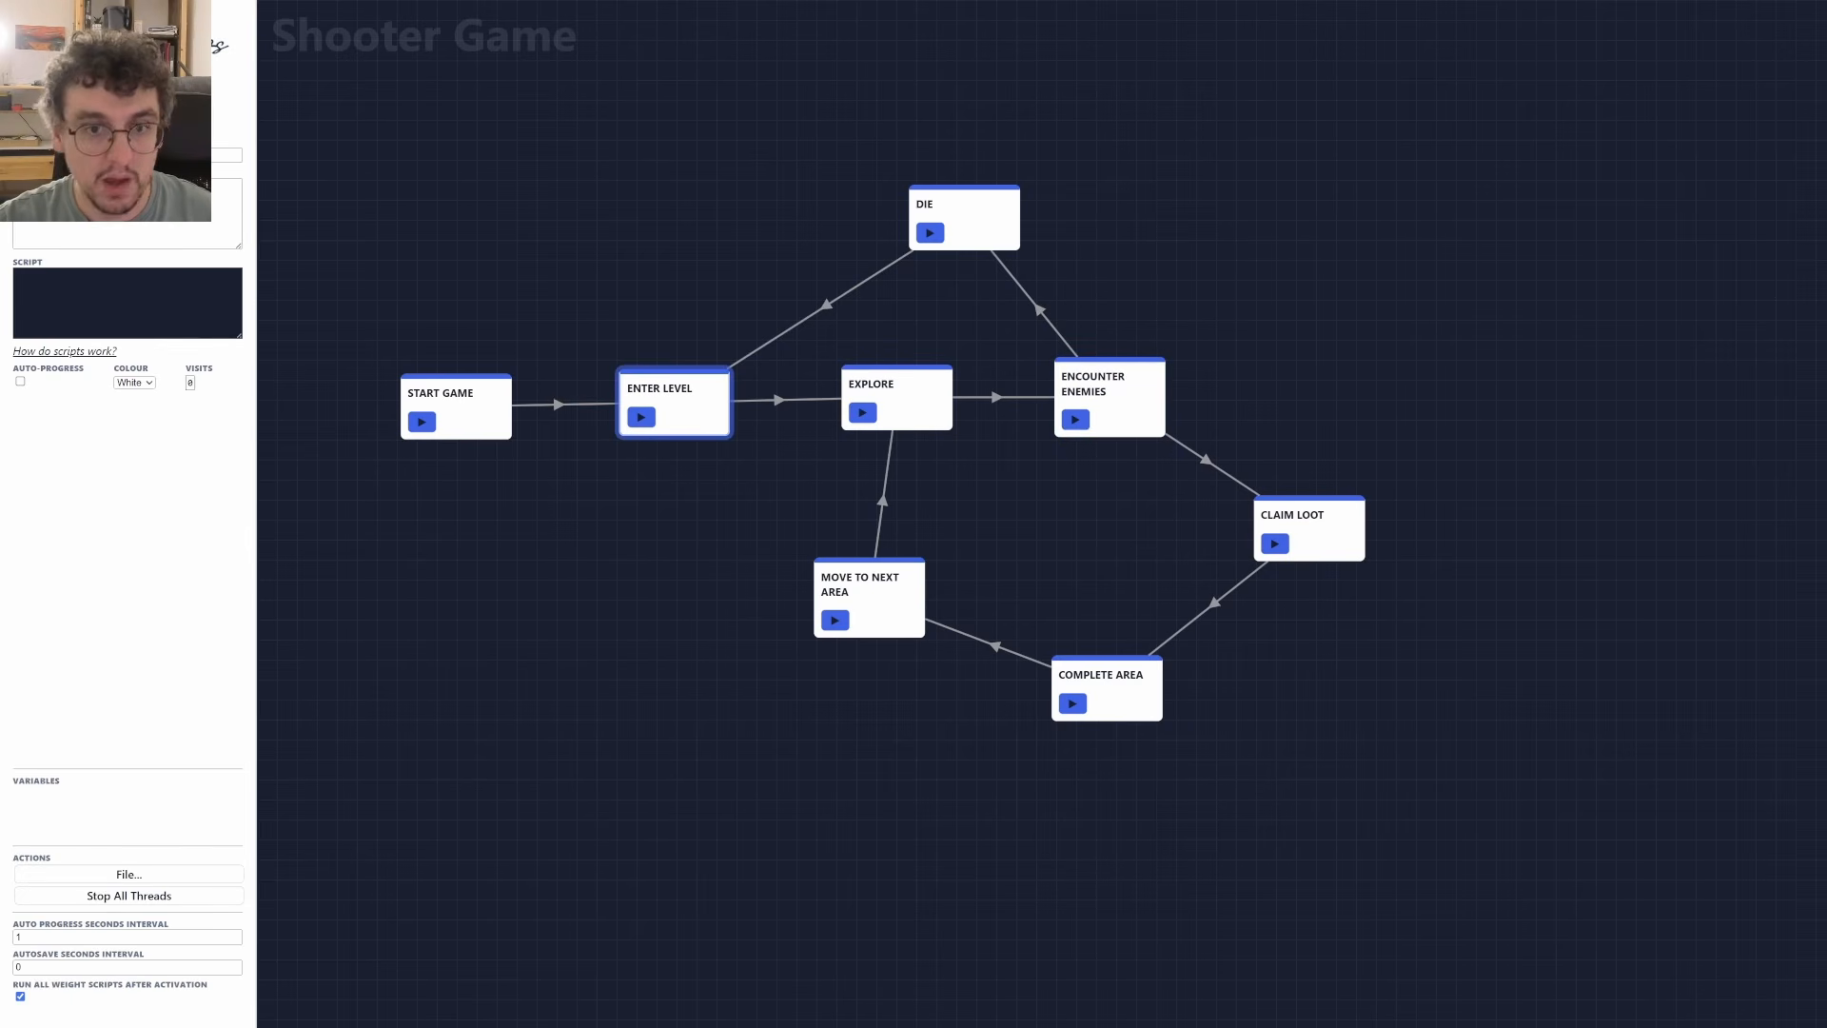
{"action": "type", "text": "Add a desc"}
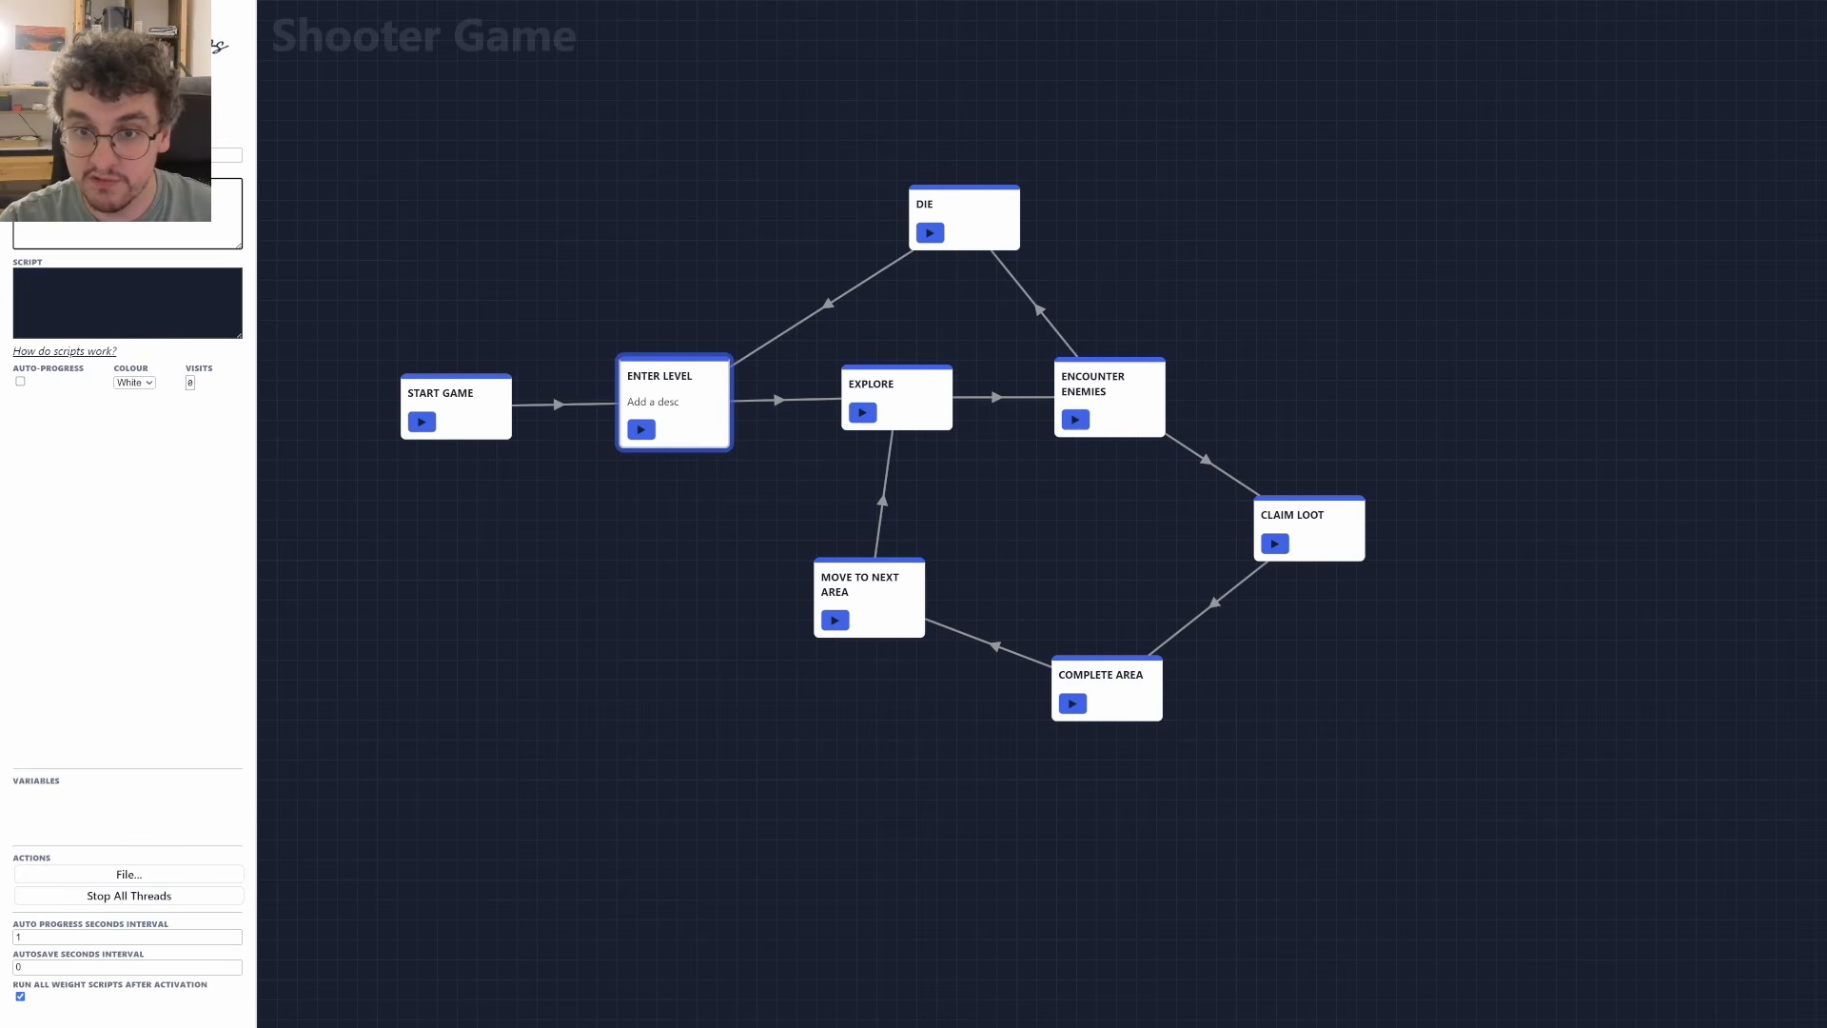
{"action": "type", "text": "ription"}
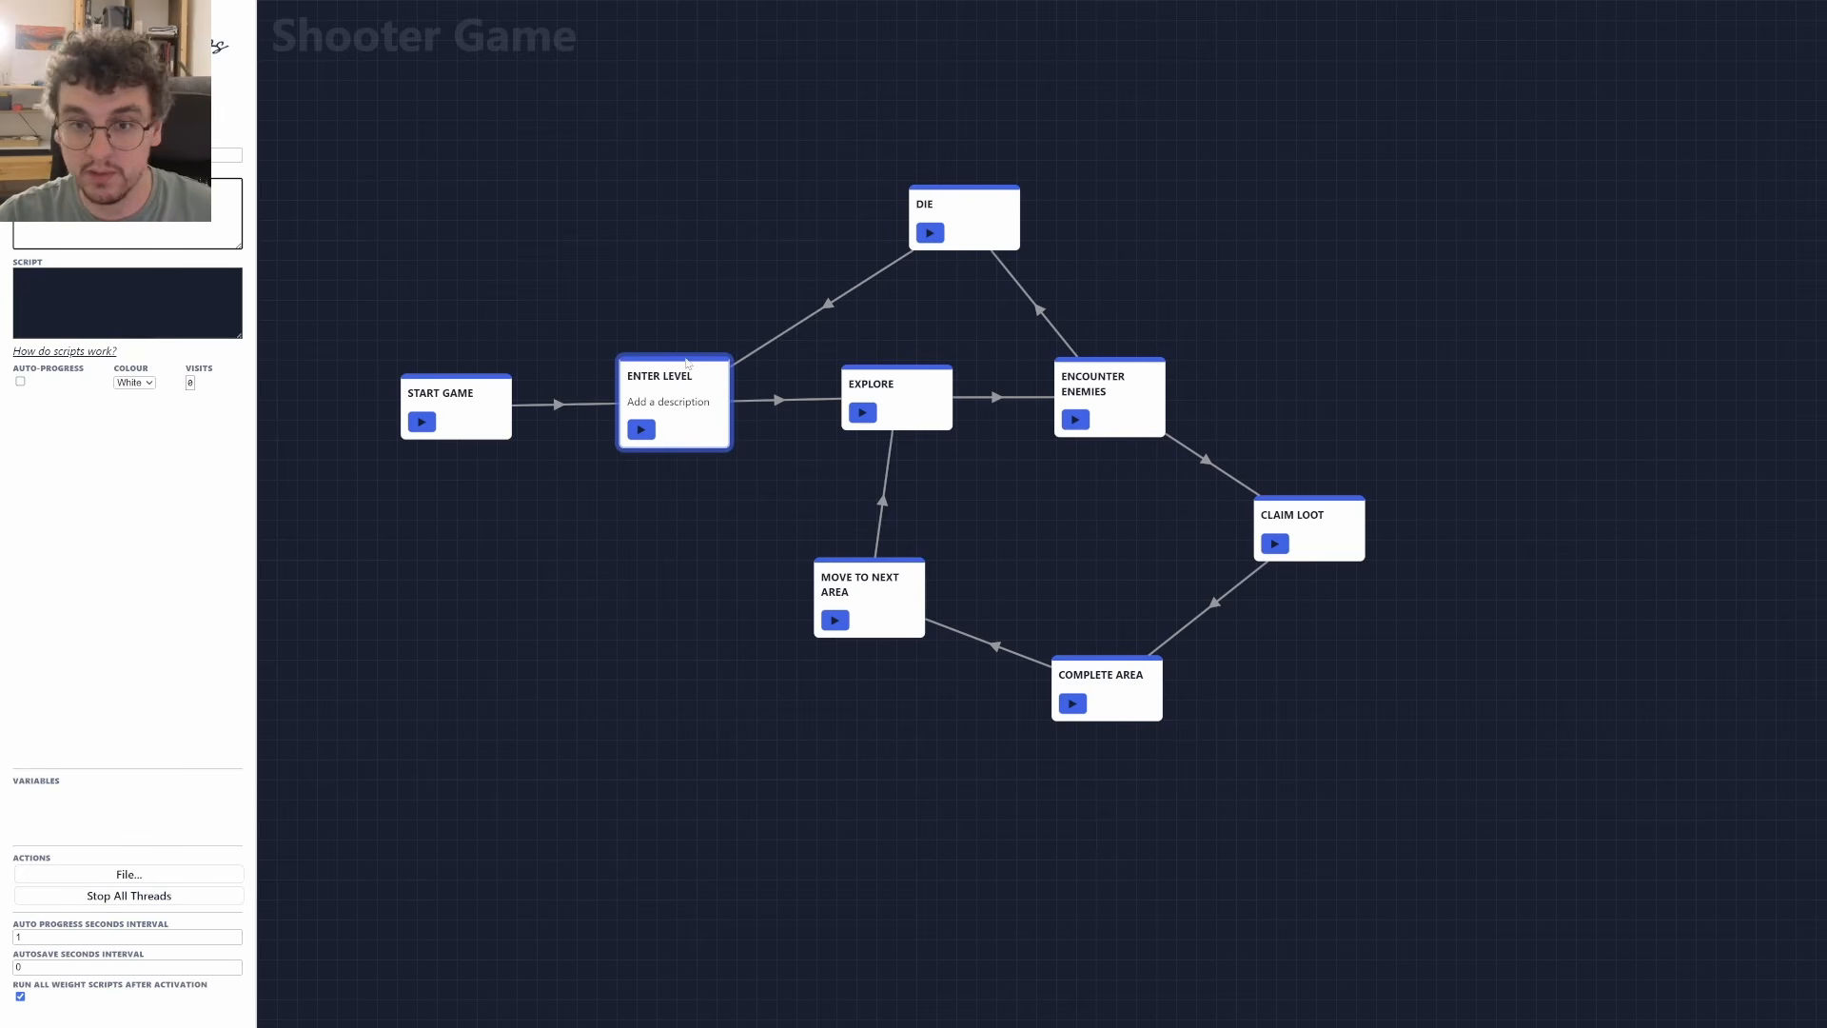
{"action": "key", "text": "ctrl+a"}
{"action": "key", "text": "BackSpace"}
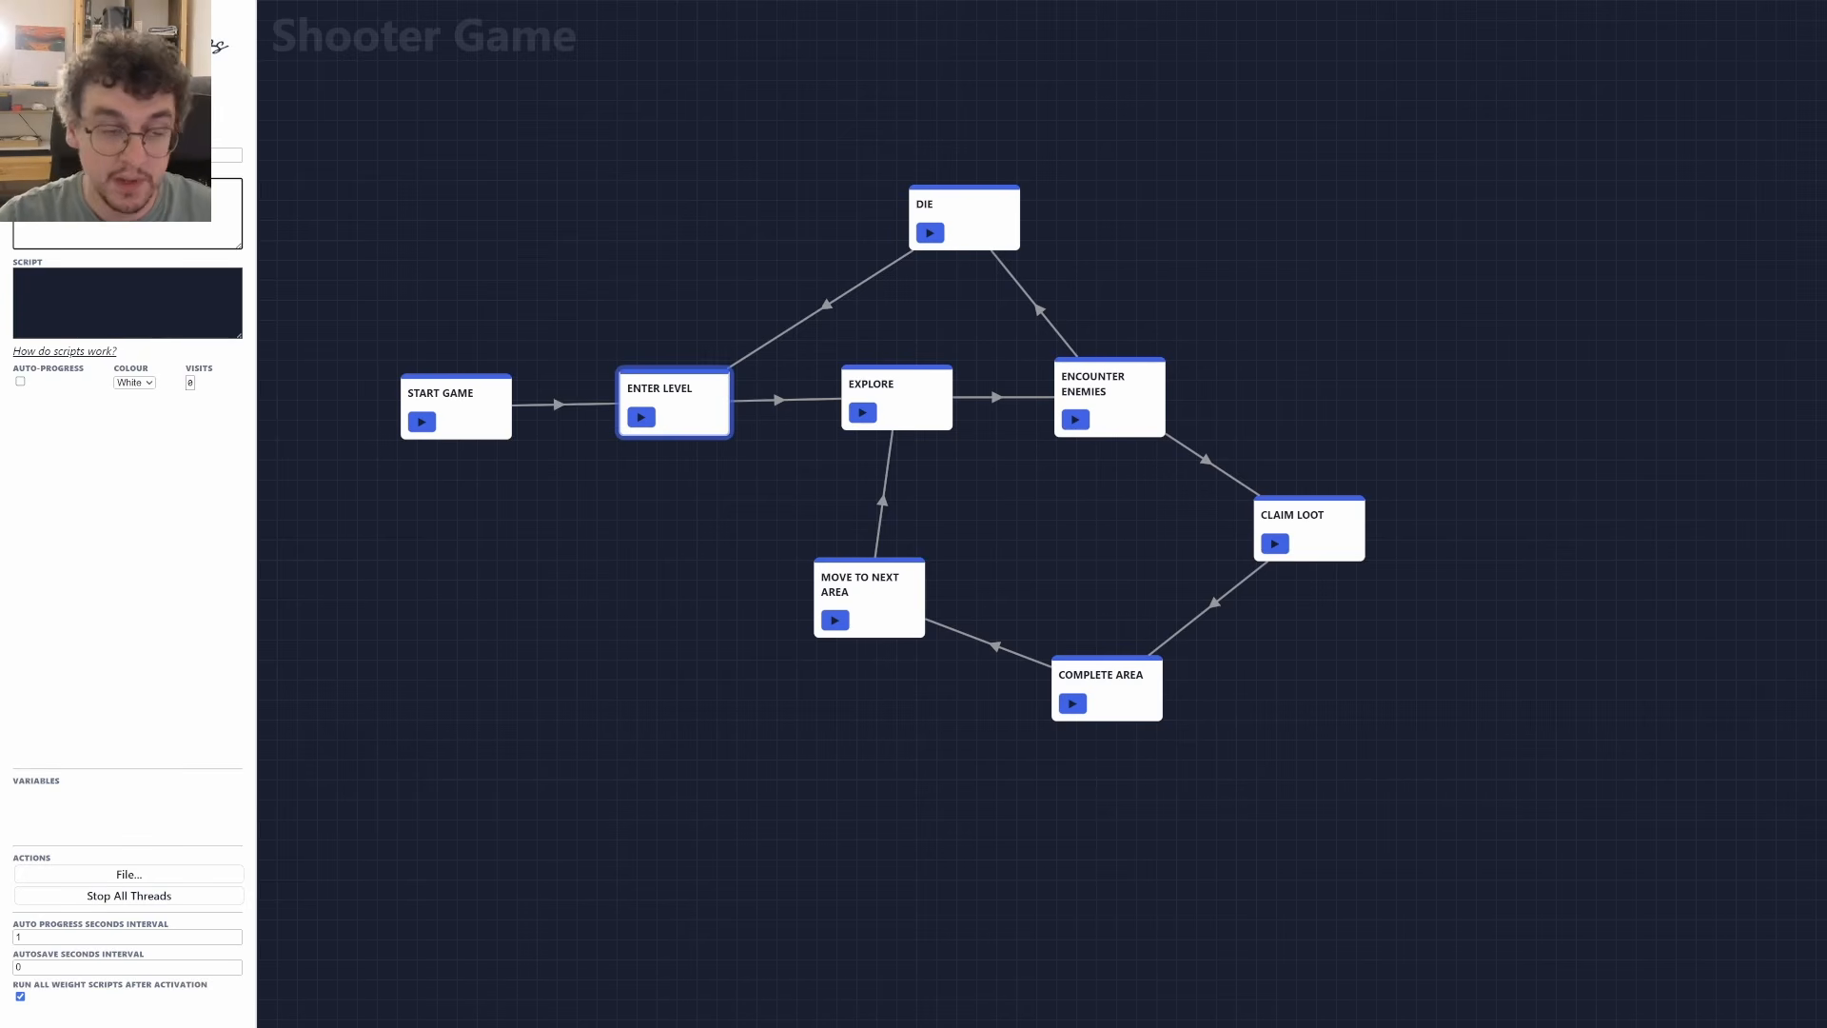
Read the help on how node scripts work and the general shortcut help, keeping Enter Level selected.
{"action": "key", "text": "Tab"}
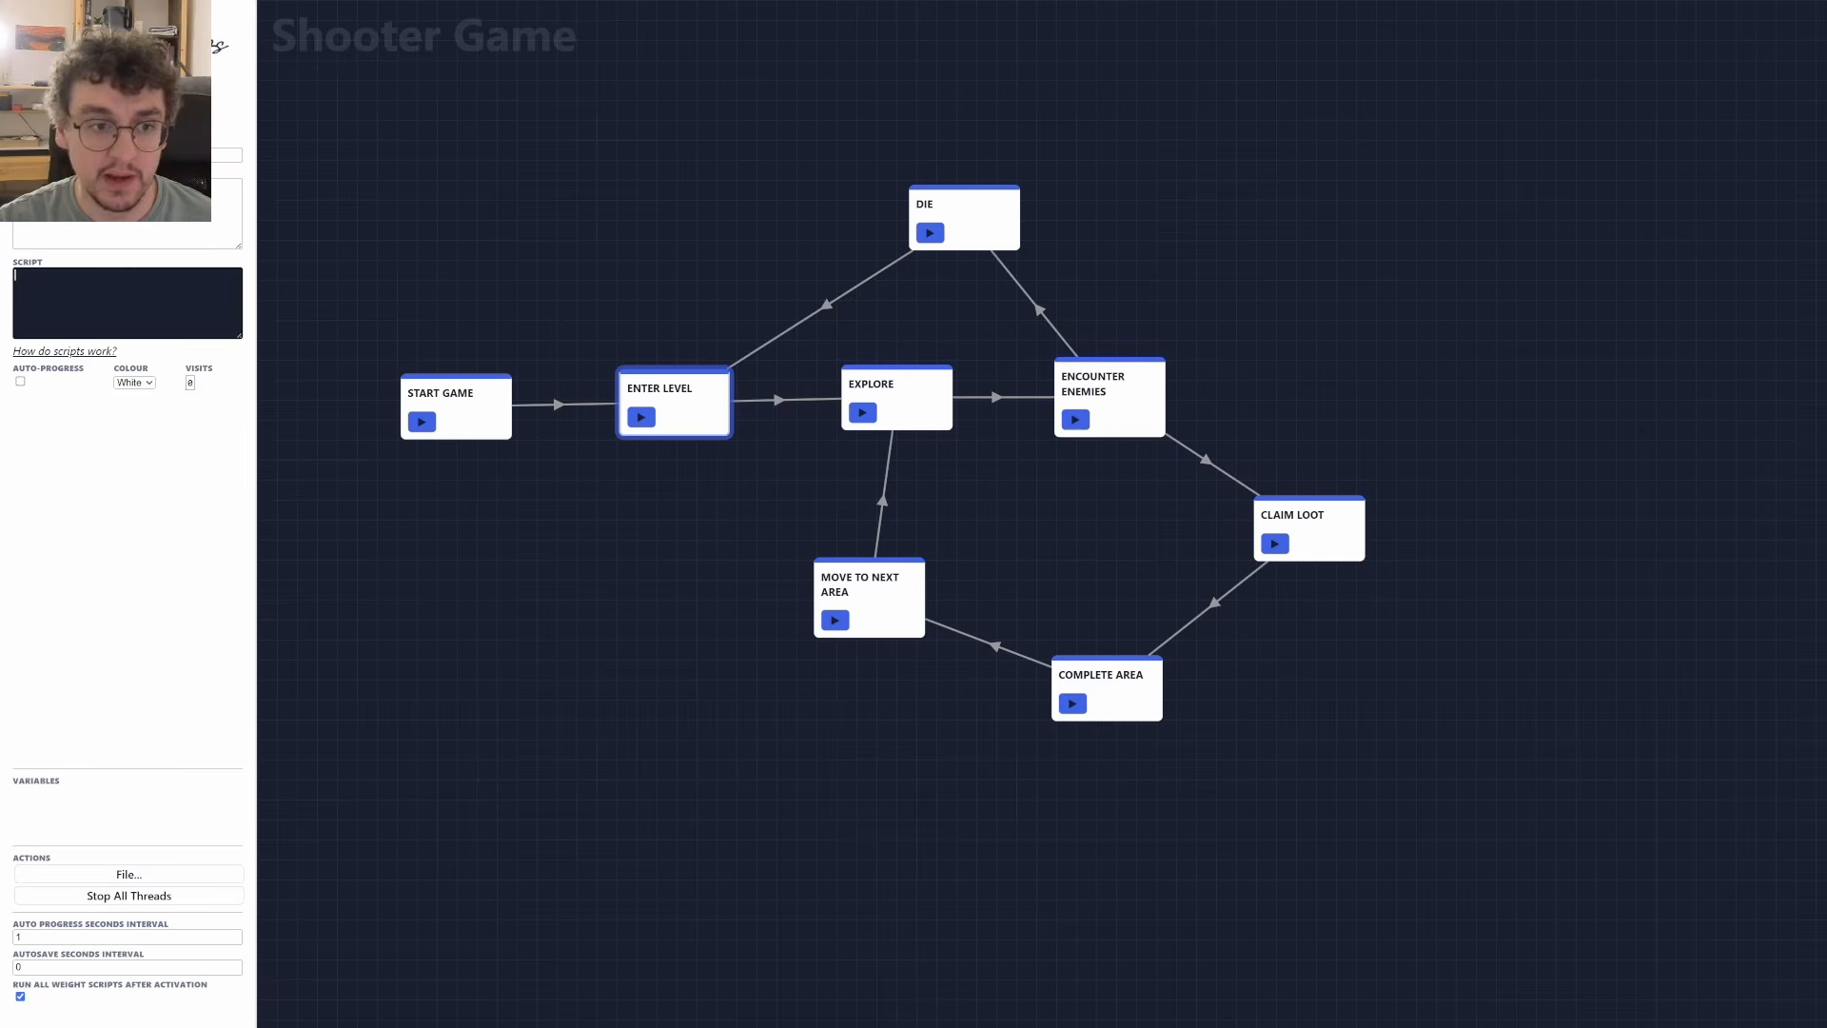
{"action": "mouse_move", "coordinate": [55, 356]}
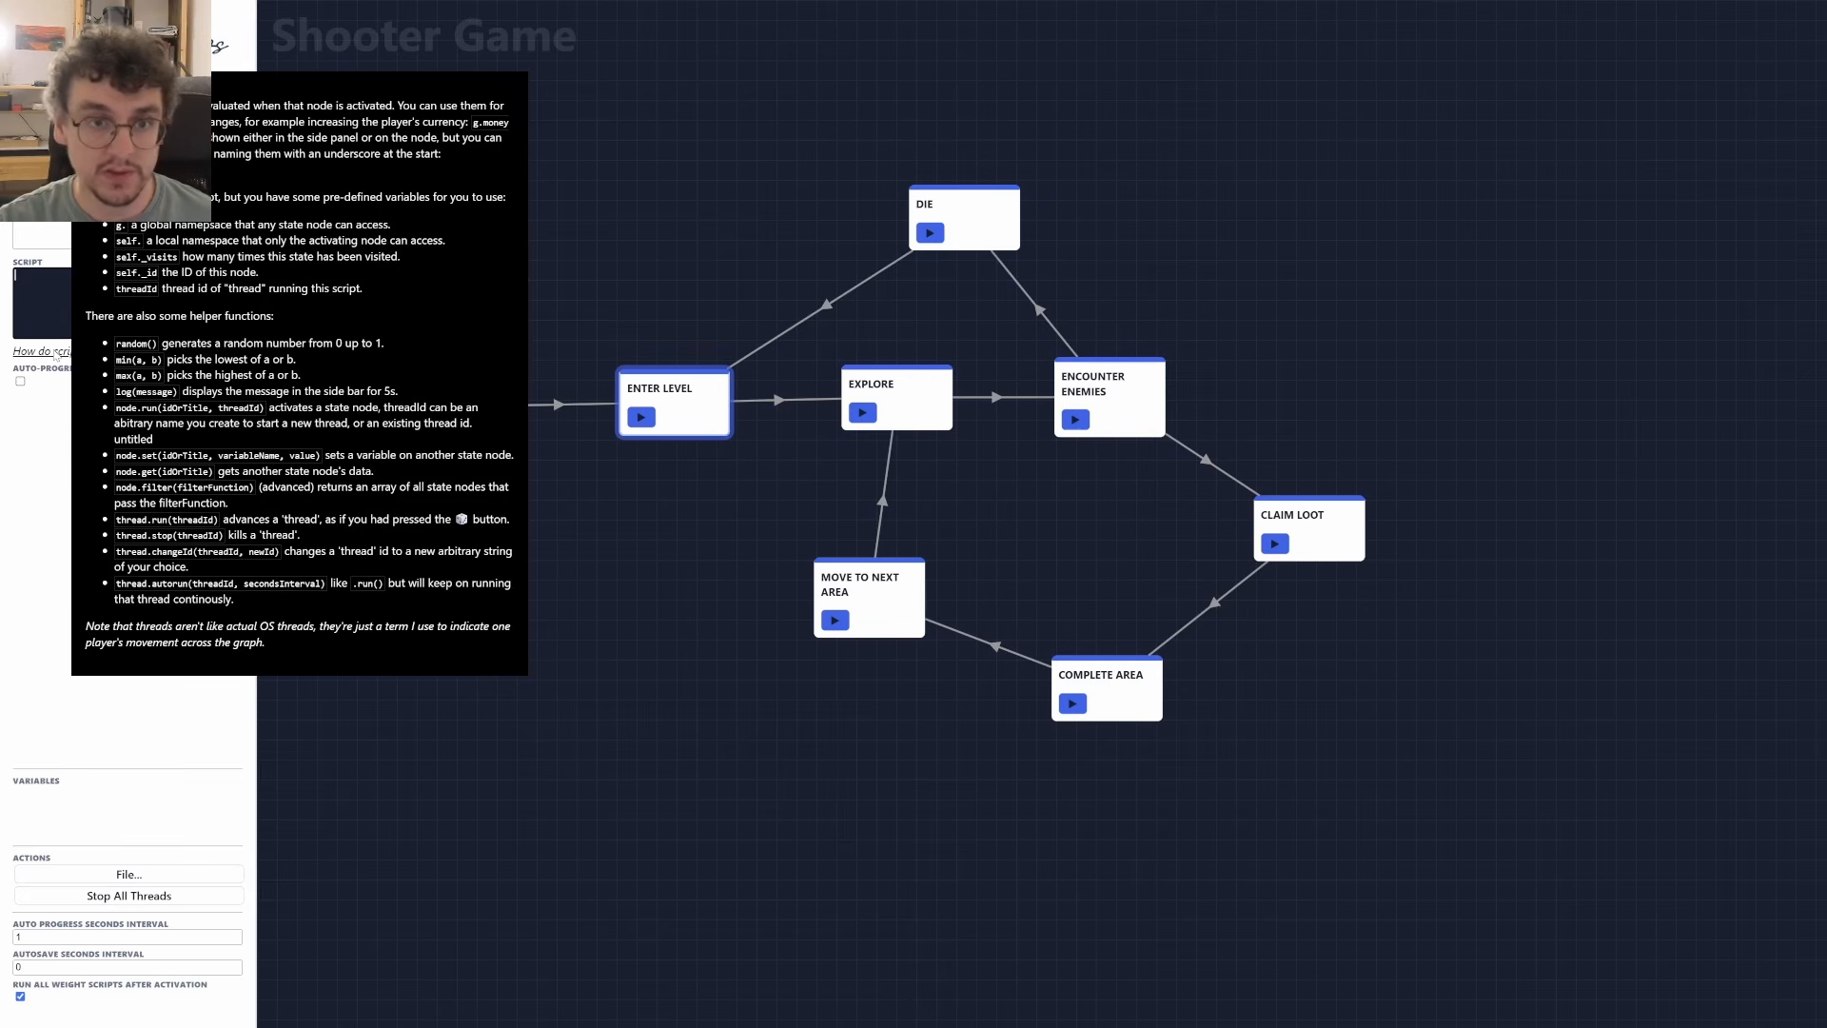
{"action": "left_click", "coordinate": [273, 163]}
{"action": "mouse_move", "coordinate": [219, 45]}
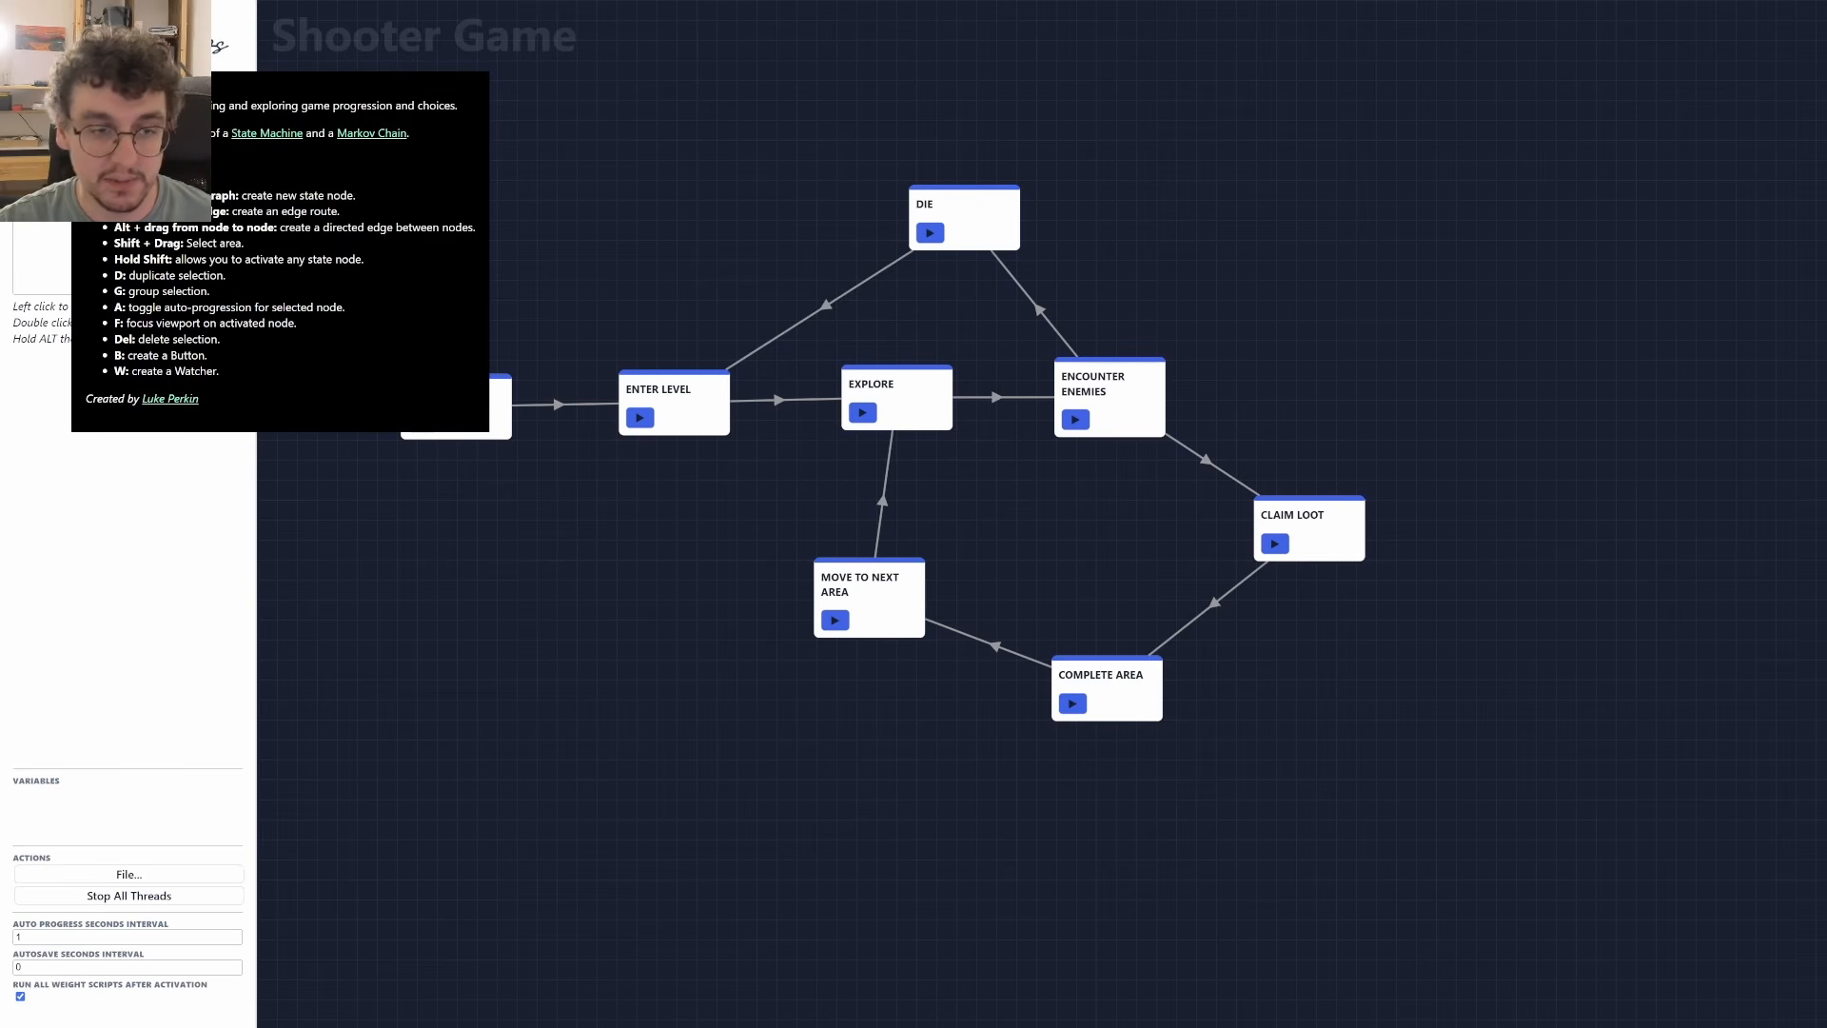
{"action": "left_click", "coordinate": [670, 415]}
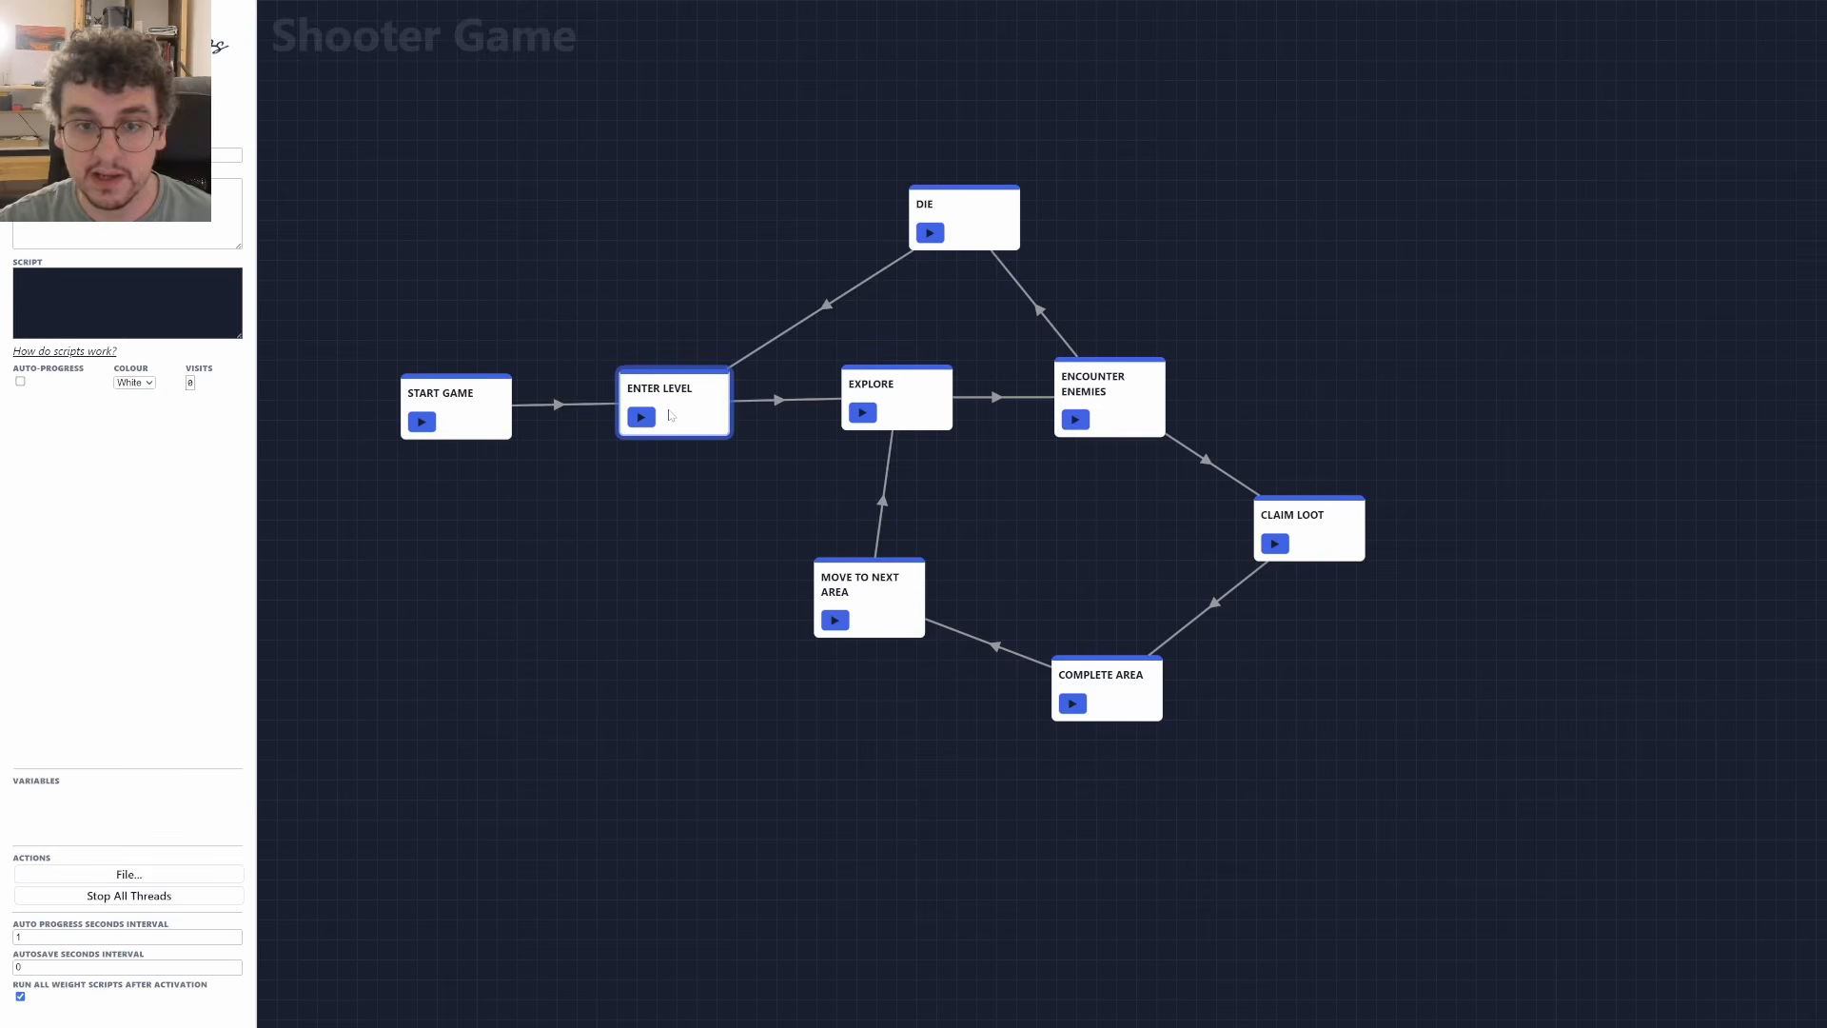
{"action": "mouse_move", "coordinate": [74, 351]}
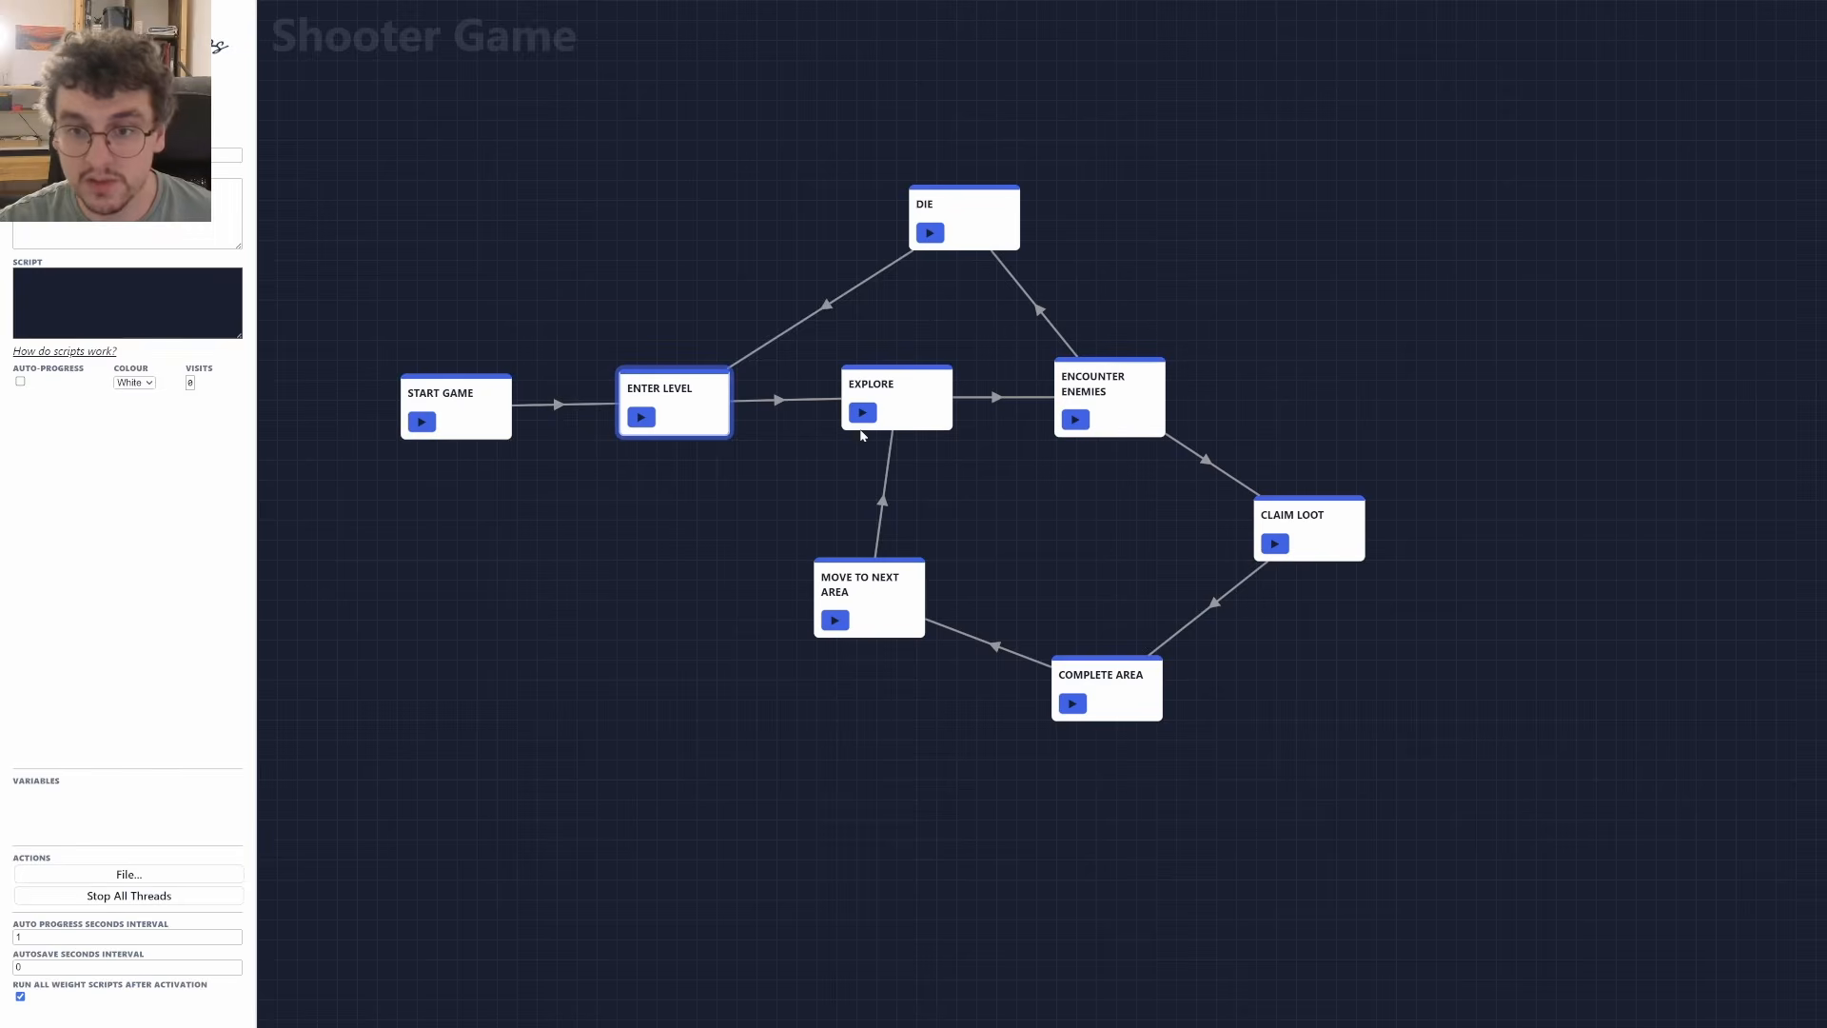
Select the edge from Enter Level to Explore, read the help on edge scripts, and clear the selection.
{"action": "left_click", "coordinate": [794, 401]}
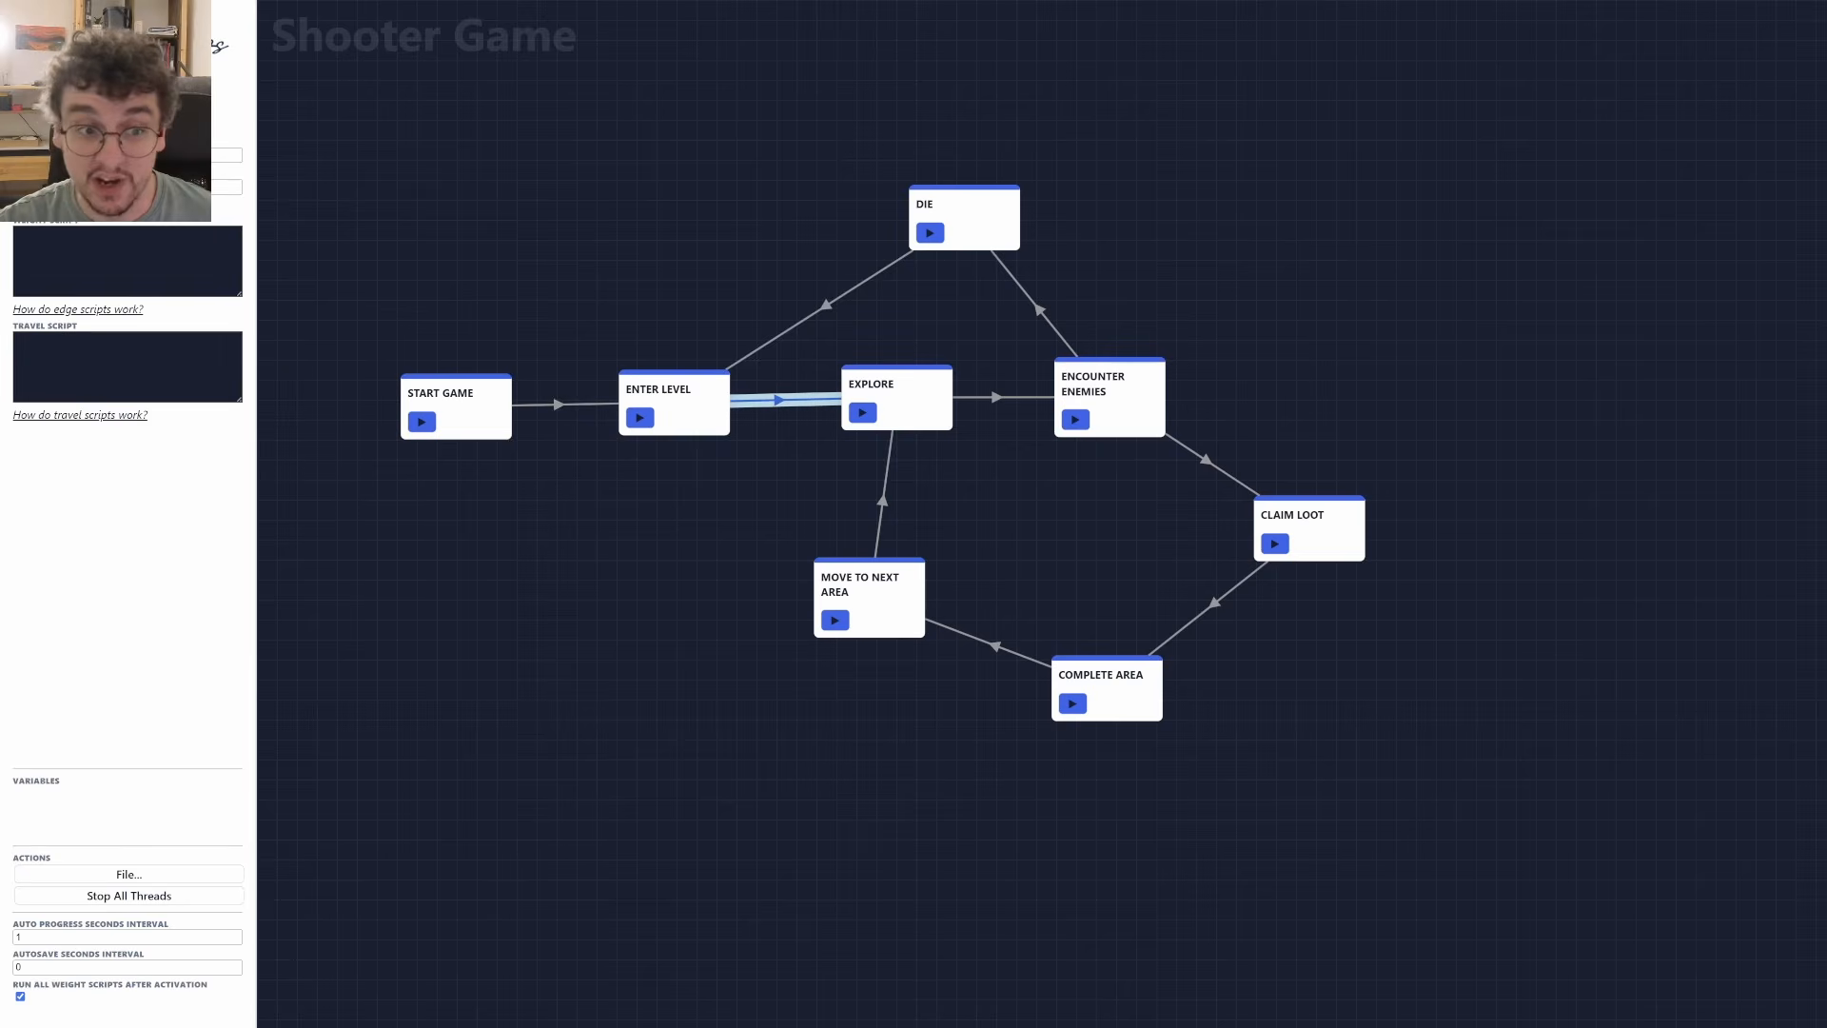
{"action": "mouse_move", "coordinate": [122, 416]}
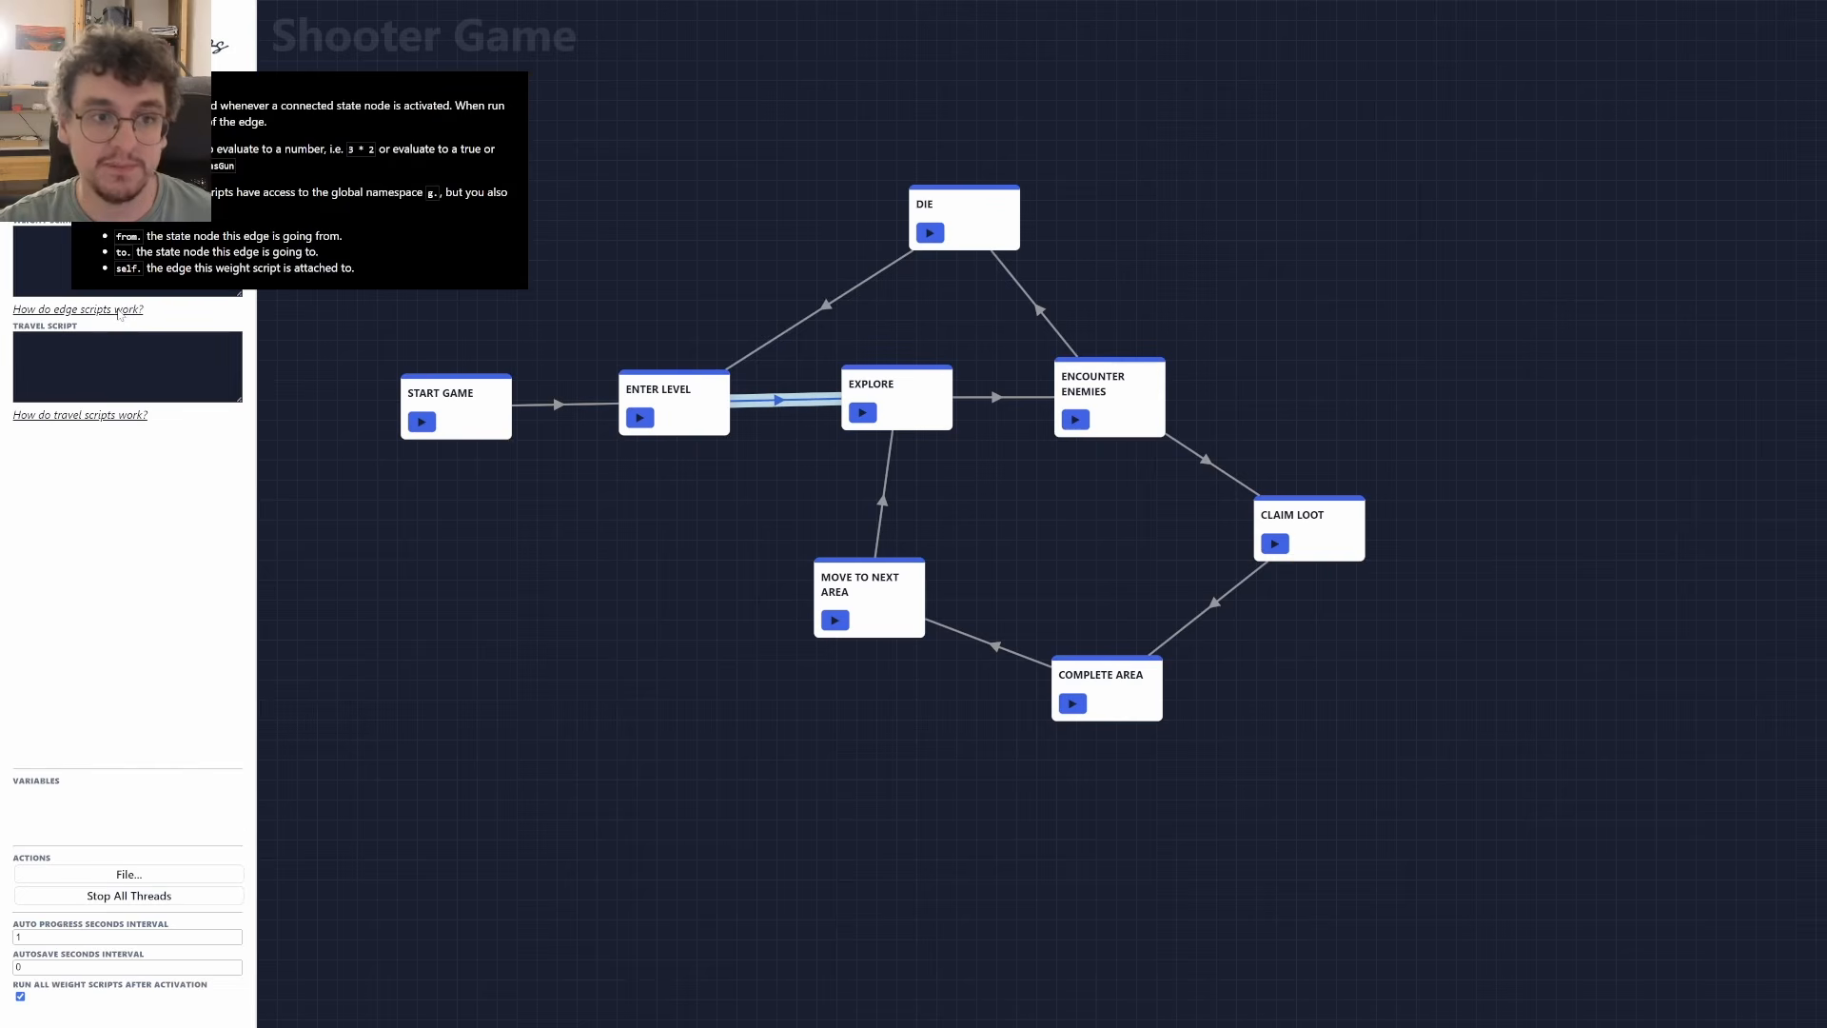
{"action": "left_click", "coordinate": [627, 503]}
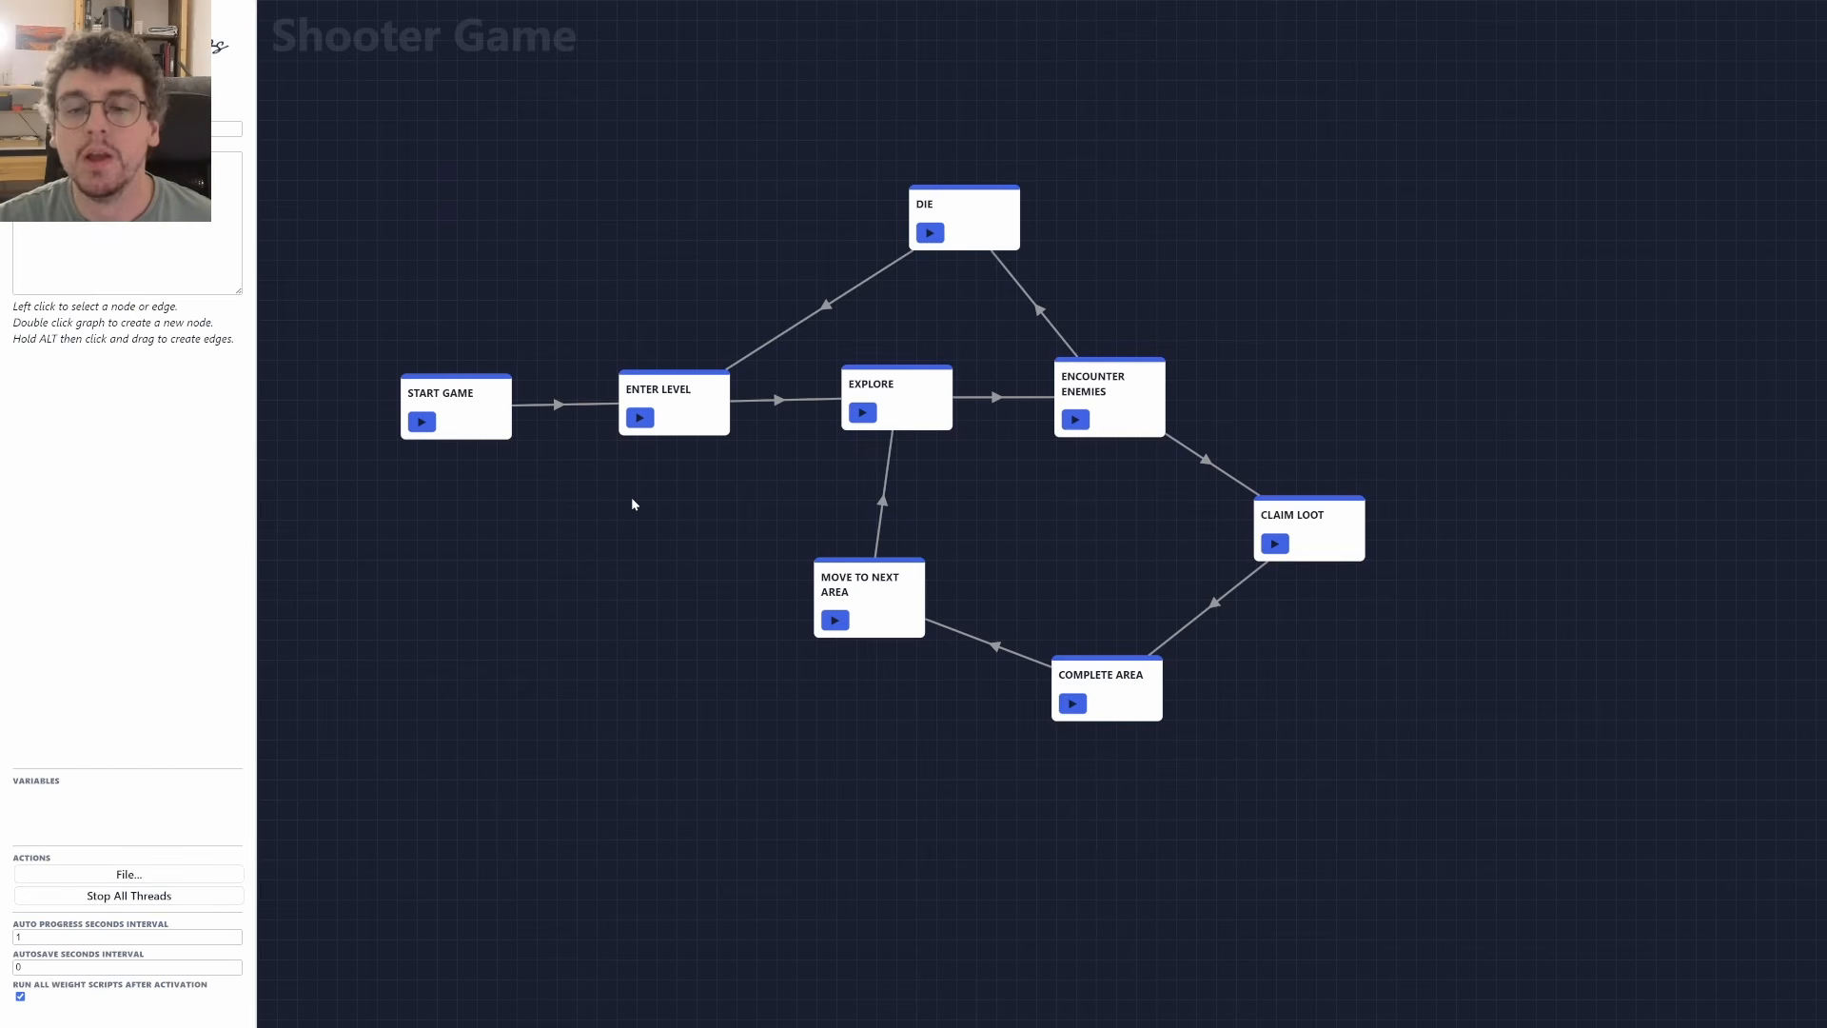
Shift Move to Next Area slightly left and Complete Area slightly up in the loop.
{"action": "left_click_drag", "start_coordinate": [923, 605], "coordinate": [894, 603]}
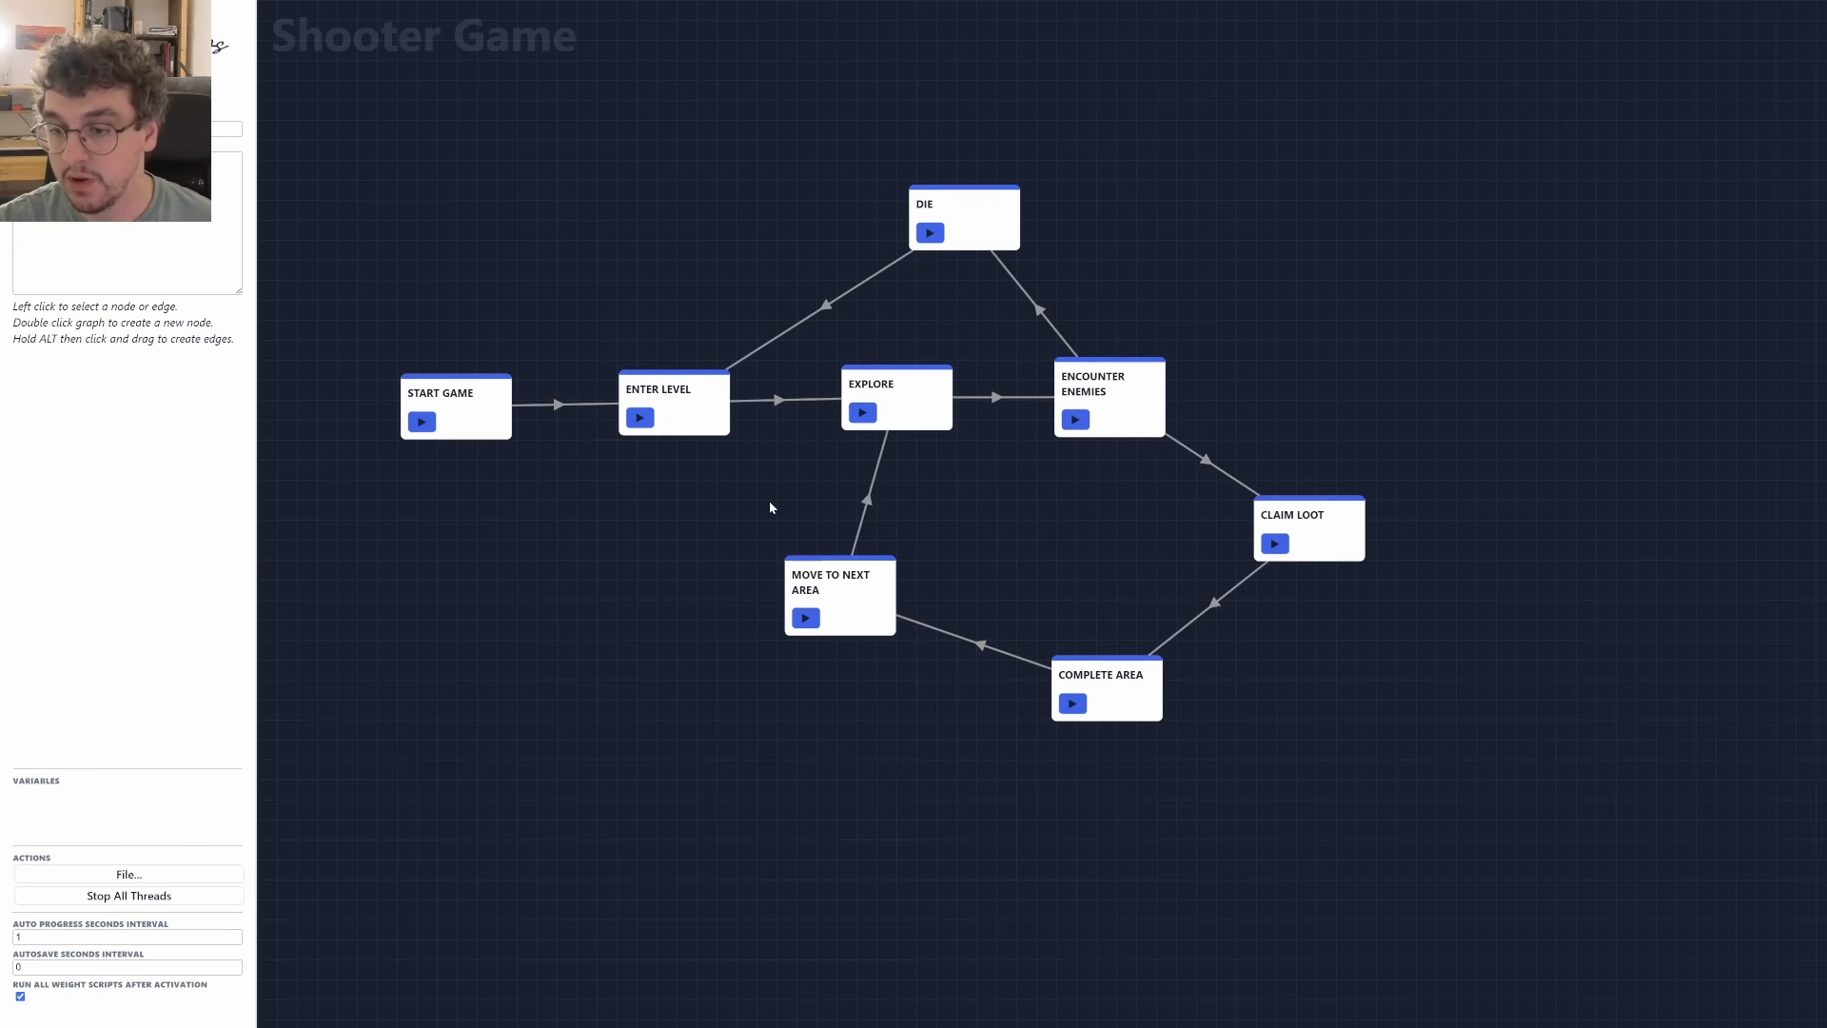
{"action": "left_click_drag", "start_coordinate": [1144, 702], "coordinate": [1144, 691]}
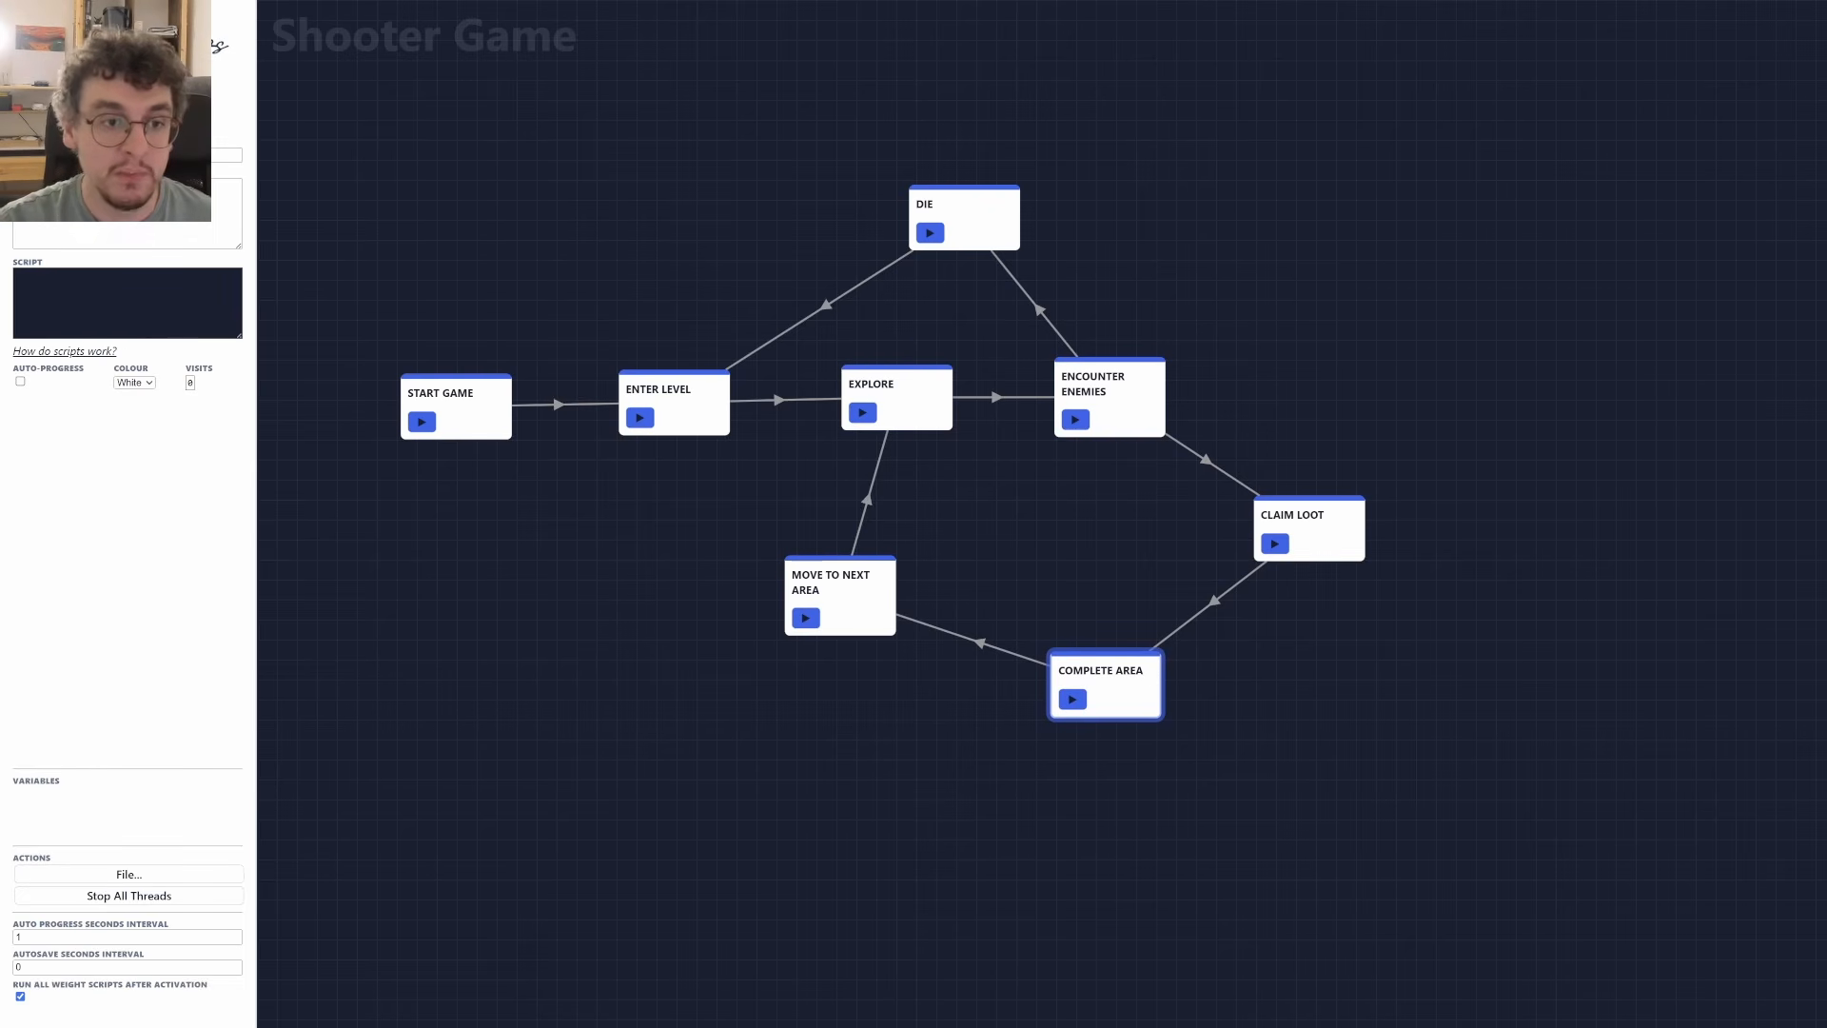
Write the script "g.areas_completed += 1" for the Complete Area node.
{"action": "left_click", "coordinate": [133, 302]}
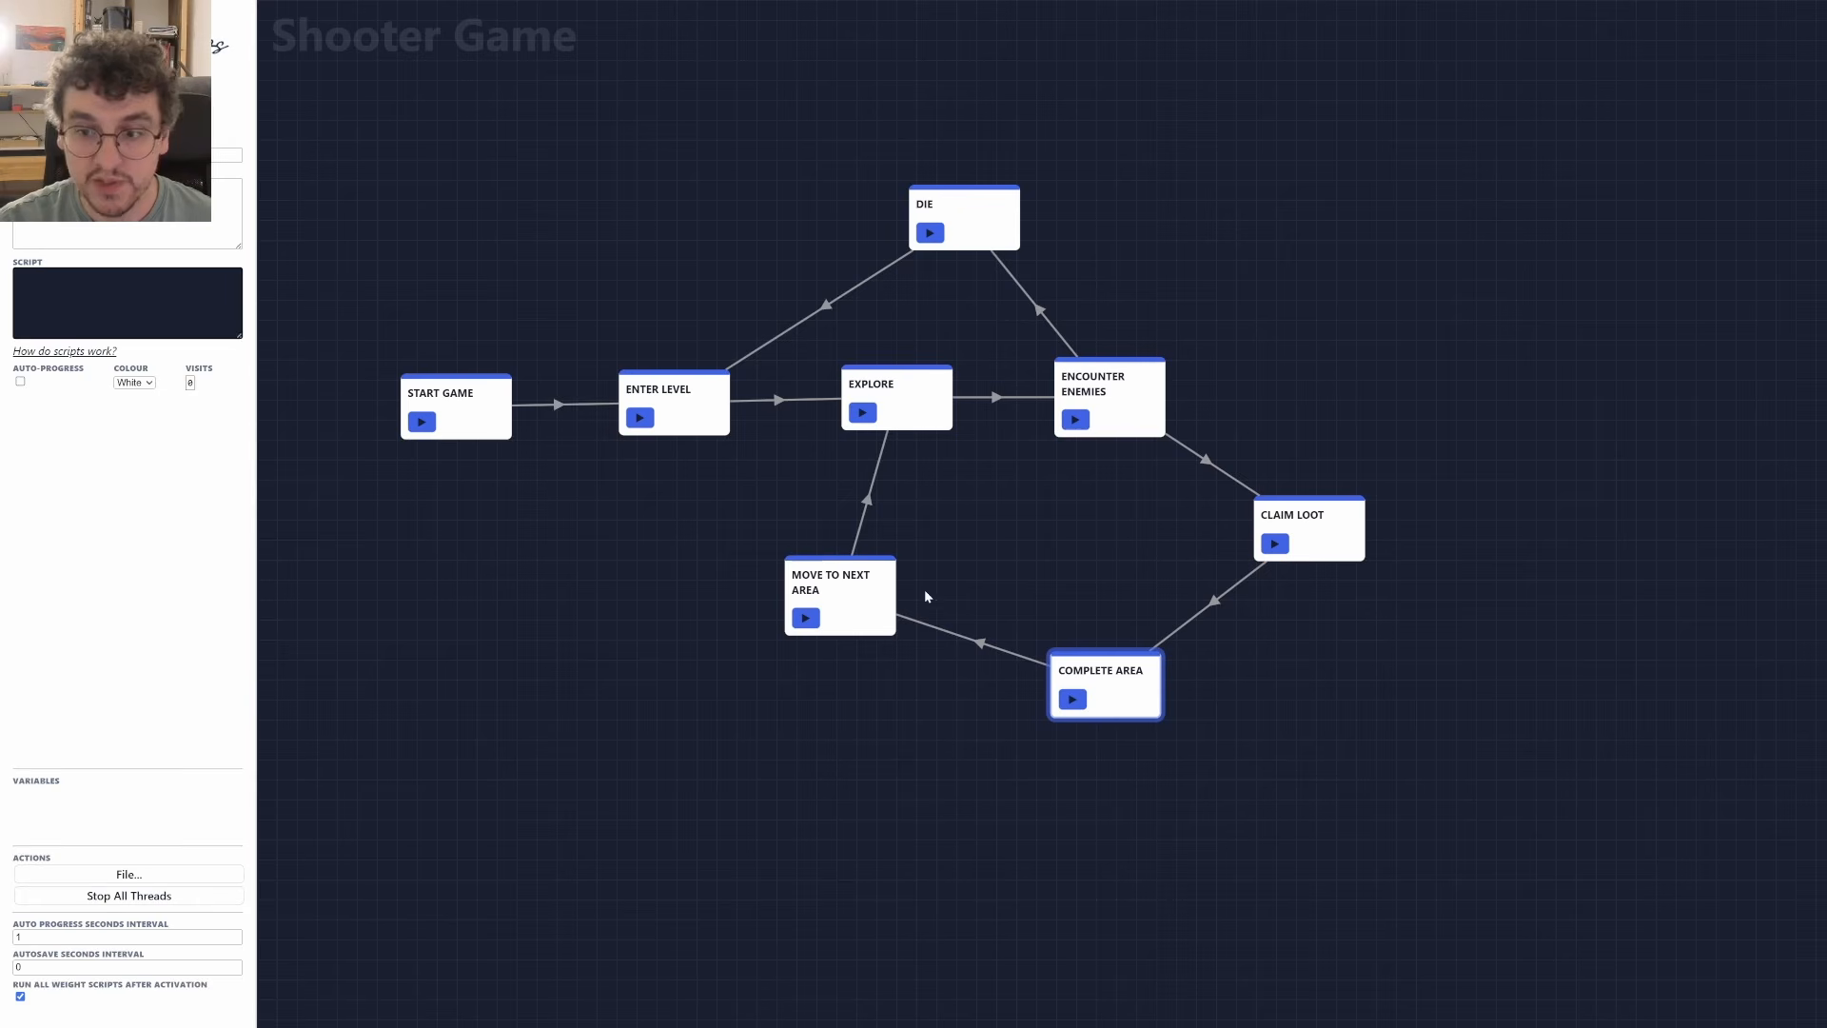
{"action": "left_click", "coordinate": [1110, 602]}
{"action": "left_click", "coordinate": [1130, 692]}
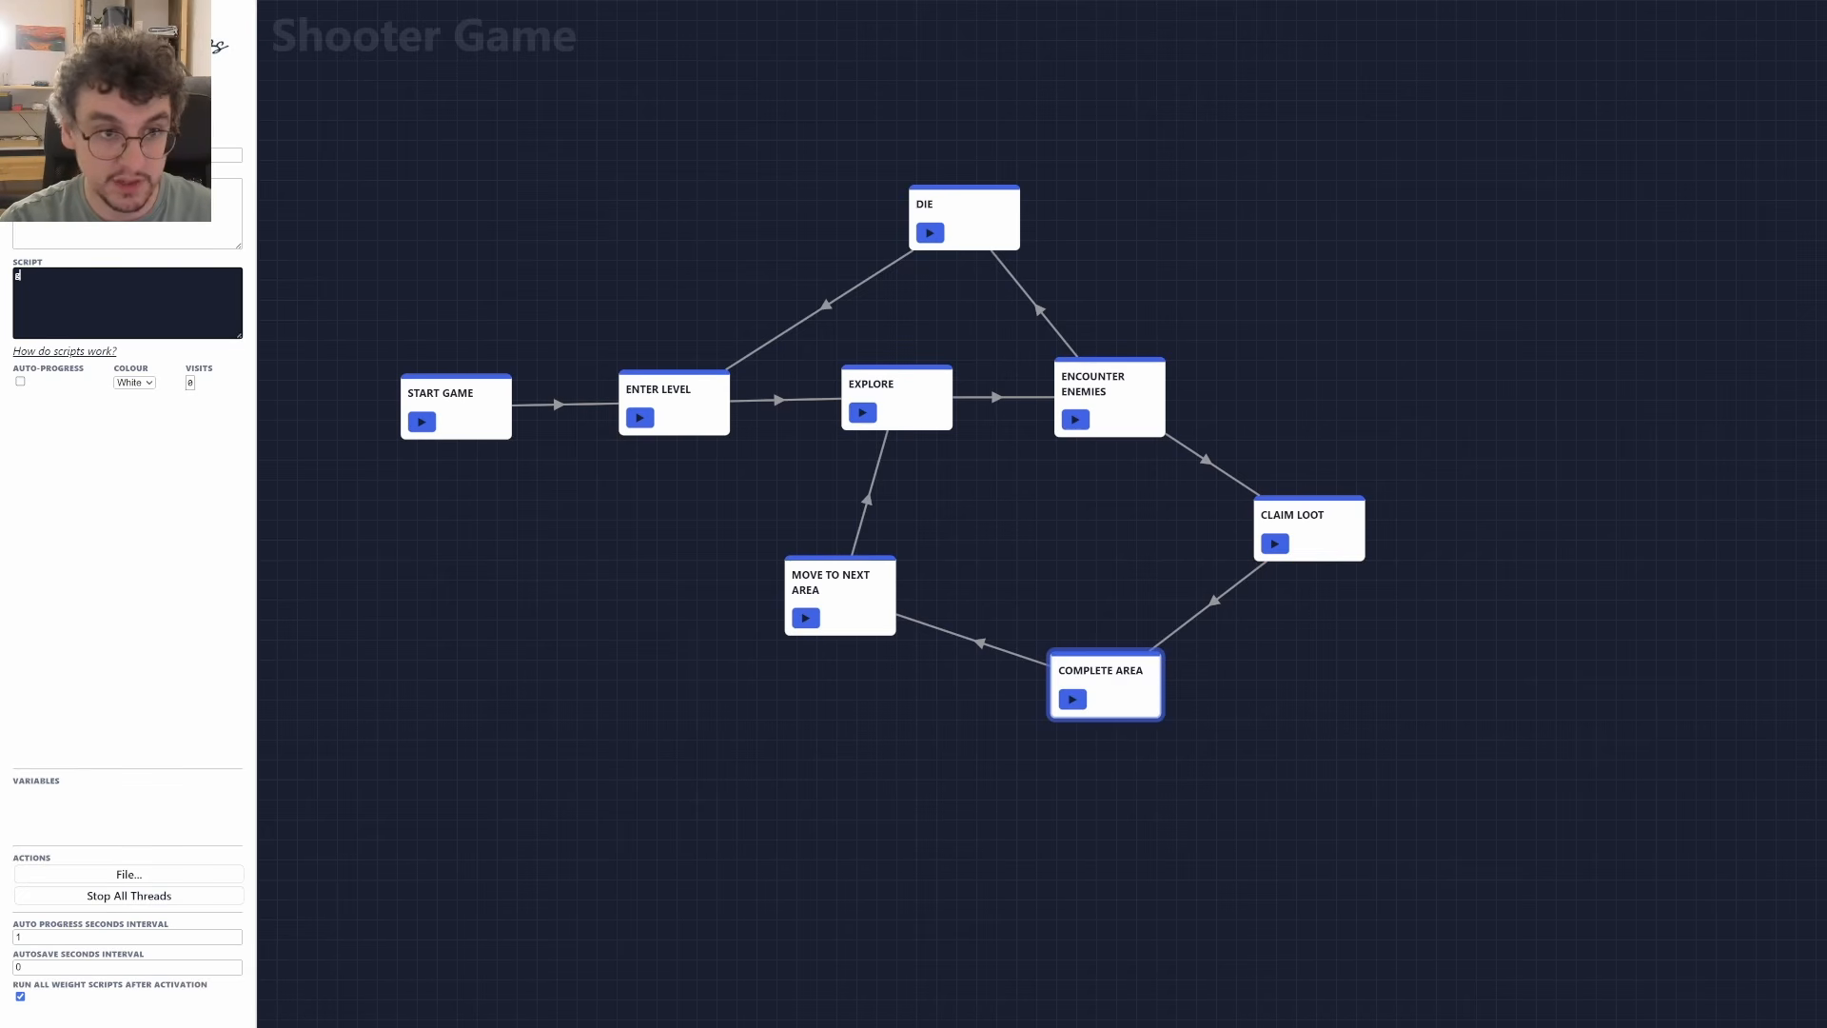
{"action": "type", "text": ".art"}
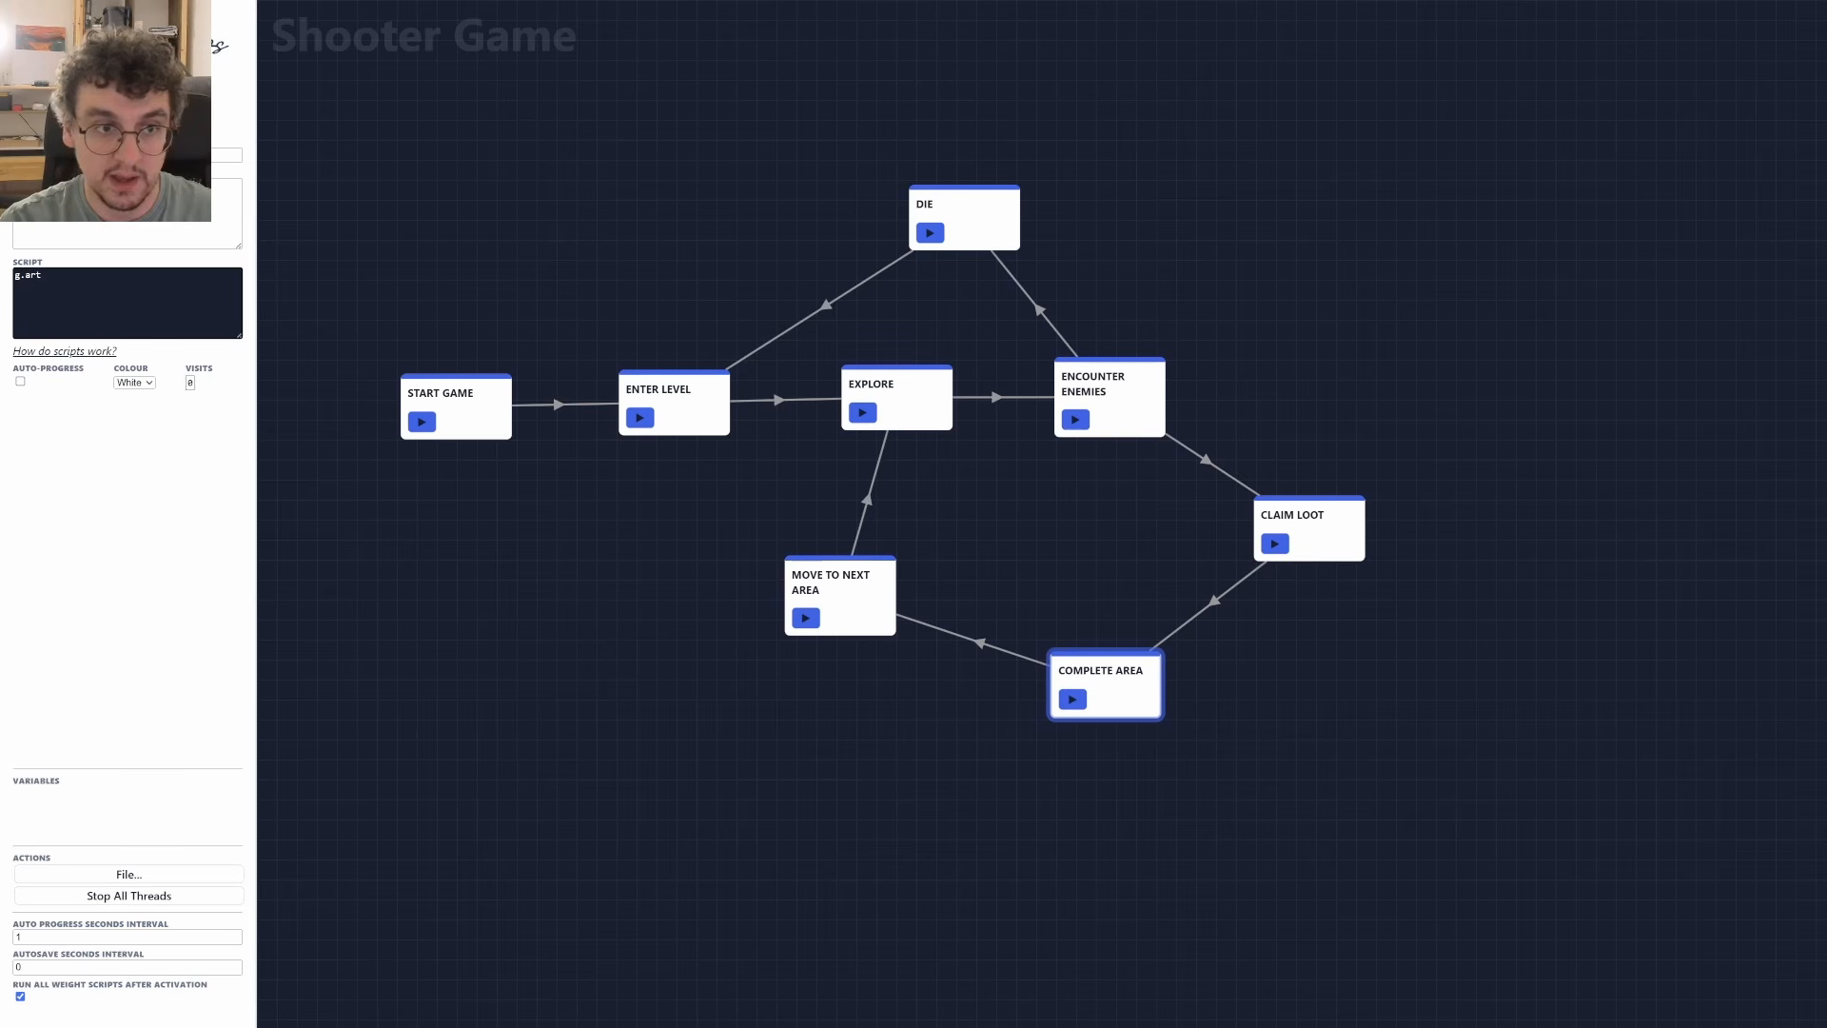
{"action": "key", "text": "BackSpace"}
{"action": "type", "text": "eas_comp"}
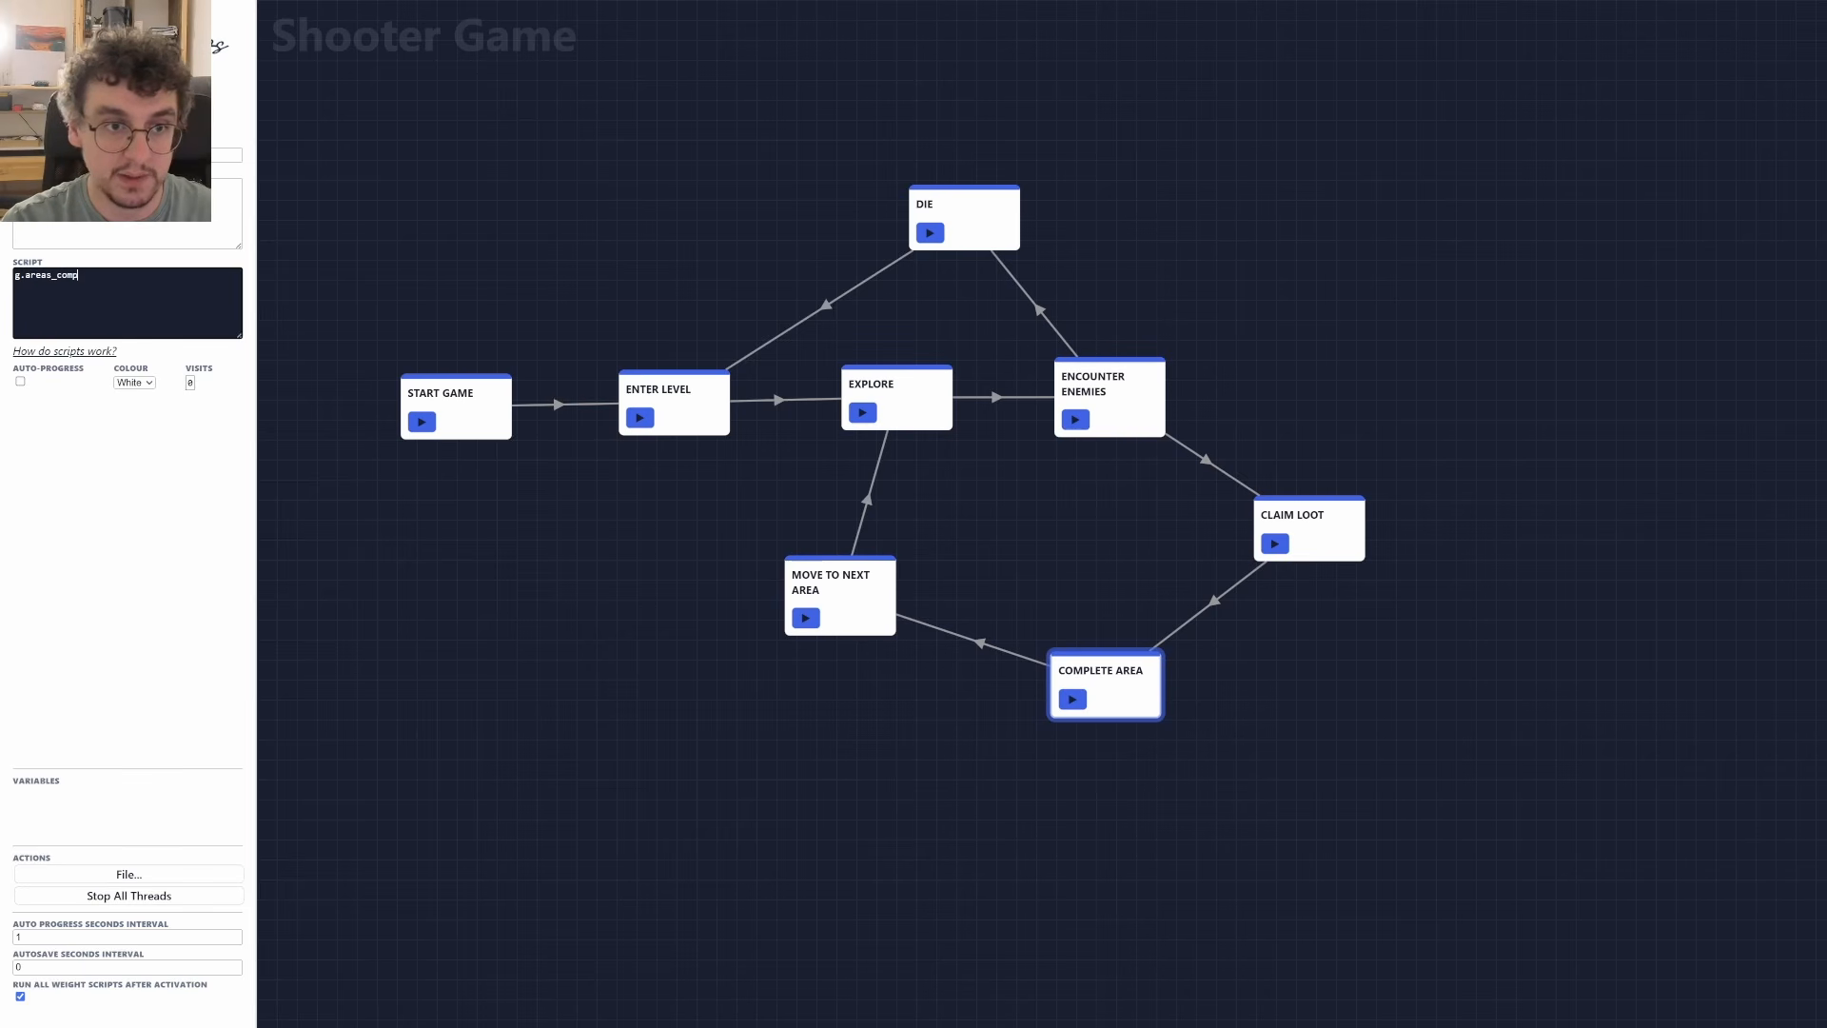
{"action": "type", "text": "leted += 1"}
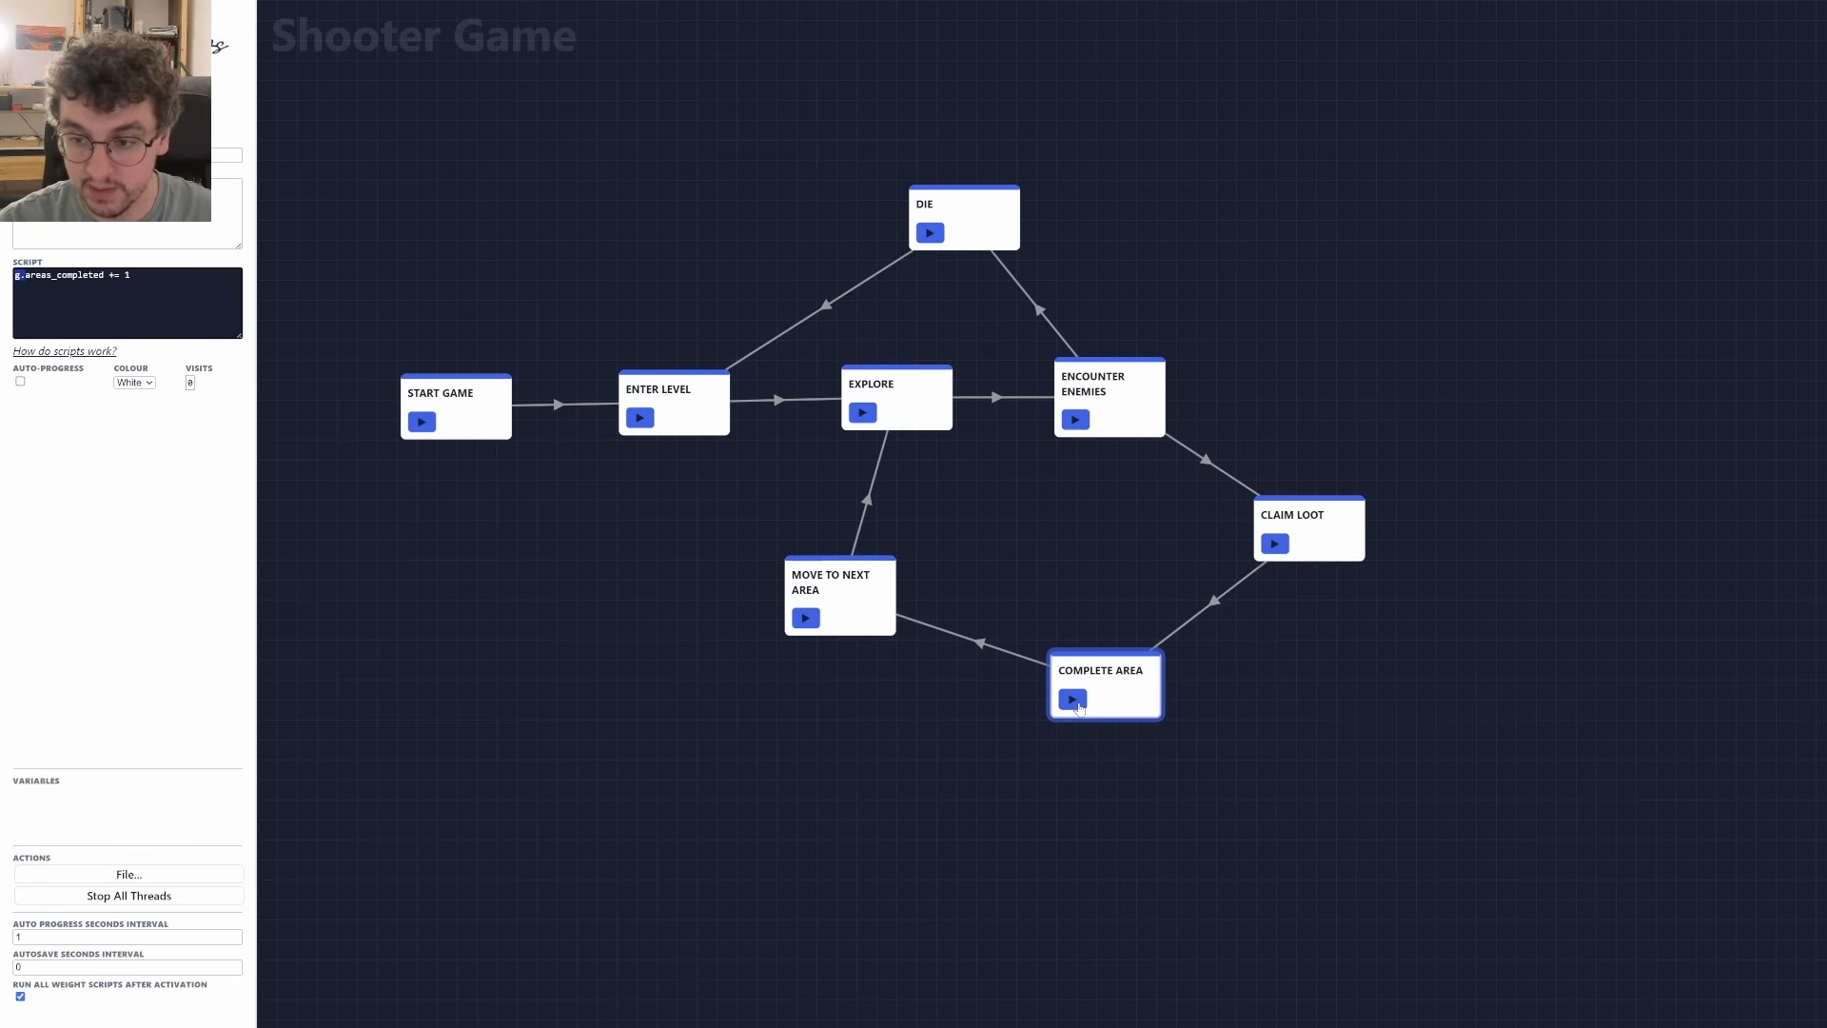
Start a thread at Complete Area to run its script and highlight the "g." prefix in the script.
{"action": "left_click", "coordinate": [1074, 700]}
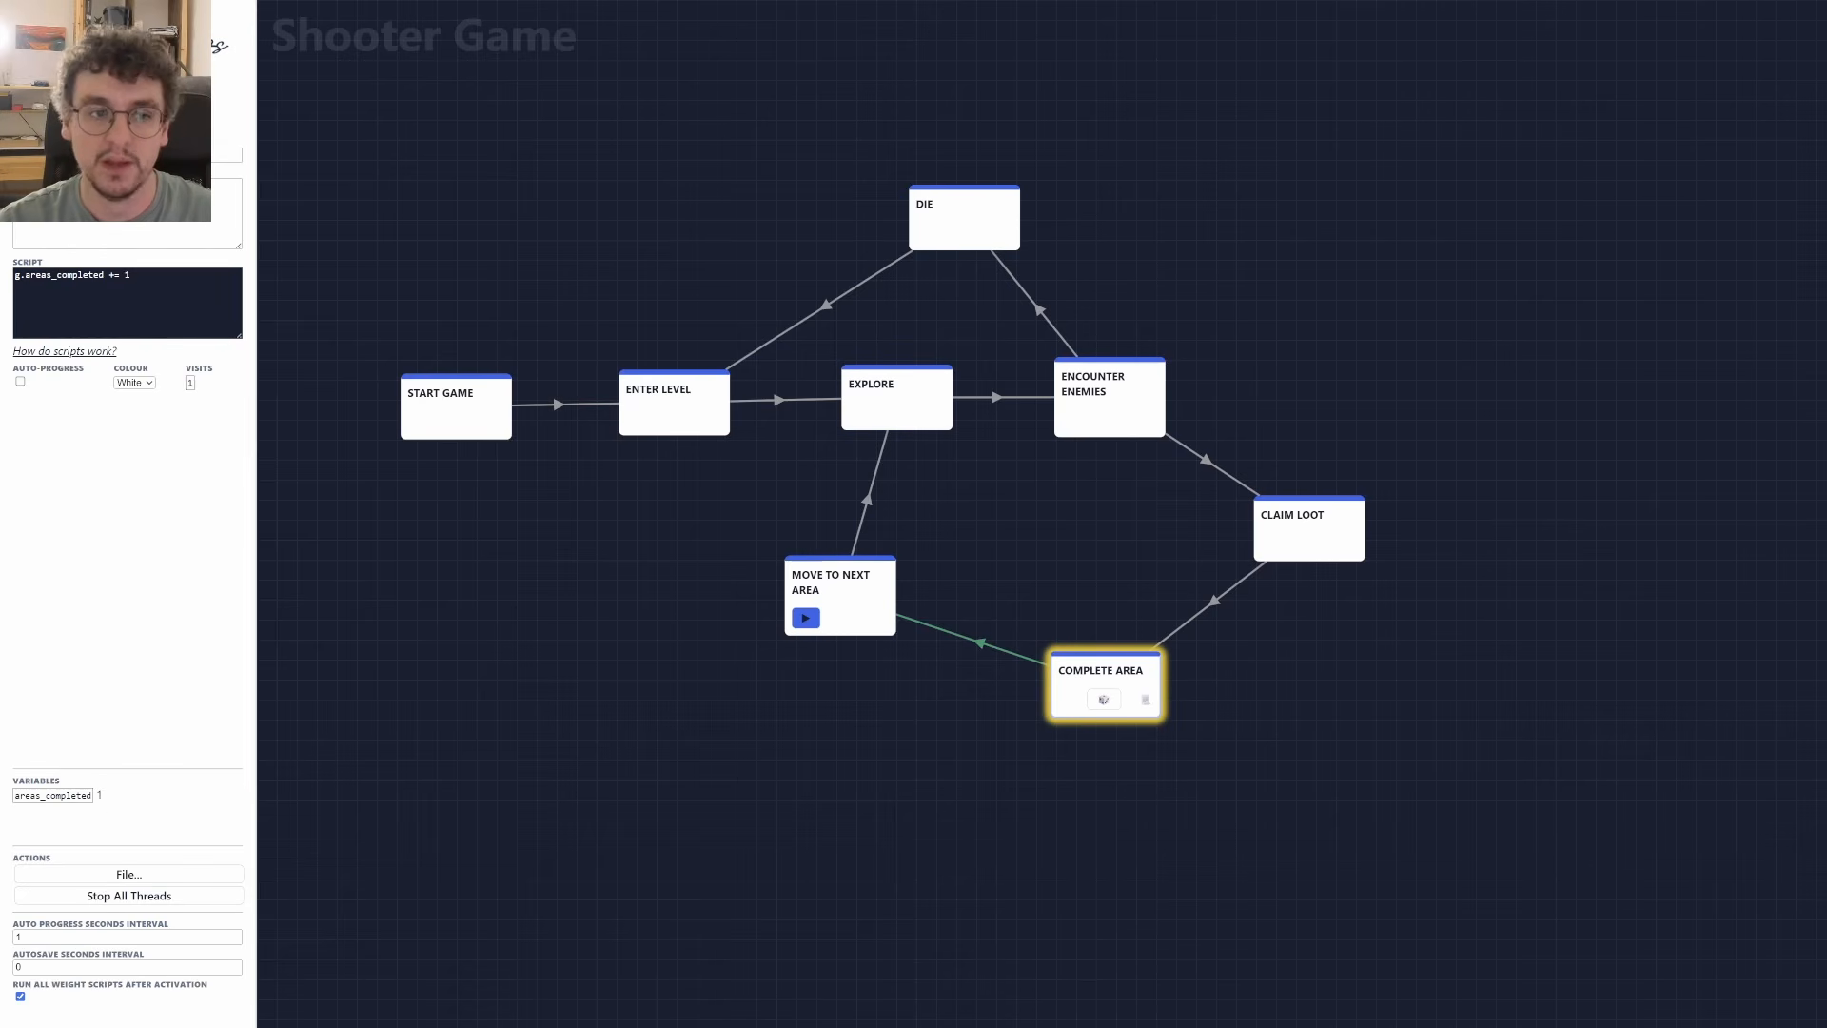
{"action": "left_click_drag", "start_coordinate": [25, 276], "coordinate": [12, 277]}
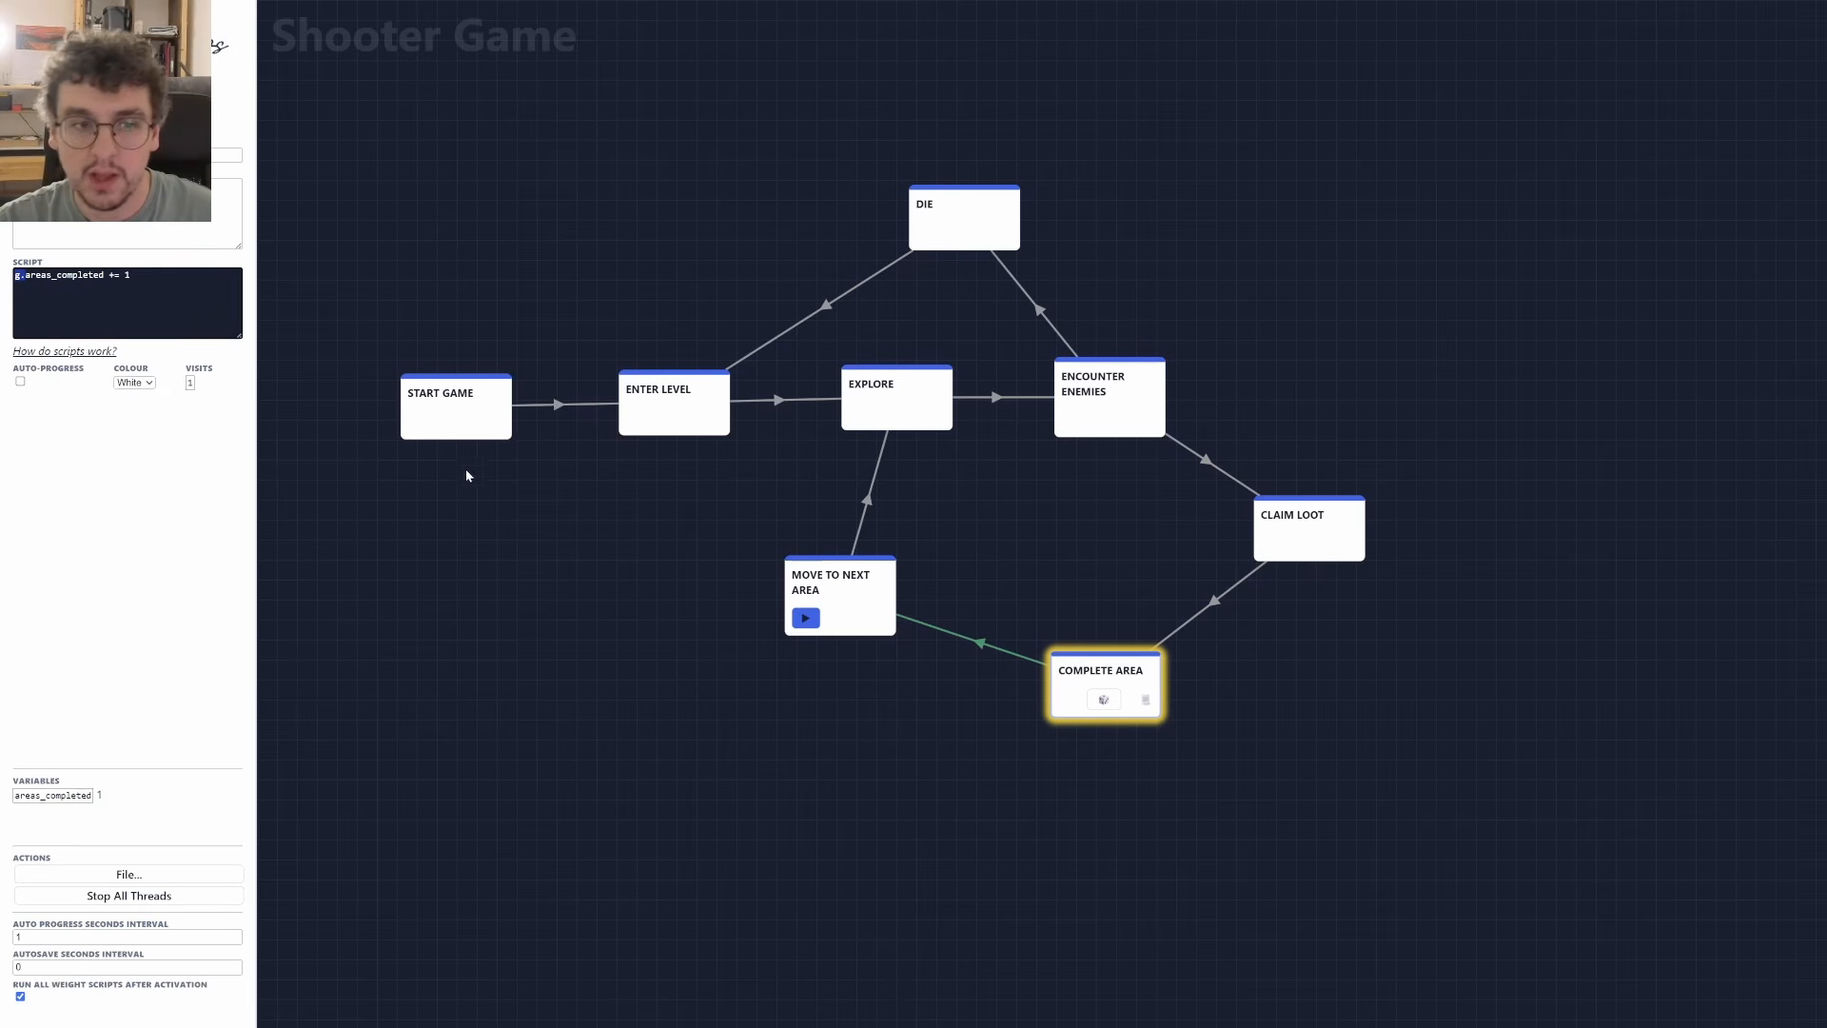
Stop all threads and change the Complete Area script to "self.areas_completed += 1".
{"action": "left_click", "coordinate": [1024, 747]}
{"action": "left_click", "coordinate": [209, 899]}
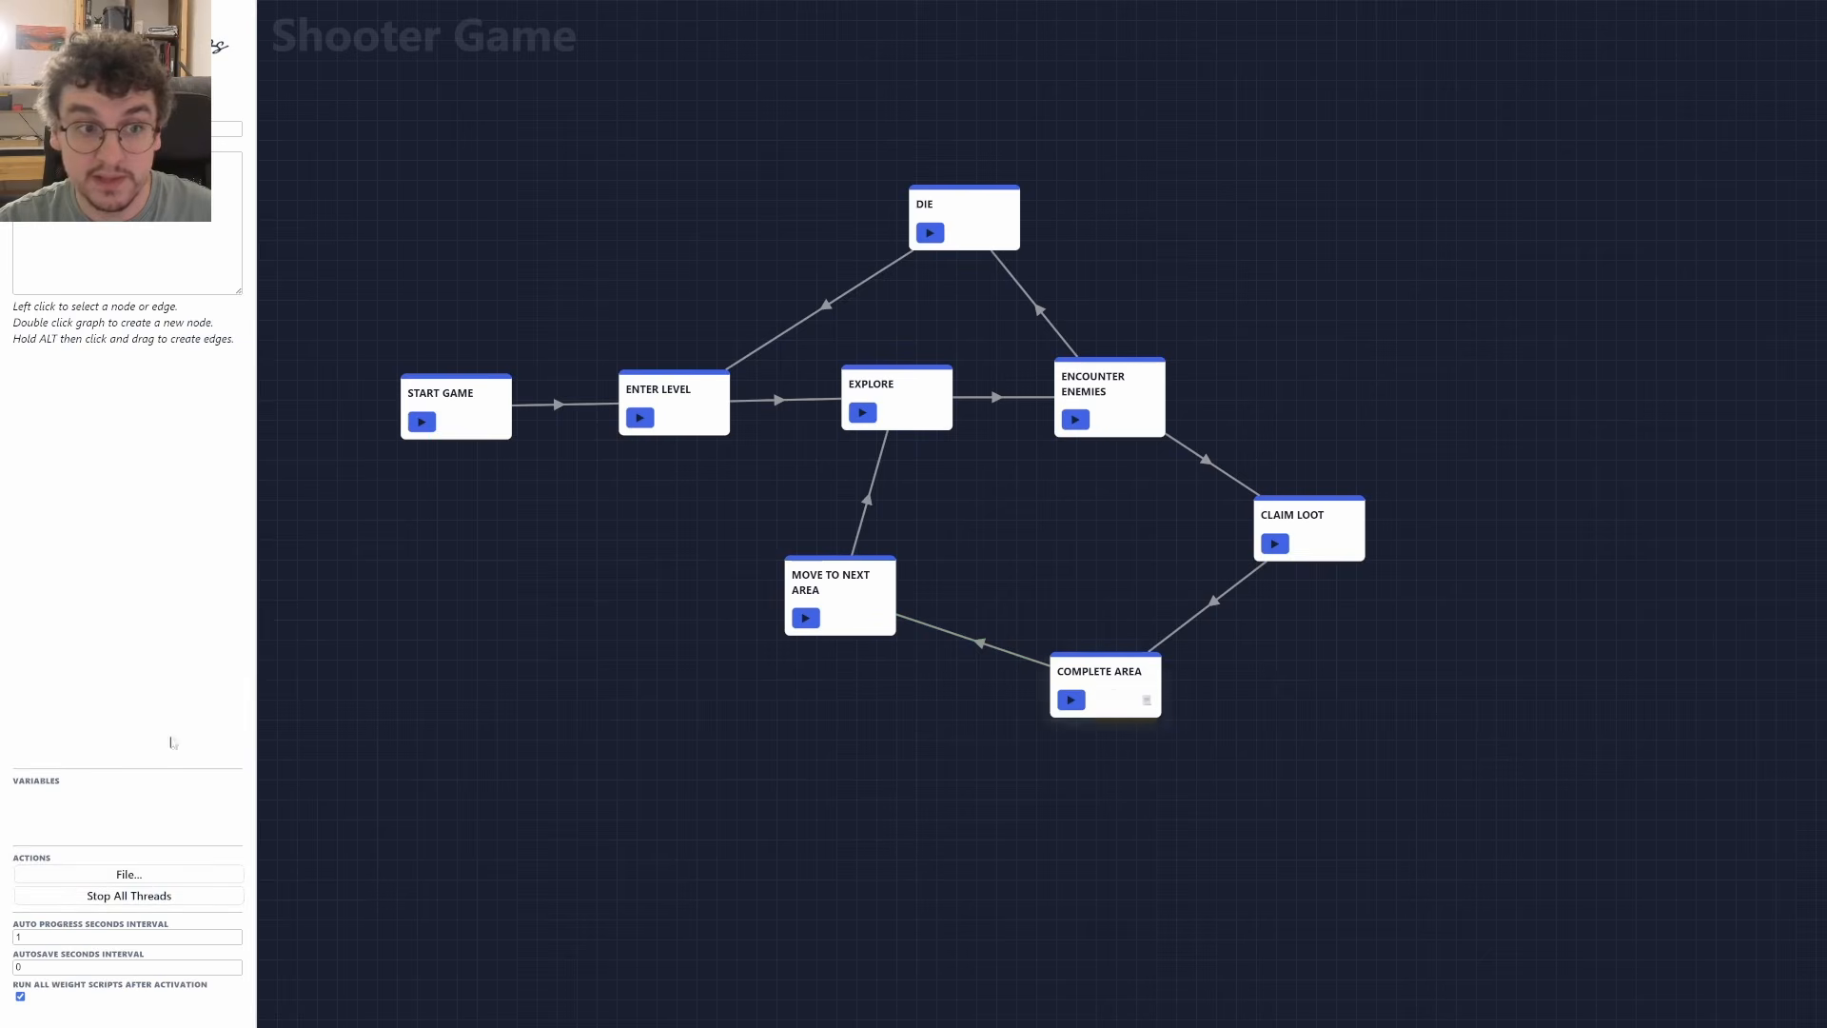
{"action": "left_click", "coordinate": [1105, 680]}
{"action": "left_click_drag", "start_coordinate": [26, 277], "coordinate": [9, 282]}
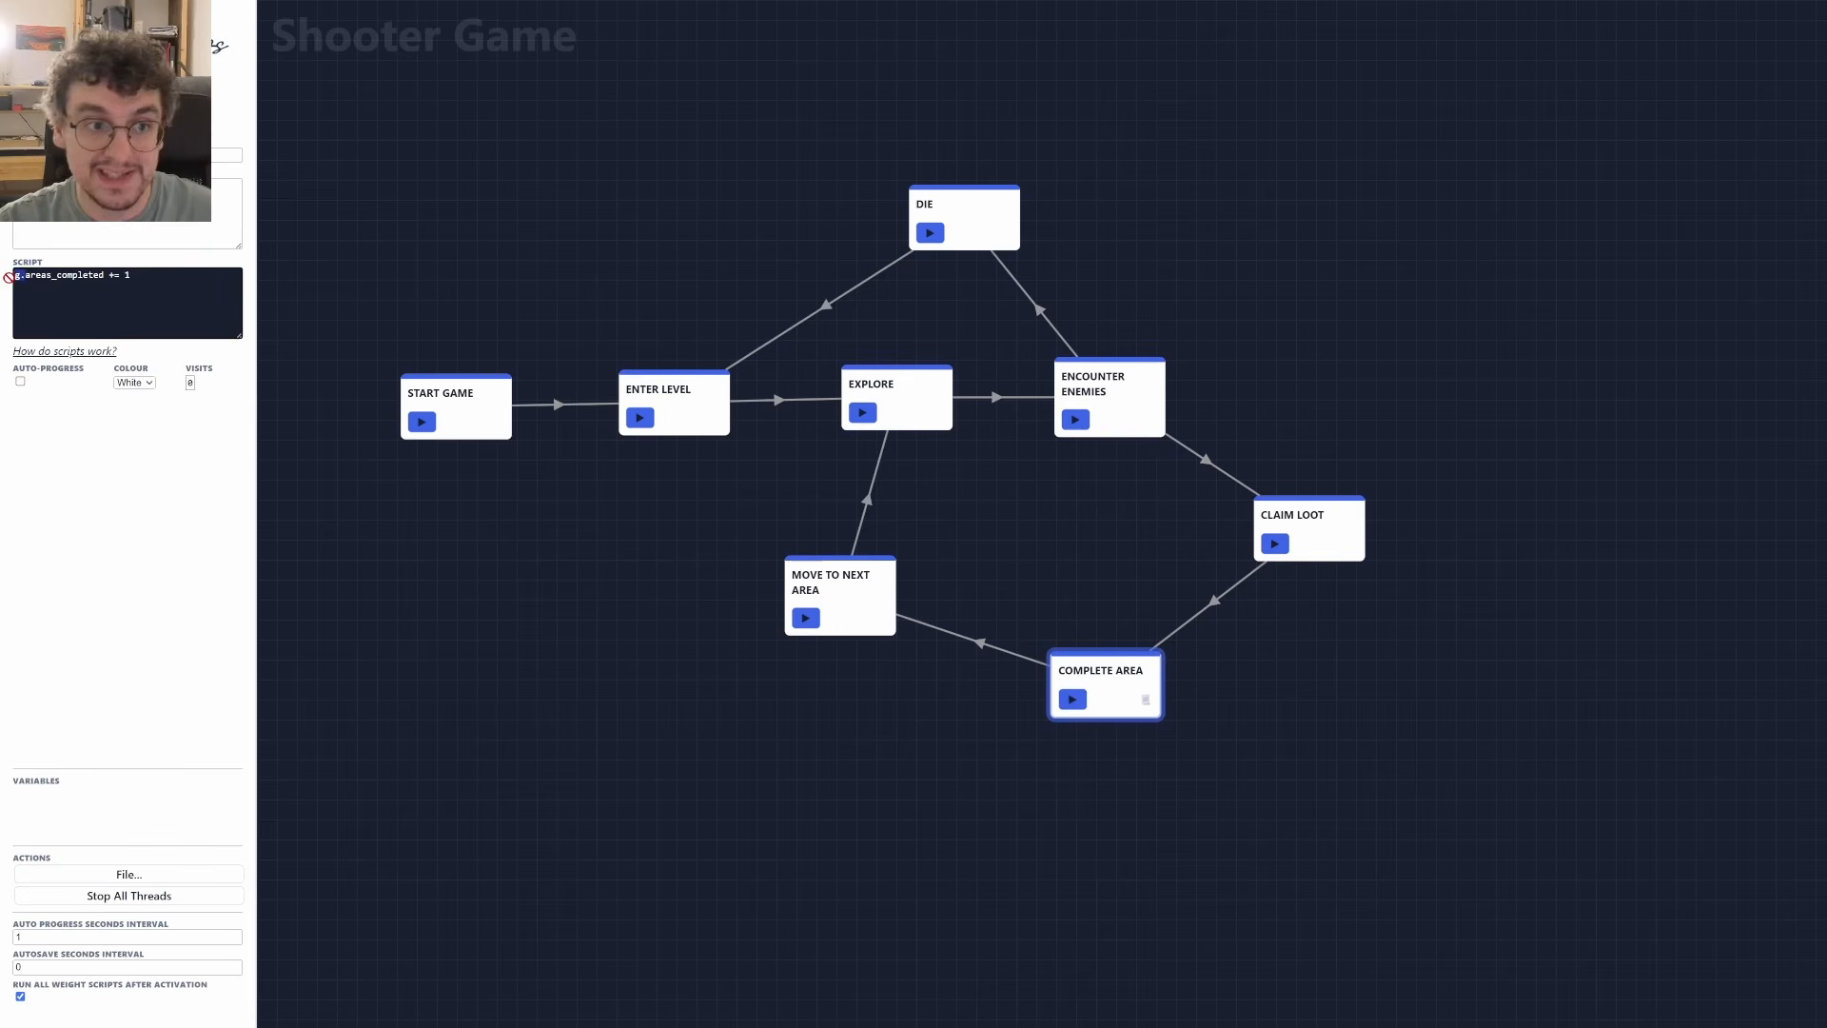
{"action": "type", "text": "self."}
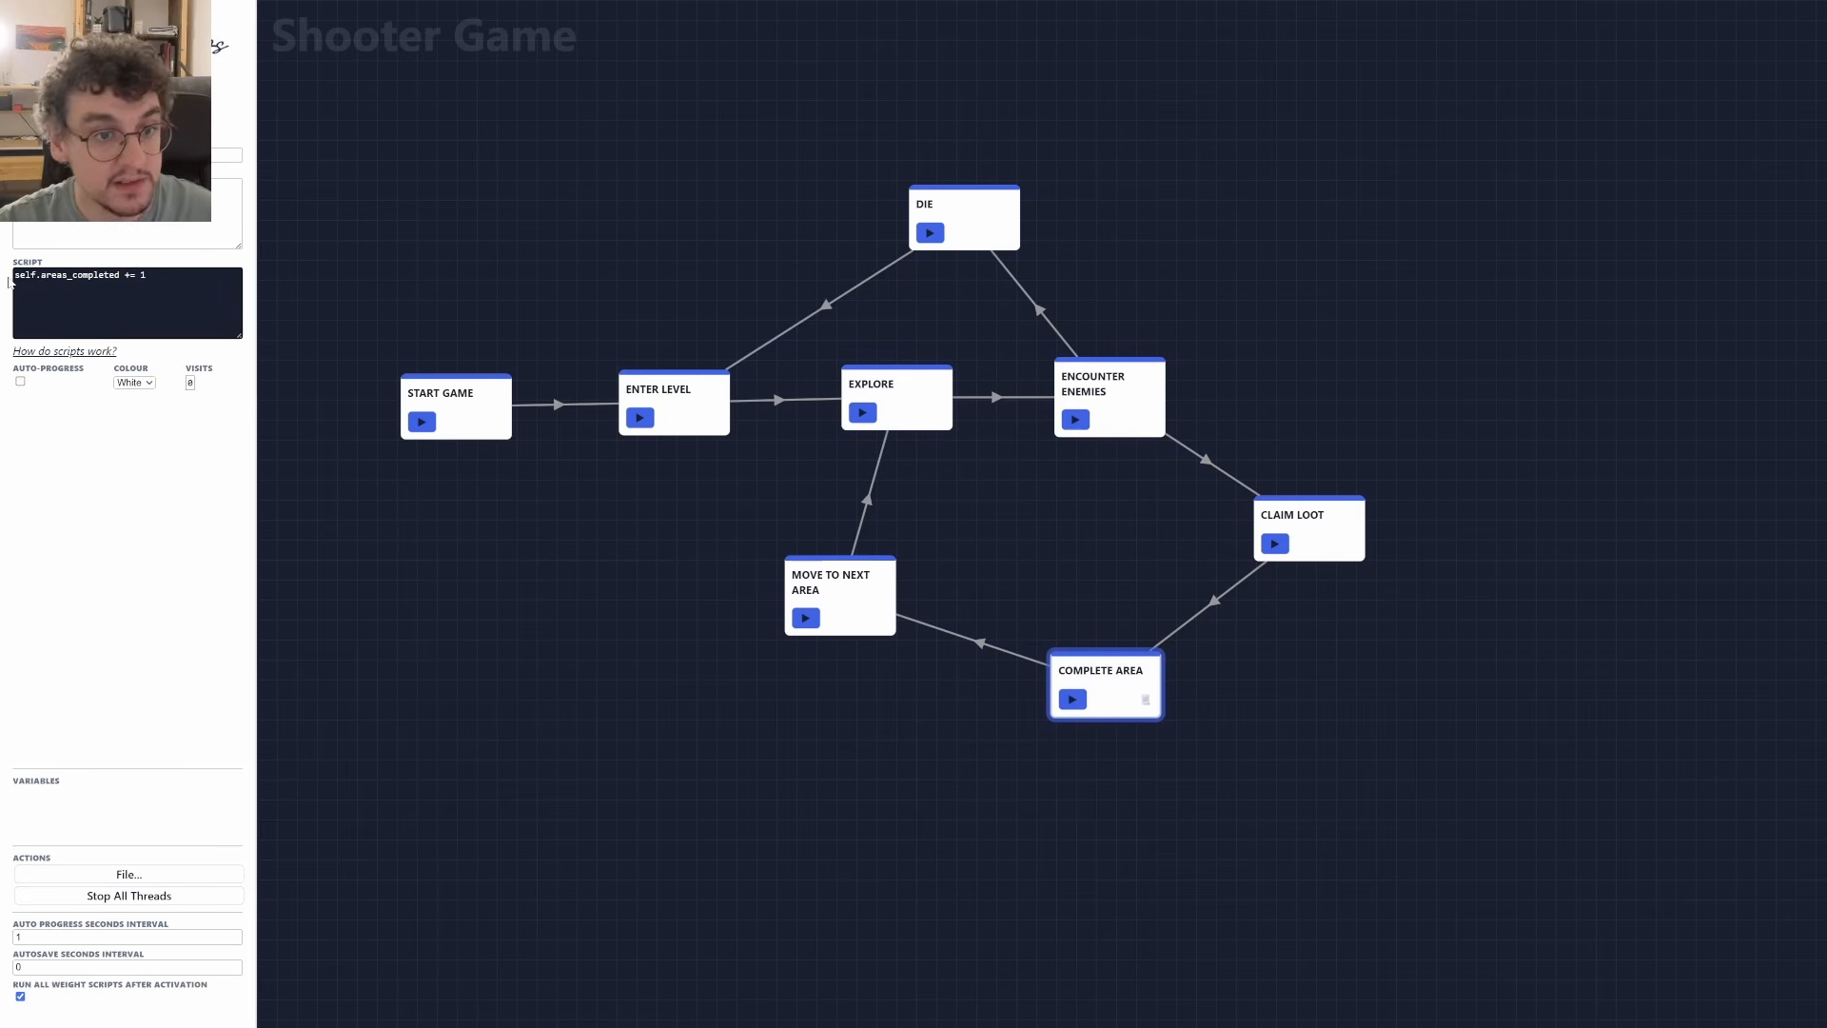
Start a thread at Complete Area to run its script and nudge the node slightly up and left.
{"action": "left_click", "coordinate": [1073, 701]}
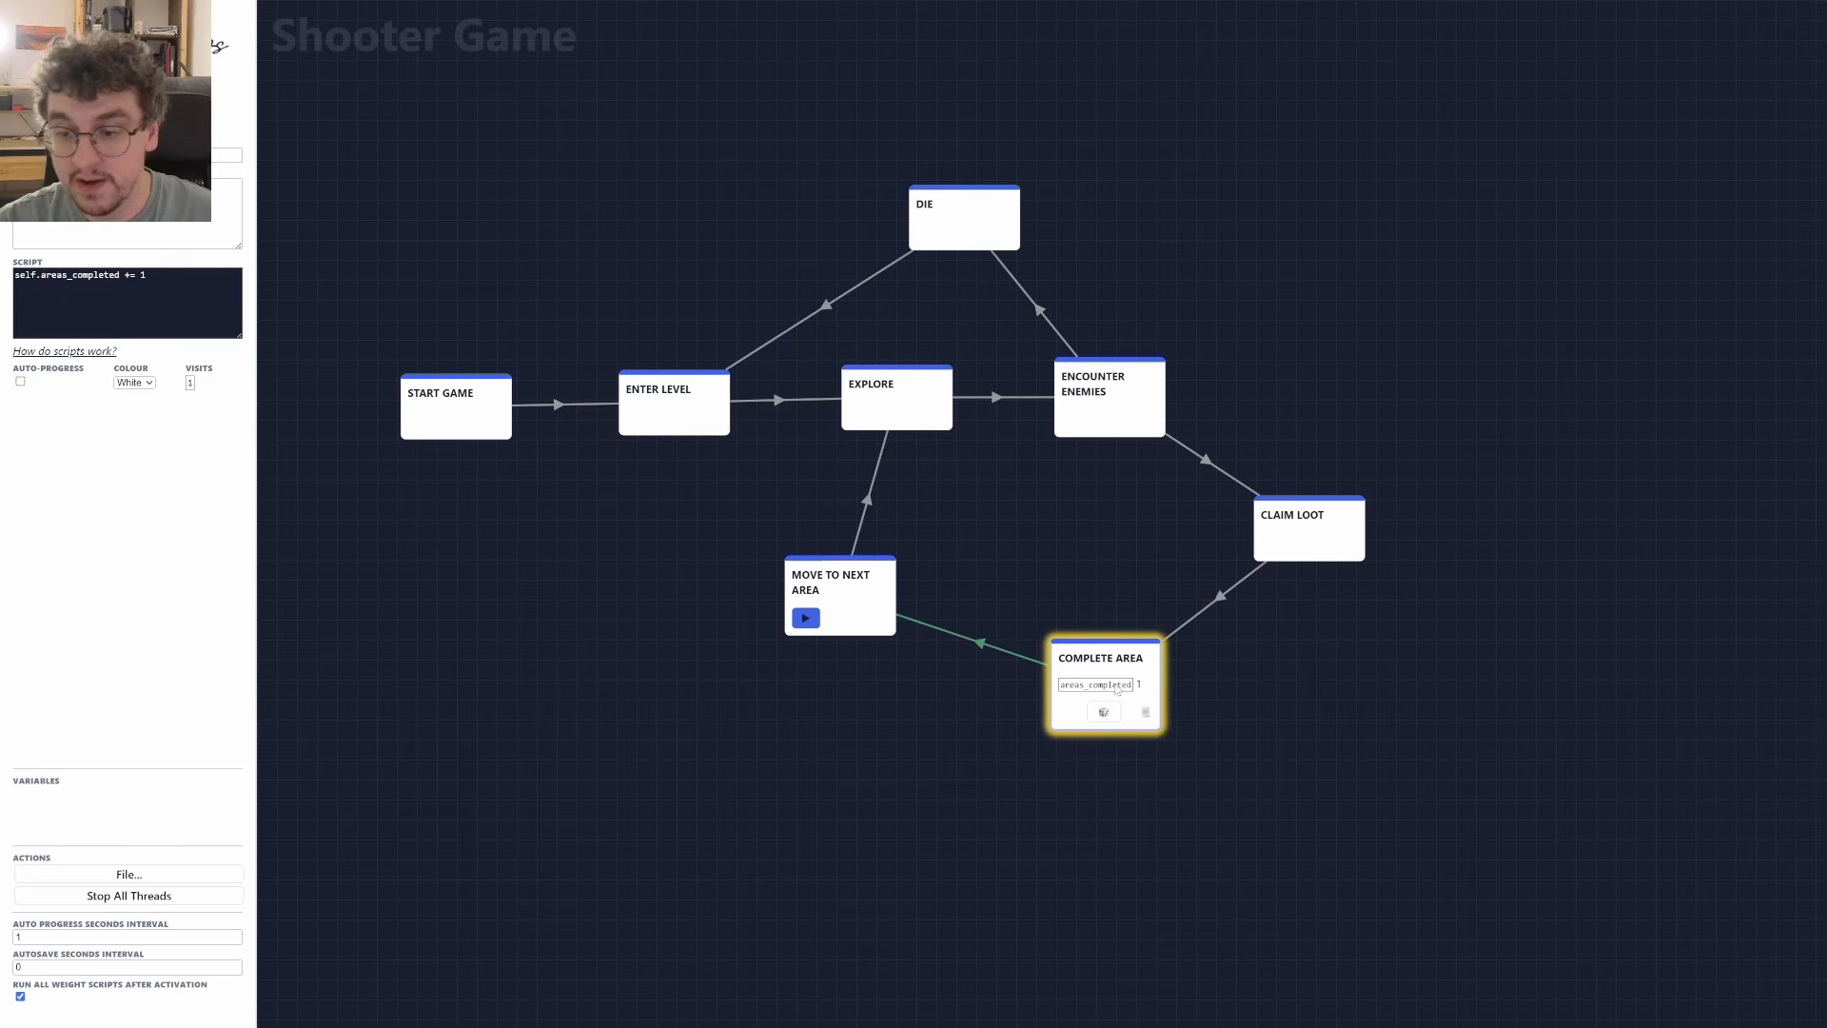
{"action": "left_click_drag", "start_coordinate": [1117, 689], "coordinate": [1101, 674]}
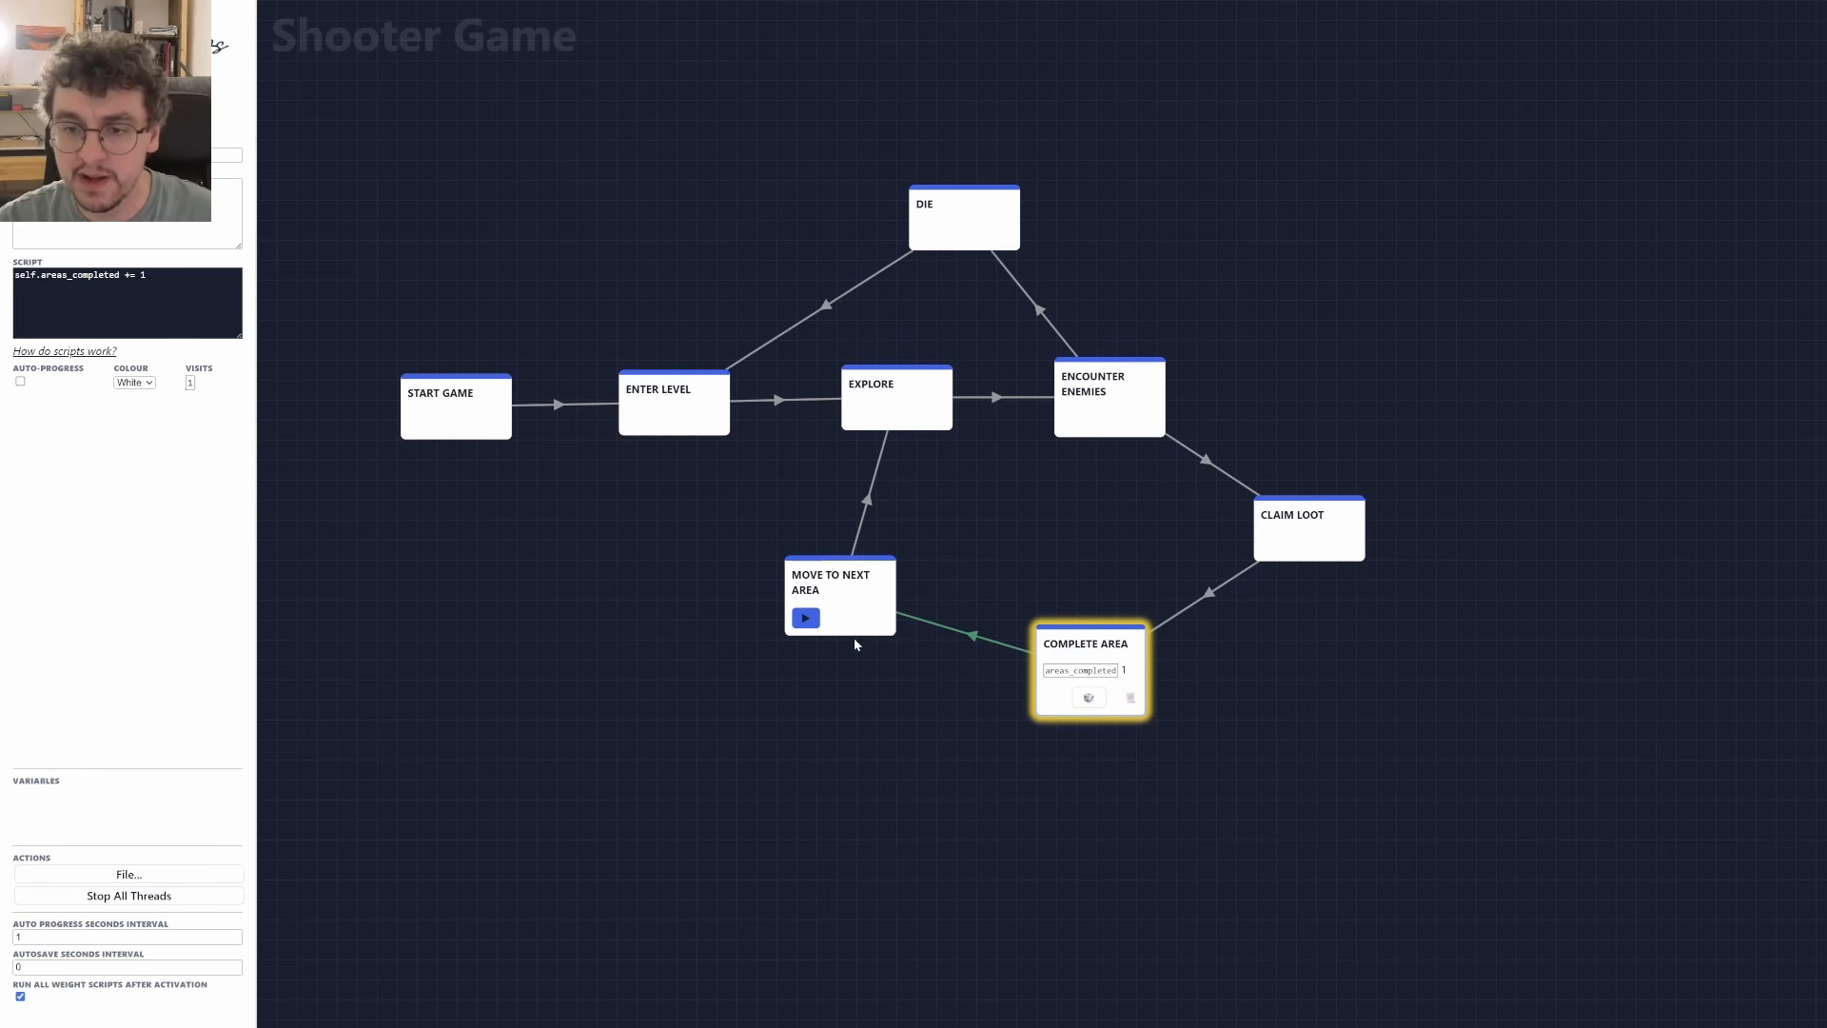
Begin the Enter Level script with "self.areas_completed" and nudge Enter Level and Complete Area slightly left.
{"action": "left_click", "coordinate": [1099, 430]}
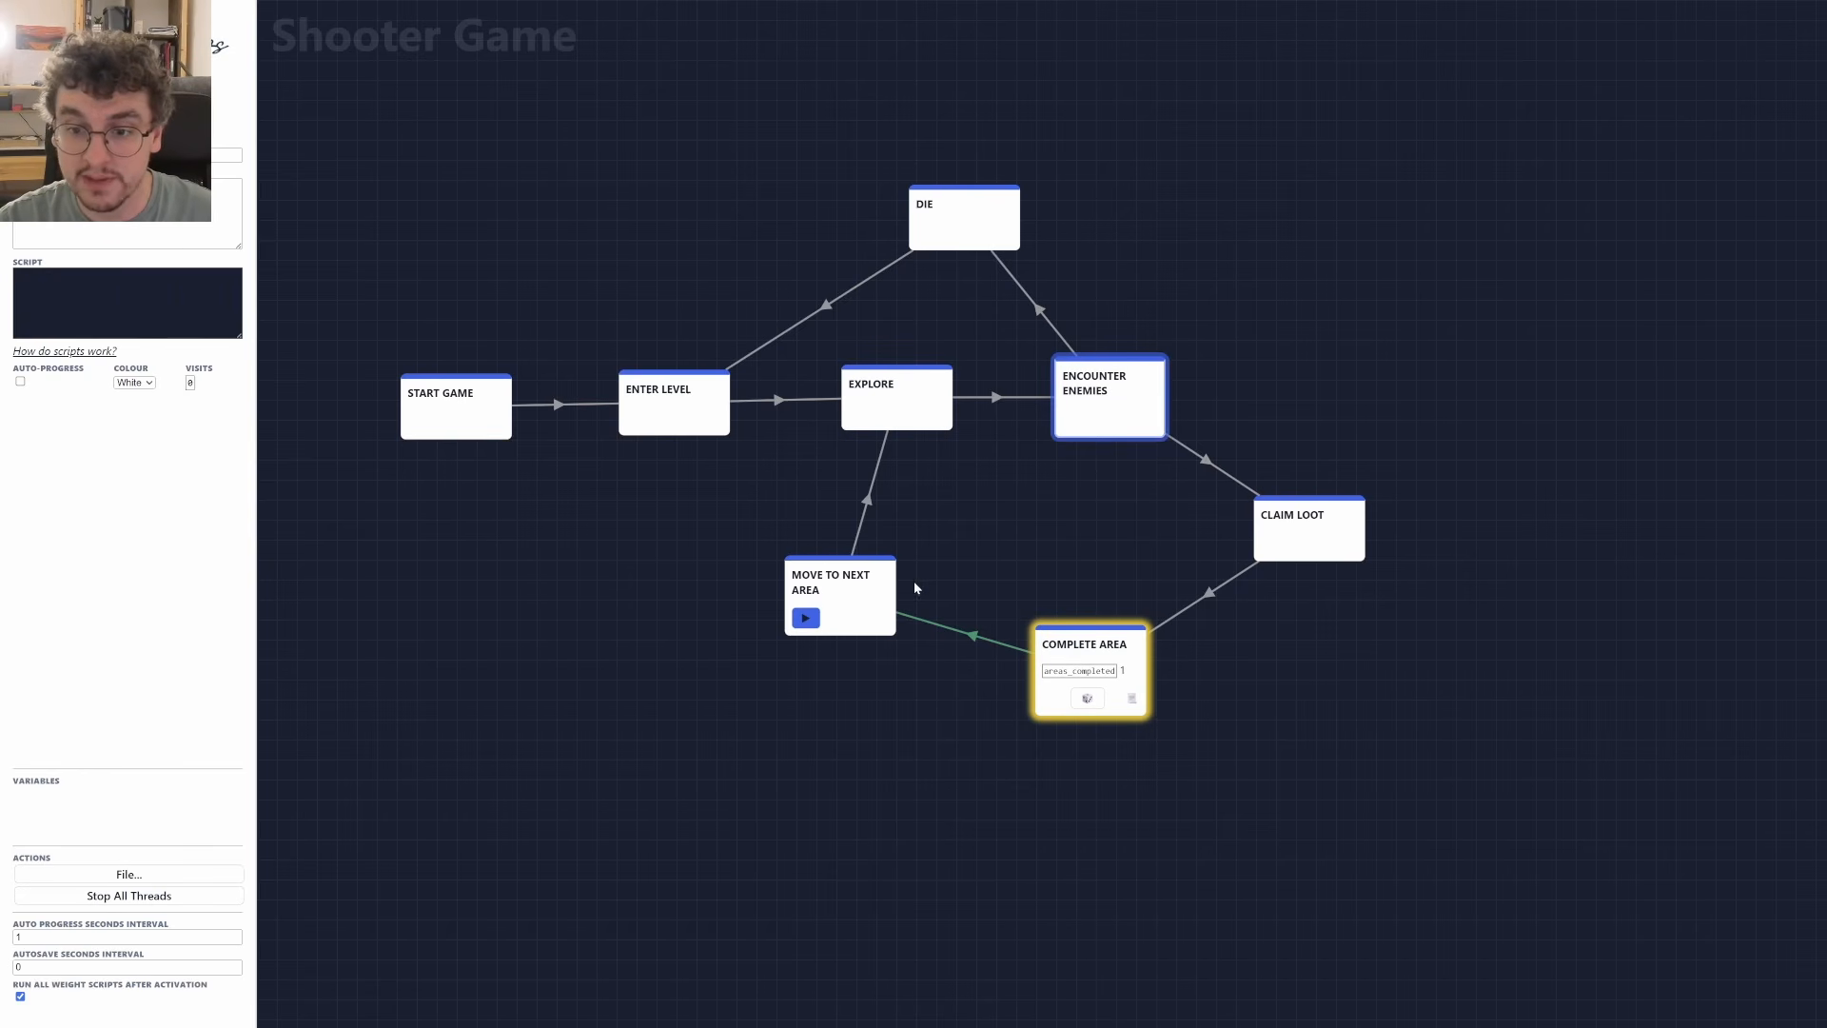
{"action": "left_click", "coordinate": [671, 419]}
{"action": "left_click", "coordinate": [127, 303]}
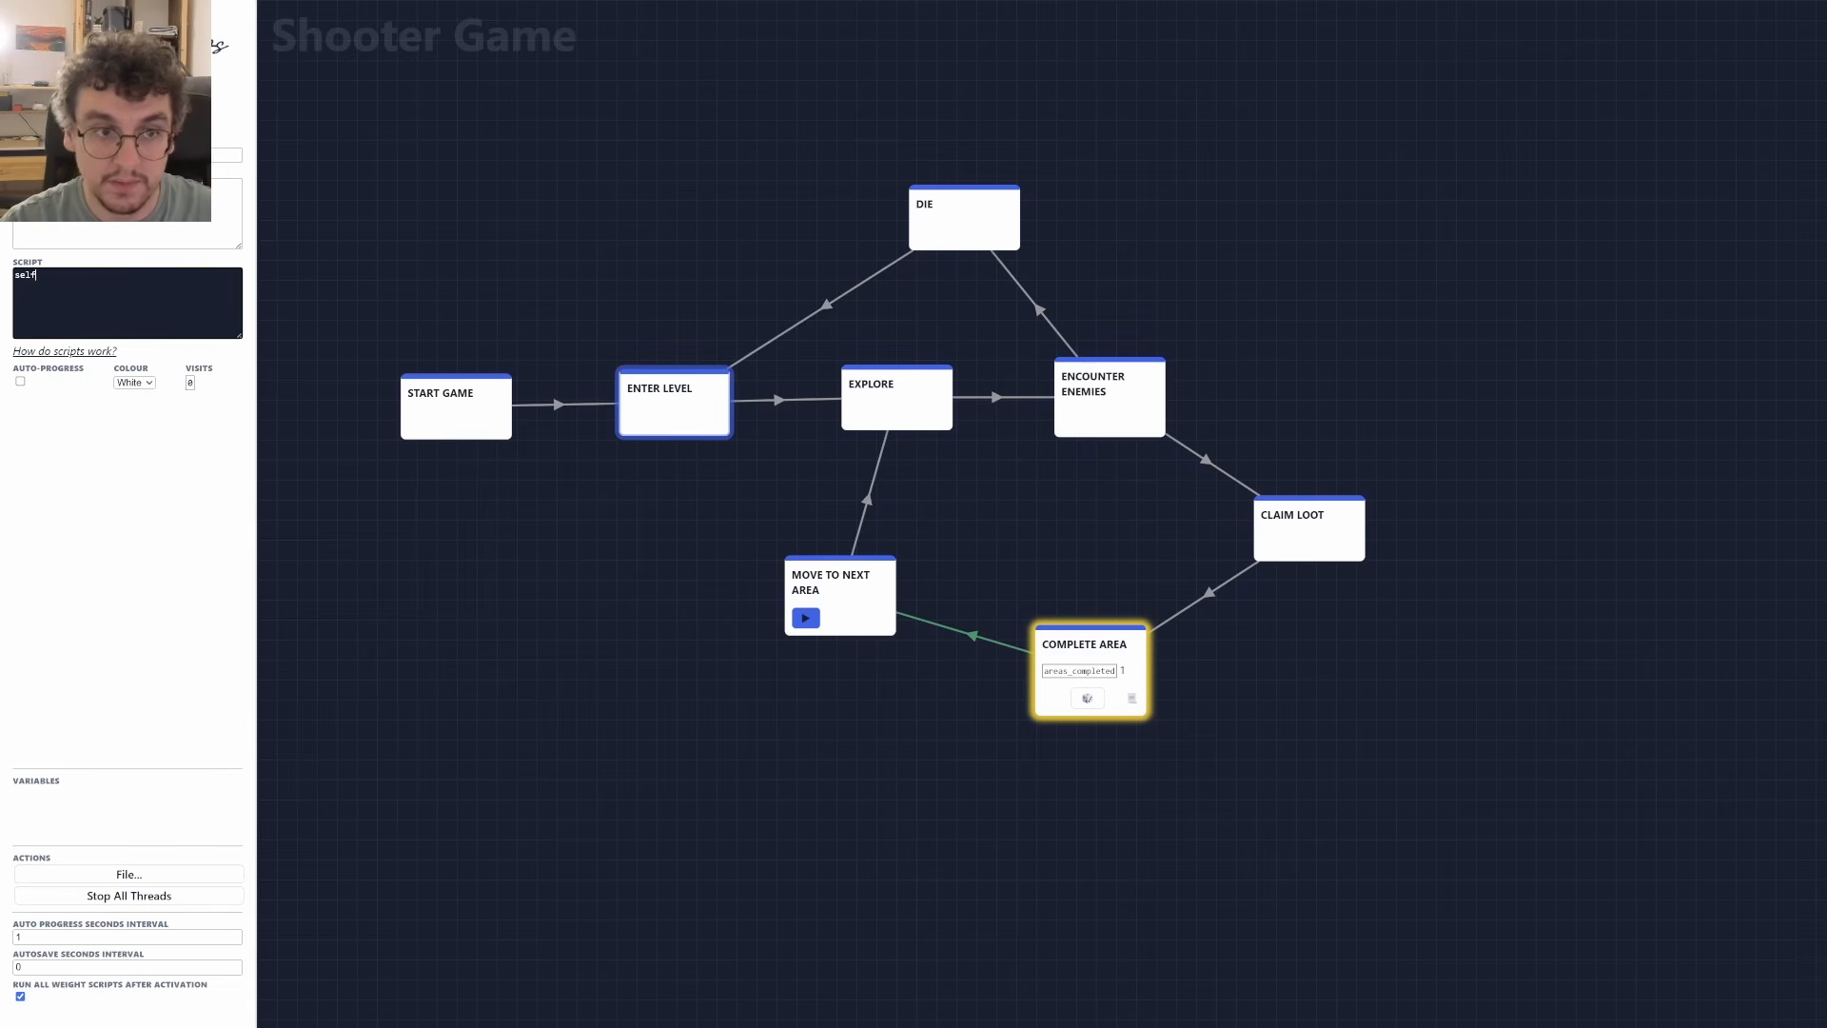
{"action": "type", "text": "self.areas_completed"}
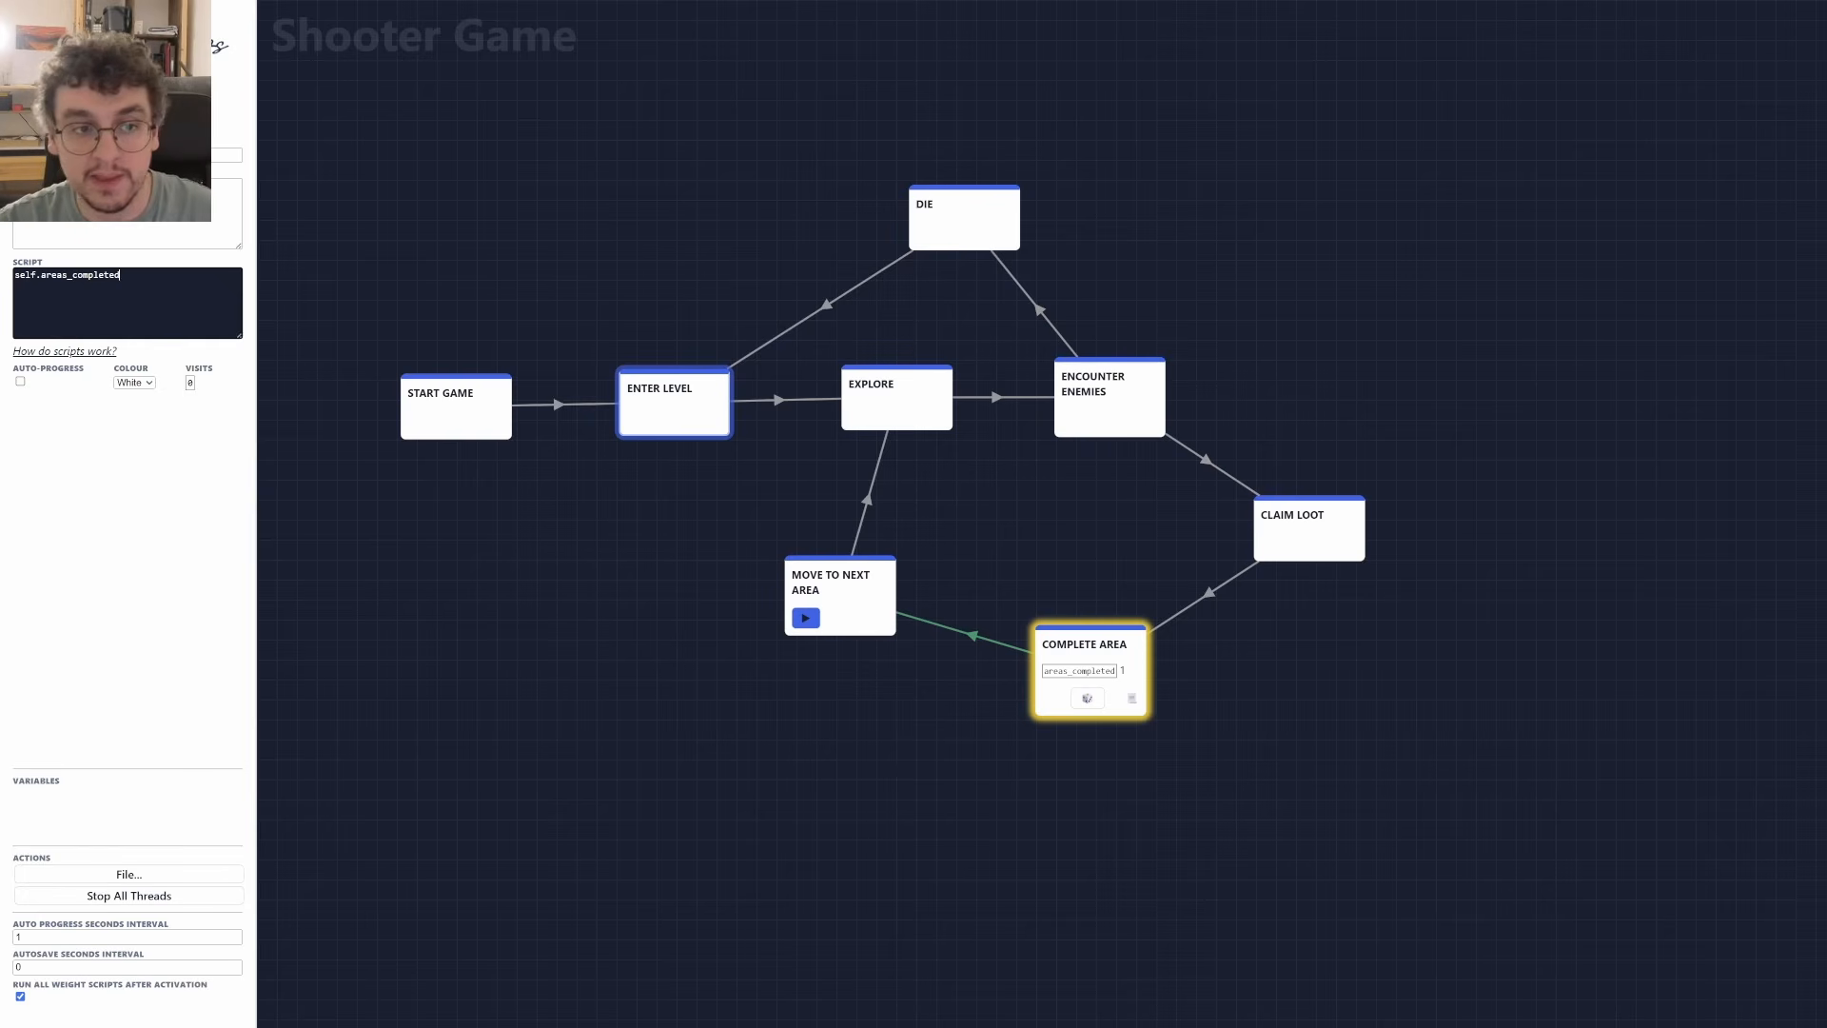
{"action": "left_click_drag", "start_coordinate": [633, 374], "coordinate": [625, 377]}
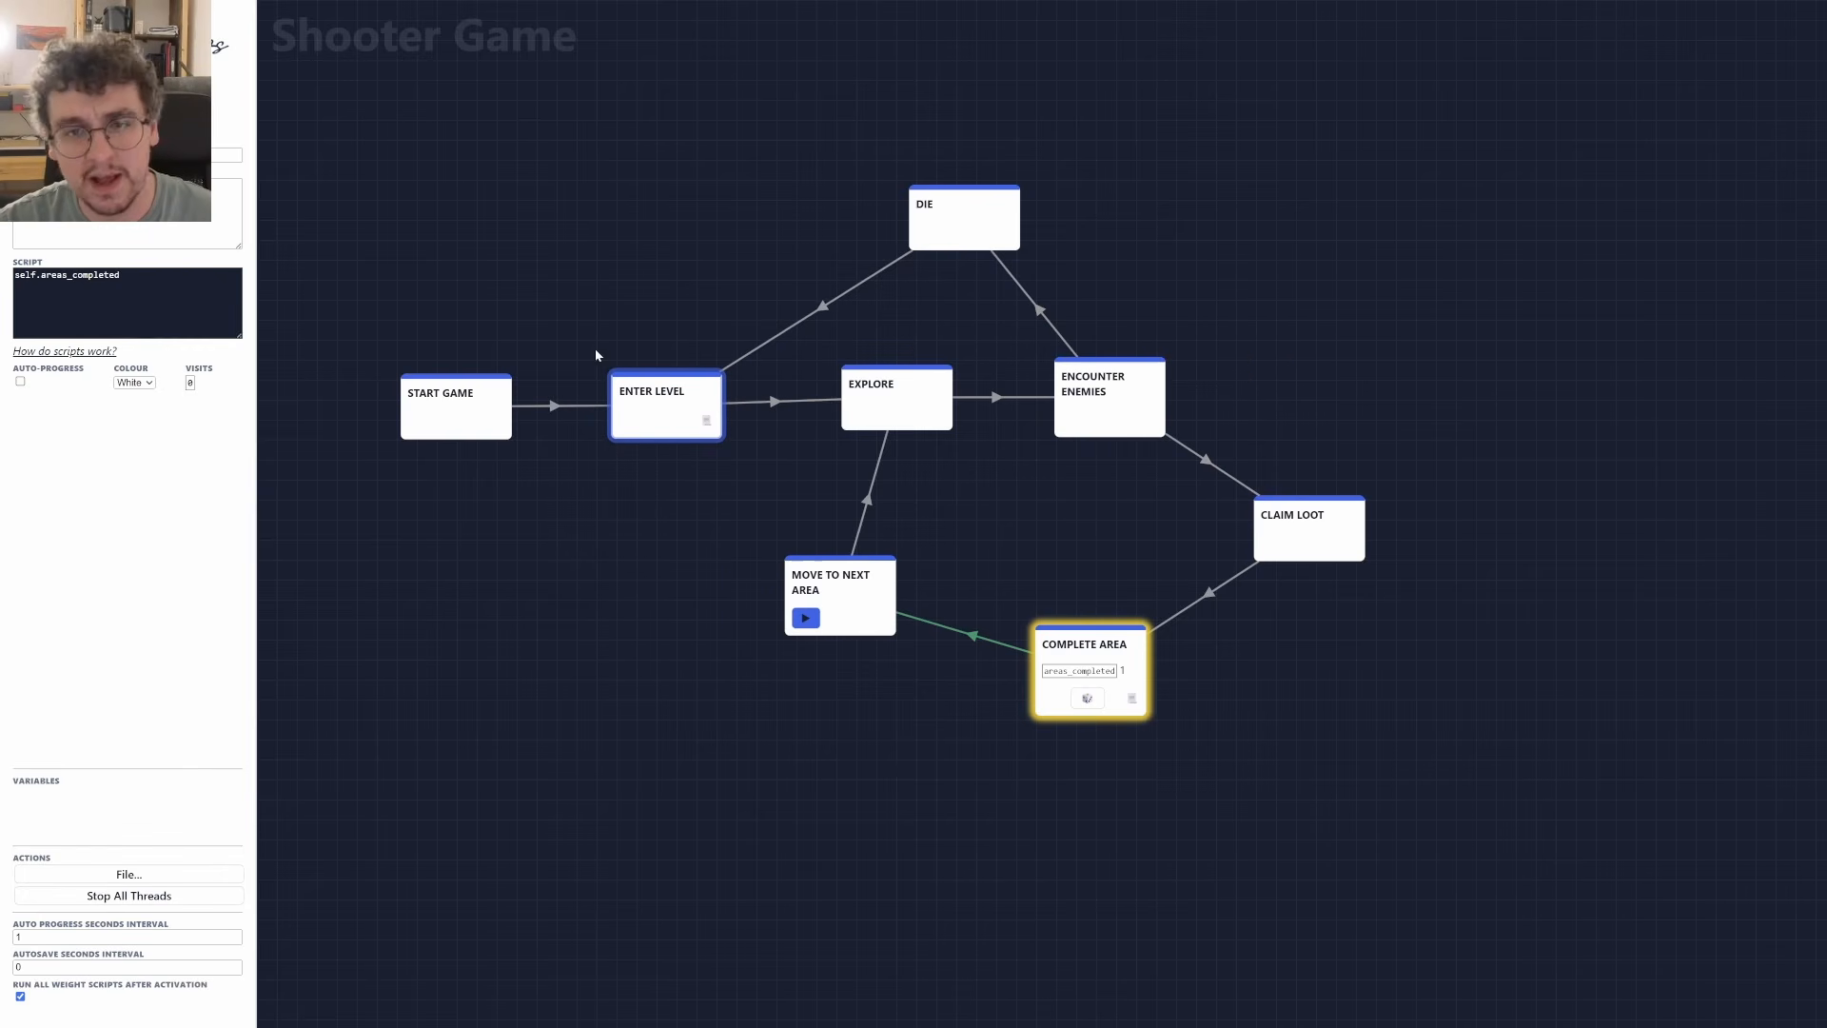
{"action": "mouse_move", "coordinate": [1125, 660]}
{"action": "left_mouse_down"}
{"action": "mouse_move", "coordinate": [1178, 661]}
{"action": "mouse_move", "coordinate": [1125, 650]}
{"action": "mouse_move", "coordinate": [1142, 668]}
{"action": "mouse_move", "coordinate": [1091, 667]}
{"action": "left_mouse_up"}
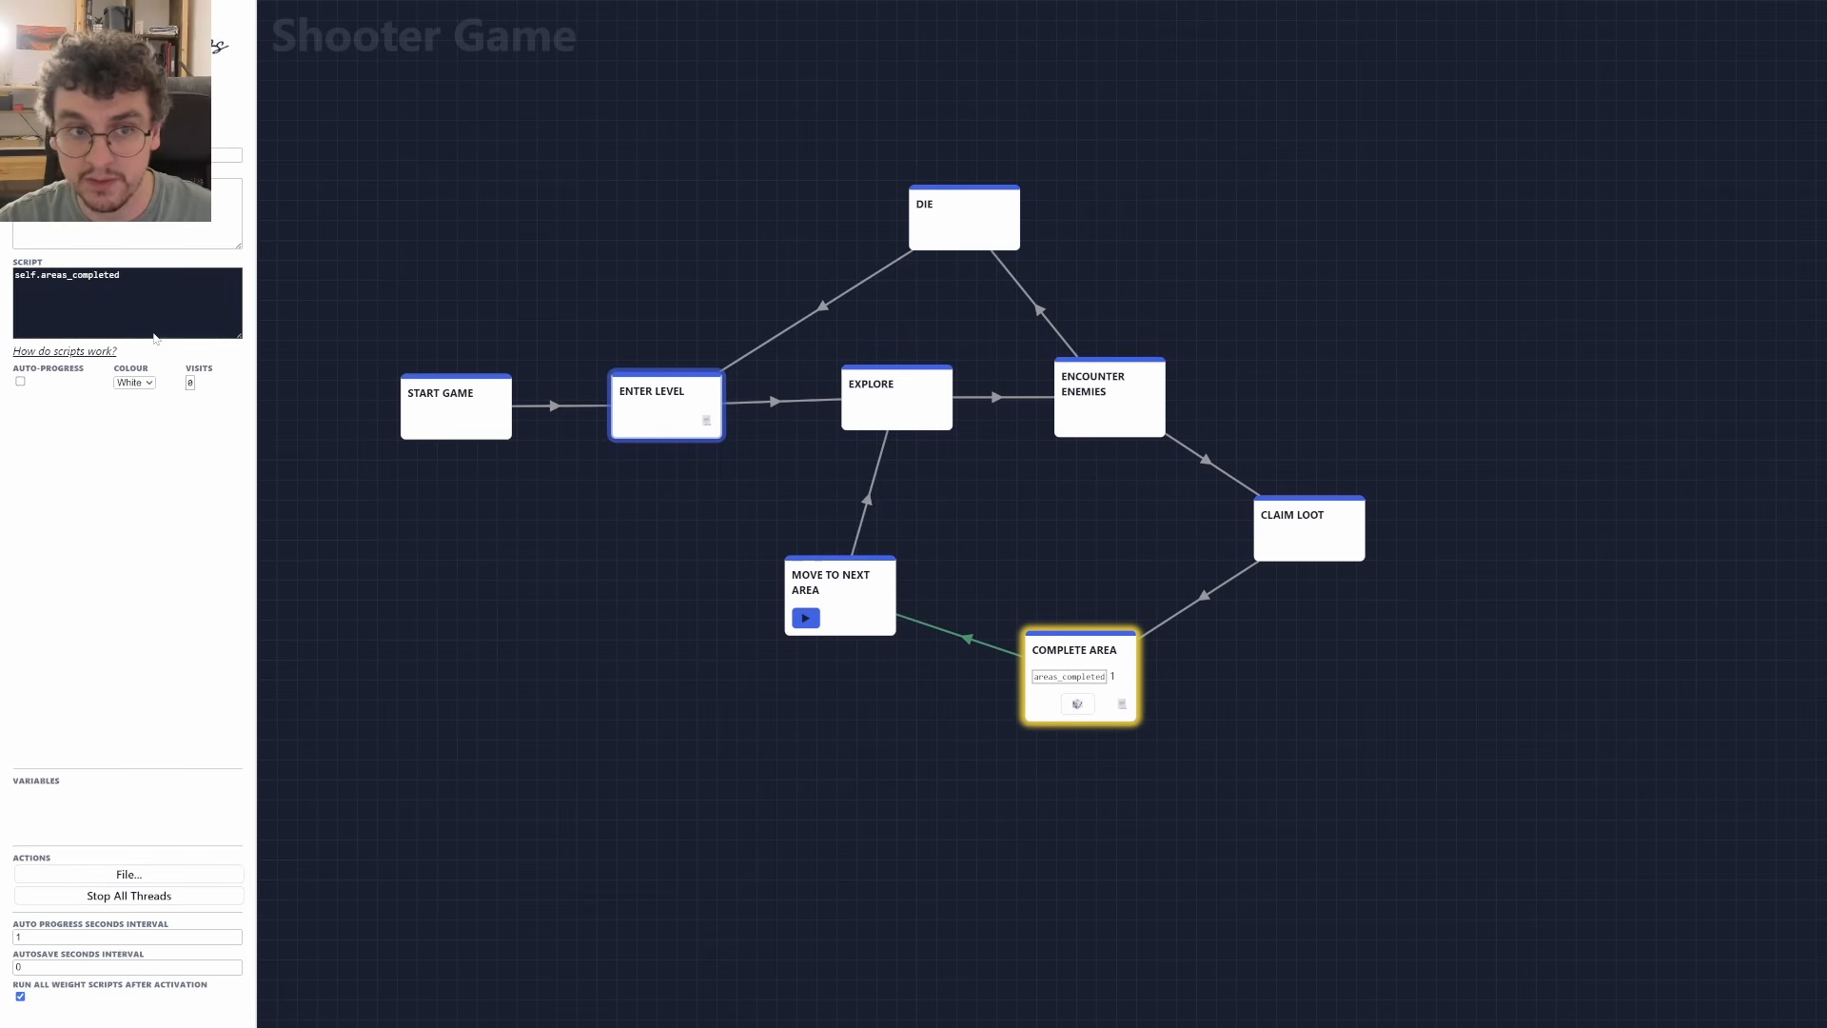
{"action": "left_click_drag", "start_coordinate": [128, 276], "coordinate": [20, 276]}
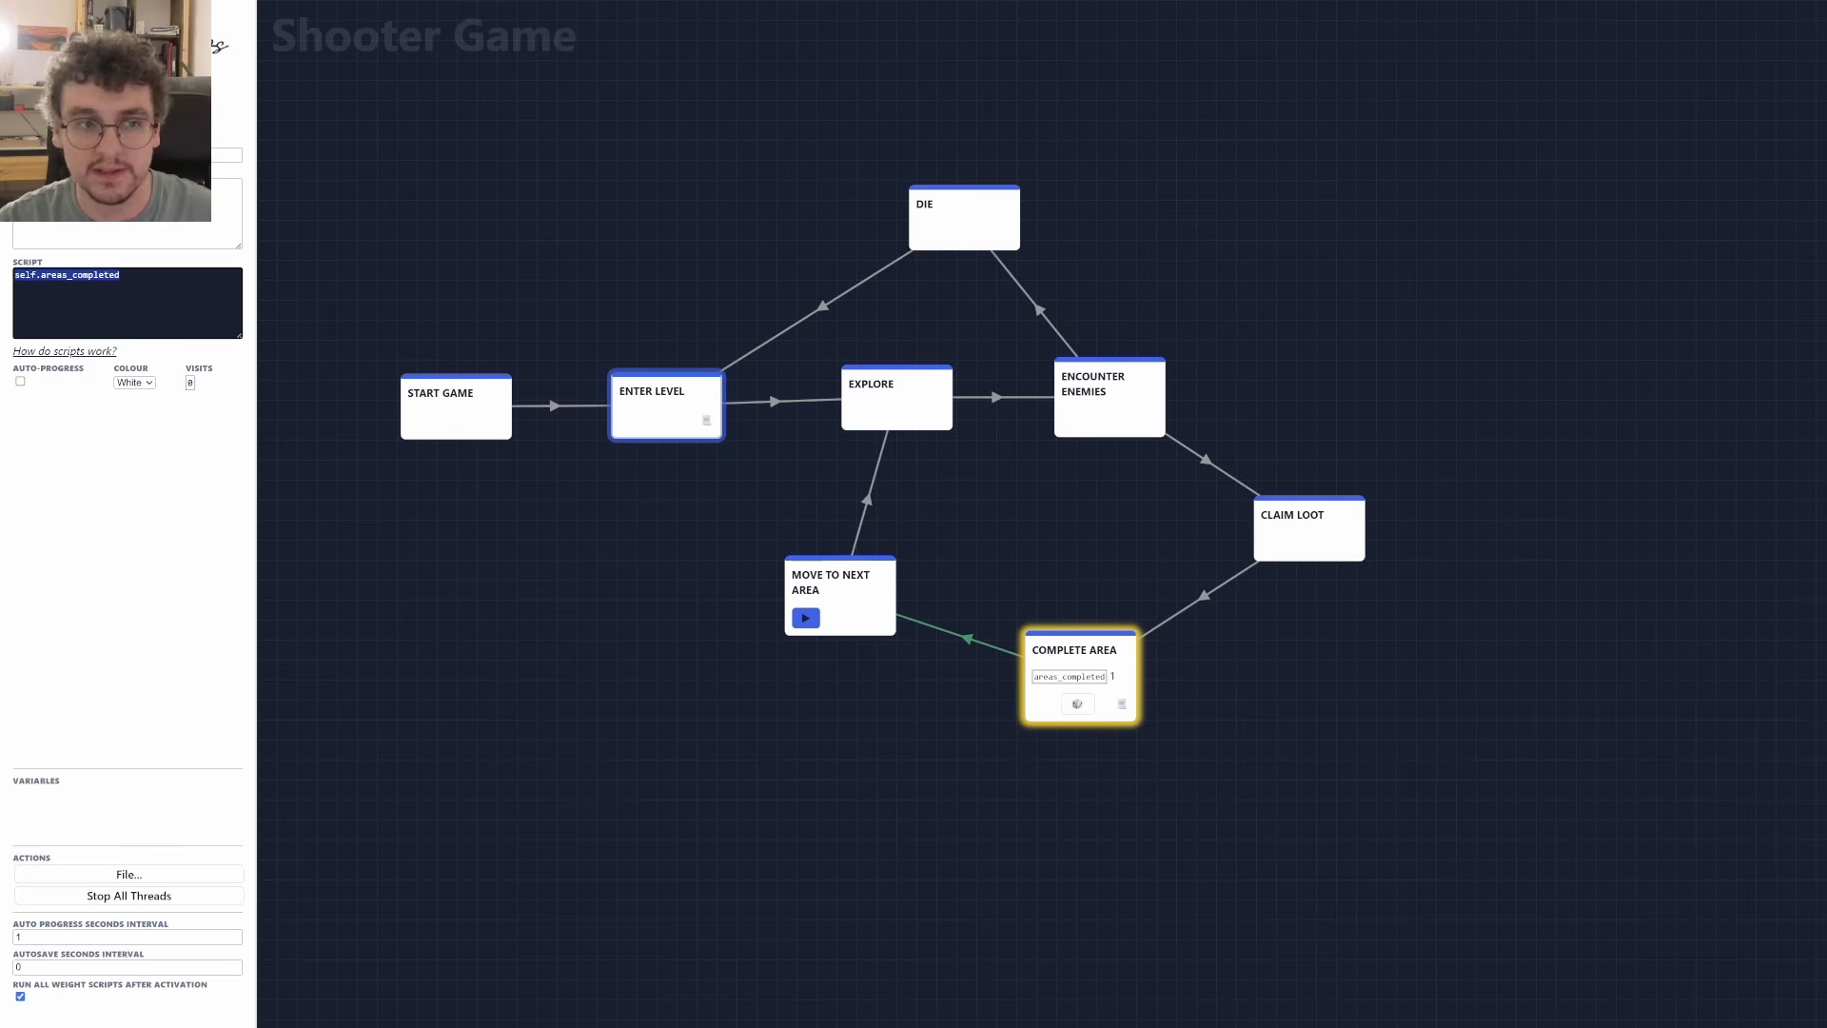
Use the "g." prefix instead of "self." for areas_completed in the Complete Area and Enter Level scripts.
{"action": "left_click", "coordinate": [1085, 660]}
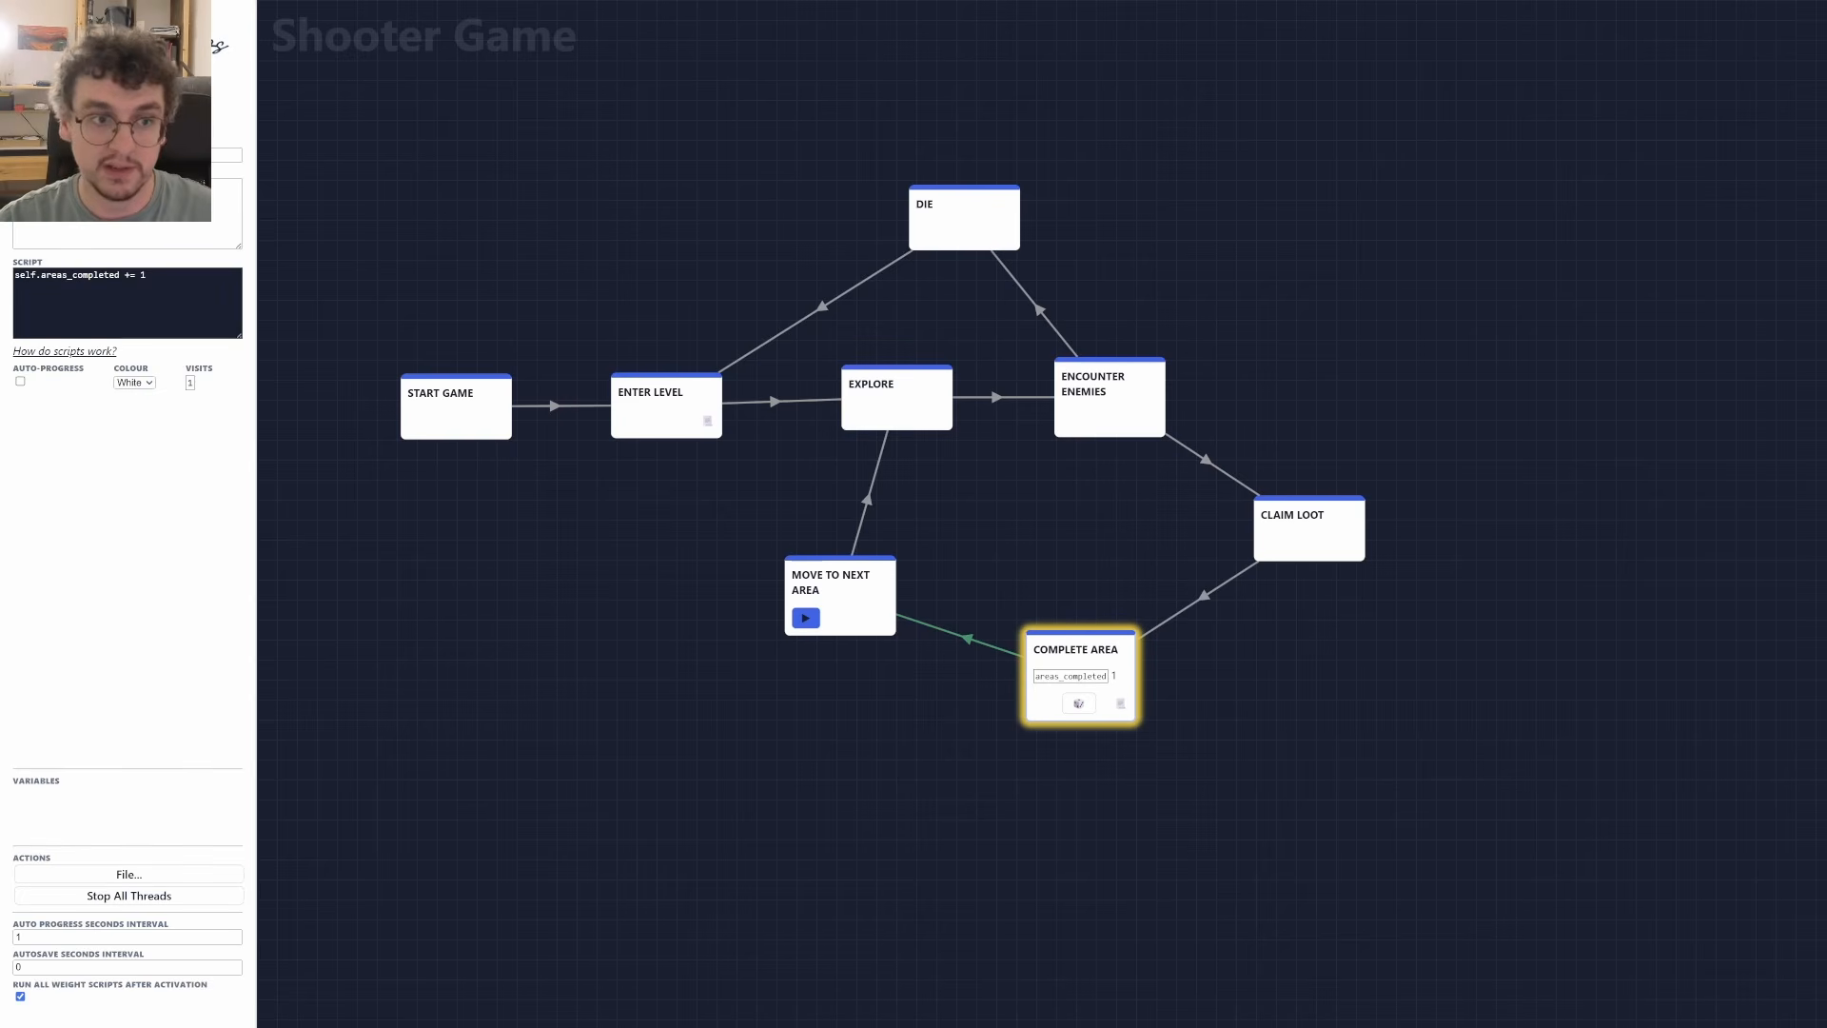
{"action": "left_click_drag", "start_coordinate": [37, 276], "coordinate": [13, 276]}
{"action": "type", "text": "g"}
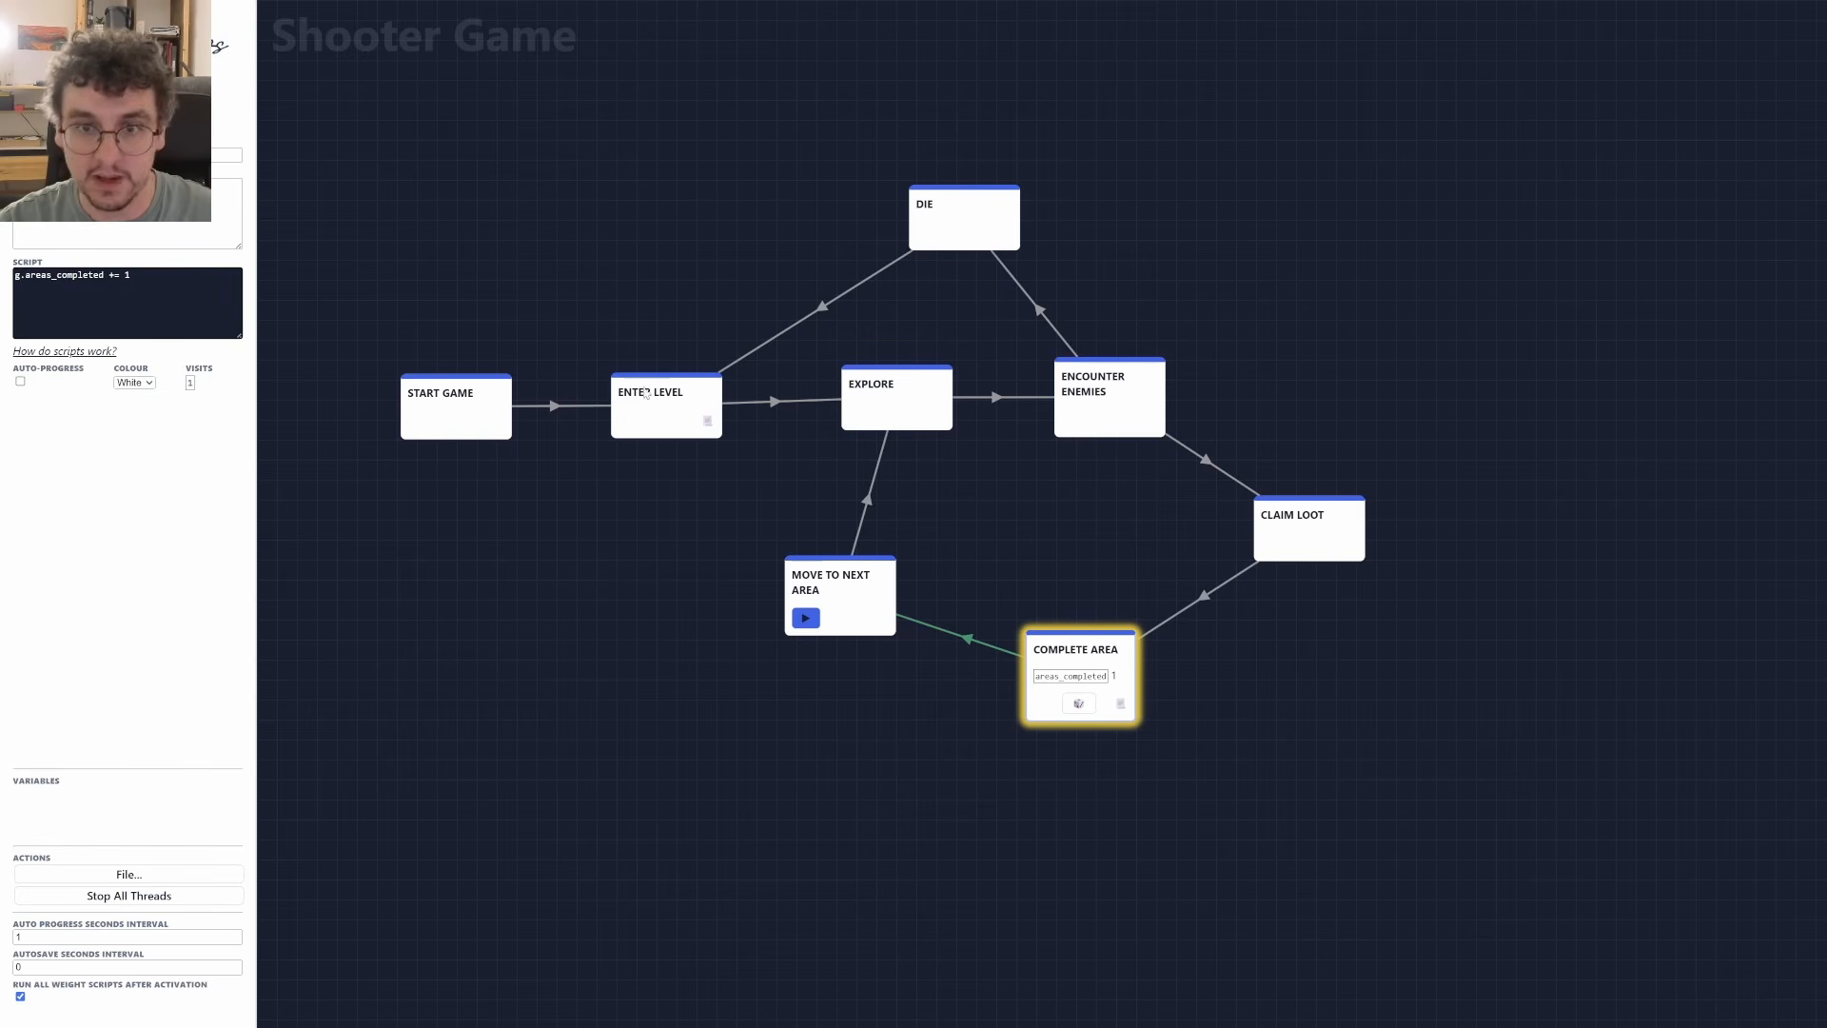
{"action": "left_click", "coordinate": [644, 393]}
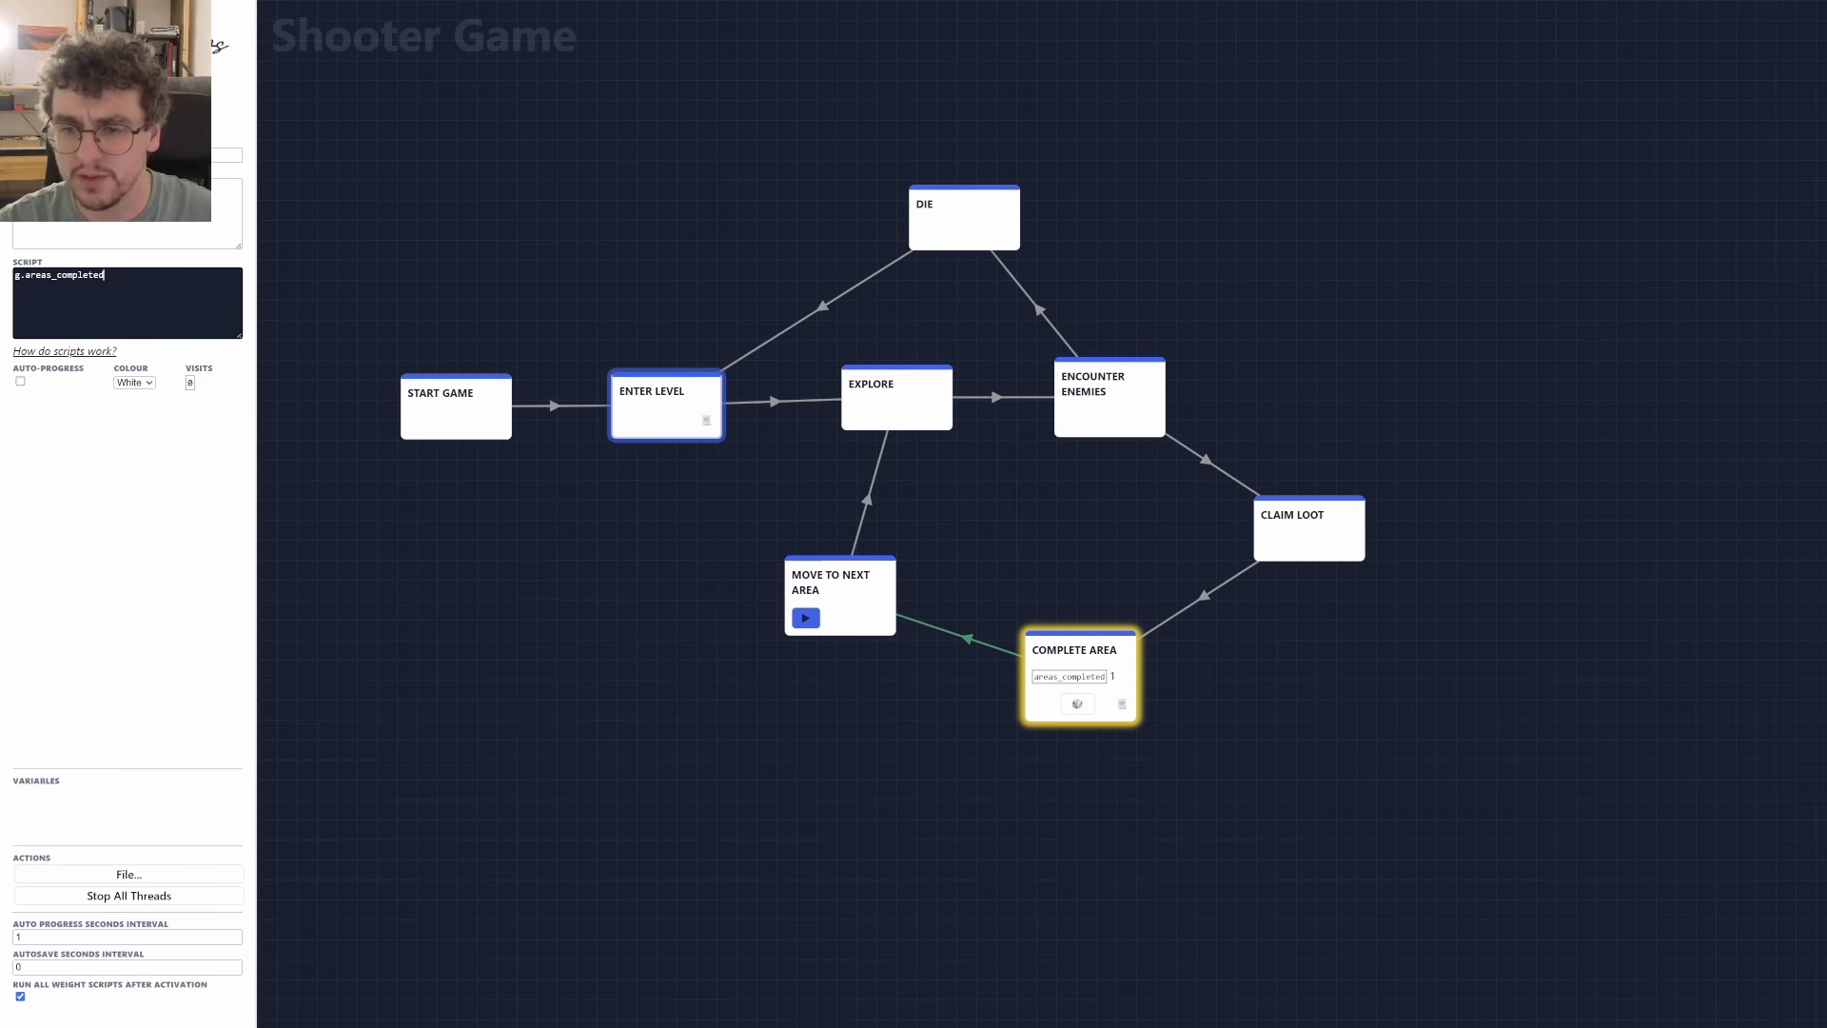
{"action": "left_click", "coordinate": [1066, 569]}
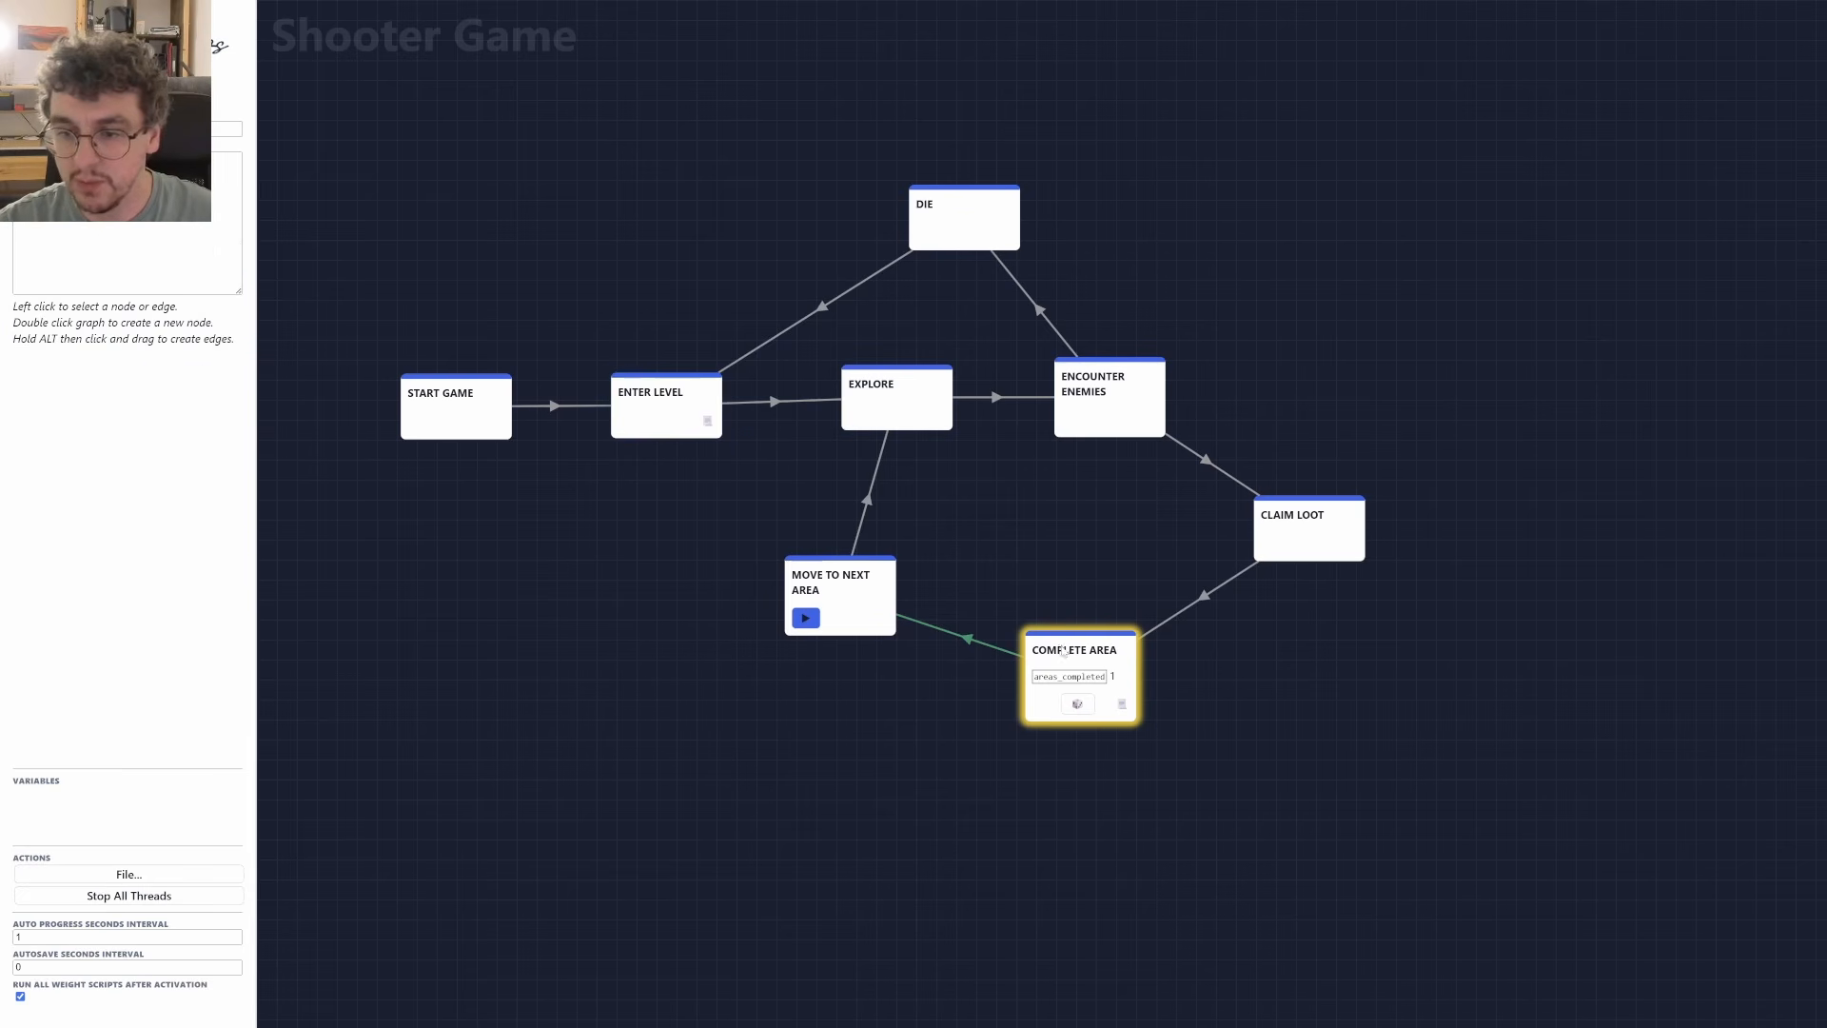
Stop all threads, recheck the Complete Area script, and complete the Enter Level script as "g.areas_completed = 0".
{"action": "left_click", "coordinate": [1075, 661]}
{"action": "left_click", "coordinate": [103, 898]}
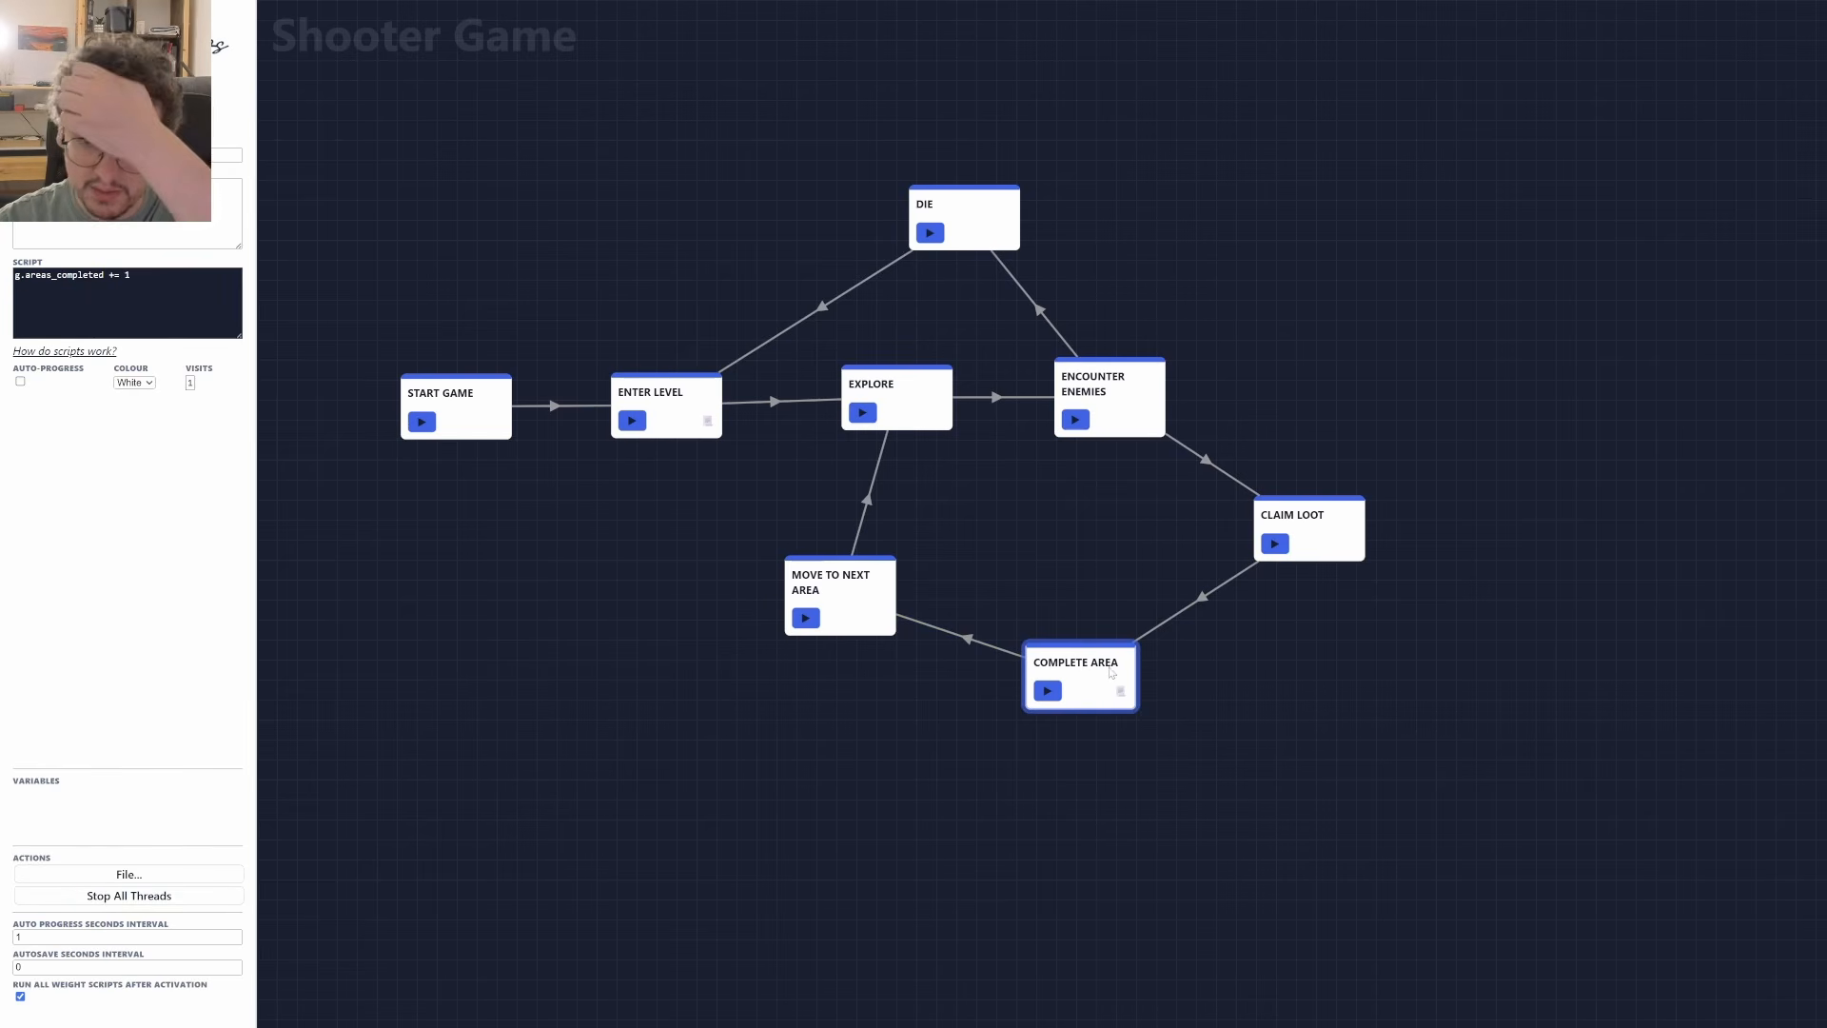
{"action": "triple_click", "coordinate": [227, 293]}
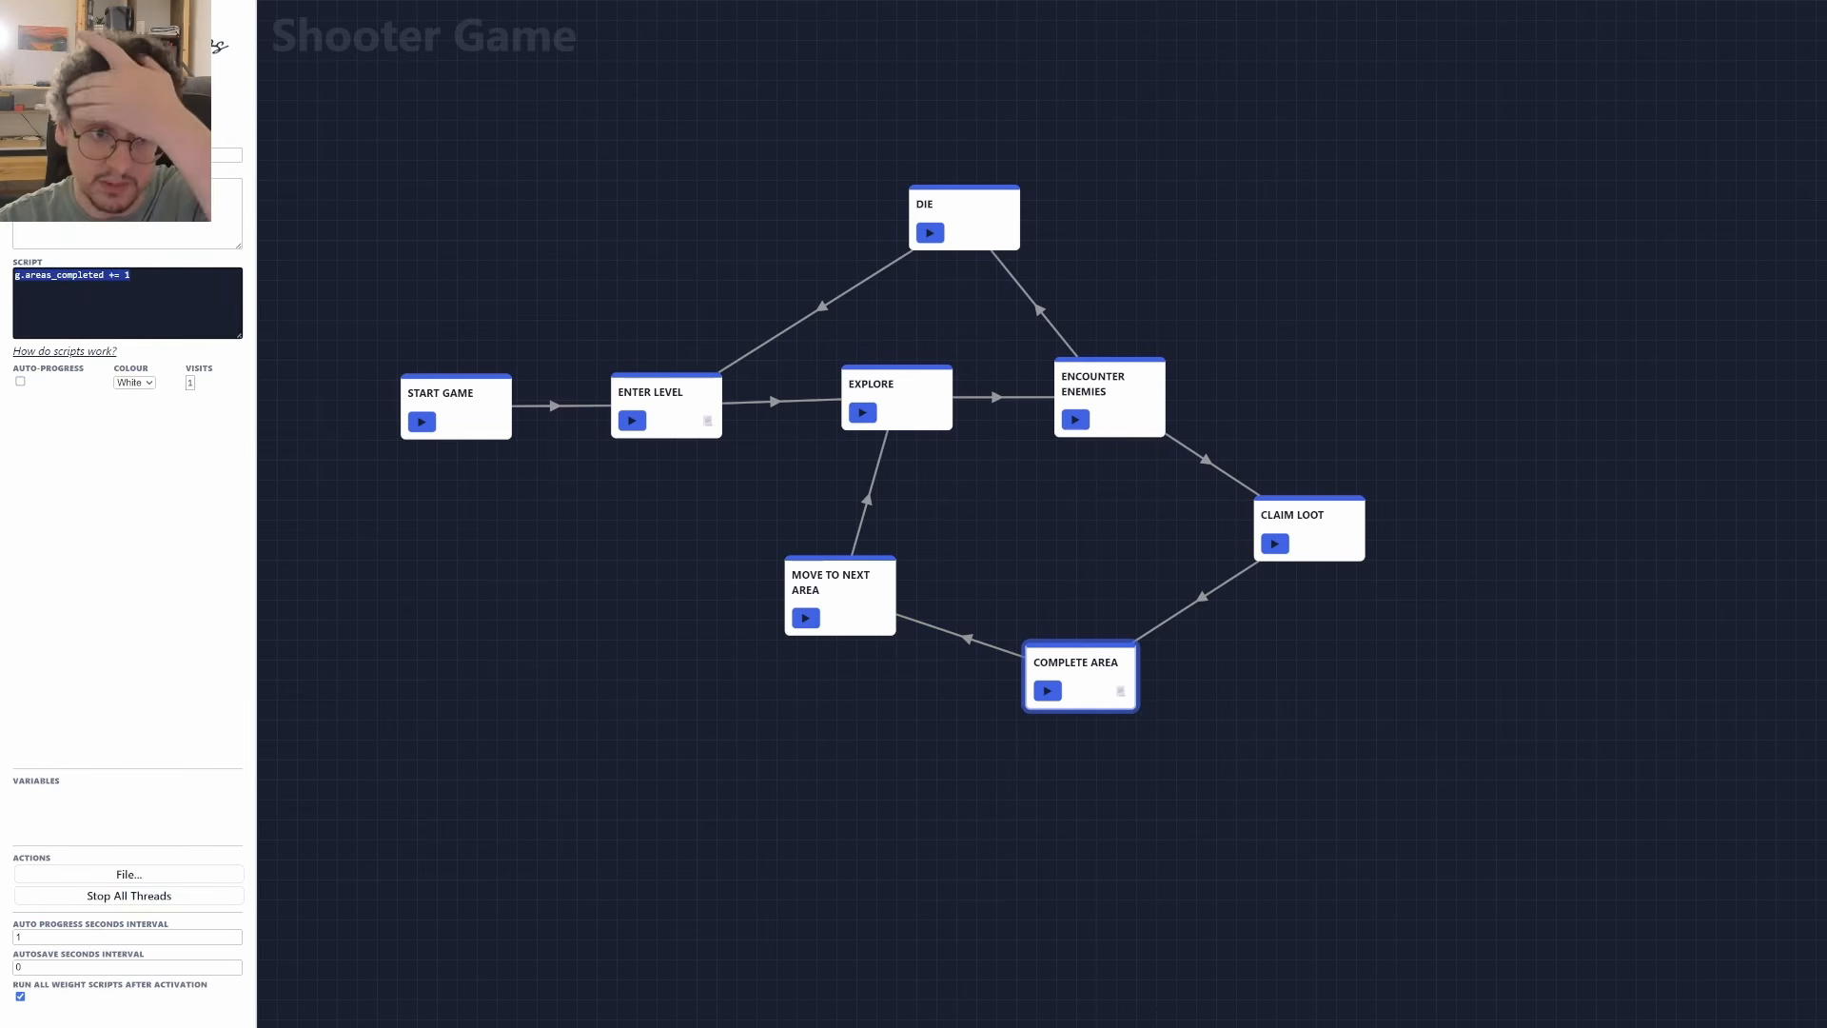
{"action": "left_click", "coordinate": [707, 545]}
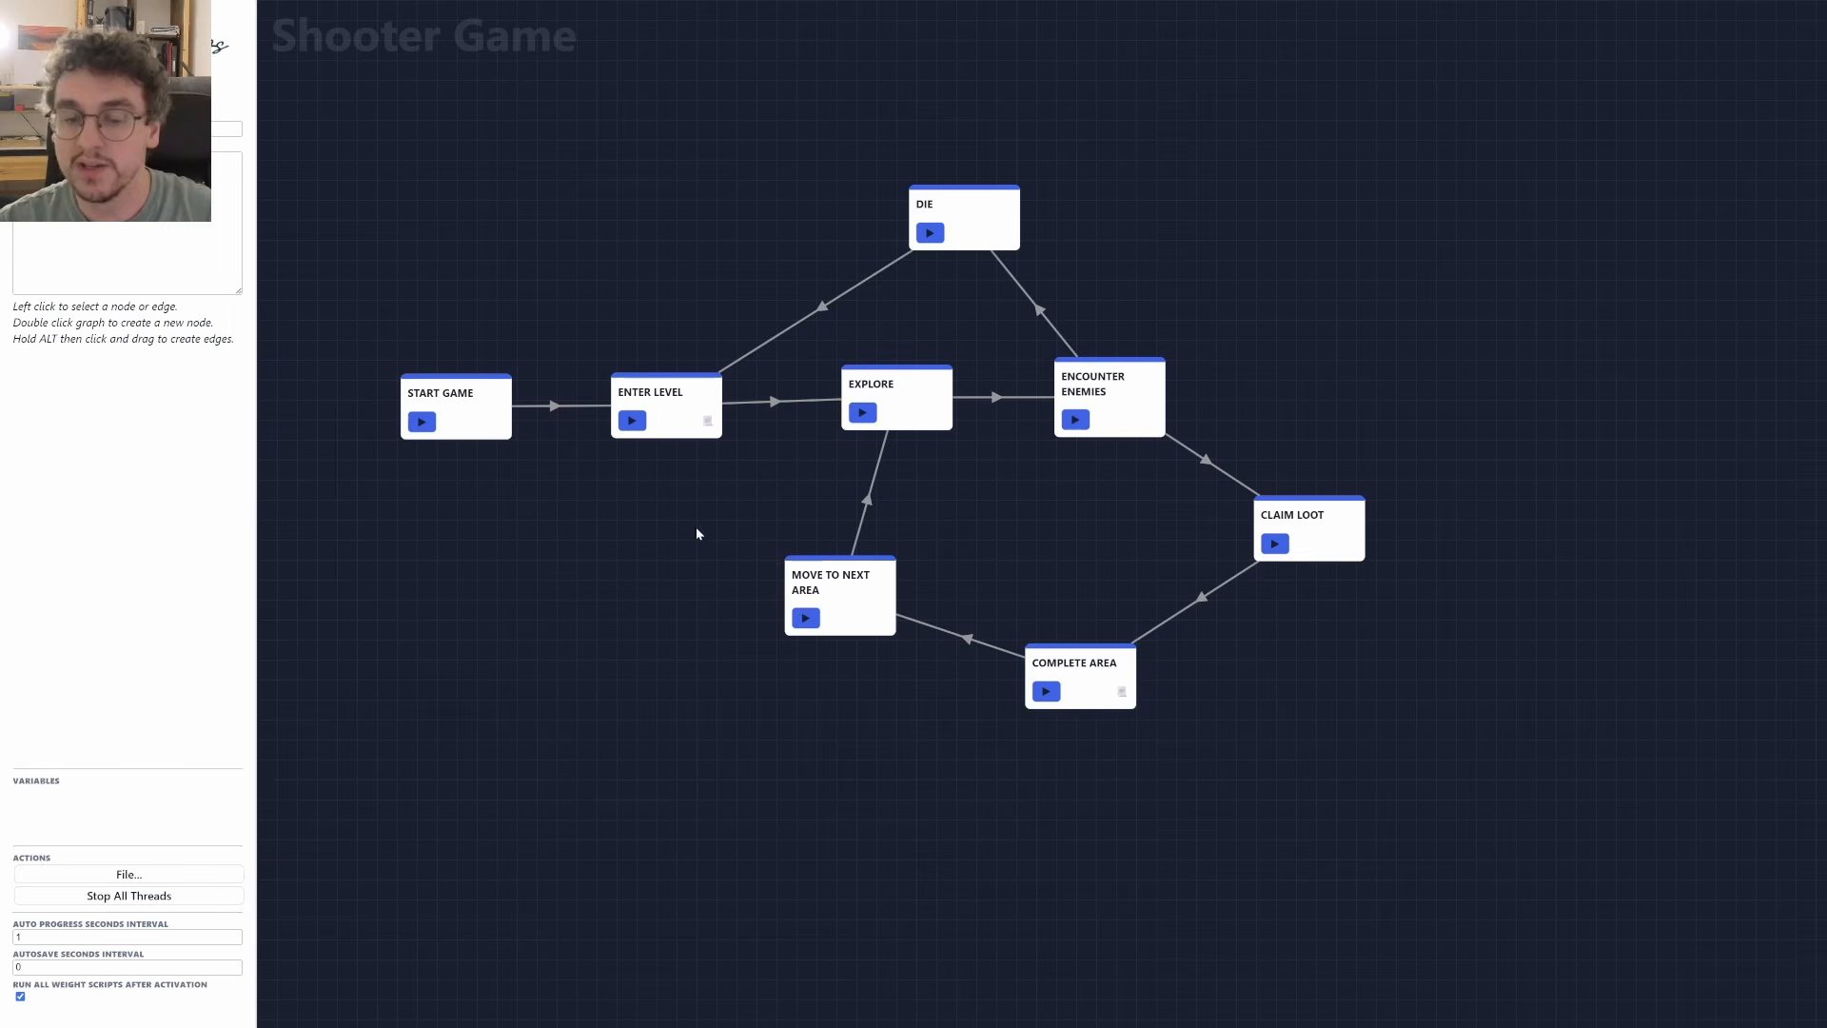
{"action": "left_click", "coordinate": [621, 433]}
{"action": "left_click", "coordinate": [107, 276]}
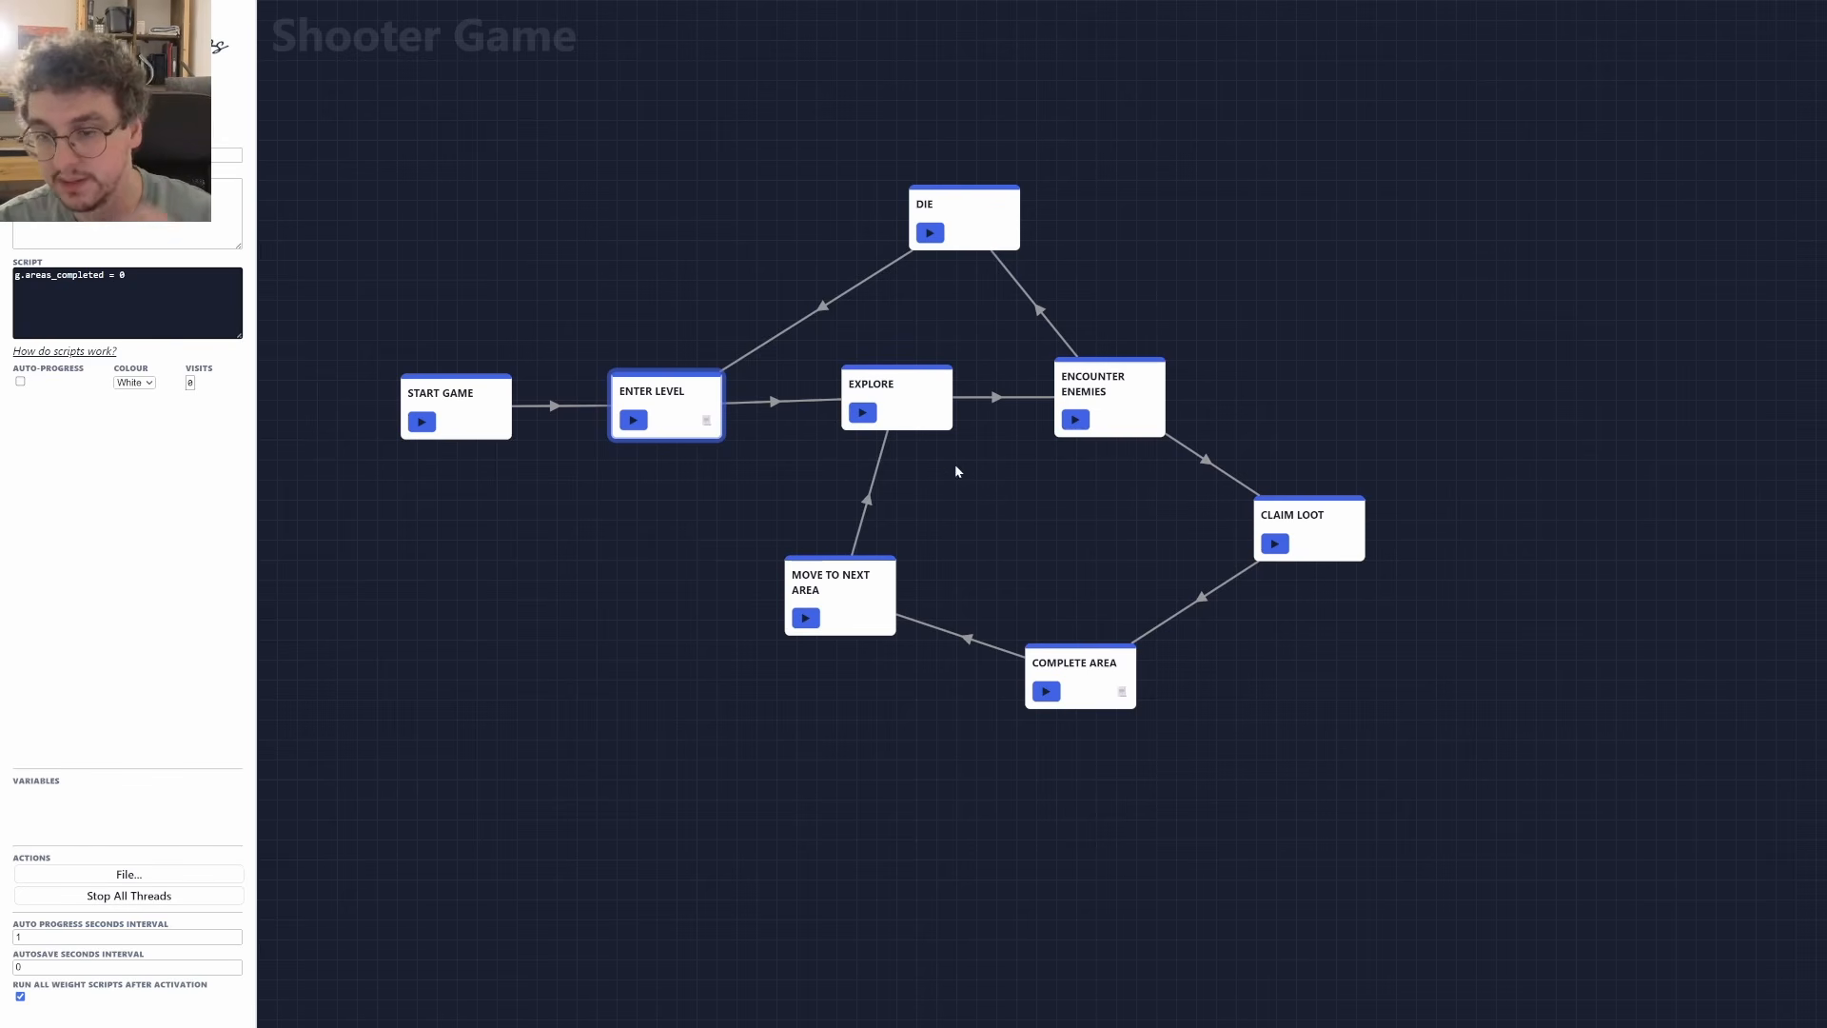
Add a Complete Level node below Complete Area, linked by an edge from Complete Area, and align it beneath that node.
{"action": "left_click_drag", "start_coordinate": [1191, 704], "coordinate": [1186, 582]}
{"action": "left_click_drag", "start_coordinate": [1232, 669], "coordinate": [1207, 608]}
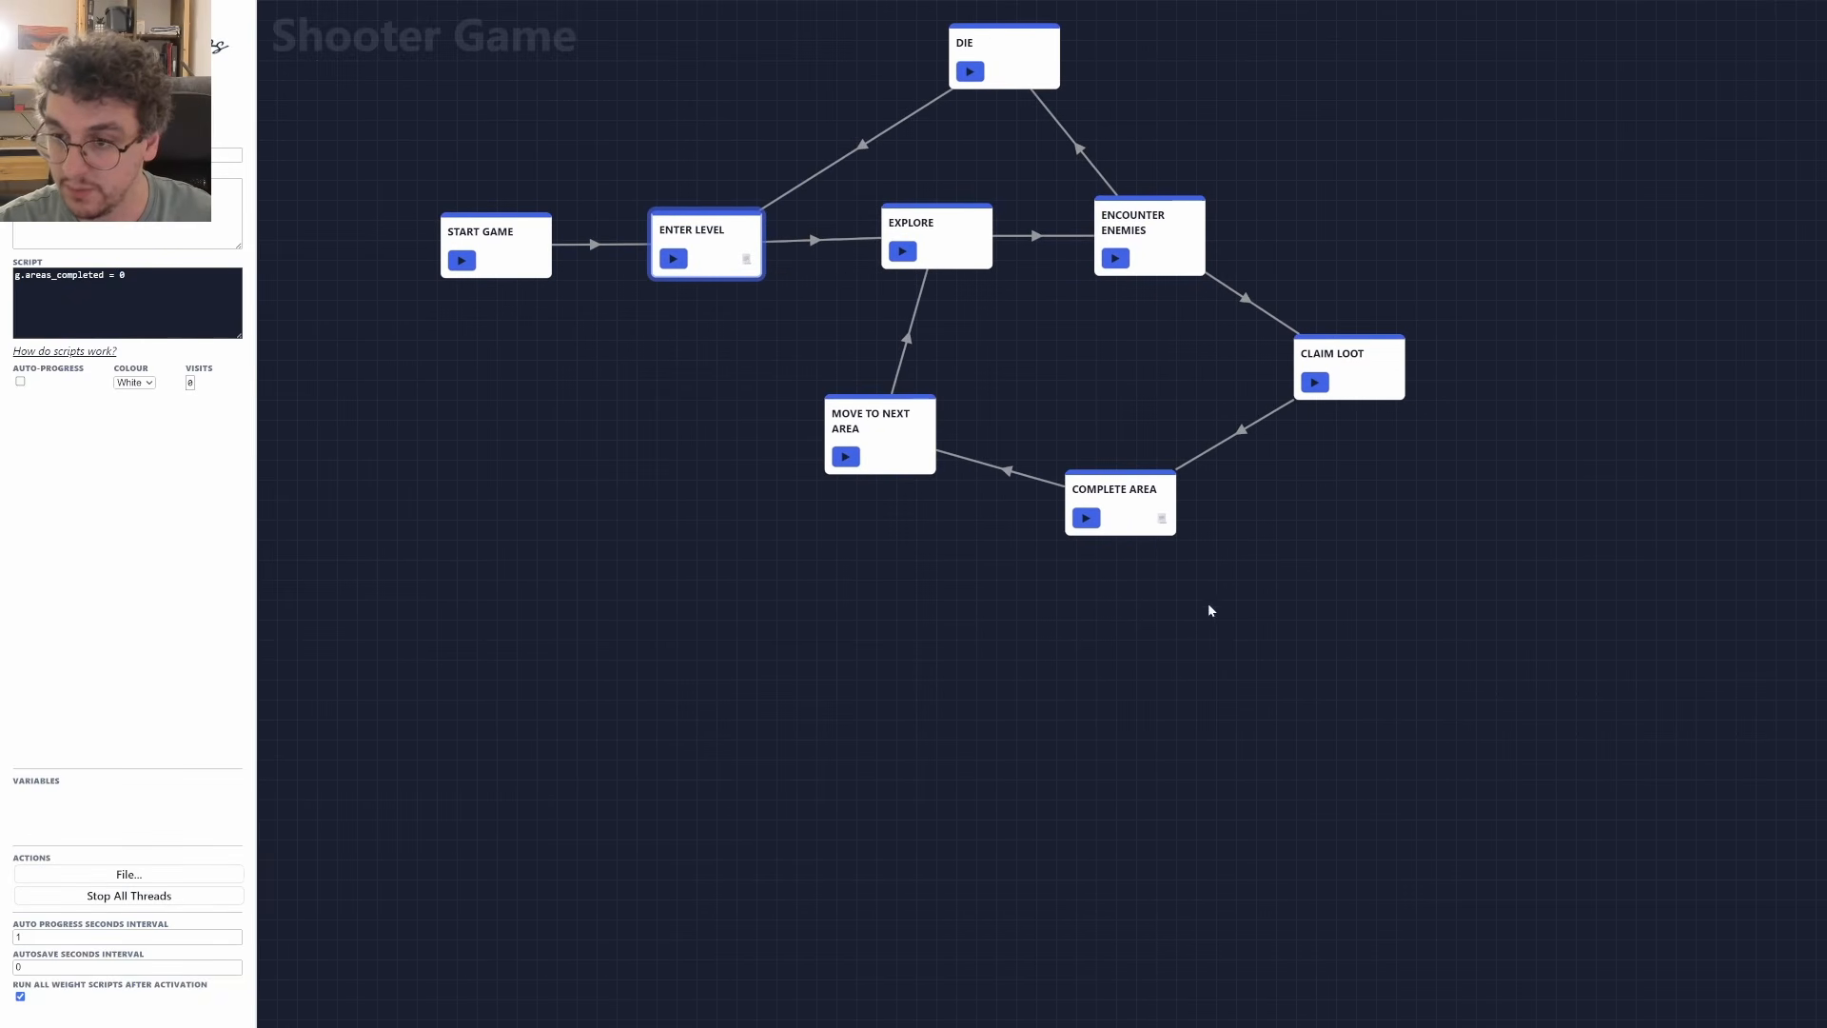
{"action": "left_click_drag", "start_coordinate": [1129, 497], "coordinate": [1116, 721]}
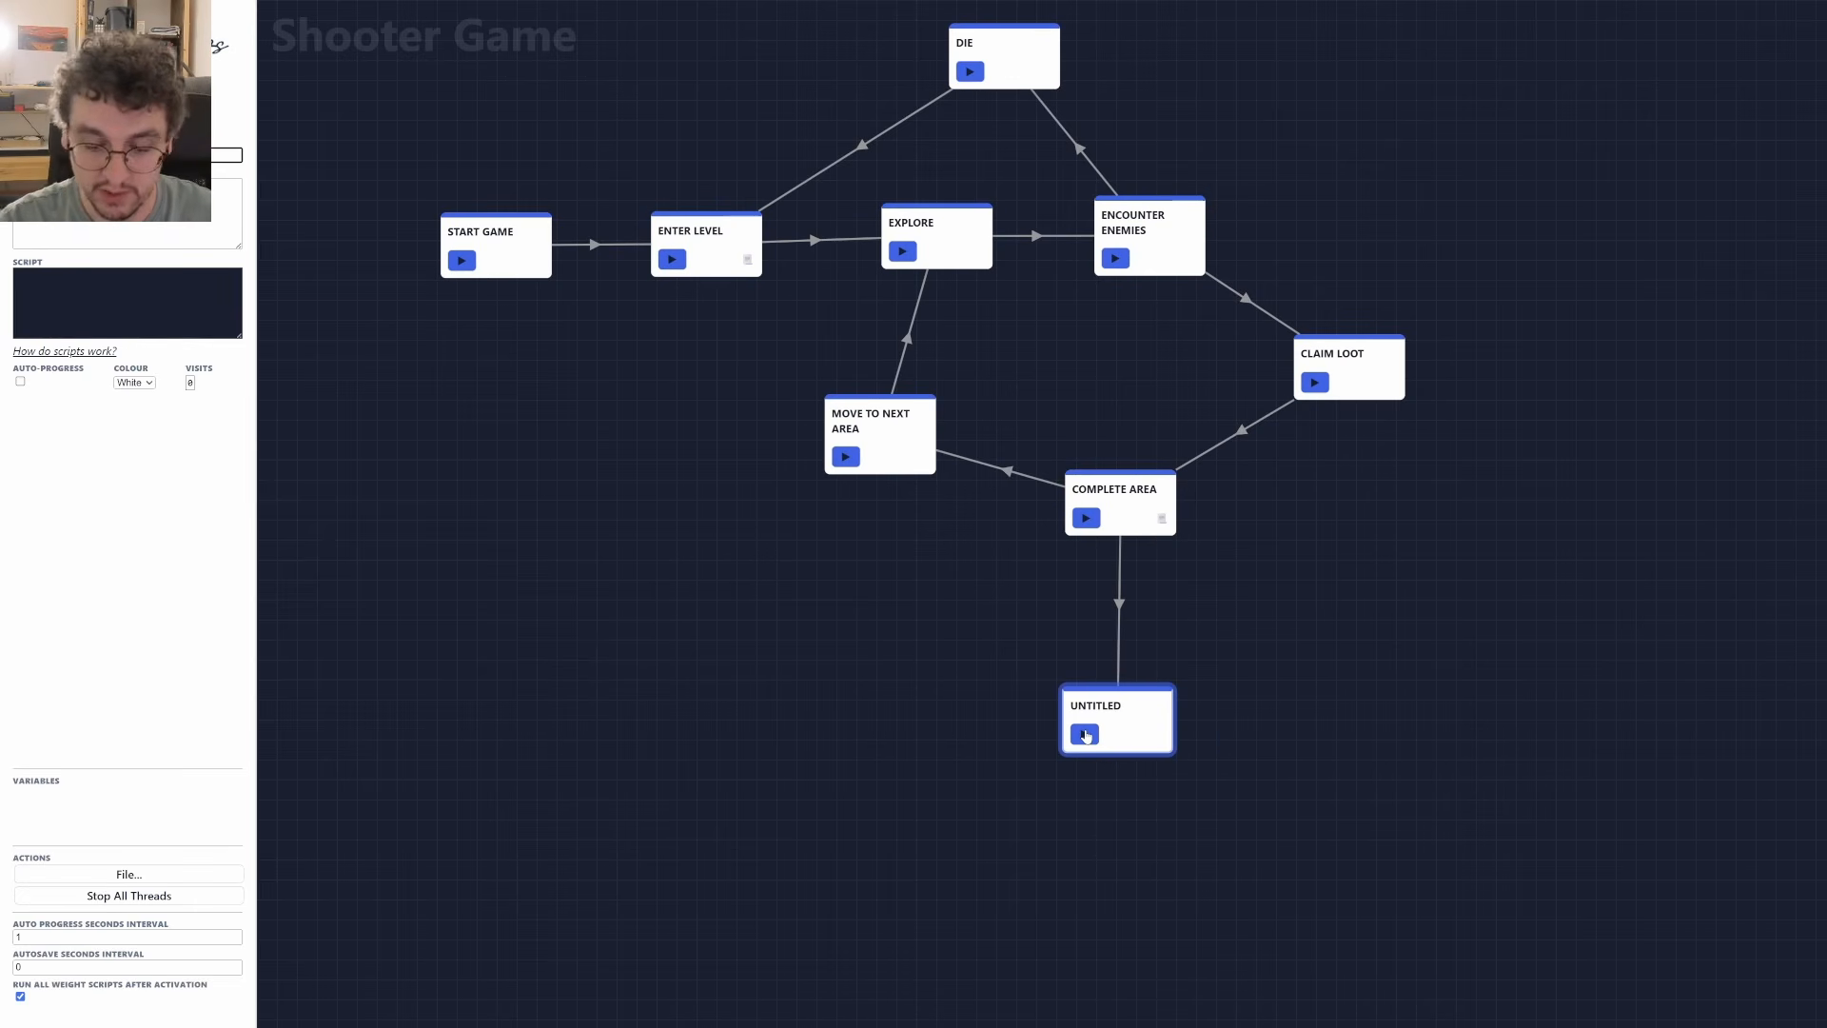
{"action": "type", "text": "Complete L"}
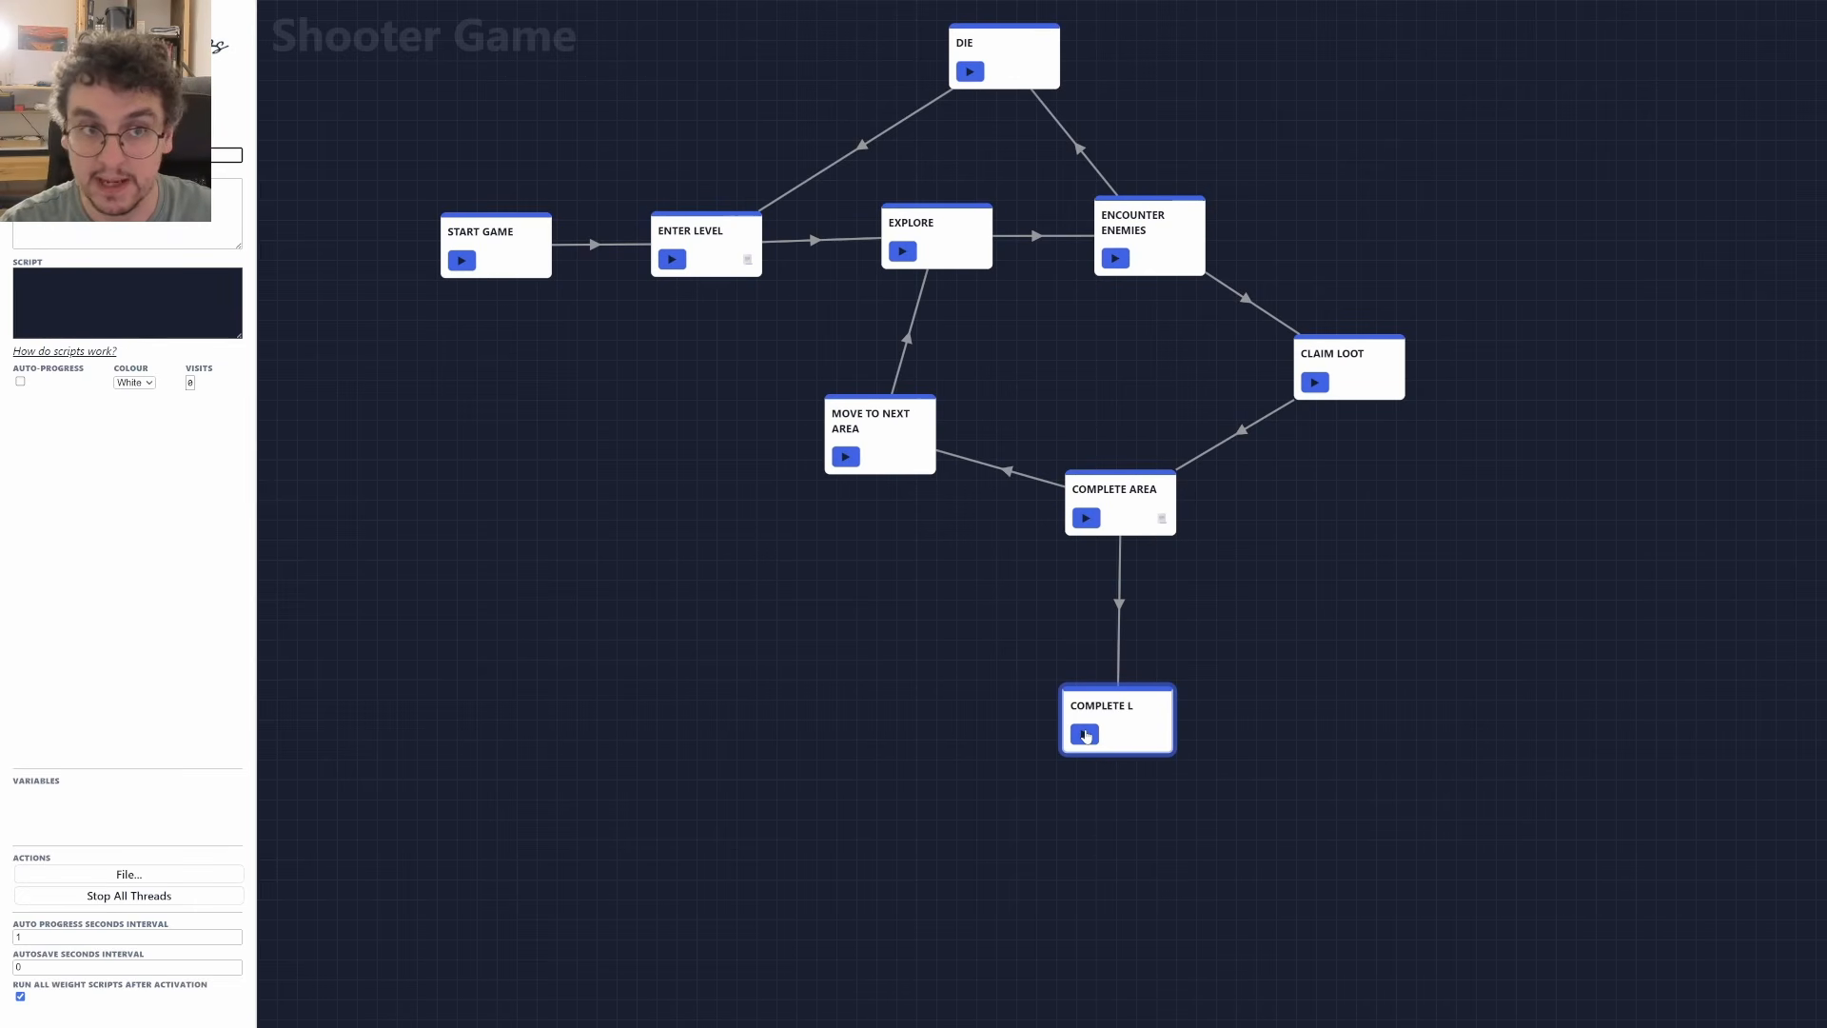
{"action": "type", "text": "evel"}
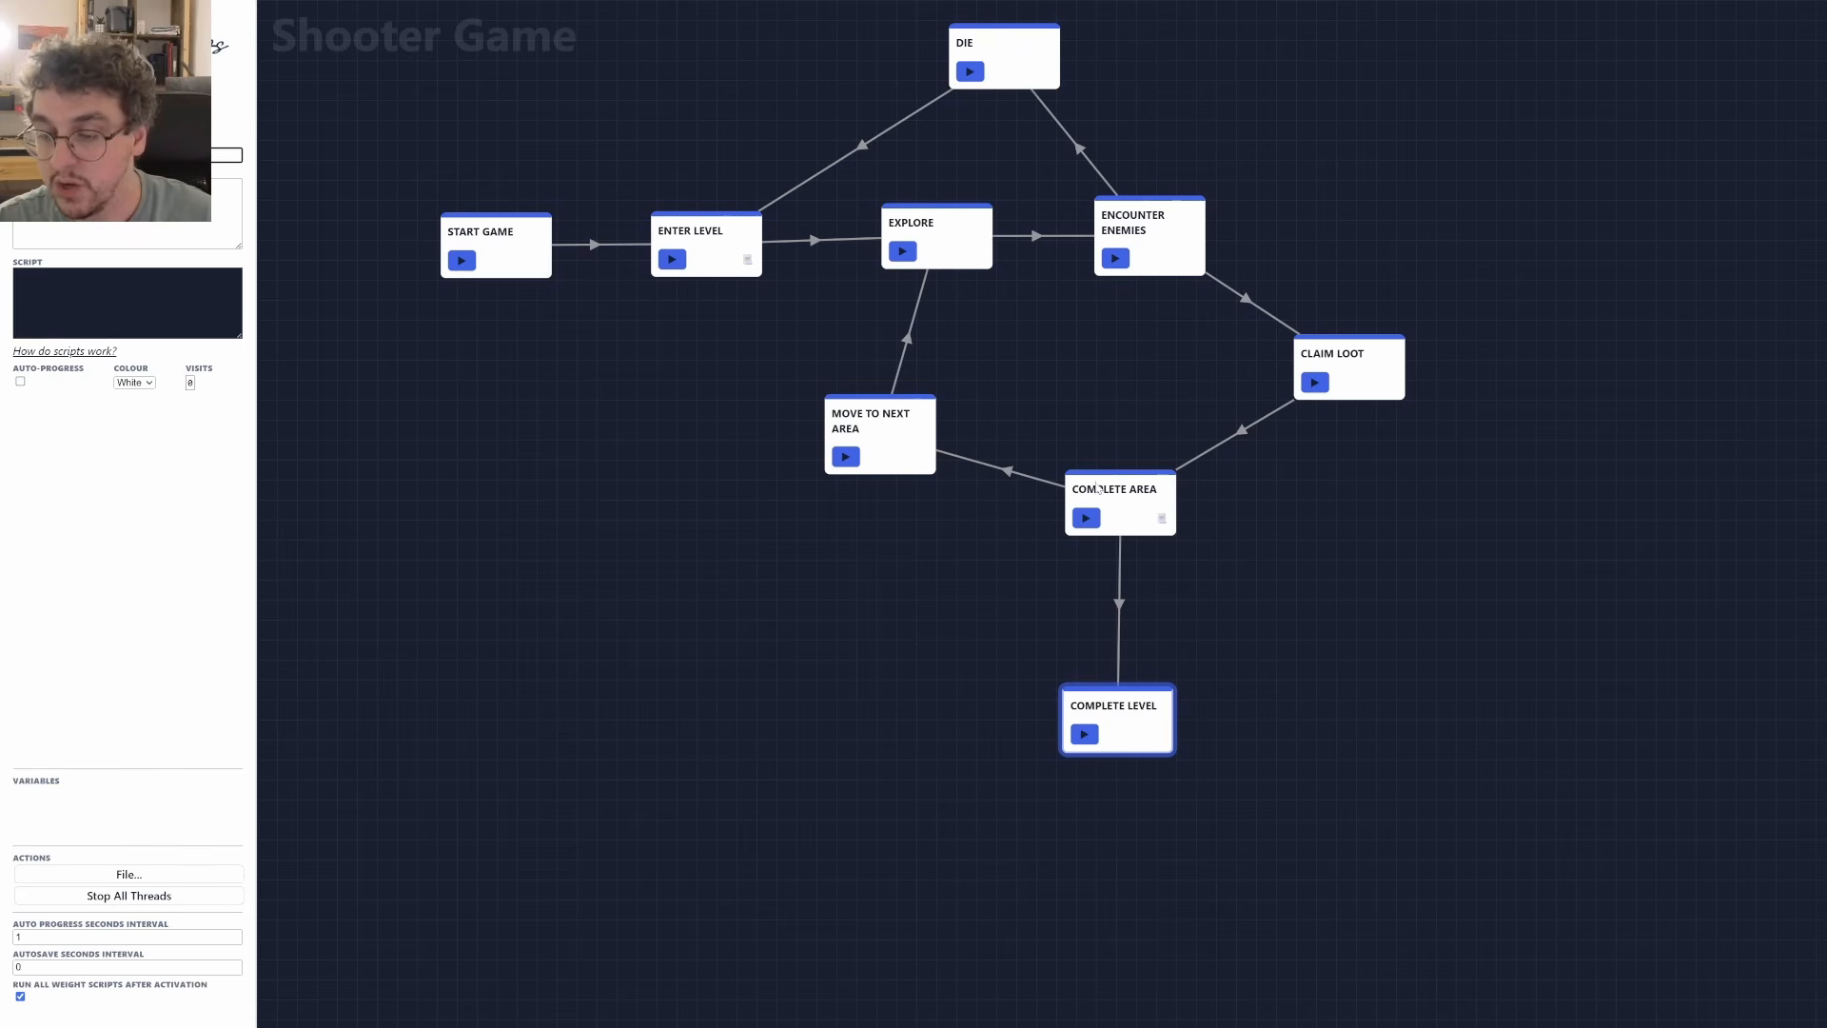
{"action": "mouse_move", "coordinate": [1125, 717]}
{"action": "left_mouse_down"}
{"action": "mouse_move", "coordinate": [1105, 672]}
{"action": "mouse_move", "coordinate": [1142, 728]}
{"action": "mouse_move", "coordinate": [1136, 699]}
{"action": "left_mouse_up"}
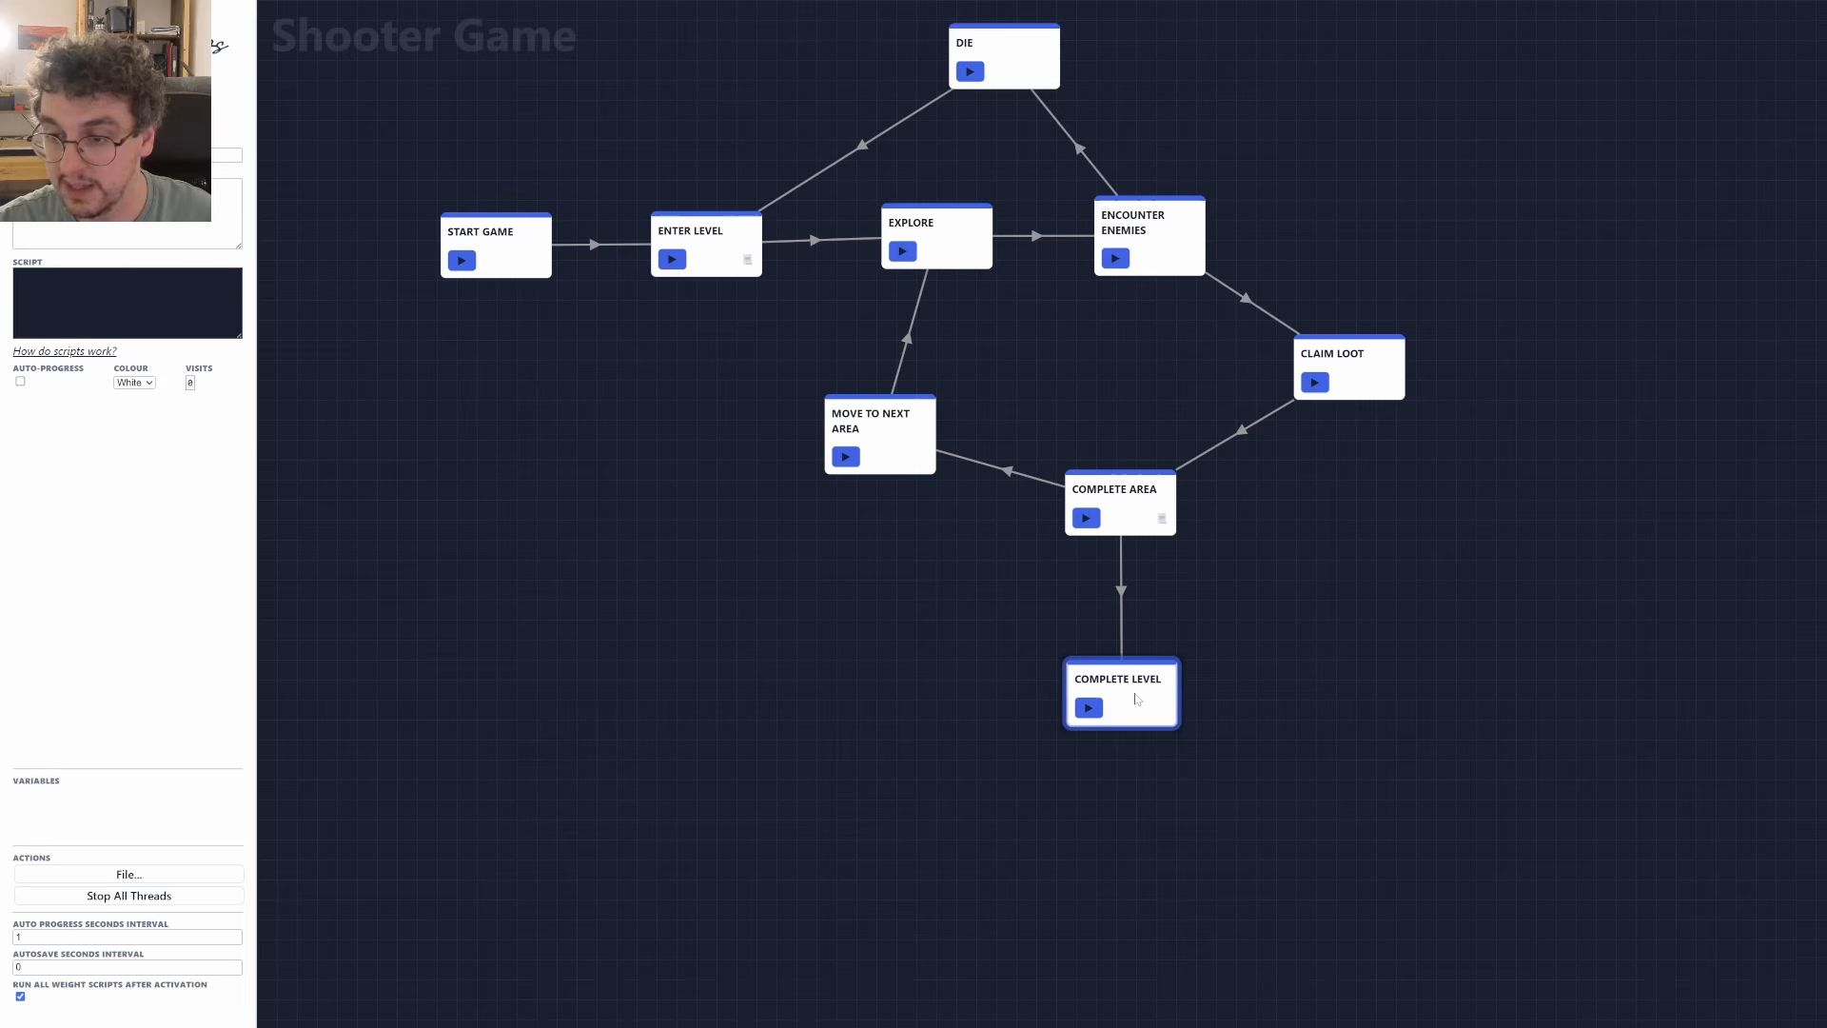
Examine the script fields of the edge from Complete Area to Complete Level and of the other edges and nodes around the loop.
{"action": "left_click", "coordinate": [1123, 620]}
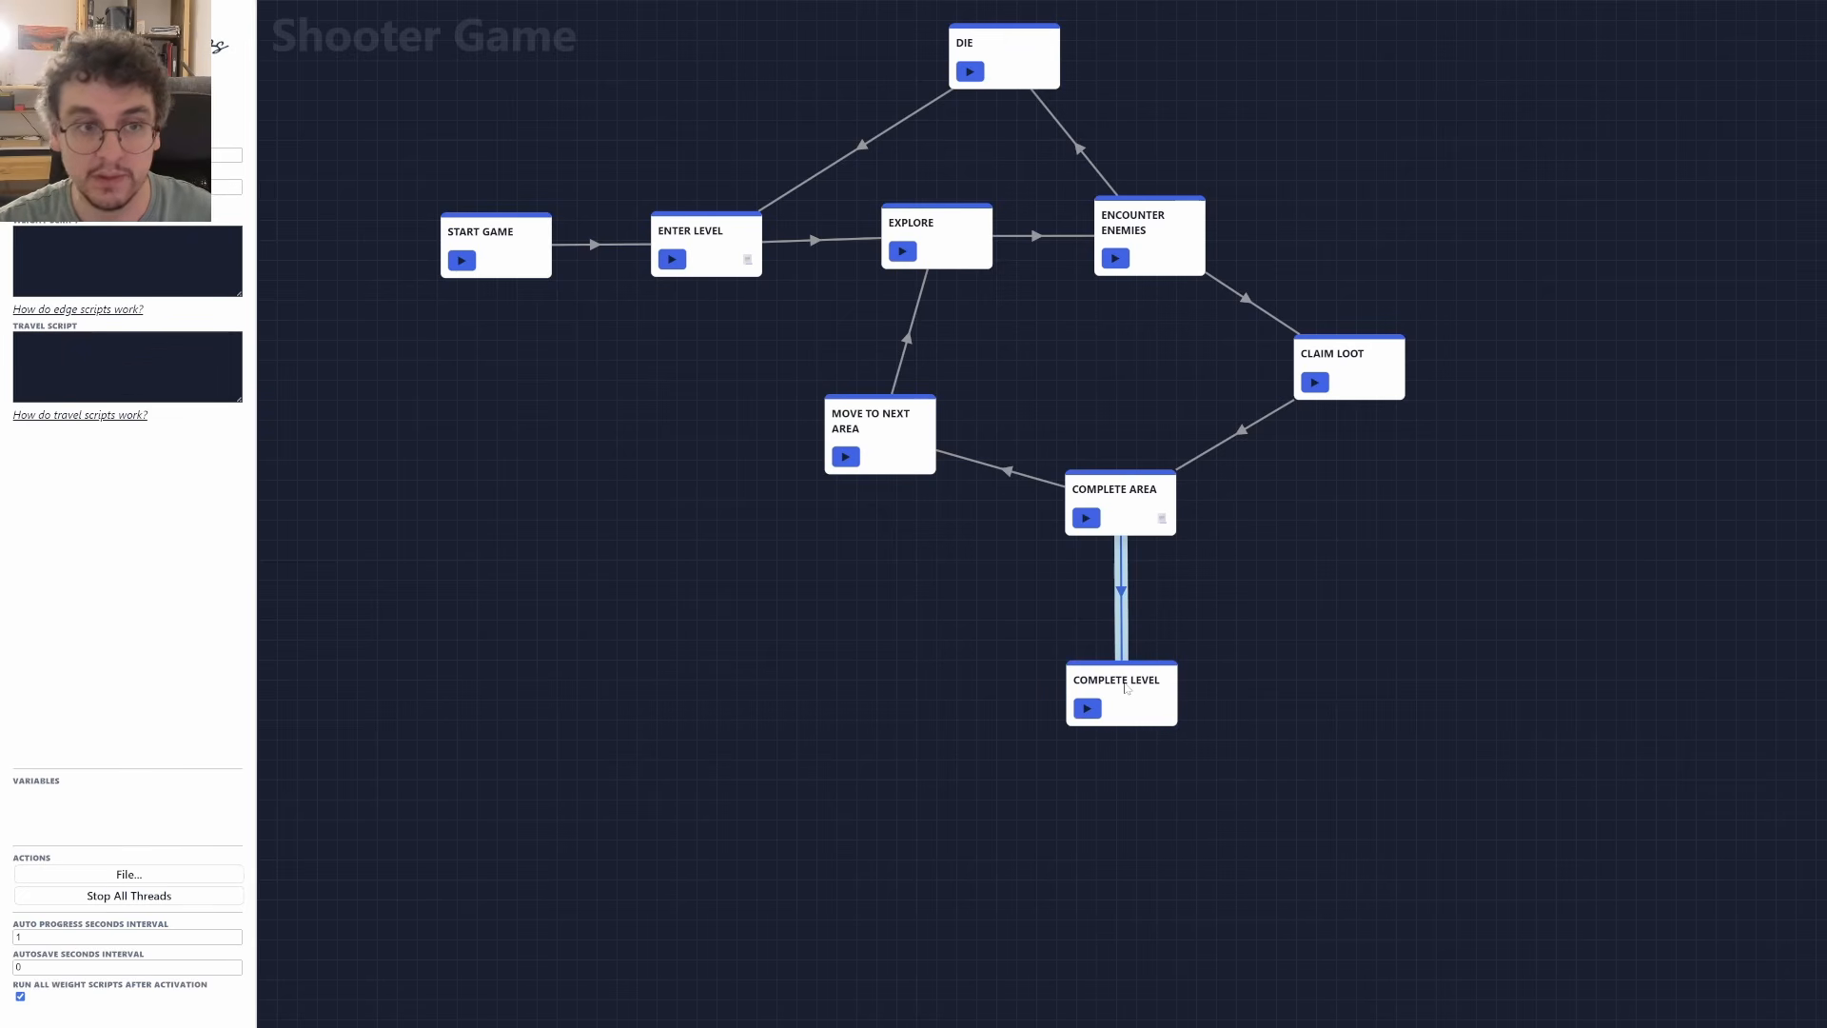
{"action": "left_click", "coordinate": [128, 261]}
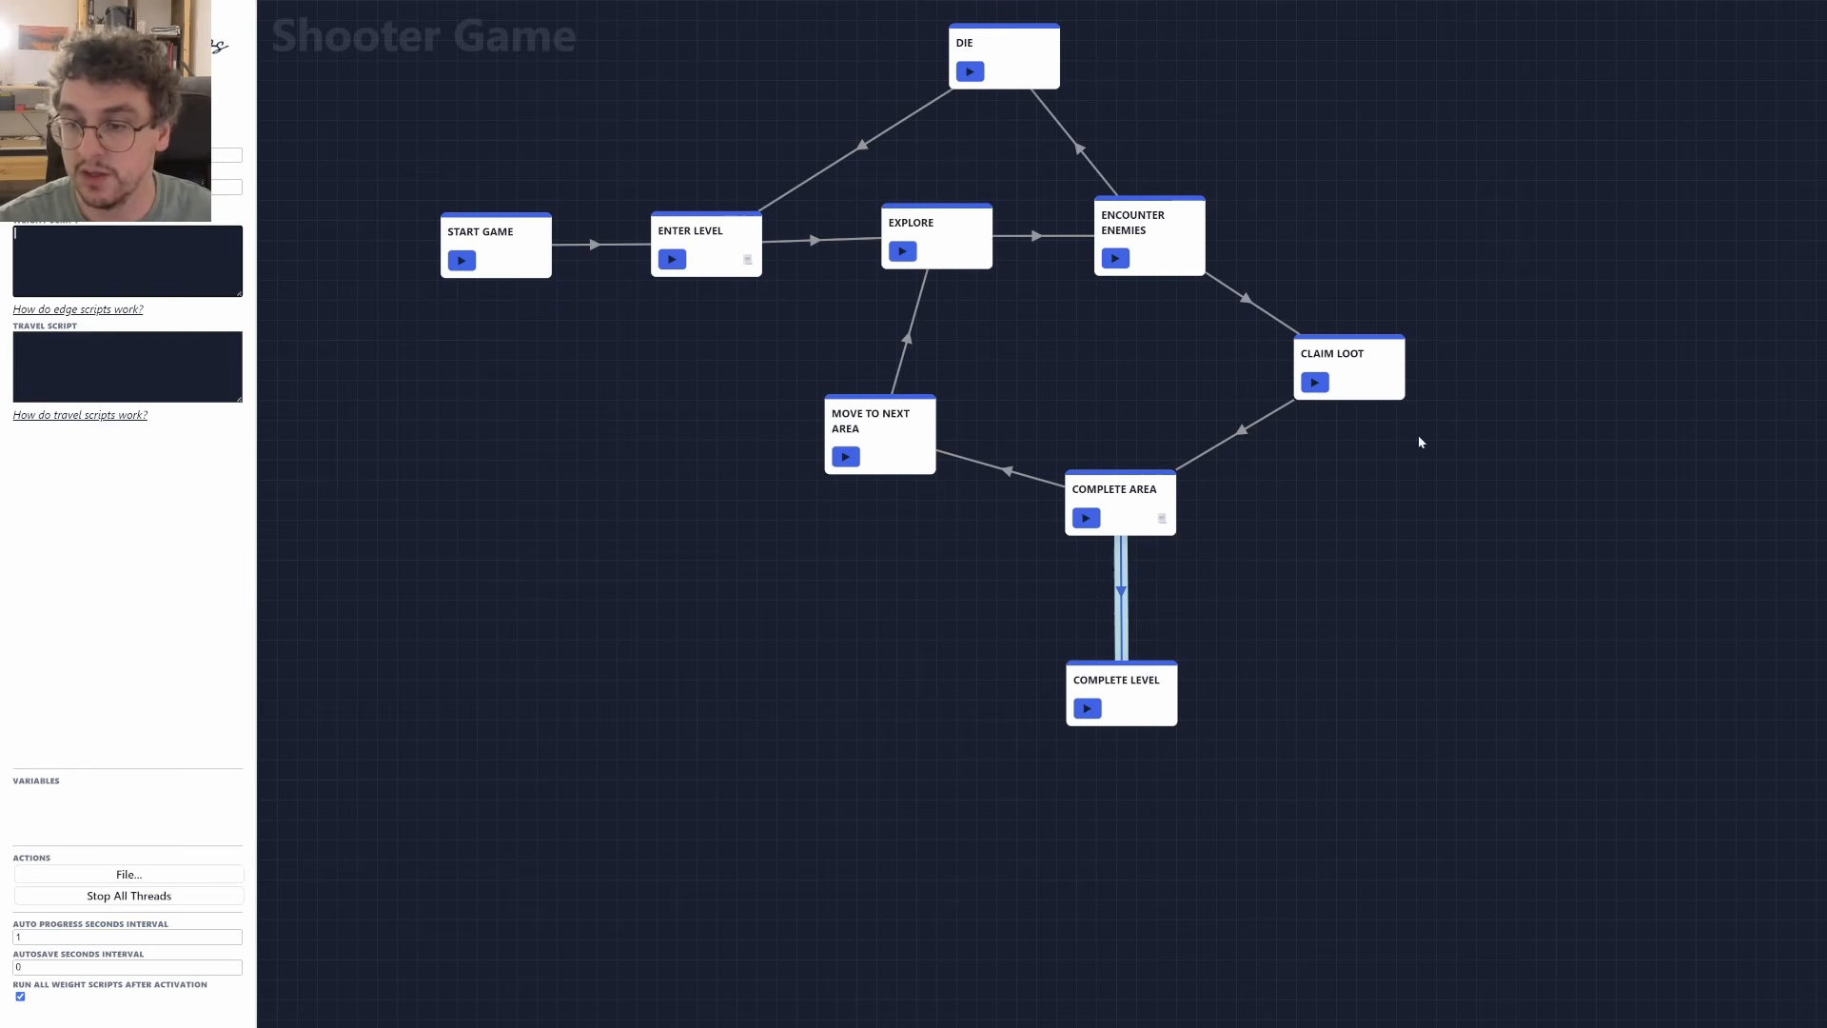
{"action": "left_click", "coordinate": [1142, 507]}
{"action": "left_click", "coordinate": [894, 432]}
{"action": "left_click", "coordinate": [928, 235]}
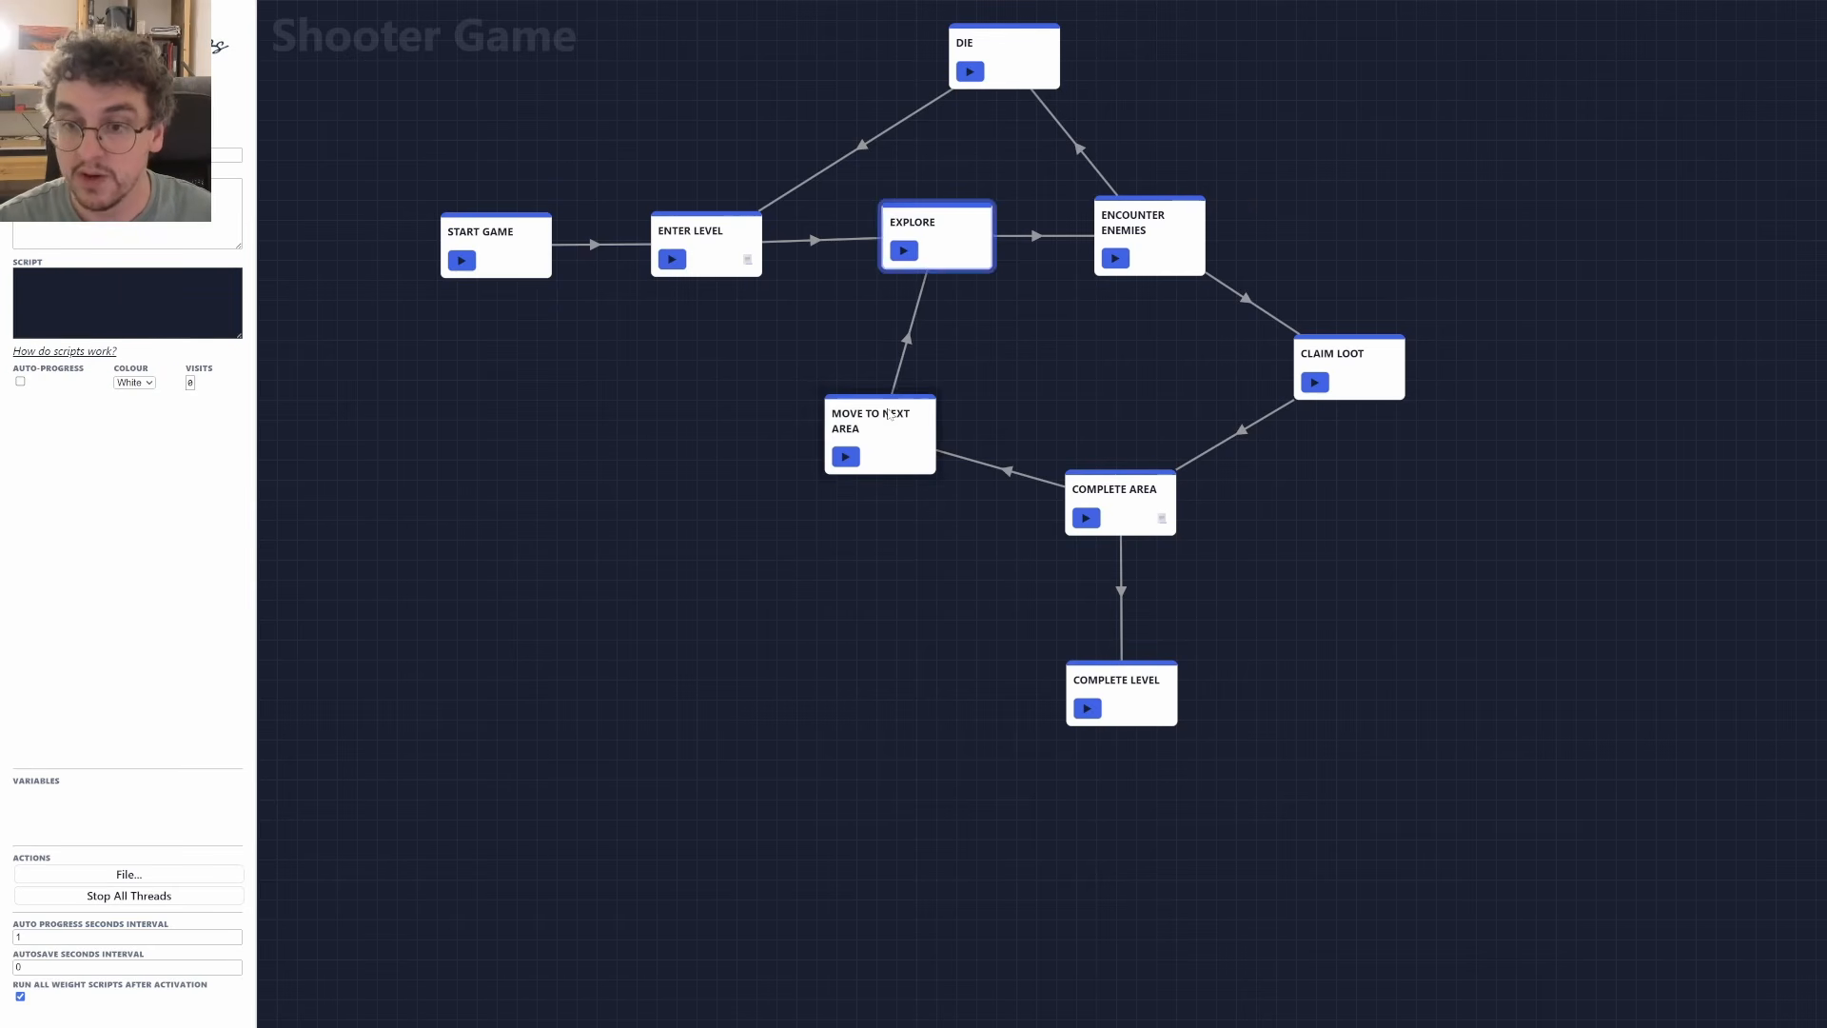
{"action": "left_click", "coordinate": [888, 410]}
{"action": "left_click", "coordinate": [901, 362]}
{"action": "left_click", "coordinate": [958, 461]}
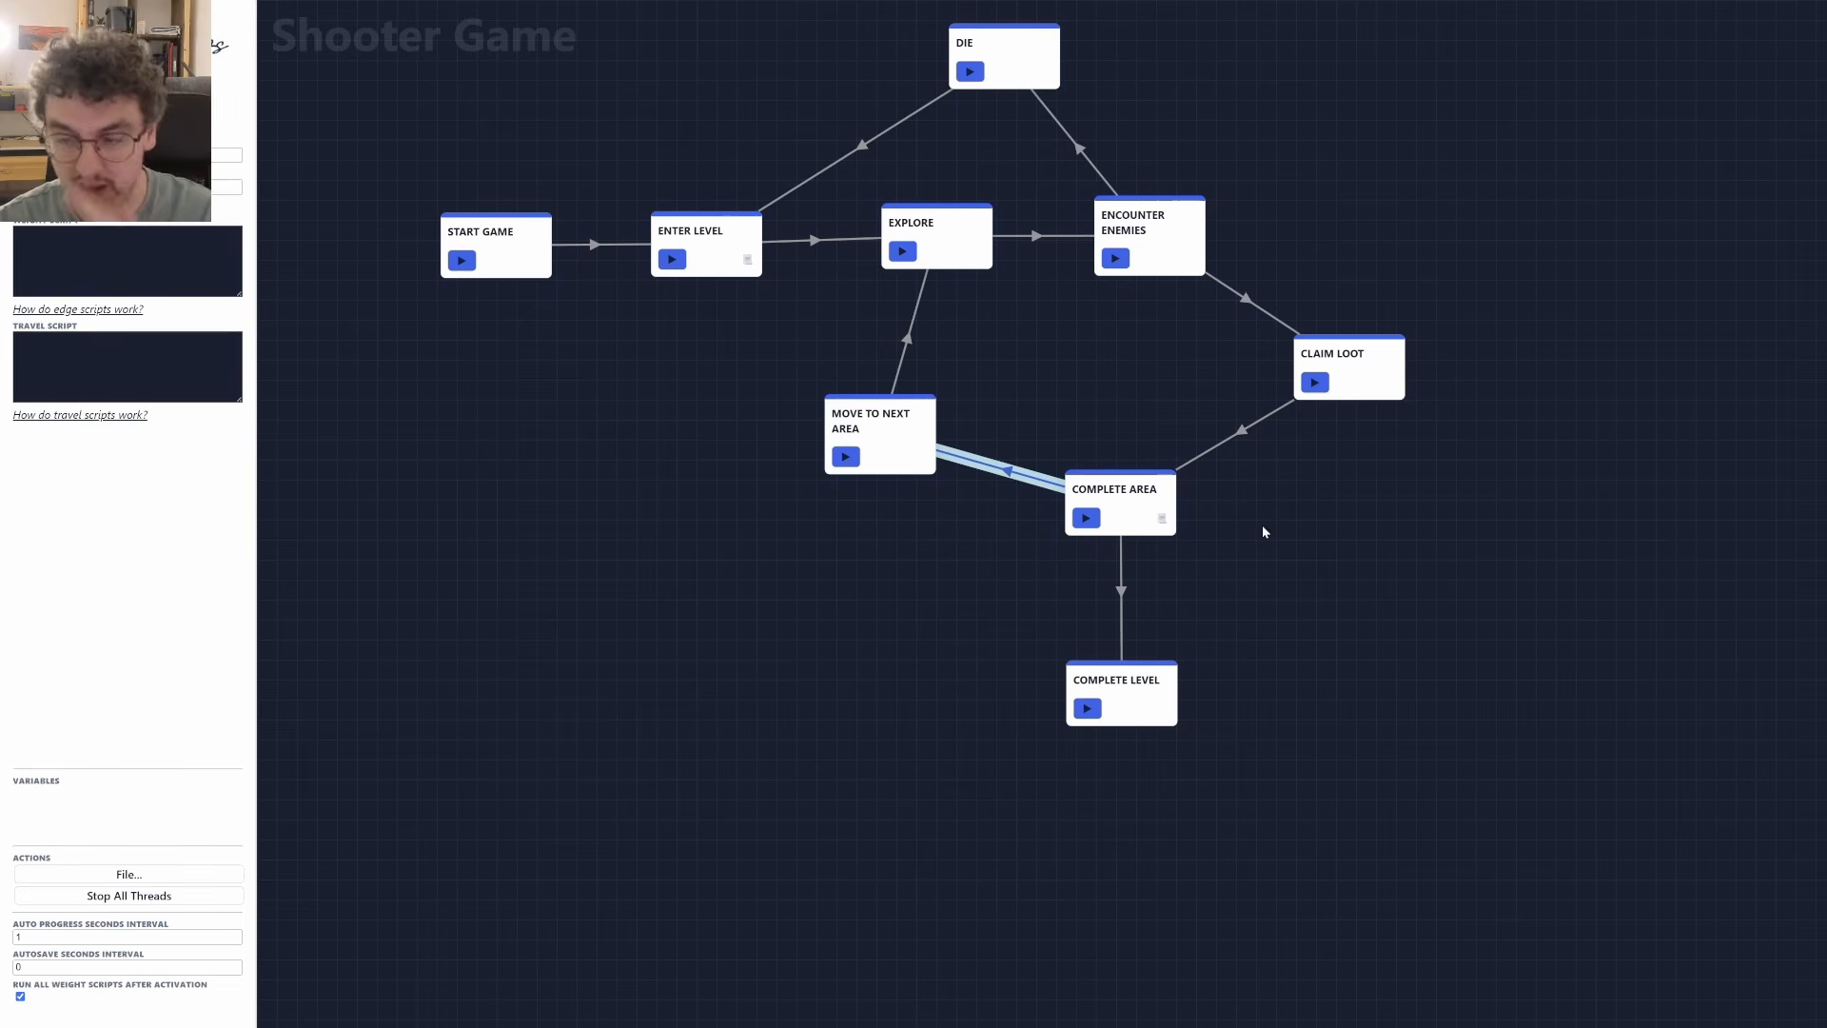
{"action": "left_click", "coordinate": [1075, 359]}
{"action": "left_click", "coordinate": [636, 244]}
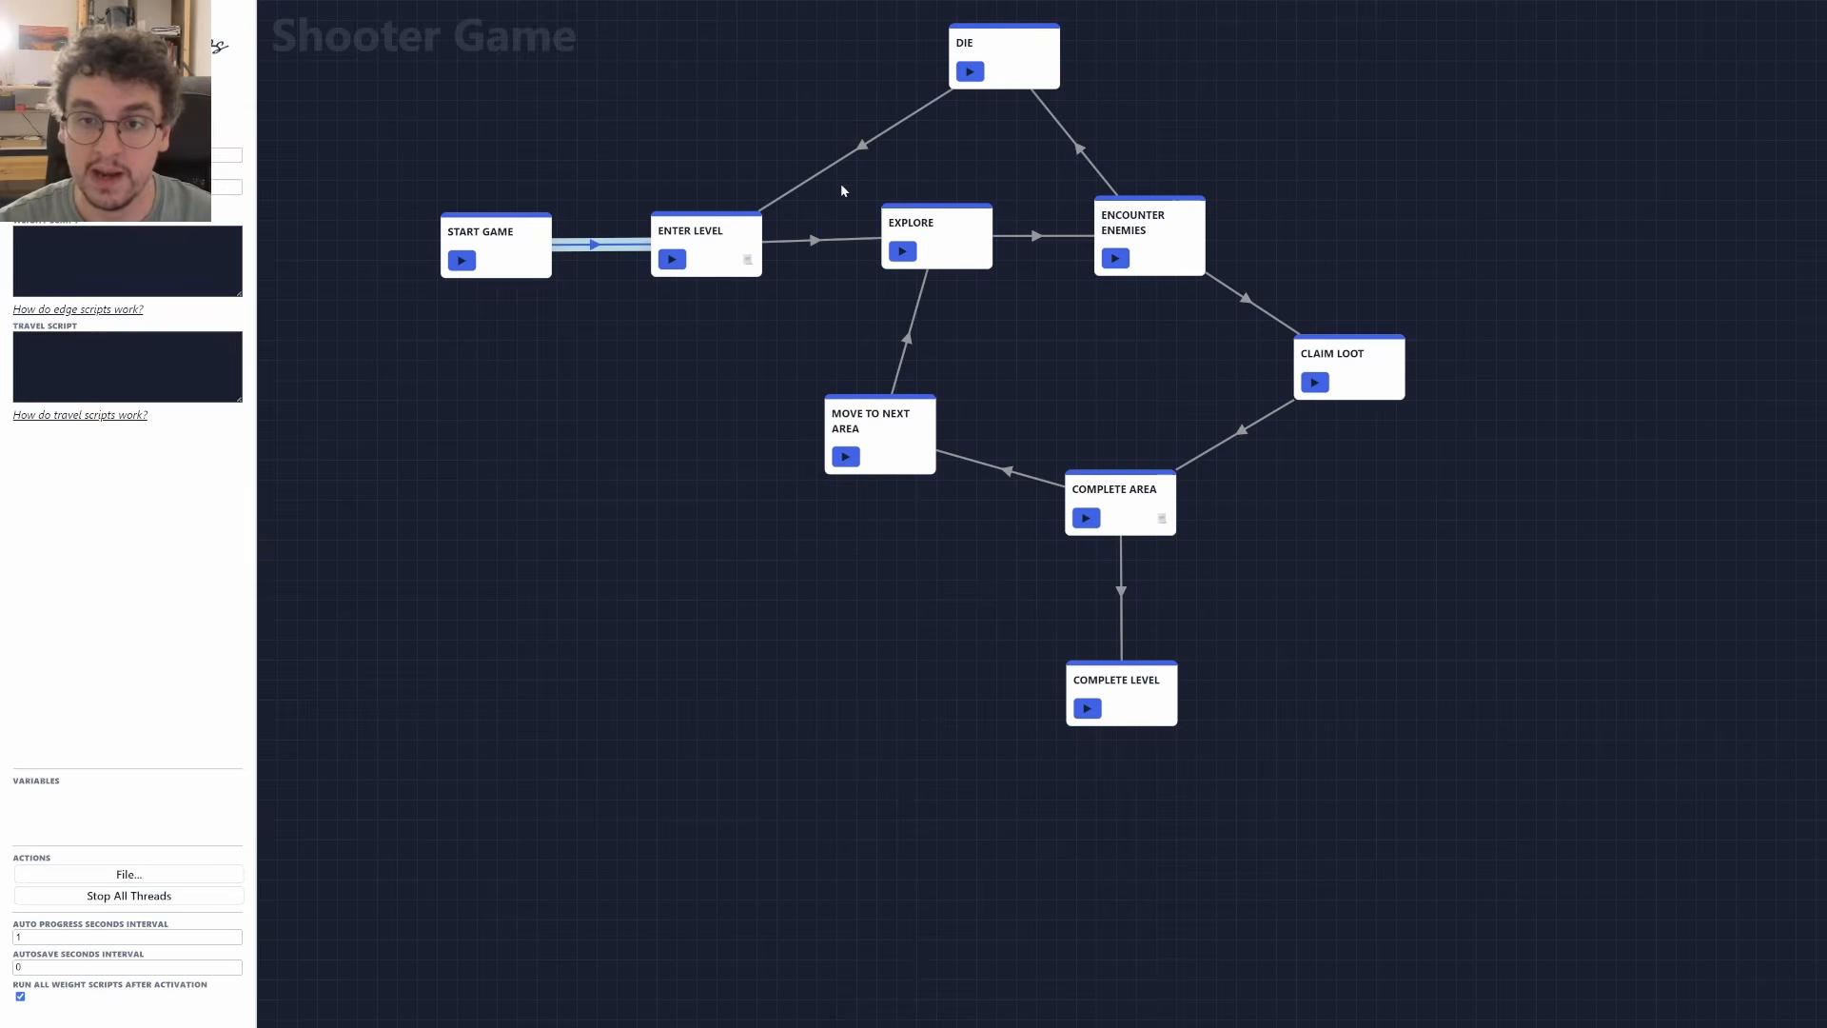
{"action": "left_click", "coordinate": [841, 164]}
{"action": "left_click", "coordinate": [835, 241]}
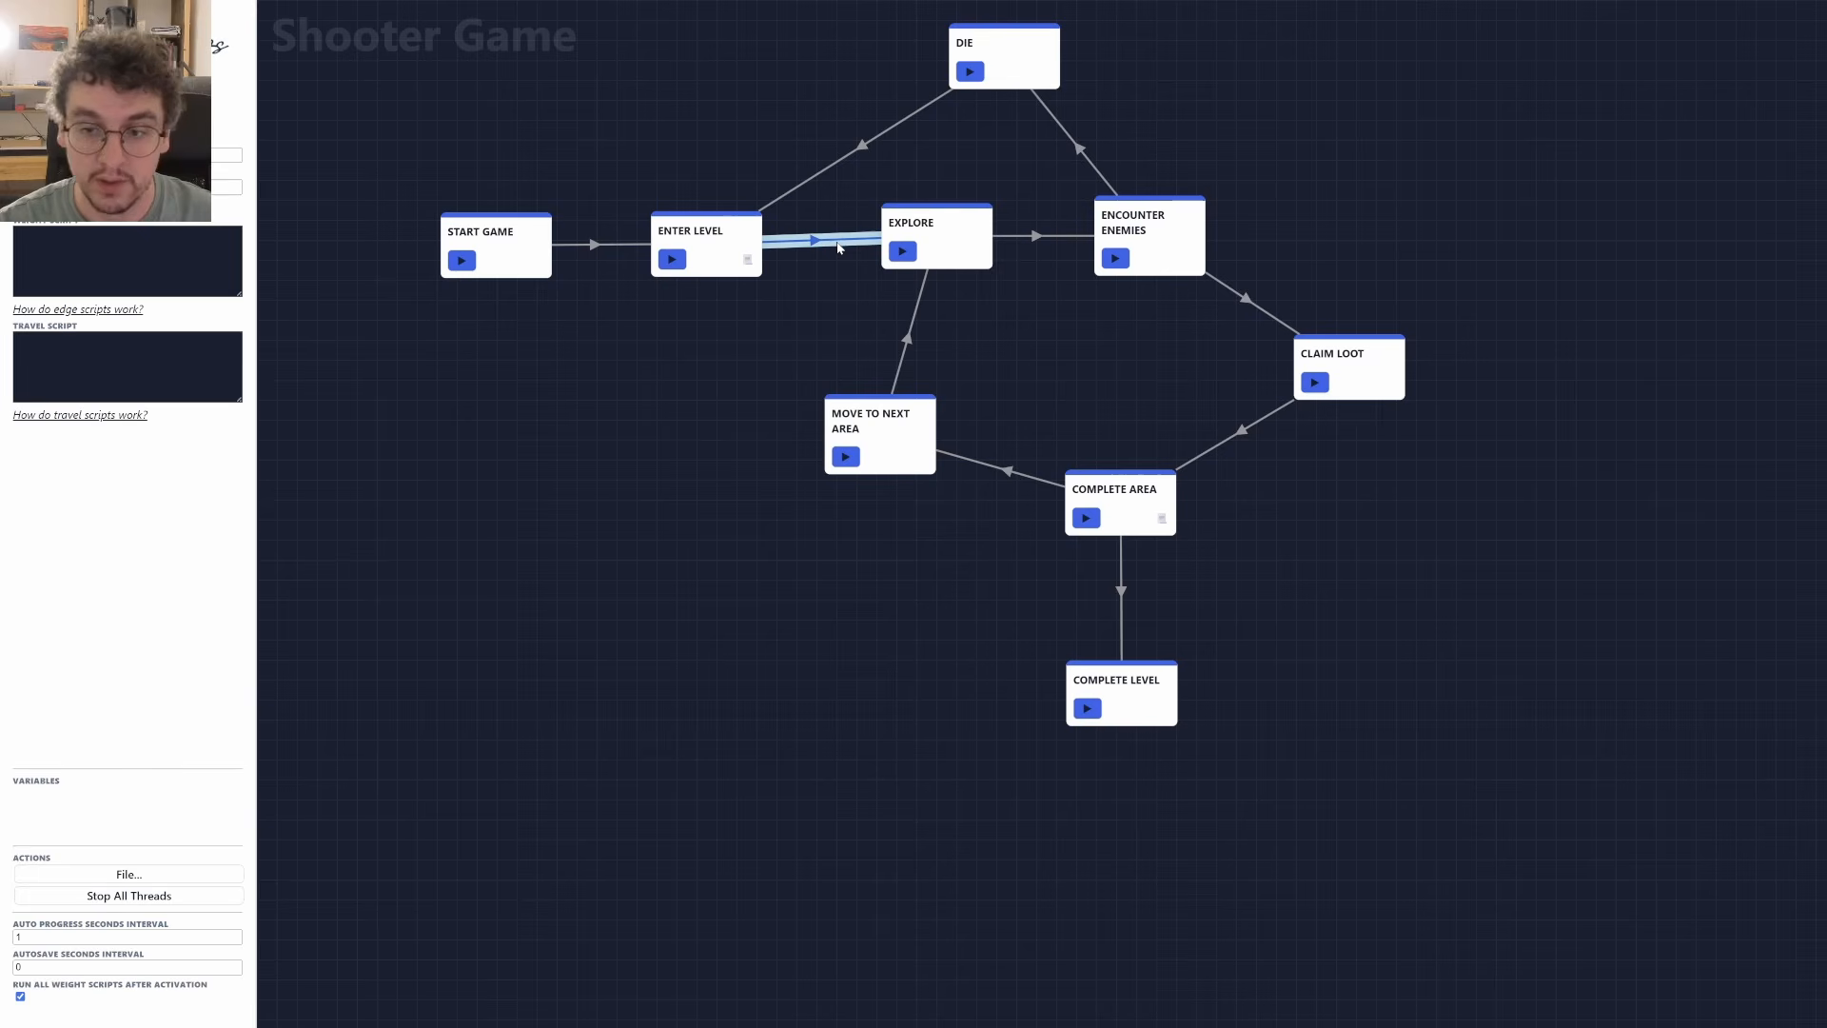
{"action": "left_click", "coordinate": [1047, 363]}
{"action": "left_click", "coordinate": [818, 242]}
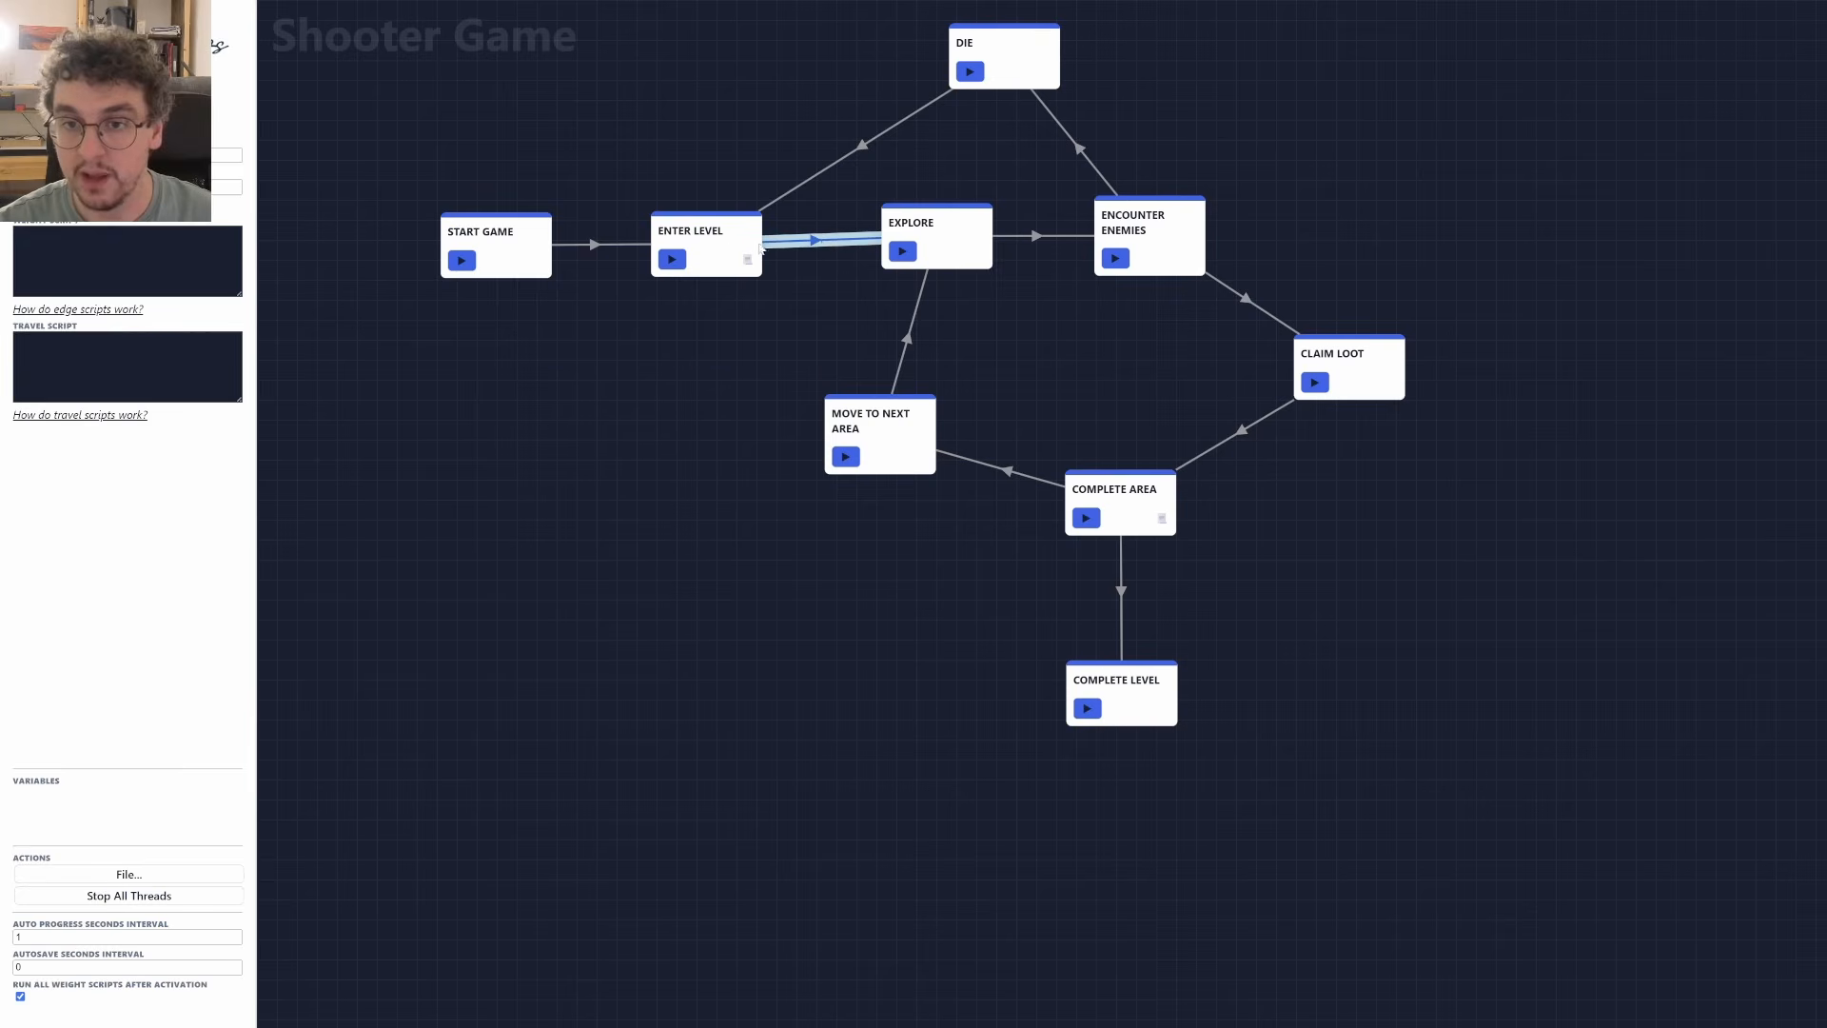
{"action": "left_click", "coordinate": [727, 266]}
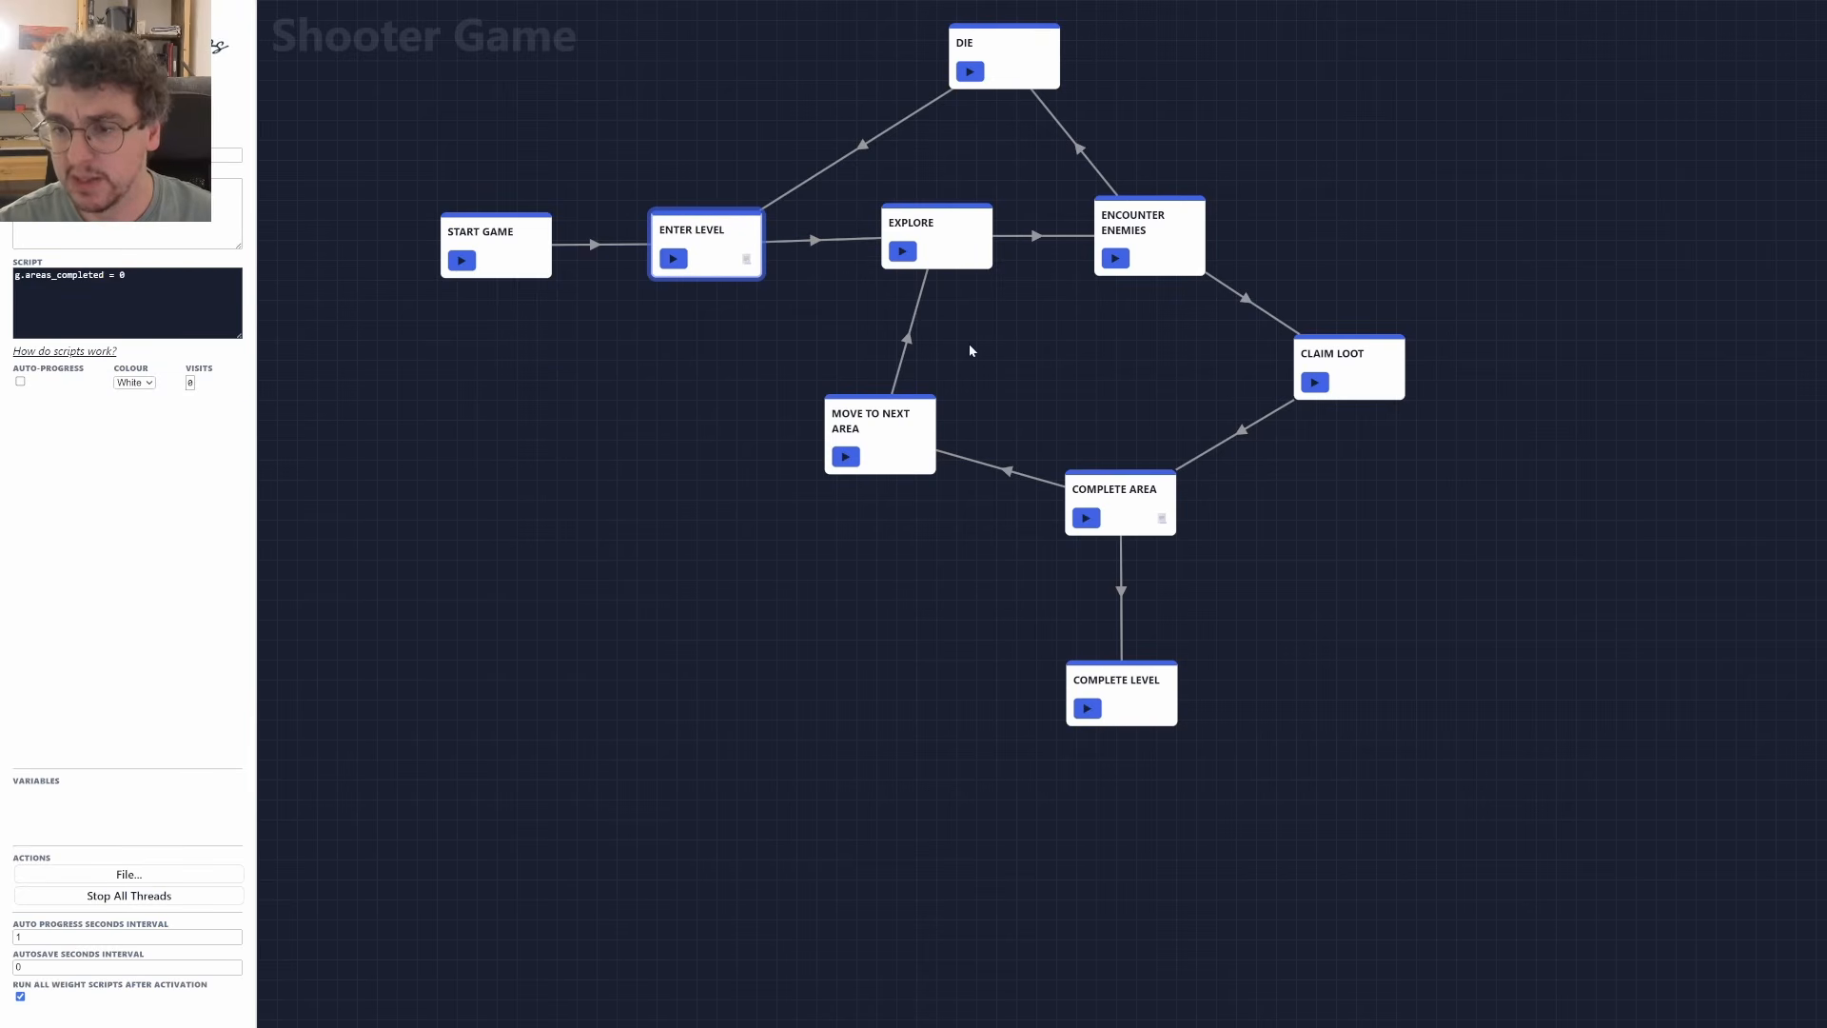
Move Die to the right, up beyond Encounter Enemies, and nudge Encounter Enemies slightly left.
{"action": "scroll", "coordinate": [1009, 512], "scroll_direction": "up", "scroll_amount": 3}
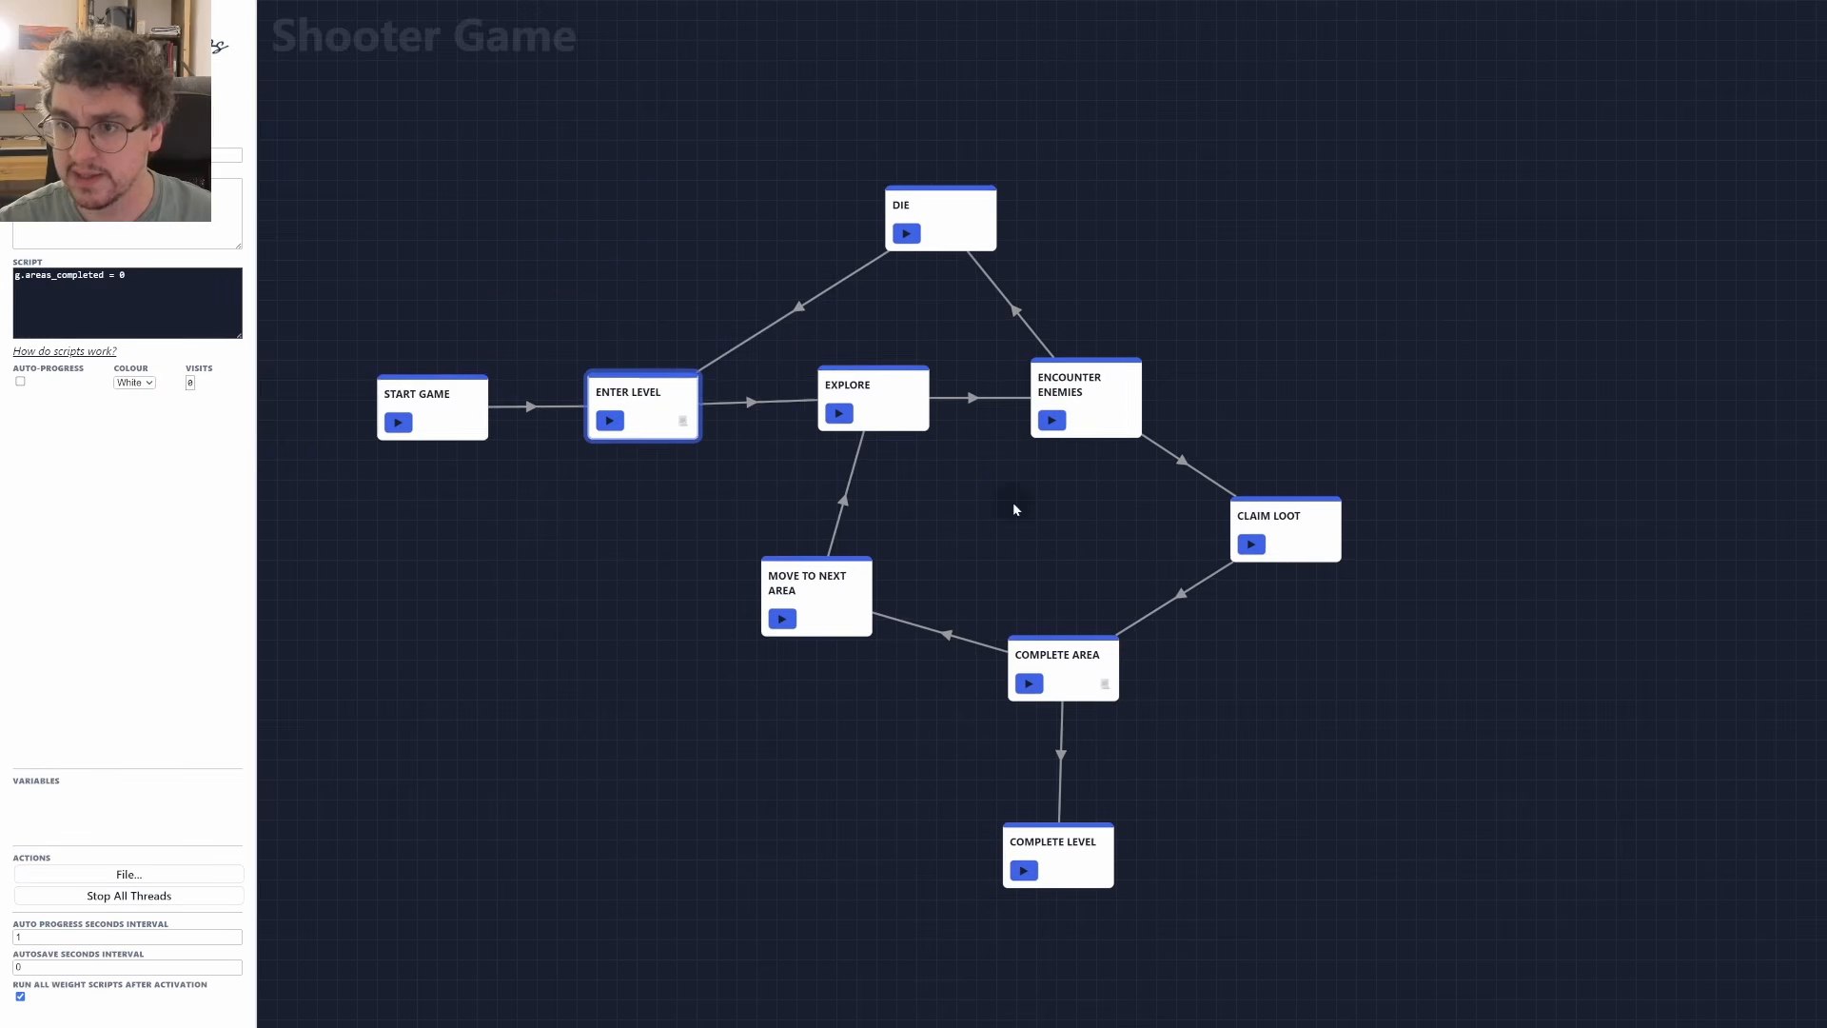
{"action": "left_click", "coordinate": [1126, 409]}
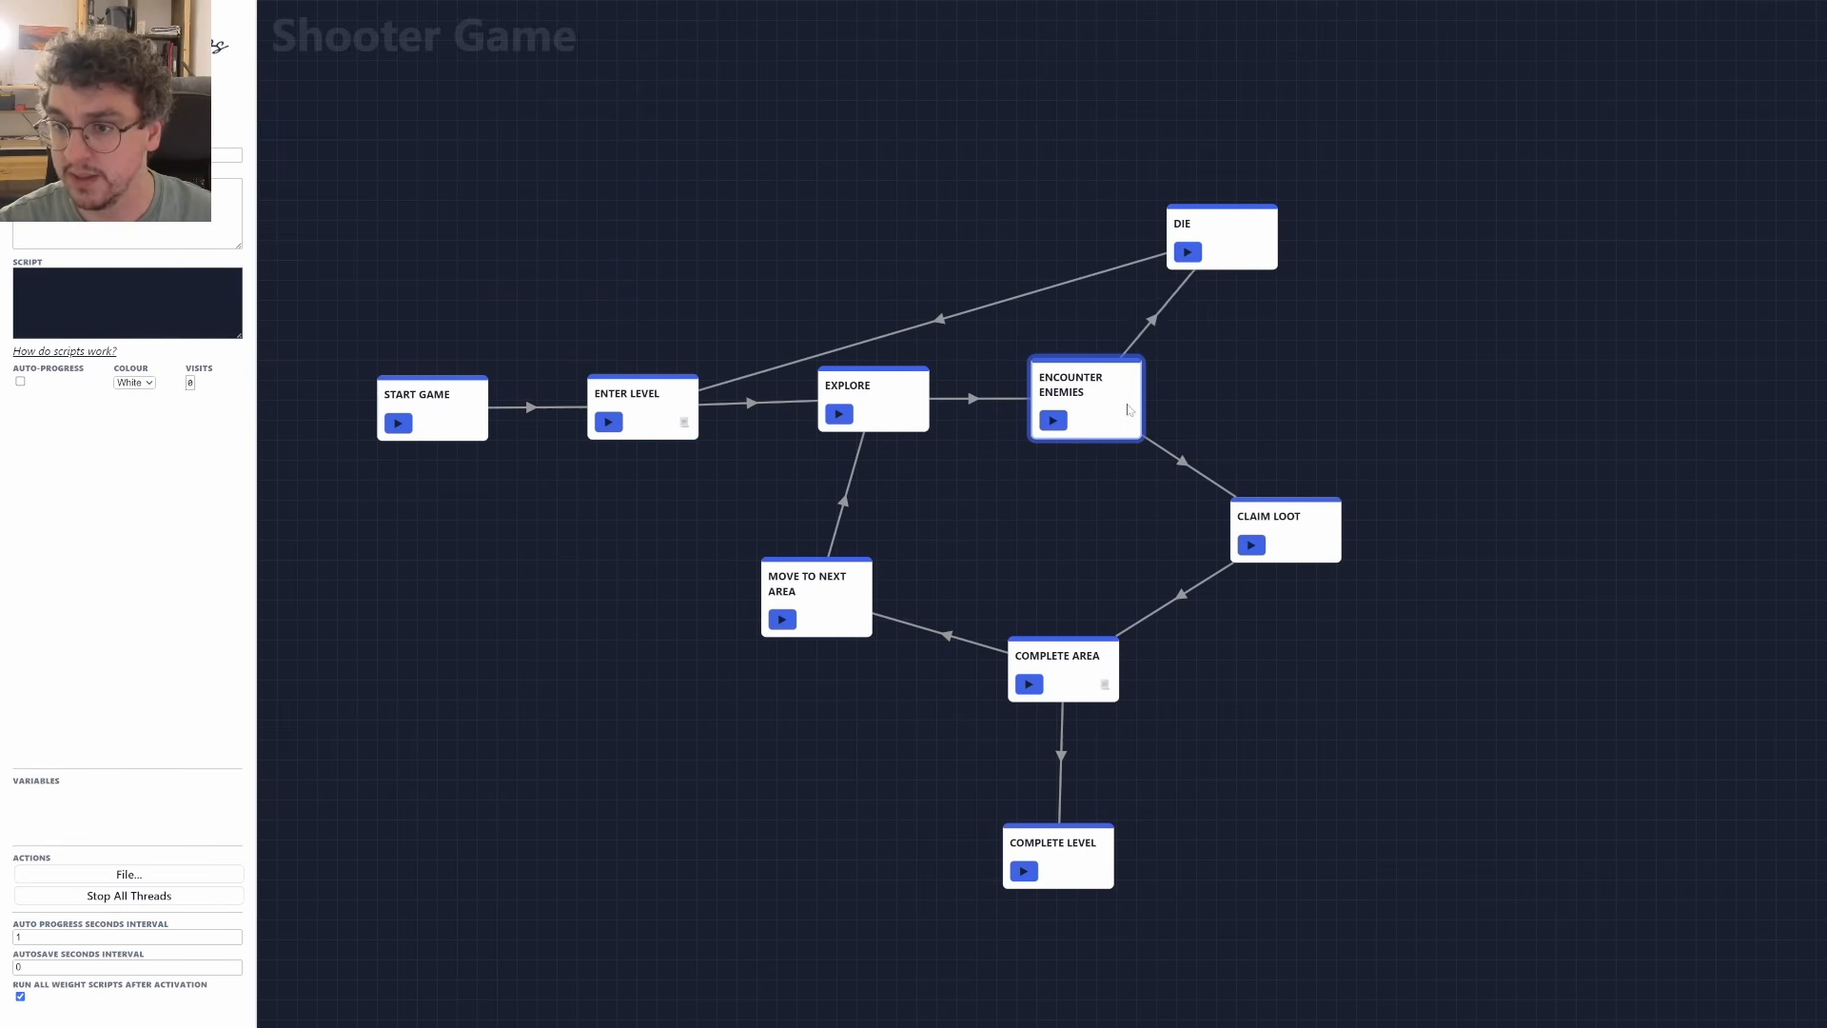
{"action": "left_click_drag", "start_coordinate": [1129, 409], "coordinate": [1121, 405]}
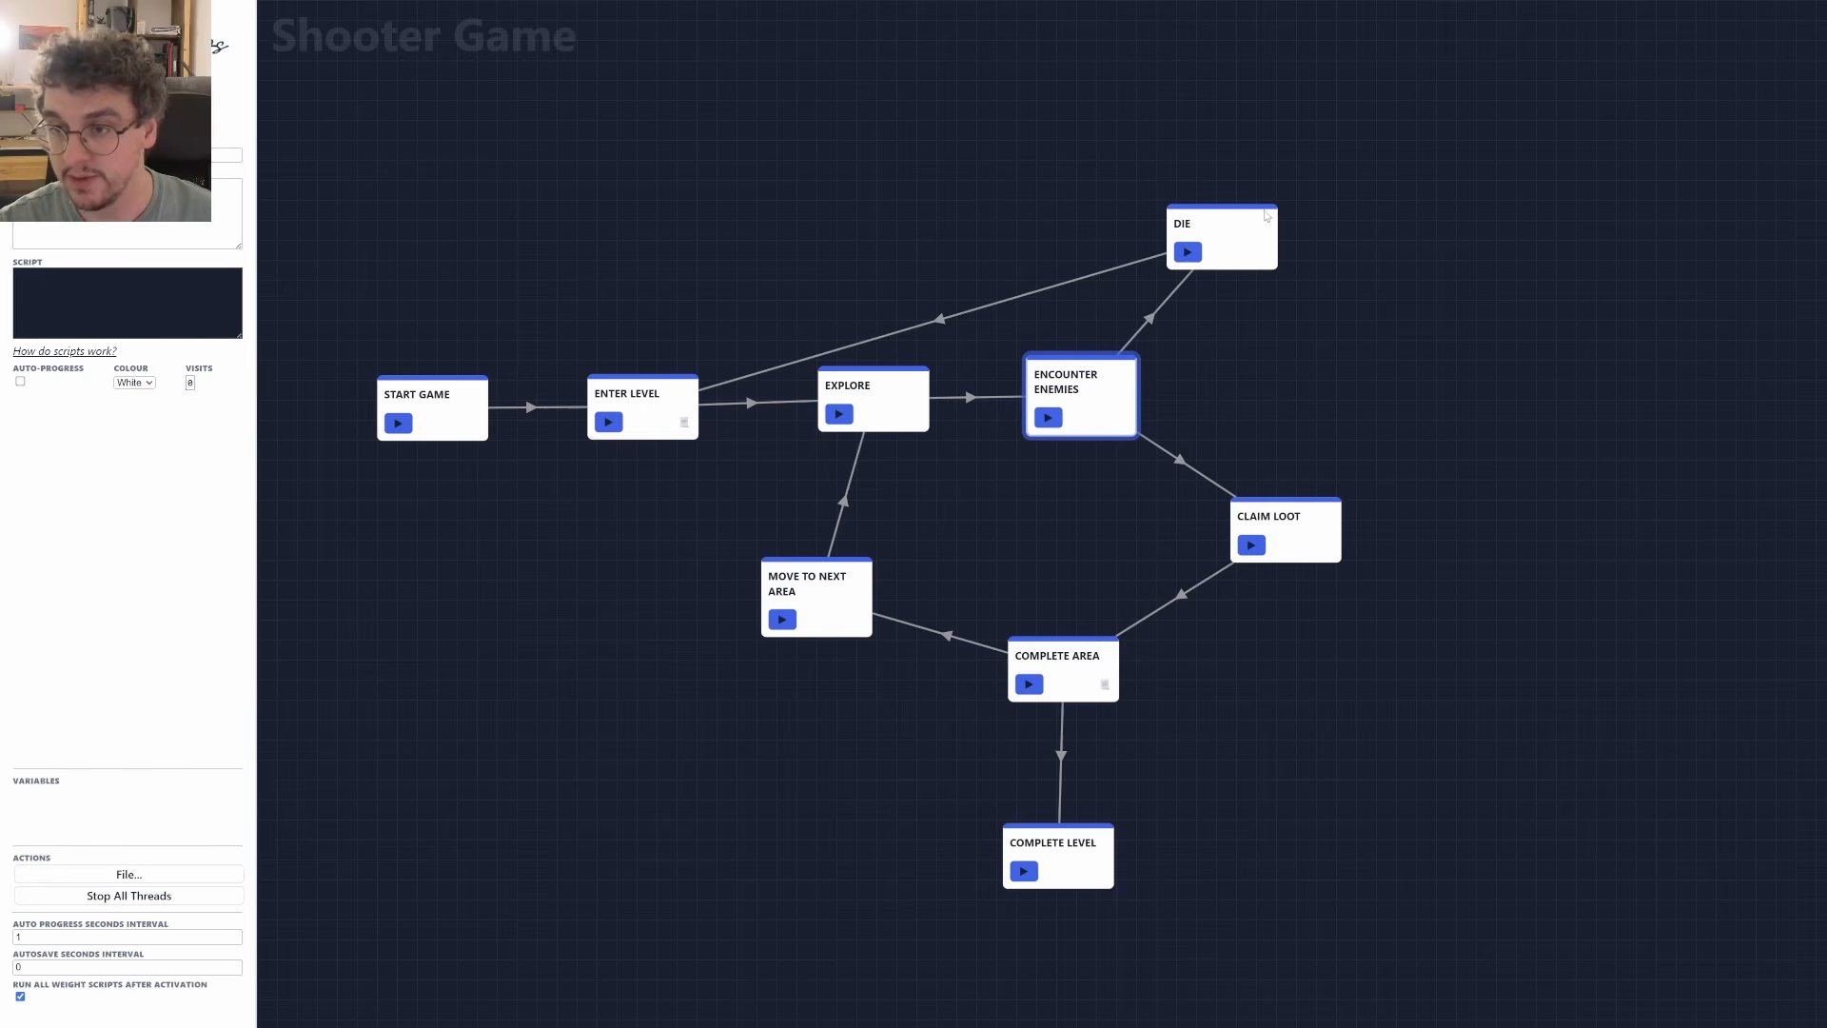
Compare the weight and script fields of the edges from Encounter Enemies to Die and to Claim Loot.
{"action": "left_click", "coordinate": [1151, 322]}
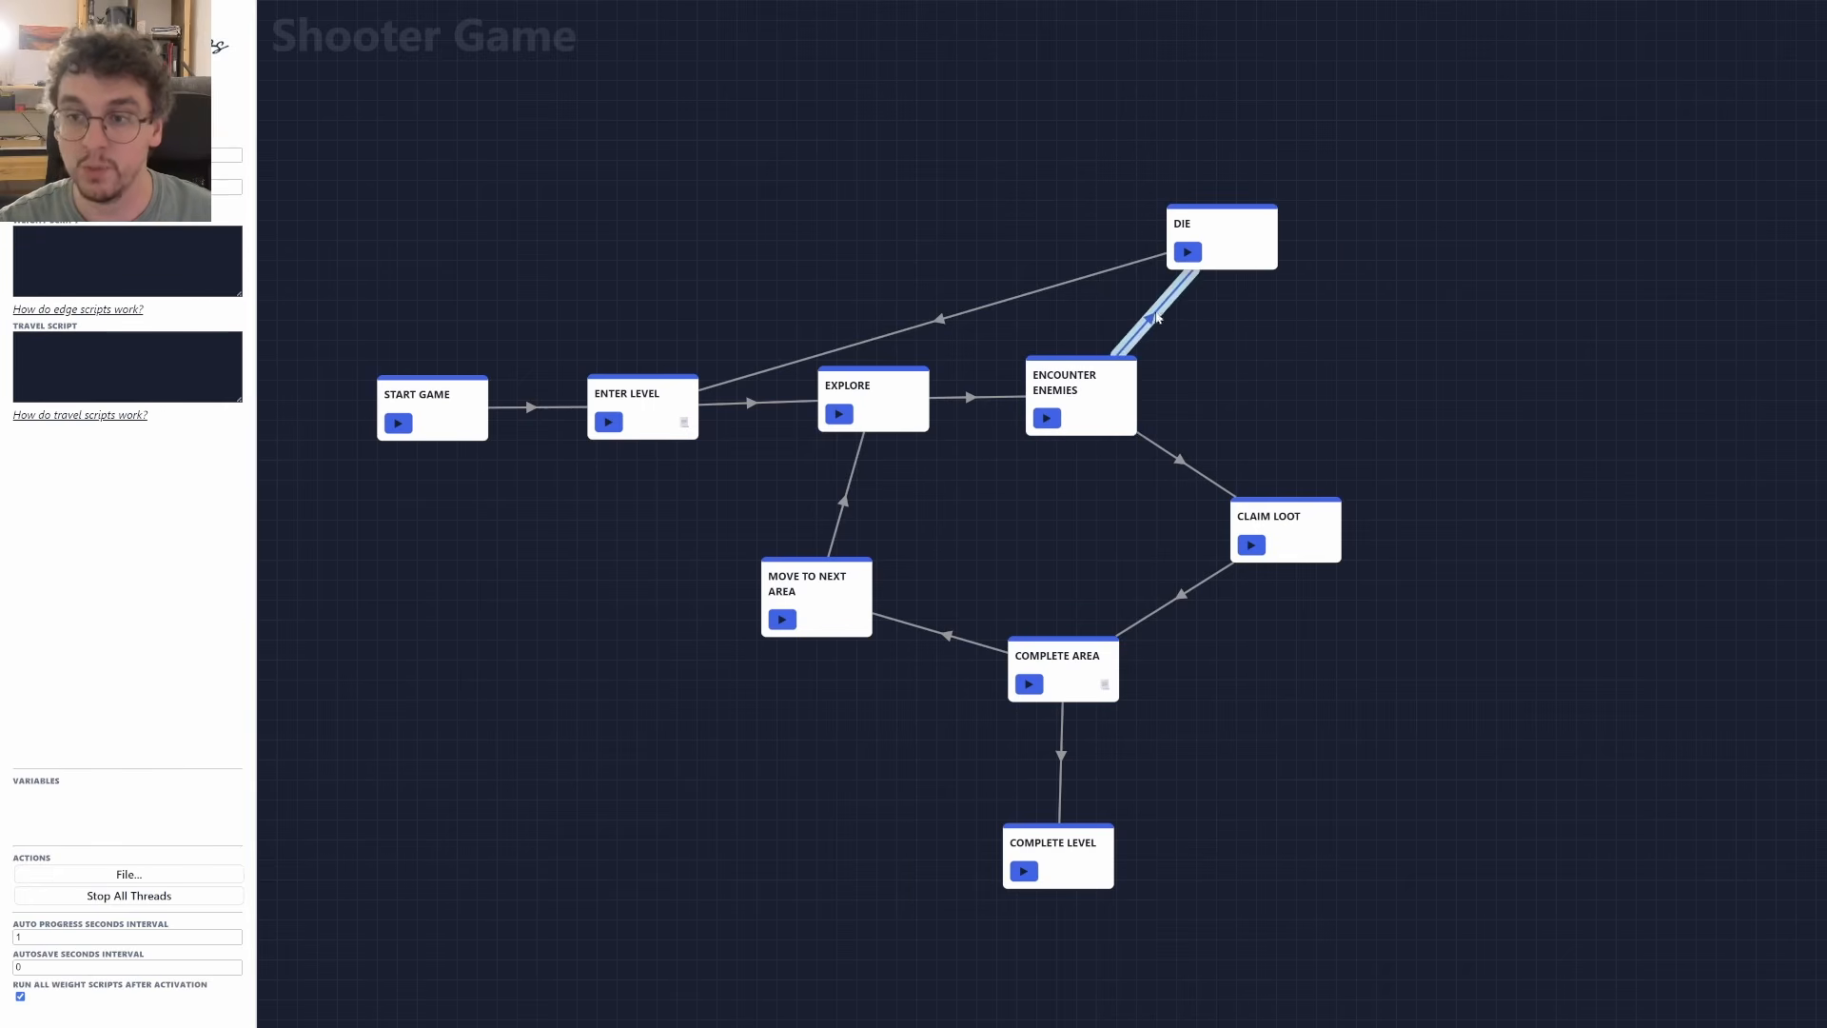
{"action": "left_click", "coordinate": [1124, 402]}
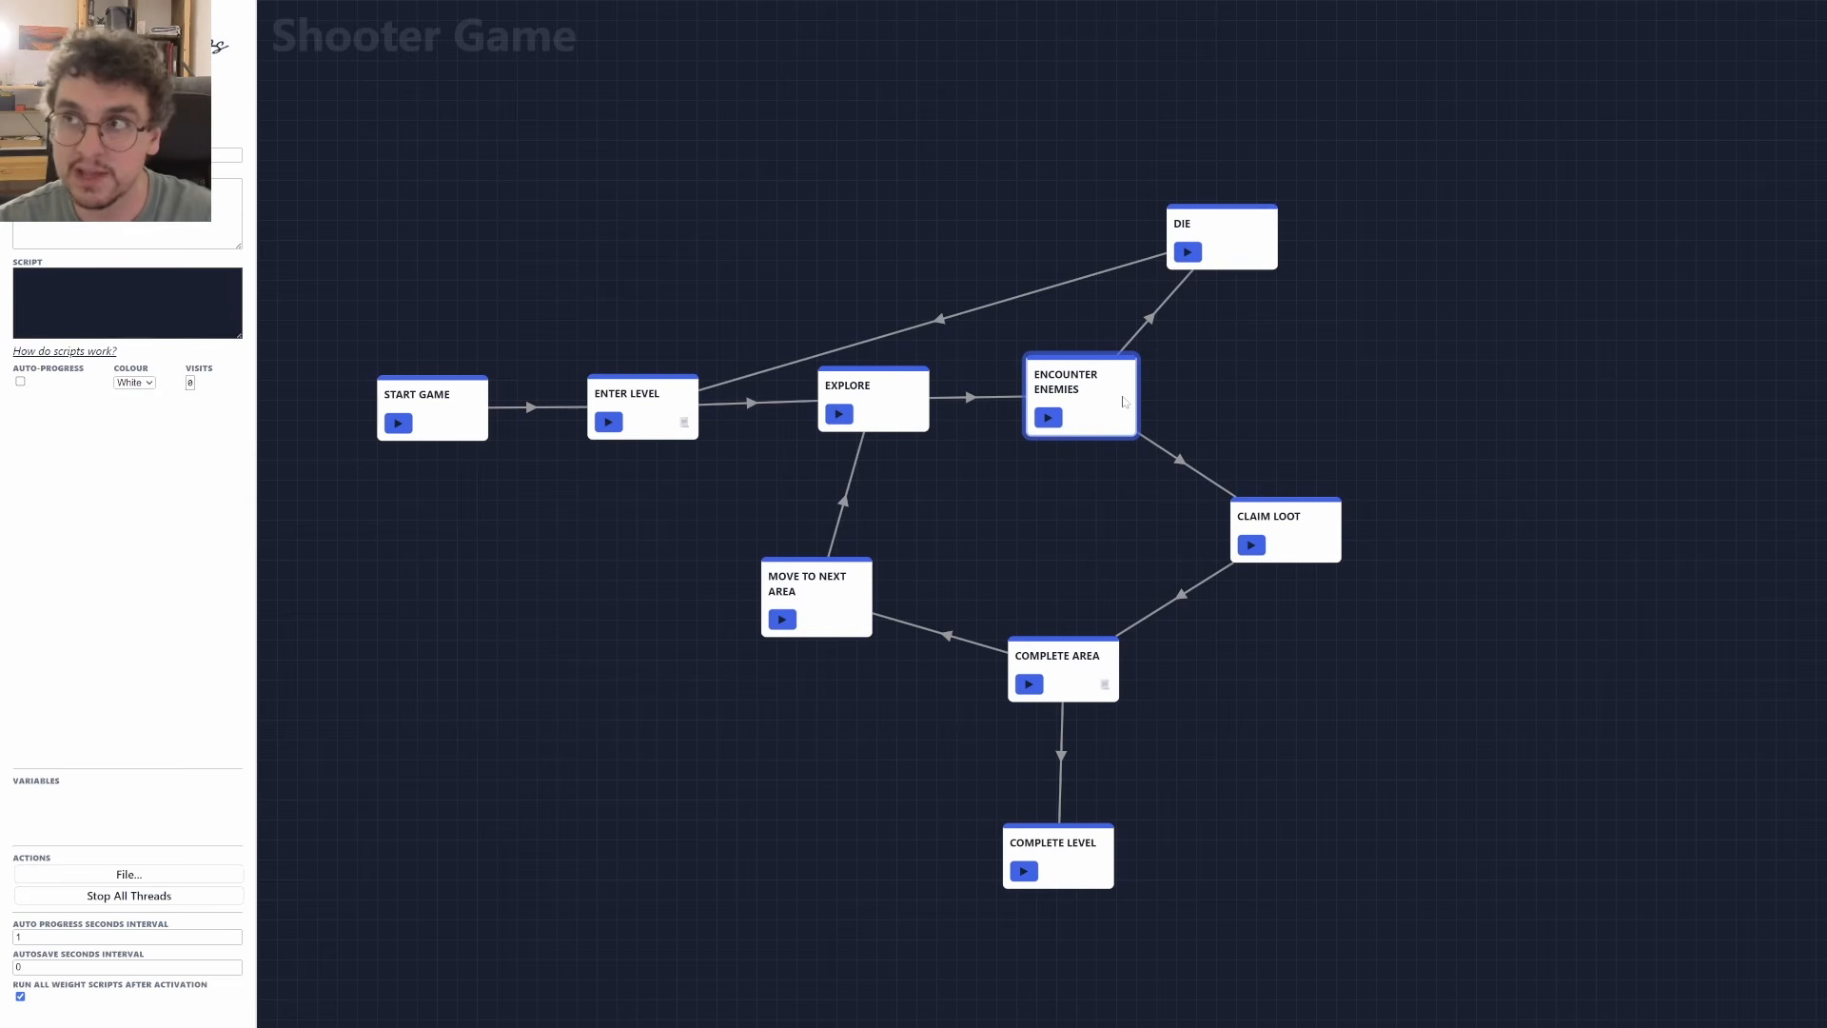
{"action": "left_click", "coordinate": [1152, 316]}
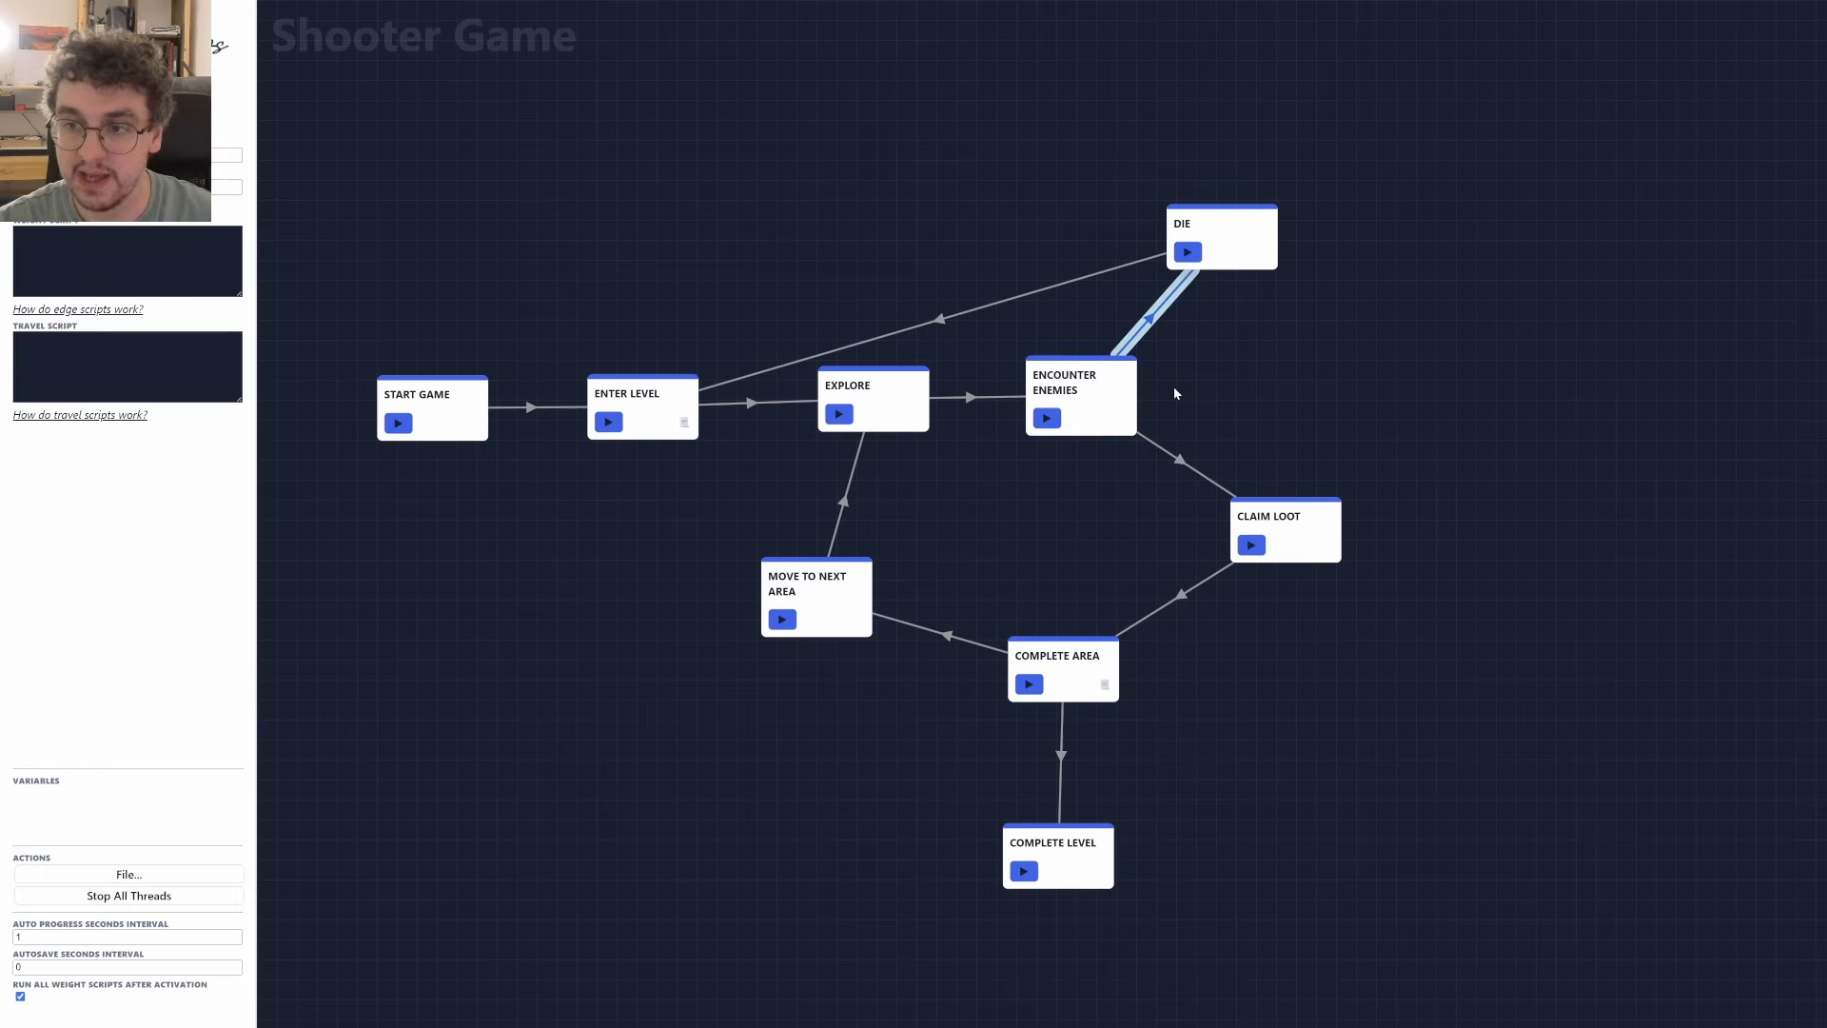
{"action": "left_click", "coordinate": [1173, 465]}
{"action": "left_click", "coordinate": [1157, 319]}
{"action": "left_click", "coordinate": [1179, 459]}
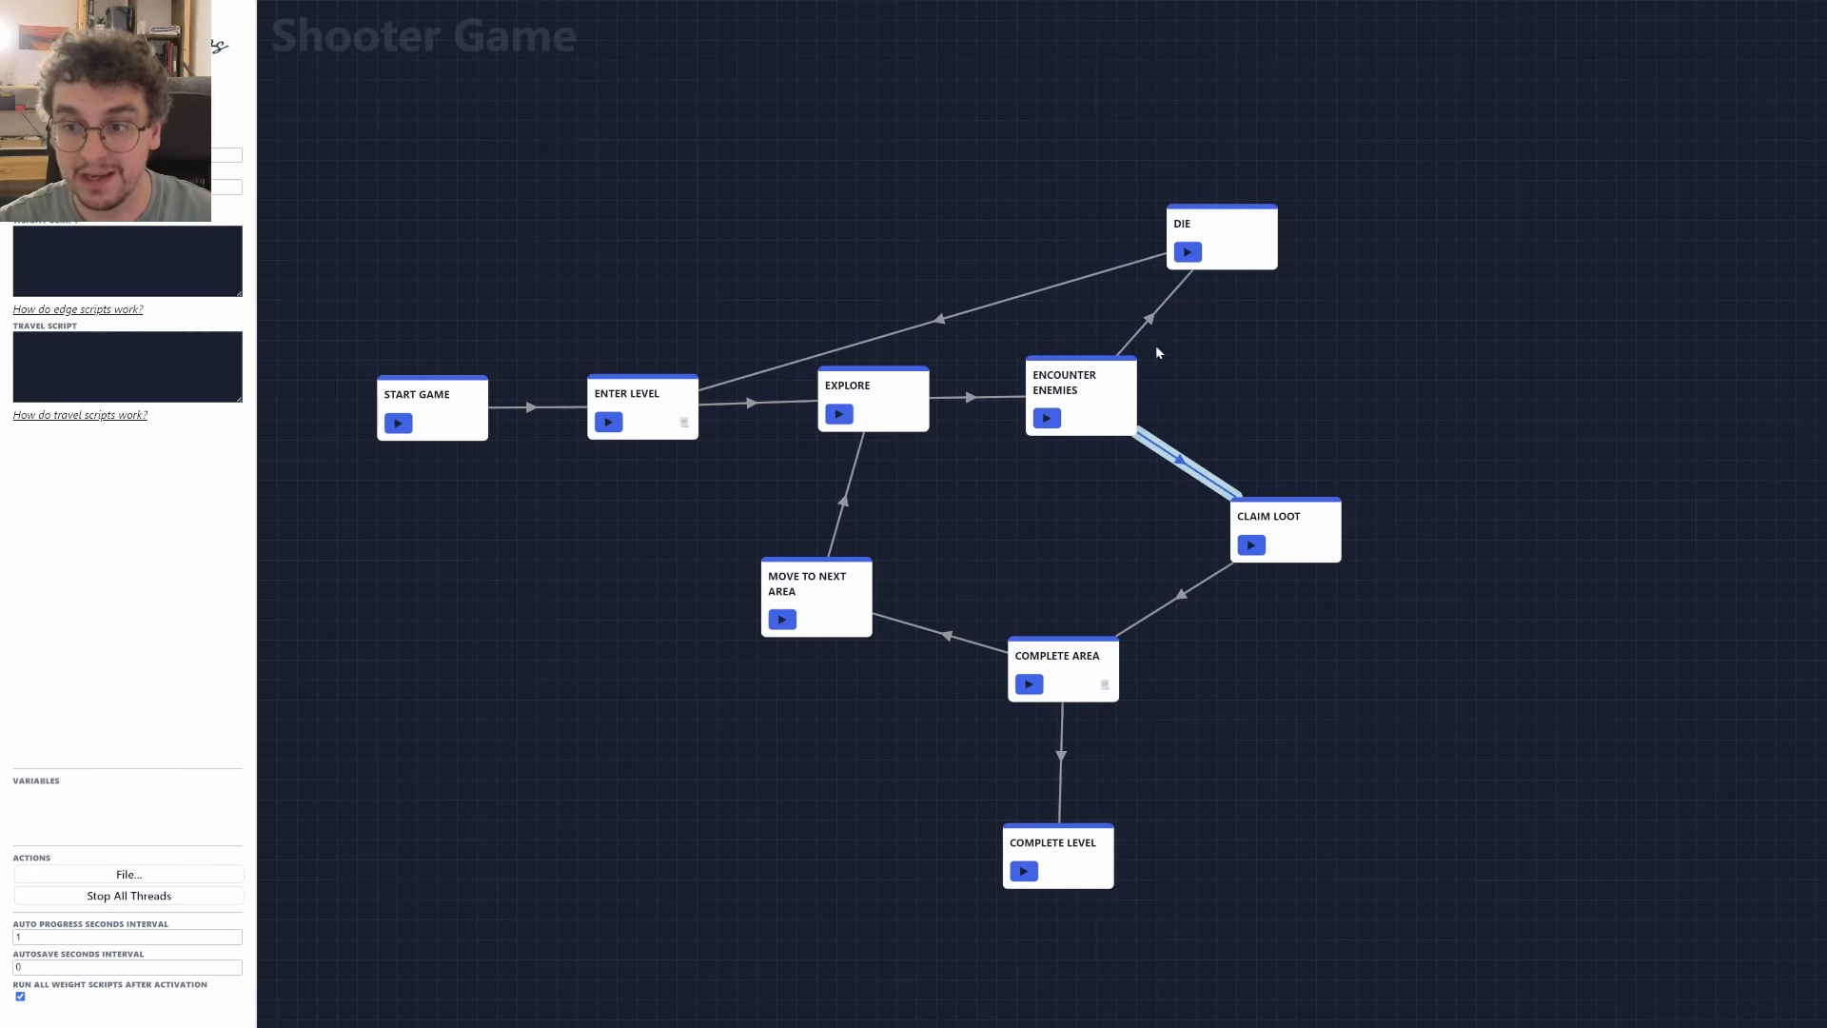
{"action": "left_click", "coordinate": [1148, 335]}
{"action": "left_click", "coordinate": [1167, 459]}
{"action": "left_click", "coordinate": [1169, 455]}
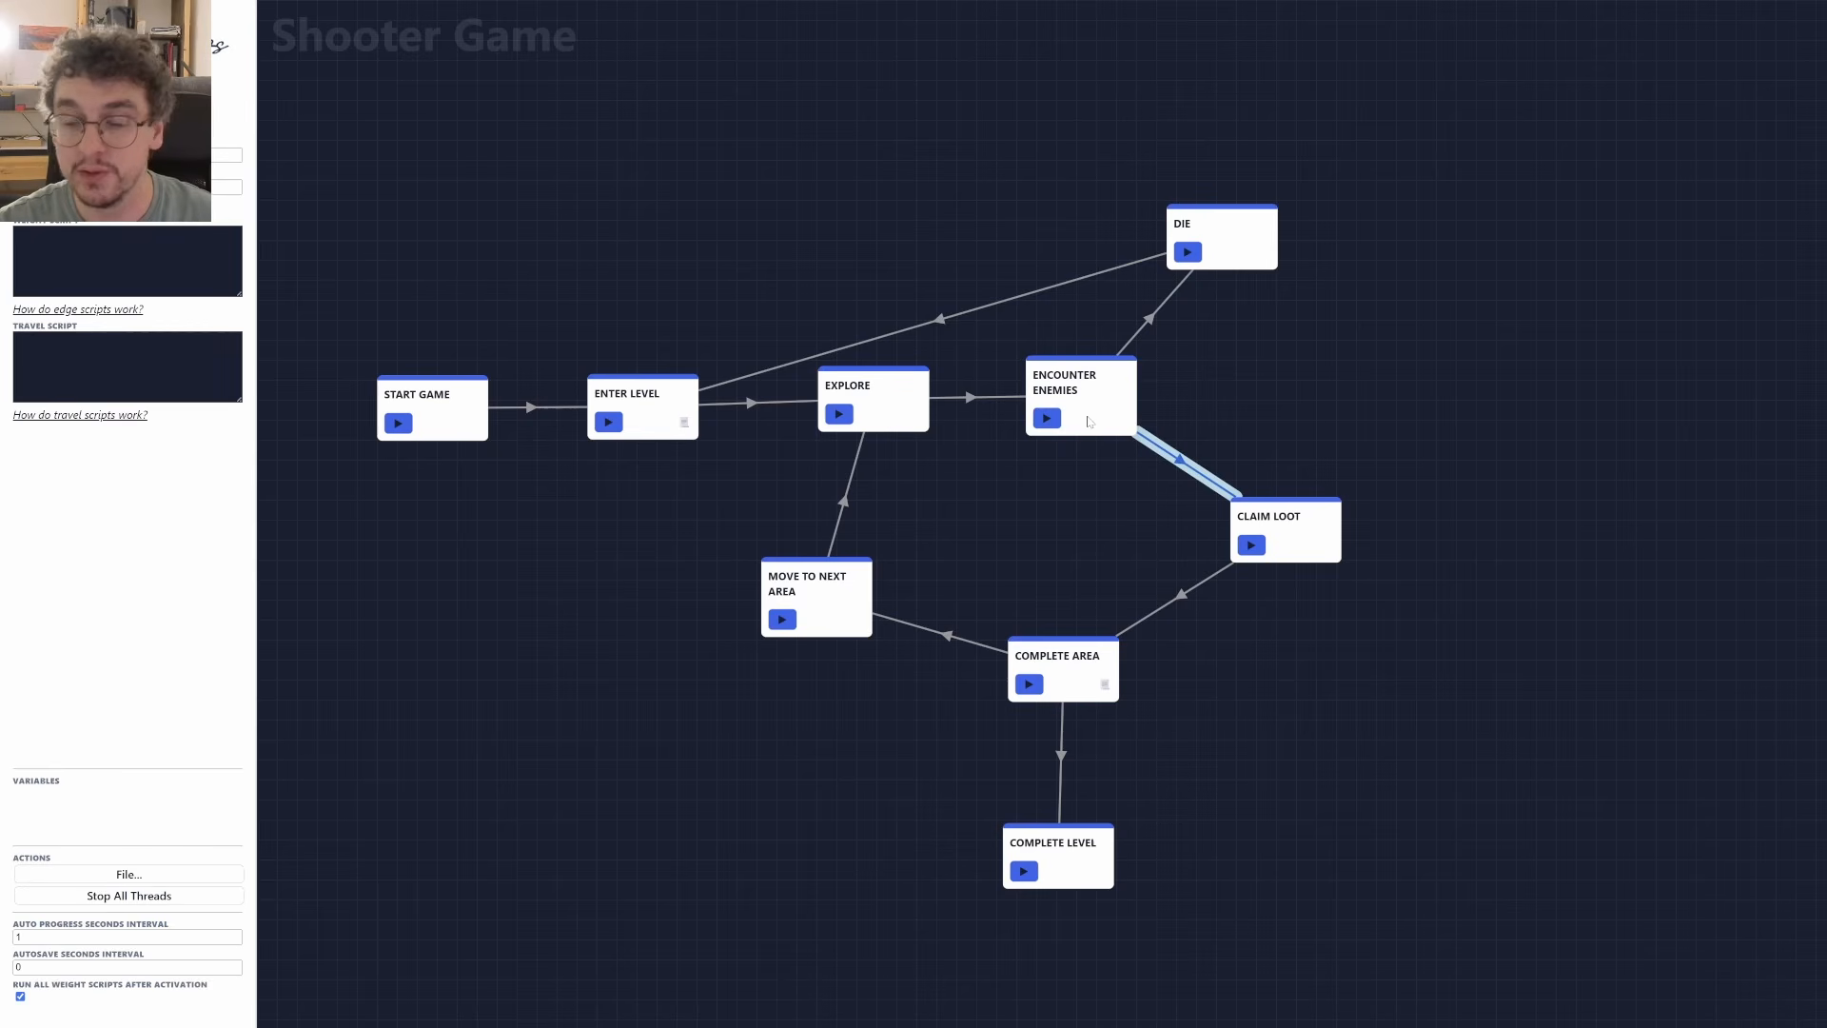
Start a thread at Encounter Enemies, inspect its two outgoing edges, progress it along a random edge, and stop all threads.
{"action": "left_click", "coordinate": [1046, 417]}
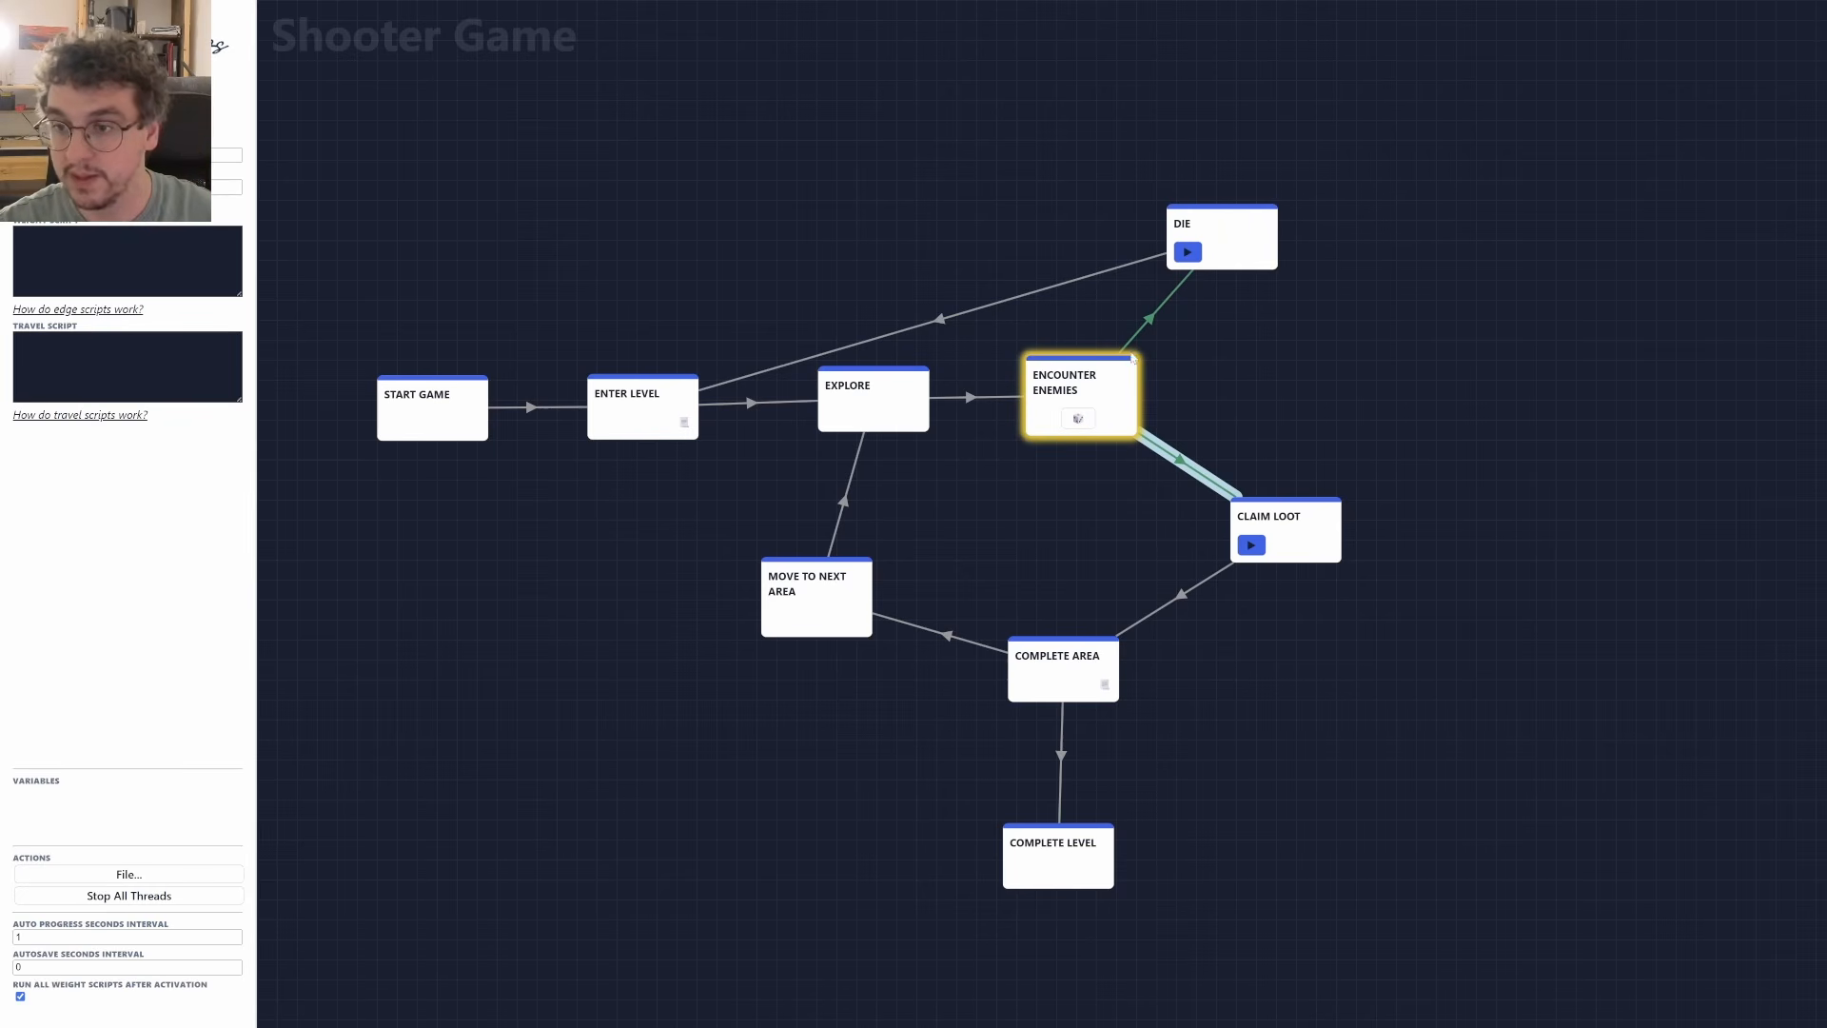
{"action": "left_click", "coordinate": [1221, 381]}
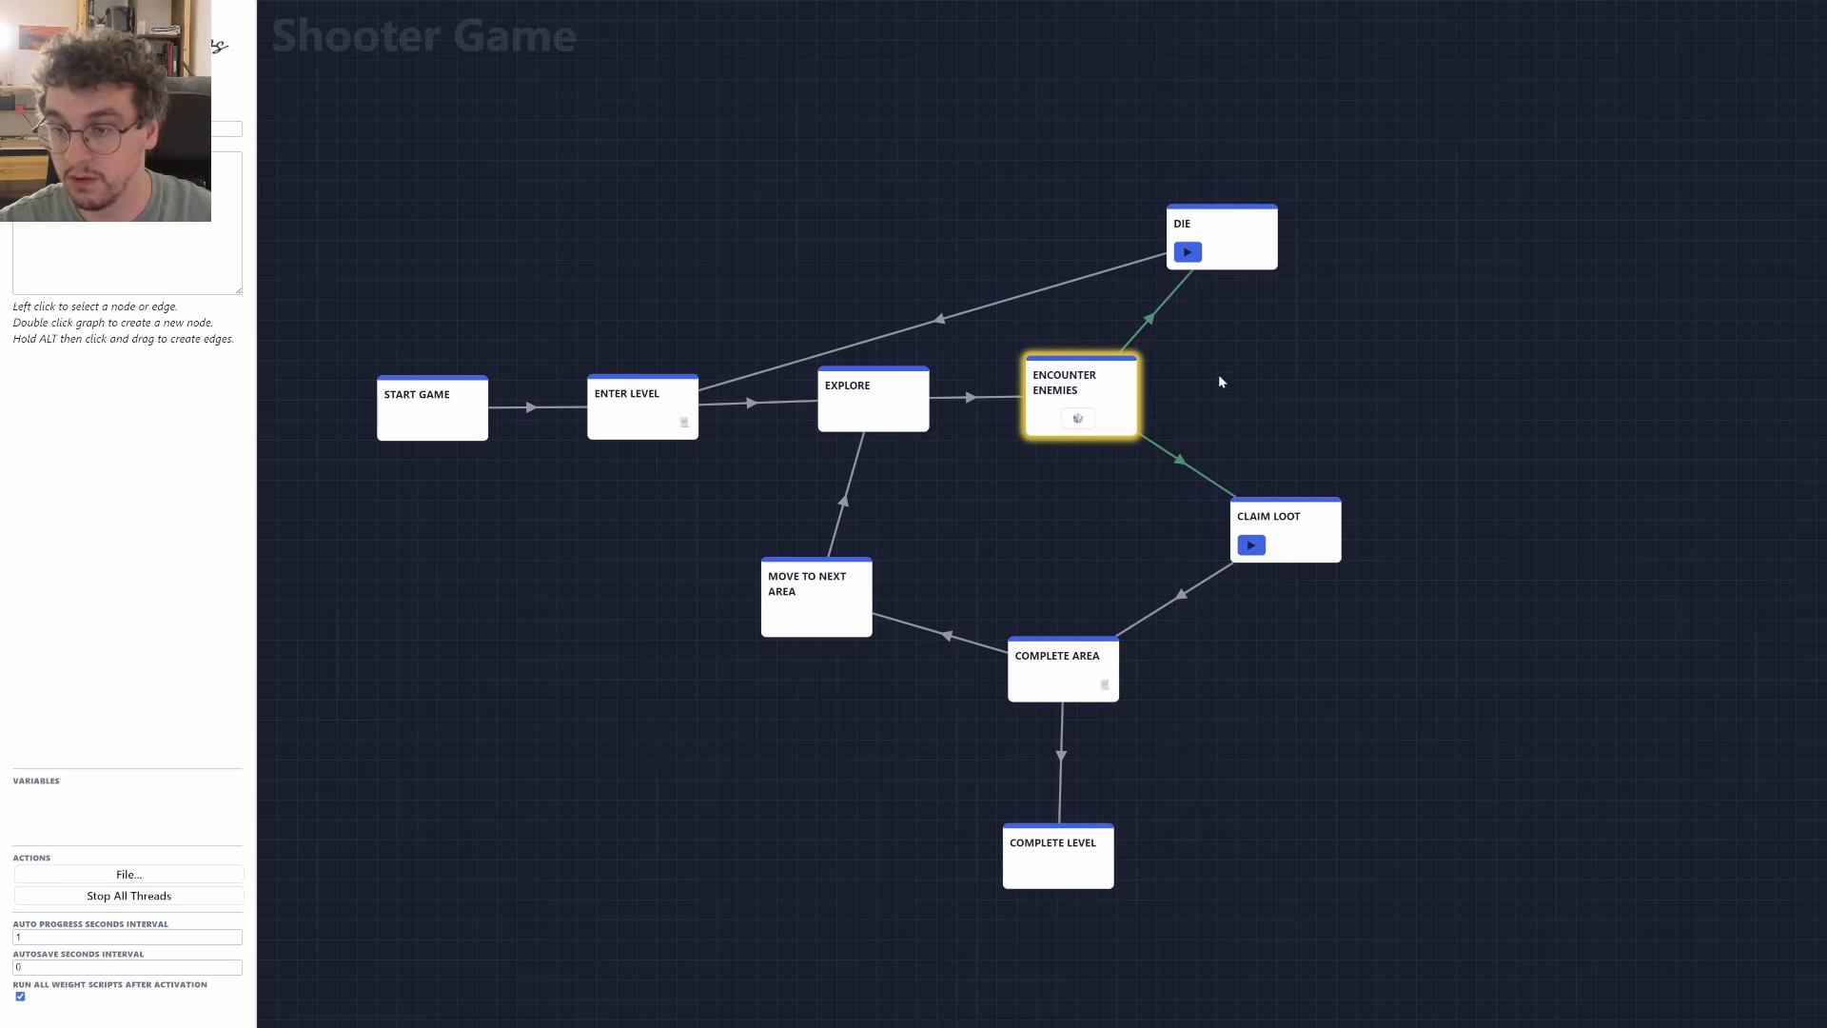
{"action": "left_click", "coordinate": [1177, 460]}
{"action": "left_click", "coordinate": [1149, 322]}
{"action": "left_click", "coordinate": [1158, 444]}
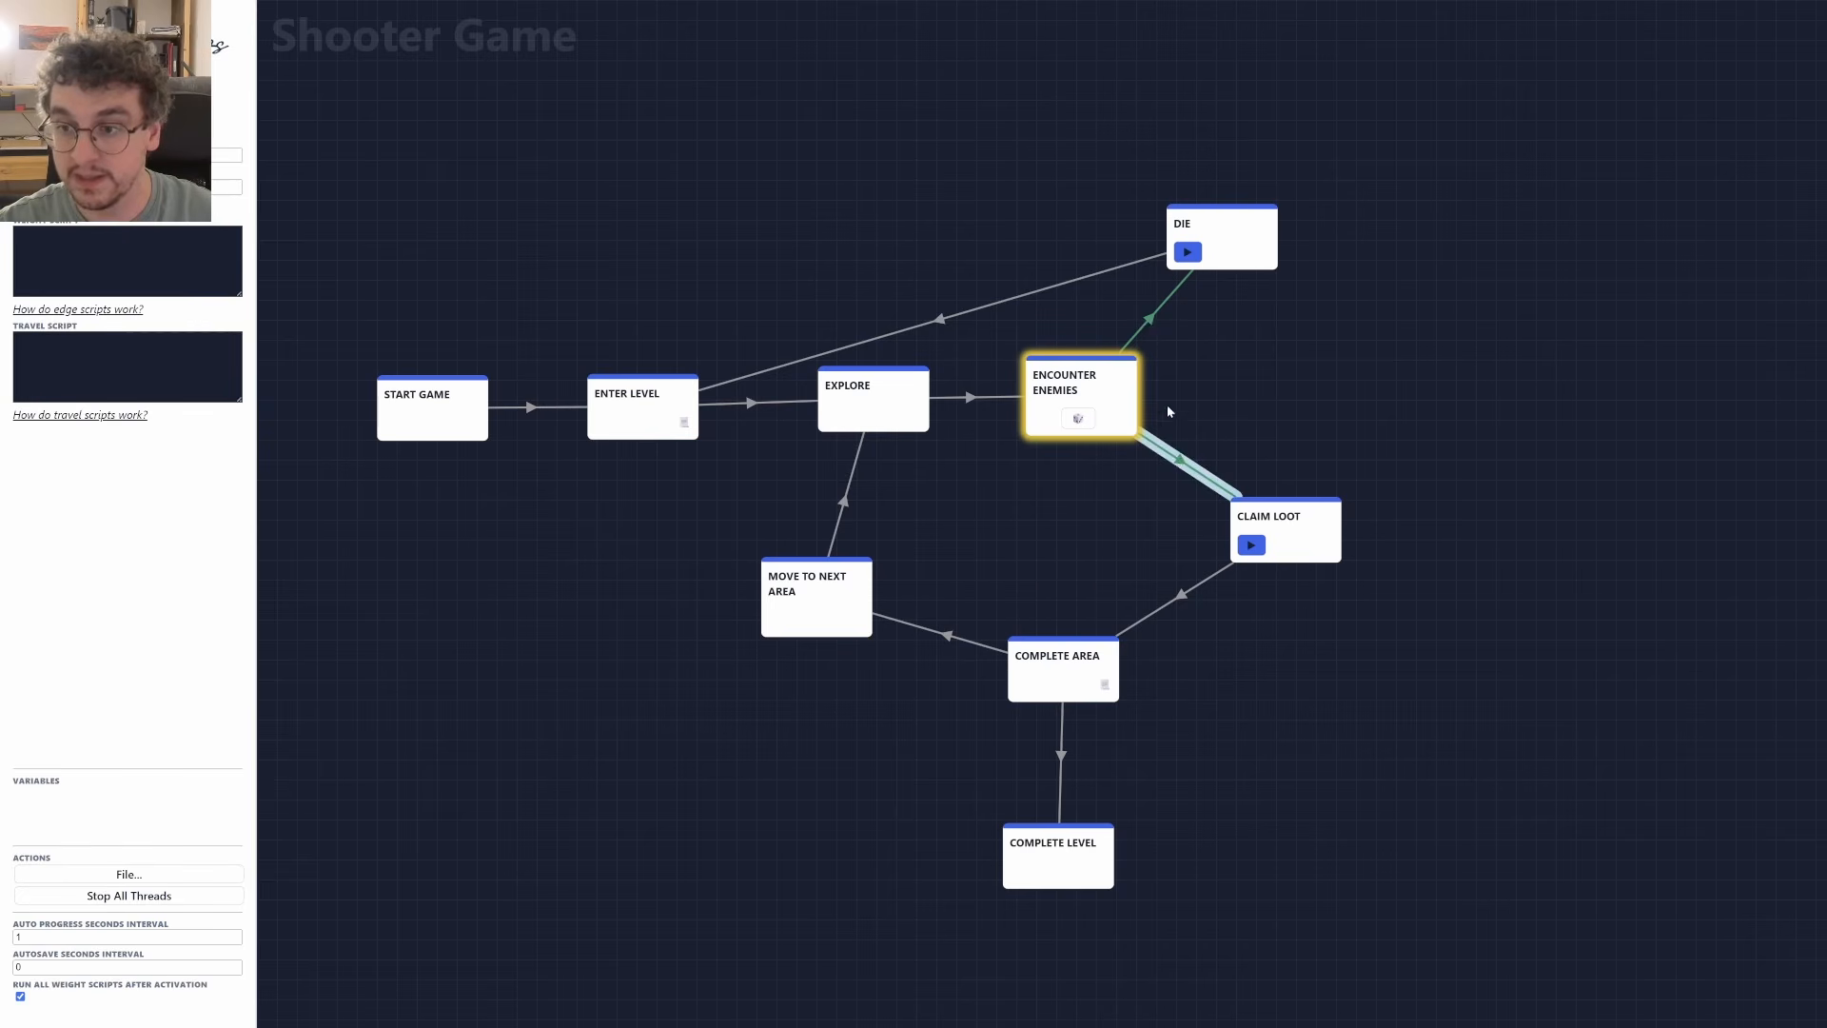
{"action": "left_click", "coordinate": [1149, 323]}
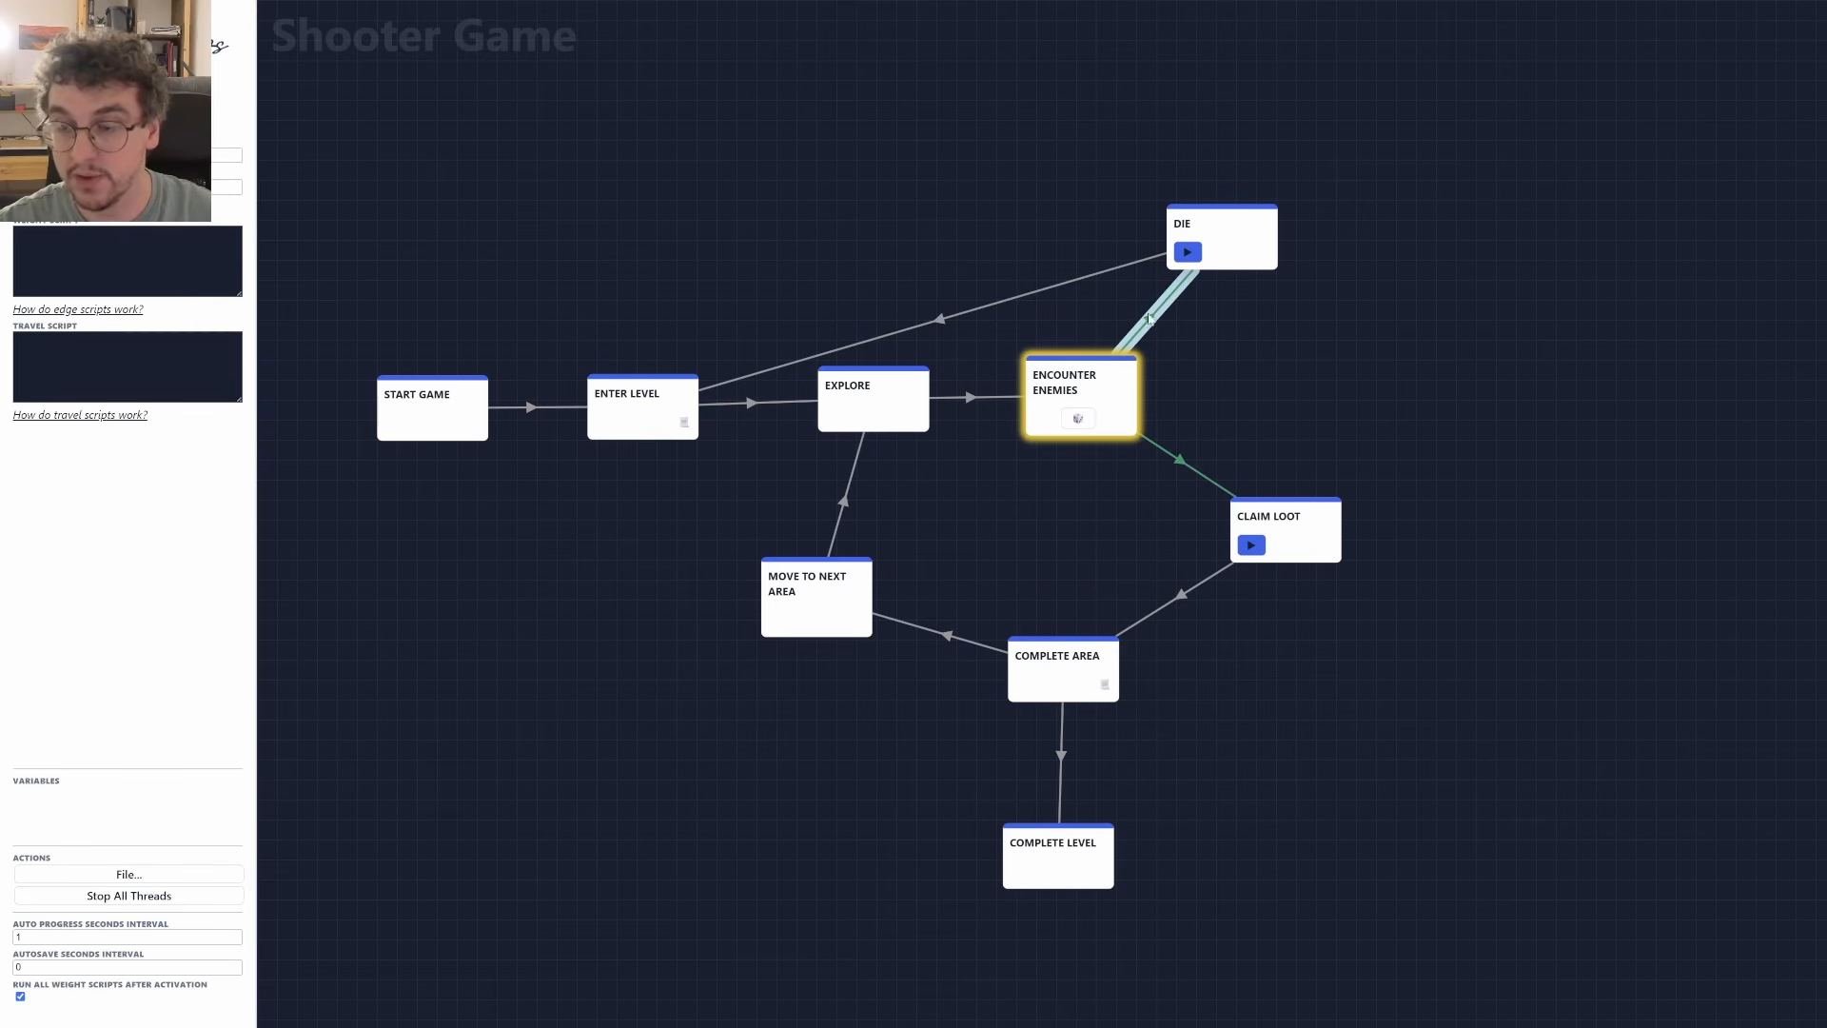
{"action": "left_click", "coordinate": [1079, 419]}
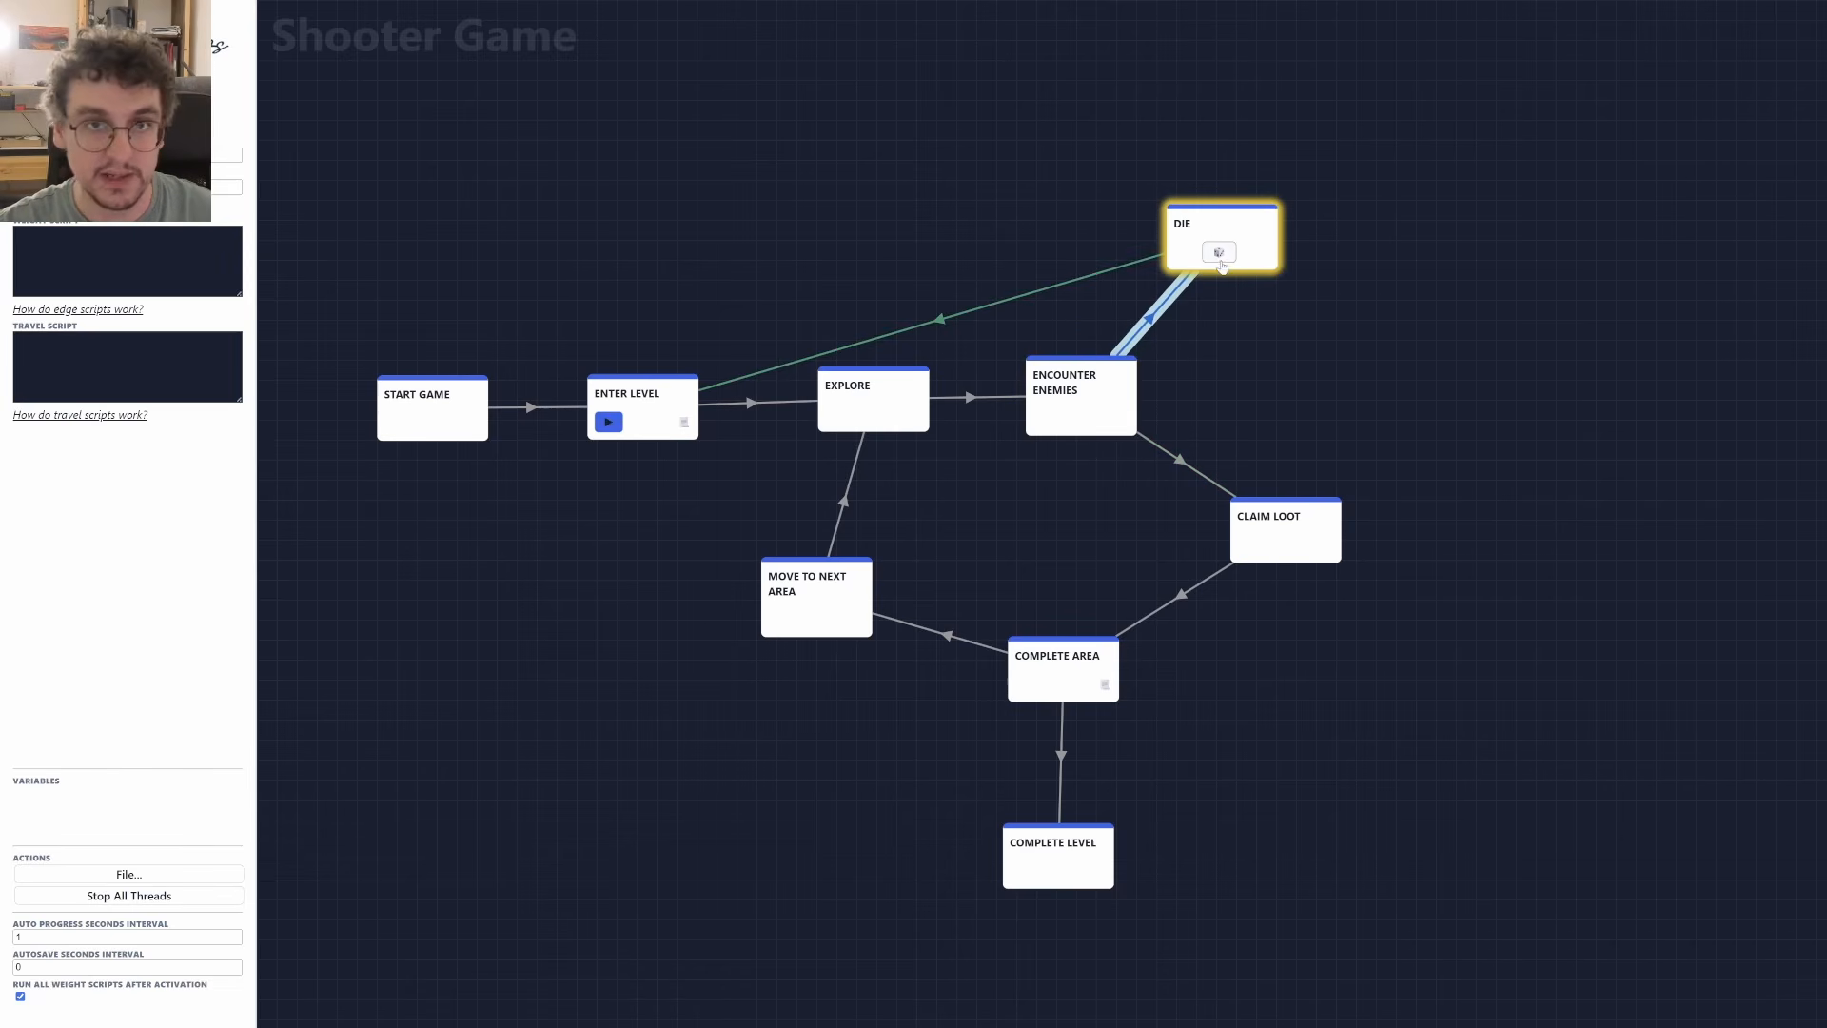
{"action": "left_click", "coordinate": [128, 896]}
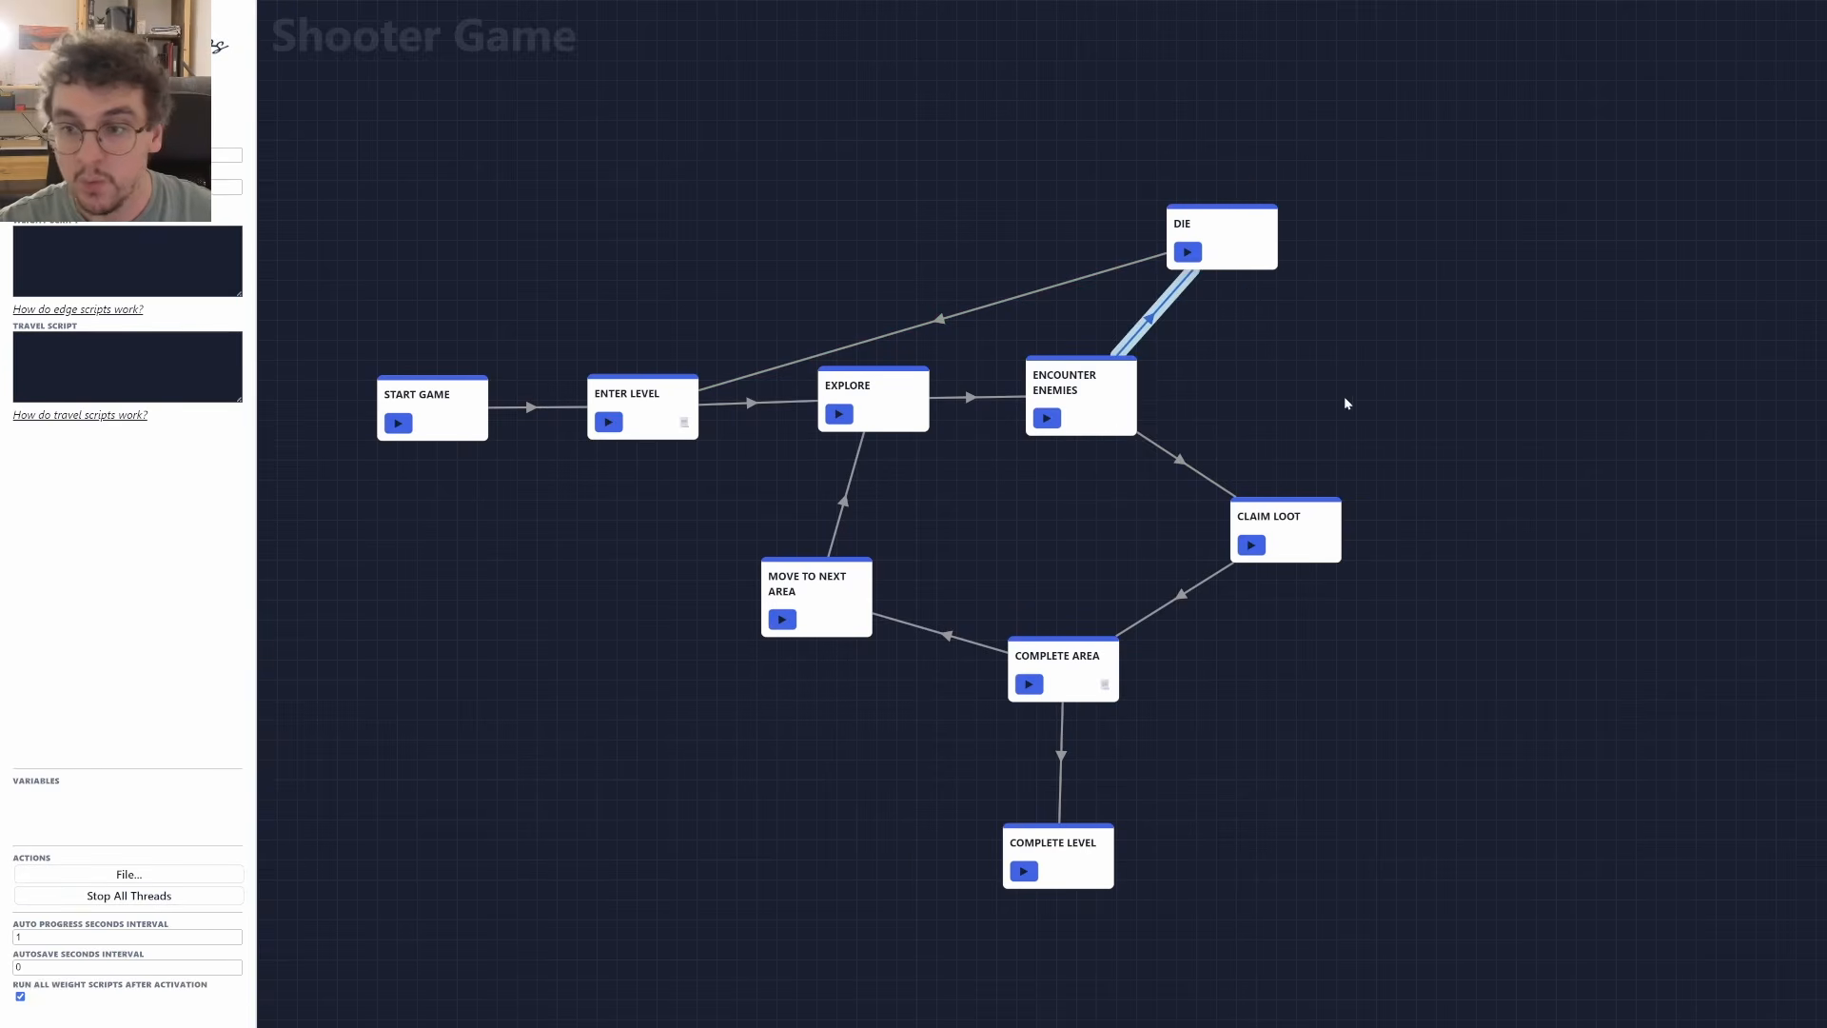
Set the weight of the edge from Encounter Enemies to Claim Loot to 100.
{"action": "left_click", "coordinate": [1173, 460]}
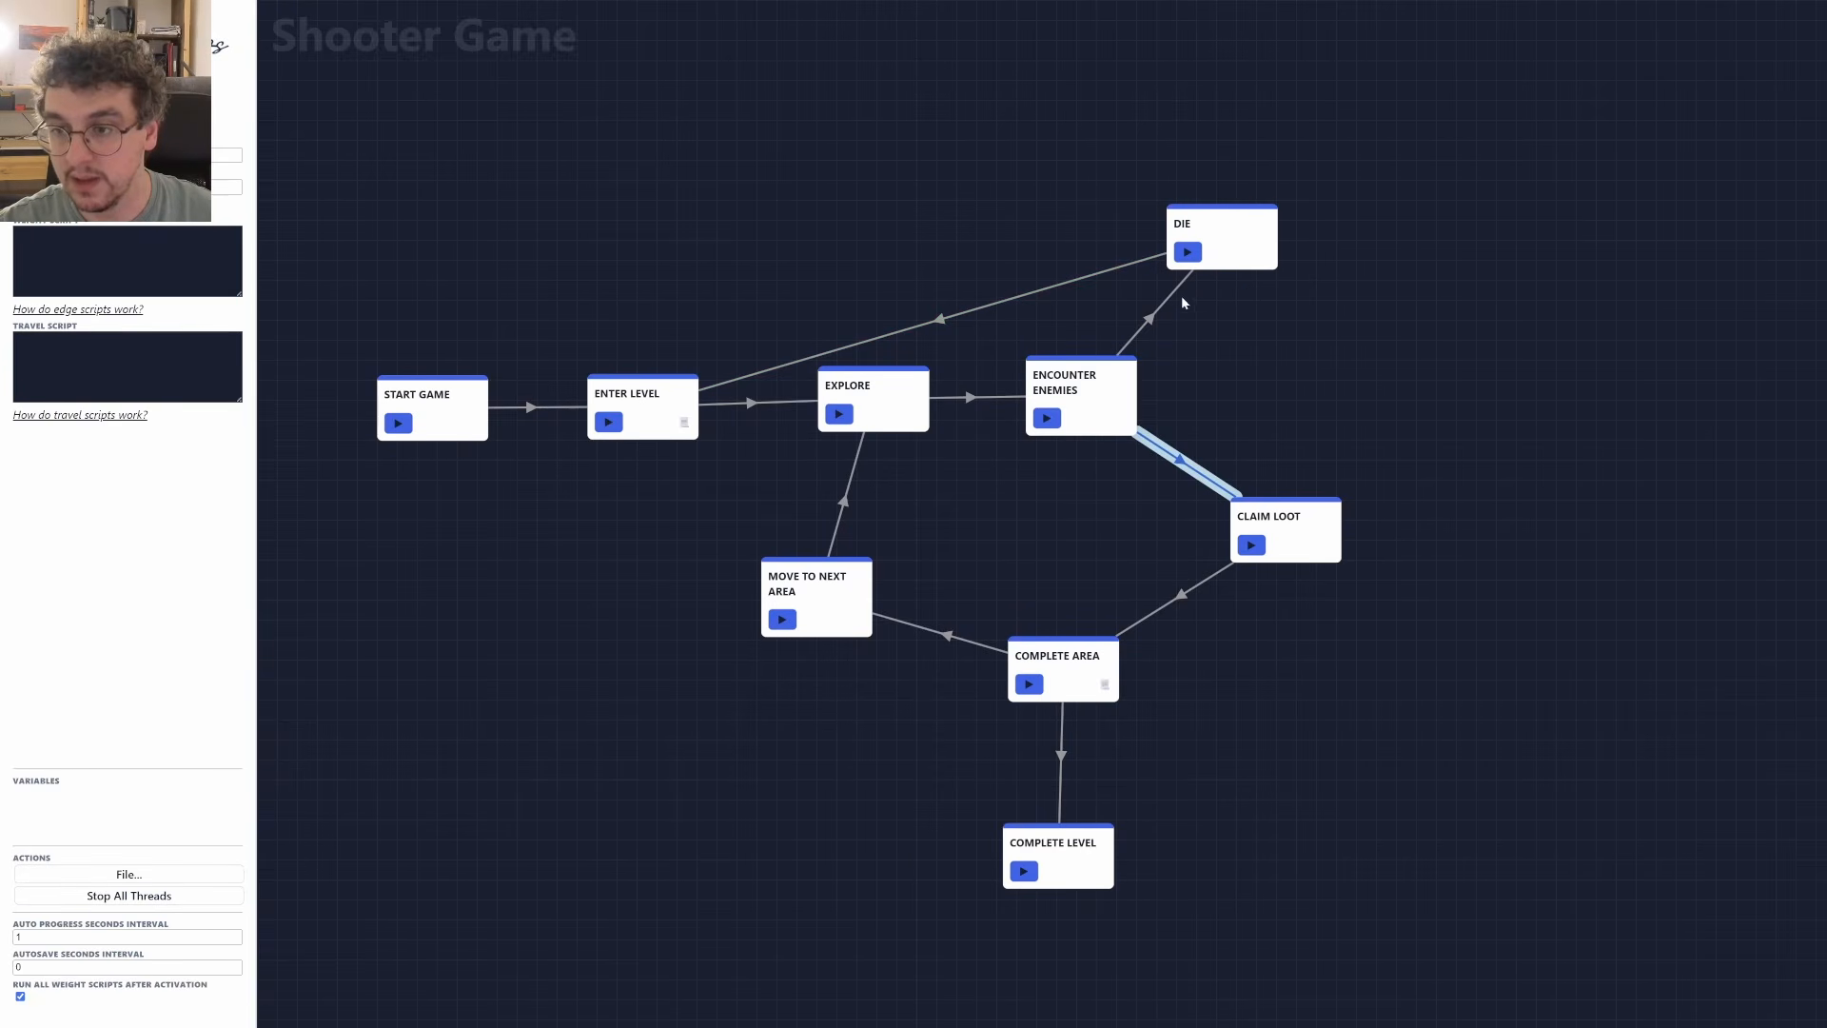
{"action": "left_click", "coordinate": [1173, 301]}
{"action": "left_click", "coordinate": [1188, 457]}
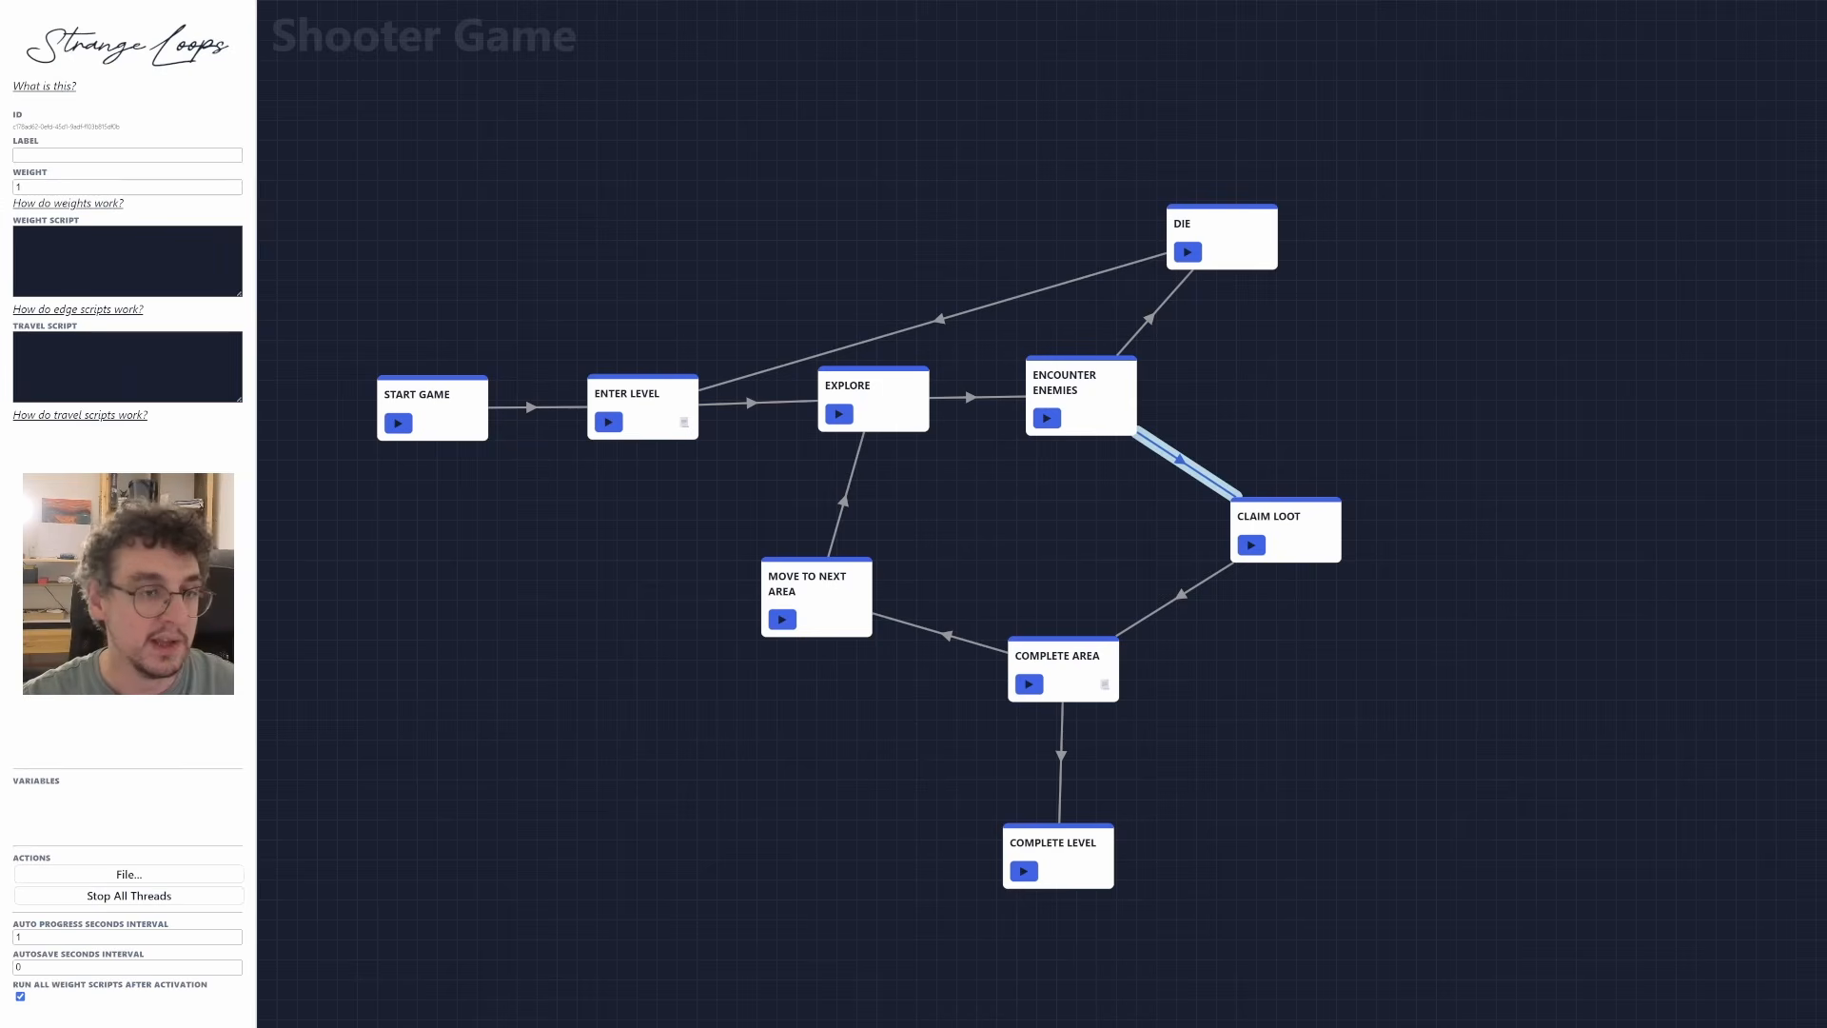
{"action": "left_click", "coordinate": [86, 186]}
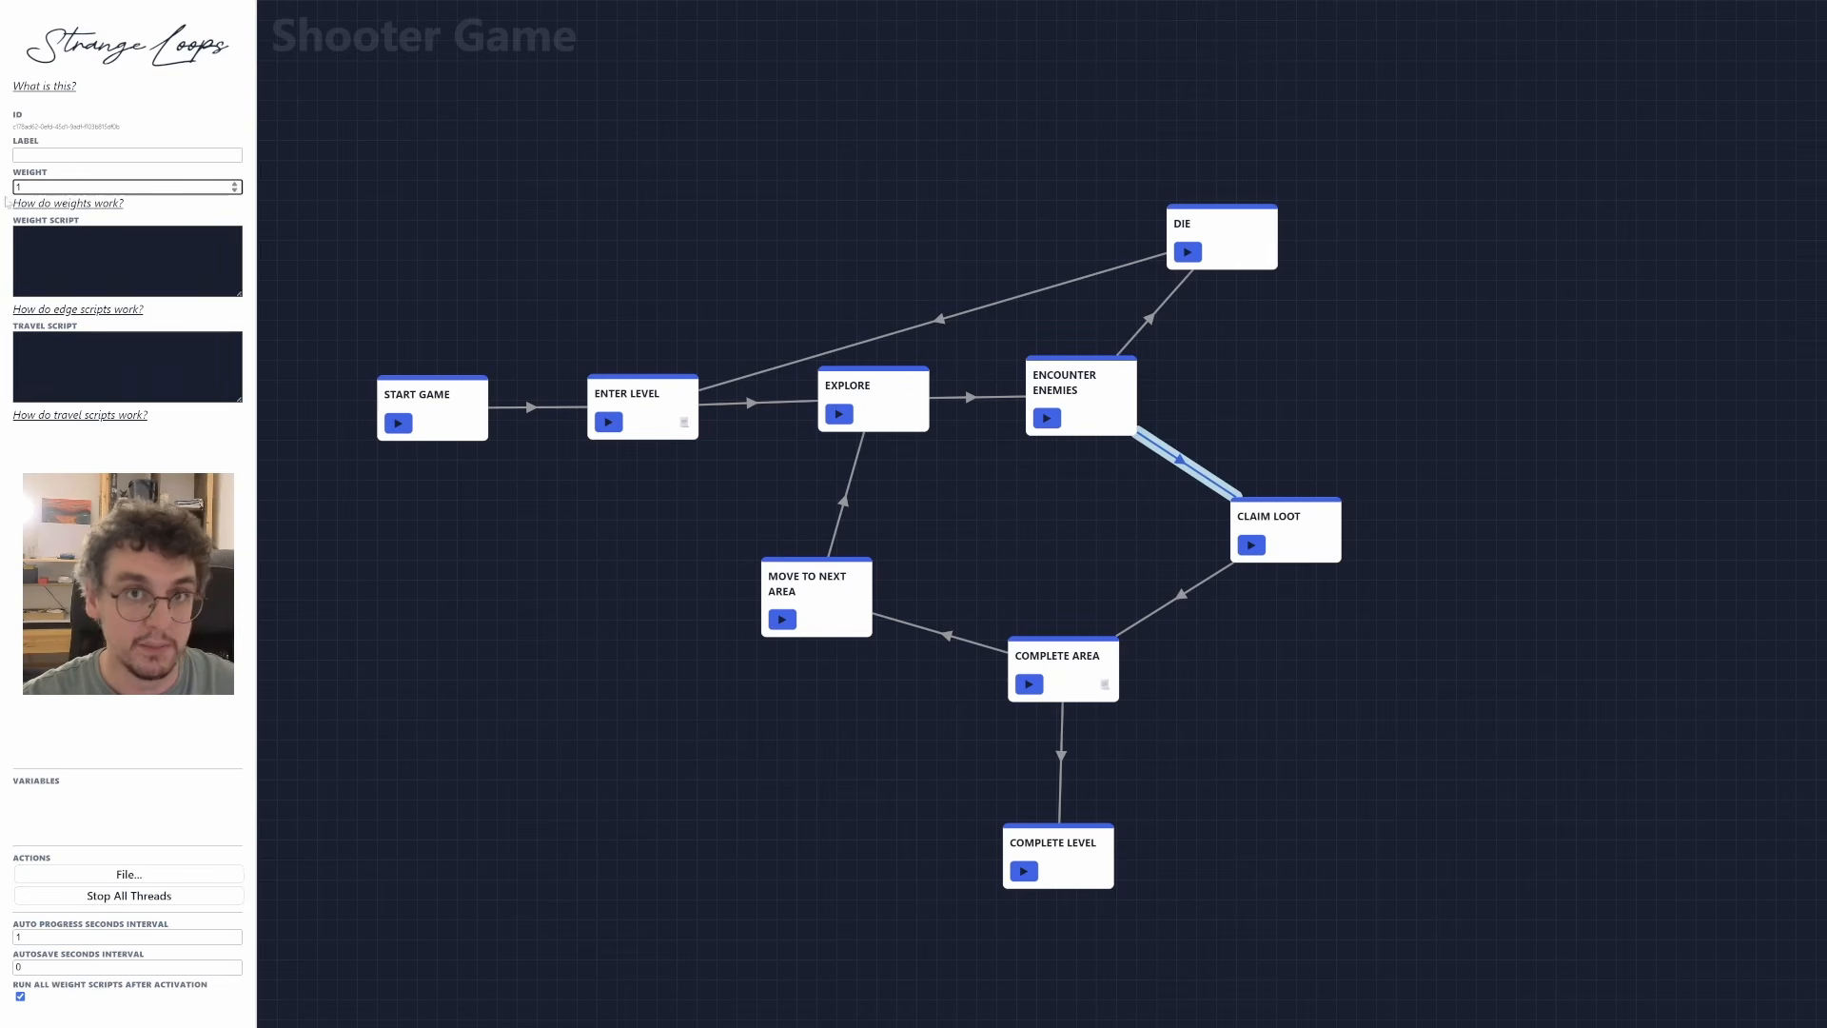
{"action": "left_click_drag", "start_coordinate": [24, 189], "coordinate": [17, 191]}
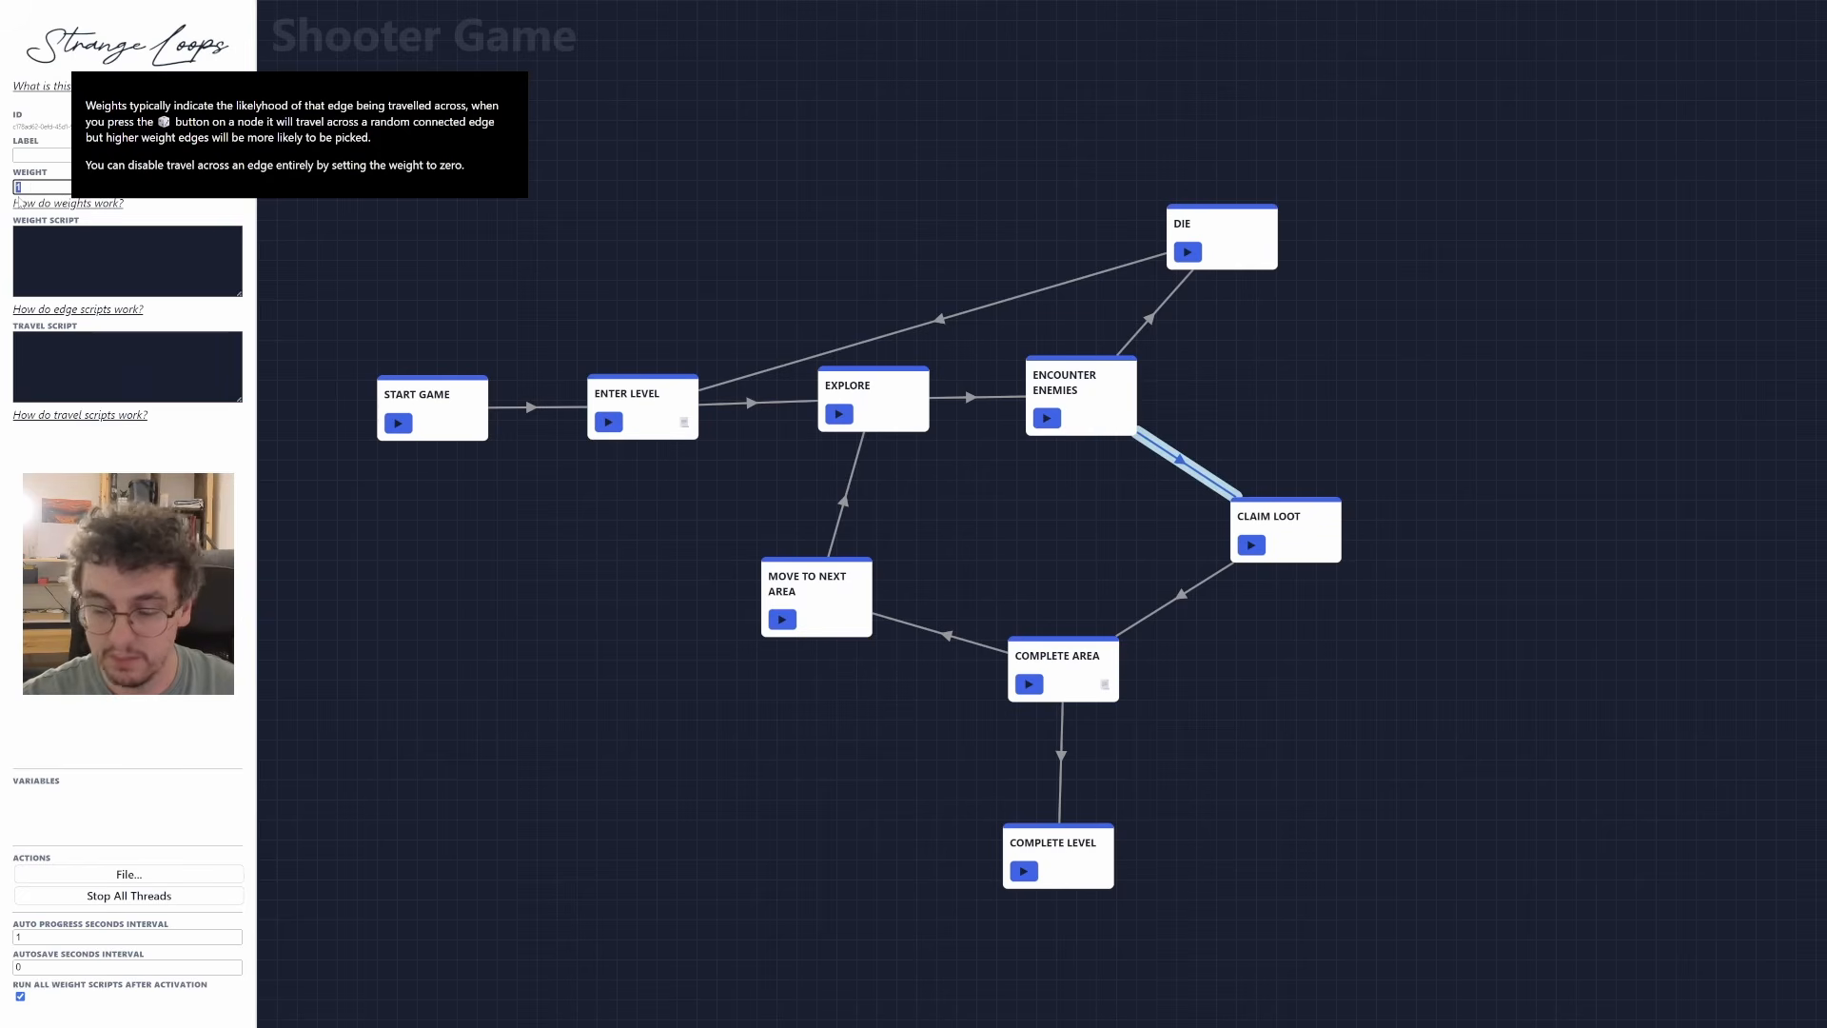
{"action": "type", "text": "100"}
{"action": "left_click", "coordinate": [1420, 392]}
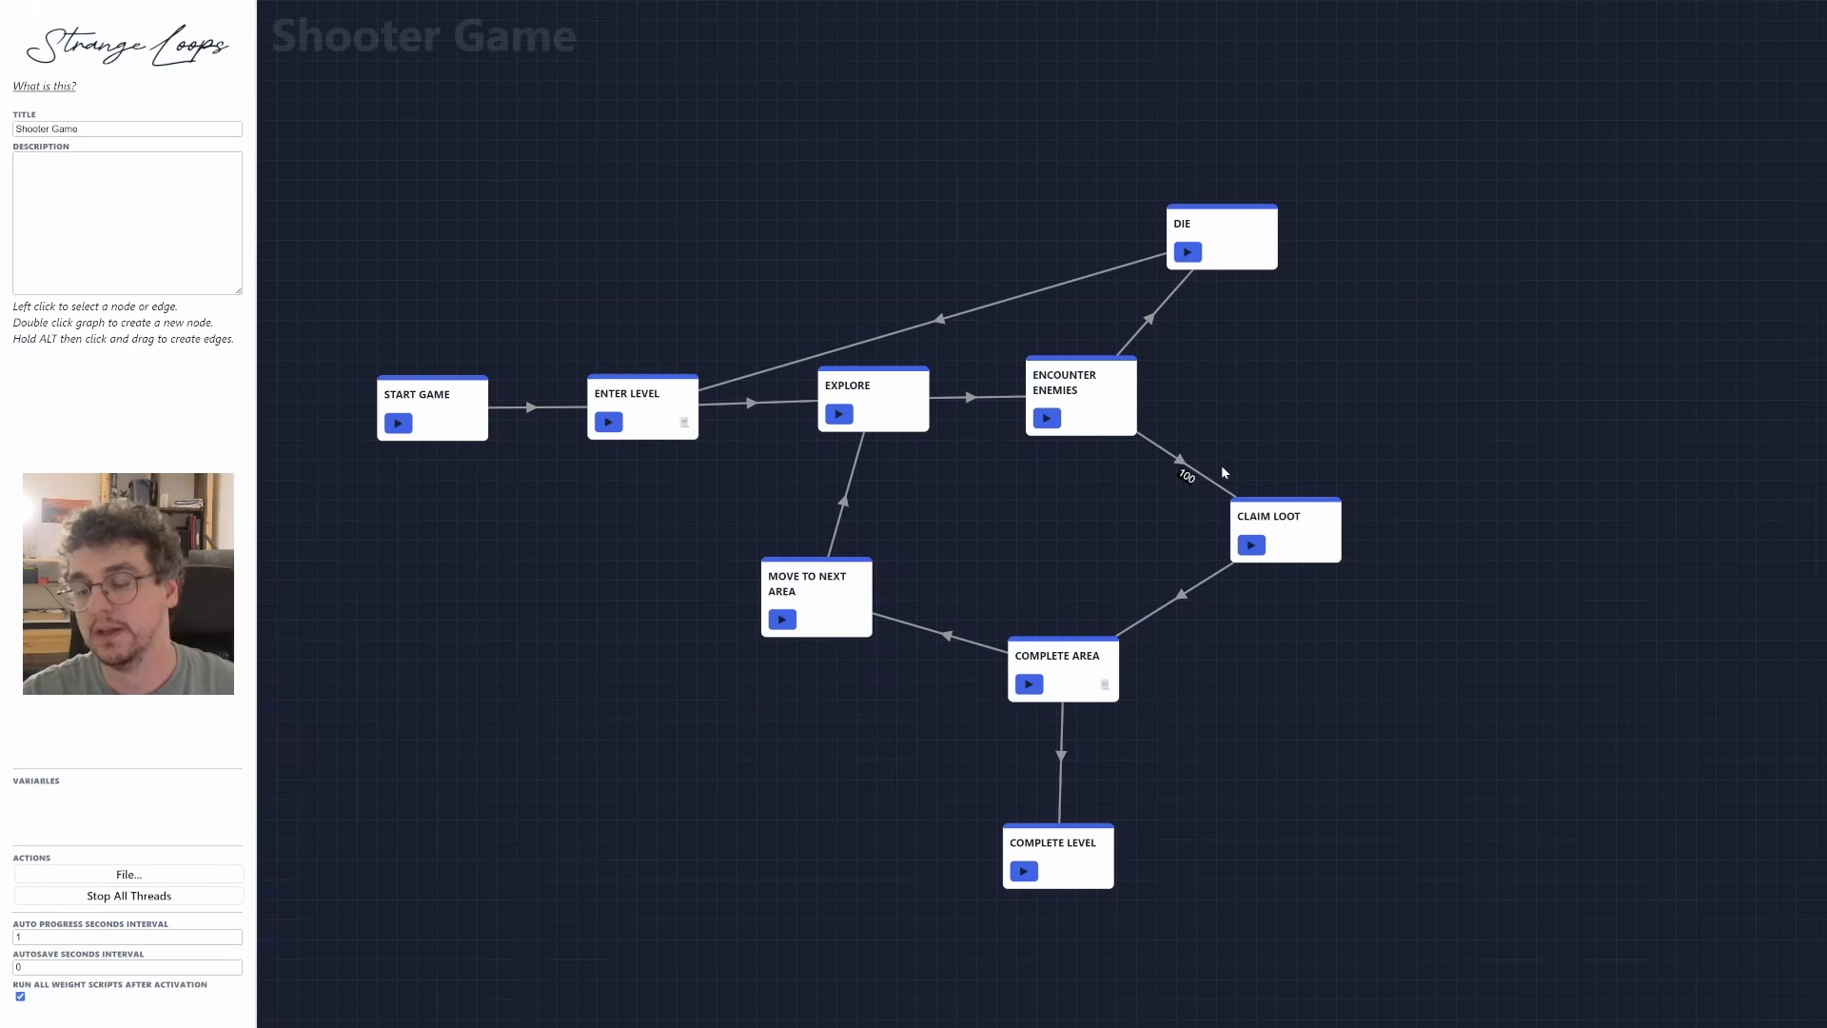
Start a thread at Encounter Enemies and progress it randomly to test the weighted edge.
{"action": "left_click", "coordinate": [1180, 473]}
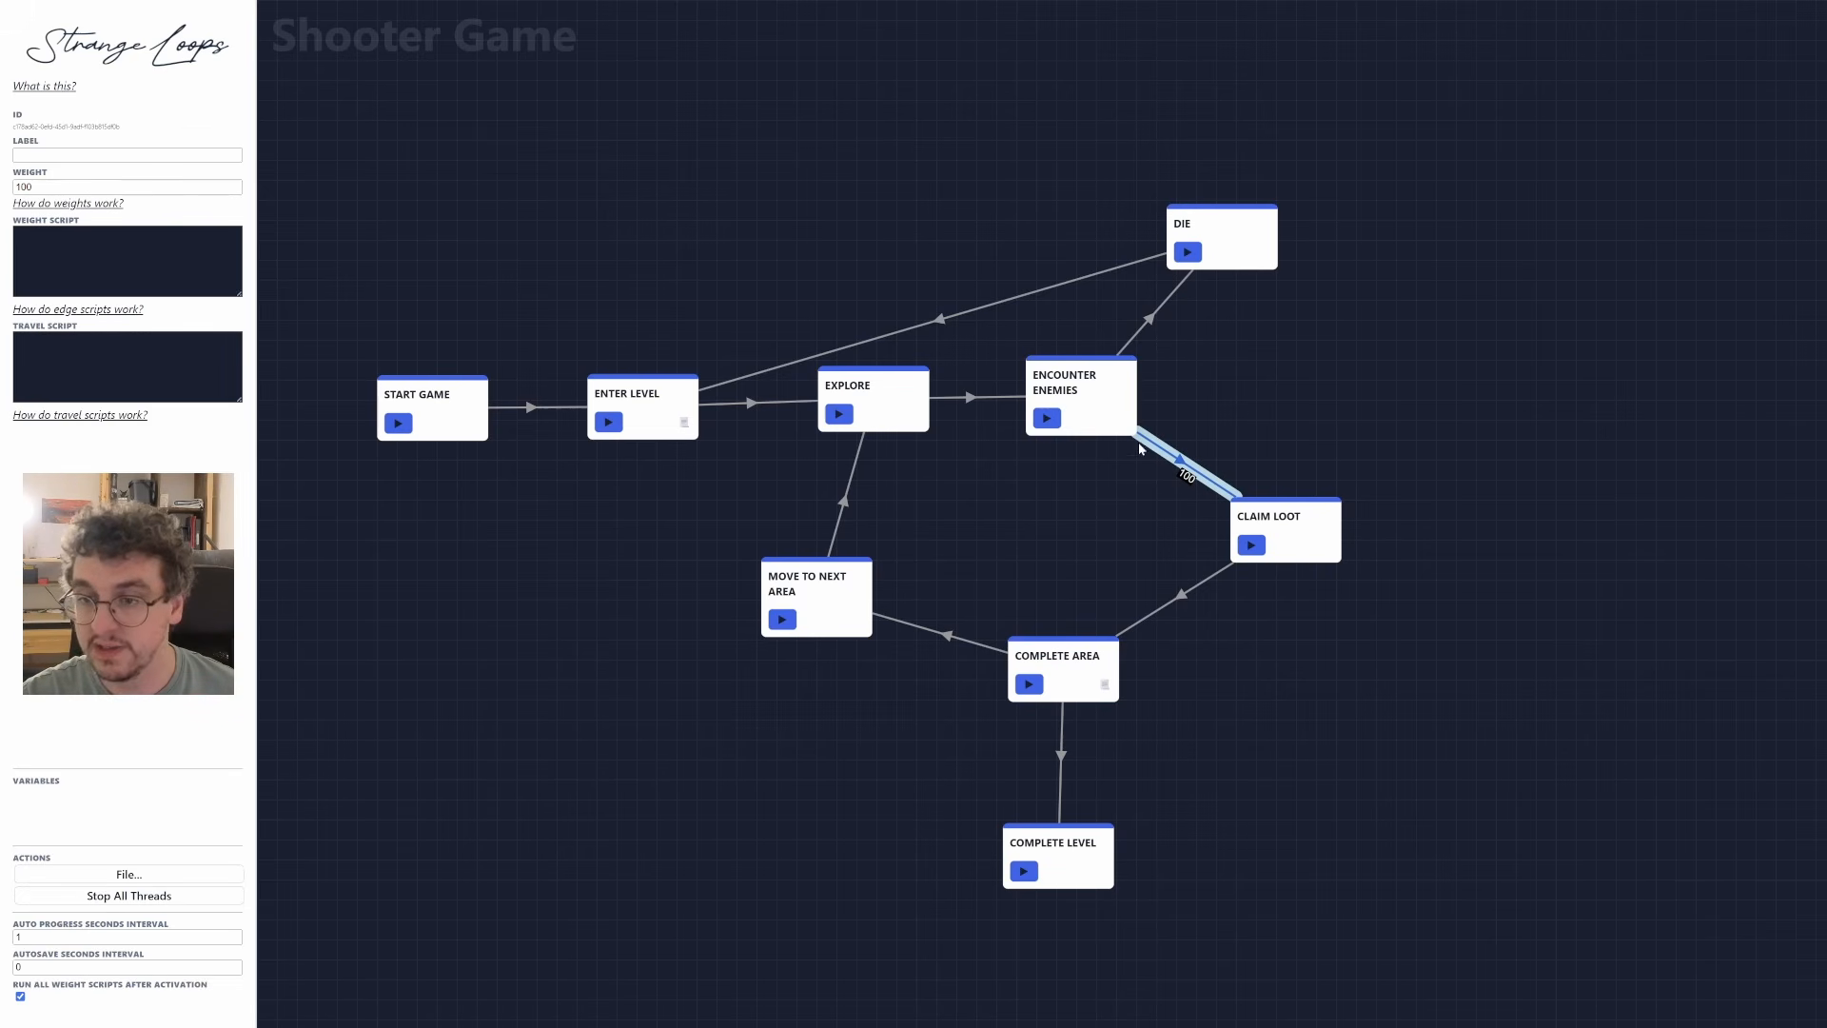
{"action": "left_click", "coordinate": [1046, 418]}
{"action": "left_click", "coordinate": [1097, 425]}
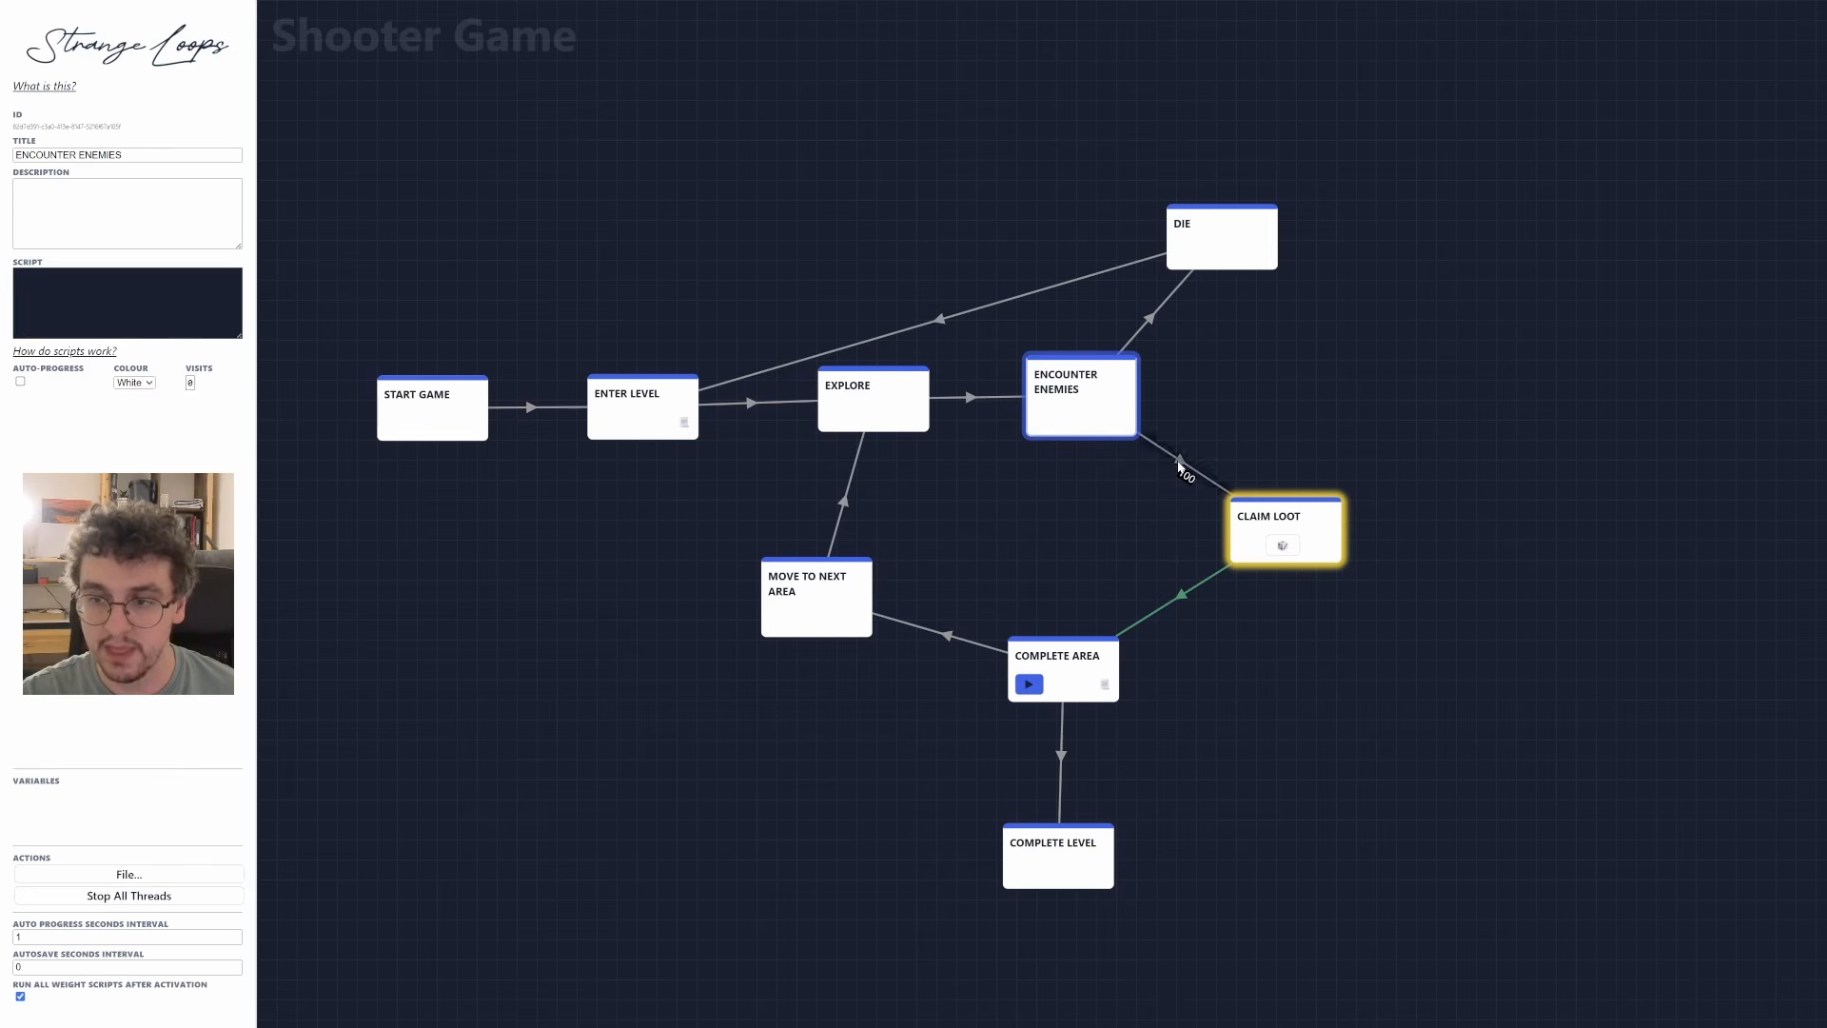
Clear the weight of 100 on the edge from Encounter Enemies to Claim Loot and restore its default of 1.
{"action": "left_click", "coordinate": [1180, 467]}
{"action": "double_click", "coordinate": [23, 186]}
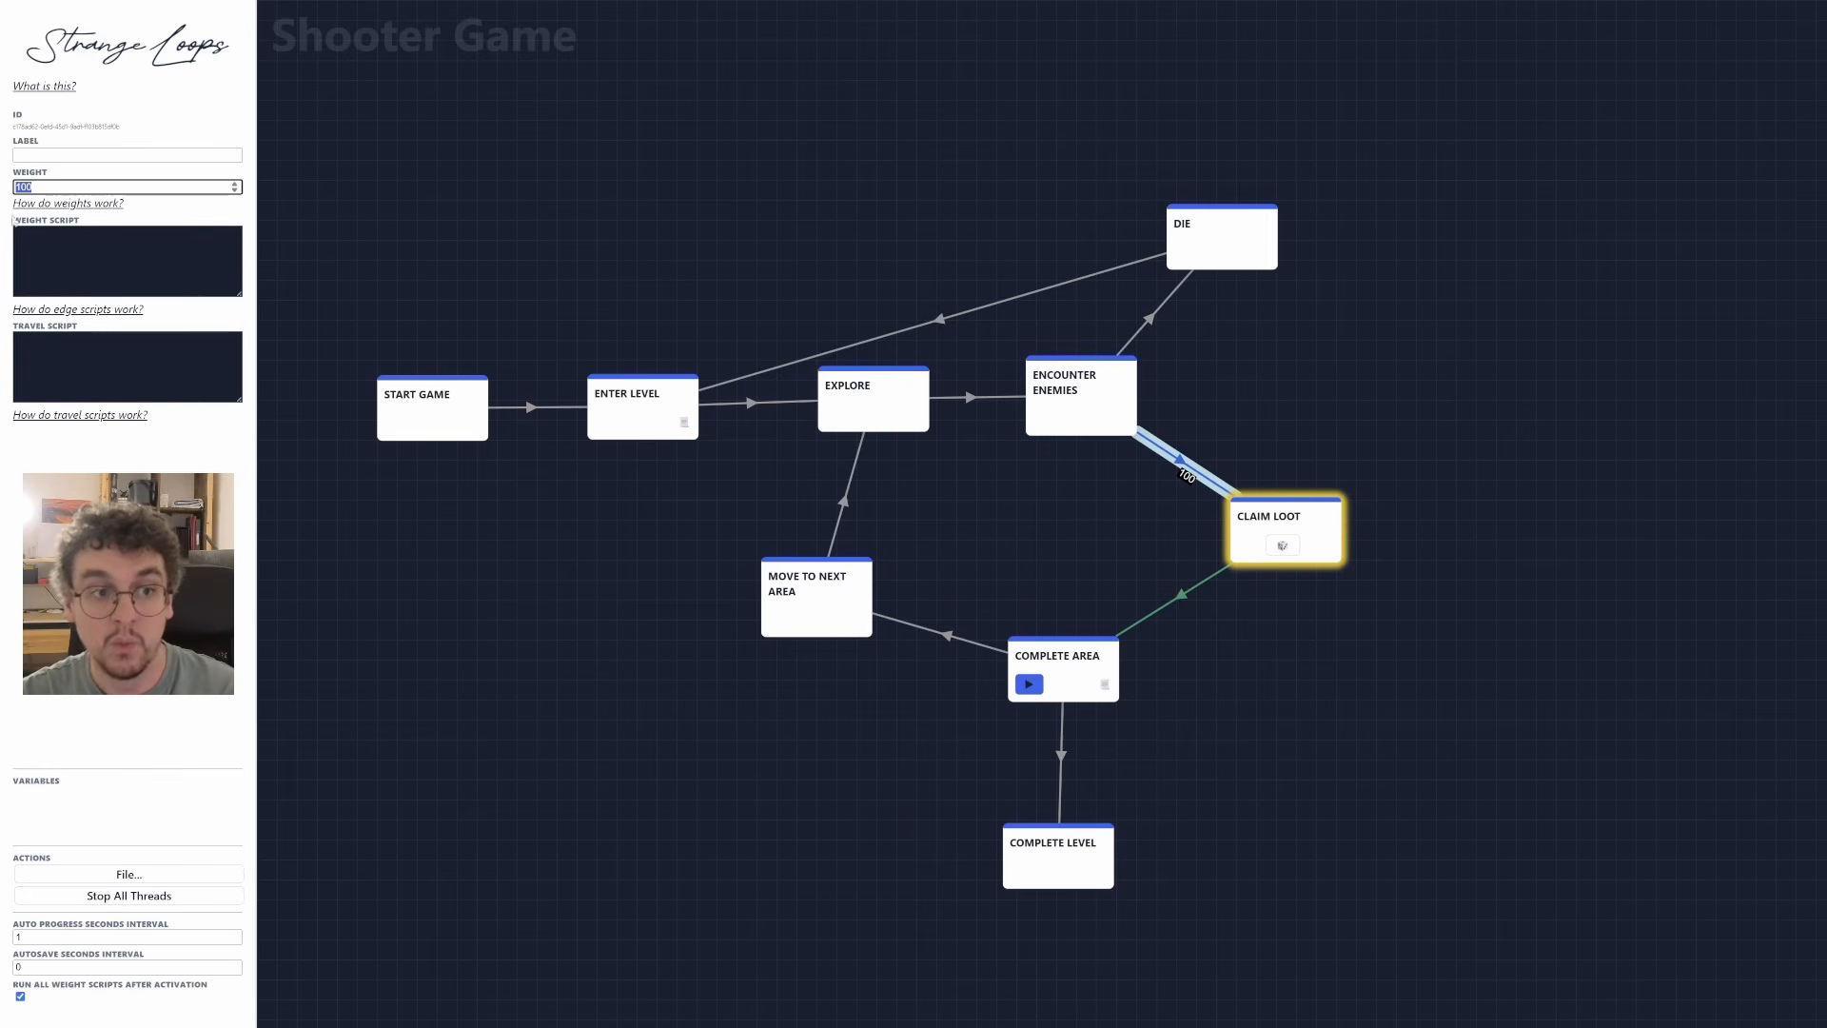
{"action": "key", "text": "BackSpace"}
{"action": "left_click", "coordinate": [608, 190]}
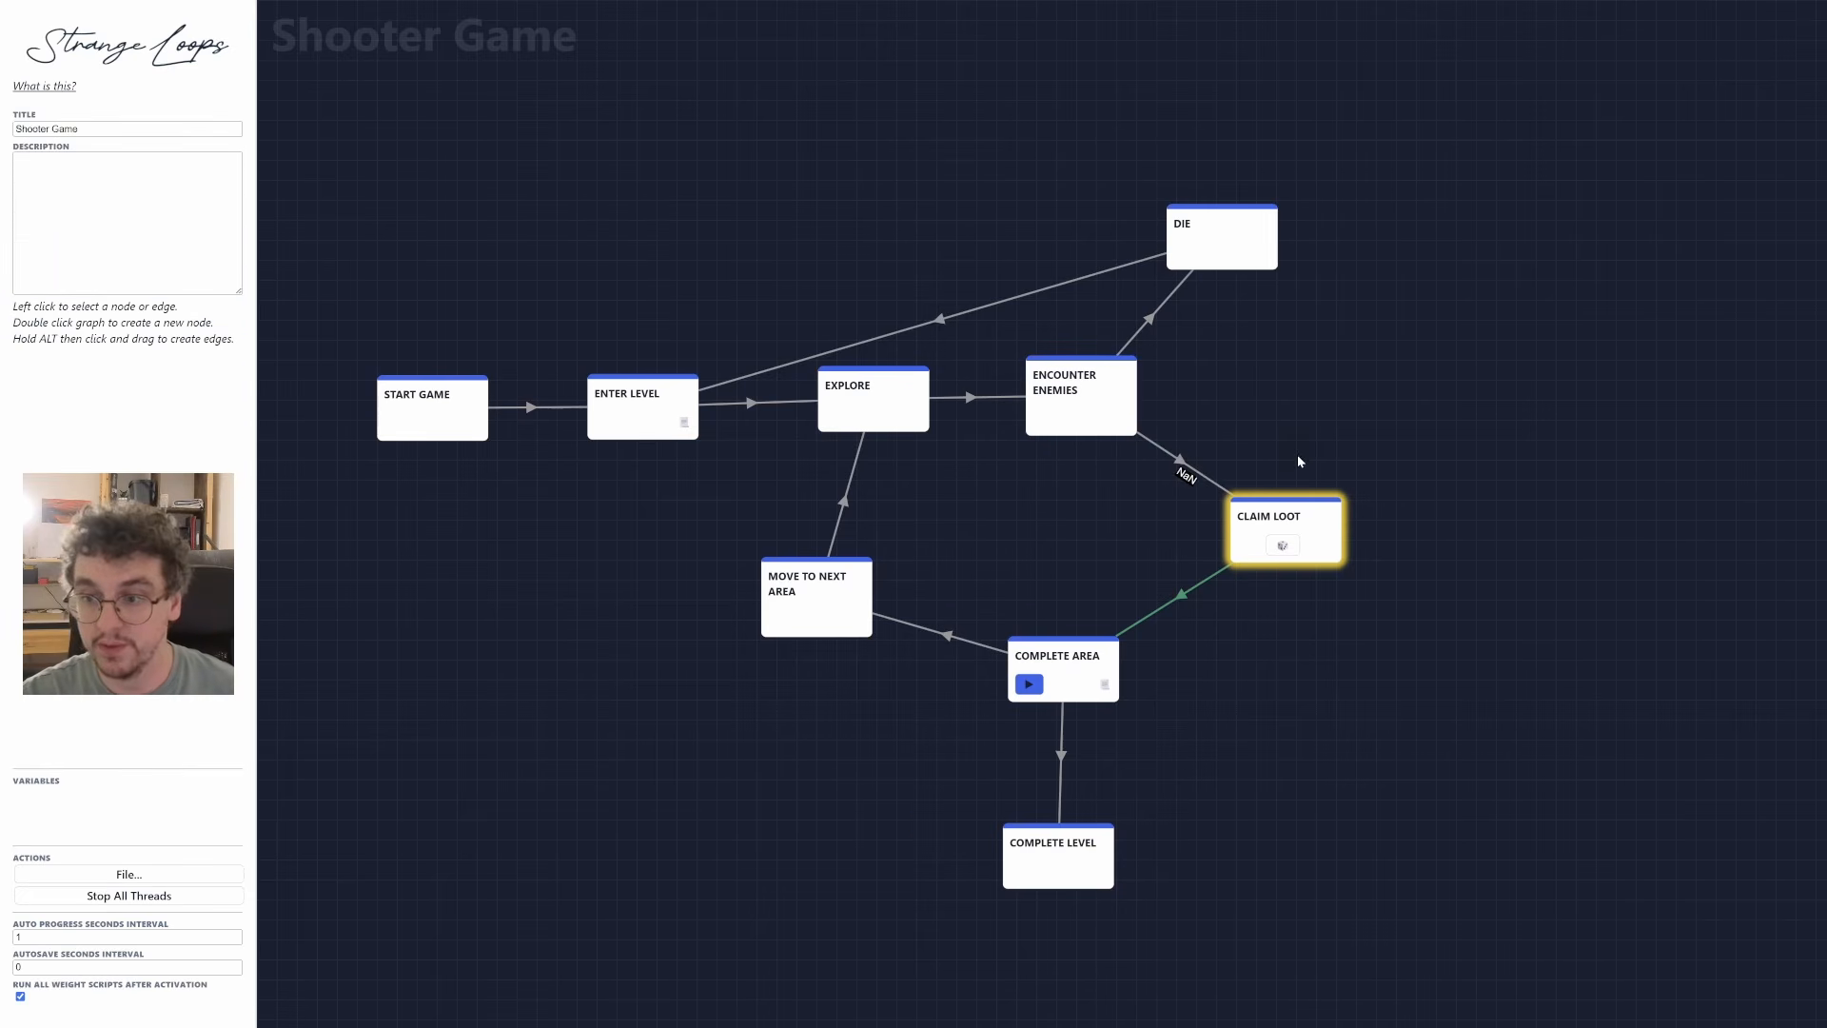
{"action": "left_click", "coordinate": [1182, 463]}
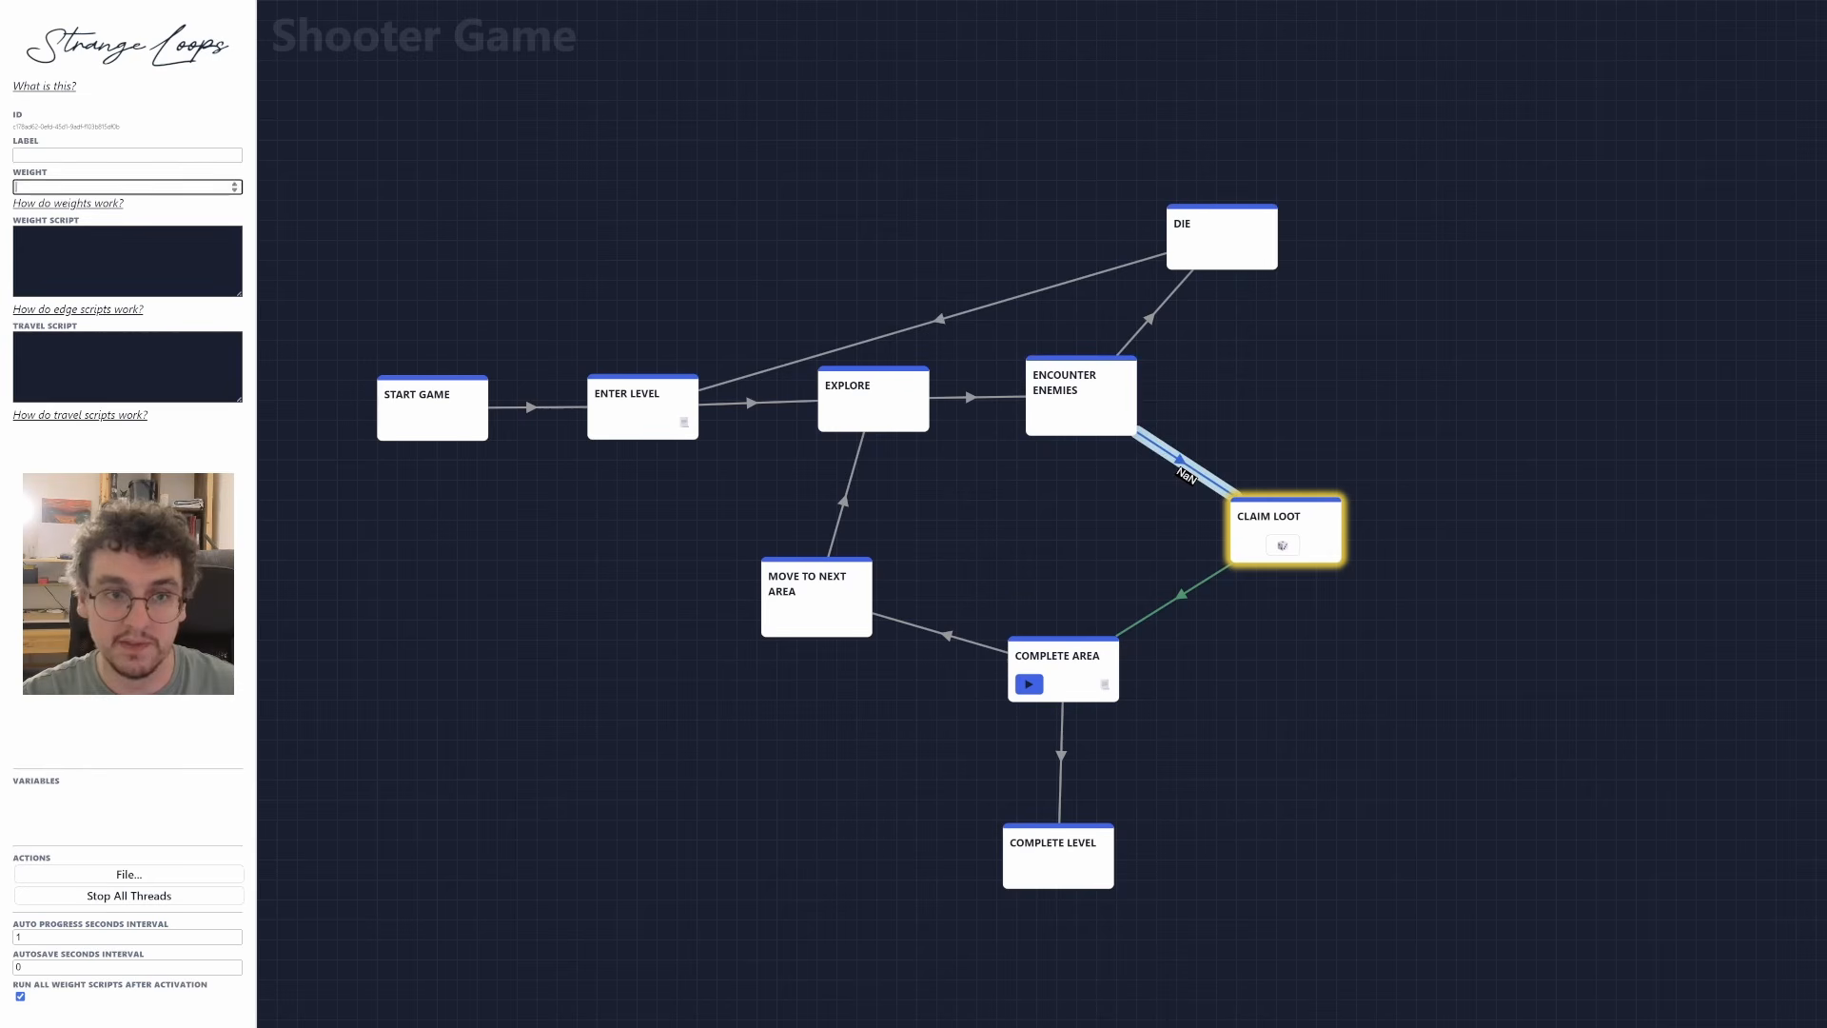
{"action": "left_click", "coordinate": [723, 195]}
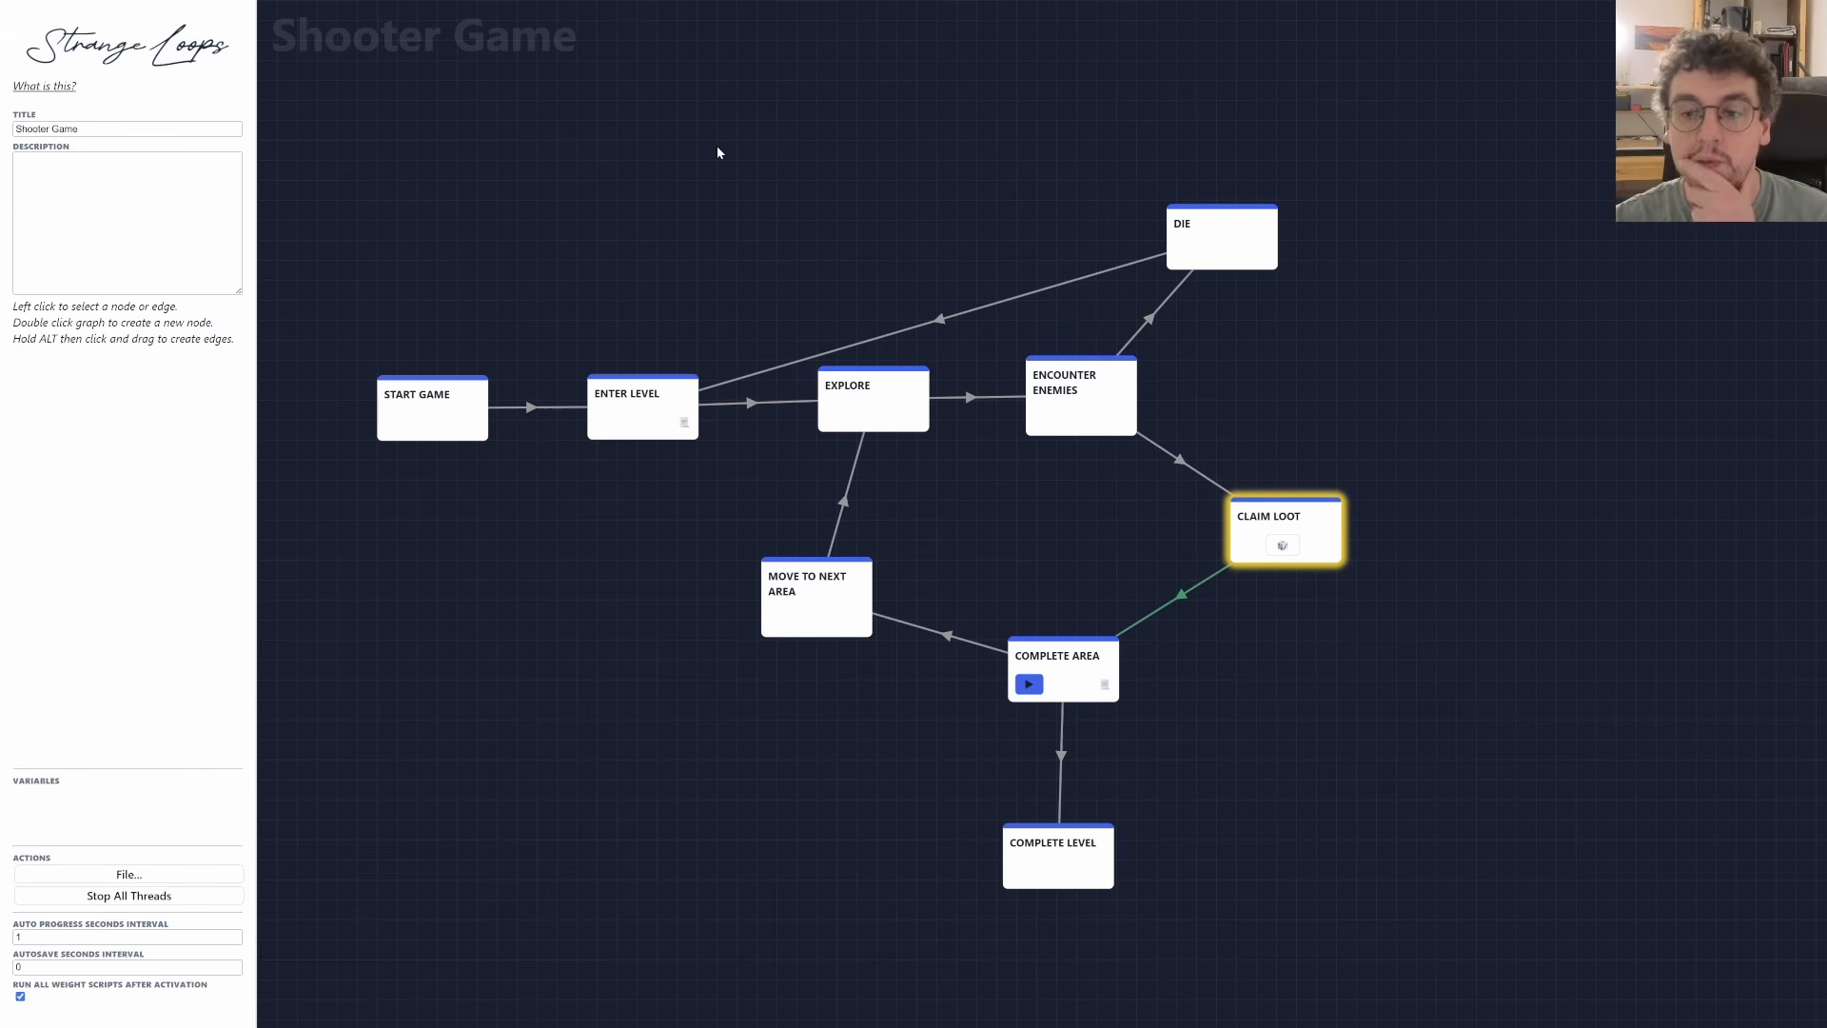
Move Die back to just above Explore, between Enter Level and Encounter Enemies, and stop all threads.
{"action": "left_click", "coordinate": [1178, 603]}
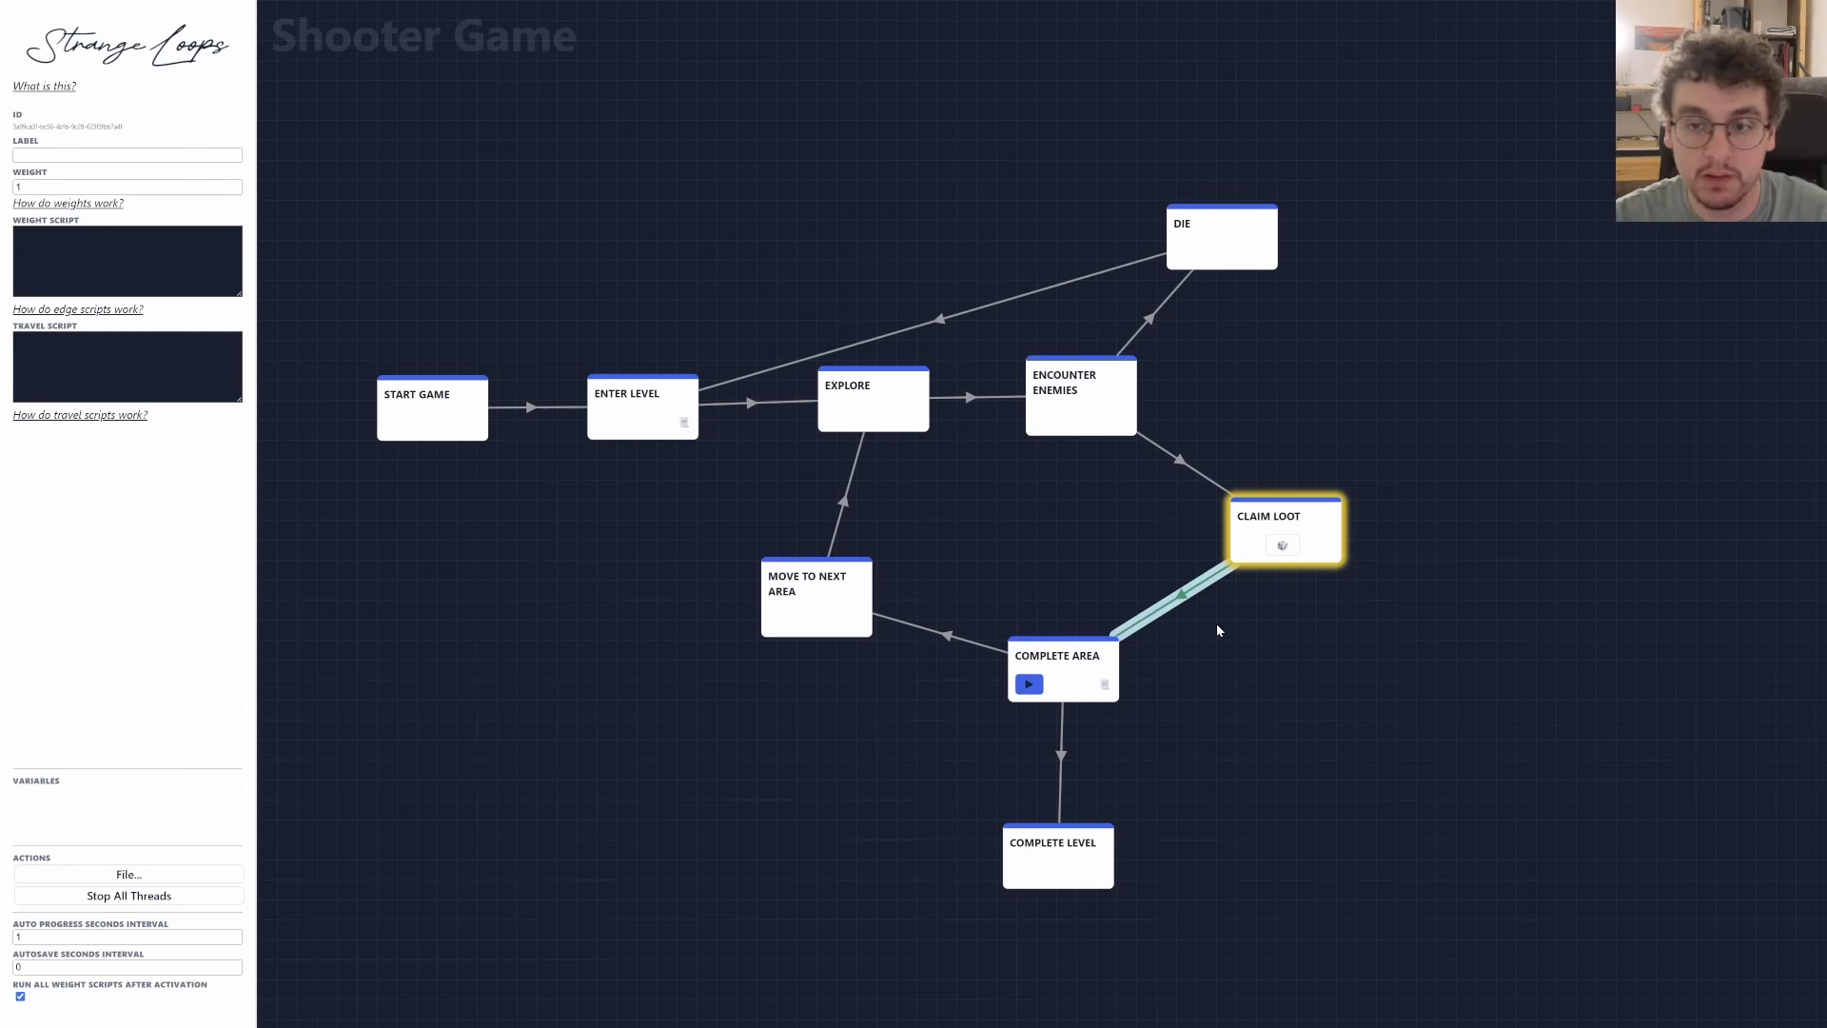
{"action": "left_click_drag", "start_coordinate": [1232, 244], "coordinate": [932, 275]}
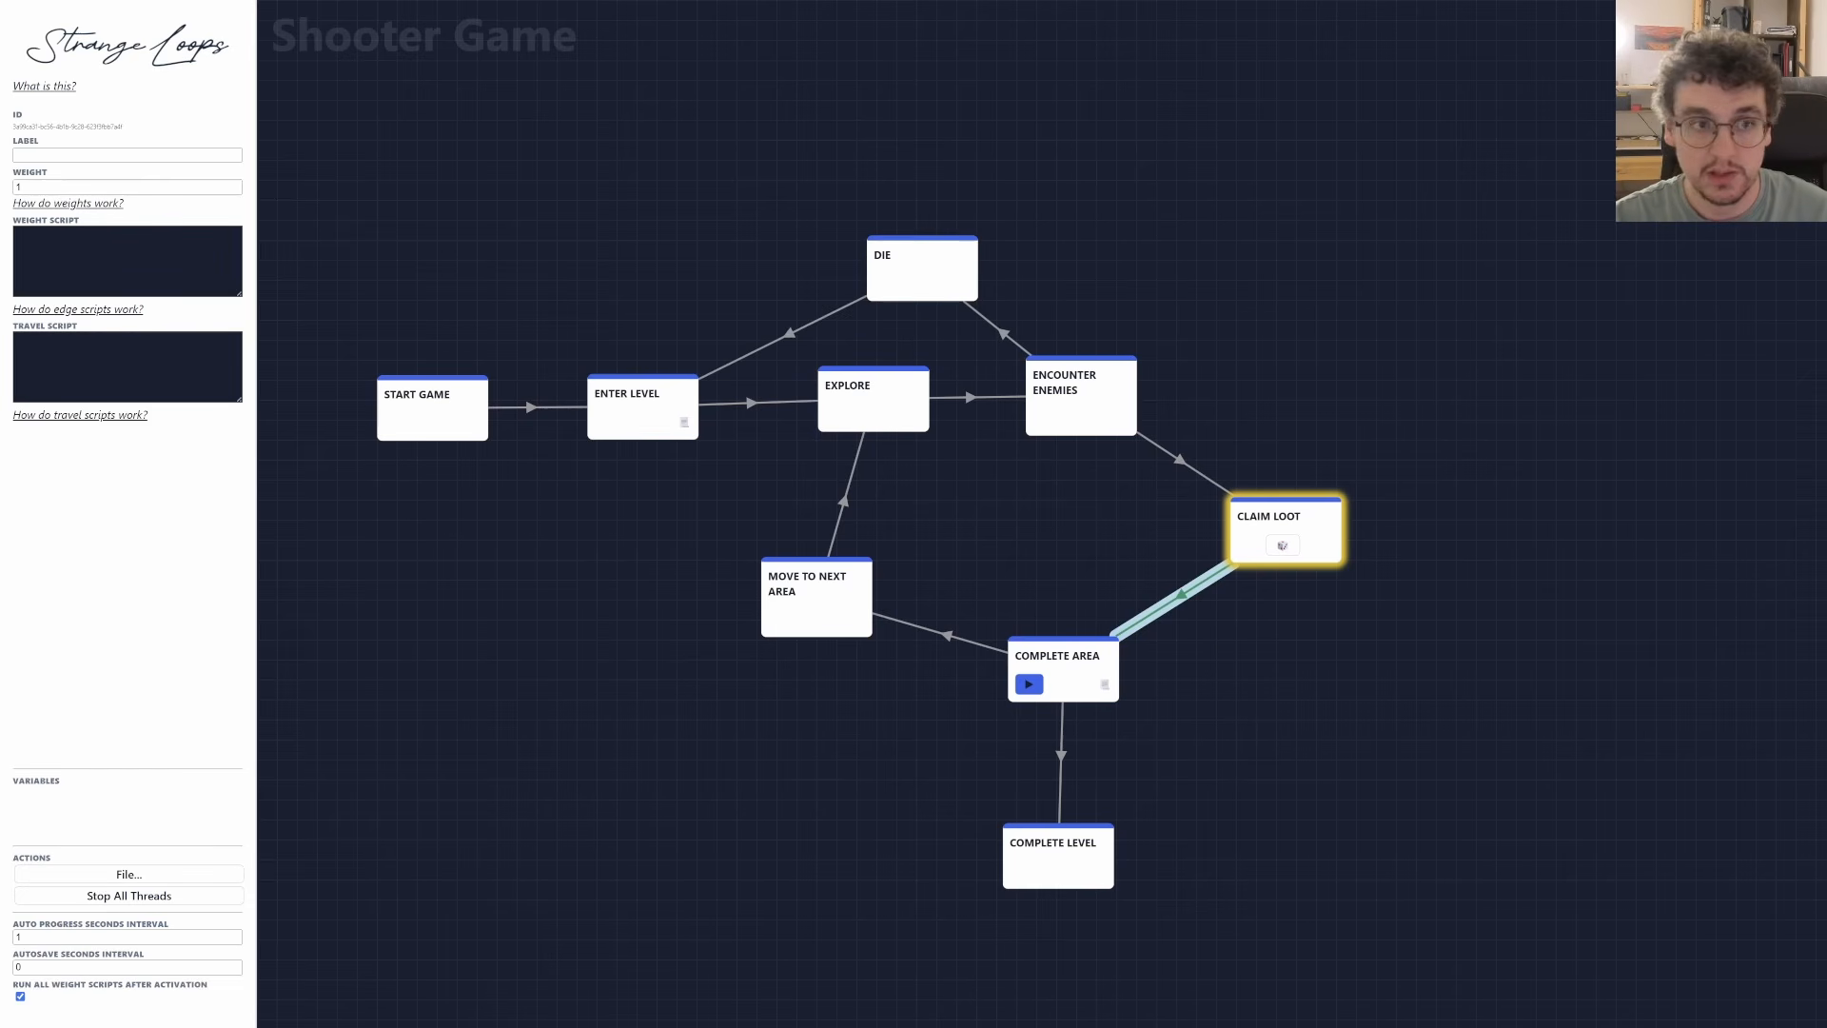
{"action": "left_click", "coordinate": [130, 896]}
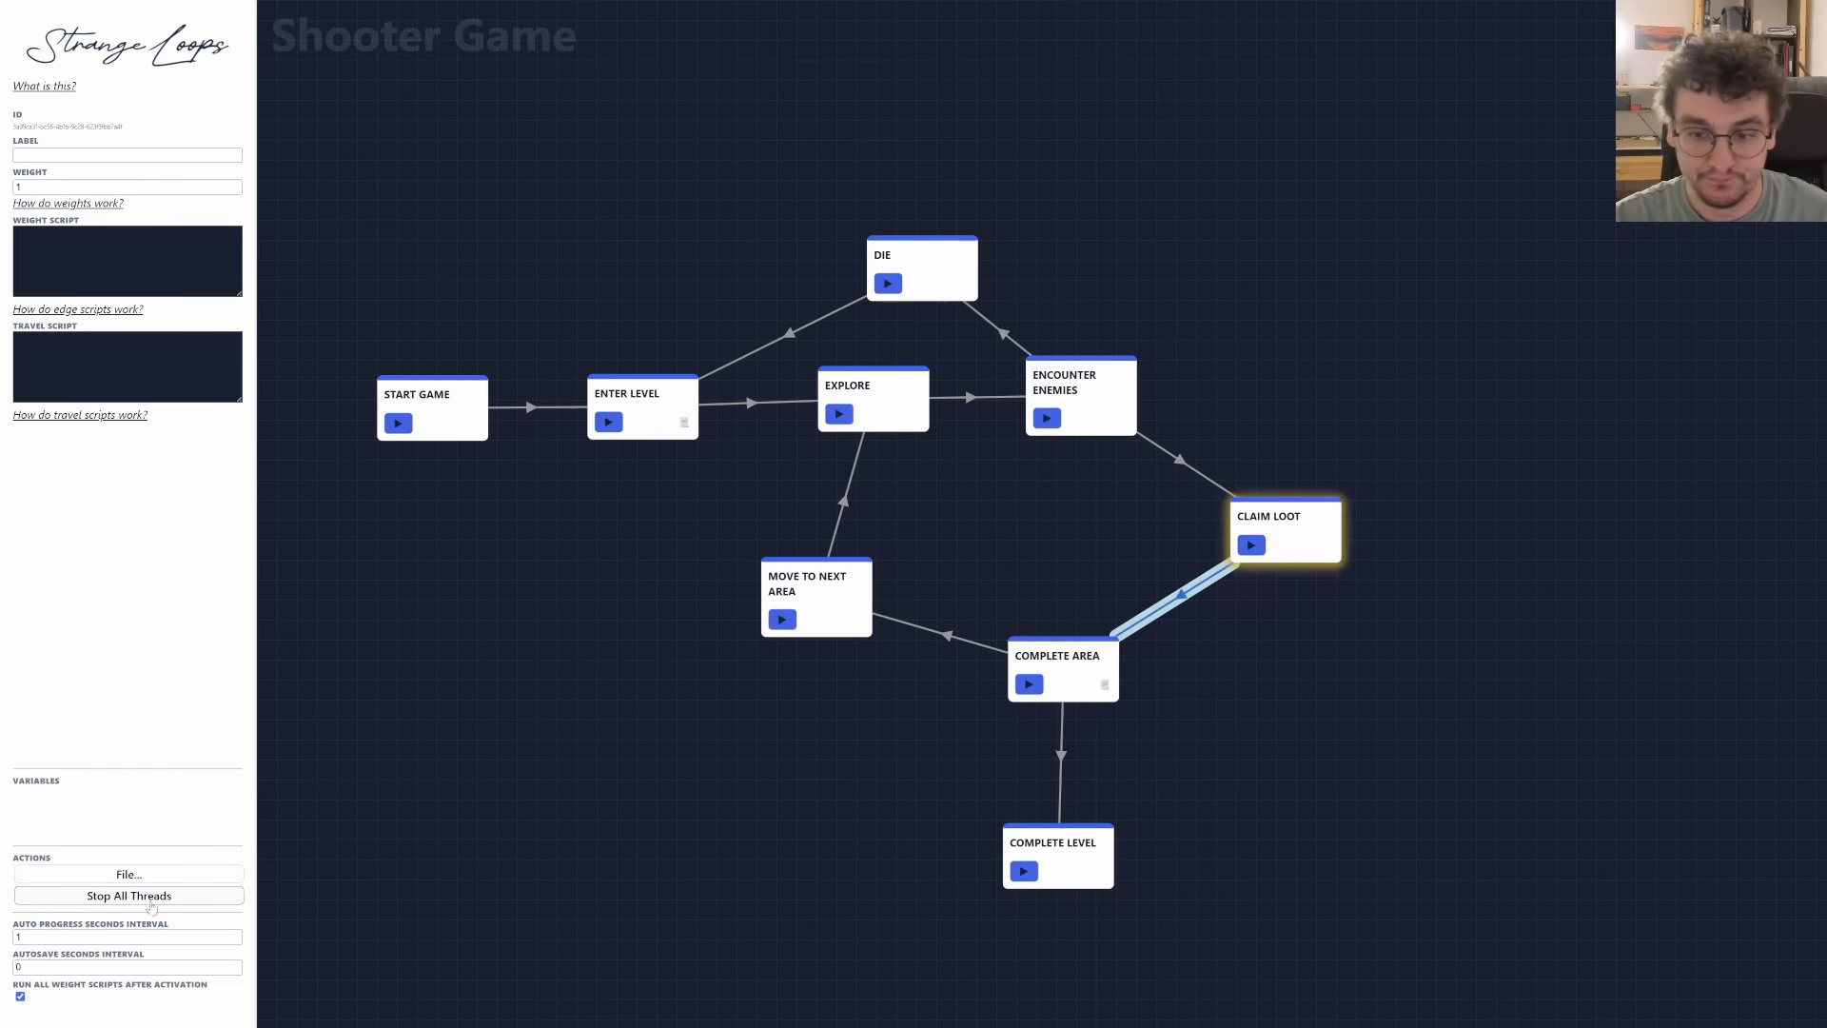
Enter "g.areas_completed == 3" as the weight script of the edge from Complete Area to Complete Level.
{"action": "left_click", "coordinate": [1063, 755]}
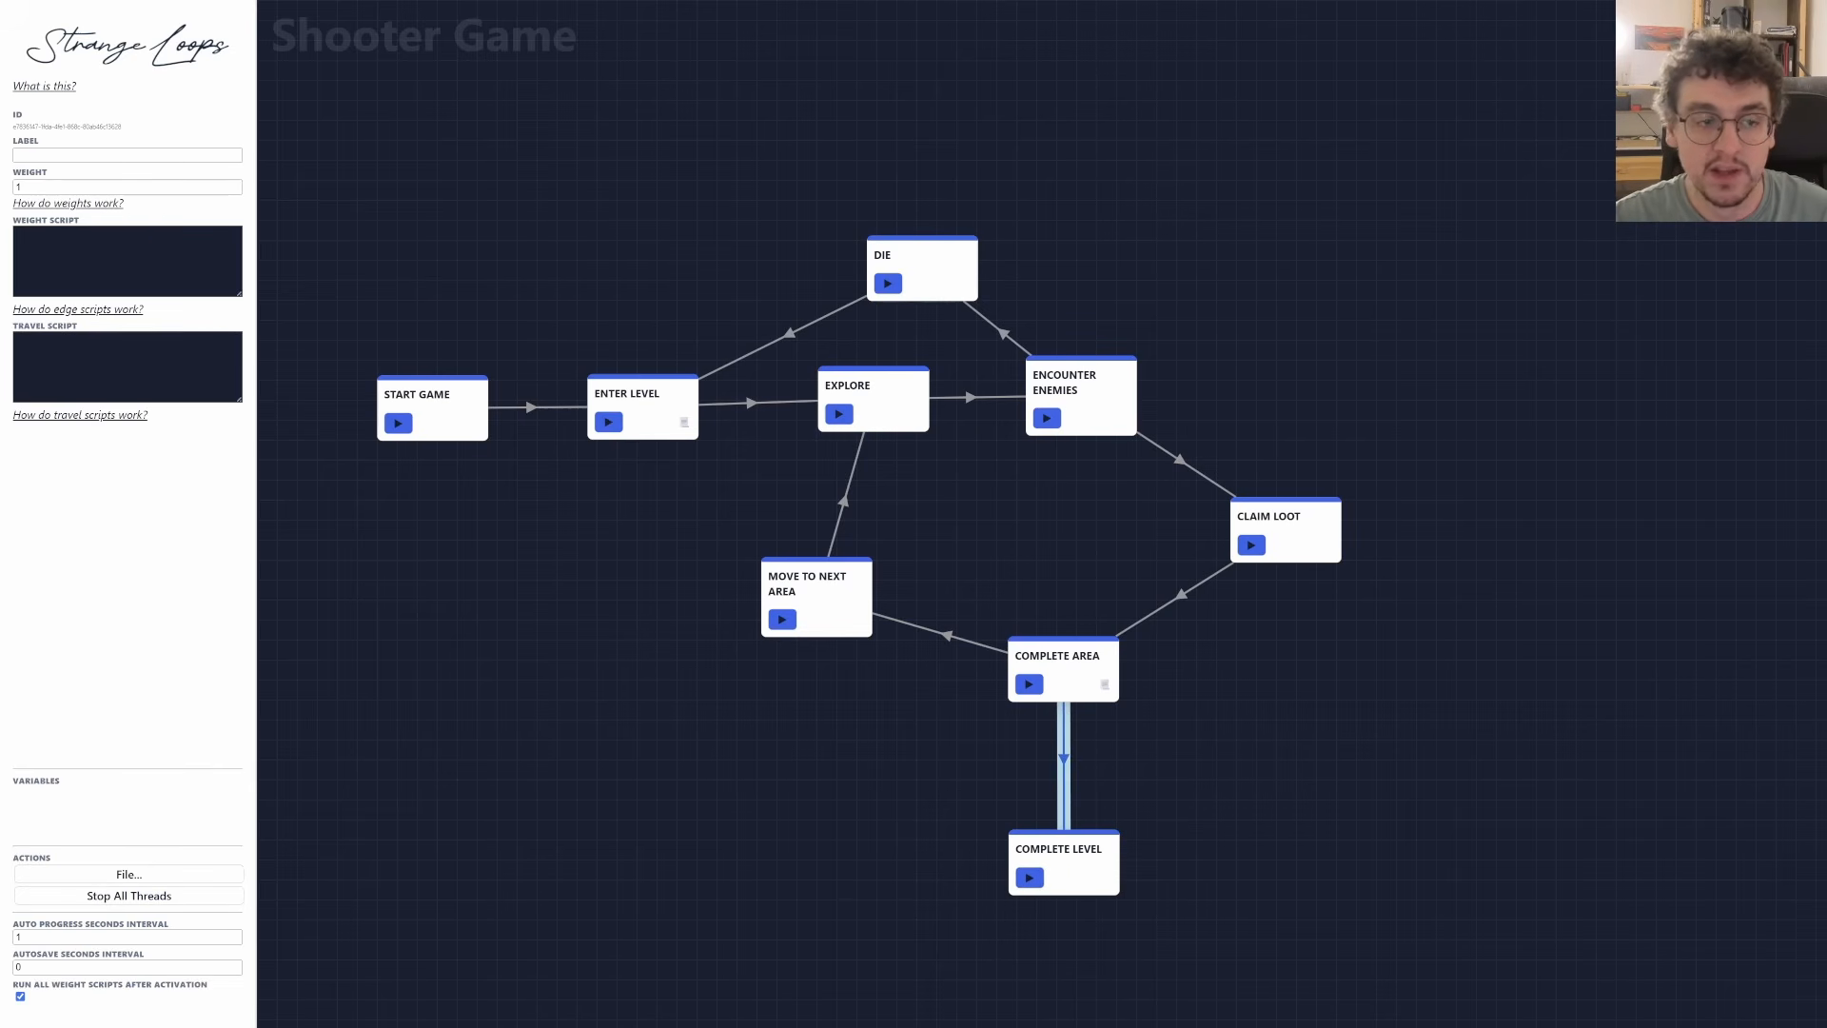
{"action": "left_click", "coordinate": [128, 261]}
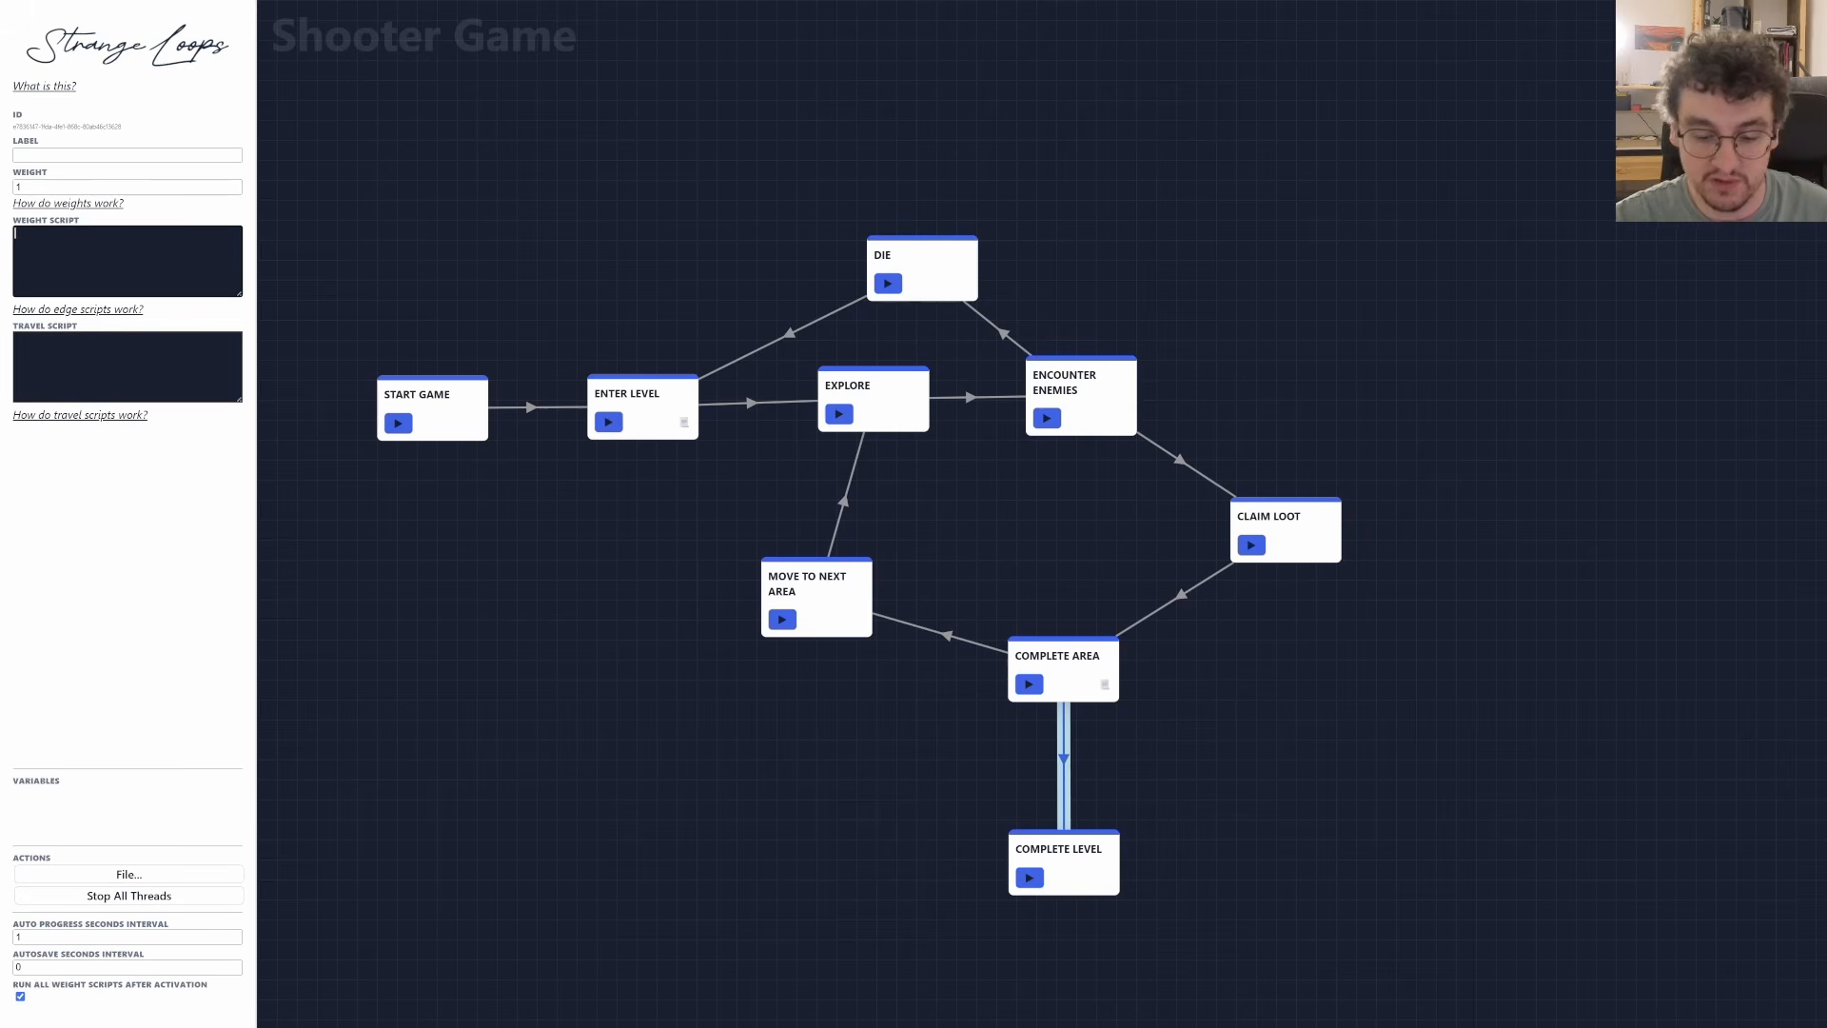
{"action": "type", "text": "g.ar"}
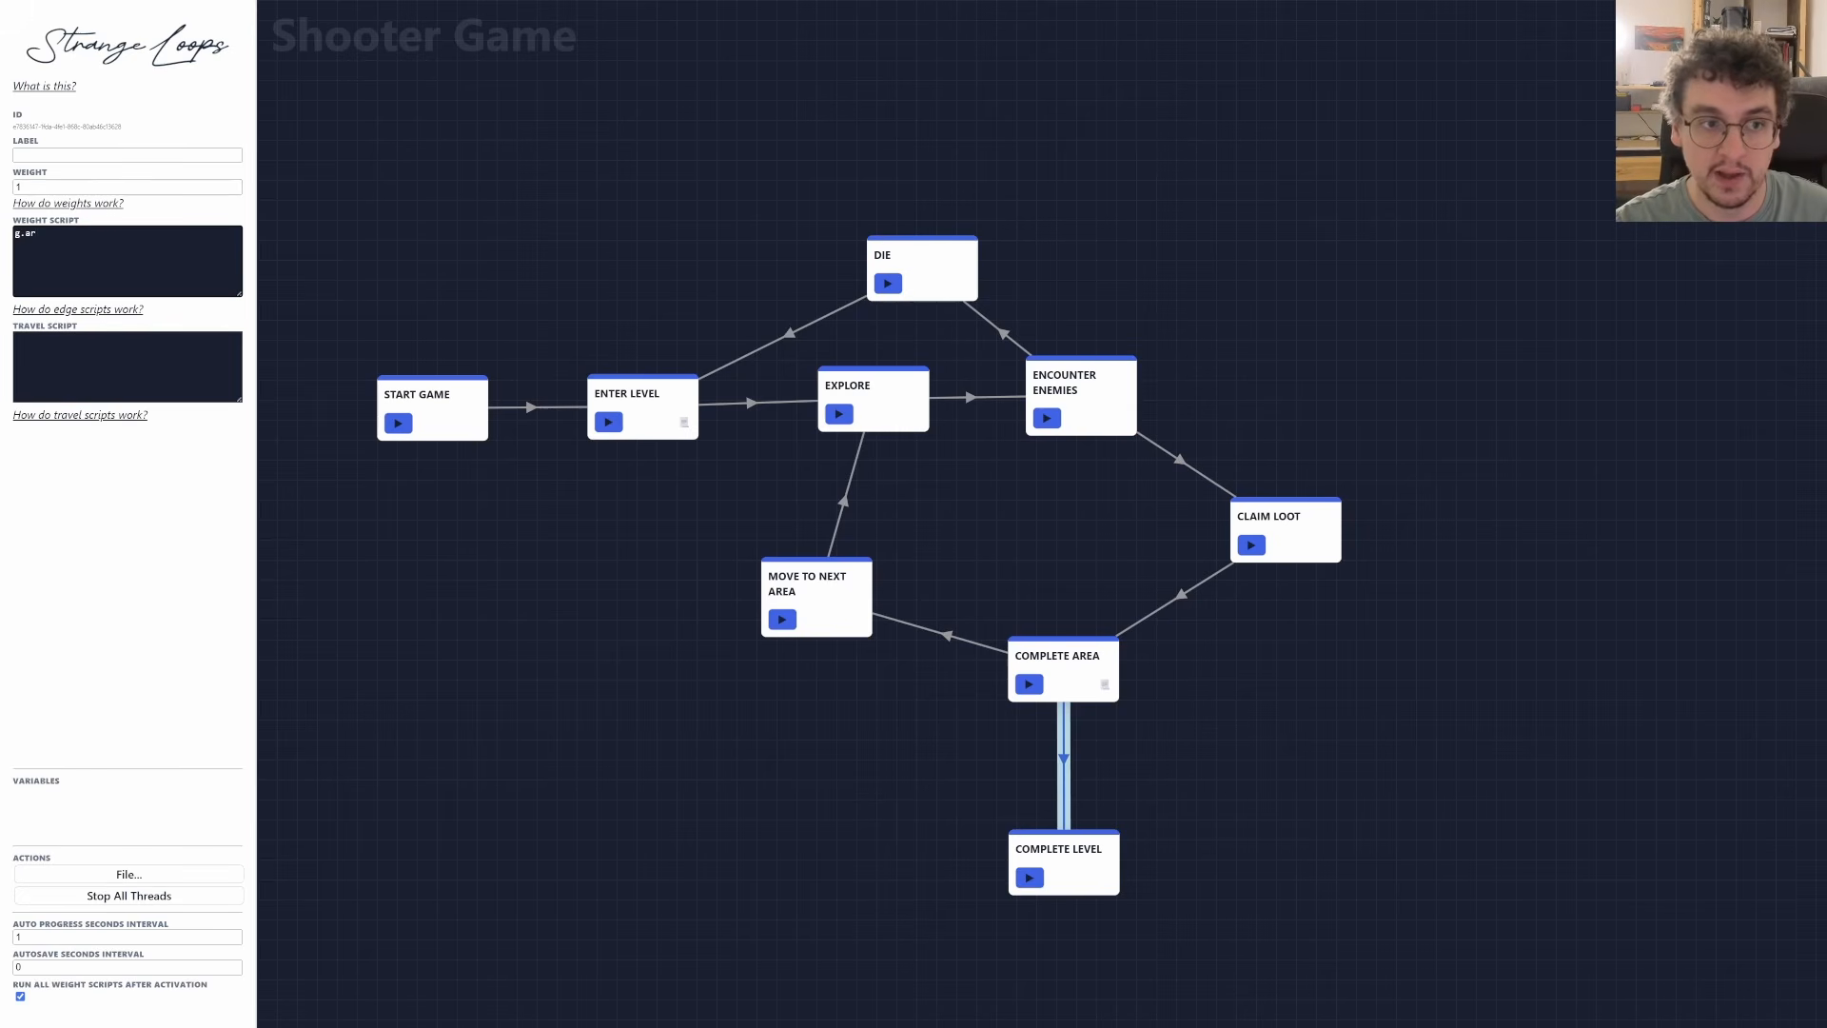
{"action": "type", "text": "eas_compl"}
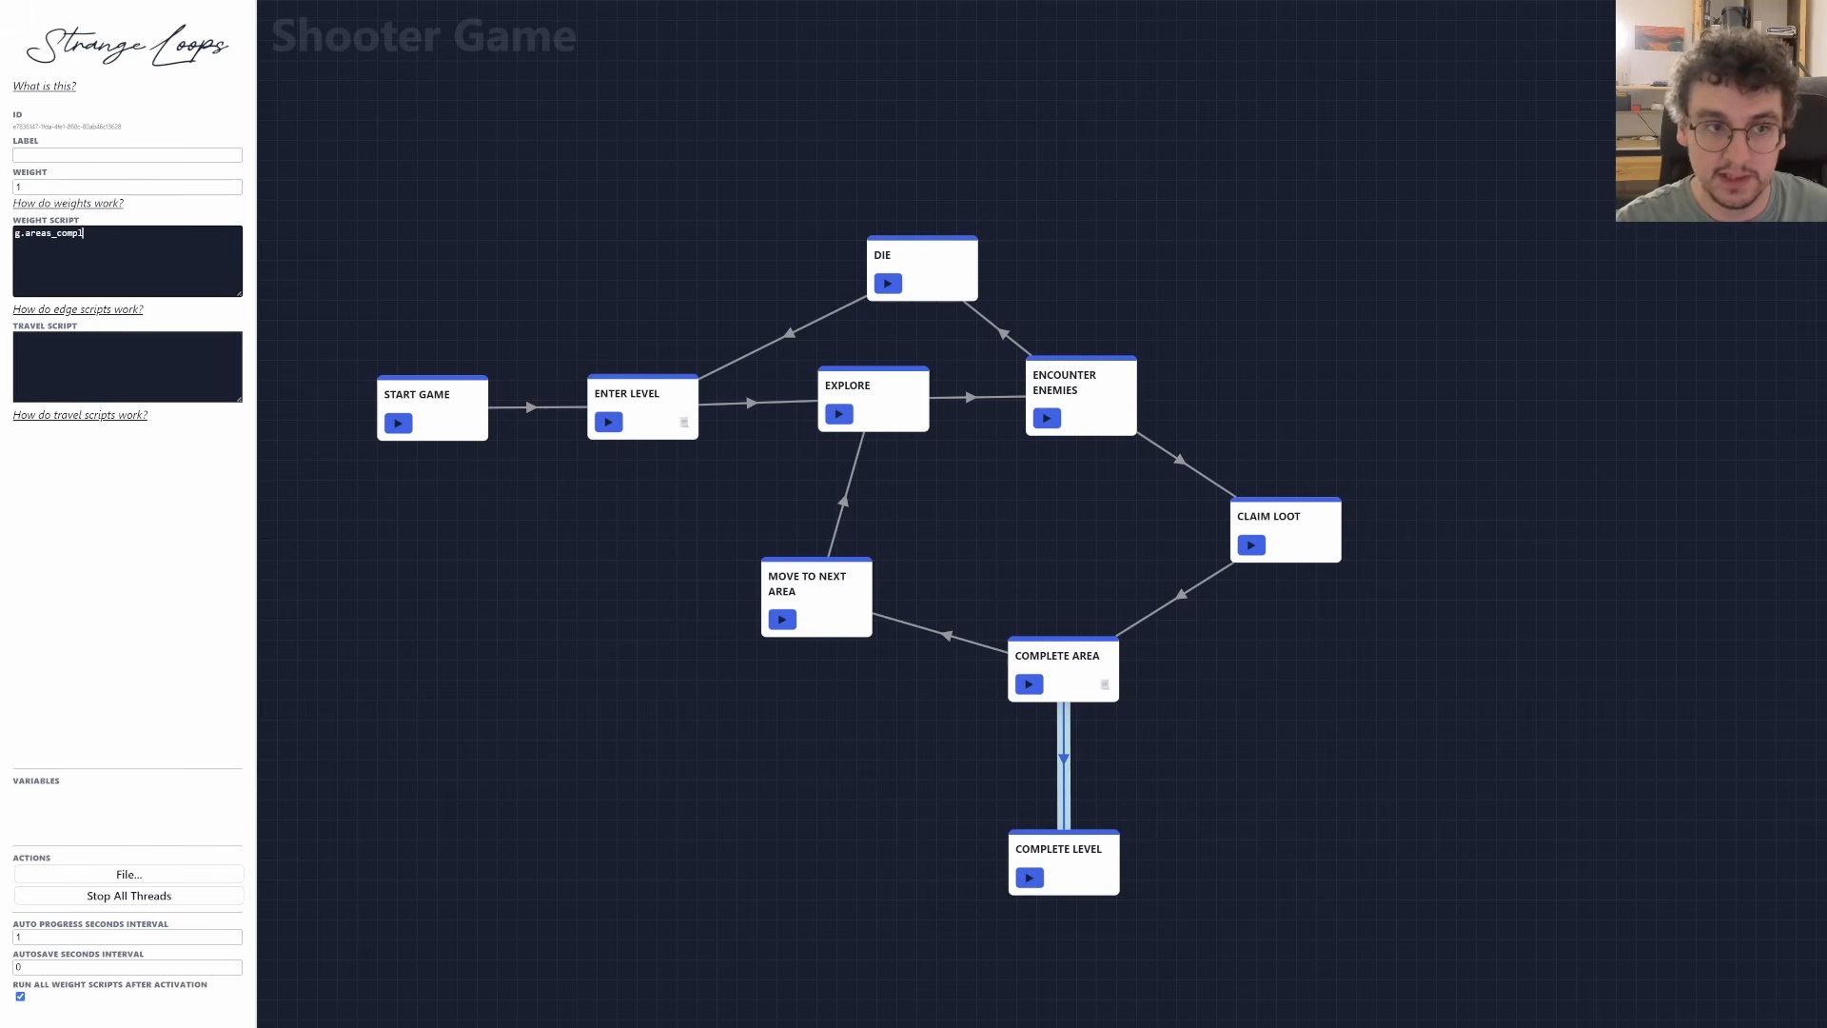
{"action": "type", "text": "ete"}
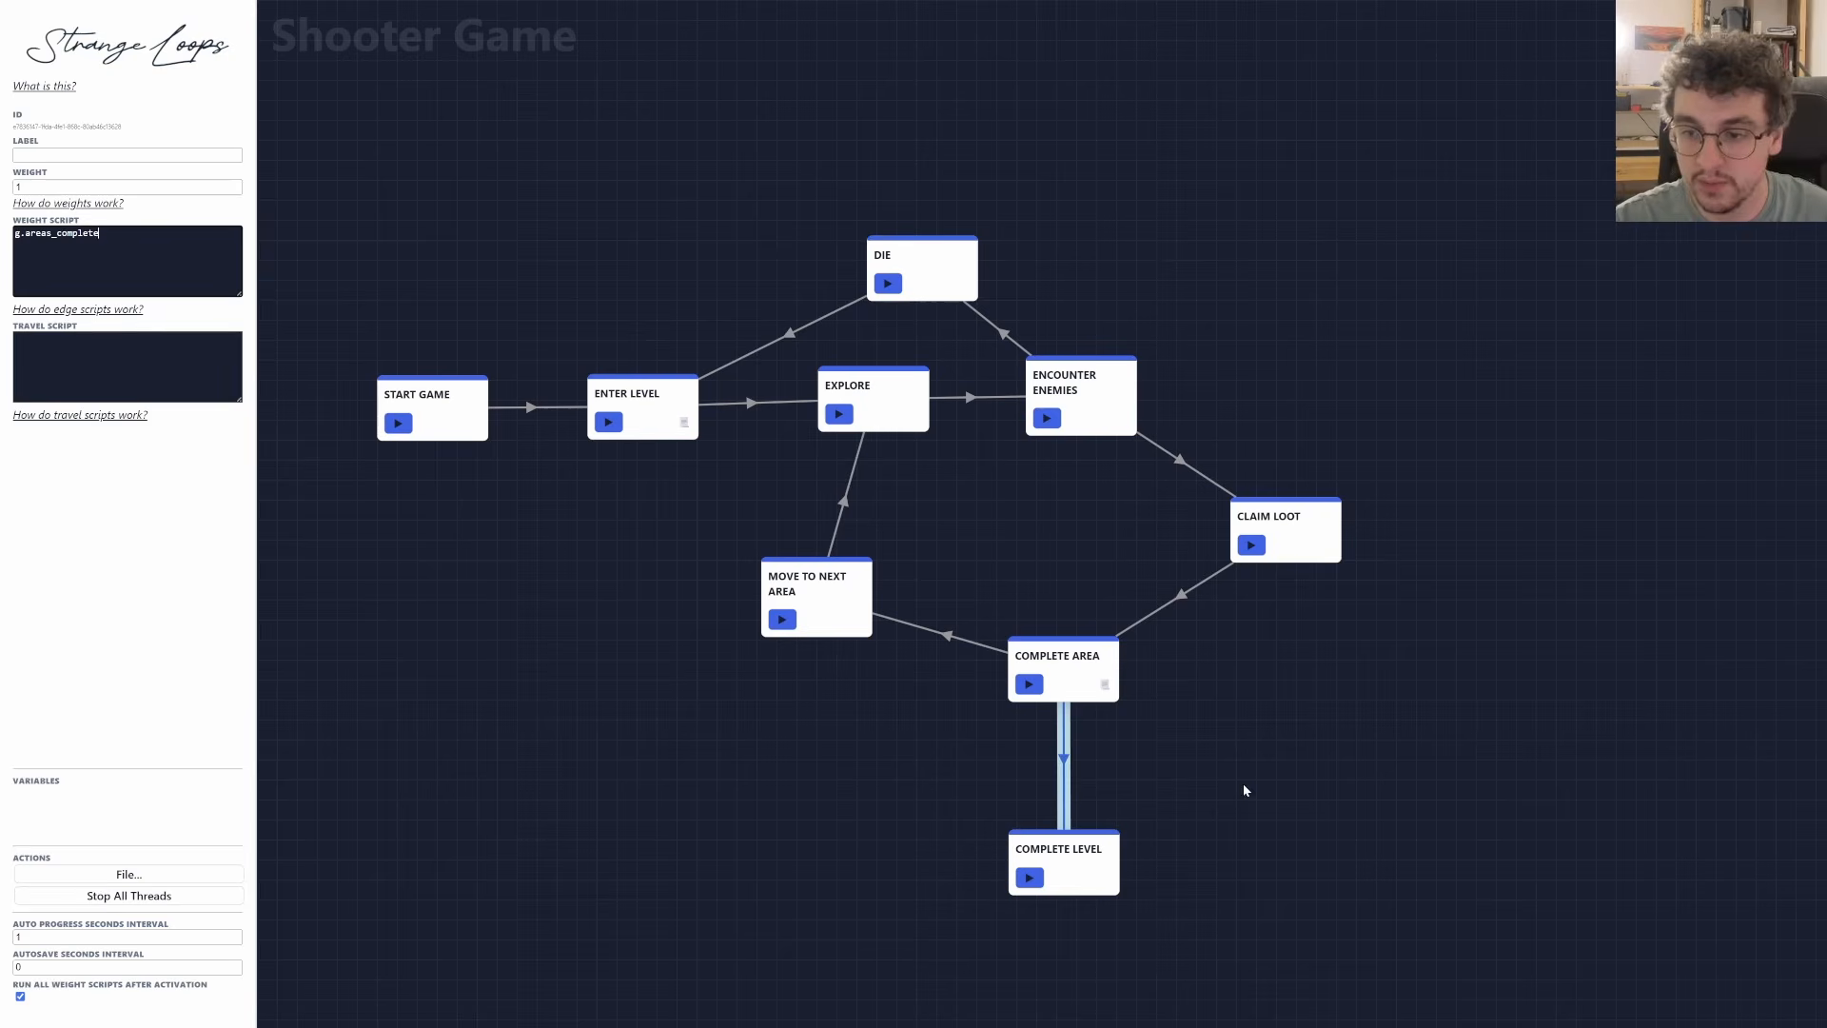
{"action": "left_click", "coordinate": [1066, 686]}
{"action": "left_click", "coordinate": [1062, 778]}
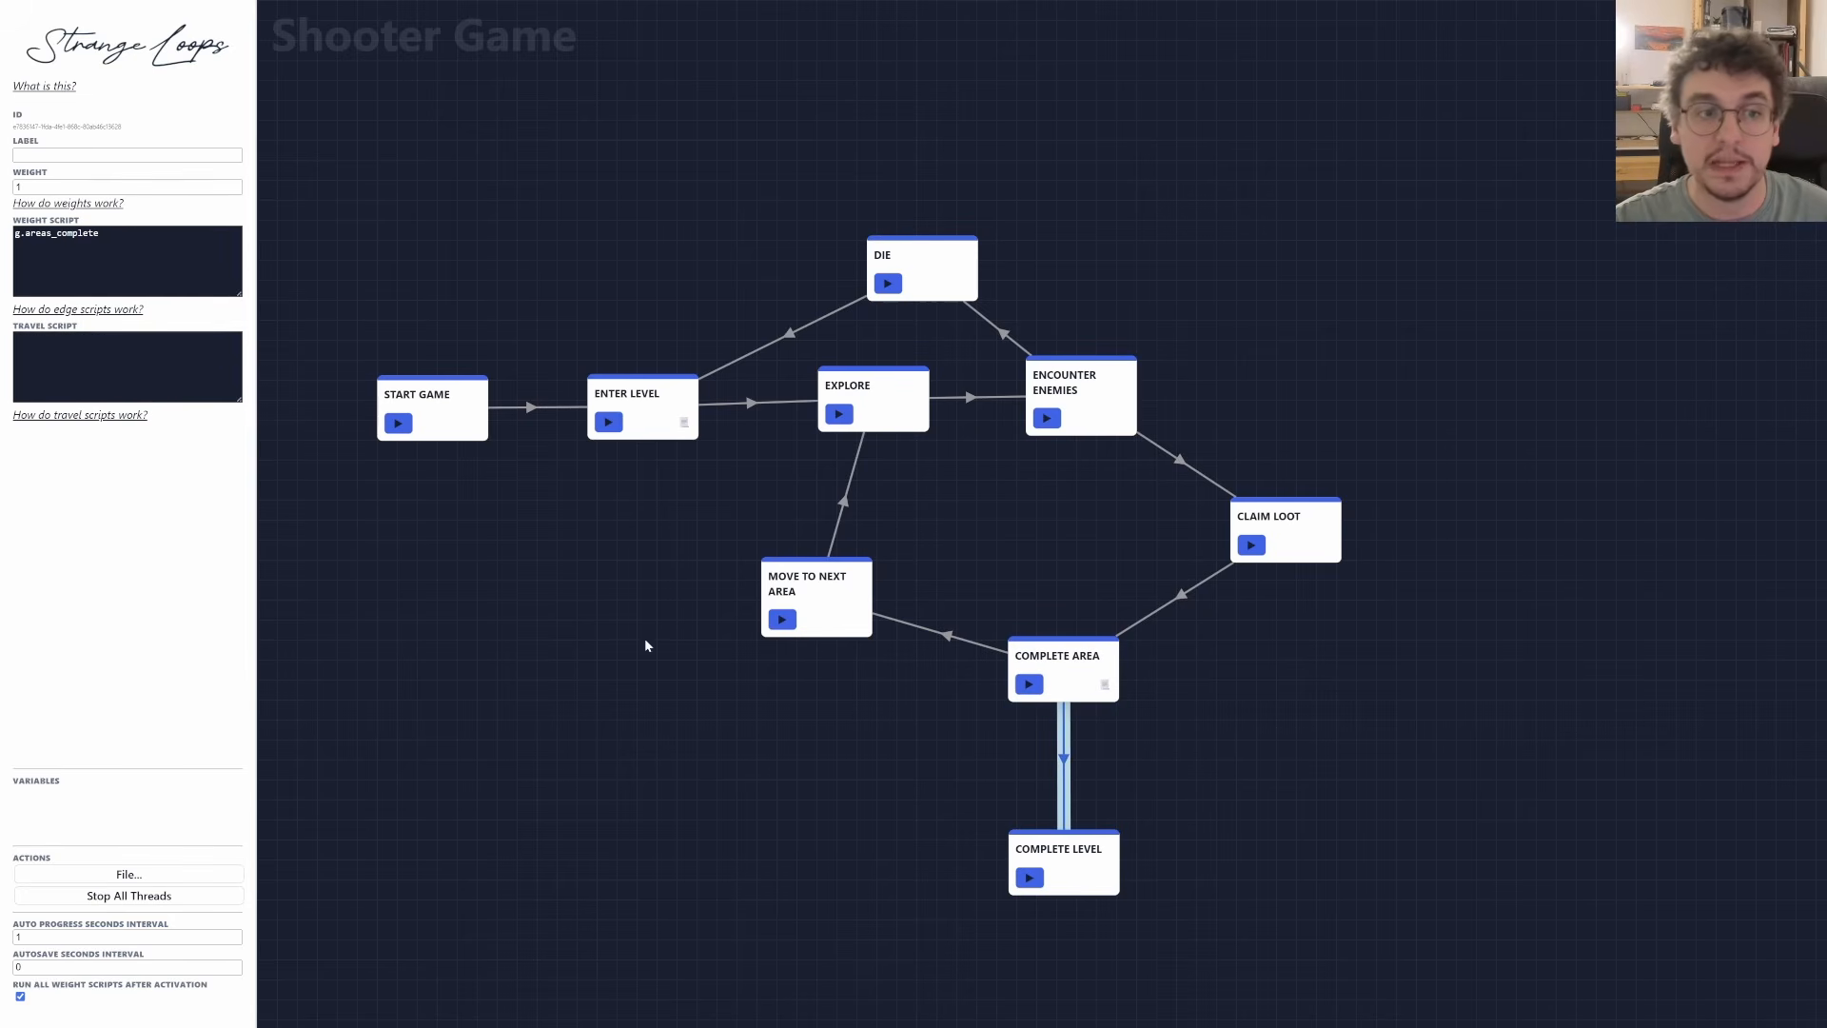
{"action": "left_click", "coordinate": [112, 285]}
{"action": "type", "text": "d"}
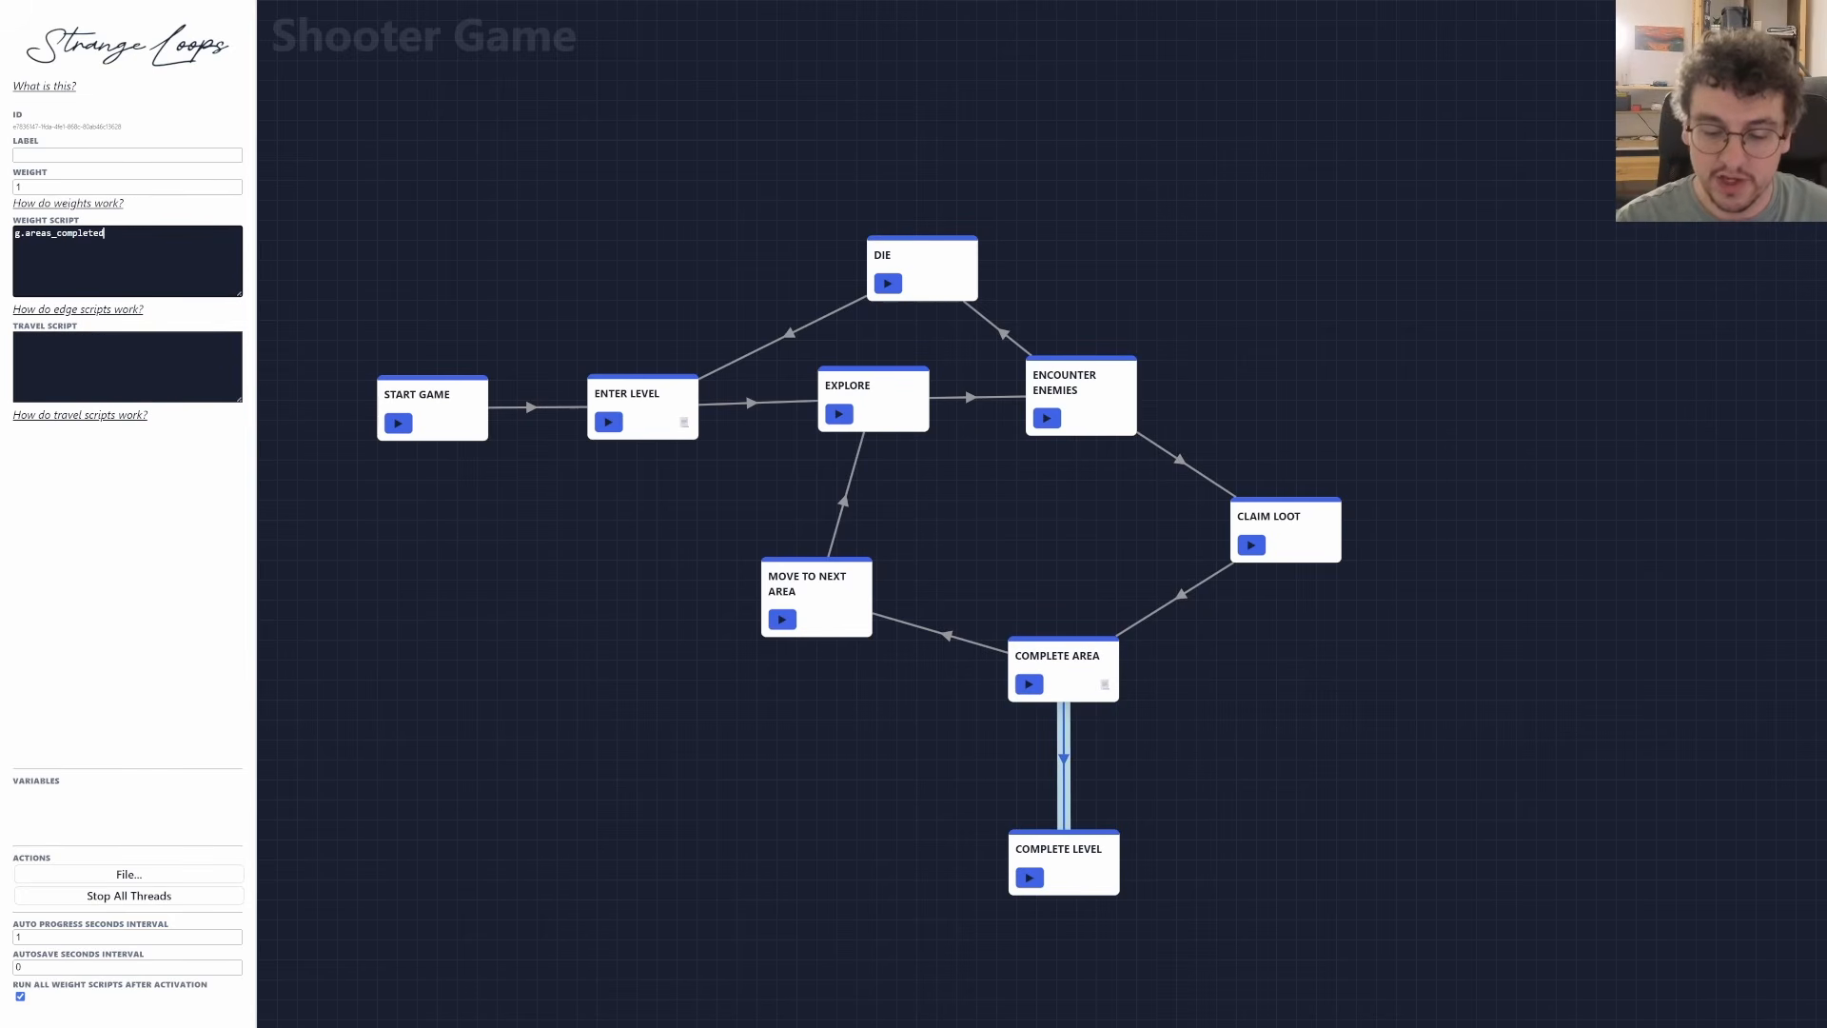
{"action": "type", "text": " == 3"}
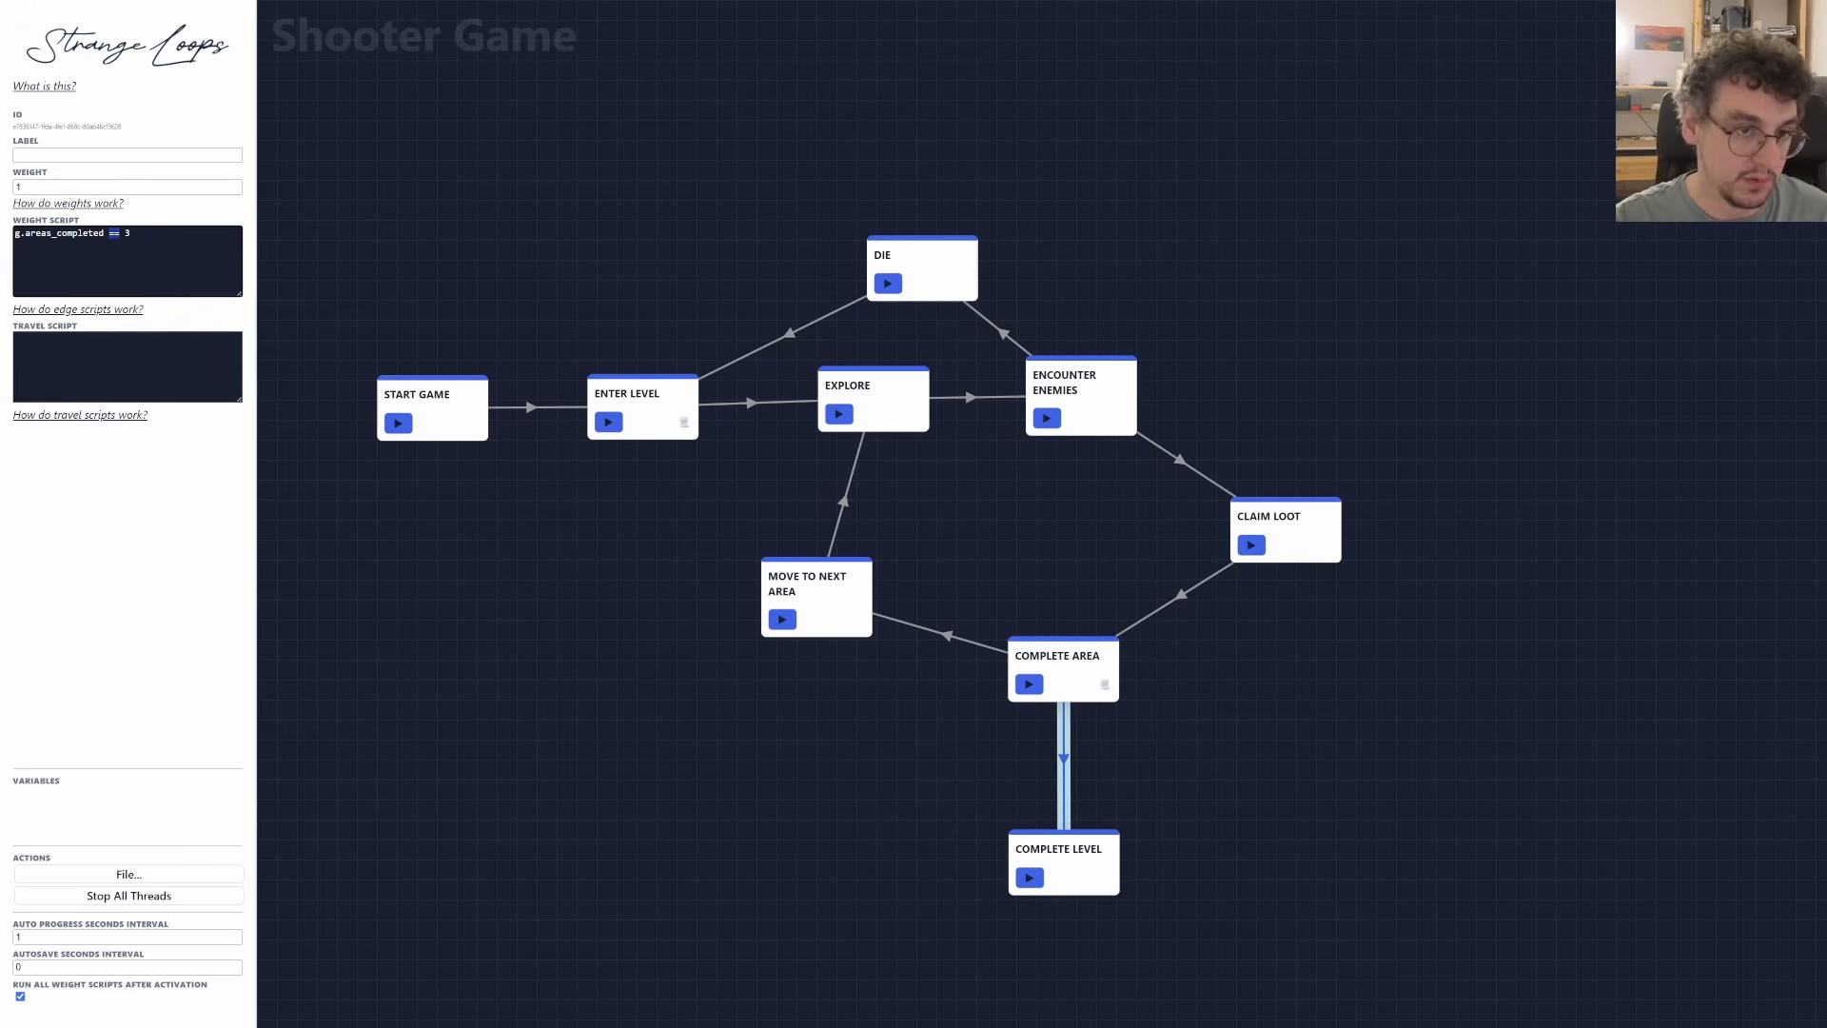
Try the strict operator "===" in the edge's weight script, return it to "==", and select the operator.
{"action": "key", "text": "Right"}
{"action": "type", "text": "="}
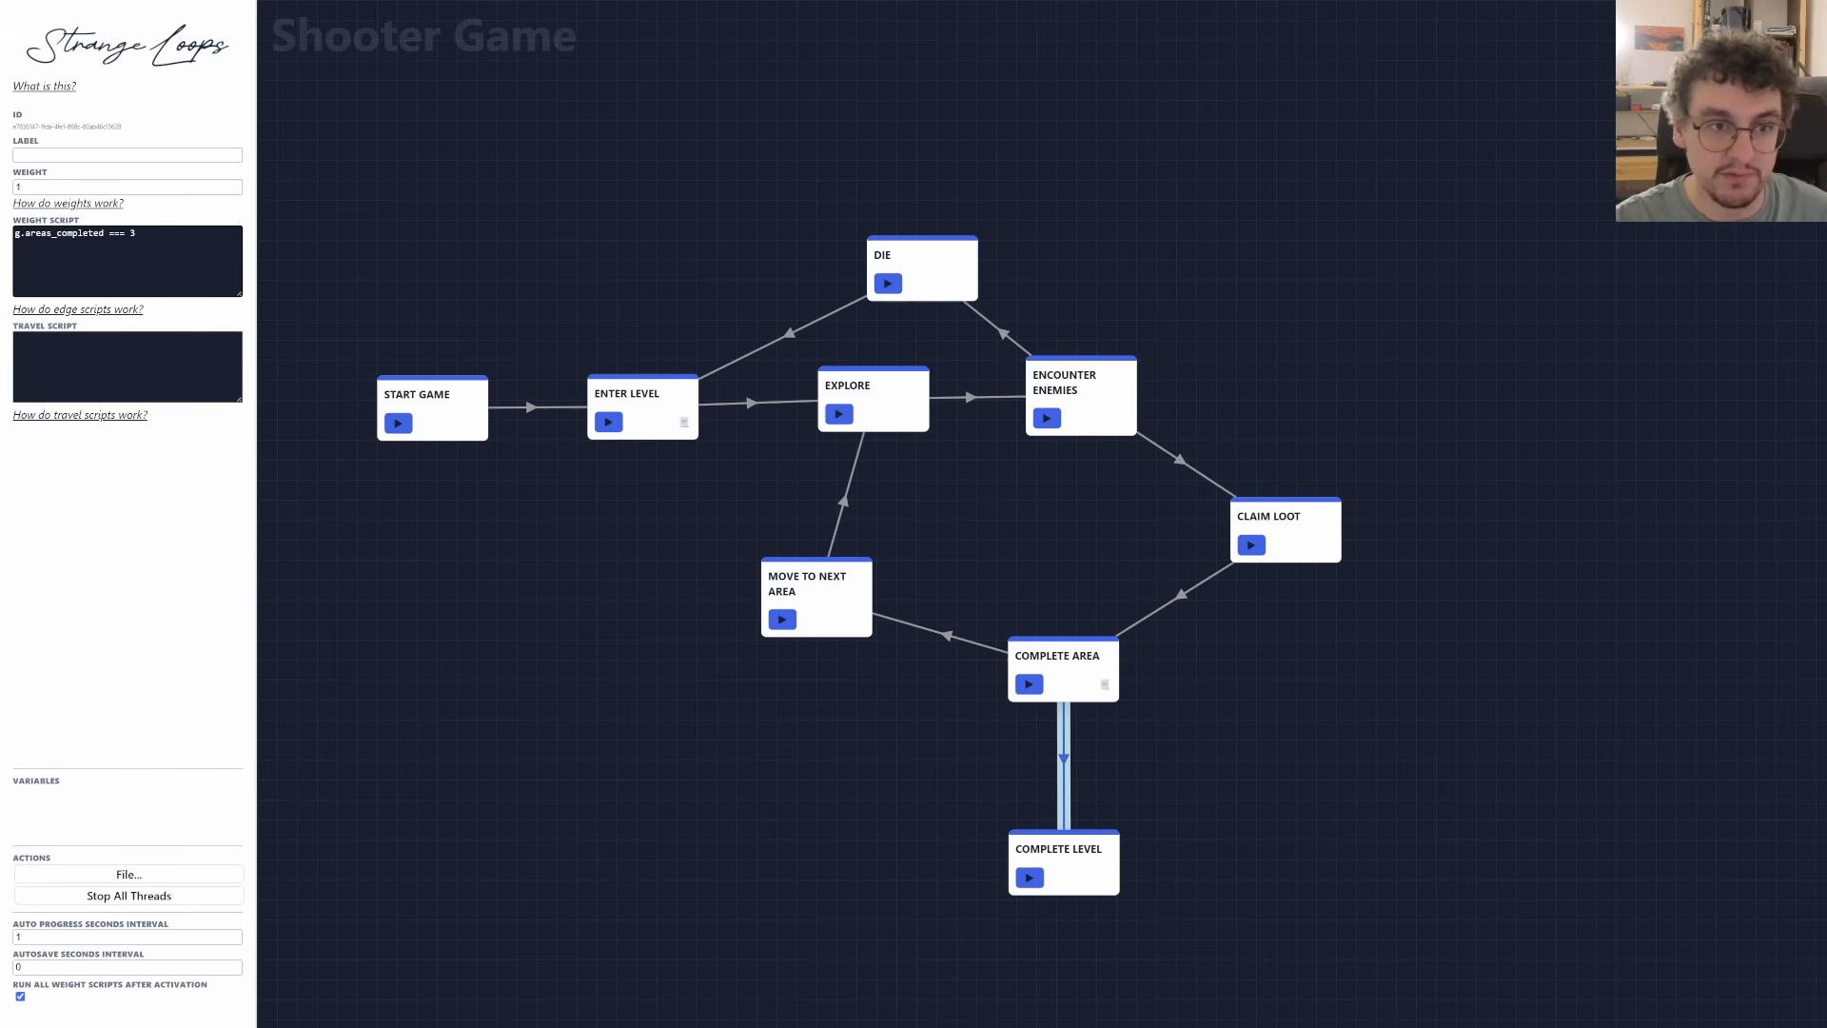
{"action": "key", "text": "BackSpace"}
{"action": "key", "text": "shift+Left"}
{"action": "key", "text": "shift+Left"}
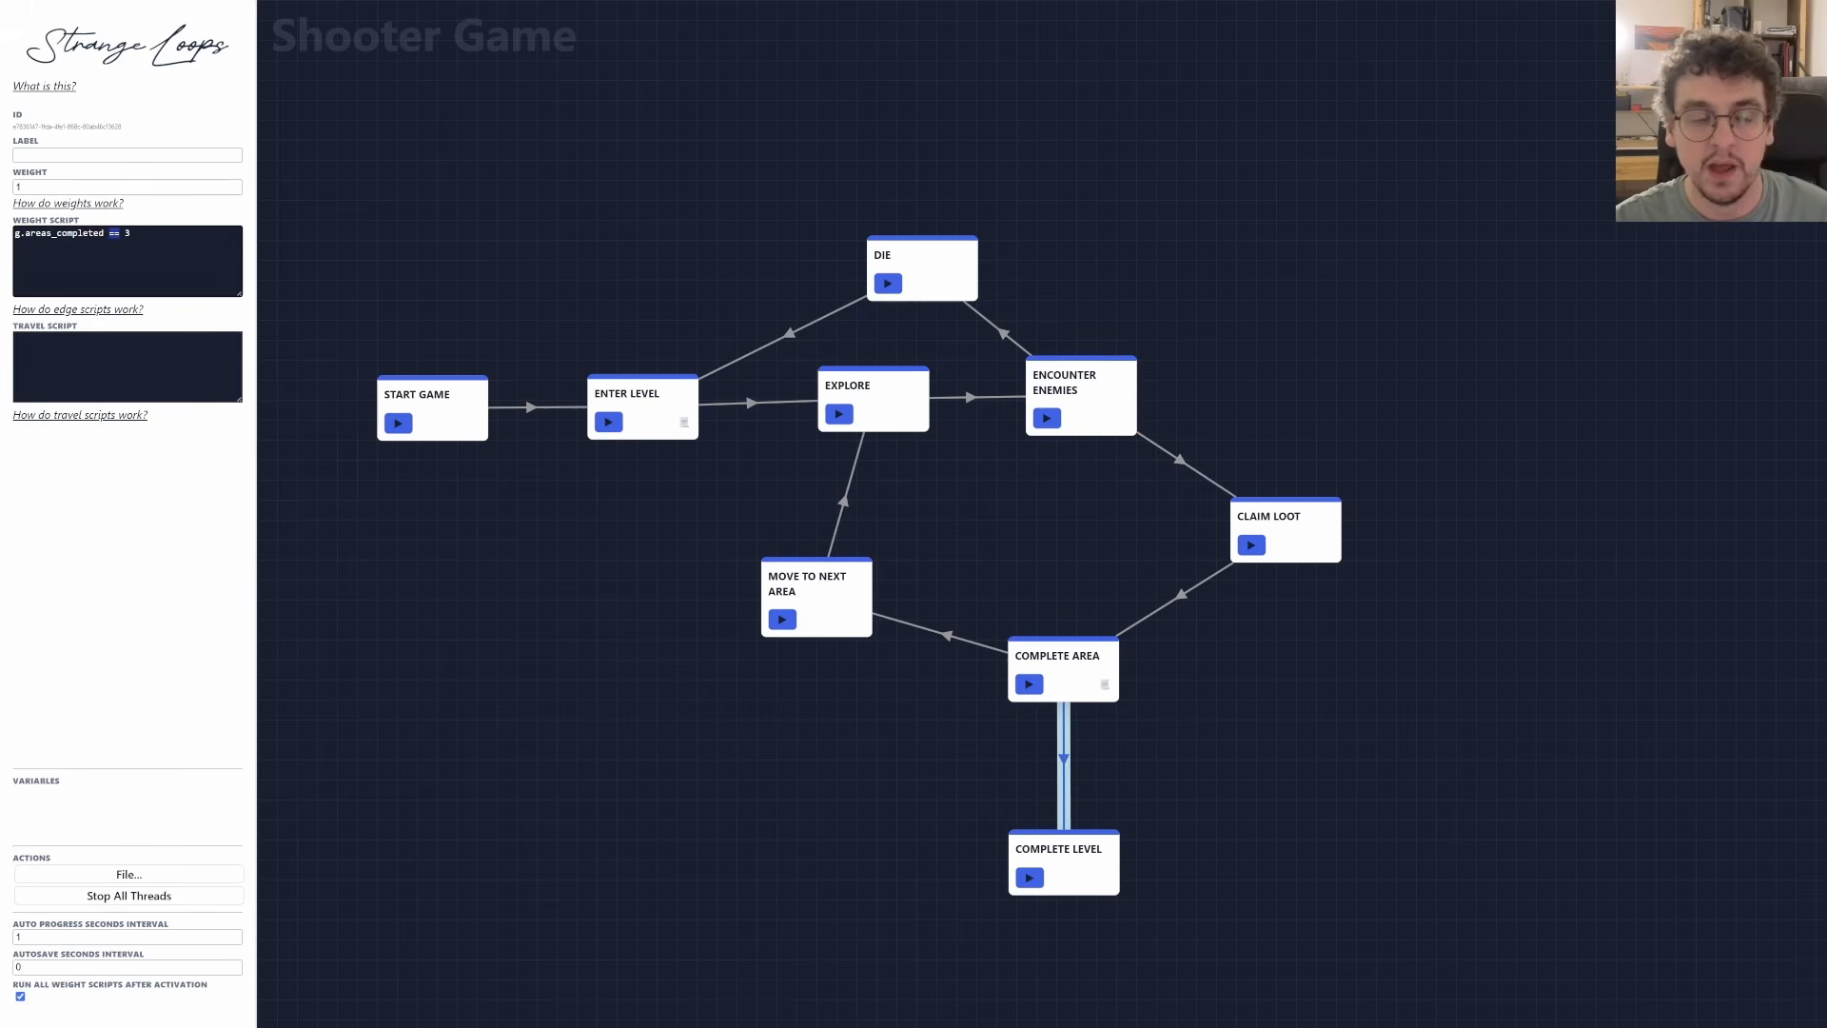
Try 1 and then 0 as the whole weight script of the Complete Area to Complete Level edge, undoing each replacement.
{"action": "left_click", "coordinate": [131, 233]}
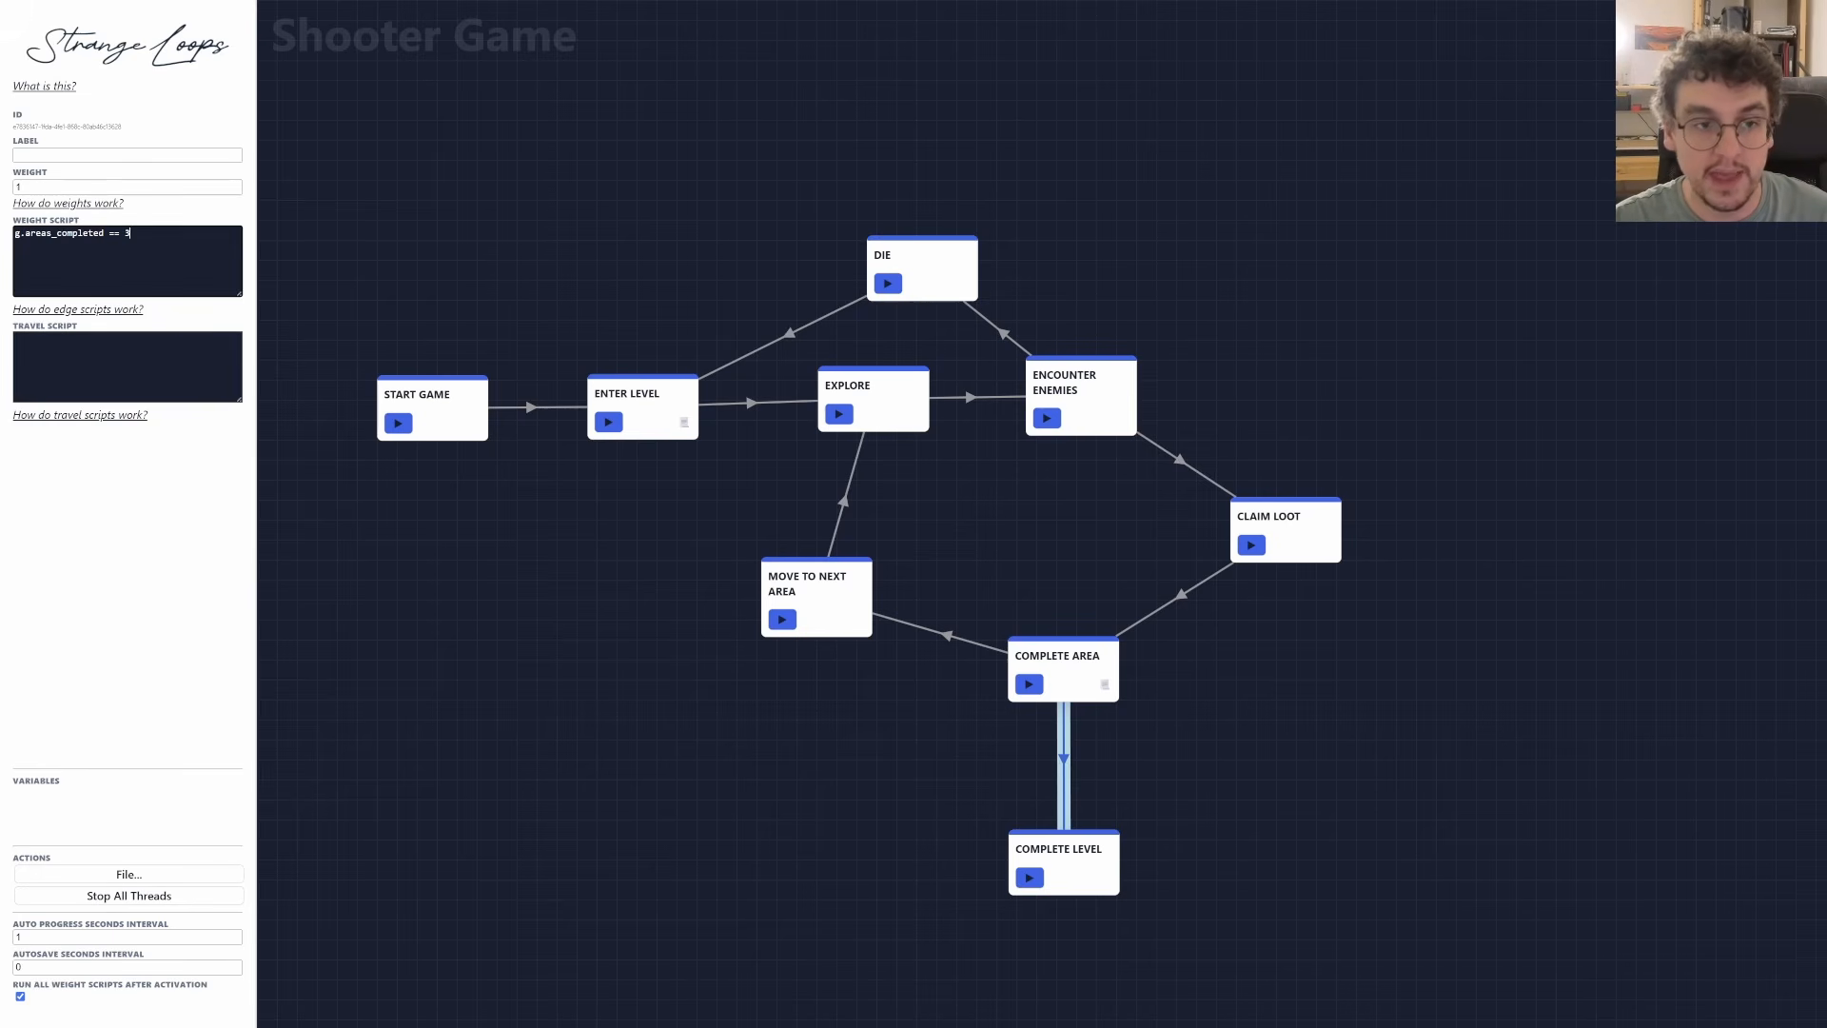
{"action": "left_click_drag", "start_coordinate": [130, 233], "coordinate": [3, 250]}
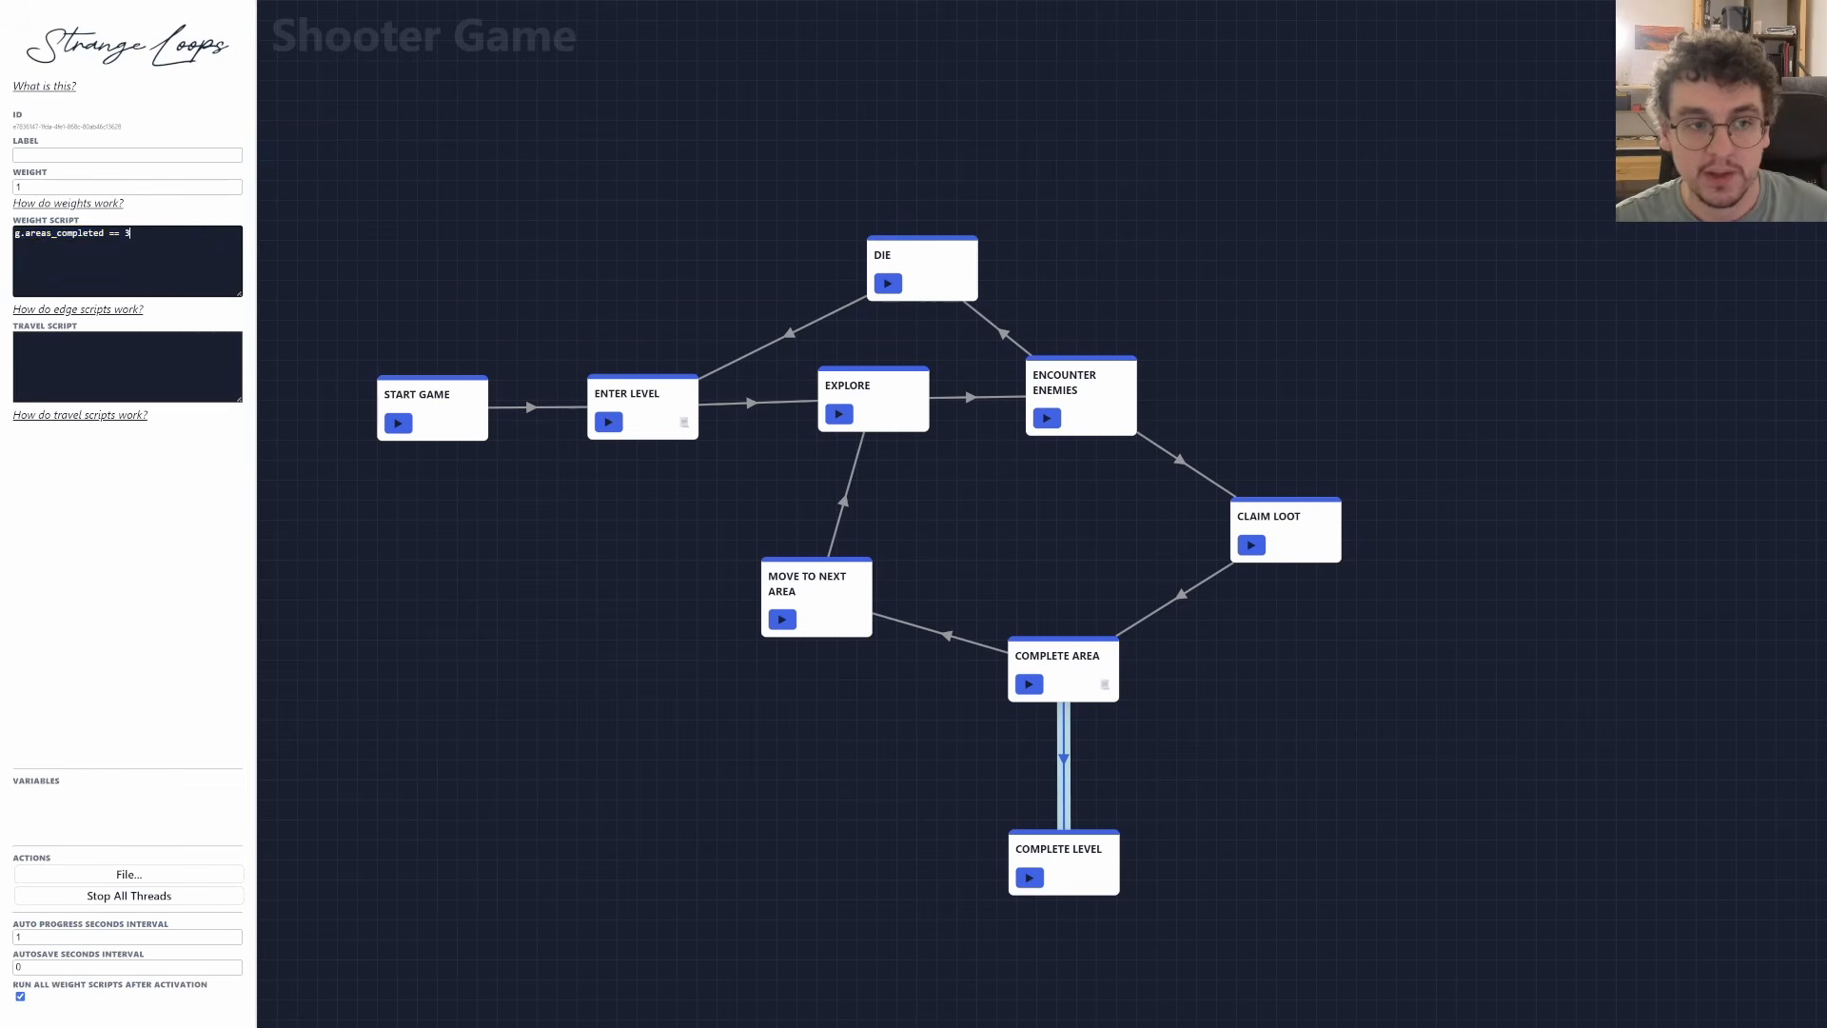
{"action": "type", "text": "1"}
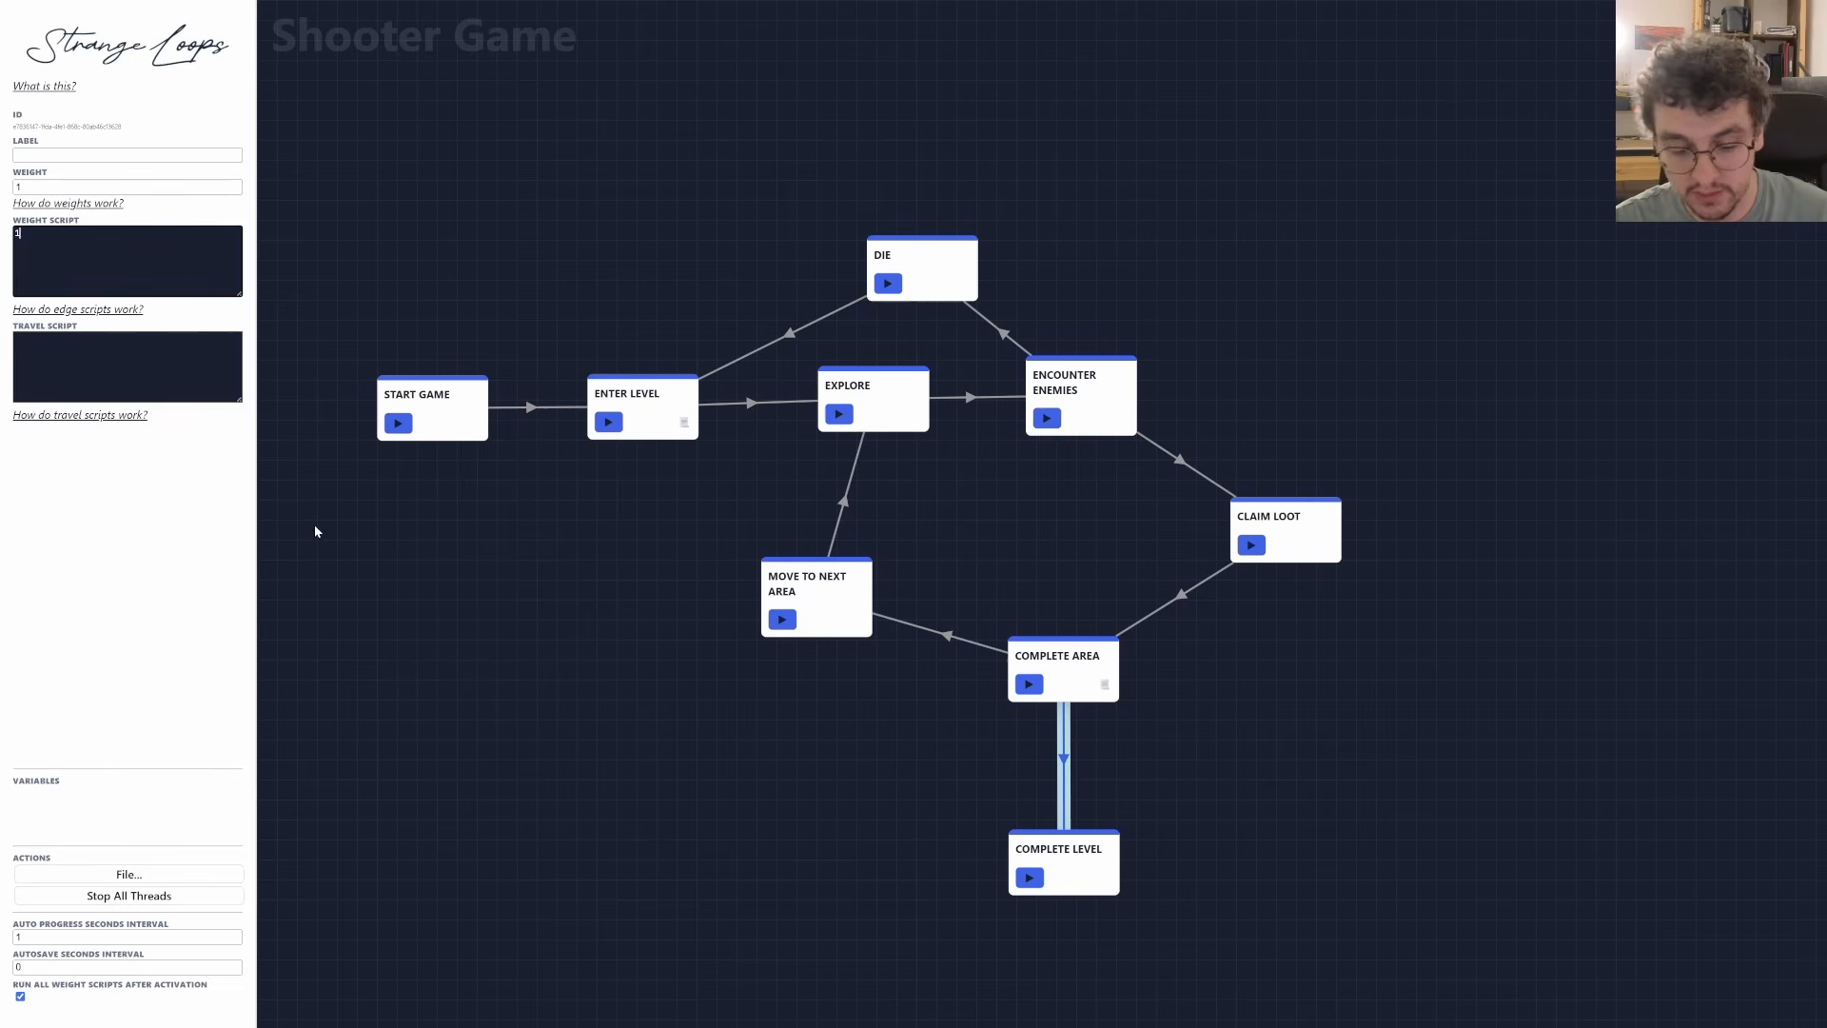
{"action": "key", "text": "ctrl+z"}
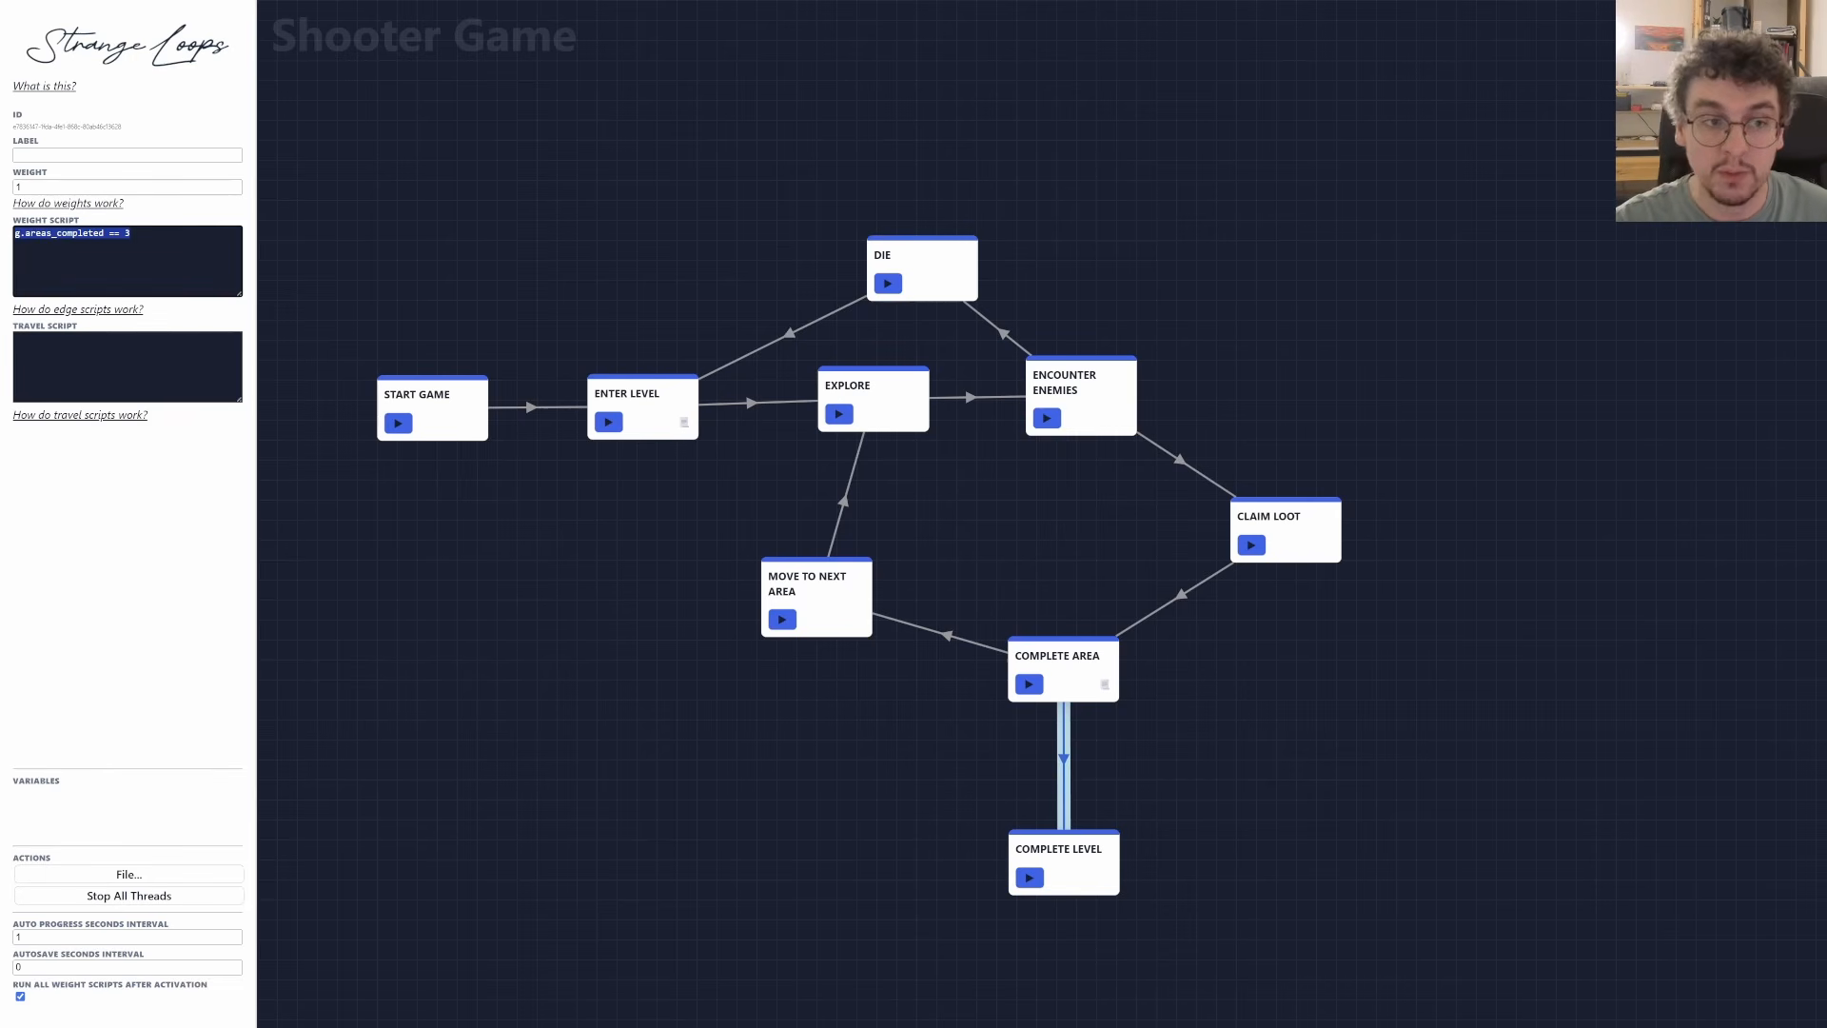
{"action": "type", "text": "0"}
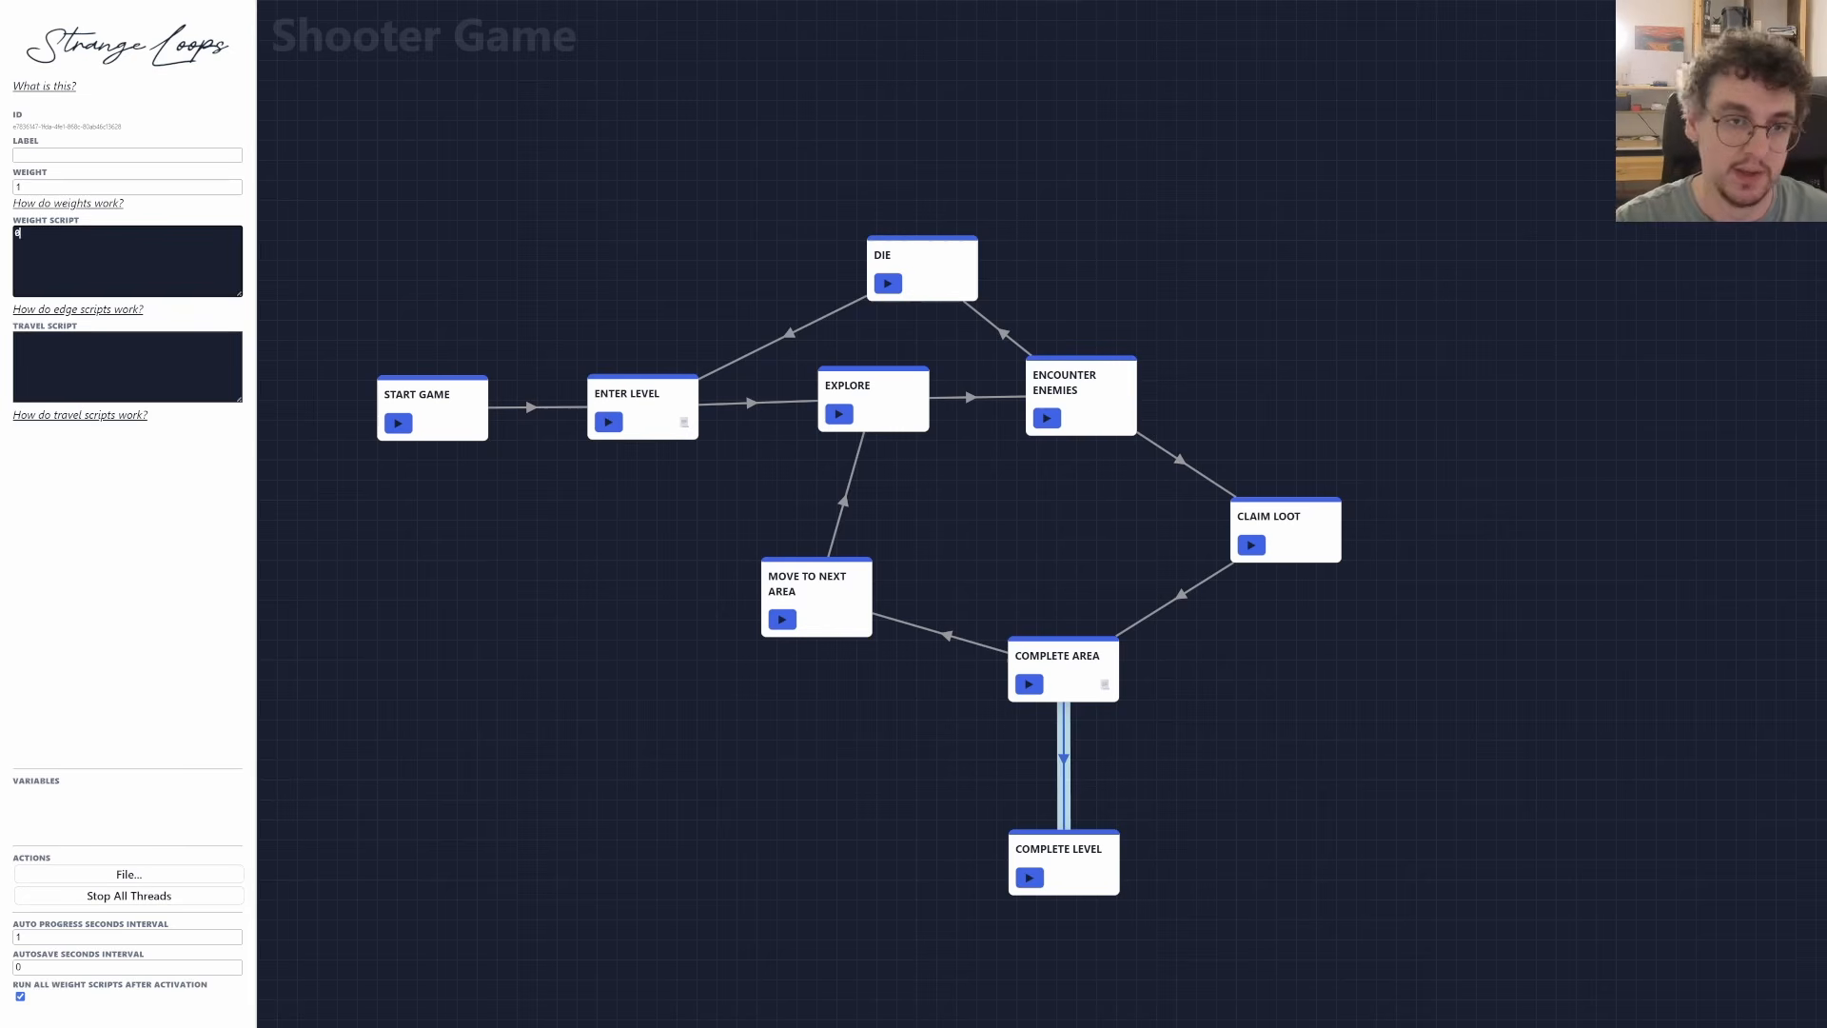
{"action": "key", "text": "ctrl+z"}
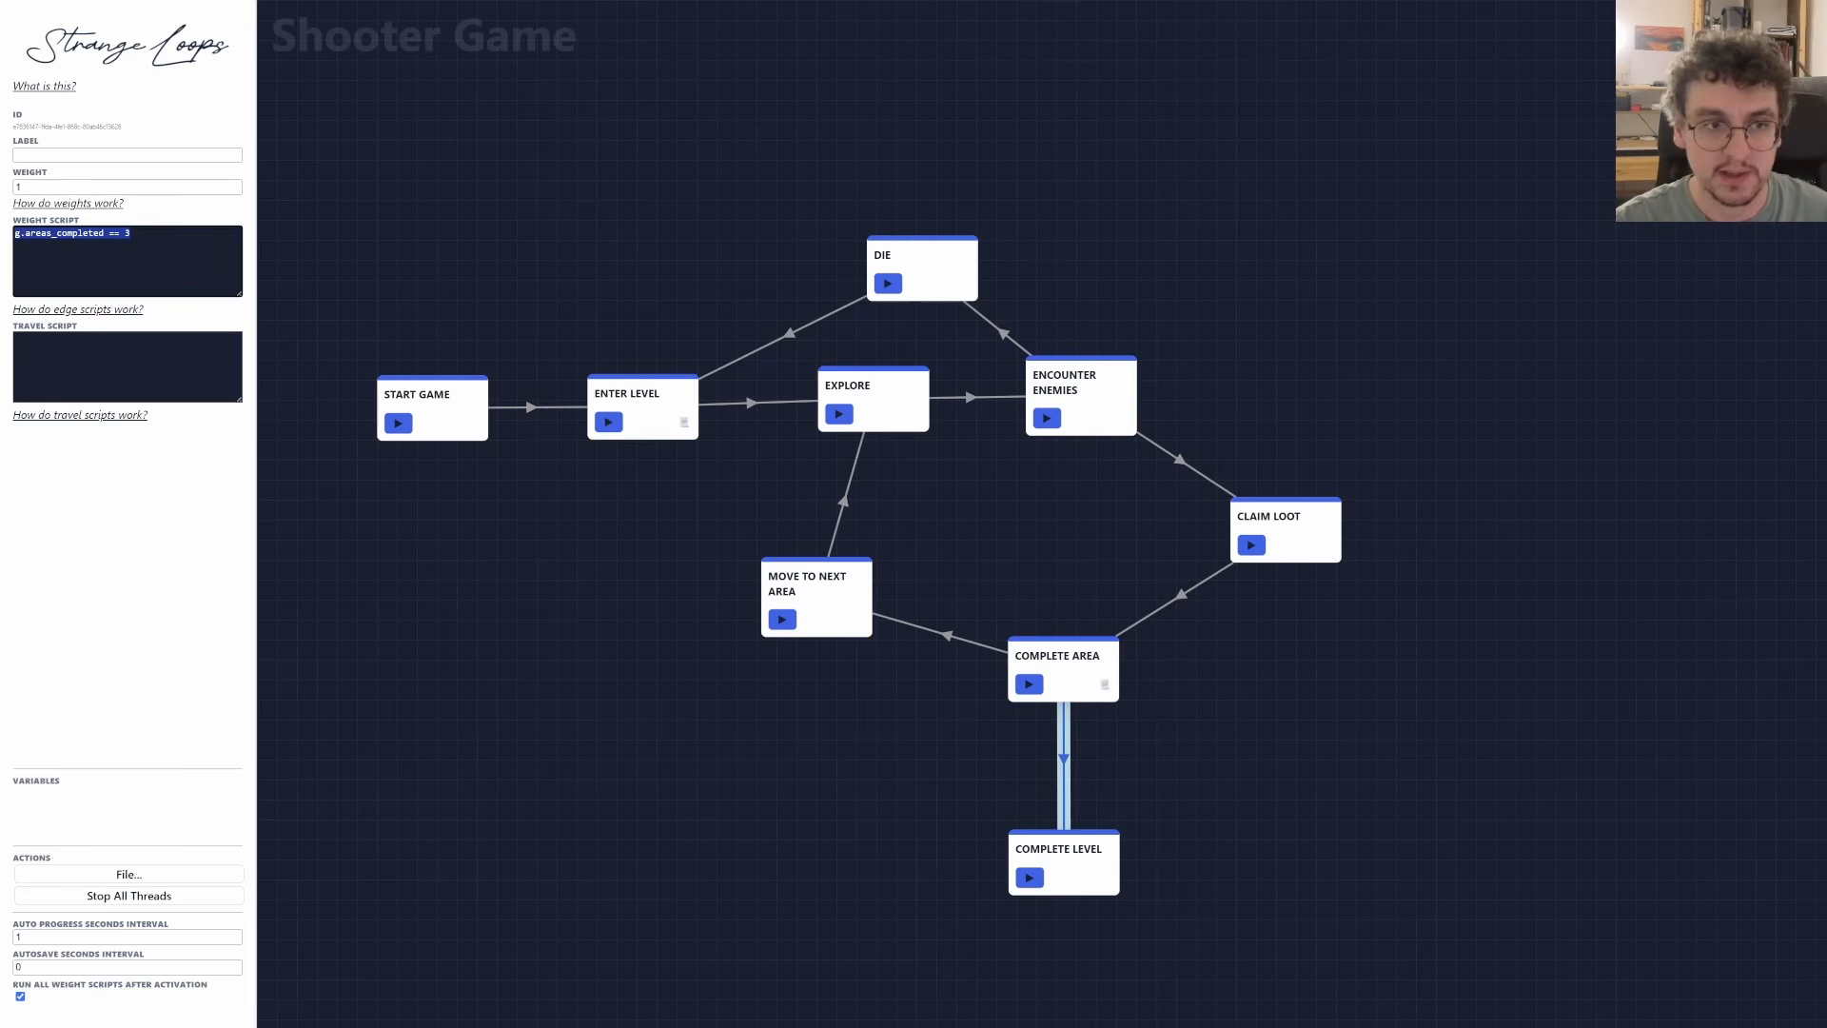
{"action": "left_click", "coordinate": [962, 763]}
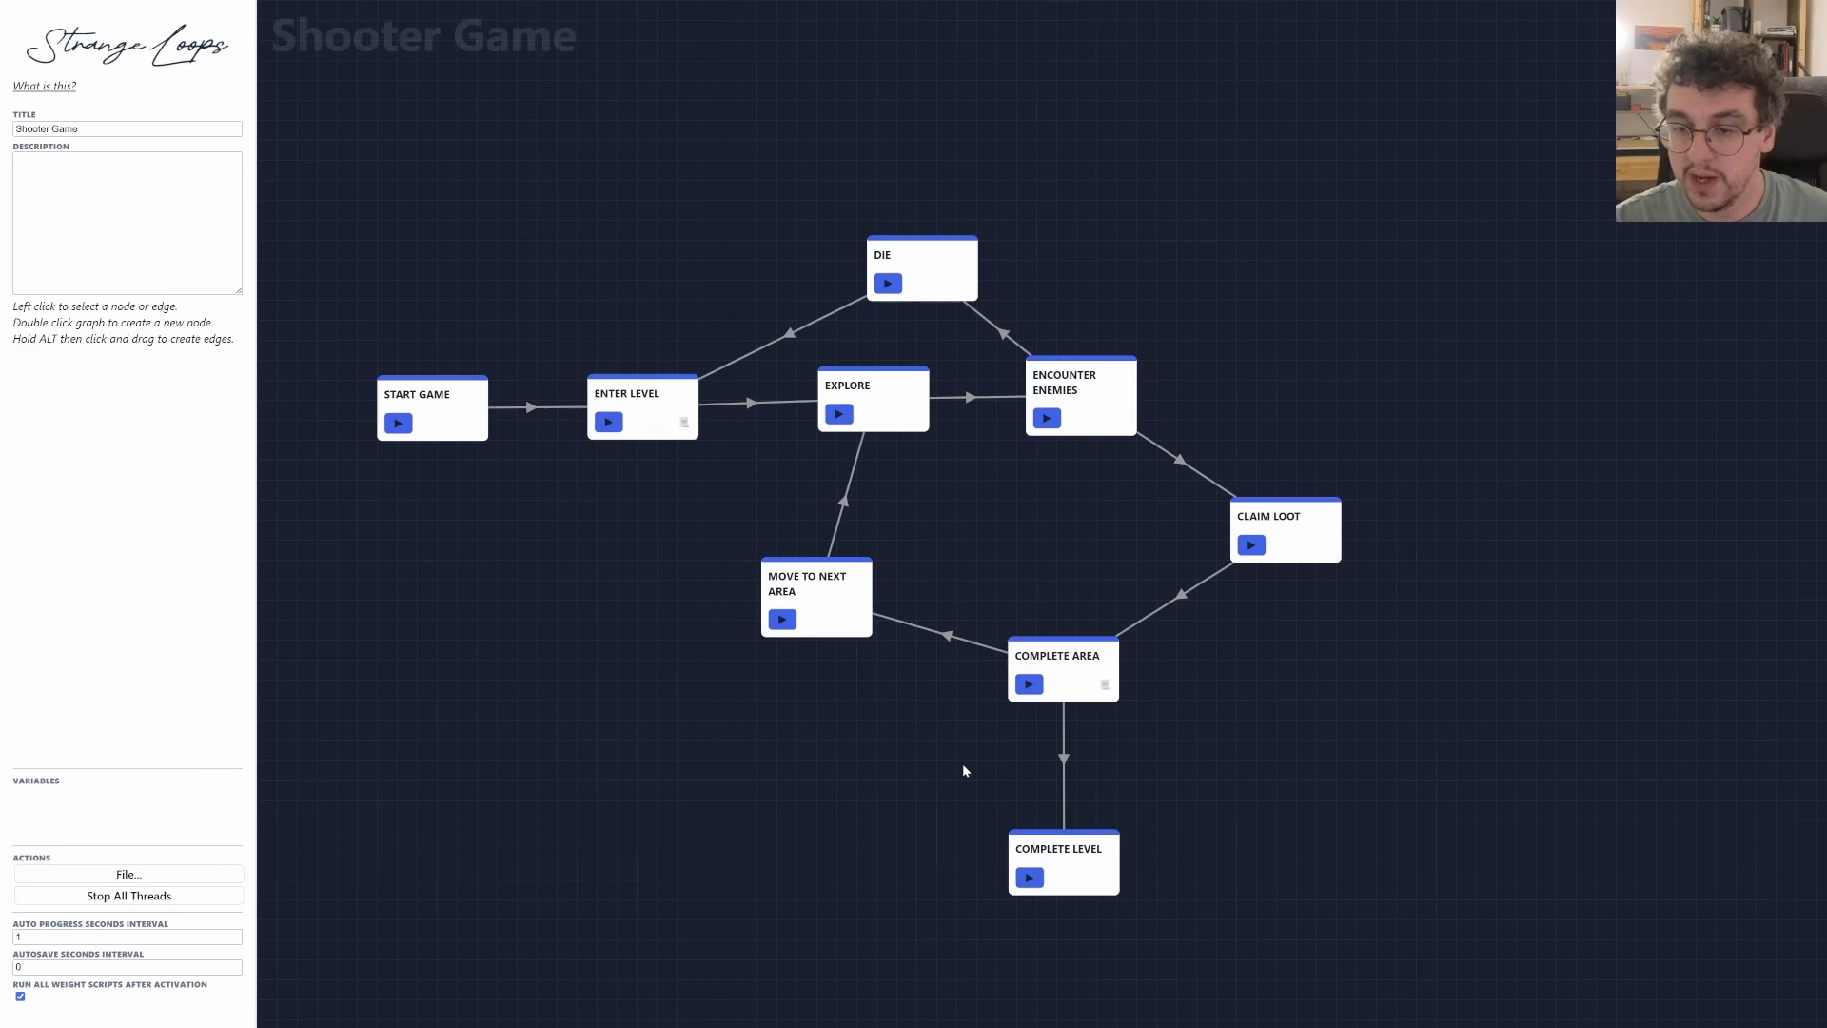
Start a thread at Complete Area and advance it through Move to Next Area, Explore, Encounter Enemies and Claim Loot back to Complete Area.
{"action": "left_click", "coordinate": [1028, 687]}
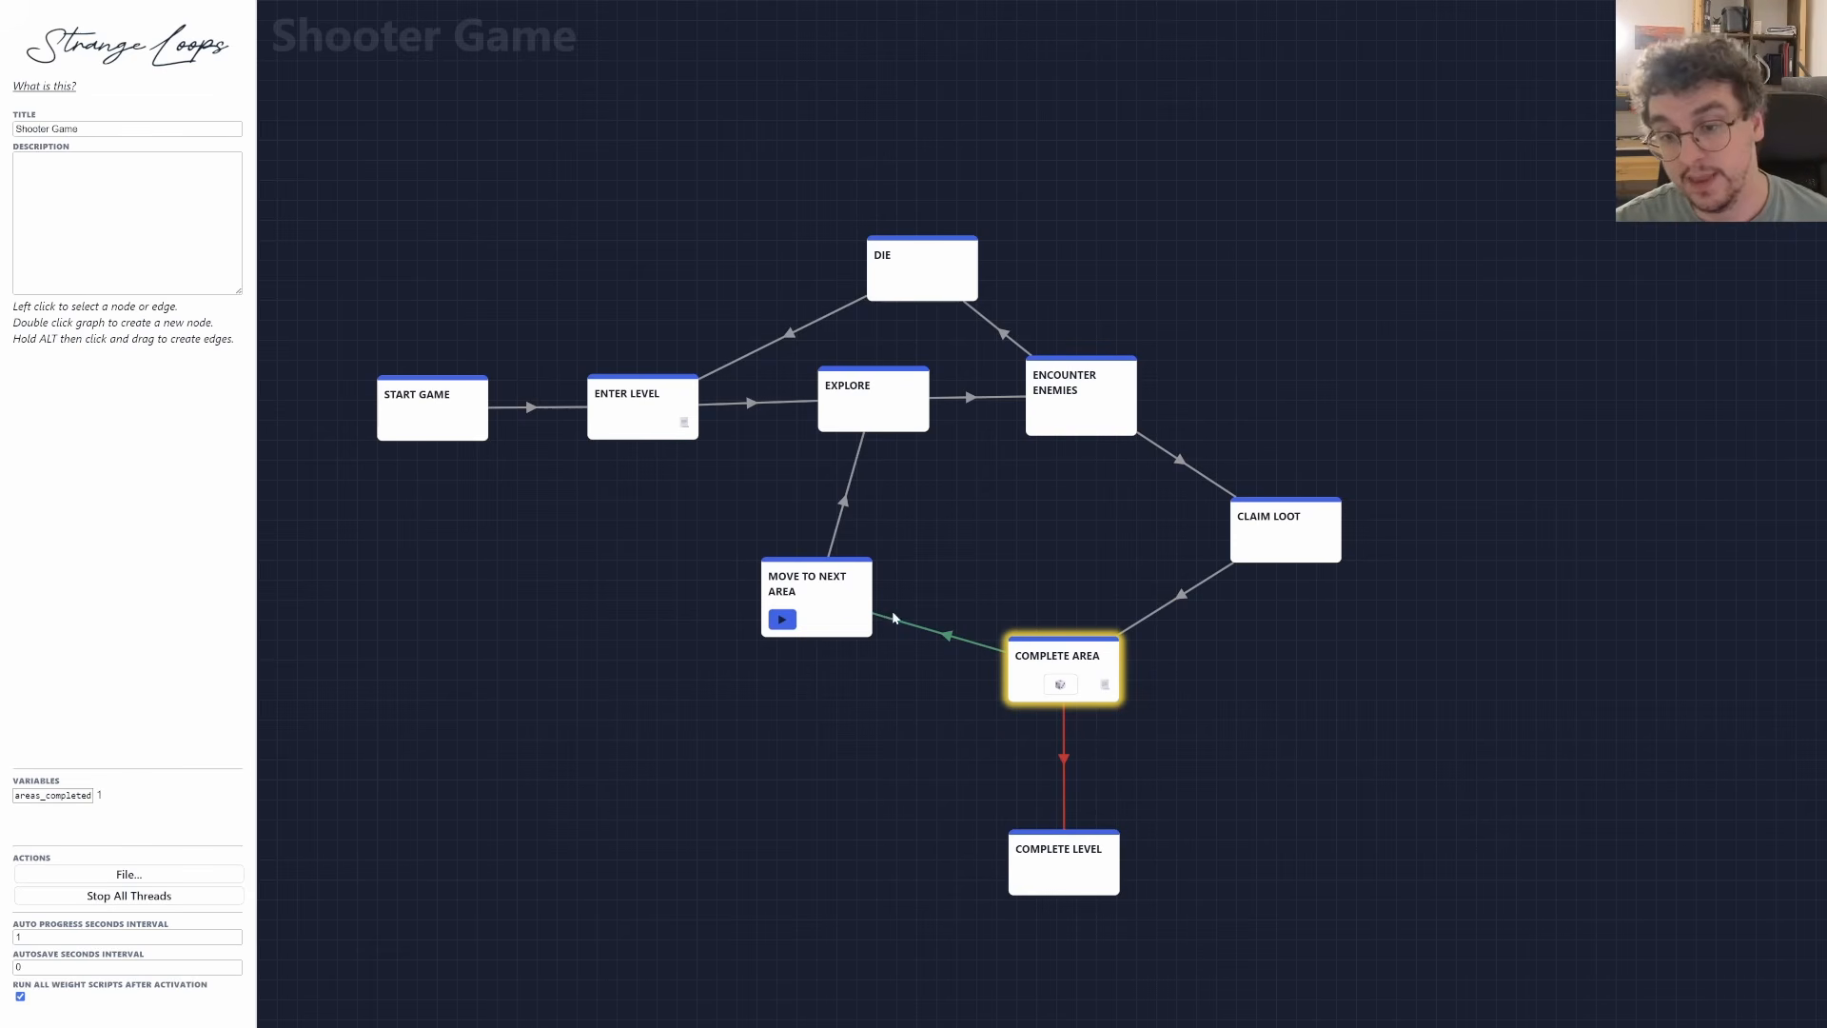
{"action": "left_click", "coordinate": [914, 626]}
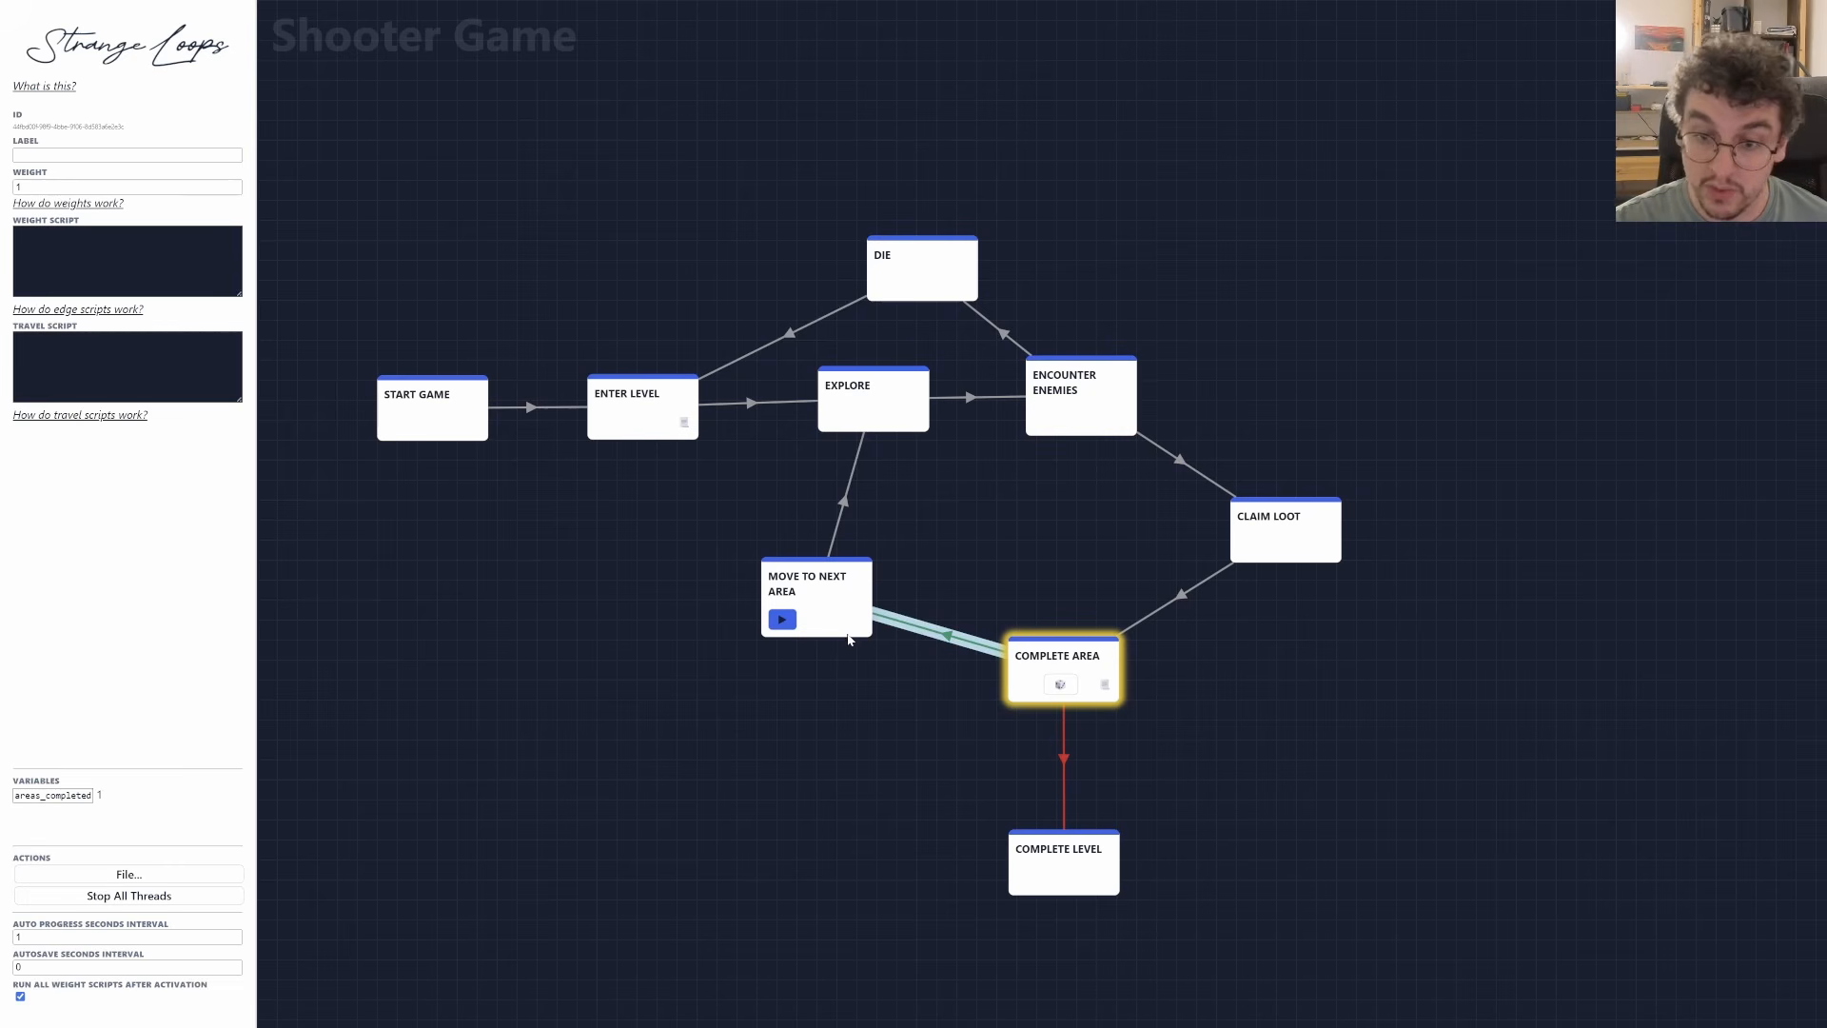
{"action": "left_click", "coordinate": [782, 619]}
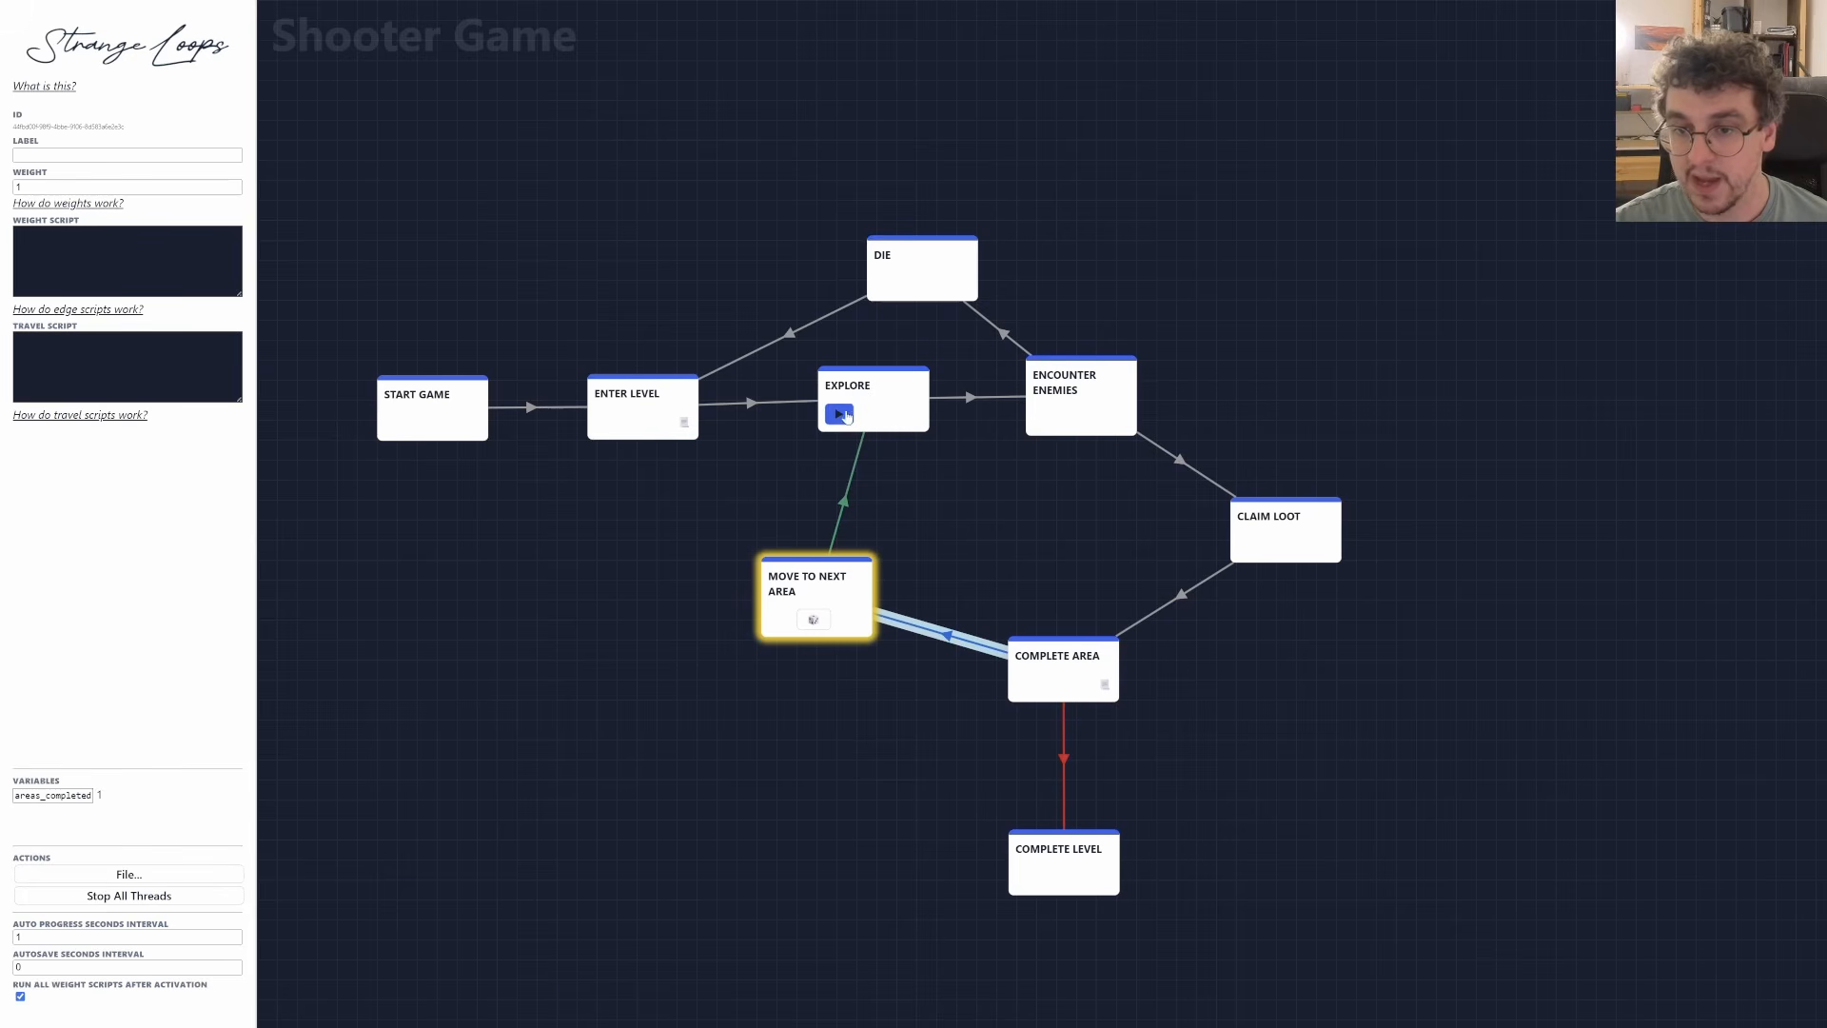
{"action": "left_click", "coordinate": [841, 415]}
{"action": "left_click", "coordinate": [1048, 420]}
{"action": "left_click", "coordinate": [1252, 546]}
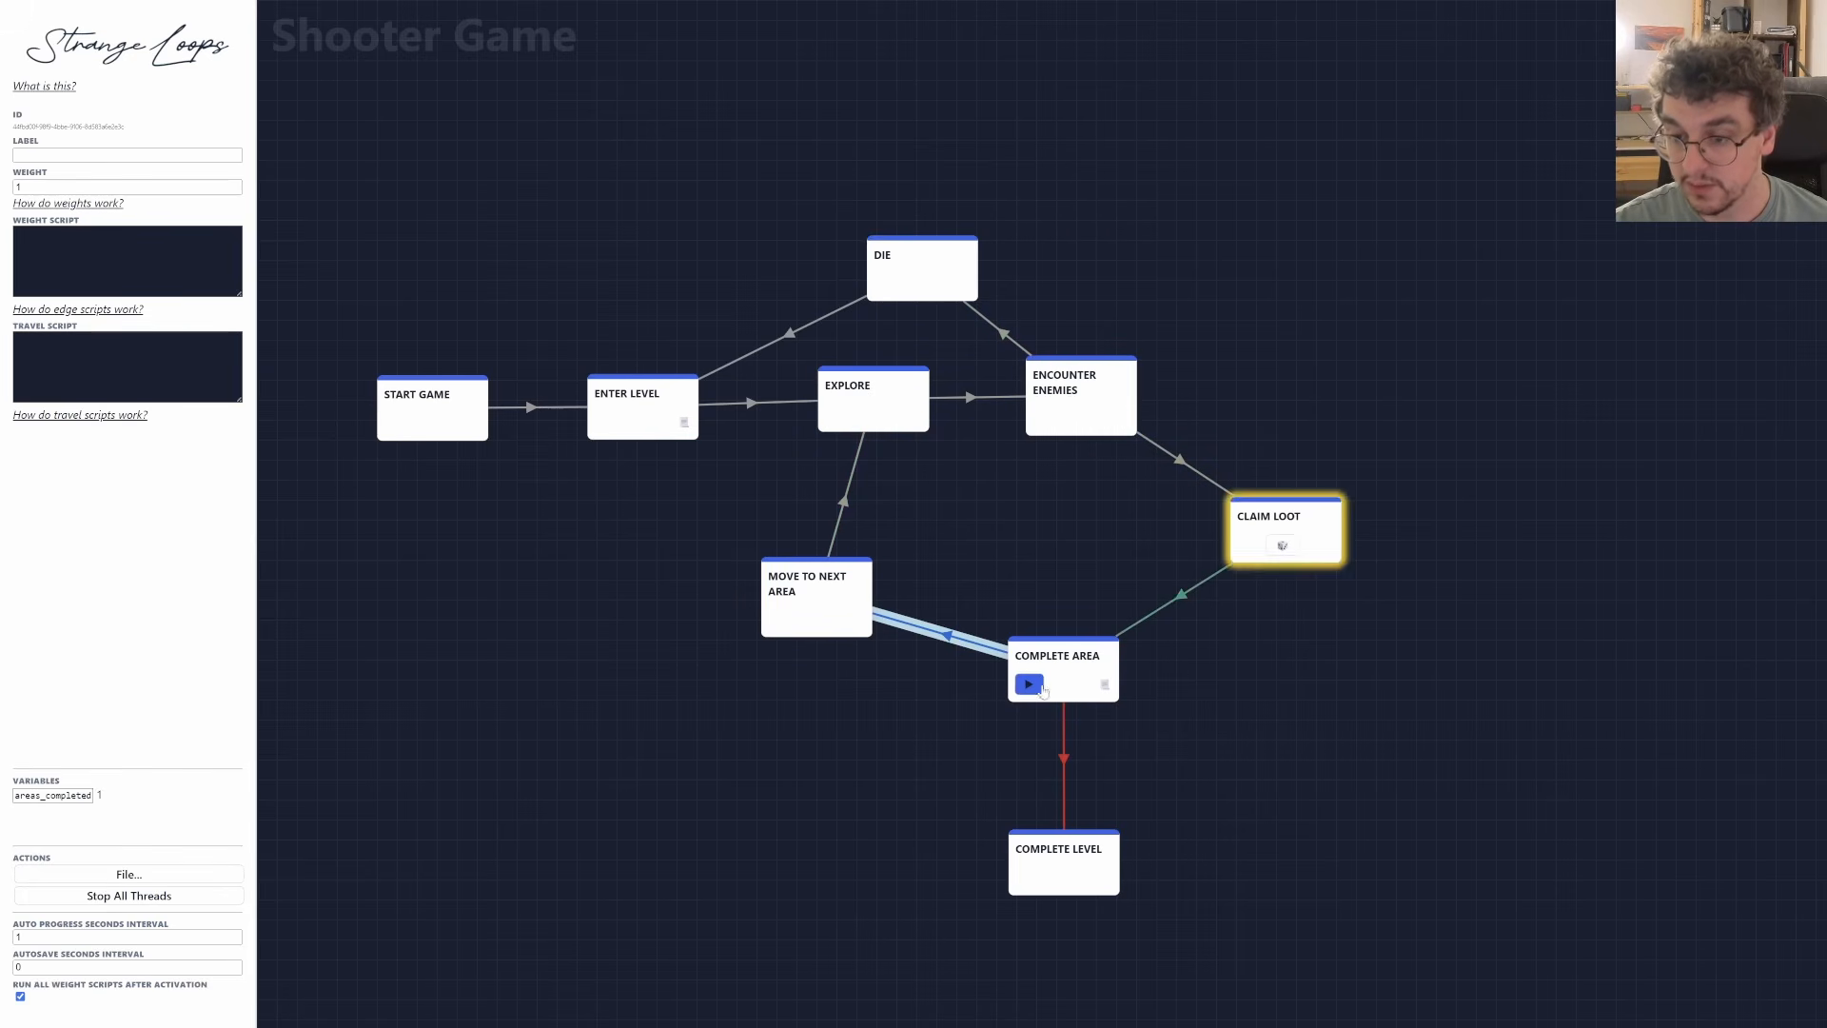
{"action": "left_click", "coordinate": [1028, 684]}
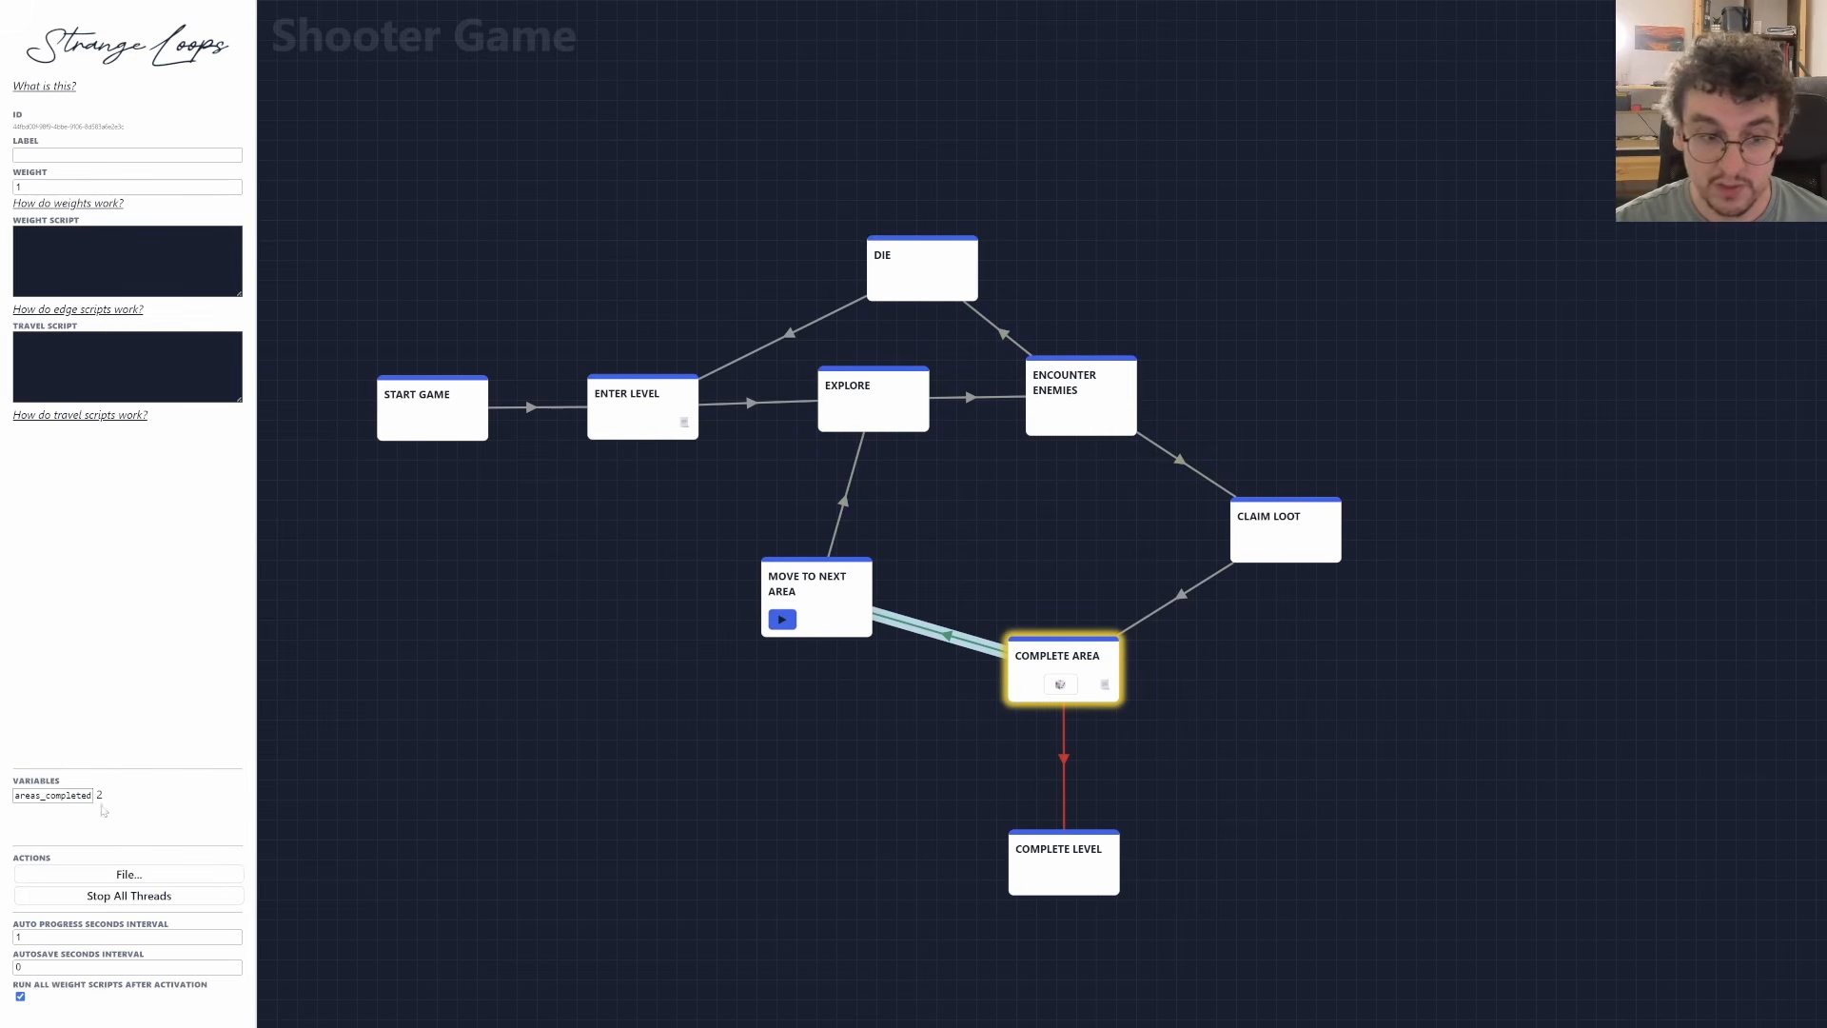
Advance the thread around the area loop once more to Complete Area, choosing Claim Loot over Die, and deselect the edge.
{"action": "left_click", "coordinate": [780, 623]}
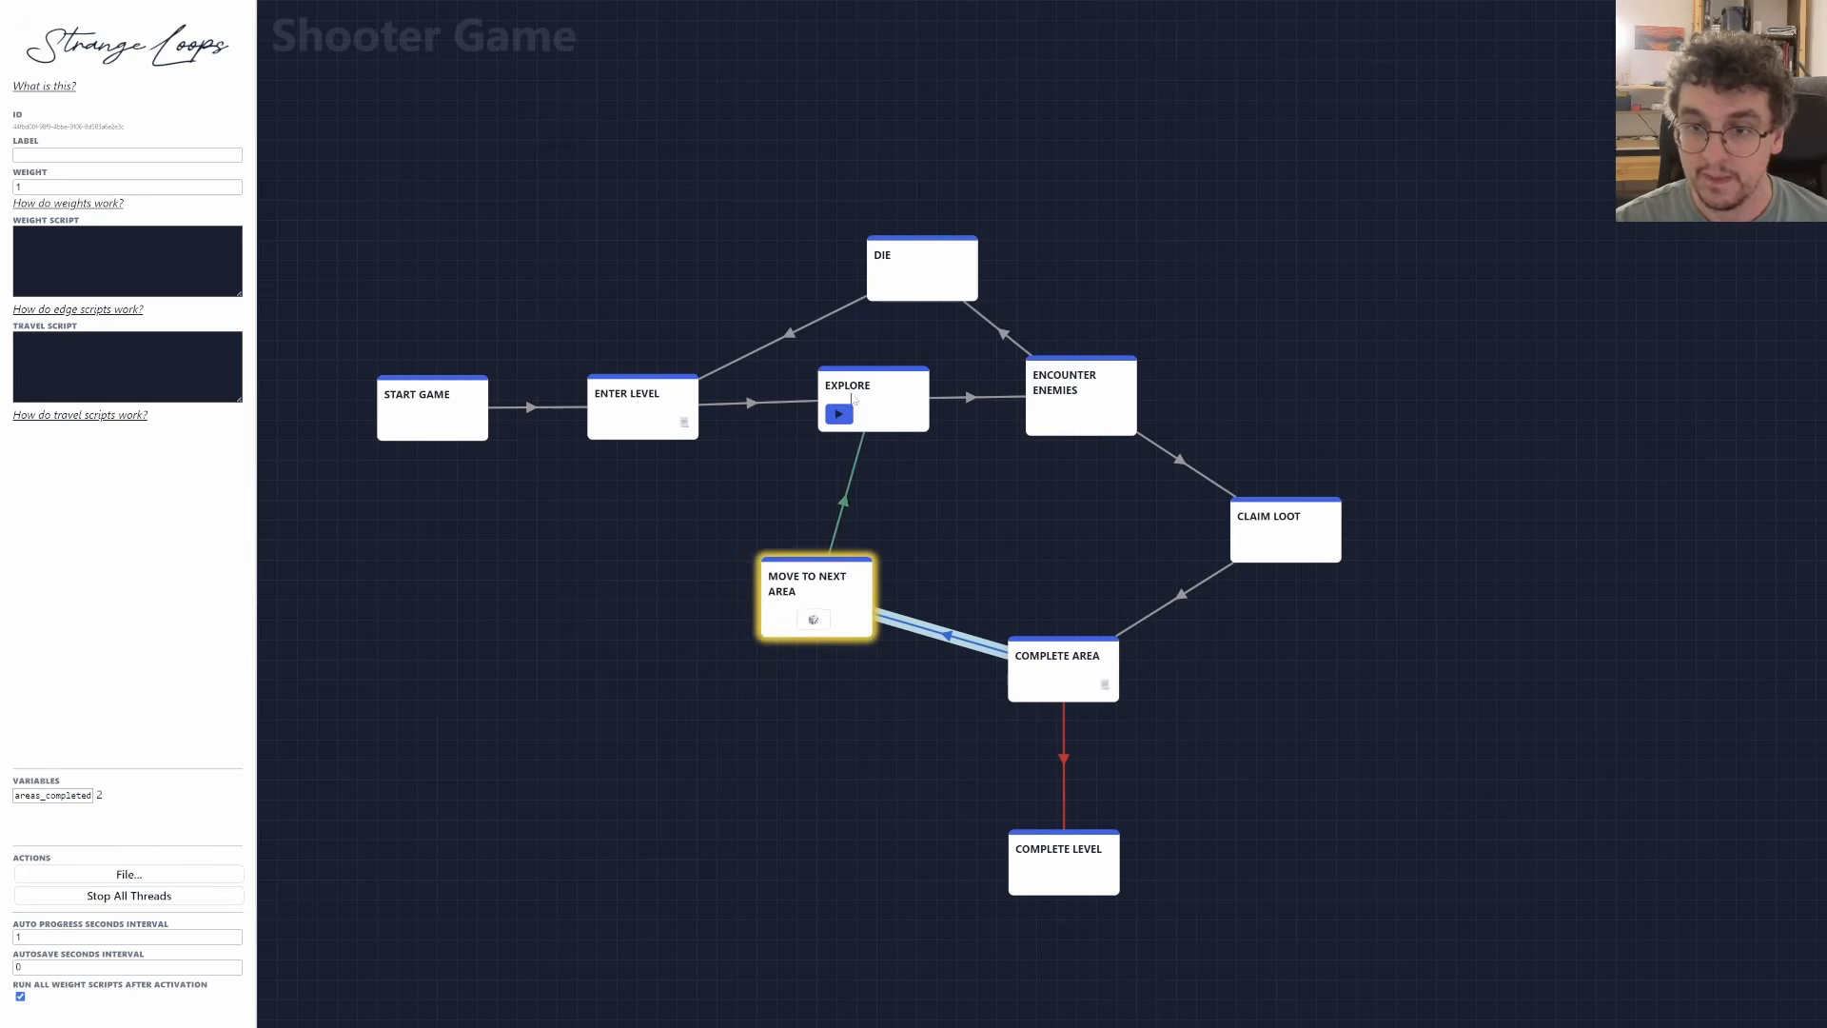
{"action": "left_click", "coordinate": [838, 415]}
{"action": "left_click", "coordinate": [1053, 421]}
{"action": "left_click", "coordinate": [1057, 427]}
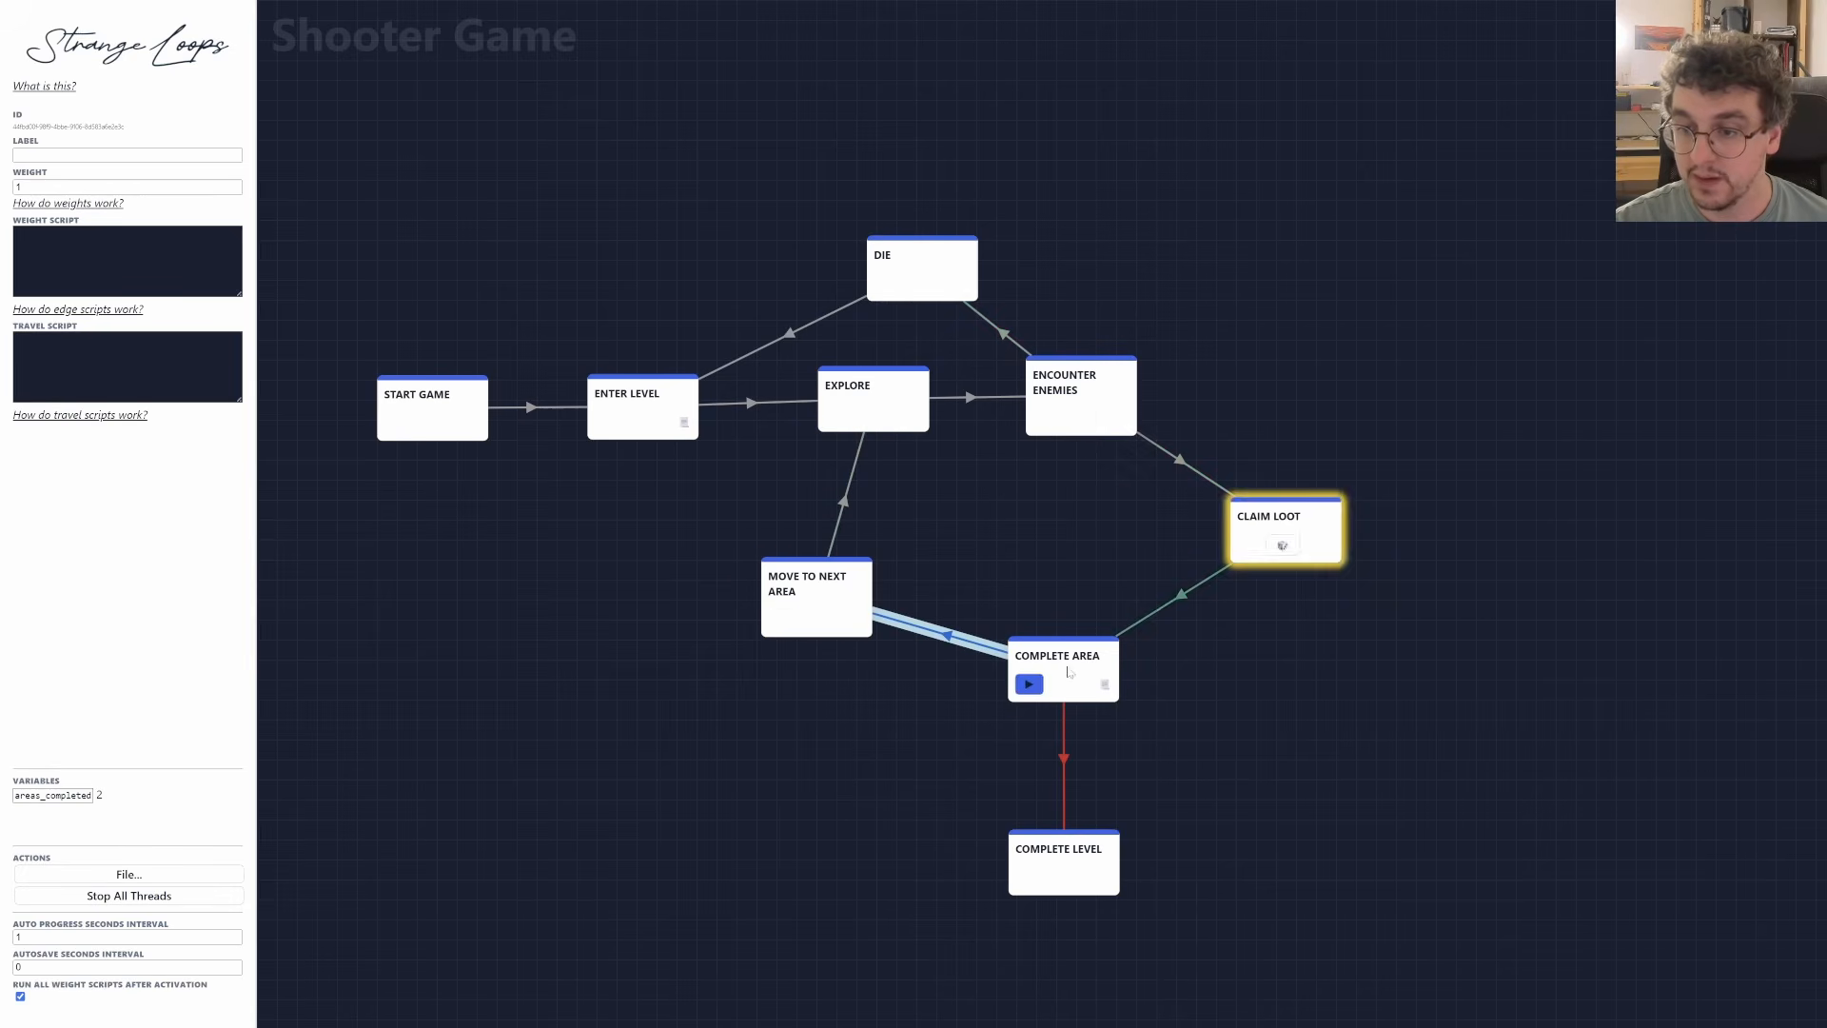
{"action": "left_click", "coordinate": [1028, 684]}
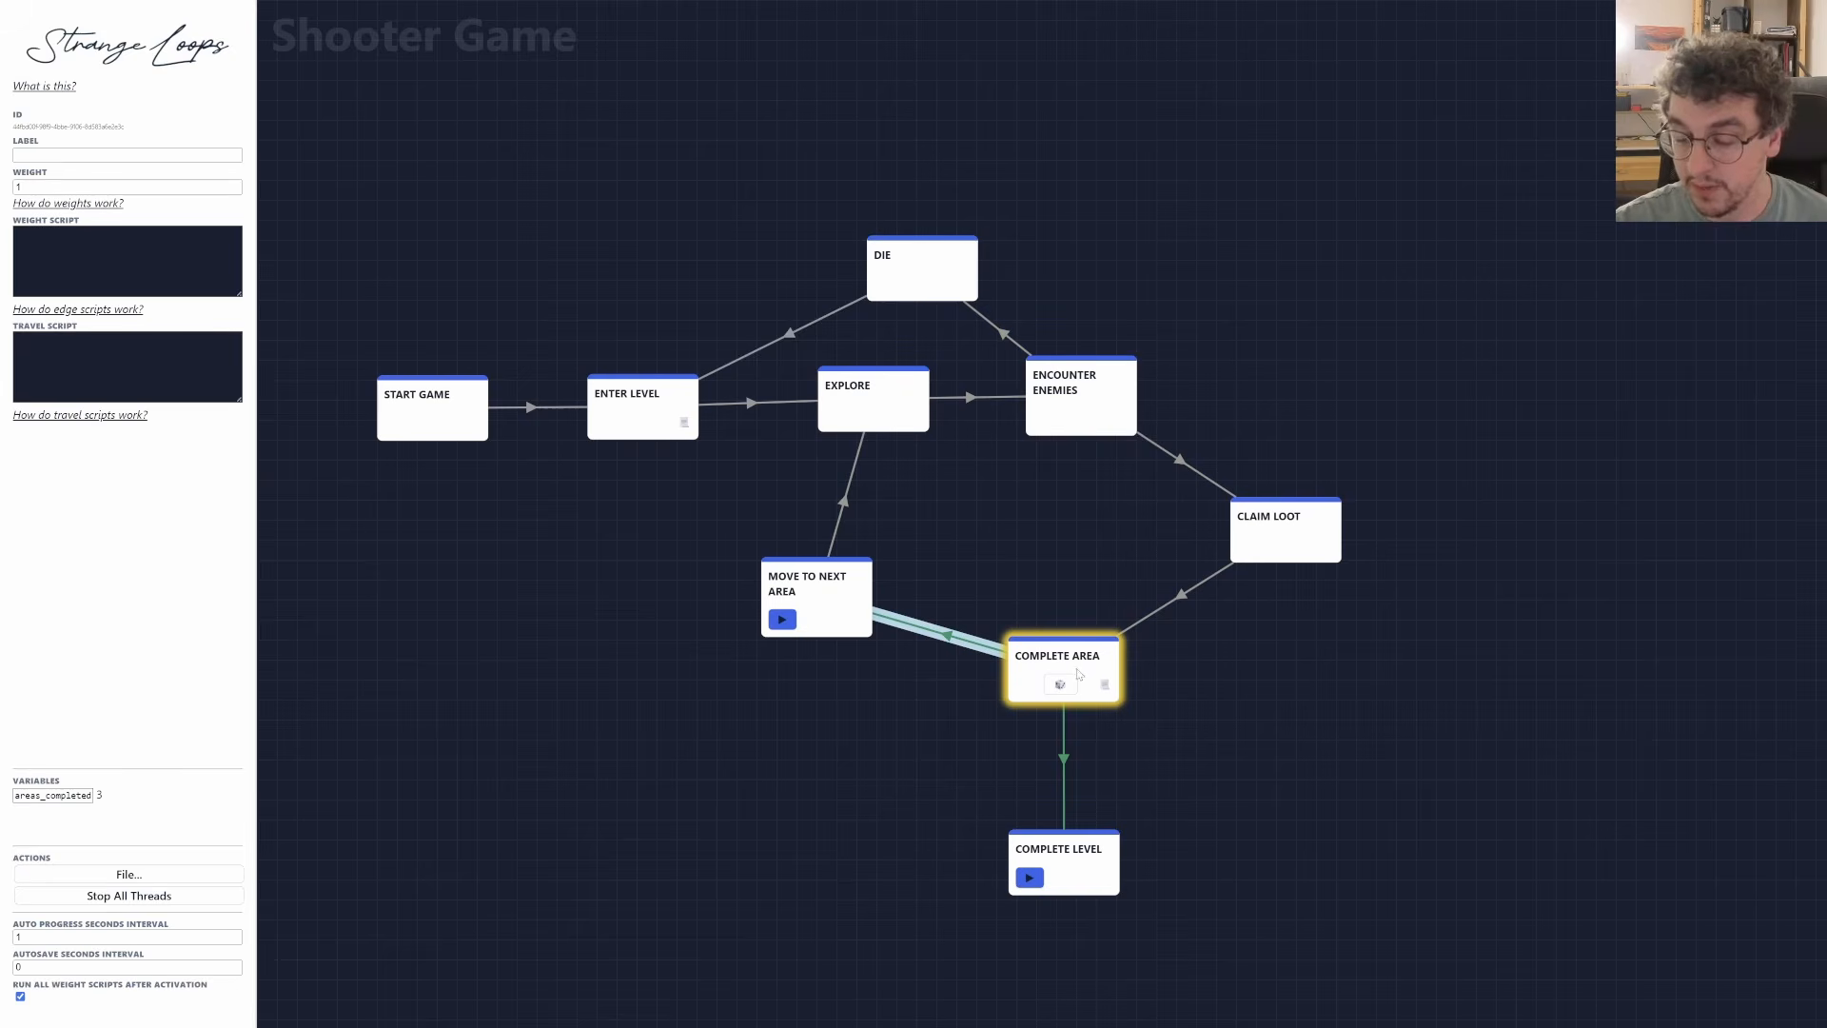
{"action": "left_click", "coordinate": [1158, 871]}
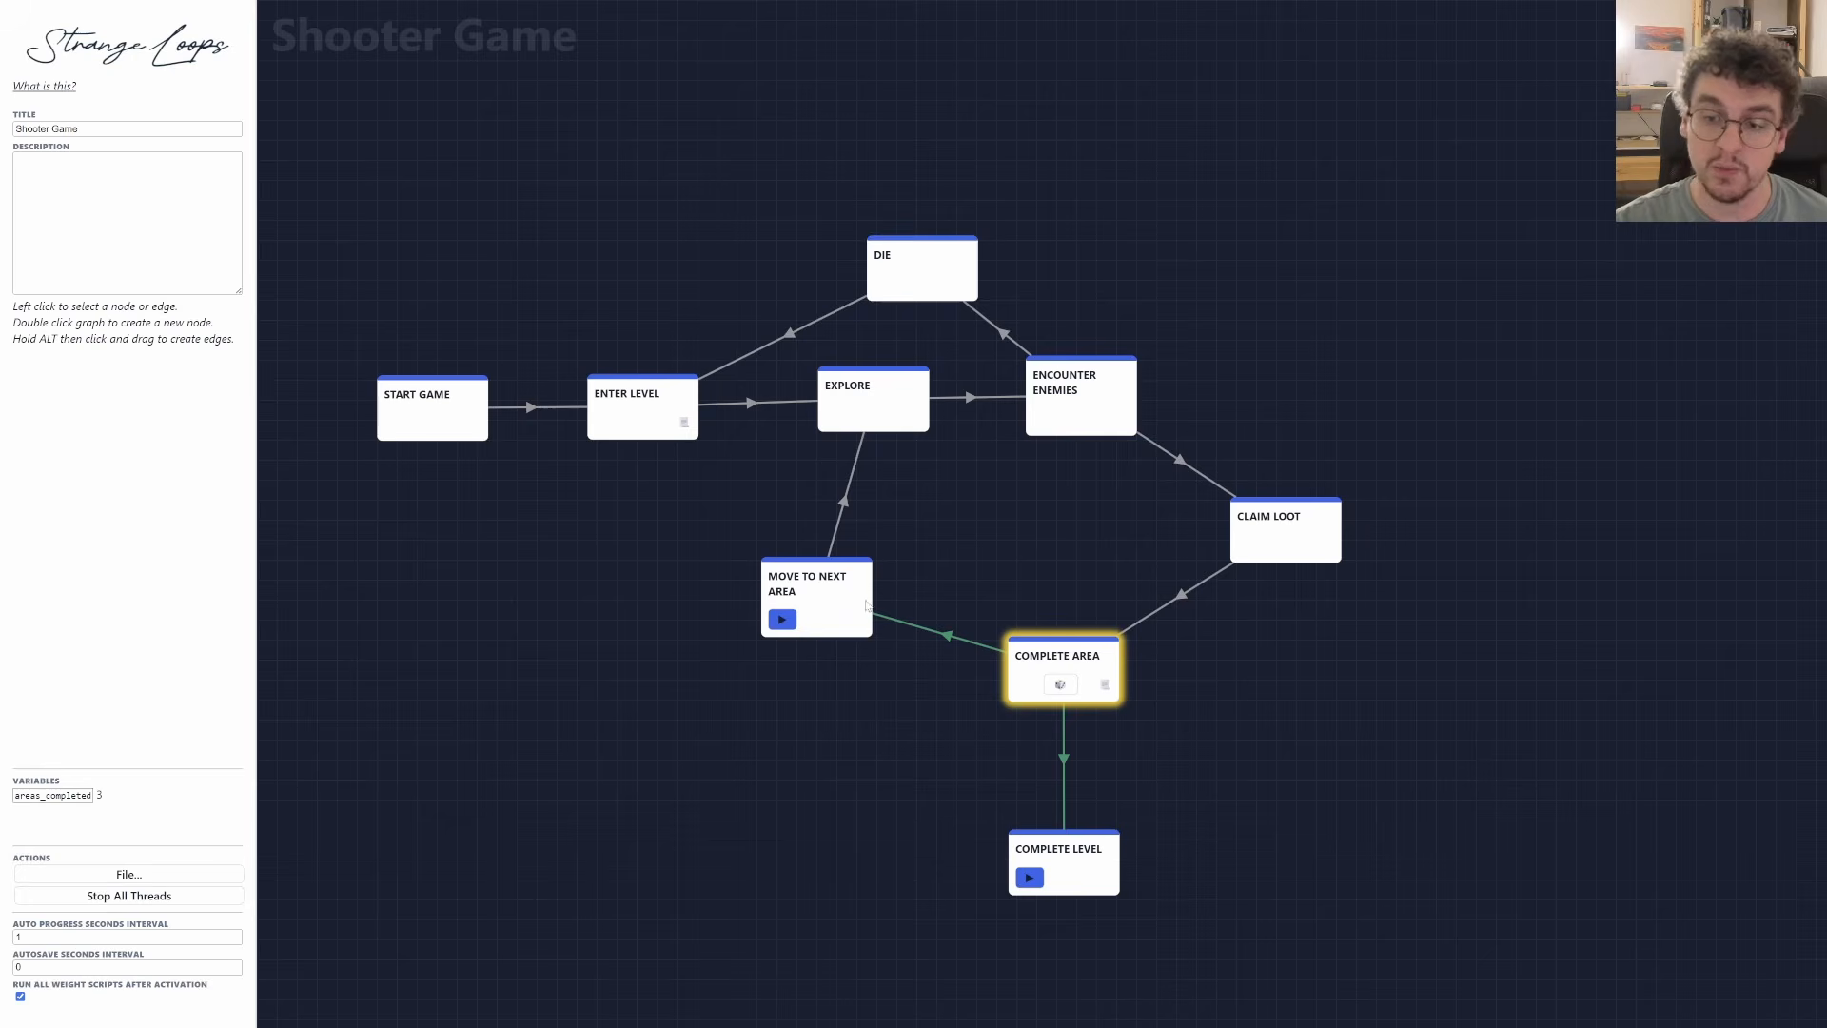
Enter "g.areas_completed < 3" as the weight script of the edge from Complete Area to Move to Next Area, and stop all threads.
{"action": "left_click", "coordinate": [918, 628]}
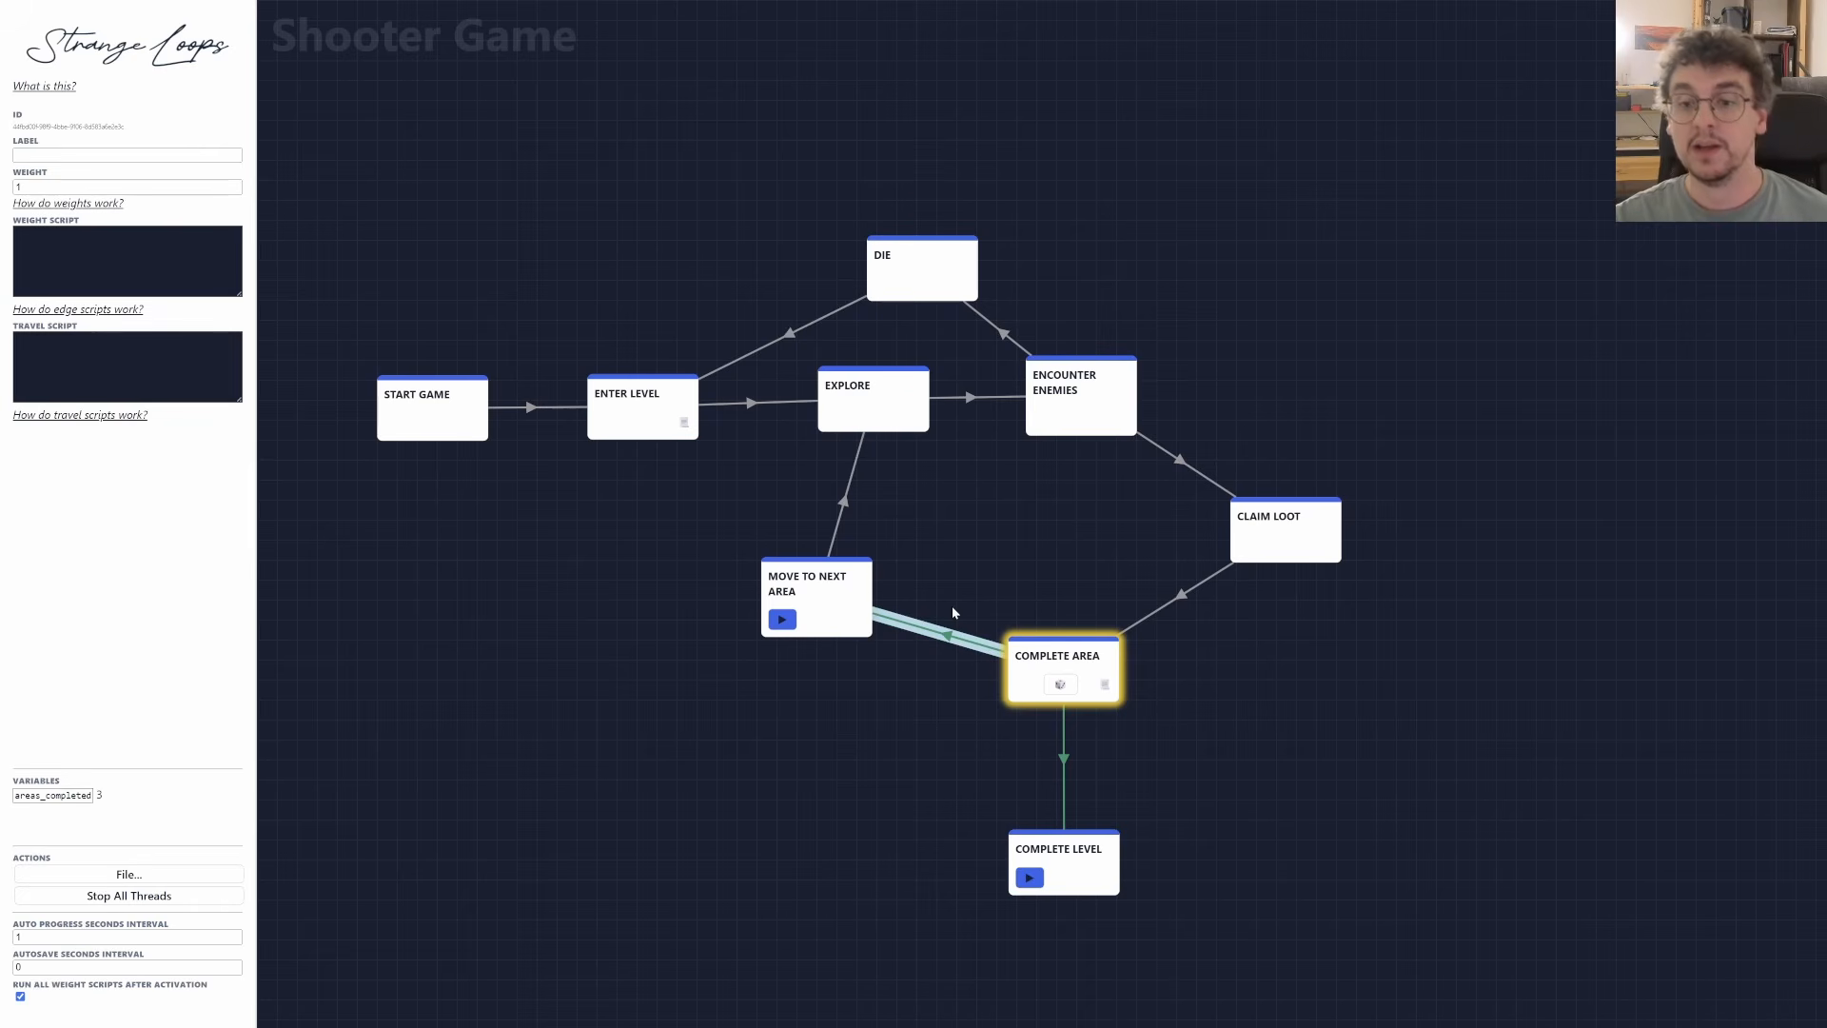
{"action": "left_click", "coordinate": [95, 257]}
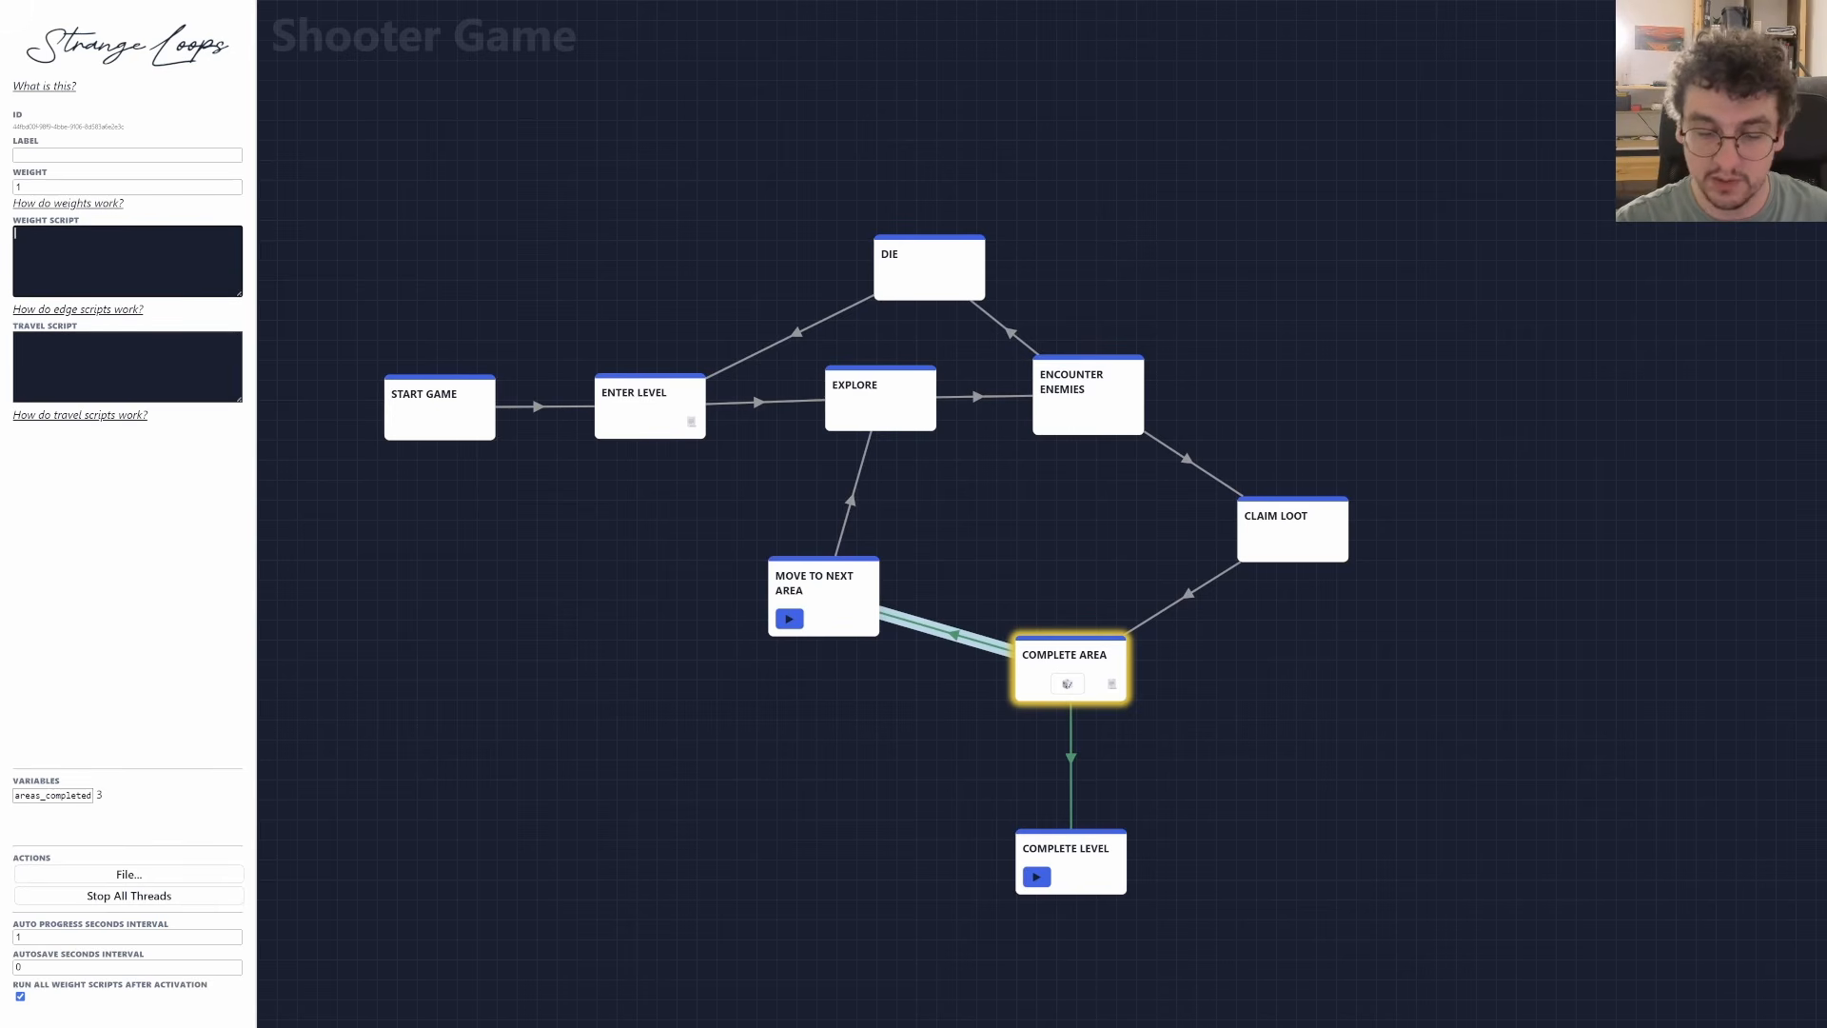
{"action": "type", "text": "g.areas_c"}
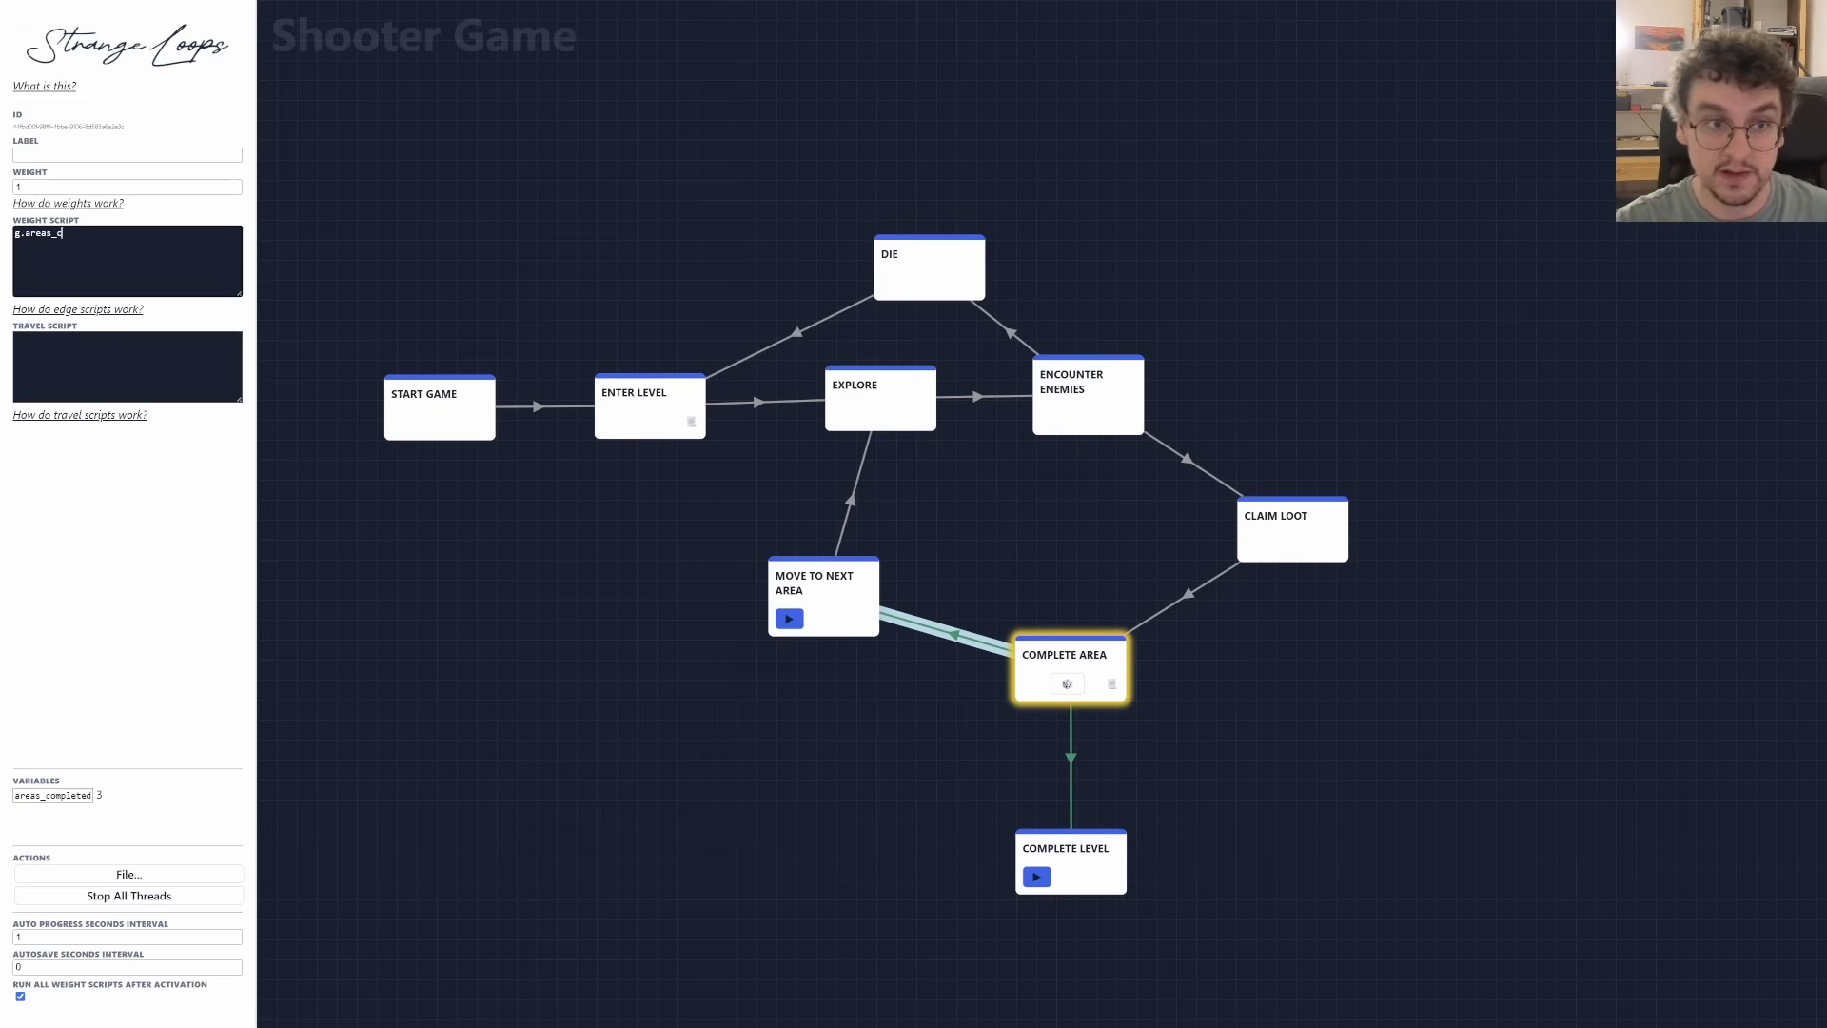
{"action": "type", "text": "ompleted < 3"}
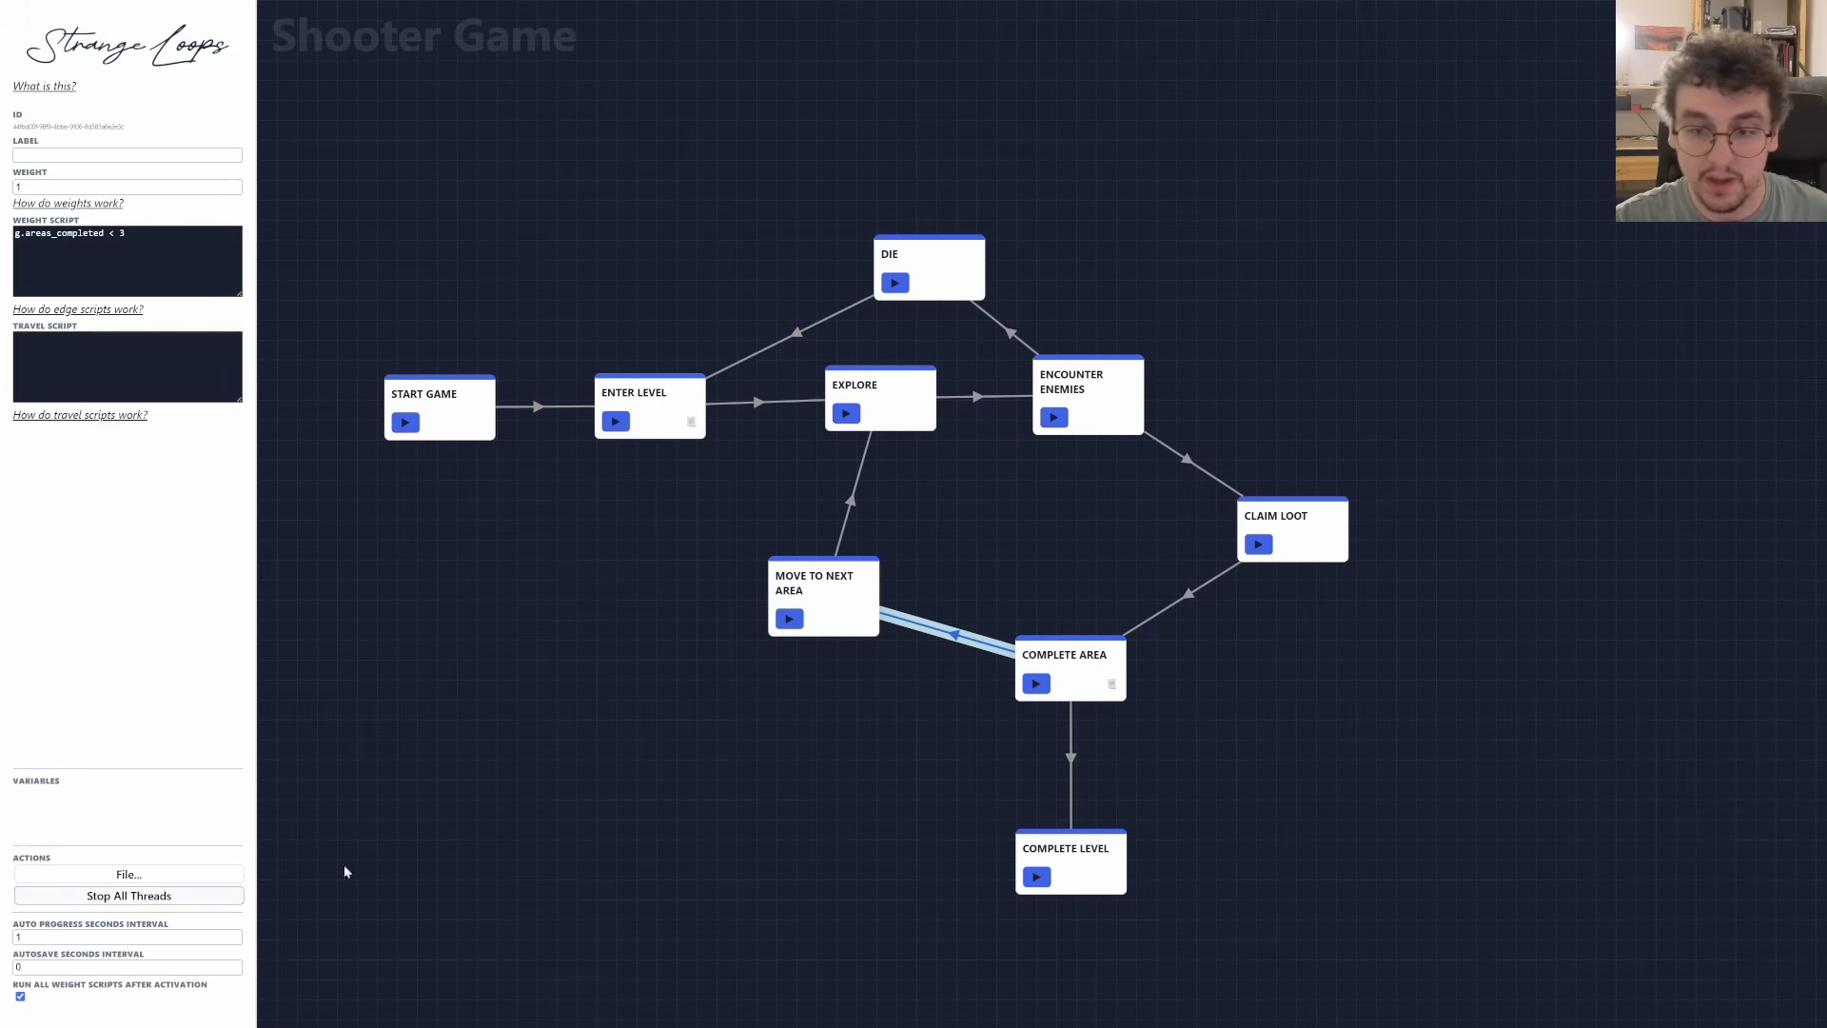
{"action": "left_click", "coordinate": [1054, 549]}
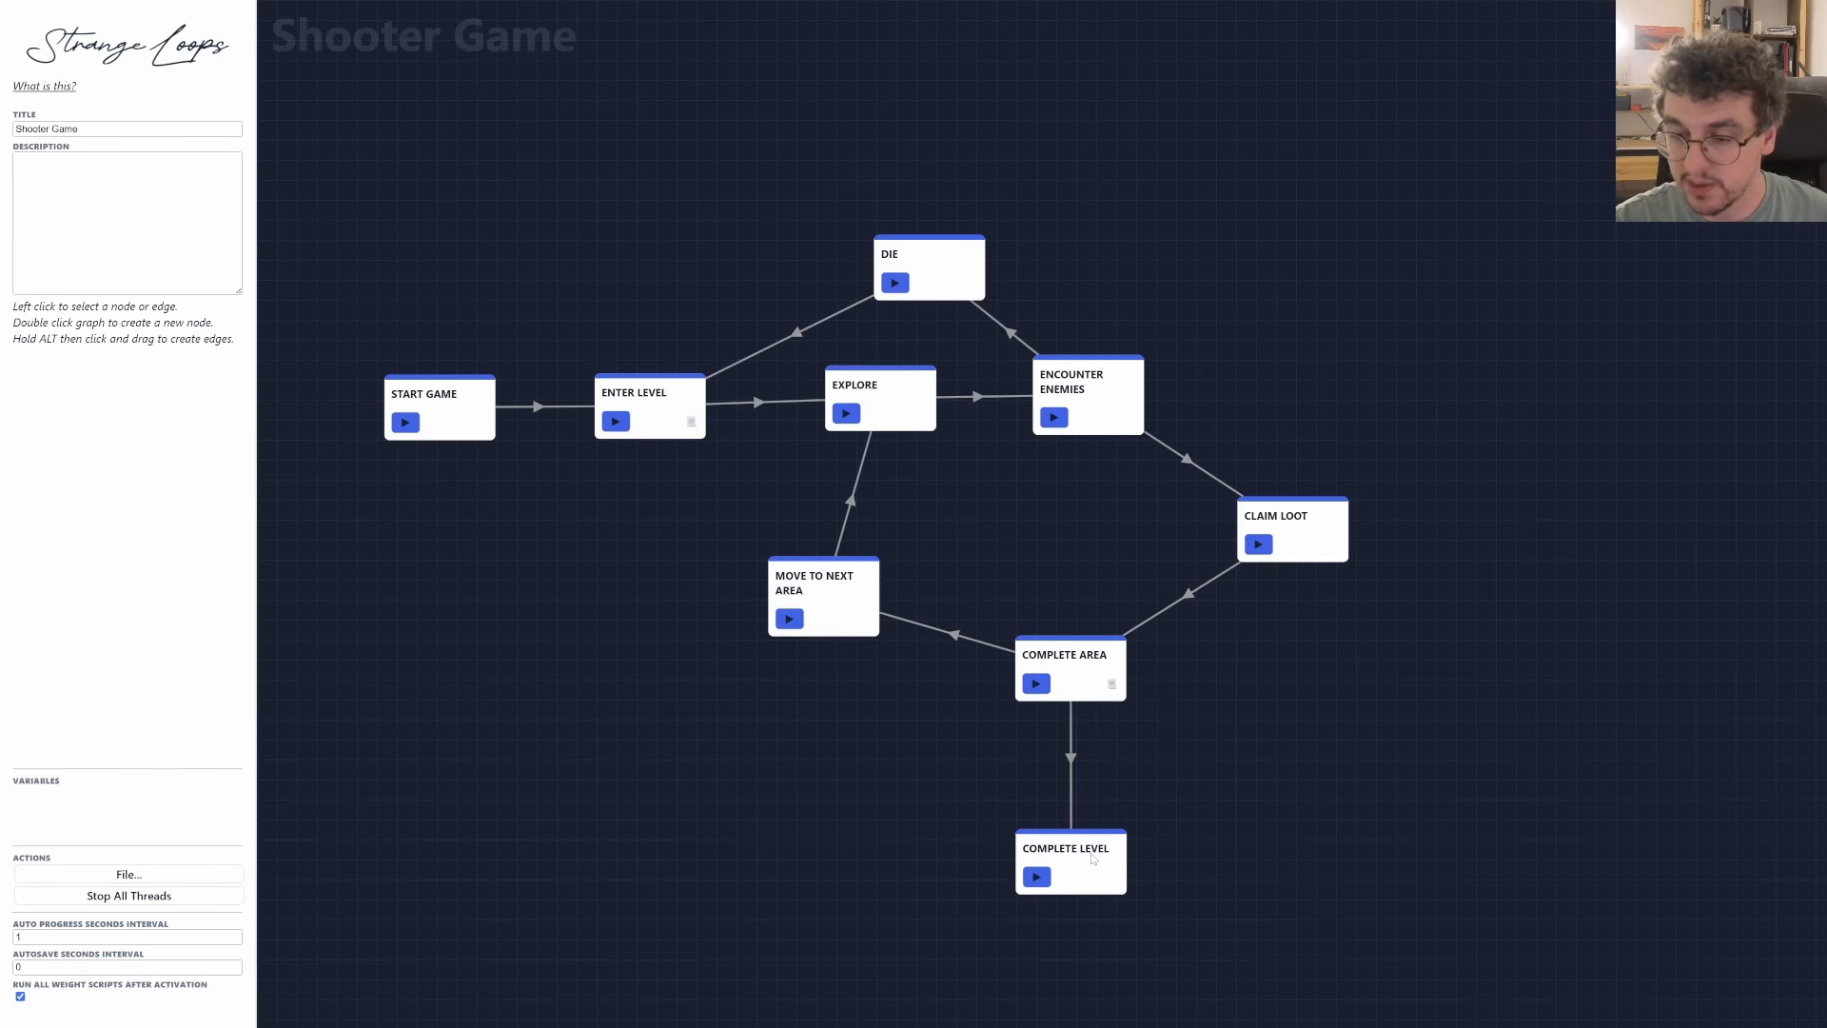
Connect Complete Level to Enter Level and bend the edge into a right-angled corner directly below Enter Level, level with Complete Level.
{"action": "mouse_move", "coordinate": [1092, 858]}
{"action": "left_mouse_down"}
{"action": "mouse_move", "coordinate": [820, 705]}
{"action": "mouse_move", "coordinate": [646, 405]}
{"action": "left_mouse_up"}
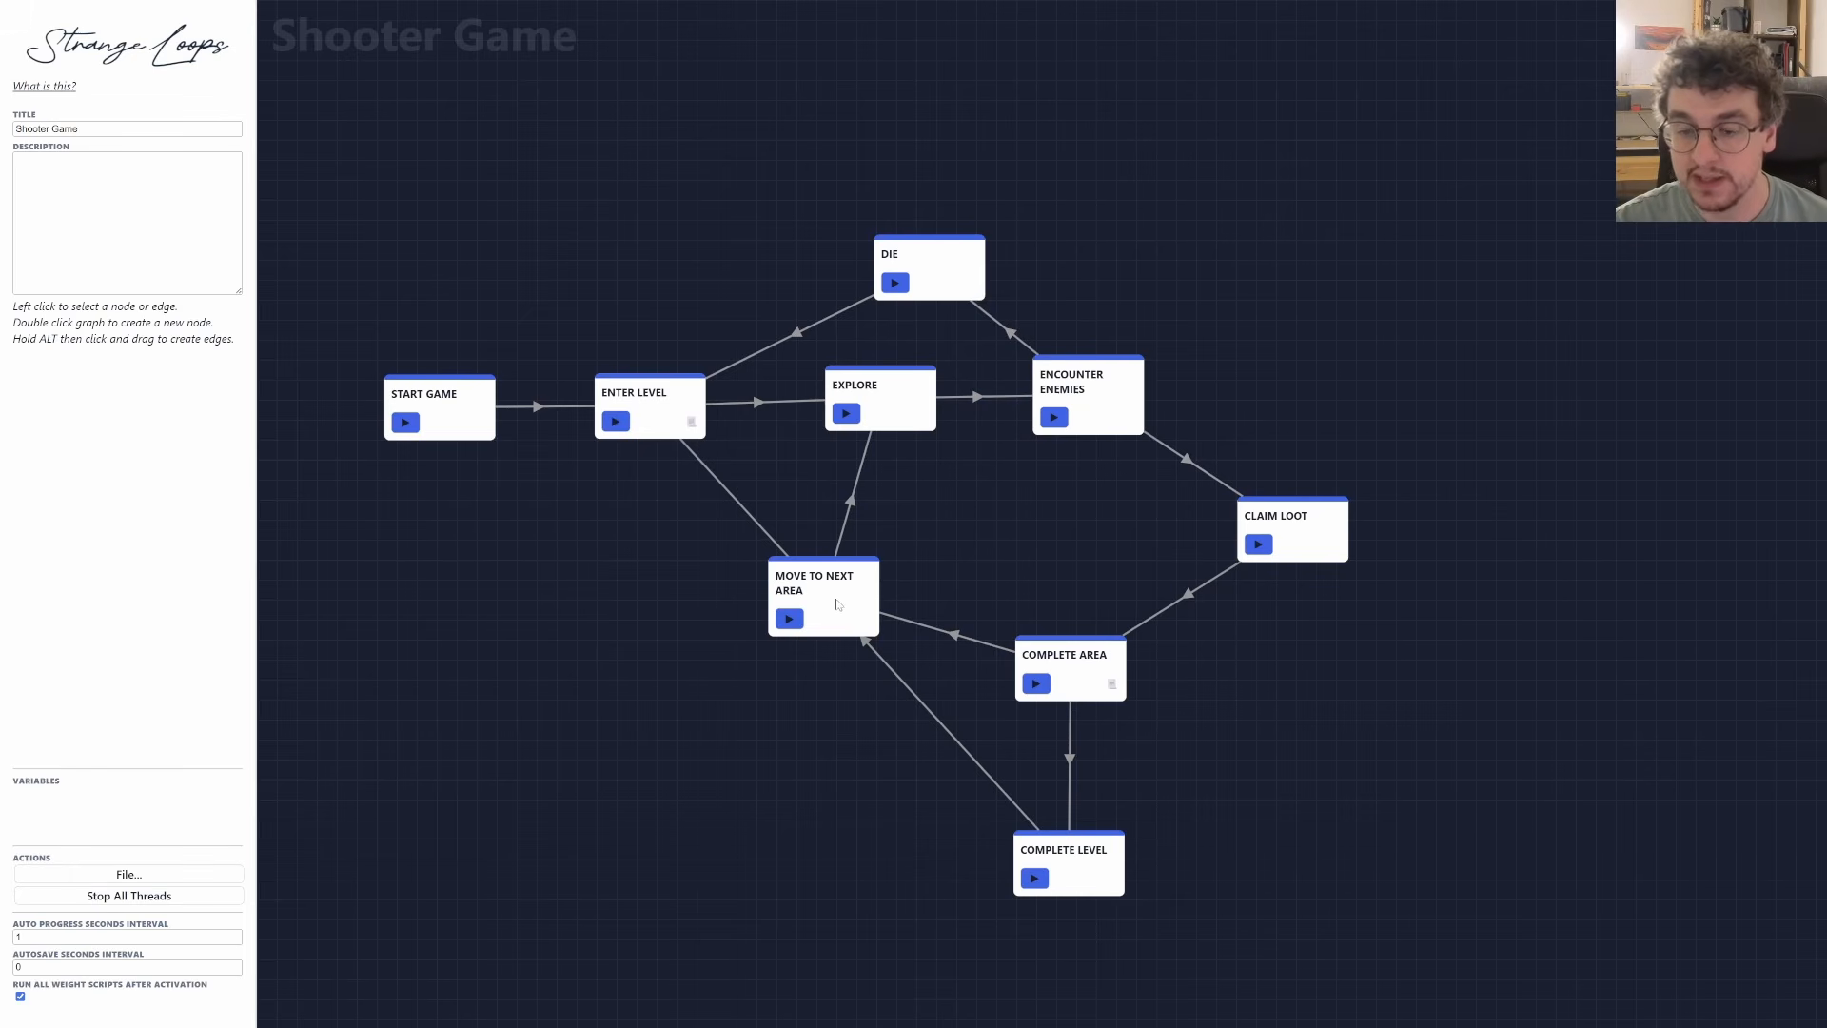
{"action": "mouse_move", "coordinate": [838, 602]}
{"action": "left_mouse_down"}
{"action": "mouse_move", "coordinate": [926, 556]}
{"action": "mouse_move", "coordinate": [865, 601]}
{"action": "mouse_move", "coordinate": [950, 565]}
{"action": "mouse_move", "coordinate": [840, 605]}
{"action": "left_mouse_up"}
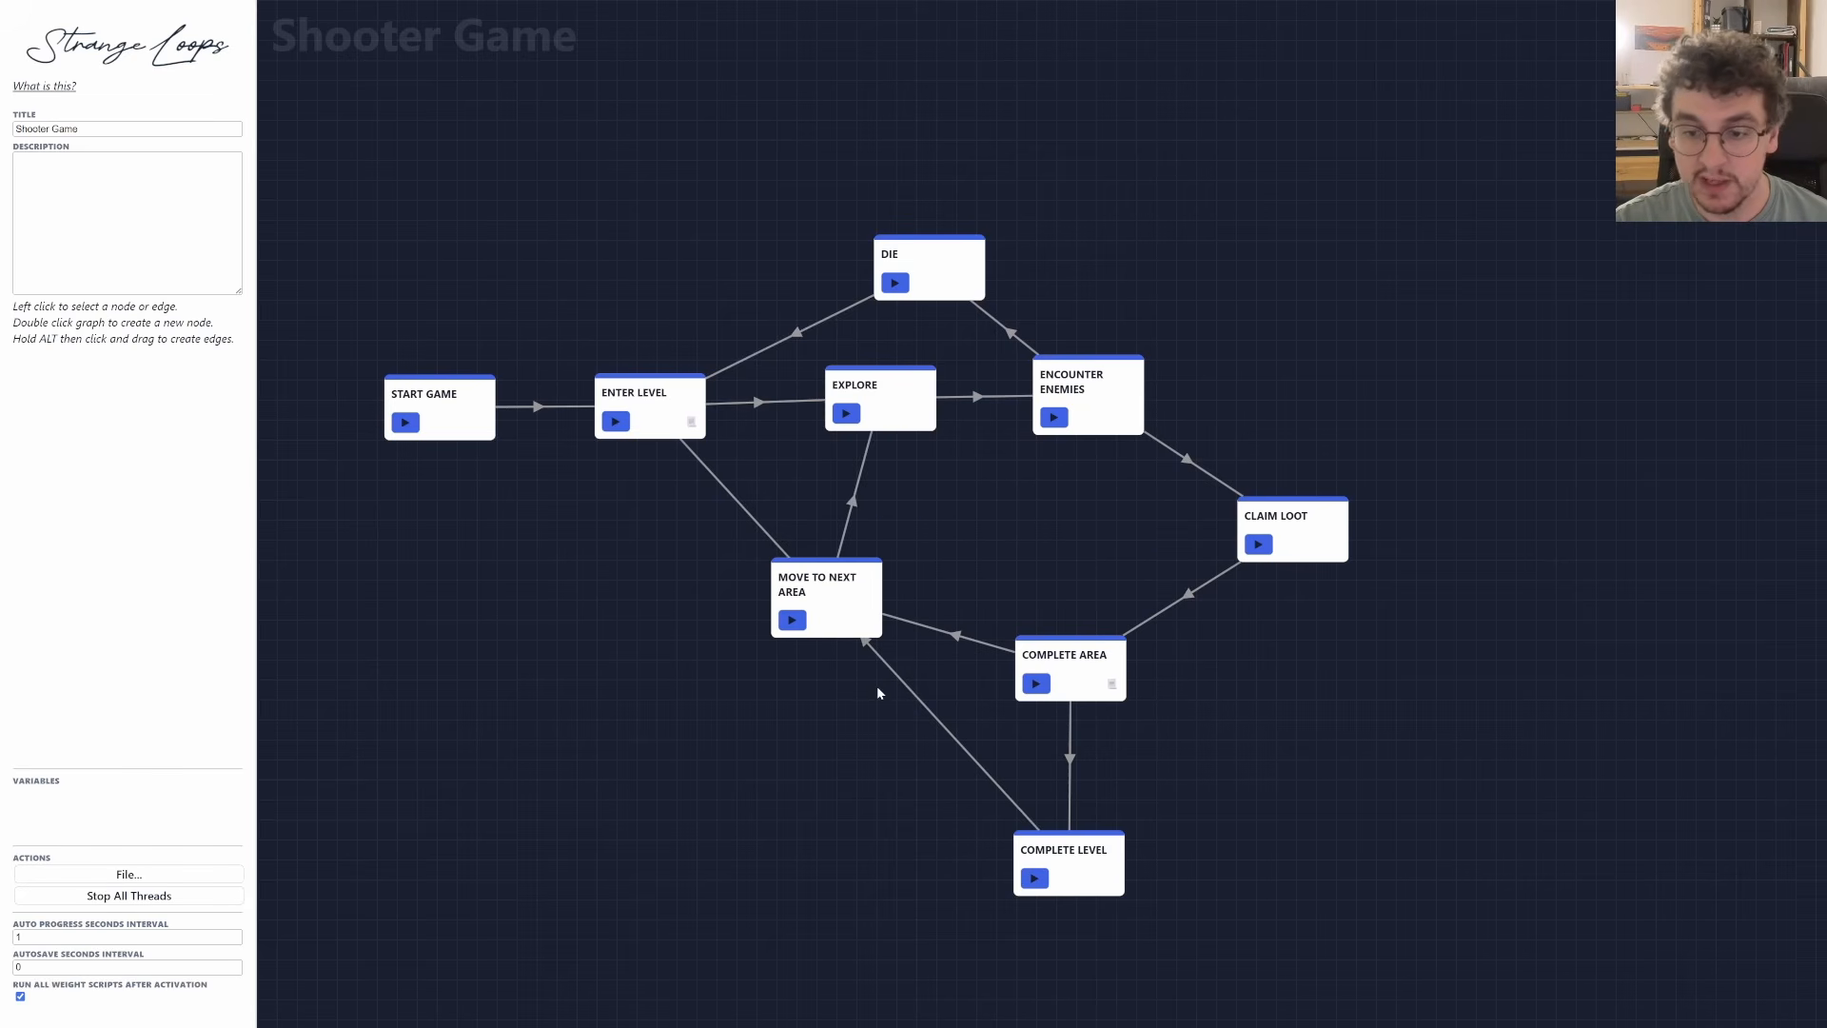
{"action": "left_click", "coordinate": [903, 684]}
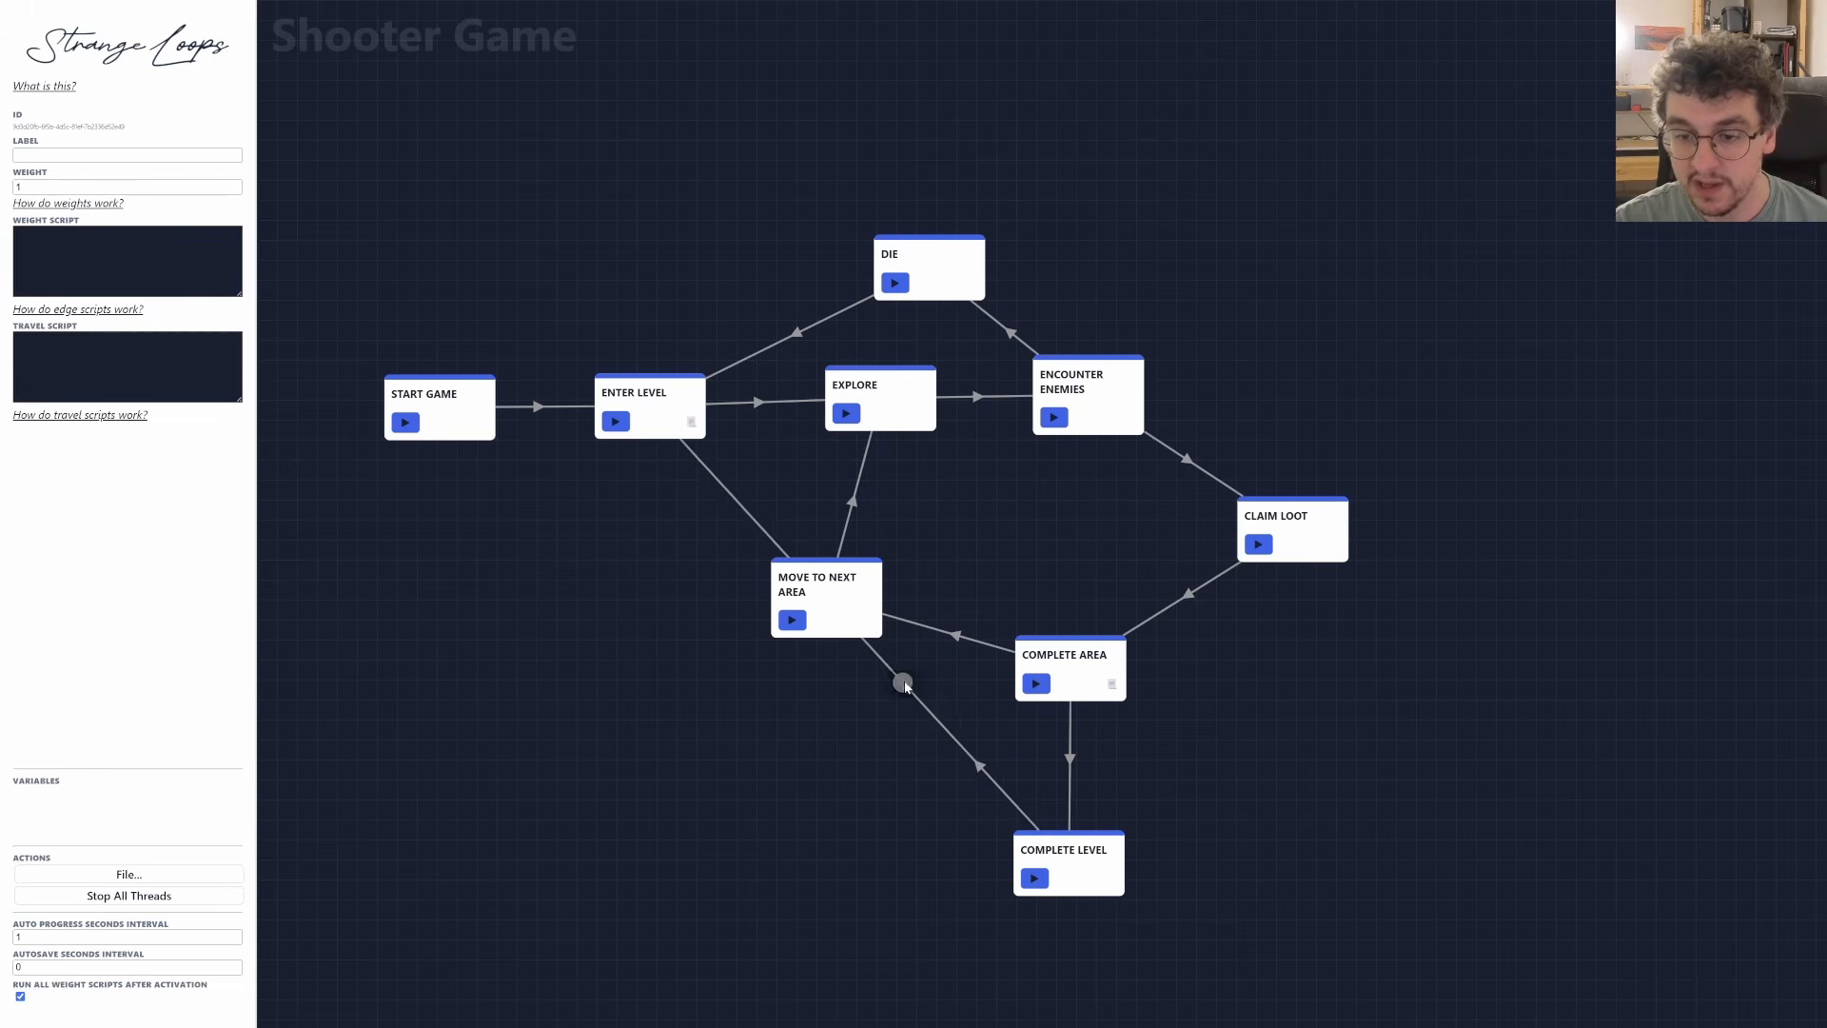
{"action": "left_click_drag", "start_coordinate": [902, 685], "coordinate": [645, 863]}
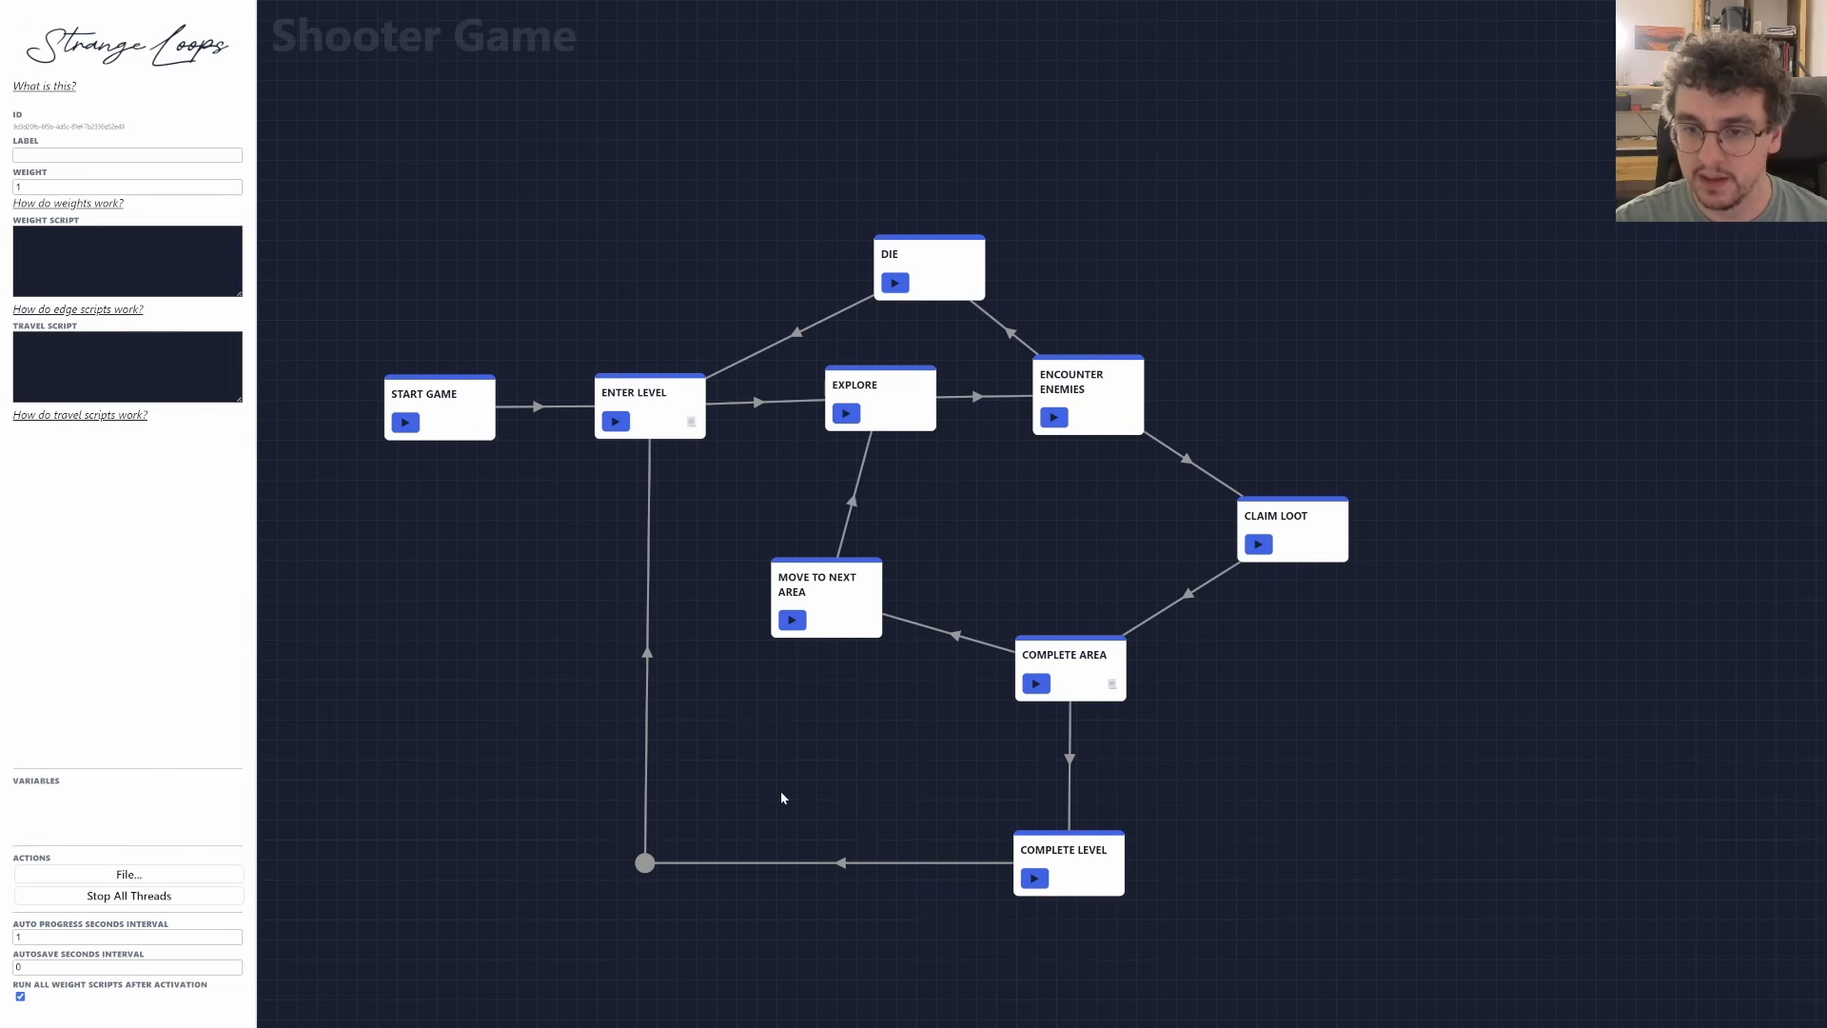
Shift Die slightly up and to the left, and Move to Next Area slightly up and to the right.
{"action": "left_click_drag", "start_coordinate": [983, 243], "coordinate": [944, 216]}
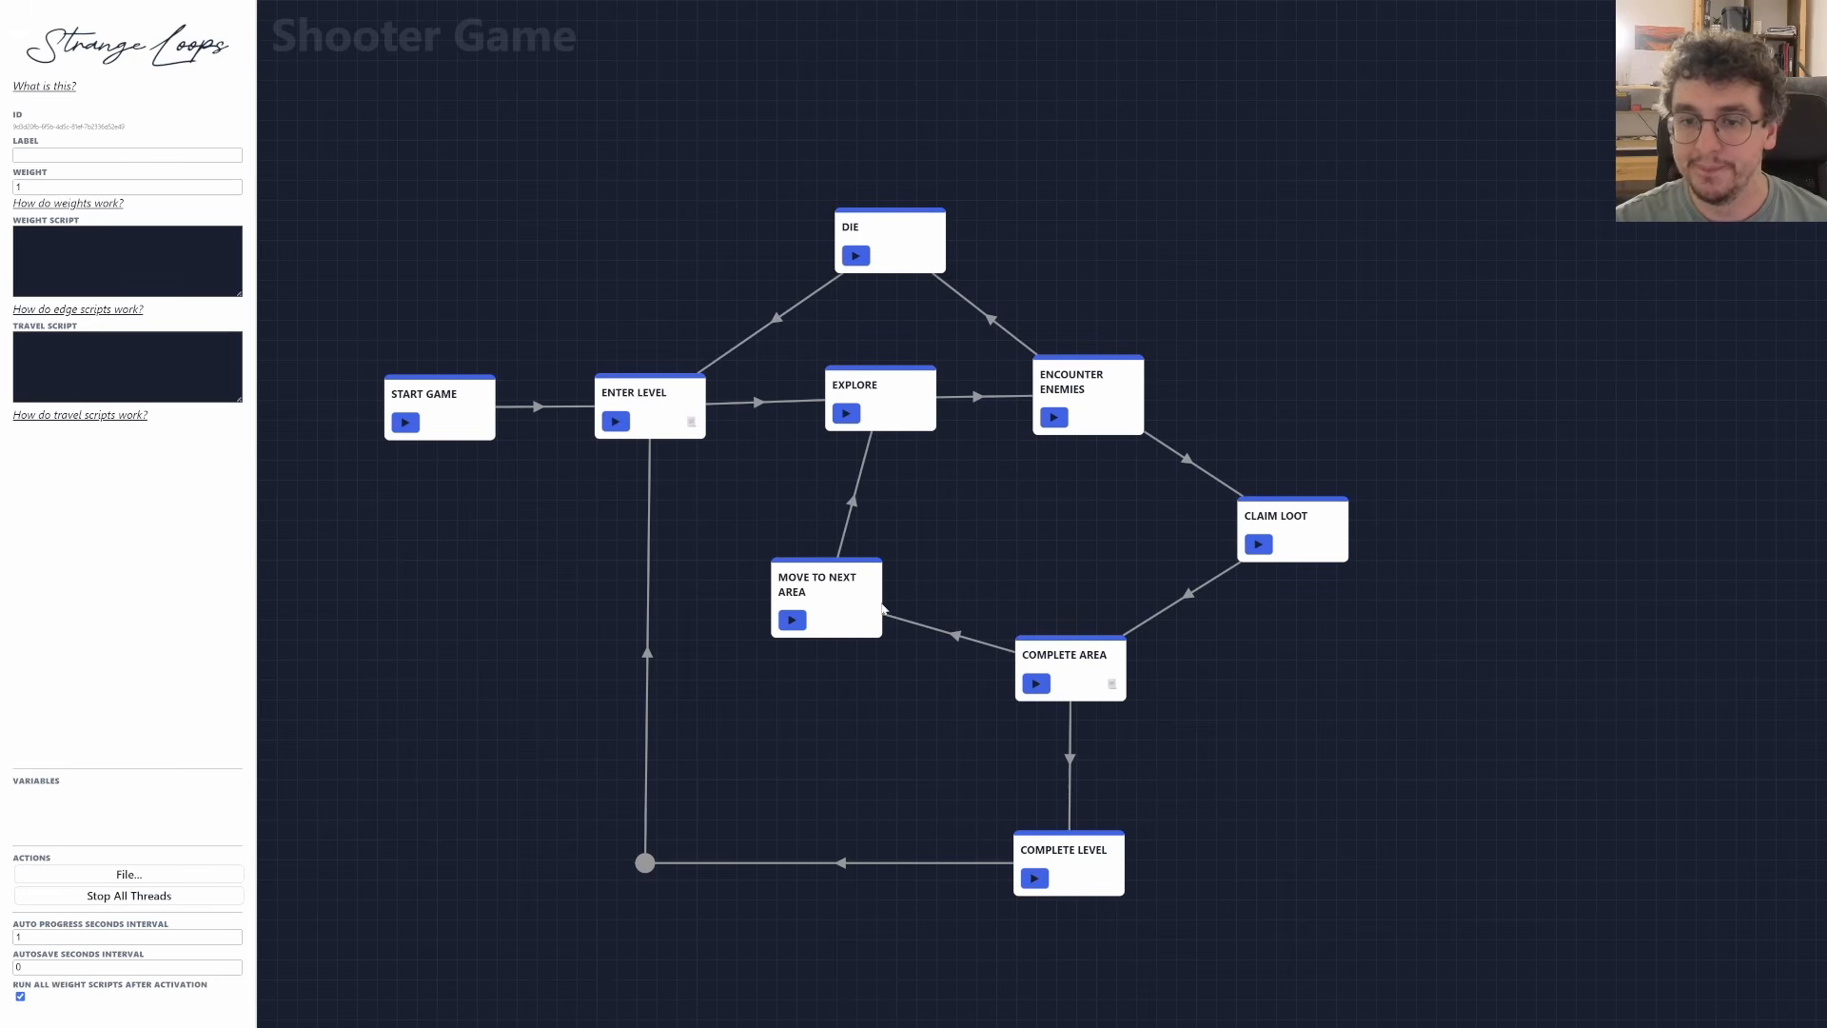
{"action": "mouse_move", "coordinate": [880, 611]}
{"action": "left_mouse_down"}
{"action": "mouse_move", "coordinate": [925, 618]}
{"action": "mouse_move", "coordinate": [893, 602]}
{"action": "left_mouse_up"}
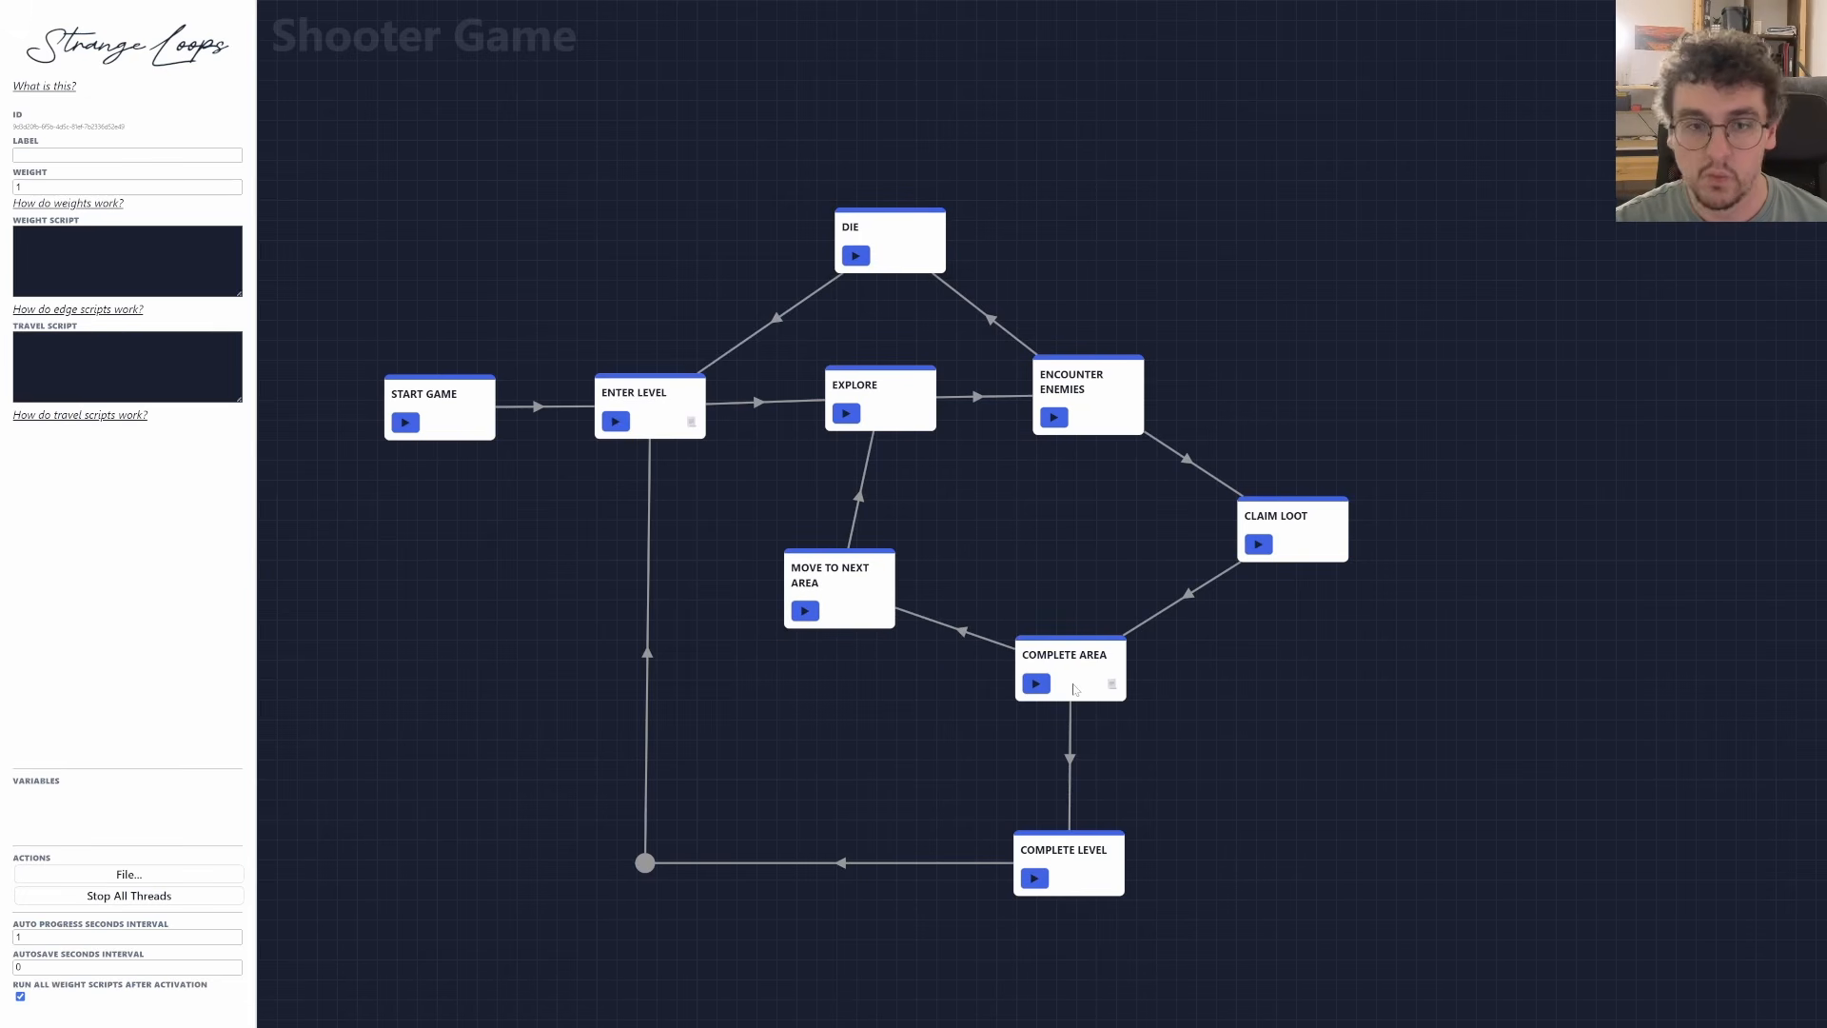
{"action": "left_click_drag", "start_coordinate": [1099, 583], "coordinate": [1130, 585]}
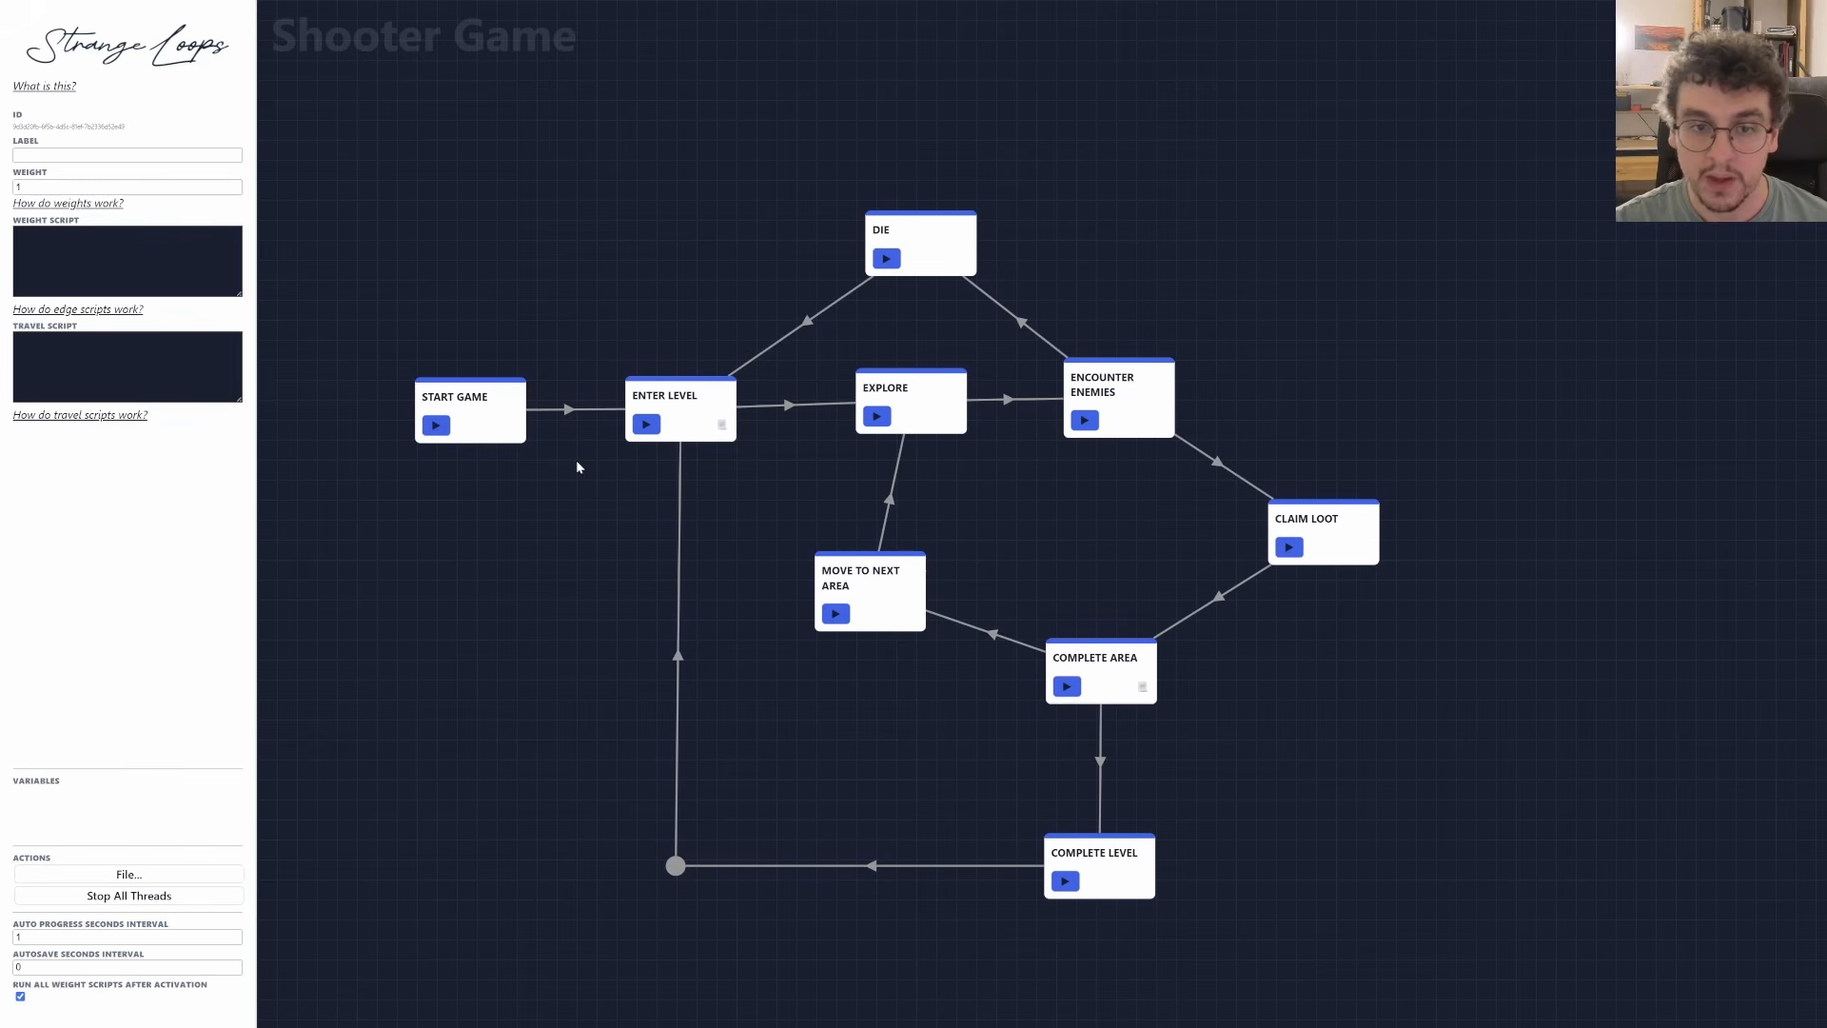
Run a thread from Start Game through Enter Level, Explore and Encounter Enemies to Claim Loot.
{"action": "left_click", "coordinate": [436, 425]}
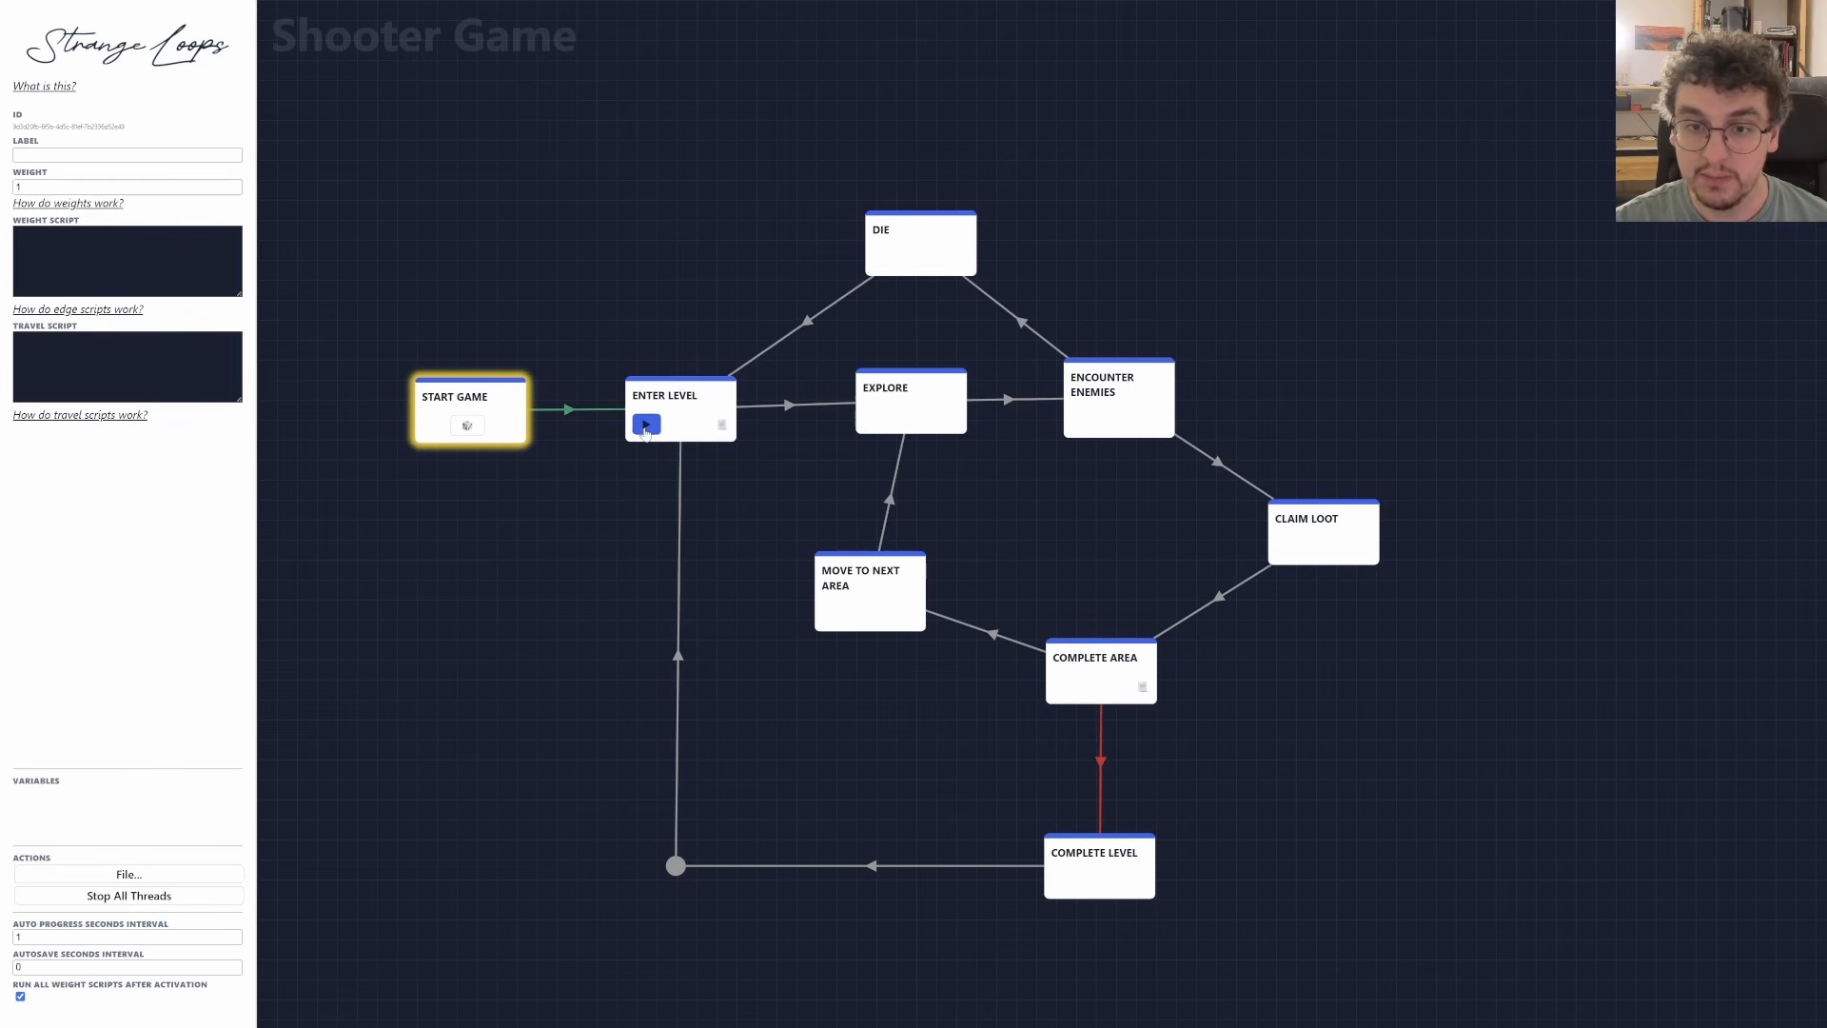
{"action": "left_click", "coordinate": [873, 416]}
{"action": "left_click", "coordinate": [1076, 419]}
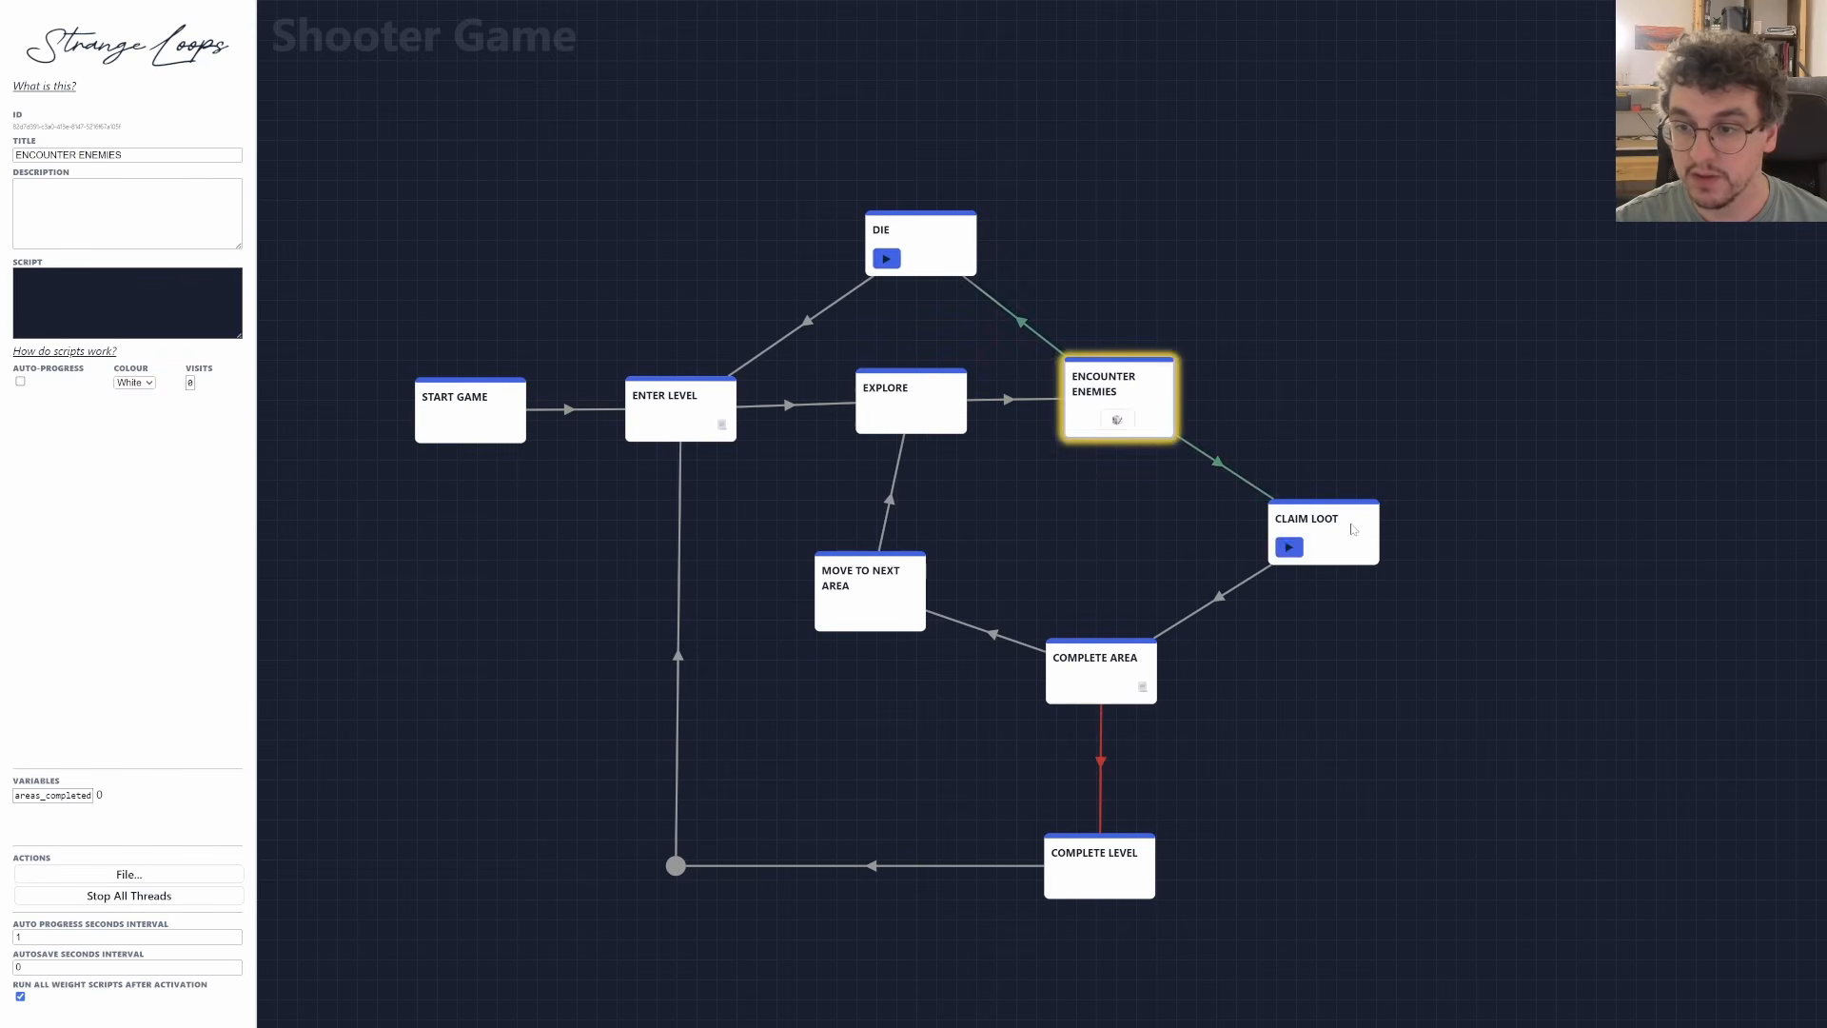
{"action": "left_click", "coordinate": [1289, 547]}
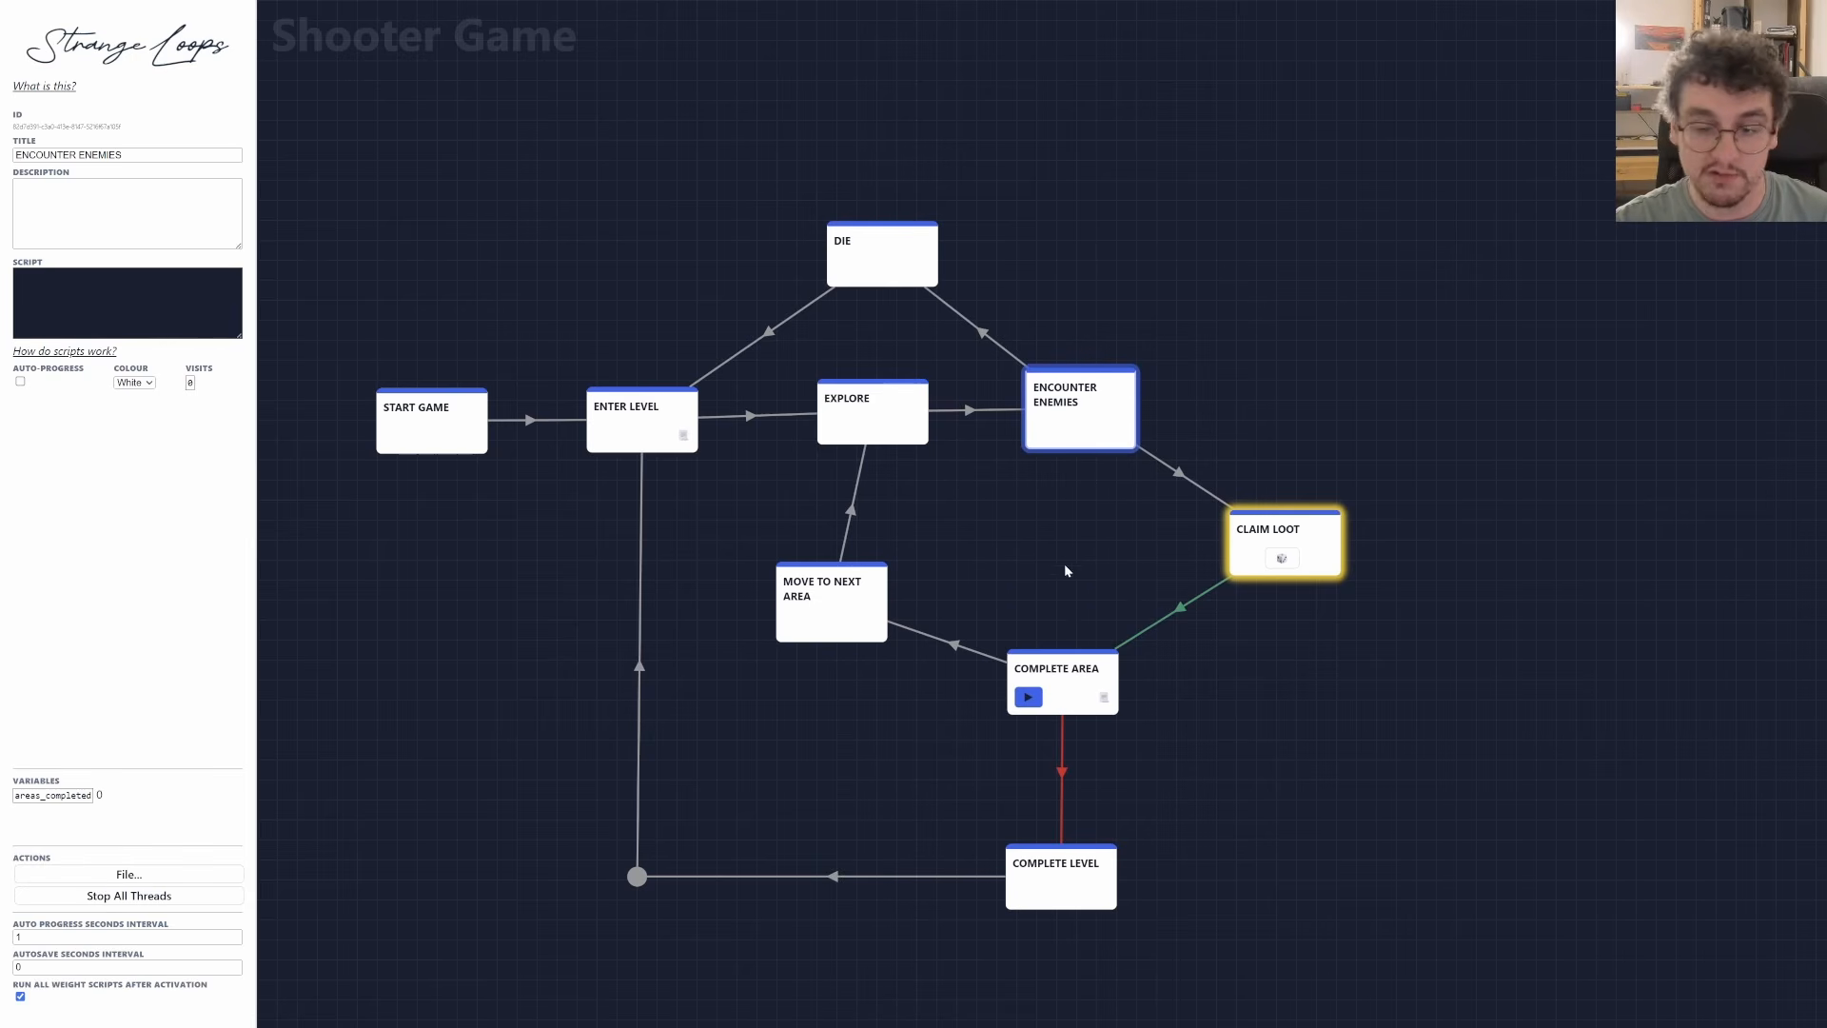
Add a watcher in the space between Encounter Enemies and Complete Area, directly beside Claim Loot.
{"action": "double_click", "coordinate": [1052, 533]}
{"action": "mouse_move", "coordinate": [1060, 540]}
{"action": "left_mouse_down"}
{"action": "mouse_move", "coordinate": [1095, 579]}
{"action": "mouse_move", "coordinate": [1066, 545]}
{"action": "left_mouse_up"}
{"action": "left_click", "coordinate": [1097, 569]}
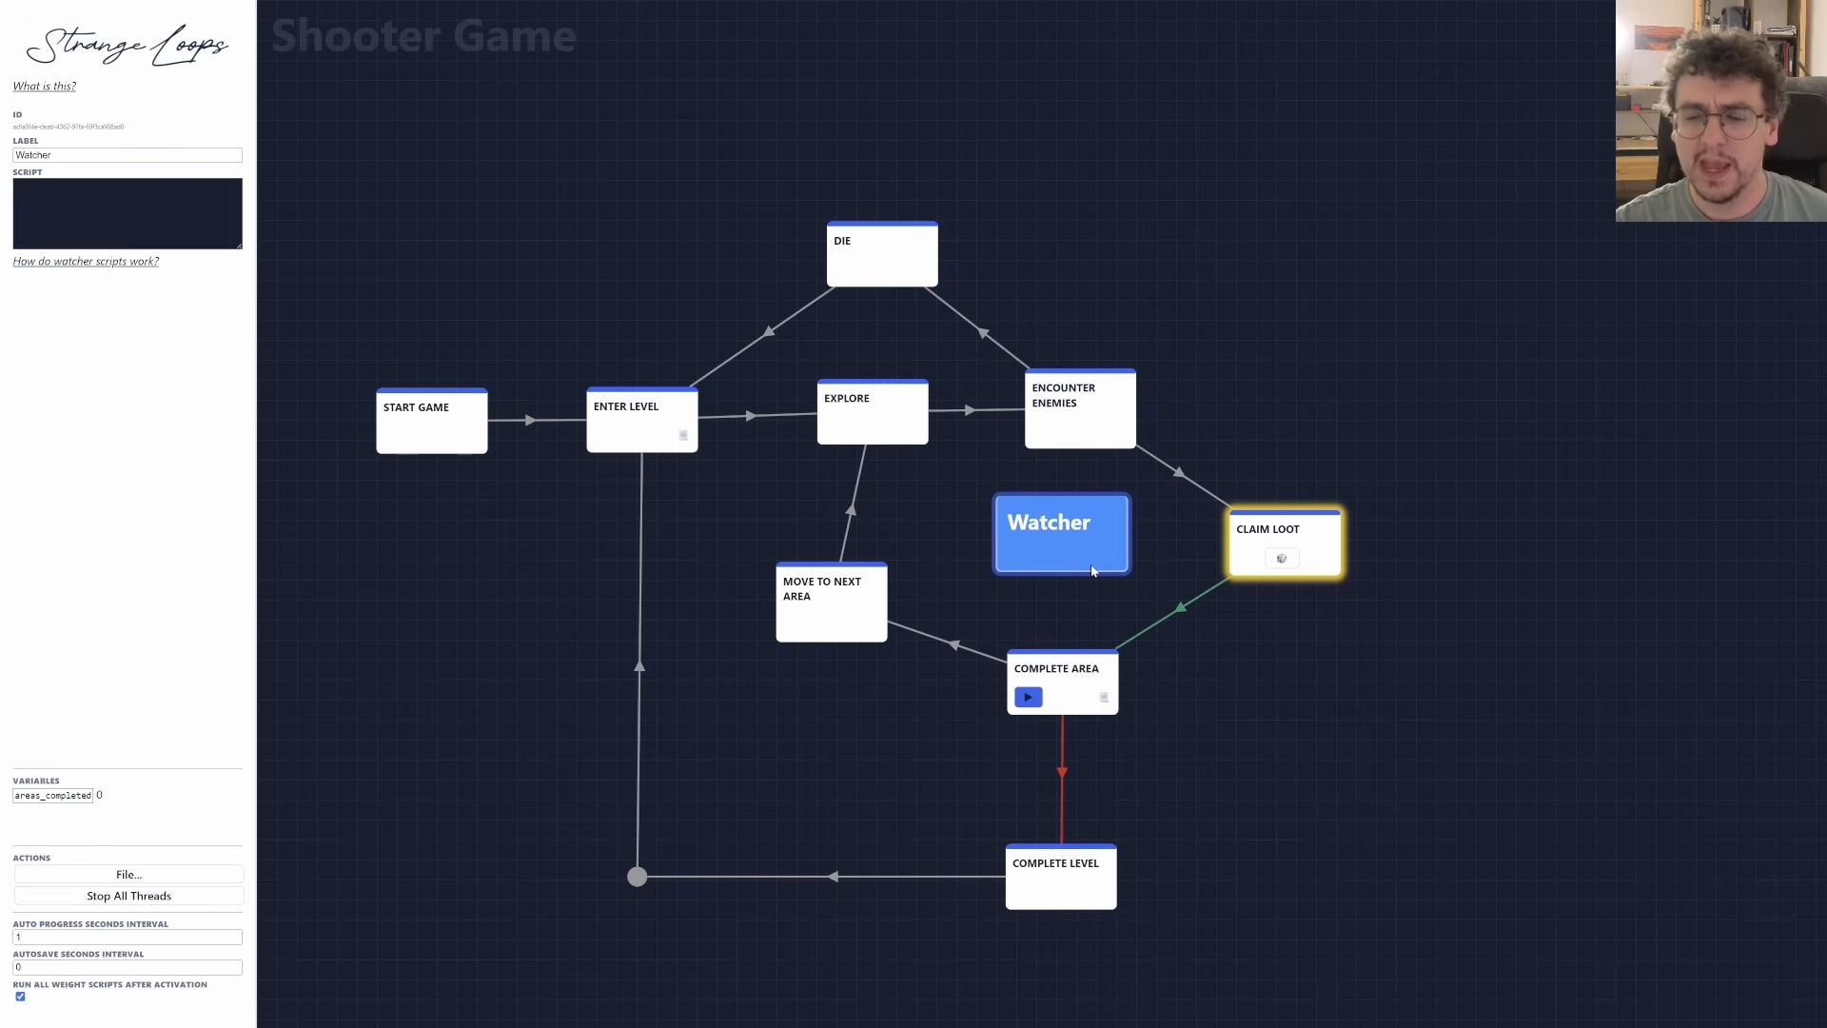
{"action": "mouse_move", "coordinate": [1046, 541]}
{"action": "left_mouse_down"}
{"action": "mouse_move", "coordinate": [1020, 535]}
{"action": "mouse_move", "coordinate": [1049, 529]}
{"action": "mouse_move", "coordinate": [1075, 555]}
{"action": "mouse_move", "coordinate": [1065, 542]}
{"action": "left_mouse_up"}
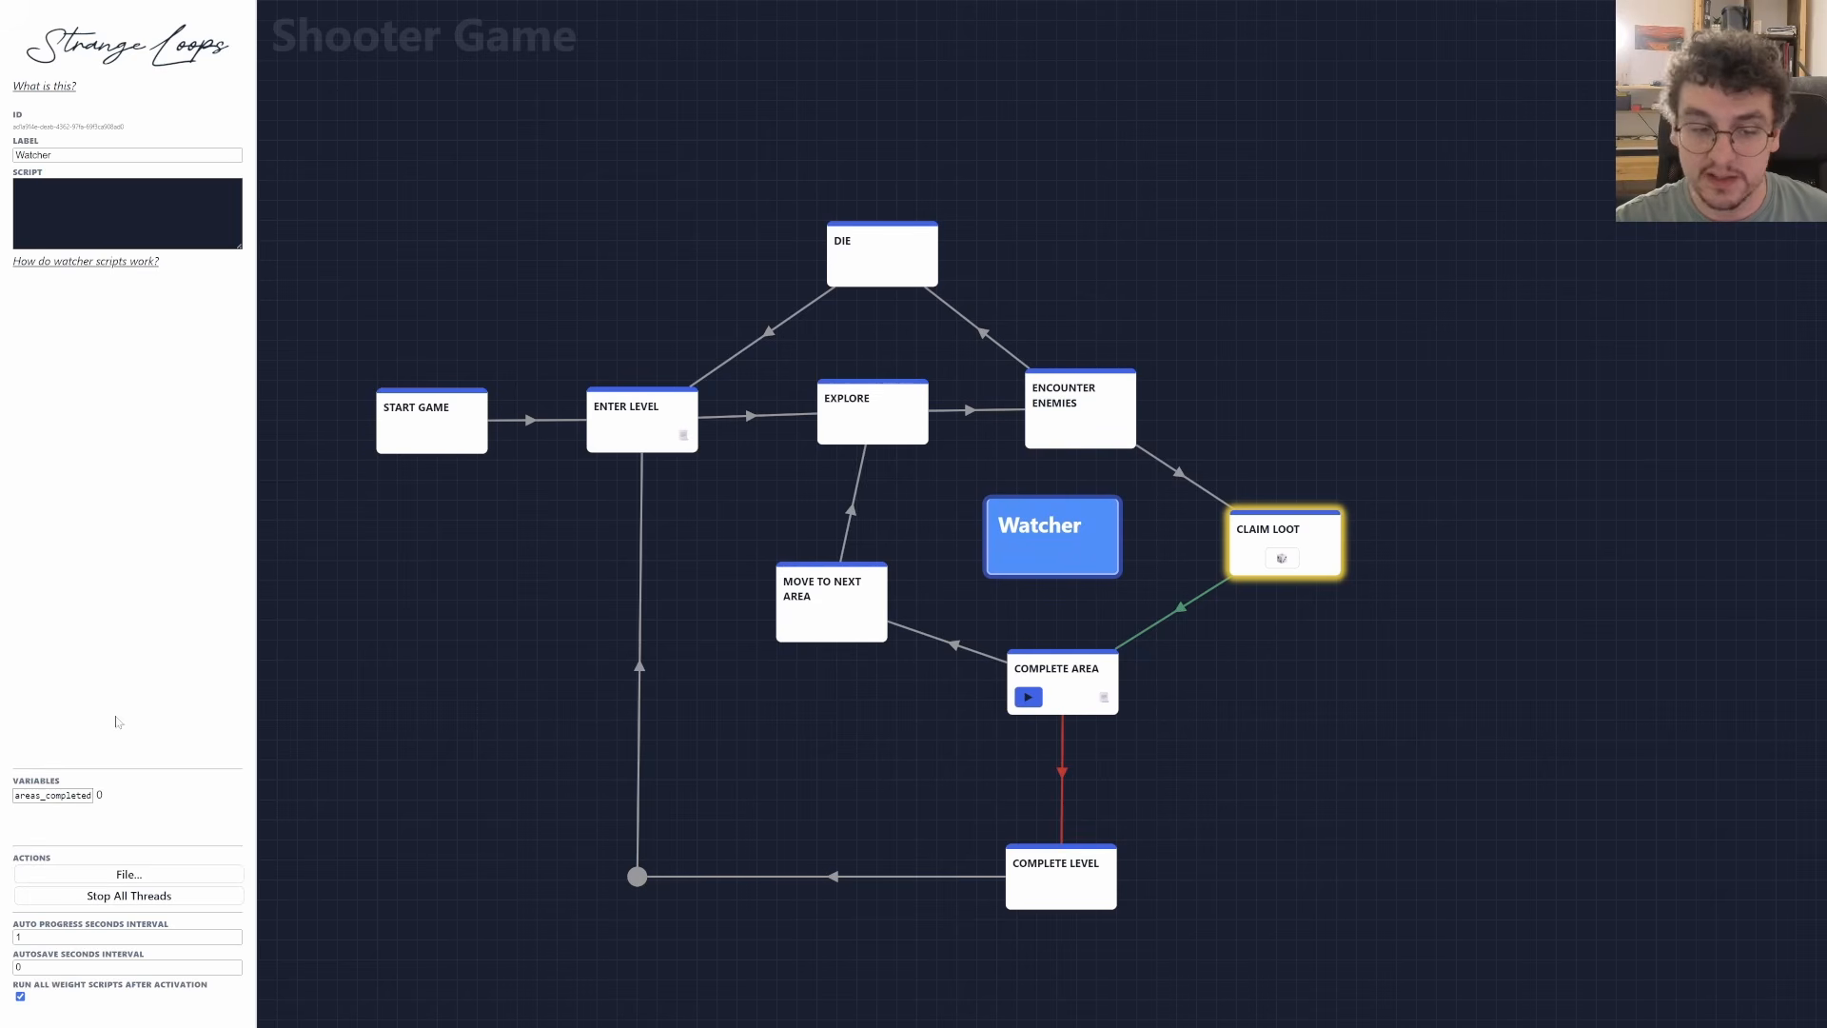
{"action": "left_click_drag", "start_coordinate": [1056, 575], "coordinate": [1068, 573]}
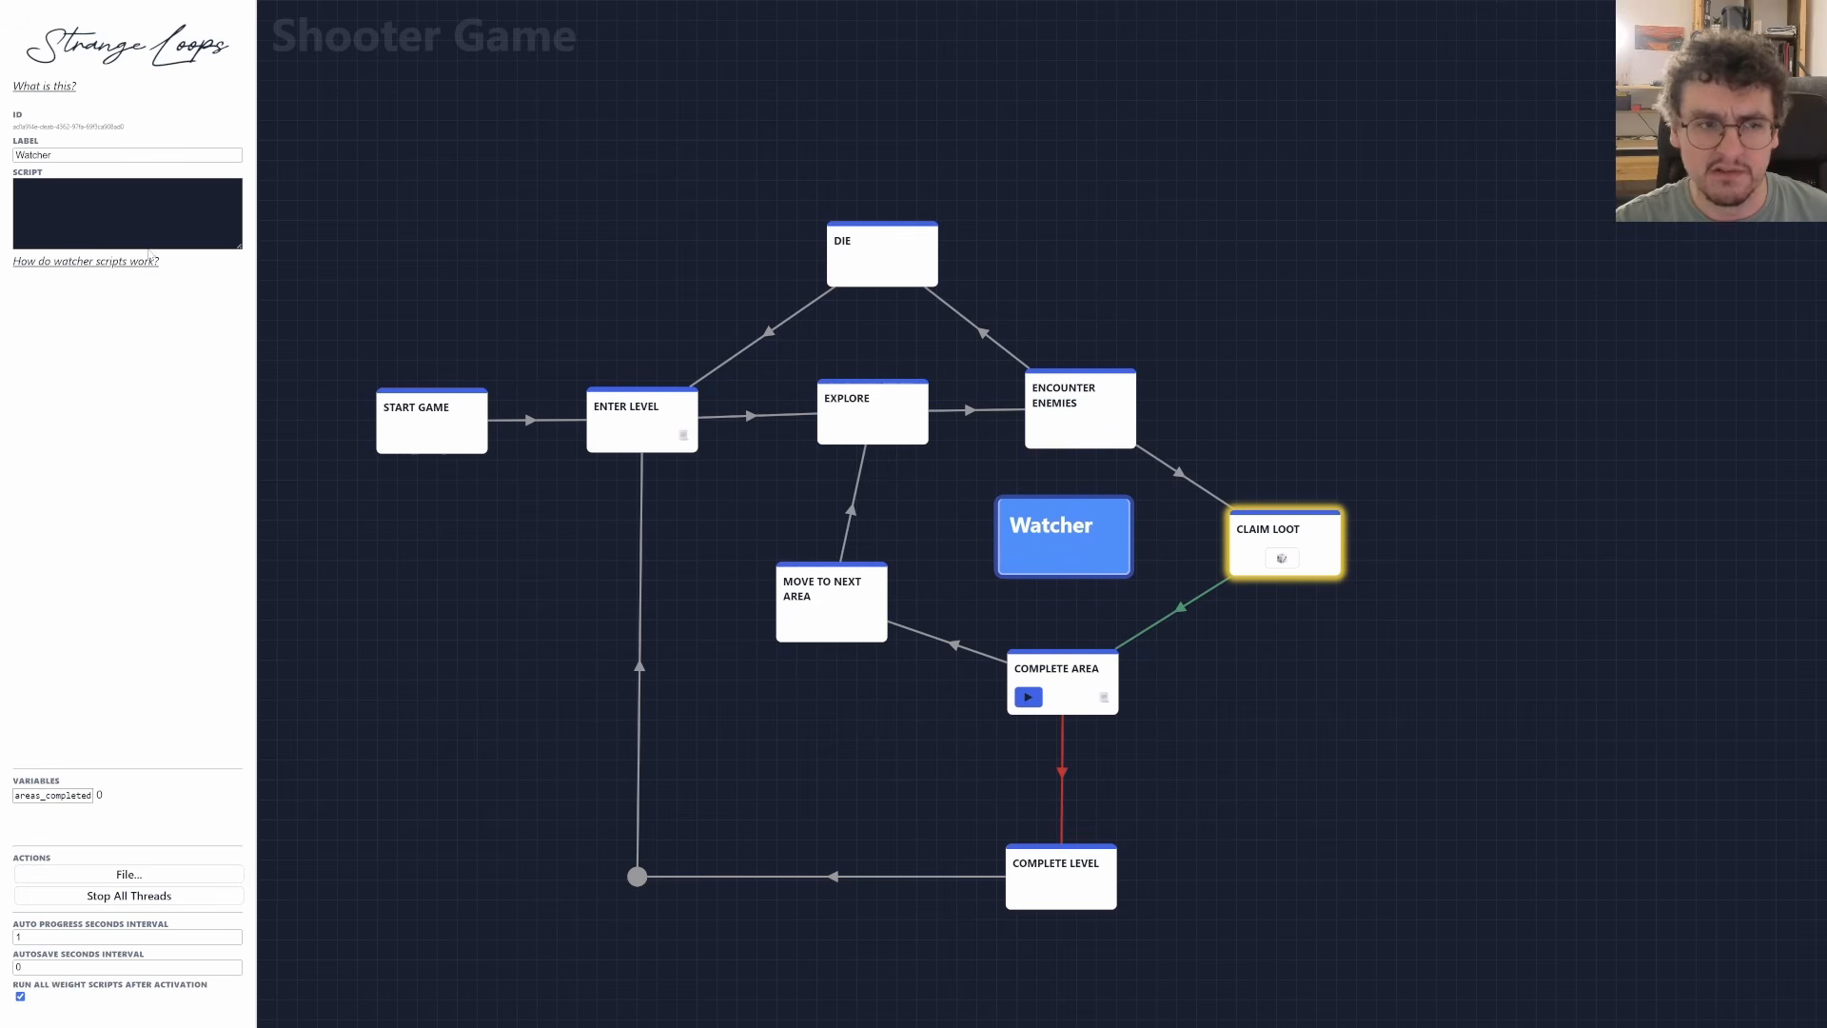
Enter "self.areas_completed = g.areas_completed" as the watcher's script.
{"action": "left_click", "coordinate": [148, 238]}
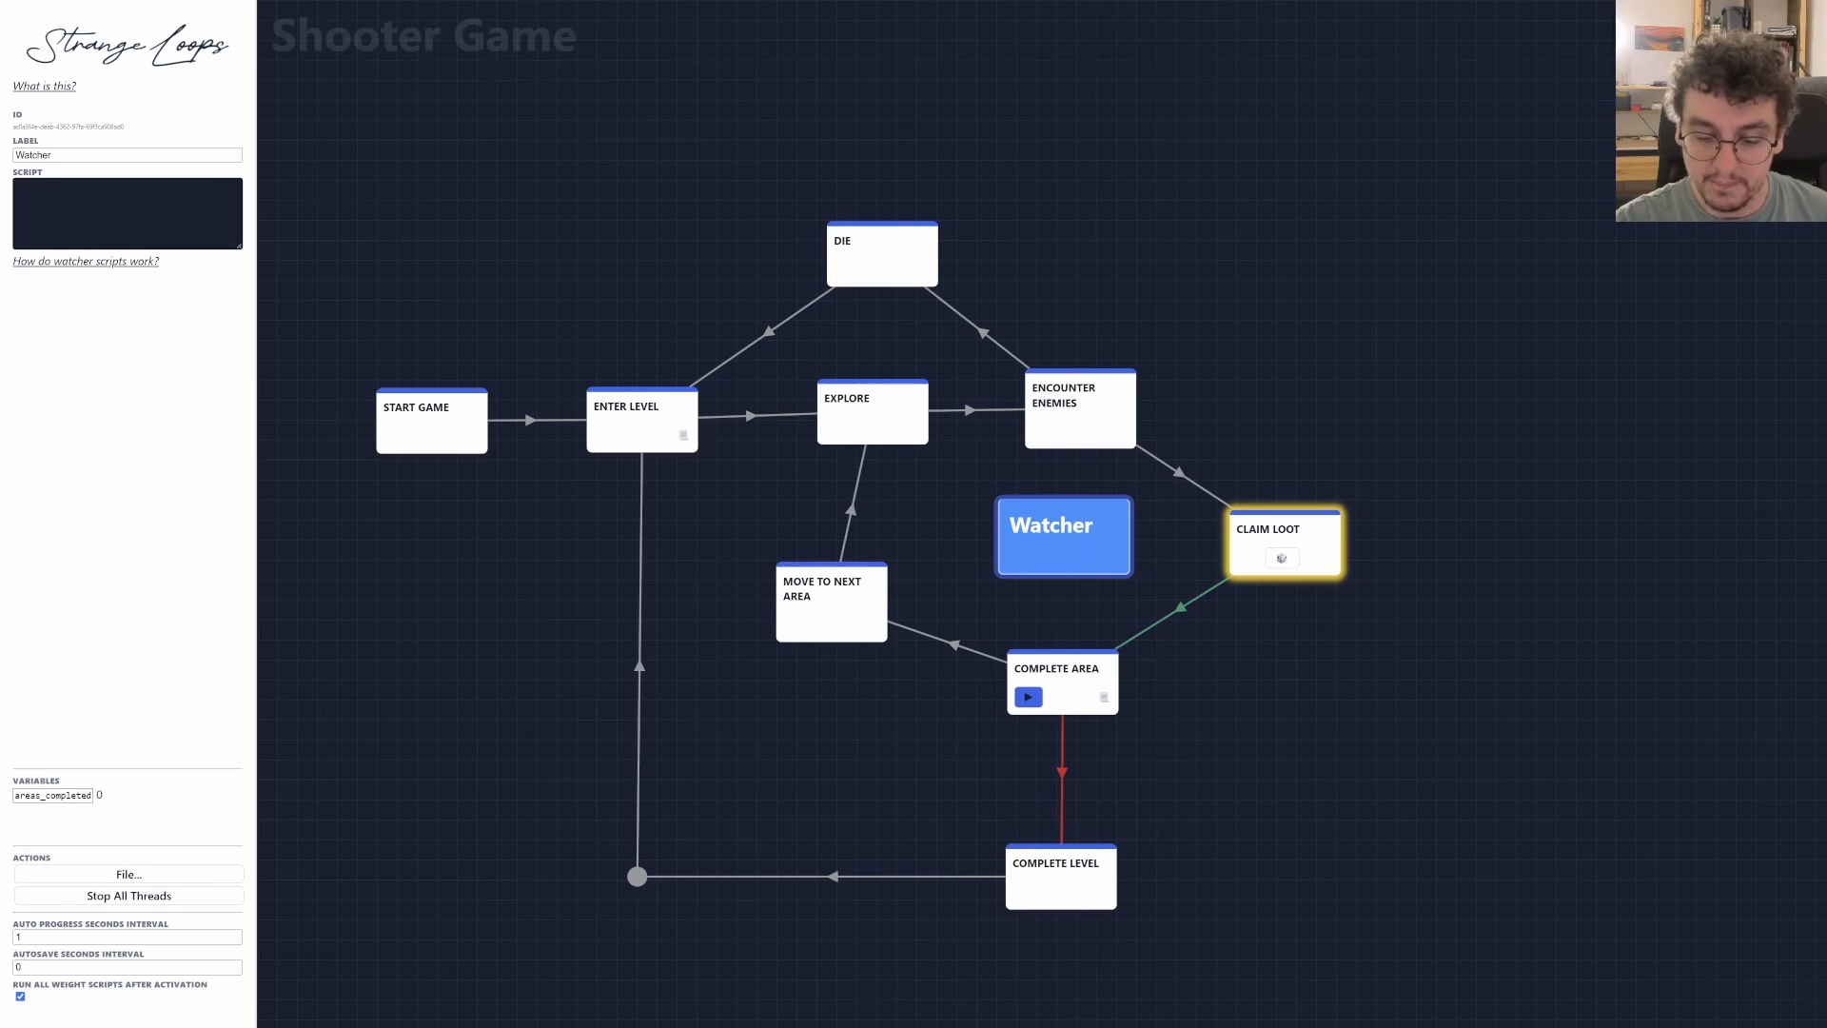
{"action": "type", "text": "self"}
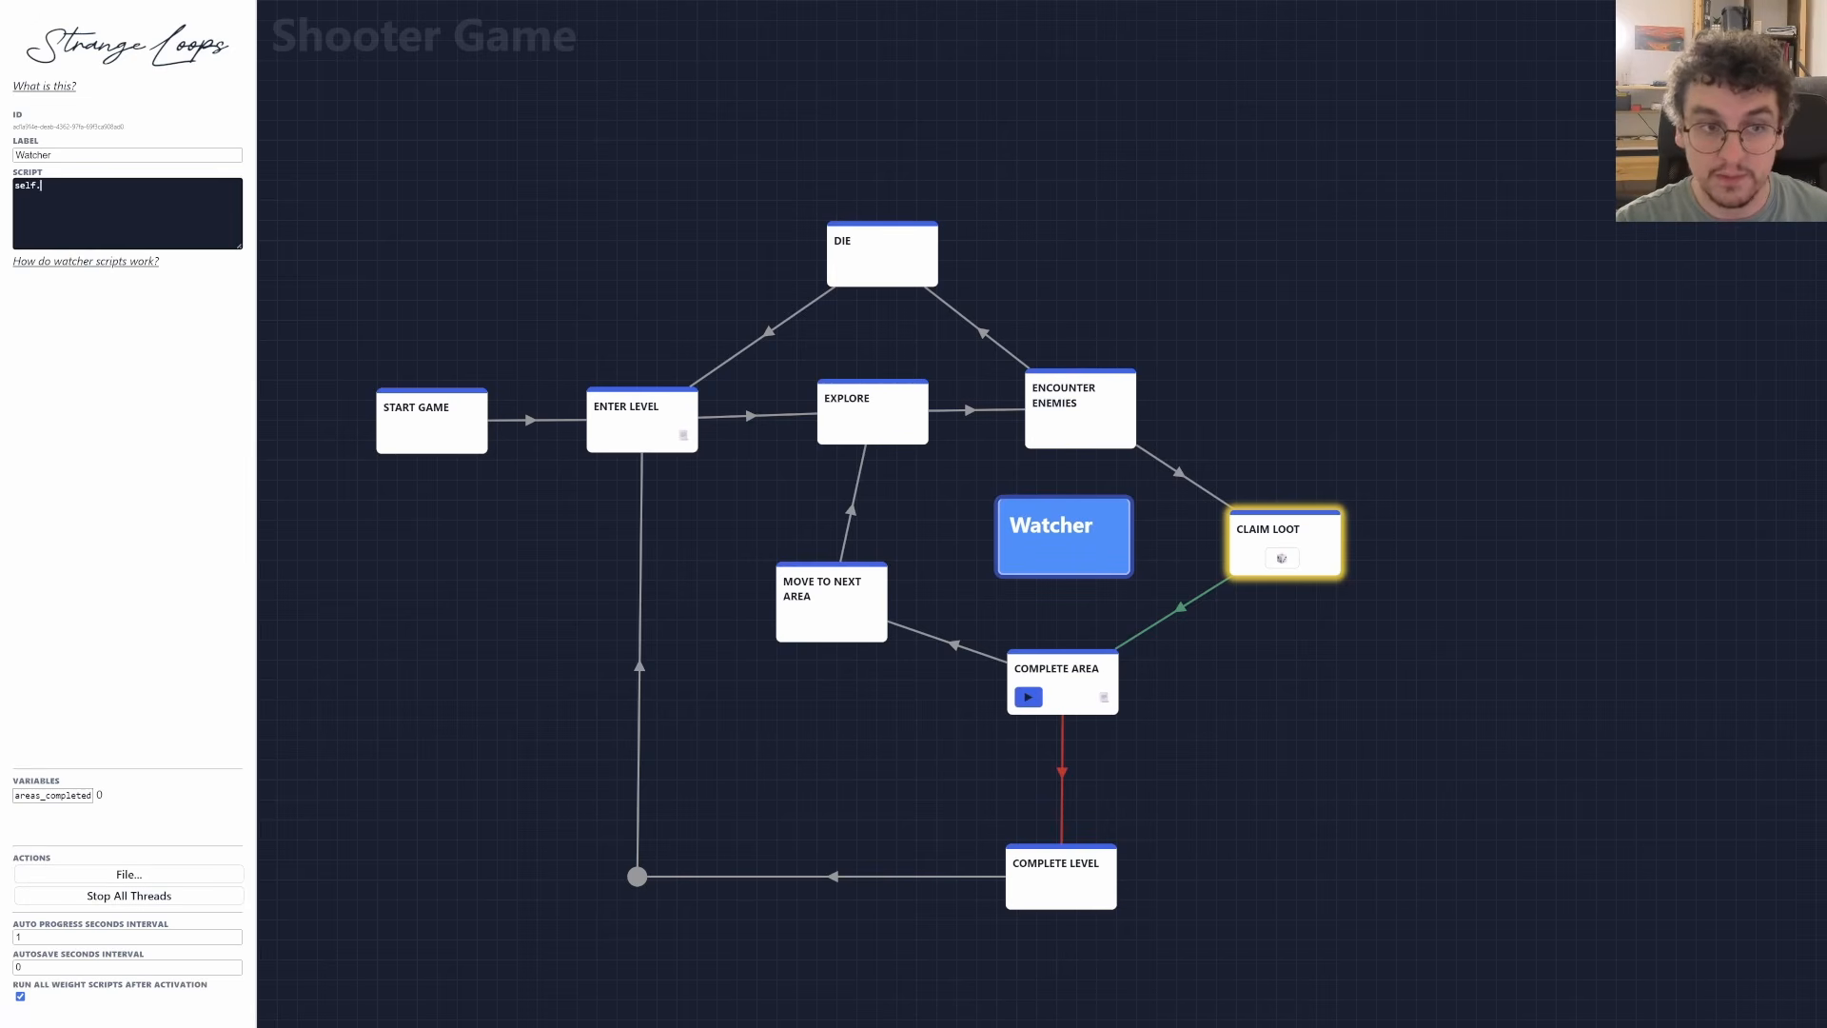
{"action": "type", "text": ".areas_com"}
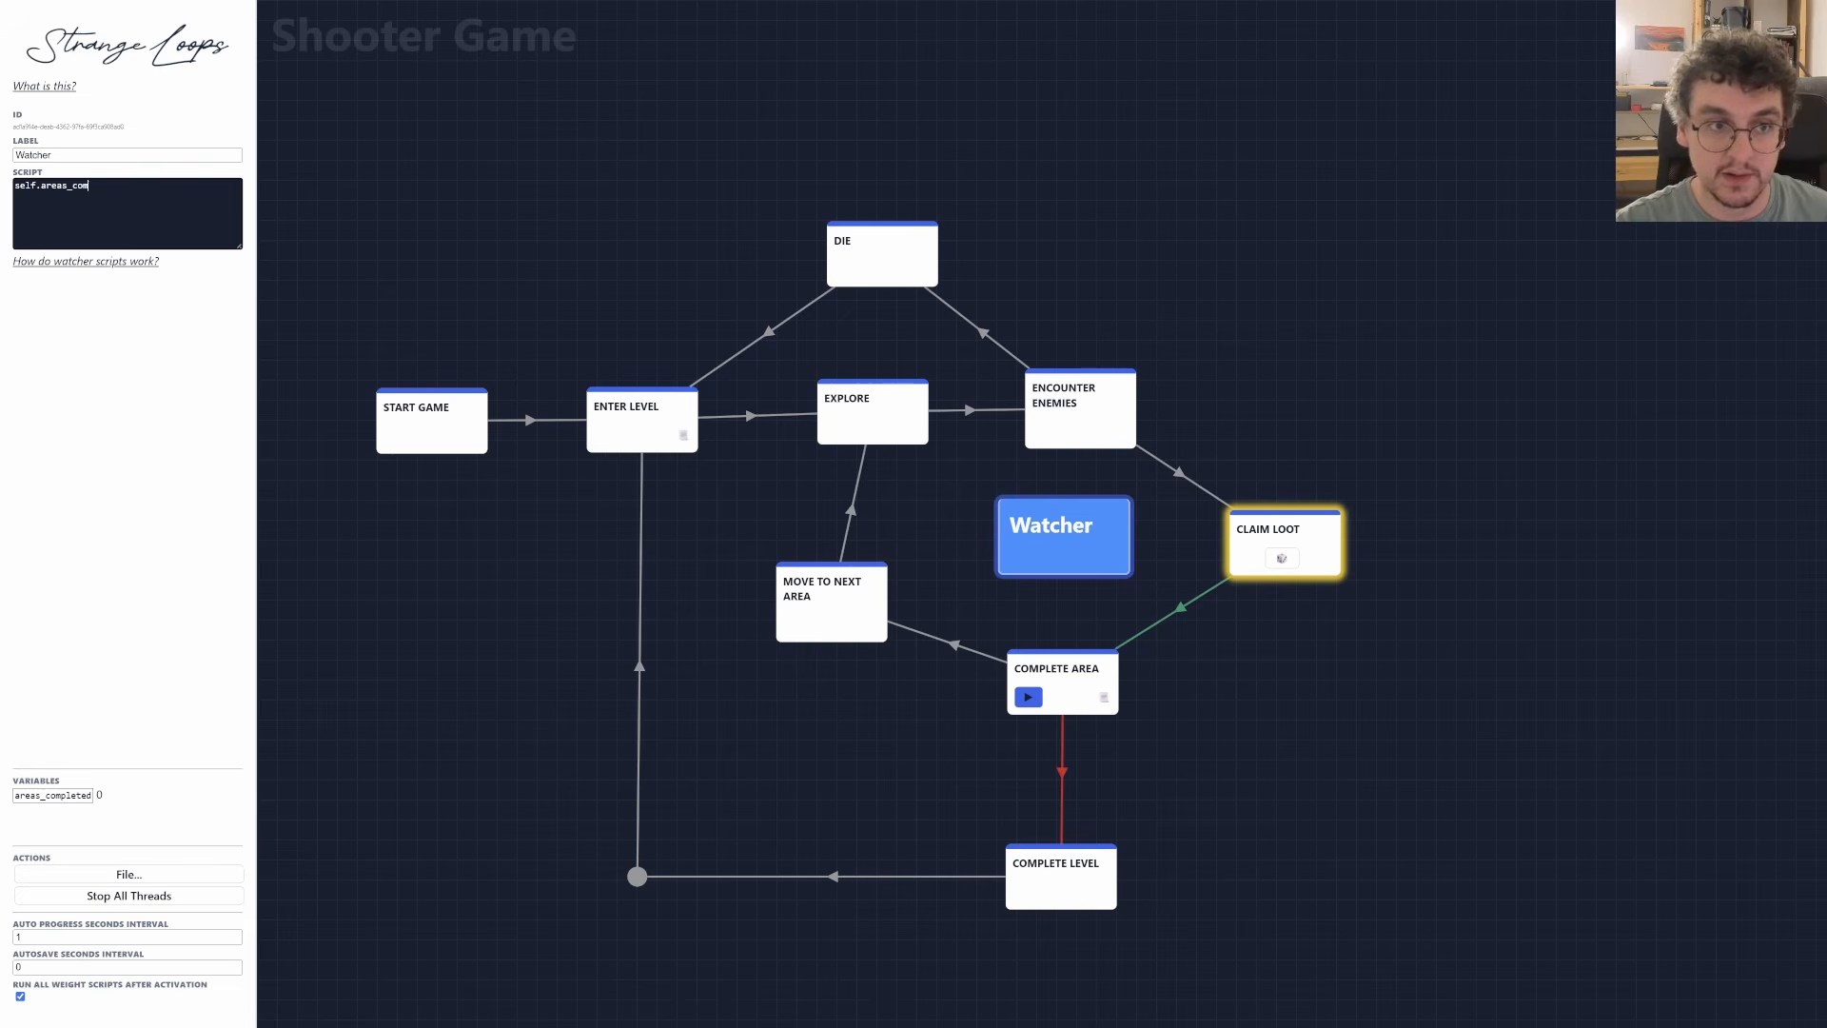
{"action": "type", "text": "pleted = g.areas_com"}
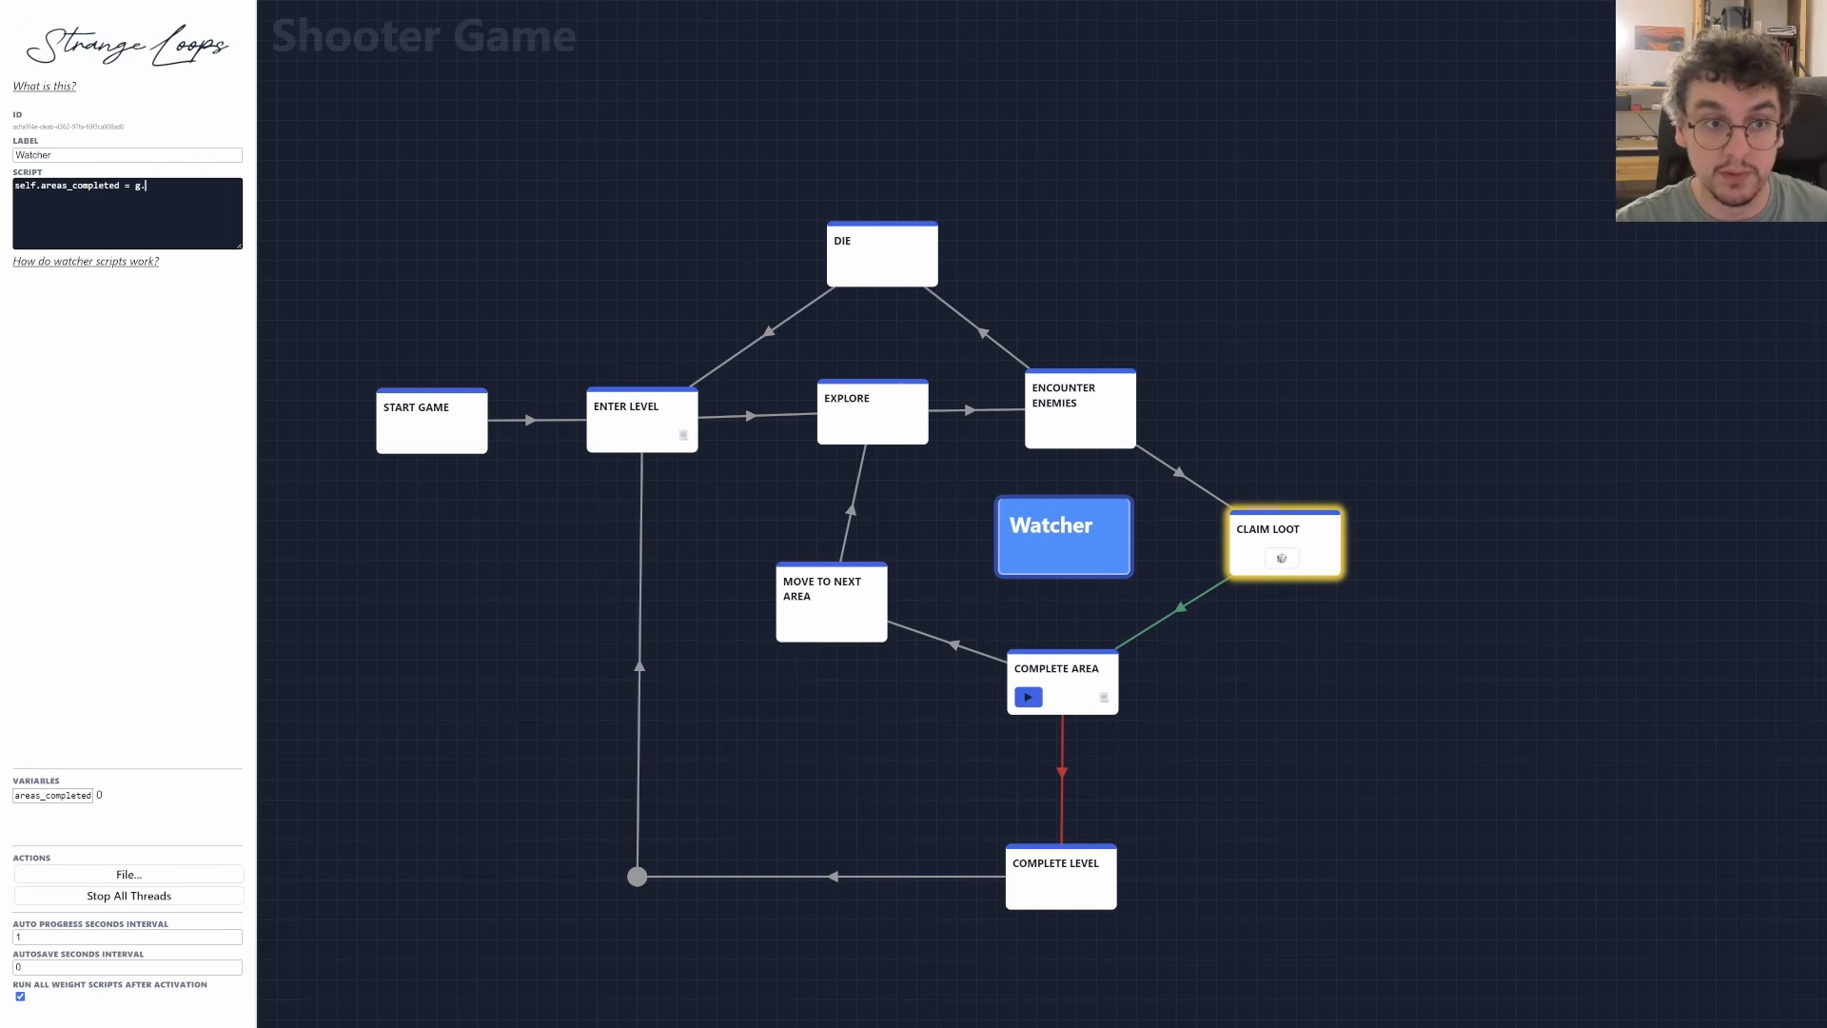
{"action": "type", "text": "pleted"}
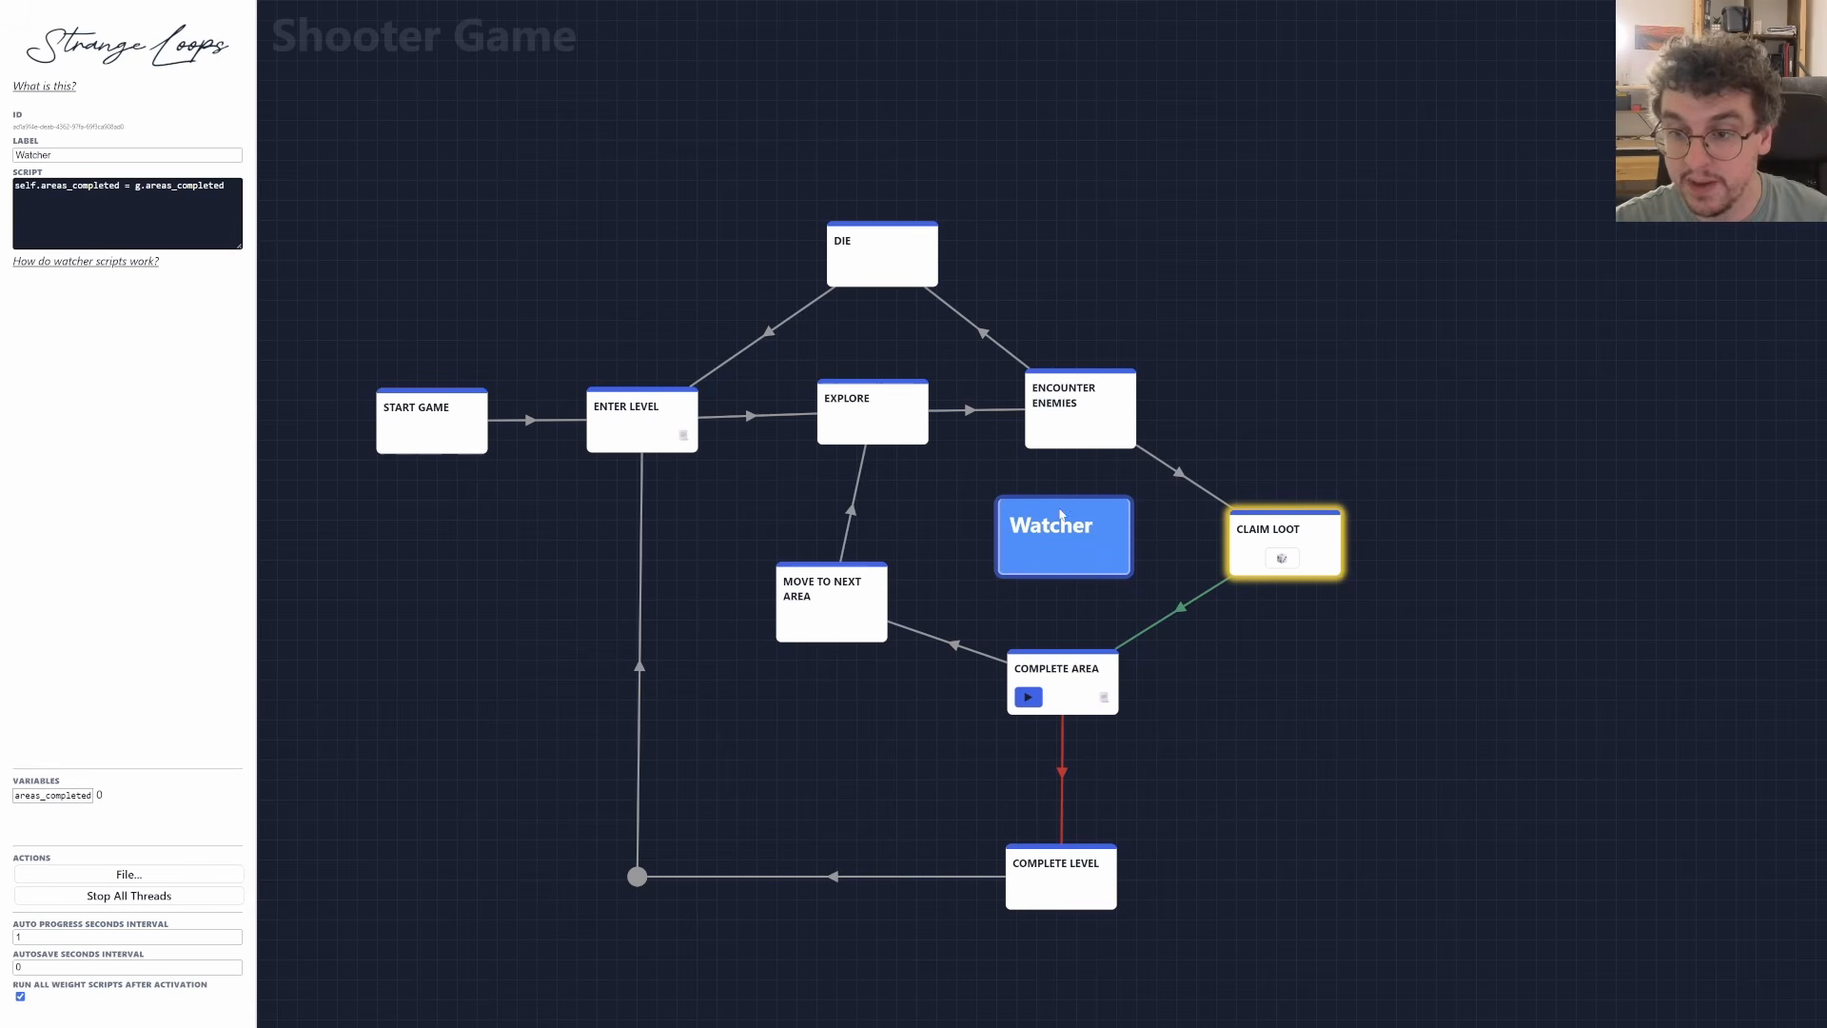
Review the watcher's script, the Encounter Enemies settings and the settings of the edge from Claim Loot to Complete Area.
{"action": "left_click", "coordinate": [1032, 551]}
{"action": "left_click", "coordinate": [1034, 552]}
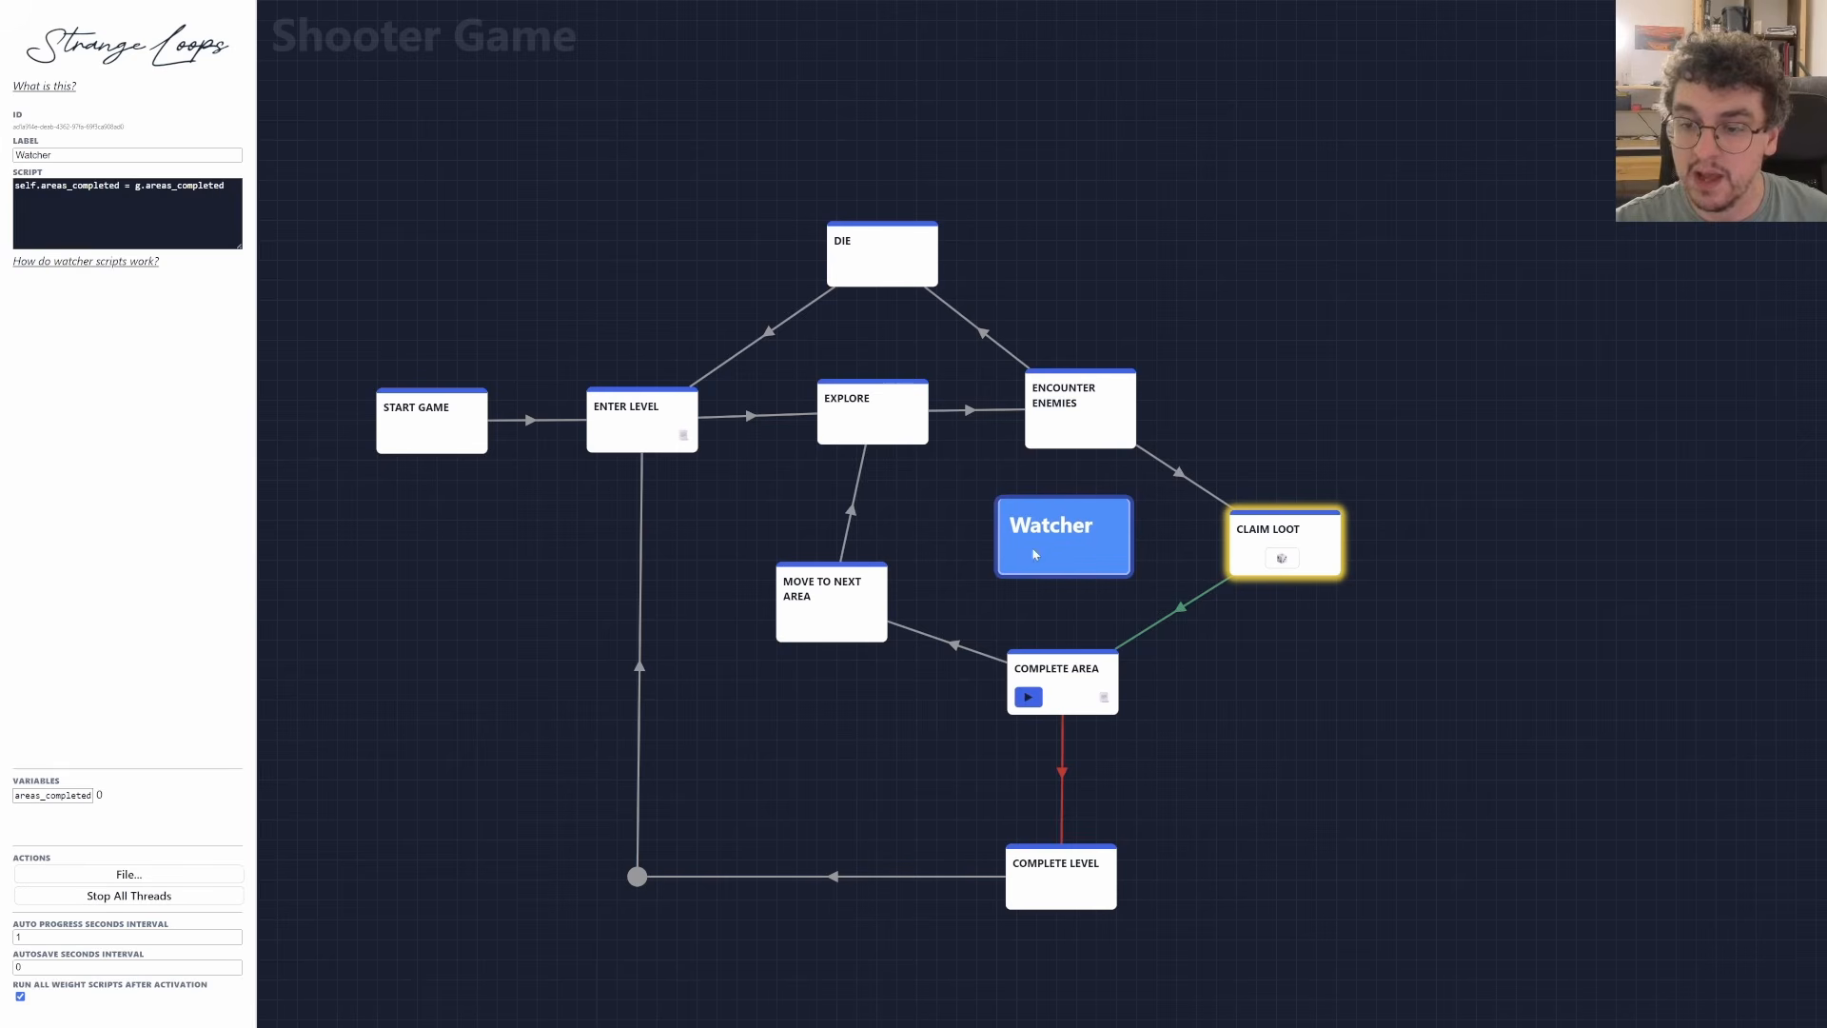
{"action": "left_click", "coordinate": [83, 187]}
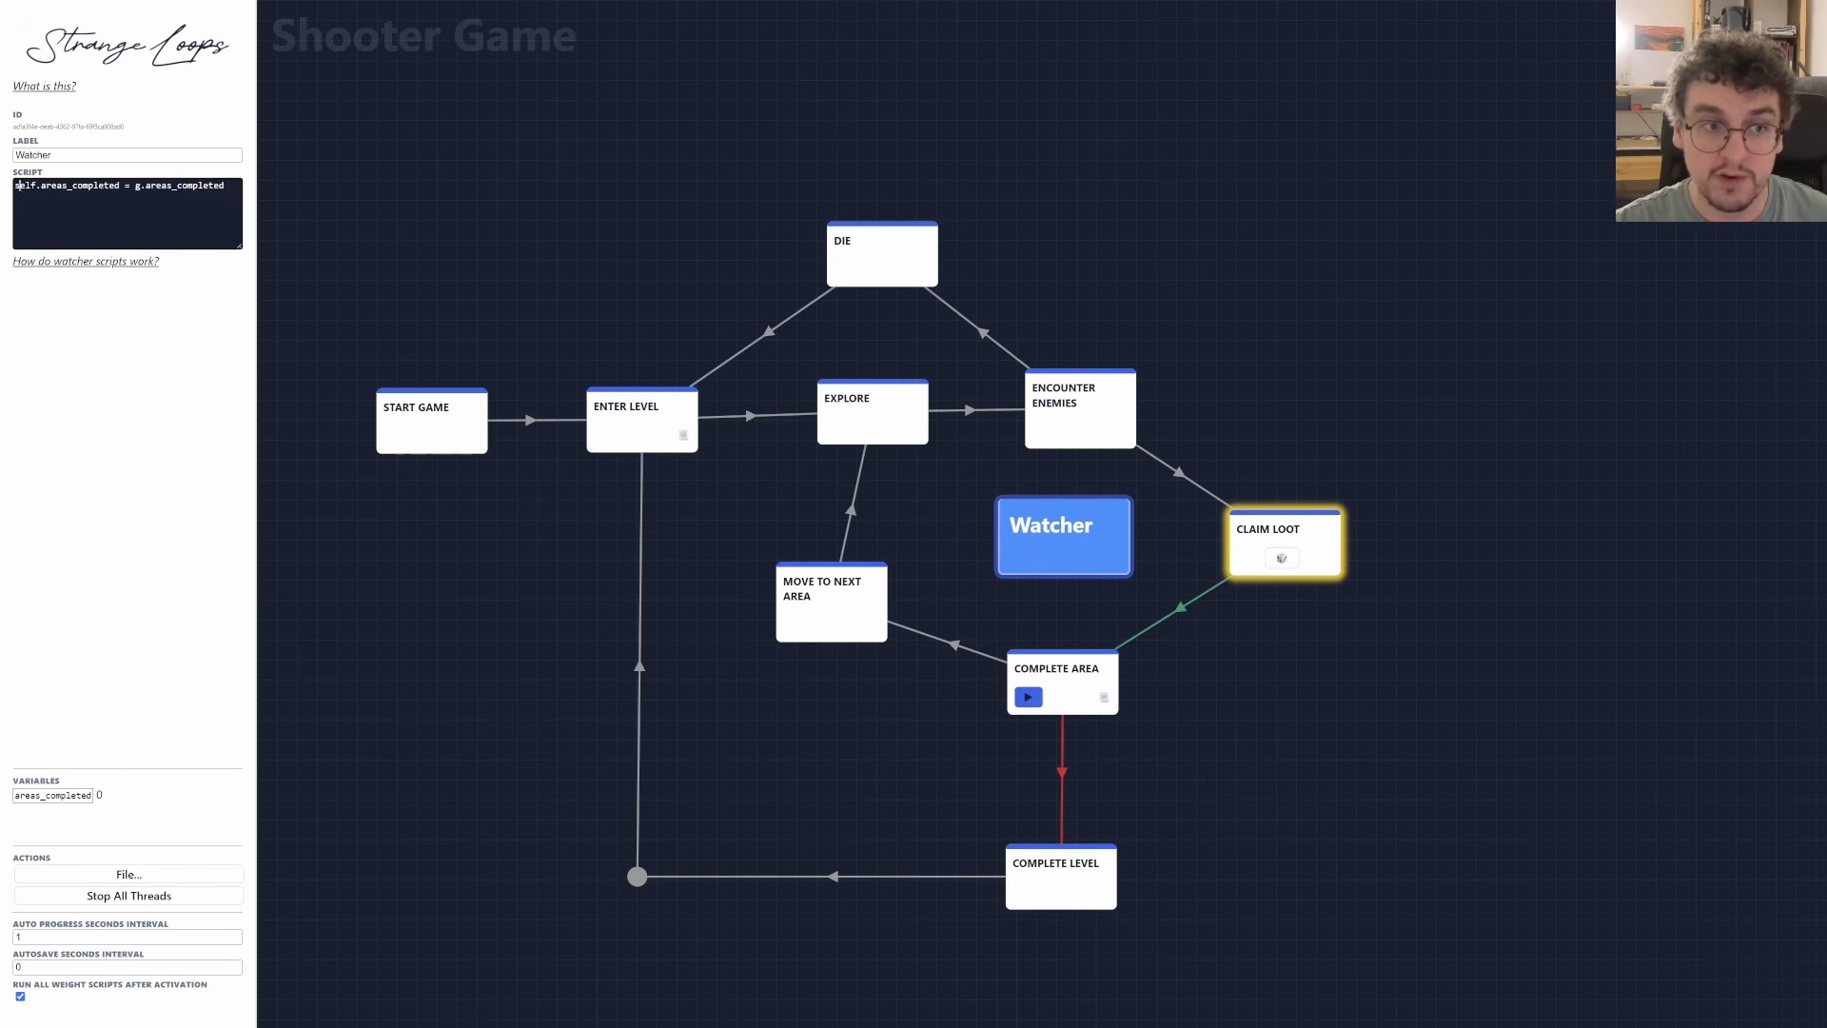
{"action": "left_click_drag", "start_coordinate": [17, 186], "coordinate": [225, 186]}
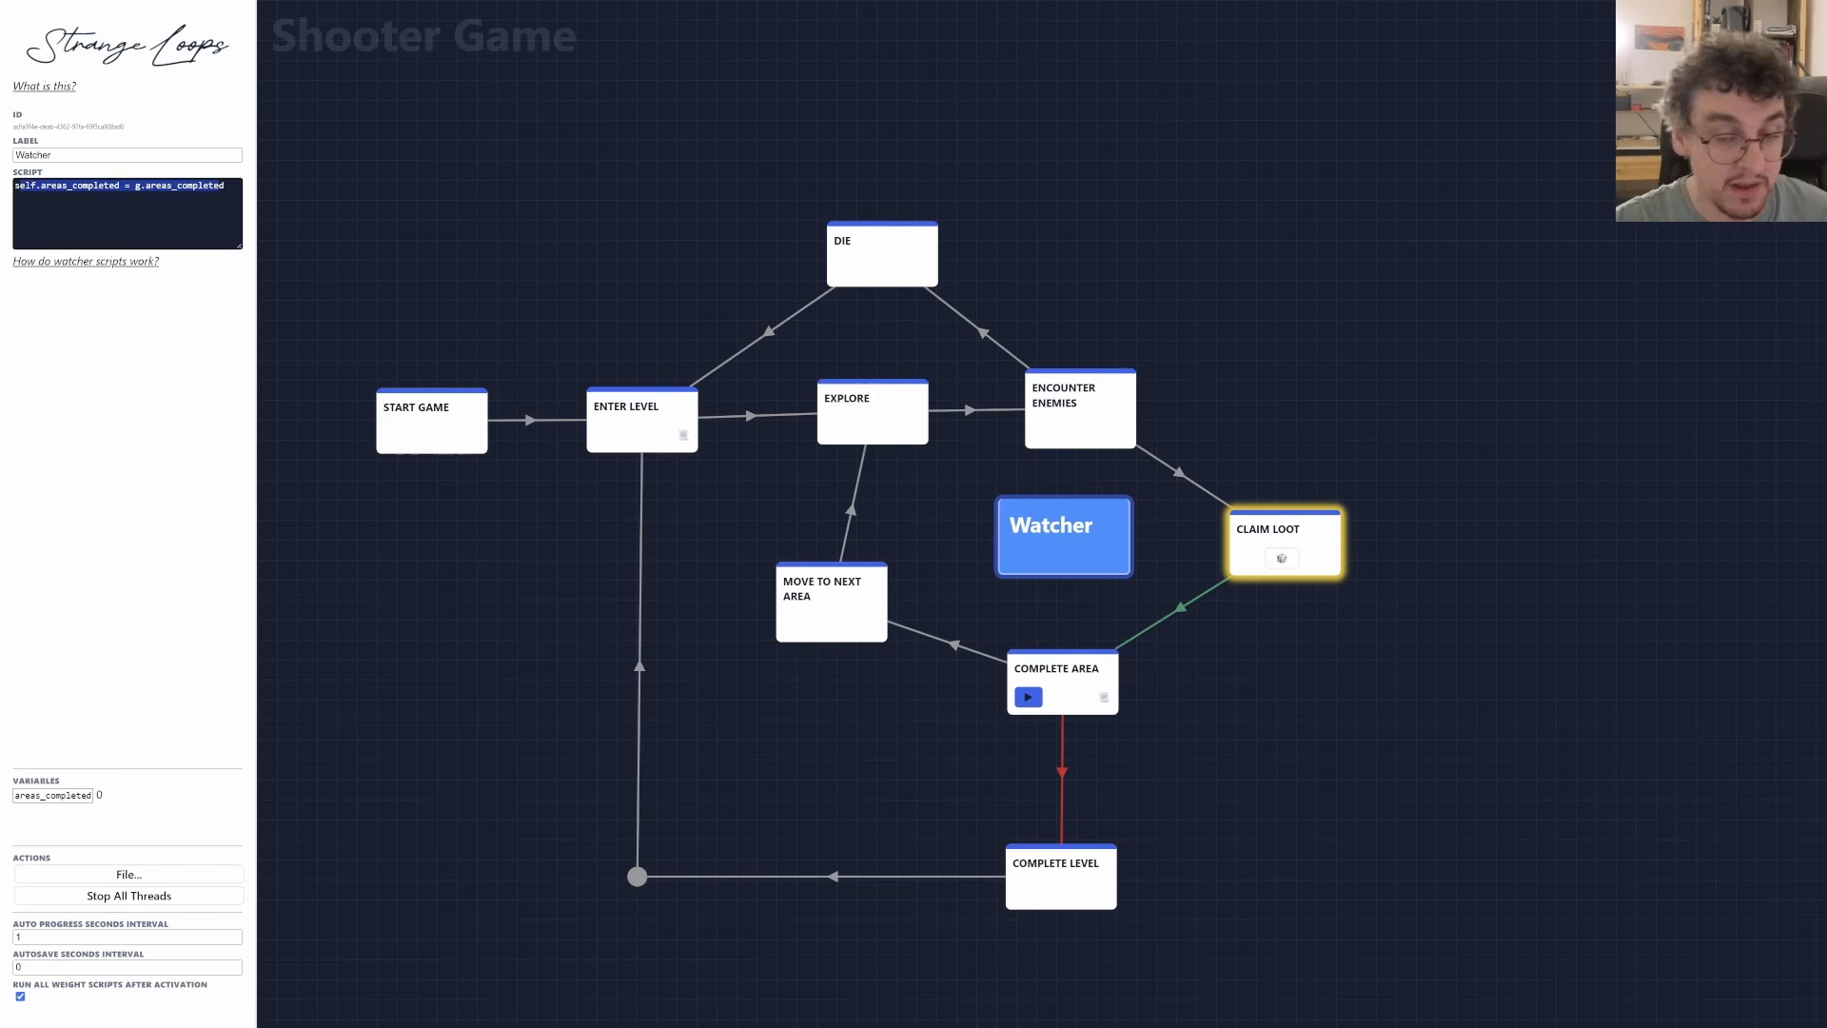
{"action": "left_click", "coordinate": [1094, 405]}
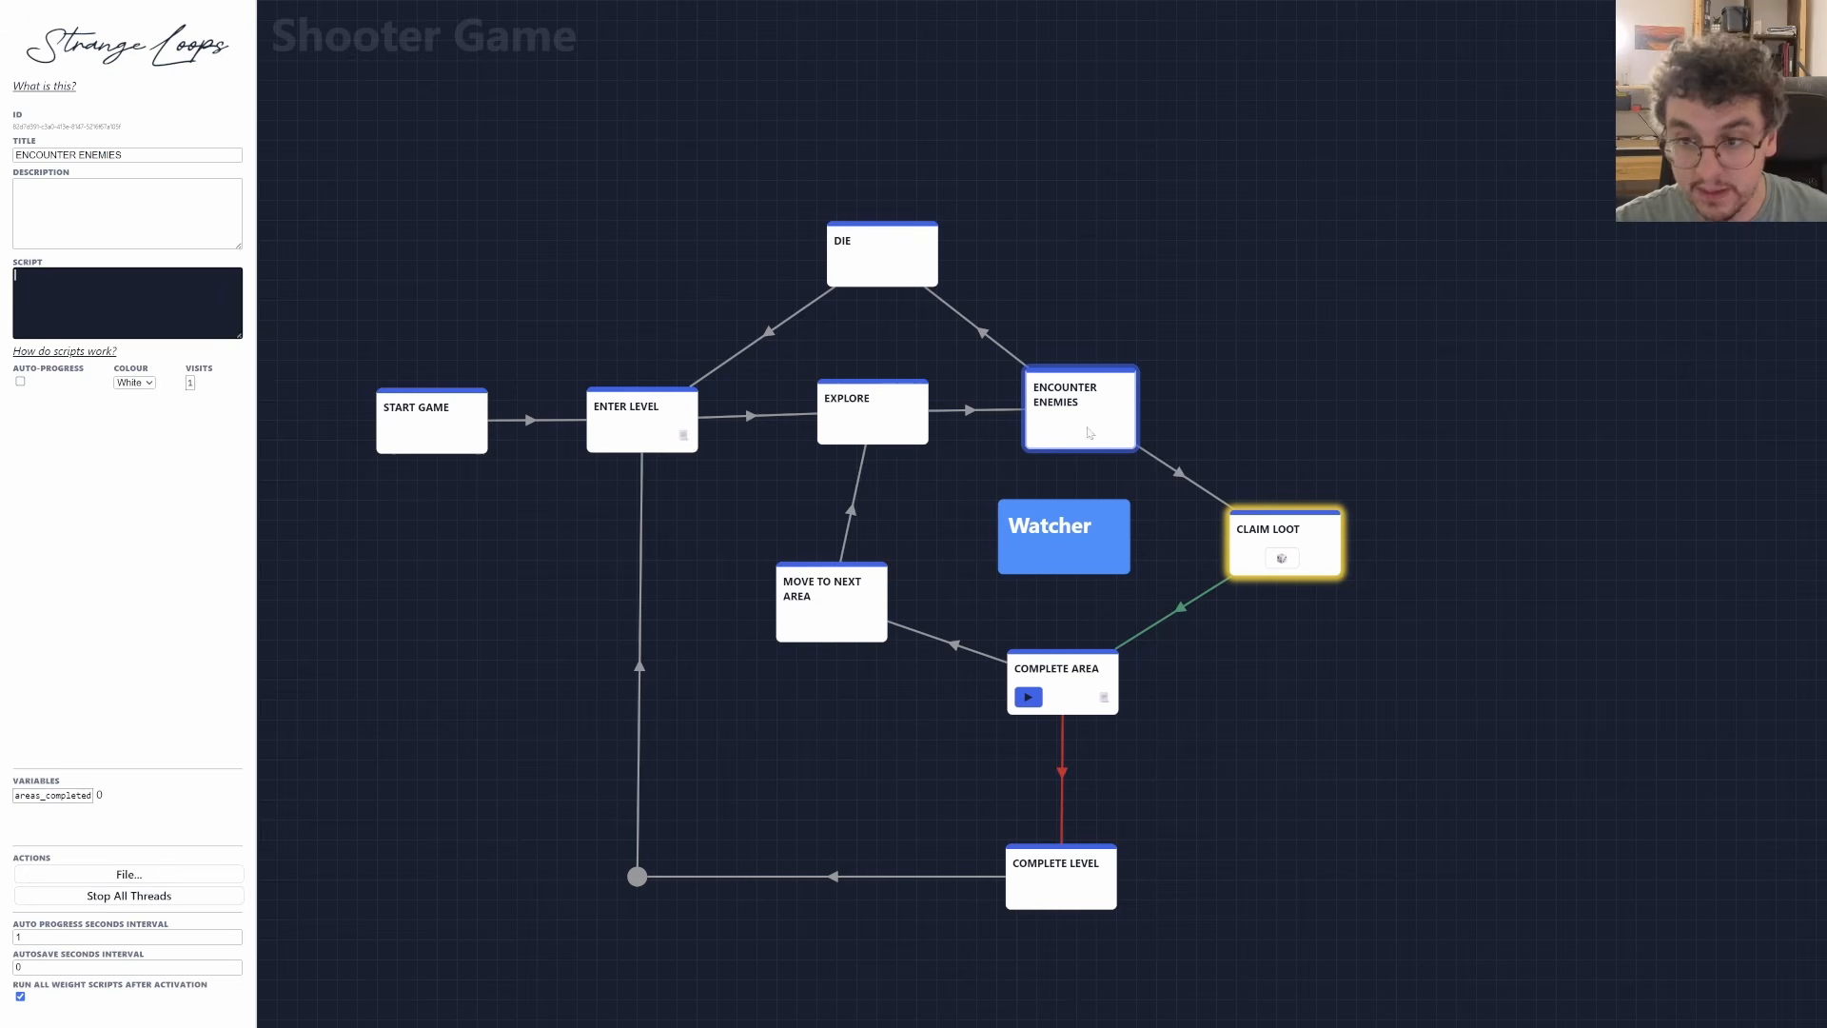
{"action": "left_click", "coordinate": [1191, 611]}
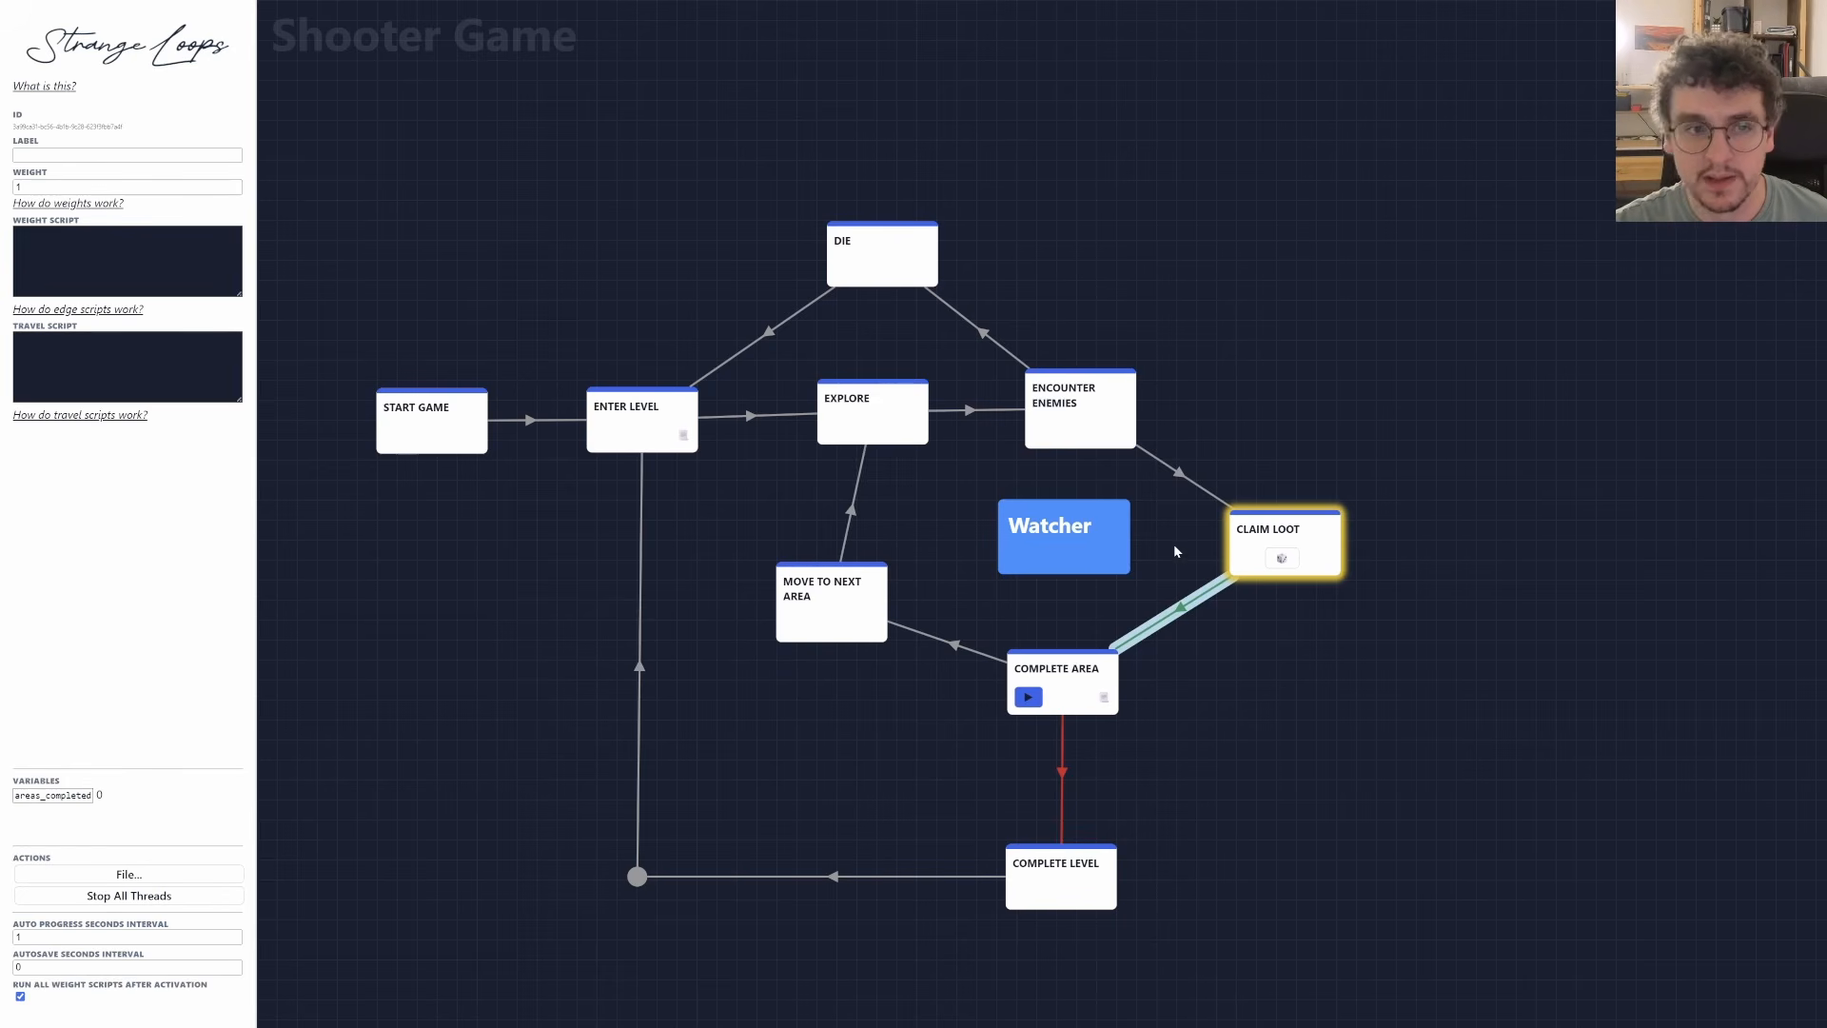
{"action": "left_click", "coordinate": [1075, 551]}
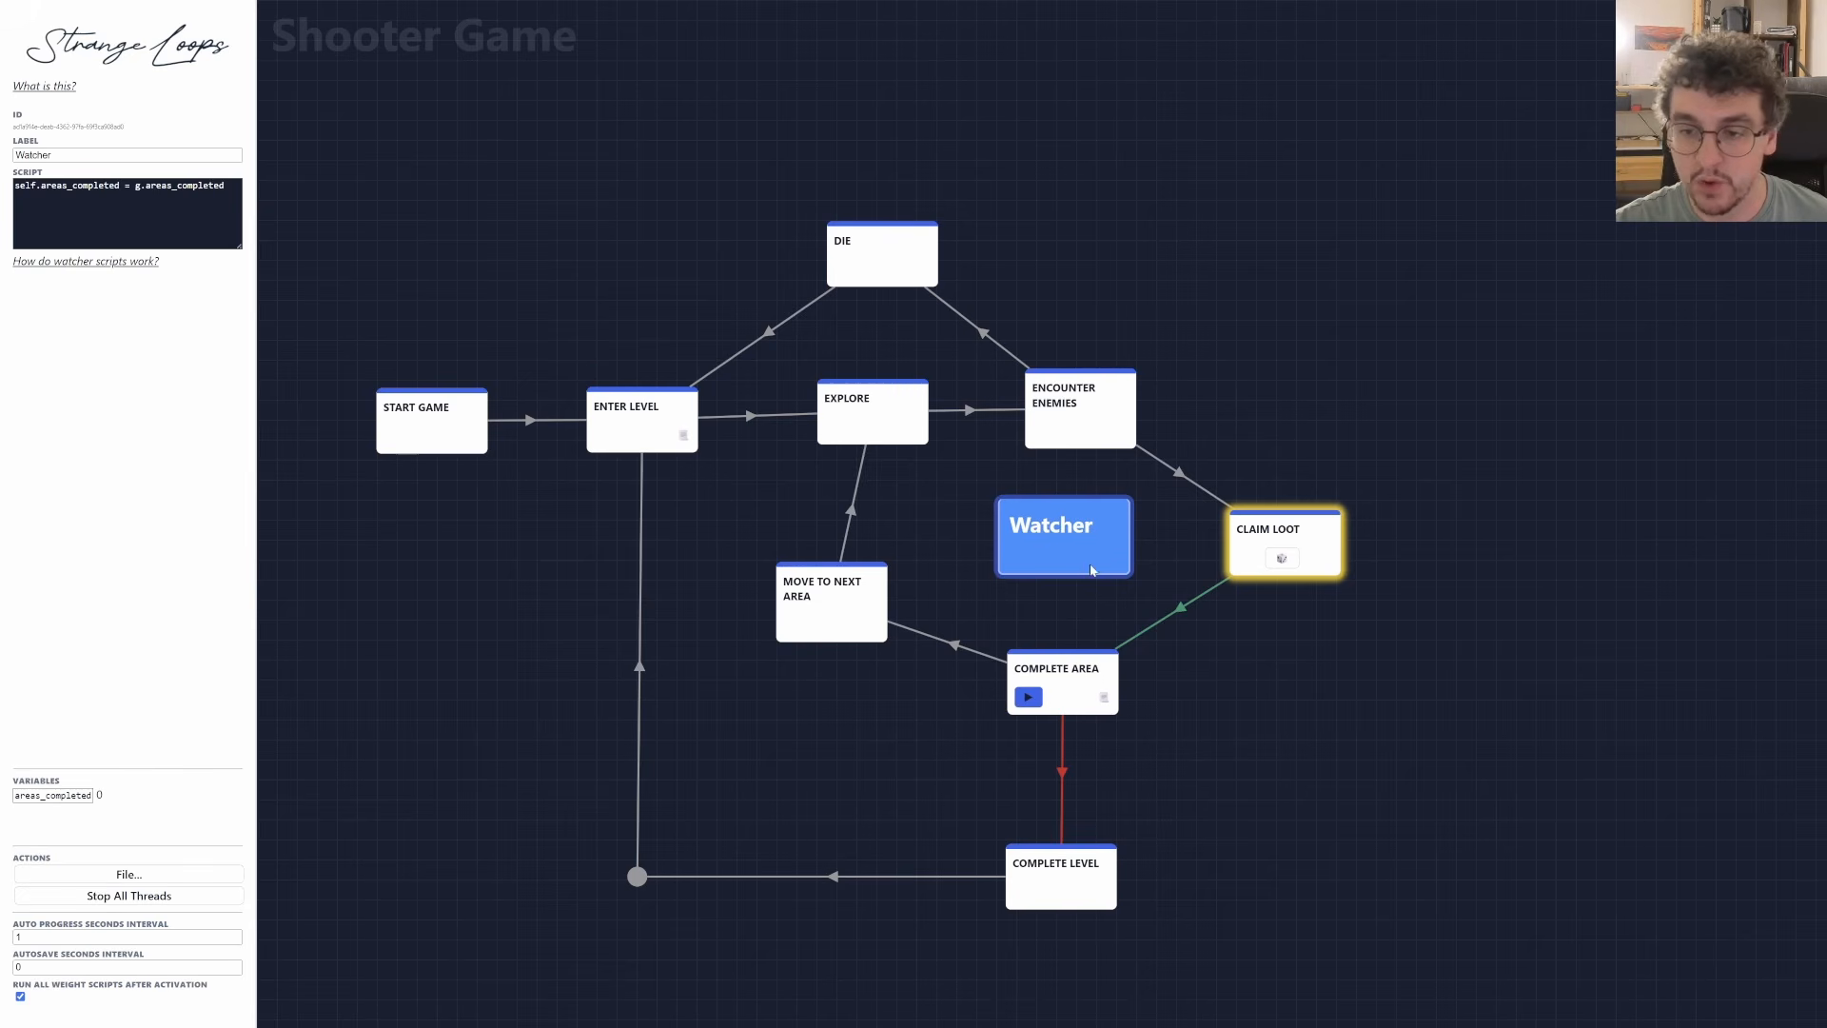
Advance the thread from Claim Loot through Complete Area, Move to Next Area, Explore and Encounter Enemies back to Claim Loot.
{"action": "left_click", "coordinate": [1035, 700]}
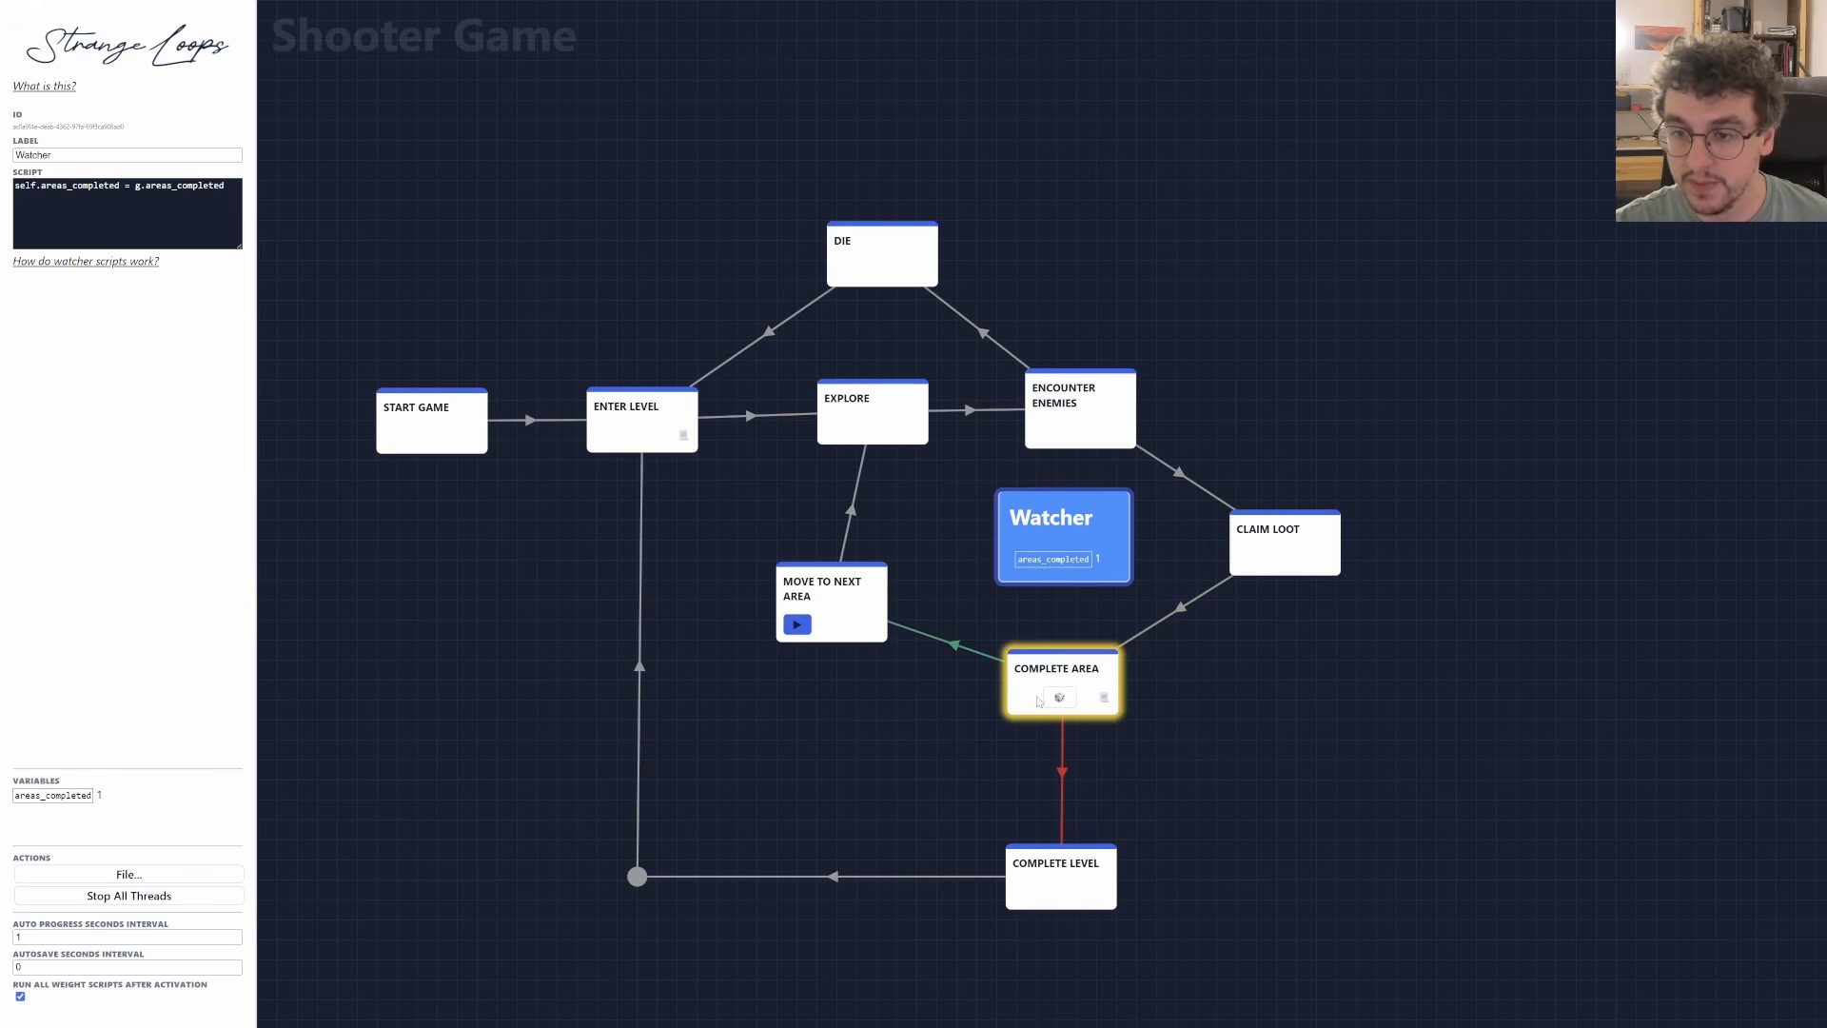
{"action": "left_click", "coordinate": [802, 624]}
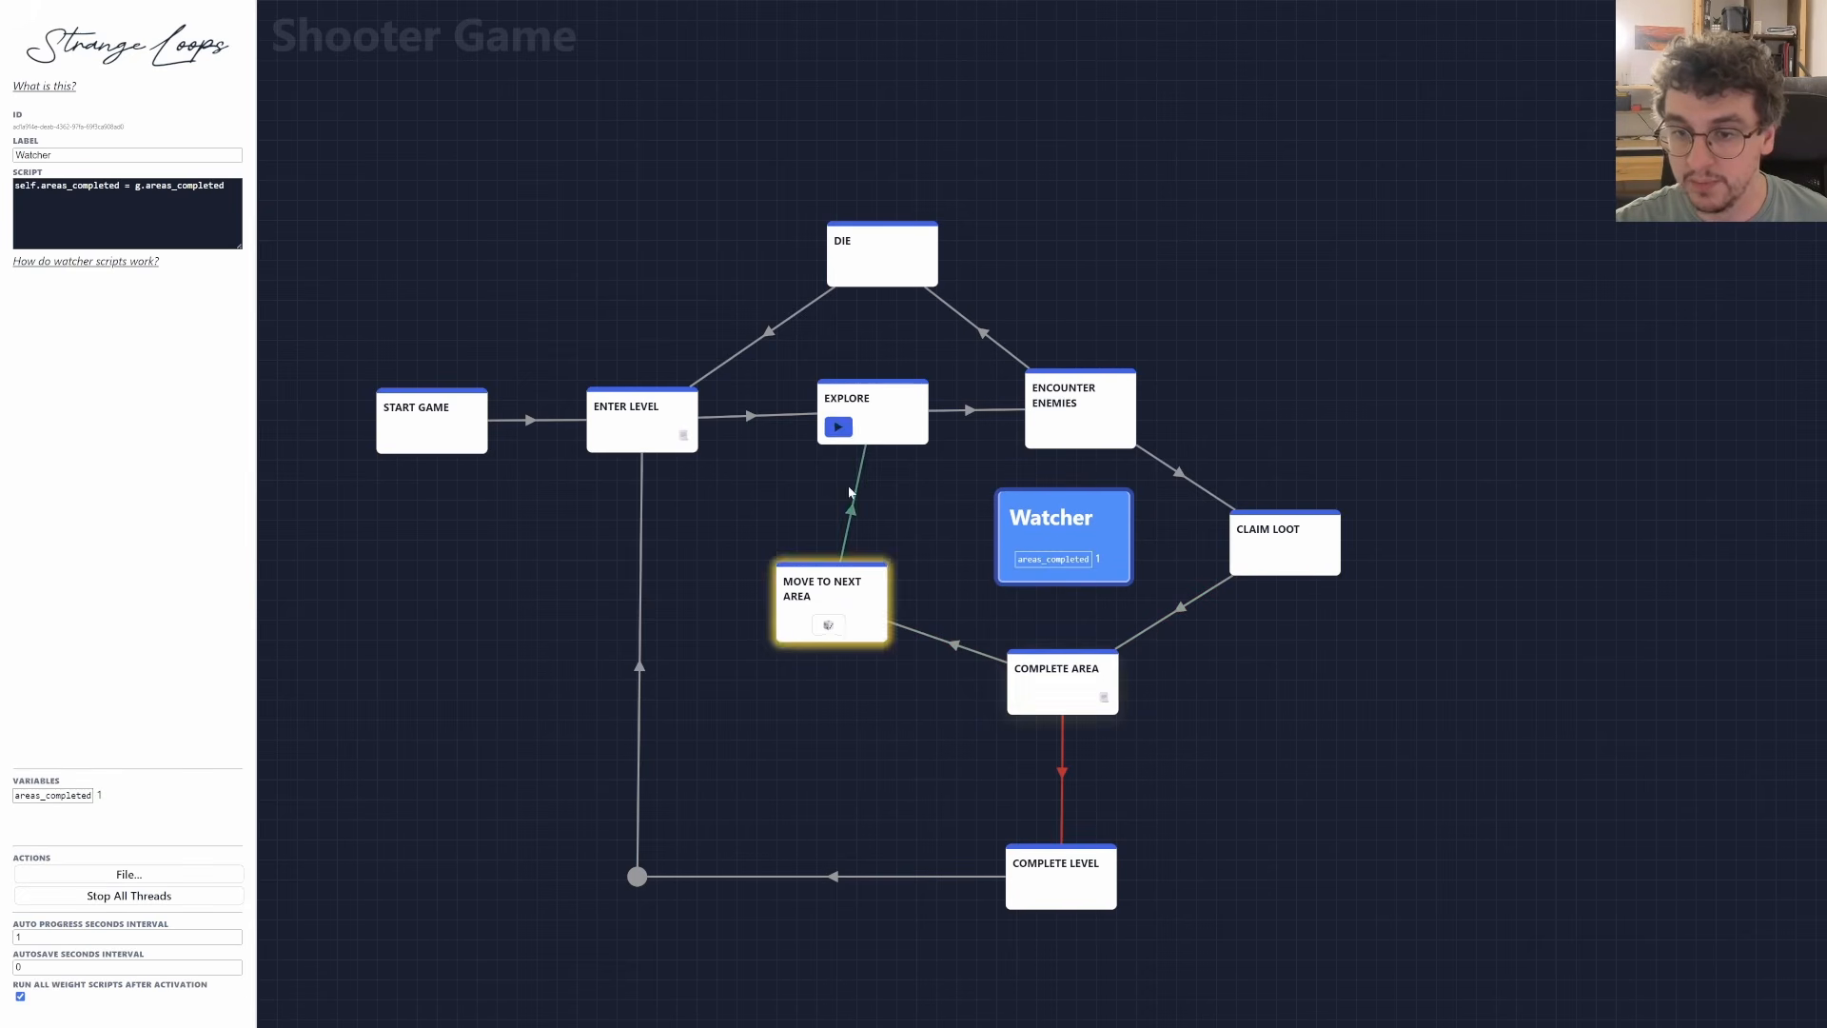
{"action": "left_click", "coordinate": [839, 426]}
{"action": "left_click", "coordinate": [1046, 430]}
{"action": "left_click", "coordinate": [1251, 559]}
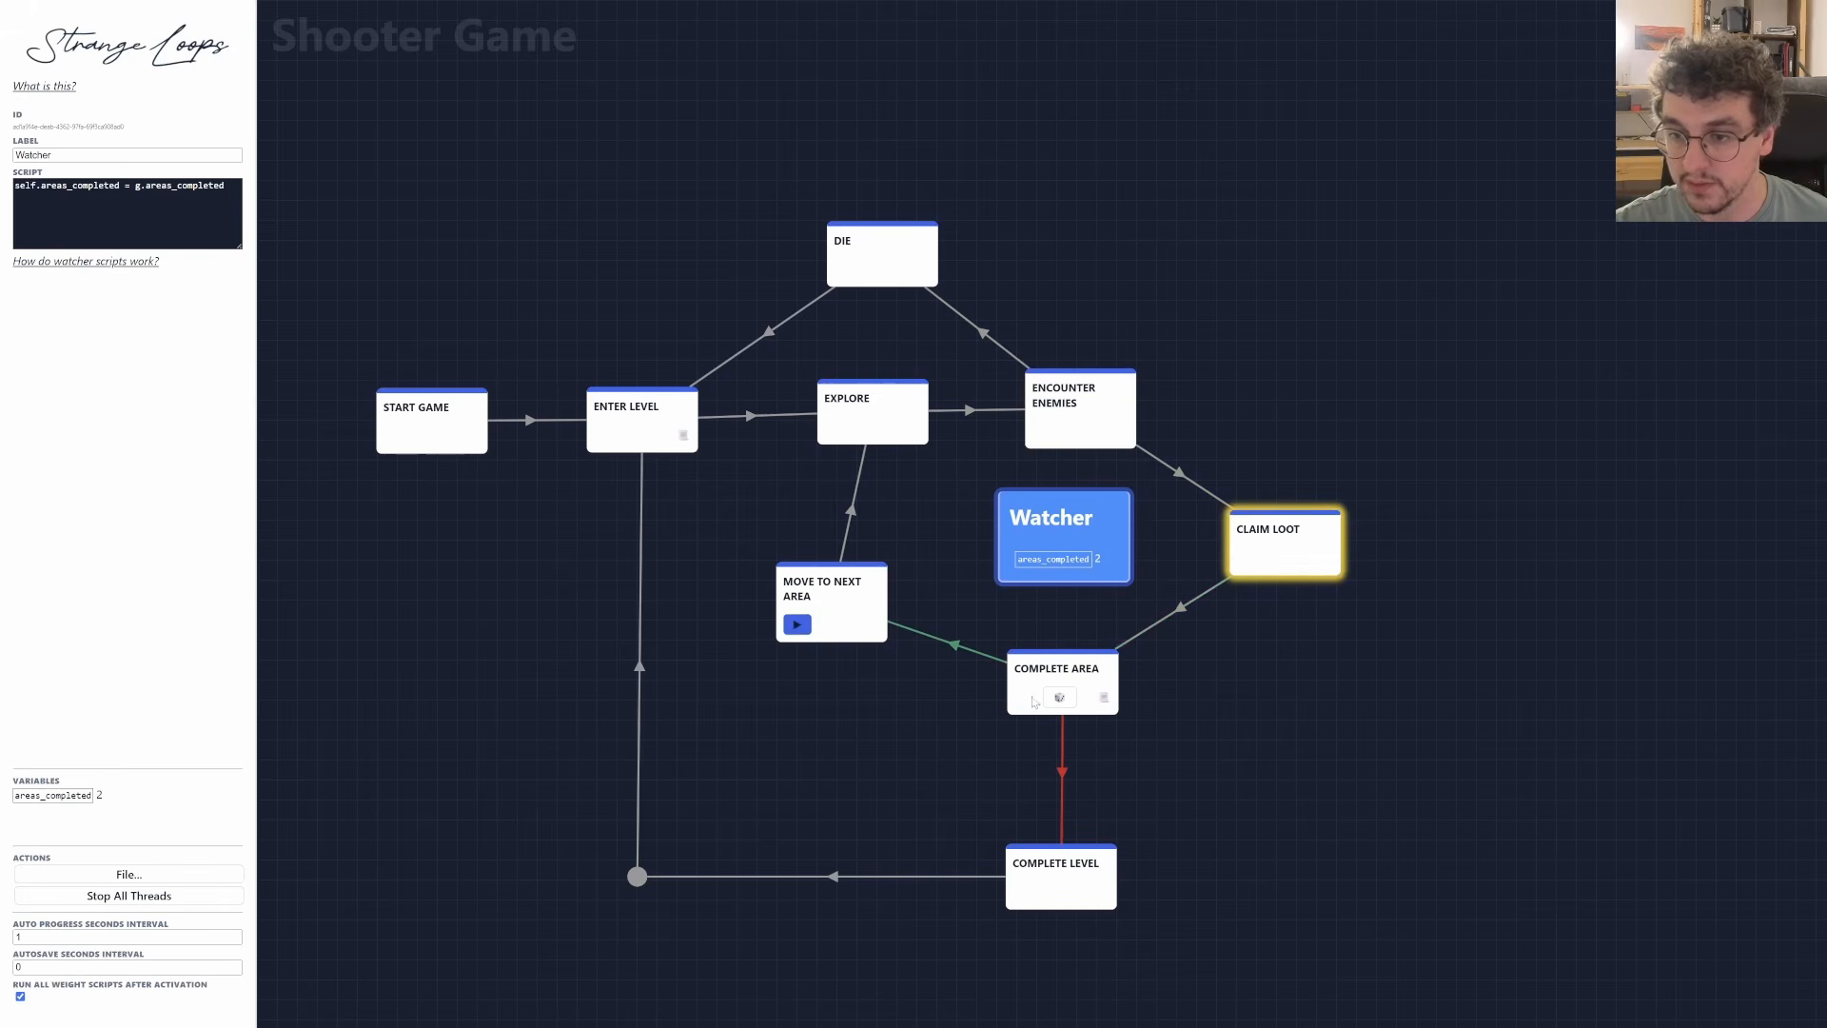
Advance the thread through Complete Area and once more around the area loop until Complete Area is reached again.
{"action": "left_click", "coordinate": [1028, 697]}
{"action": "left_click", "coordinate": [797, 623]}
{"action": "left_click", "coordinate": [837, 423]}
{"action": "left_click", "coordinate": [1045, 430]}
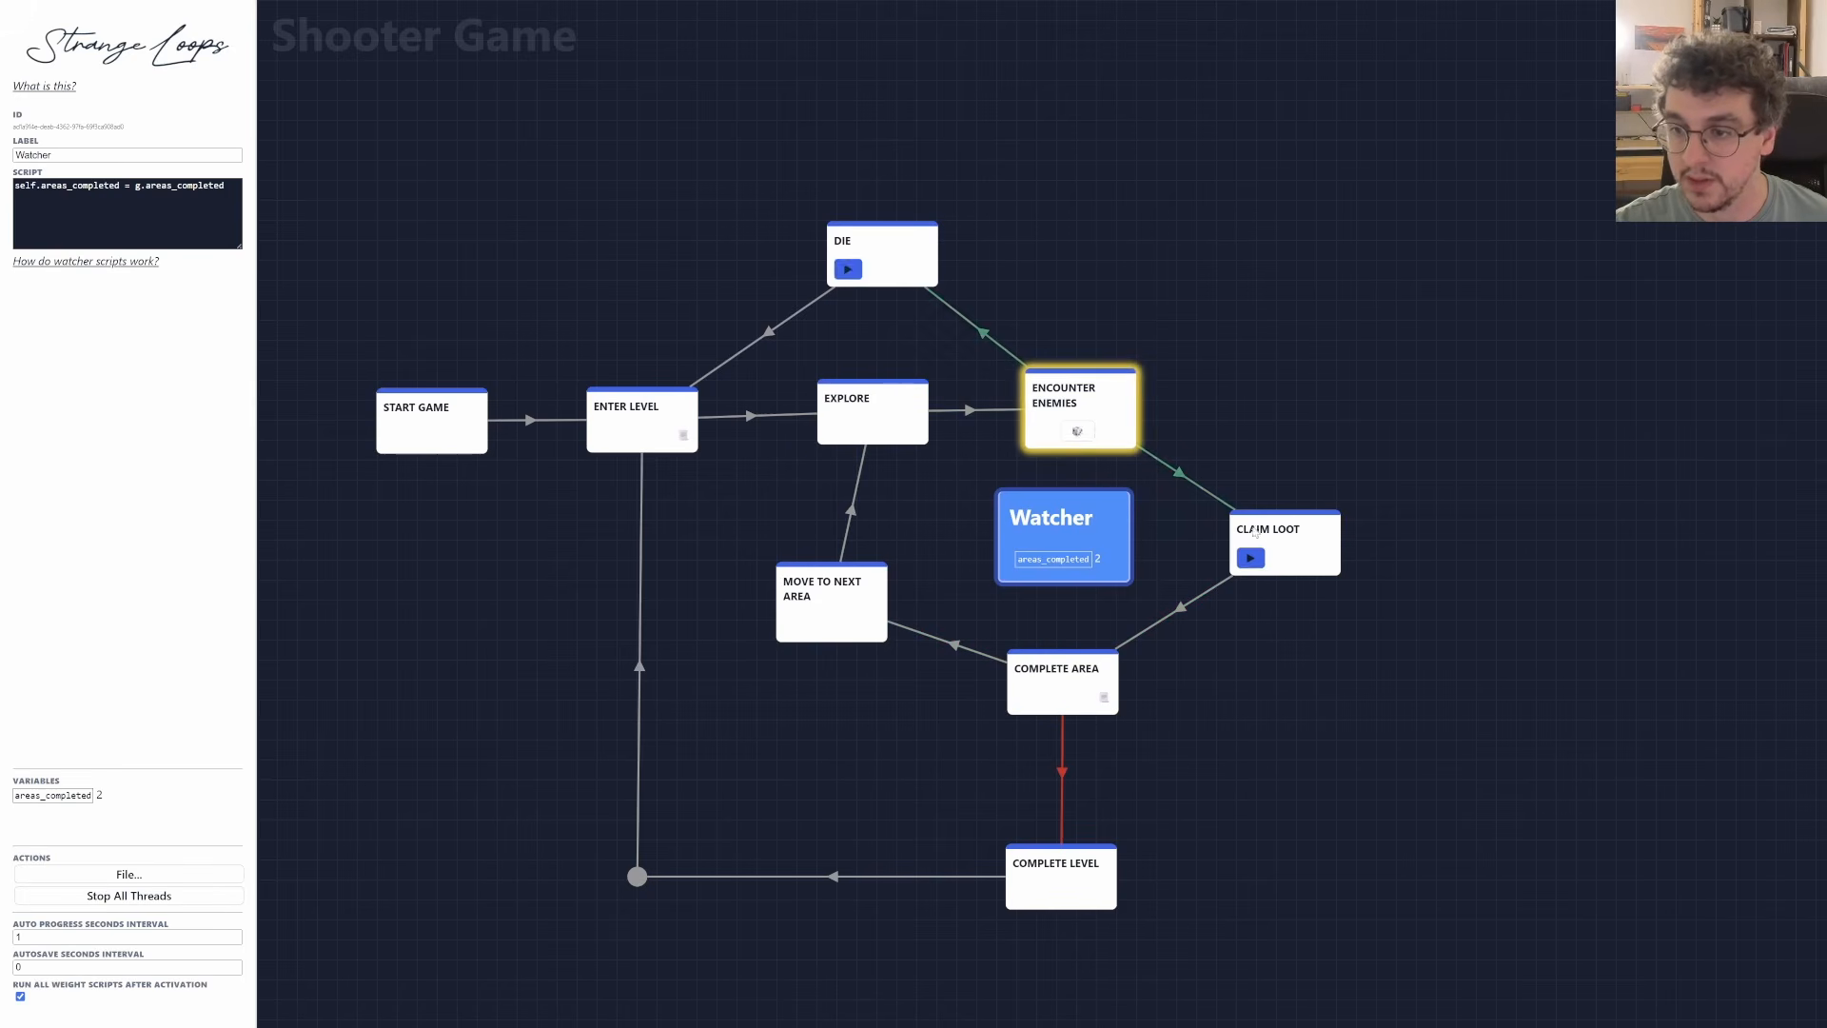
{"action": "left_click", "coordinate": [1251, 559]}
{"action": "left_click", "coordinate": [1027, 700]}
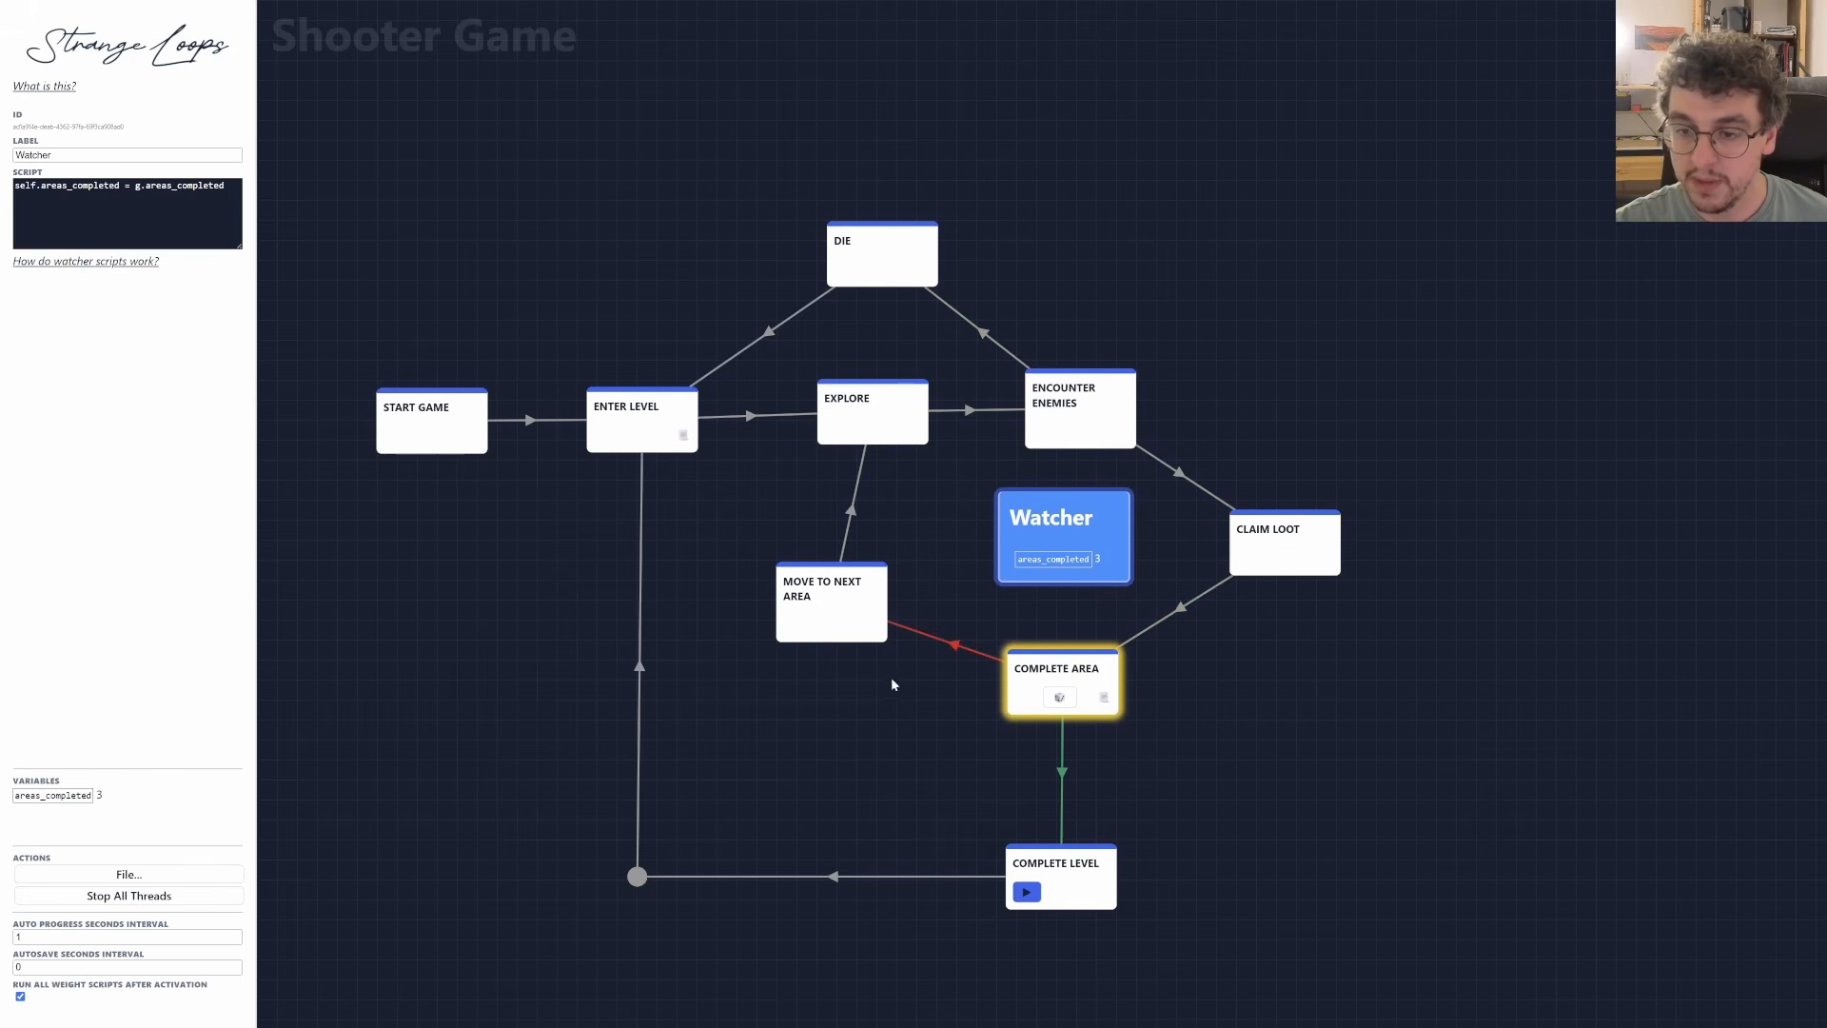
Advance the thread from Complete Area through Complete Level to Enter Level and open the Enter Level node's settings.
{"action": "left_click", "coordinate": [1026, 892]}
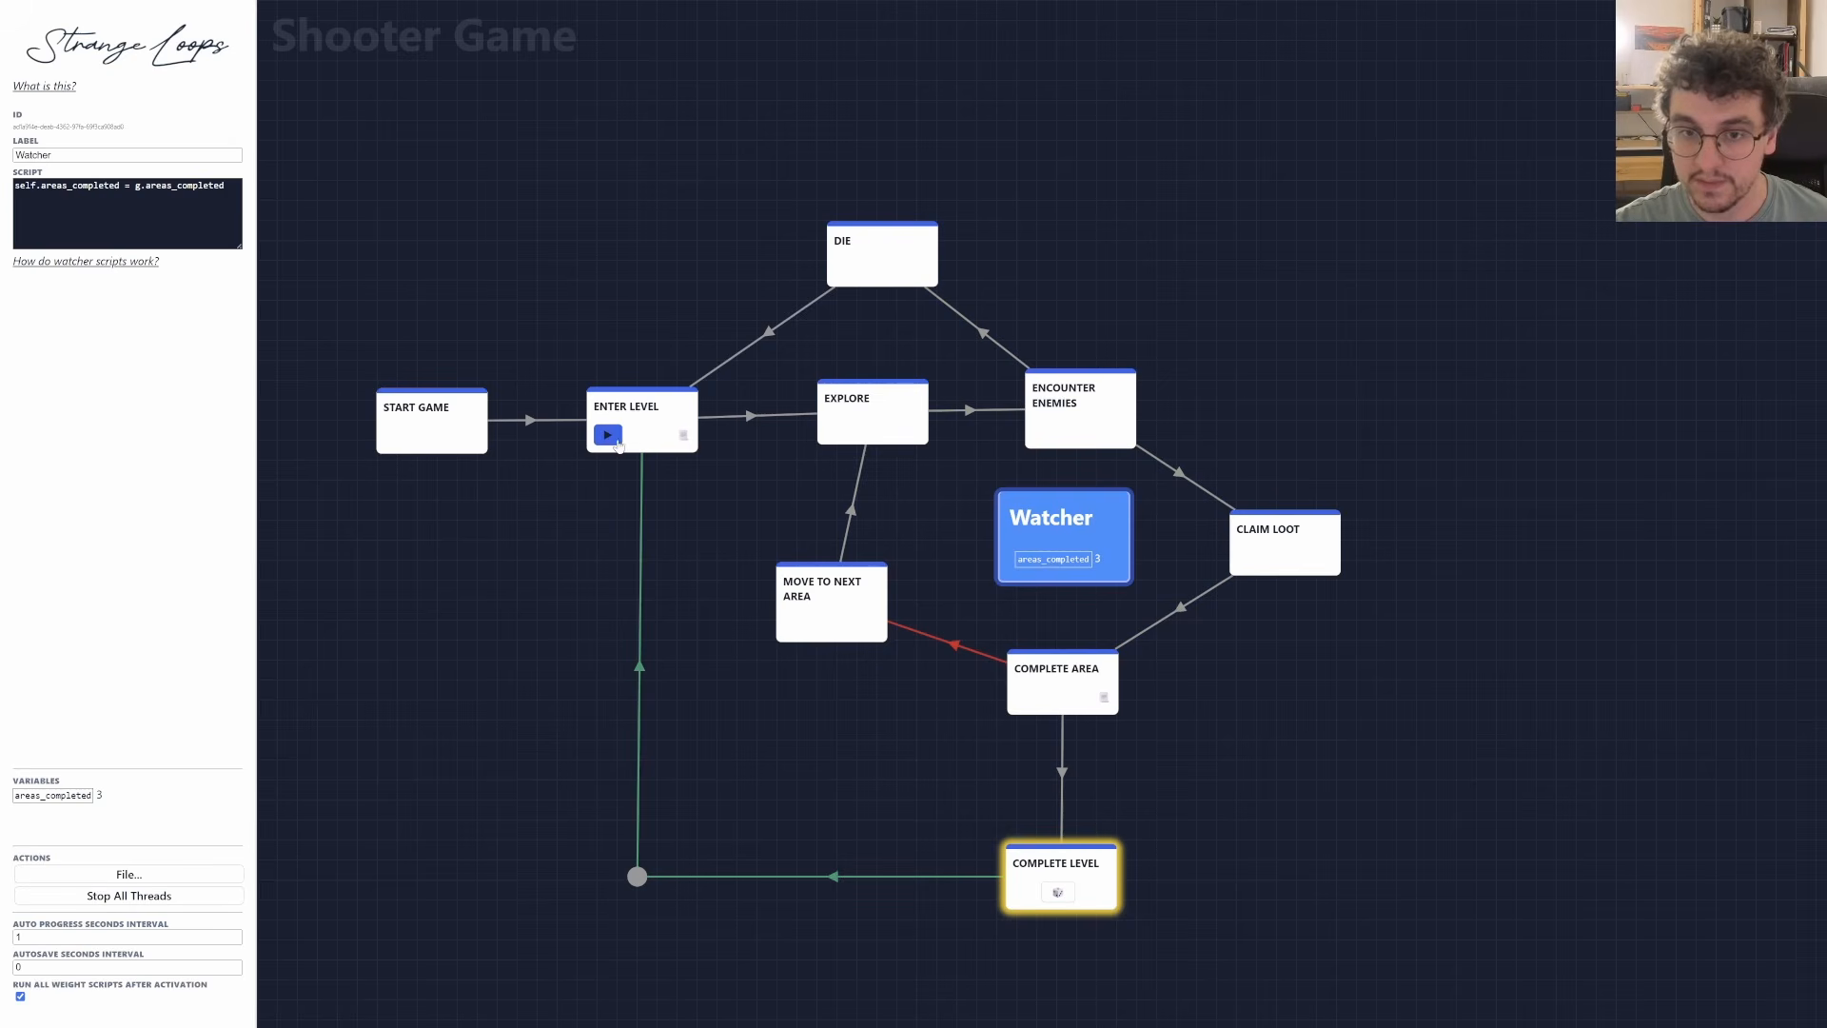
{"action": "left_click", "coordinate": [609, 435]}
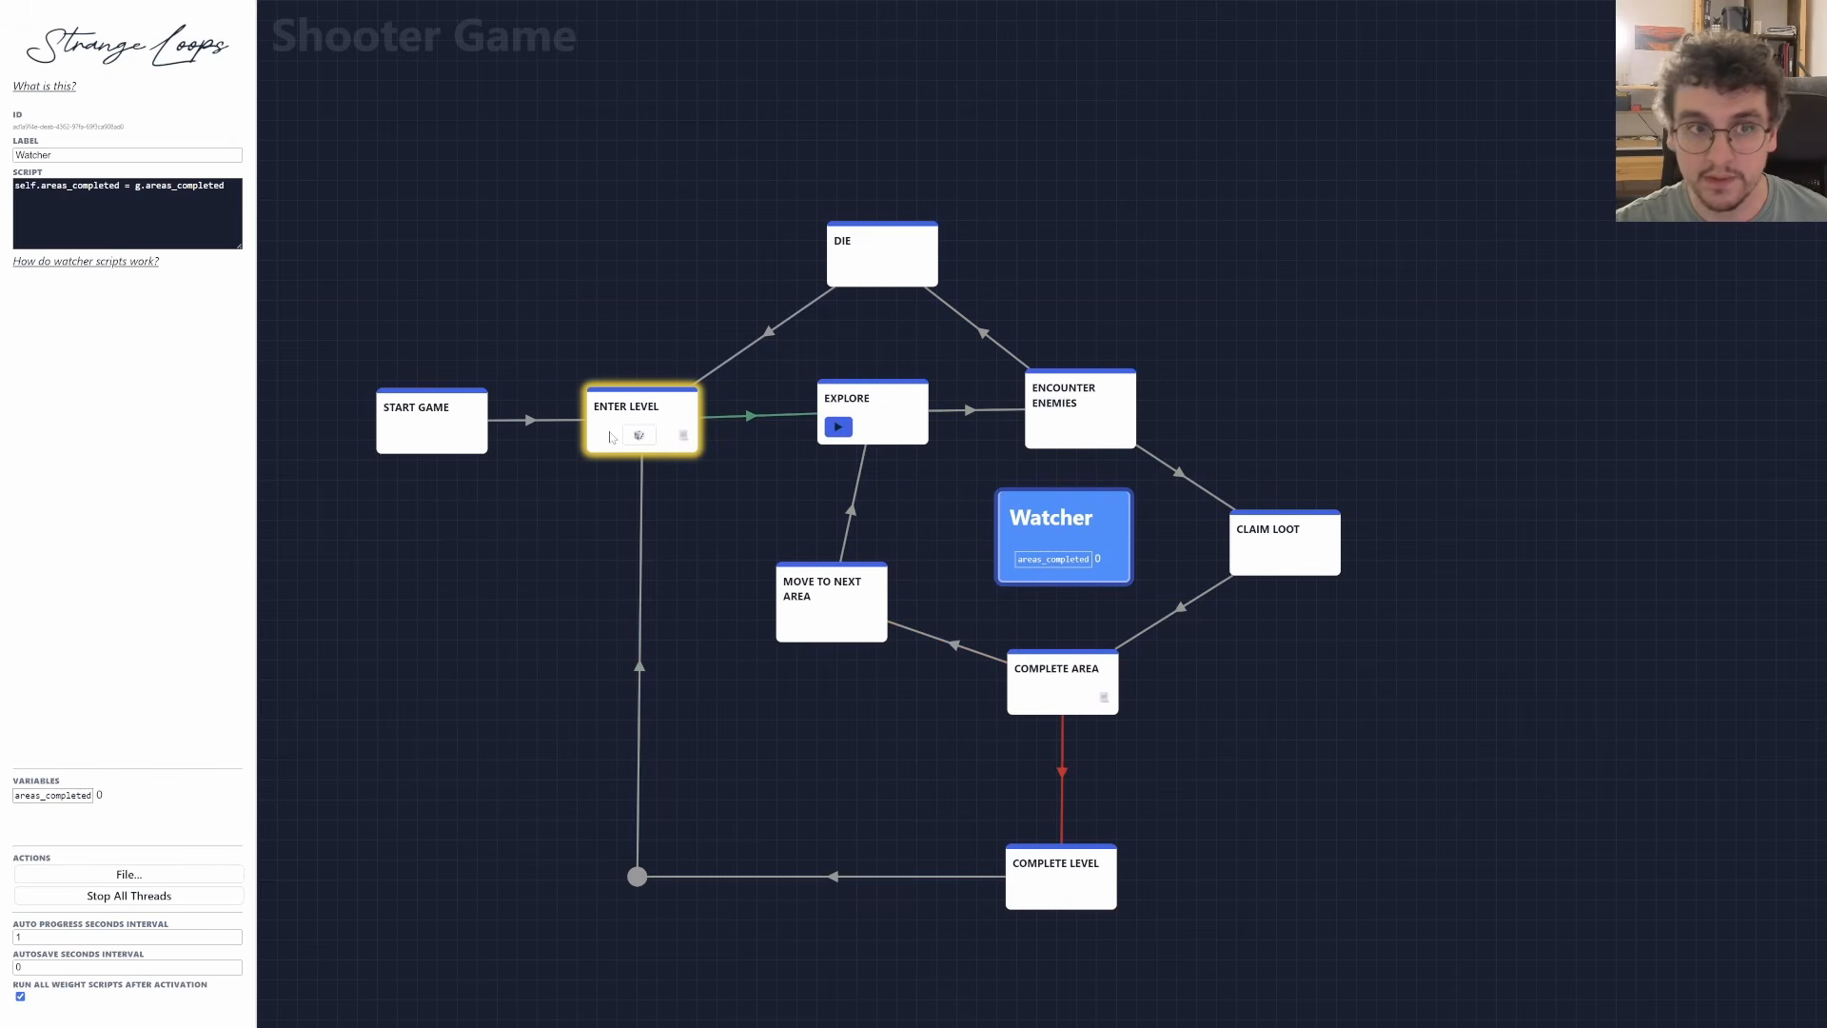
{"action": "left_click", "coordinate": [609, 426]}
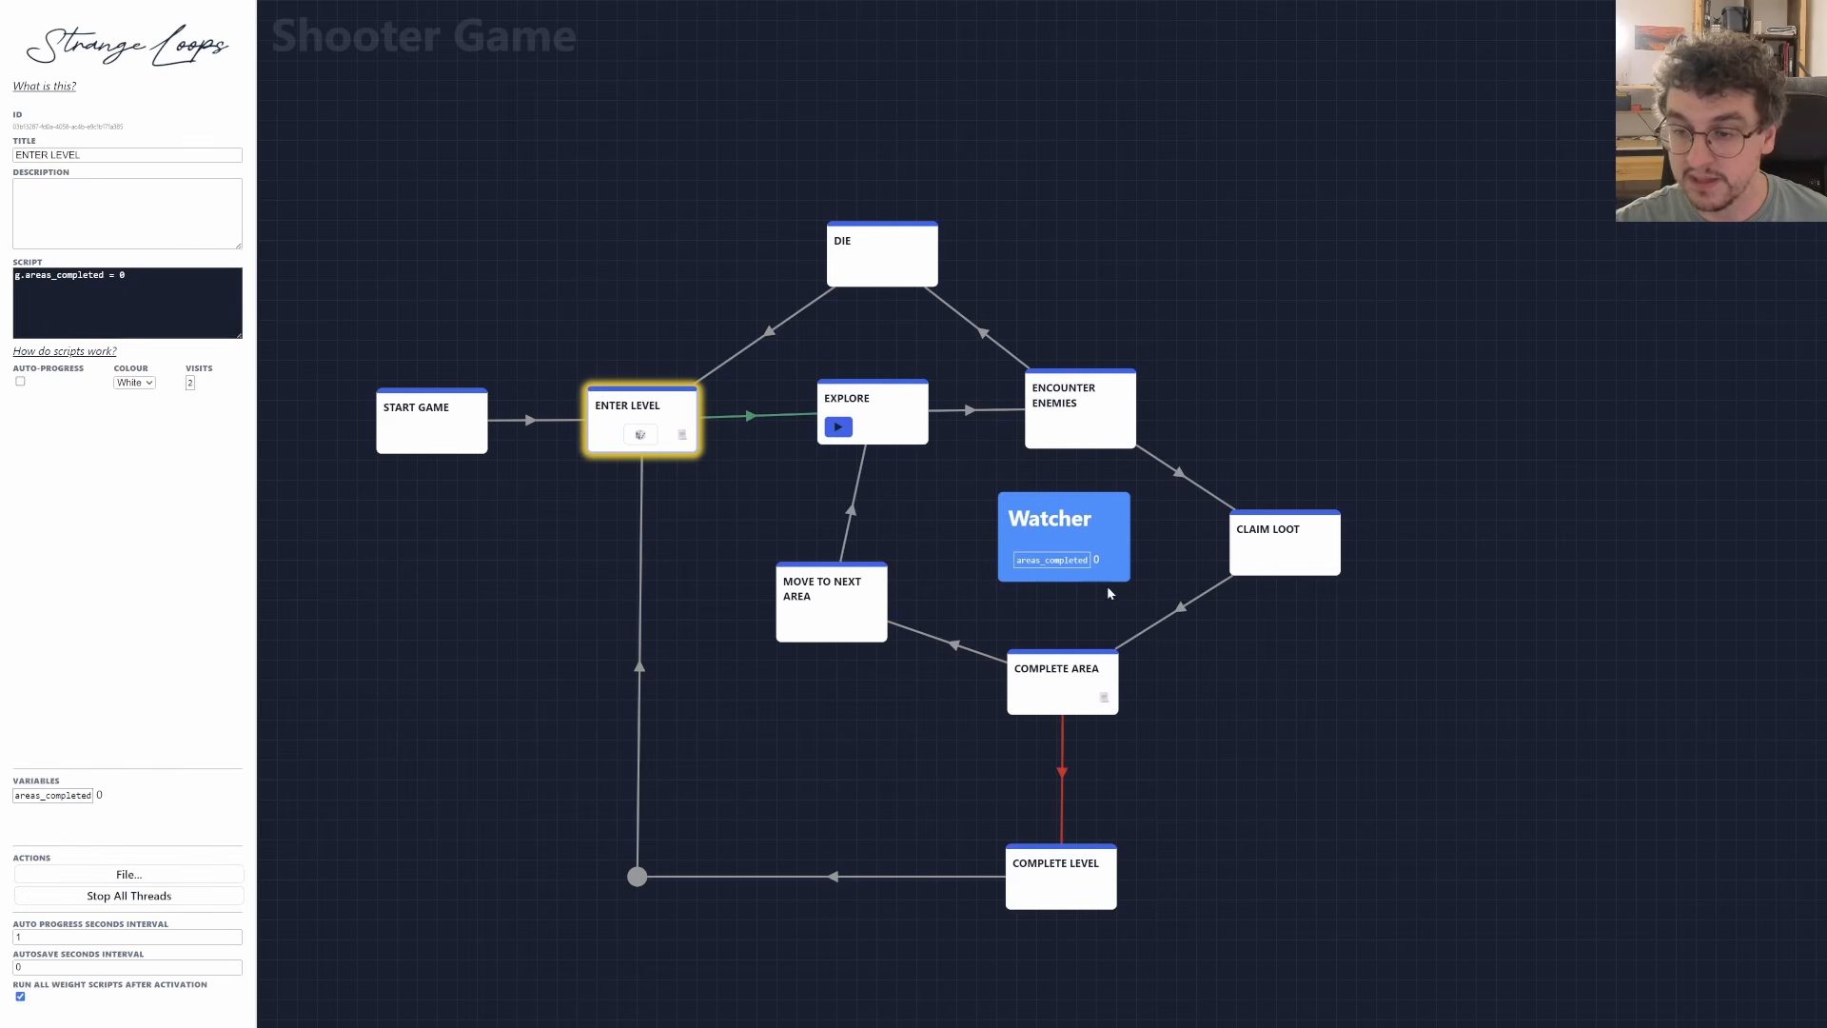
Advance the thread from Enter Level through Explore, Encounter Enemies, Claim Loot and Complete Area, and continue around the loop to Claim Loot.
{"action": "left_click", "coordinate": [838, 427]}
{"action": "left_click", "coordinate": [1043, 432]}
{"action": "left_click", "coordinate": [1251, 562]}
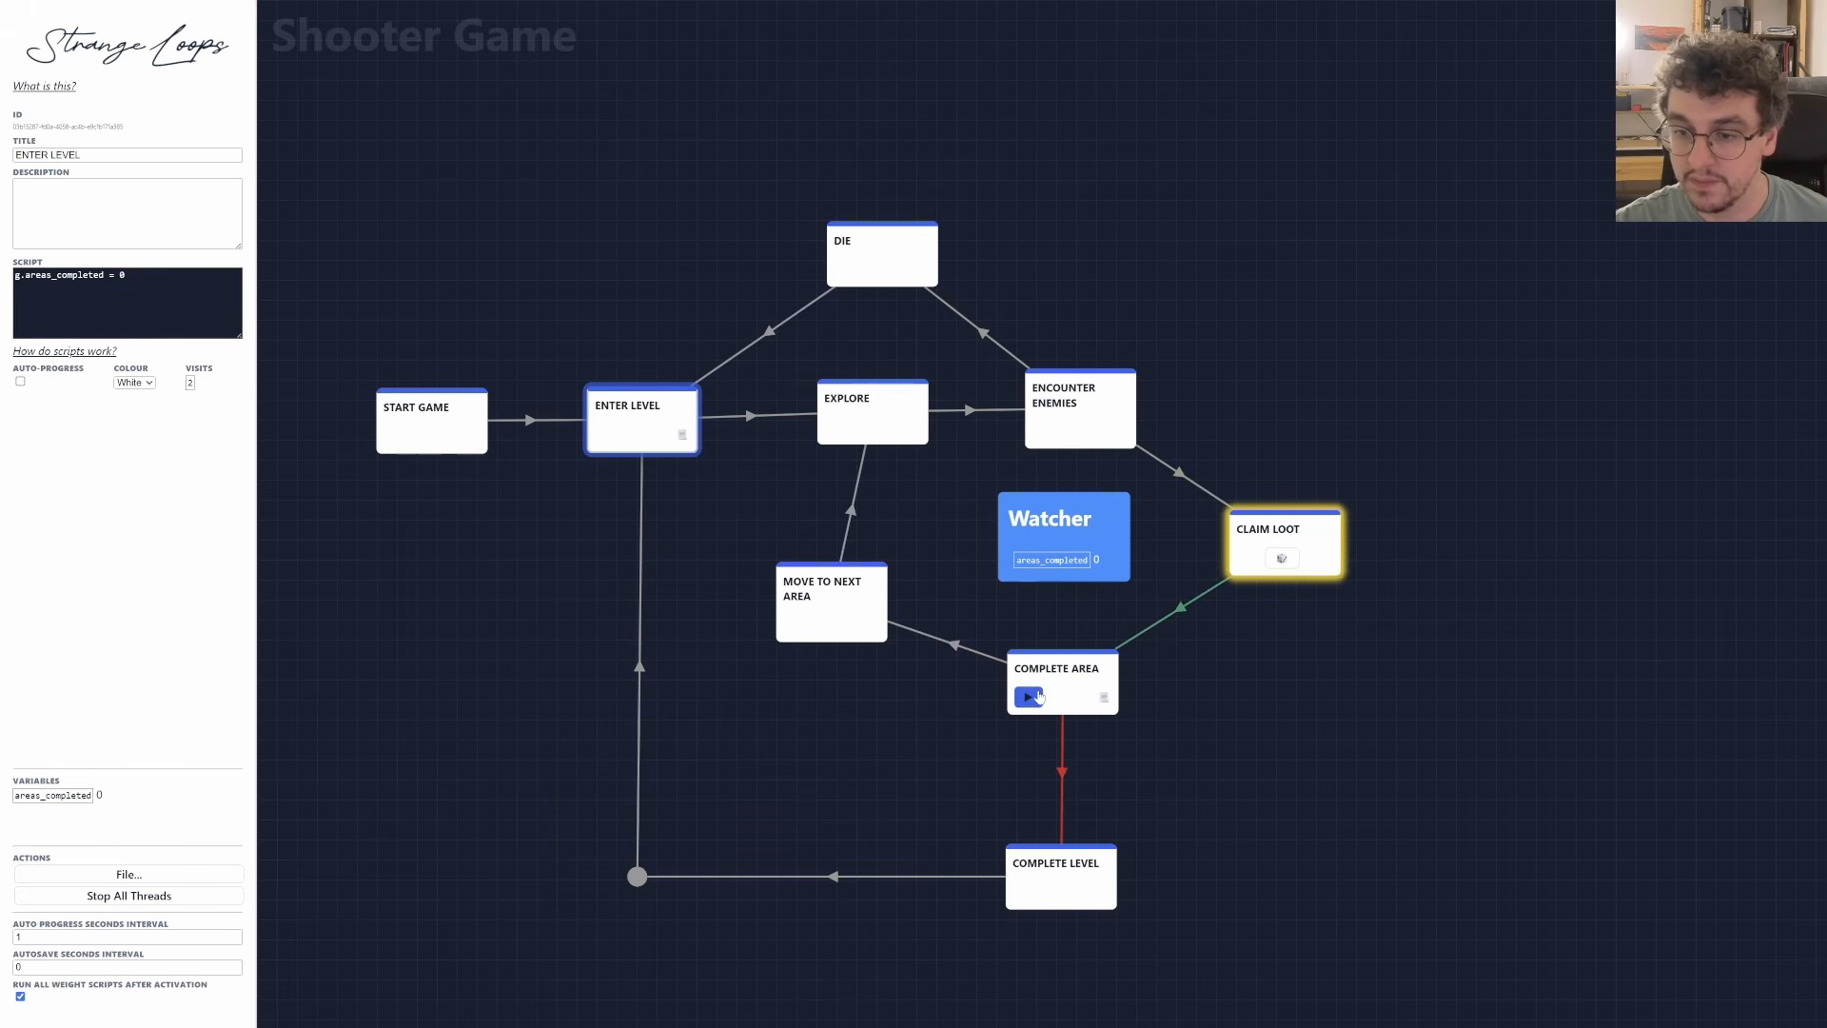
{"action": "left_click", "coordinate": [1032, 695]}
{"action": "left_click", "coordinate": [797, 625]}
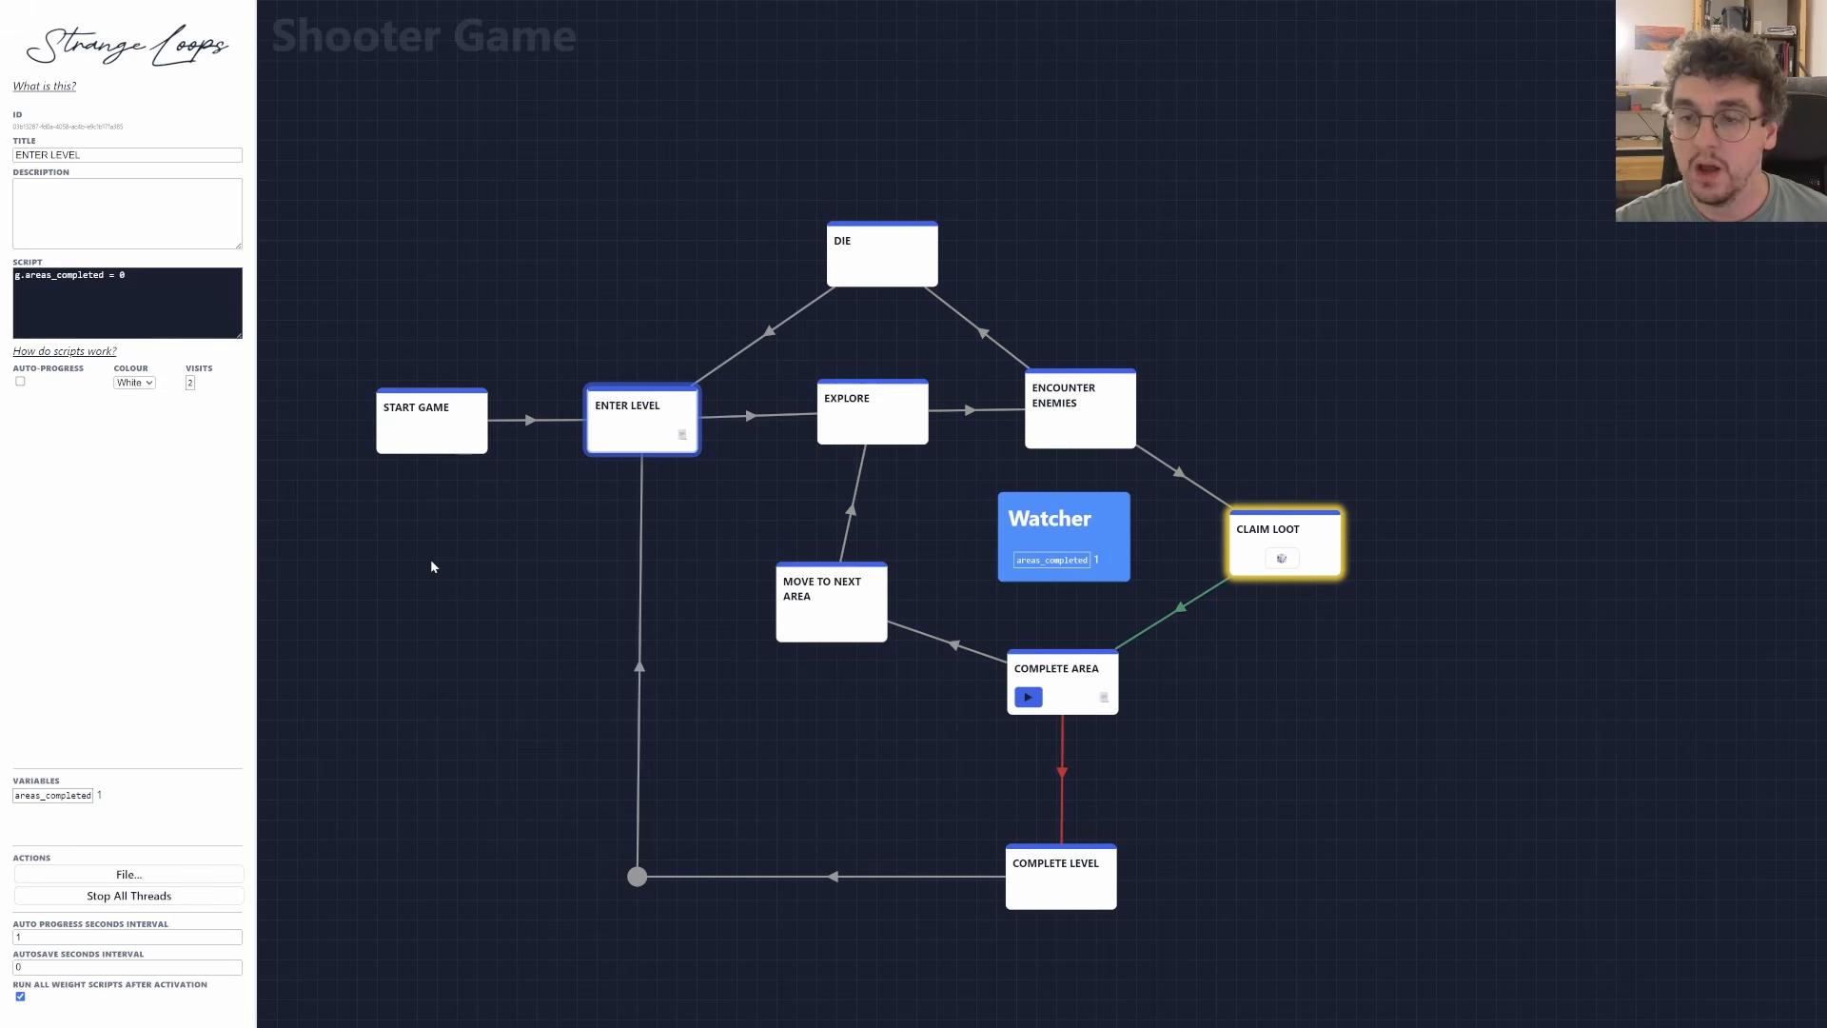
Nudge Move to Next Area slightly right, the watcher slightly left and Claim Loot slightly up, and stop all threads.
{"action": "left_click", "coordinate": [880, 328]}
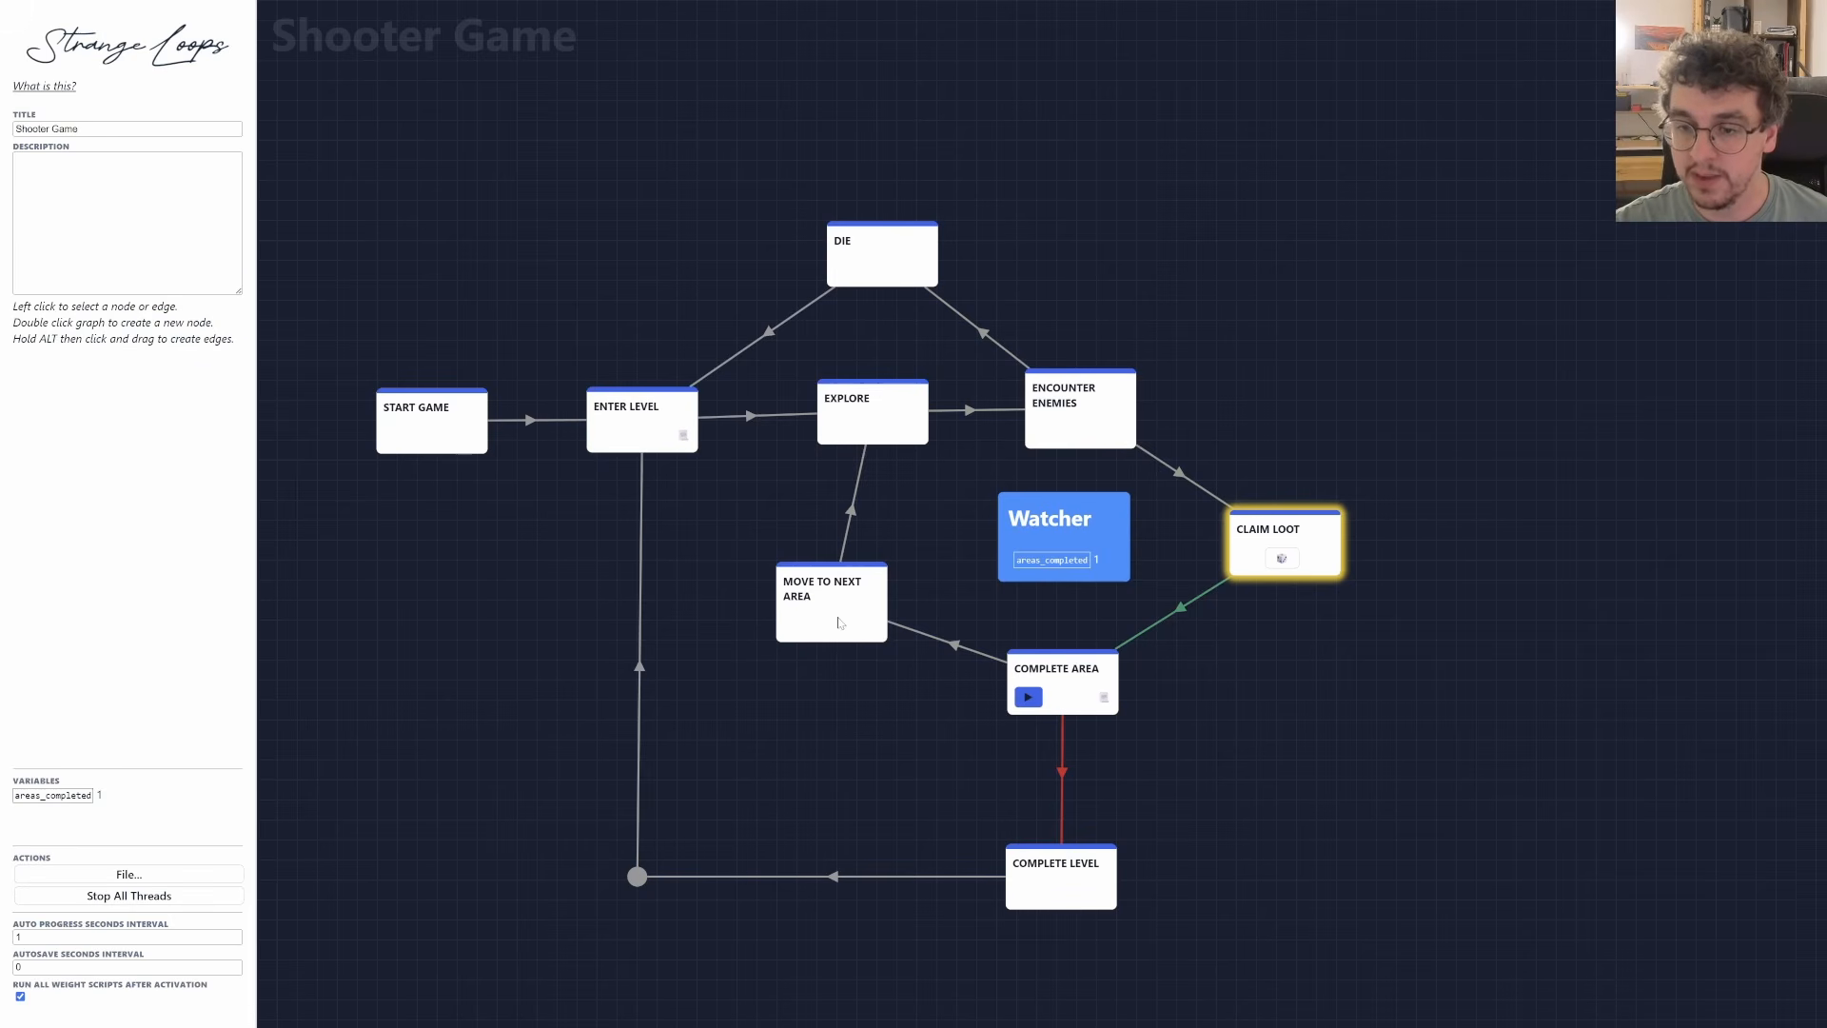
{"action": "left_click_drag", "start_coordinate": [837, 618], "coordinate": [854, 624]}
{"action": "left_click_drag", "start_coordinate": [1269, 533], "coordinate": [1266, 510]}
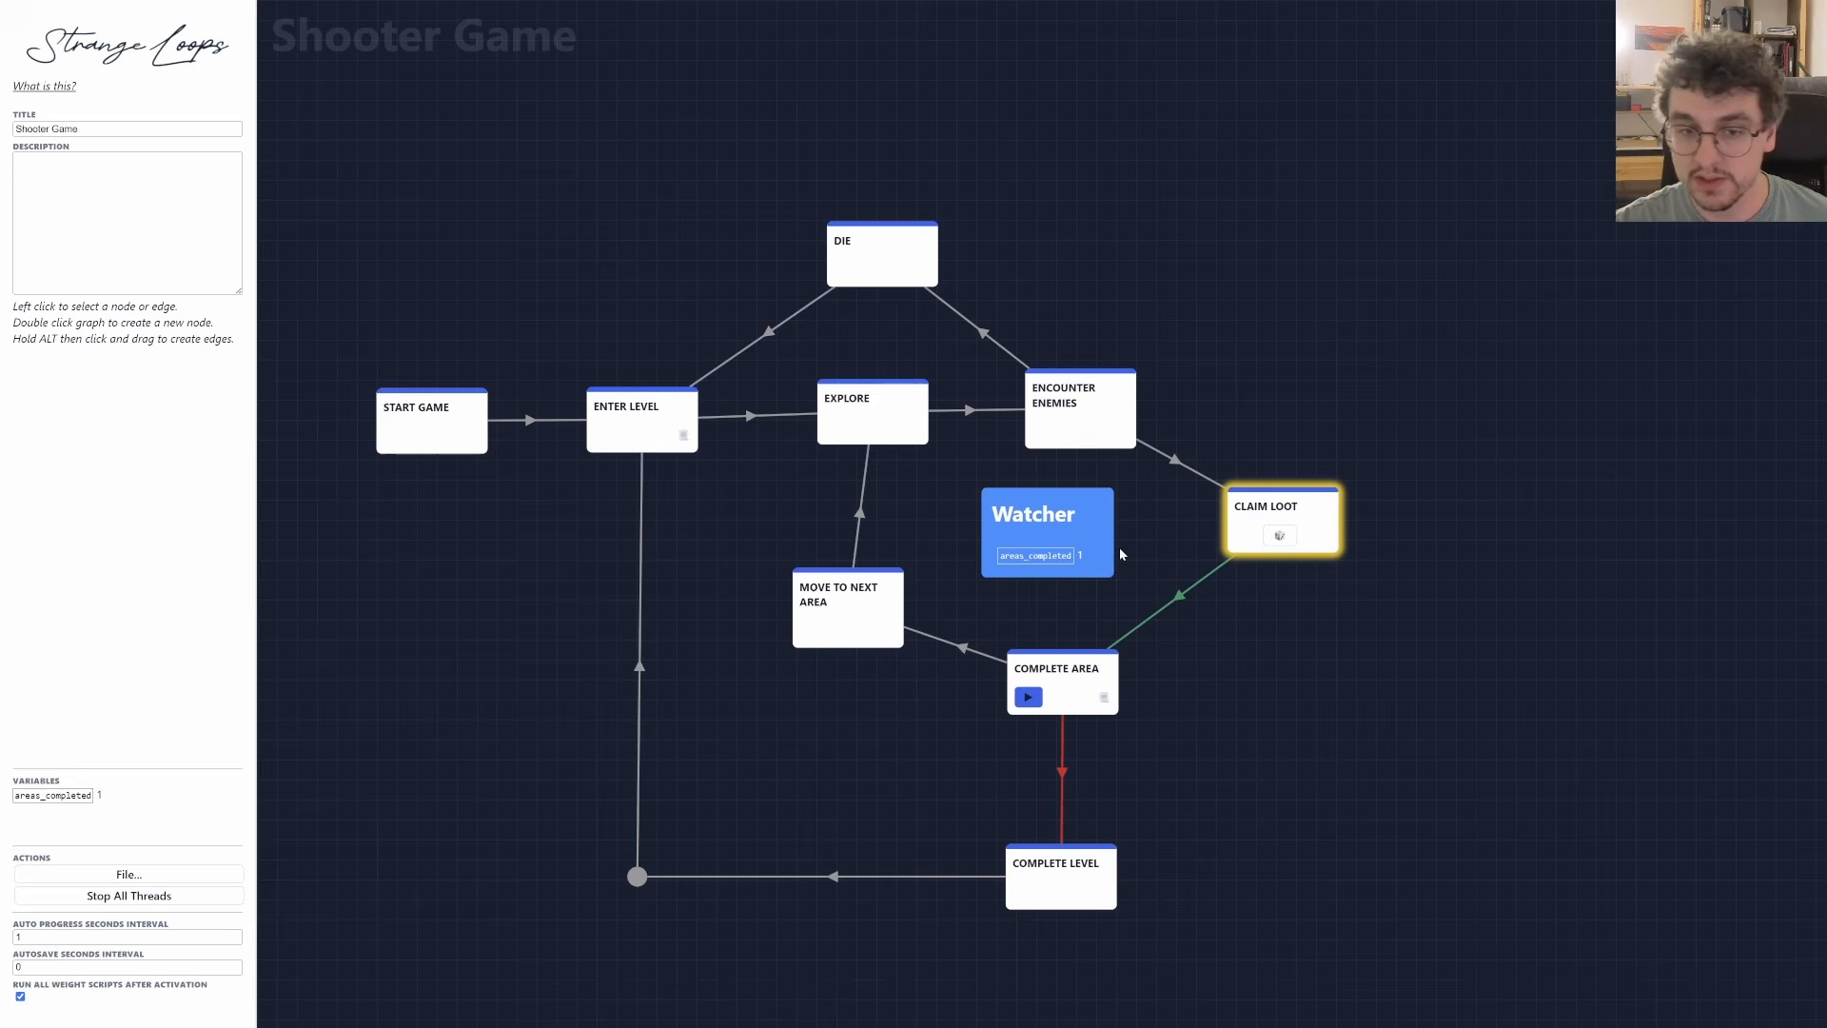
{"action": "left_click", "coordinate": [183, 899]}
Enter "g.money += 100" as the script of the Claim Loot node.
{"action": "left_click", "coordinate": [1317, 542]}
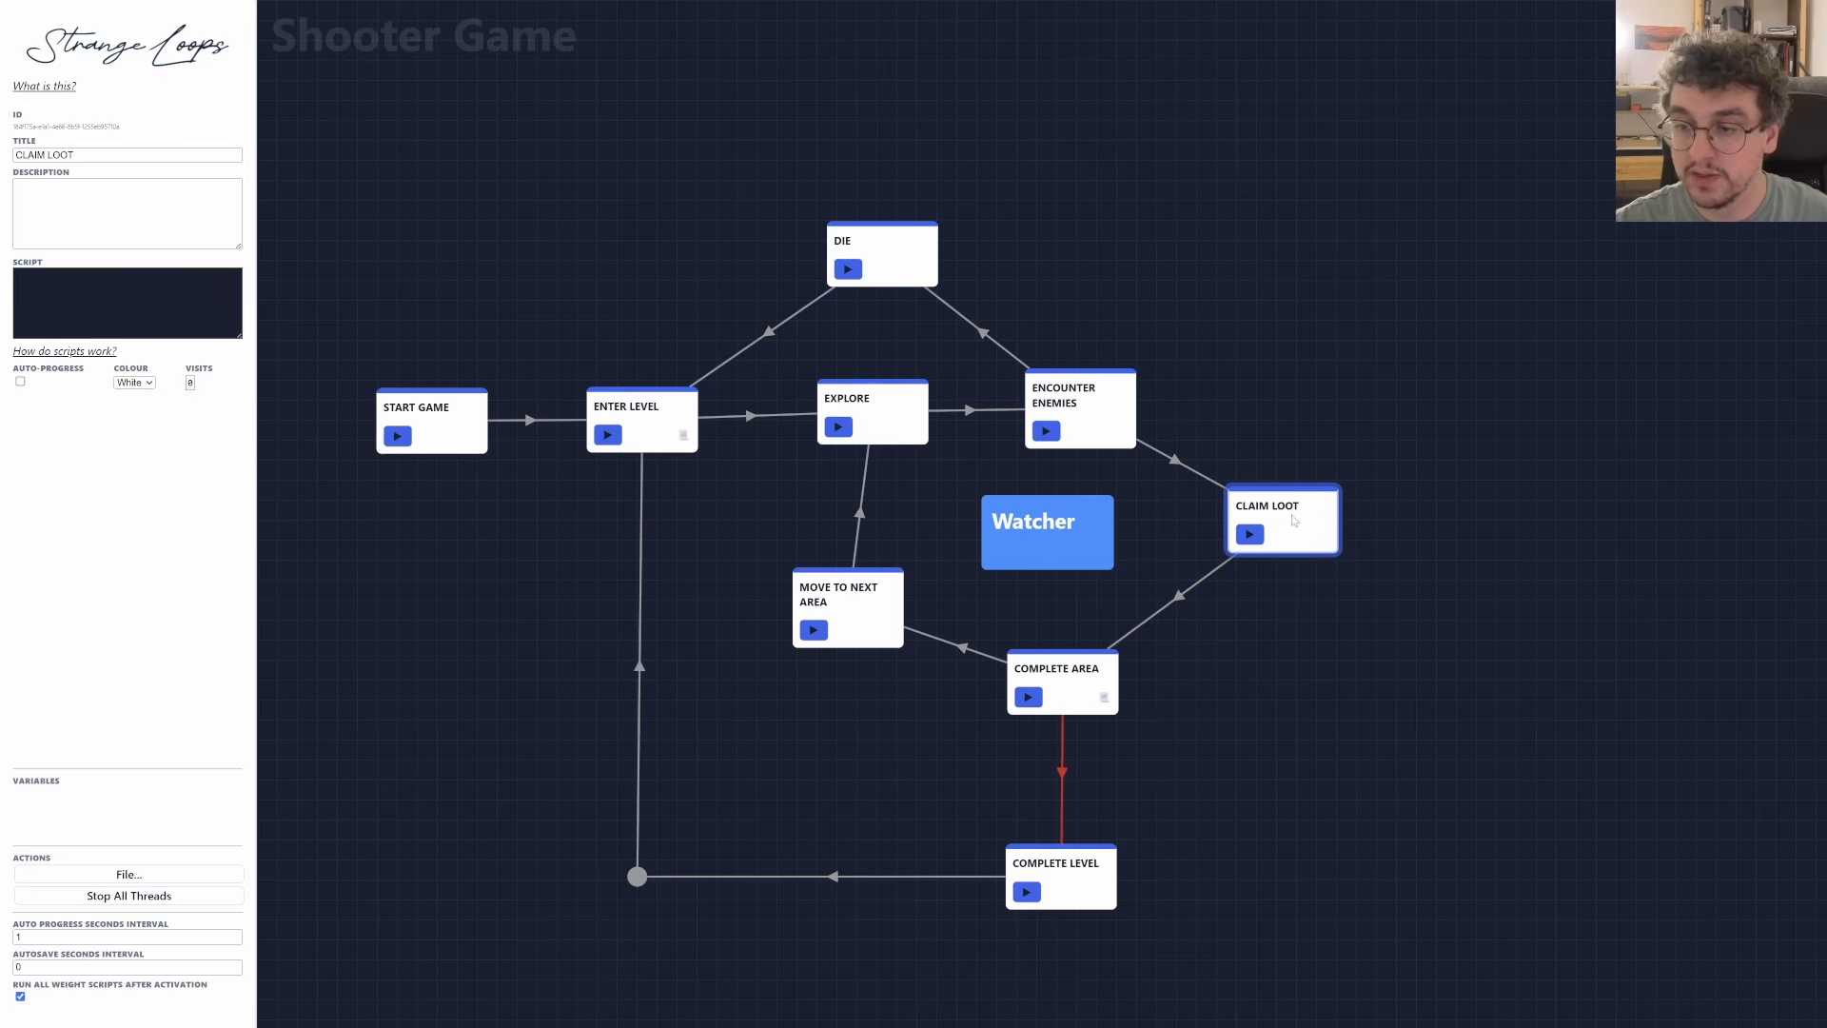
{"action": "left_click", "coordinate": [124, 303]}
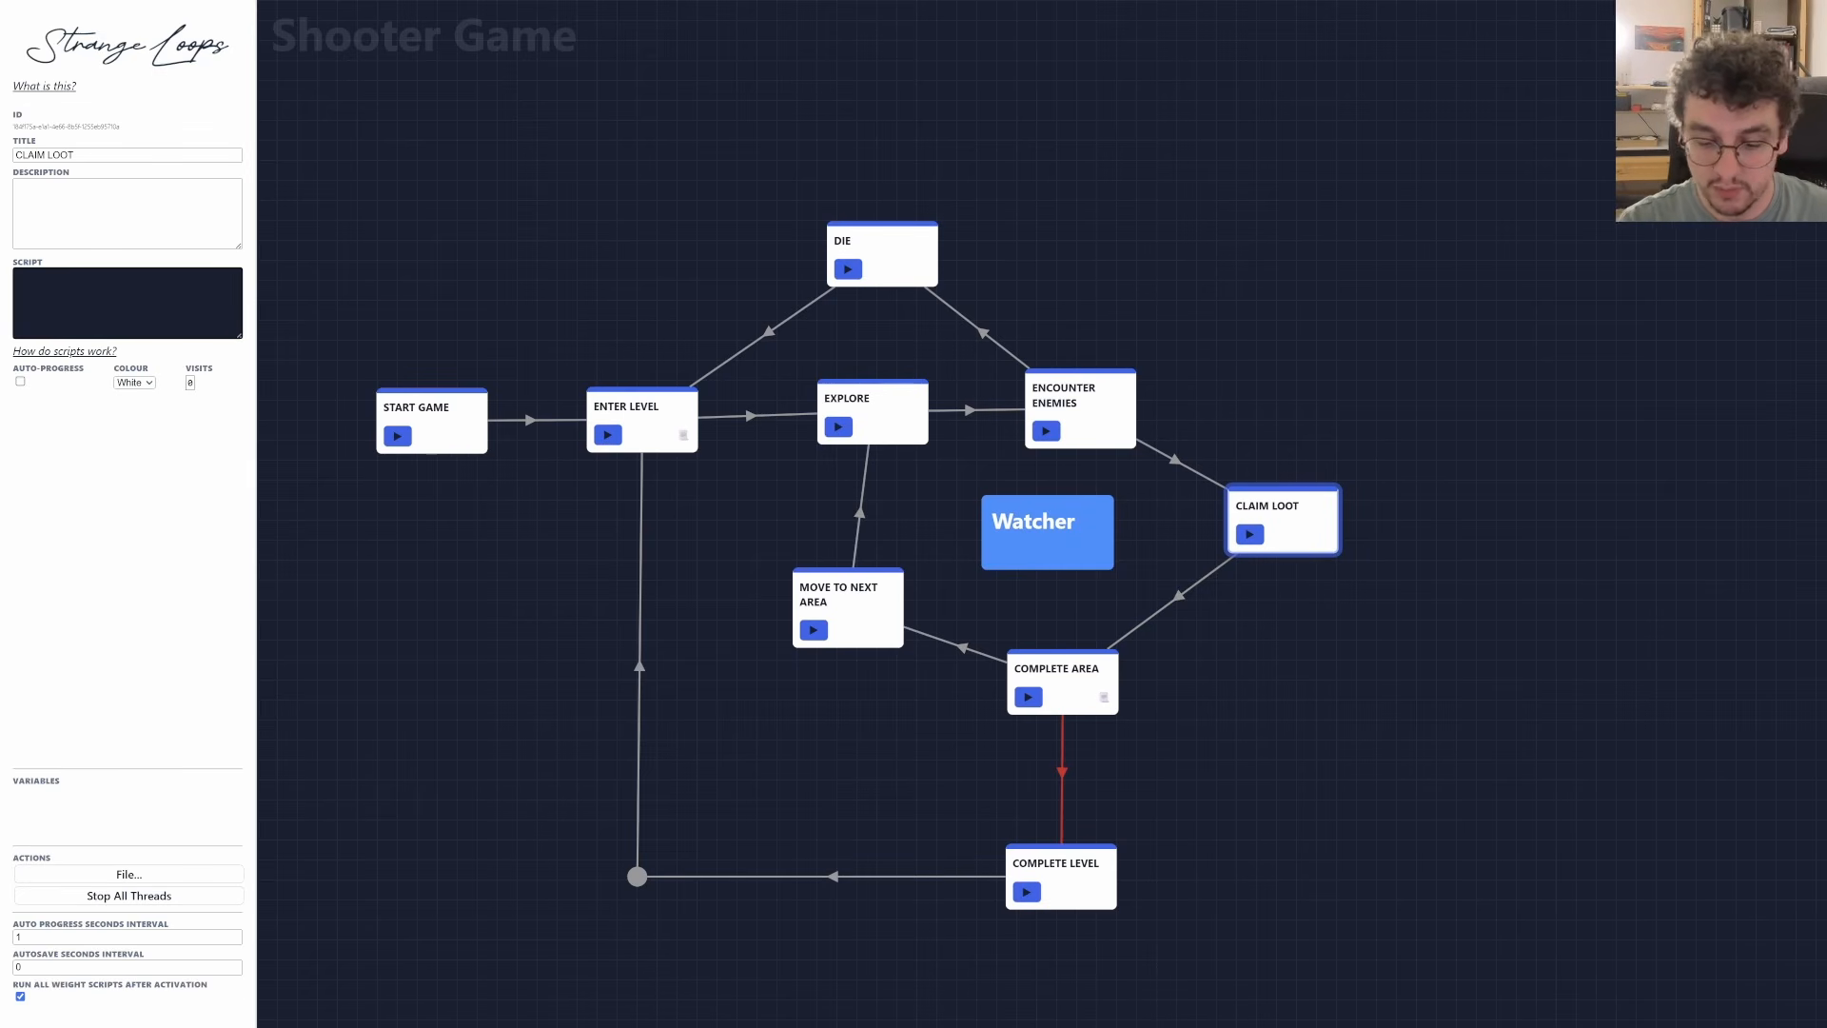
{"action": "type", "text": "g.money"}
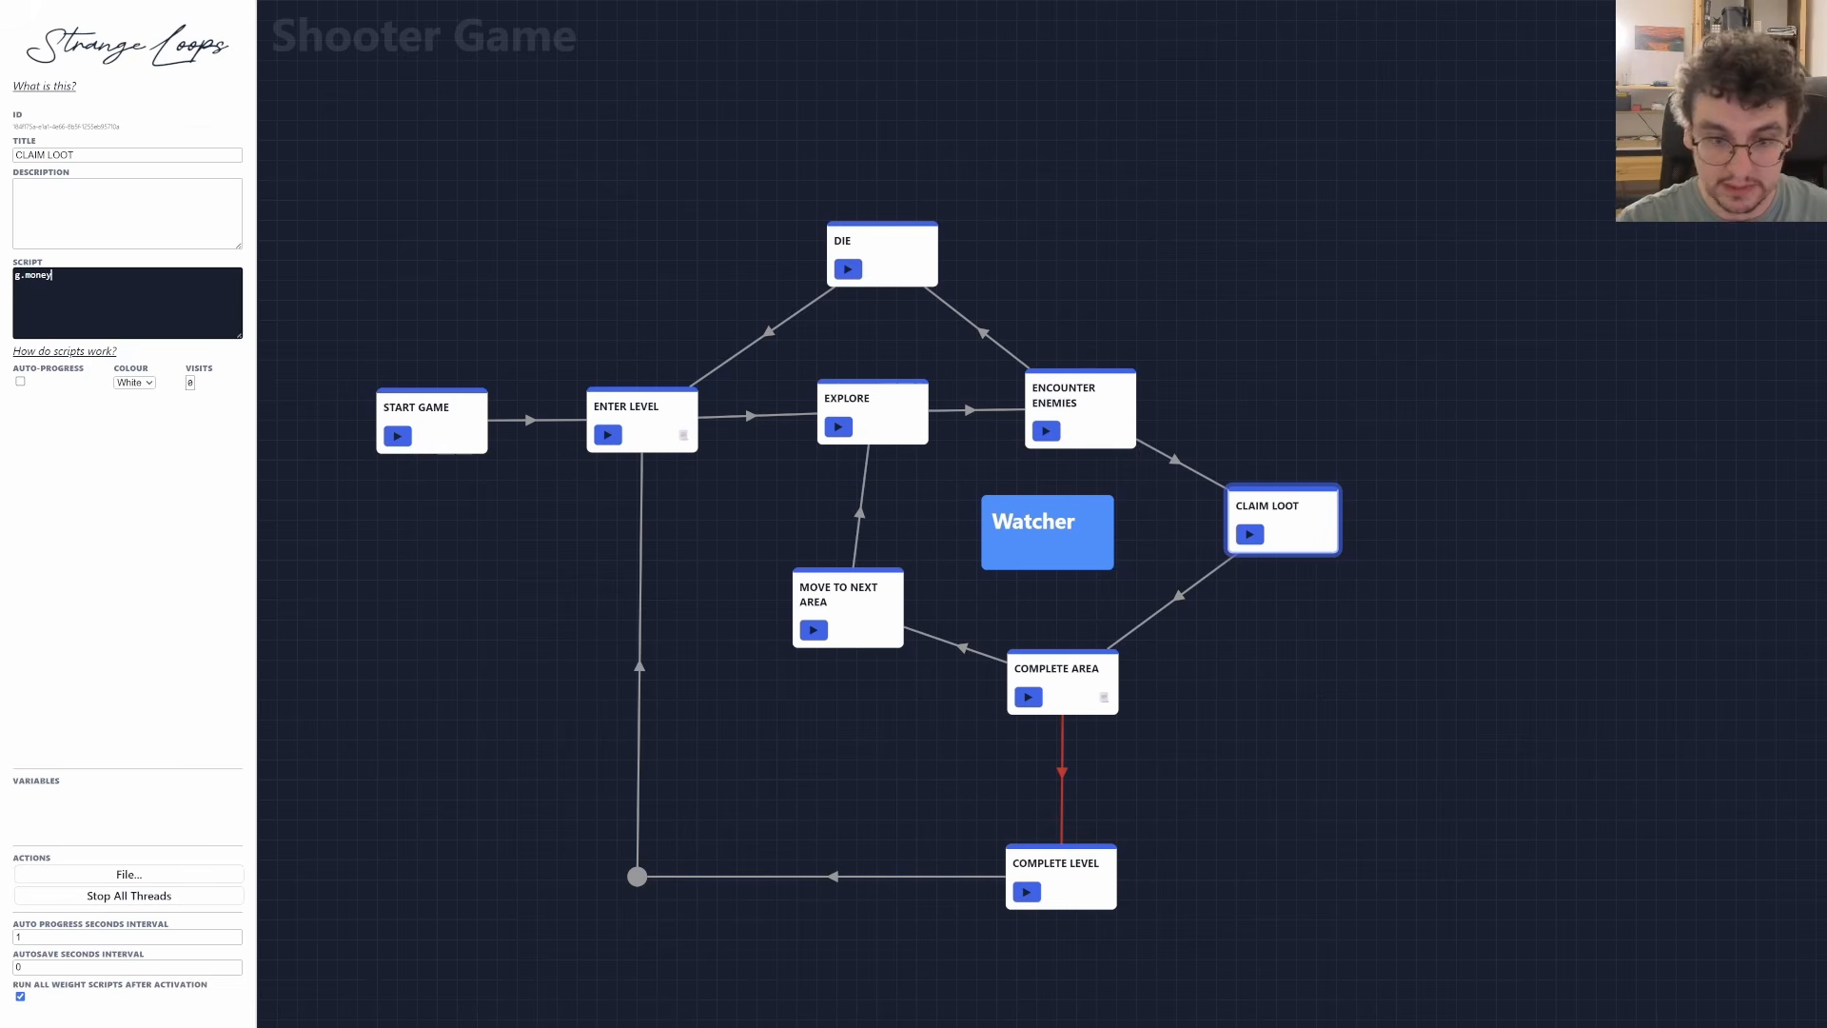
{"action": "type", "text": " +="}
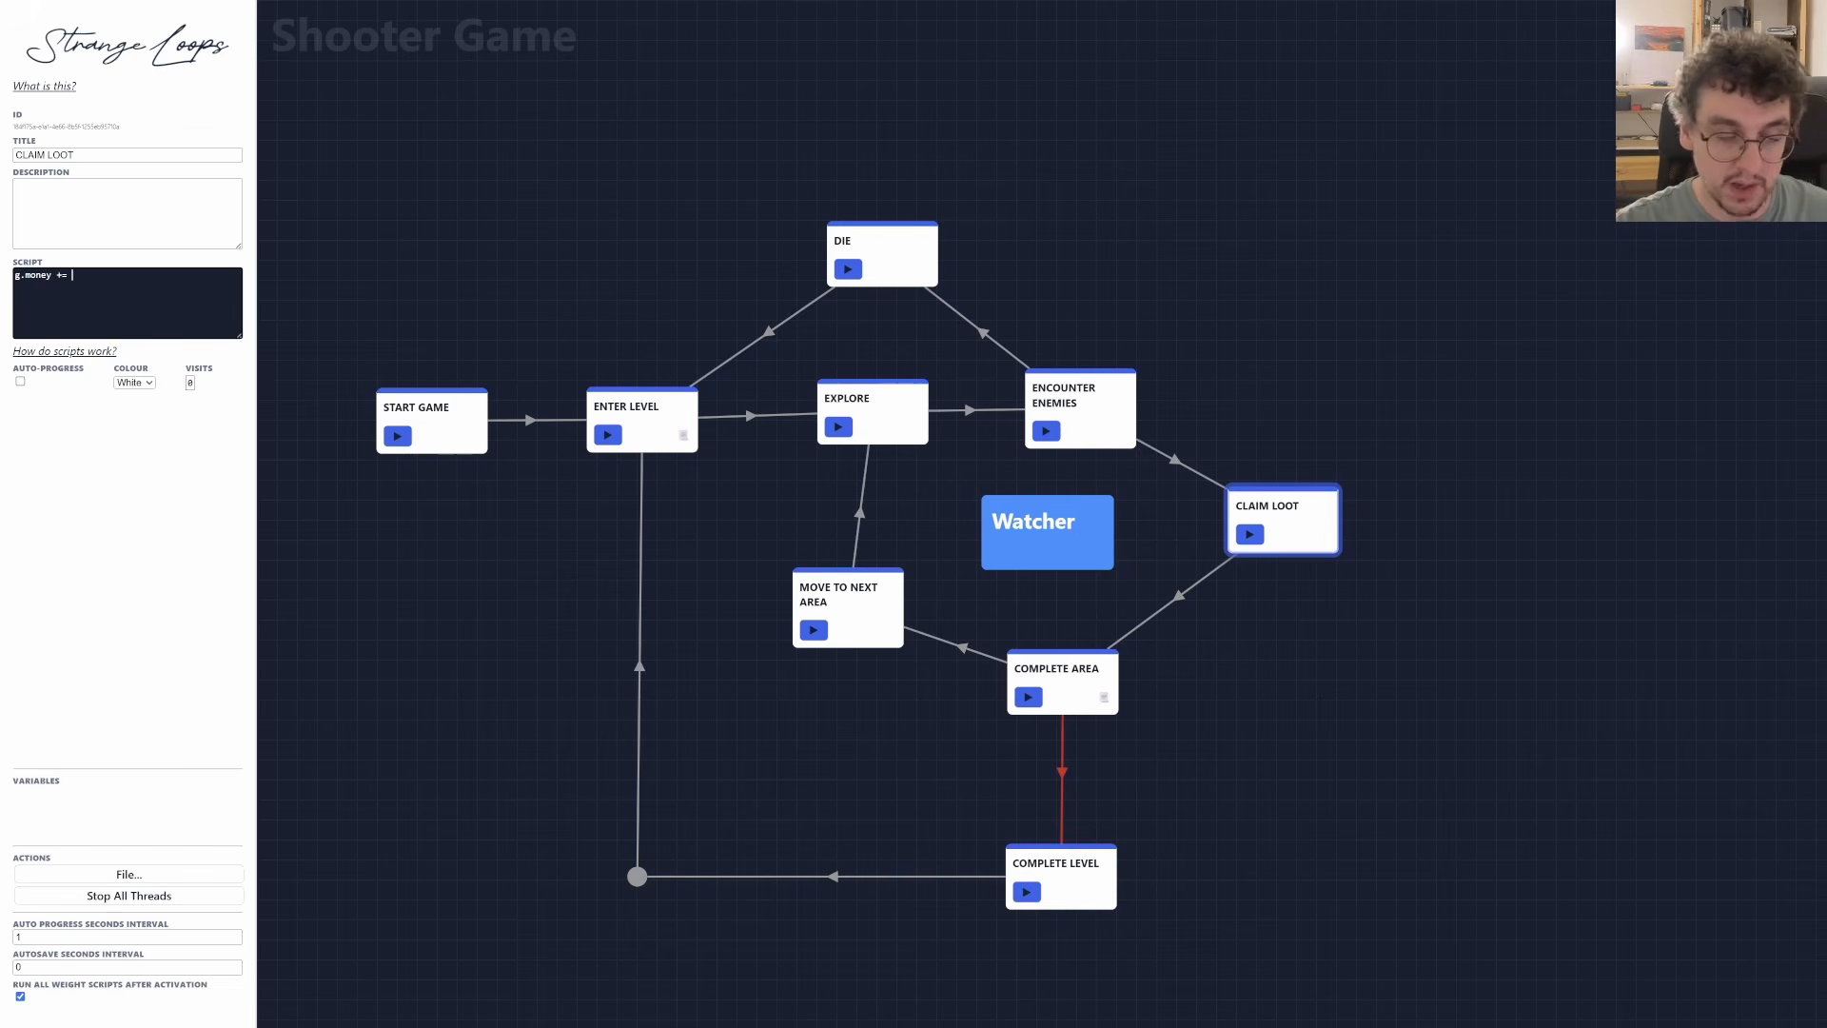
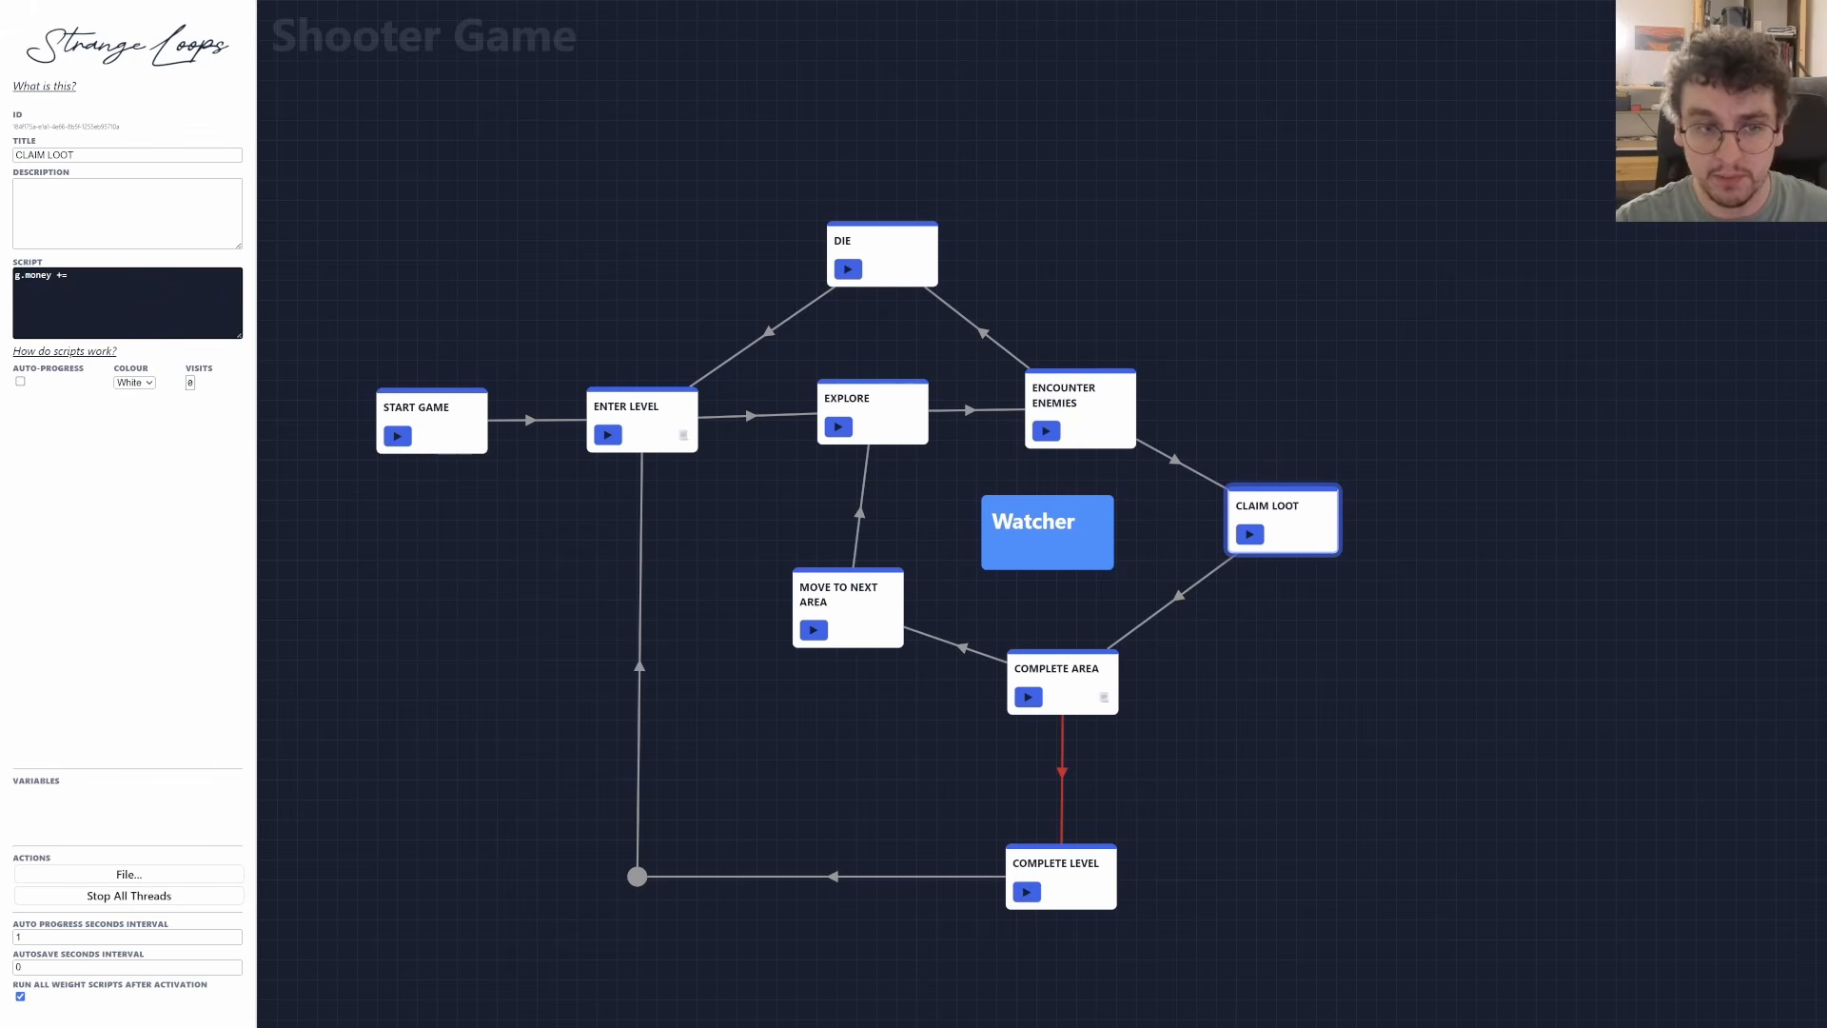
{"action": "type", "text": "100"}
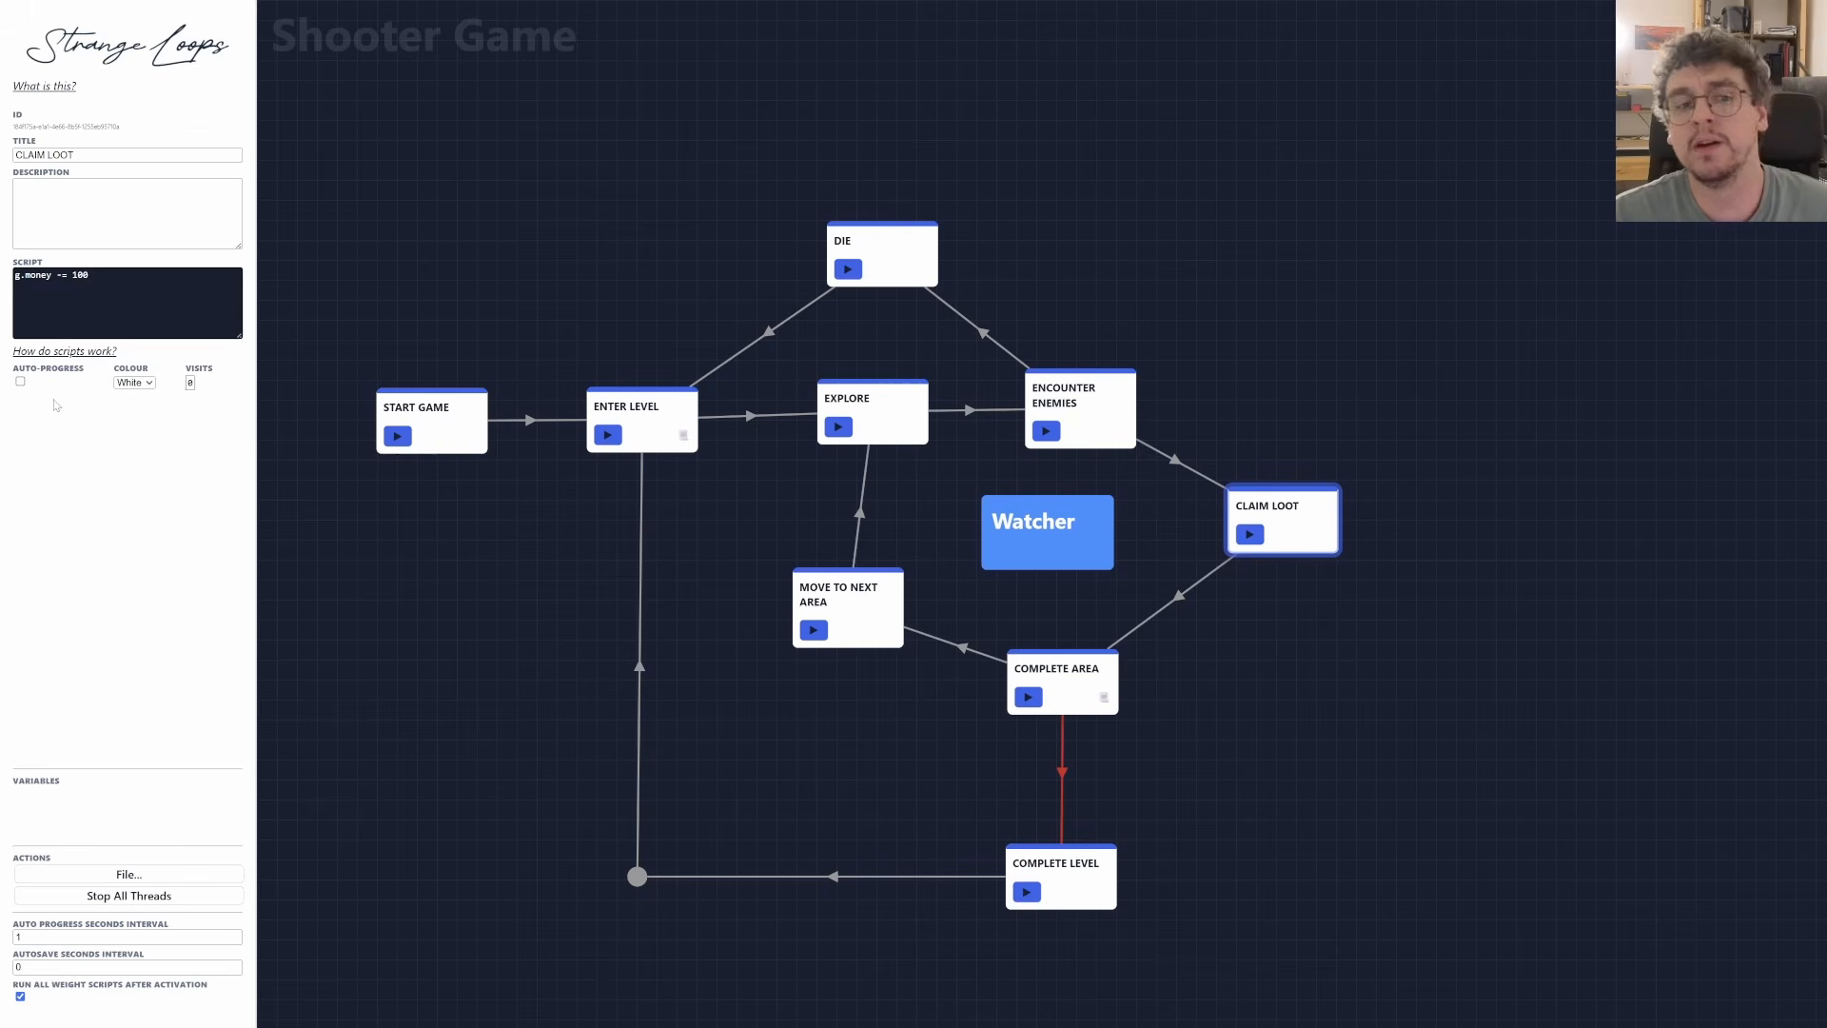
Change the operator in Claim Loot's script so that it reads "g.money *= 100".
{"action": "key", "text": "BackSpace"}
{"action": "type", "text": "*"}
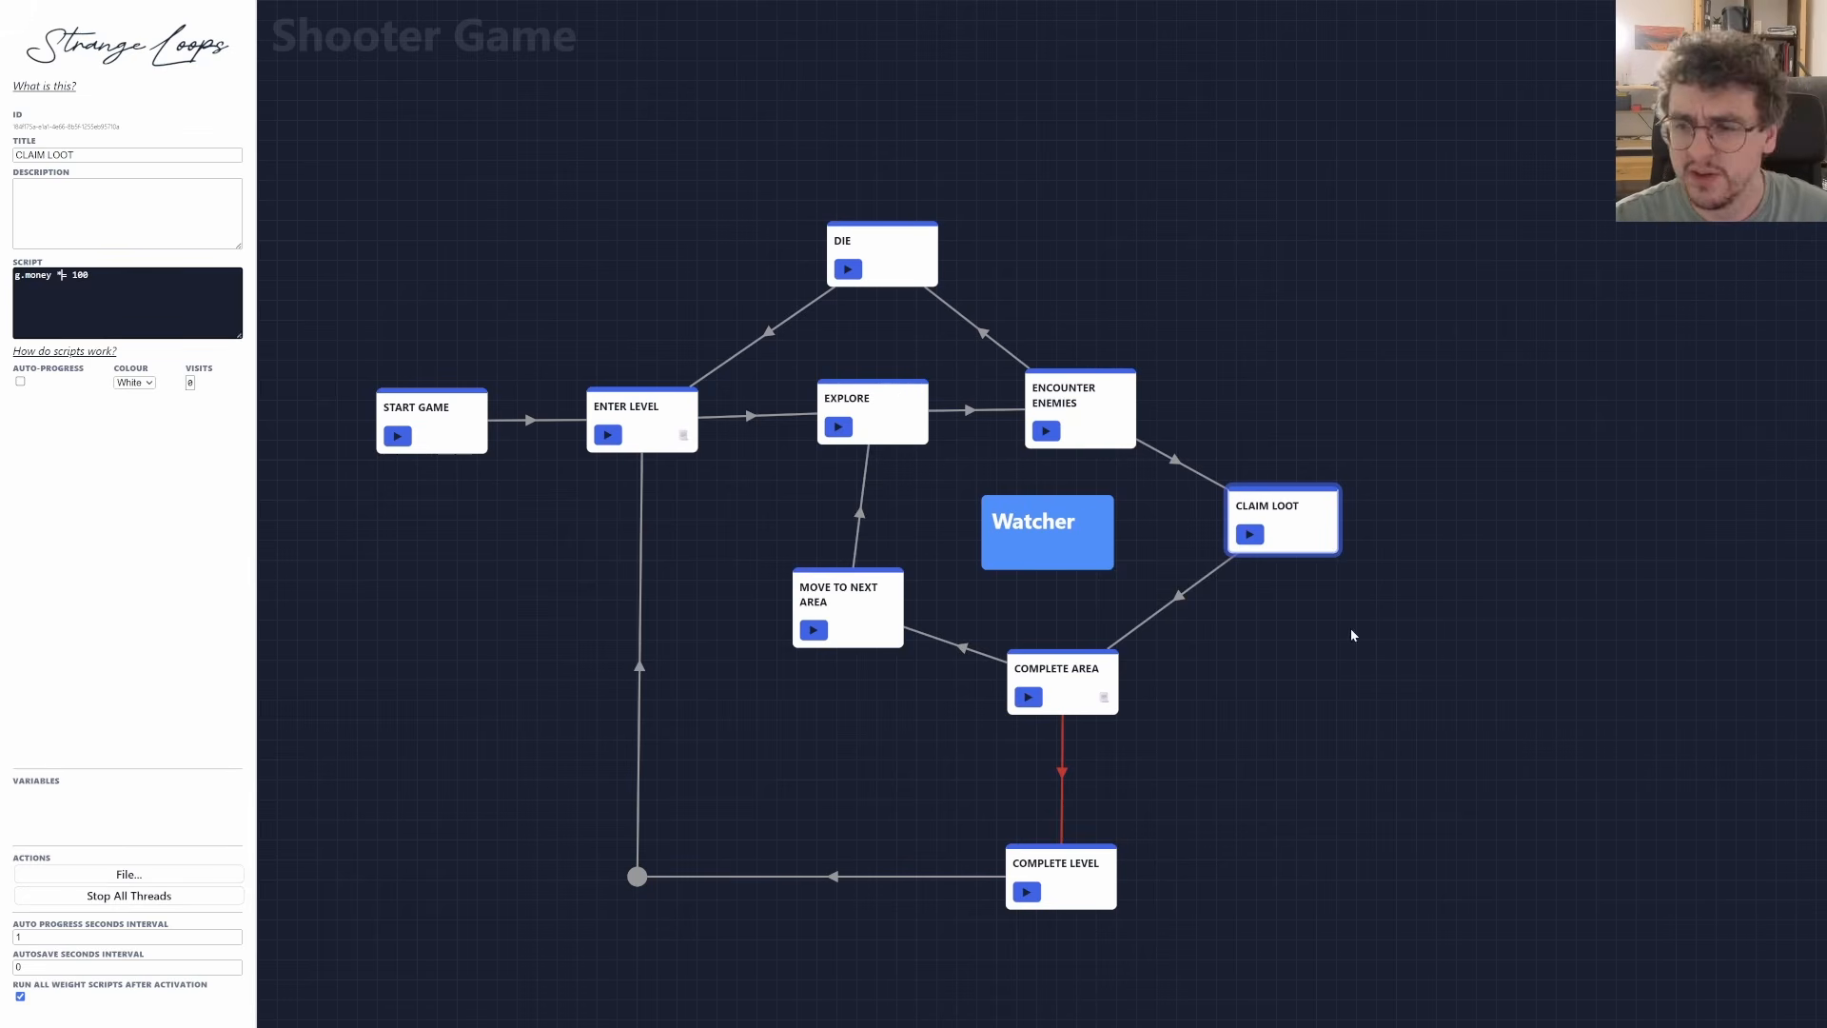
{"action": "left_click_drag", "start_coordinate": [433, 696], "coordinate": [501, 660]}
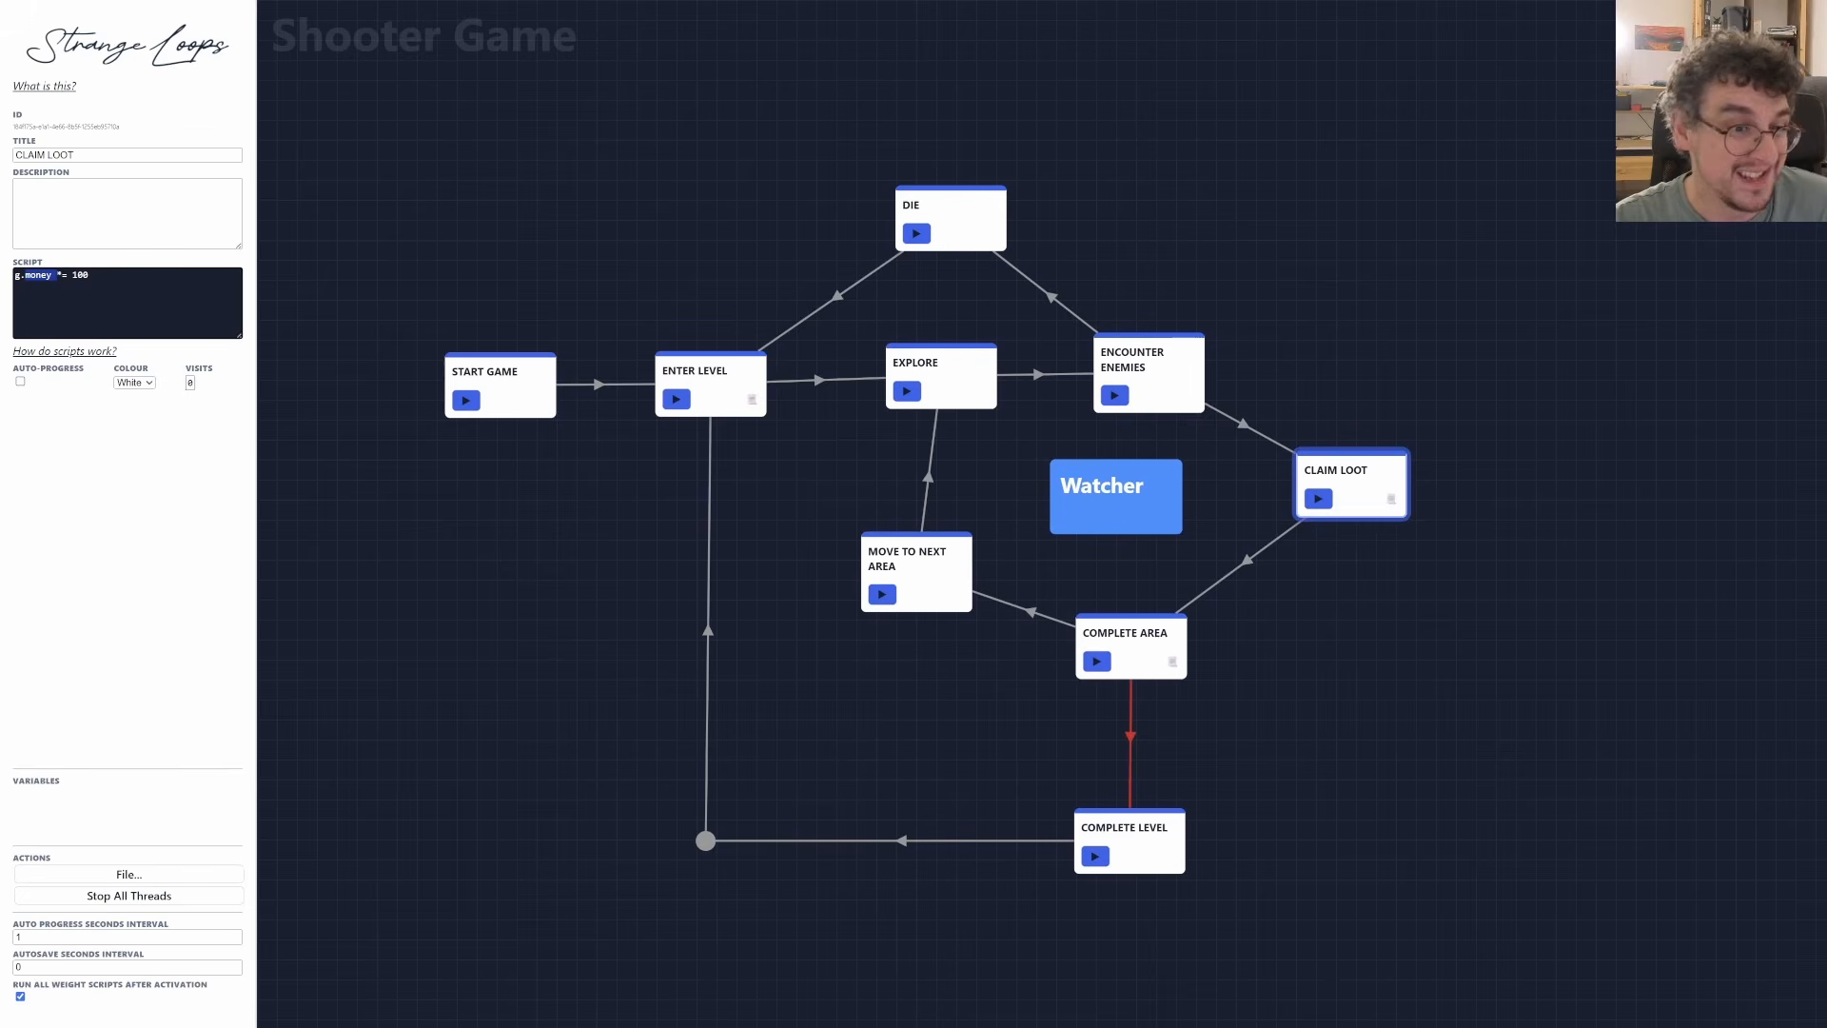
{"action": "left_click", "coordinate": [64, 275]}
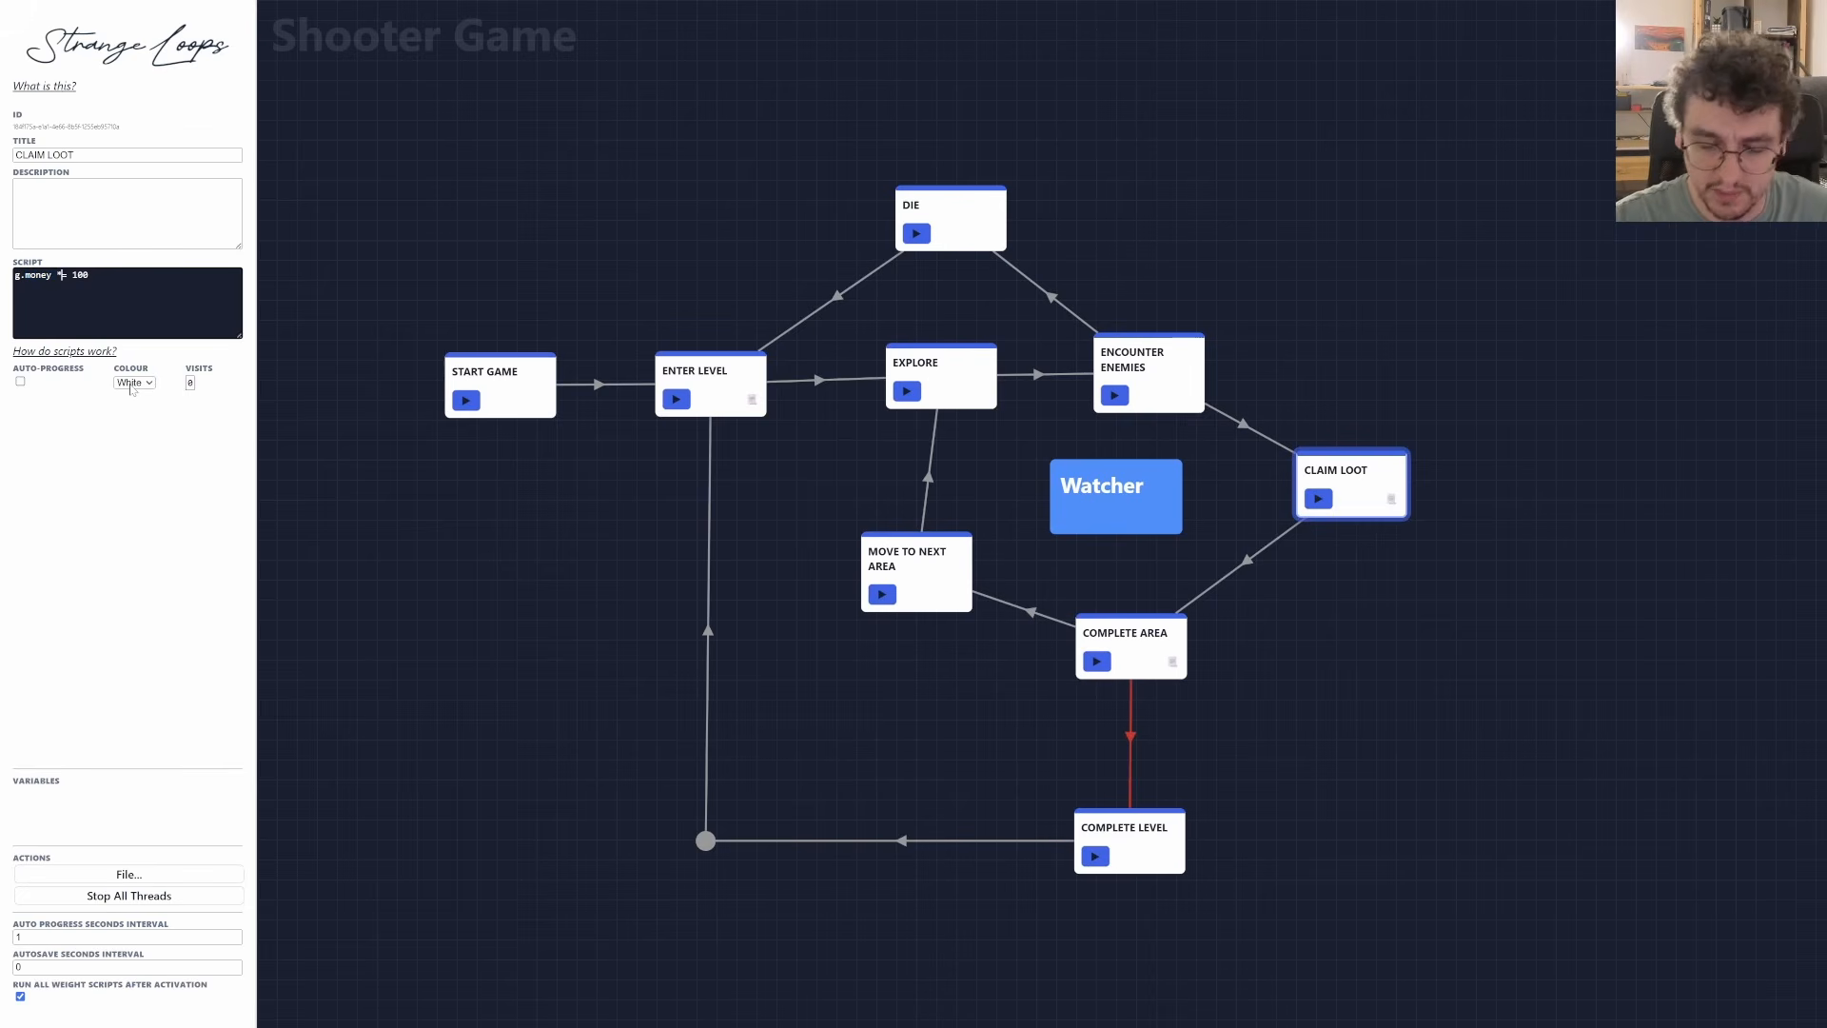
Change Claim Loot's script so that it reads "g.money += random() * 100".
{"action": "key", "text": "BackSpace"}
{"action": "type", "text": "+"}
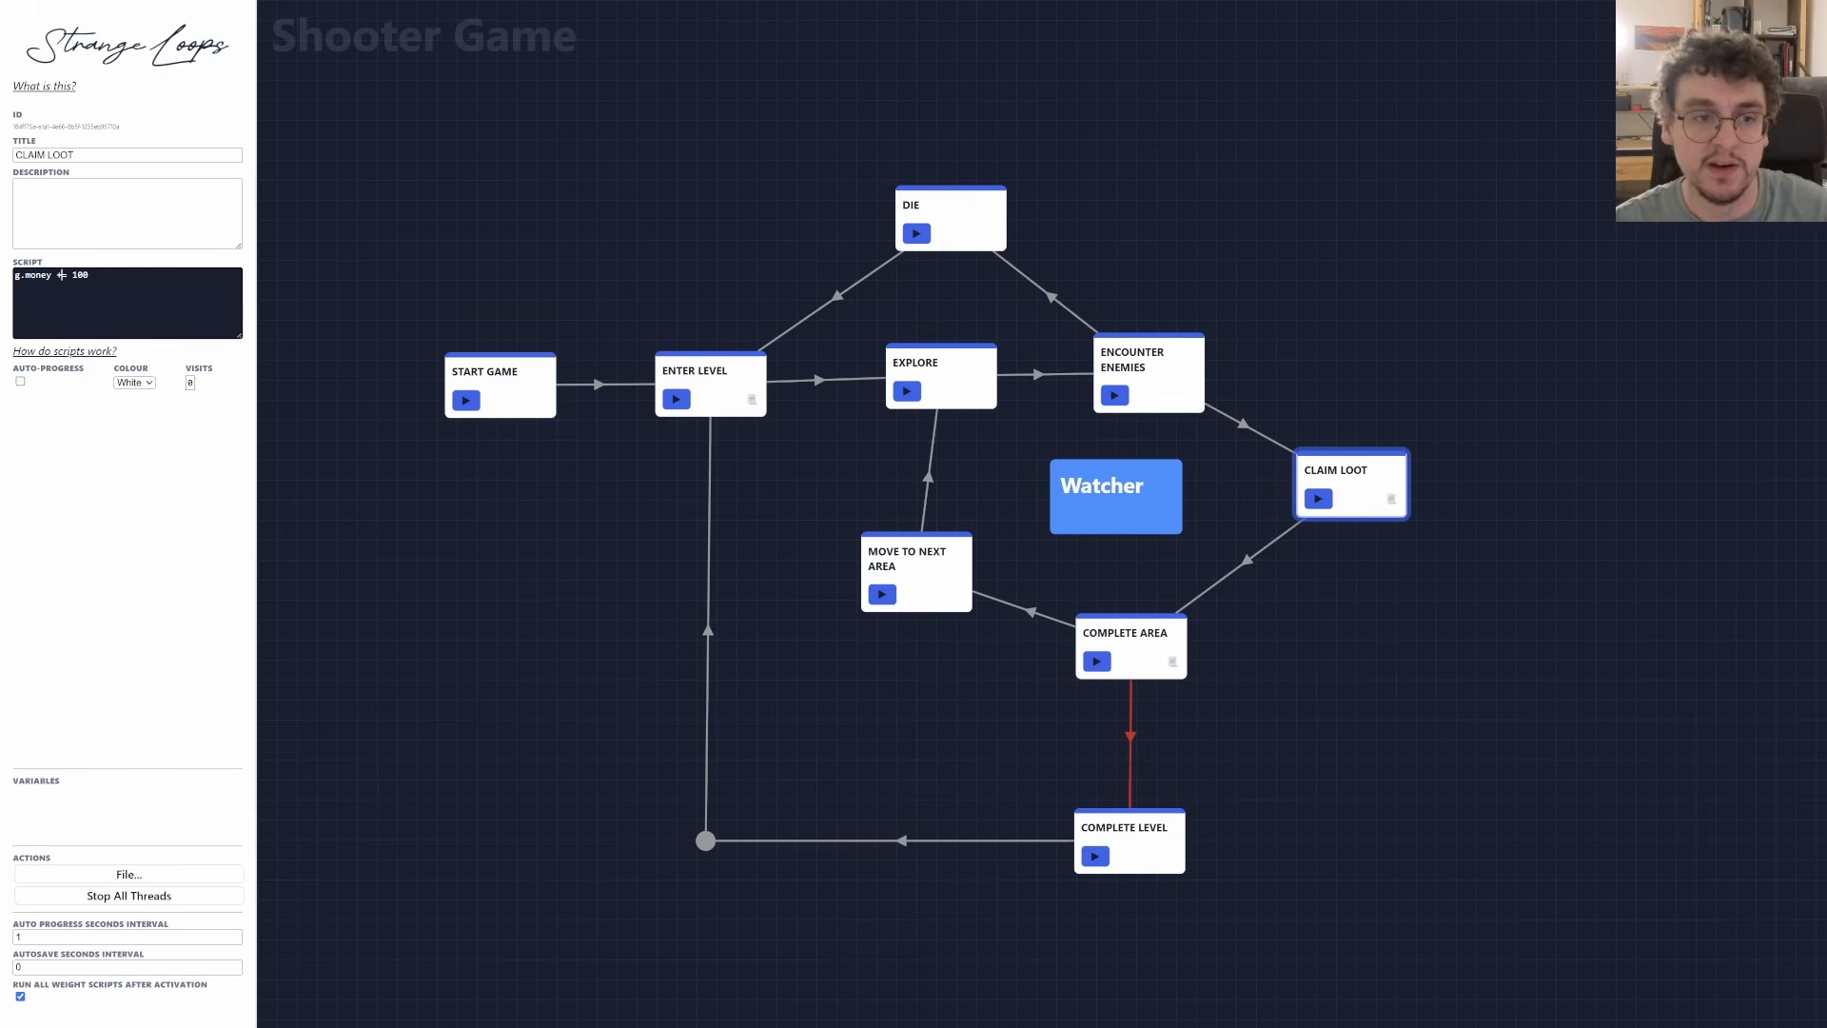
{"action": "double_click", "coordinate": [73, 275]}
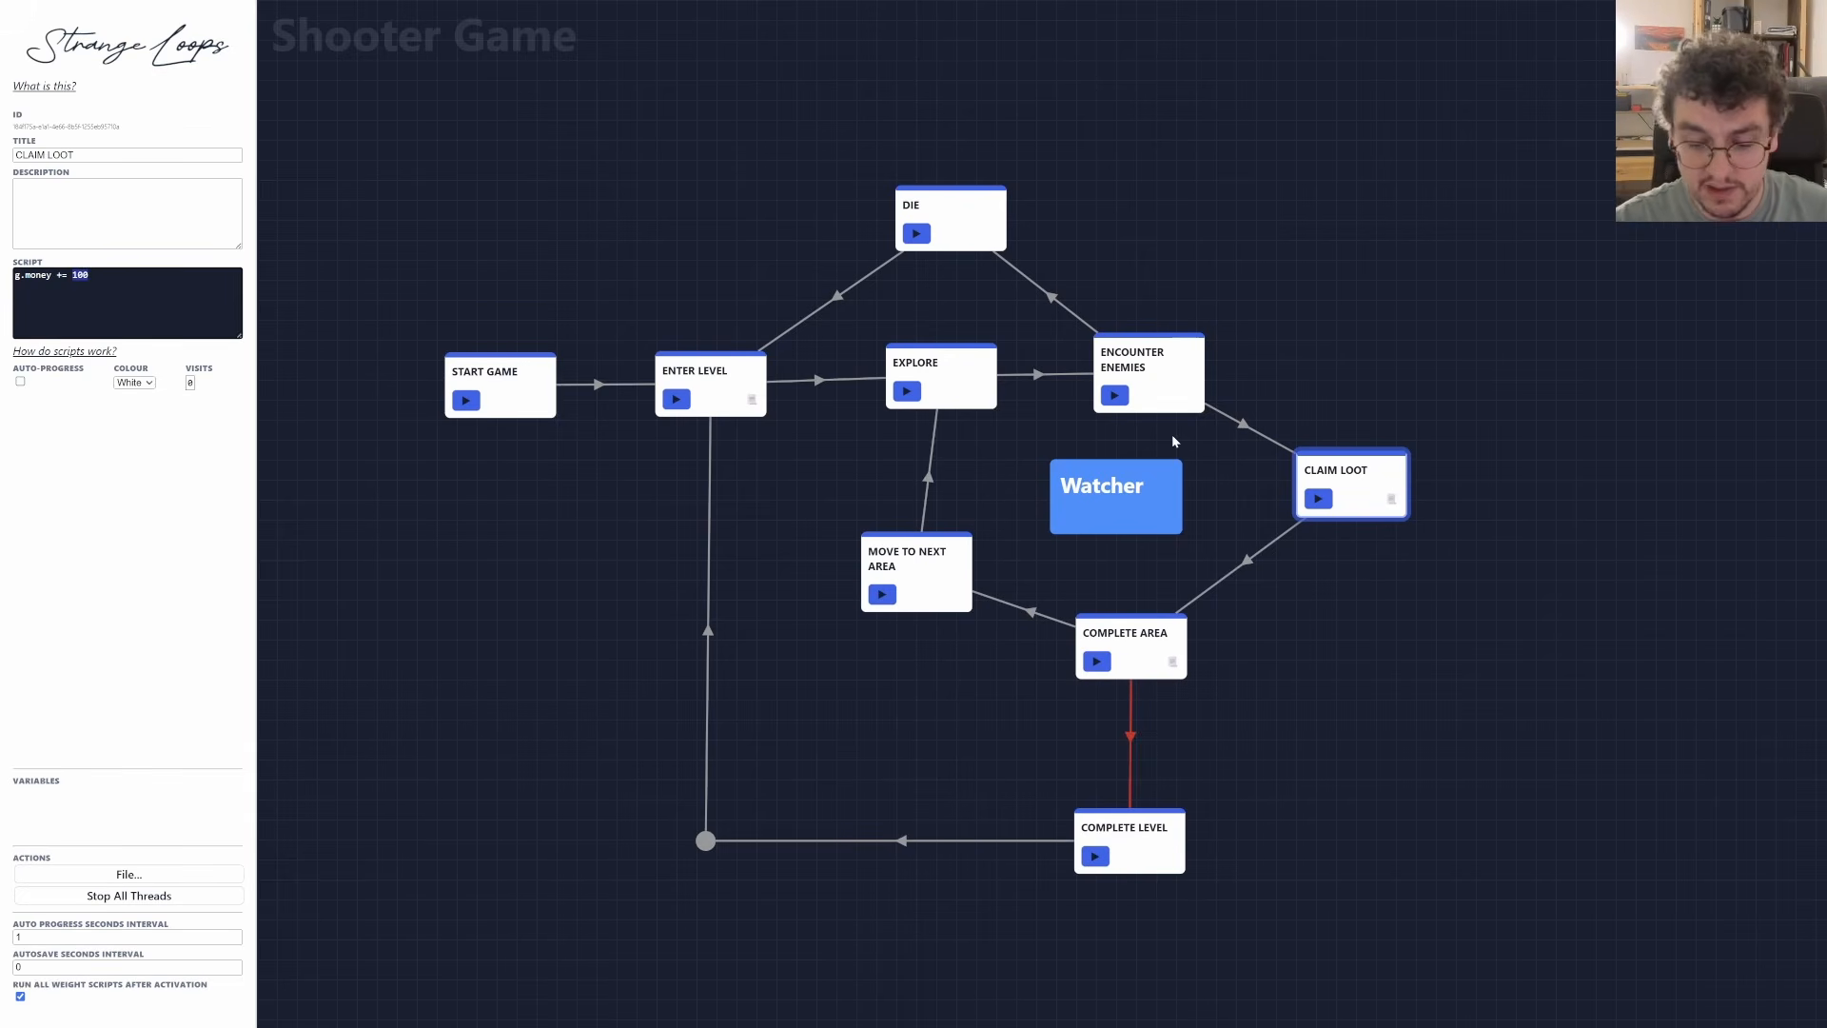
{"action": "type", "text": "rad"}
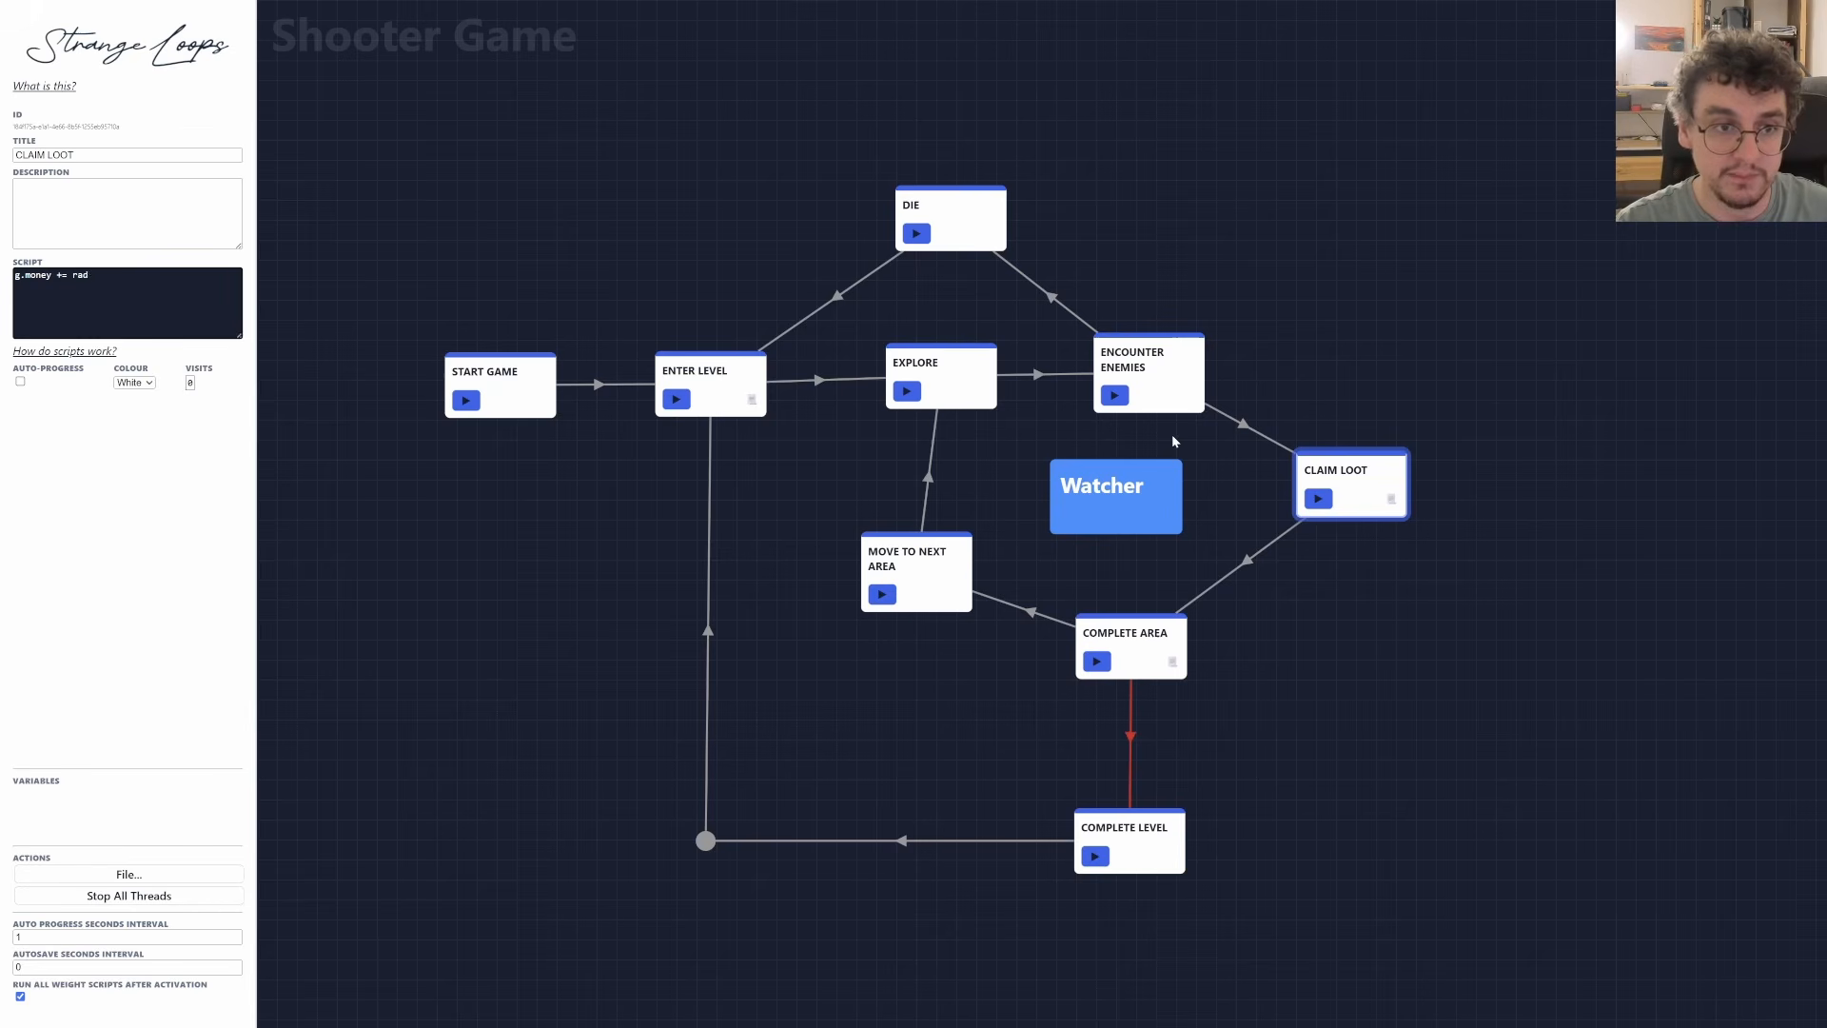
{"action": "type", "text": "do,m"}
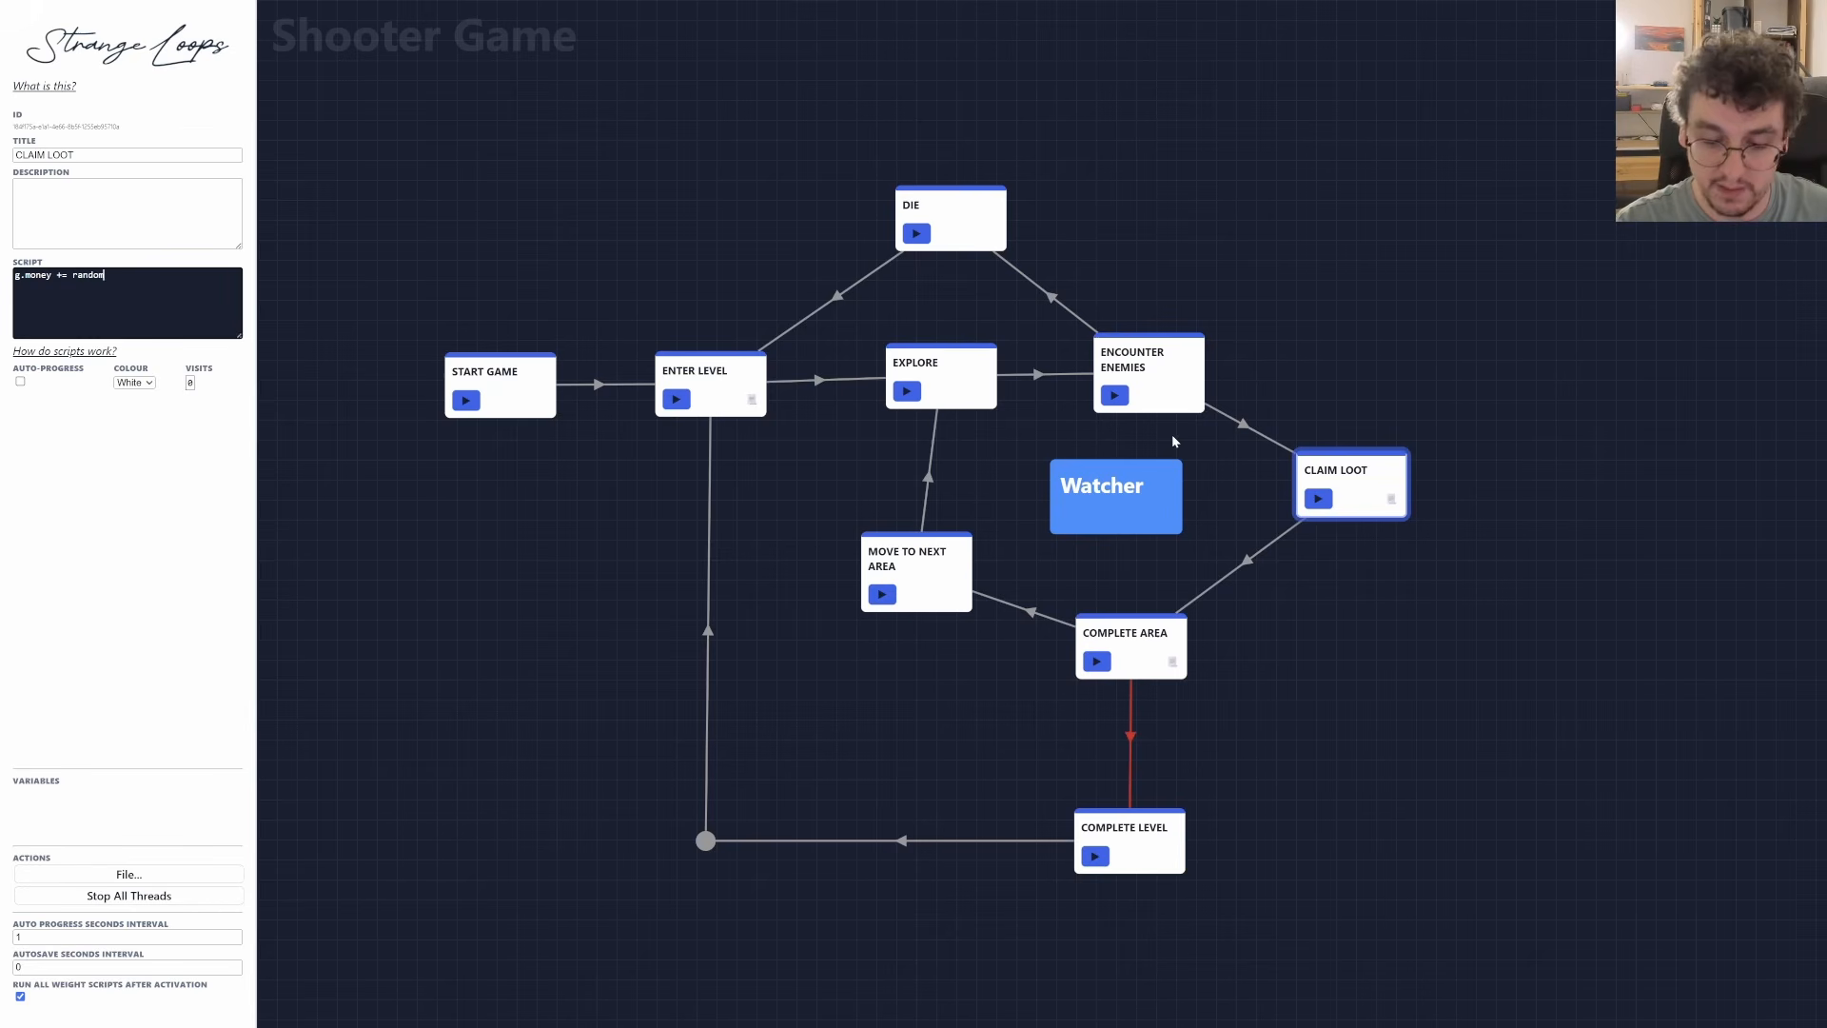
{"action": "type", "text": "()"}
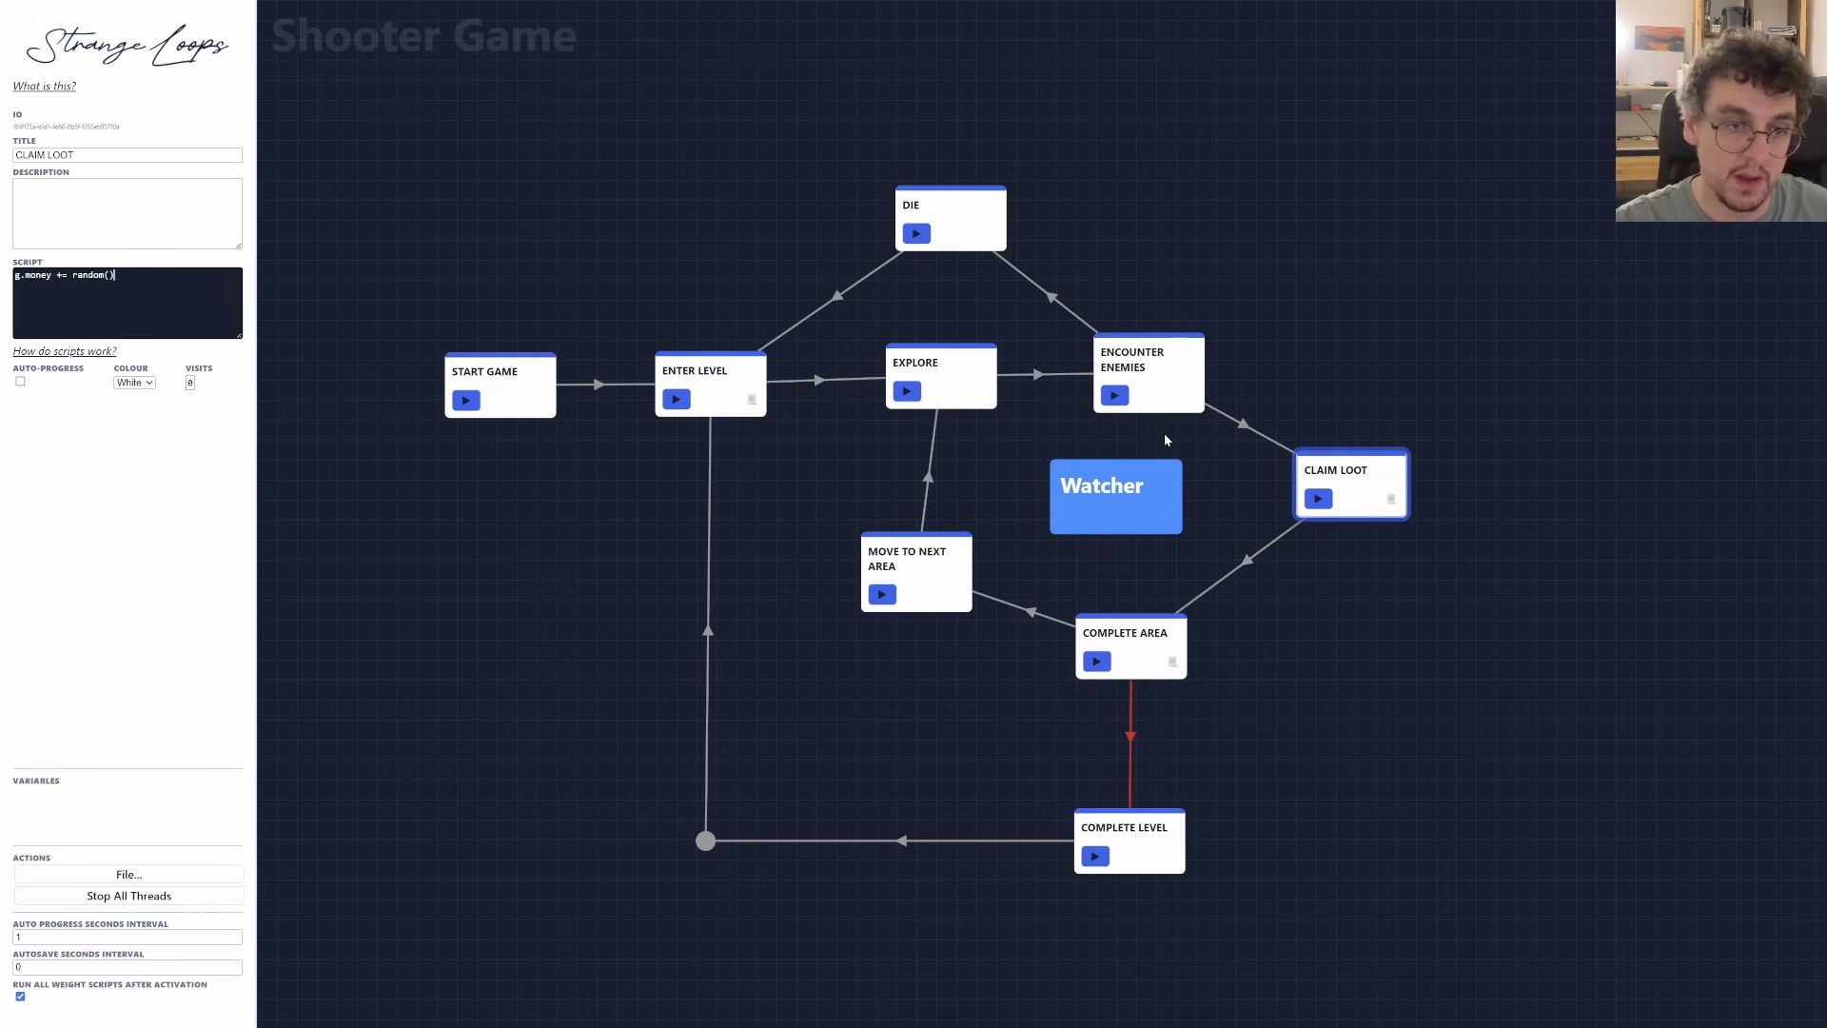
{"action": "key", "text": "ctrl+shift+Left"}
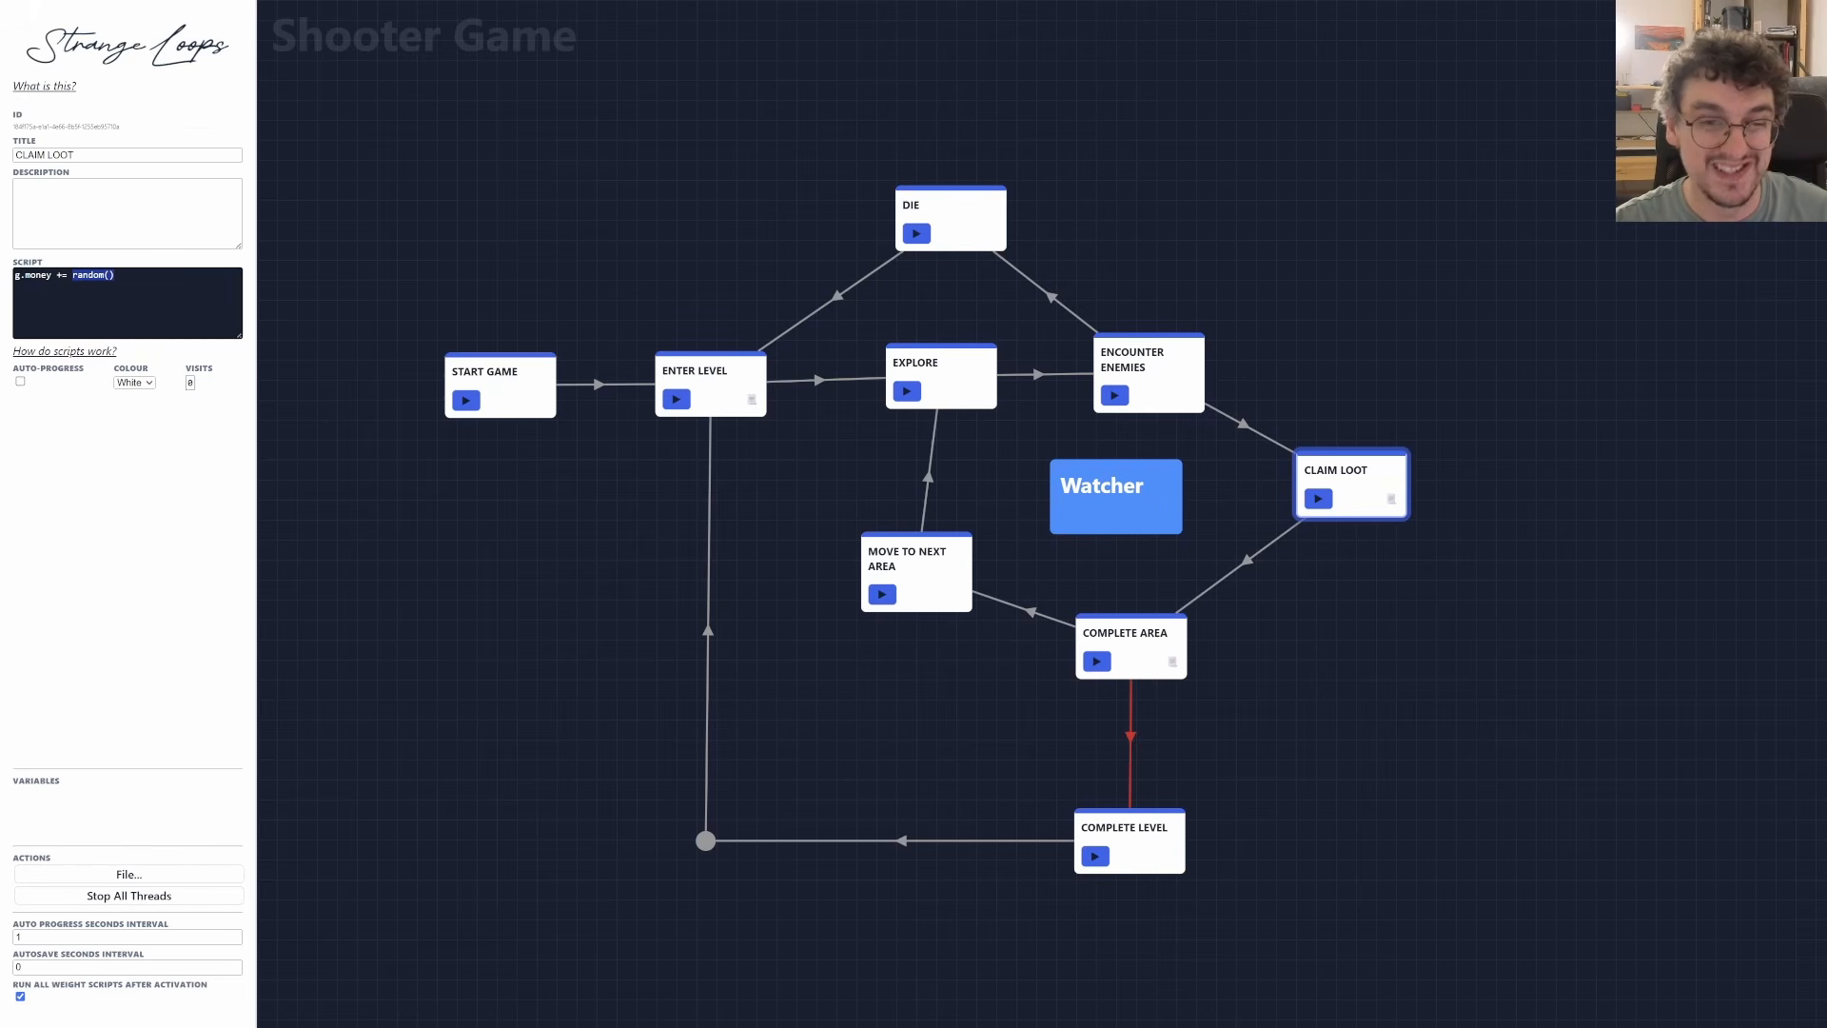
{"action": "key", "text": "Right"}
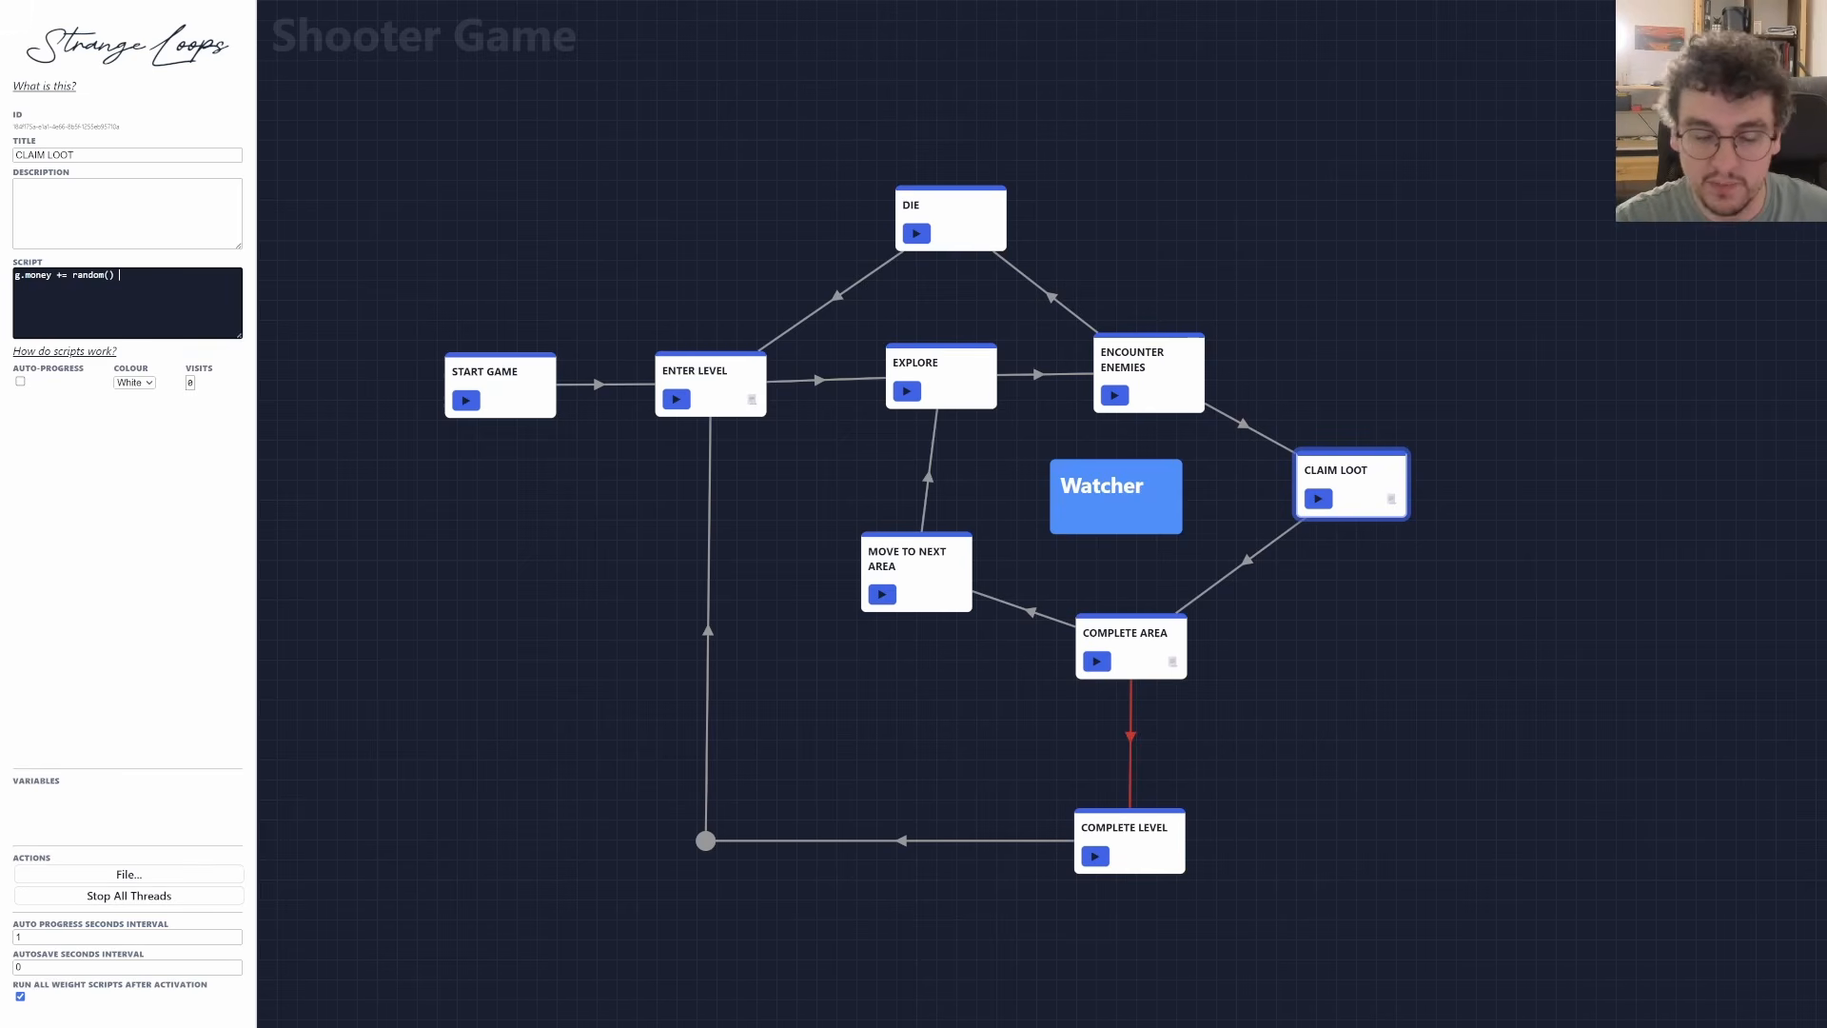
{"action": "type", "text": "* 100"}
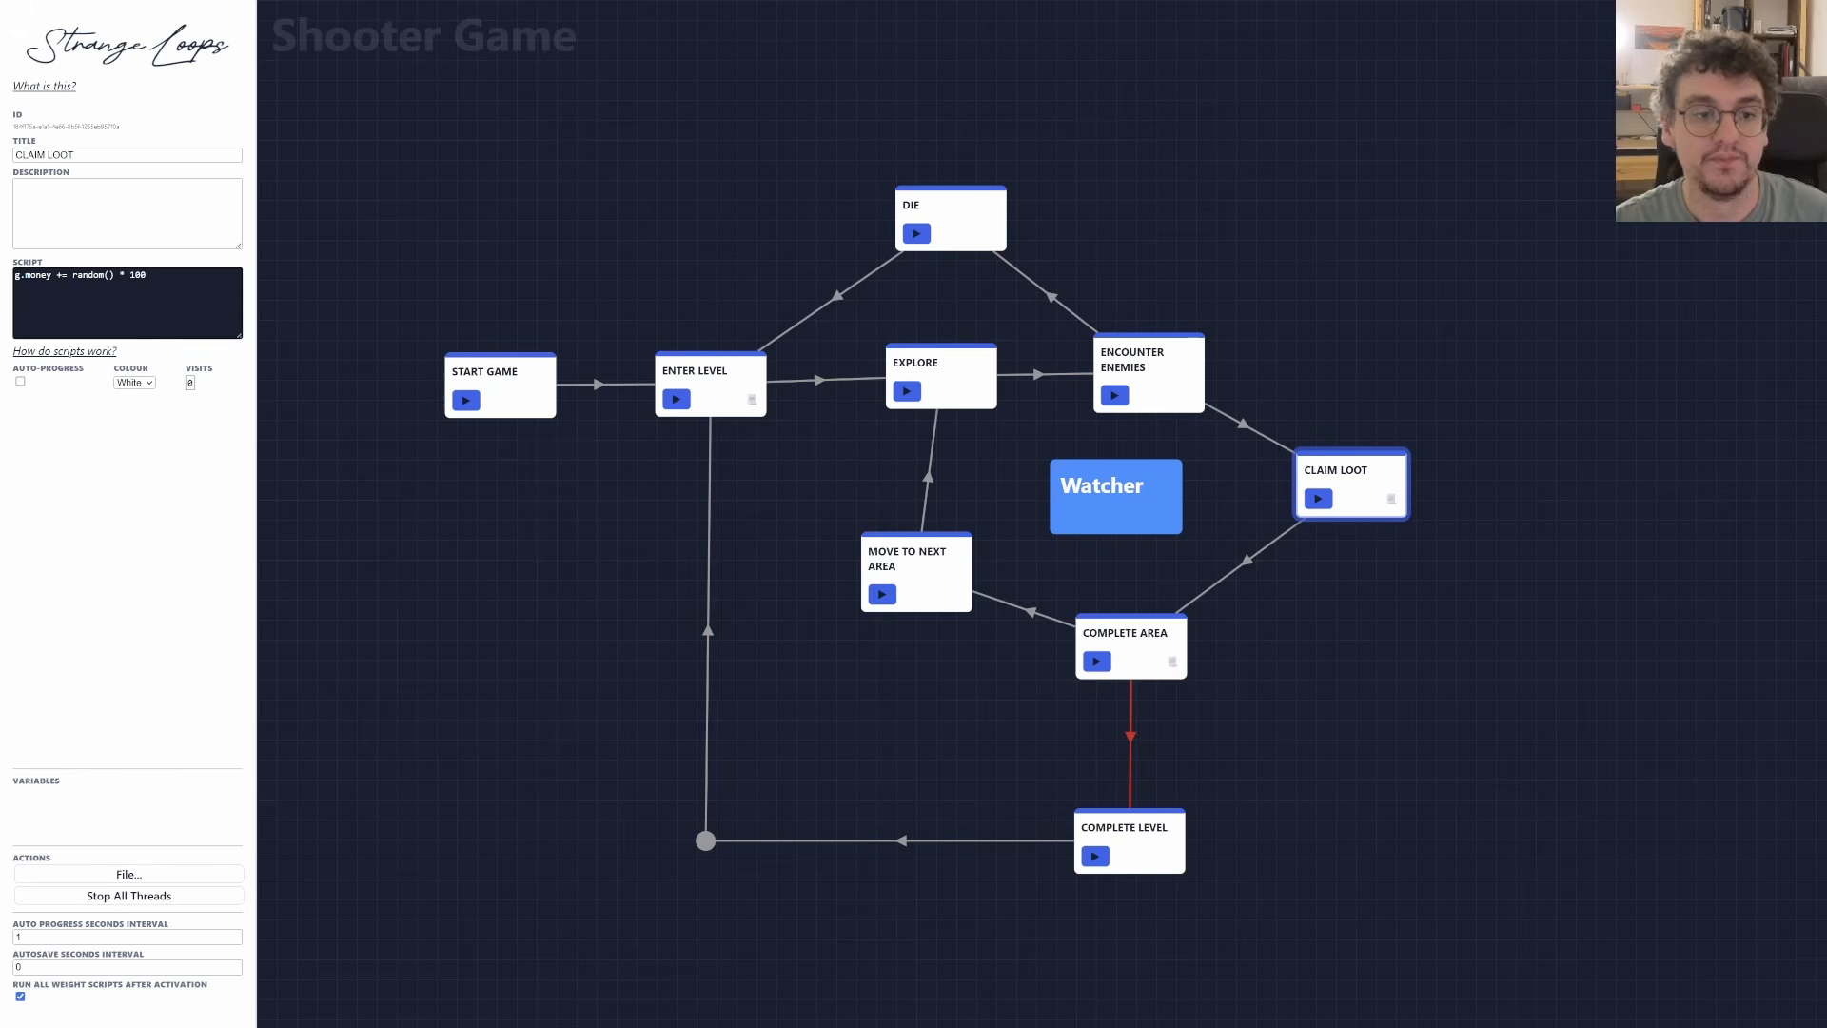
Test the random money script by starting a thread at Claim Loot, and stop all threads.
{"action": "left_click_drag", "start_coordinate": [72, 275], "coordinate": [109, 275]}
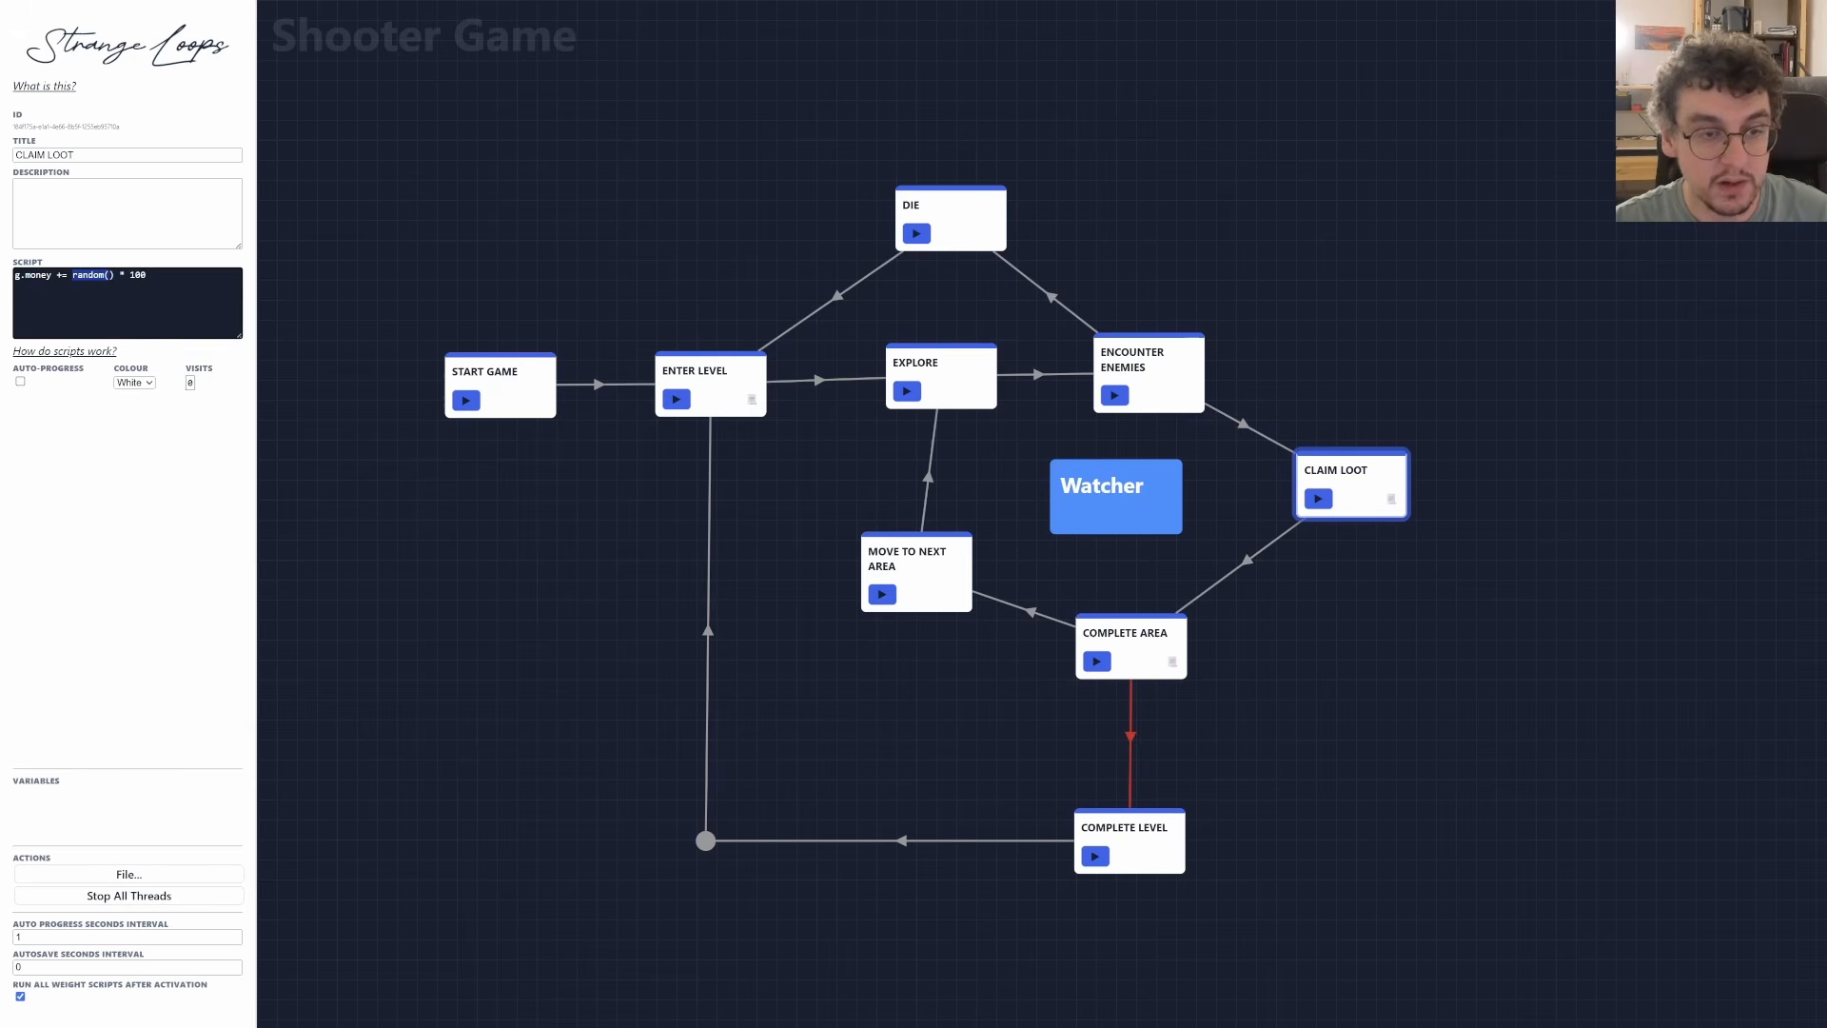
{"action": "left_click", "coordinate": [148, 276]}
{"action": "key", "text": "shift+Left"}
{"action": "key", "text": "shift+Left"}
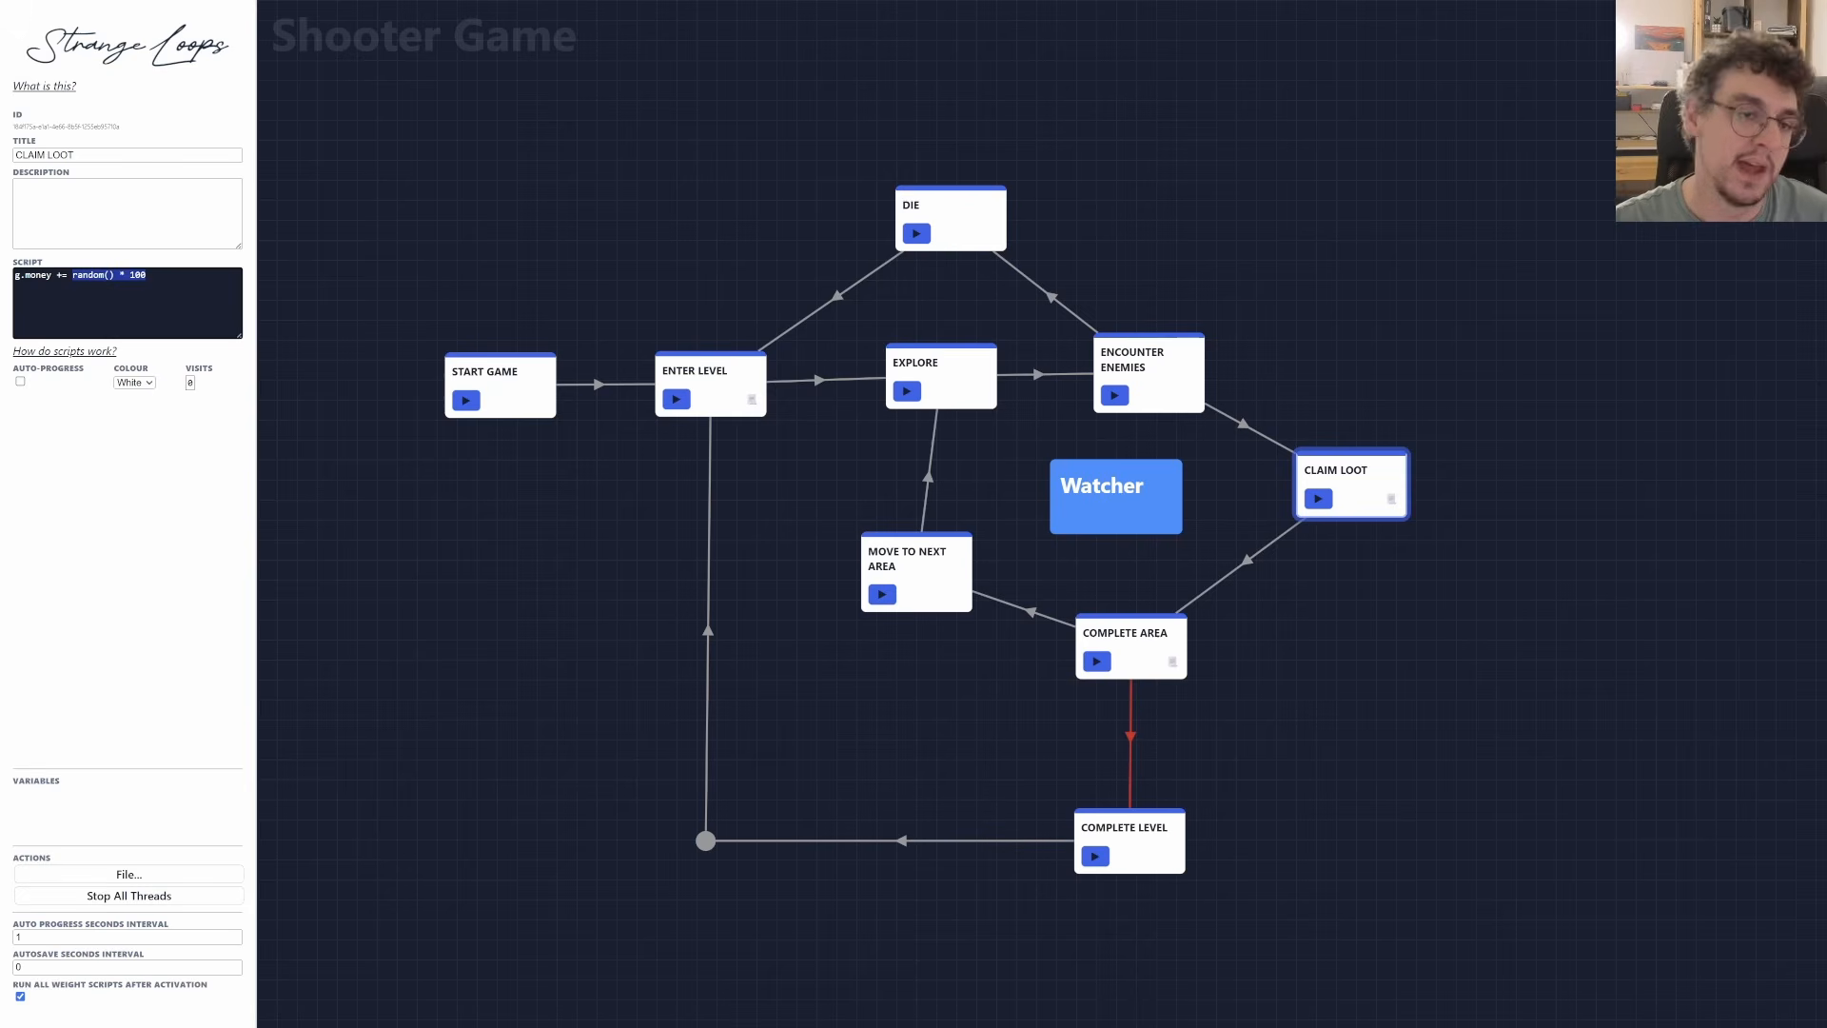
{"action": "key", "text": "Right"}
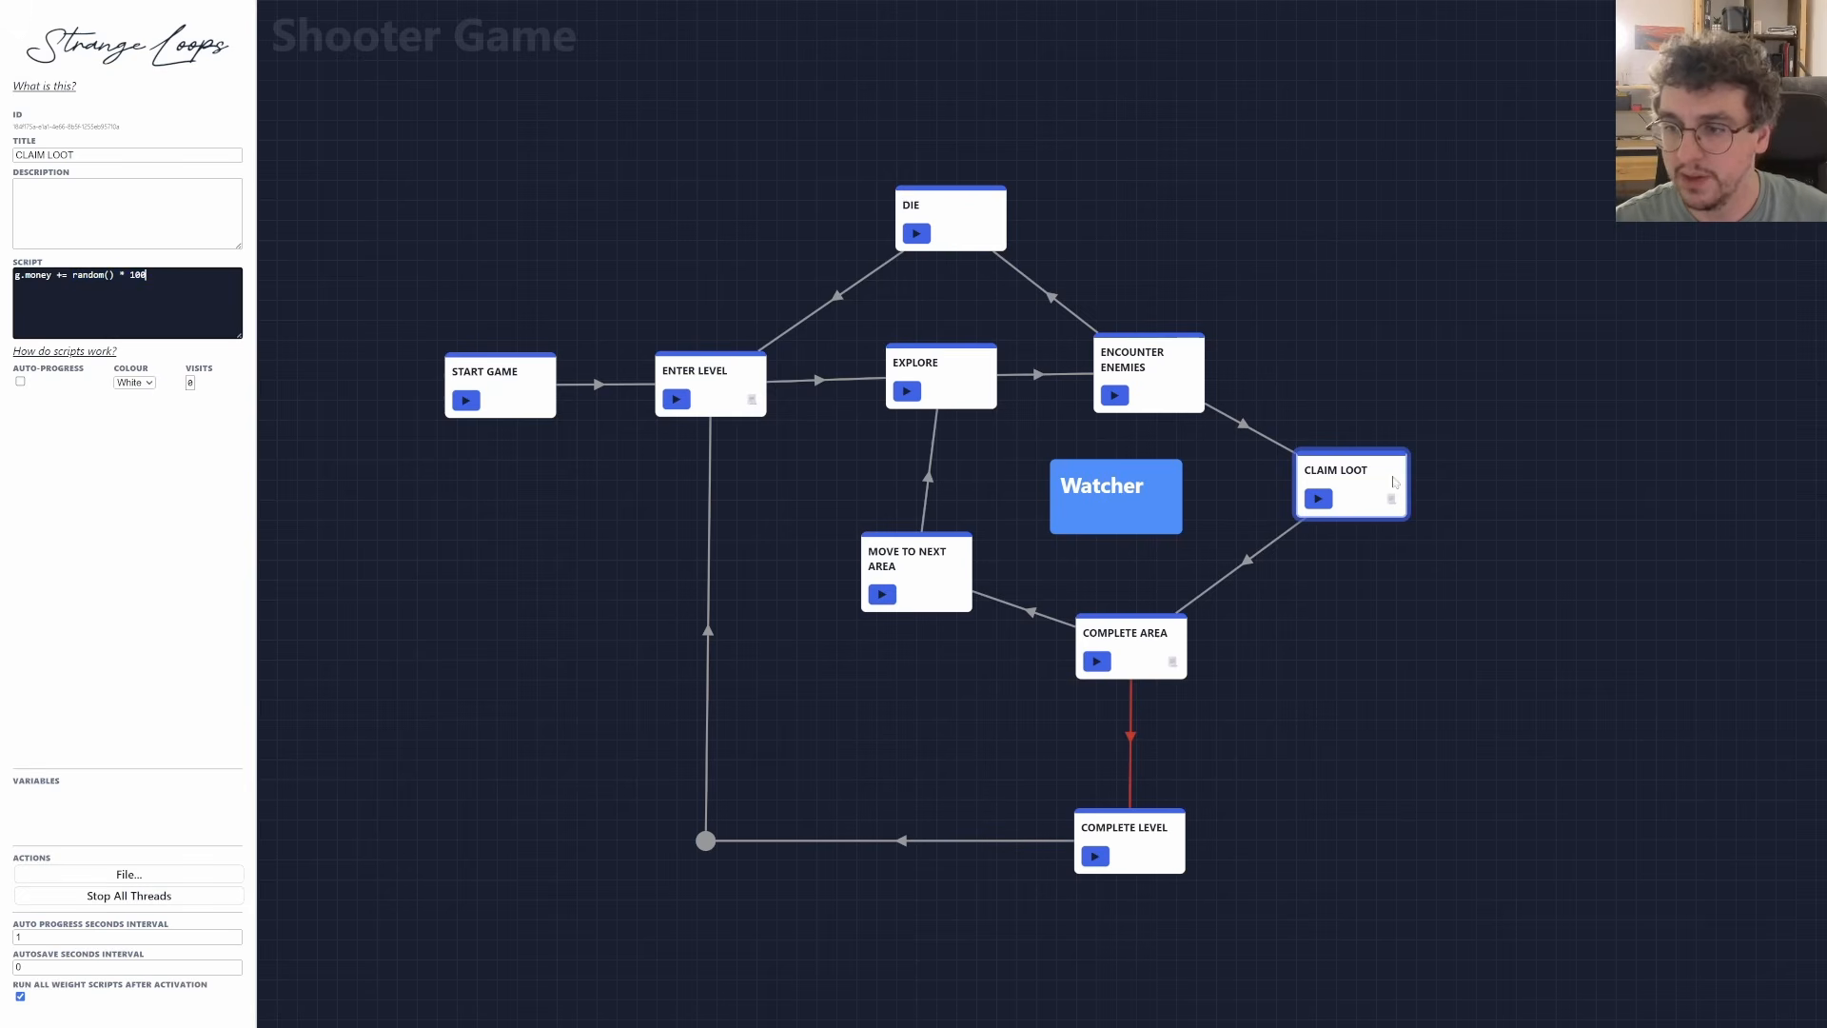
{"action": "left_click", "coordinate": [1318, 500]}
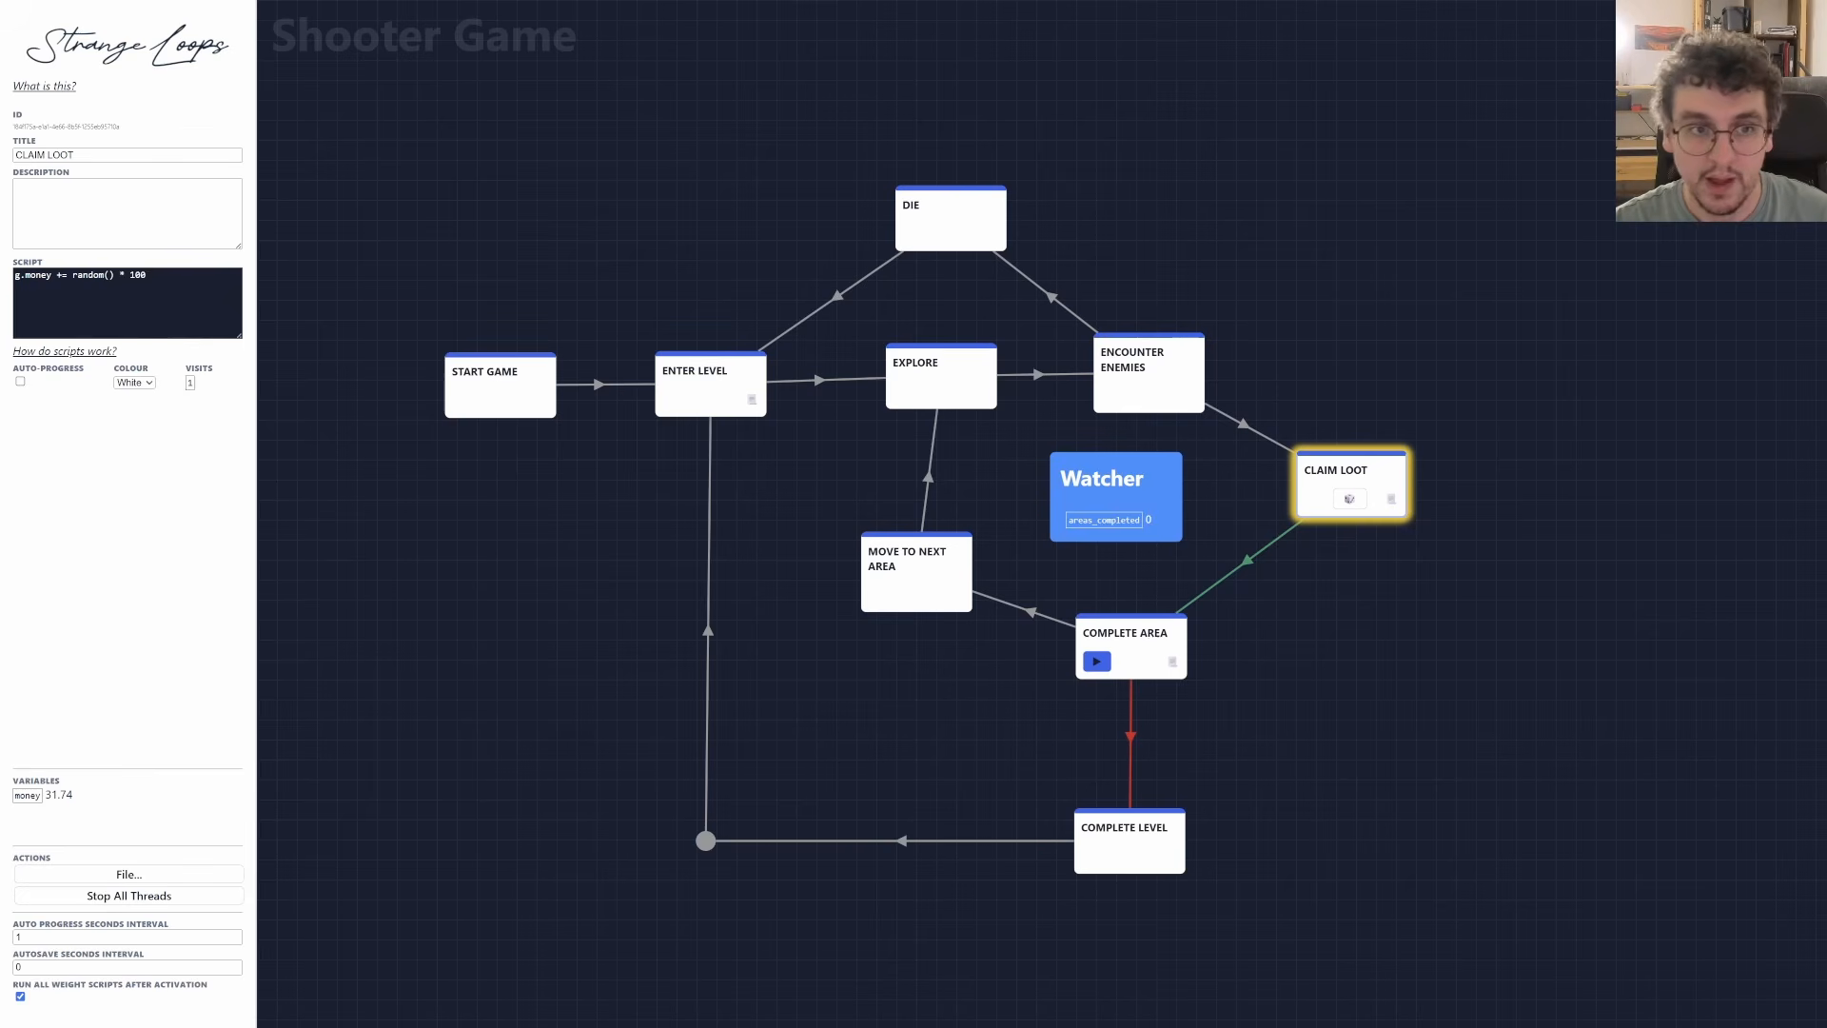
{"action": "left_click", "coordinate": [133, 896]}
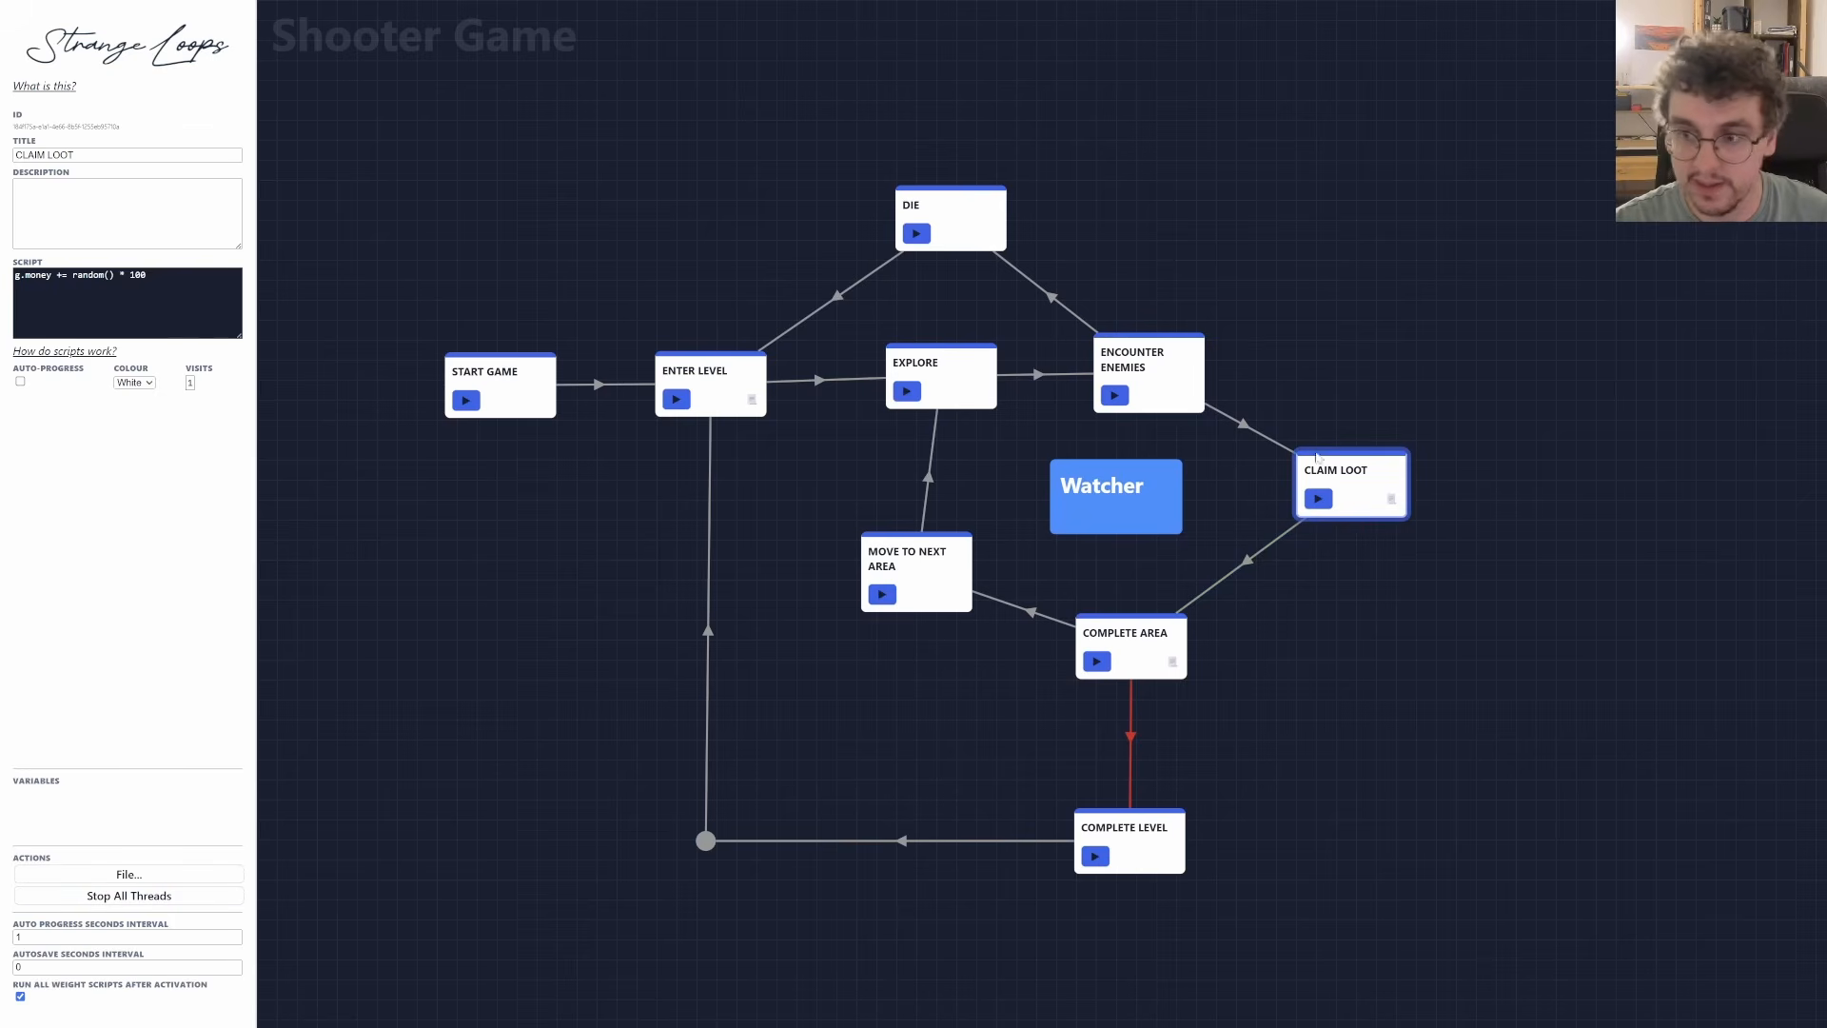
Move the random expression in Claim Loot's script onto a new first line reading "self.money_gain = random() * 100".
{"action": "left_click", "coordinate": [168, 294]}
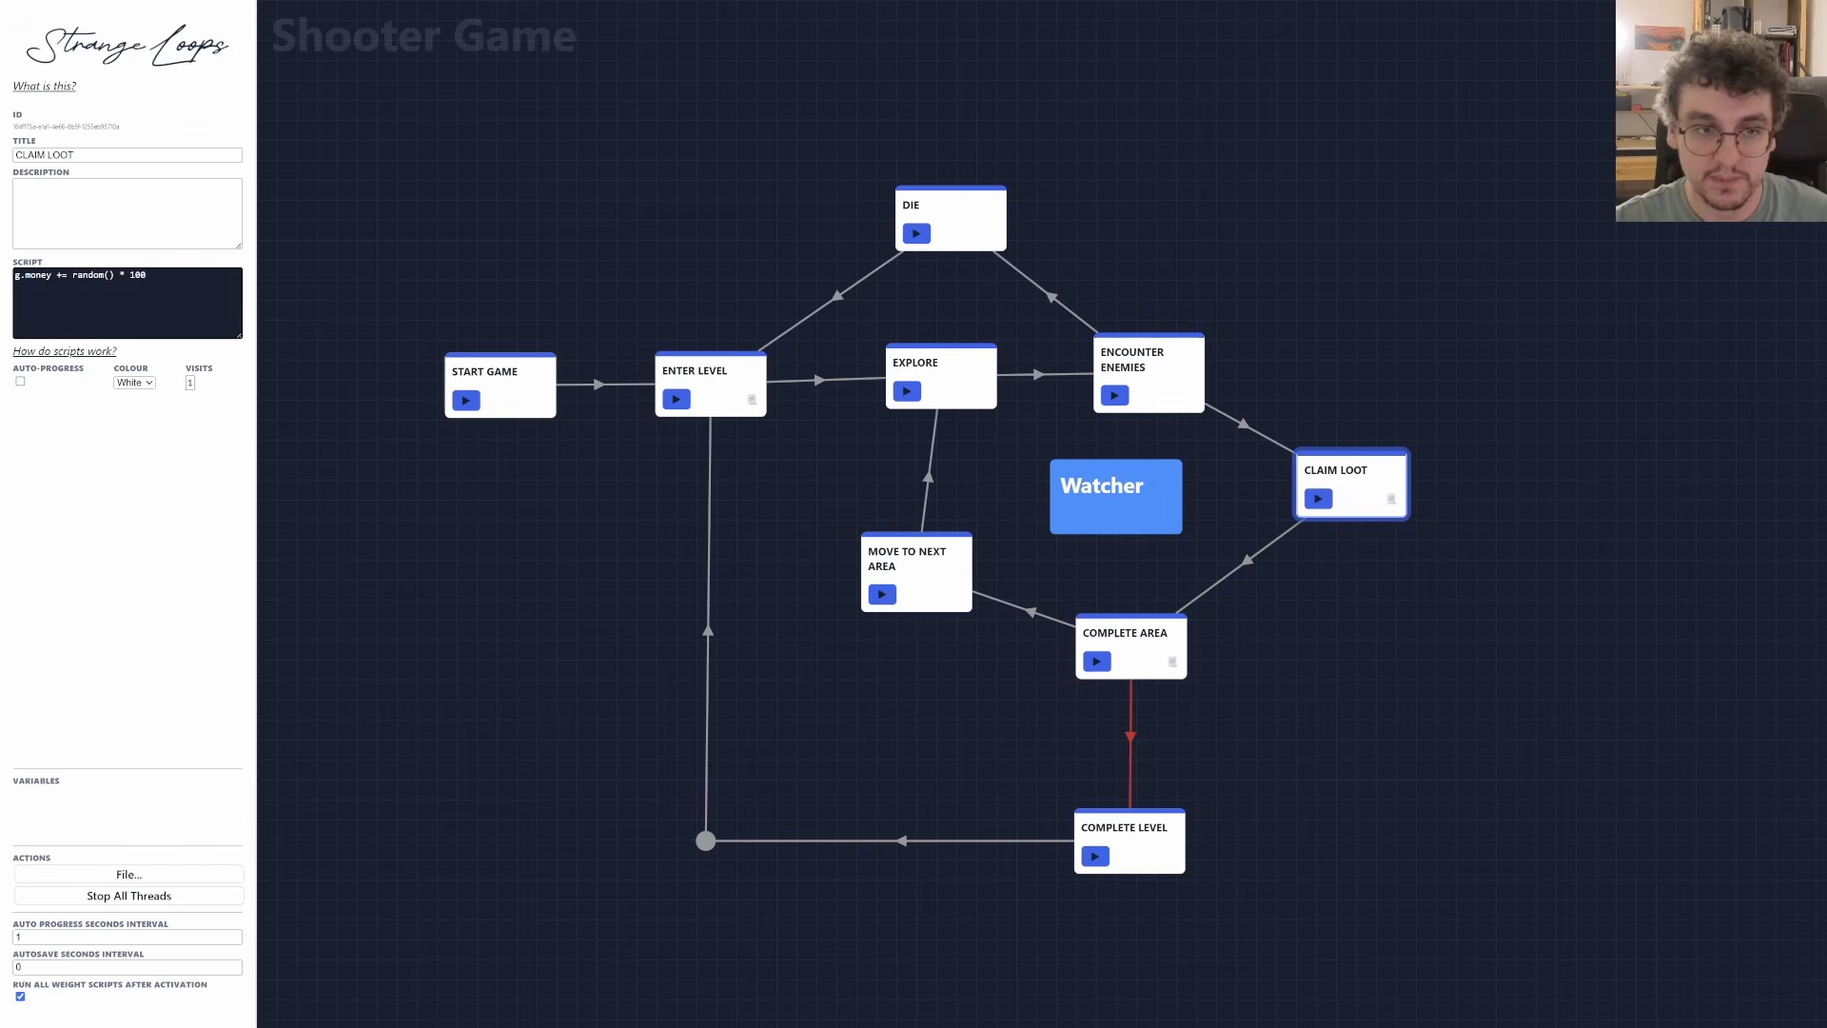
{"action": "key", "text": "ctrl+shift+Left"}
{"action": "key", "text": "ctrl+shift+Left"}
{"action": "key", "text": "ctrl+shift+Left"}
{"action": "key", "text": "ctrl+shift+Left"}
{"action": "key", "text": "ctrl+shift+Right"}
{"action": "key", "text": "ctrl+c"}
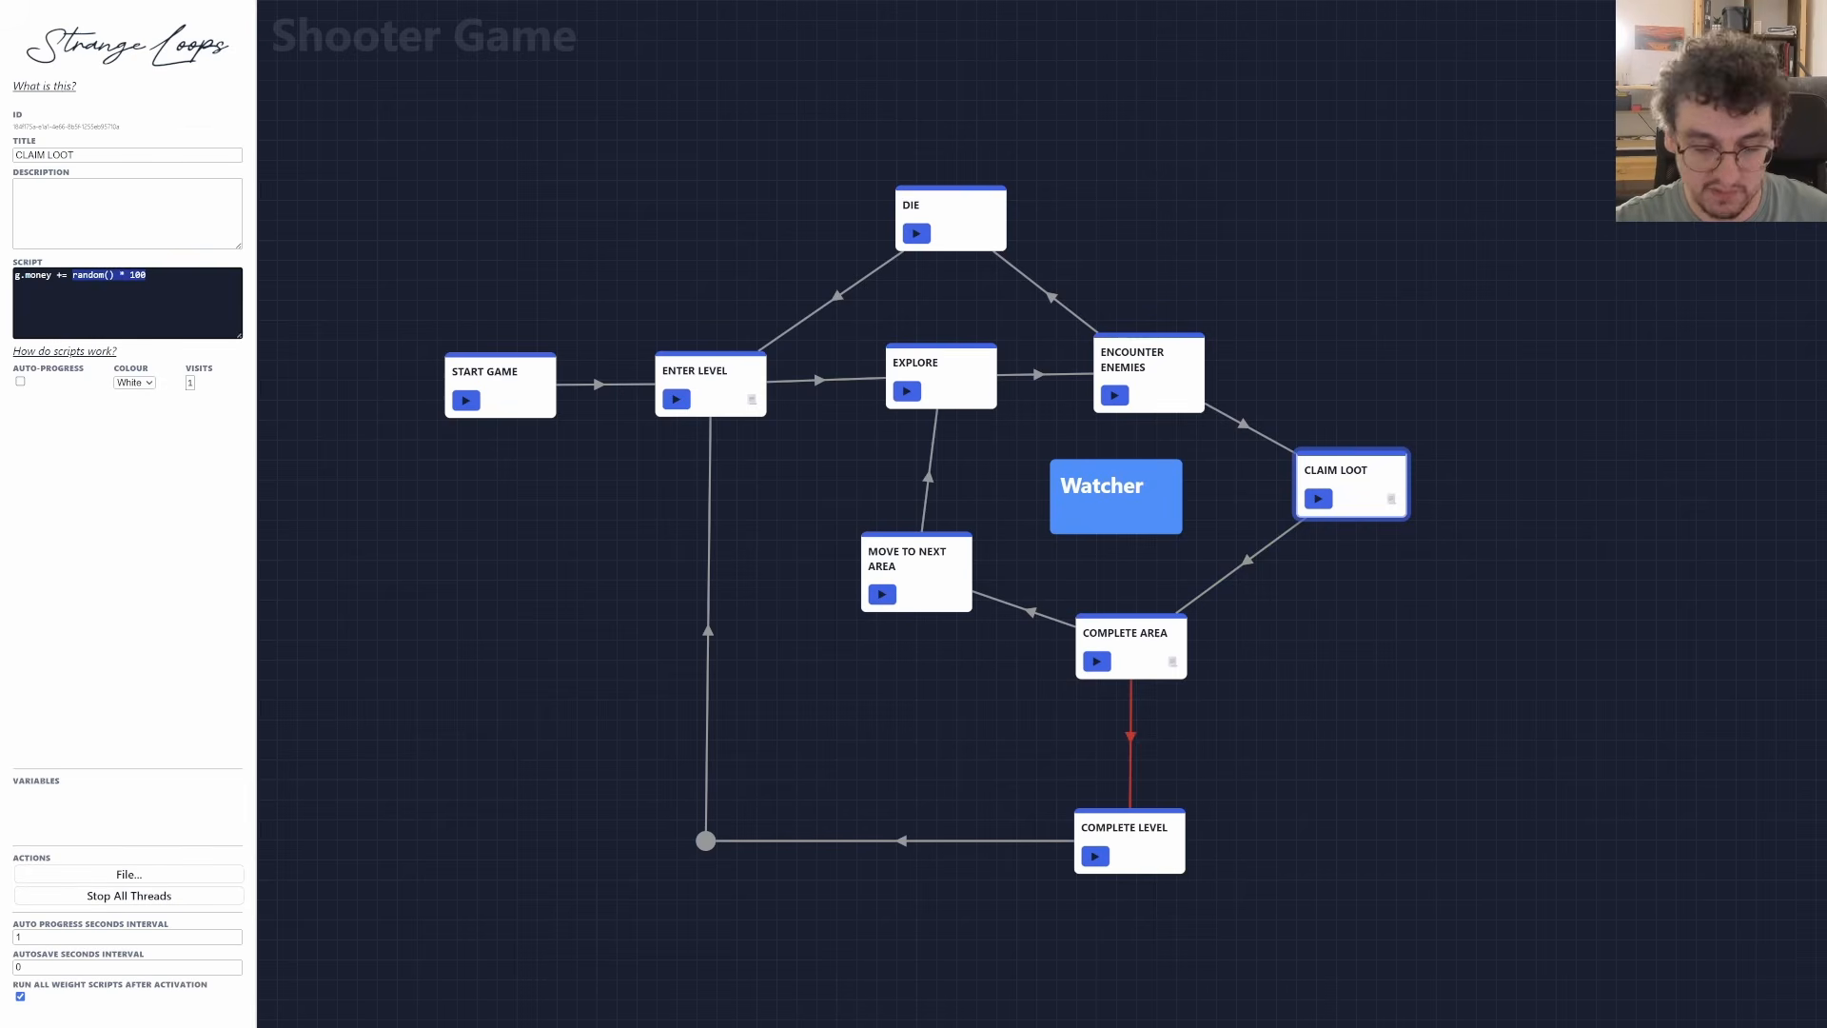
{"action": "key", "text": "BackSpace"}
{"action": "key", "text": "Home"}
{"action": "key", "text": "Return"}
{"action": "key", "text": "Up"}
{"action": "type", "text": "self."}
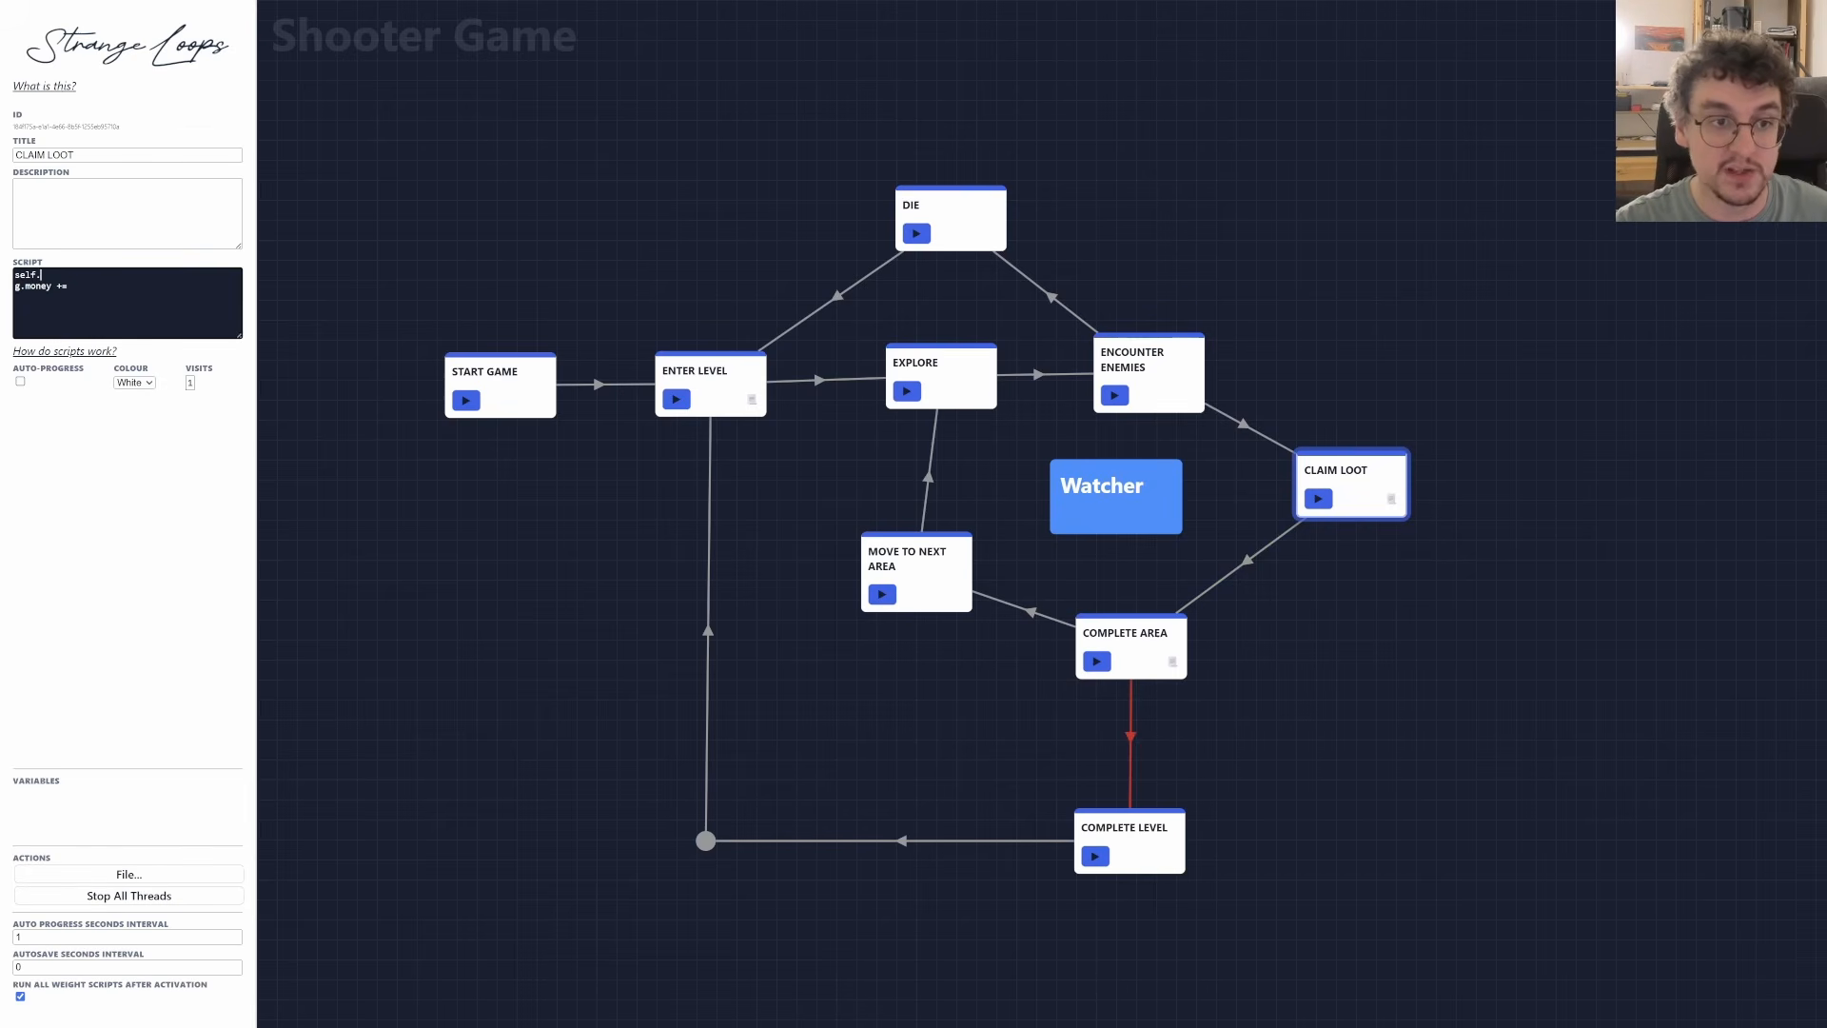
{"action": "type", "text": "money"}
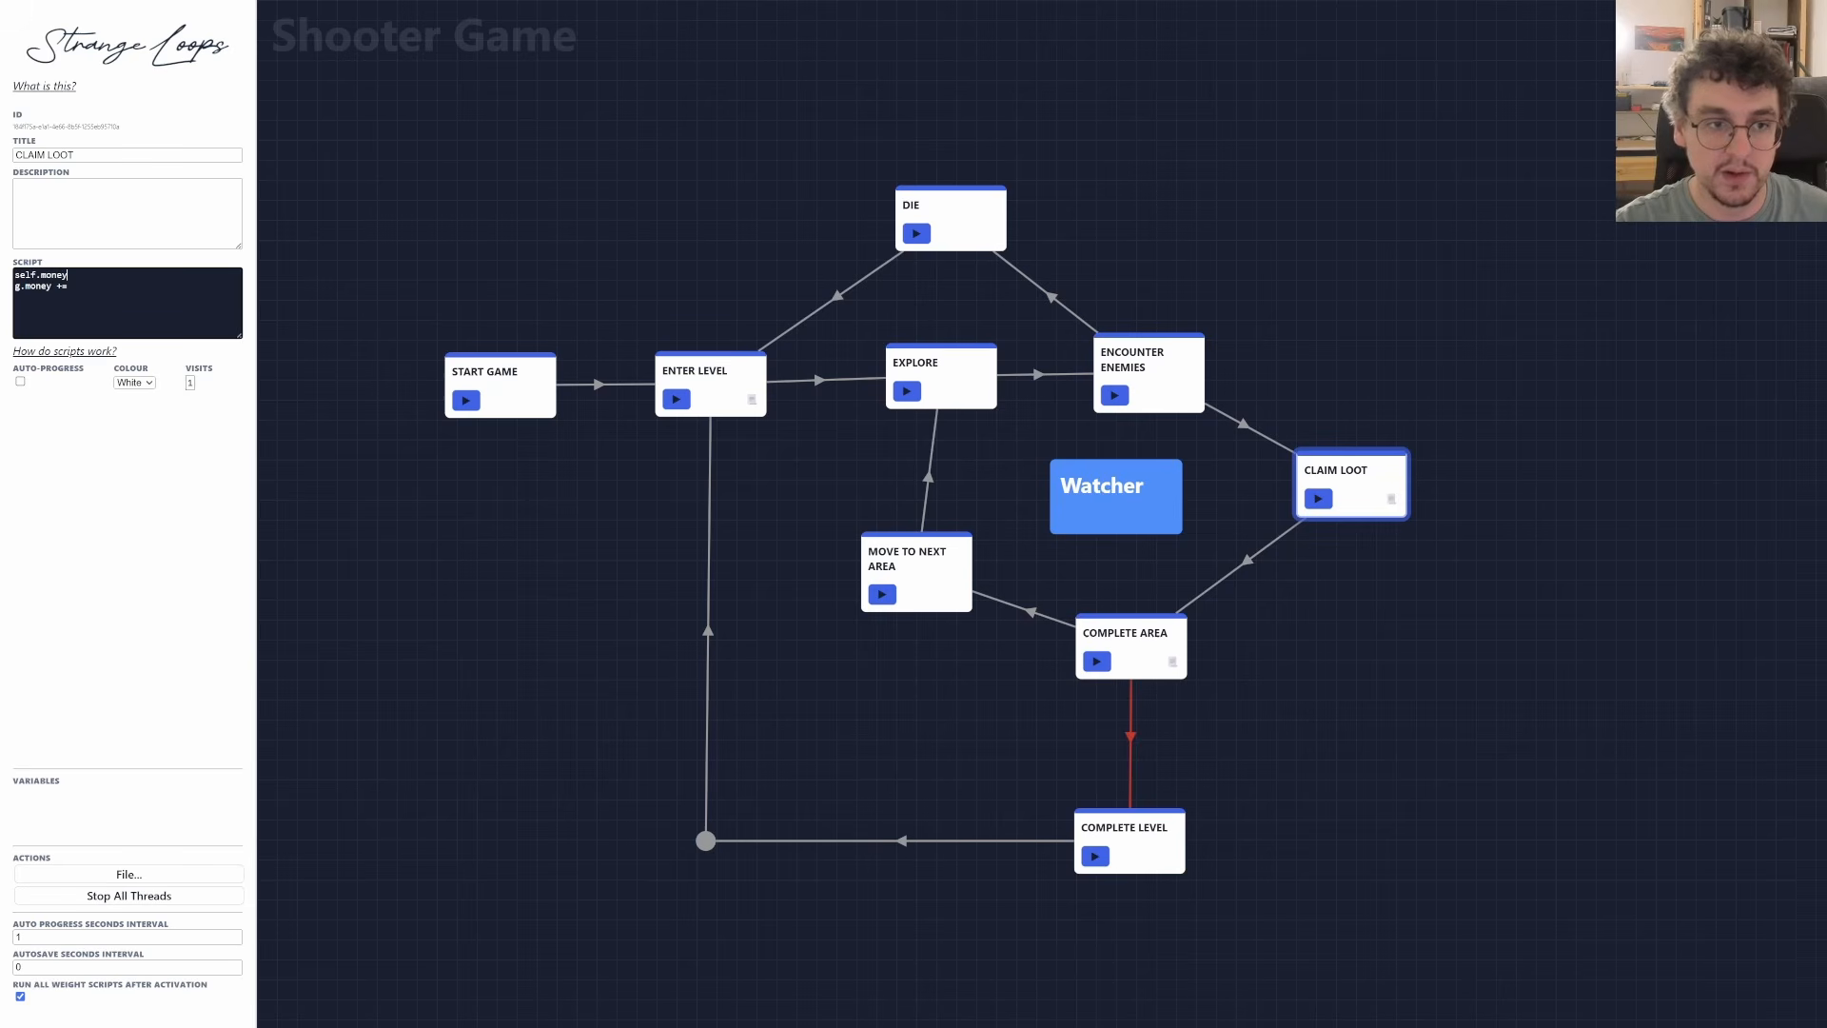
{"action": "type", "text": "_gain ="}
{"action": "key", "text": "ctrl+v"}
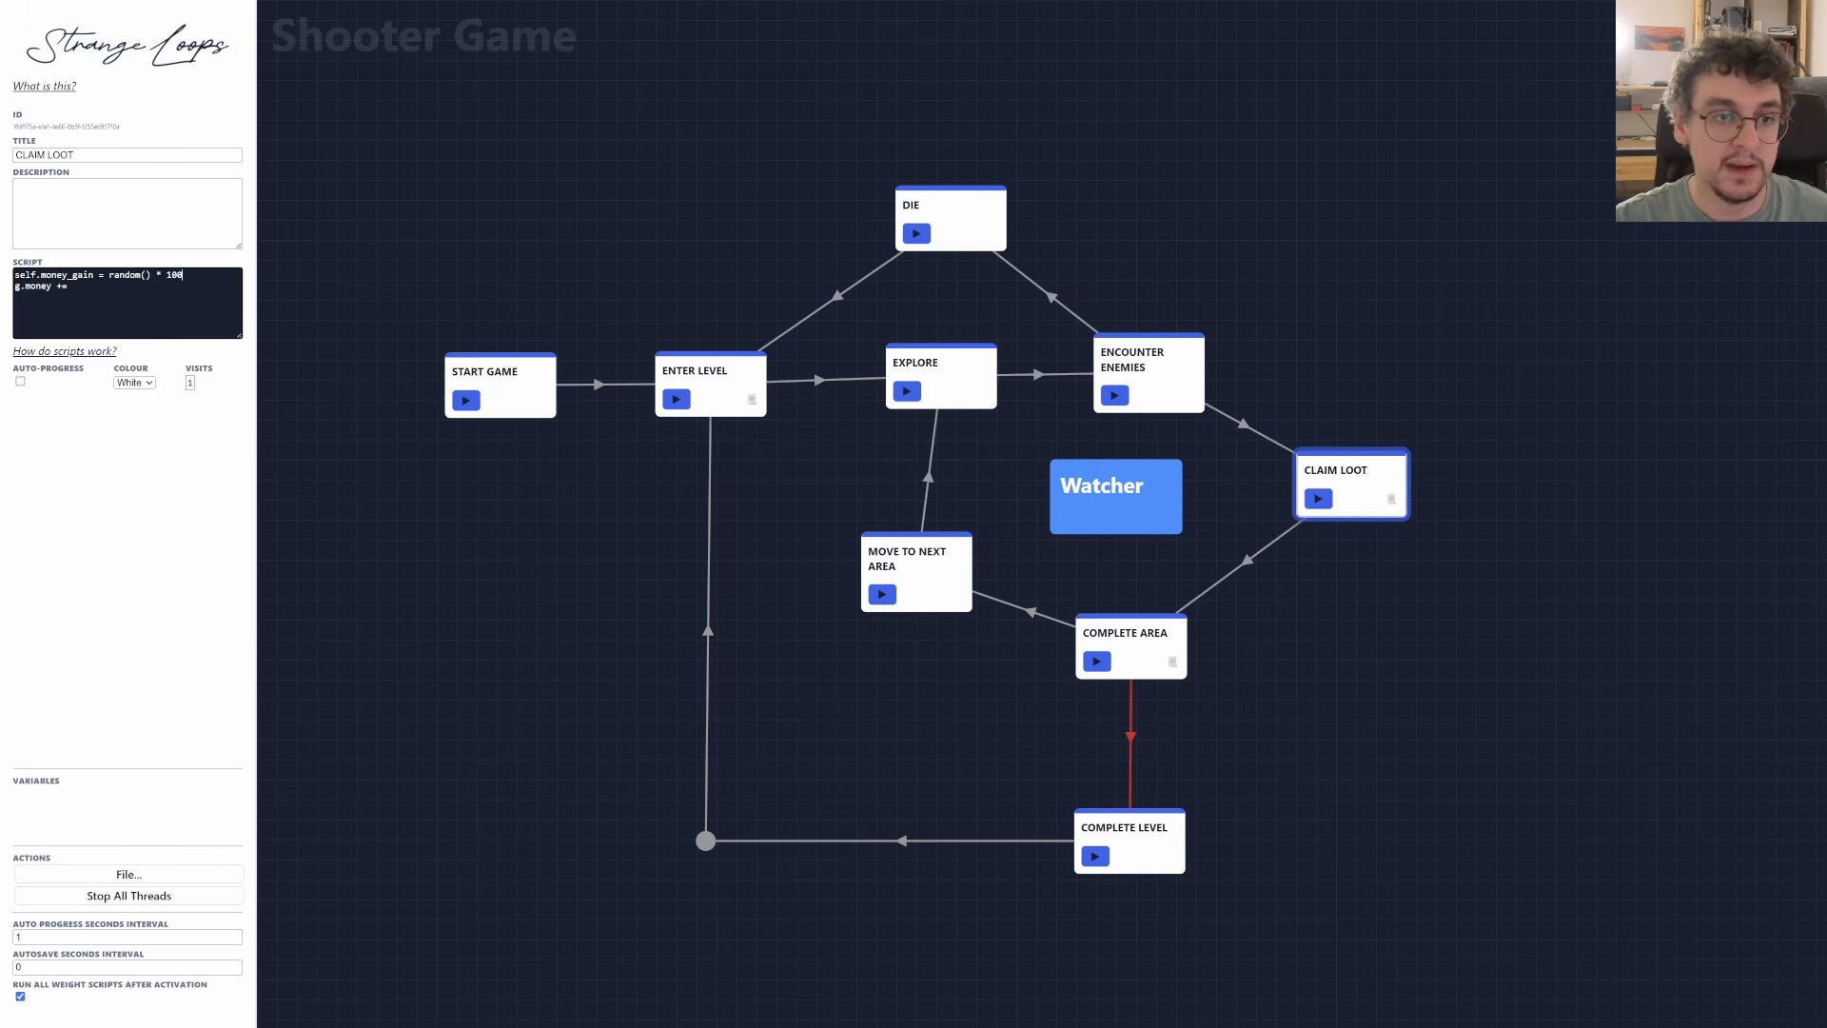
Complete the second line of Claim Loot's script as "g.money += self.money_gain".
{"action": "left_click_drag", "start_coordinate": [98, 275], "coordinate": [14, 275]}
{"action": "left_click", "coordinate": [7, 277]}
{"action": "key", "text": "ctrl+c"}
{"action": "key", "text": "Down"}
{"action": "key", "text": "End"}
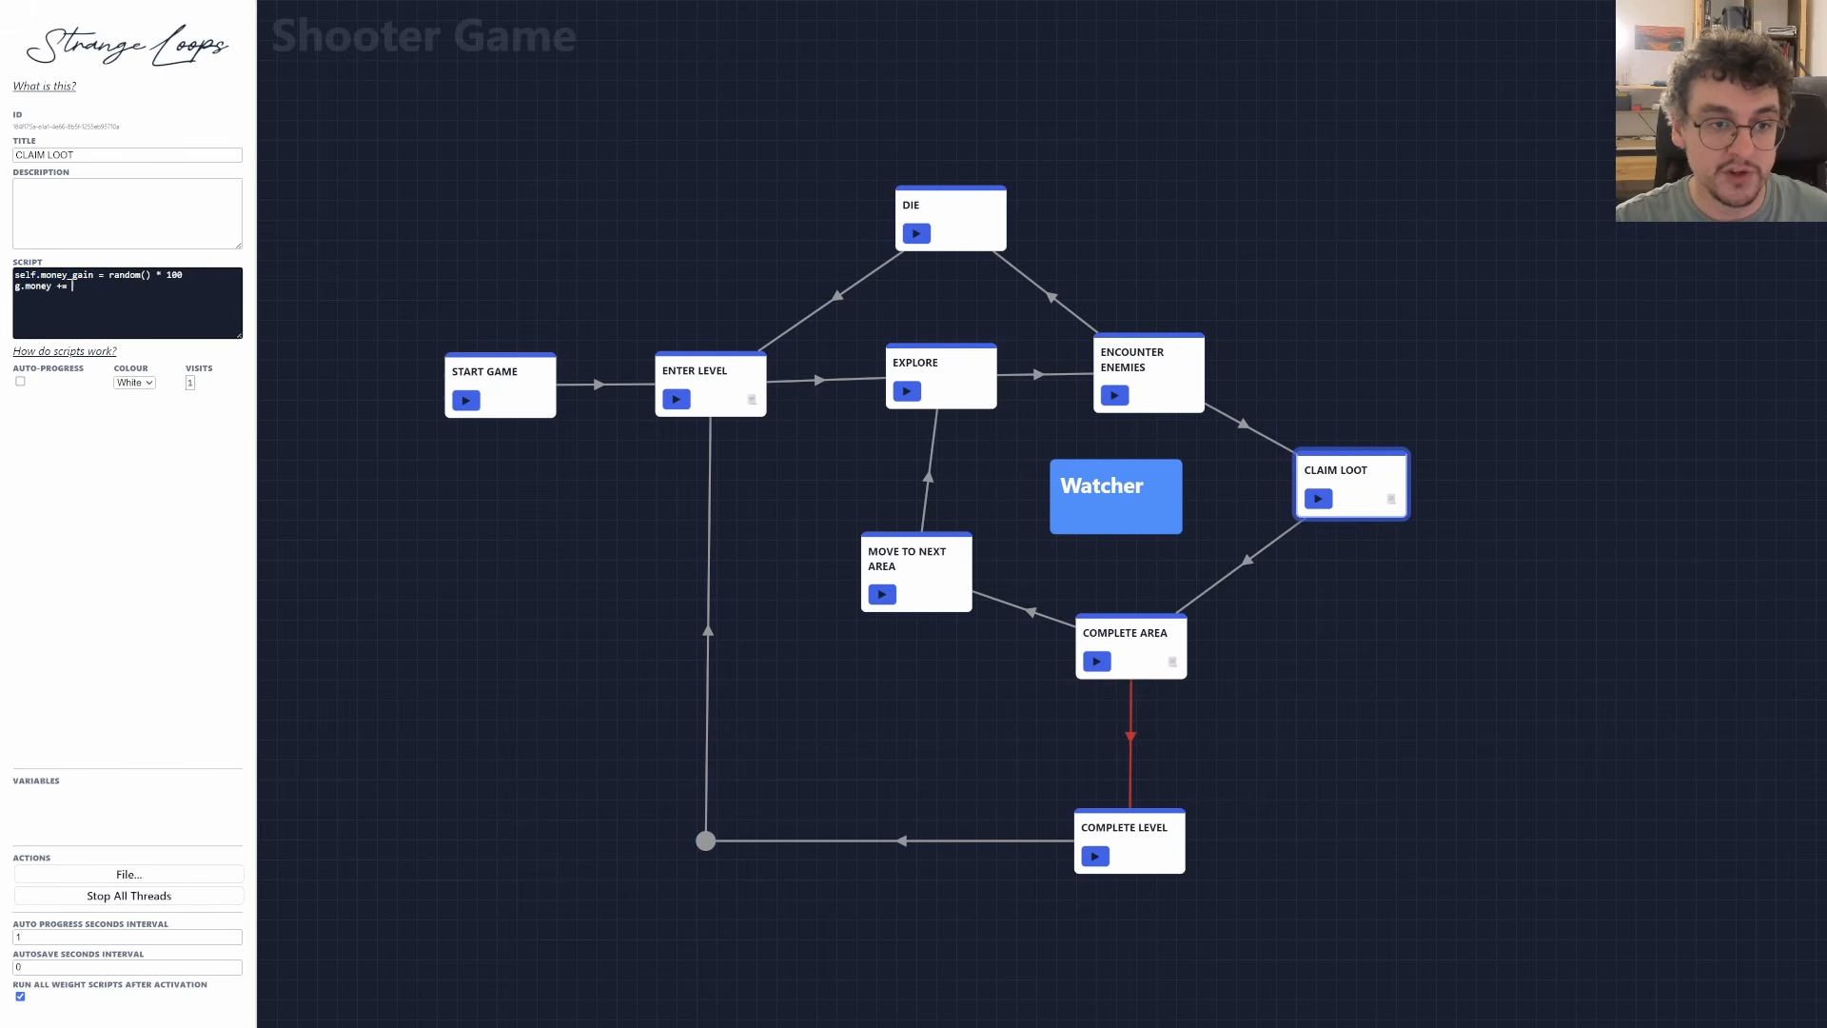
{"action": "key", "text": "ctrl+v"}
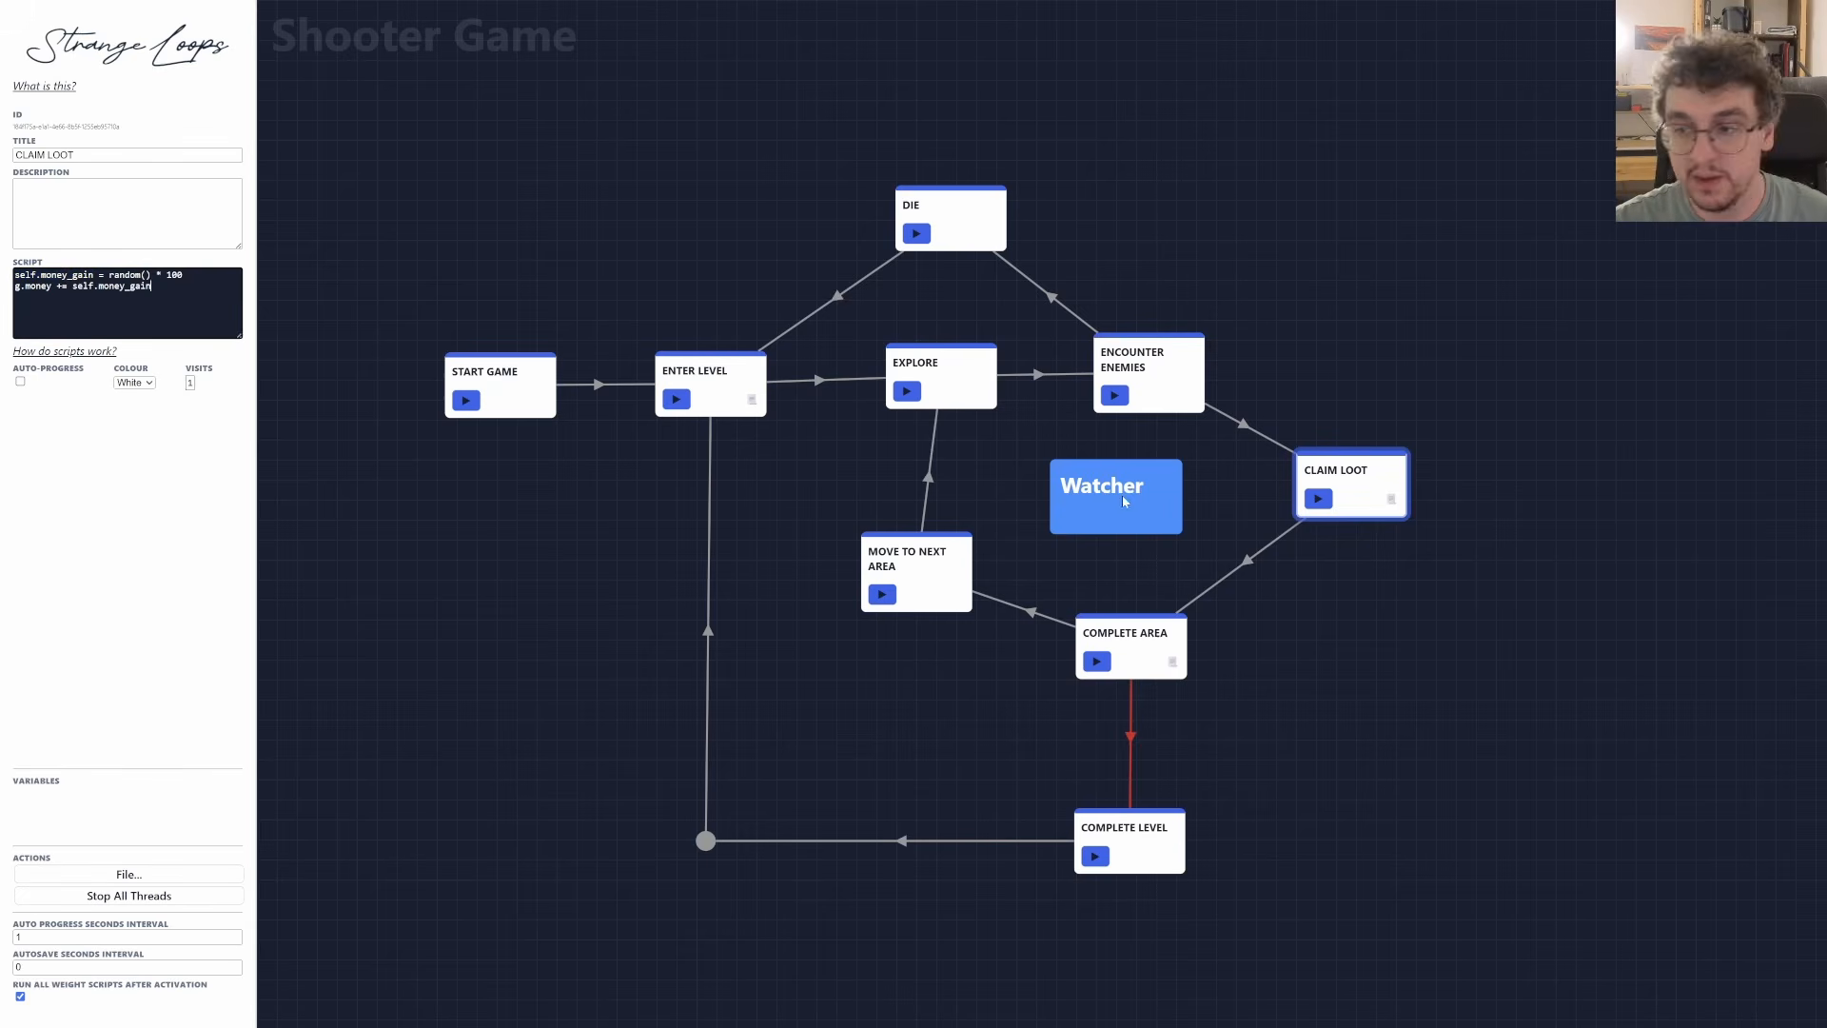
Start a thread at Claim Loot and advance it through Complete Area, Move to Next Area, Explore and Encounter Enemies back to Claim Loot.
{"action": "left_click", "coordinate": [1318, 499]}
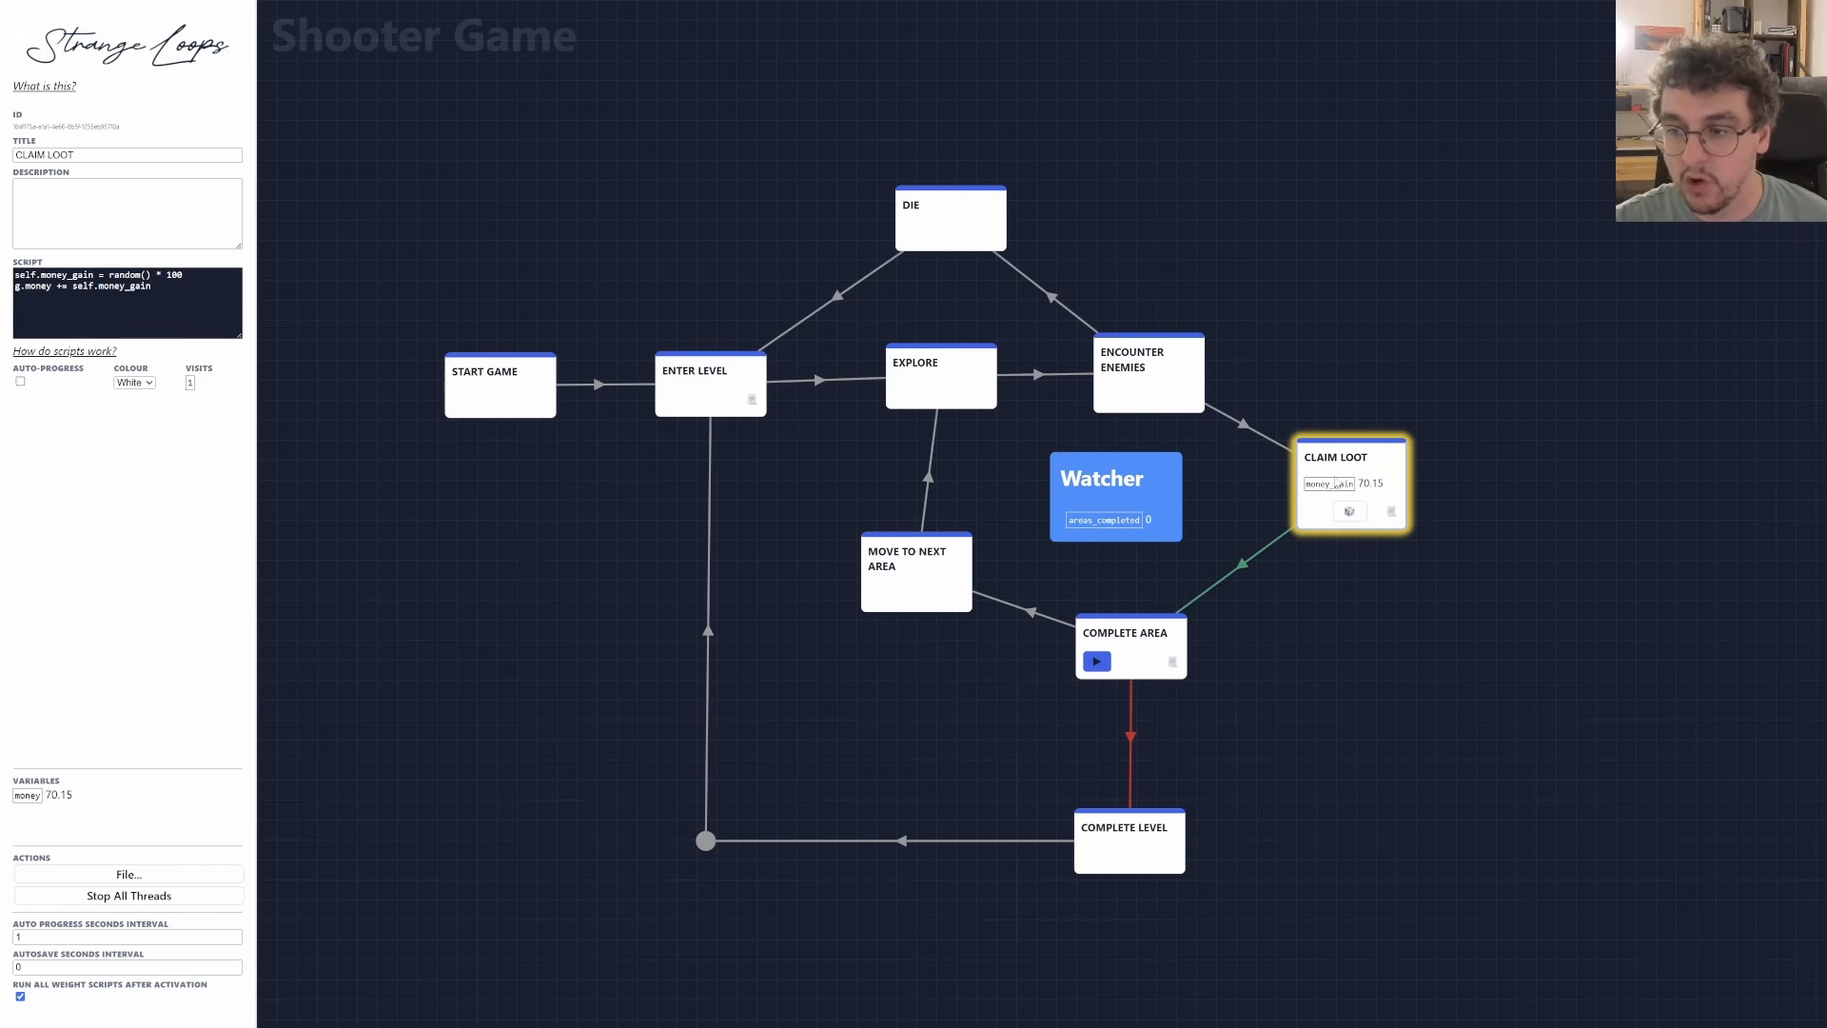
{"action": "left_click", "coordinate": [1108, 665]}
{"action": "left_click", "coordinate": [1104, 664]}
{"action": "left_click", "coordinate": [882, 591]}
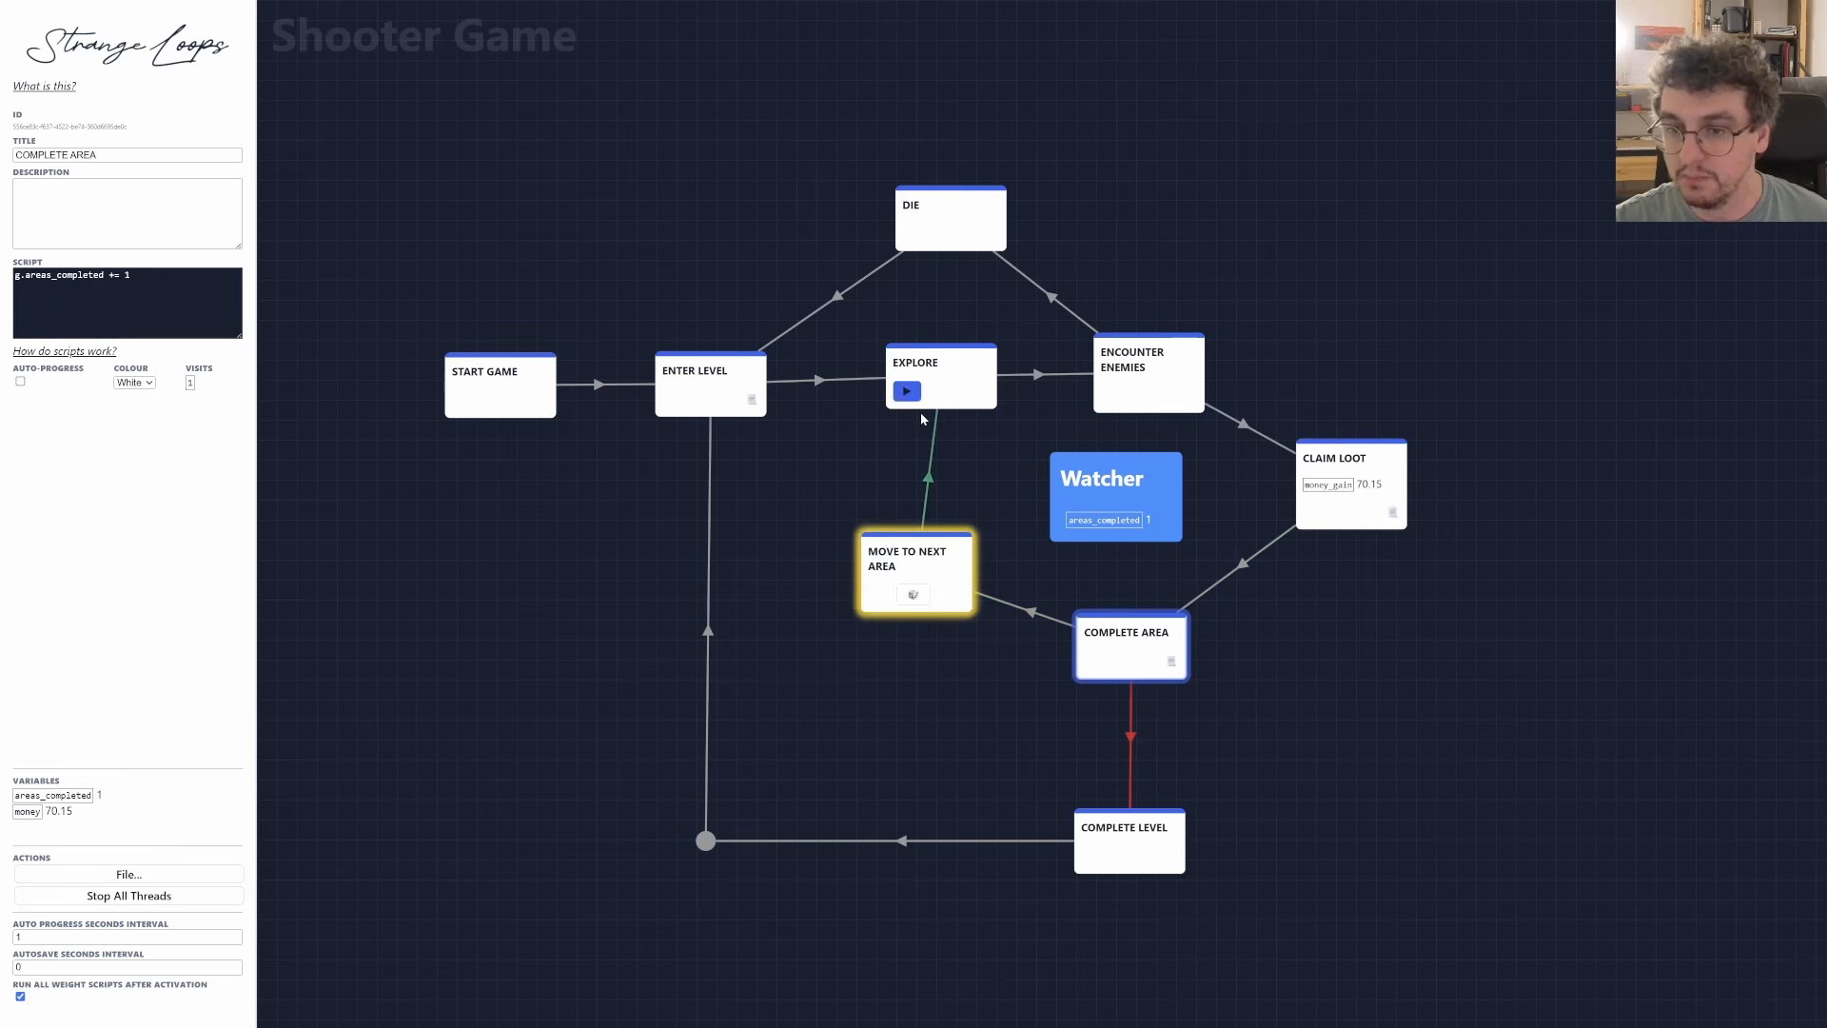
{"action": "left_click", "coordinate": [905, 395]}
{"action": "left_click", "coordinate": [1115, 398]}
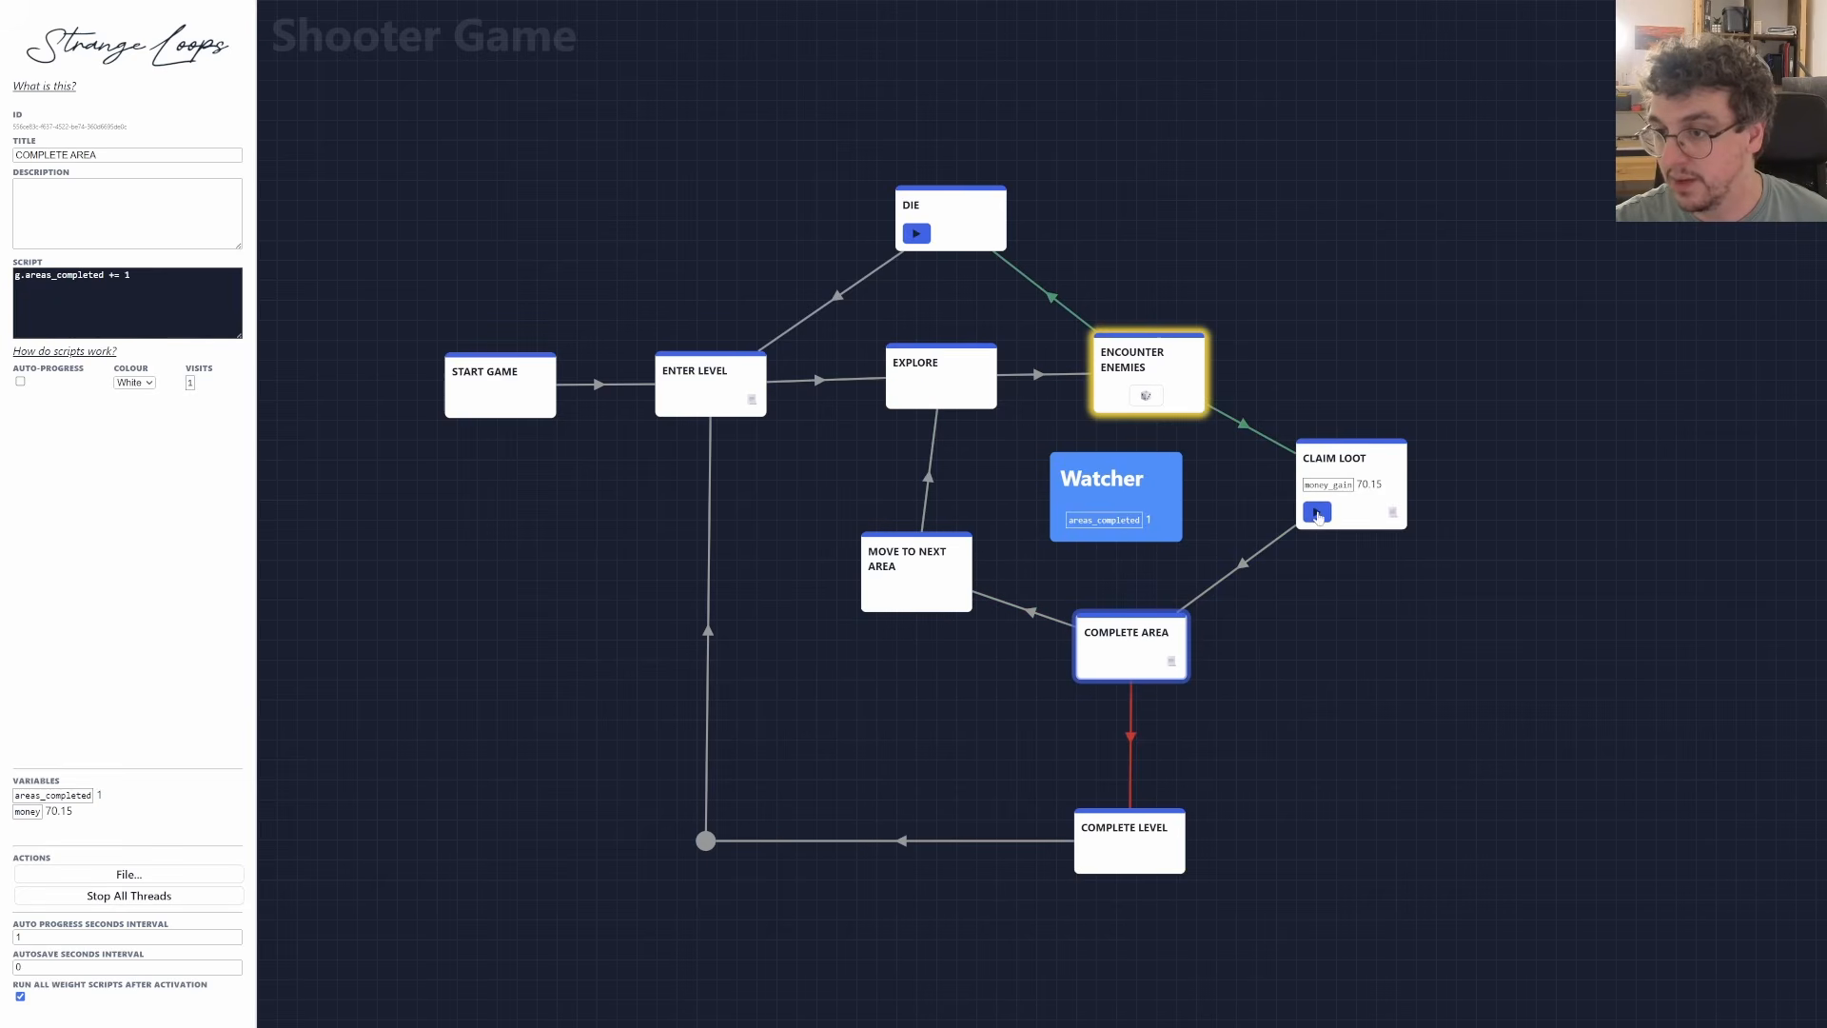
{"action": "left_click", "coordinate": [1318, 512]}
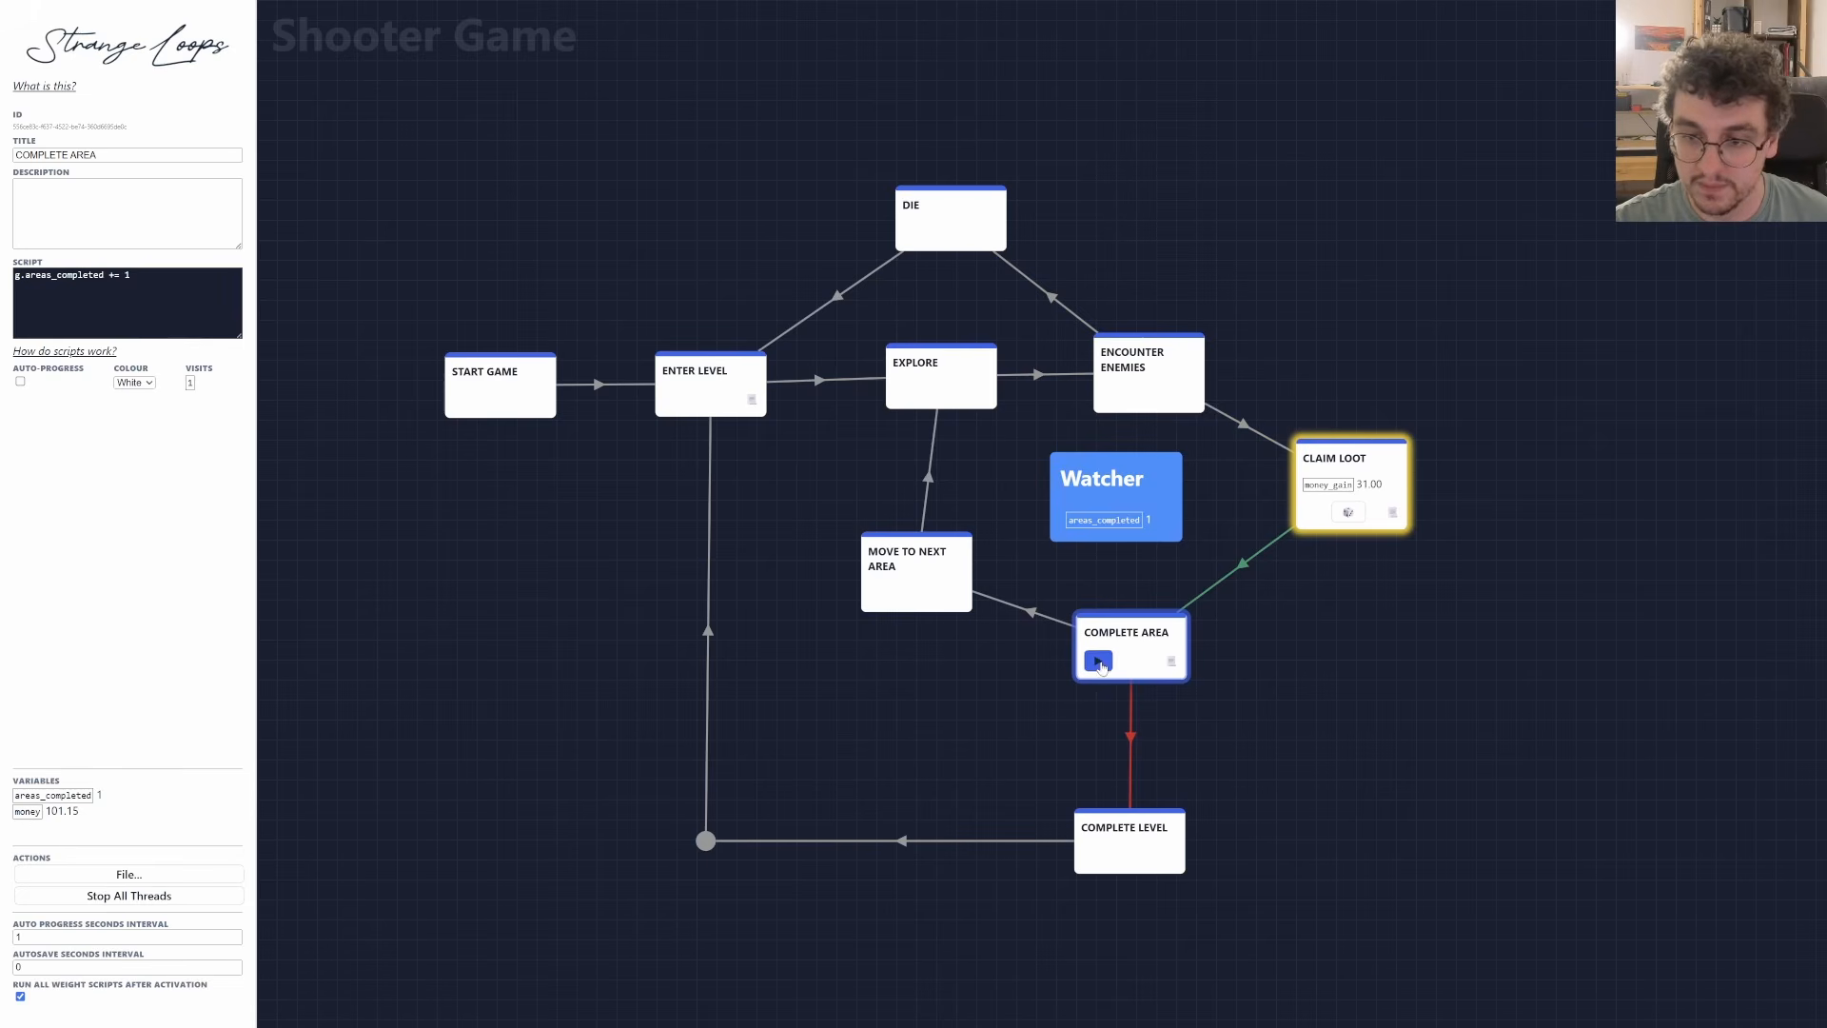
Advance the thread around the area loop once more from Complete Area, through Claim Loot to Complete Area again, and stop all threads.
{"action": "left_click", "coordinate": [1098, 660]}
{"action": "left_click", "coordinate": [881, 595]}
{"action": "left_click", "coordinate": [907, 391]}
{"action": "left_click", "coordinate": [1116, 396]}
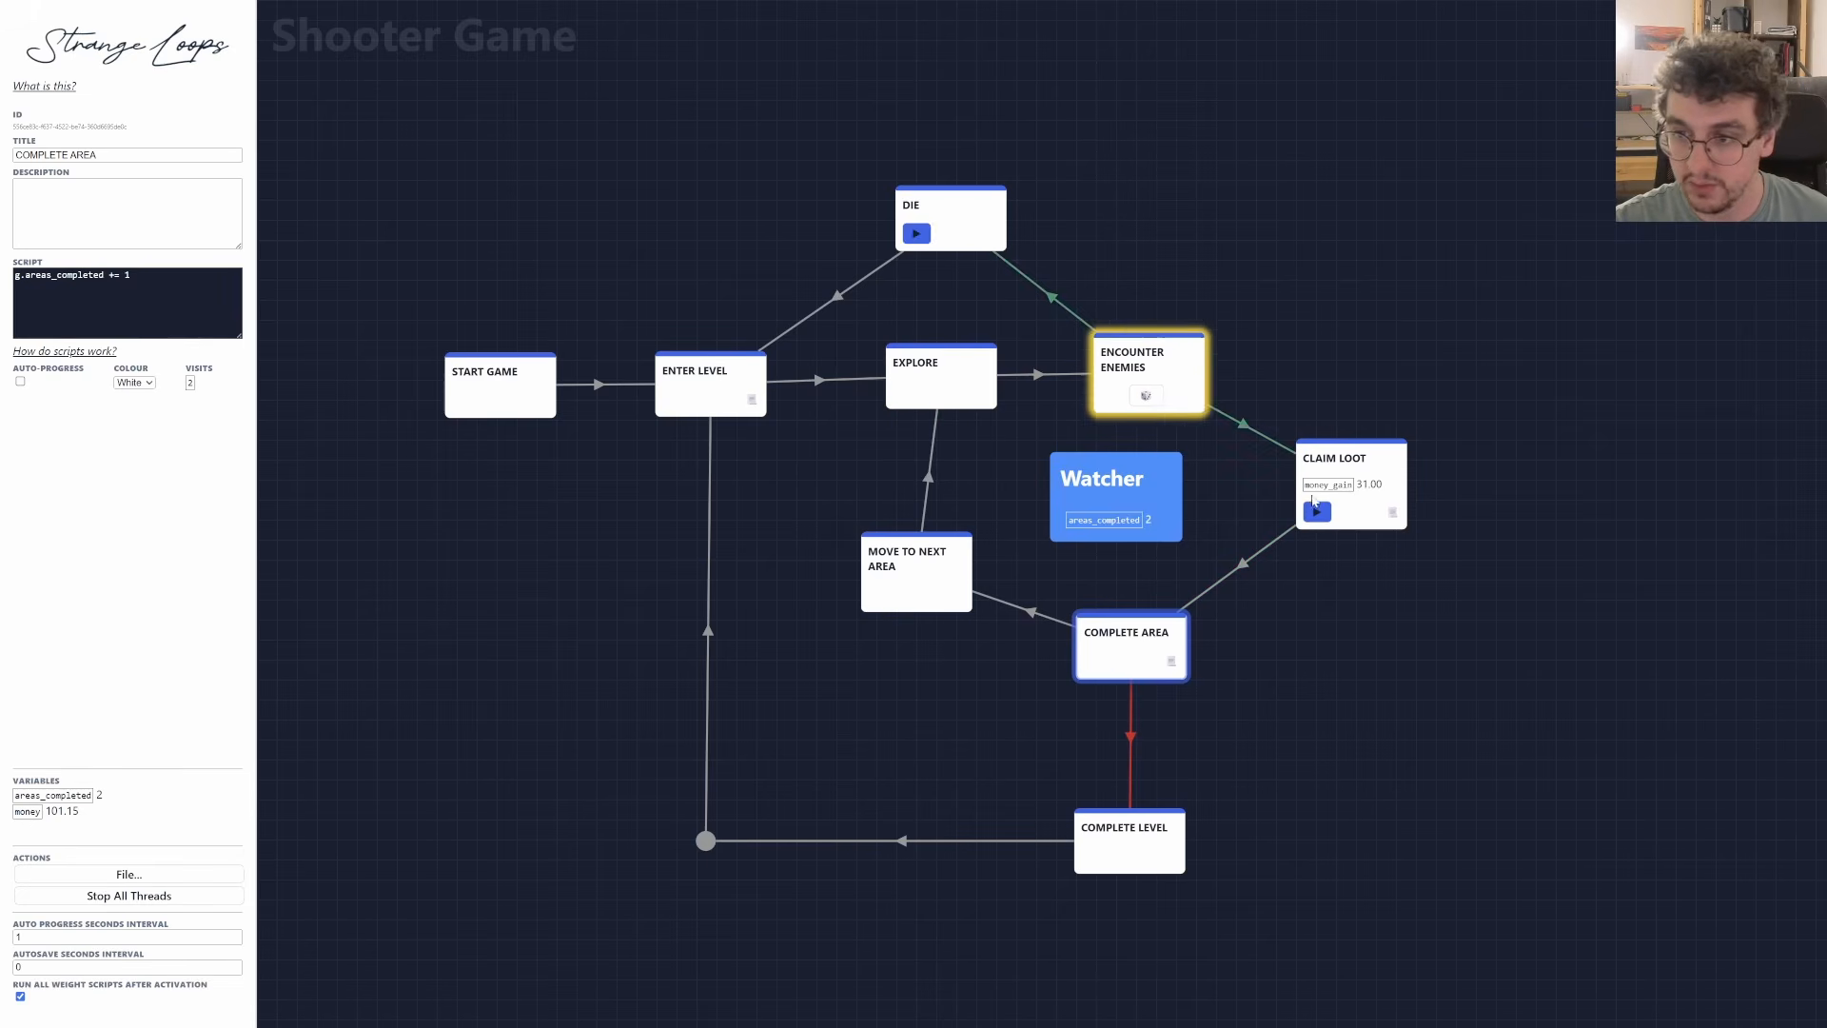
{"action": "left_click", "coordinate": [1317, 510]}
{"action": "left_click", "coordinate": [1098, 660]}
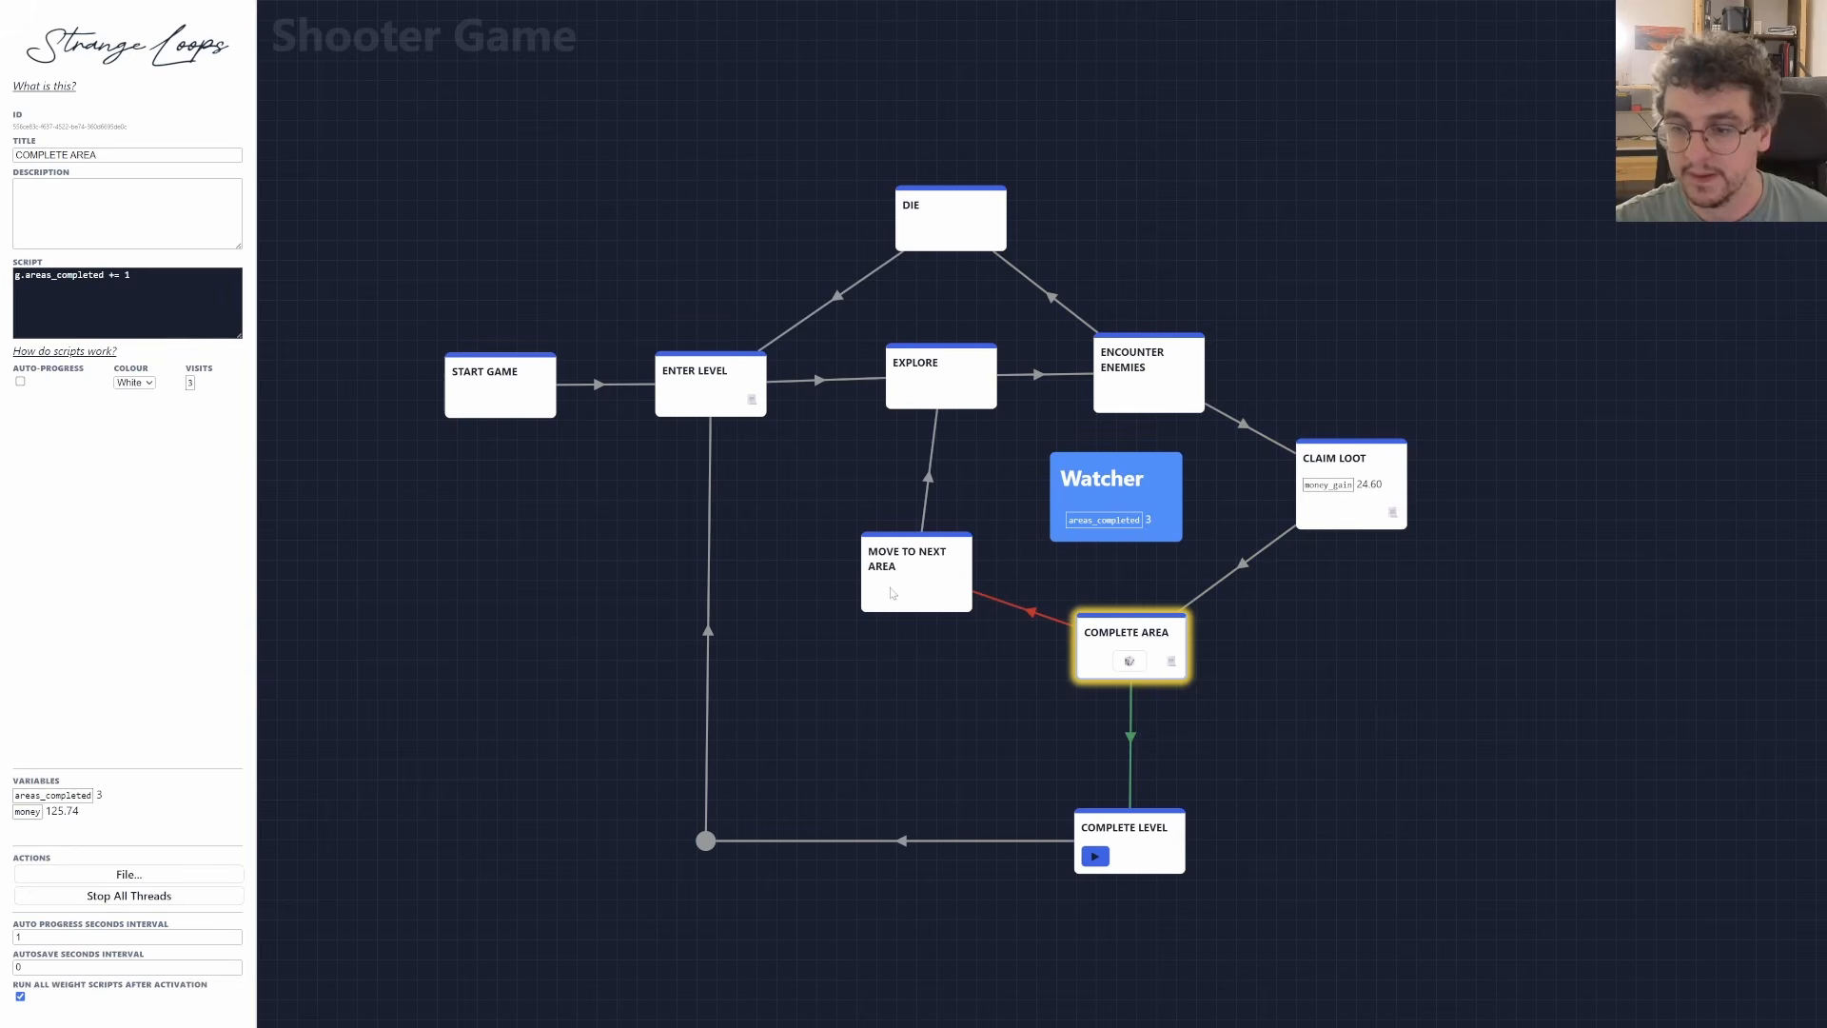
{"action": "left_click", "coordinate": [129, 895]}
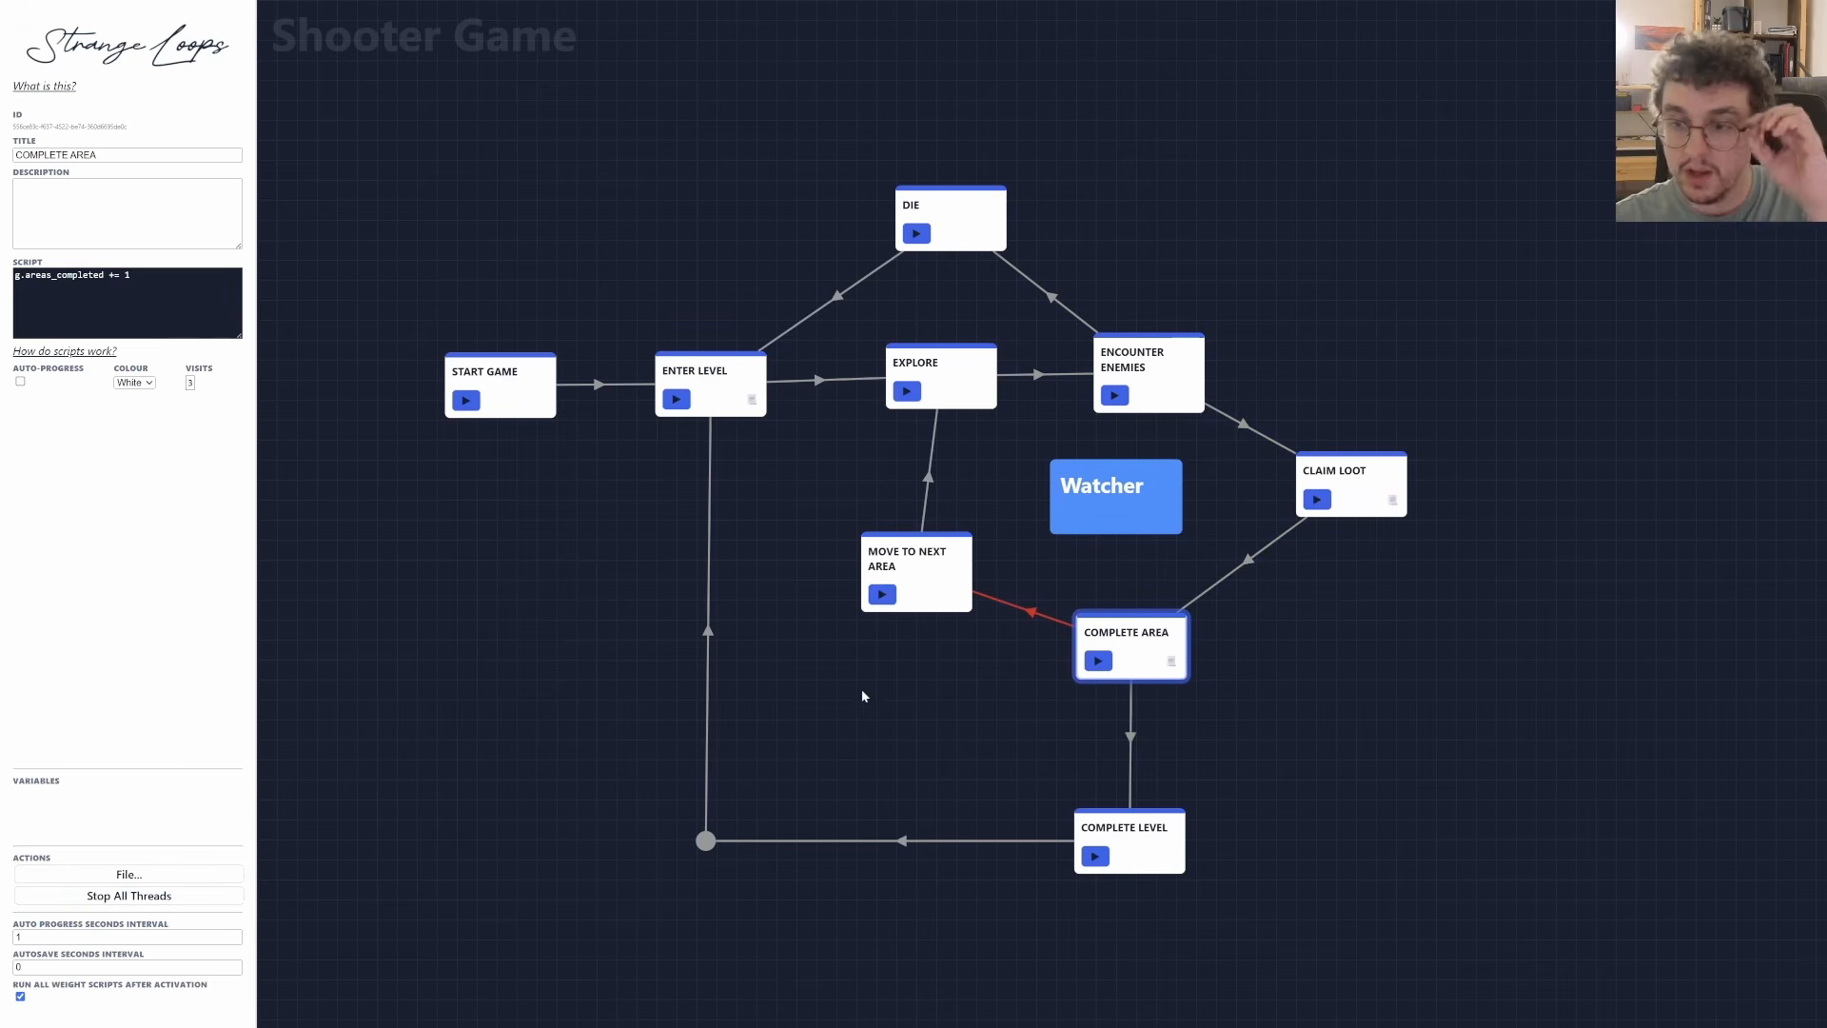
Move the Claim Loot node to the right and change the watcher's label to "Info".
{"action": "left_click_drag", "start_coordinate": [1332, 471], "coordinate": [1421, 470]}
{"action": "left_click", "coordinate": [1159, 514]}
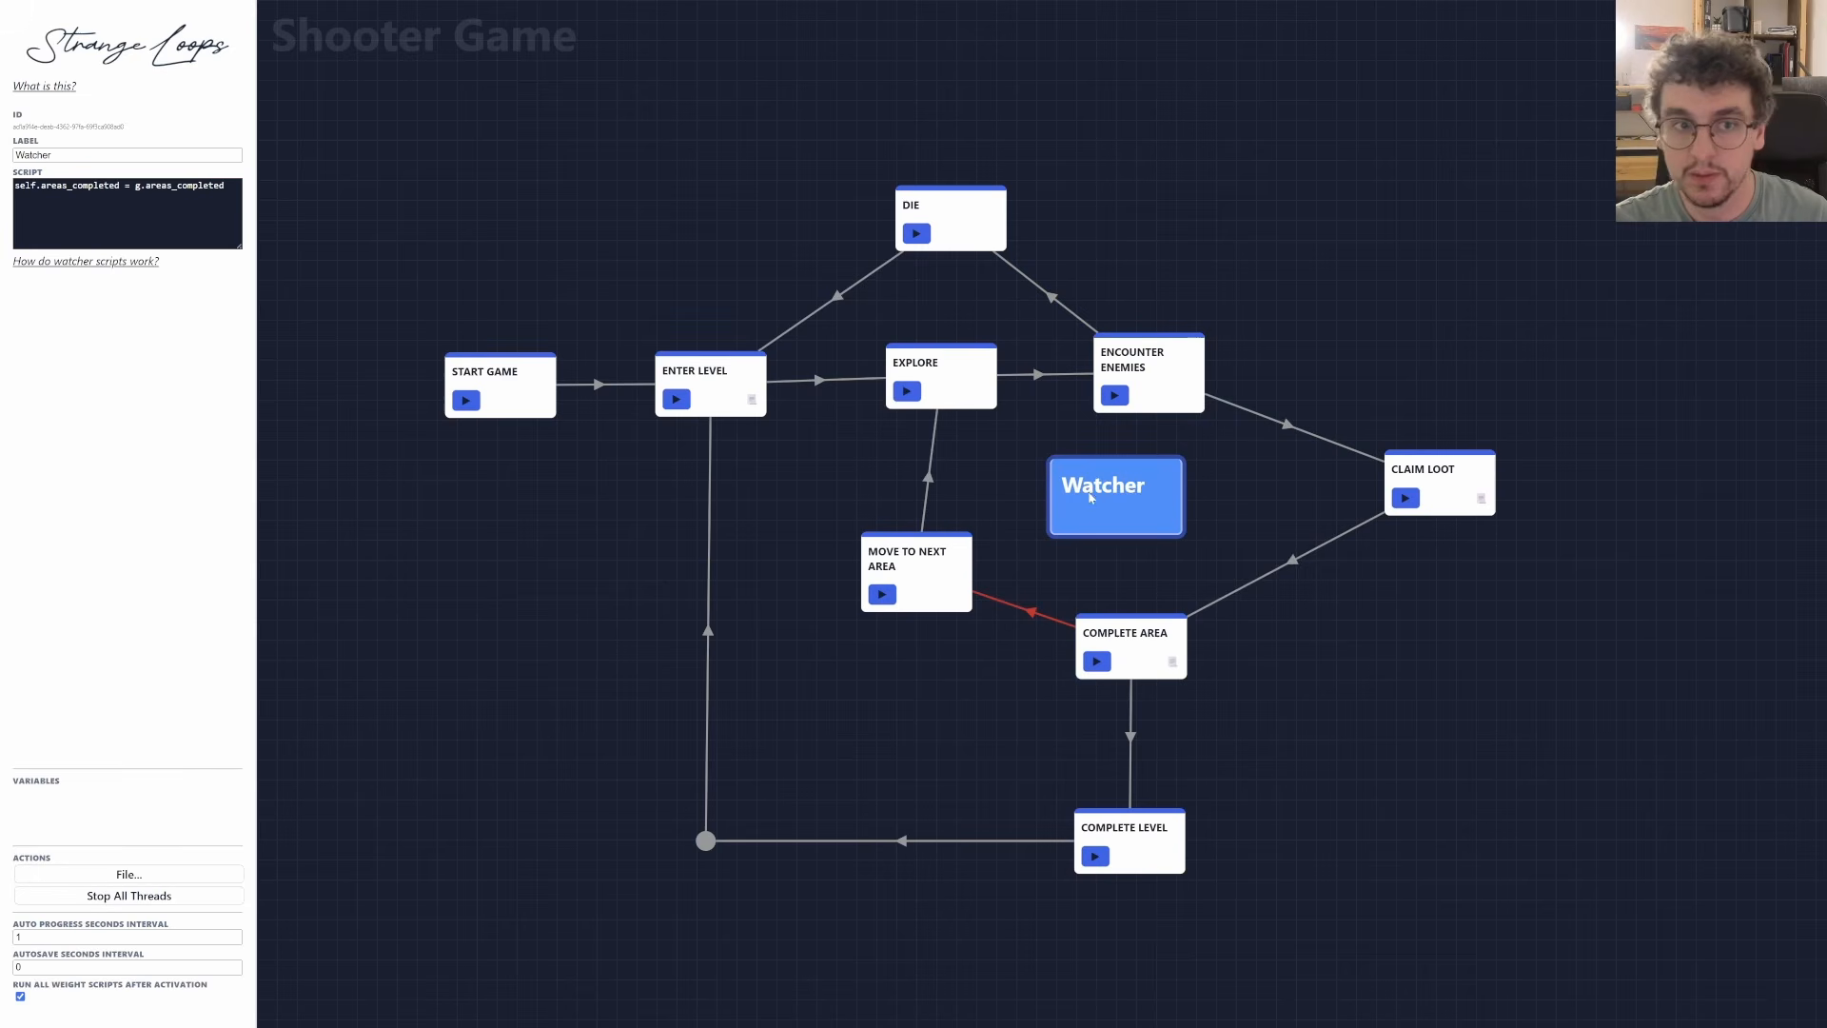
{"action": "double_click", "coordinate": [86, 155]}
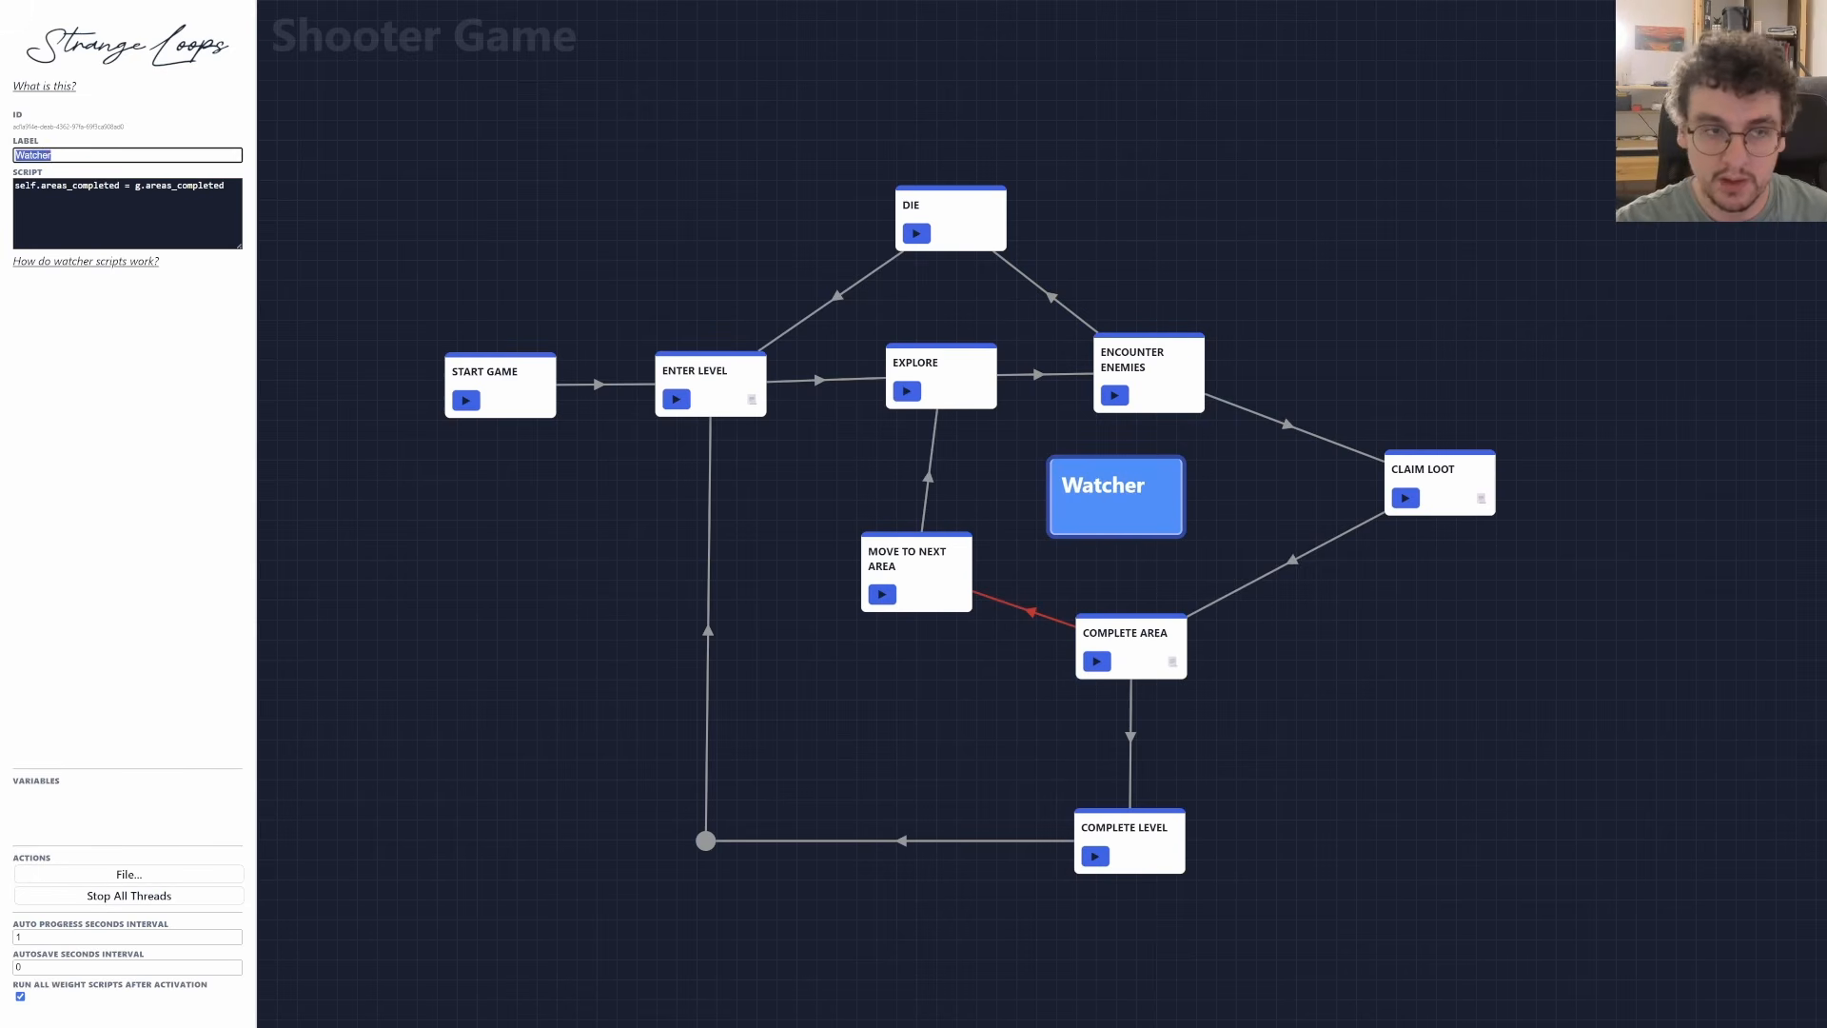
{"action": "type", "text": "Info"}
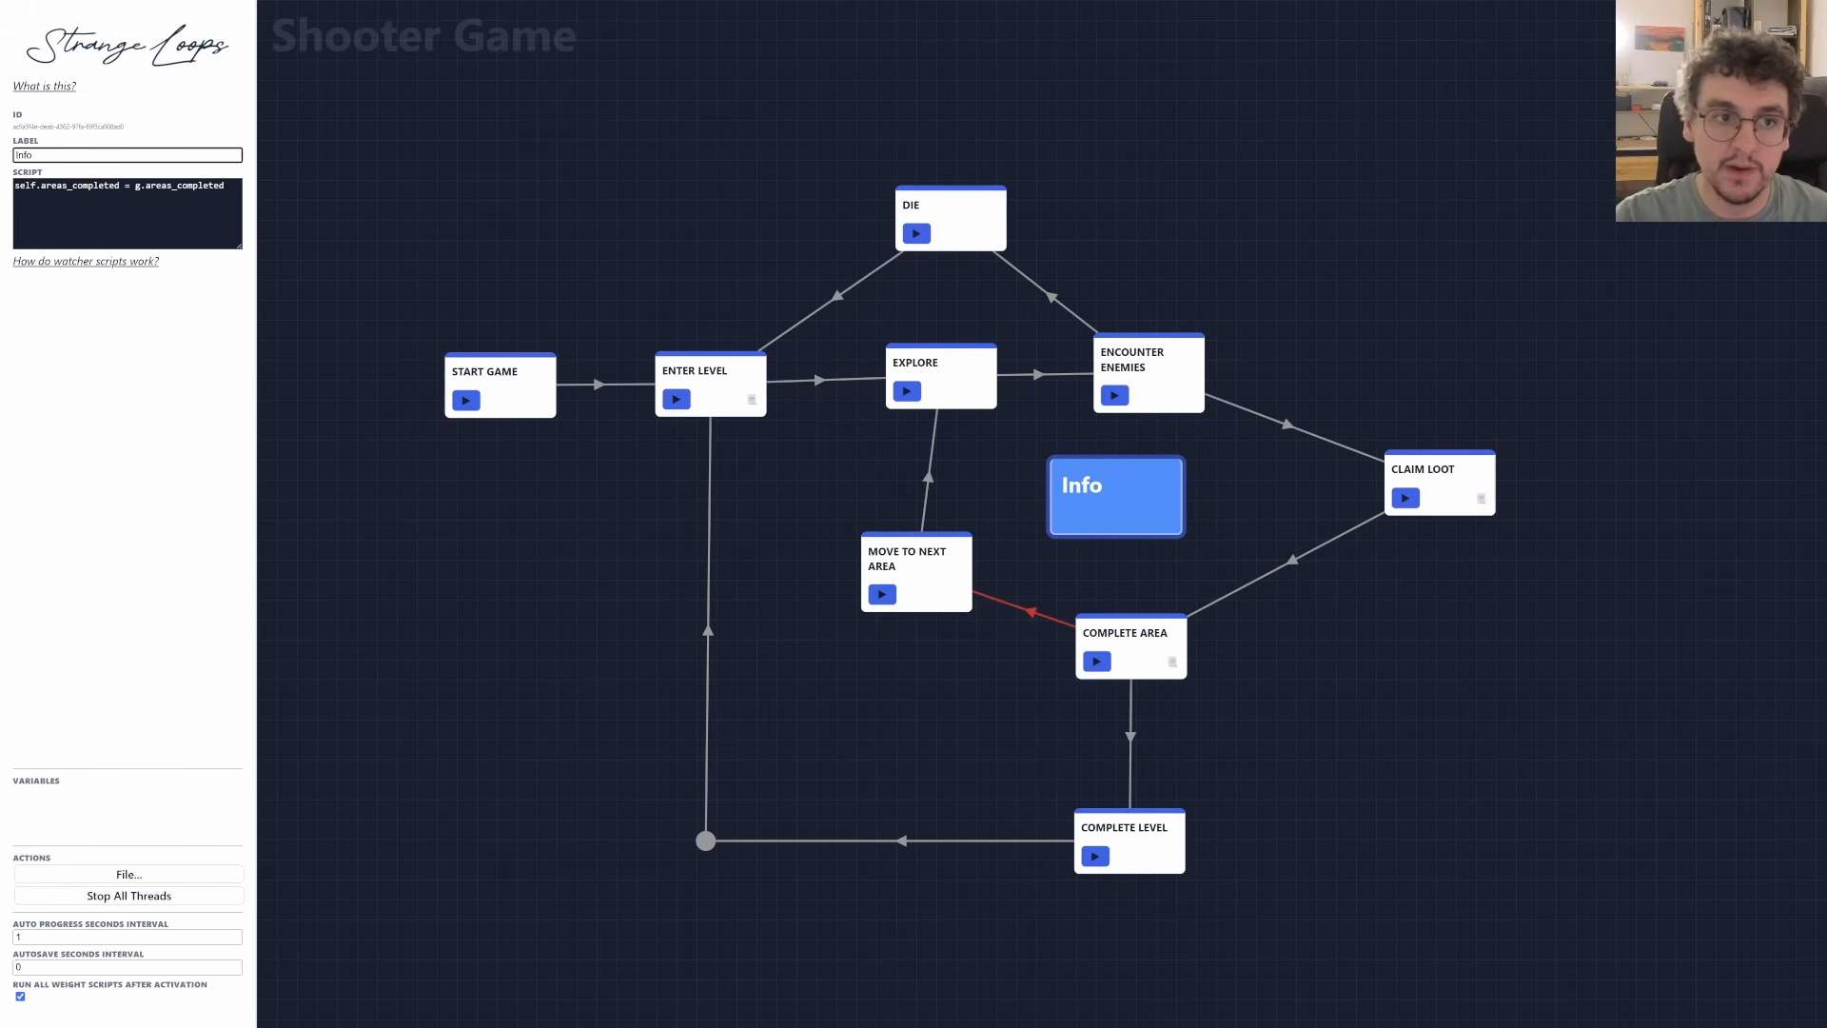
Add a second line "self.money = g.money" to the Info watcher's script.
{"action": "left_click", "coordinate": [229, 194]}
{"action": "key", "text": "Return"}
{"action": "type", "text": "s"}
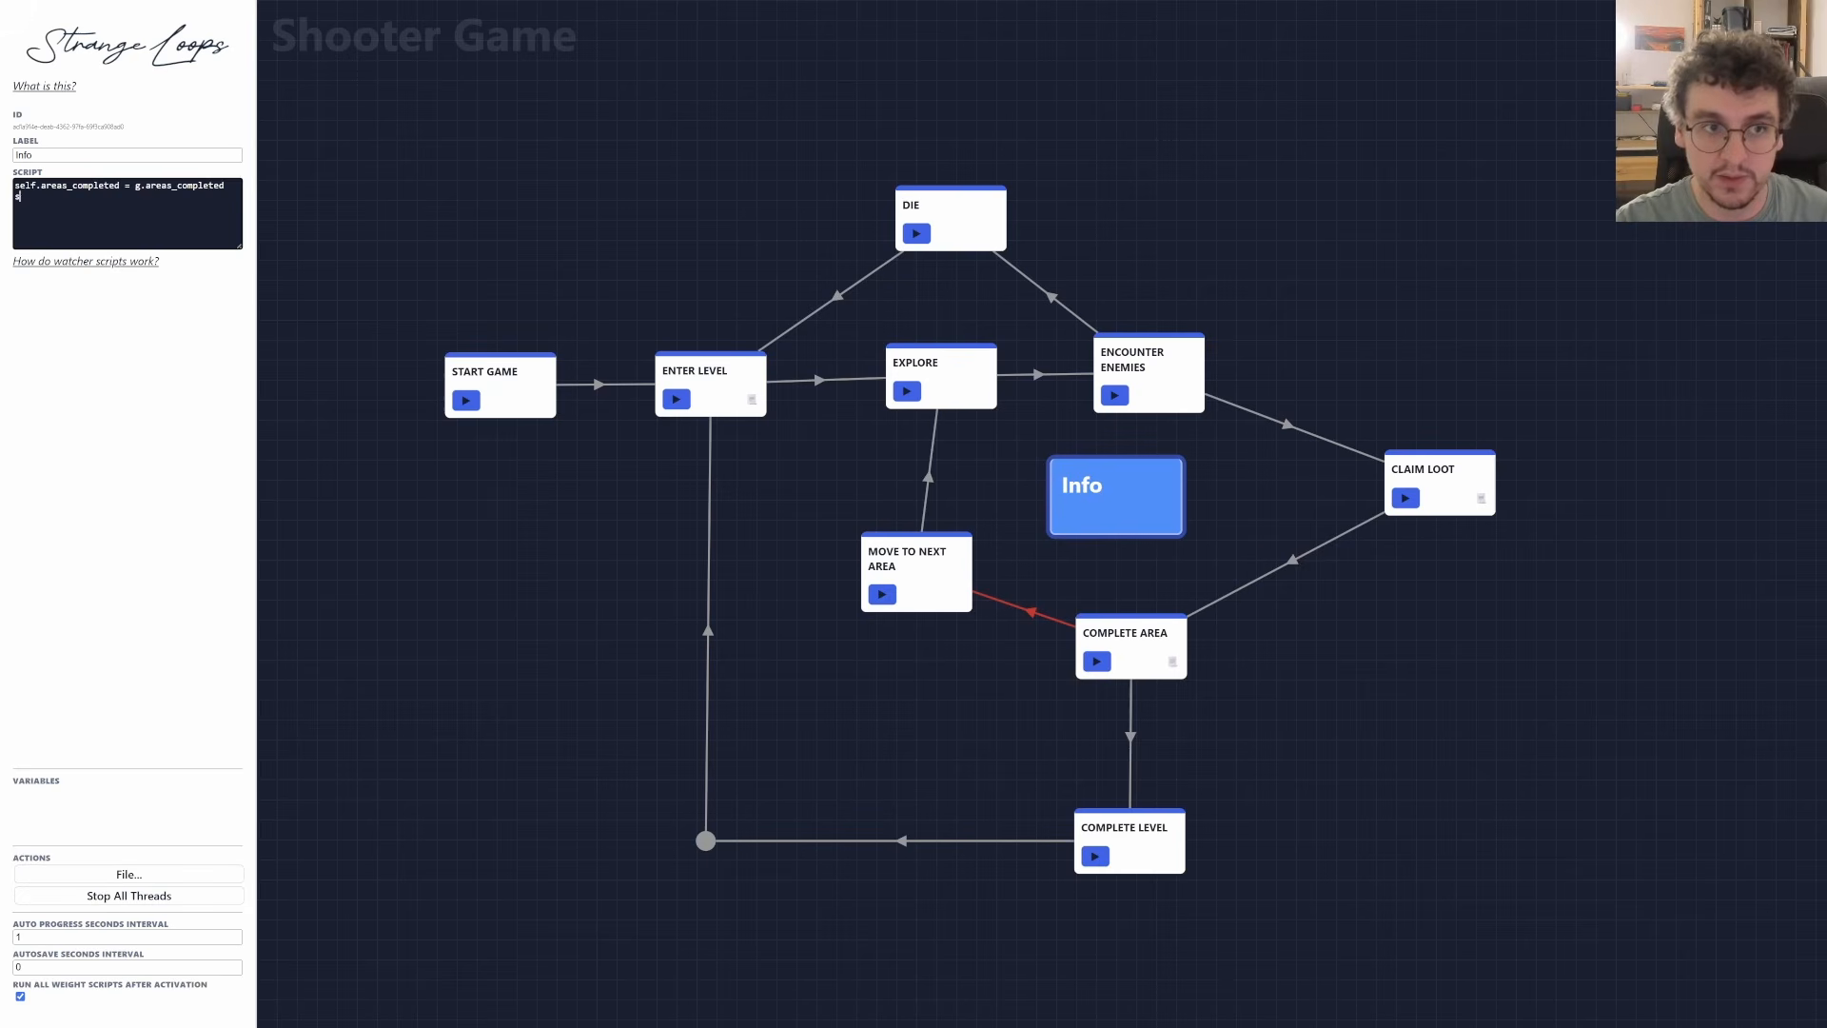
{"action": "type", "text": "elf.money = g.money"}
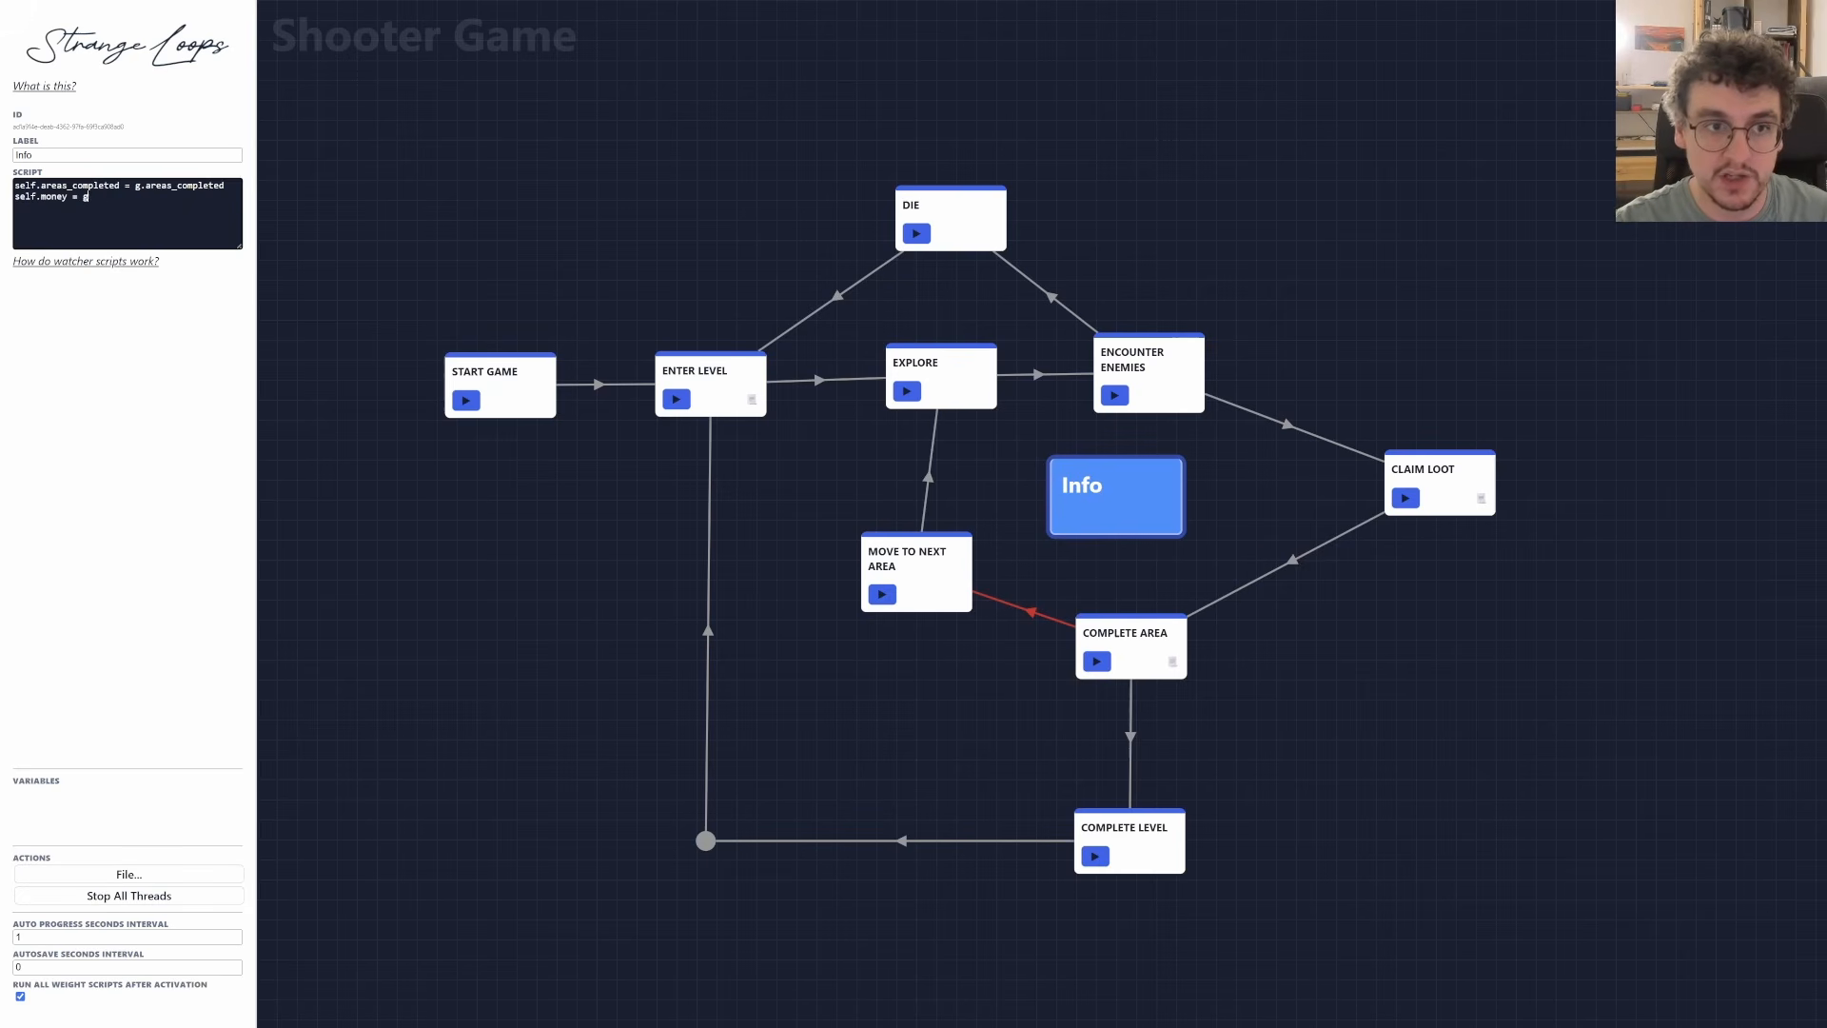
{"action": "left_click", "coordinate": [1270, 520]}
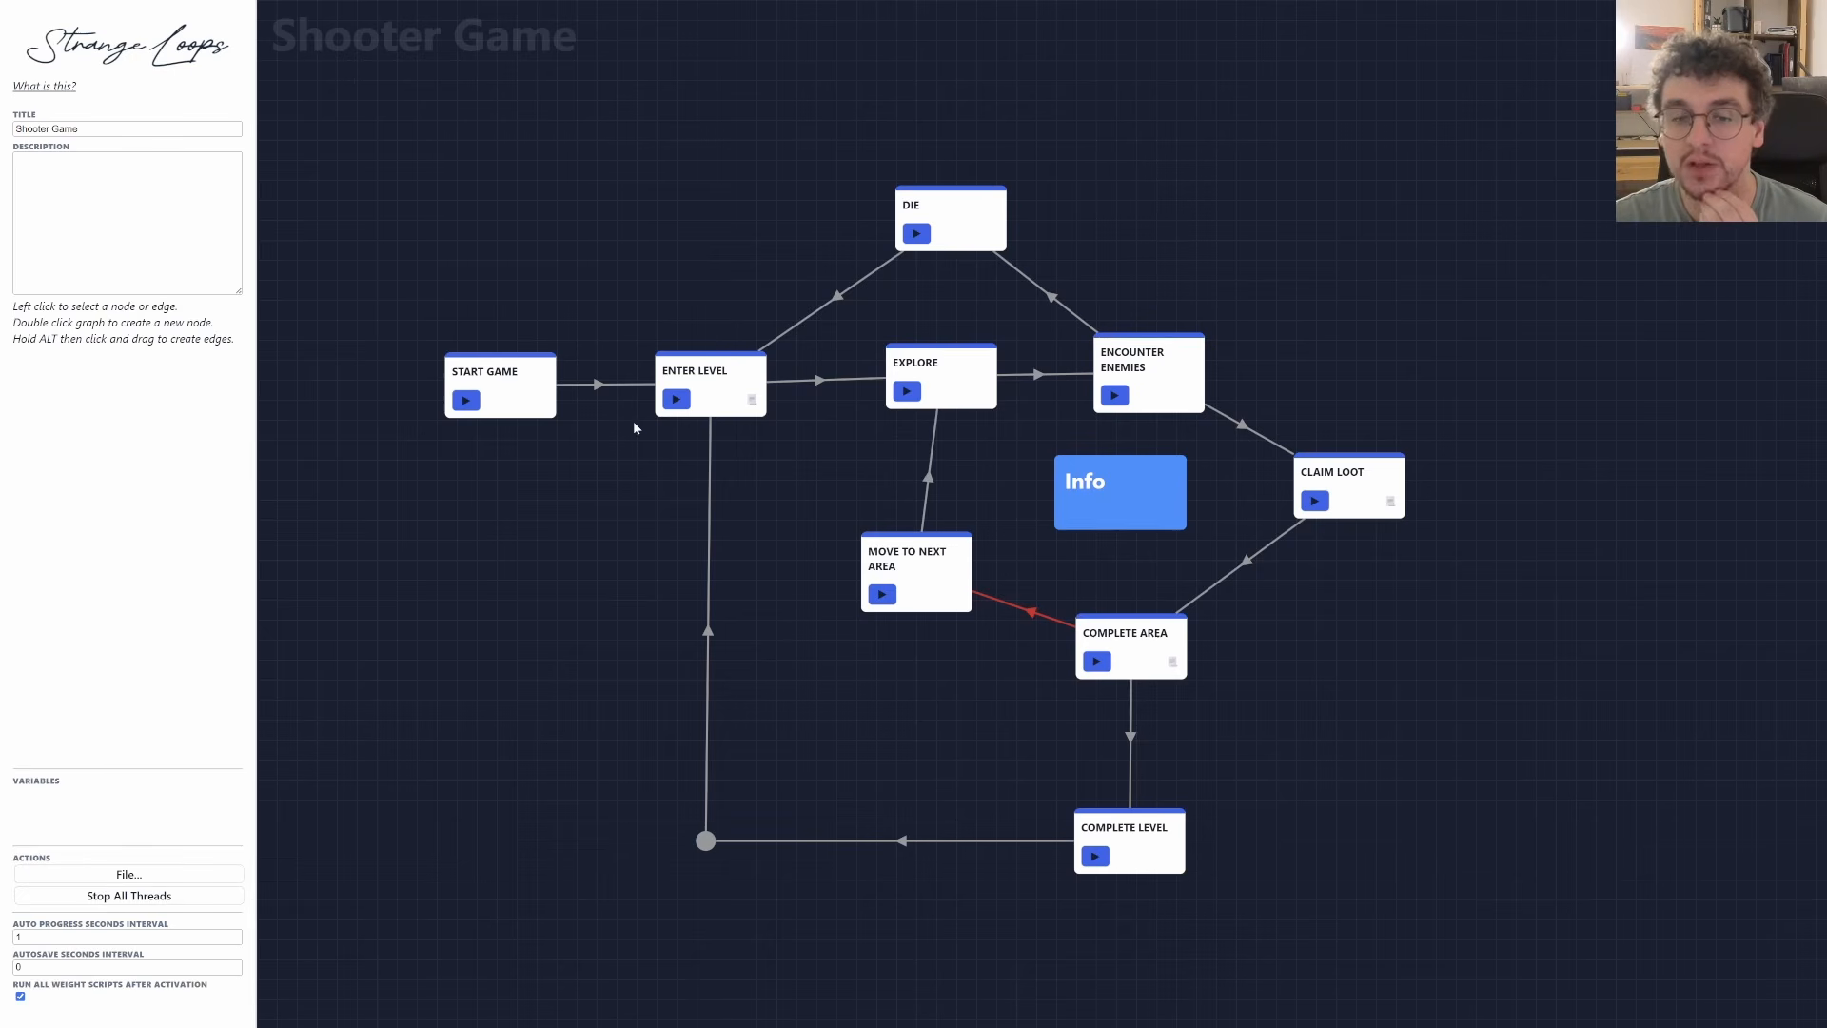
Give the Start Game node a script with the lines "g.max_health = 100" and "g.health = g.max_health".
{"action": "left_click", "coordinate": [534, 384]}
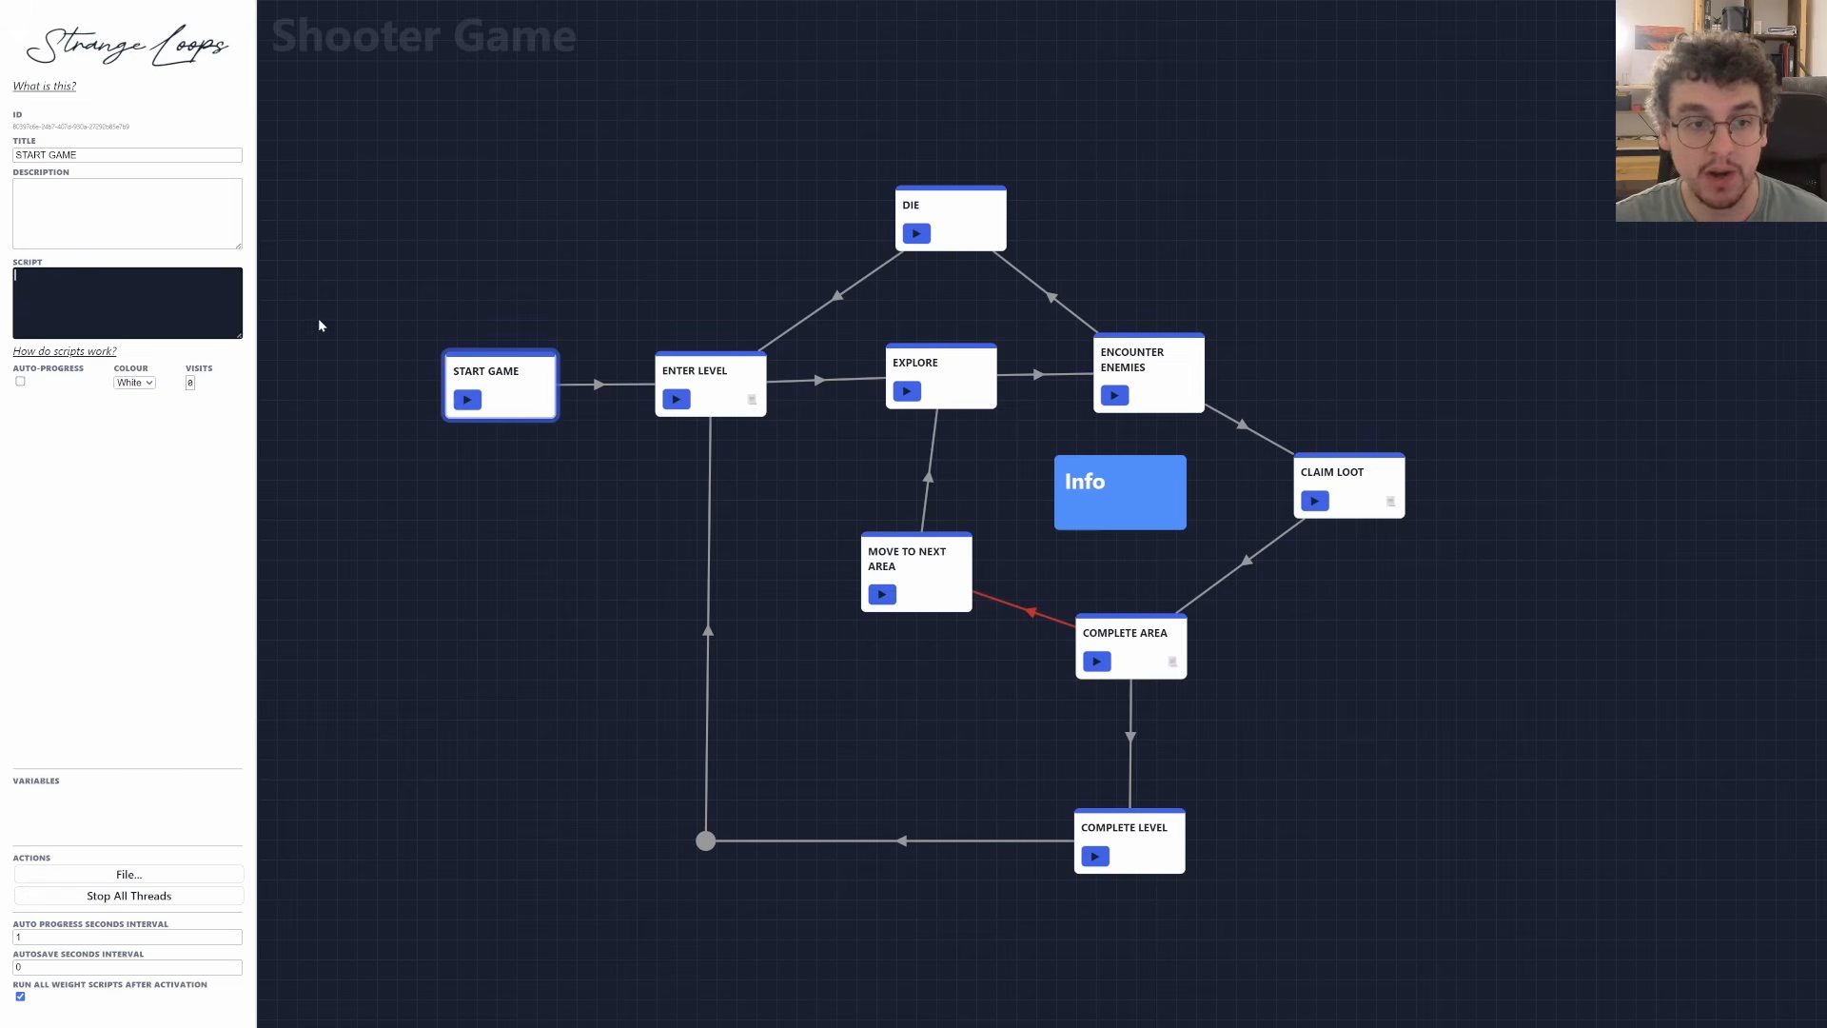
{"action": "left_click", "coordinate": [171, 305]}
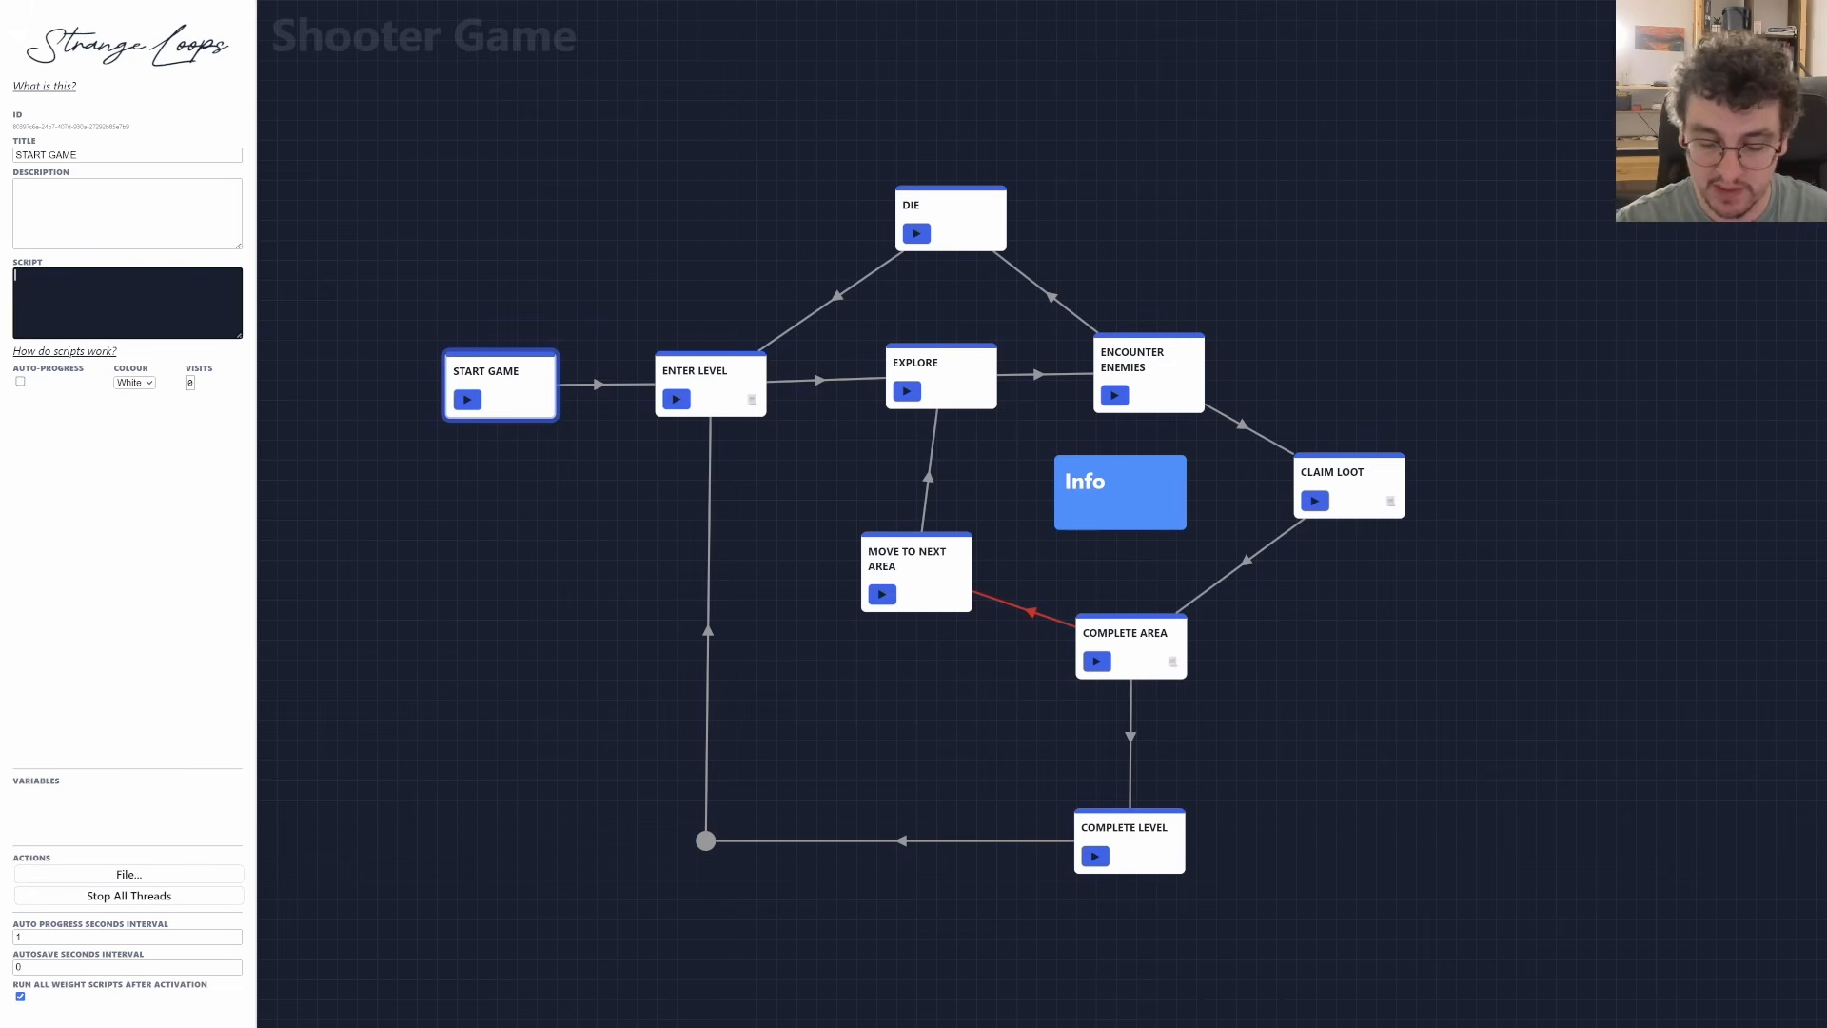
{"action": "type", "text": "g.max_he"}
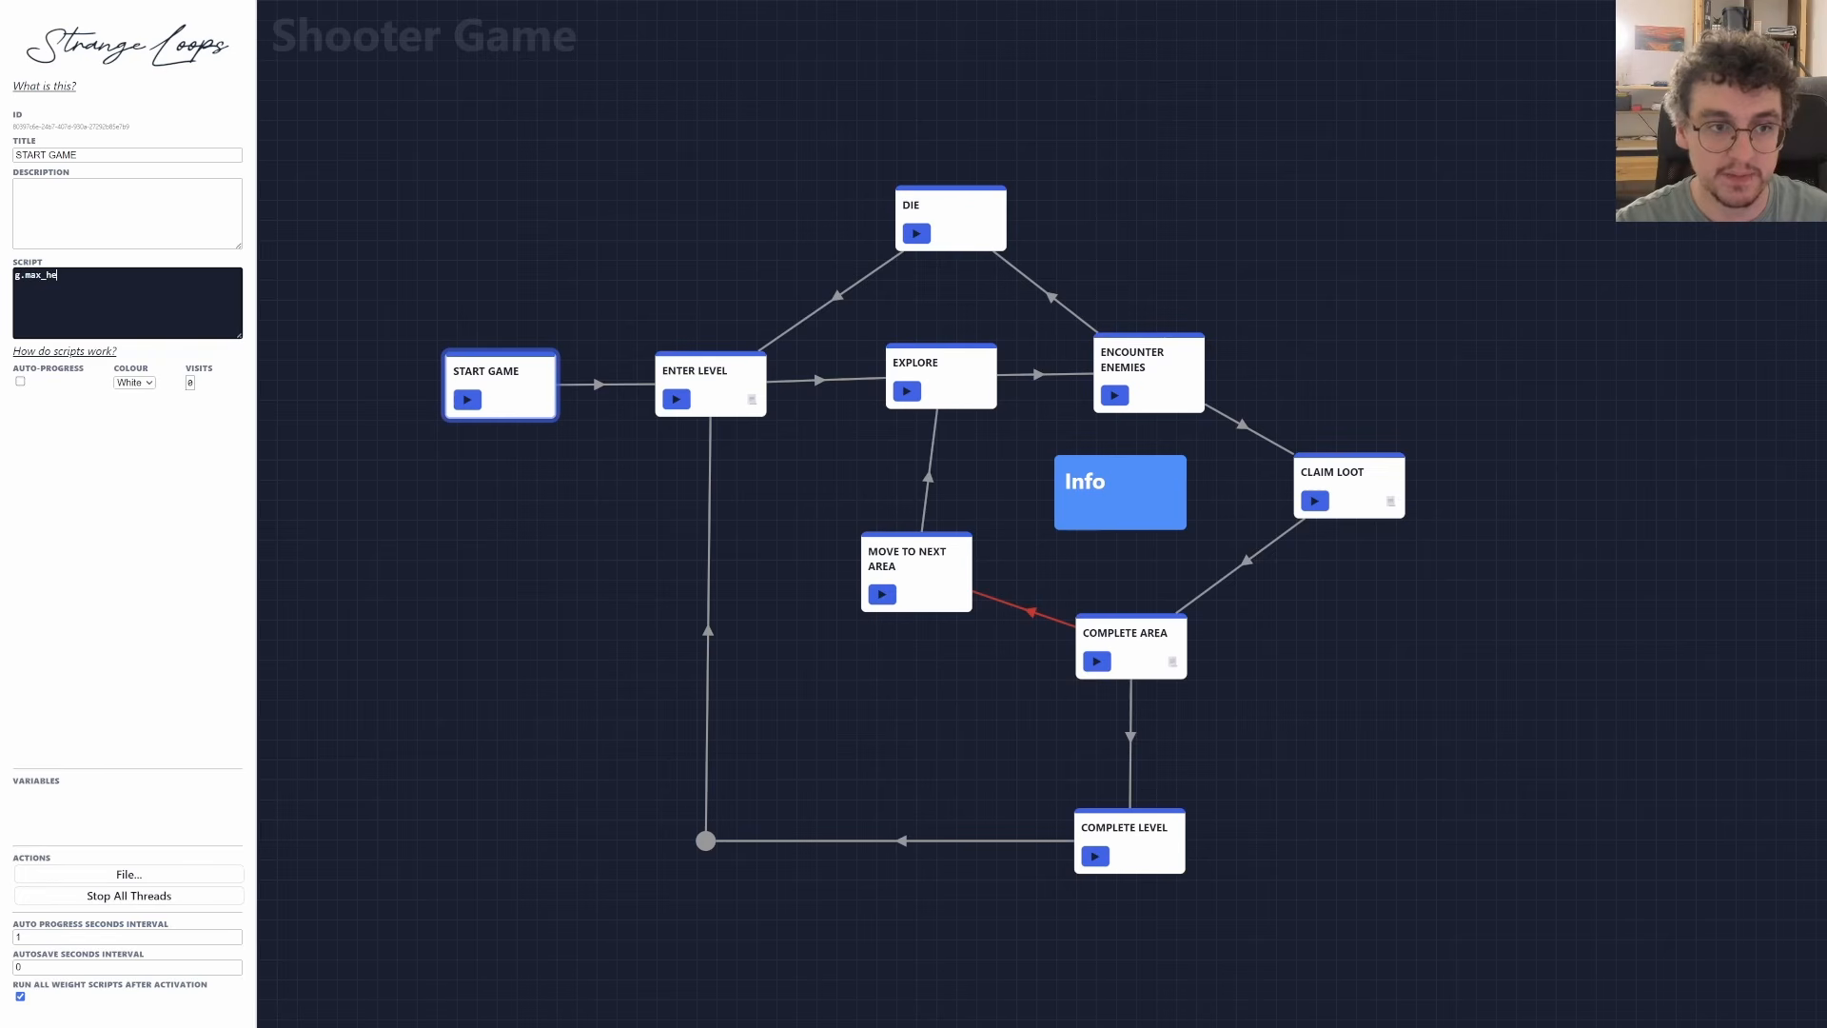
{"action": "type", "text": "alth = 100"}
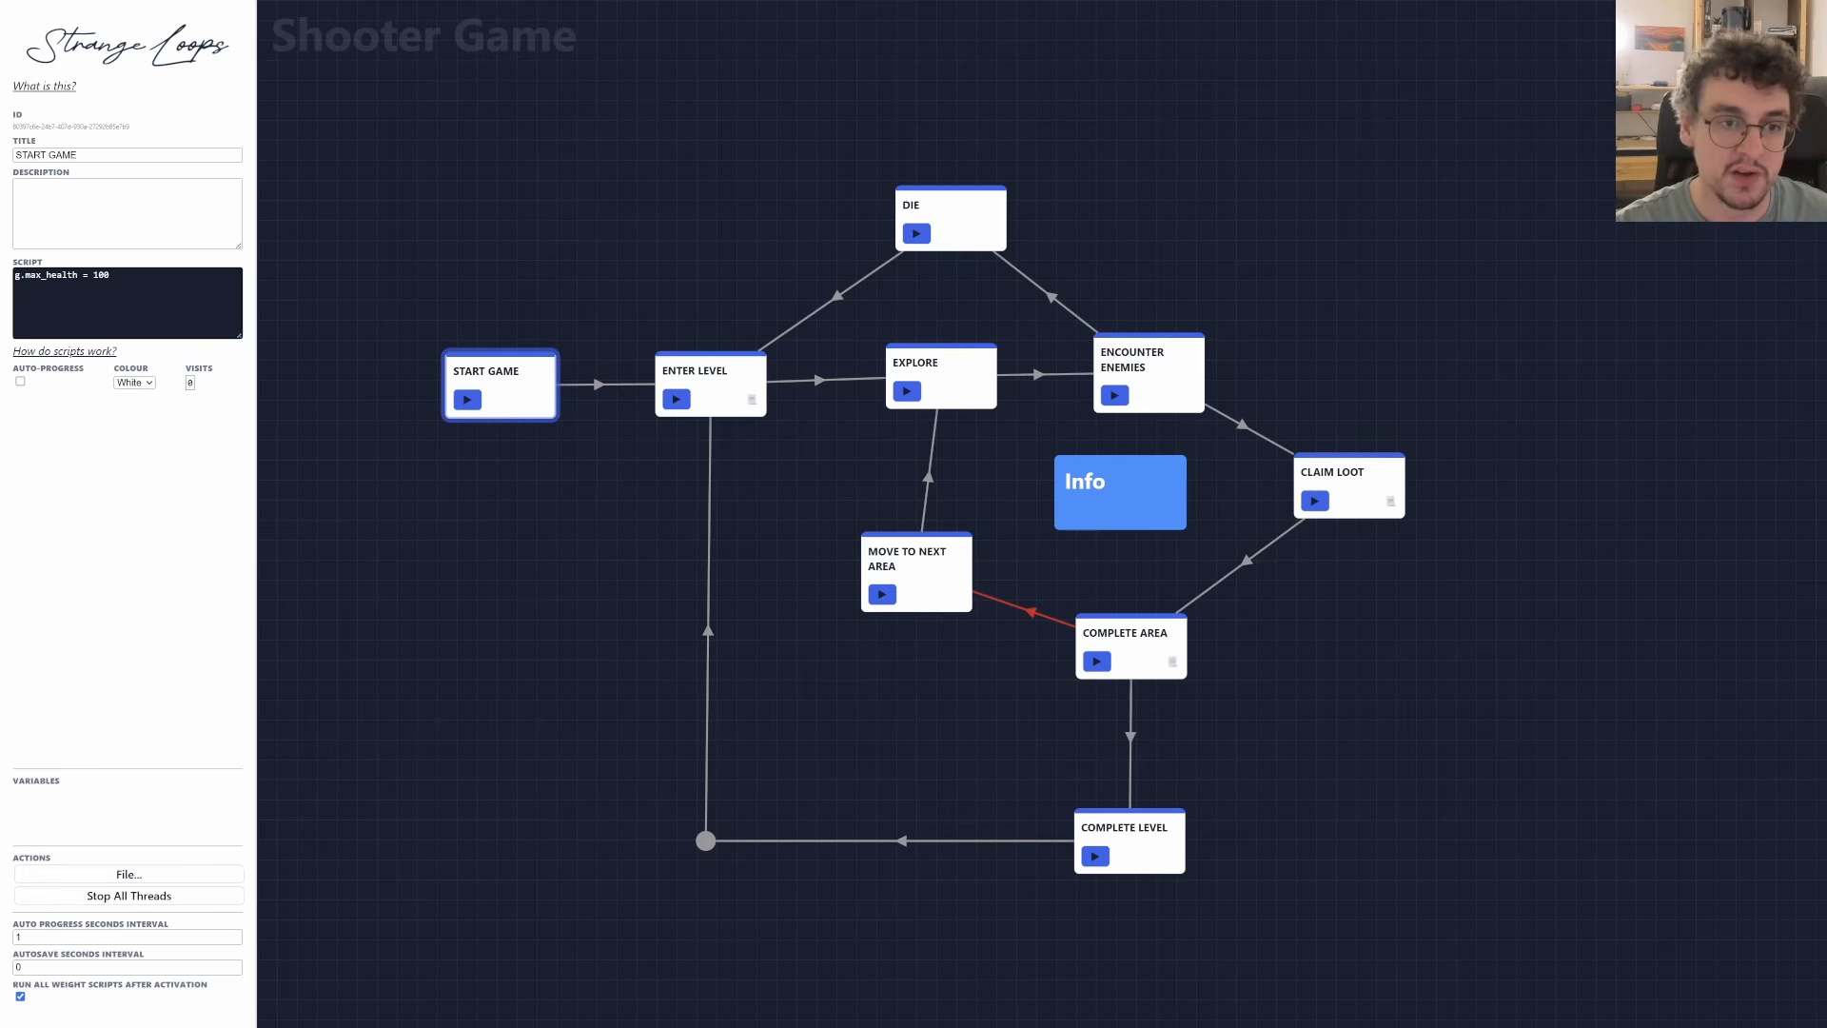
{"action": "key", "text": "Return"}
{"action": "type", "text": "g.healt"}
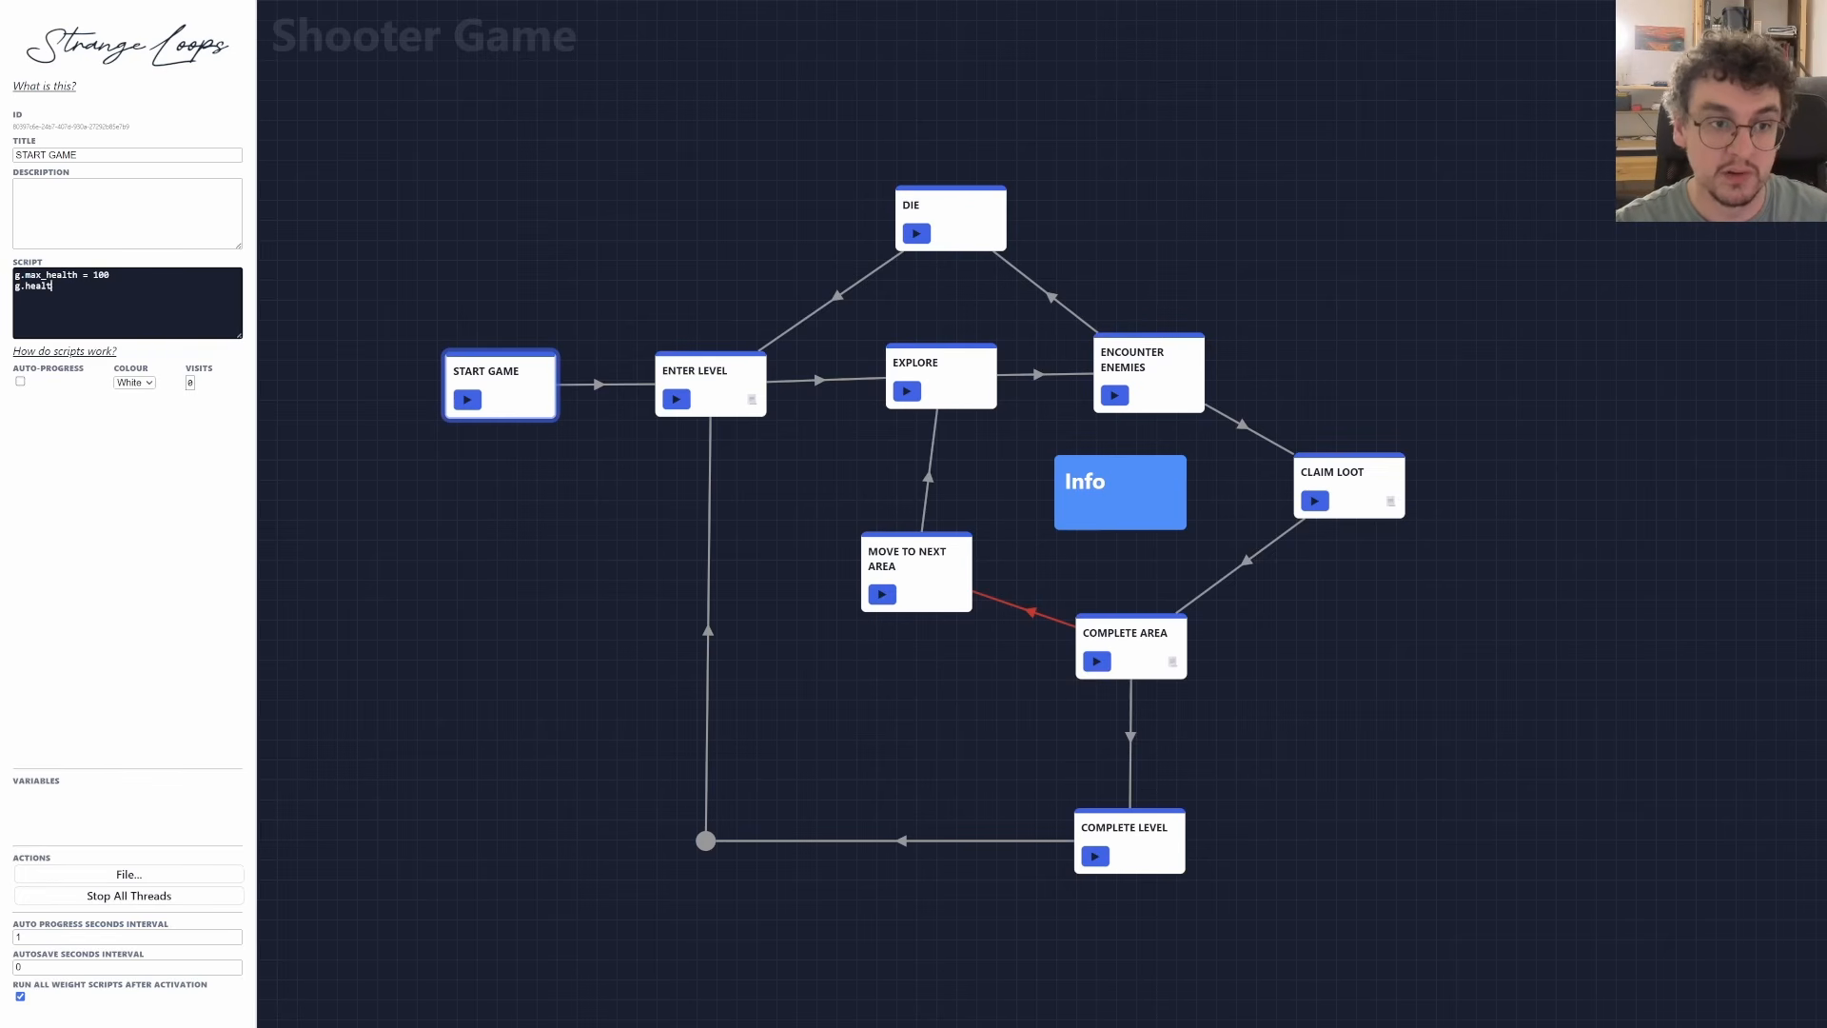
{"action": "type", "text": "h = g."}
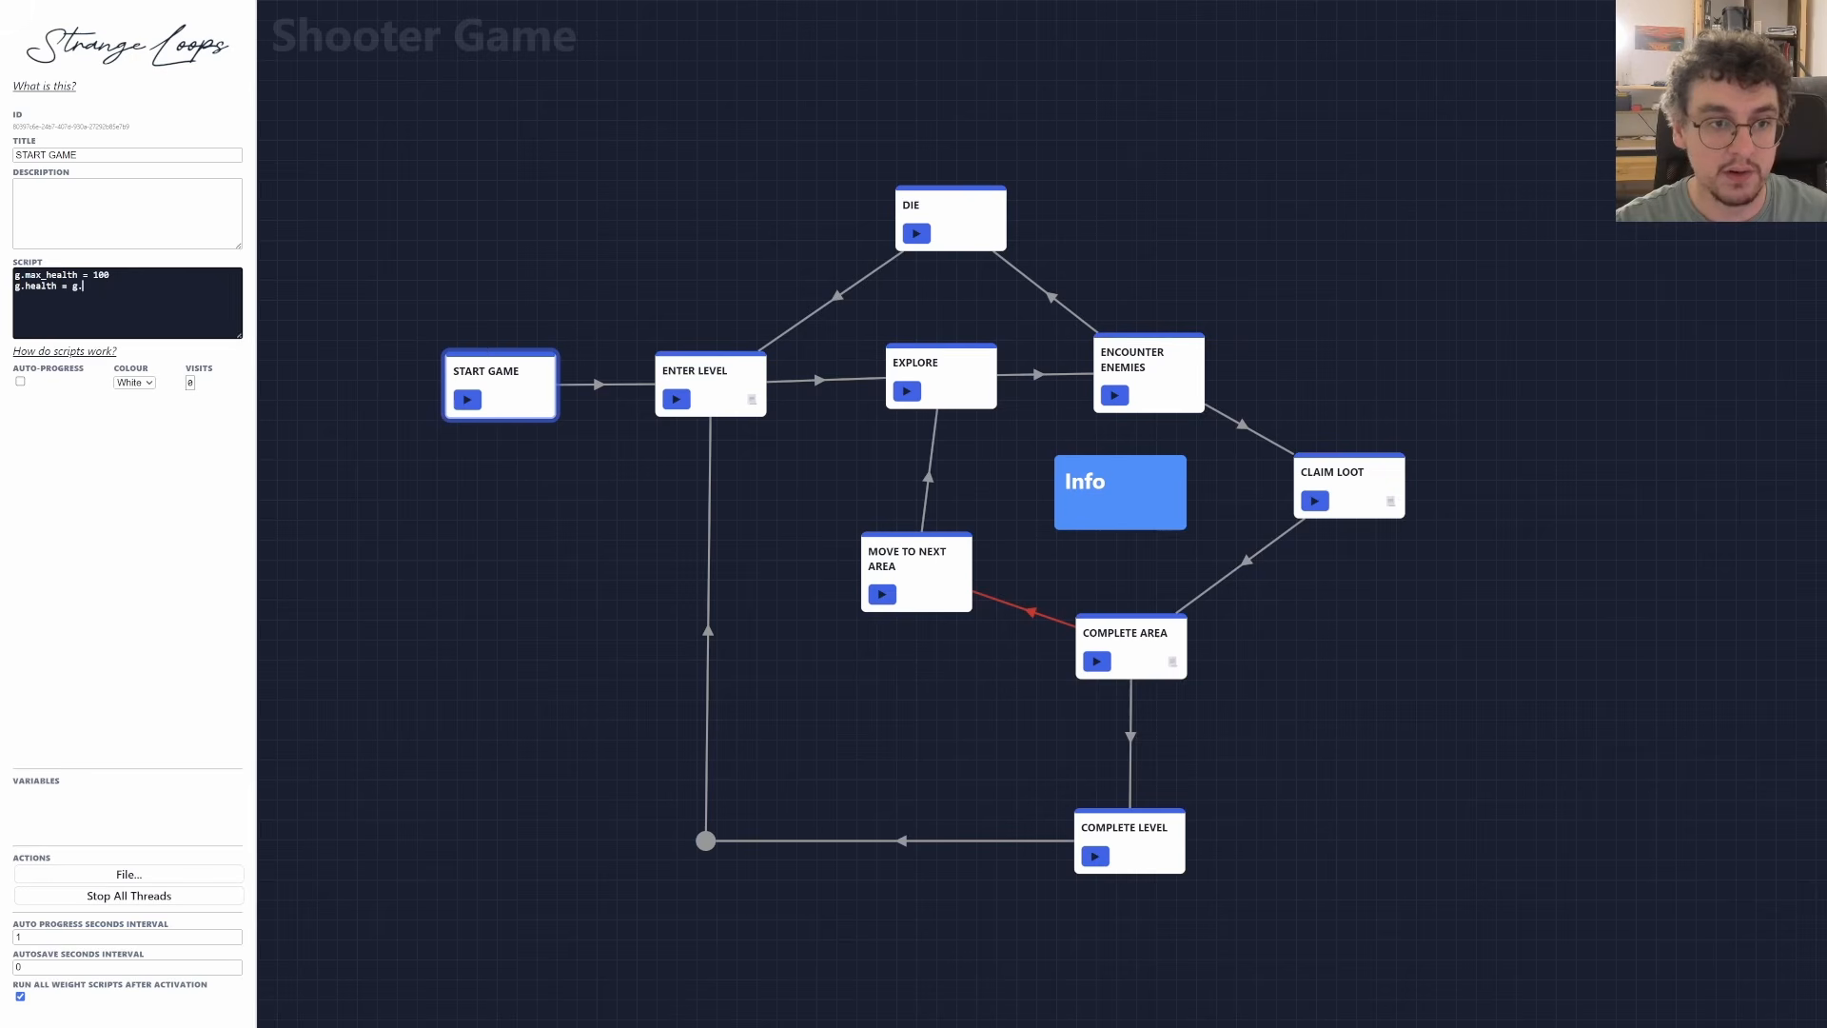
{"action": "type", "text": "max_health"}
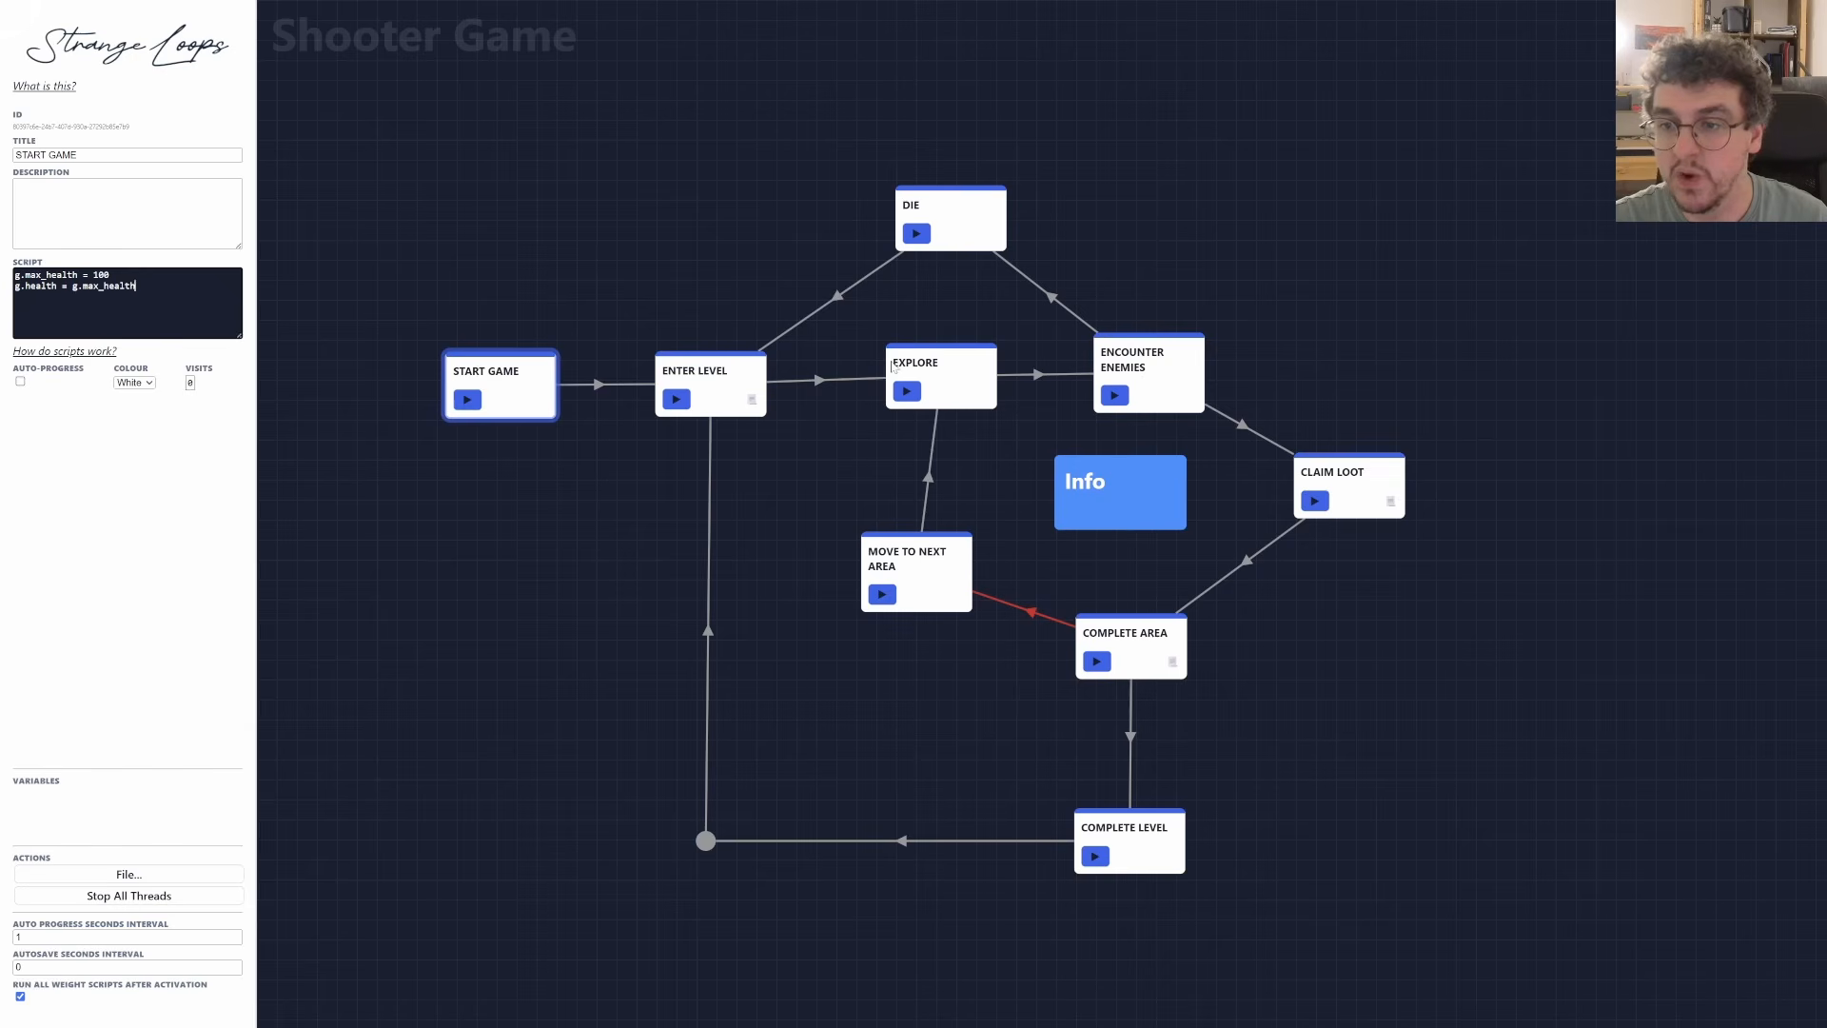
Set the Encounter Enemies node's script to "g.health -= random() * 200" and shift the Explore node slightly left.
{"action": "left_click", "coordinate": [1148, 372]}
{"action": "left_click", "coordinate": [130, 303]}
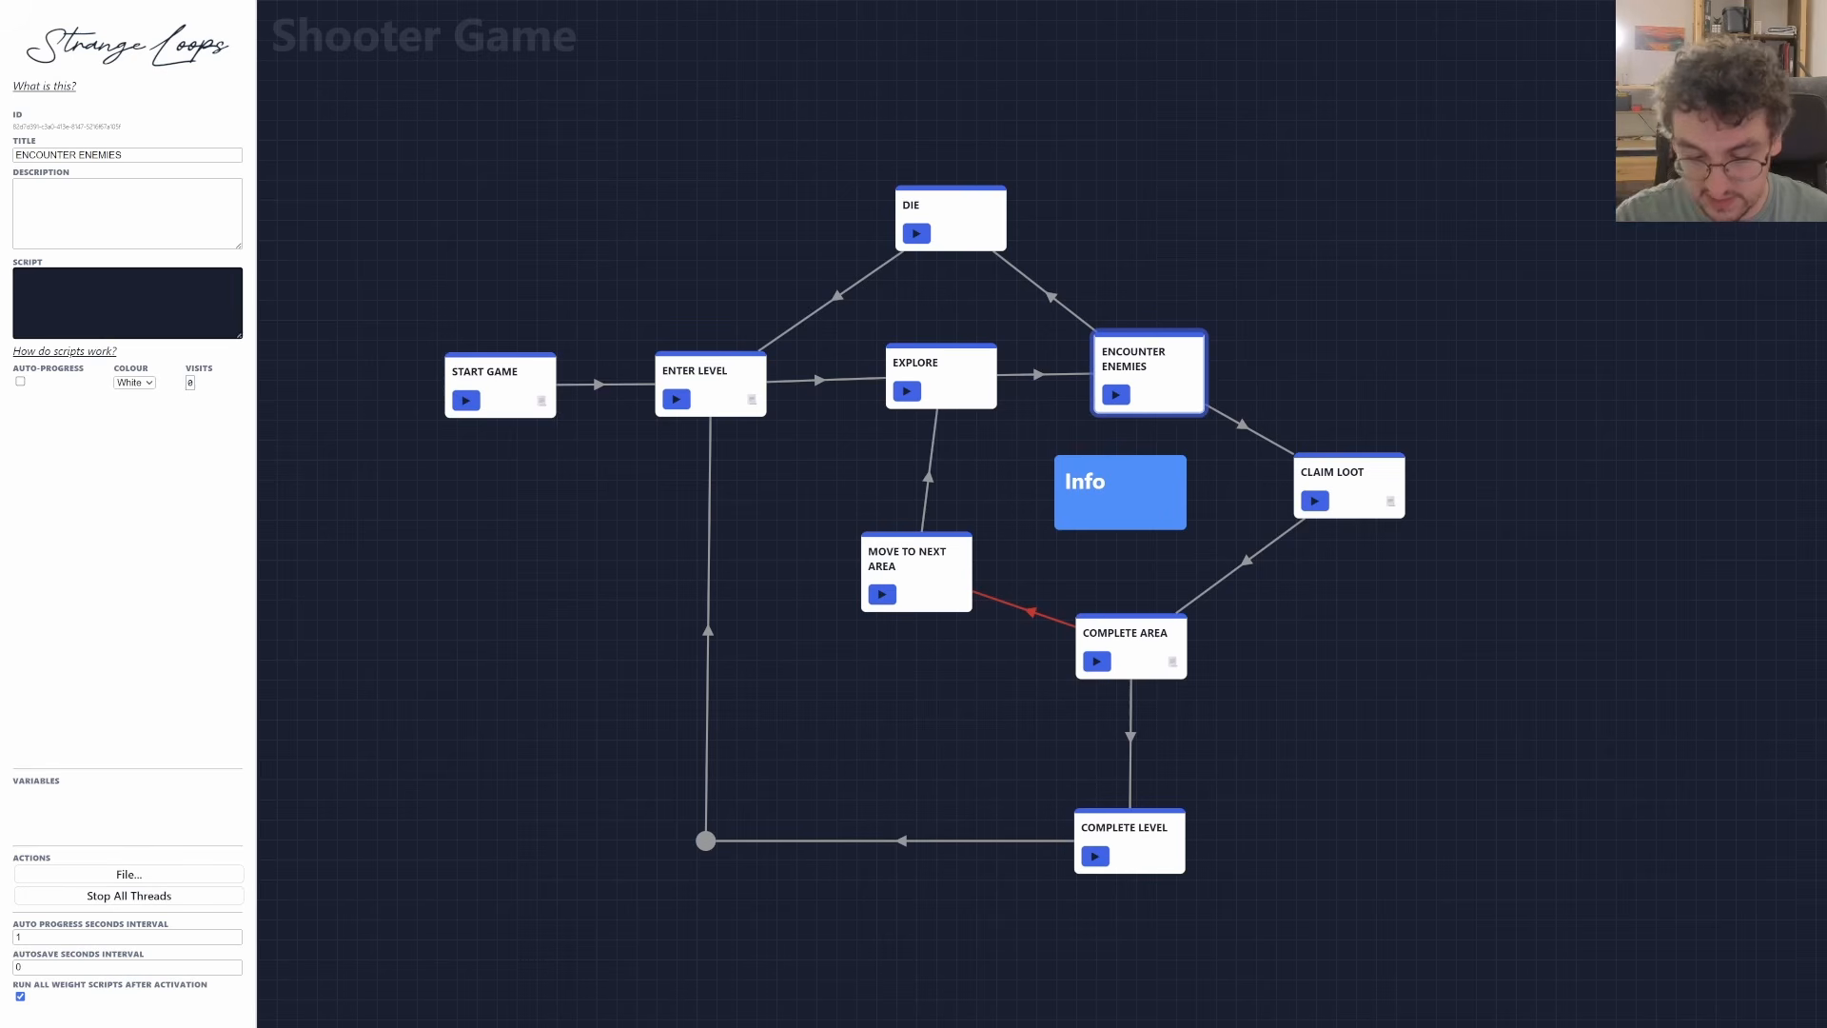
{"action": "type", "text": "g.health"}
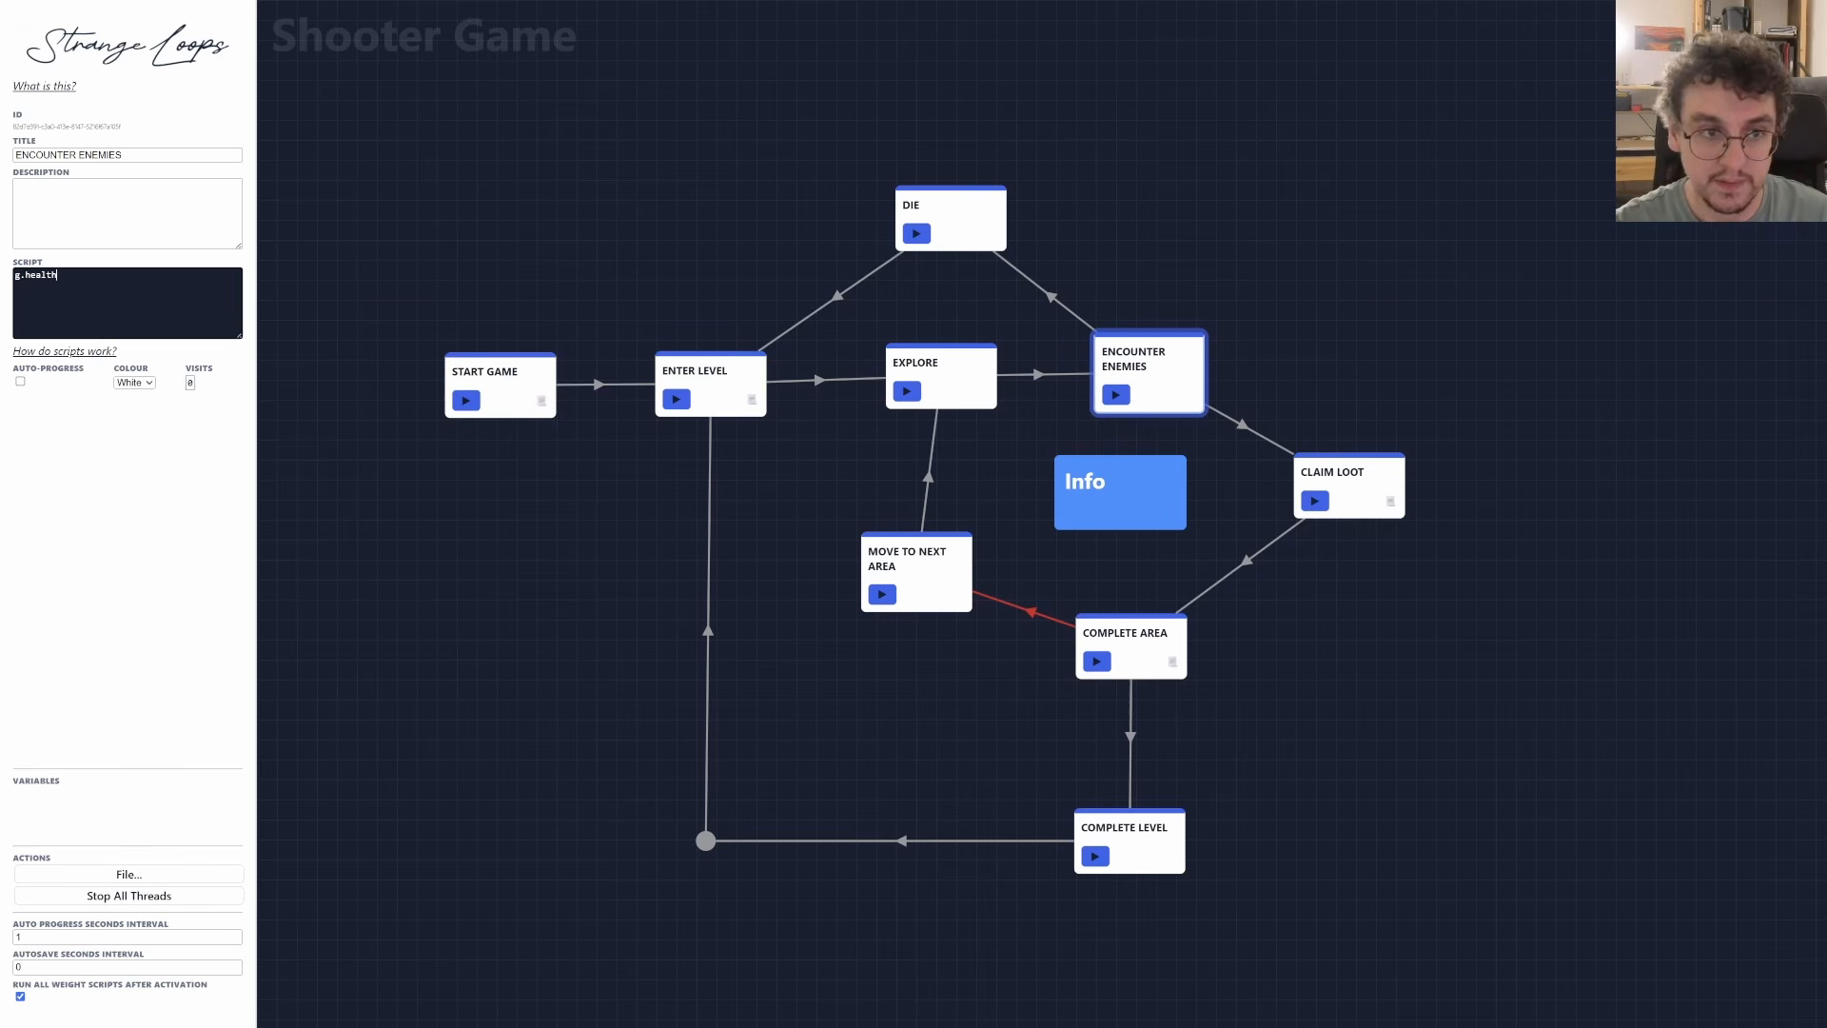
{"action": "type", "text": " -="}
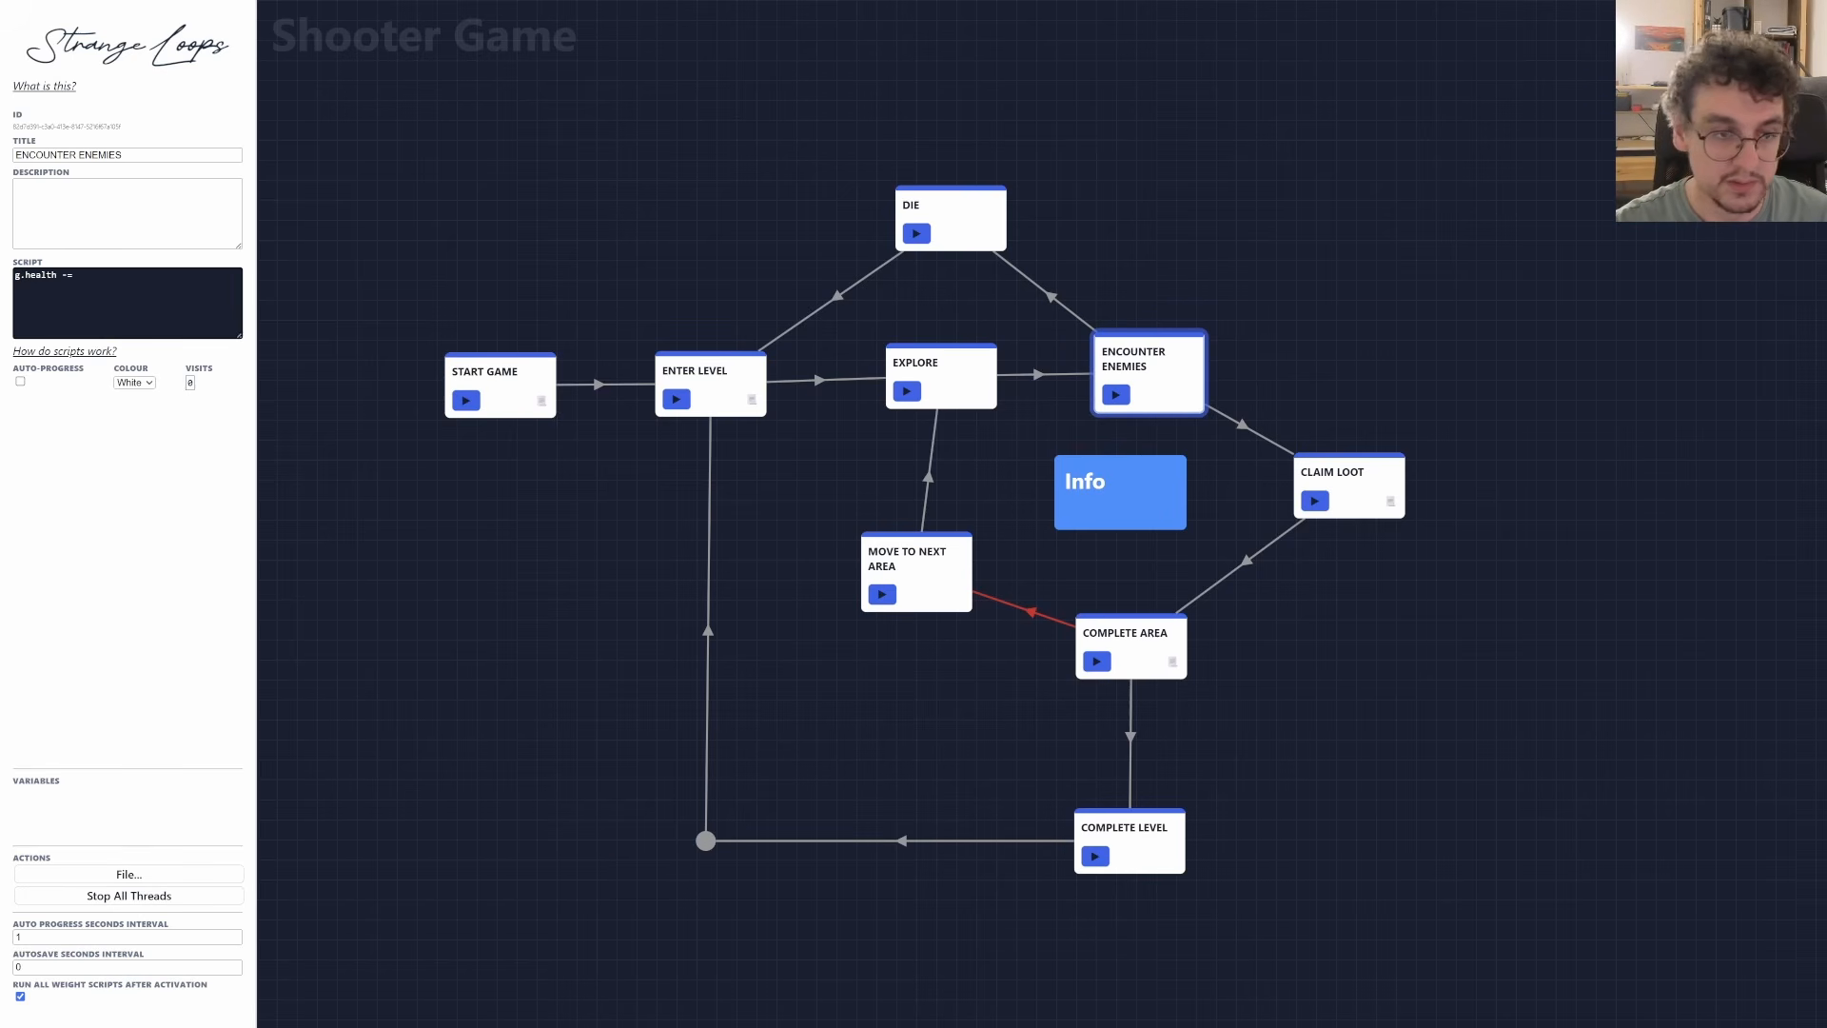
{"action": "type", "text": " random()"}
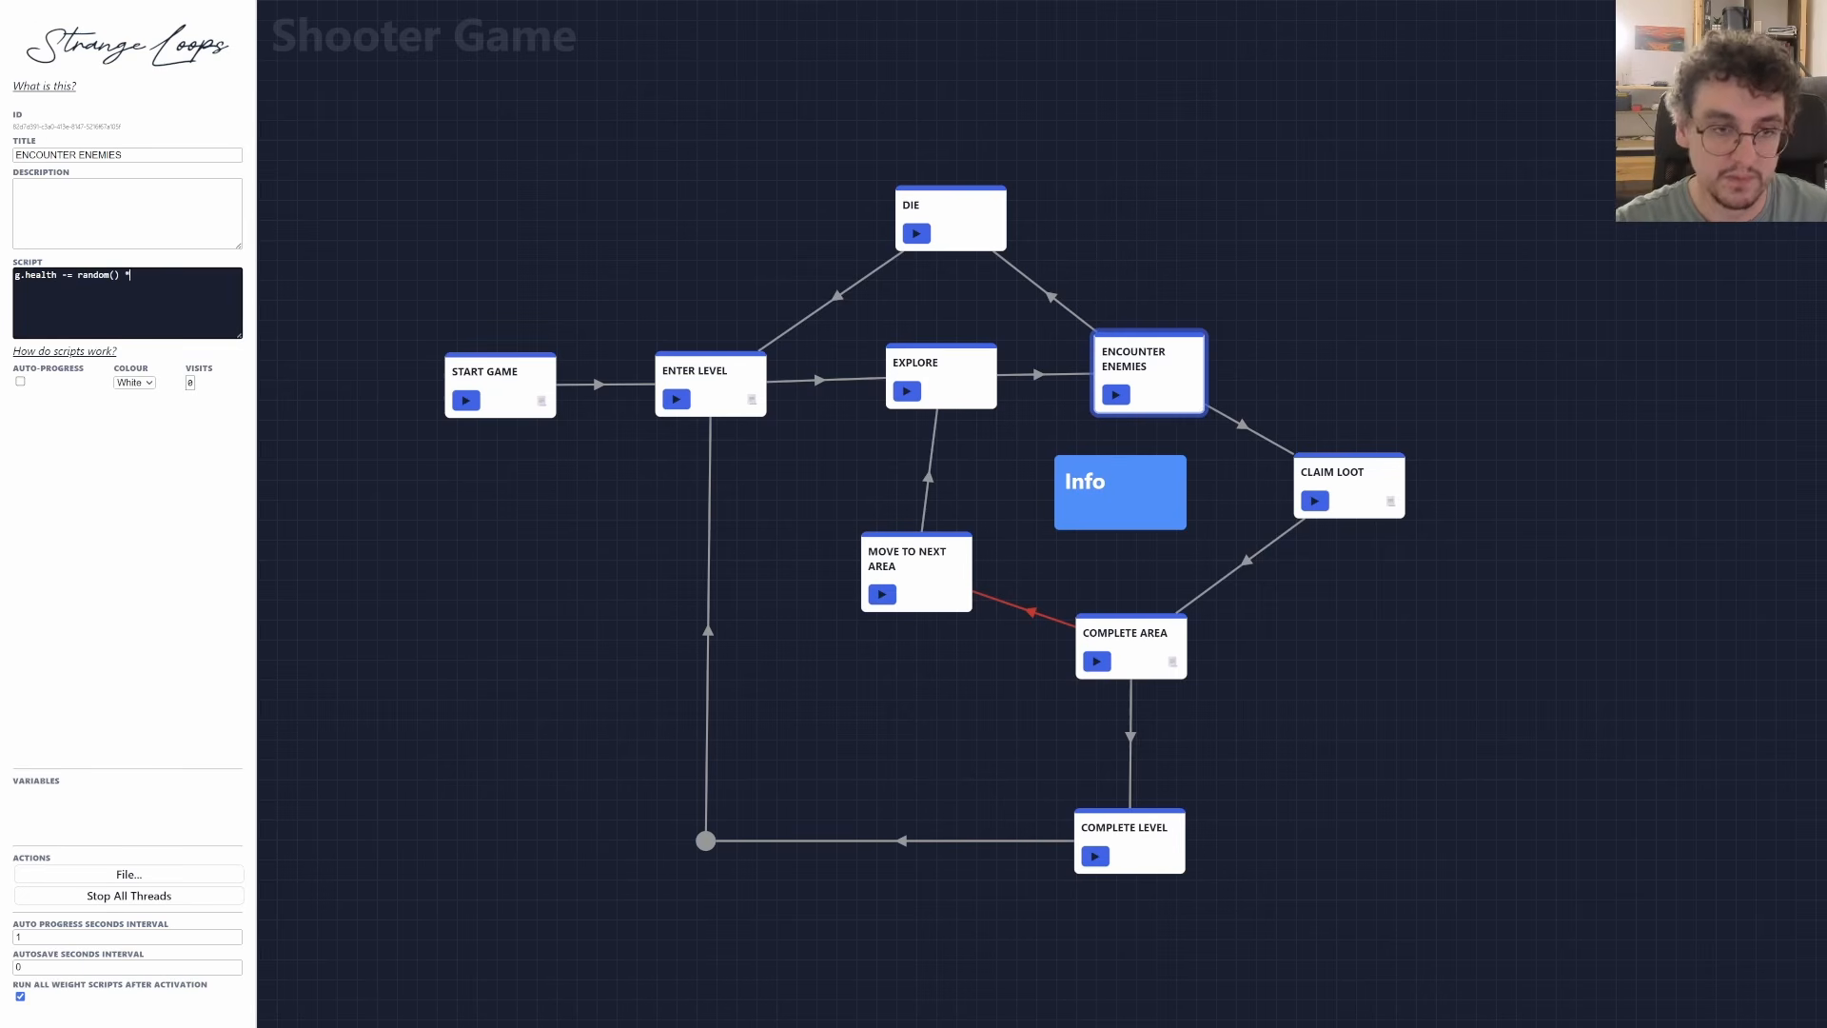
{"action": "type", "text": " * 200"}
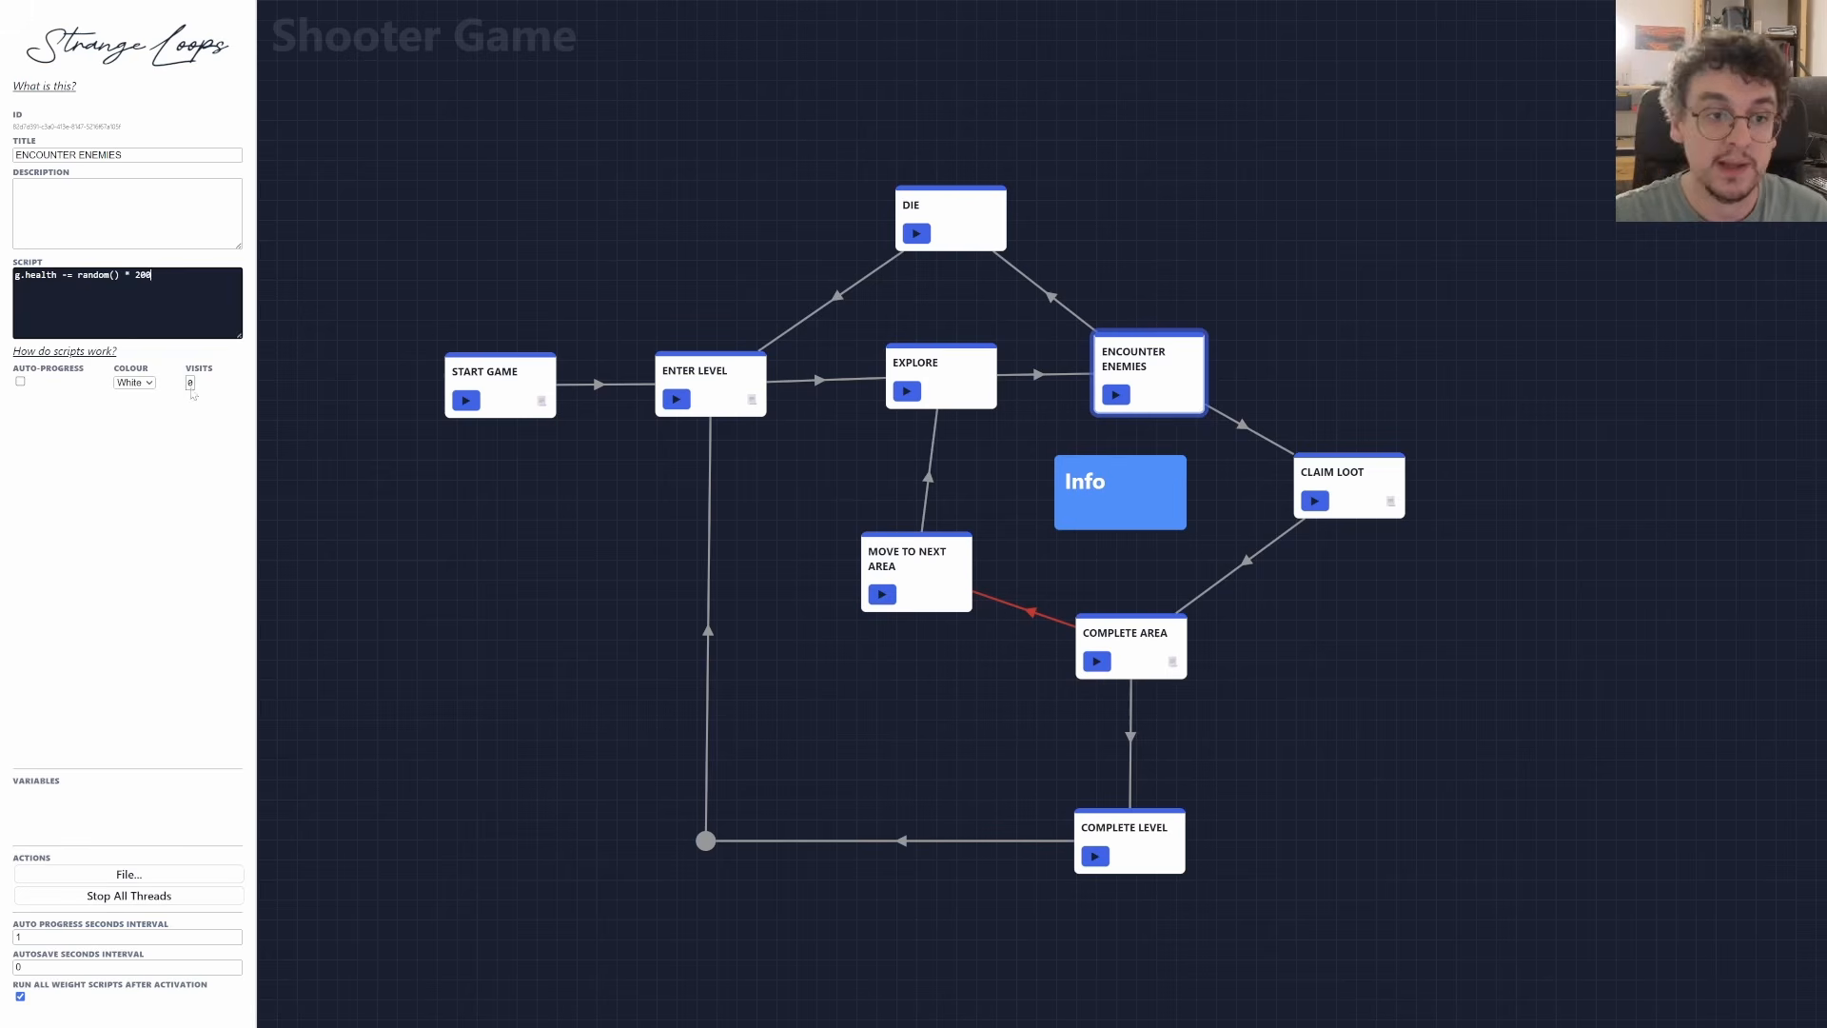
{"action": "left_click_drag", "start_coordinate": [984, 398], "coordinate": [961, 399]}
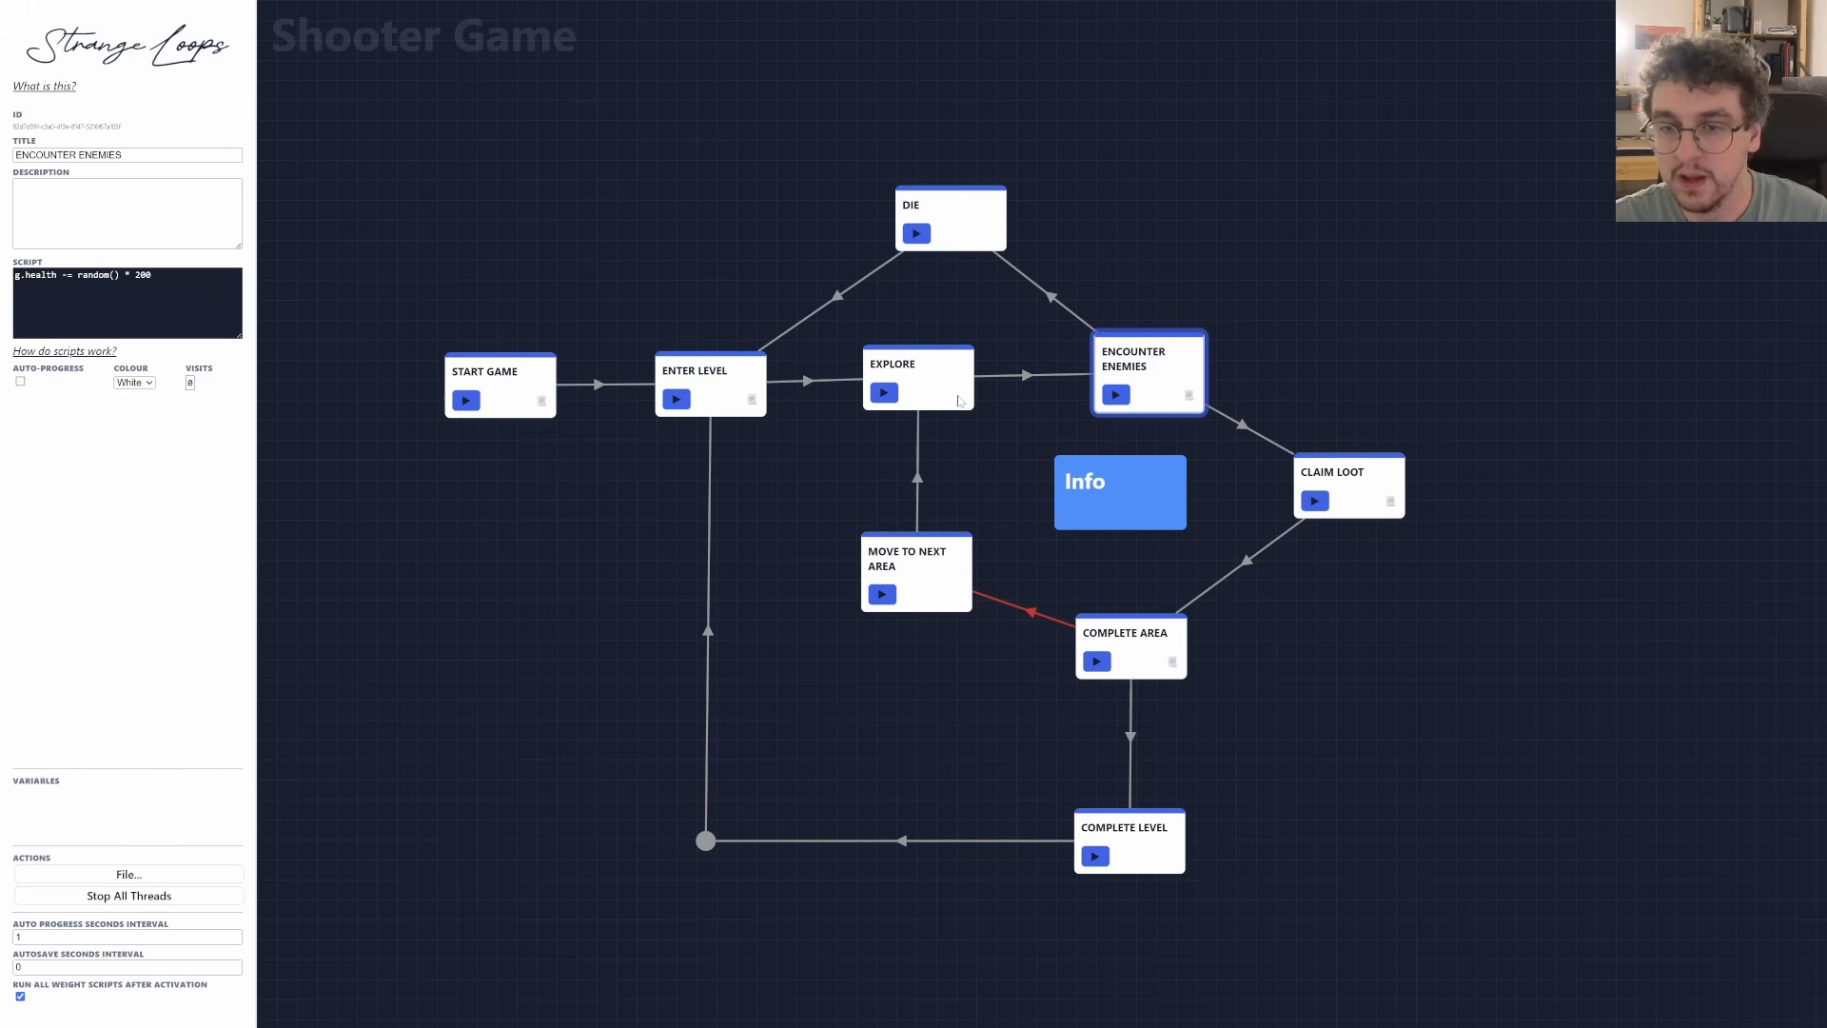
Start a thread at Start Game and add the line "self.health = g.health" to the Info watcher's script.
{"action": "left_click", "coordinate": [465, 400]}
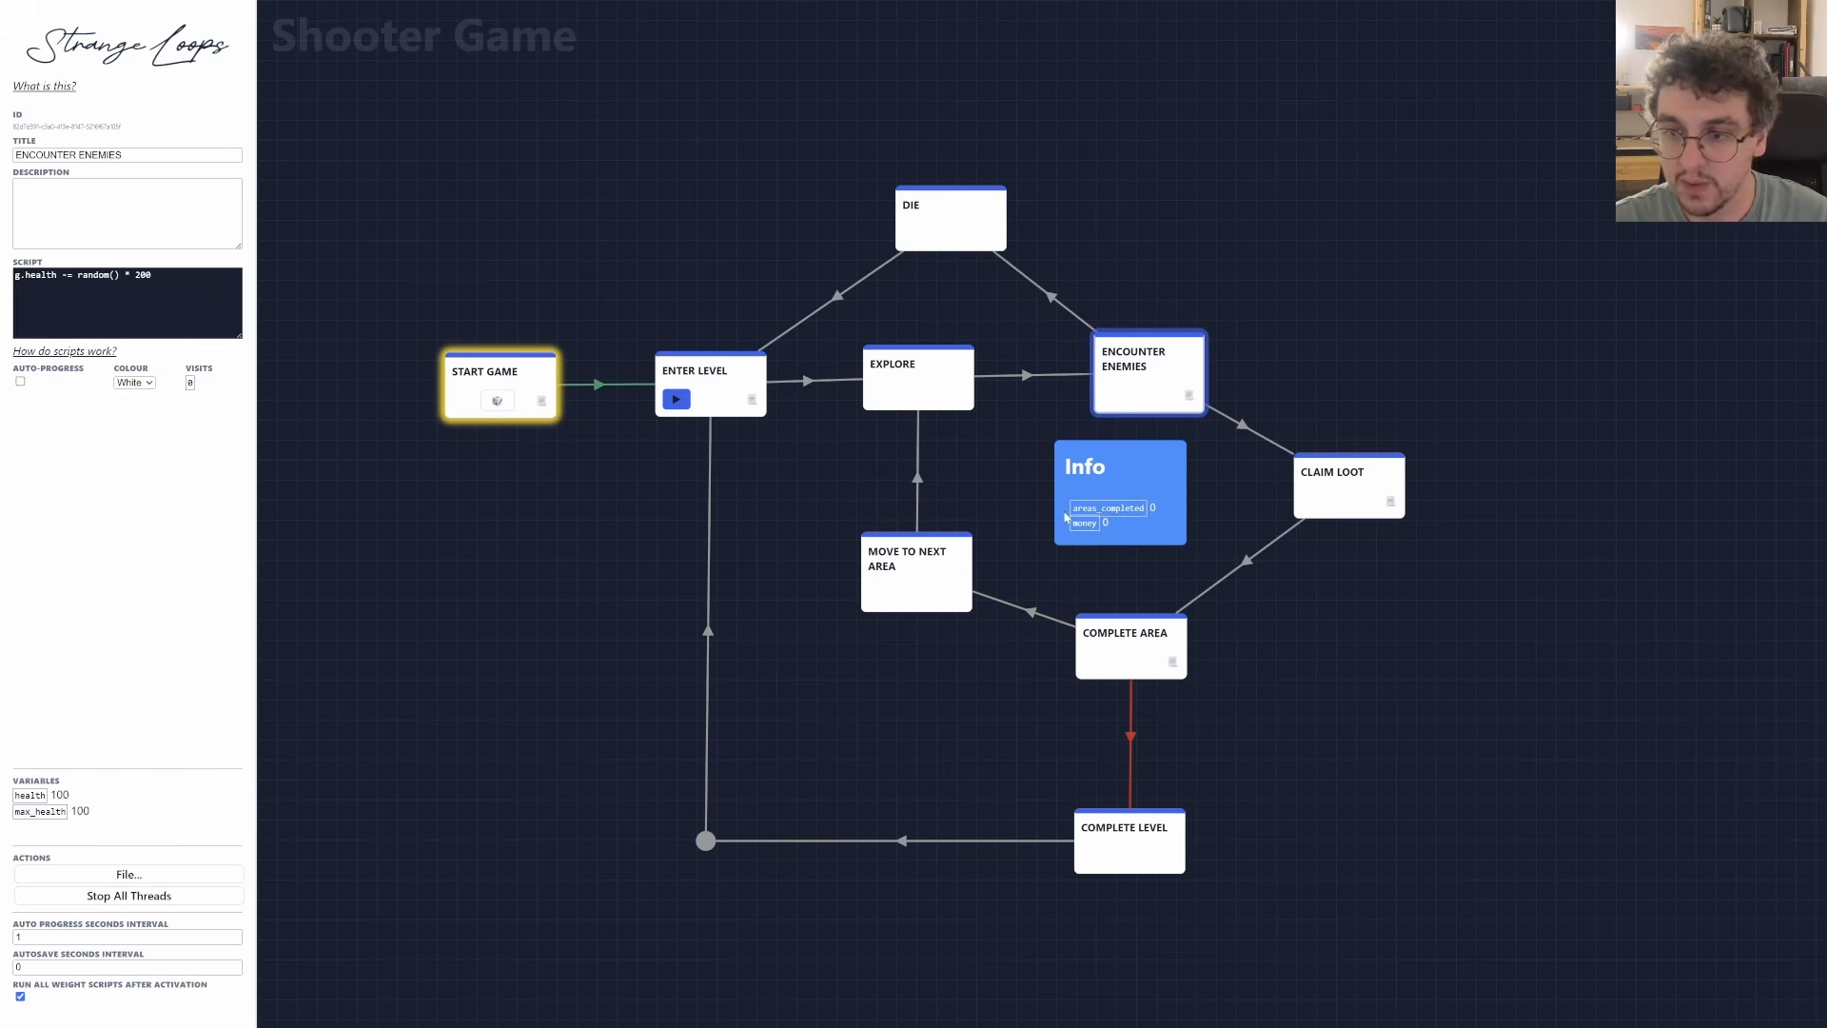
{"action": "left_click", "coordinate": [1105, 496]}
{"action": "left_click", "coordinate": [186, 217]}
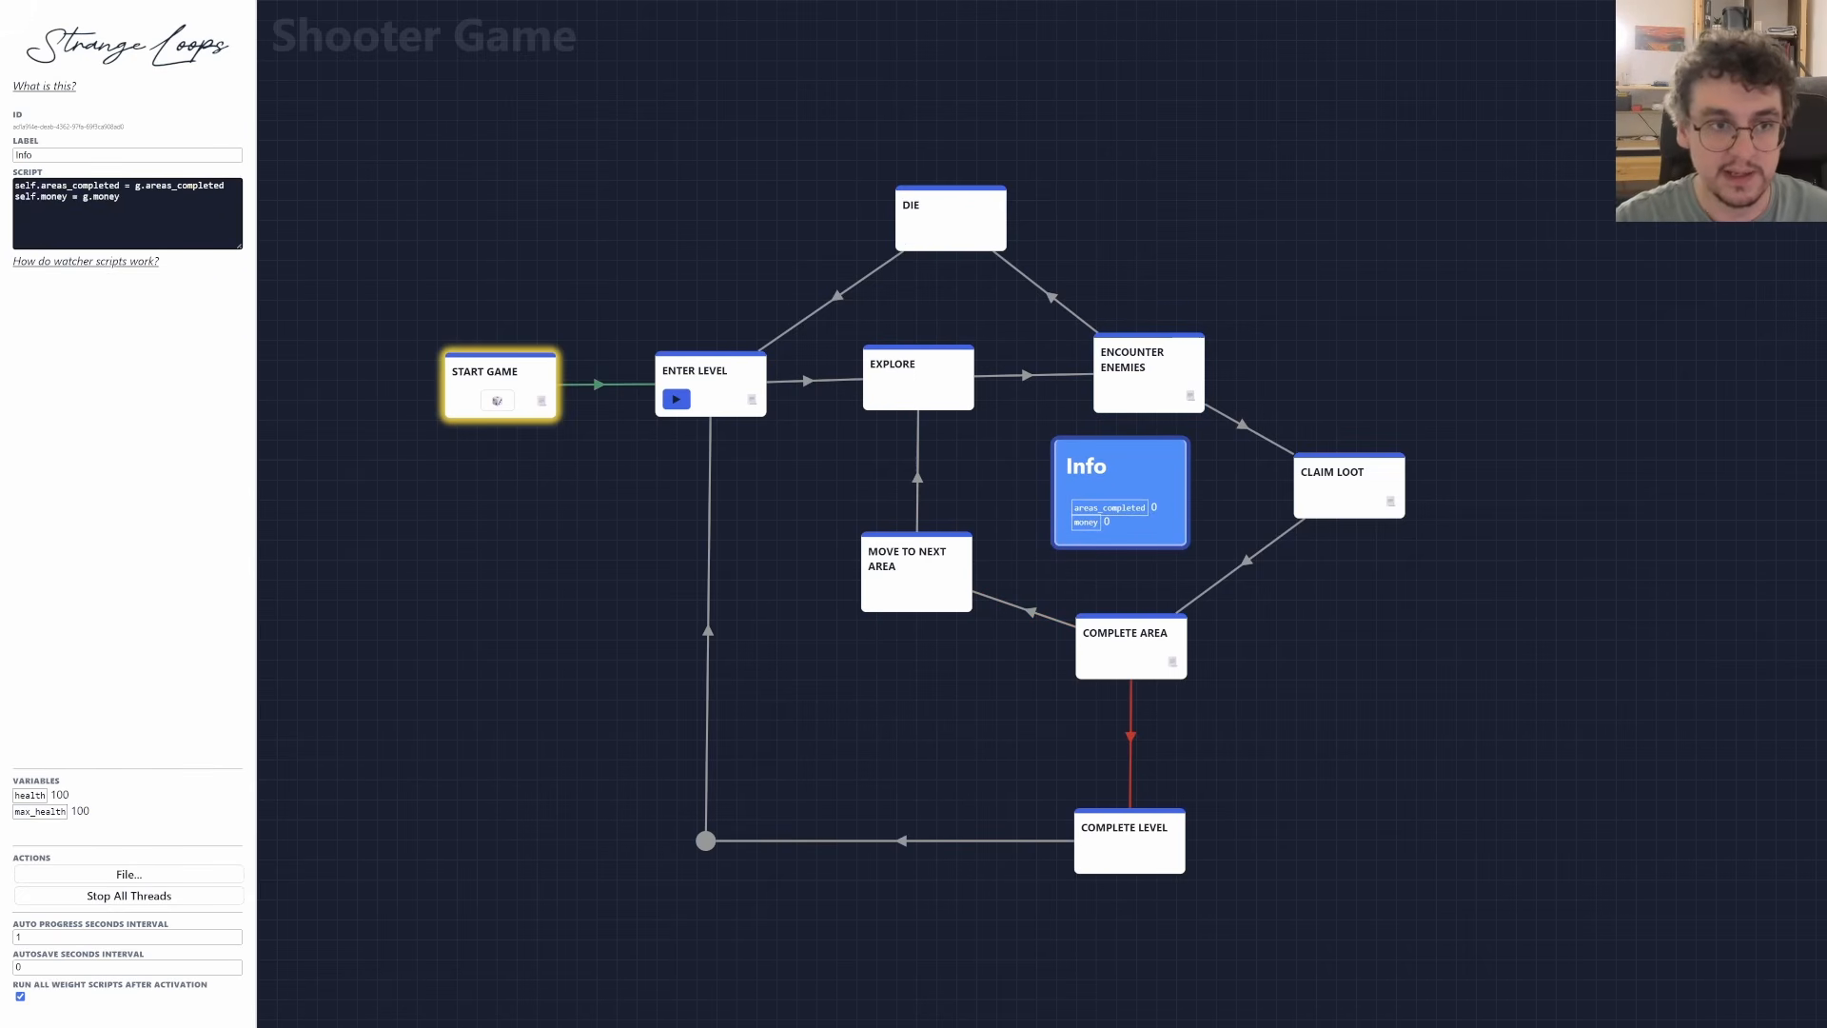
{"action": "key", "text": "Return"}
{"action": "type", "text": "self.health "}
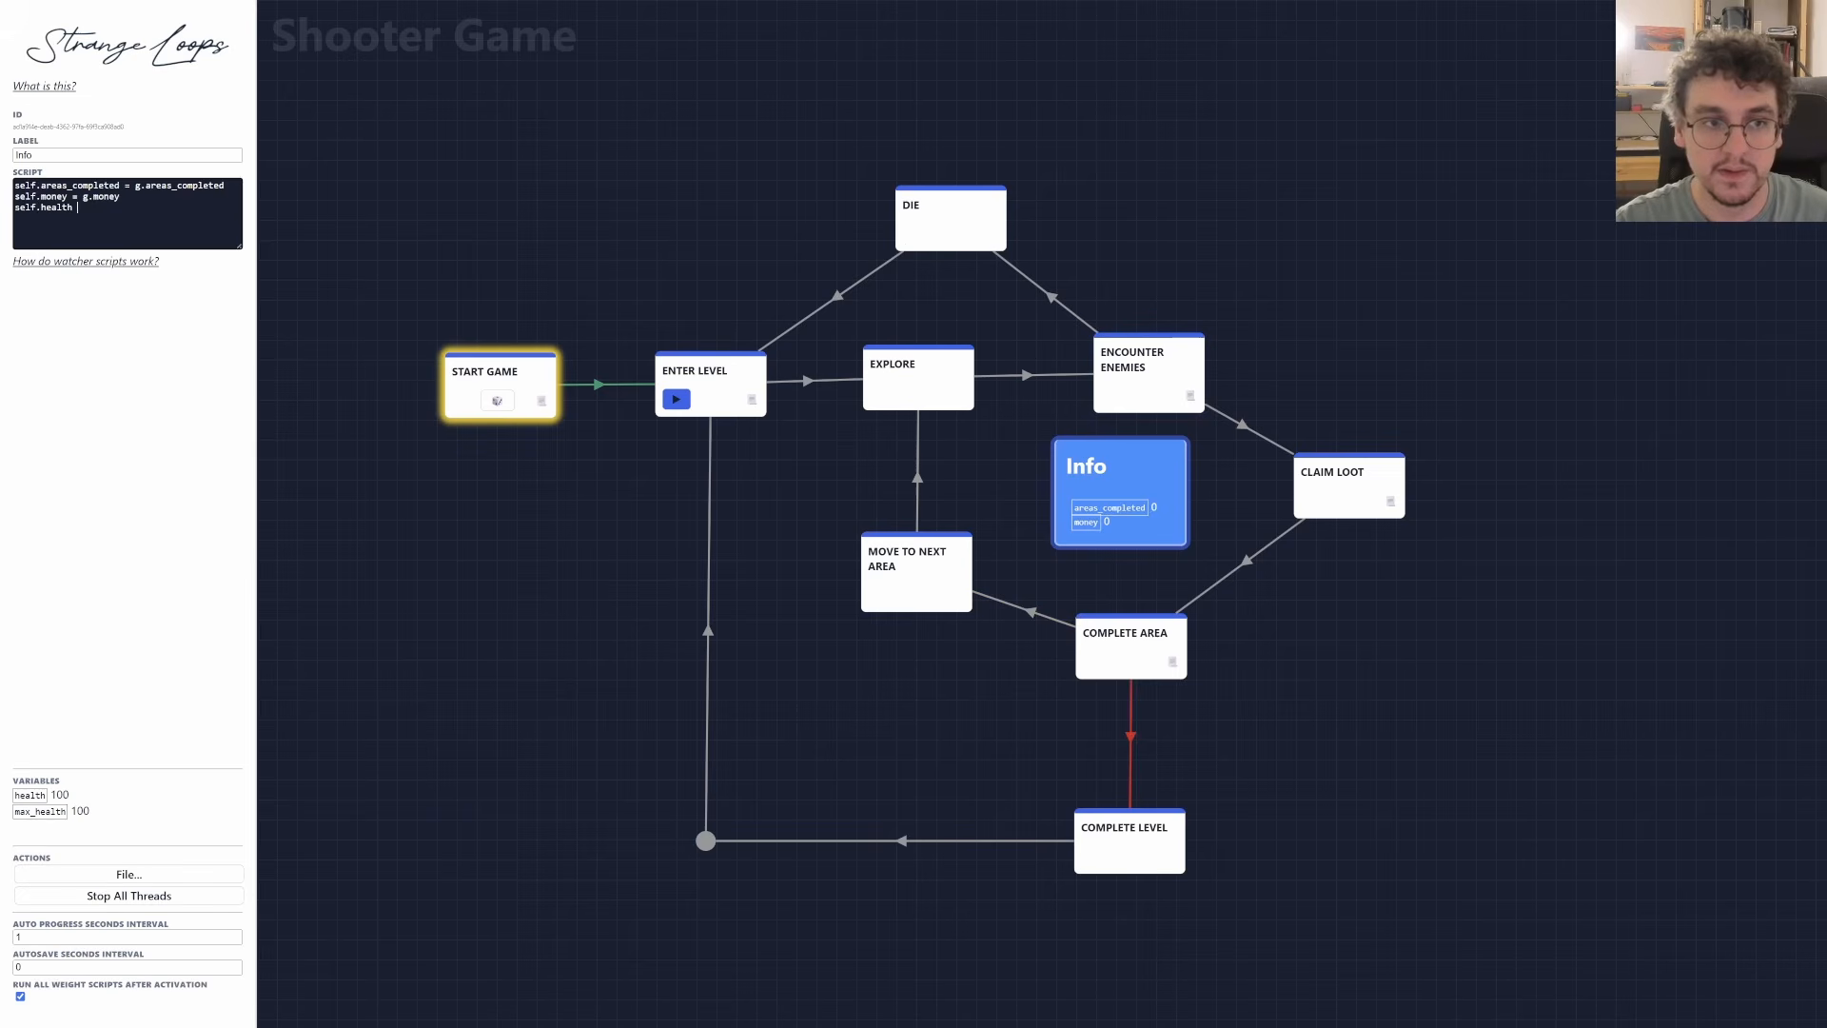
{"action": "type", "text": "= g.health"}
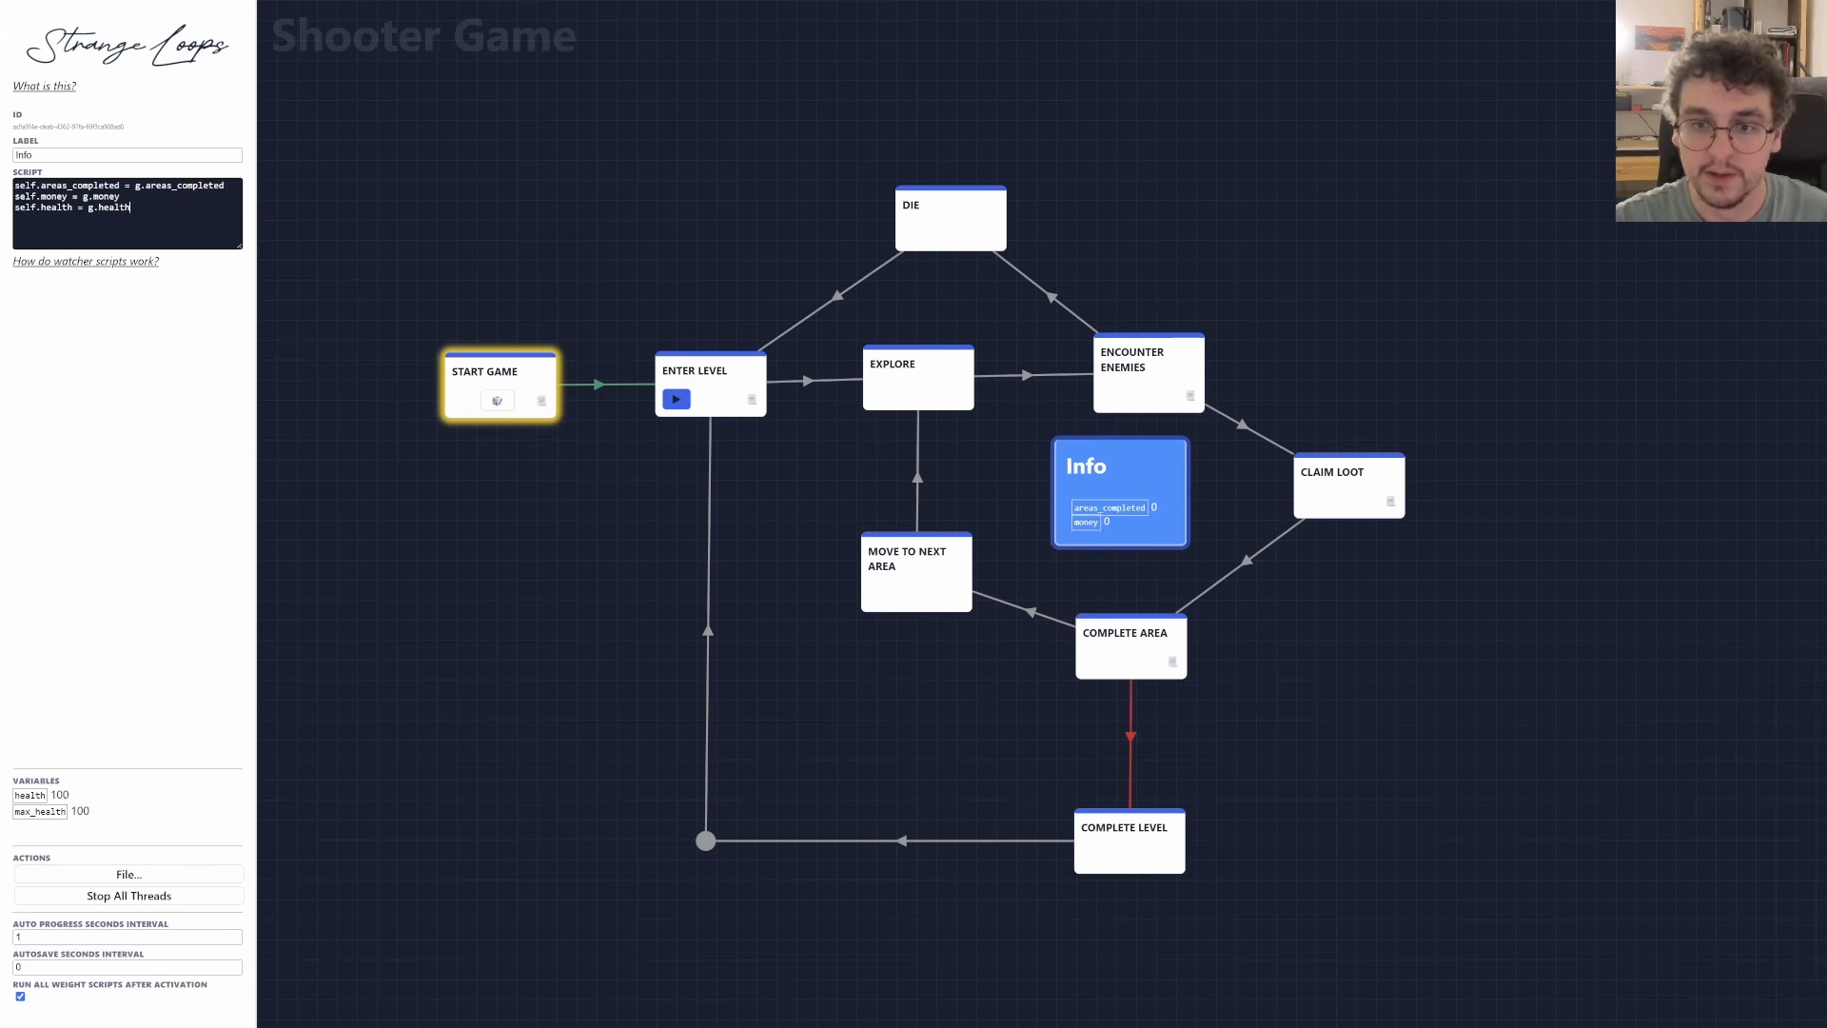
Advance the thread through Enter Level and twice around the area loop, ending on the third visit to Encounter Enemies.
{"action": "left_click", "coordinate": [676, 399]}
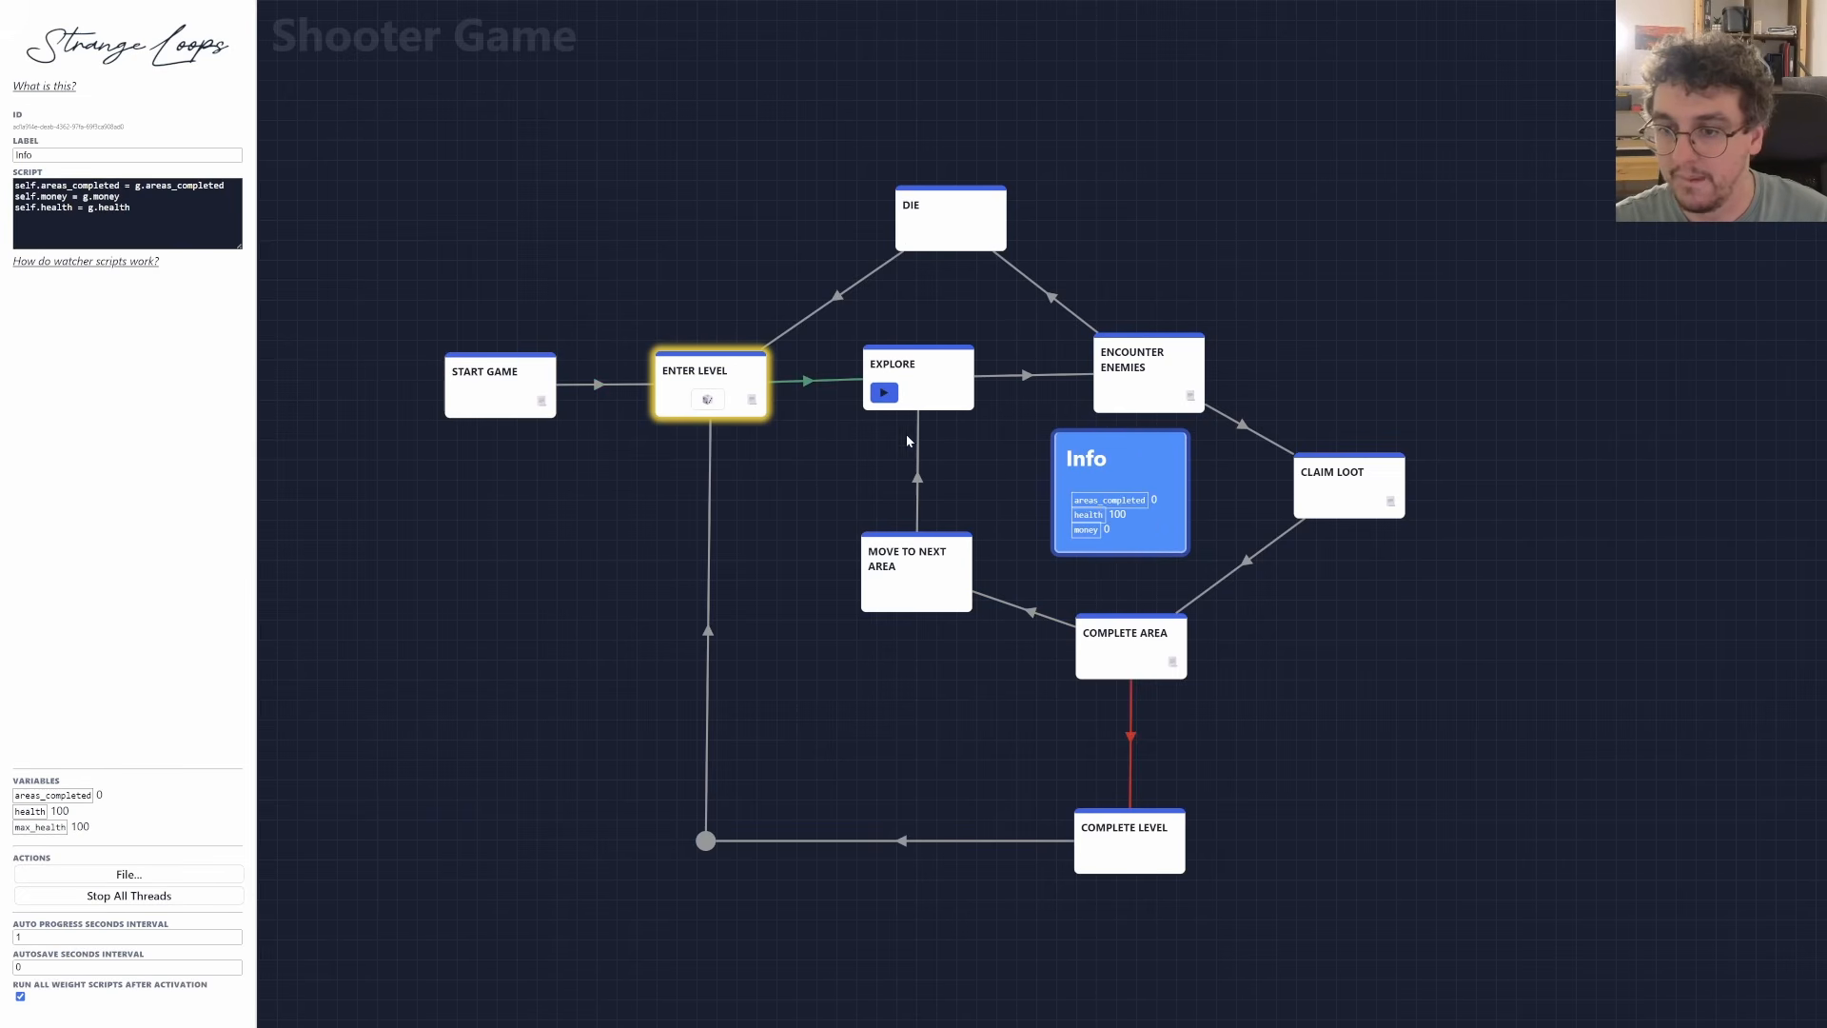
{"action": "left_click", "coordinate": [884, 394]}
{"action": "left_click", "coordinate": [1117, 395]}
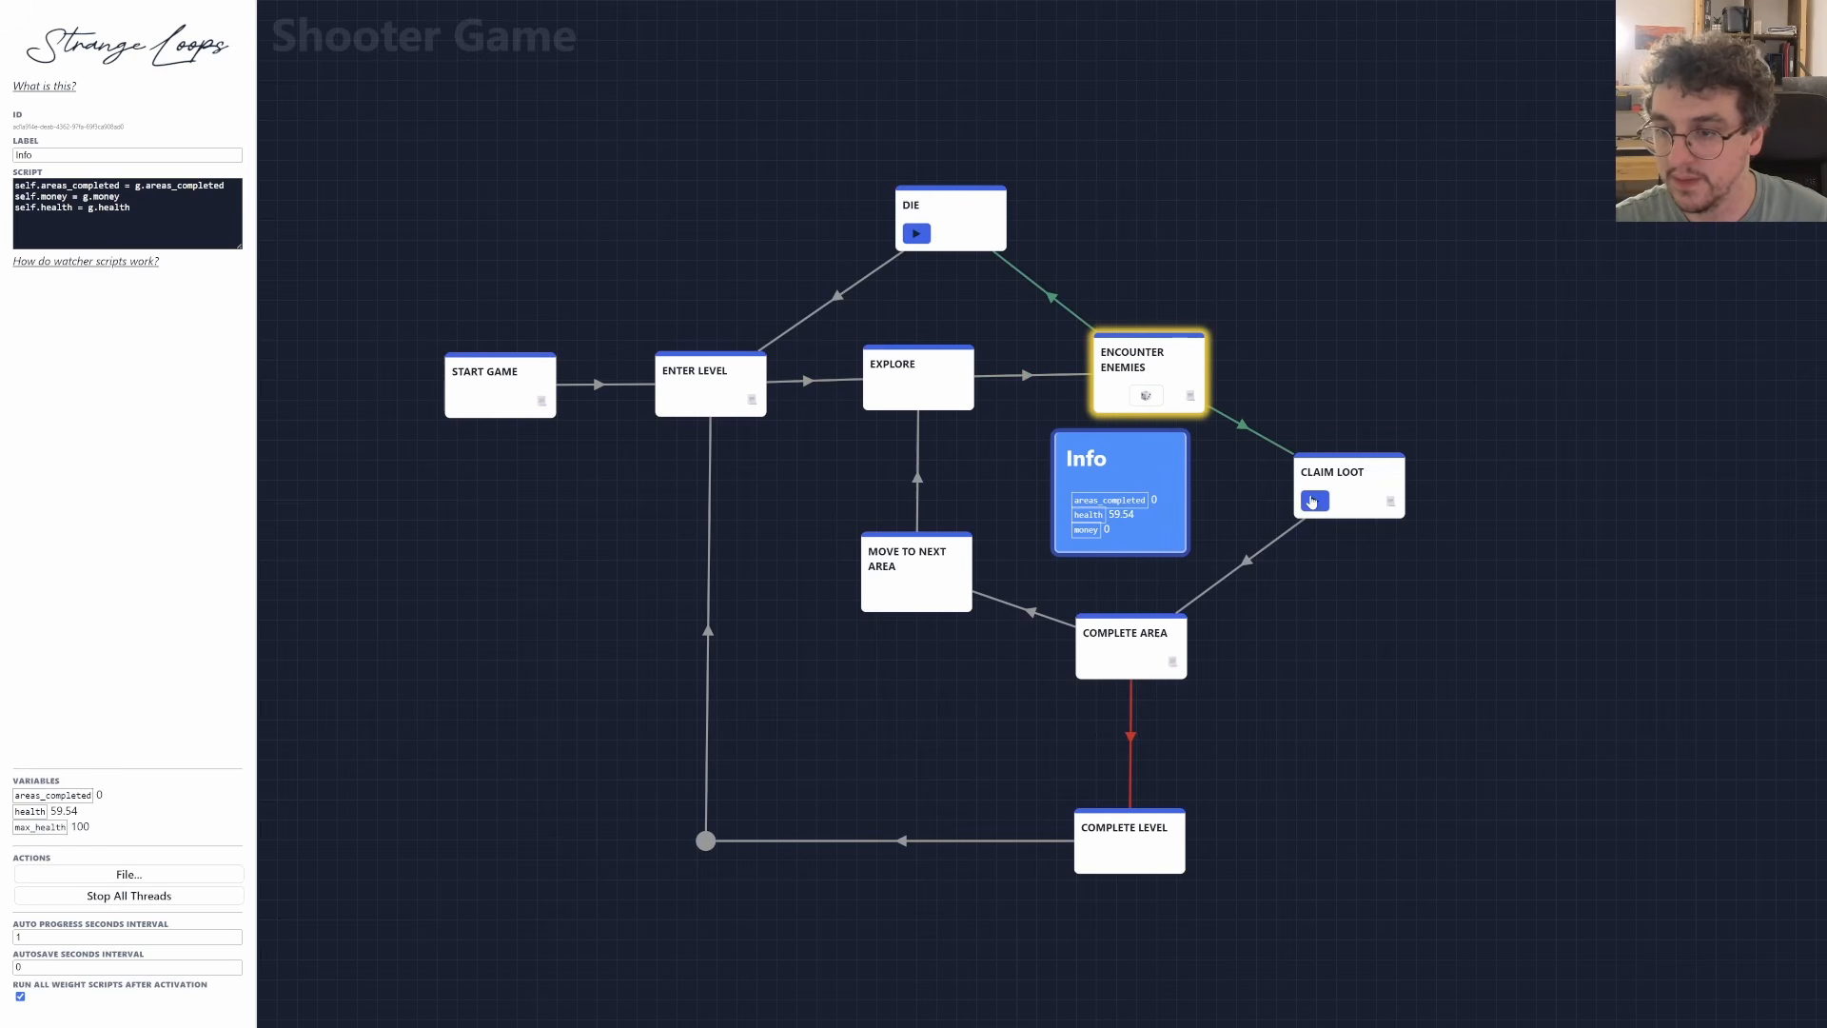
{"action": "left_click", "coordinate": [1314, 500]}
{"action": "left_click", "coordinate": [882, 593]}
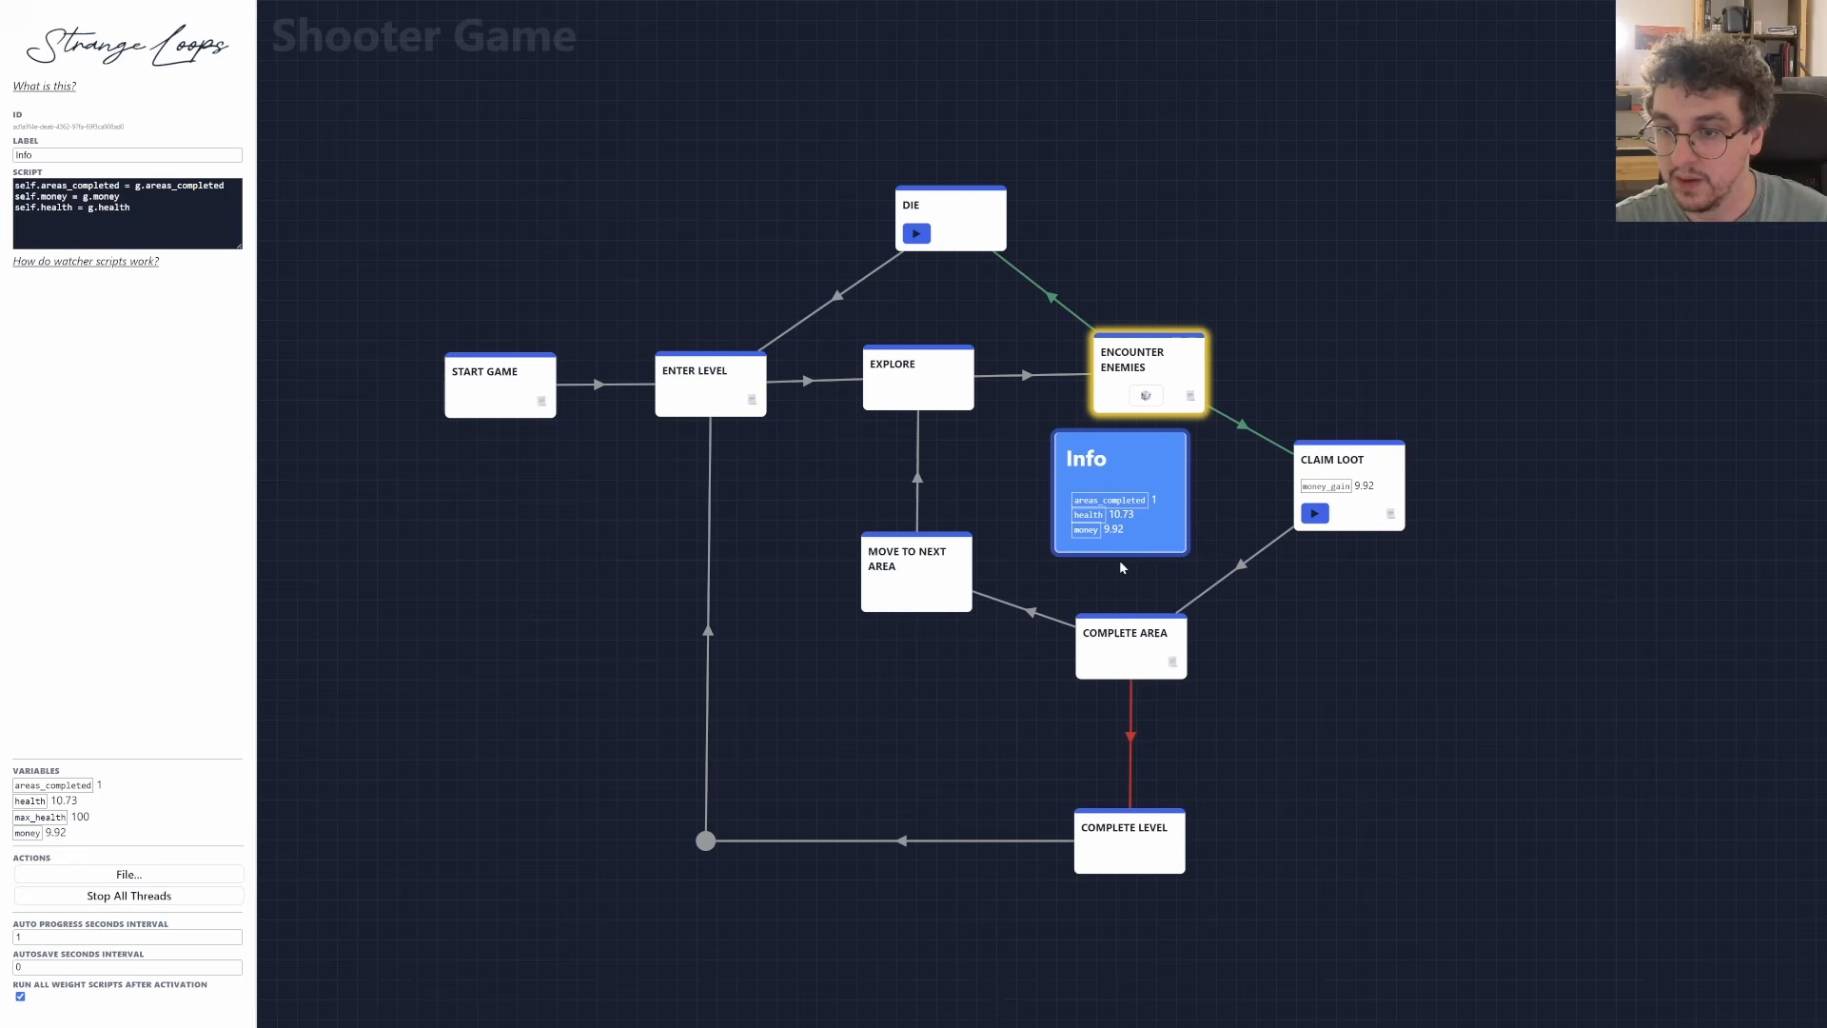
{"action": "left_click", "coordinate": [1314, 512]}
{"action": "left_click", "coordinate": [883, 594]}
{"action": "left_click", "coordinate": [883, 392]}
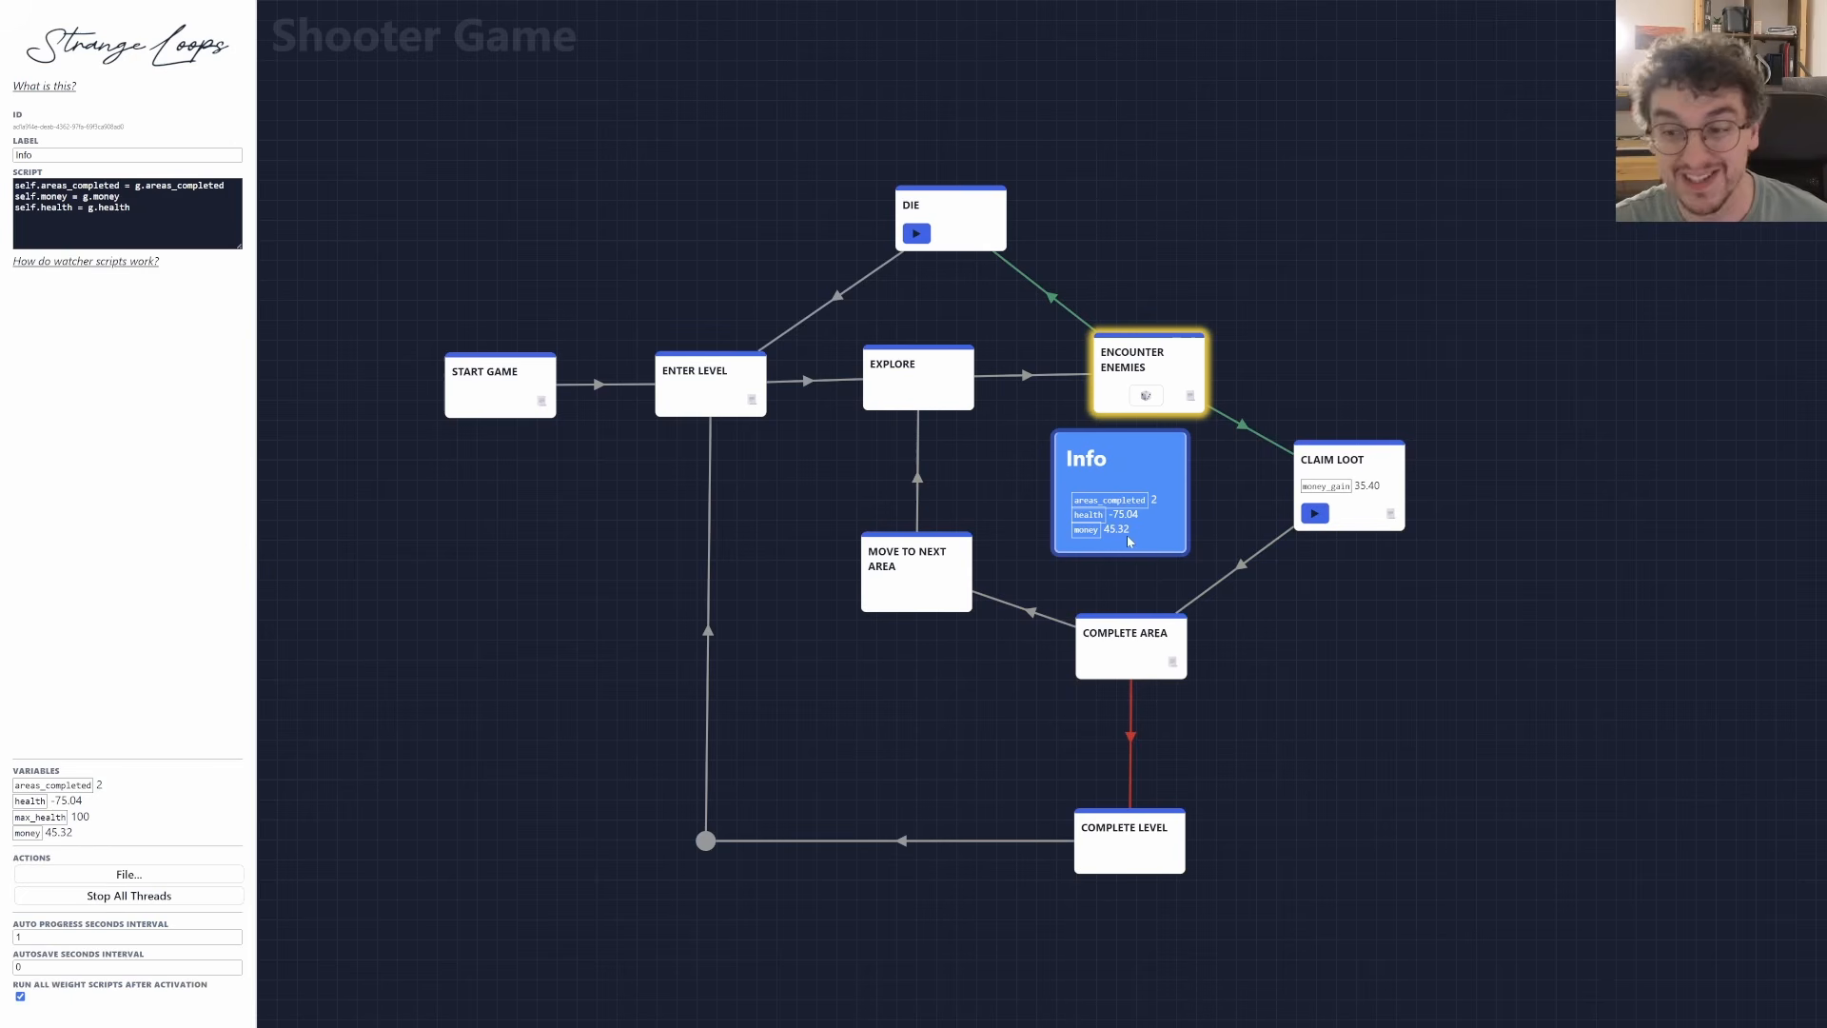
Shift the Encounter Enemies and Die nodes slightly left and set the weight script of the edge between them to "g.health <= 0".
{"action": "left_click_drag", "start_coordinate": [1174, 373], "coordinate": [1159, 374]}
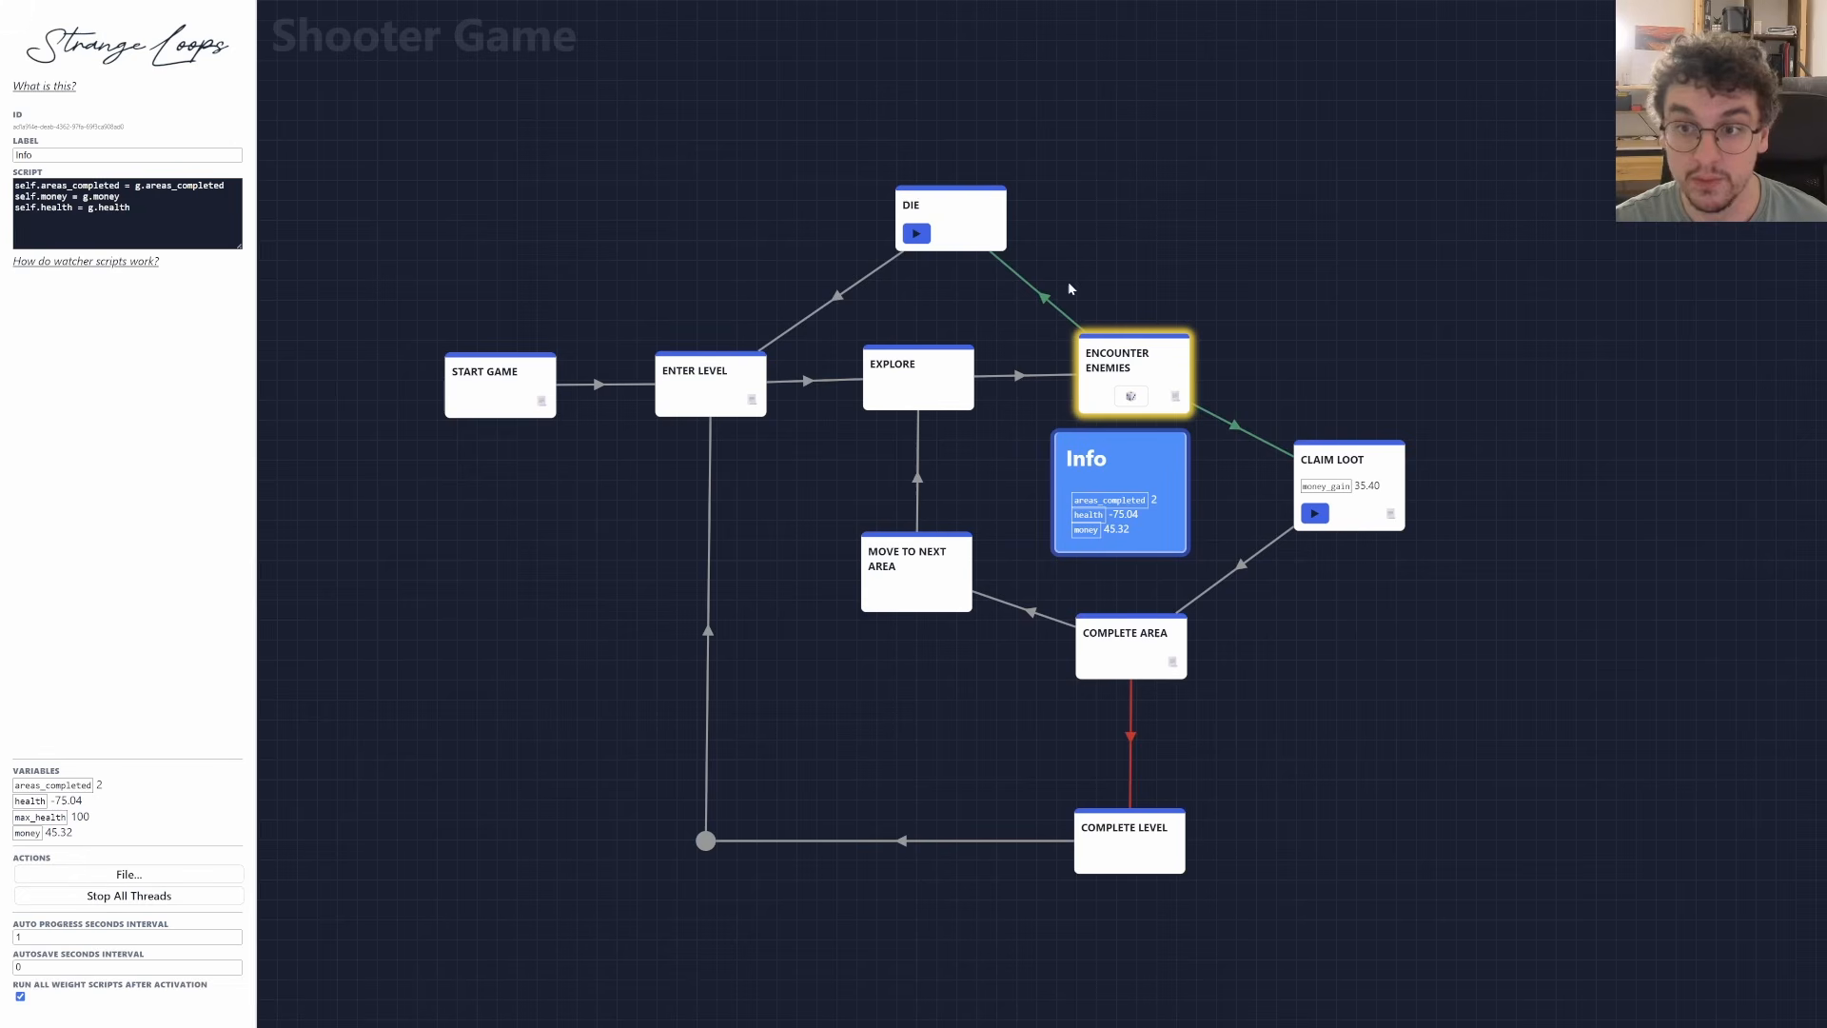
{"action": "left_click_drag", "start_coordinate": [914, 203], "coordinate": [882, 205]}
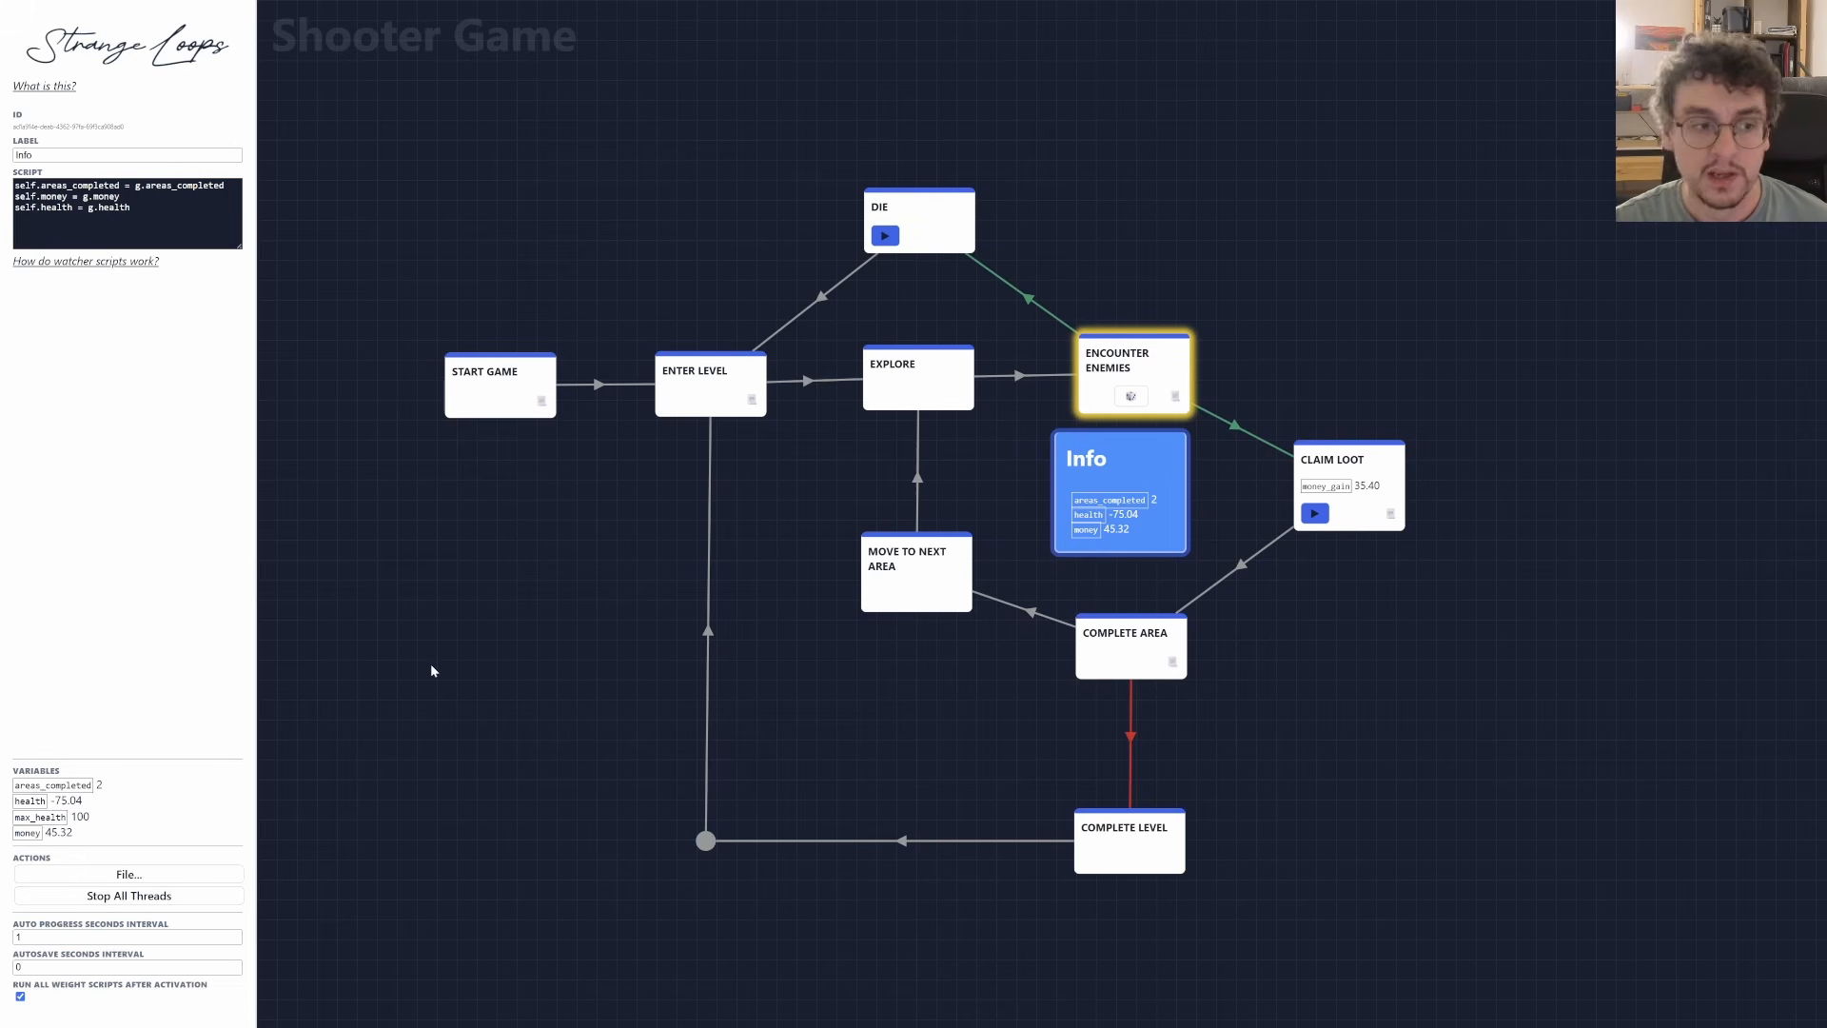
{"action": "left_click", "coordinate": [1033, 303]}
{"action": "left_click", "coordinate": [143, 259]}
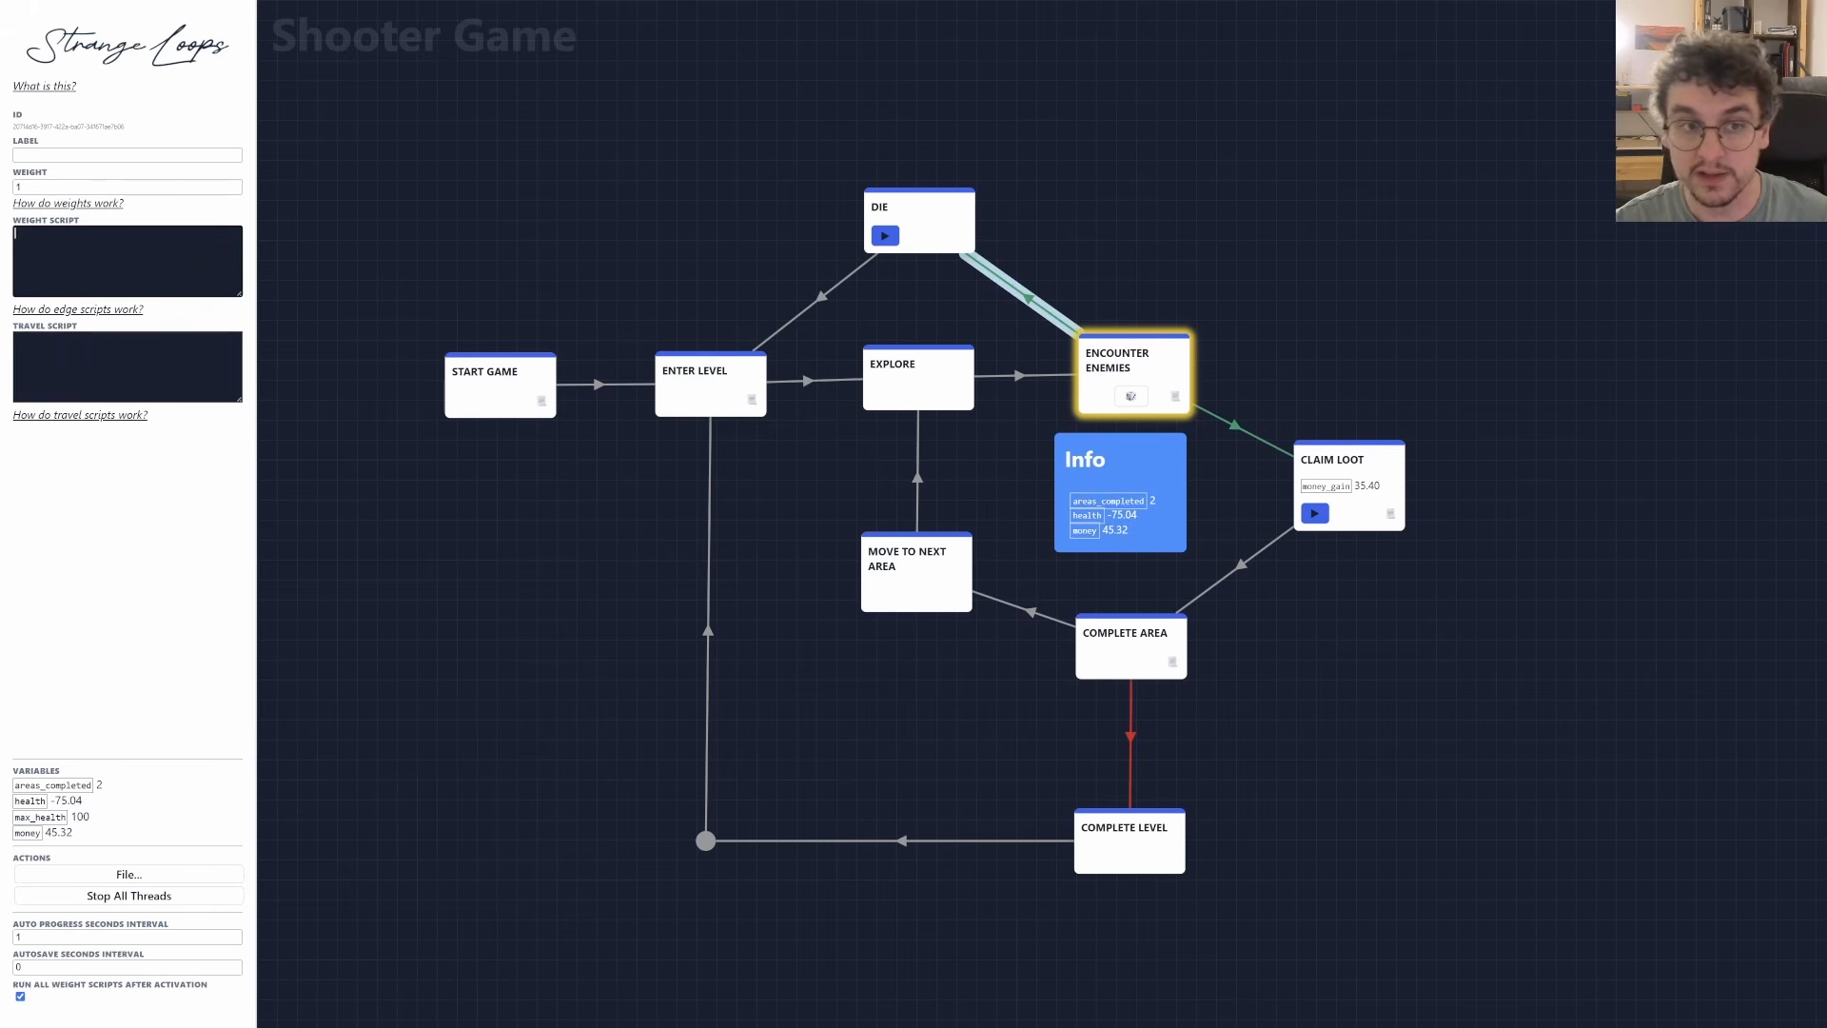
{"action": "type", "text": "g.health <= 0"}
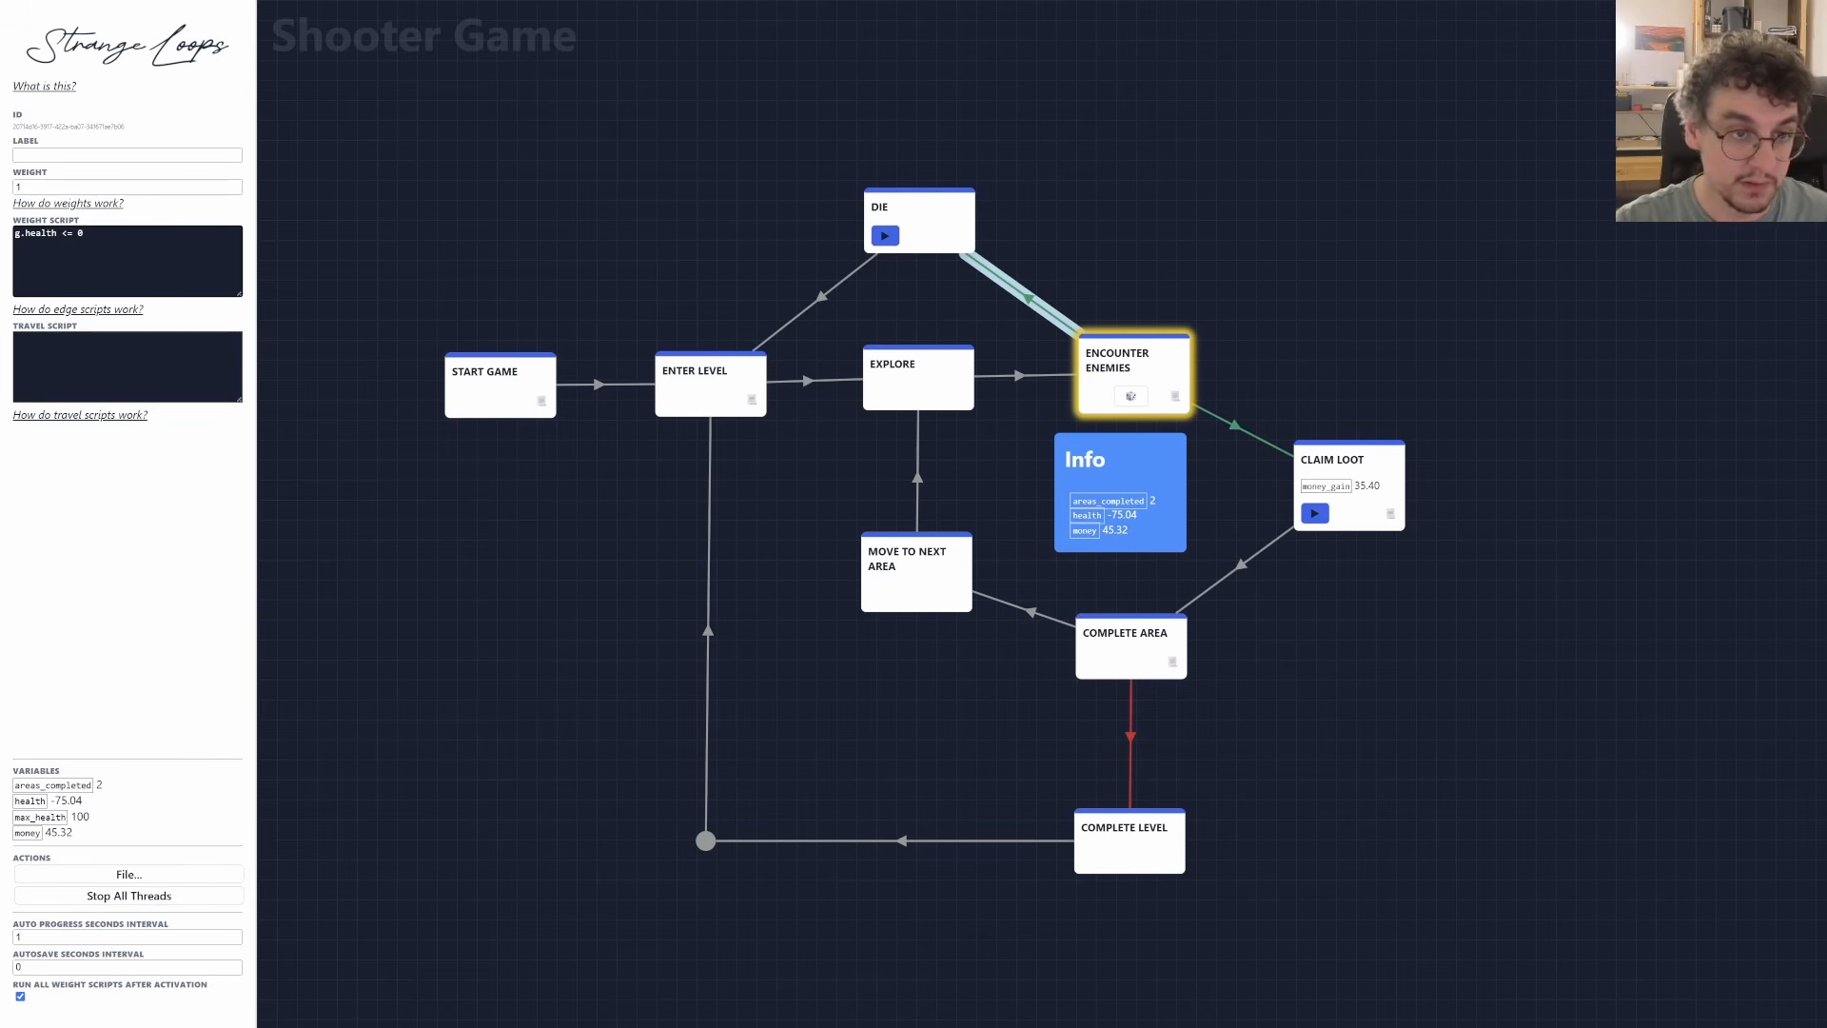
Set the weight script of the edge from Encounter Enemies to Claim Loot to "g.health > 0".
{"action": "left_click", "coordinate": [1255, 435]}
{"action": "left_click", "coordinate": [127, 259]}
{"action": "type", "text": "g.he"}
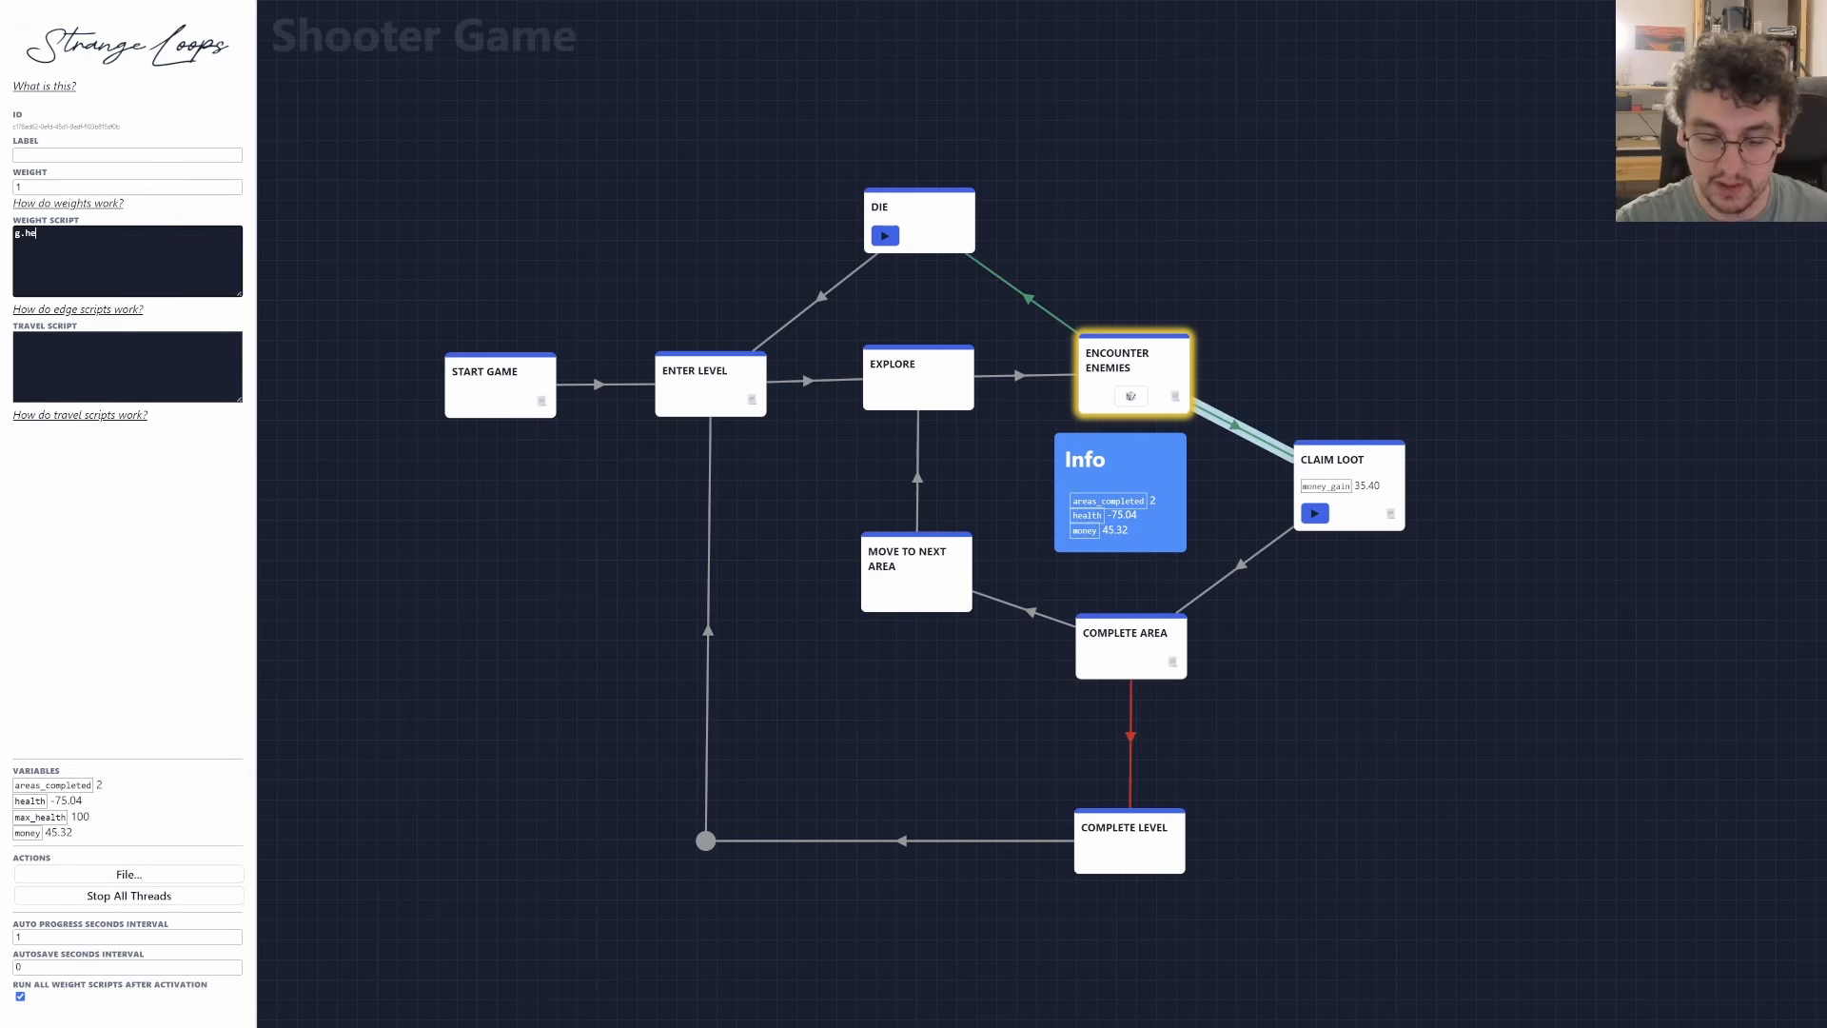
{"action": "type", "text": "alth > 0"}
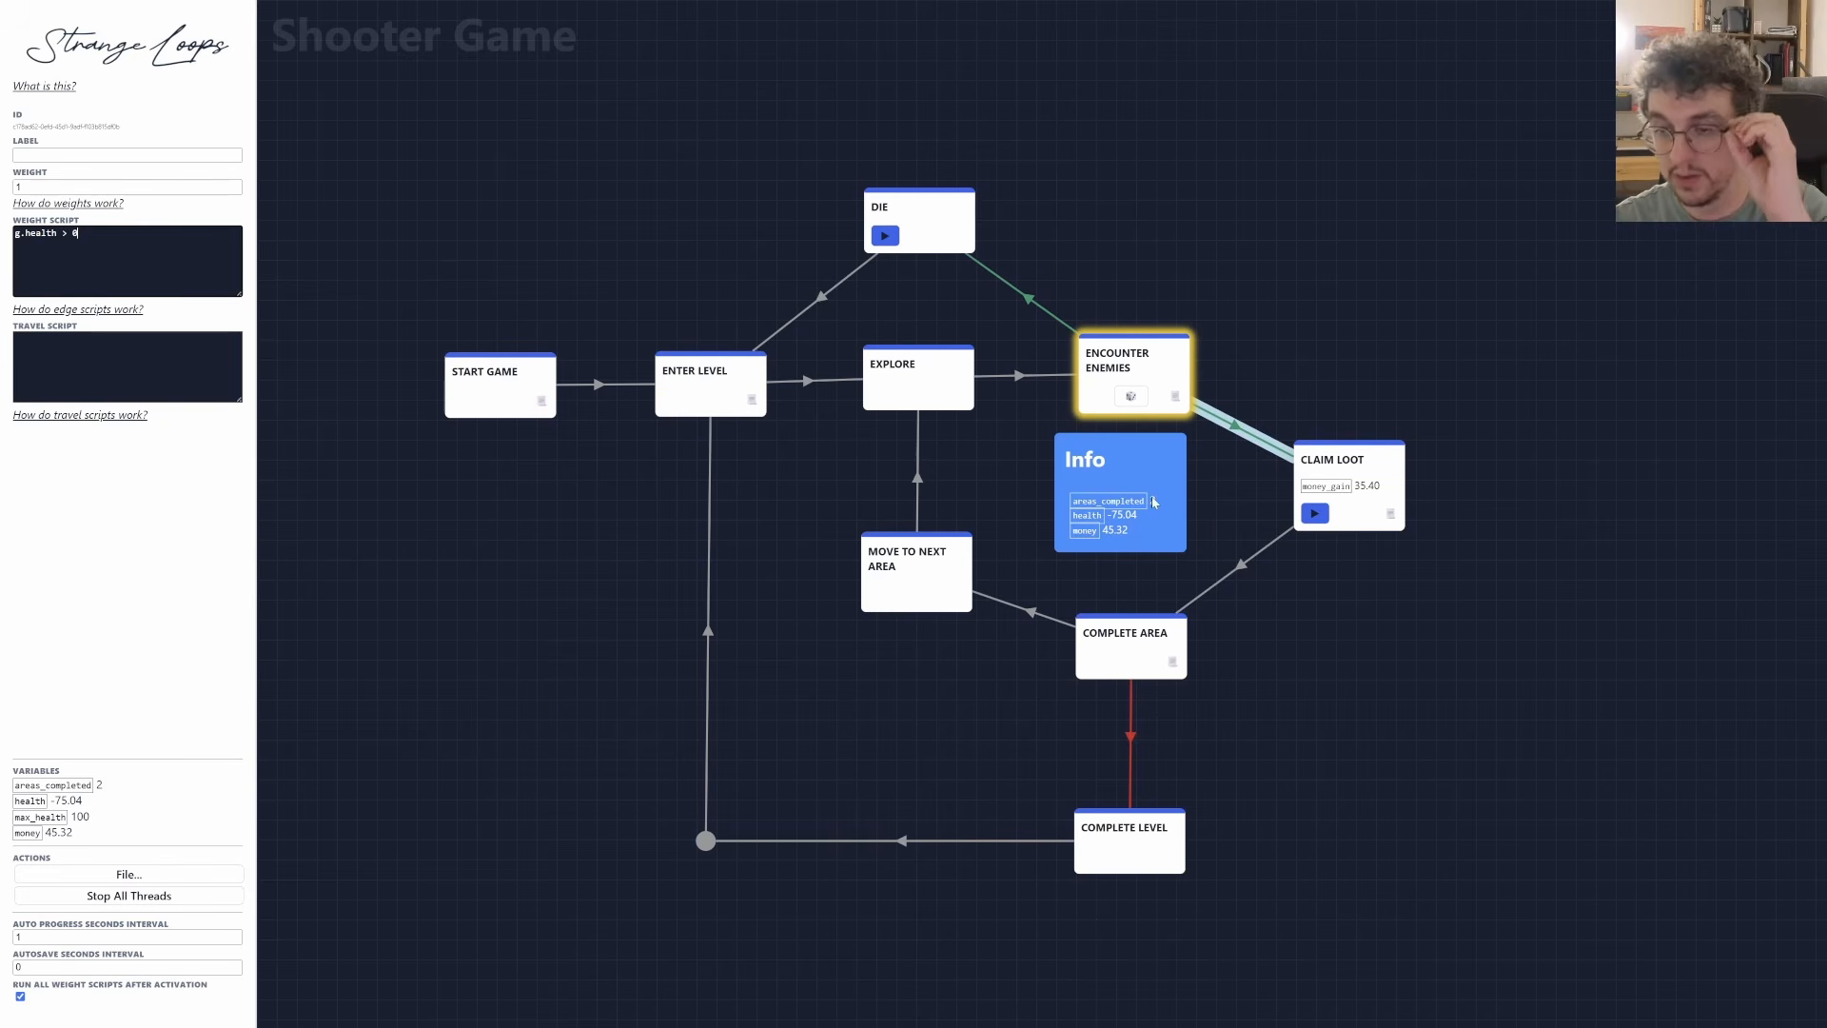
Stop all threads, start a new one at Start Game and advance it once around the area loop to a second Encounter Enemies.
{"action": "left_click", "coordinate": [128, 896]}
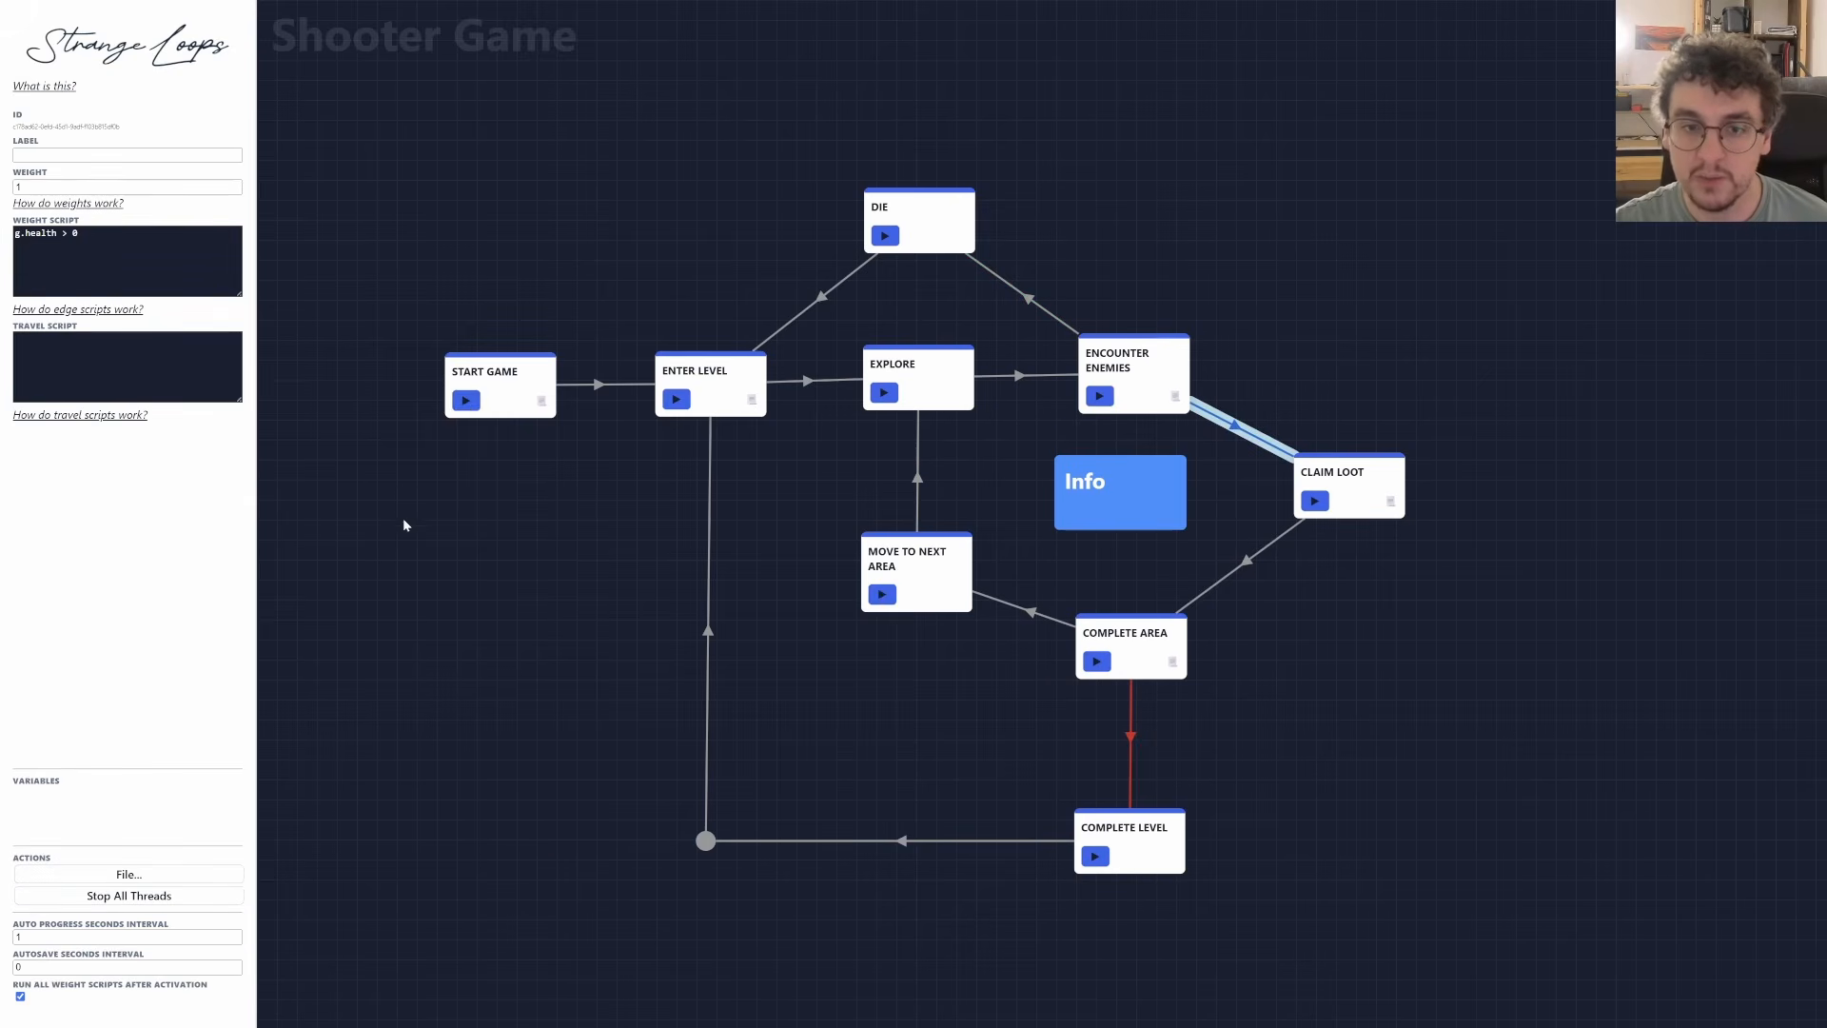
{"action": "left_click", "coordinate": [467, 403]}
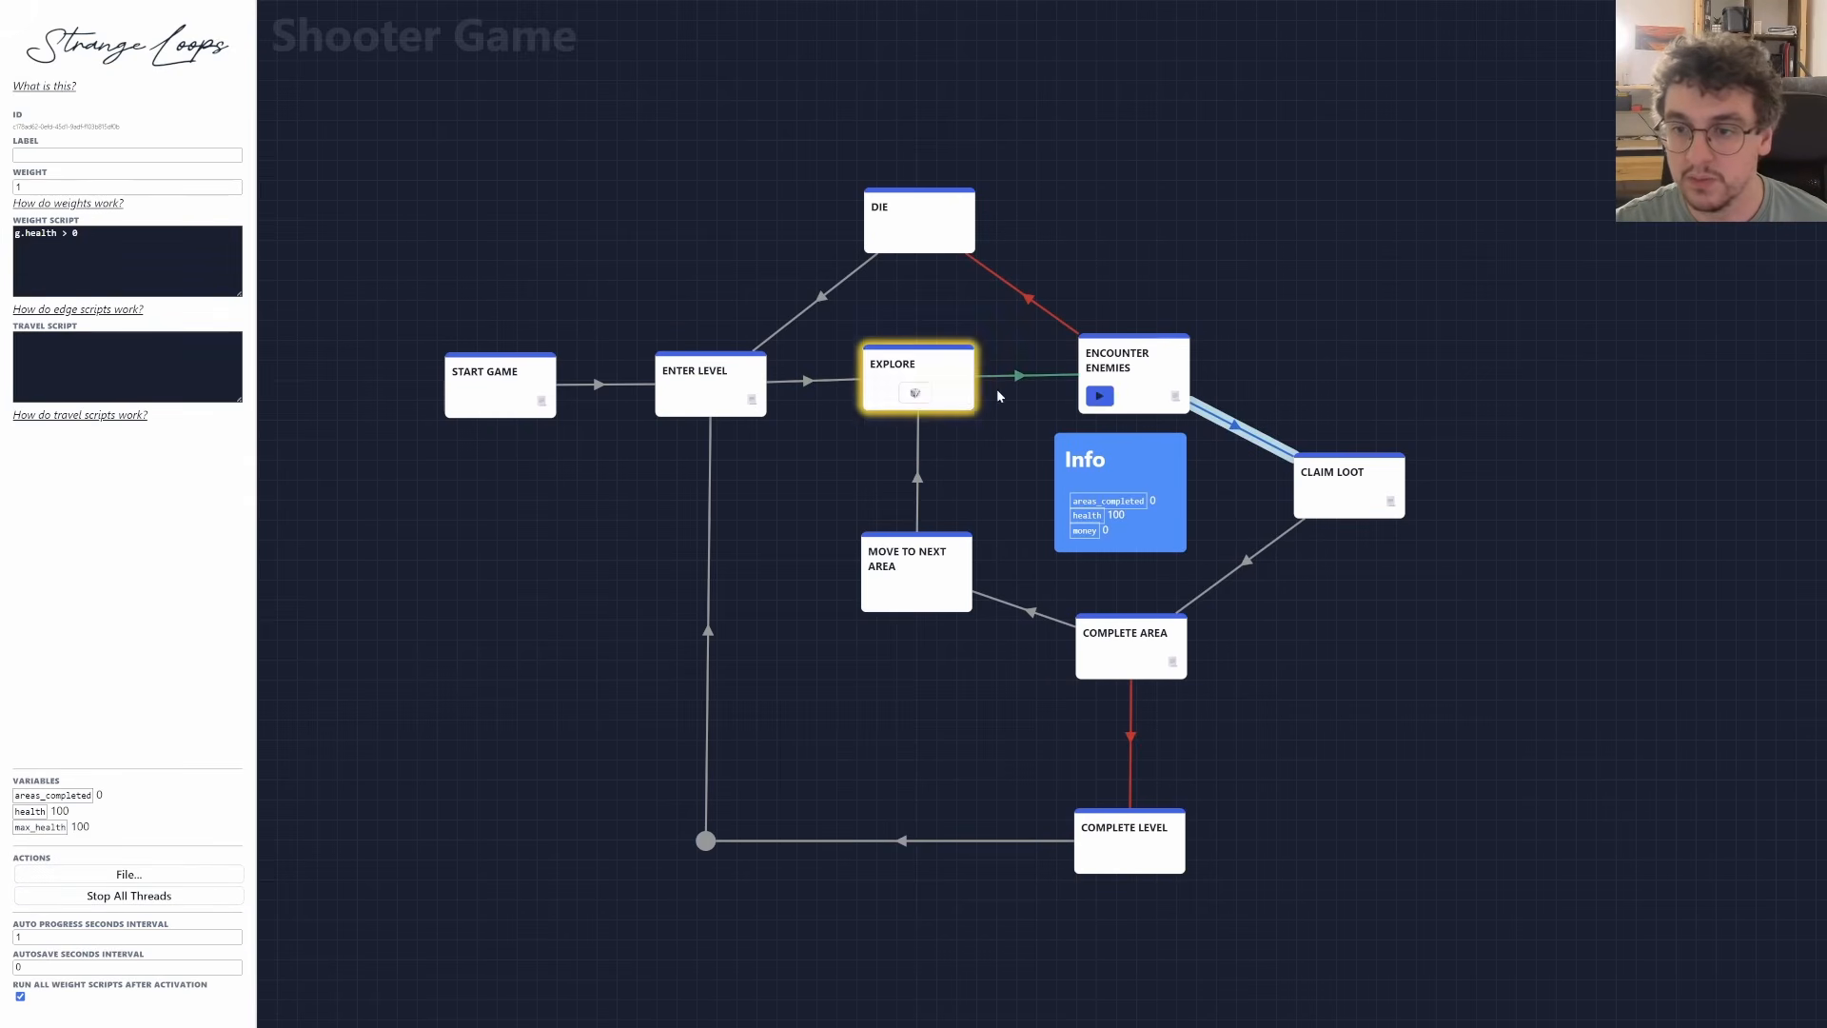
{"action": "left_click", "coordinate": [1099, 396]}
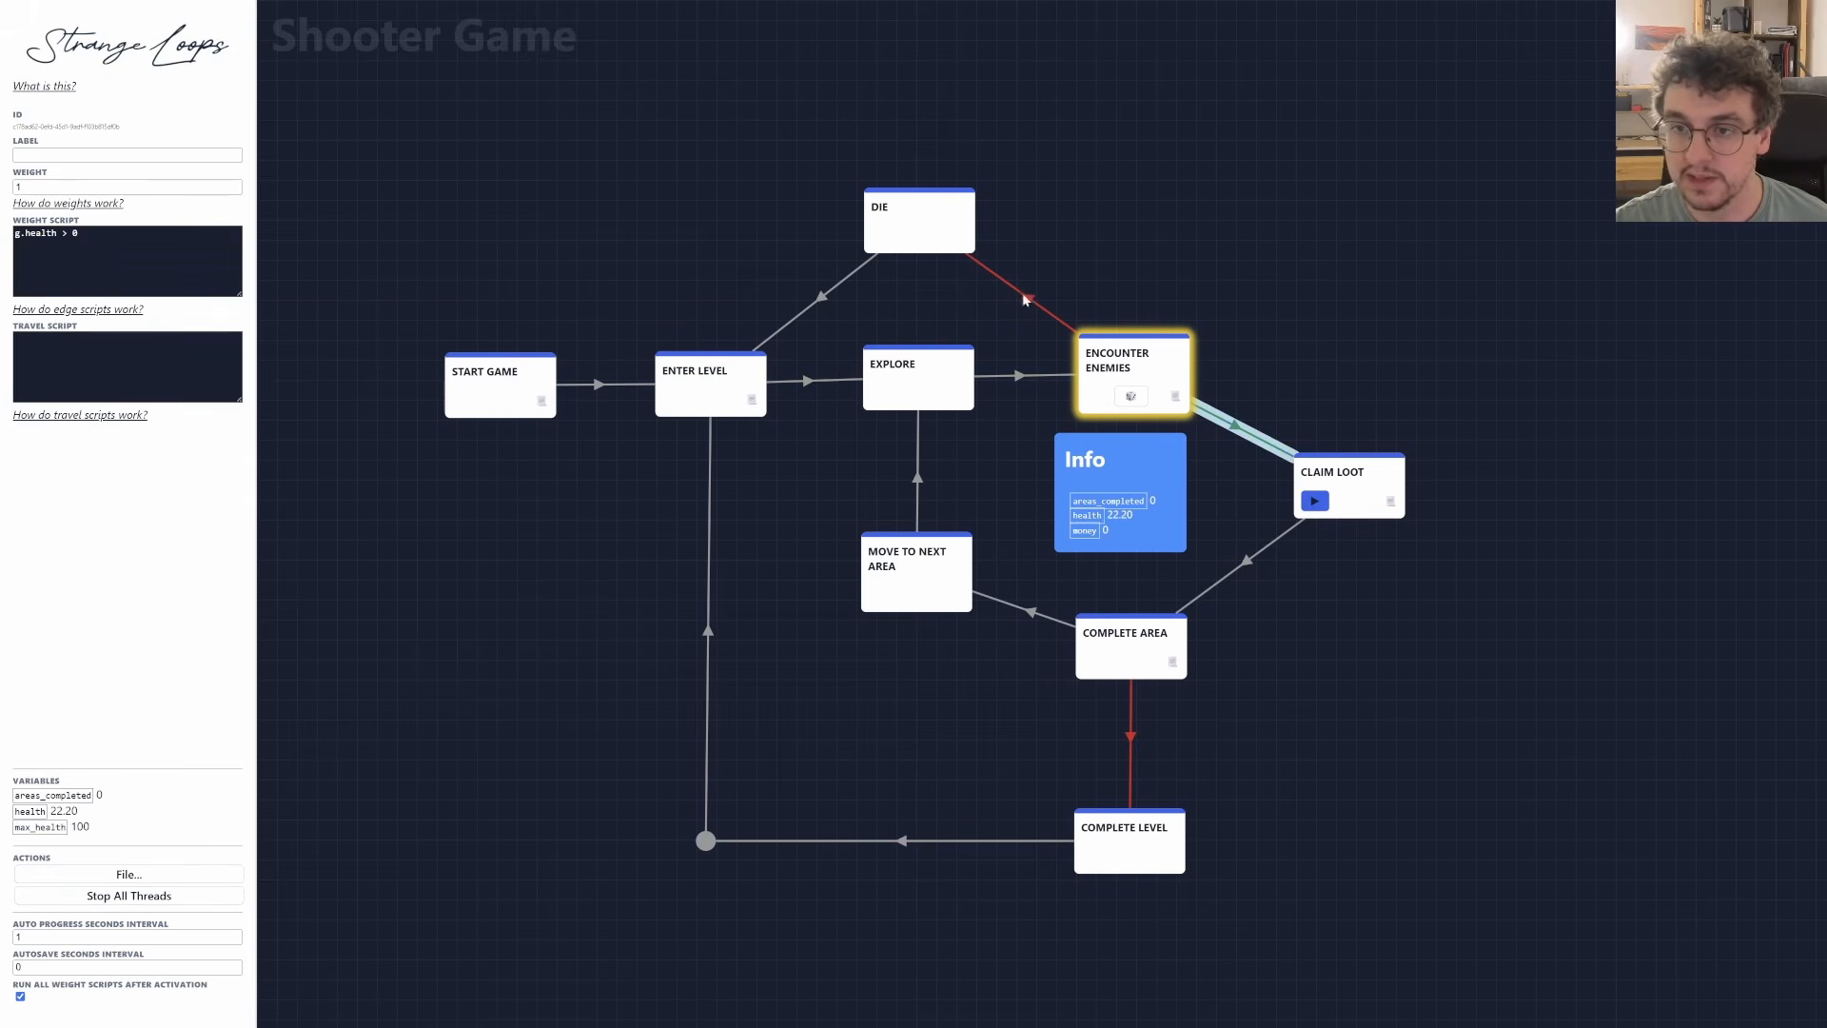
{"action": "left_click", "coordinate": [1314, 501]}
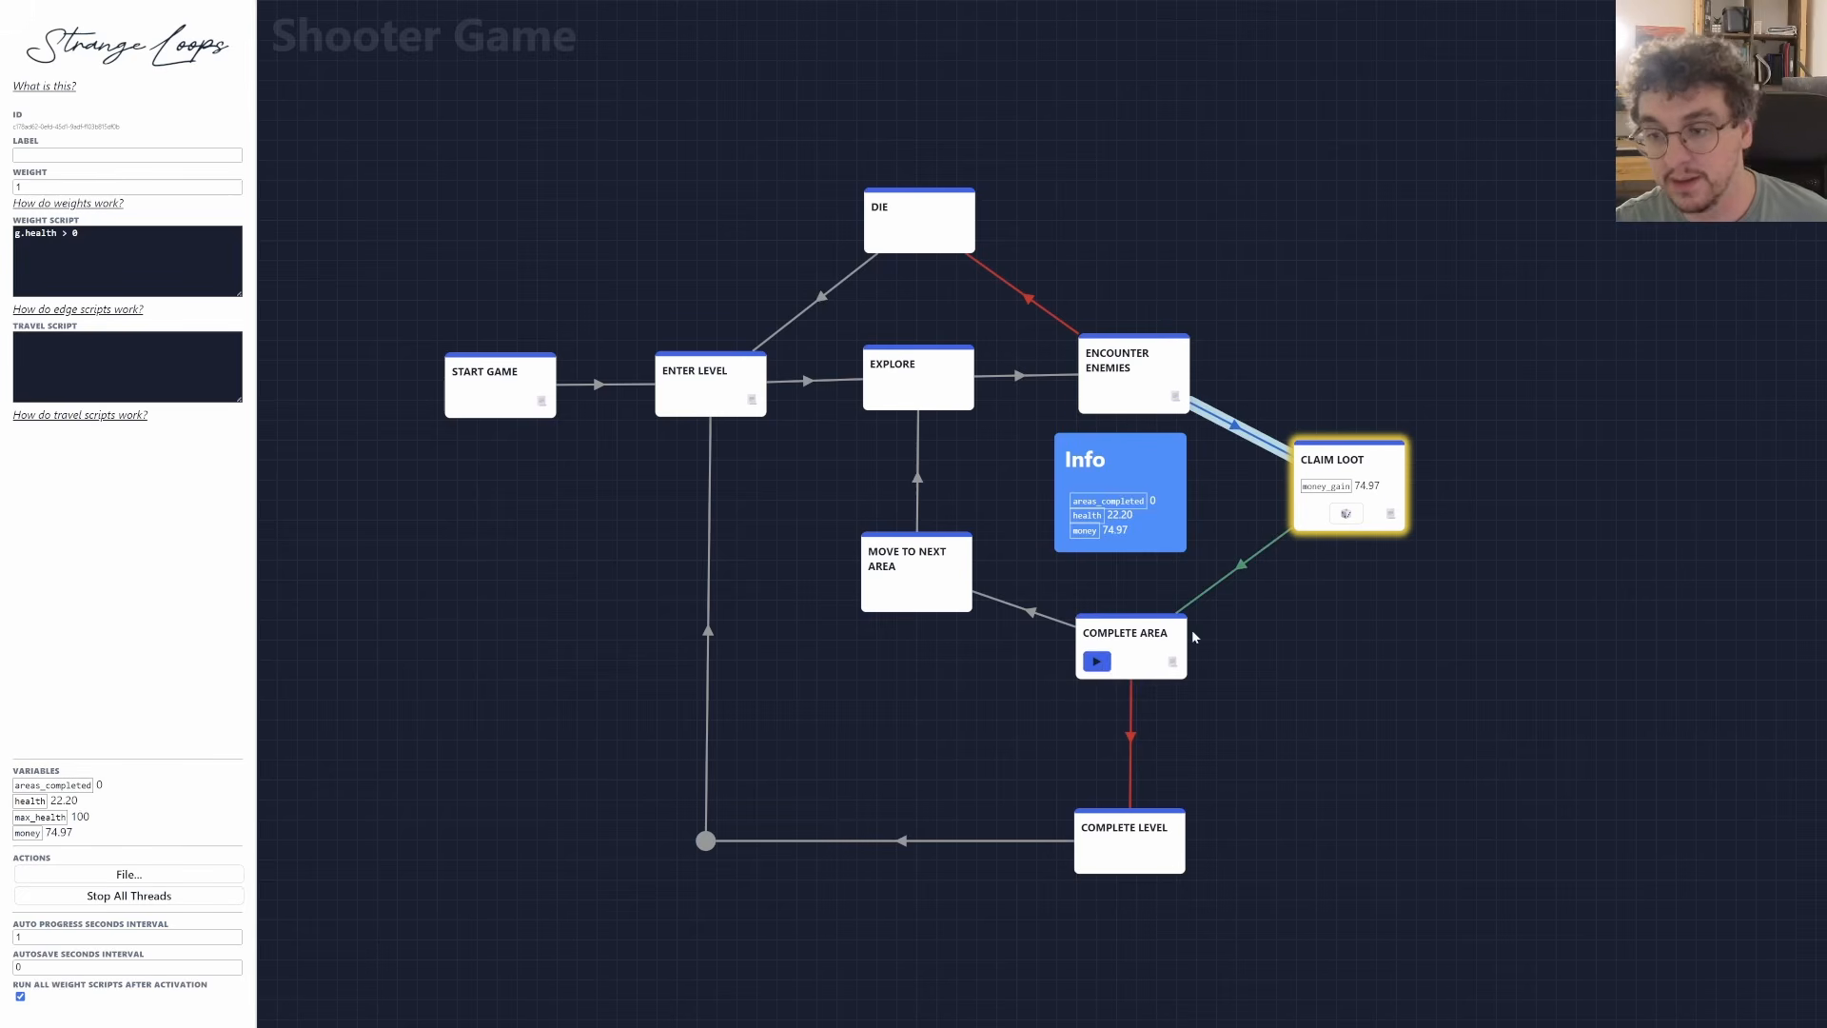
{"action": "left_click", "coordinate": [1096, 660]}
{"action": "left_click", "coordinate": [882, 597]}
{"action": "left_click", "coordinate": [884, 393]}
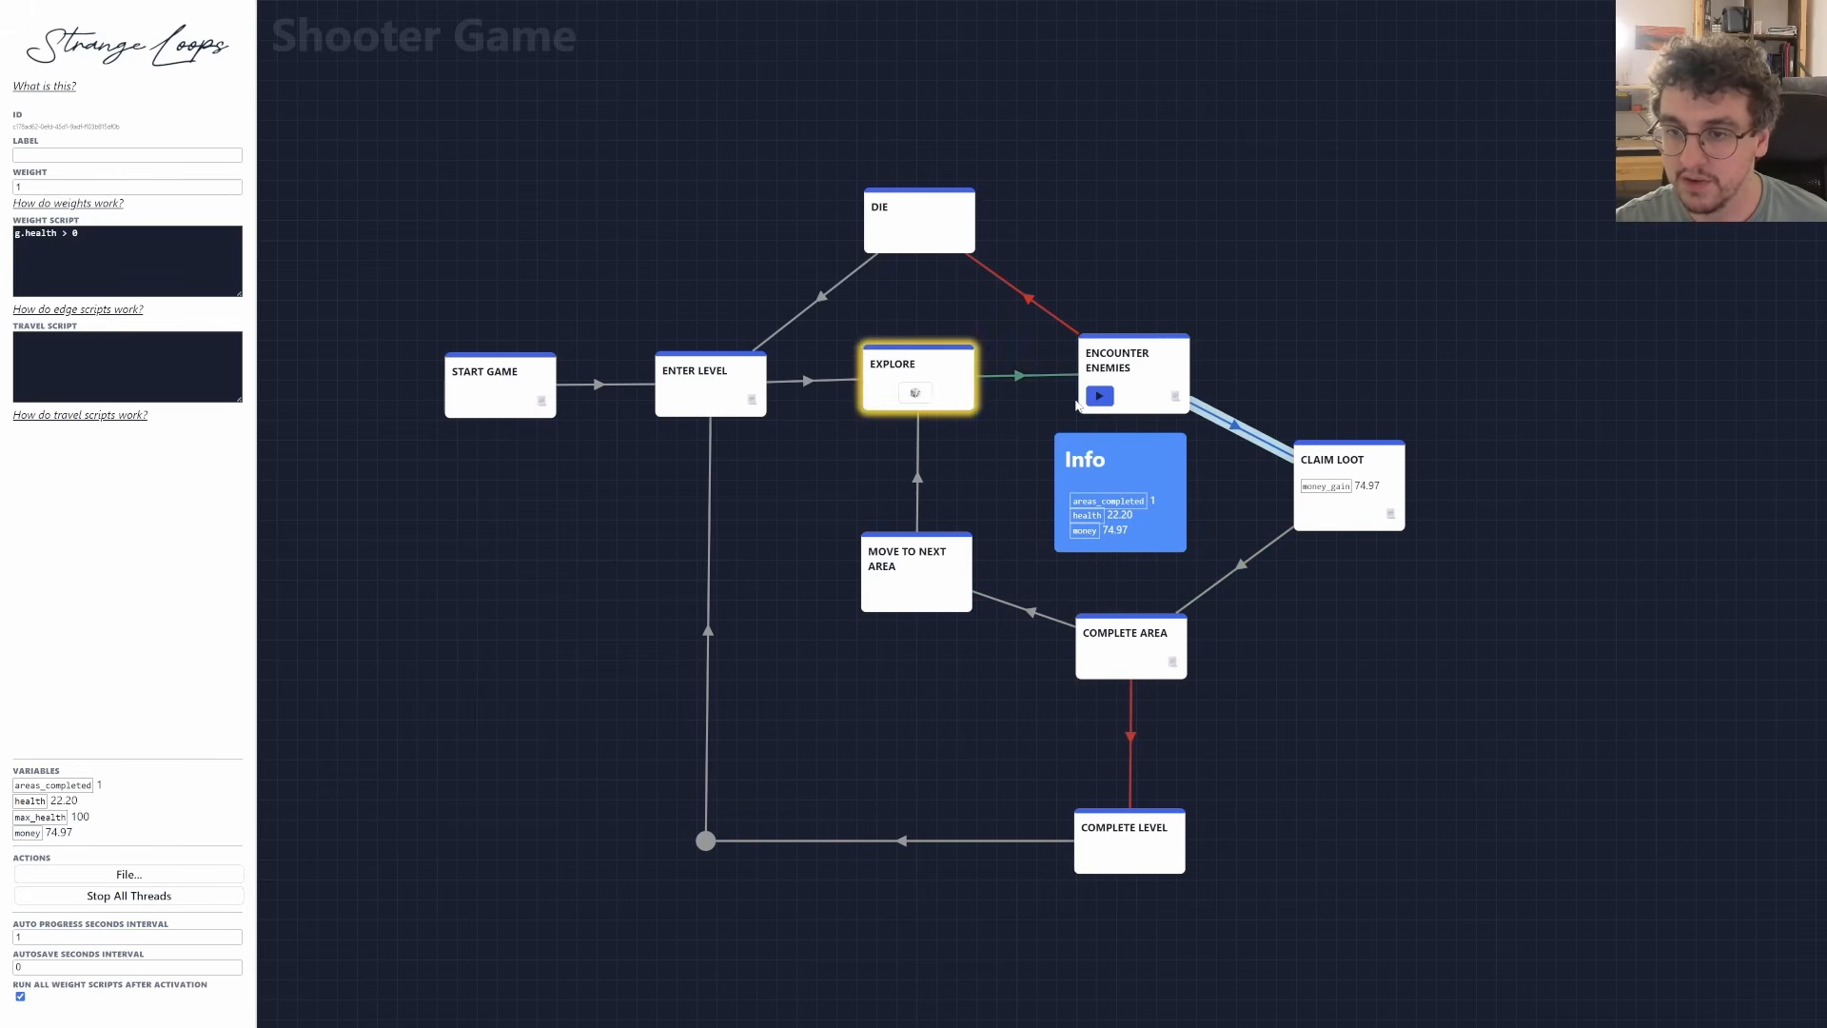
{"action": "left_click", "coordinate": [1098, 397]}
Clear the edge selection and advance the thread through Die back to Enter Level.
{"action": "left_click", "coordinate": [1328, 323]}
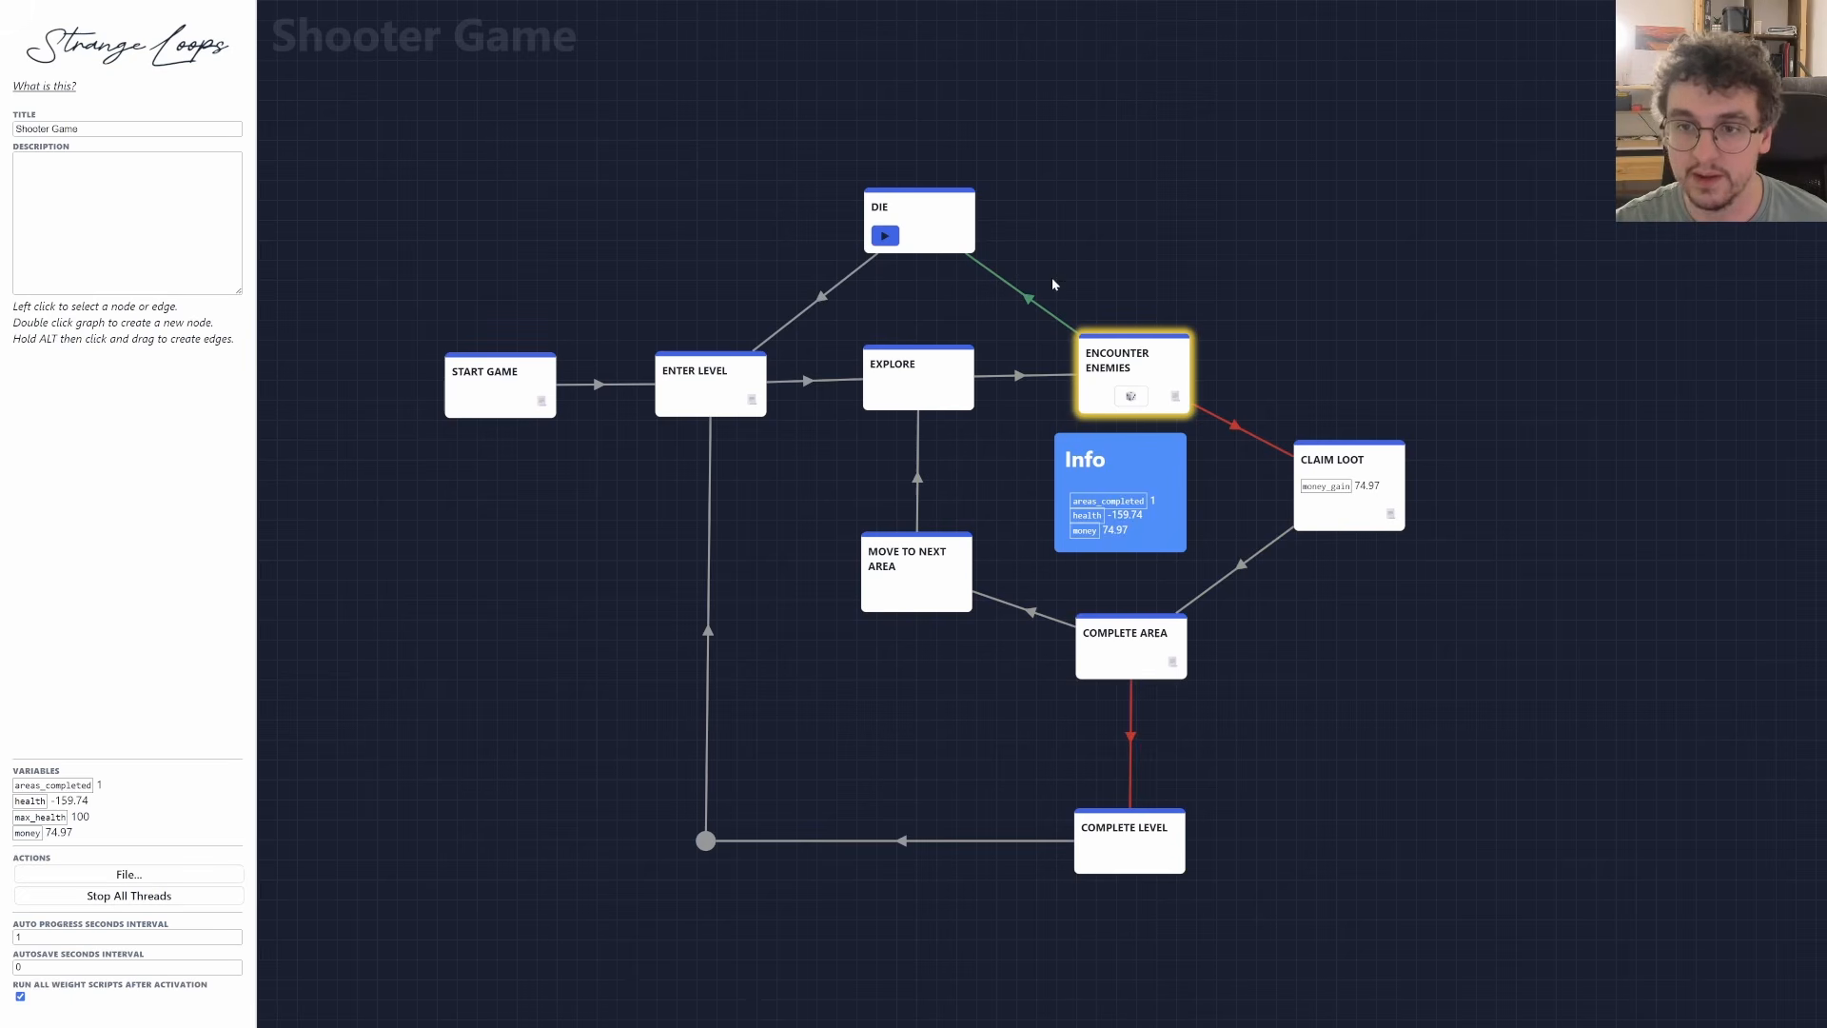
{"action": "left_click", "coordinate": [885, 236]}
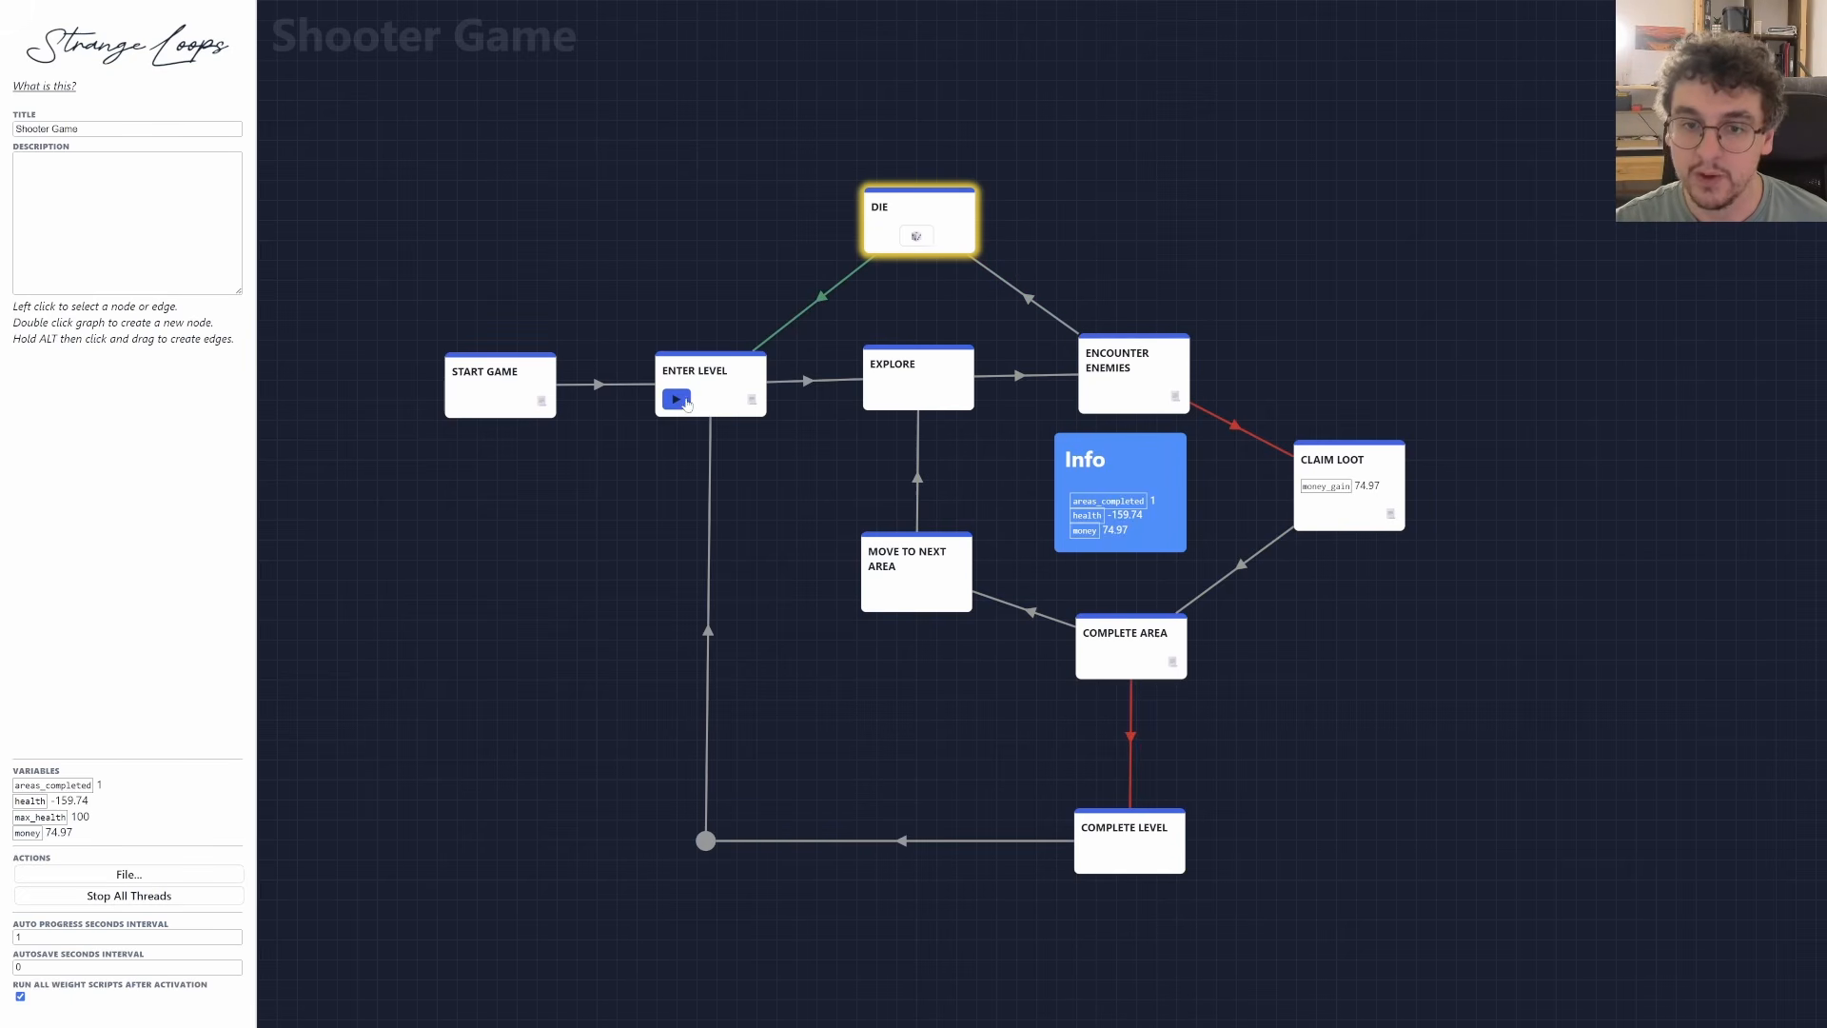
{"action": "left_click", "coordinate": [684, 404]}
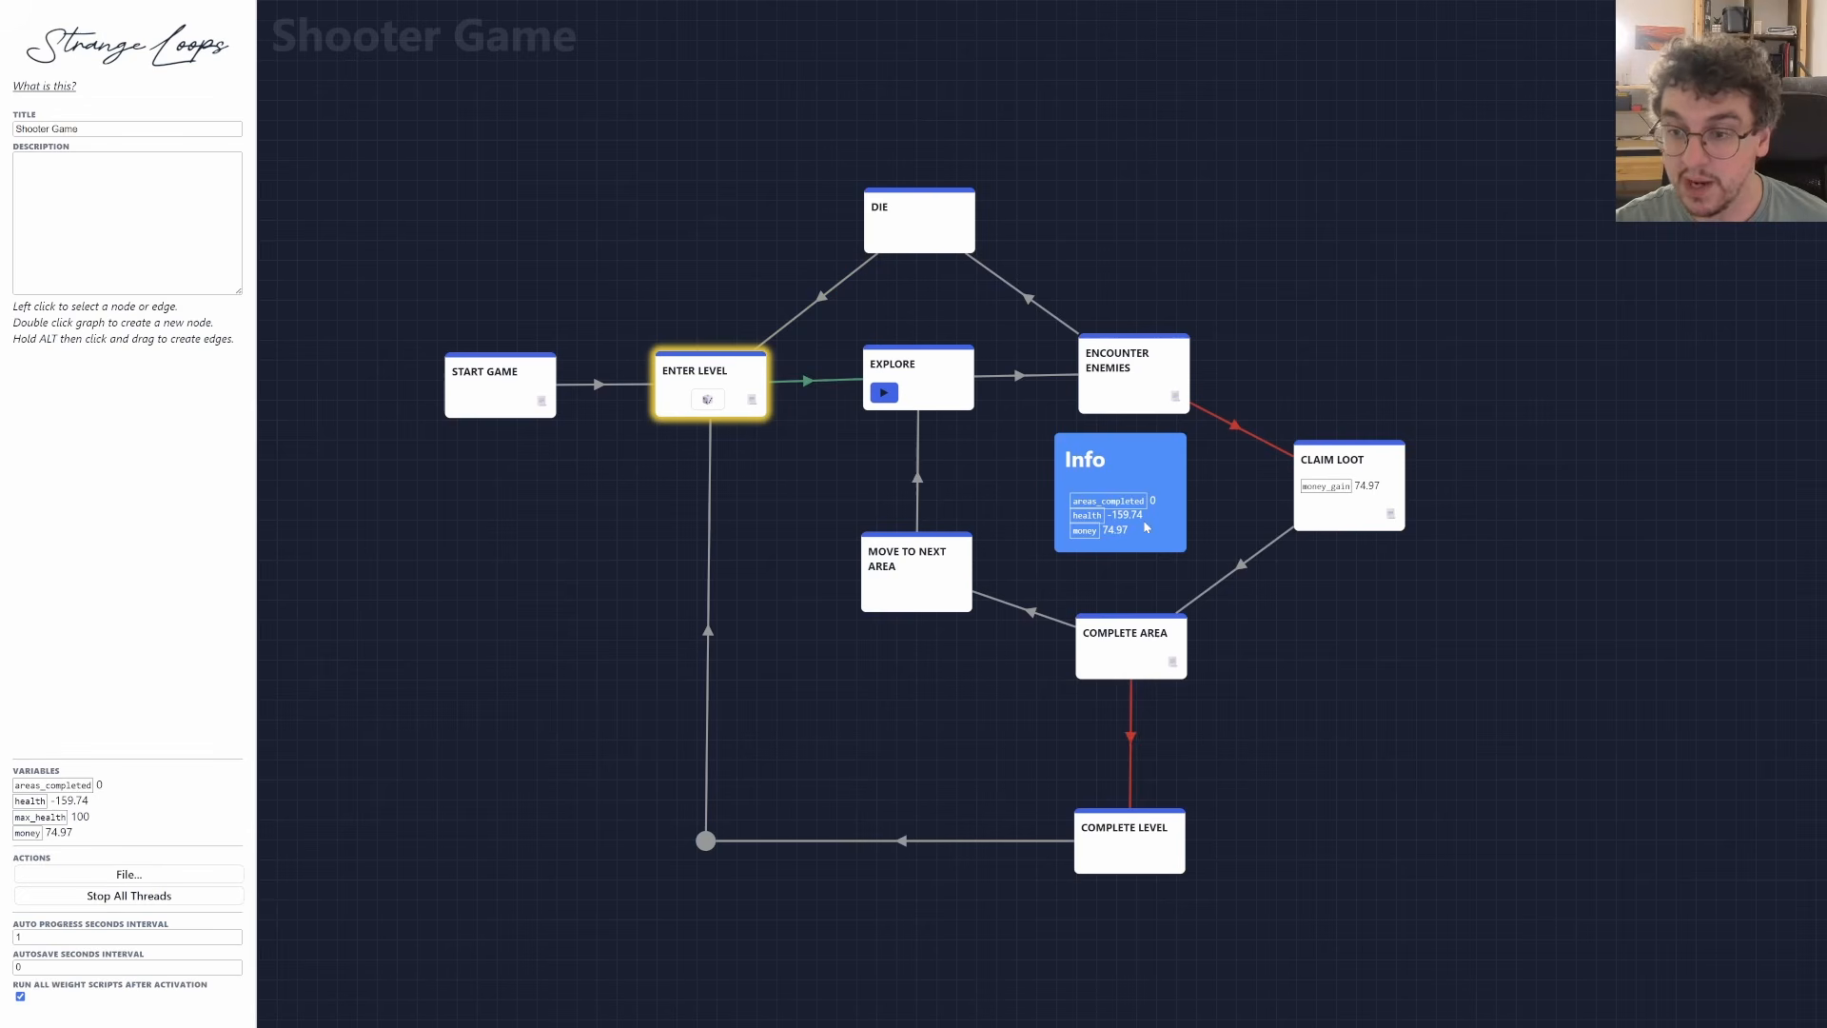
Stop all threads and move the Die node slightly to the right.
{"action": "left_click", "coordinate": [211, 899]}
{"action": "left_click", "coordinate": [918, 231]}
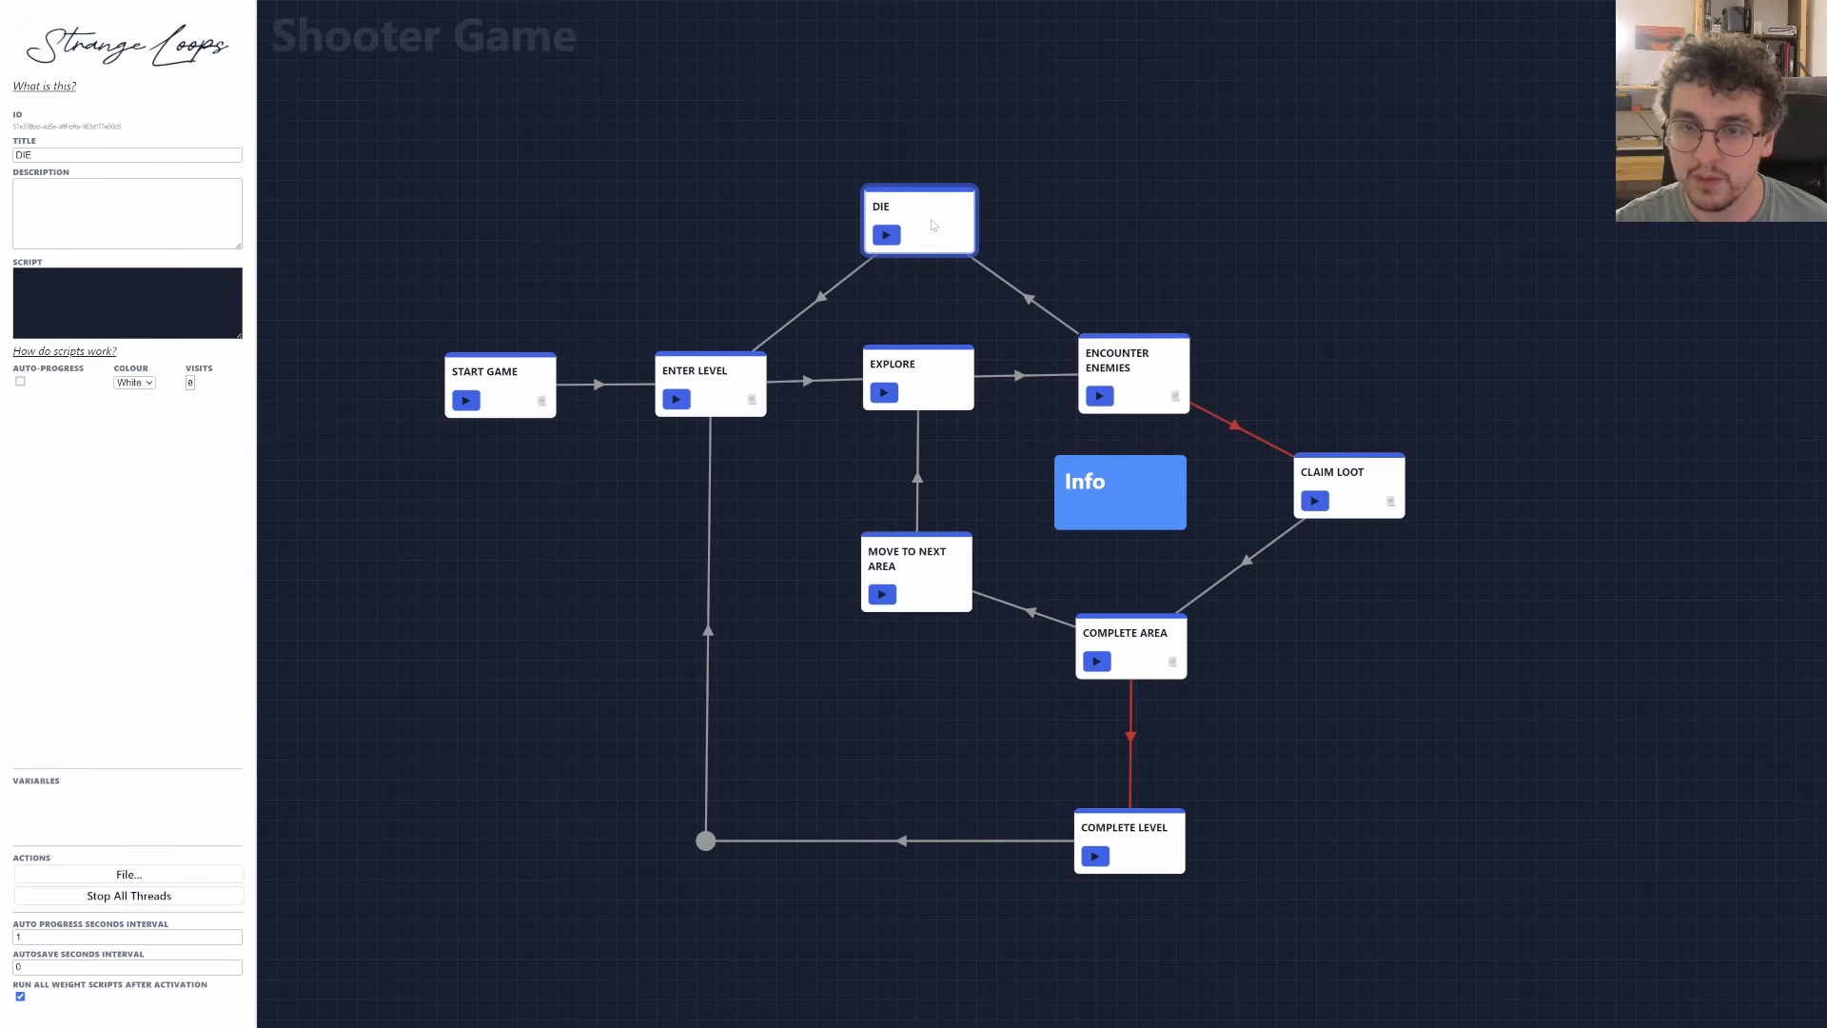
{"action": "left_click_drag", "start_coordinate": [934, 215], "coordinate": [1000, 215]}
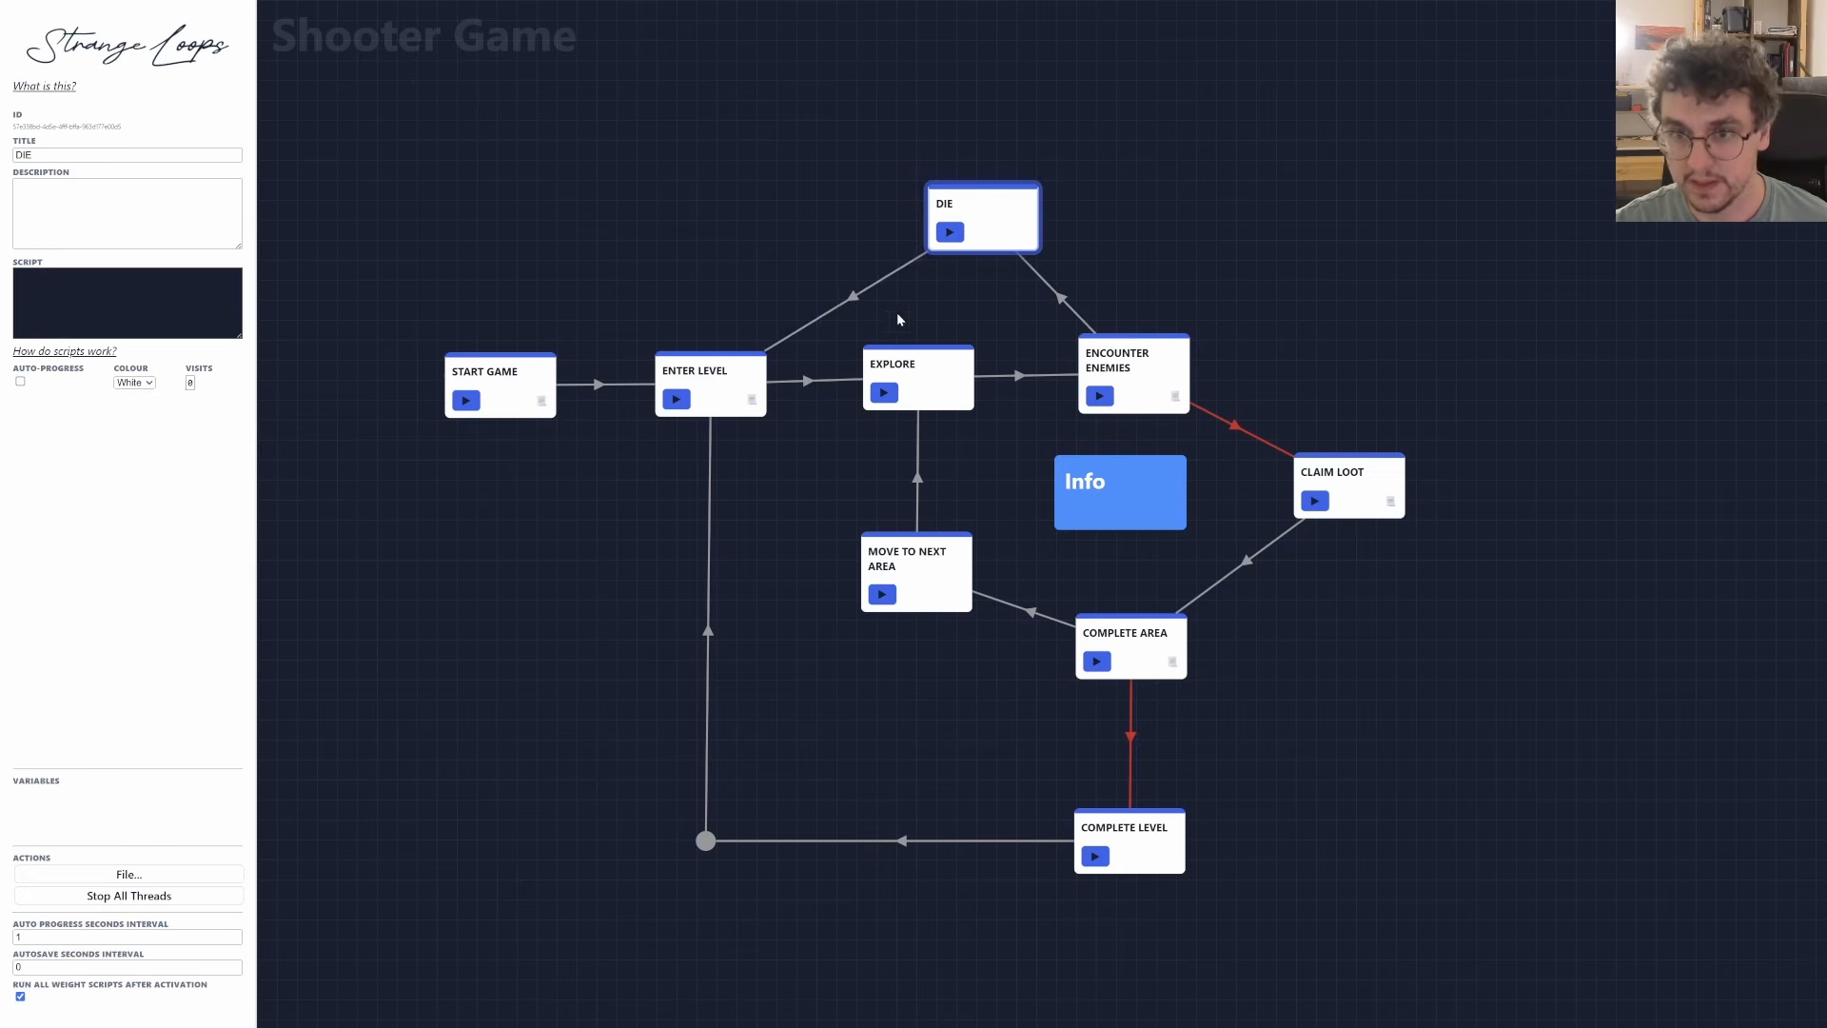
Delete the edge from Die to Enter Level and create a new node titled "Respawn" in that gap.
{"action": "left_click", "coordinate": [845, 314]}
{"action": "key", "text": "Delete"}
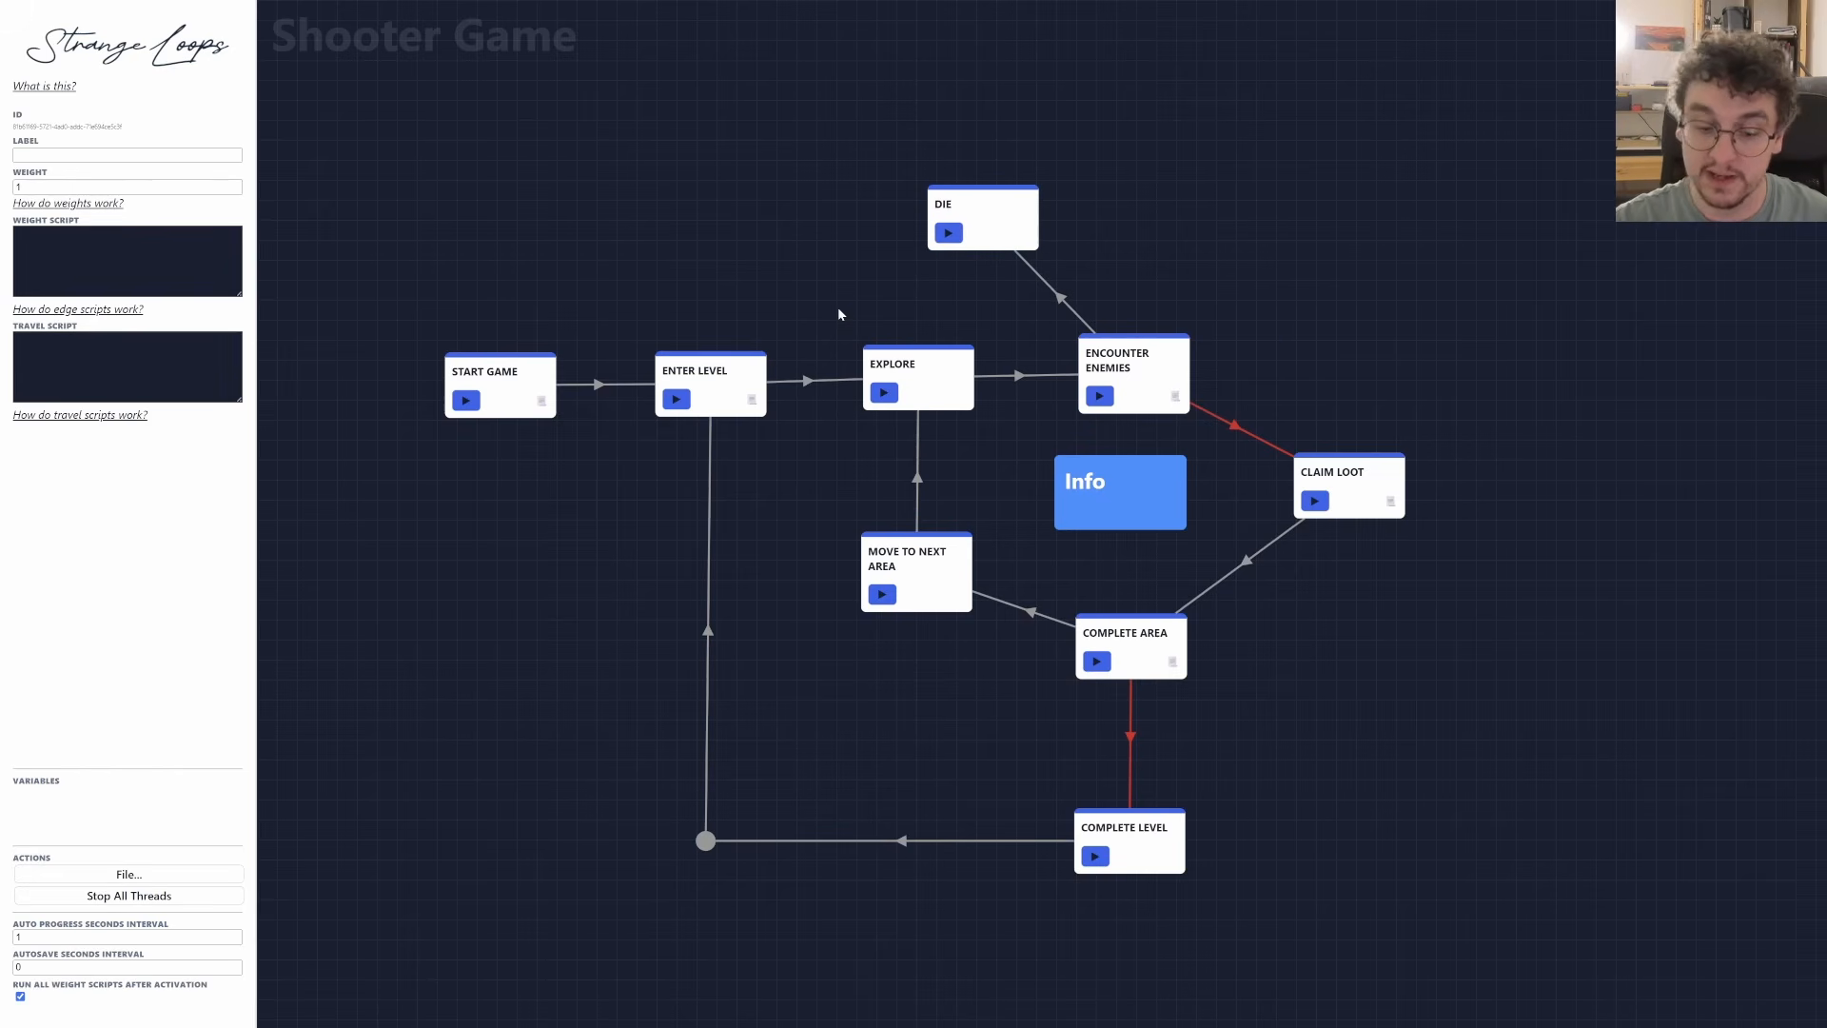
{"action": "double_click", "coordinate": [767, 292]}
{"action": "type", "text": "Ree"}
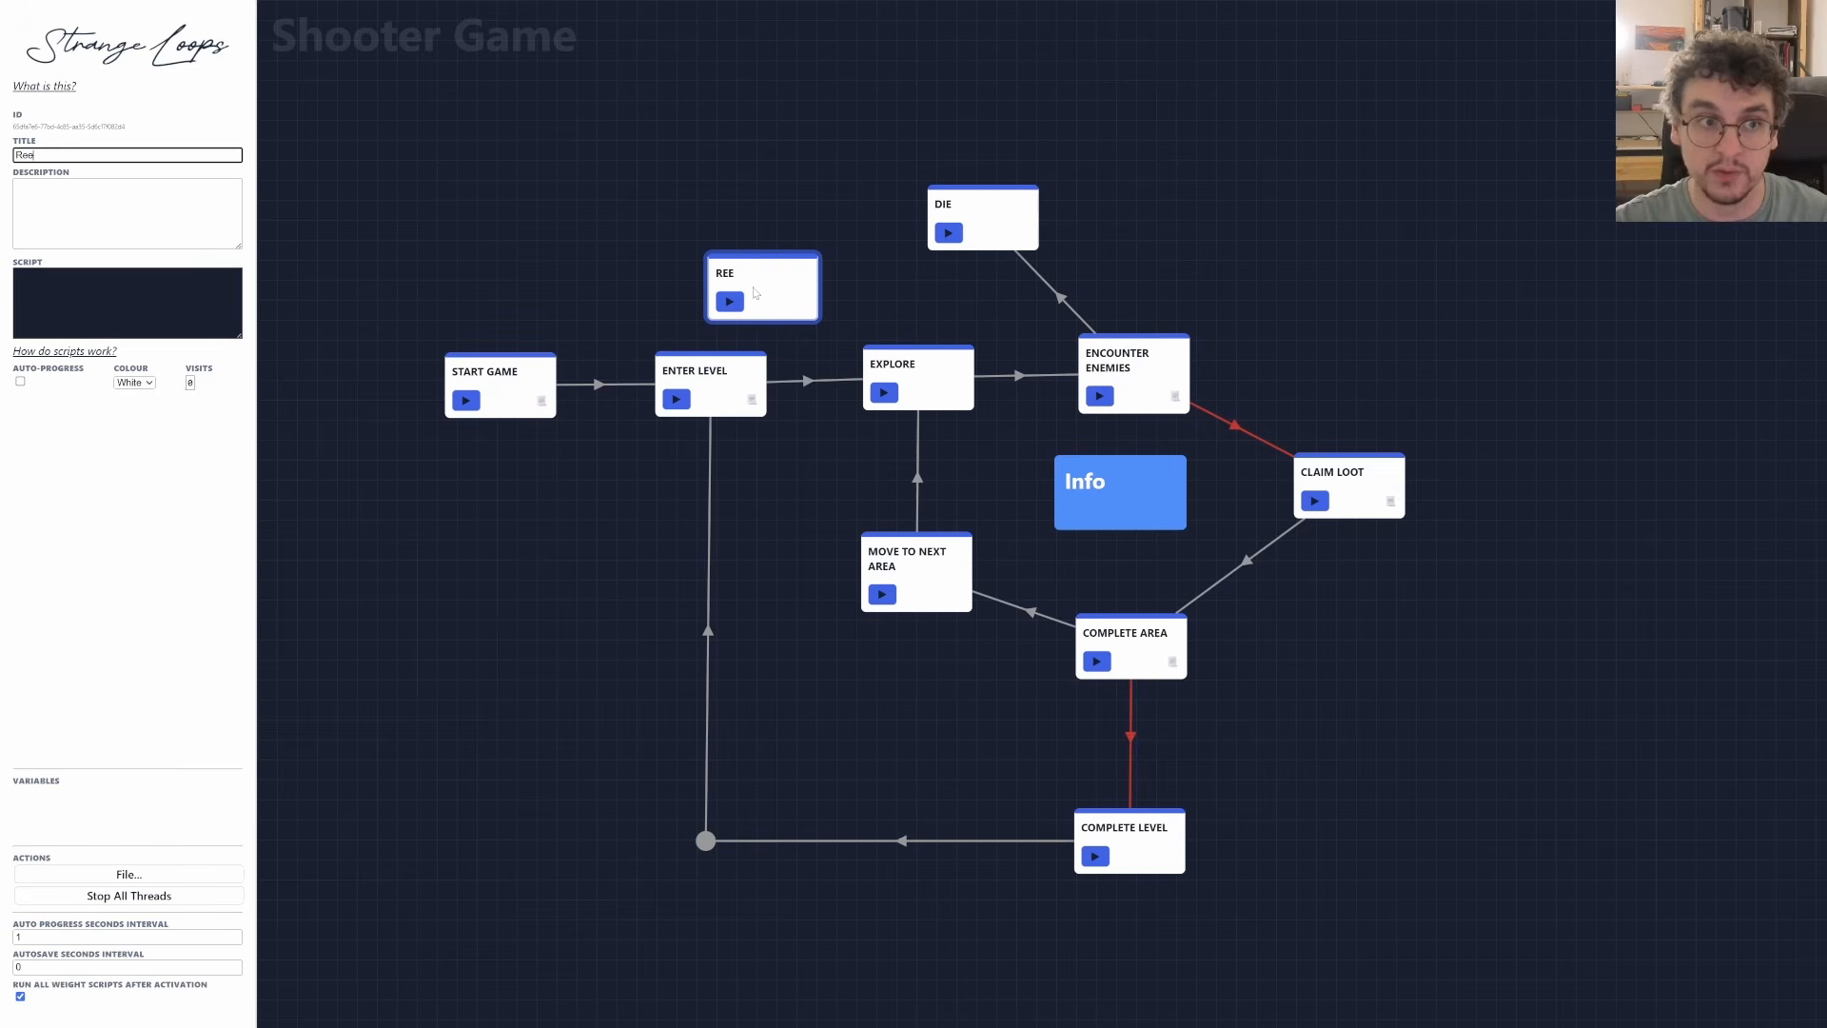
{"action": "type", "text": "spawn"}
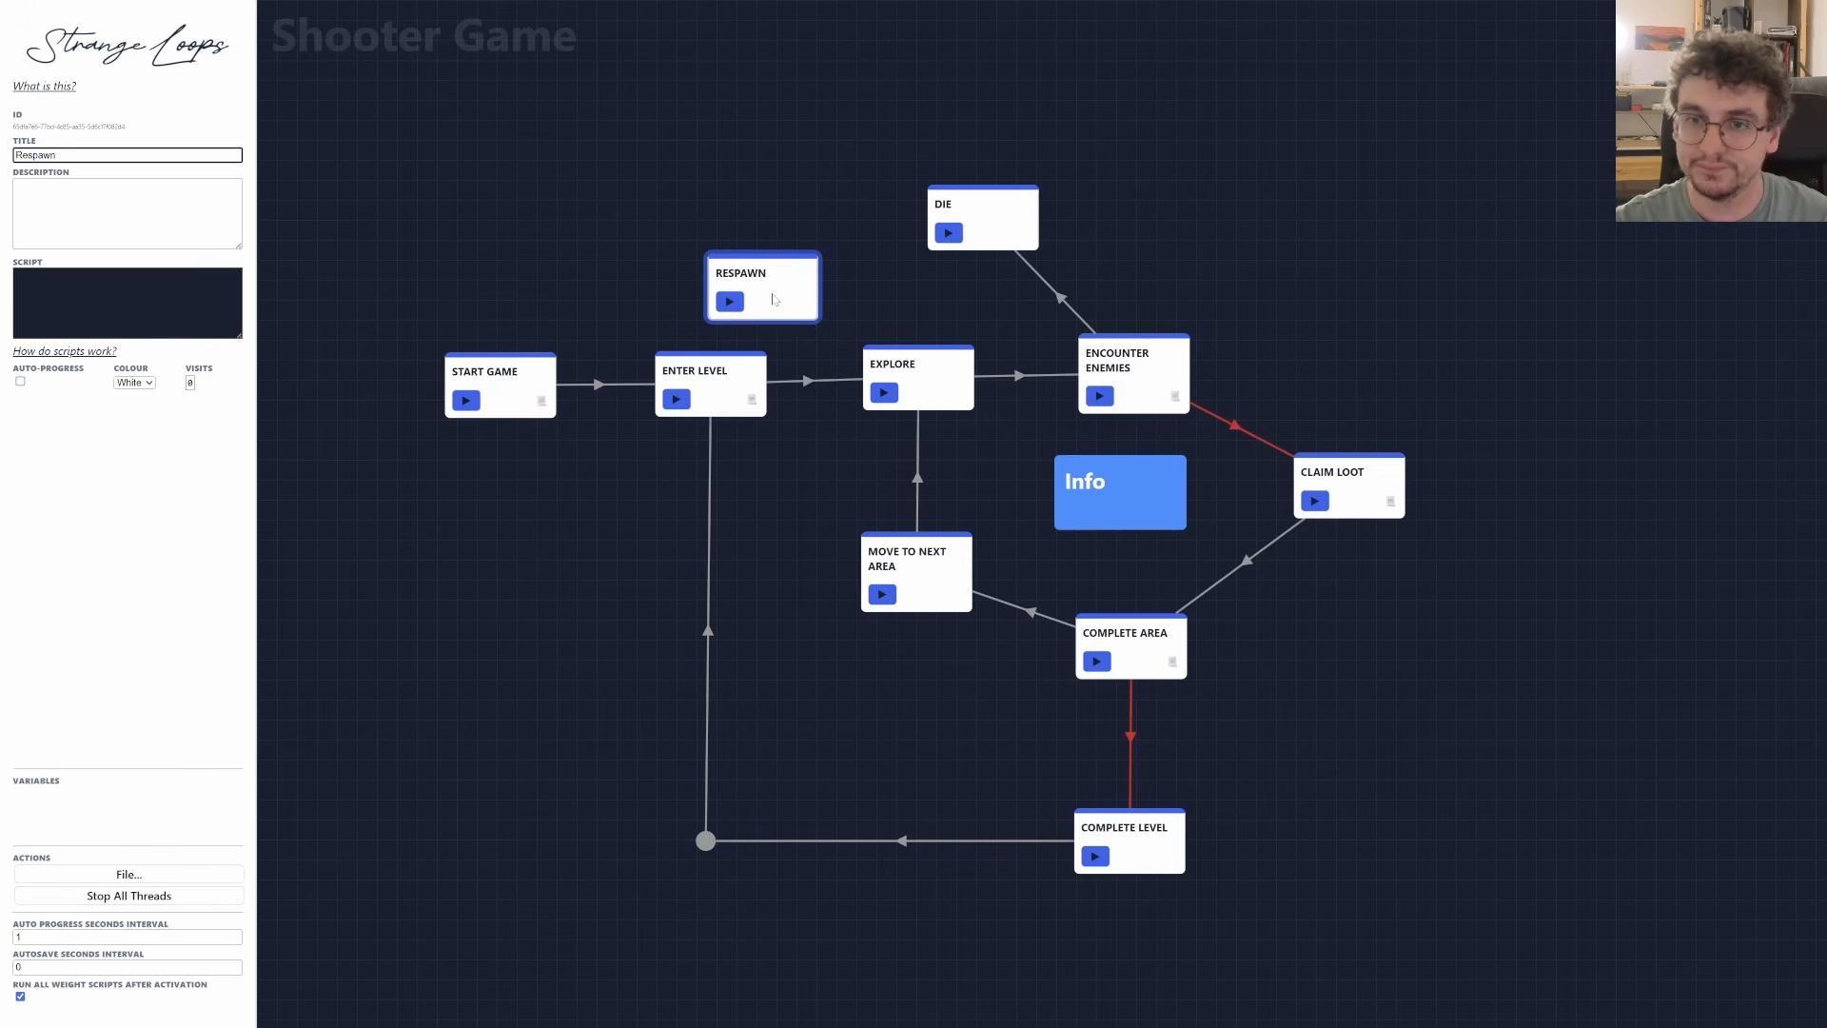
Place the Respawn node above Enter Level and add edges from Die to Respawn and from Respawn to Enter Level.
{"action": "left_click_drag", "start_coordinate": [773, 301], "coordinate": [736, 230]}
{"action": "left_click_drag", "start_coordinate": [1008, 213], "coordinate": [736, 381]}
{"action": "mouse_move", "coordinate": [752, 193]}
{"action": "left_mouse_down"}
{"action": "mouse_move", "coordinate": [743, 216]}
{"action": "mouse_move", "coordinate": [748, 192]}
{"action": "left_mouse_up"}
{"action": "left_click", "coordinate": [824, 311]}
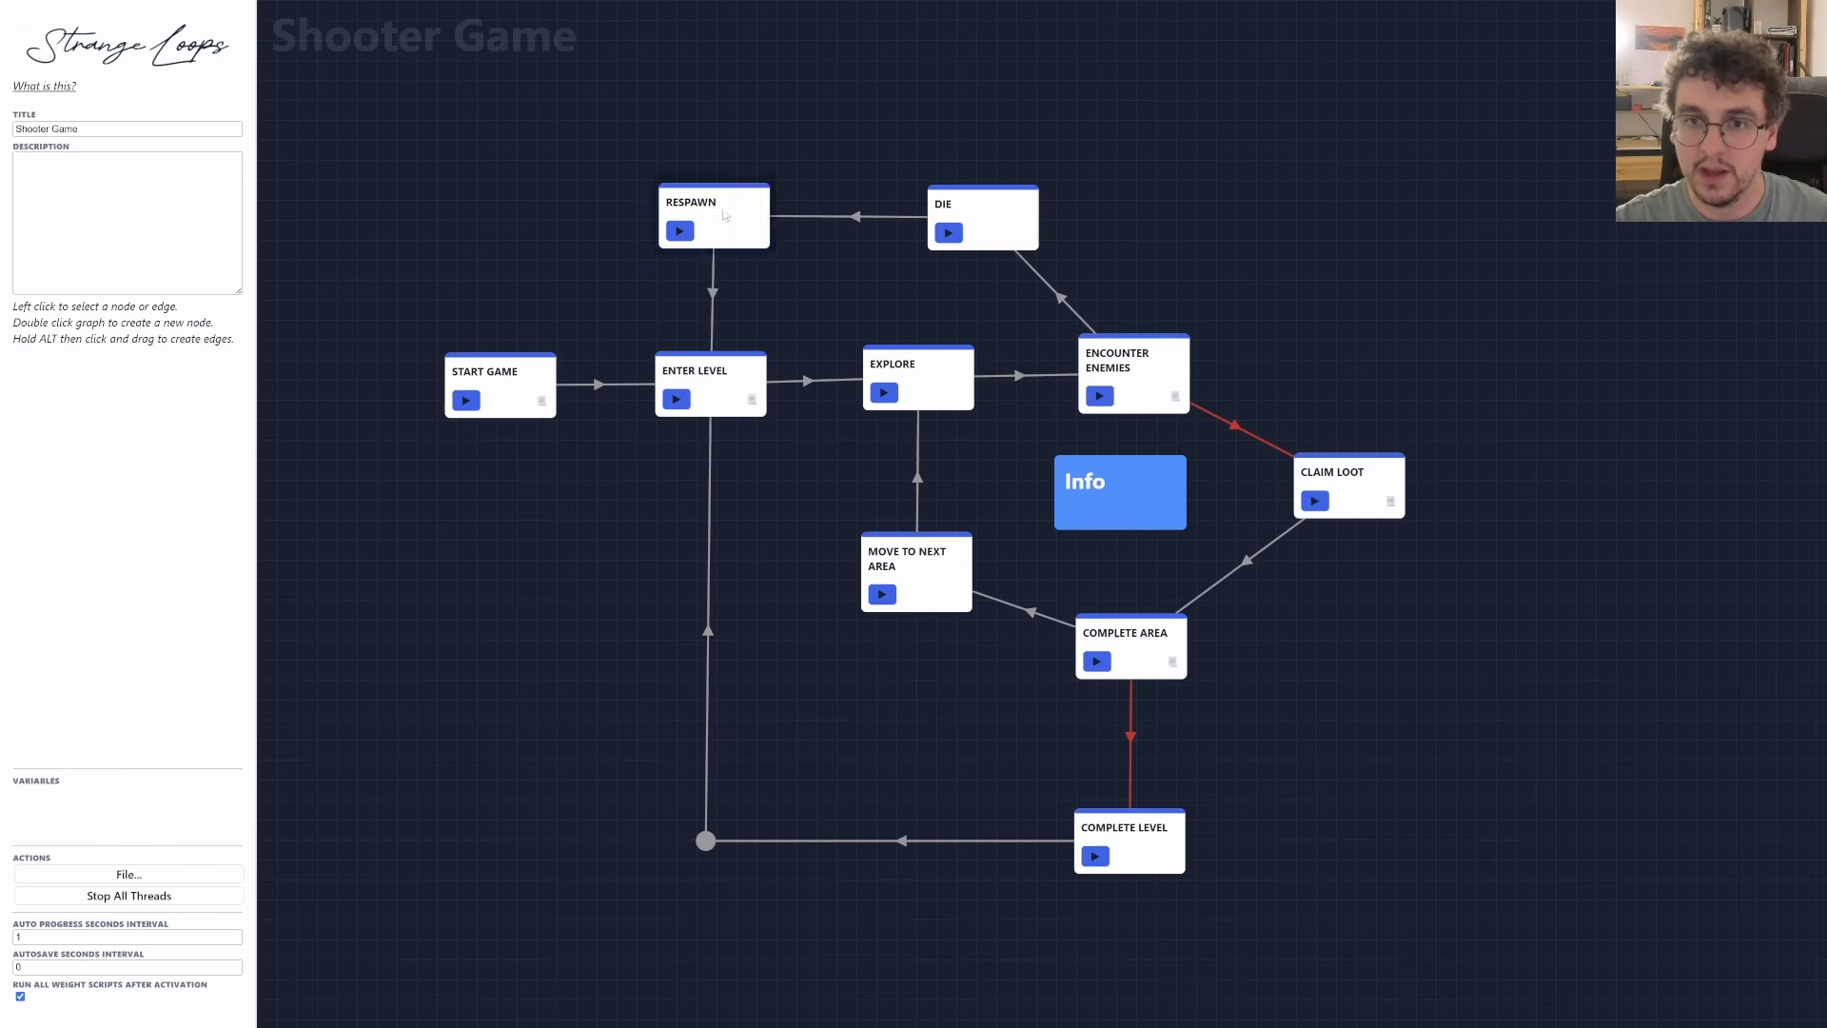
Set the Respawn node's script to "g.health = g.max_health" and check it against the Start Game node's script.
{"action": "left_click", "coordinate": [727, 221]}
{"action": "left_click", "coordinate": [128, 303]}
{"action": "type", "text": "g.hea"}
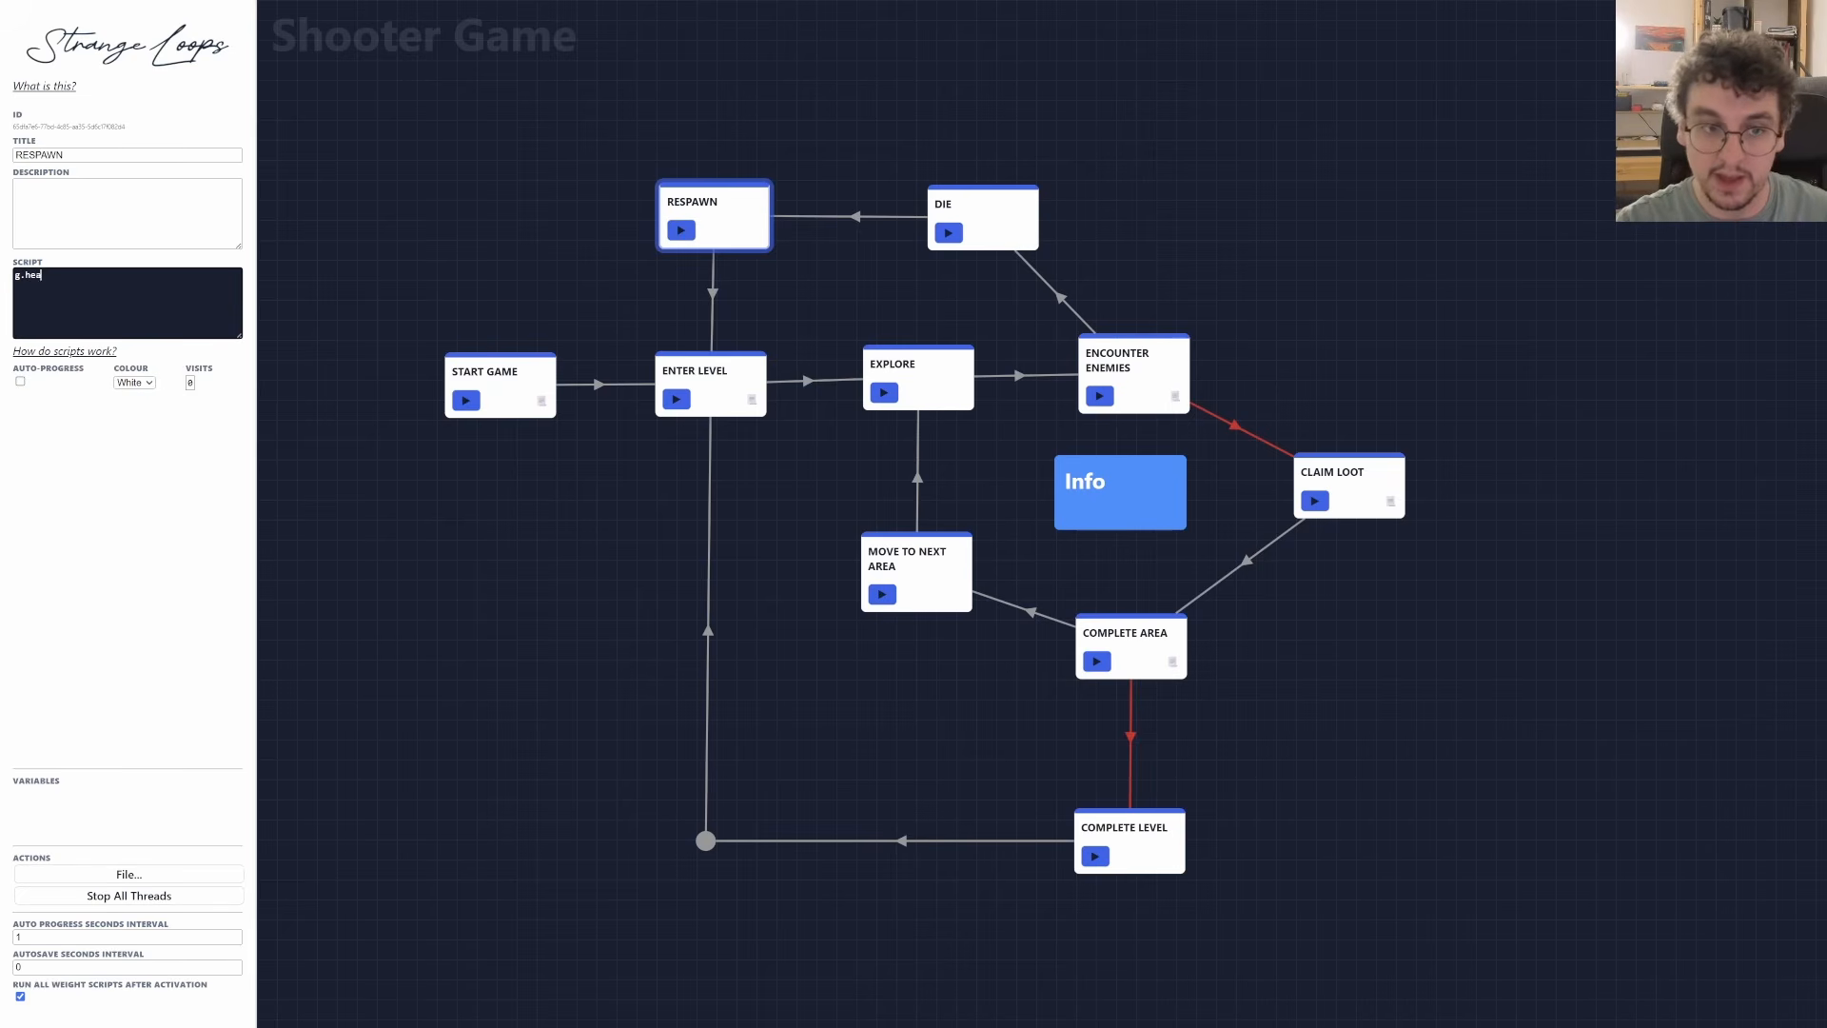
{"action": "type", "text": "lth = g.mac"}
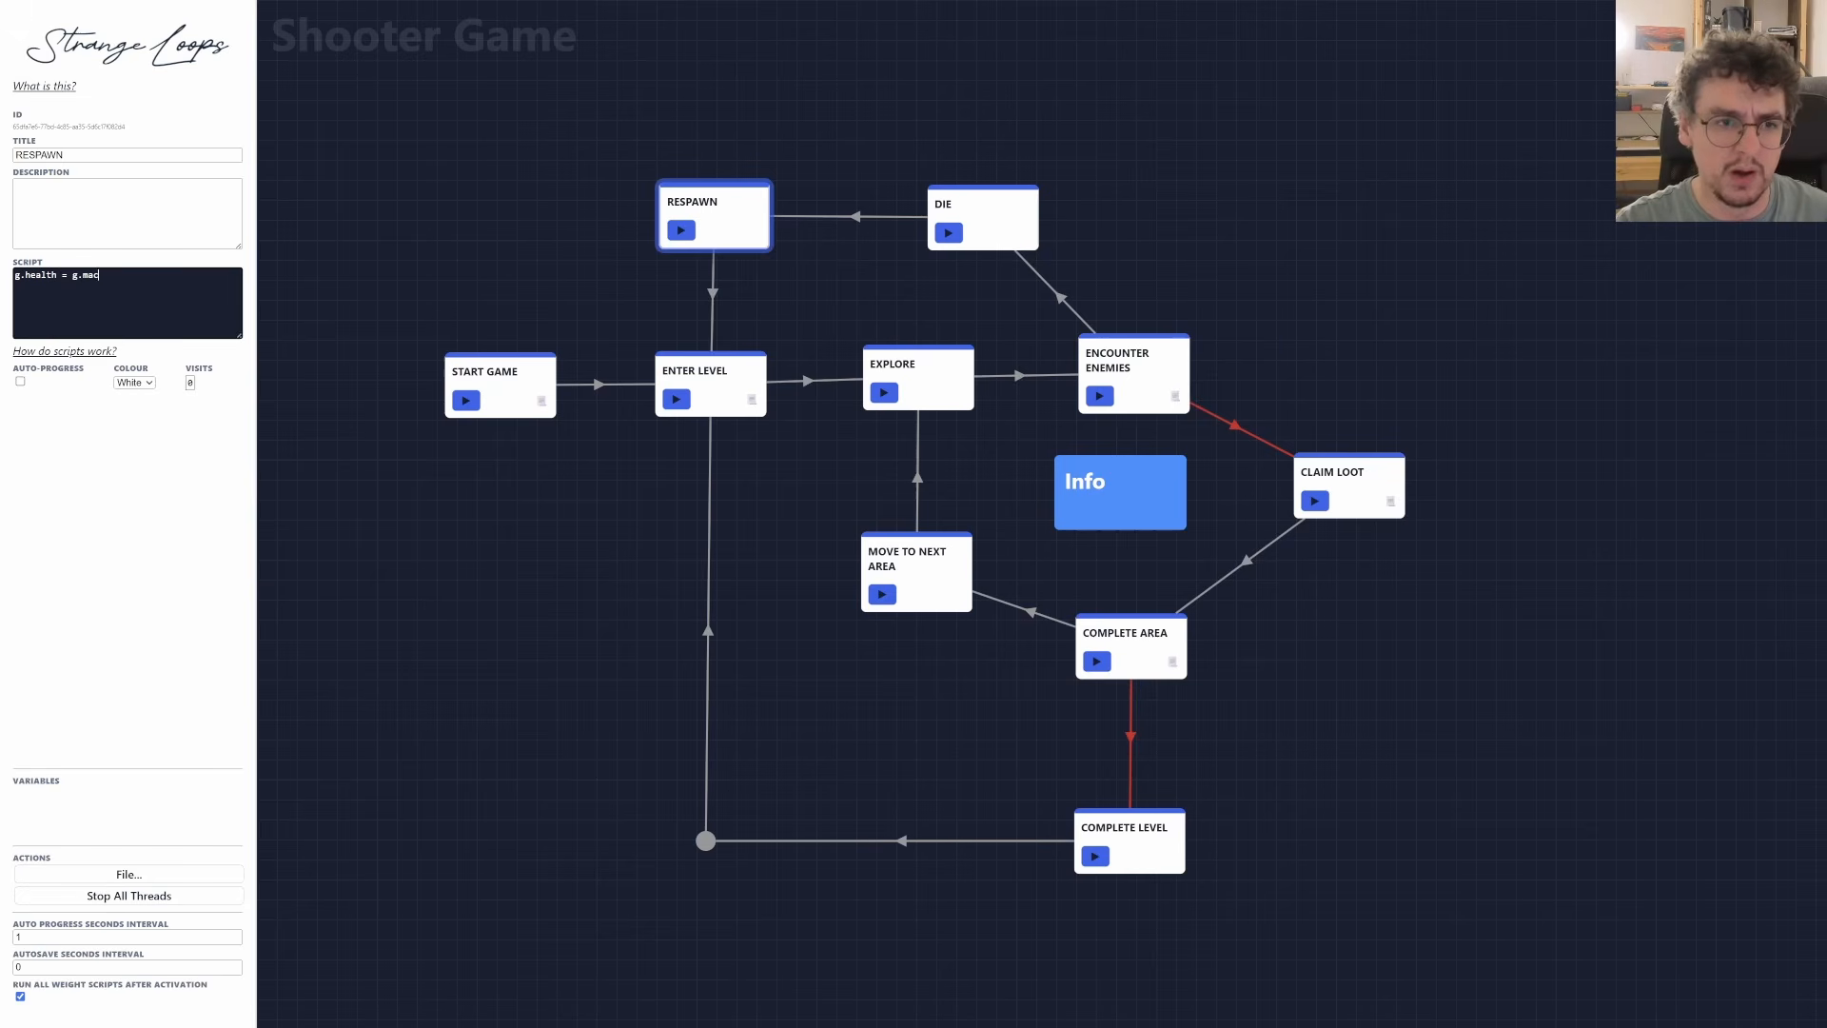
{"action": "type", "text": "_"}
{"action": "key", "text": "BackSpace"}
{"action": "key", "text": "BackSpace"}
{"action": "type", "text": "x_health"}
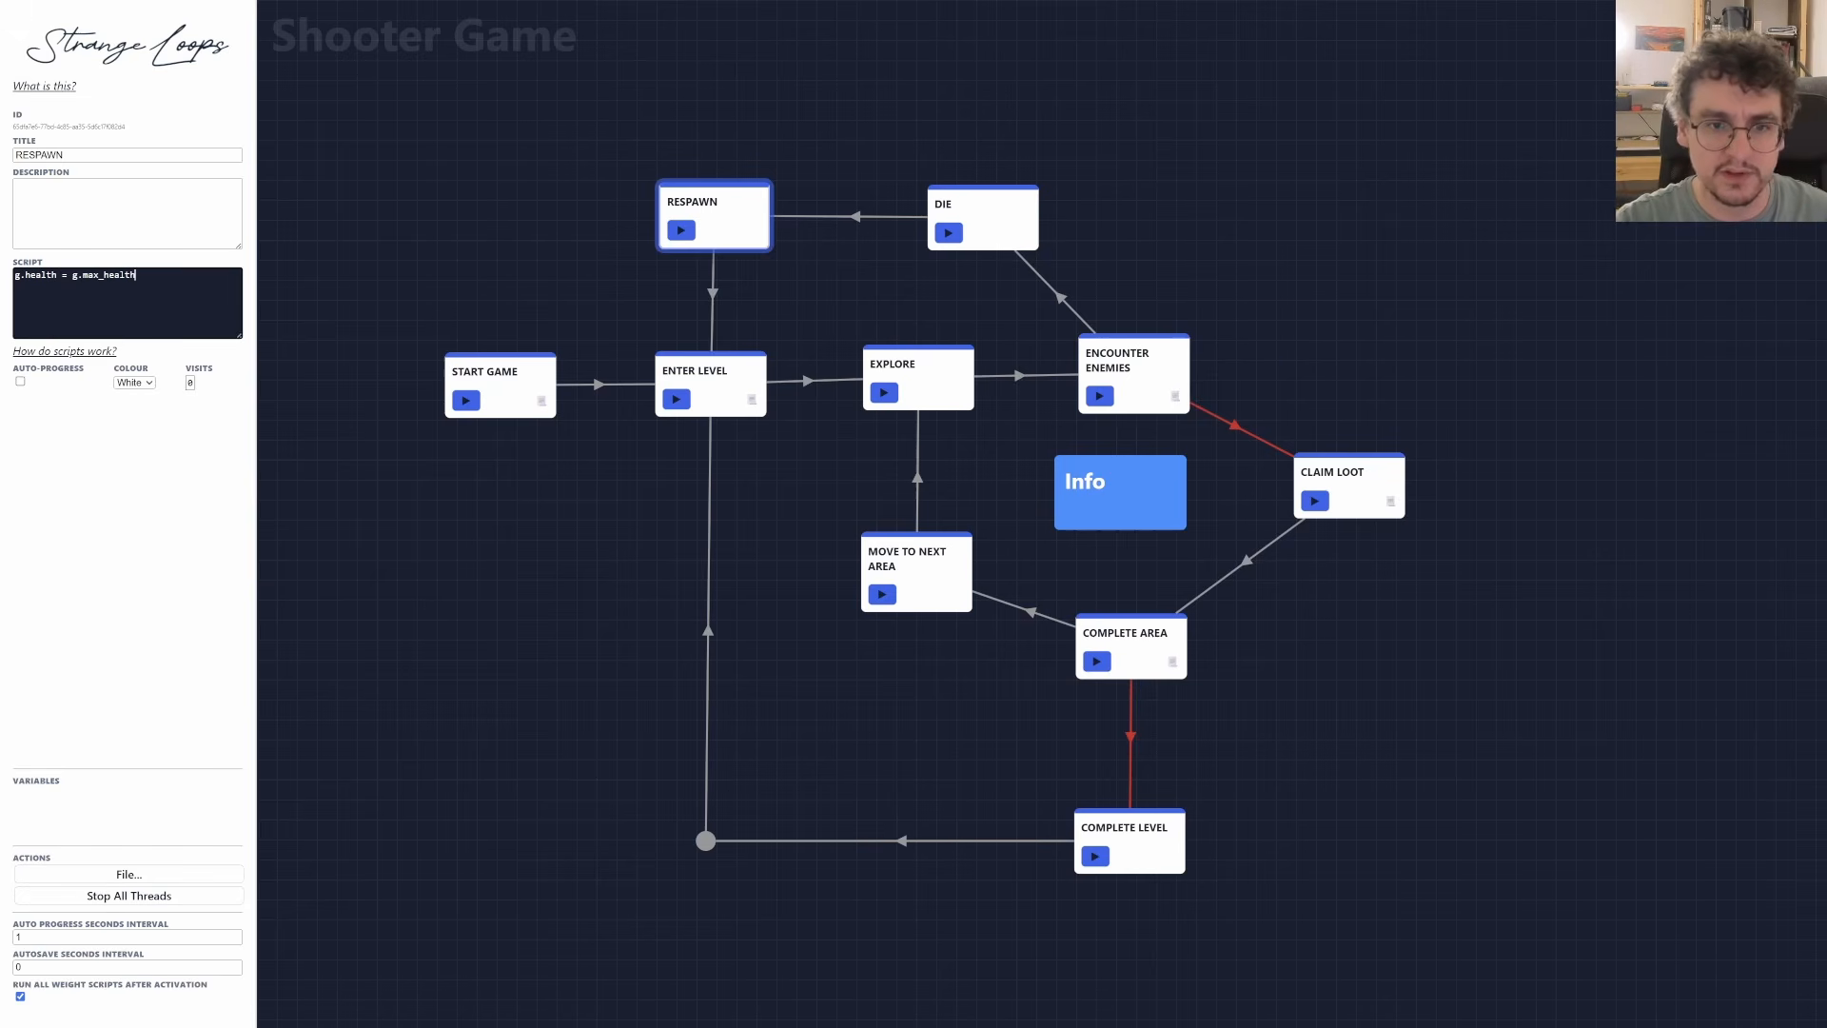
{"action": "left_click", "coordinate": [504, 390]}
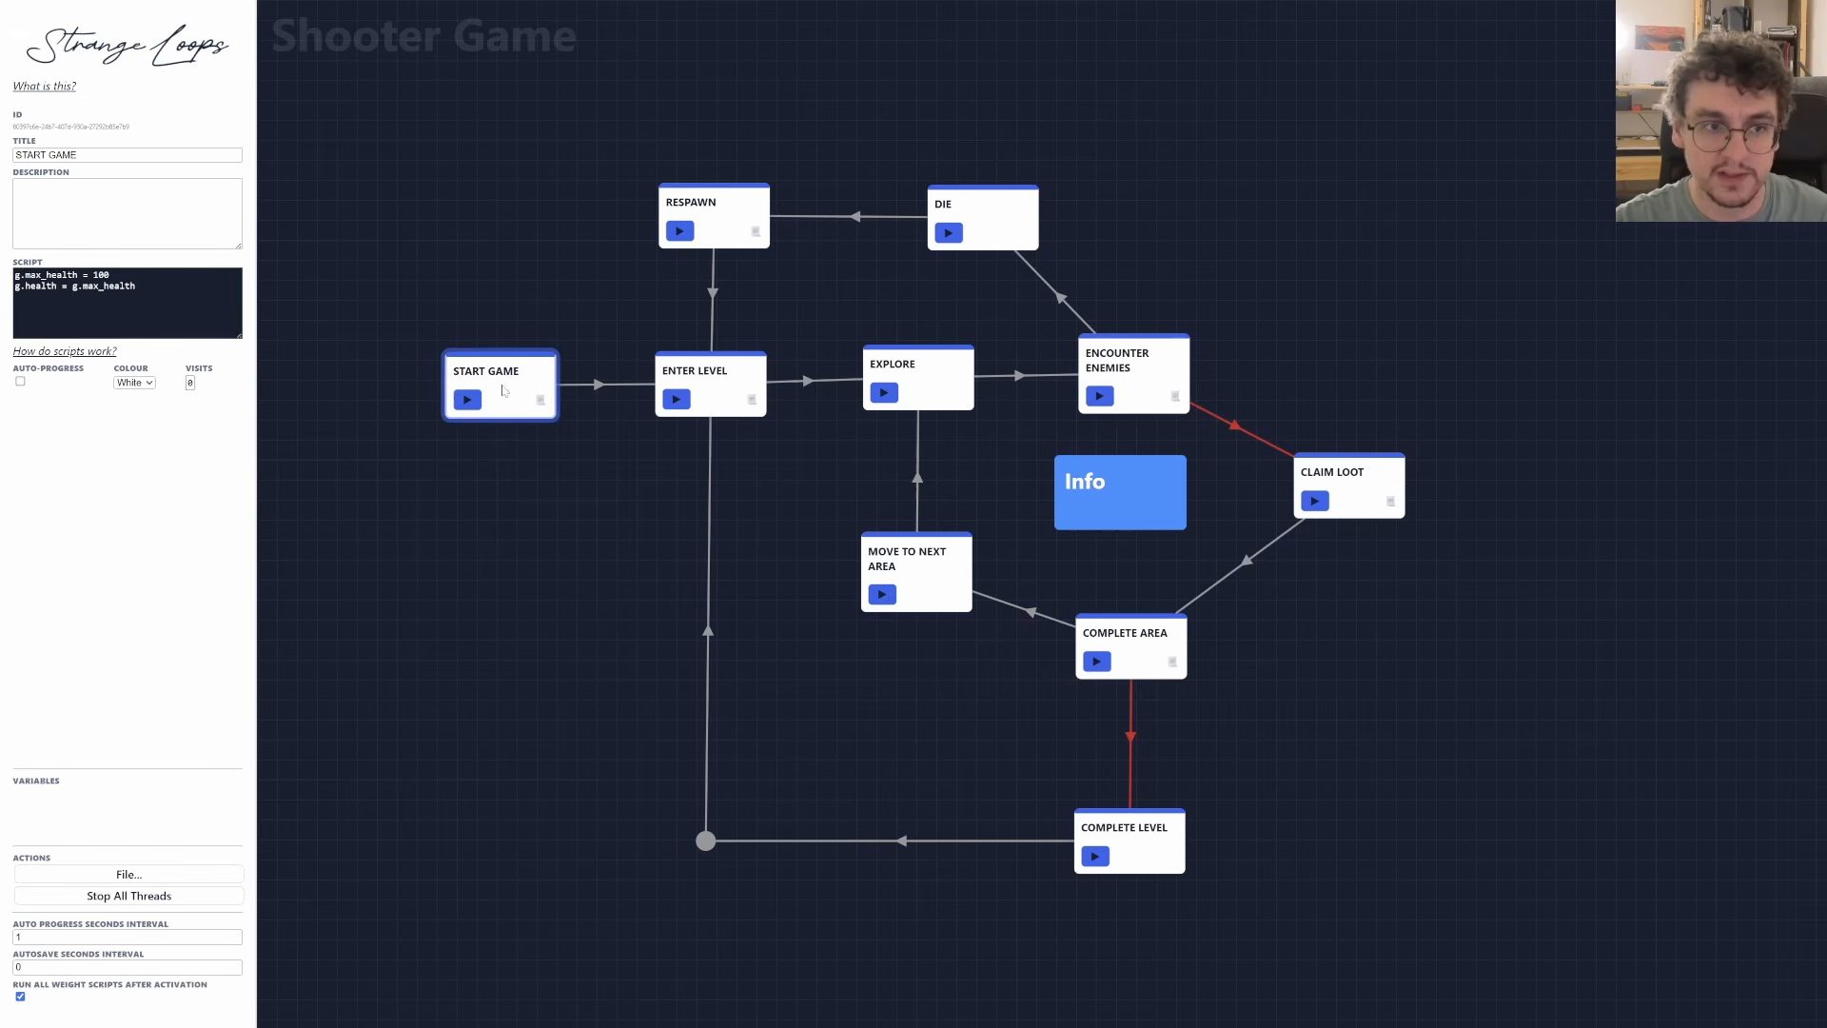
{"action": "left_click", "coordinate": [550, 332]}
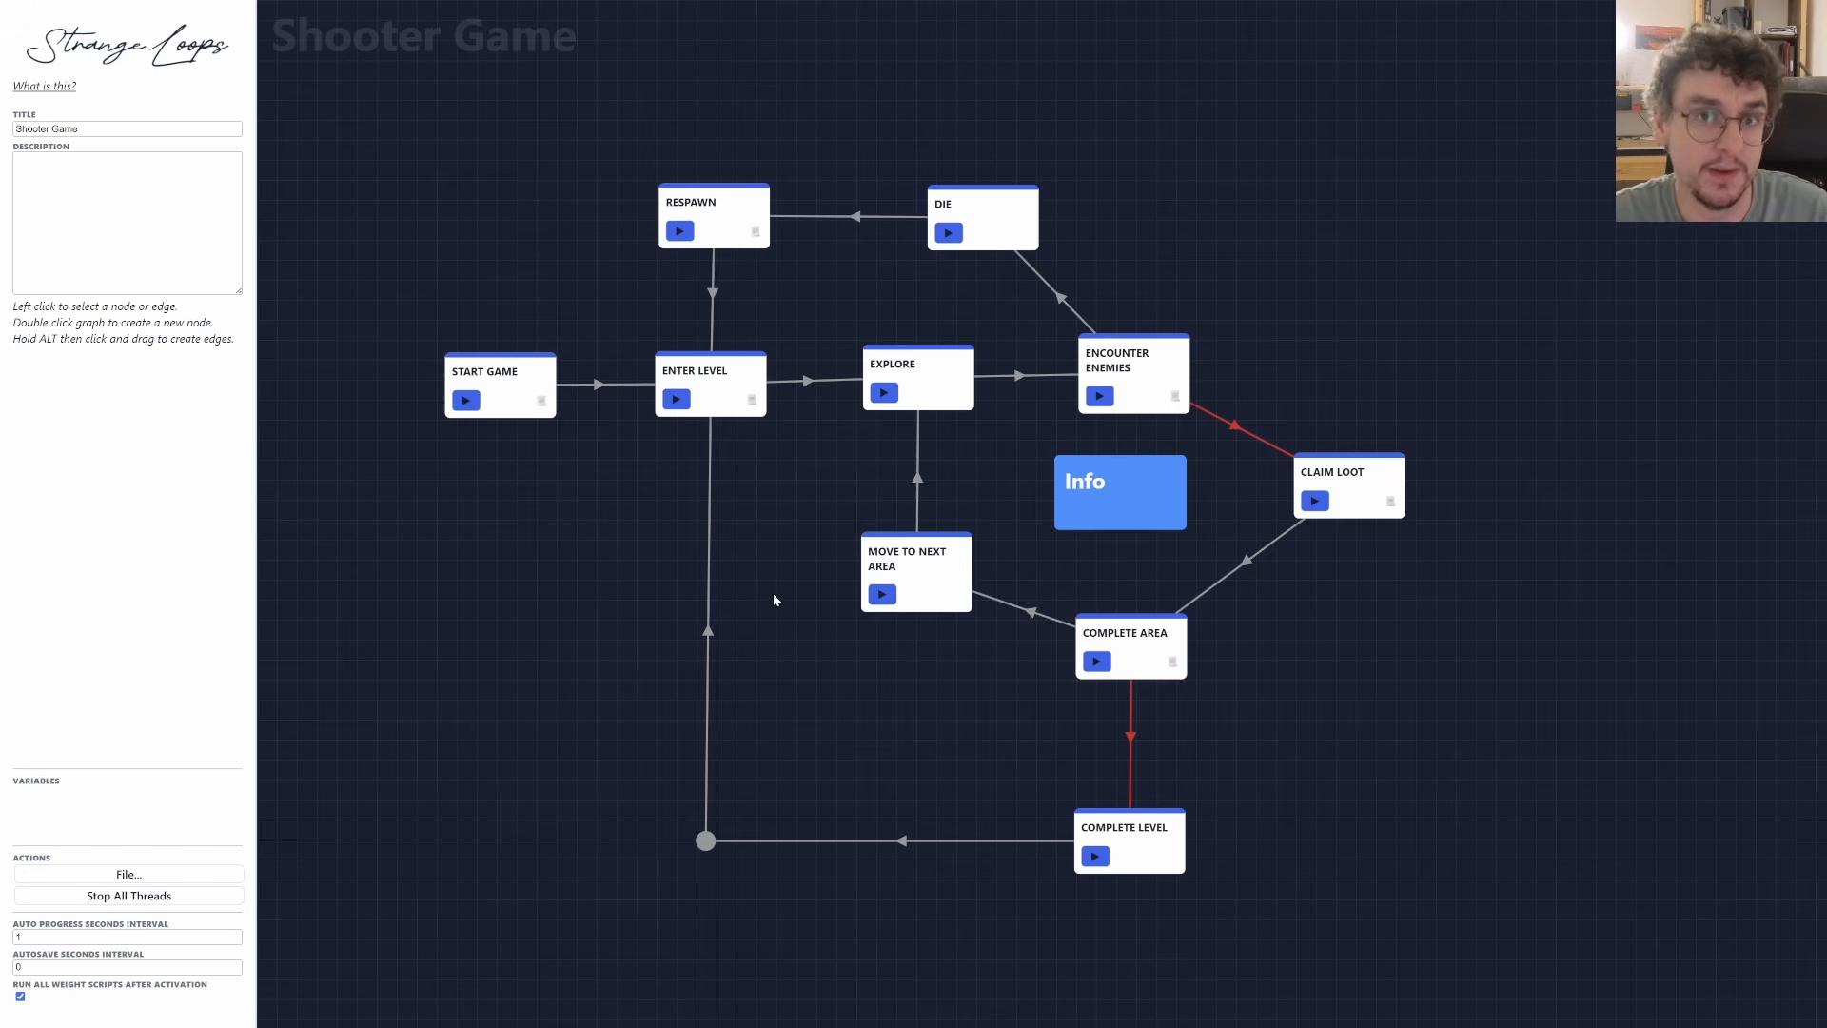
Nudge the Info node slightly left and inspect the scripts of Encounter Enemies and Claim Loot.
{"action": "left_click_drag", "start_coordinate": [1167, 495], "coordinate": [1143, 500]}
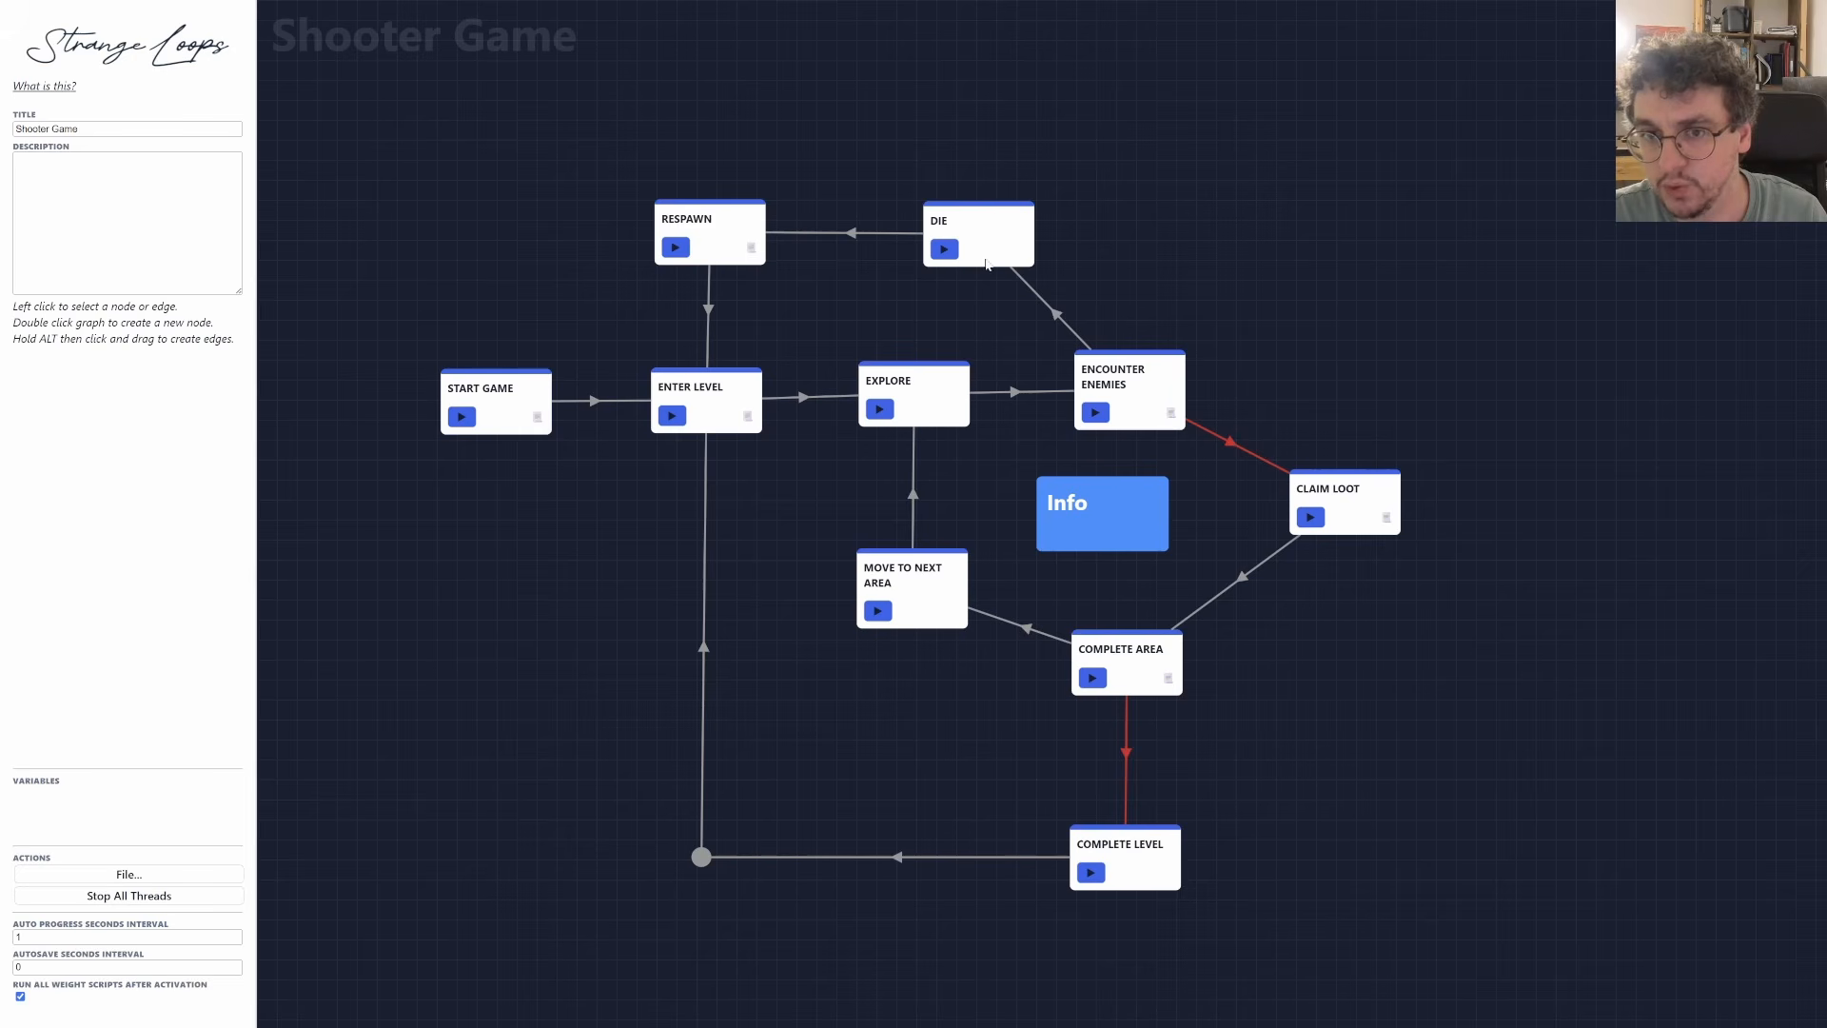
{"action": "left_click_drag", "start_coordinate": [1146, 523], "coordinate": [1152, 521]}
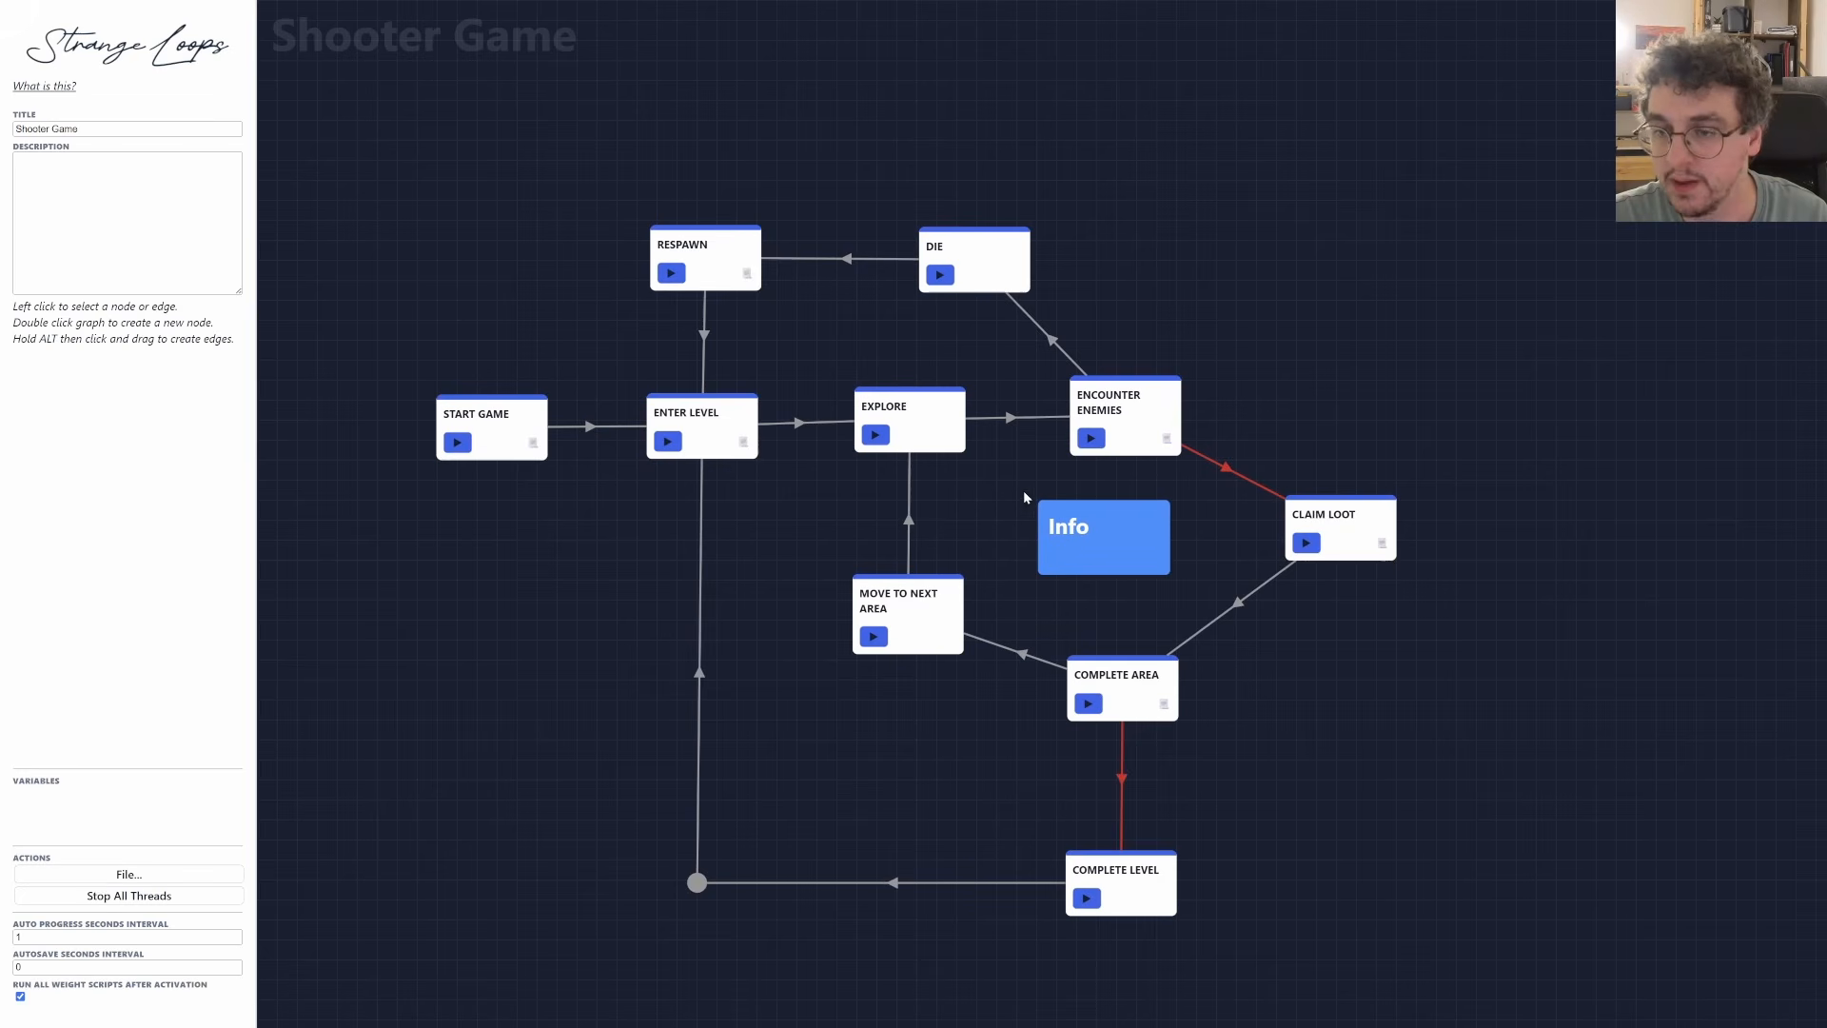
{"action": "left_click", "coordinate": [1138, 446]}
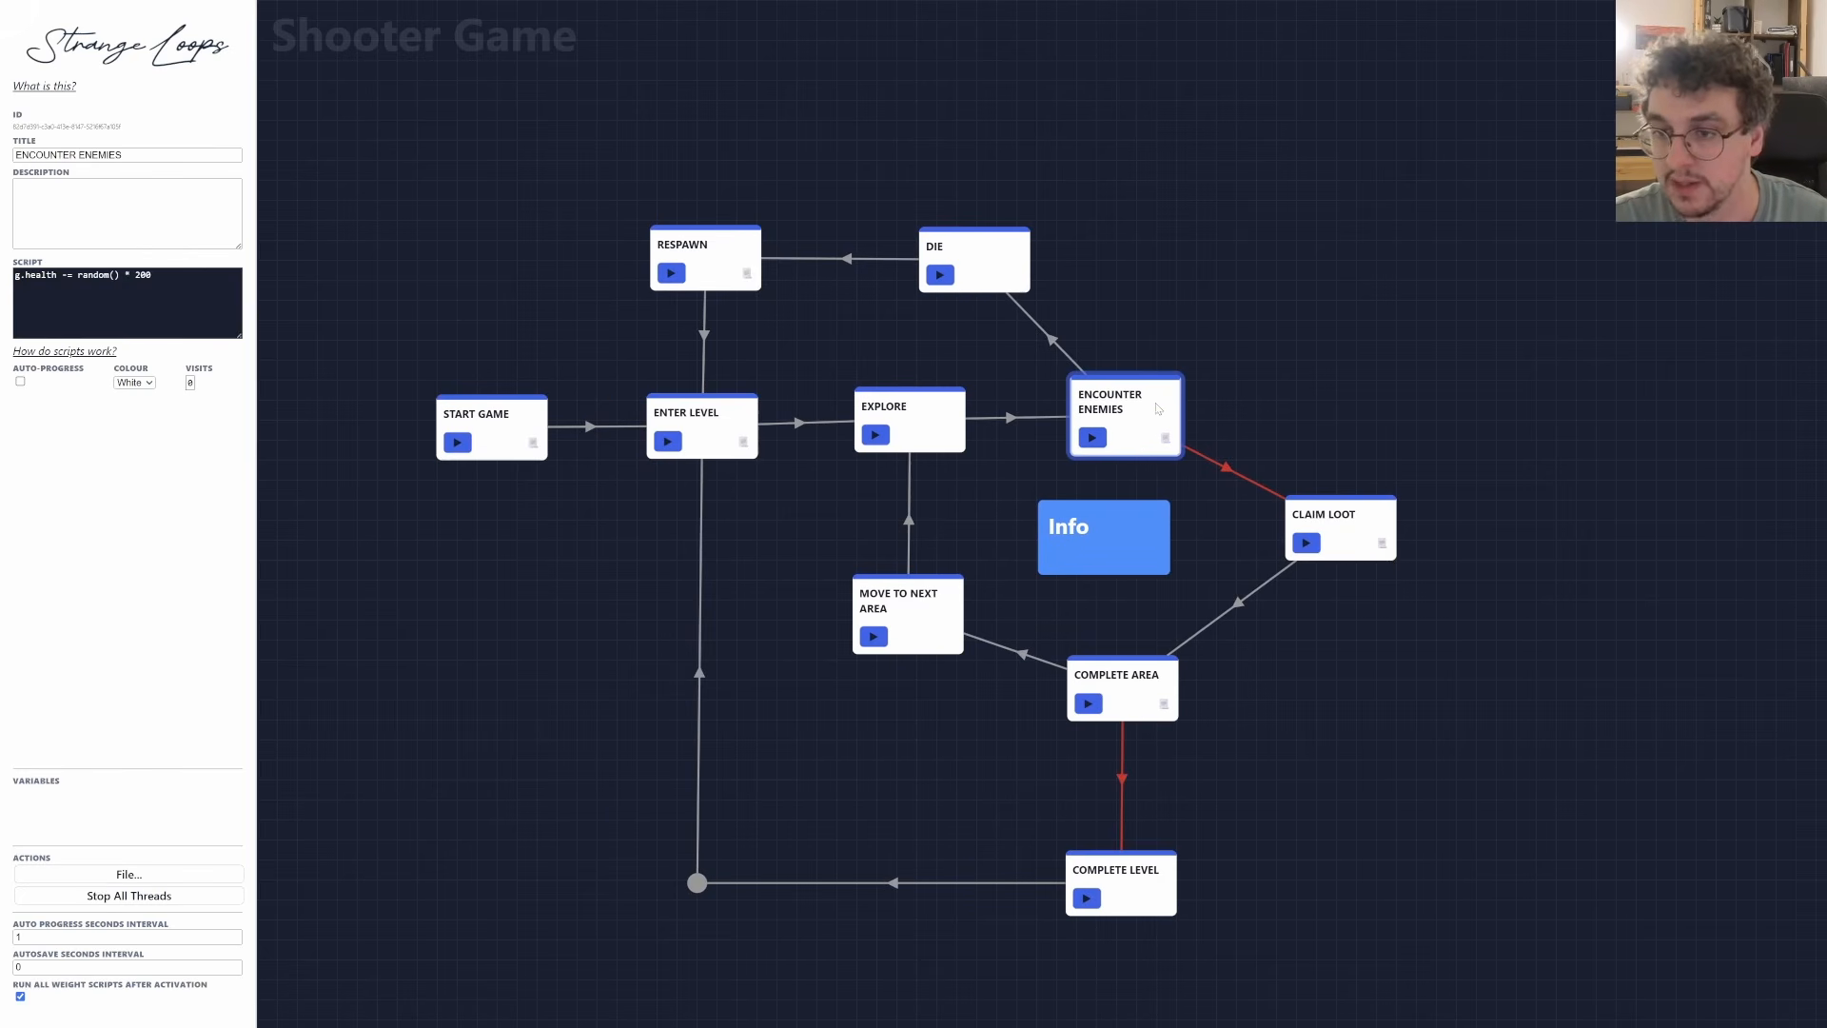
{"action": "left_click", "coordinate": [1363, 527]}
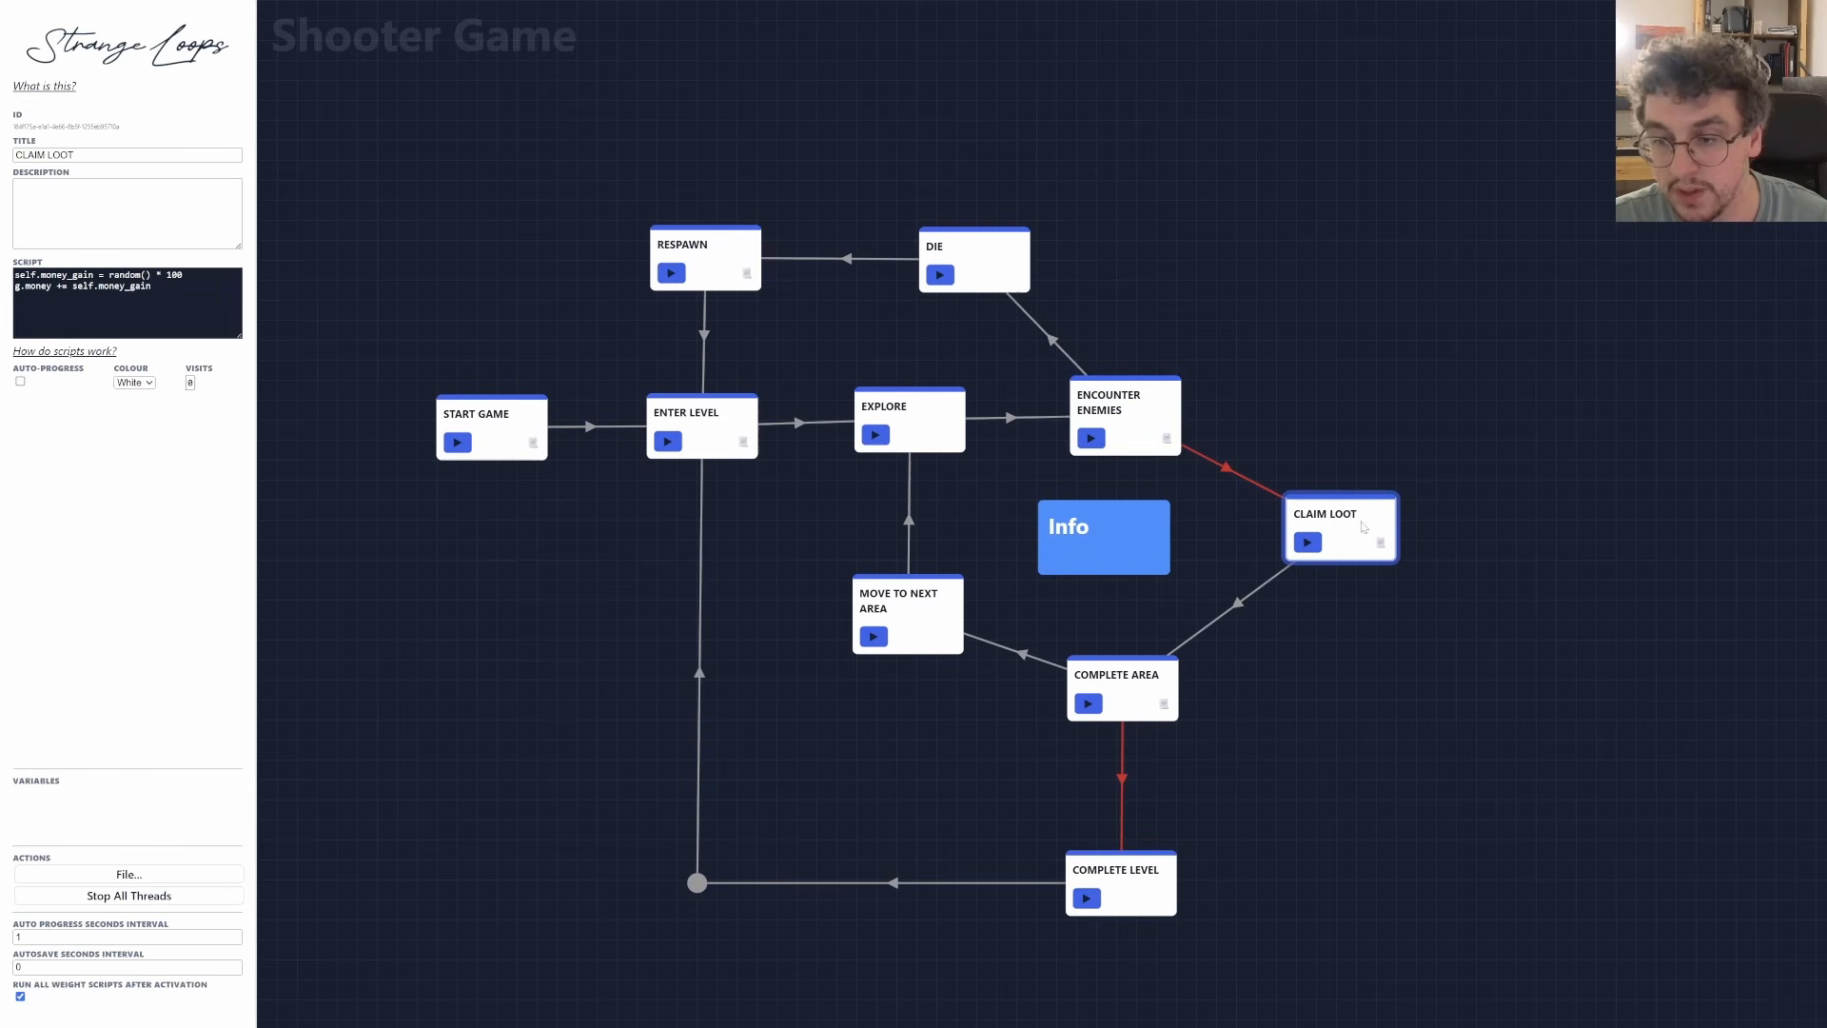
{"action": "left_click", "coordinate": [1137, 425]}
Enlarge the Claim Loot node's script field and append the line "self.got_healthpack = random() < 0.5".
{"action": "left_click", "coordinate": [1365, 528]}
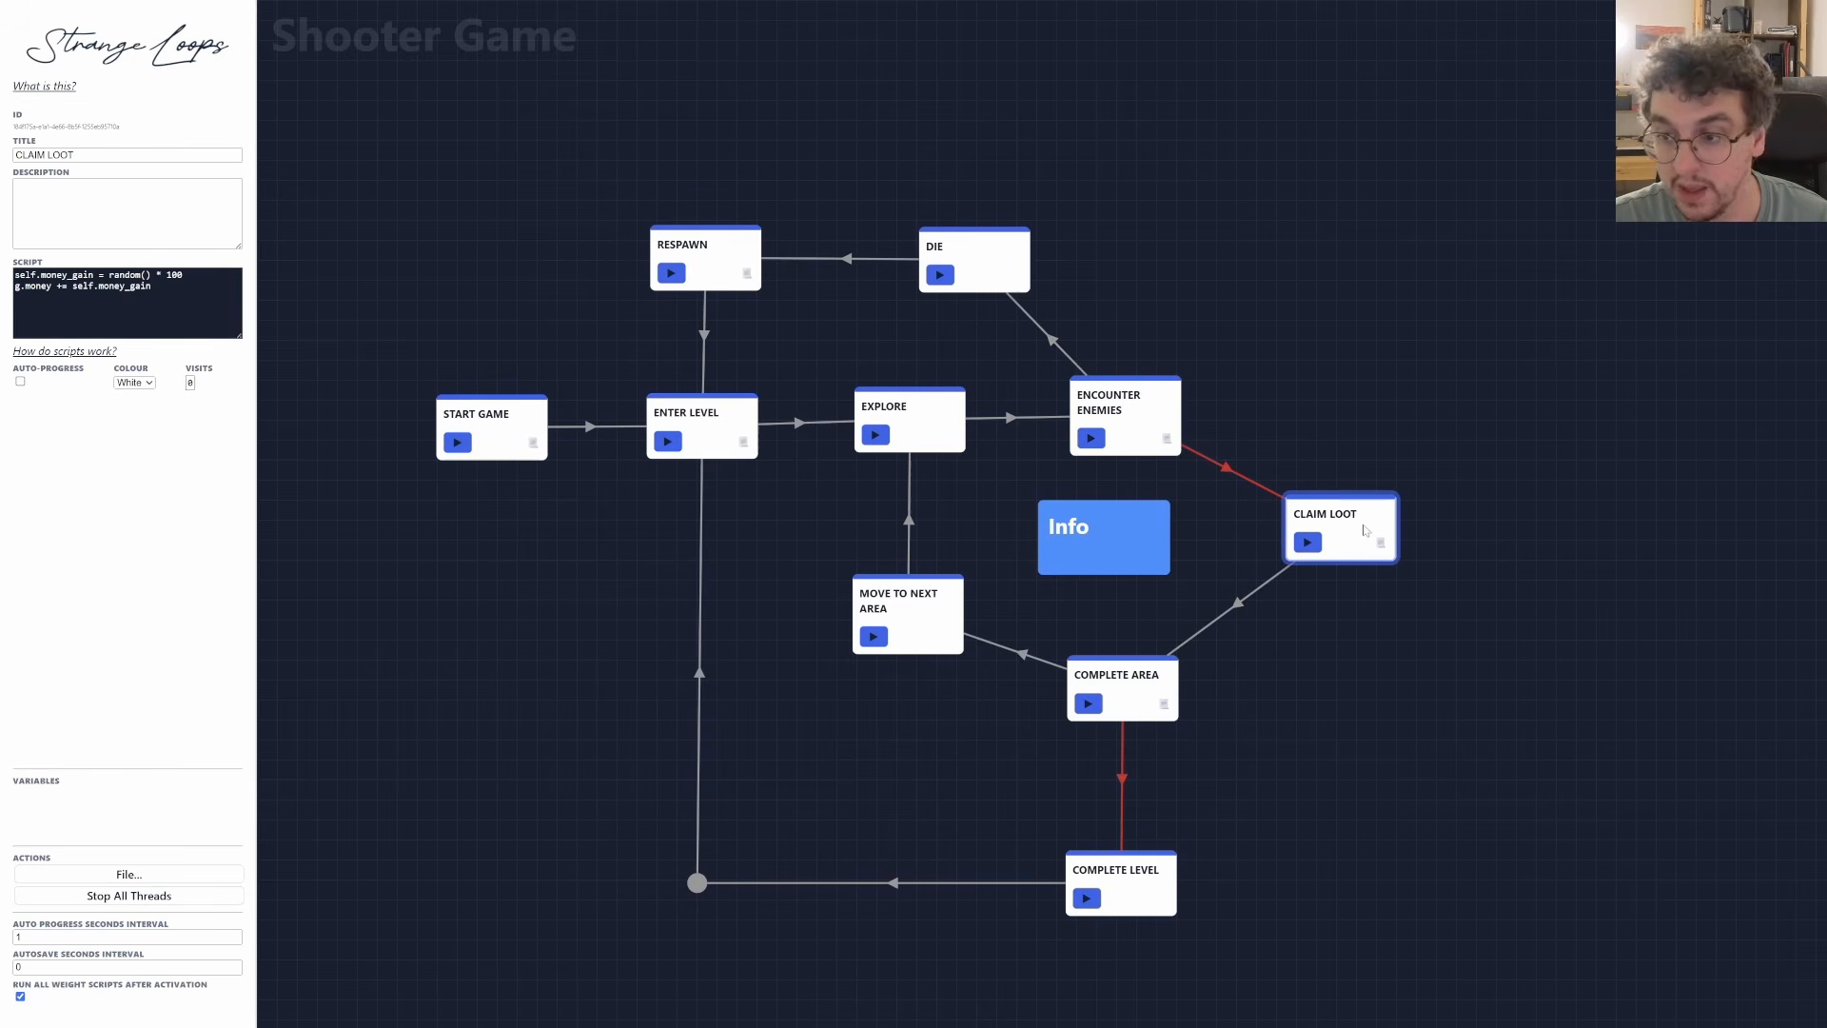
{"action": "left_click_drag", "start_coordinate": [237, 331], "coordinate": [239, 363]}
{"action": "left_click", "coordinate": [151, 286]}
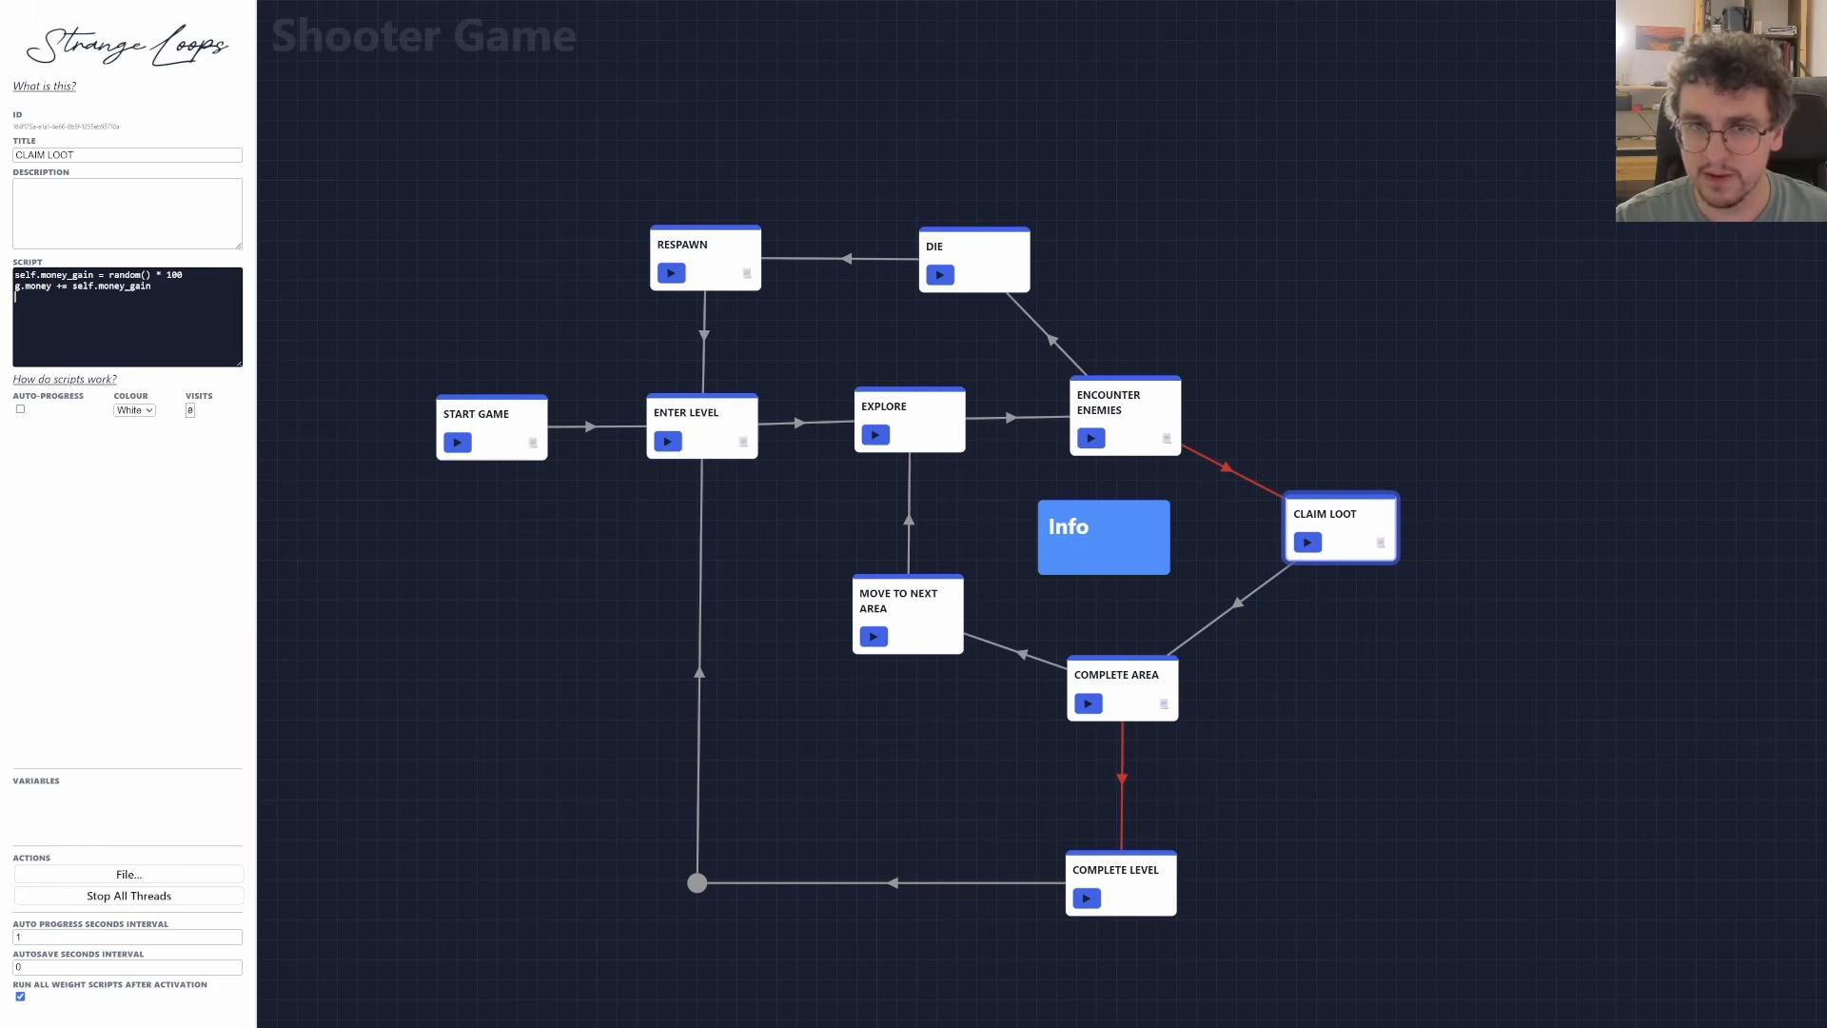
{"action": "type", "text": "if"}
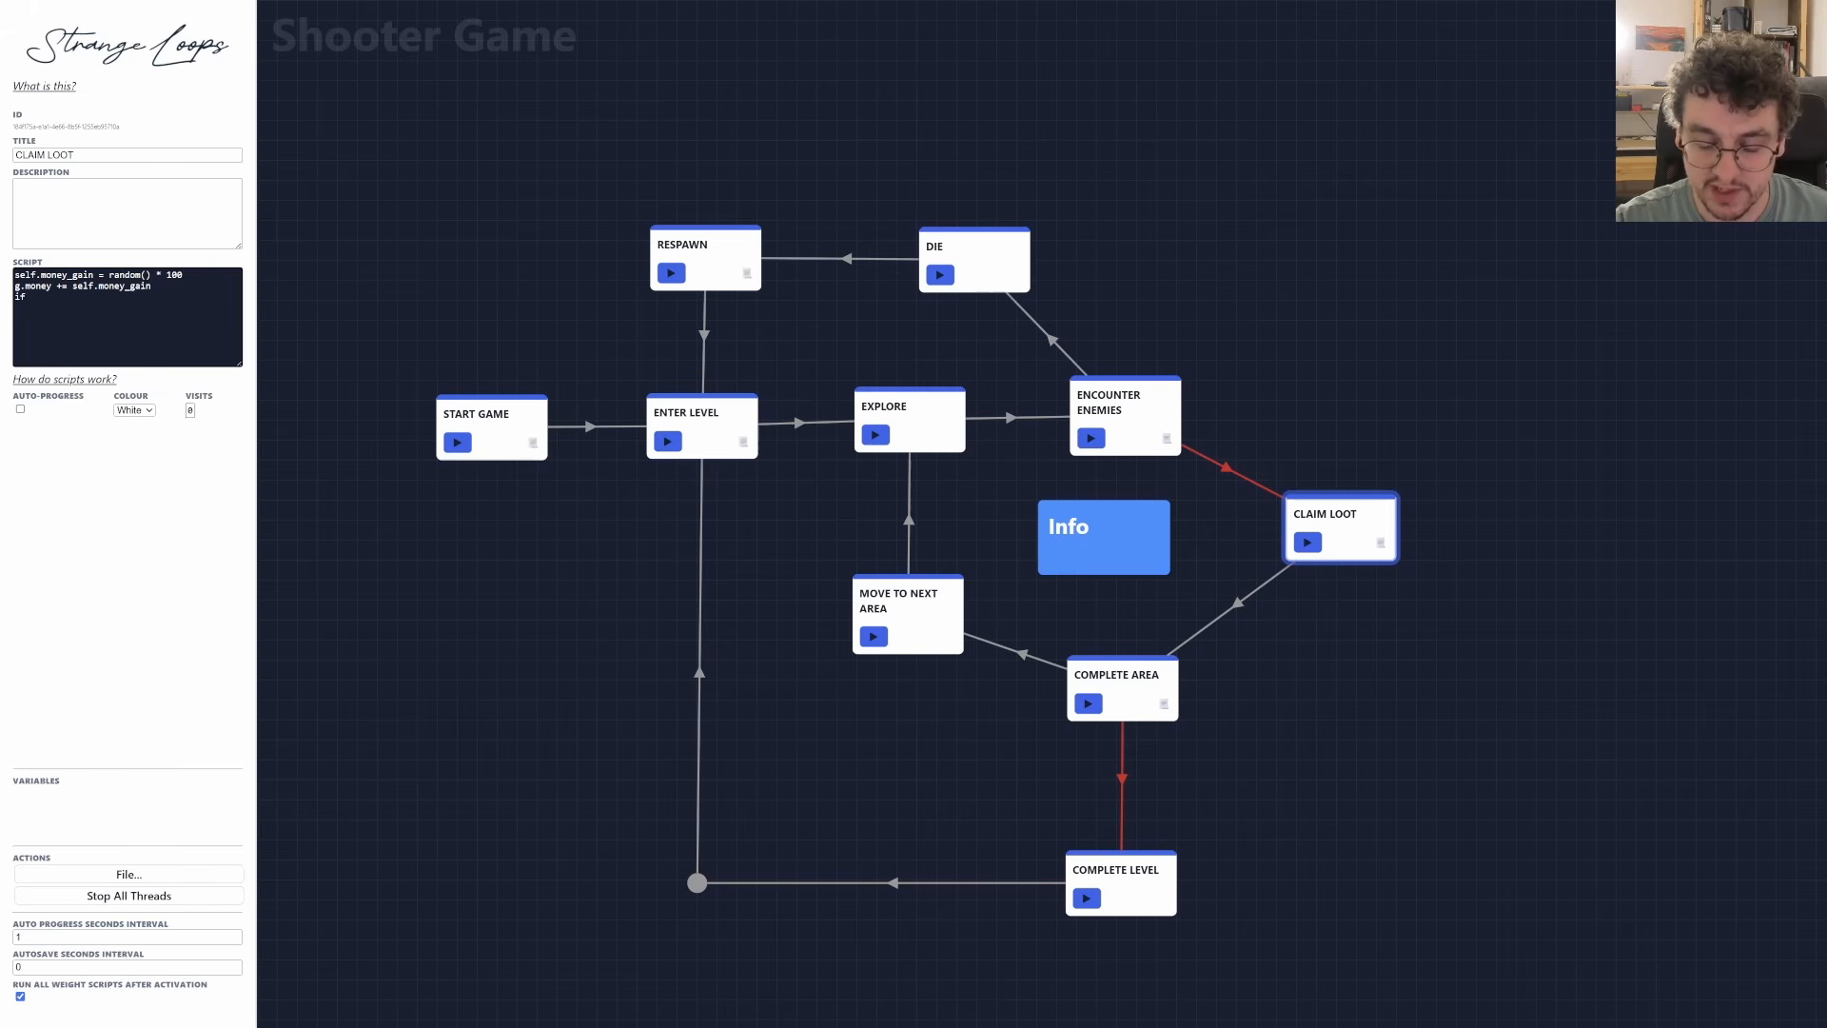
{"action": "key", "text": "BackSpace"}
{"action": "key", "text": "BackSpace"}
{"action": "key", "text": "BackSpace"}
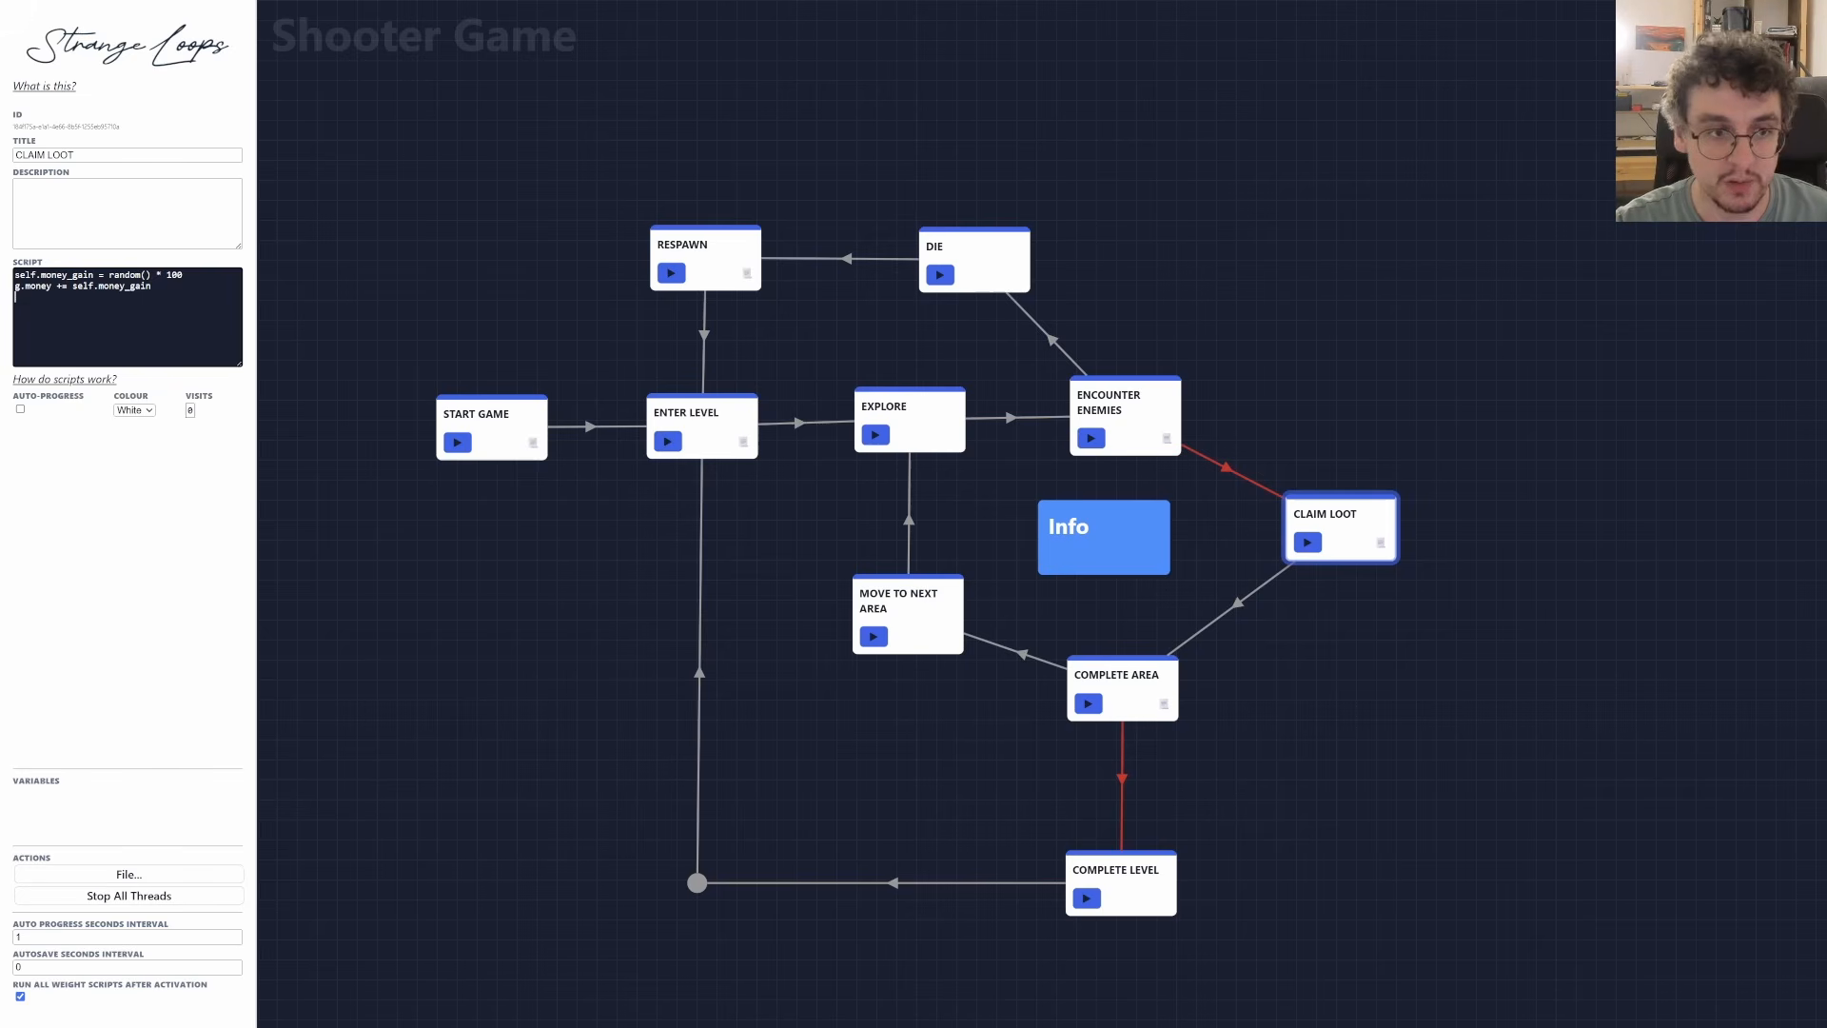
{"action": "type", "text": "self.got"}
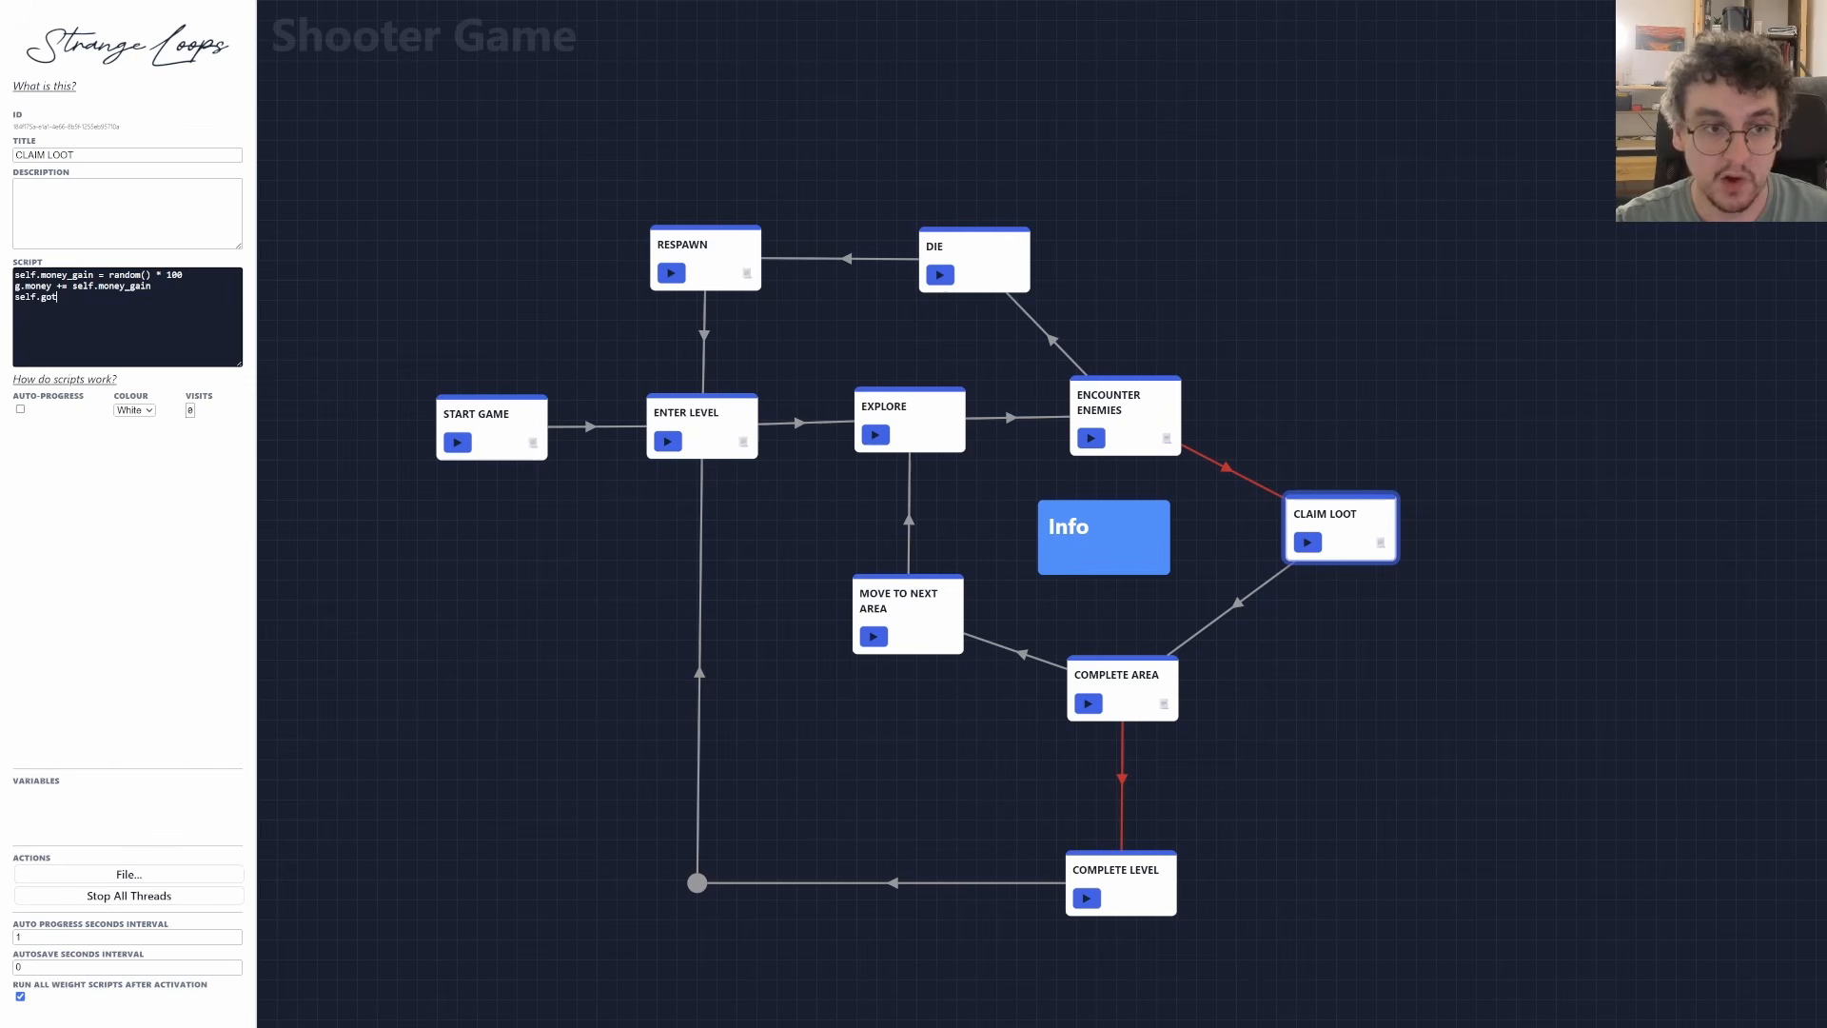
{"action": "type", "text": "_healthpack ="}
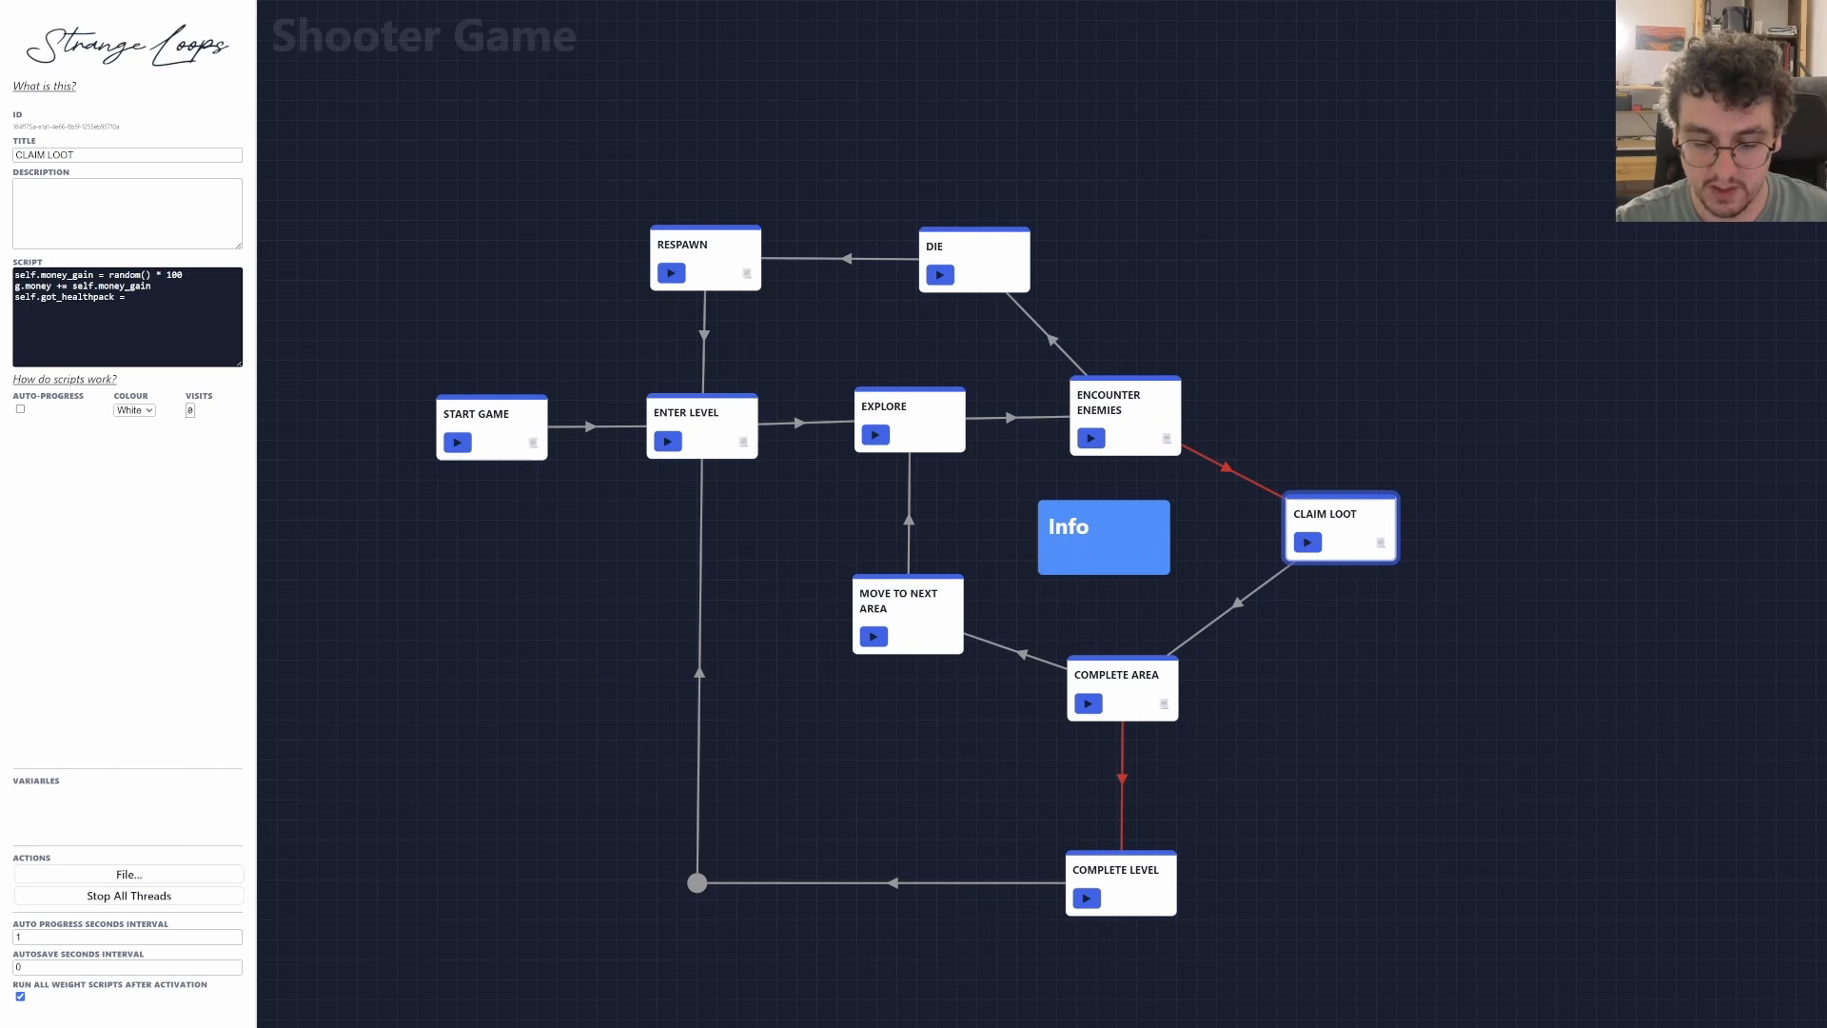
{"action": "type", "text": " random()"}
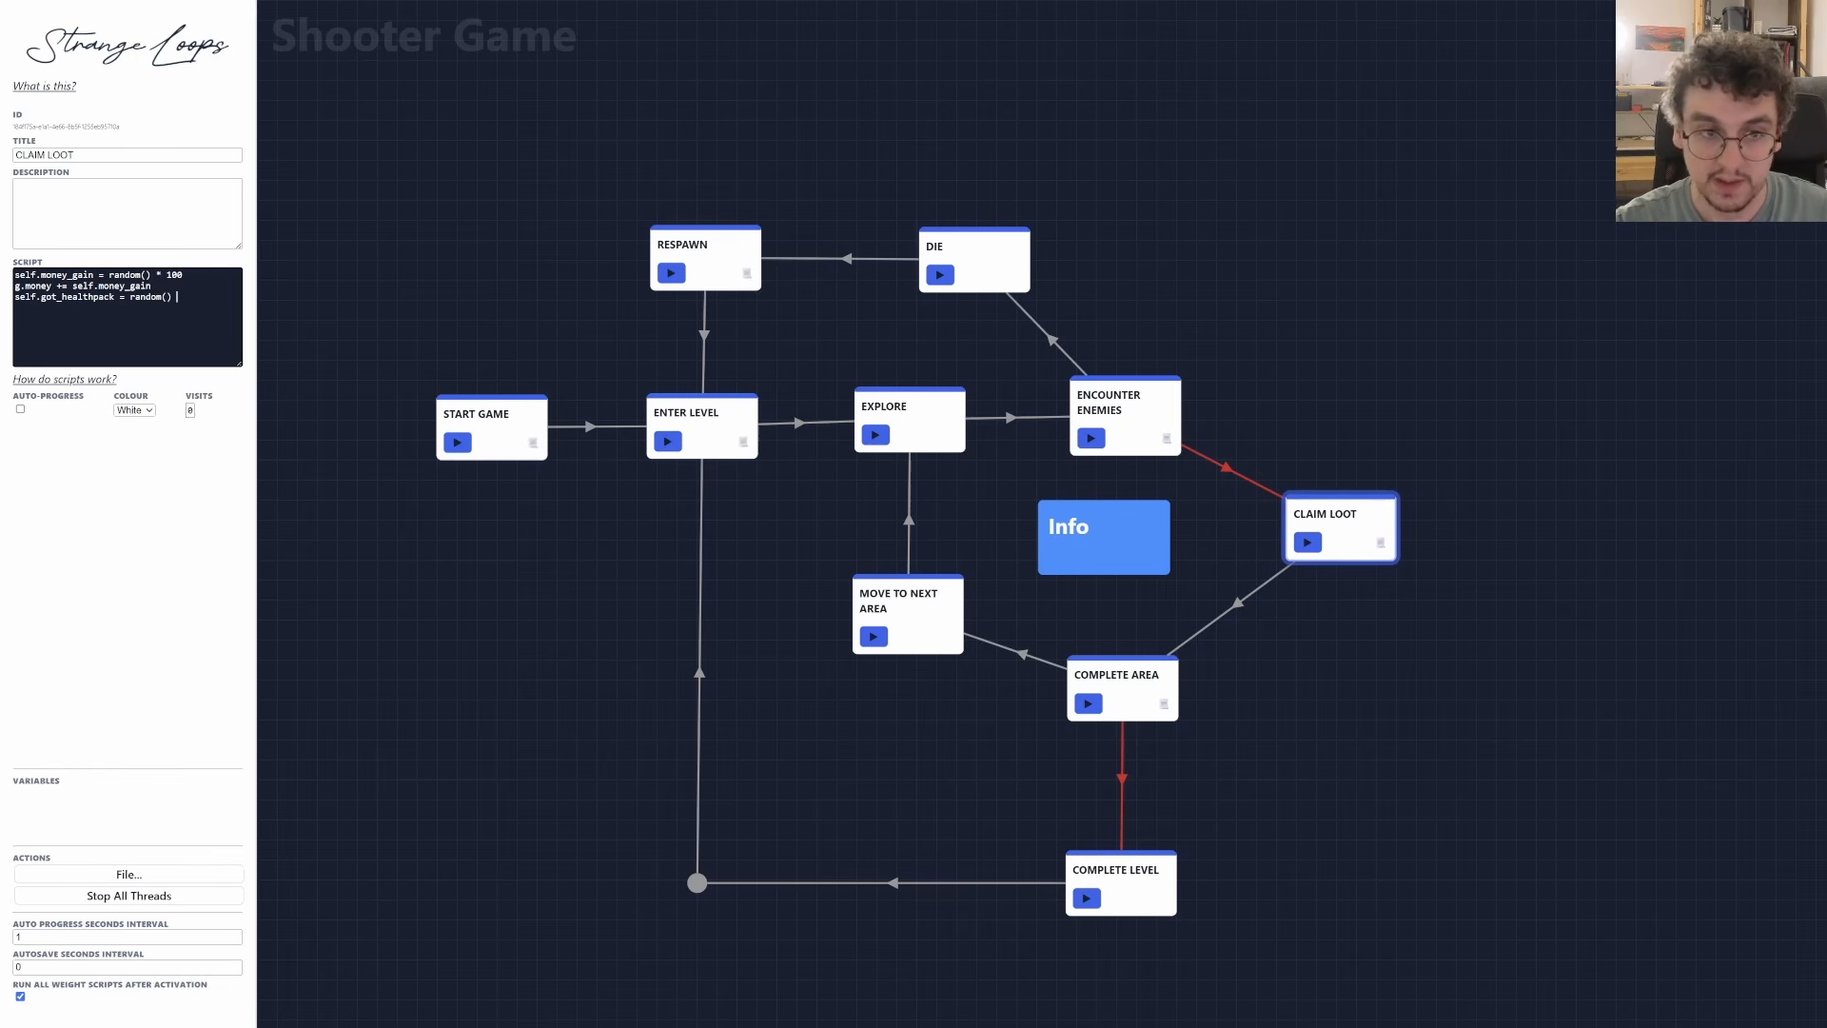
{"action": "type", "text": " < 0.5"}
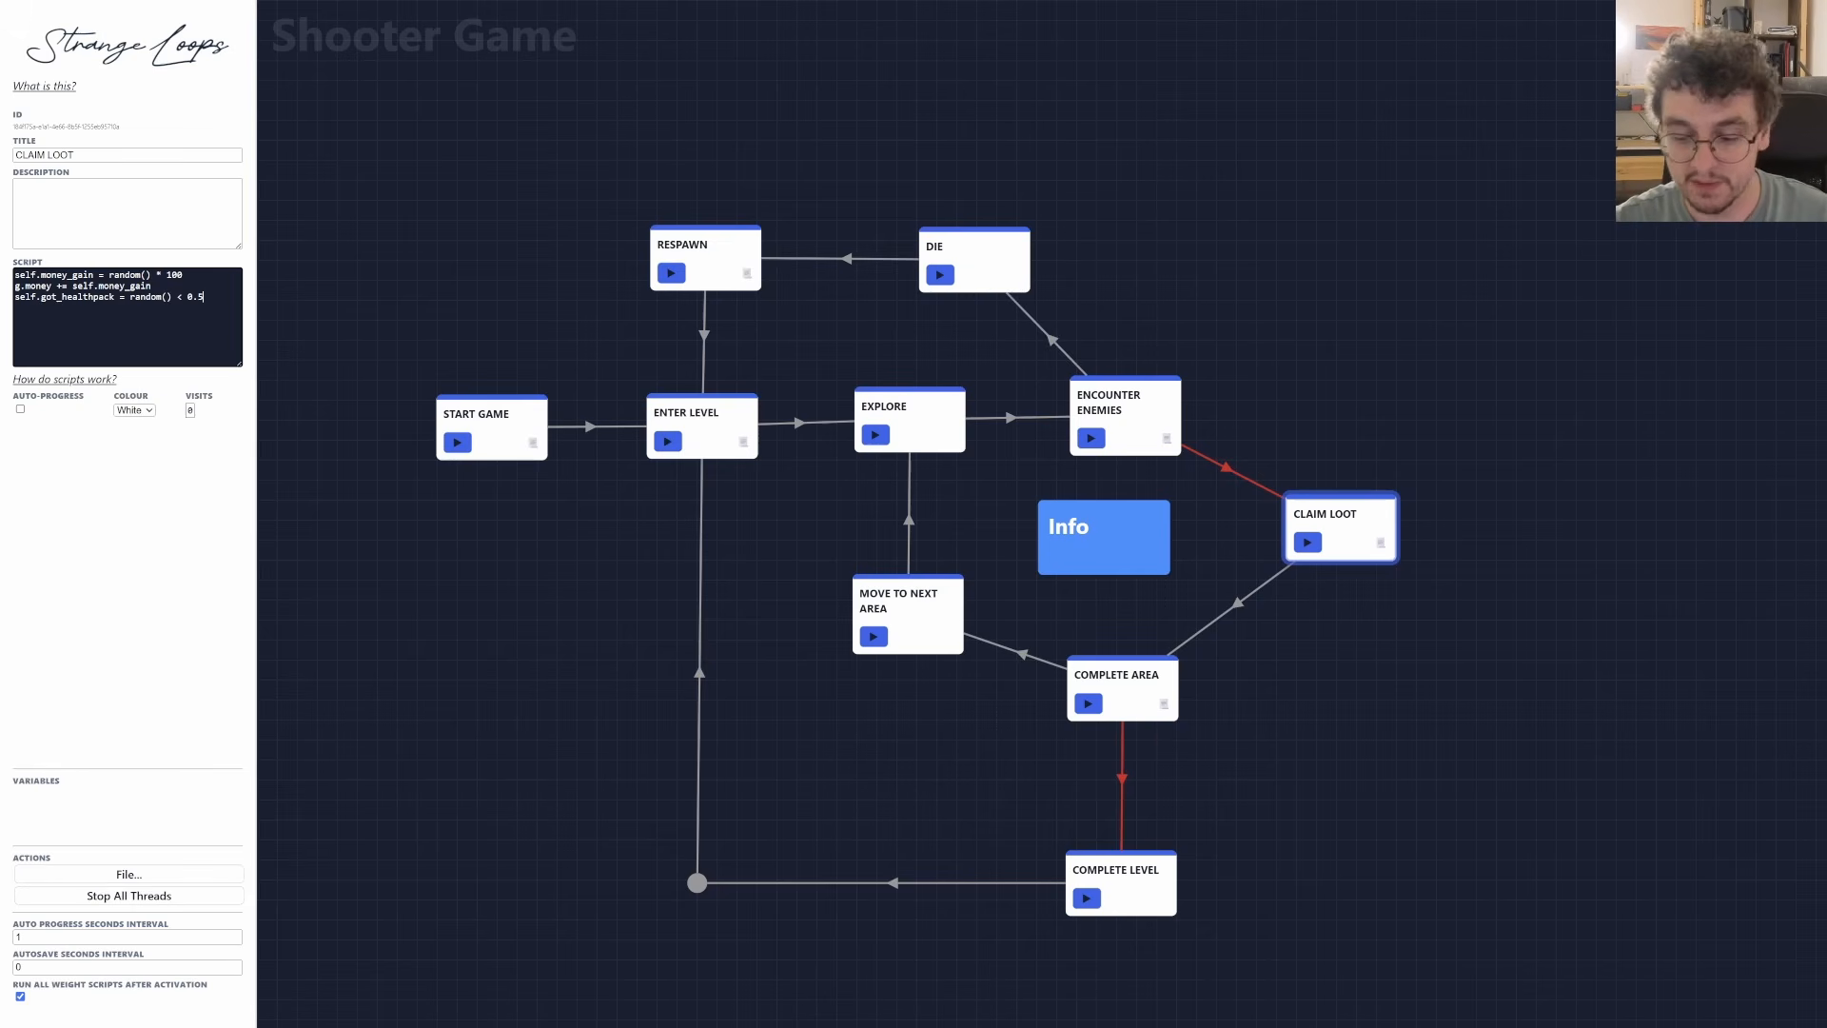
Append an "if (self.got_healthpack) { }" block to the Claim Loot script and begin a global health statement inside it.
{"action": "type", "text": "if ("}
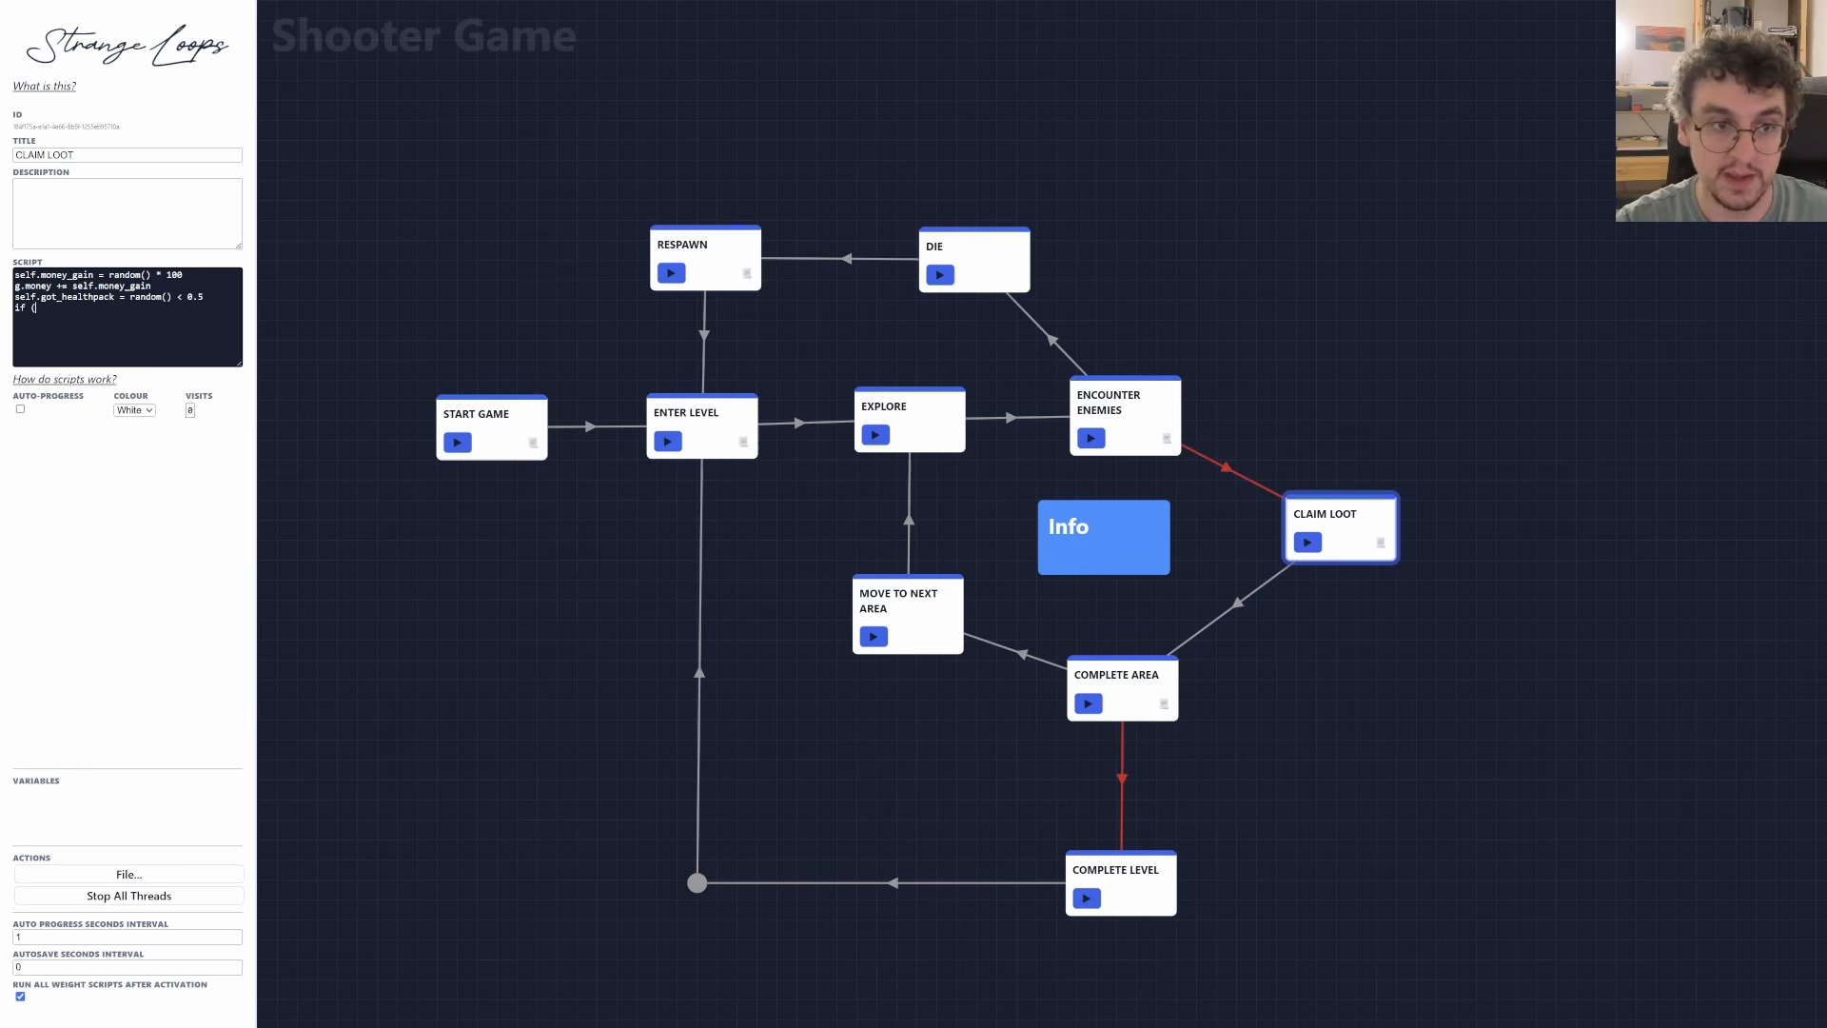
{"action": "type", "text": "self.got_healthpack) {"}
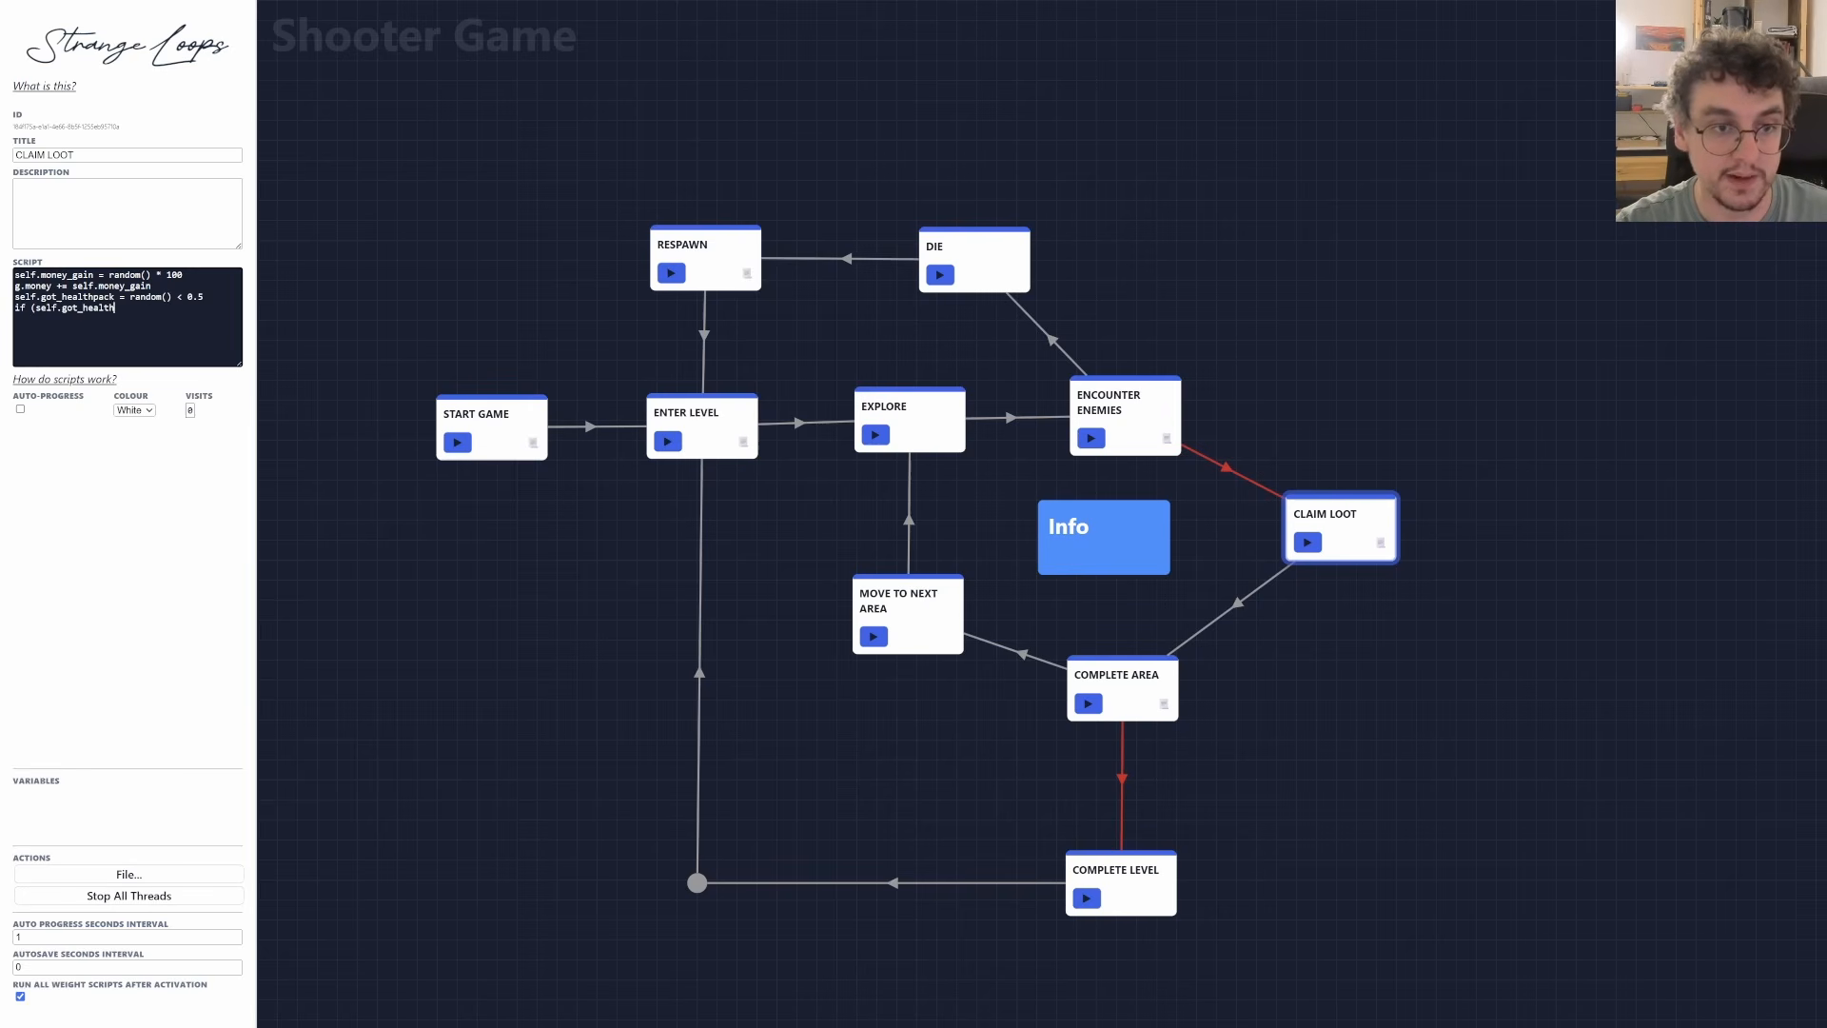
{"action": "key", "text": "Return"}
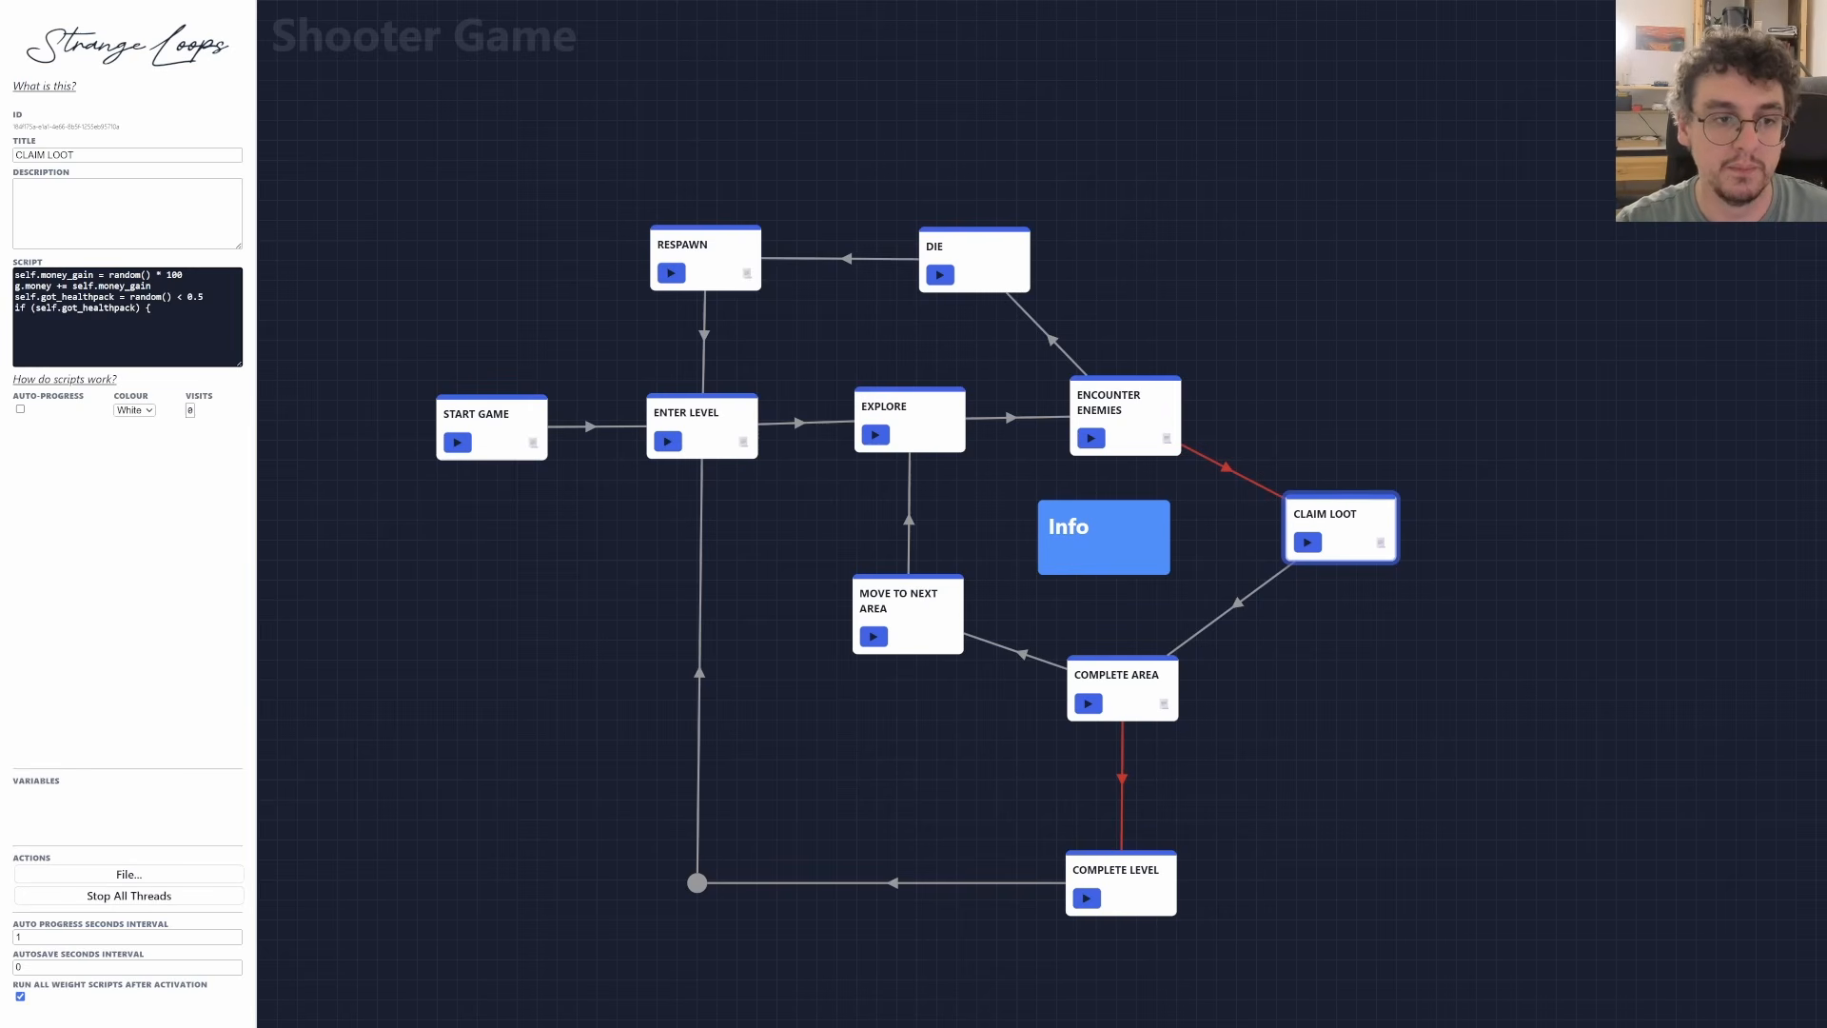
{"action": "type", "text": "}"}
{"action": "key", "text": "Left"}
{"action": "key", "text": "Return"}
{"action": "key", "text": "Up"}
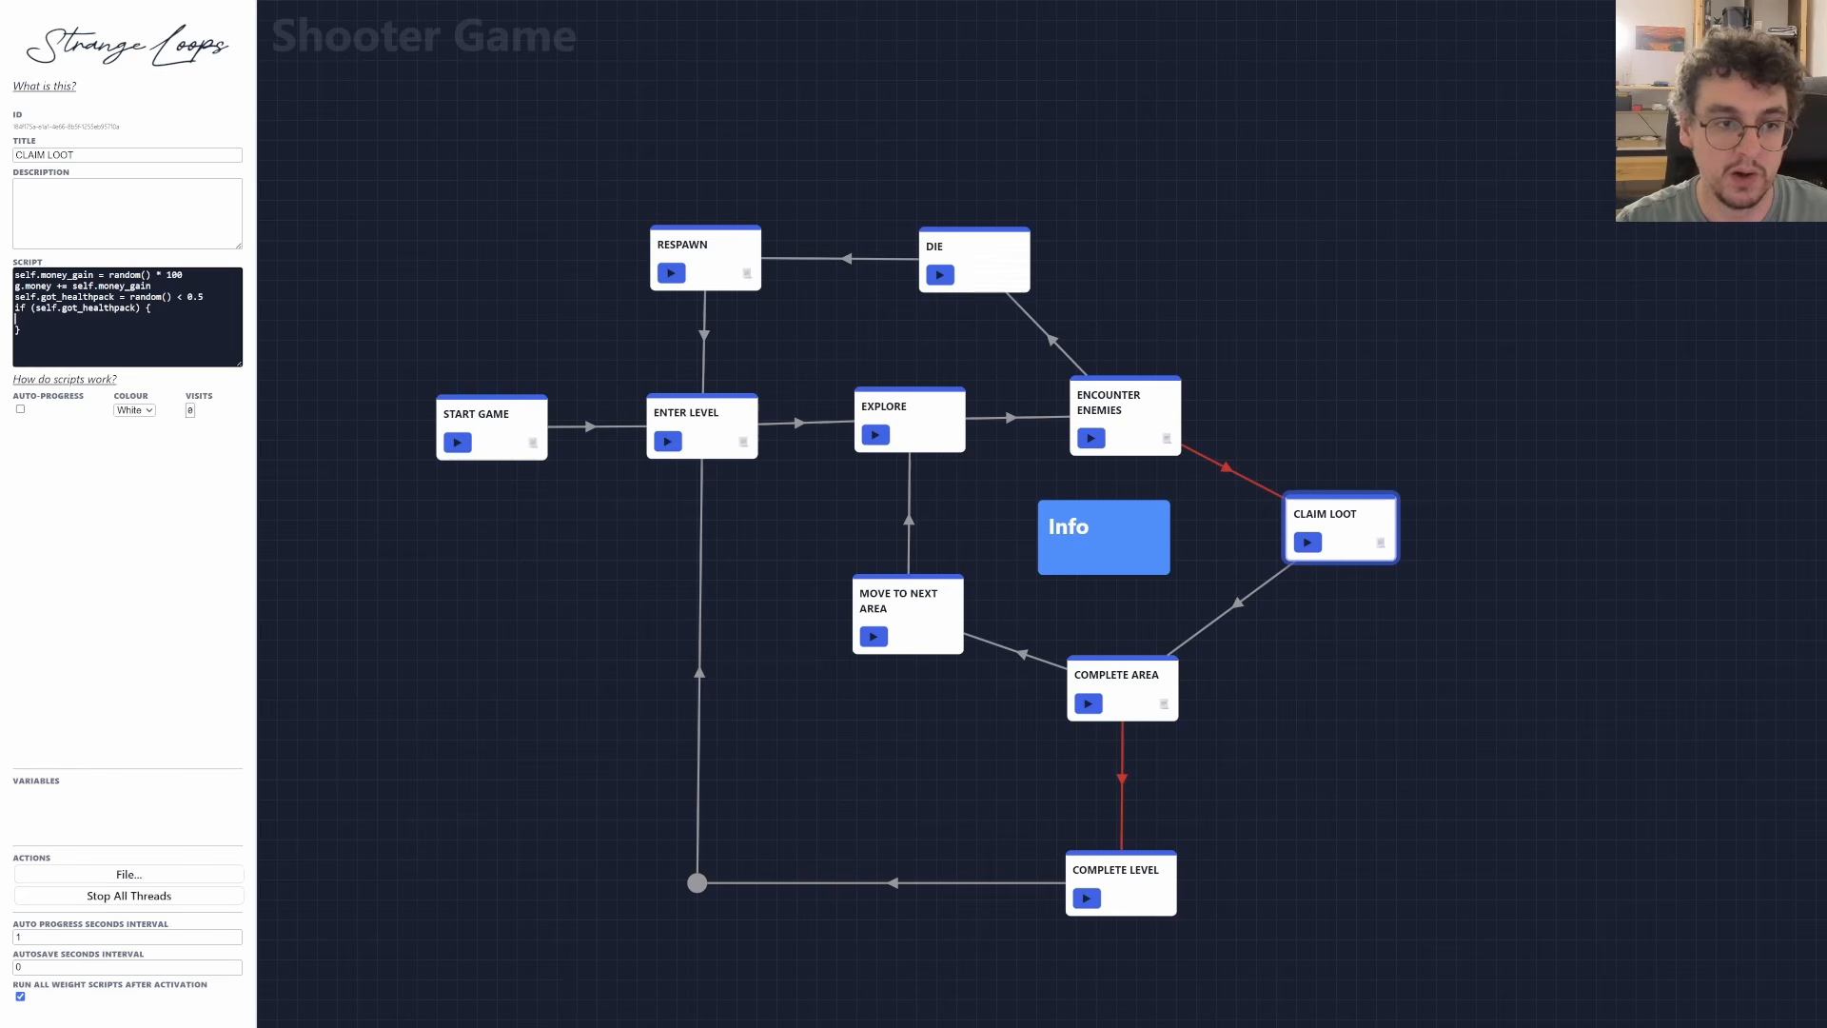
{"action": "type", "text": "g.he"}
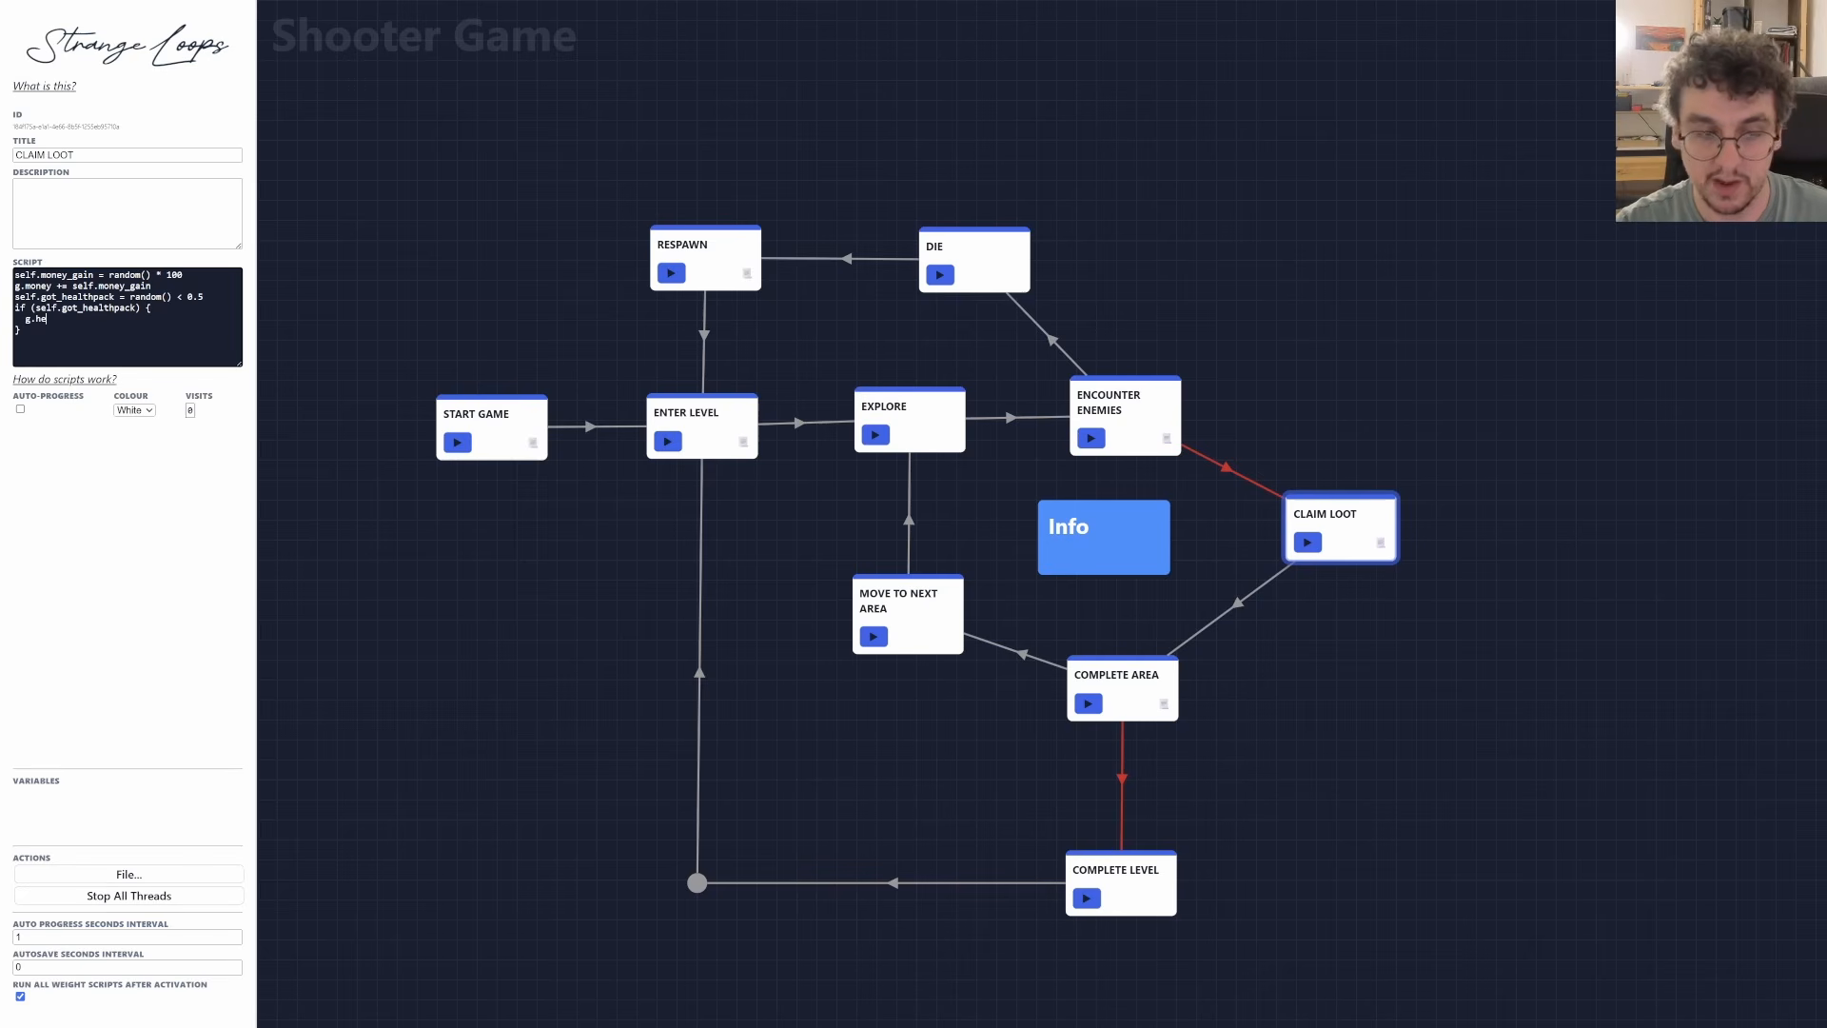
Complete the health pack condition in the CLAIM LOOT script with g.health += 50.
{"action": "type", "text": "alth += "}
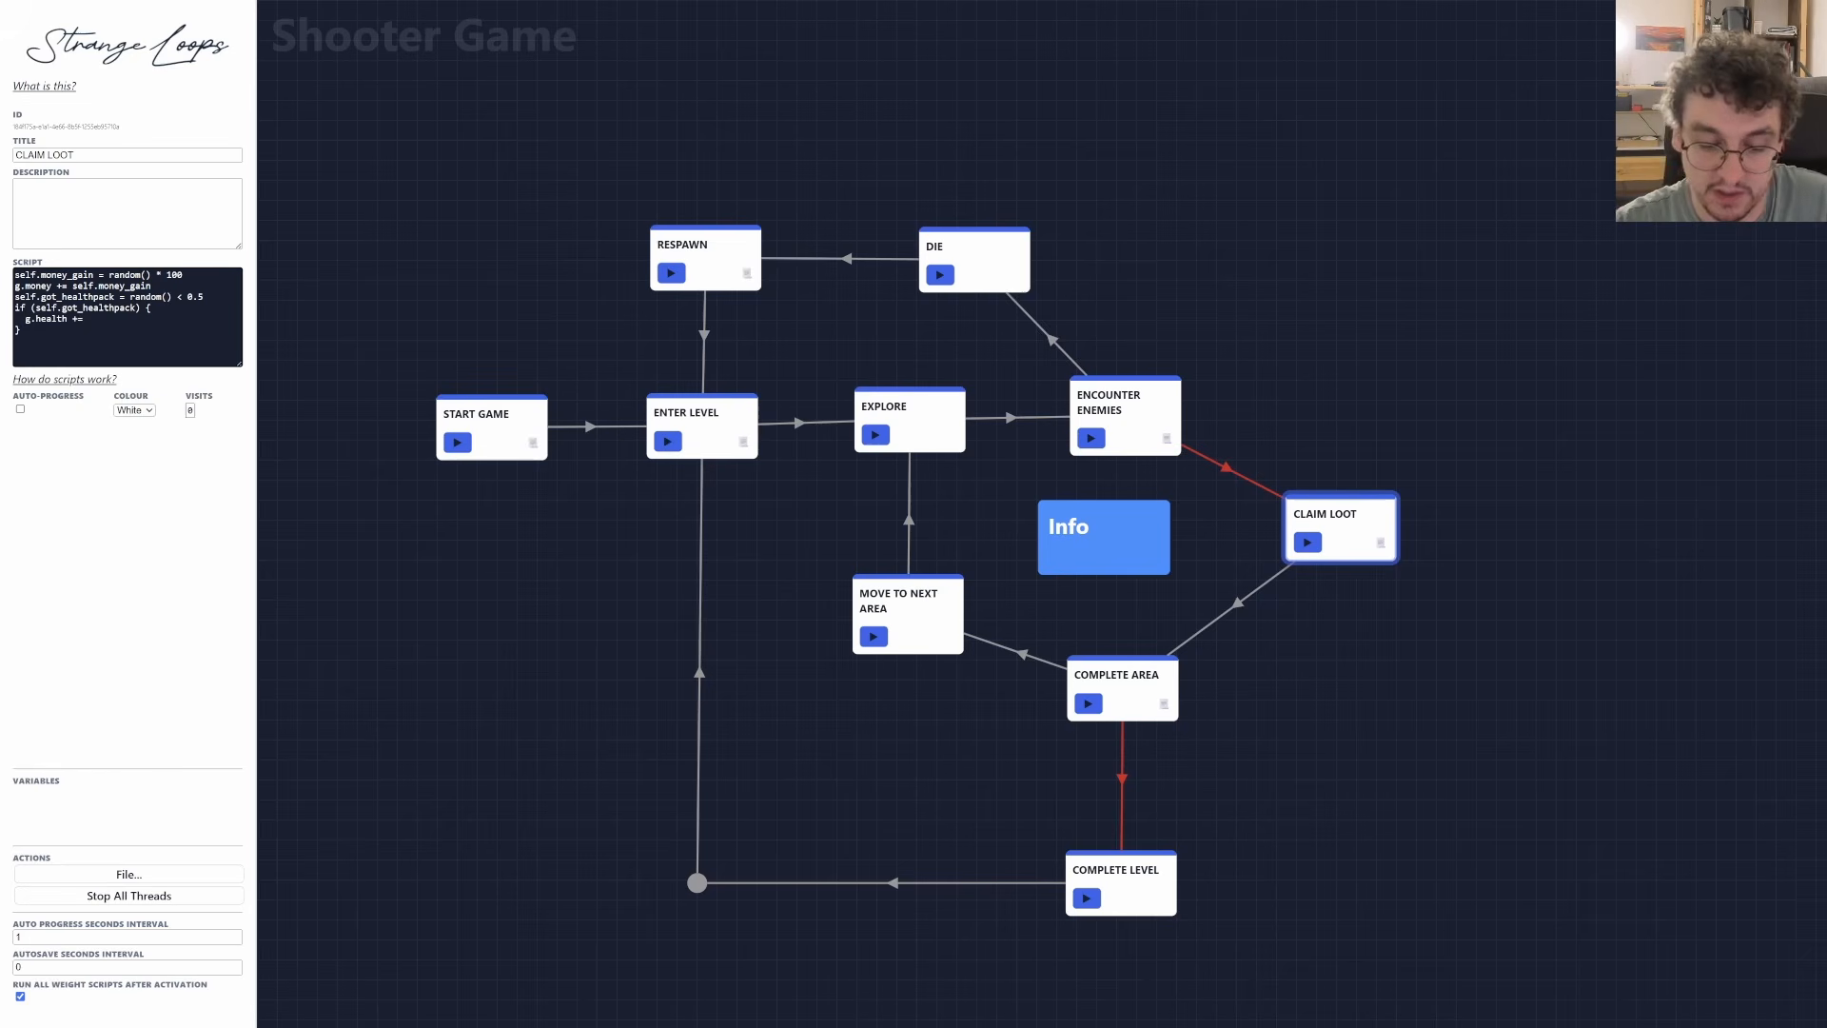
{"action": "type", "text": "50"}
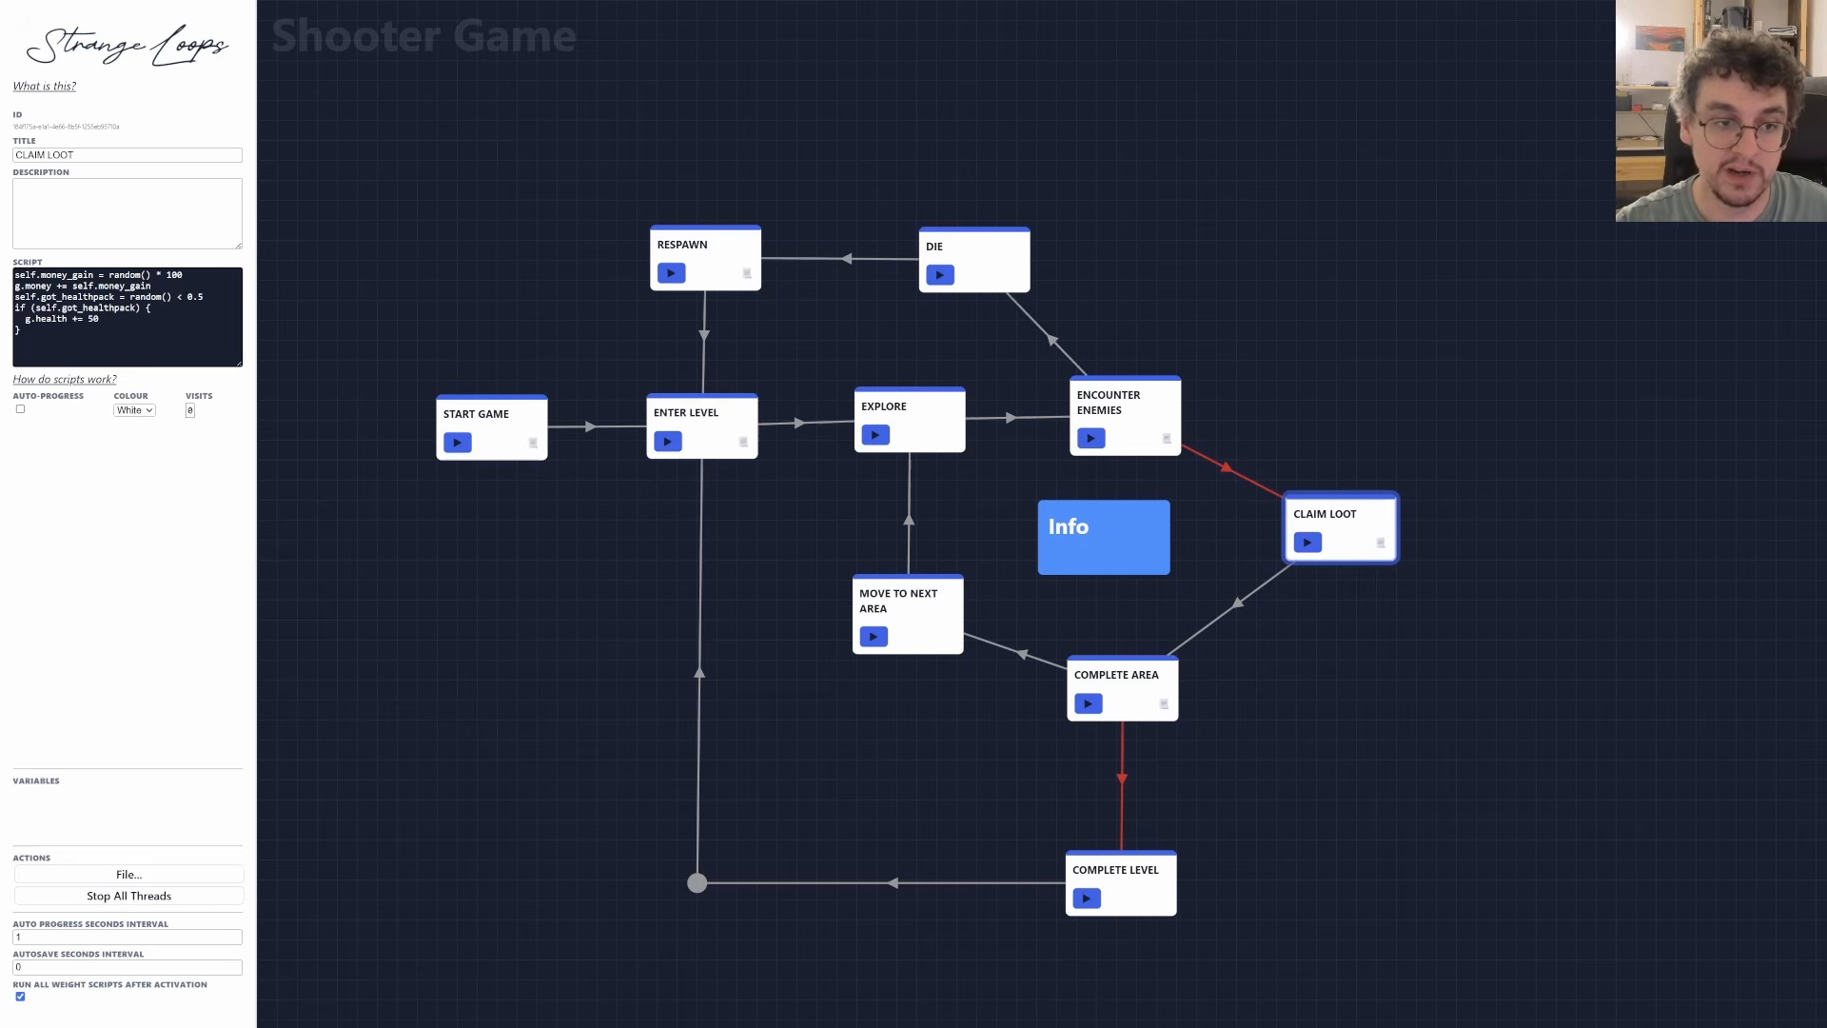
{"action": "left_click_drag", "start_coordinate": [99, 319], "coordinate": [25, 319]}
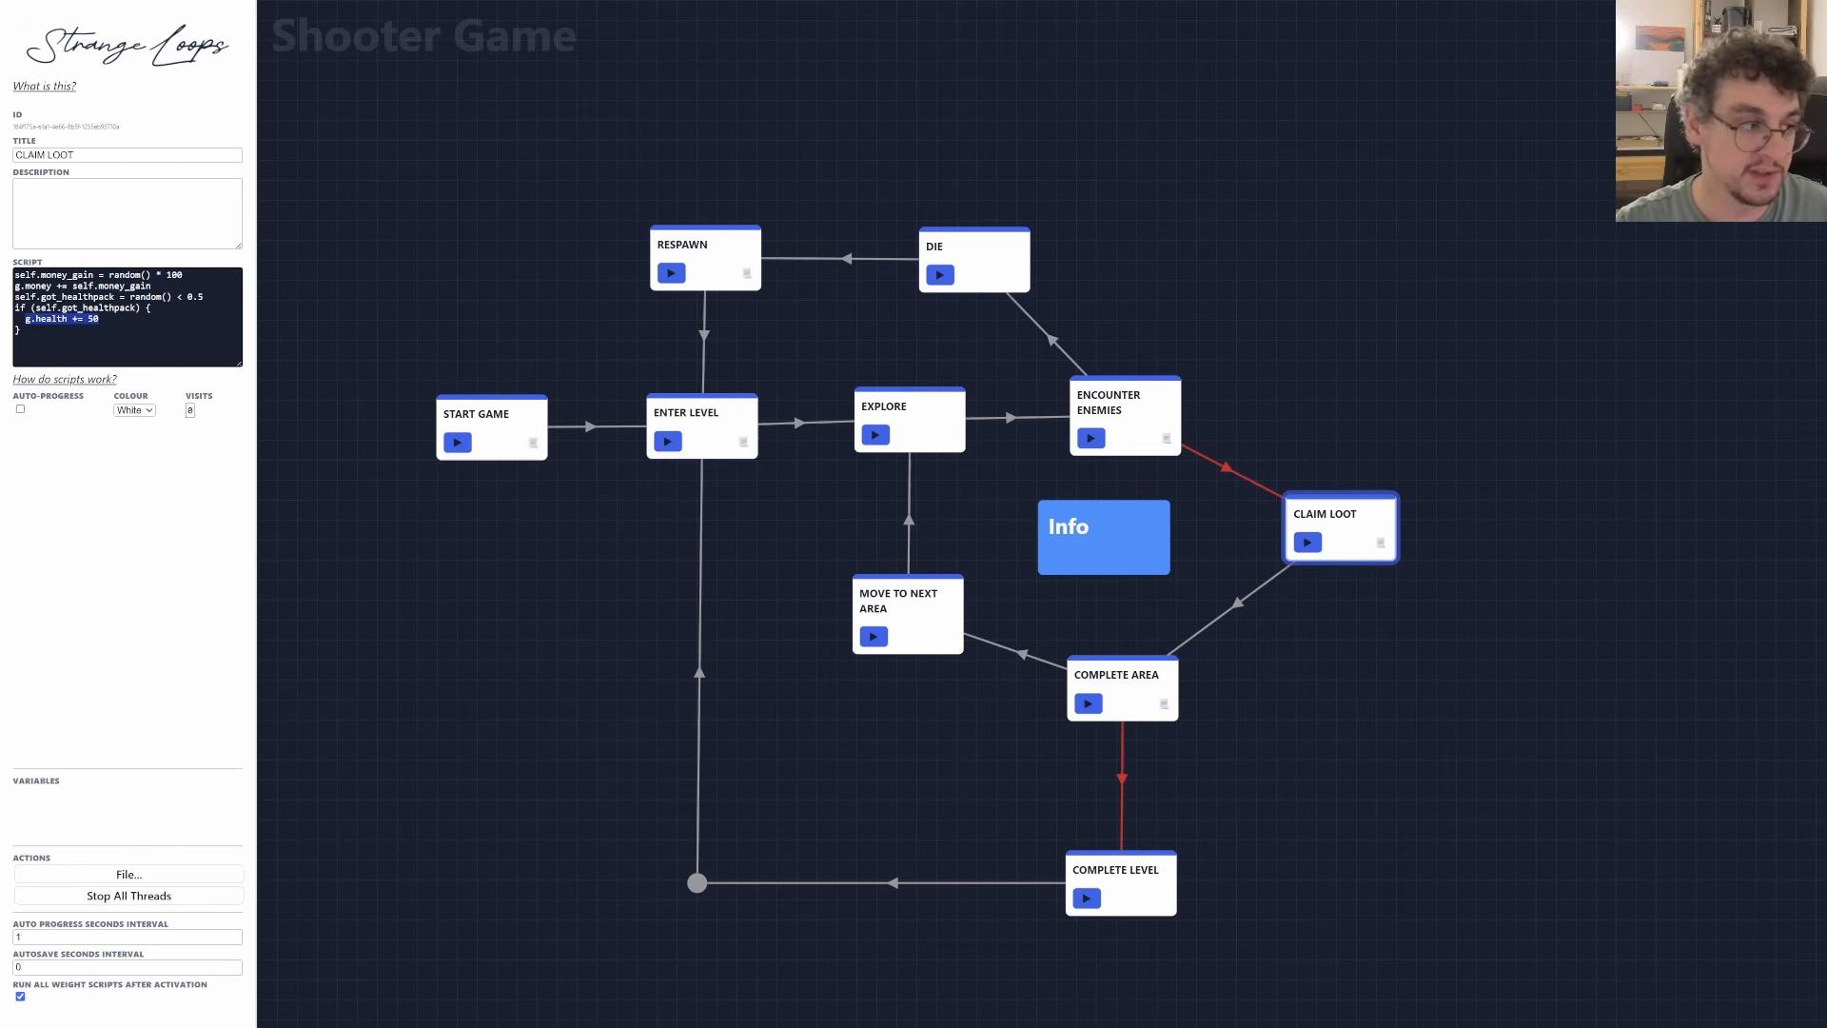
{"action": "left_click", "coordinate": [99, 319]}
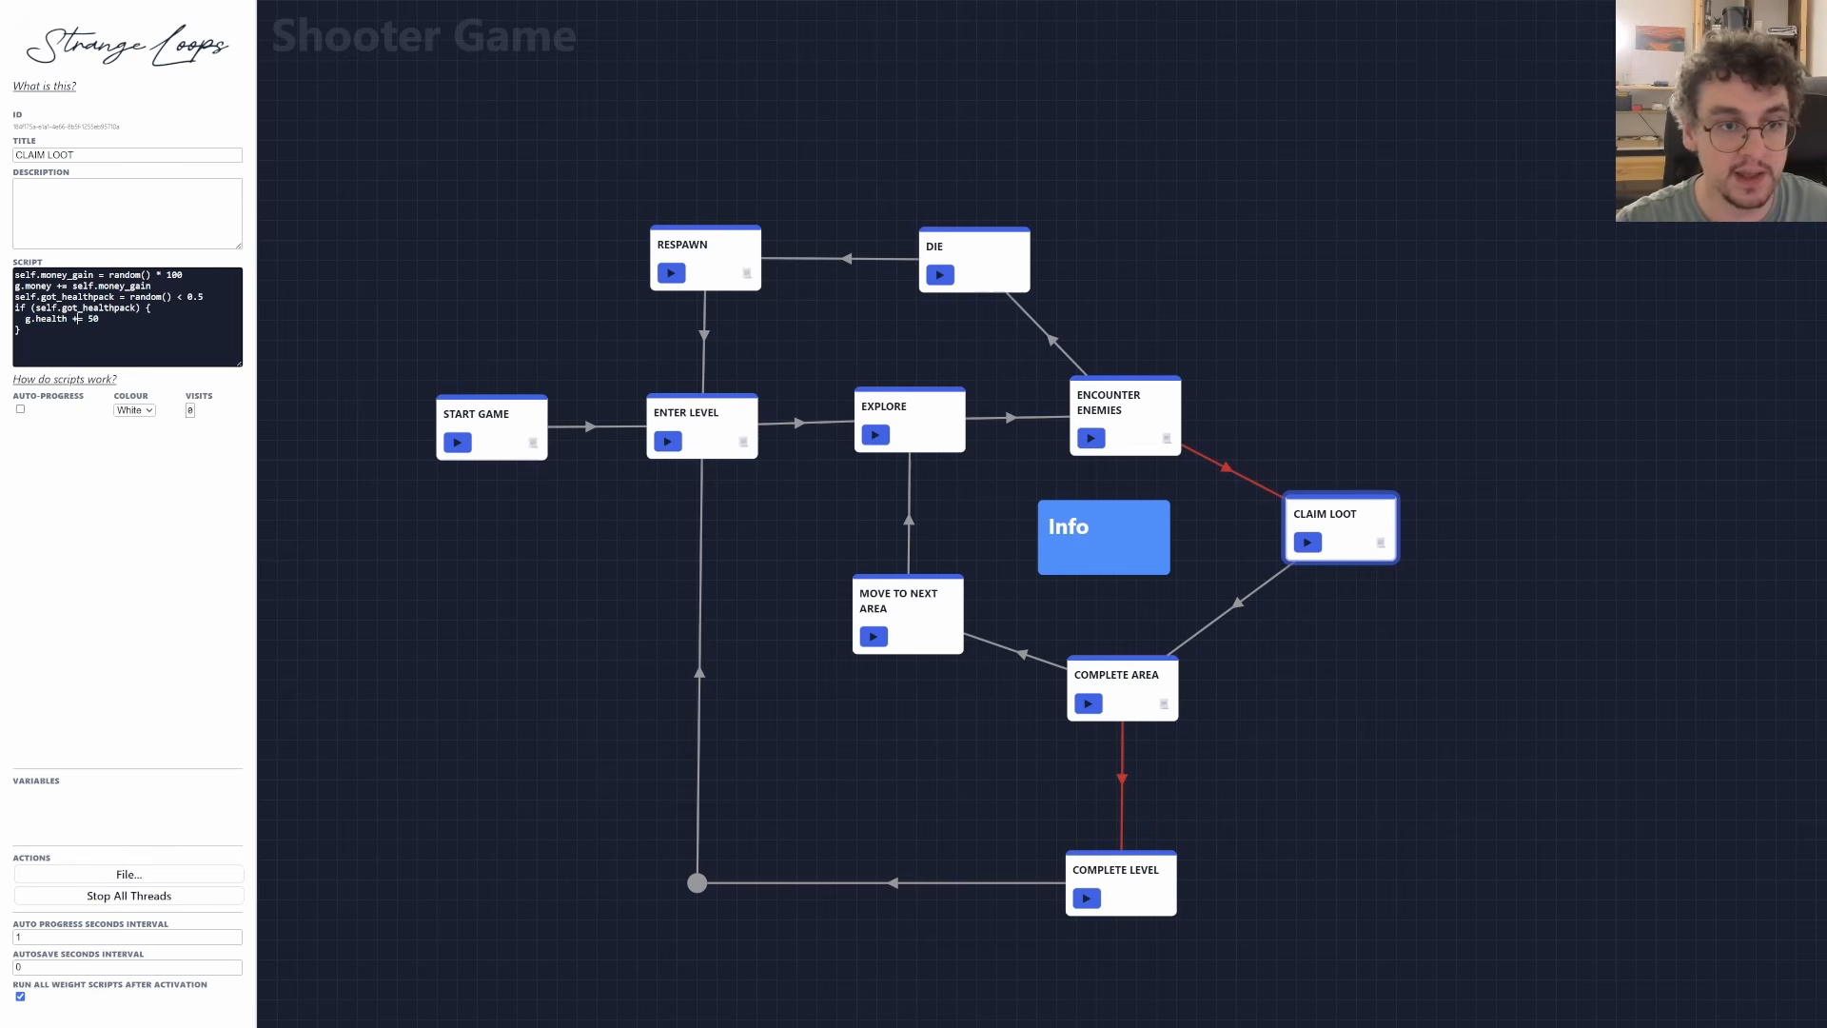
Rewrite the health line in the CLAIM LOOT script as g.health = min(g.health + 50, g.max_health).
{"action": "left_click", "coordinate": [78, 318]}
{"action": "key", "text": "BackSpace"}
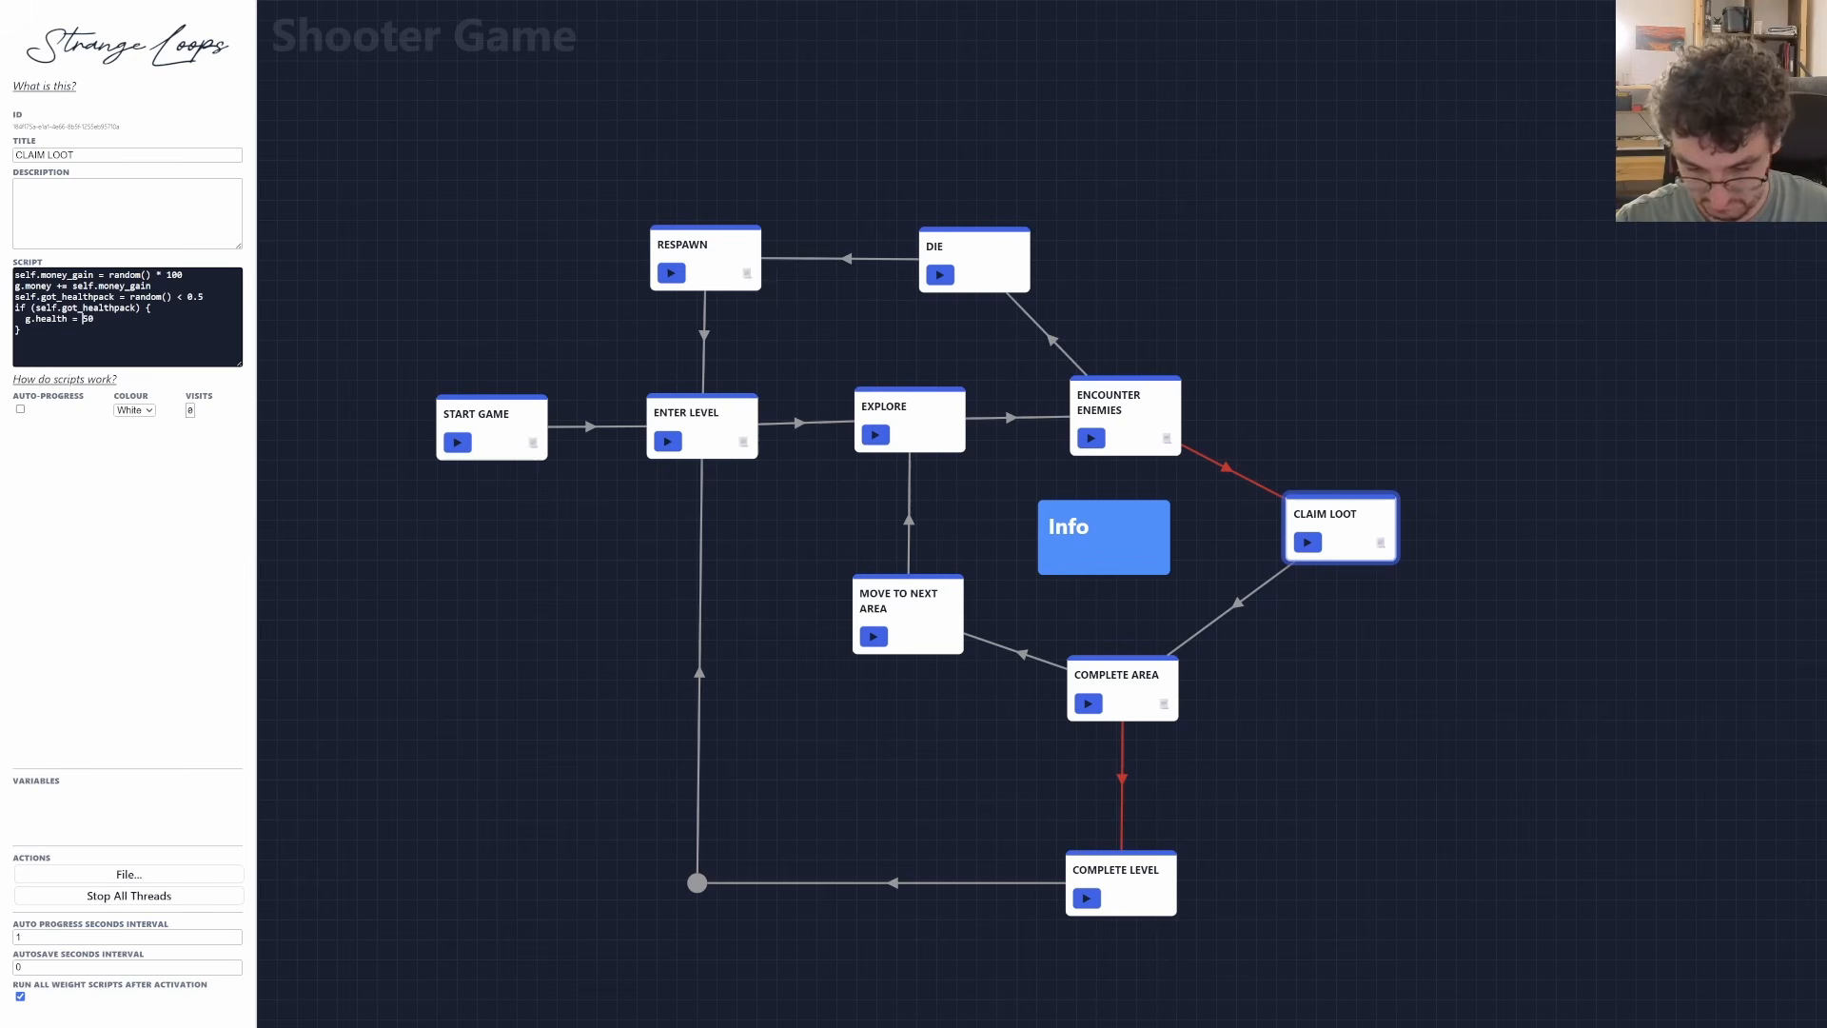
{"action": "type", "text": "min"}
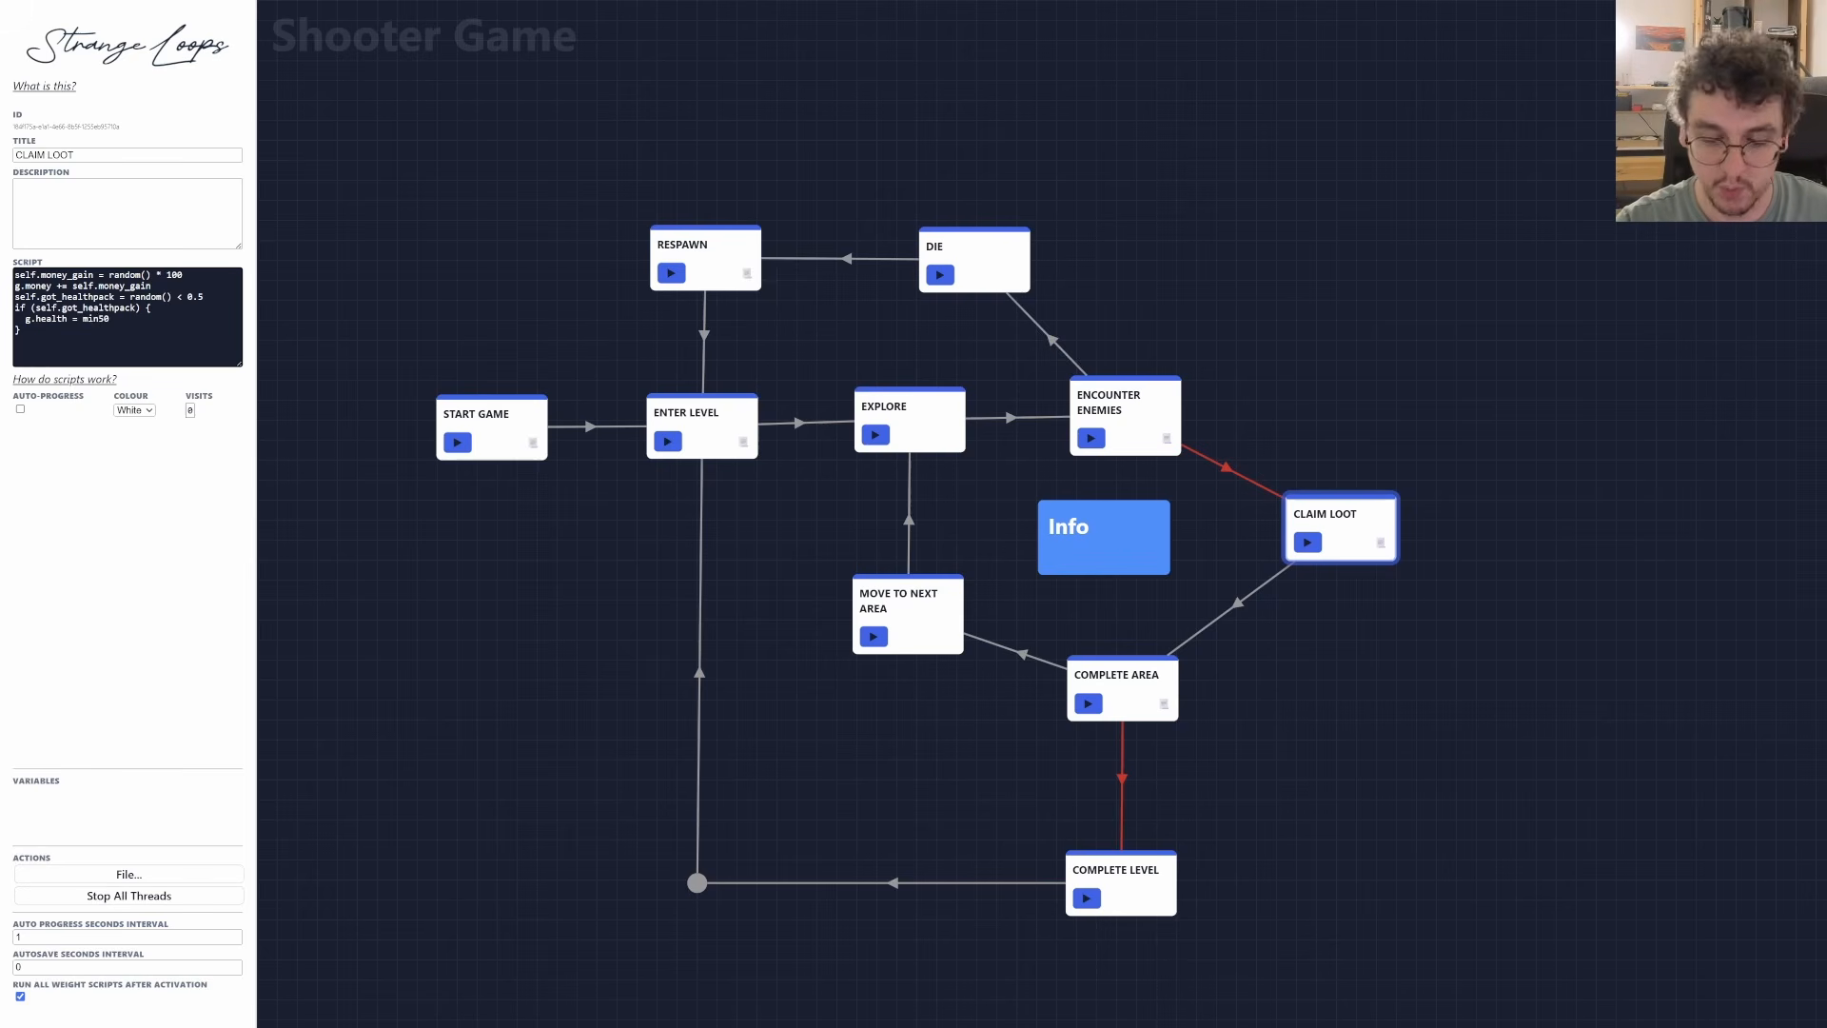
{"action": "type", "text": "(g.health + 50"}
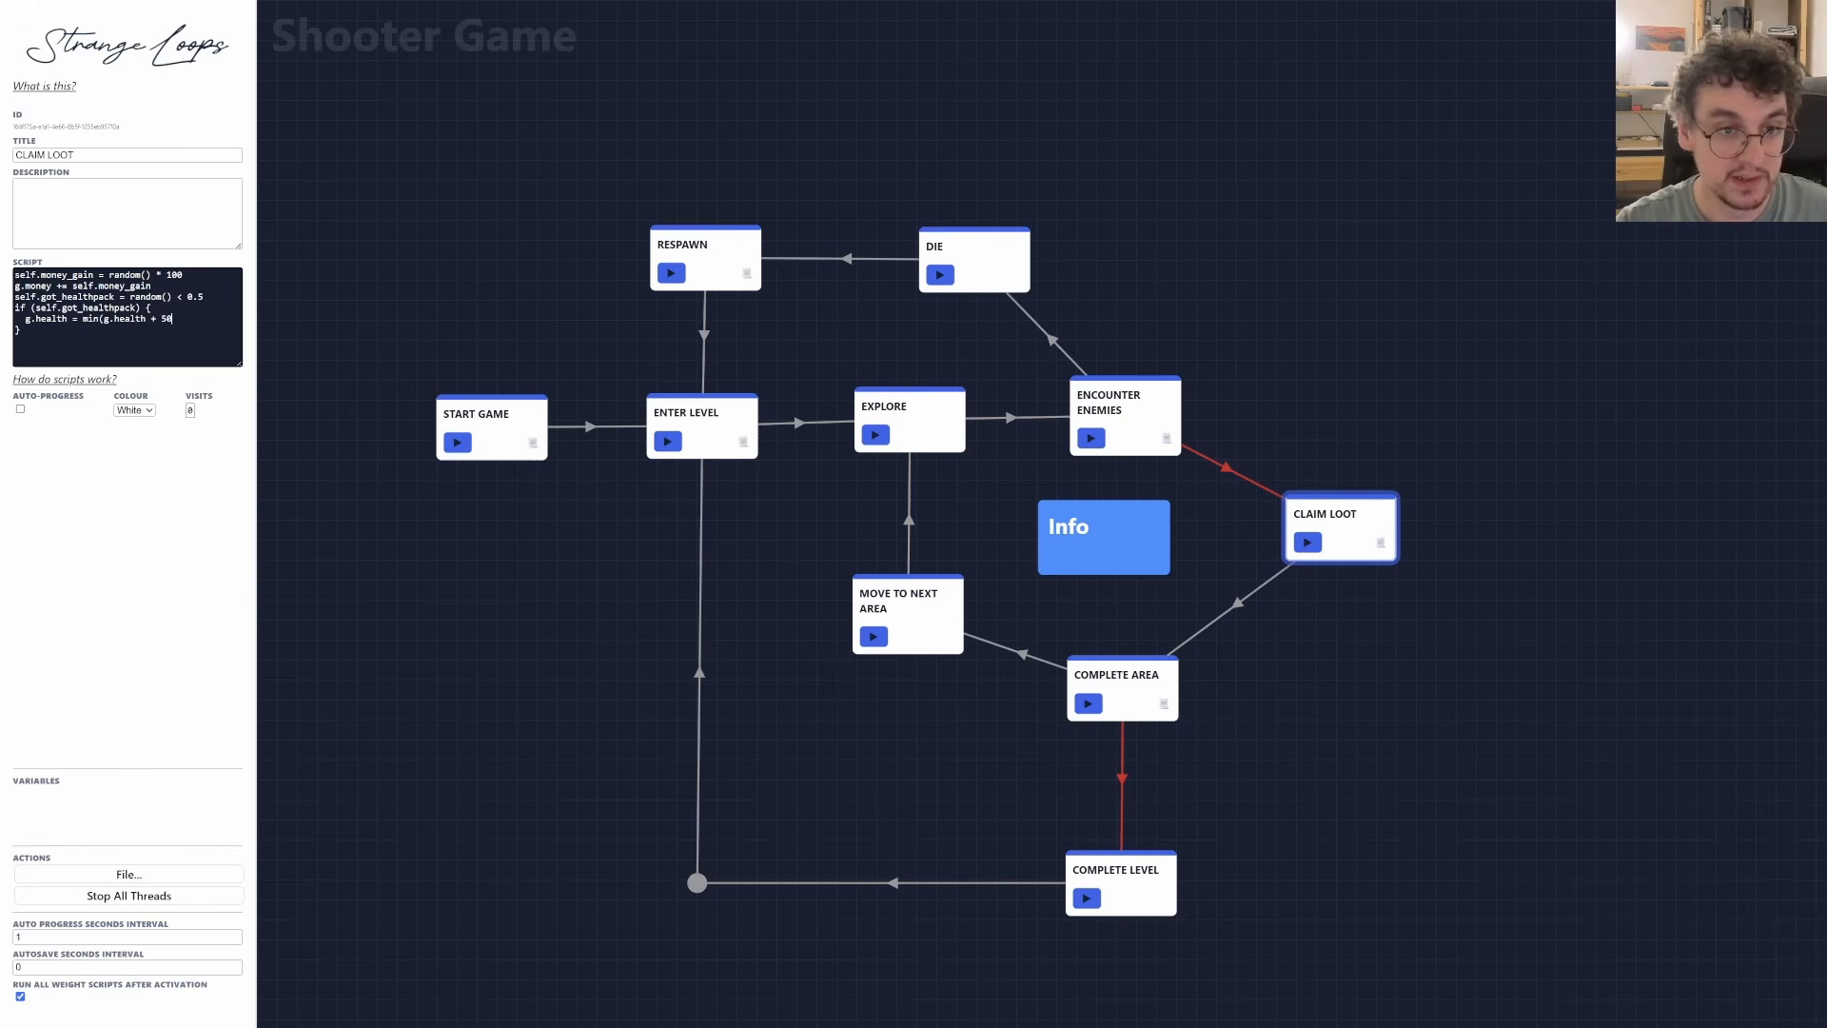
{"action": "type", "text": ", g."}
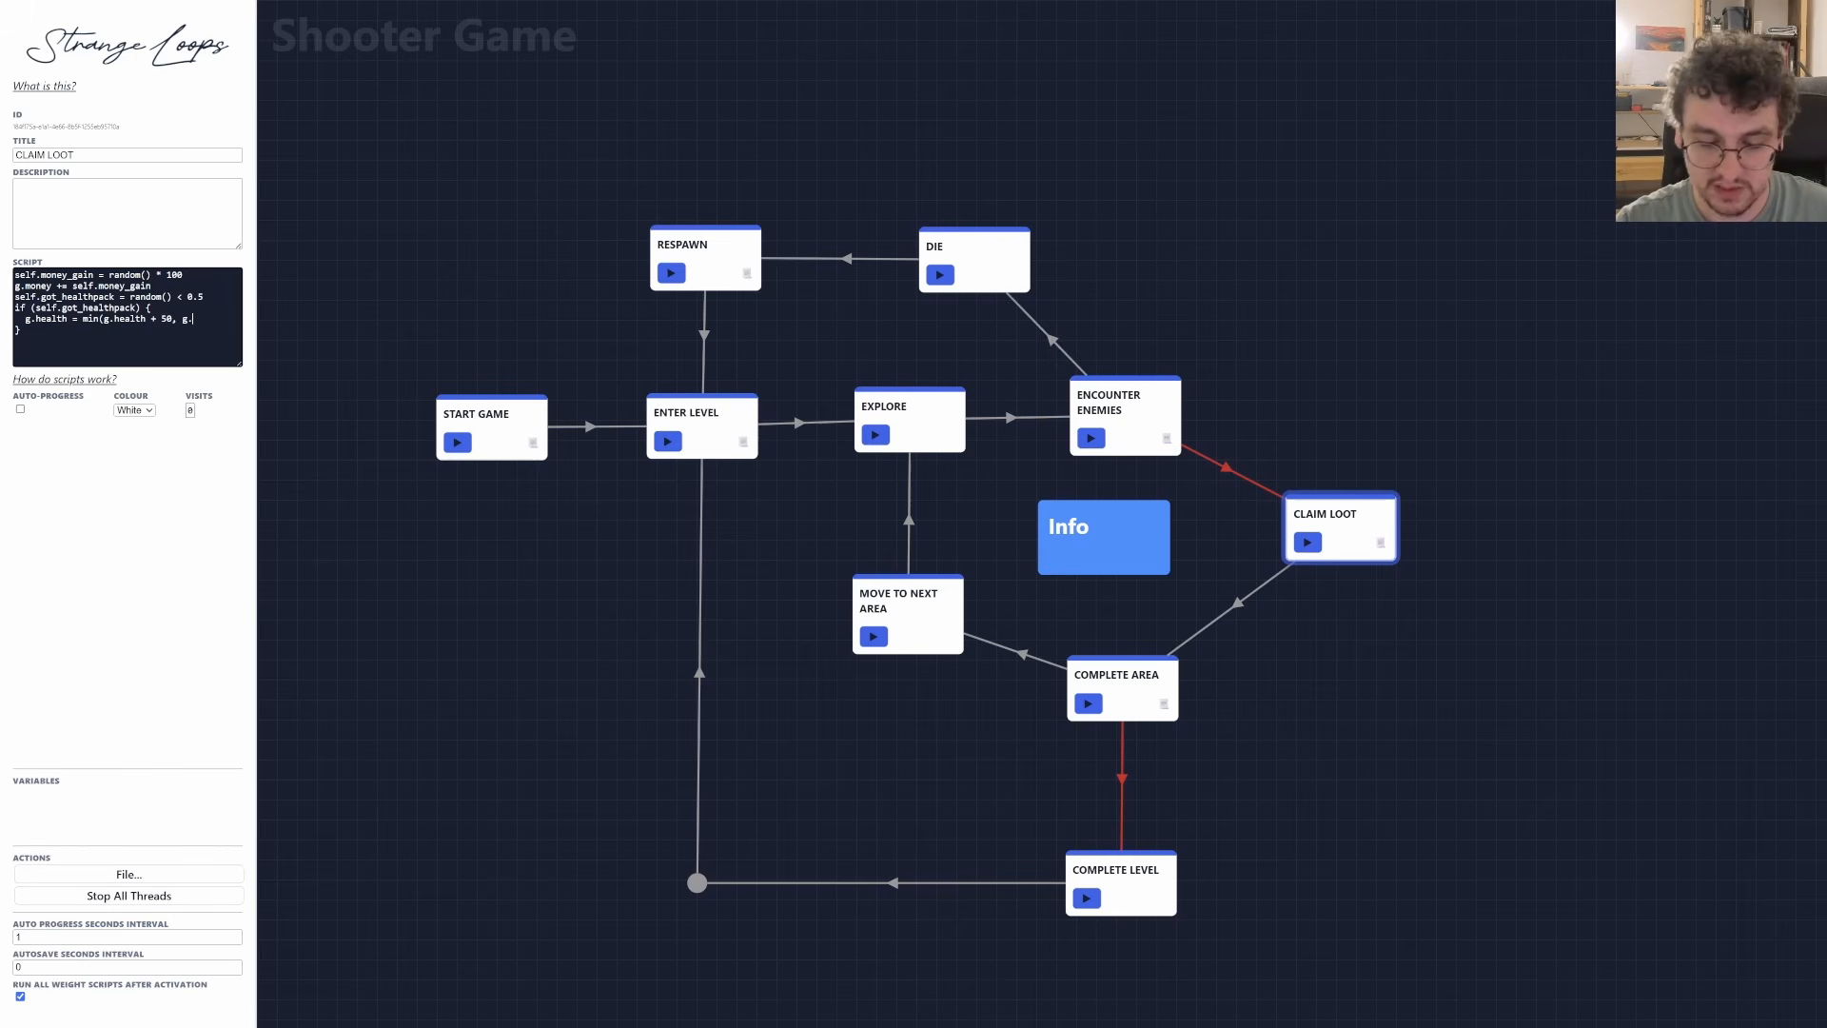
{"action": "type", "text": "max_health)"}
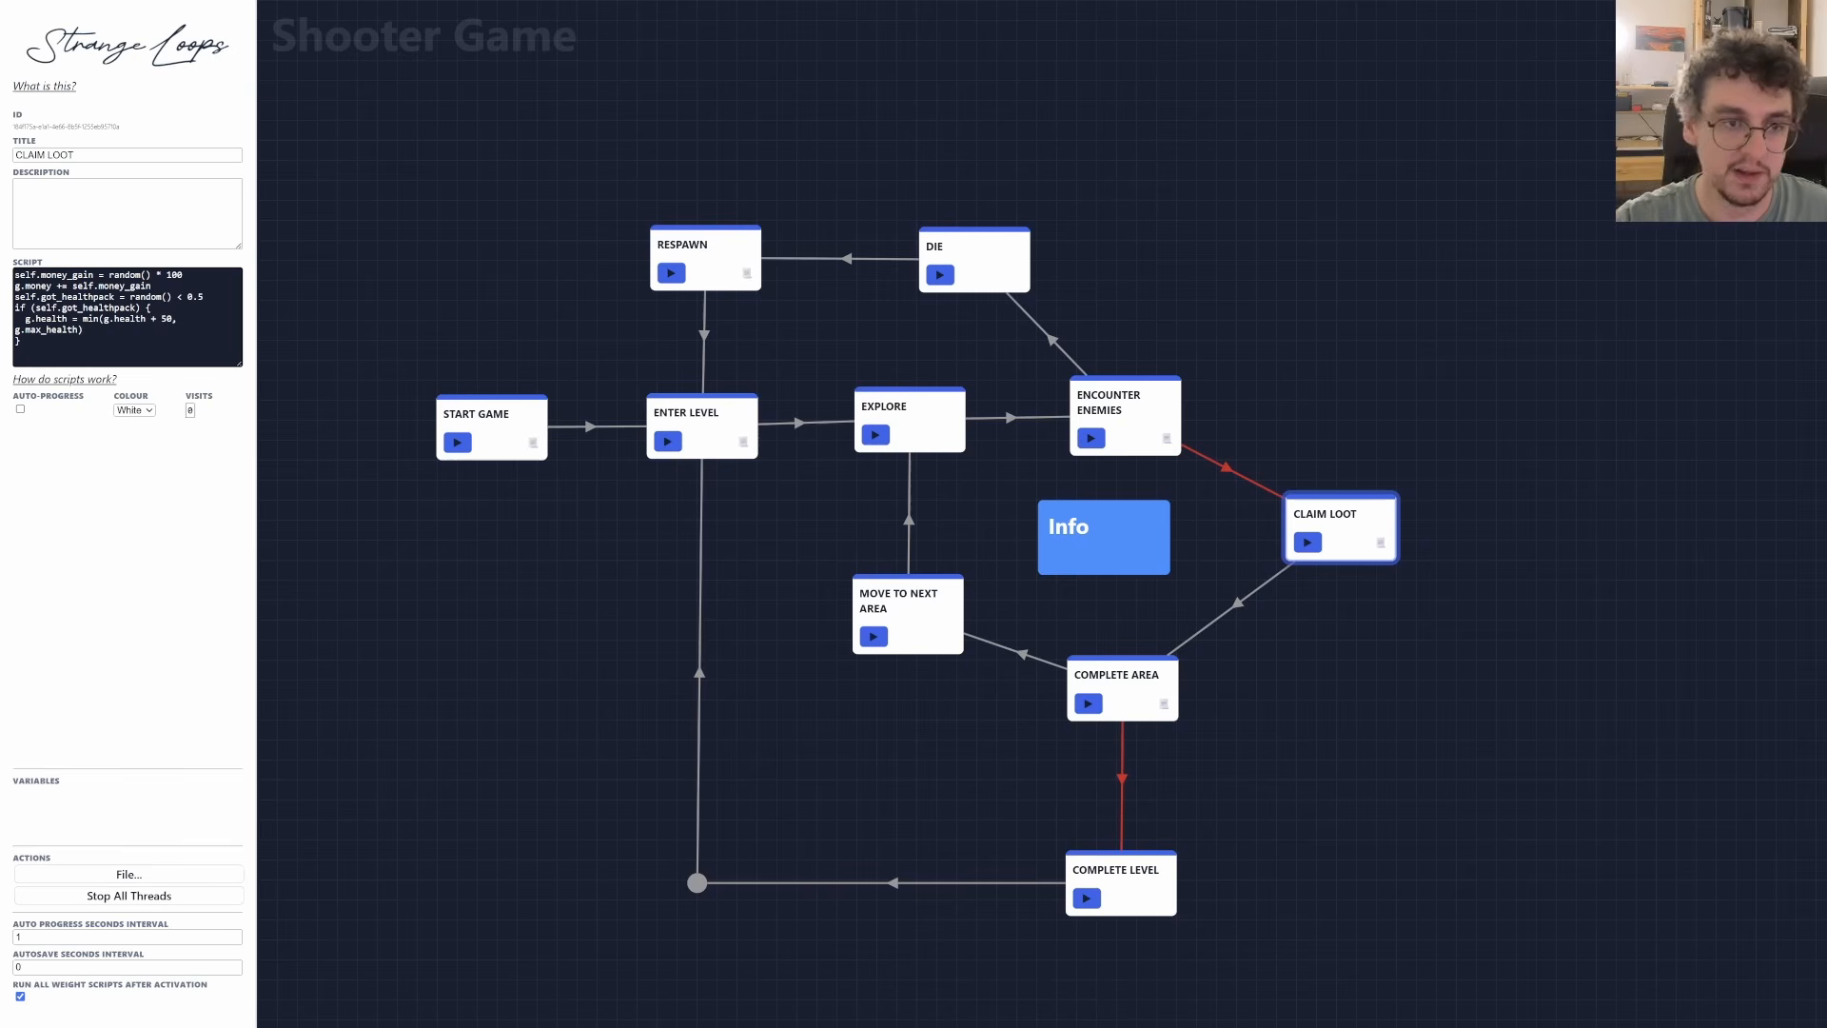
{"action": "double_click", "coordinate": [90, 319]}
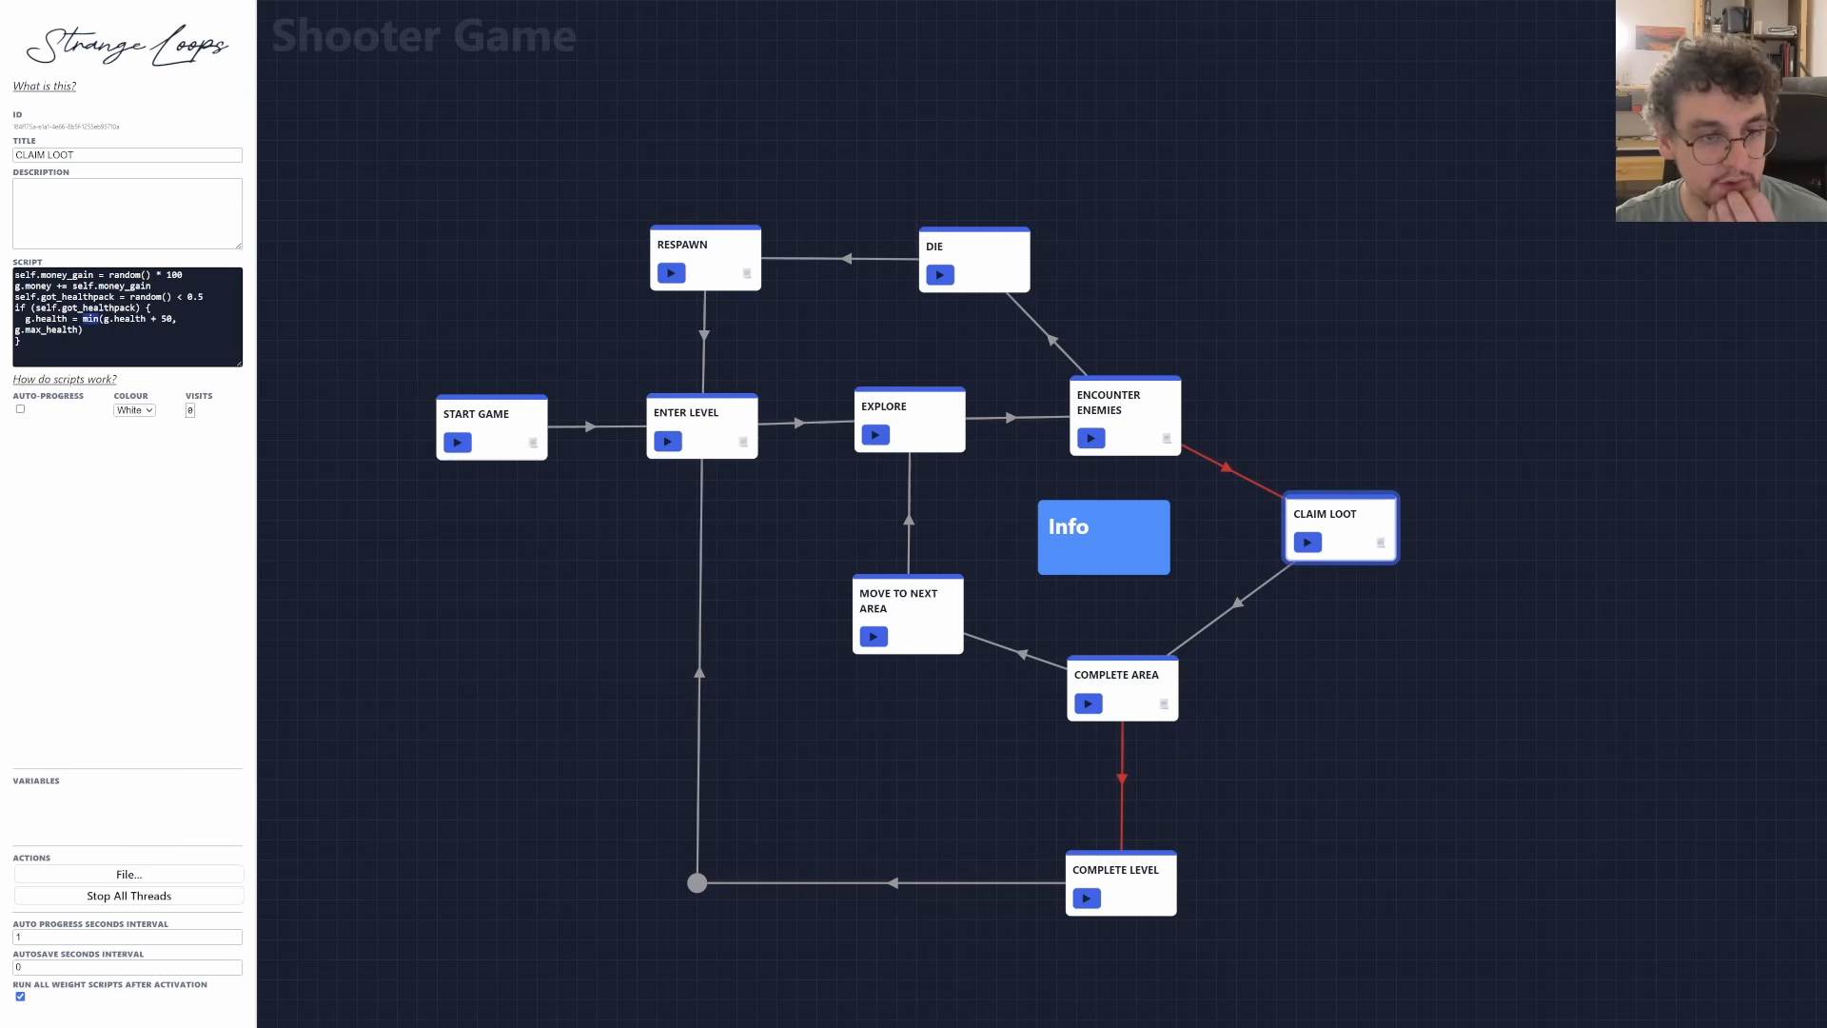
{"action": "left_click_drag", "start_coordinate": [103, 319], "coordinate": [176, 318]}
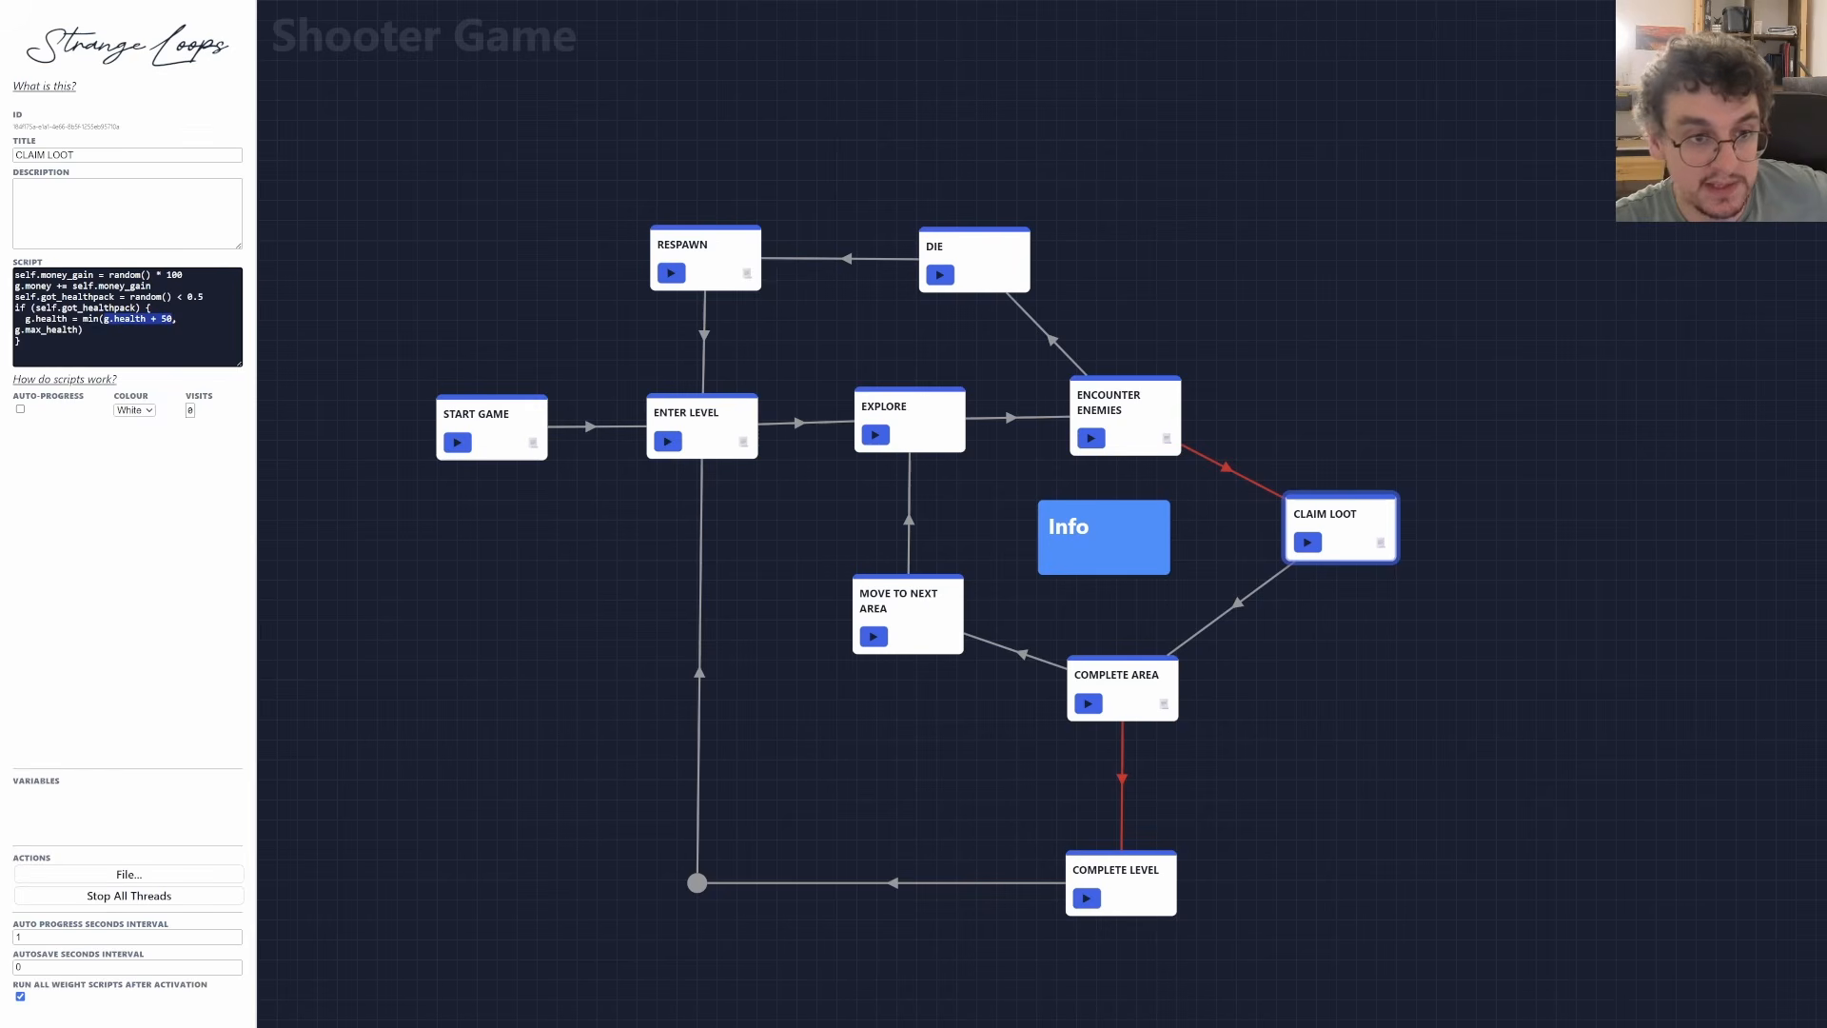
{"action": "left_click", "coordinate": [76, 330]}
{"action": "left_click_drag", "start_coordinate": [16, 330], "coordinate": [175, 318]}
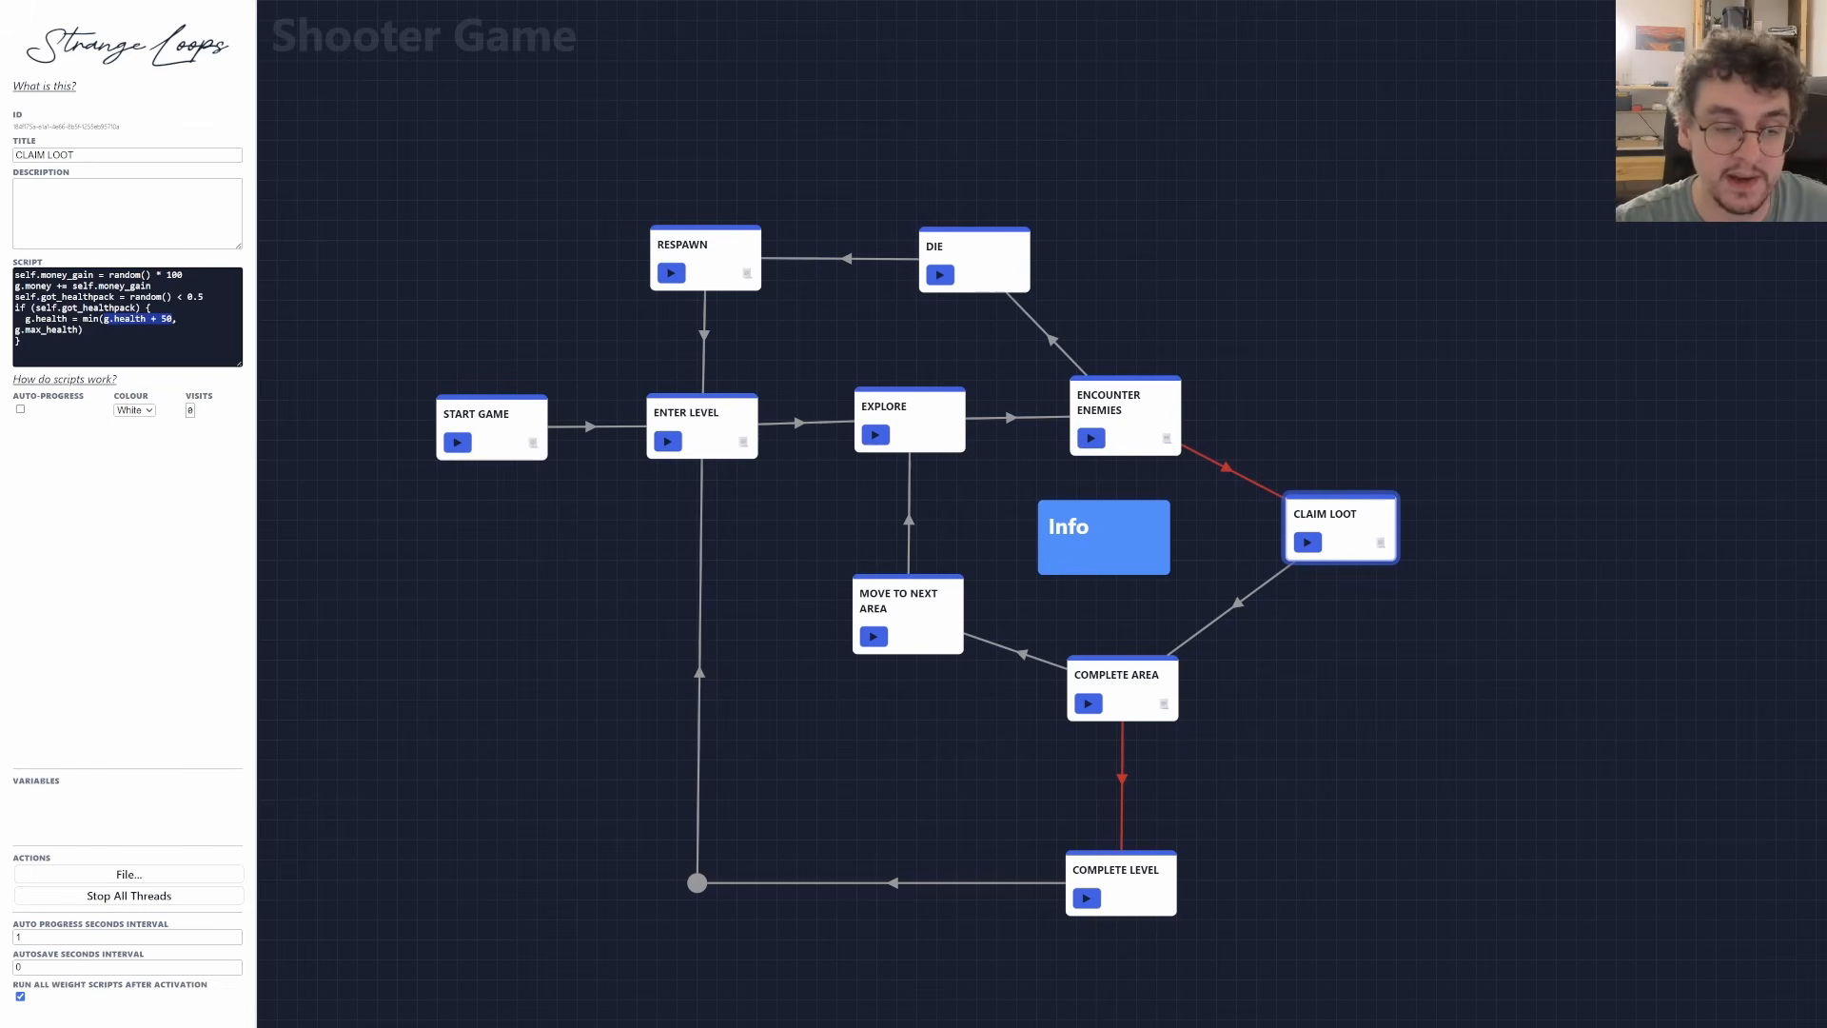
{"action": "left_click_drag", "start_coordinate": [78, 330], "coordinate": [15, 332]}
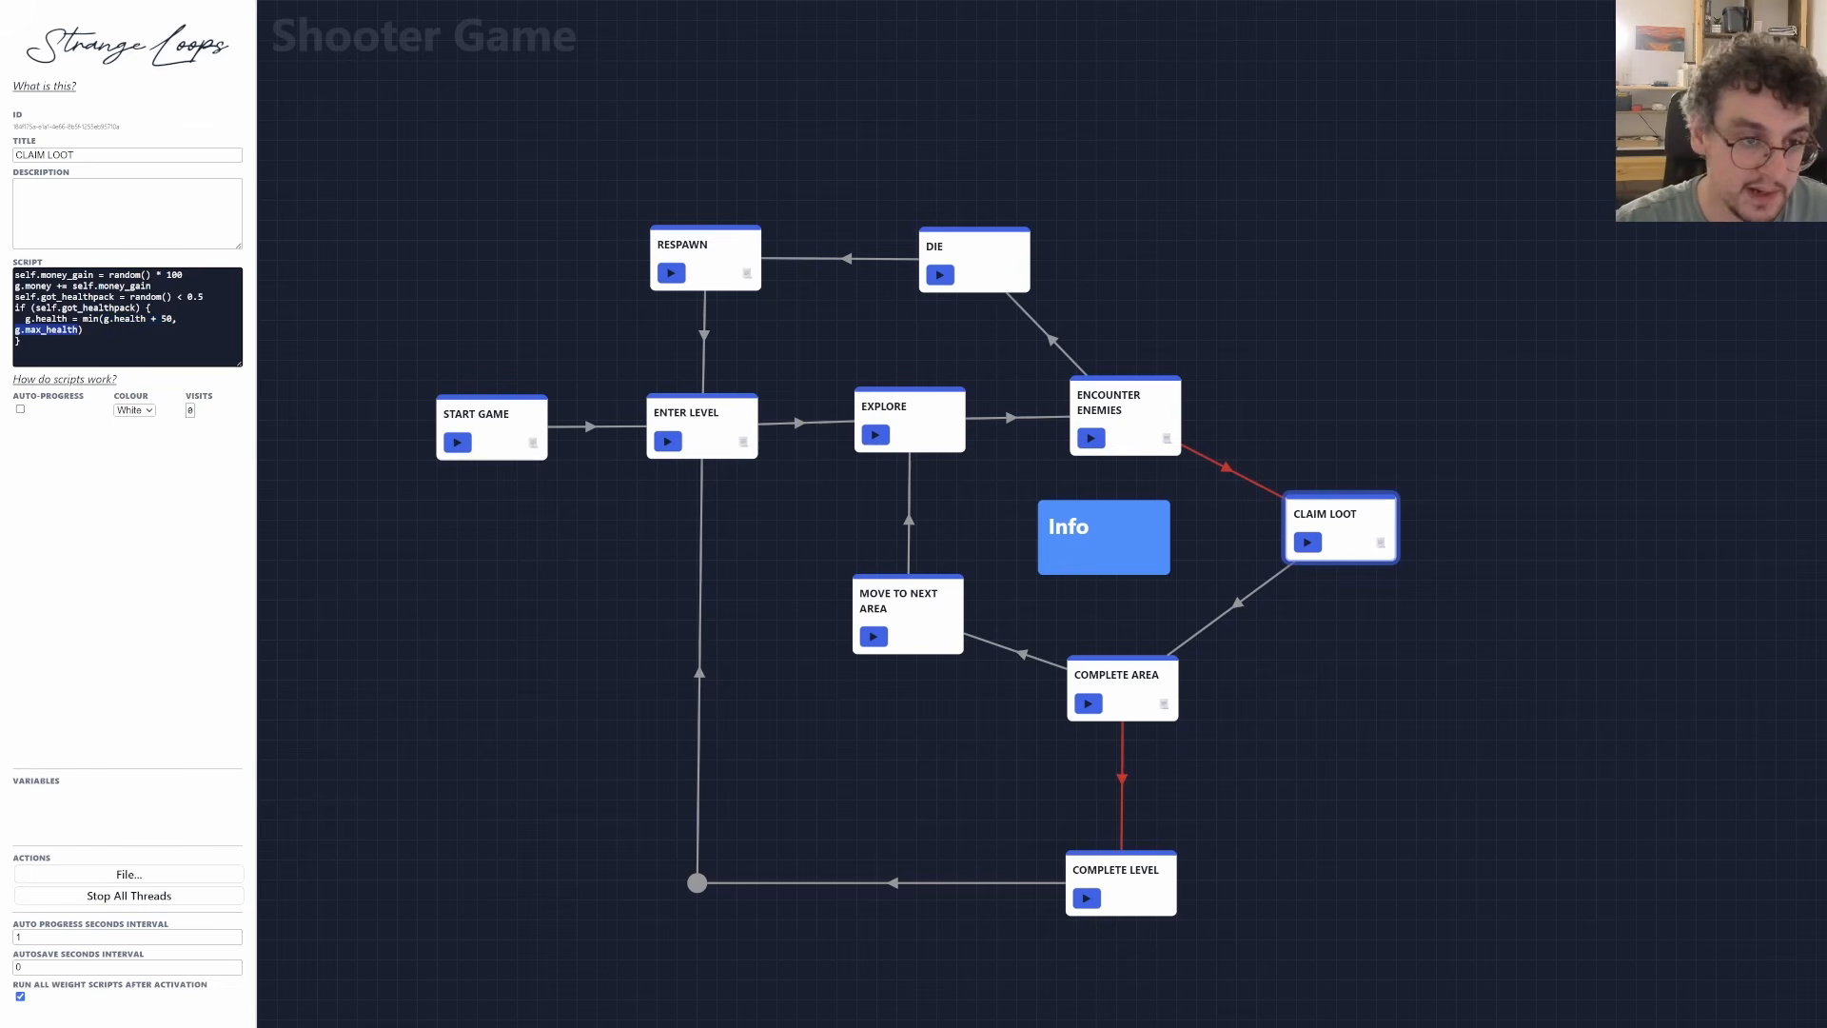
{"action": "left_click", "coordinate": [86, 330]}
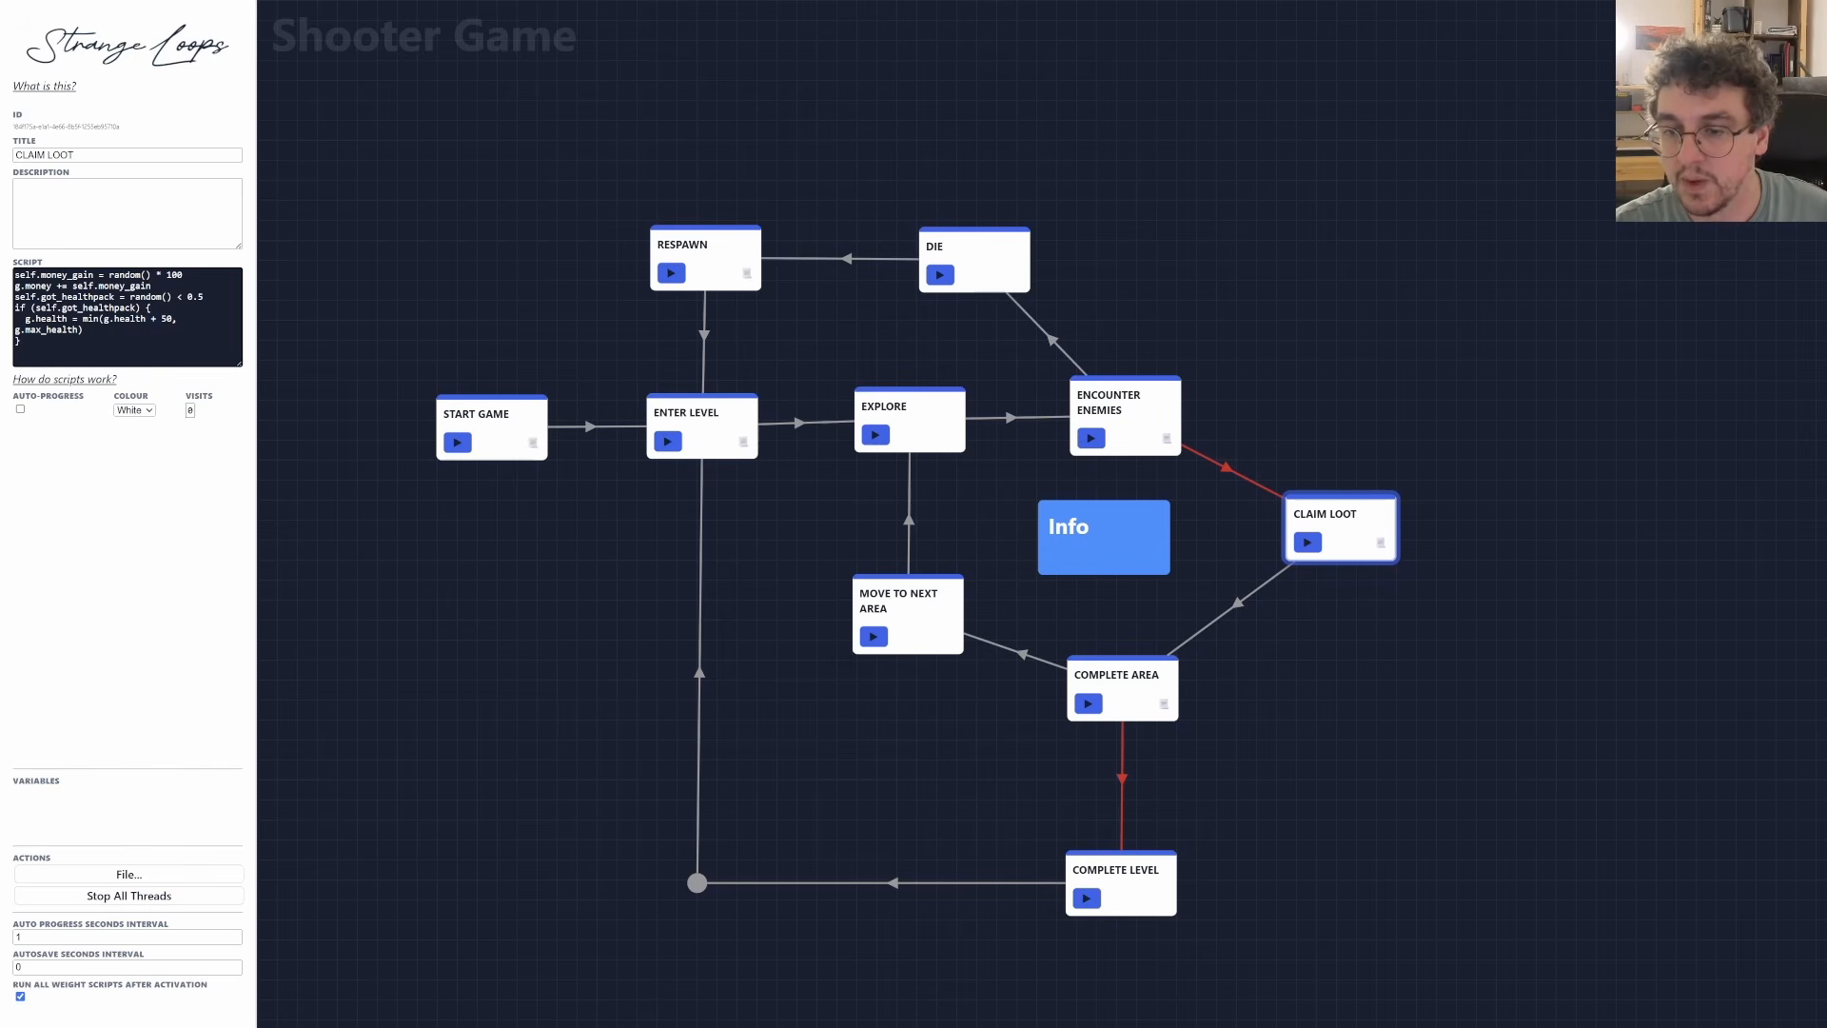
Examine how the ENCOUNTER ENEMIES node's script reduces health.
{"action": "left_click_drag", "start_coordinate": [1018, 474], "coordinate": [949, 415]}
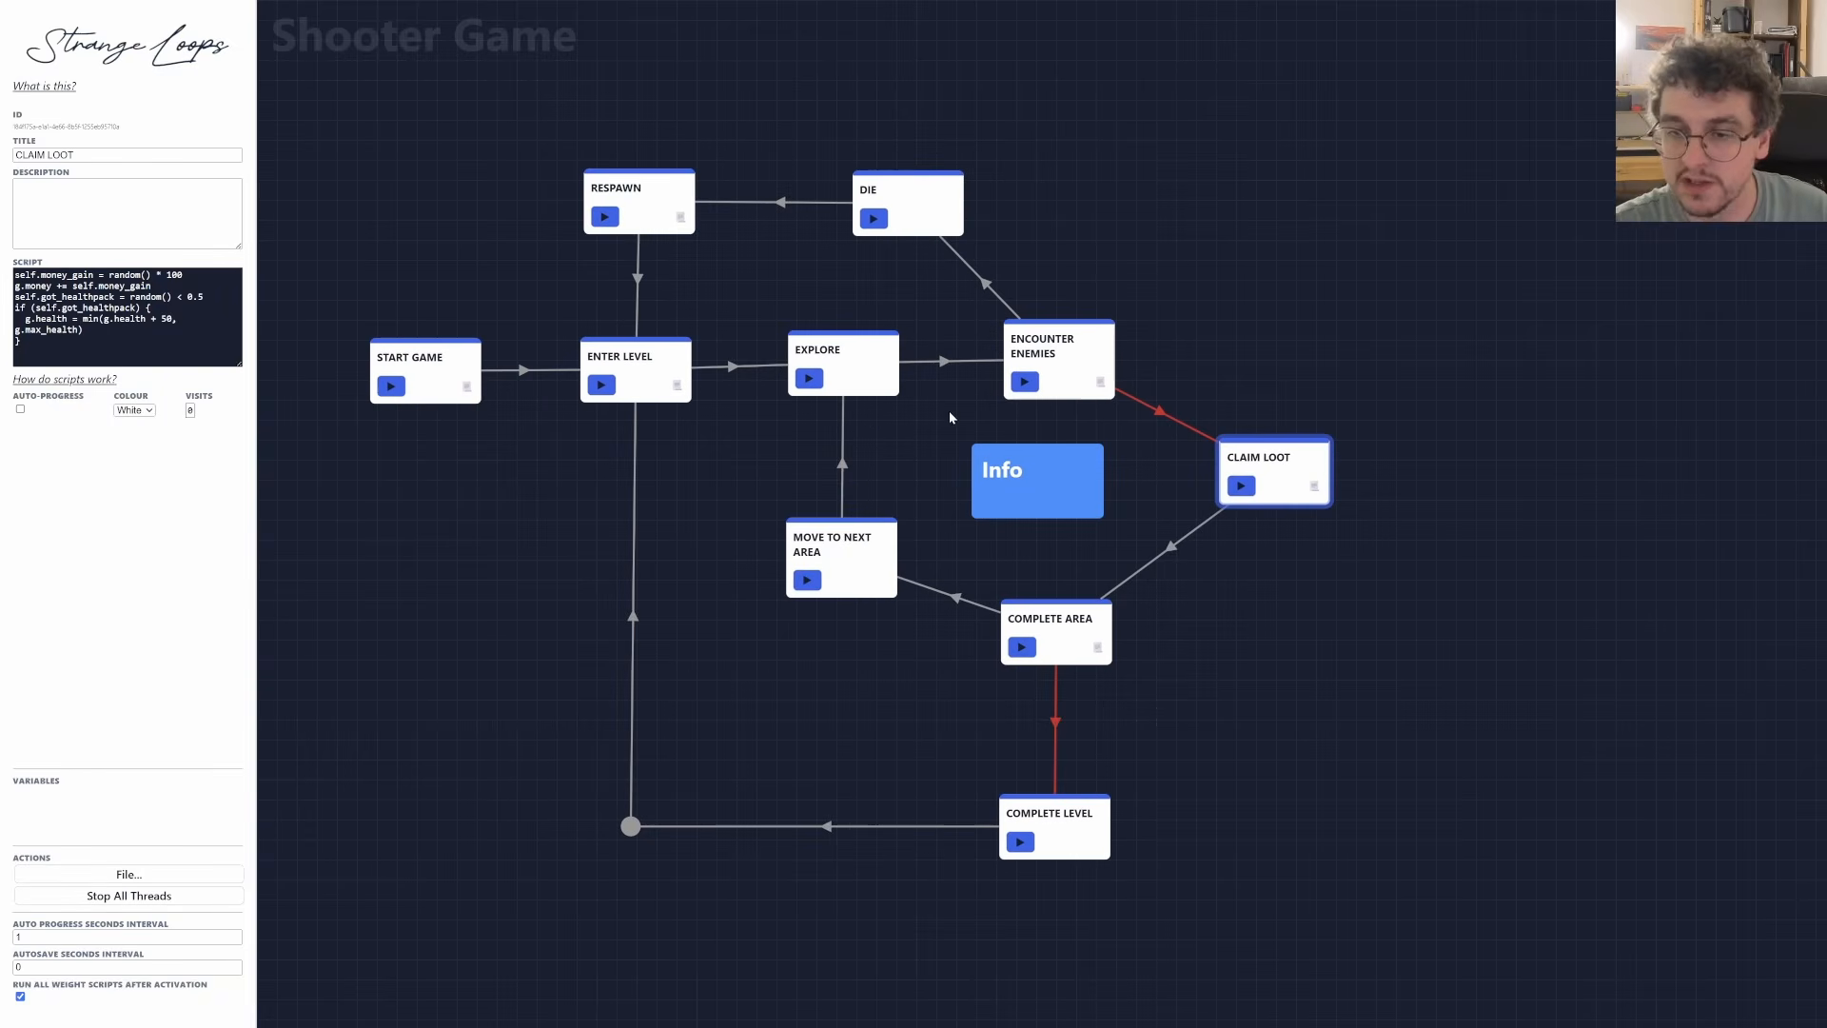
{"action": "left_click_drag", "start_coordinate": [434, 371], "coordinate": [434, 368]}
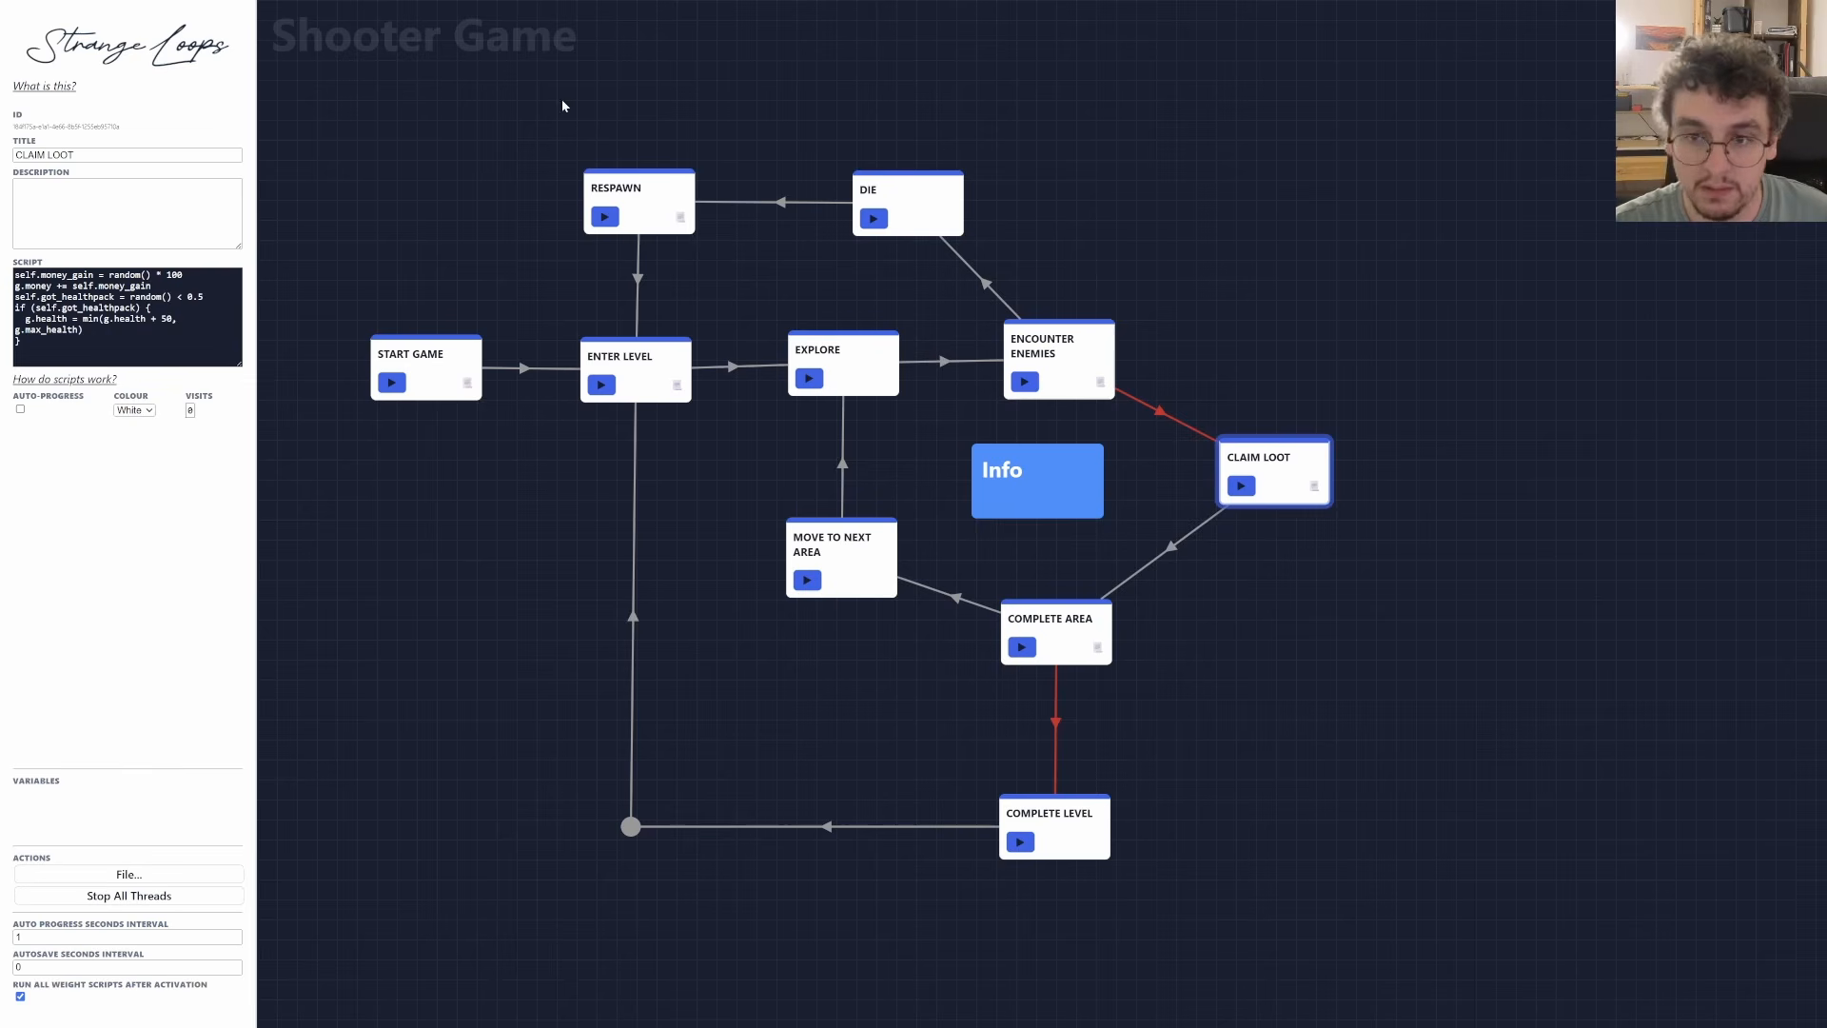
{"action": "left_click", "coordinate": [1085, 359]}
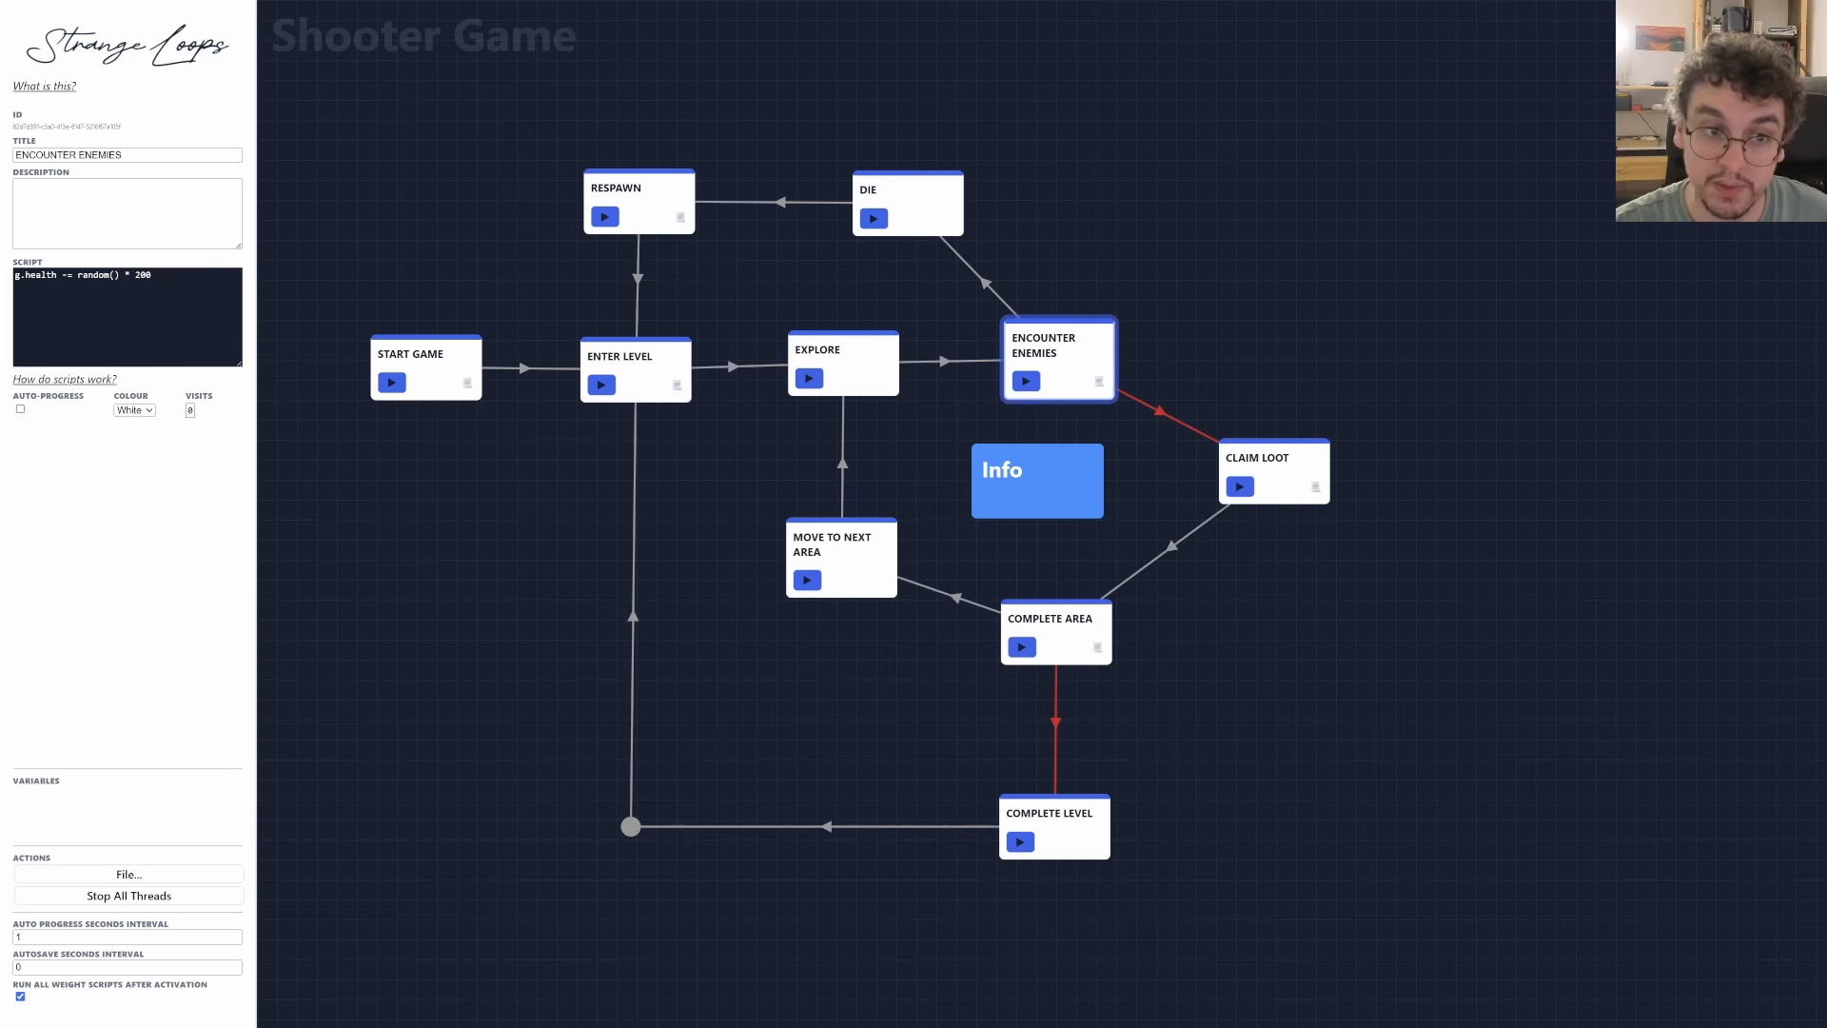
{"action": "mouse_move", "coordinate": [77, 275]}
{"action": "left_mouse_down"}
{"action": "mouse_move", "coordinate": [154, 276]}
{"action": "mouse_move", "coordinate": [73, 275]}
{"action": "left_mouse_up"}
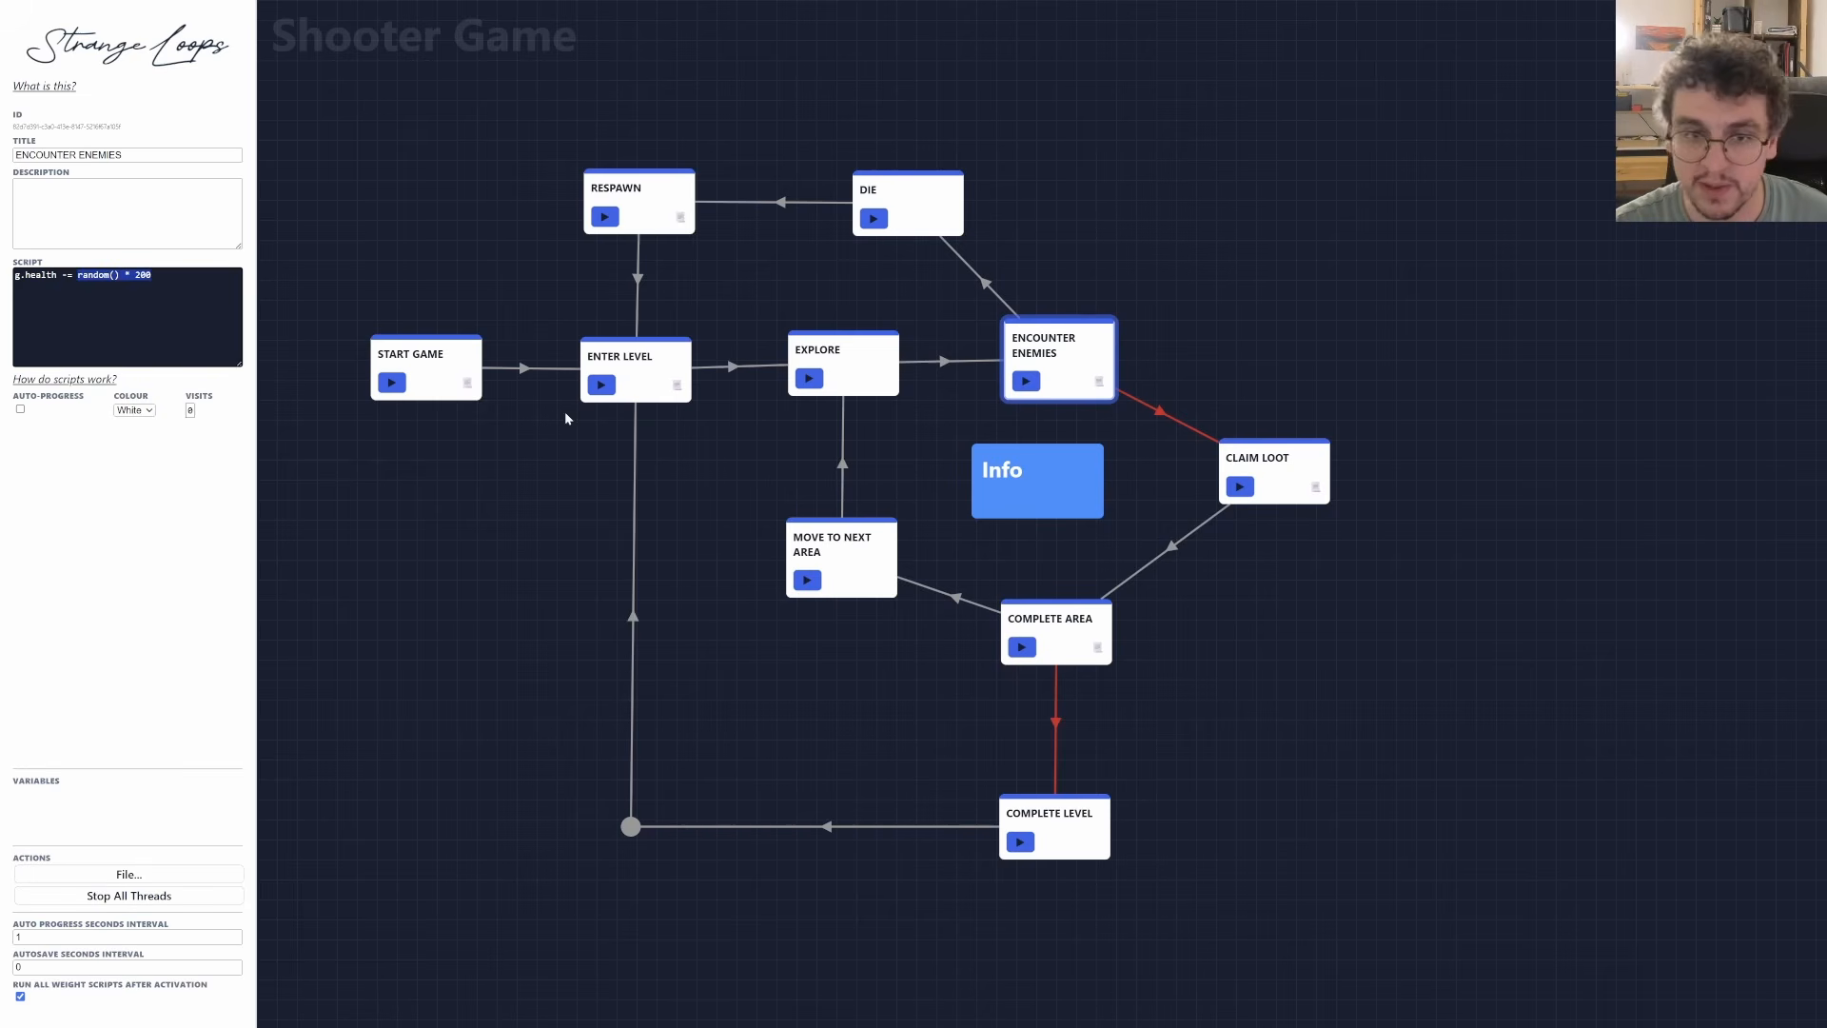
Create a button on an empty area of the graph and move it beside the RESPAWN node, above START GAME.
{"action": "left_click", "coordinate": [479, 465]}
{"action": "left_click_drag", "start_coordinate": [523, 485], "coordinate": [665, 538]}
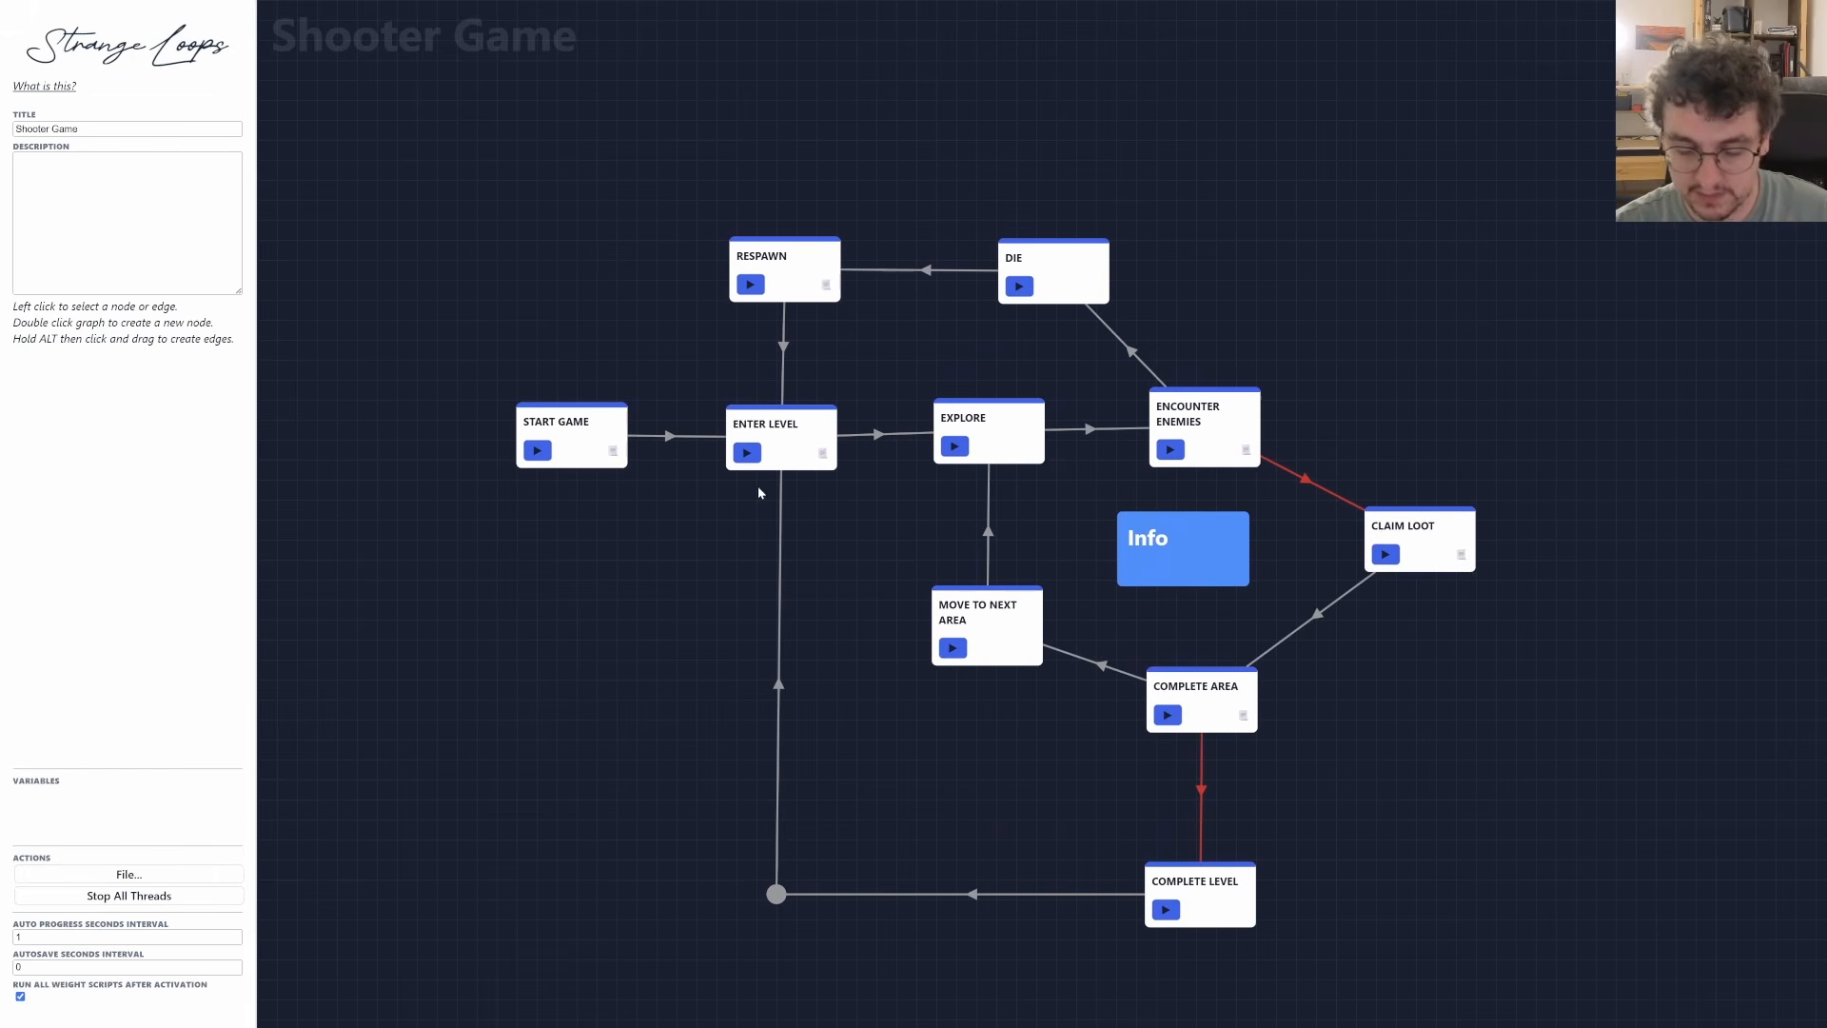
{"action": "double_click", "coordinate": [638, 536]}
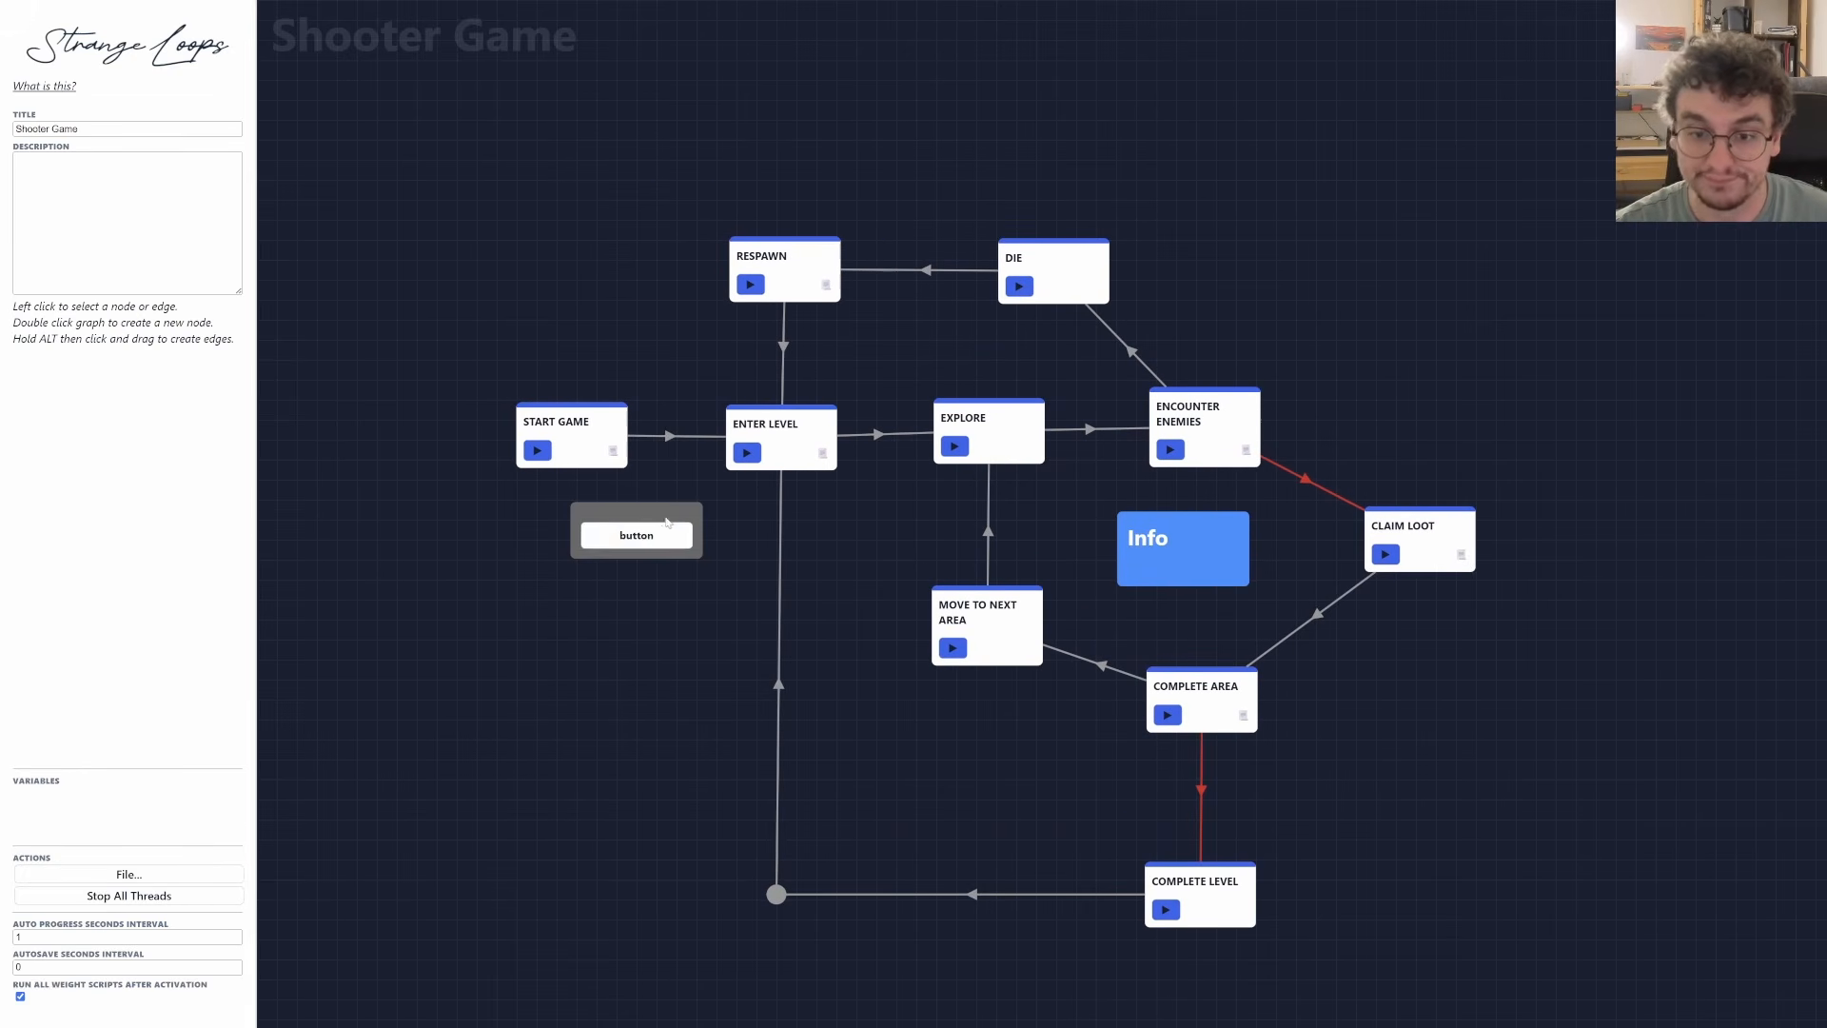
{"action": "left_click_drag", "start_coordinate": [638, 538], "coordinate": [648, 314]}
{"action": "left_click", "coordinate": [798, 273]}
{"action": "left_click", "coordinate": [640, 308]}
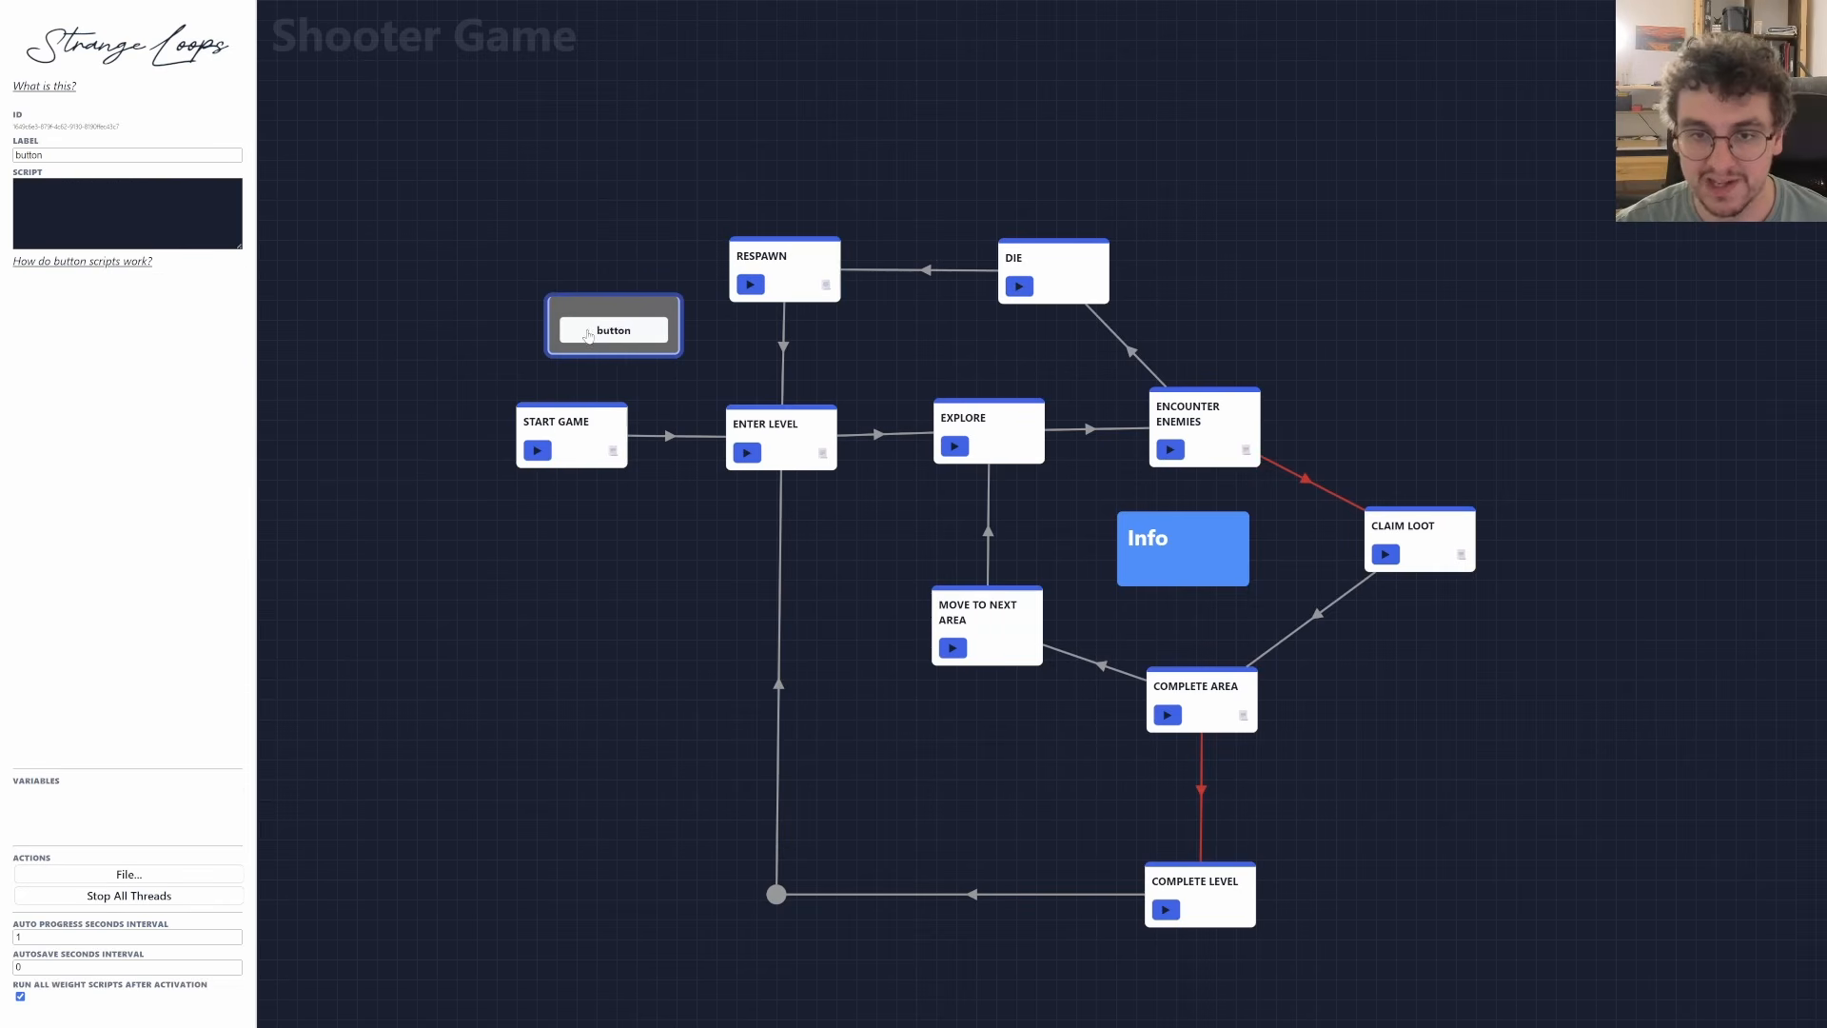
{"action": "left_click_drag", "start_coordinate": [623, 315], "coordinate": [612, 283]}
{"action": "left_click", "coordinate": [785, 257]}
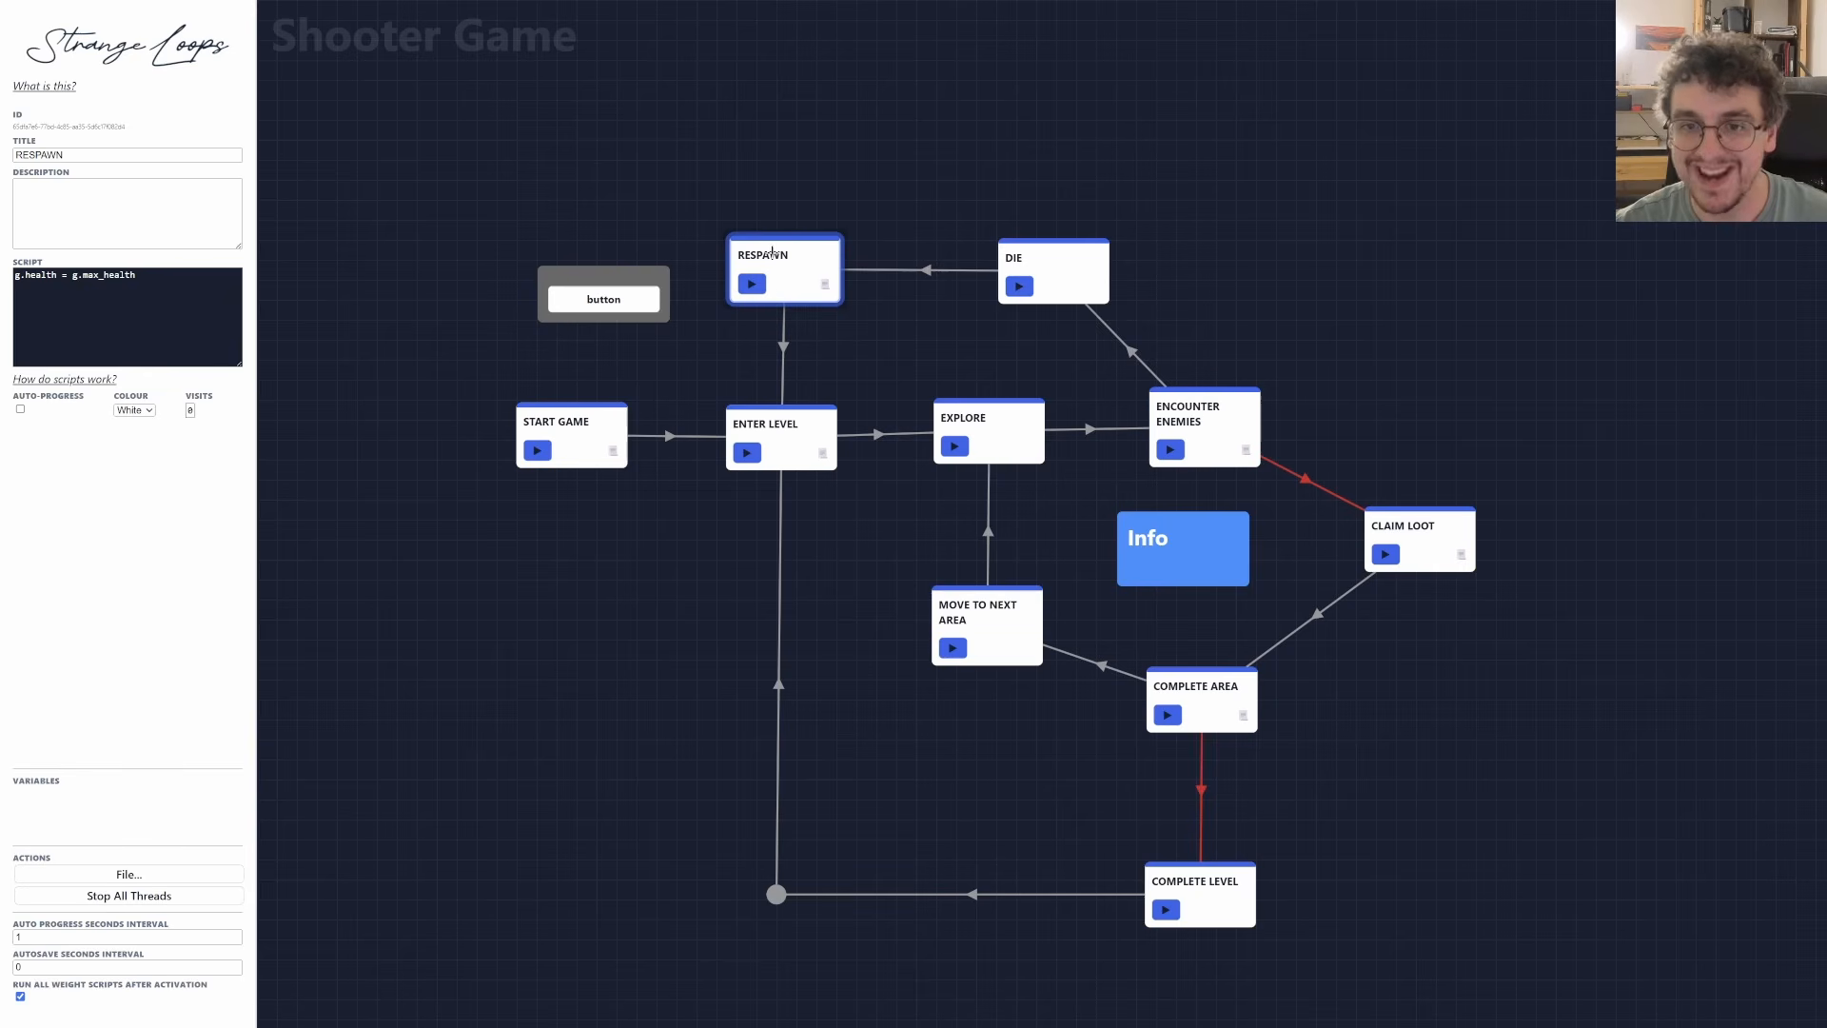
{"action": "mouse_move", "coordinate": [773, 251]}
{"action": "left_mouse_down"}
{"action": "mouse_move", "coordinate": [559, 264]}
{"action": "mouse_move", "coordinate": [796, 251]}
{"action": "left_mouse_up"}
{"action": "left_click_drag", "start_coordinate": [634, 285], "coordinate": [640, 291]}
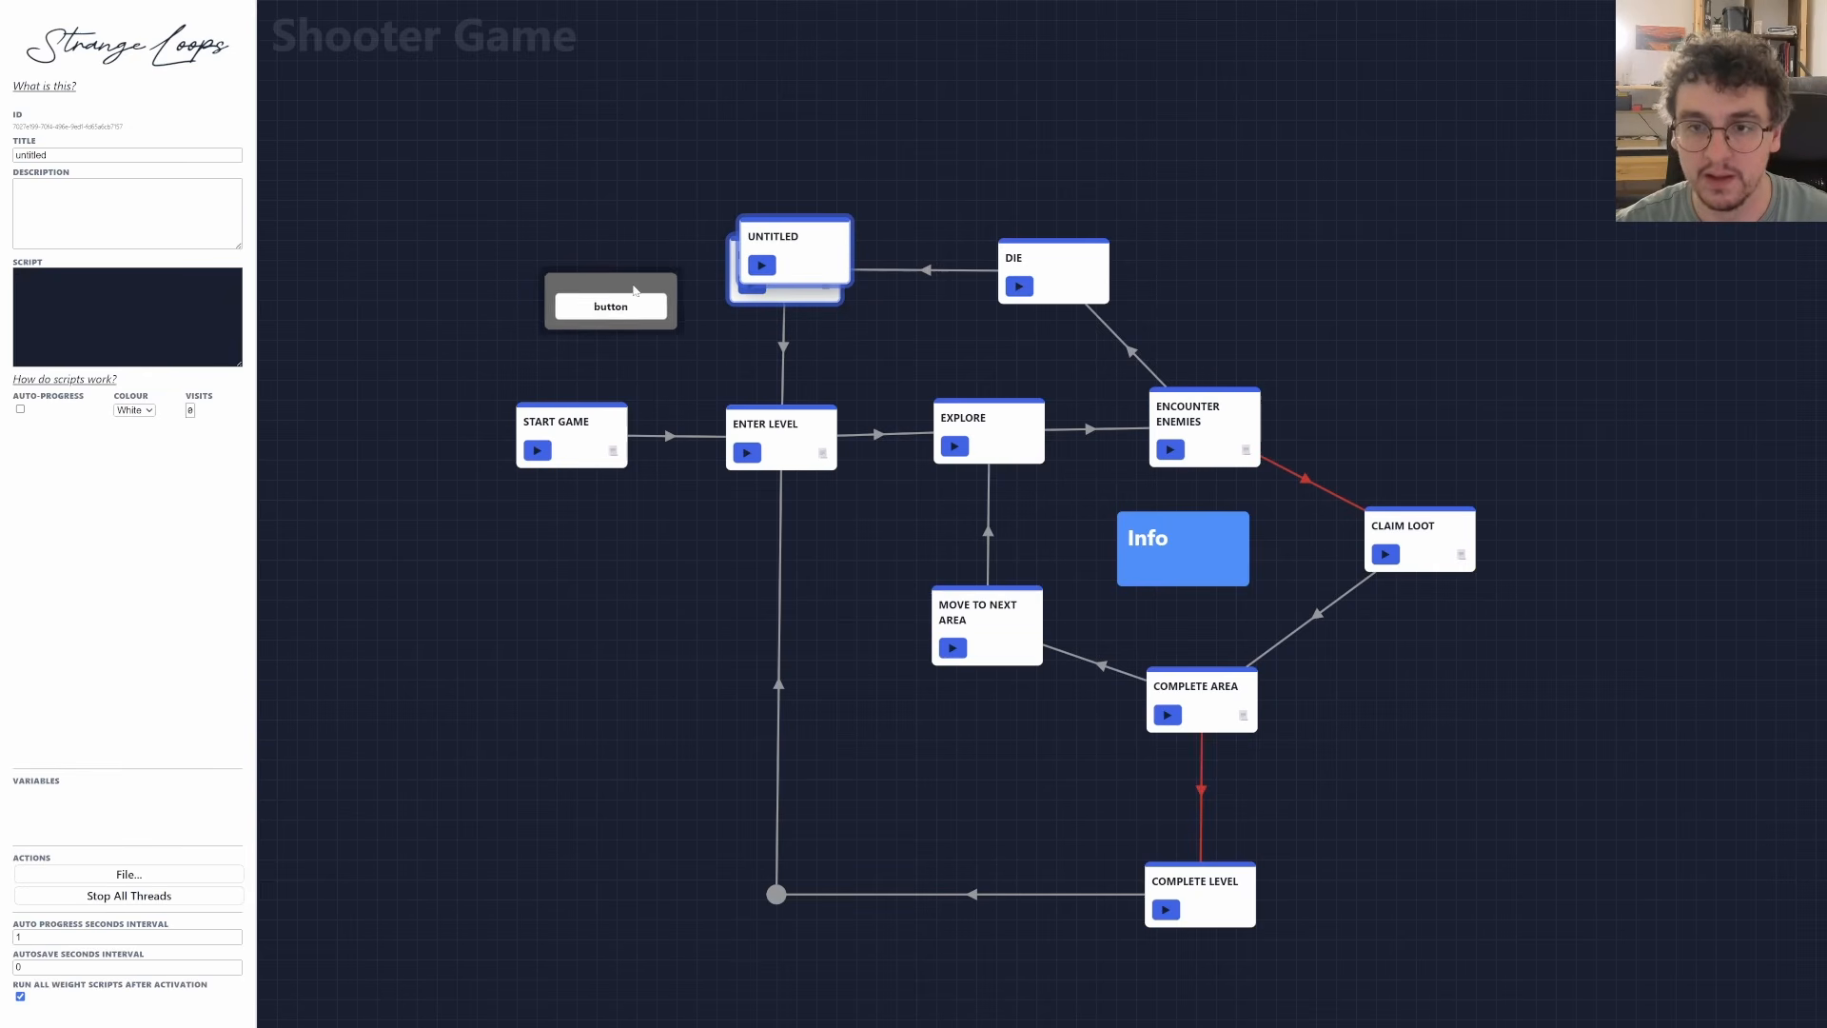
{"action": "left_click_drag", "start_coordinate": [830, 240], "coordinate": [901, 193]}
{"action": "left_click", "coordinate": [785, 263]}
{"action": "left_click", "coordinate": [875, 112]}
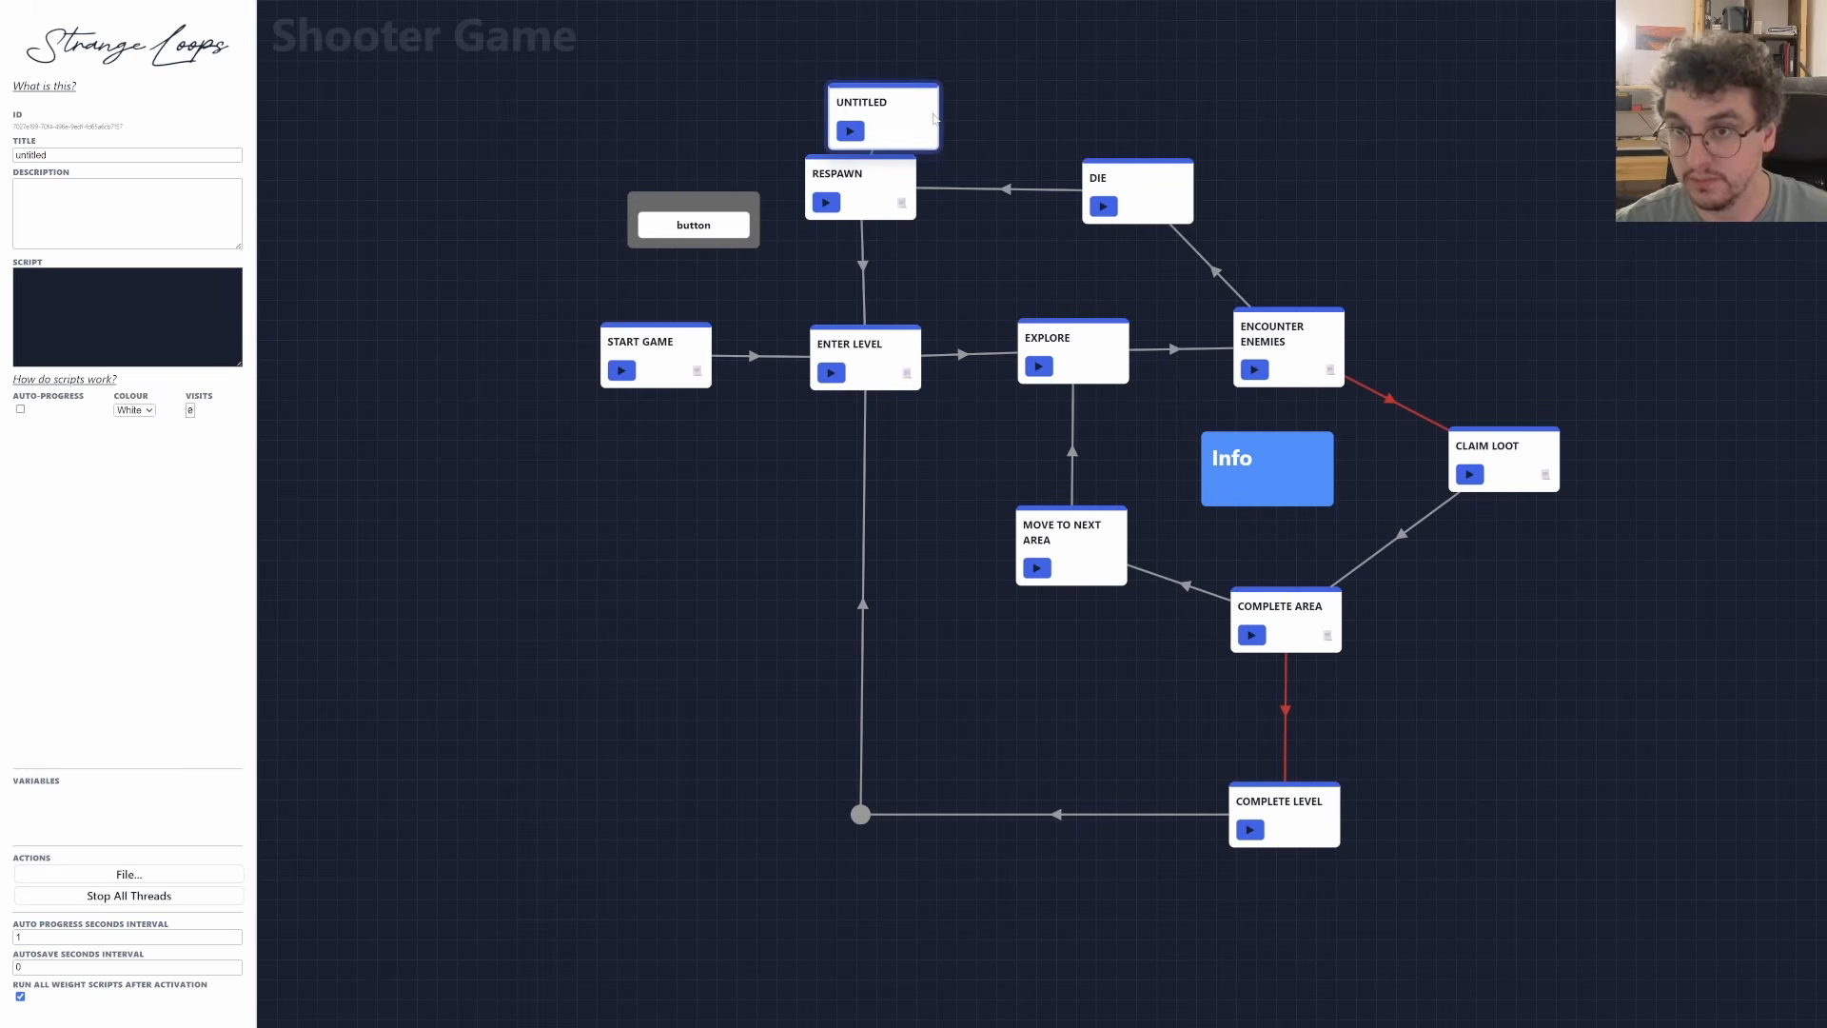
{"action": "key", "text": "Delete"}
Place the button directly above the START GAME node and nudge that node slightly upward.
{"action": "left_click_drag", "start_coordinate": [787, 124], "coordinate": [726, 251]}
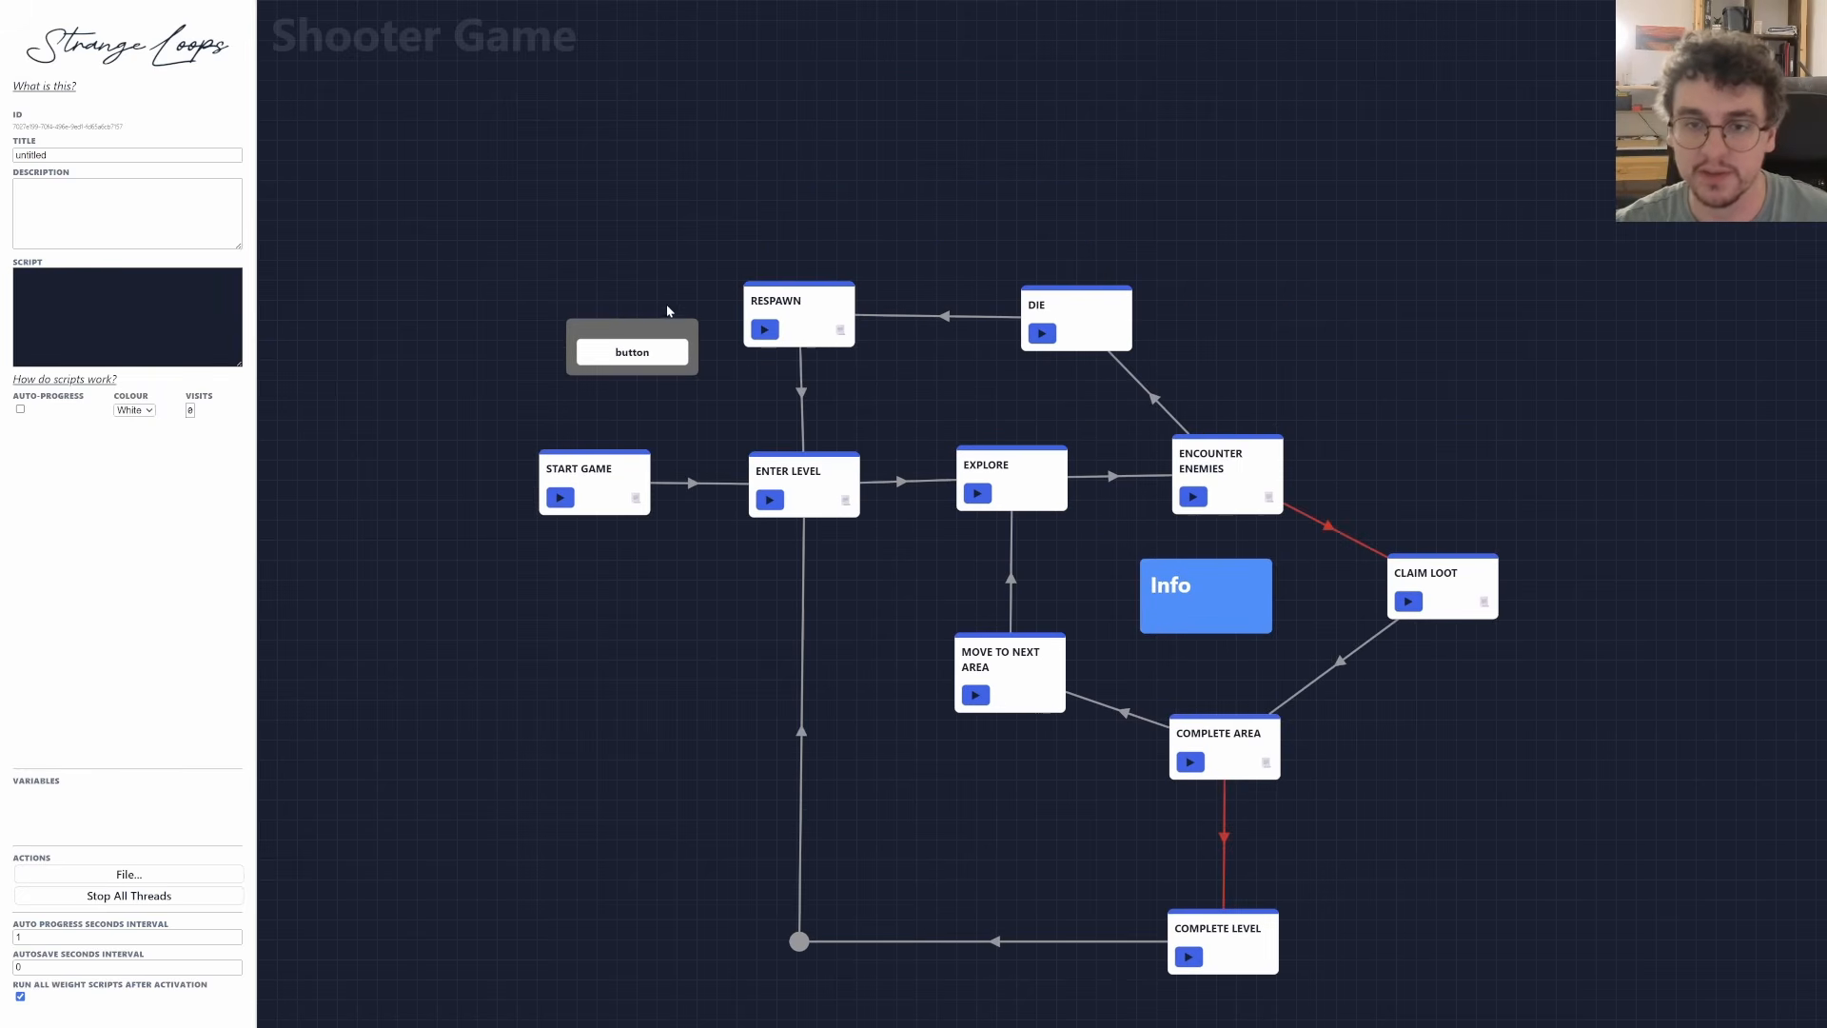
{"action": "left_click", "coordinate": [654, 329]}
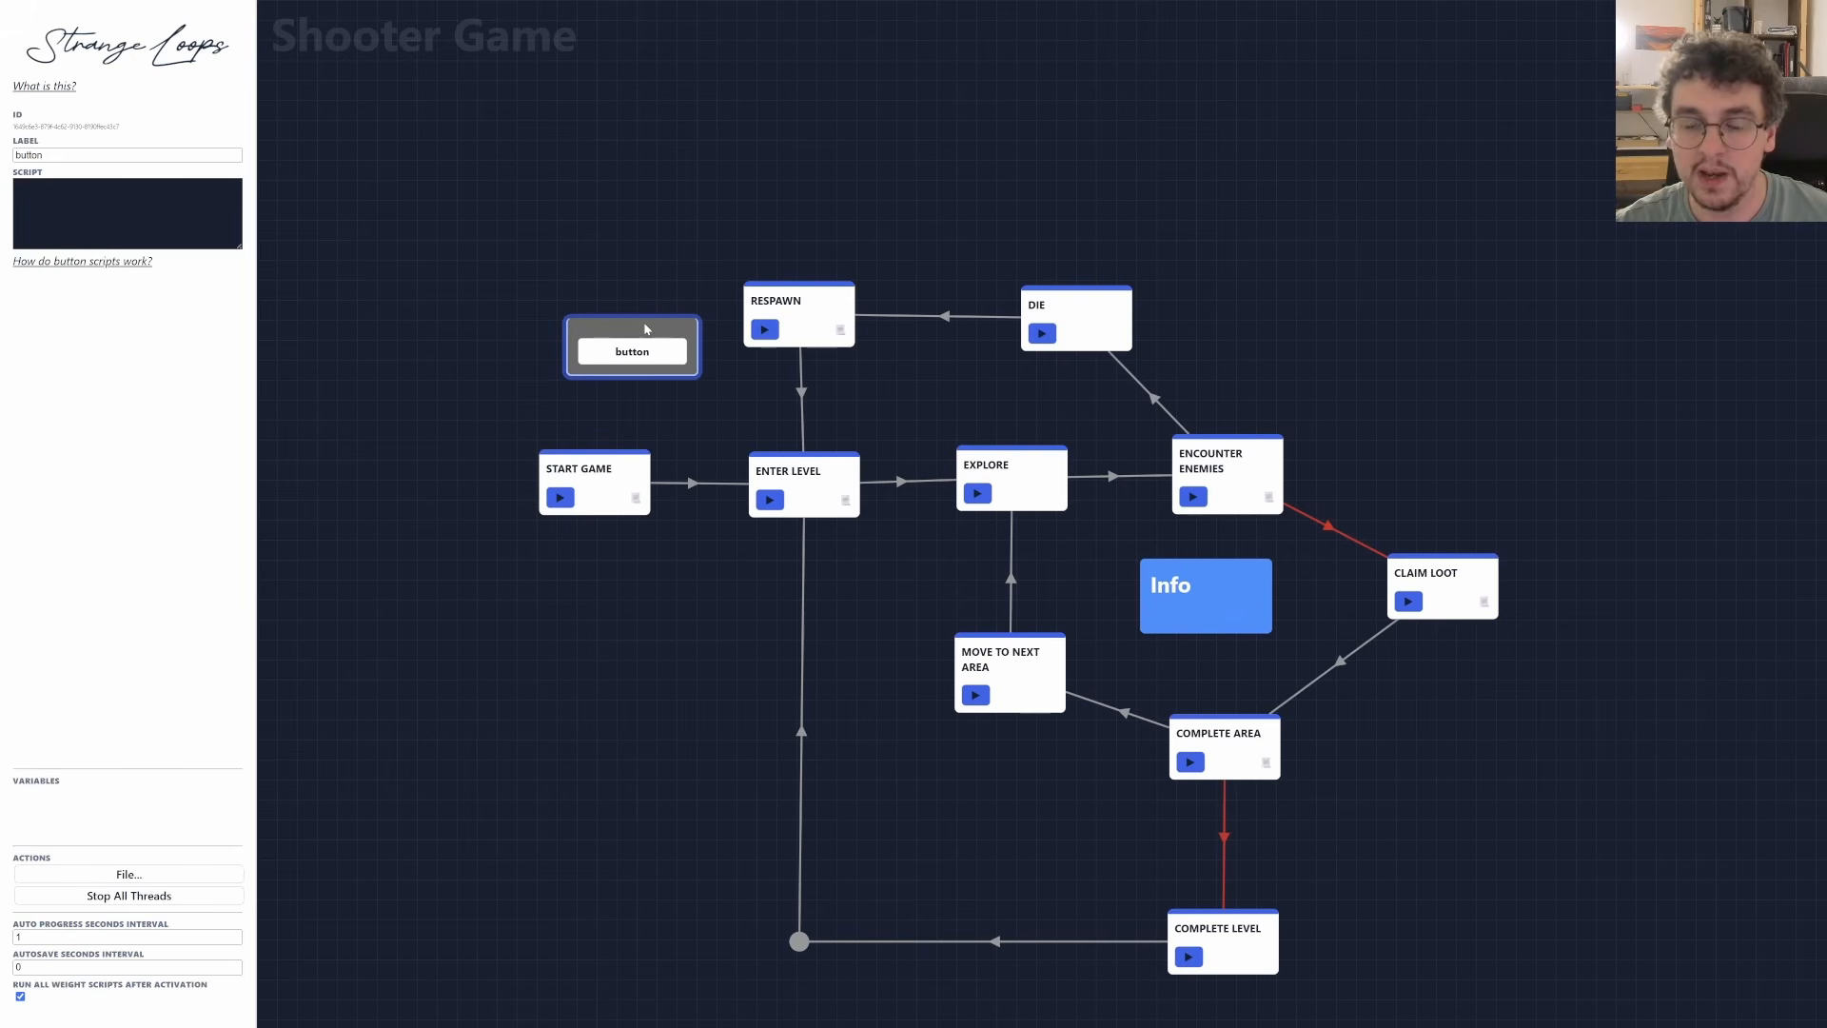
{"action": "left_click_drag", "start_coordinate": [742, 412], "coordinate": [692, 436]}
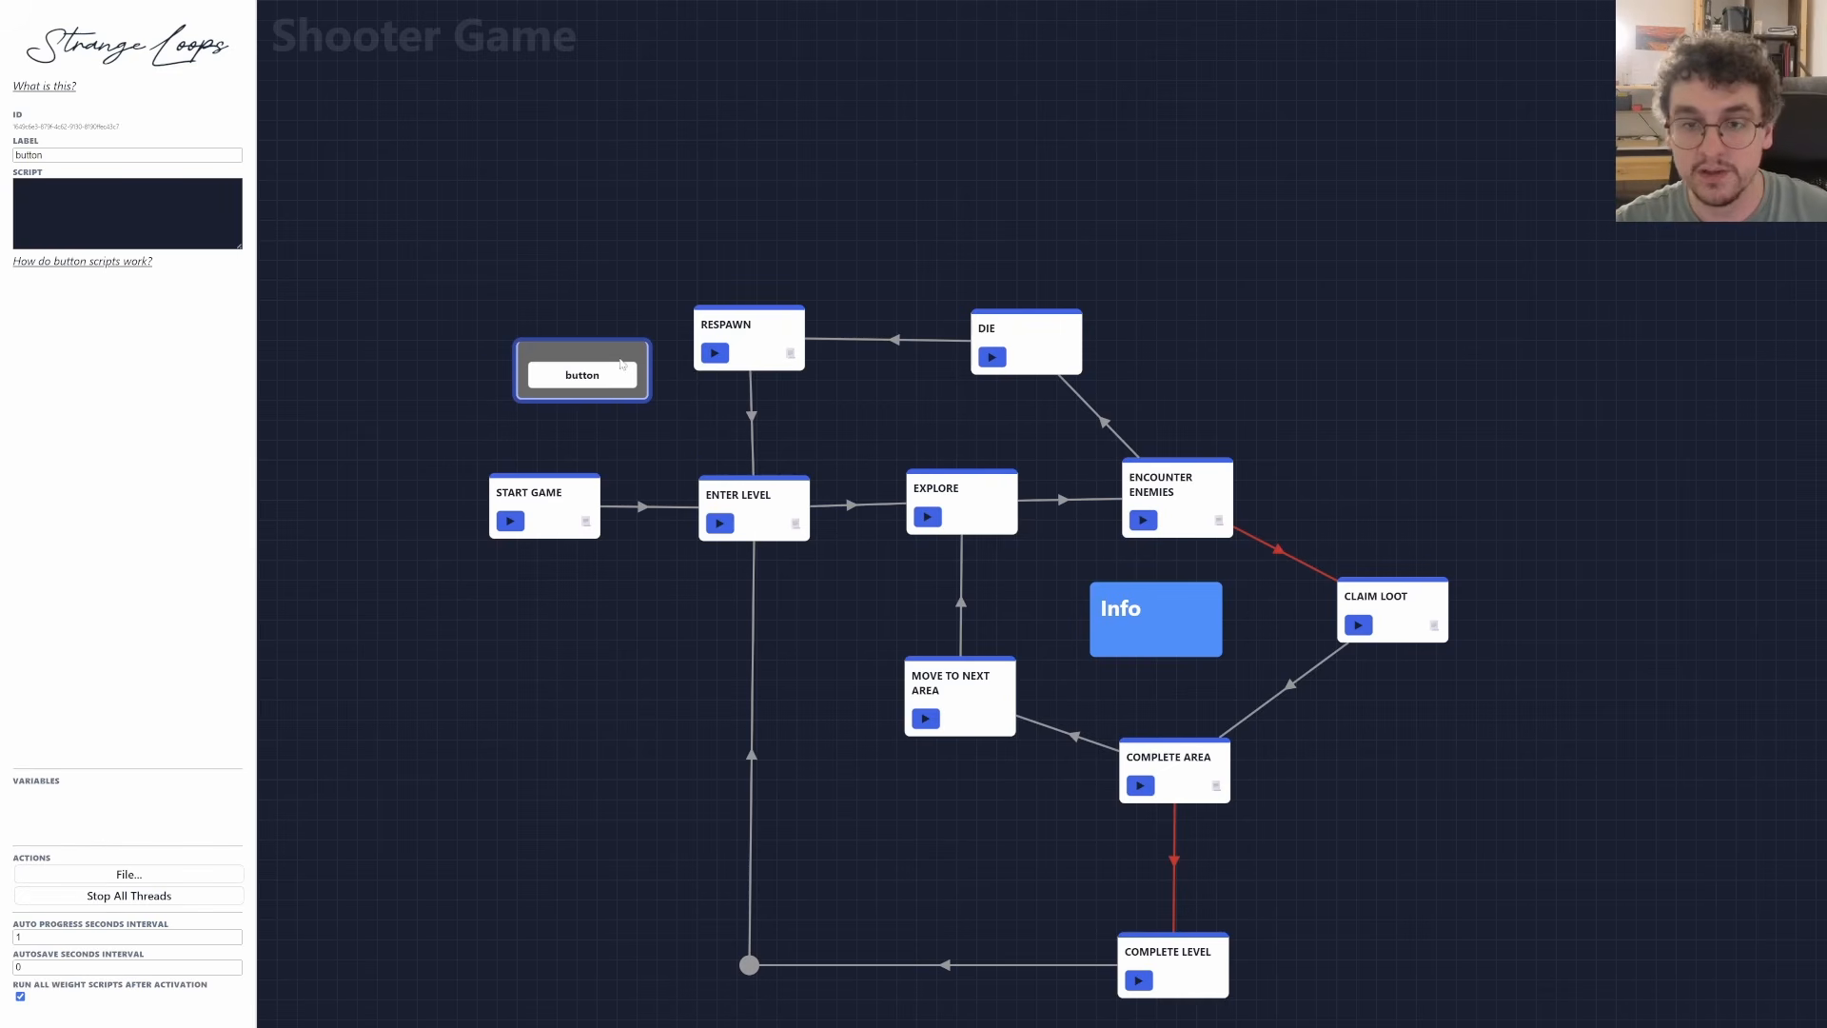
{"action": "left_click_drag", "start_coordinate": [614, 362], "coordinate": [579, 390]}
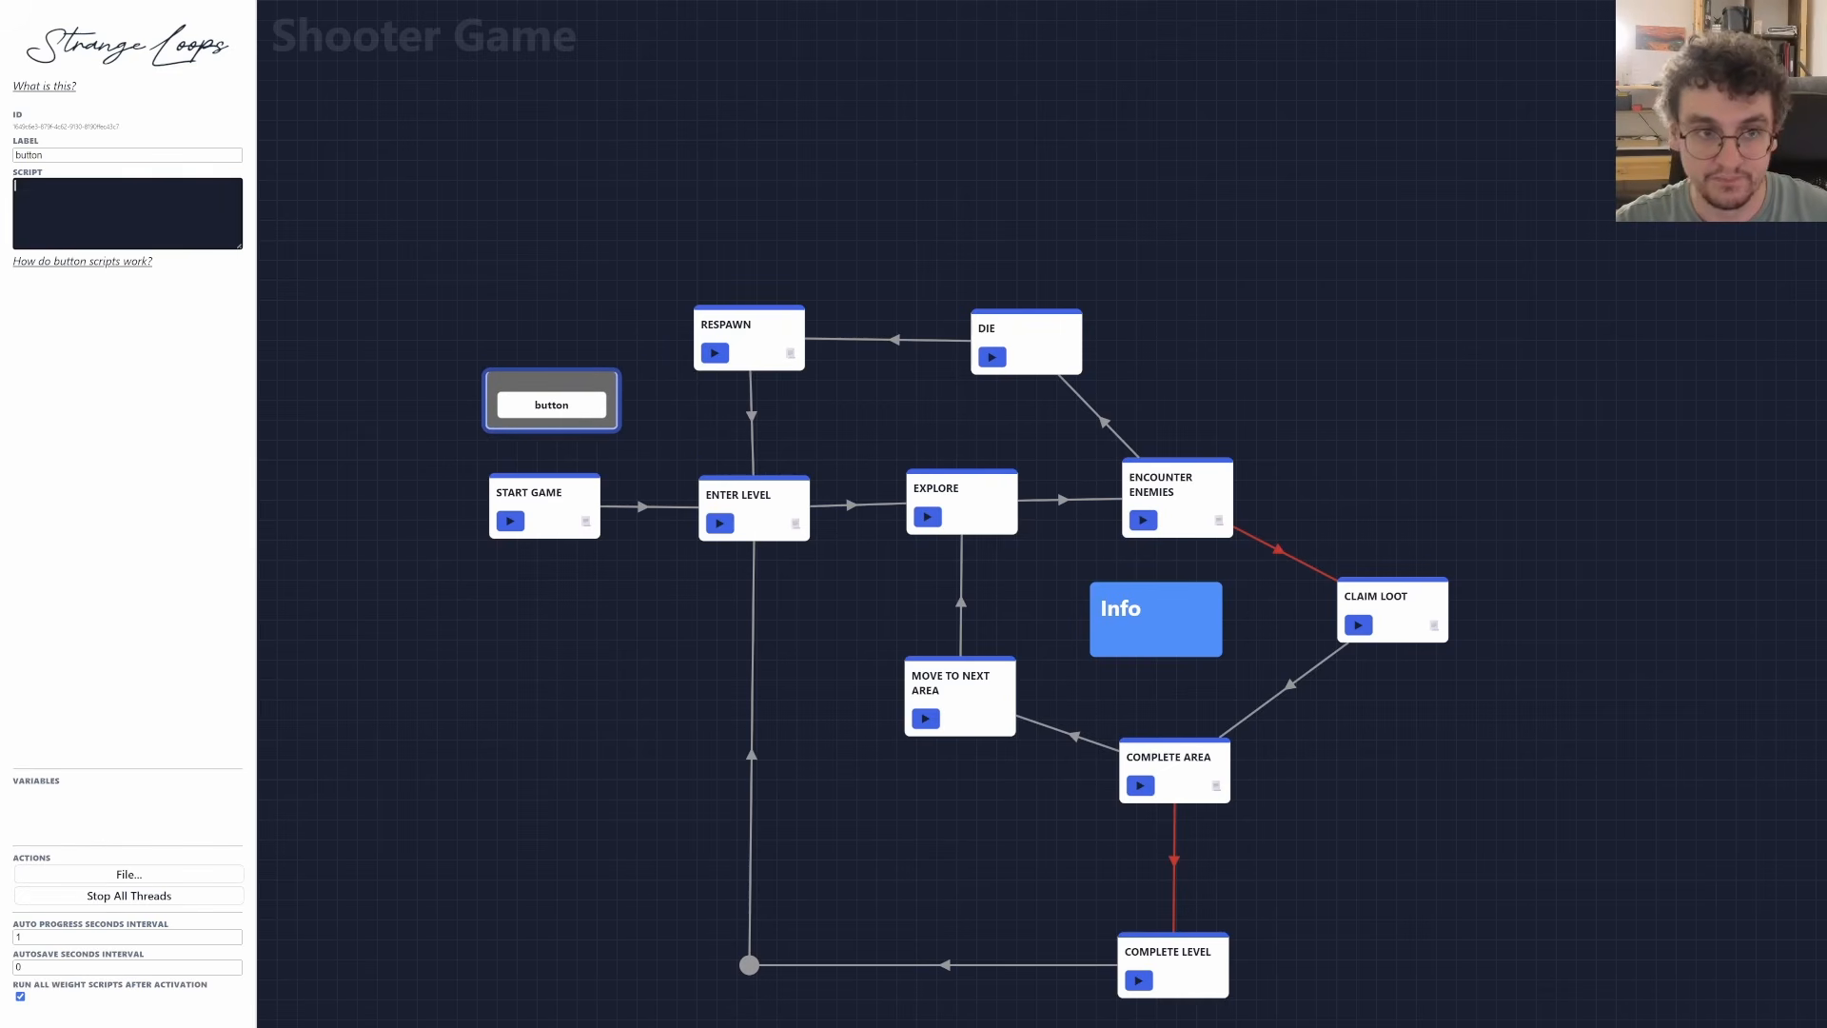
{"action": "left_click_drag", "start_coordinate": [542, 503], "coordinate": [543, 496]}
Begin the button's script with node.run("START GAME".
{"action": "left_click", "coordinate": [558, 385]}
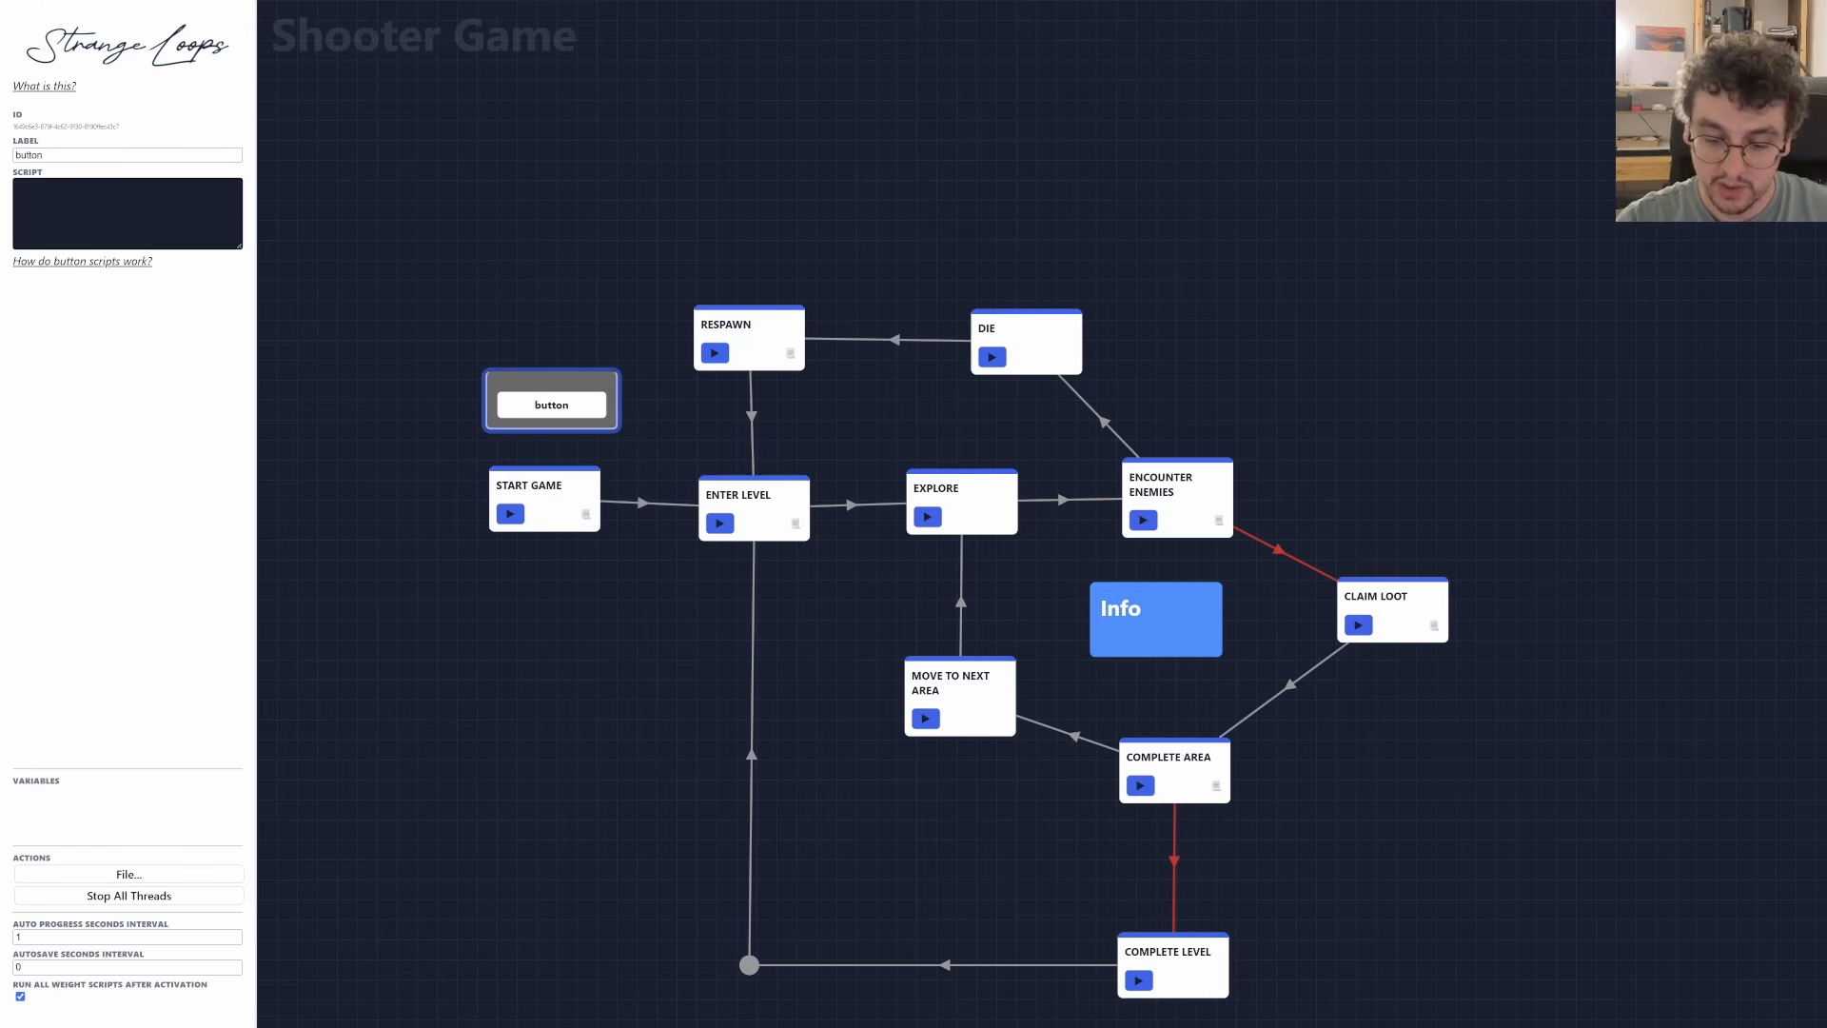
{"action": "type", "text": "node.run"}
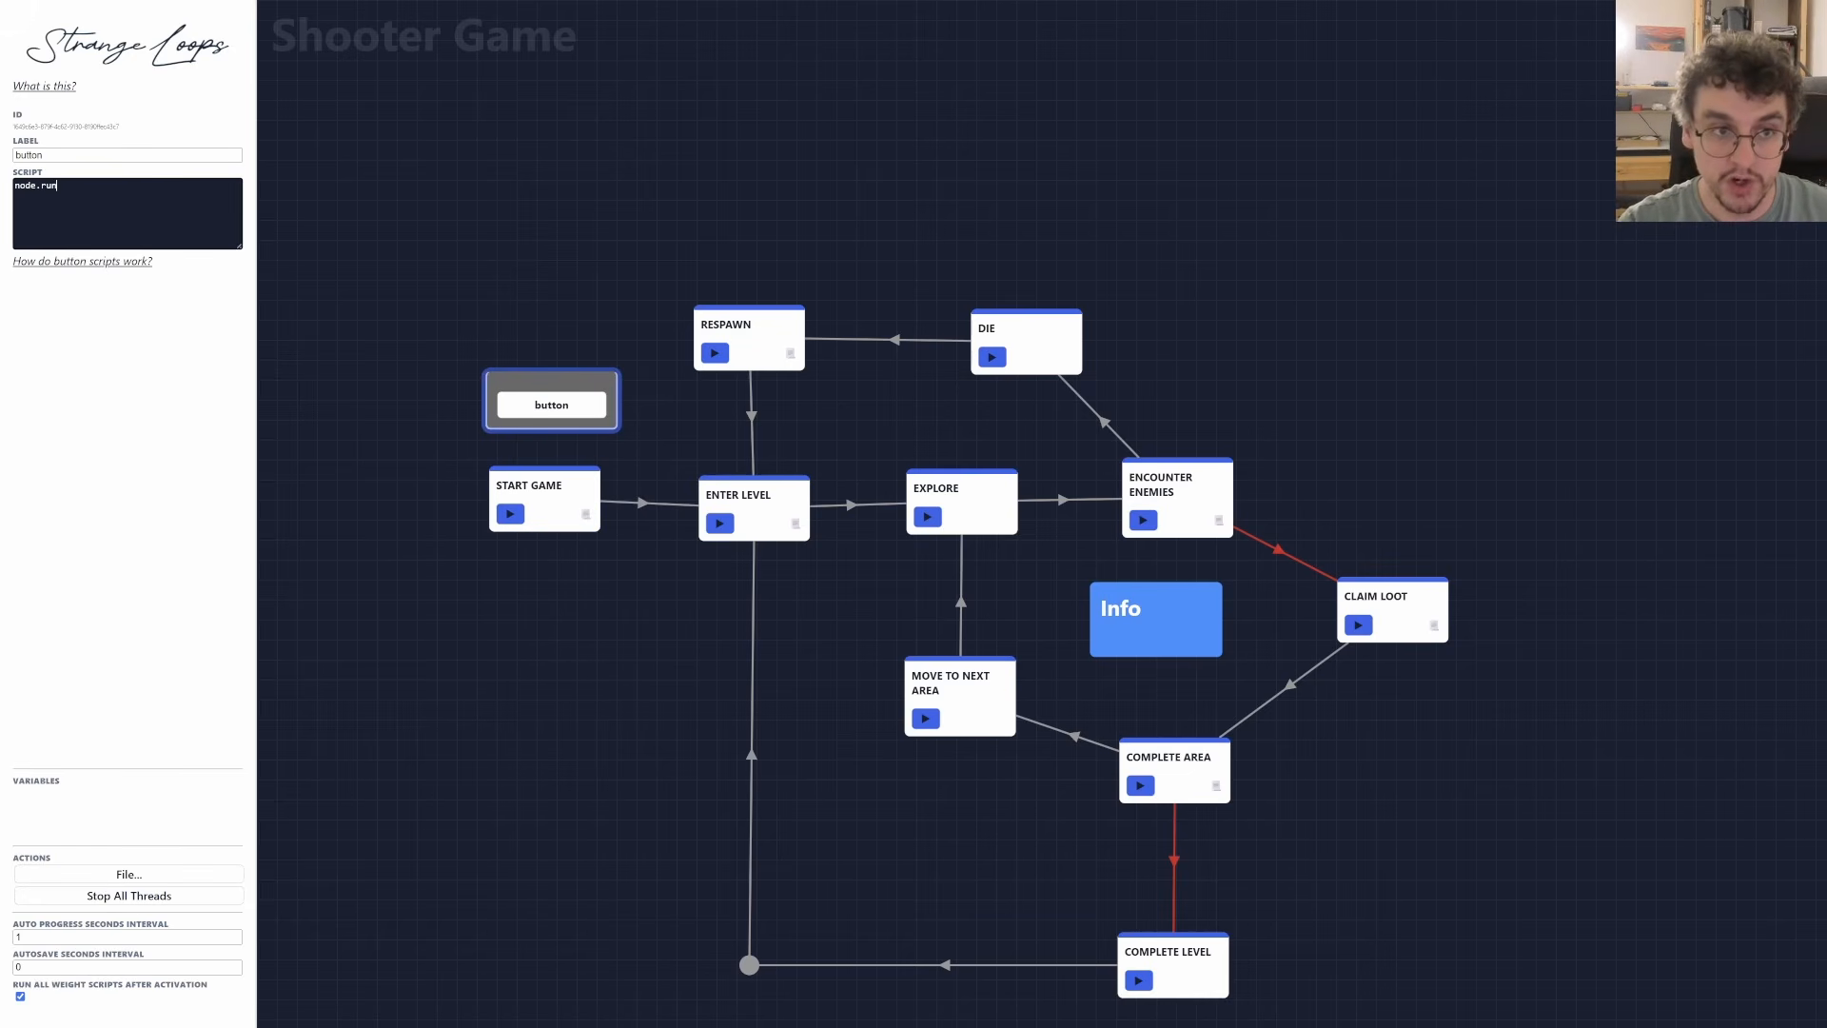
{"action": "type", "text": "(\"START GAME"}
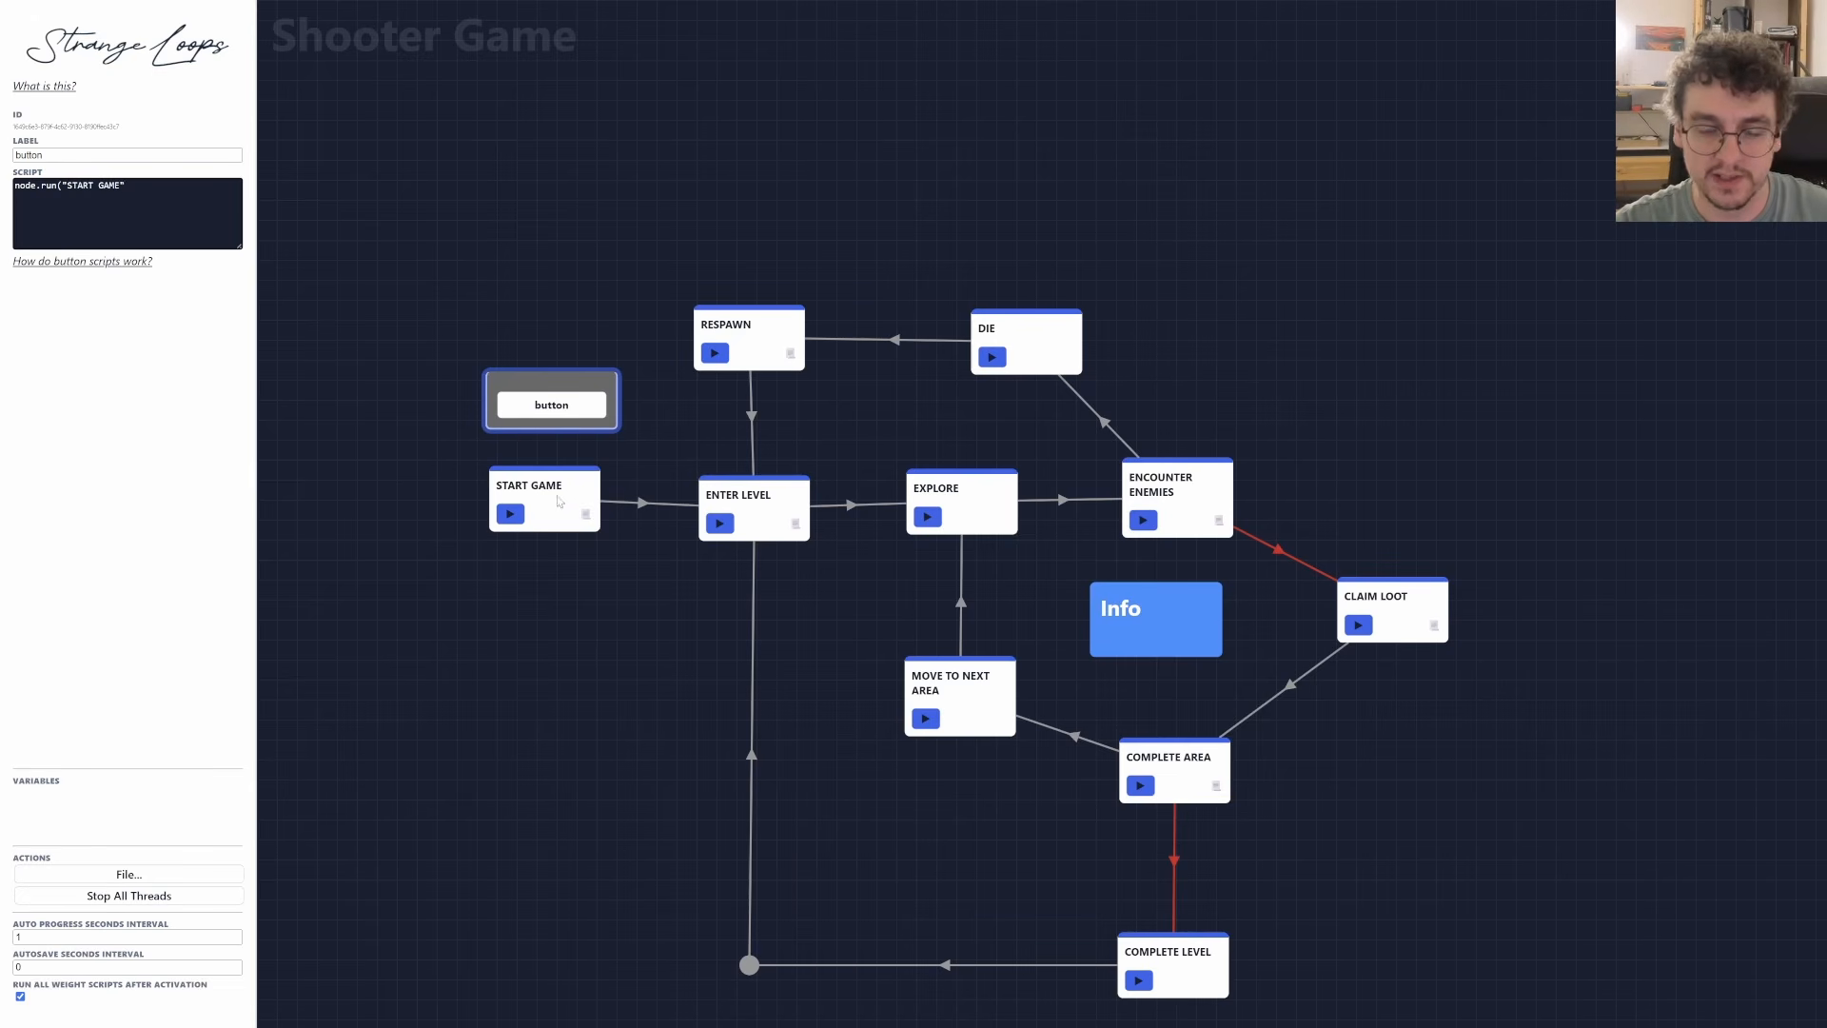
Check the START GAME node's title and ID, and return to the button's script.
{"action": "left_click", "coordinate": [555, 486]}
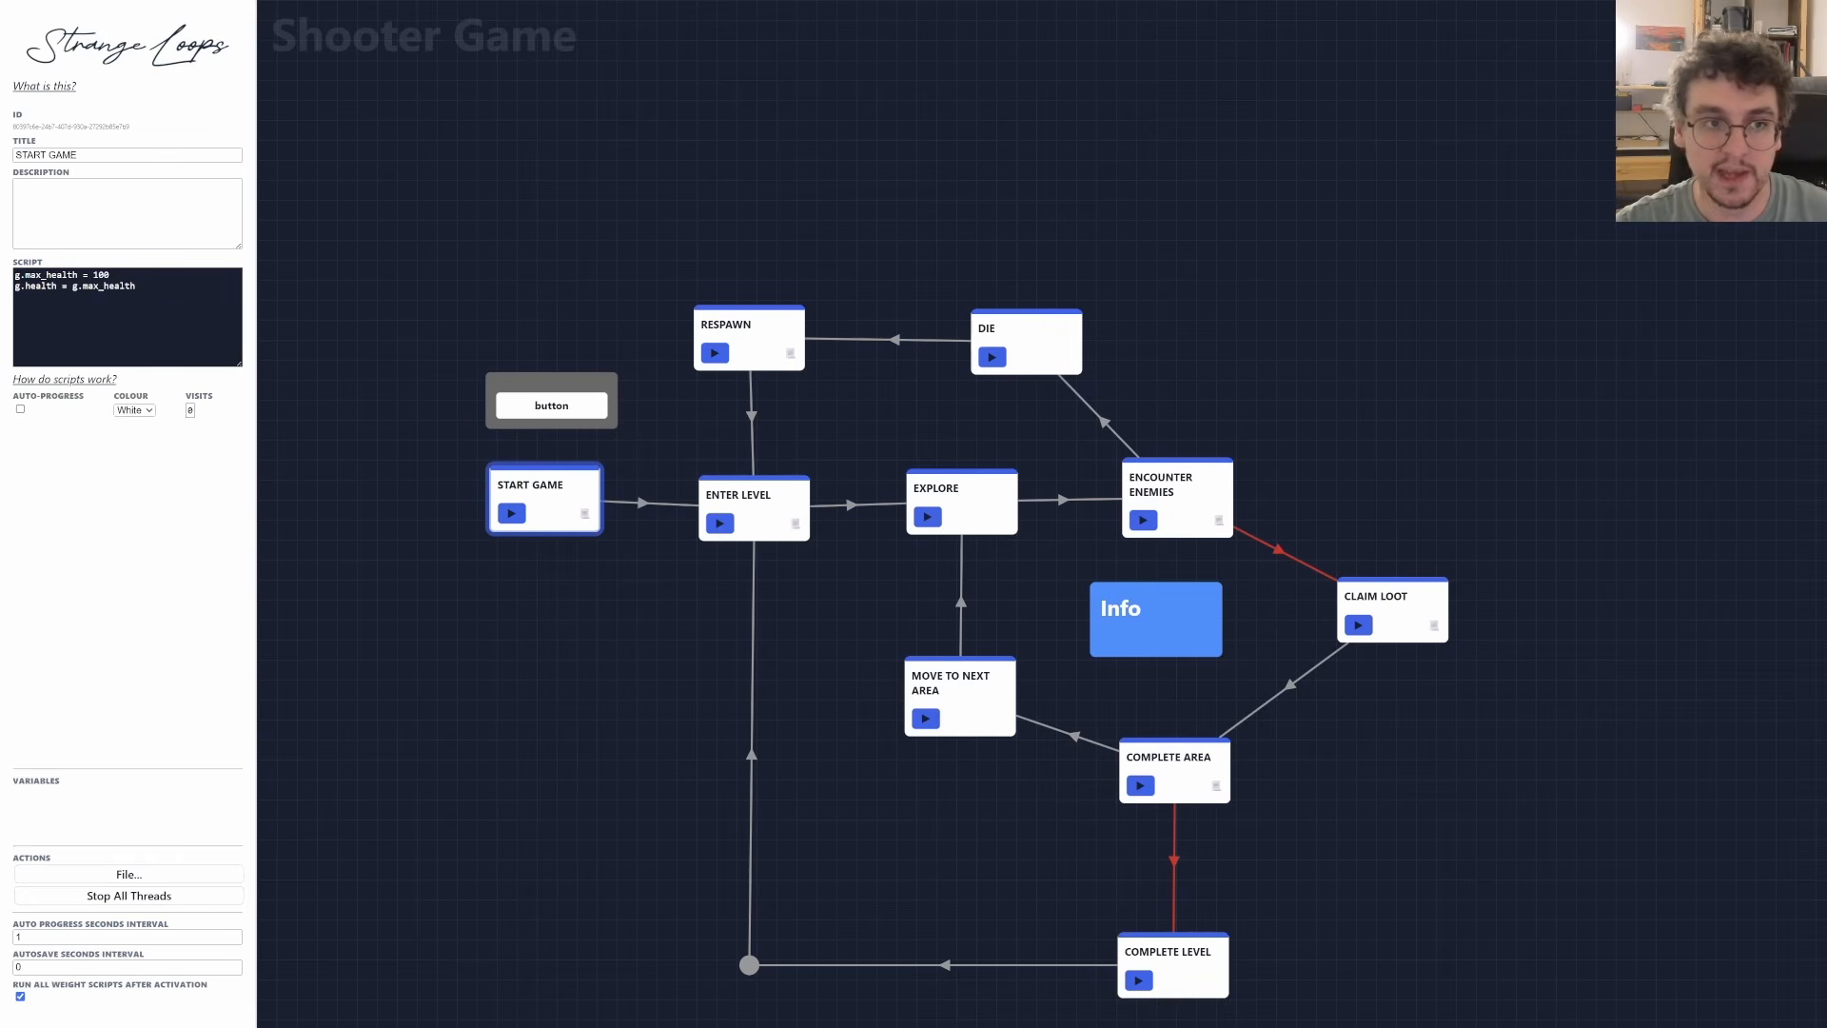
{"action": "left_click_drag", "start_coordinate": [87, 155], "coordinate": [34, 155]}
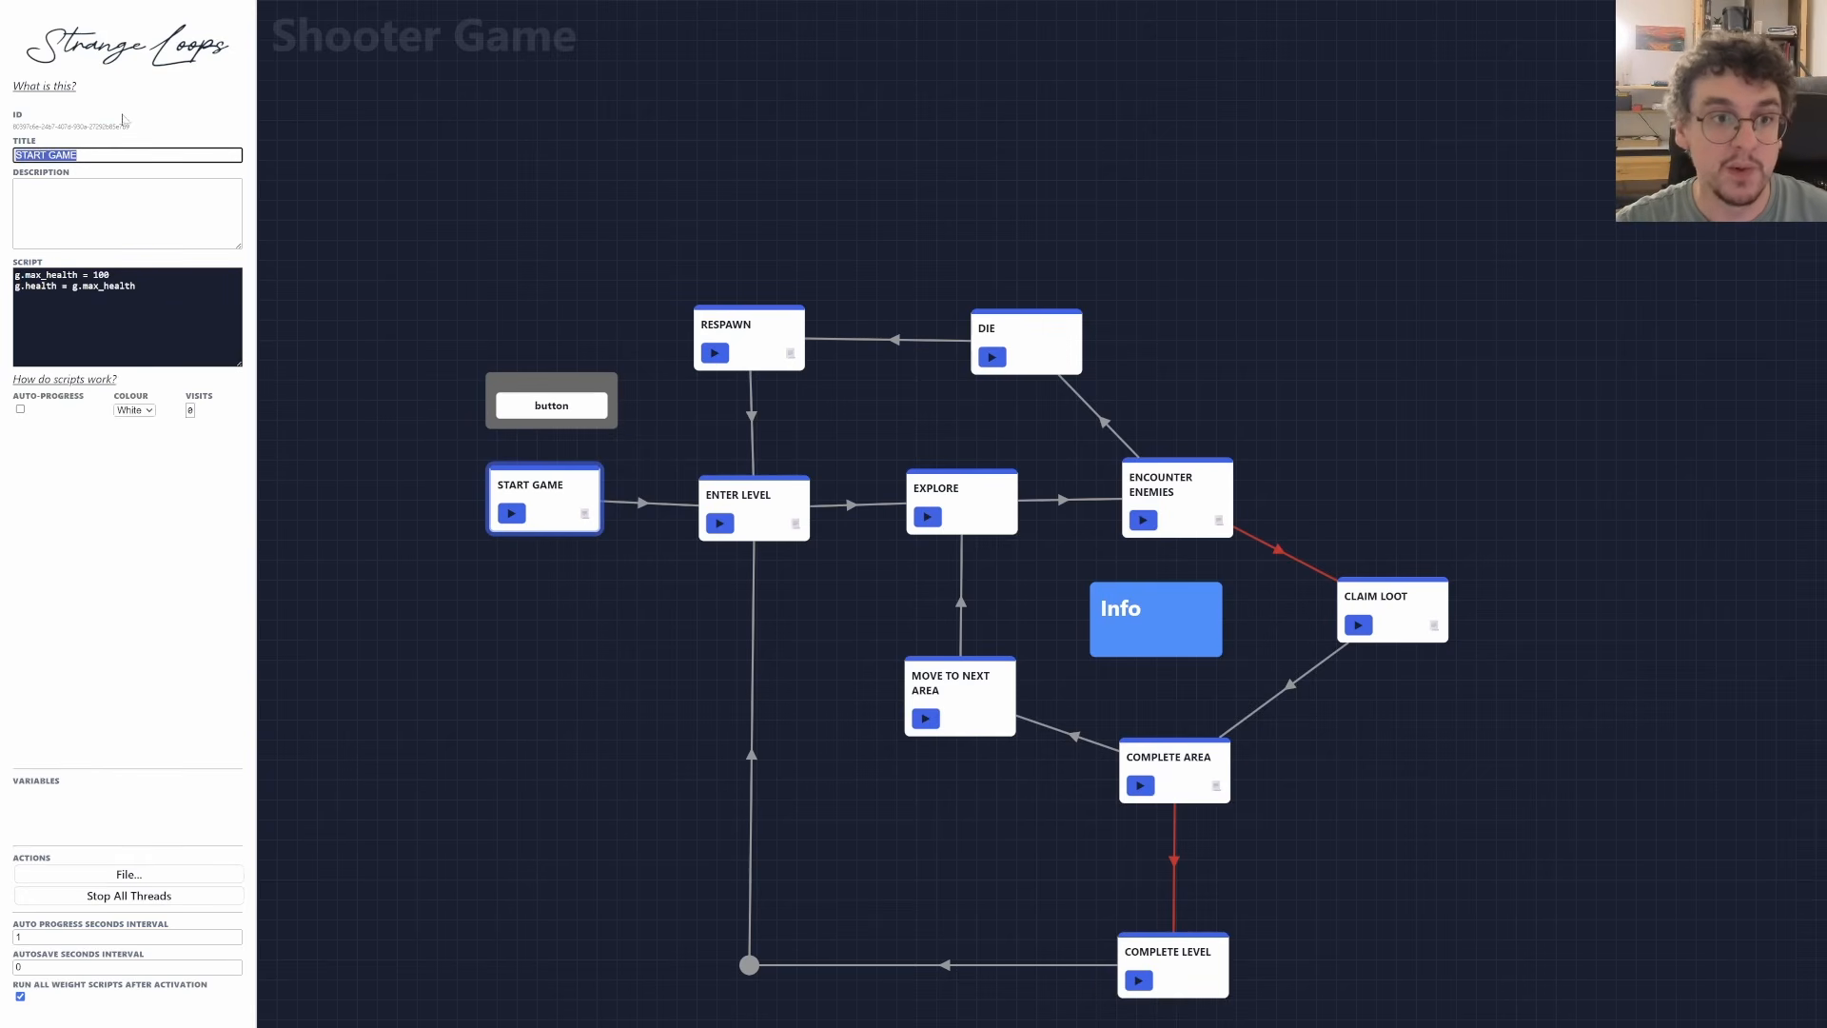
{"action": "left_click", "coordinate": [137, 131]}
{"action": "left_click_drag", "start_coordinate": [136, 131], "coordinate": [19, 127]}
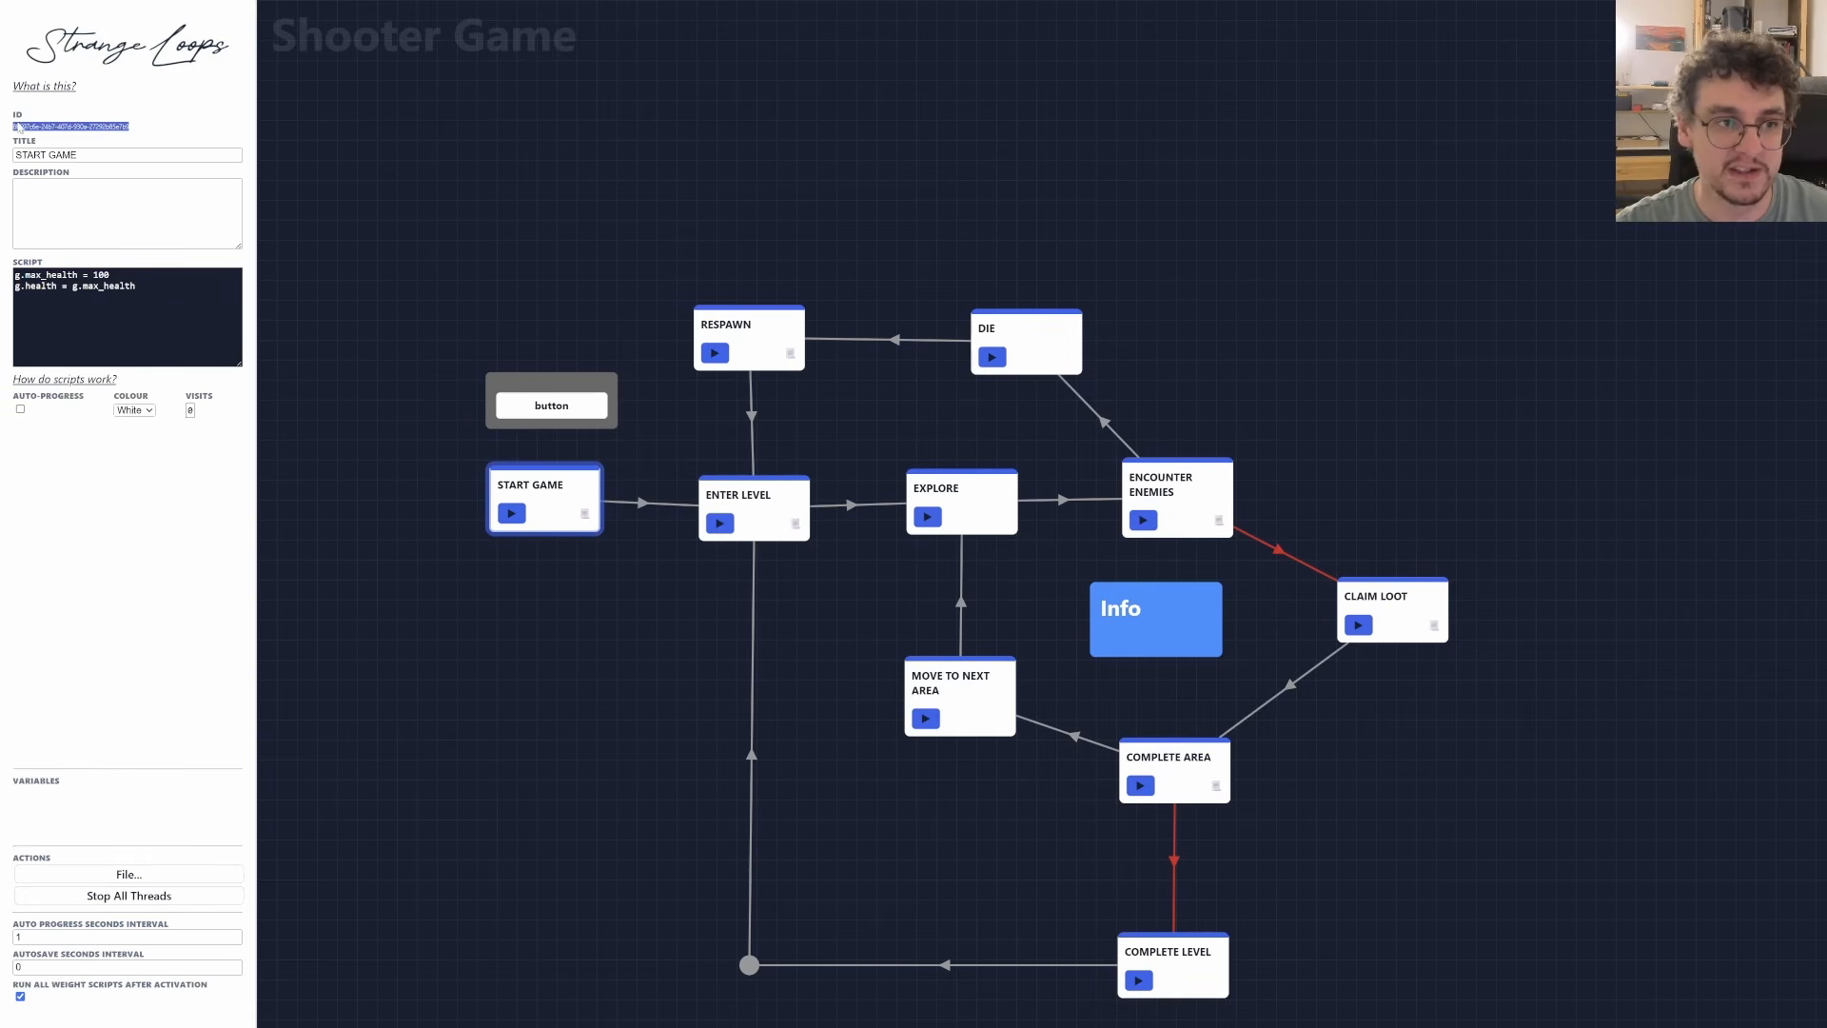
{"action": "left_click", "coordinate": [559, 386]}
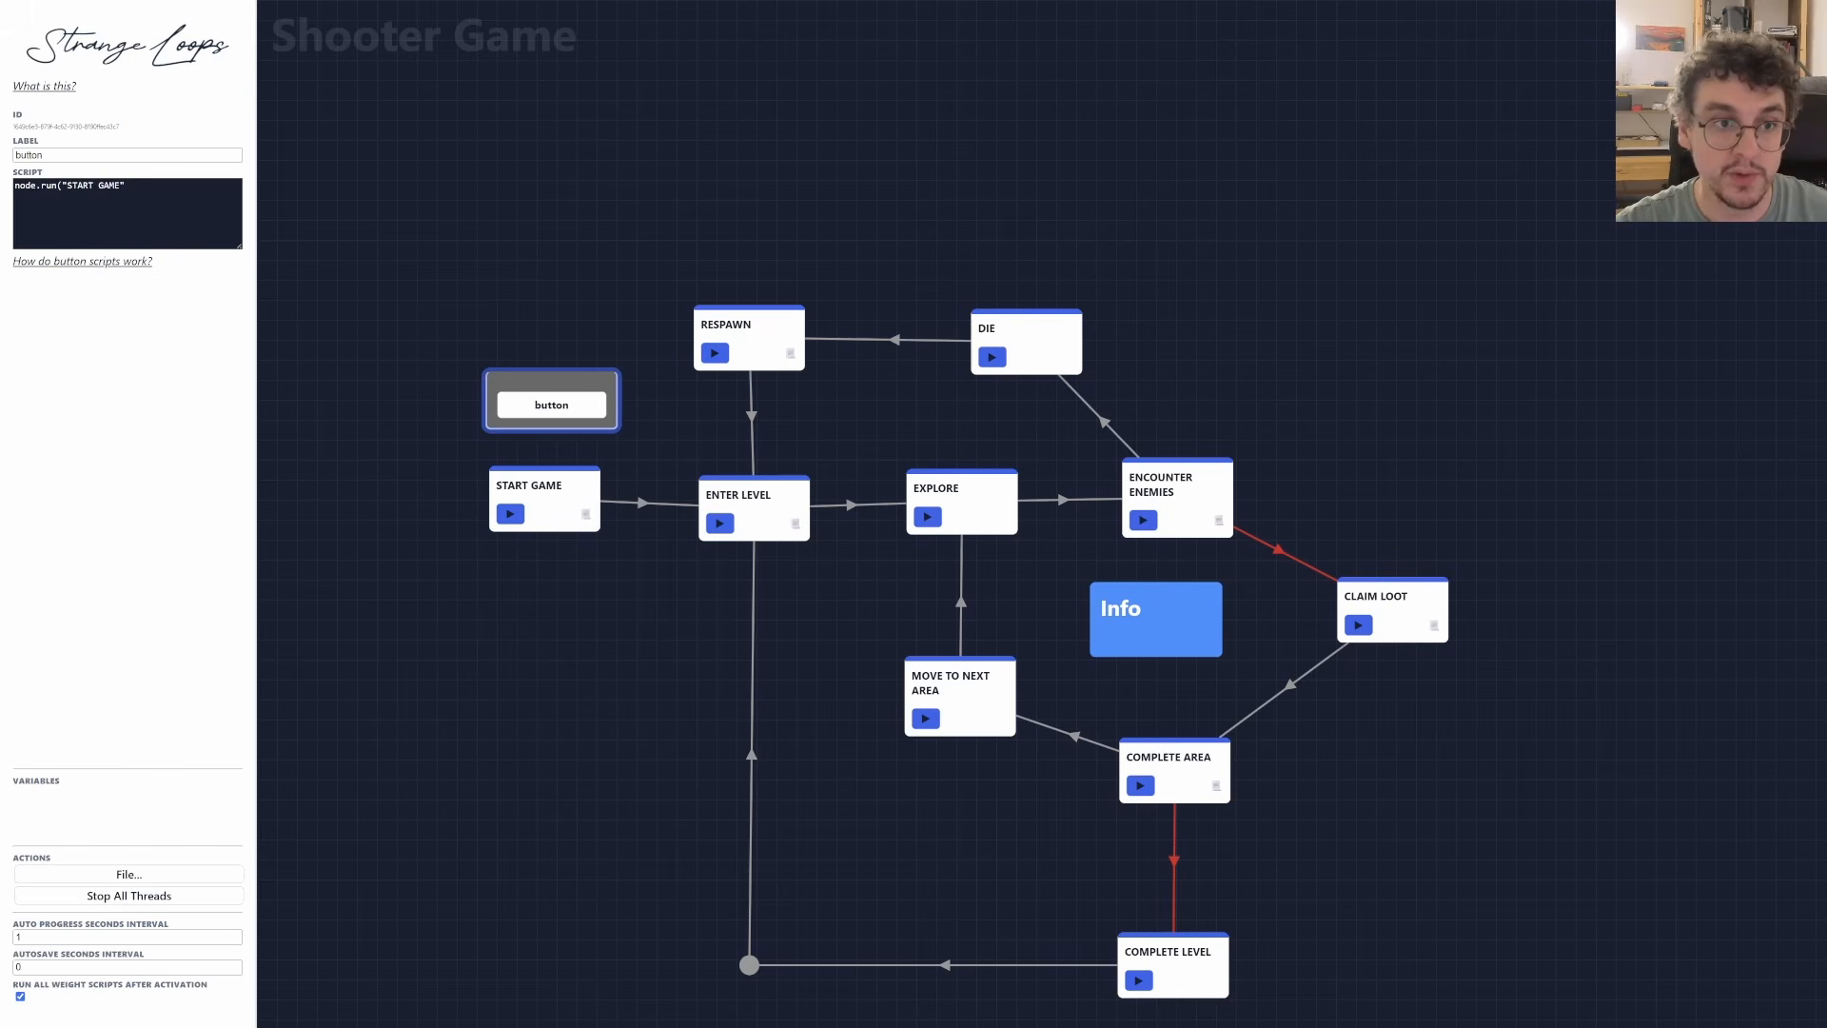
Replace START GAME in the button script's node.run call with the START GAME node's ID.
{"action": "left_click_drag", "start_coordinate": [120, 186], "coordinate": [68, 185]}
{"action": "type", "text": "80397c6e-24b7-407d-930a-27292b85e7b9"}
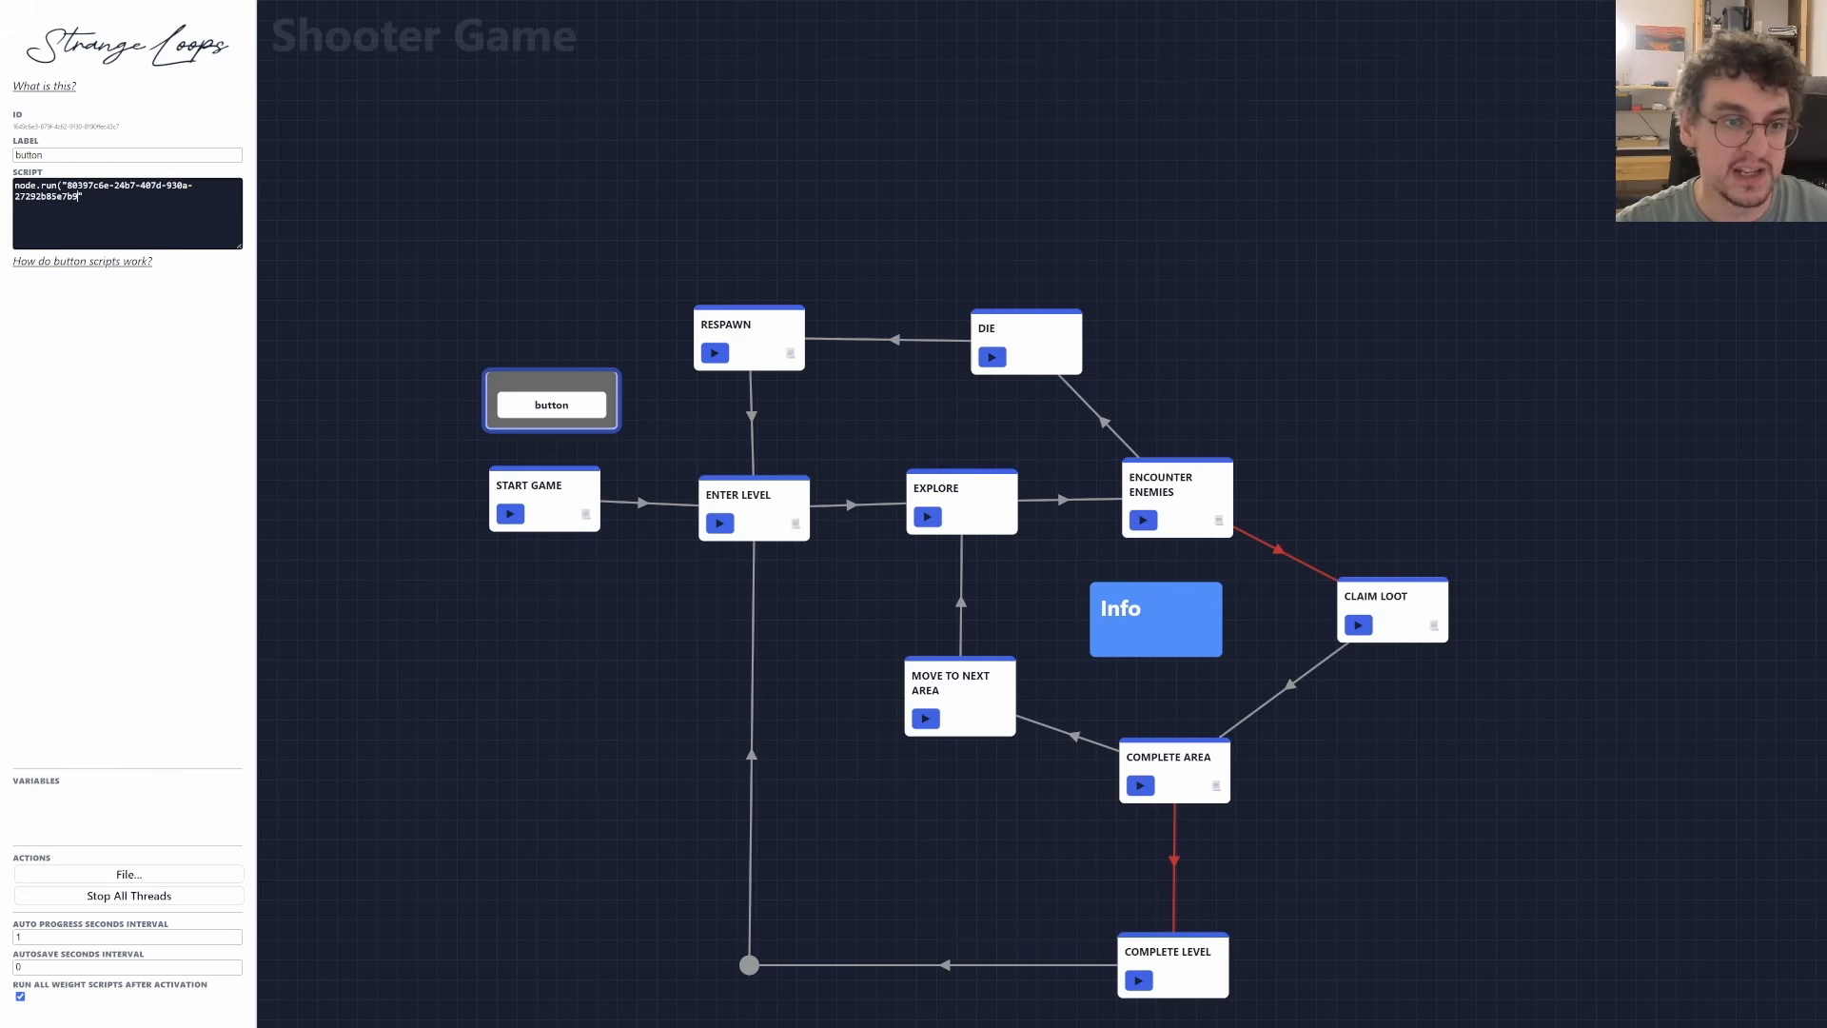
Try adding "asdasd" to the START GAME node's title, check the button's script, and undo the title change.
{"action": "left_click", "coordinate": [567, 482]}
{"action": "left_click", "coordinate": [133, 155]}
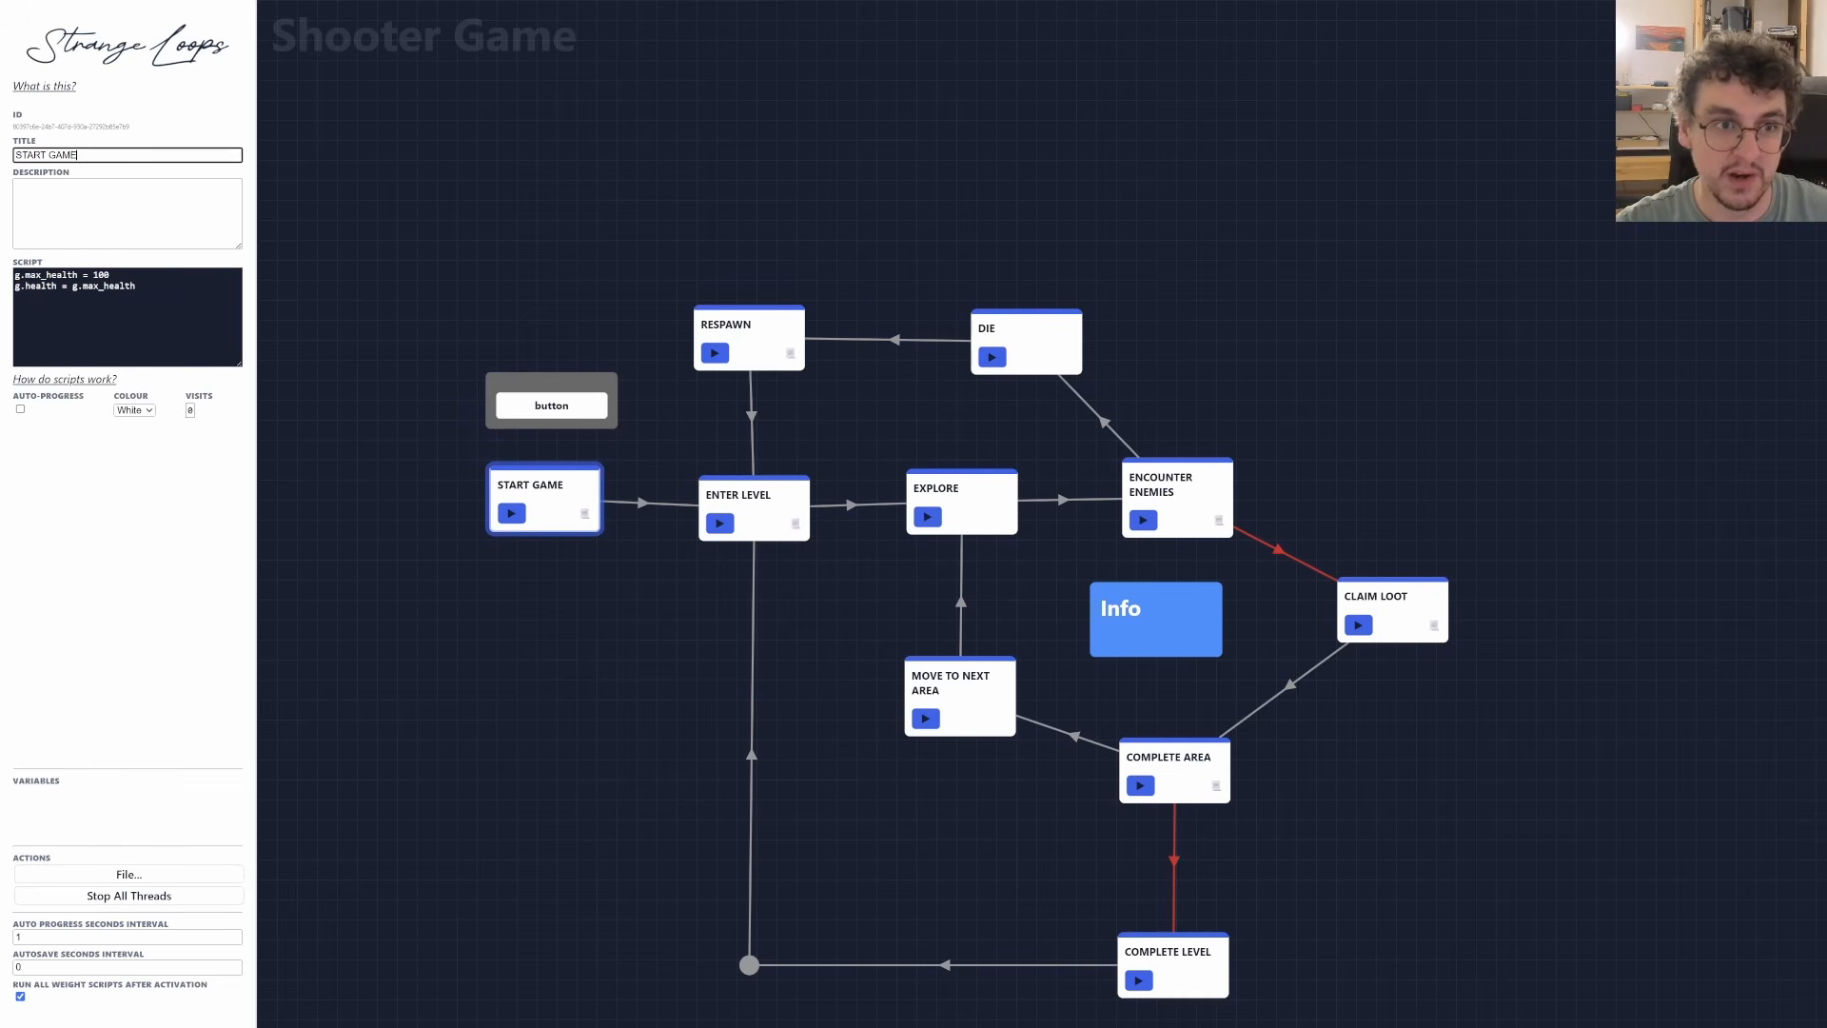
{"action": "type", "text": "asdasd"}
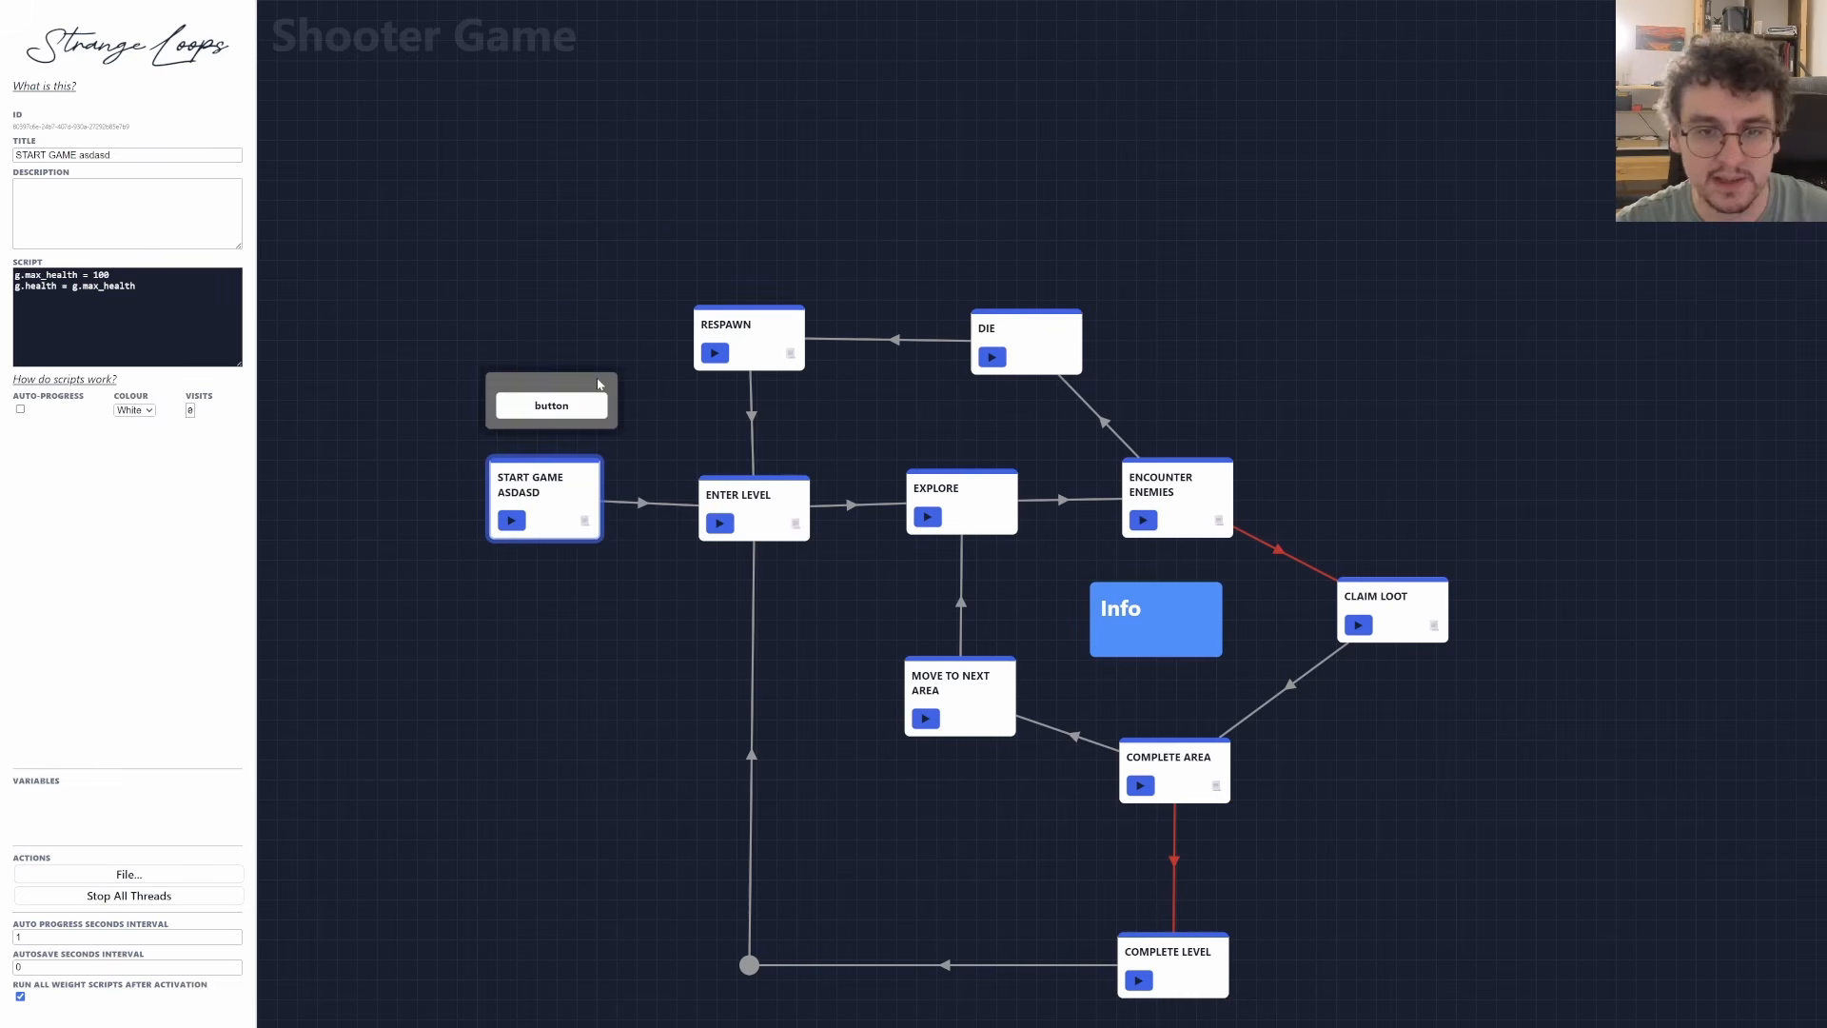
{"action": "left_click", "coordinate": [597, 378]}
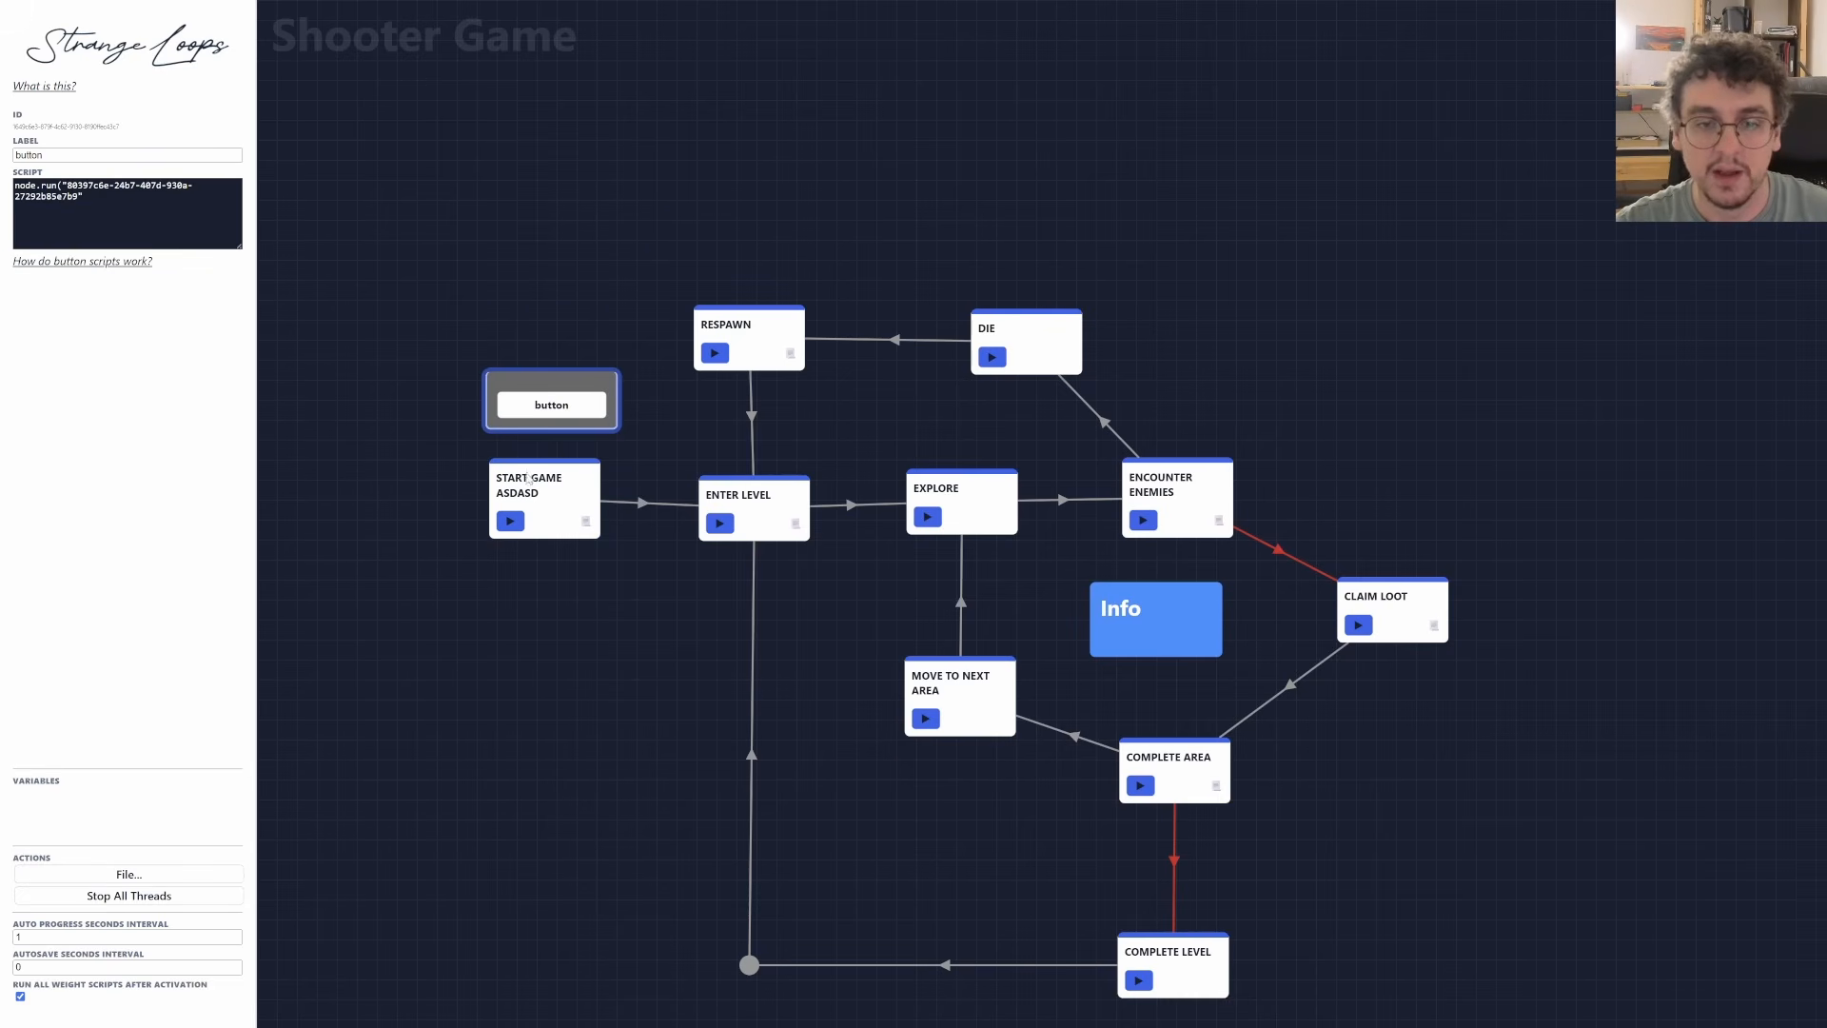
{"action": "left_click", "coordinate": [531, 485]}
{"action": "key", "text": "ctrl+z"}
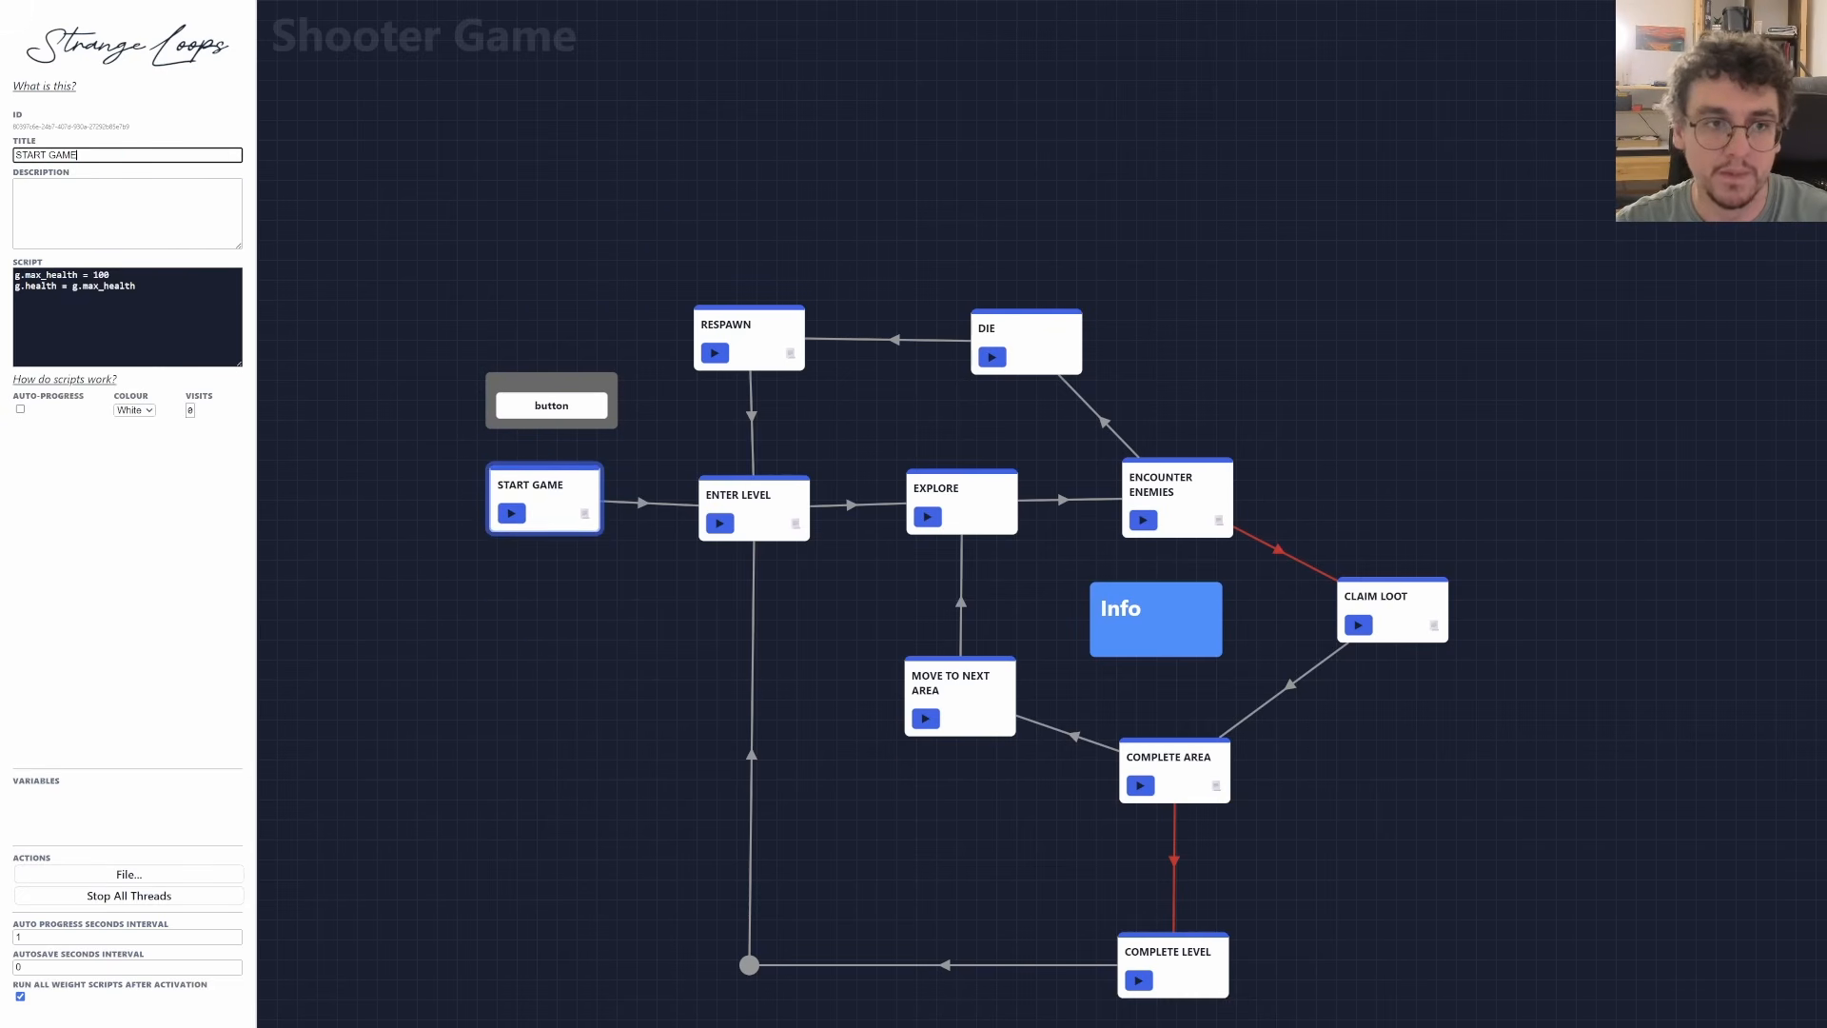
Replace the node ID in the button's script so that it reads node.run("START GAME", "autorun").
{"action": "left_click", "coordinate": [528, 381]}
{"action": "key", "text": "ctrl+a"}
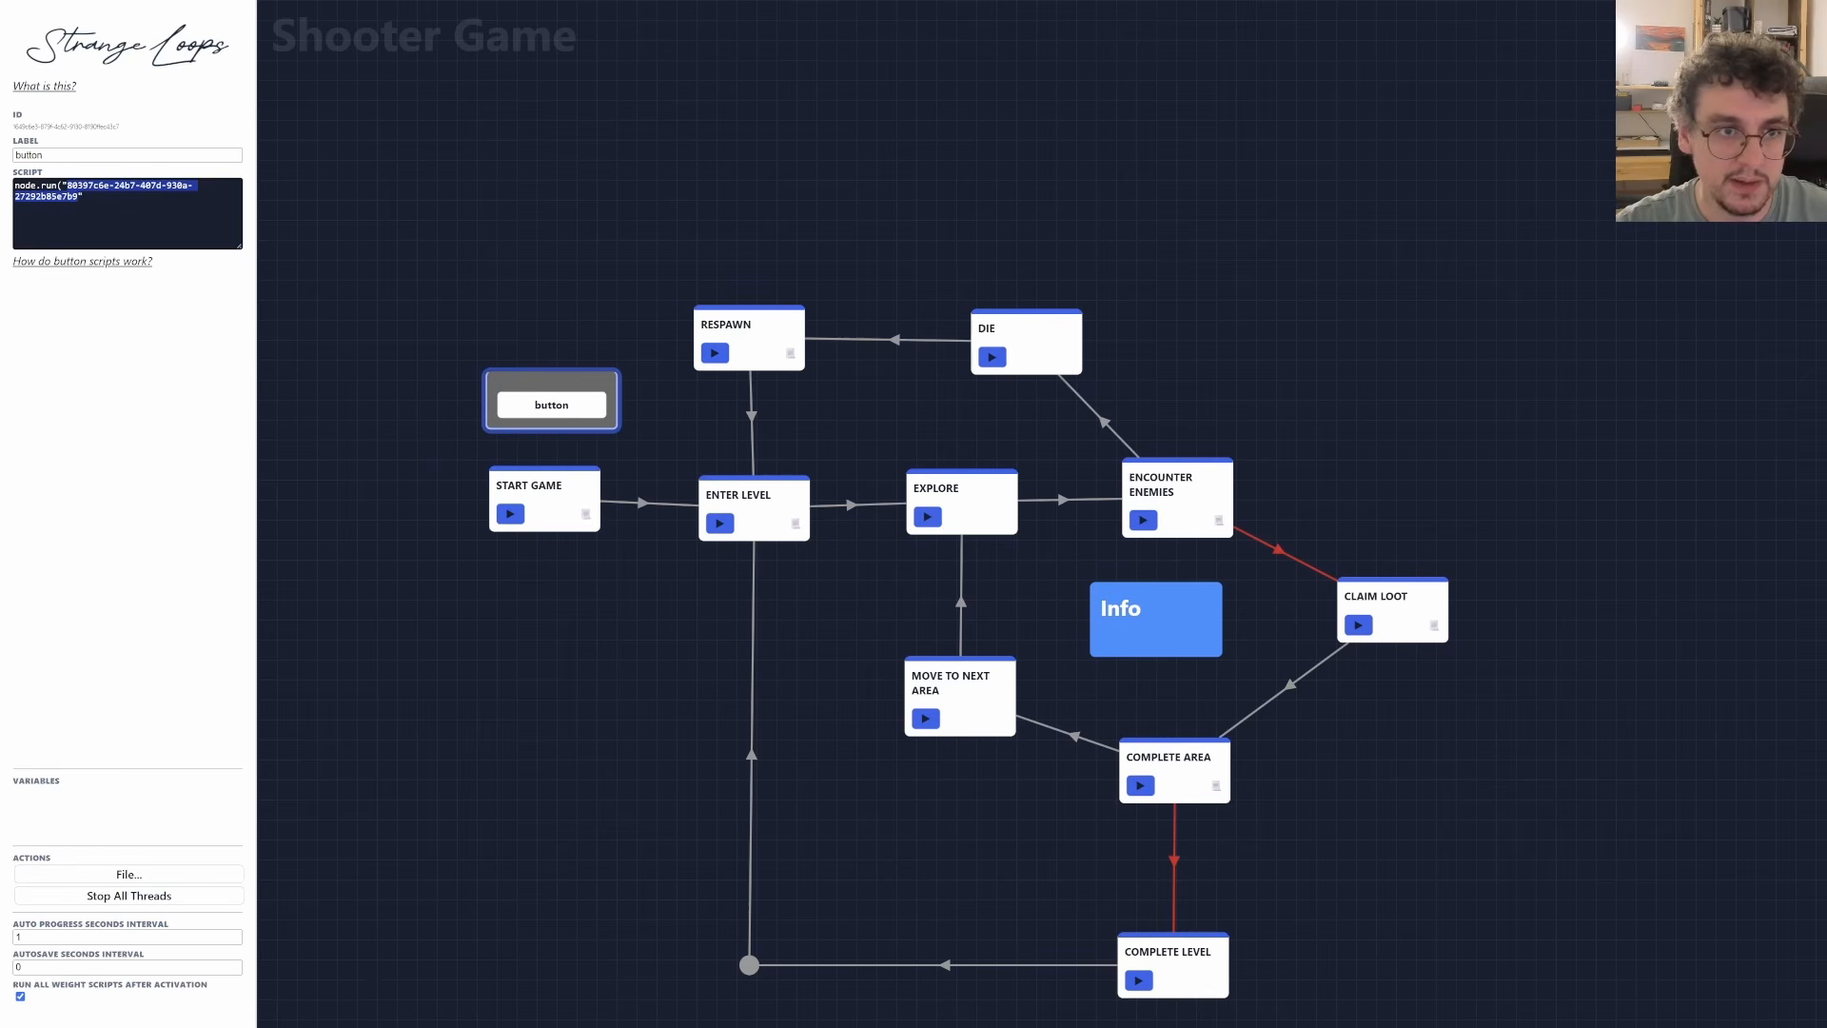
{"action": "type", "text": "START GAME\","}
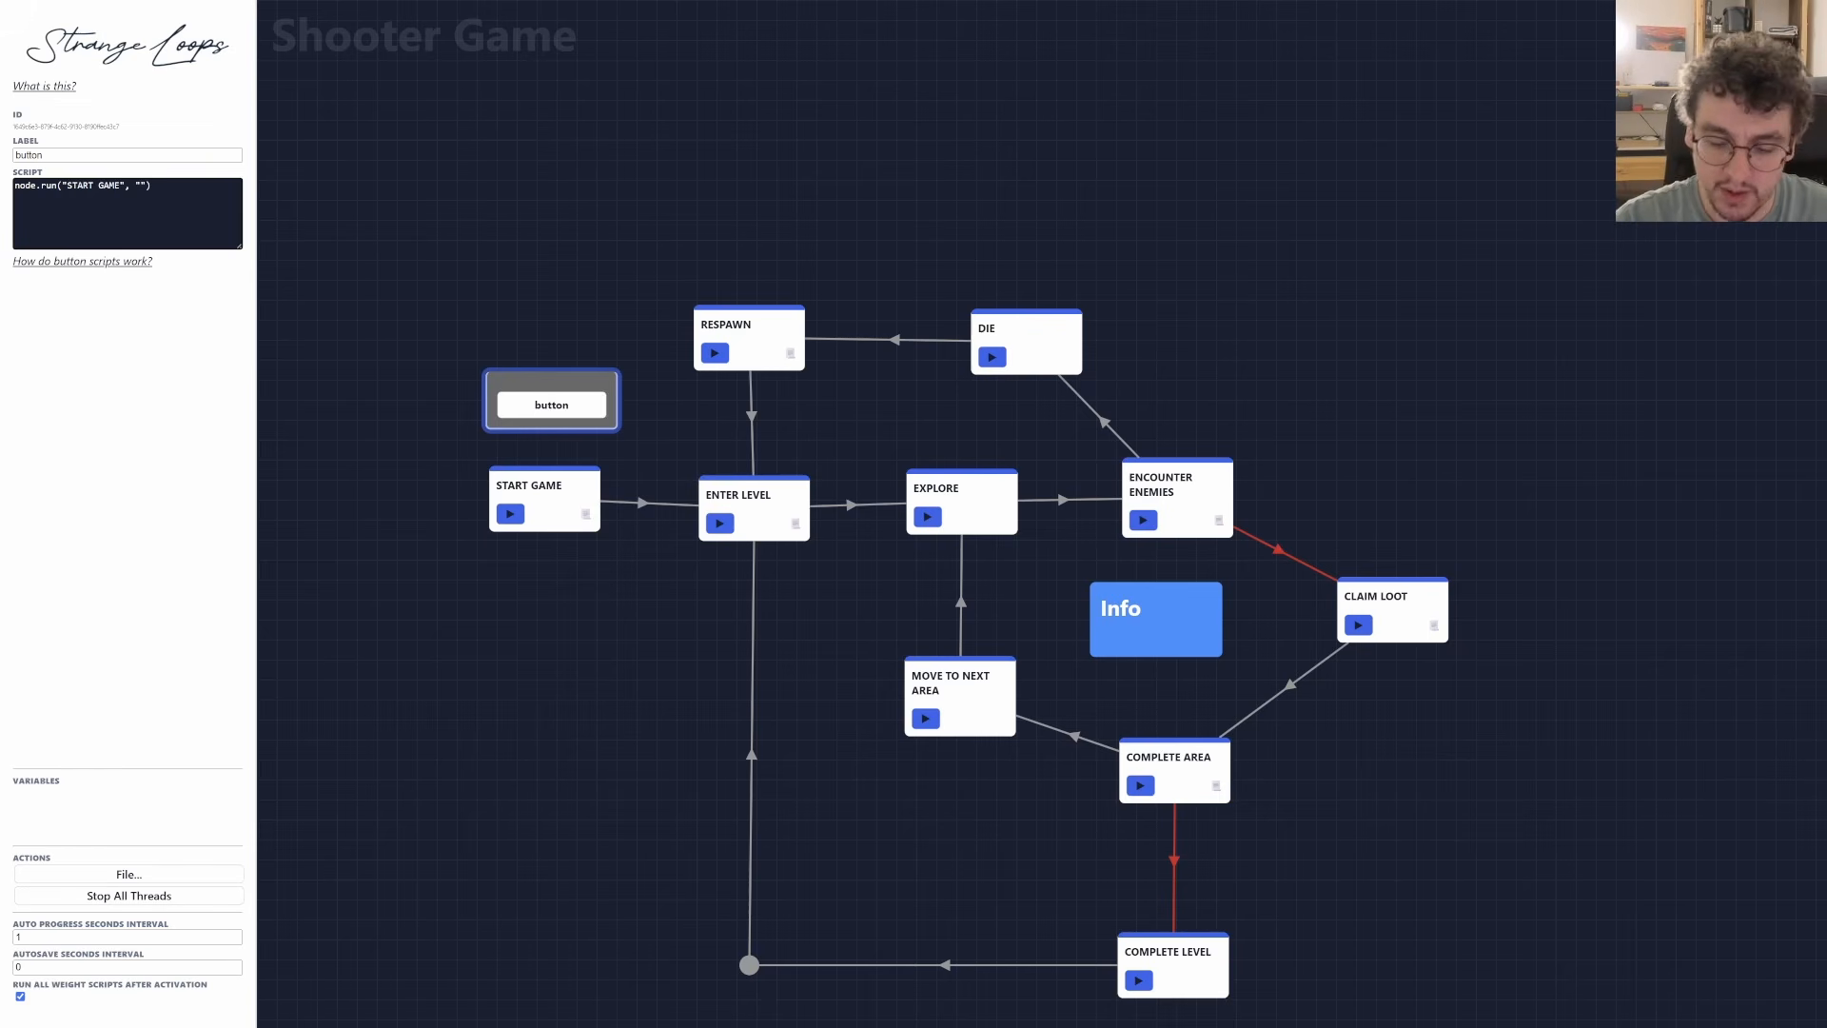
{"action": "type", "text": "autorun"}
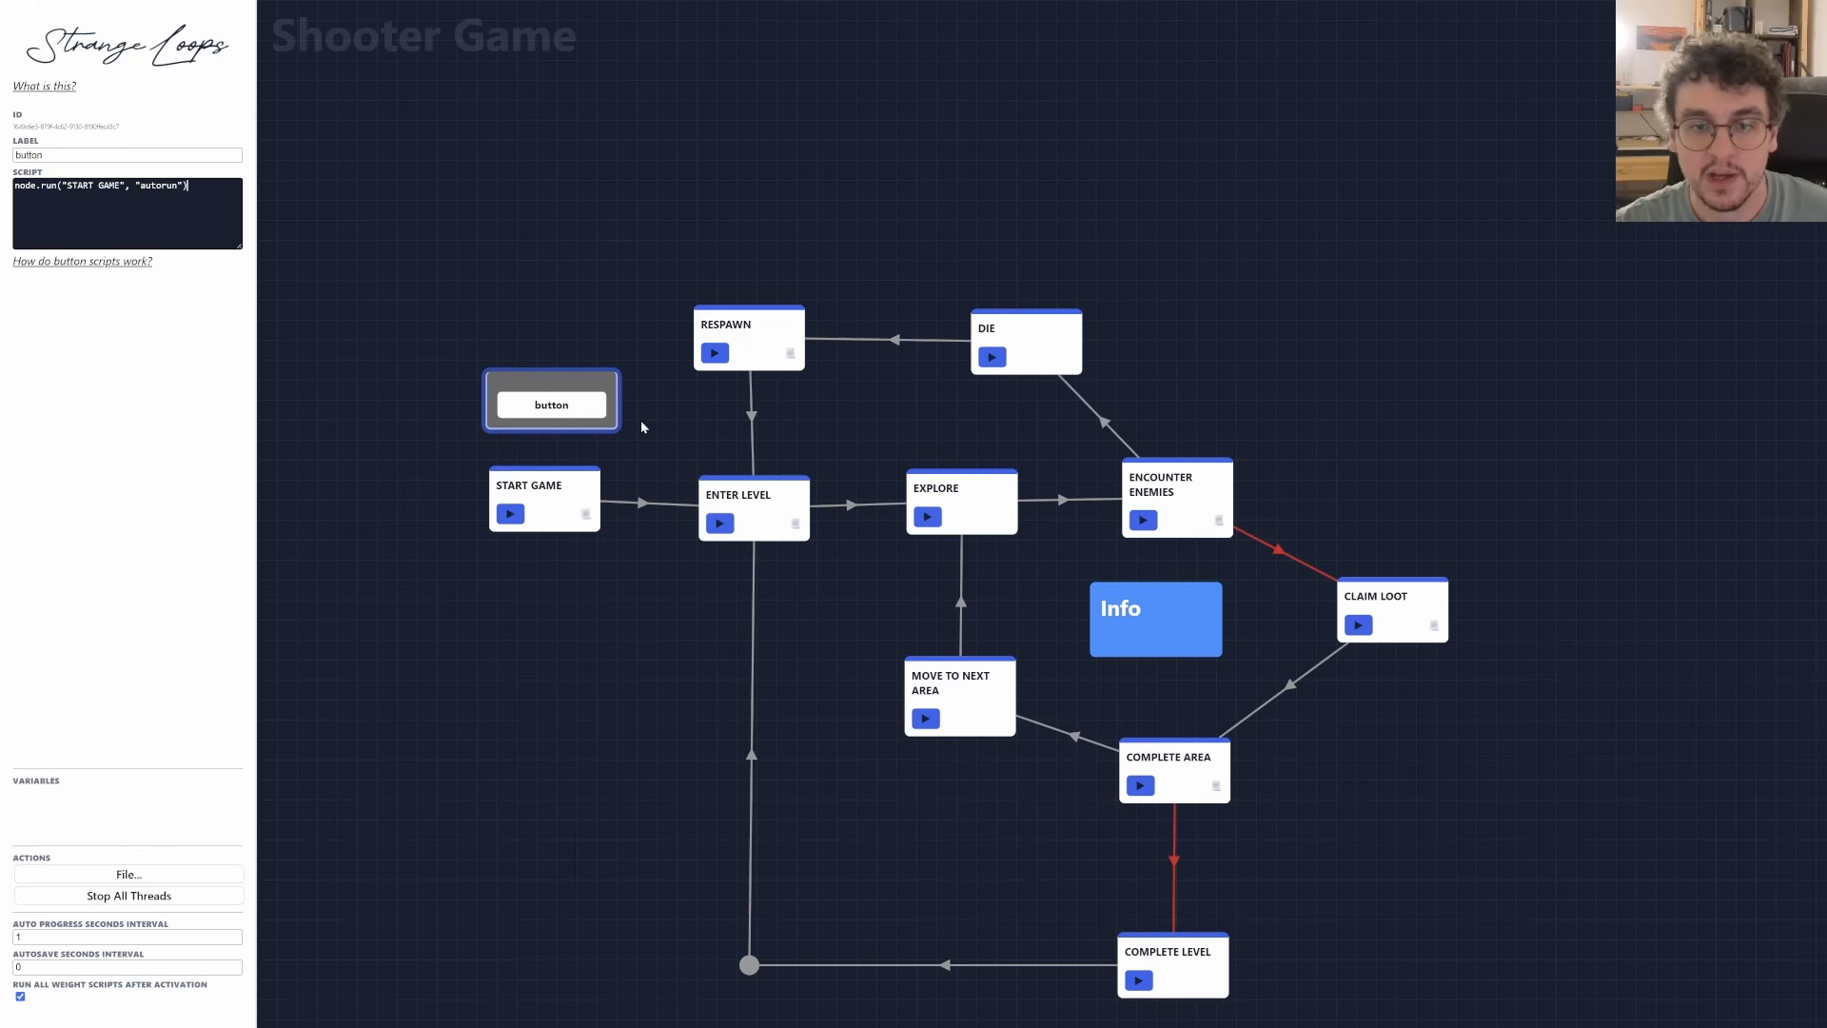
Test the button by running it once, and stop all threads.
{"action": "left_click", "coordinate": [552, 404]}
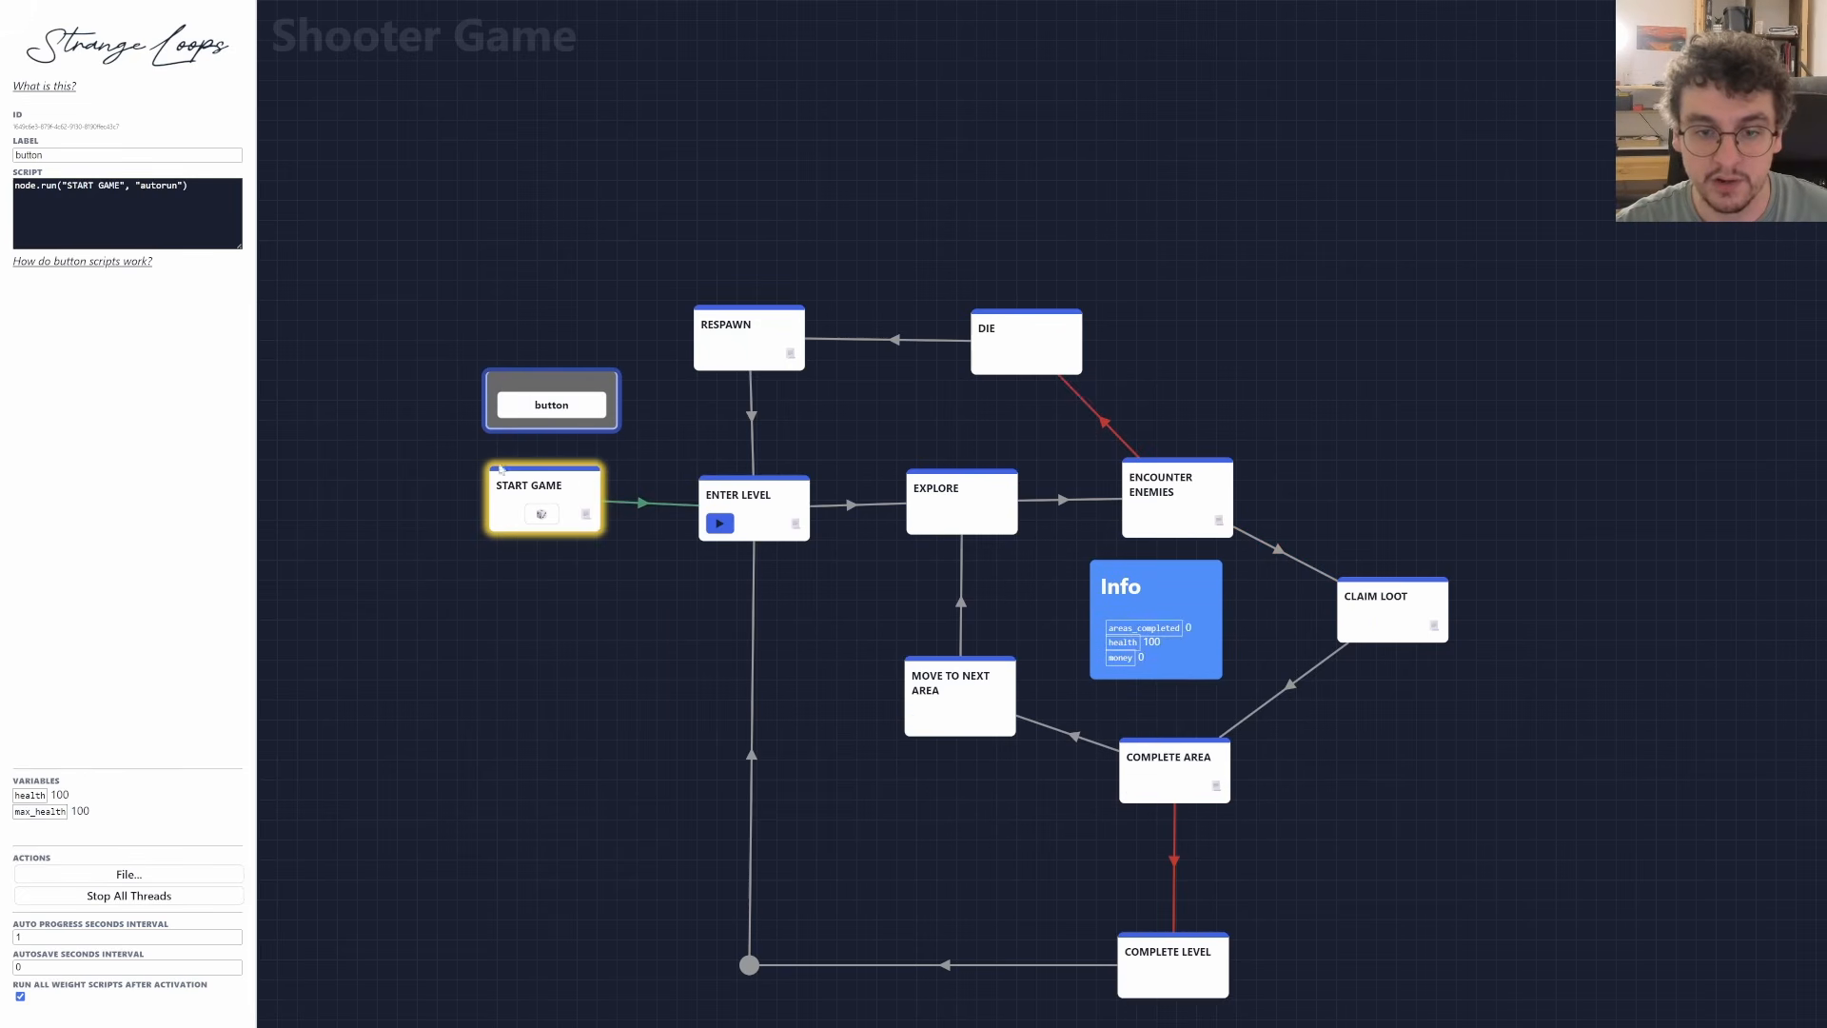
{"action": "left_click_drag", "start_coordinate": [581, 491], "coordinate": [586, 495]}
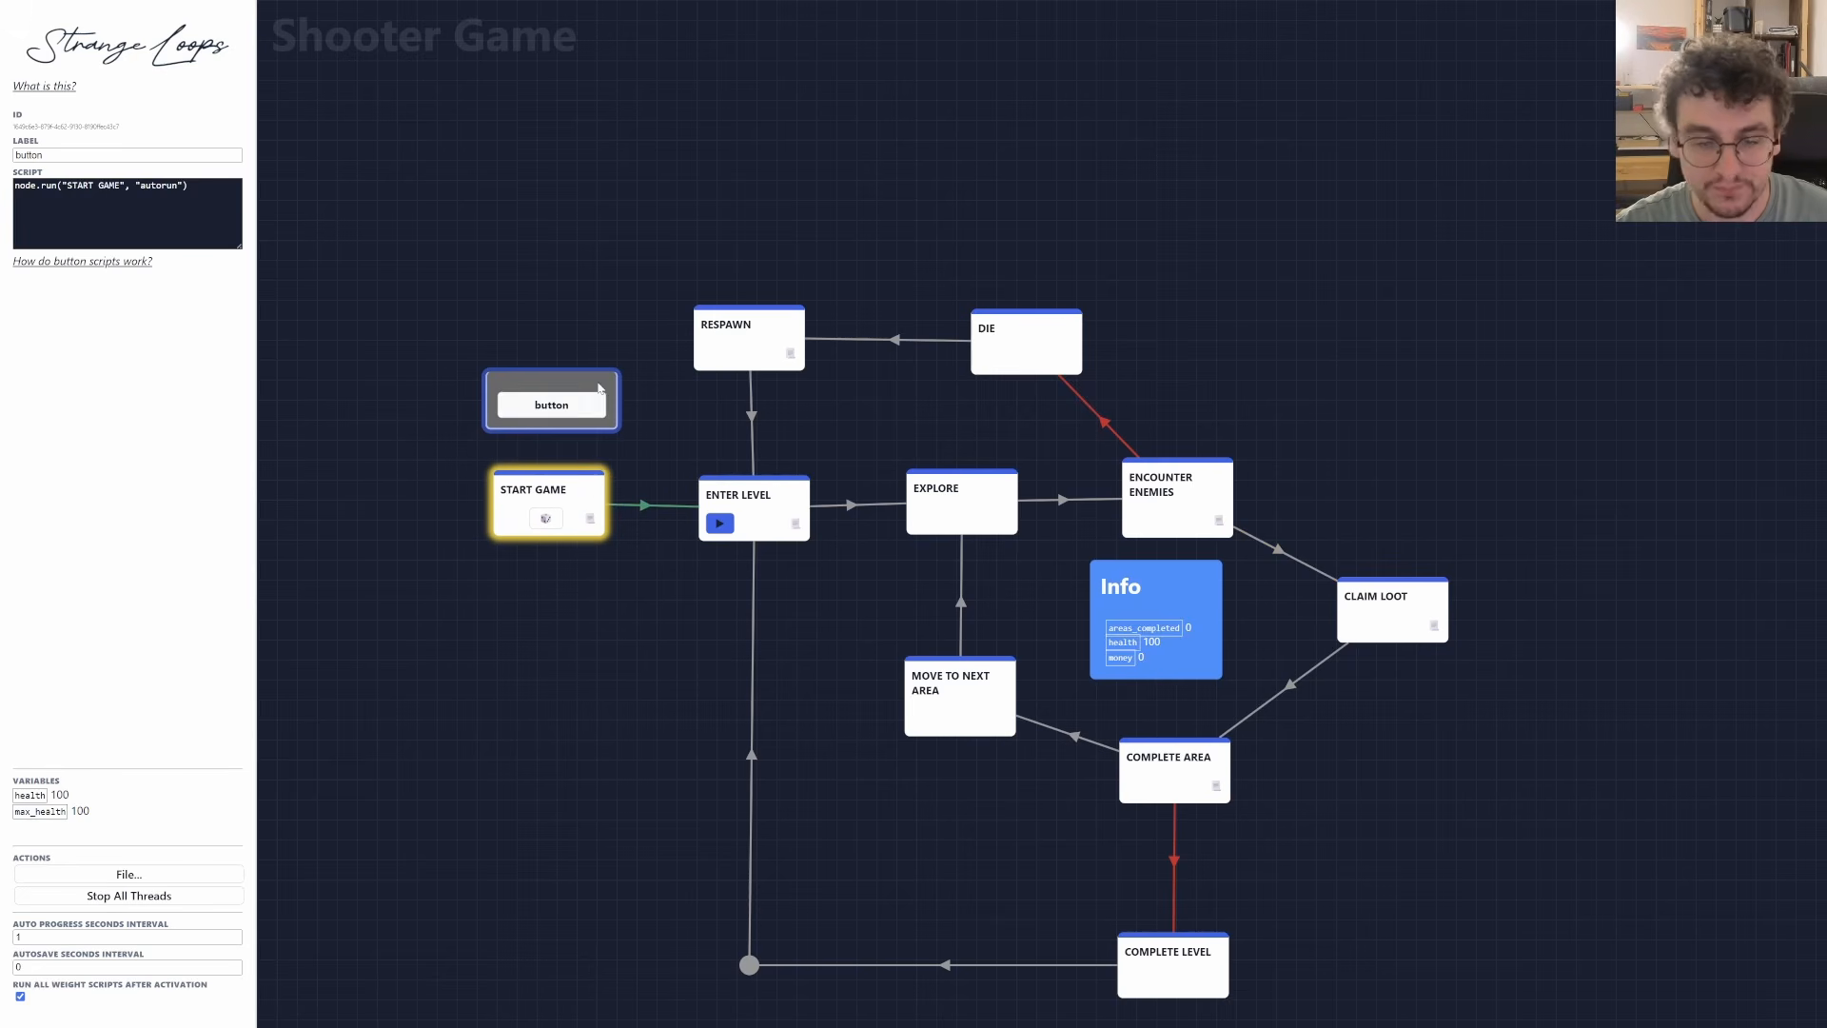
{"action": "left_click", "coordinate": [586, 343]}
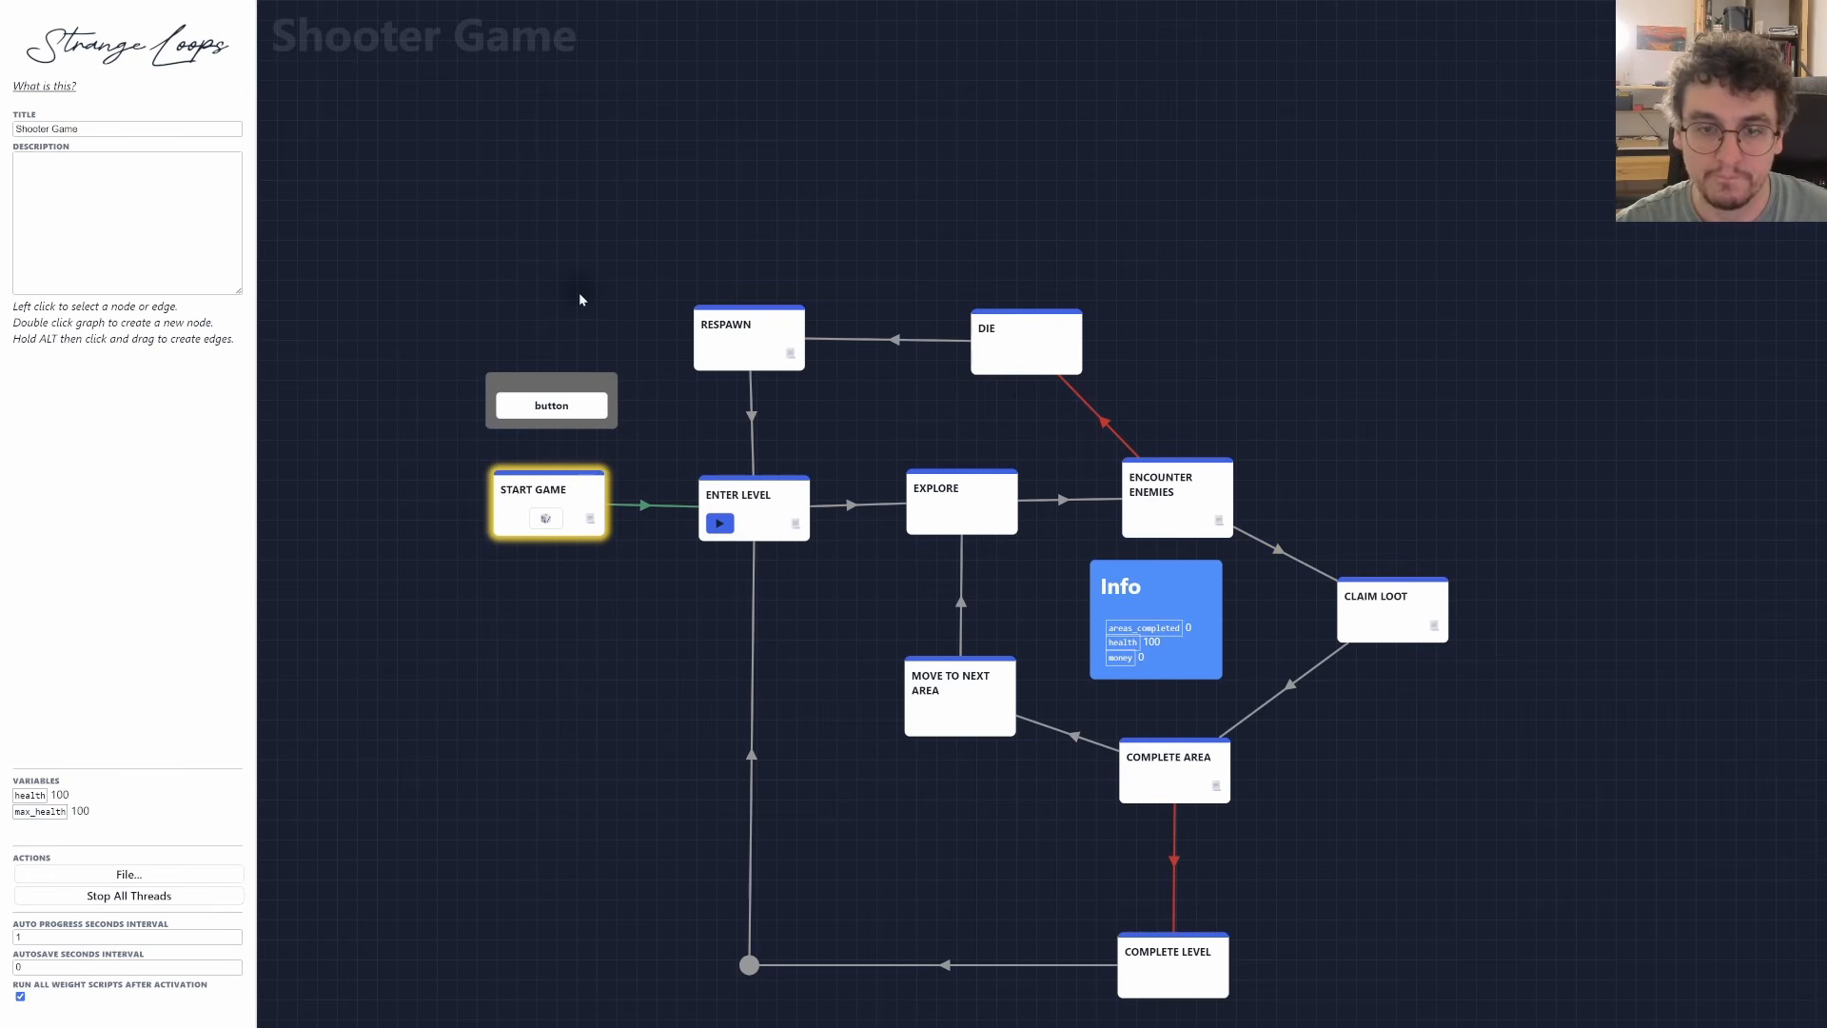
{"action": "left_click_drag", "start_coordinate": [1205, 283], "coordinate": [1191, 206]}
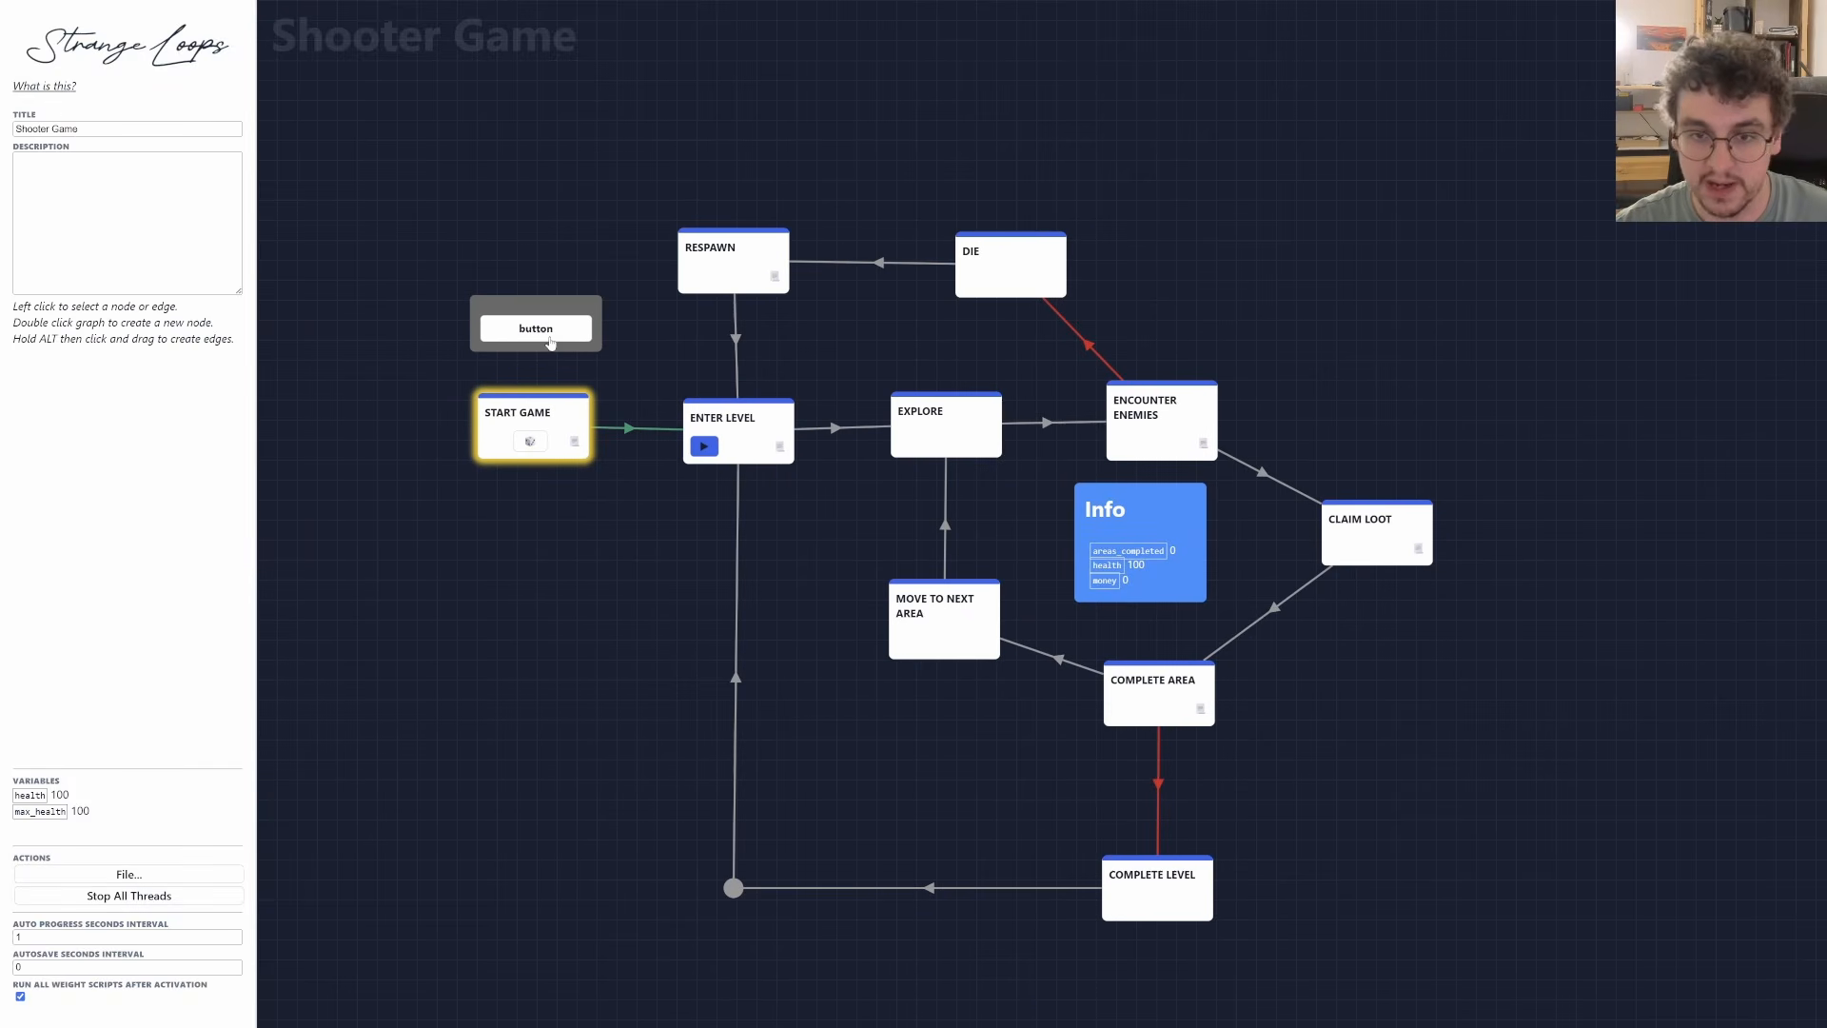
{"action": "left_click", "coordinate": [138, 897]}
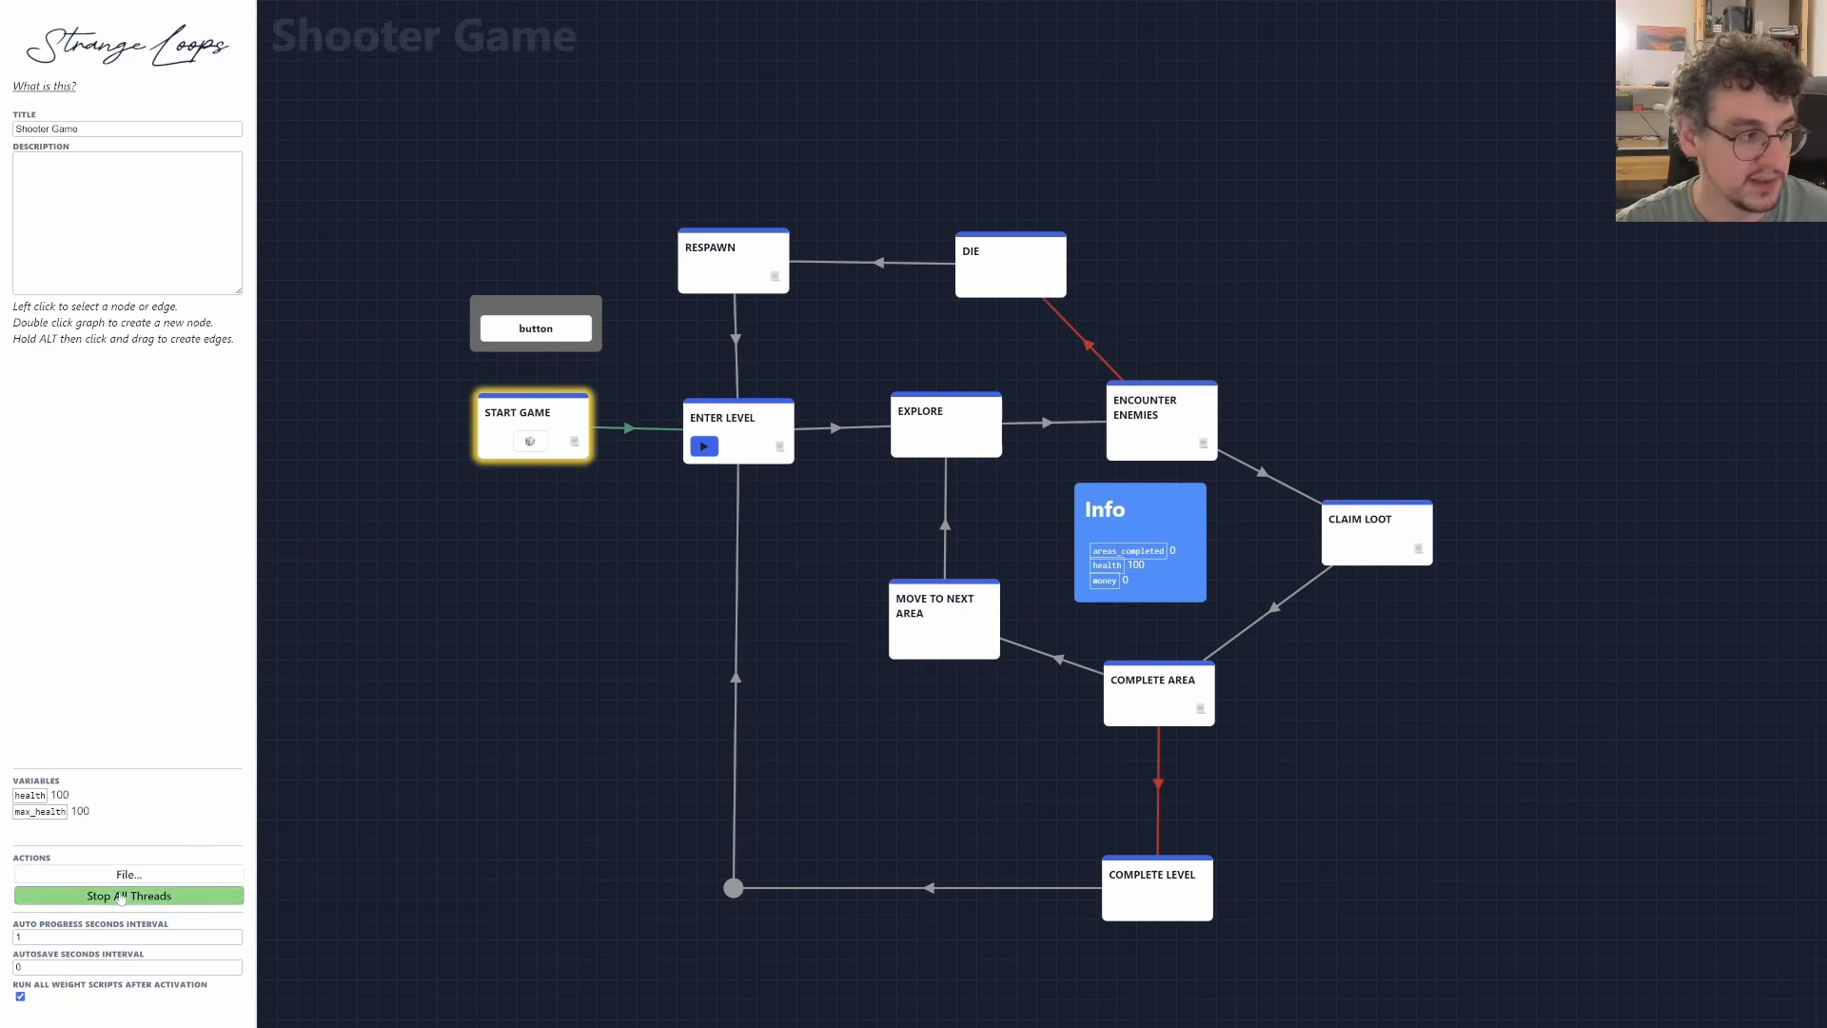
Add a second line to the button's script beginning with thread.autorun("autorun, reusing the thread name from the first line.
{"action": "left_click", "coordinate": [558, 302]}
{"action": "left_click", "coordinate": [189, 193]}
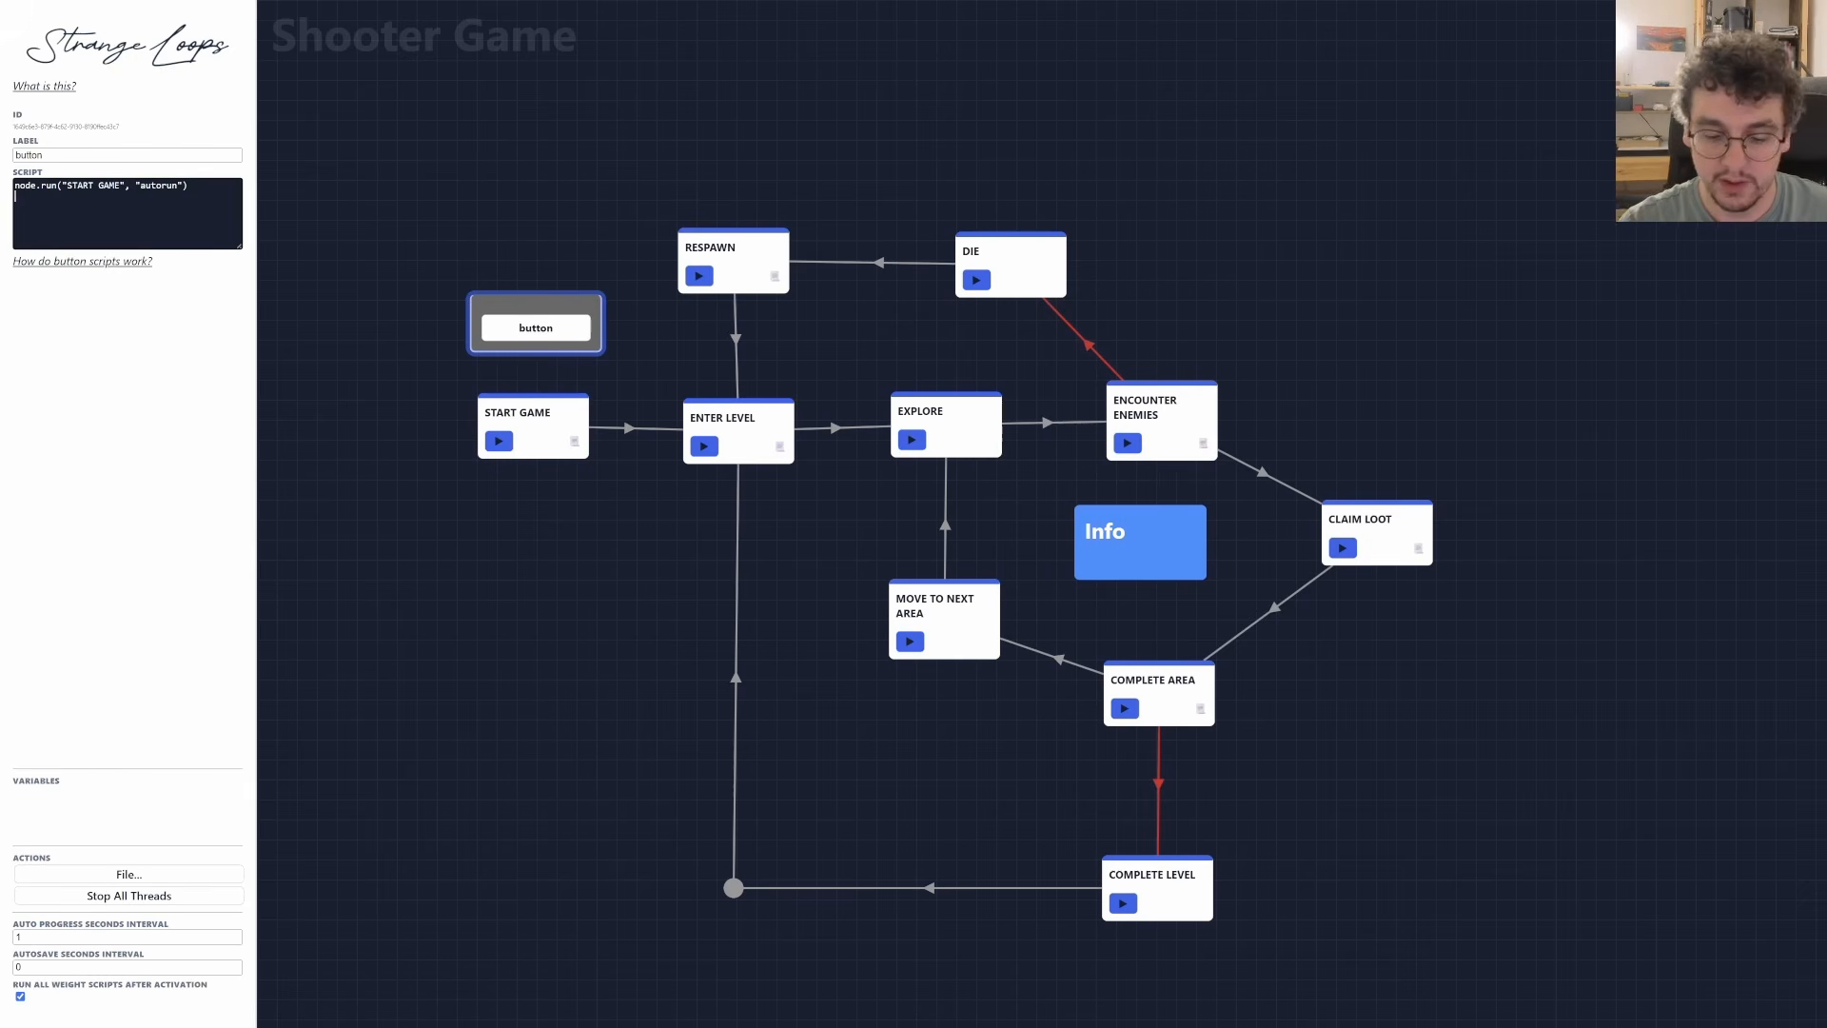
{"action": "key", "text": "Return"}
{"action": "type", "text": "thread"}
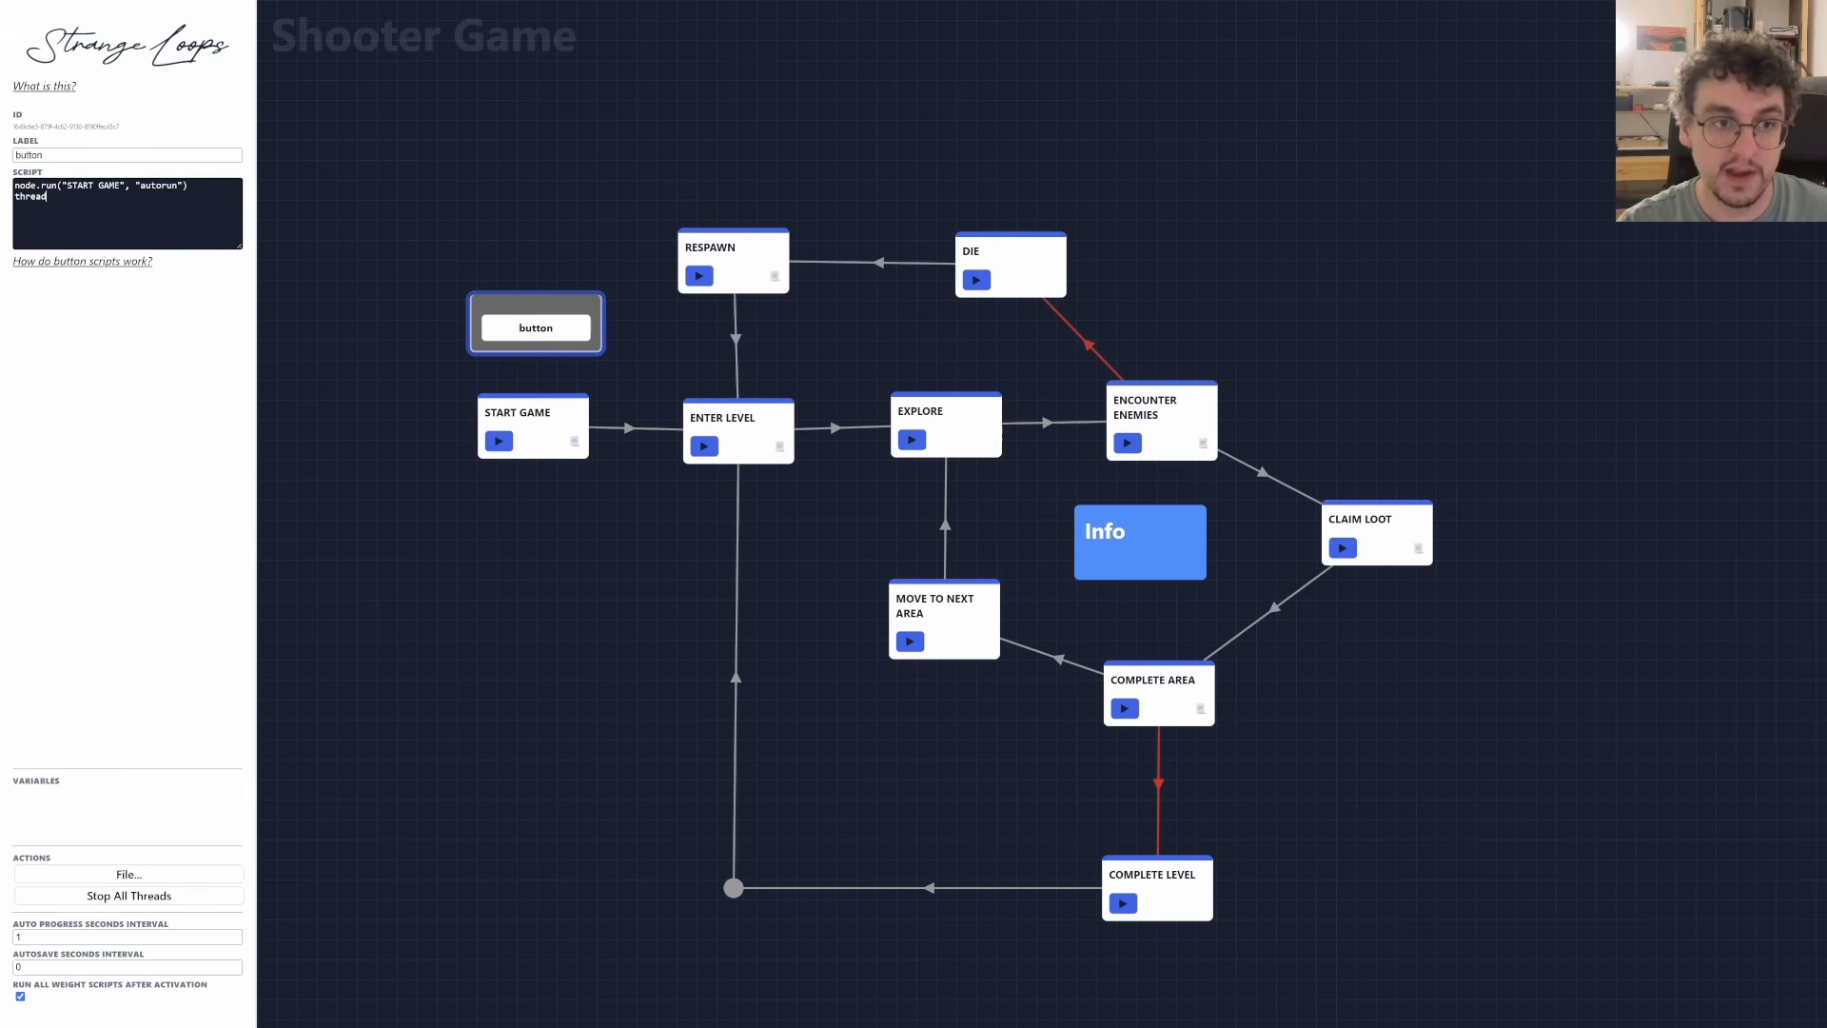
{"action": "type", "text": ".autorun("}
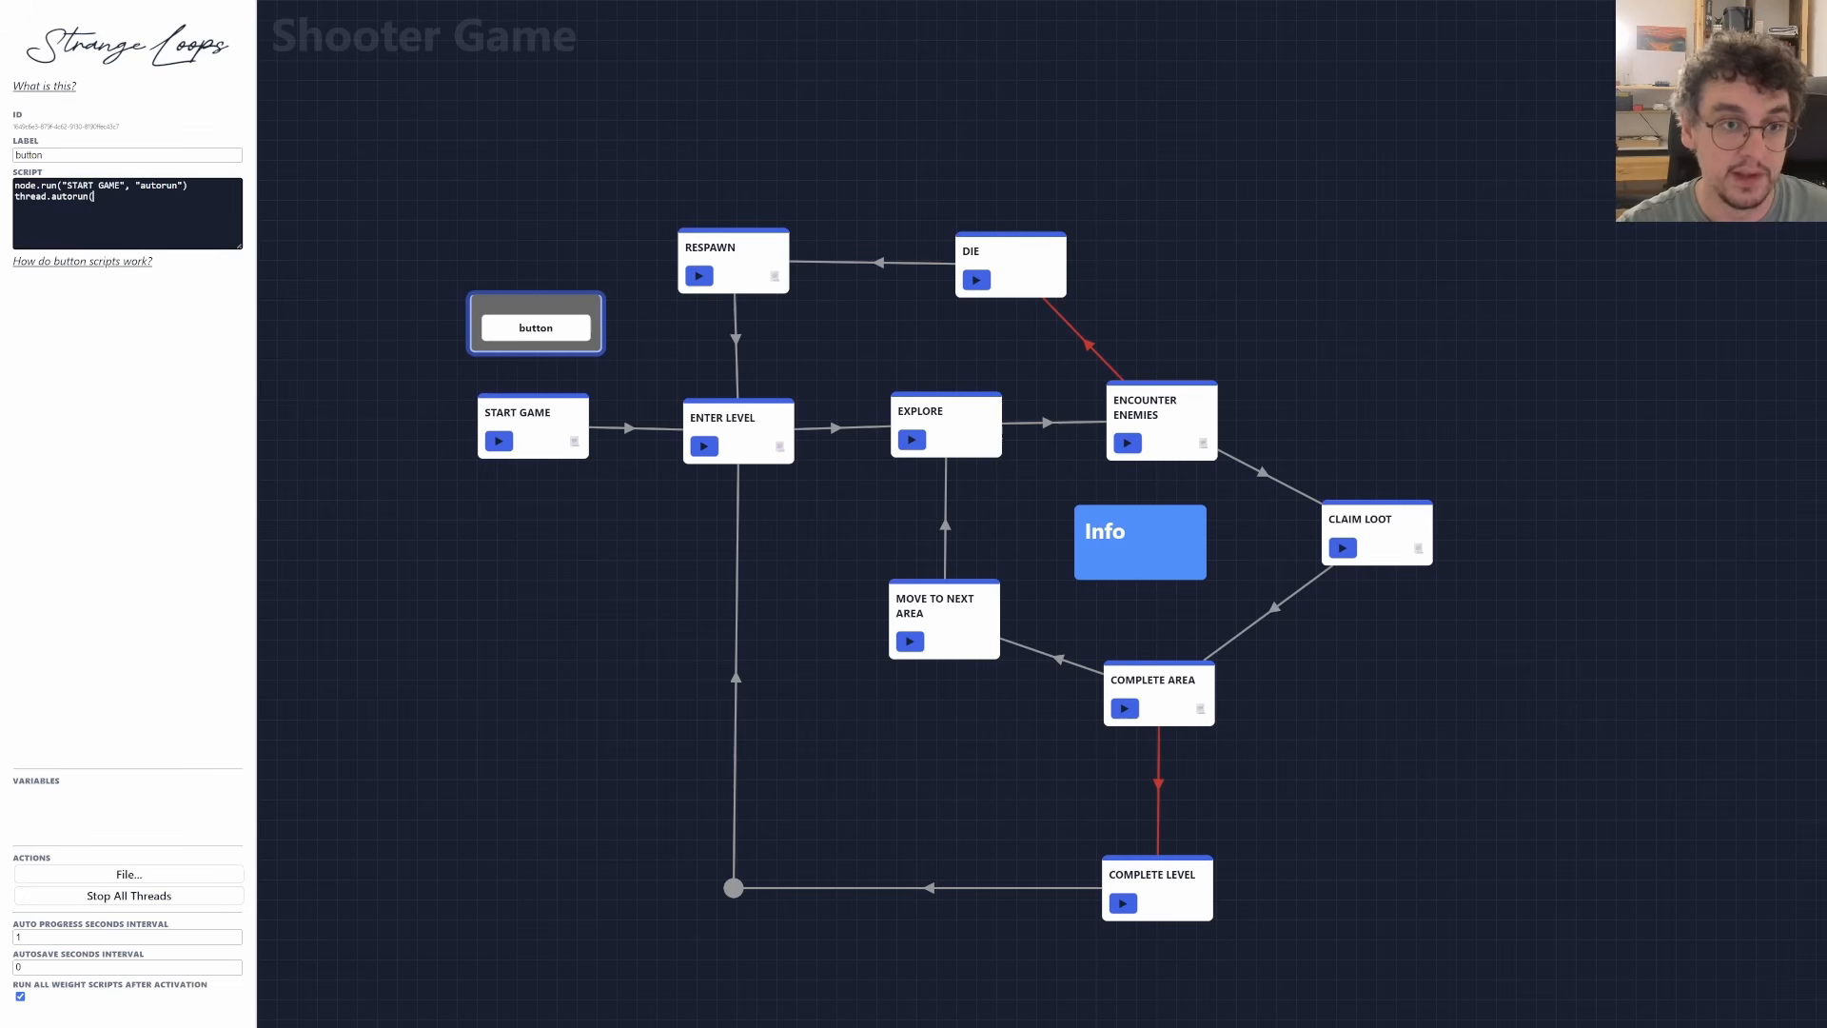
{"action": "double_click", "coordinate": [159, 187]}
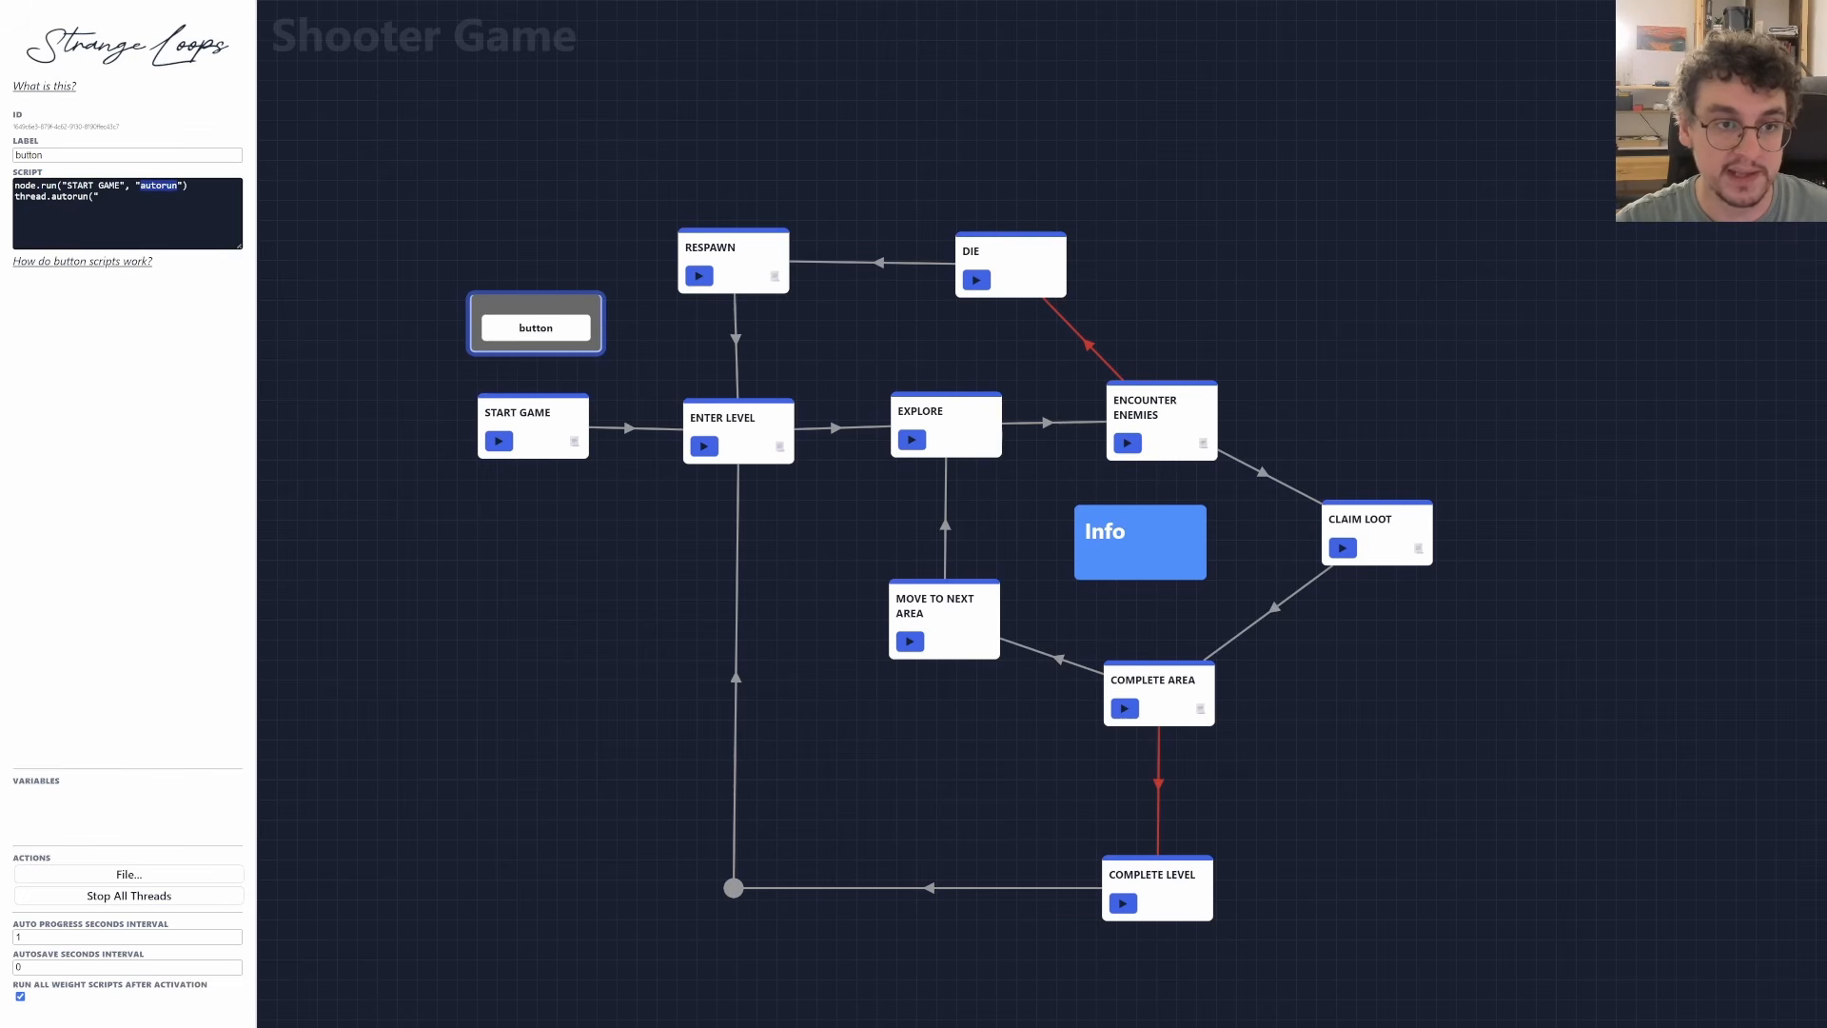
{"action": "left_click", "coordinate": [100, 197]}
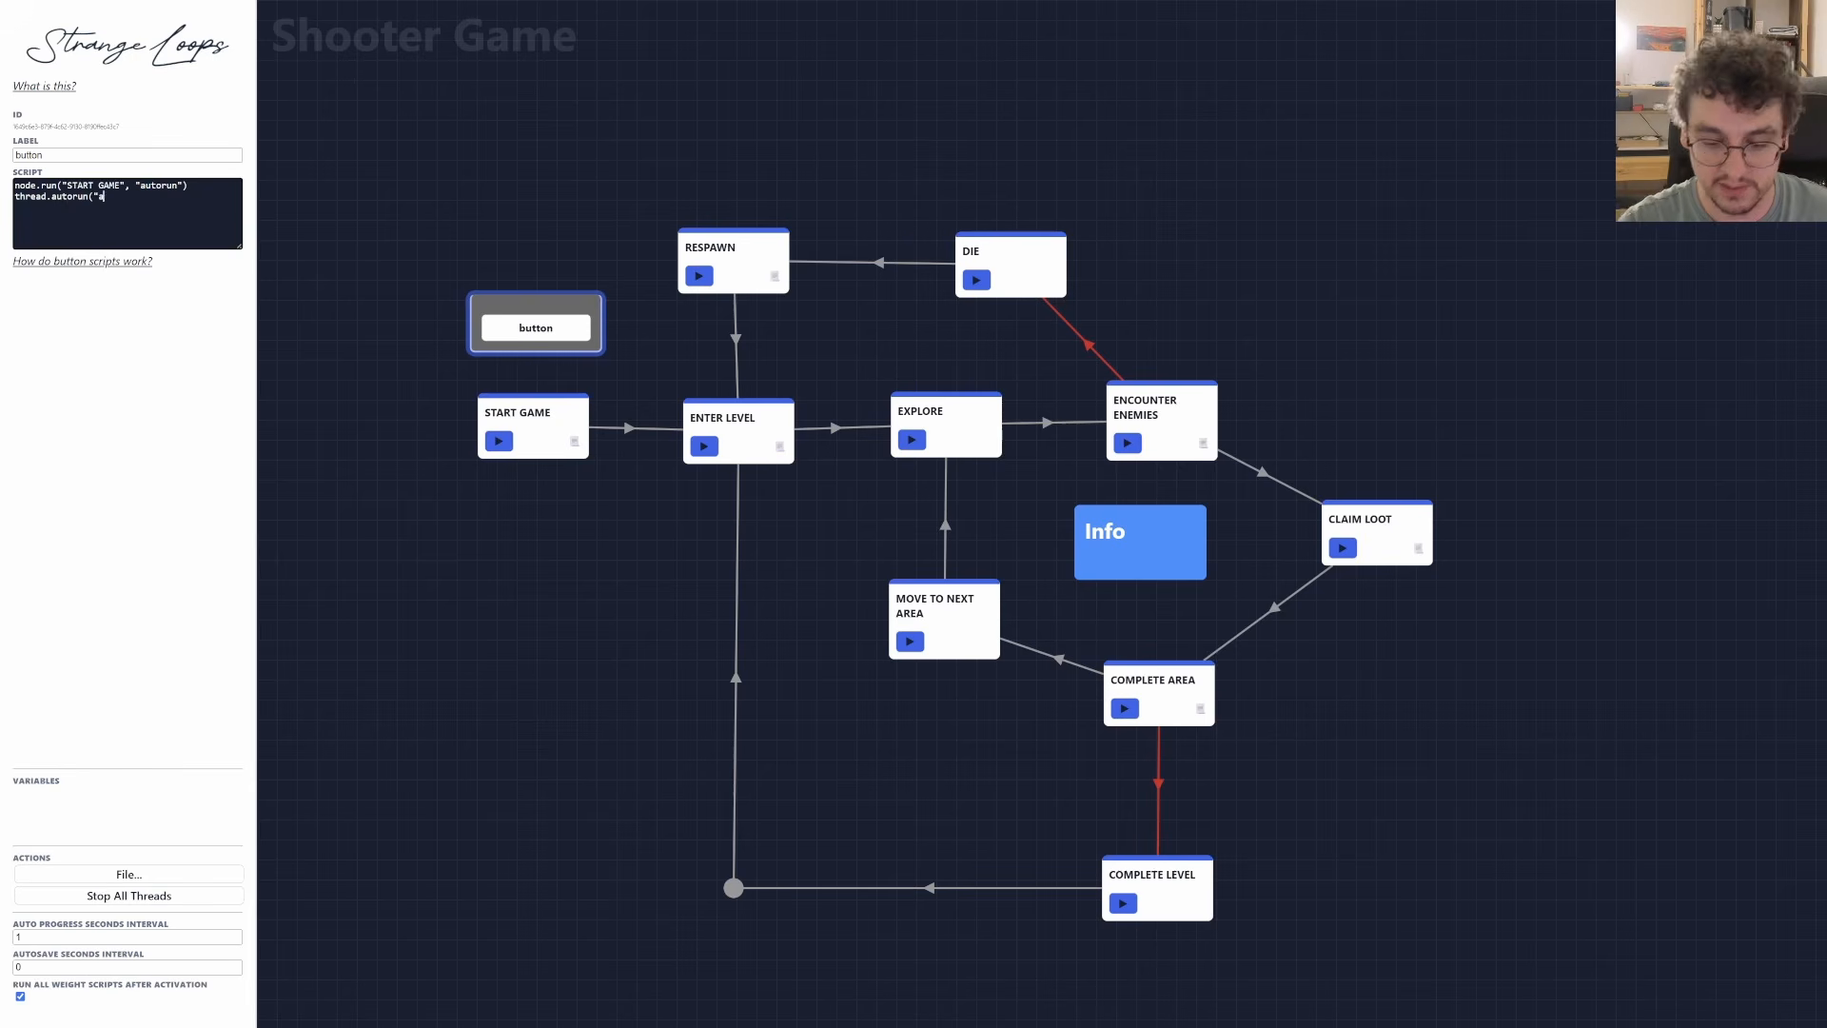
{"action": "type", "text": "autorun"}
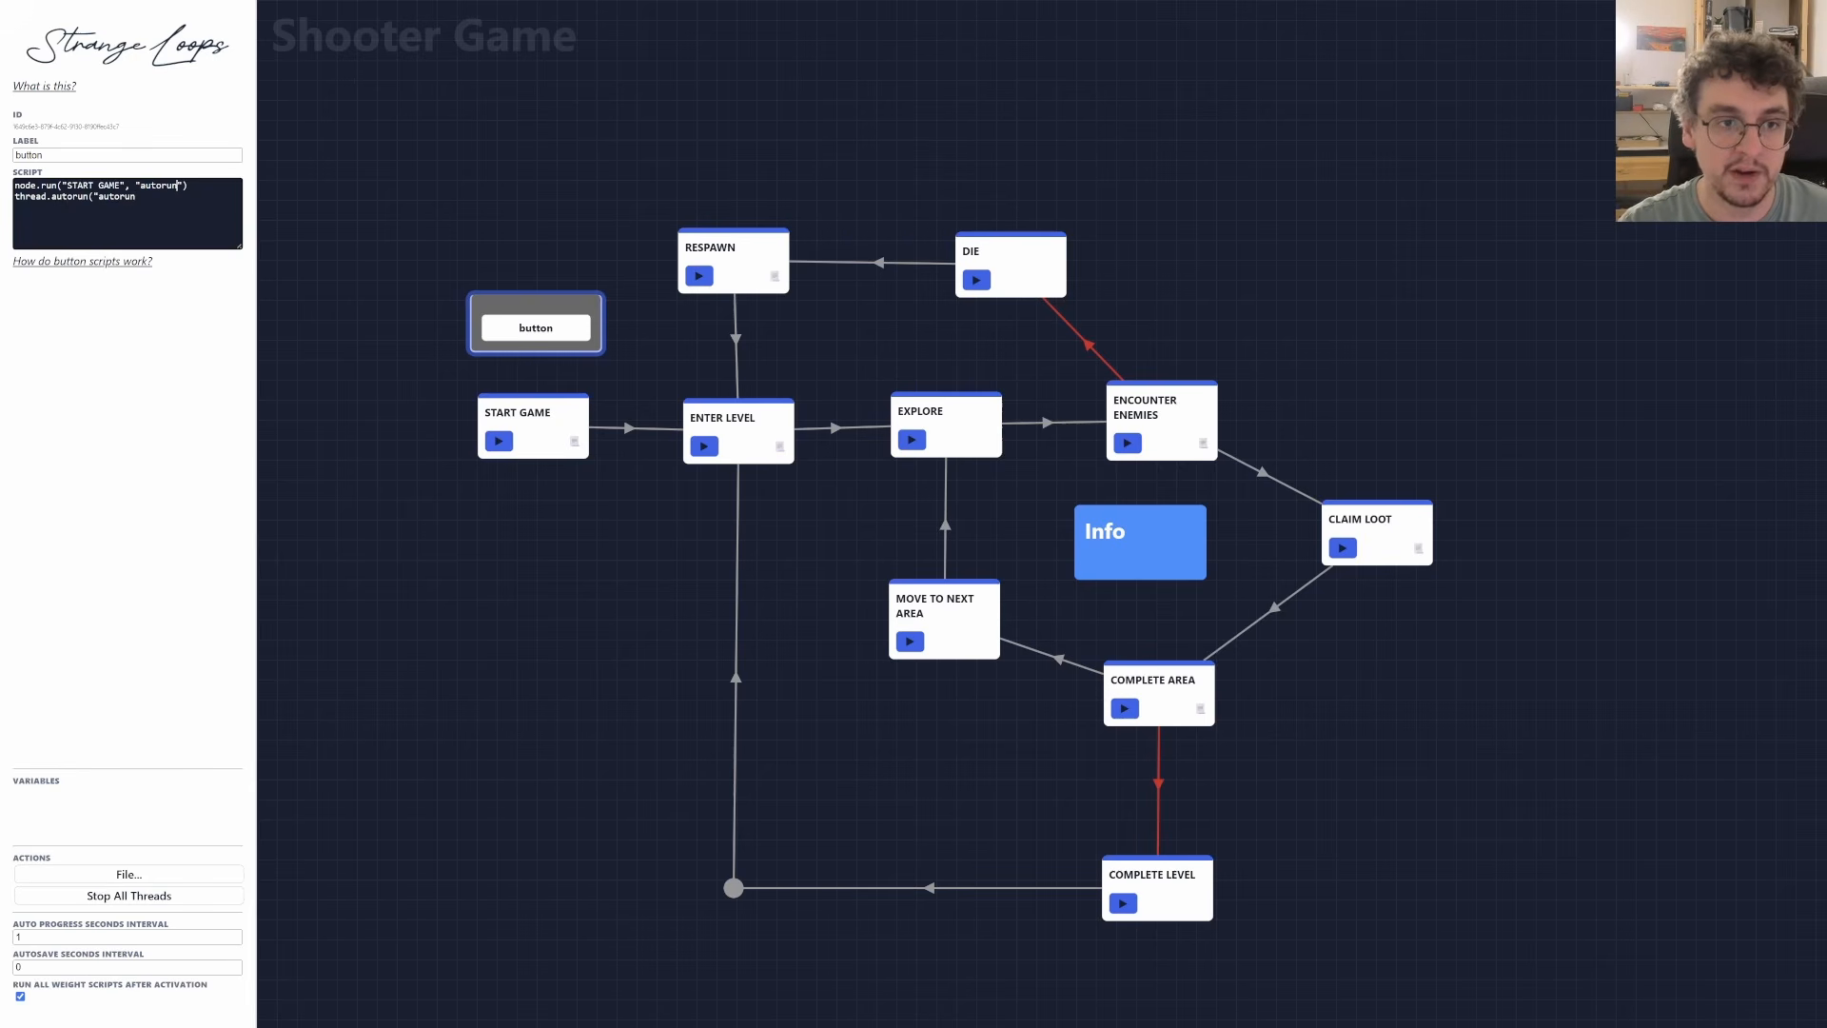
Change the thread name in both script lines to the same first name and complete the thread.autorun call with second argument 1.
{"action": "double_click", "coordinate": [176, 186]}
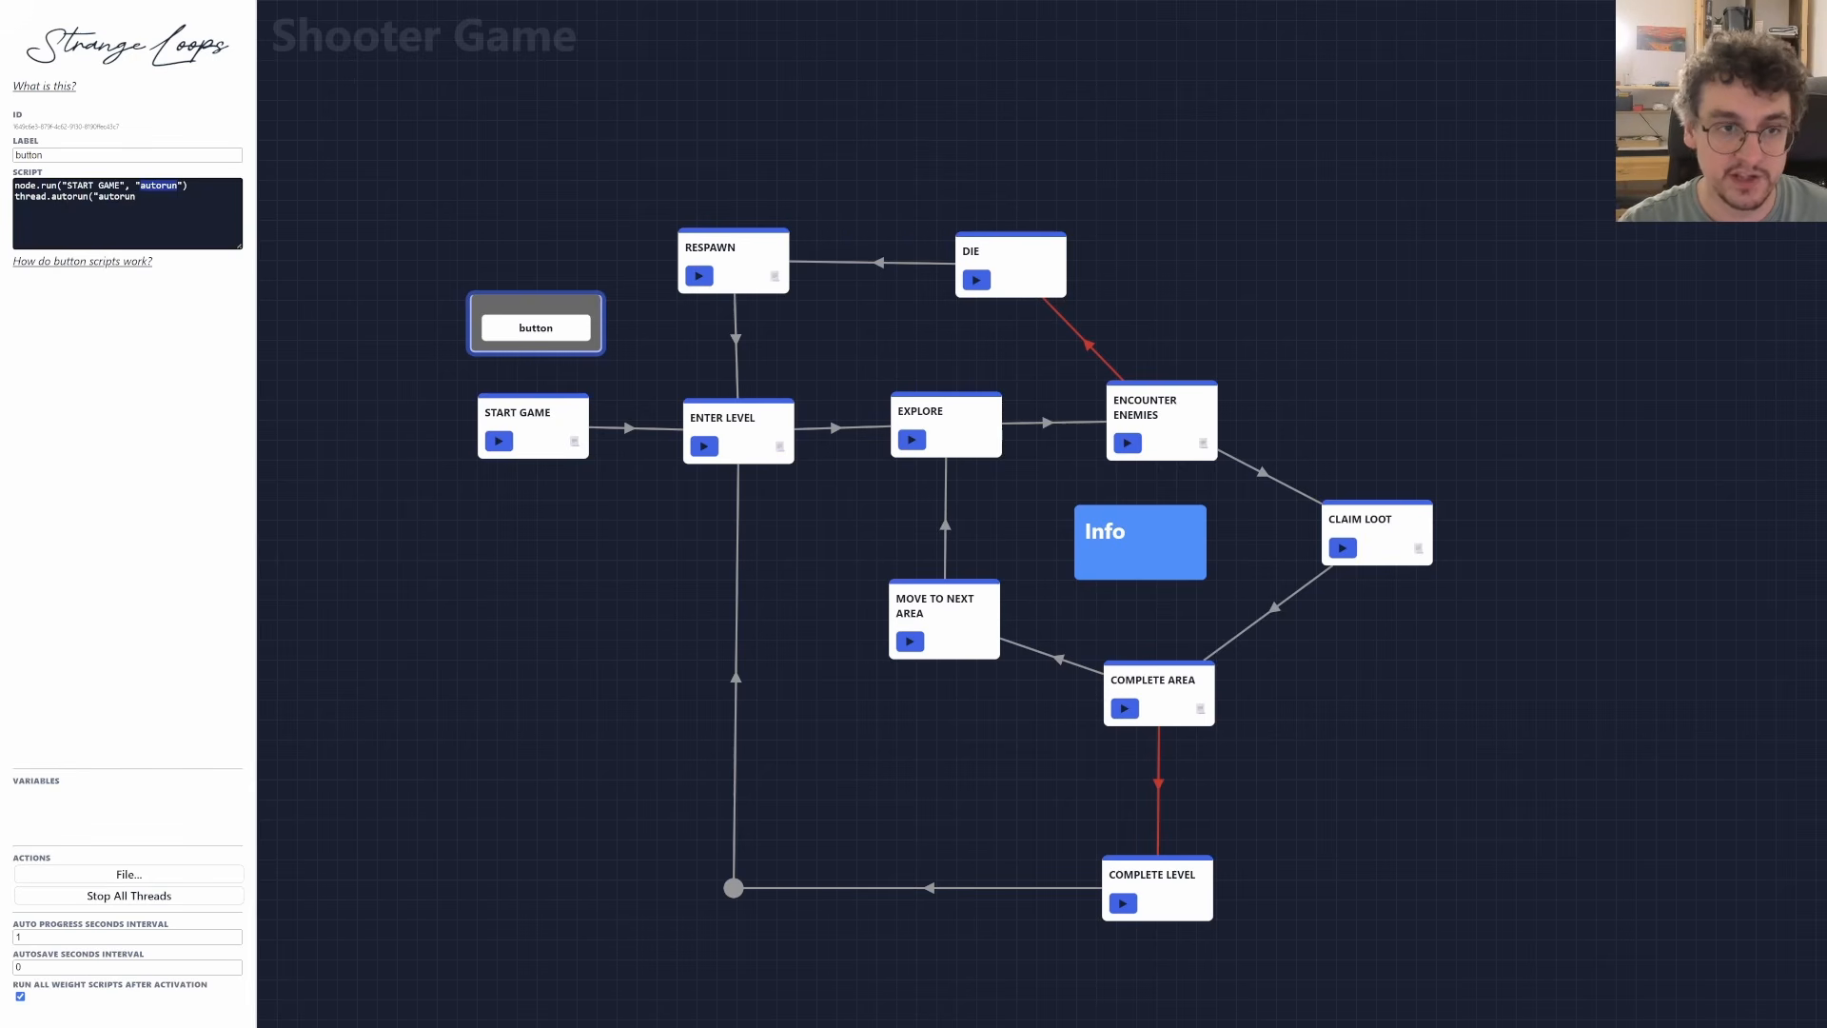
{"action": "type", "text": "kevin"}
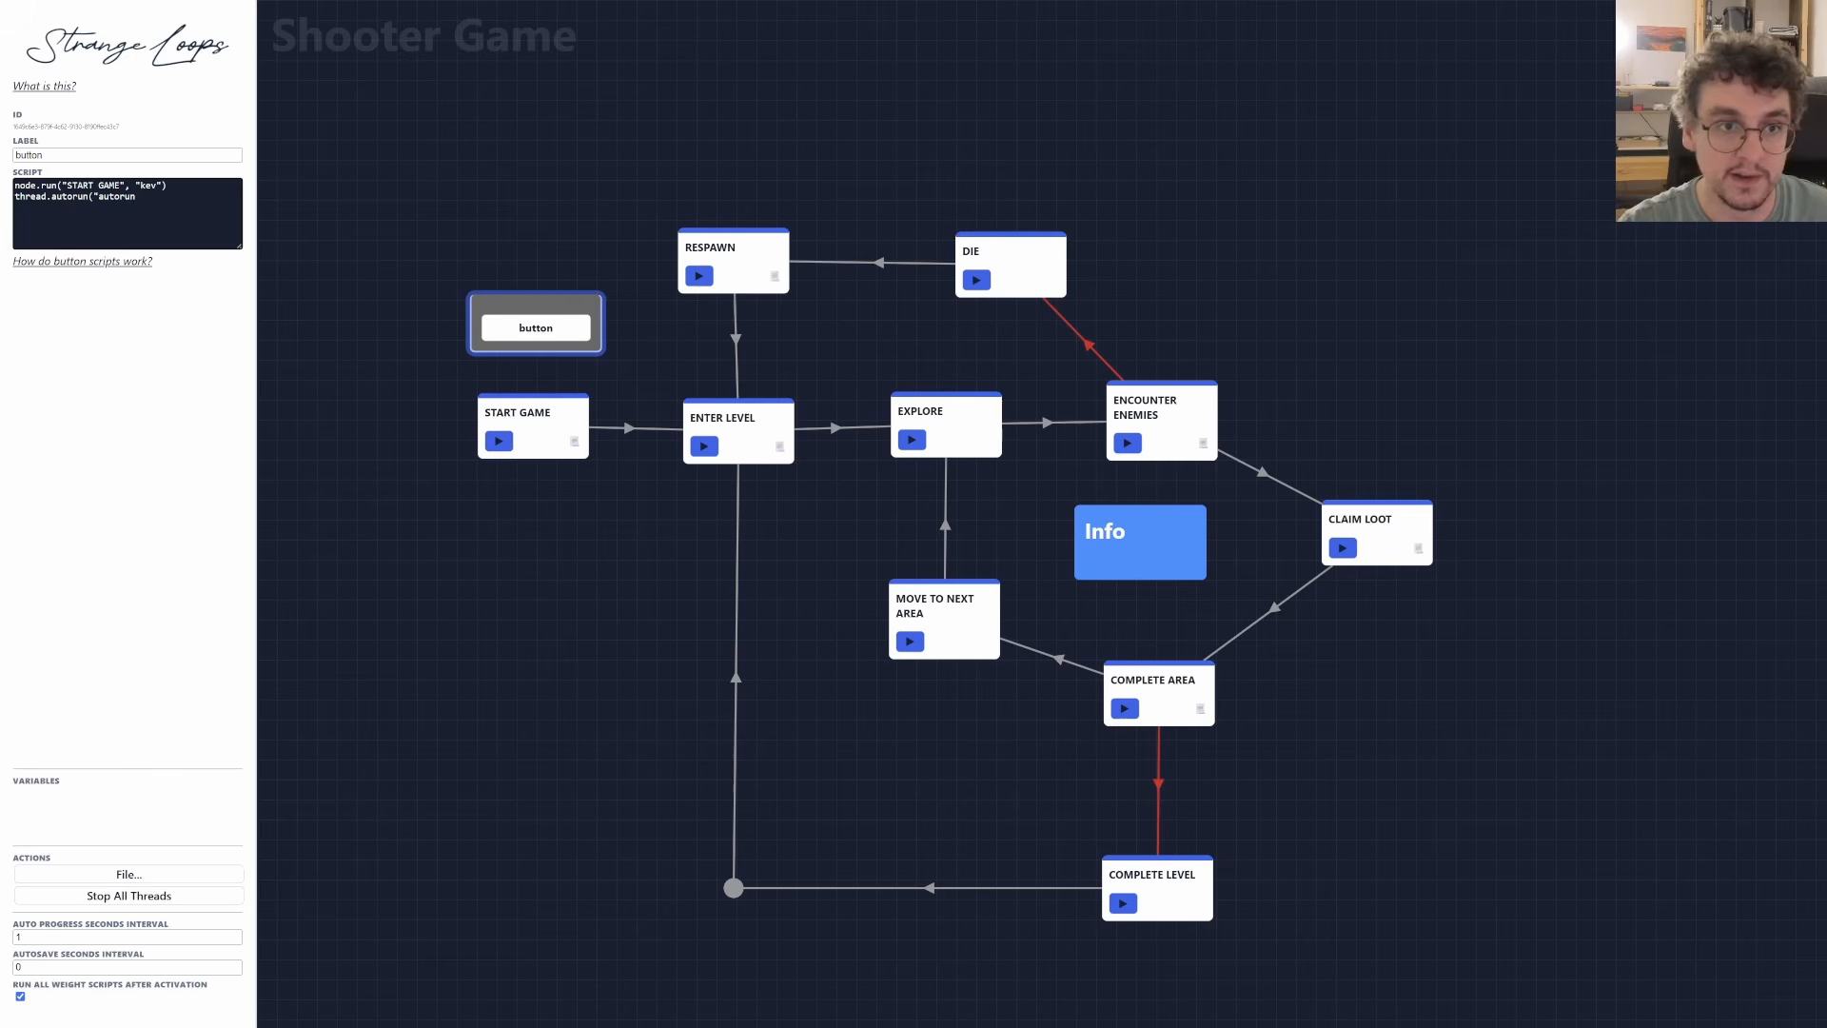
{"action": "double_click", "coordinate": [118, 196]}
{"action": "type", "text": "kevin\","}
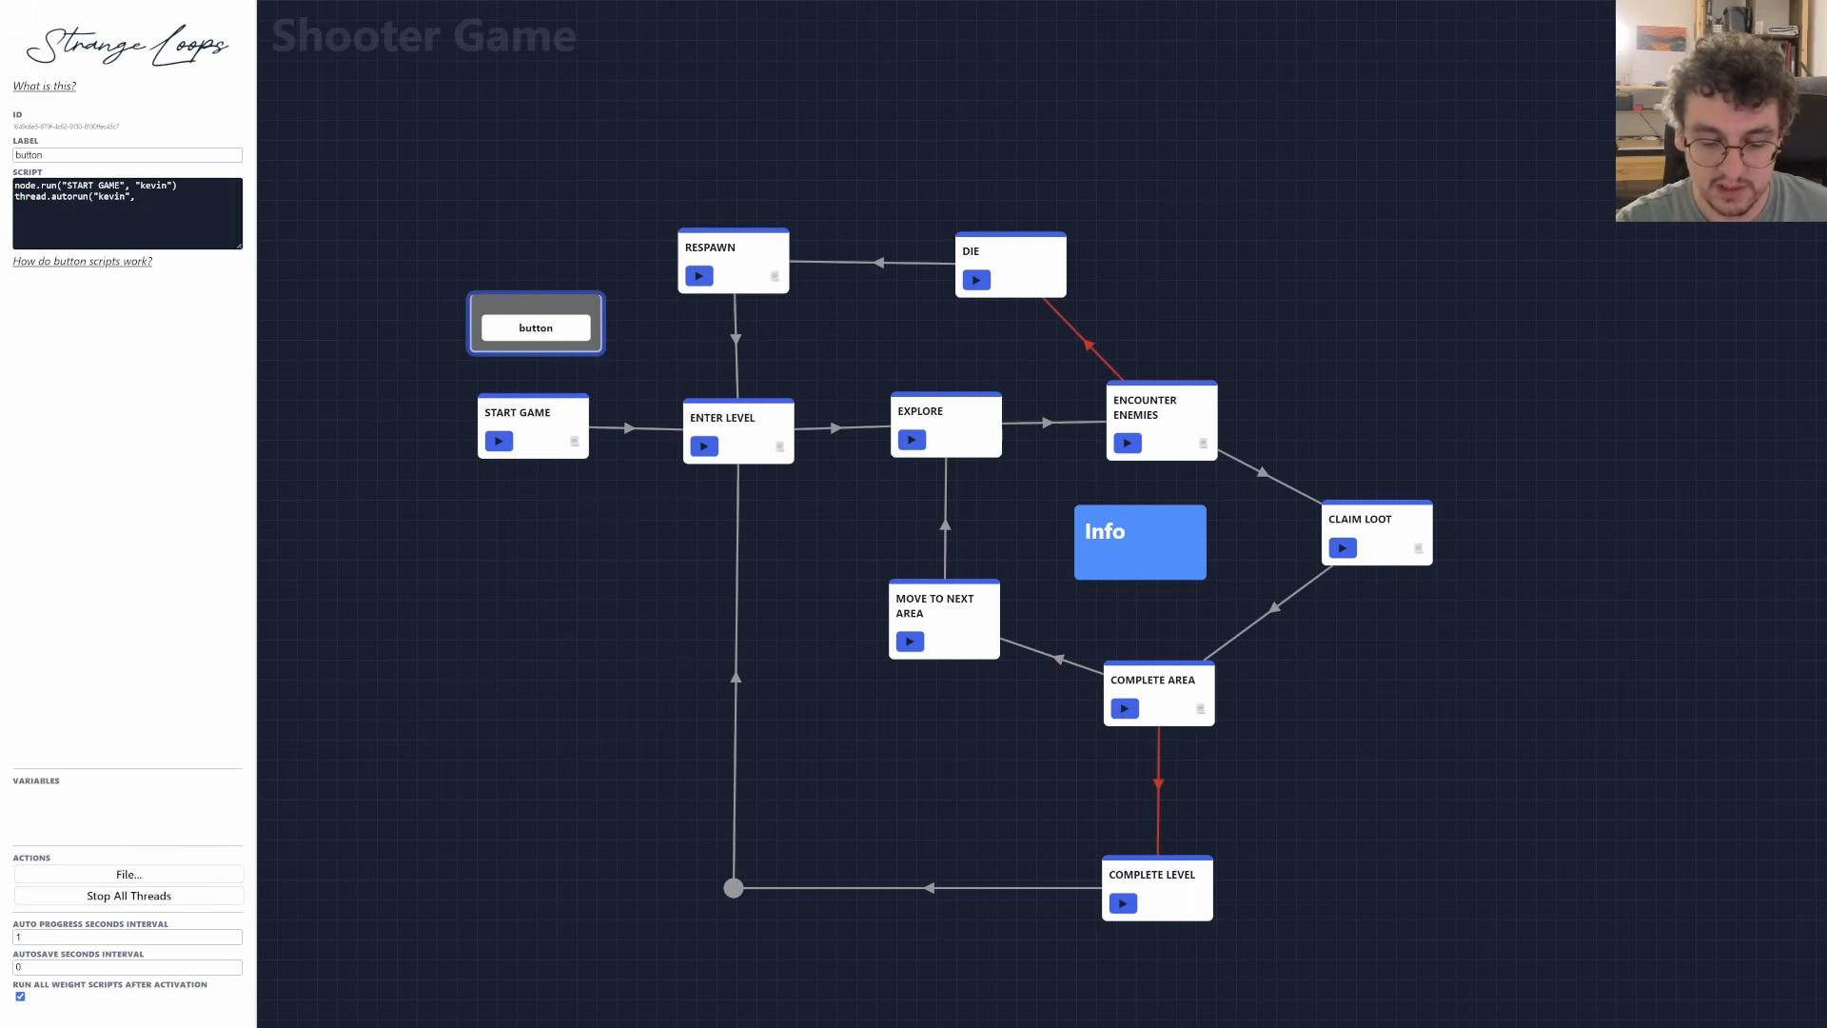
{"action": "type", "text": "1)"}
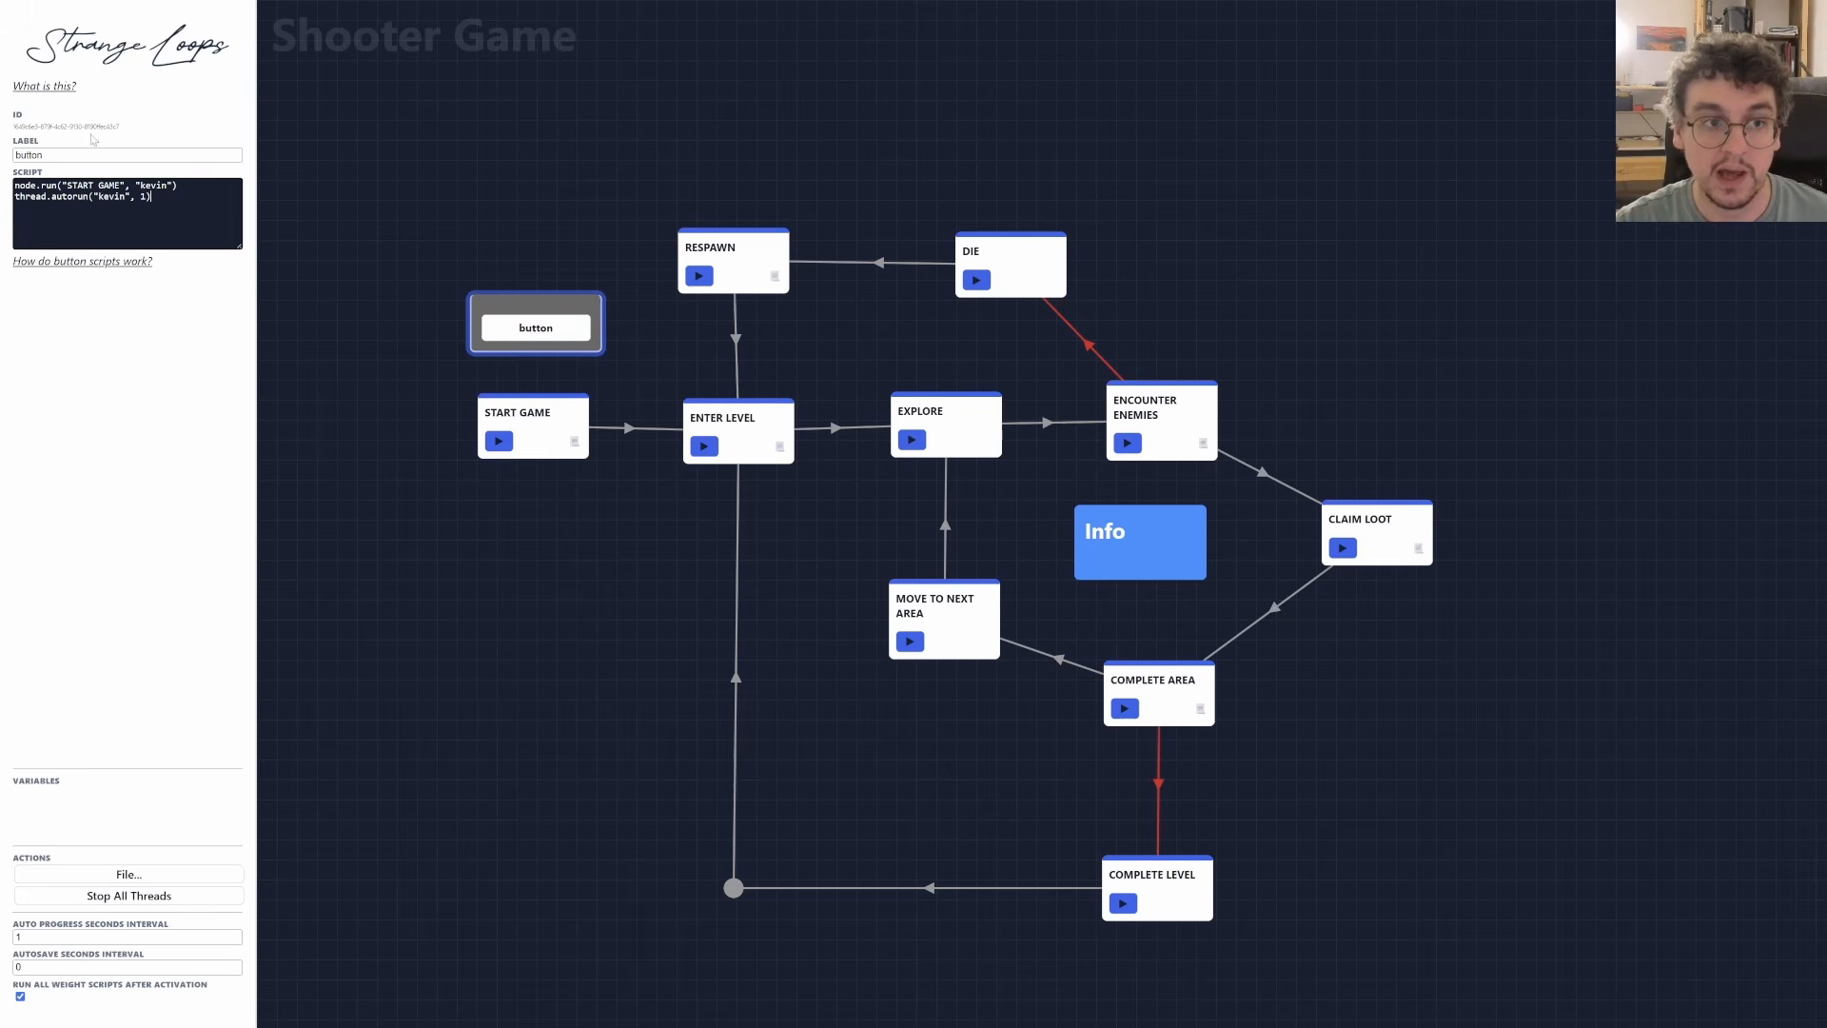
Label the button Autorun and test it on the graph, ending with all threads stopped.
{"action": "double_click", "coordinate": [93, 154]}
{"action": "type", "text": "Autor"}
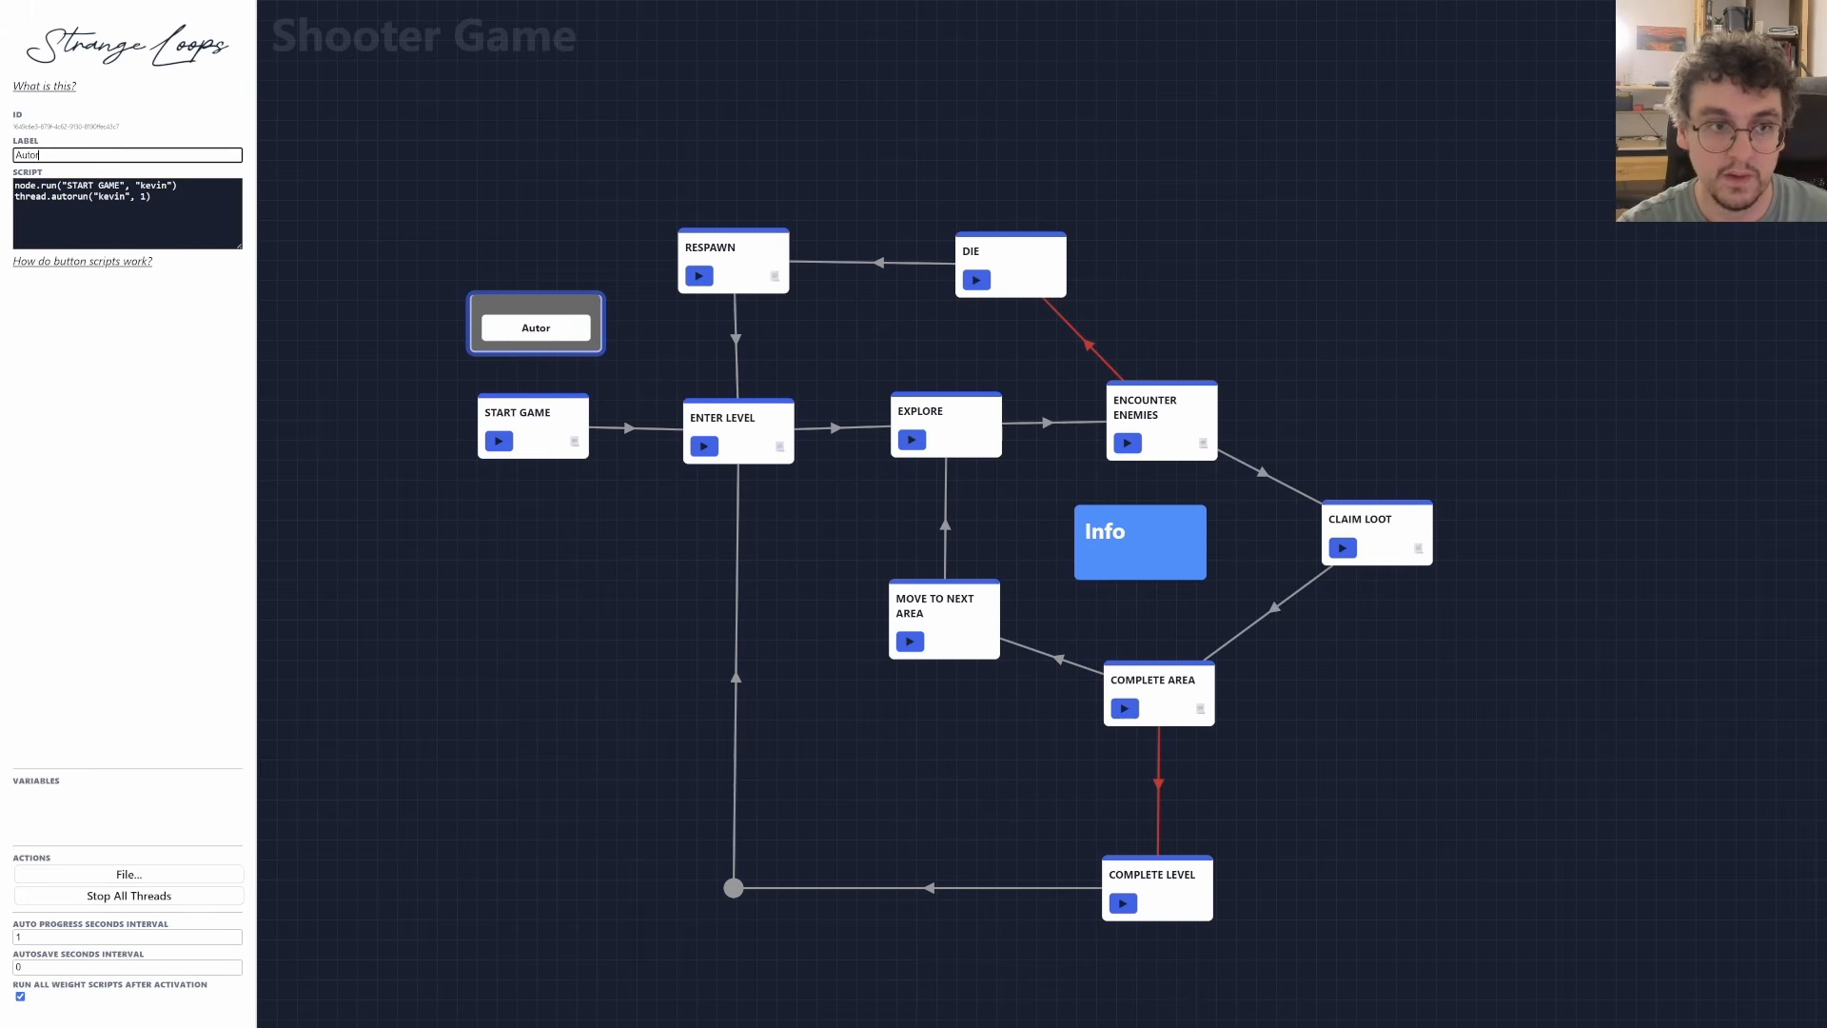
{"action": "type", "text": "un"}
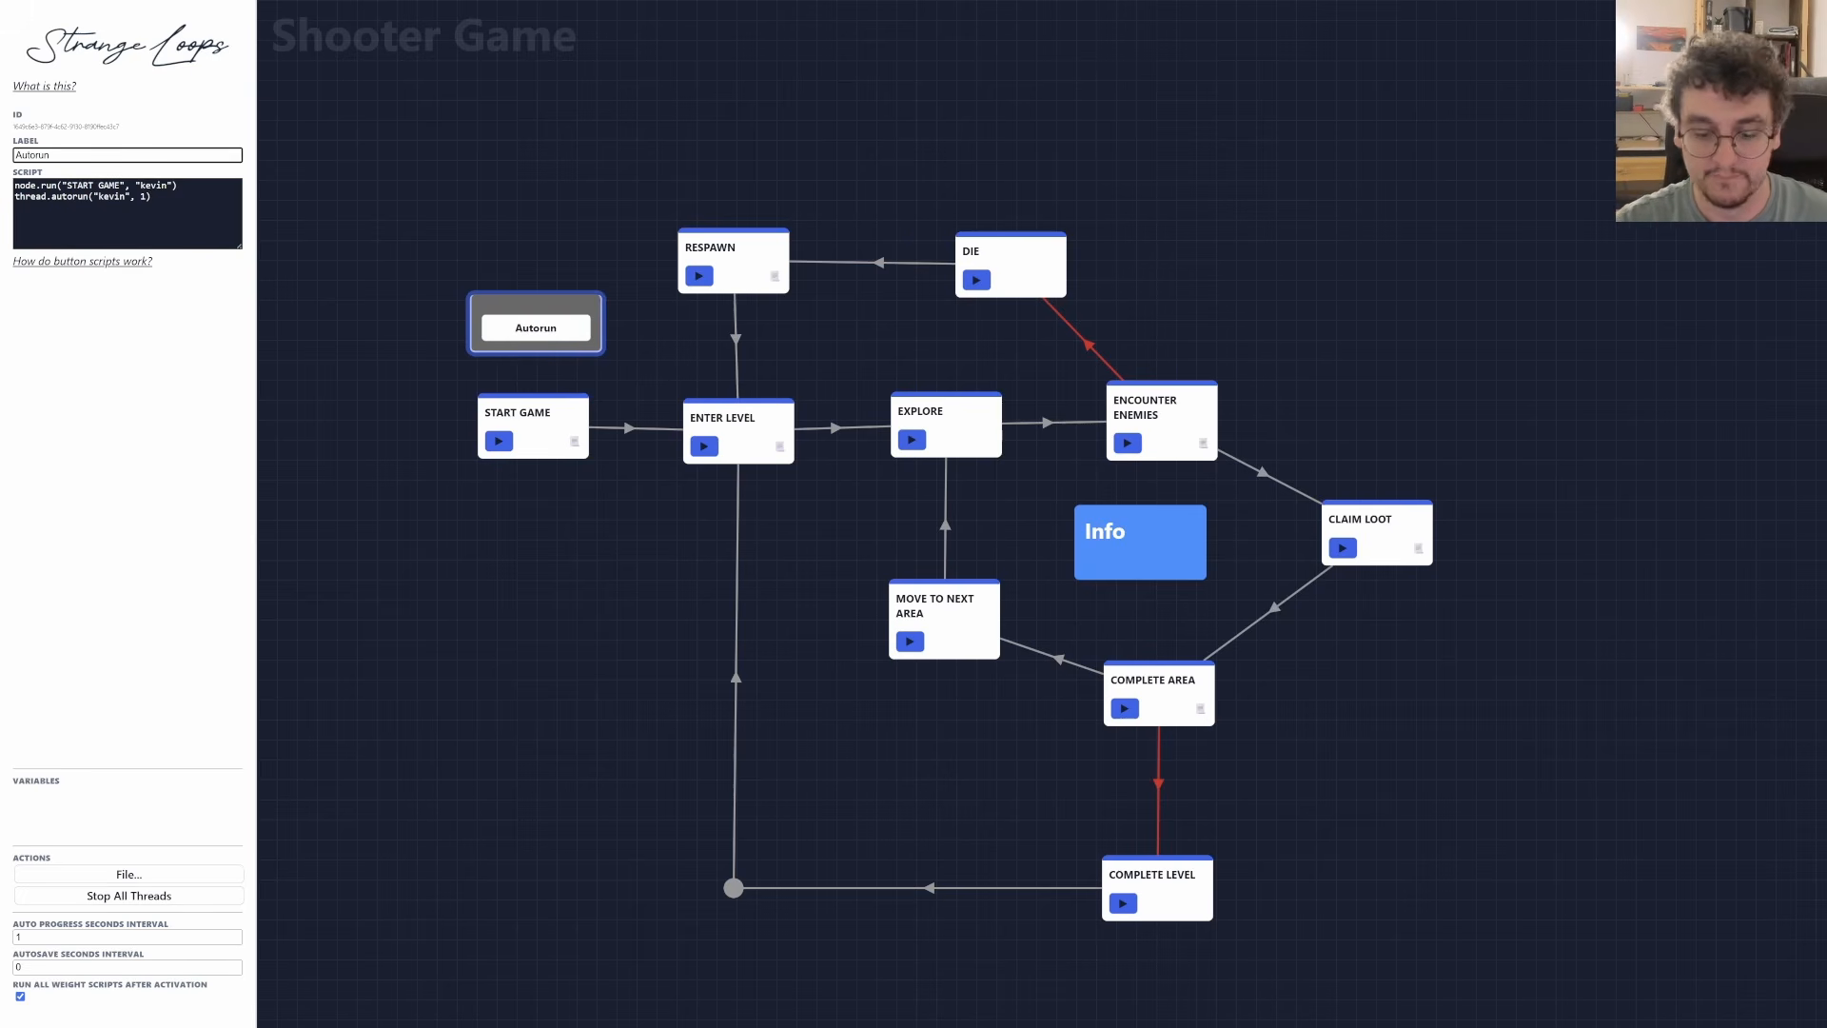
{"action": "left_click", "coordinate": [536, 328]}
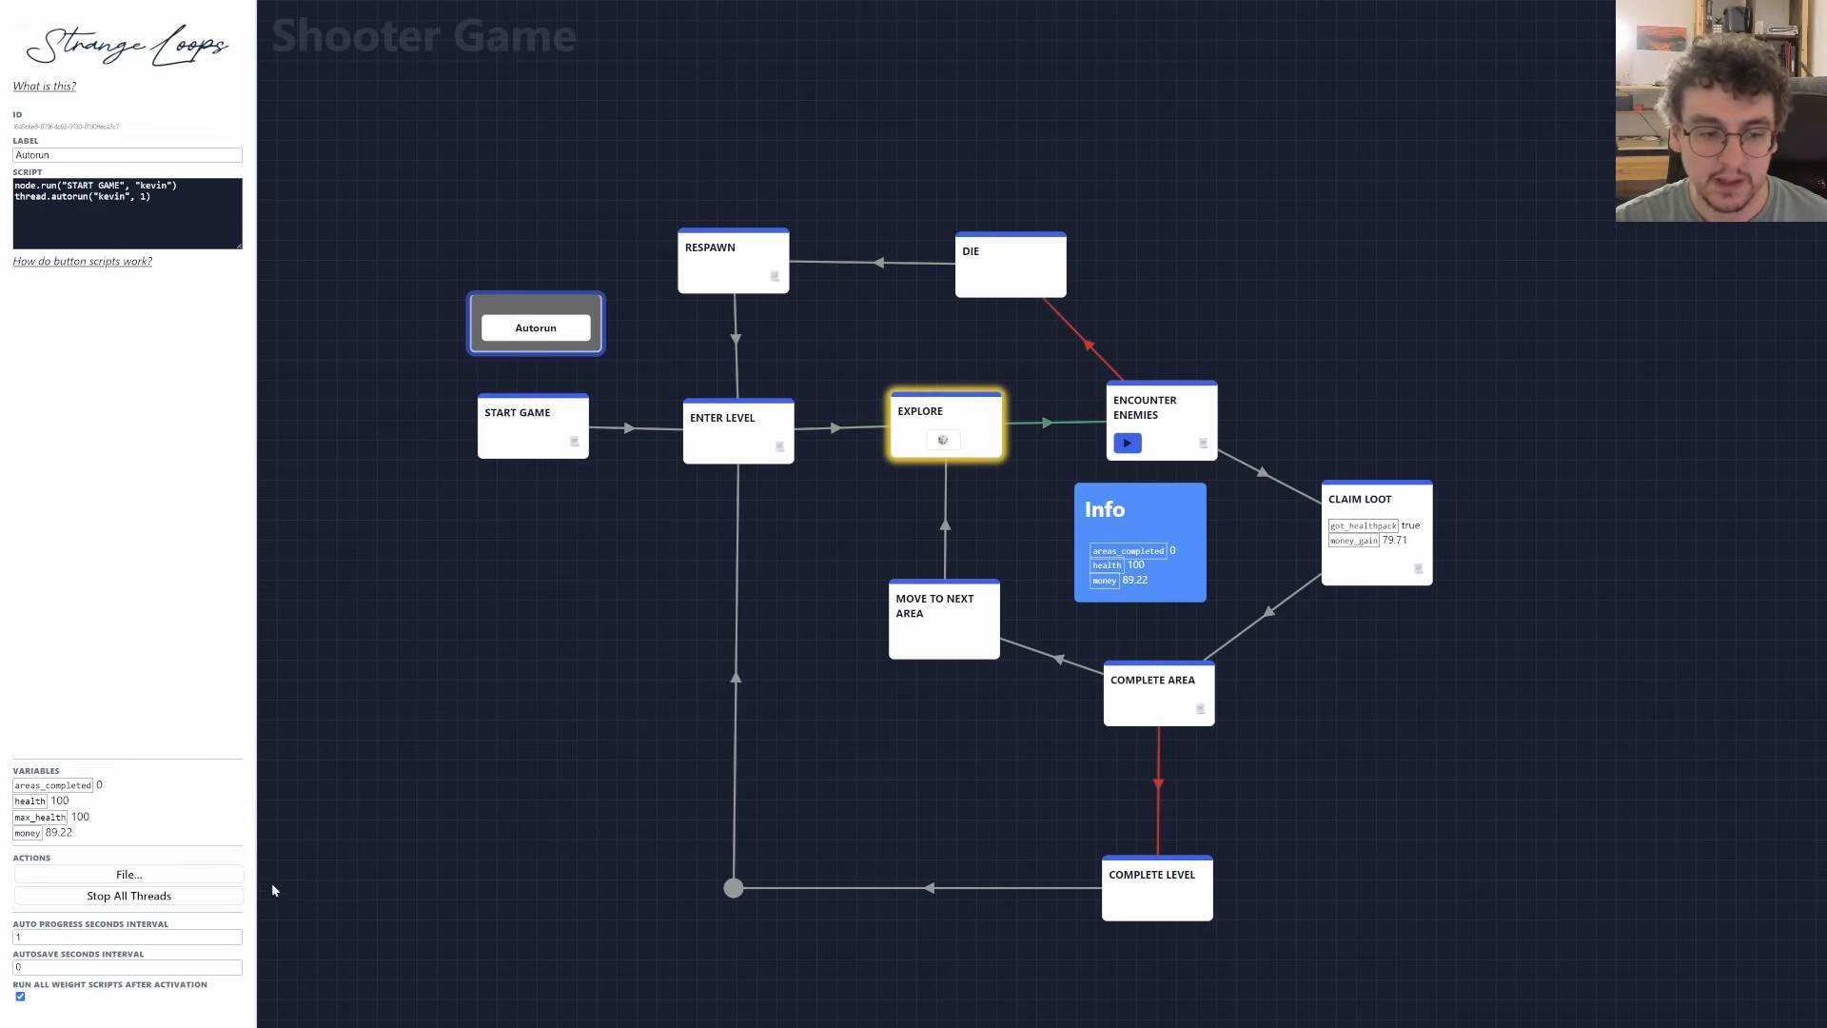
{"action": "left_click", "coordinate": [202, 895]}
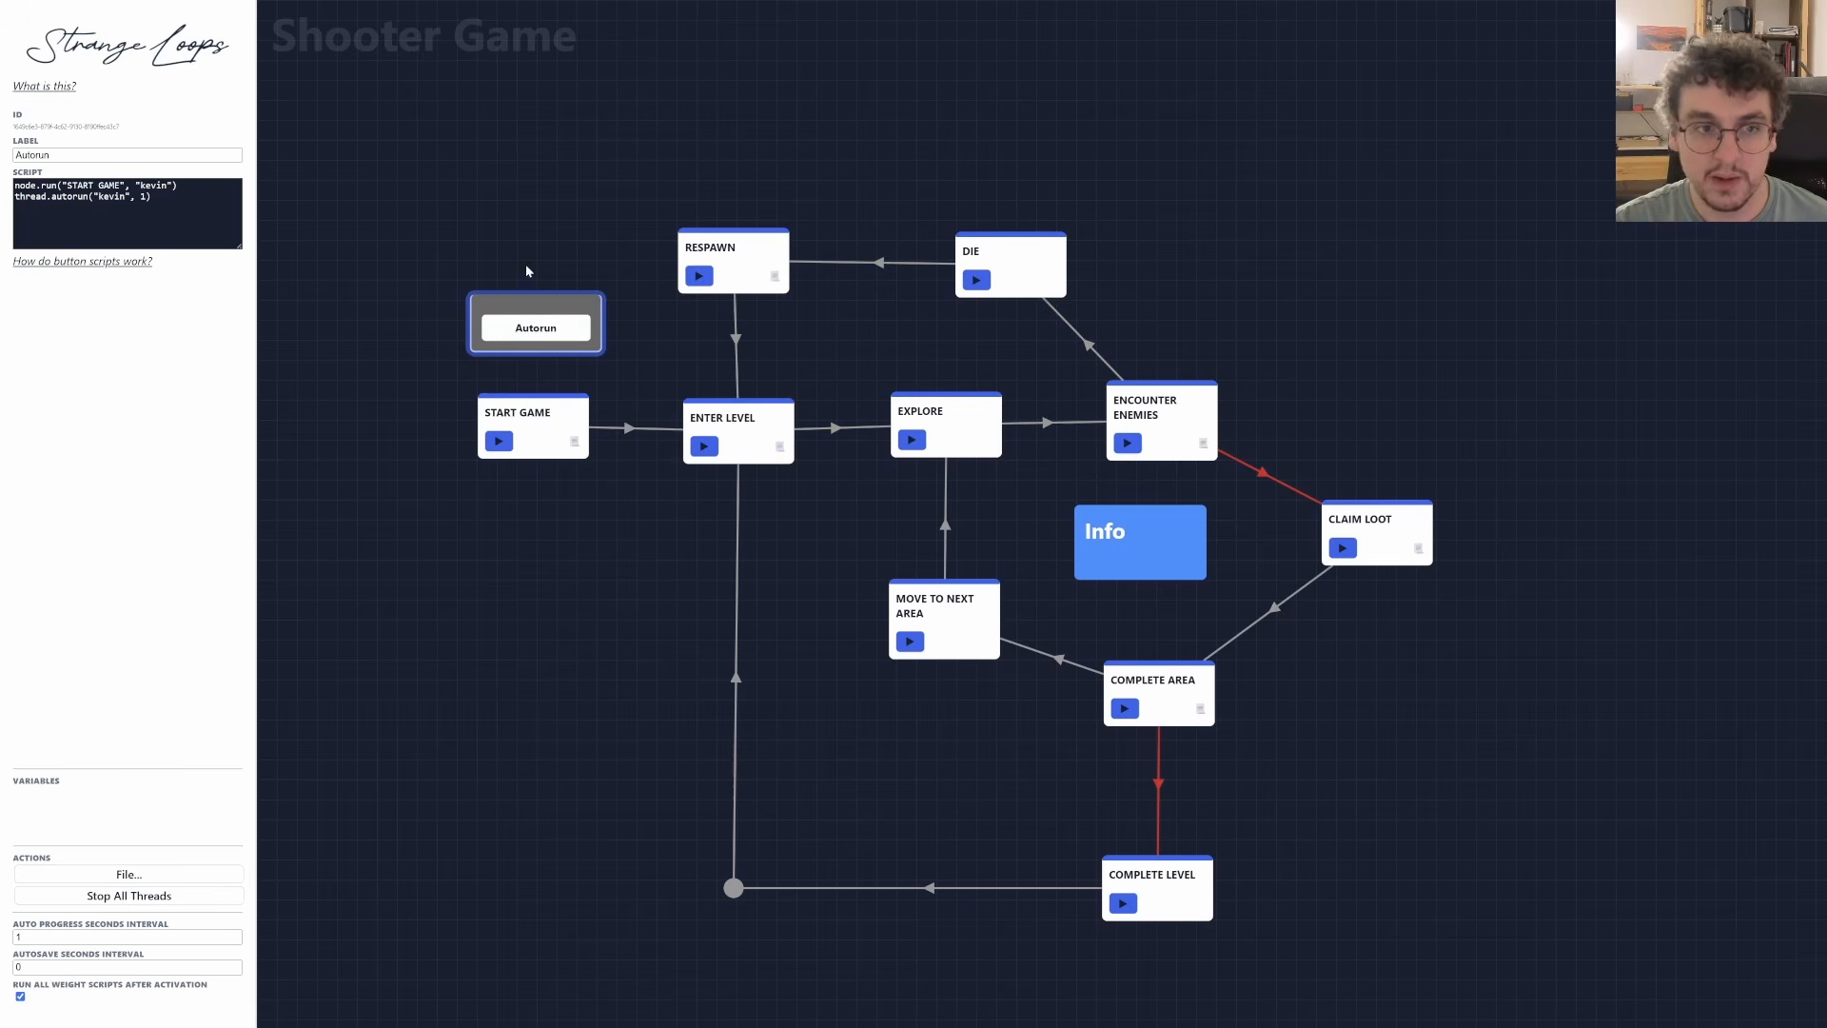
Set the second argument of thread.autorun to 0.5 and test the Autorun button, ending with all threads stopped.
{"action": "left_click_drag", "start_coordinate": [152, 197], "coordinate": [140, 197]}
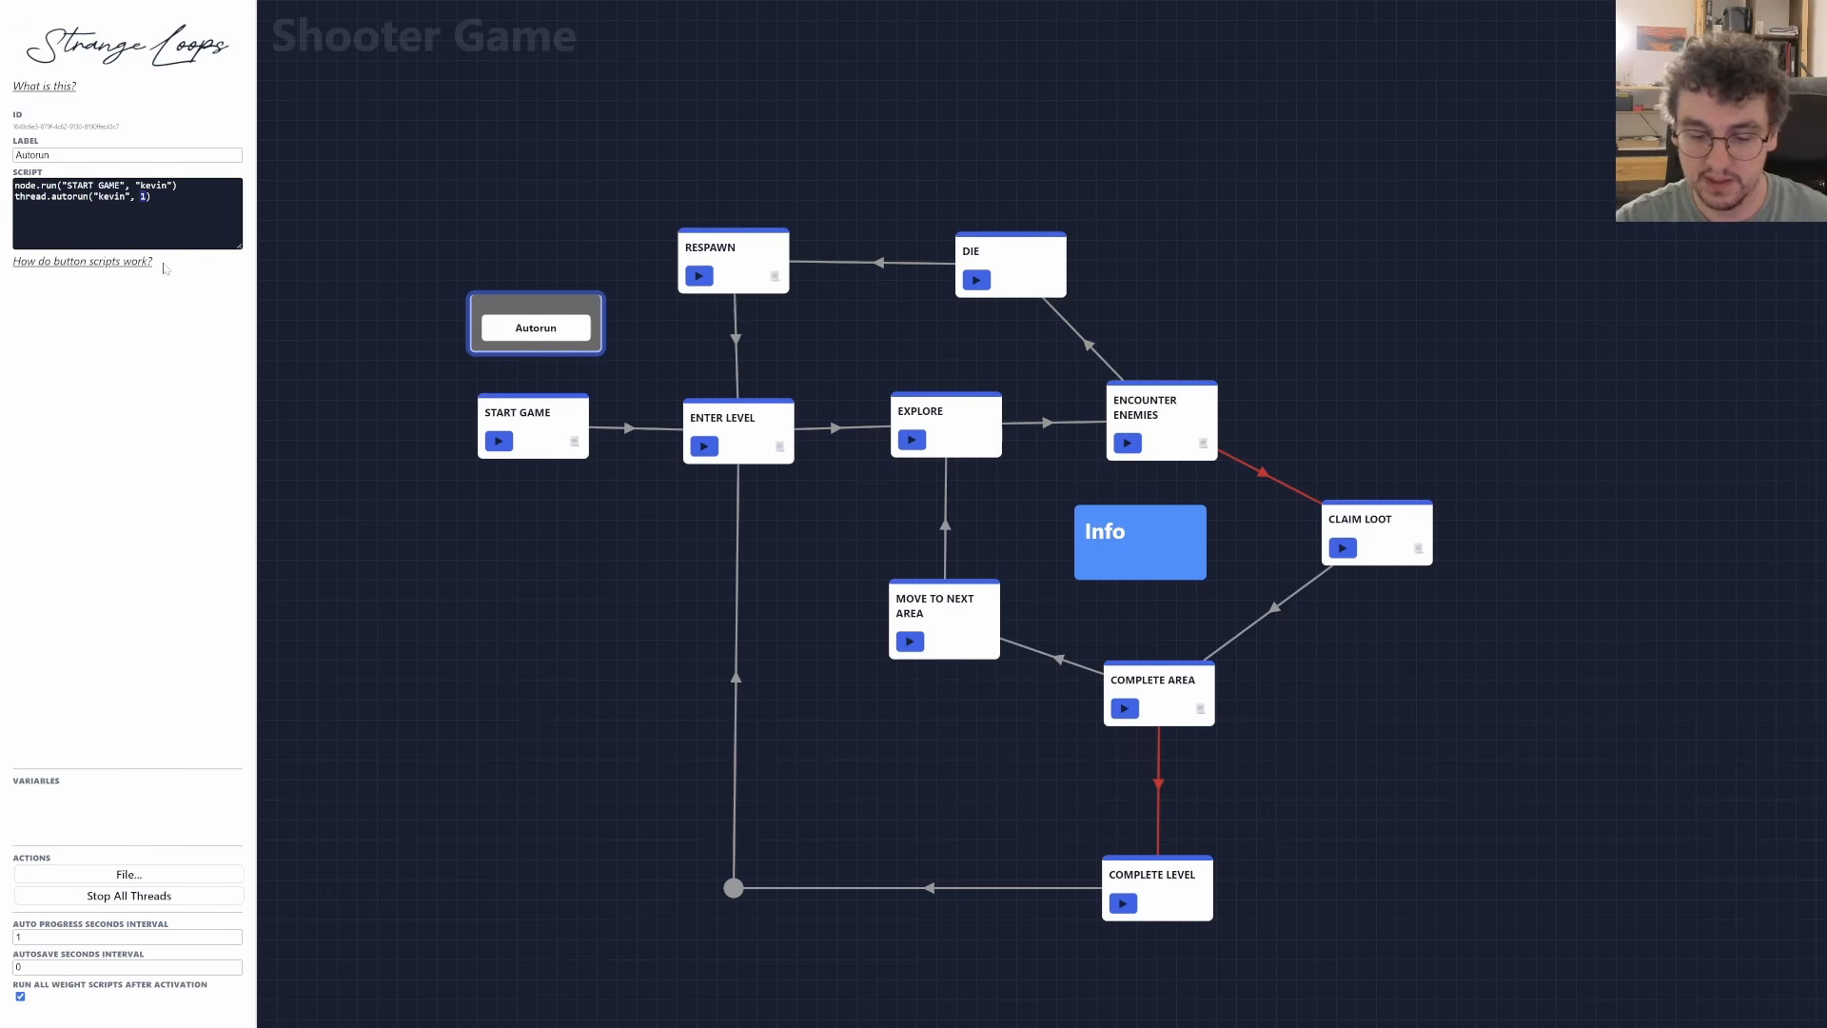
{"action": "type", "text": "0.5"}
{"action": "left_click", "coordinate": [561, 328]}
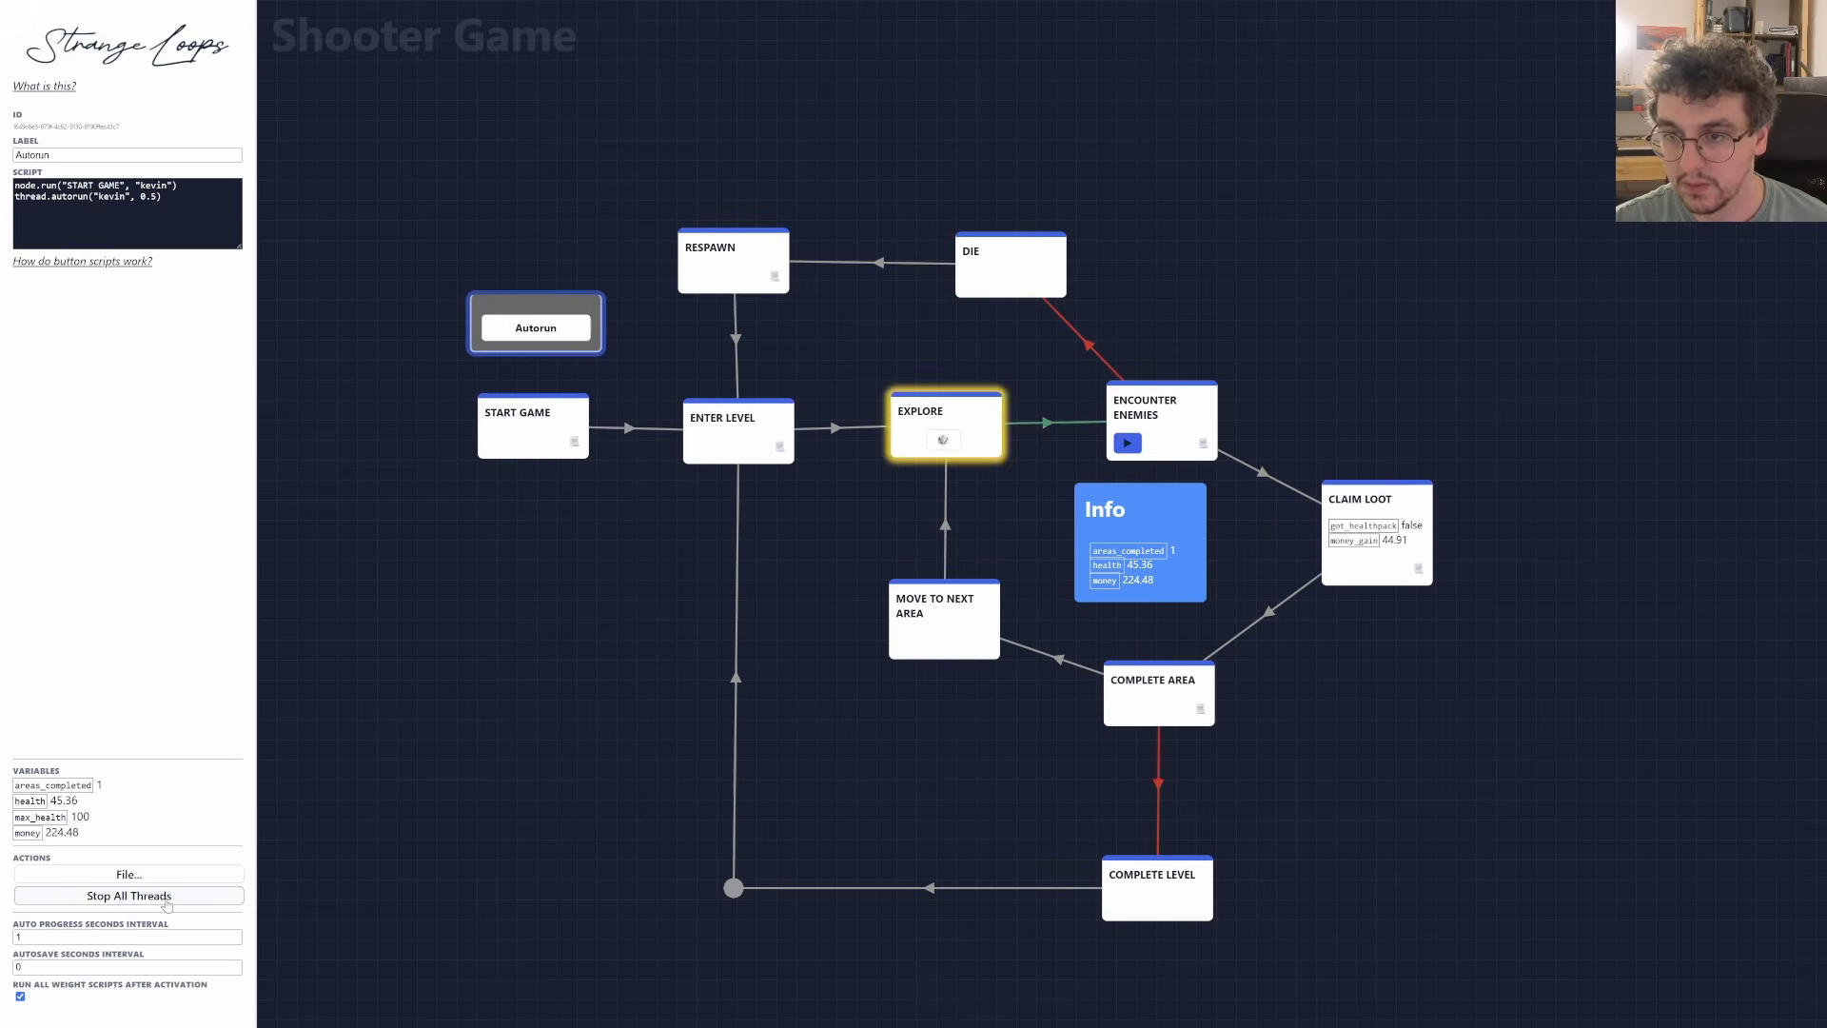
{"action": "left_click", "coordinate": [170, 896]}
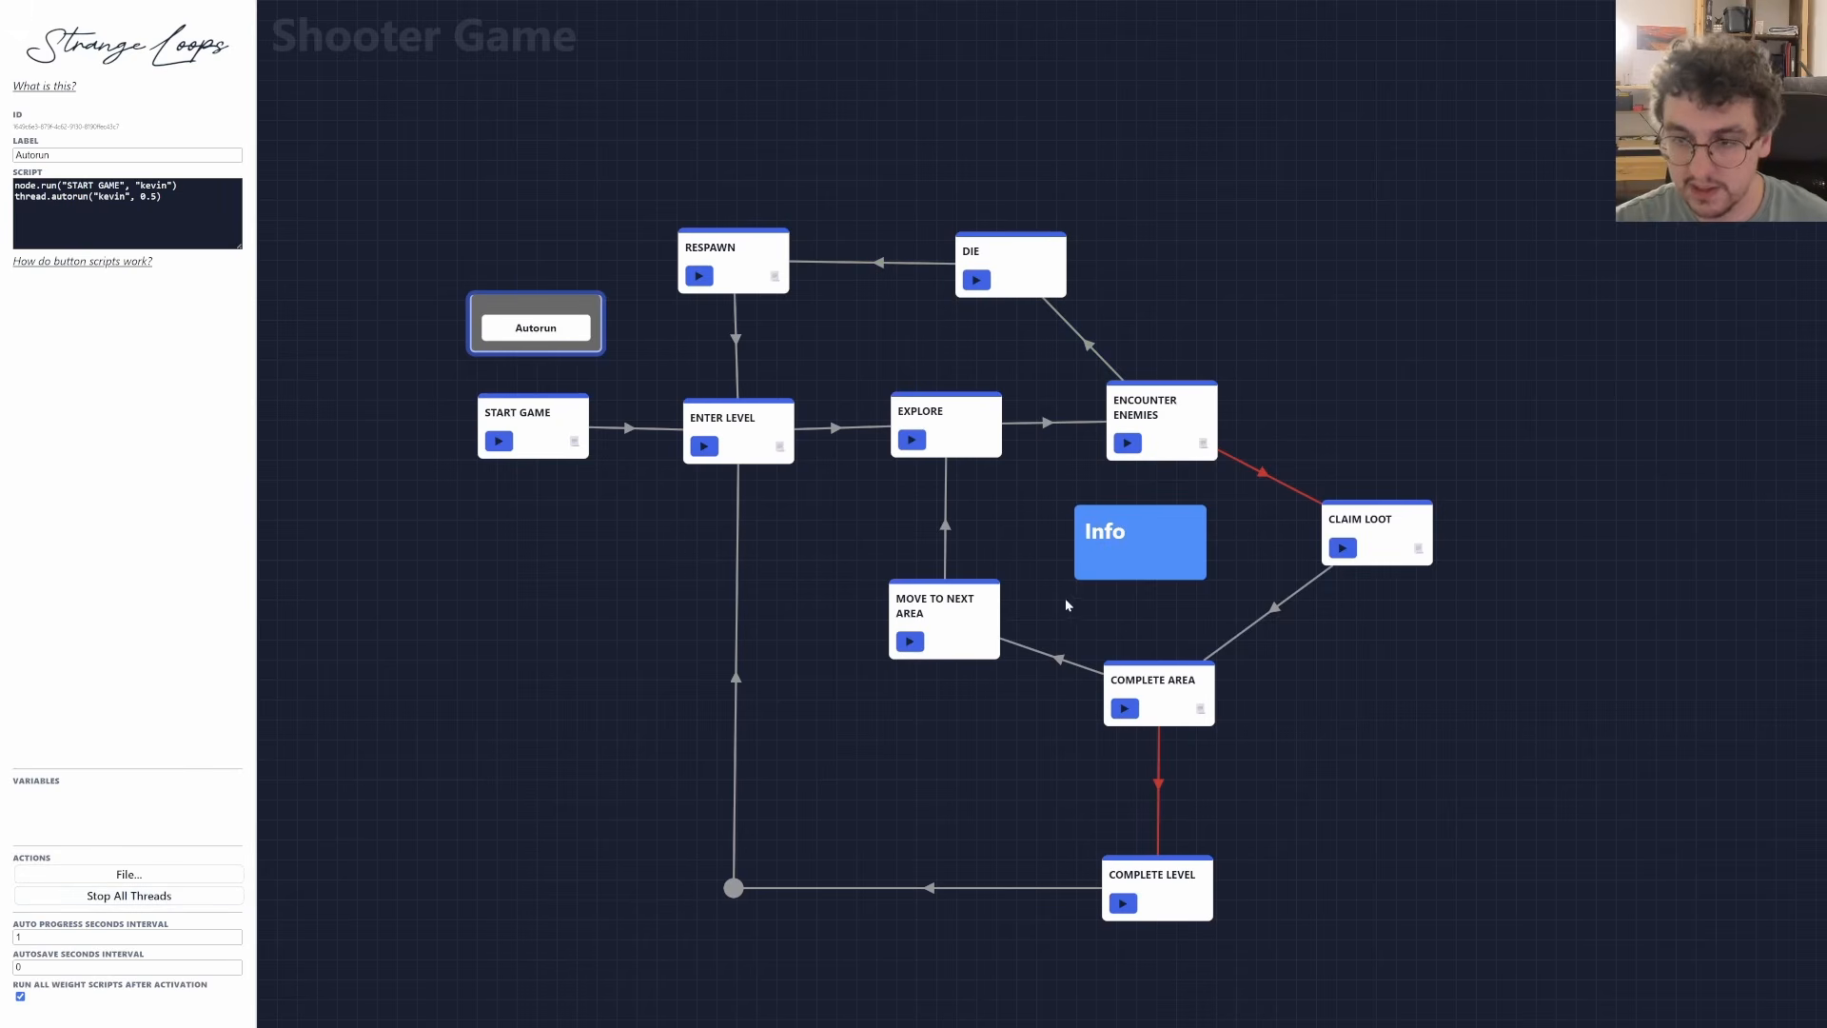
Examine the ENCOUNTER ENEMIES node's health script and the surrounding graph.
{"action": "left_click", "coordinate": [1176, 411]}
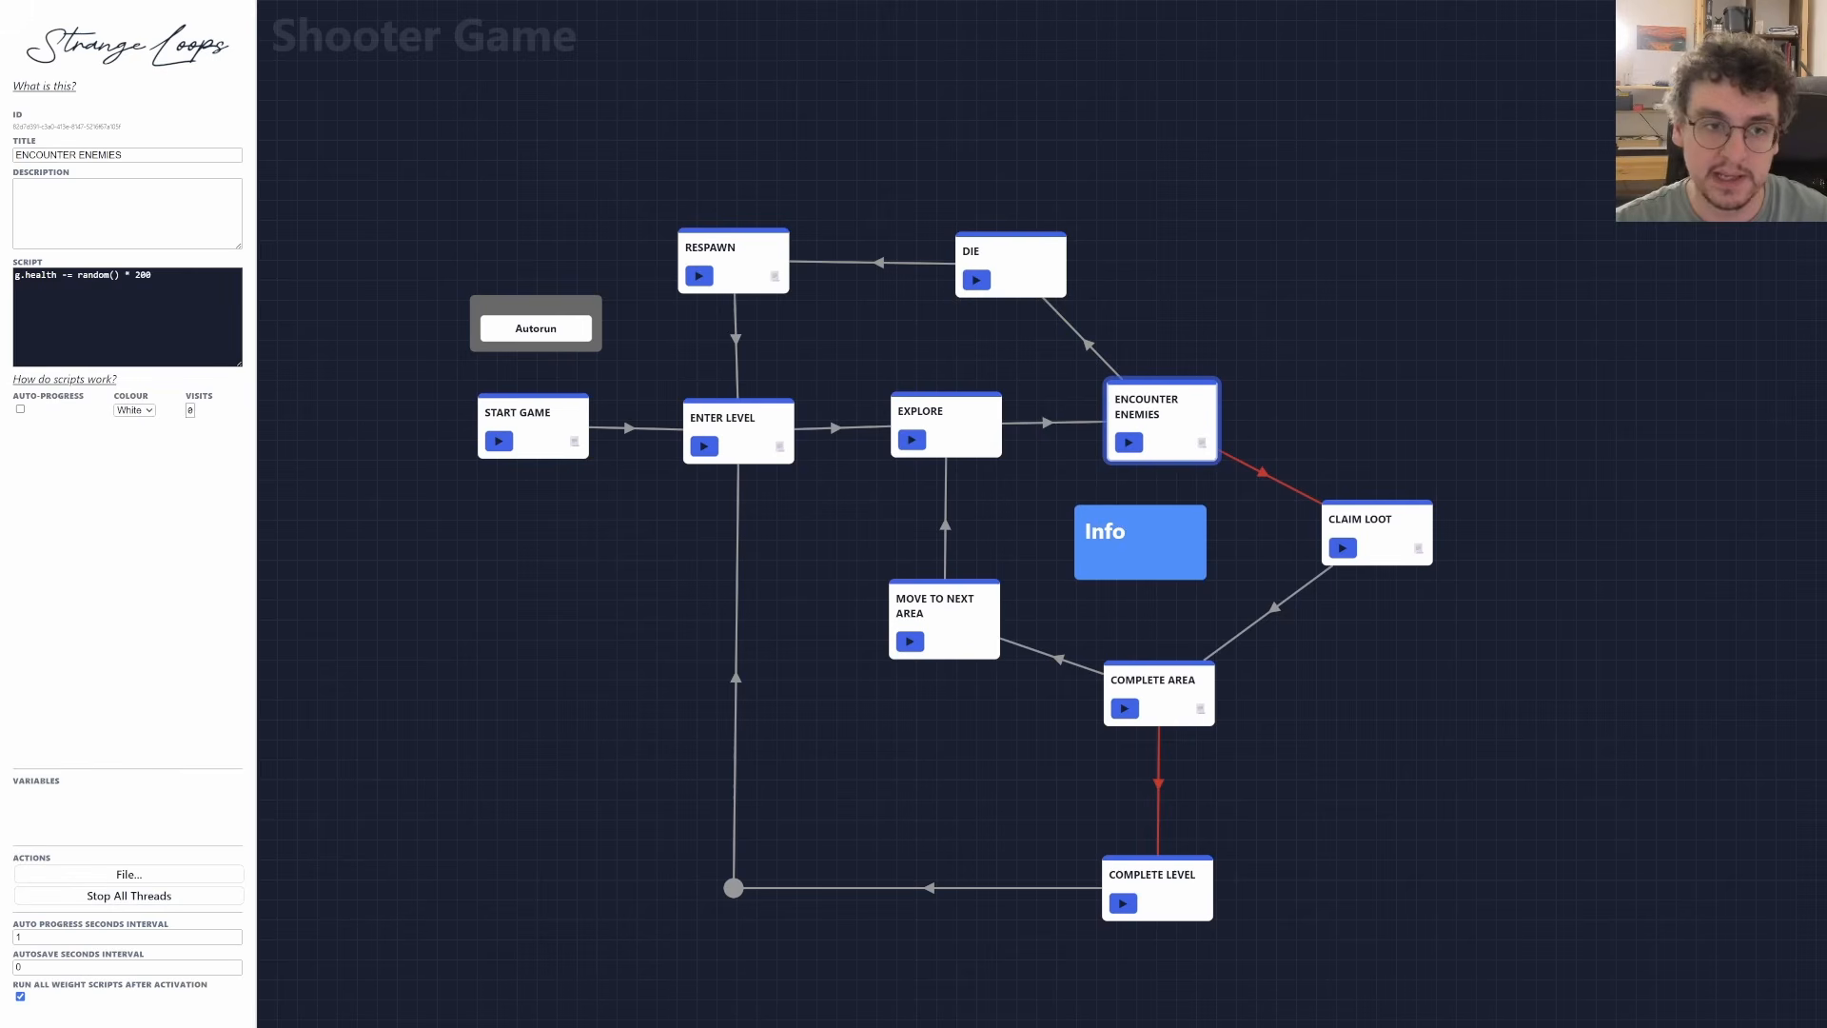
{"action": "left_click_drag", "start_coordinate": [169, 277], "coordinate": [15, 279]}
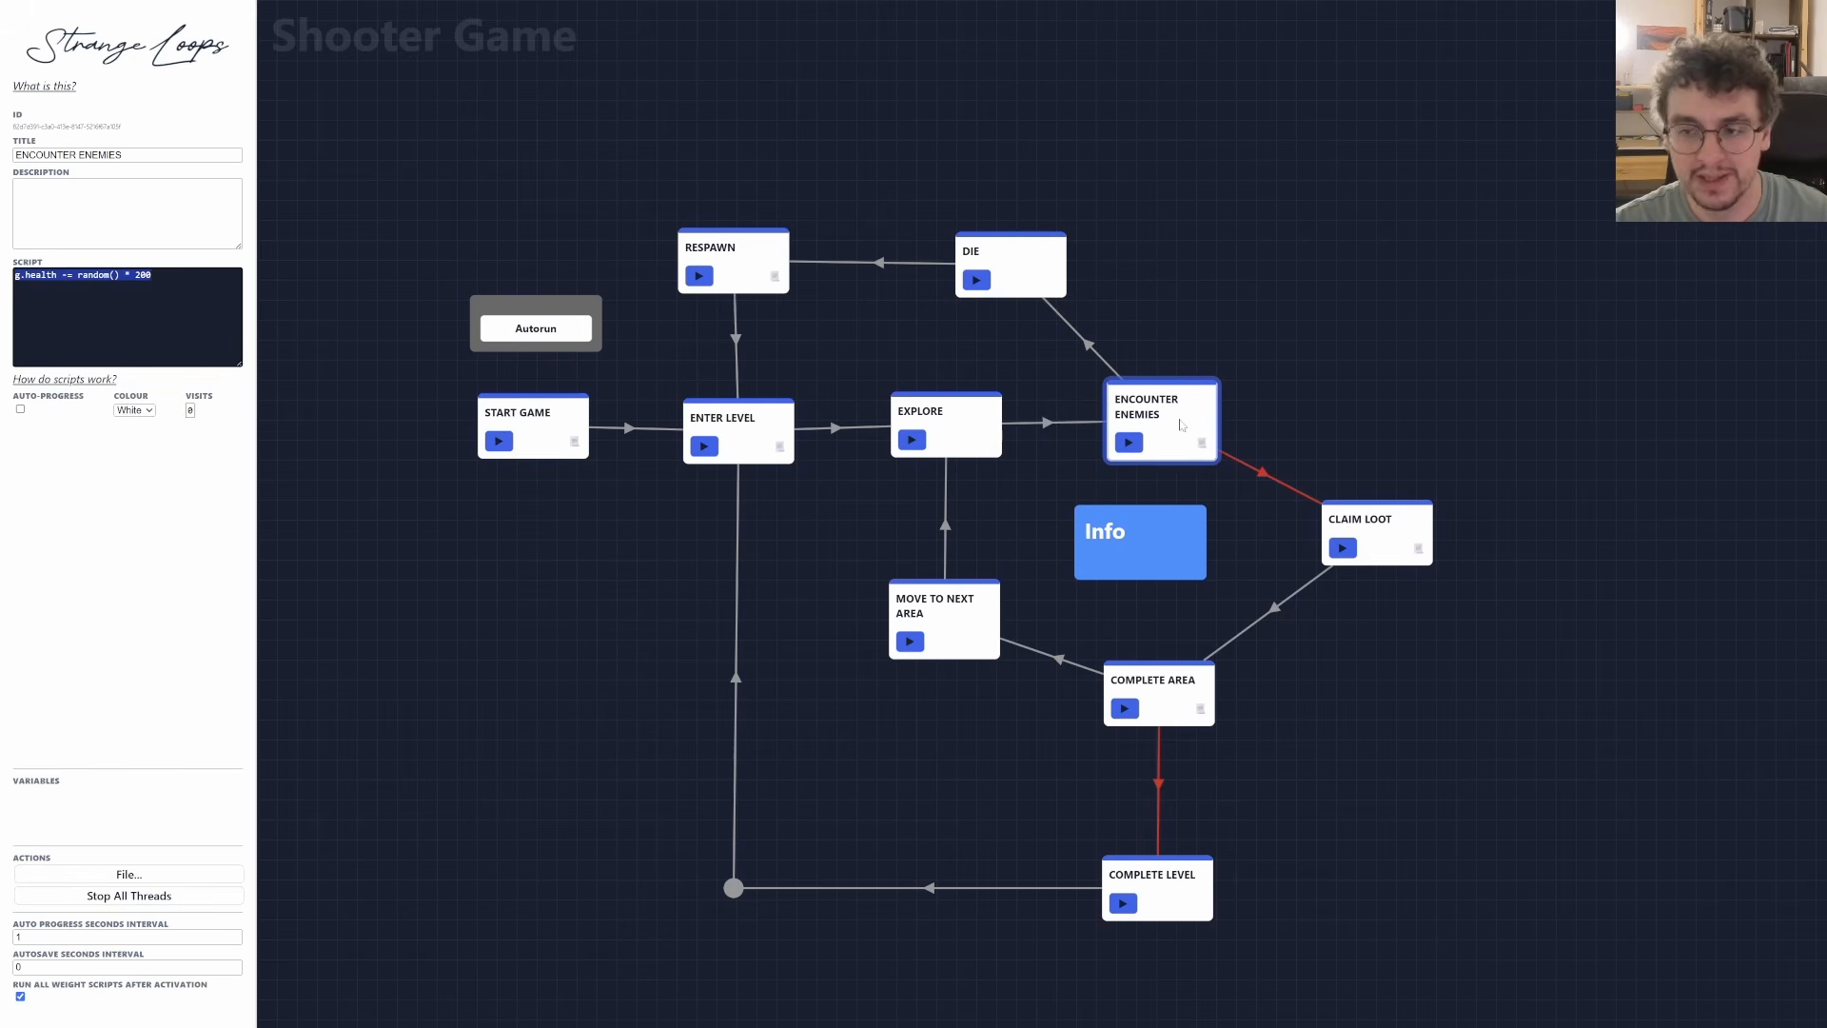
{"action": "left_click", "coordinate": [1383, 419]}
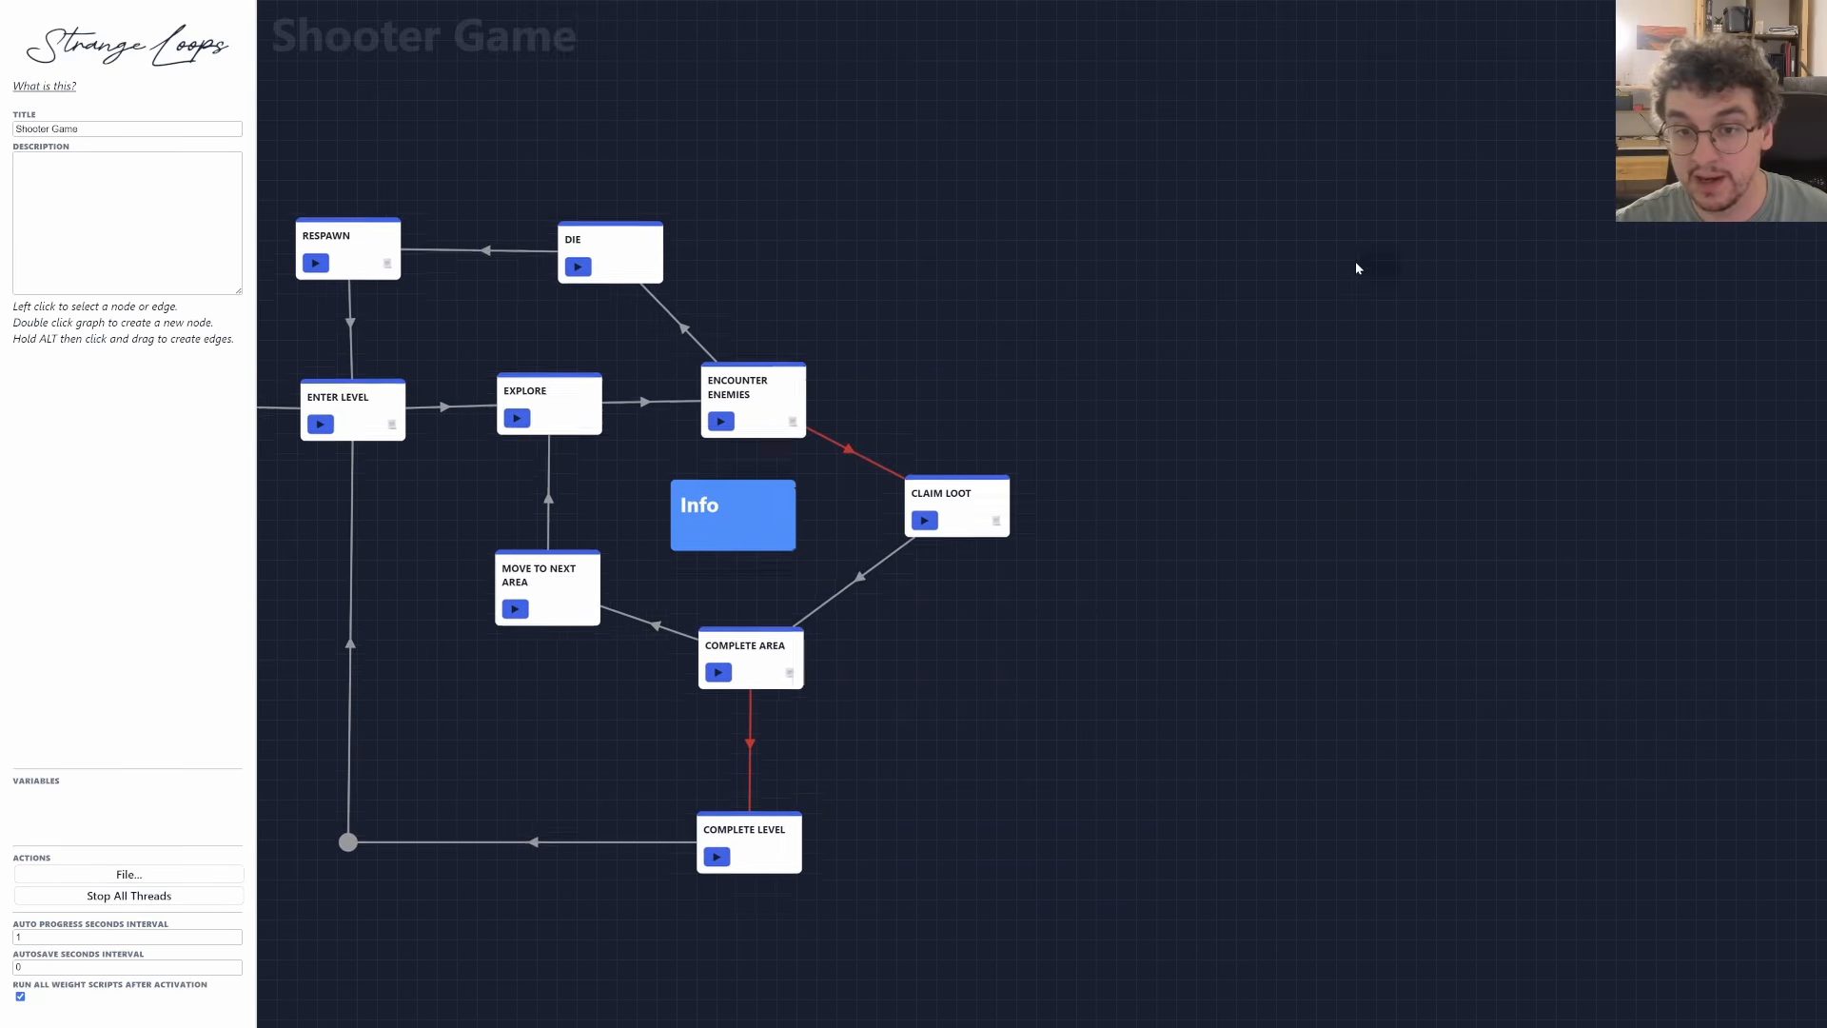
{"action": "left_click_drag", "start_coordinate": [1208, 286], "coordinate": [1021, 302]}
{"action": "scroll", "coordinate": [1050, 440], "scroll_direction": "up", "scroll_amount": 4}
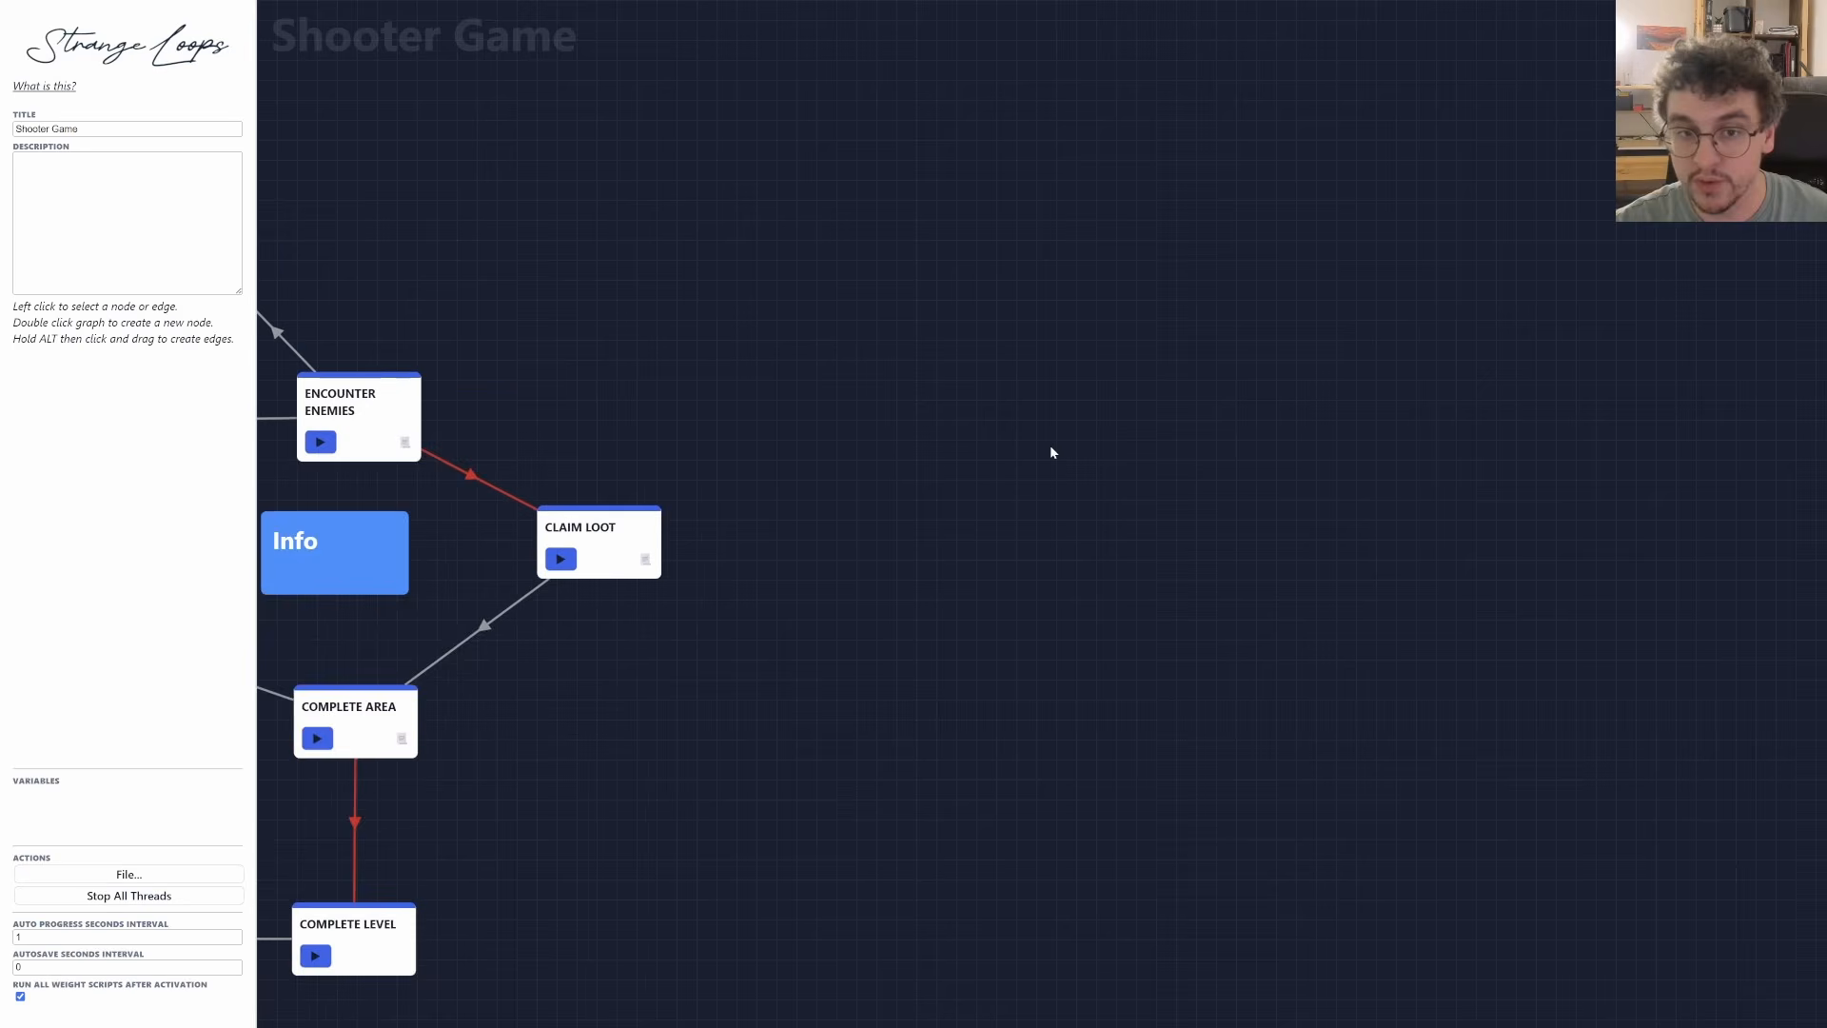
{"action": "left_click_drag", "start_coordinate": [713, 402], "coordinate": [1303, 368]}
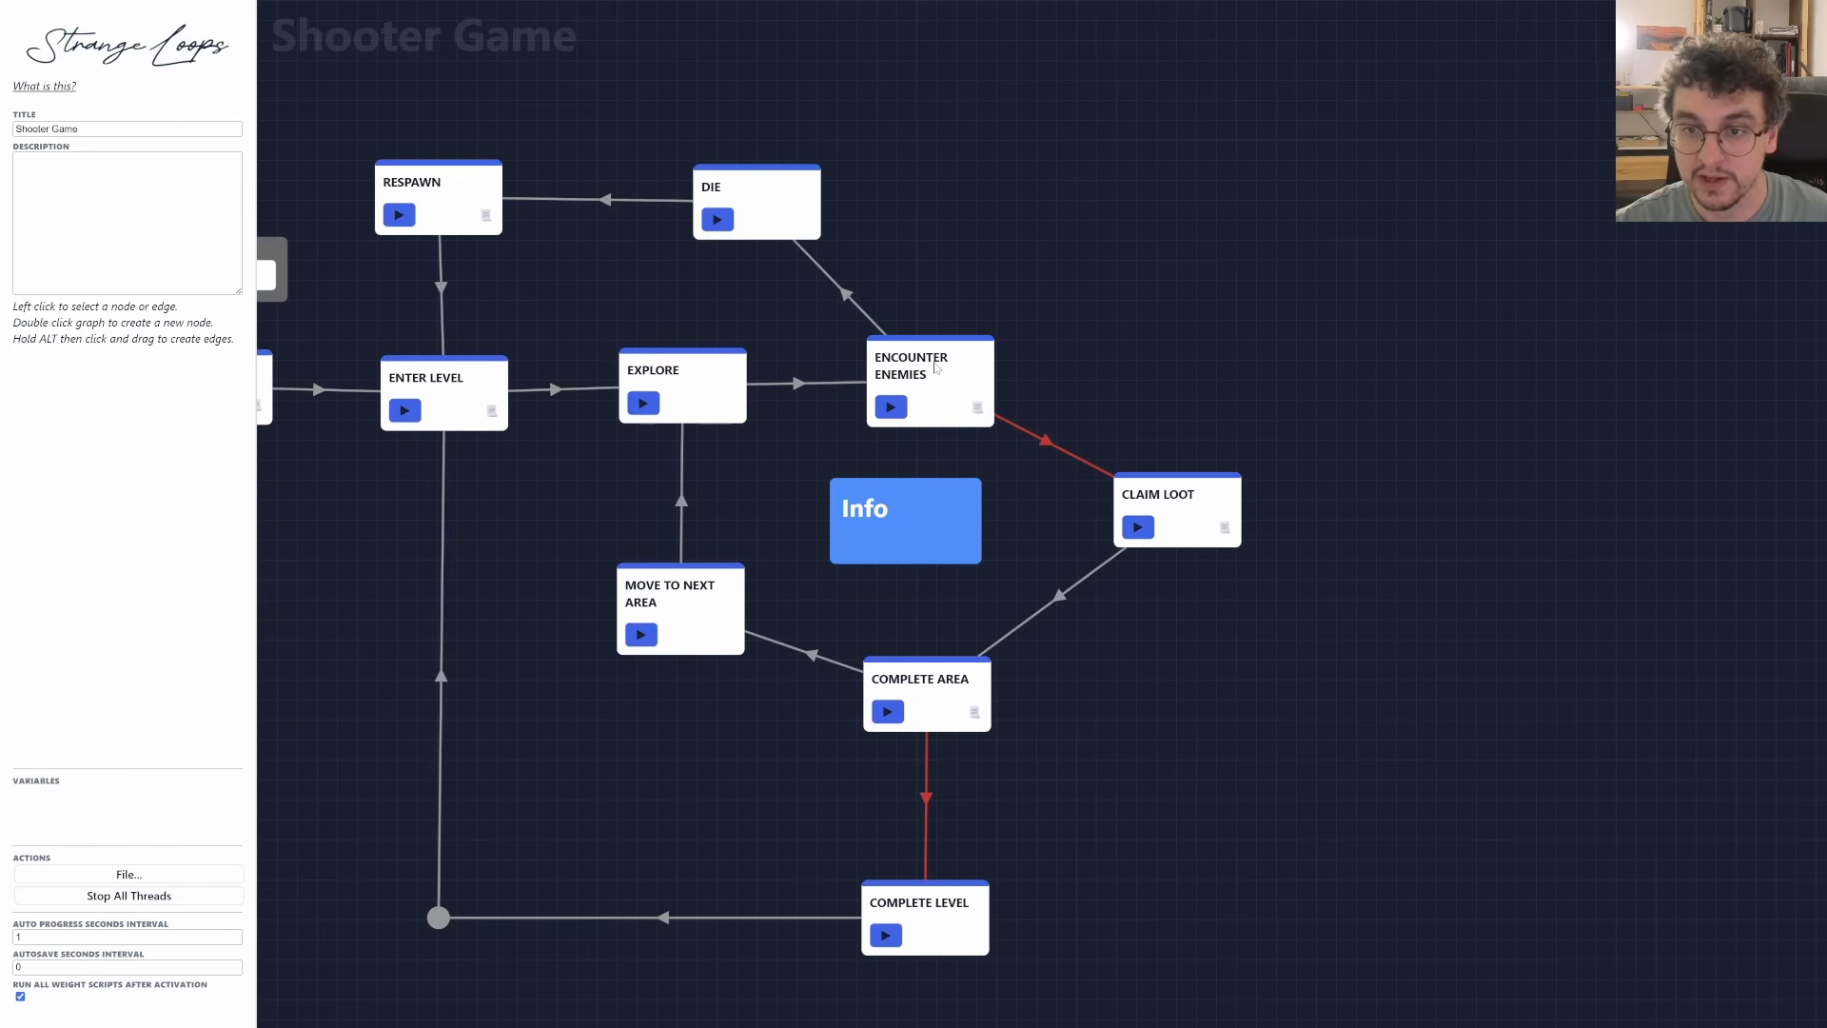
Group the whole existing graph, including the Autorun button and Info box, and label the group Core gameplay loop.
{"action": "scroll", "coordinate": [935, 368], "scroll_direction": "down", "scroll_amount": 5}
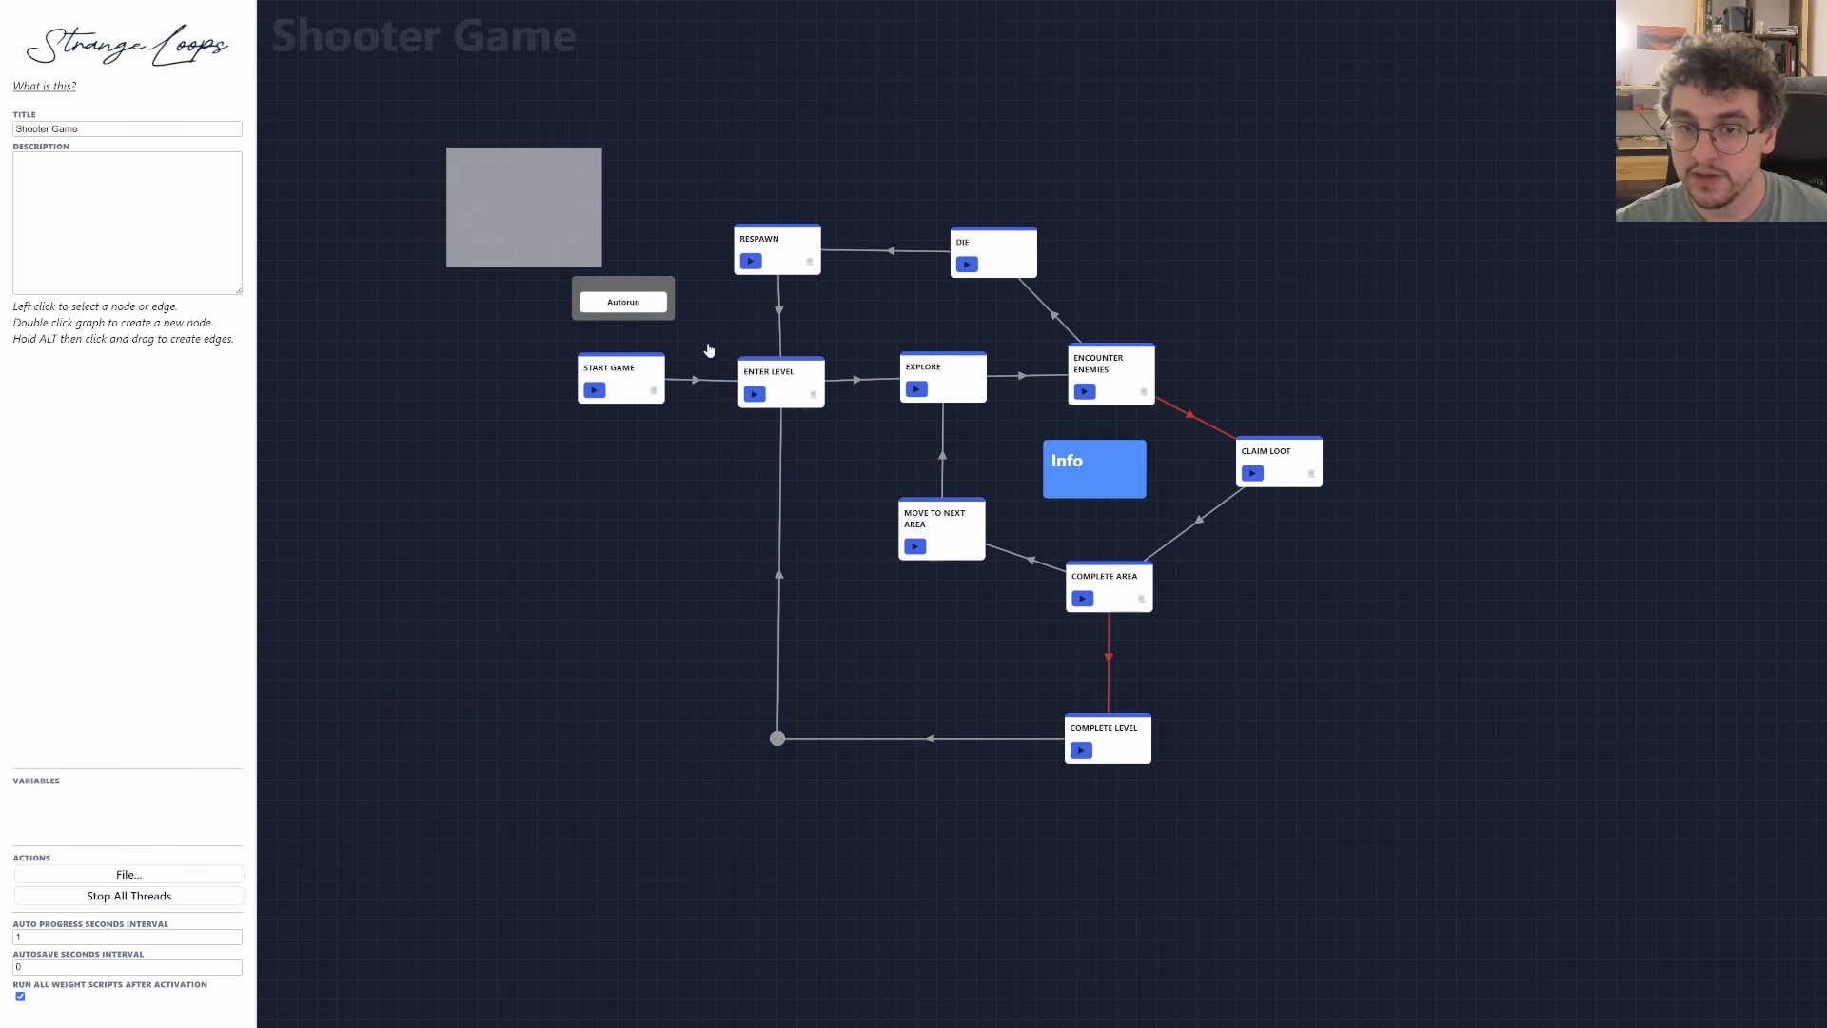
{"action": "left_click_drag", "start_coordinate": [709, 350], "coordinate": [1520, 874]}
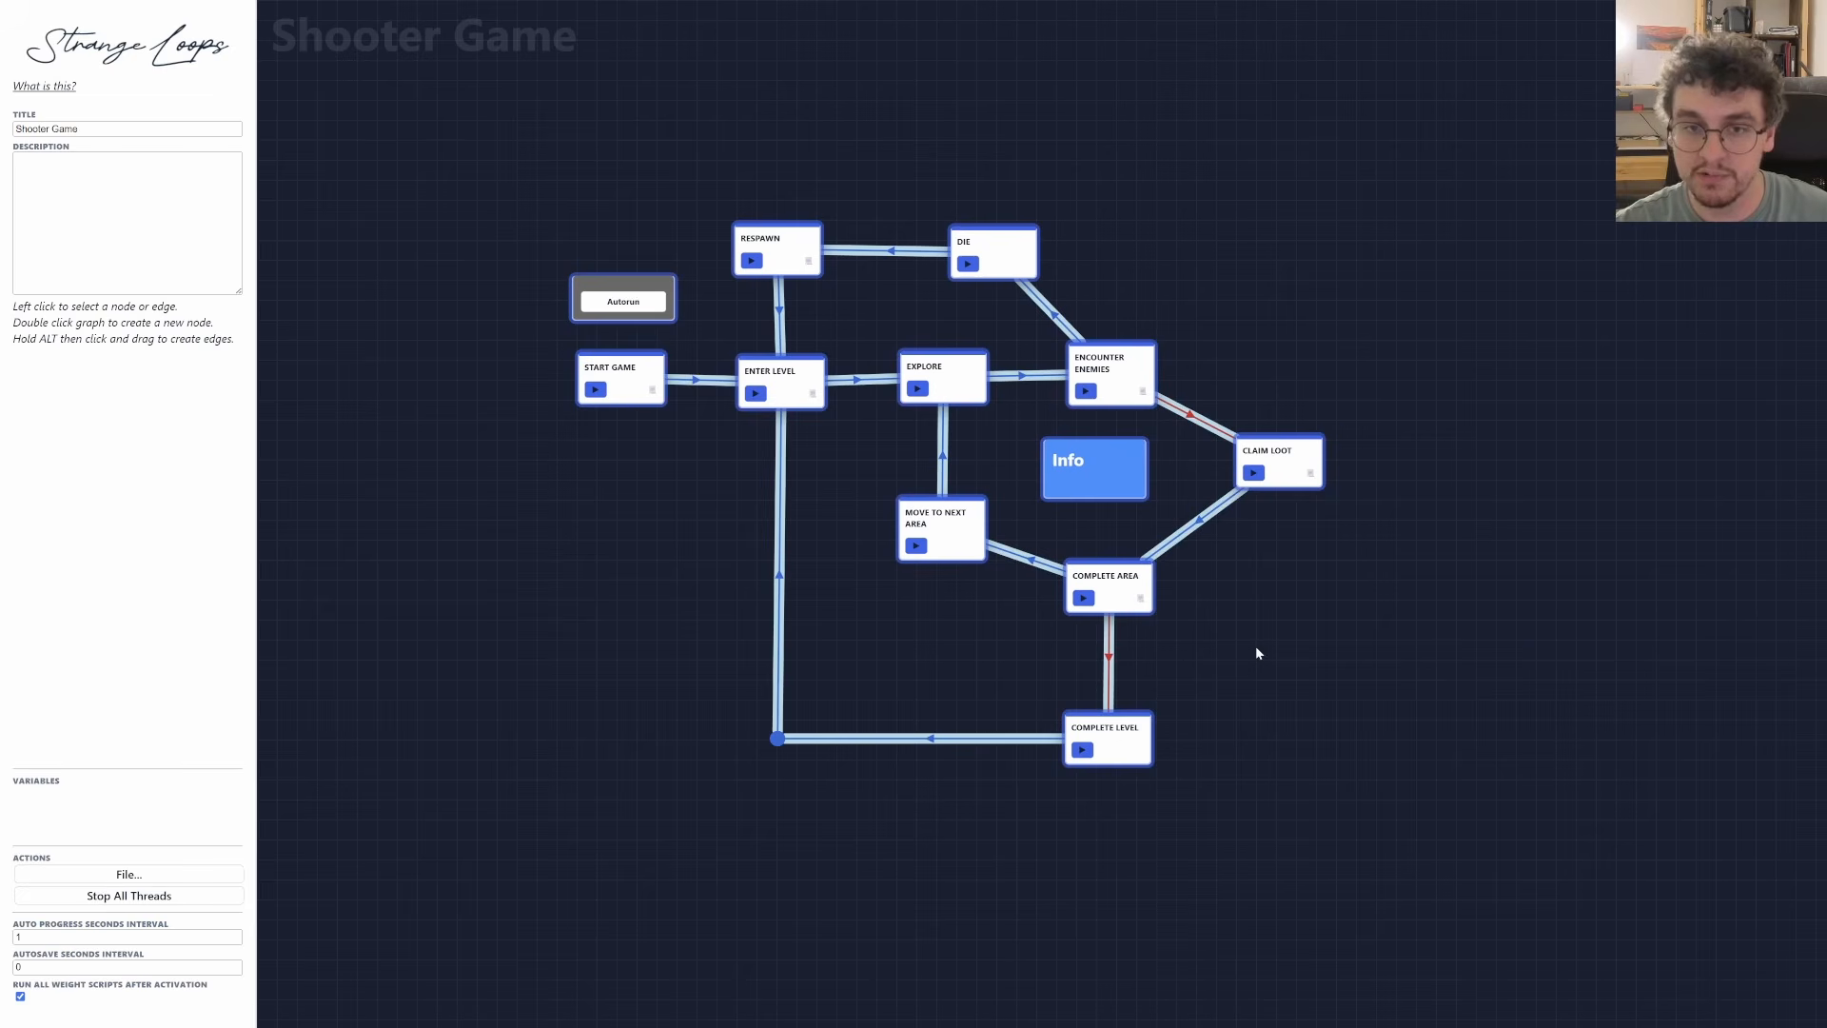
{"action": "key", "text": "ctrl+g"}
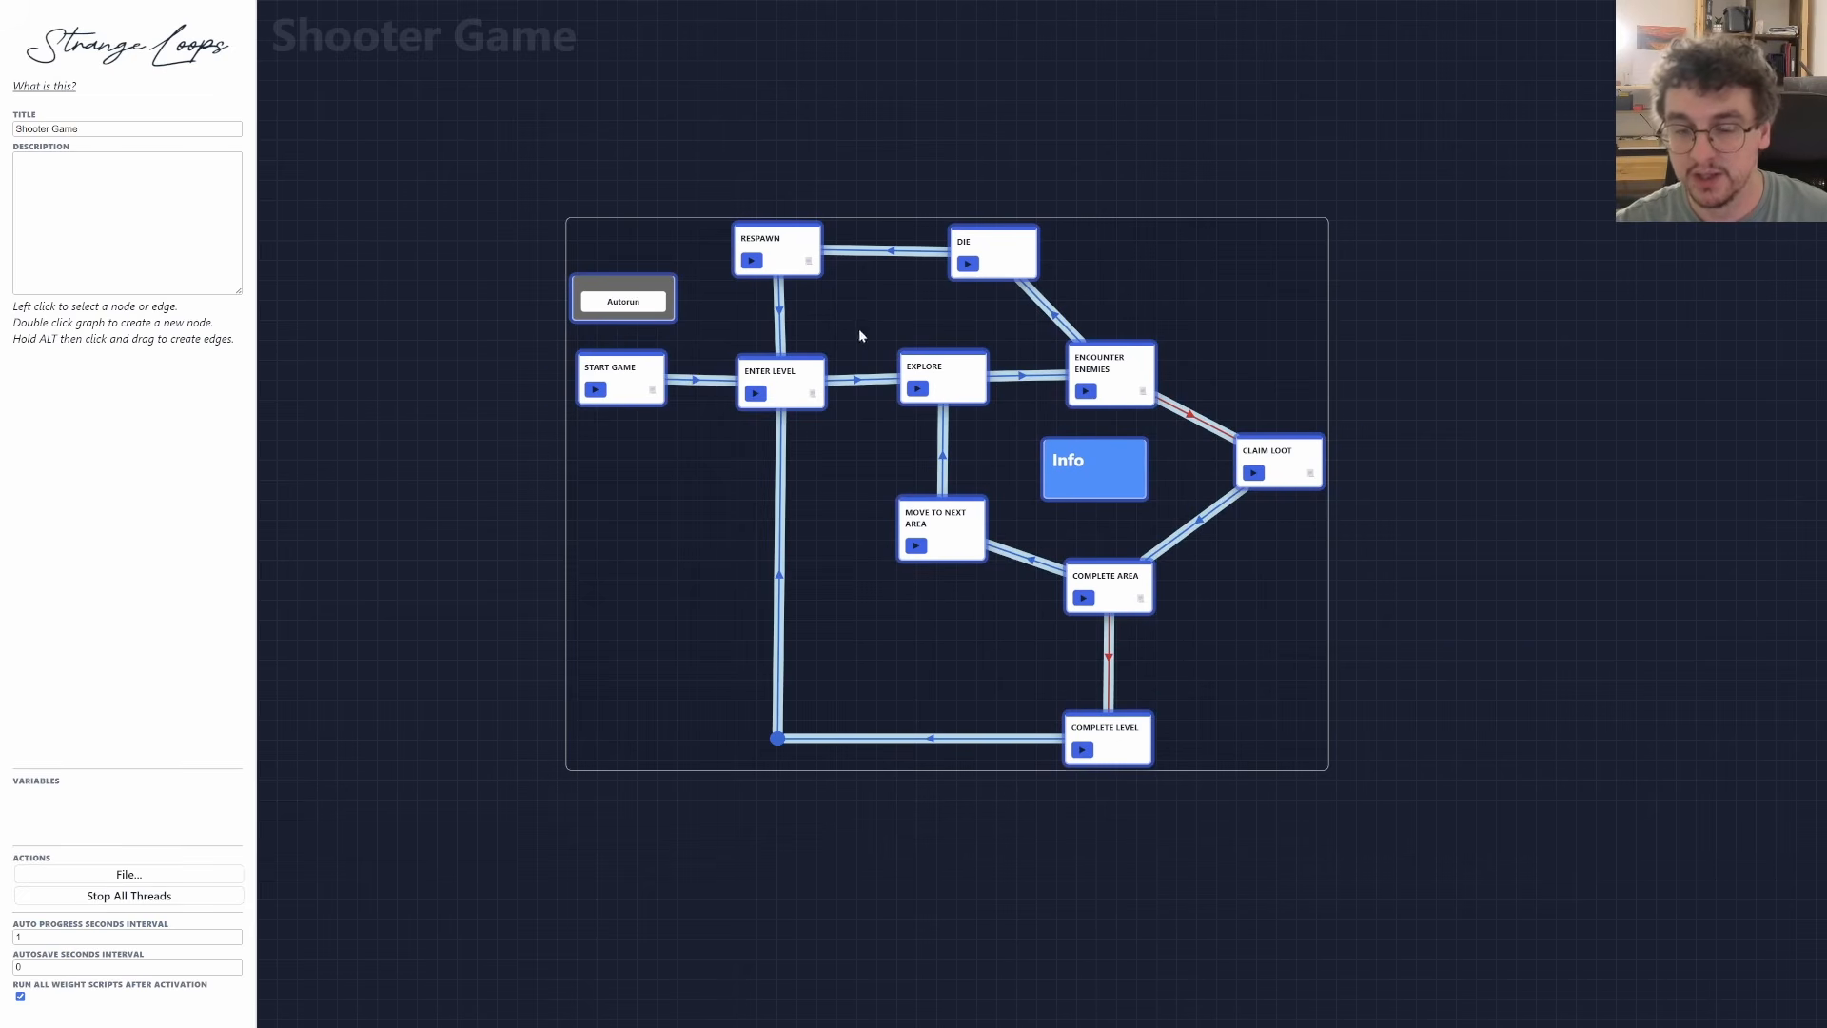
{"action": "left_click", "coordinate": [494, 569]}
{"action": "left_click", "coordinate": [625, 558]}
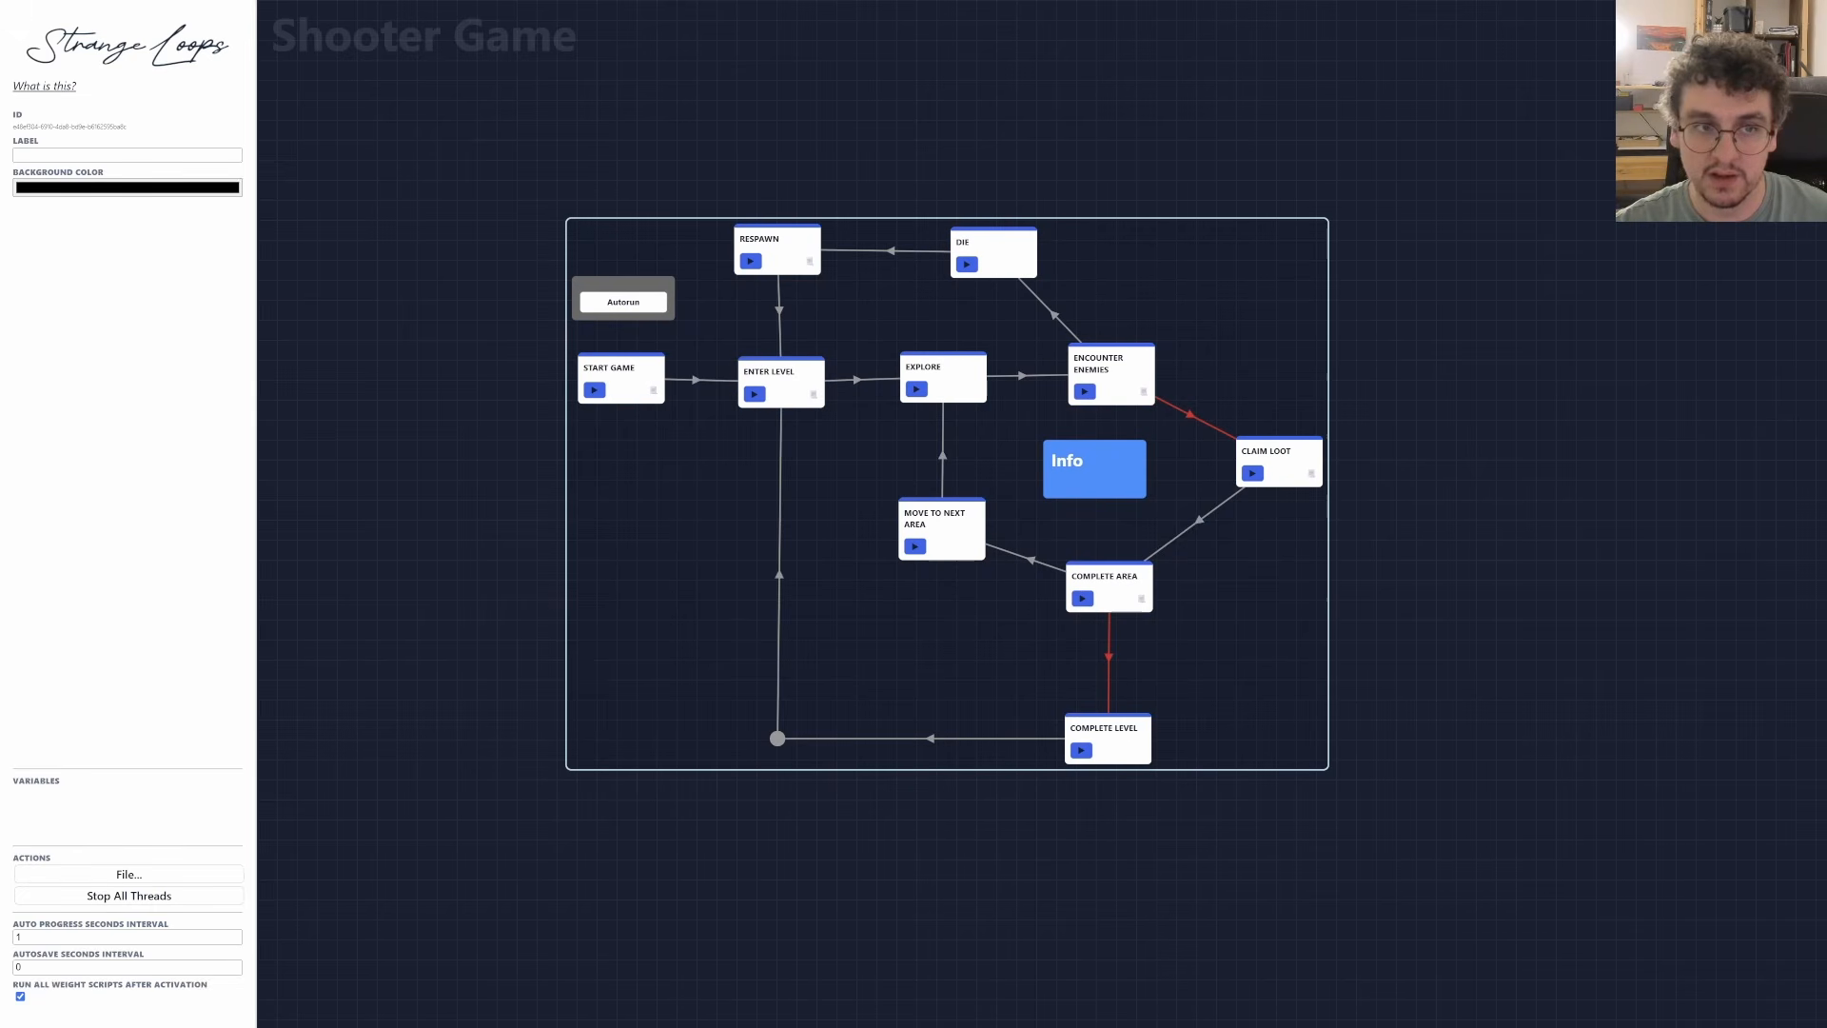
{"action": "left_click", "coordinate": [76, 155]}
{"action": "type", "text": "Core gameplay"}
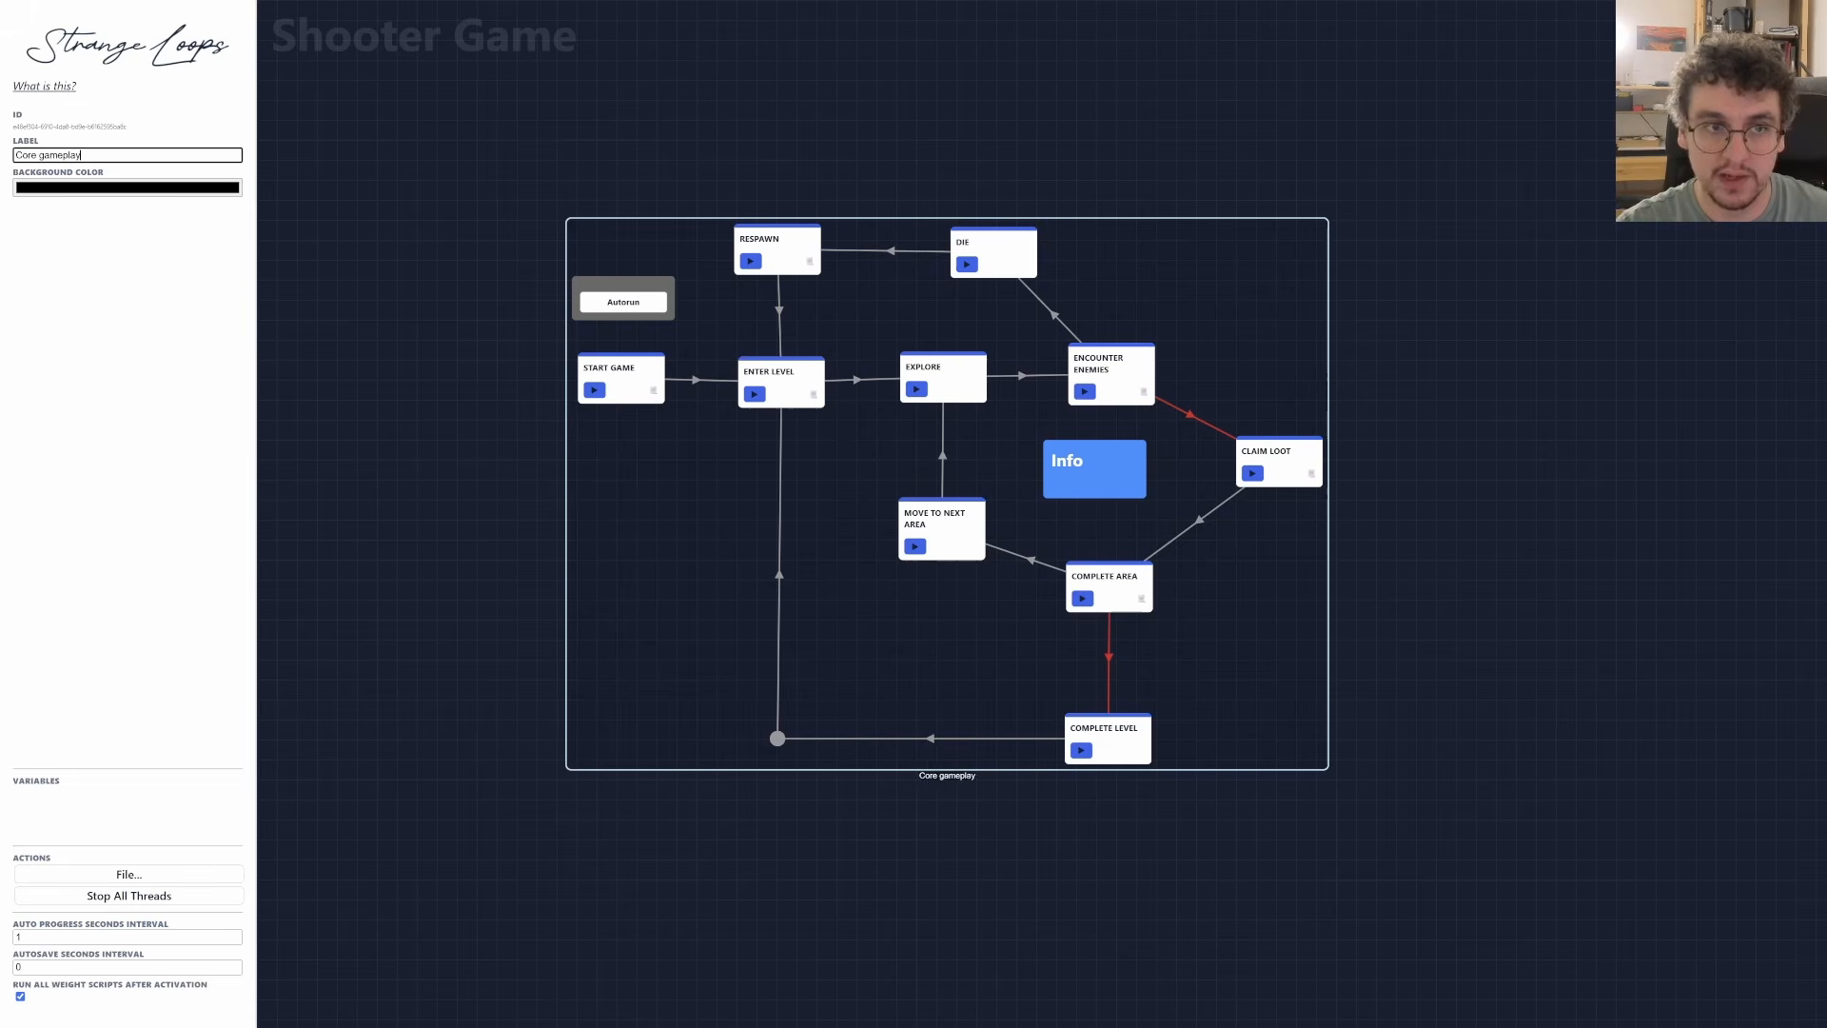
{"action": "type", "text": " loop"}
{"action": "left_click", "coordinate": [1533, 403]}
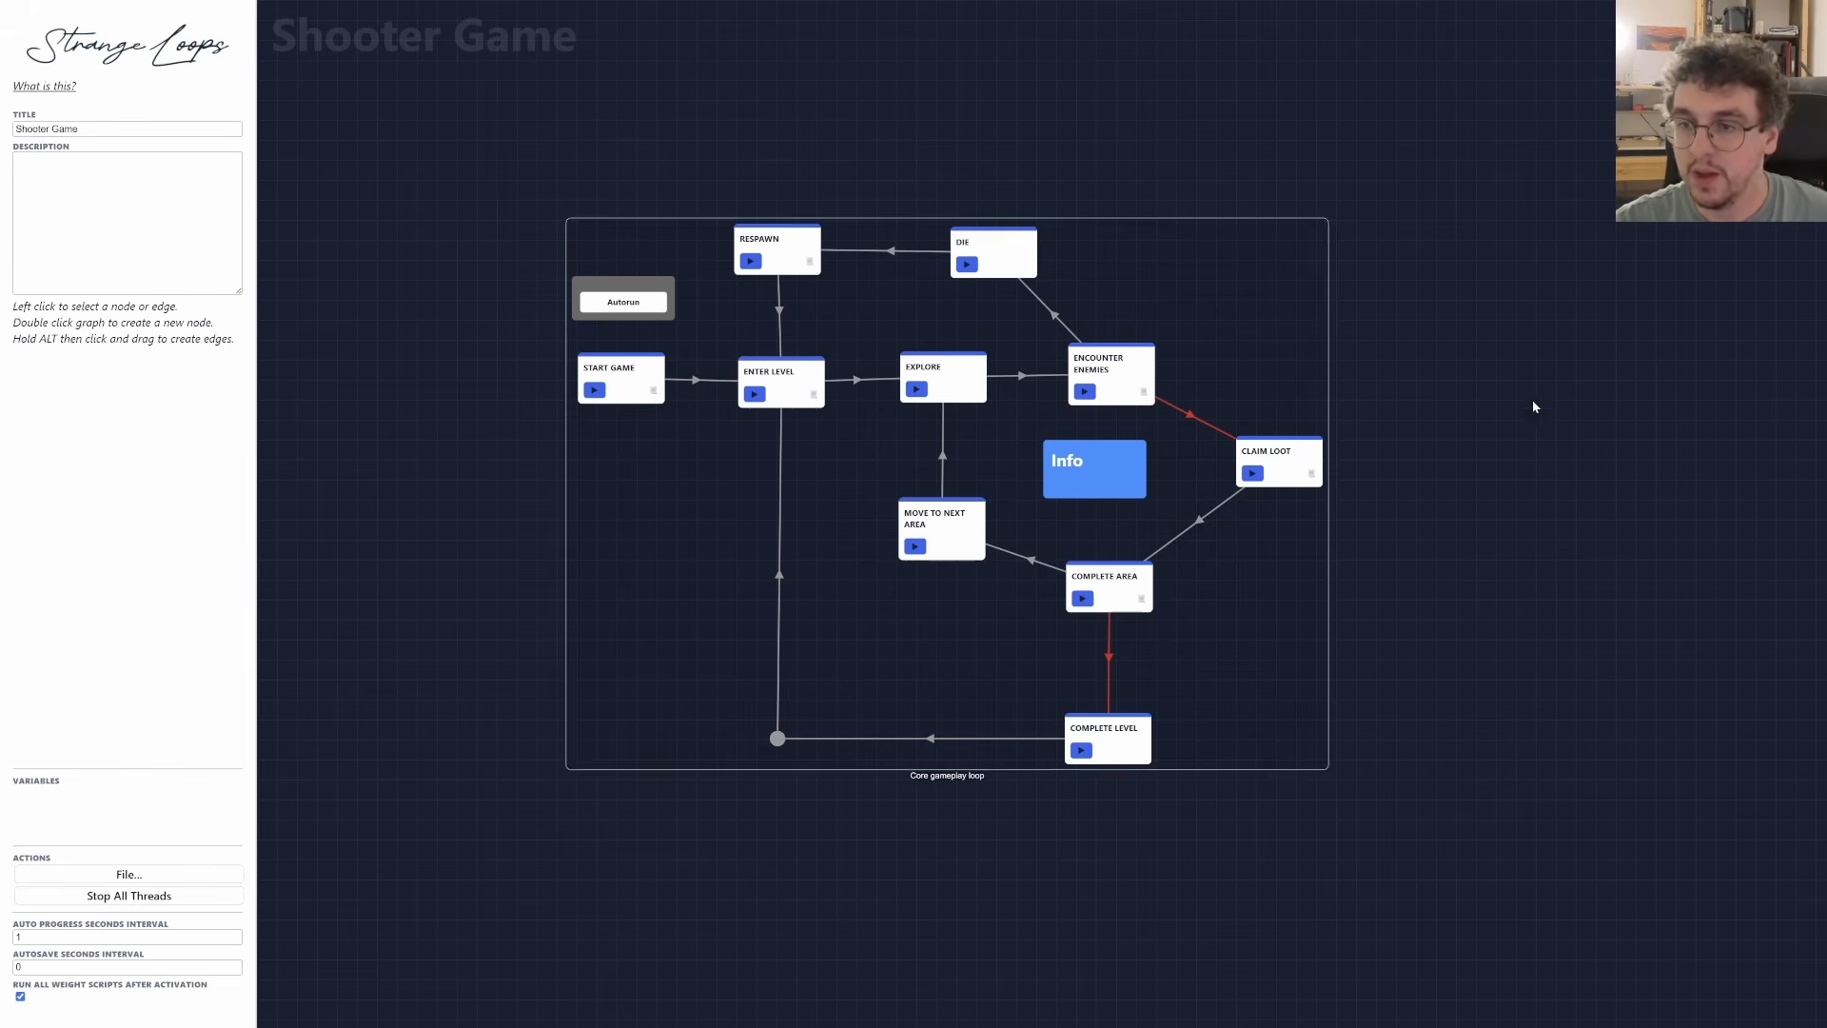
Create a separate node titled Encounter Enemies in the empty area beside the Core gameplay loop group.
{"action": "left_click_drag", "start_coordinate": [1434, 436], "coordinate": [1001, 444]}
{"action": "scroll", "coordinate": [1001, 443], "scroll_direction": "up", "scroll_amount": 2}
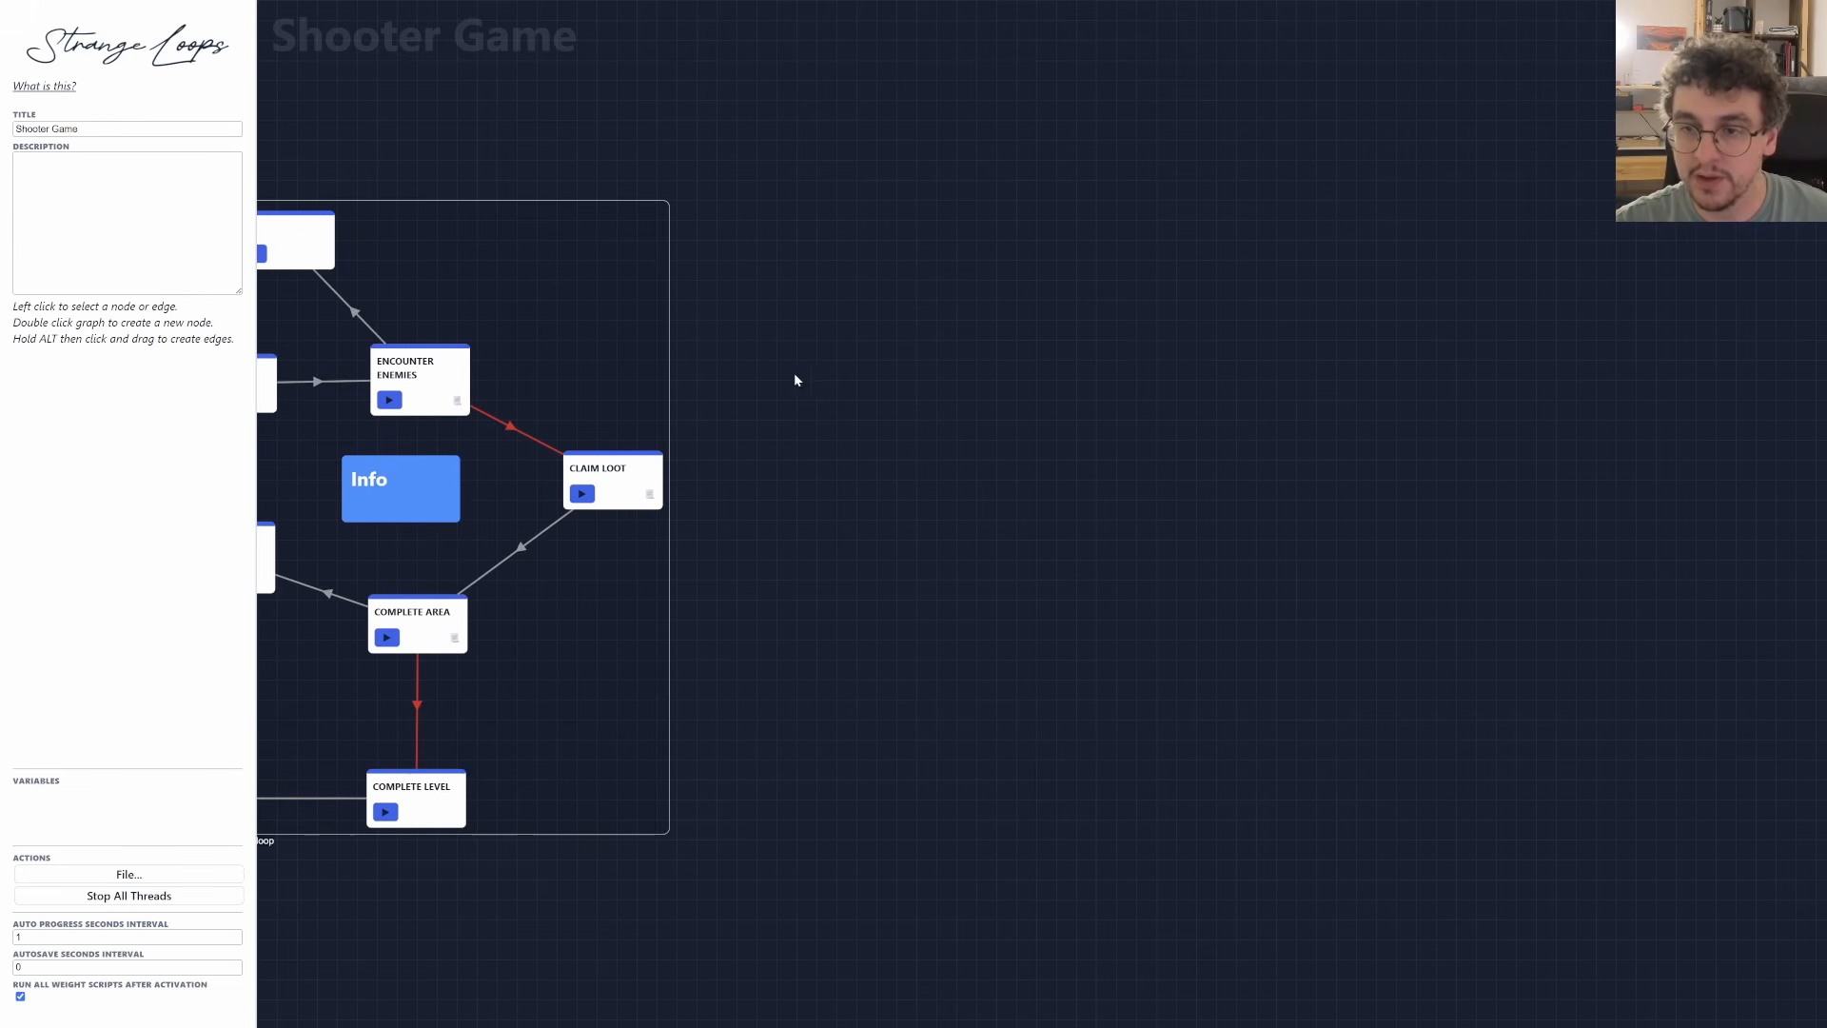
{"action": "scroll", "coordinate": [975, 482], "scroll_direction": "up", "scroll_amount": 2}
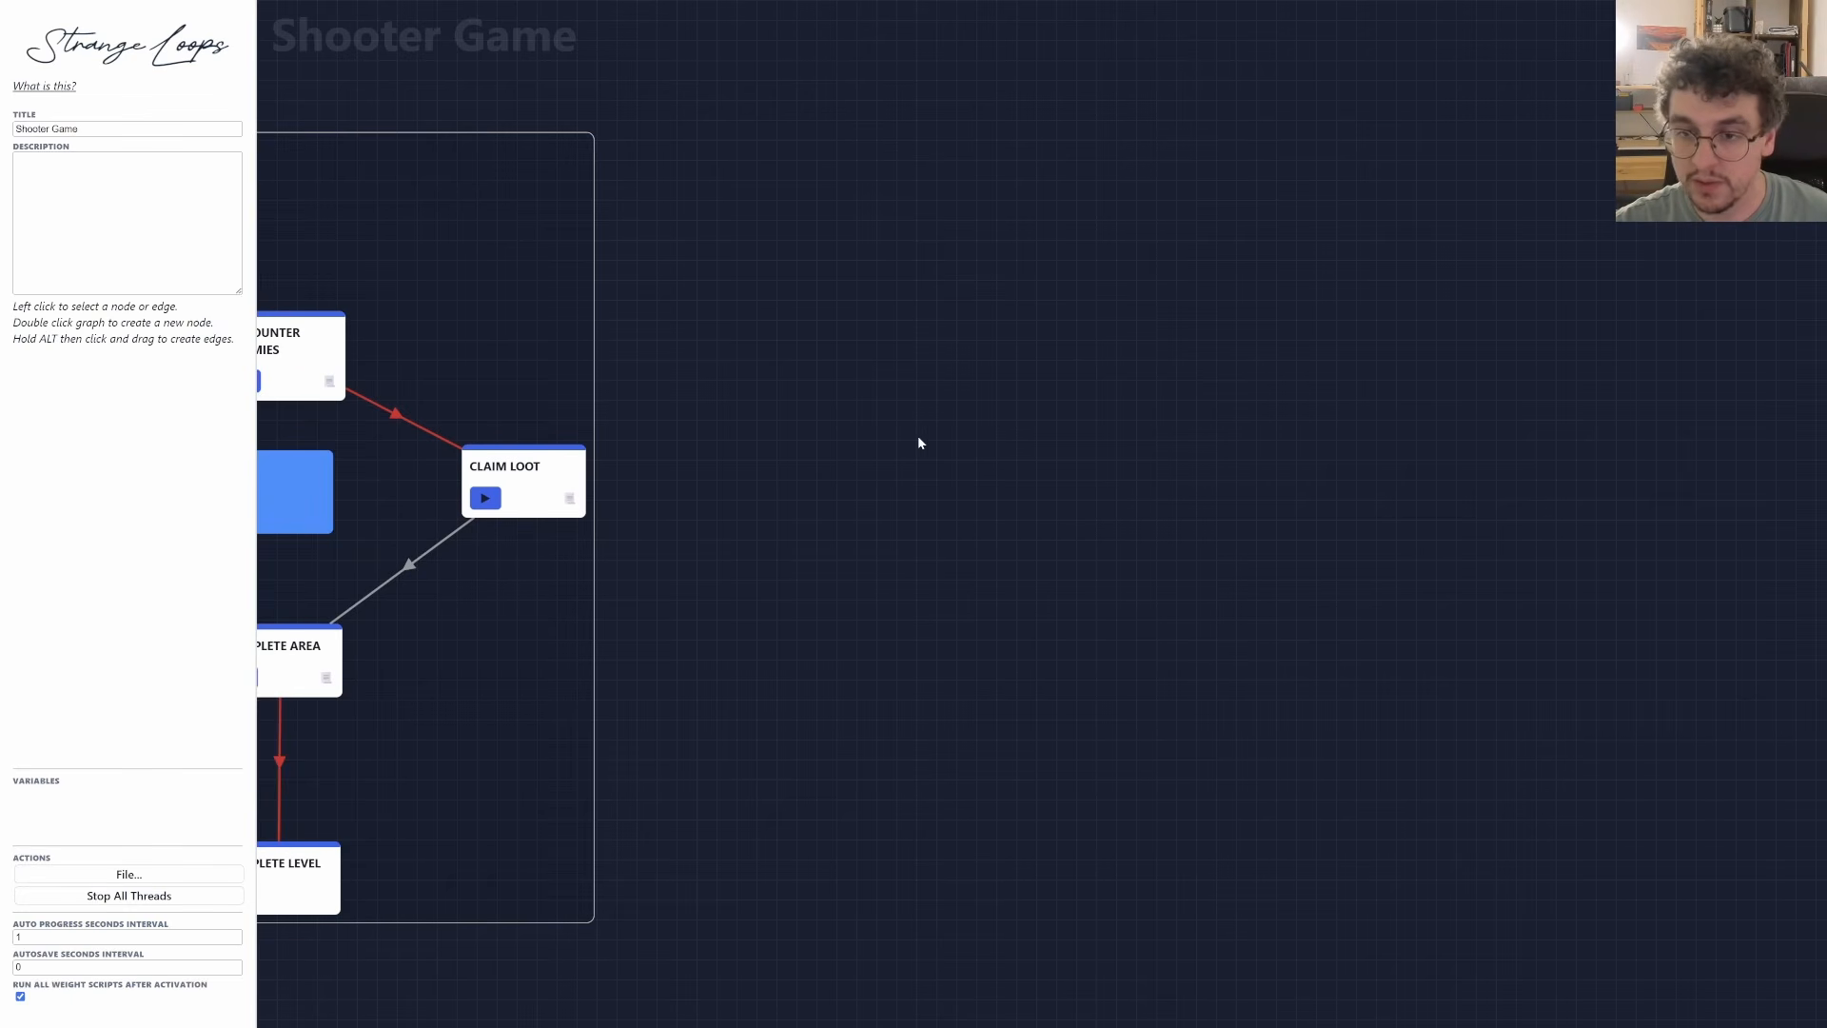
{"action": "double_click", "coordinate": [882, 442]}
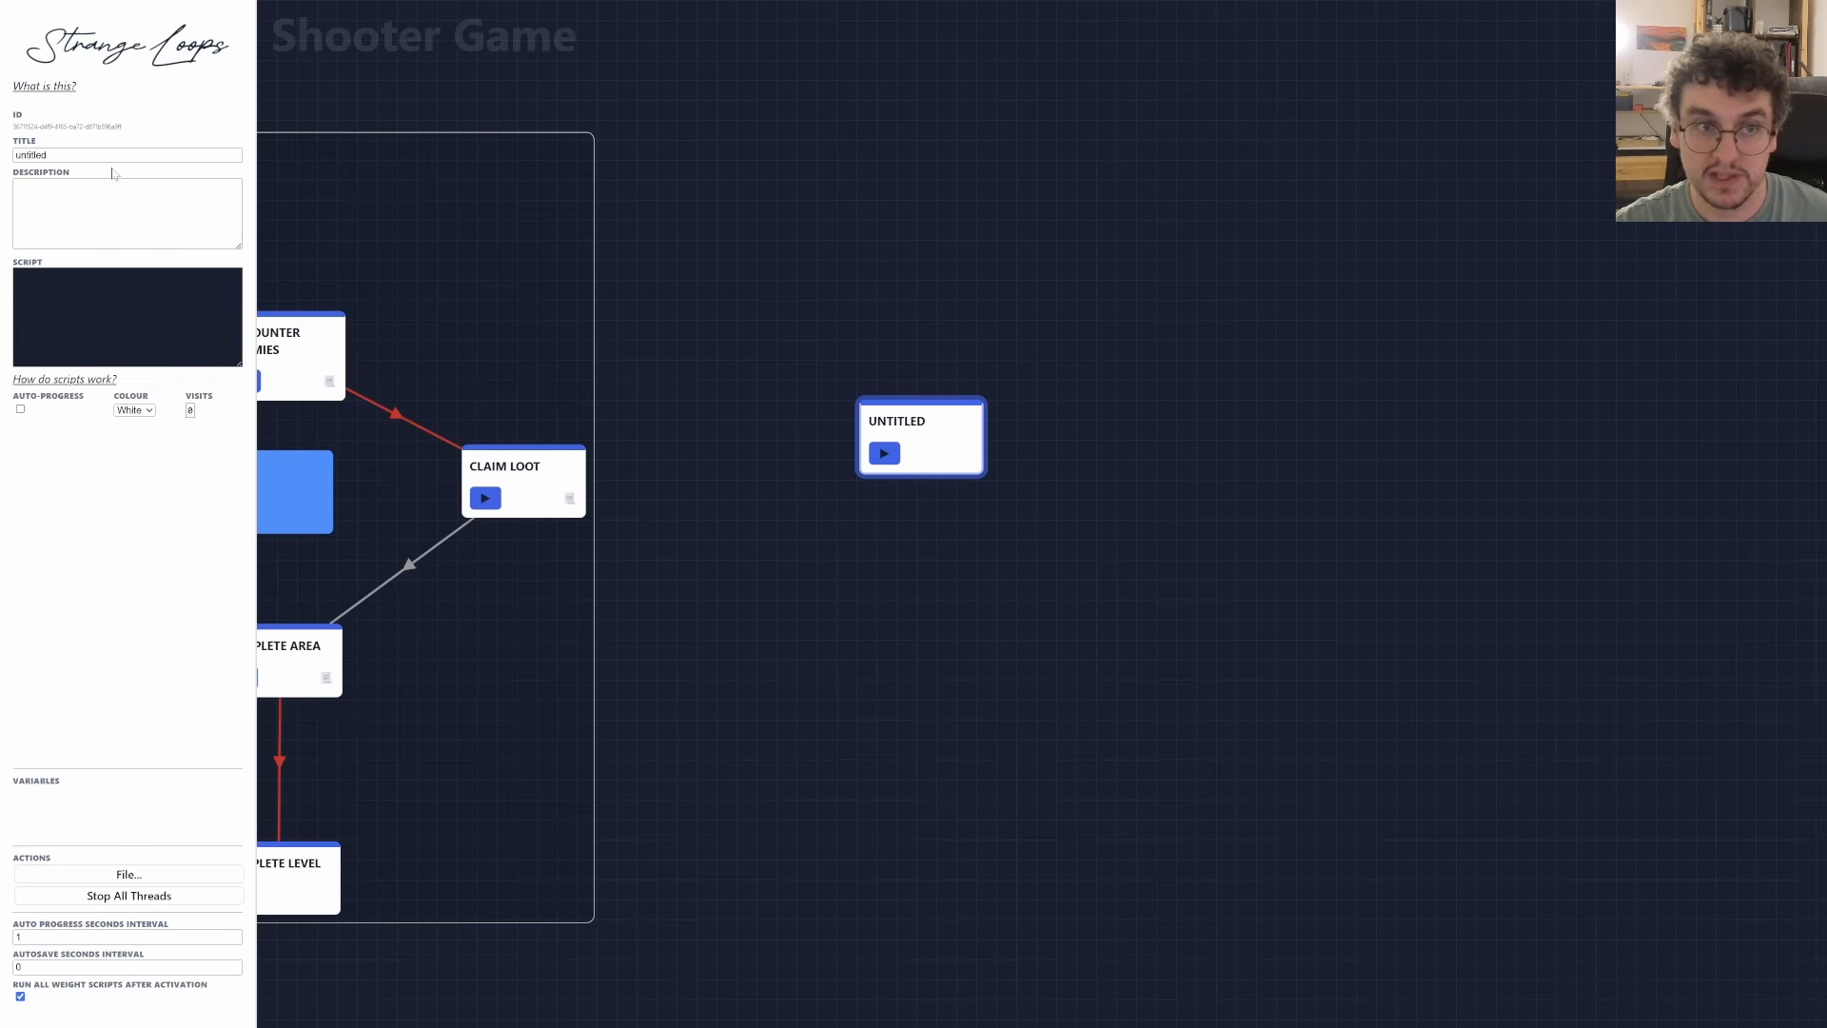
{"action": "double_click", "coordinate": [28, 153]}
{"action": "type", "text": "Encount"}
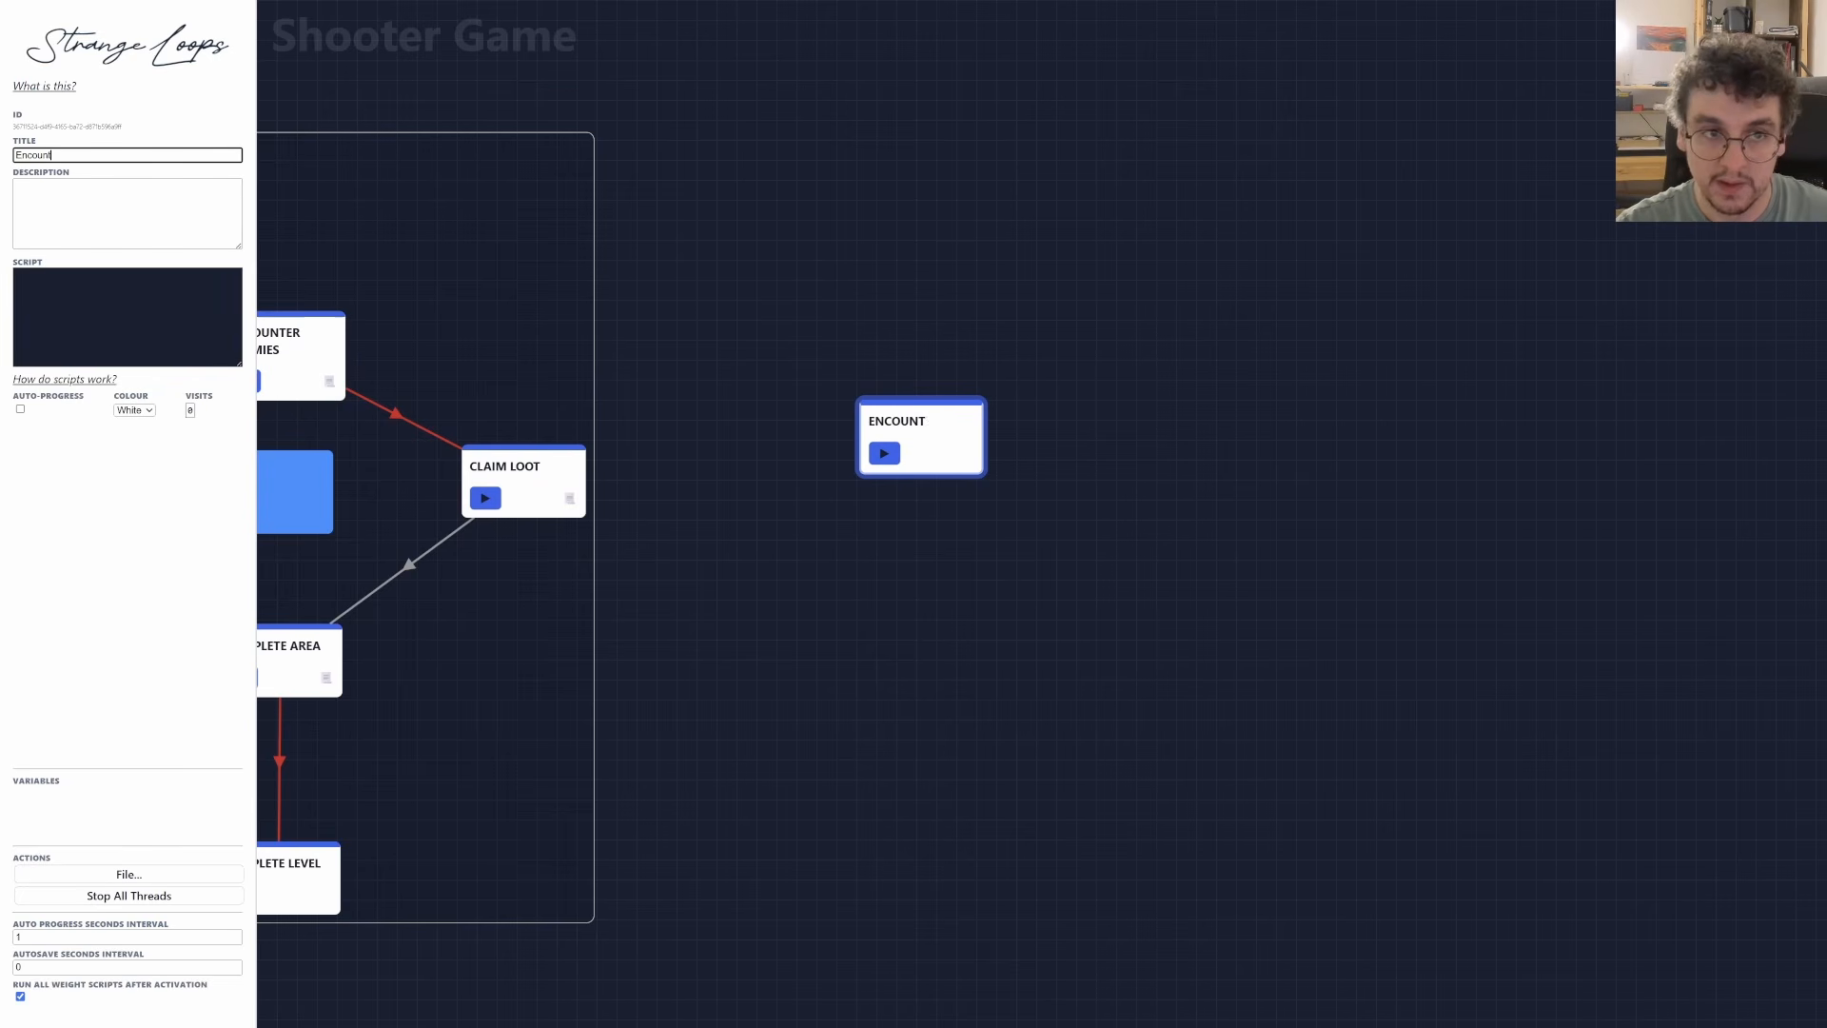
{"action": "type", "text": "er Enemies"}
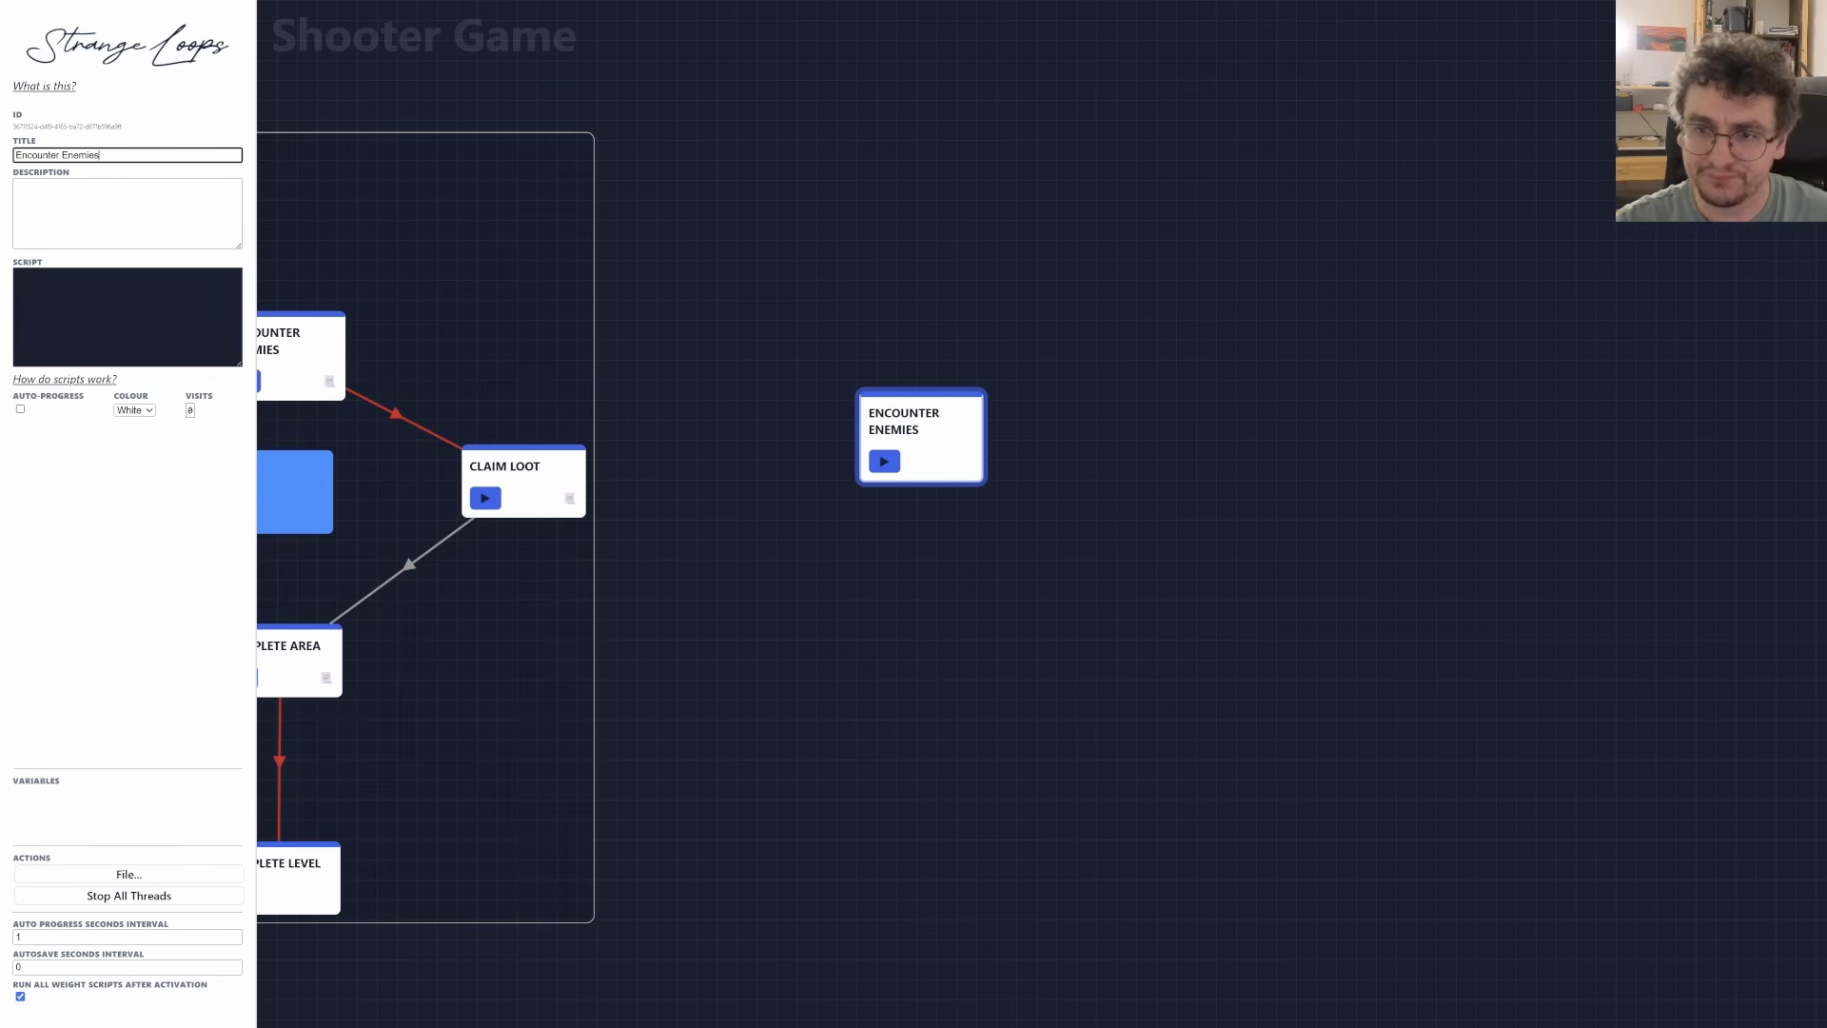
Chain two new connected nodes after the separate Encounter Enemies node, titled Attack Enemies and Enemy attacks you.
{"action": "left_click_drag", "start_coordinate": [921, 429], "coordinate": [1180, 421]}
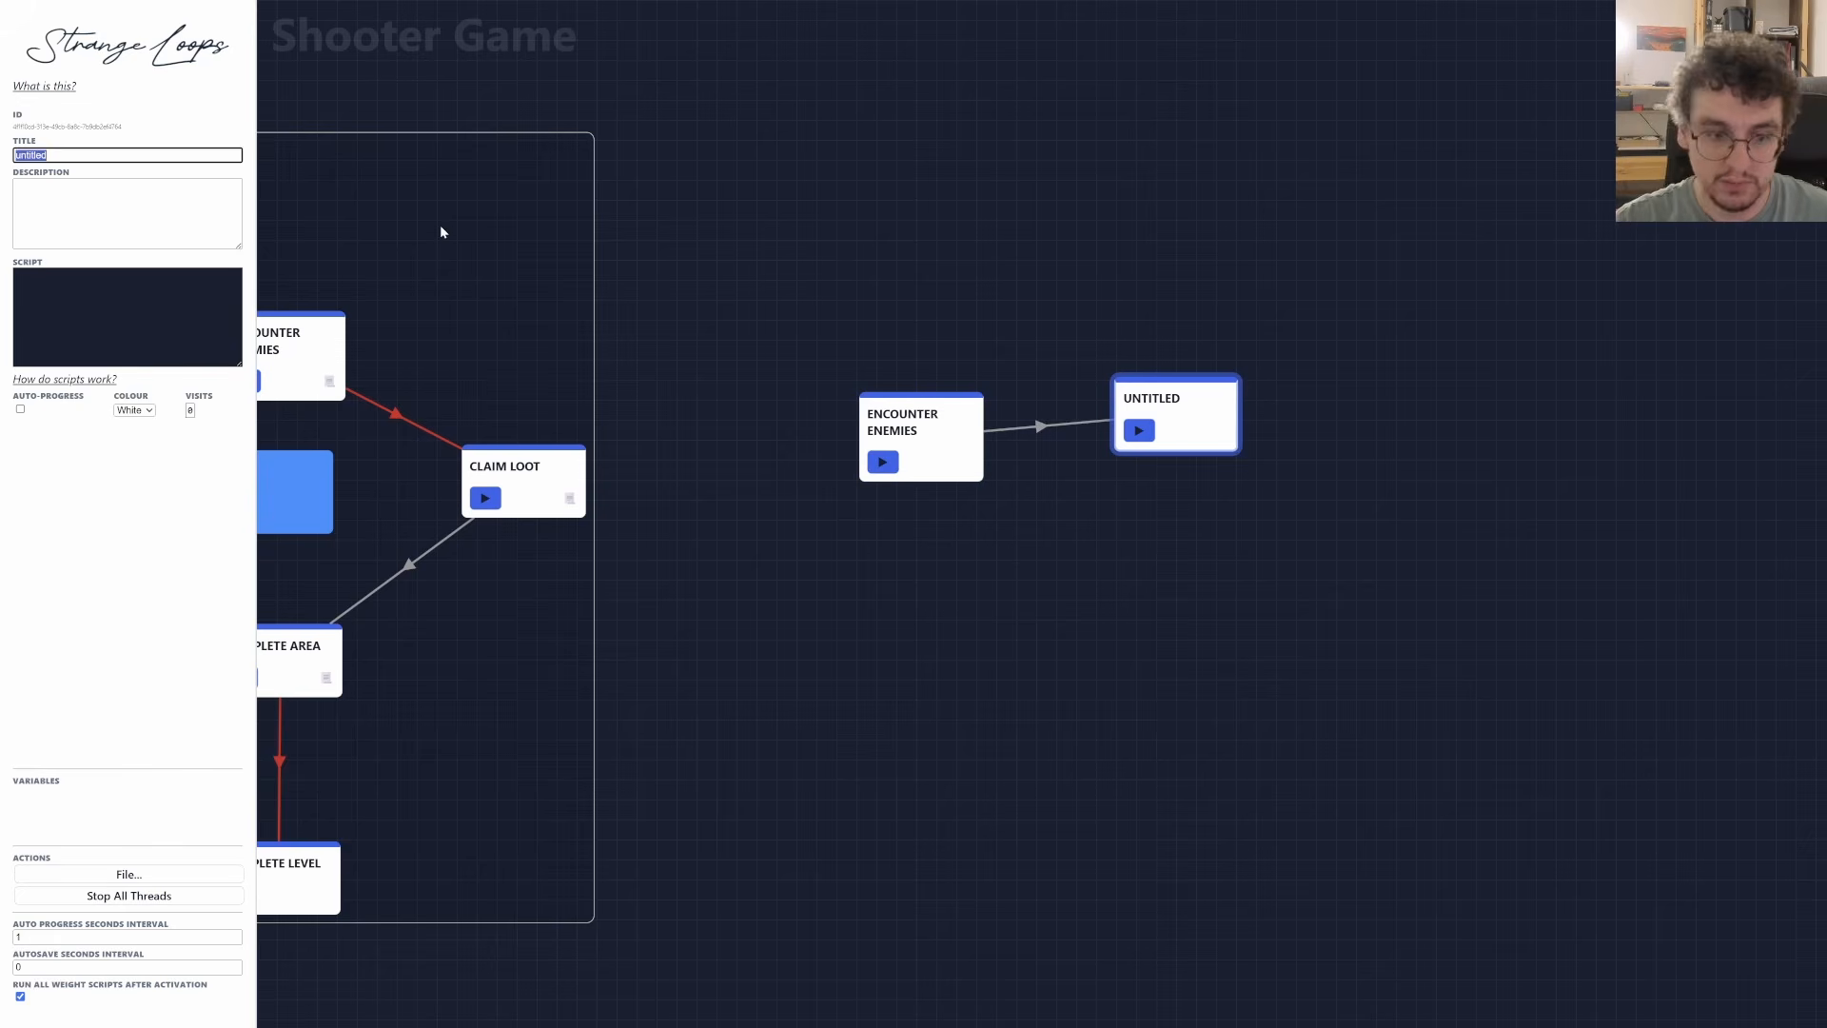
{"action": "type", "text": "Attack Enemies"}
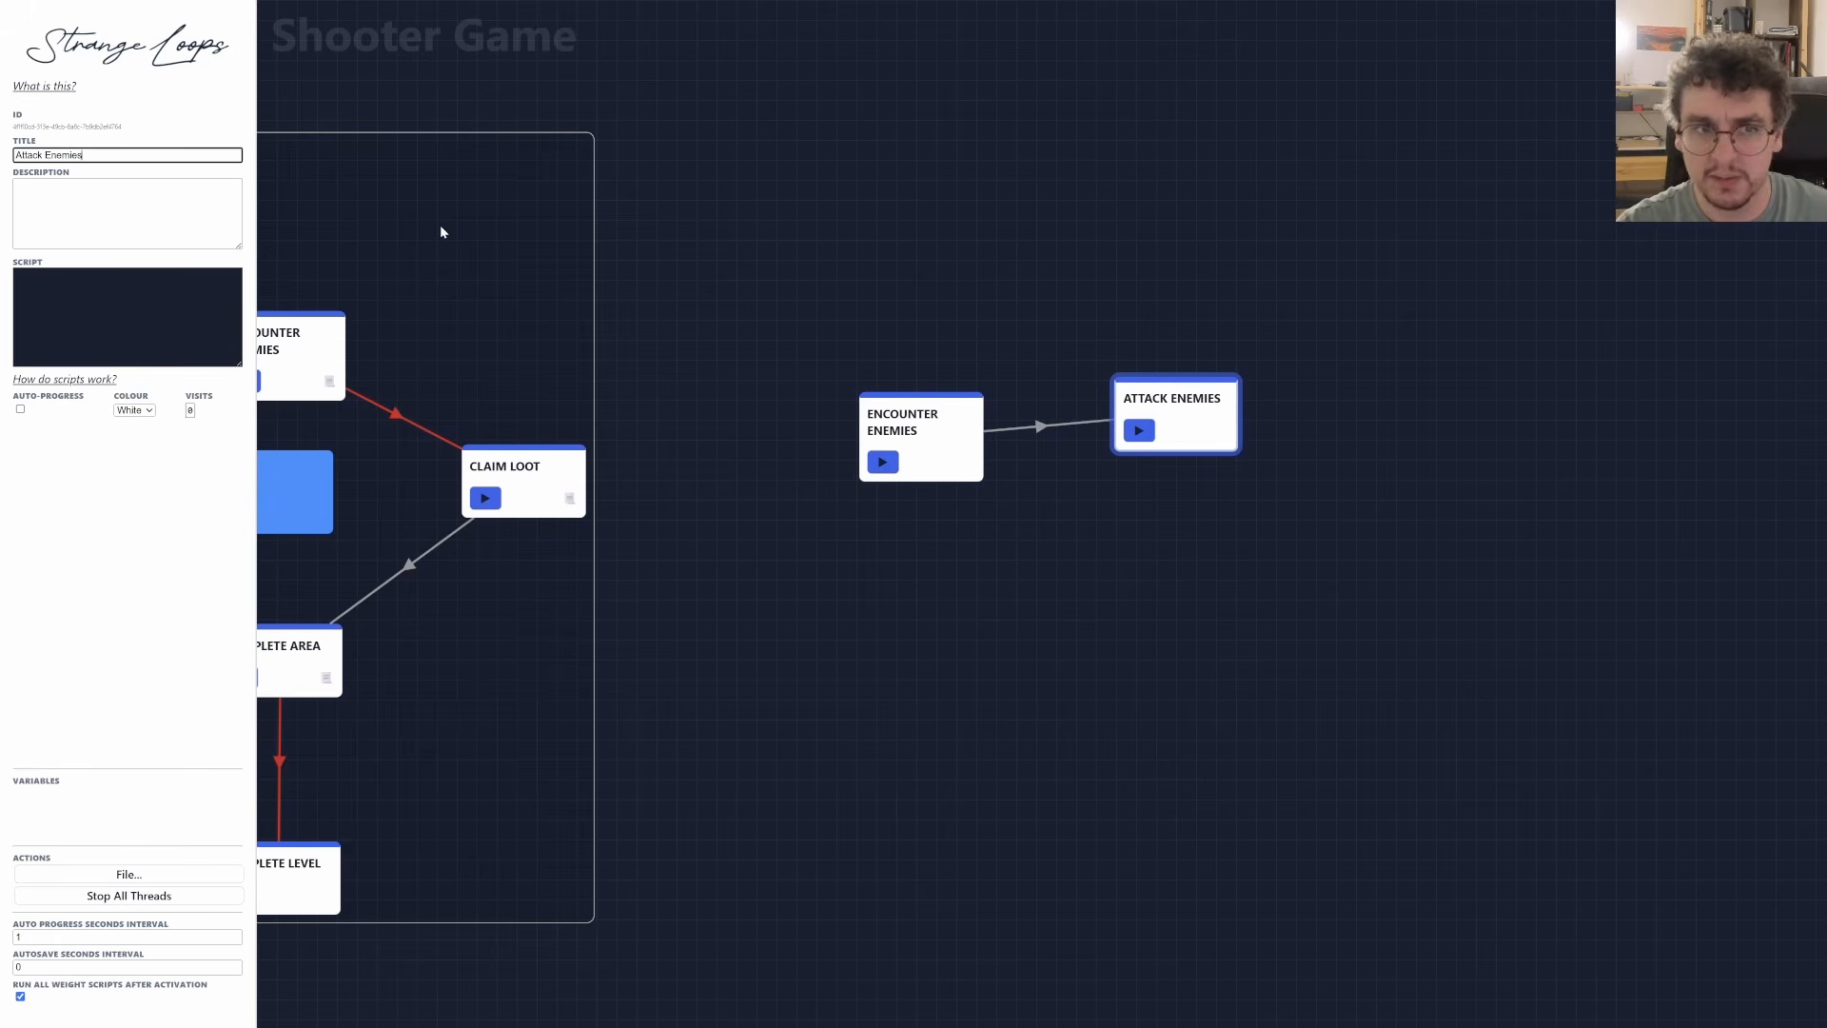
{"action": "left_click_drag", "start_coordinate": [1219, 425], "coordinate": [1331, 422]}
{"action": "type", "text": "Ene"}
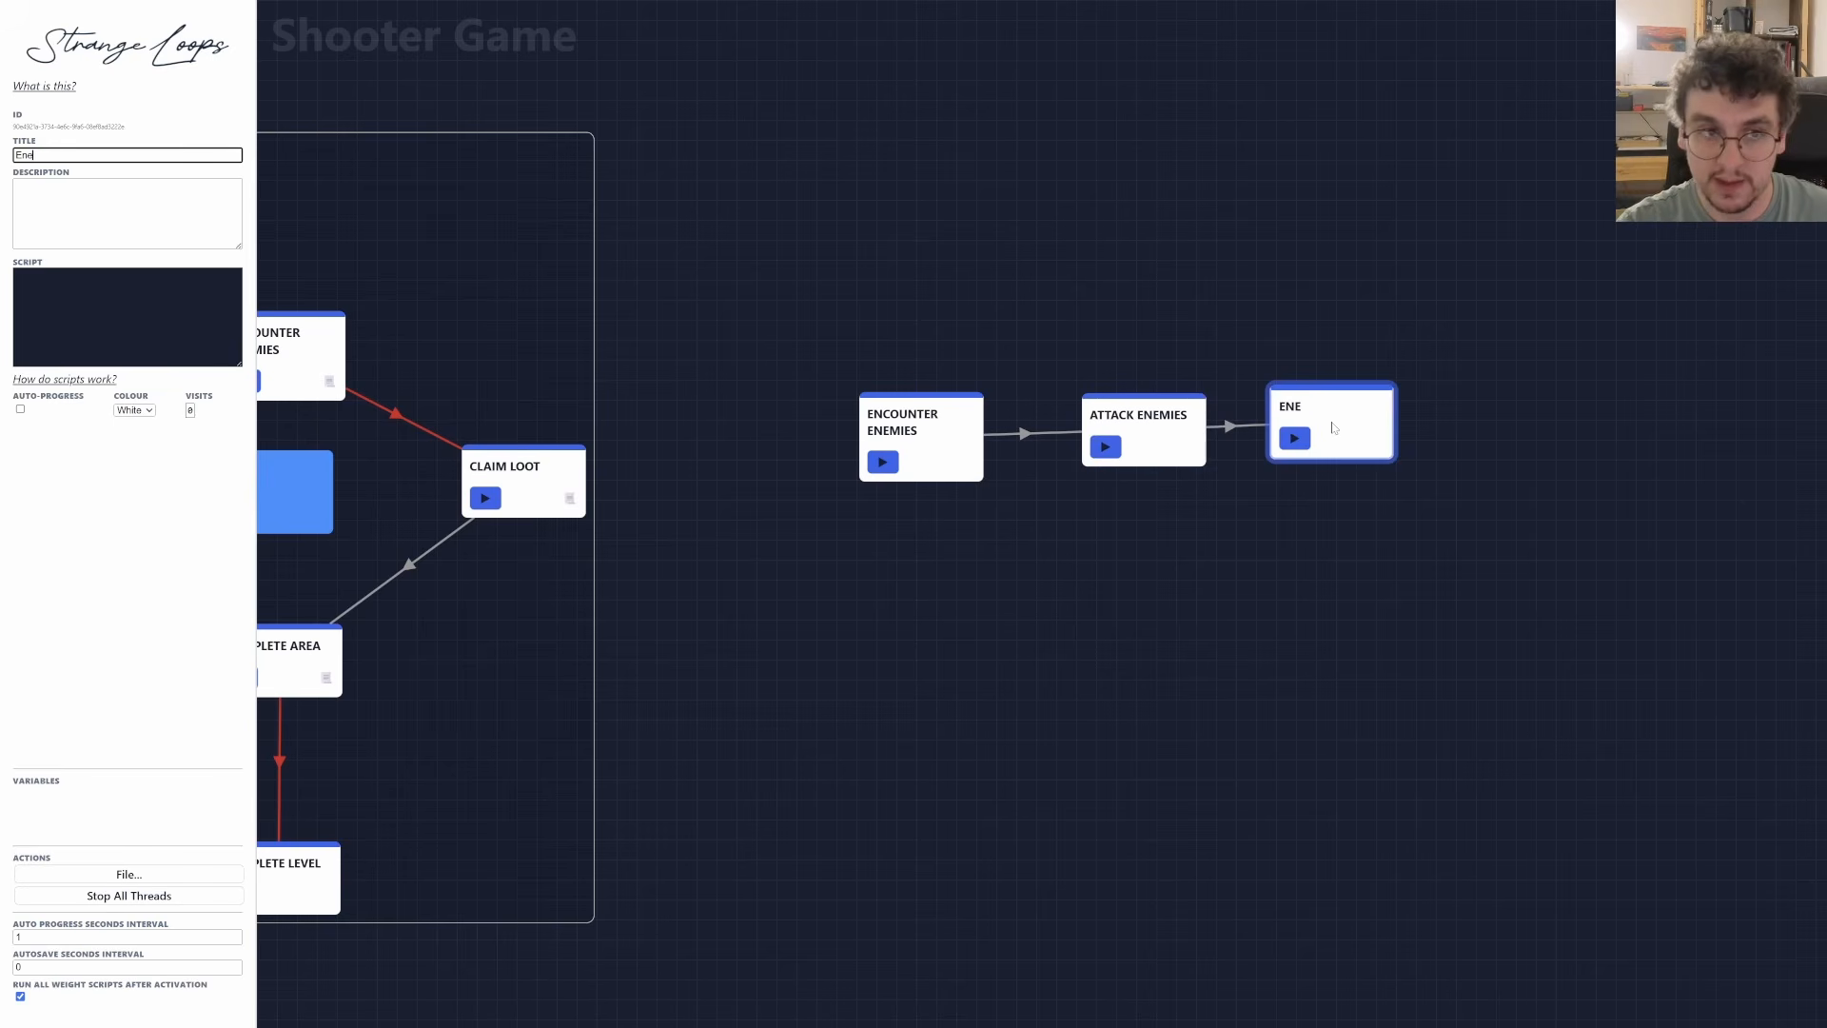
{"action": "type", "text": "my attacks you"}
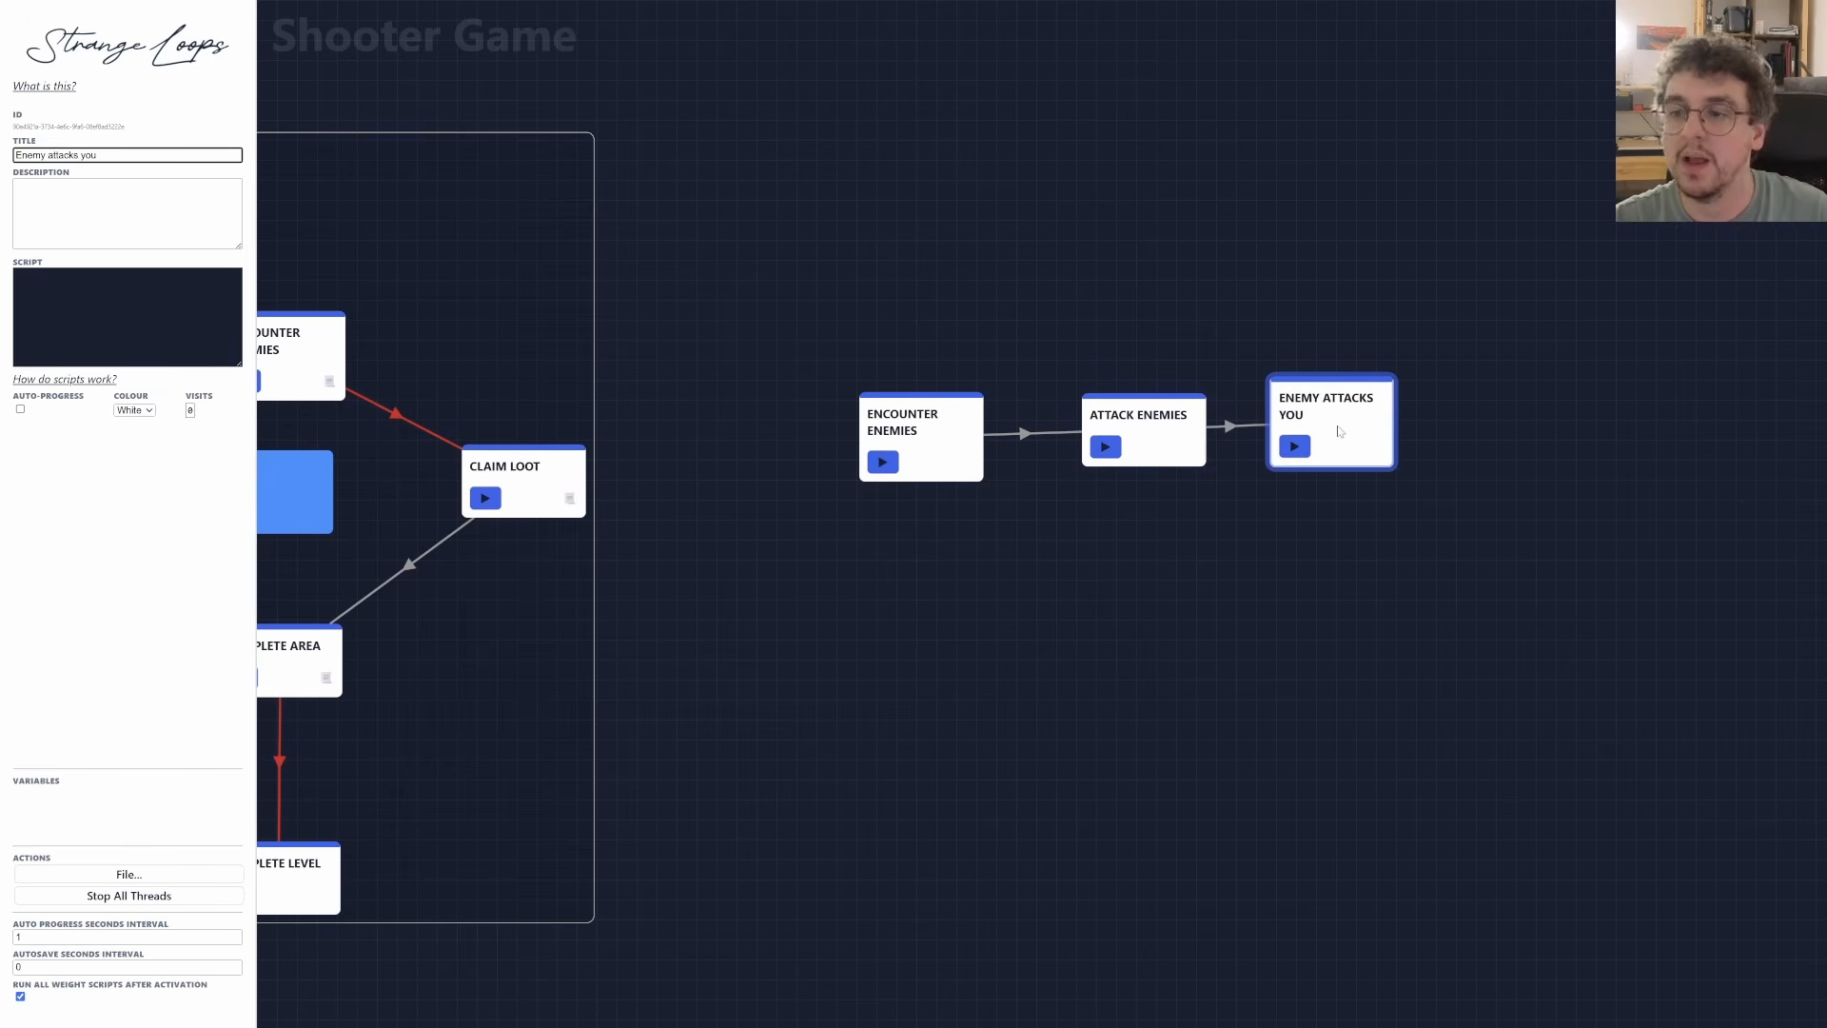
Space the three new combat nodes out in a roughly even horizontal row.
{"action": "left_click_drag", "start_coordinate": [1336, 429], "coordinate": [1372, 431]}
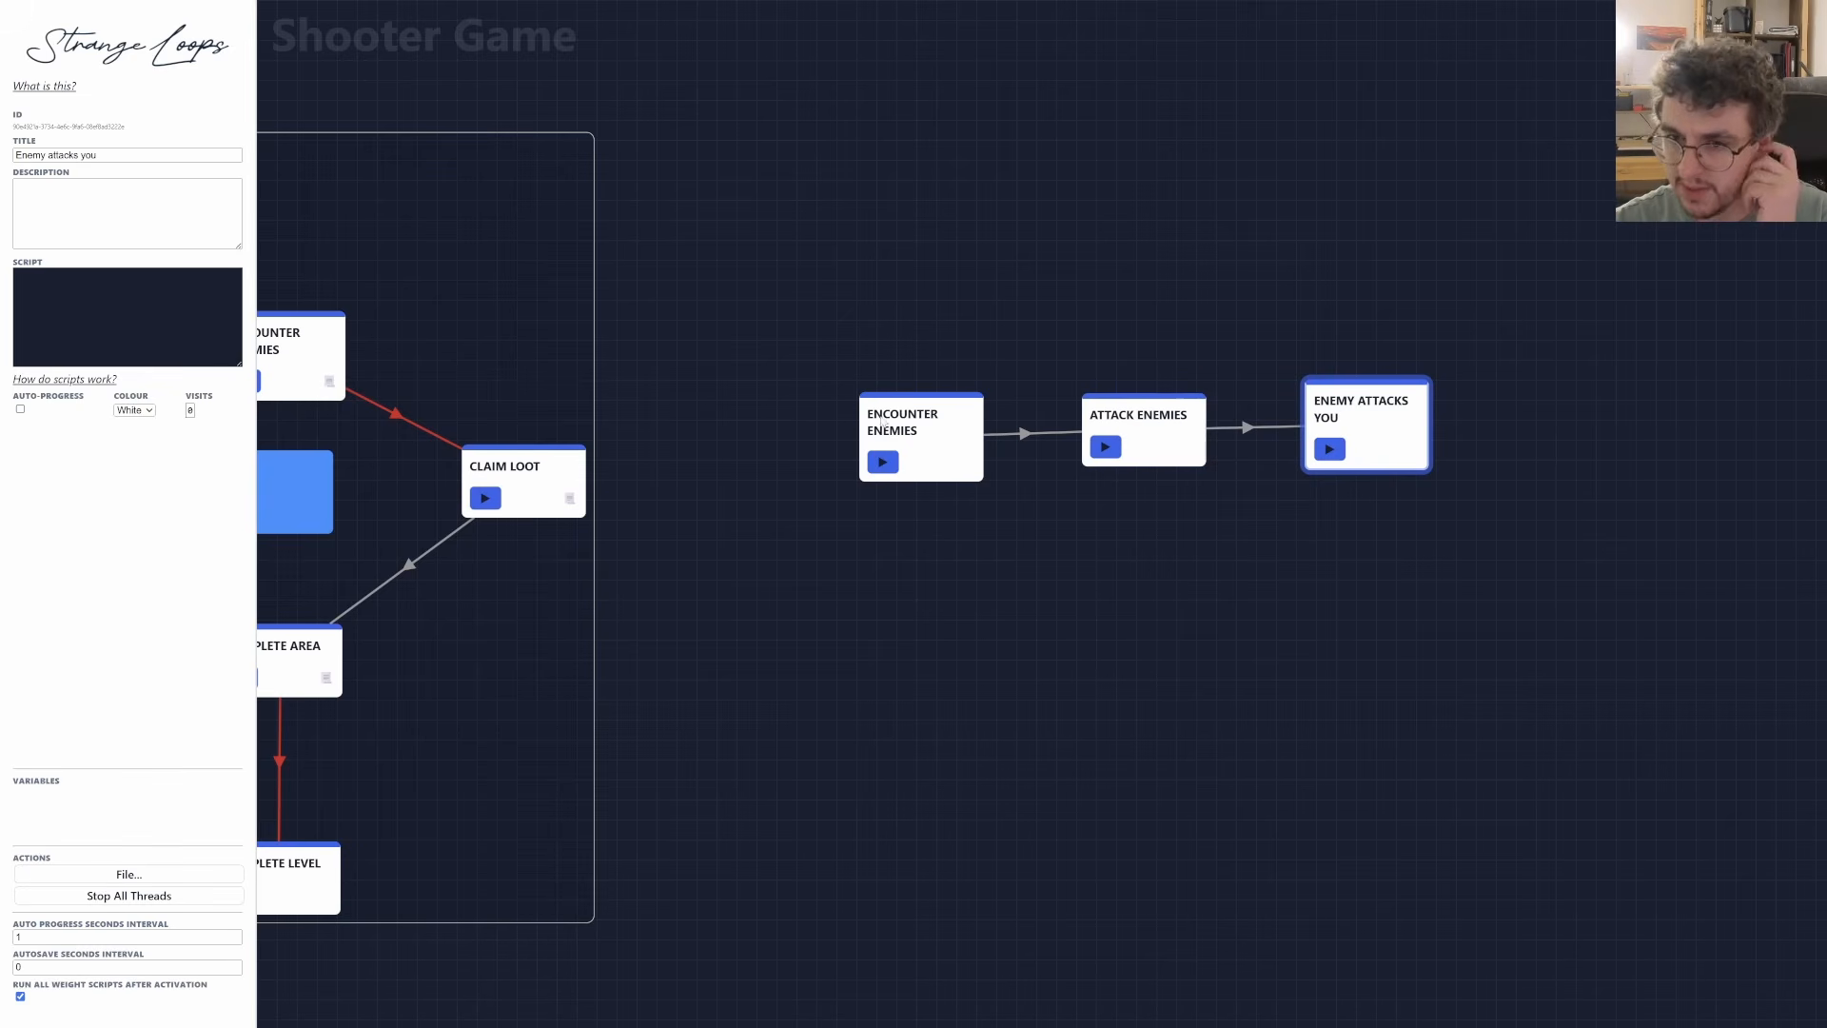
{"action": "left_click_drag", "start_coordinate": [886, 417], "coordinate": [864, 409]}
{"action": "left_click_drag", "start_coordinate": [1153, 417], "coordinate": [1131, 413]}
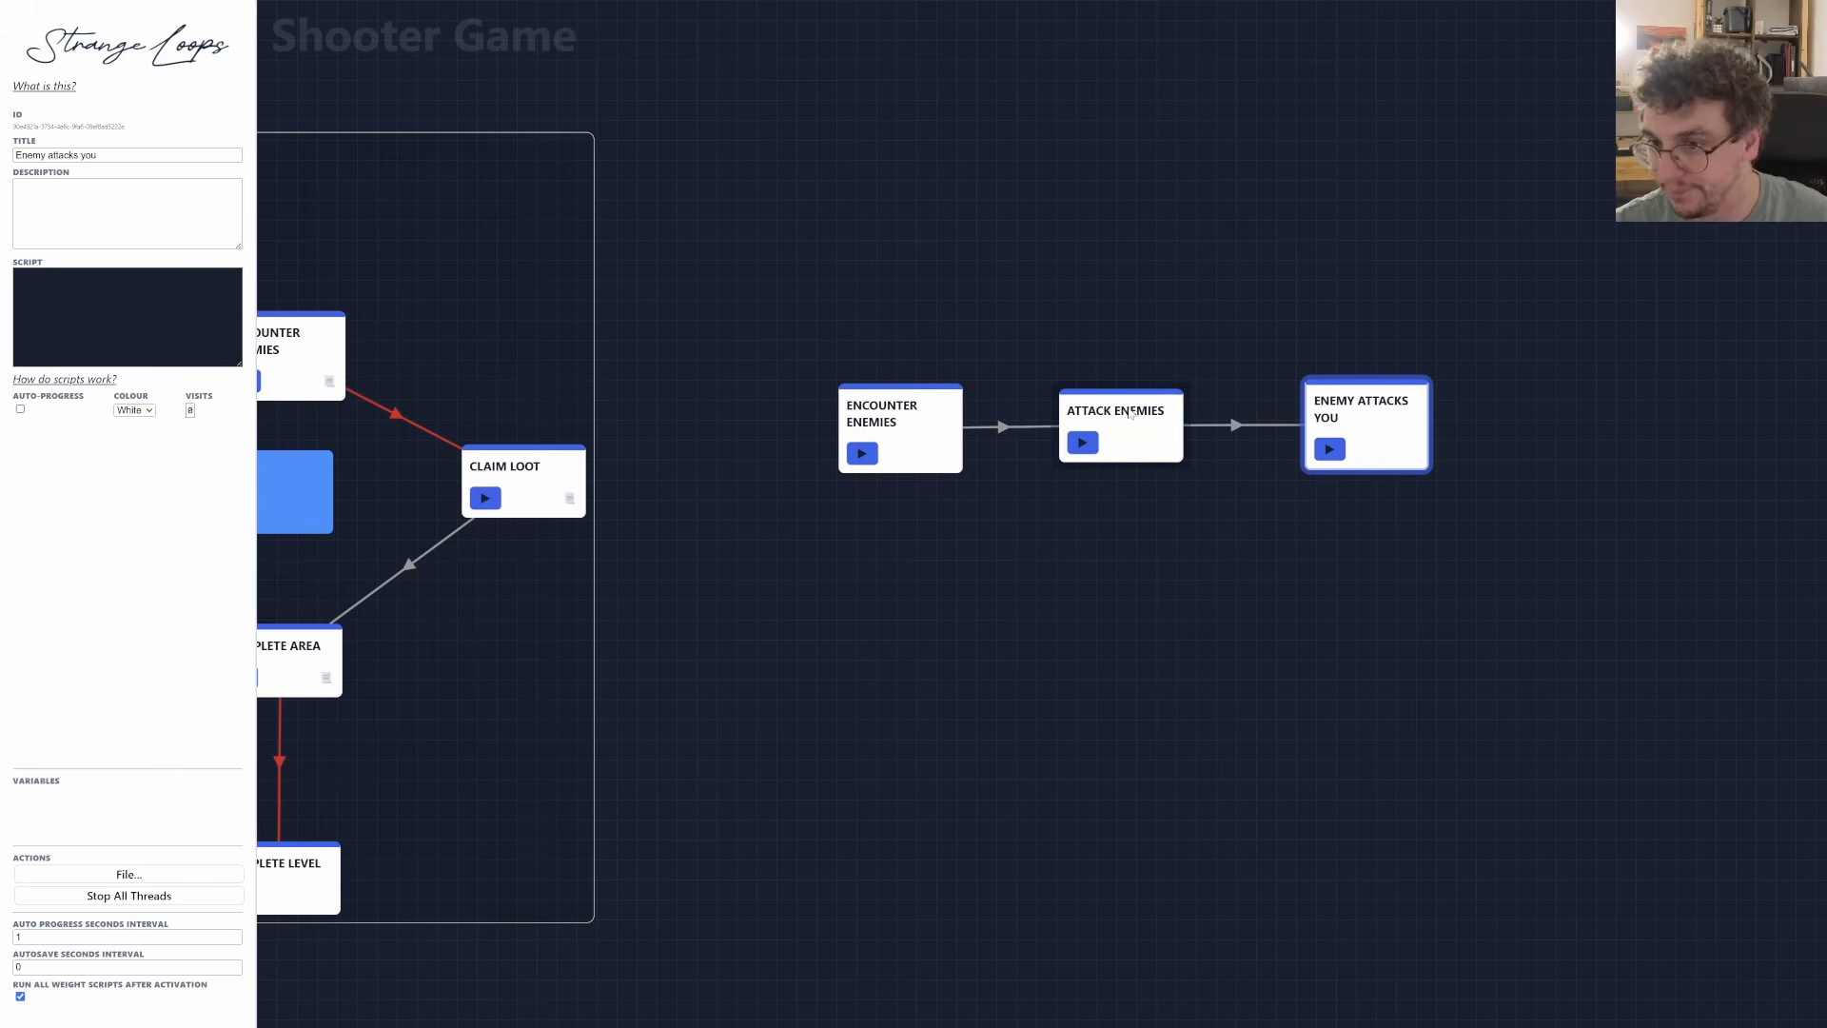
{"action": "left_click_drag", "start_coordinate": [1366, 402], "coordinate": [1350, 402]}
Rename the middle combat node to ATTACK ENEMY and centre it between its neighbours.
{"action": "left_click", "coordinate": [1167, 403]}
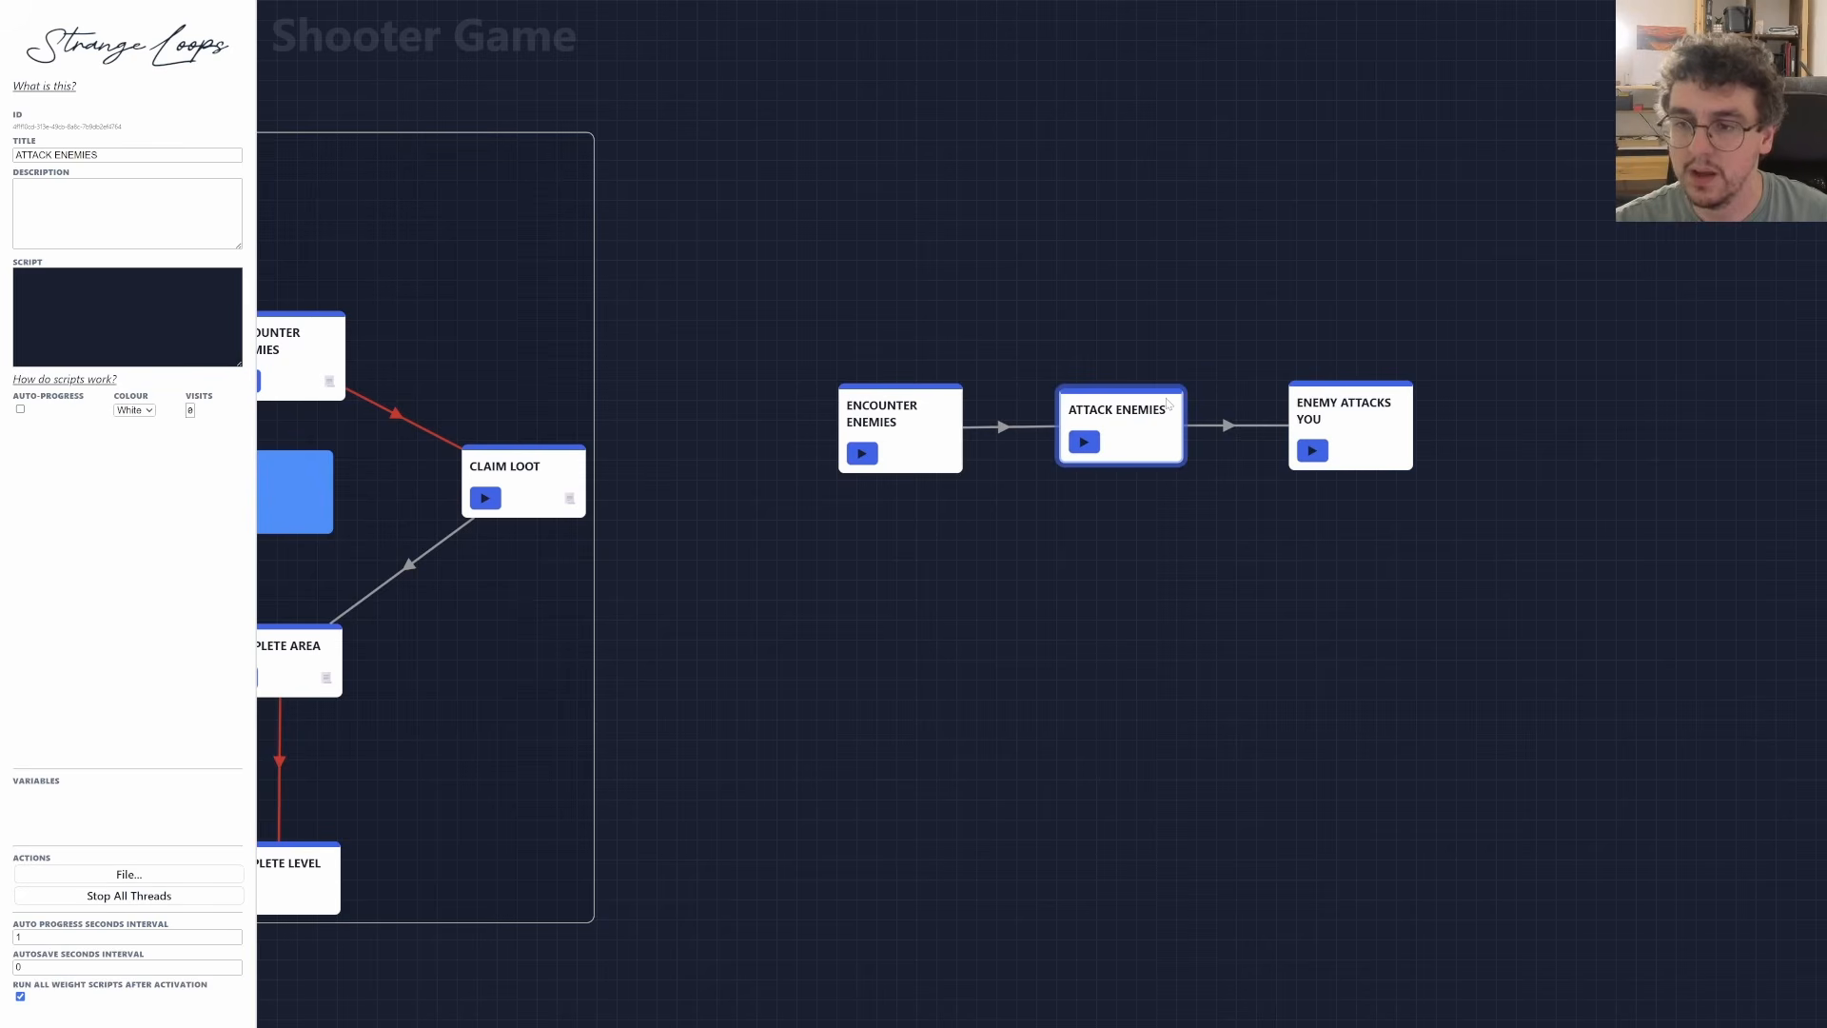
{"action": "left_click", "coordinate": [122, 155]}
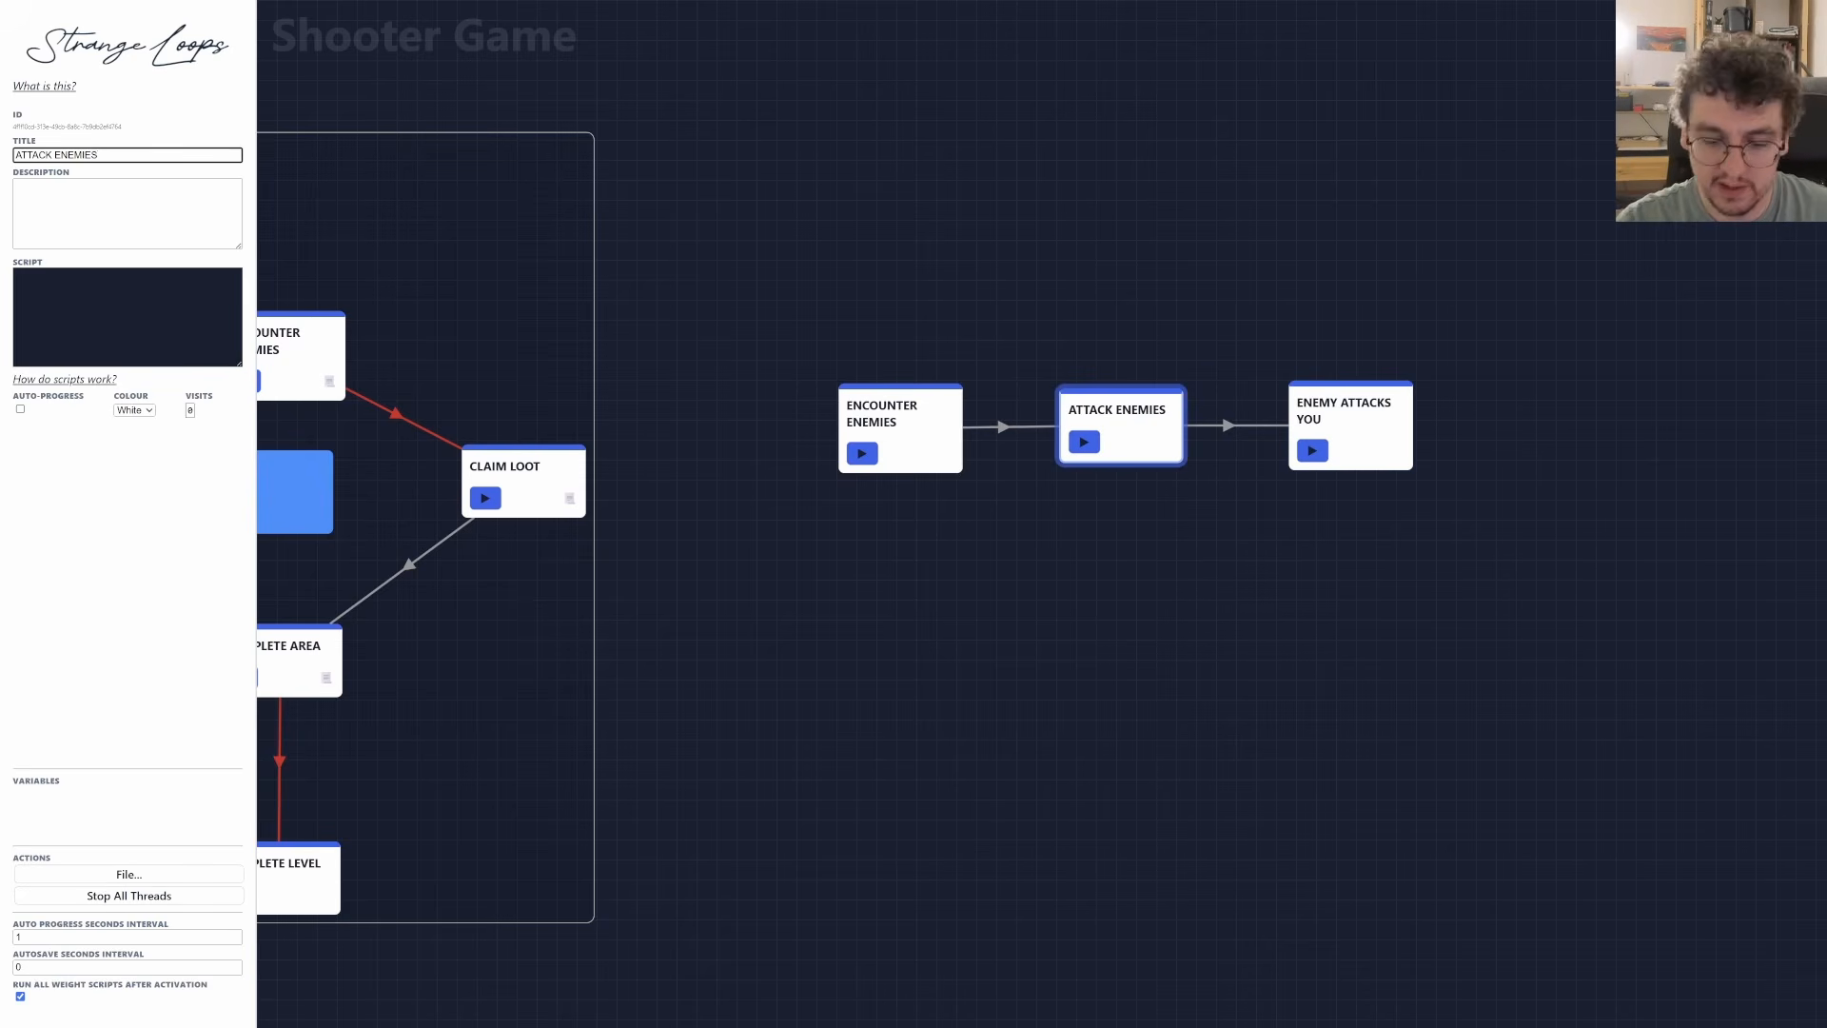
{"action": "key", "text": "BackSpace"}
{"action": "key", "text": "BackSpace"}
{"action": "key", "text": "BackSpace"}
{"action": "type", "text": "Y"}
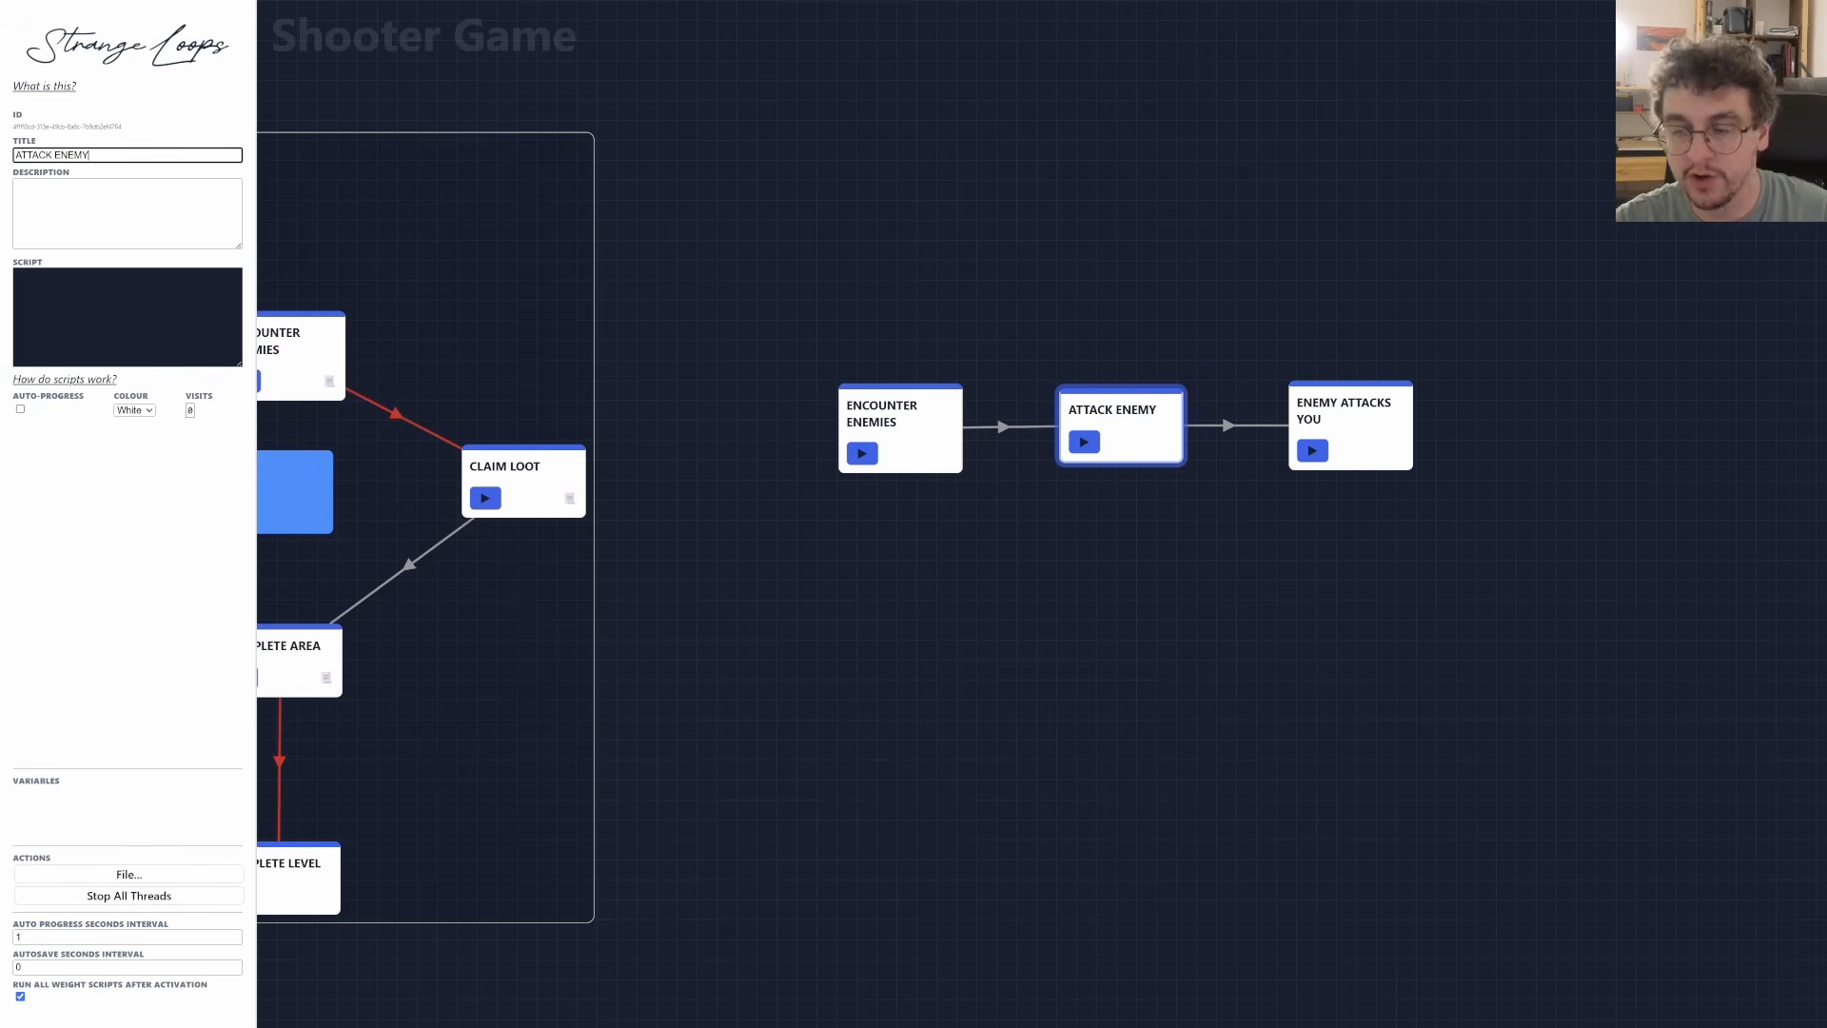
{"action": "left_click_drag", "start_coordinate": [1077, 387], "coordinate": [1087, 390]}
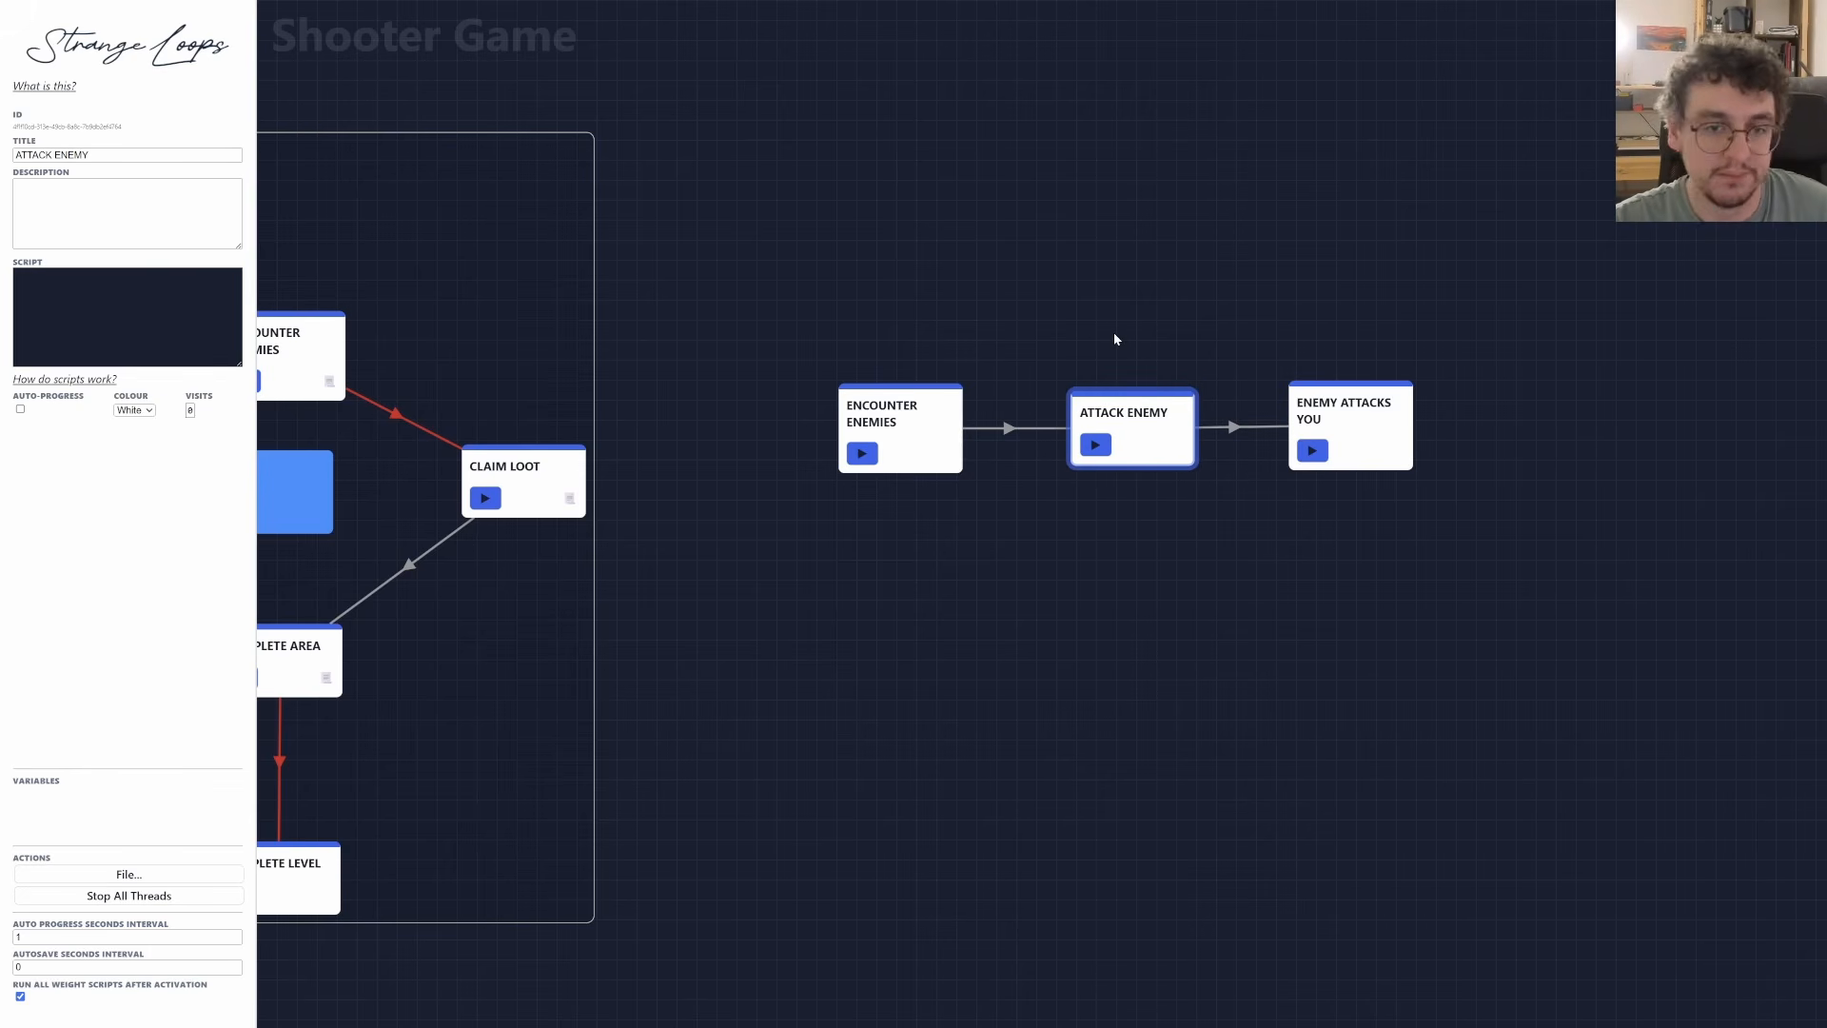
Connect Enemy Attacks You back to Attack Enemy and branch a new node titled Survived below Attack Enemy.
{"action": "left_click_drag", "start_coordinate": [1380, 433], "coordinate": [1166, 407]}
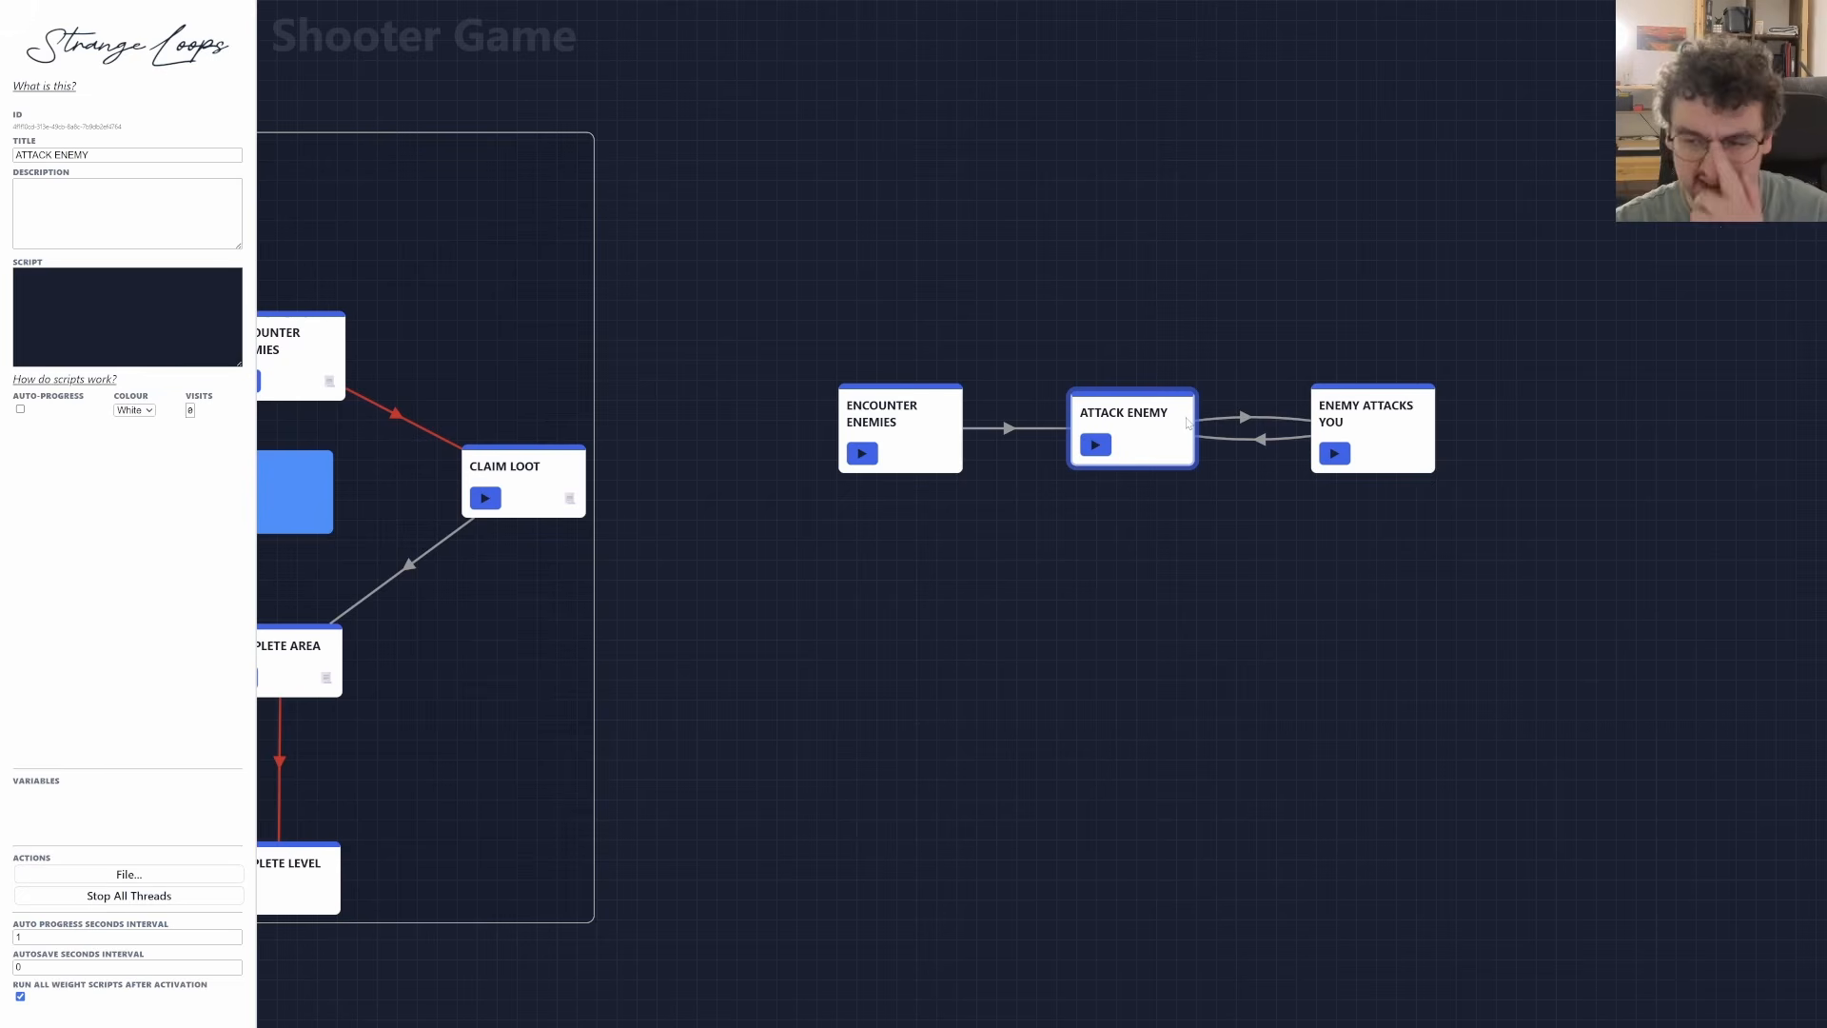
{"action": "left_click_drag", "start_coordinate": [1386, 549], "coordinate": [1186, 562]}
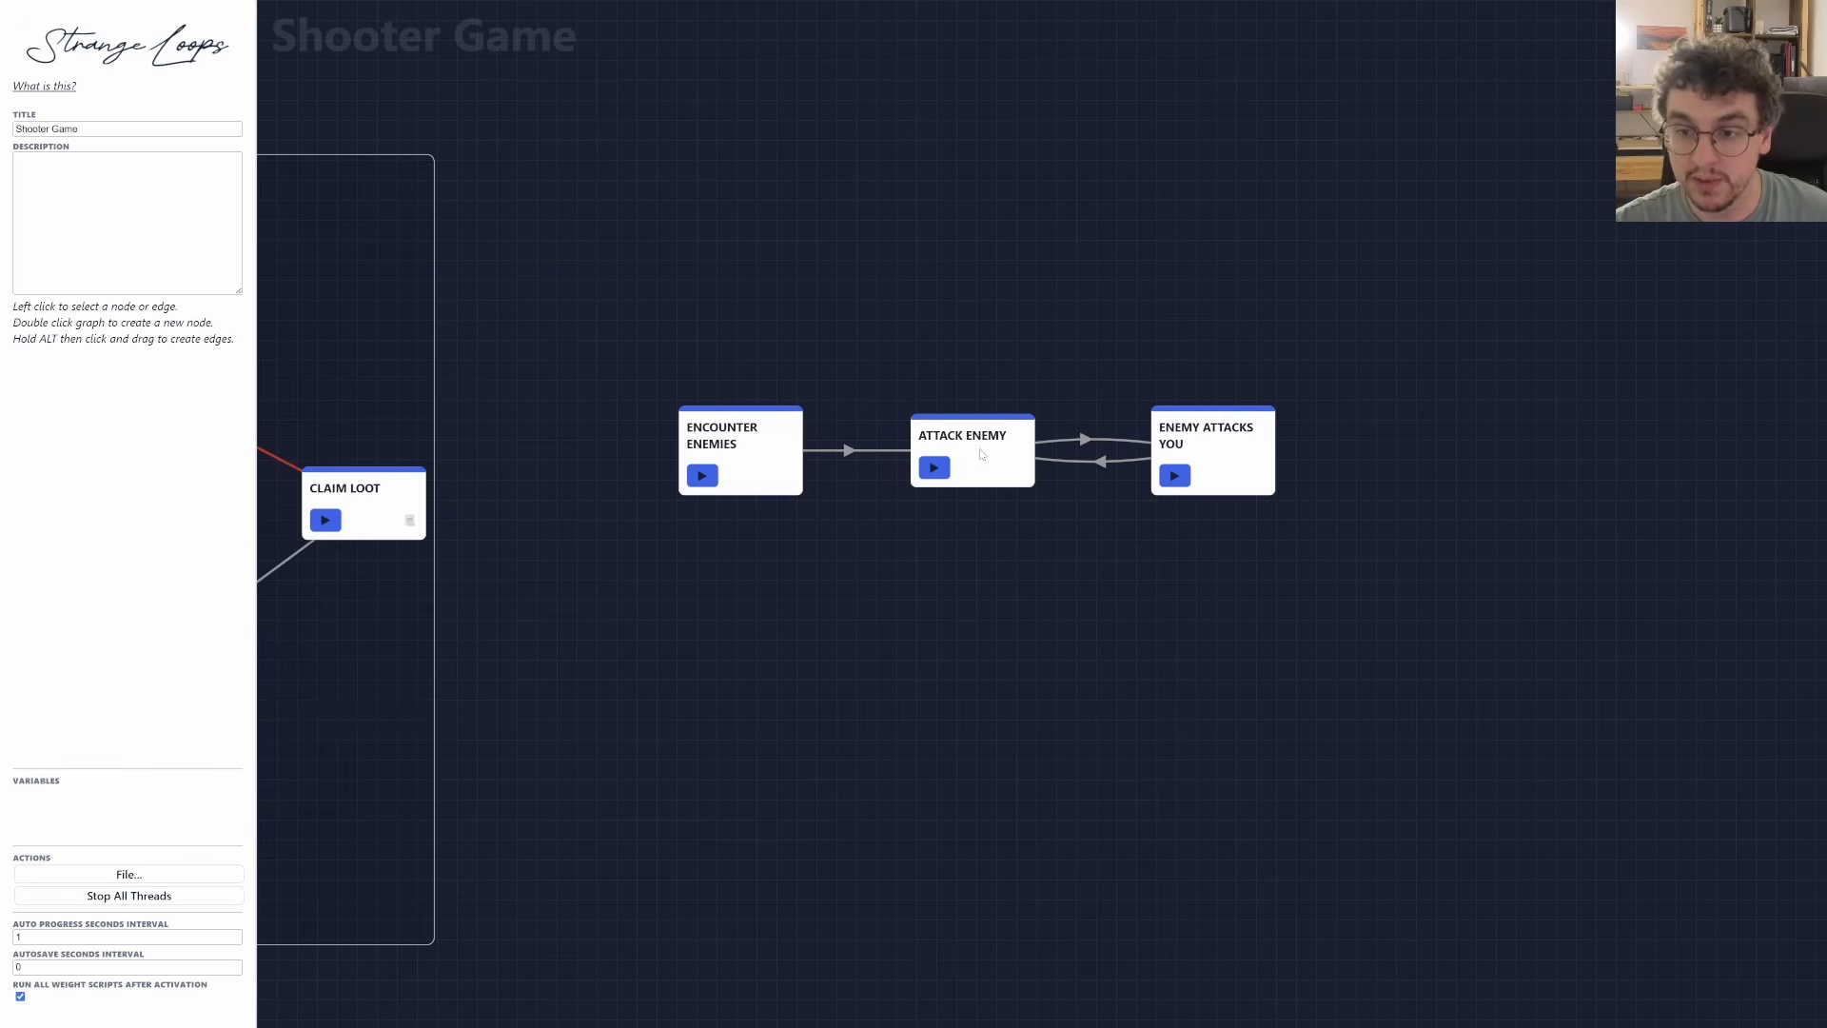
{"action": "left_click_drag", "start_coordinate": [977, 451], "coordinate": [1042, 601]}
{"action": "type", "text": "Survived"}
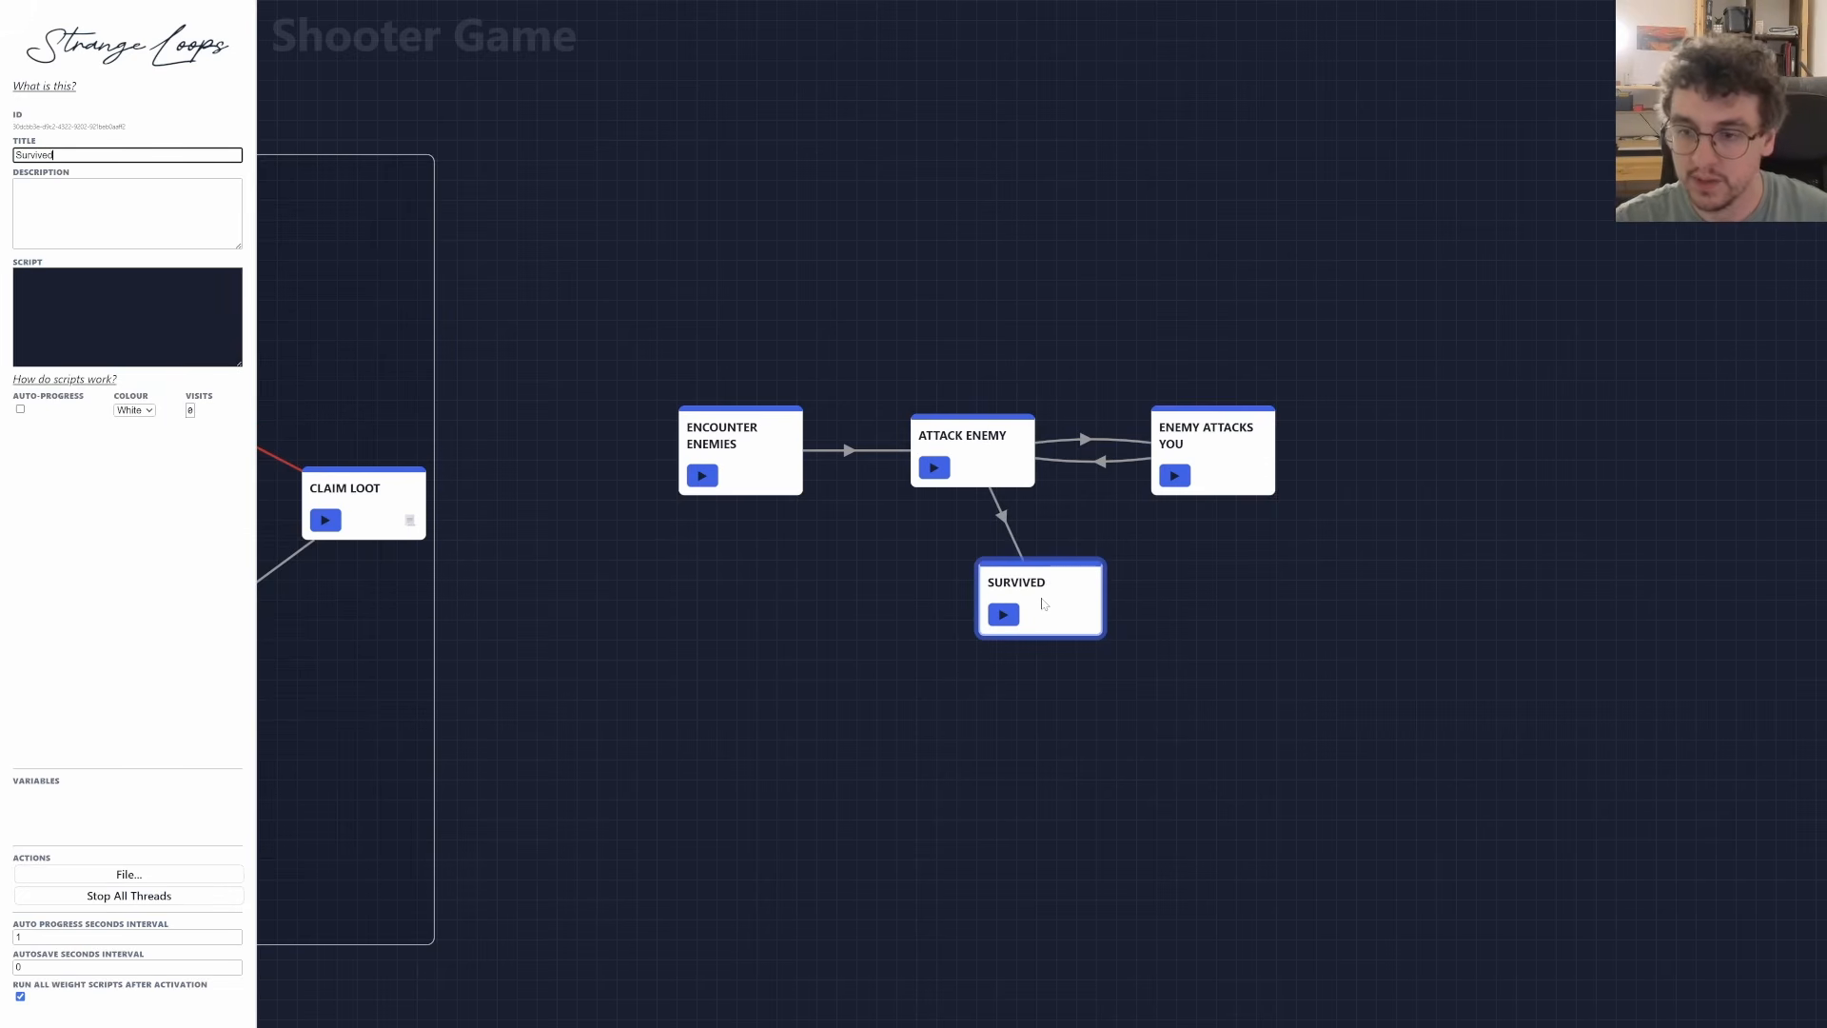
{"action": "left_click", "coordinate": [1268, 692]}
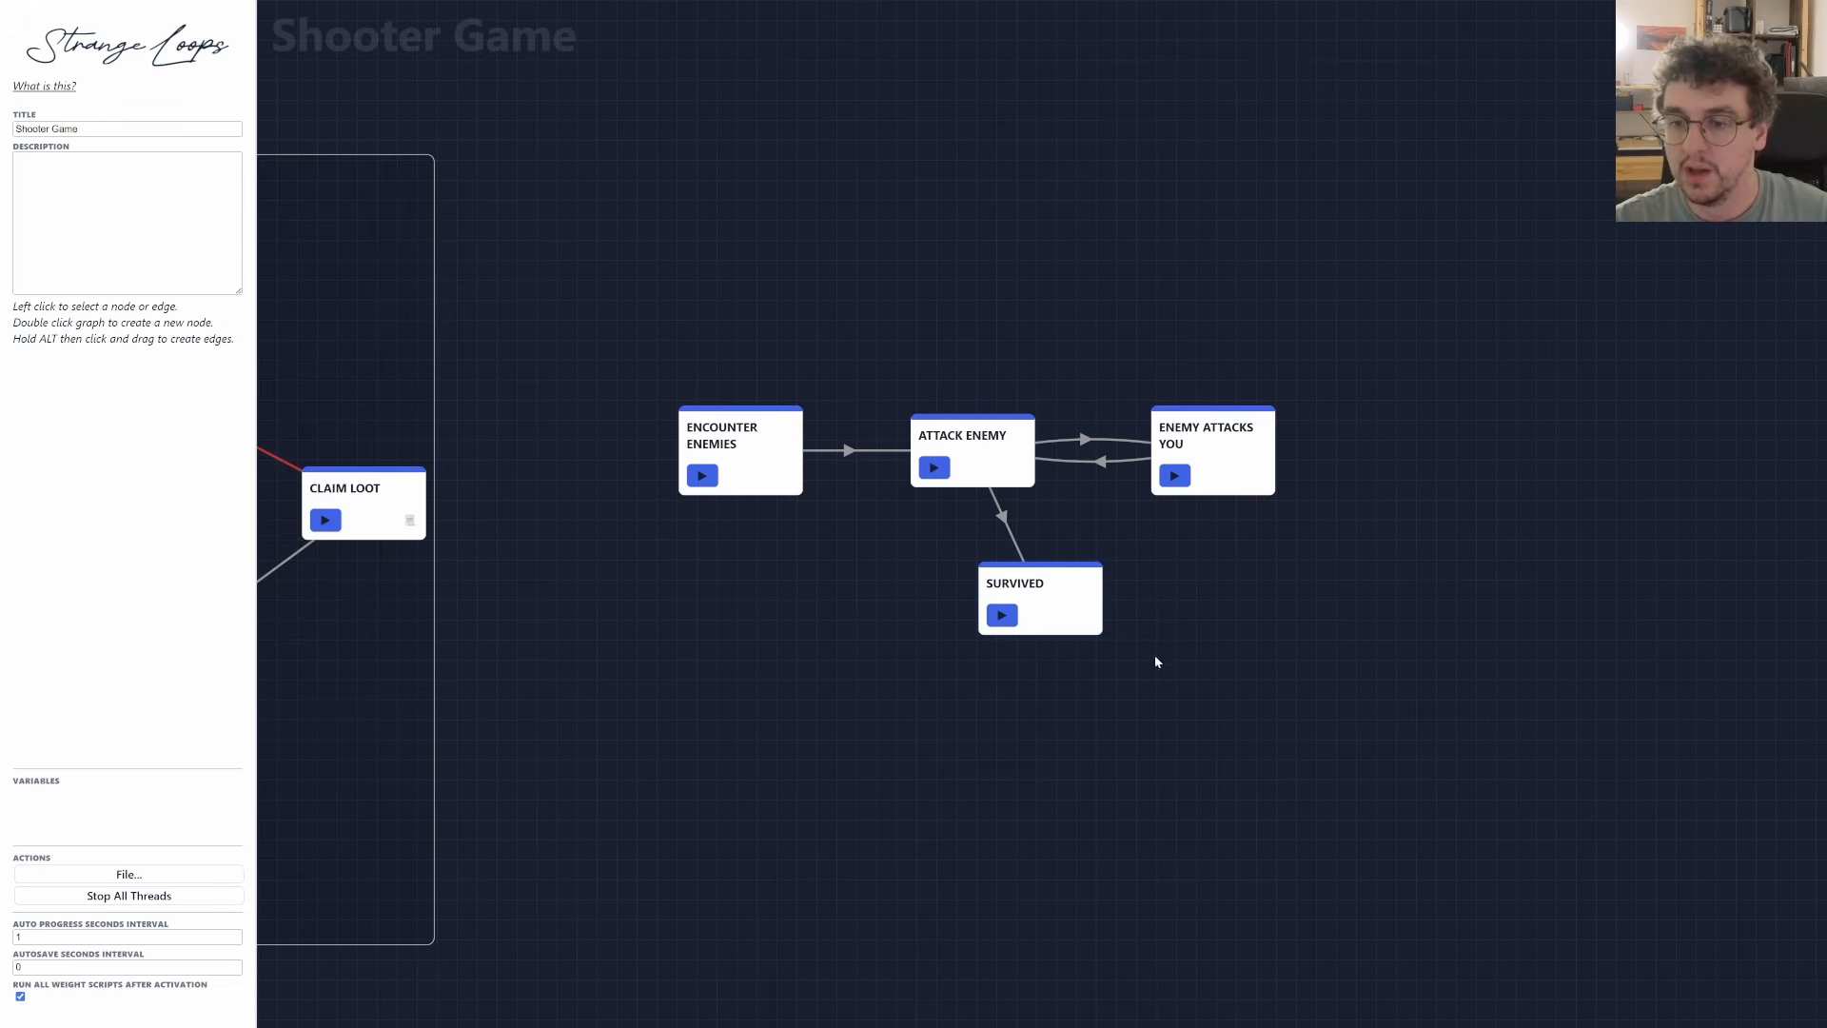
{"action": "left_click_drag", "start_coordinate": [1083, 601], "coordinate": [1103, 611]}
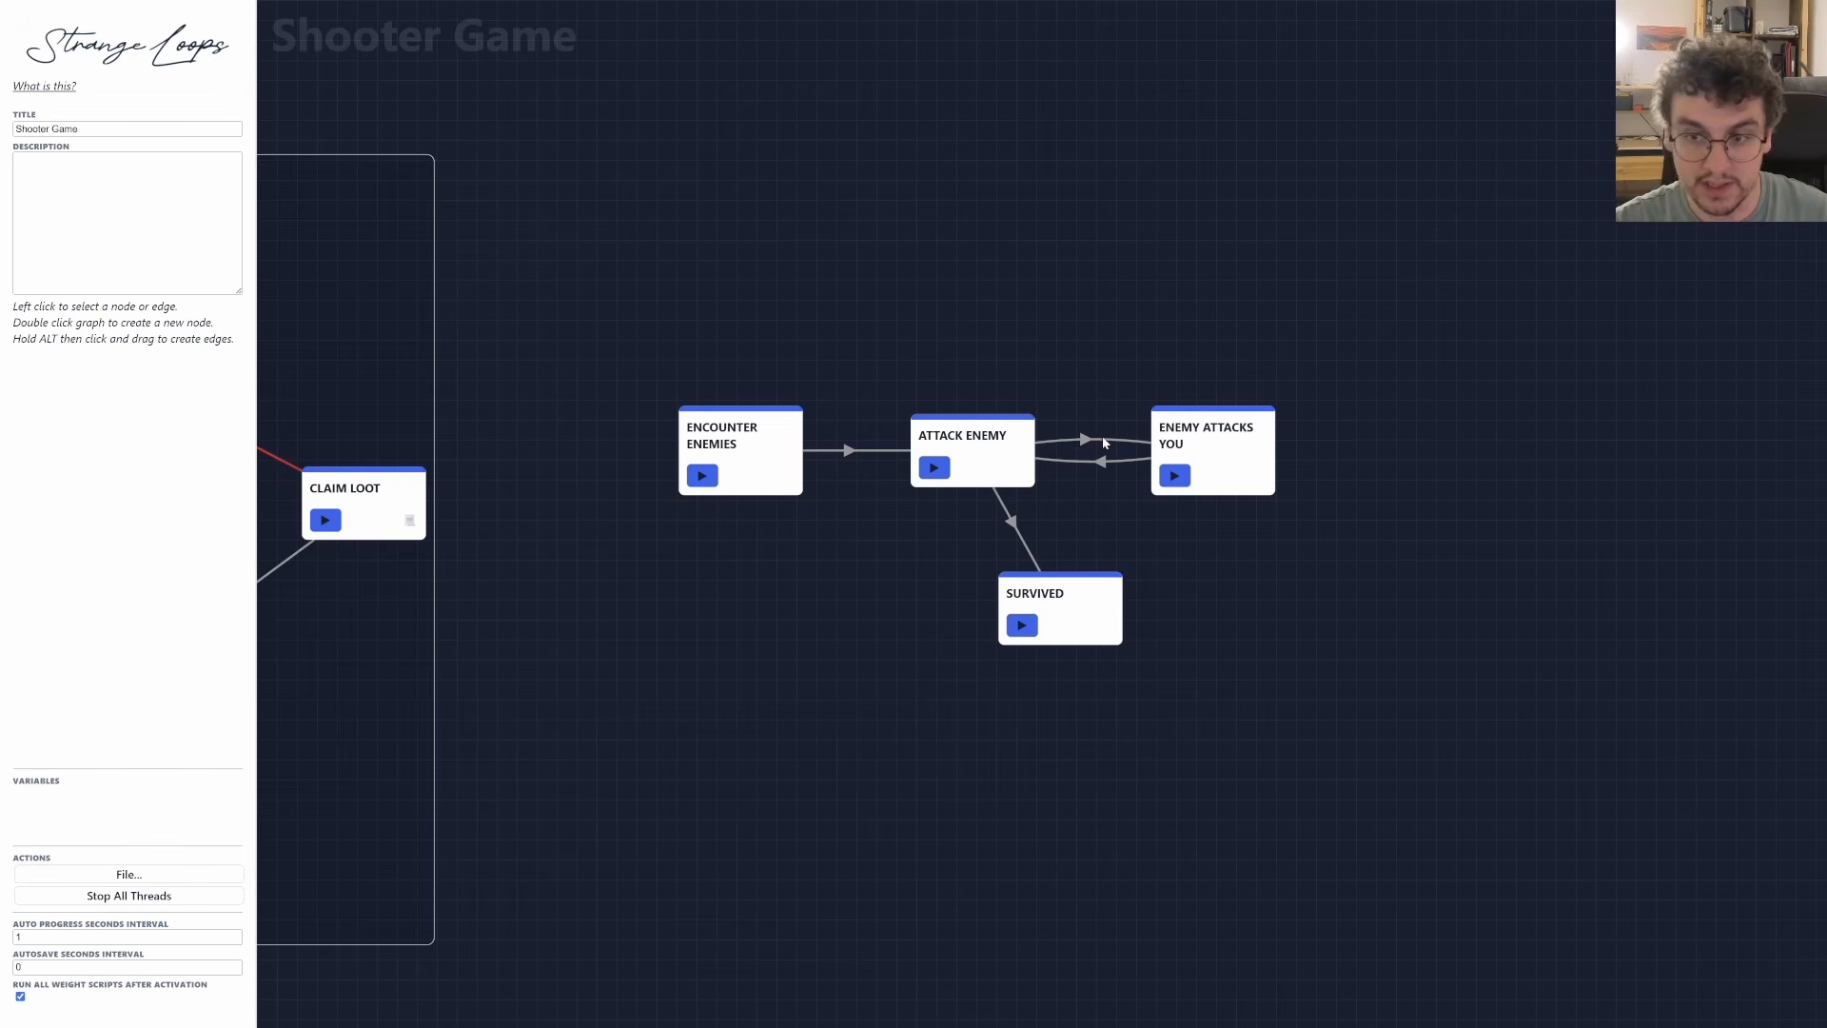
Branch a new connected node titled Killed above Enemy Attacks You.
{"action": "left_click_drag", "start_coordinate": [1206, 440], "coordinate": [1099, 307]}
{"action": "type", "text": "Killed"}
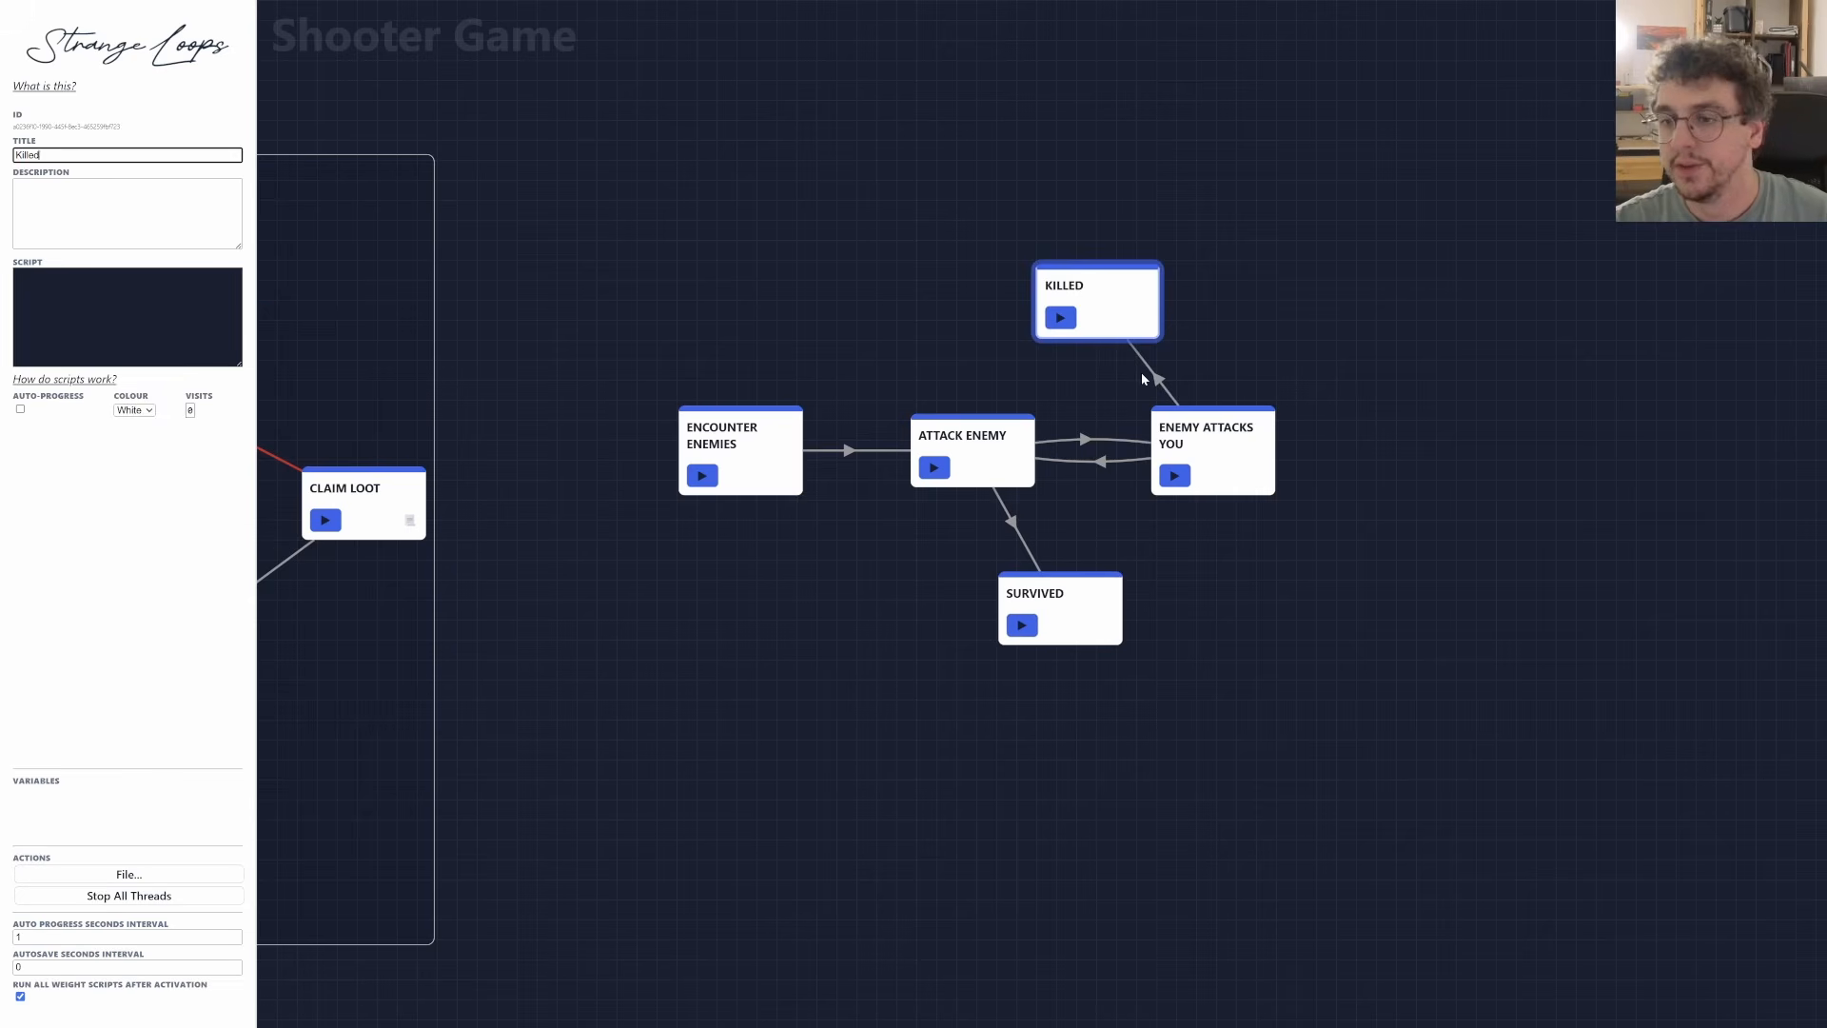
{"action": "left_click", "coordinate": [1308, 362]}
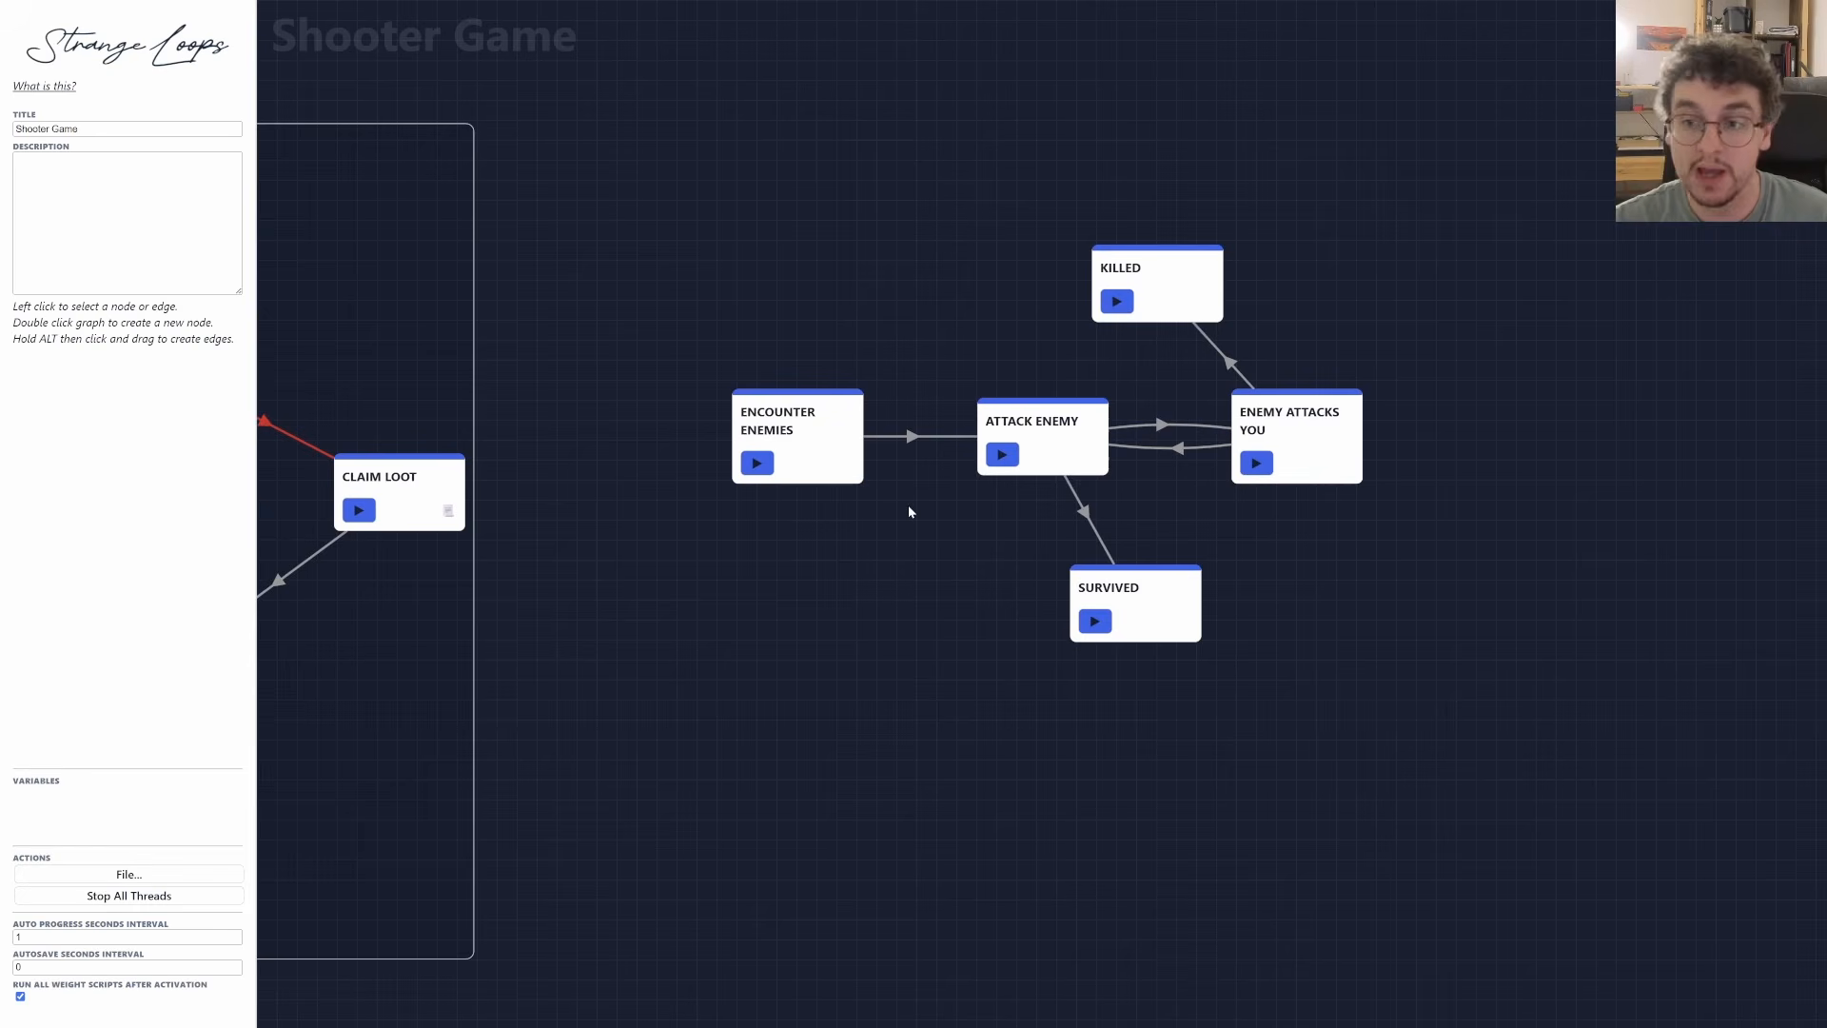
Shift the separate Encounter Enemies node closer to Attack Enemy and script it with g.enemy_count = 2 and g.enemy_health = 100.
{"action": "left_click", "coordinate": [850, 451]}
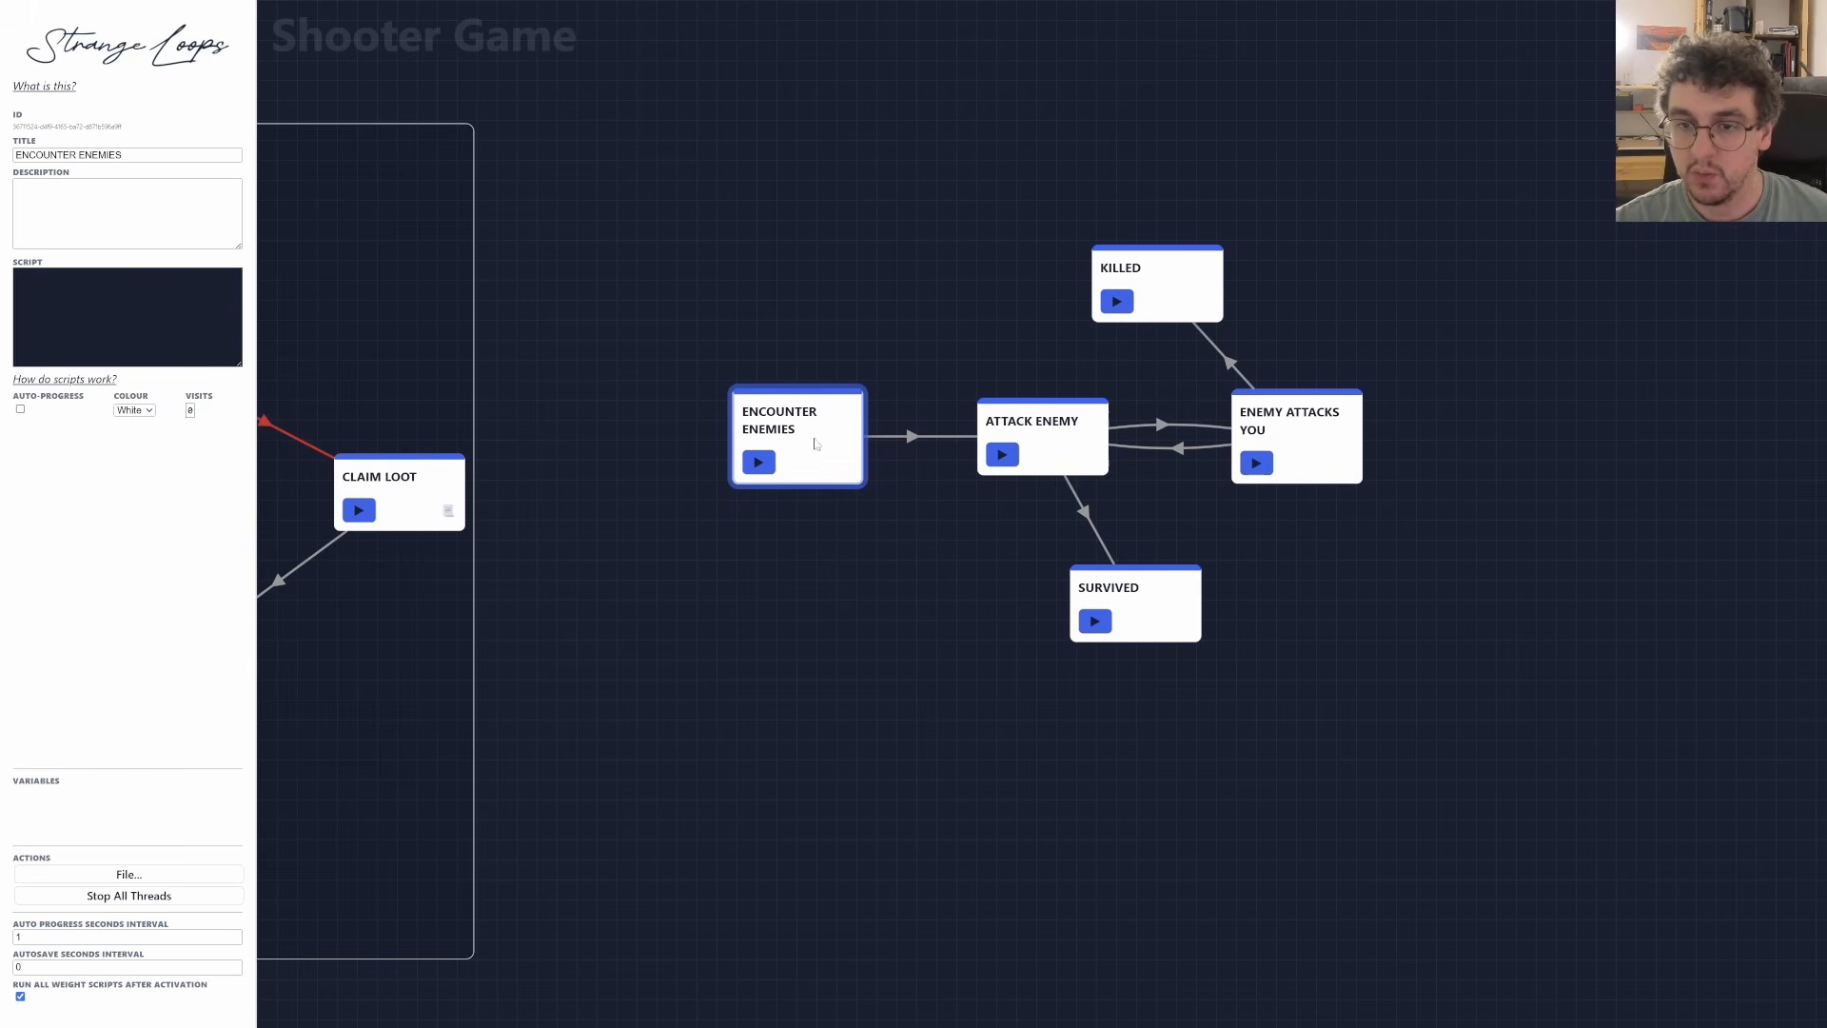
{"action": "left_click_drag", "start_coordinate": [779, 422], "coordinate": [804, 421]}
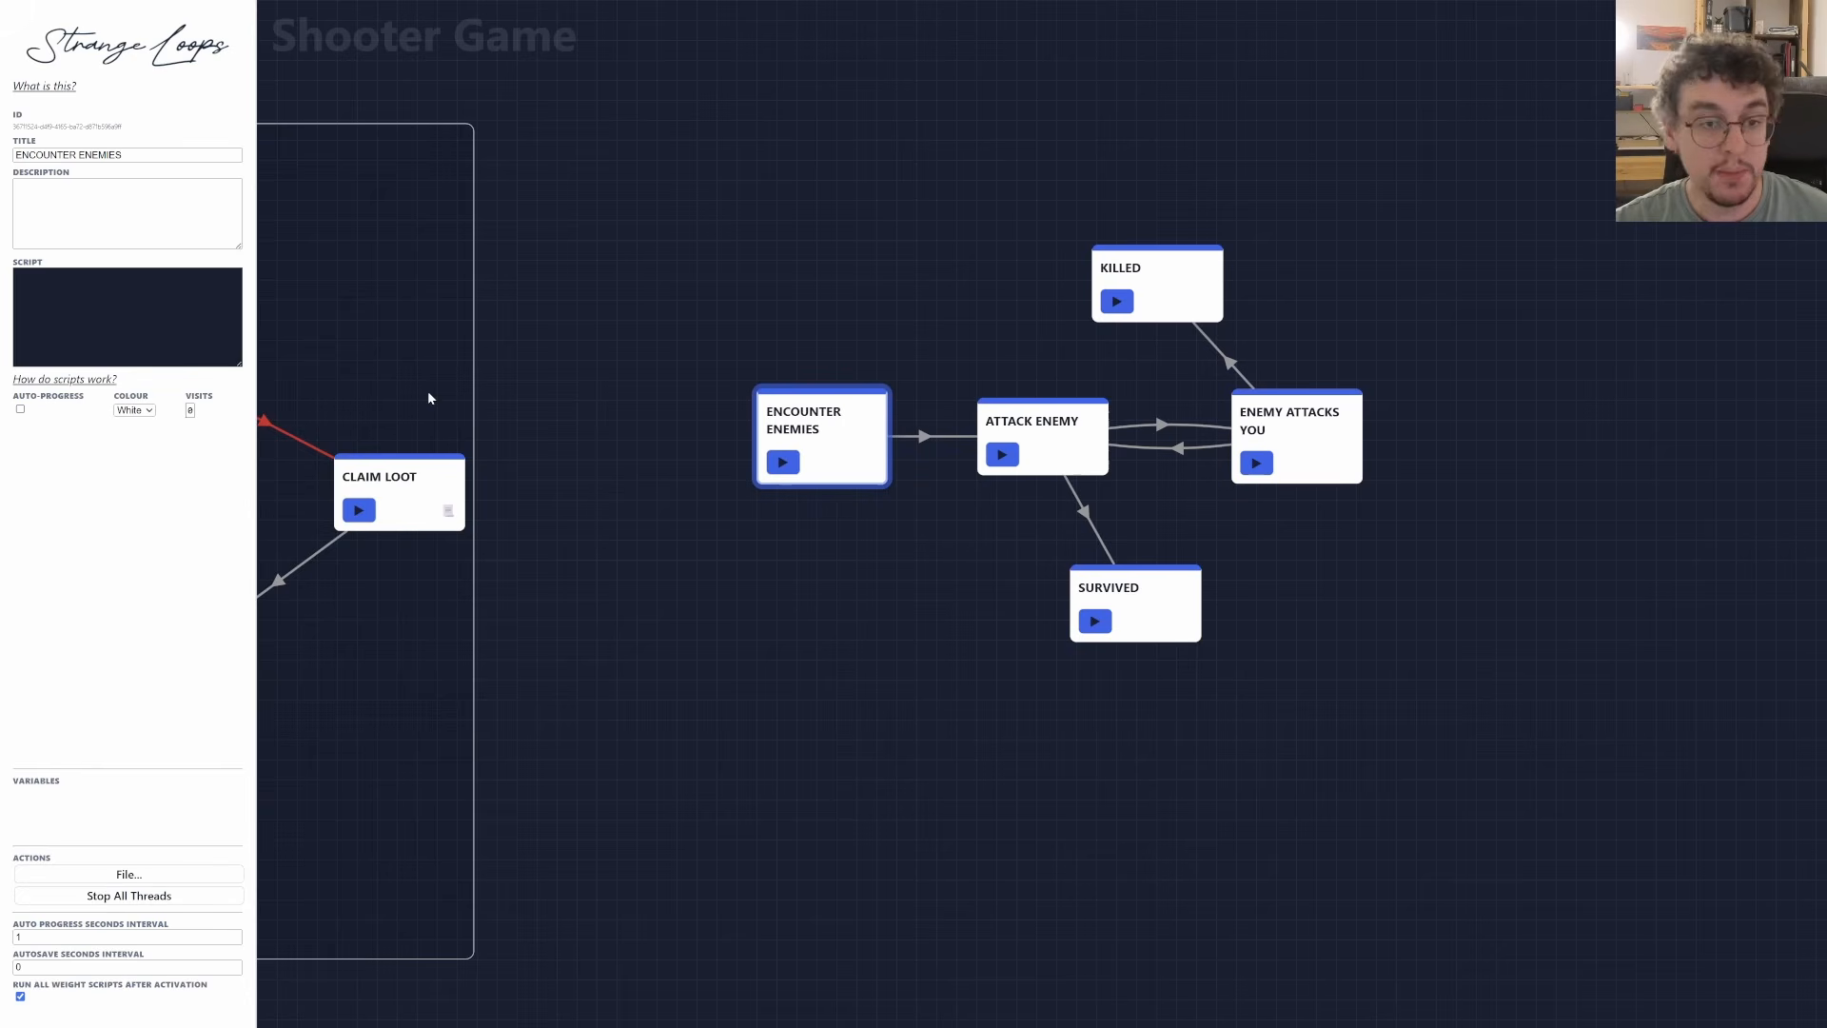
{"action": "left_click", "coordinate": [123, 314]}
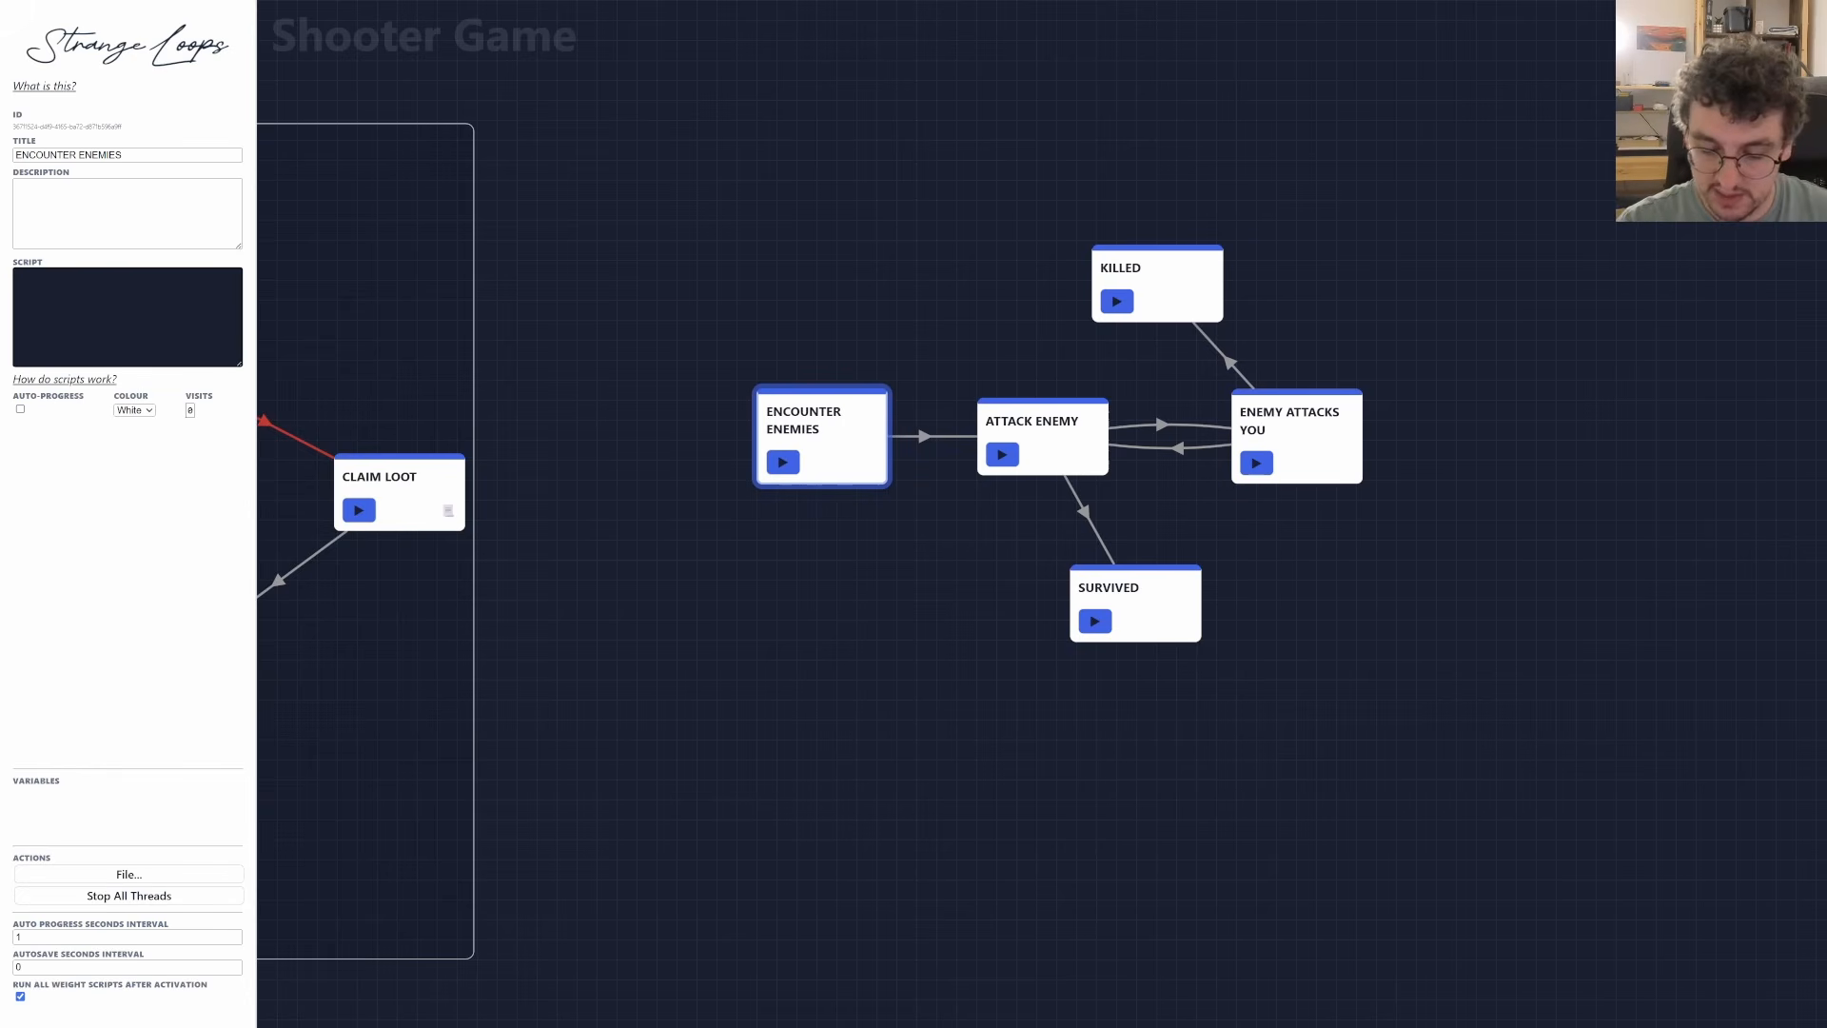
{"action": "type", "text": "g.enemy"}
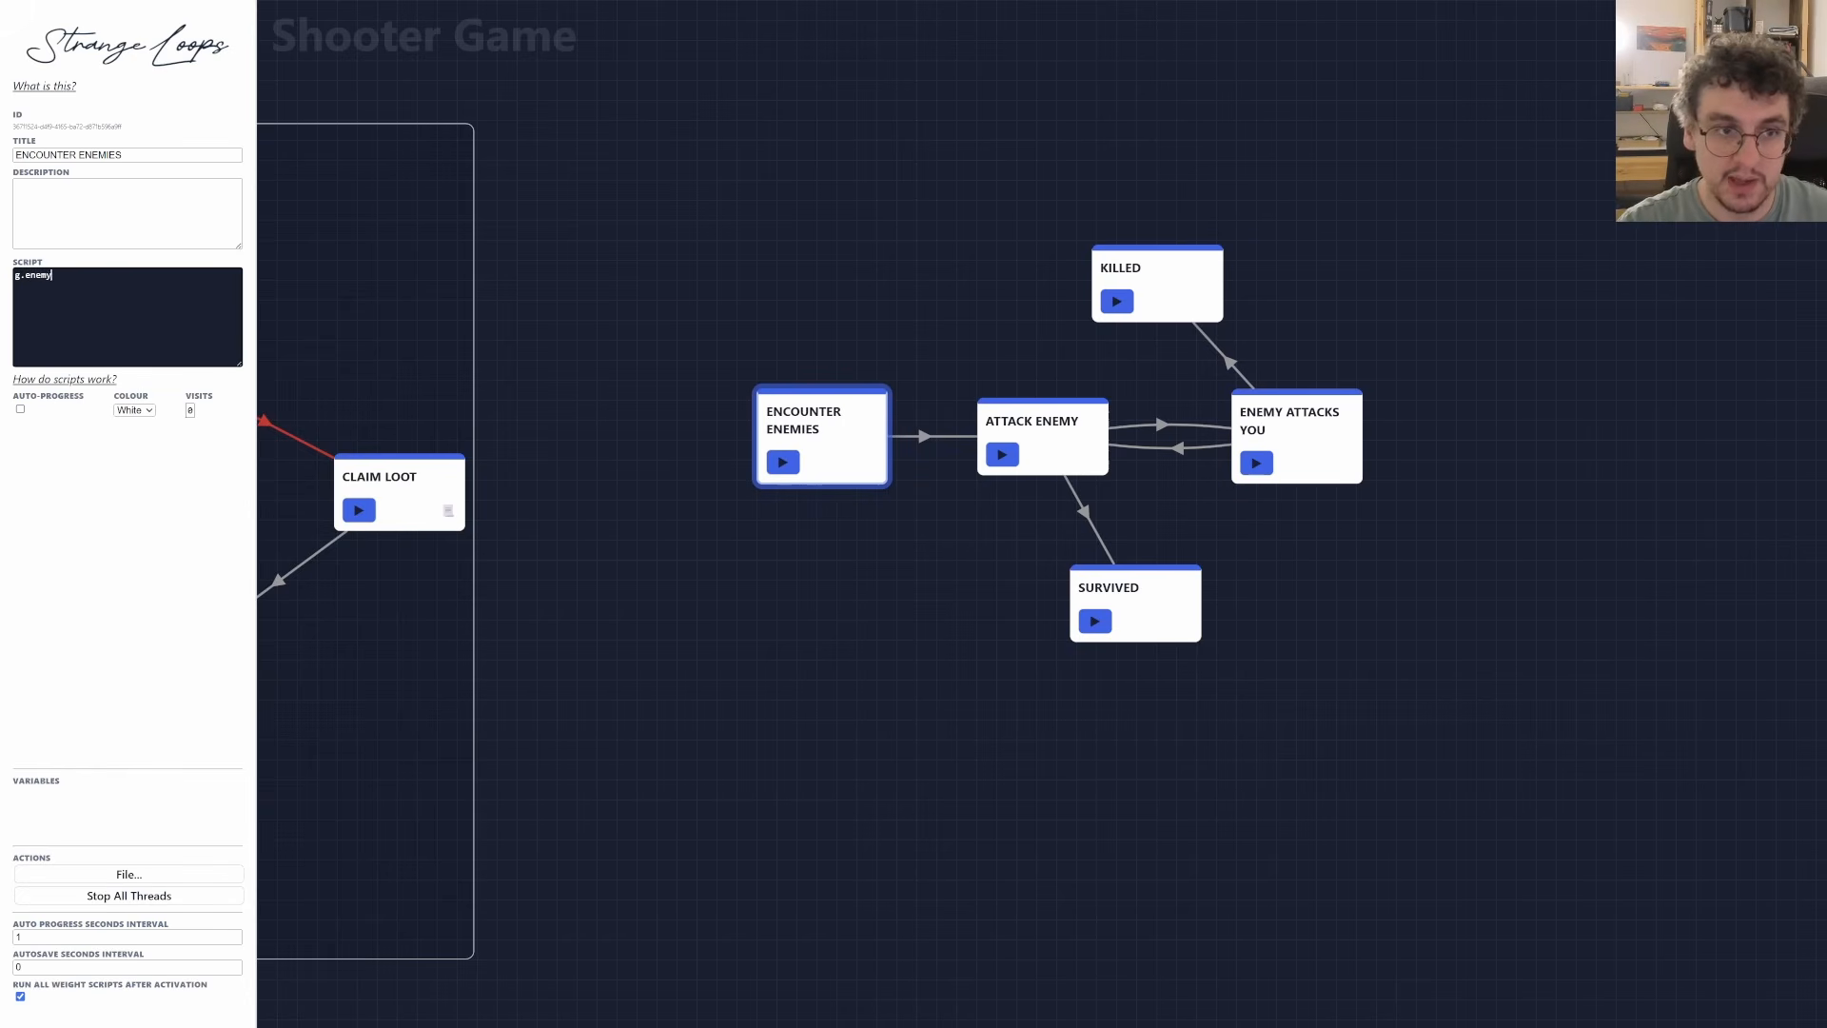
{"action": "type", "text": "_count"}
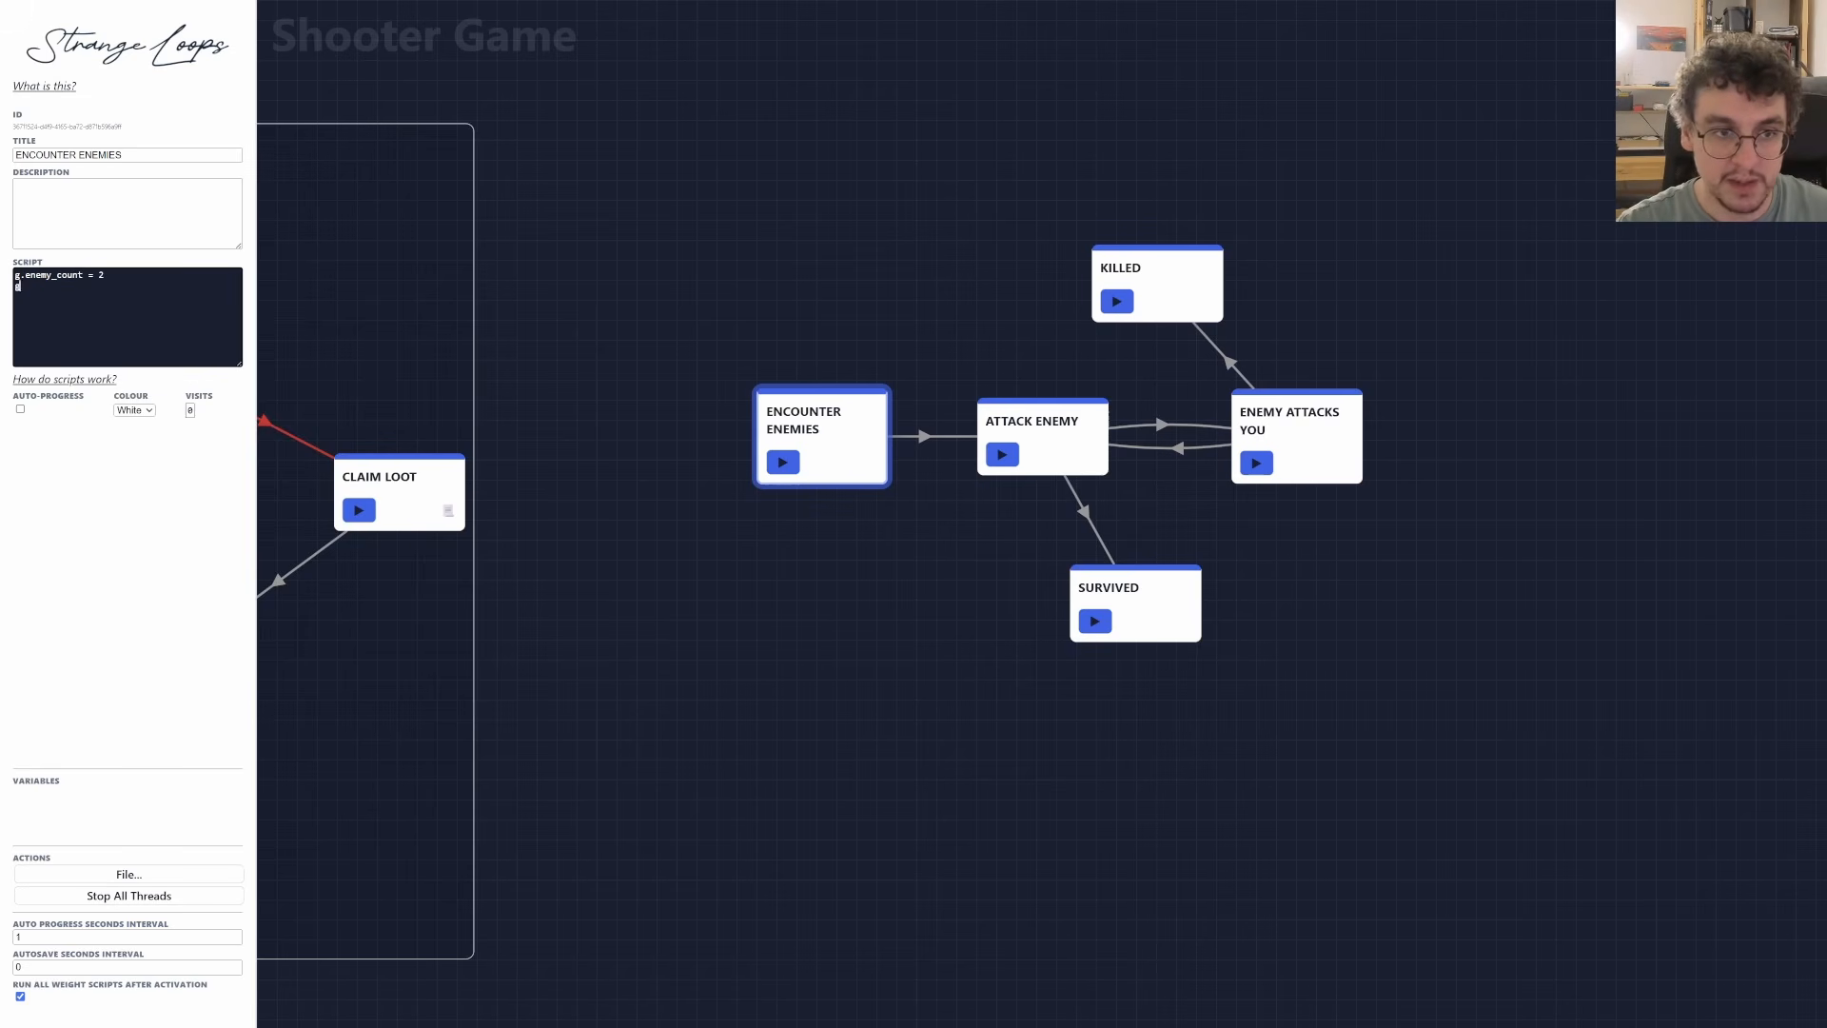
{"action": "type", "text": "= 2 g.enemty"}
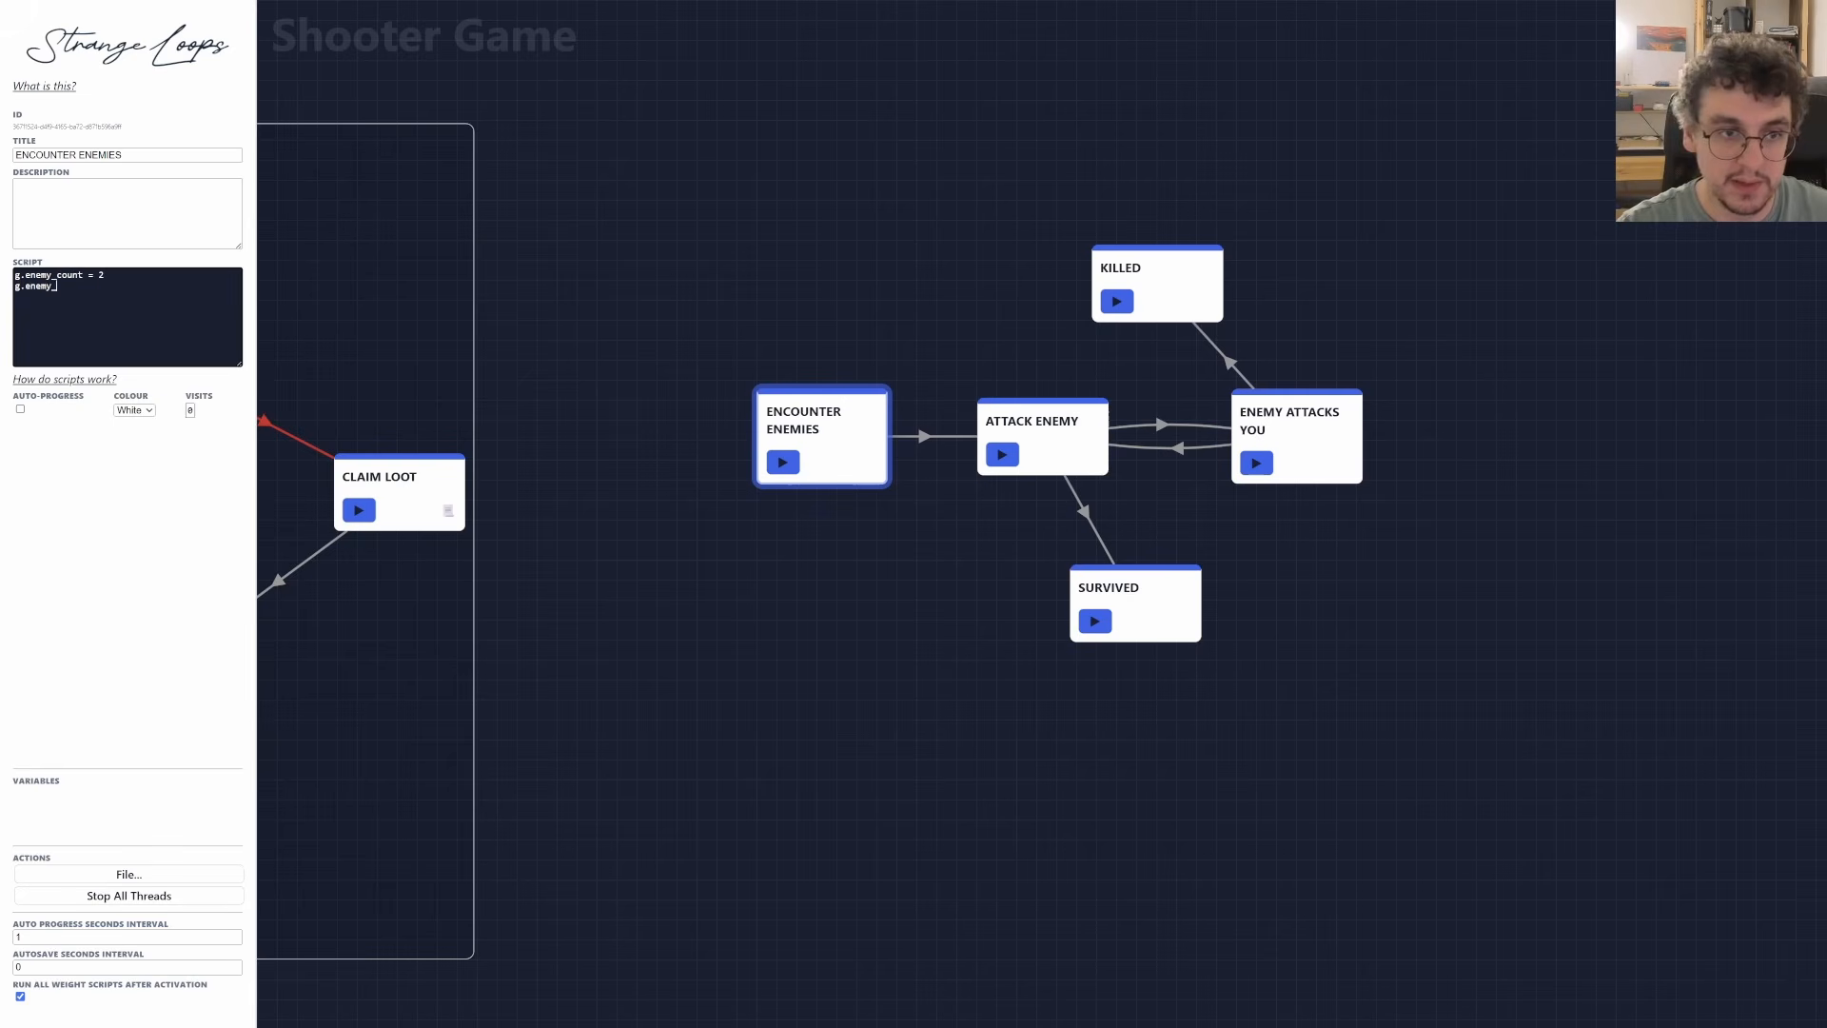
{"action": "type", "text": "health = 100"}
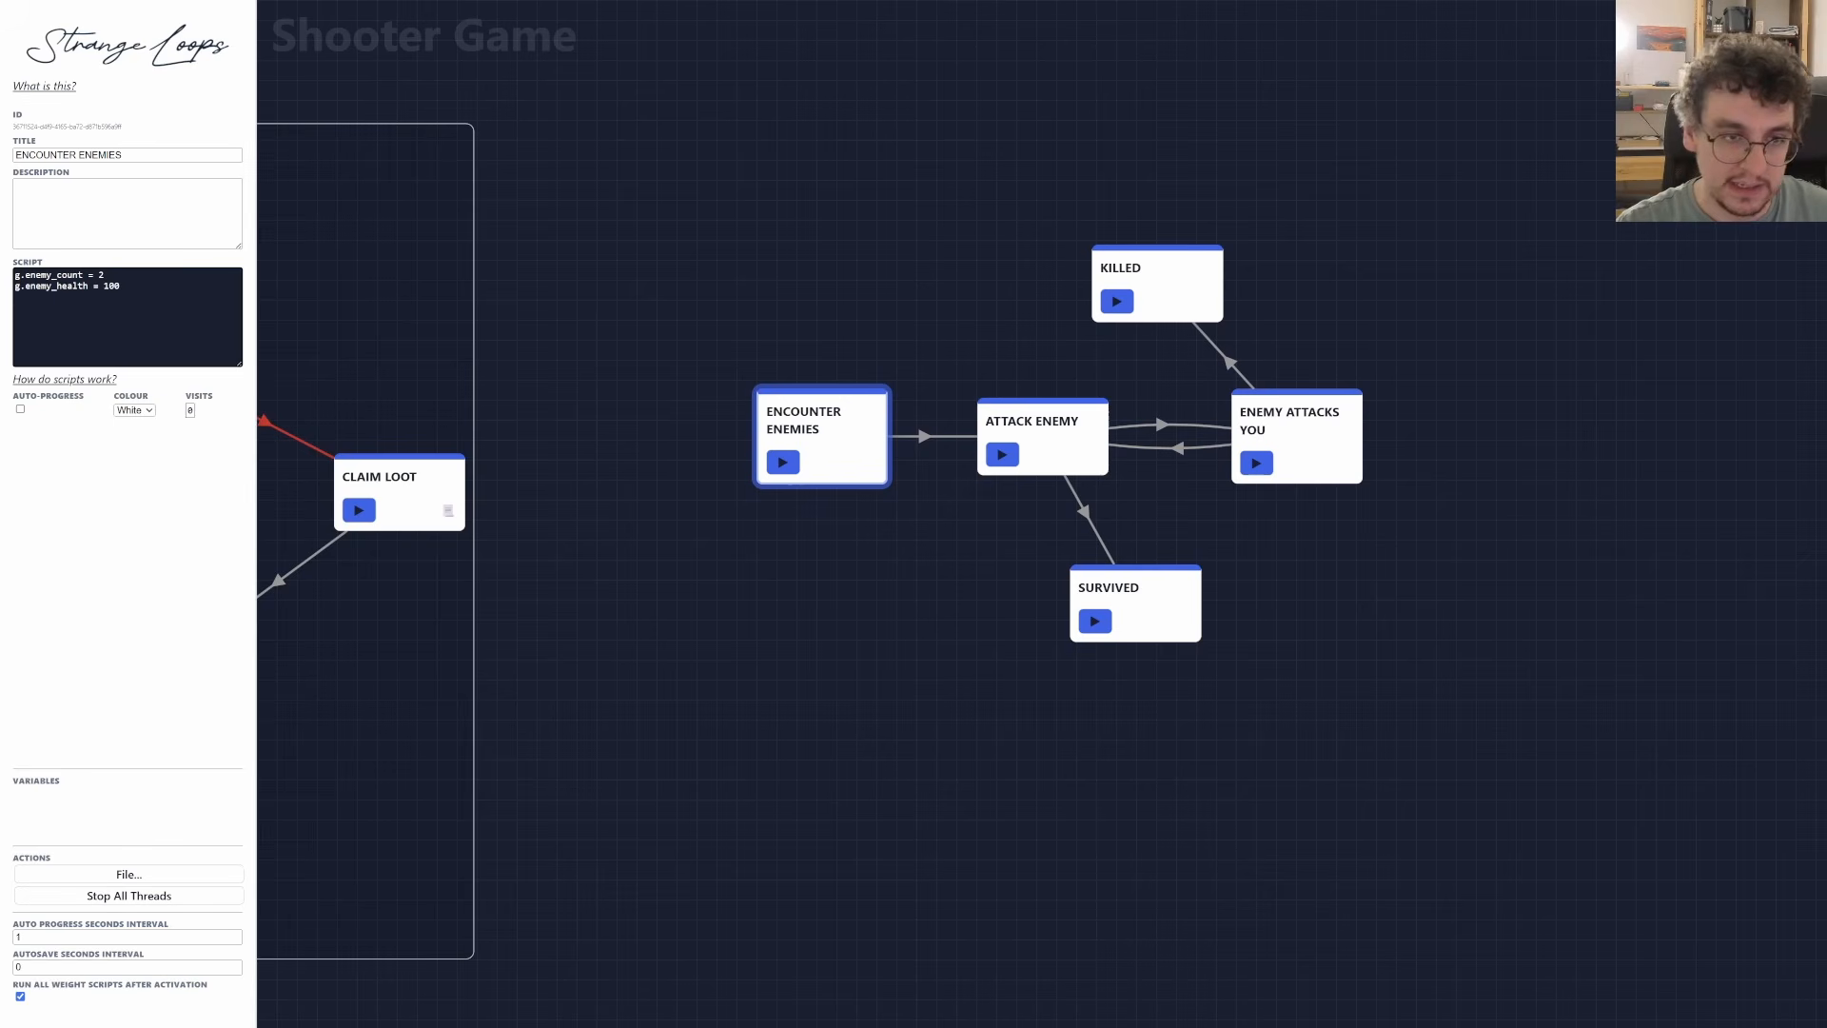
Add g.enemy_aim = 0.35 and g.player_aim = 0.5 to the Encounter Enemies script.
{"action": "type", "text": "g.enem"}
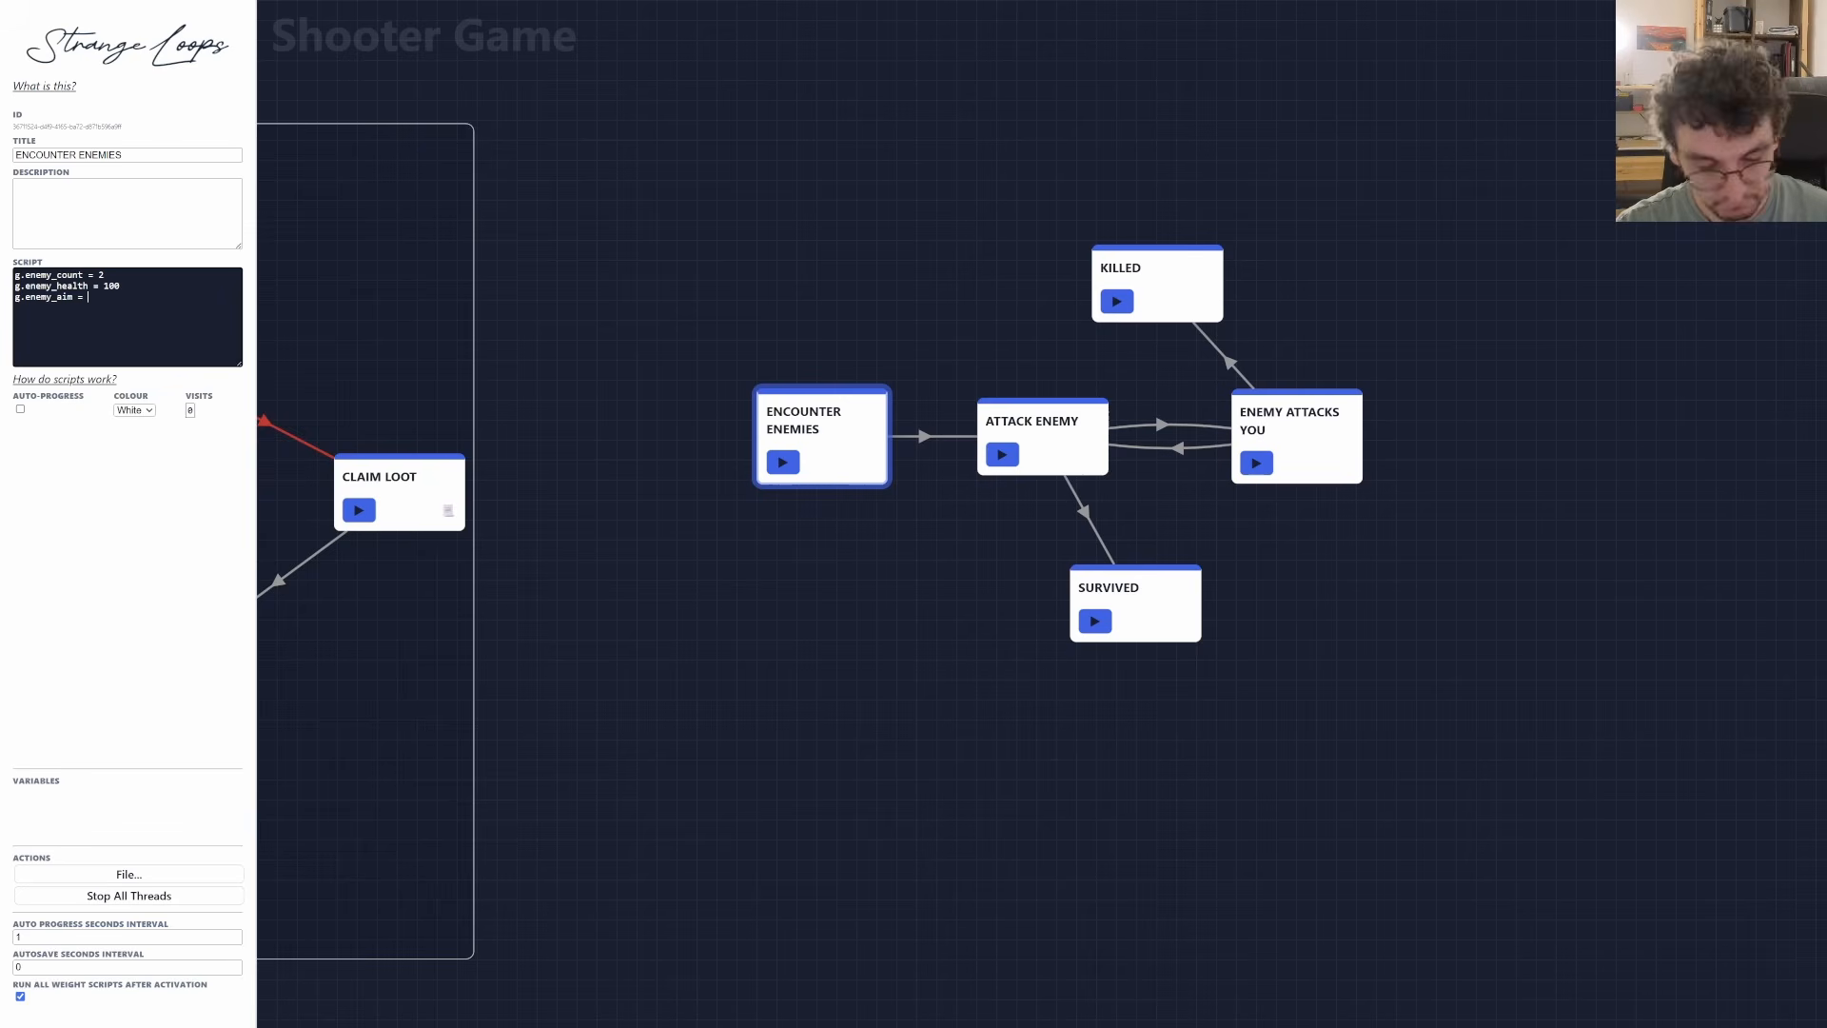
{"action": "type", "text": "y_aim = 0.35 "}
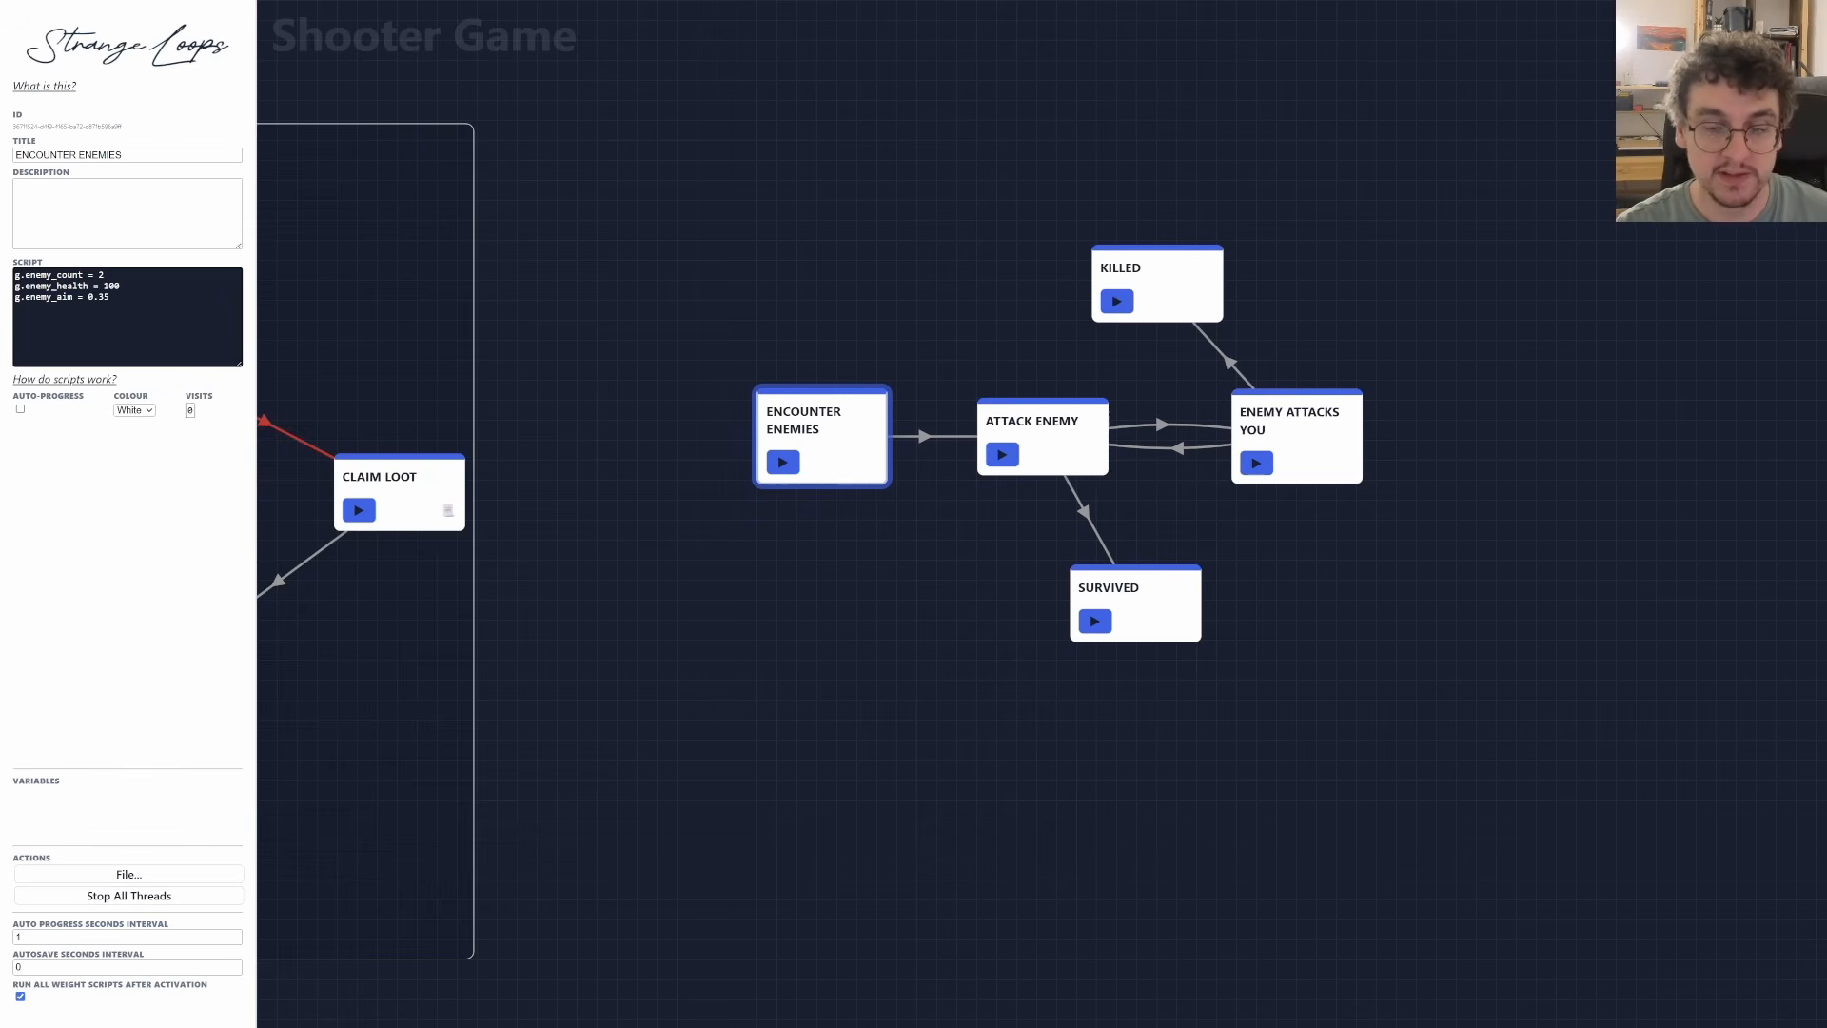
{"action": "type", "text": "g.play"}
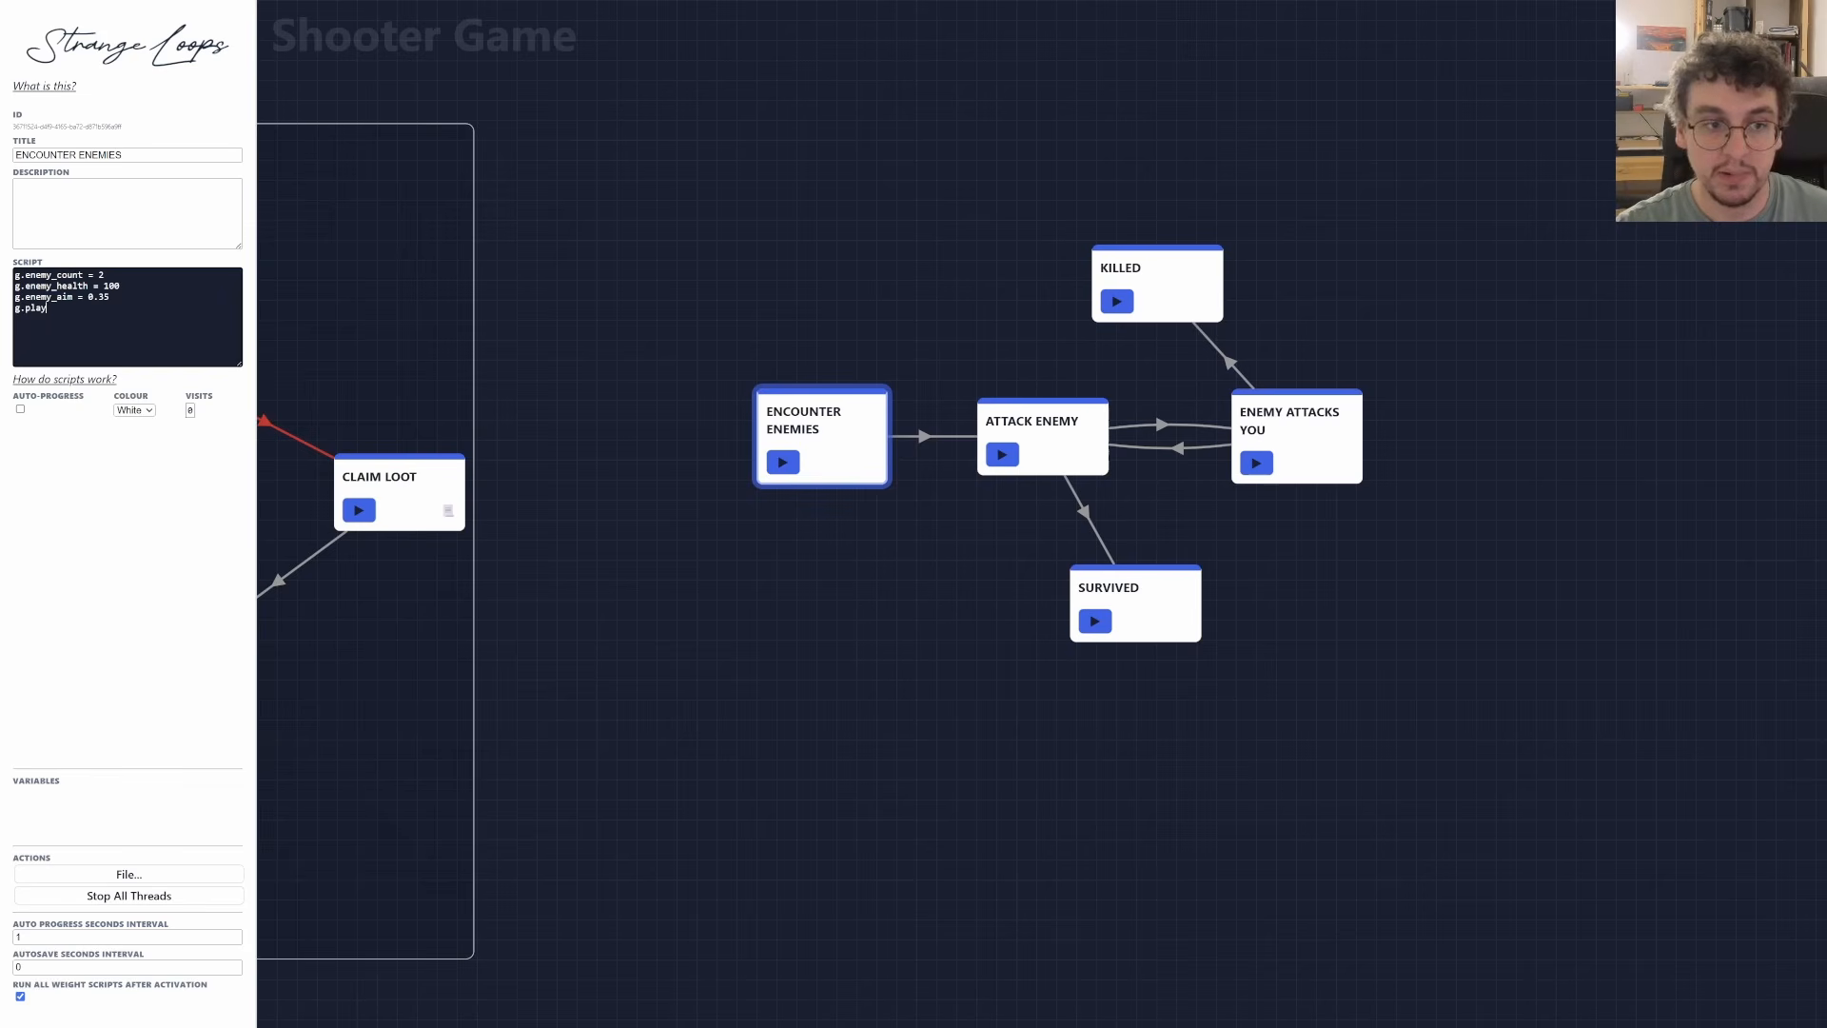
{"action": "type", "text": "er_aim ="}
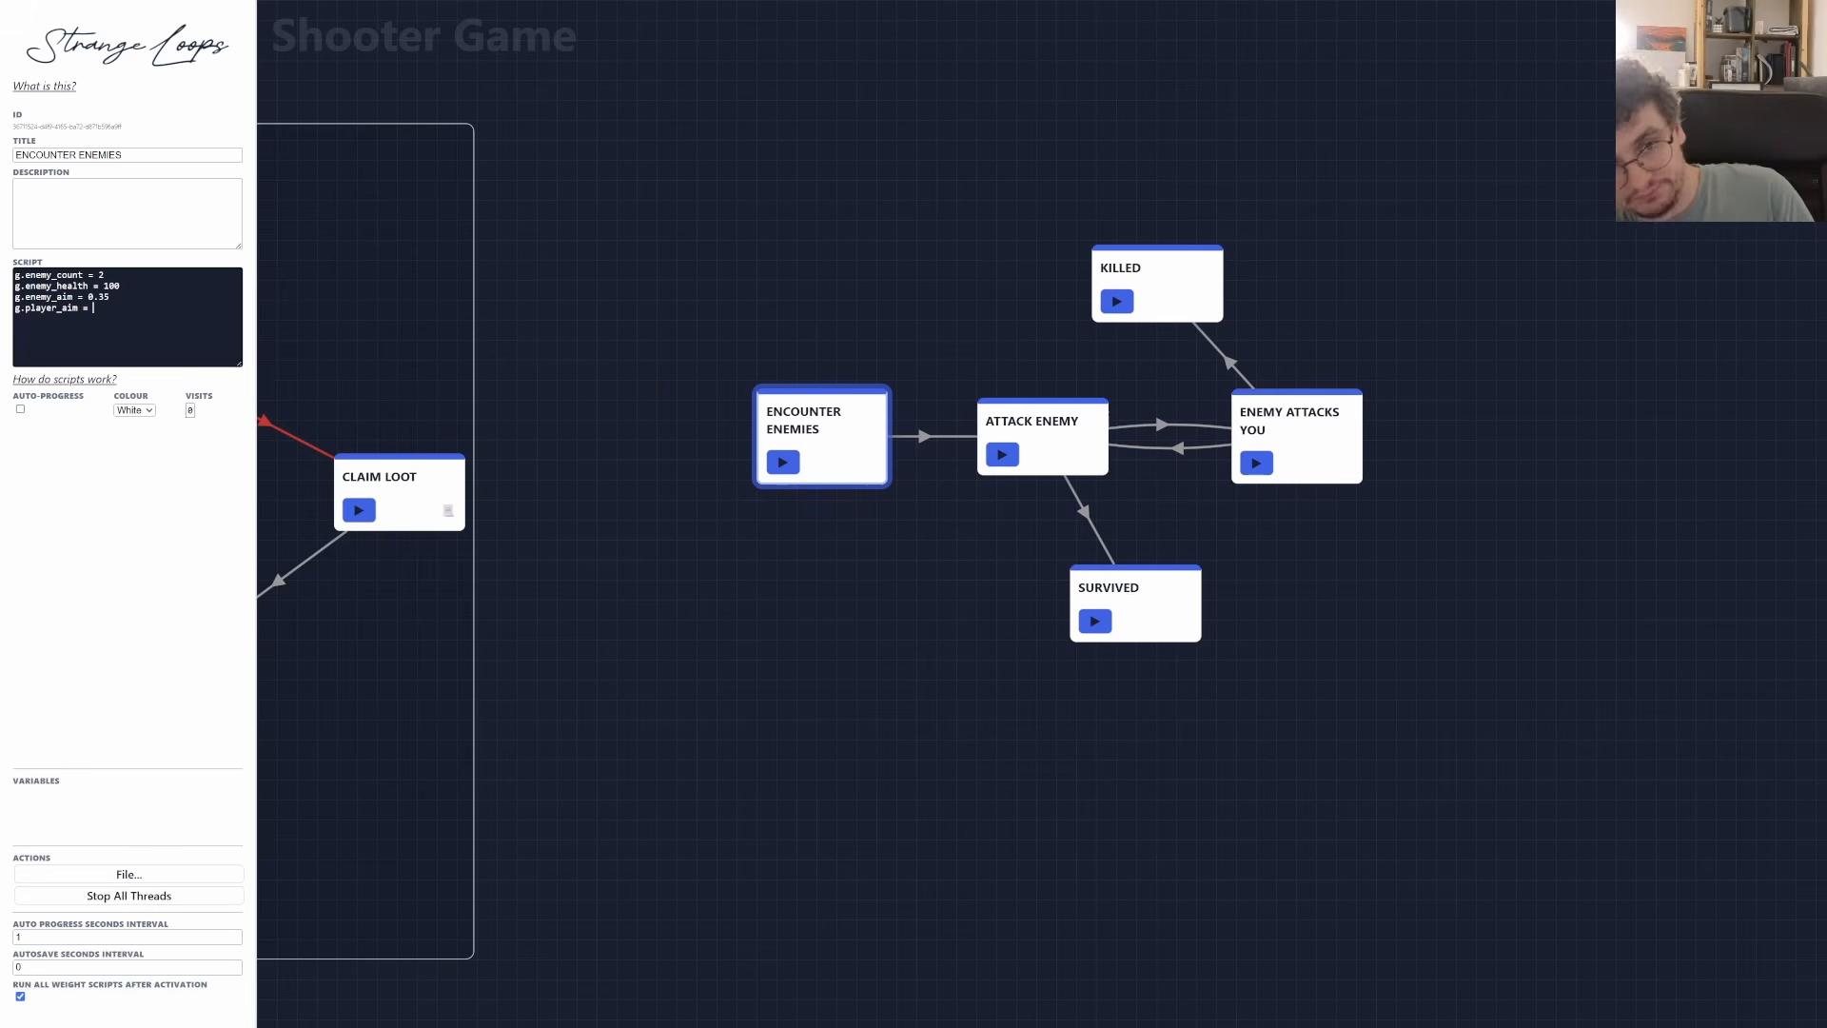
{"action": "type", "text": "0.5"}
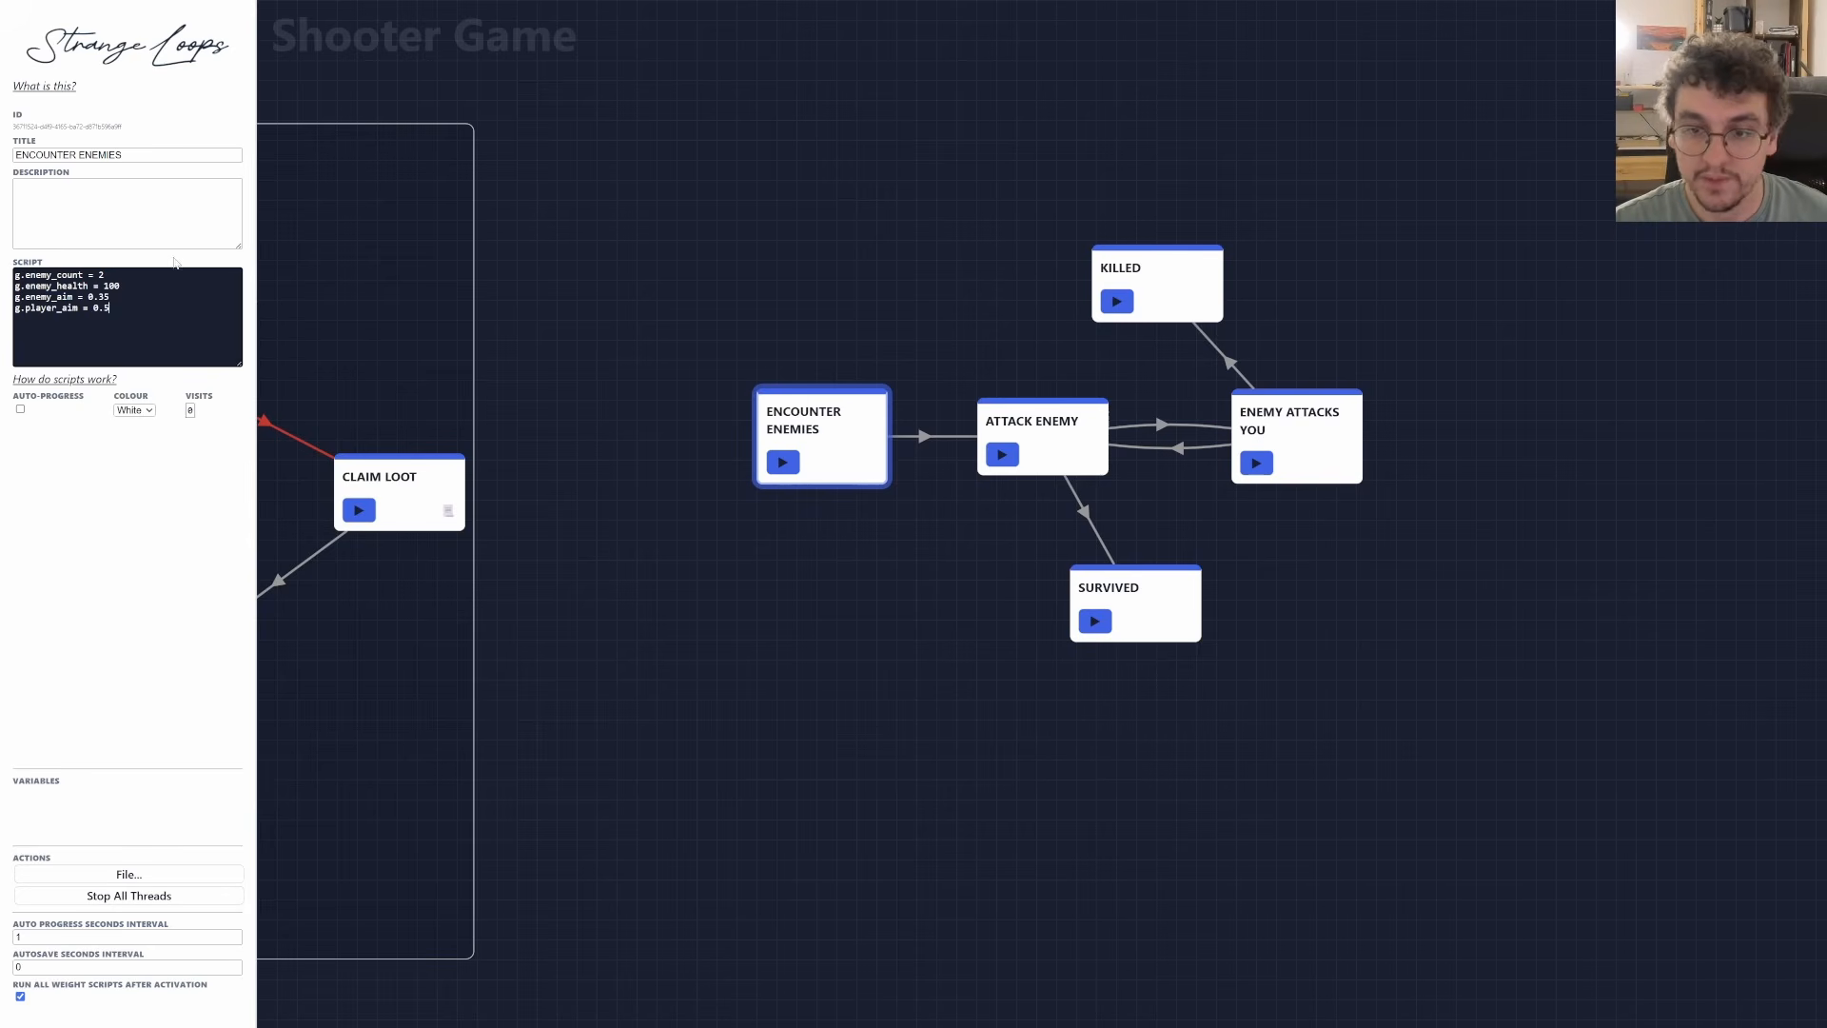
Script Attack Enemy with self.hit = random() < g.player_aim, checking it against the player_aim line in Encounter Enemies.
{"action": "left_click", "coordinate": [1072, 424]}
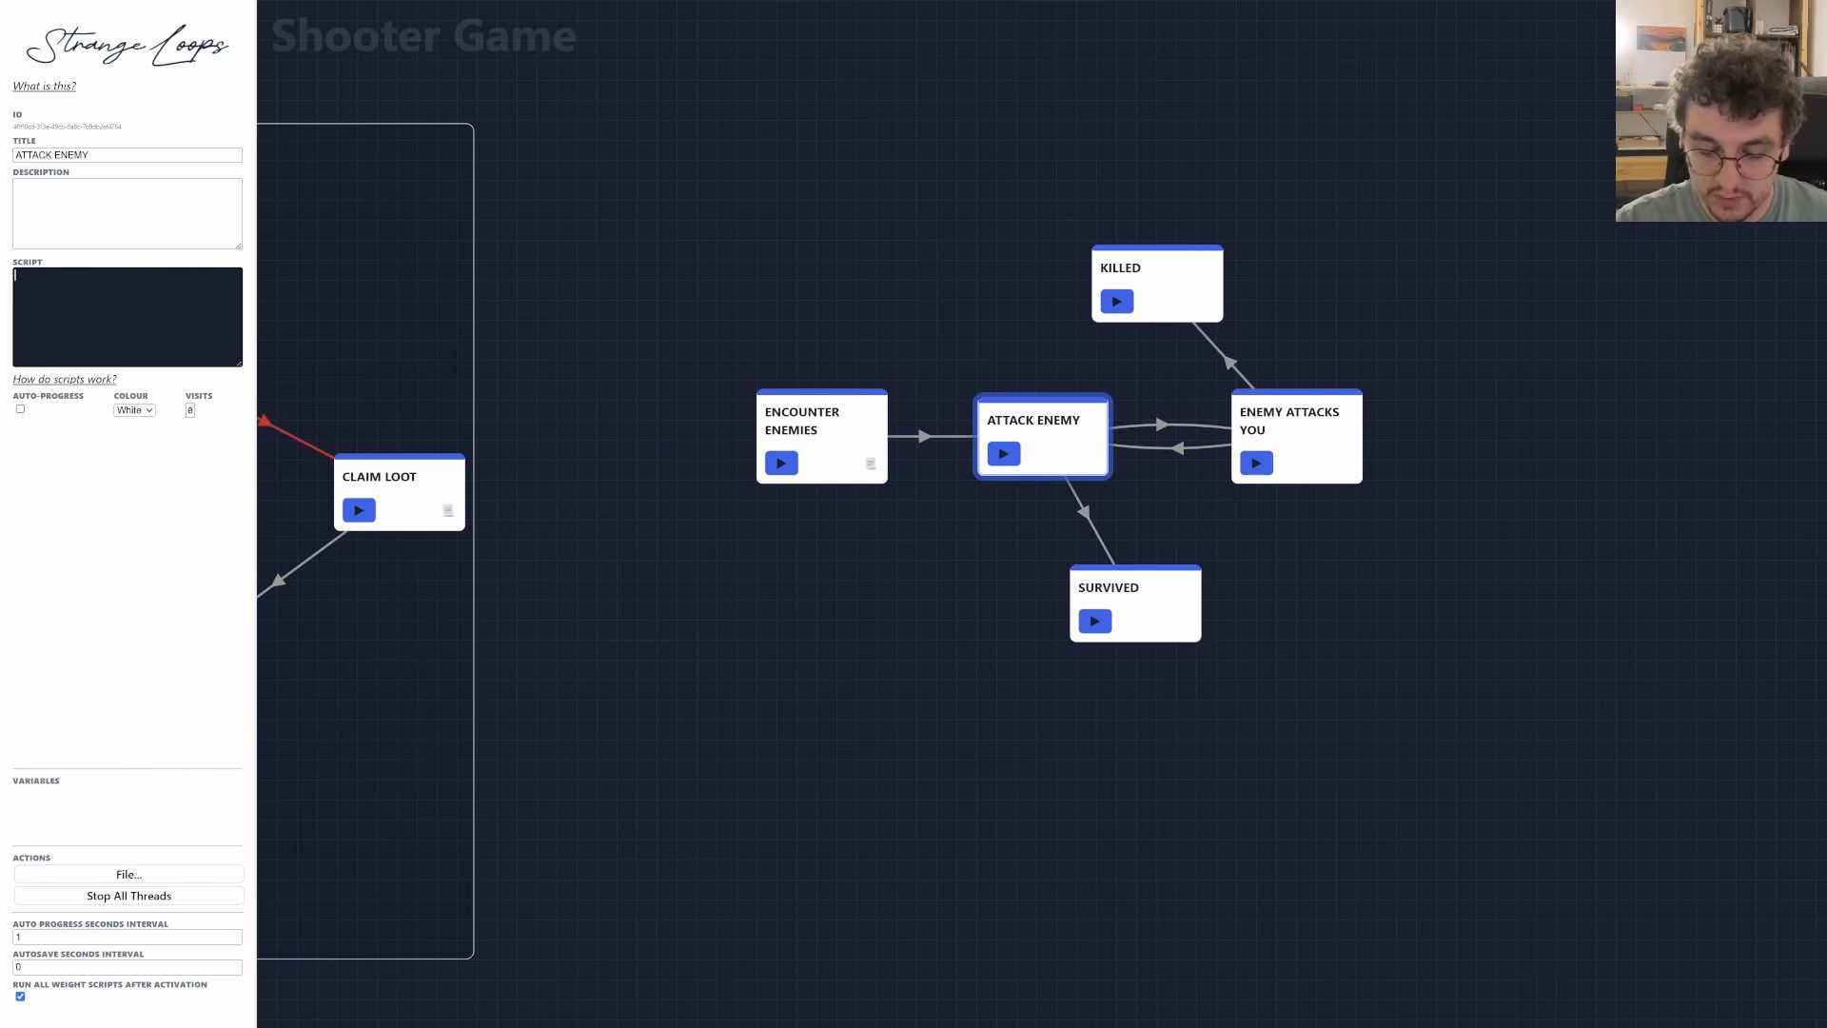
{"action": "type", "text": "self."}
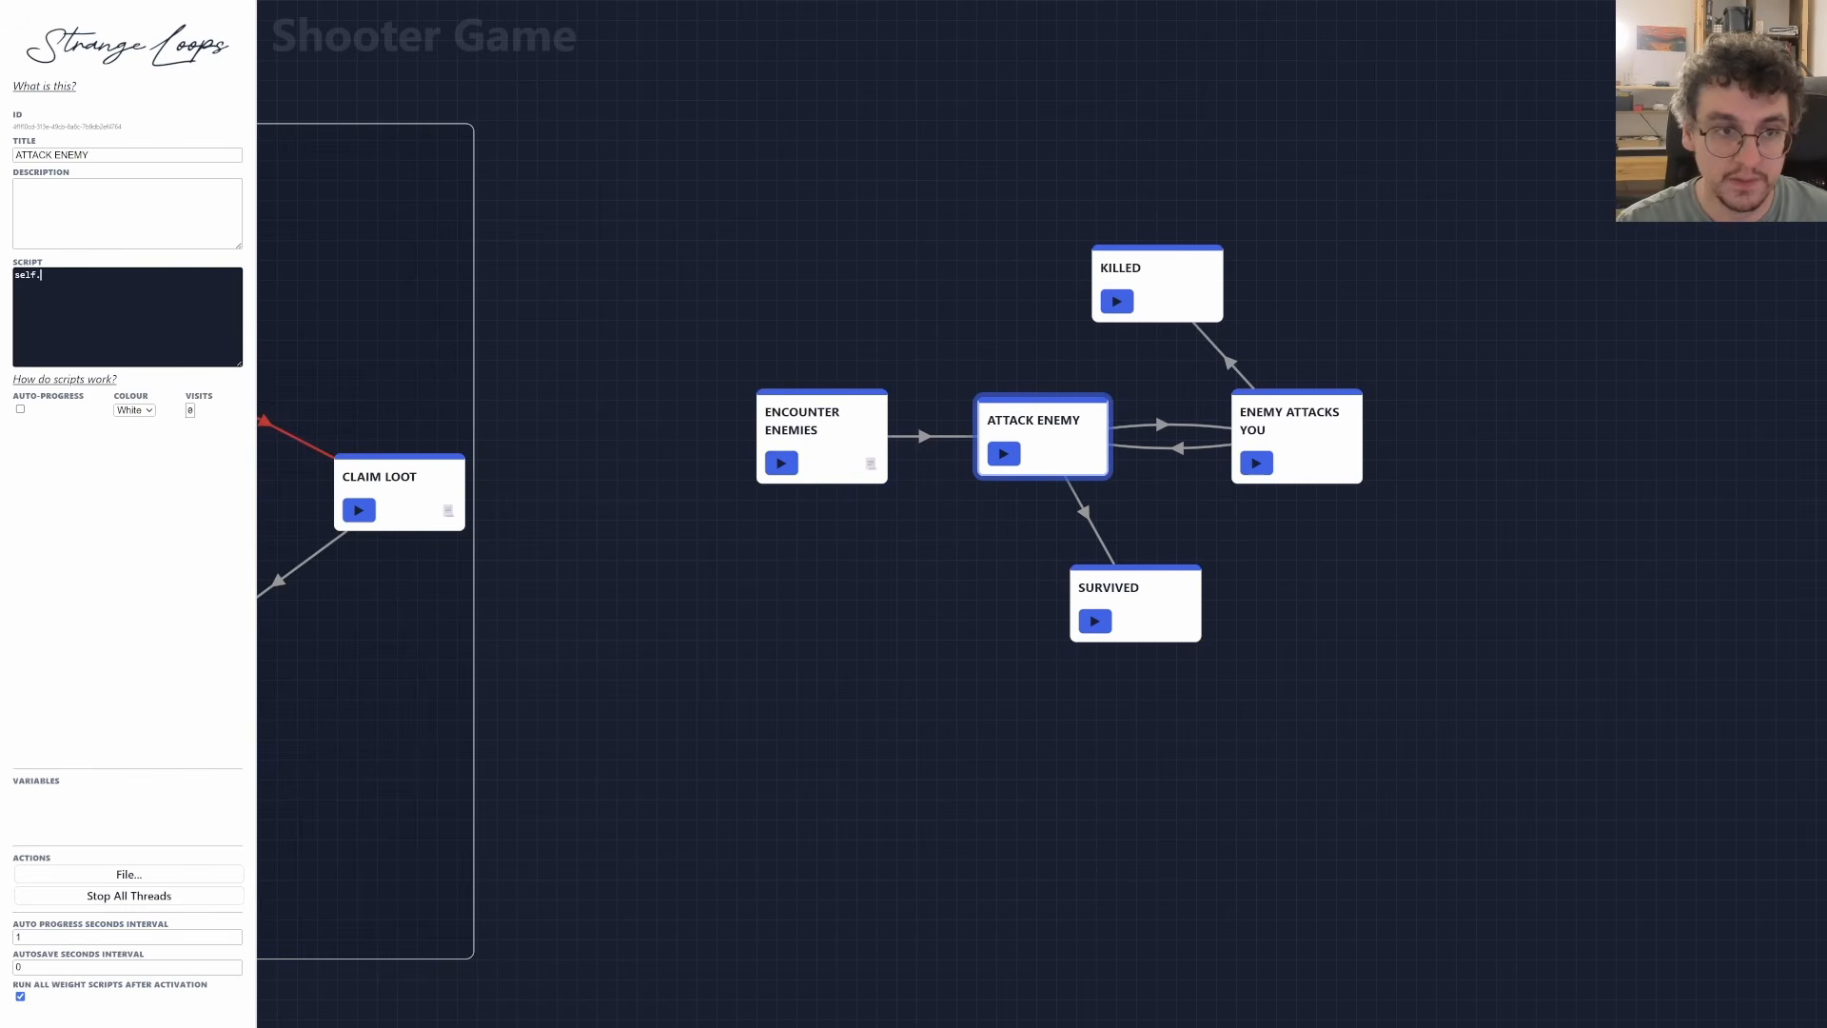
{"action": "type", "text": "hit"}
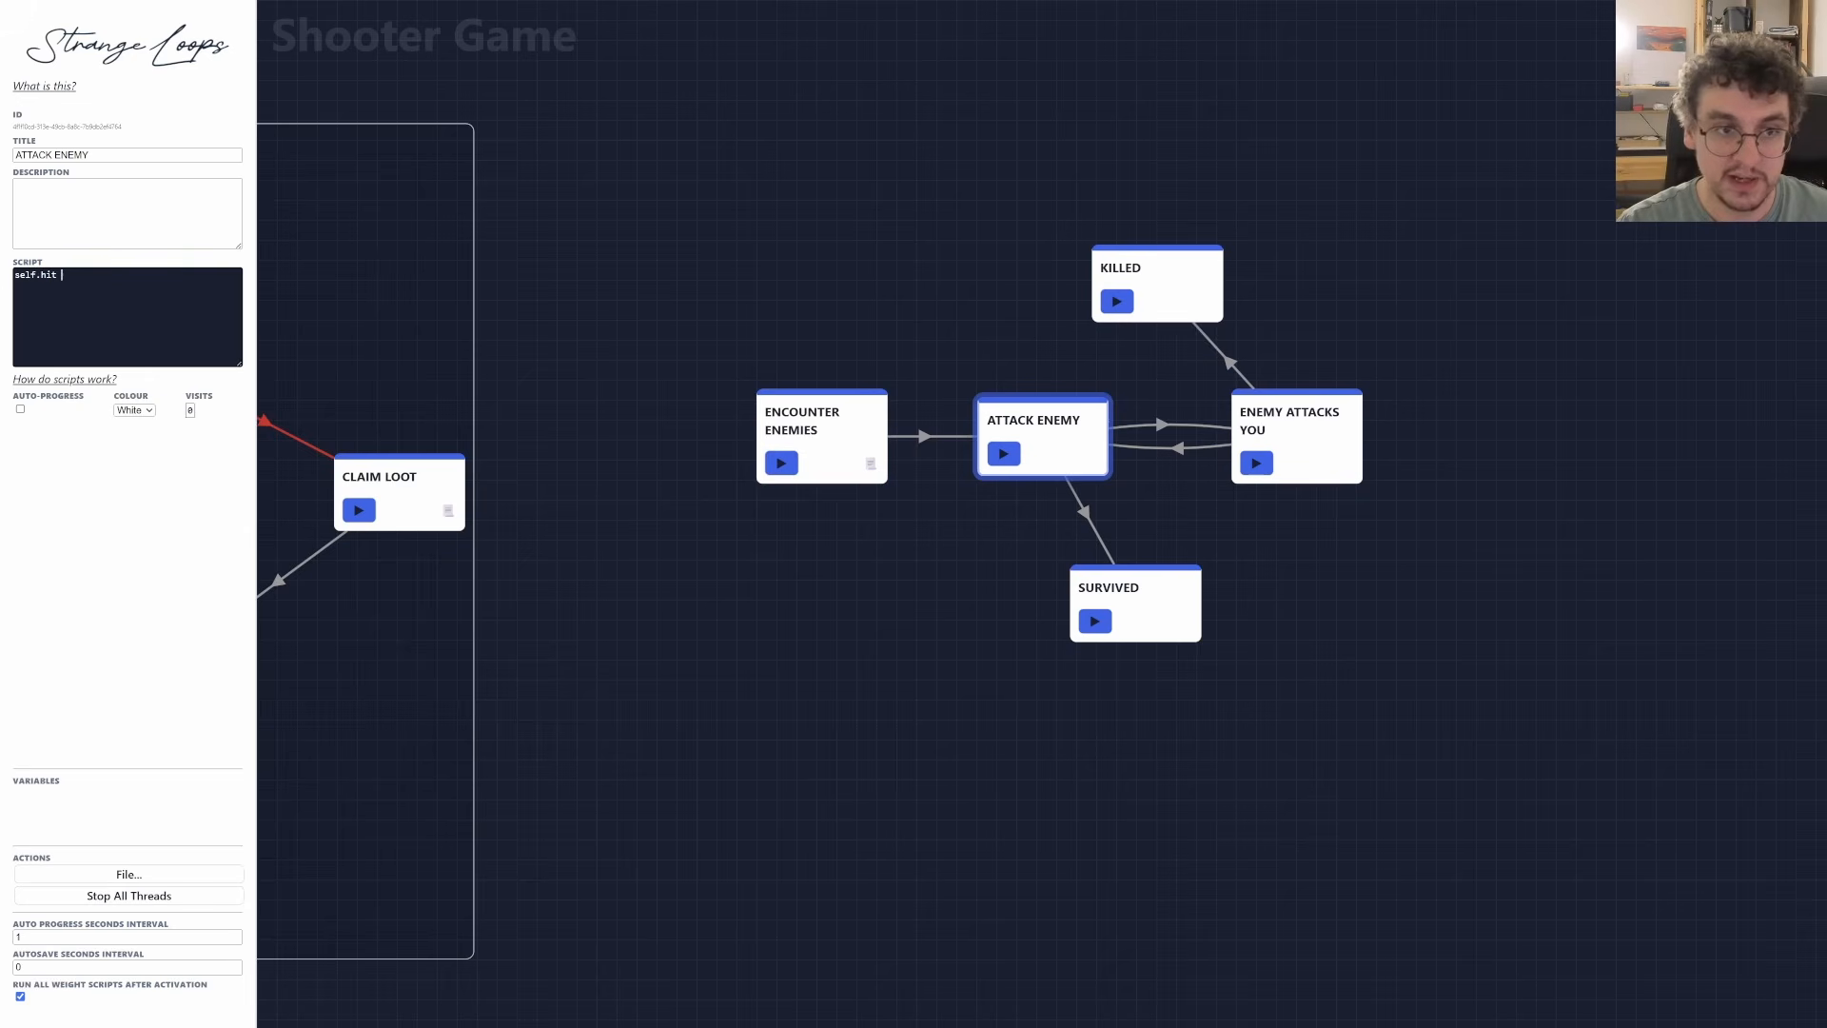
{"action": "type", "text": " = random(*)"}
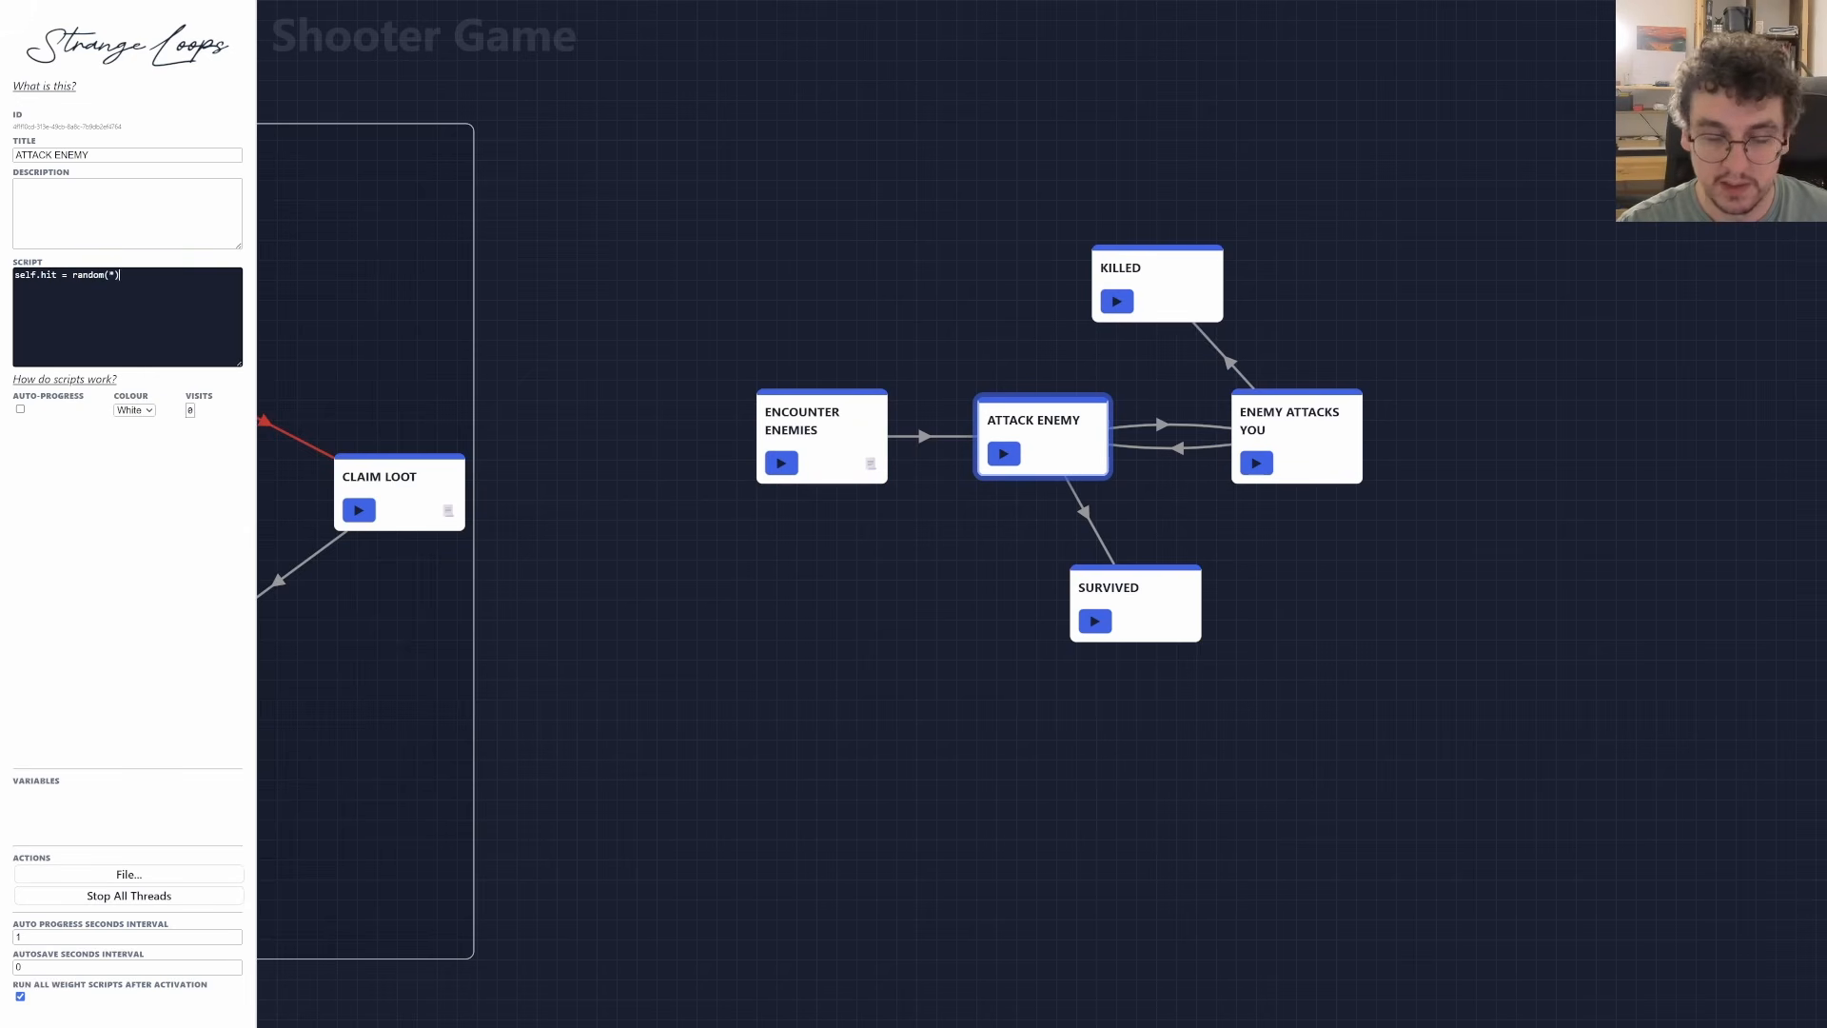
{"action": "key", "text": "Right"}
{"action": "type", "text": "<"}
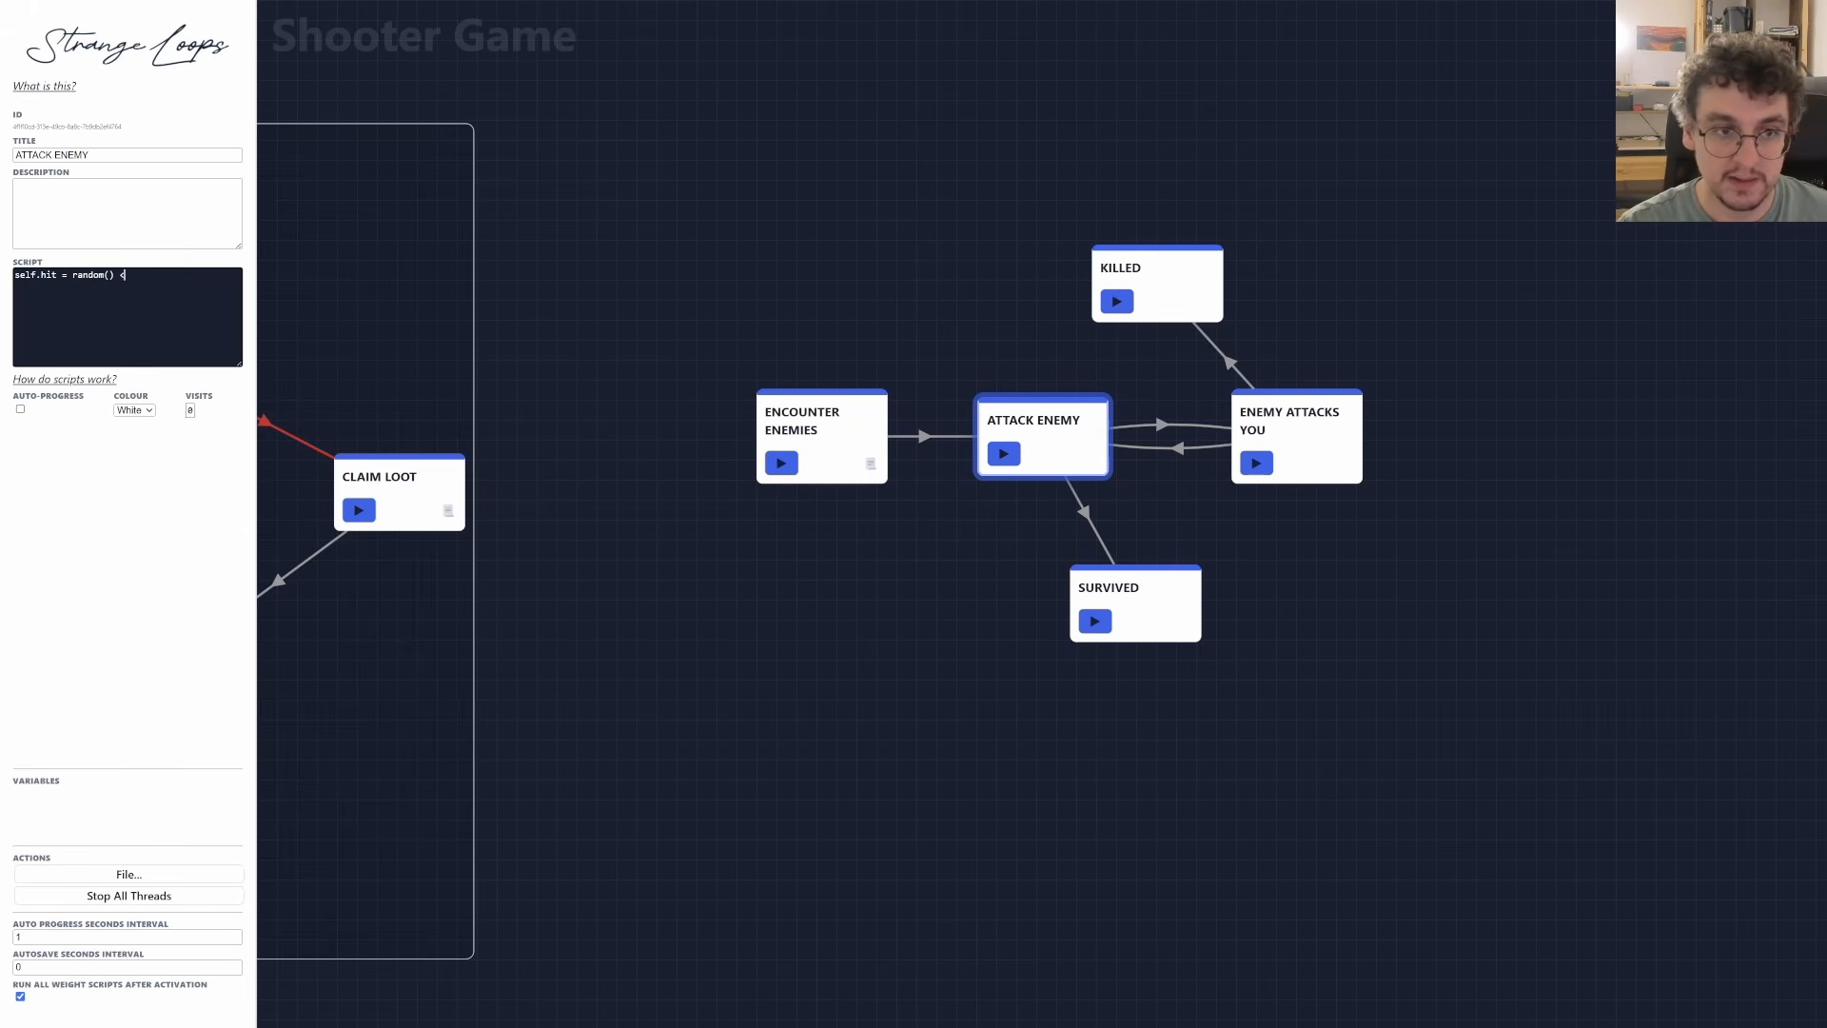
{"action": "type", "text": " g.player_aim"}
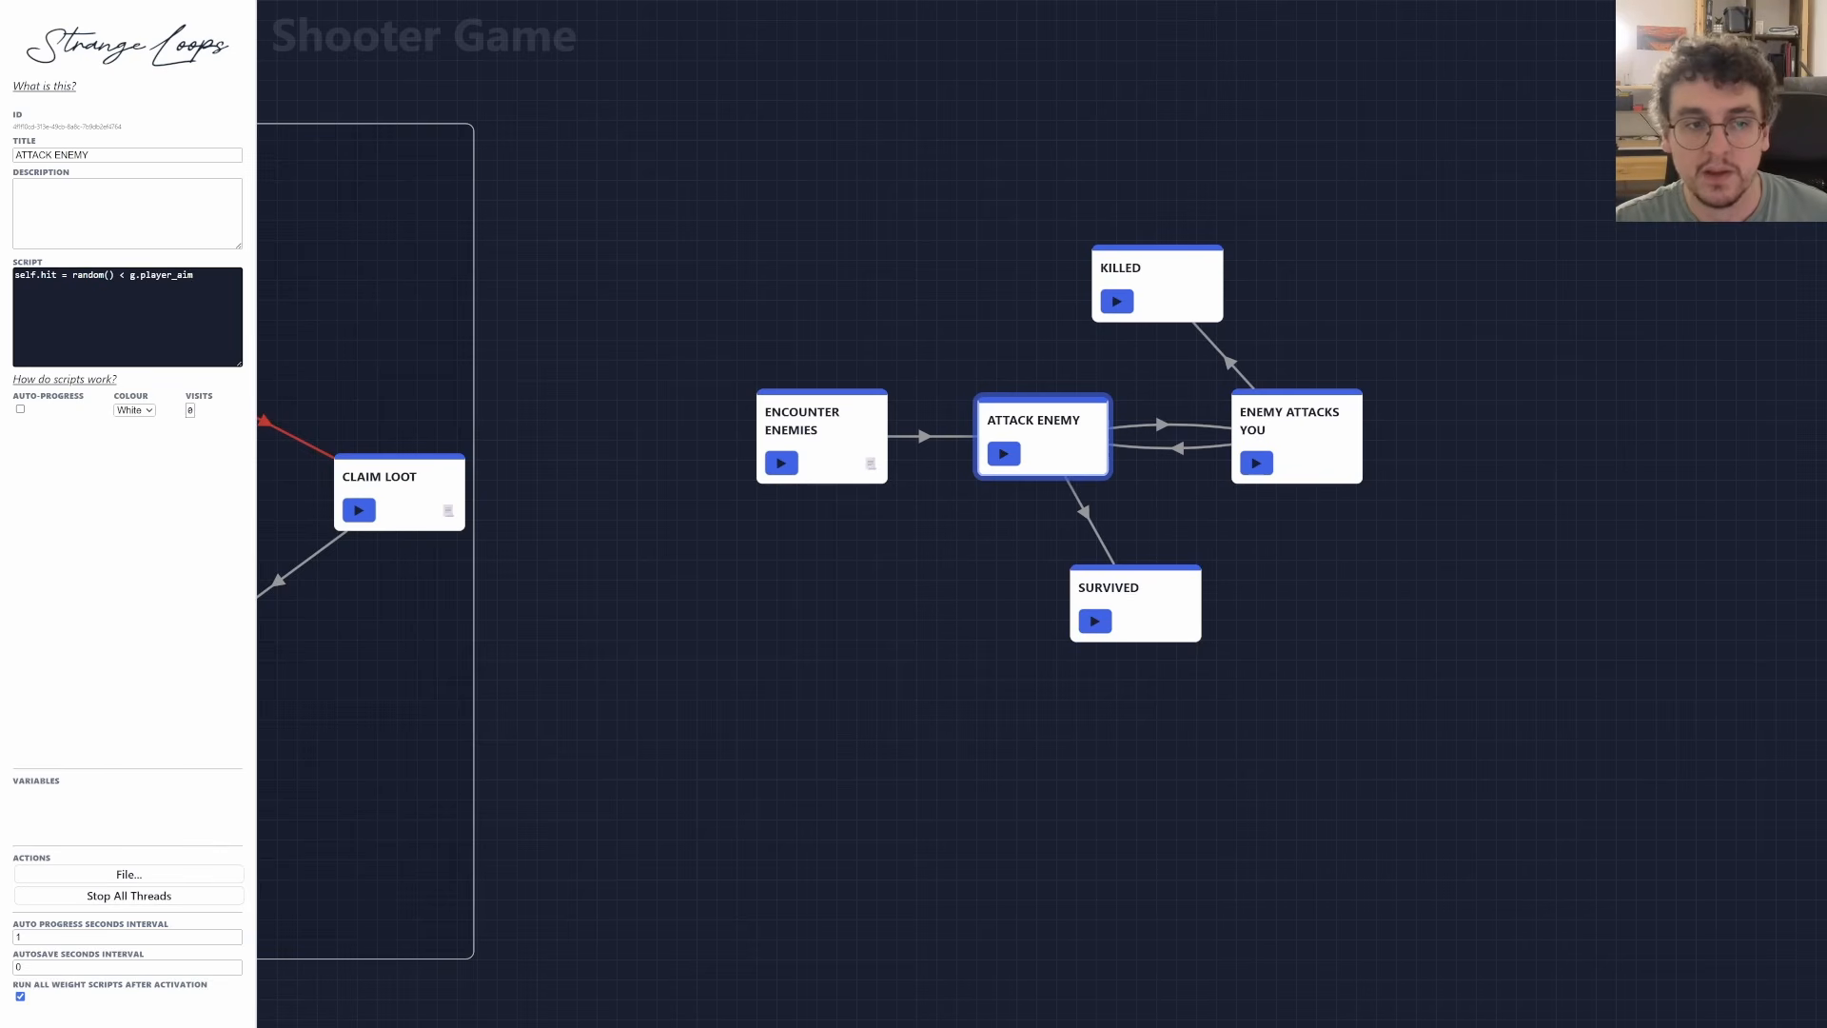
{"action": "left_click_drag", "start_coordinate": [68, 275], "coordinate": [195, 276]}
{"action": "left_click", "coordinate": [195, 277]}
{"action": "left_click", "coordinate": [820, 425]}
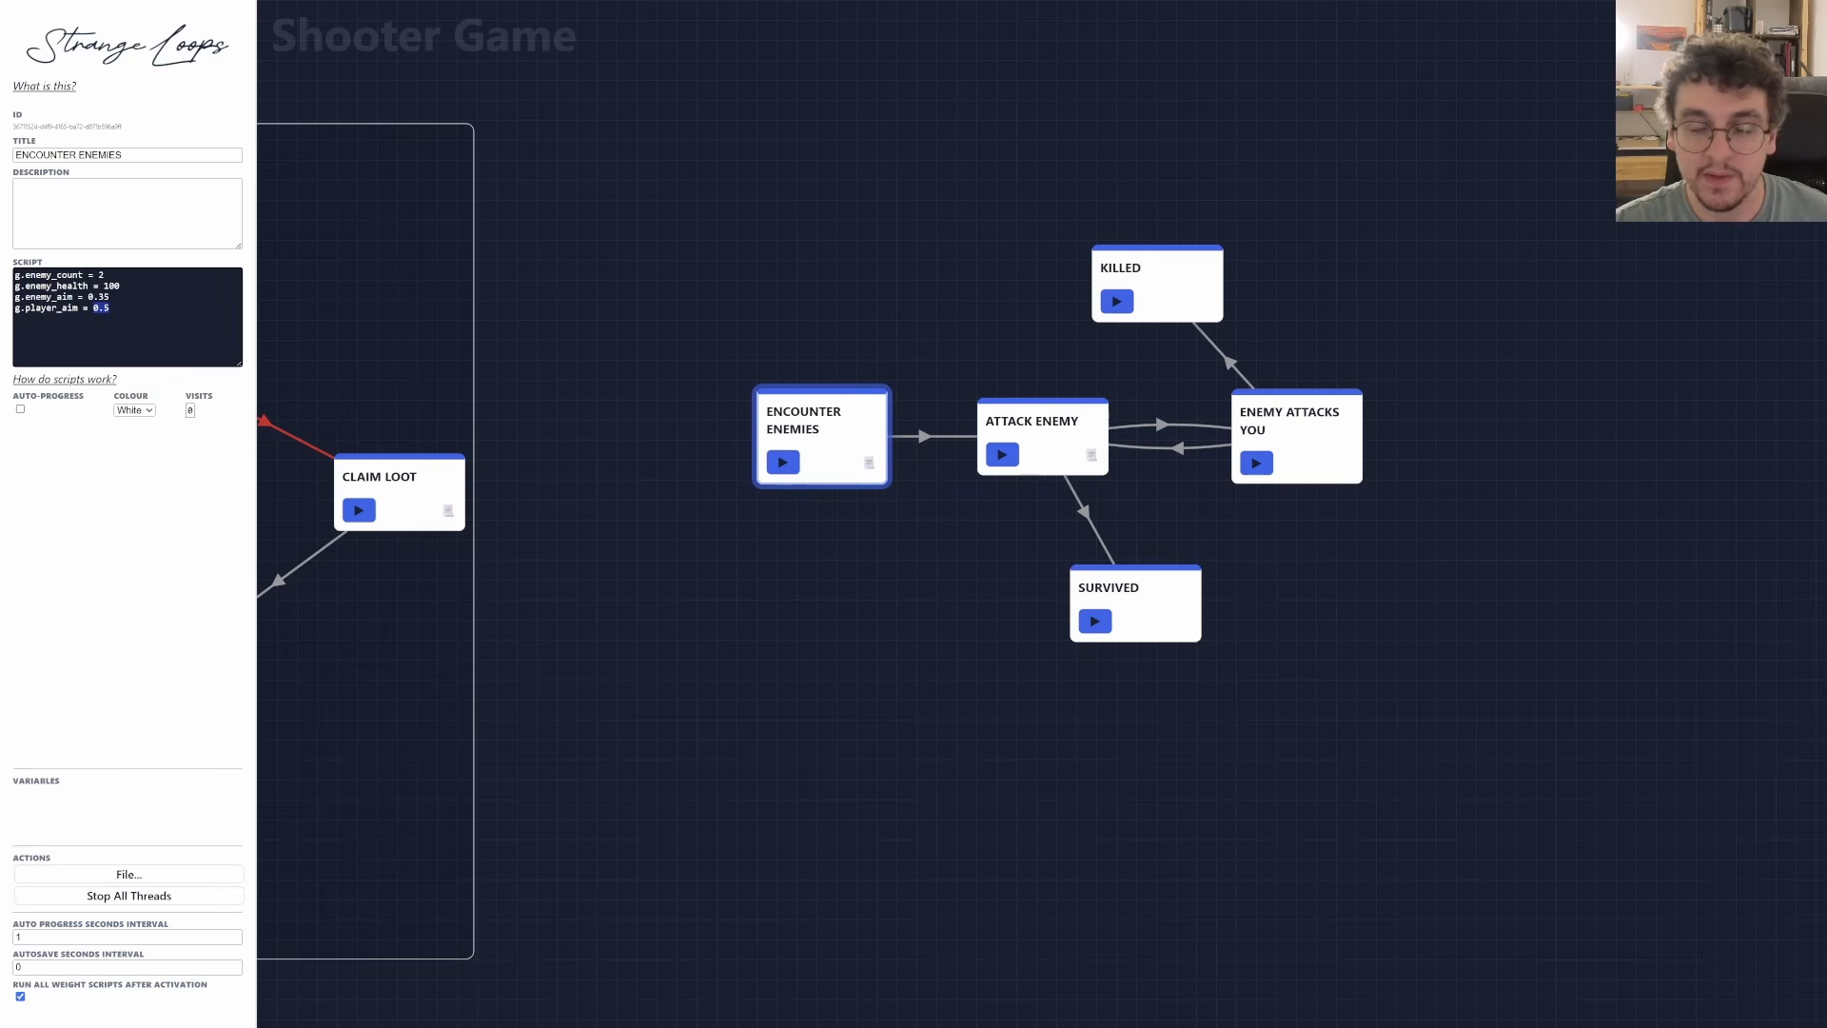
{"action": "left_click", "coordinate": [1064, 448]}
{"action": "left_click", "coordinate": [194, 276]}
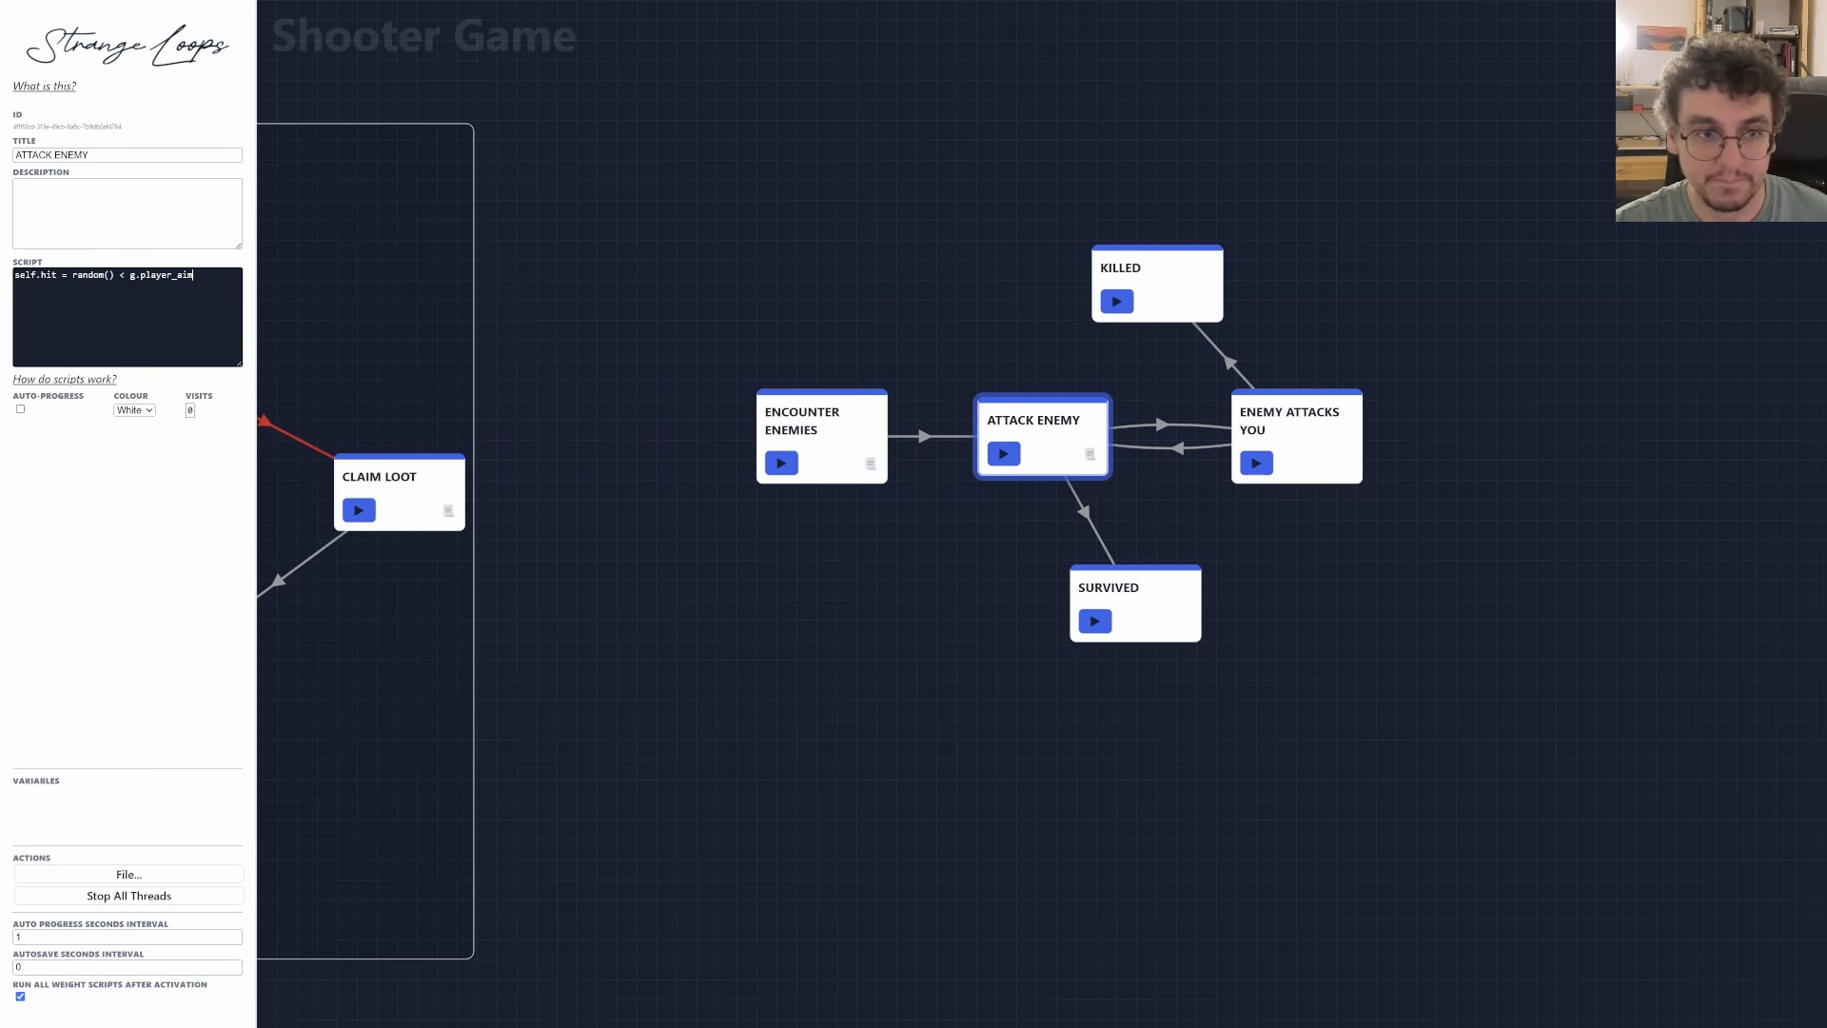
Shift Attack Enemy slightly closer to Encounter Enemies and place Killed directly above Enemy Attacks You, rechecking the aim scripts.
{"action": "left_click_drag", "start_coordinate": [1519, 461], "coordinate": [1309, 481]}
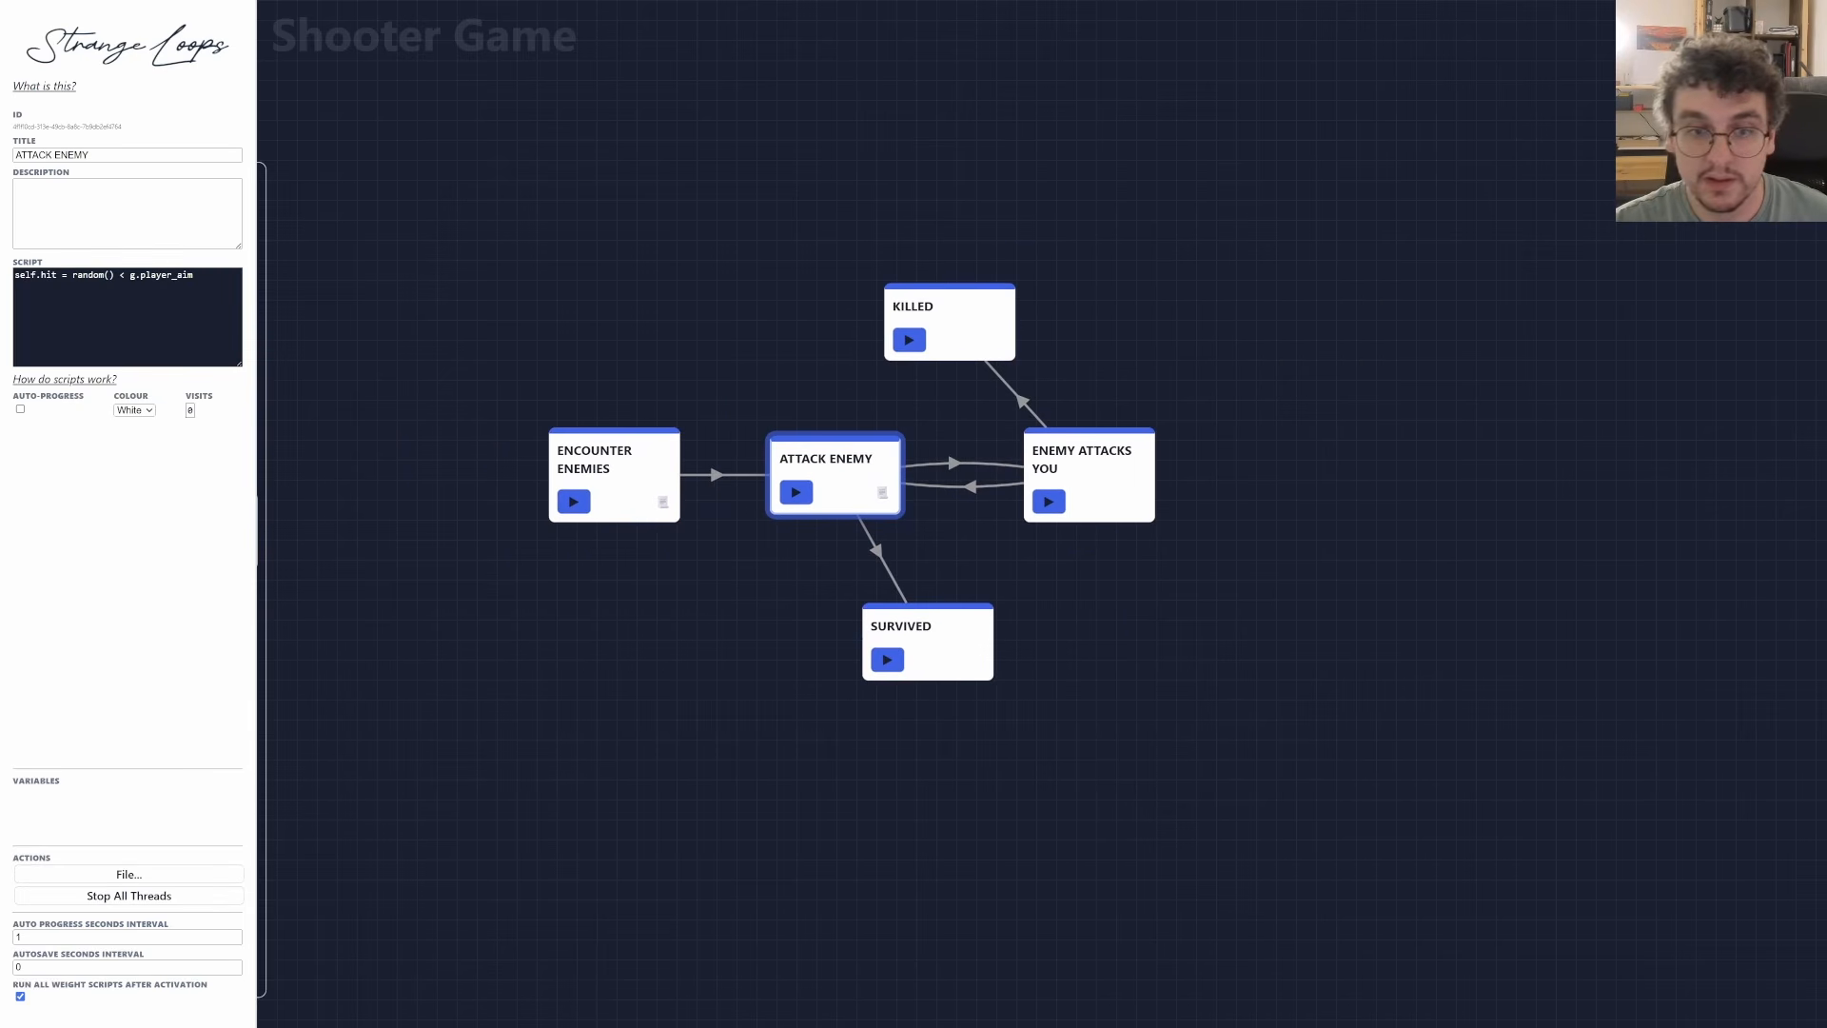
{"action": "left_click", "coordinate": [795, 397]}
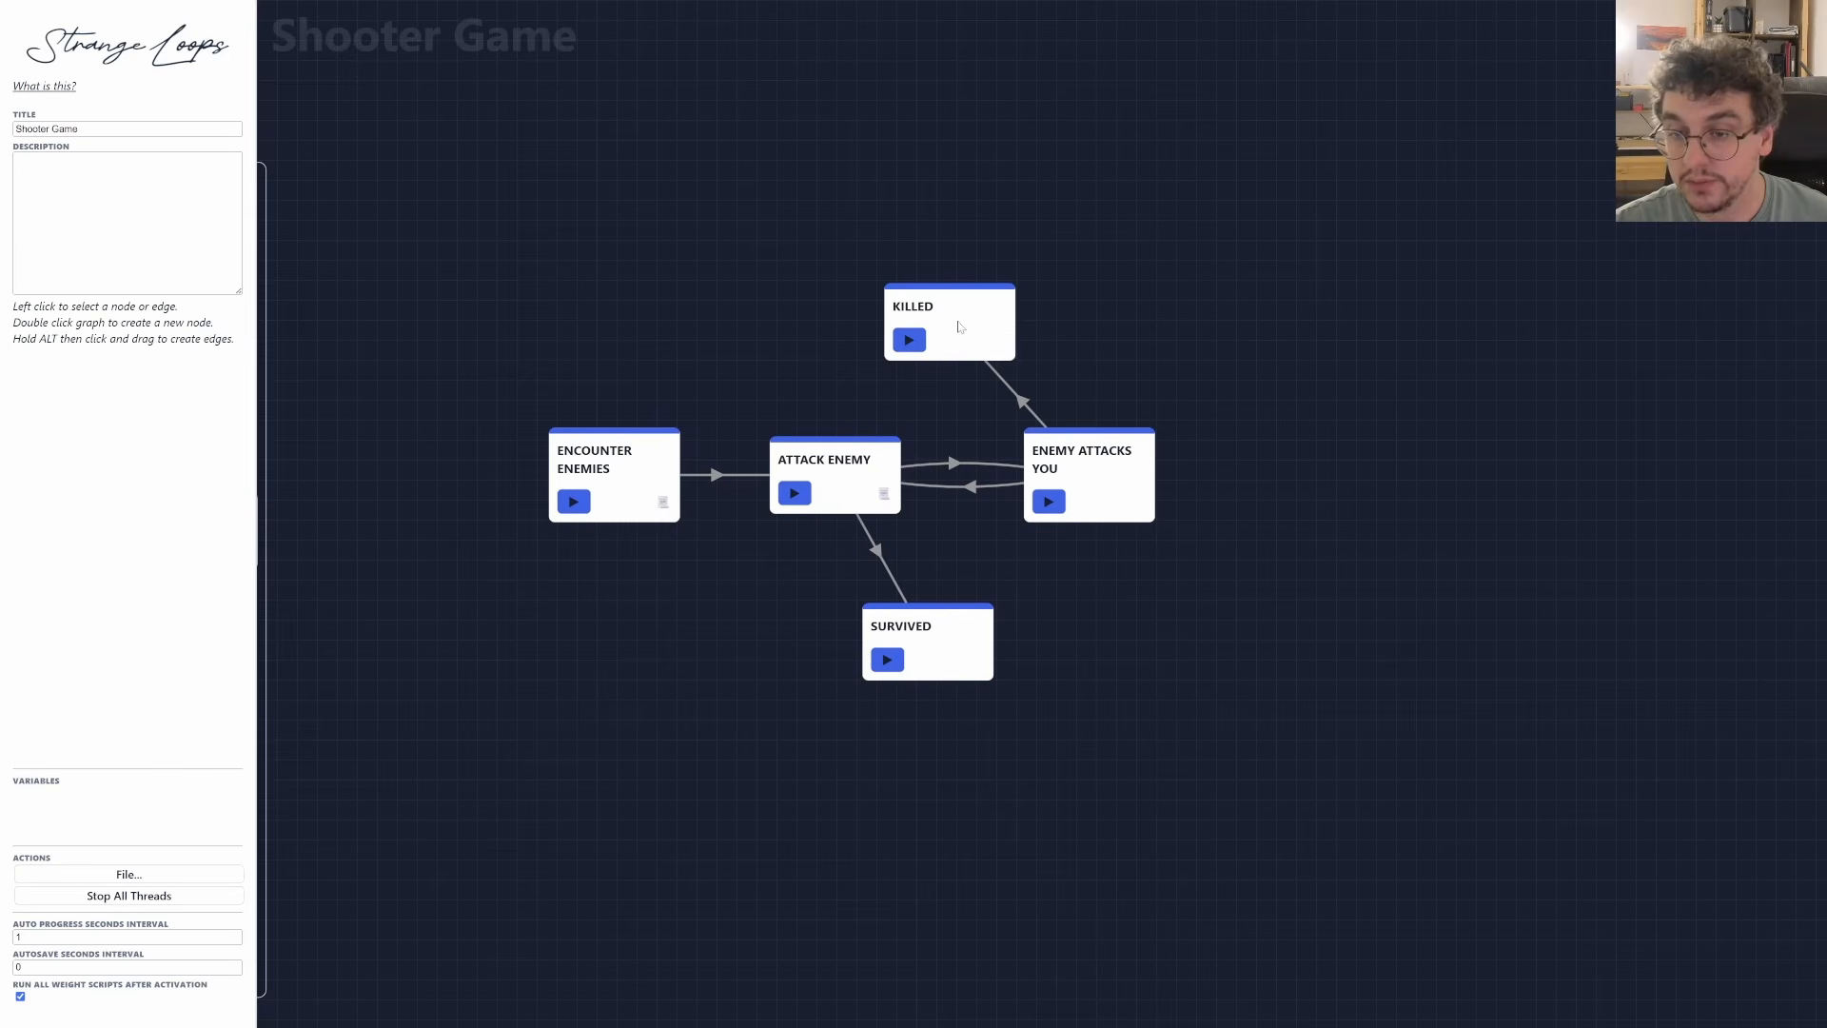
{"action": "left_click_drag", "start_coordinate": [857, 475], "coordinate": [838, 474]}
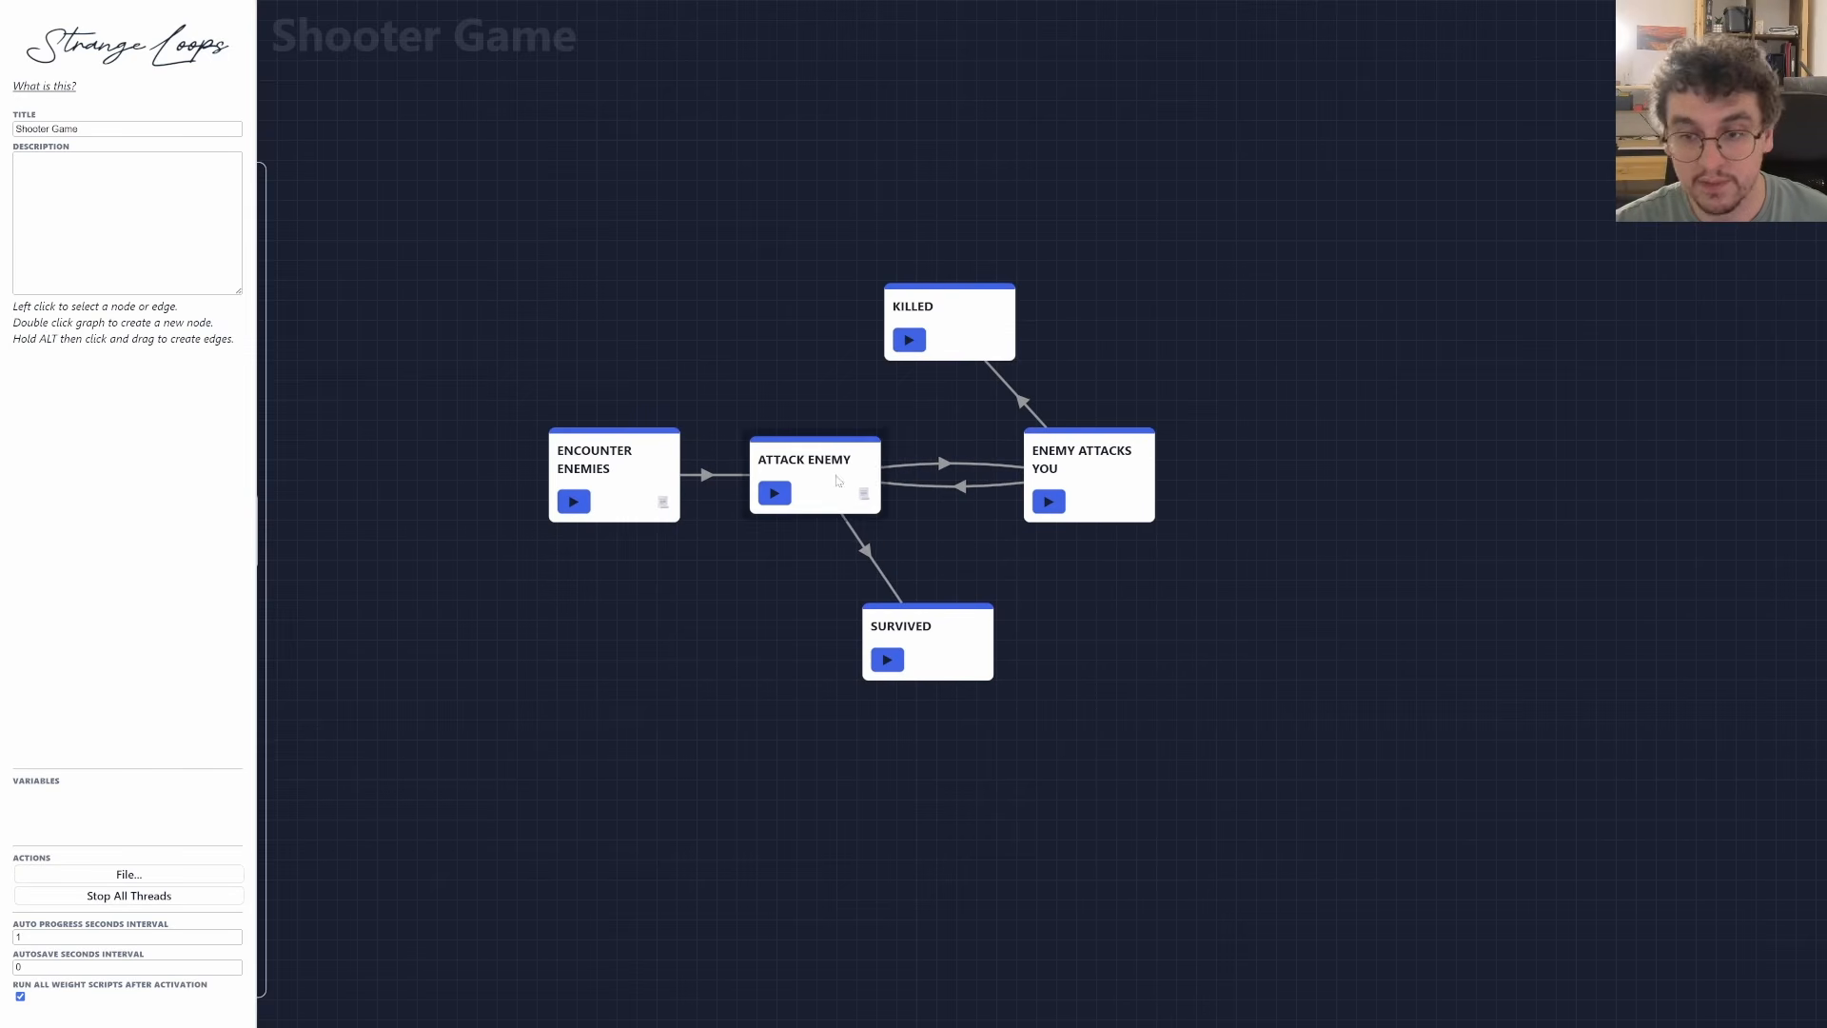
{"action": "left_click_drag", "start_coordinate": [973, 332], "coordinate": [1076, 309]}
{"action": "left_click", "coordinate": [672, 474]}
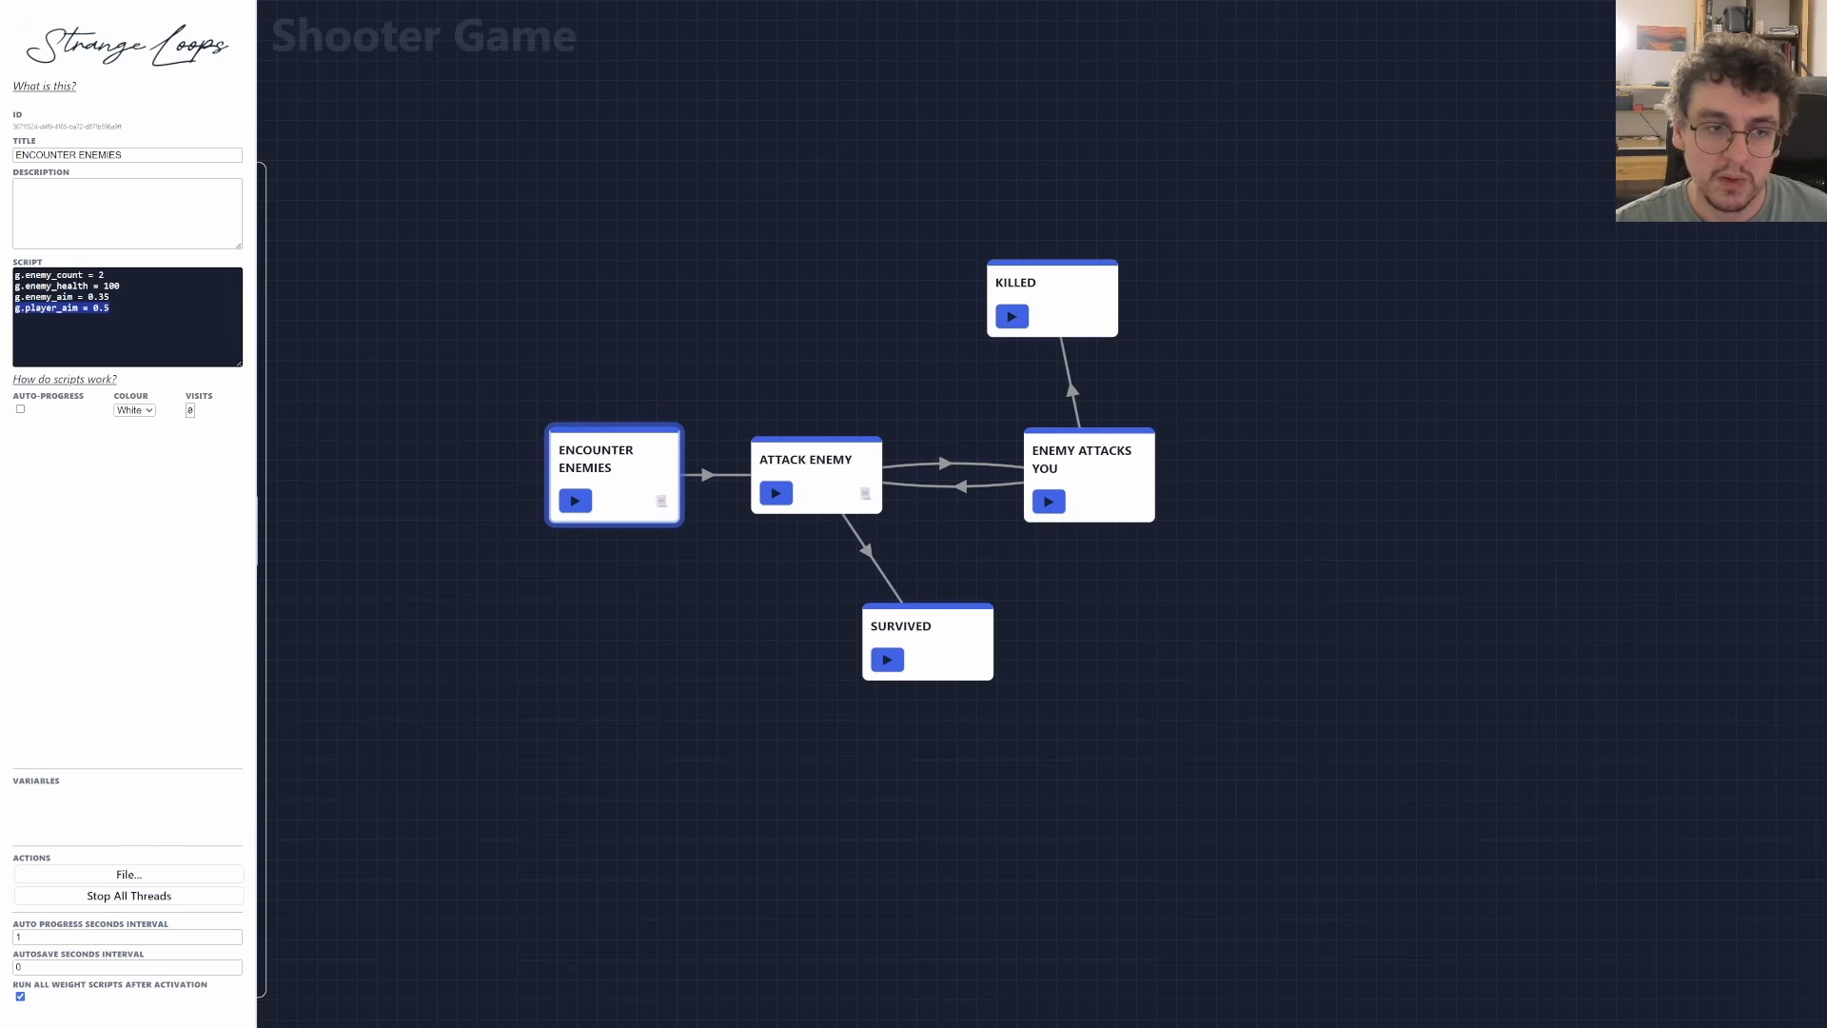
{"action": "left_click", "coordinate": [812, 476]}
{"action": "double_click", "coordinate": [123, 275]}
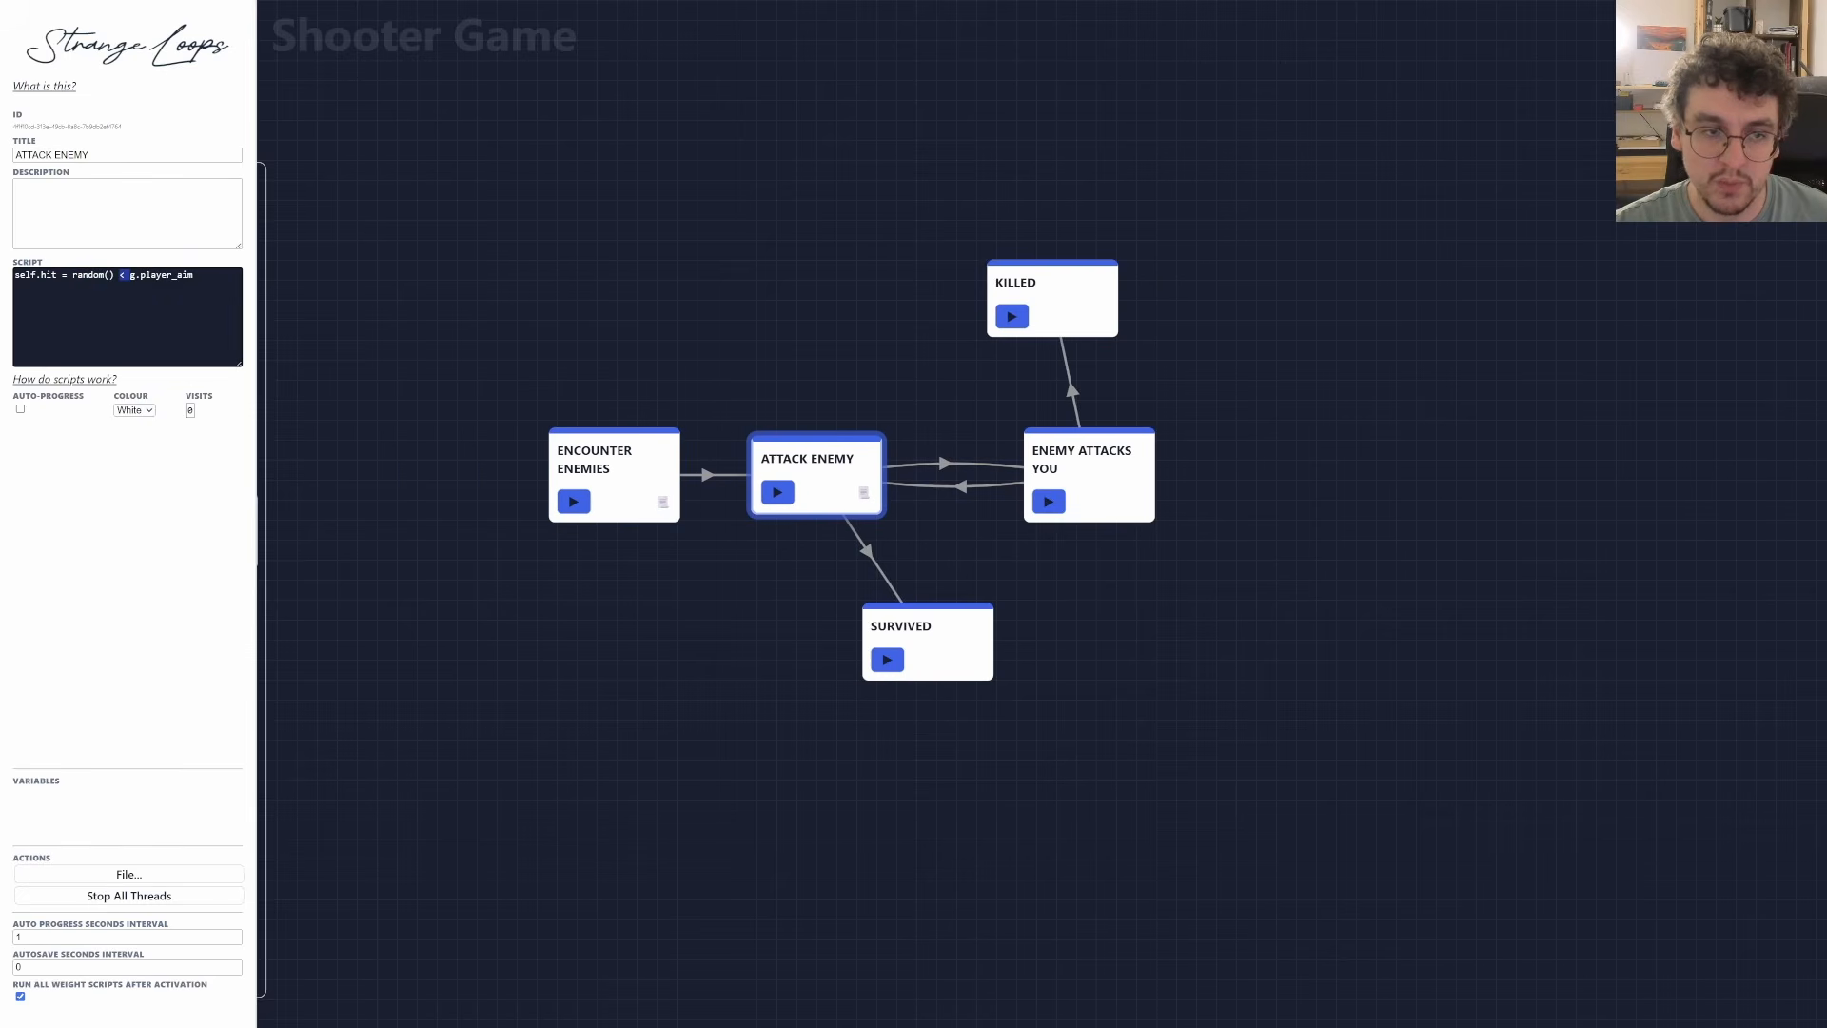
Move Killed and Enemy Attacks You farther from Attack Enemy and delete both connections between Attack Enemy and Enemy Attacks You.
{"action": "left_click", "coordinate": [870, 359]}
{"action": "left_click_drag", "start_coordinate": [1090, 296], "coordinate": [1272, 285]}
{"action": "left_click_drag", "start_coordinate": [1123, 467], "coordinate": [1327, 479]}
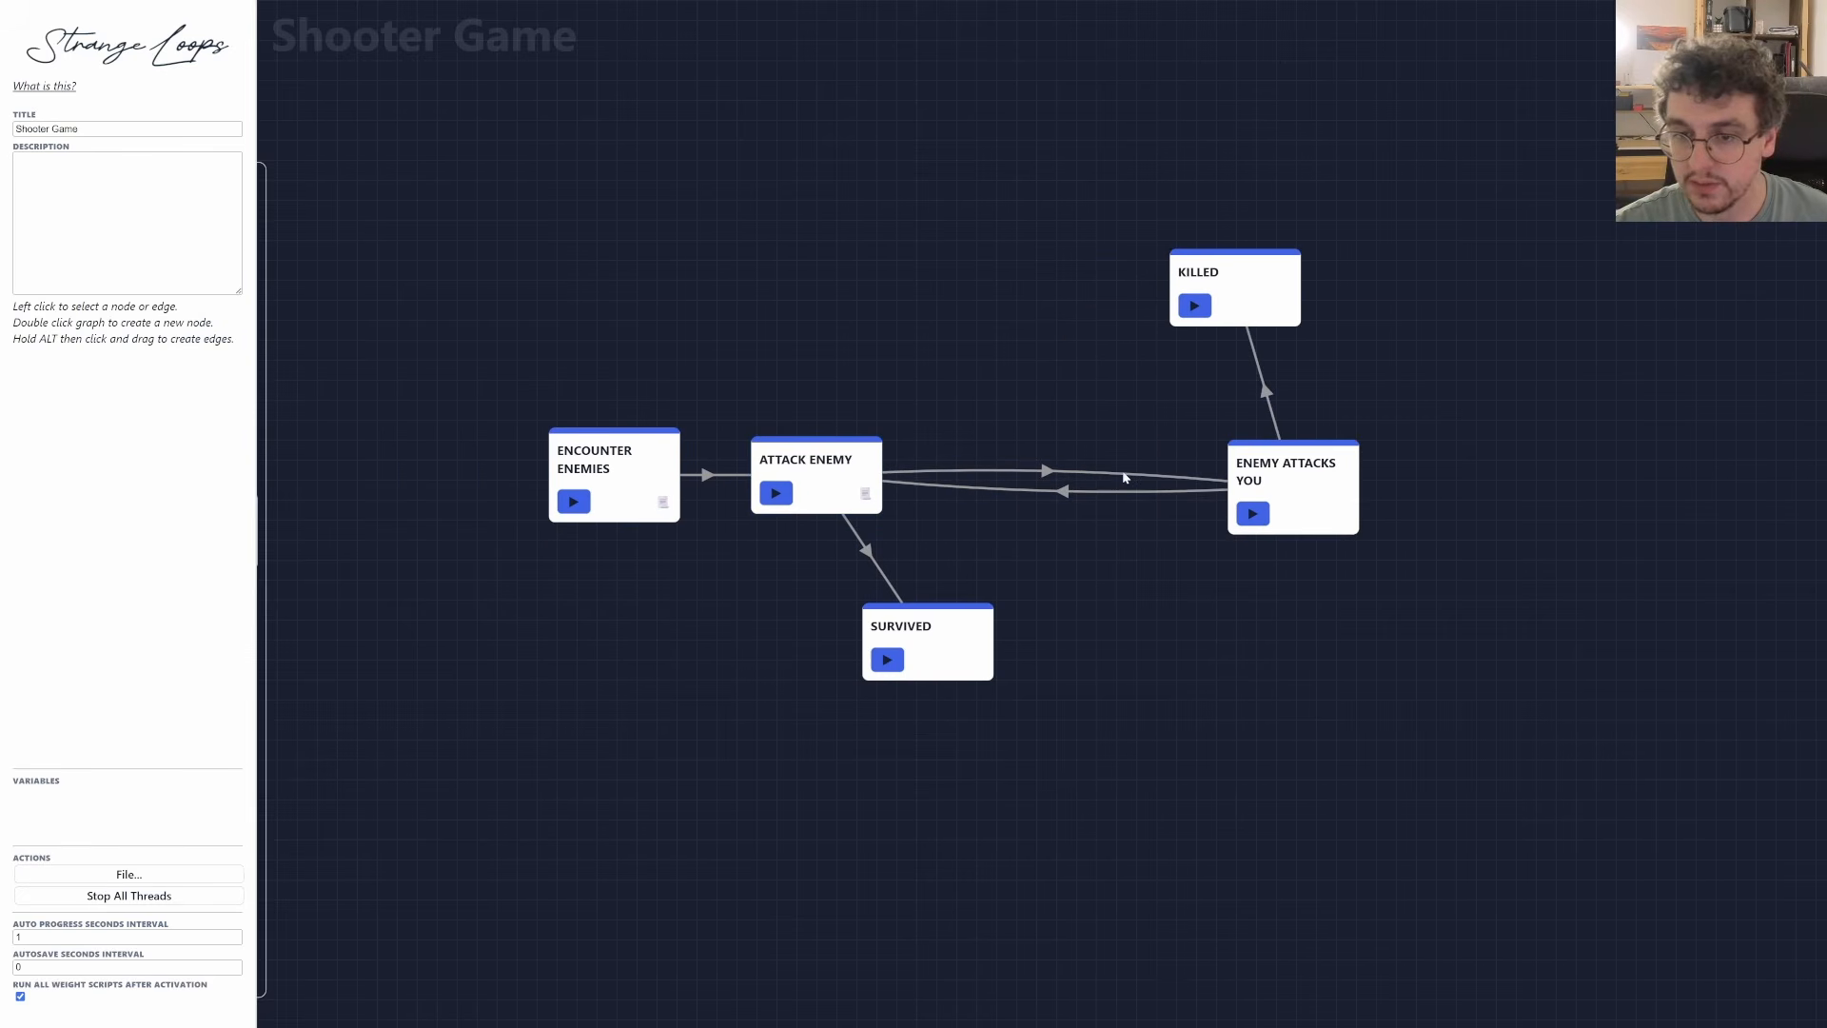
{"action": "left_click", "coordinate": [969, 470]}
{"action": "key", "text": "Delete"}
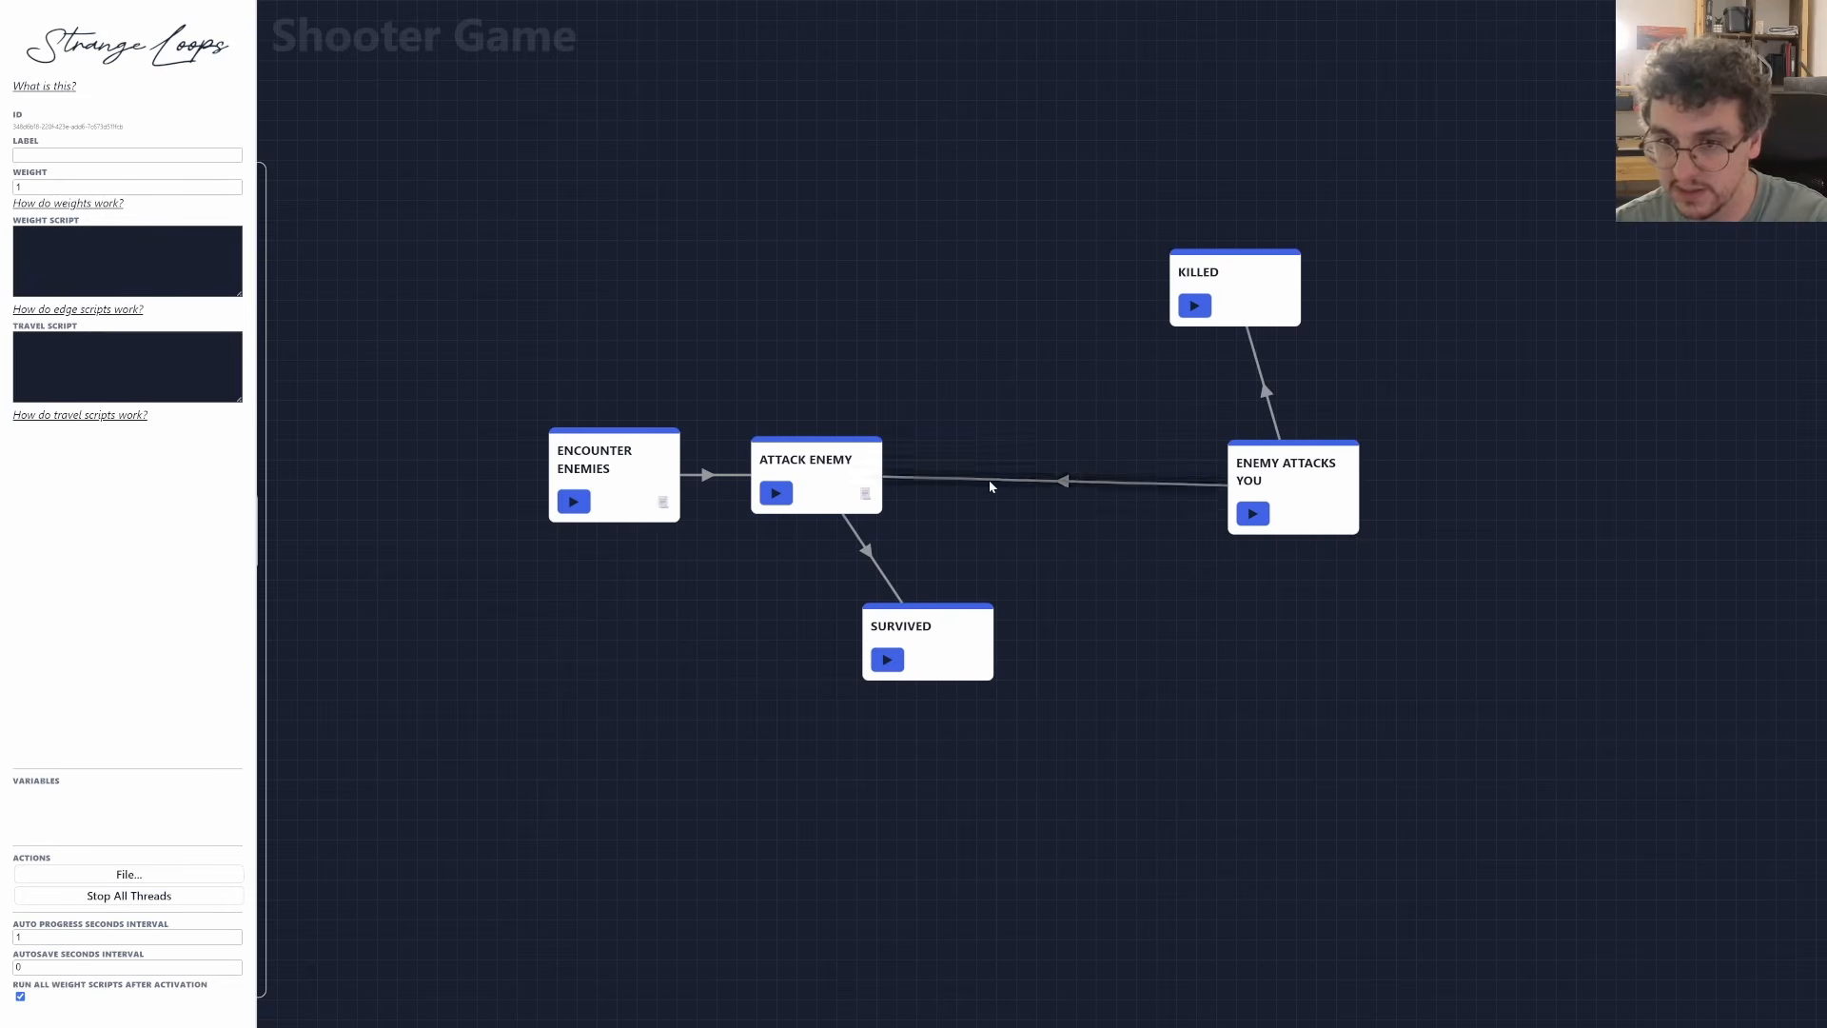
{"action": "left_click", "coordinate": [990, 480]}
{"action": "key", "text": "Delete"}
Branch a new connected node titled Hit Enemy diagonally above Attack Enemy.
{"action": "left_click_drag", "start_coordinate": [823, 473], "coordinate": [989, 326]}
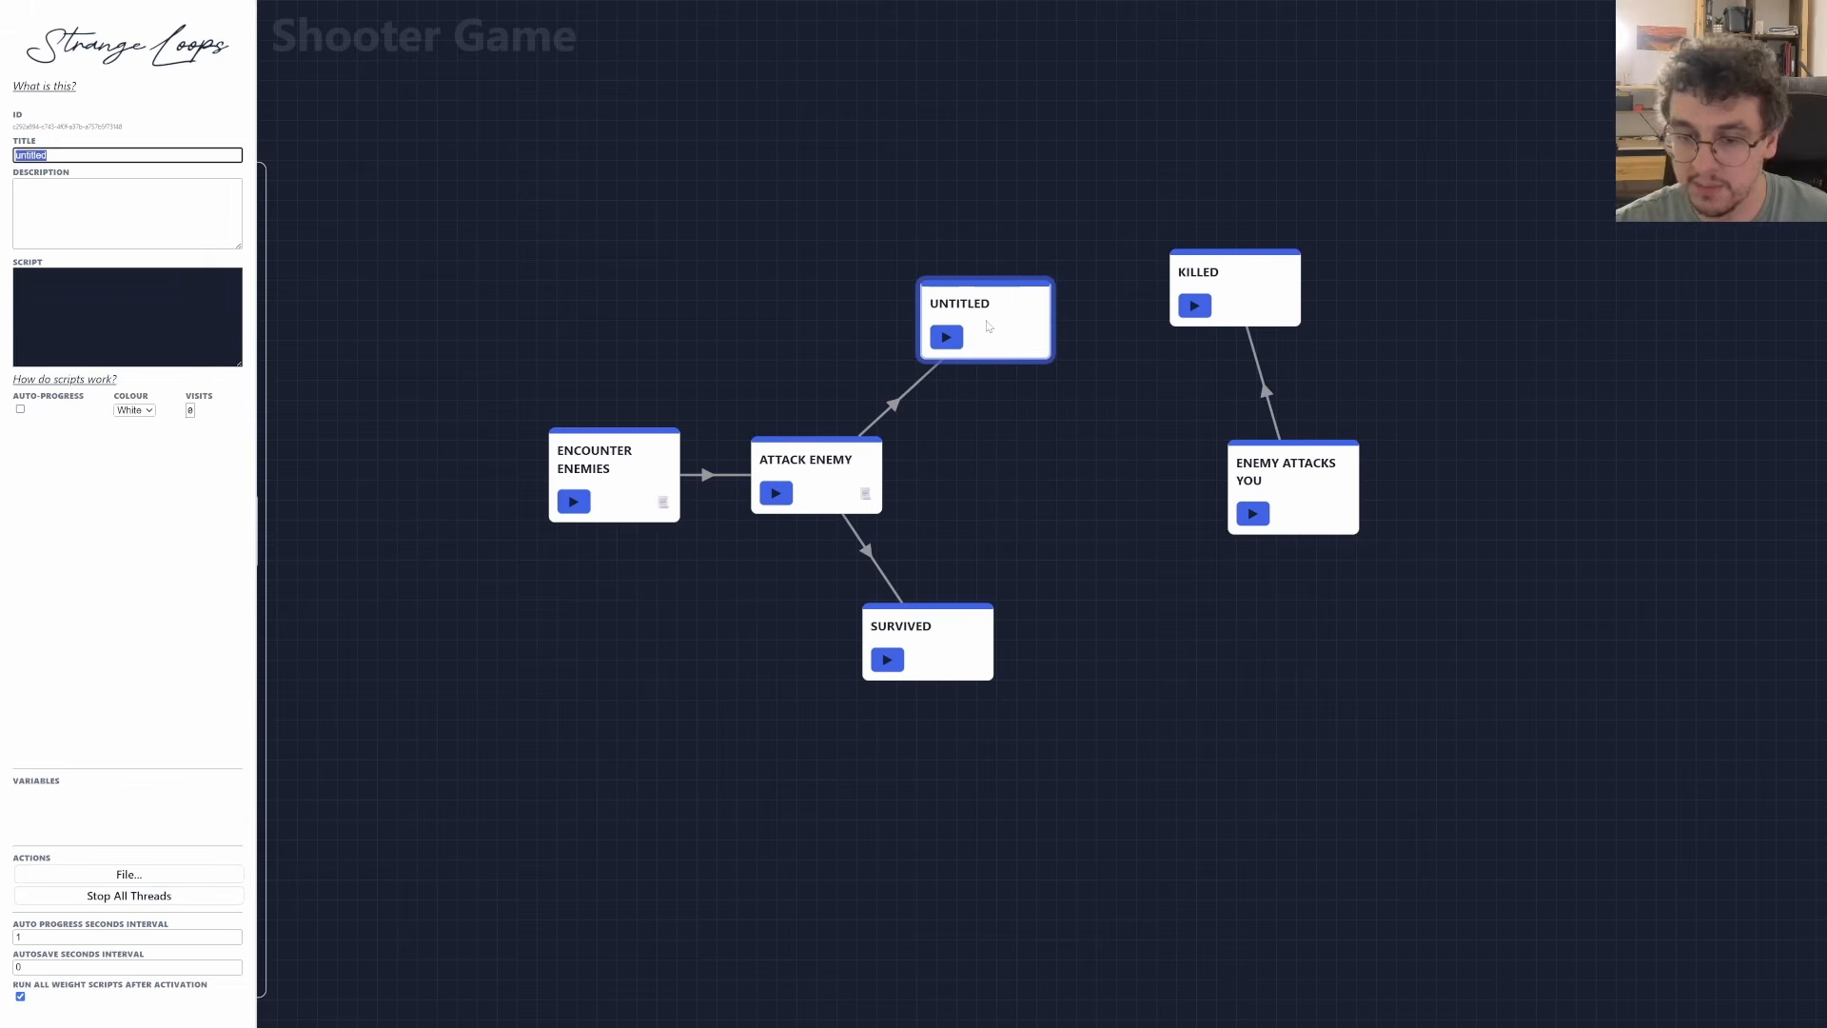
{"action": "type", "text": "hit enem"}
{"action": "key", "text": "BackSpace"}
{"action": "key", "text": "BackSpace"}
{"action": "key", "text": "BackSpace"}
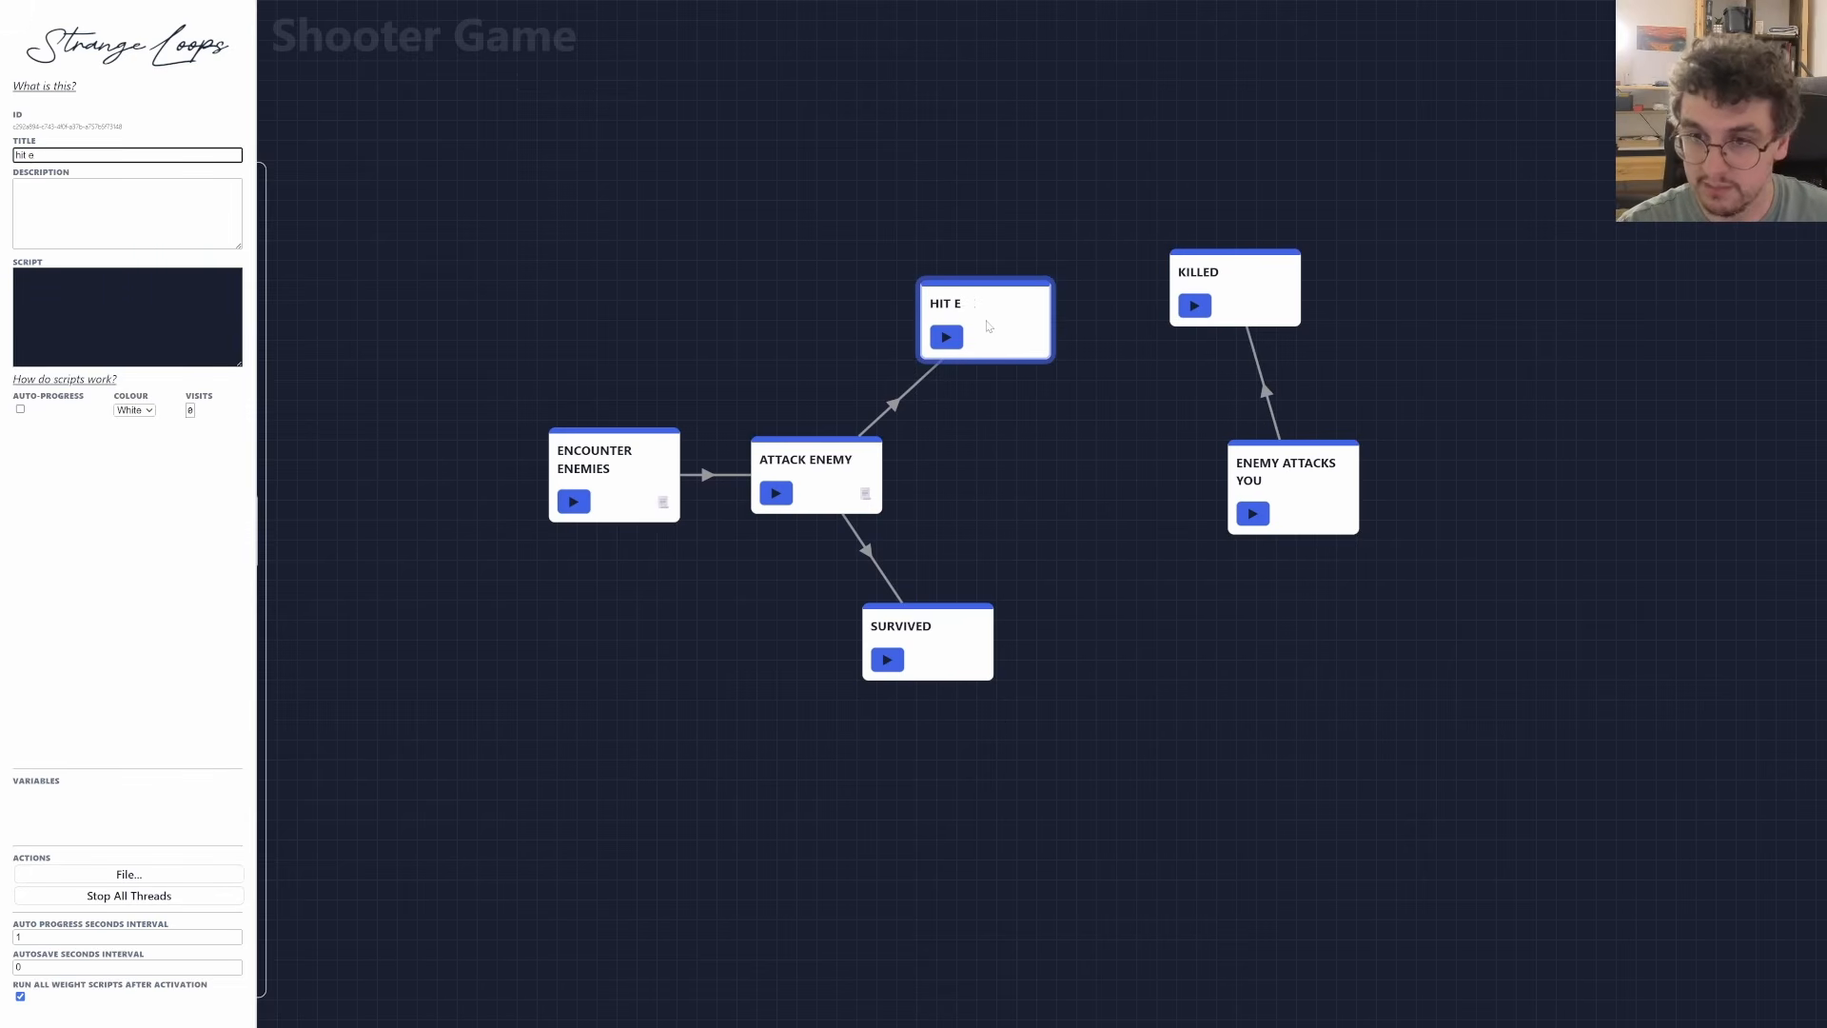
{"action": "type", "text": "nemy"}
Branch a second node titled Miss Enemy from Attack Enemy, placed below Hit Enemy.
{"action": "left_click_drag", "start_coordinate": [823, 474], "coordinate": [988, 492]}
{"action": "type", "text": "miss e"}
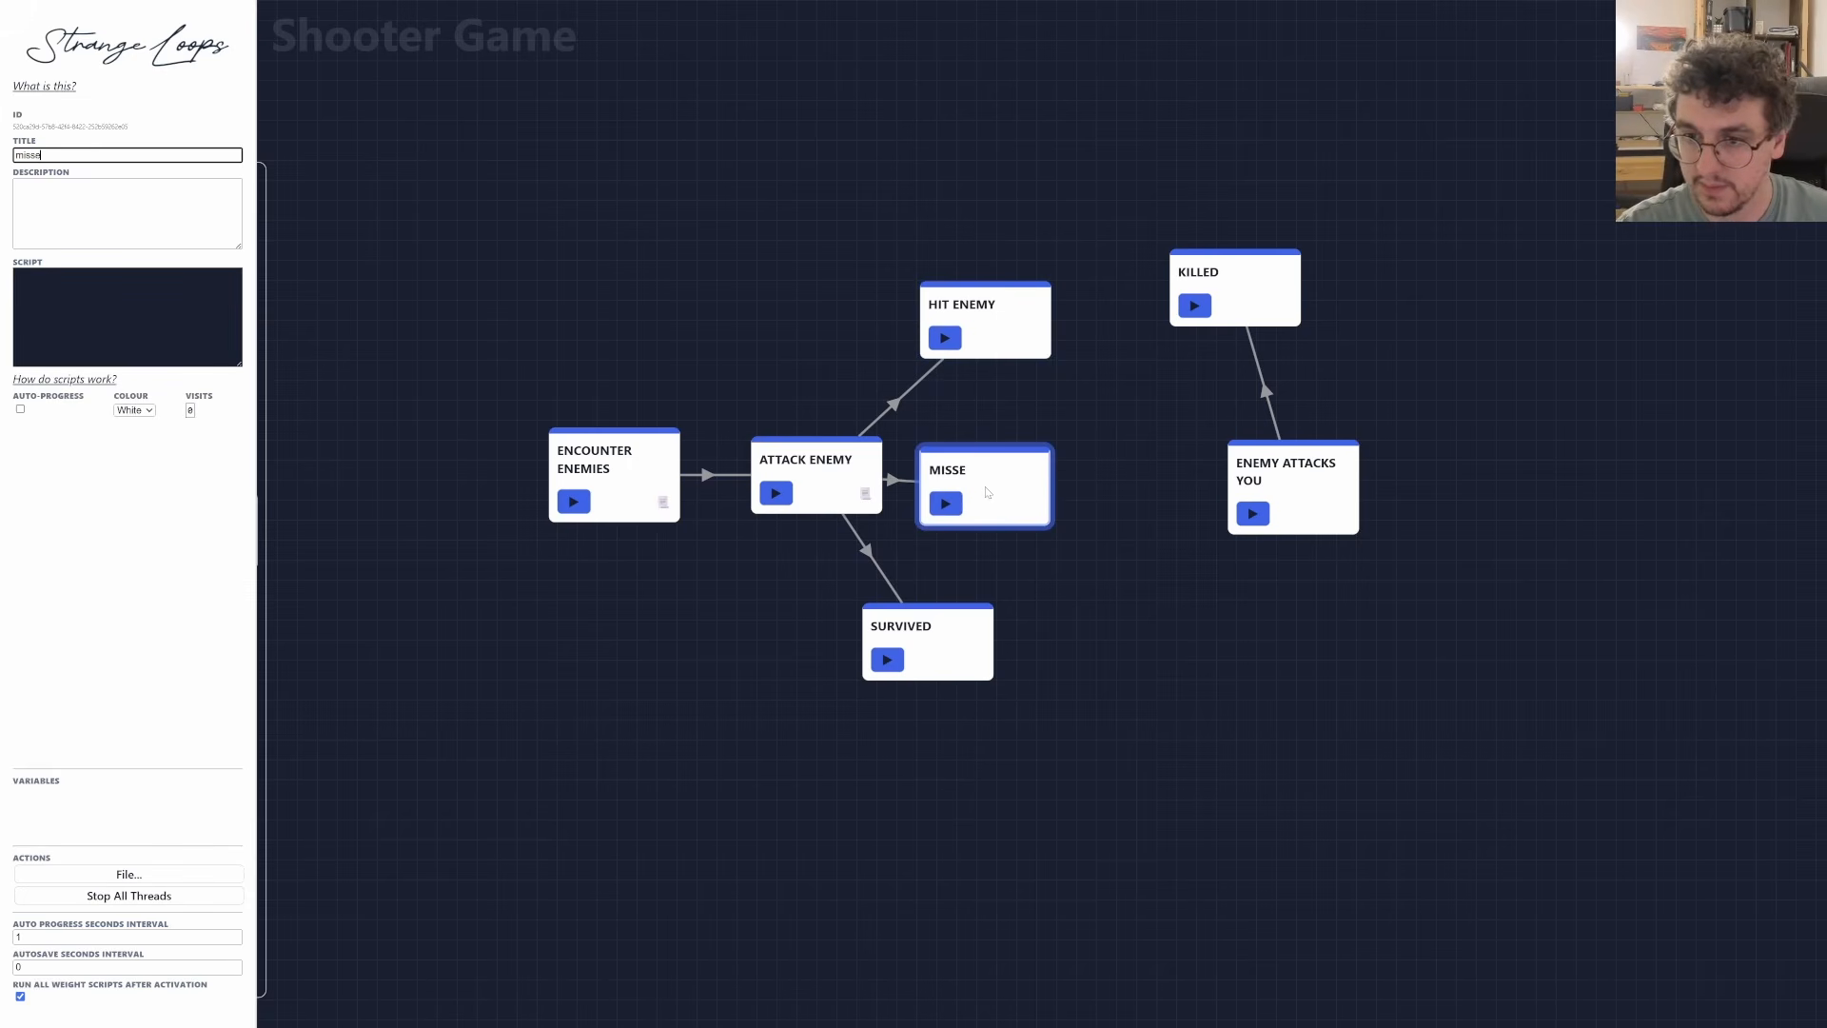
{"action": "type", "text": "nemy"}
{"action": "left_click", "coordinate": [1179, 432]}
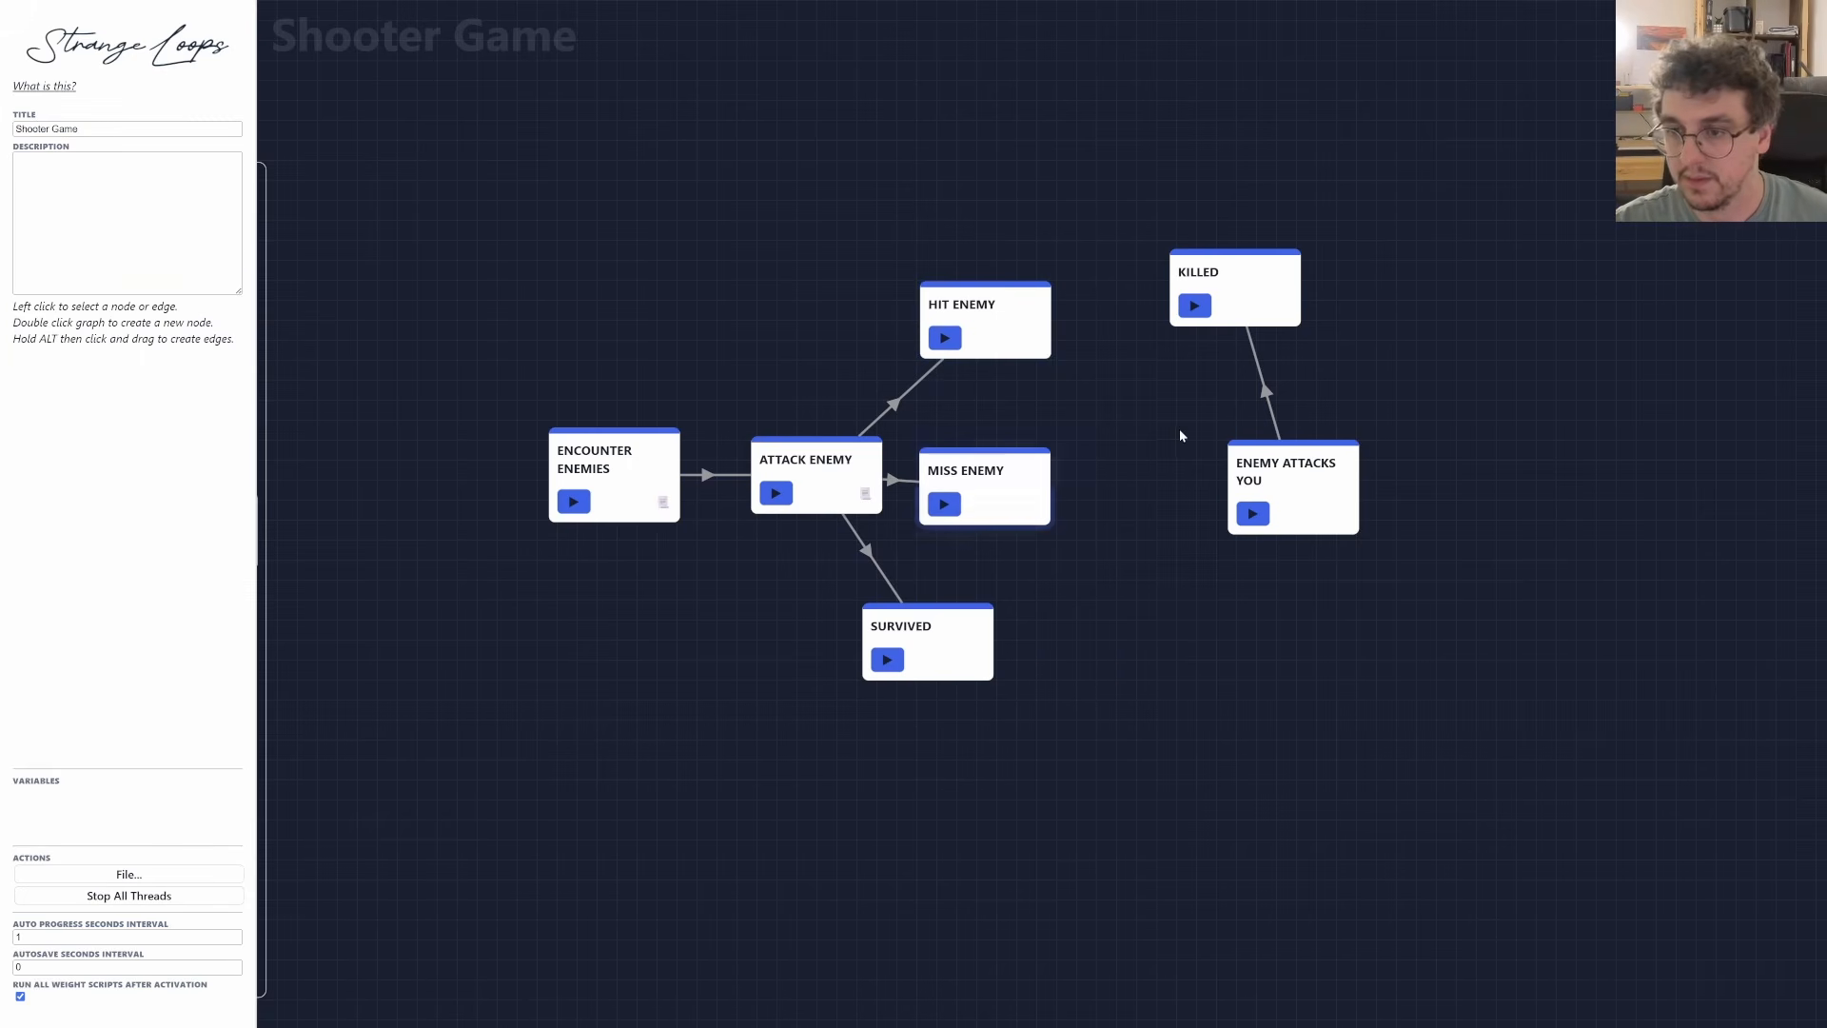
Move Killed farther out to make room and branch a new node titled Hit Player from Enemy Attacks You.
{"action": "left_click_drag", "start_coordinate": [1236, 301], "coordinate": [1447, 249]}
{"action": "left_click_drag", "start_coordinate": [1306, 491], "coordinate": [1531, 354]}
{"action": "type", "text": "hit player"}
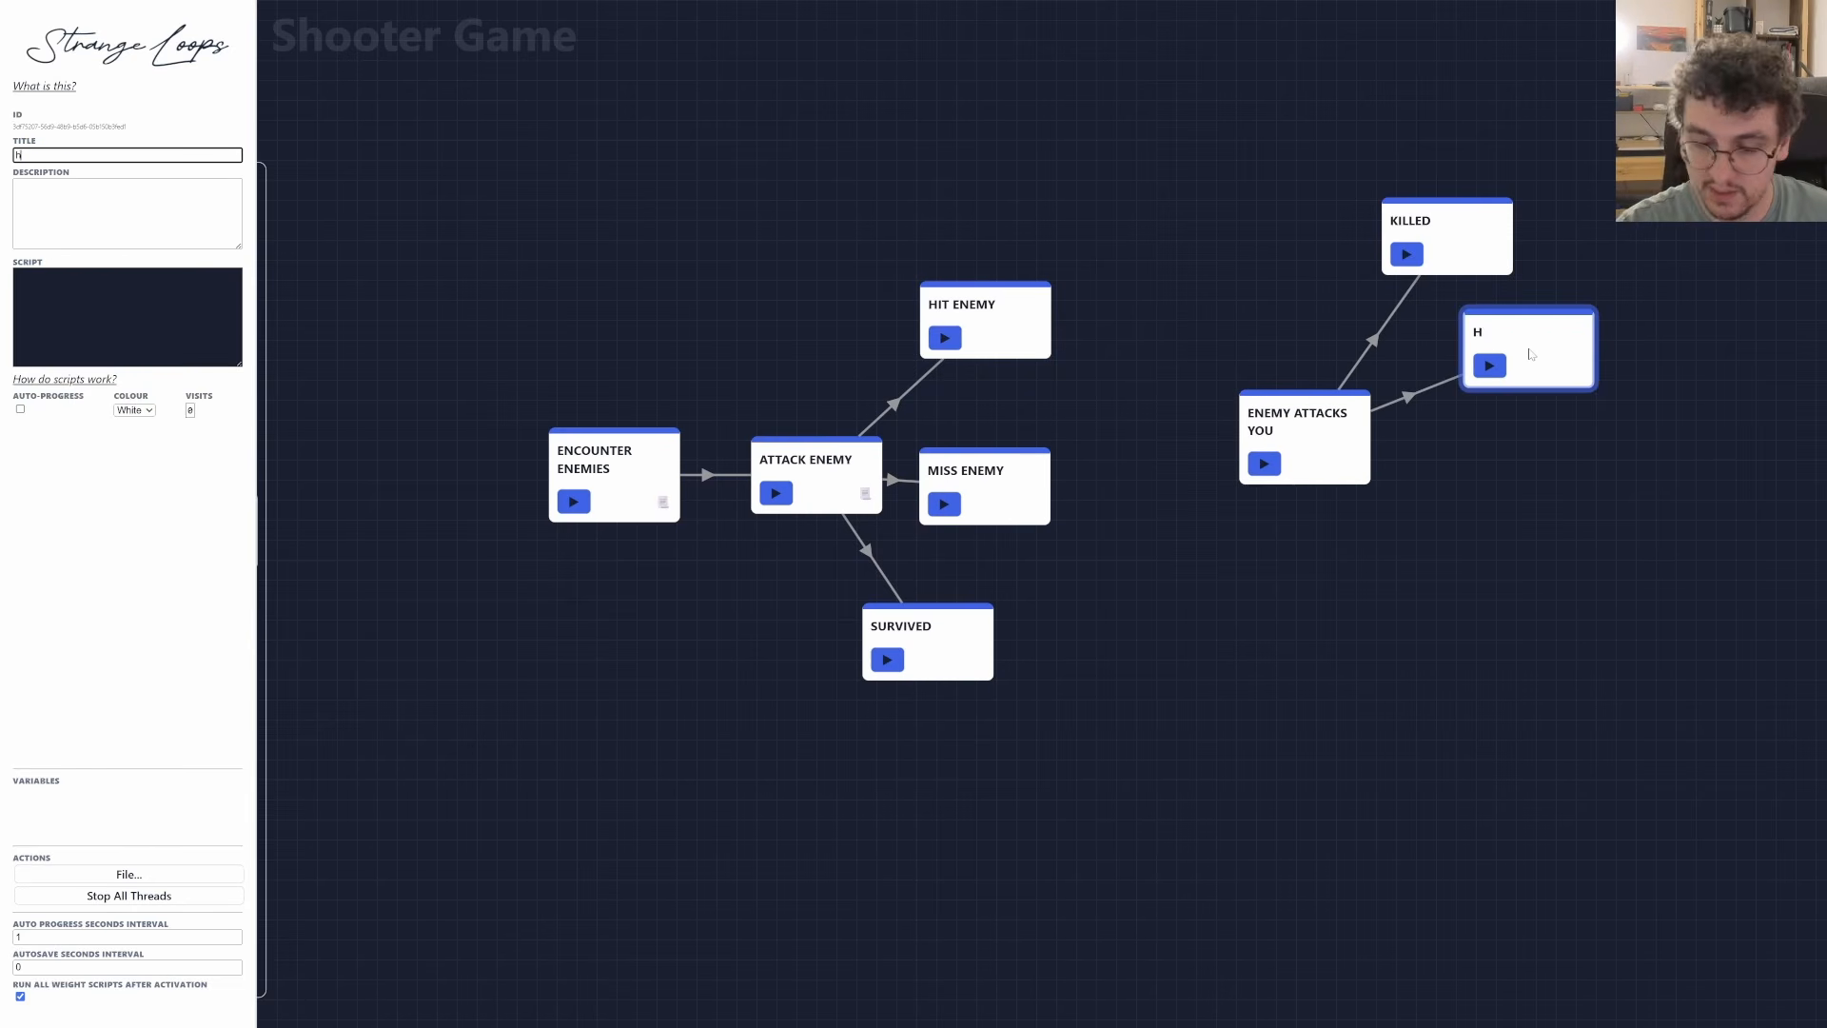
{"action": "left_click", "coordinate": [1584, 595]}
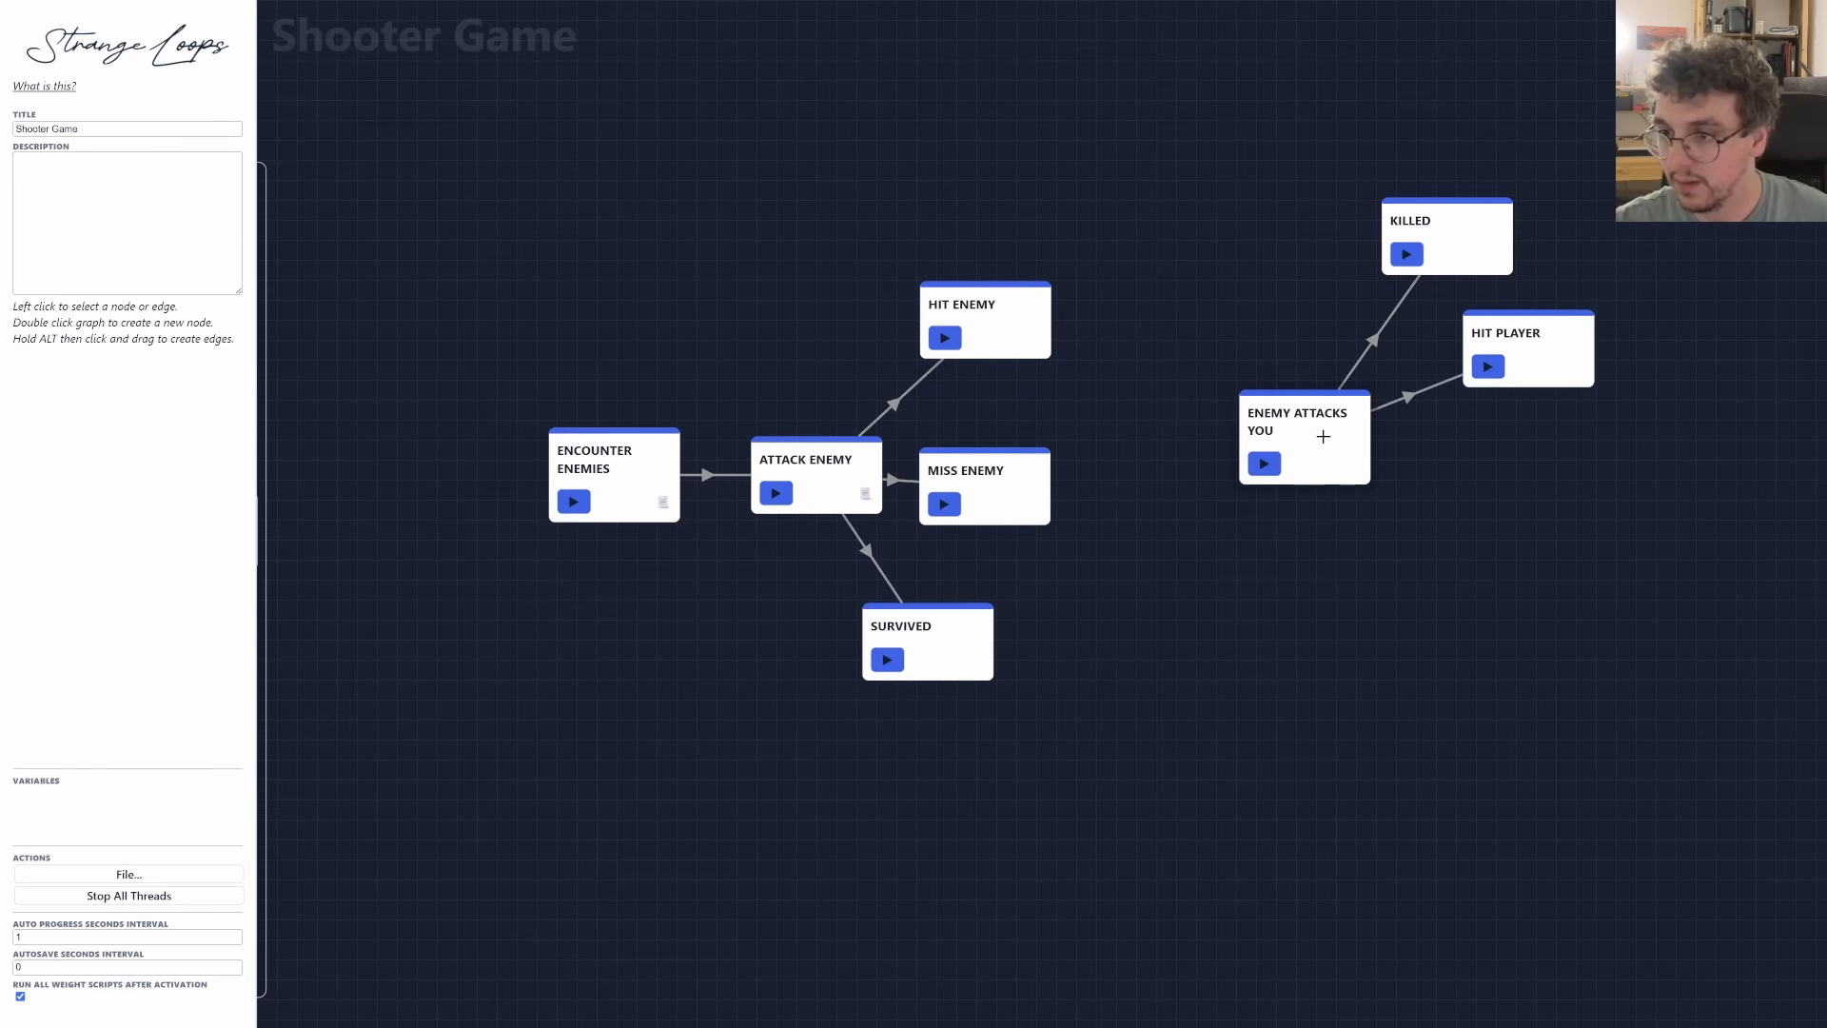
Branch a node titled Miss Player from Enemy Attacks You and align it beneath Hit Player.
{"action": "left_click_drag", "start_coordinate": [1327, 429], "coordinate": [1472, 529]}
{"action": "type", "text": "miss player"}
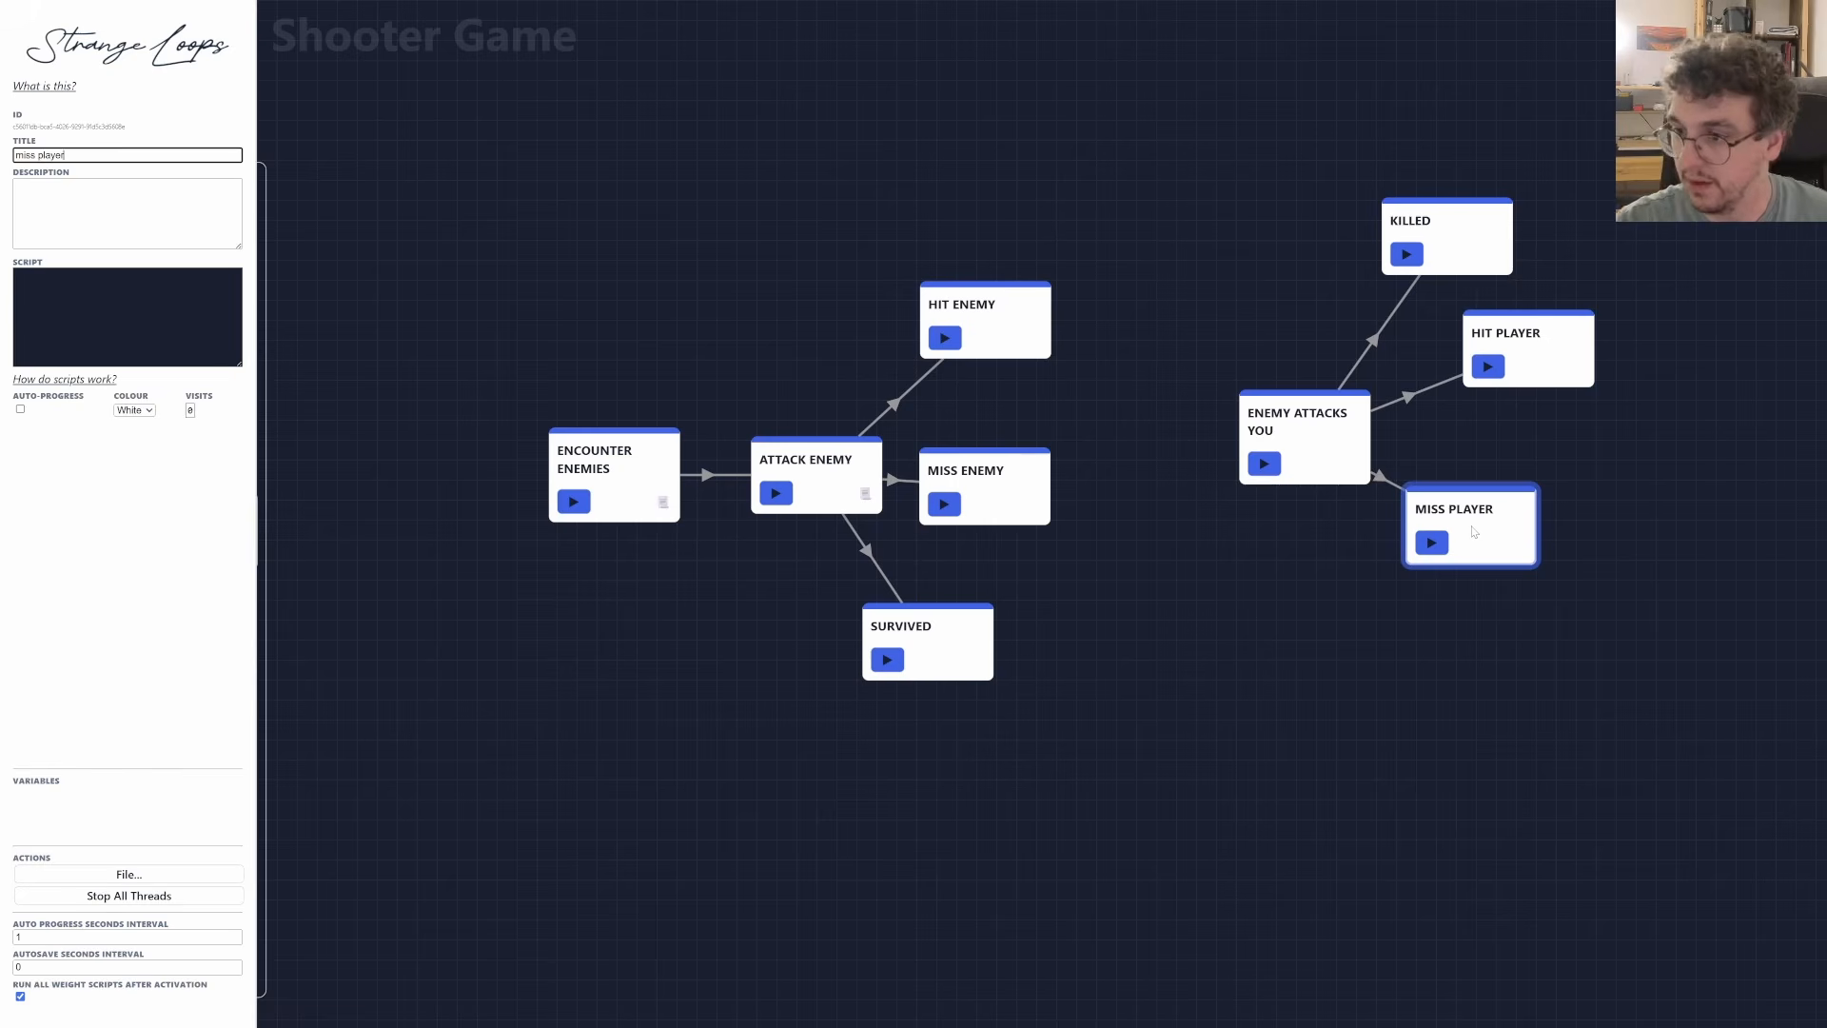
{"action": "left_click", "coordinate": [1623, 463]}
{"action": "left_click_drag", "start_coordinate": [1523, 514], "coordinate": [1580, 529]}
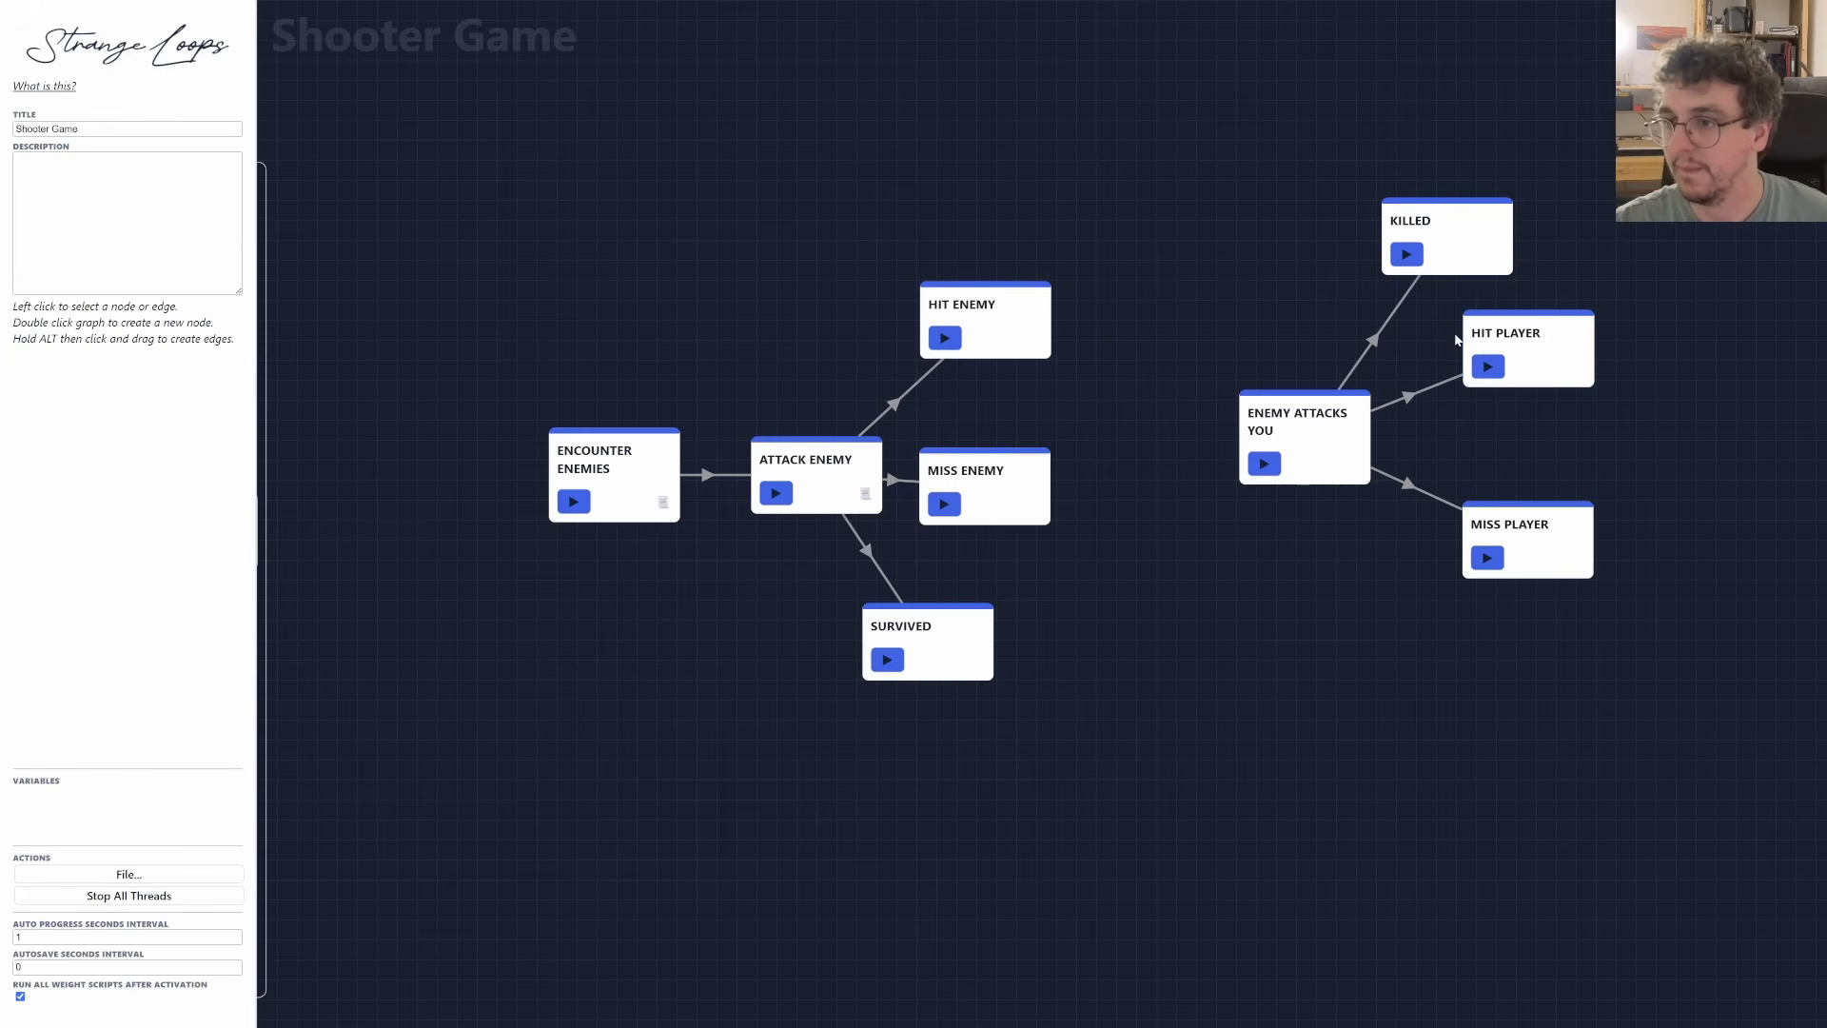
Place Killed high above Enemy Attacks You and spread Hit Enemy, Miss Enemy and Survived around Attack Enemy.
{"action": "left_click_drag", "start_coordinate": [1441, 244], "coordinate": [1309, 139]}
{"action": "left_click_drag", "start_coordinate": [989, 475], "coordinate": [1068, 553]}
{"action": "left_click_drag", "start_coordinate": [1019, 352], "coordinate": [1100, 400]}
{"action": "left_click_drag", "start_coordinate": [942, 640], "coordinate": [904, 656]}
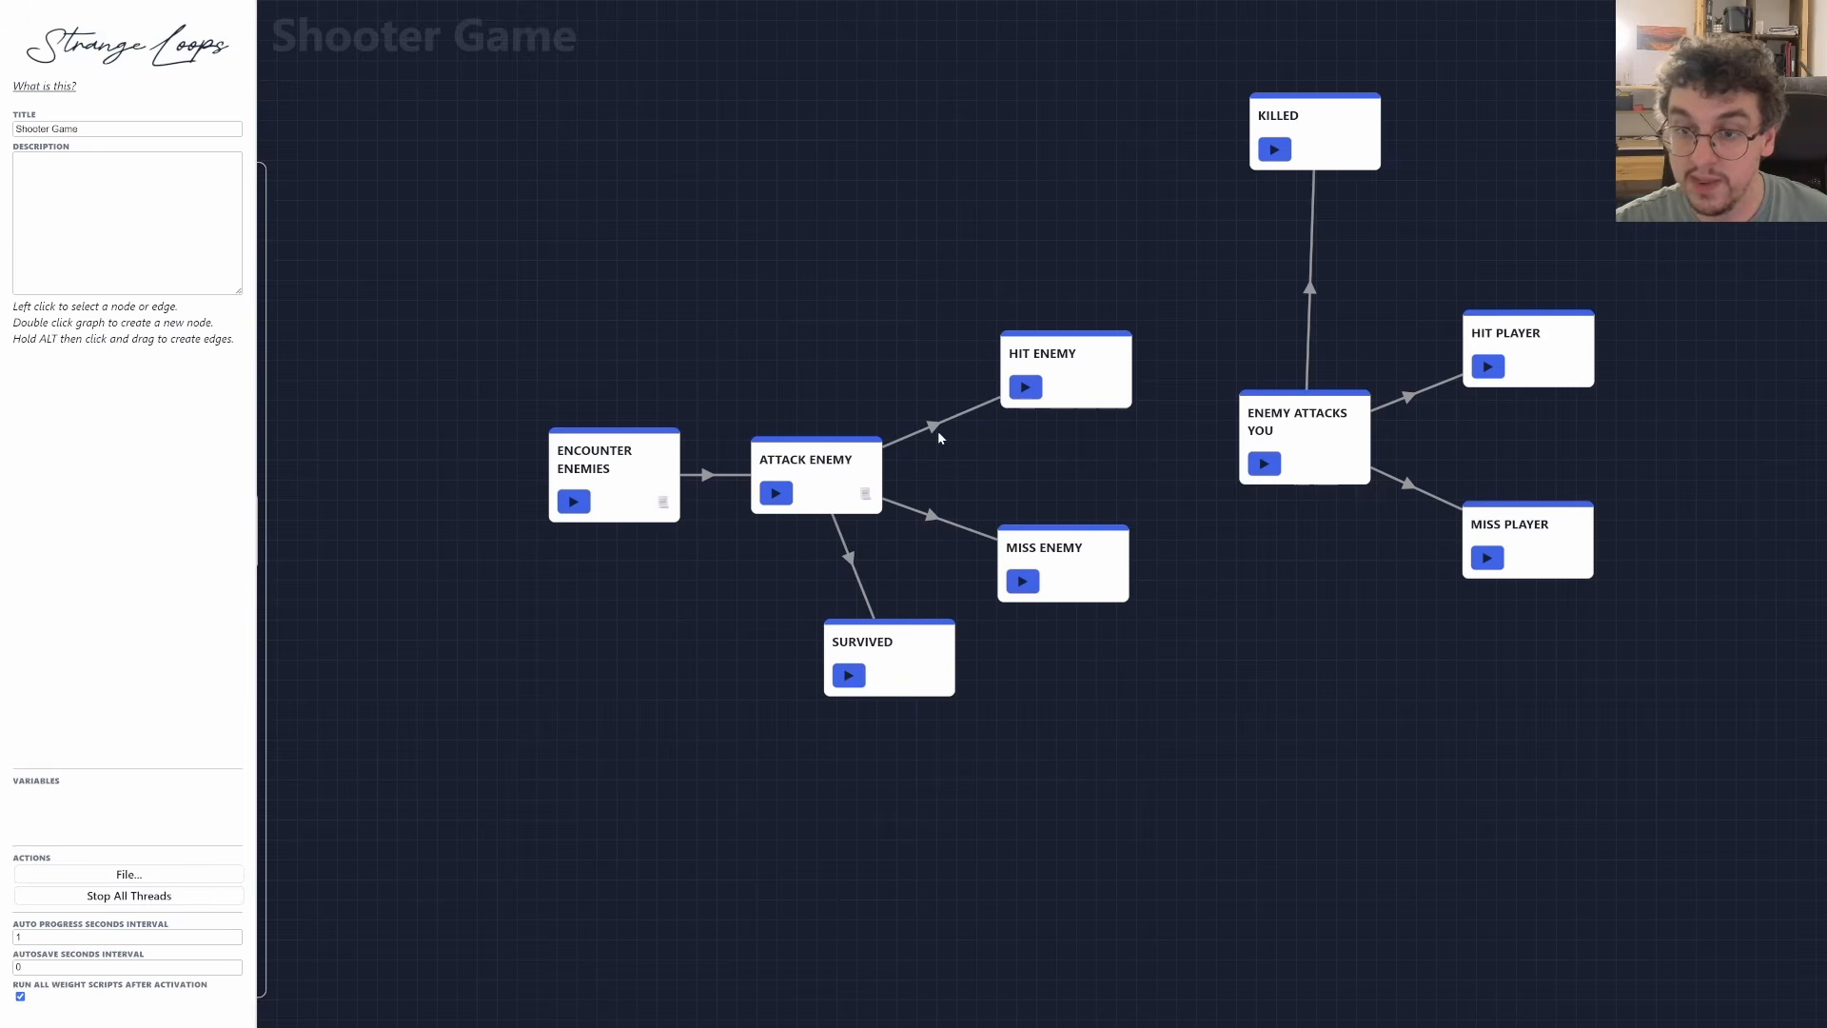
Set the weight script of the Attack Enemy to Hit Enemy connection to g.player_aim, nudging Miss Enemy slightly upward.
{"action": "left_click", "coordinate": [964, 419]}
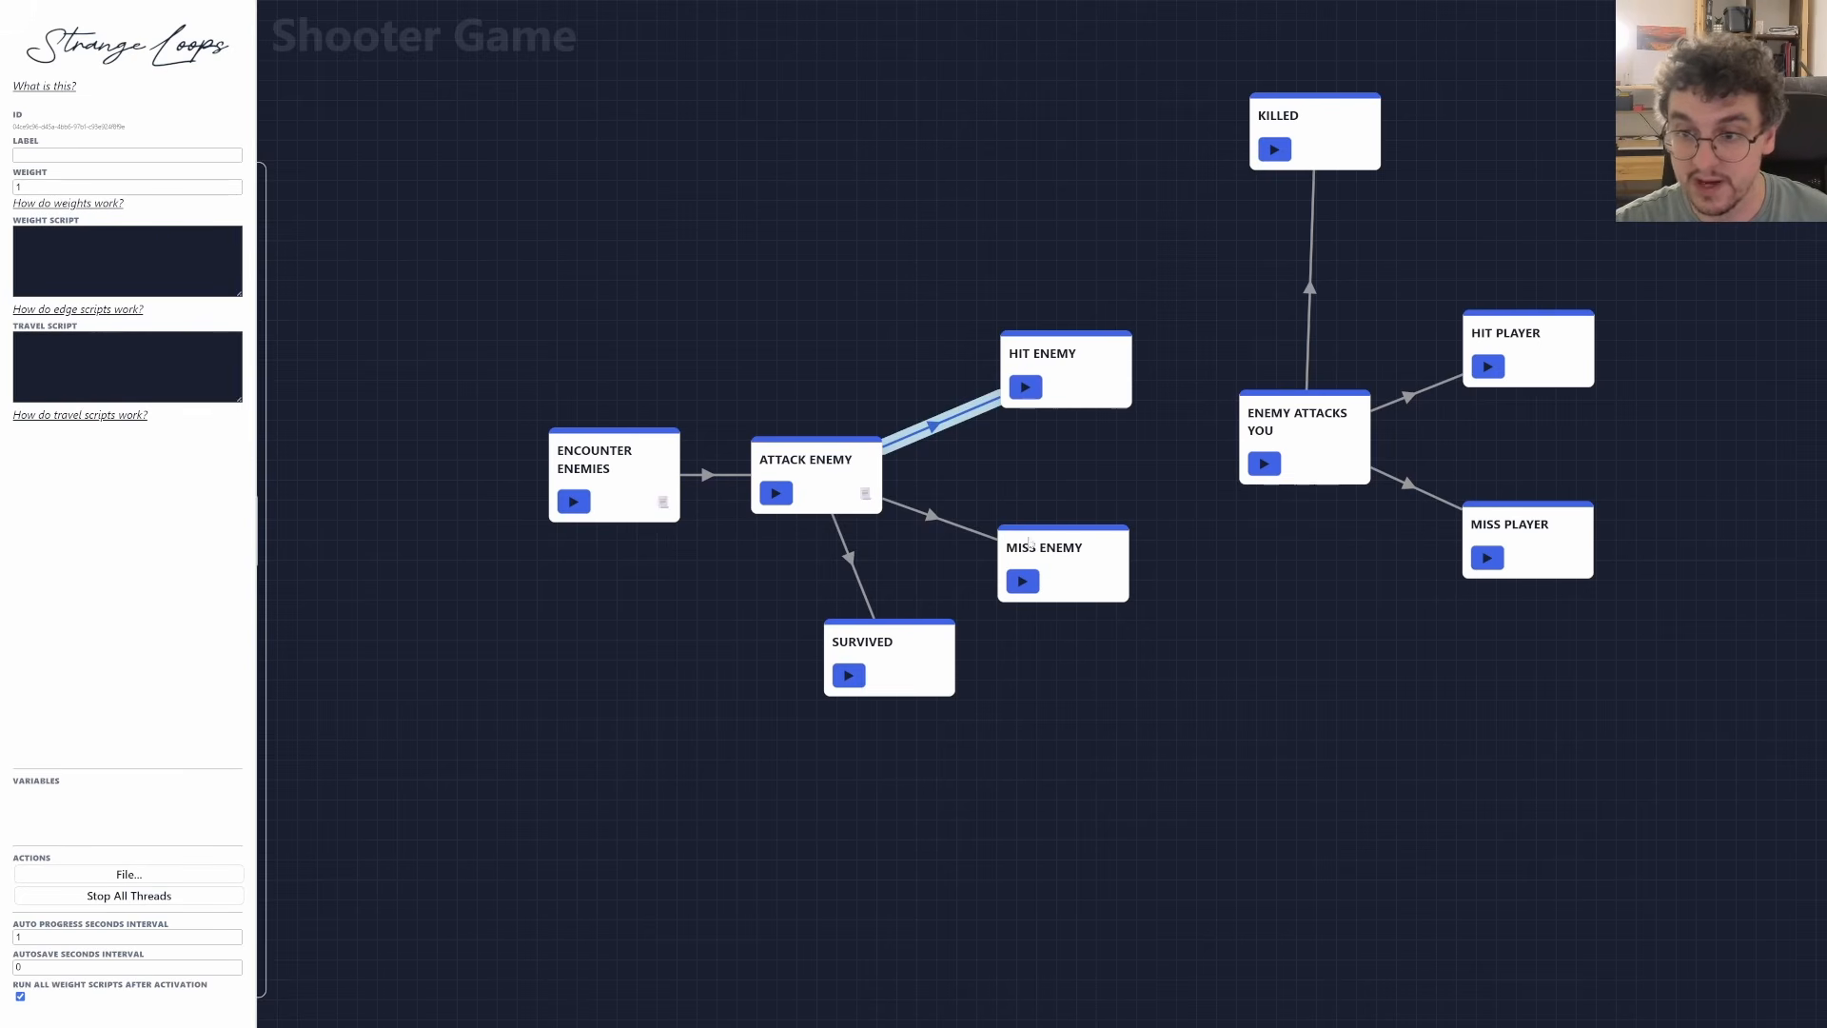
{"action": "left_click_drag", "start_coordinate": [1029, 542], "coordinate": [1035, 531]}
{"action": "left_click", "coordinate": [123, 255]}
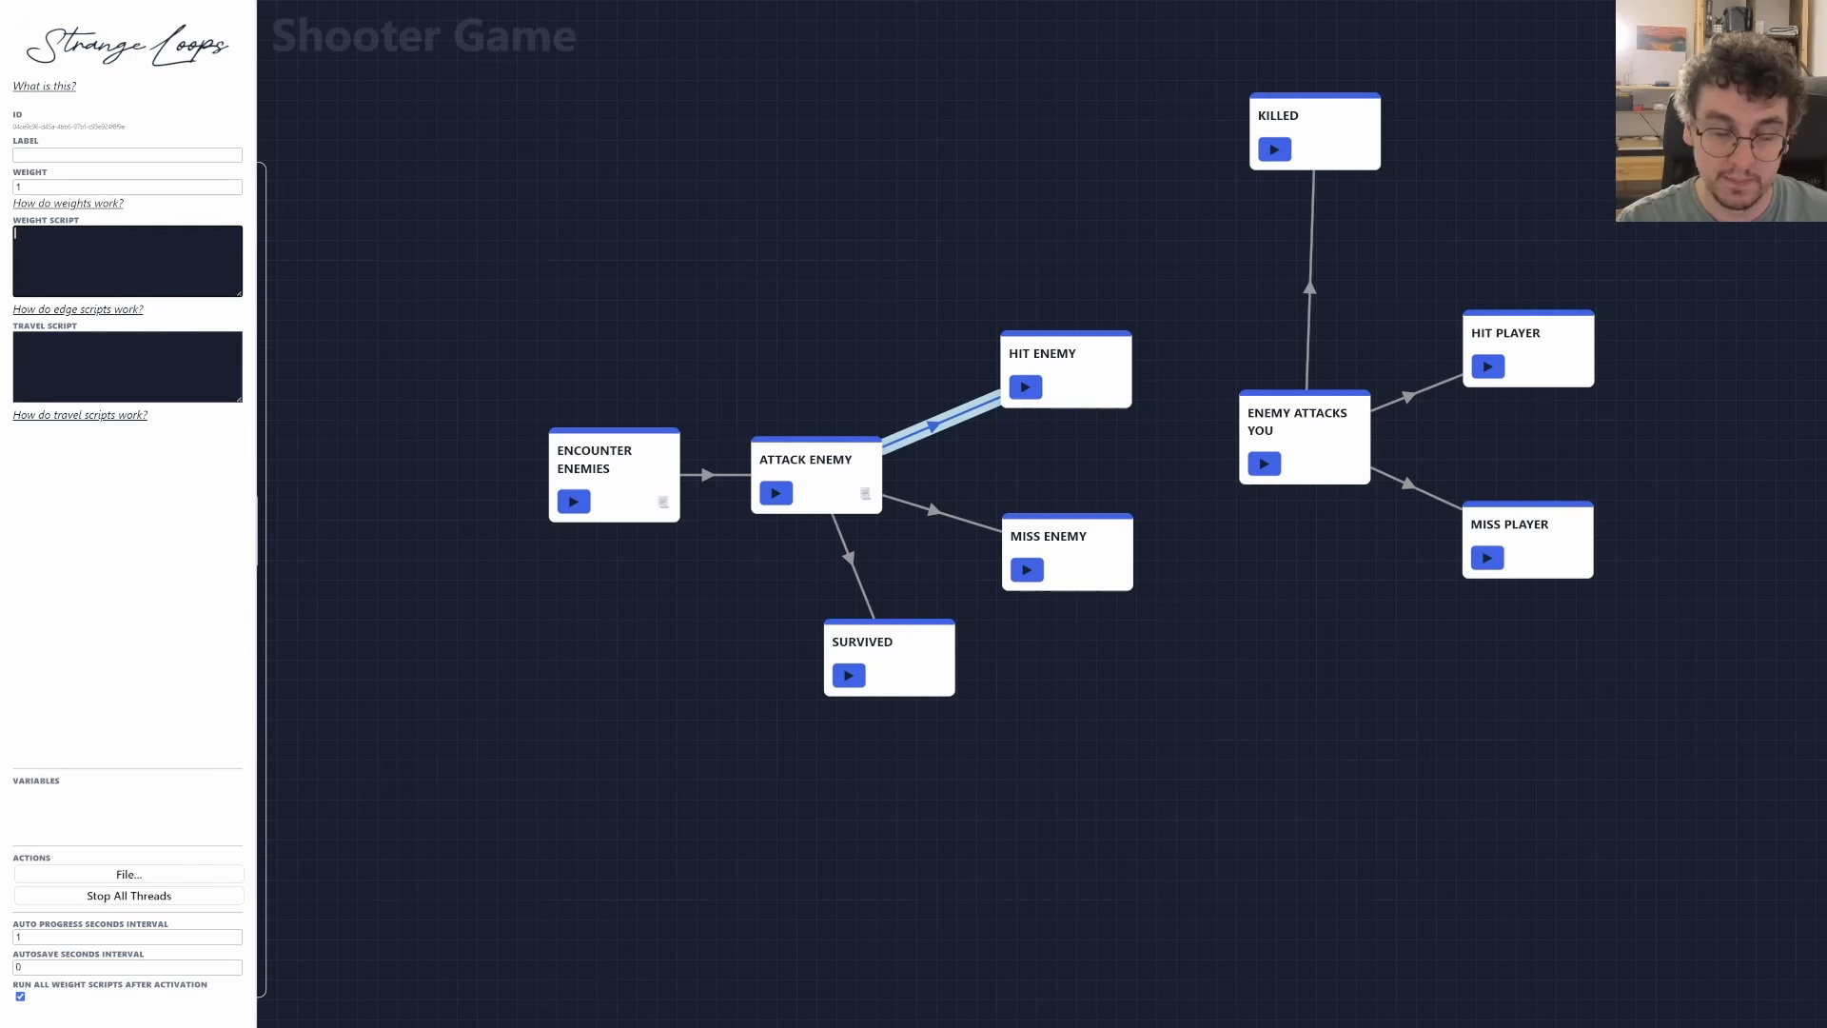
{"action": "type", "text": "g.player_aim"}
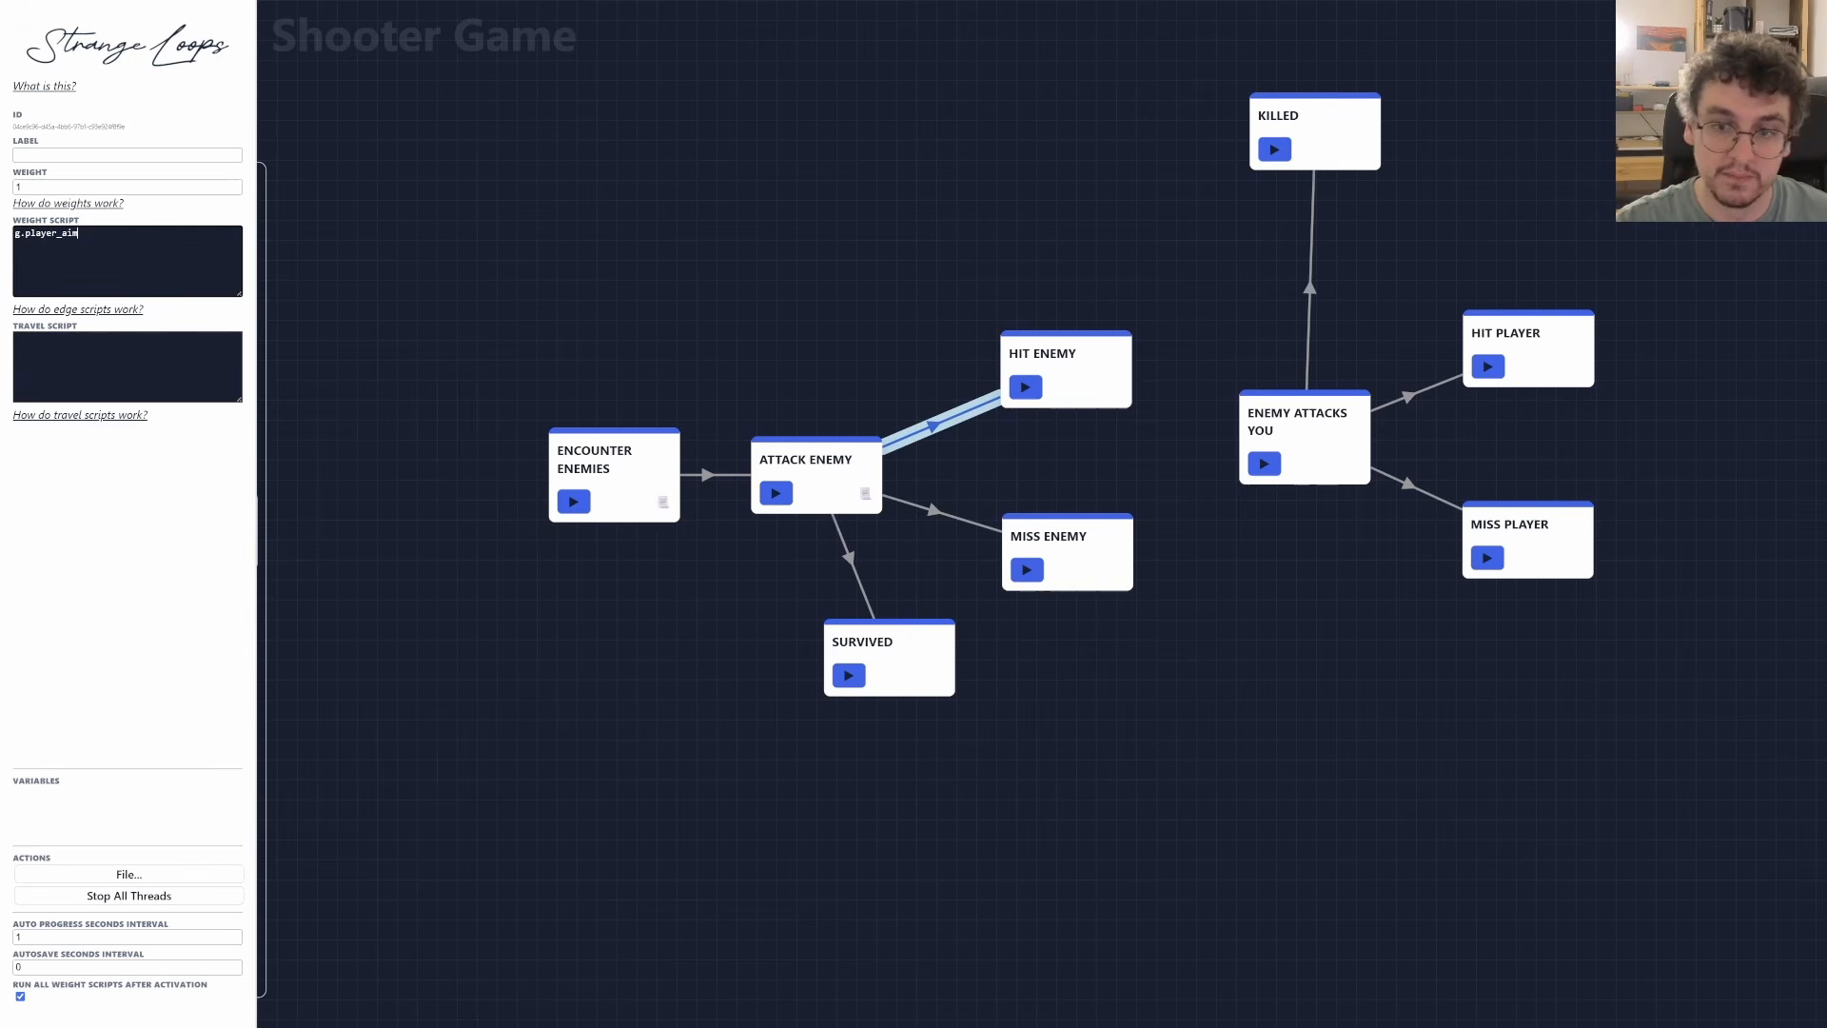
Set the weight script of the Attack Enemy to Miss Enemy connection to 1 - g.player_aim.
{"action": "left_click", "coordinate": [957, 530]}
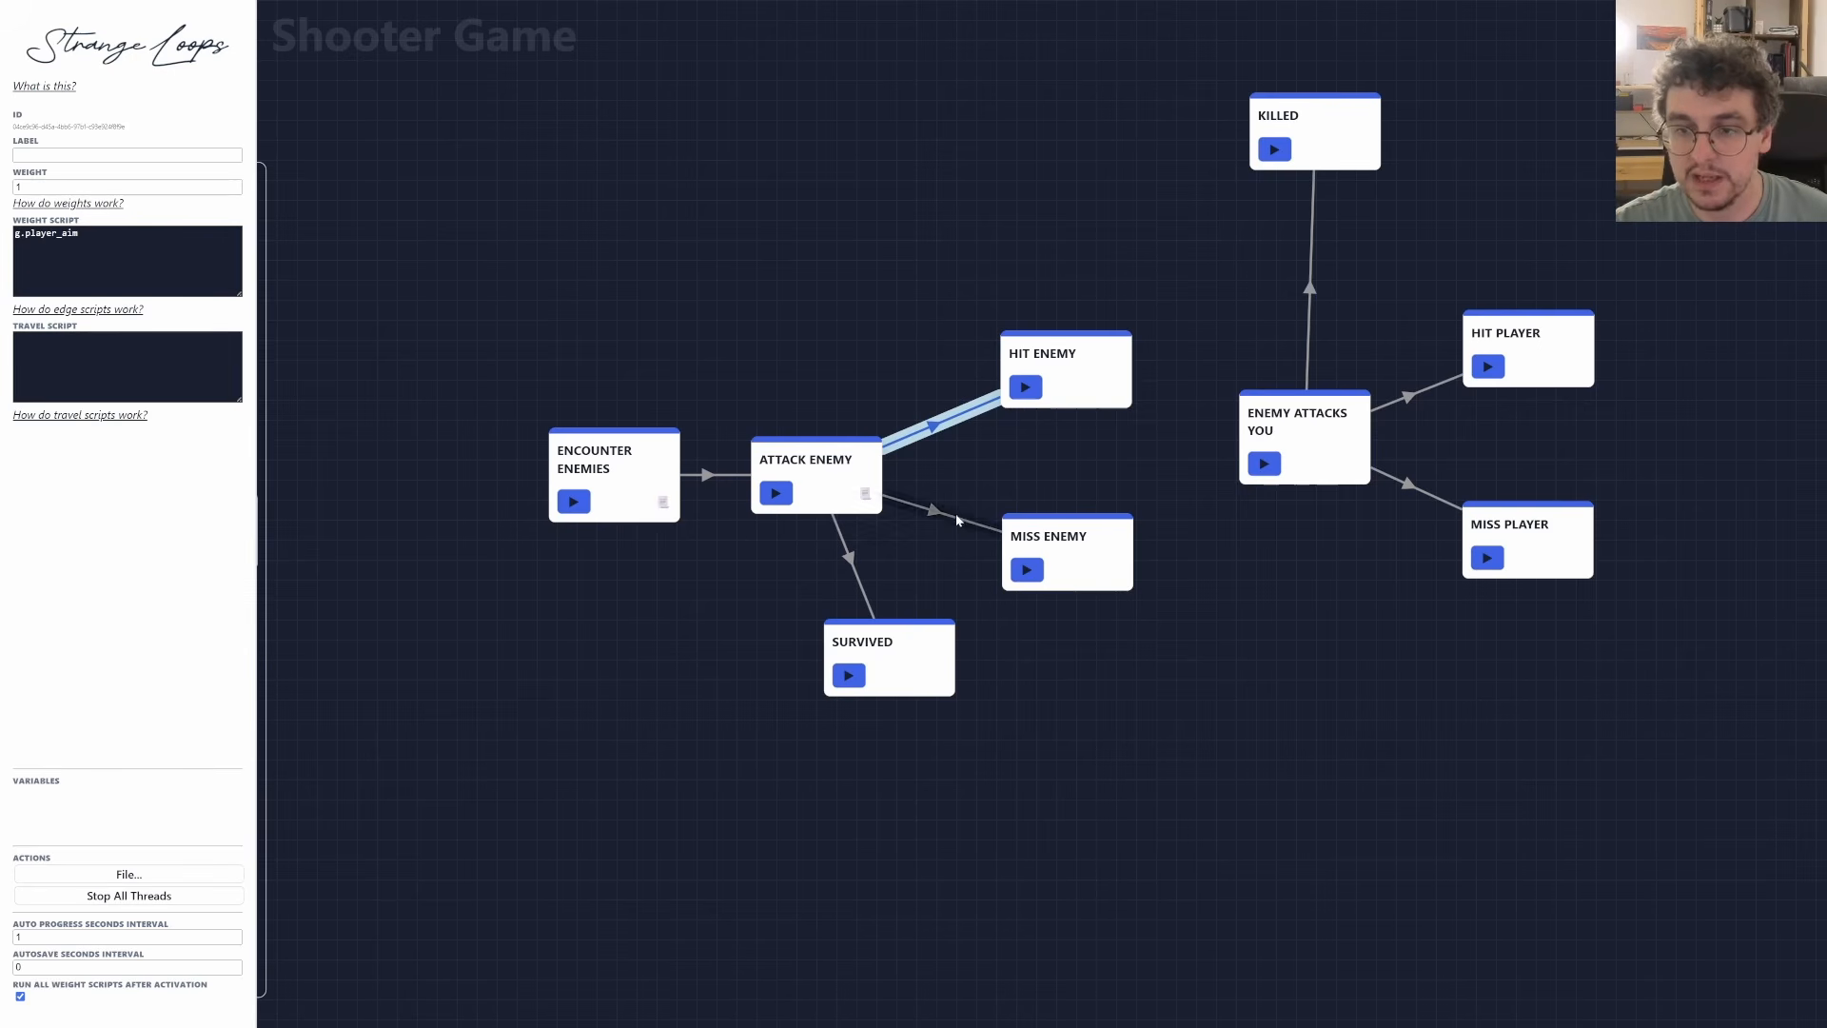
{"action": "left_click", "coordinate": [127, 259]}
{"action": "type", "text": "1"}
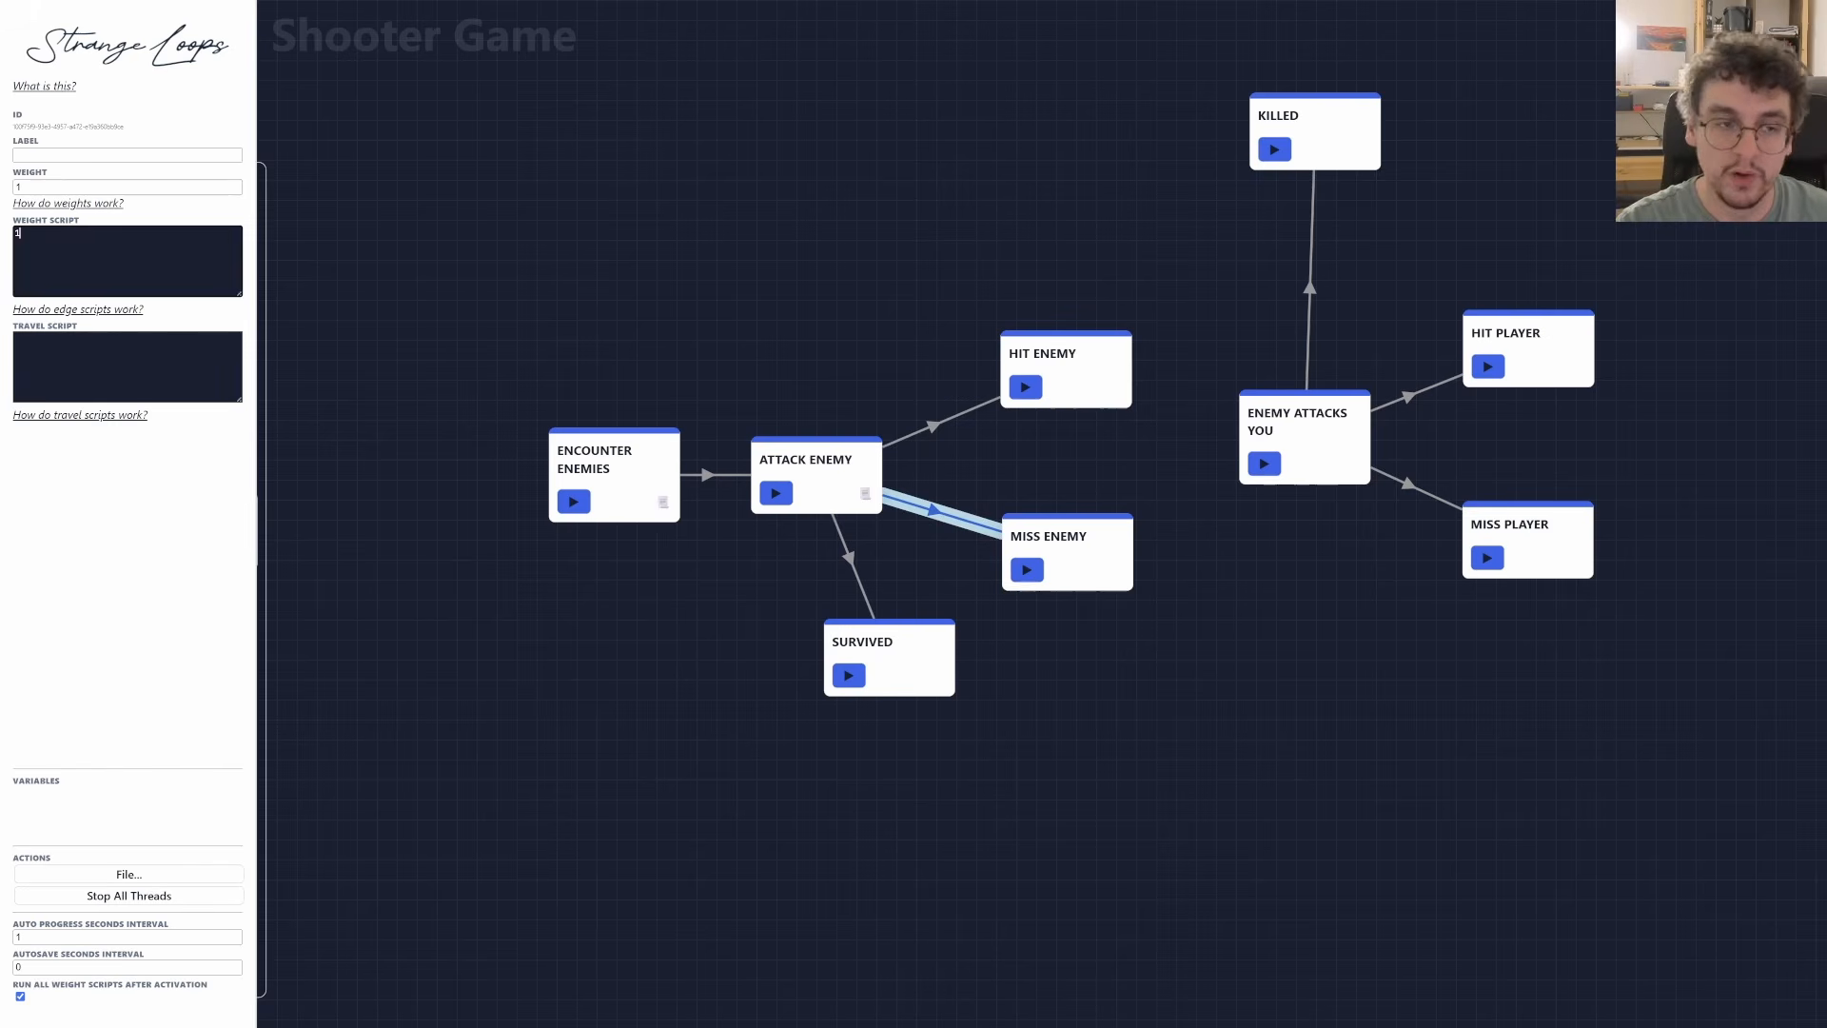
{"action": "type", "text": " - g.player_aim"}
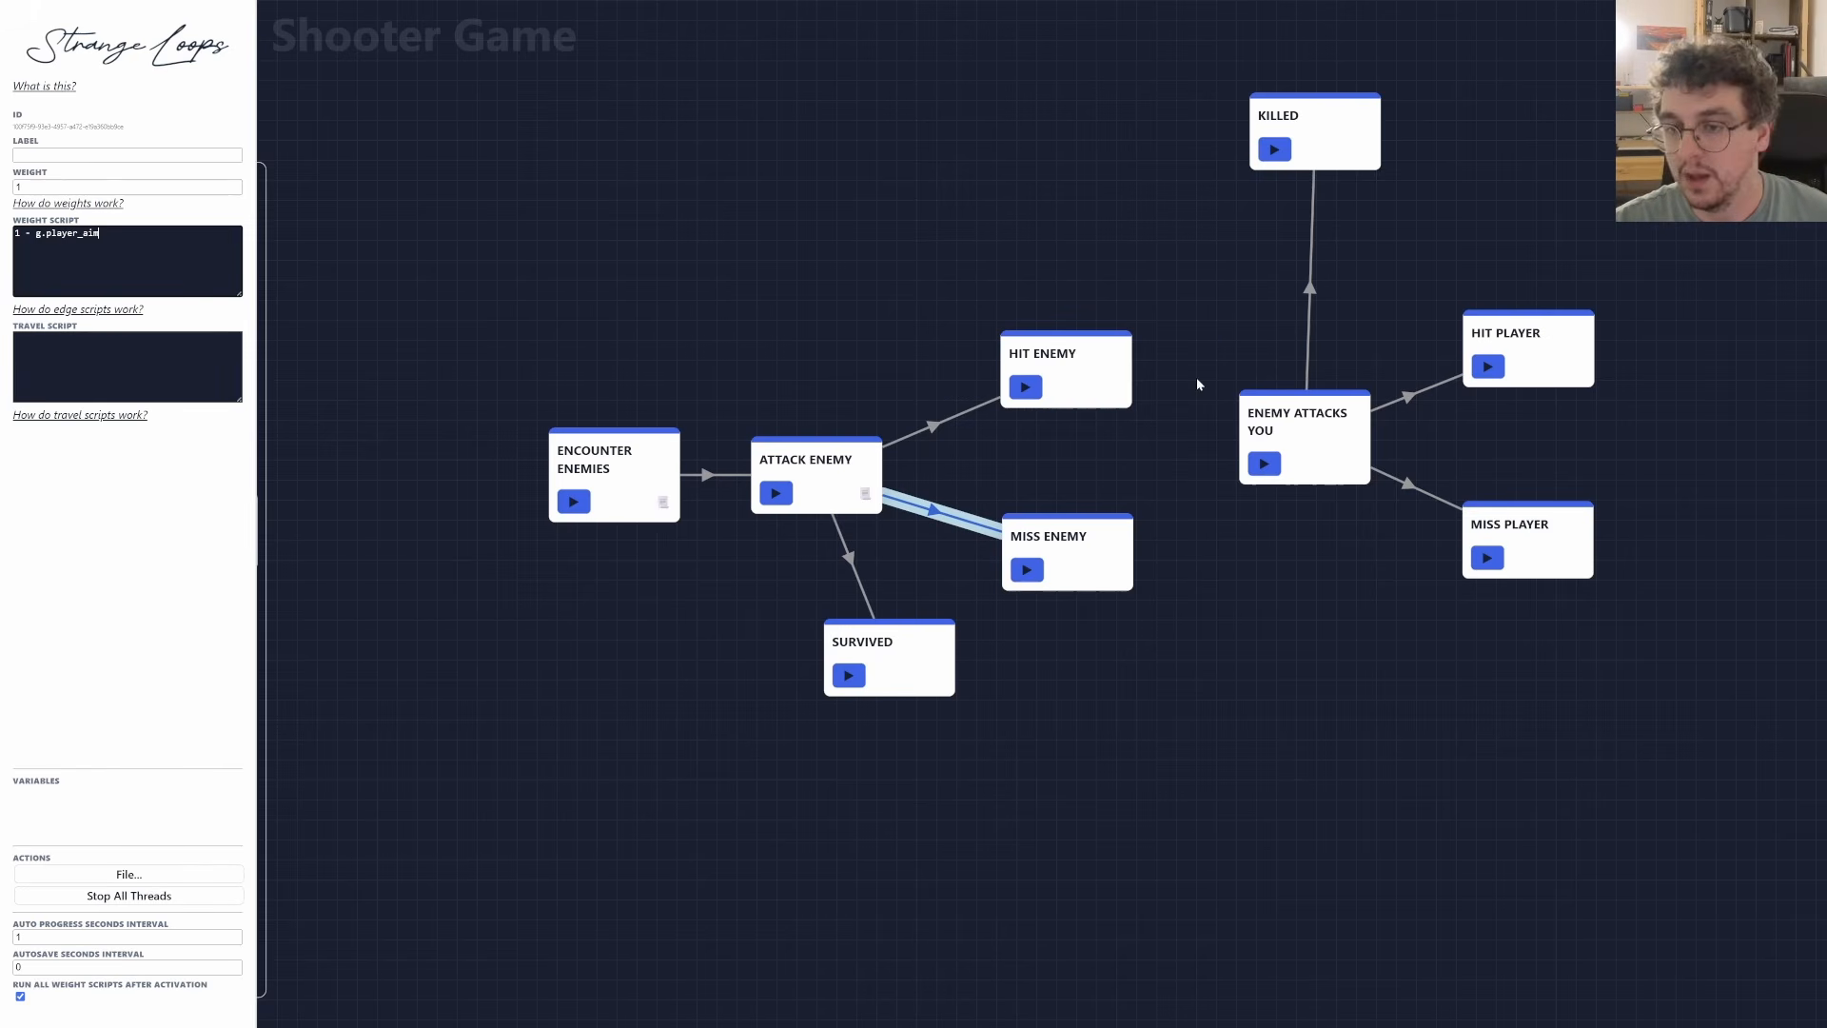
Set the weight script of the Enemy Attacks You to Hit Player connection to g.enemy_aim, nudging Hit Player slightly outward.
{"action": "left_click", "coordinate": [1418, 391]}
{"action": "left_click_drag", "start_coordinate": [1563, 359], "coordinate": [1589, 358]}
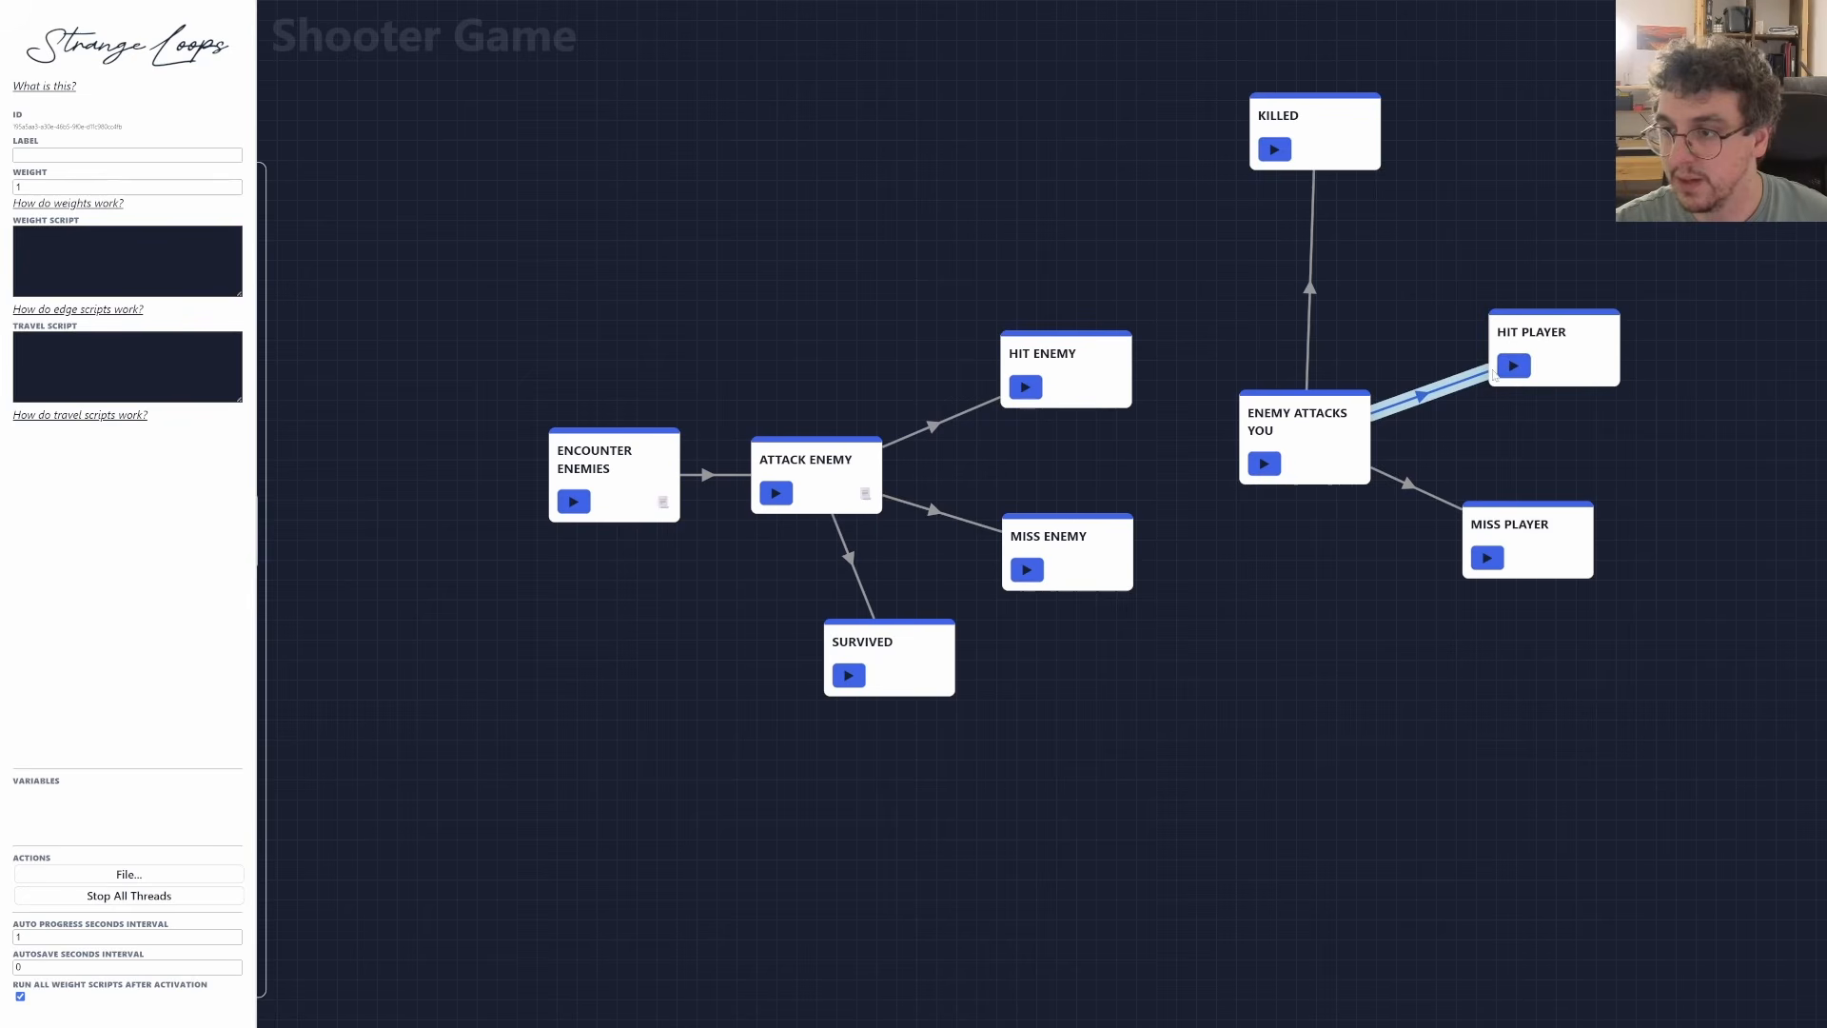
{"action": "left_click", "coordinate": [167, 247]}
{"action": "type", "text": "g.enemy_aim"}
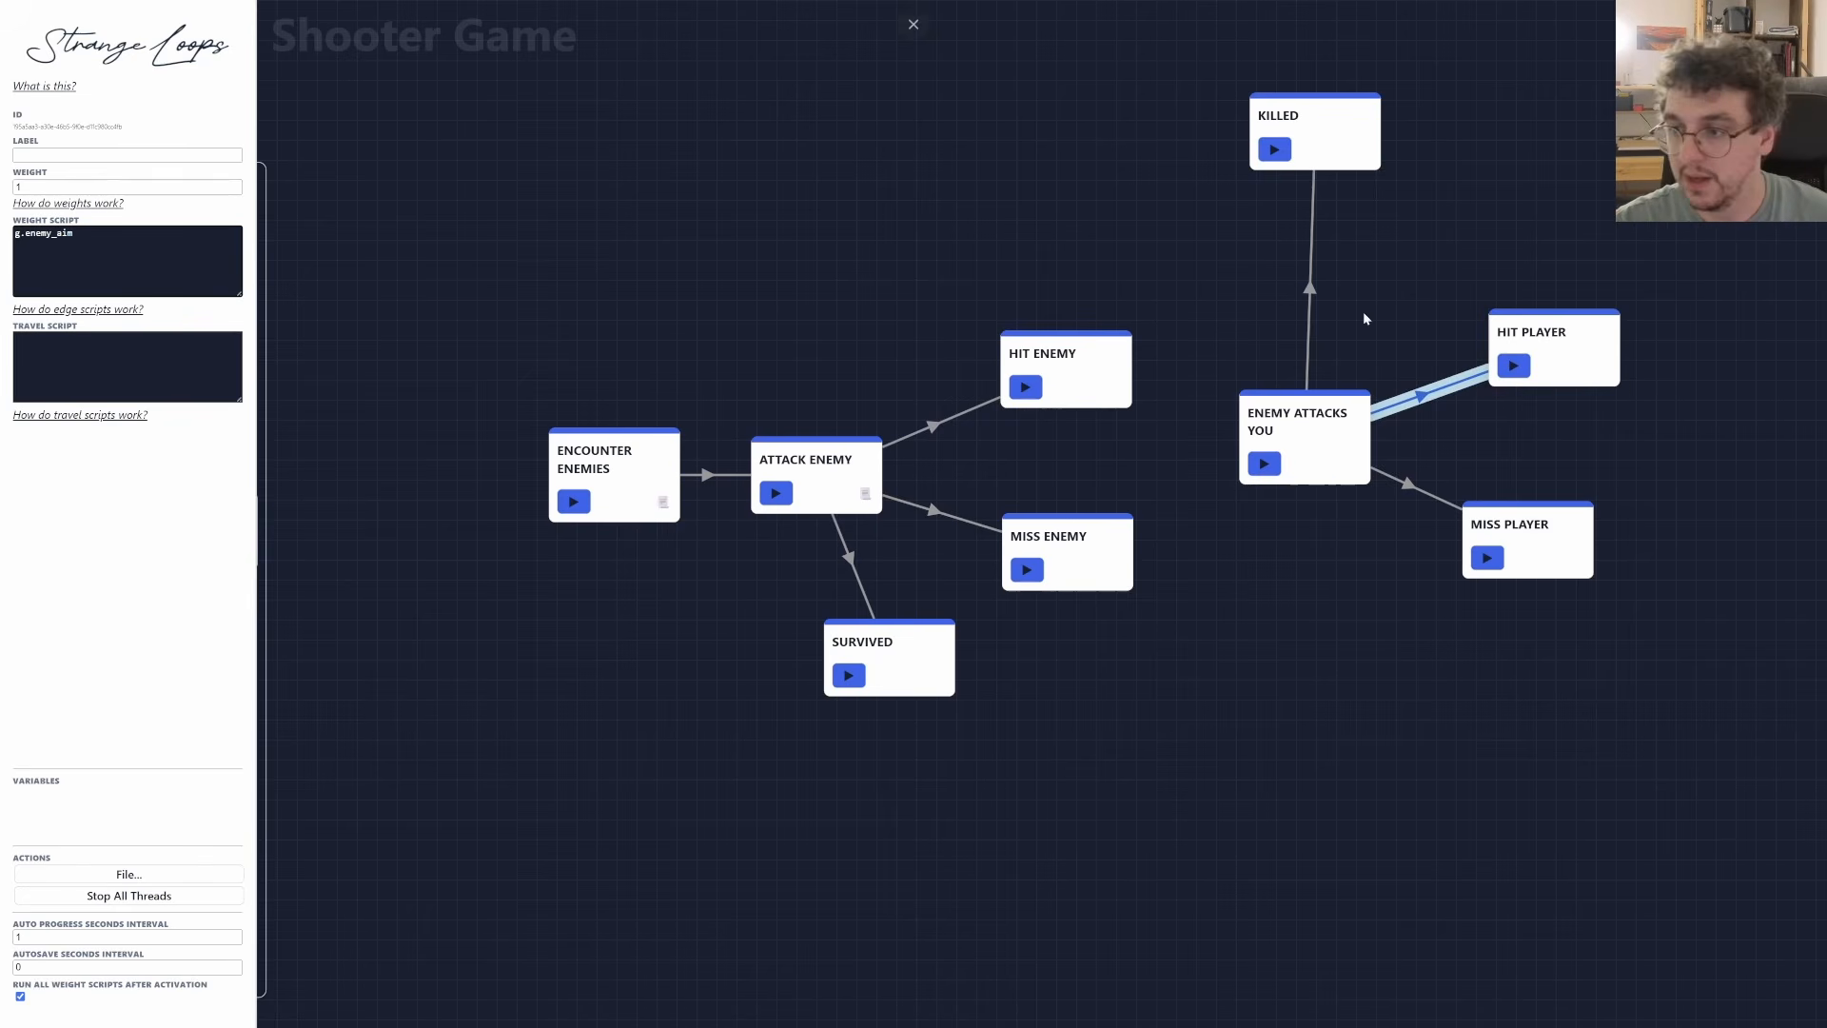
Set the weight script of the Enemy Attacks You to Miss Player connection to 1 - g.enemy_aim and nudge Miss Player slightly outward.
{"action": "left_click", "coordinate": [1418, 484]}
{"action": "left_click", "coordinate": [123, 262]}
{"action": "type", "text": "1 - "}
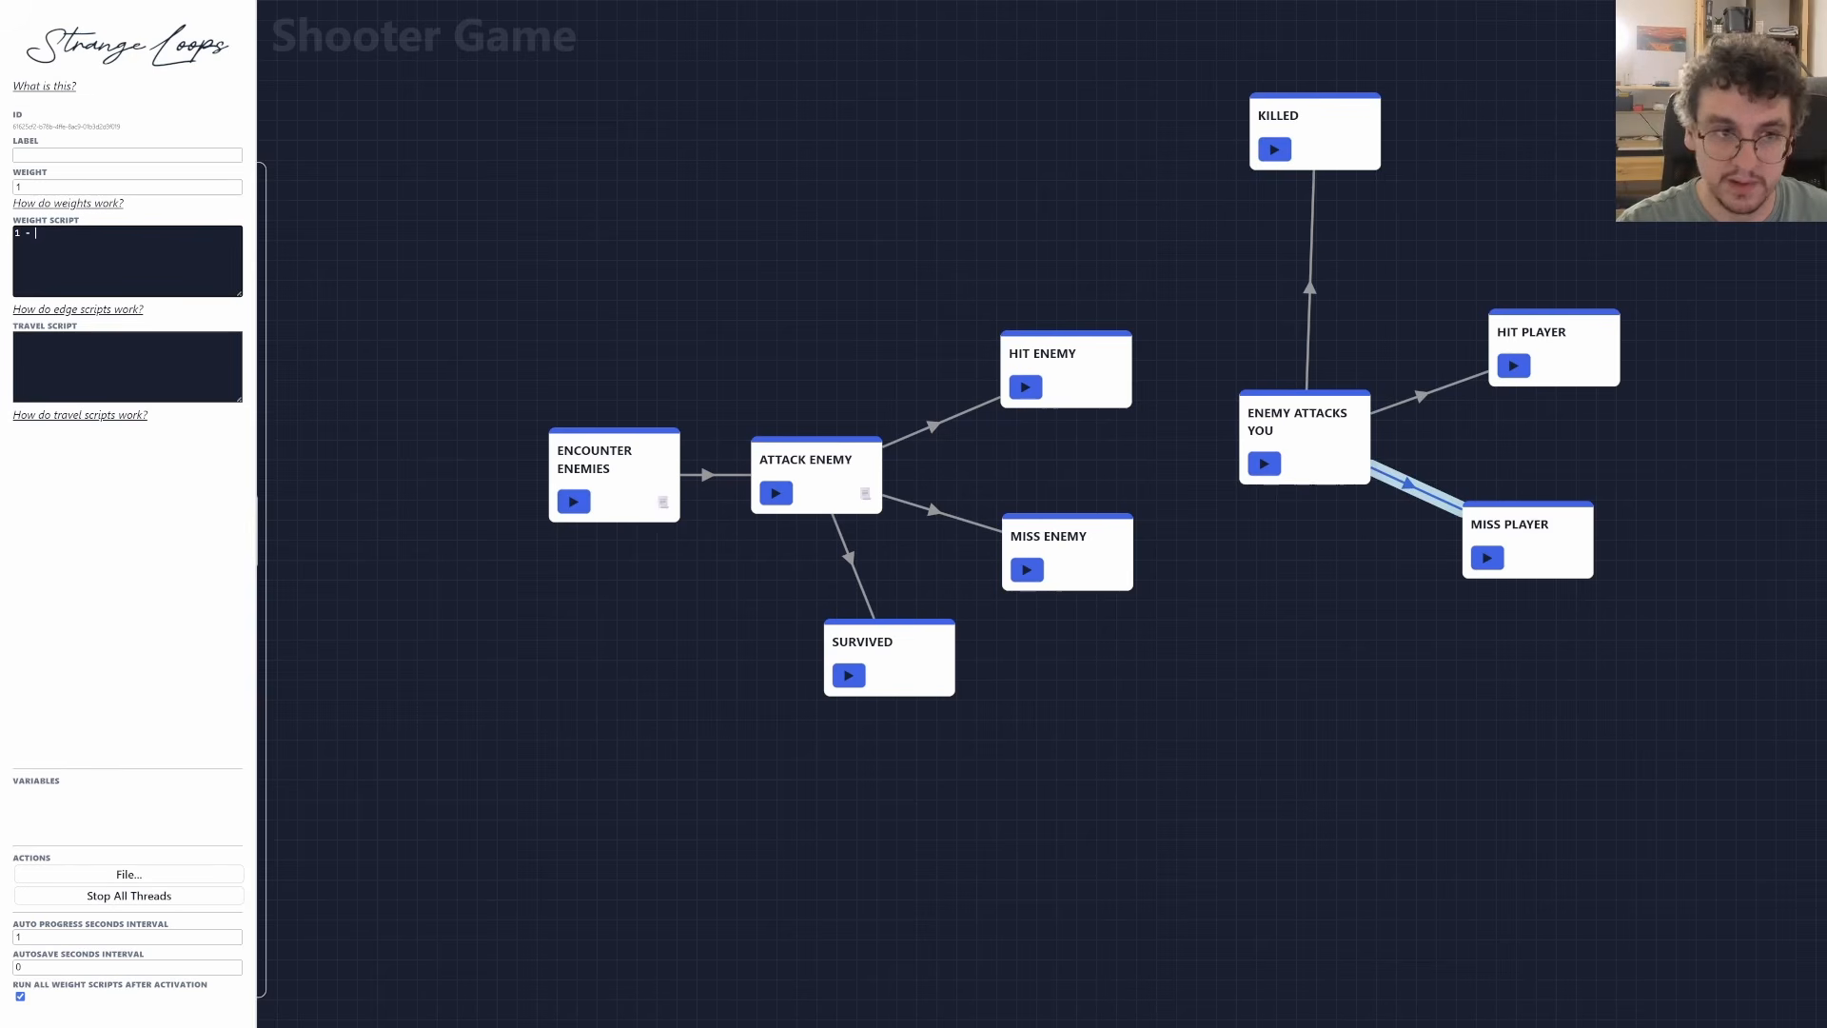
{"action": "type", "text": "g.enemy_aim"}
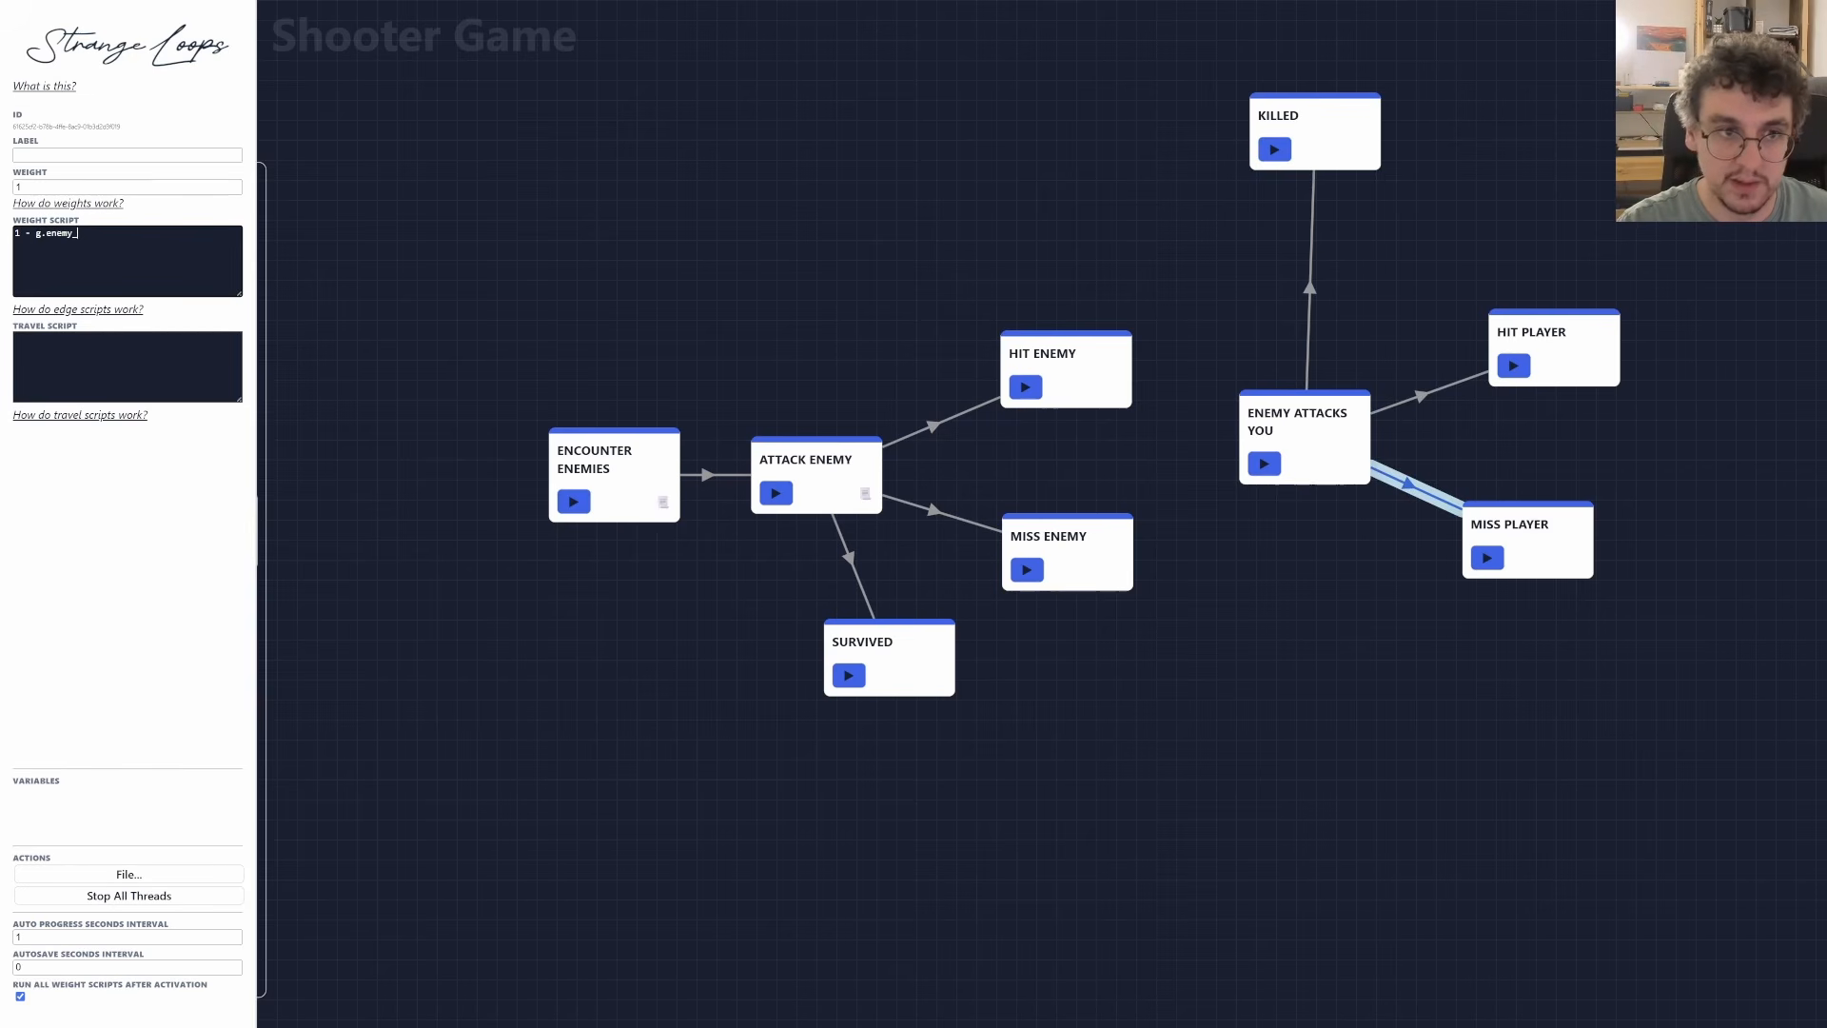
{"action": "left_click", "coordinate": [1319, 574]}
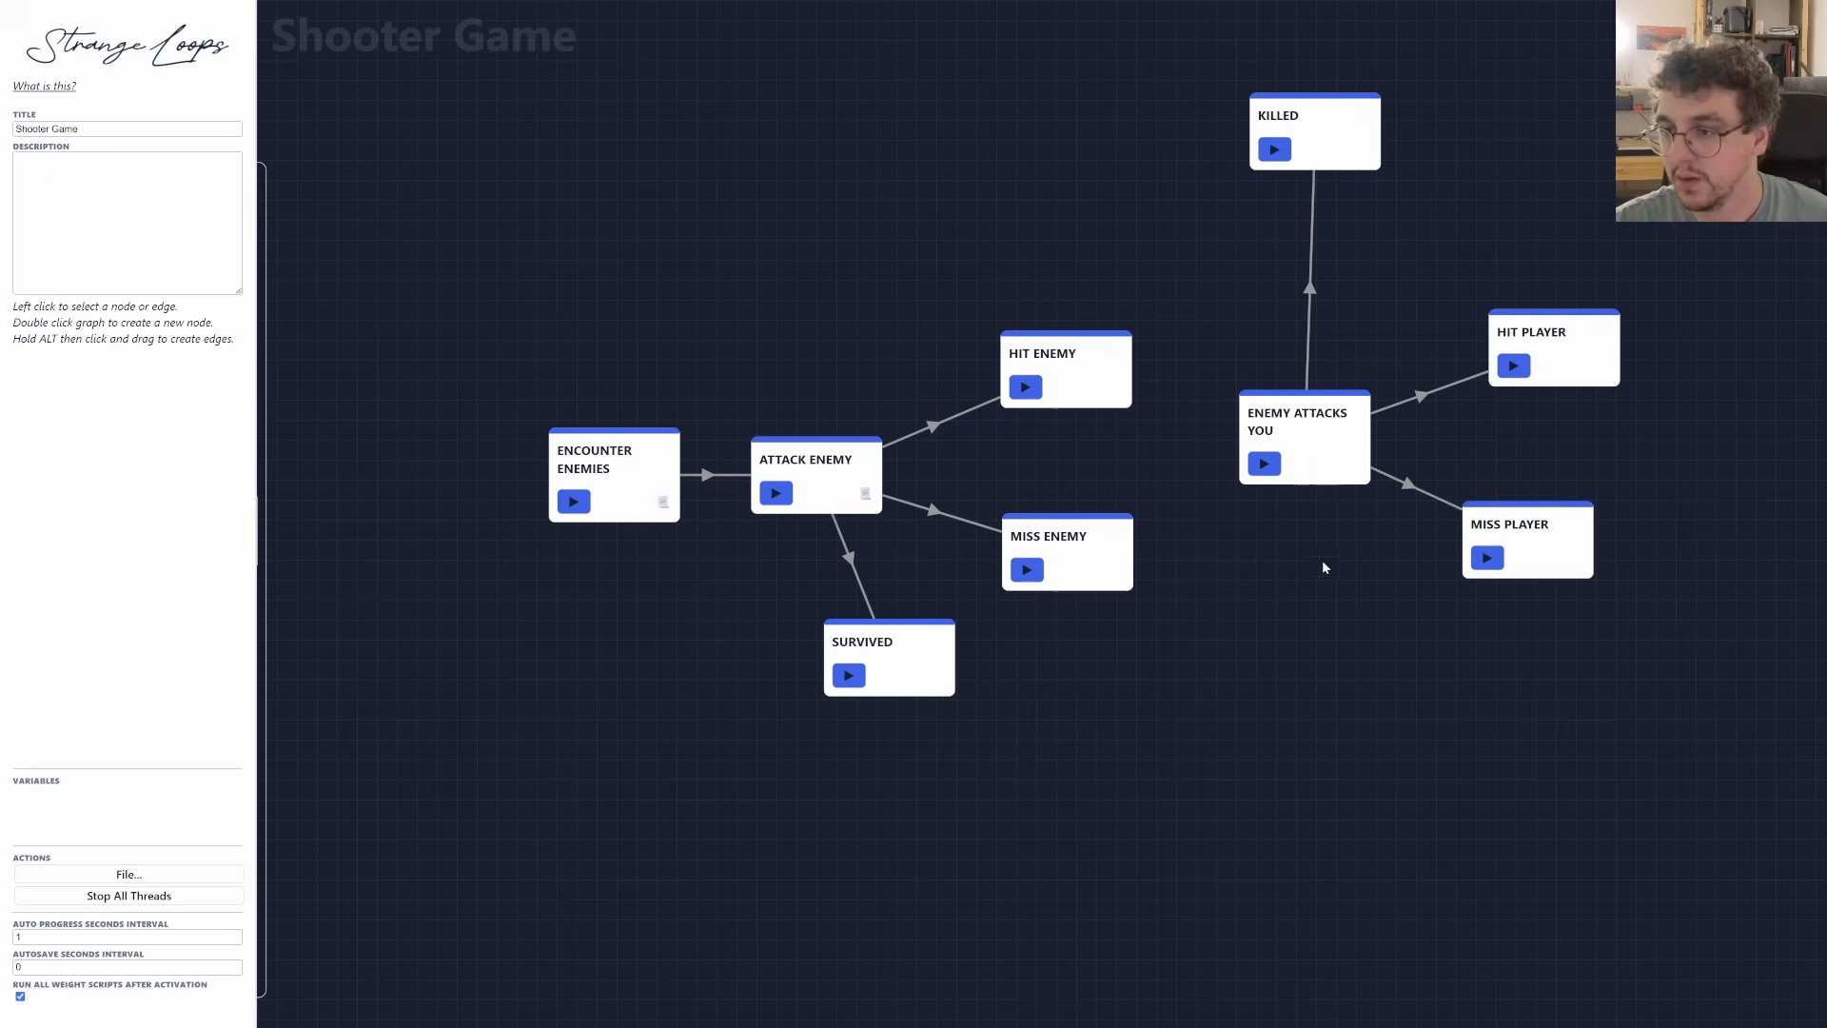
{"action": "left_click_drag", "start_coordinate": [1469, 501], "coordinate": [1487, 511]}
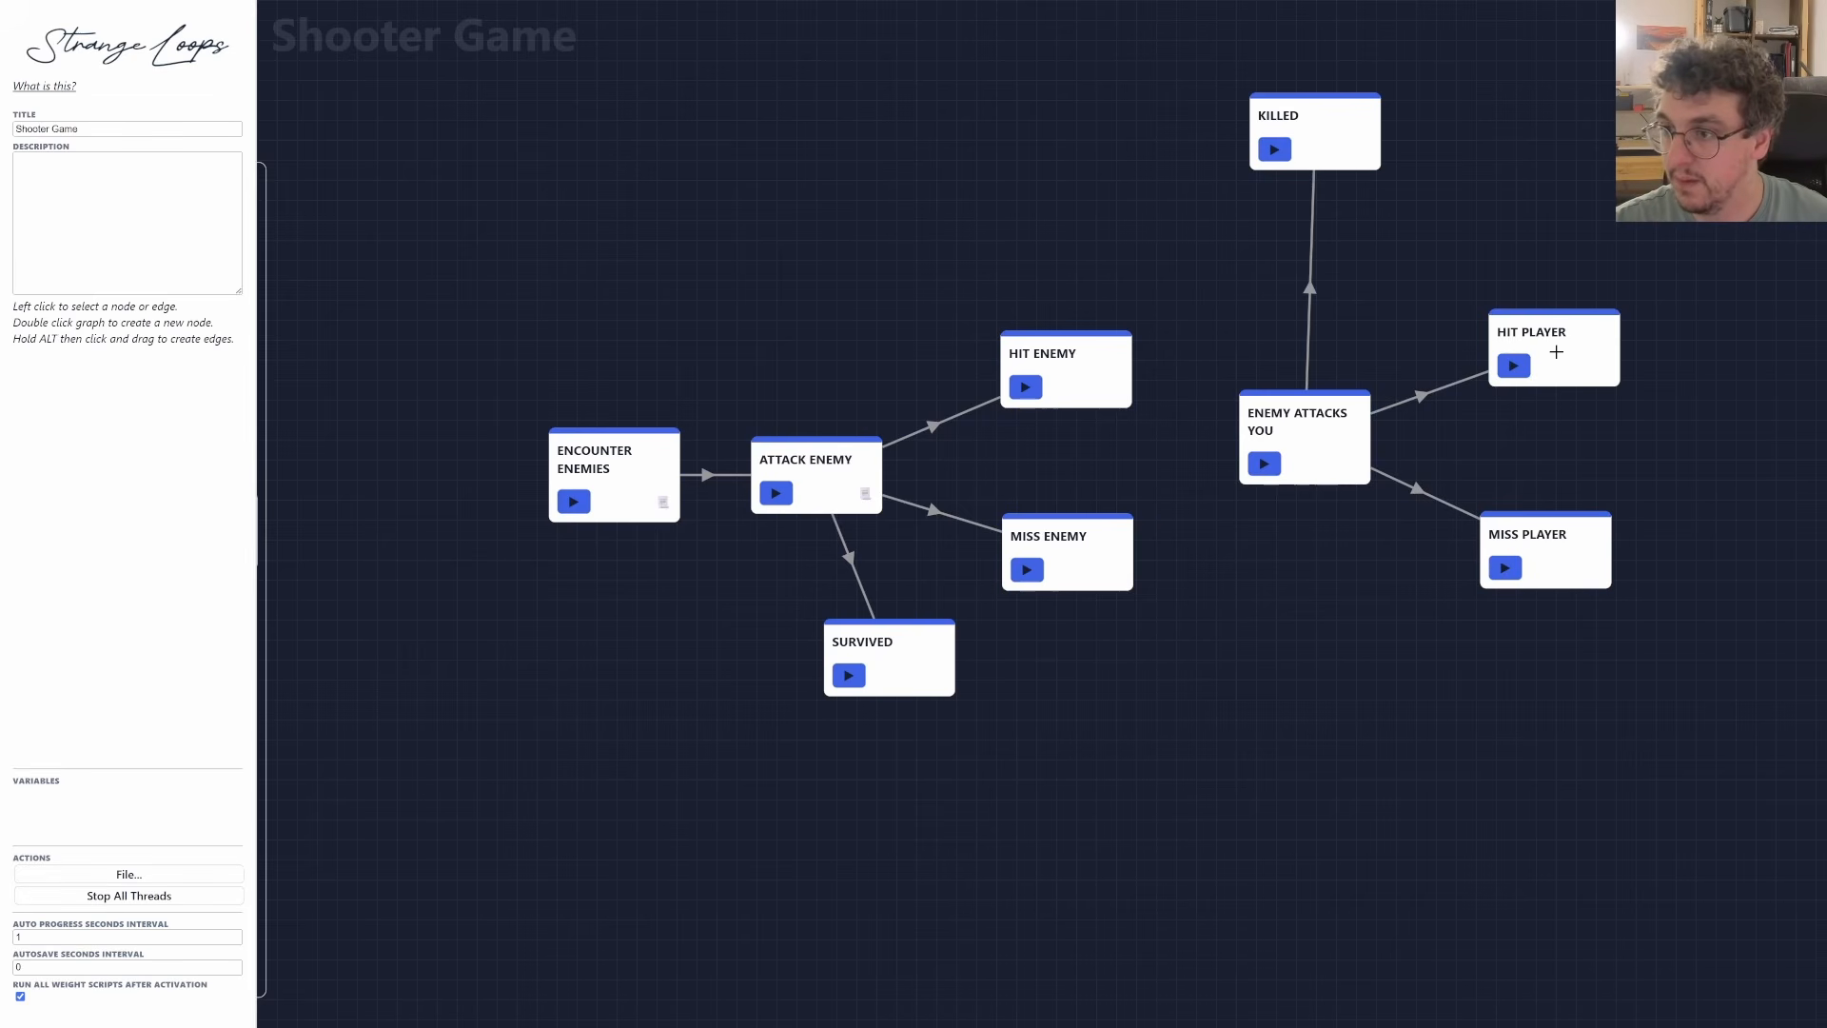
{"action": "left_click_drag", "start_coordinate": [1555, 352], "coordinate": [1445, 354]}
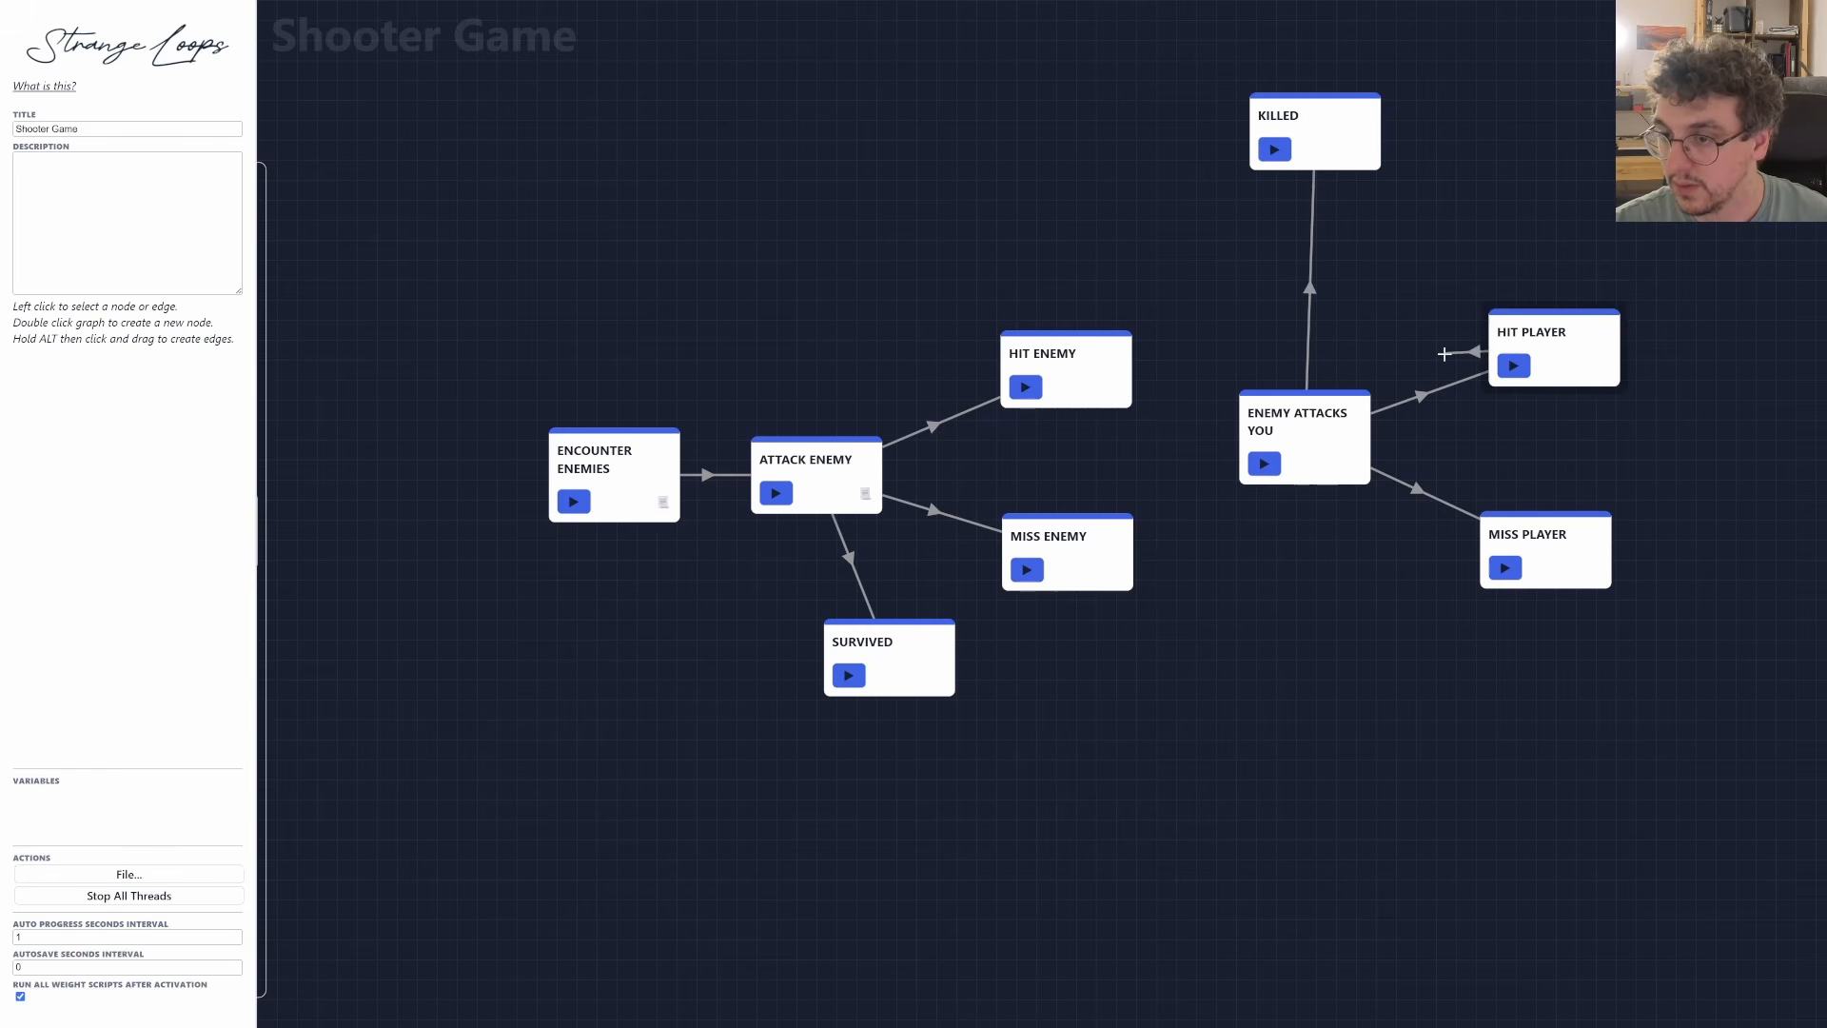
{"action": "left_click_drag", "start_coordinate": [1445, 354], "coordinate": [1474, 165]}
{"action": "left_click", "coordinate": [1517, 218]}
{"action": "key", "text": "Delete"}
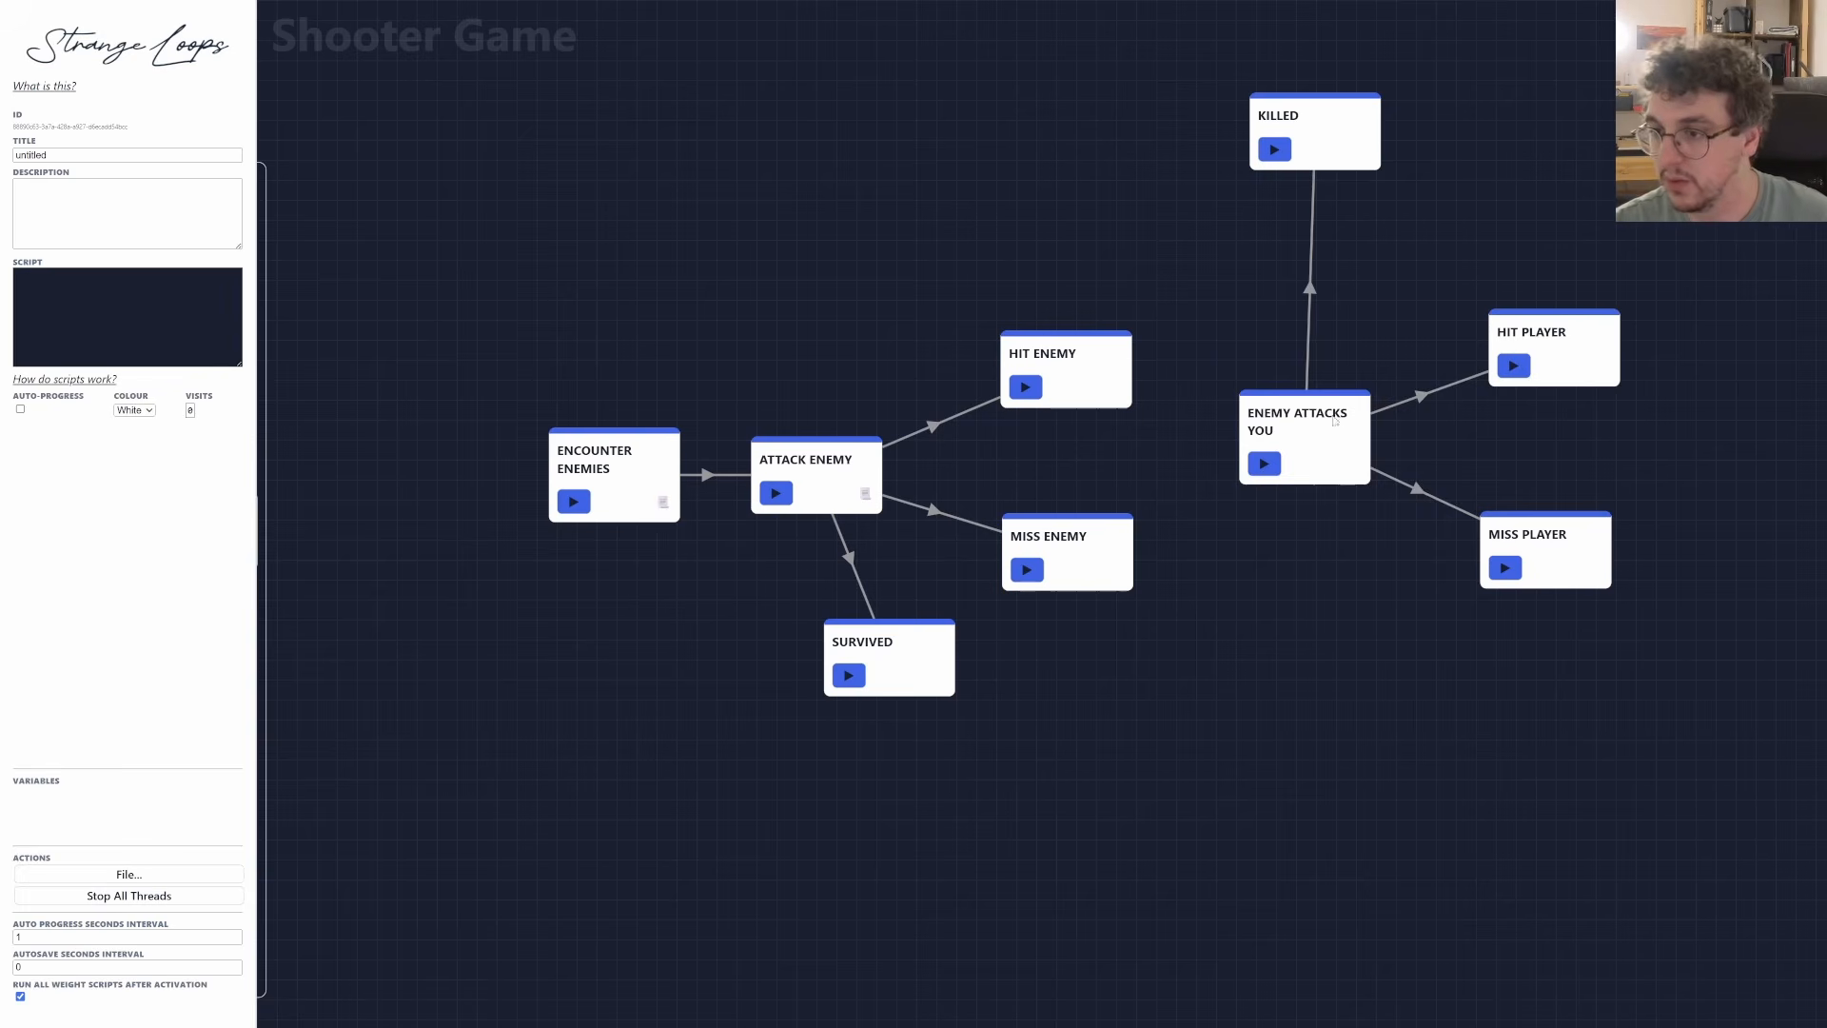
Move Enemy Attacks You to the far side of the graph, with Hit Player and Miss Player between it and the enemy hit and miss nodes.
{"action": "left_click_drag", "start_coordinate": [1335, 421], "coordinate": [1424, 424]}
{"action": "left_click_drag", "start_coordinate": [1542, 538], "coordinate": [1248, 553]}
{"action": "left_click_drag", "start_coordinate": [1423, 425], "coordinate": [1570, 468]}
{"action": "left_click_drag", "start_coordinate": [1565, 342], "coordinate": [1281, 355]}
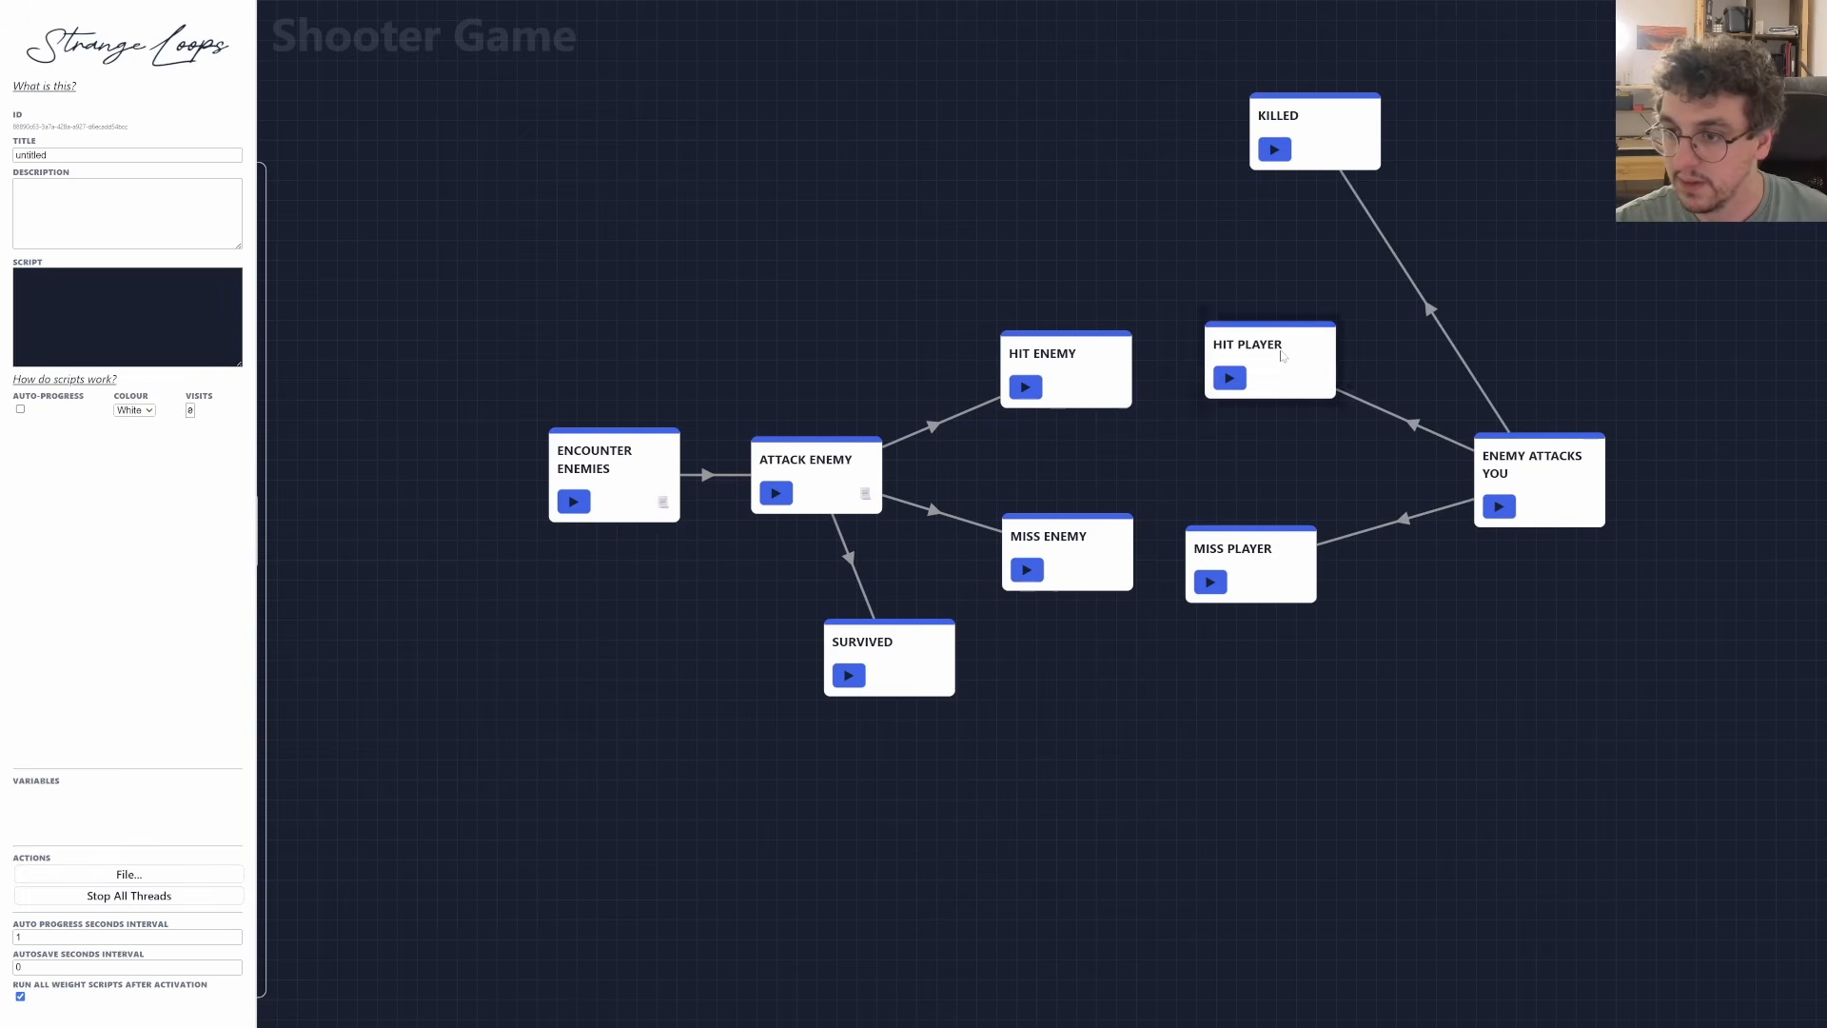
Connect Hit Enemy and Miss Enemy to Enemy Attacks You, and Hit Player and Miss Player back to Attack Enemy.
{"action": "left_click_drag", "start_coordinate": [1088, 377], "coordinate": [1100, 388]}
{"action": "left_click_drag", "start_coordinate": [1277, 356], "coordinate": [1249, 357]}
{"action": "left_click_drag", "start_coordinate": [1093, 378], "coordinate": [1522, 471]}
{"action": "left_click_drag", "start_coordinate": [1224, 557], "coordinate": [1245, 618]}
{"action": "left_click_drag", "start_coordinate": [1083, 540], "coordinate": [1494, 504]}
{"action": "left_click_drag", "start_coordinate": [1253, 349], "coordinate": [856, 475]}
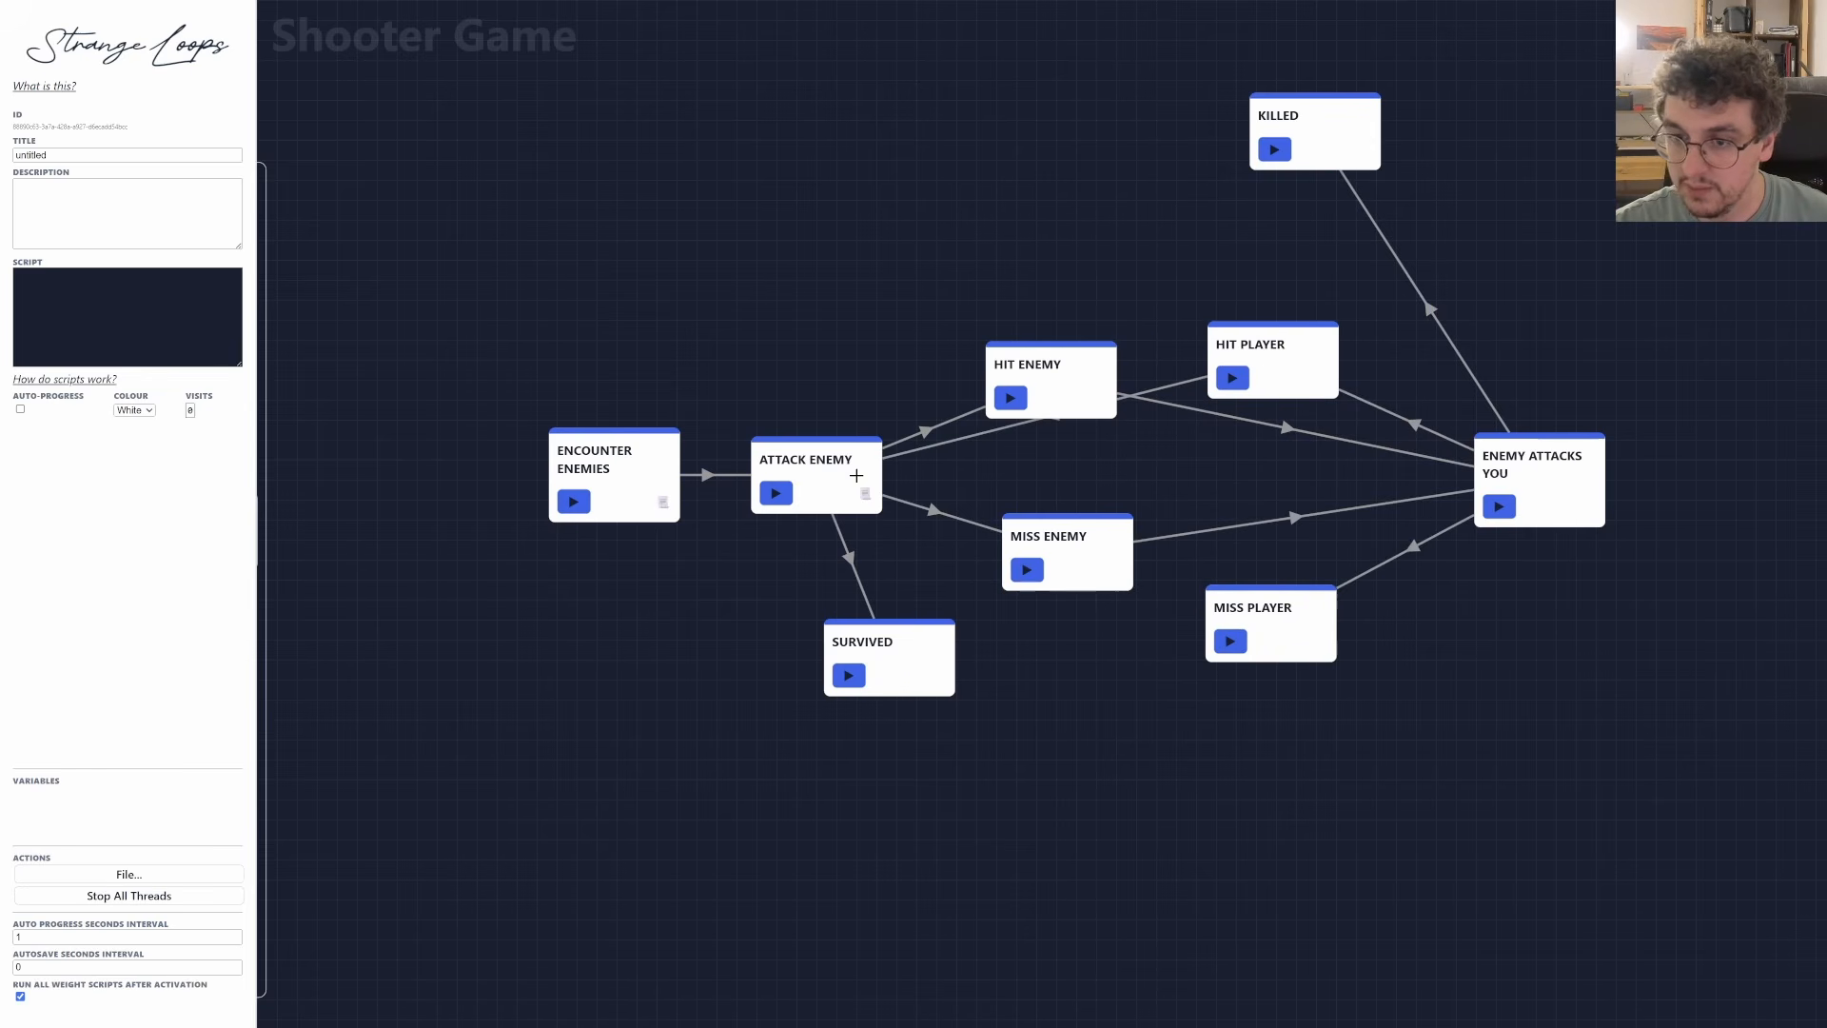
{"action": "left_click_drag", "start_coordinate": [1256, 612], "coordinate": [807, 478]}
Spread Hit Enemy, Miss Enemy, Hit Player and Miss Player apart so the crossing loop connections are clear.
{"action": "left_click_drag", "start_coordinate": [1104, 549], "coordinate": [1087, 618]}
{"action": "left_click_drag", "start_coordinate": [1101, 392], "coordinate": [1096, 369]}
{"action": "left_click_drag", "start_coordinate": [1284, 362], "coordinate": [1325, 350]}
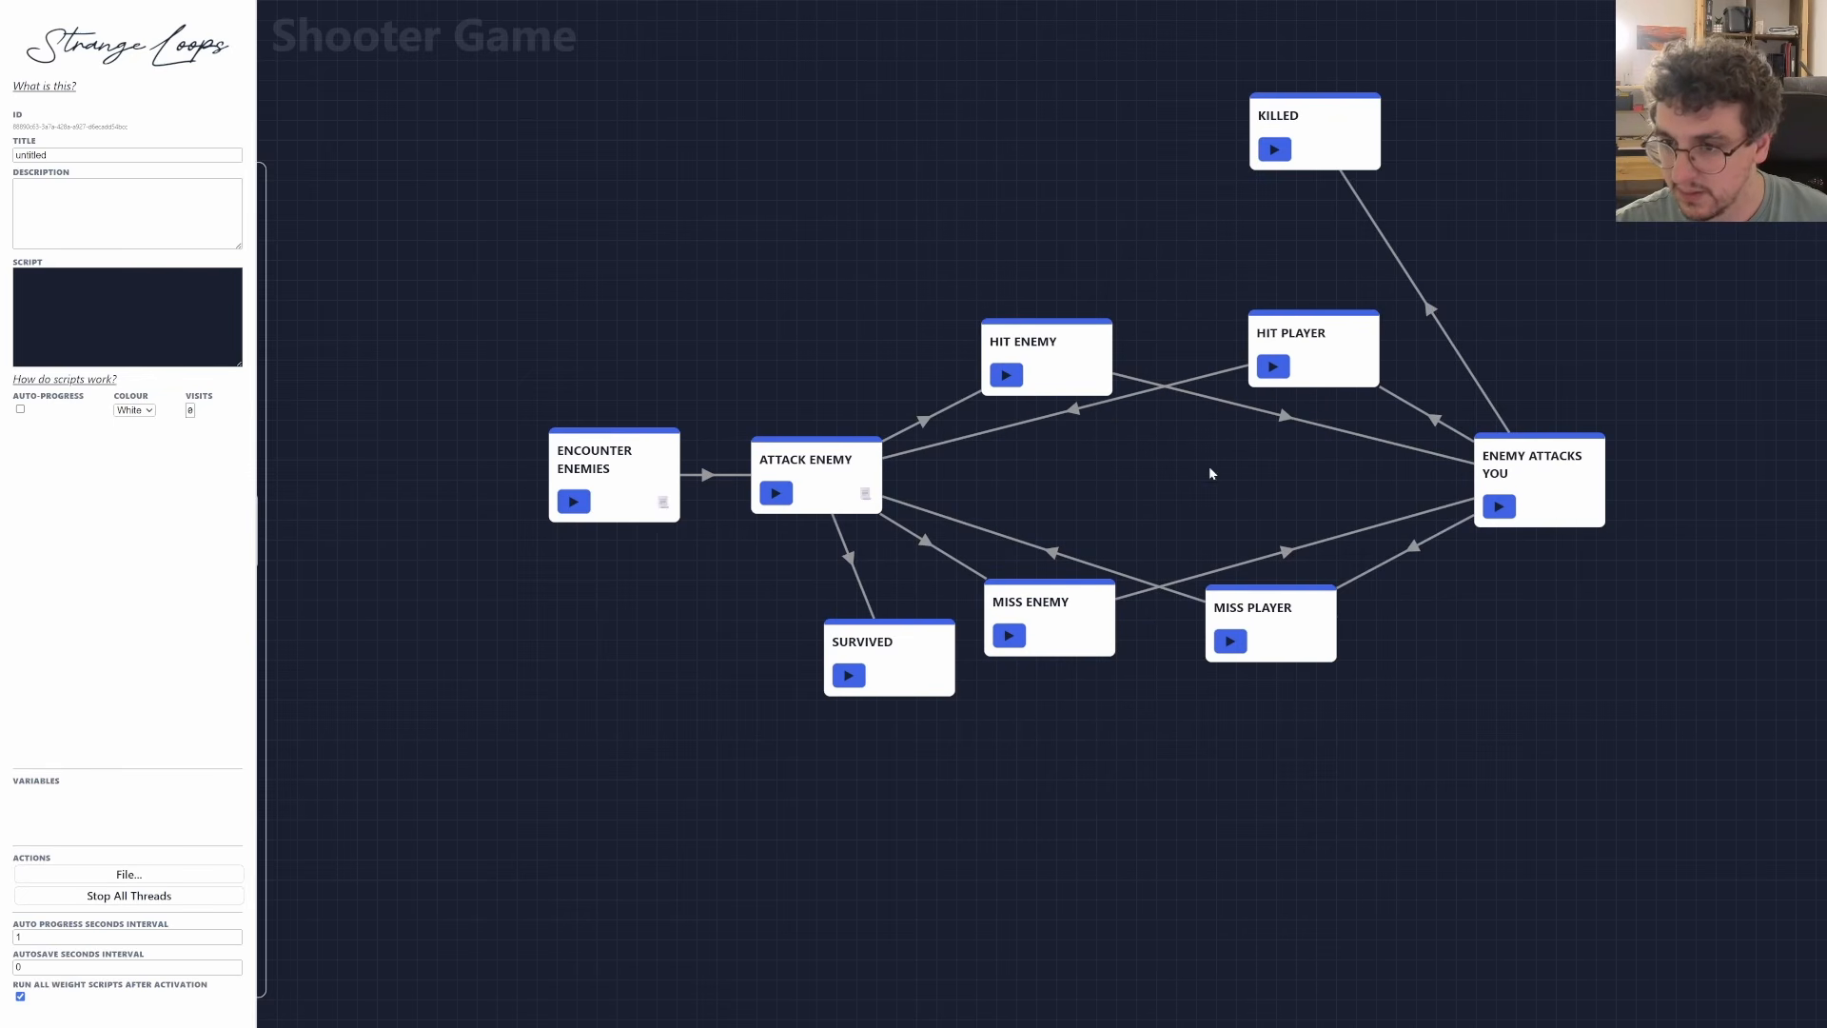
{"action": "left_click_drag", "start_coordinate": [1303, 632], "coordinate": [1353, 634]}
{"action": "left_click_drag", "start_coordinate": [1079, 373], "coordinate": [1074, 360]}
{"action": "left_click_drag", "start_coordinate": [1322, 329], "coordinate": [1337, 320]}
Place Killed above Enemy Attacks You and Survived below Attack Enemy, pushing the four hit and miss nodes farther outward.
{"action": "left_click_drag", "start_coordinate": [1328, 129], "coordinate": [1546, 184]}
{"action": "left_click_drag", "start_coordinate": [947, 665], "coordinate": [870, 749]}
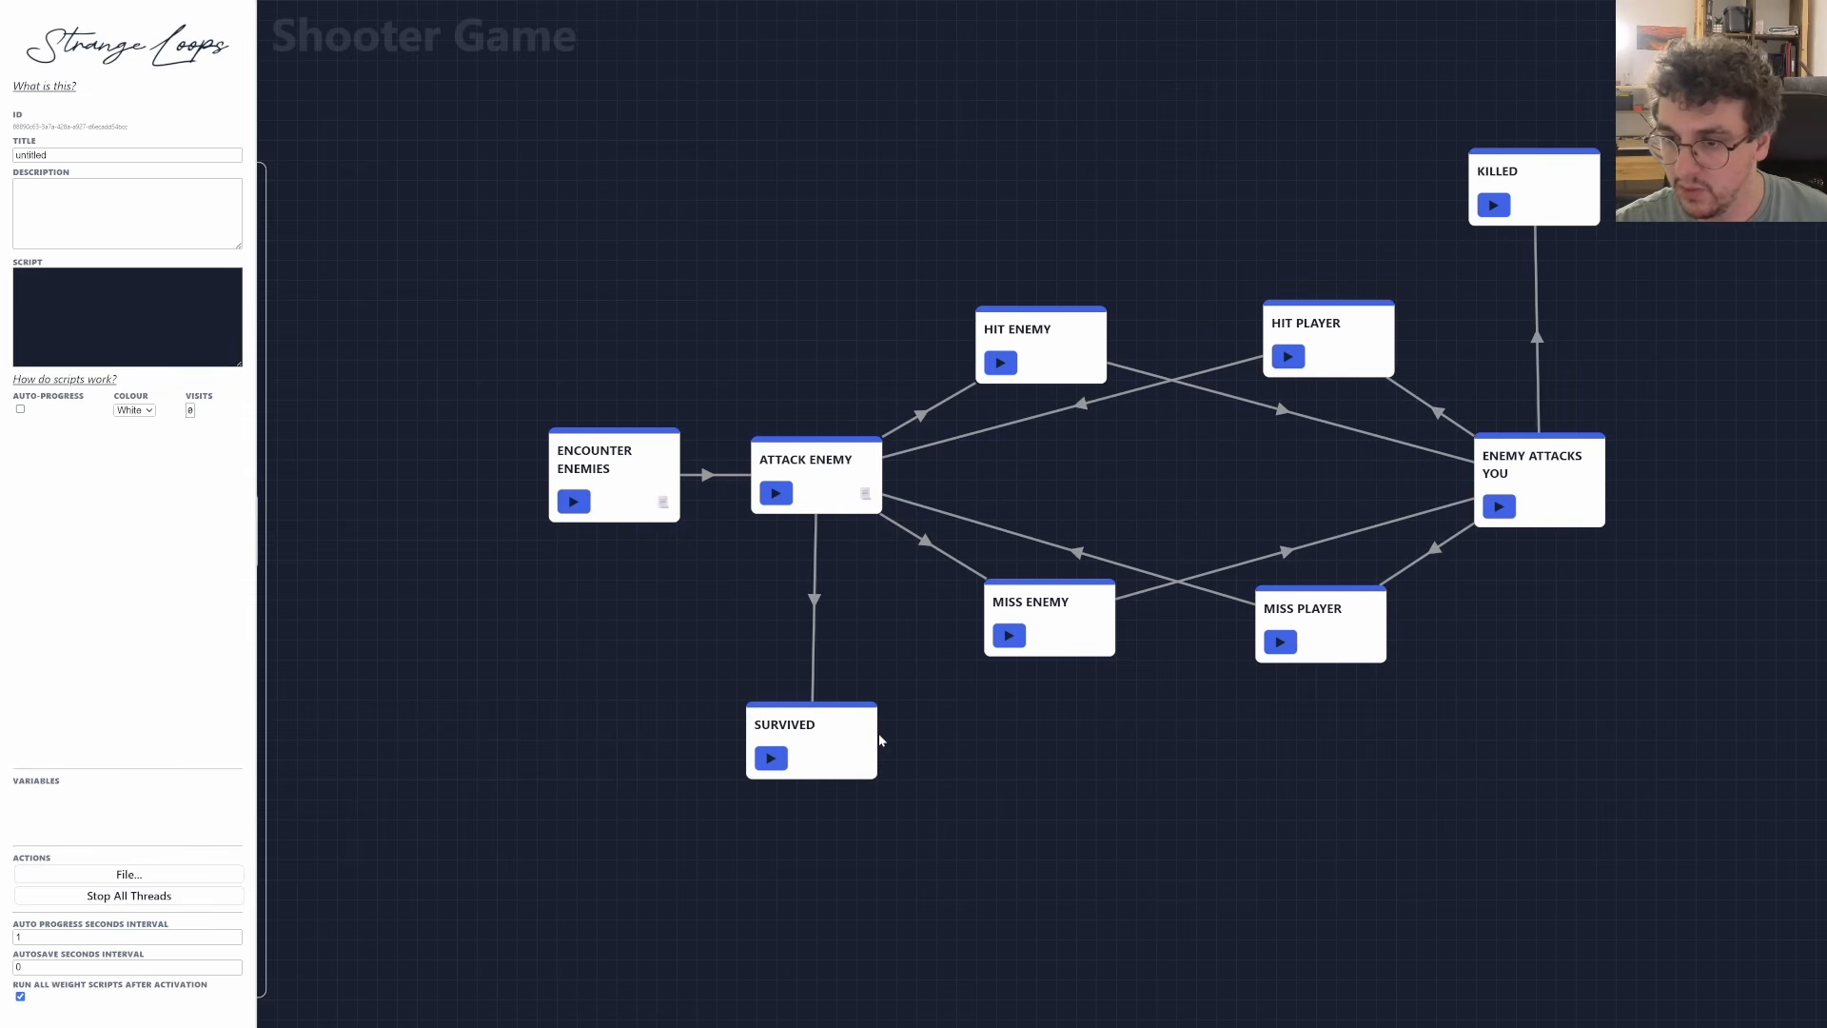
{"action": "left_click_drag", "start_coordinate": [1096, 617], "coordinate": [1069, 649]}
{"action": "left_click_drag", "start_coordinate": [1332, 628], "coordinate": [1376, 656]}
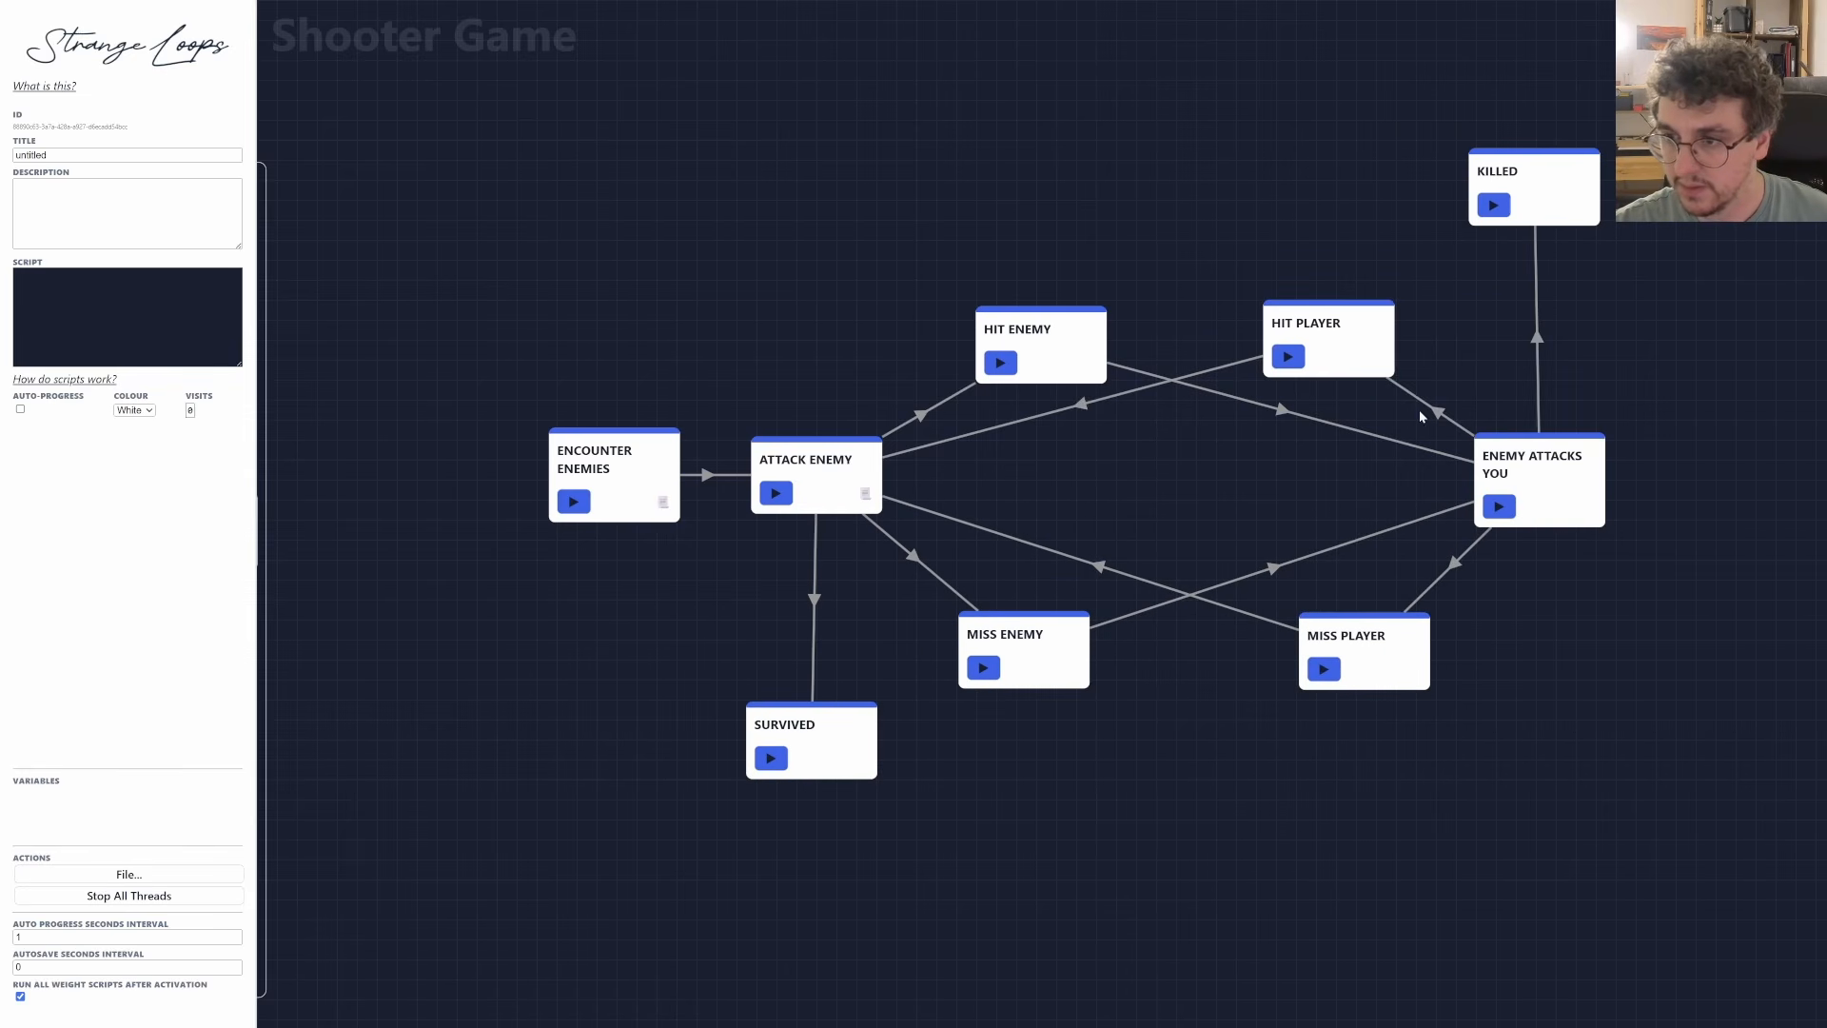
{"action": "left_click_drag", "start_coordinate": [1353, 338], "coordinate": [1387, 335]}
{"action": "left_click_drag", "start_coordinate": [1006, 344], "coordinate": [970, 325]}
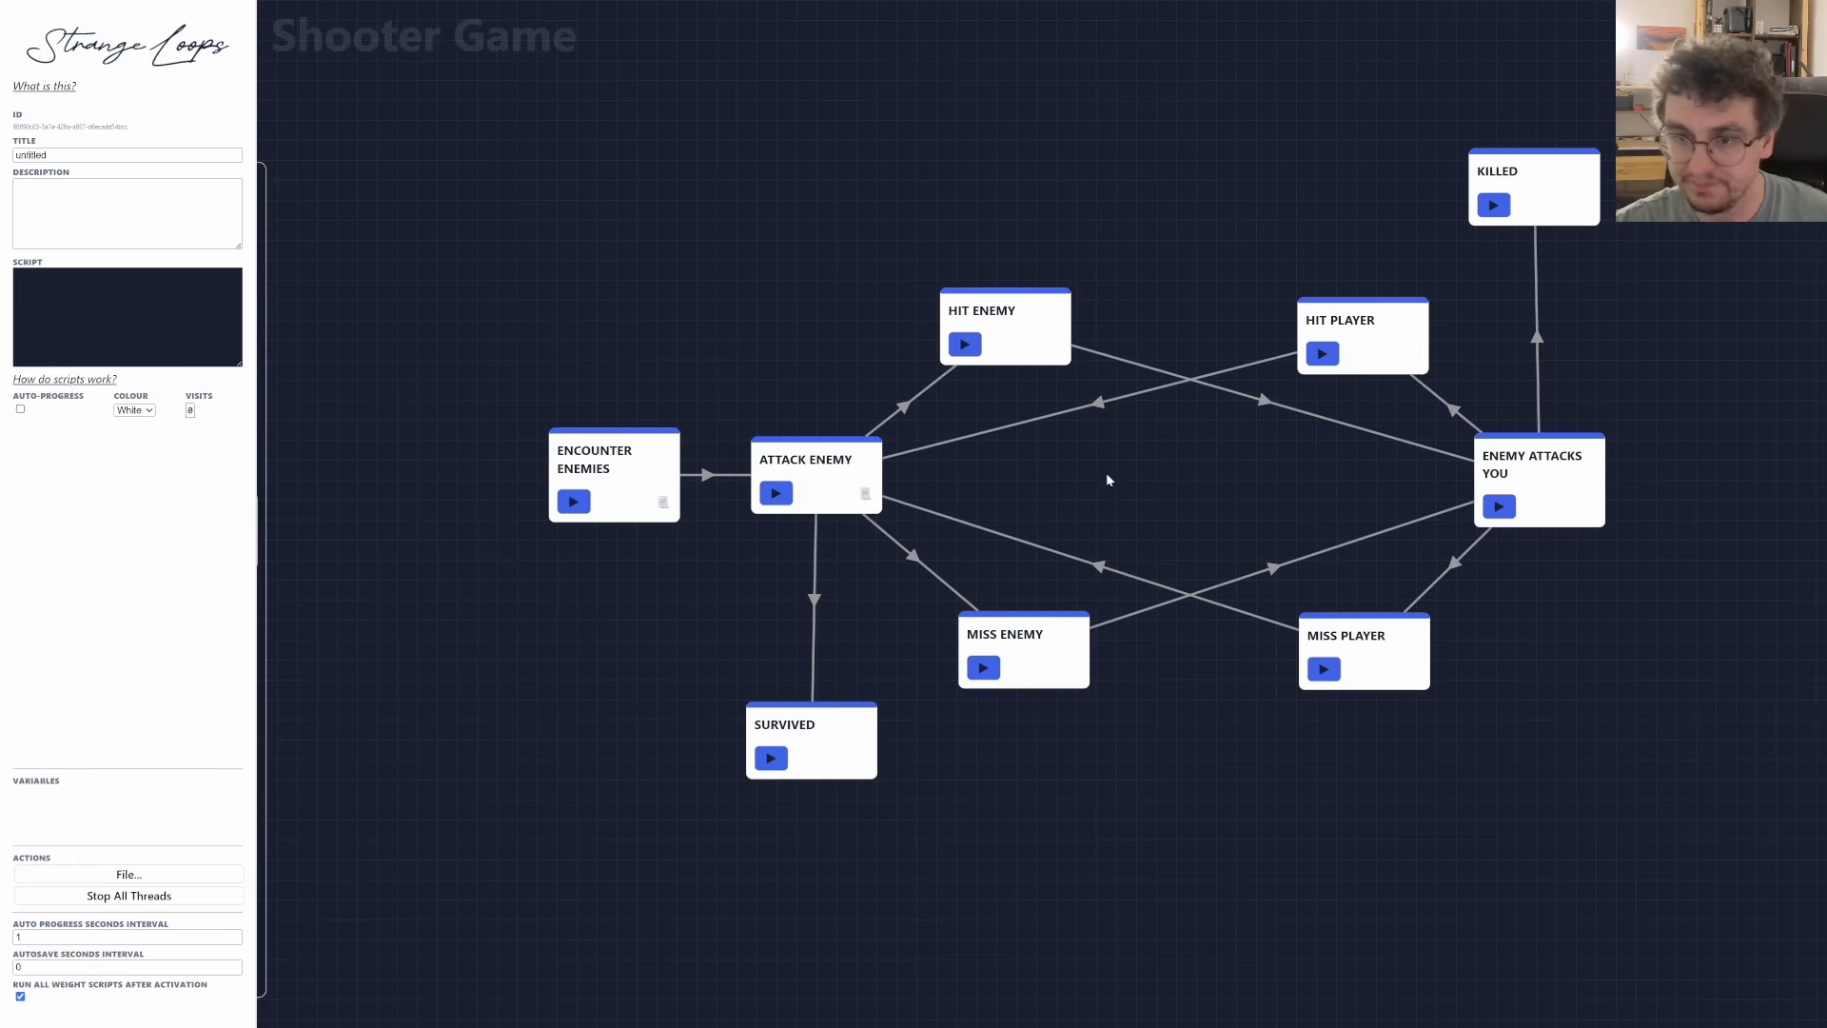
Clear the entire node script of Attack Enemy.
{"action": "scroll", "coordinate": [1106, 474], "scroll_direction": "down", "scroll_amount": 1}
{"action": "left_click_drag", "start_coordinate": [1107, 474], "coordinate": [998, 508]}
{"action": "scroll", "coordinate": [1065, 501], "scroll_direction": "down", "scroll_amount": 1}
{"action": "scroll", "coordinate": [997, 507], "scroll_direction": "up", "scroll_amount": 1}
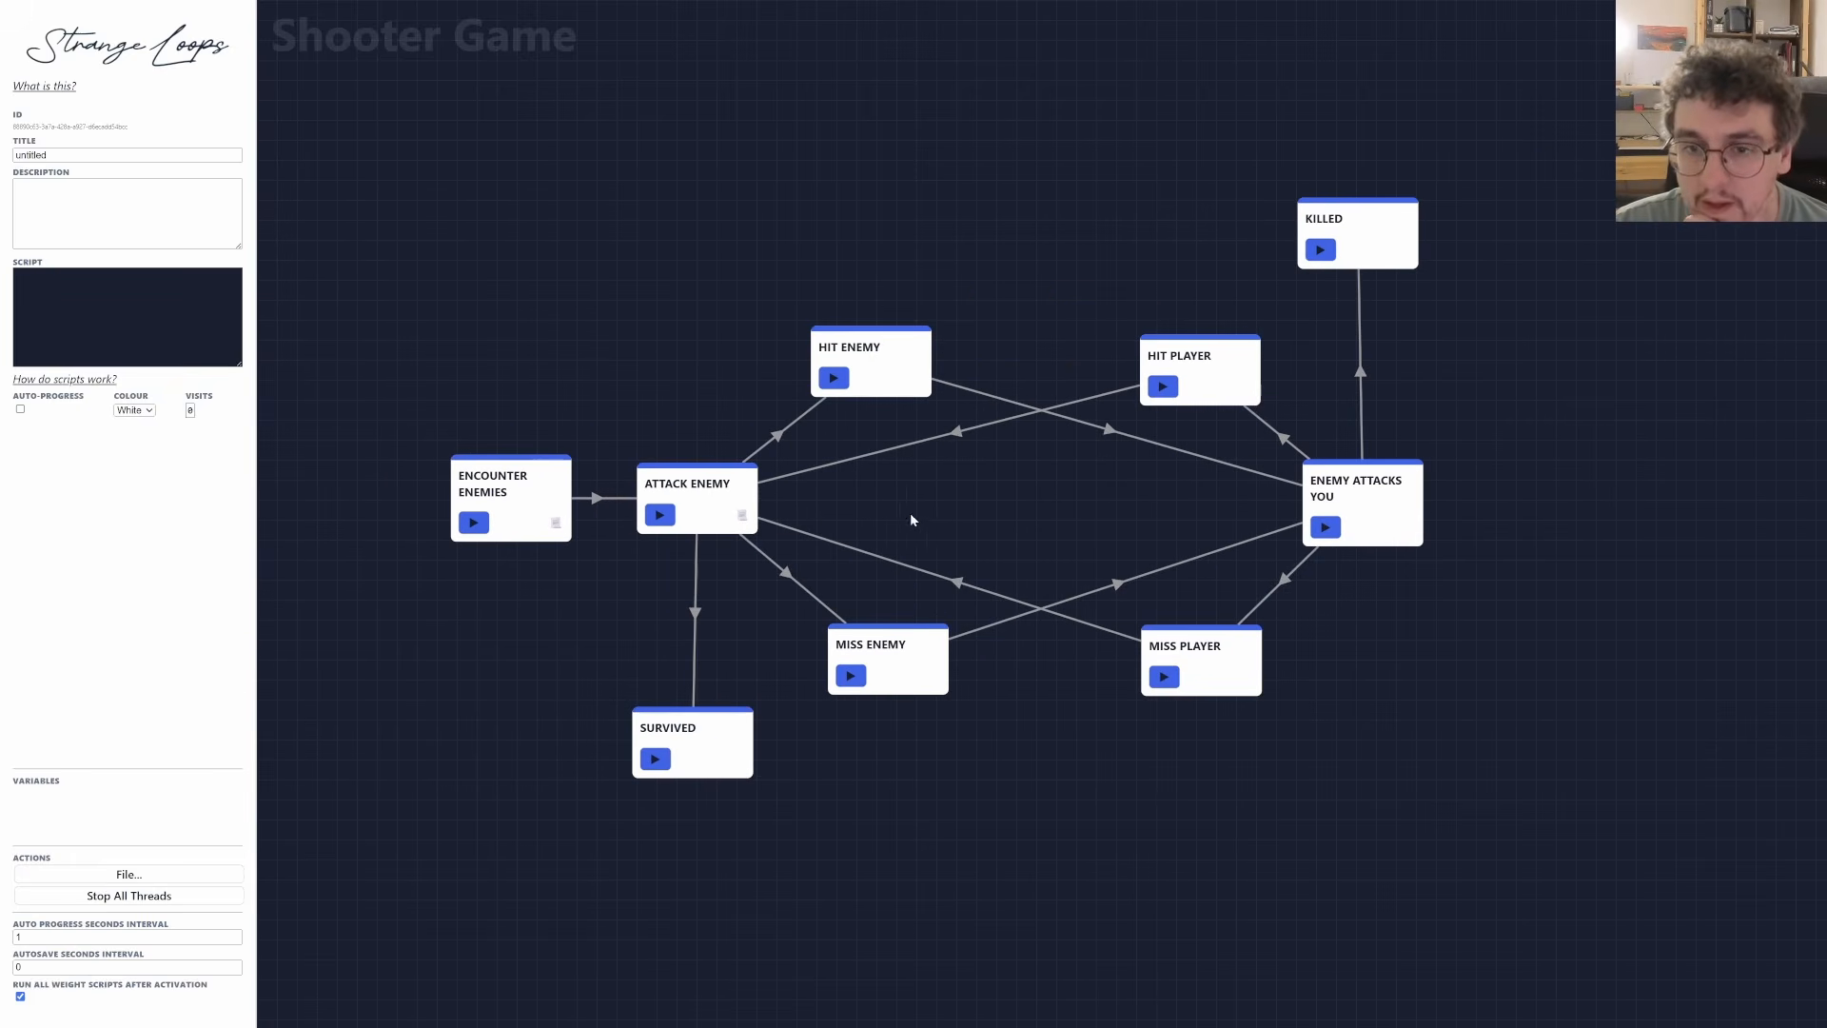
{"action": "left_click", "coordinate": [736, 491]}
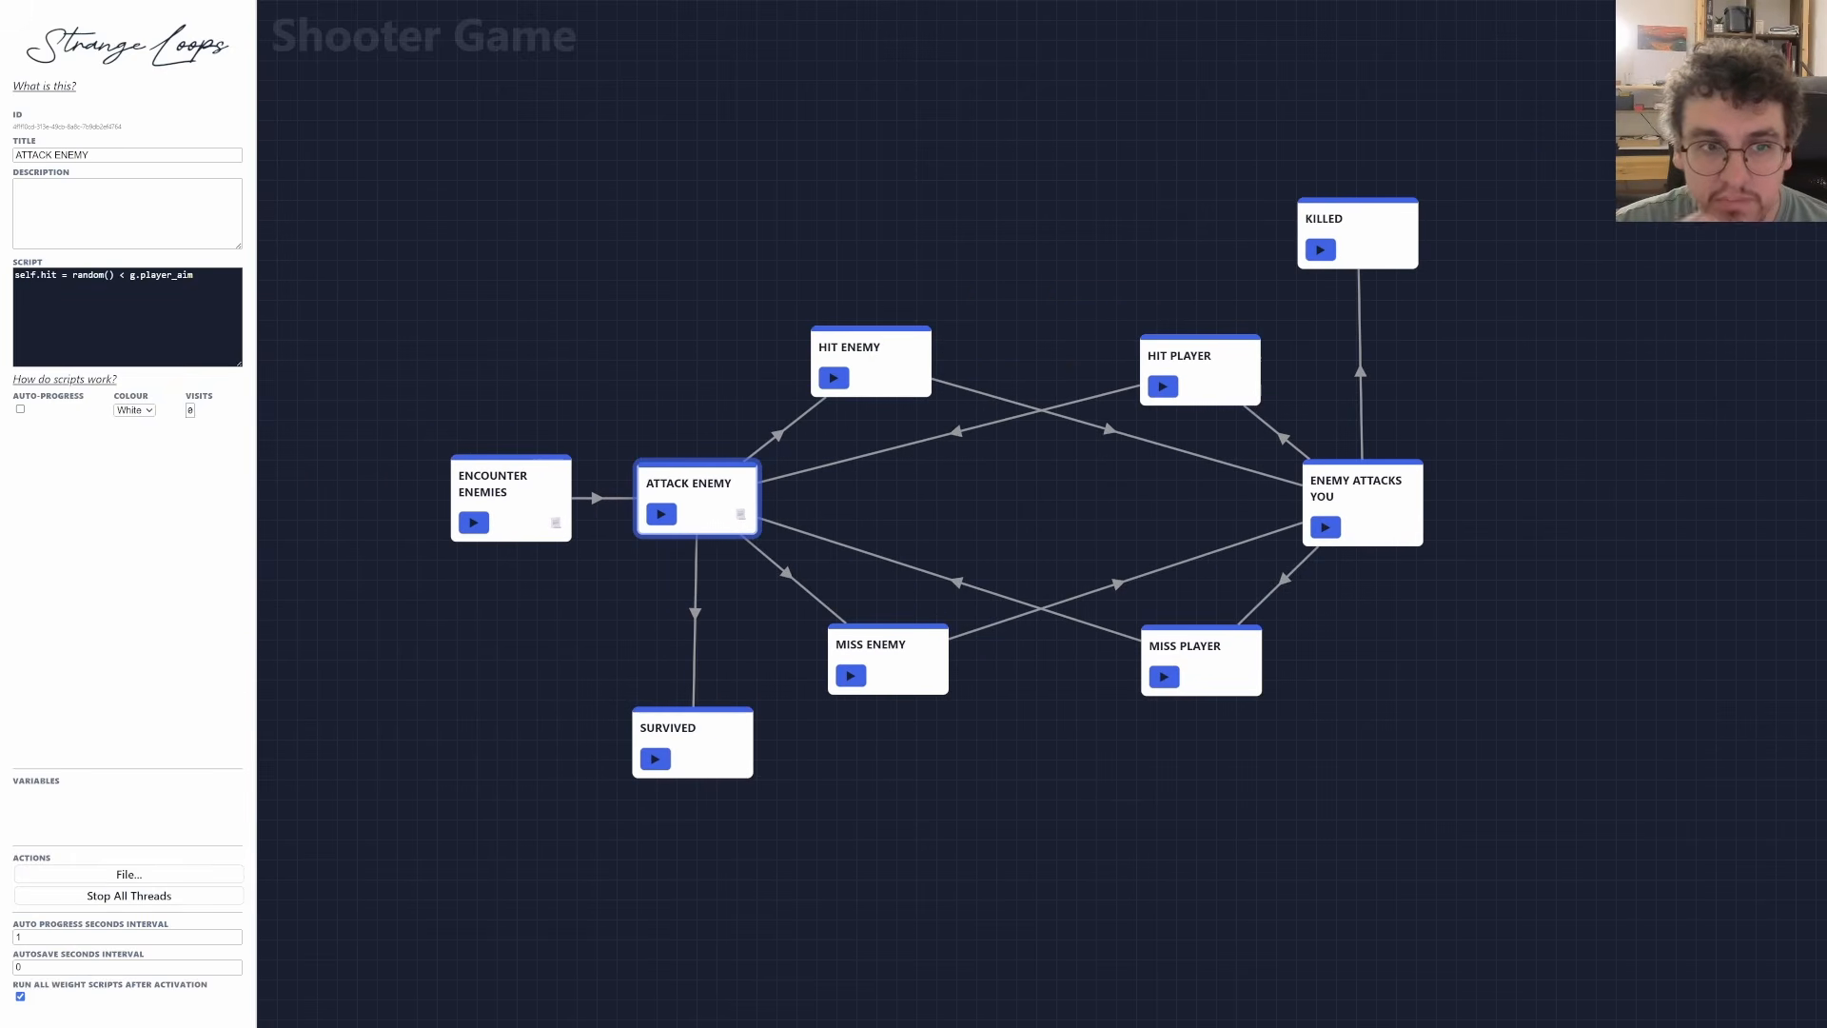
{"action": "key", "text": "ctrl+a"}
{"action": "key", "text": "BackSpace"}
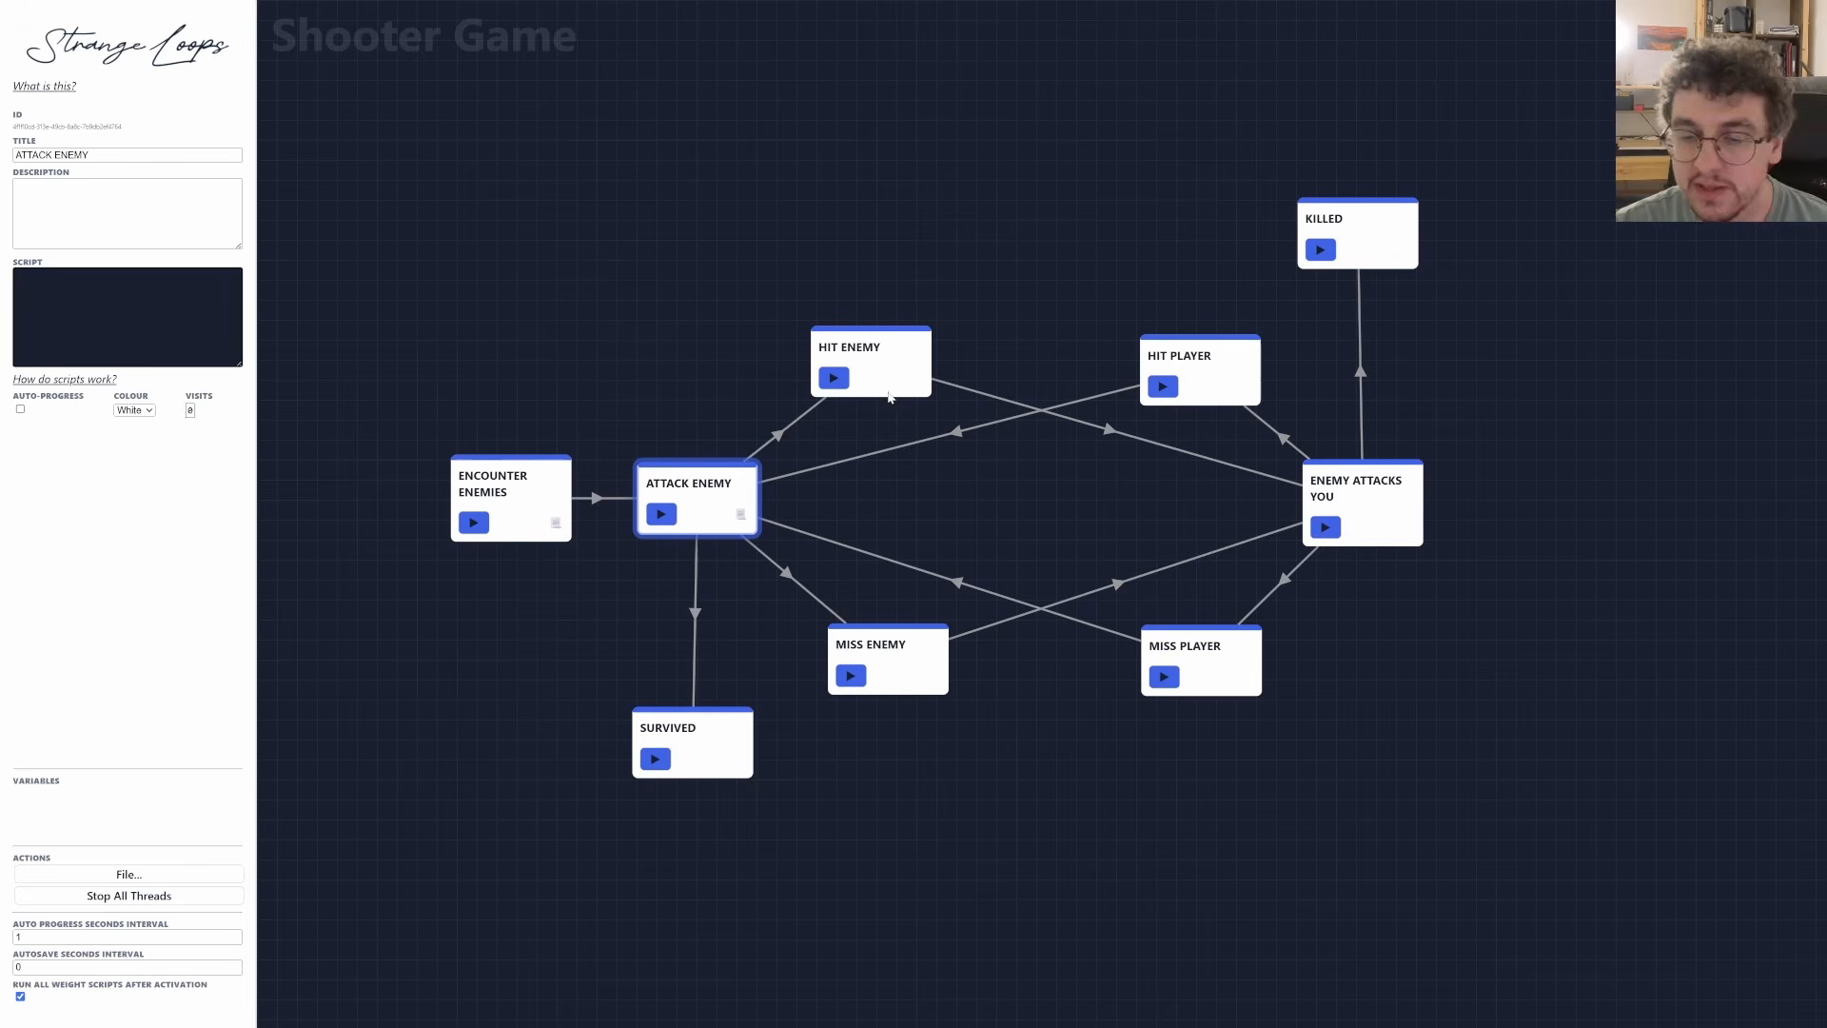
Add the line g.player_damage = 25 to the end of the Encounter Enemies script.
{"action": "left_click", "coordinate": [886, 383]}
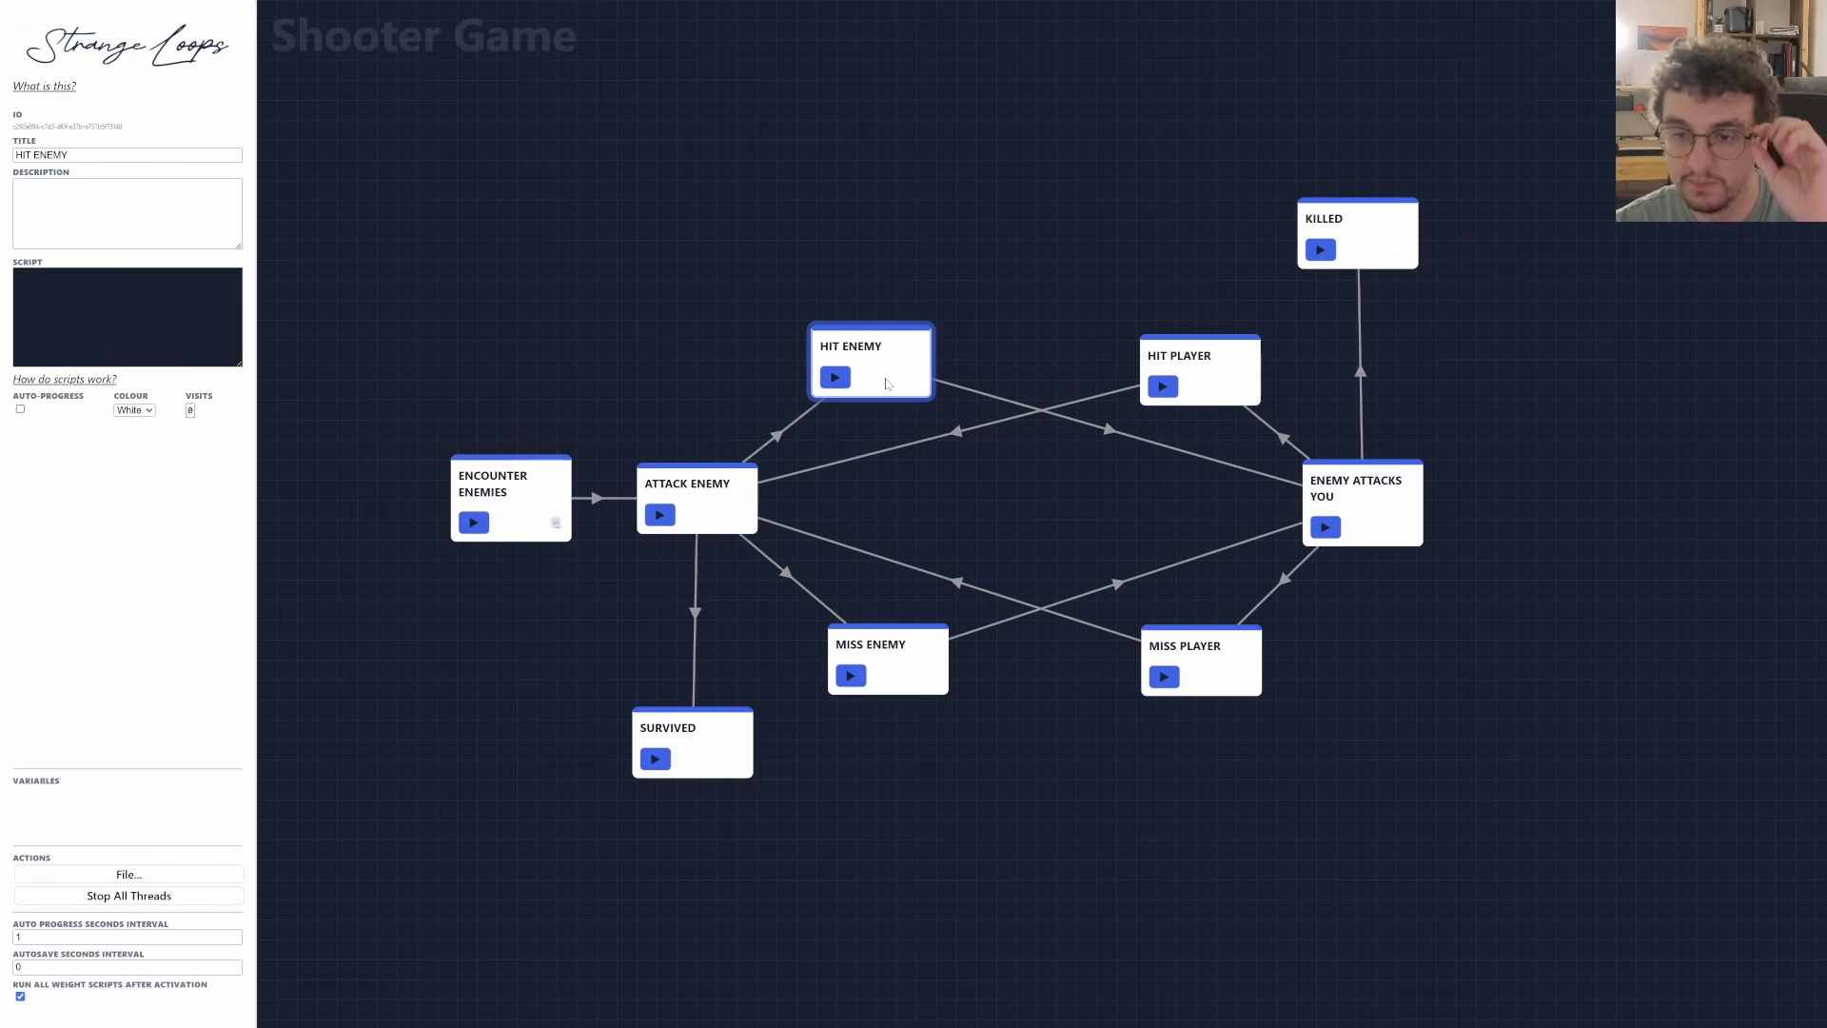
{"action": "left_click", "coordinate": [510, 497]}
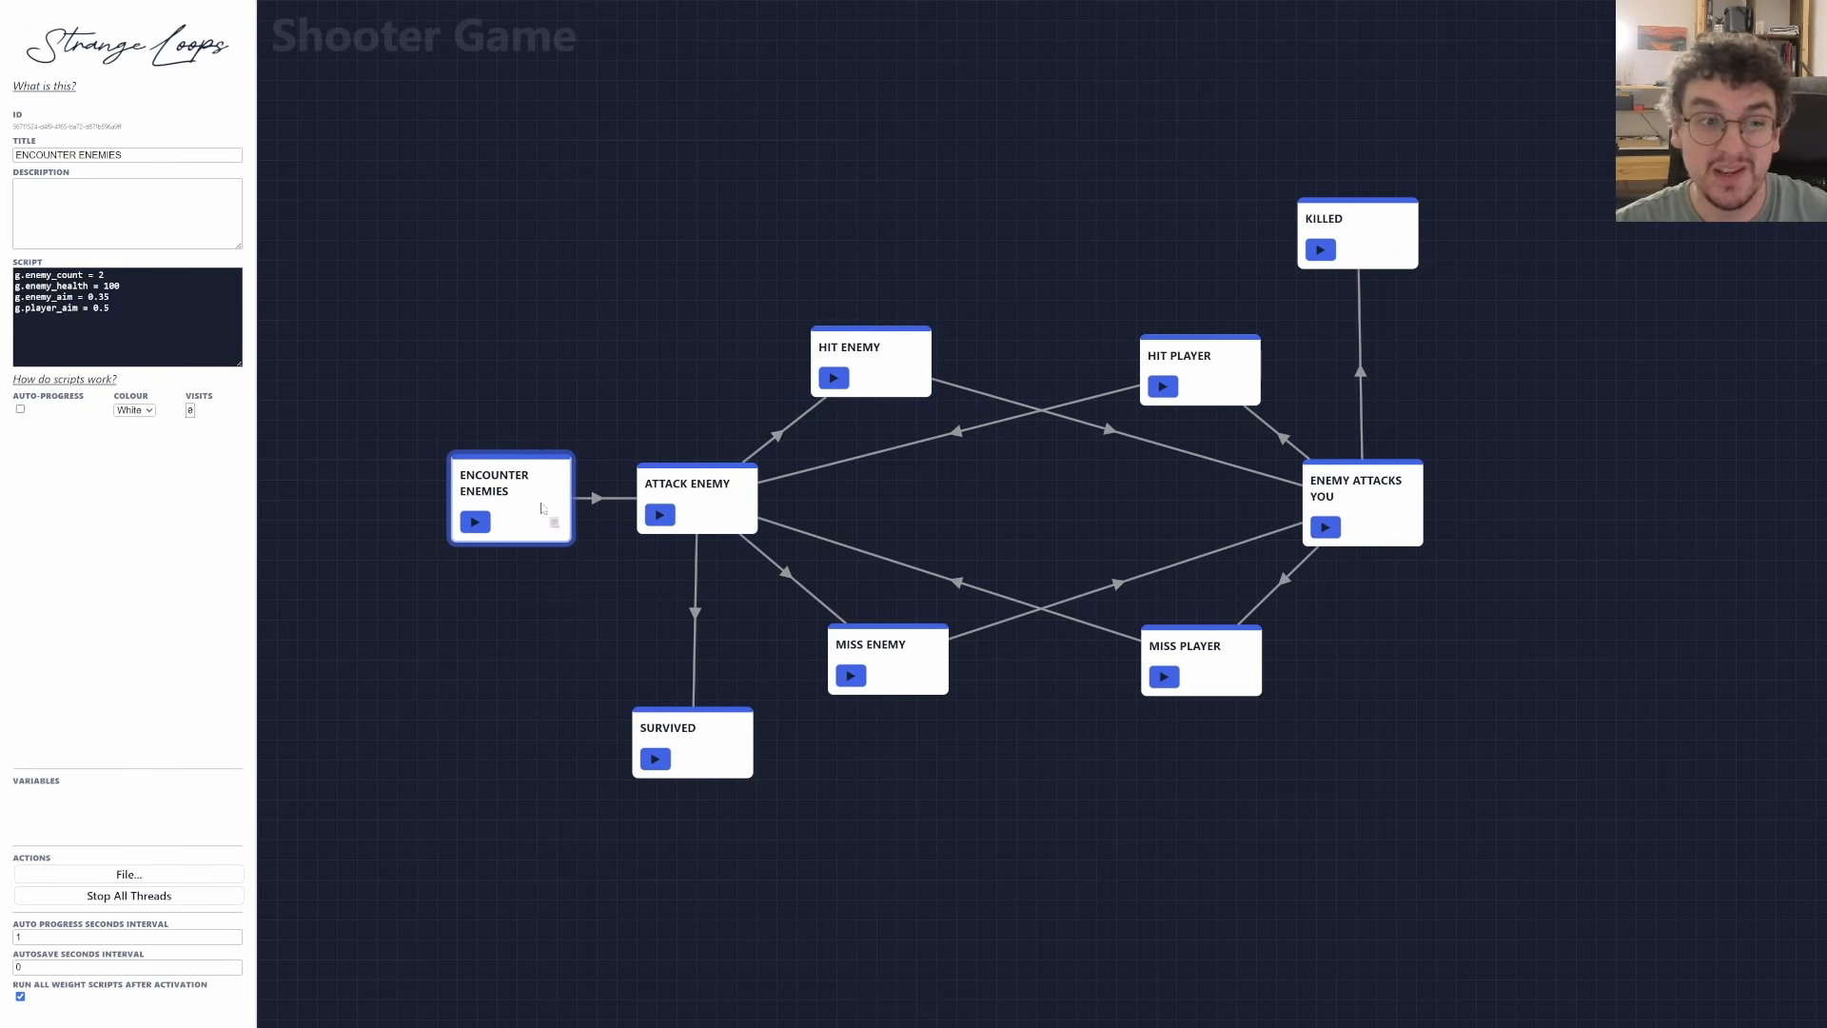
{"action": "type", "text": "."}
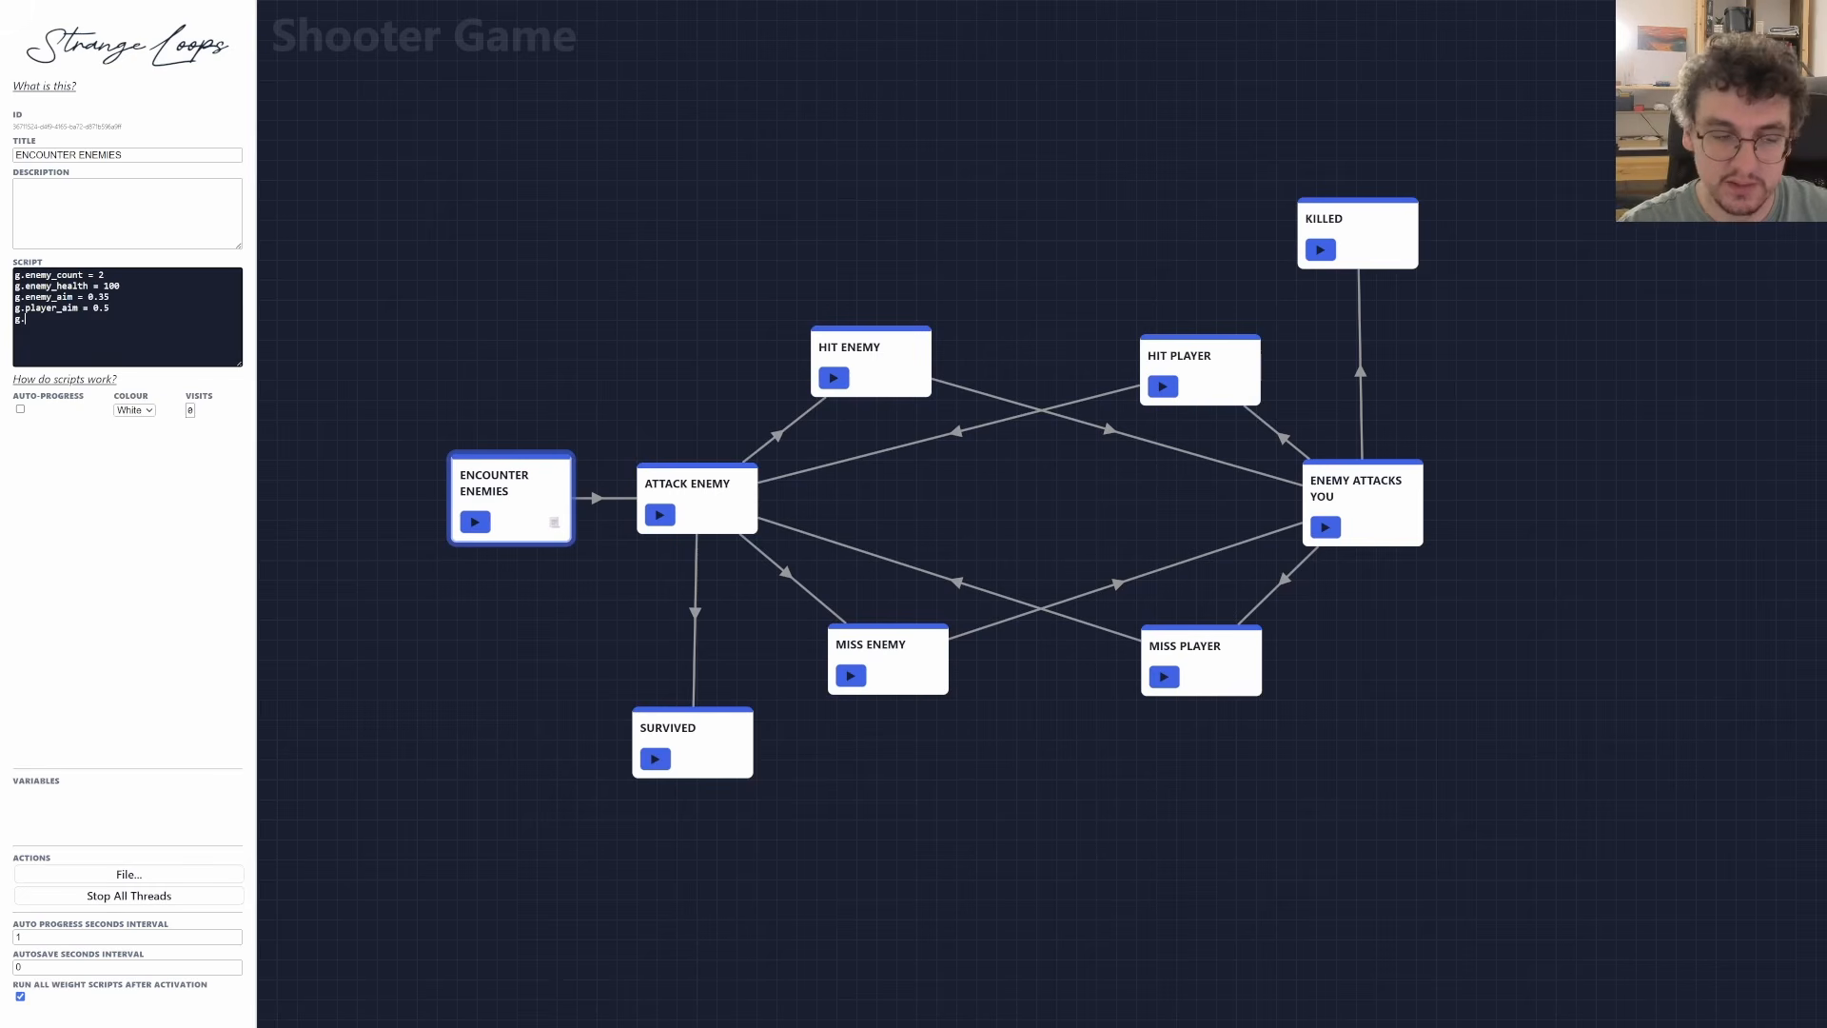
{"action": "type", "text": "player_damage"}
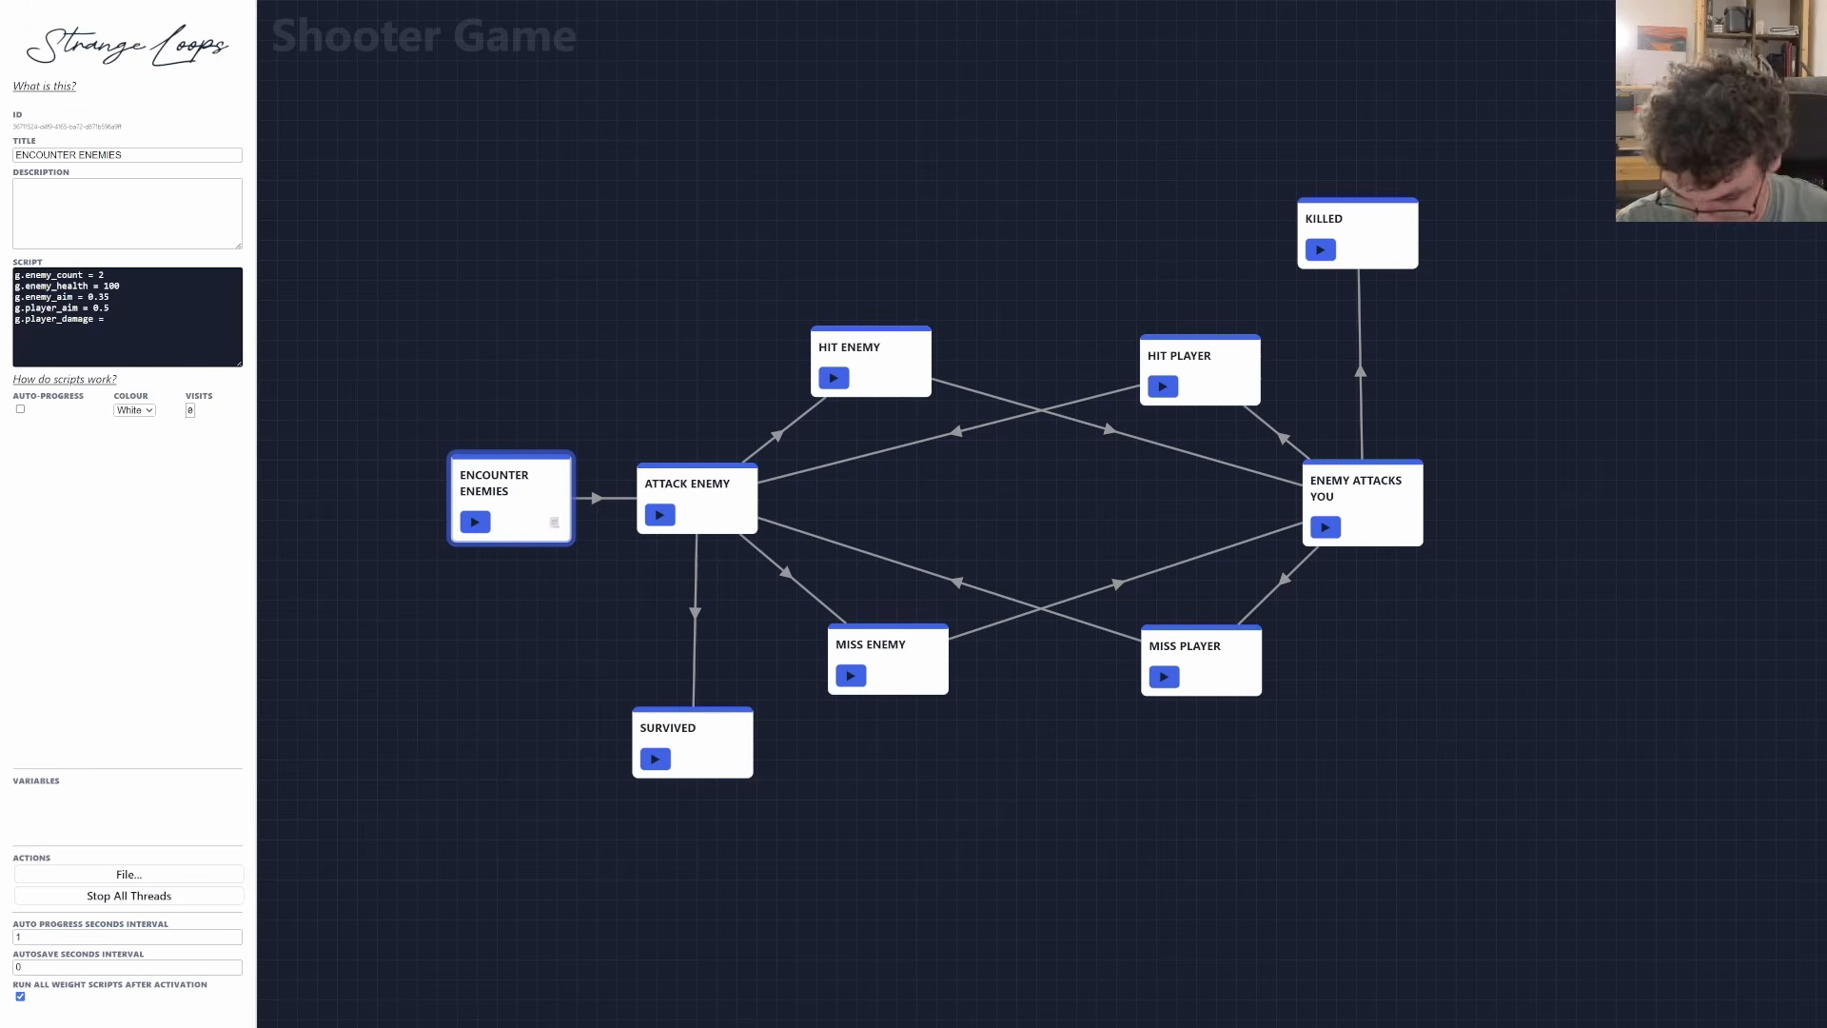
{"action": "type", "text": " = 25"}
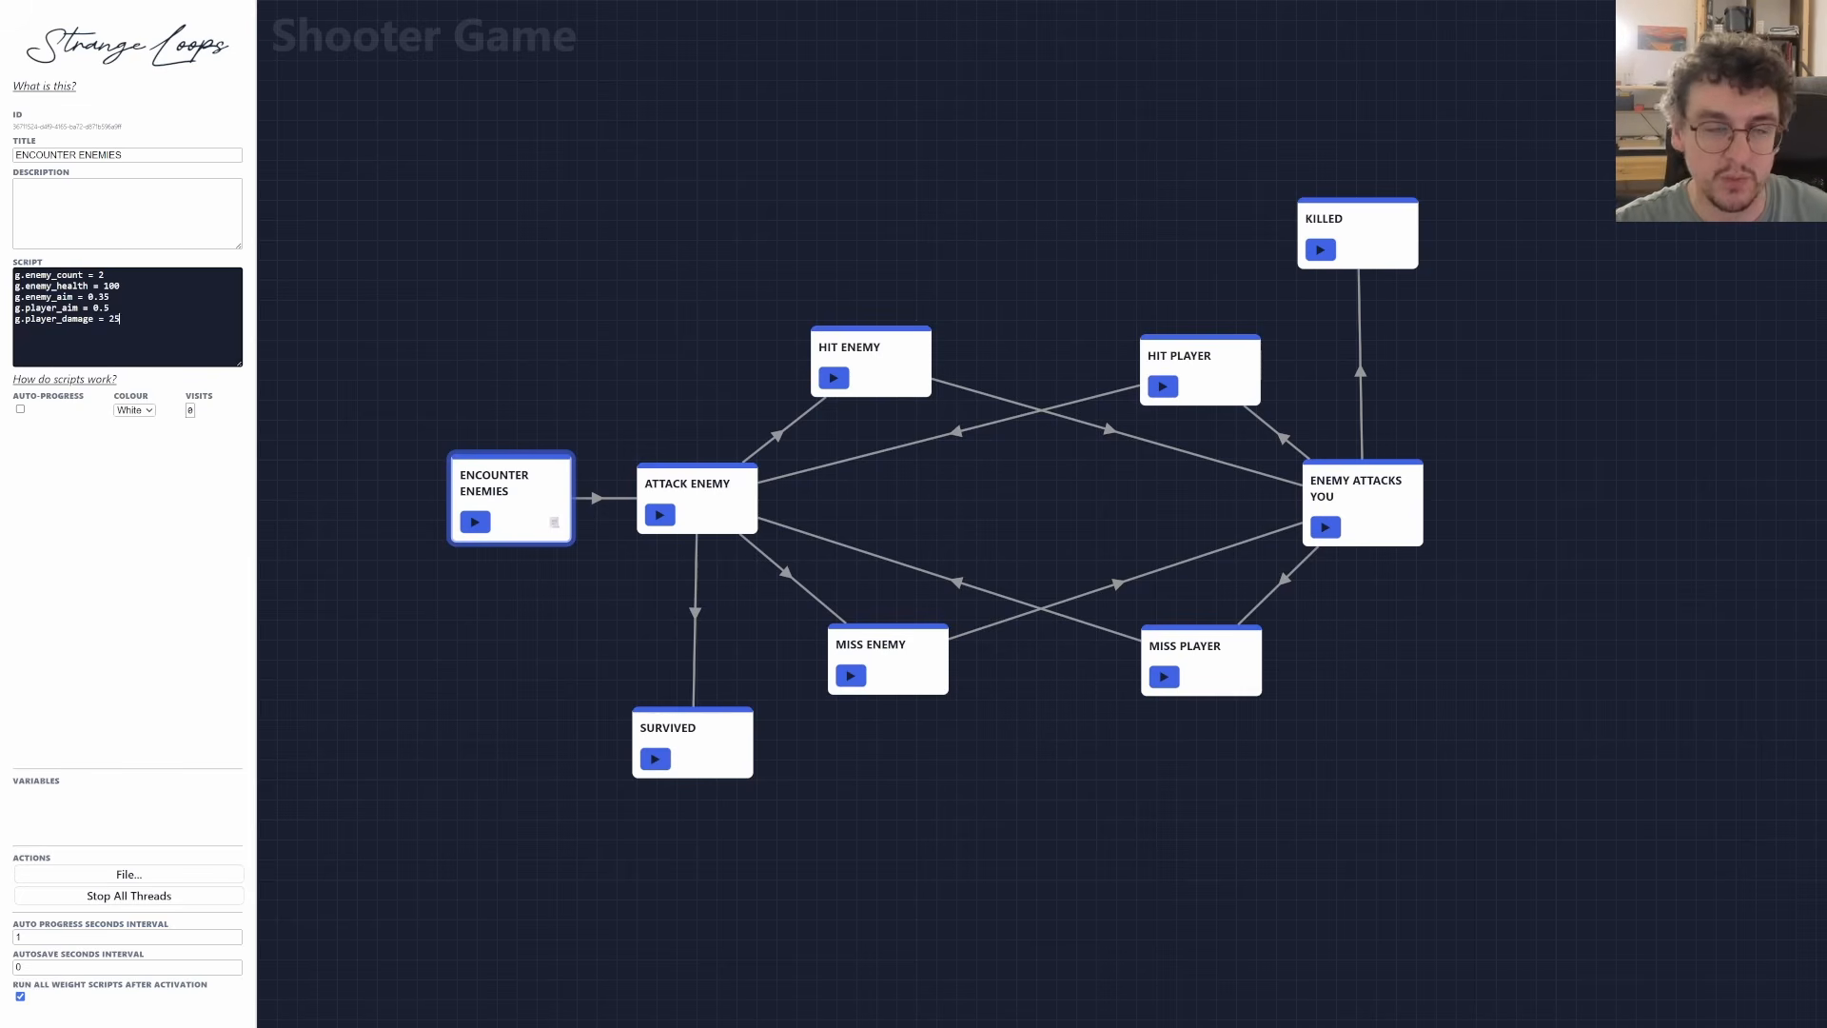
Write the Hit Enemy node script as g.enemy_health -= g.player_damage.
{"action": "left_click", "coordinate": [906, 381]}
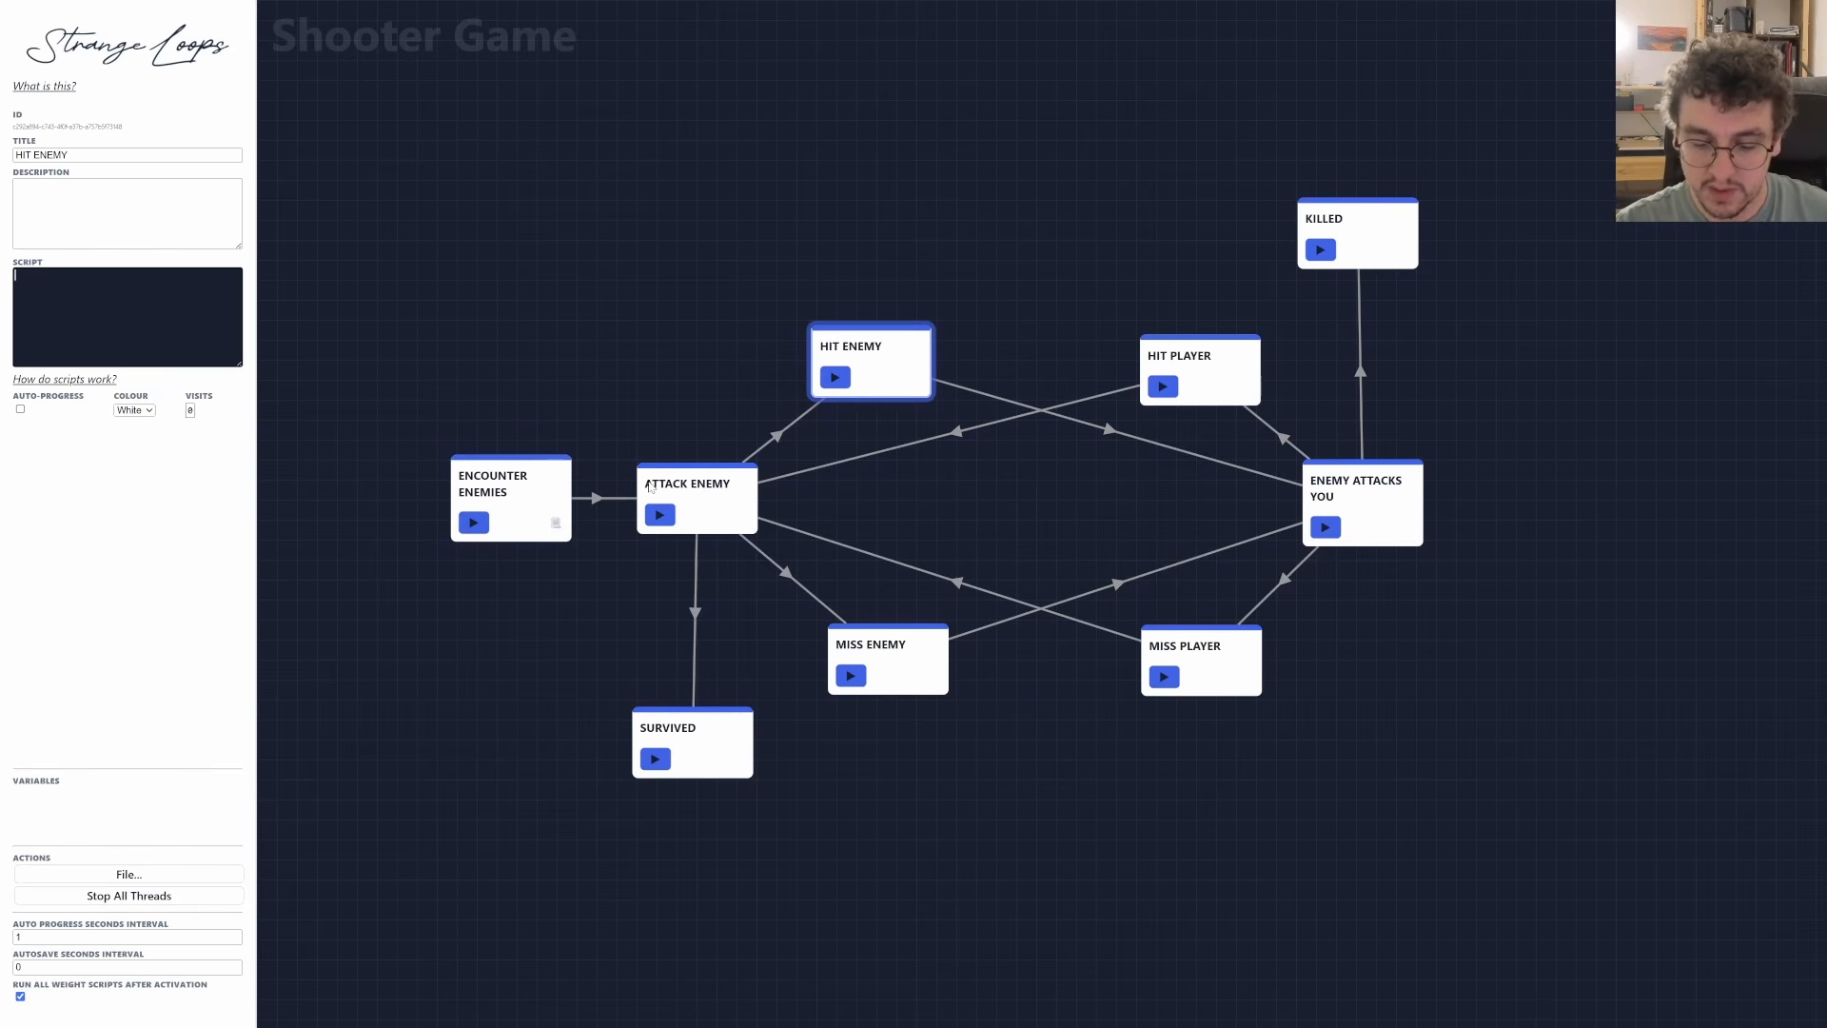
{"action": "type", "text": "g.enem"}
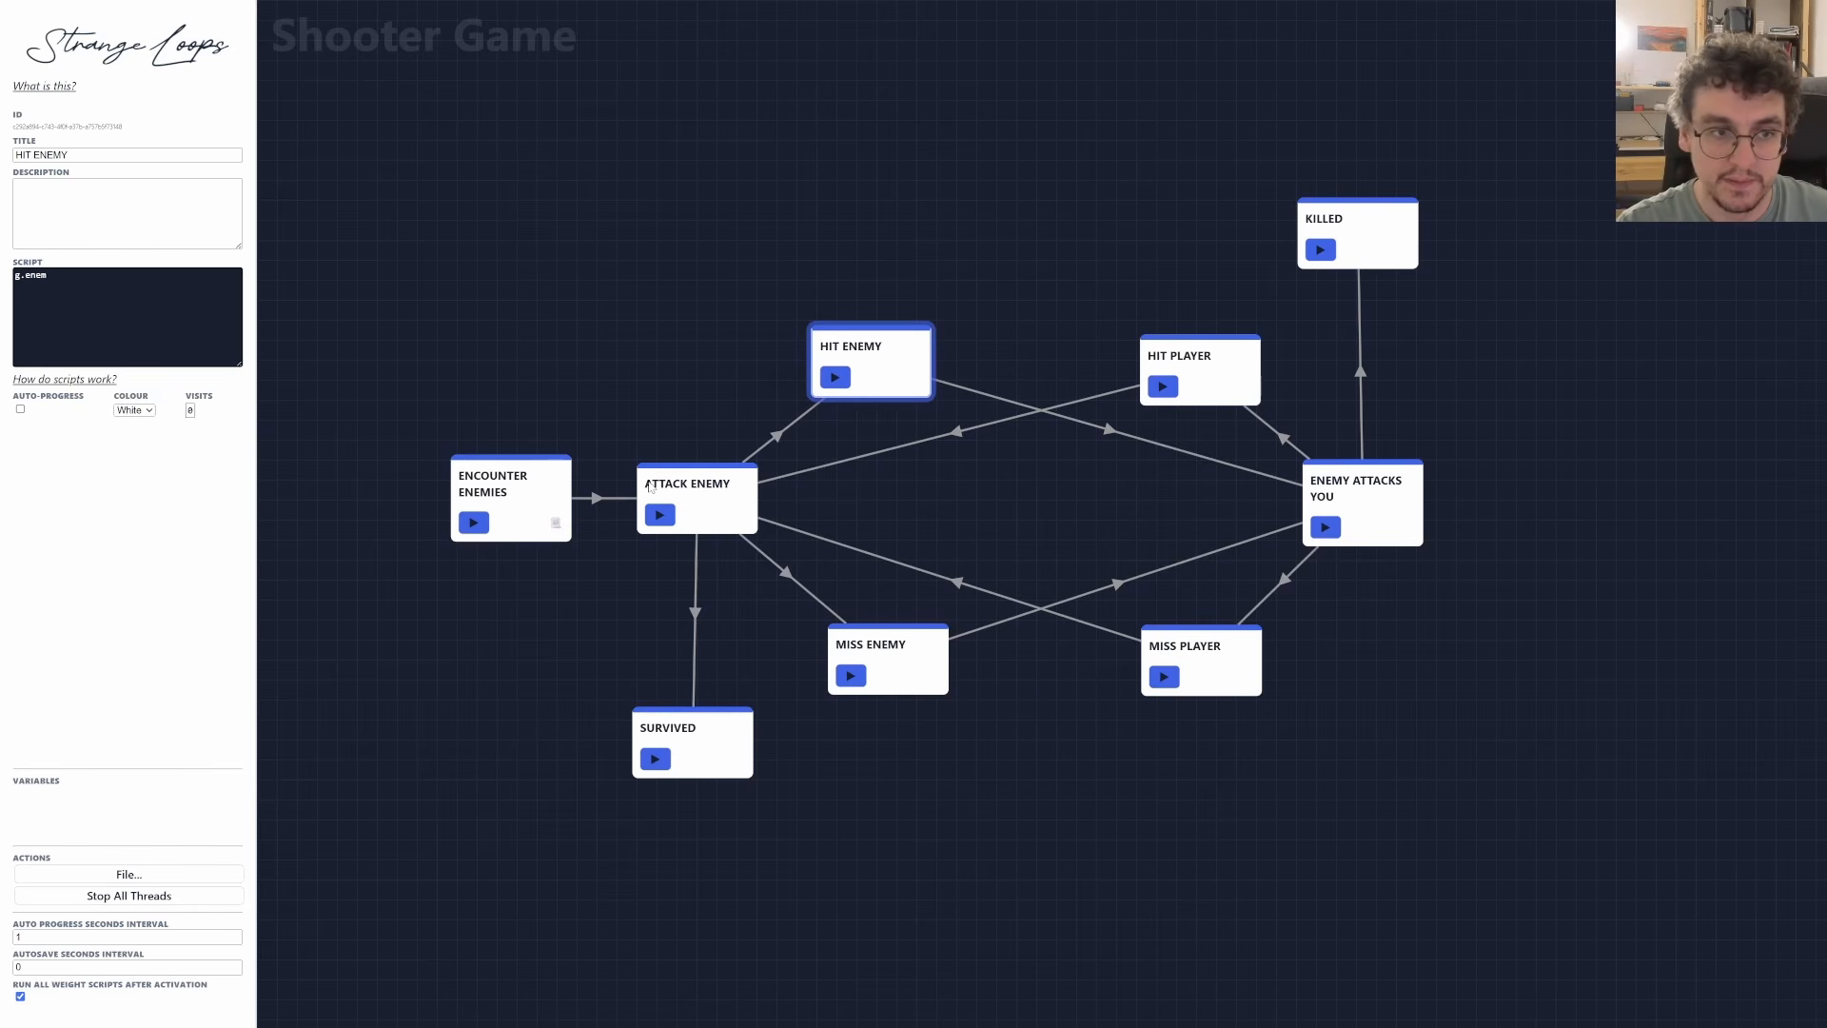
{"action": "type", "text": "y_health "}
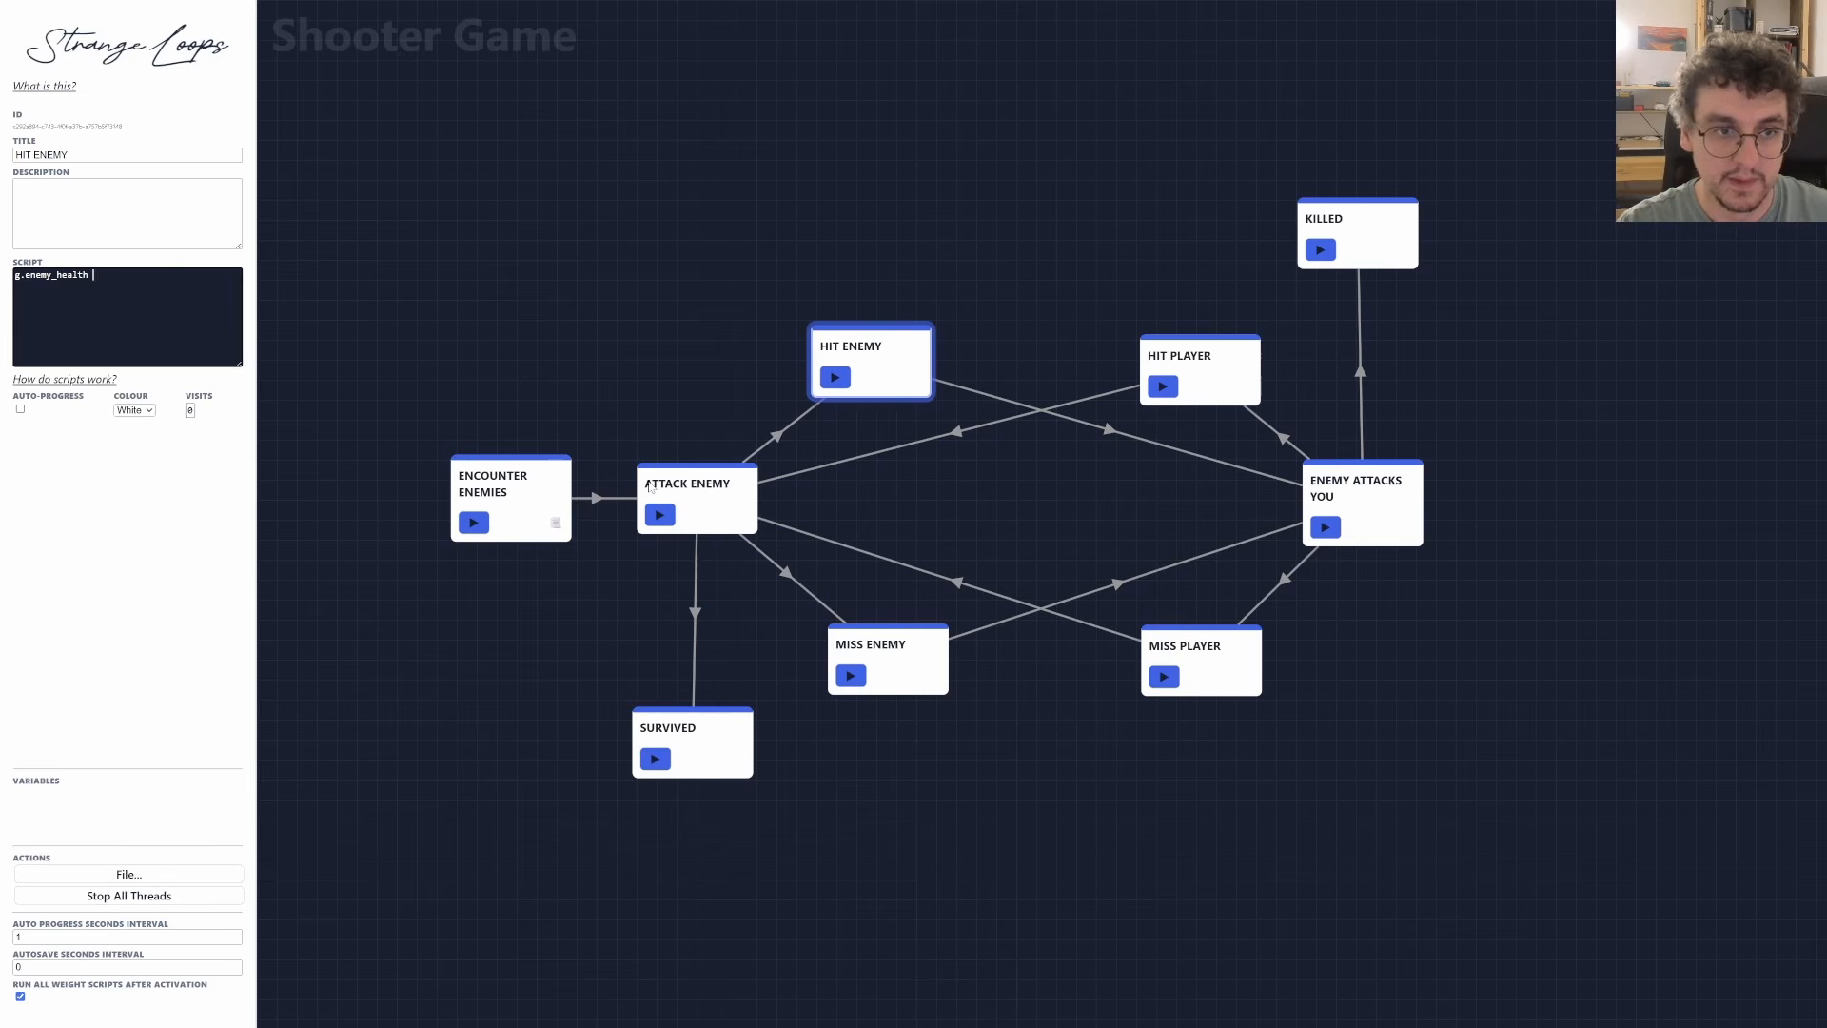
{"action": "type", "text": "-= "}
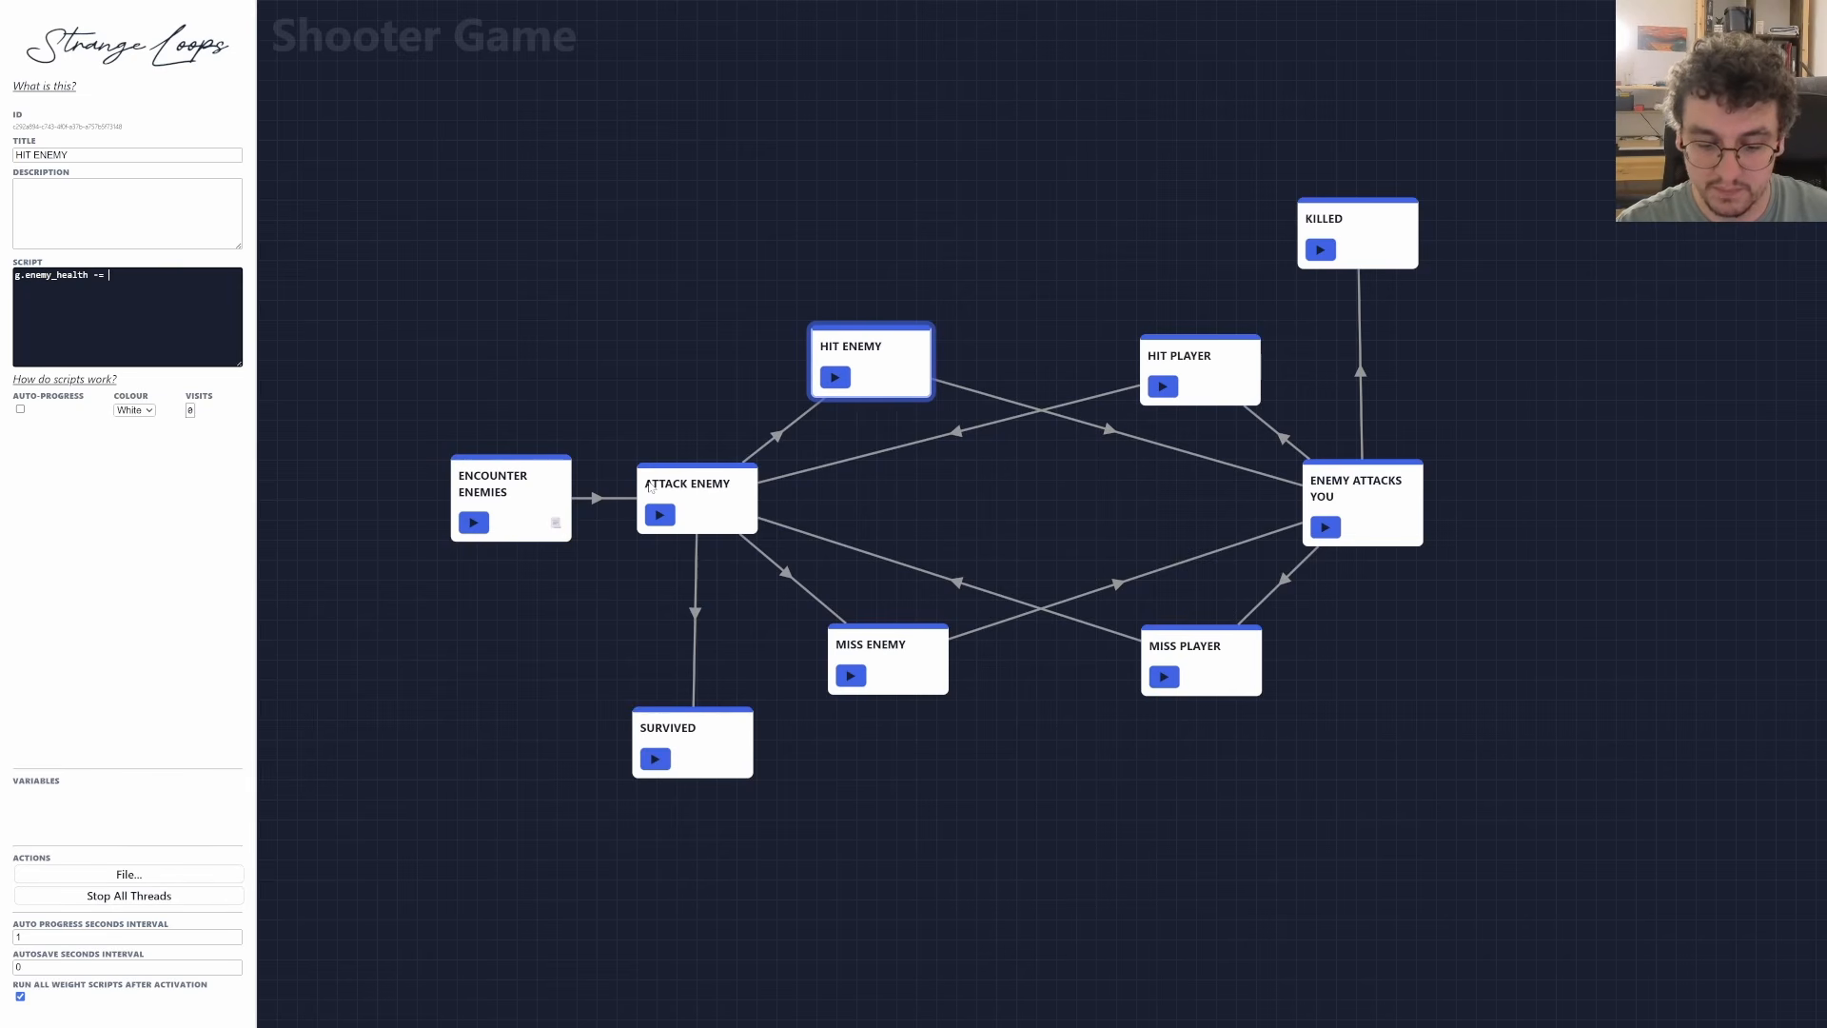
{"action": "type", "text": "g.player_damag"}
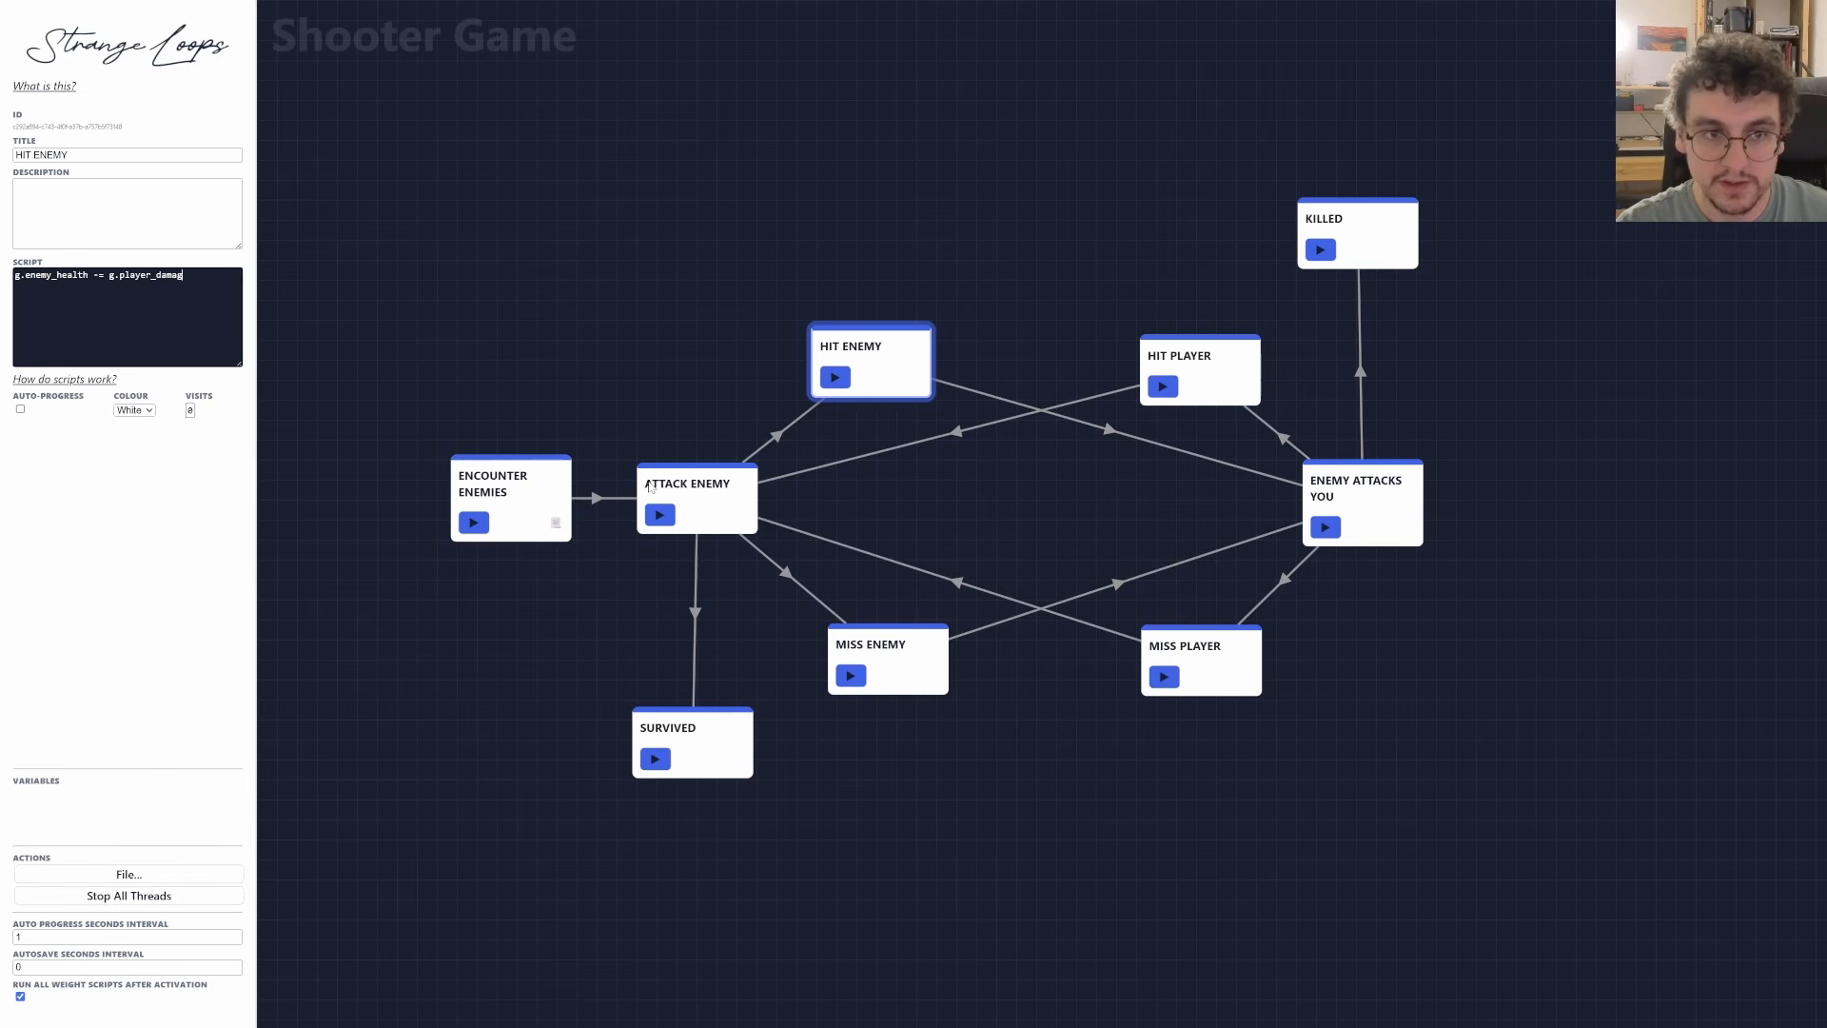
{"action": "type", "text": "e"}
Review the scripts of Encounter Enemies, Hit Enemy, Miss Enemy and Hit Player.
{"action": "left_click", "coordinate": [511, 490]}
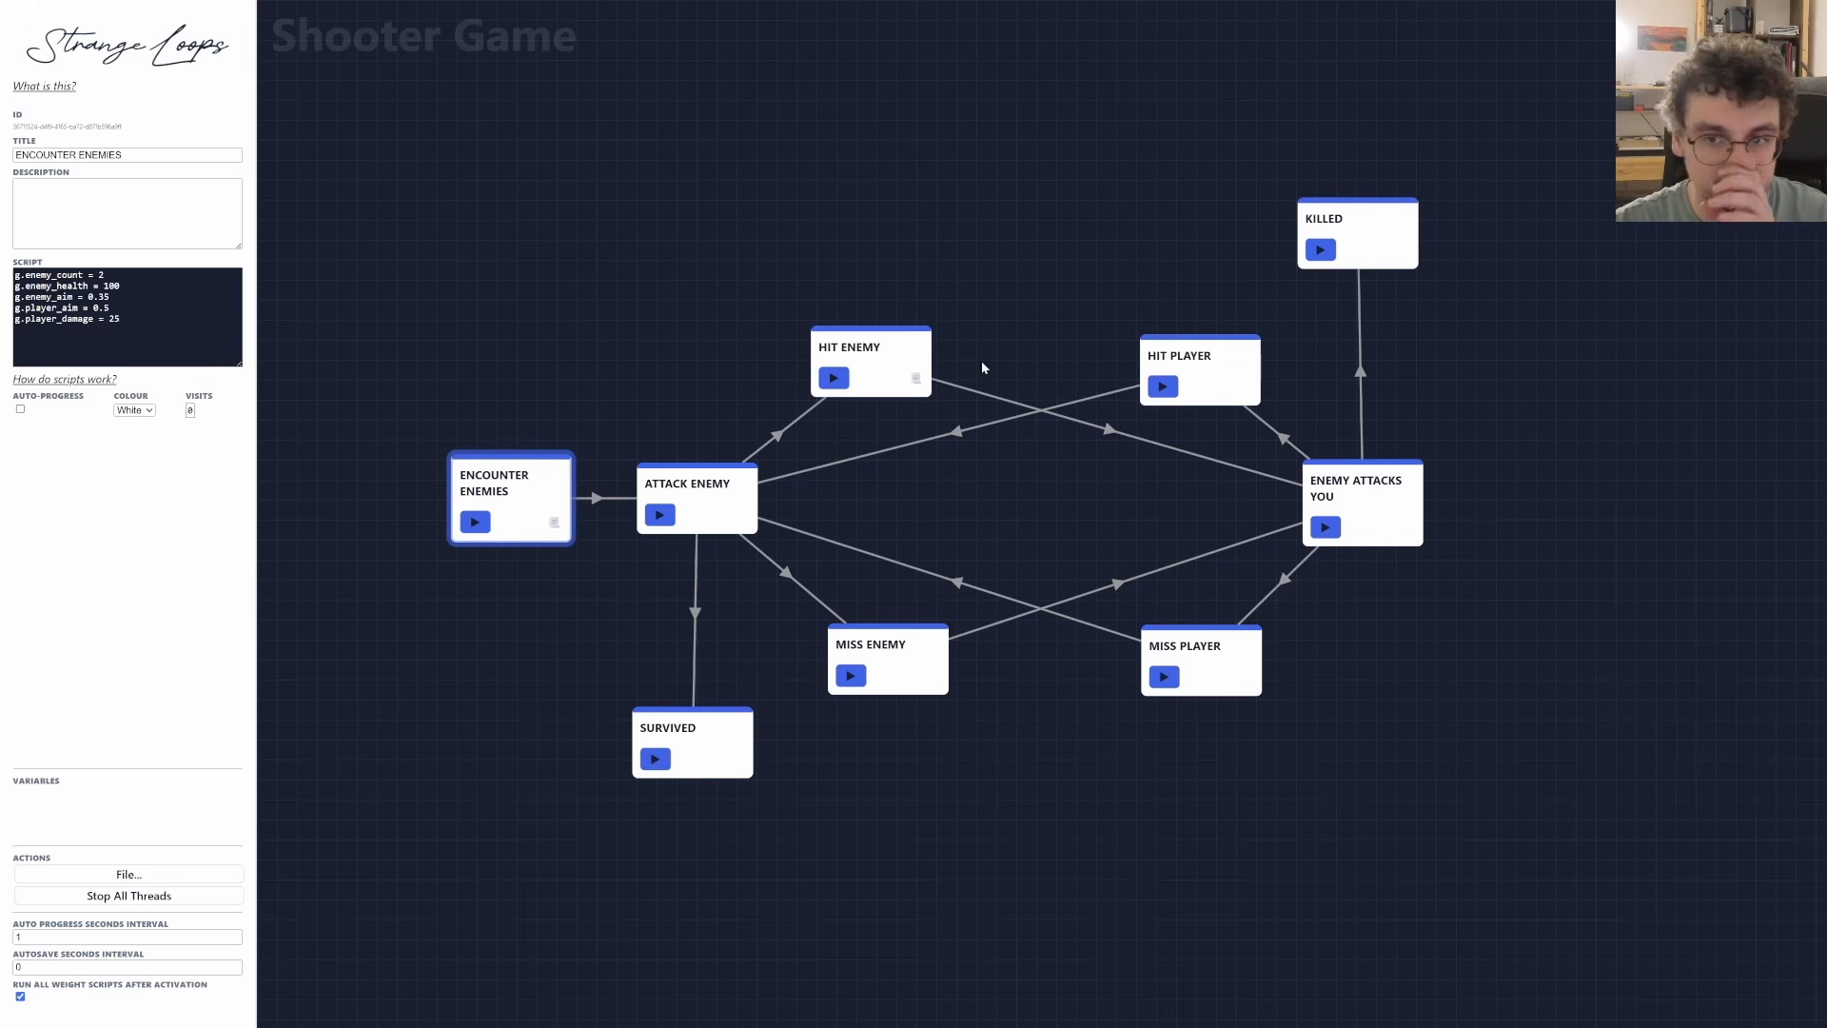
{"action": "left_click", "coordinate": [906, 350]}
{"action": "left_click", "coordinate": [915, 687]}
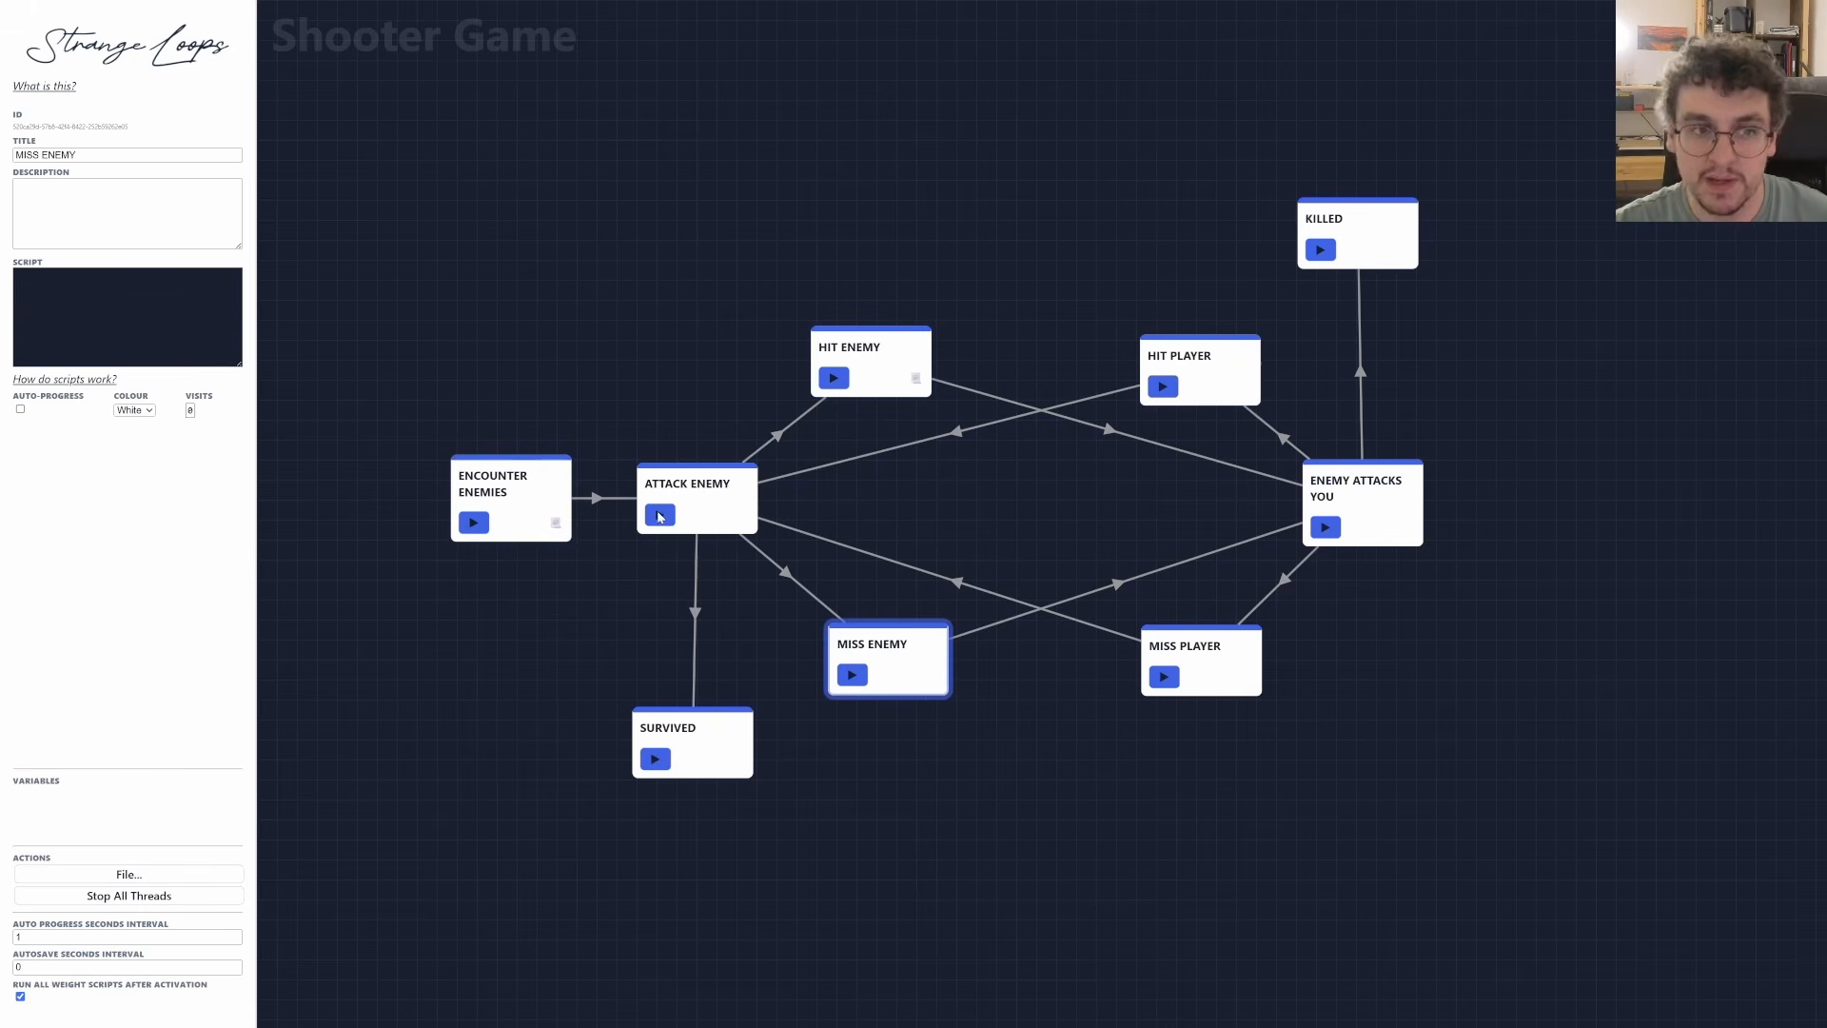
{"action": "left_click_drag", "start_coordinate": [933, 659], "coordinate": [927, 658]}
{"action": "left_click", "coordinate": [901, 379]}
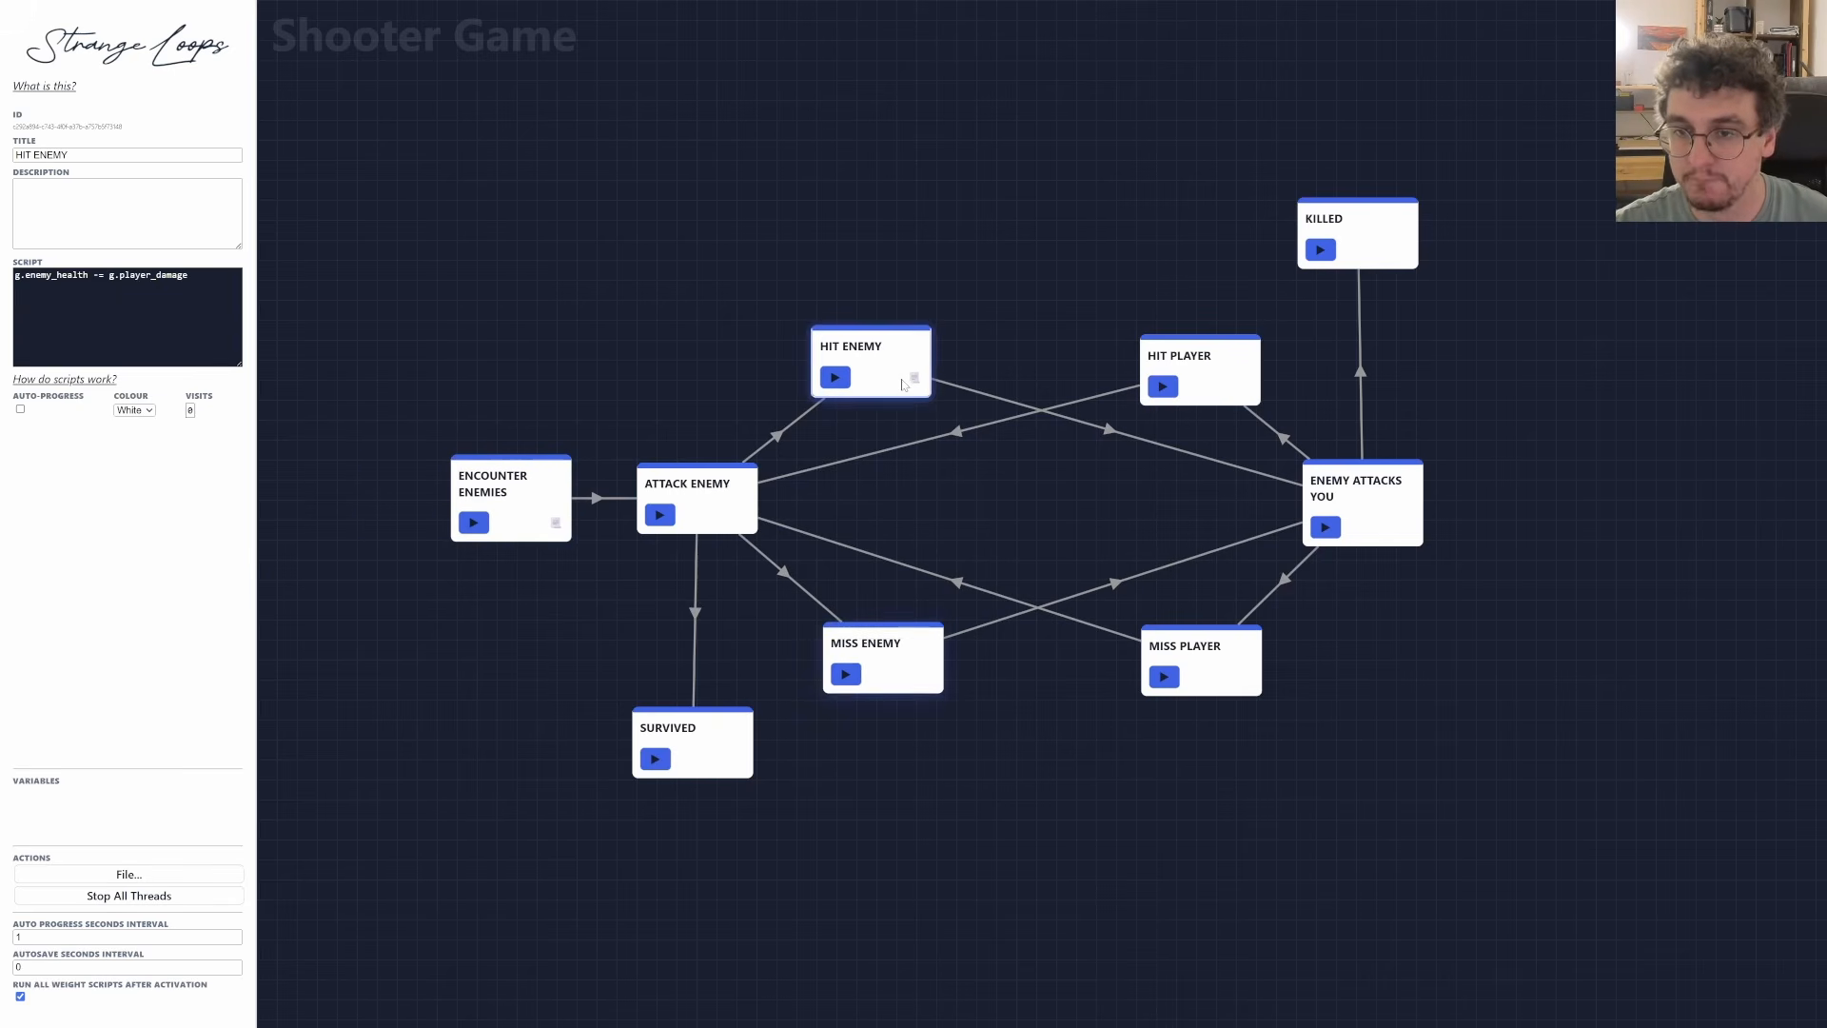
{"action": "left_click", "coordinate": [870, 665]}
{"action": "left_click", "coordinate": [913, 381]}
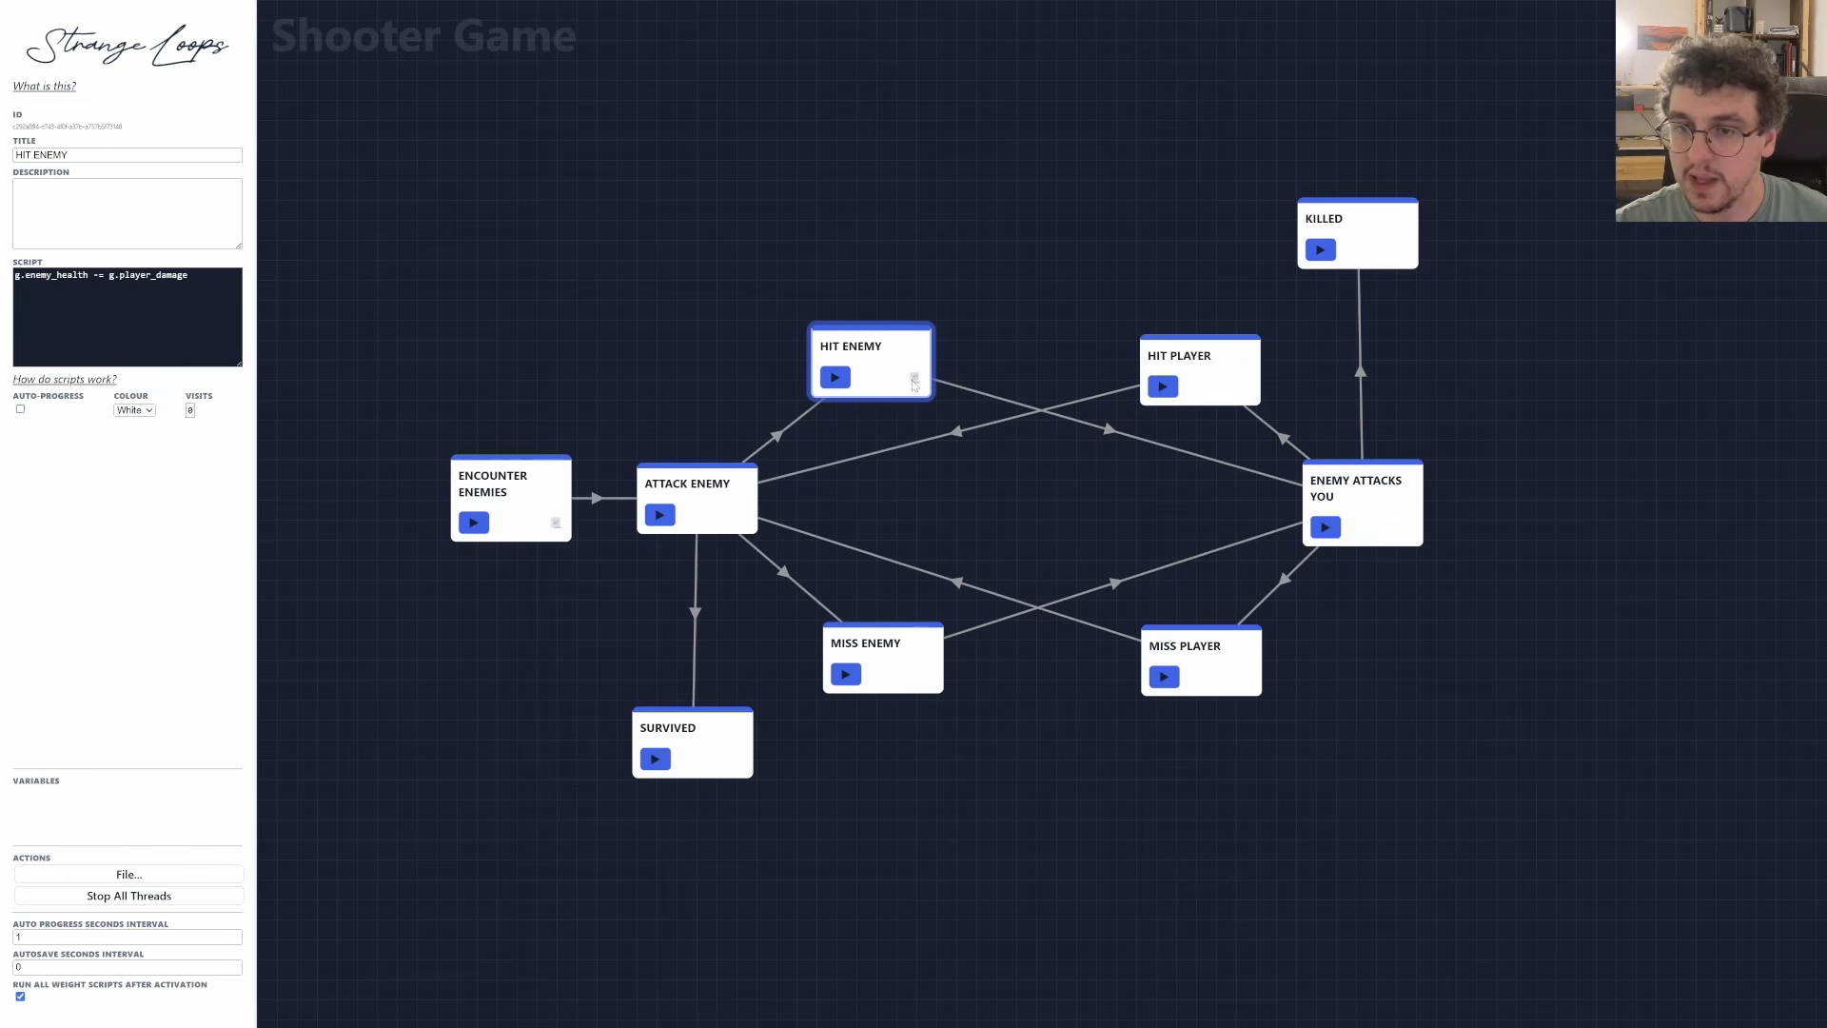
{"action": "left_click", "coordinate": [1225, 383]}
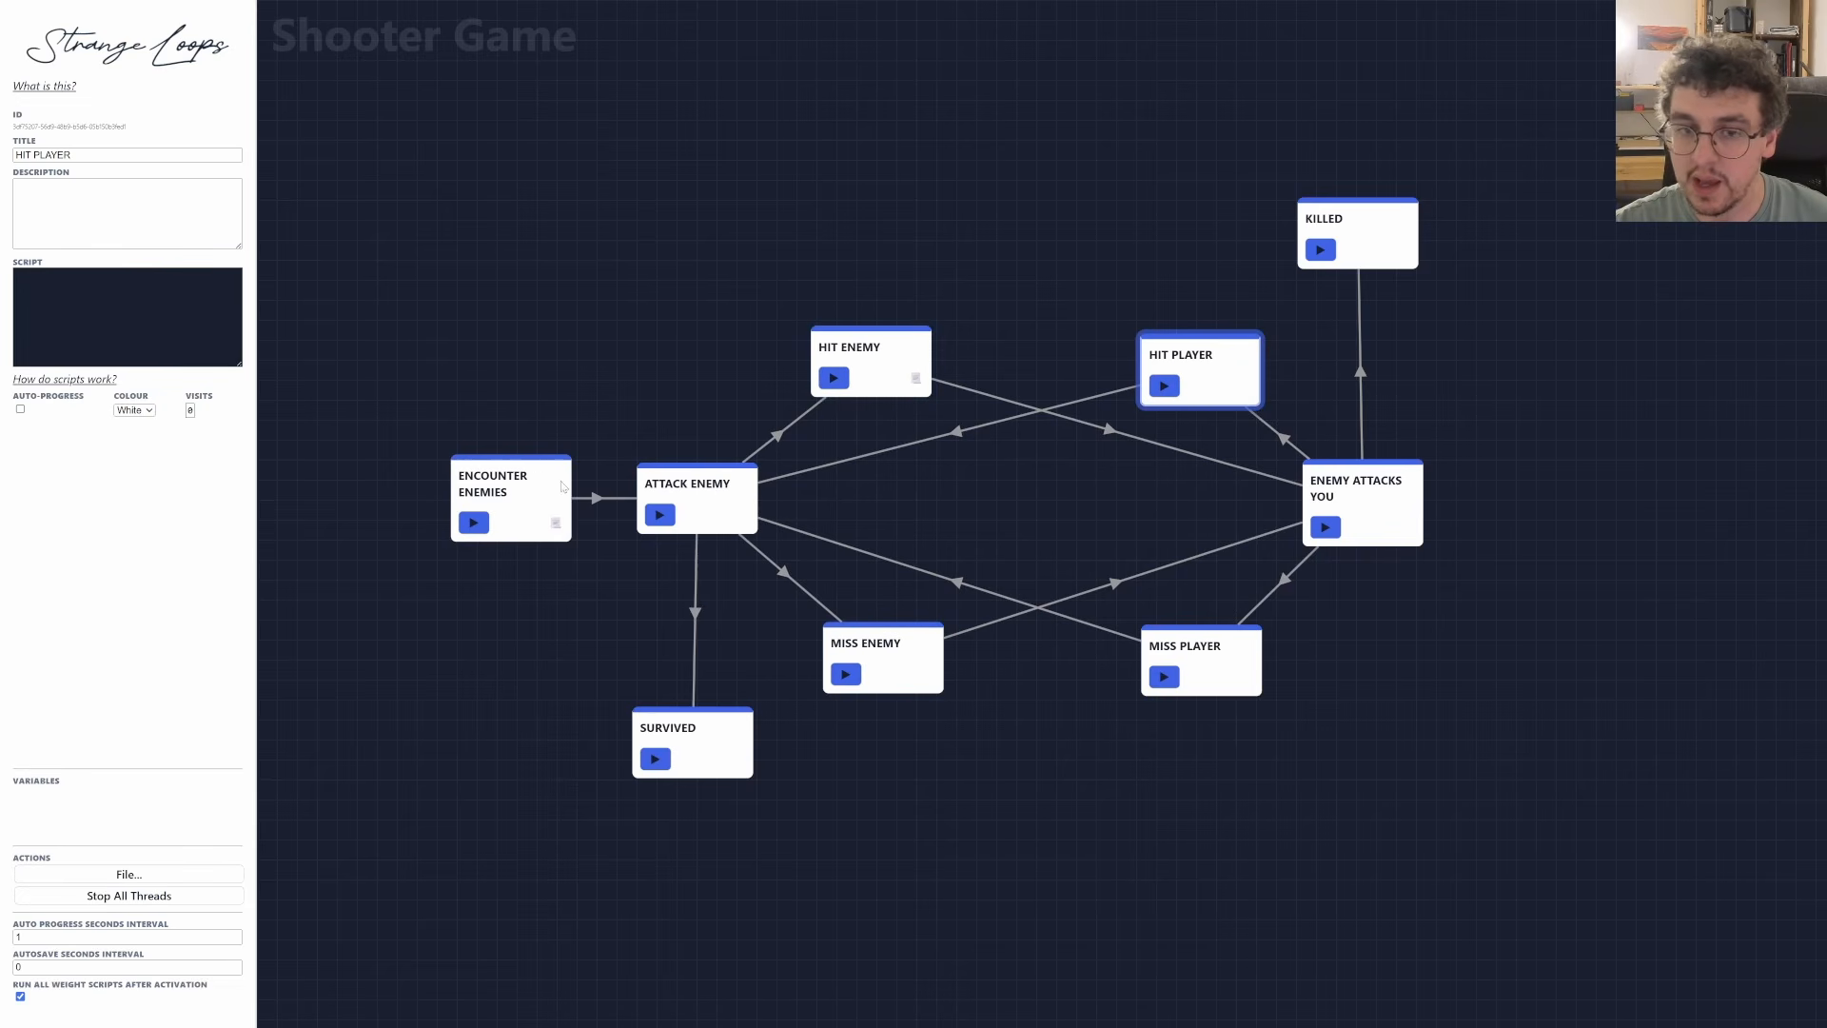
Add the line g.enemy_damage = 15 to the end of the Encounter Enemies script.
{"action": "left_click", "coordinate": [562, 487]}
{"action": "key", "text": "Return"}
{"action": "type", "text": "g."}
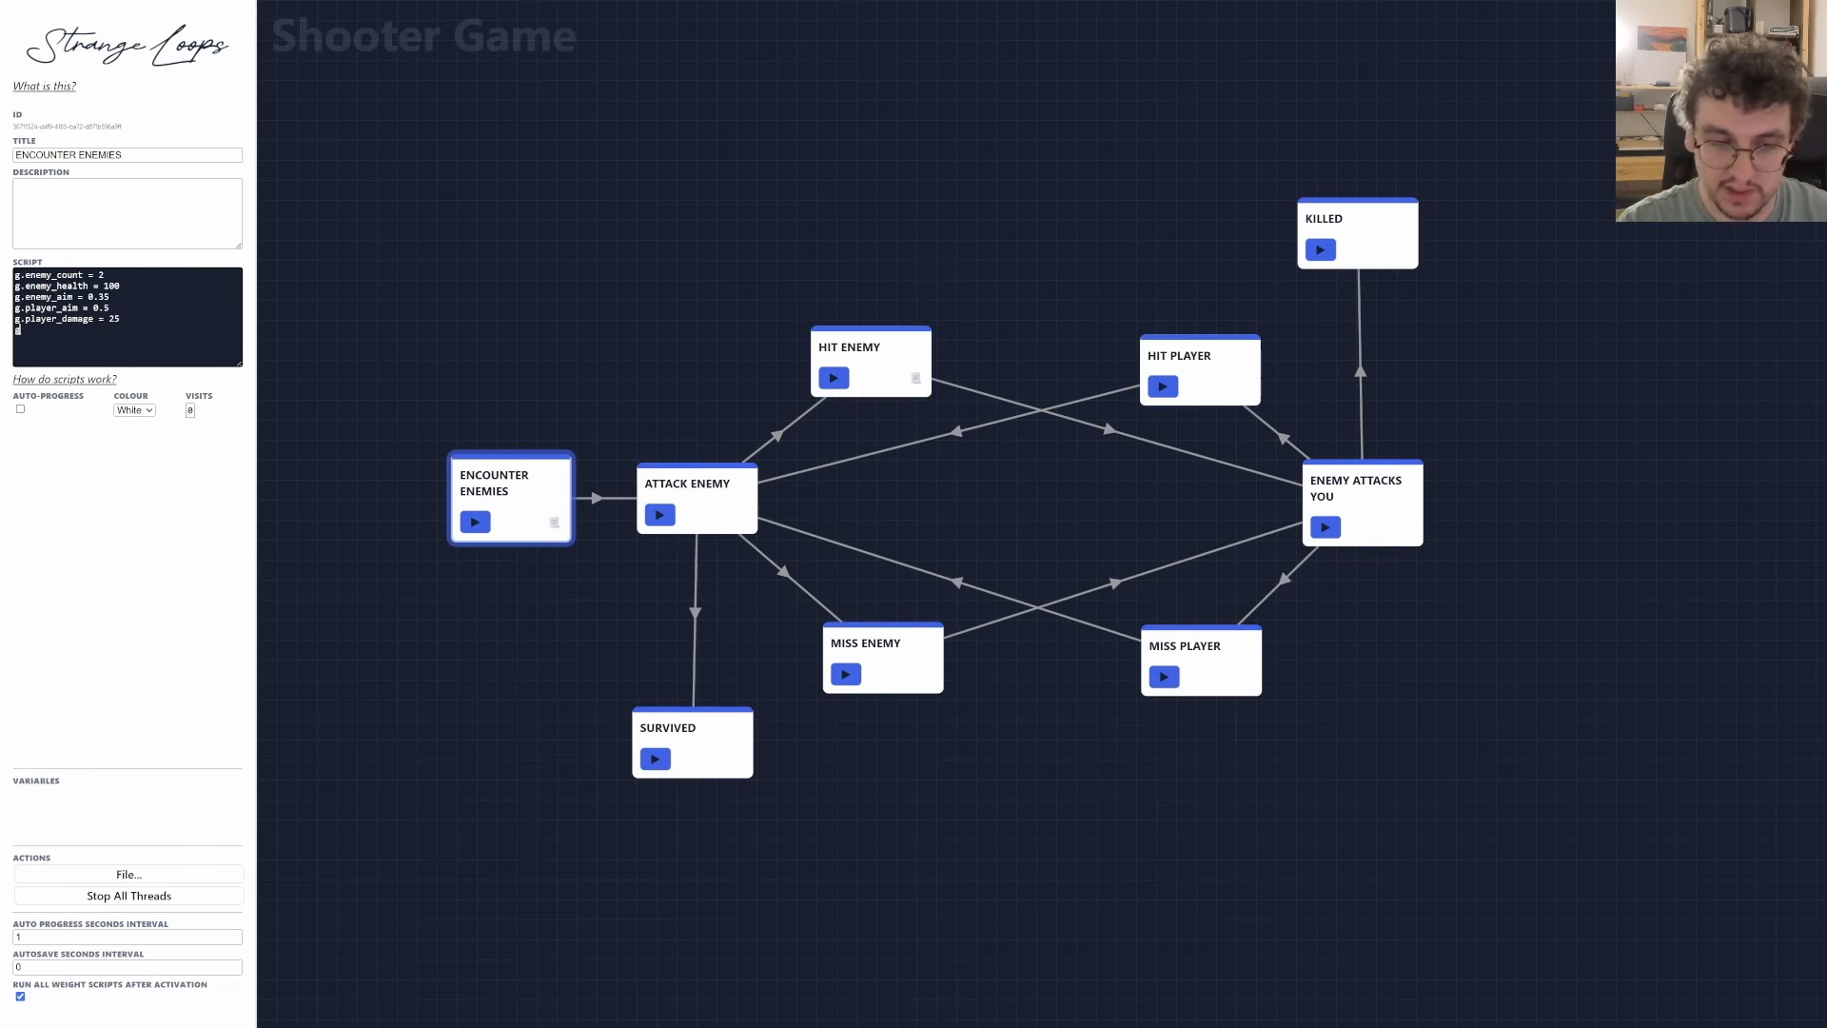
{"action": "type", "text": "enemy_damage"}
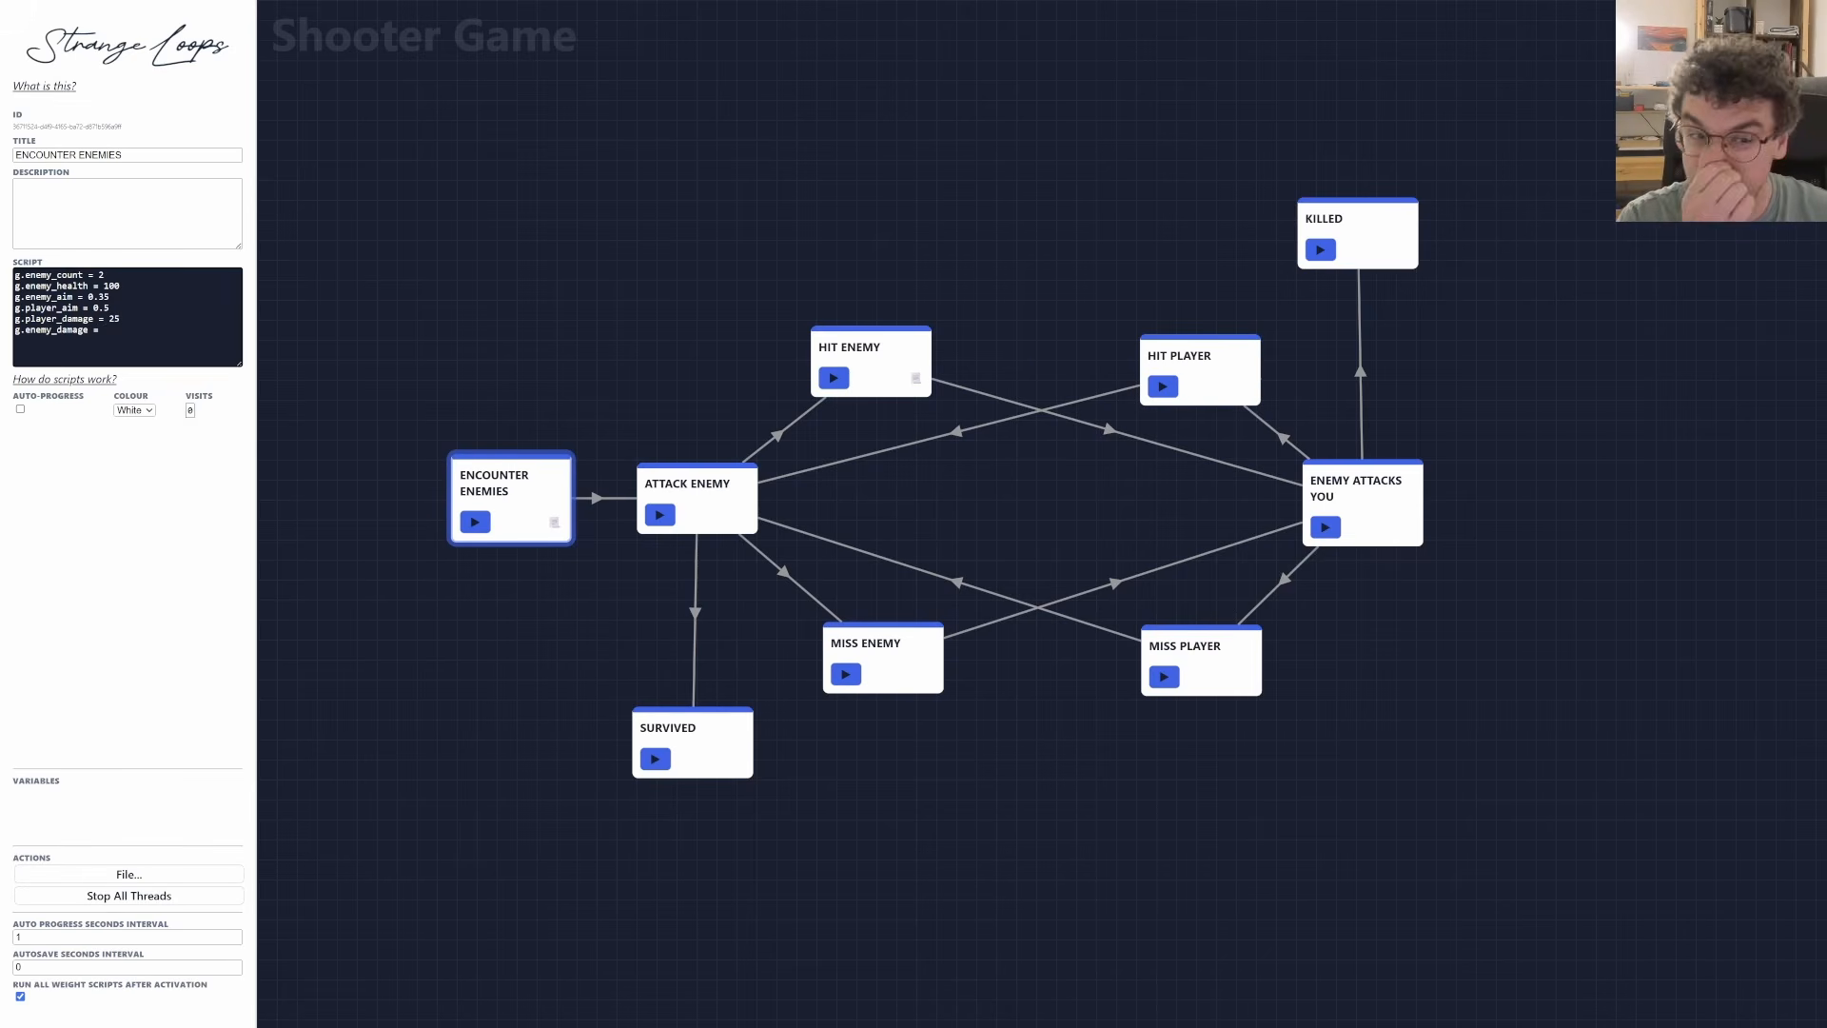
{"action": "type", "text": " = 15"}
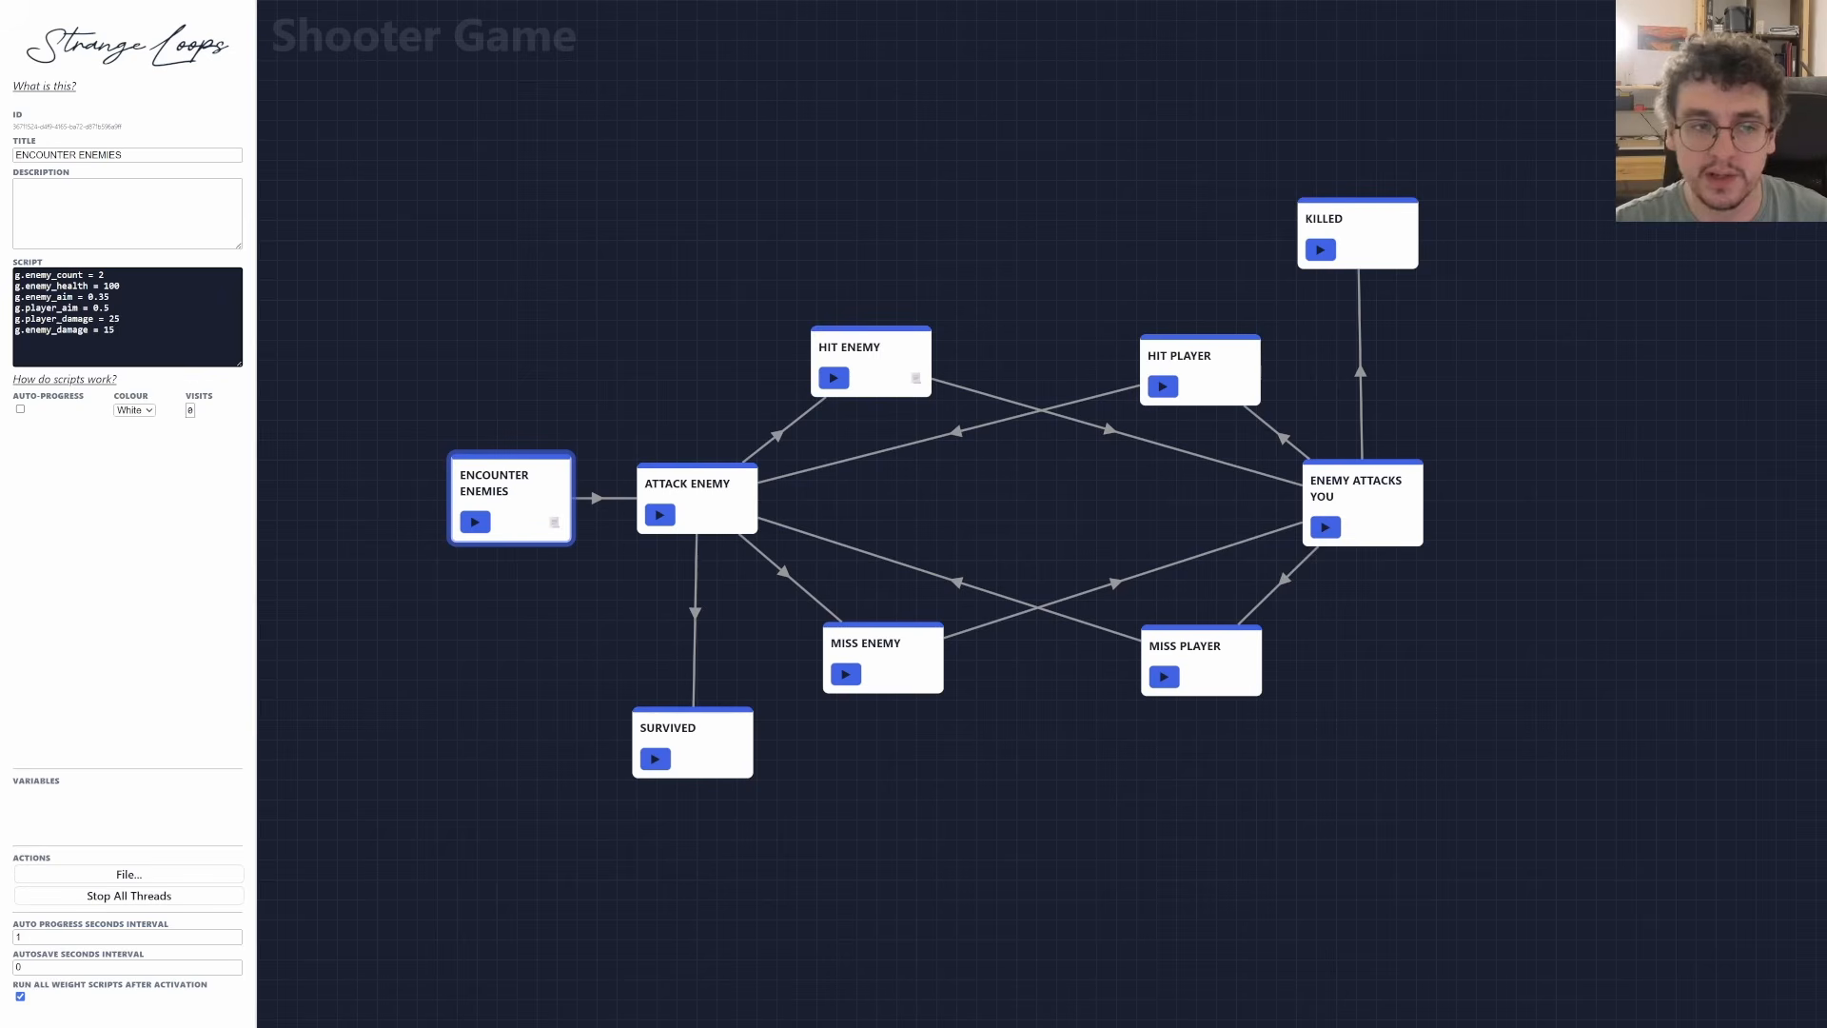
Write the Hit Player node script as g.health -= g.enemy_damage.
{"action": "left_click", "coordinate": [1228, 380]}
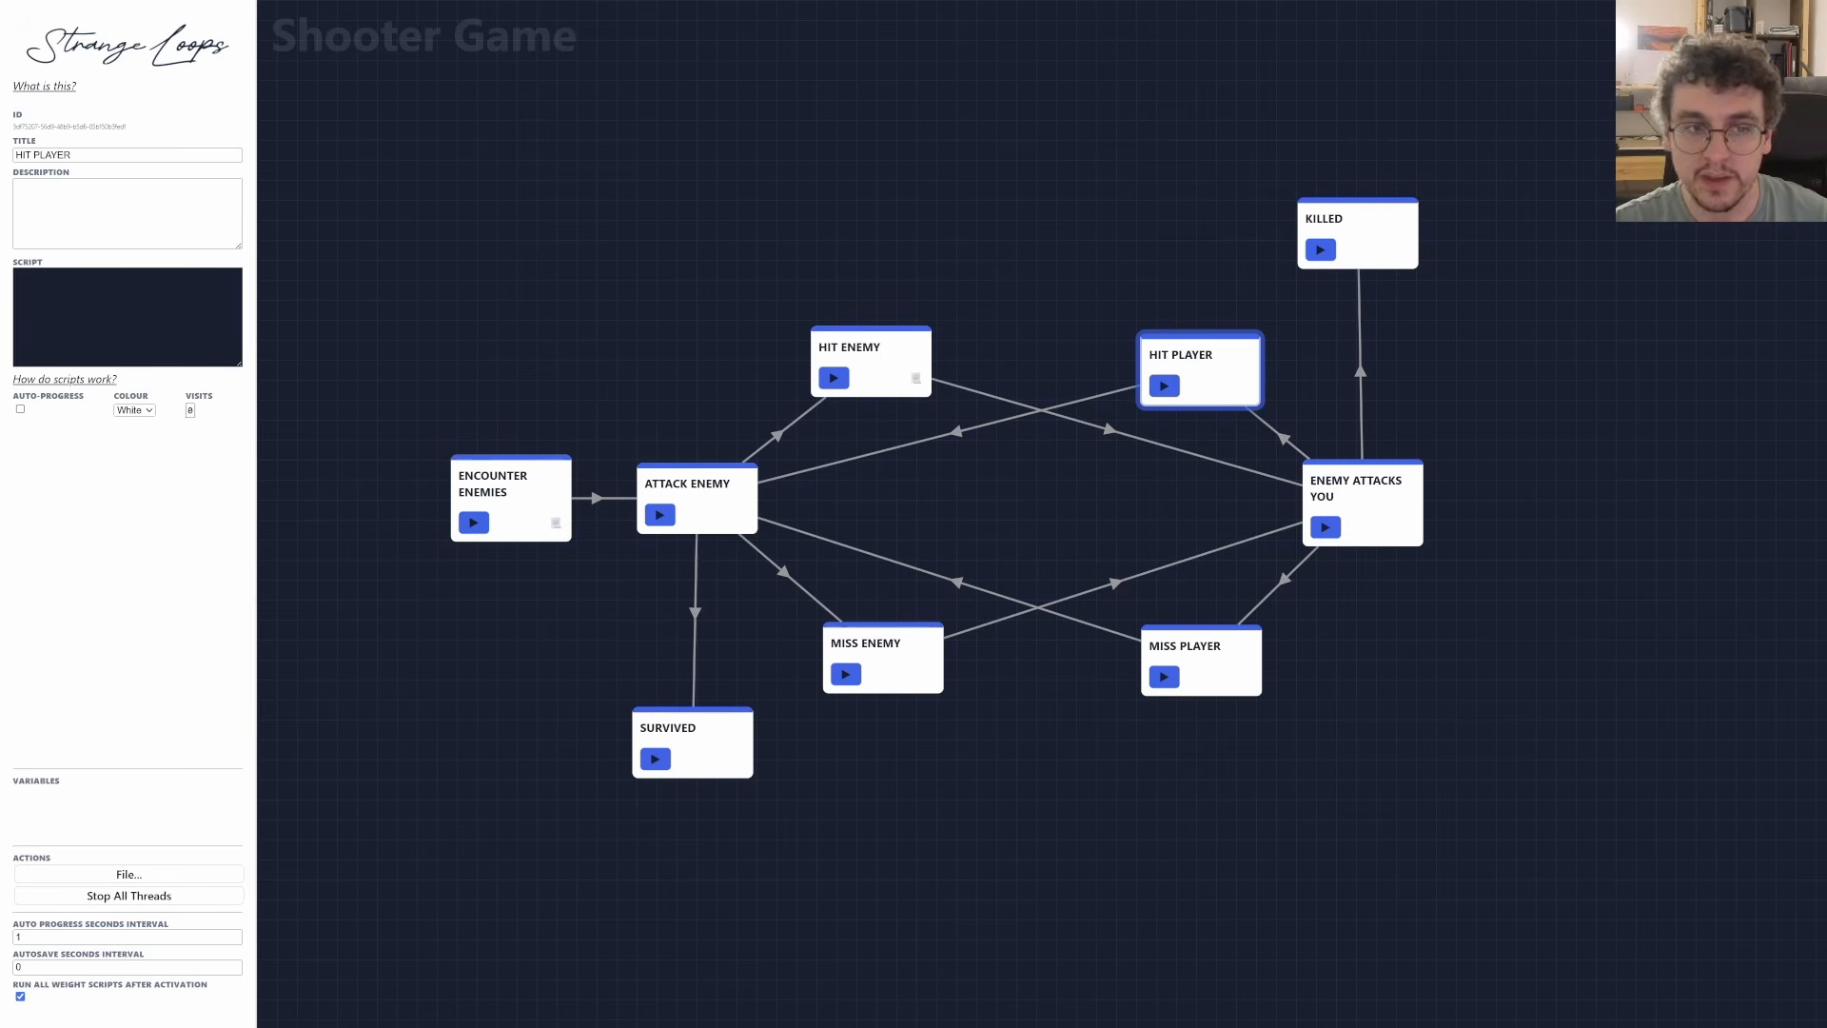
{"action": "type", "text": "g.health -"}
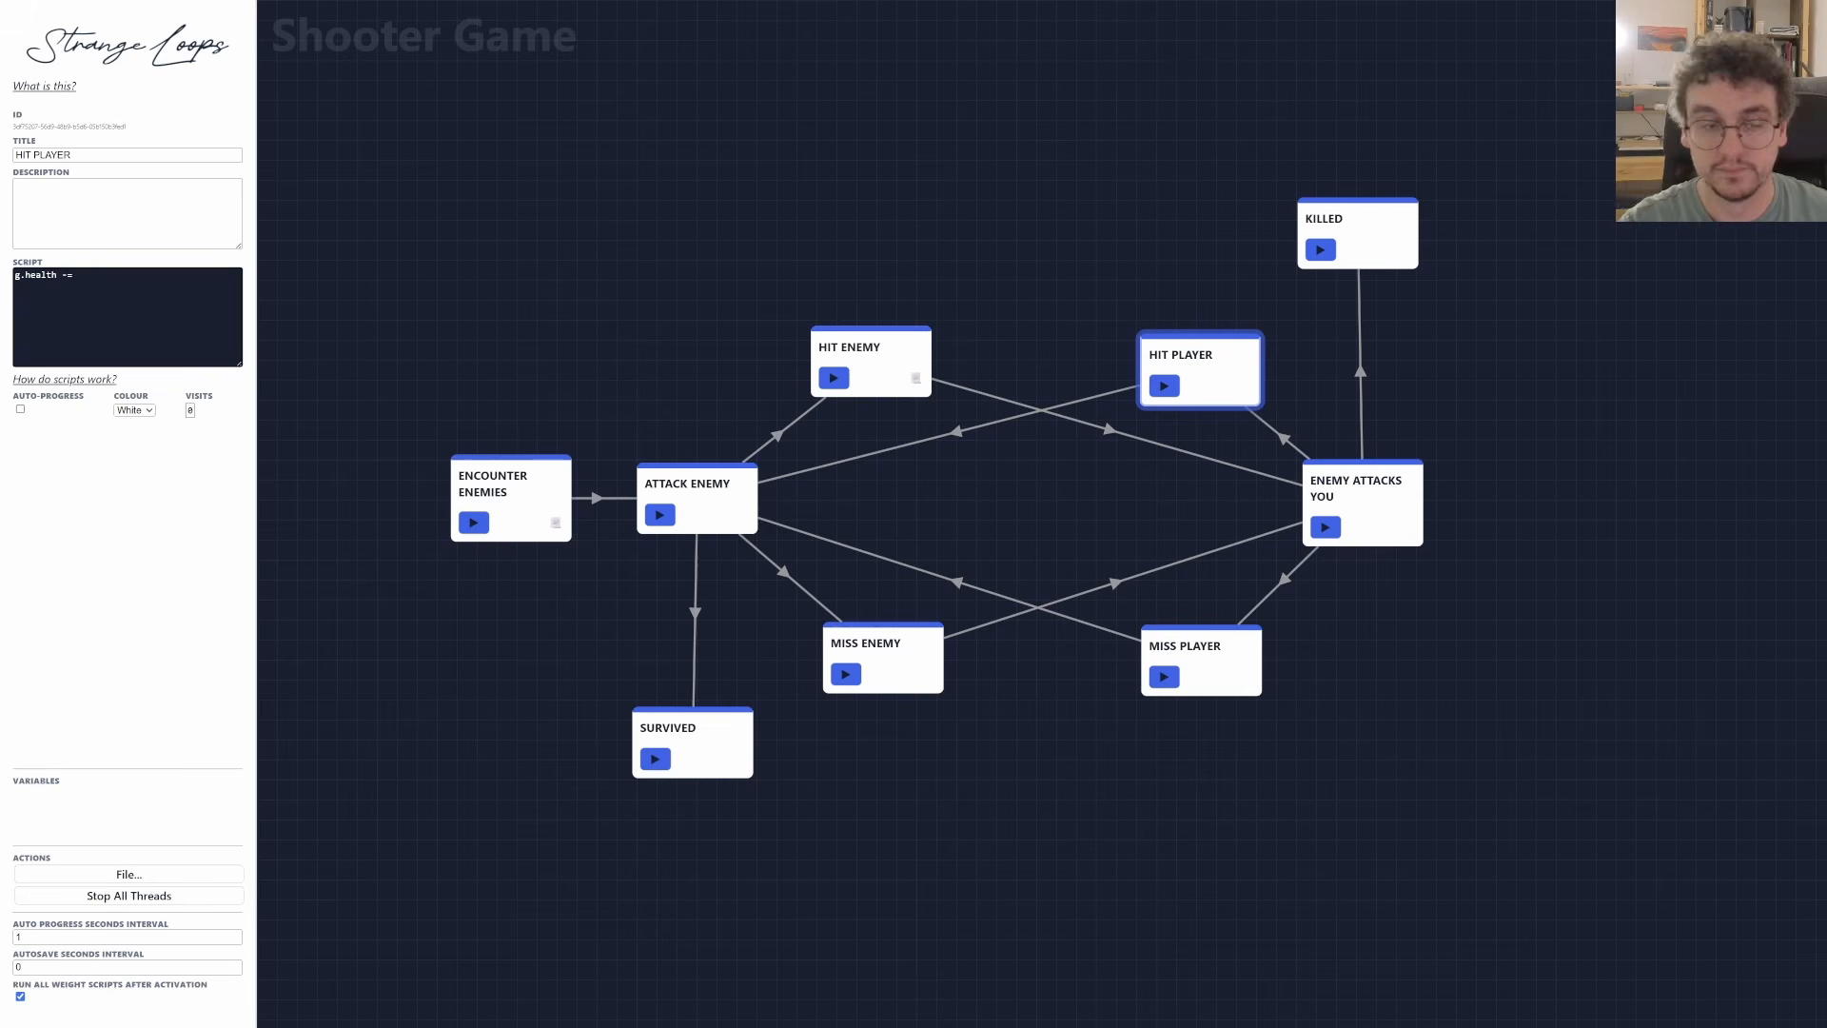
{"action": "type", "text": "= g.enemy_damage"}
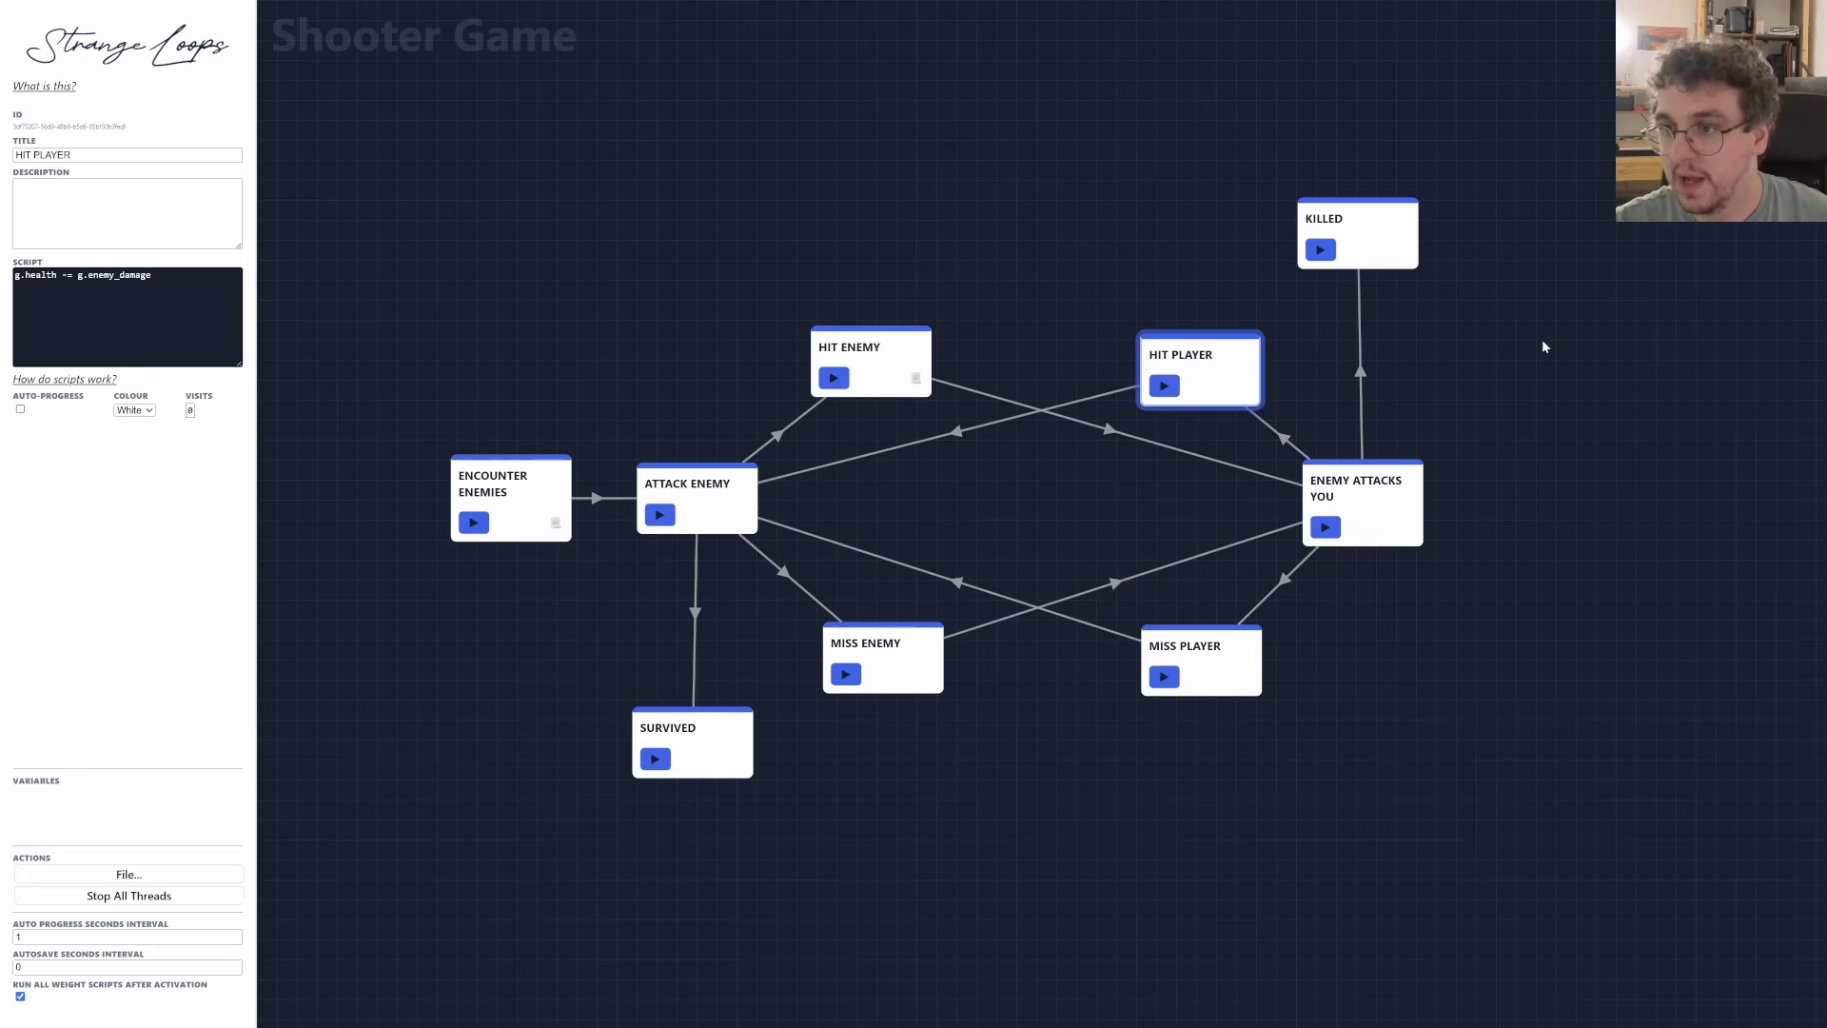
Delete the edge from Enemy Attacks You to Killed, place Killed above Hit Player and connect Hit Player to it.
{"action": "left_click", "coordinate": [1361, 366]}
{"action": "key", "text": "Delete"}
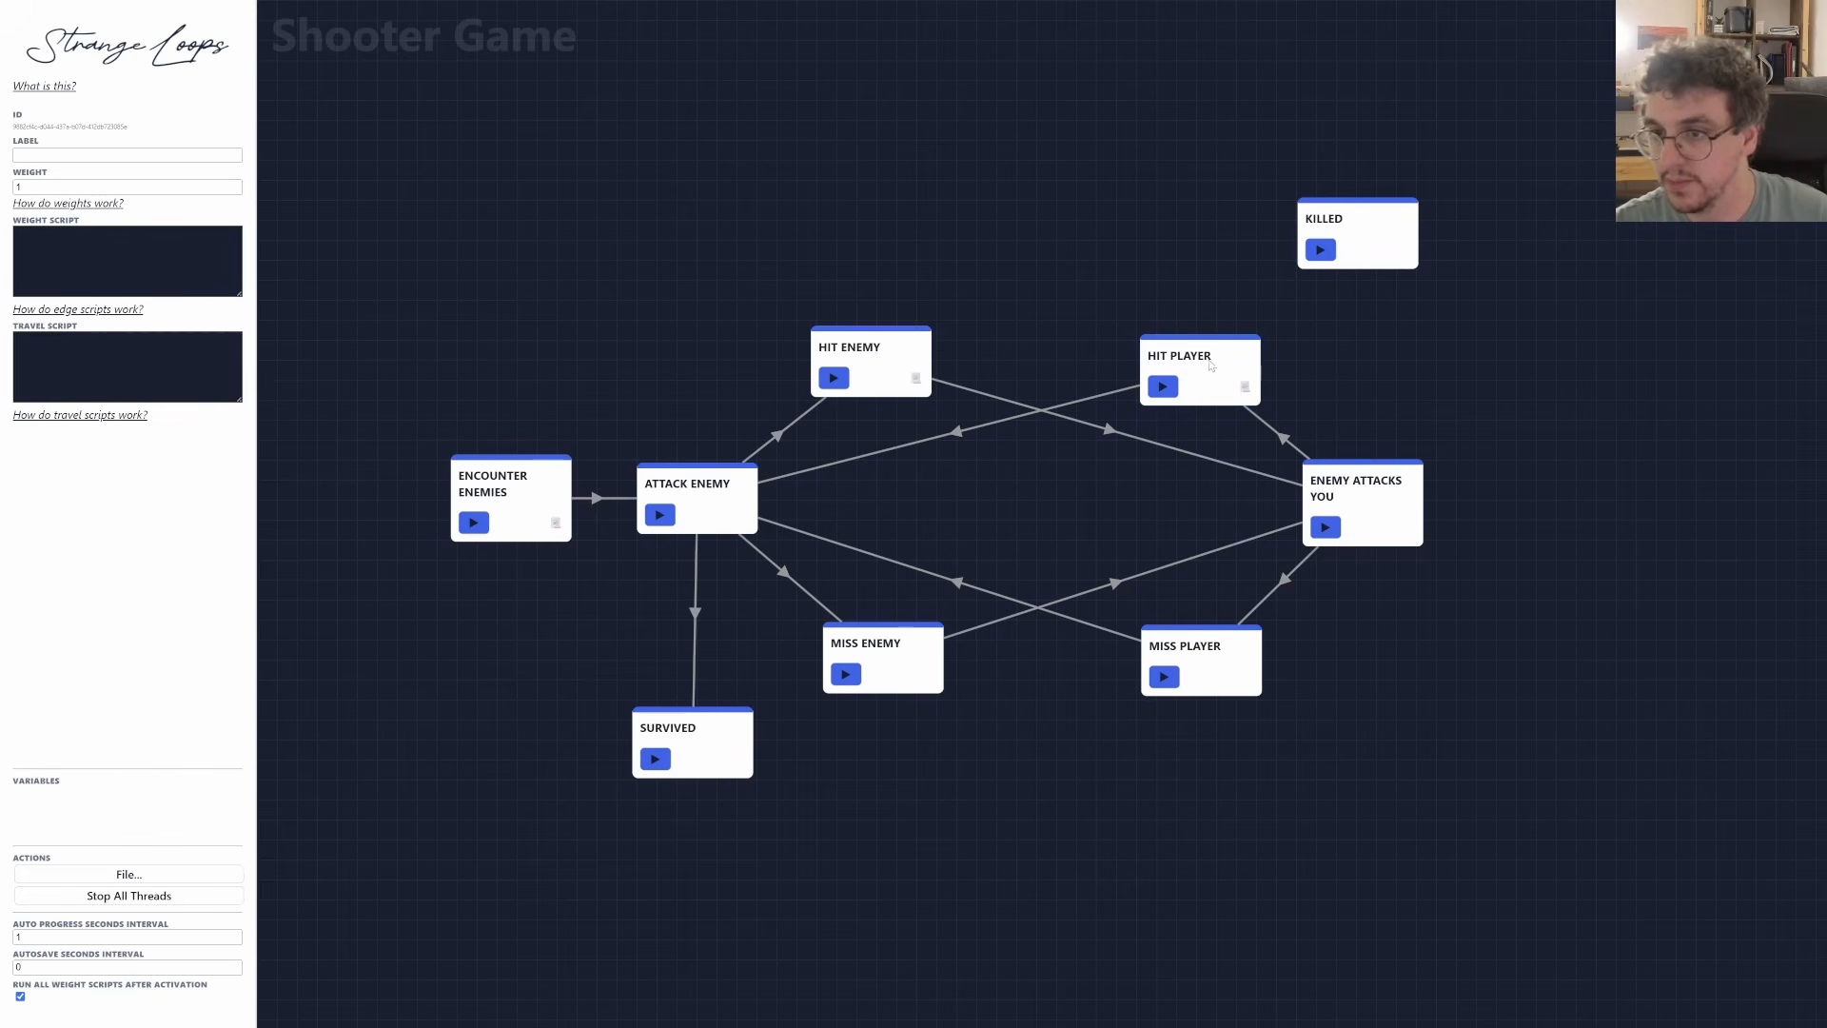
{"action": "mouse_move", "coordinate": [1211, 362]}
{"action": "left_mouse_down"}
{"action": "mouse_move", "coordinate": [1351, 215]}
{"action": "mouse_move", "coordinate": [1216, 192]}
{"action": "left_mouse_up"}
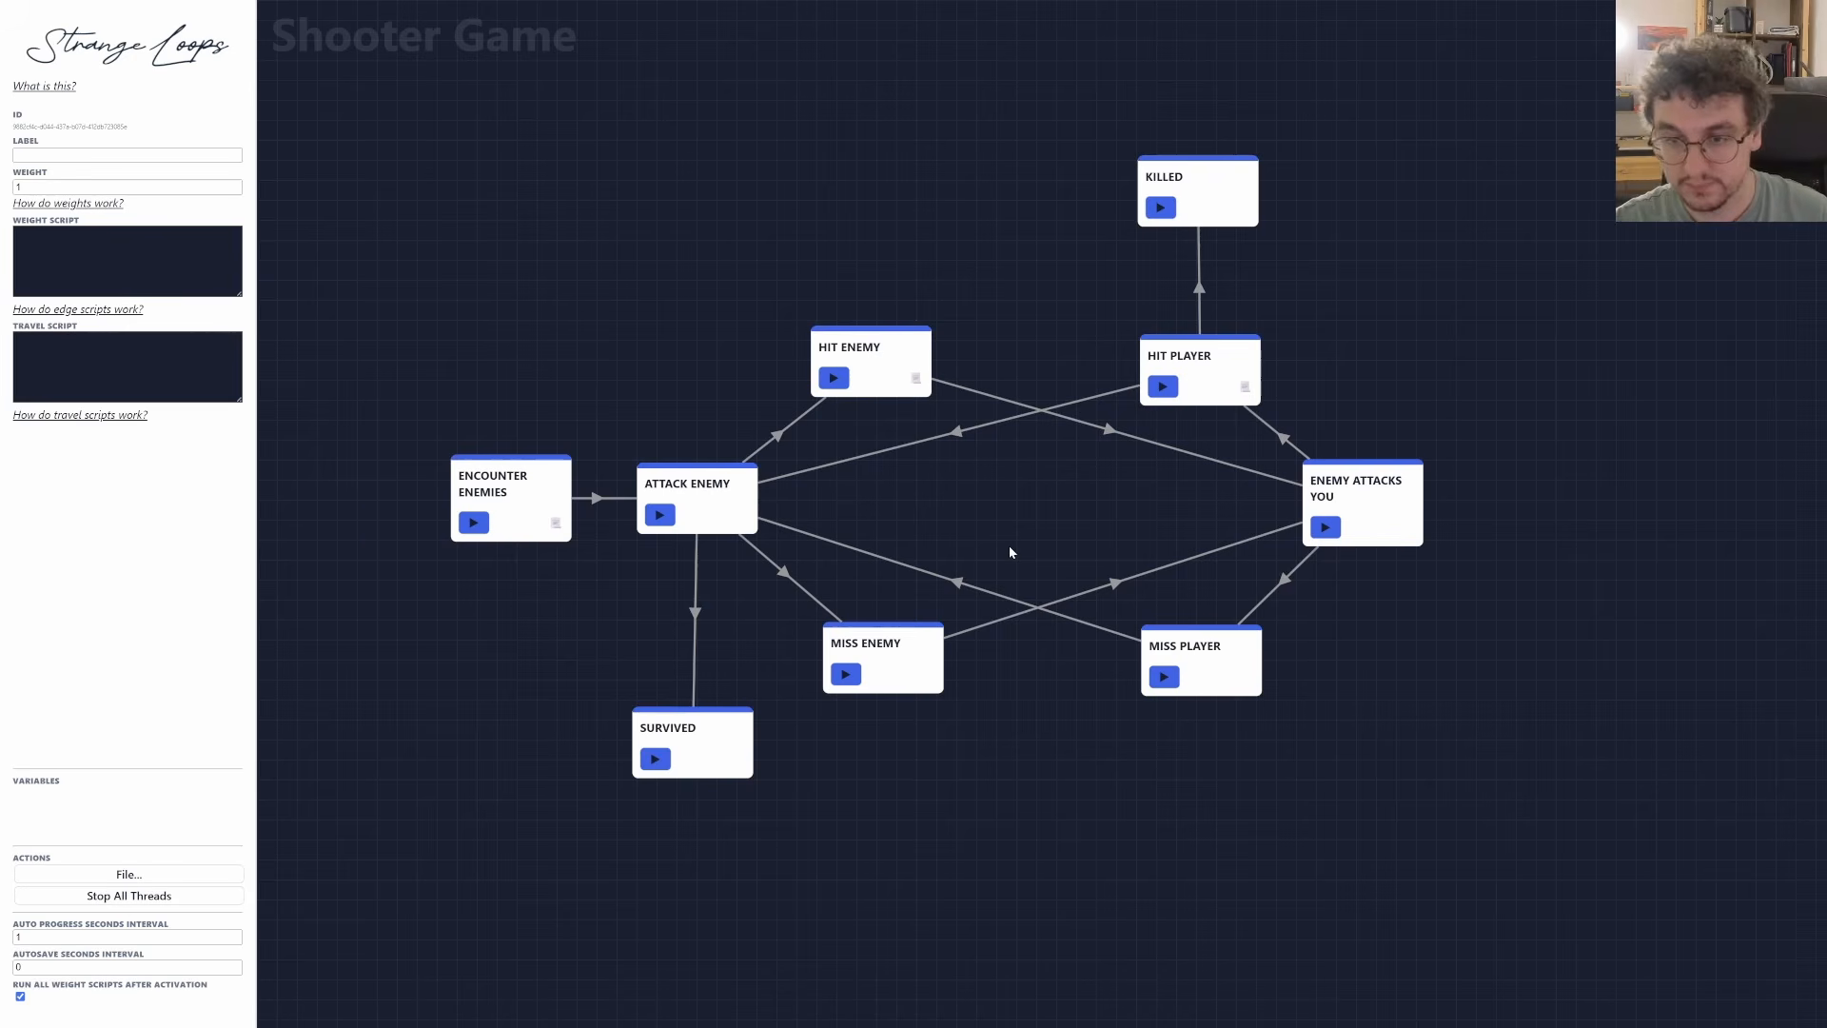
Delete the edge from Attack Enemy to Survived, place Survived above Hit Enemy and connect Hit Enemy to it.
{"action": "left_click", "coordinate": [693, 677]}
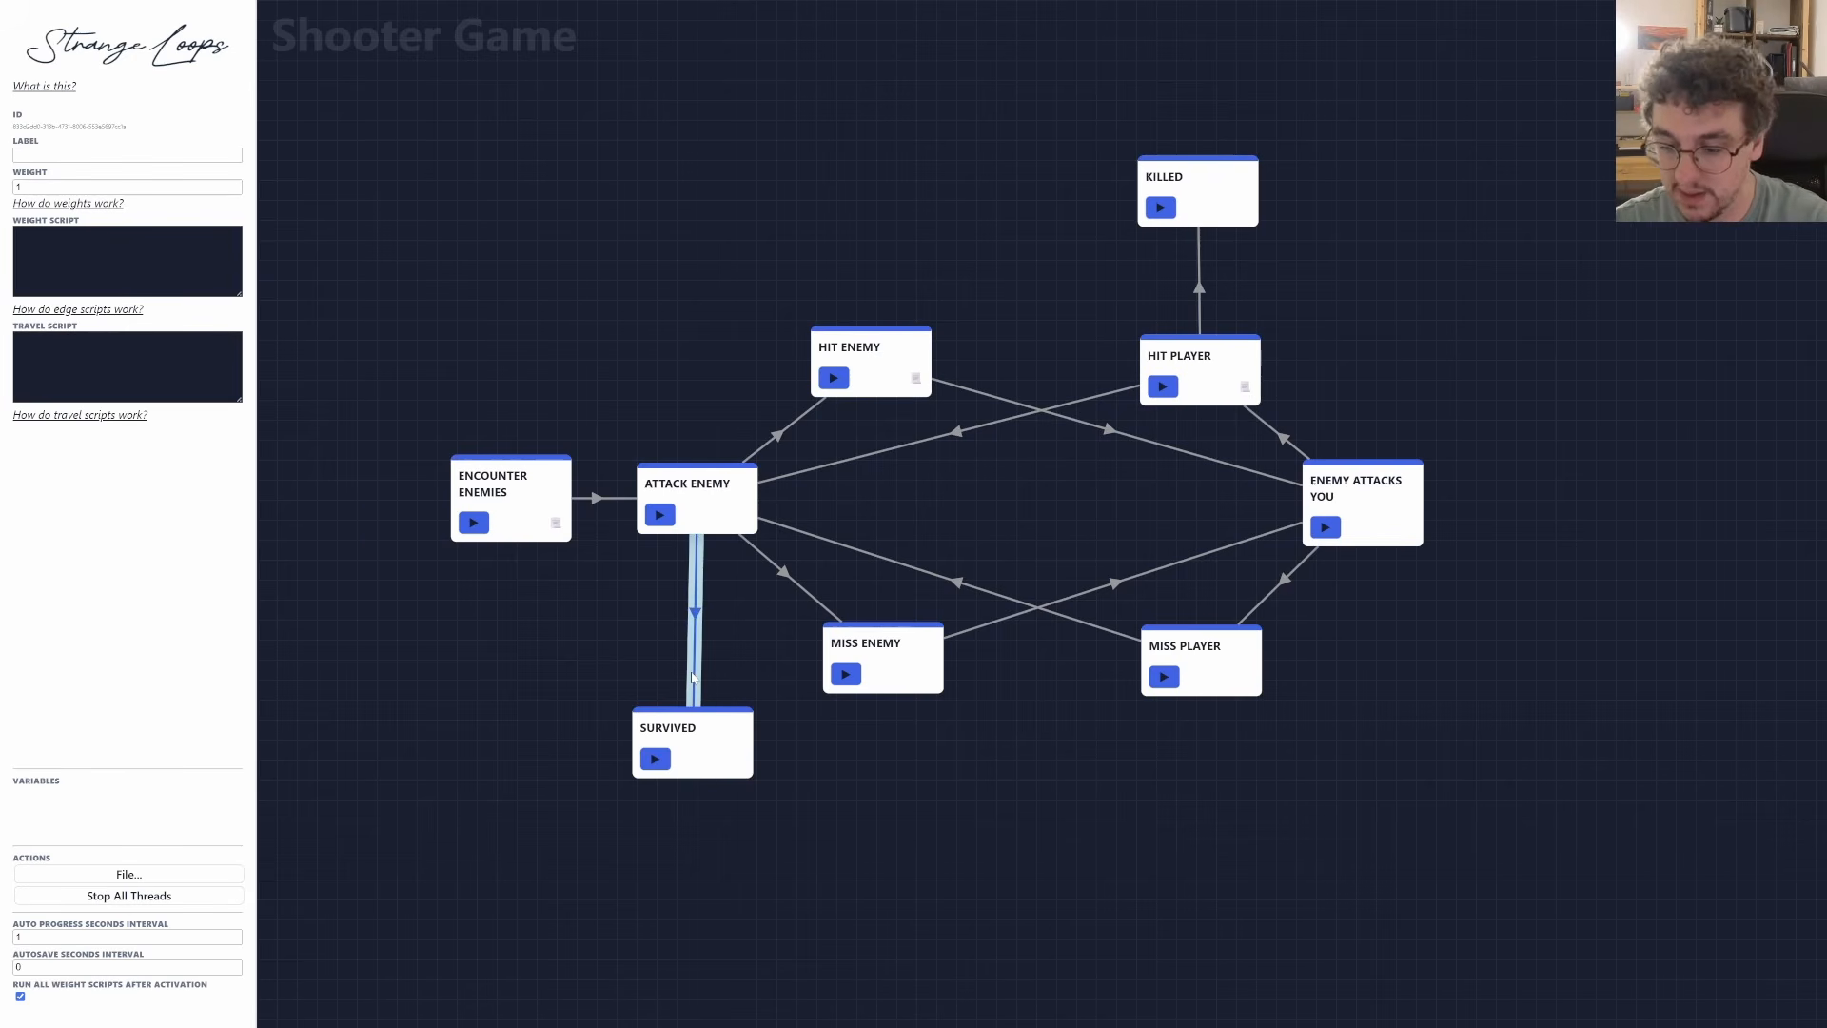
{"action": "key", "text": "Delete"}
{"action": "left_click_drag", "start_coordinate": [704, 747], "coordinate": [883, 187]}
{"action": "mouse_move", "coordinate": [882, 357]}
{"action": "left_mouse_down"}
{"action": "mouse_move", "coordinate": [889, 180]}
{"action": "mouse_move", "coordinate": [909, 182]}
{"action": "mouse_move", "coordinate": [876, 187]}
{"action": "left_mouse_up"}
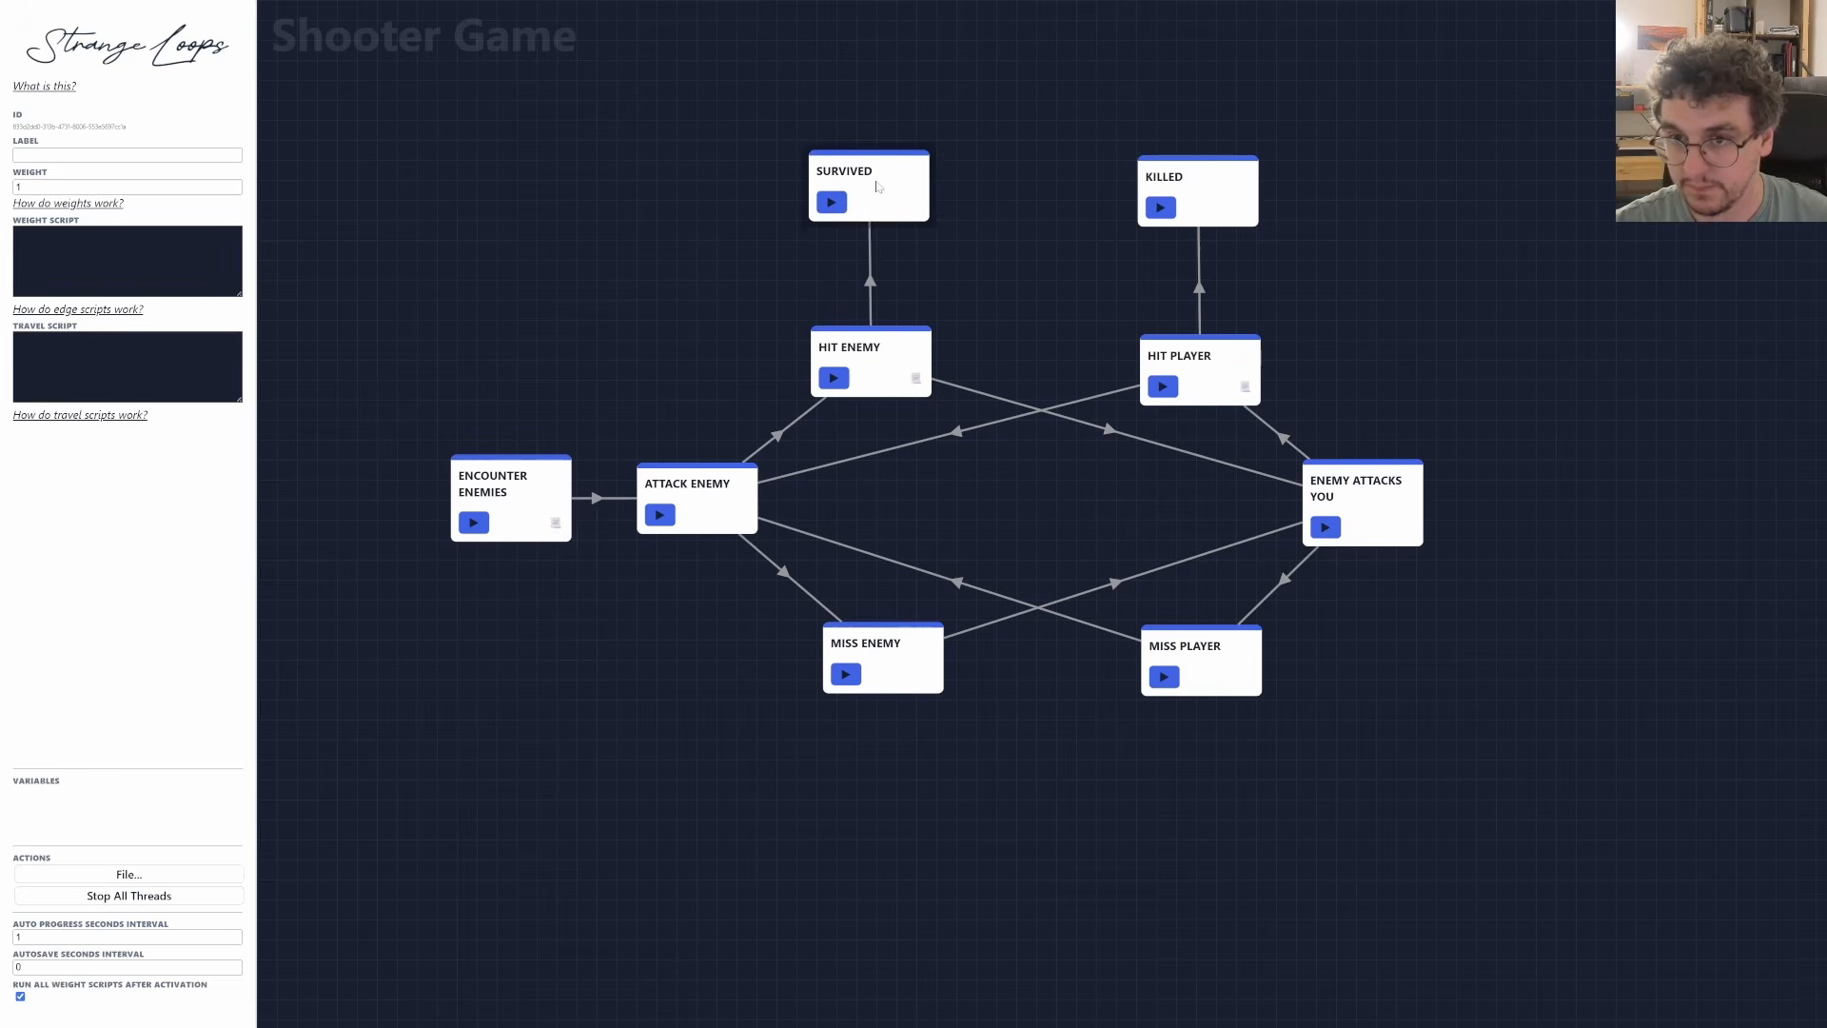
{"action": "left_click_drag", "start_coordinate": [1019, 277], "coordinate": [992, 319]}
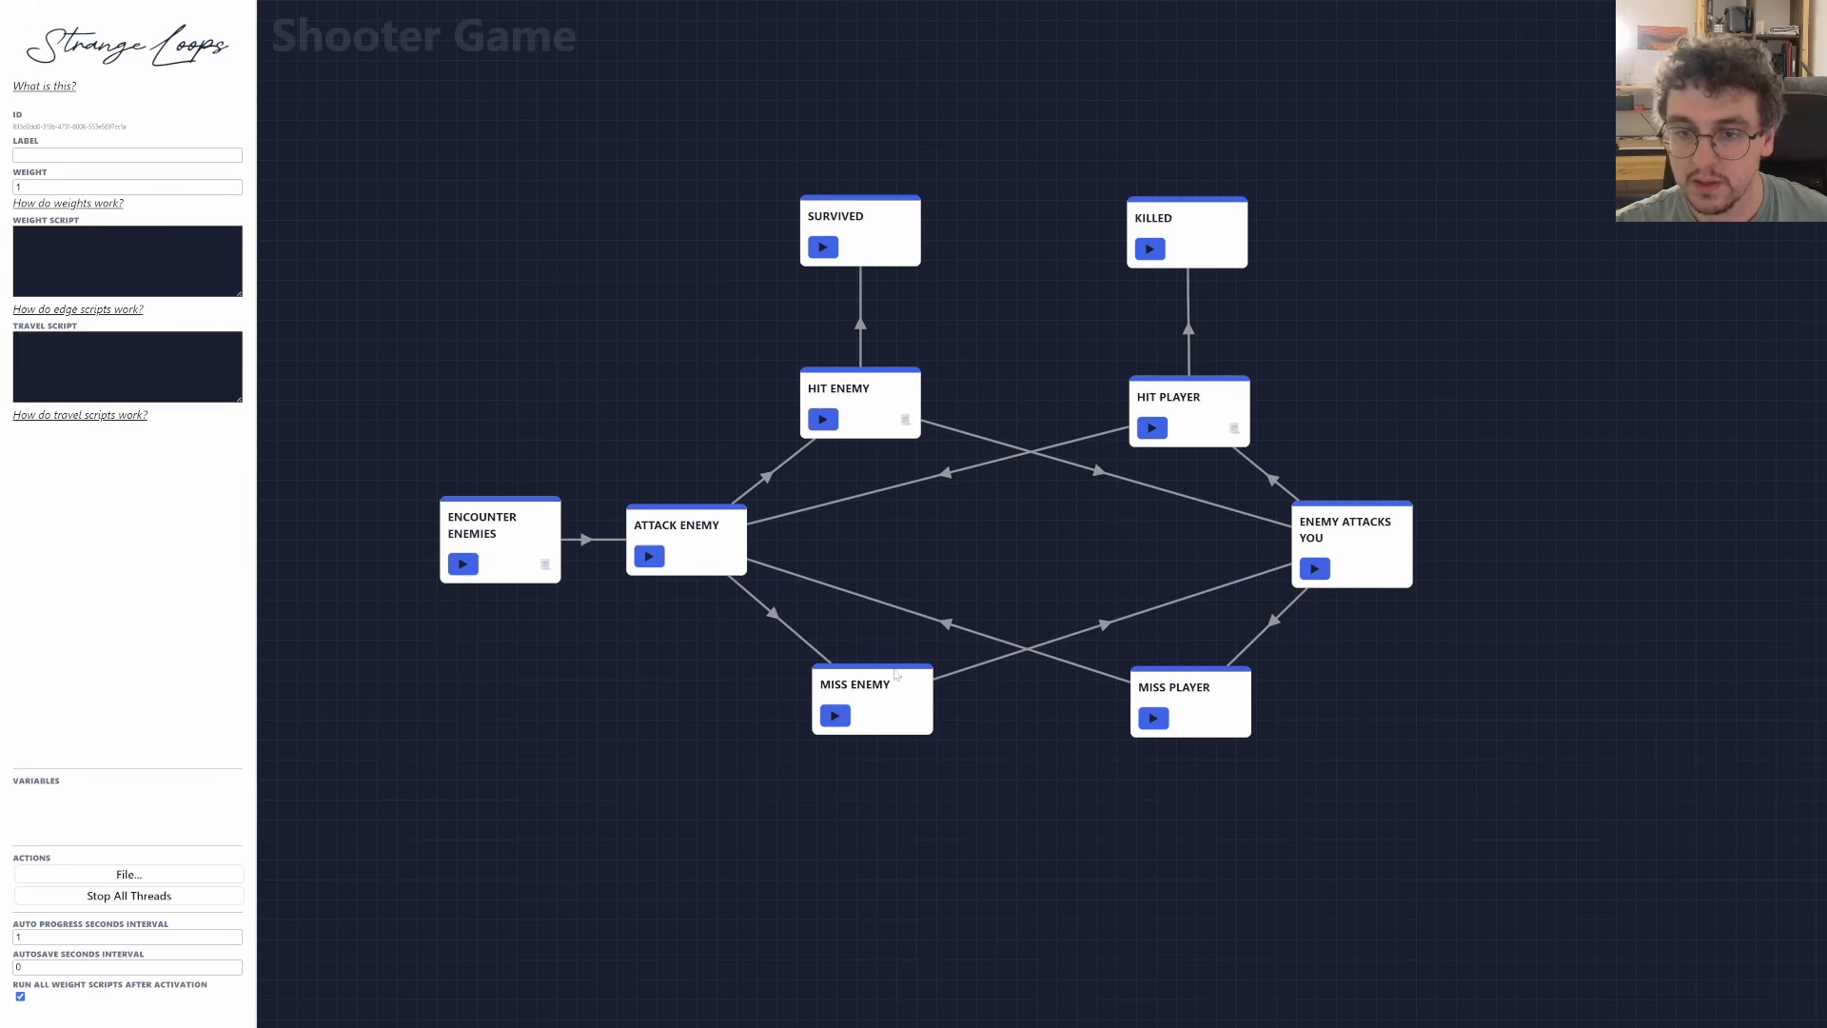
Run the combat graph from Encounter Enemies to Attack Enemy, check the variables and stop all threads.
{"action": "left_click", "coordinate": [464, 564]}
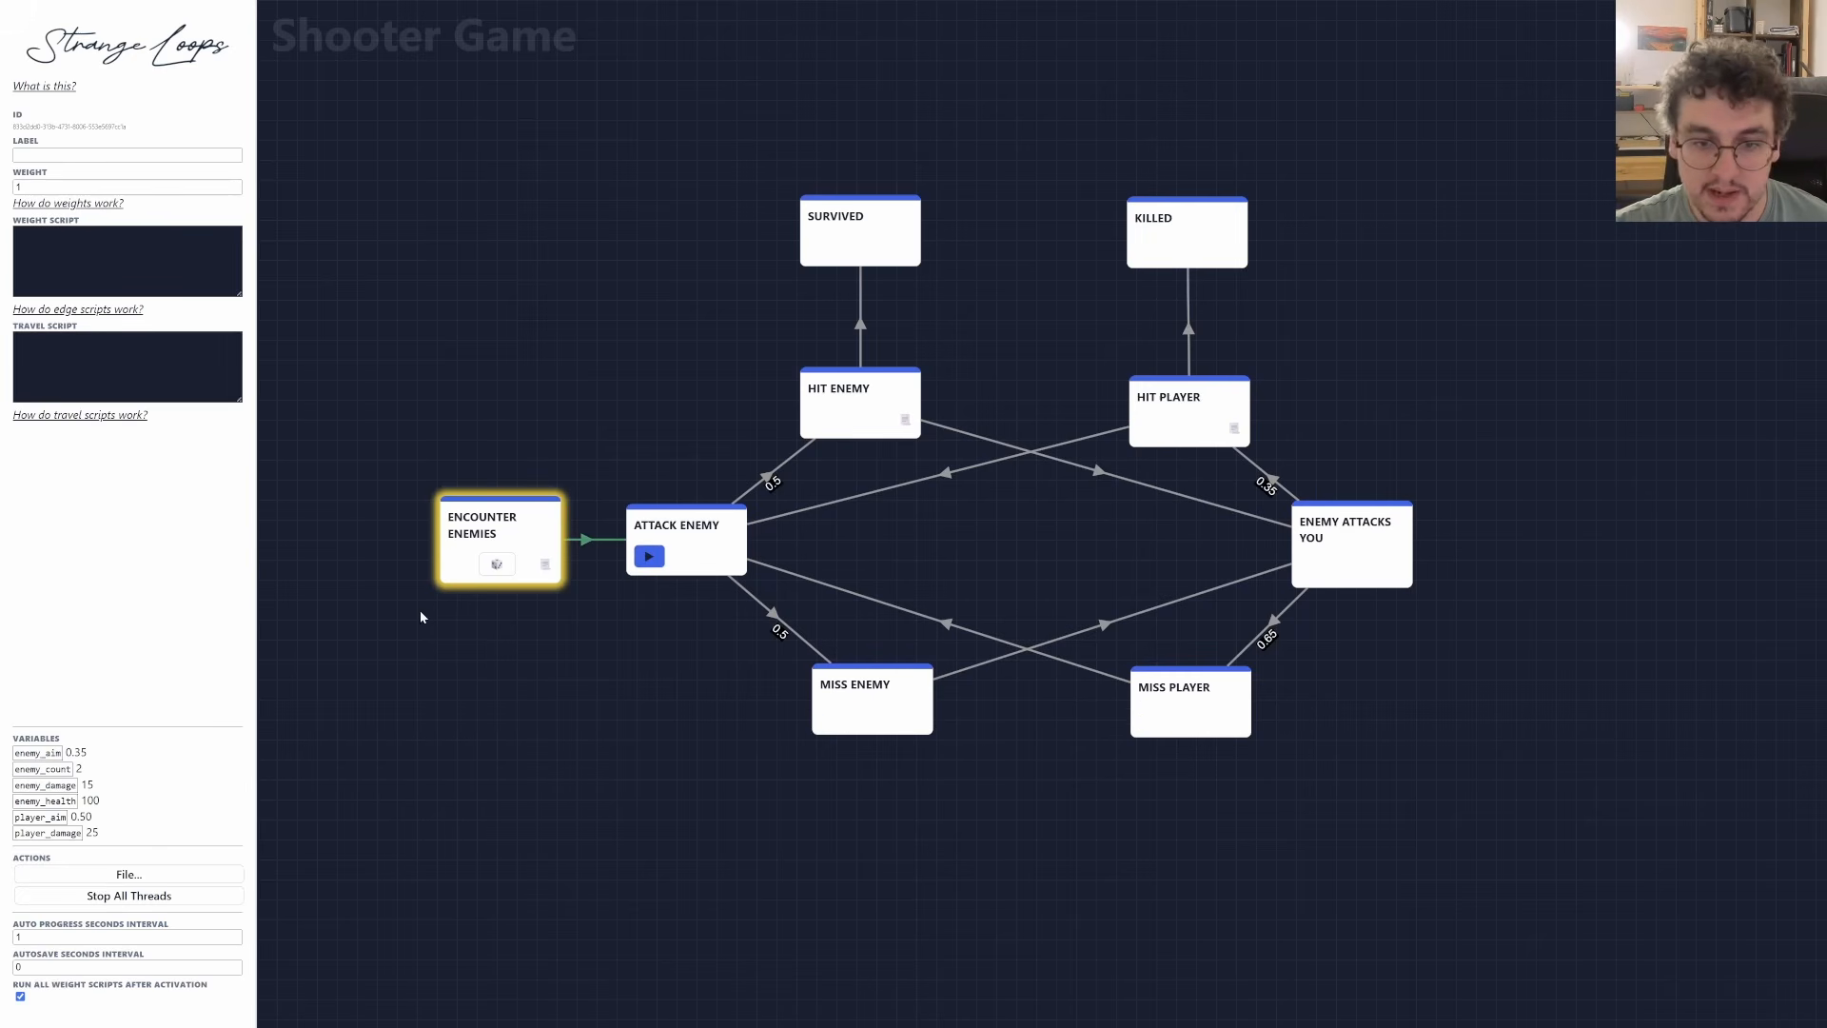
{"action": "left_click", "coordinate": [651, 563]}
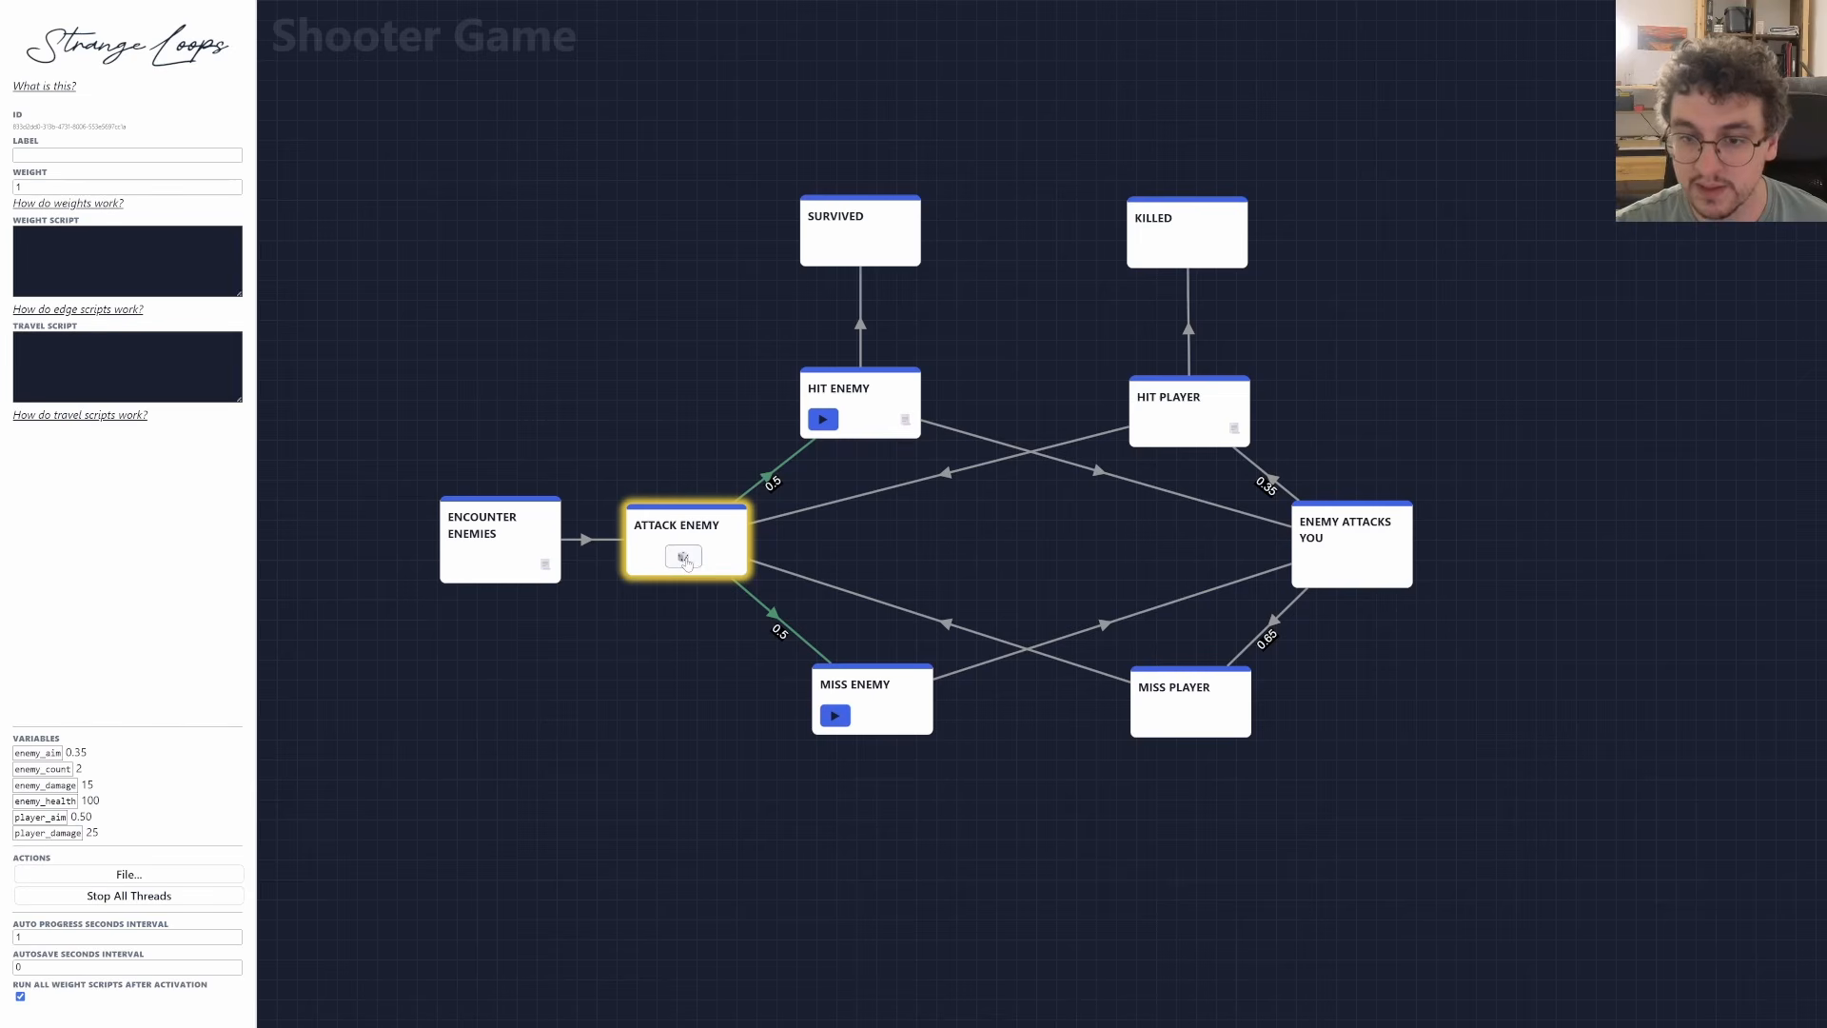
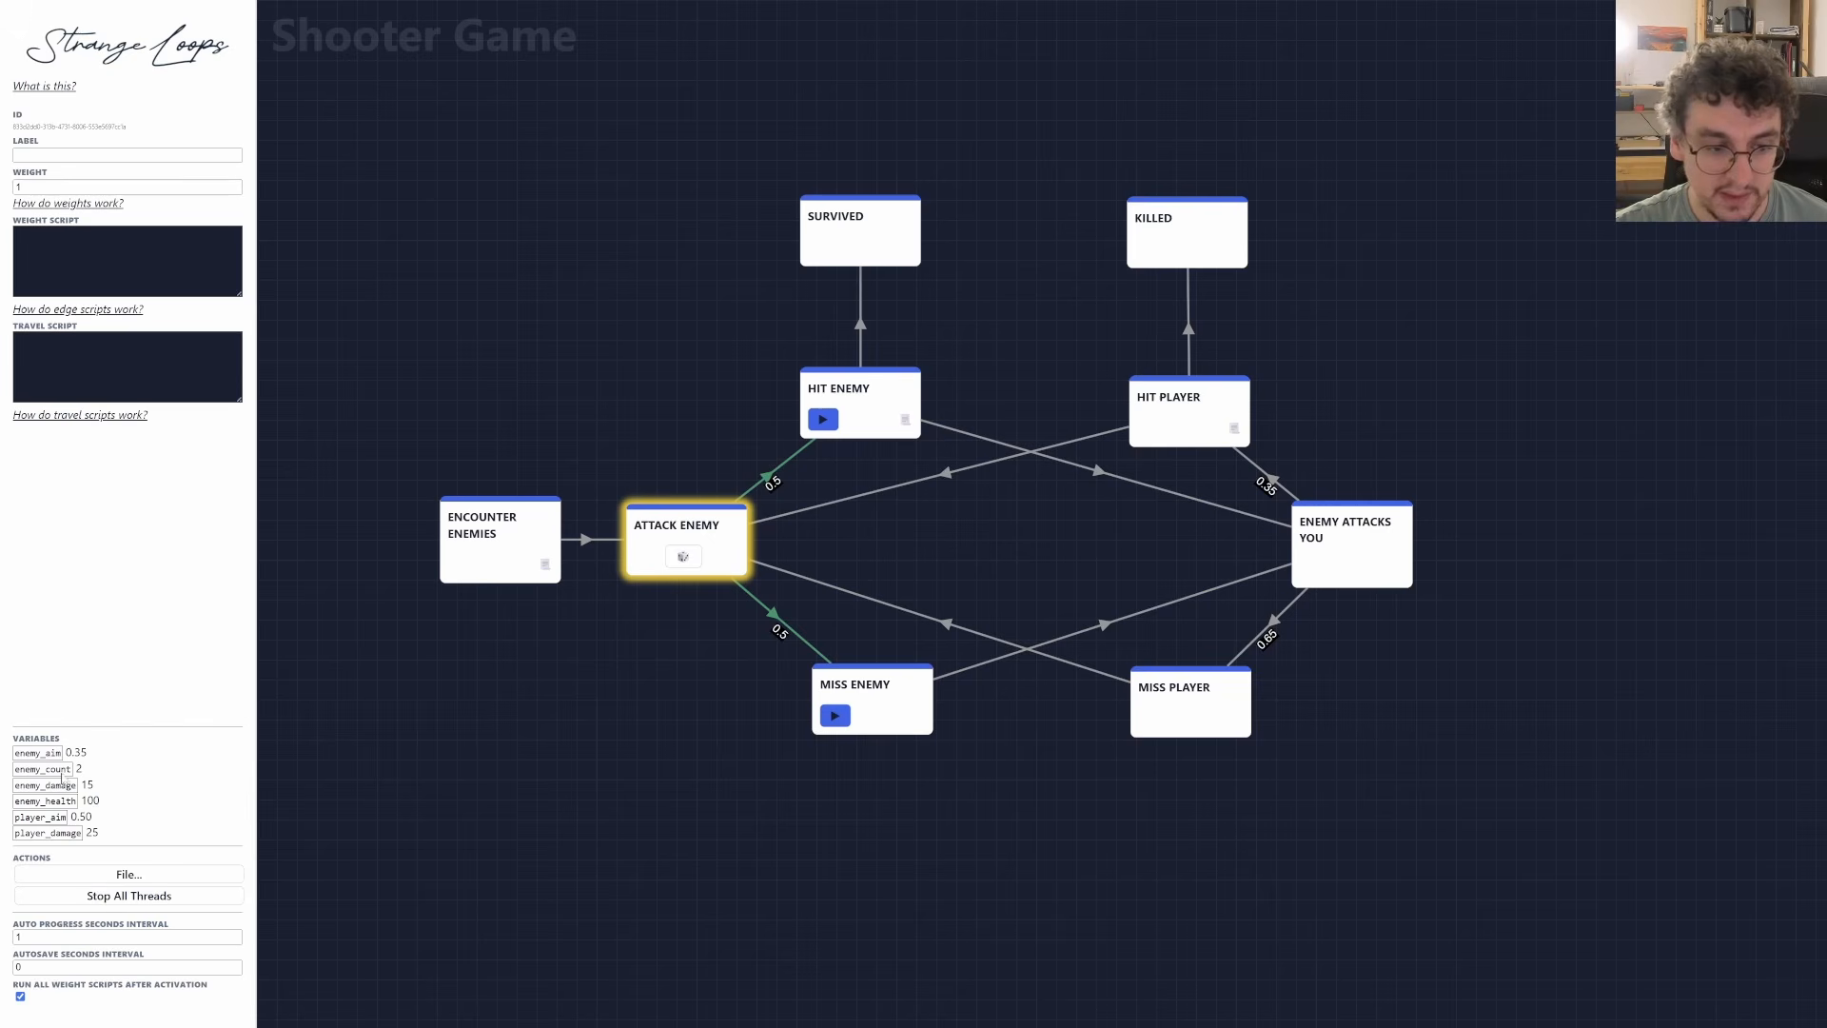
{"action": "left_click", "coordinate": [133, 896]}
Set g.player_aim to 0.25 in the Encounter Enemies script.
{"action": "left_click", "coordinate": [475, 537]}
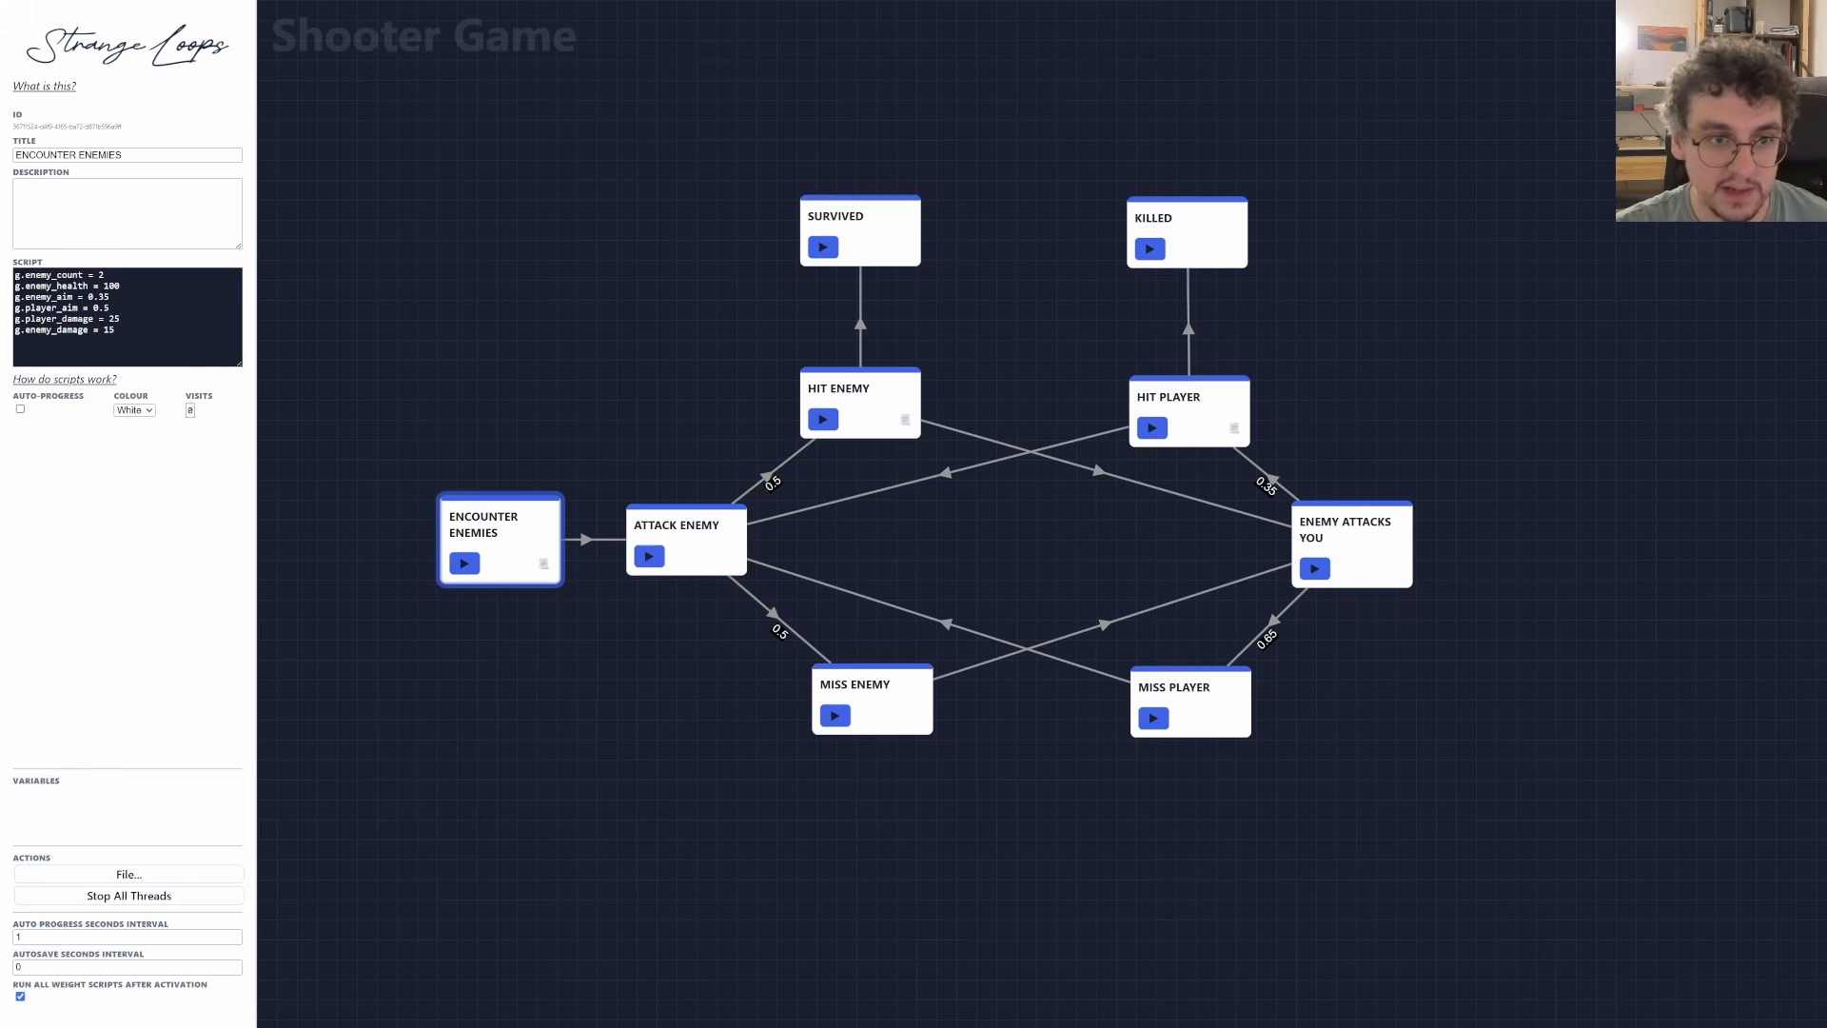
{"action": "left_click", "coordinate": [104, 308]}
{"action": "type", "text": "2"}
Test the combat graph from Encounter Enemies through Miss Enemy, Enemy Attacks You and Hit Player to Killed.
{"action": "left_click", "coordinate": [463, 563]}
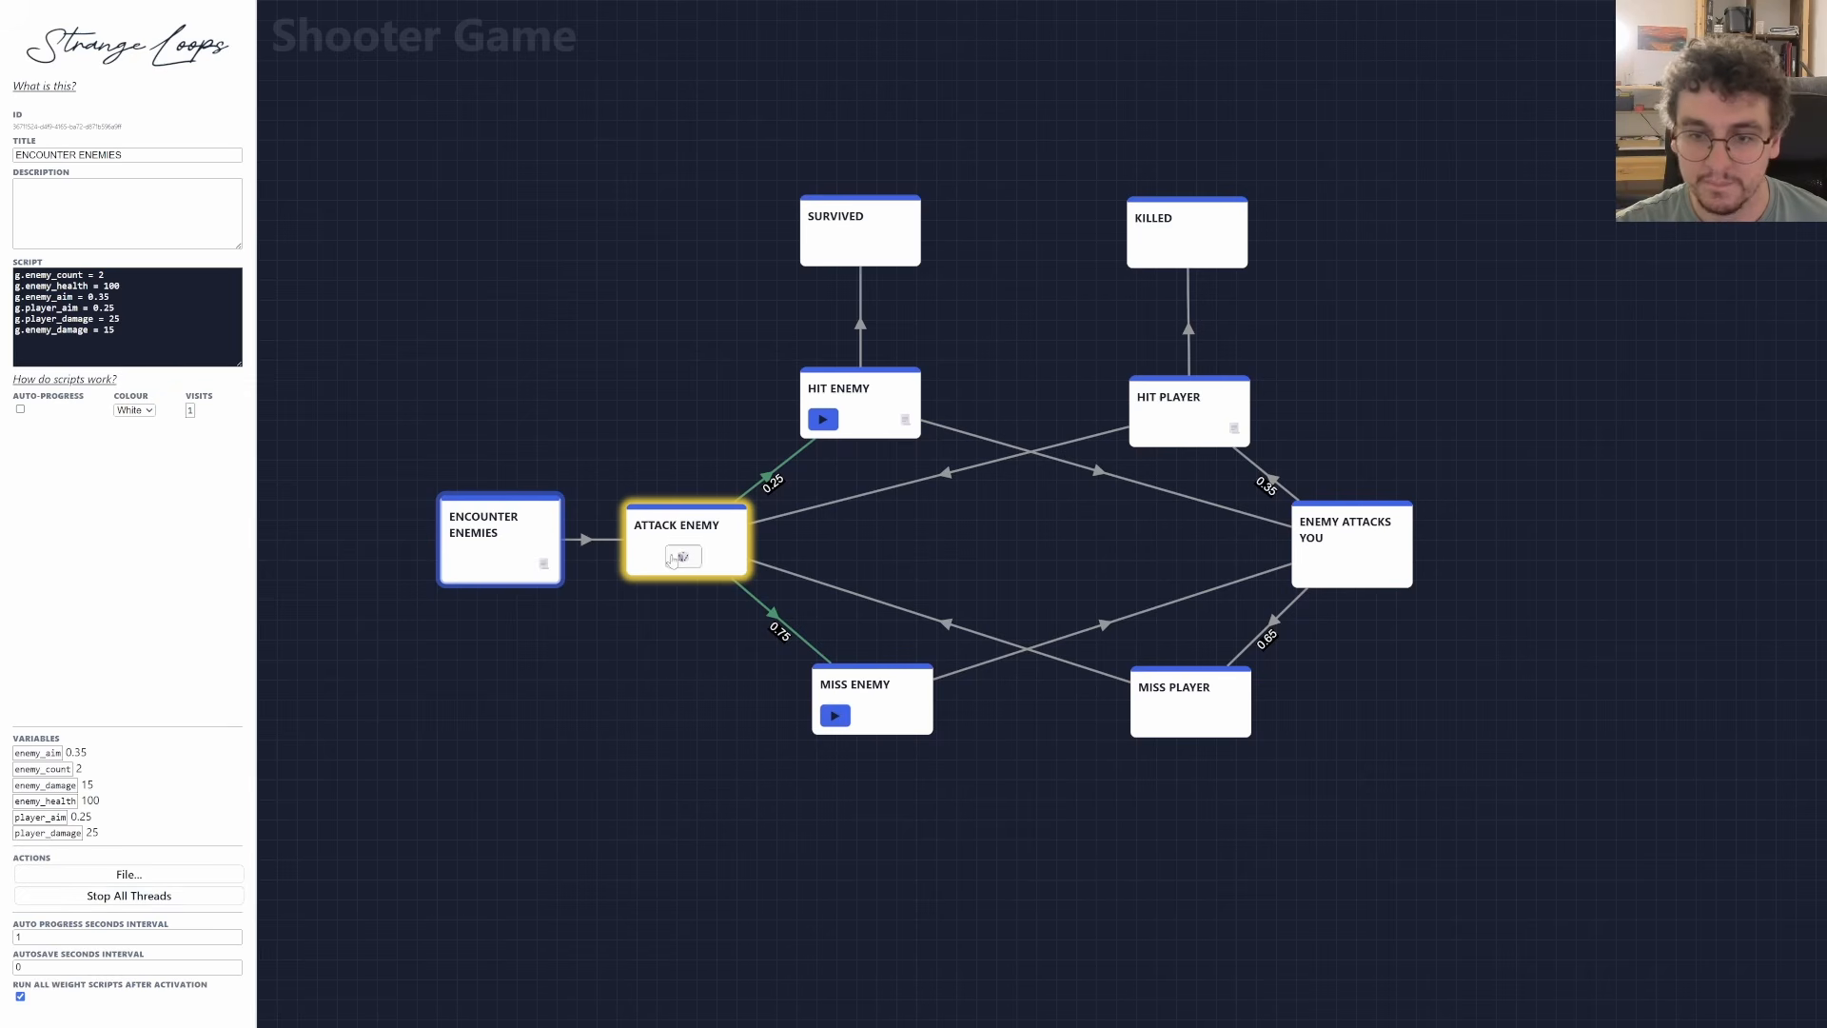
{"action": "left_click", "coordinate": [672, 558]}
{"action": "left_click", "coordinate": [869, 716]}
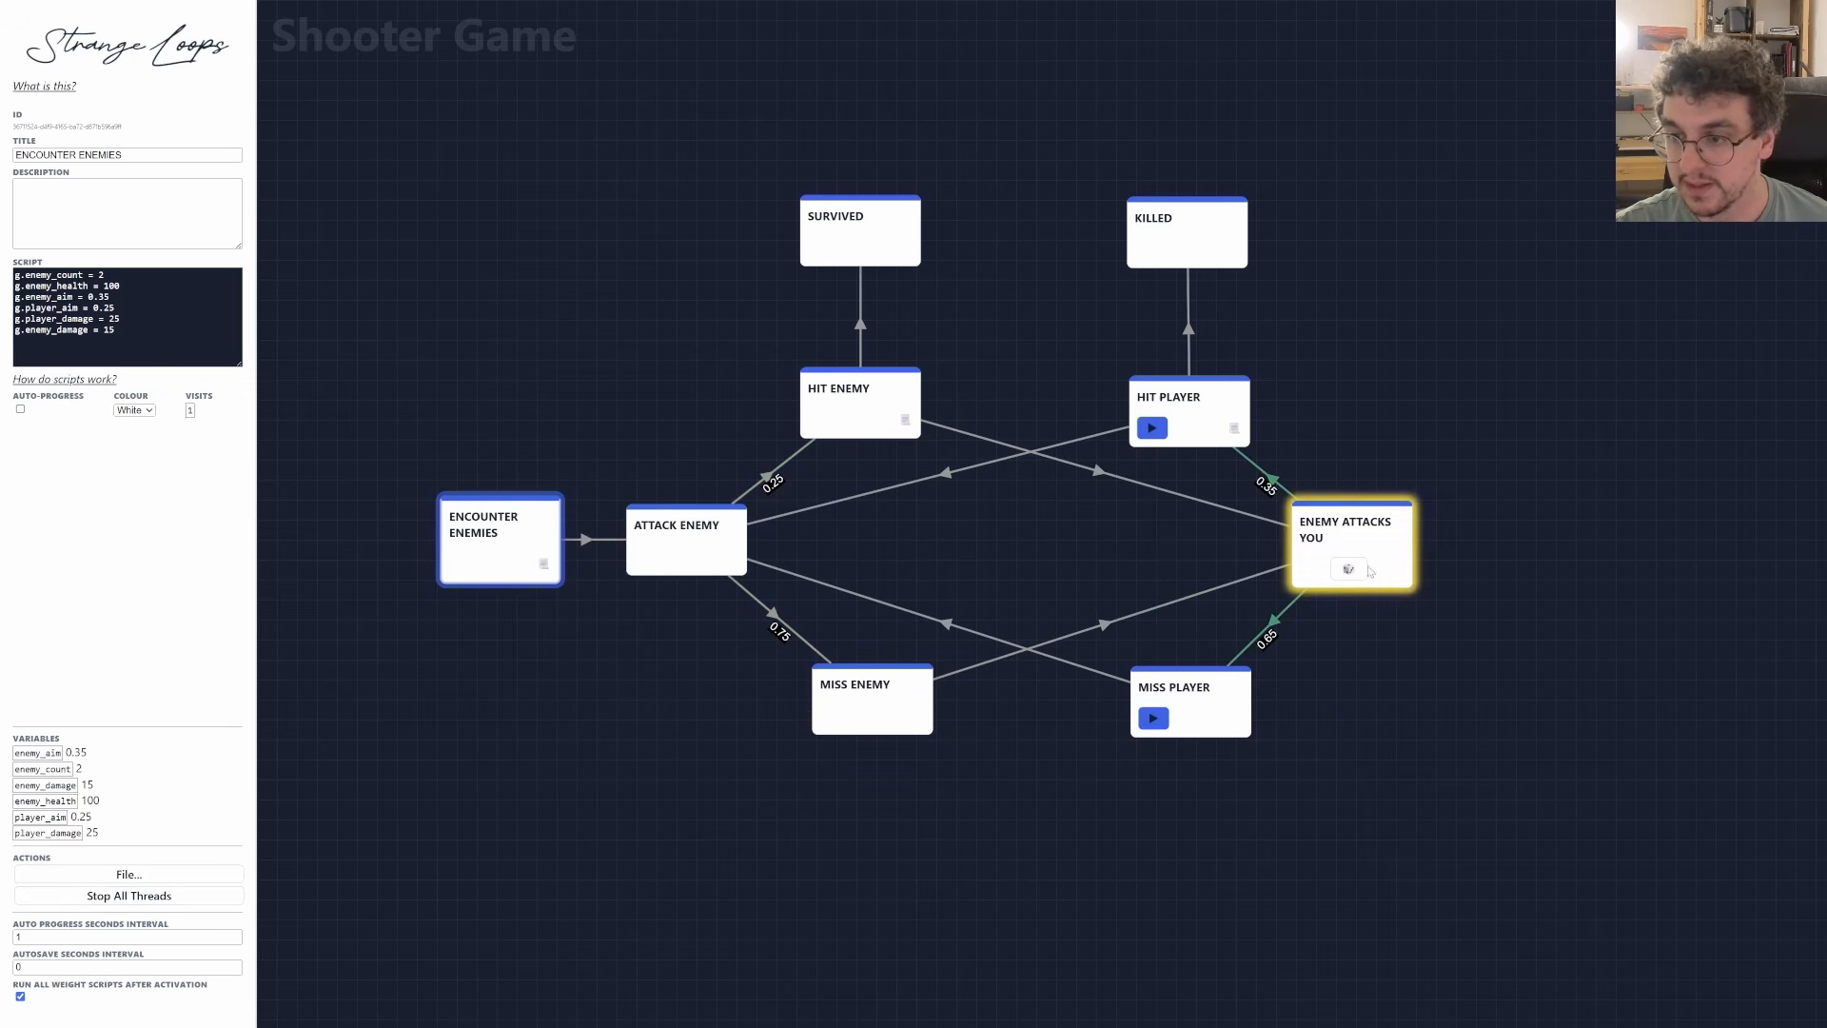
{"action": "left_click", "coordinate": [1351, 571]}
{"action": "left_click", "coordinate": [1185, 427]}
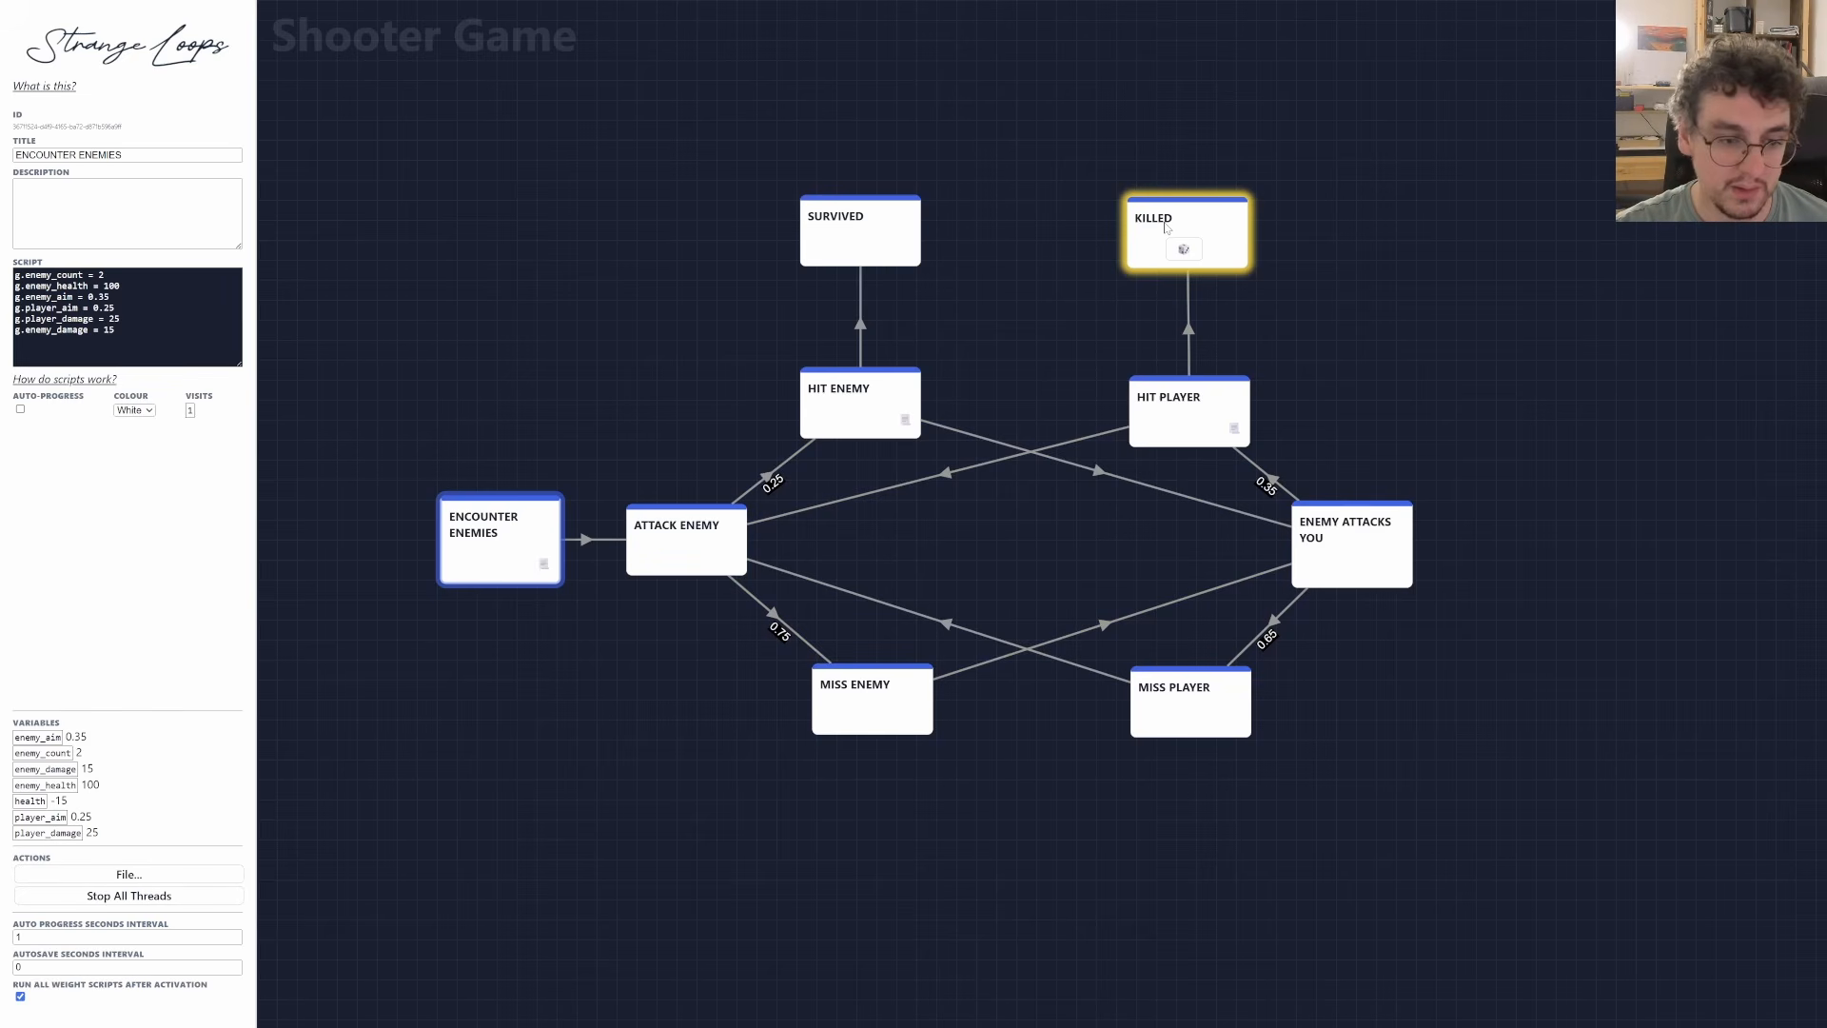
{"action": "left_click", "coordinate": [1184, 249]}
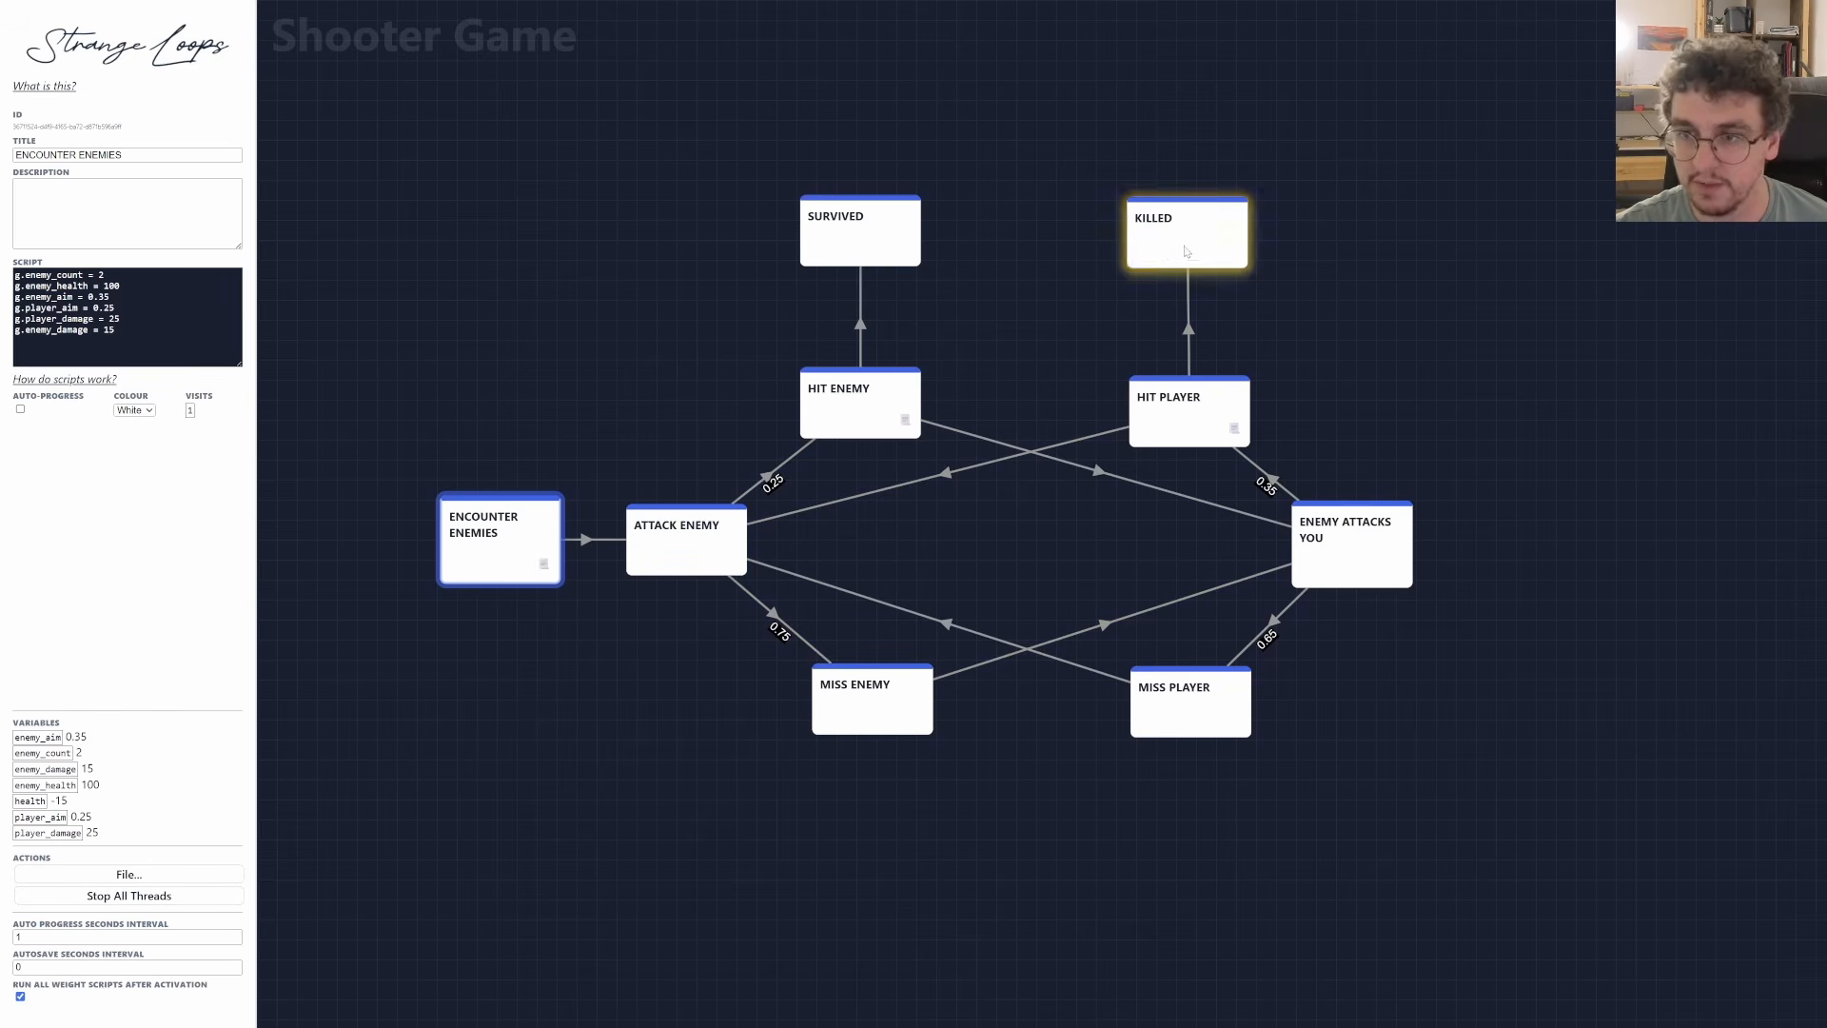
Examine how the combat graph relates to the core gameplay loop beside it.
{"action": "scroll", "coordinate": [975, 411], "scroll_direction": "down", "scroll_amount": 3}
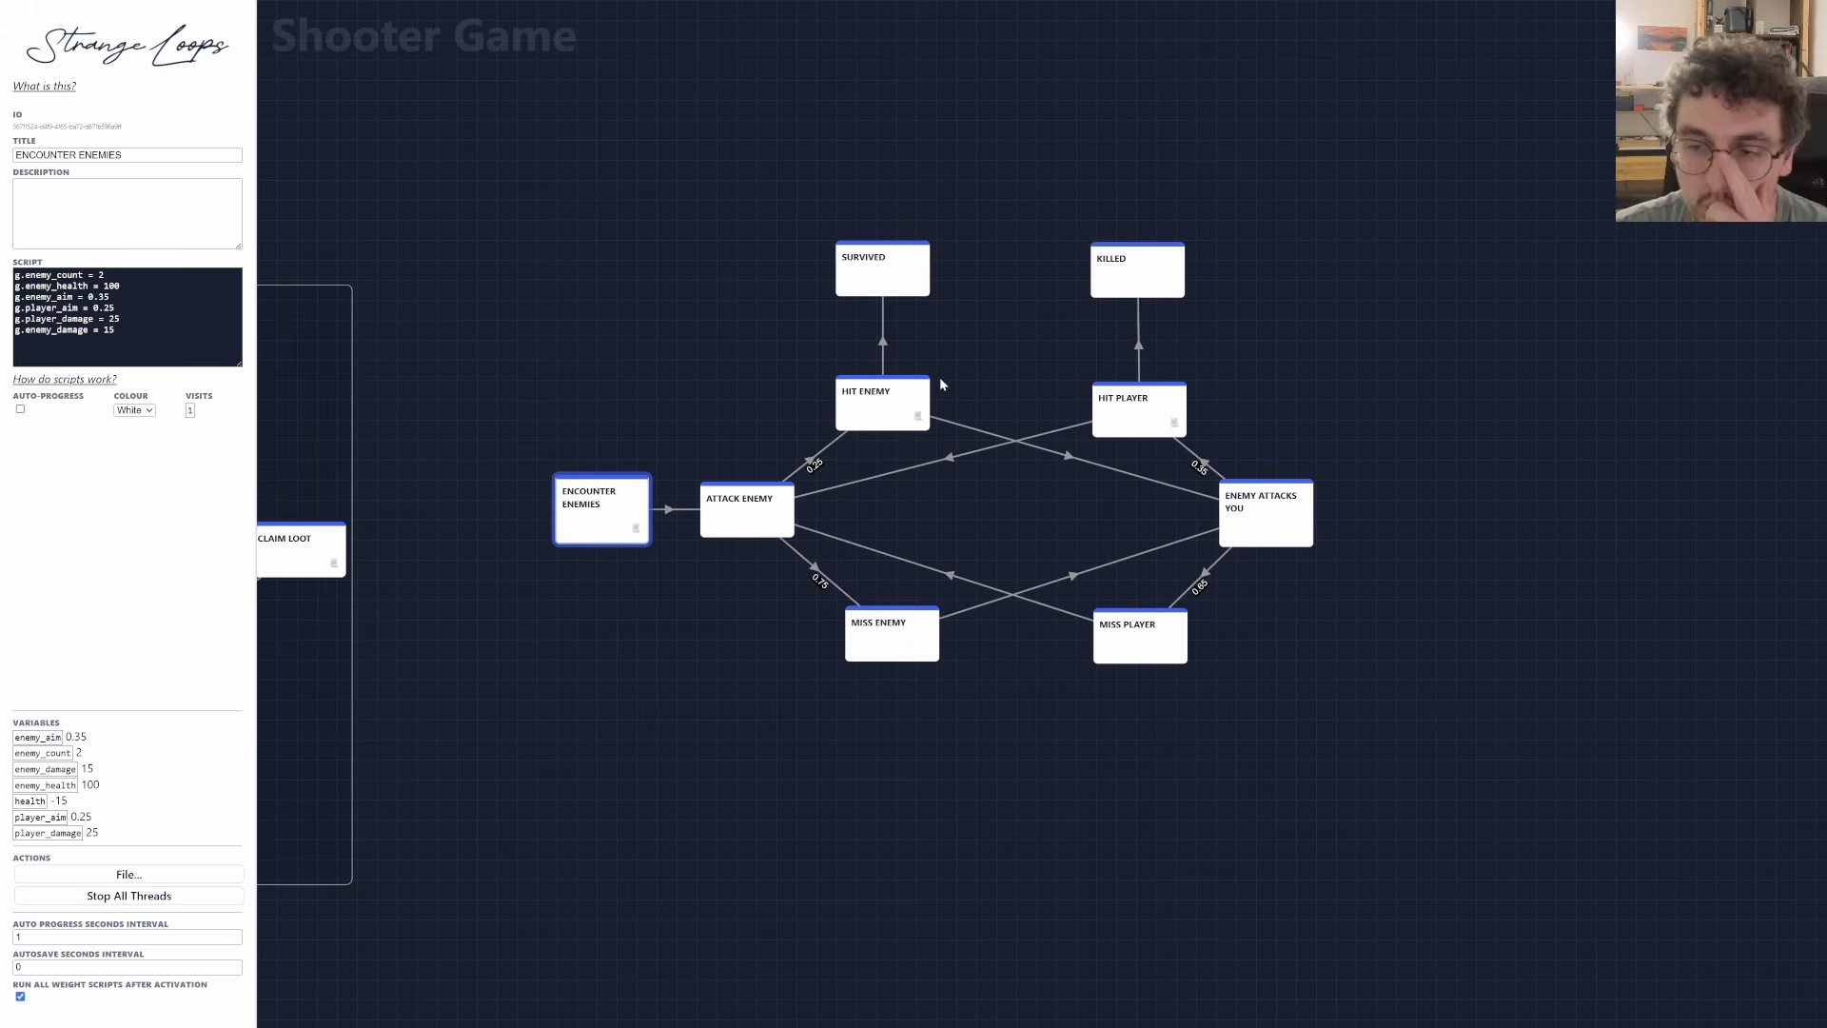
{"action": "left_click_drag", "start_coordinate": [974, 333], "coordinate": [859, 340]}
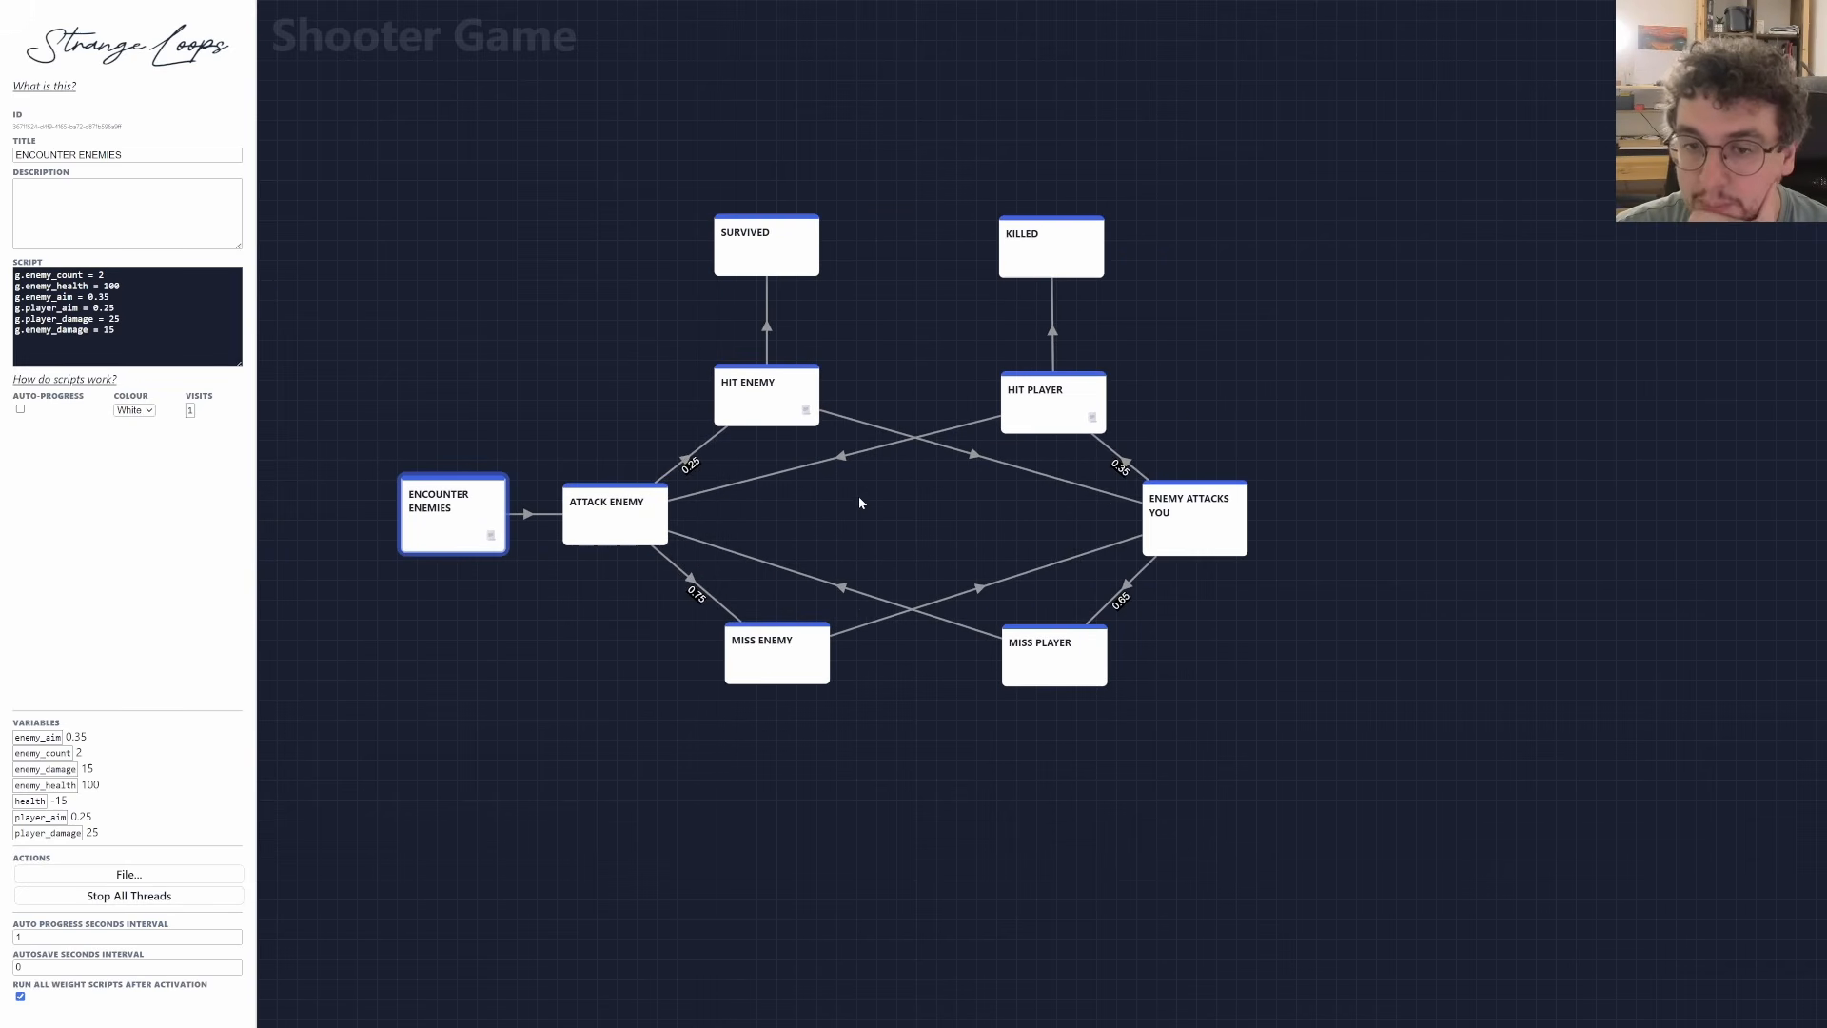
{"action": "scroll", "coordinate": [647, 506], "scroll_direction": "down", "scroll_amount": 2}
{"action": "left_click_drag", "start_coordinate": [803, 521], "coordinate": [1047, 538]}
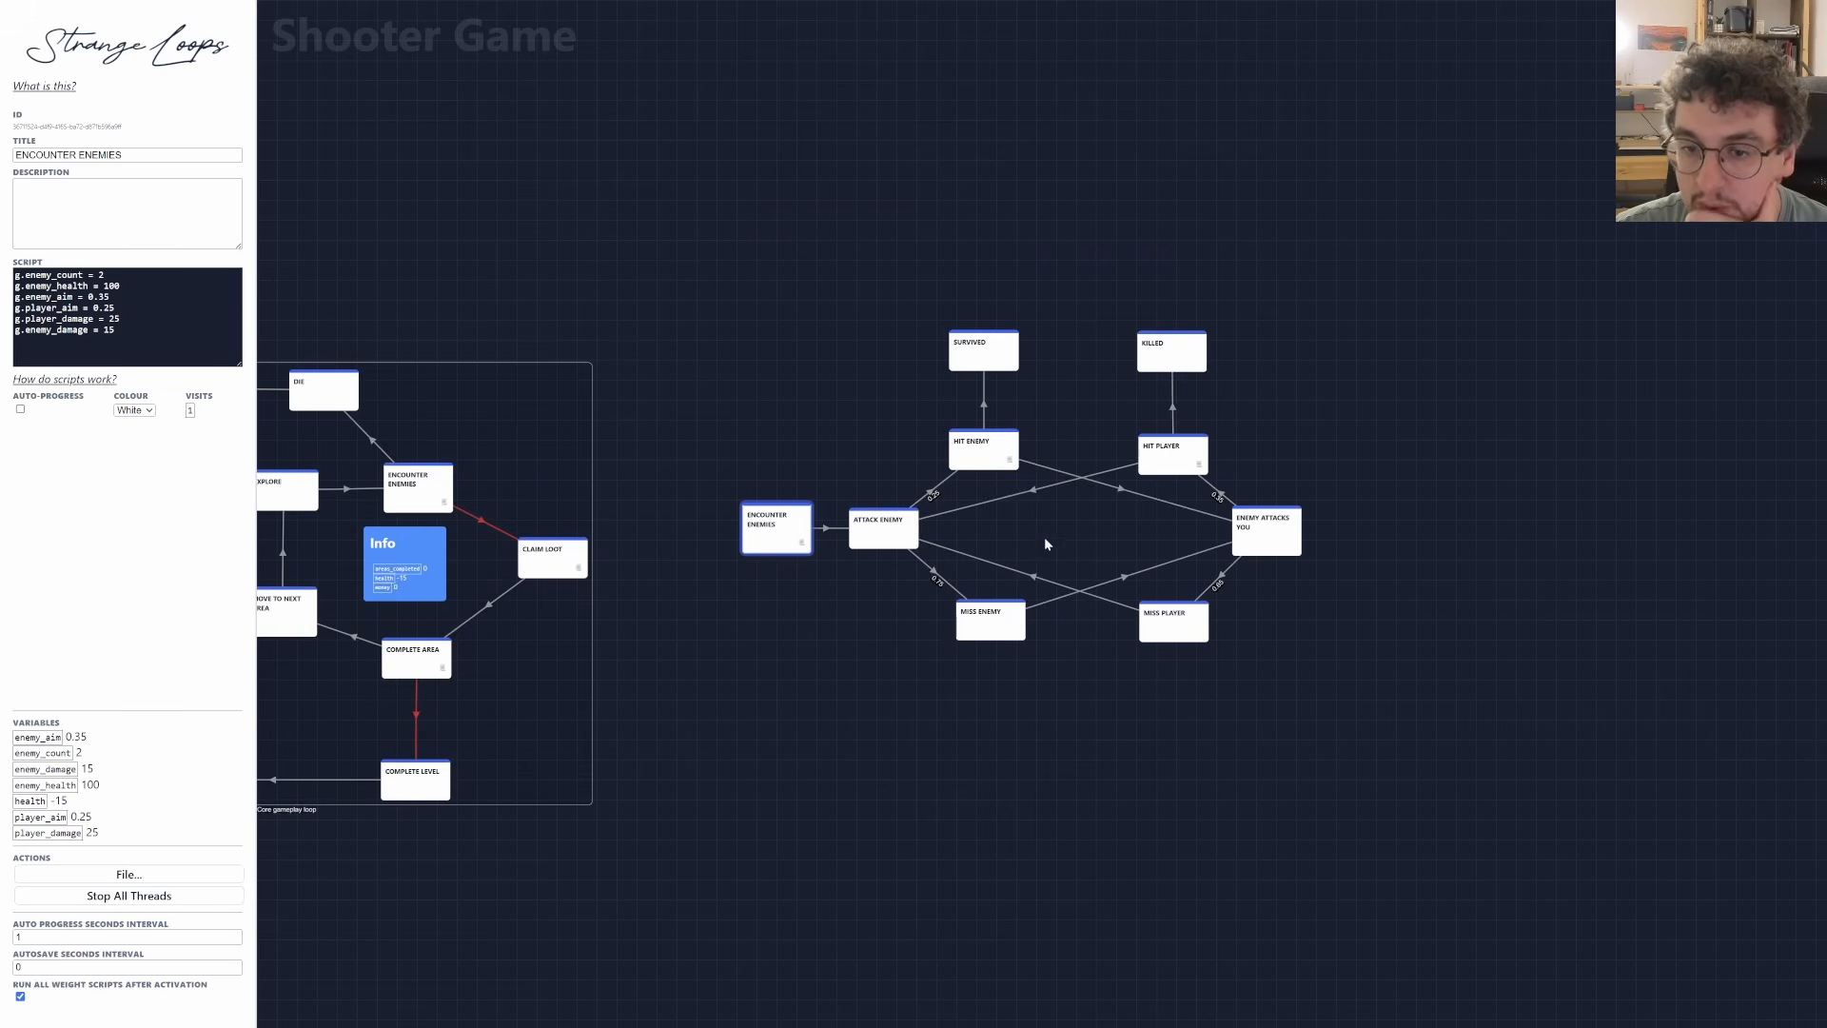
{"action": "scroll", "coordinate": [929, 530], "scroll_direction": "down", "scroll_amount": 1}
{"action": "left_click_drag", "start_coordinate": [775, 455], "coordinate": [900, 439]}
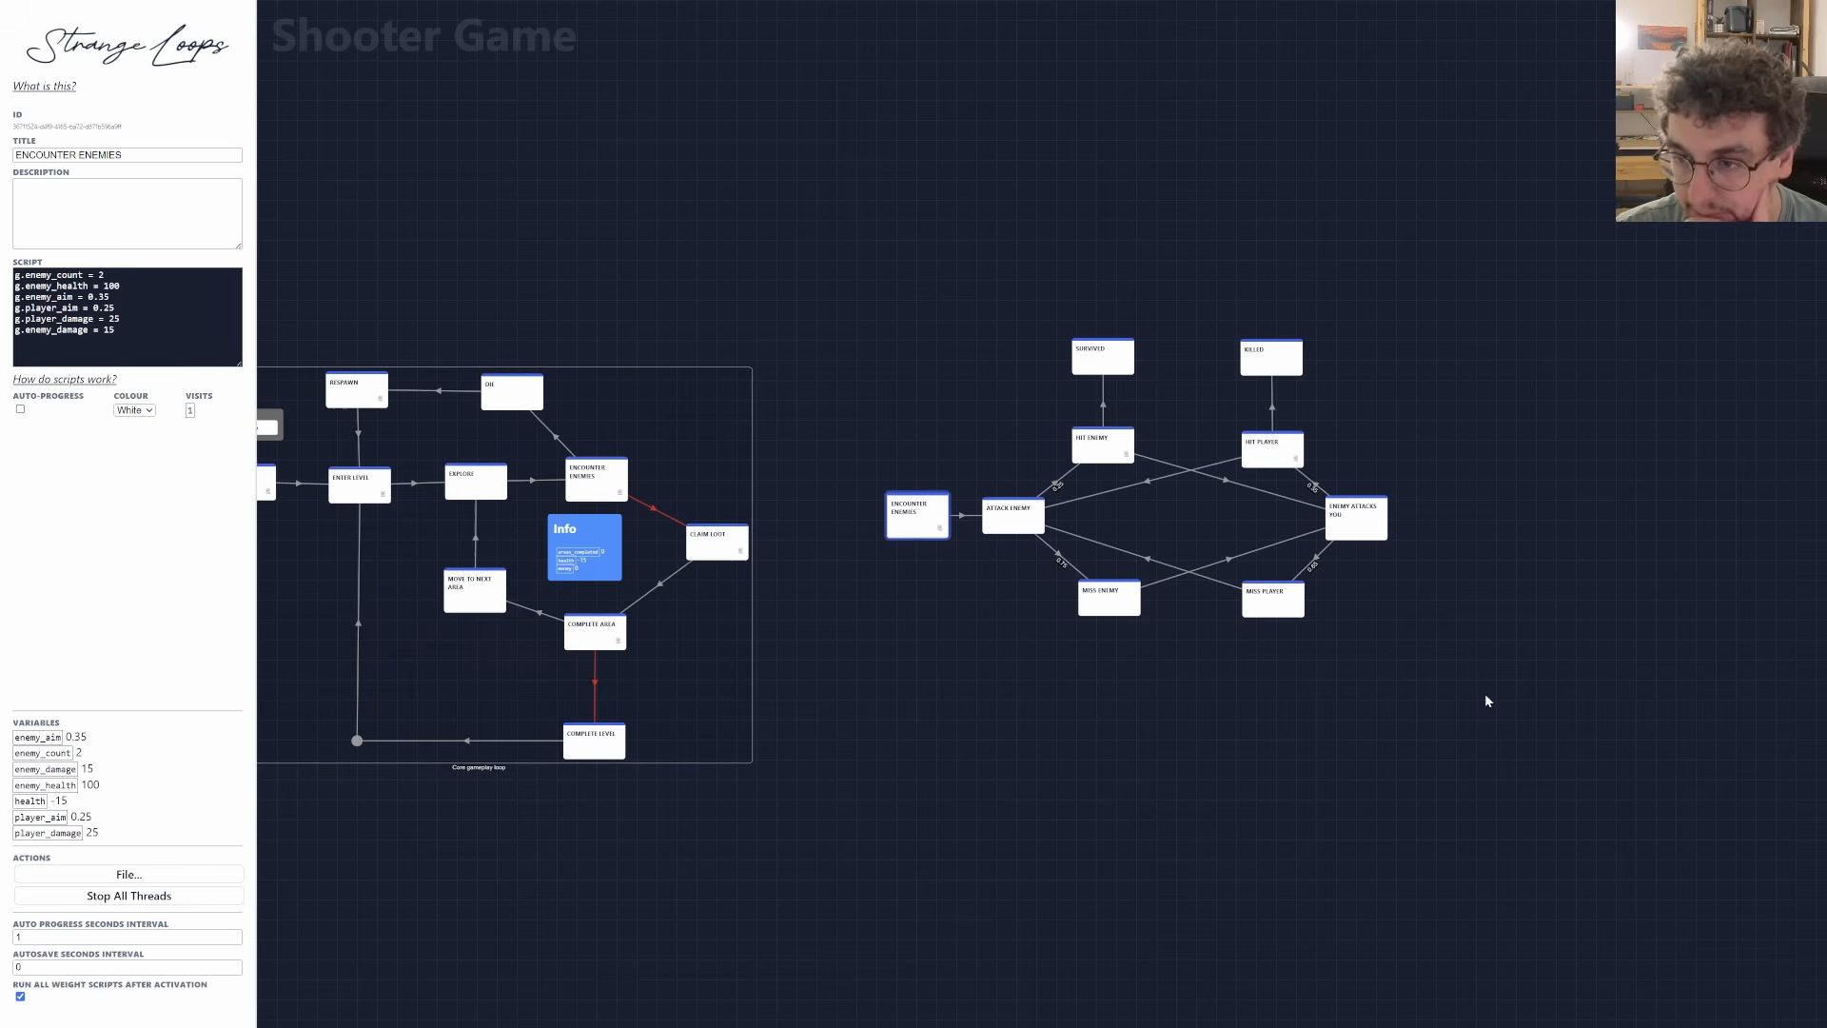
{"action": "scroll", "coordinate": [1360, 609], "scroll_direction": "up", "scroll_amount": 4}
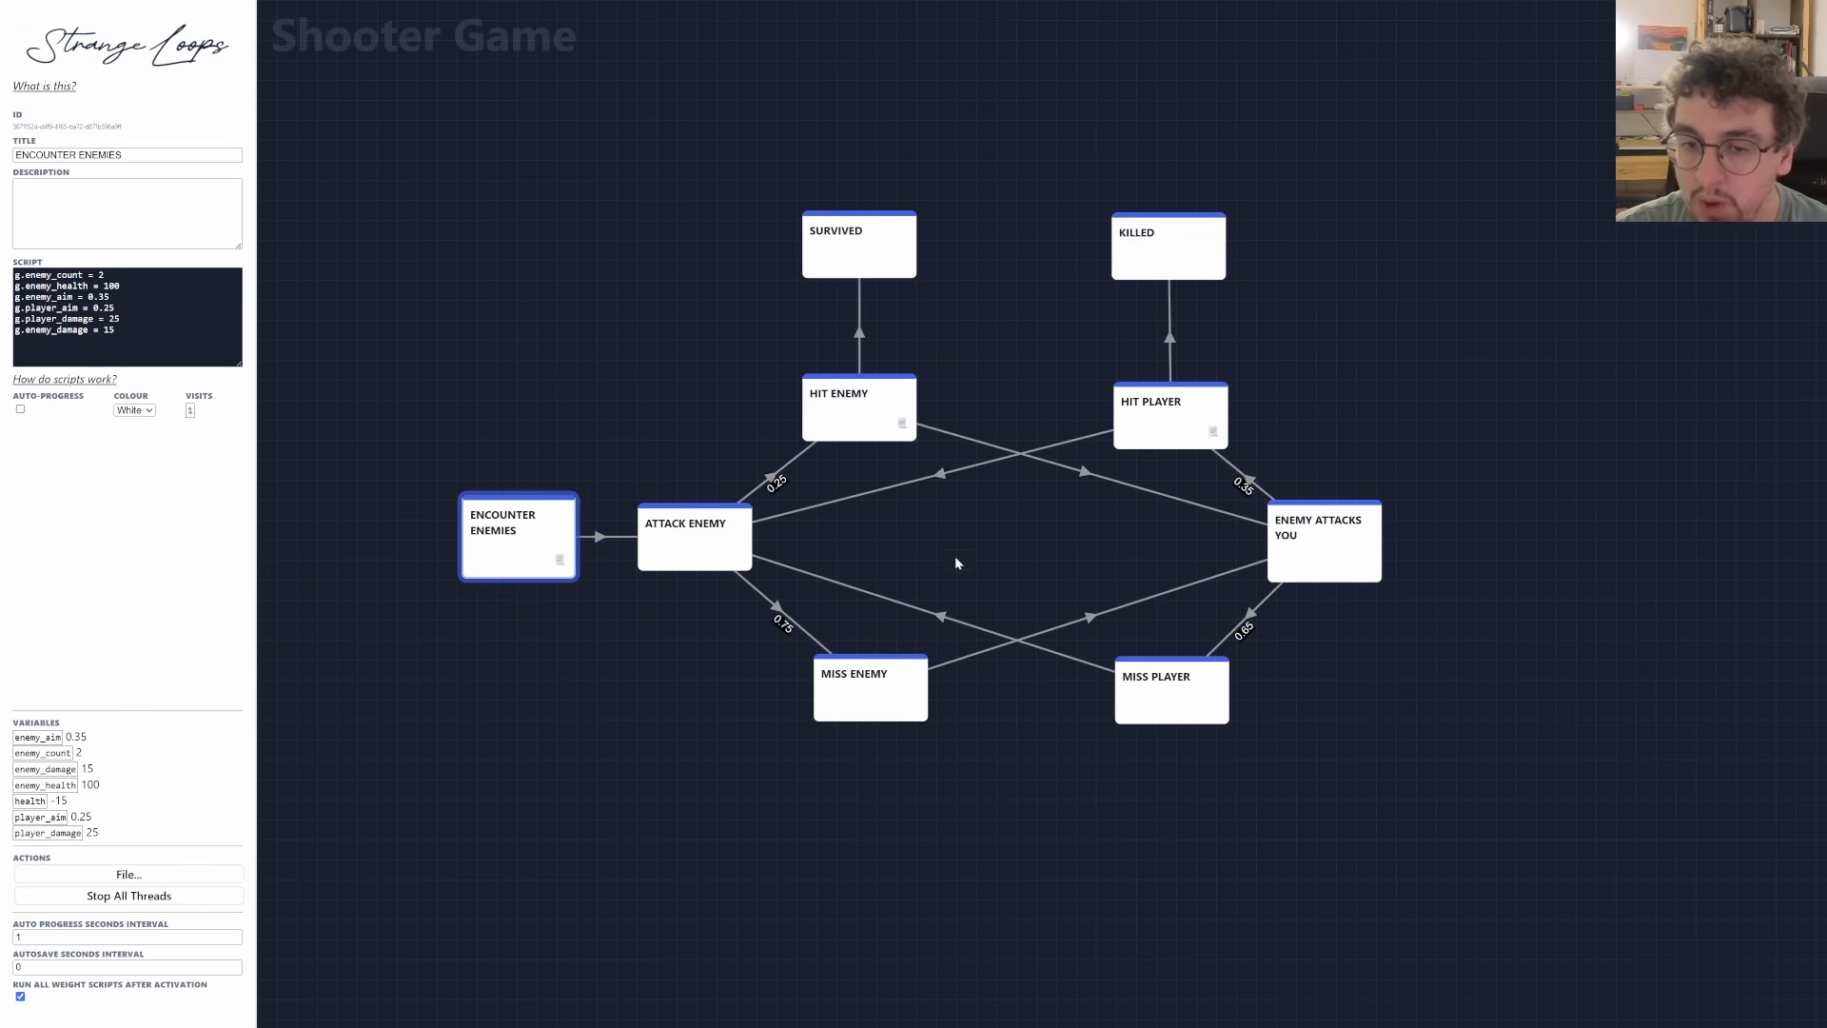
{"action": "scroll", "coordinate": [597, 601], "scroll_direction": "down", "scroll_amount": 1}
{"action": "scroll", "coordinate": [607, 616], "scroll_direction": "up", "scroll_amount": 1}
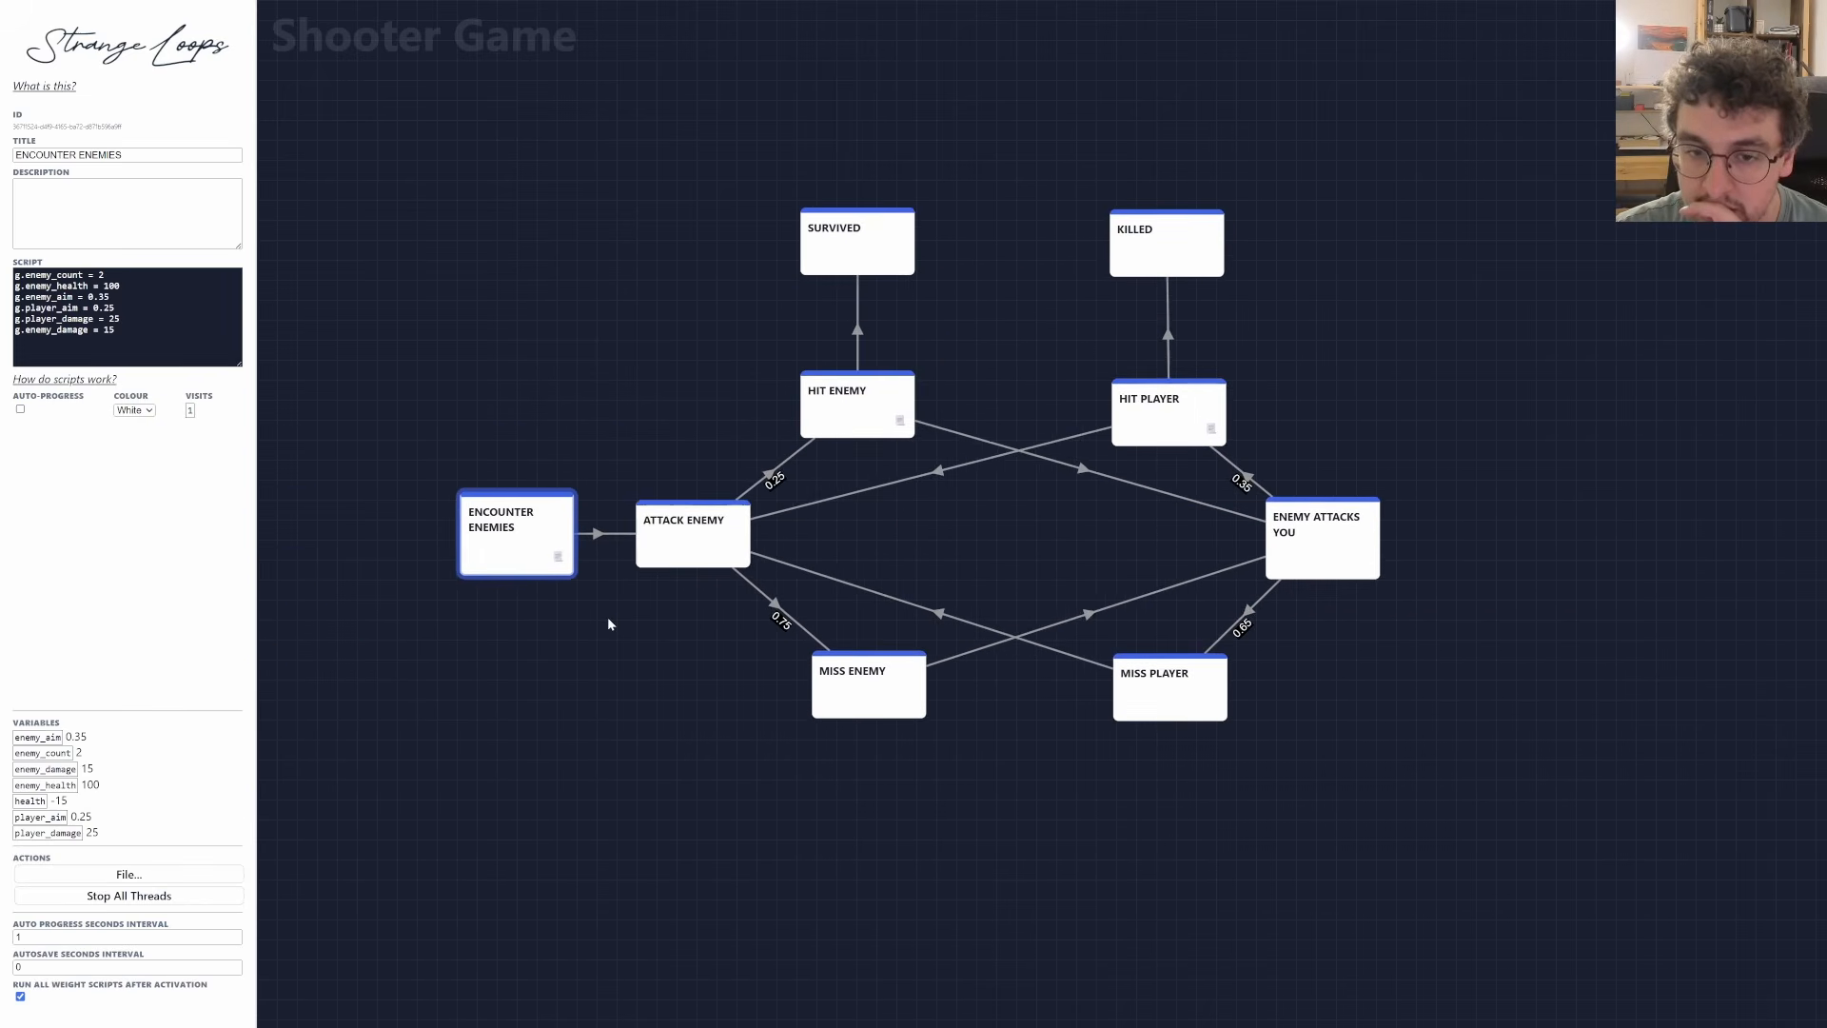
{"action": "scroll", "coordinate": [606, 622], "scroll_direction": "up", "scroll_amount": 1}
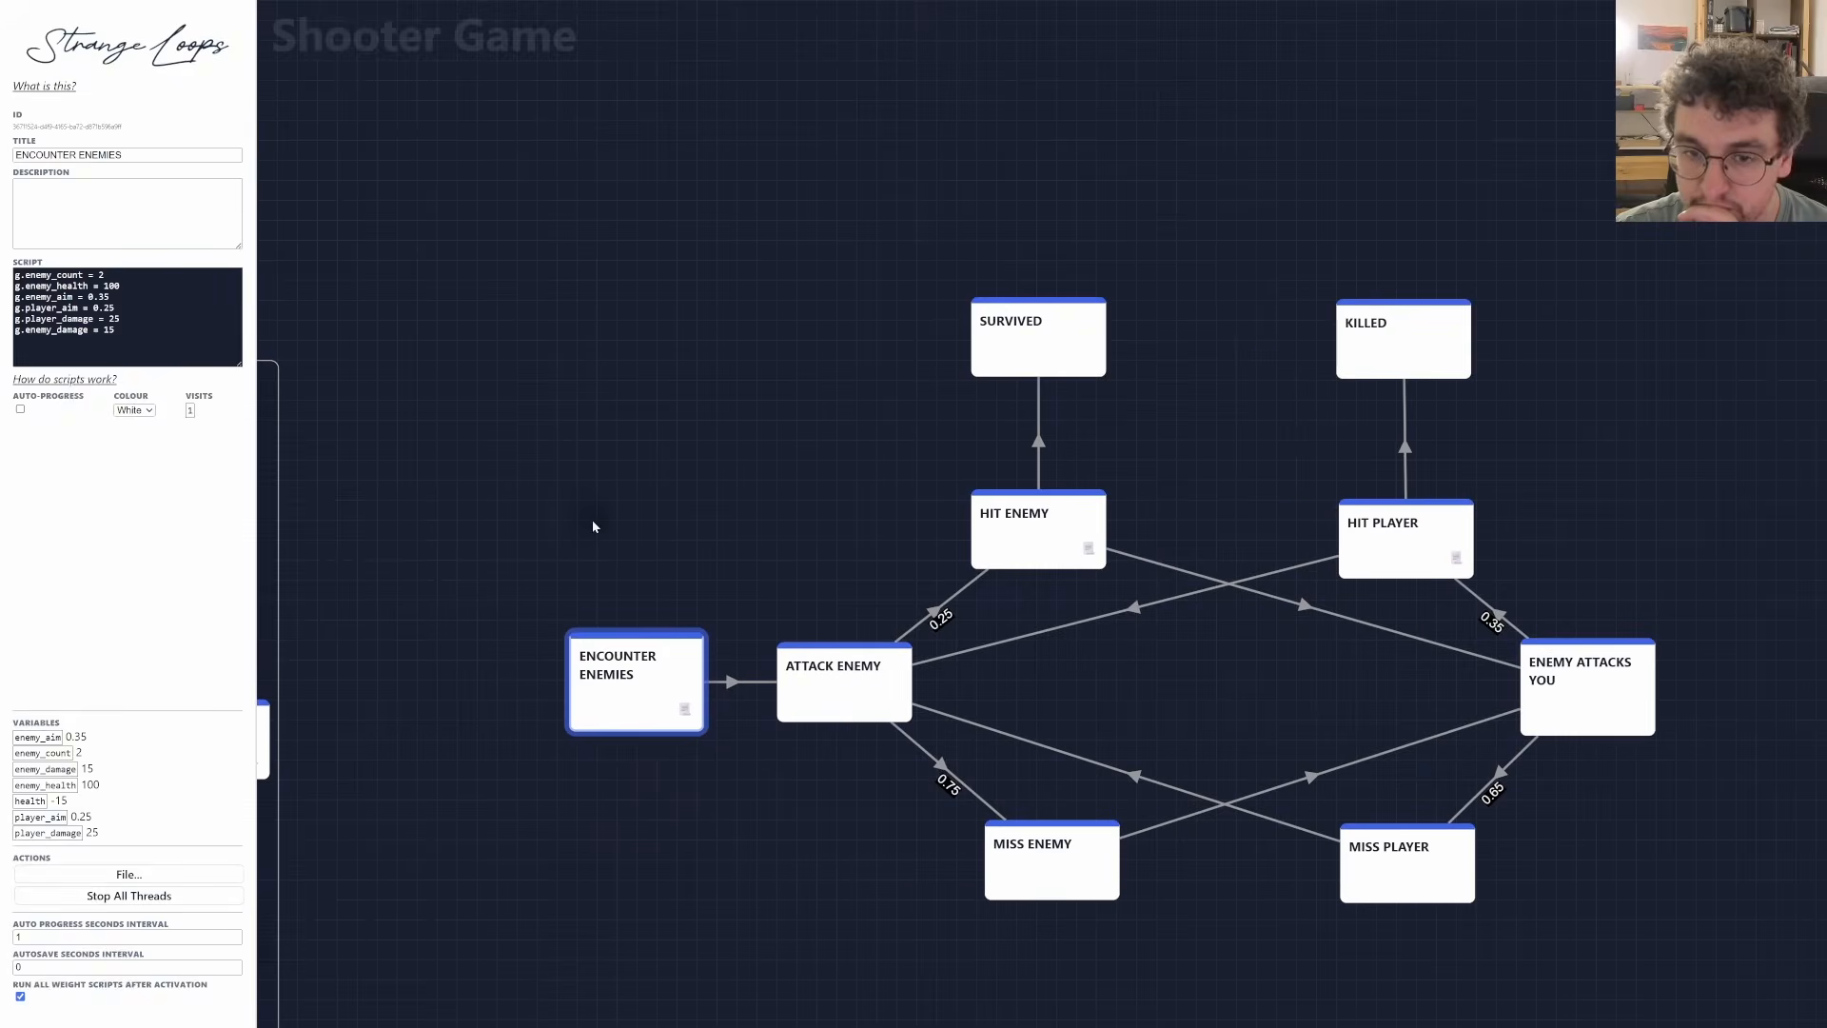
Create a node titled Player in level above Encounter Enemies and connect it to Encounter Enemies.
{"action": "double_click", "coordinate": [592, 526]}
{"action": "double_click", "coordinate": [125, 155]}
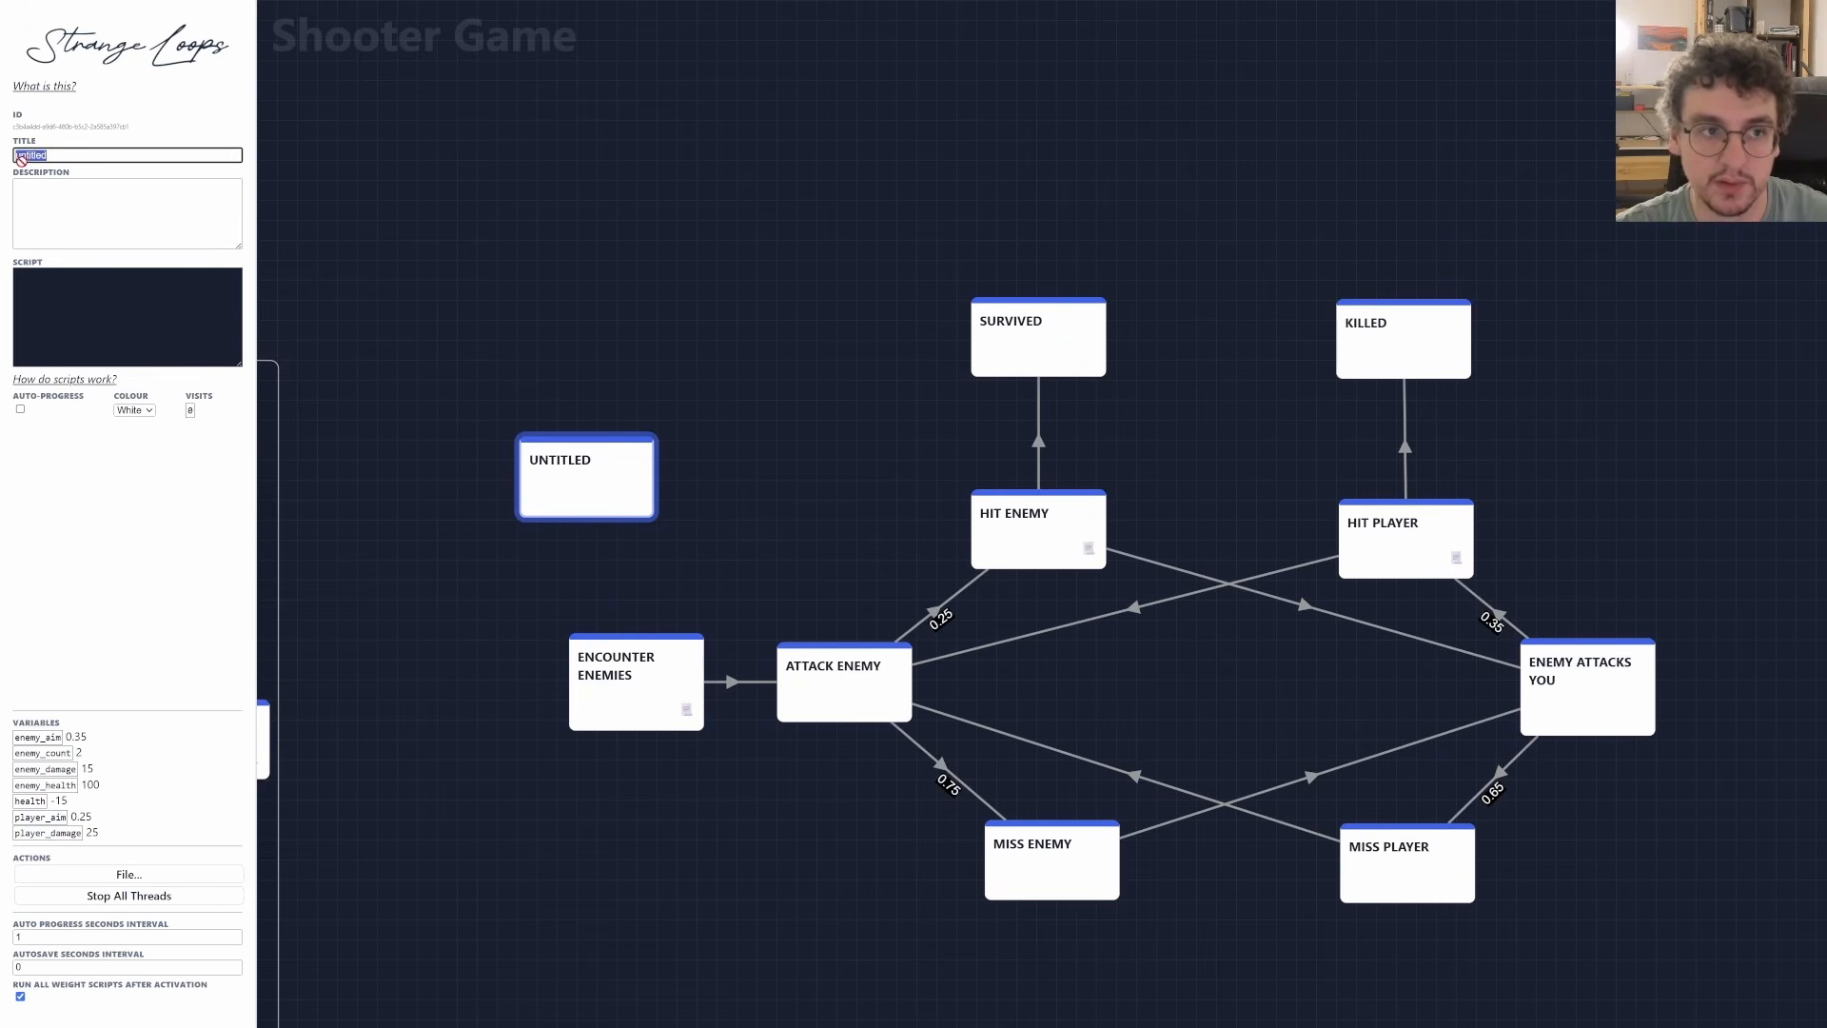
{"action": "type", "text": "Player"}
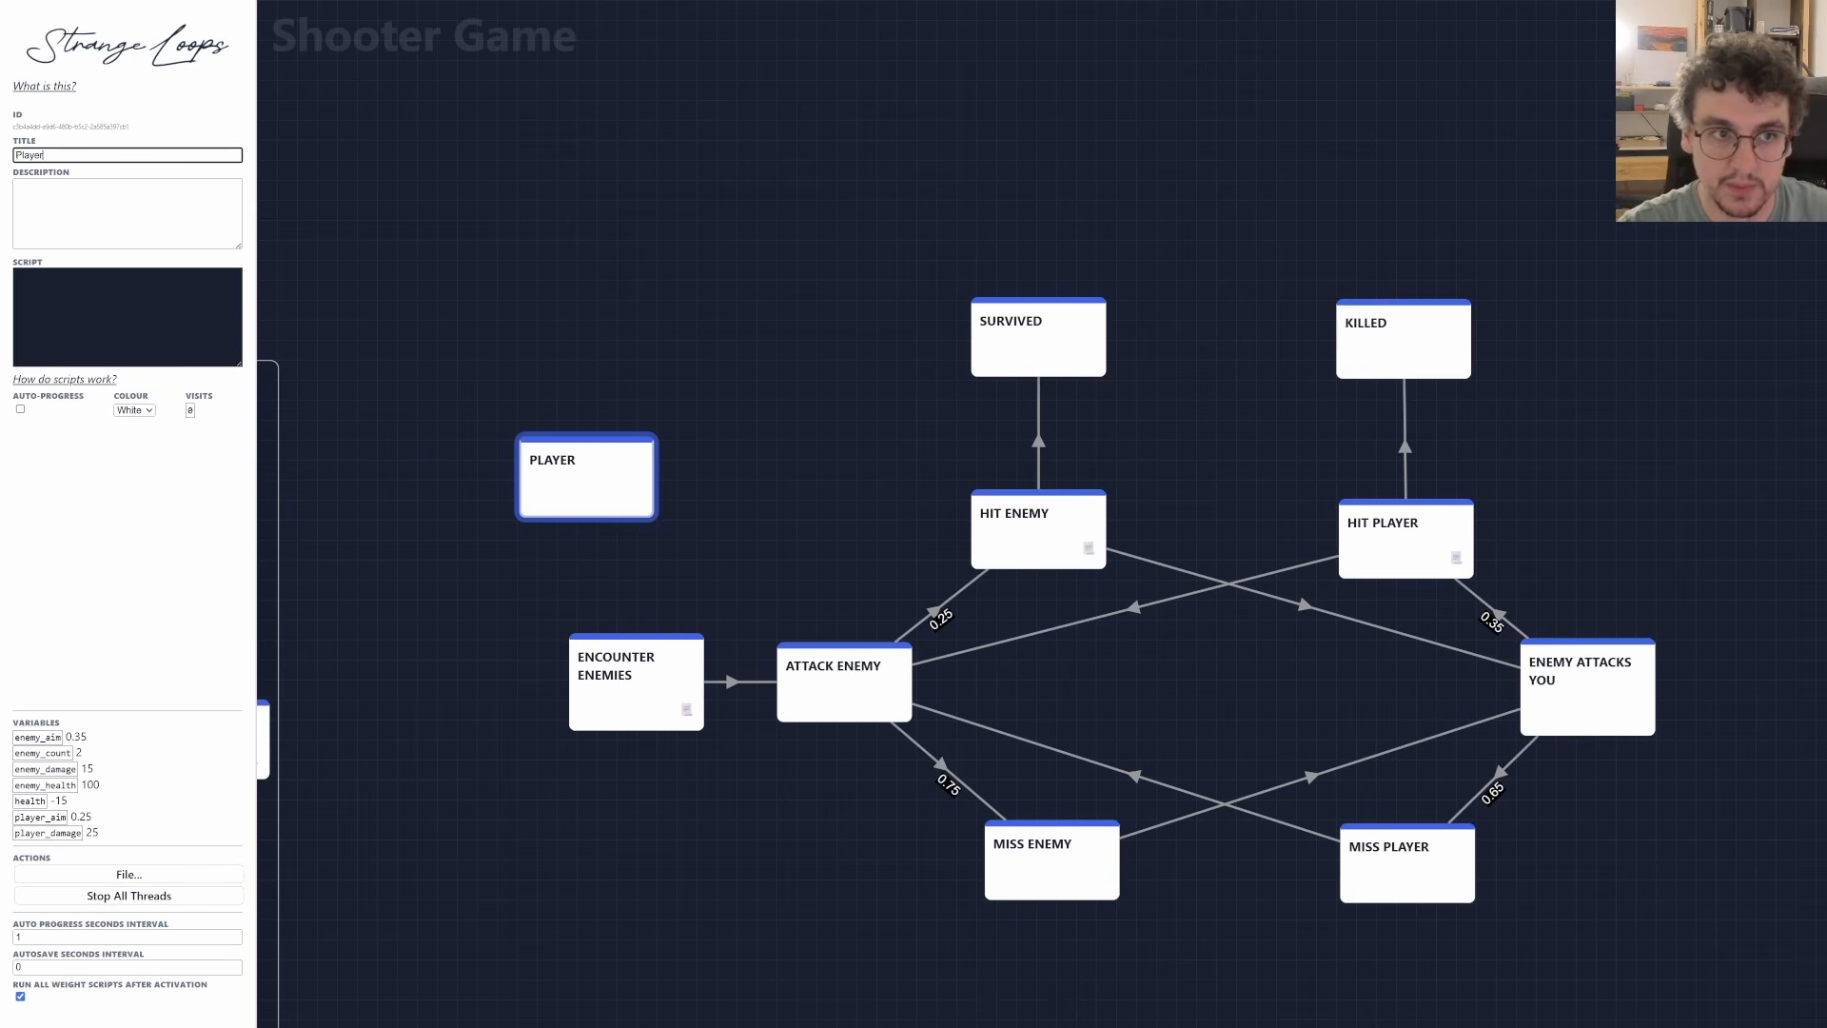
{"action": "type", "text": " in bases"}
{"action": "key", "text": "BackSpace"}
{"action": "key", "text": "BackSpace"}
{"action": "key", "text": "BackSpace"}
{"action": "key", "text": "BackSpace"}
{"action": "key", "text": "BackSpace"}
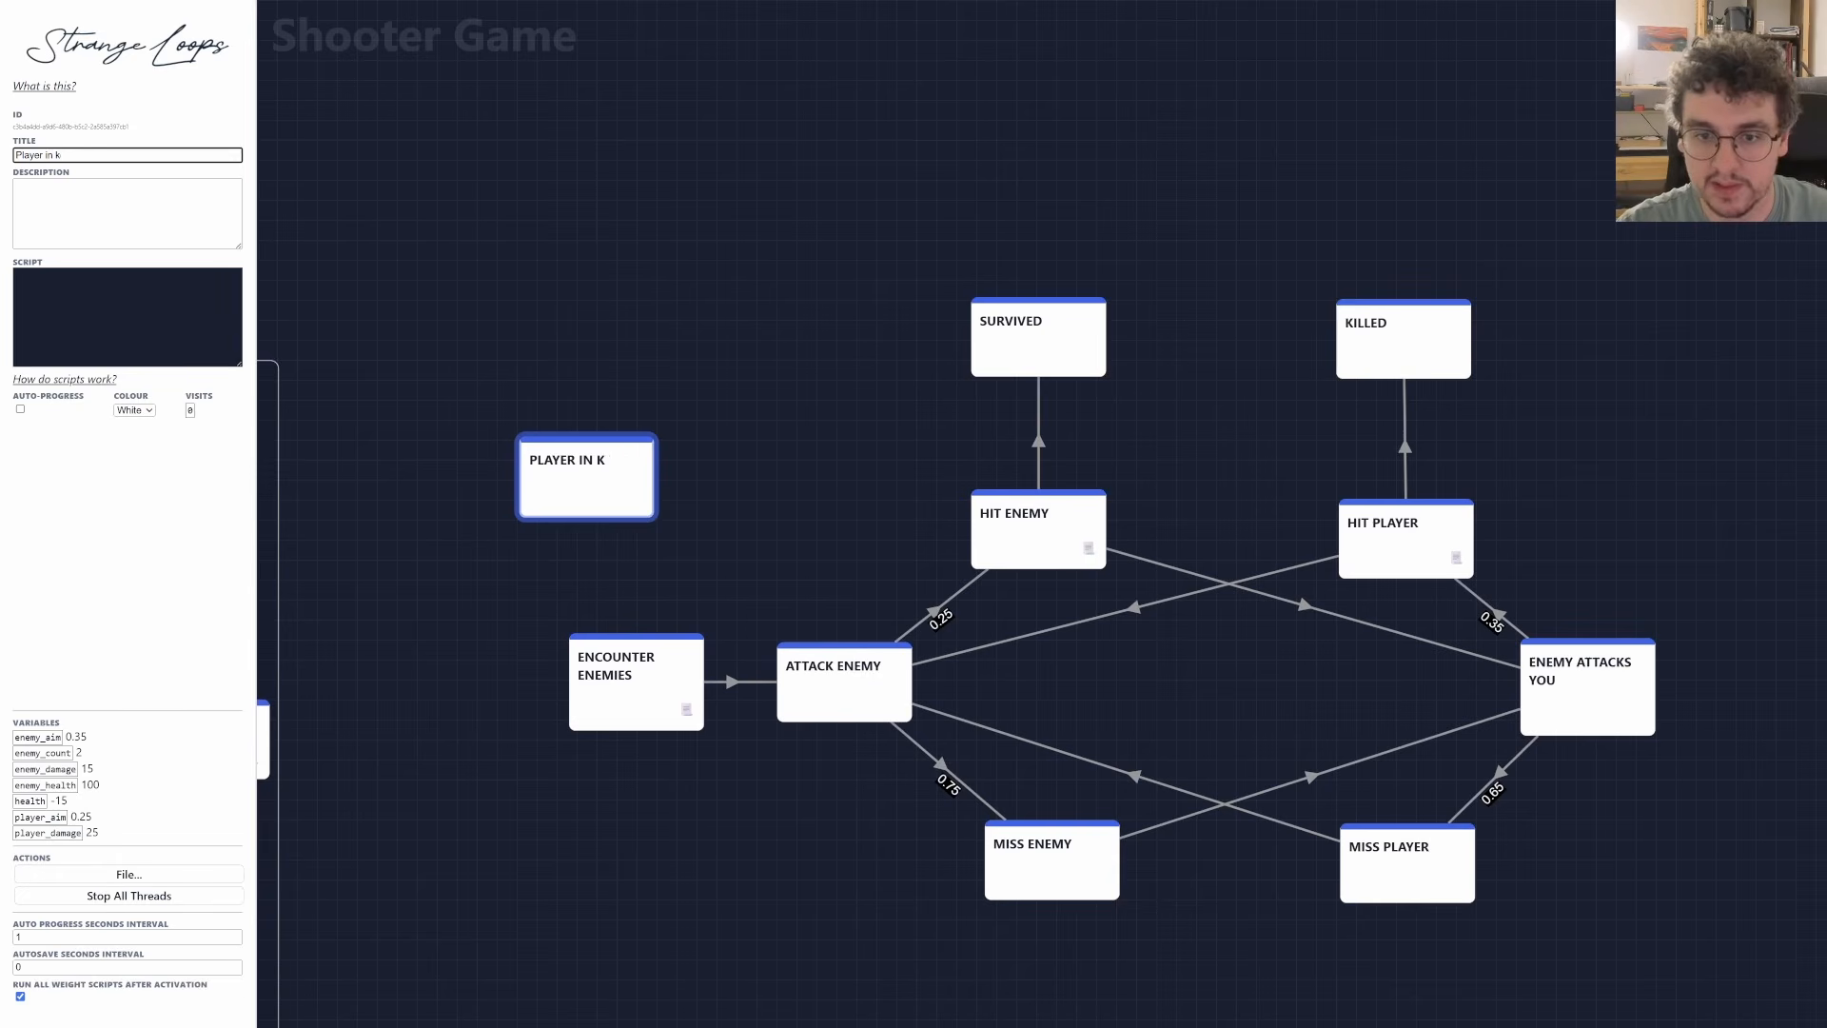
{"action": "type", "text": "level"}
{"action": "right_click", "coordinate": [635, 683]}
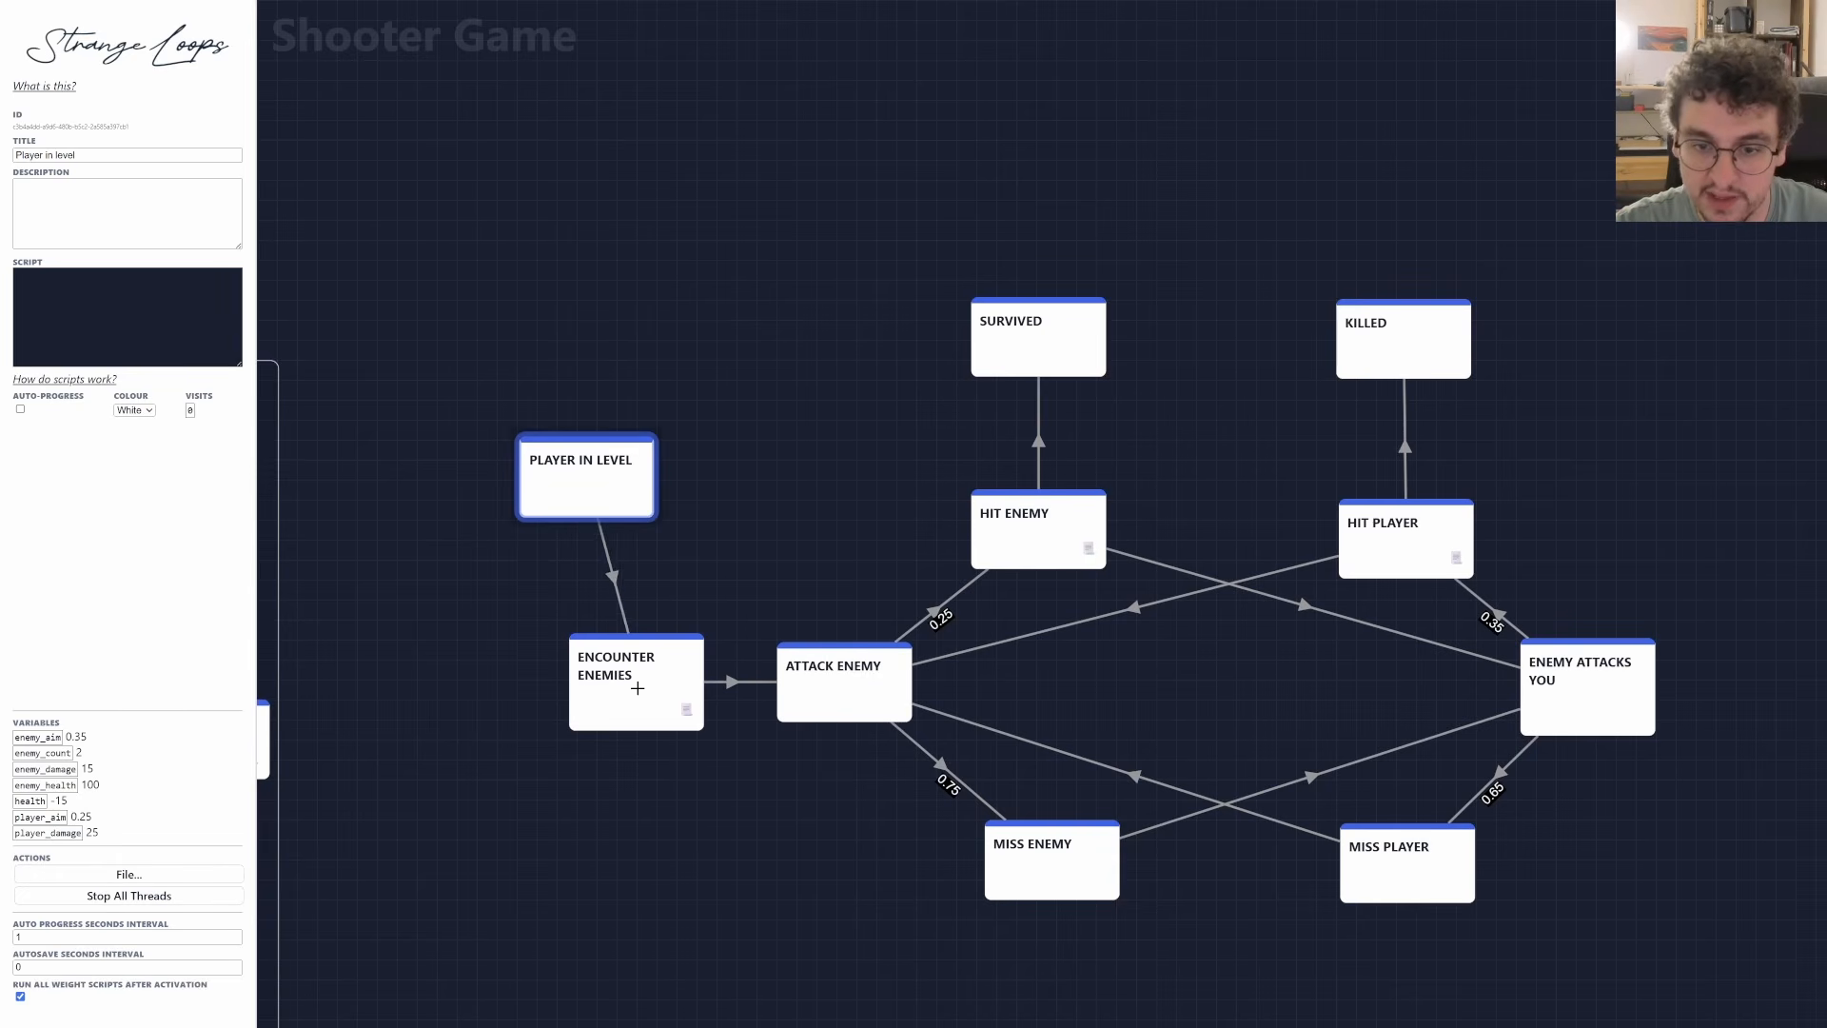
Write the Player in level script with the lines g.max_health = 150 and g.health = g.max_health.
{"action": "left_click", "coordinate": [128, 317]}
{"action": "type", "text": "g.health"}
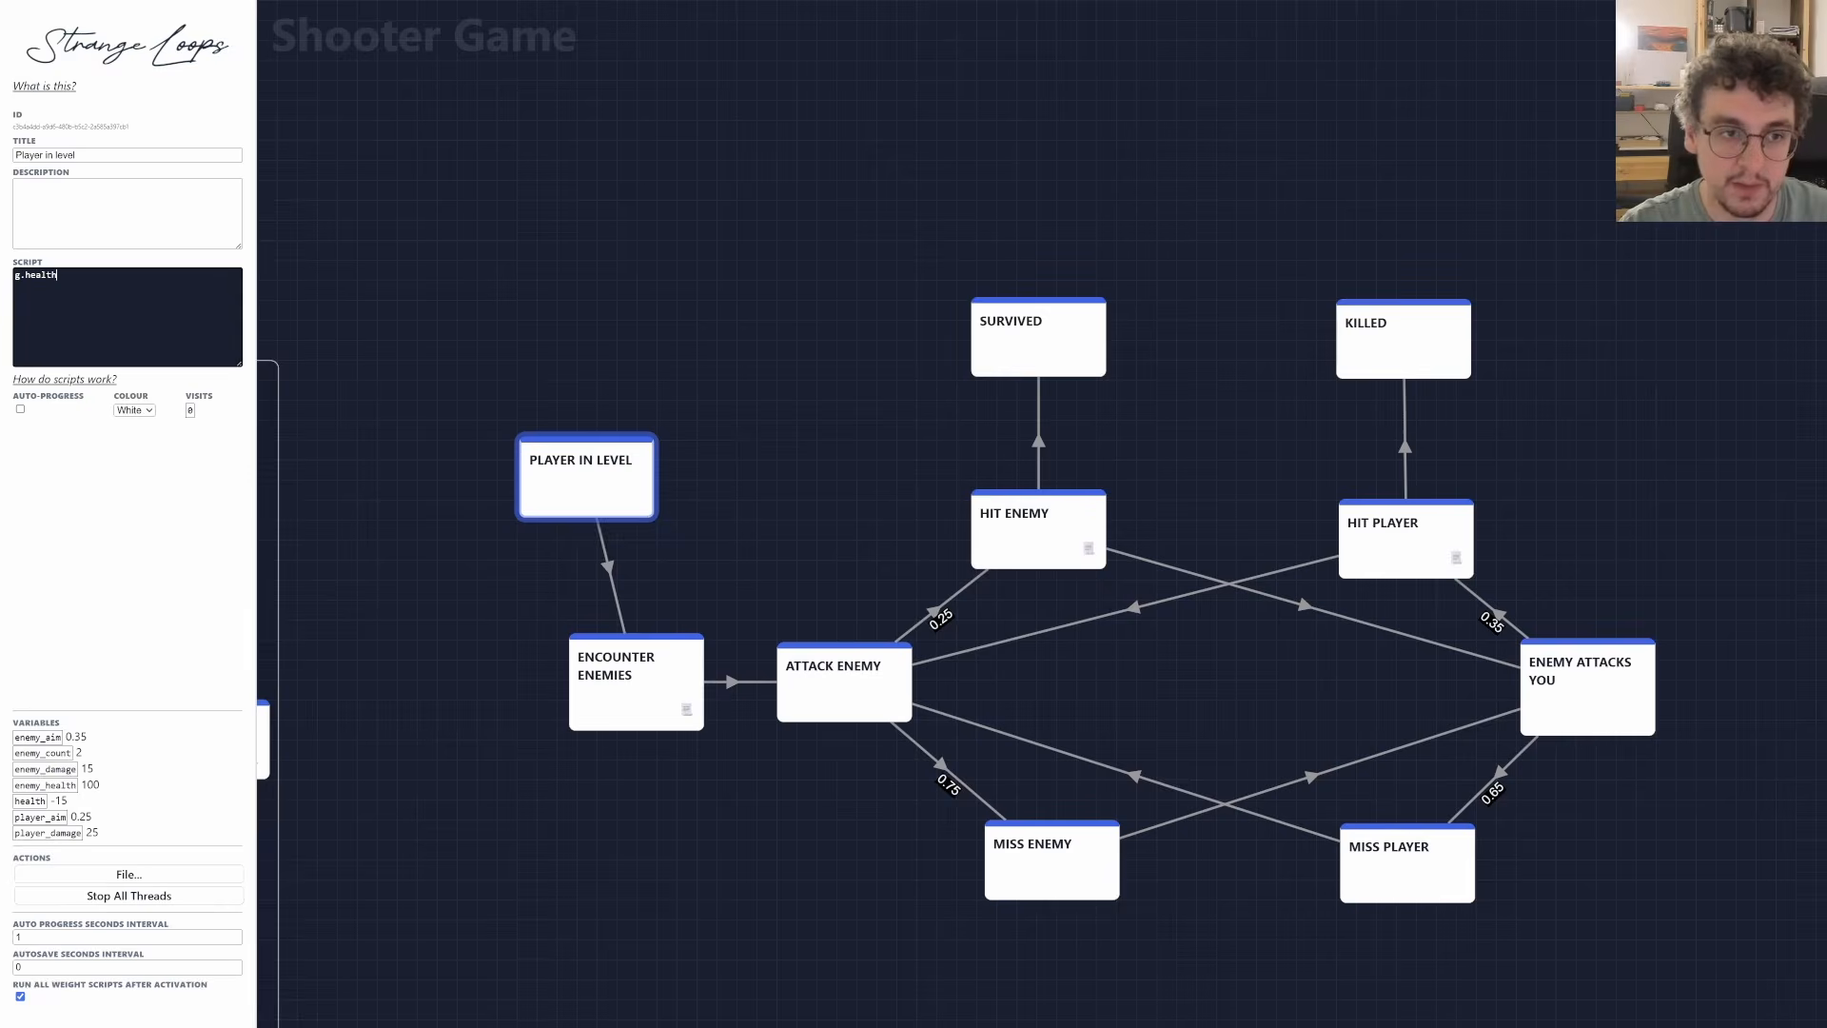
{"action": "key", "text": "ctrl+shift+Left"}
{"action": "type", "text": "max_health"}
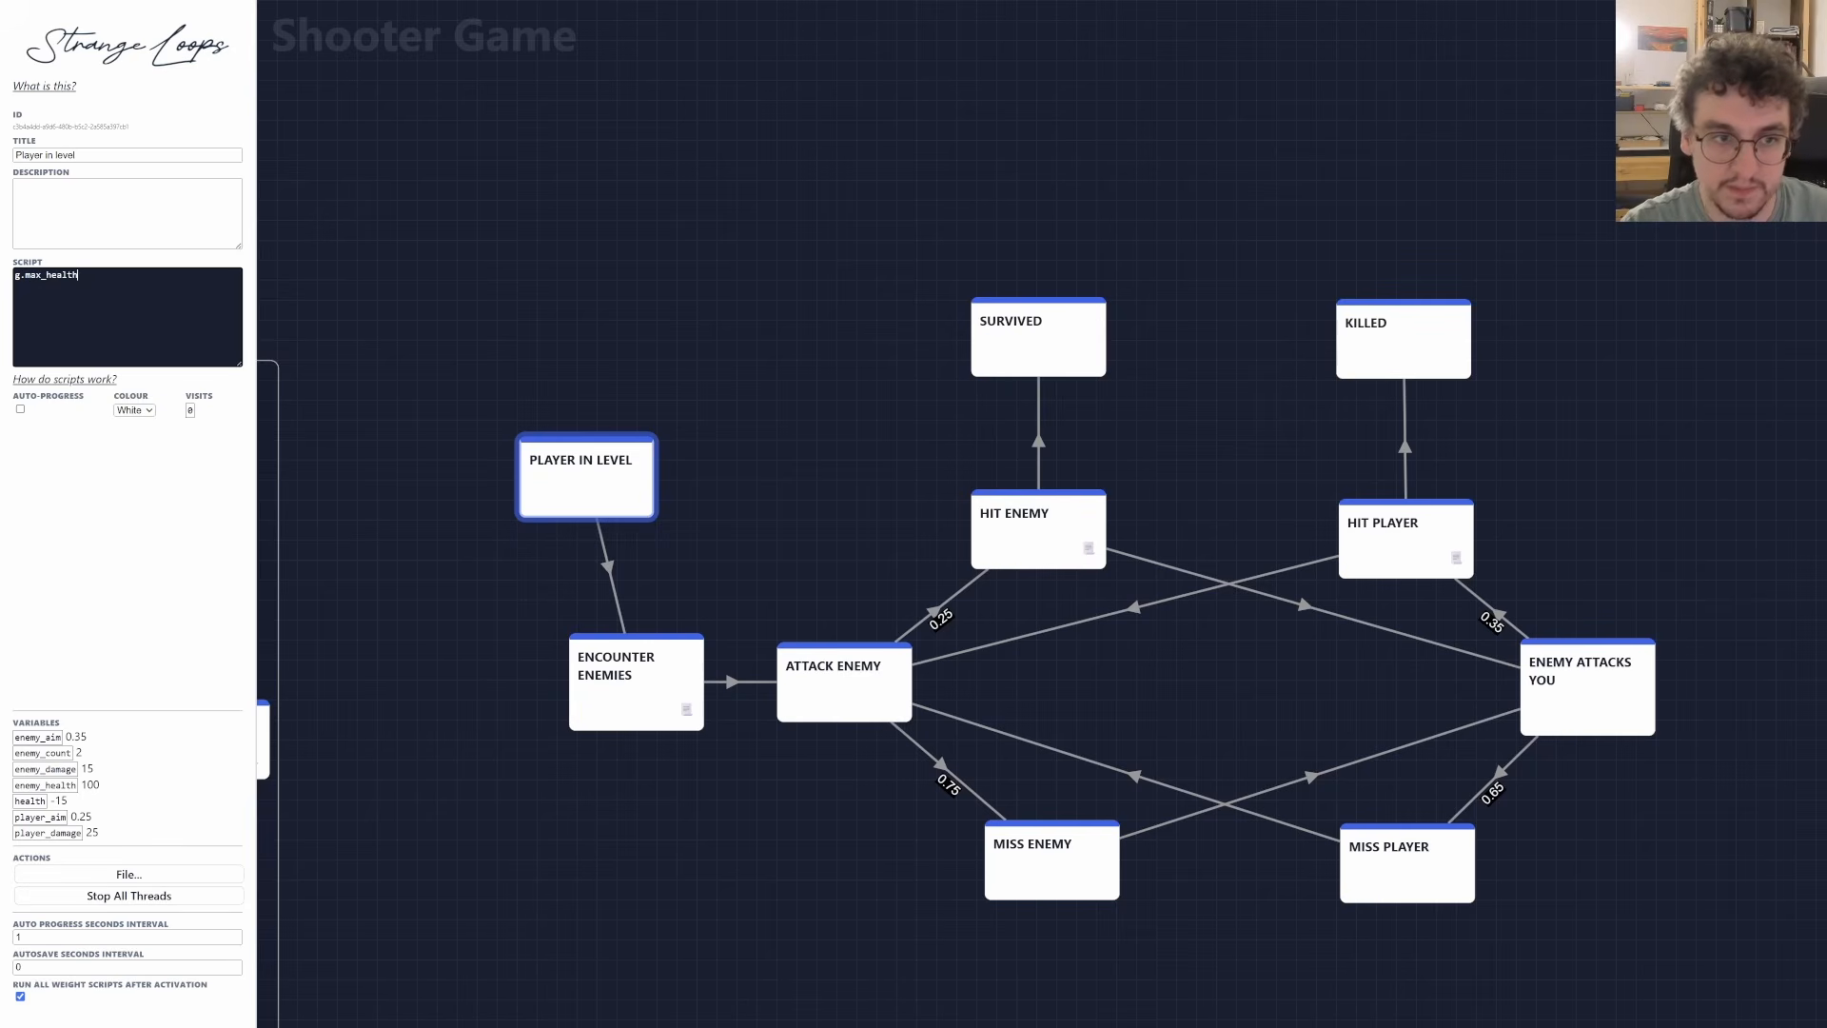
{"action": "type", "text": " = 150"}
{"action": "key", "text": "Return"}
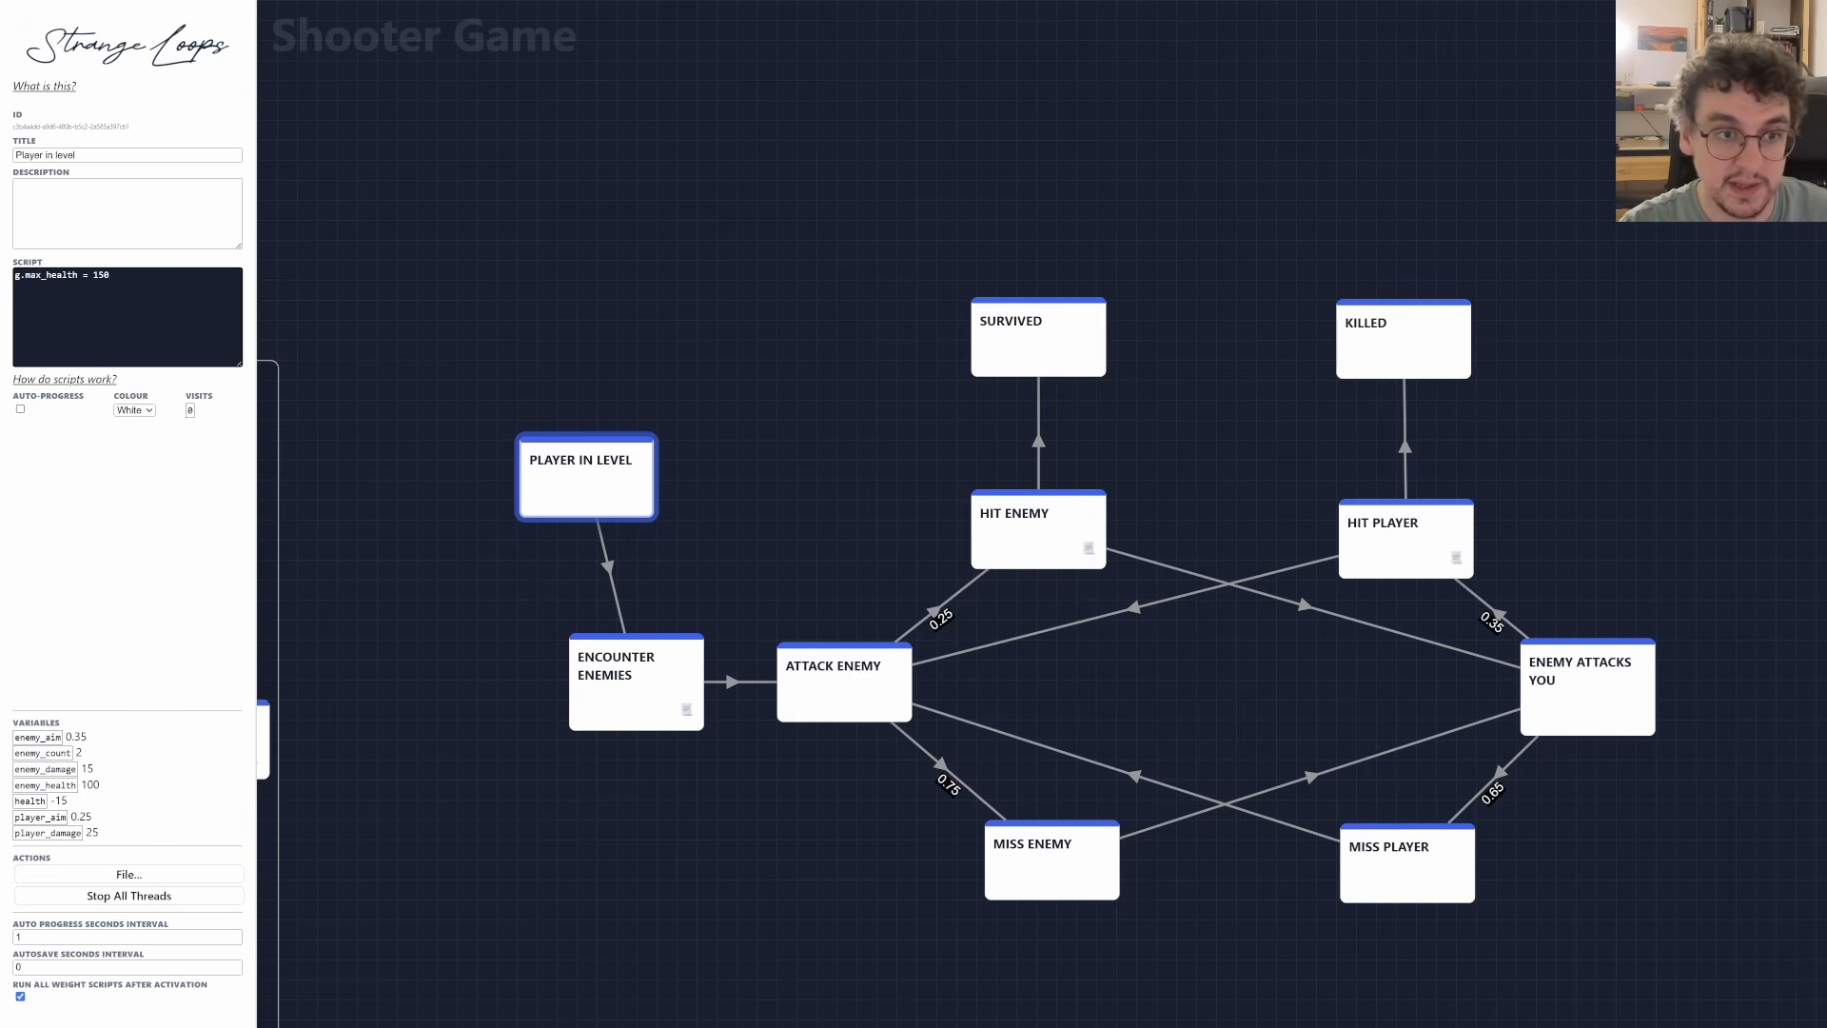
{"action": "type", "text": "g.health = g.max_health"}
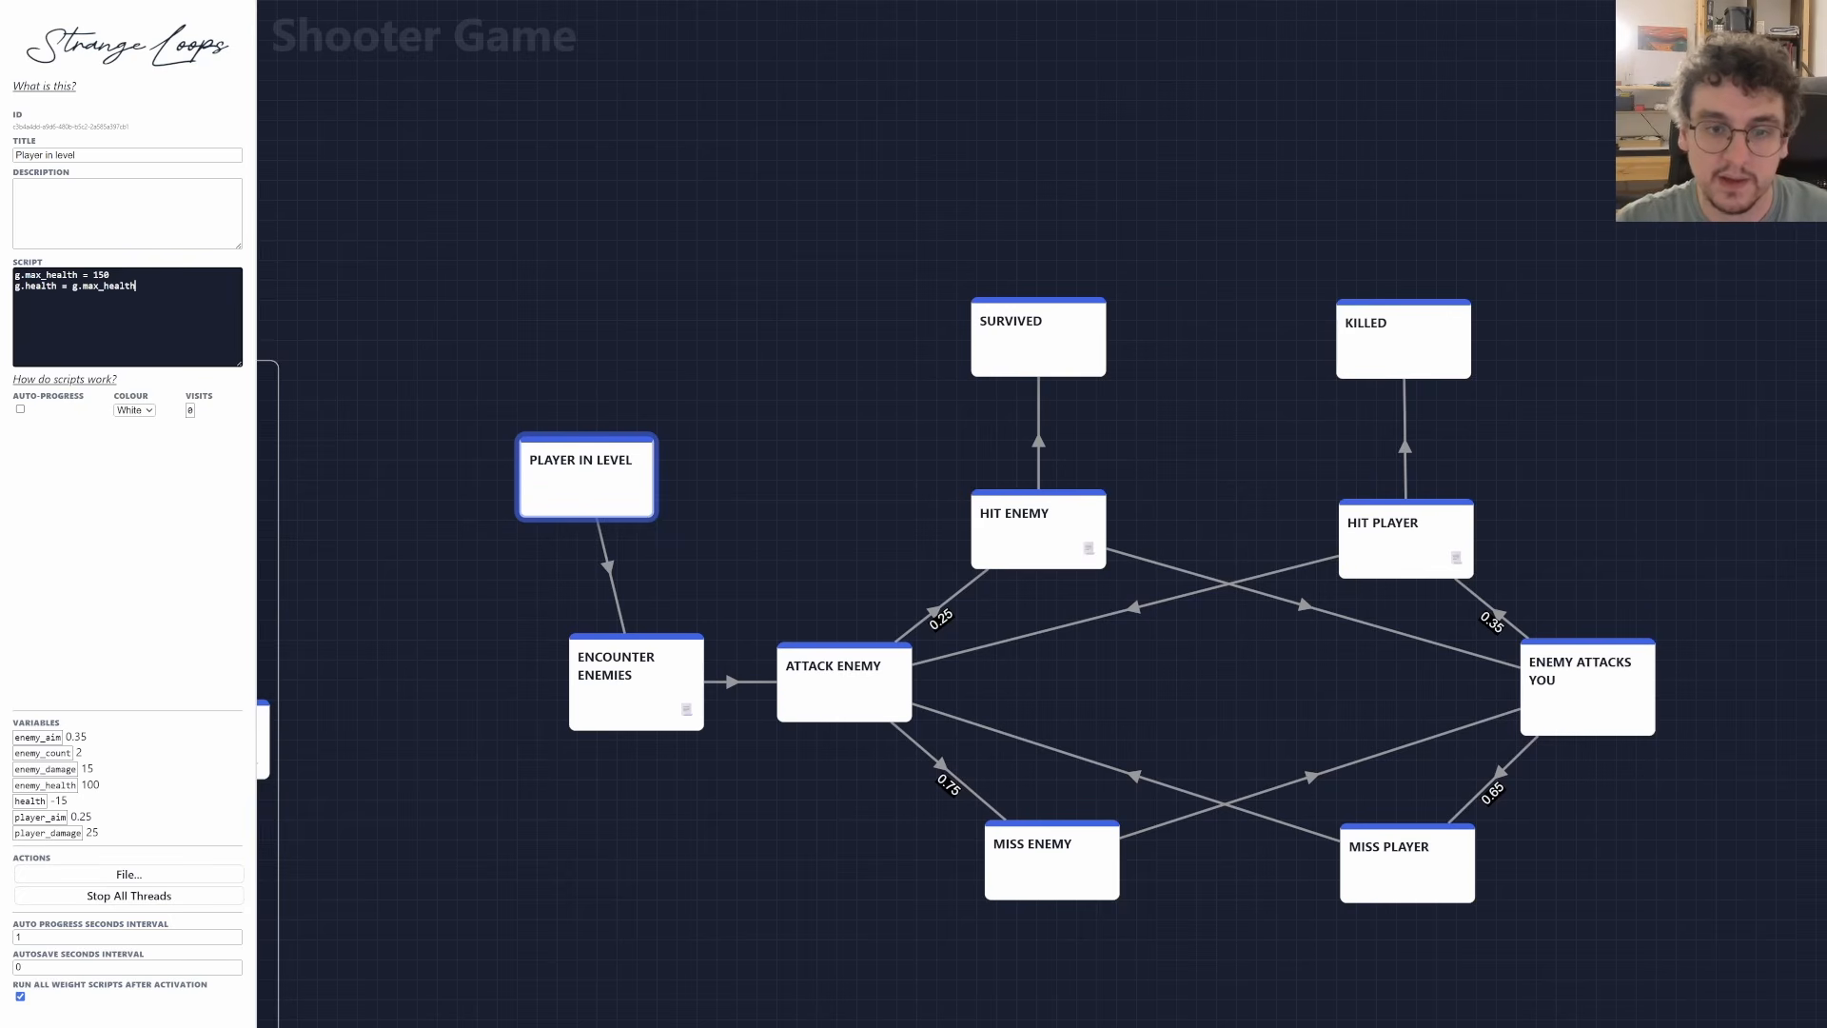
{"action": "left_click", "coordinate": [780, 569]}
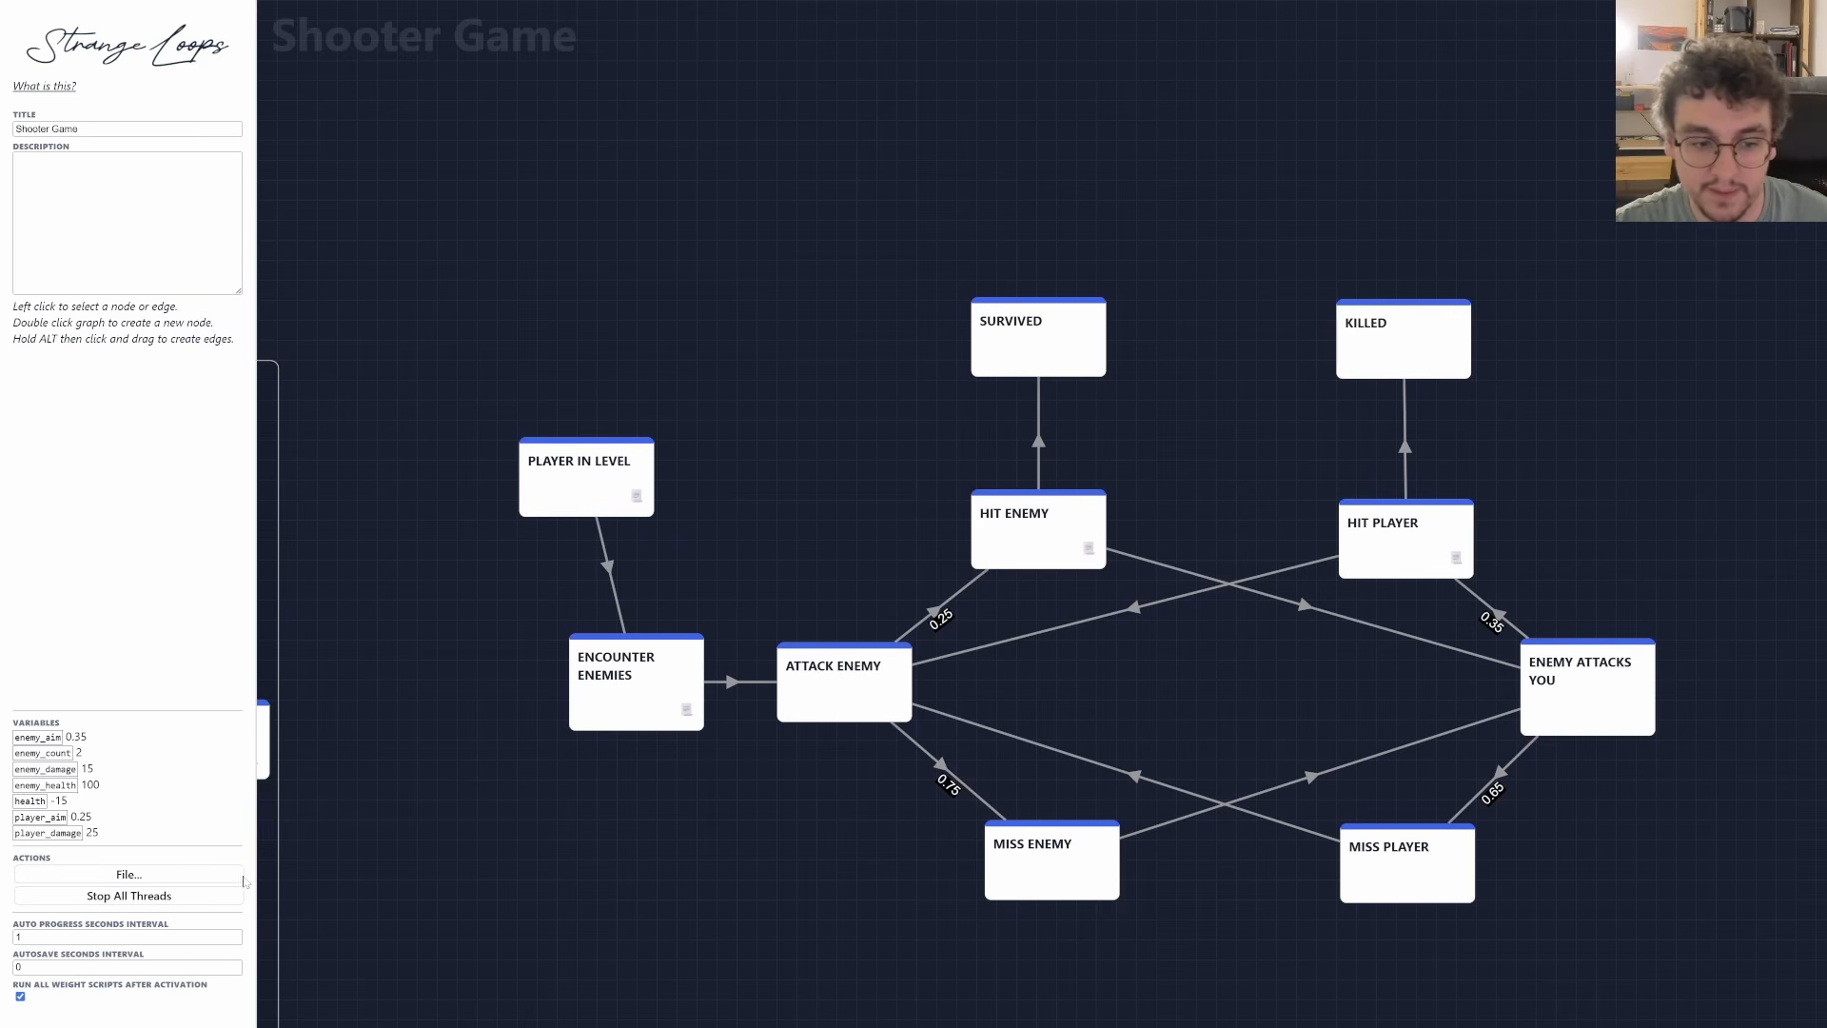
Test the graph from Player in level through Hit Enemy to Survived, check the Hit Enemy script and stop all threads.
{"action": "left_click", "coordinate": [544, 495]}
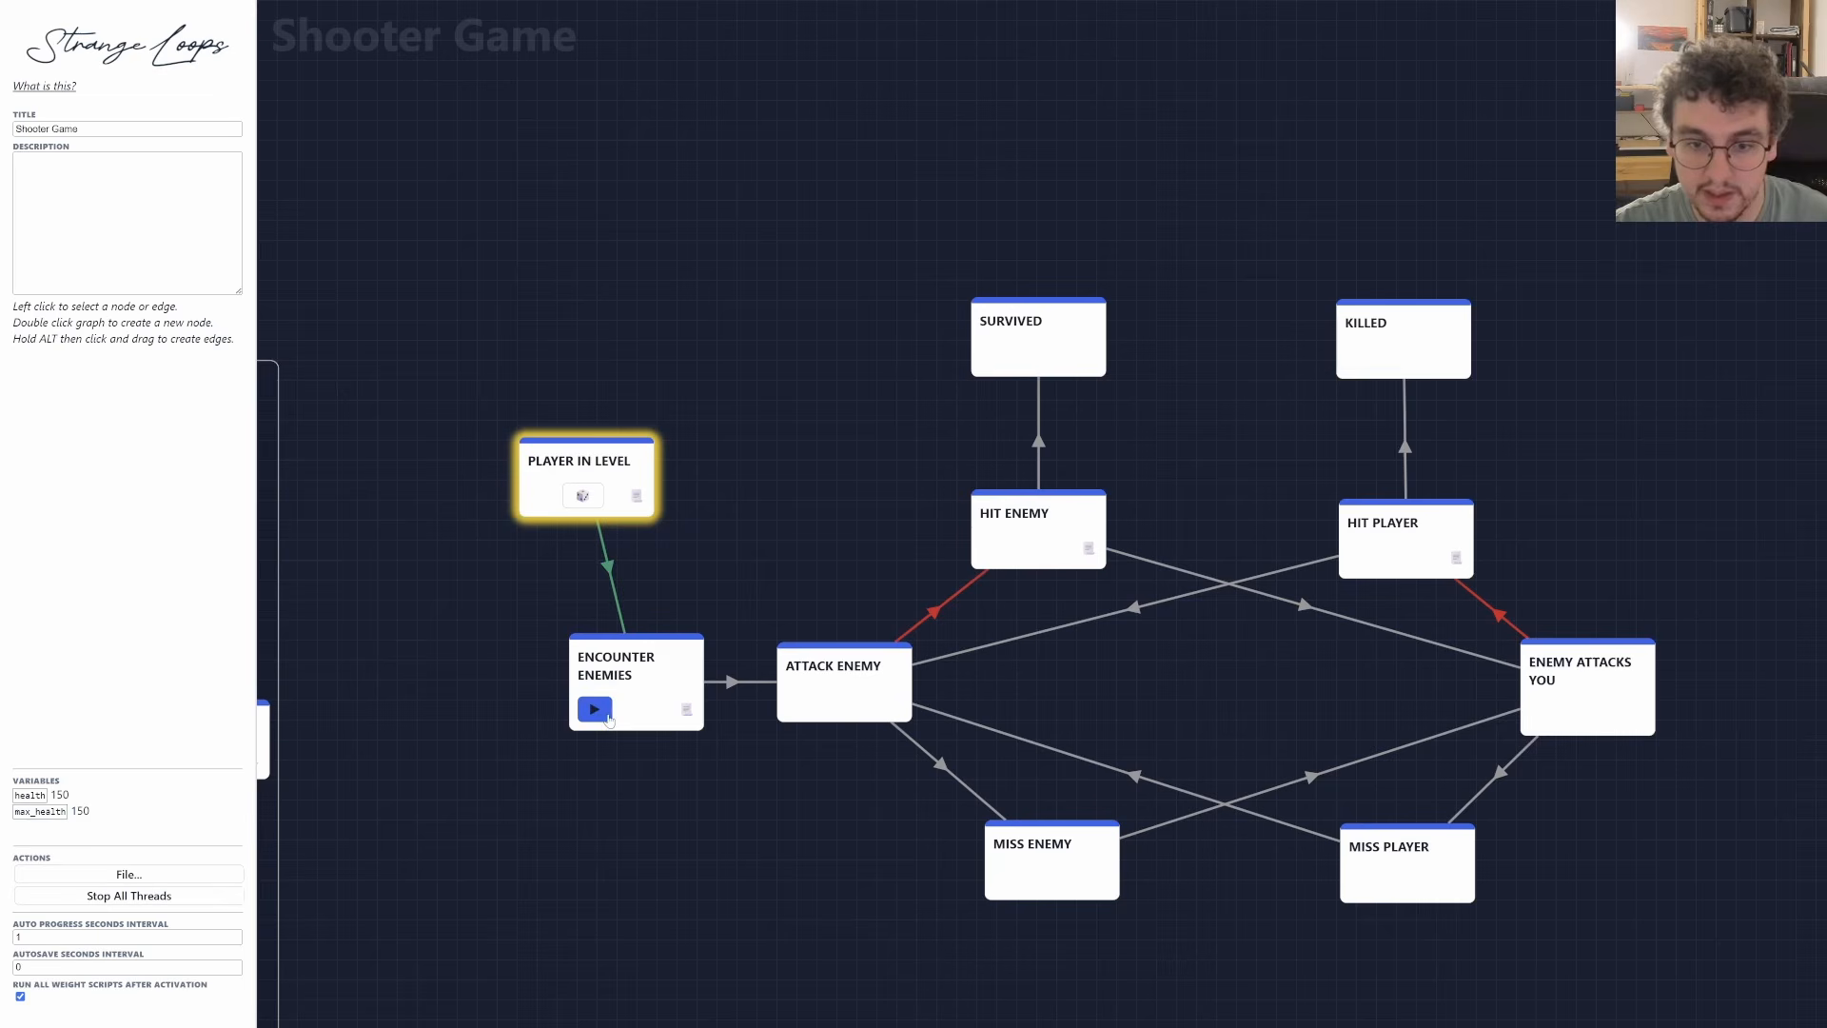
{"action": "left_click", "coordinate": [1027, 541]}
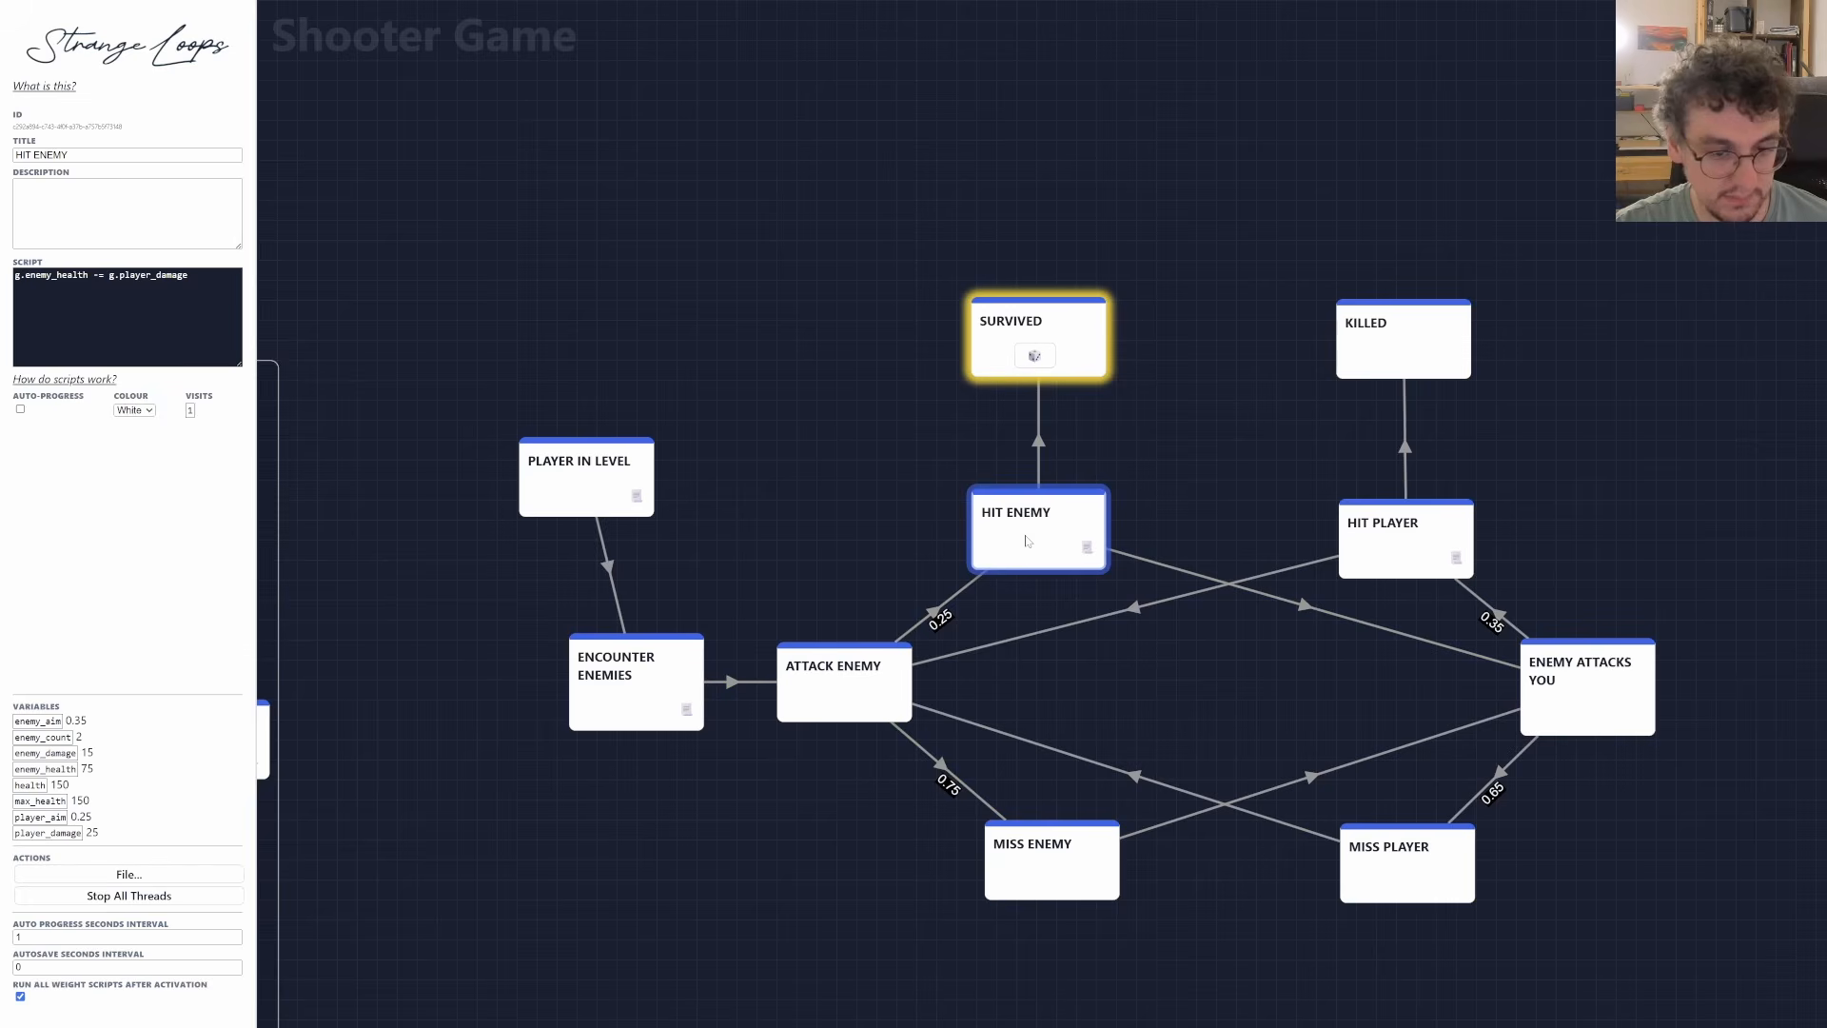
{"action": "left_click", "coordinate": [129, 895]}
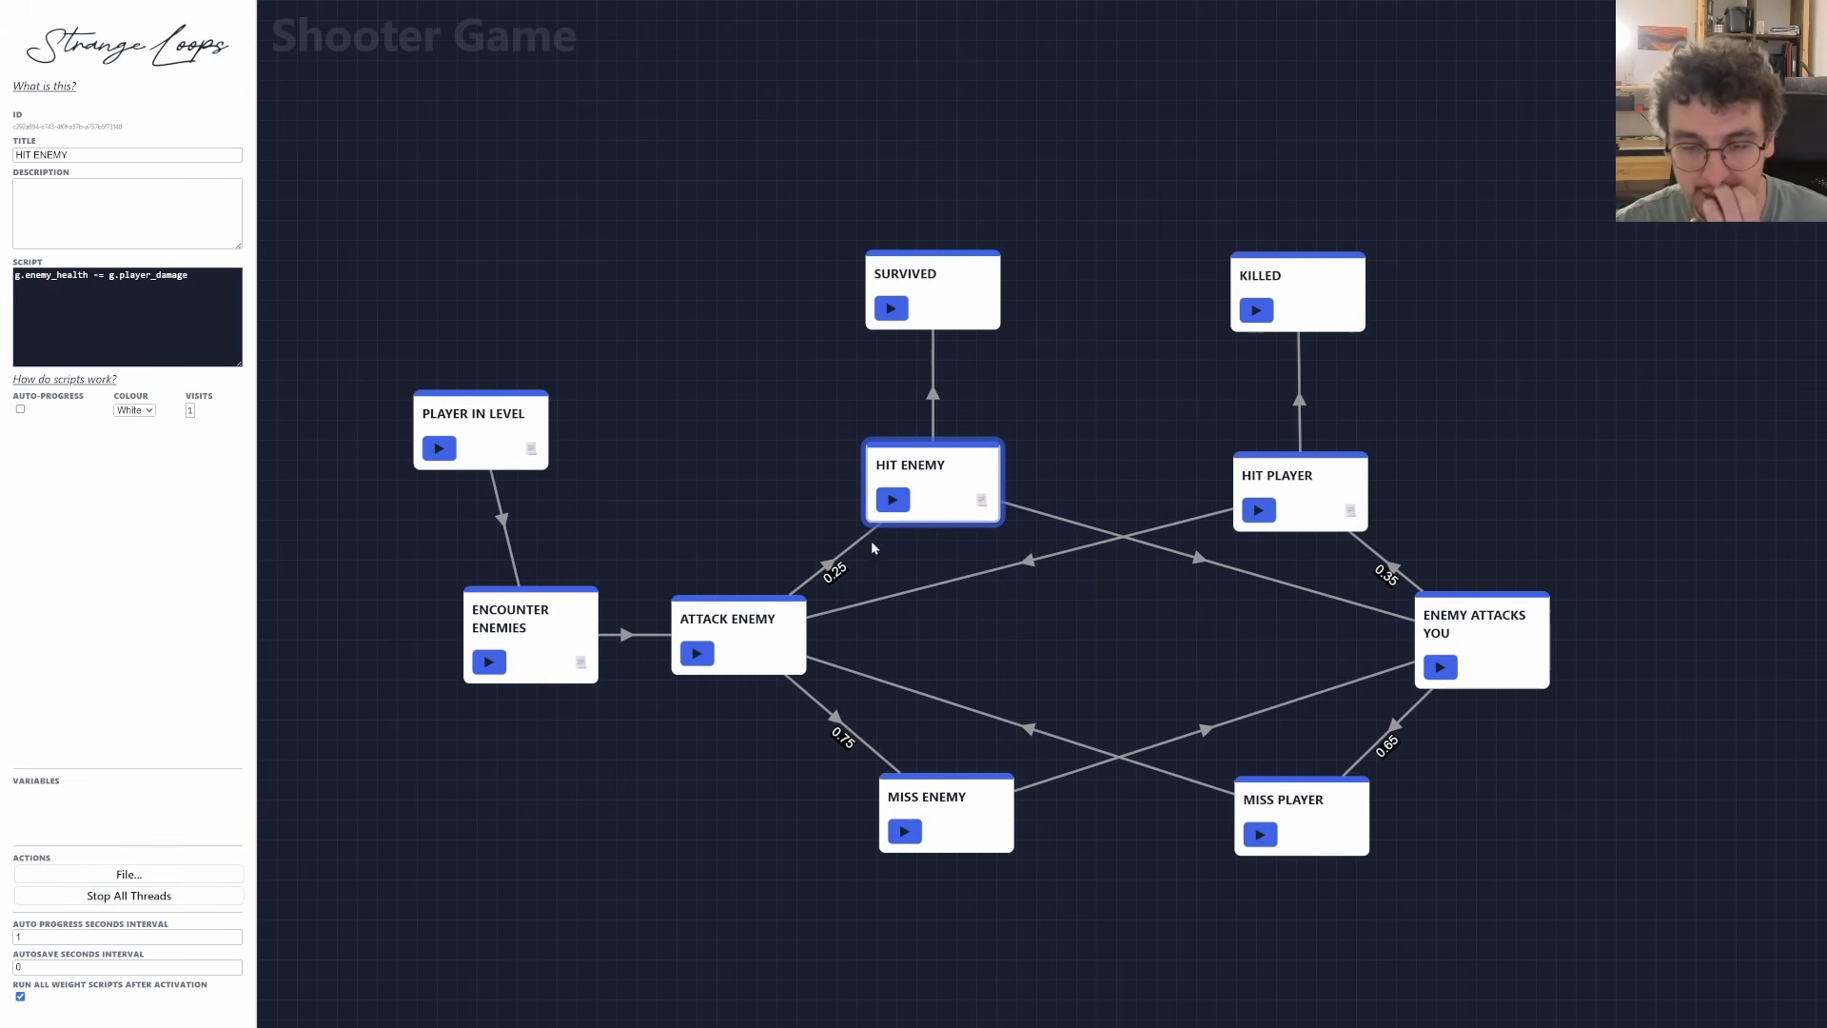
Give the connection from Hit Enemy to Survived the weight script g.enemy_count == 0.
{"action": "left_click", "coordinate": [934, 397]}
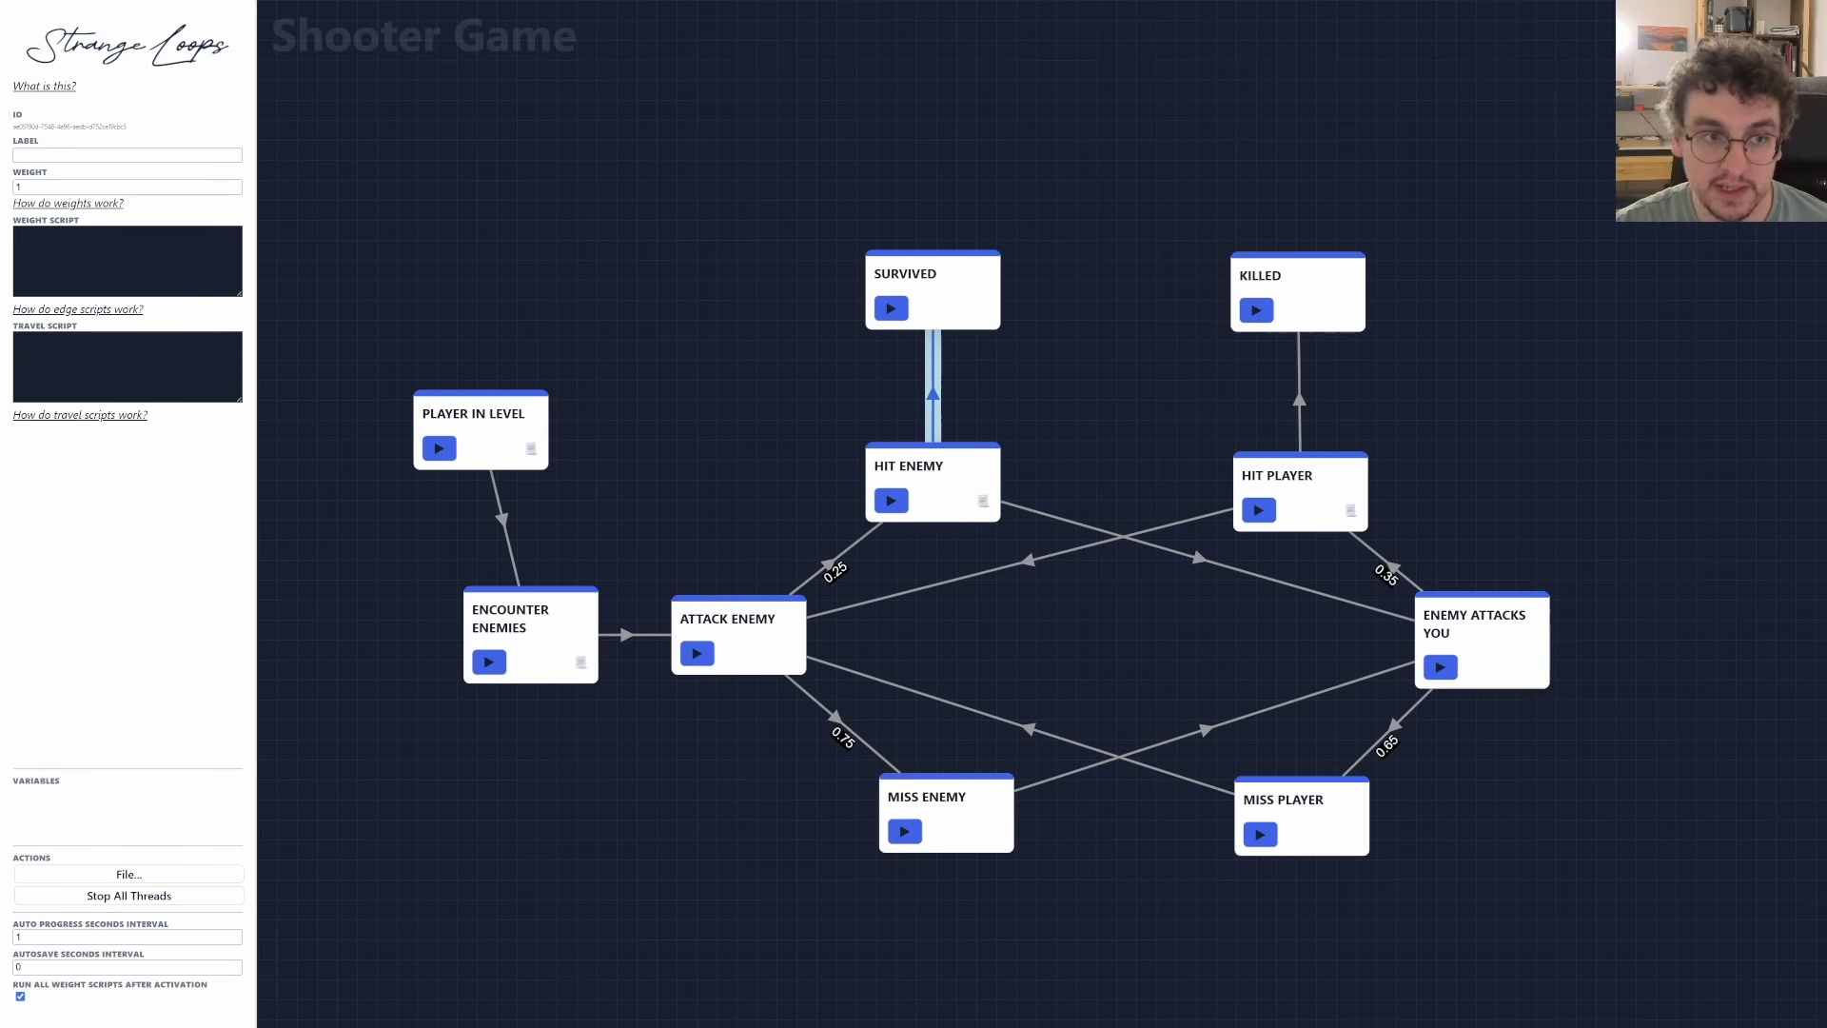
{"action": "left_click", "coordinate": [127, 260]}
{"action": "type", "text": "g."}
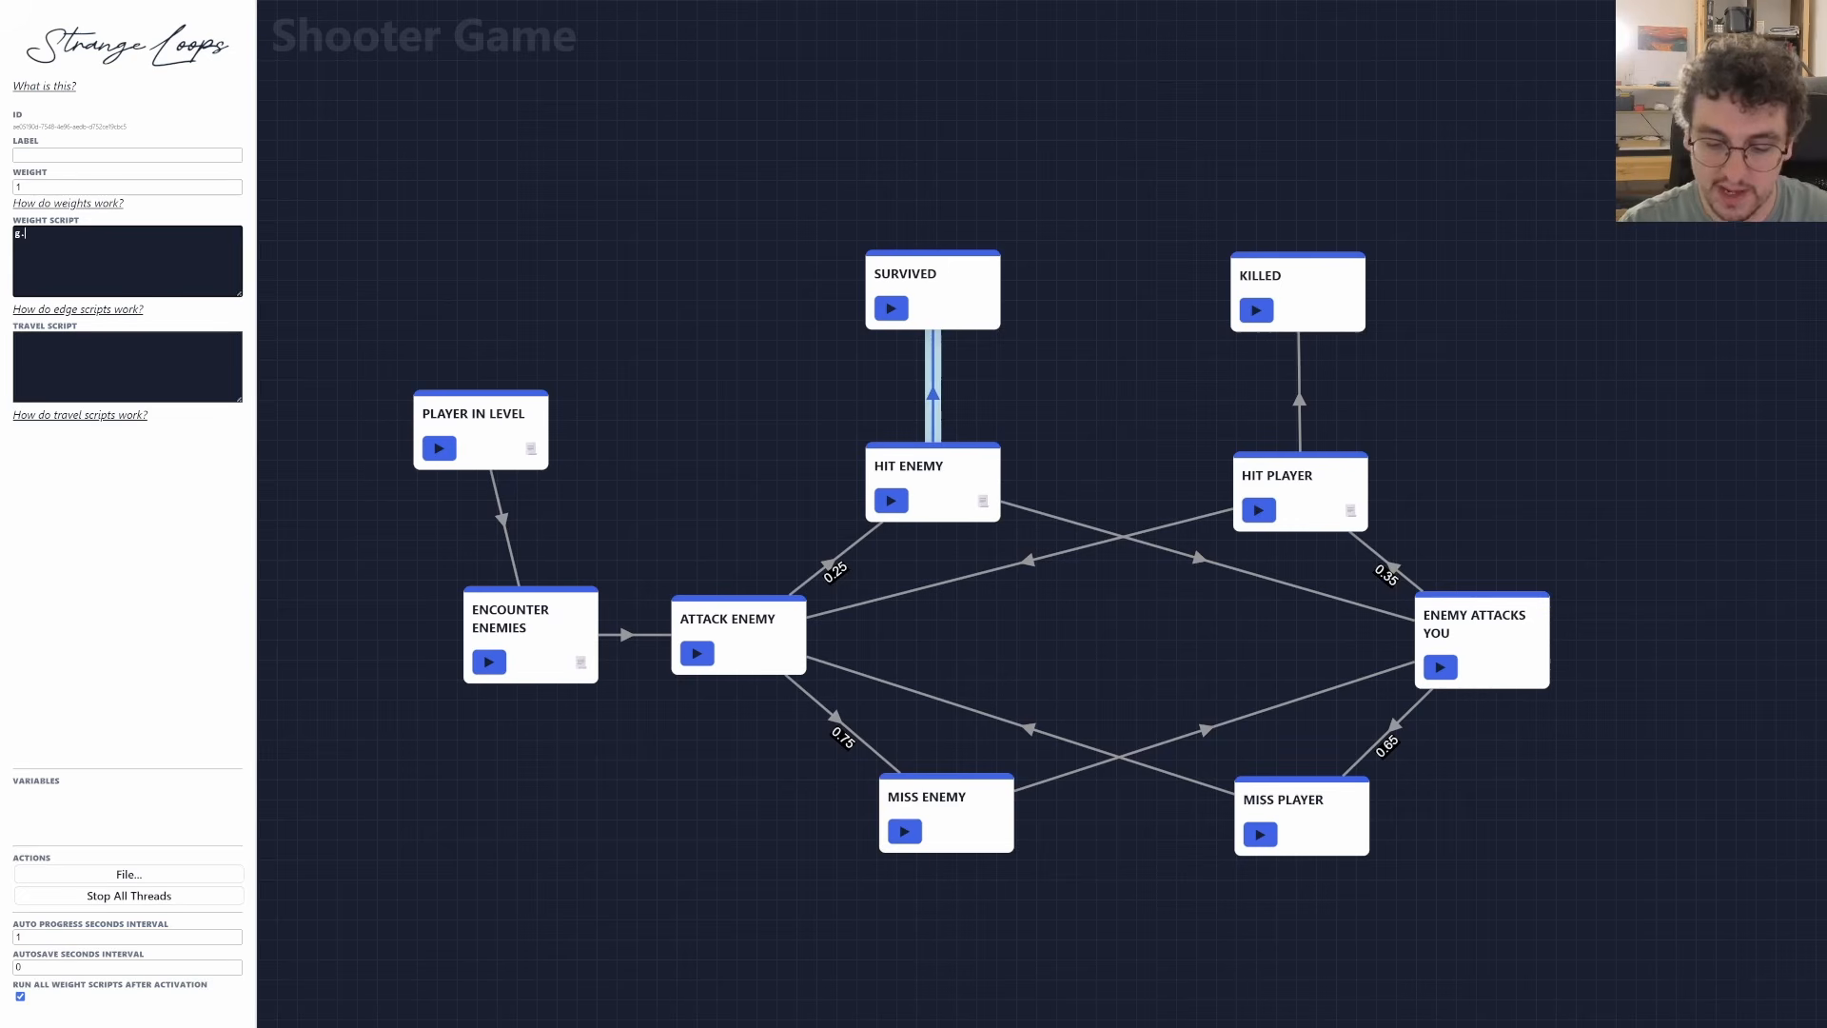
{"action": "type", "text": "enemy"}
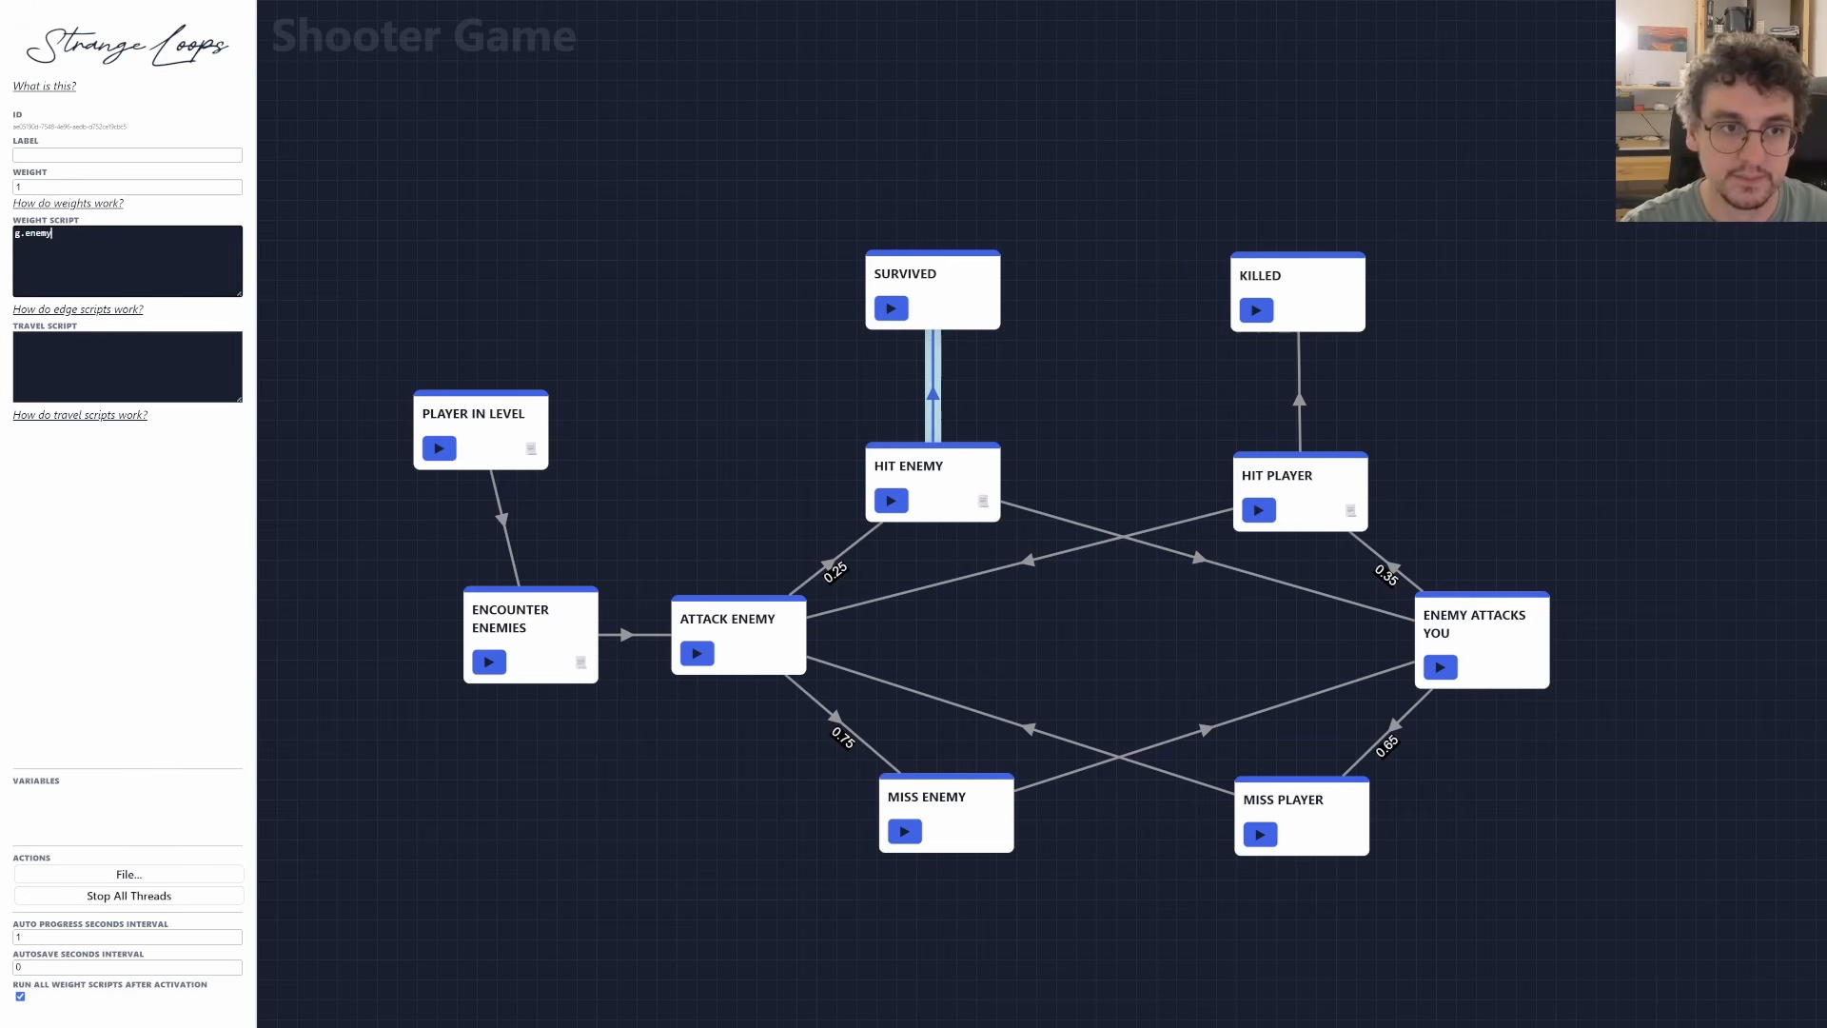
{"action": "type", "text": "_count == "}
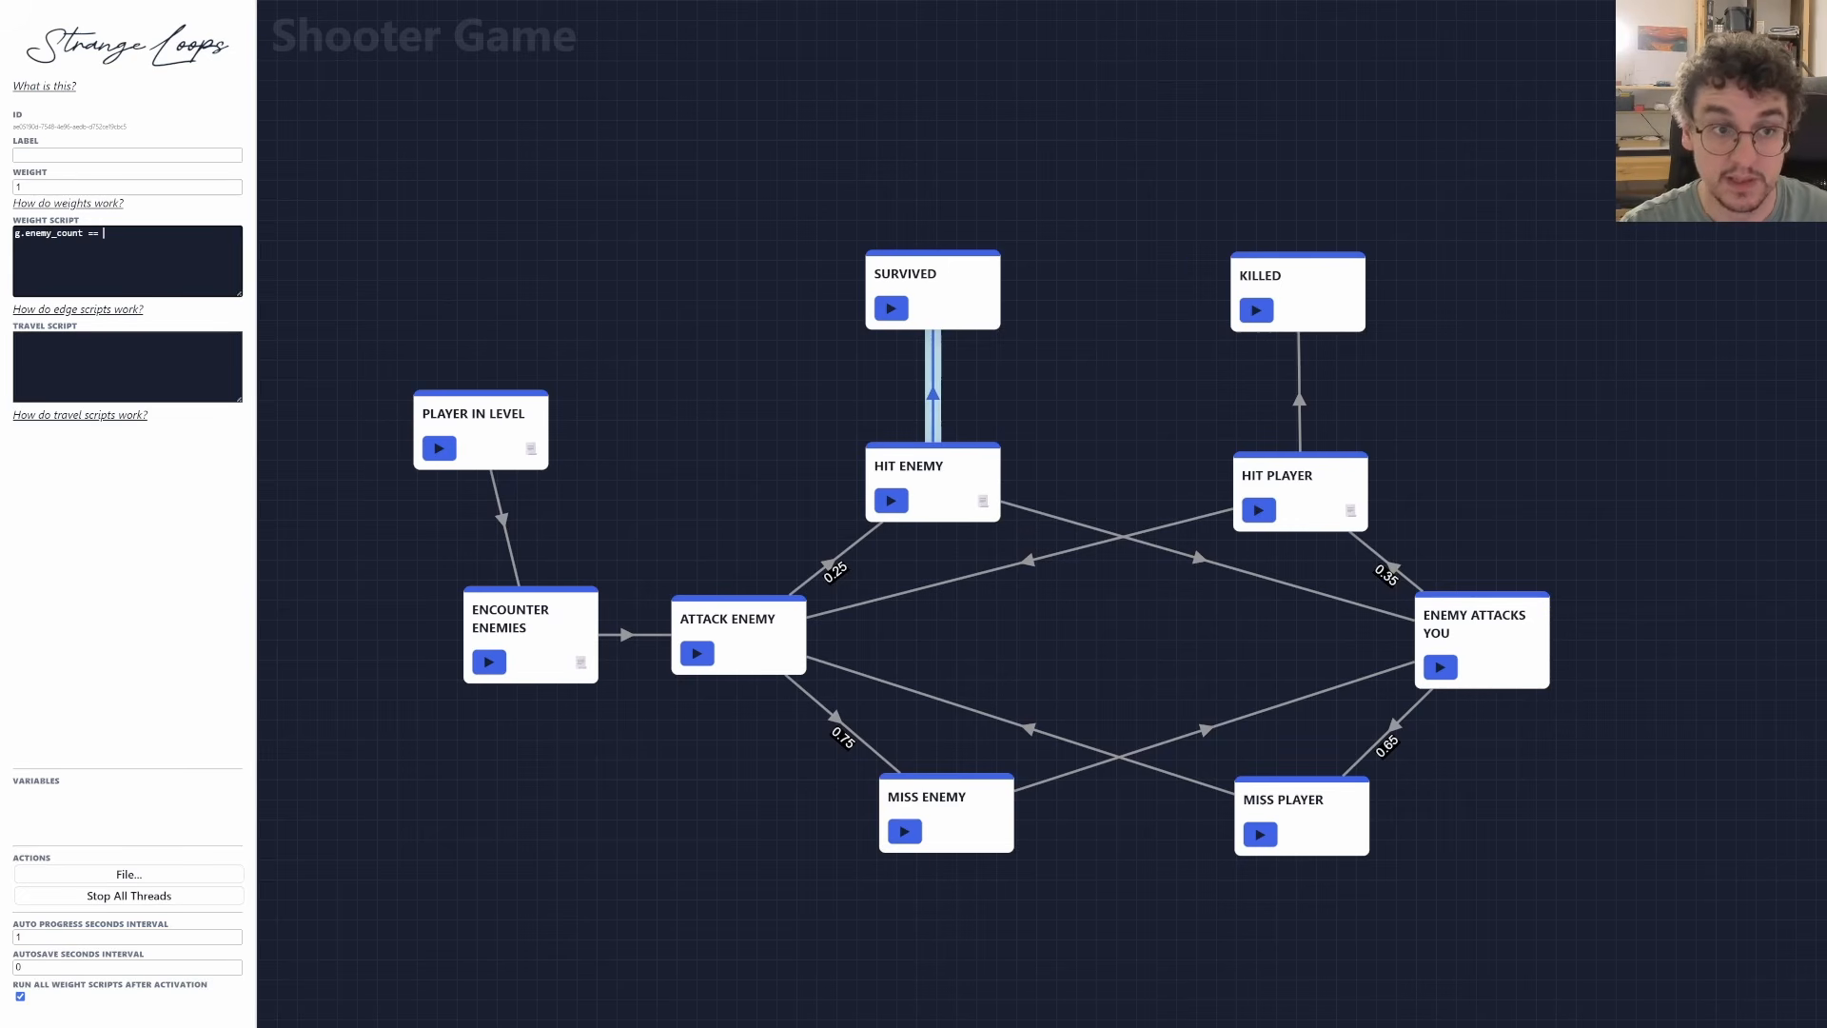
{"action": "type", "text": "0"}
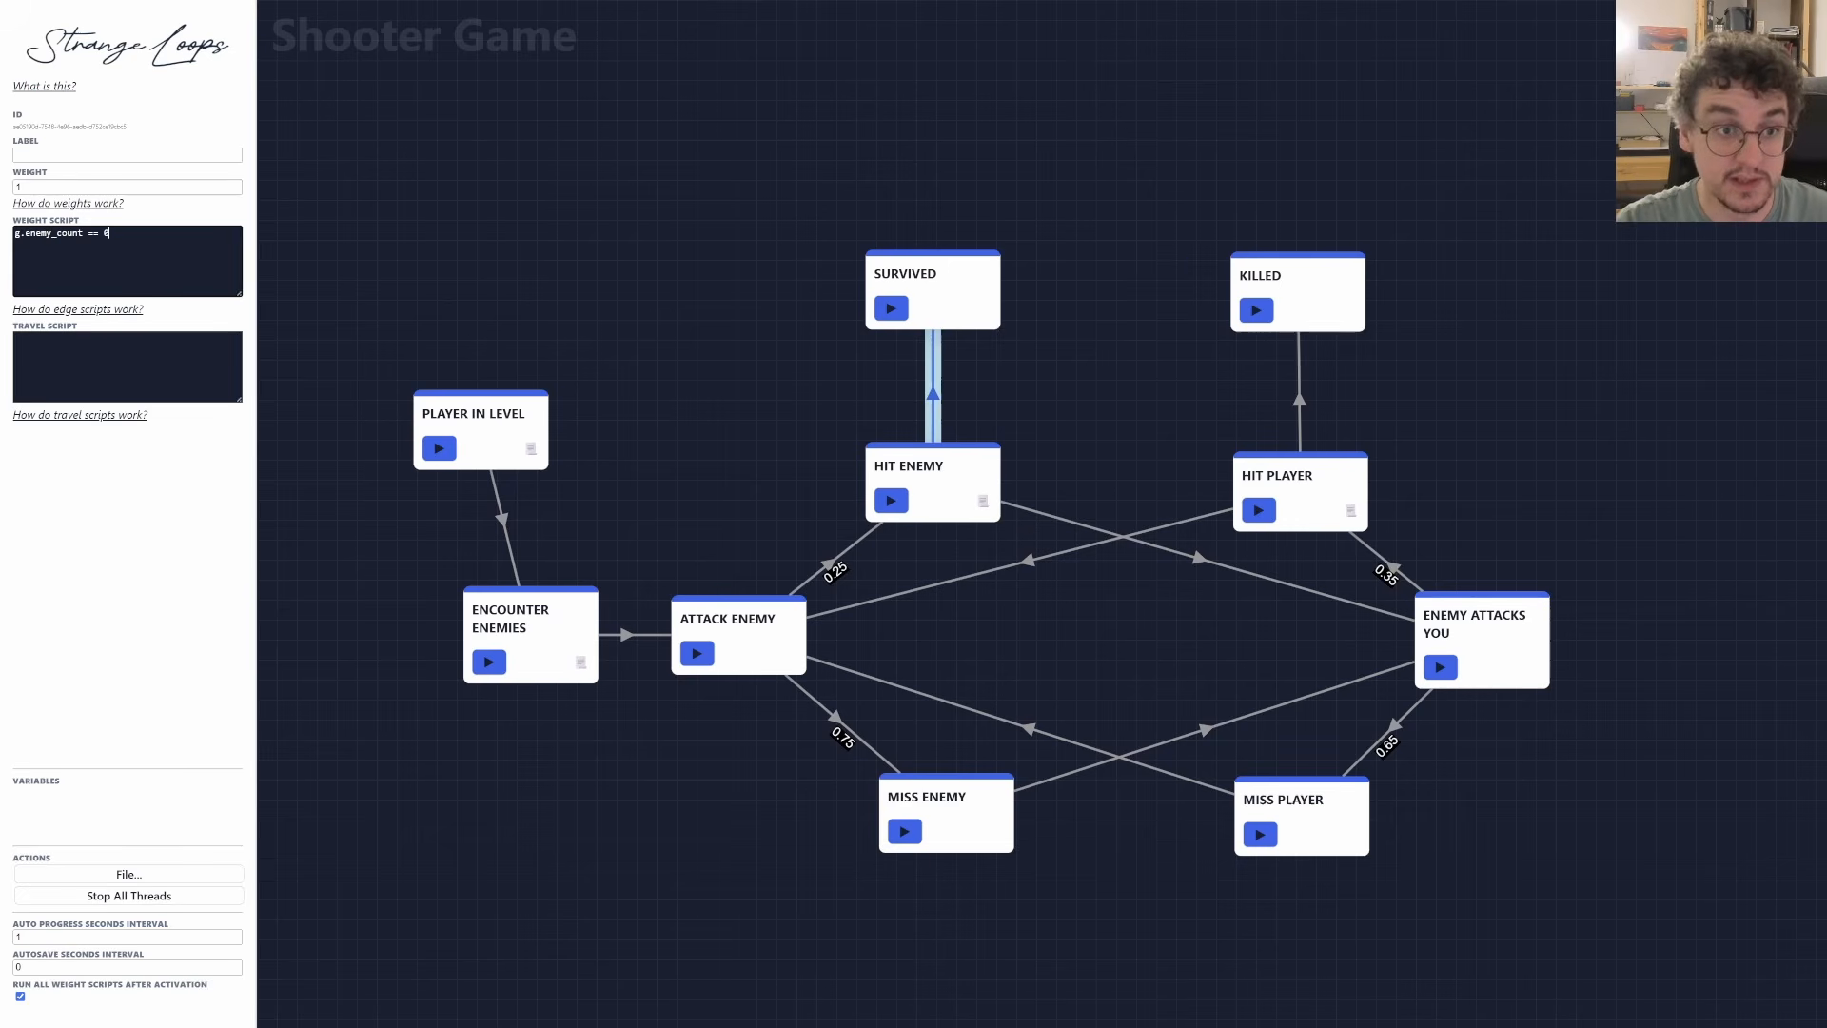
Give the connection from Hit Player to Killed the weight script g.health <= 0.
{"action": "left_click", "coordinate": [1301, 402]}
{"action": "left_click", "coordinate": [127, 261]}
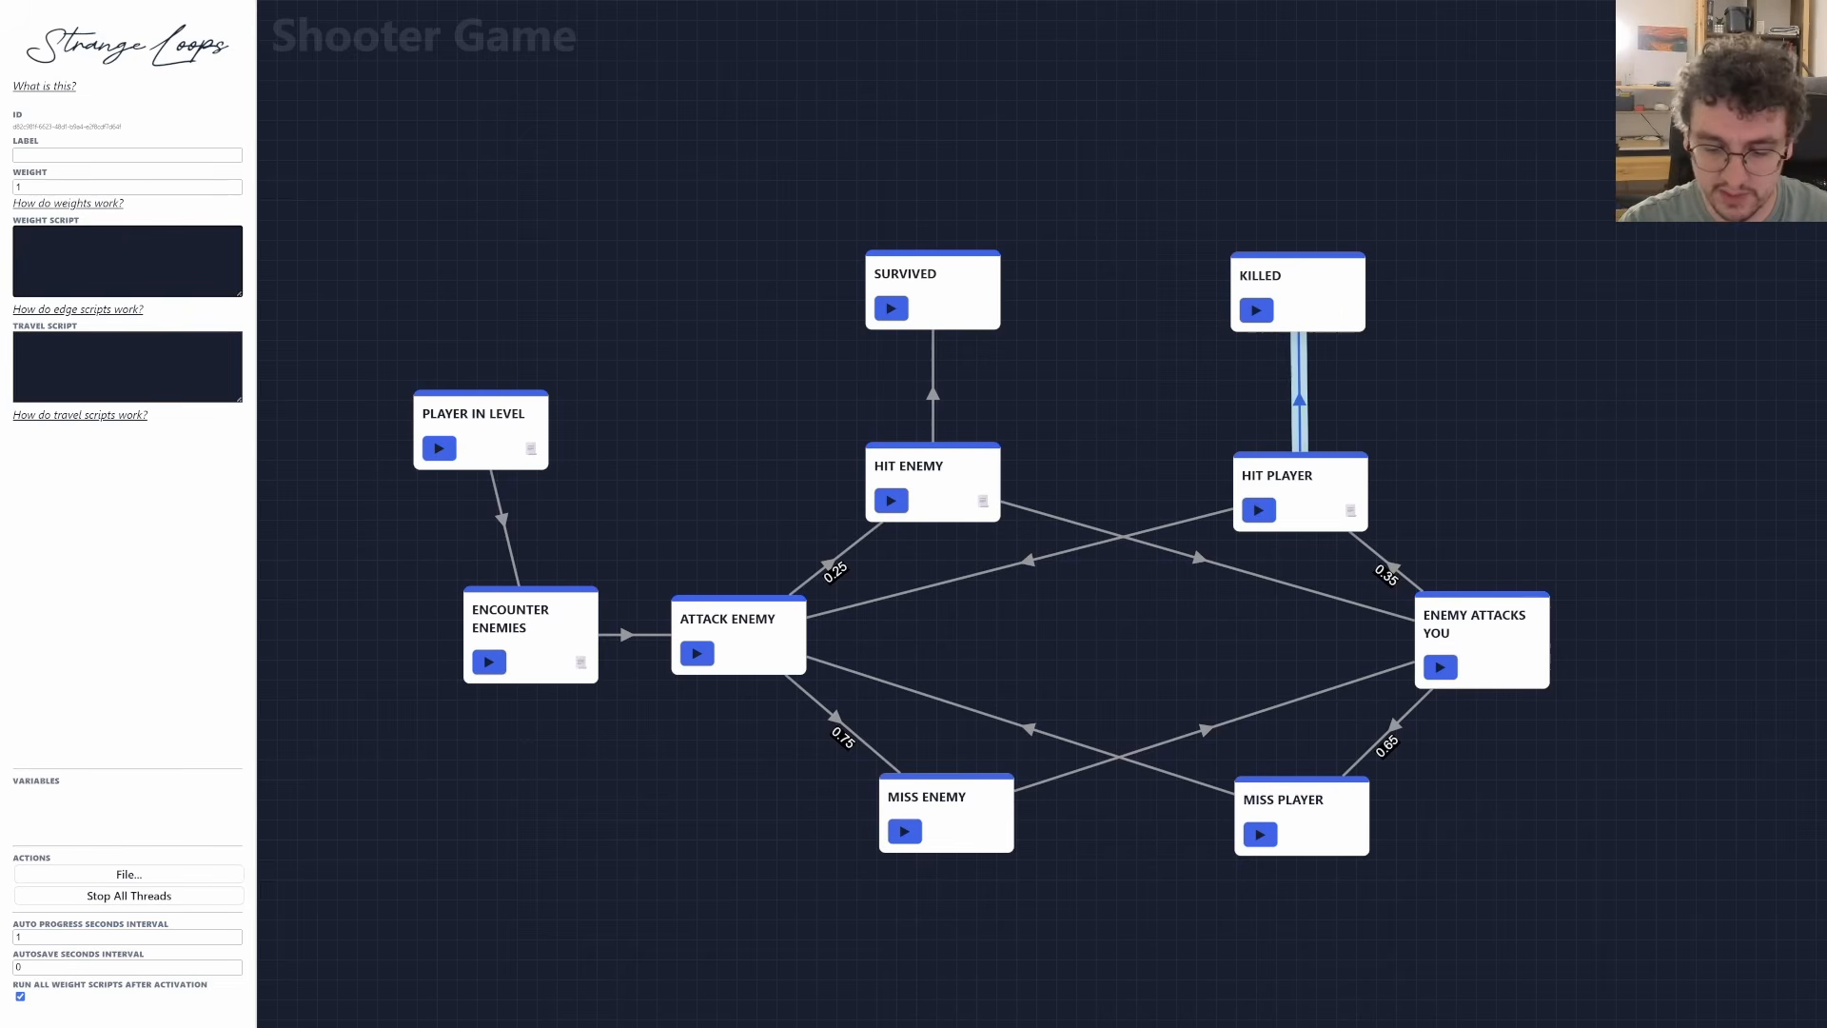
{"action": "type", "text": "g.health"}
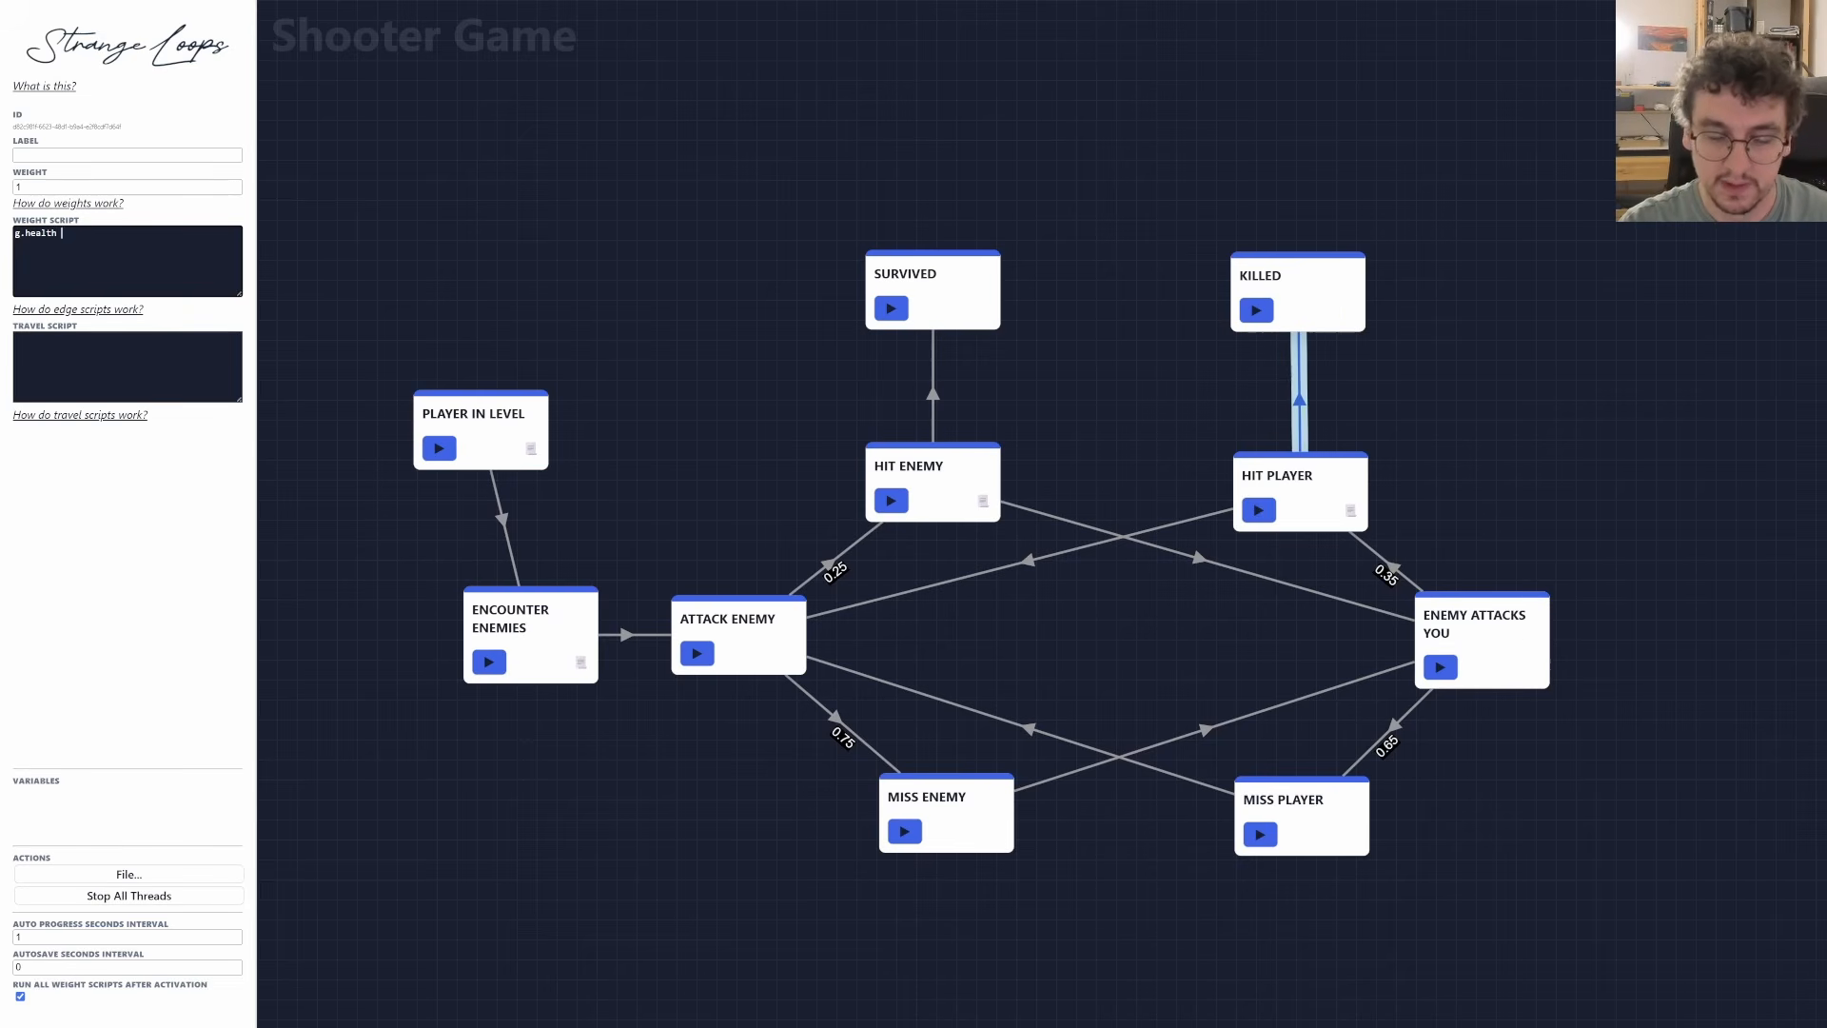
{"action": "type", "text": " <= 0"}
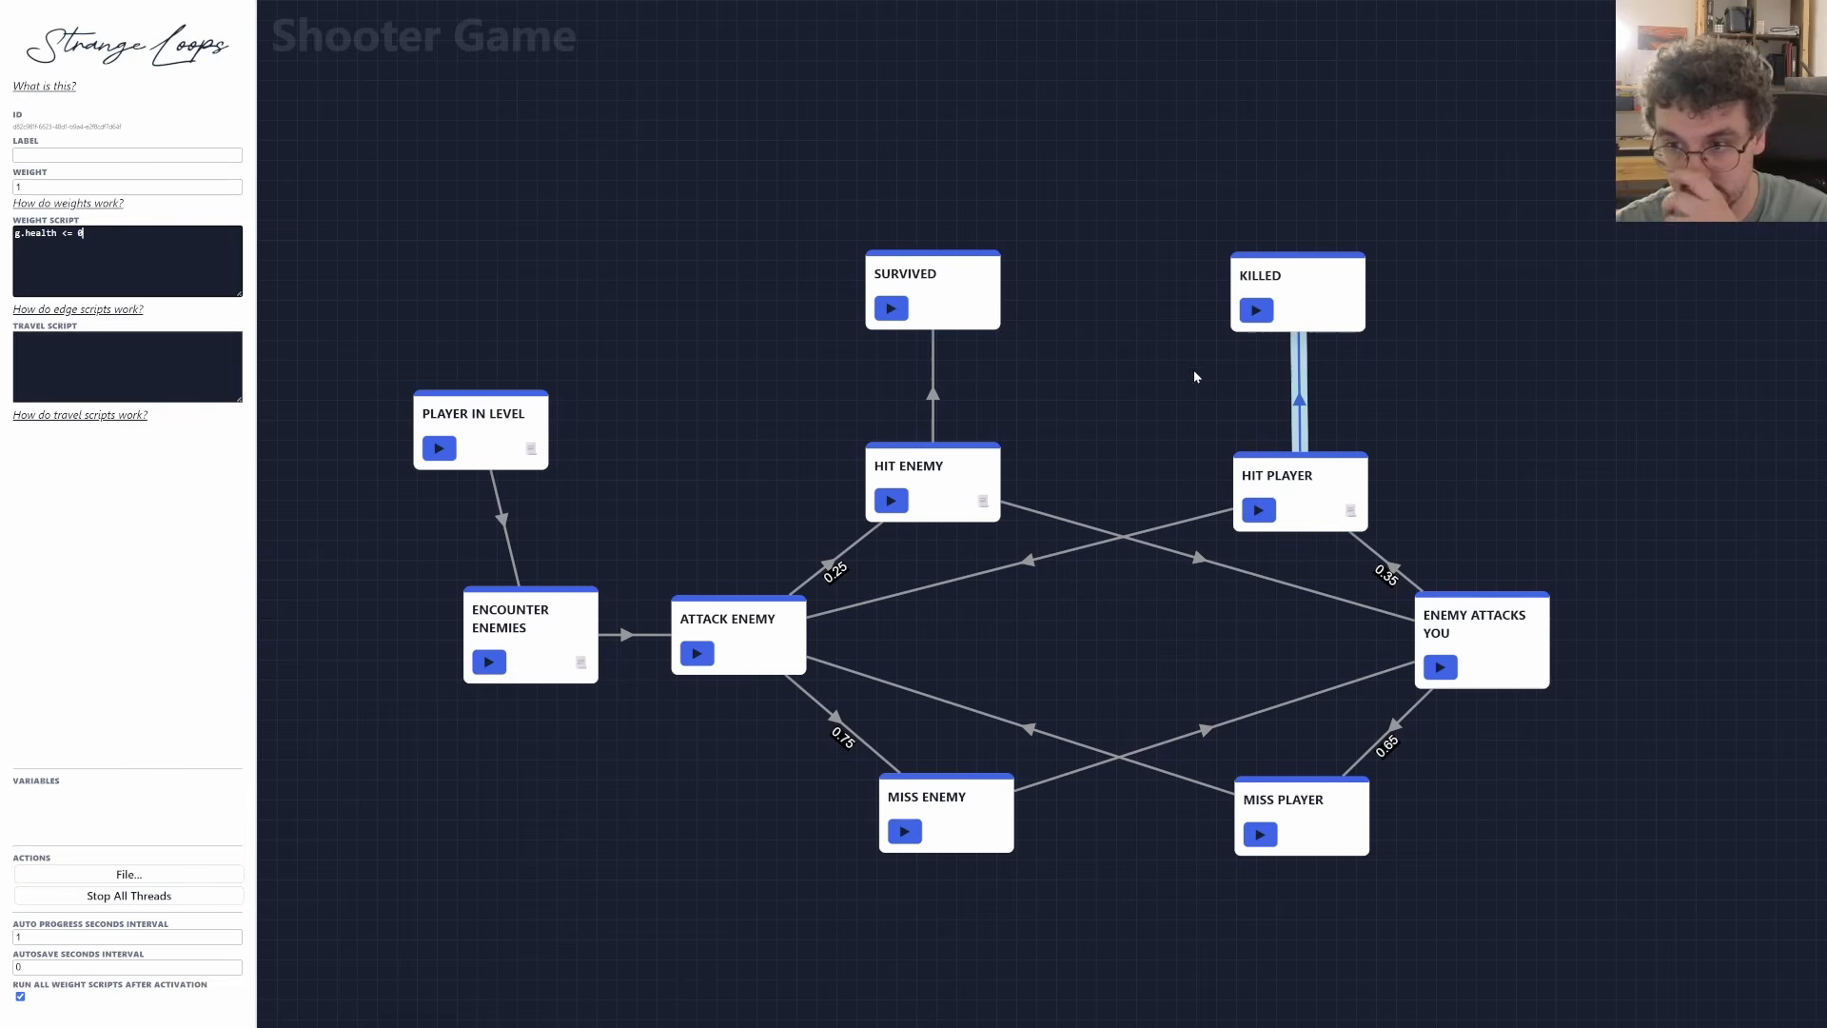
{"action": "left_click", "coordinate": [1180, 404]}
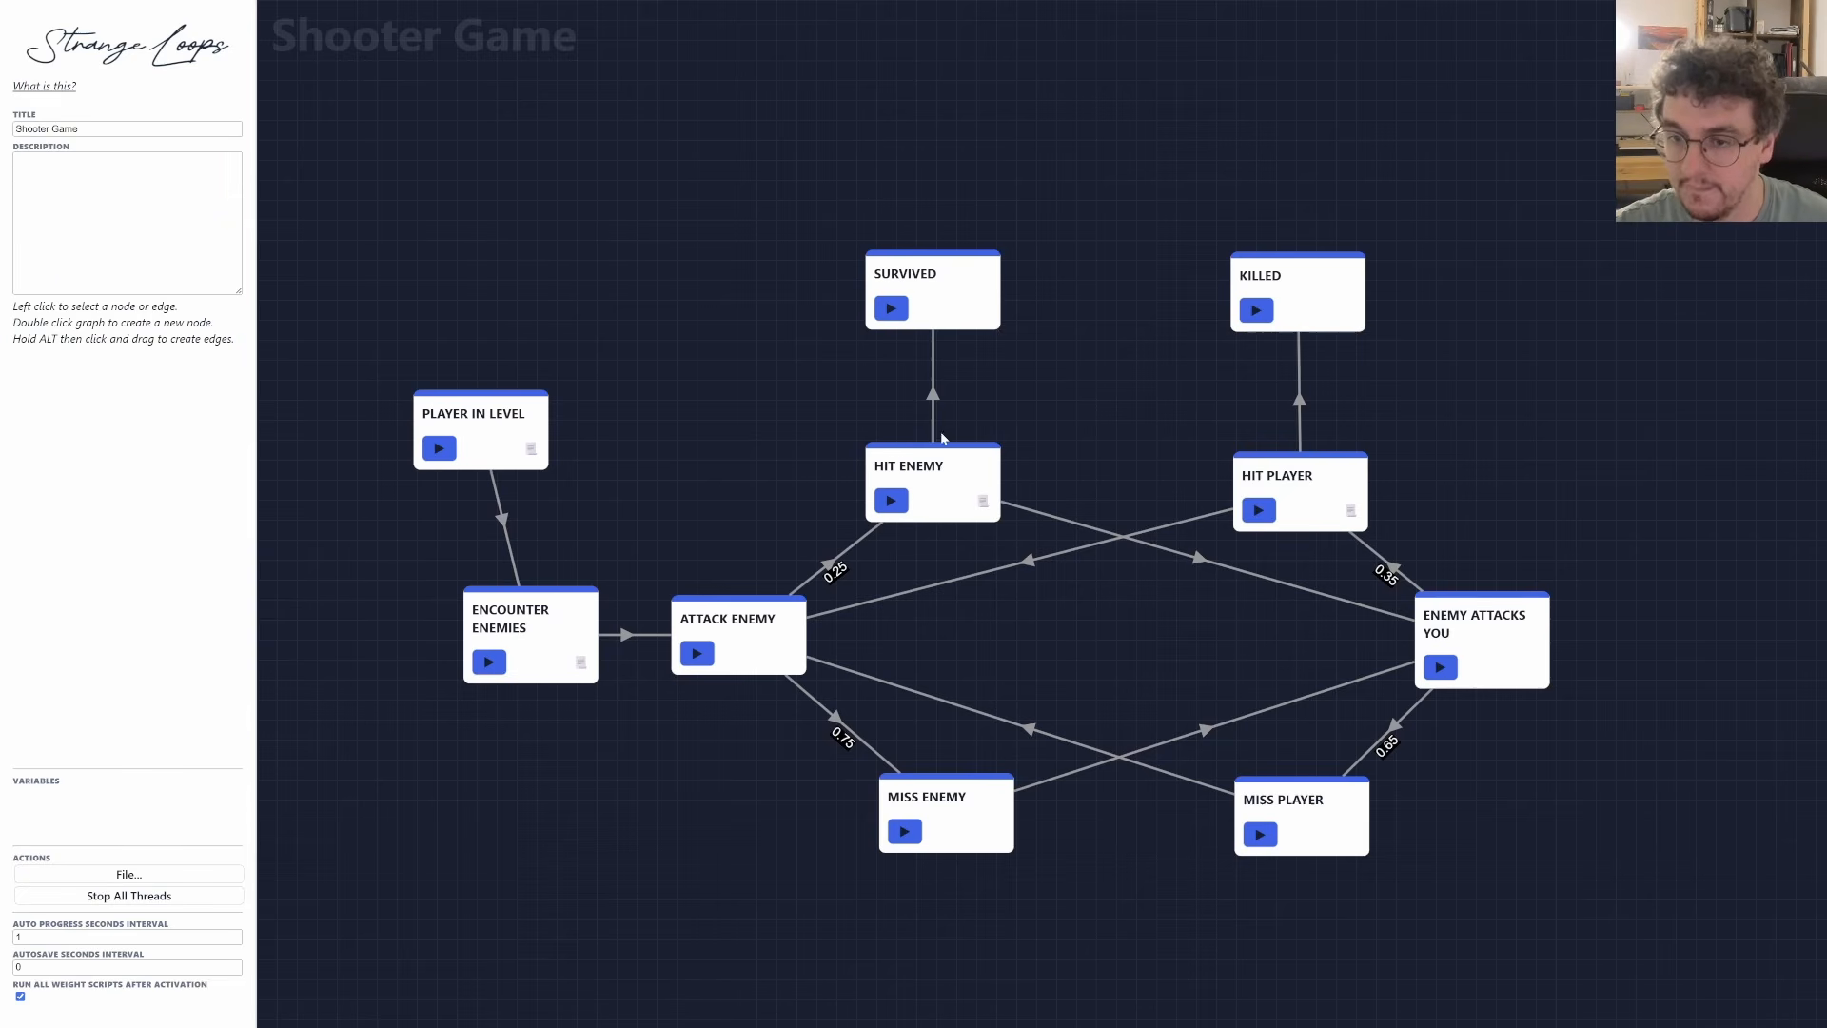
Extend the Hit Enemy script with an if block for g.enemy_health <= 0 that runs g.enemy_count -= 1.
{"action": "left_click", "coordinate": [932, 464]}
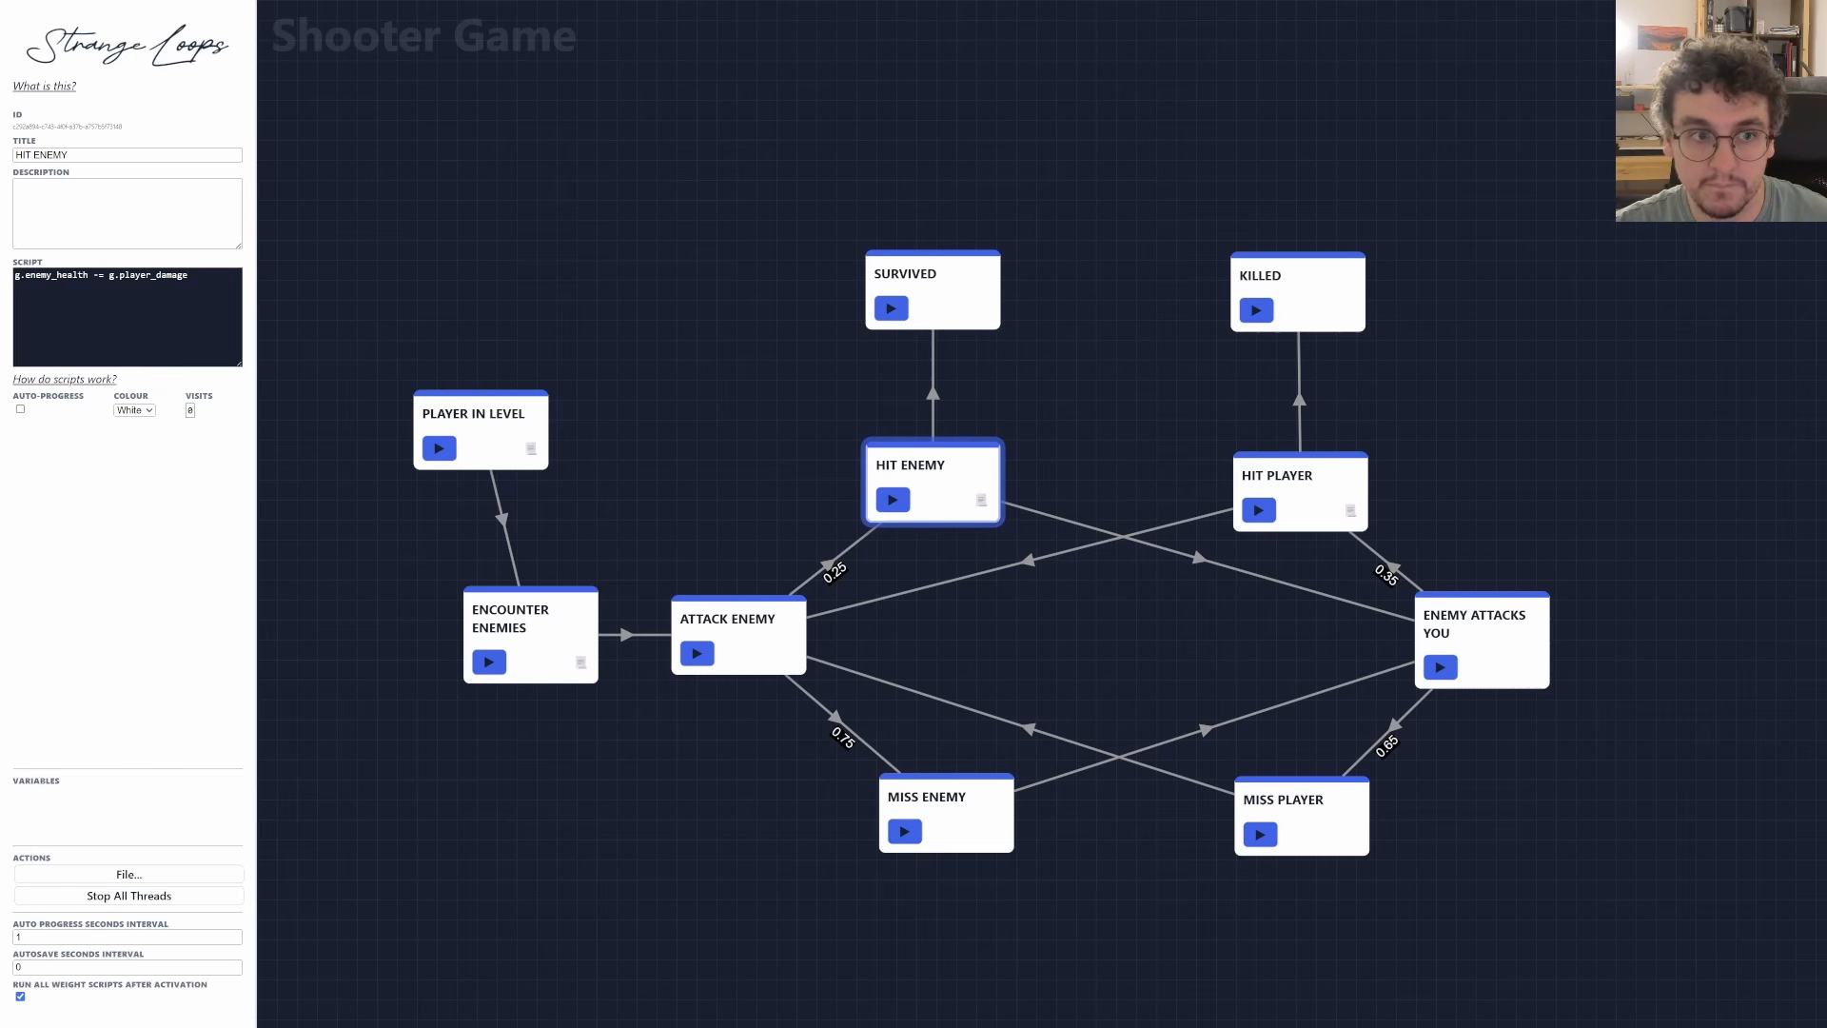
{"action": "double_click", "coordinate": [58, 275]}
{"action": "left_click", "coordinate": [195, 277]}
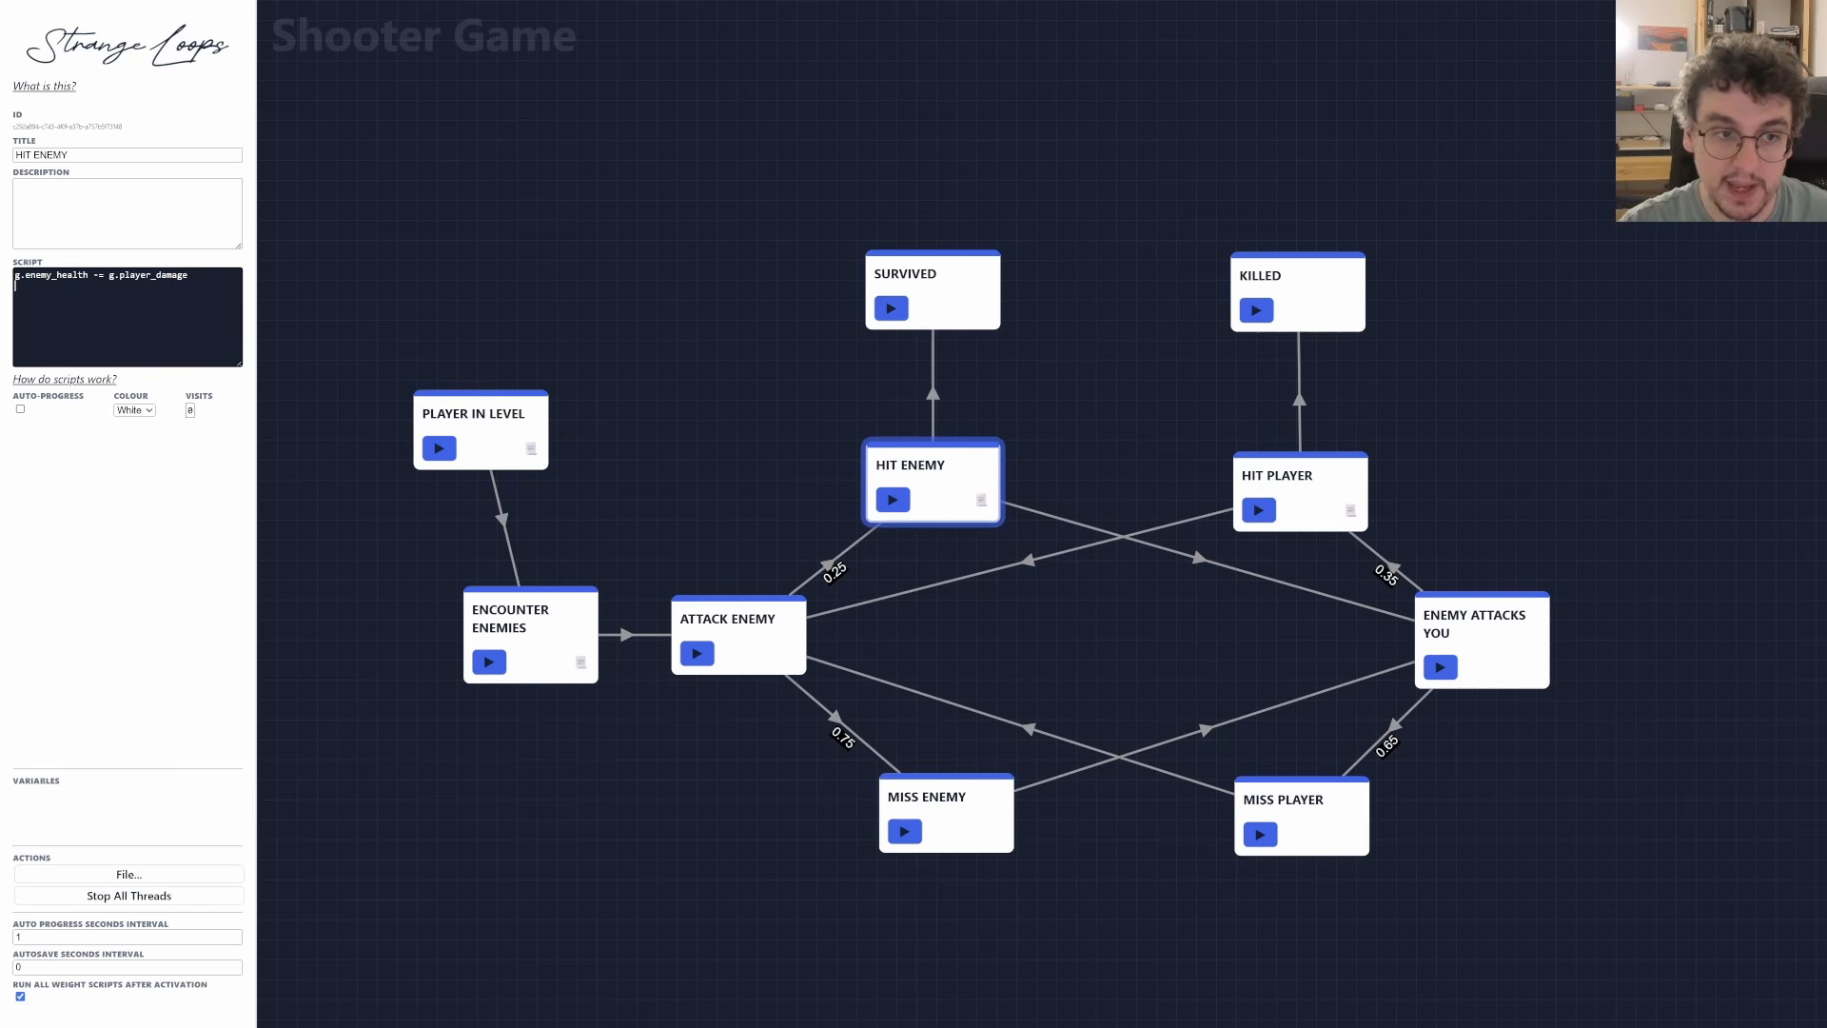
{"action": "key", "text": "Return"}
{"action": "type", "text": "g.ene"}
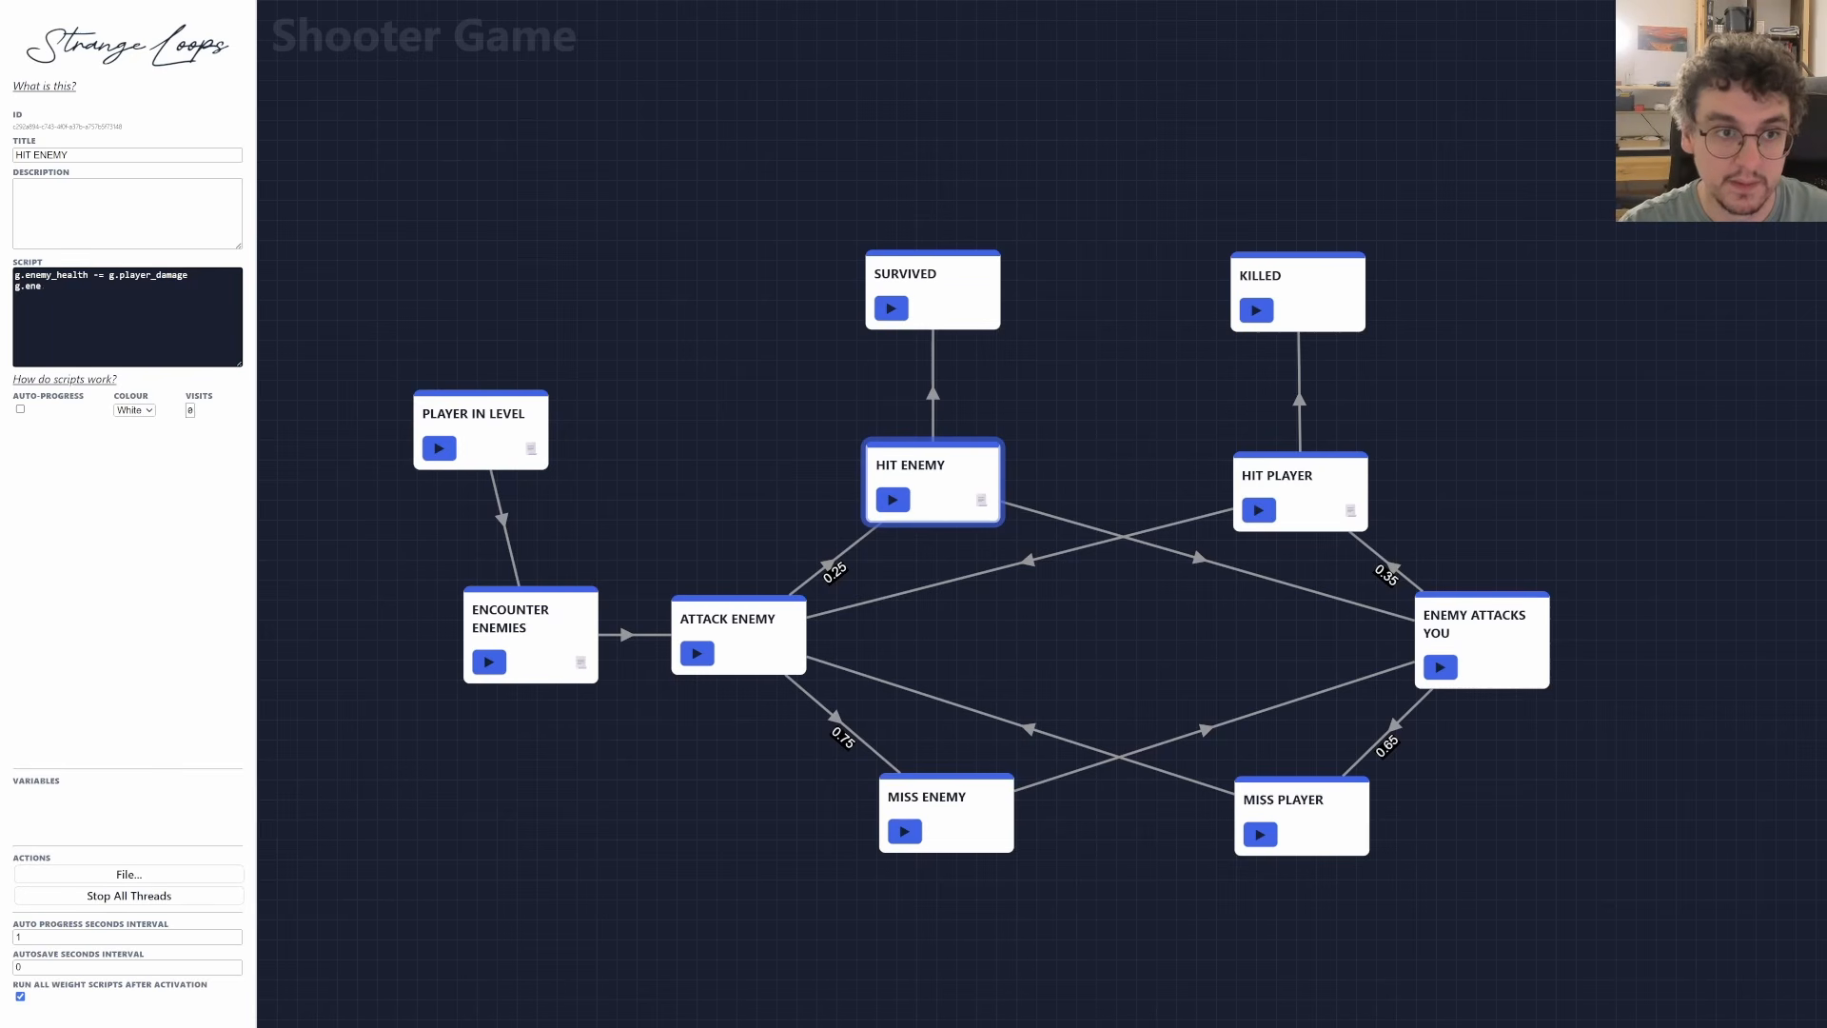
{"action": "type", "text": "my_health <"}
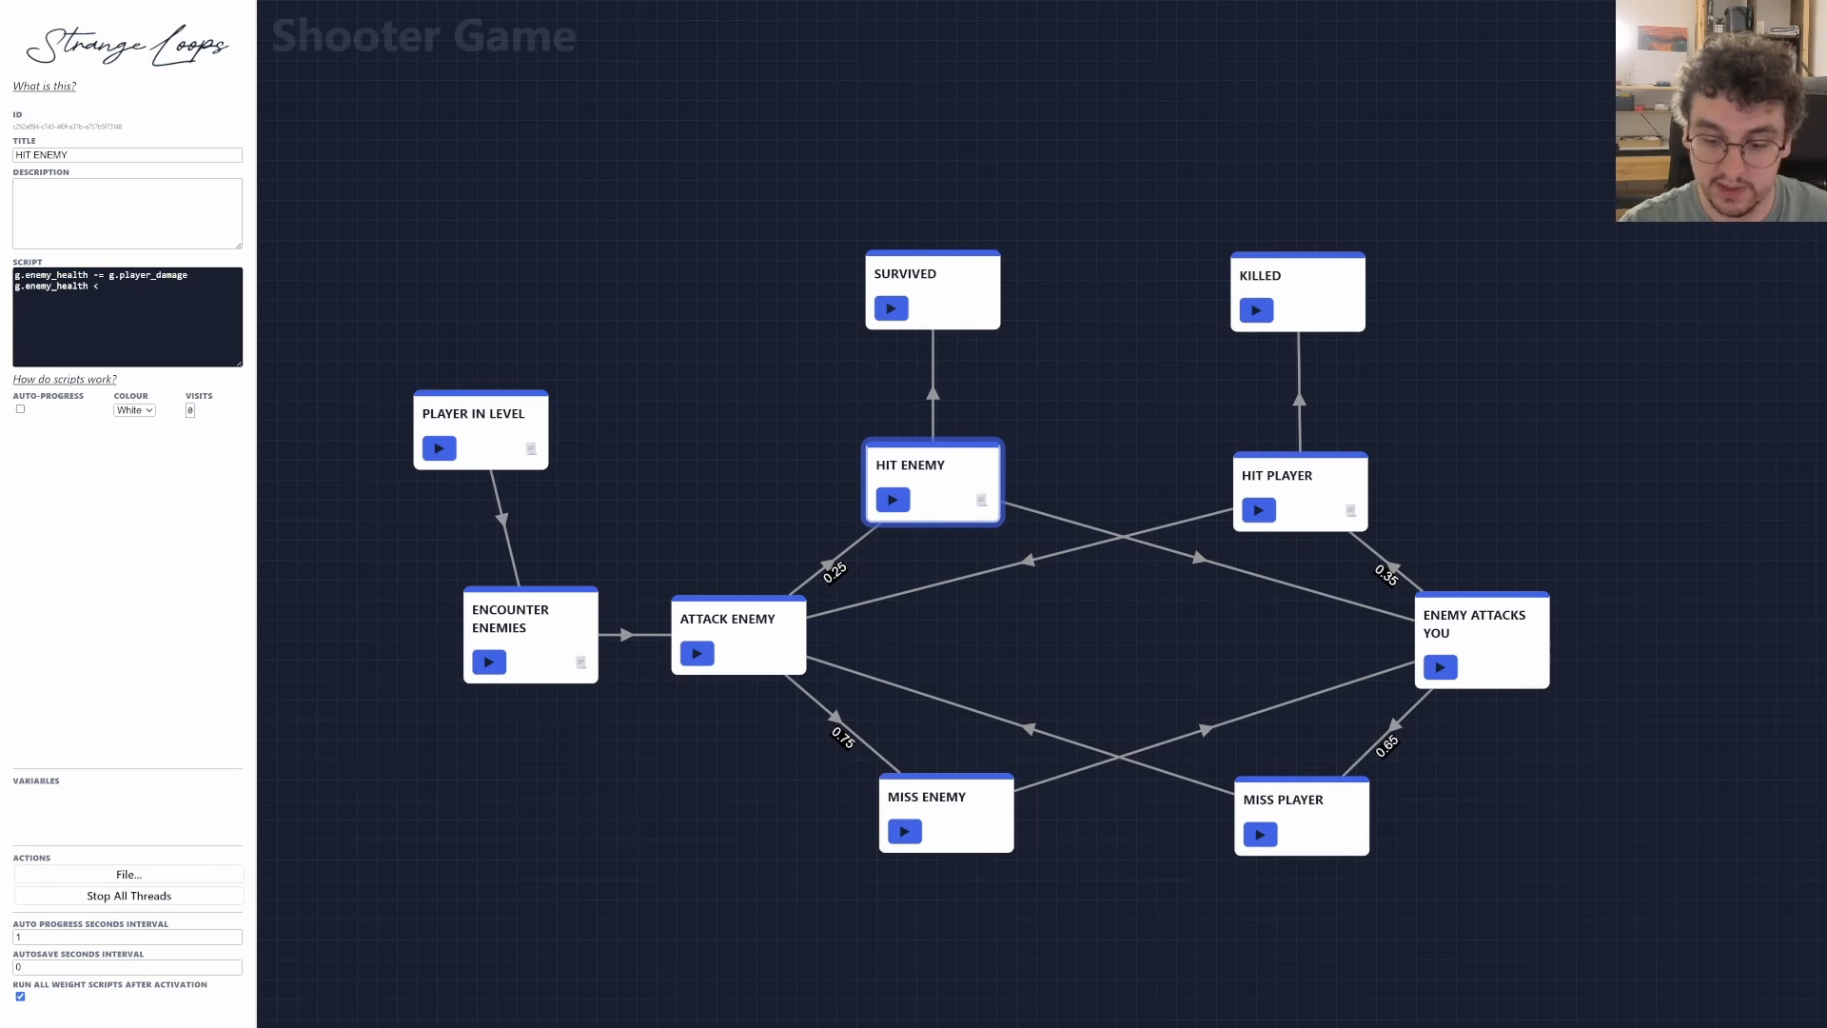
{"action": "type", "text": "if ("}
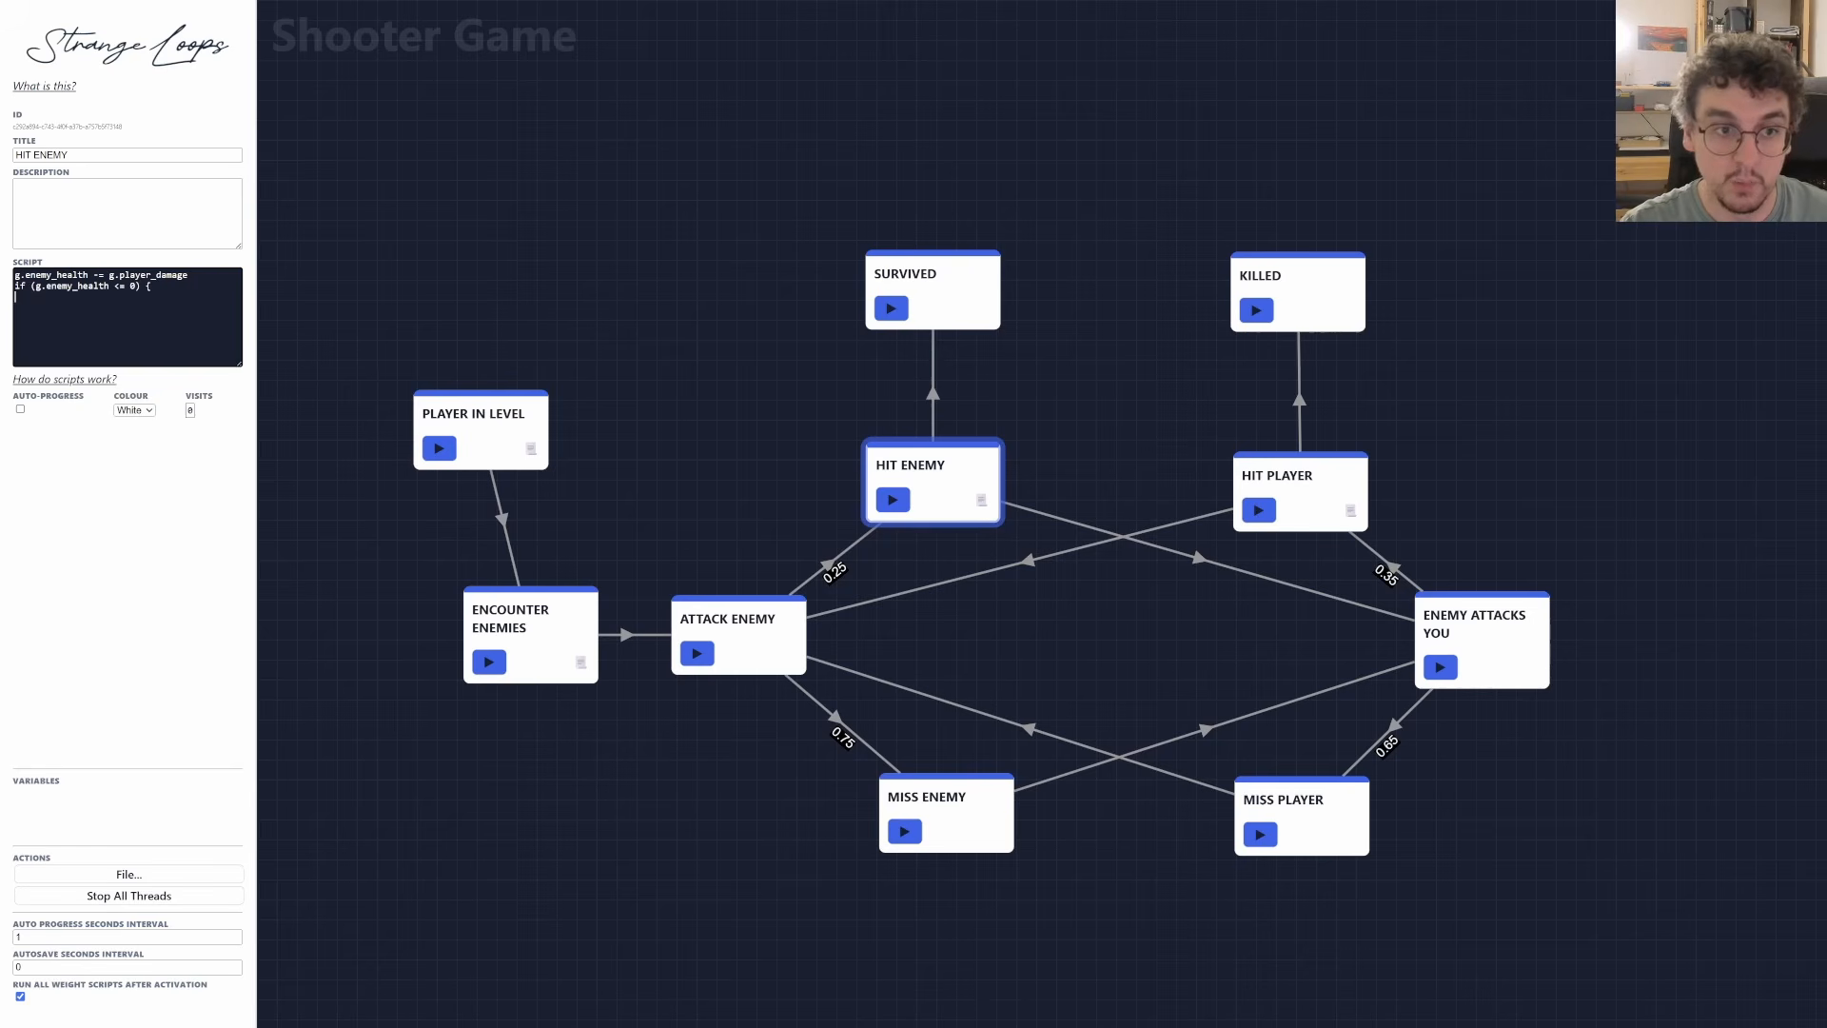
{"action": "type", "text": "g."}
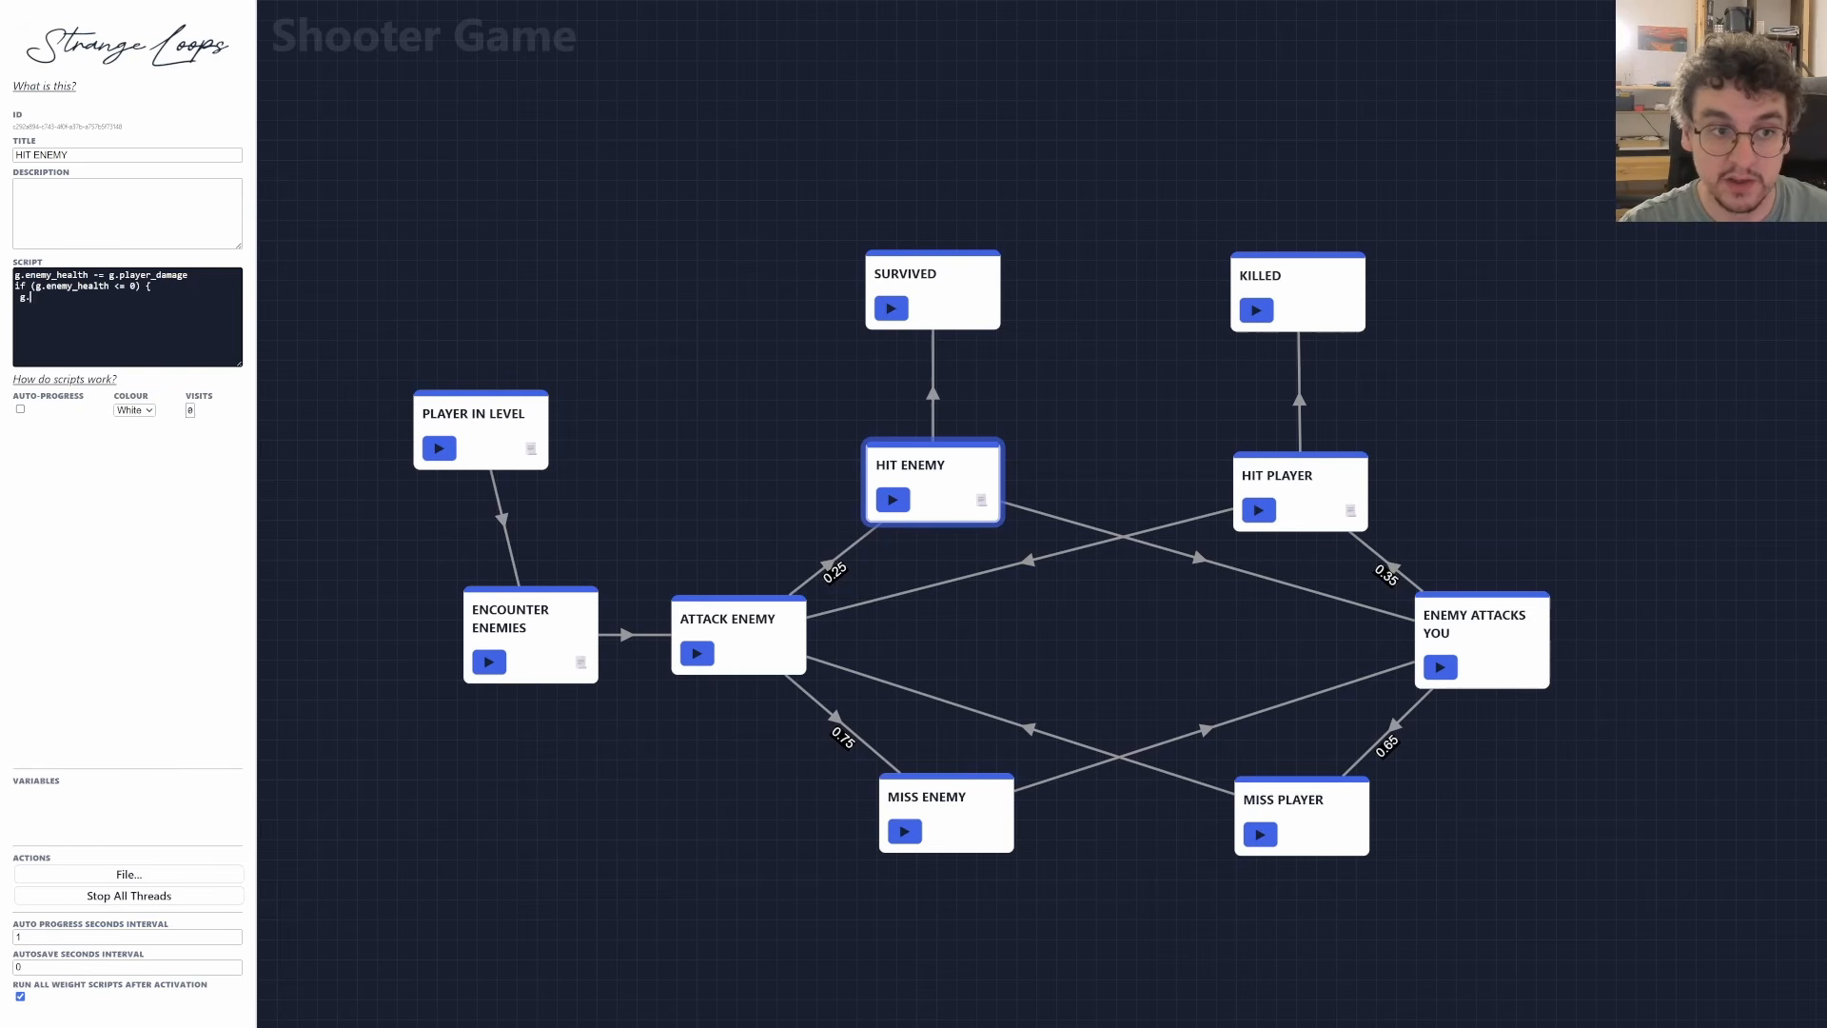
{"action": "type", "text": "enemy_c"}
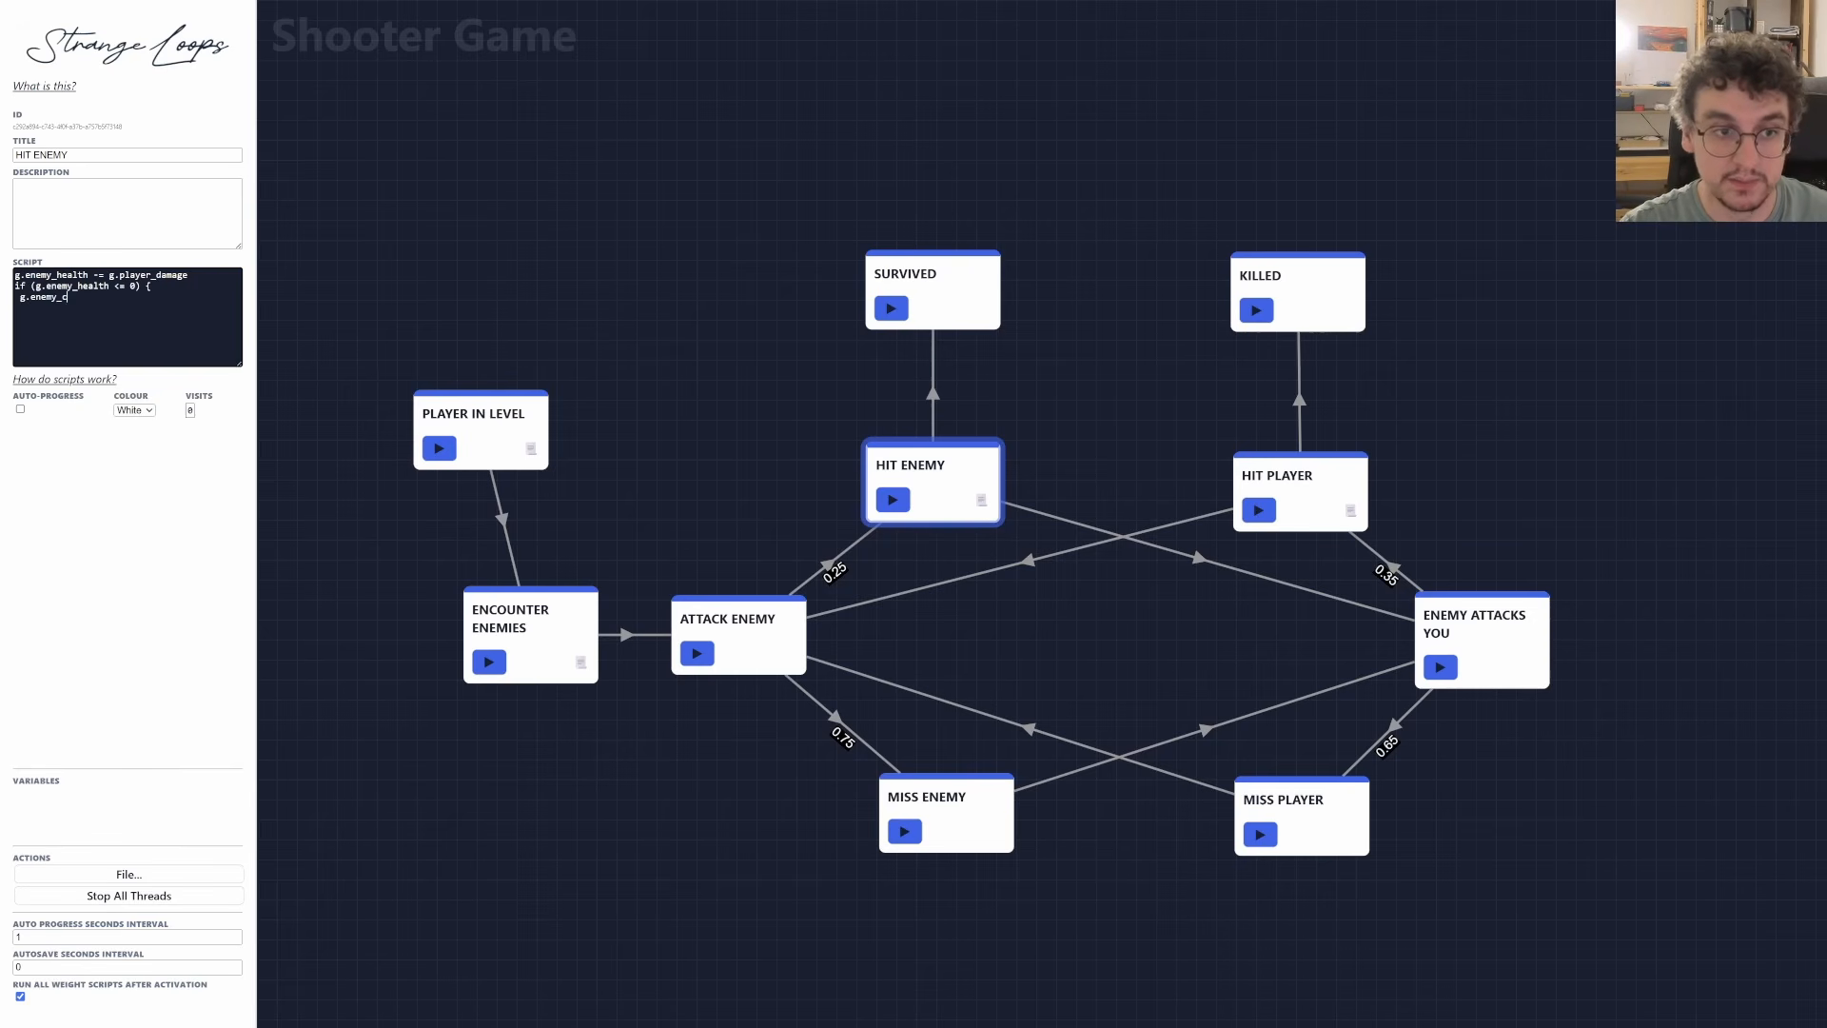
{"action": "type", "text": "ount -= 1"}
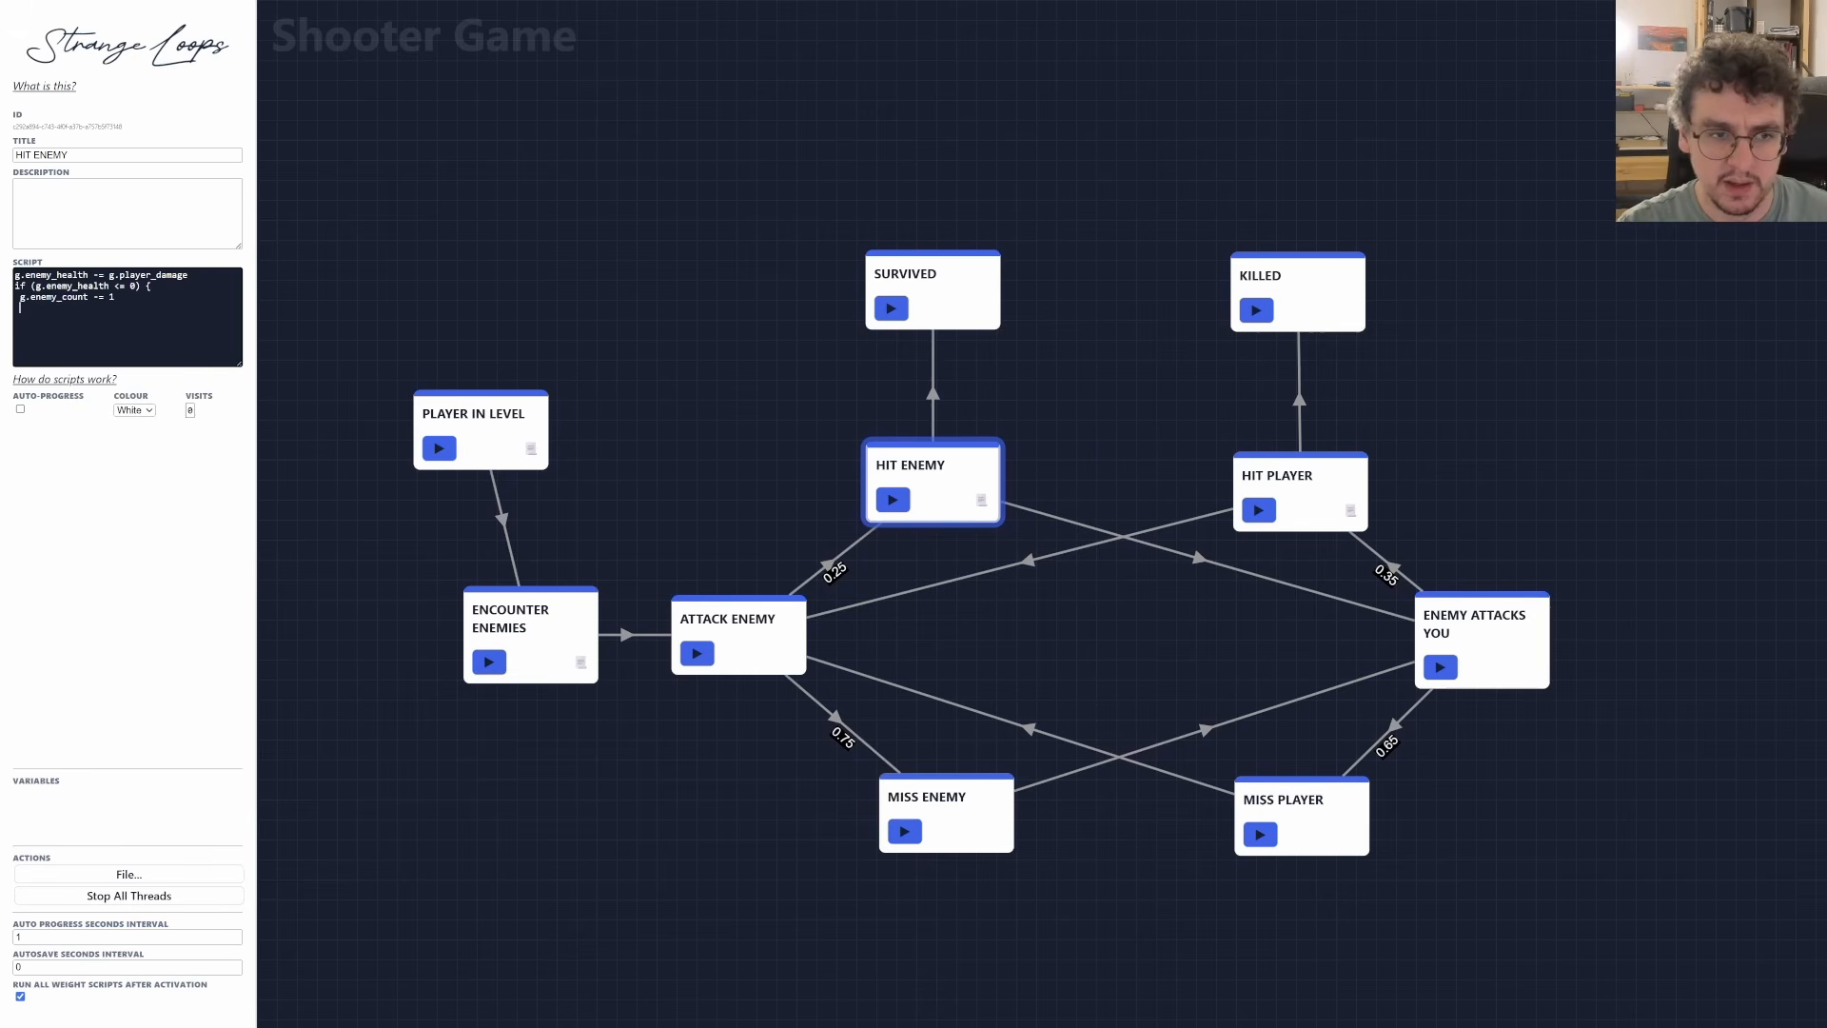
Add g.enemy_health = 100 to the Hit Enemy if block, checking the Encounter Enemies script for the starting value, and close the block.
{"action": "type", "text": " g.enemy_"}
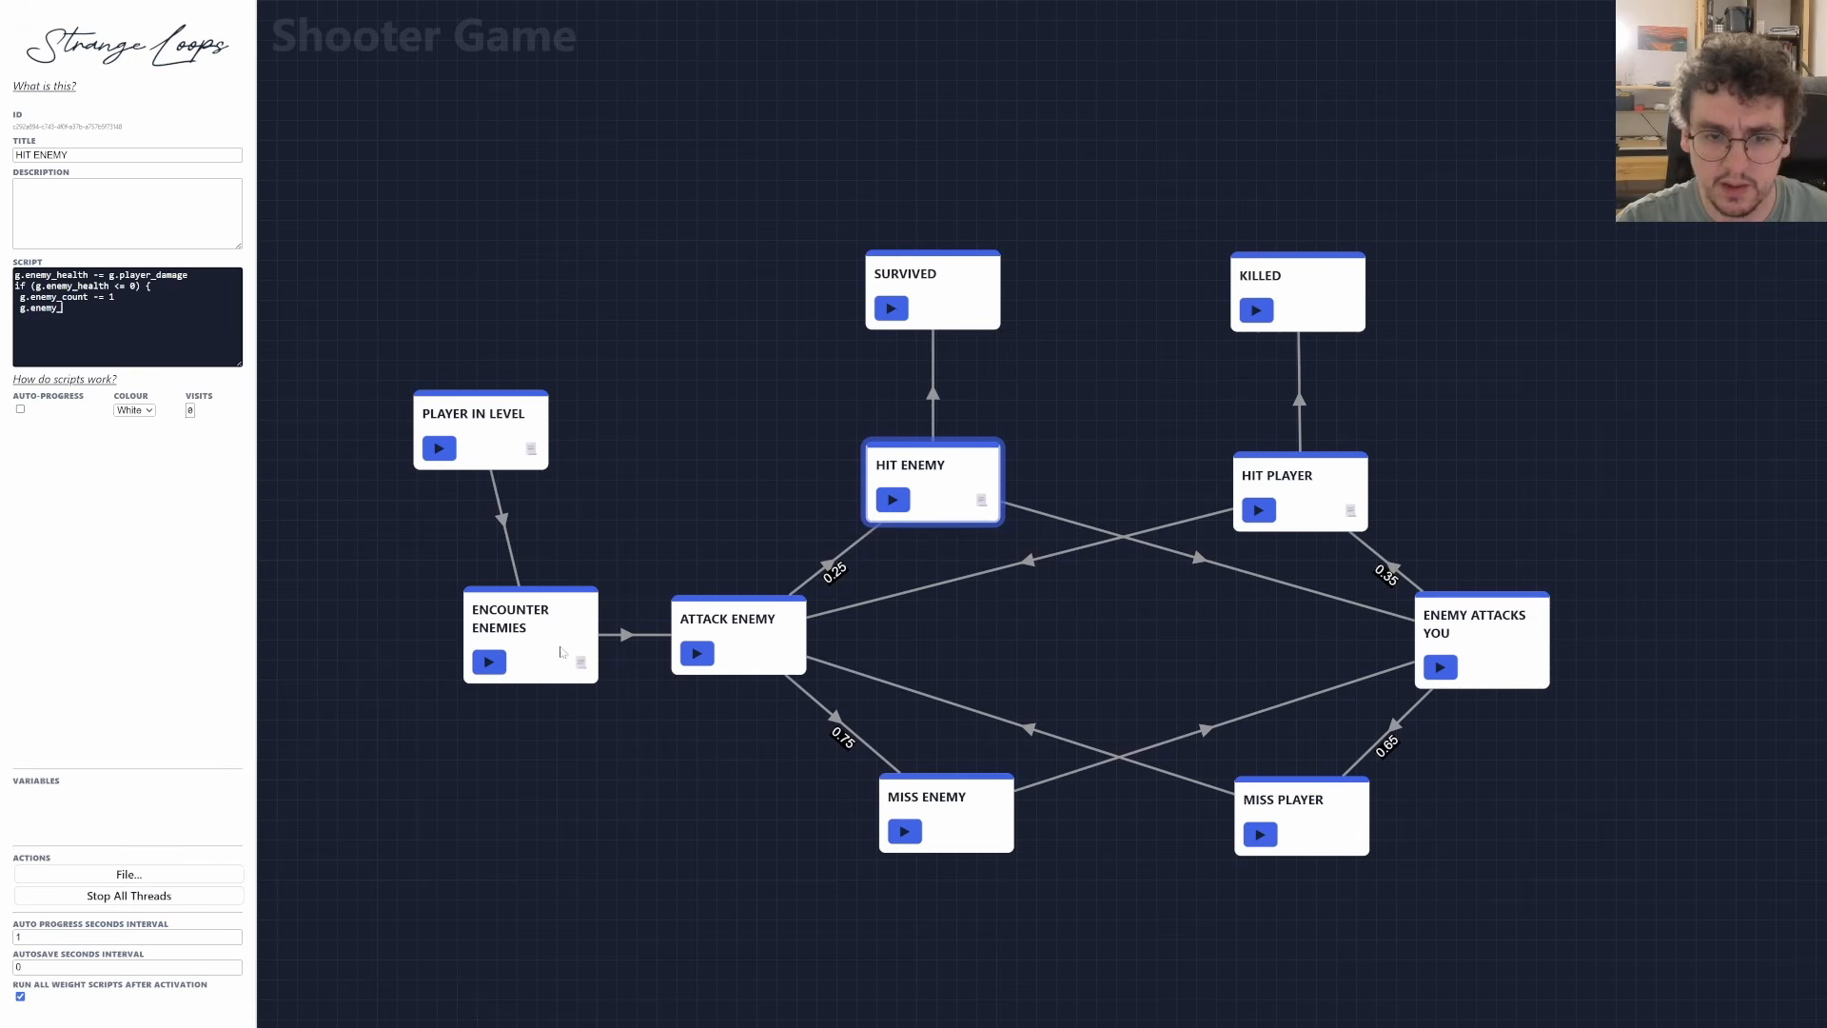
{"action": "left_click", "coordinate": [561, 652]}
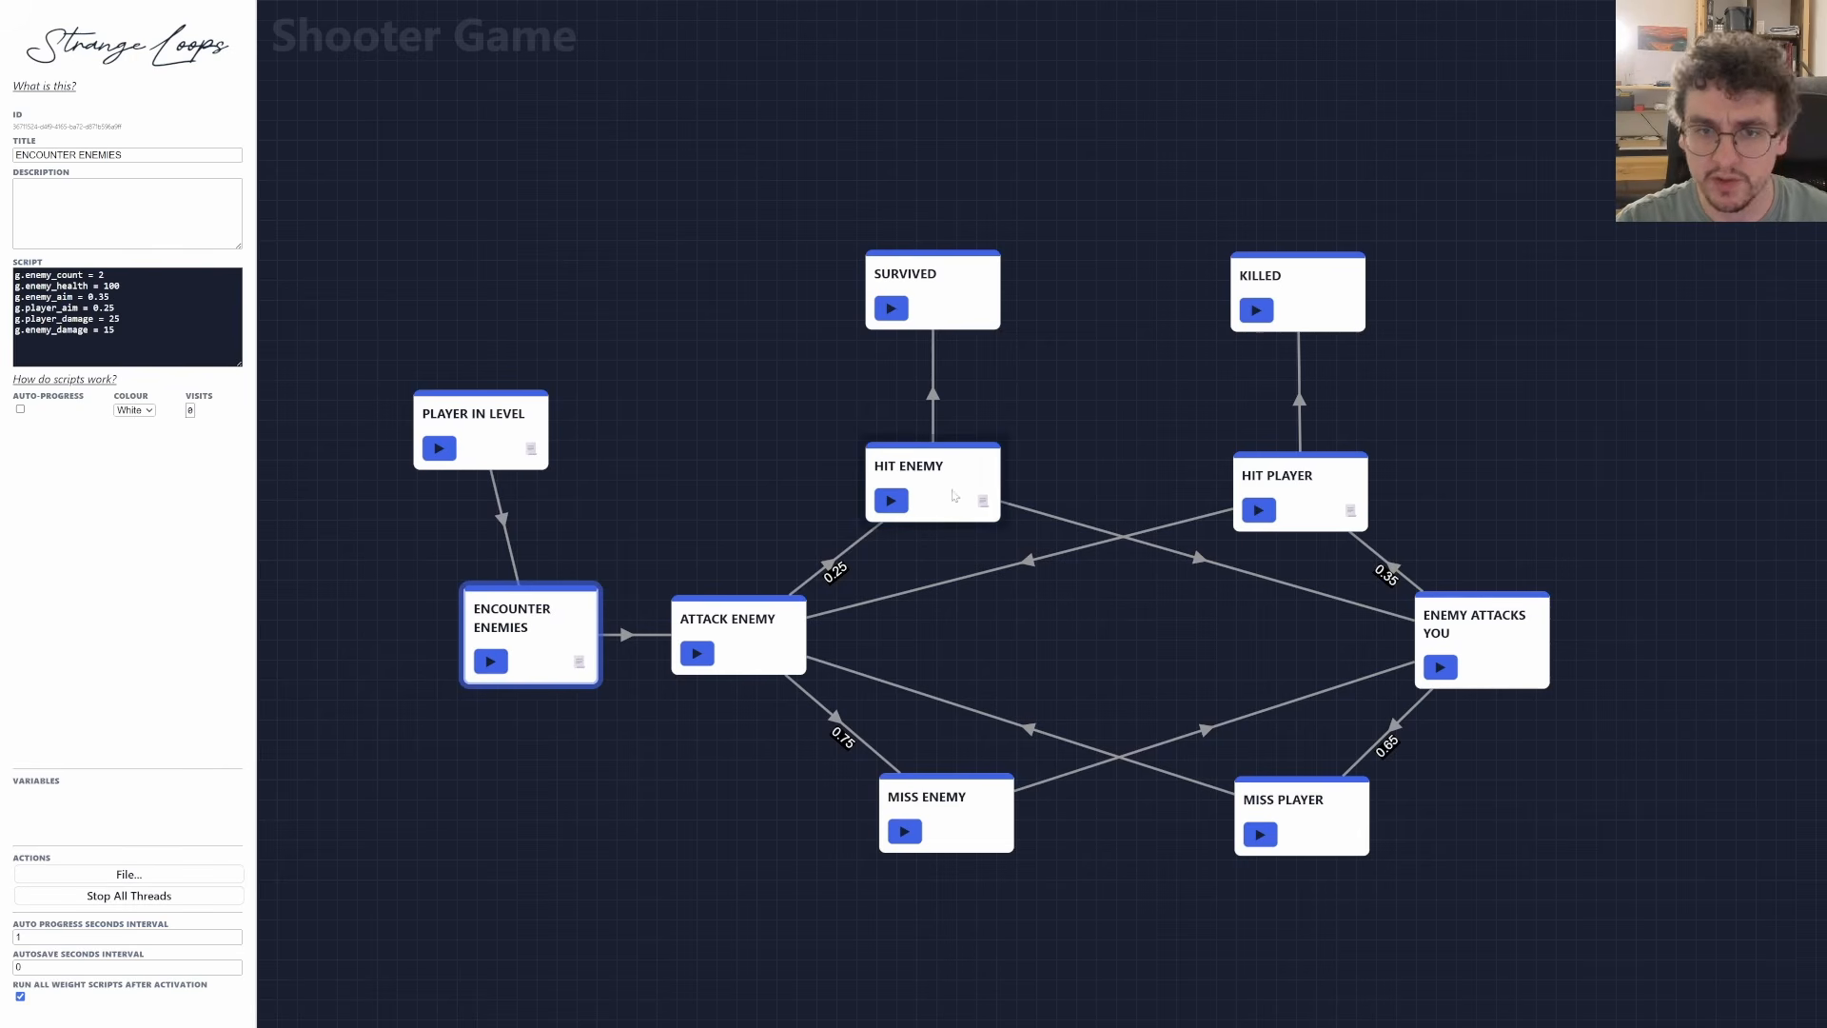
{"action": "left_click", "coordinate": [953, 491]}
{"action": "left_click", "coordinate": [114, 319]}
{"action": "type", "text": "health = 100 "}
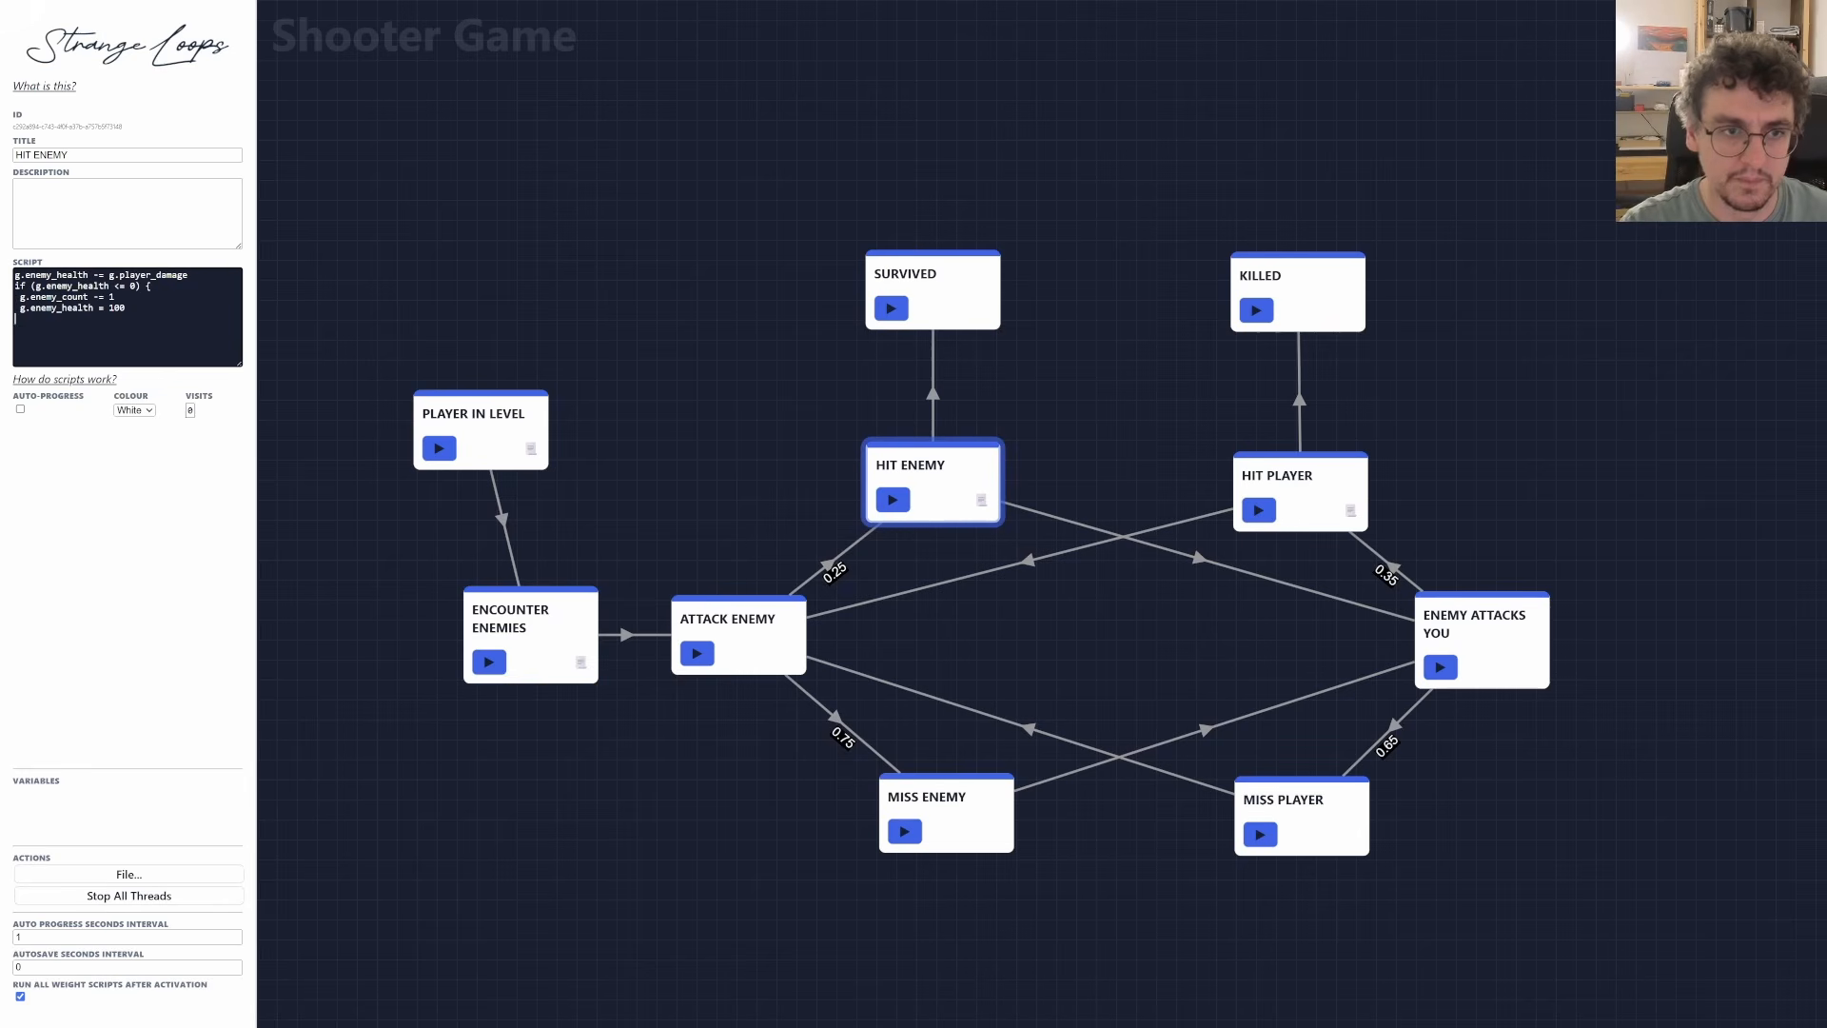
{"action": "type", "text": "}"}
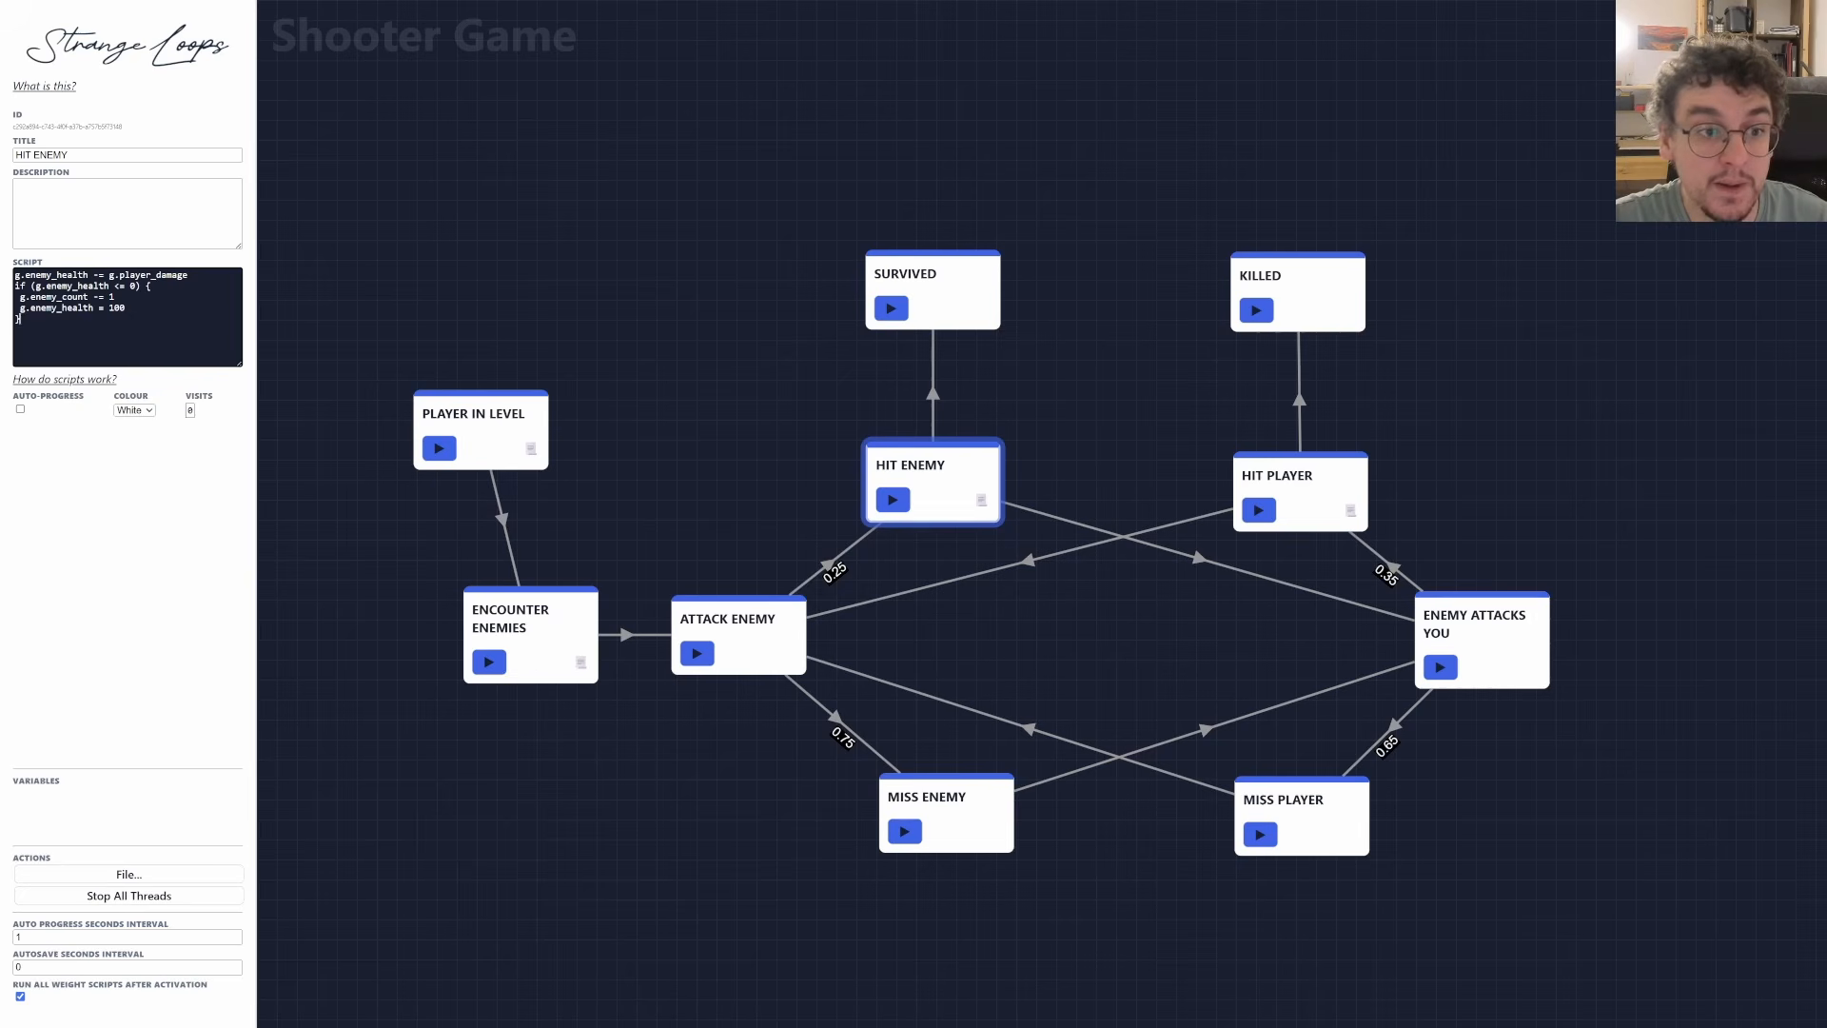
Test the combat loop from Player in level through several attack rounds and stop all threads.
{"action": "left_click", "coordinate": [441, 451]}
{"action": "left_click", "coordinate": [491, 660]}
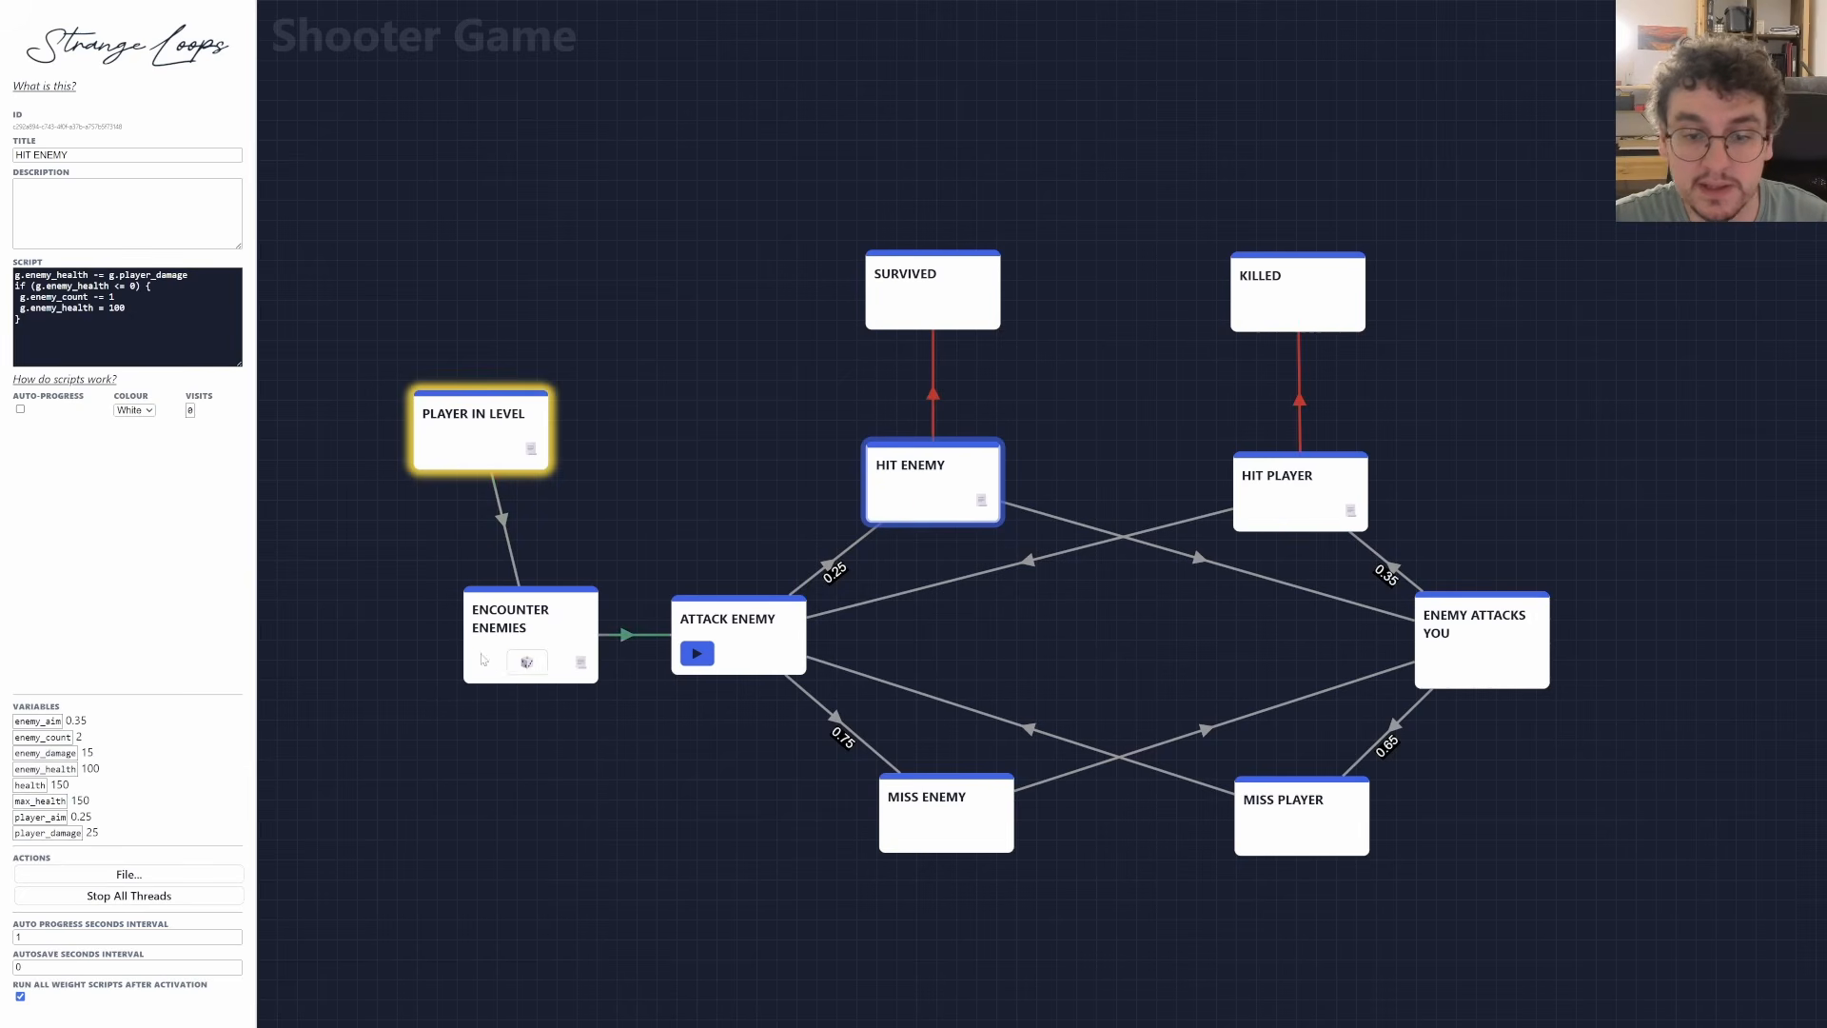
{"action": "left_click", "coordinate": [698, 654]}
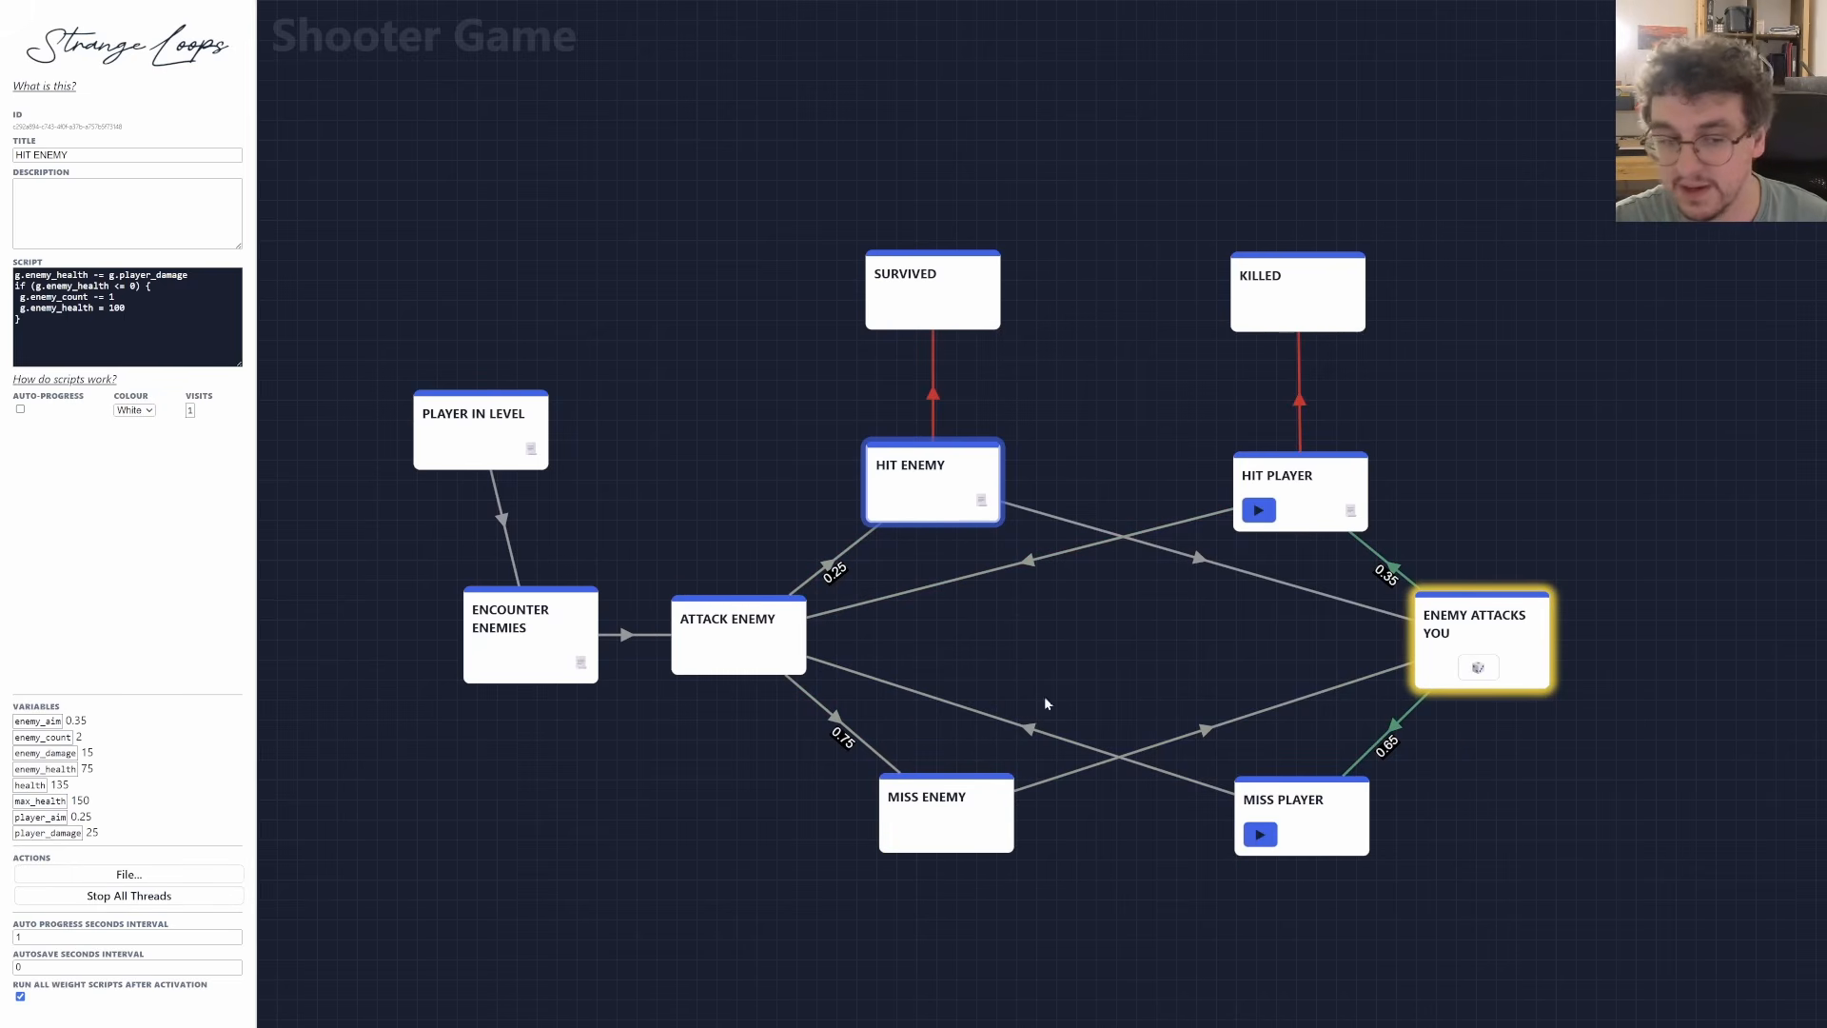
{"action": "left_click", "coordinate": [128, 895]}
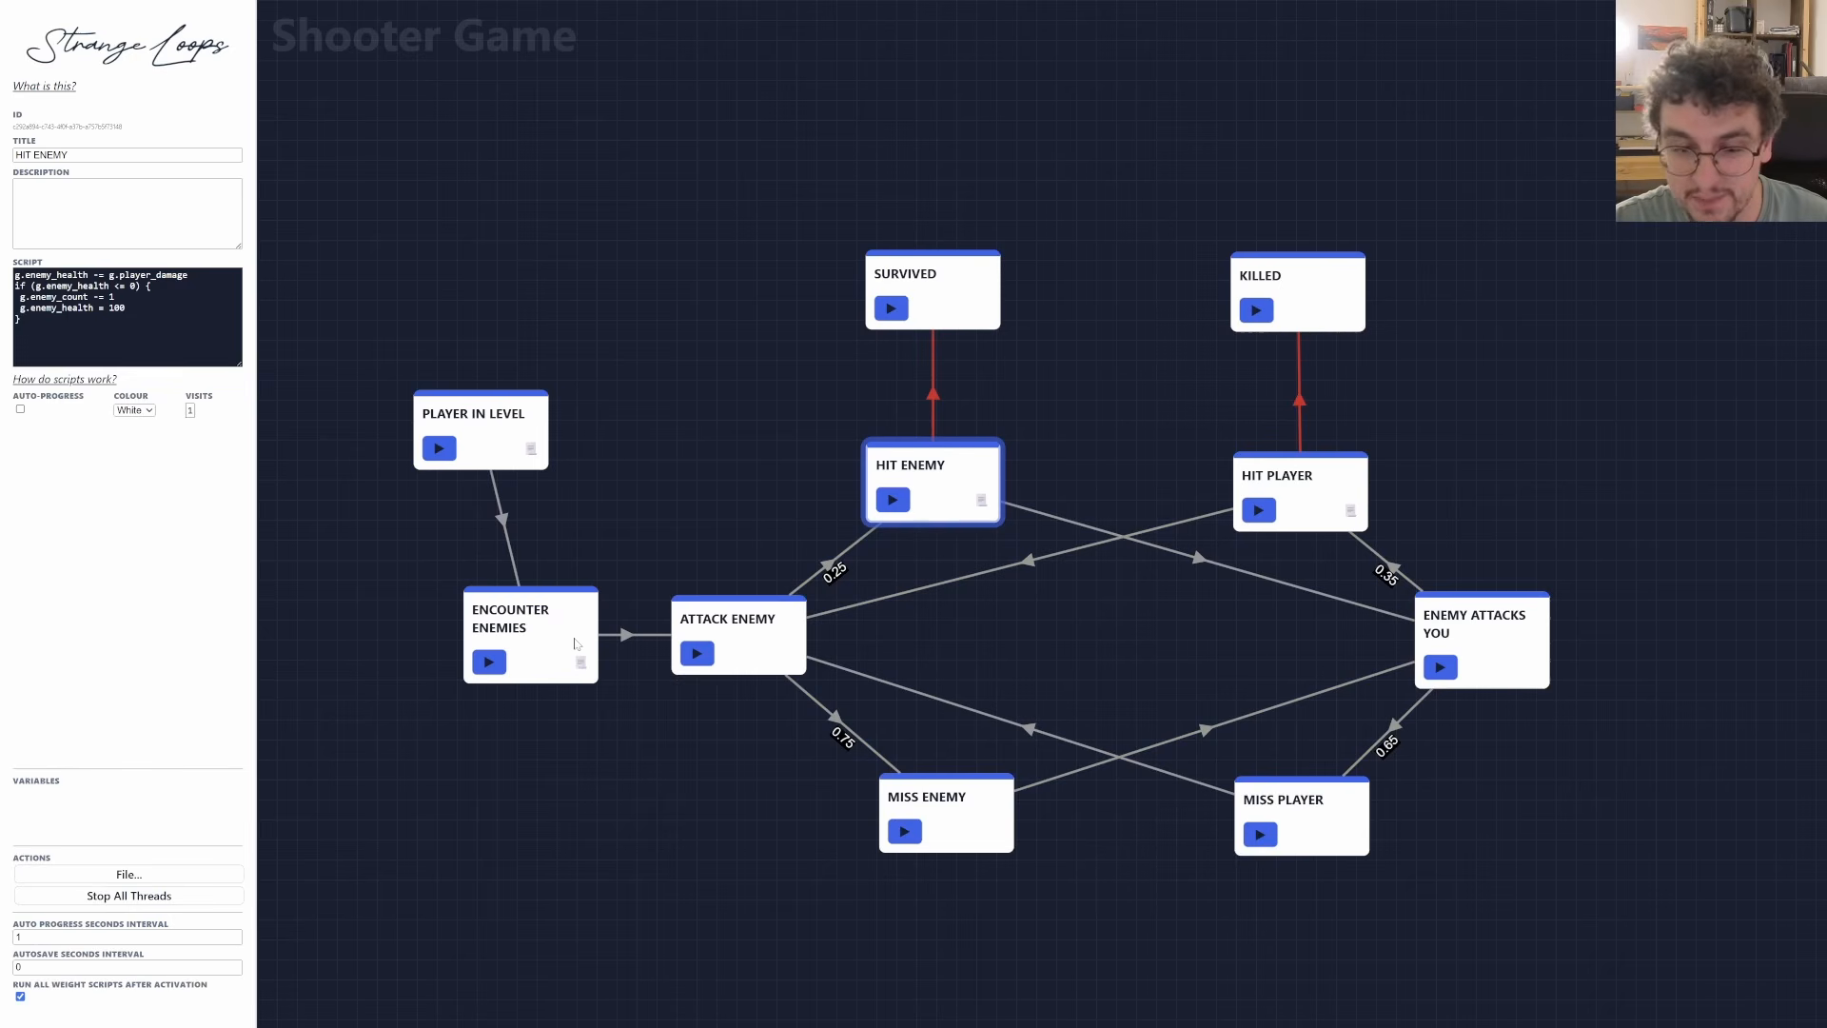
Set g.player_aim to 0.50 in the Encounter Enemies script.
{"action": "left_click", "coordinate": [574, 644]}
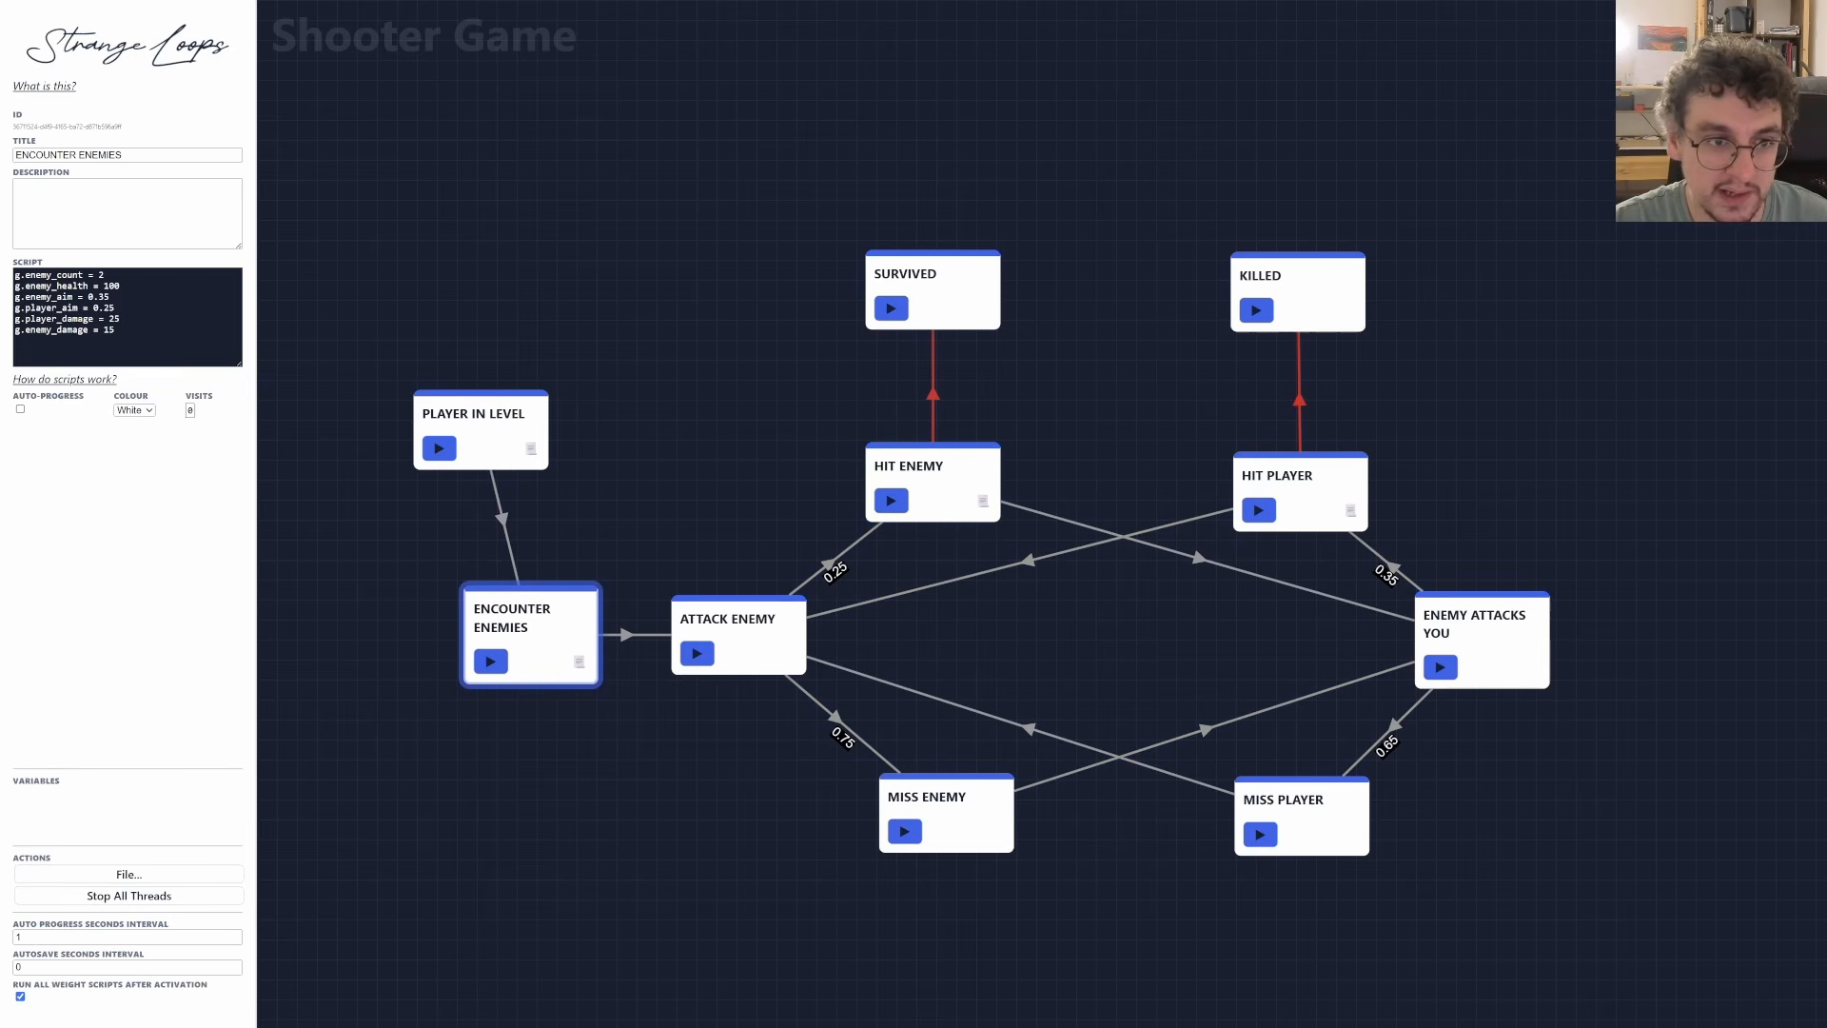
{"action": "left_click", "coordinate": [104, 308]}
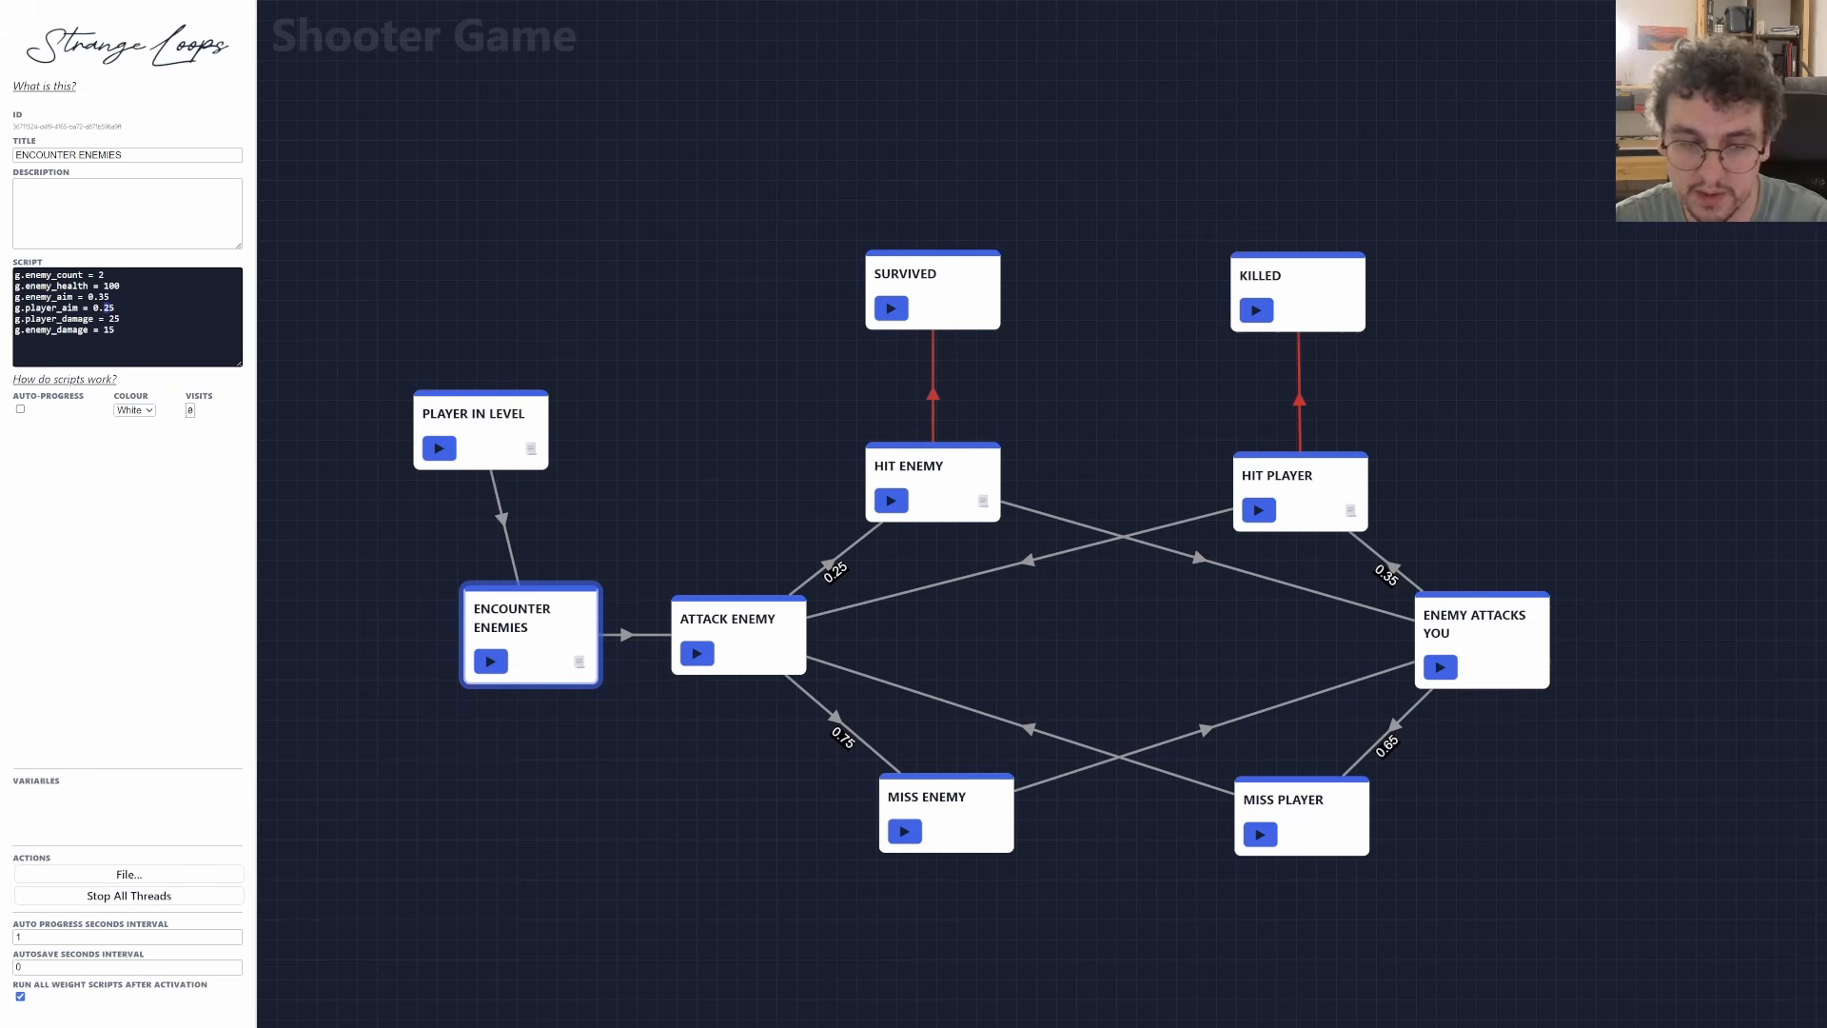
{"action": "left_click", "coordinate": [482, 297]}
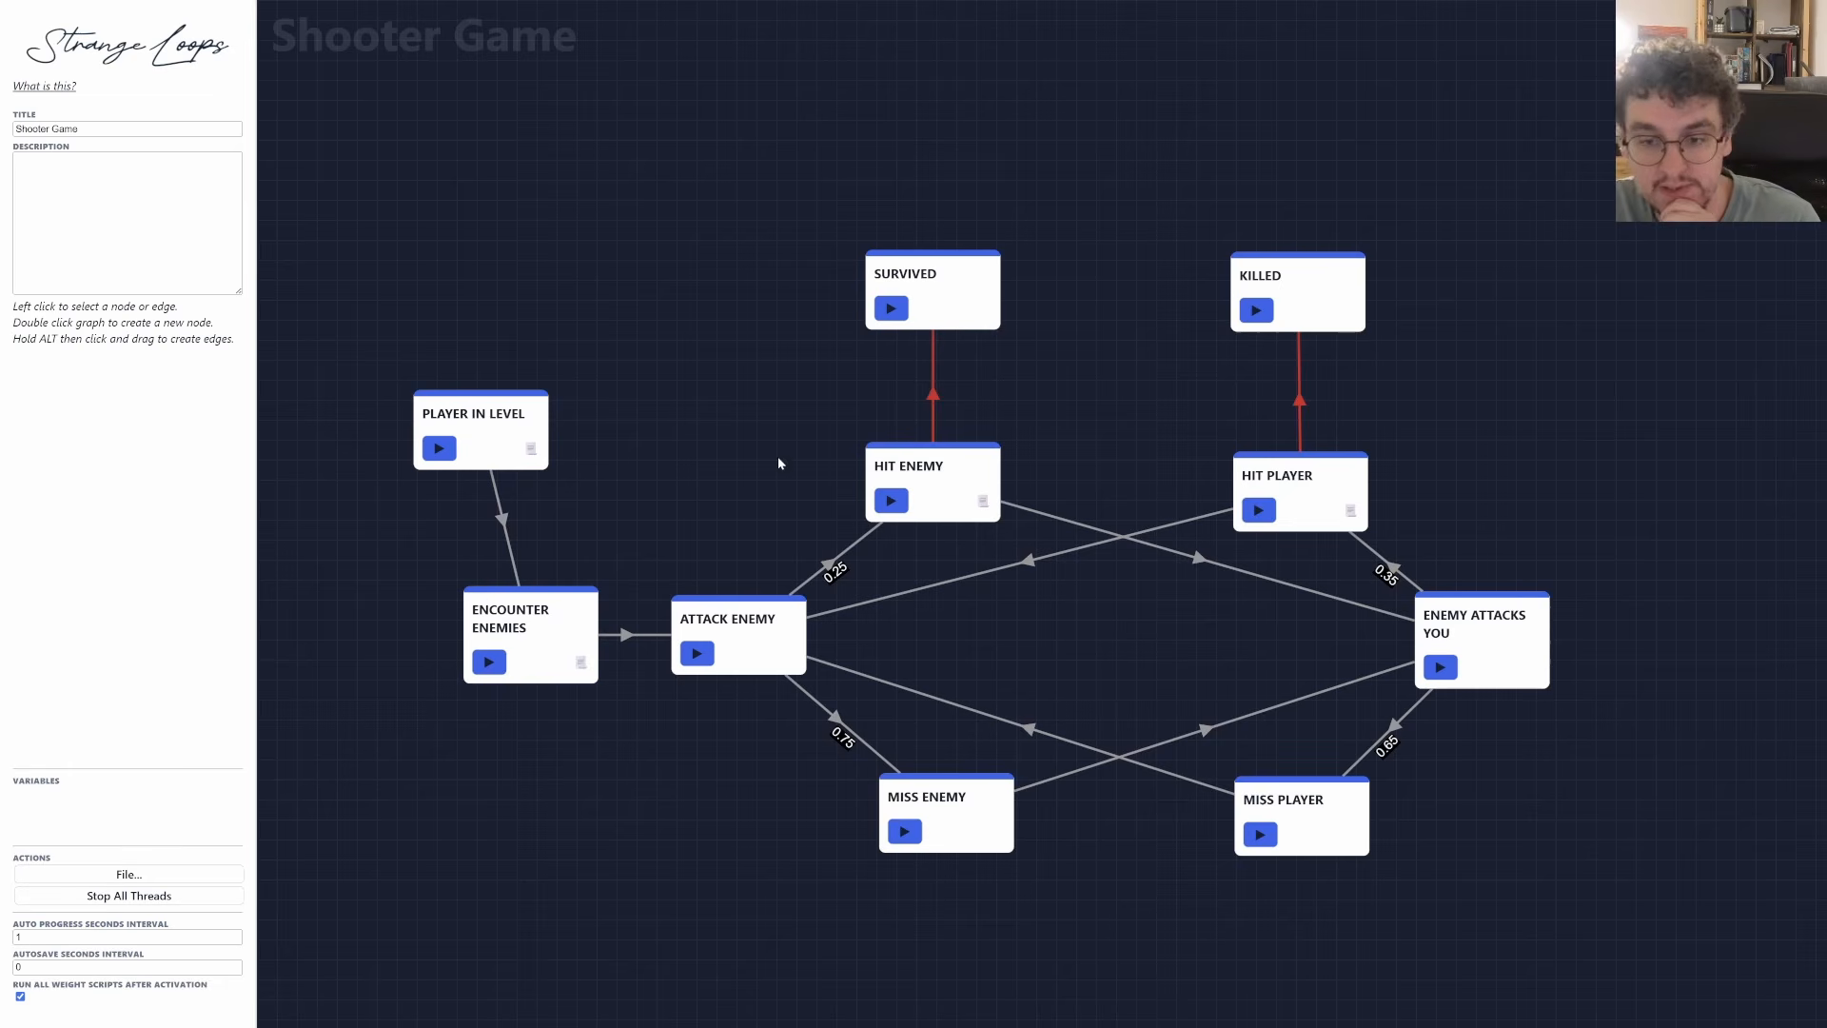
{"action": "left_click", "coordinate": [200, 906]}
Insert g.player_aim += 0.01 as the first line of the Hit Enemy script.
{"action": "left_click", "coordinate": [934, 468]}
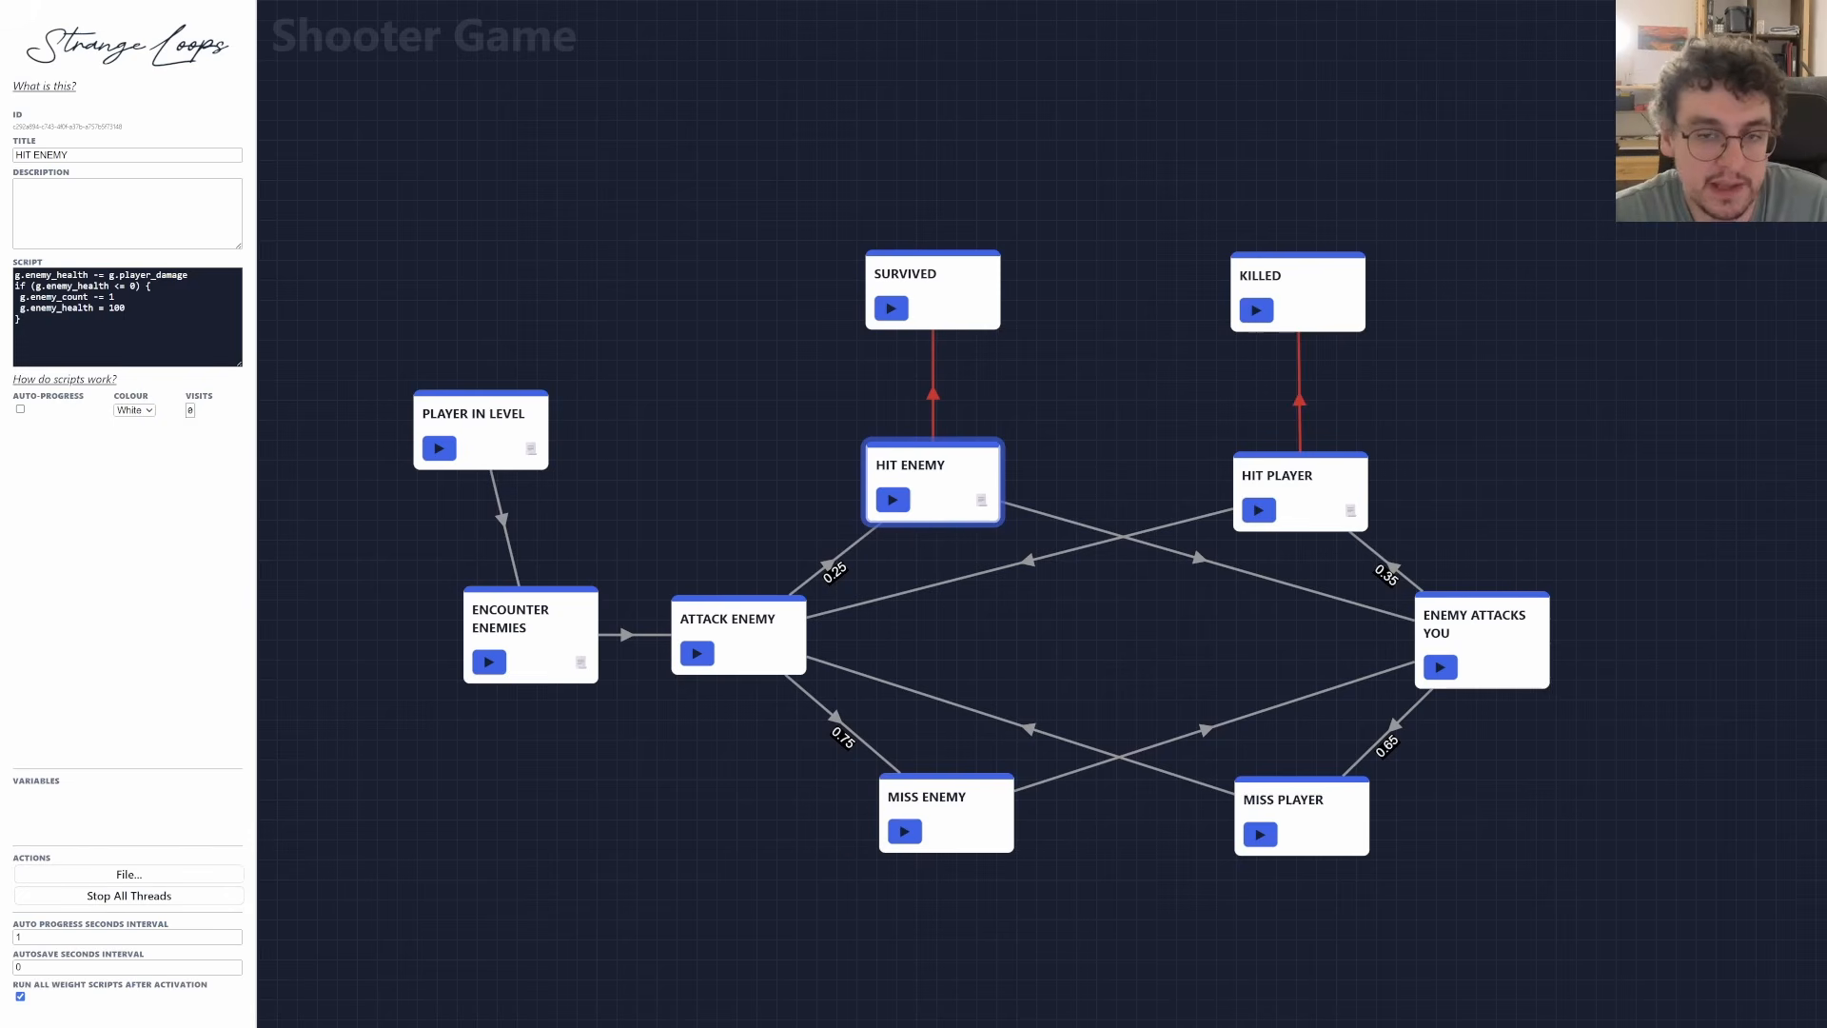
{"action": "left_click", "coordinate": [126, 308]}
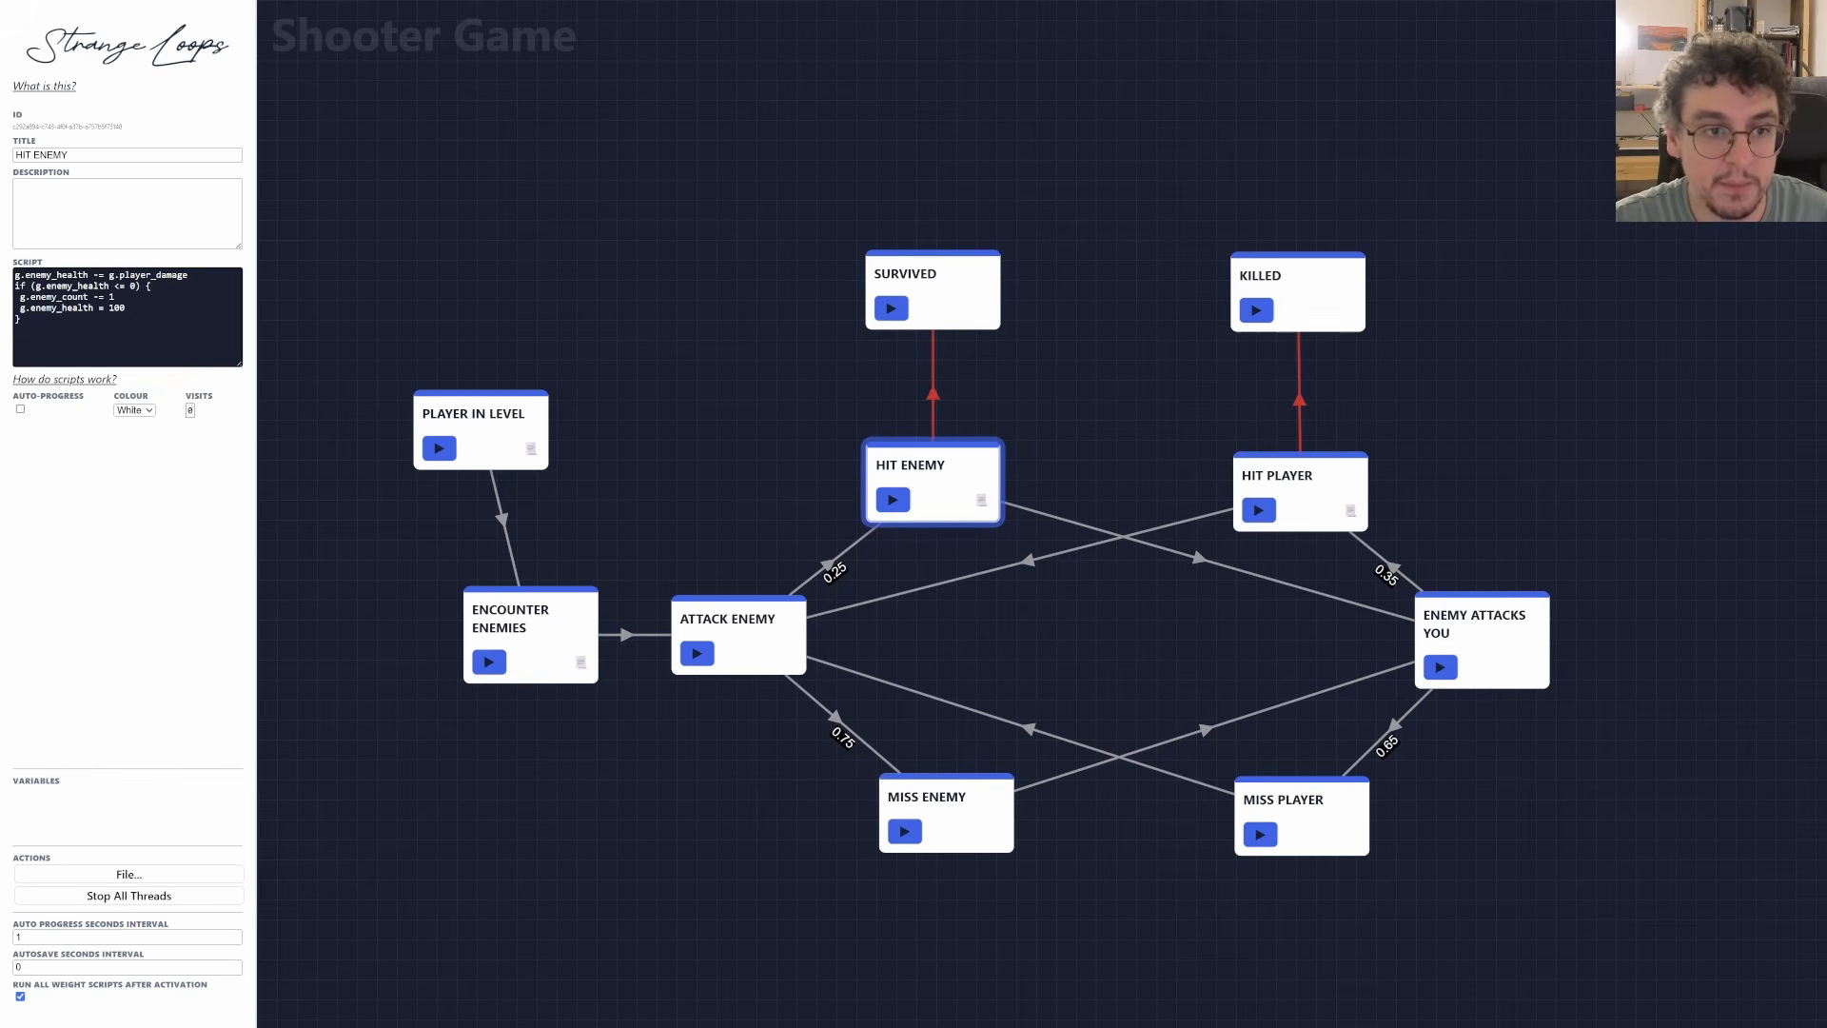
{"action": "key", "text": "Return"}
{"action": "key", "text": "Up"}
{"action": "type", "text": "g."}
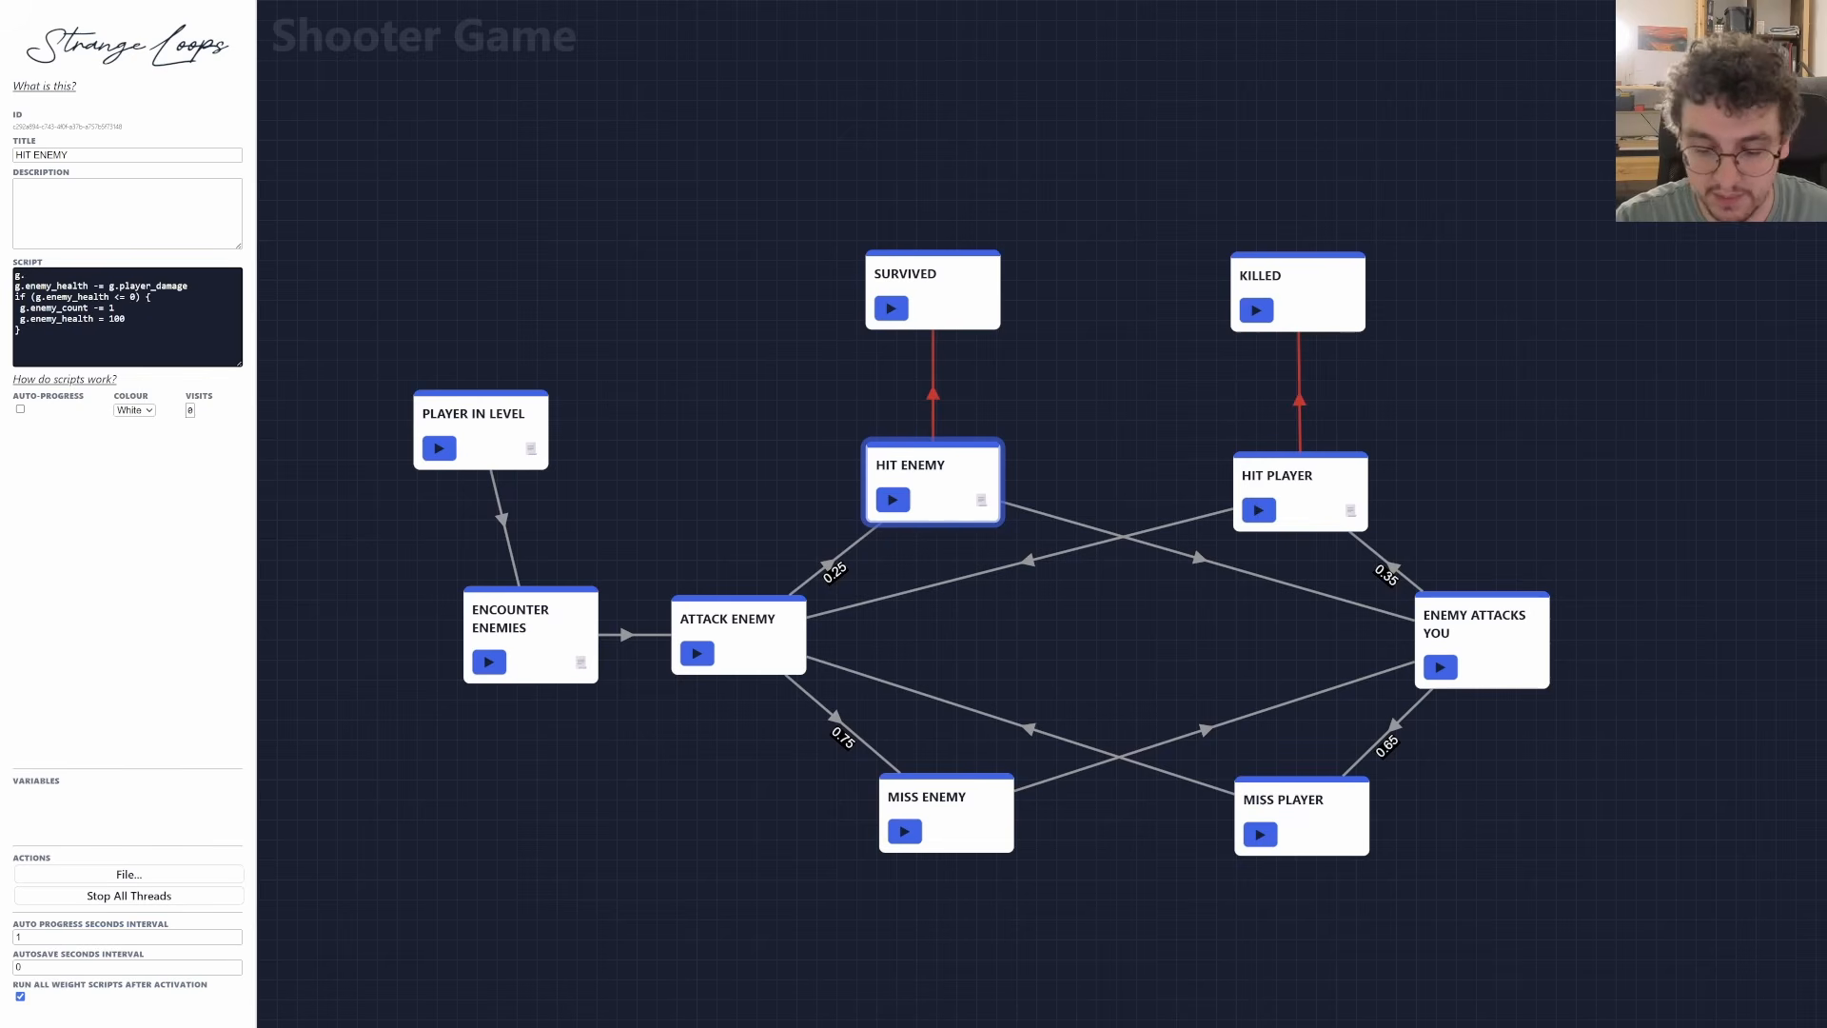
{"action": "type", "text": "player_ai"}
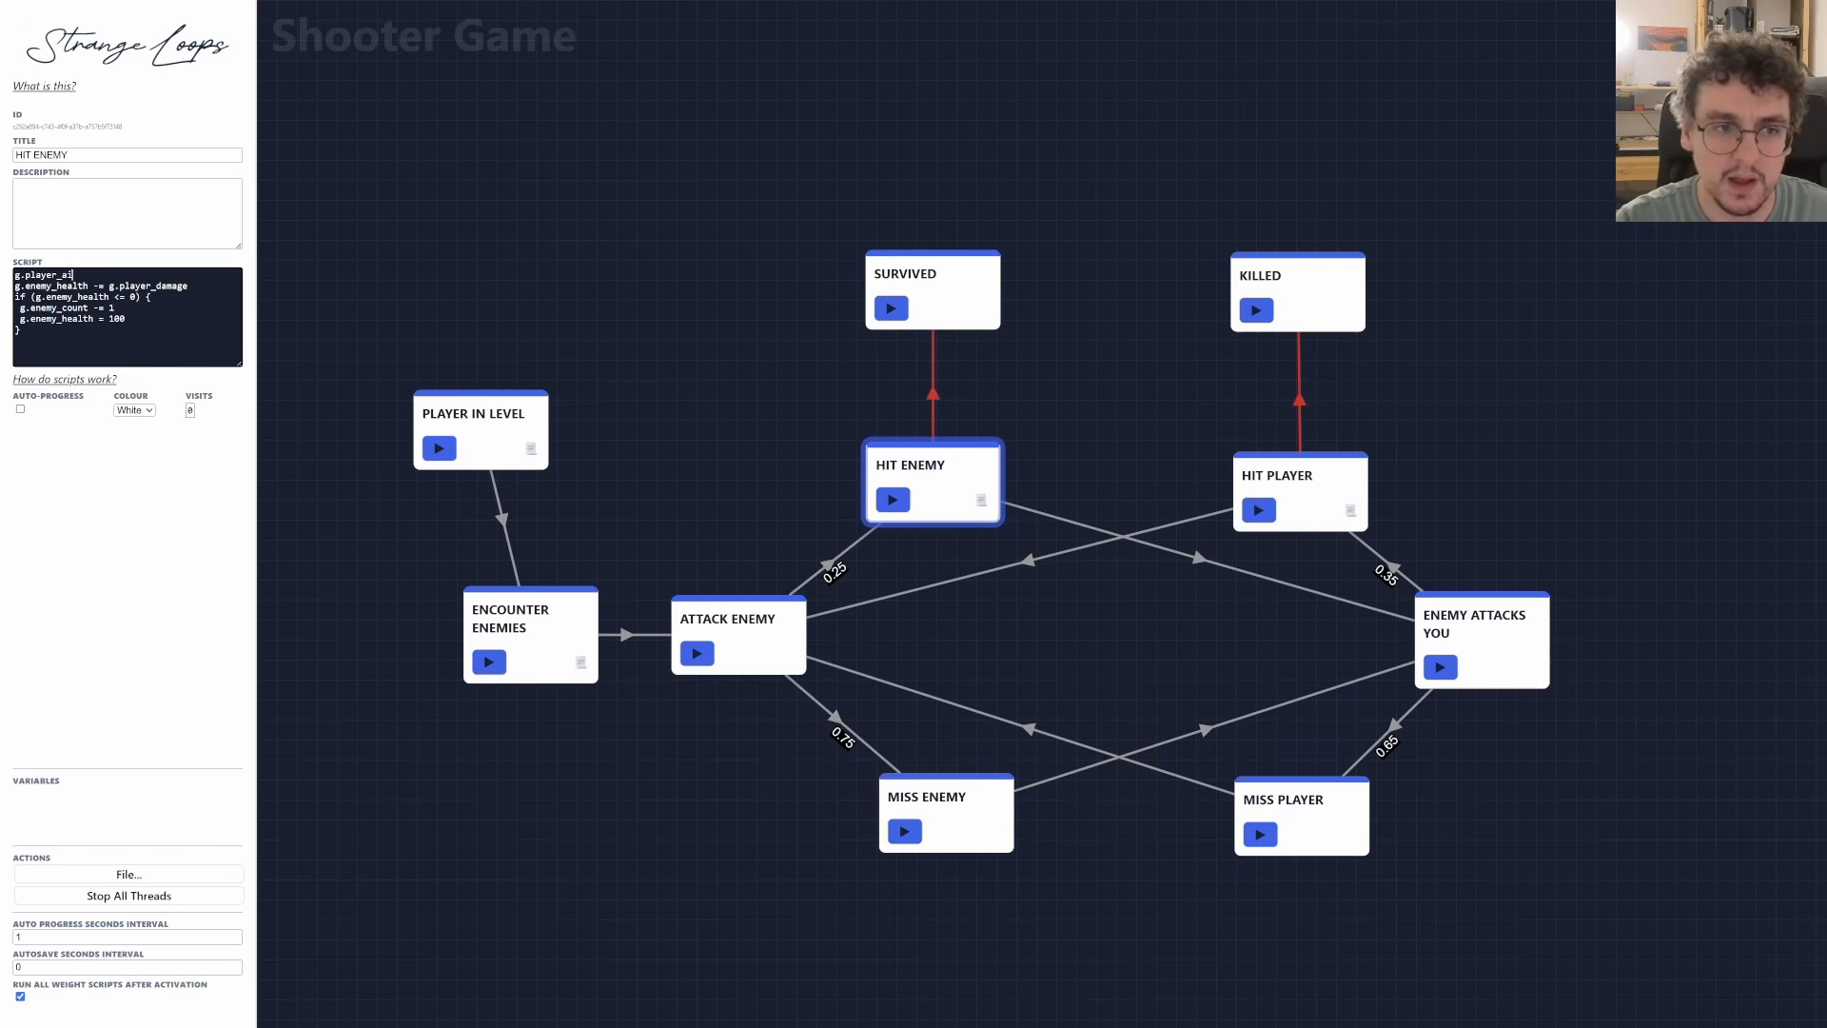
{"action": "type", "text": "m += 0.01"}
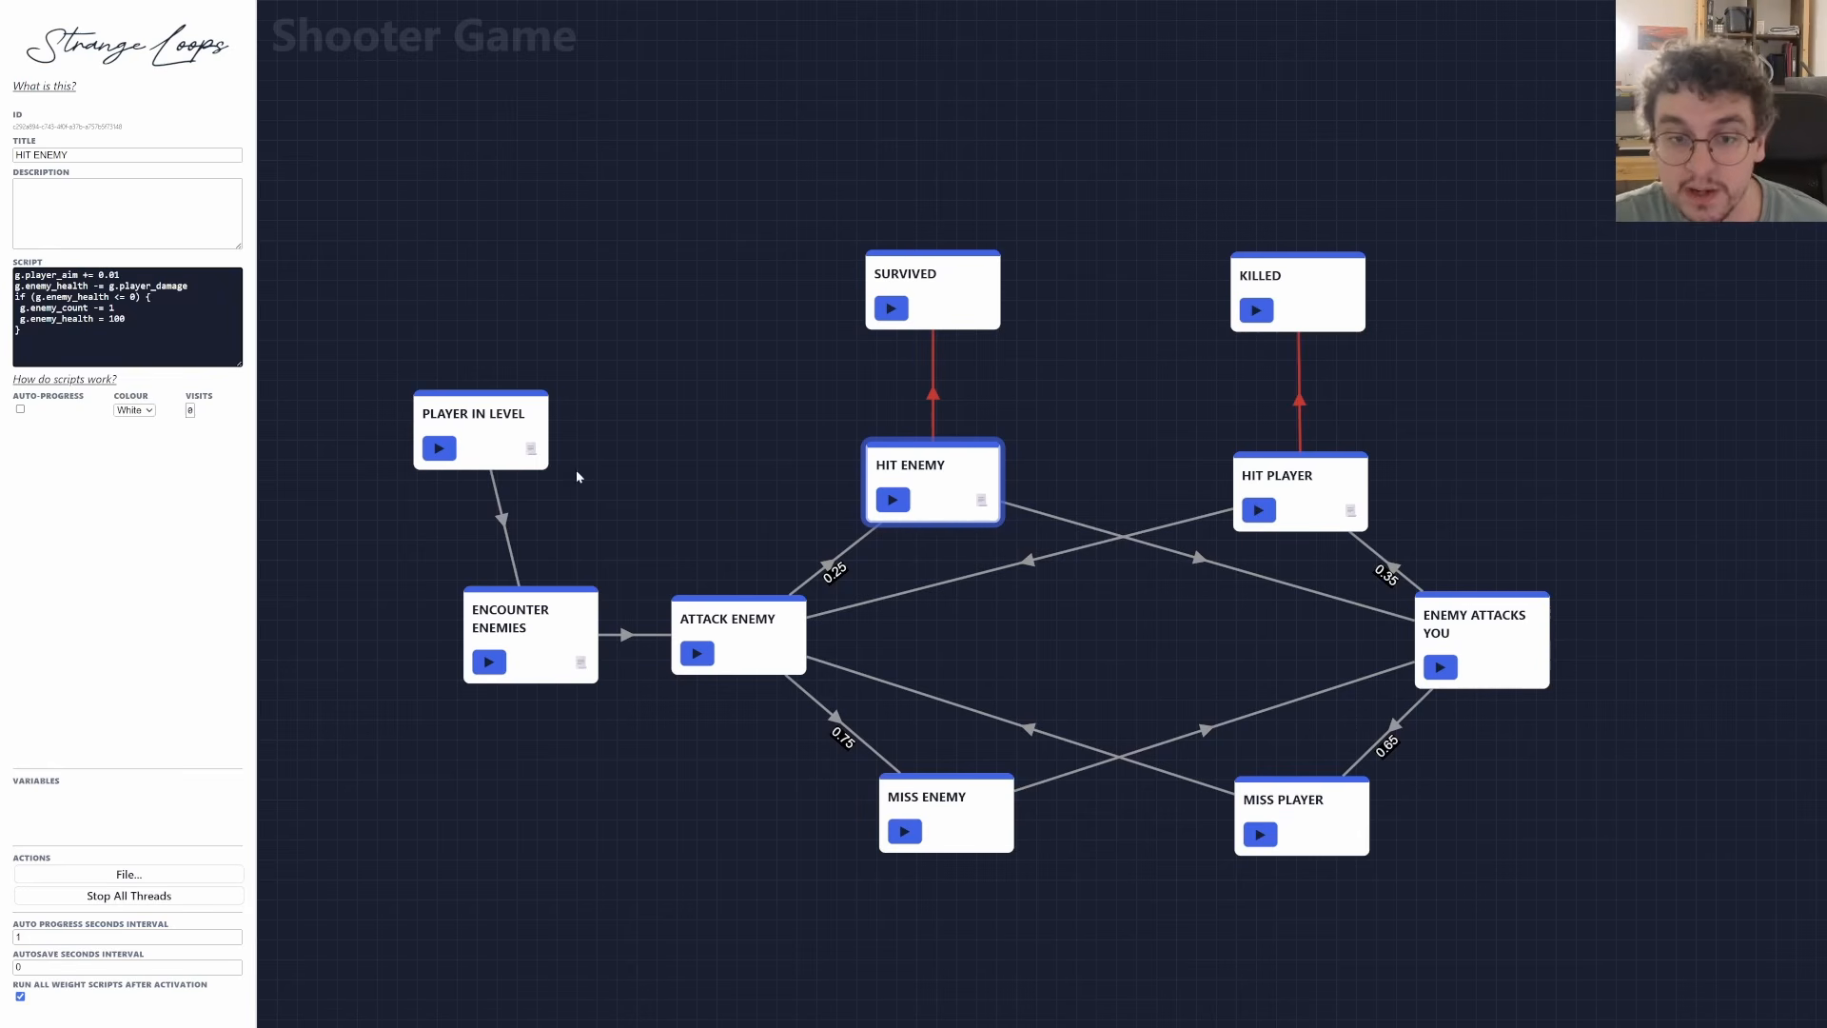
Test the combat loop from Player in Level, playing attack rounds until the first enemy is defeated.
{"action": "left_click", "coordinate": [438, 448]}
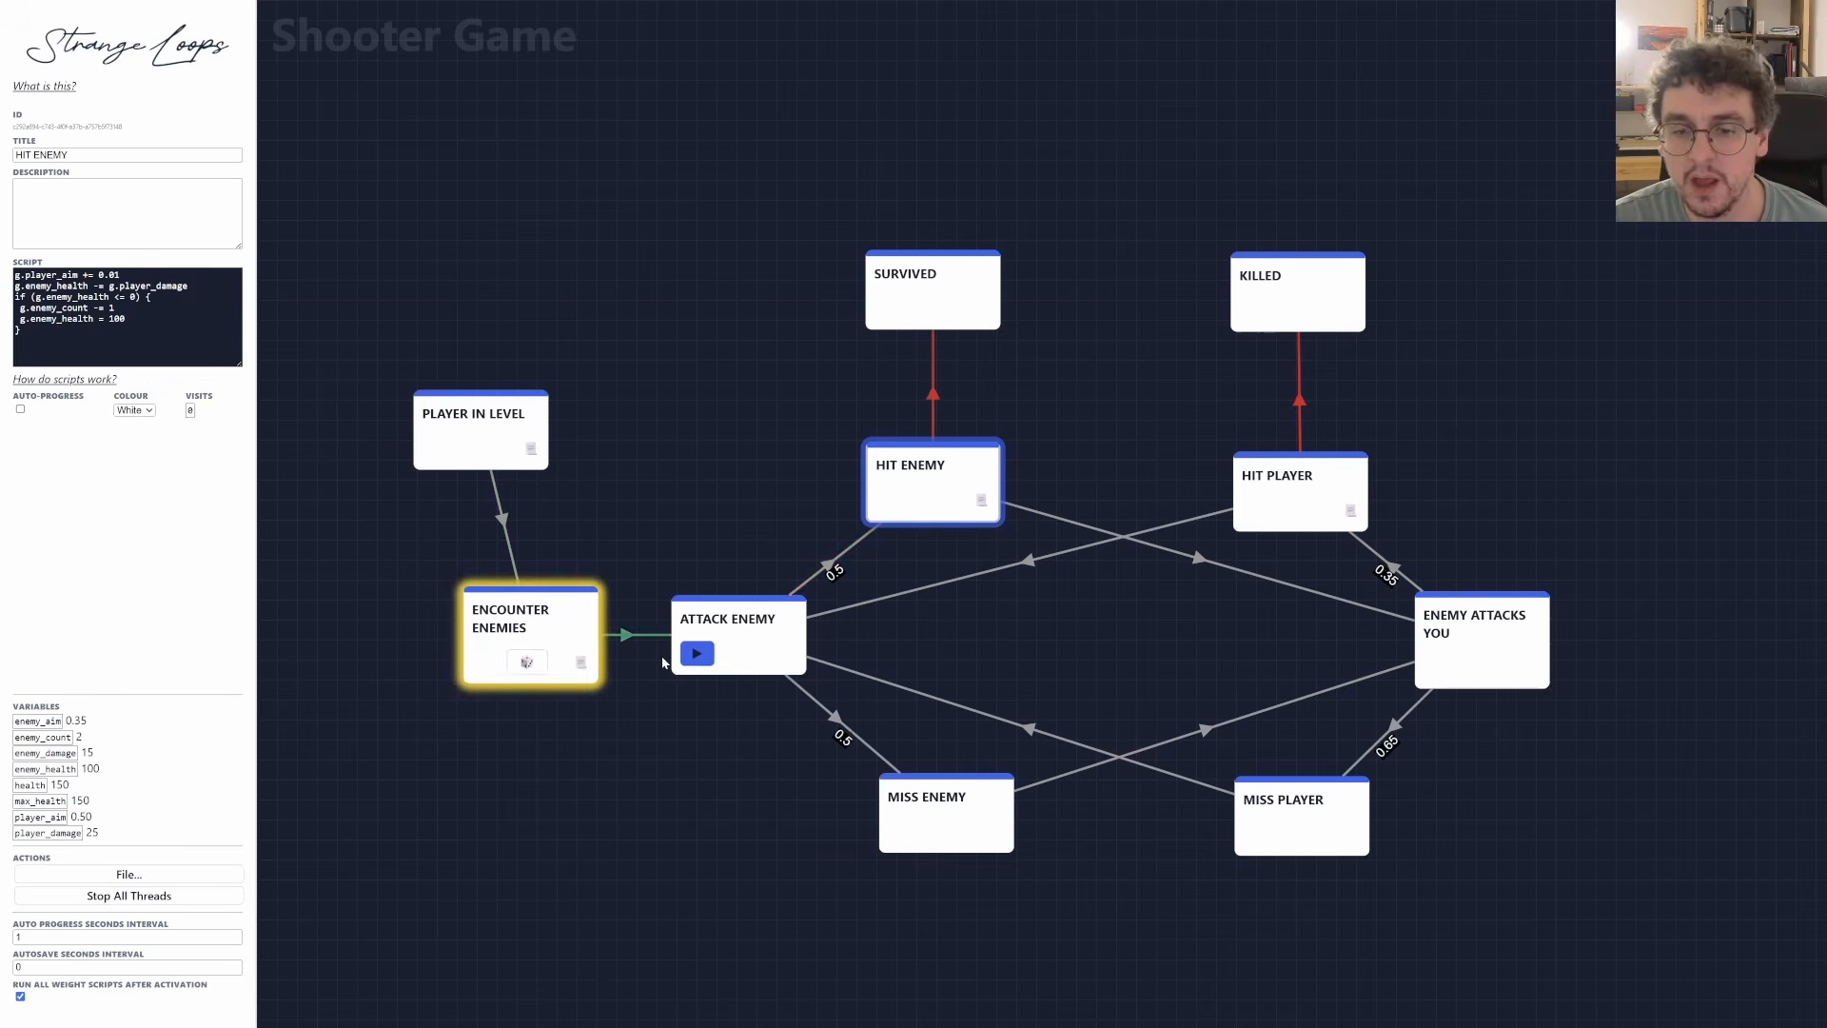
{"action": "left_click", "coordinate": [696, 653]}
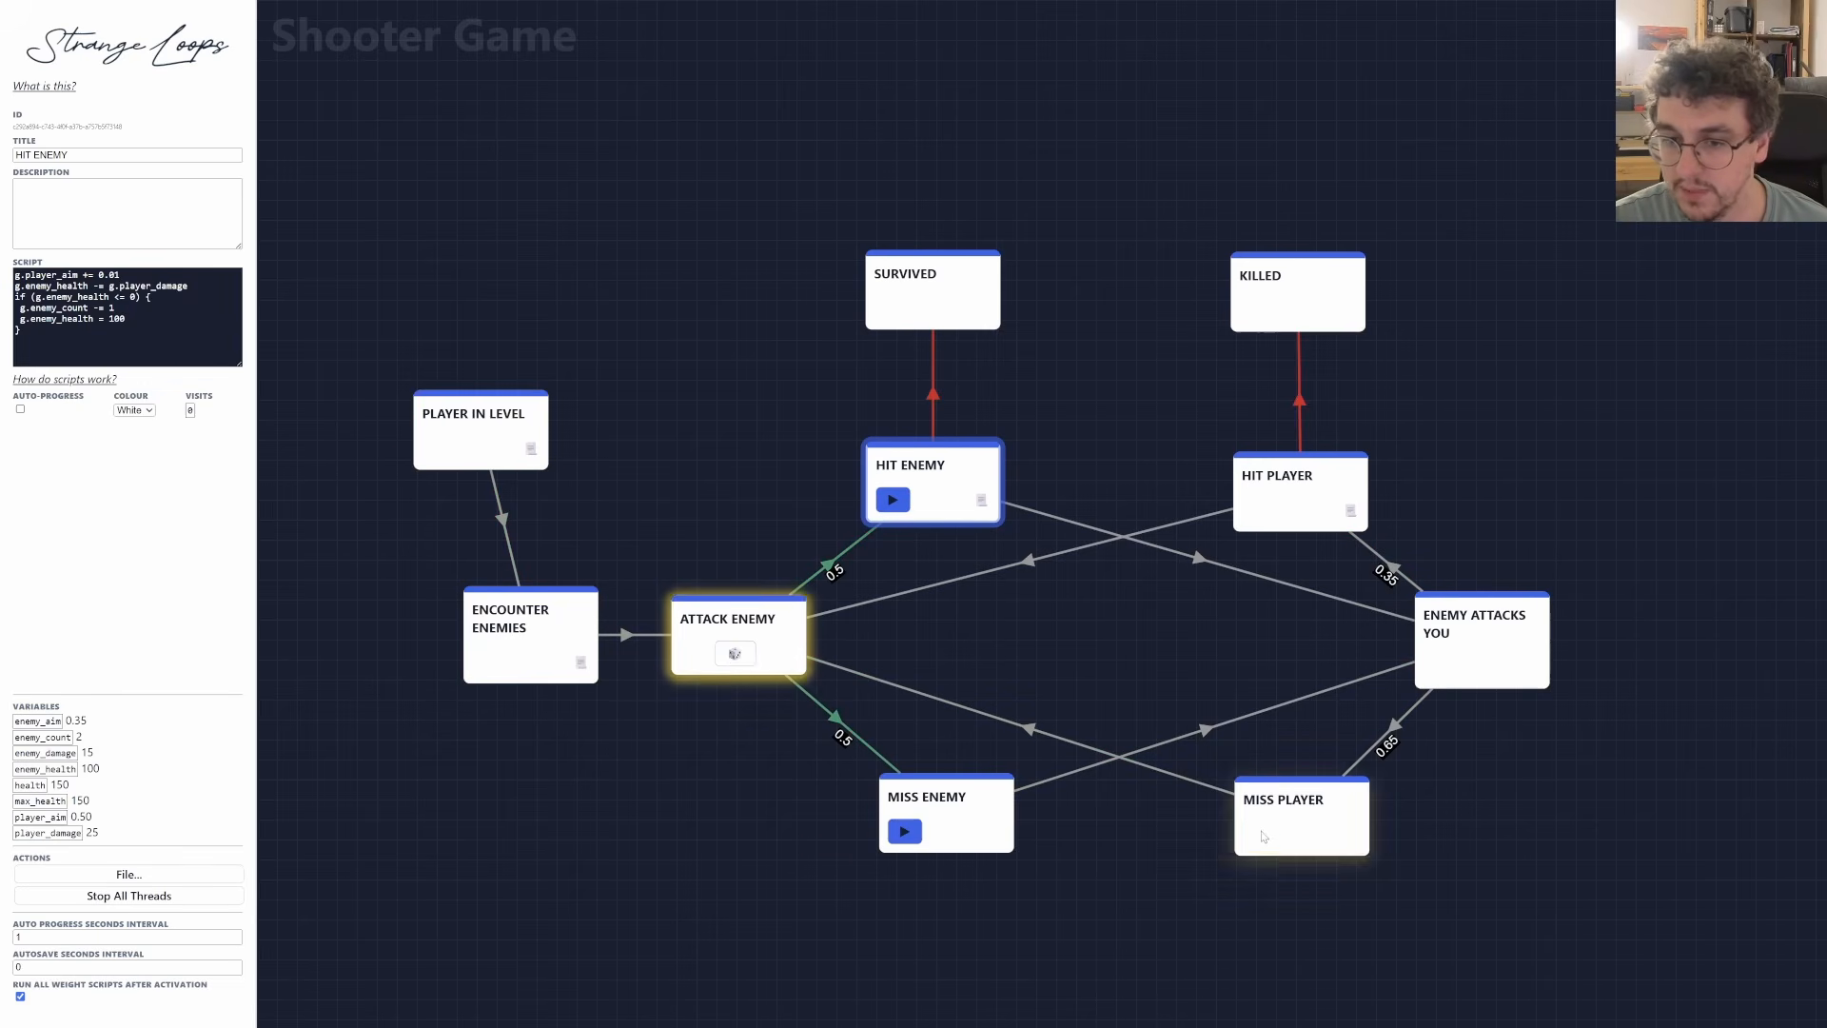
{"action": "left_click", "coordinate": [734, 654]}
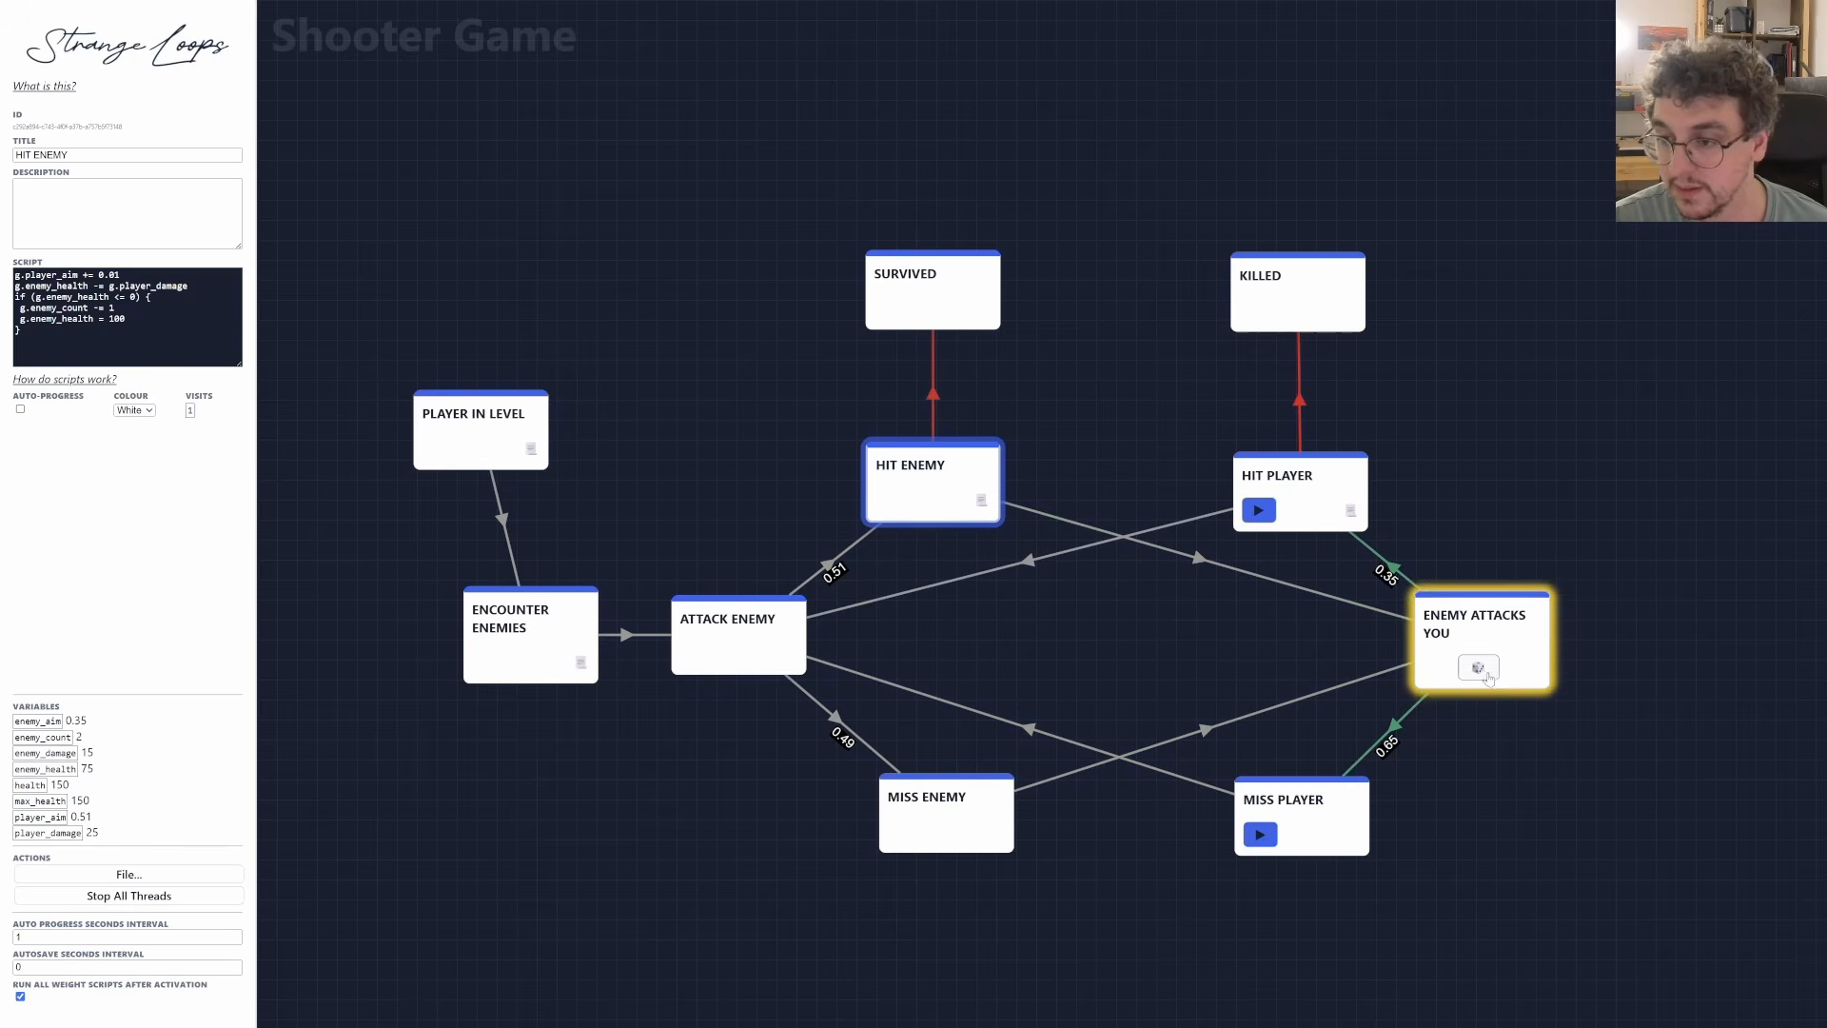
{"action": "left_click", "coordinate": [1478, 667]}
{"action": "left_click", "coordinate": [697, 651]}
{"action": "left_click", "coordinate": [734, 656]}
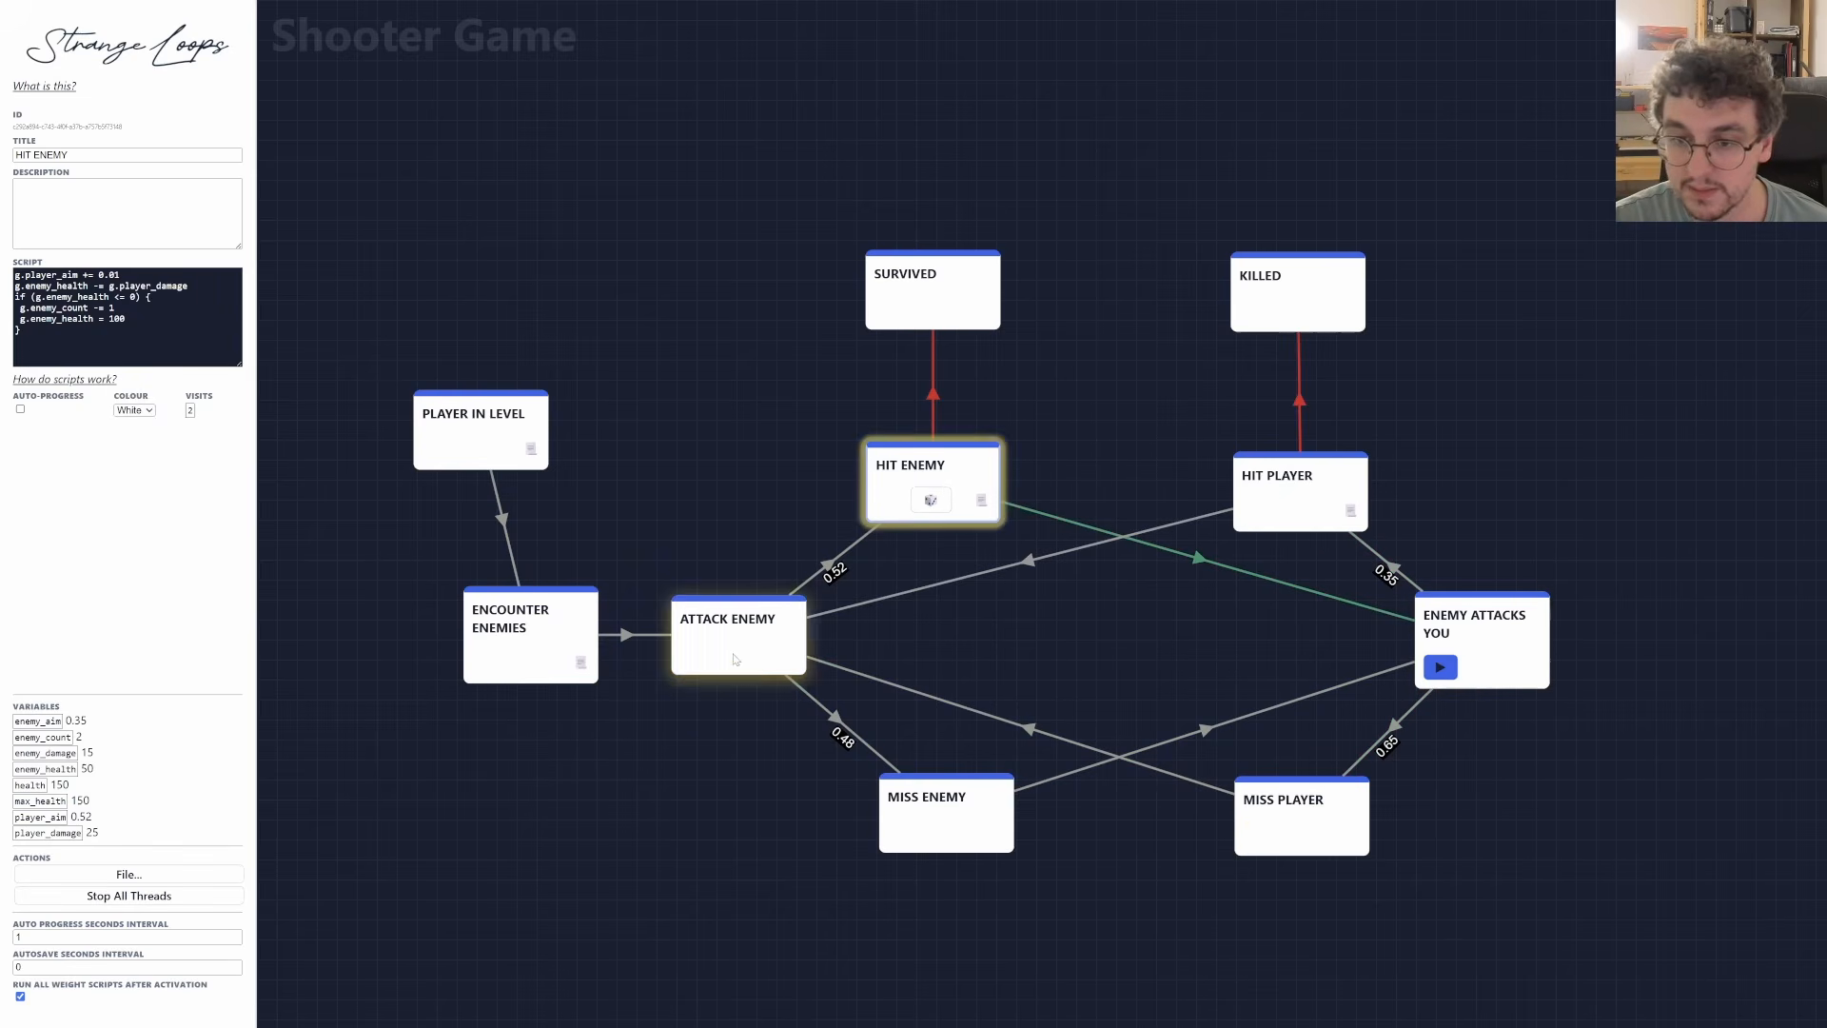
{"action": "left_click", "coordinate": [930, 499]}
{"action": "left_click", "coordinate": [1484, 668]}
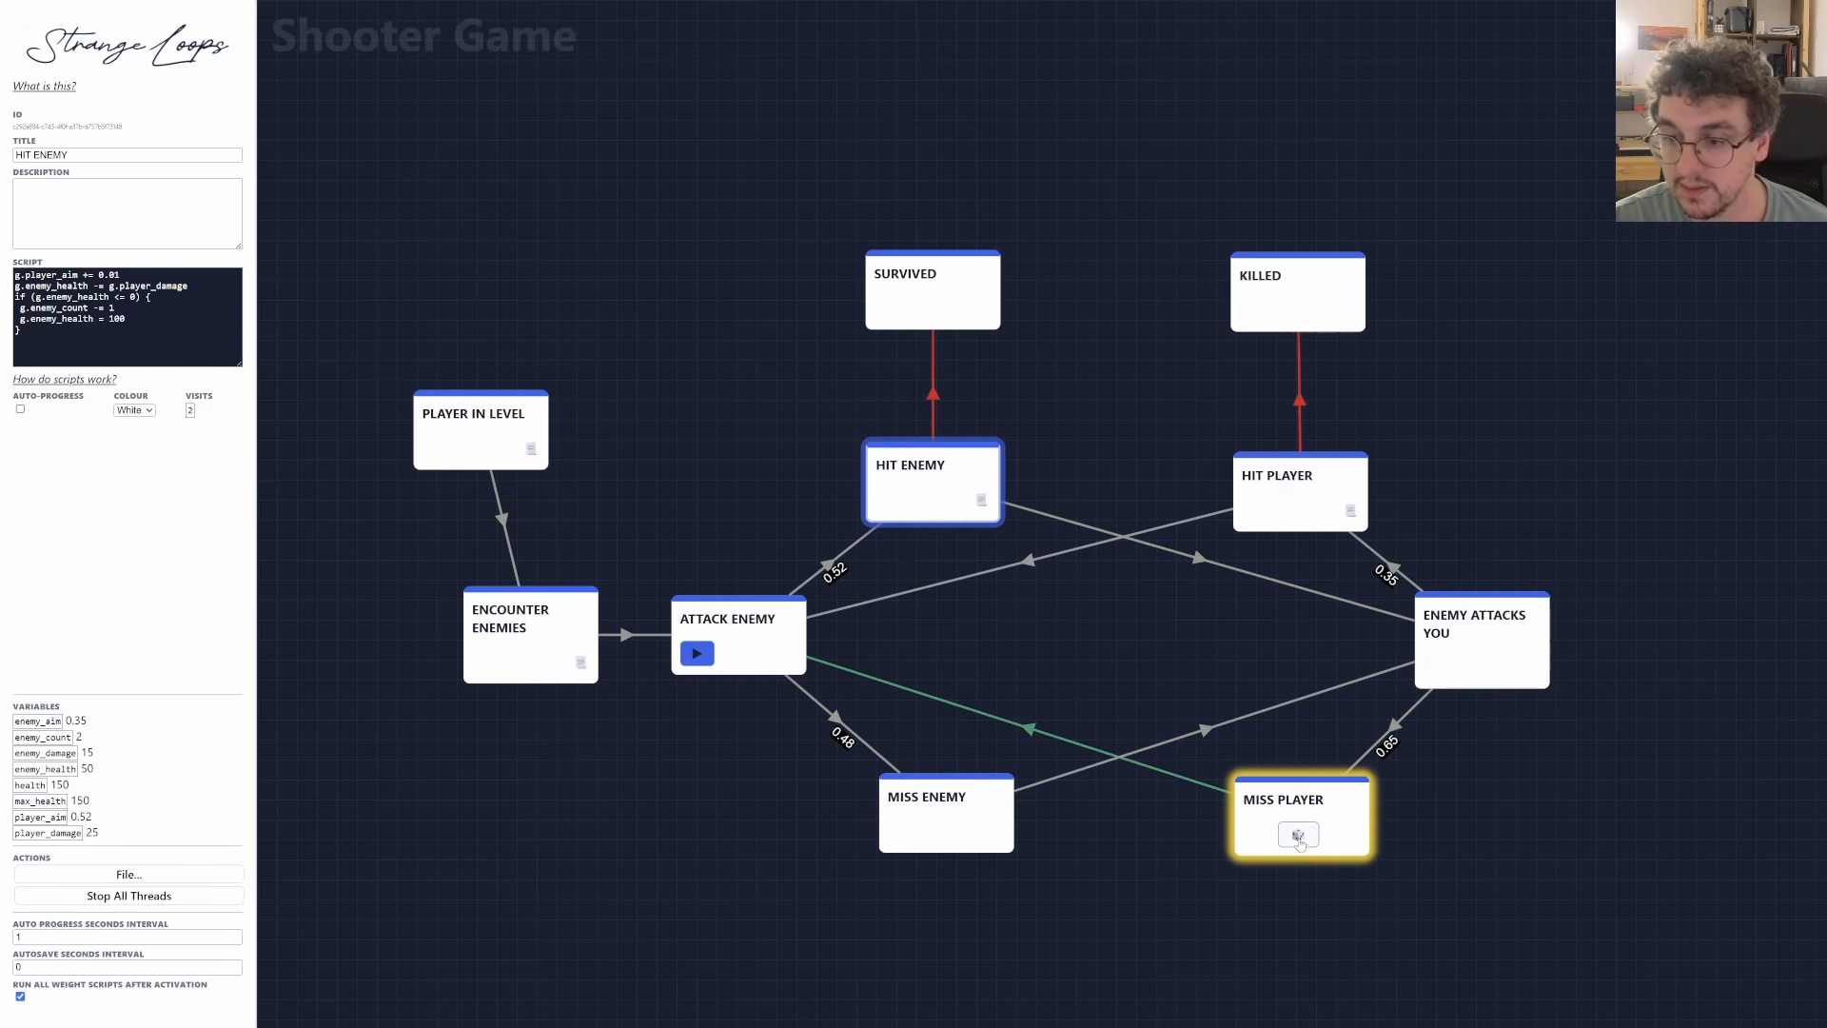
{"action": "left_click", "coordinate": [1298, 837]}
{"action": "left_click", "coordinate": [735, 654]}
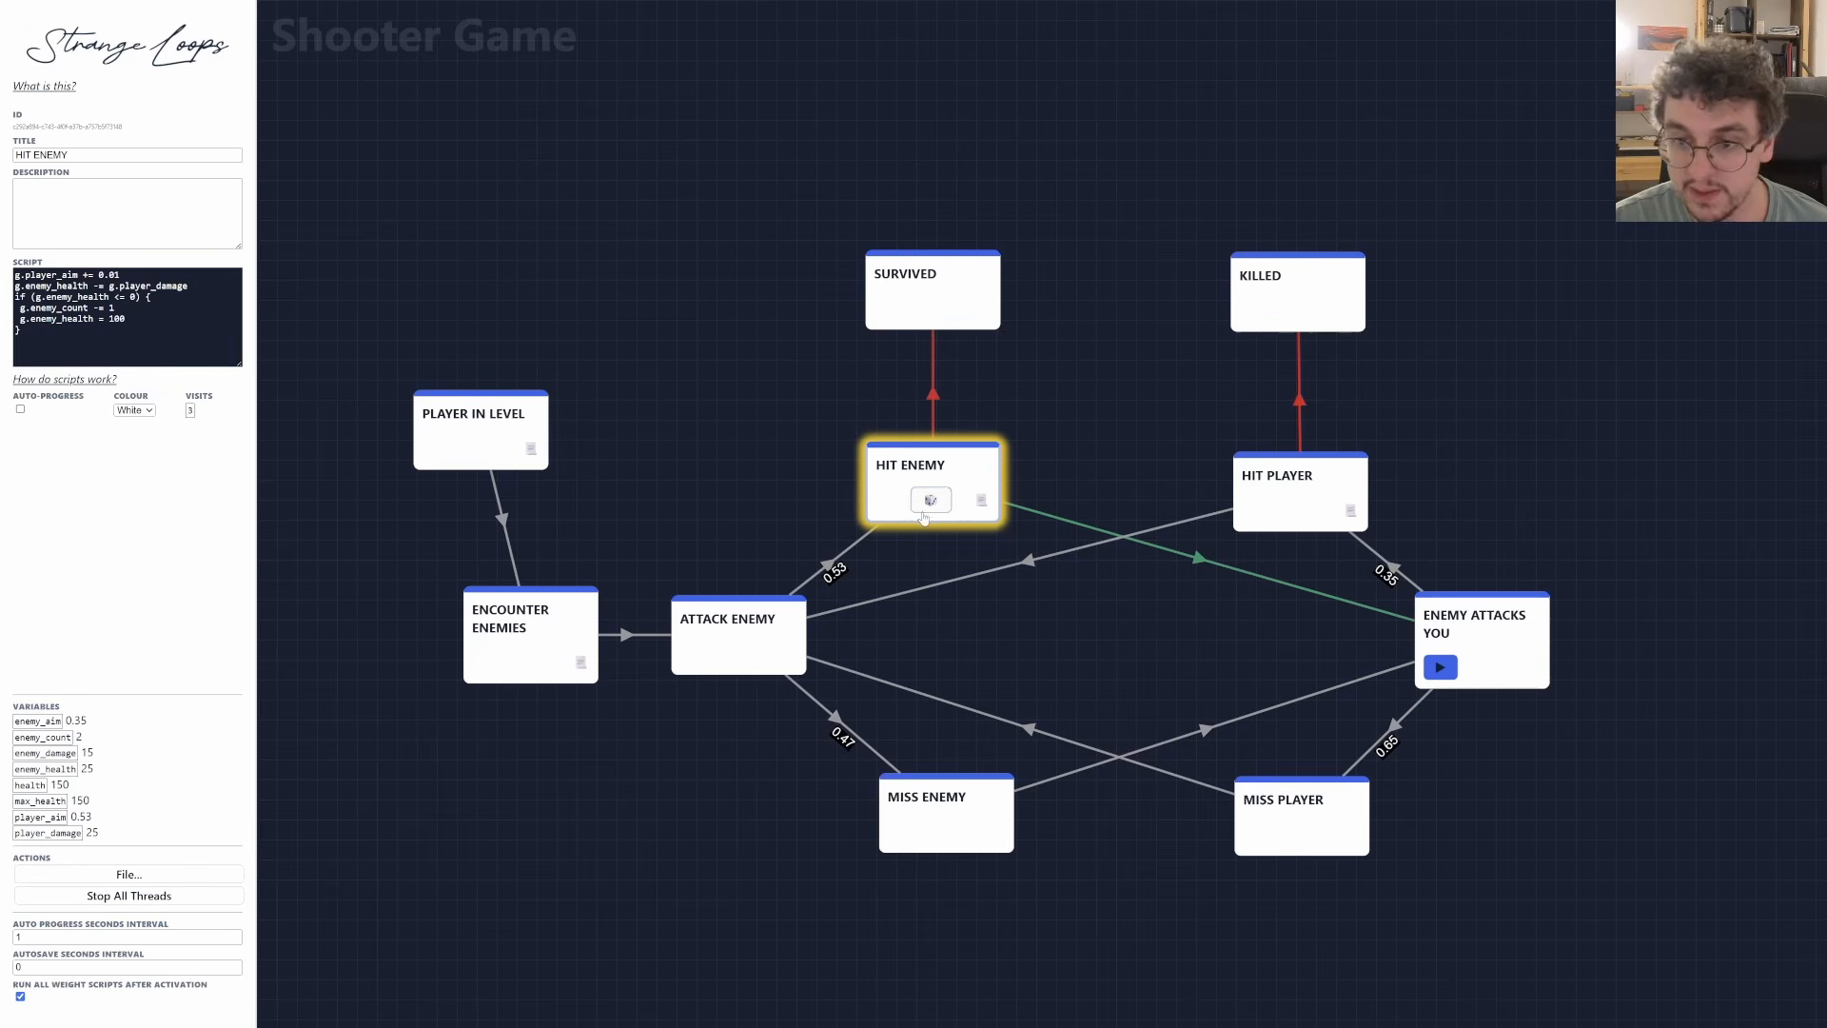
{"action": "left_click", "coordinate": [930, 499]}
{"action": "left_click", "coordinate": [1479, 666]}
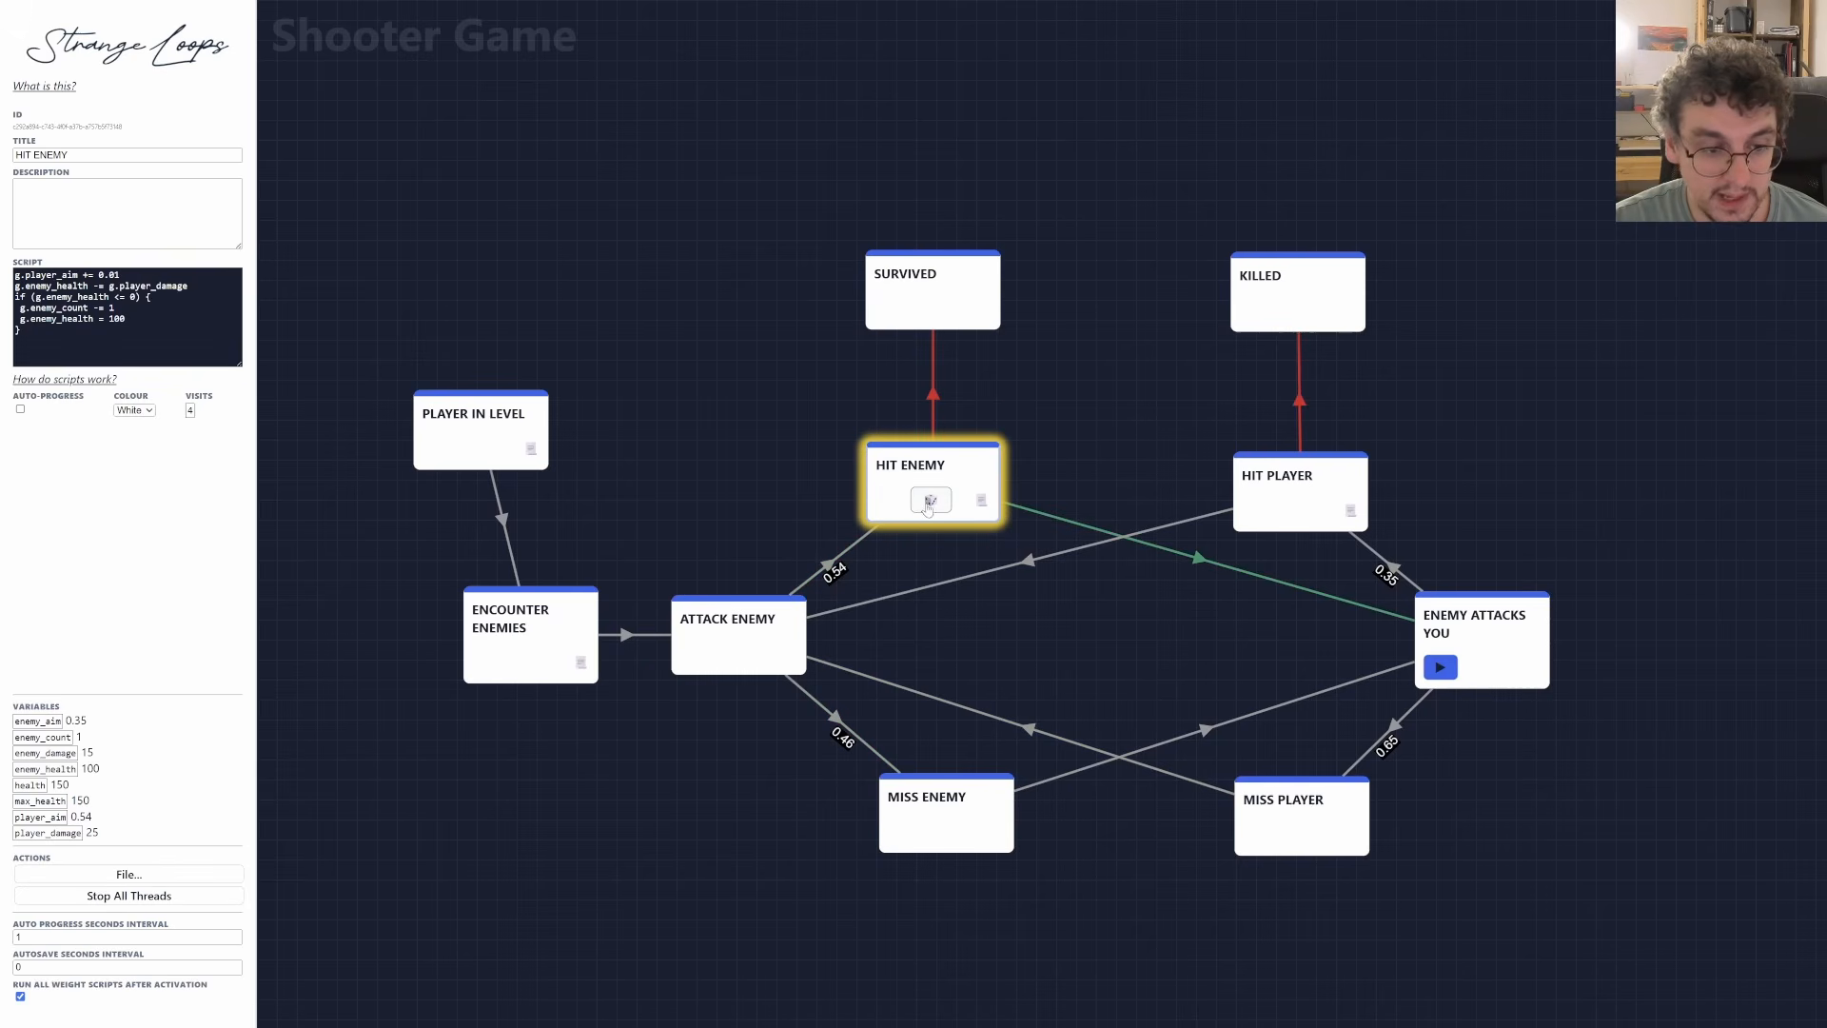
Continue the test against the second enemy, playing several rounds that include hits on the player and on the enemy.
{"action": "left_click", "coordinate": [1481, 668]}
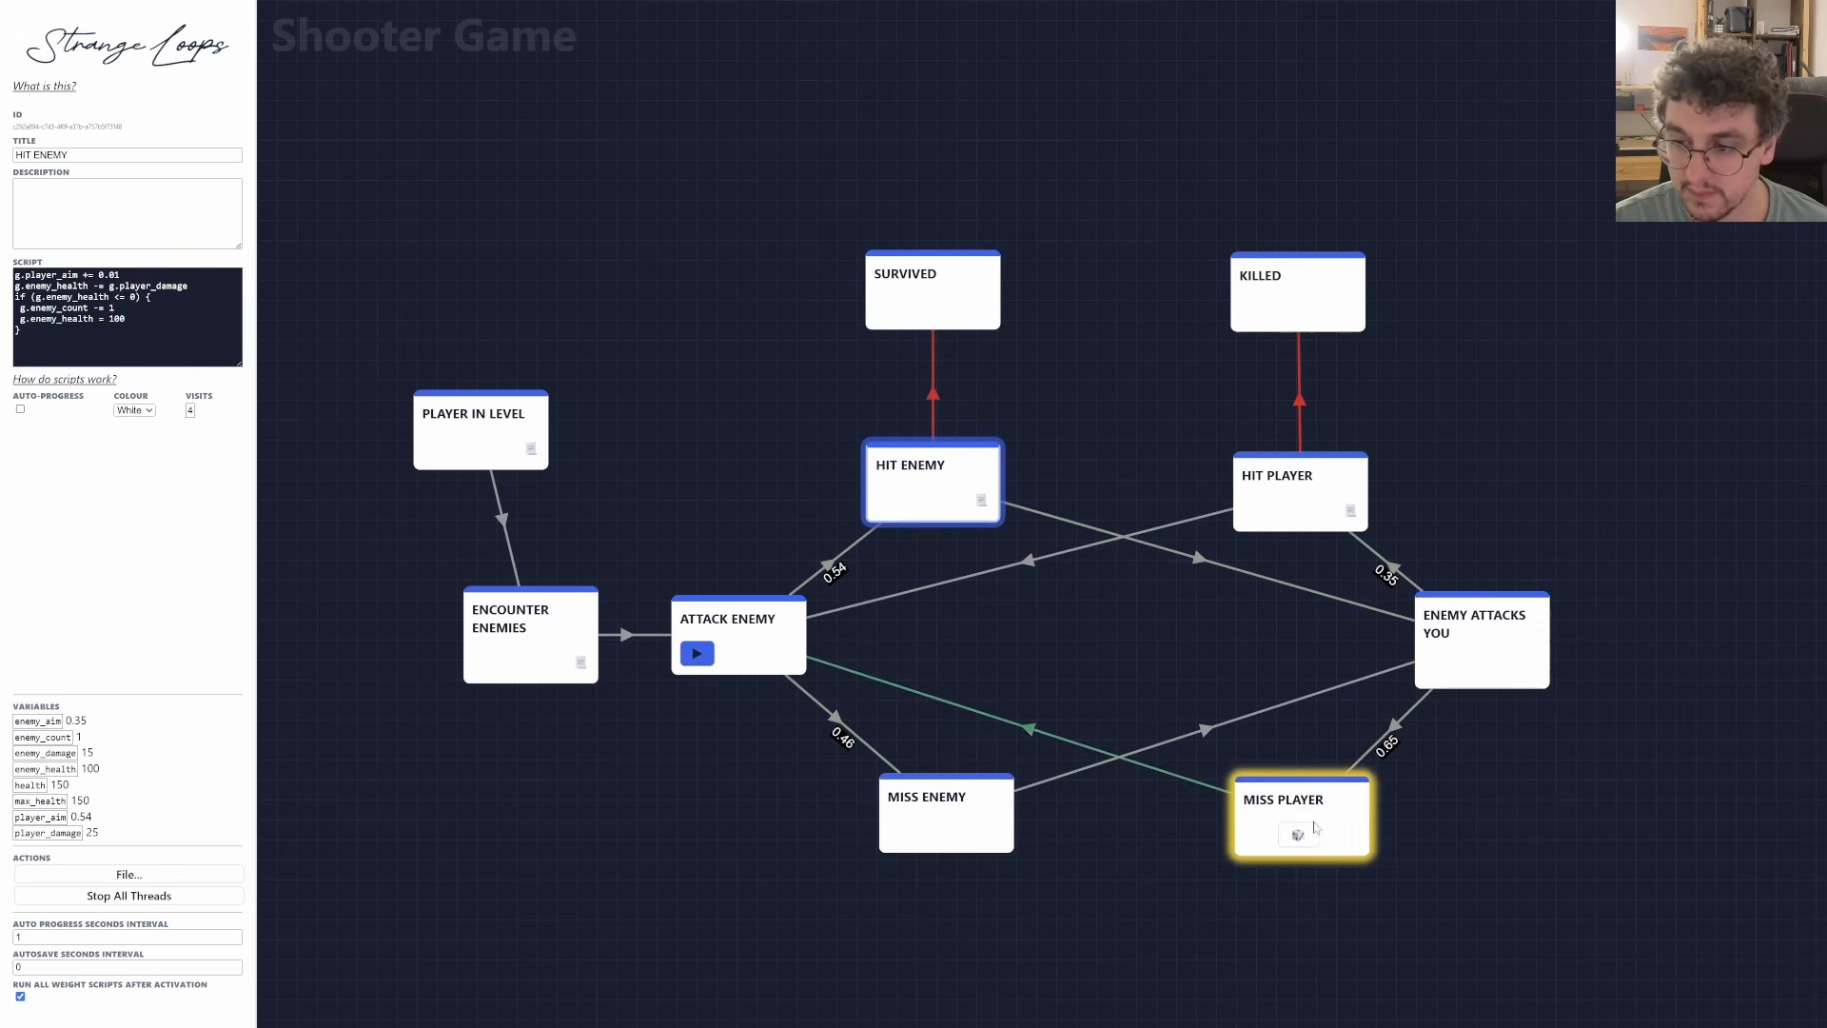
{"action": "left_click", "coordinate": [1299, 835]}
{"action": "left_click", "coordinate": [735, 655]}
{"action": "left_click", "coordinate": [942, 506]}
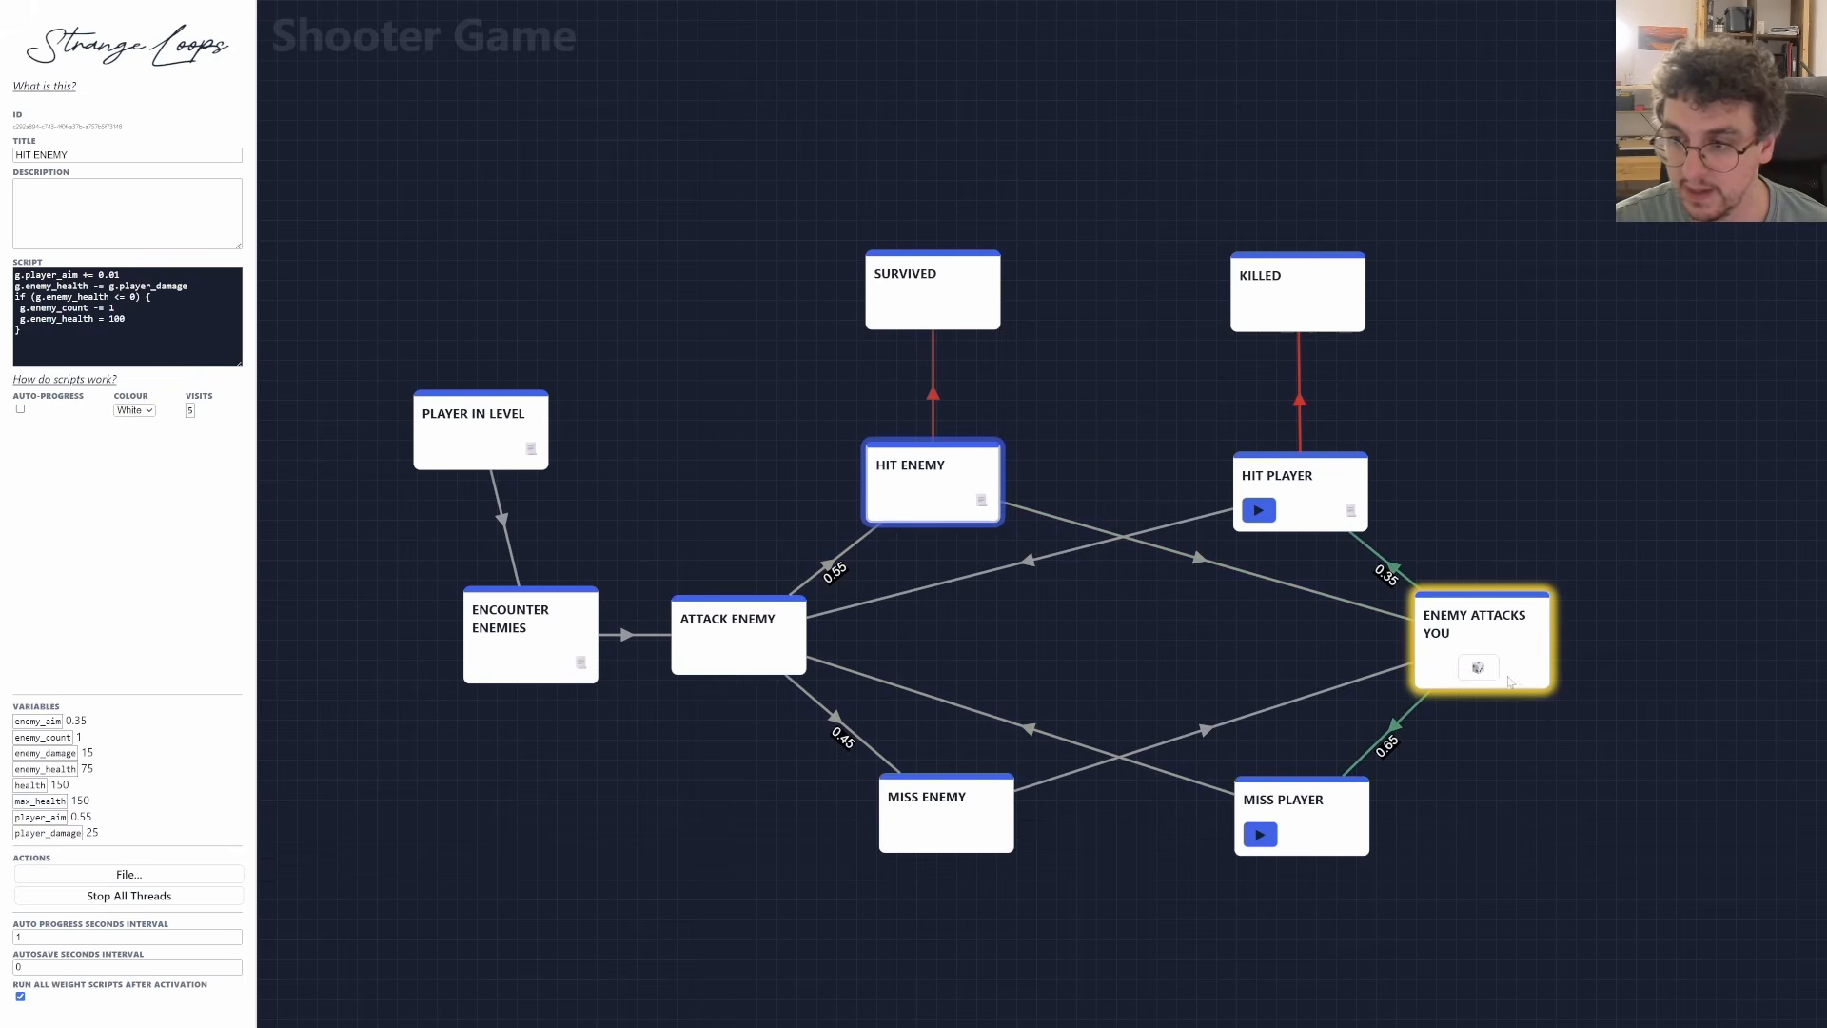
{"action": "left_click", "coordinate": [1481, 668]}
{"action": "left_click", "coordinate": [1300, 512]}
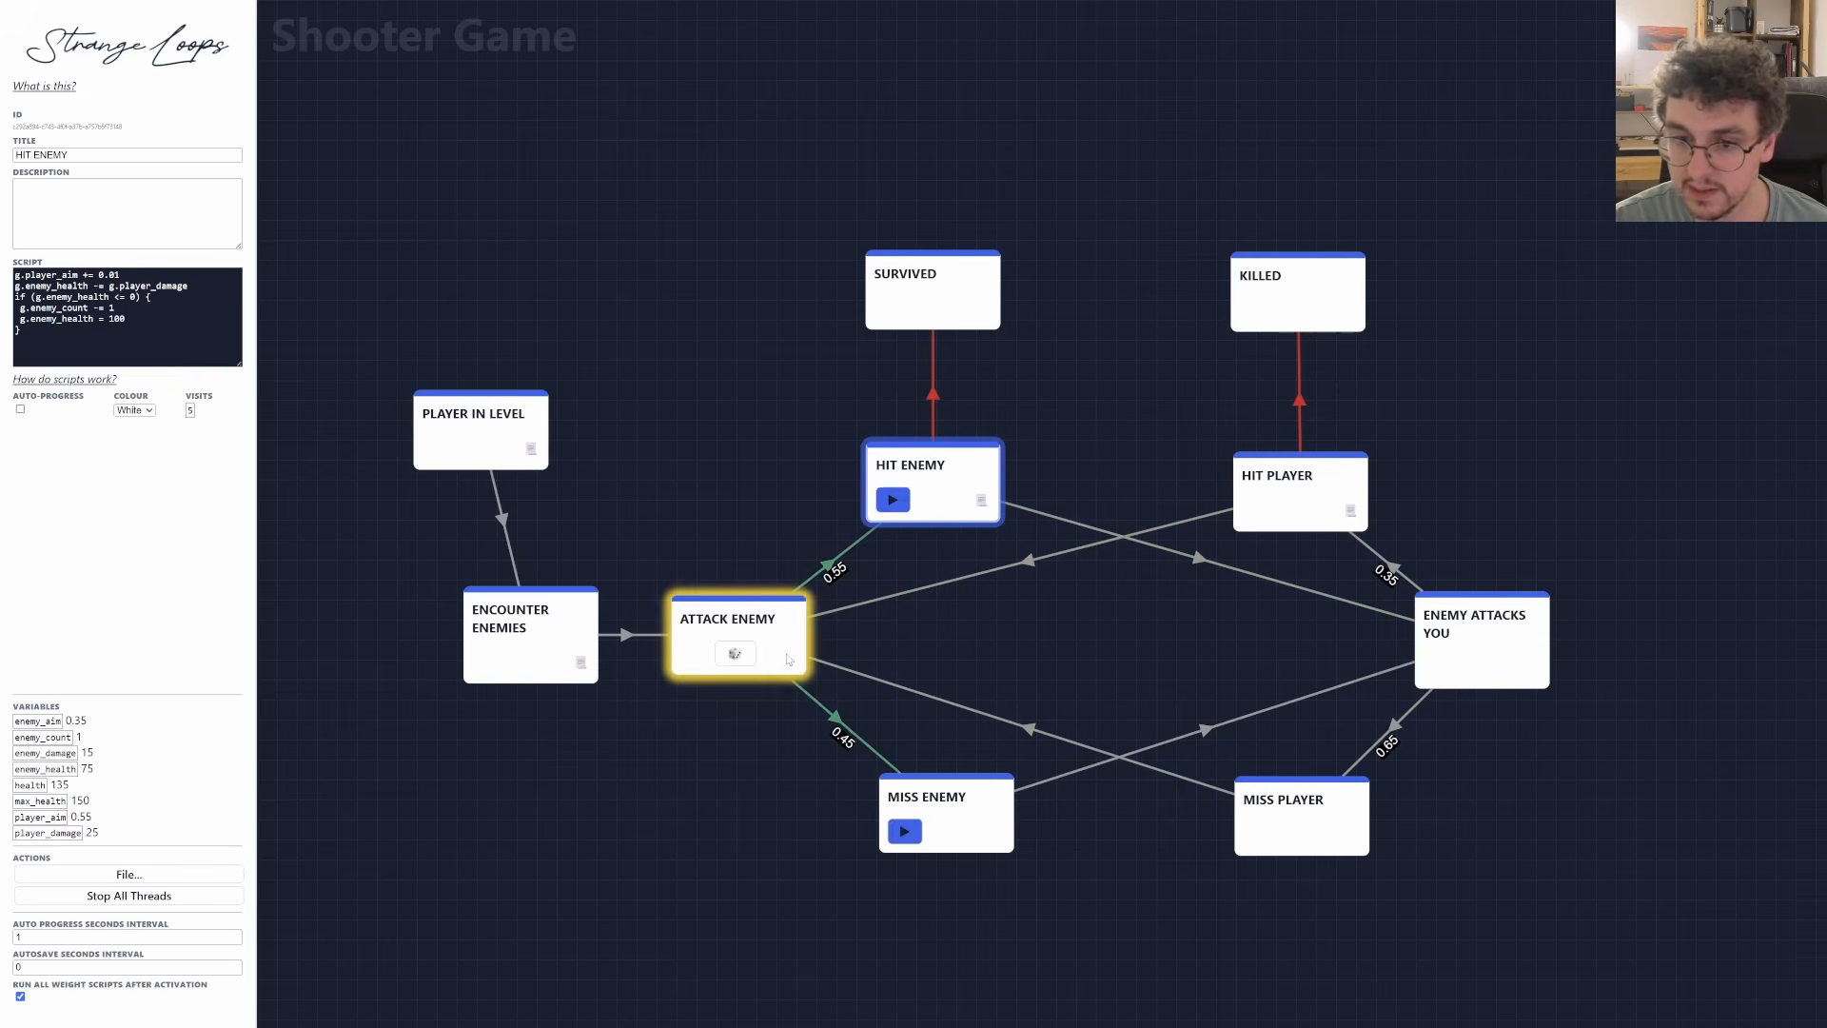
{"action": "left_click", "coordinate": [736, 655]}
{"action": "left_click", "coordinate": [943, 831]}
{"action": "left_click", "coordinate": [1488, 662]}
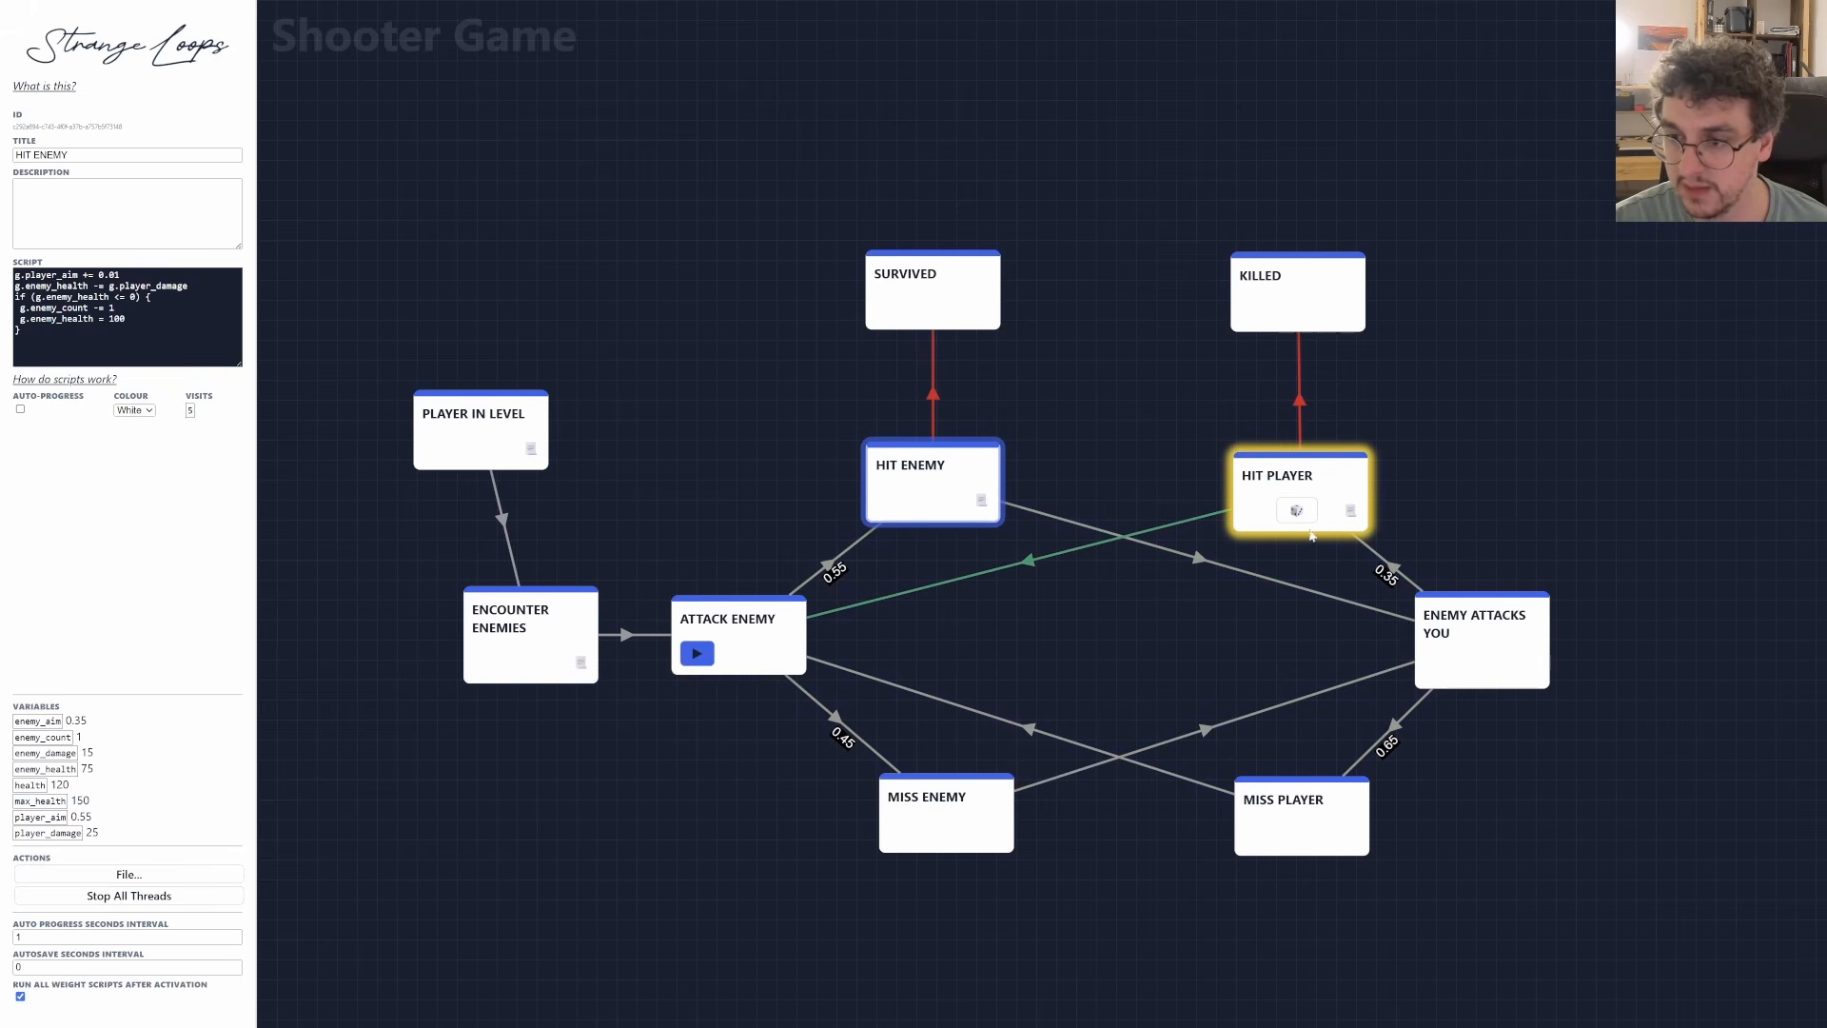
{"action": "left_click", "coordinate": [1296, 510]}
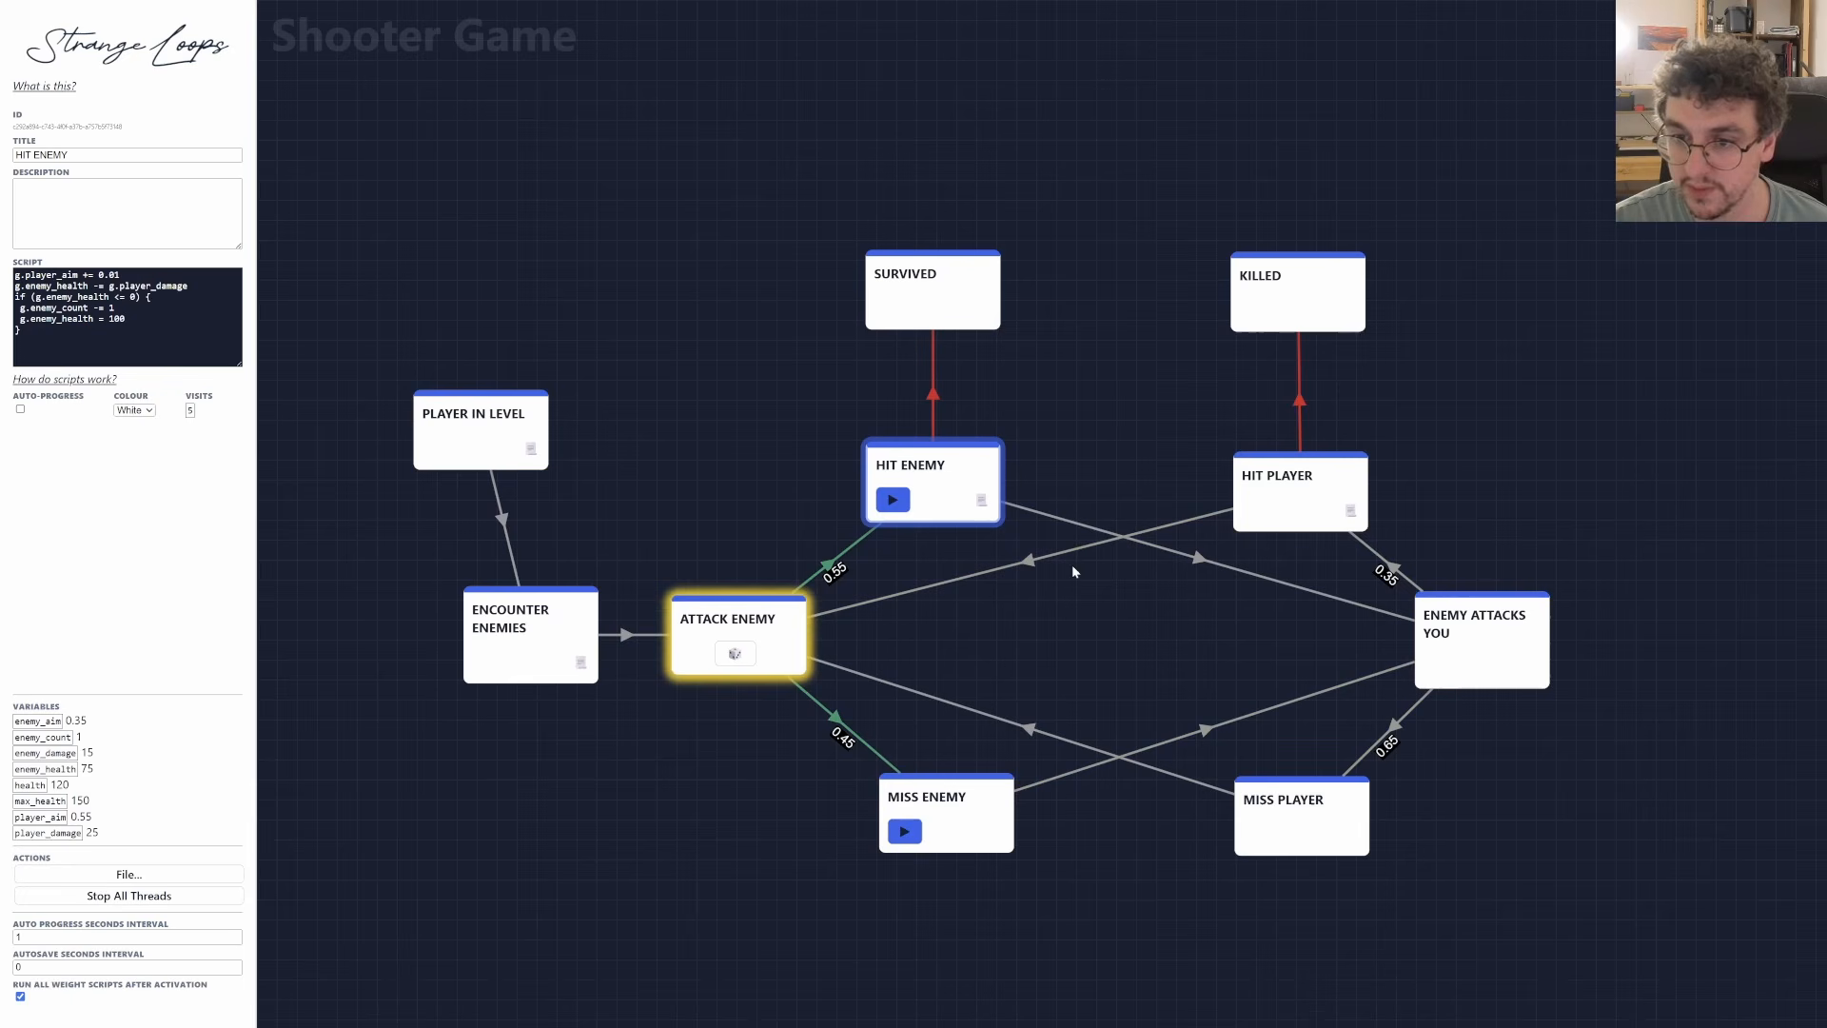
{"action": "left_click", "coordinate": [731, 655]}
{"action": "left_click", "coordinate": [919, 503]}
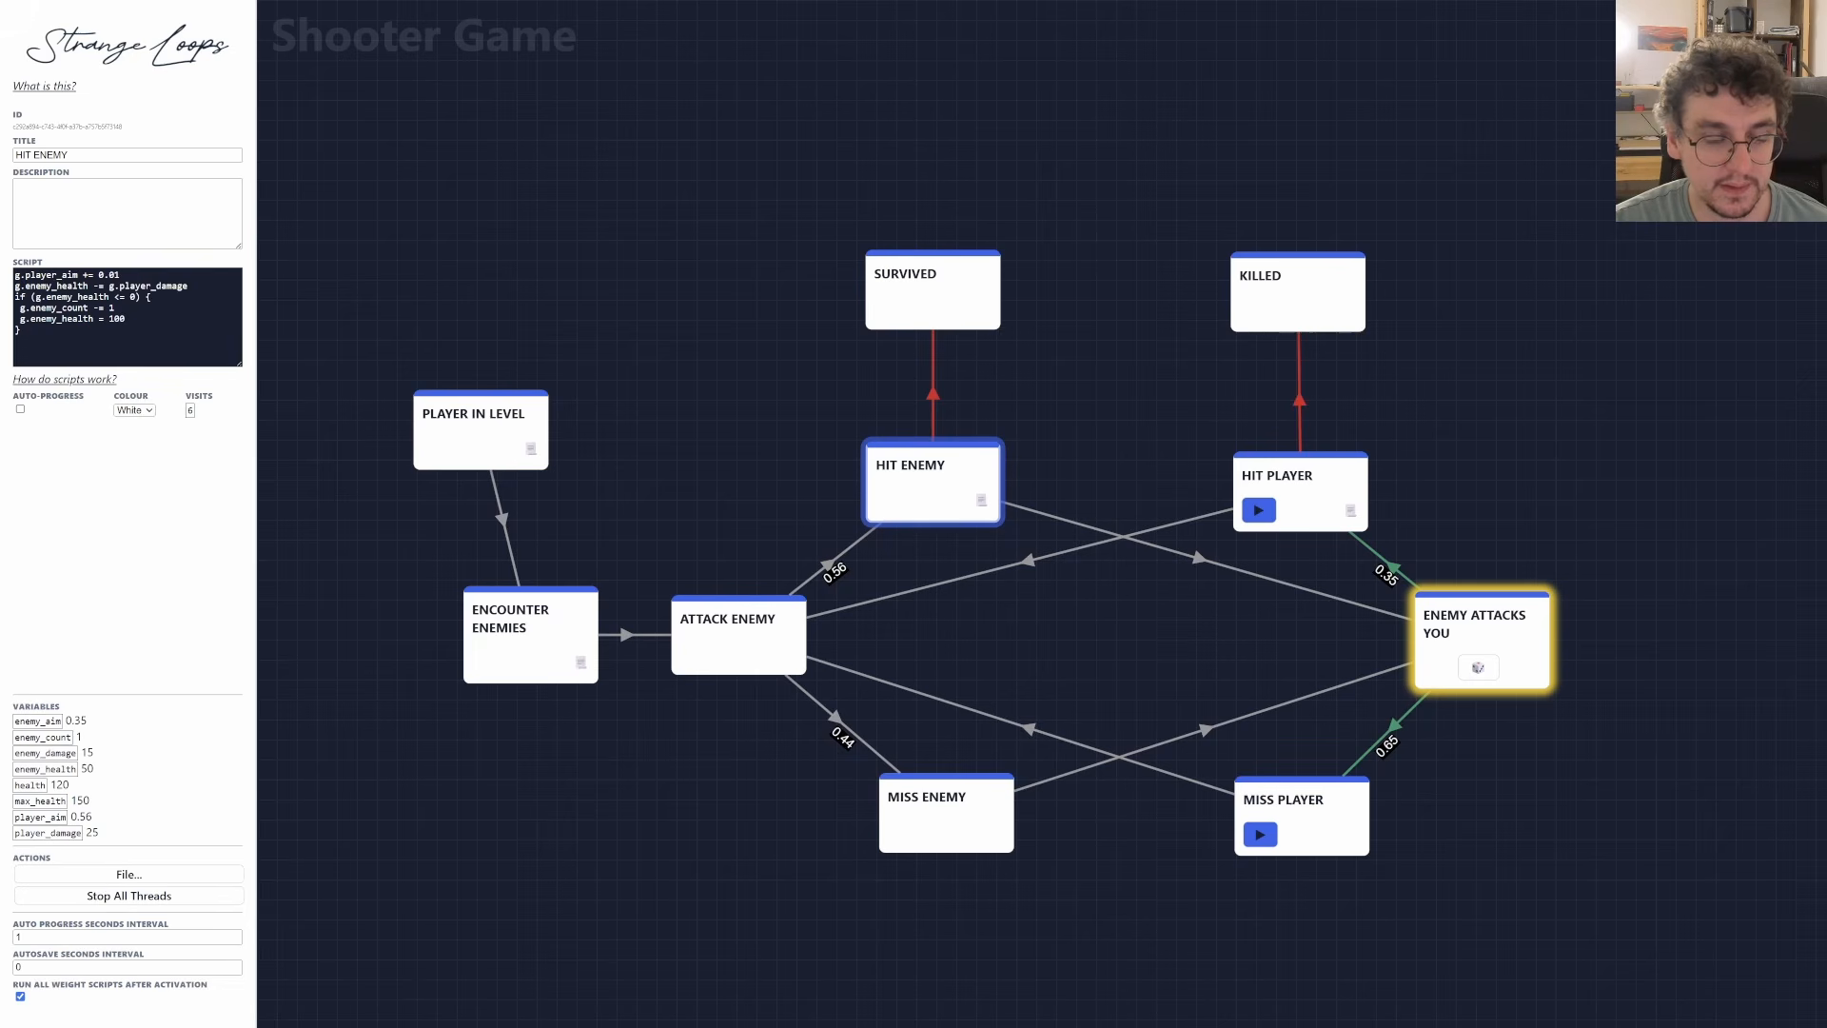
Check the starting values in the Encounter Enemies script and play another enemy attack and player attack.
{"action": "left_click", "coordinate": [488, 628]}
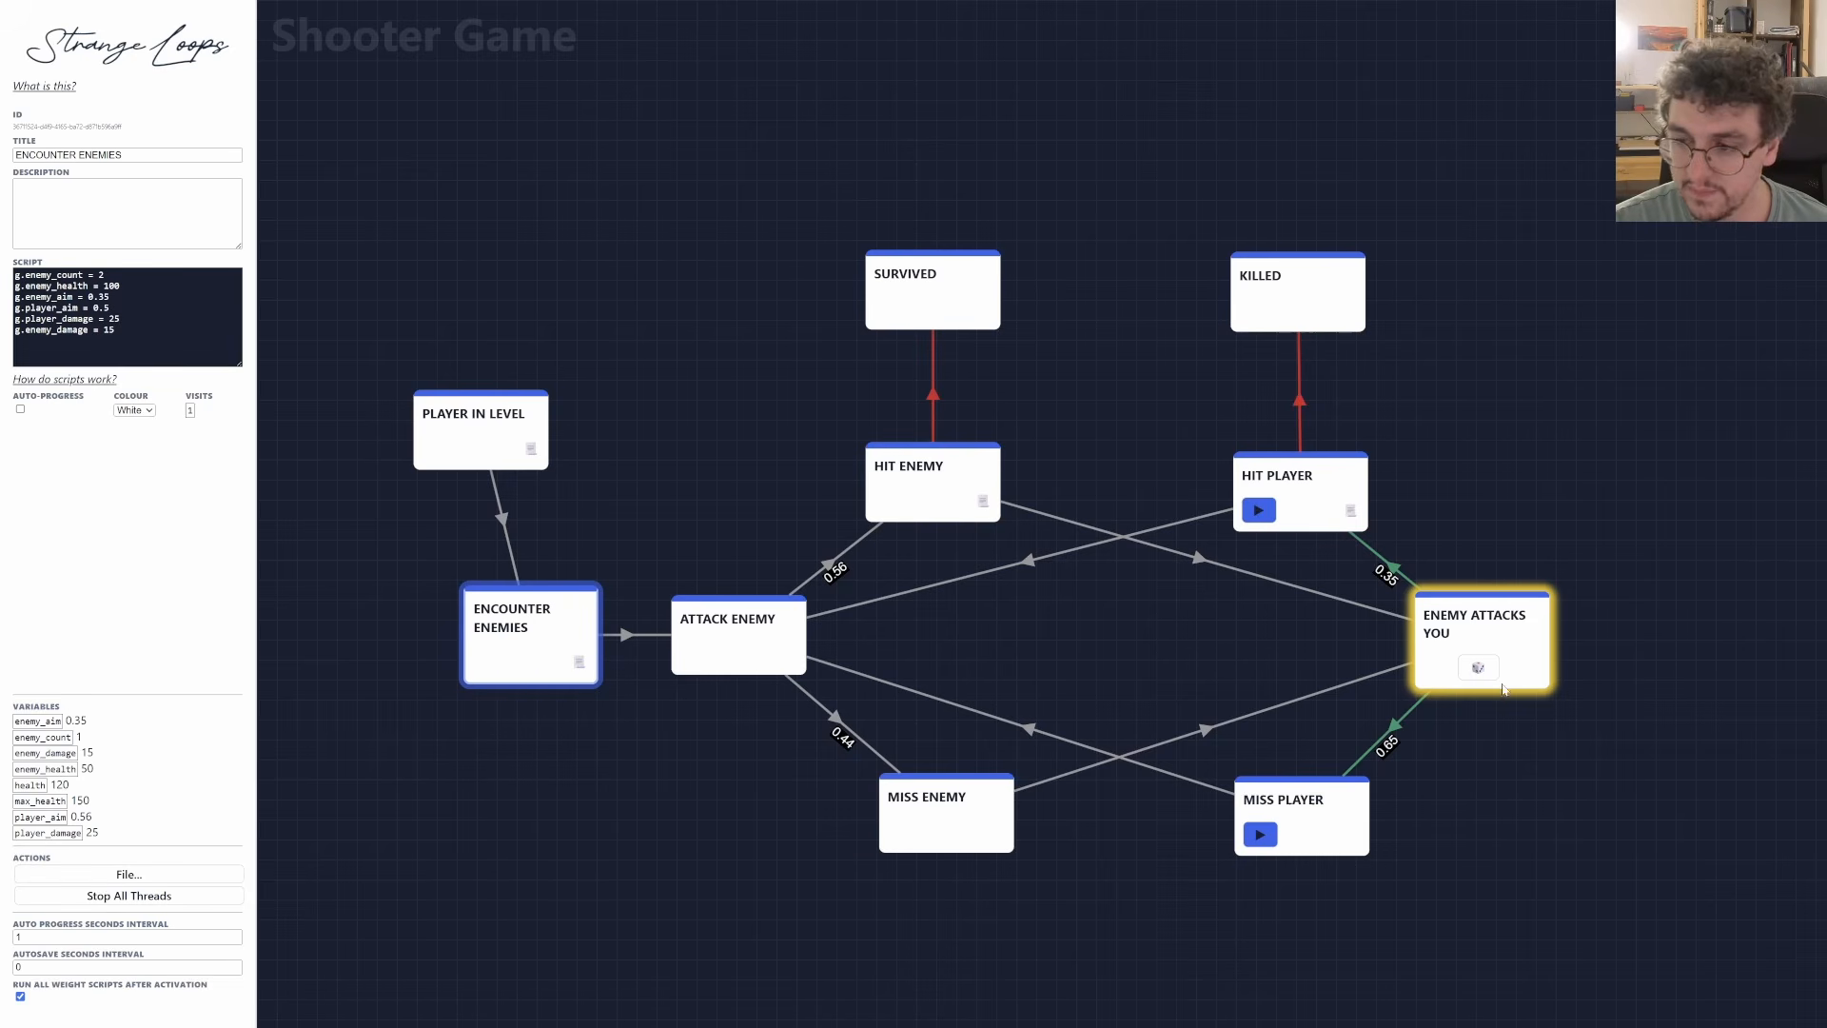
{"action": "left_click", "coordinate": [1480, 669]}
{"action": "left_click", "coordinate": [1293, 835]}
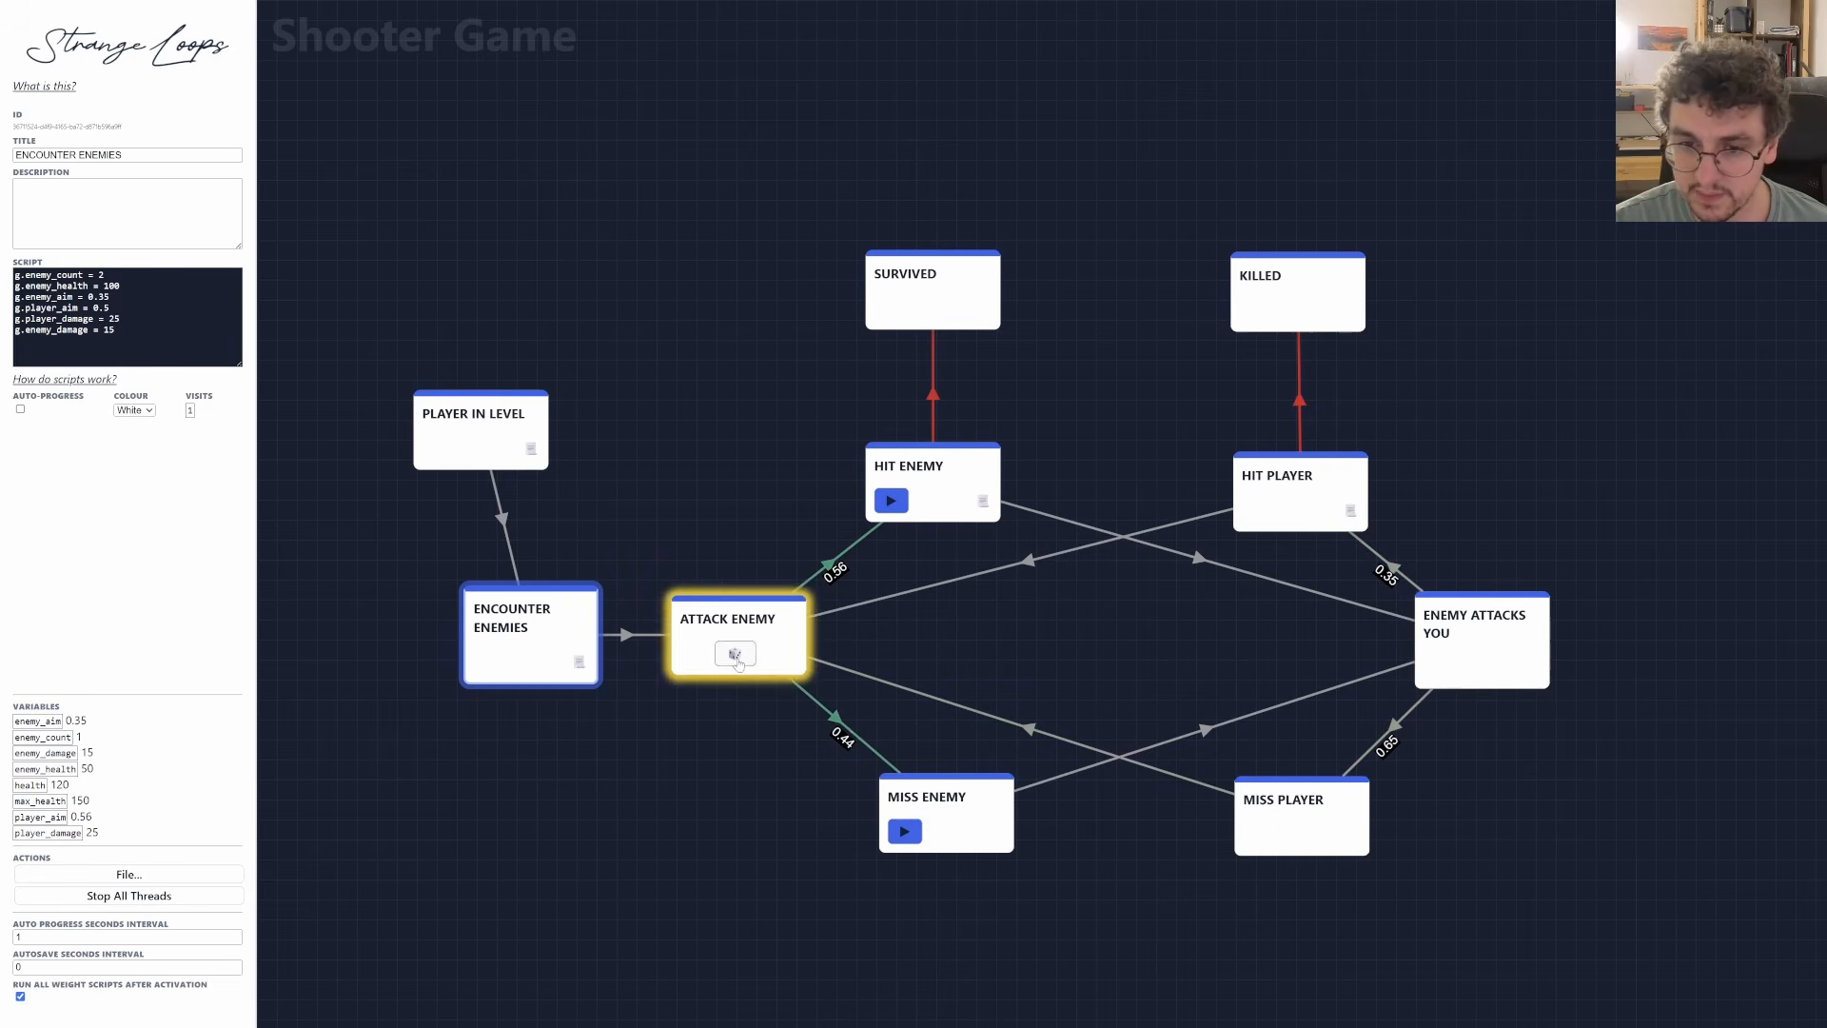
{"action": "left_click", "coordinate": [735, 653]}
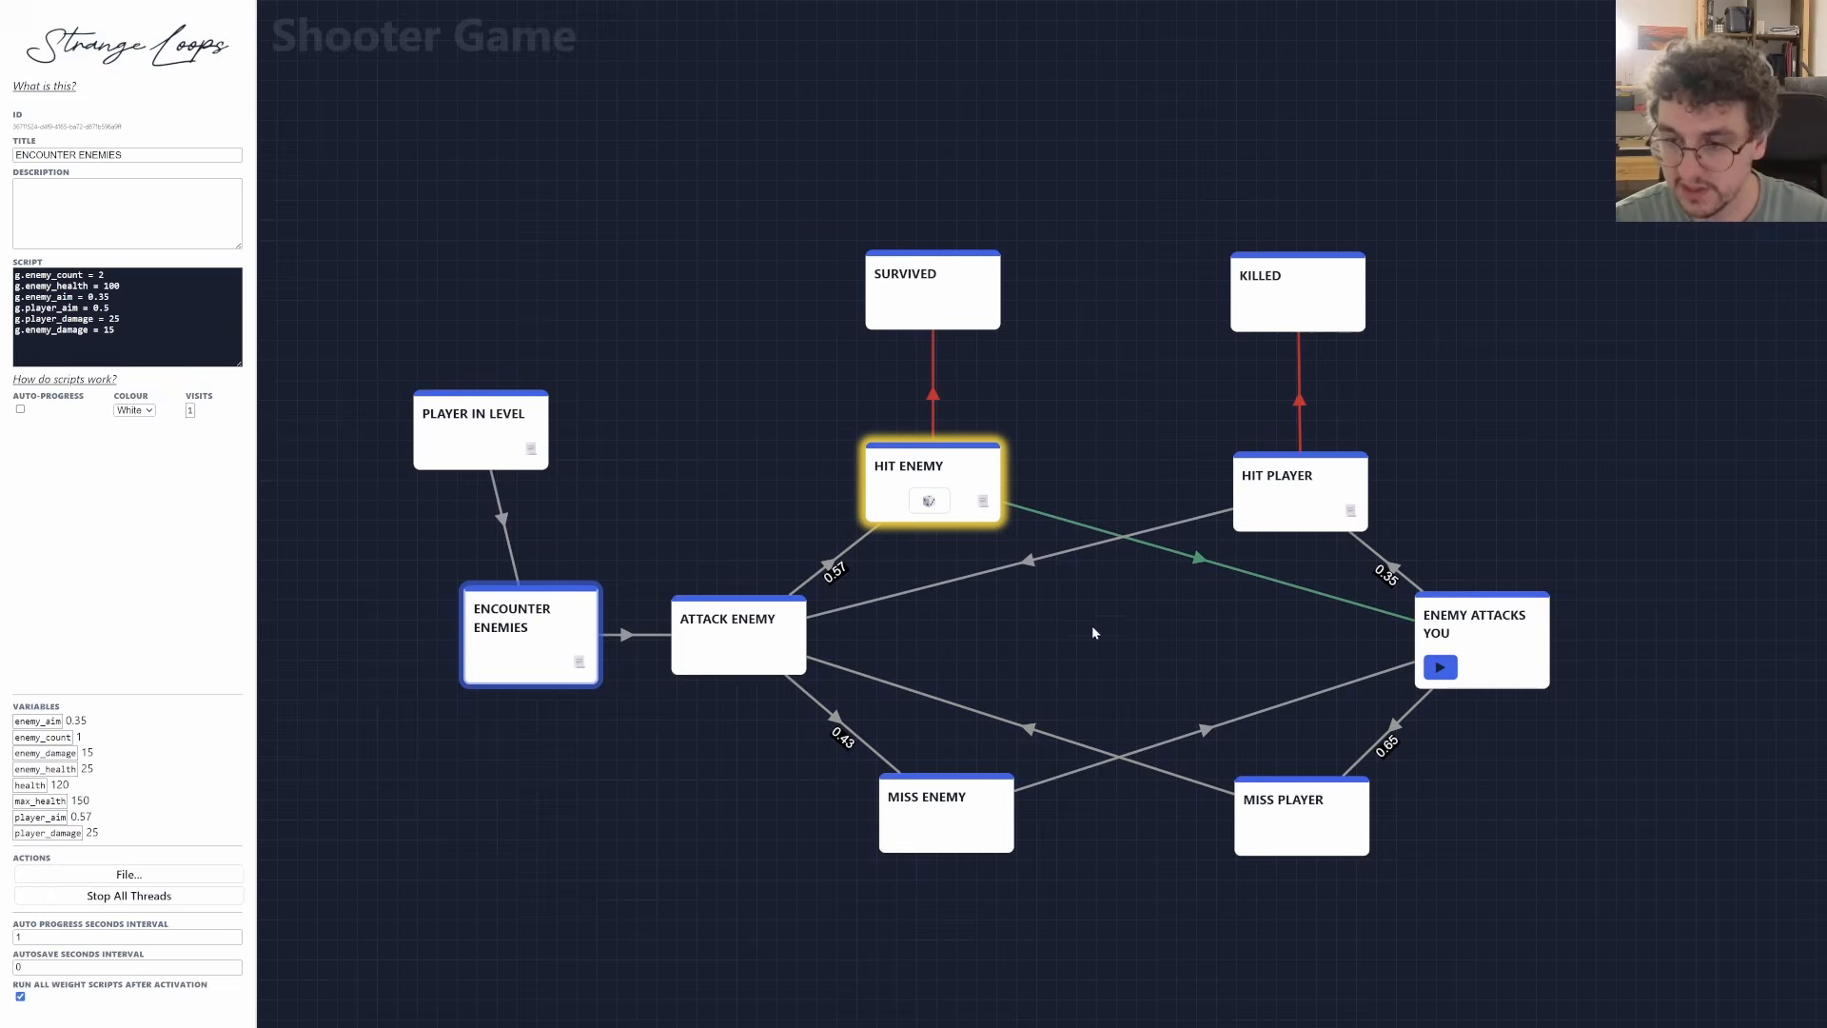
Add a watcher in the middle of the combat loop and label it Enemy Info.
{"action": "key", "text": "w"}
{"action": "left_click_drag", "start_coordinate": [1115, 620], "coordinate": [1133, 629]}
{"action": "double_click", "coordinate": [63, 155]}
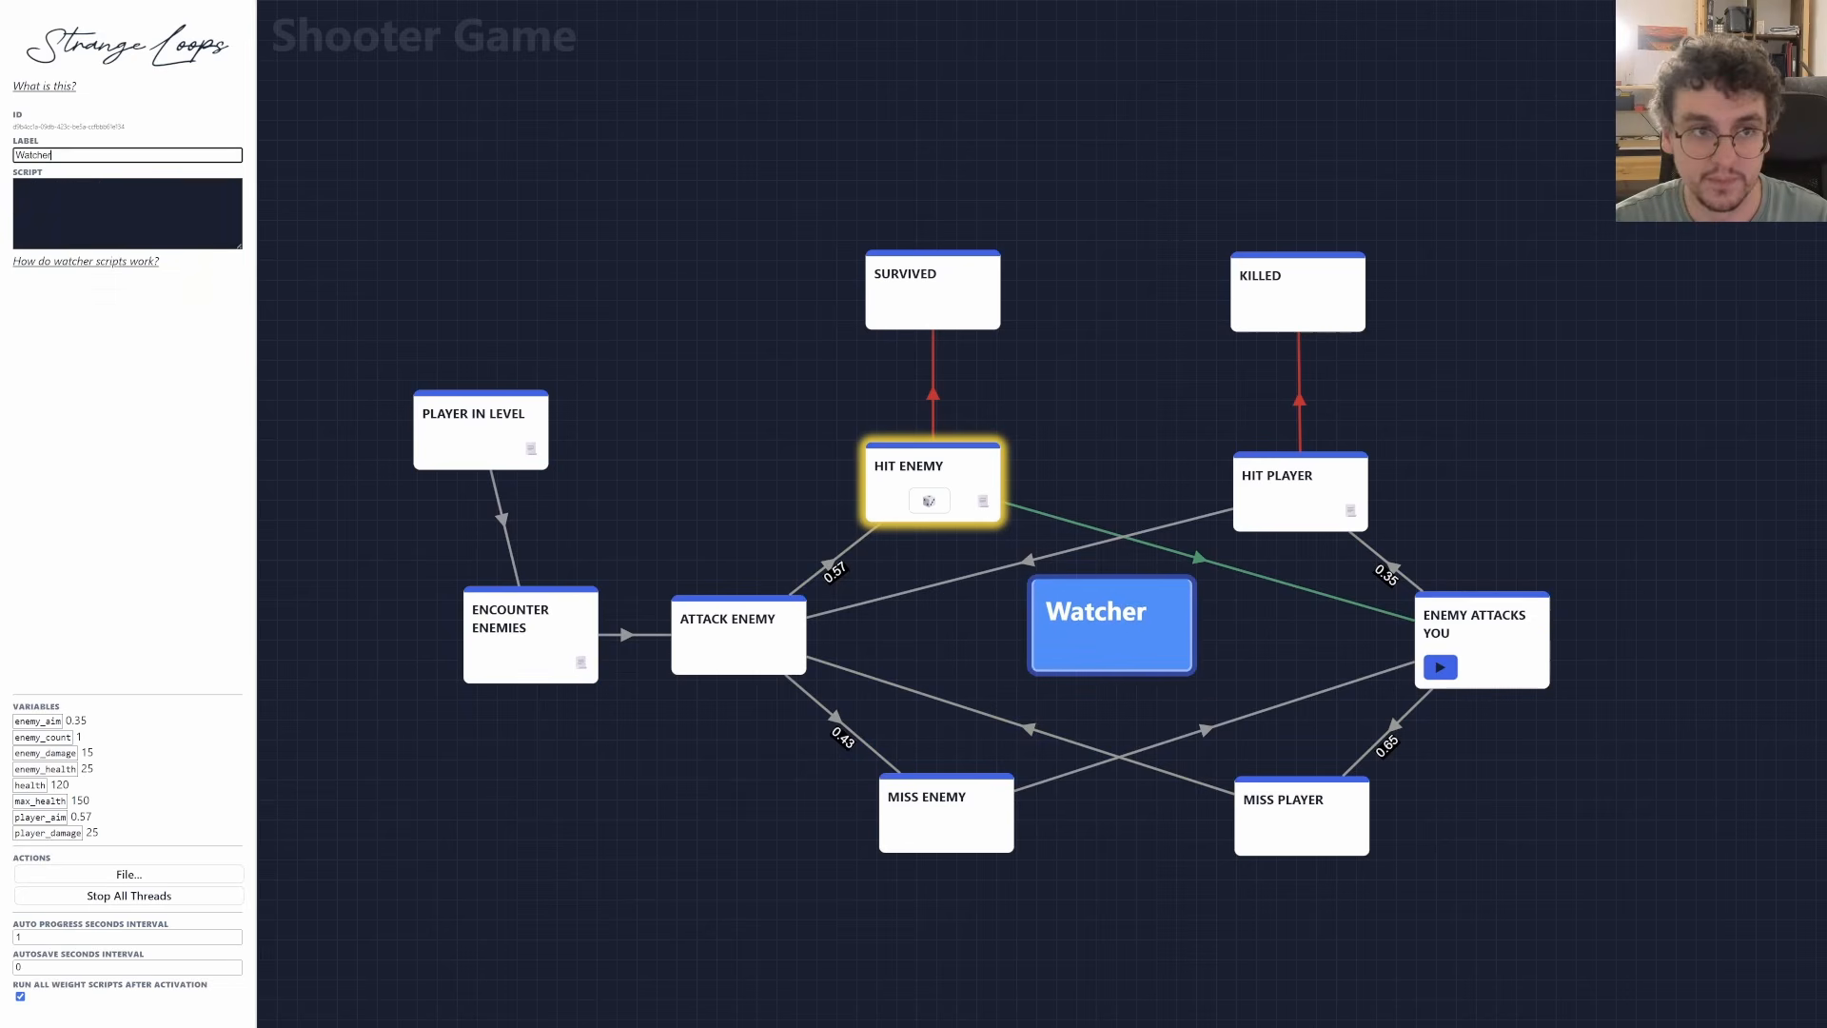
{"action": "type", "text": "Enemy Info"}
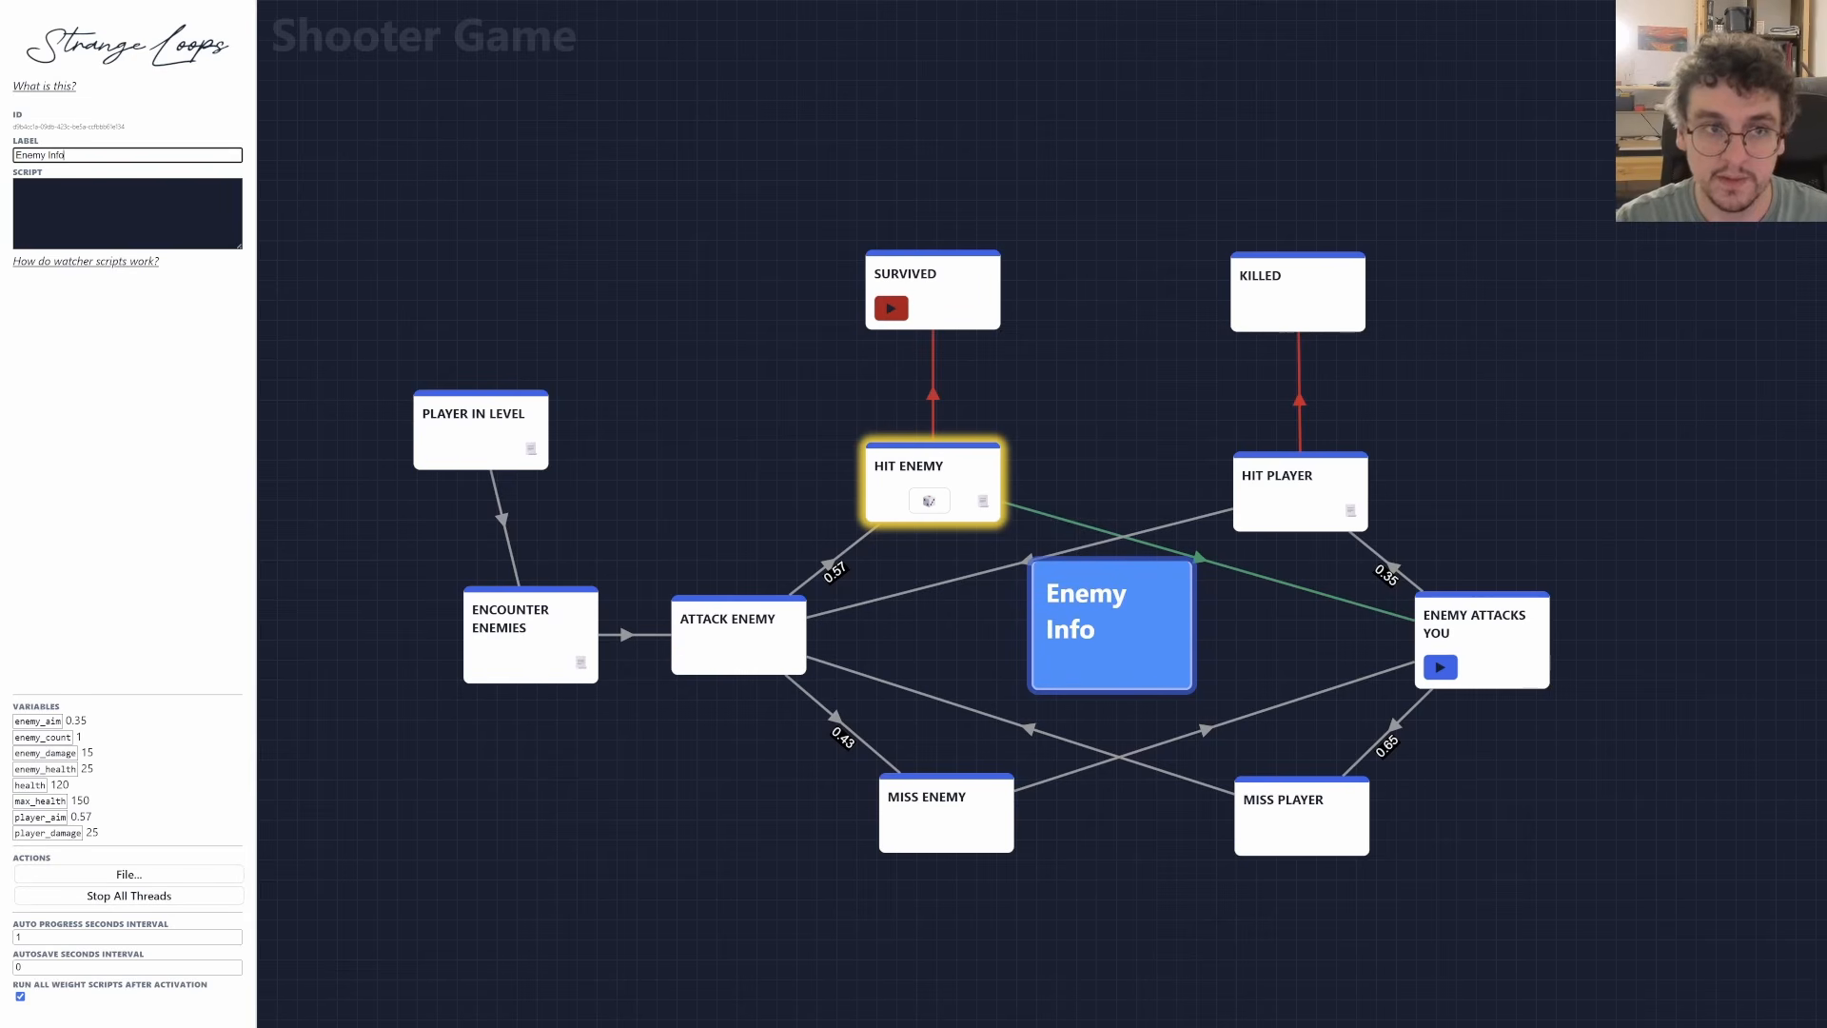
Script the Enemy Info watcher with self.count = g.enemy_count and self.health = g.enemy_health.
{"action": "key", "text": "Tab"}
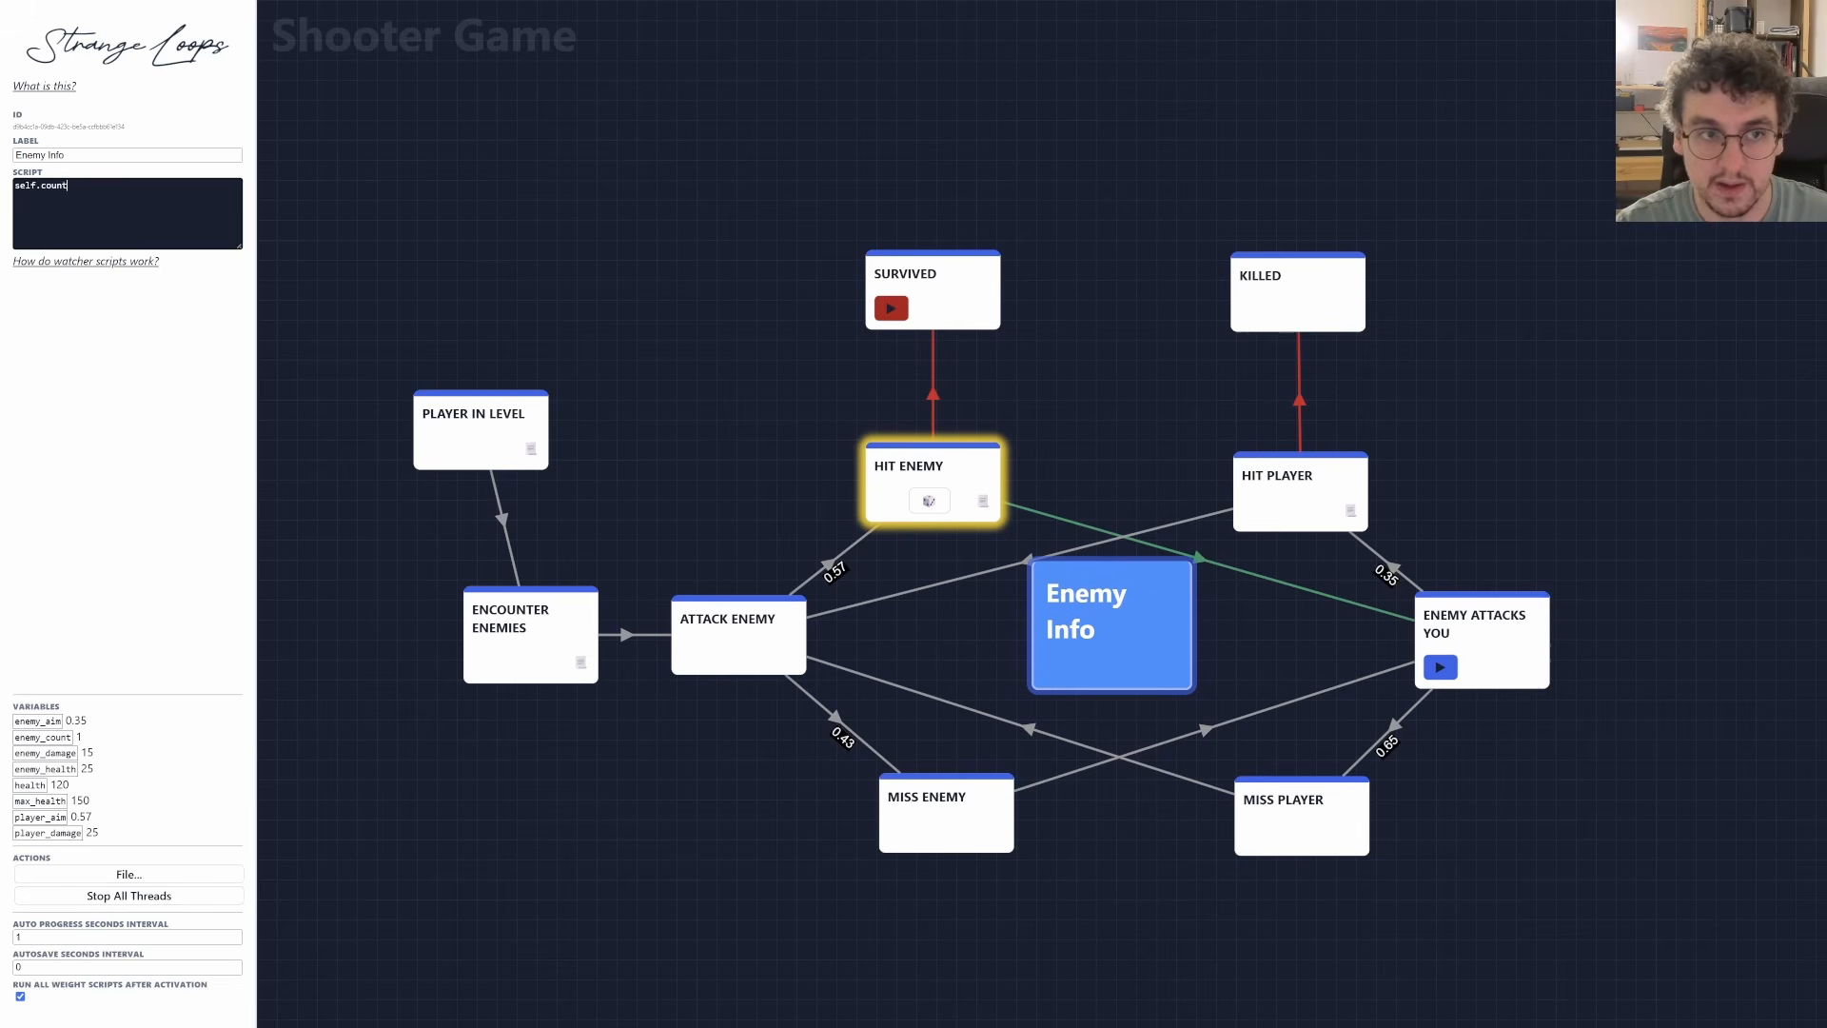
{"action": "type", "text": "self.count = g."}
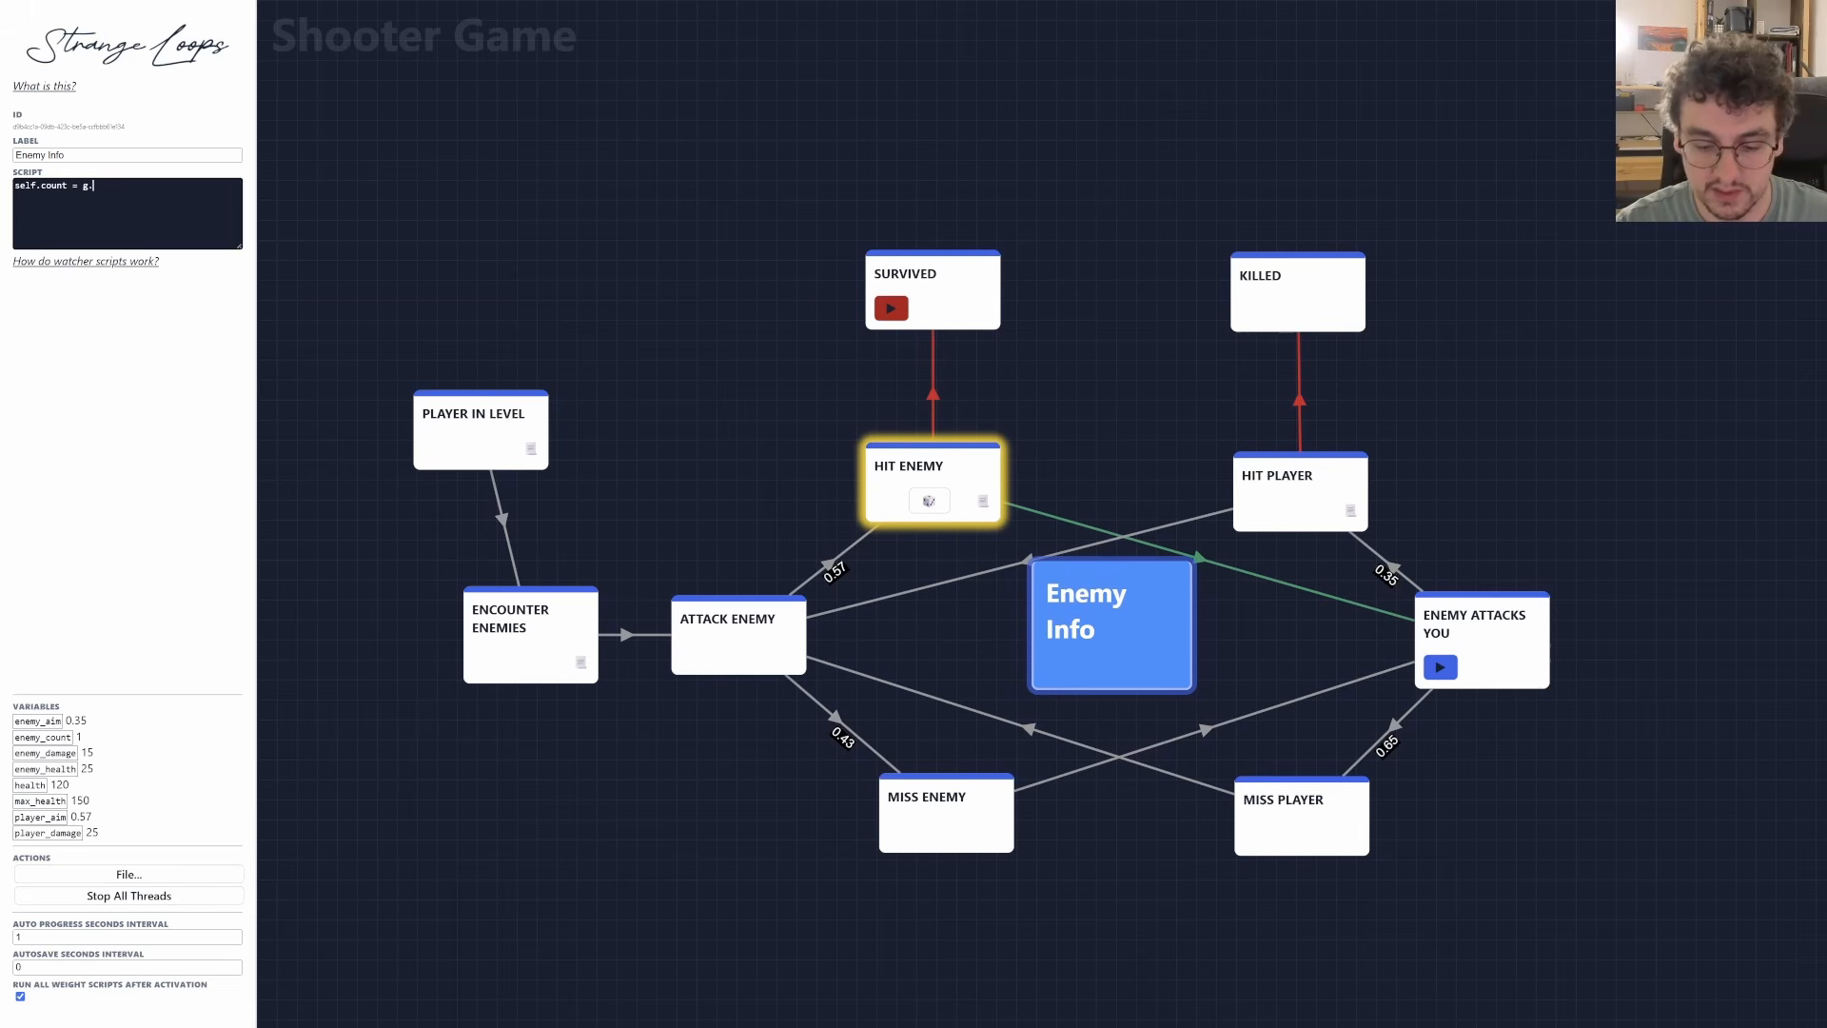
{"action": "type", "text": "enem,y"}
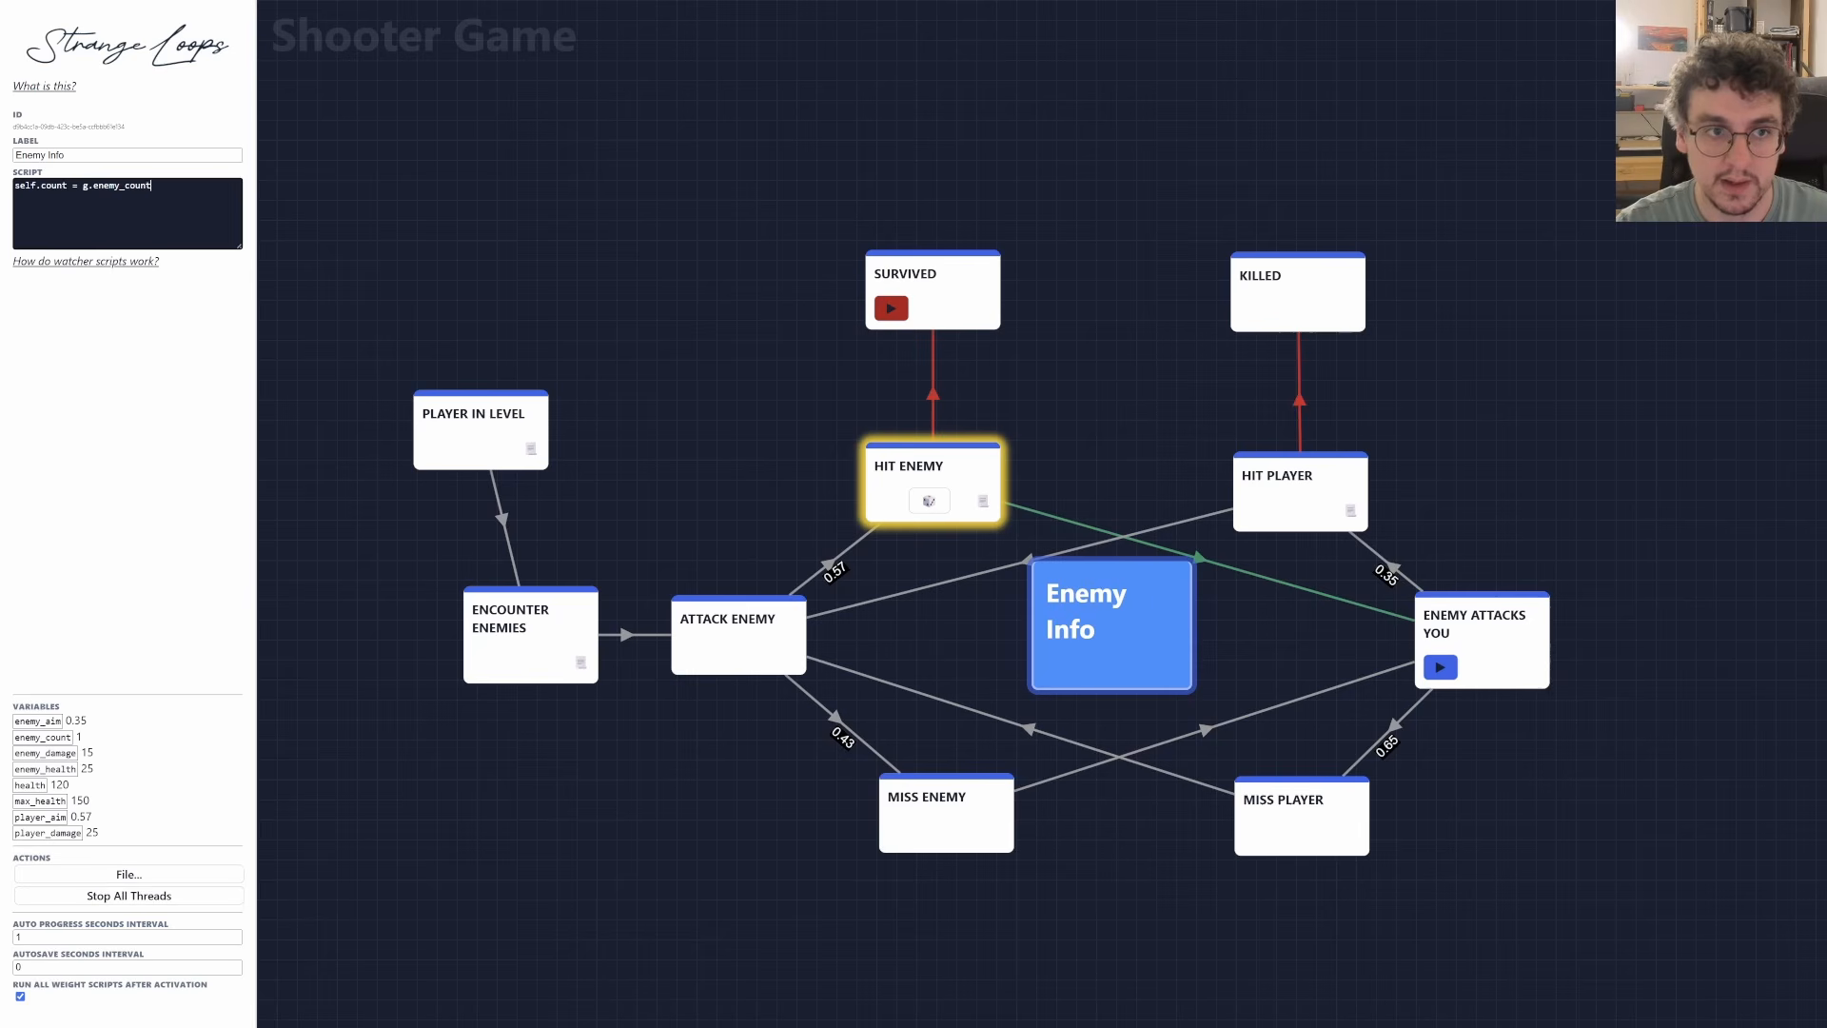
{"action": "type", "text": "health = g"}
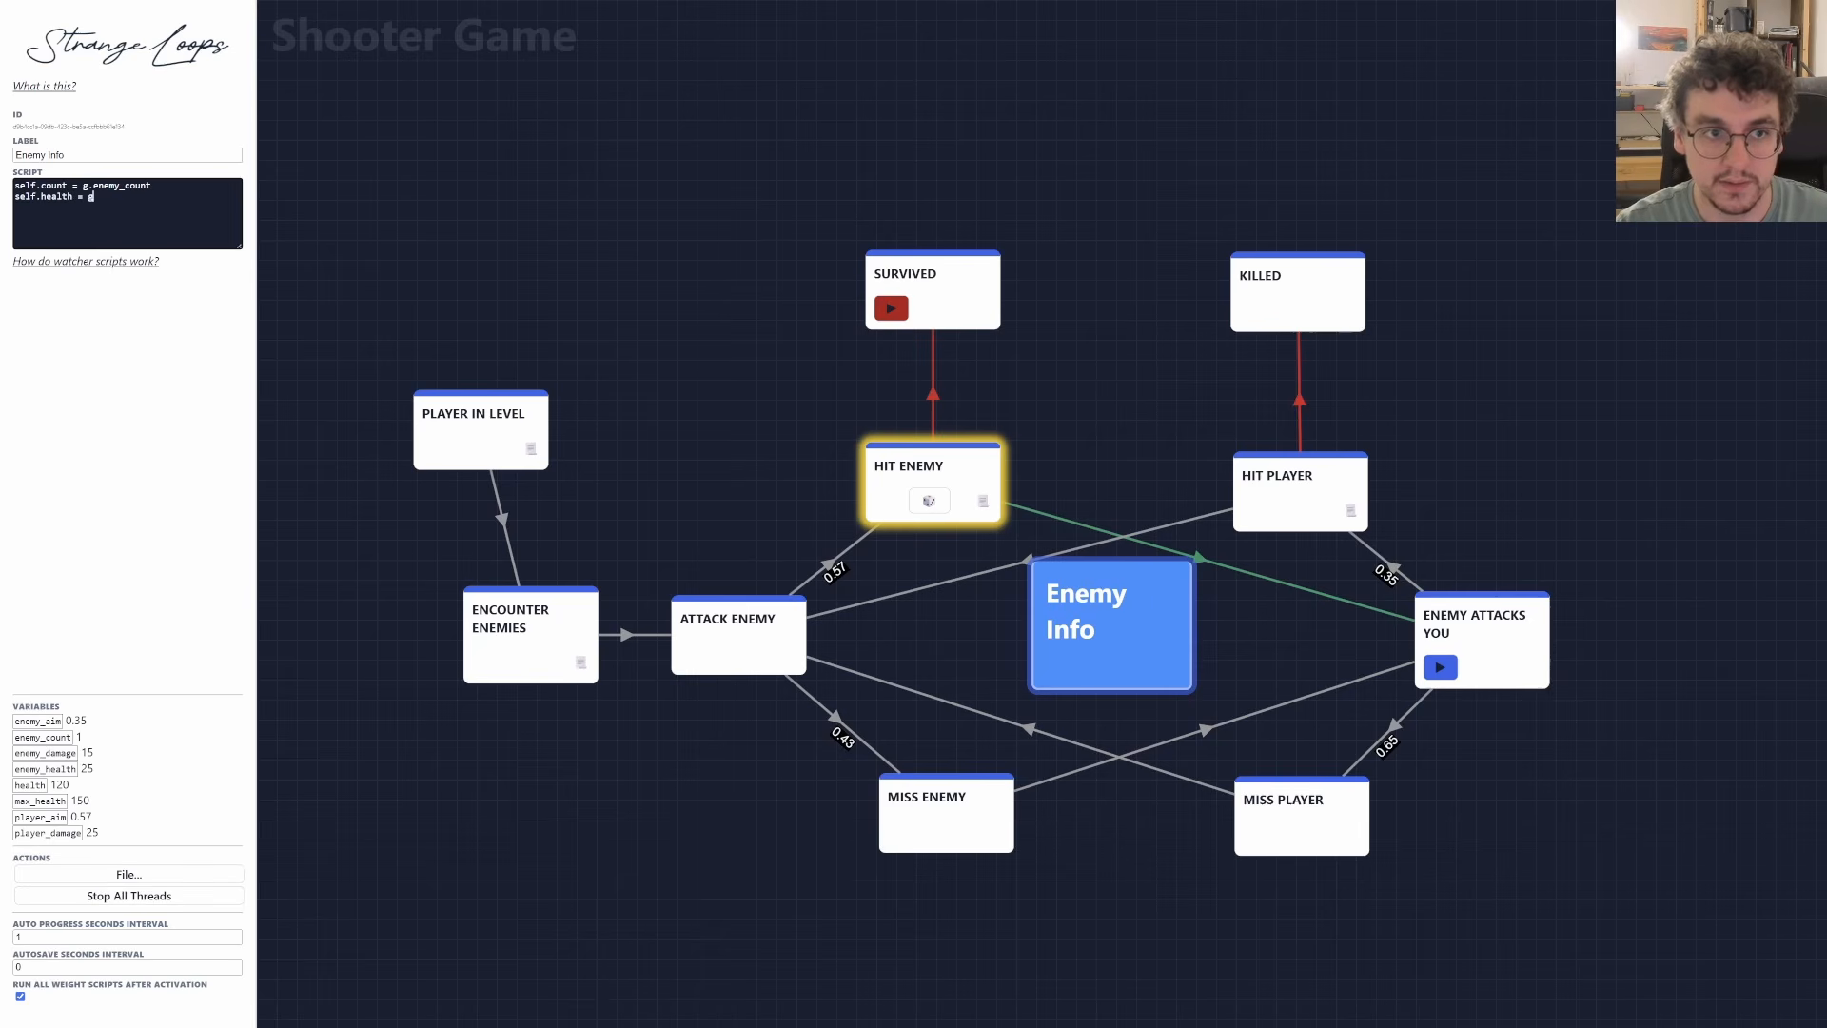
{"action": "type", "text": ".enemy_health"}
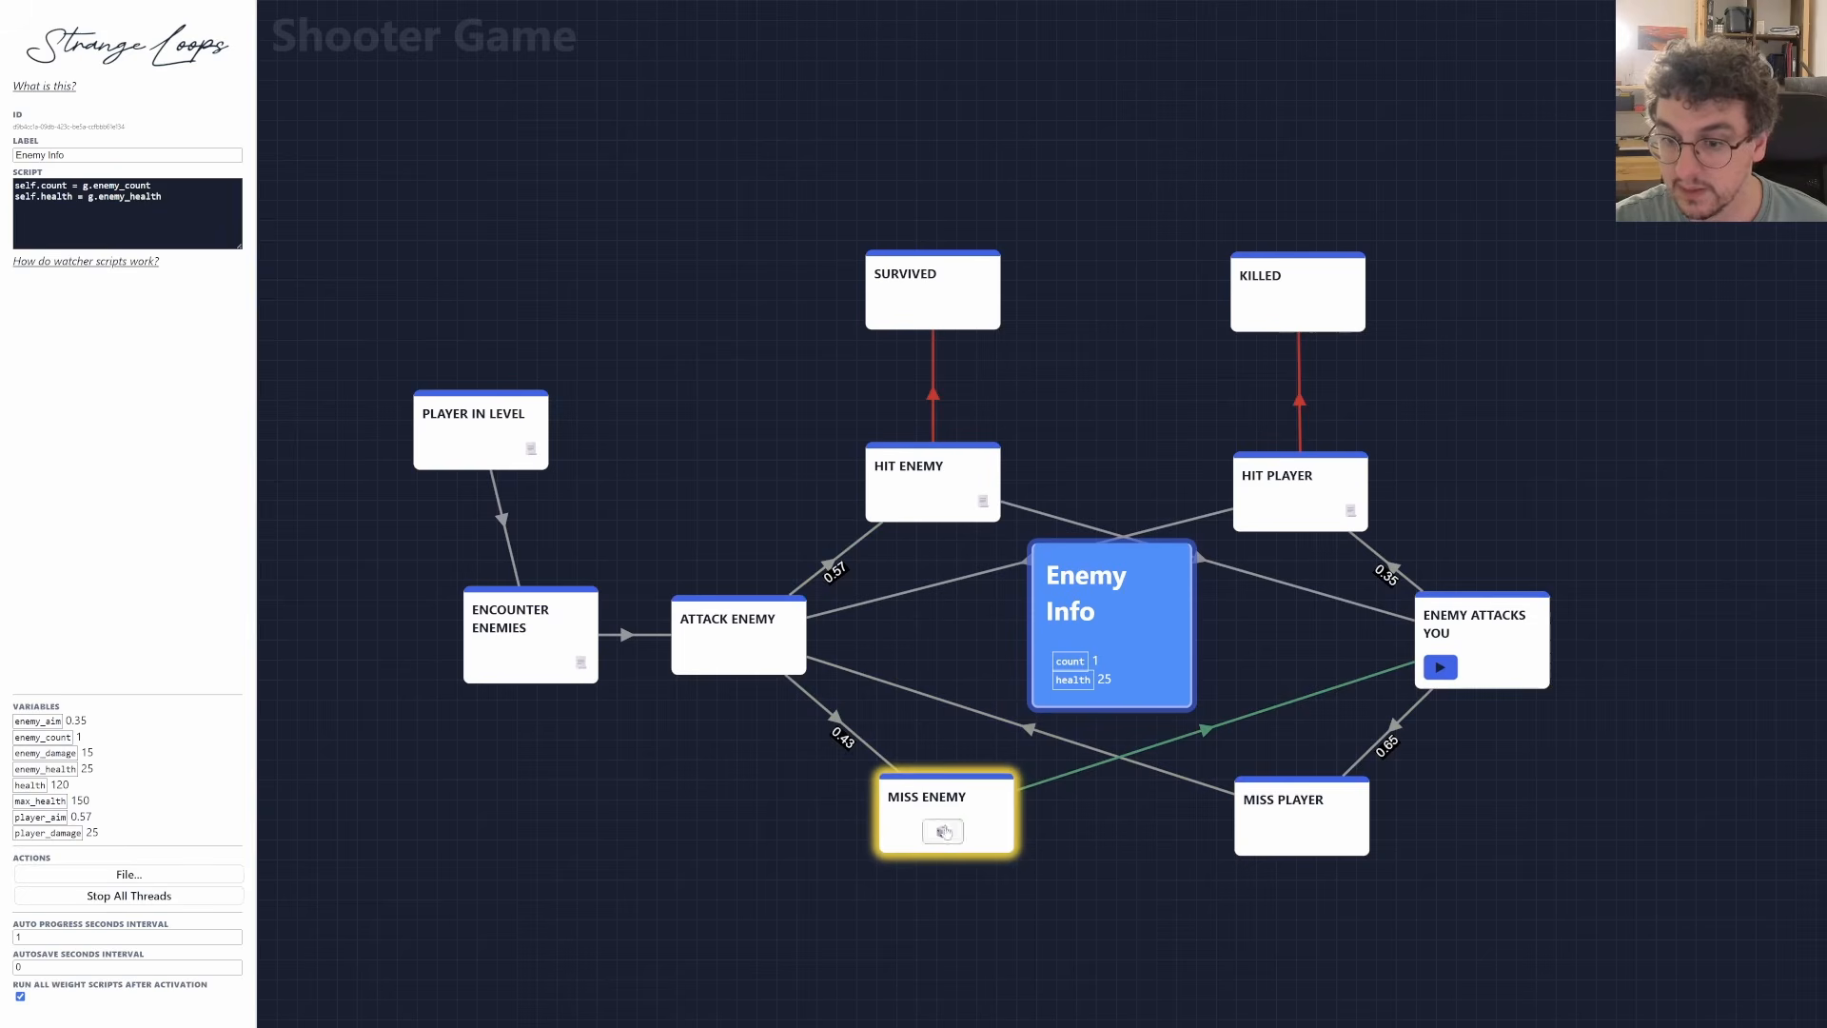
Play on until the last enemy is defeated, and move the Enemy Info watcher slightly lower, clear of the Hit Enemy edge.
{"action": "left_click", "coordinate": [1454, 678]}
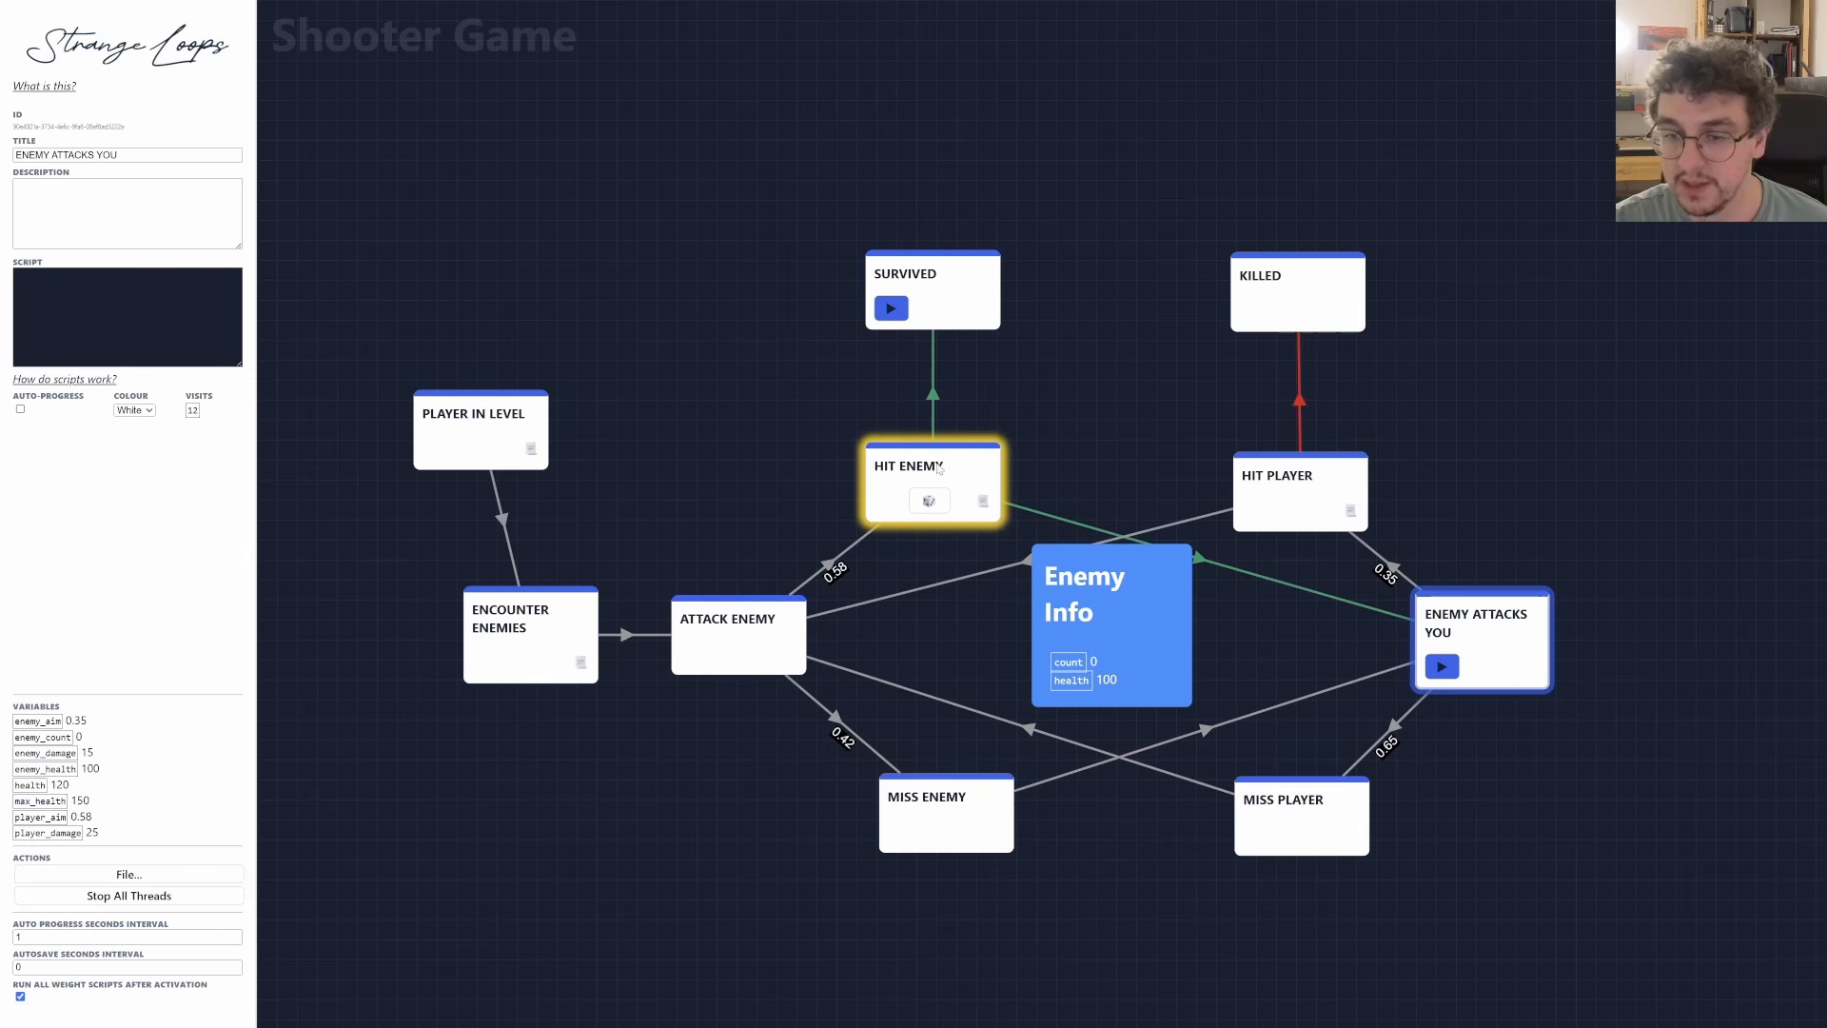
{"action": "left_click_drag", "start_coordinate": [1144, 682], "coordinate": [1154, 736]}
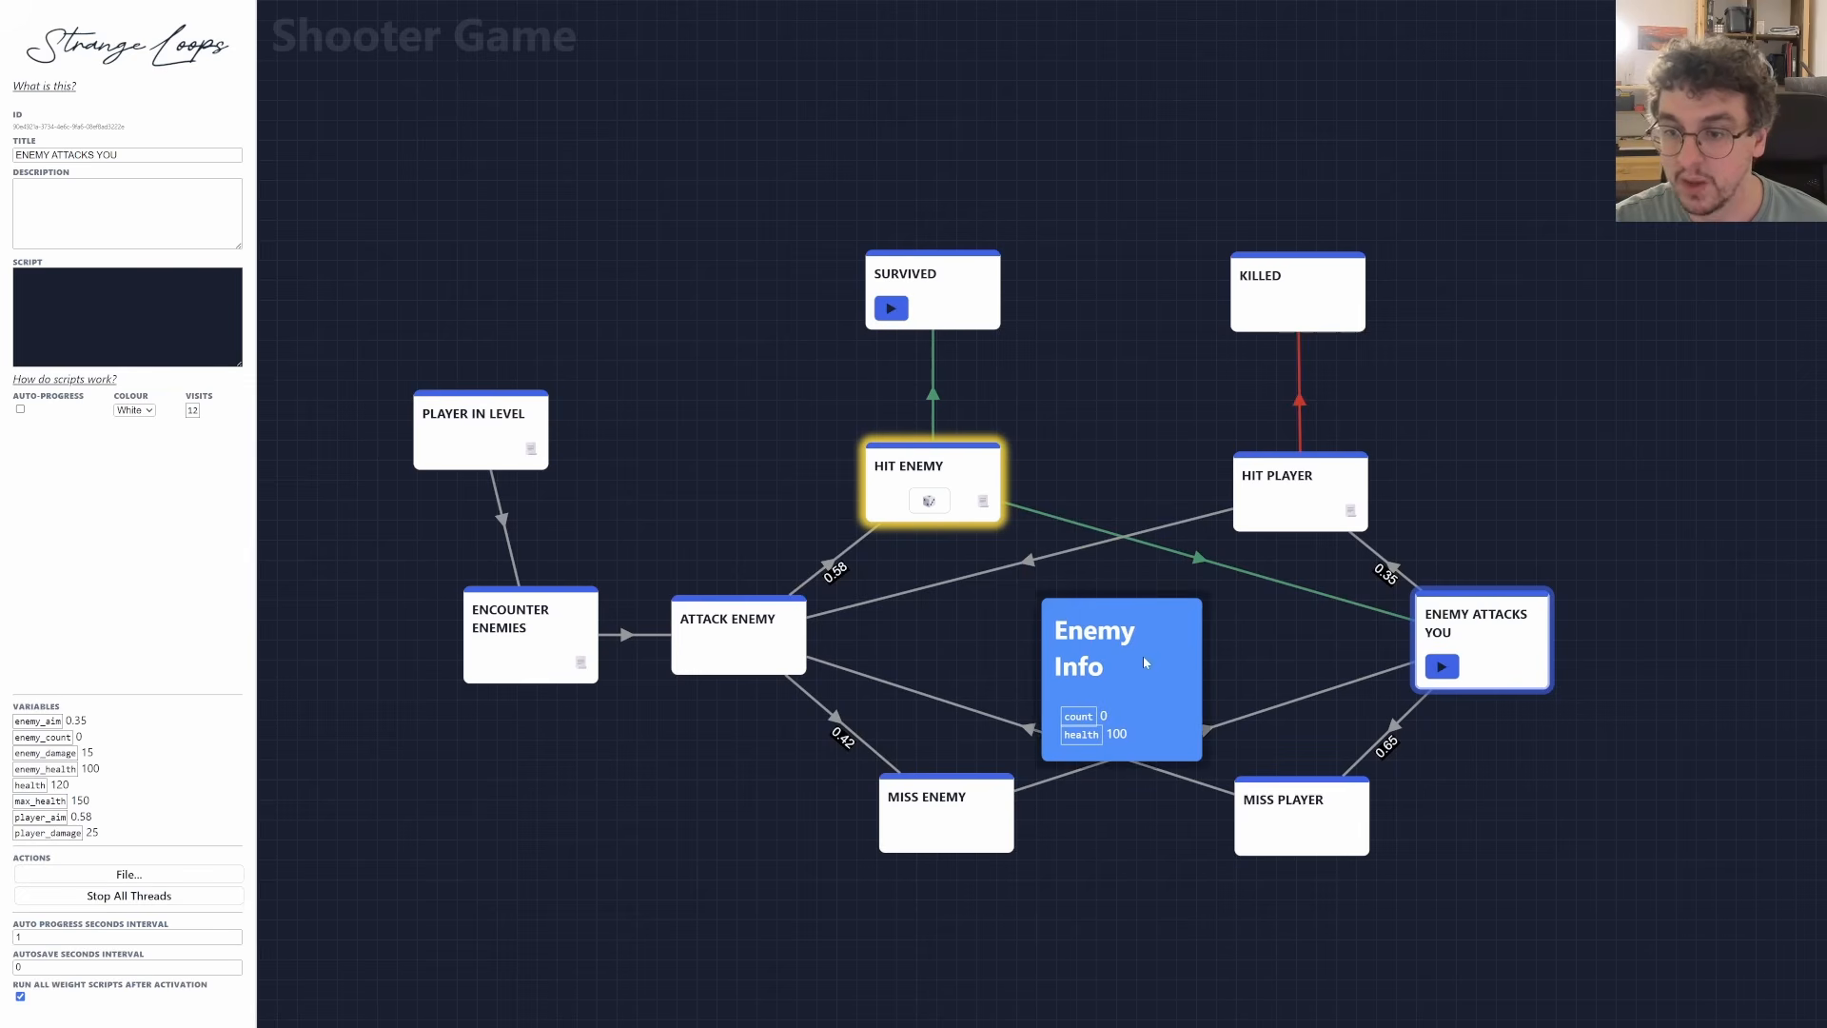
Check the Survived edge's condition and give the edge from Hit Enemy to Enemy Attacks You a g.enemy_count > weight-script condition requiring remaining enemies.
{"action": "left_click", "coordinate": [931, 411]}
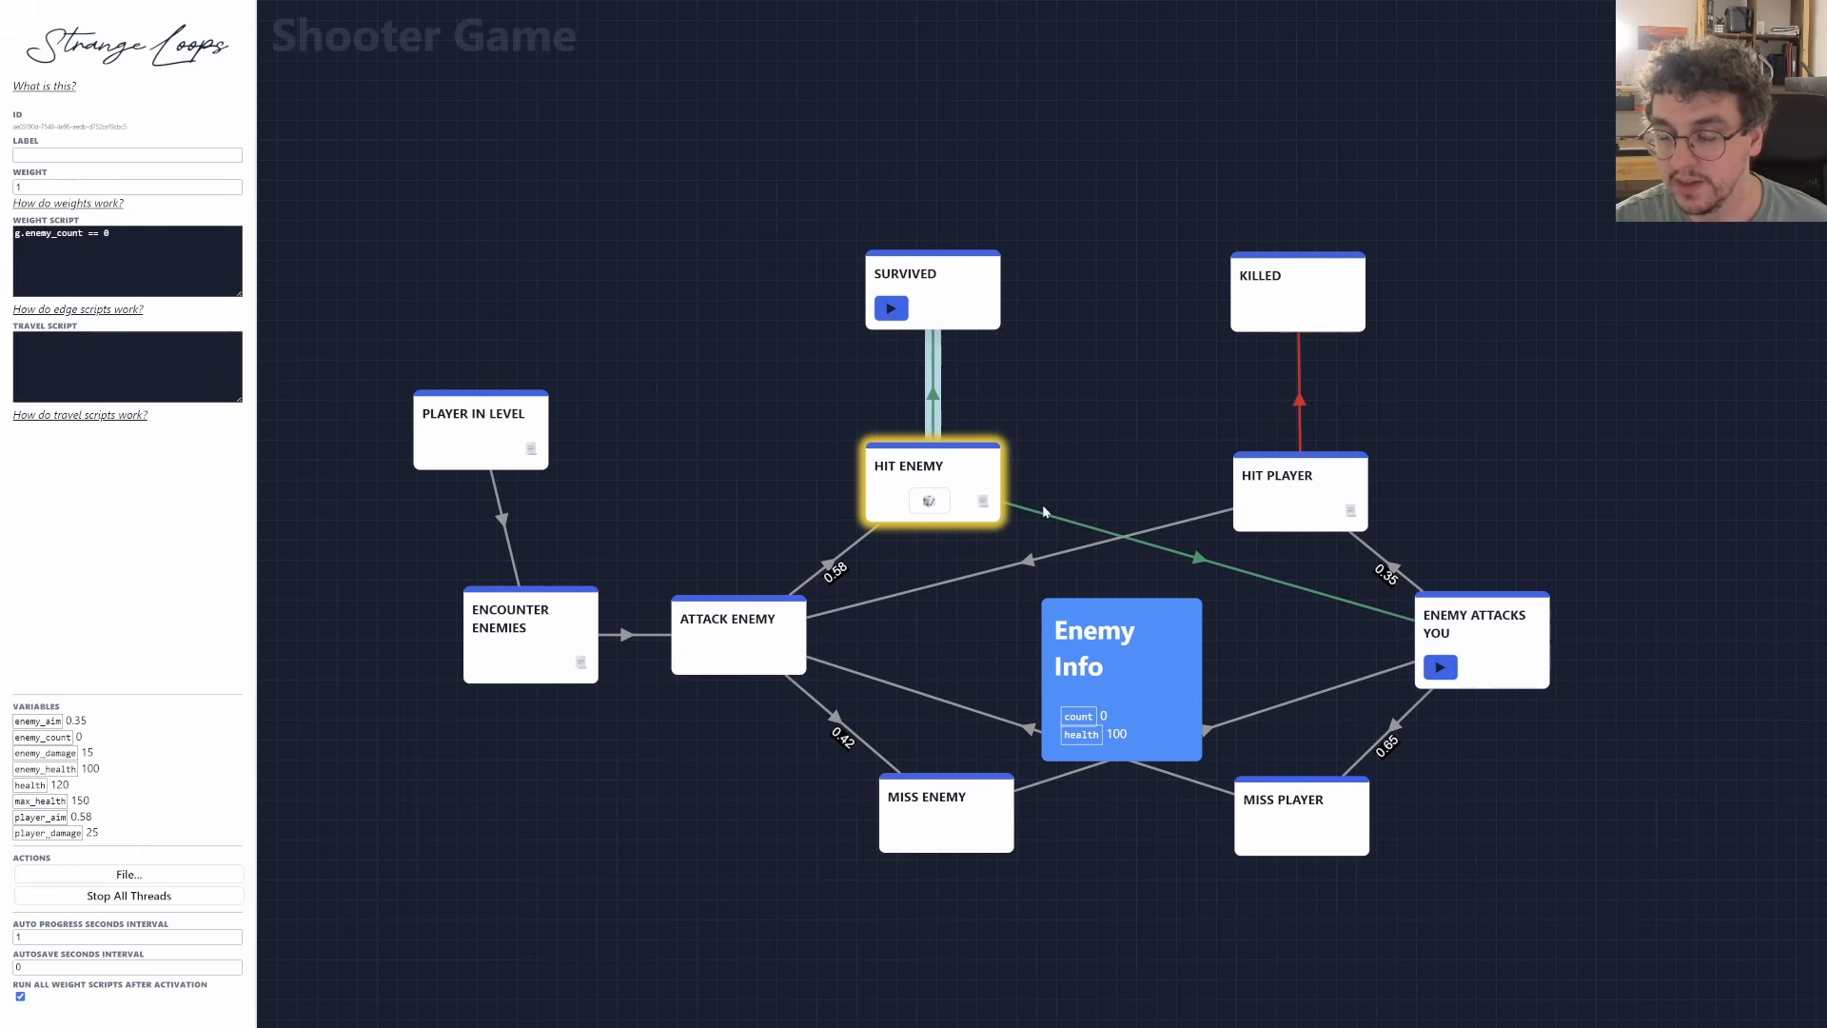
{"action": "left_click", "coordinate": [999, 499]}
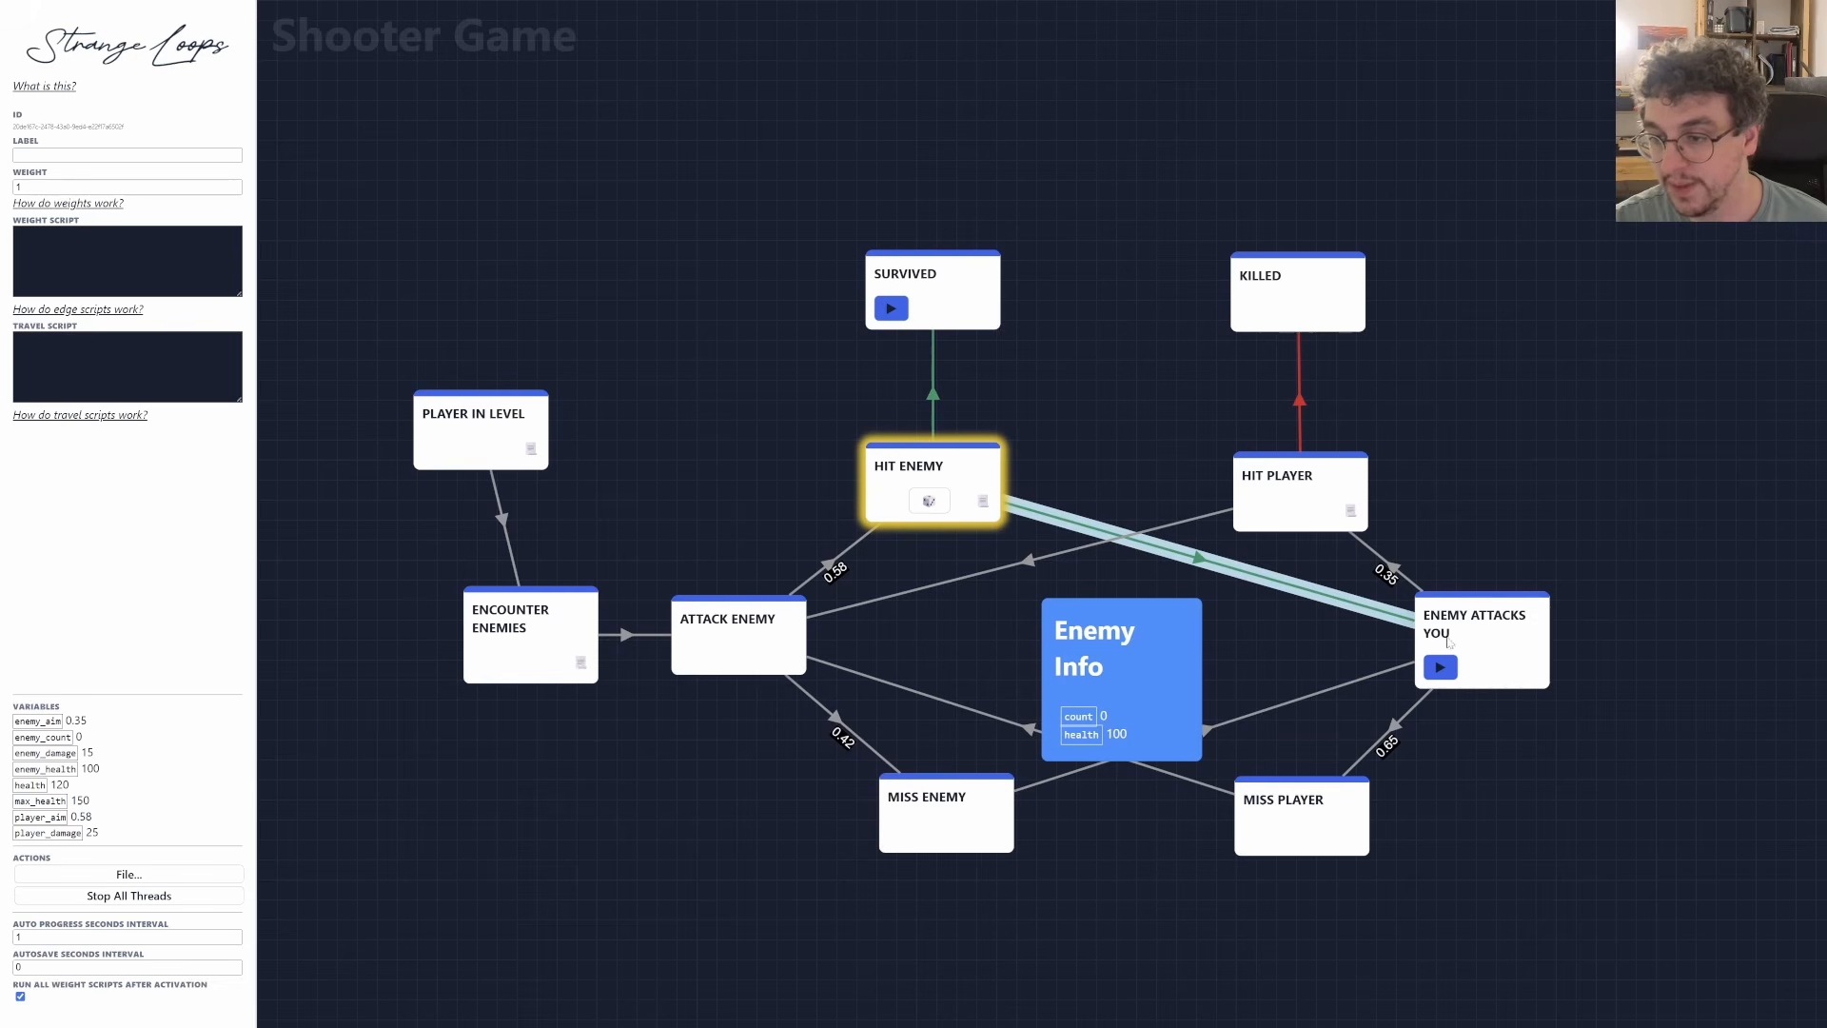
{"action": "left_click", "coordinate": [933, 380]}
{"action": "key", "text": "ctrl+a"}
{"action": "left_click", "coordinate": [598, 283]}
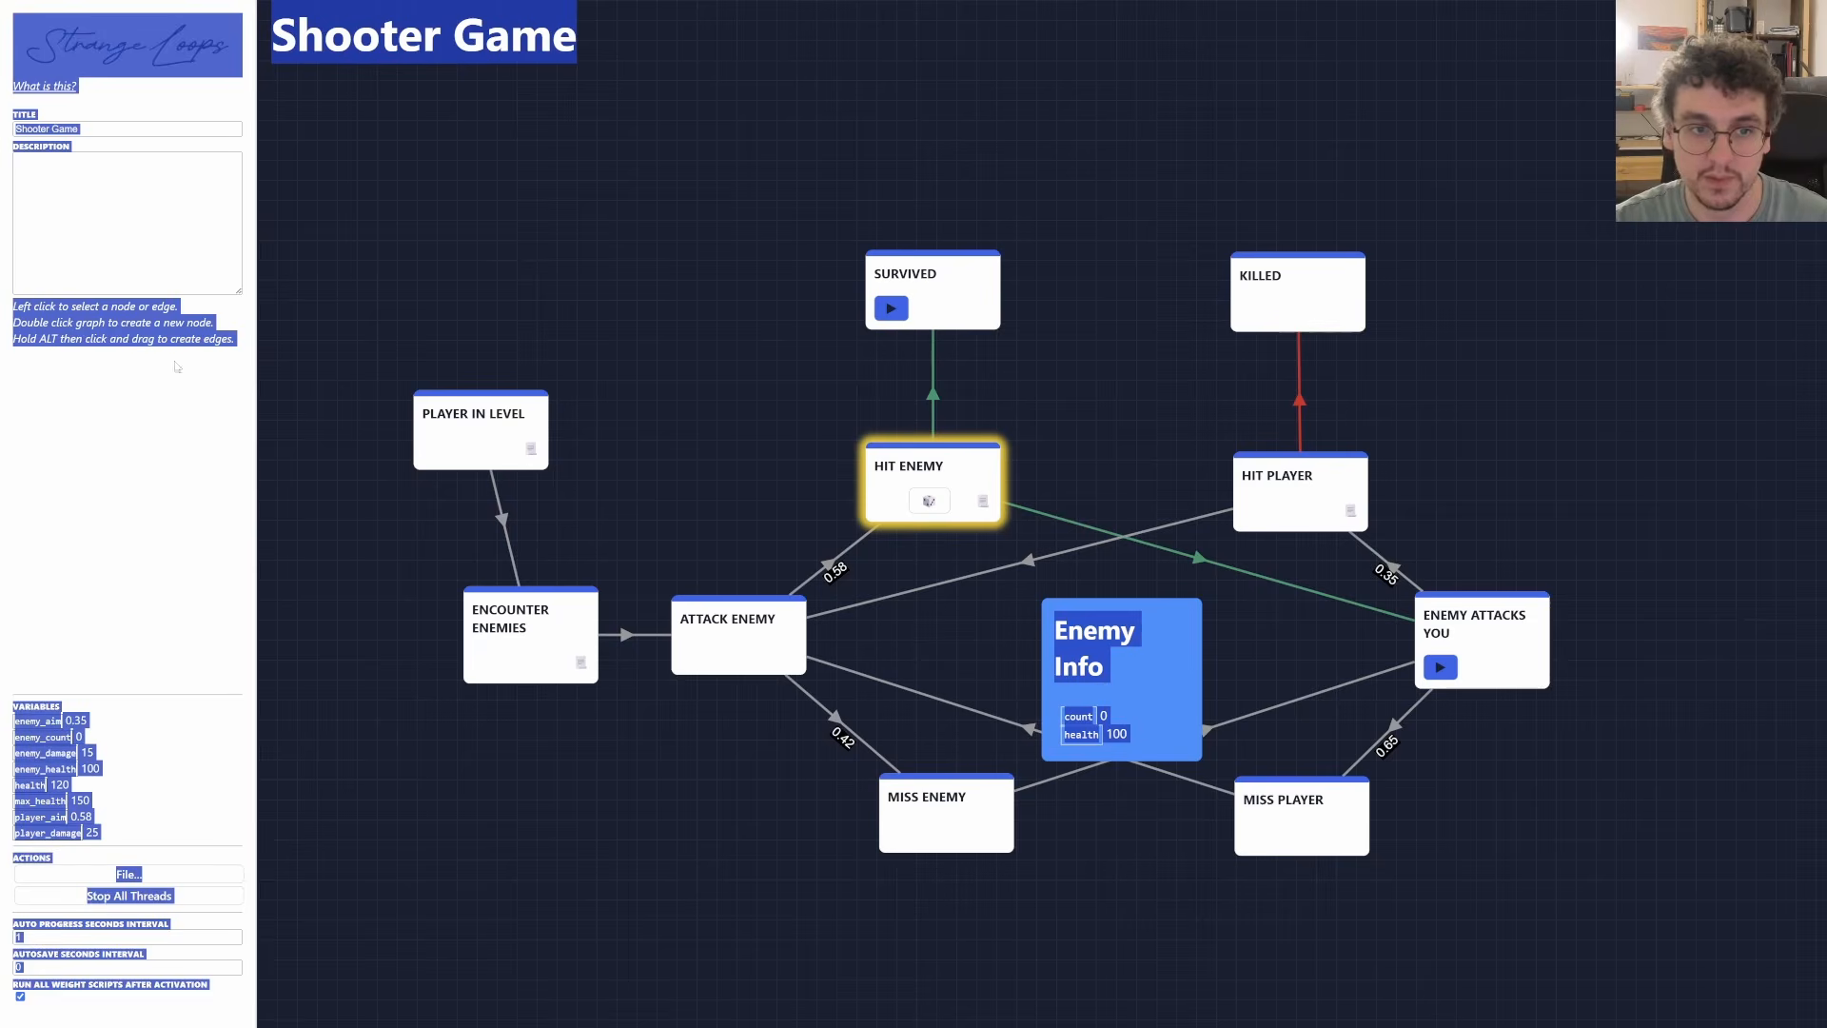
{"action": "left_click", "coordinate": [176, 366]}
{"action": "left_click", "coordinate": [1029, 514]}
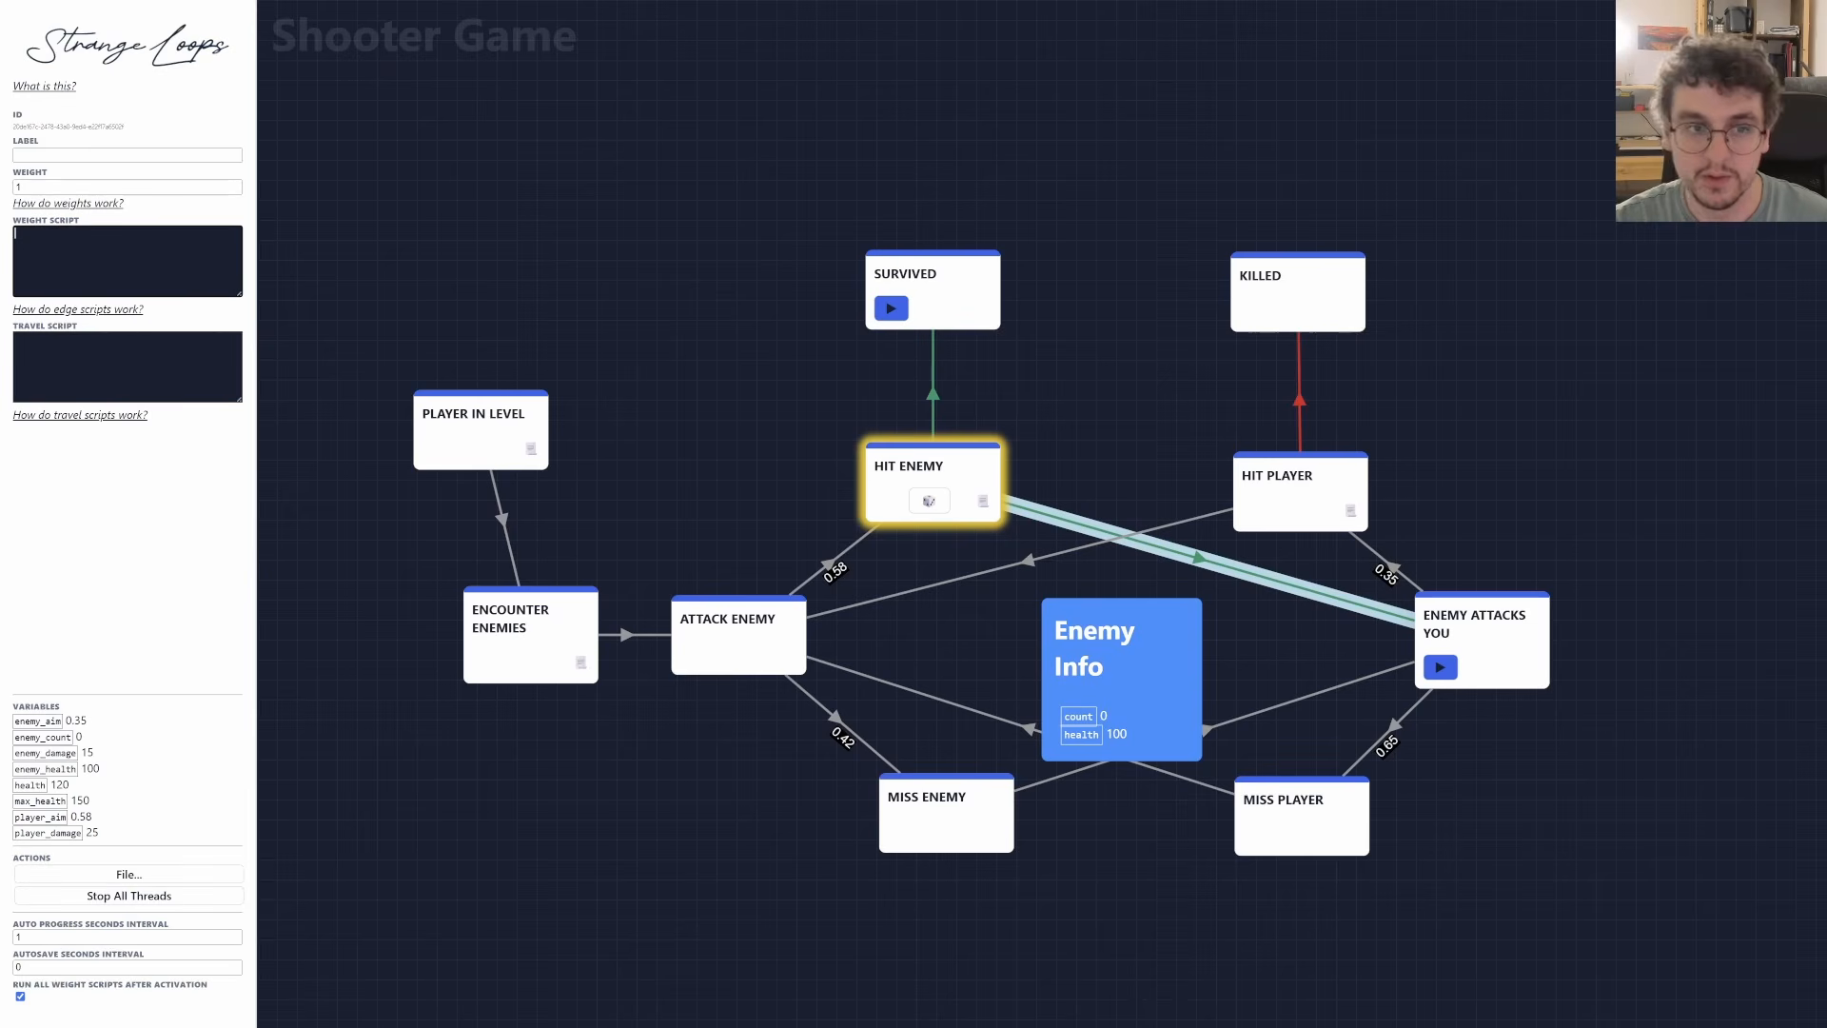
{"action": "type", "text": "g.enemy_count +="}
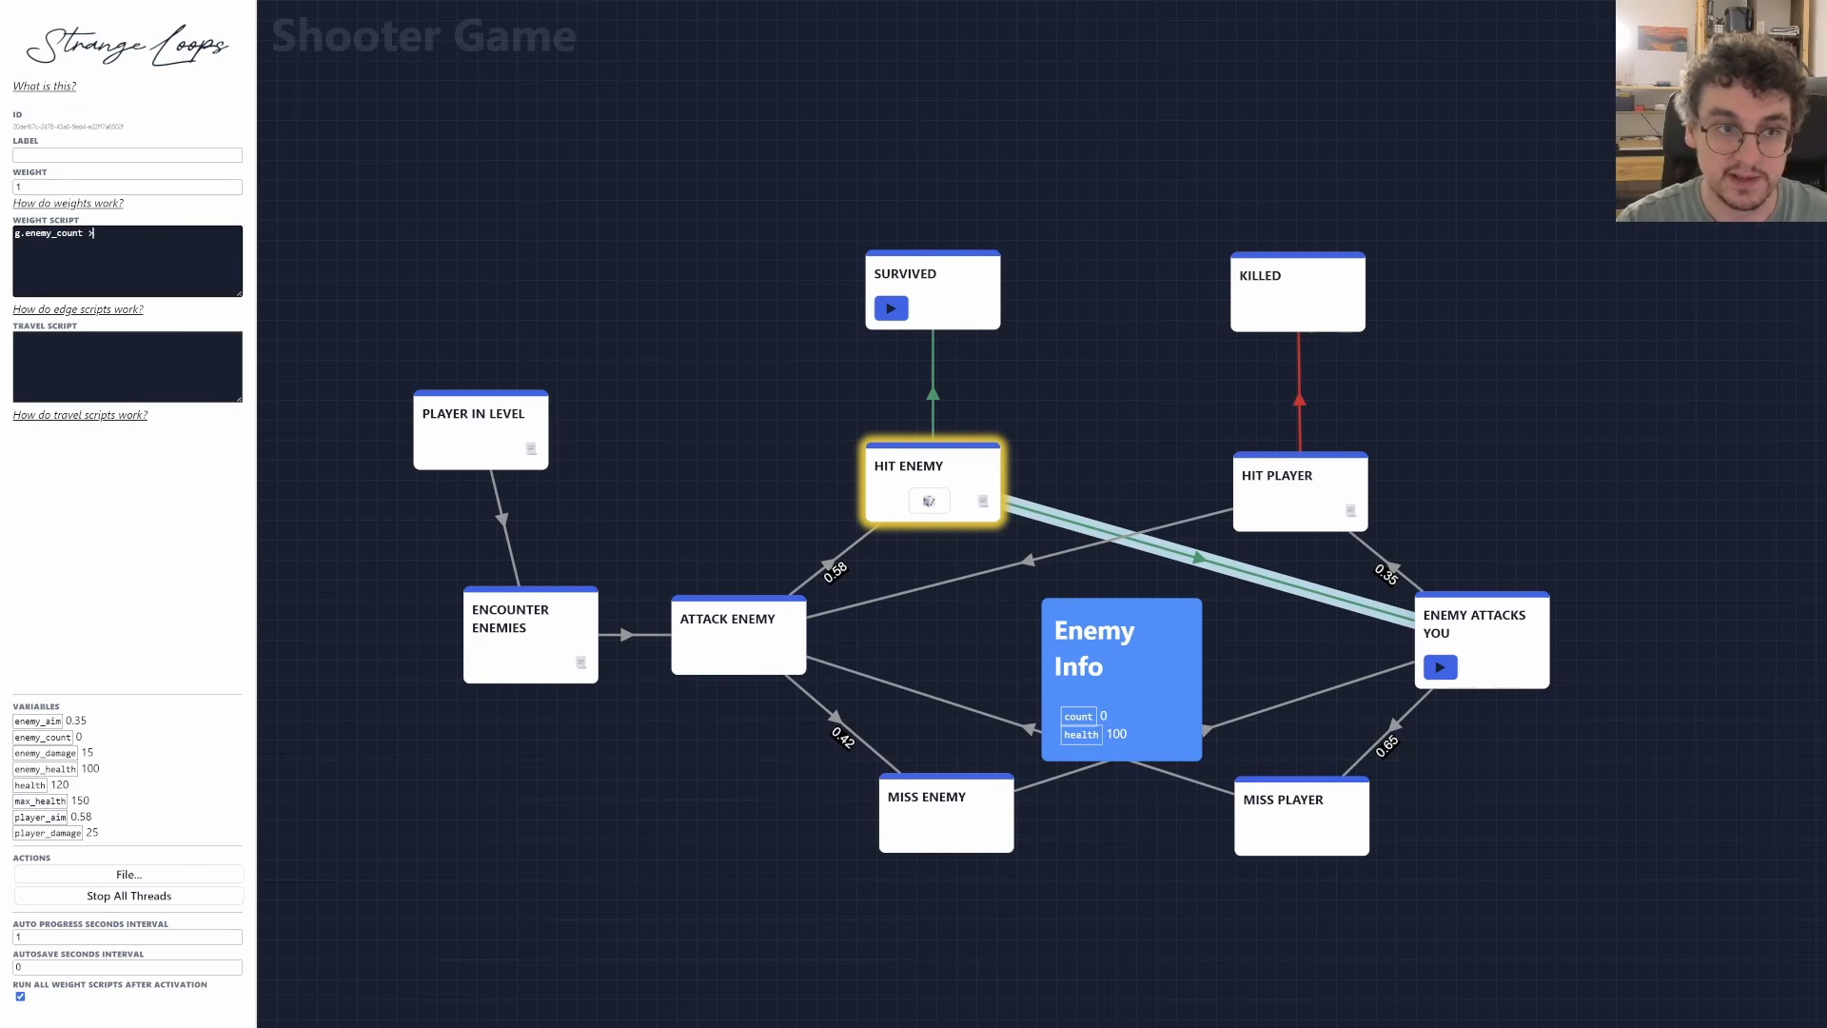
{"action": "left_click", "coordinate": [1088, 455]}
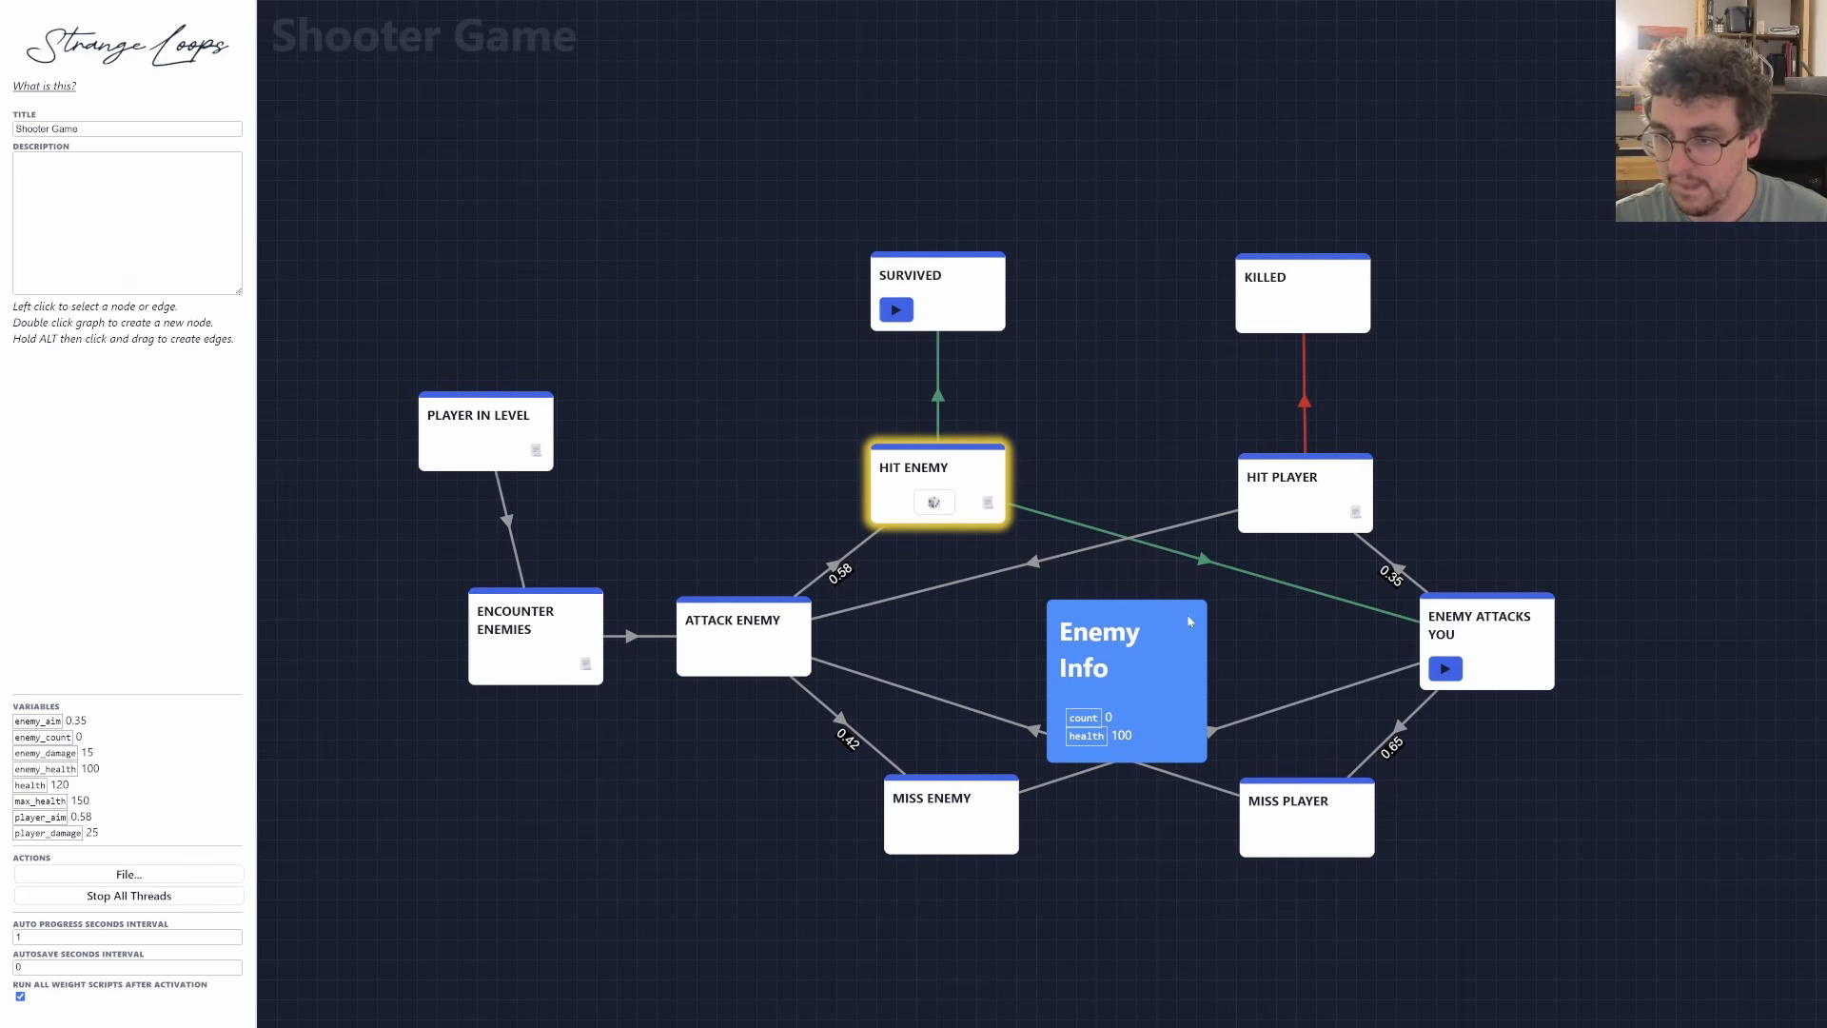
Set the weight script of the edge from Hit Player to Attack Enemy to g.health > 0, and stop all threads.
{"action": "left_click", "coordinate": [1310, 501]}
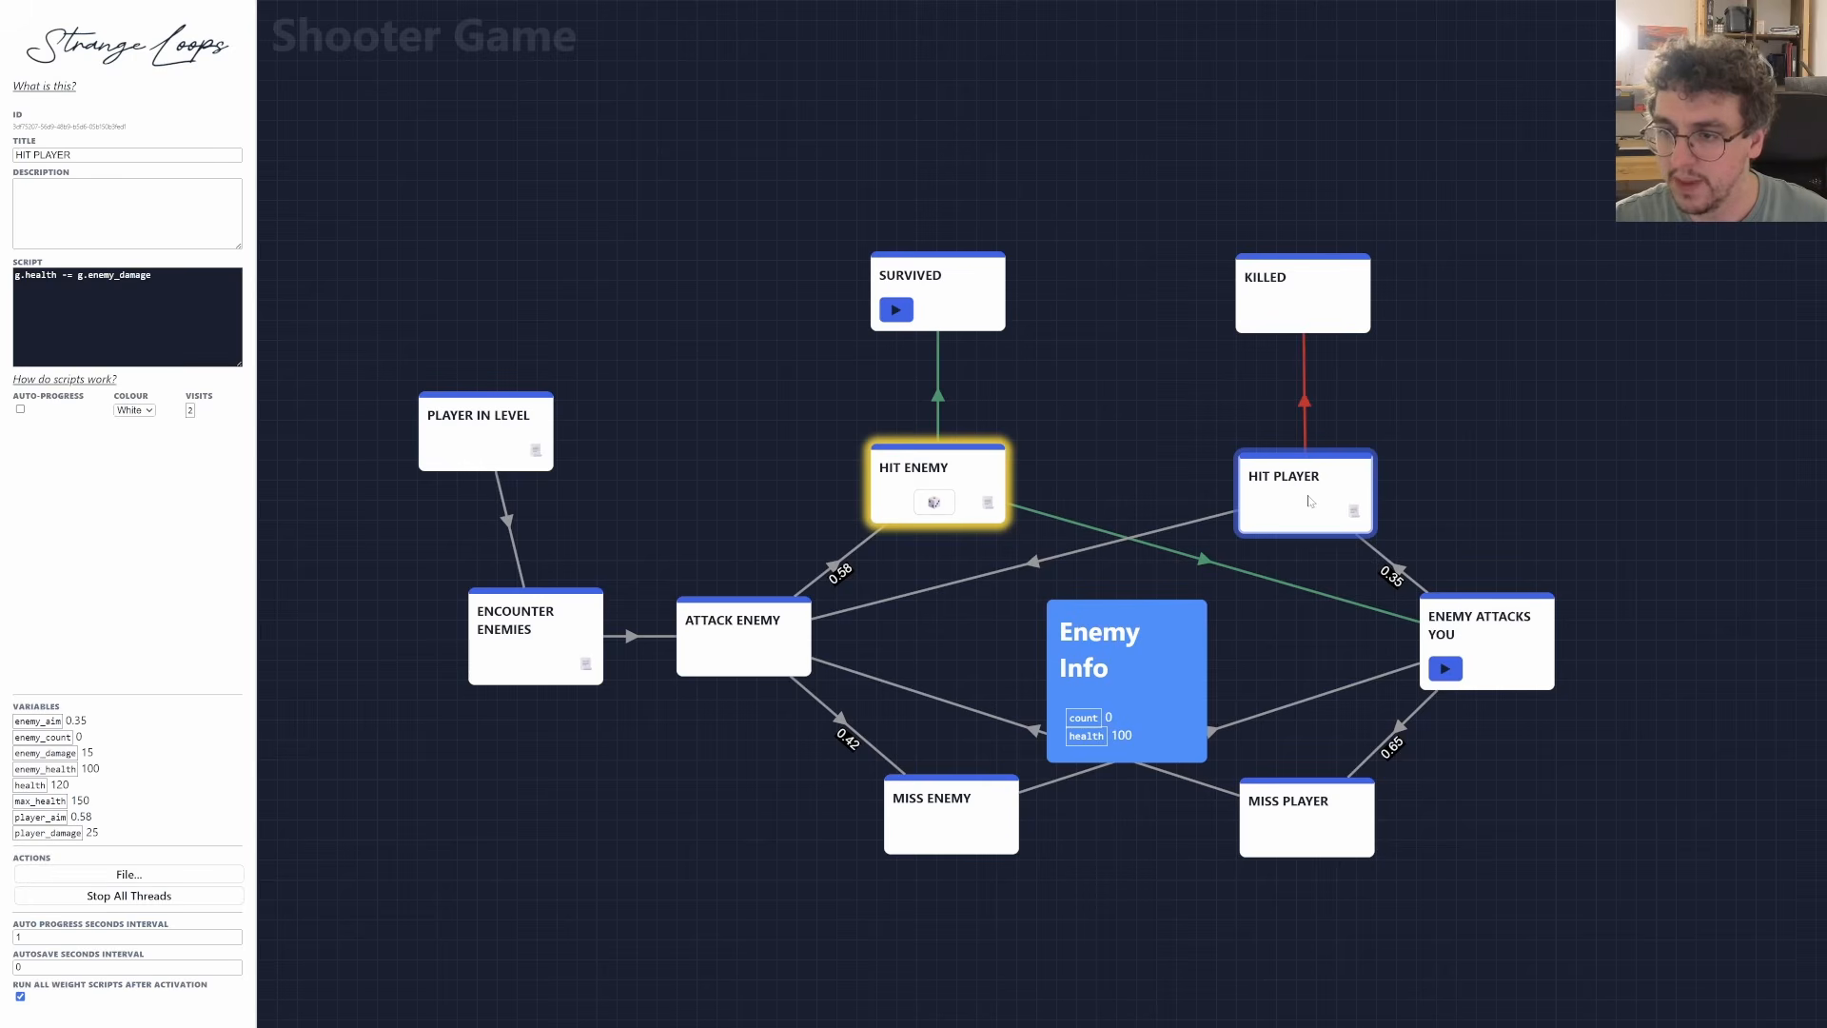
{"action": "left_click", "coordinate": [1213, 516]}
{"action": "left_click", "coordinate": [128, 260]}
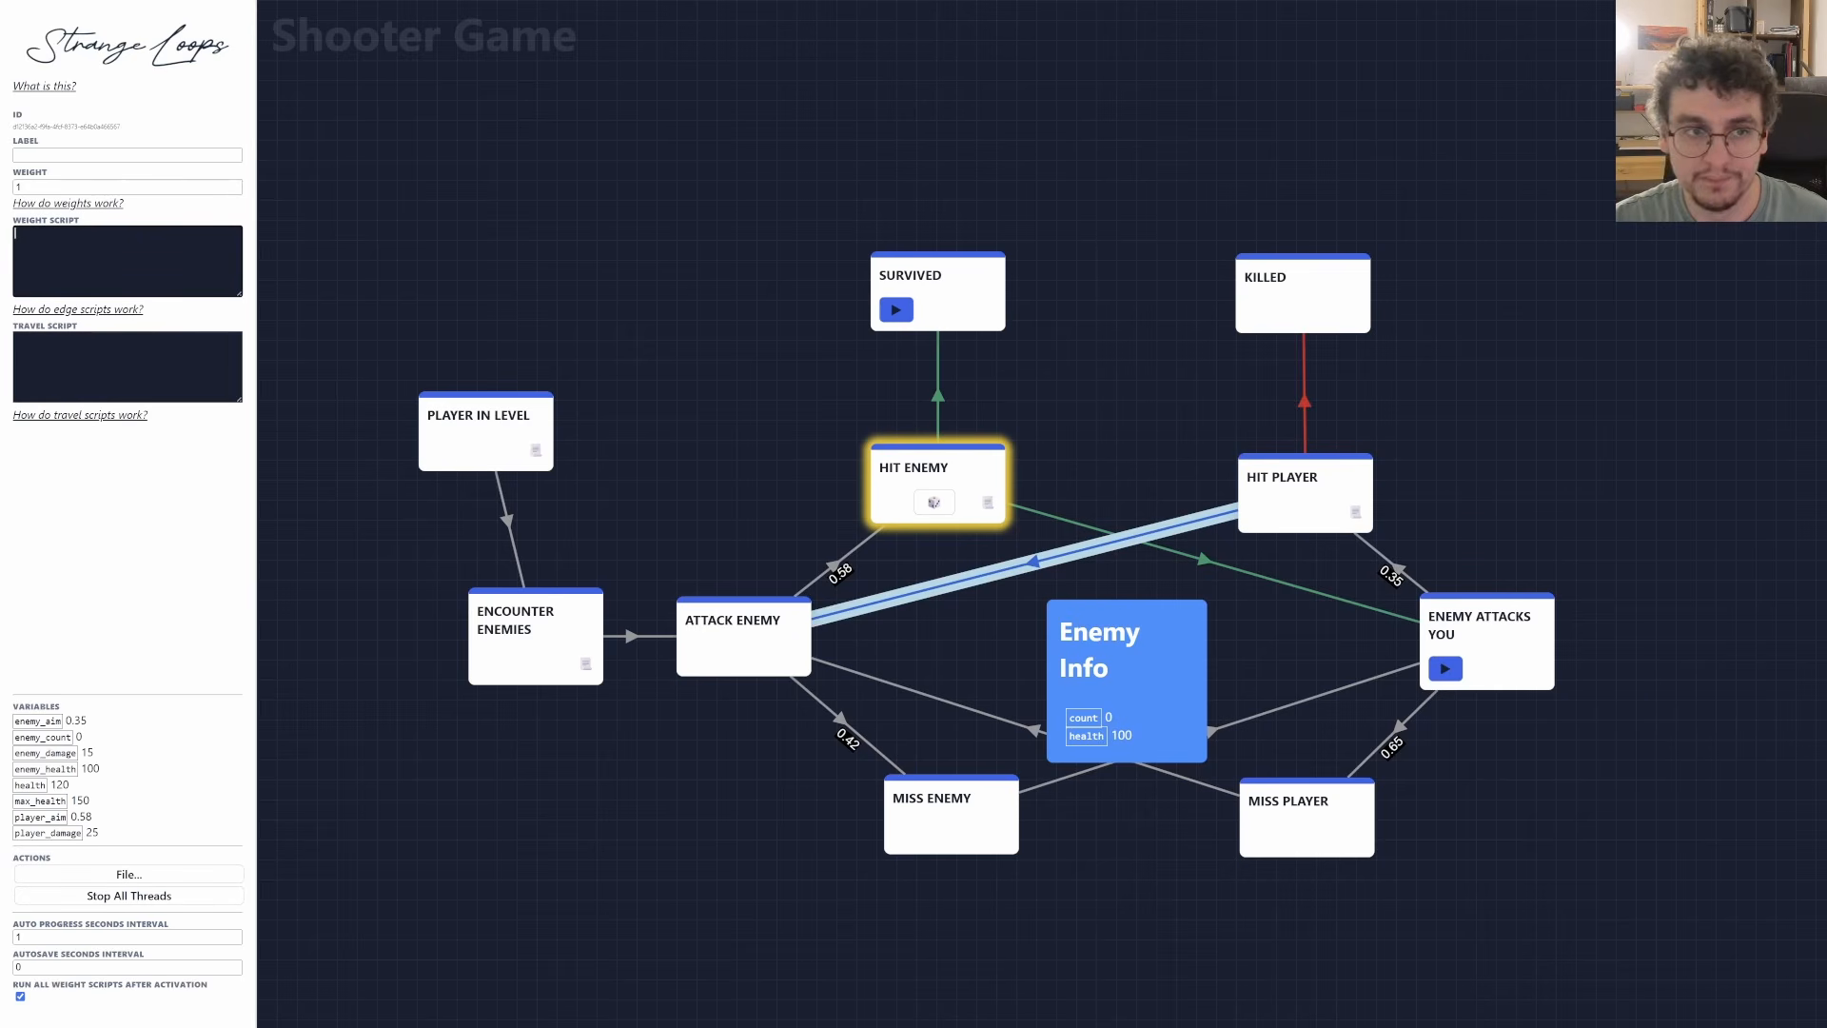
{"action": "type", "text": "g.health > 0"}
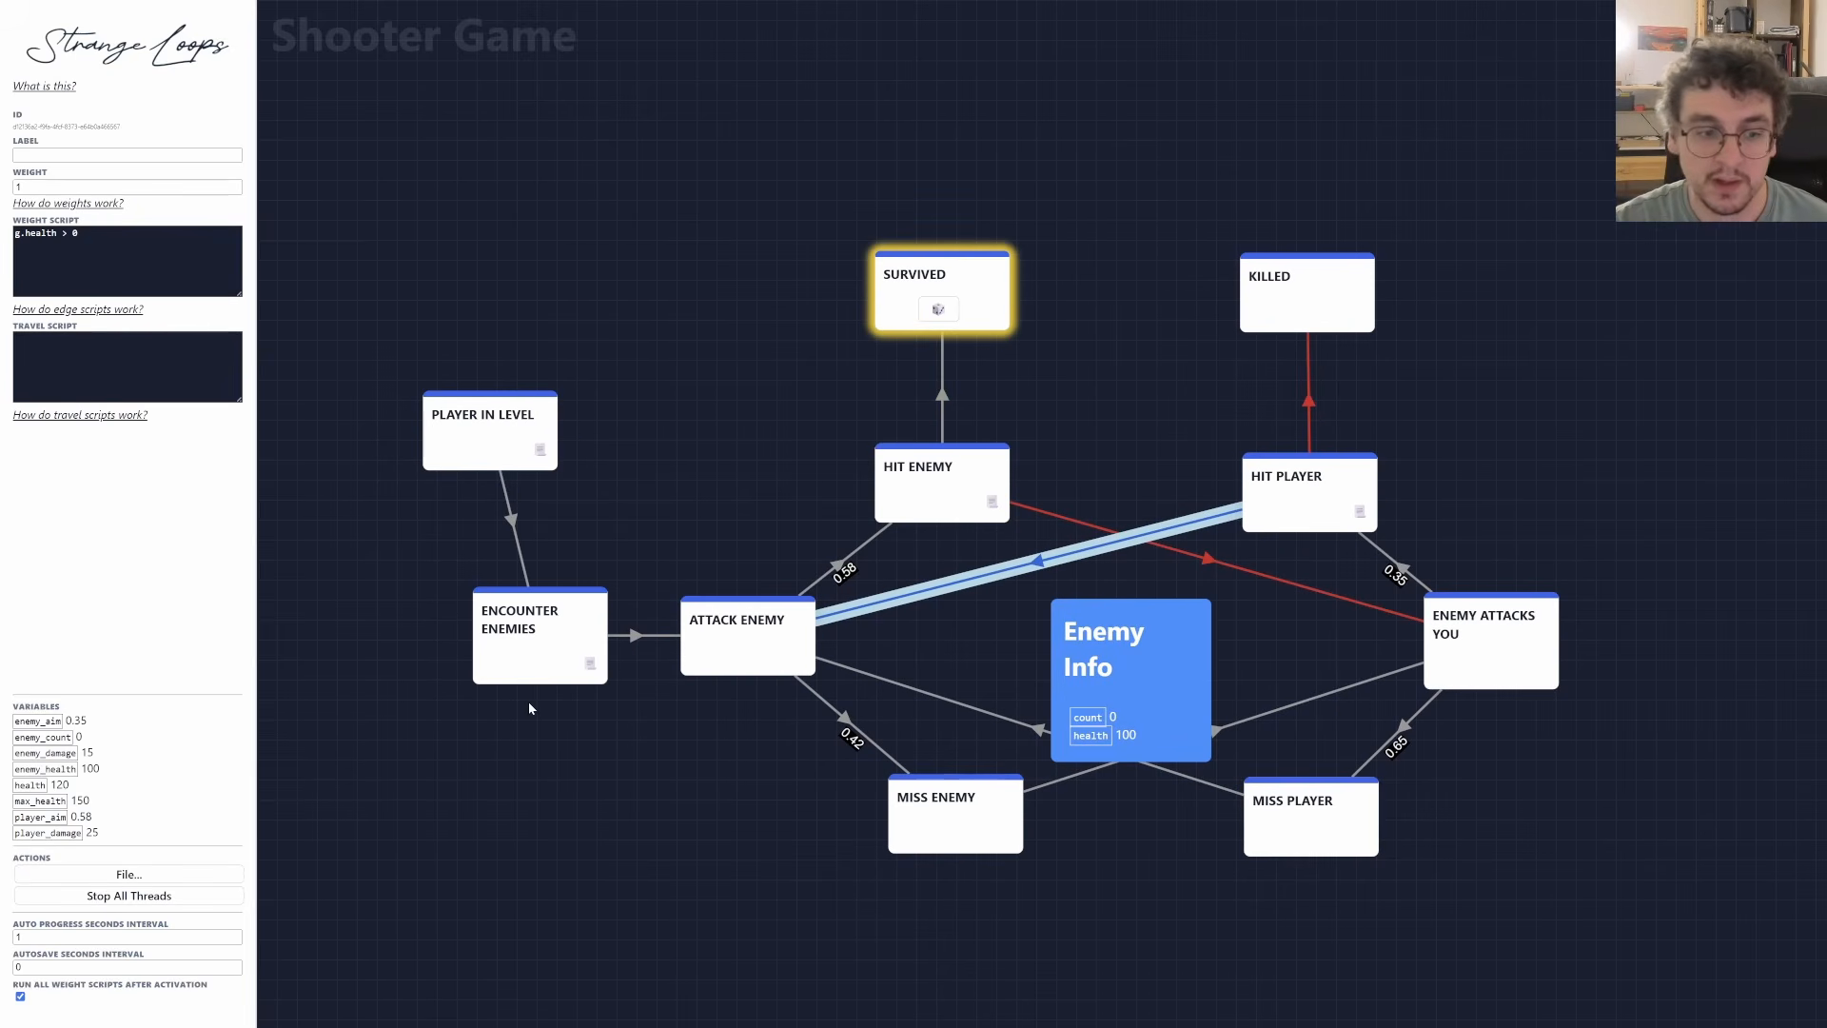
{"action": "left_click", "coordinate": [133, 896]}
{"action": "left_click", "coordinate": [769, 483]}
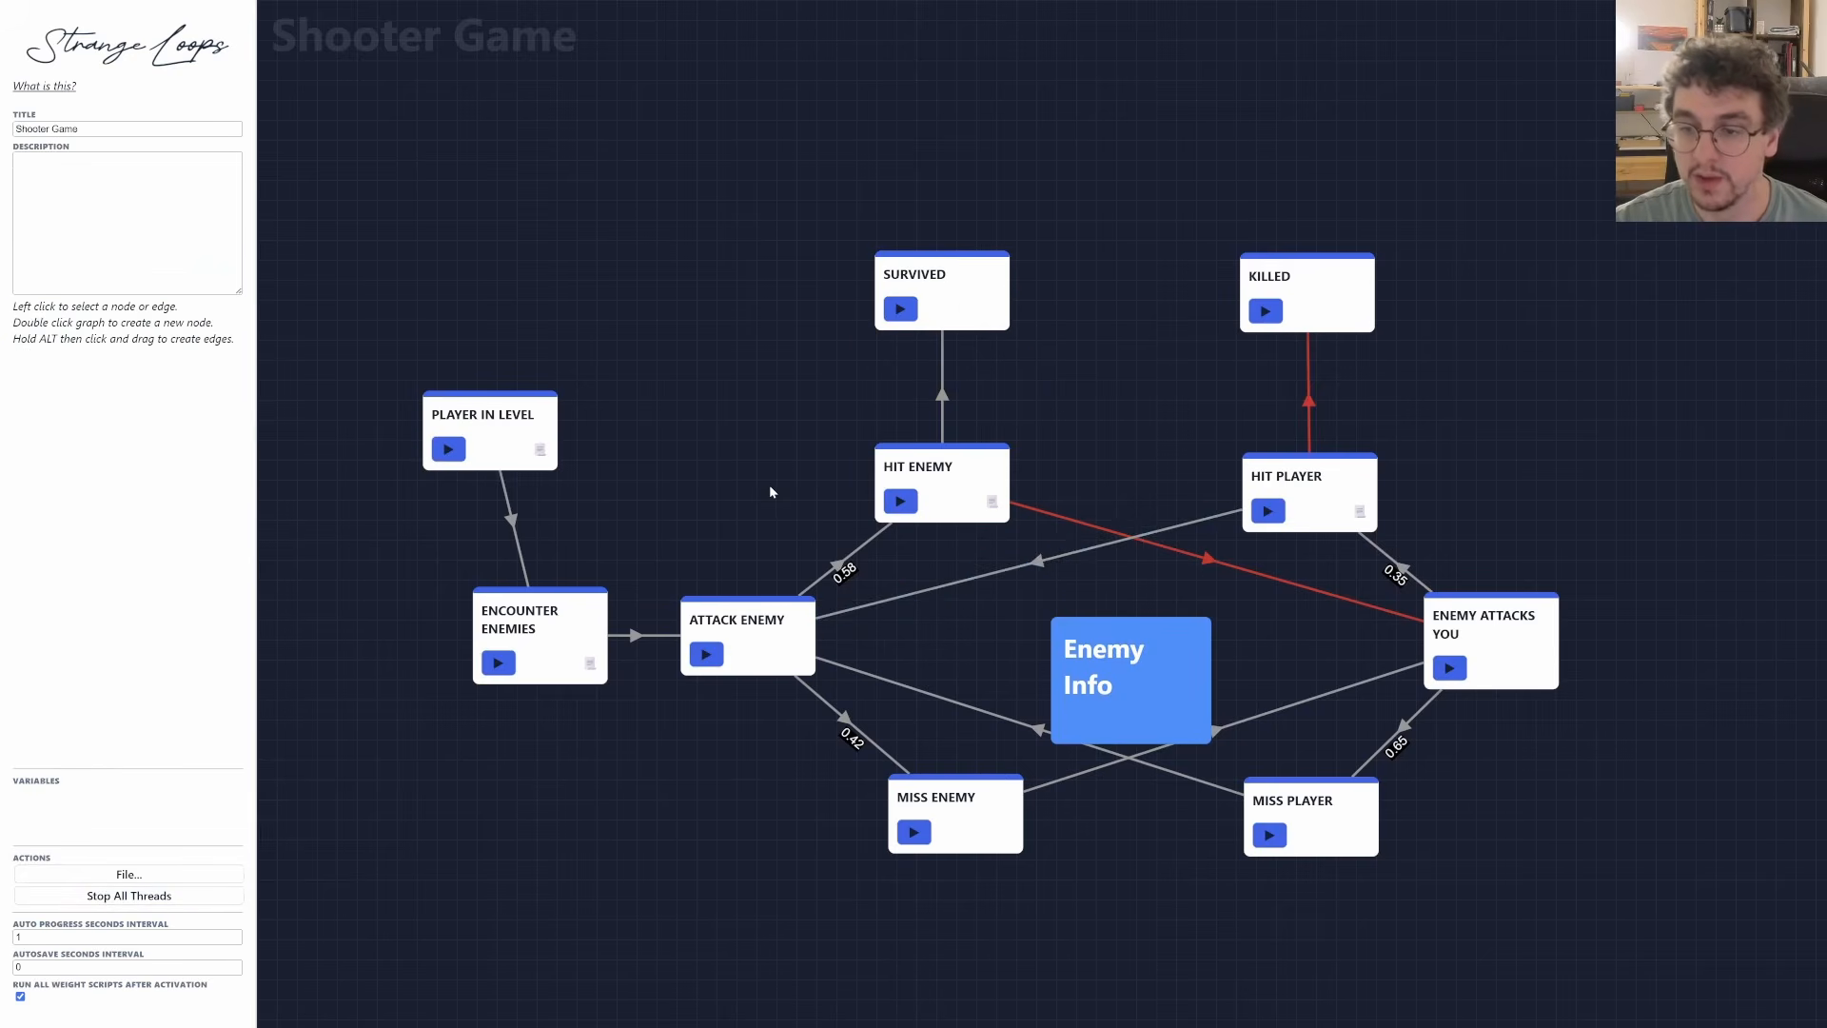
Delete the Player in Level node from the combat graph.
{"action": "scroll", "coordinate": [769, 483], "scroll_direction": "down", "scroll_amount": 2}
{"action": "scroll", "coordinate": [770, 488], "scroll_direction": "down", "scroll_amount": 2}
{"action": "left_click_drag", "start_coordinate": [649, 484], "coordinate": [1164, 475]}
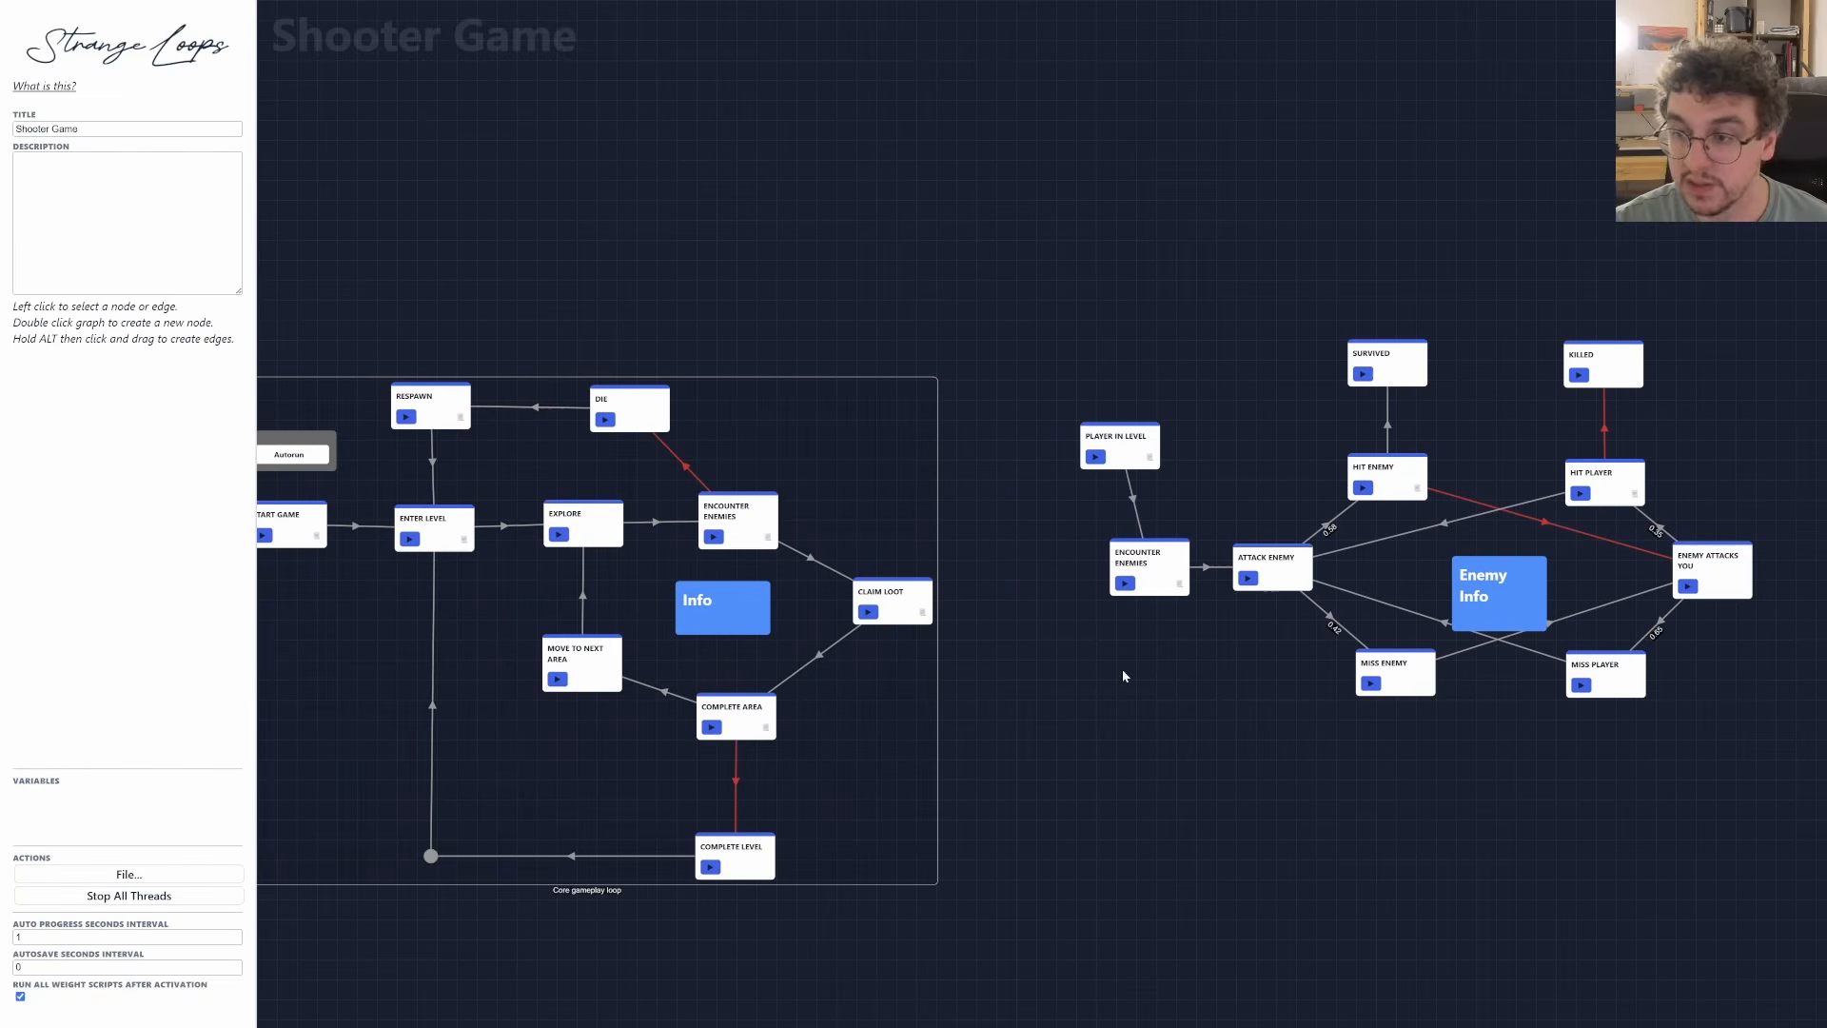
{"action": "left_click_drag", "start_coordinate": [680, 575], "coordinate": [962, 497]}
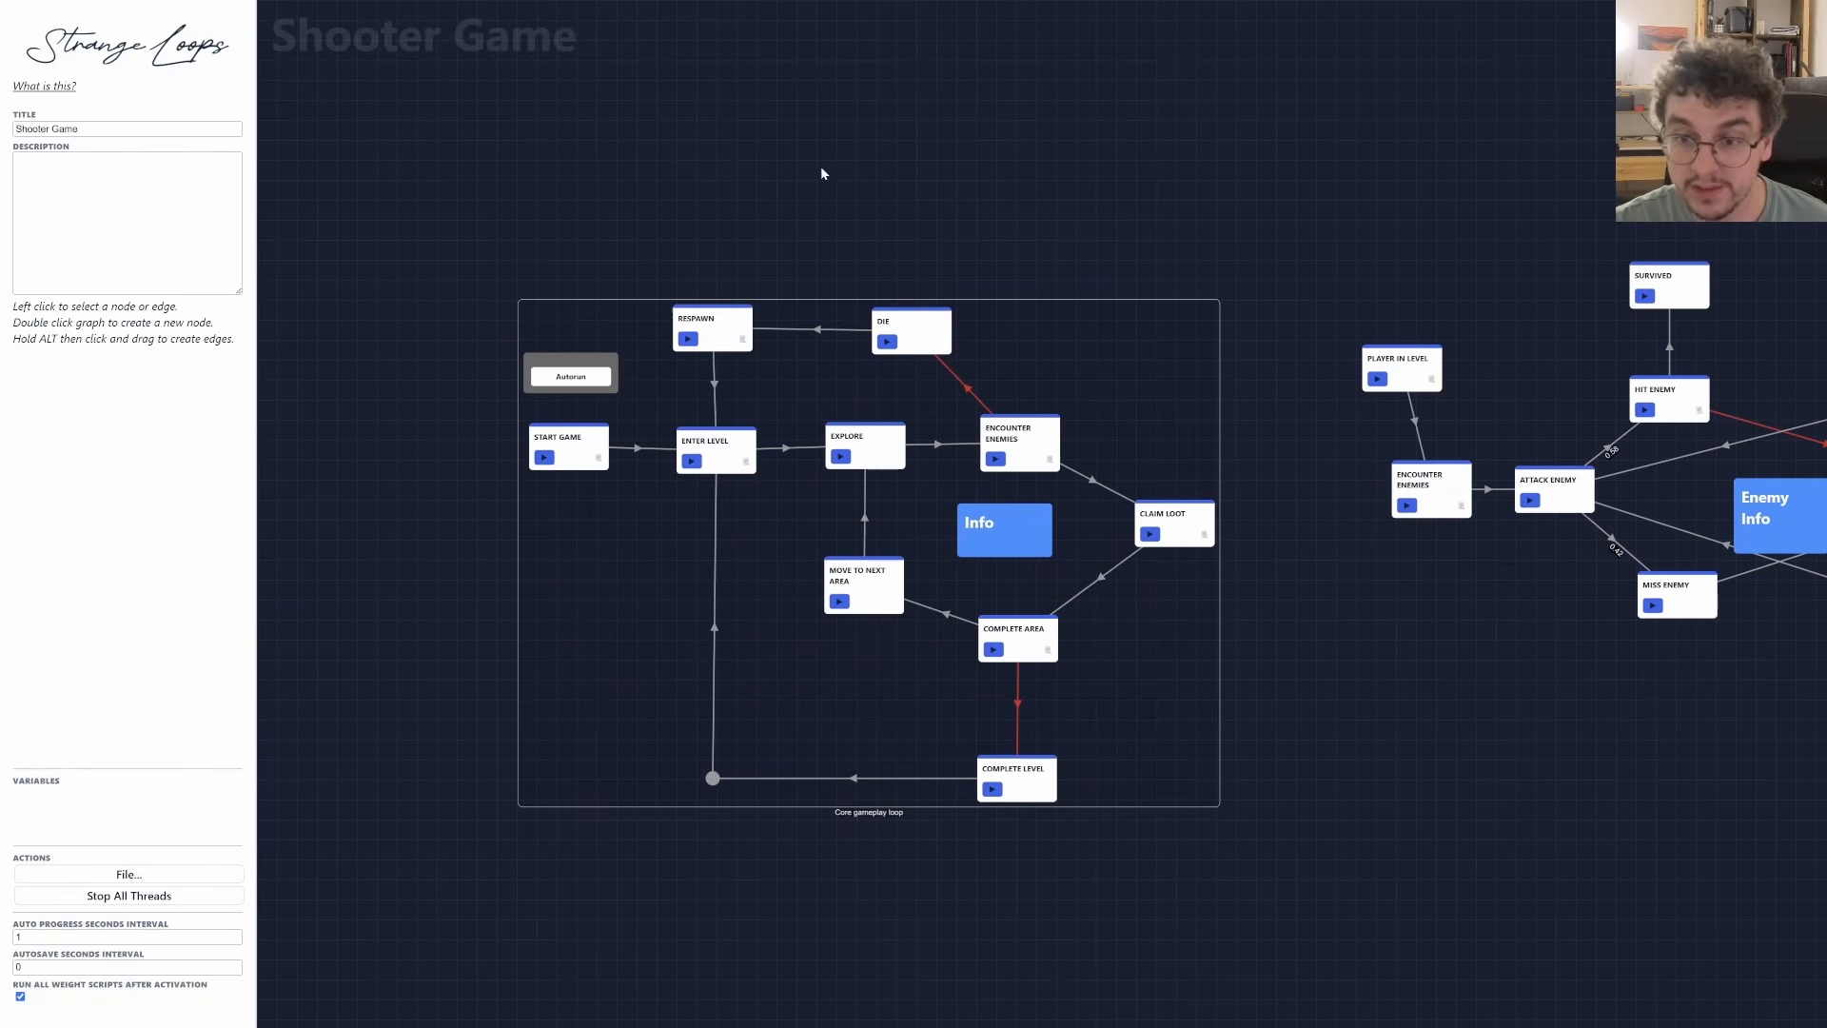
{"action": "left_click_drag", "start_coordinate": [1123, 856], "coordinate": [987, 923]}
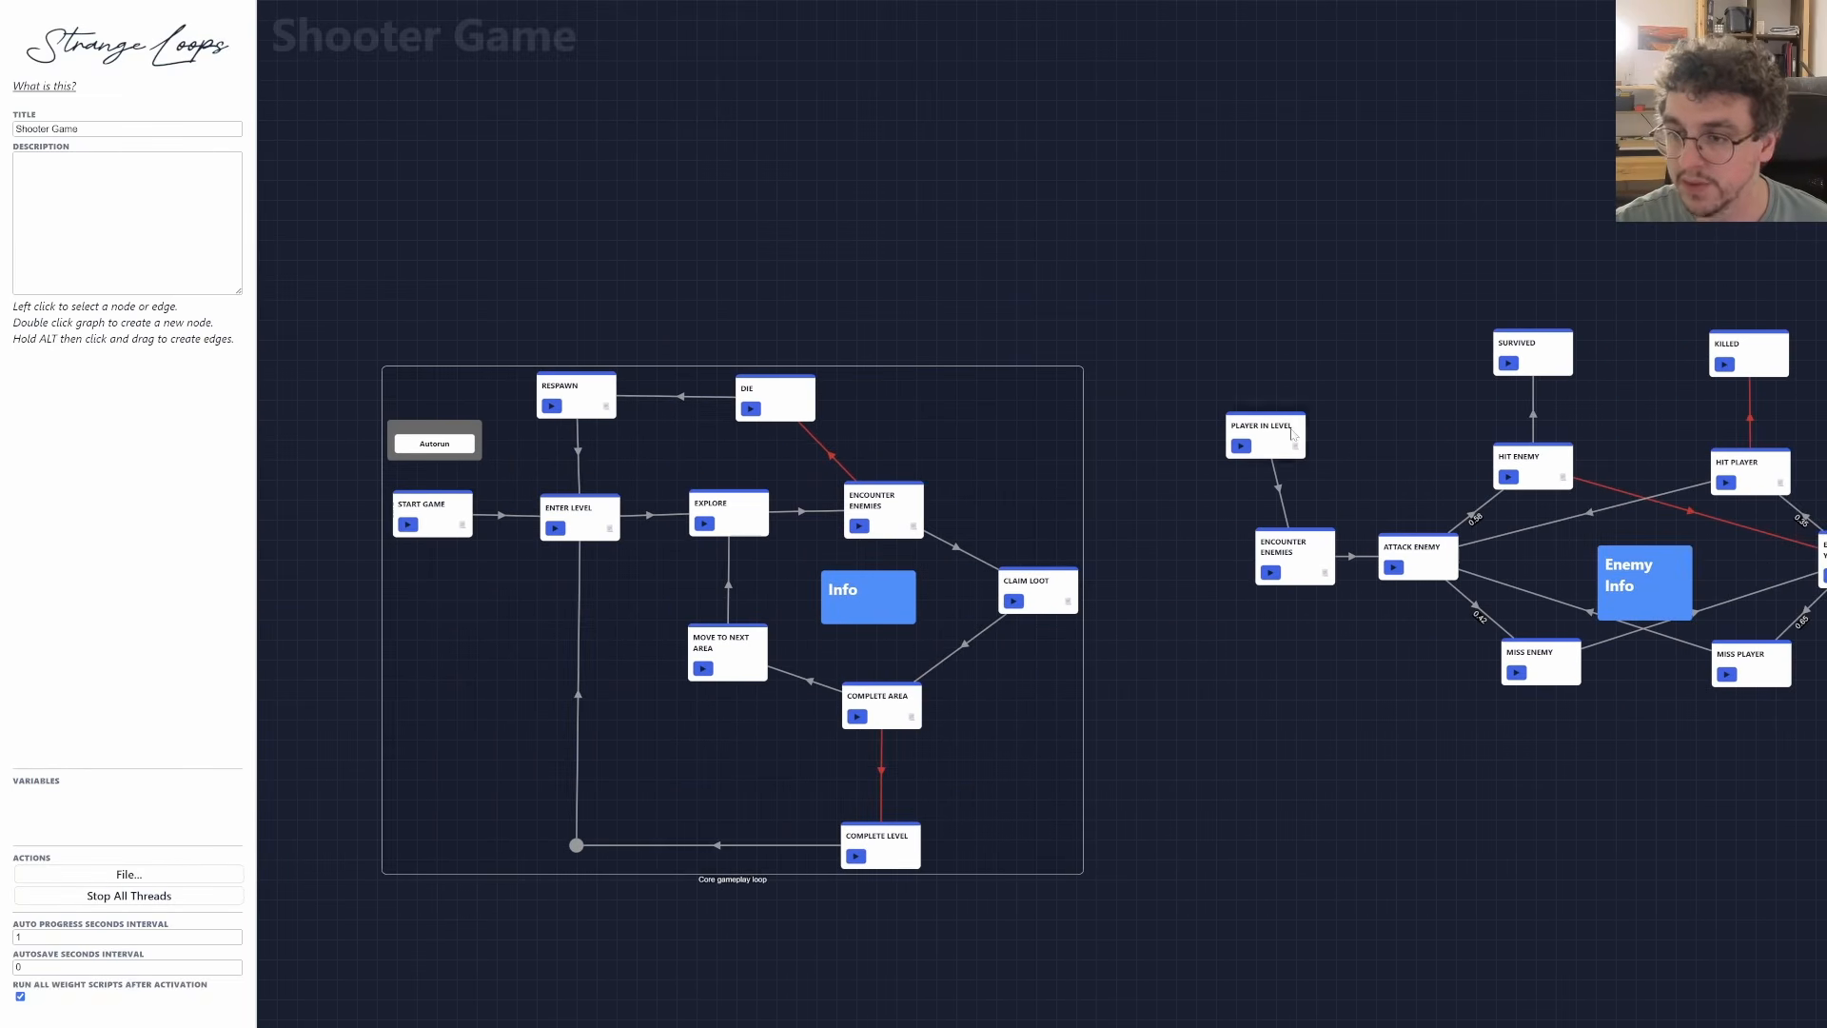
{"action": "left_click", "coordinate": [1280, 437]}
{"action": "key", "text": "Delete"}
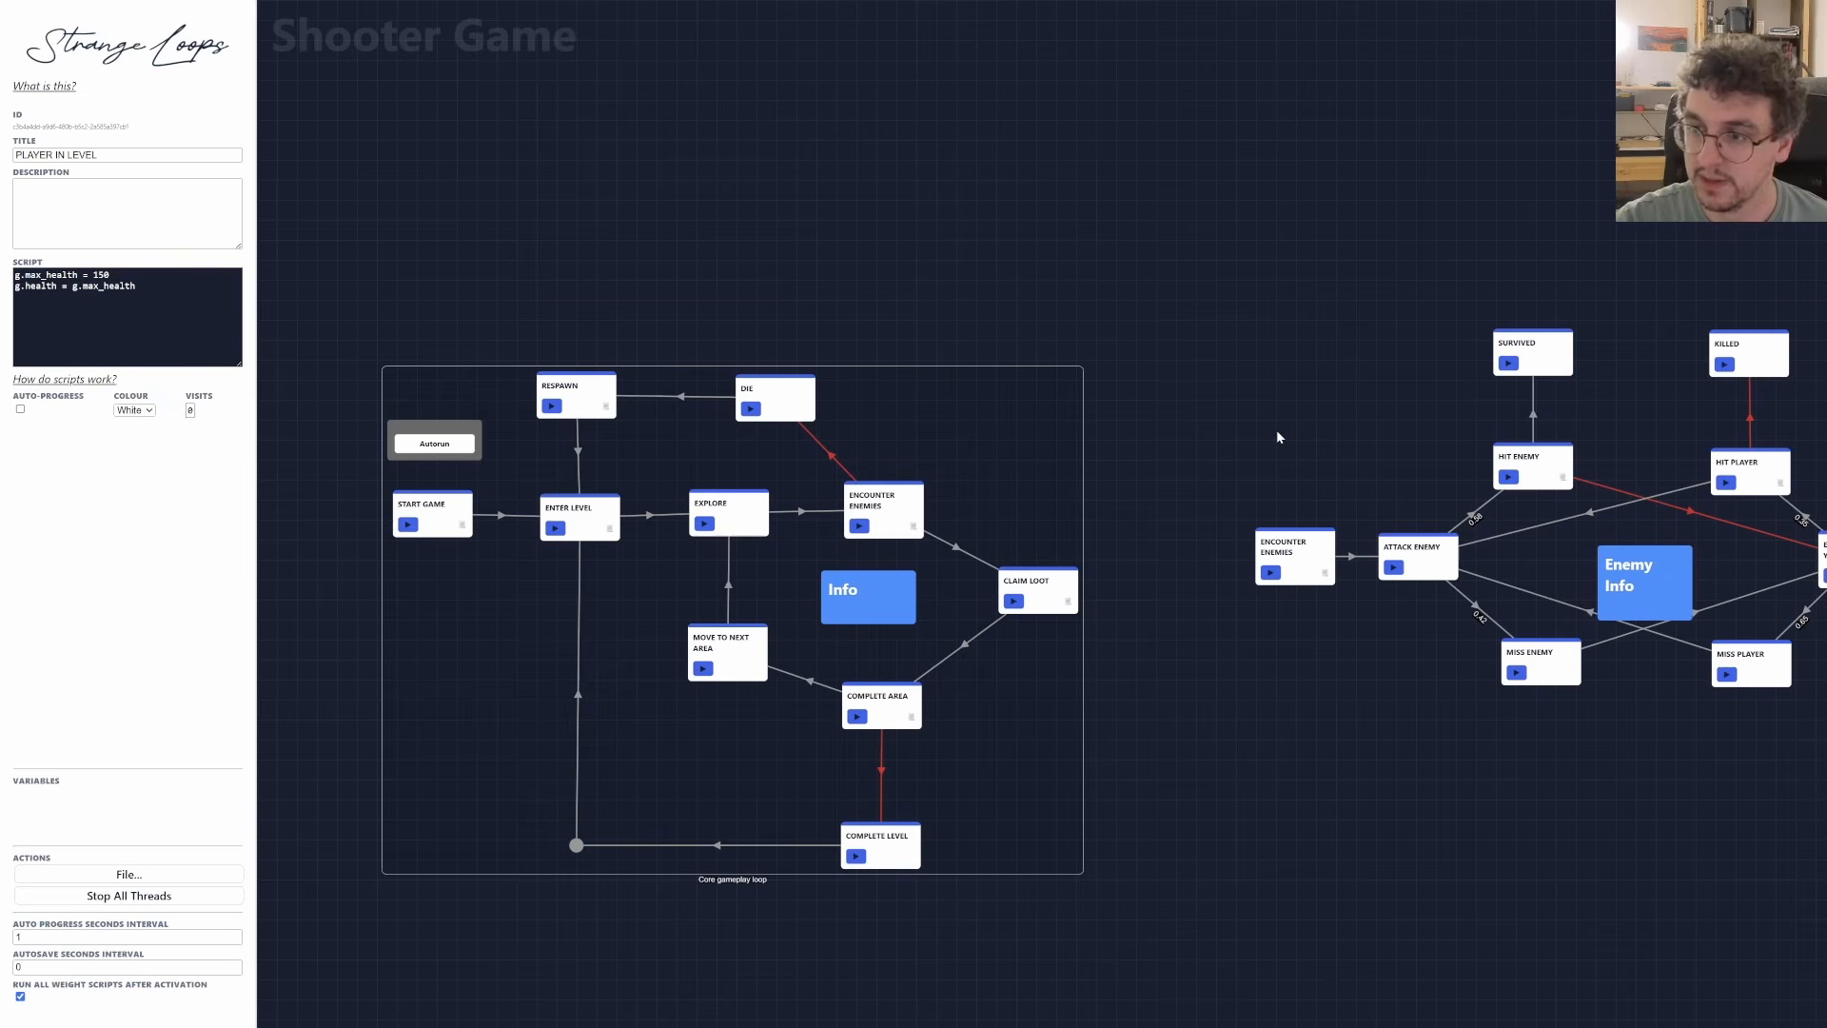
Rename the combat graph's Encounter Enemies node to COMBAT START.
{"action": "scroll", "coordinate": [1203, 517], "scroll_direction": "up", "scroll_amount": 3}
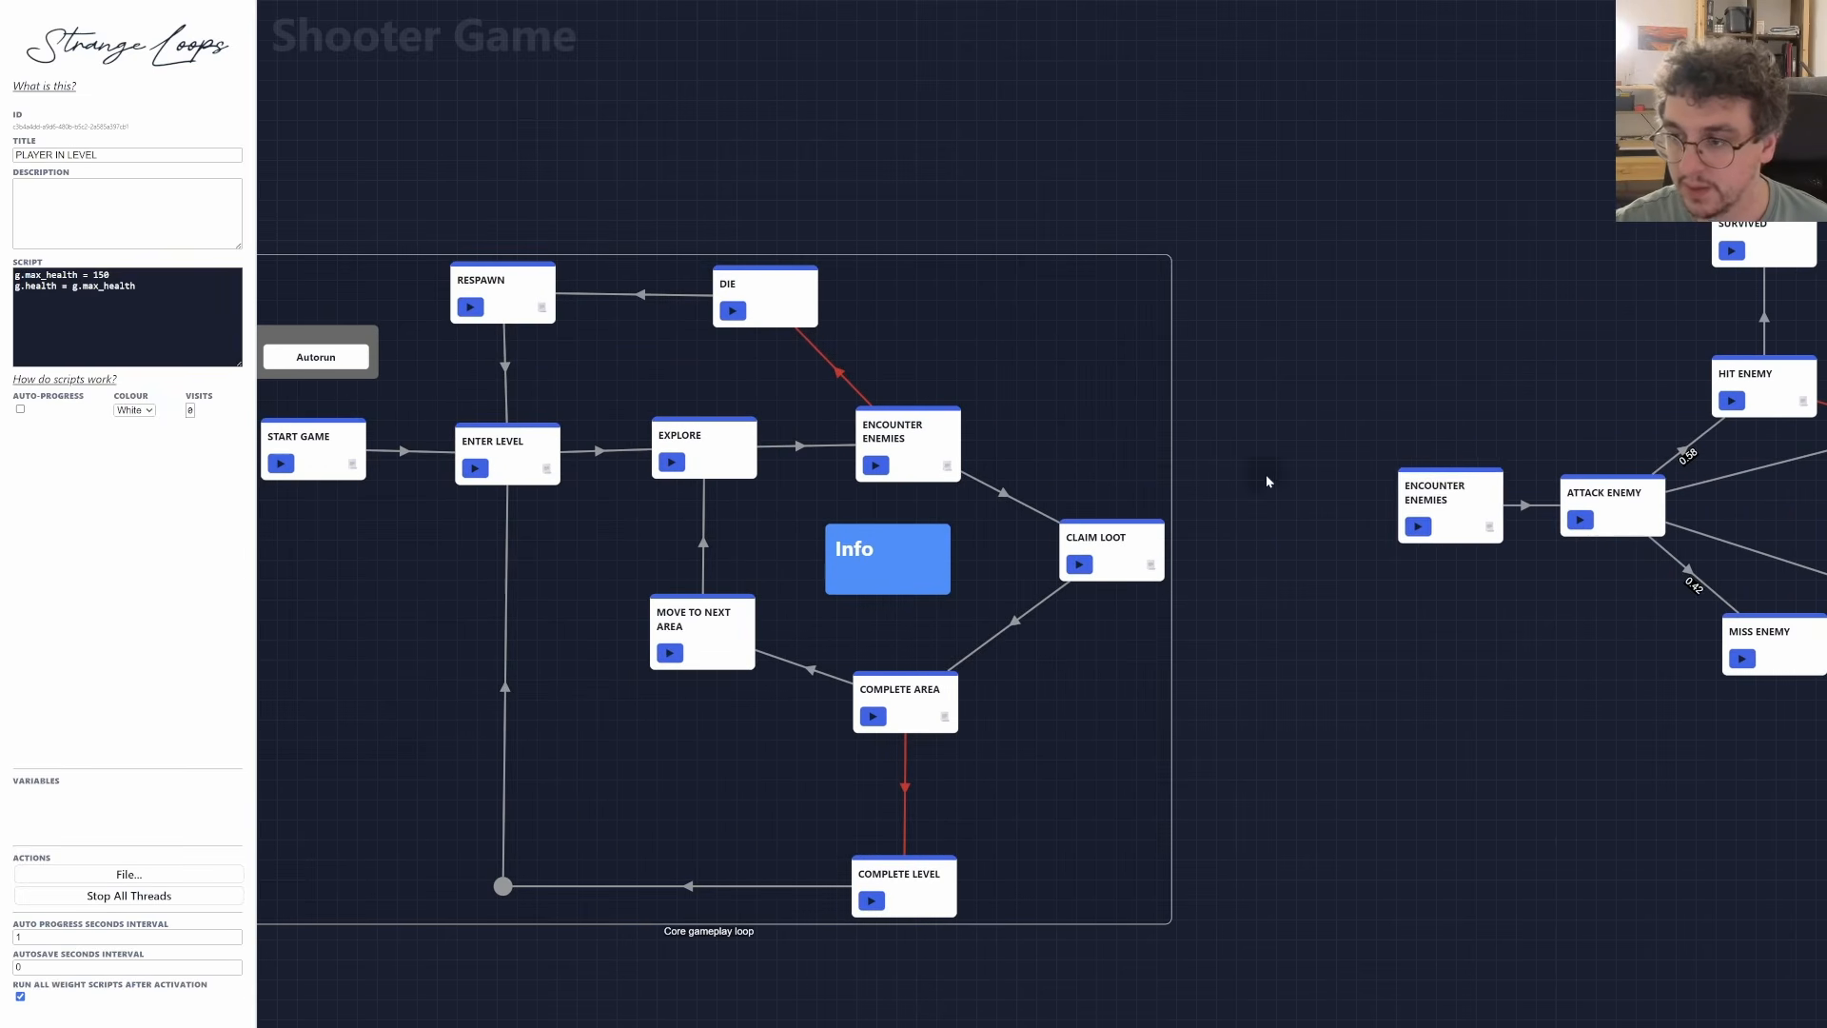
{"action": "left_click", "coordinate": [1477, 495]}
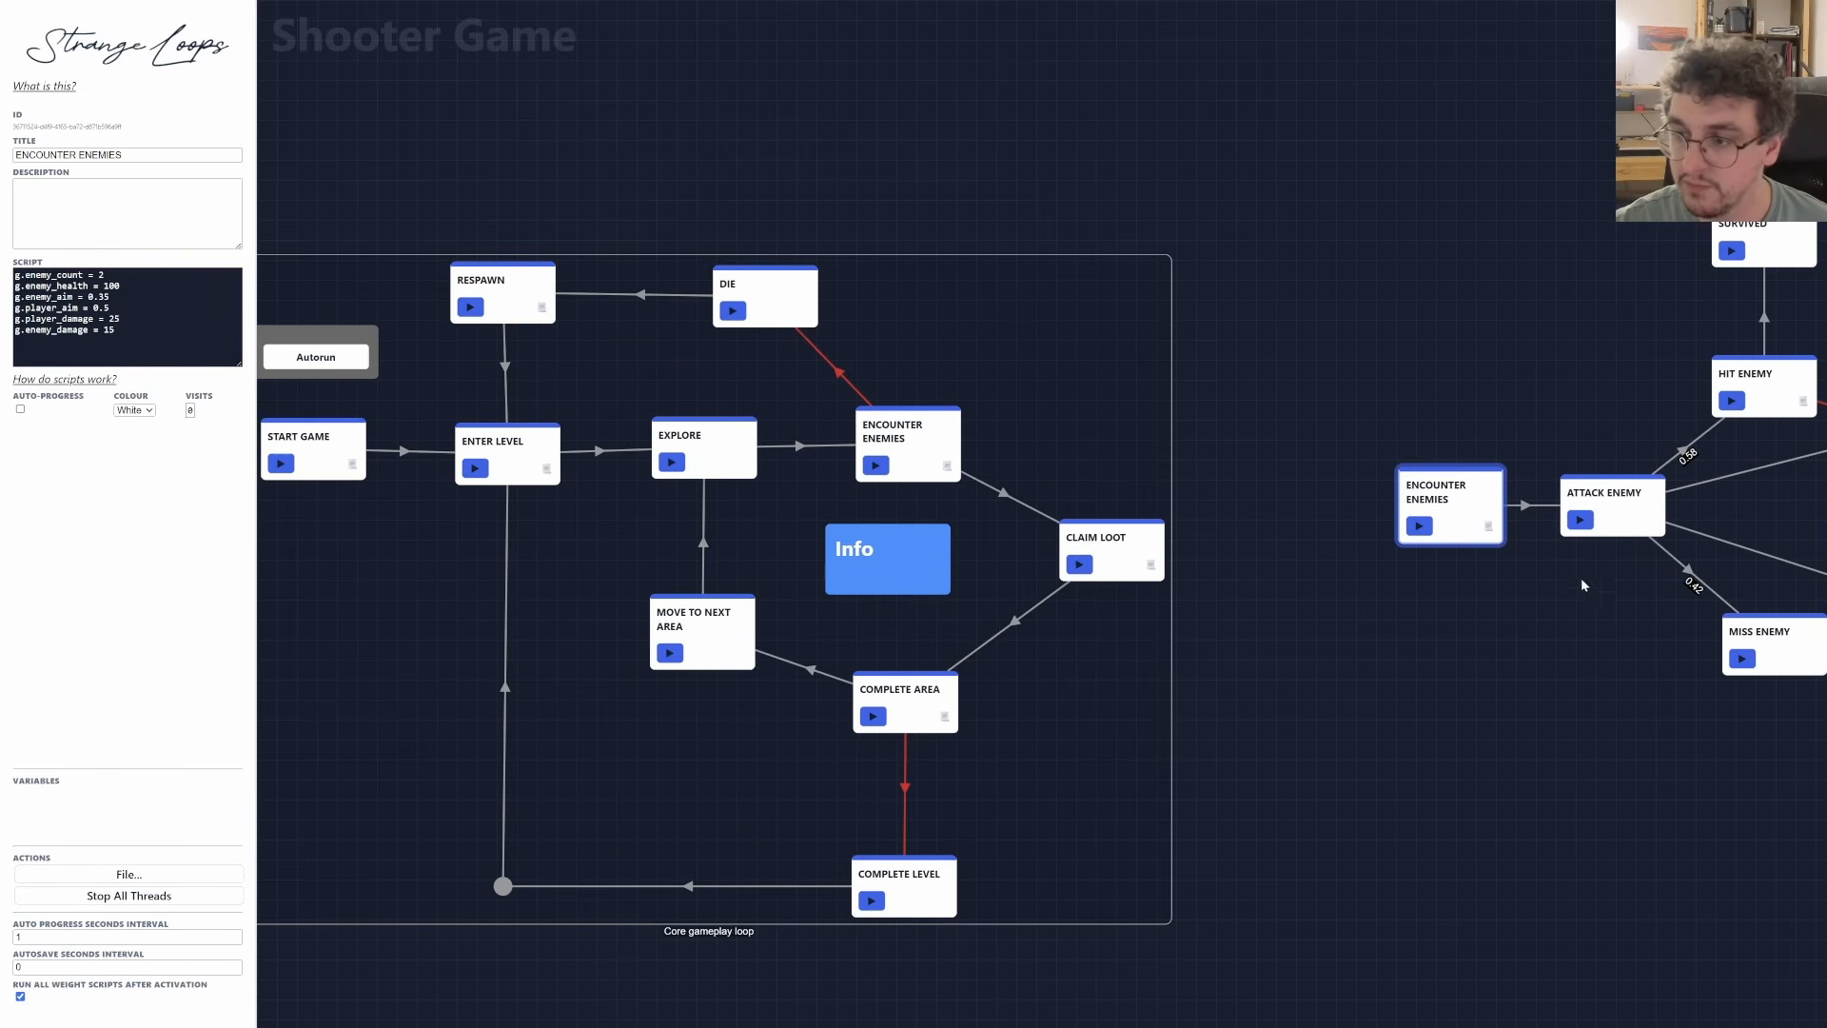
{"action": "left_click_drag", "start_coordinate": [1458, 491], "coordinate": [1452, 490]}
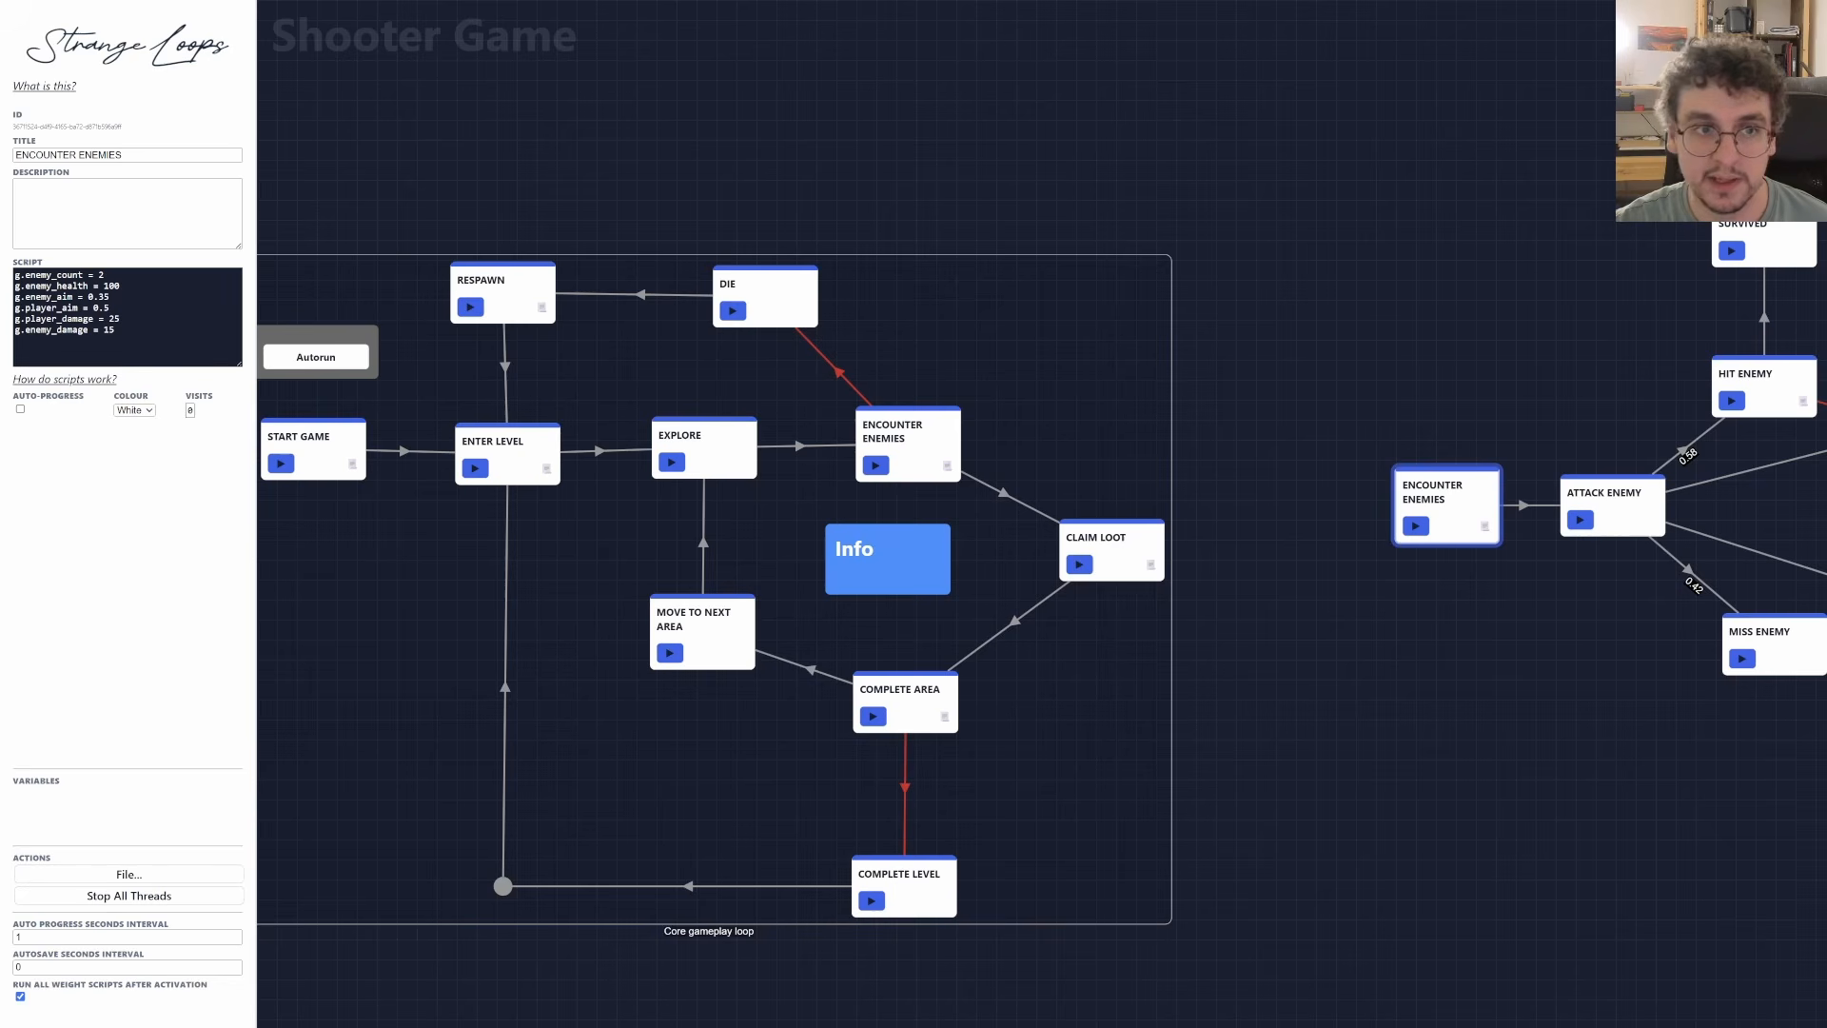
{"action": "left_click_drag", "start_coordinate": [122, 155], "coordinate": [5, 159]}
{"action": "type", "text": "CO"}
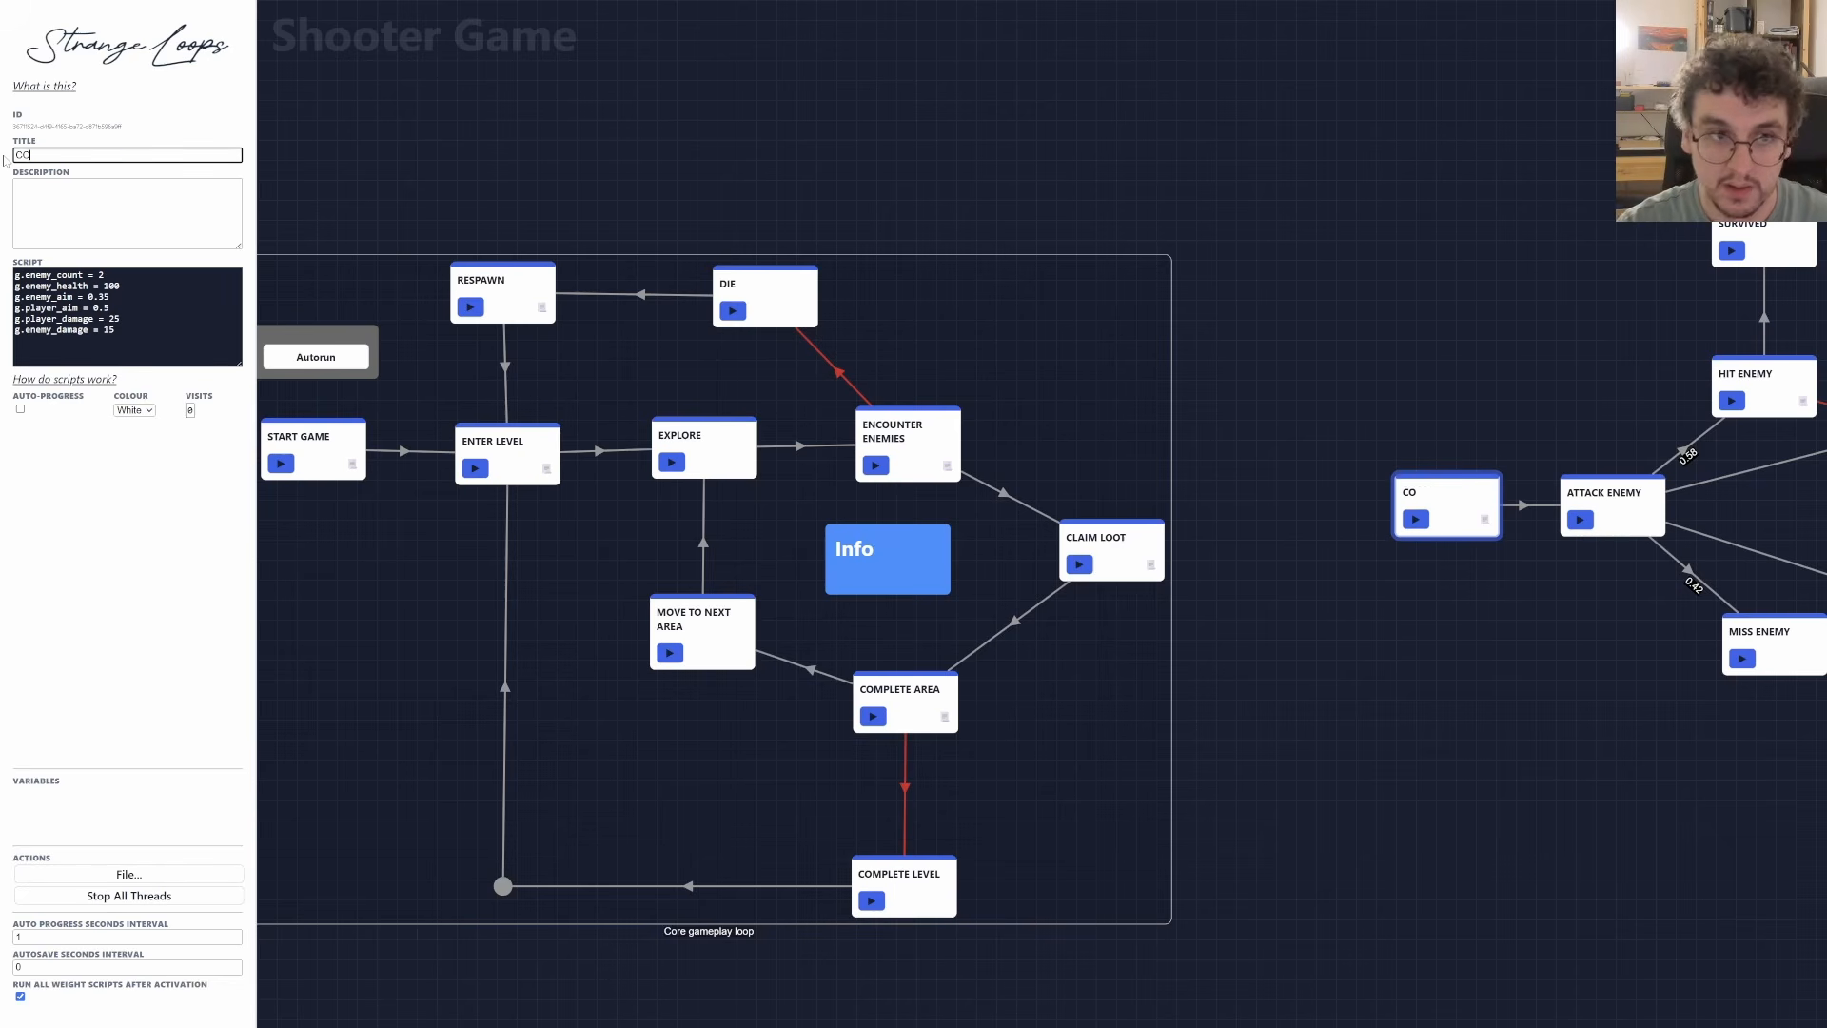
{"action": "type", "text": "MBAT START"}
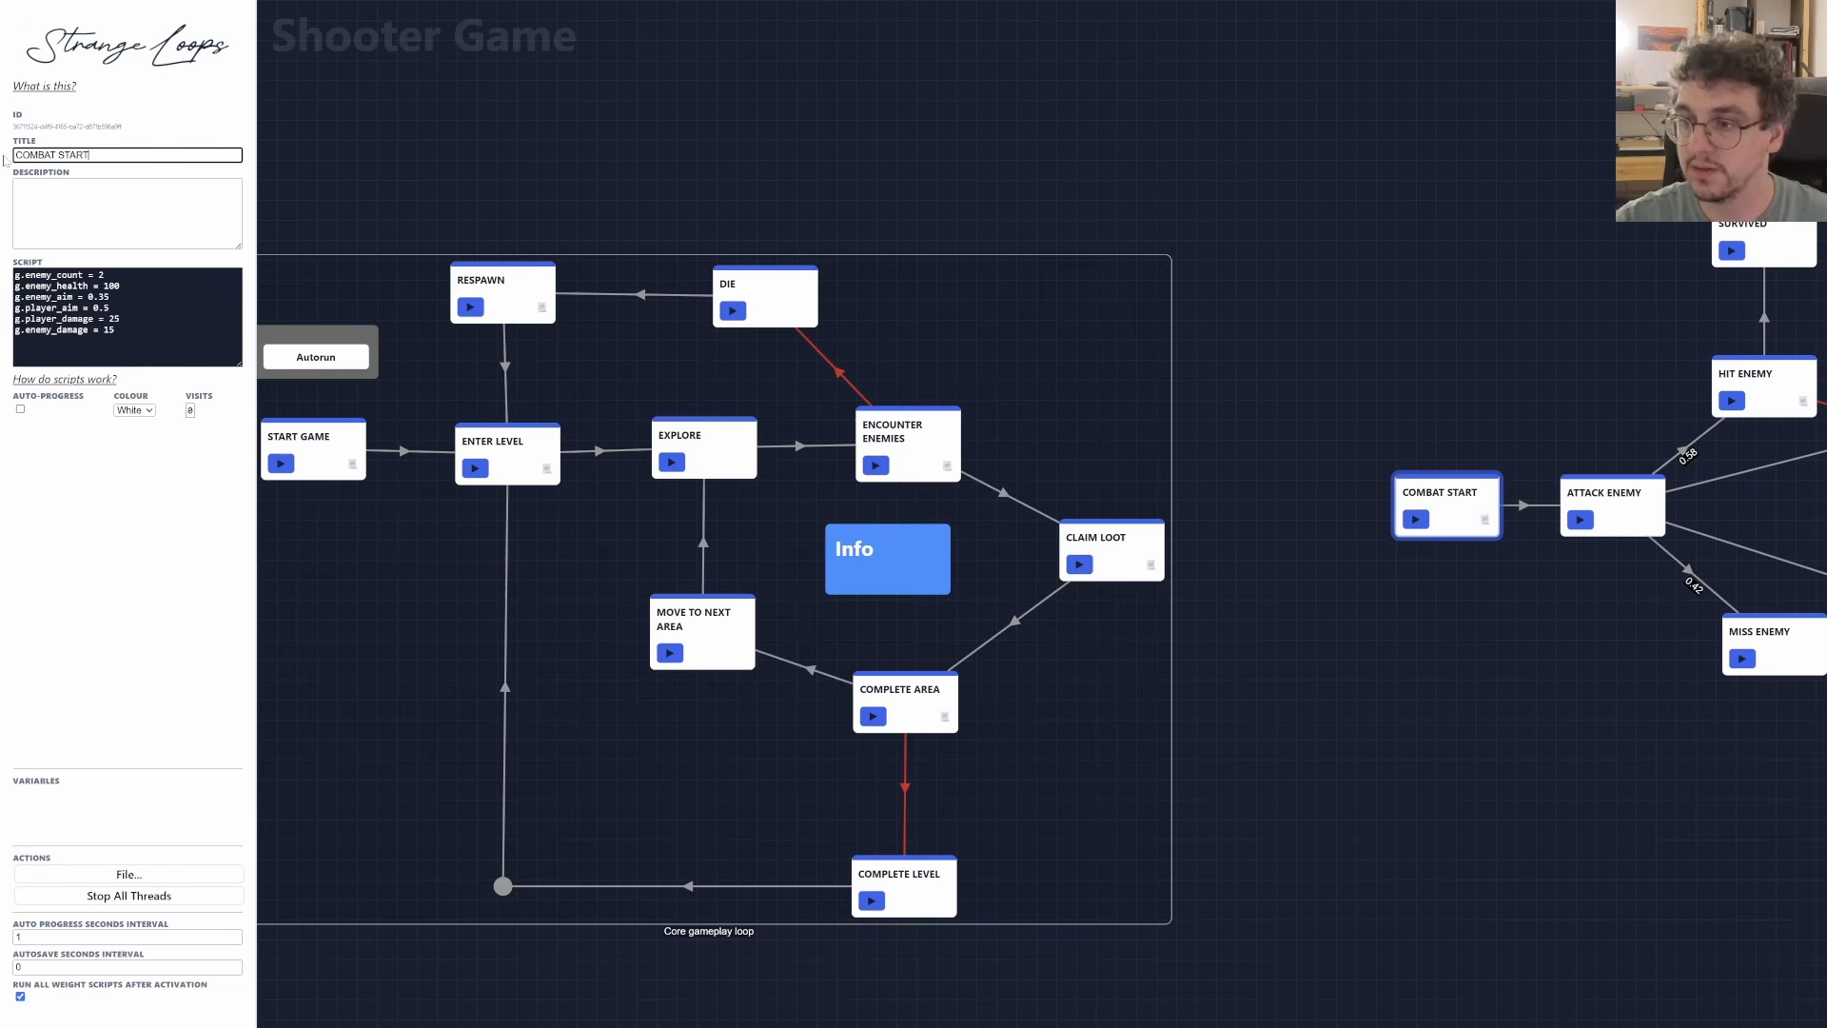
Group all the combat nodes, from Combat Start to Killed, together with the Enemy Info watcher.
{"action": "left_click_drag", "start_coordinate": [1401, 782], "coordinate": [1409, 781]}
{"action": "scroll", "coordinate": [1412, 782], "scroll_direction": "down", "scroll_amount": 1}
{"action": "left_click_drag", "start_coordinate": [1523, 786], "coordinate": [912, 798]}
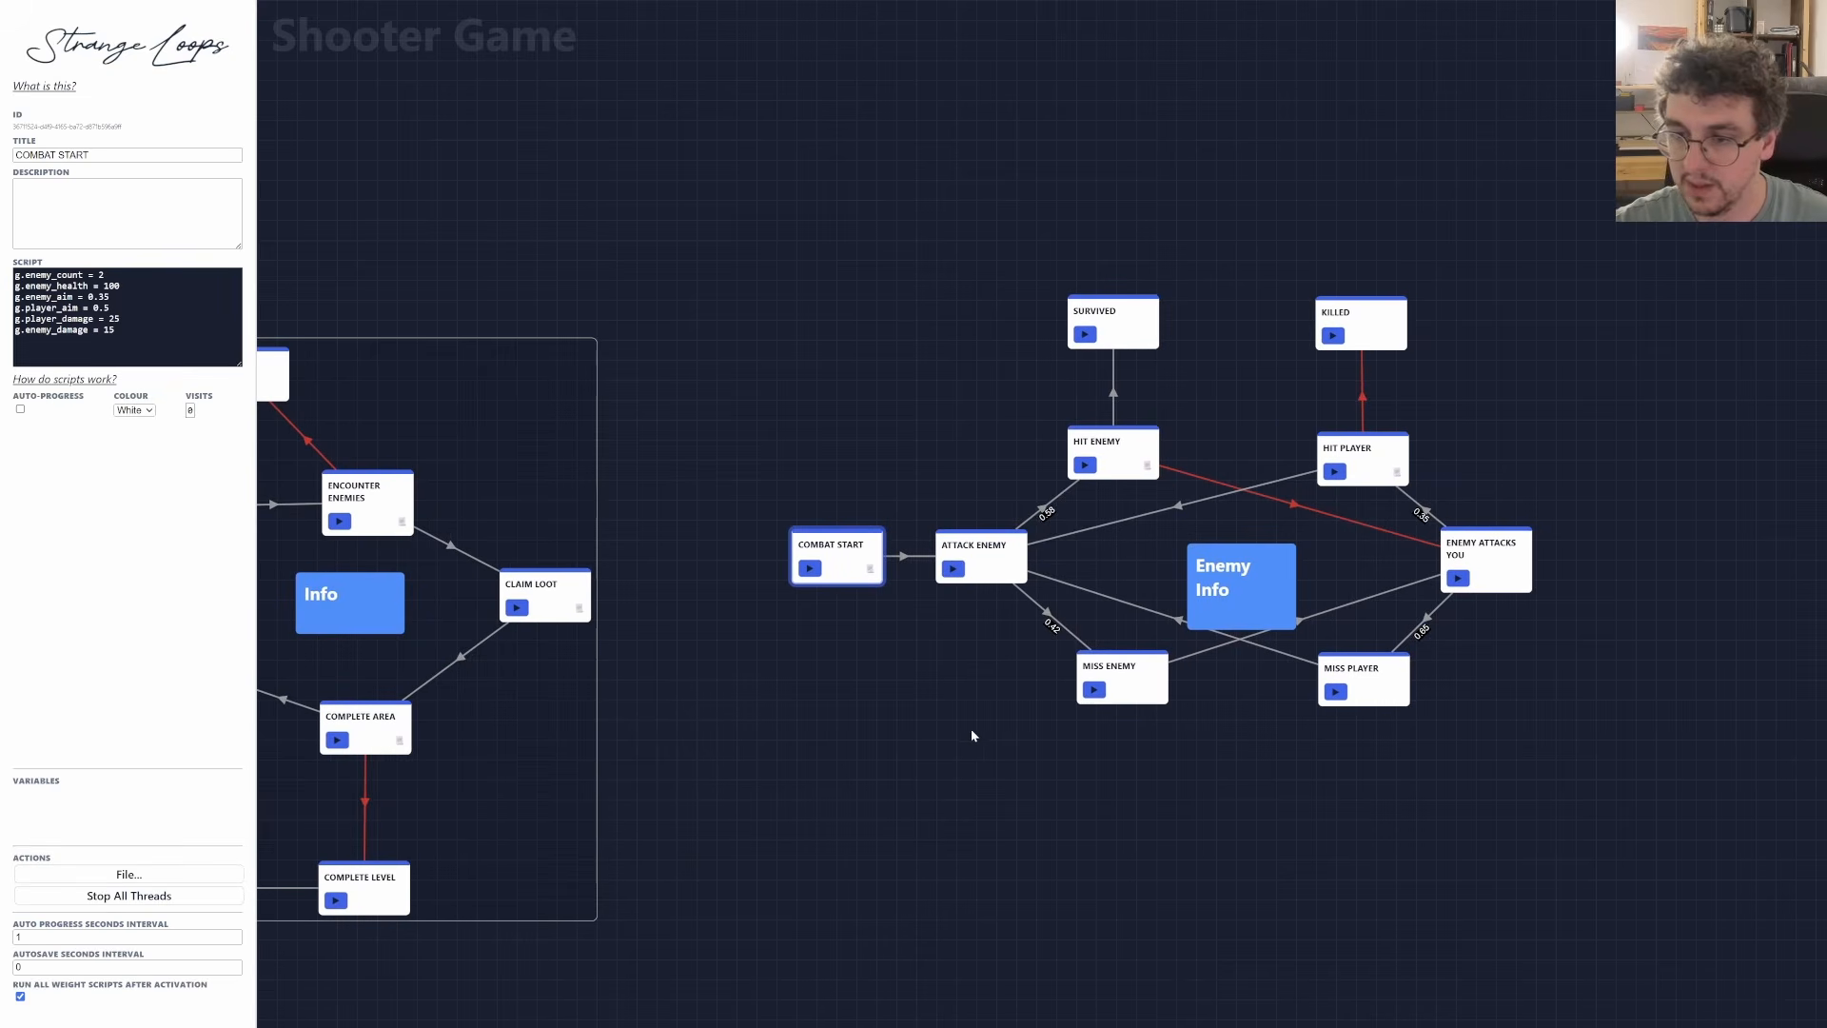
{"action": "left_click_drag", "start_coordinate": [725, 771], "coordinate": [1587, 138]}
{"action": "key", "text": "g"}
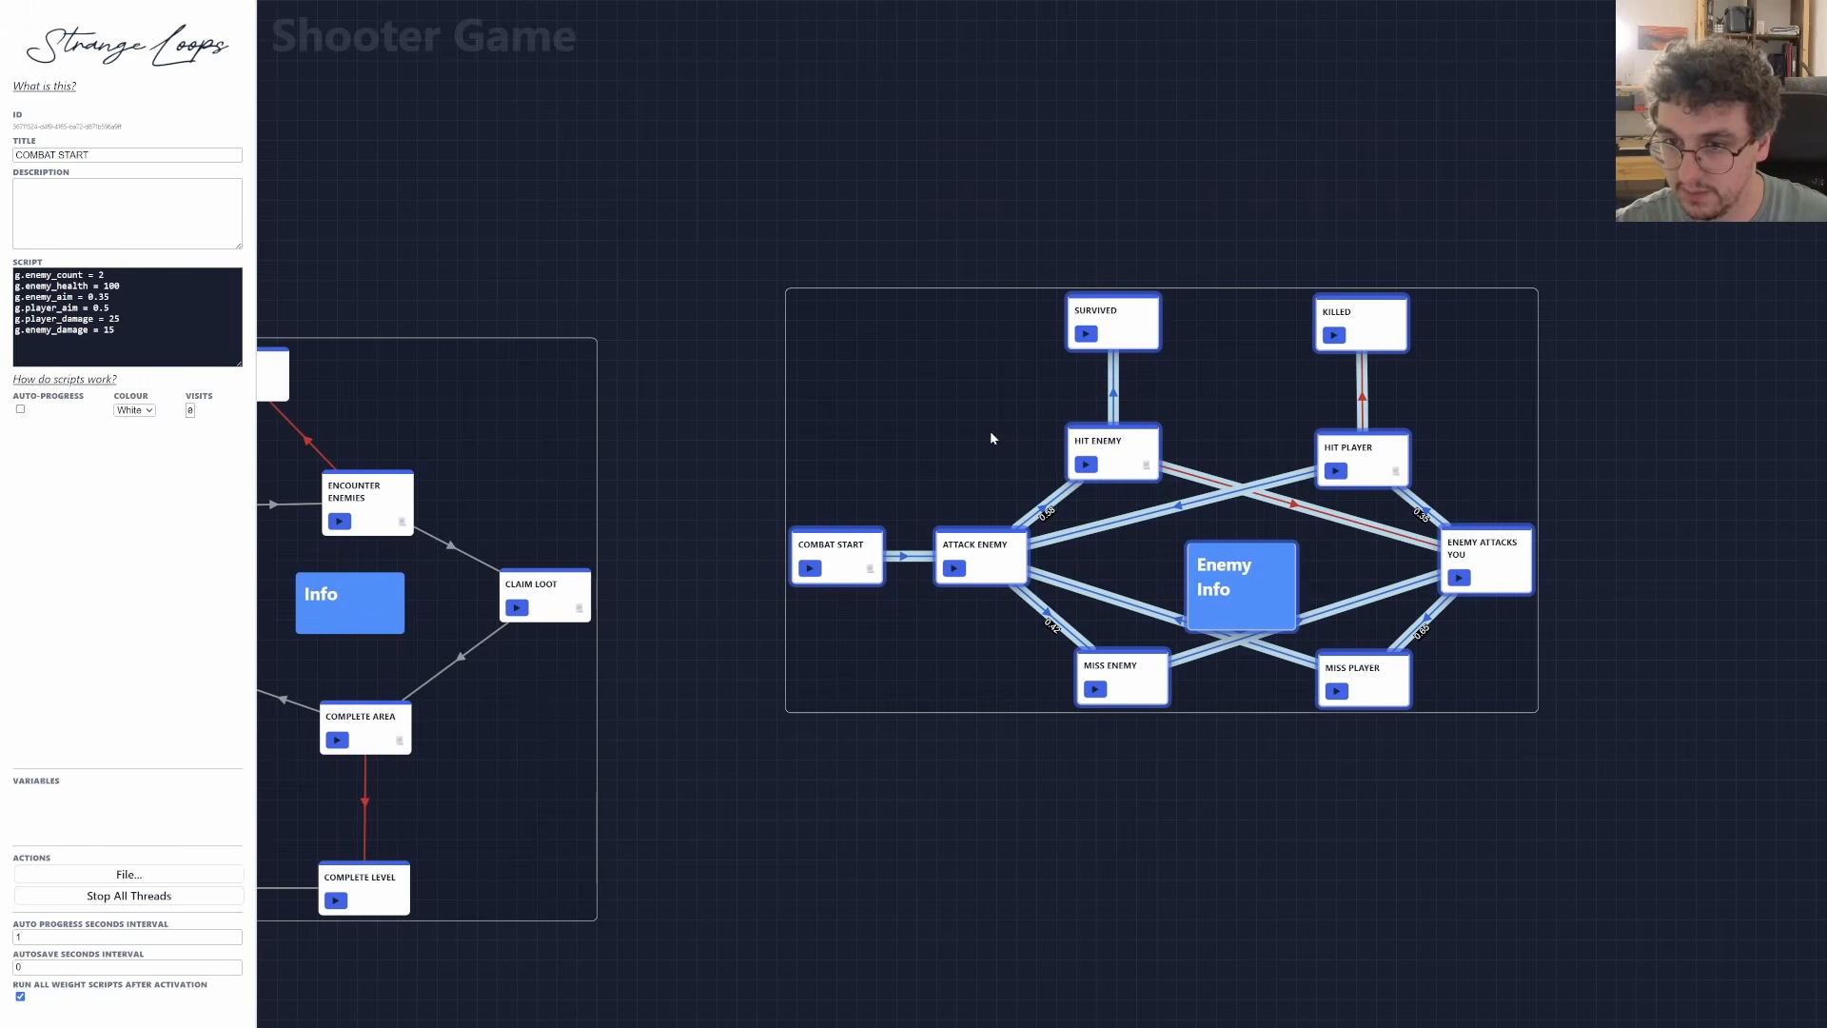
Label the new combat group "Combat Gameplay Loop".
{"action": "left_click", "coordinate": [968, 421]}
{"action": "left_click", "coordinate": [124, 155]}
{"action": "type", "text": "Cobat Ga"}
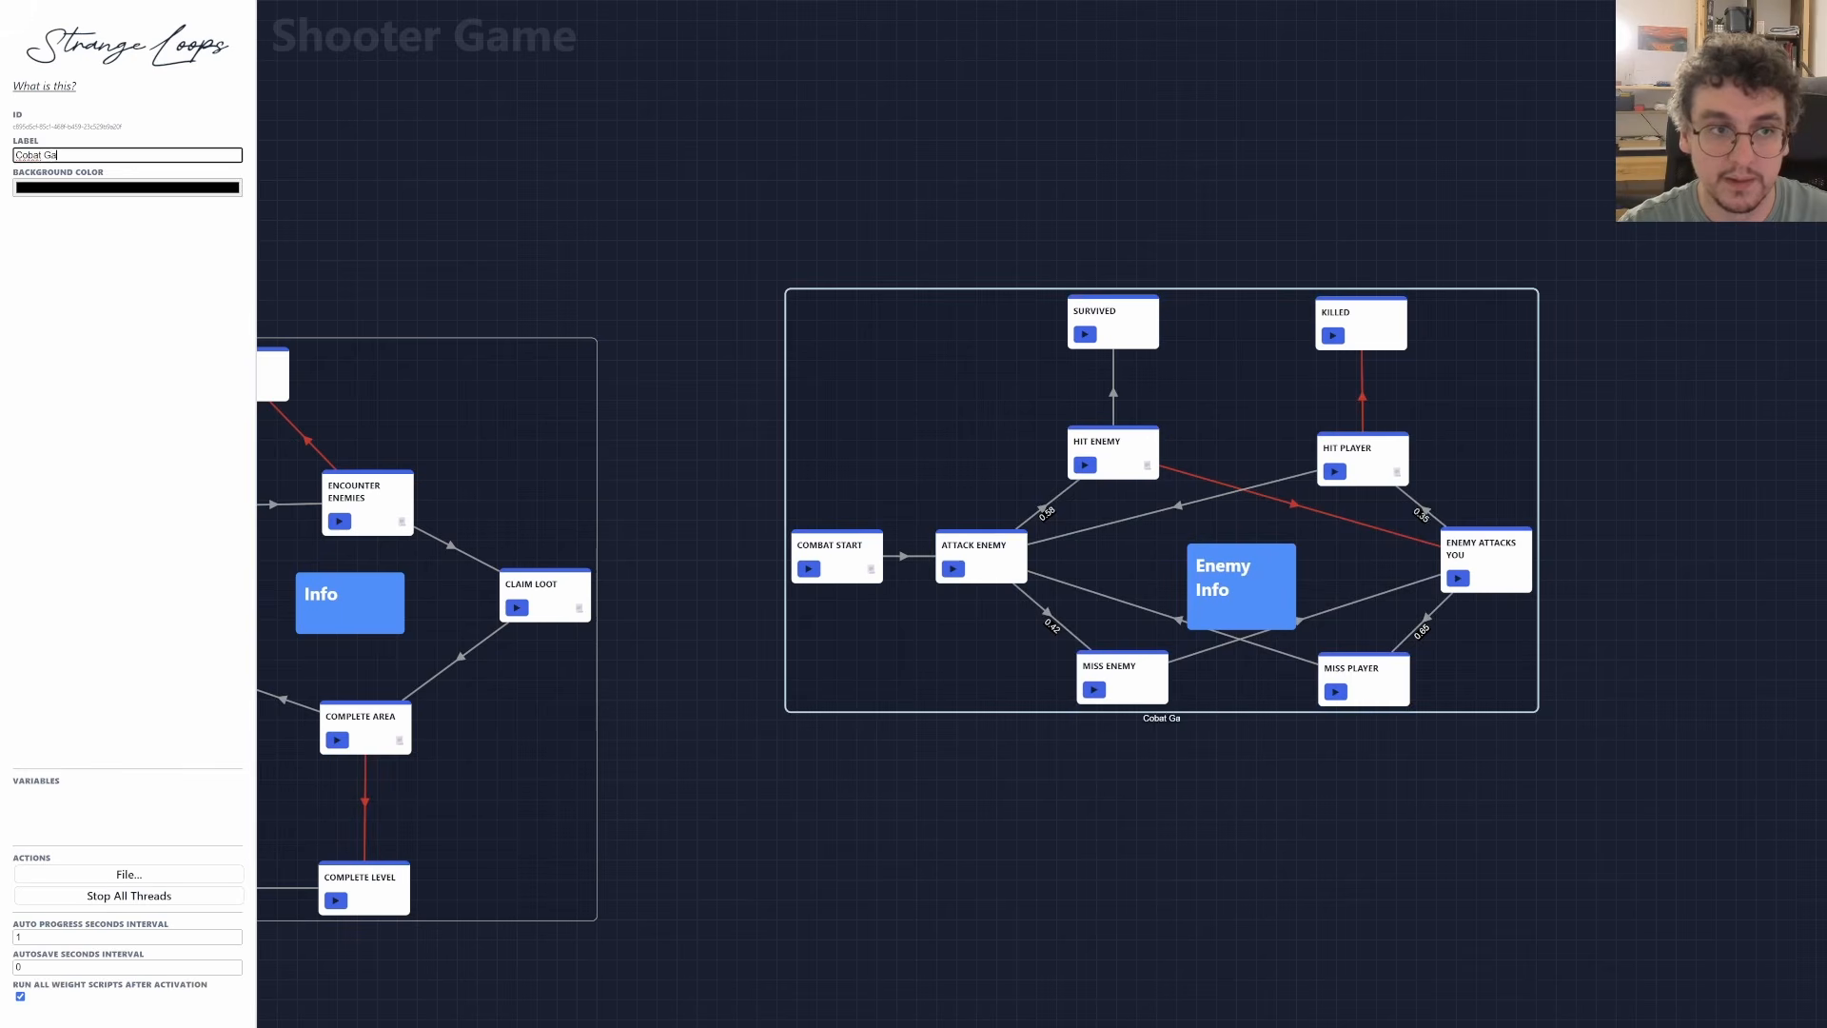
{"action": "key", "text": "BackSpace"}
{"action": "key", "text": "BackSpace"}
{"action": "type", "text": "mbat G"}
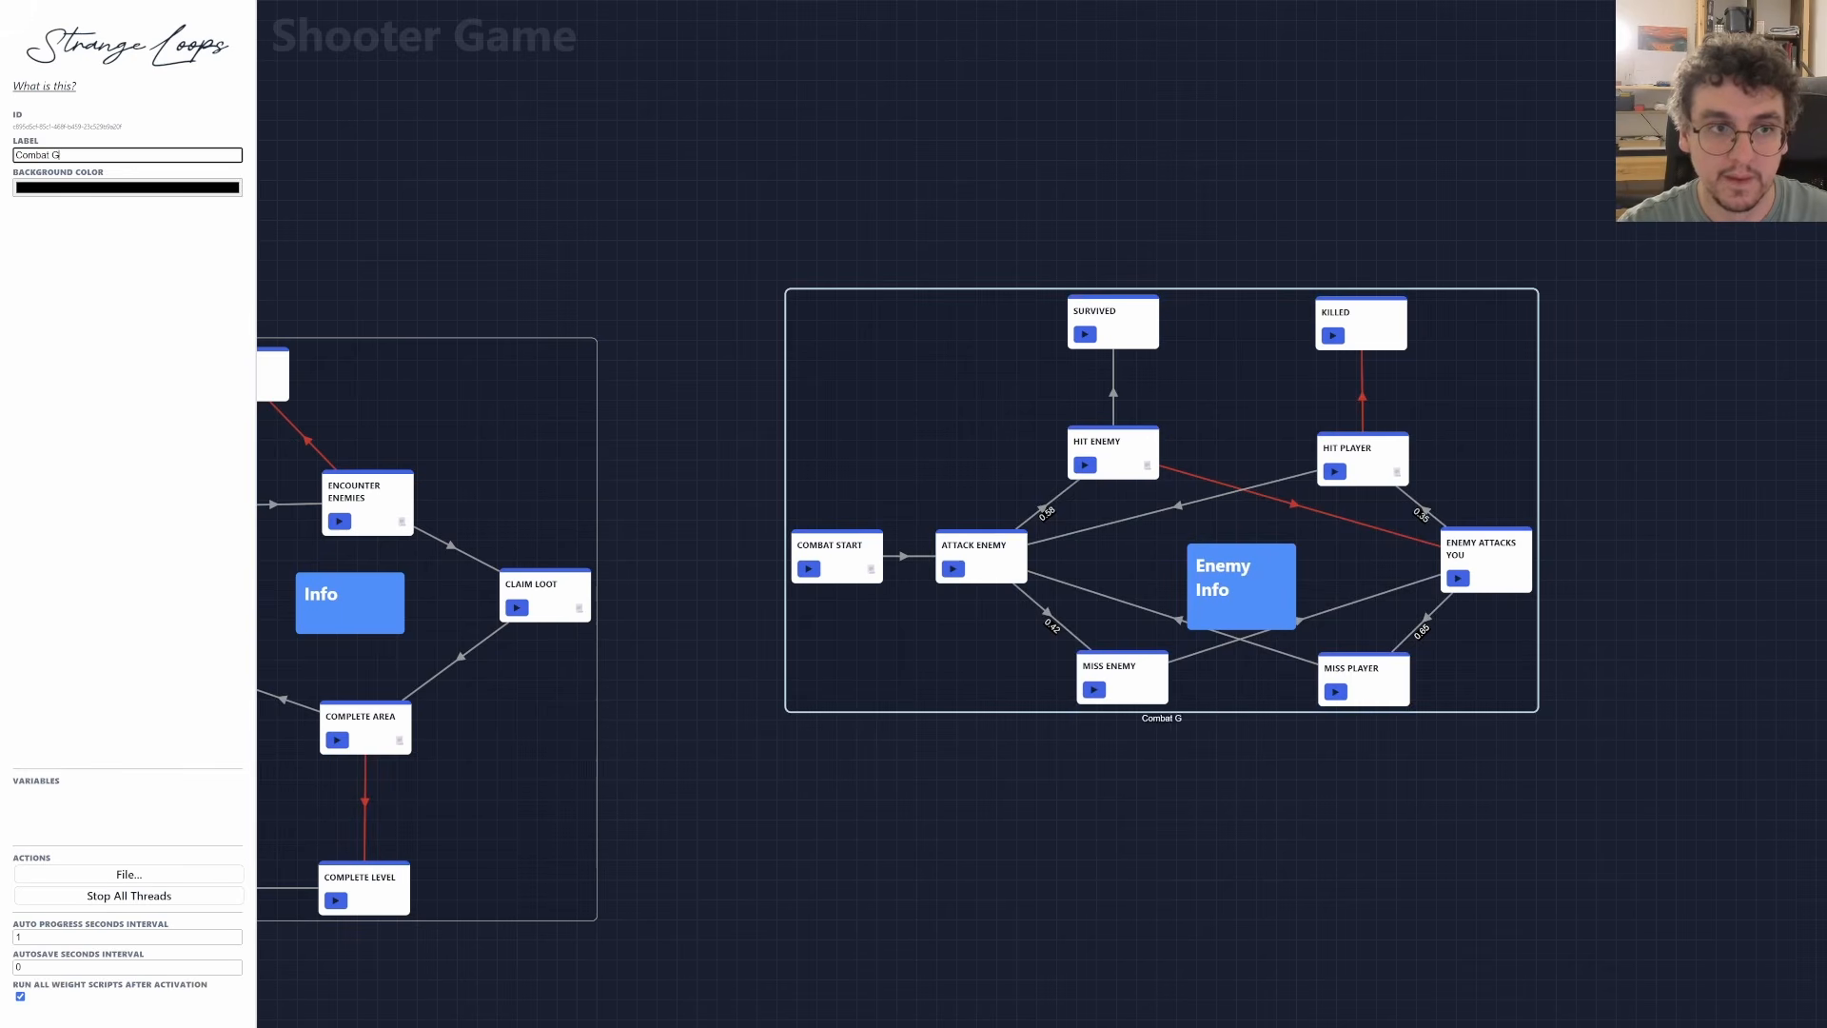
{"action": "type", "text": "ameplay Loop"}
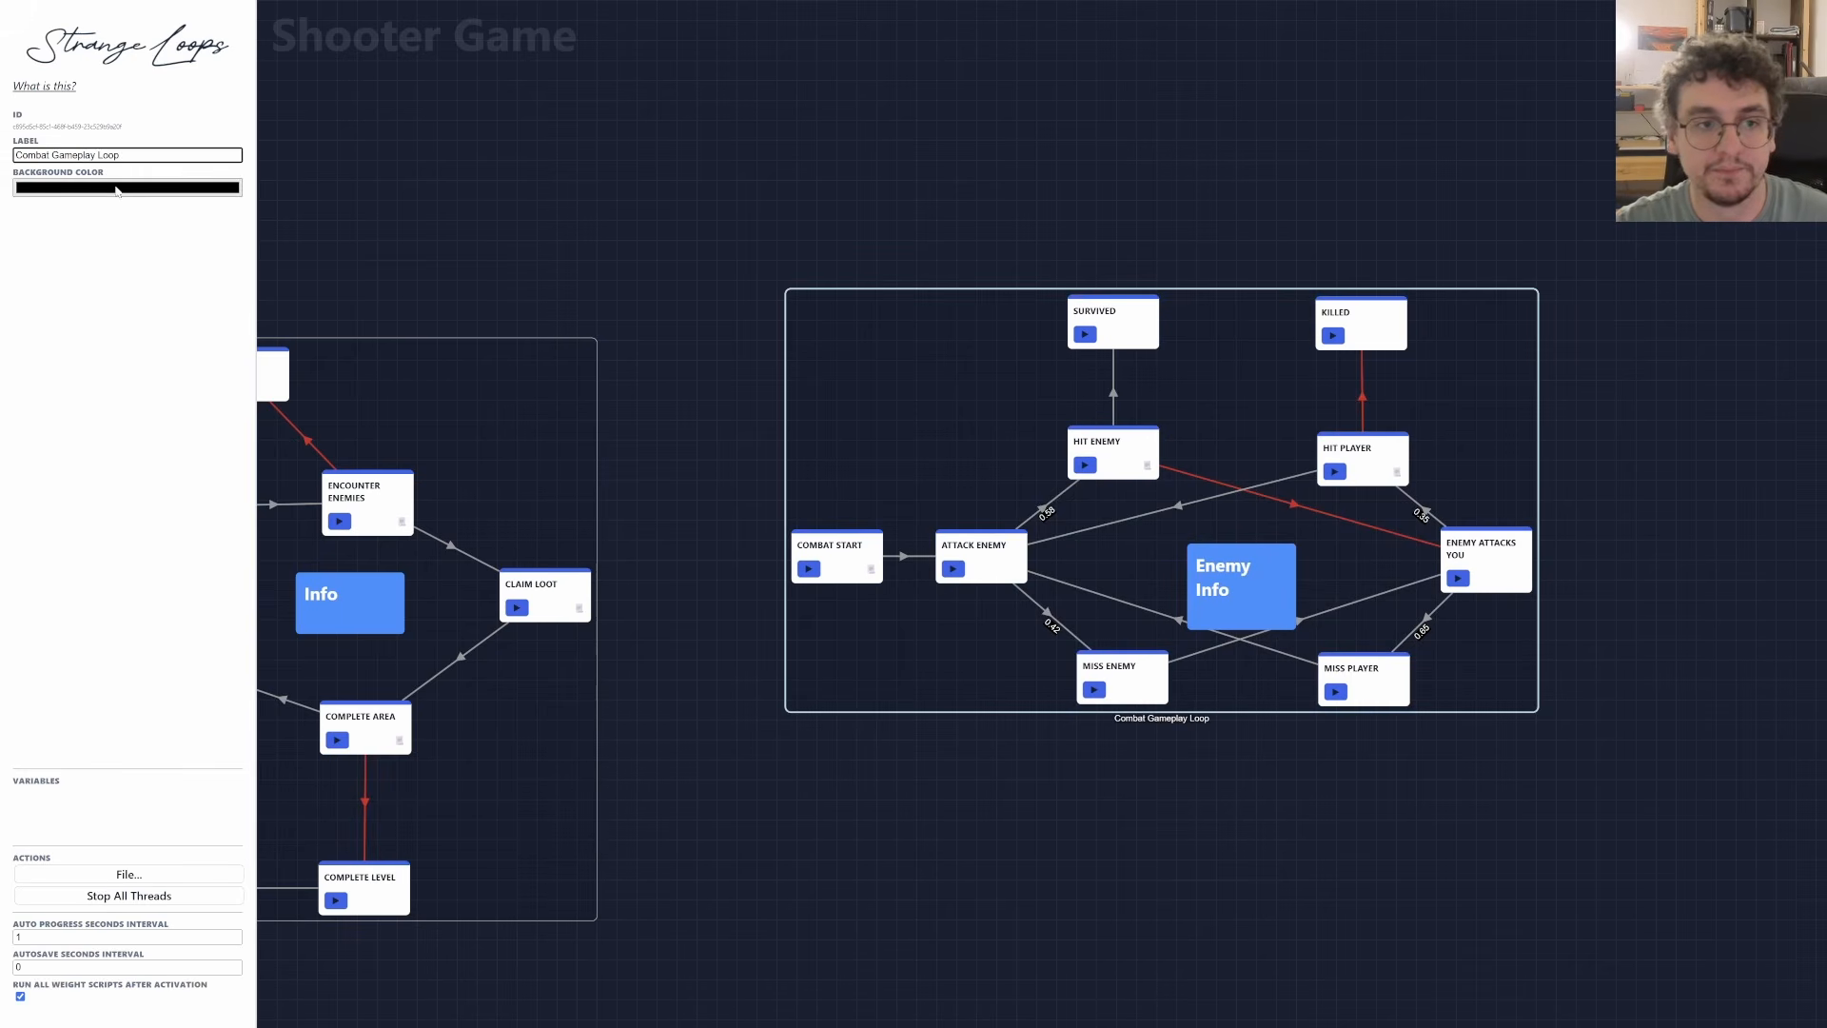
Give the Combat Gameplay Loop group a dark red background colour.
{"action": "left_click", "coordinate": [171, 187]}
{"action": "left_click_drag", "start_coordinate": [923, 378], "coordinate": [868, 511]}
{"action": "left_click_drag", "start_coordinate": [697, 443], "coordinate": [1209, 366]}
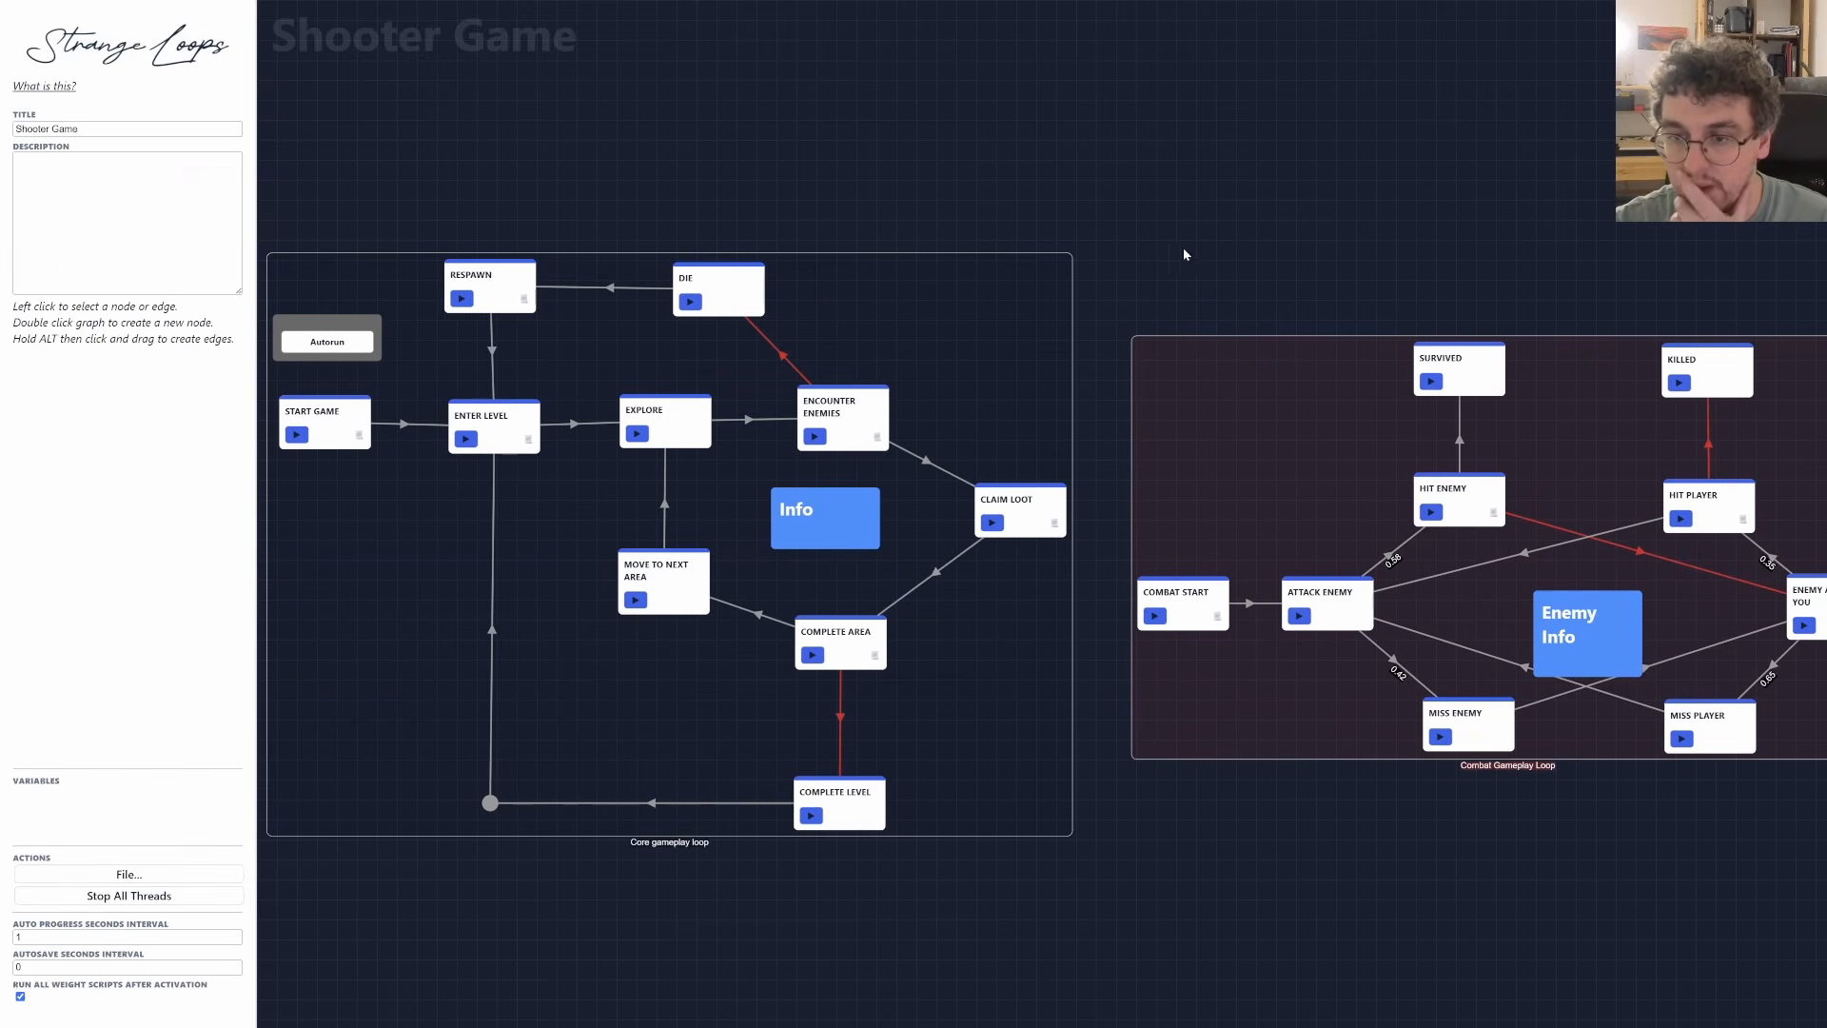
Check the Start Game script, and replace the core loop's Encounter Enemies script with thread.push("COMBAT START", threadId).
{"action": "left_click_drag", "start_coordinate": [1134, 264], "coordinate": [1209, 219]}
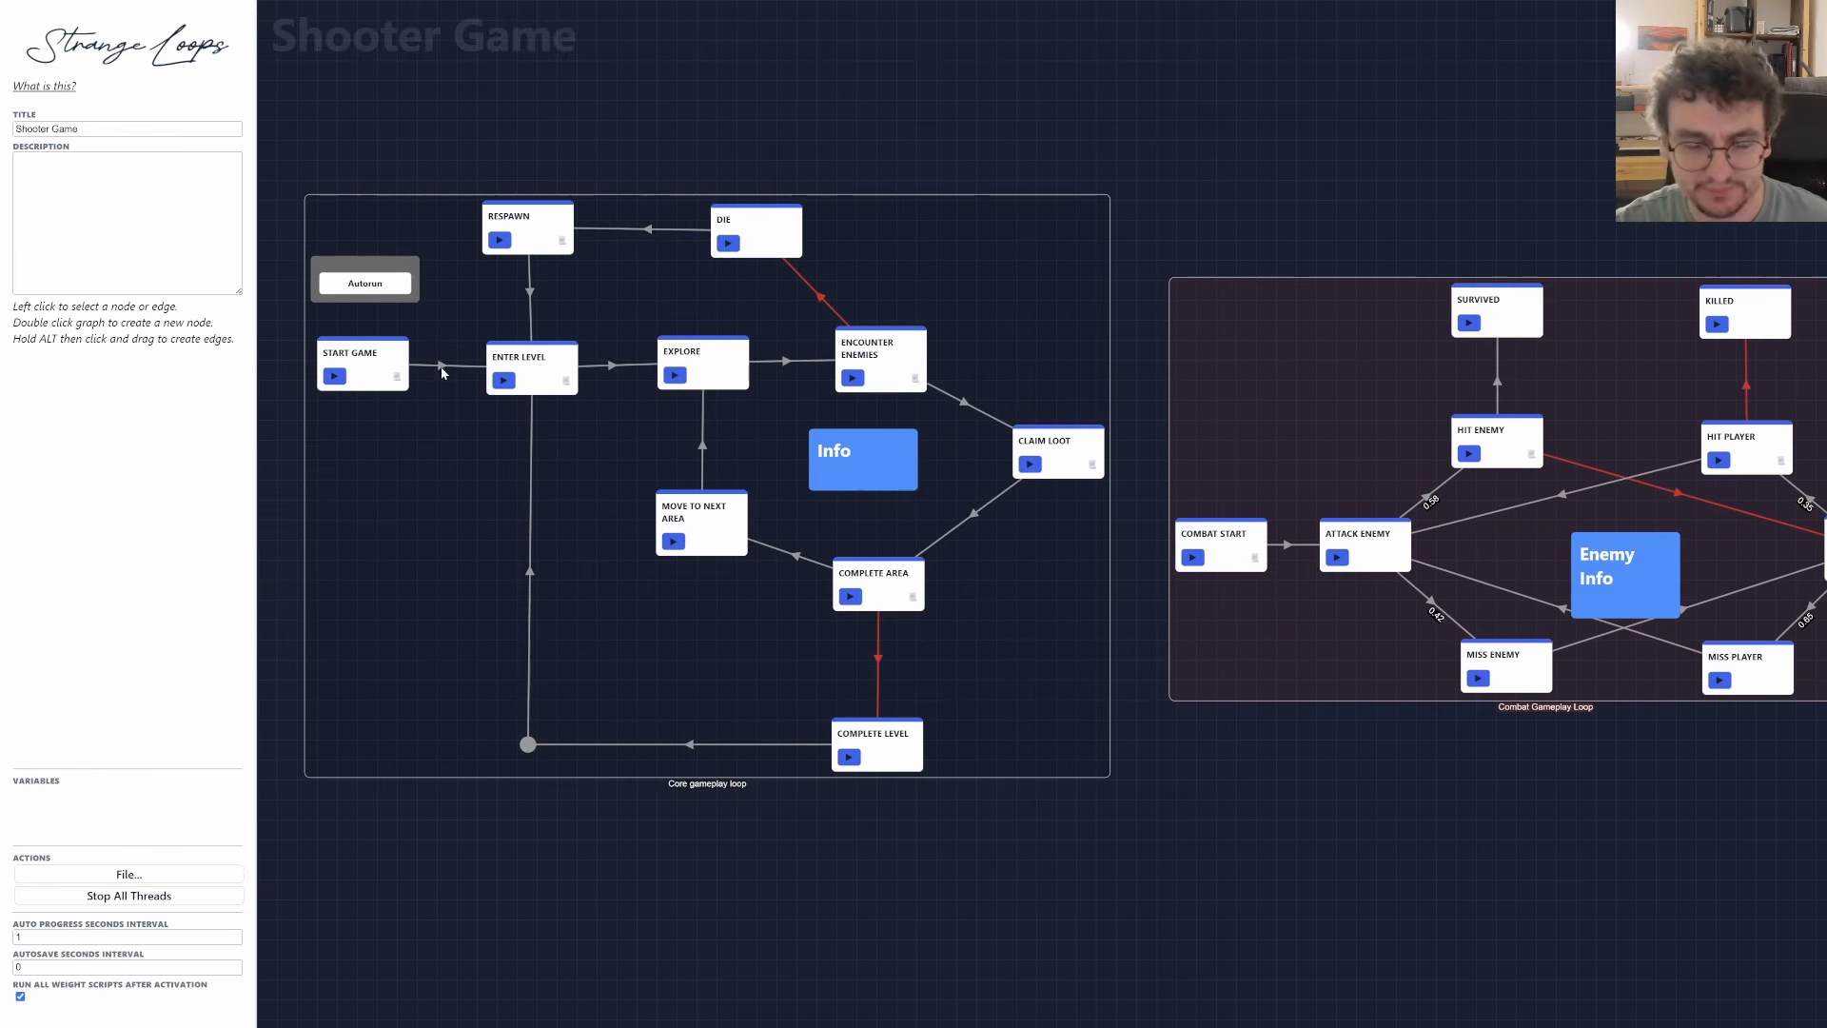
{"action": "left_click", "coordinate": [386, 366]}
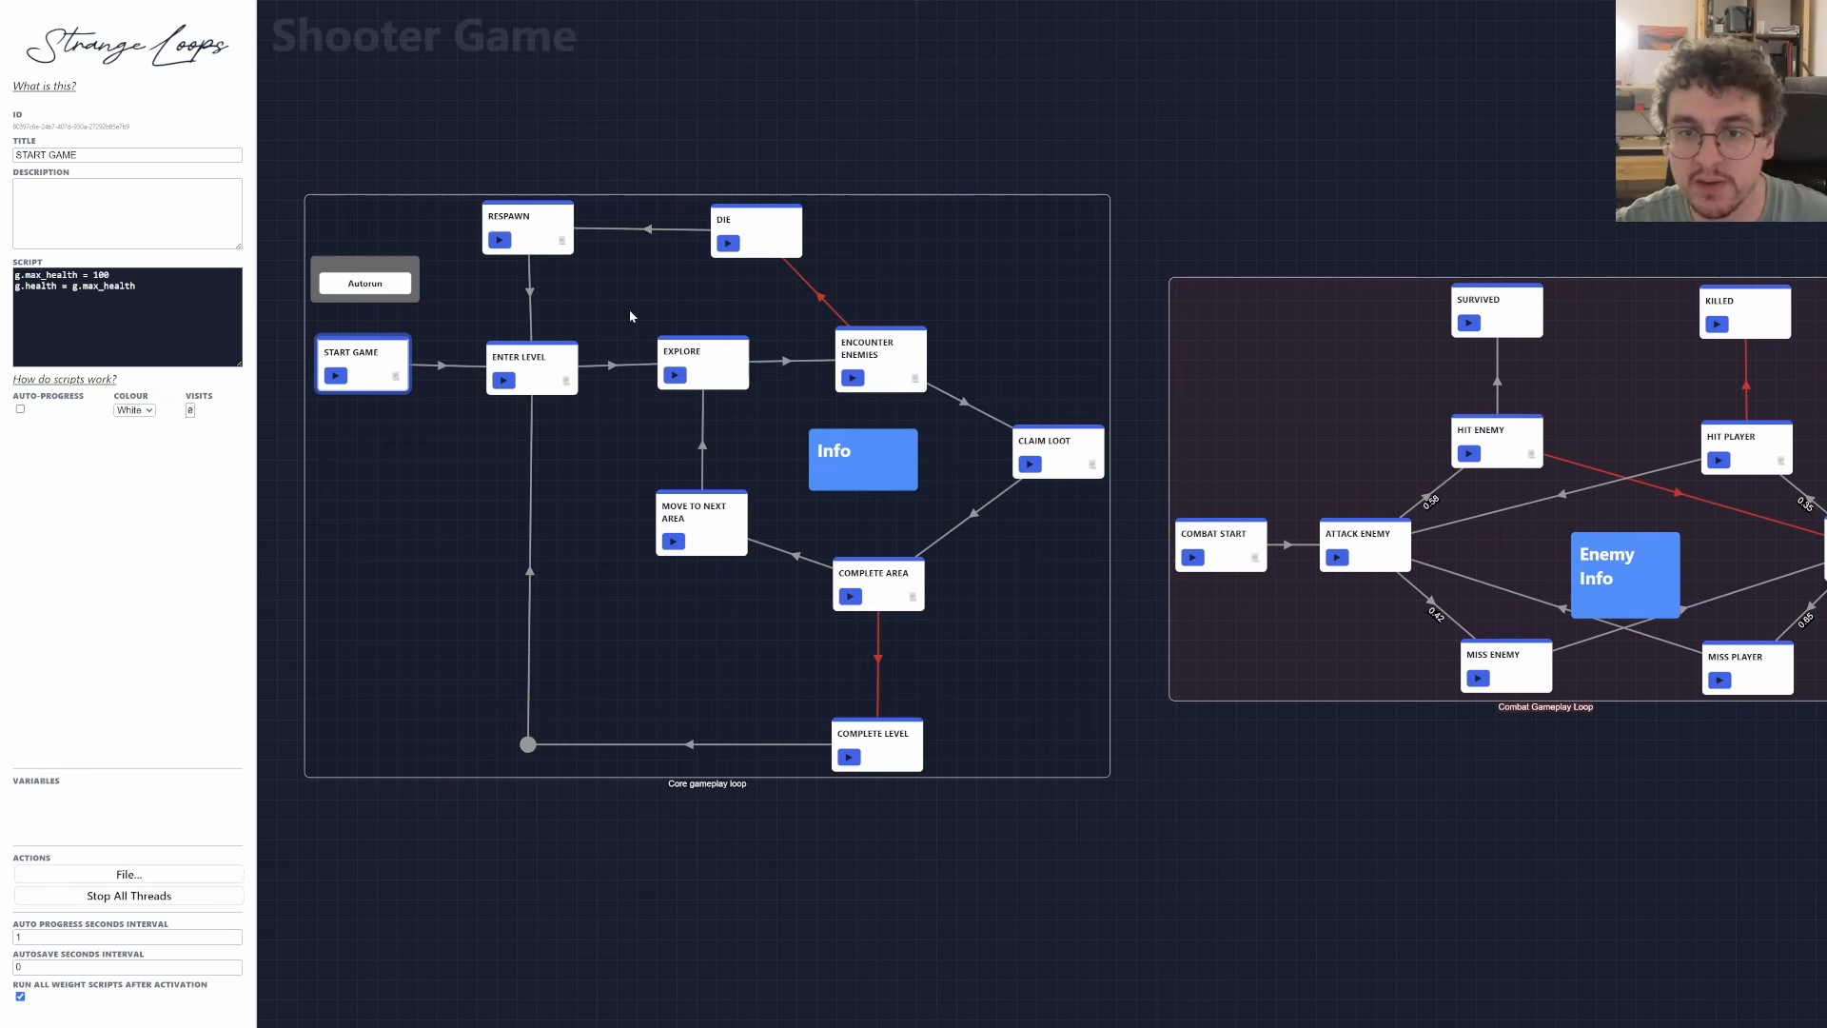
{"action": "left_click", "coordinate": [896, 361]}
{"action": "left_click_drag", "start_coordinate": [172, 277], "coordinate": [14, 275]}
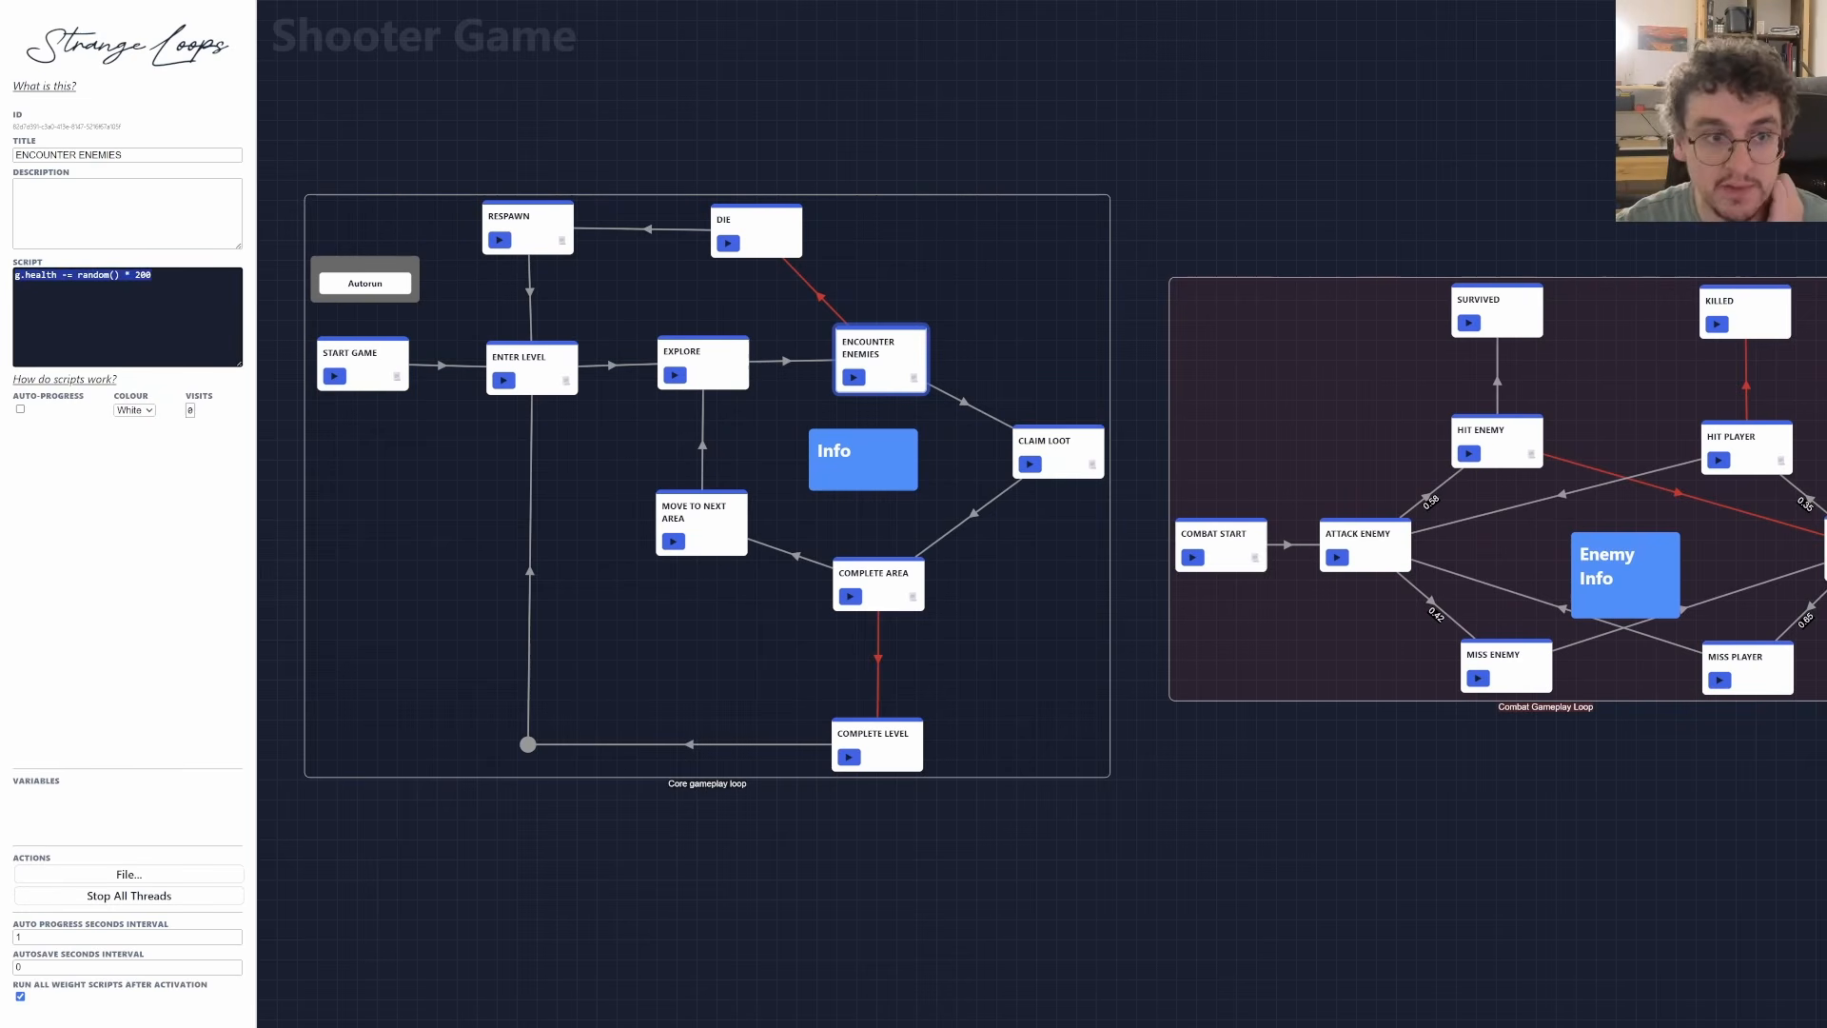
{"action": "key", "text": "BackSpace"}
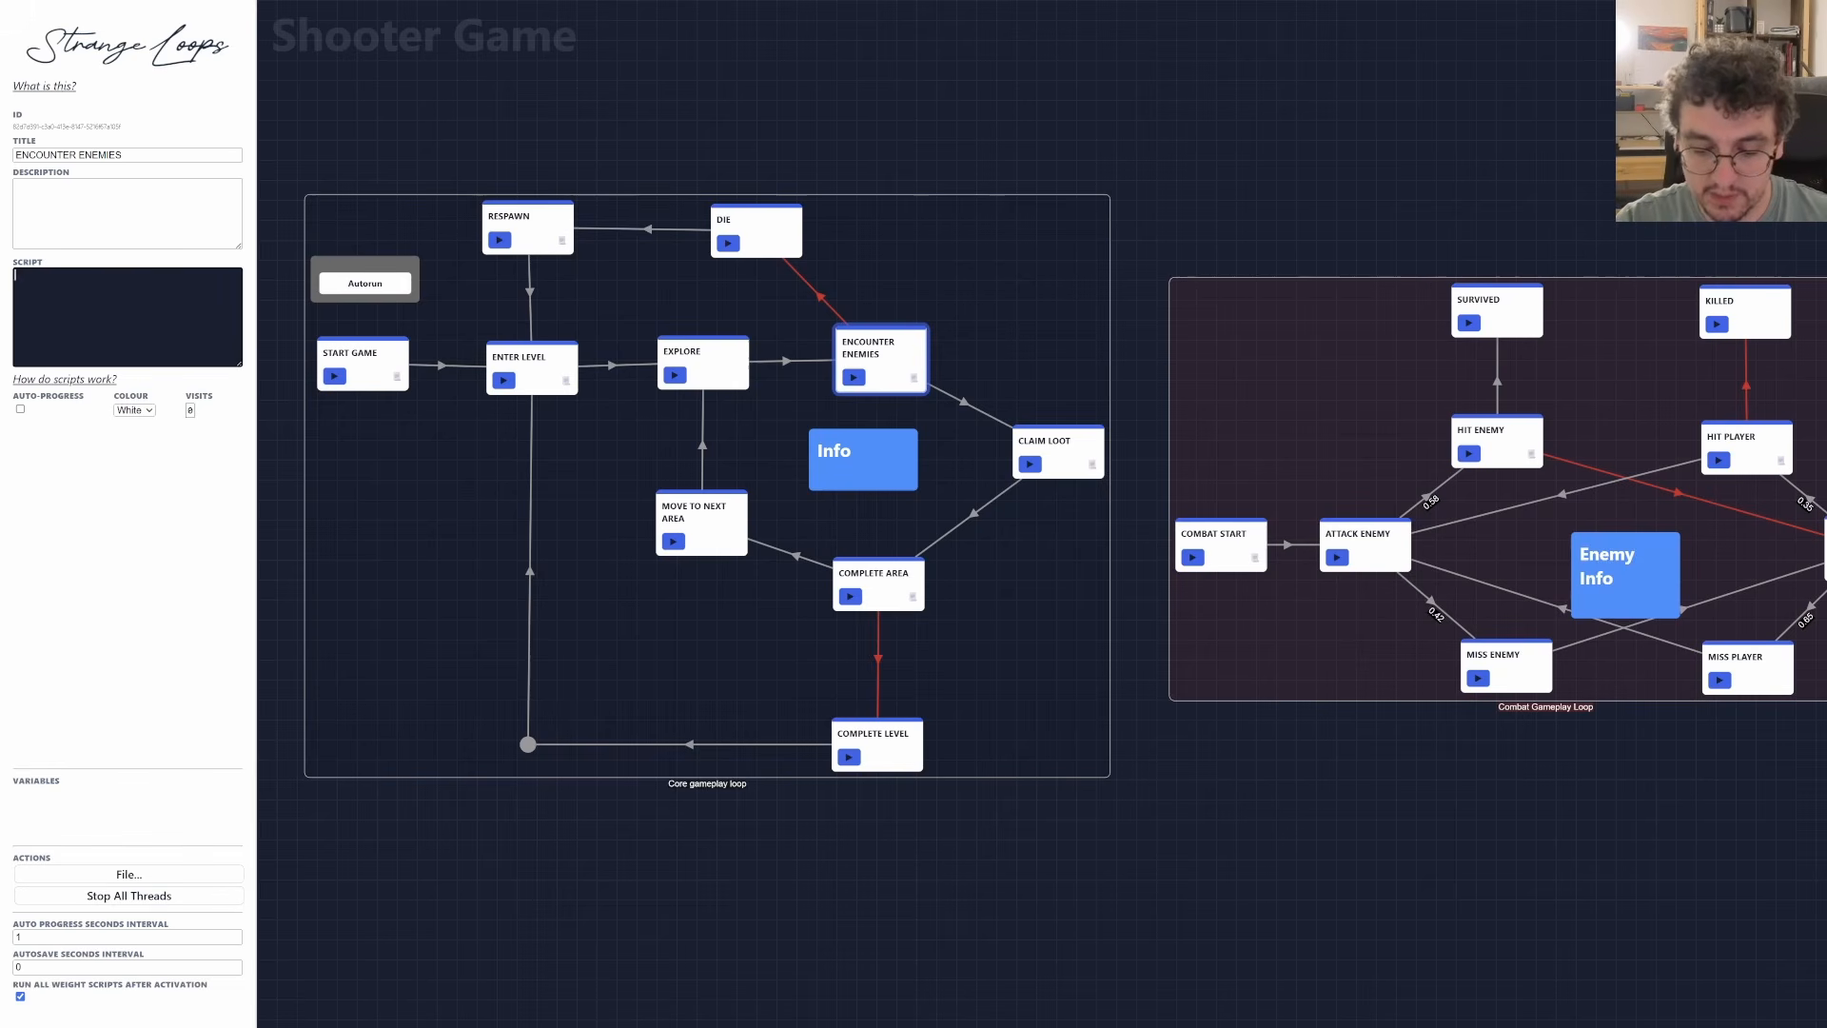
{"action": "type", "text": "thread."}
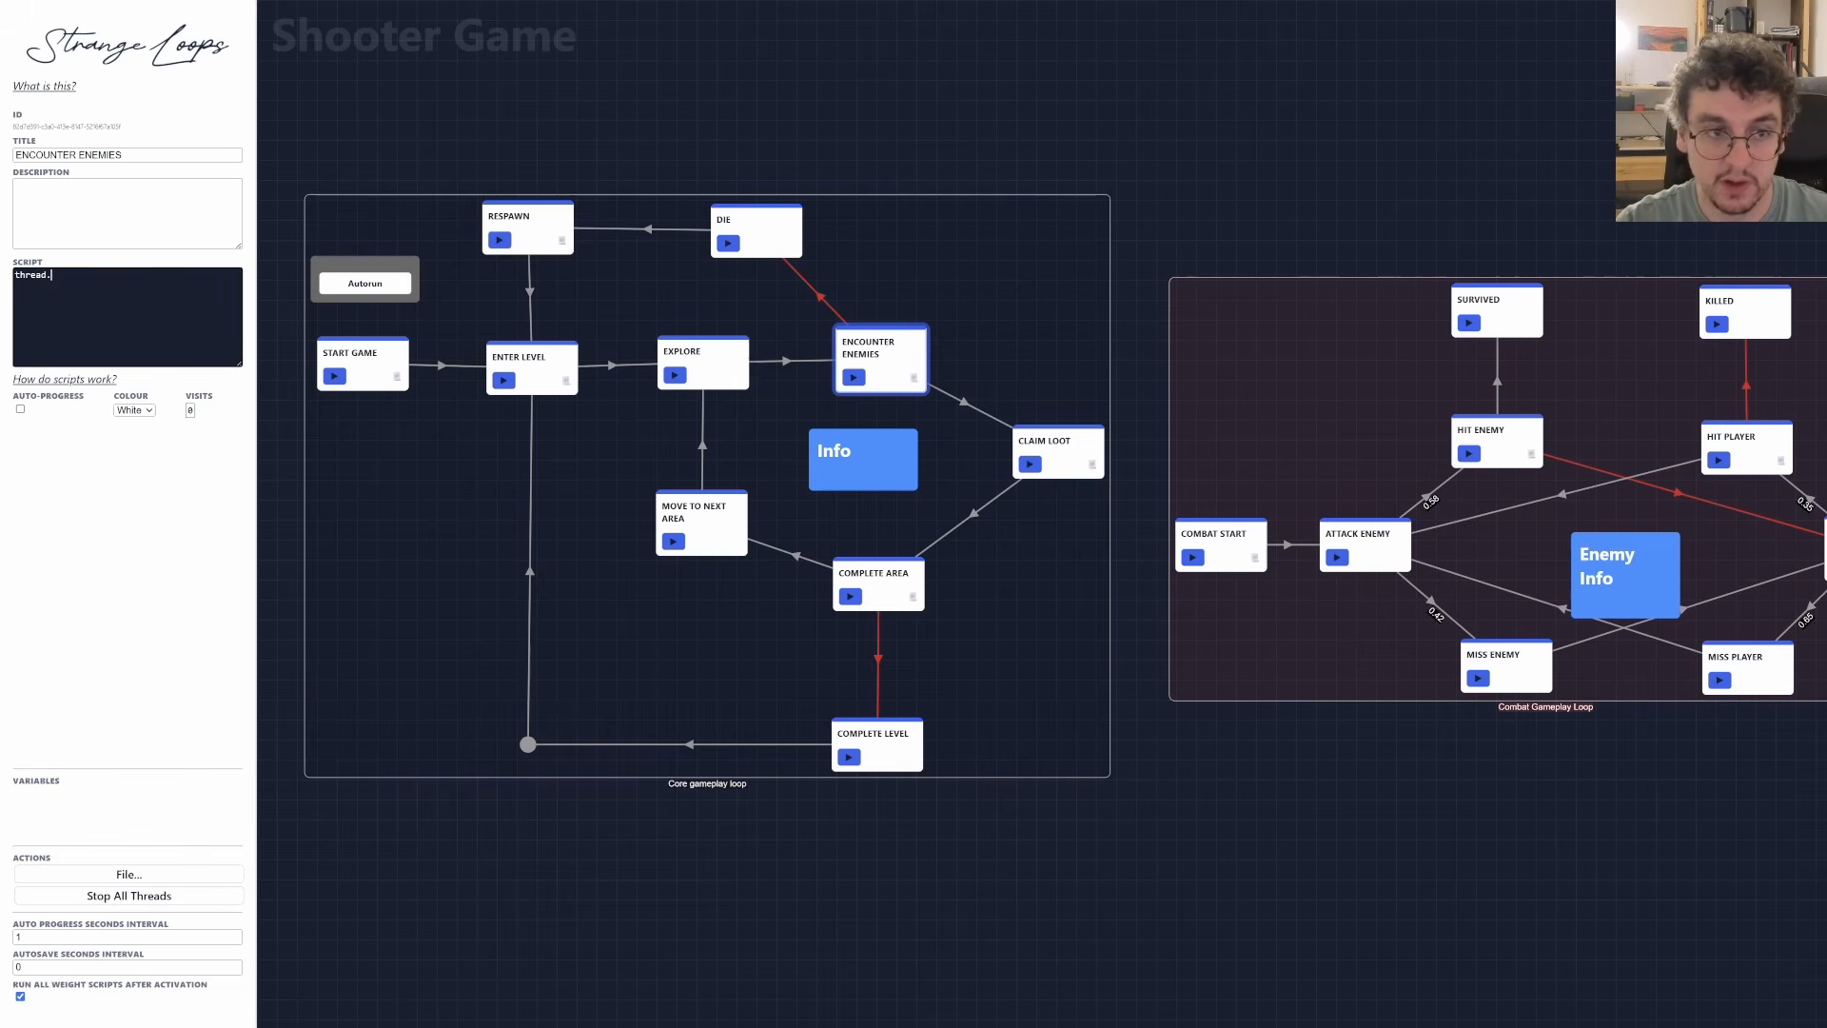
{"action": "type", "text": "push(\""}
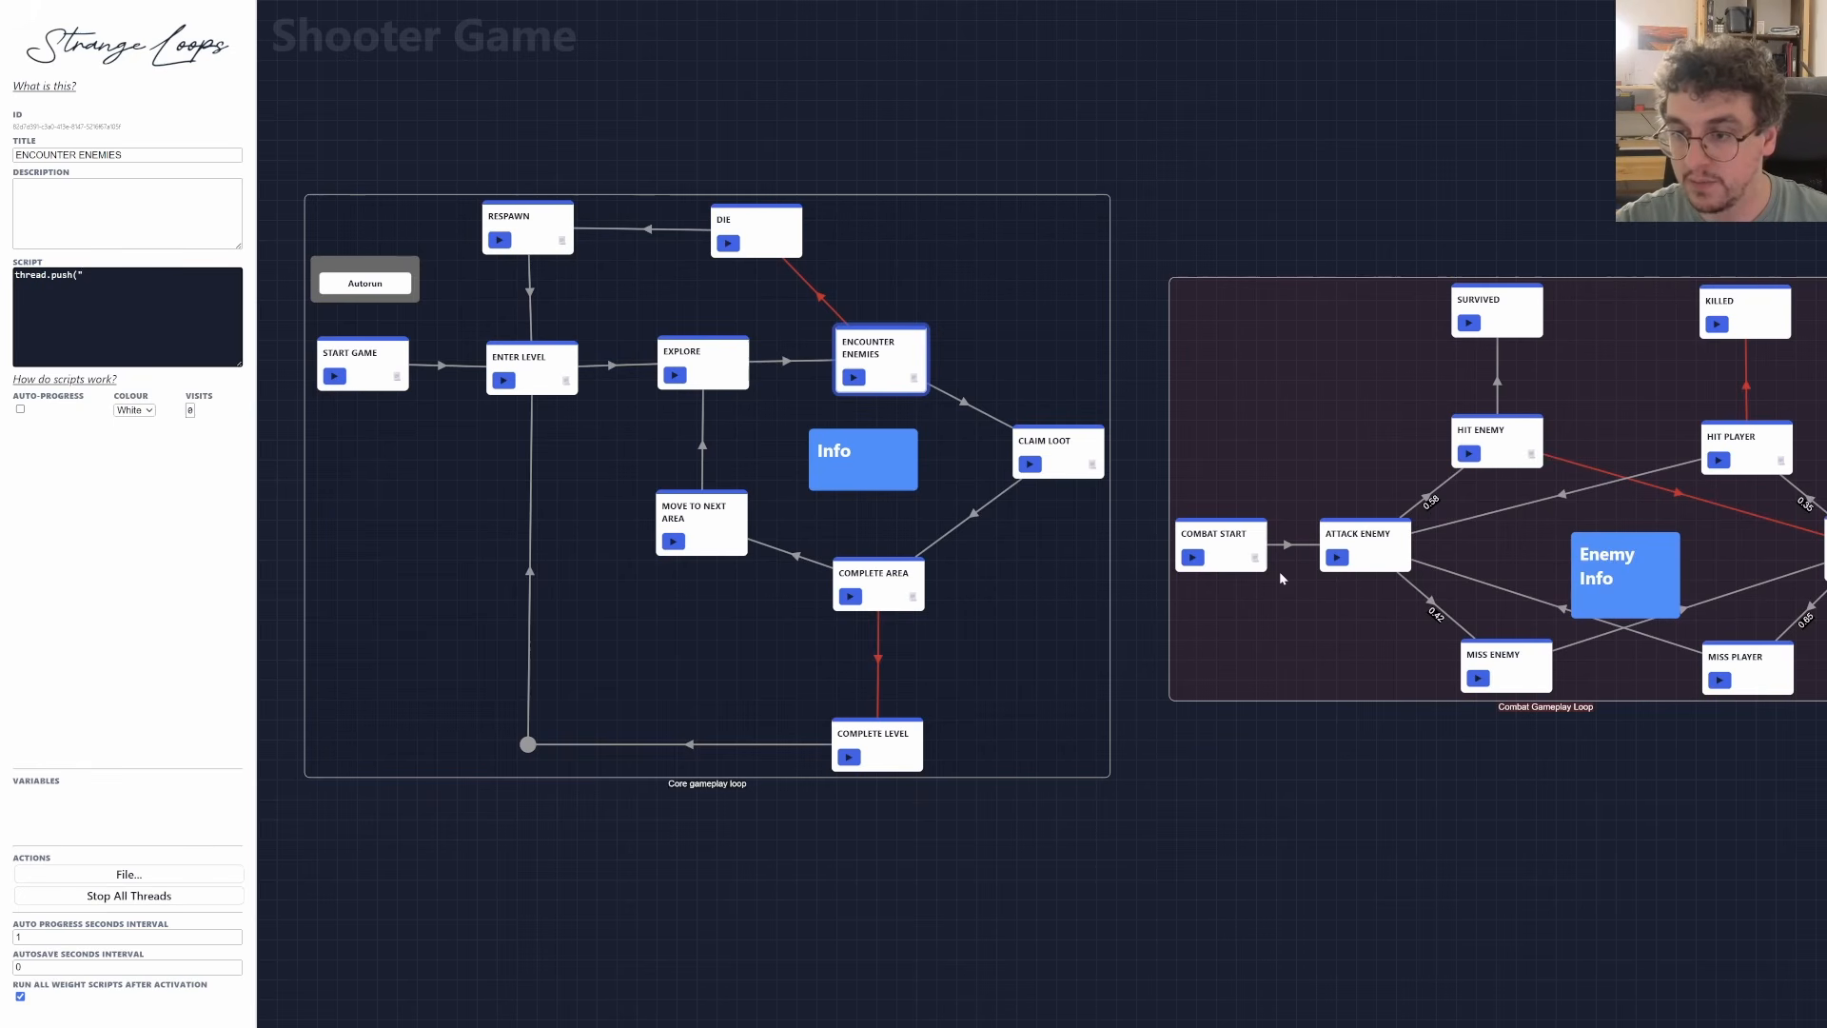
{"action": "type", "text": "COMB"}
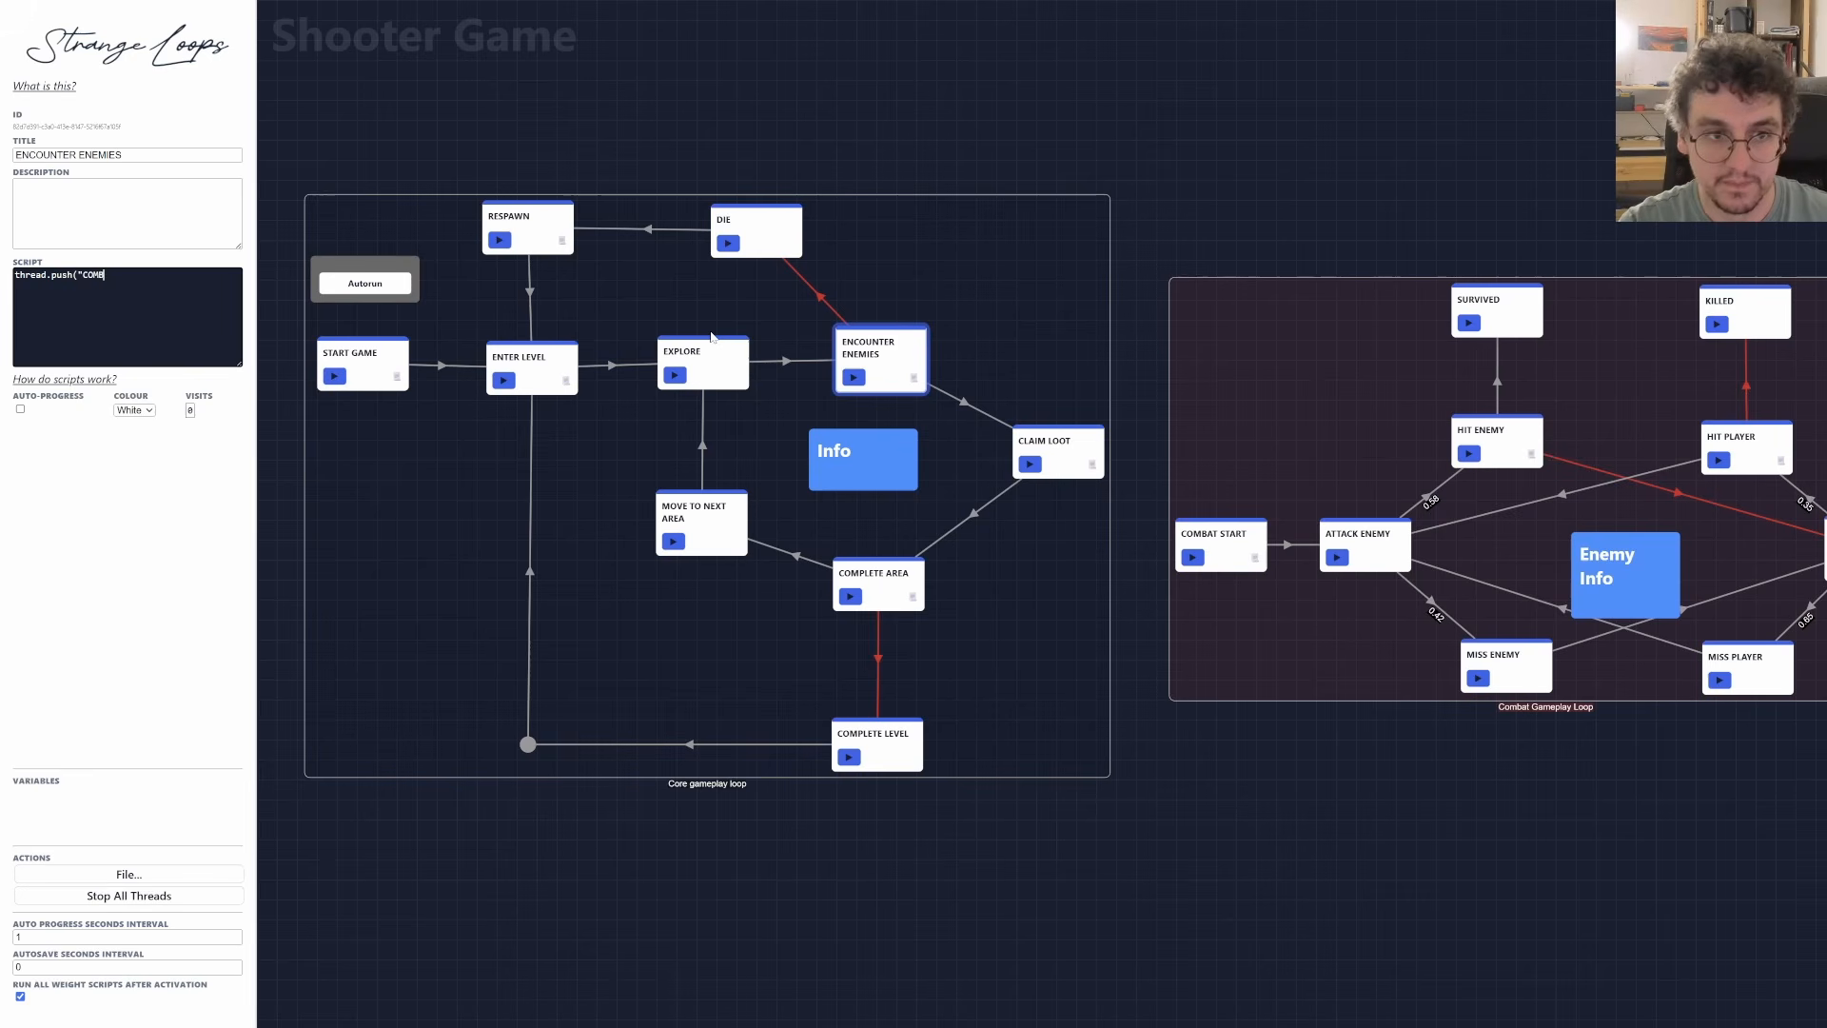
{"action": "type", "text": "AT START\","}
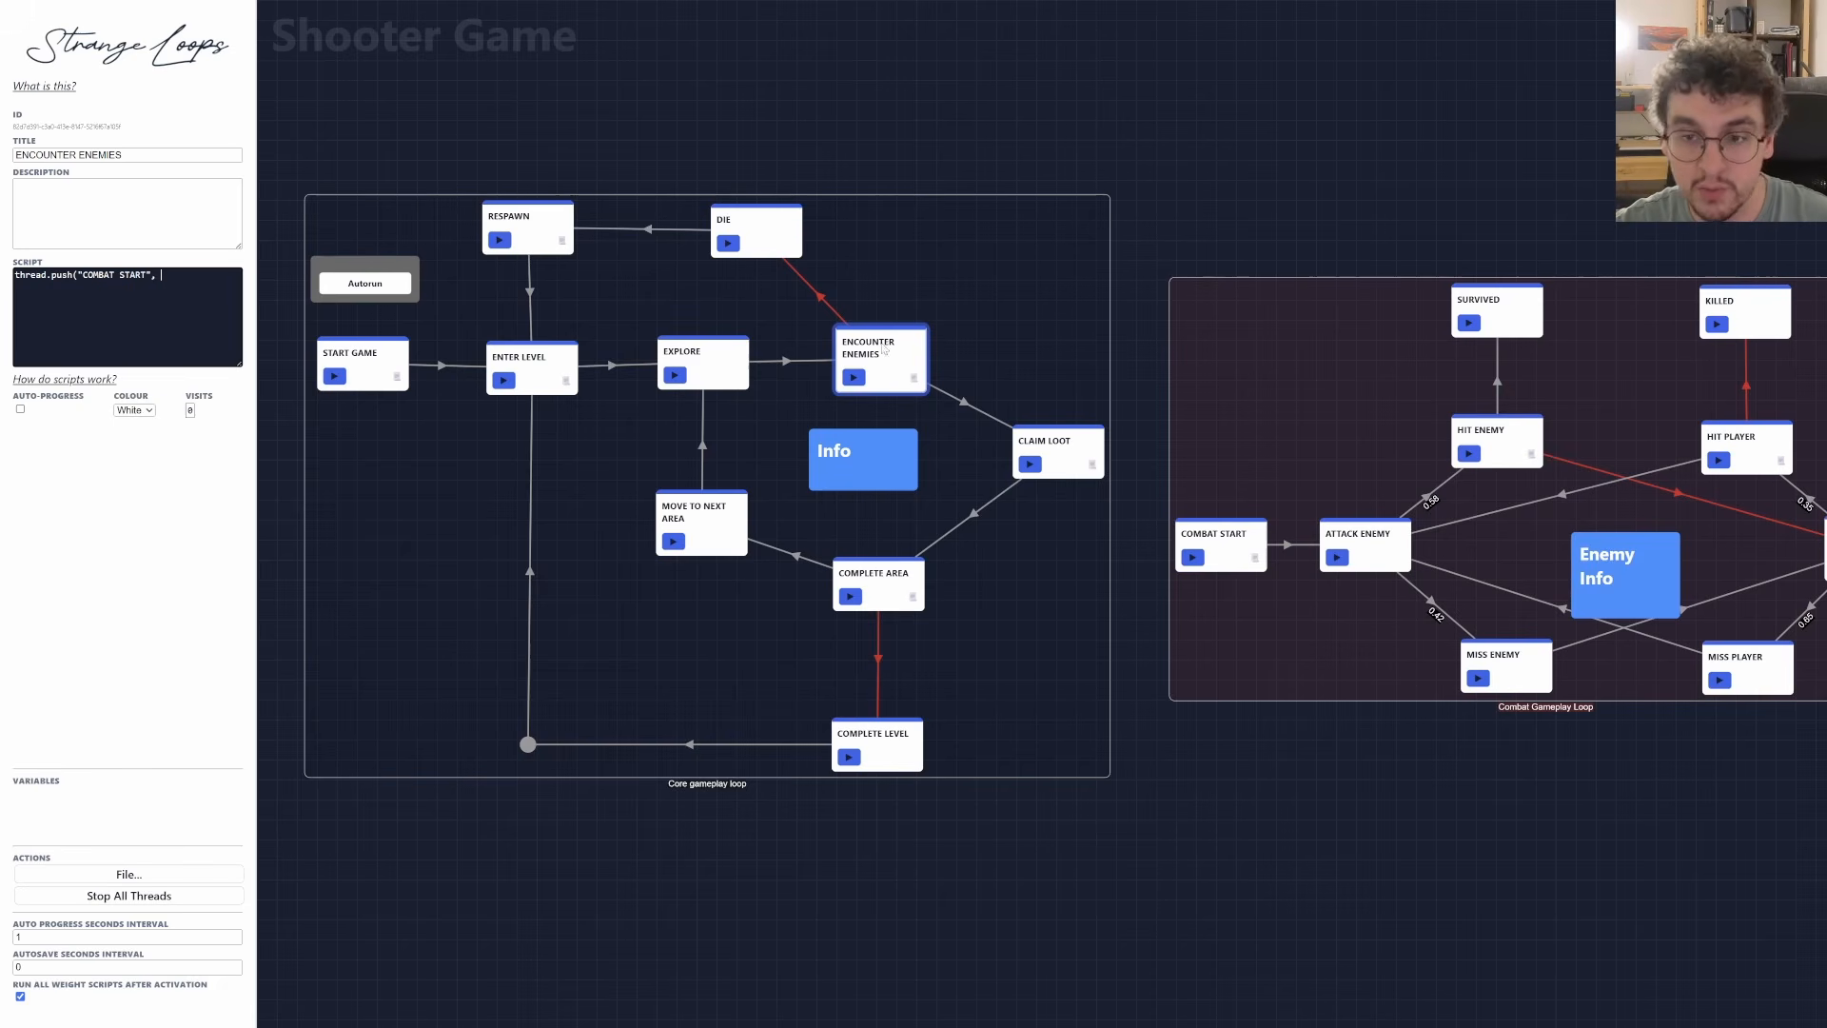
{"action": "type", "text": "threadId"}
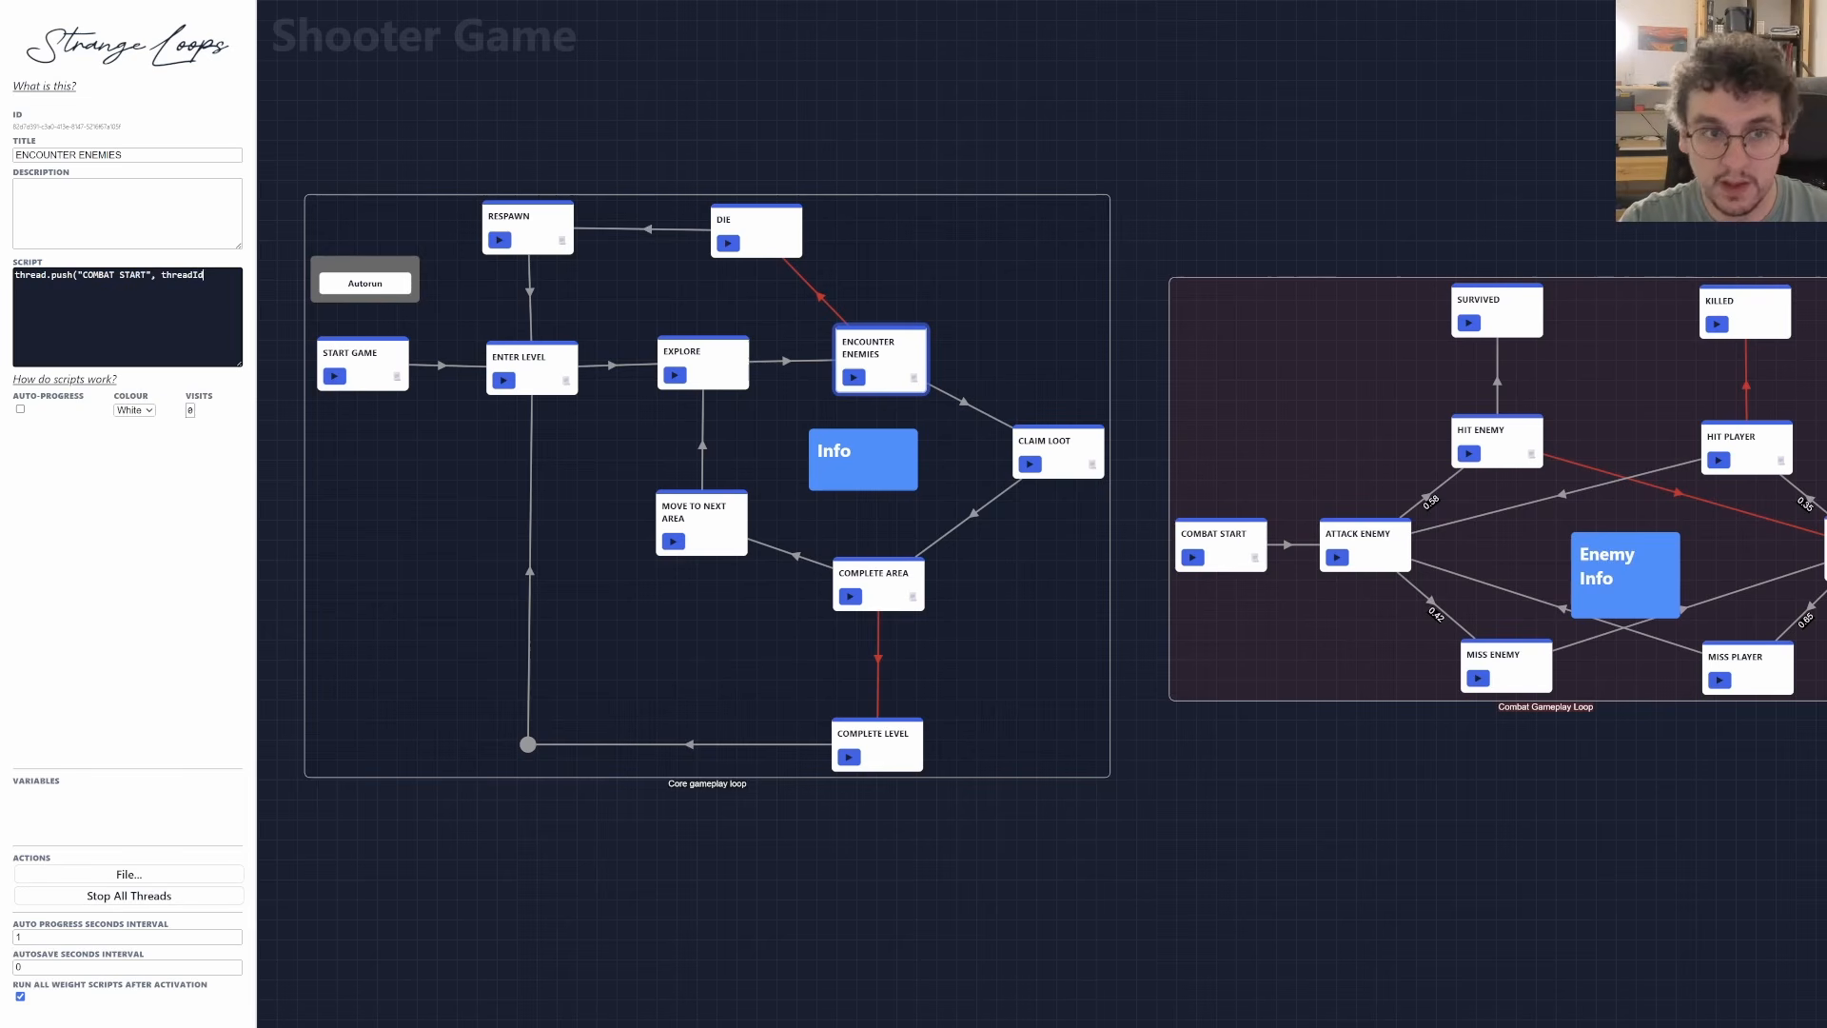
{"action": "type", "text": ")"}
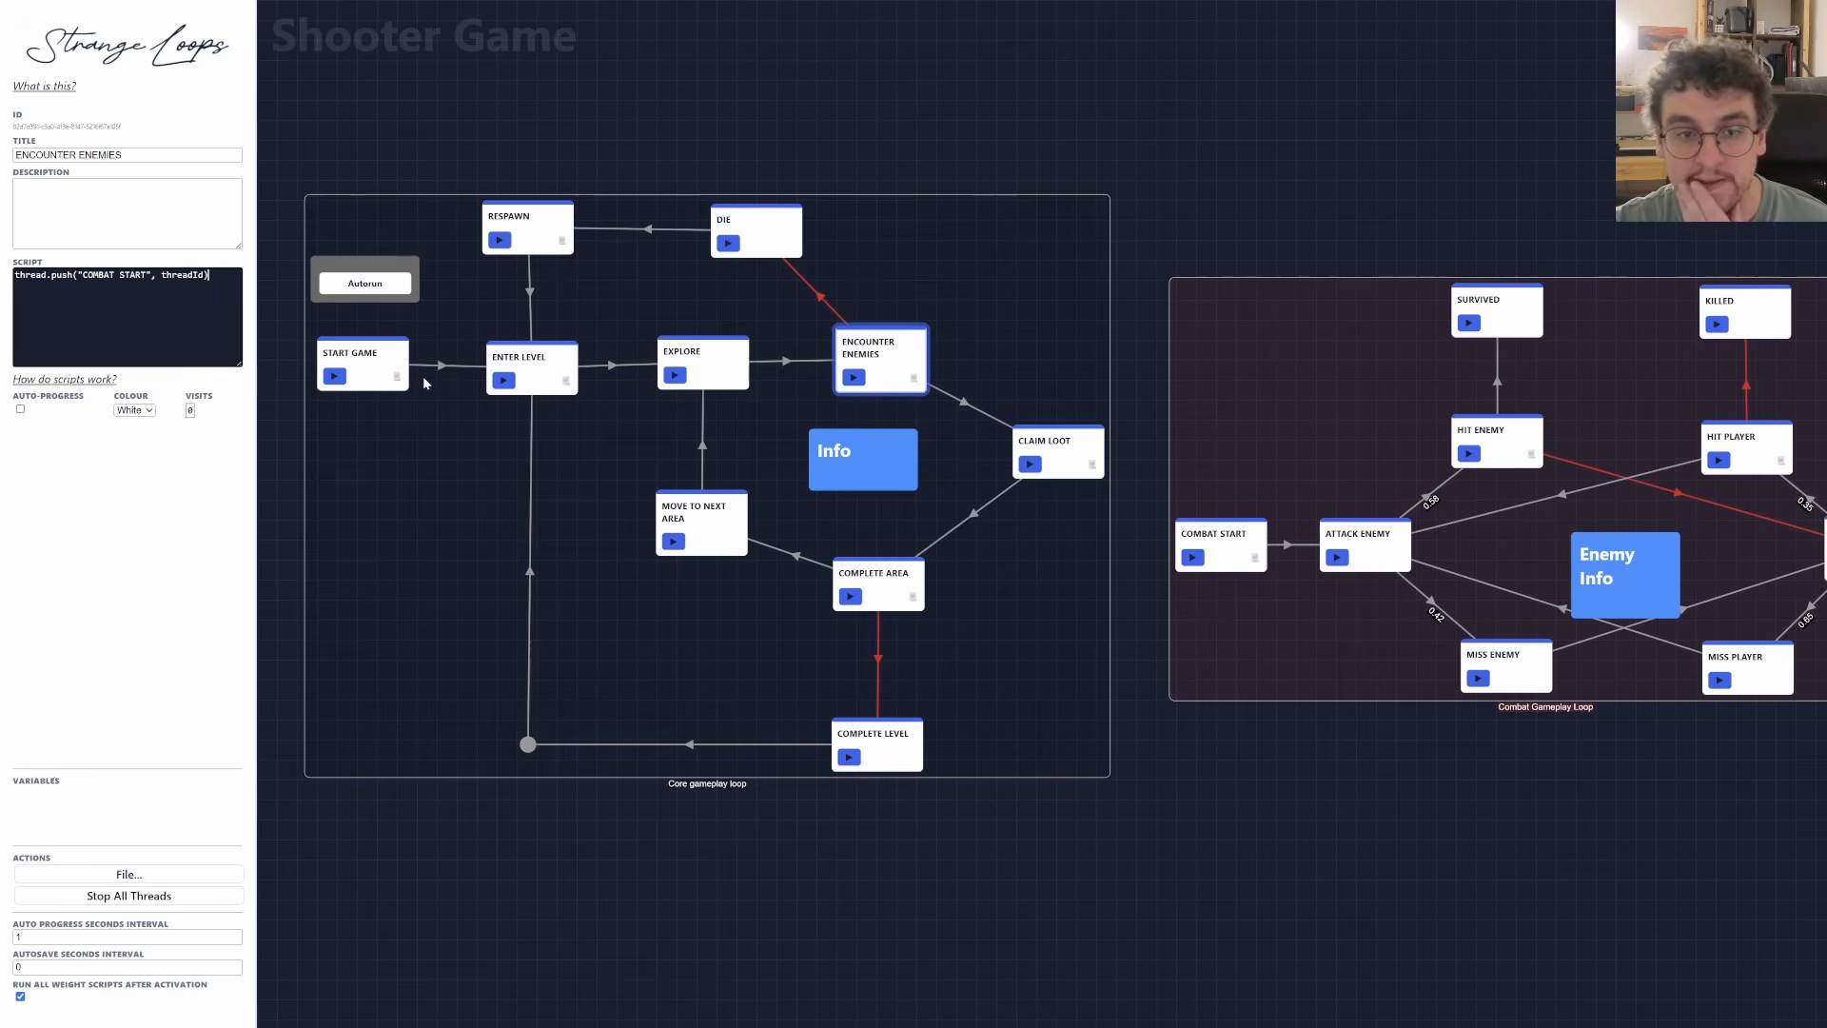
In the Combat Start script, set g.enemy_count to 1 and g.enemy_health to 50.
{"action": "left_click", "coordinate": [334, 376]}
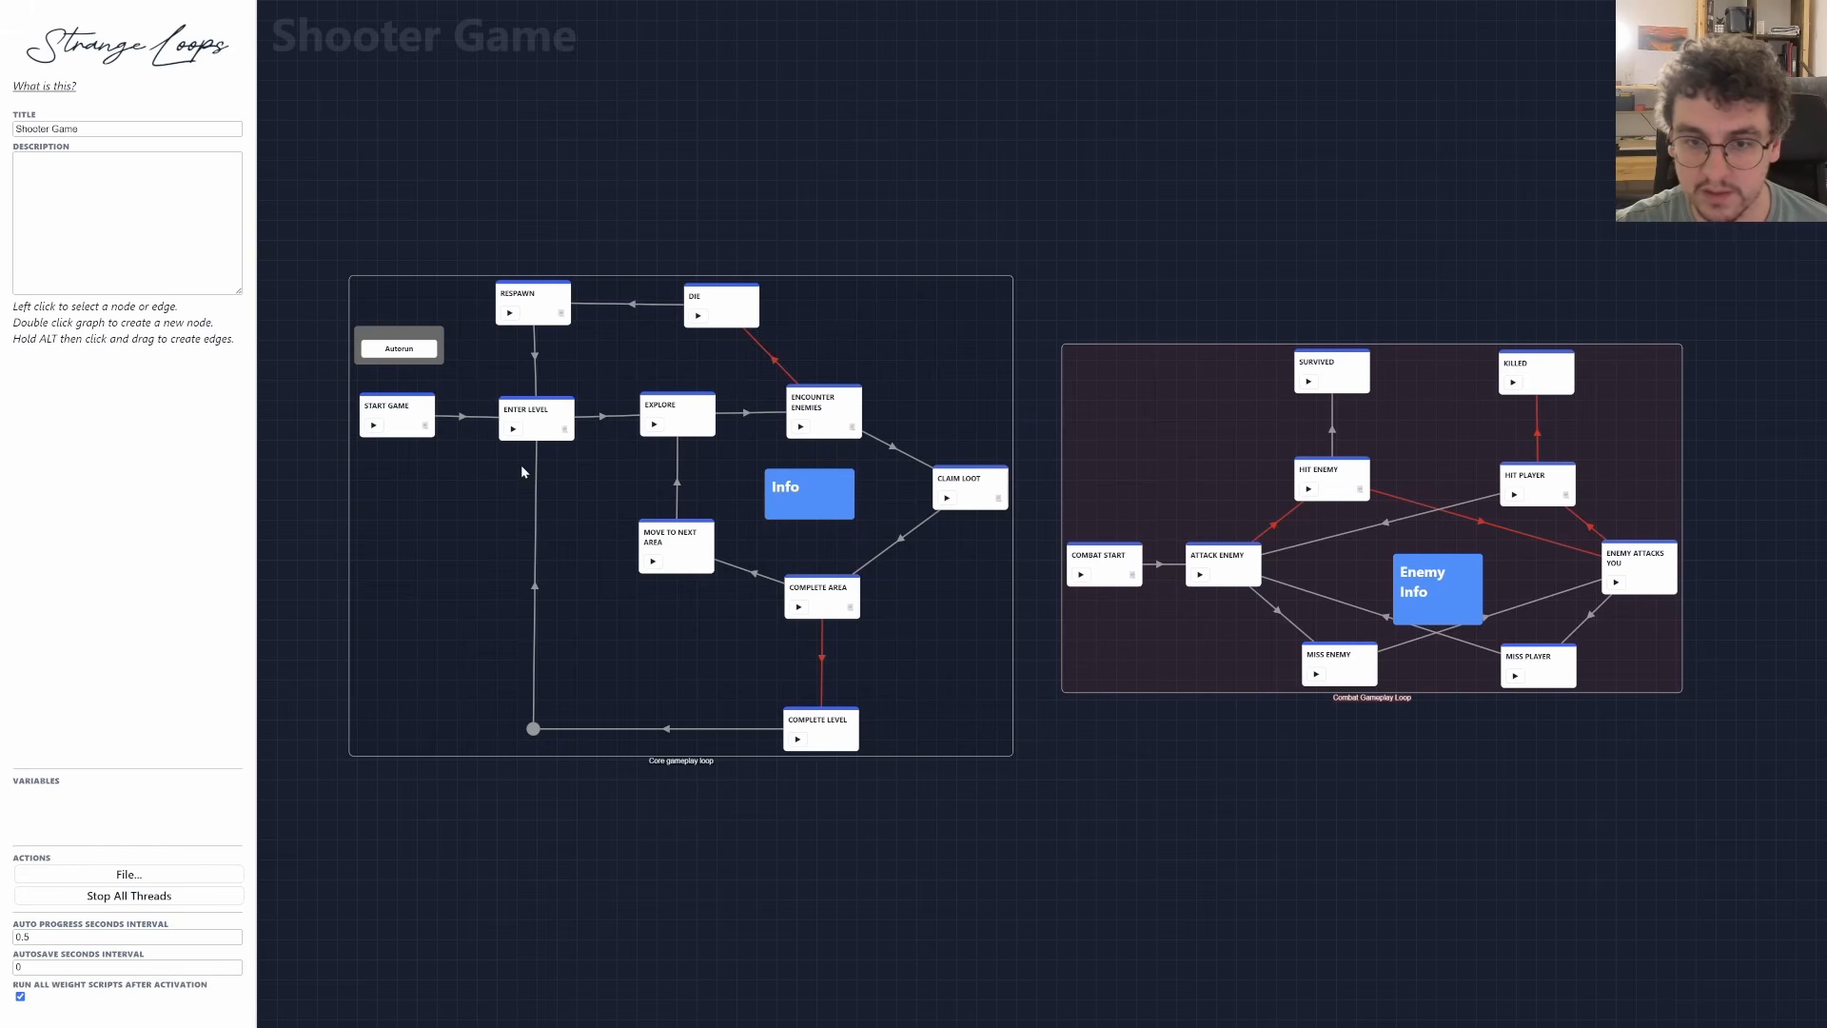
{"action": "left_click", "coordinate": [389, 416]}
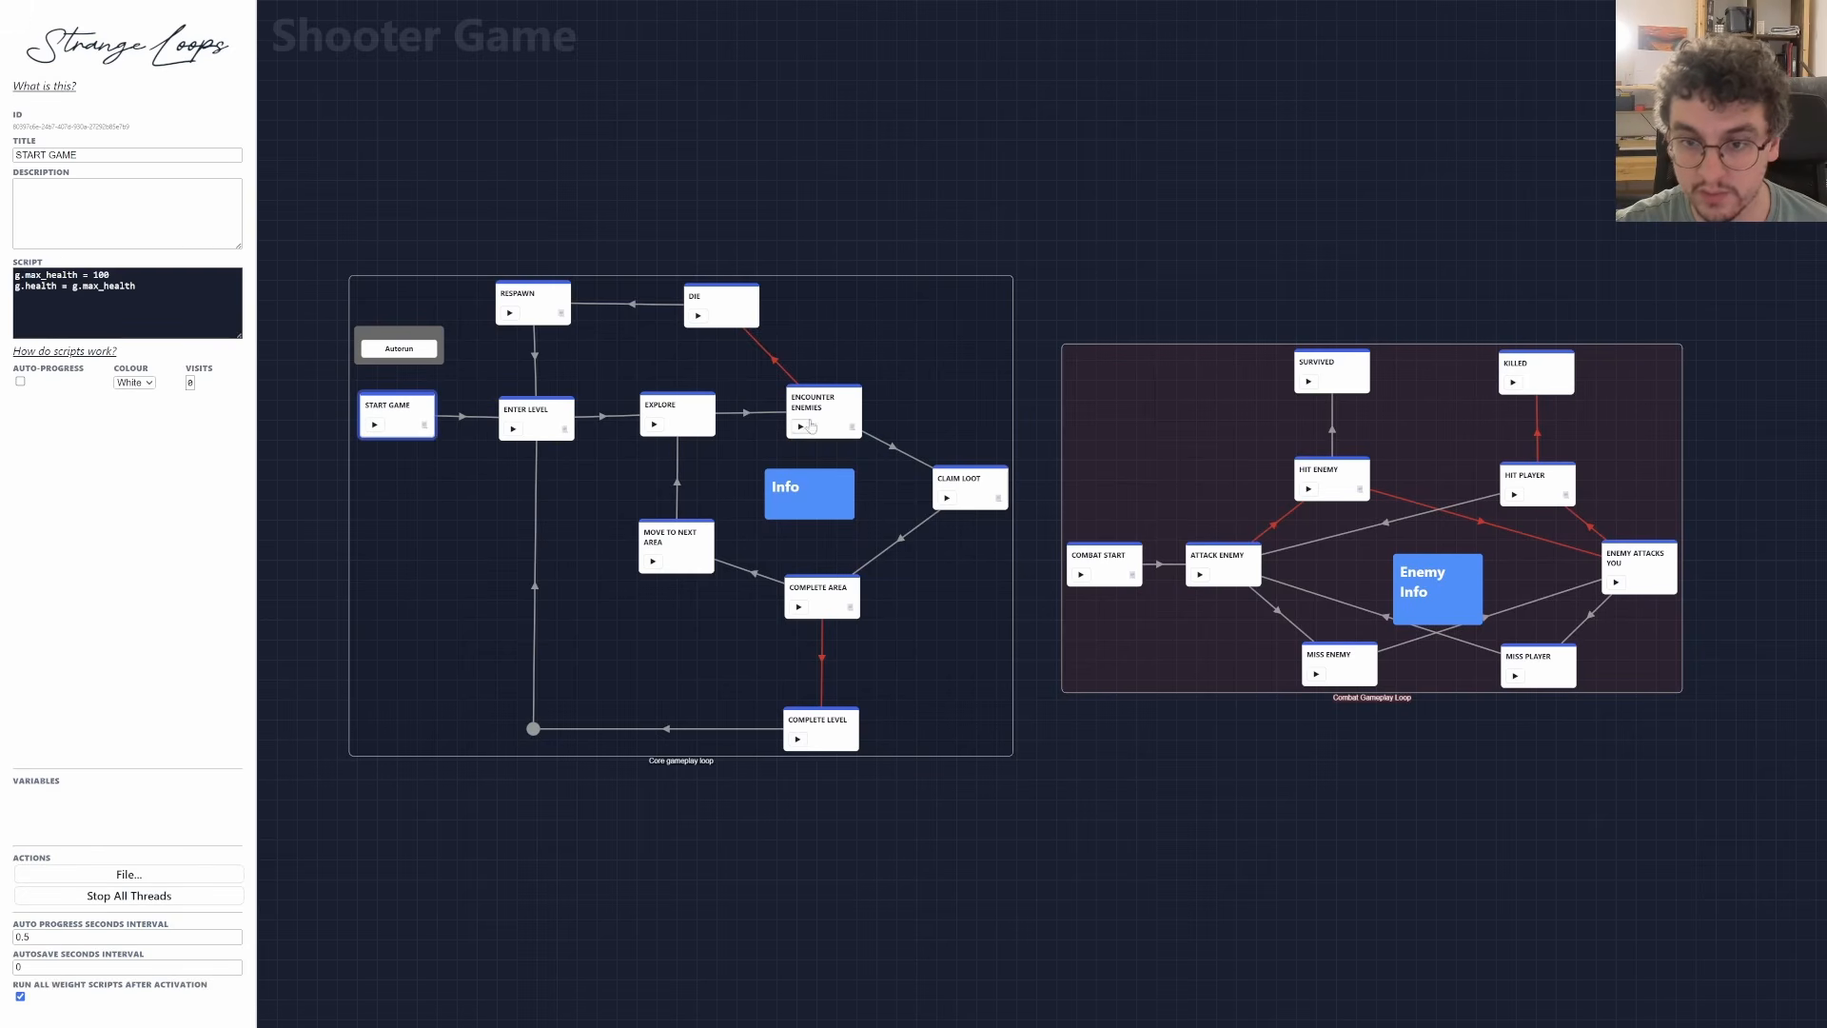
{"action": "left_click", "coordinate": [1119, 568]}
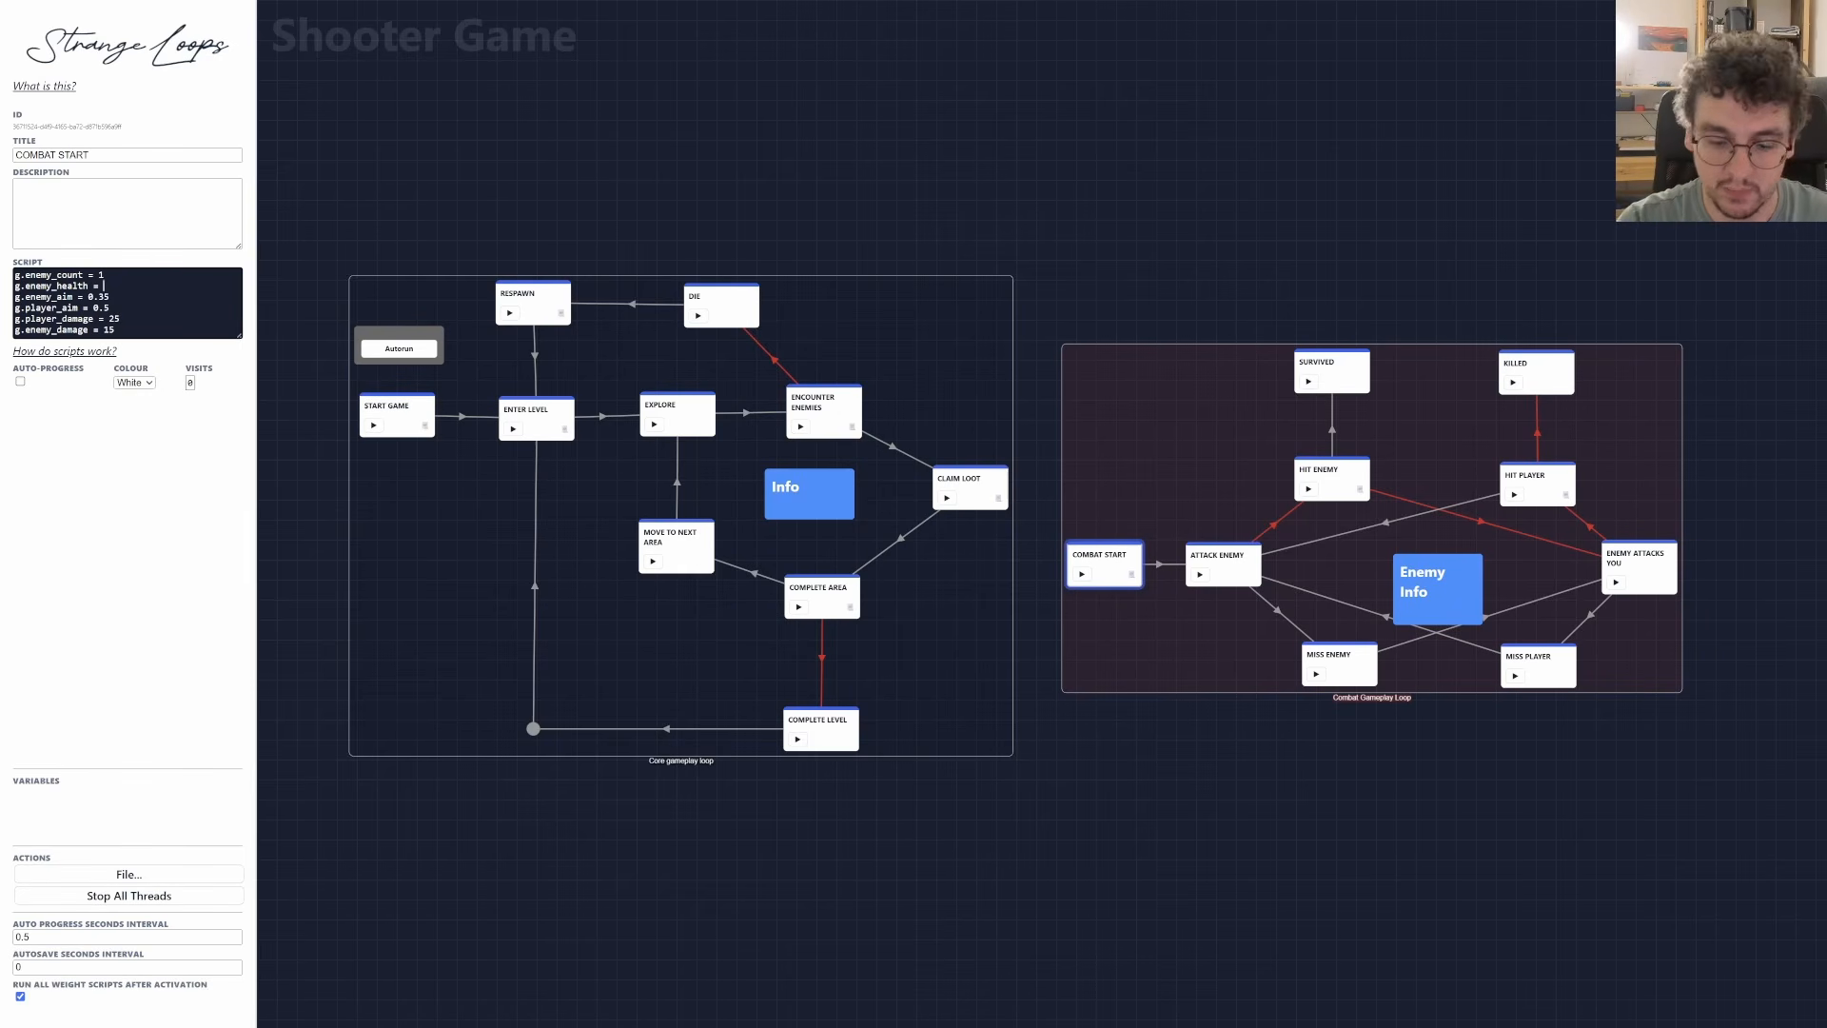
{"action": "type", "text": "50"}
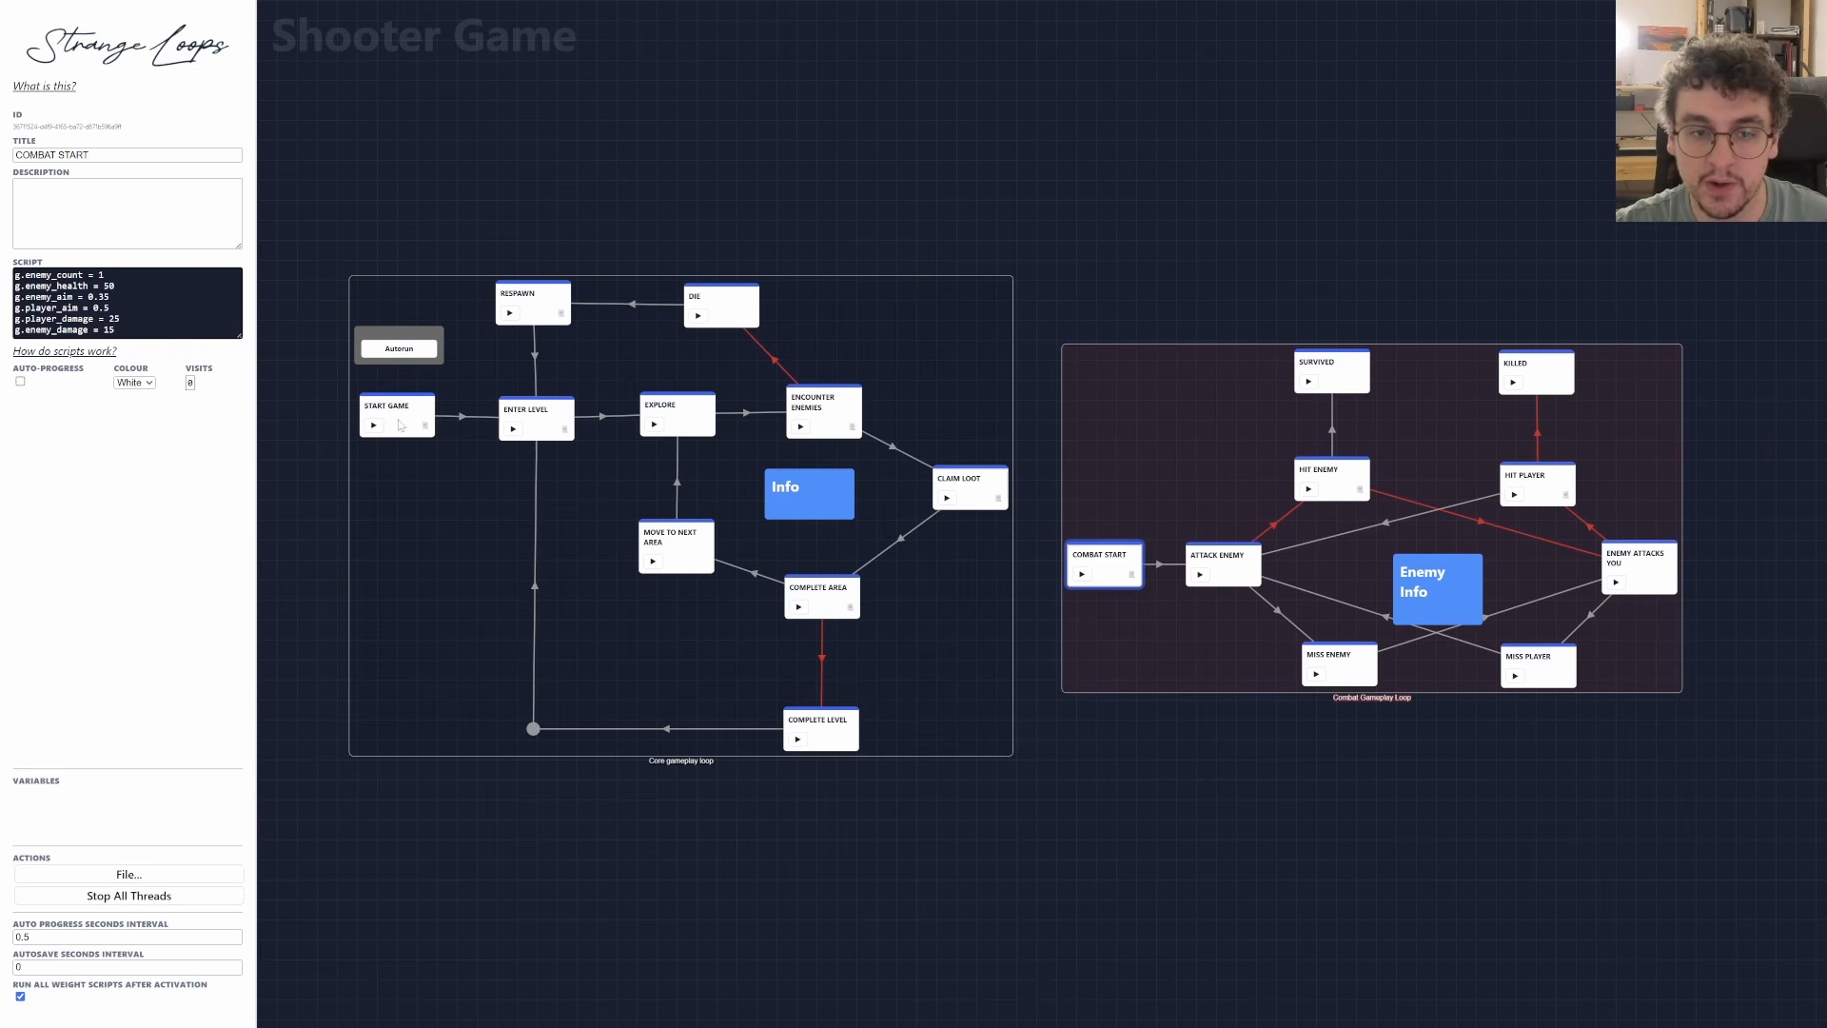
Run the core loop from Start Game through Enter Level and Explore into Encounter Enemies.
{"action": "left_click", "coordinate": [374, 425]}
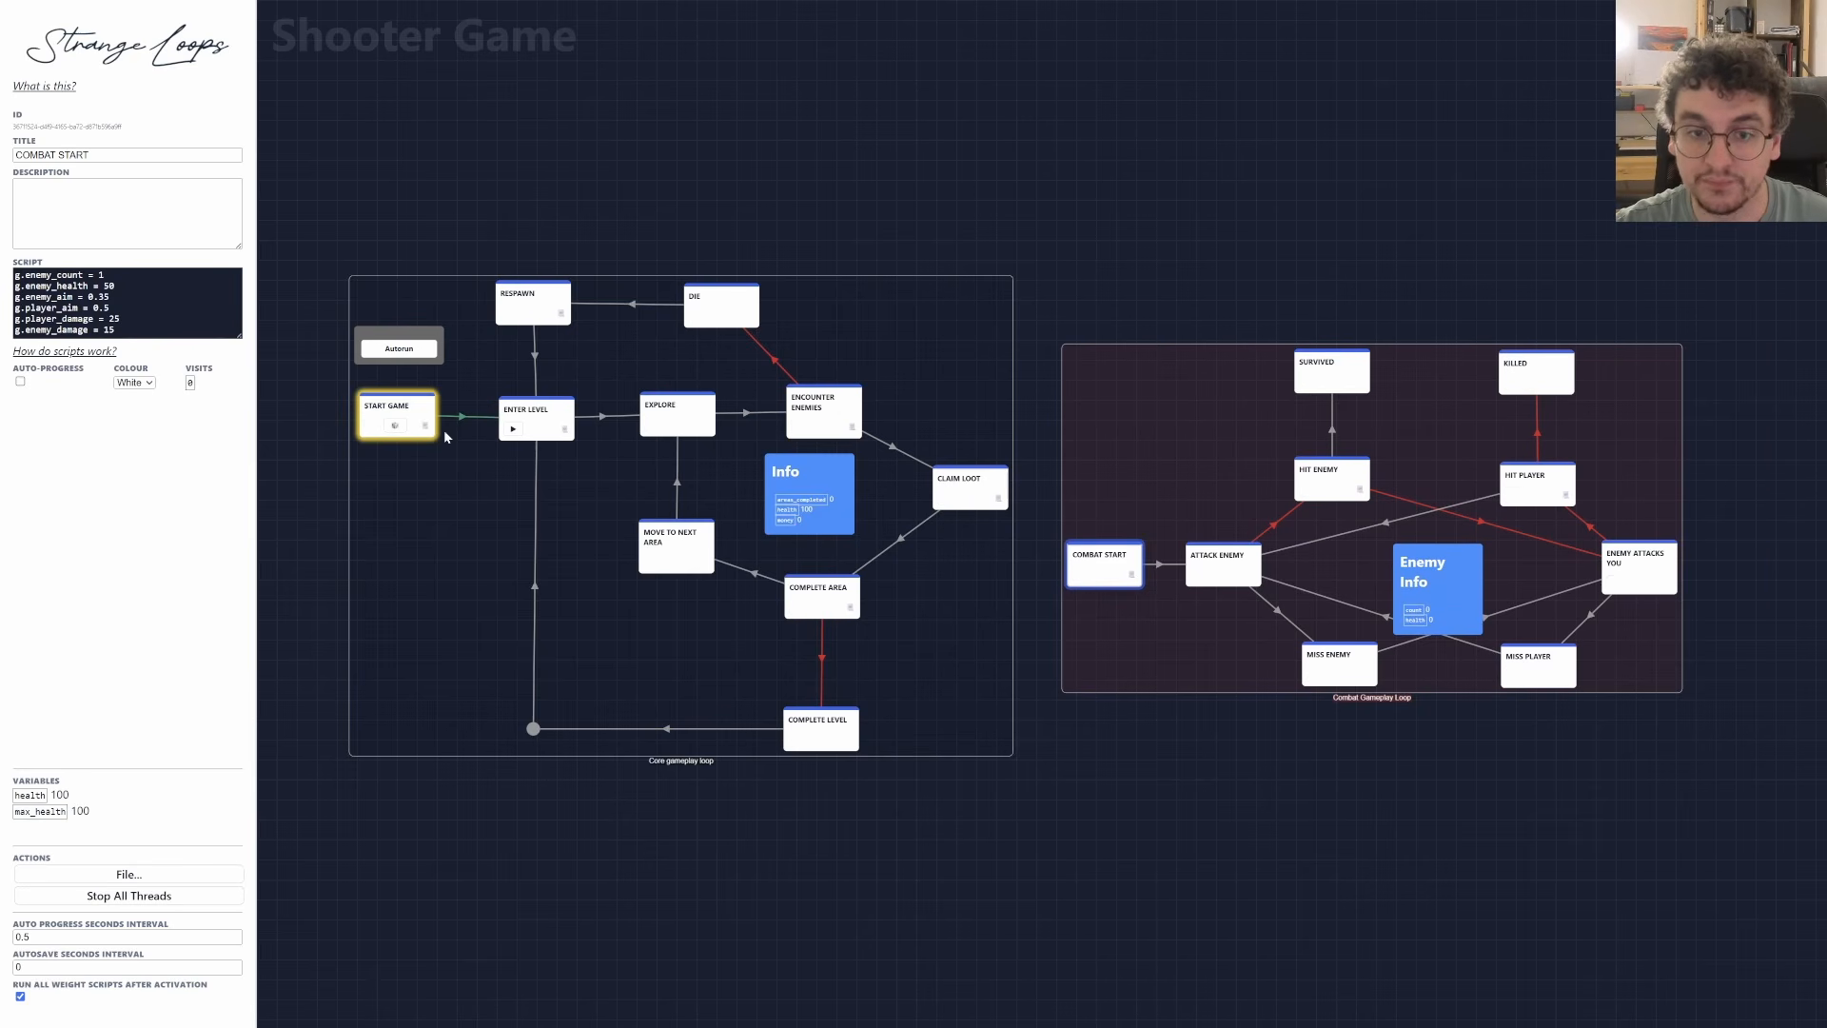
{"action": "left_click", "coordinate": [513, 428]}
{"action": "left_click", "coordinate": [654, 433]}
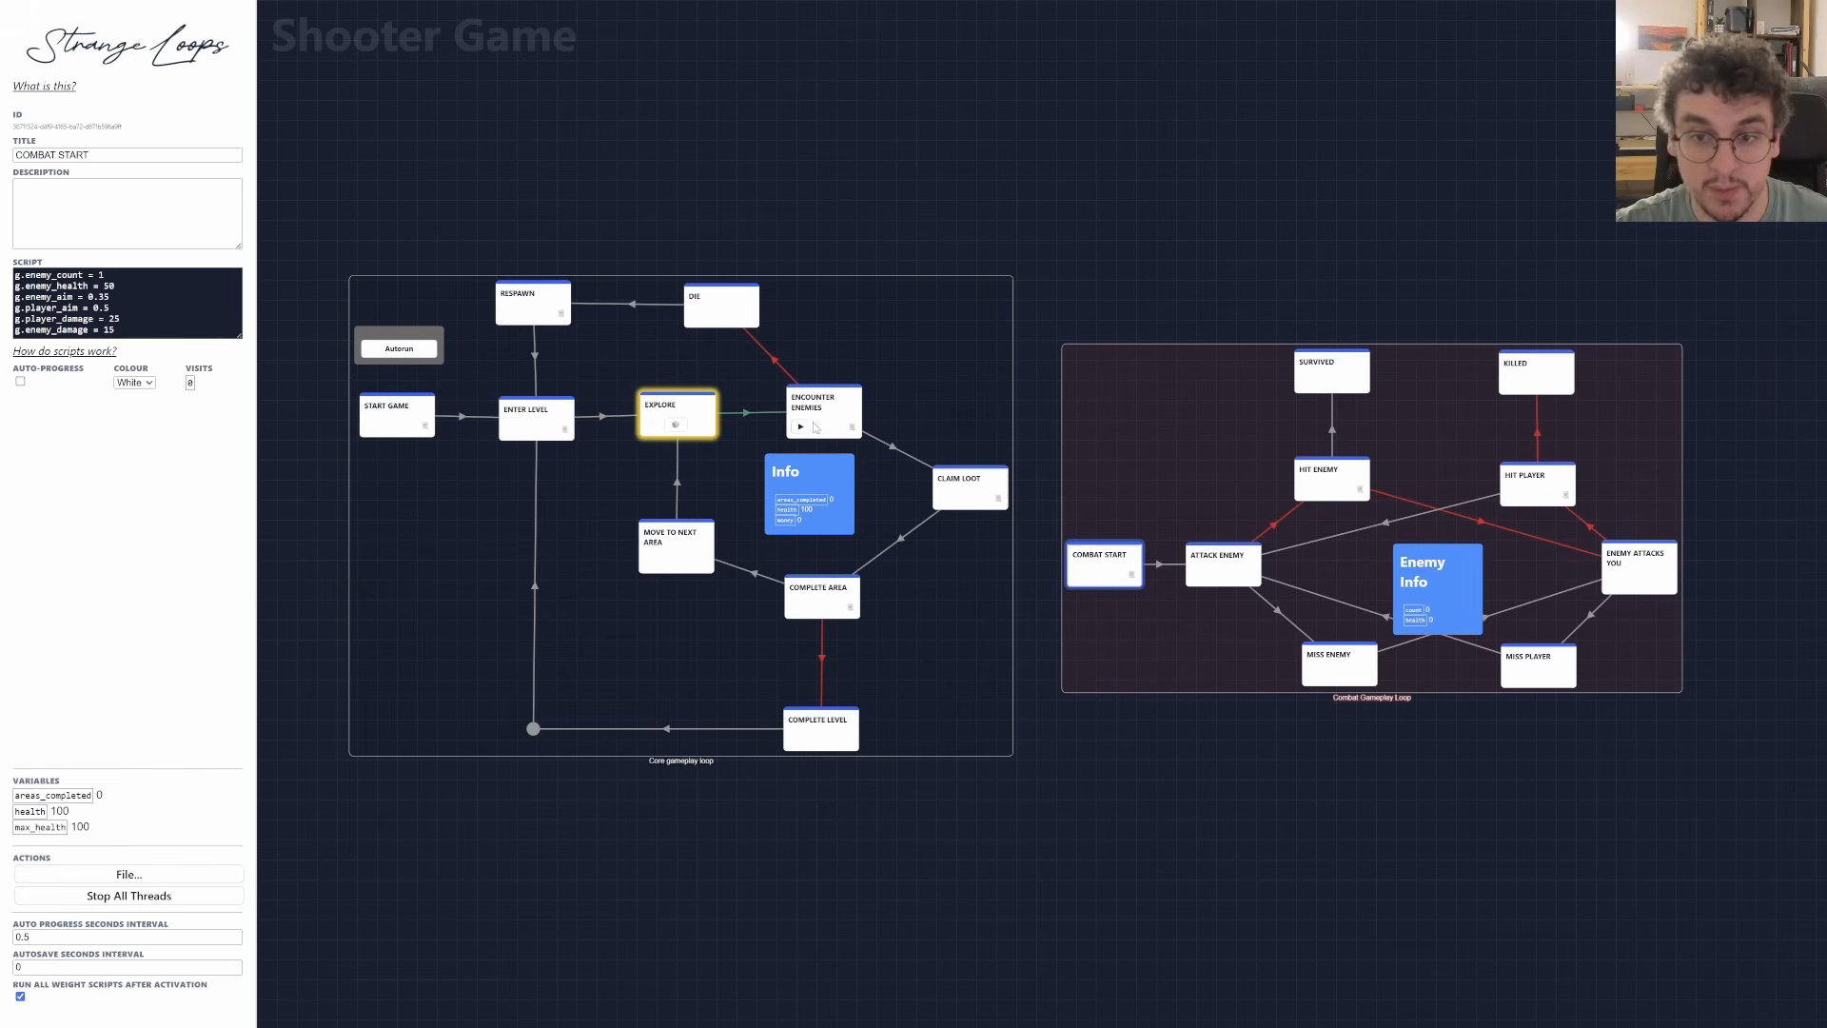
{"action": "left_click", "coordinate": [802, 427]}
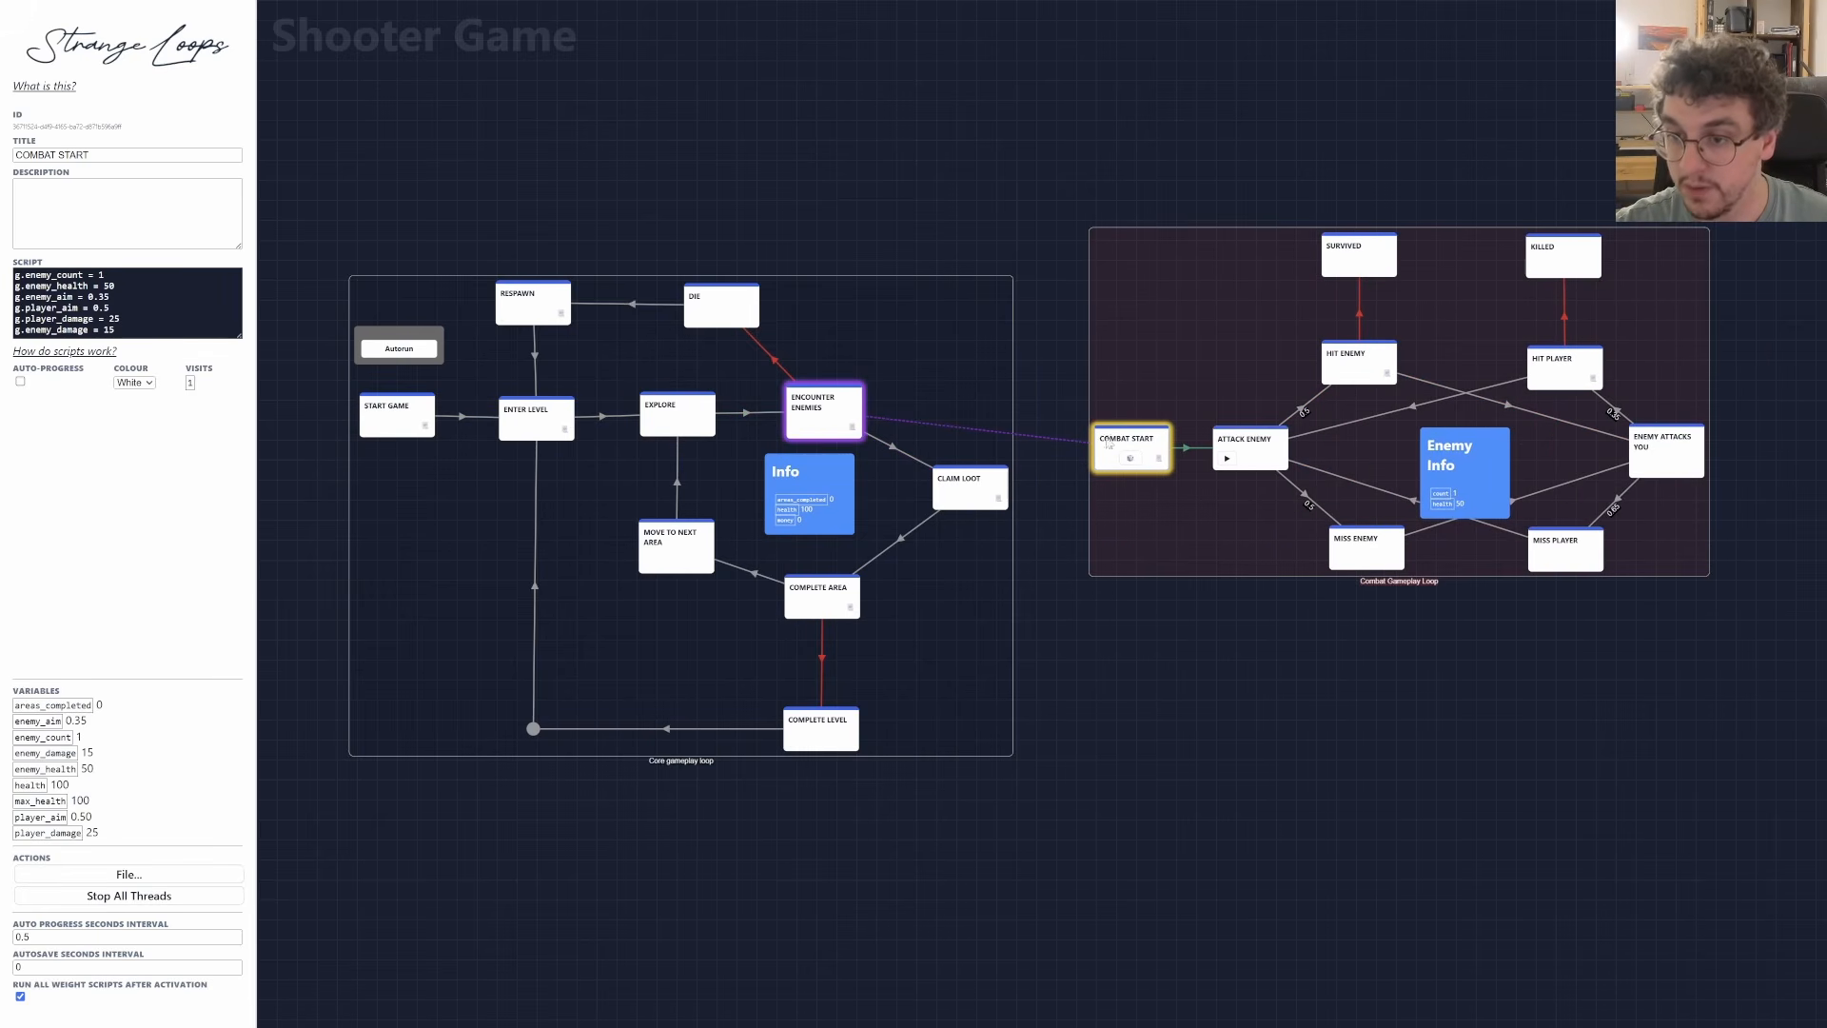
Review the Encounter Enemies script and move the Combat Gameplay Loop group slightly closer to the core gameplay loop.
{"action": "left_click", "coordinate": [807, 422]}
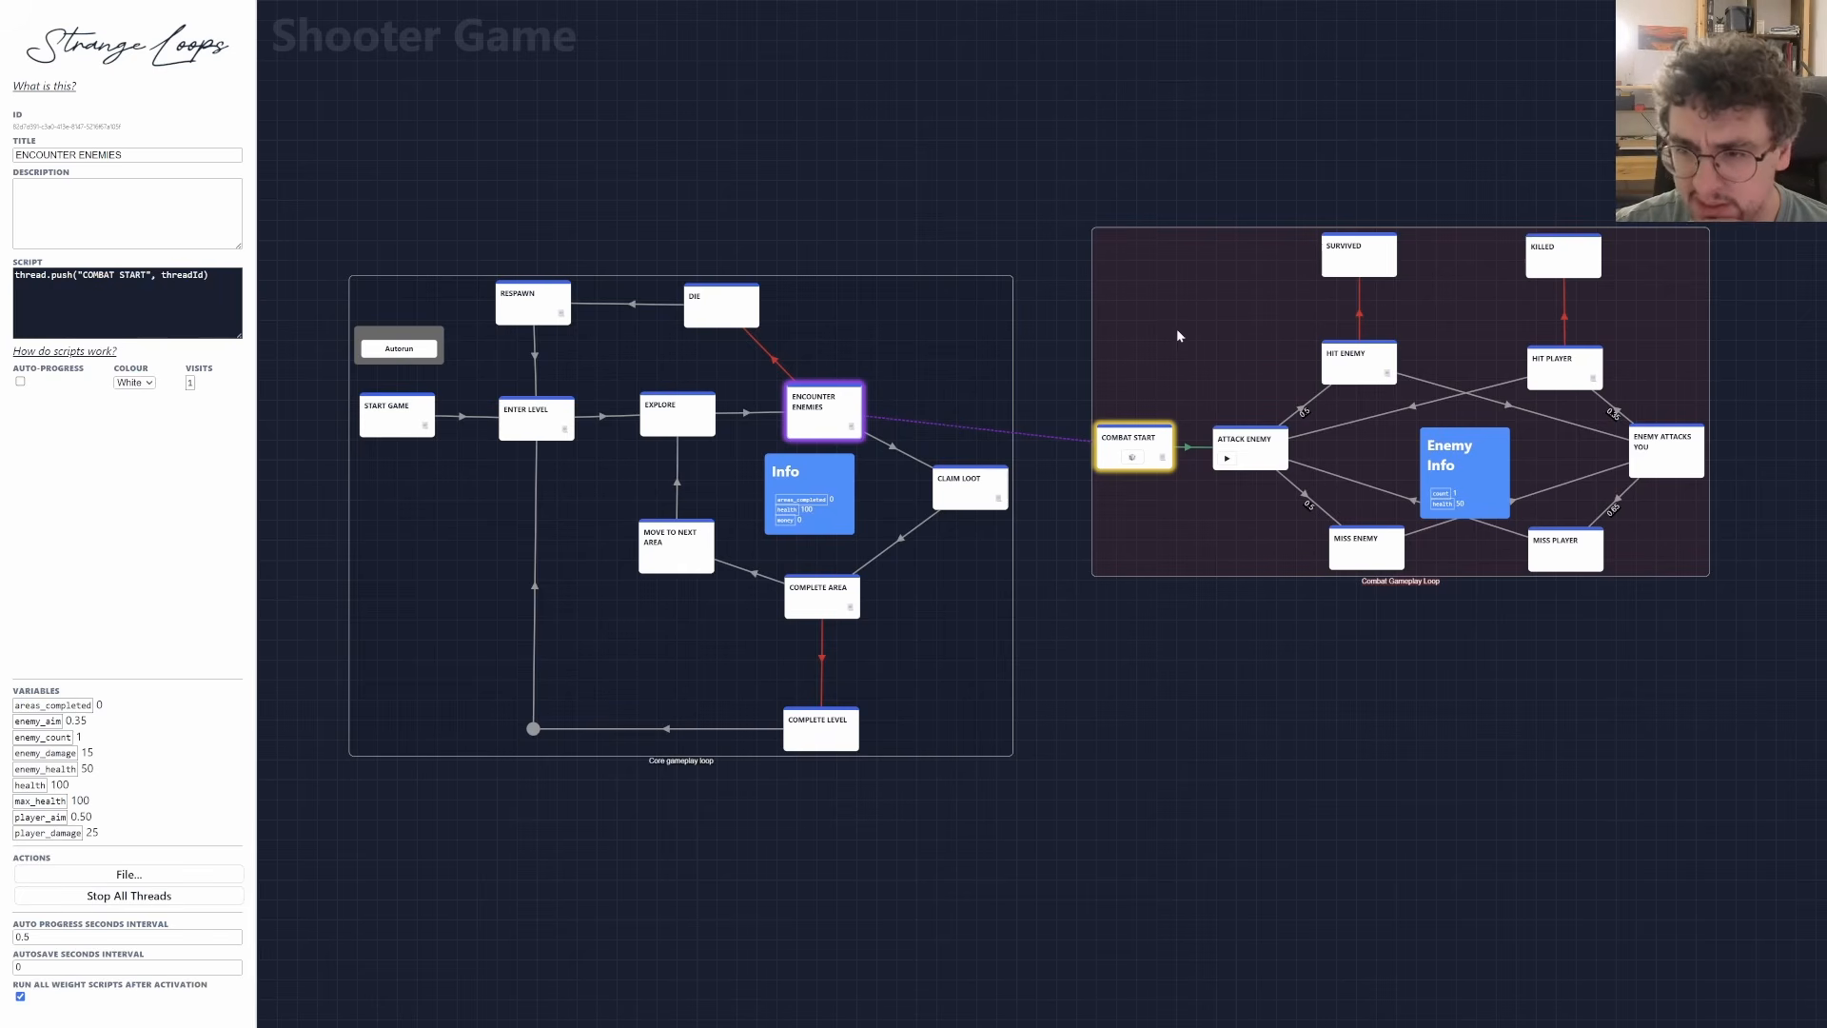
{"action": "left_click_drag", "start_coordinate": [1186, 317], "coordinate": [1167, 324]}
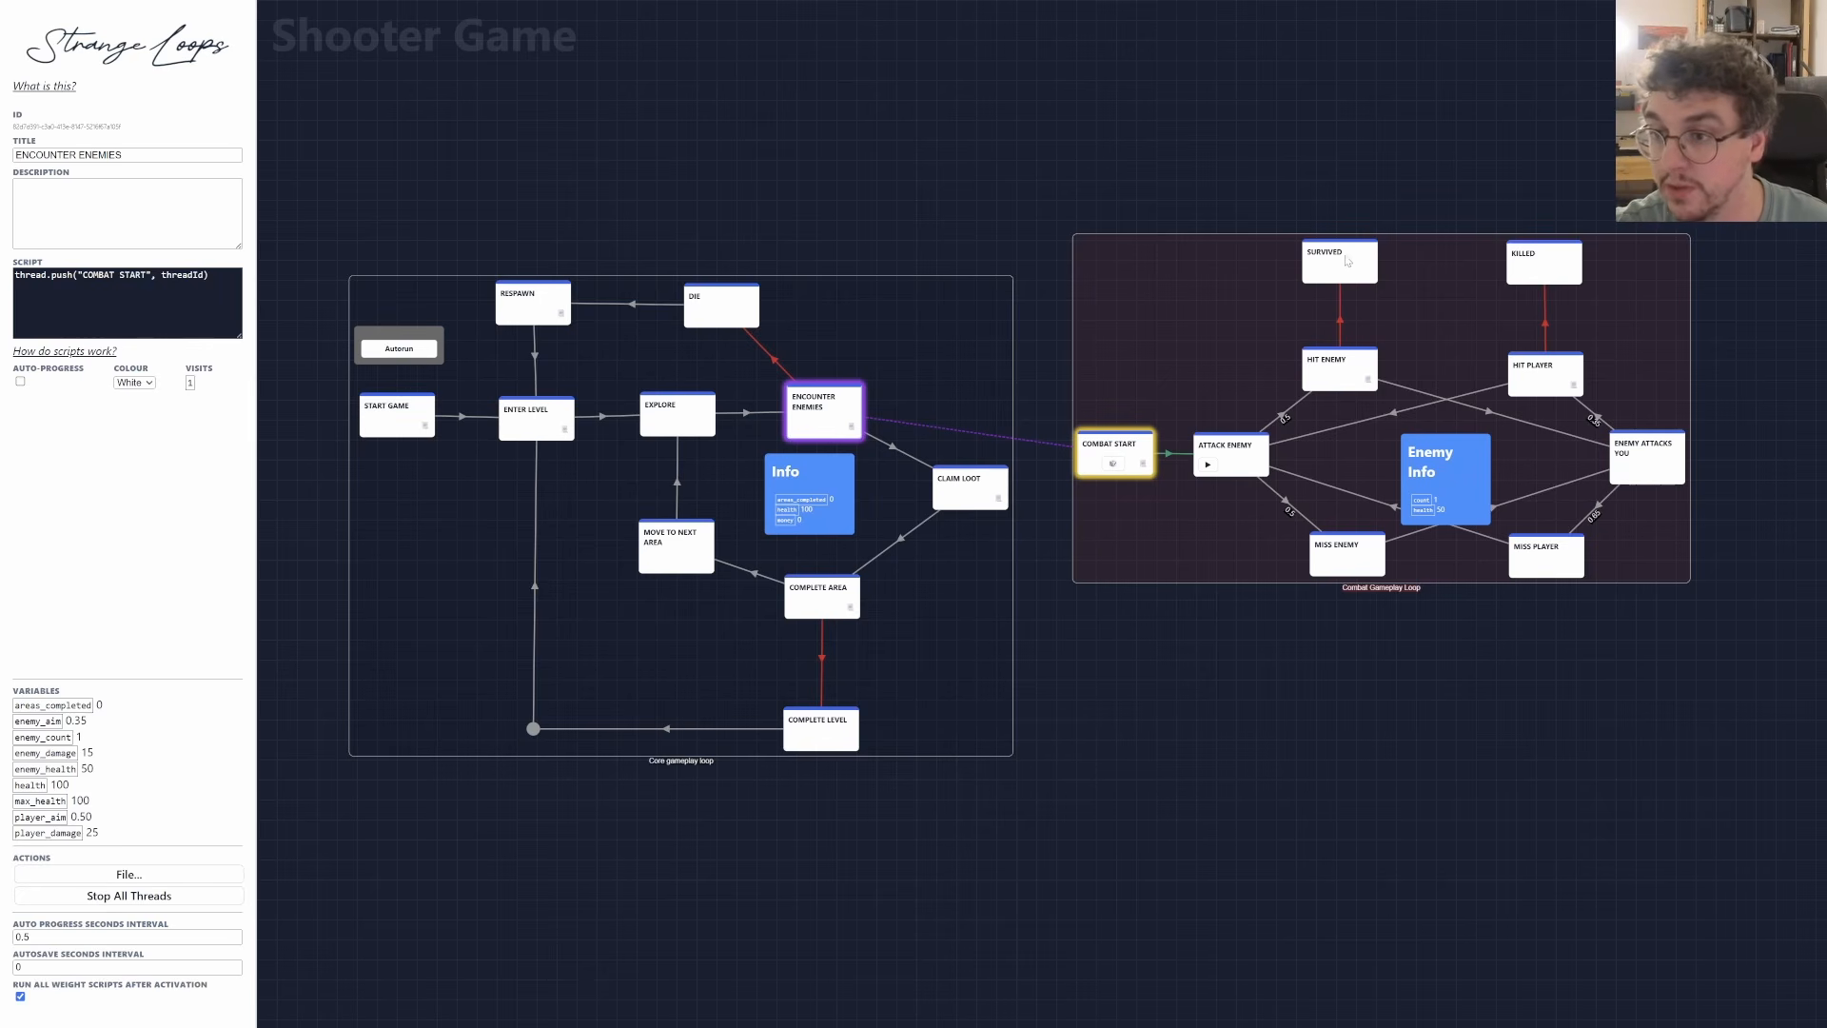
{"action": "scroll", "coordinate": [1350, 188], "scroll_direction": "up", "scroll_amount": 2}
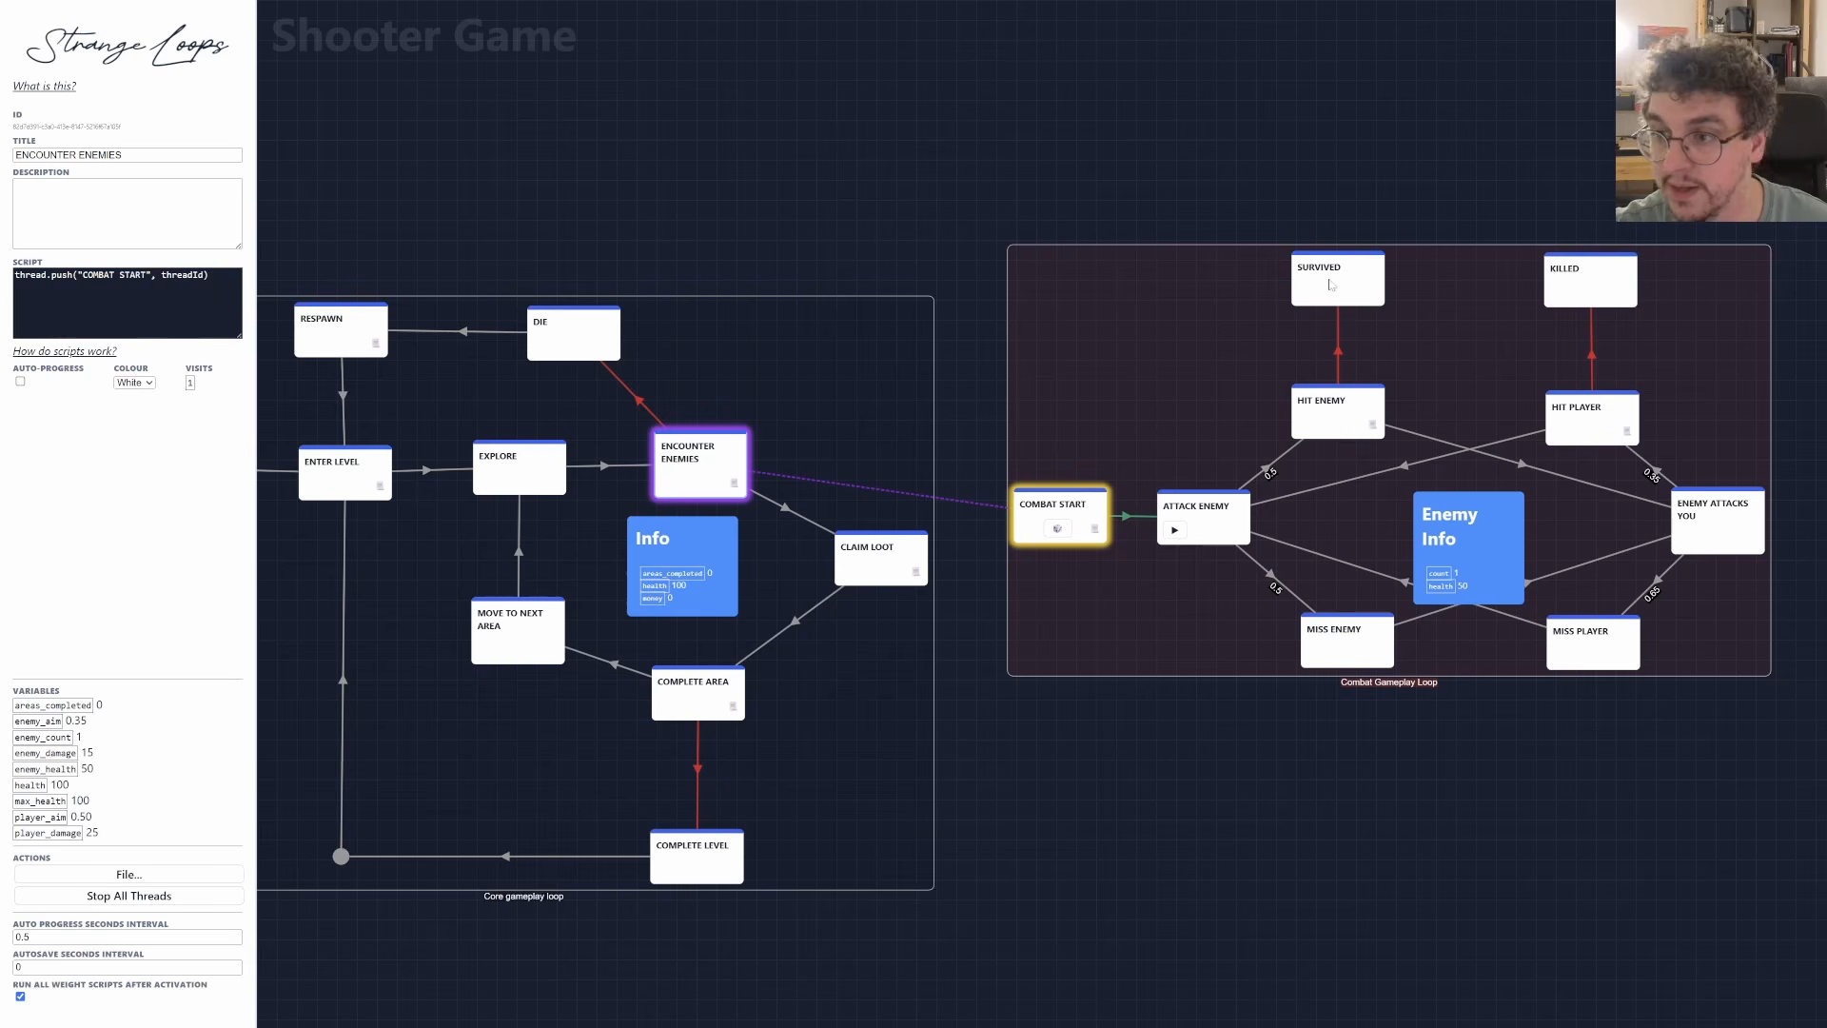
Give both the Survived and Killed nodes in the combat loop the script thread.pop(threadId).
{"action": "left_click", "coordinate": [1330, 284]}
{"action": "type", "text": "th"}
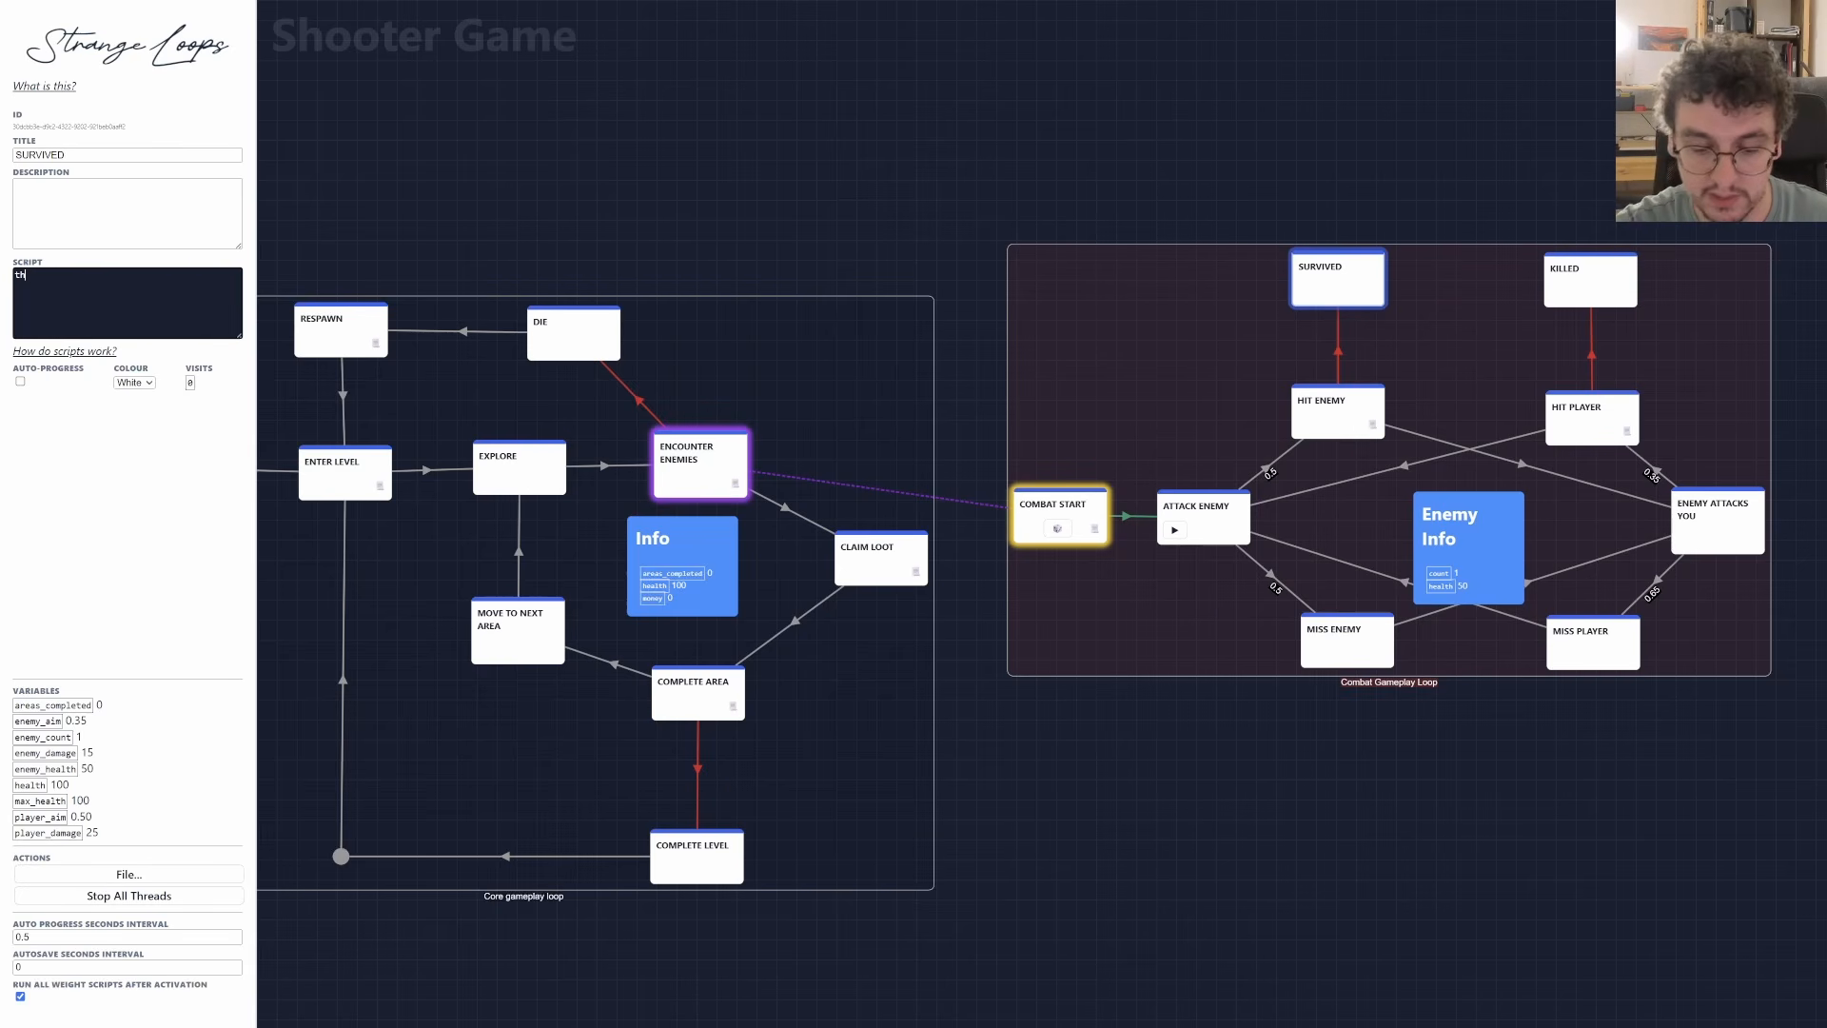
{"action": "type", "text": "read.pop(threadId)"}
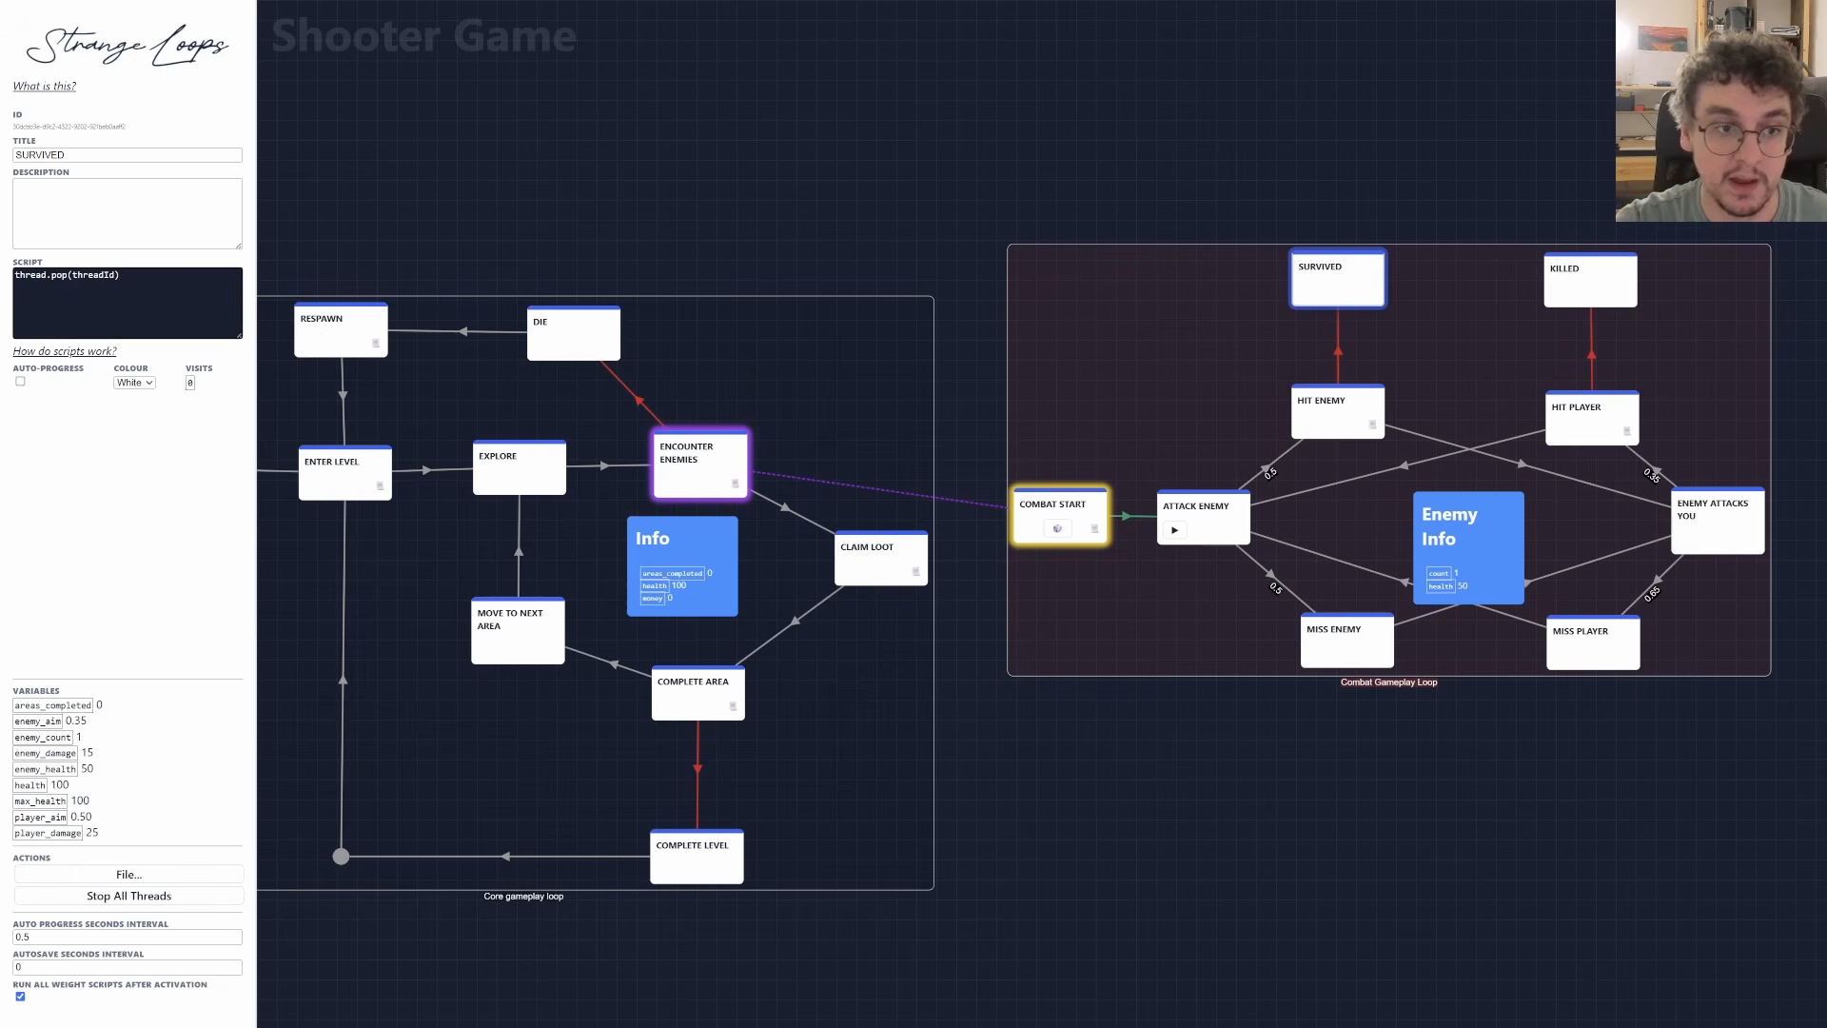
{"action": "left_click", "coordinate": [1593, 282]}
{"action": "type", "text": "thread.pop(threadId)"}
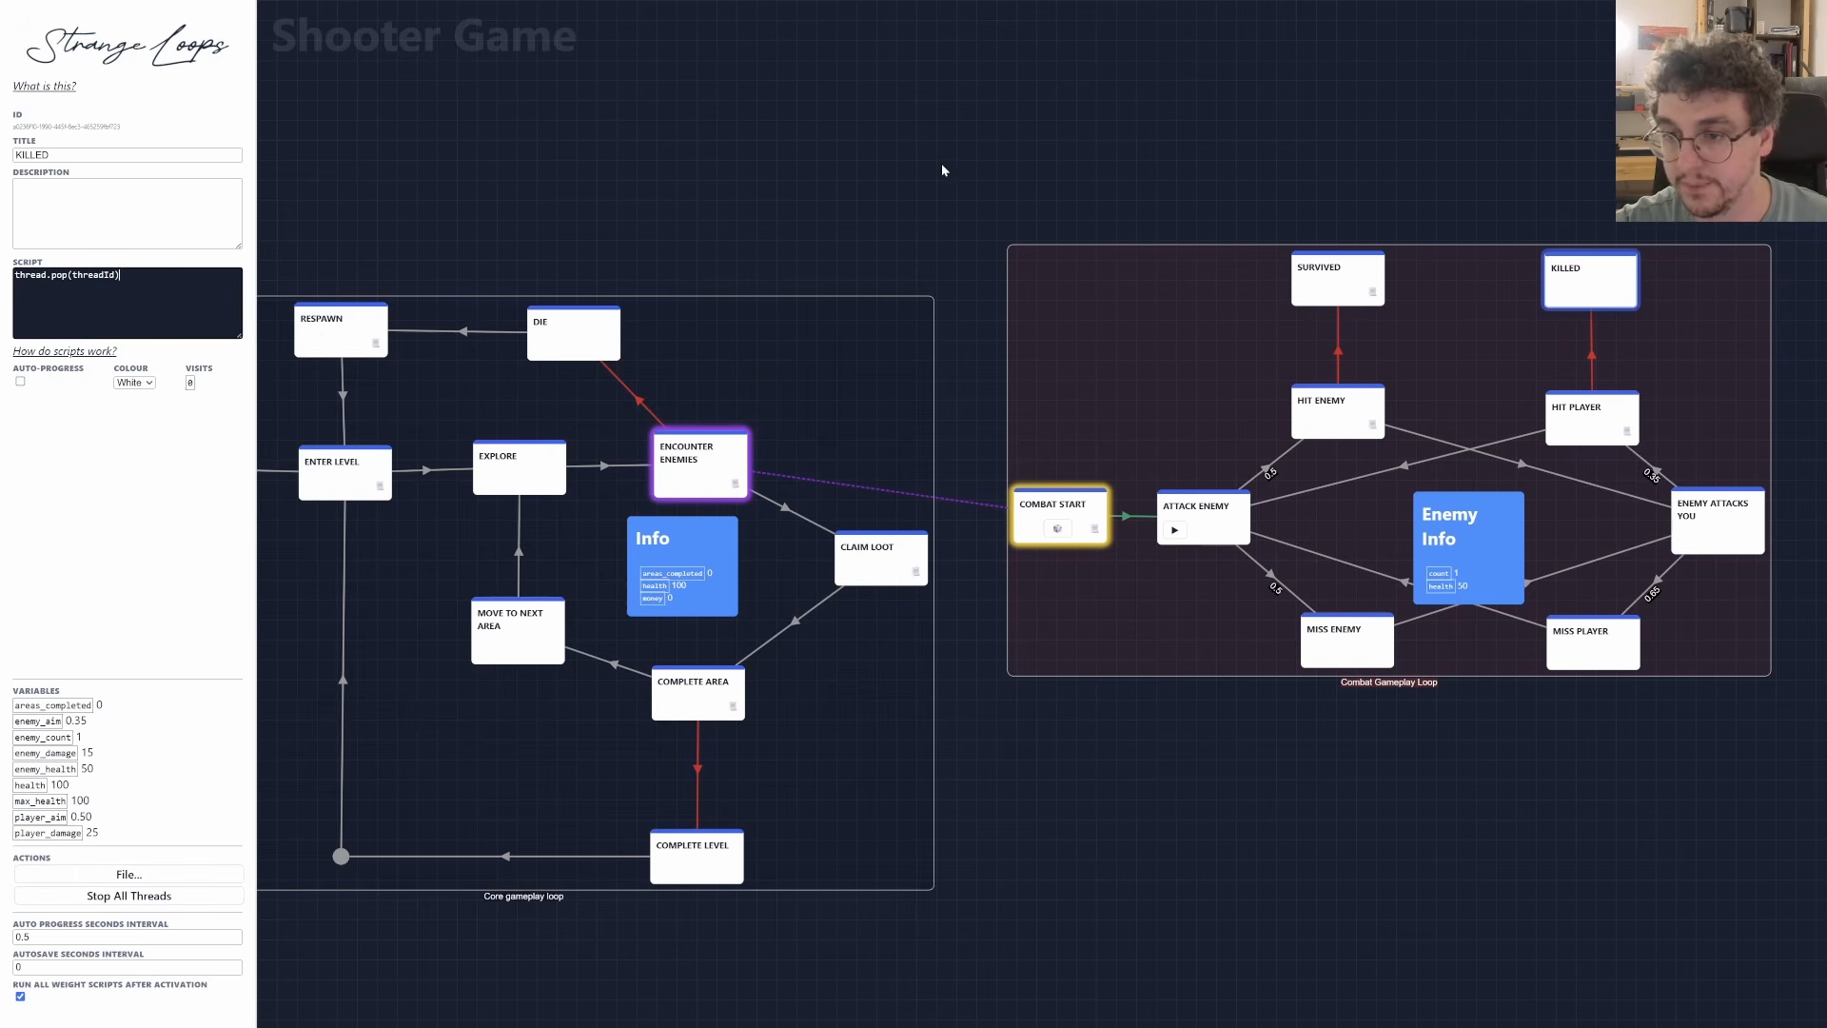
{"action": "left_click", "coordinate": [1163, 175]}
Run the combat loop from Attack Enemy through two rounds of Miss Enemy and Enemy Attacks You, taking Miss Player first and Hit Player second.
{"action": "left_click", "coordinate": [1055, 535]}
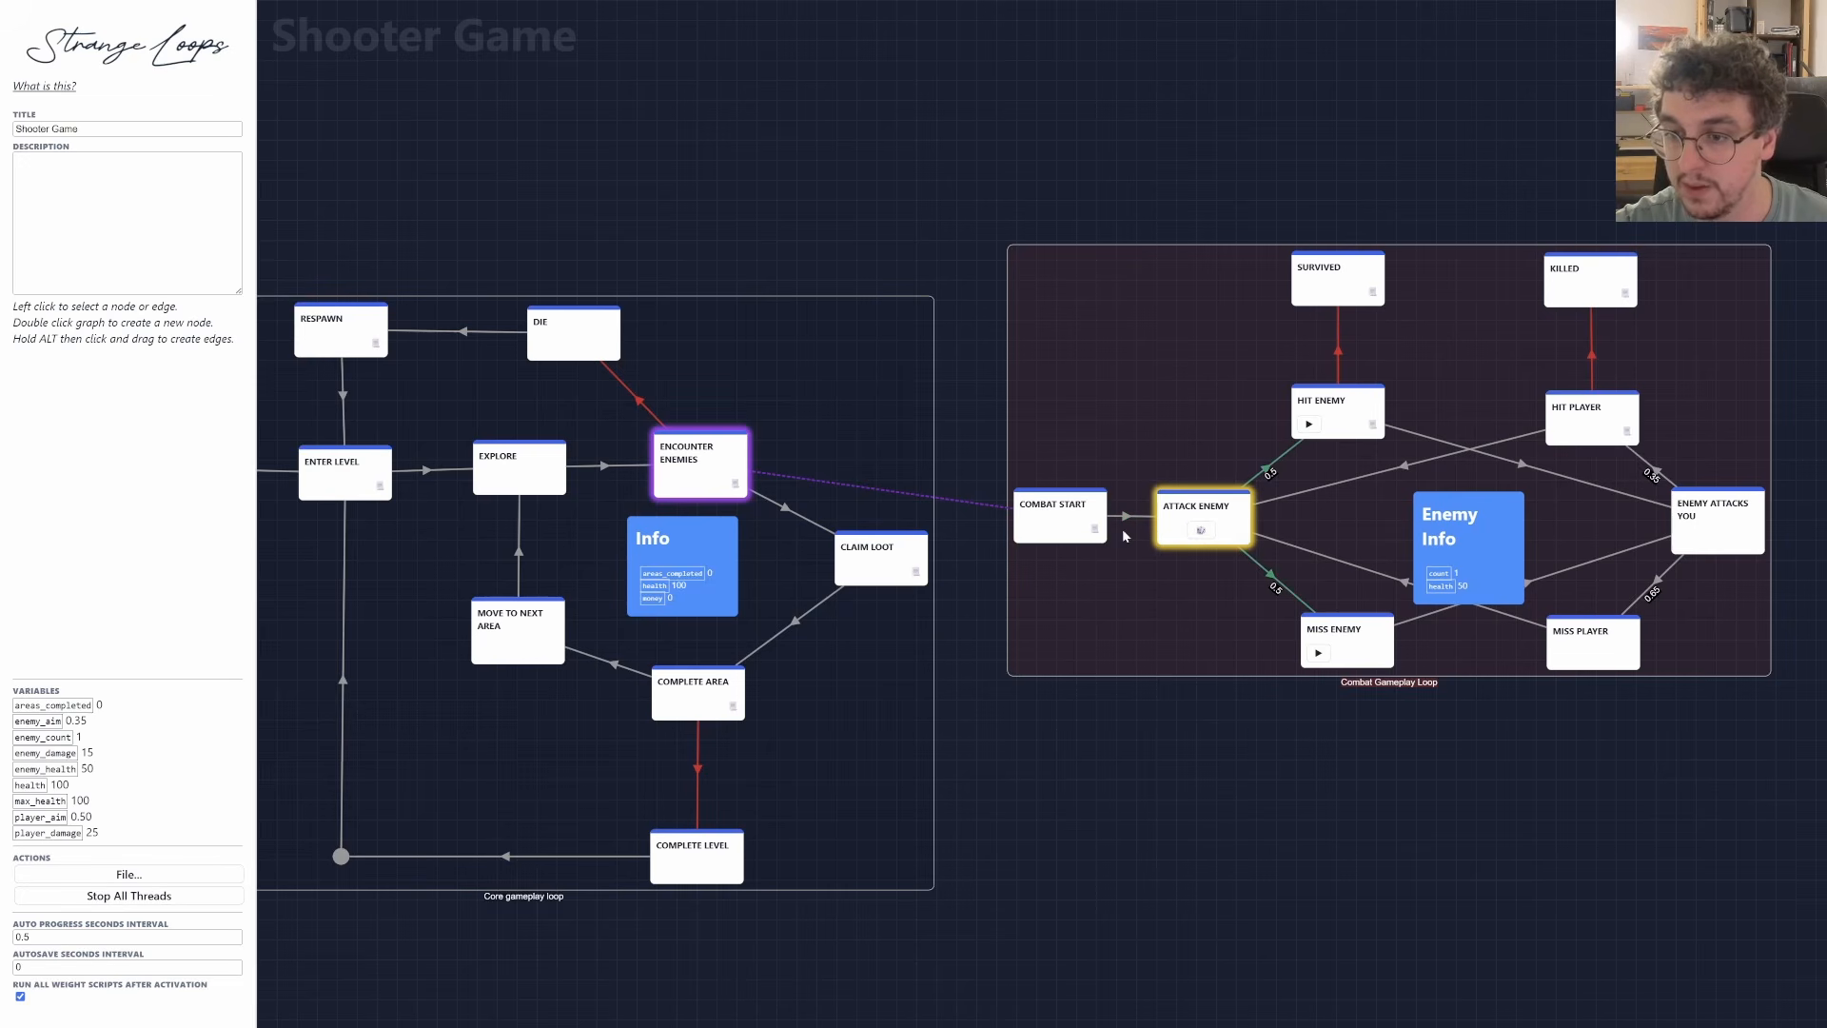
{"action": "left_click", "coordinate": [1199, 534]}
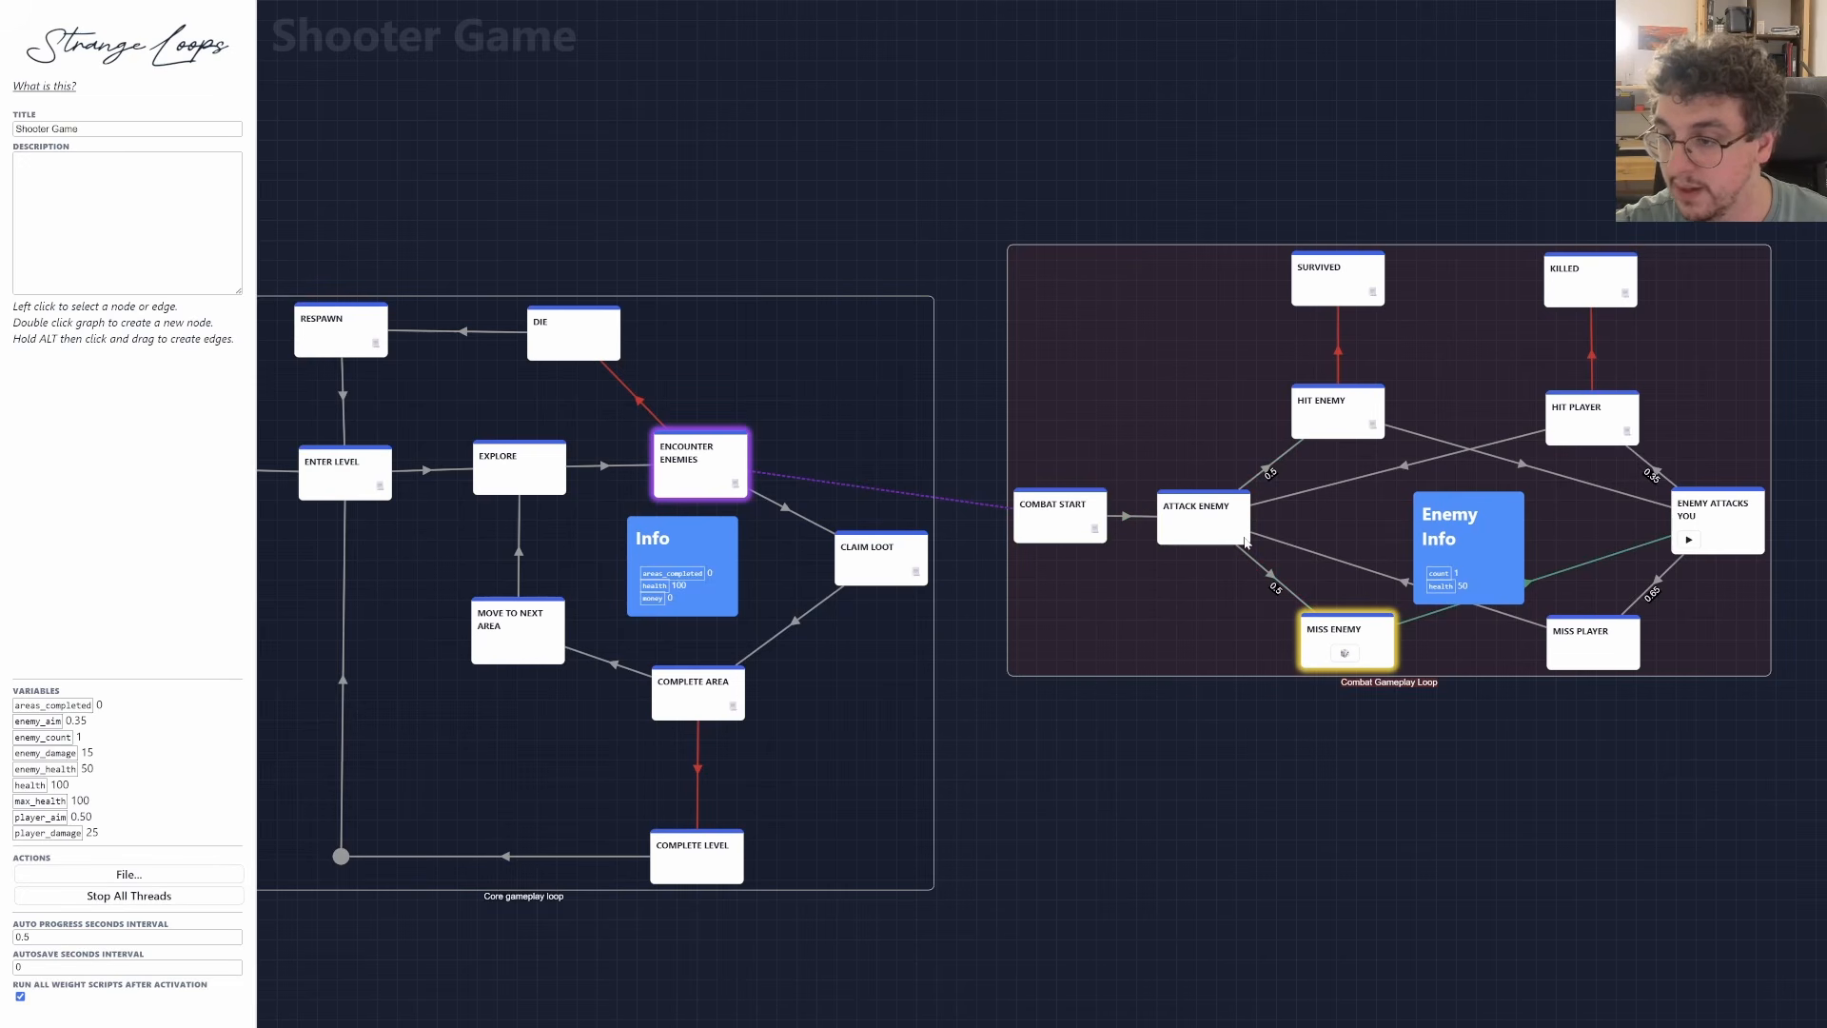
{"action": "left_click", "coordinate": [1347, 664]}
{"action": "left_click", "coordinate": [1713, 542]}
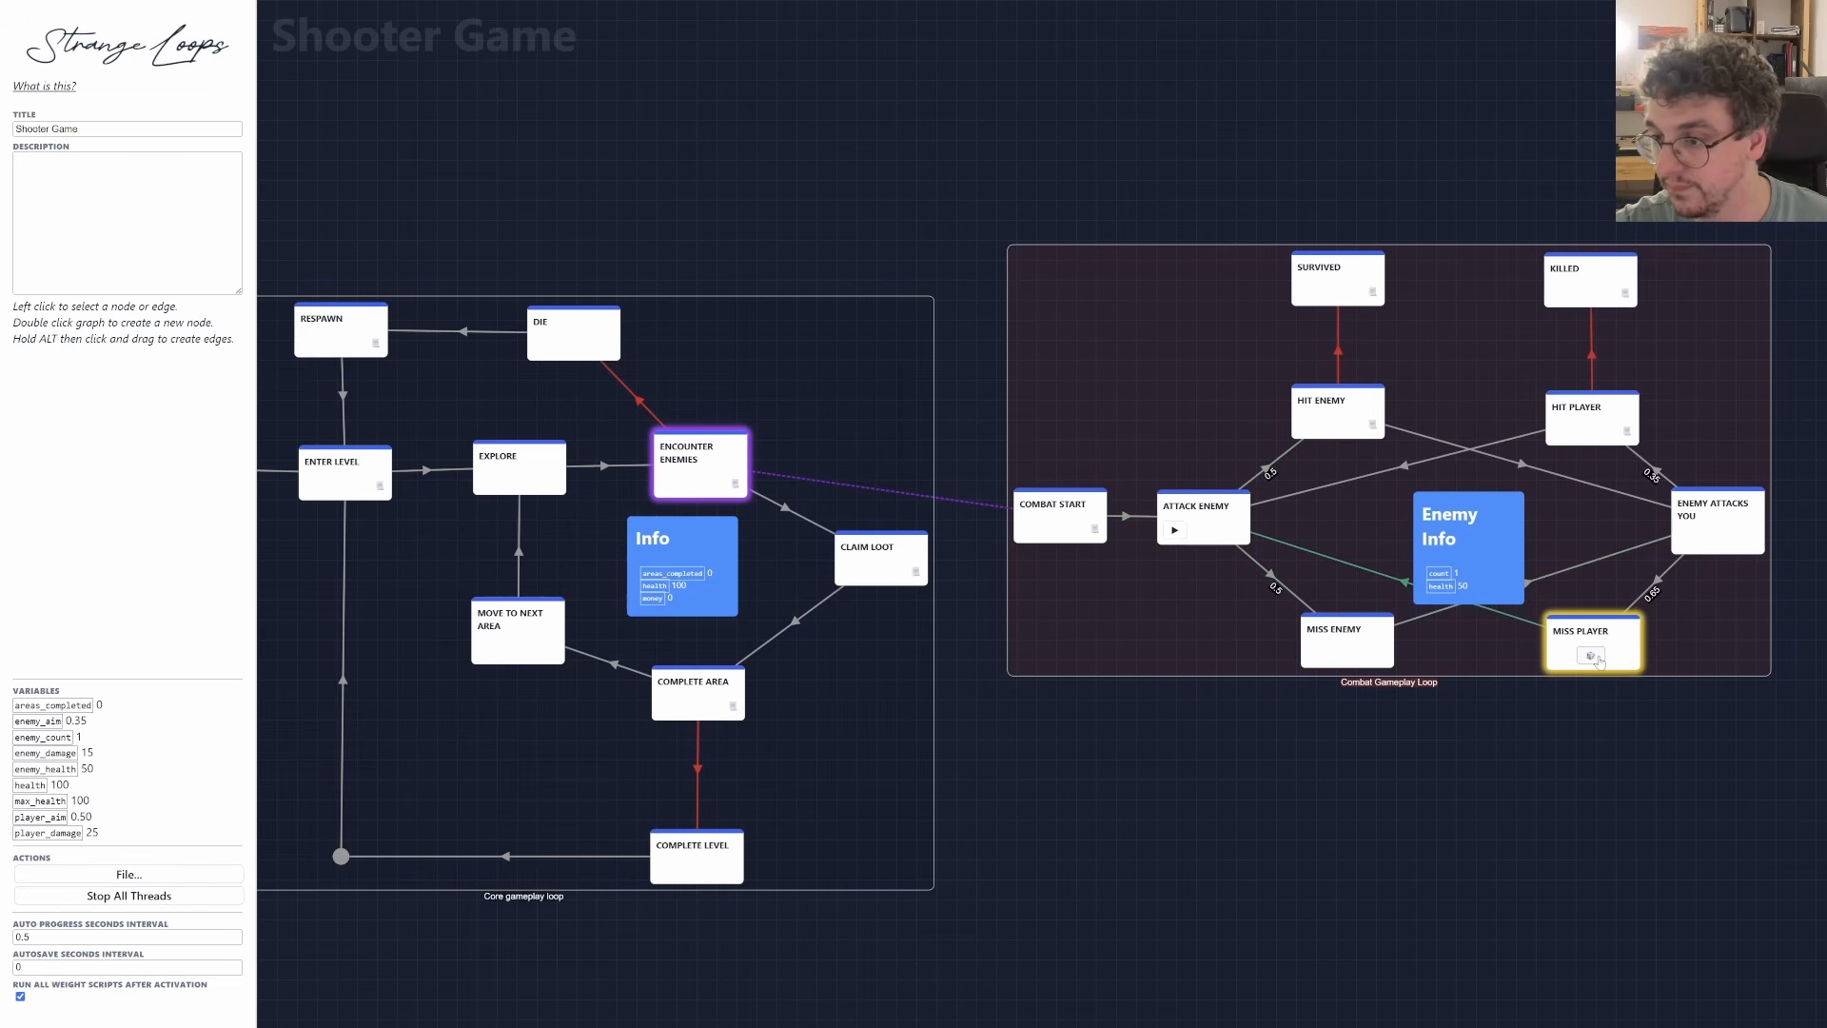
{"action": "left_click", "coordinate": [1565, 655]}
{"action": "left_click", "coordinate": [1201, 535]}
{"action": "left_click", "coordinate": [1344, 652]}
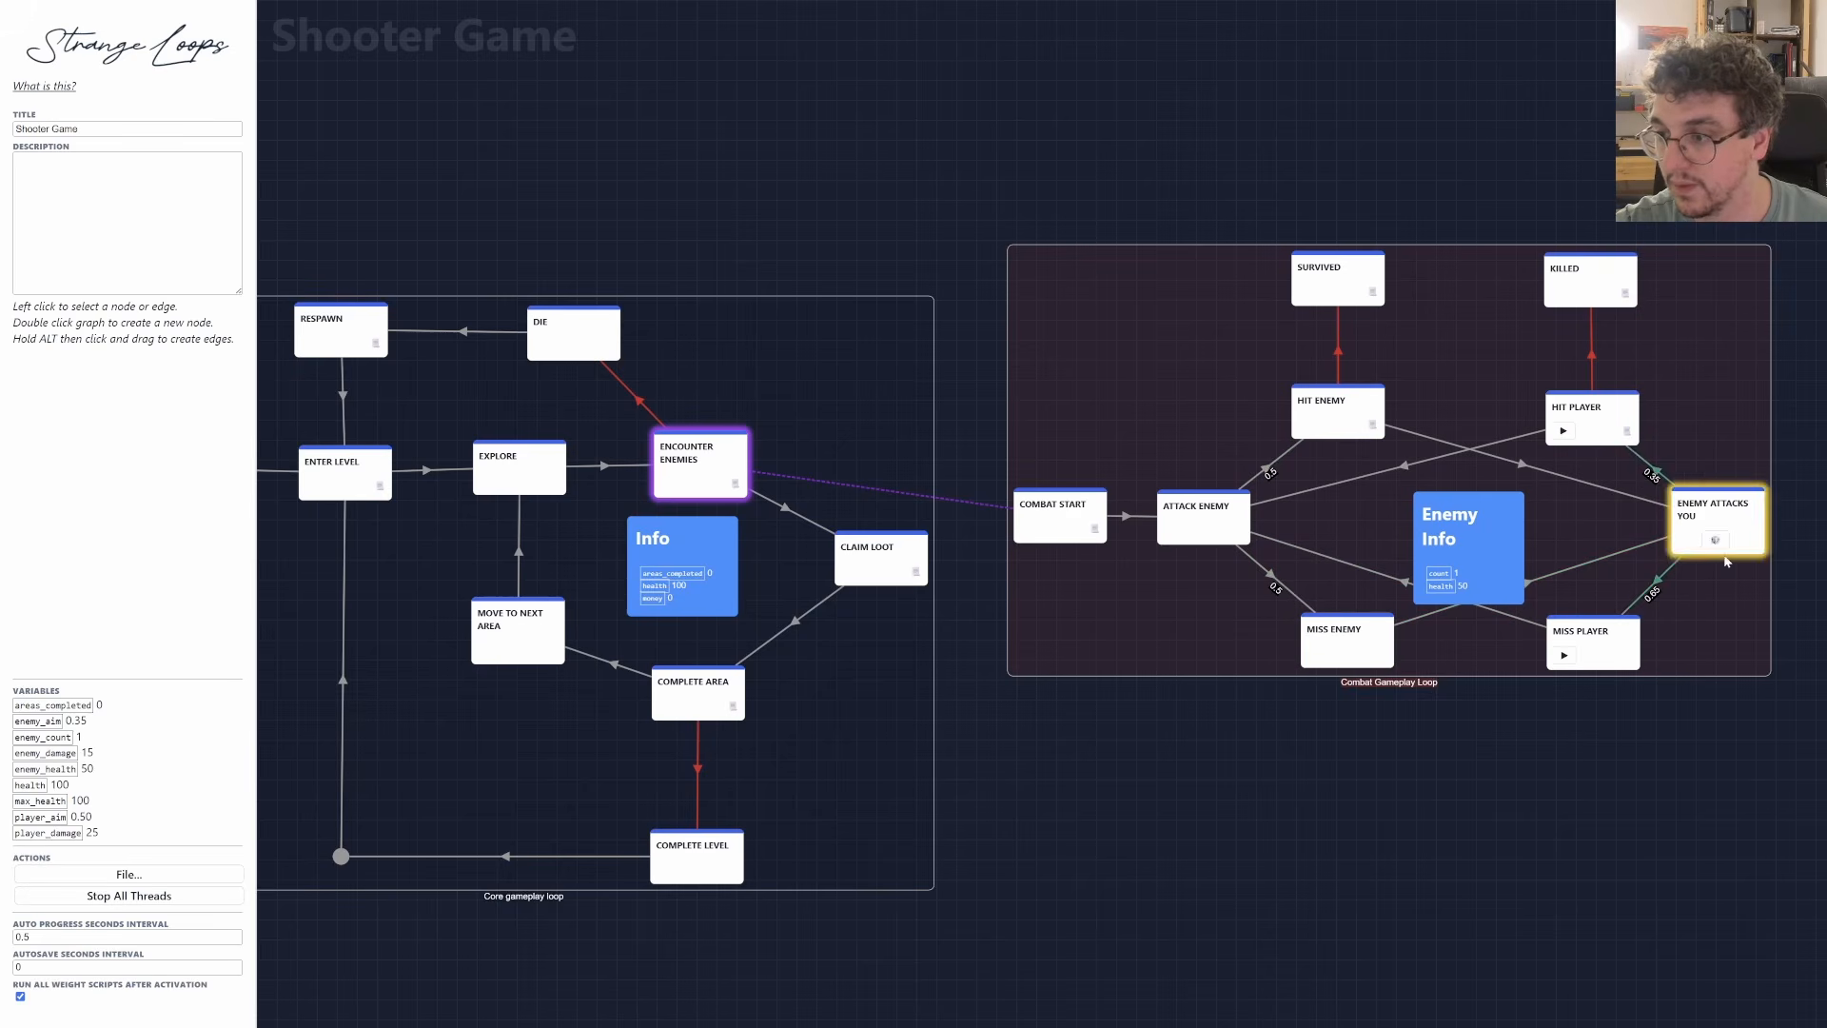
{"action": "left_click", "coordinate": [1689, 539]}
{"action": "left_click", "coordinate": [1584, 432]}
Advance the combat thread two more rounds from Attack Enemy through Miss Enemy and Enemy Attacks You, with Miss Player and a second Hit Player.
{"action": "left_click", "coordinate": [1197, 533]}
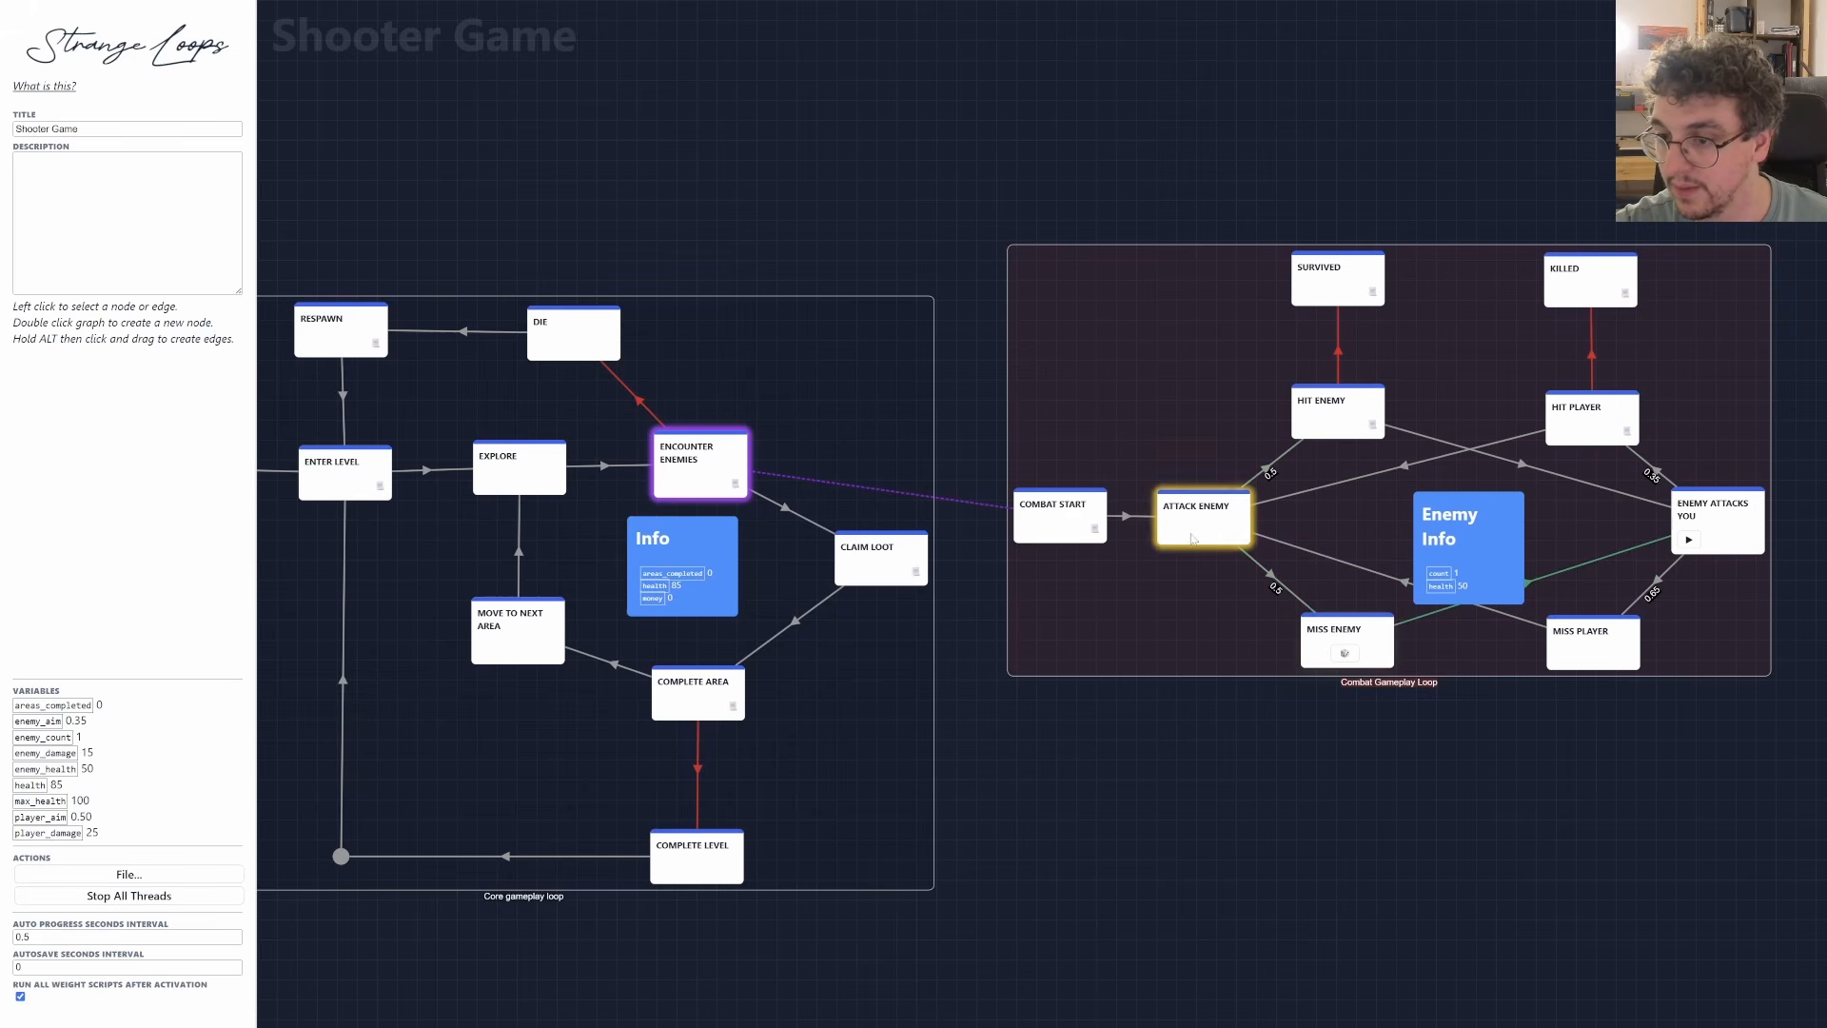
{"action": "left_click", "coordinate": [1350, 654]}
{"action": "left_click", "coordinate": [1715, 539]}
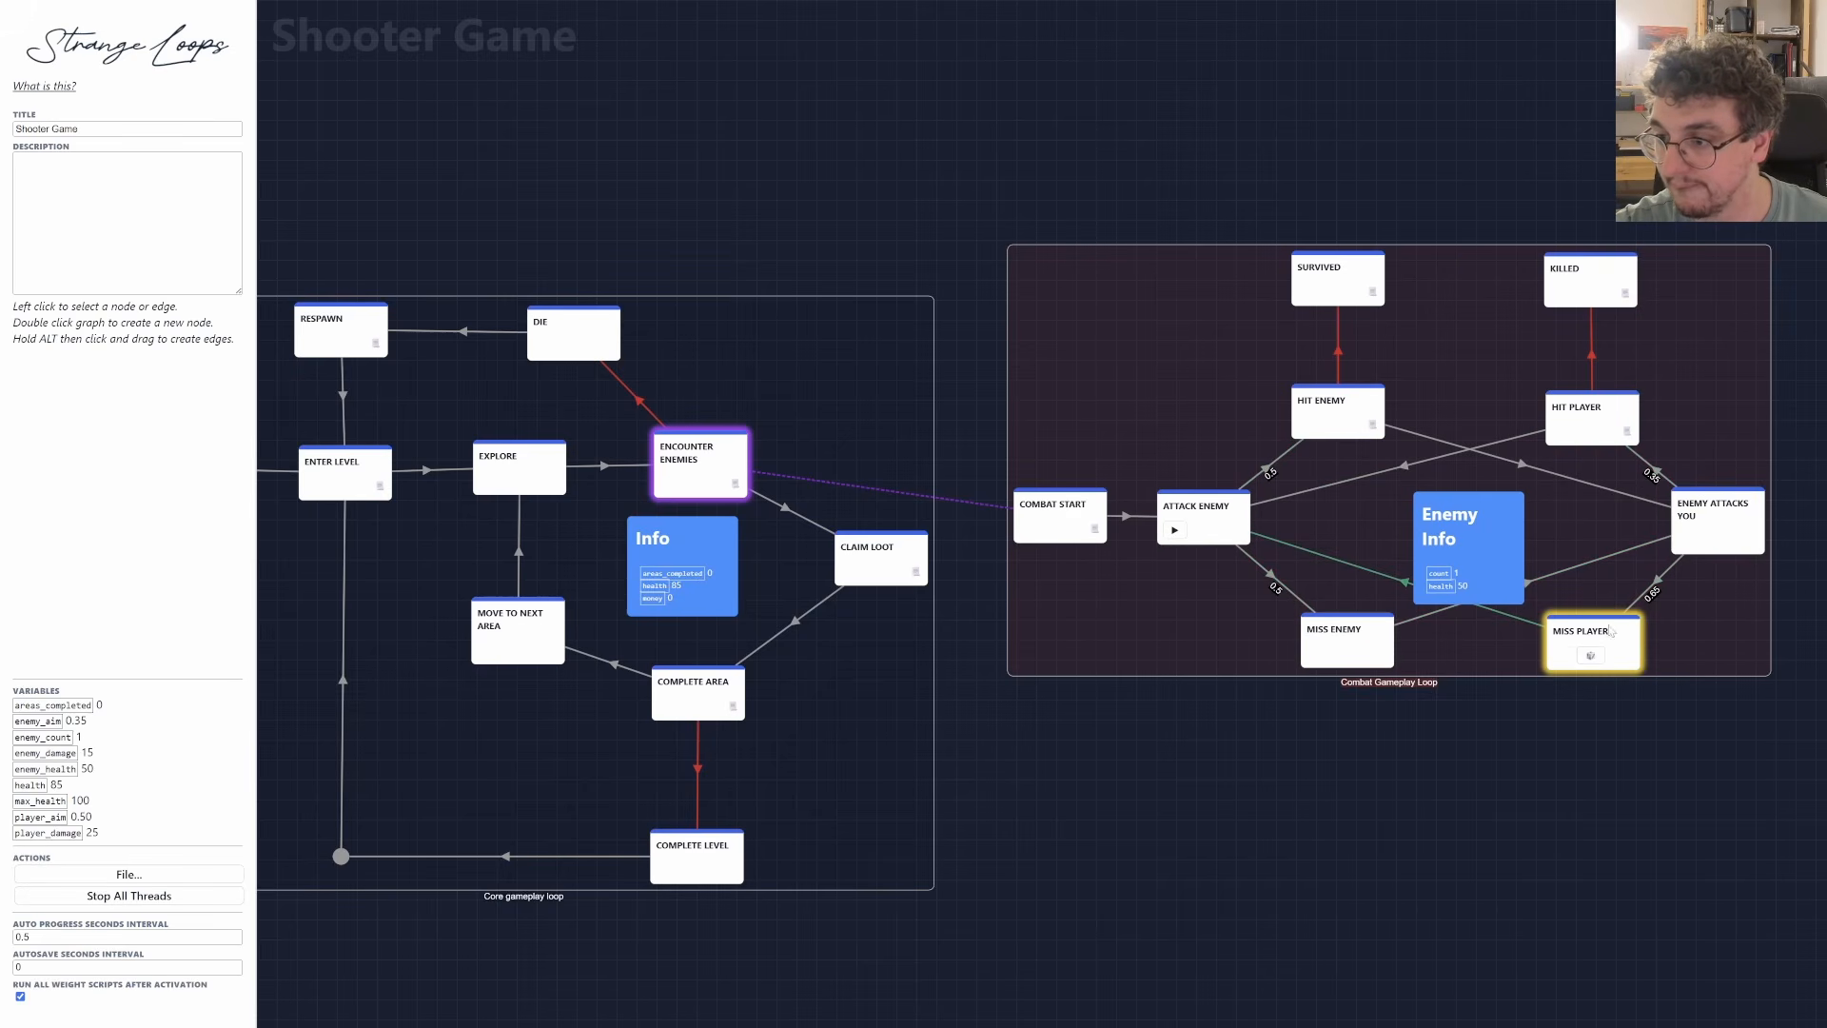
{"action": "left_click", "coordinate": [1564, 655]}
{"action": "left_click", "coordinate": [1201, 530]}
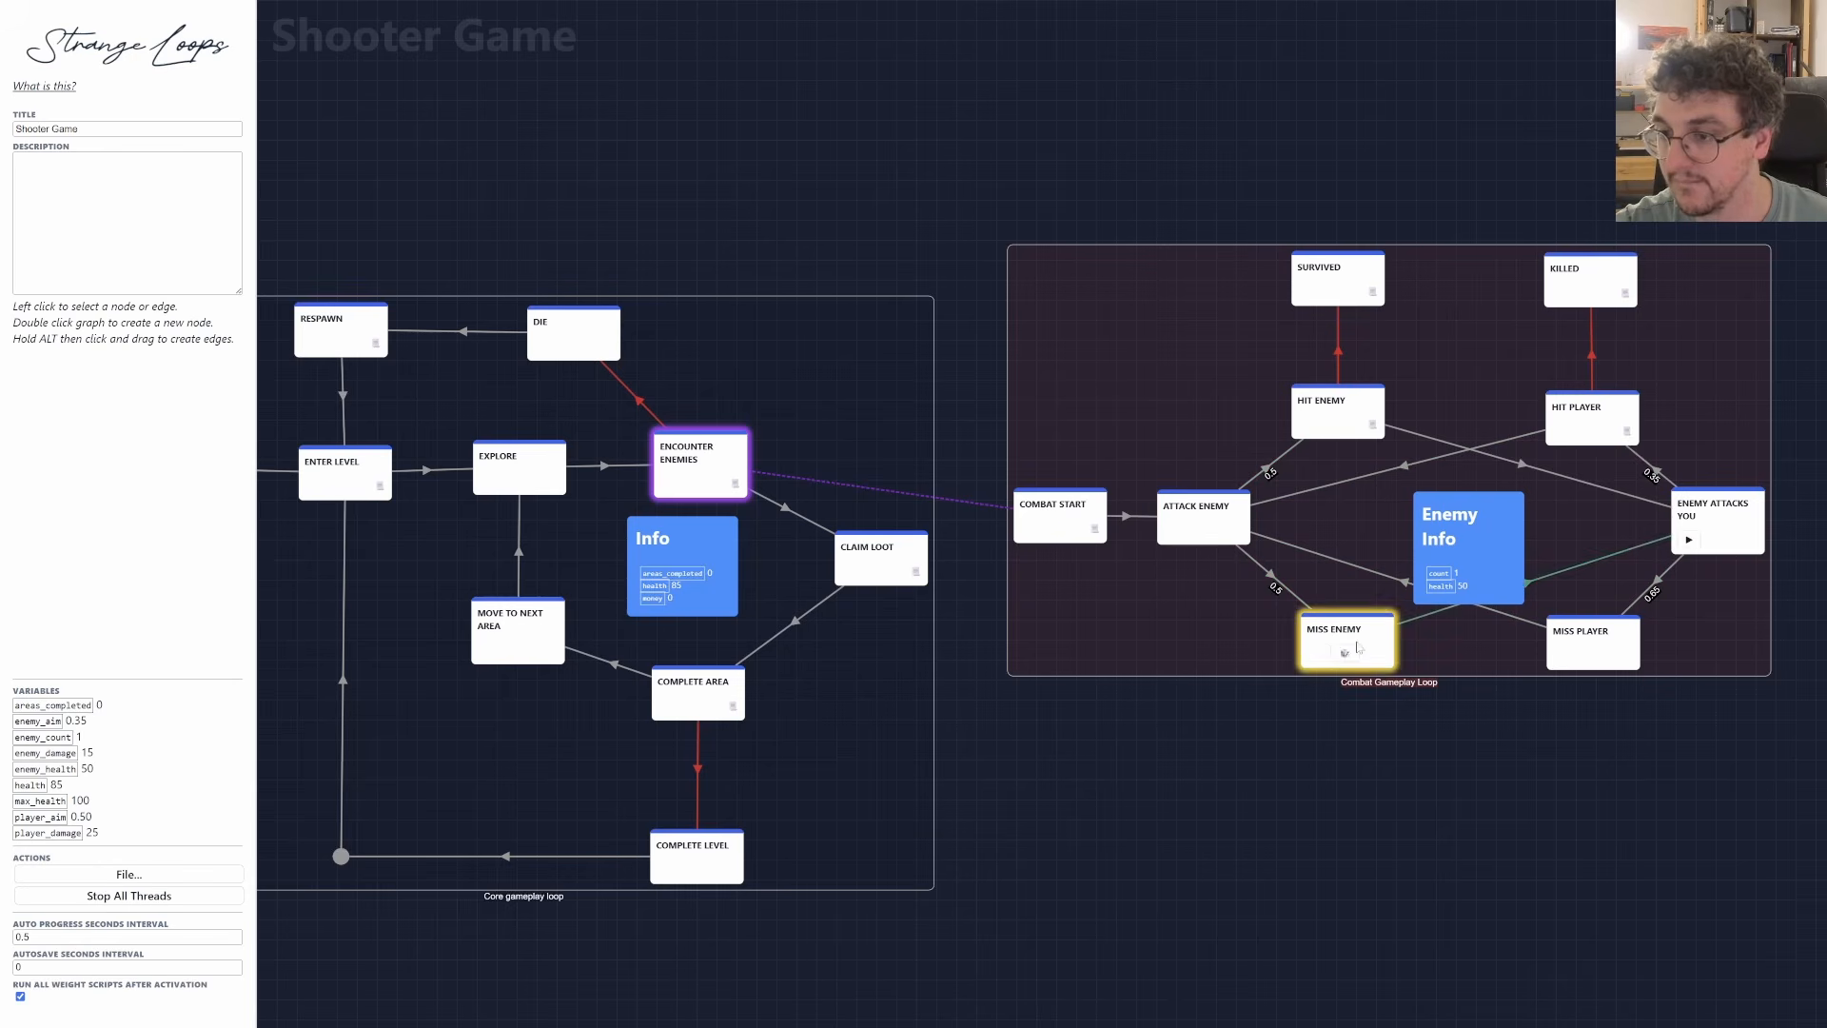
{"action": "left_click", "coordinate": [1345, 653]}
{"action": "left_click", "coordinate": [1714, 539]}
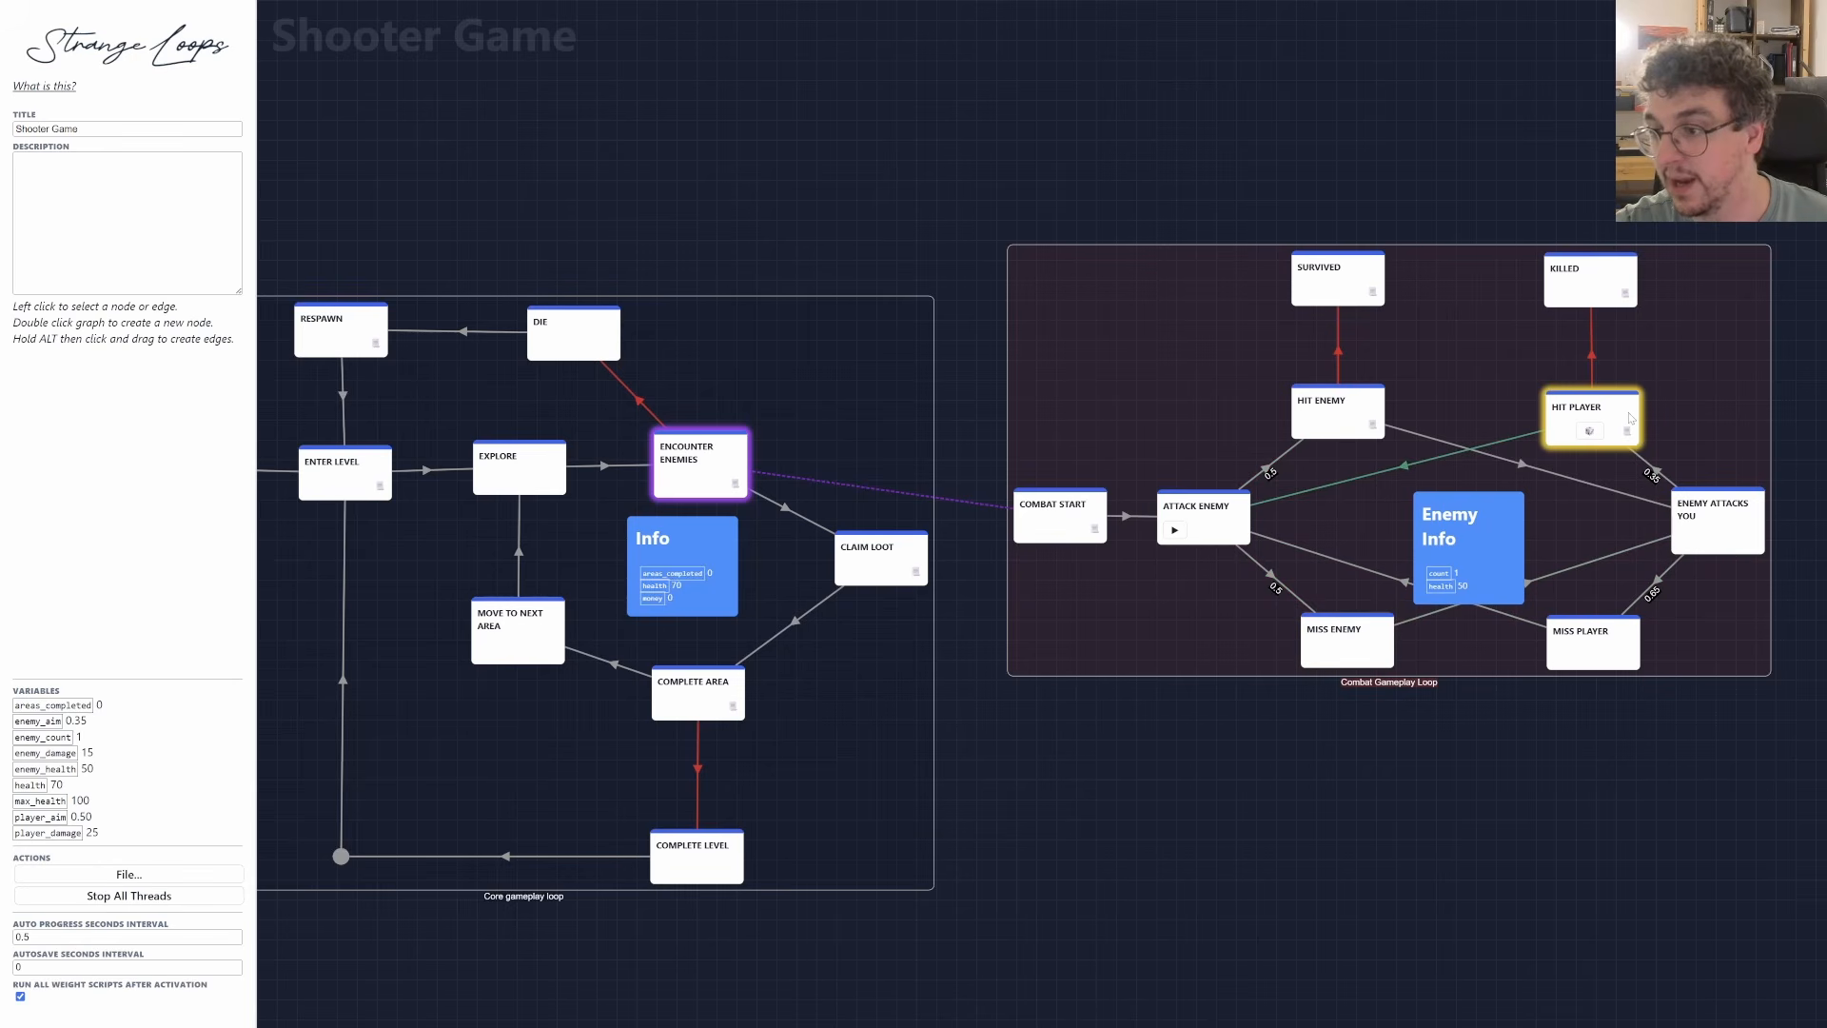
{"action": "left_click", "coordinate": [1564, 430]}
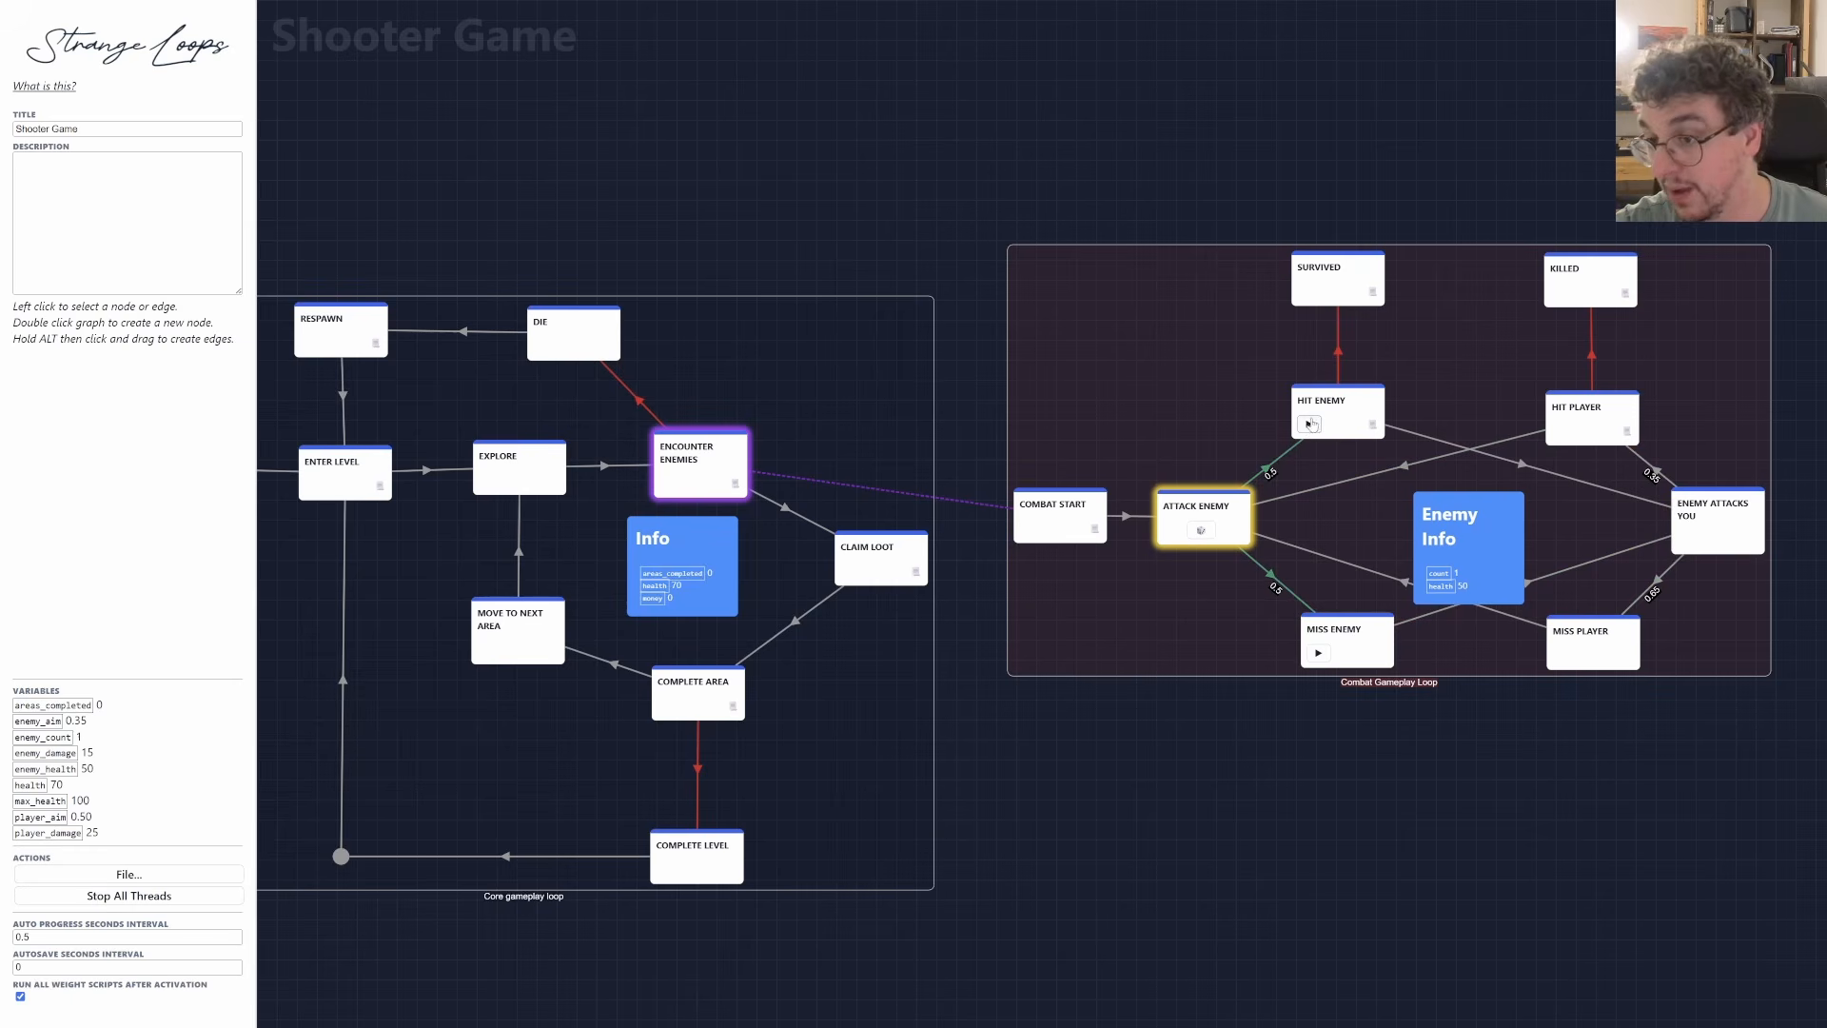
Advance combat through Hit Enemy, Enemy Attacks You, Miss Player and another Hit Enemy, check the Survived script, and run Survived.
{"action": "left_click", "coordinate": [1311, 424]}
{"action": "left_click", "coordinate": [1688, 540]}
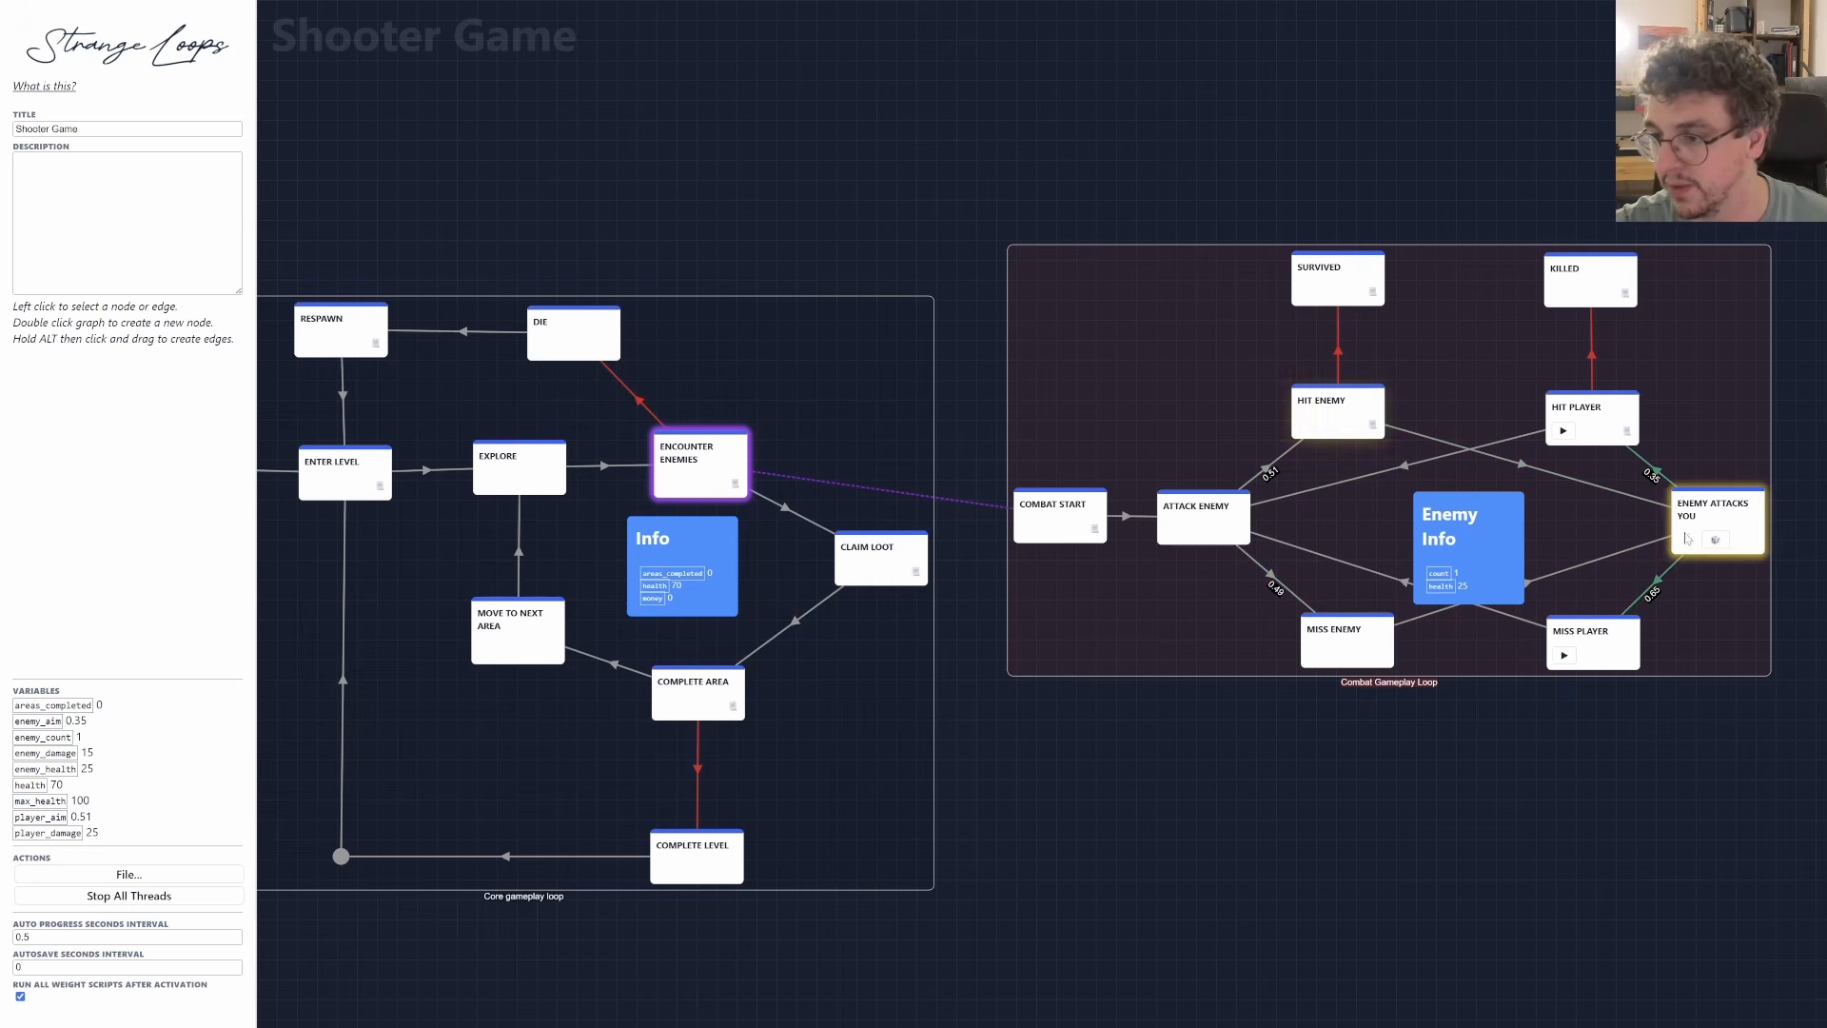
{"action": "left_click", "coordinate": [1563, 657]}
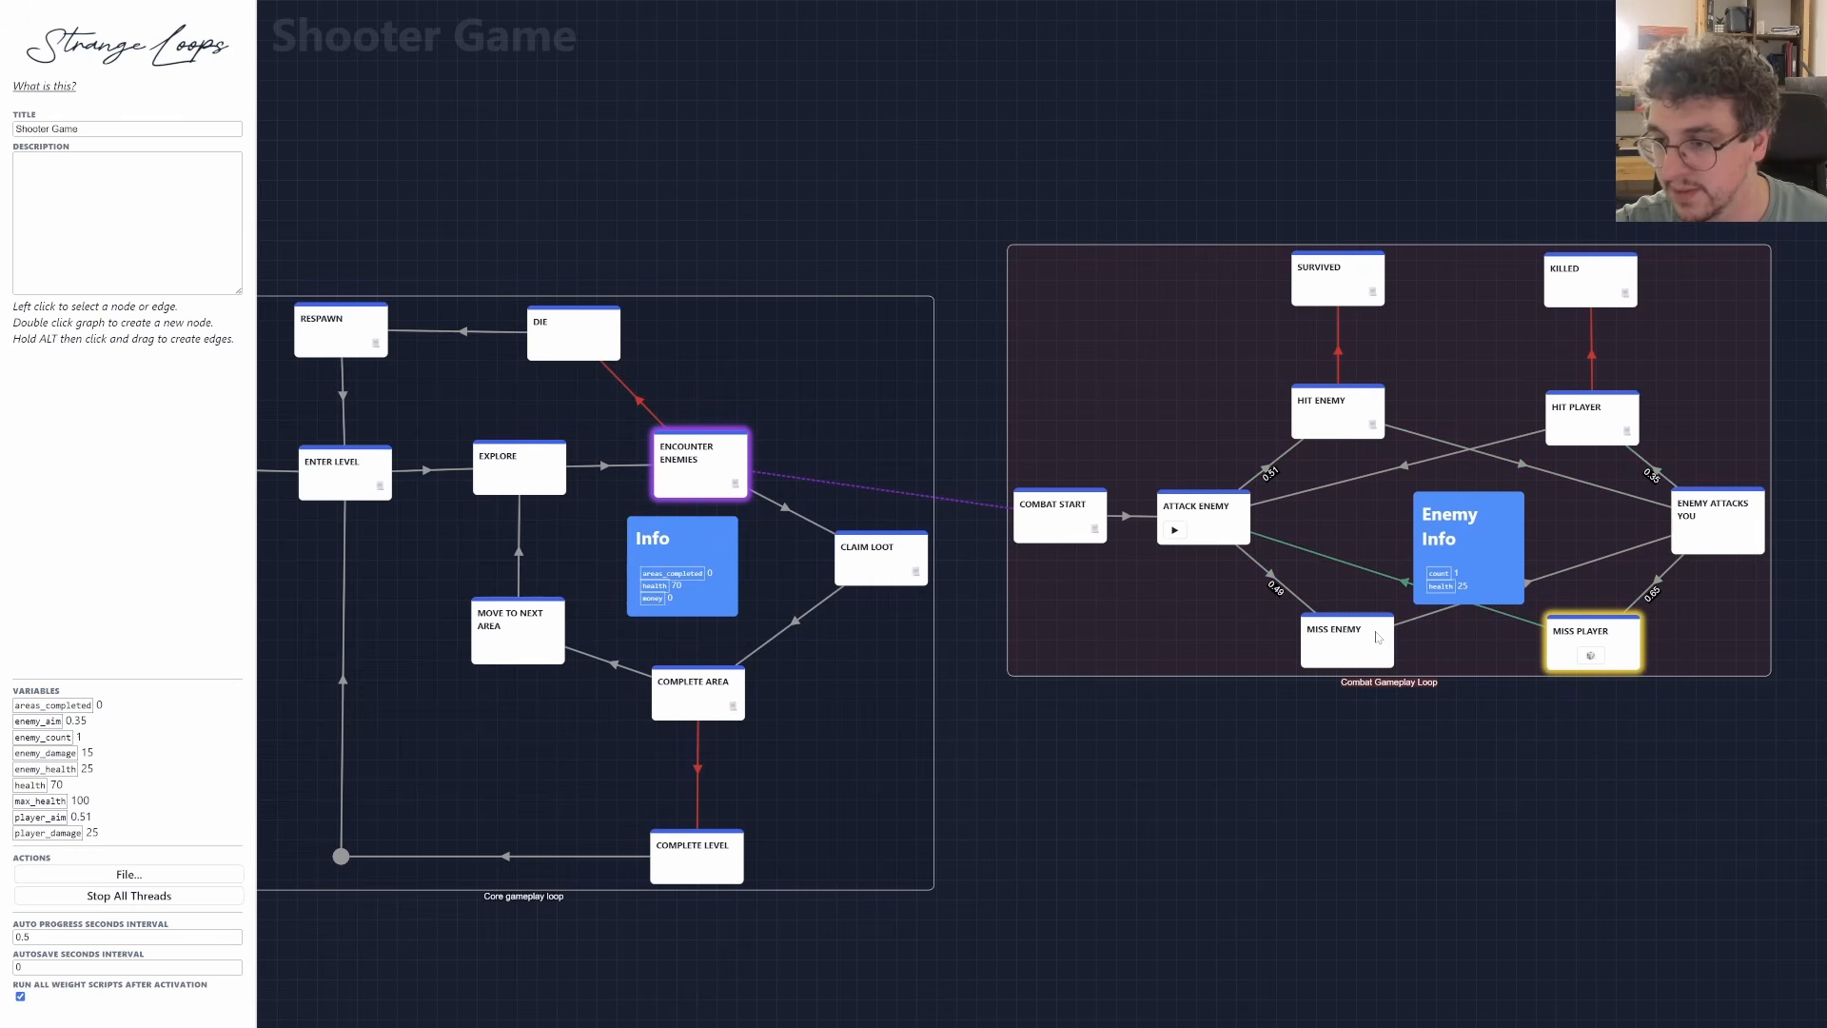
{"action": "left_click", "coordinate": [1173, 529]}
{"action": "left_click", "coordinate": [1310, 425]}
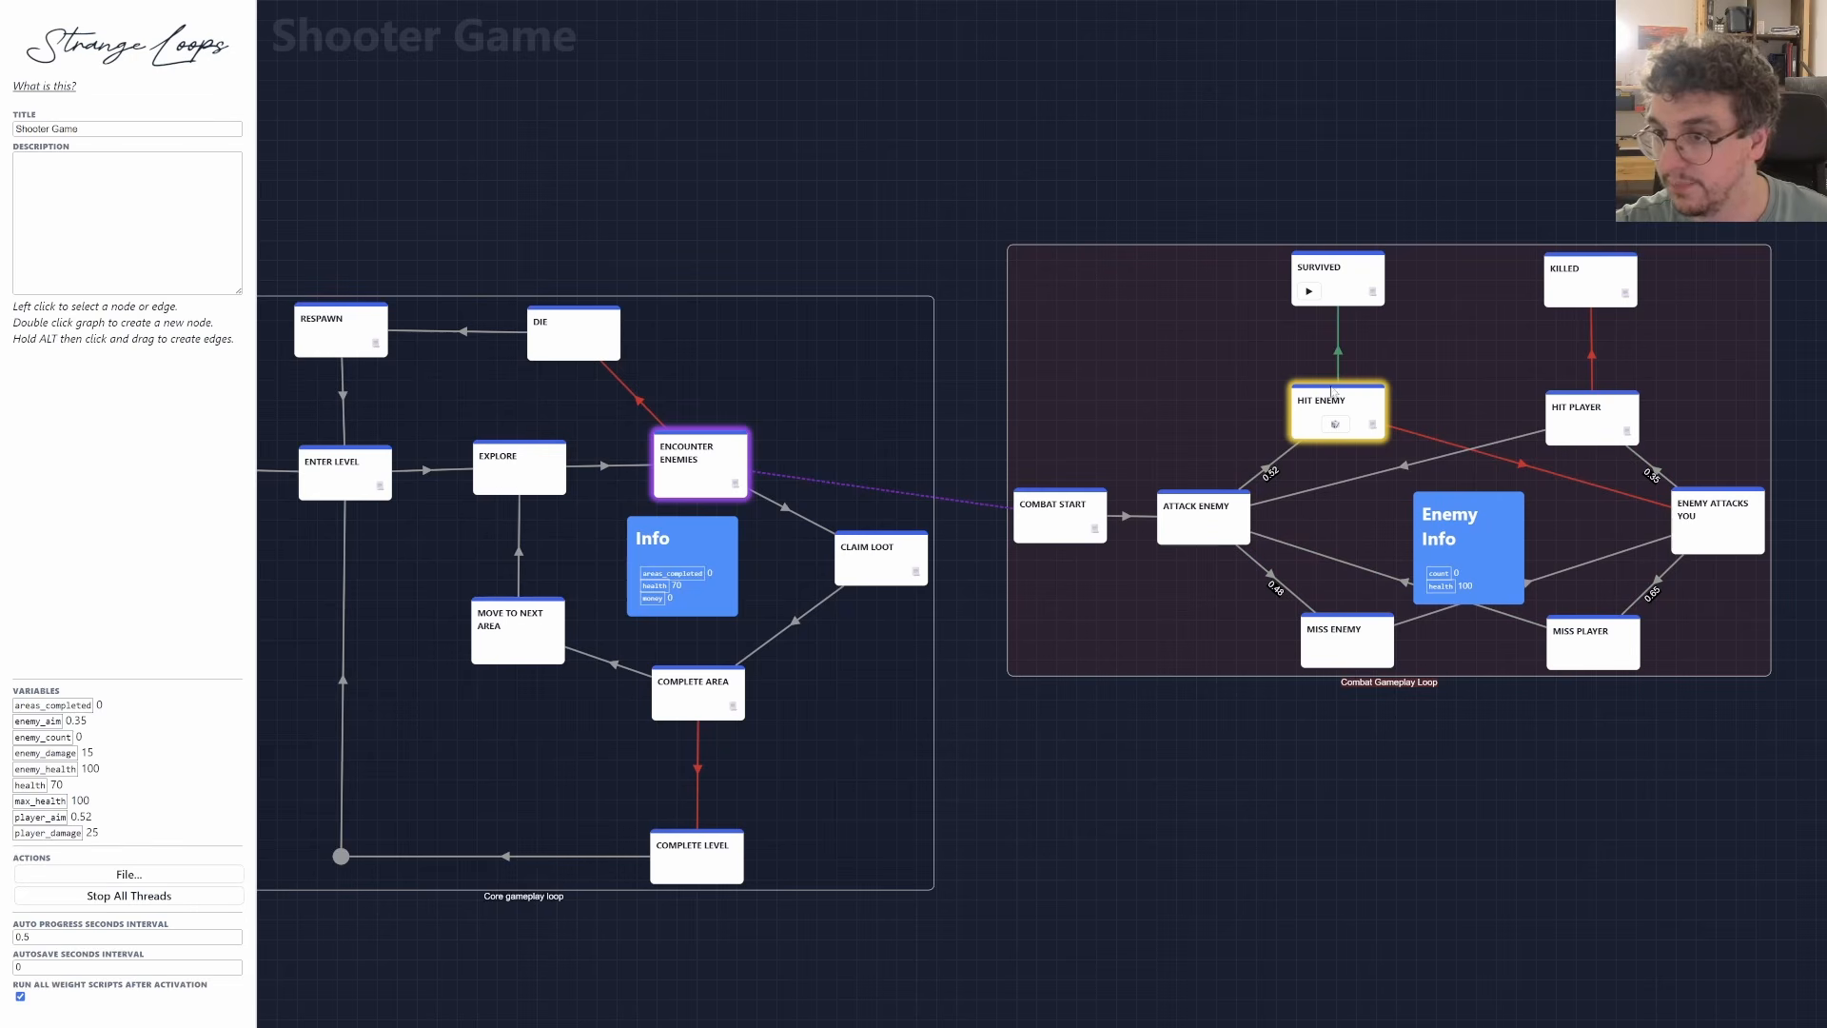
{"action": "left_click", "coordinate": [1346, 280]}
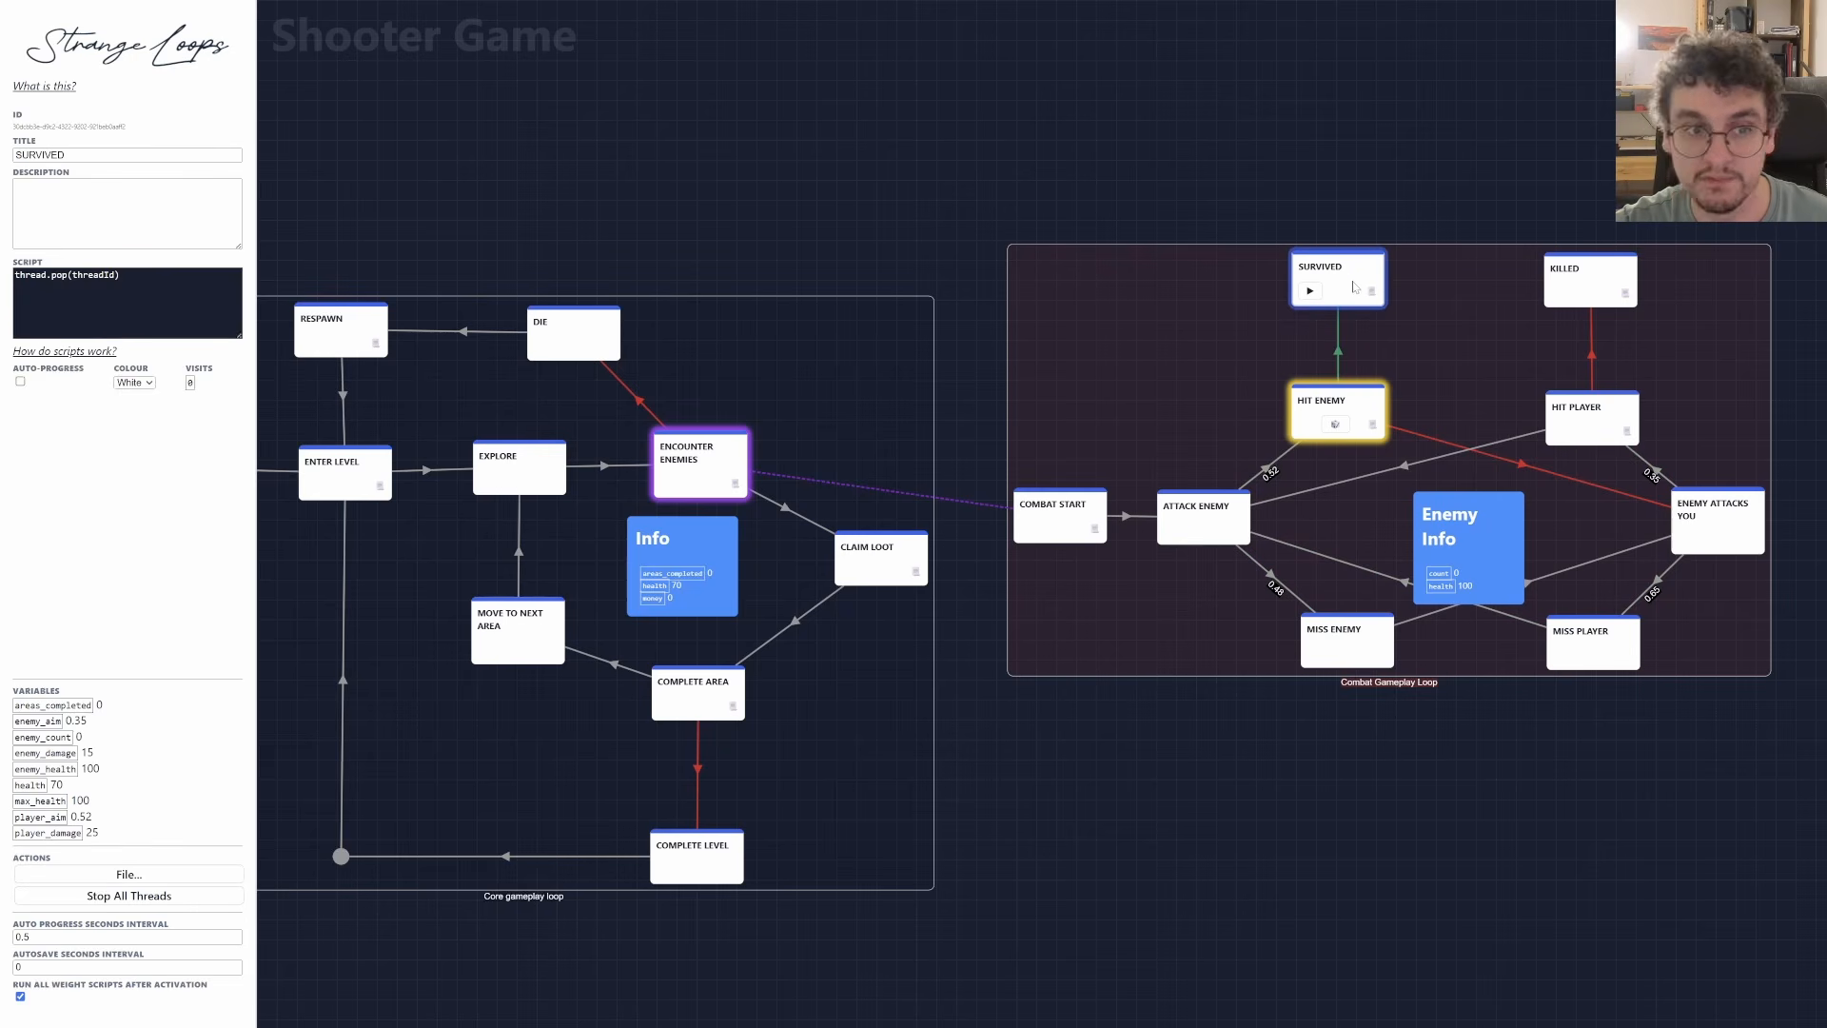
{"action": "left_click", "coordinate": [1310, 291]}
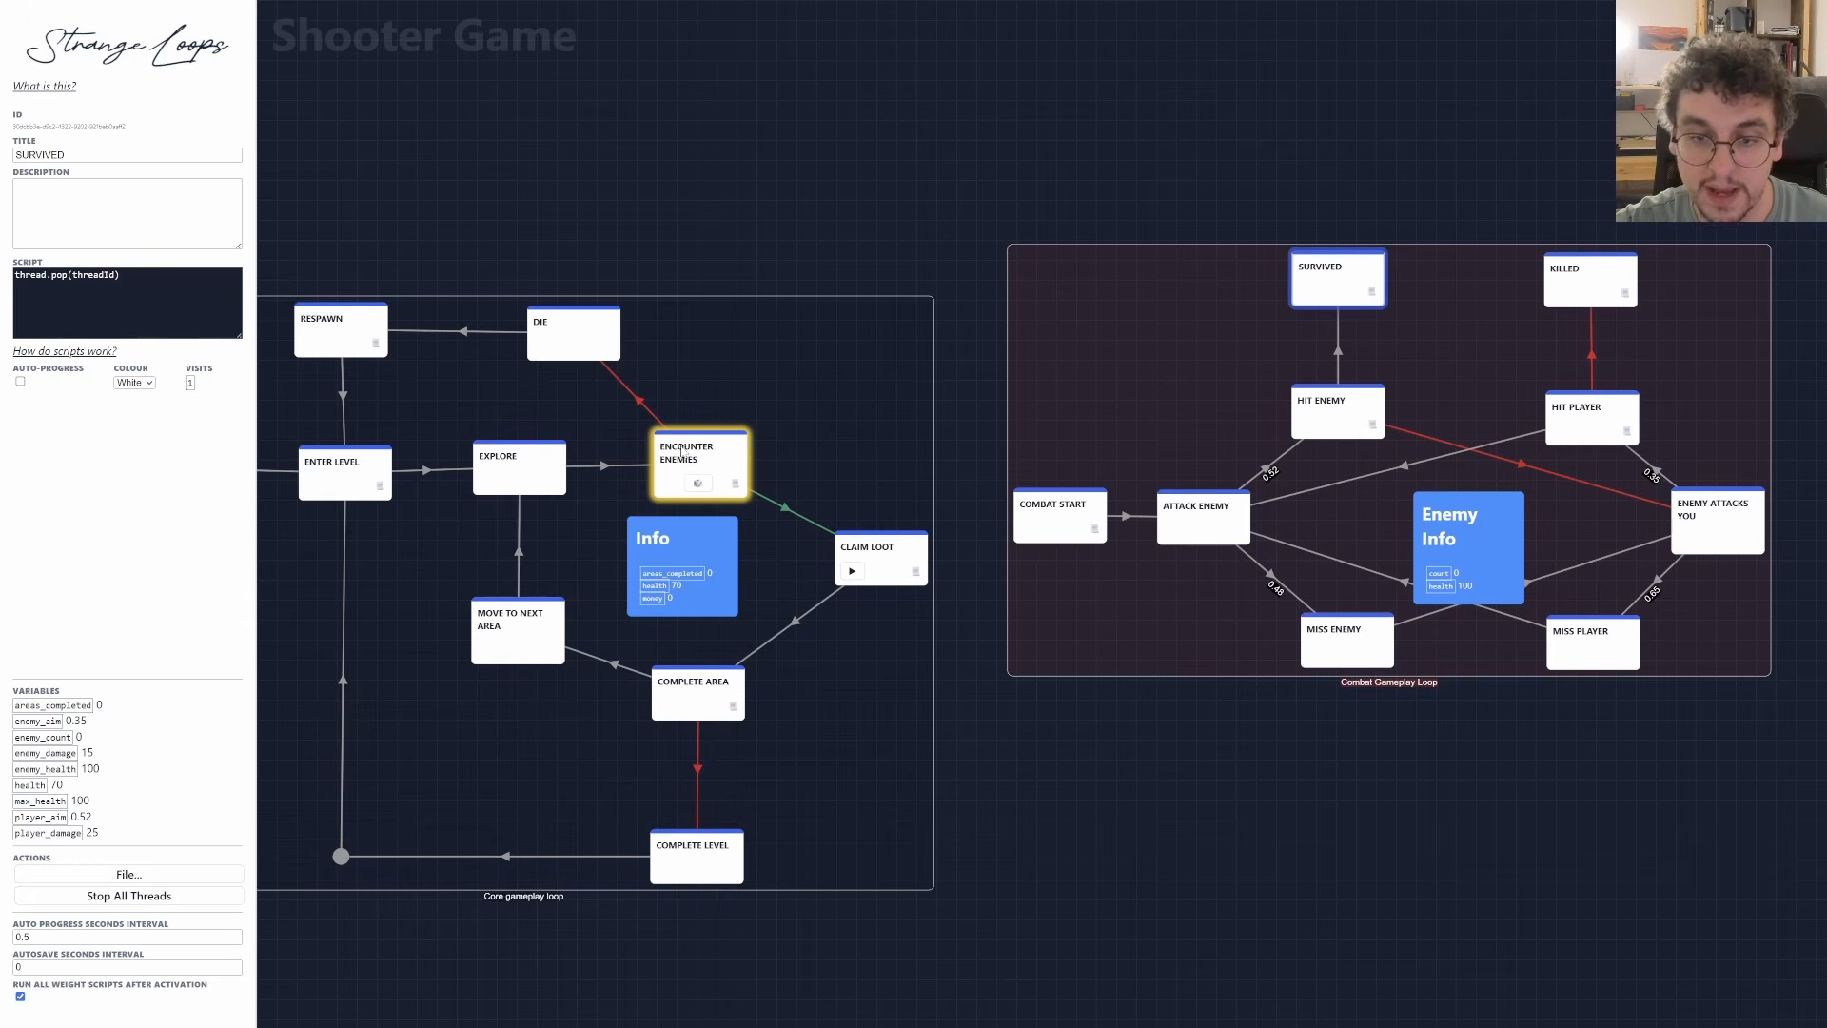
Continue the core gameplay loop through Claim Loot, Complete Area and Move to Next Area to Explore.
{"action": "left_click_drag", "start_coordinate": [750, 231], "coordinate": [914, 207]}
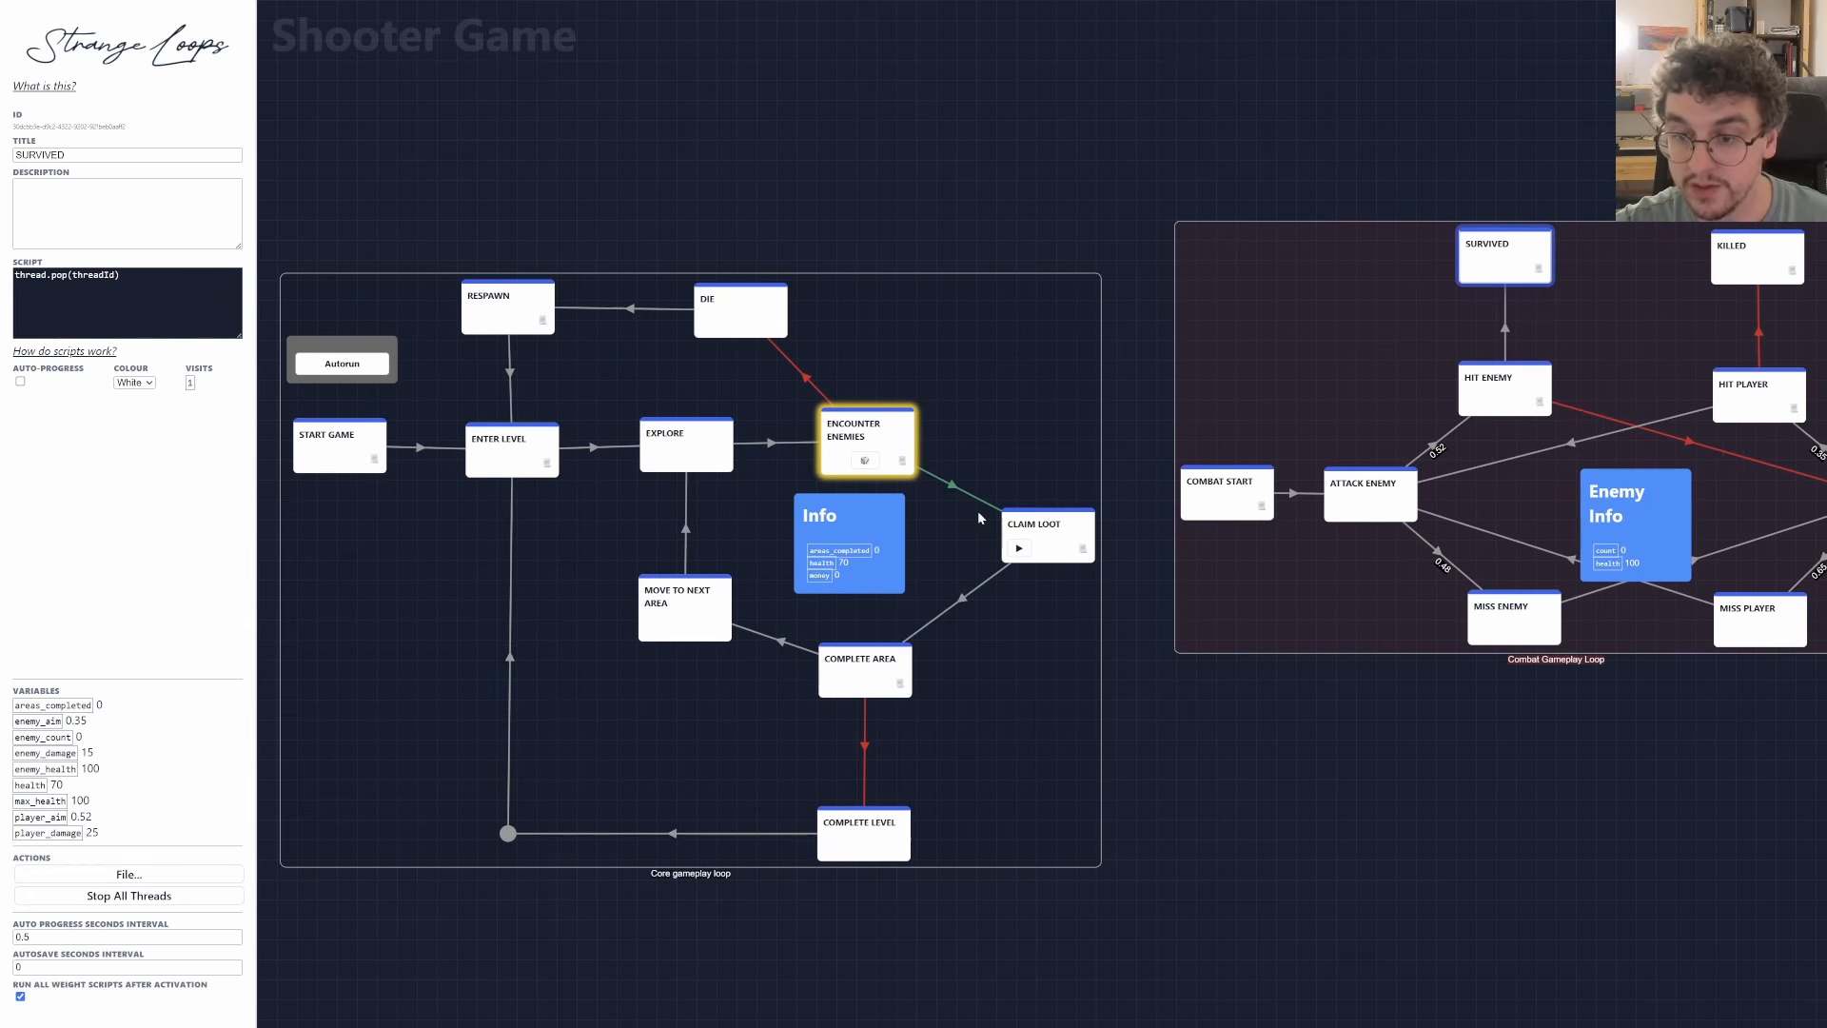
{"action": "left_click", "coordinate": [1020, 551]}
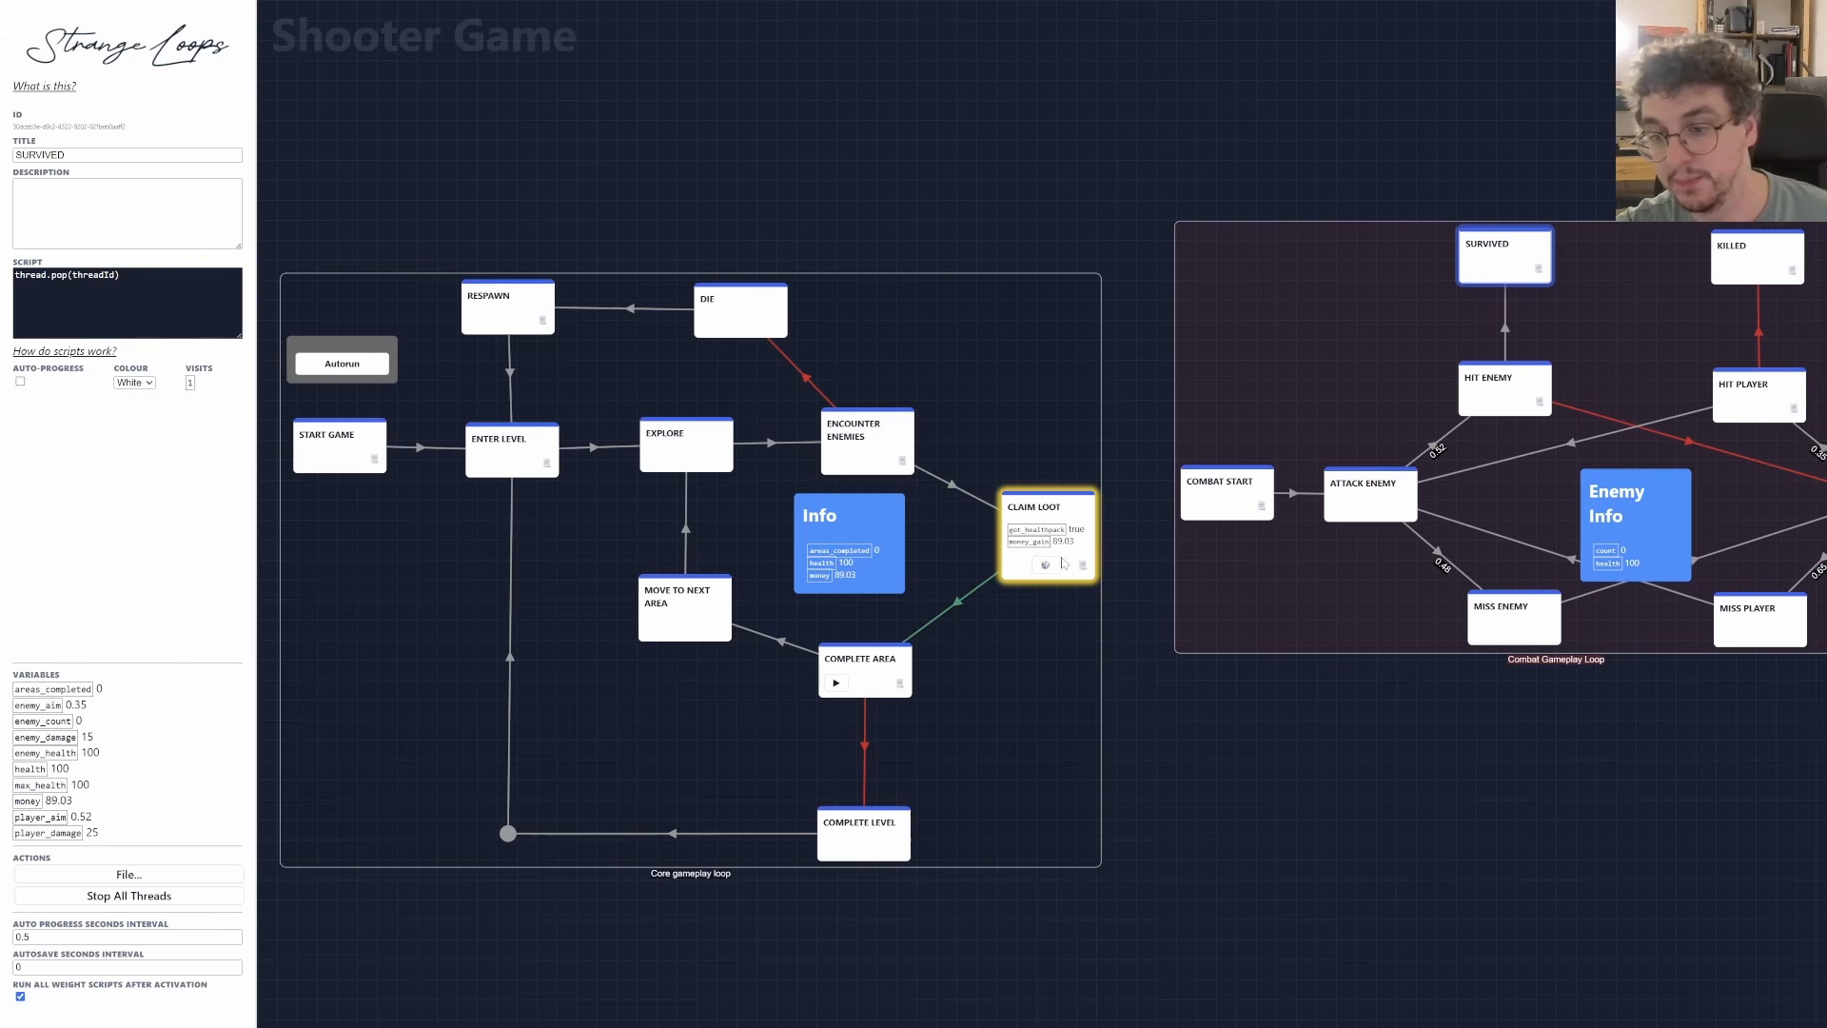
{"action": "left_click", "coordinate": [839, 683]}
{"action": "left_click", "coordinate": [656, 631]}
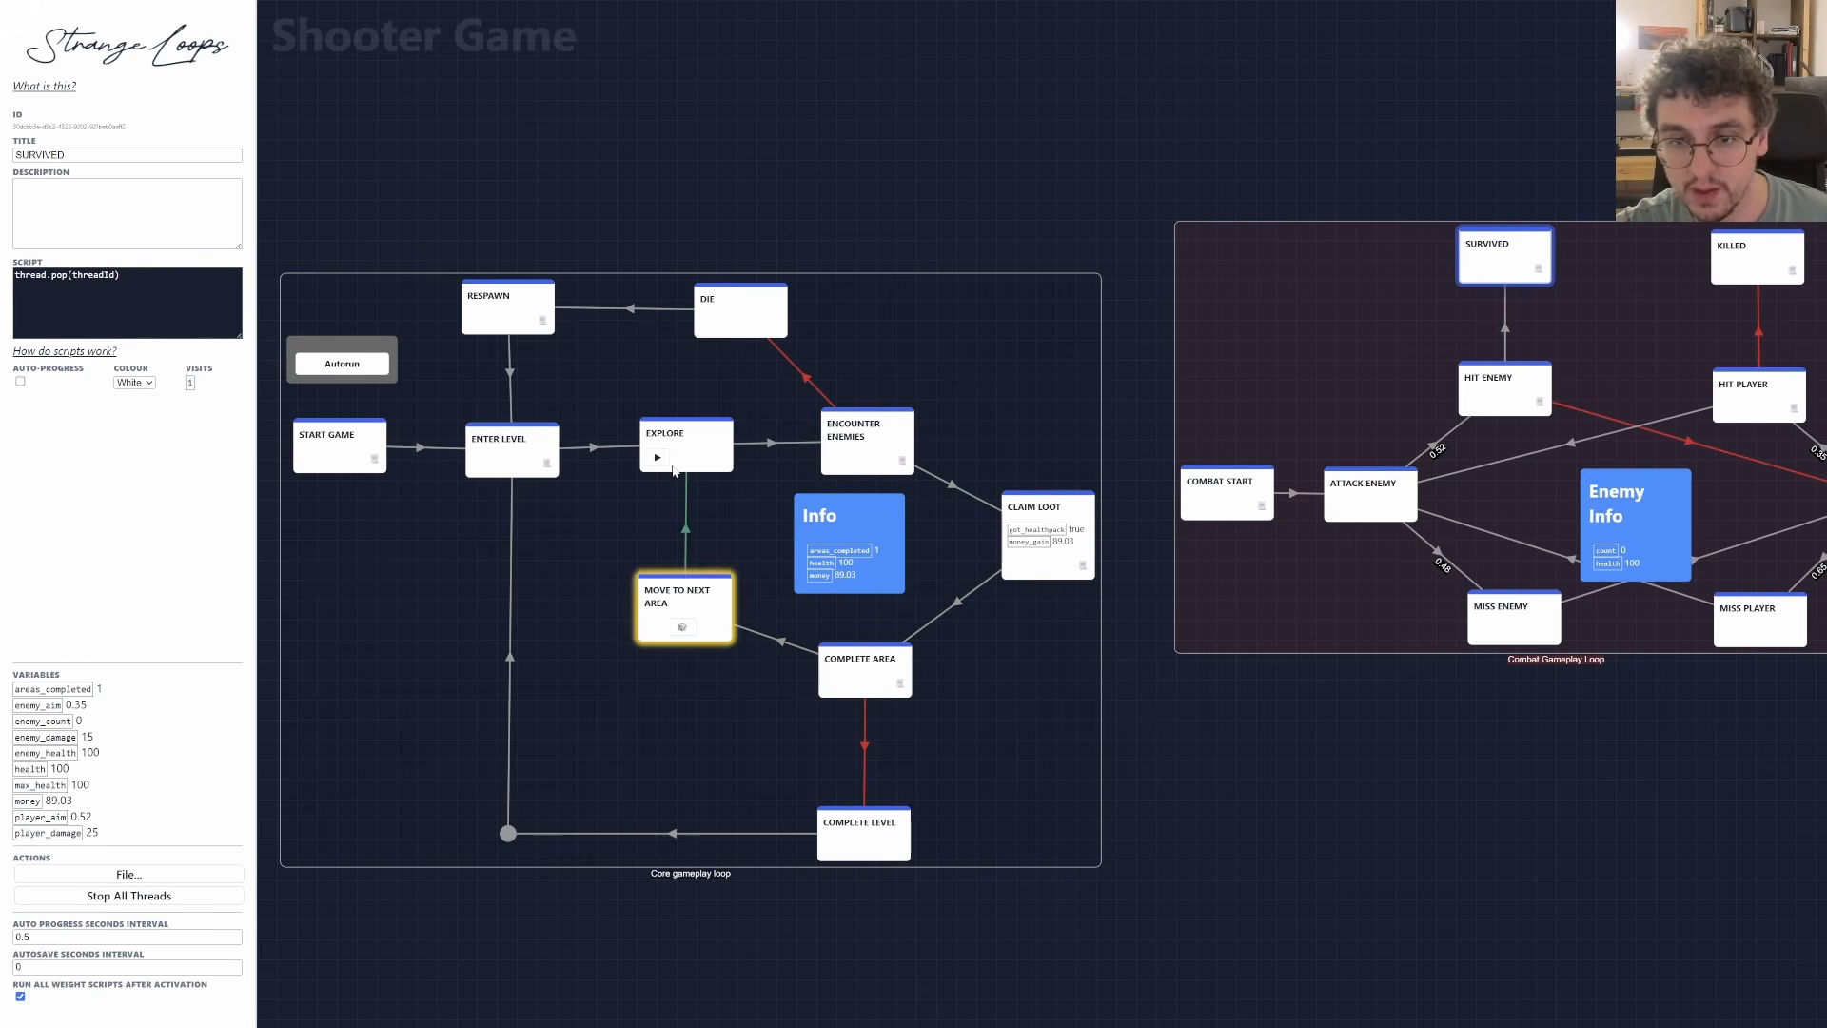
{"action": "left_click", "coordinate": [659, 461]}
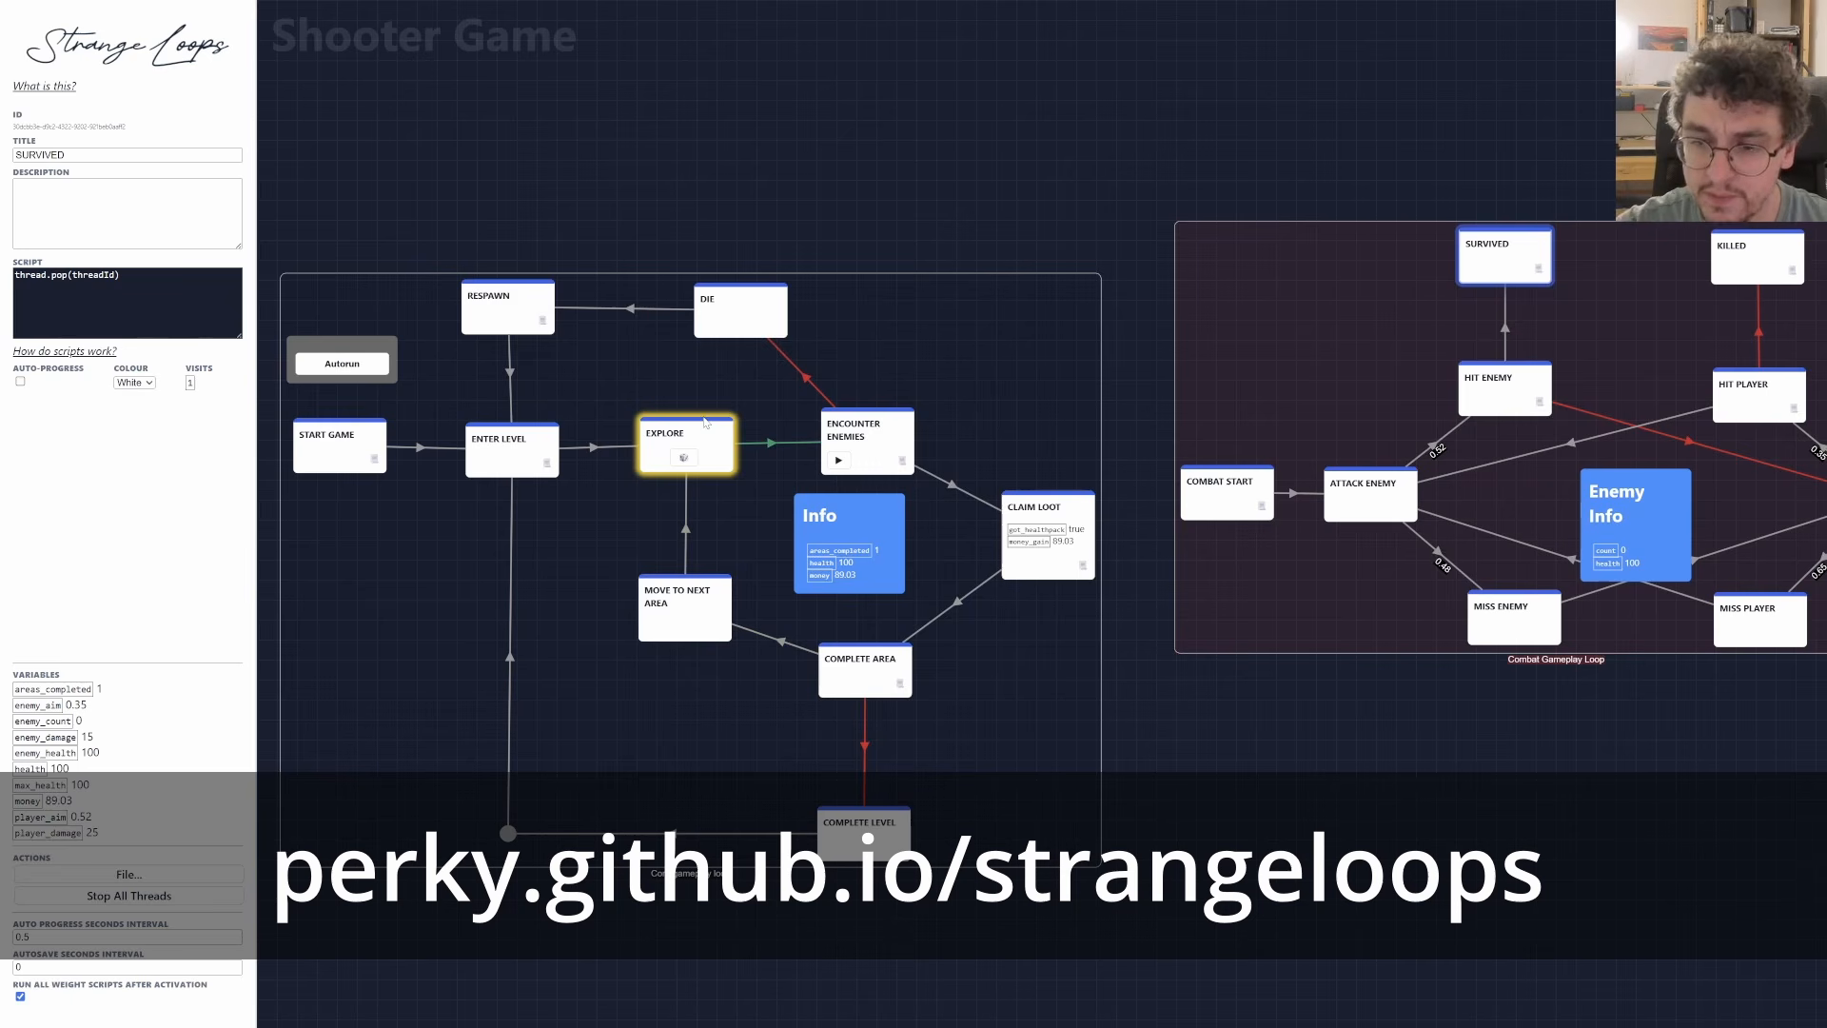
{"action": "left_click", "coordinate": [1191, 701]}
{"action": "left_click_drag", "start_coordinate": [1145, 718], "coordinate": [1273, 740]}
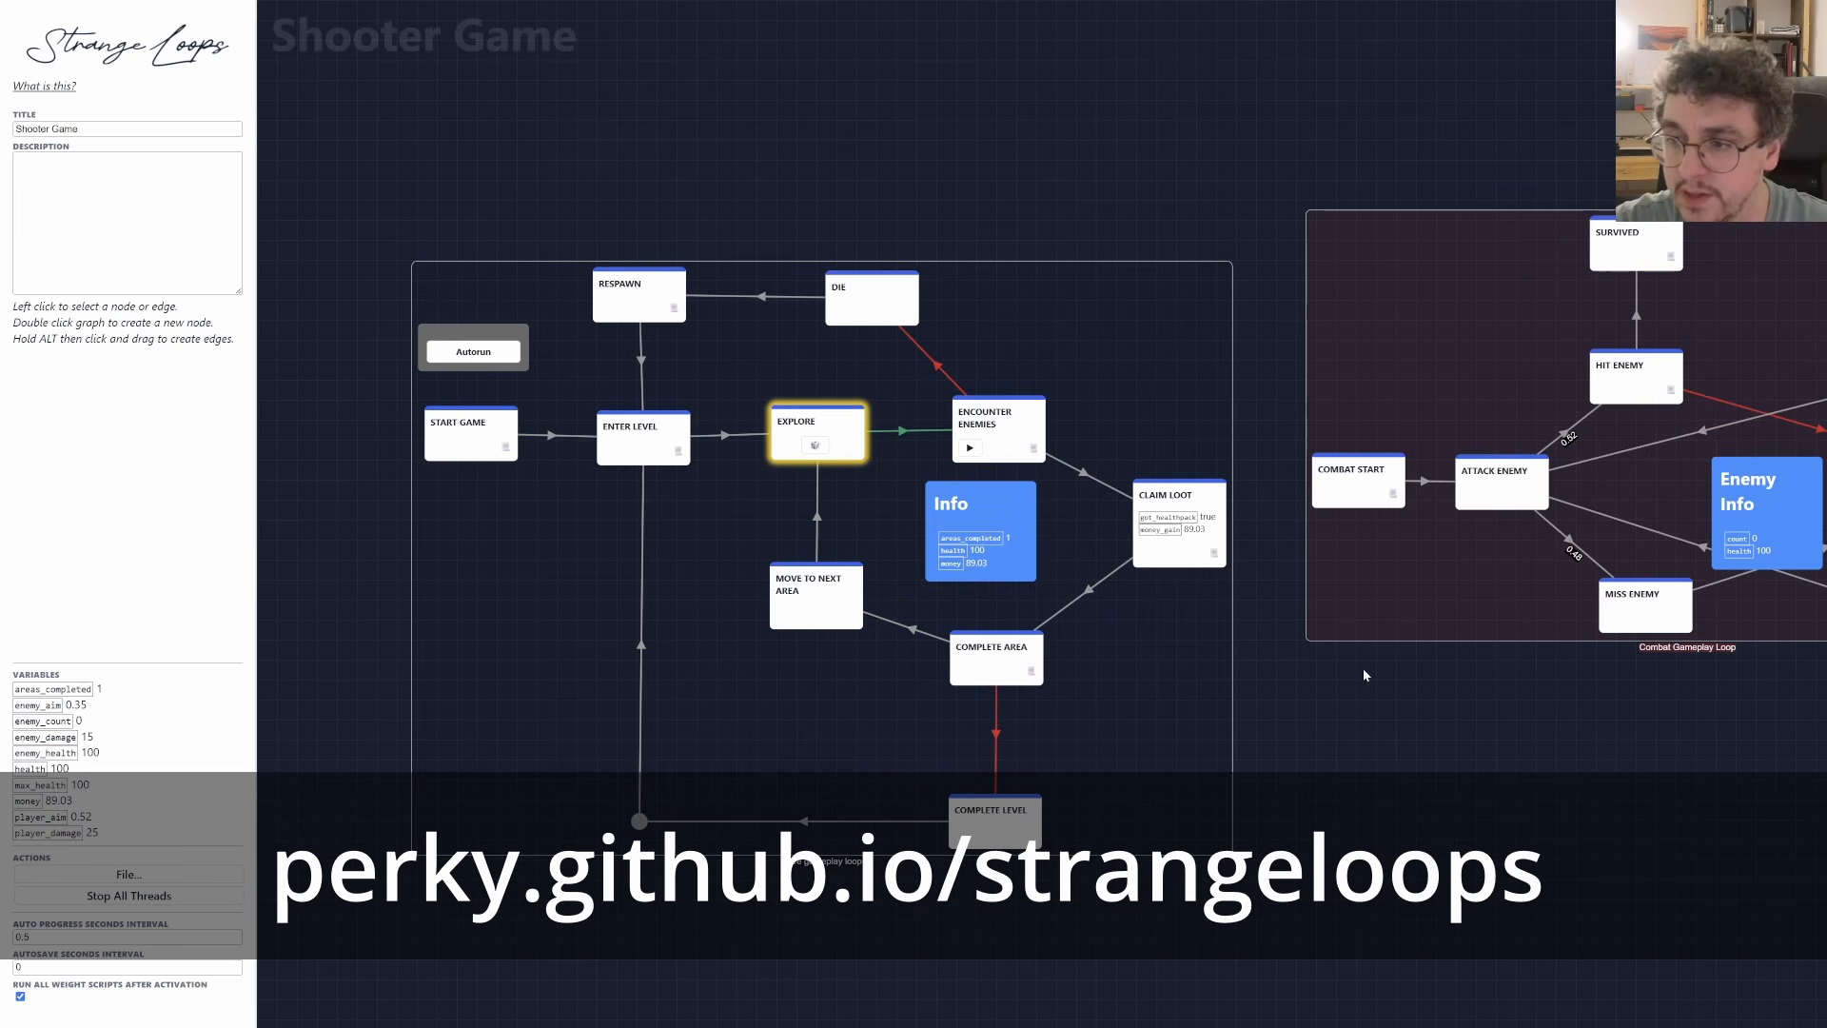
{"action": "left_click_drag", "start_coordinate": [1368, 647], "coordinate": [1372, 634]}
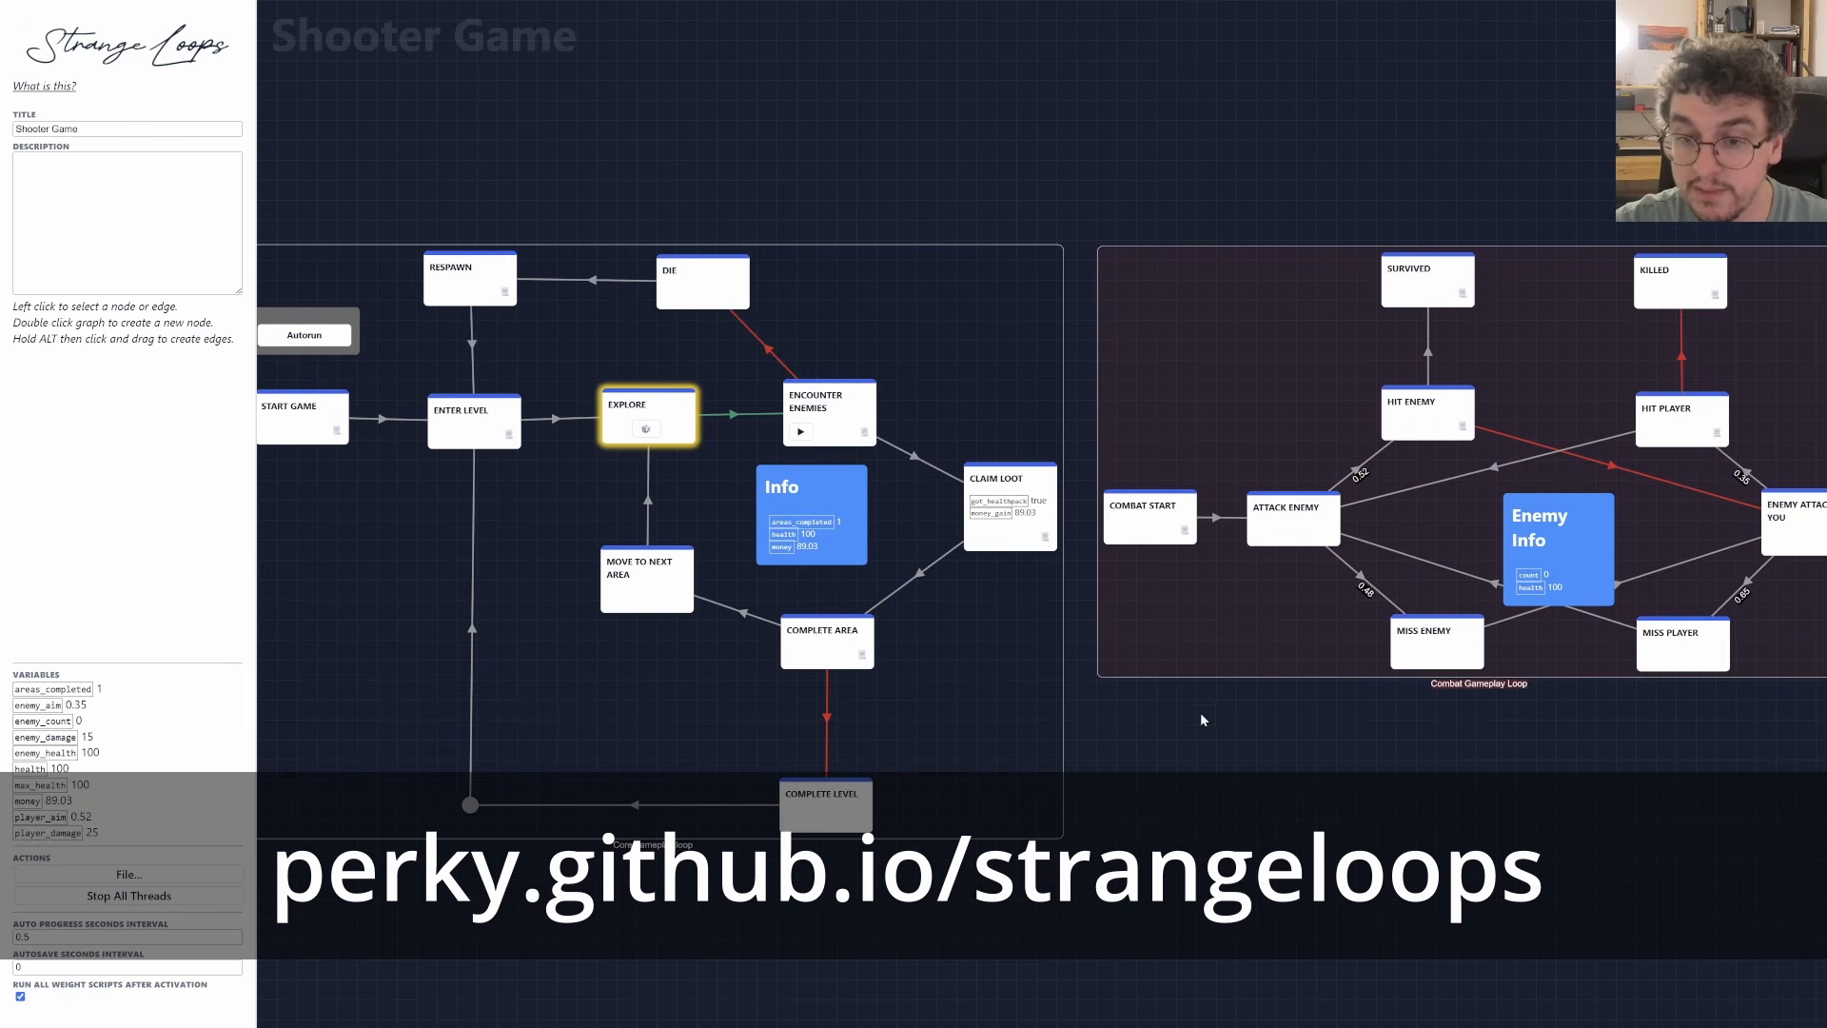
{"action": "left_click_drag", "start_coordinate": [1201, 712], "coordinate": [1299, 706]}
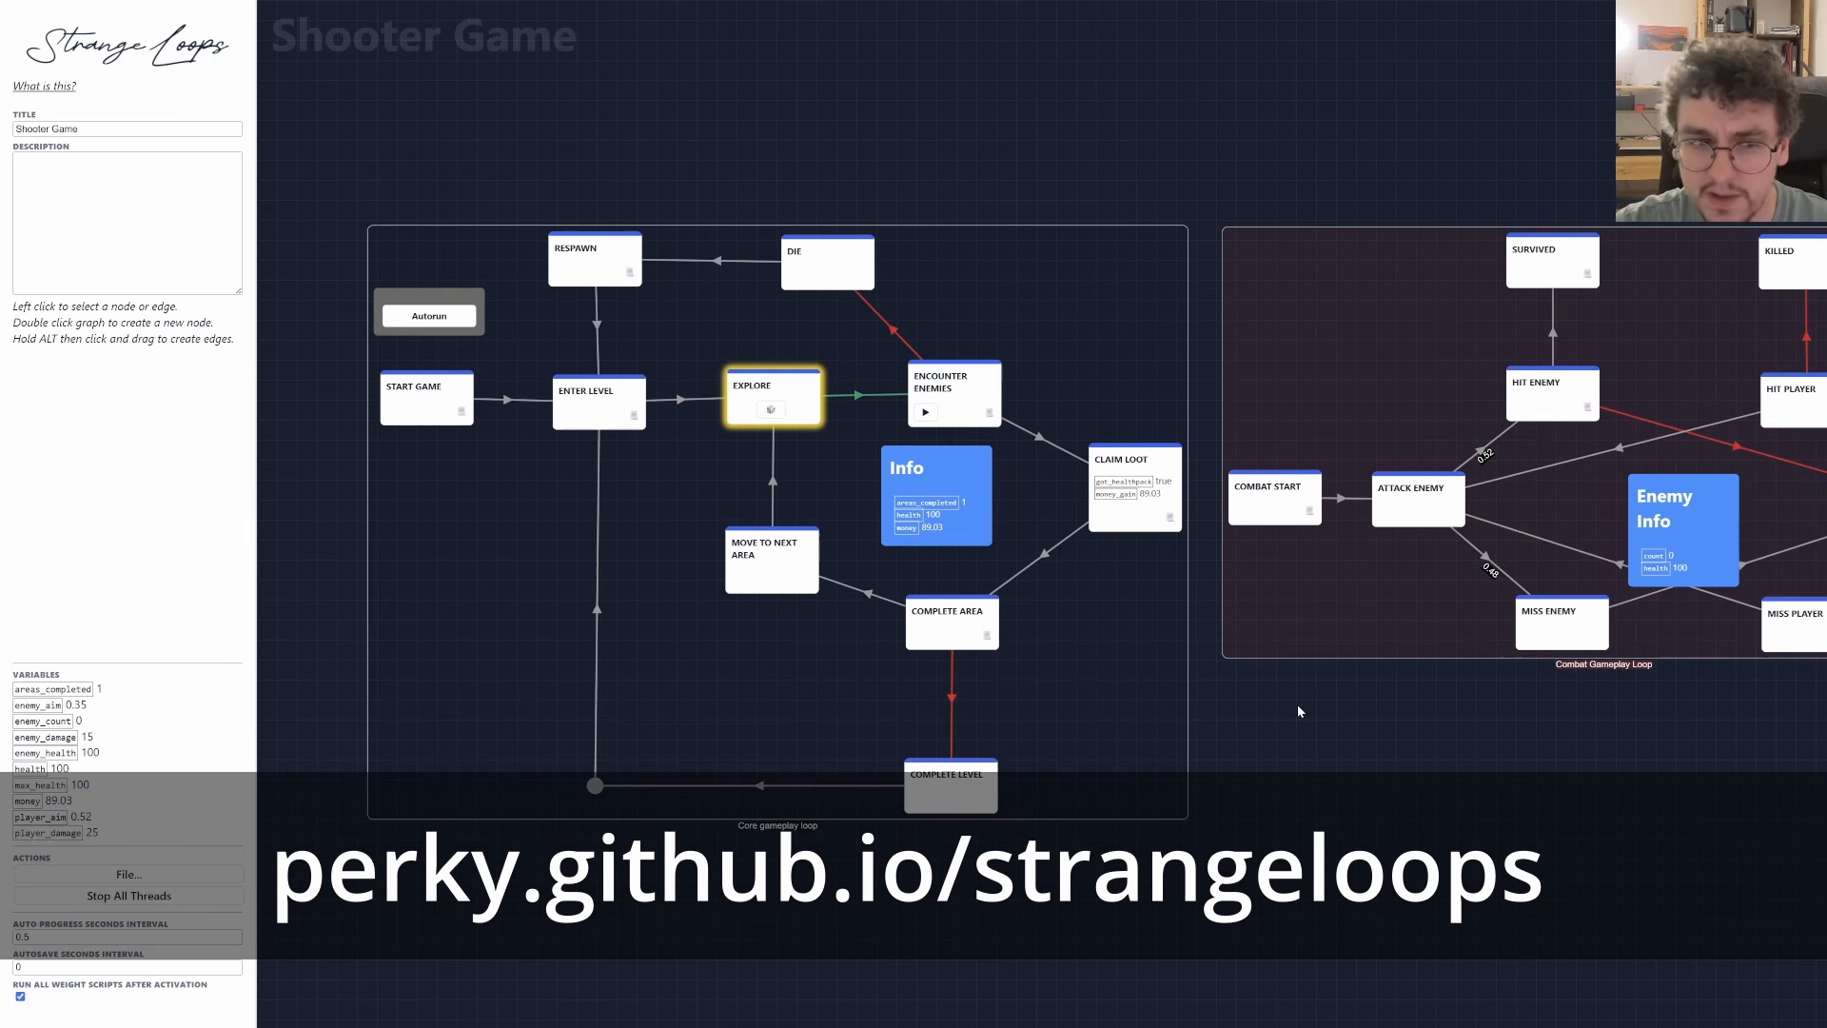
{"action": "left_click_drag", "start_coordinate": [1298, 709], "coordinate": [1237, 720]}
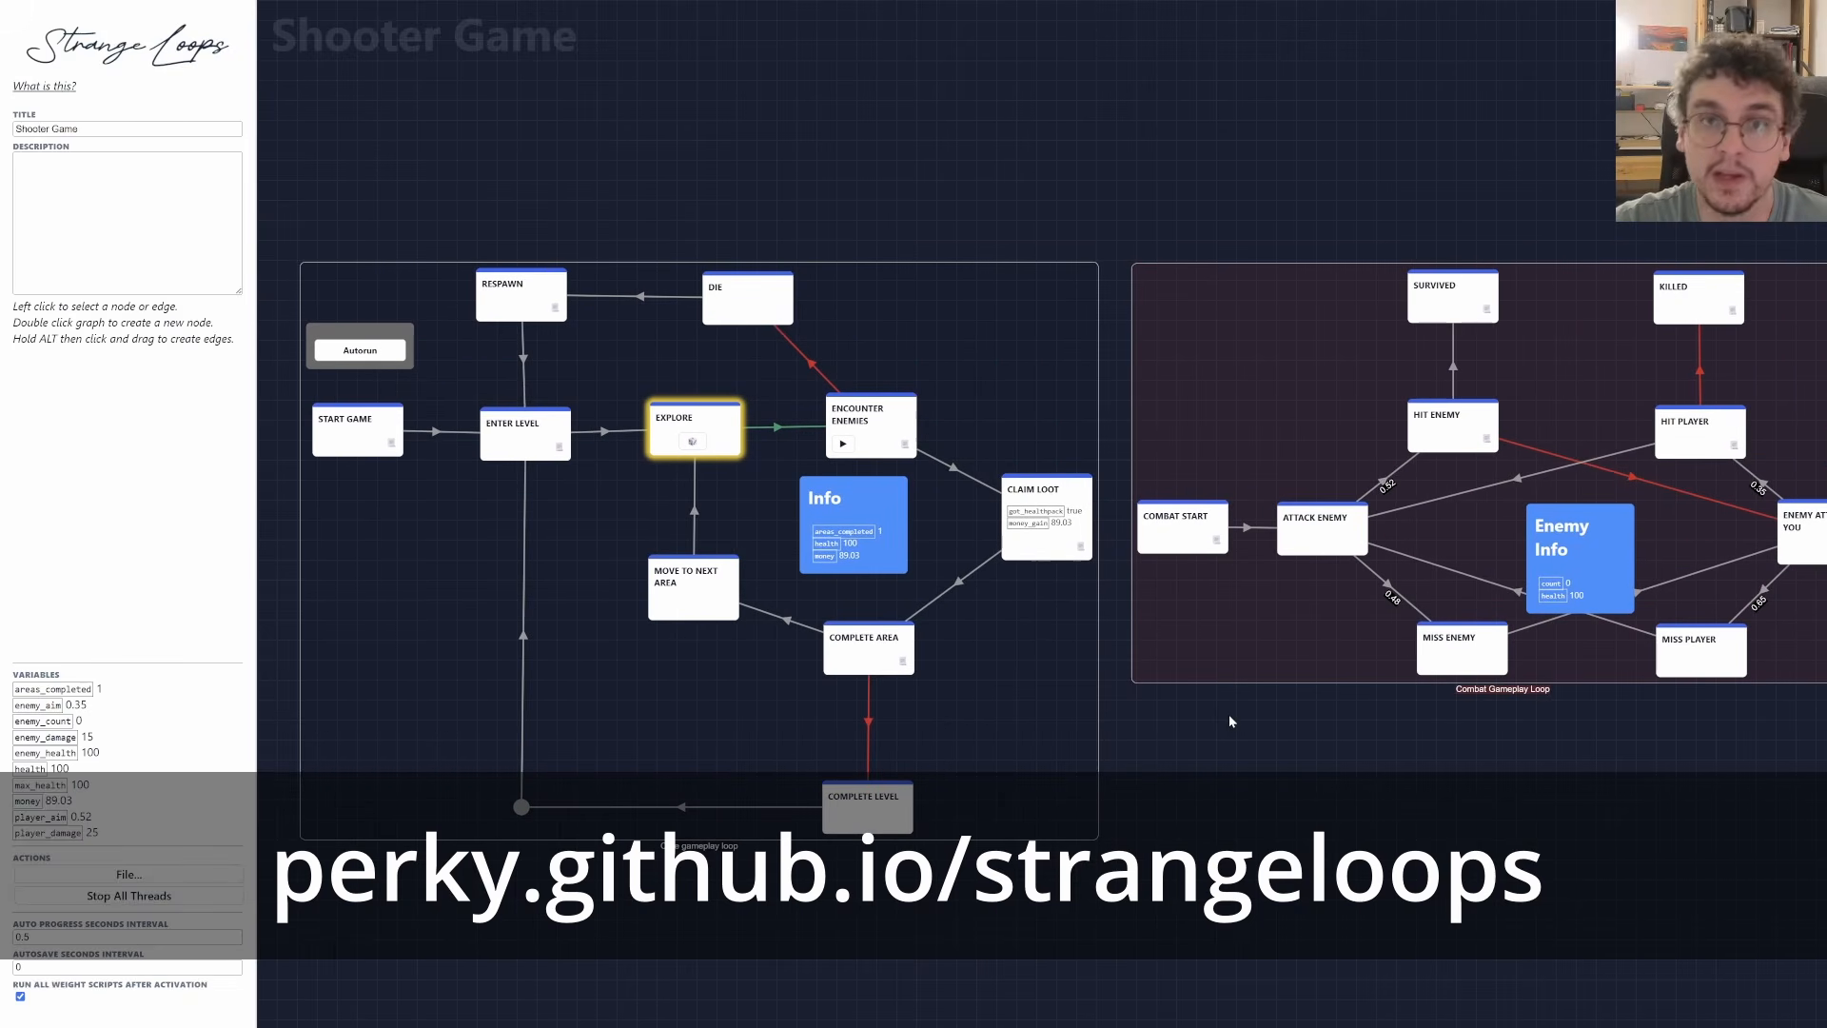